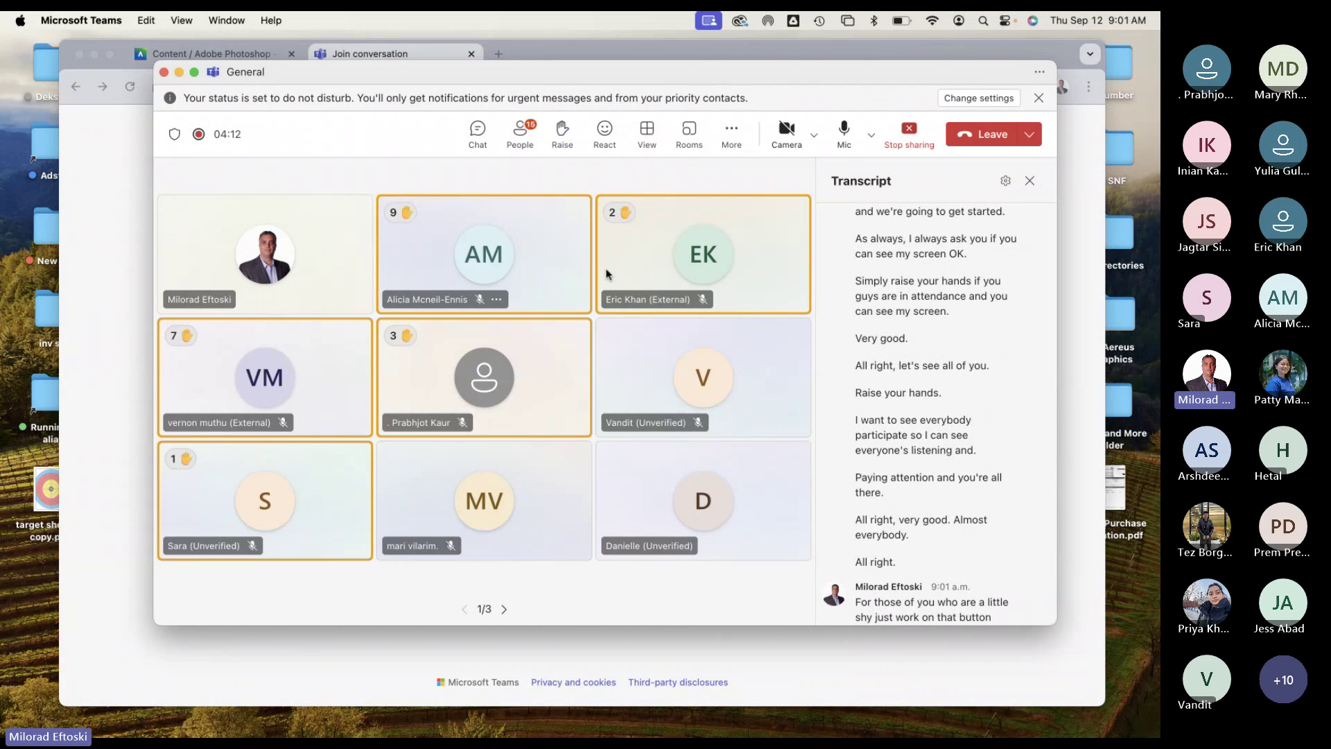
Step: Minimise the Teams meeting window and bring up the Adobe Photoshop course page in the browser
{"action": "left_click", "coordinate": [179, 73]}
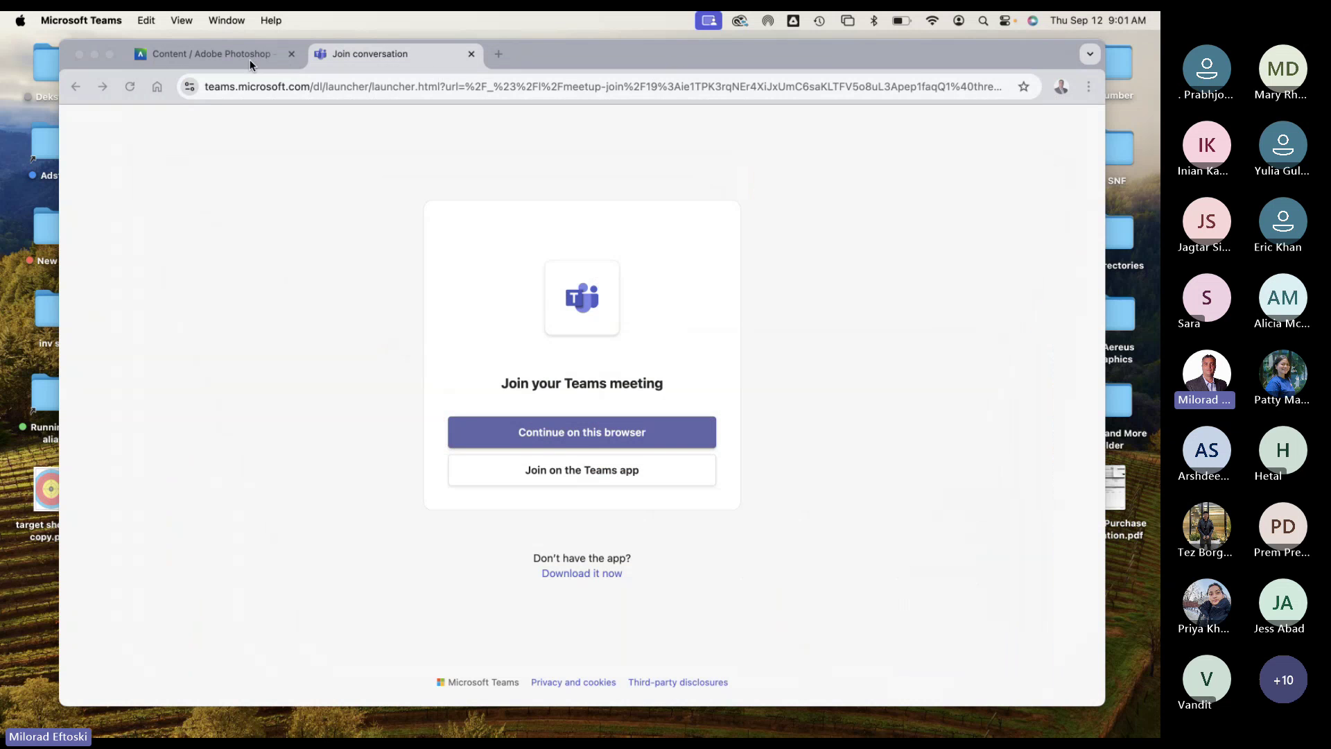
{"action": "left_click", "coordinate": [250, 60]}
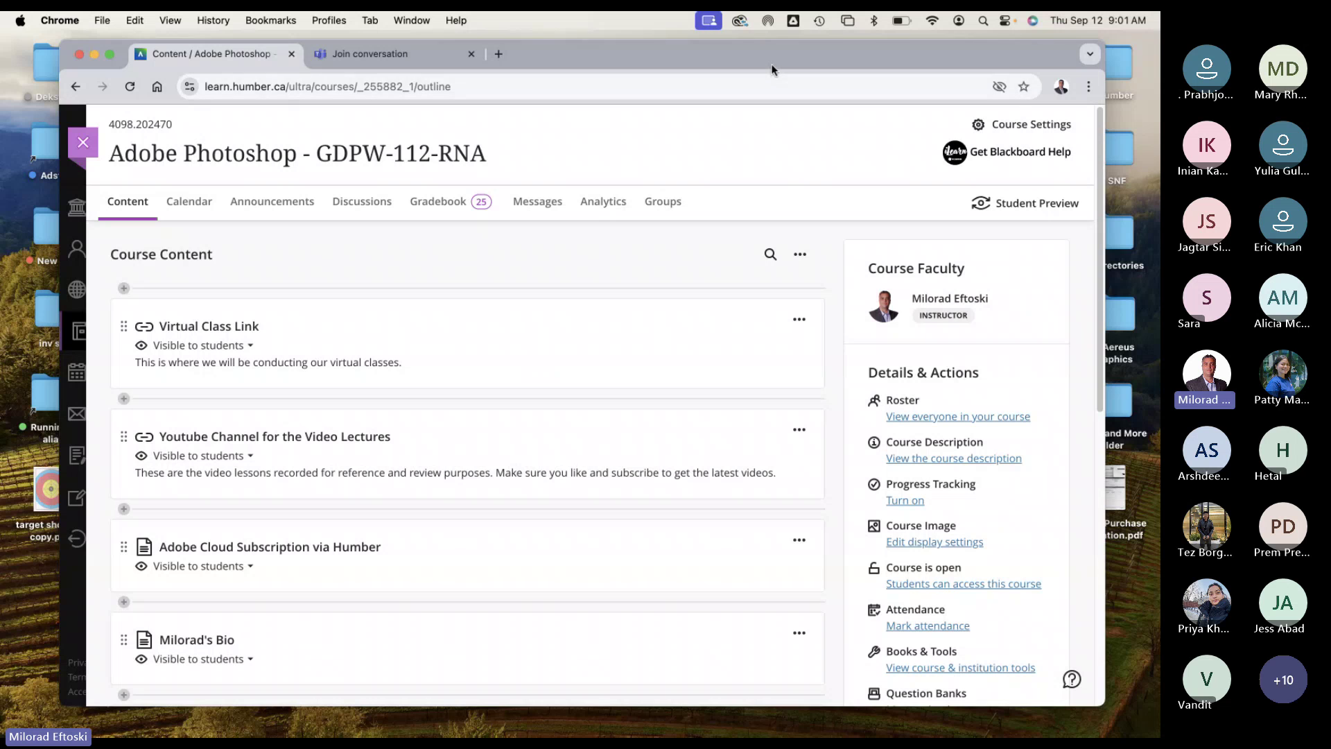
{"action": "left_click_drag", "start_coordinate": [771, 70], "coordinate": [834, 59]}
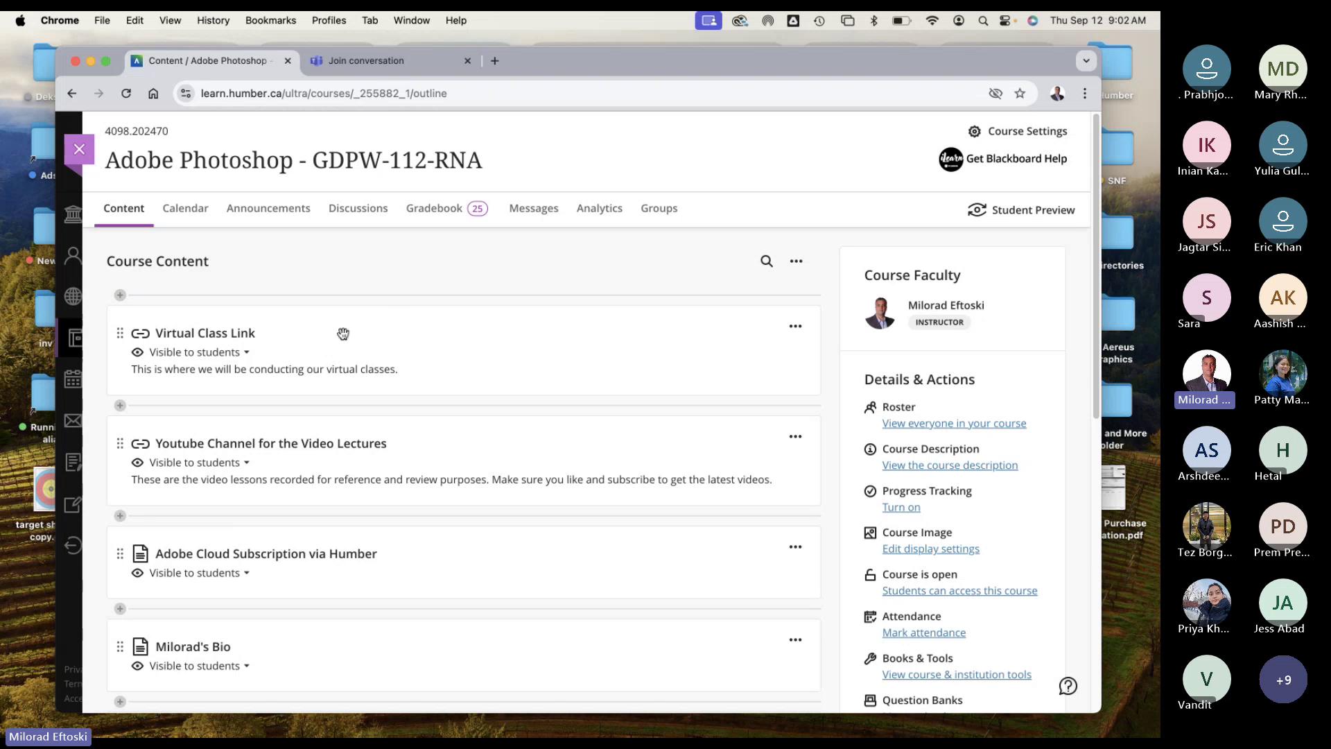
Step: Highlight the course title Adobe Photoshop - GDPW-112-RNA and look over the items in the Course Content list
{"action": "scroll", "coordinate": [426, 385], "scroll_direction": "down", "scroll_amount": 2}
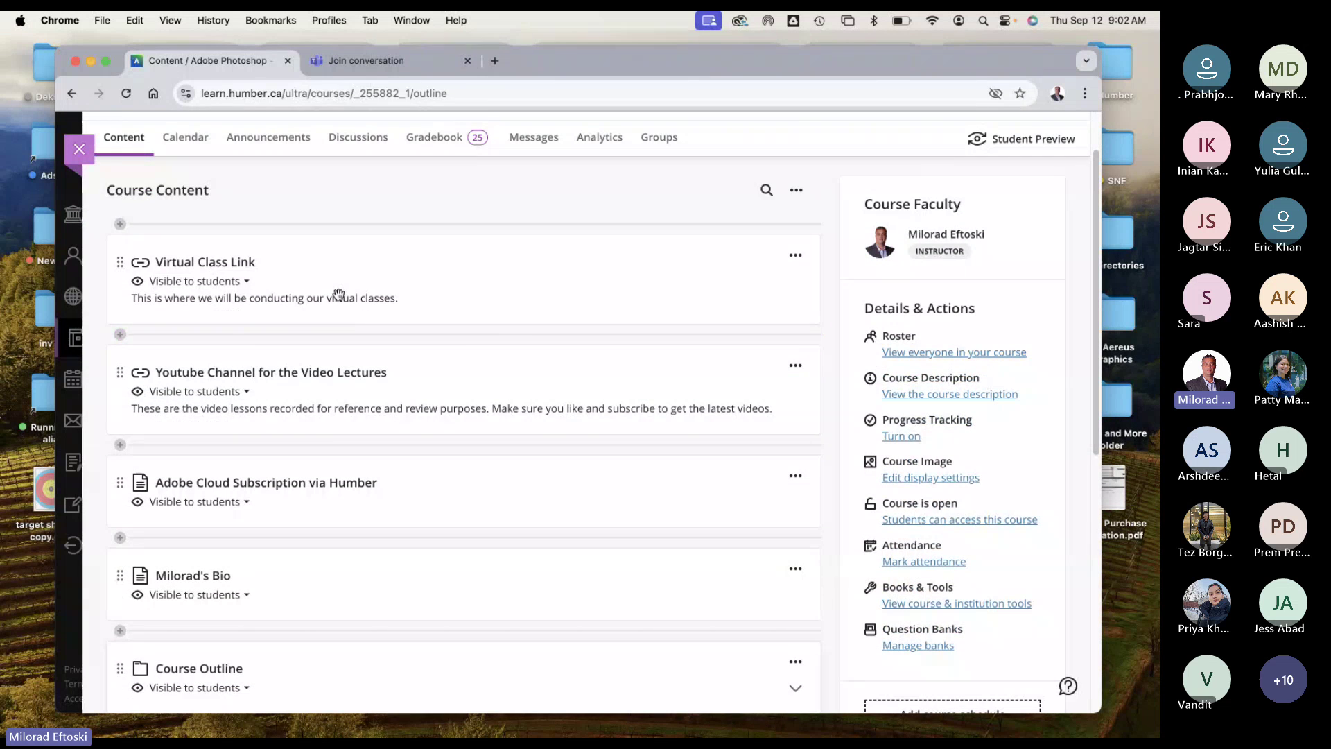
{"action": "scroll", "coordinate": [291, 250], "scroll_direction": "up", "scroll_amount": 2}
{"action": "triple_click", "coordinate": [239, 164]}
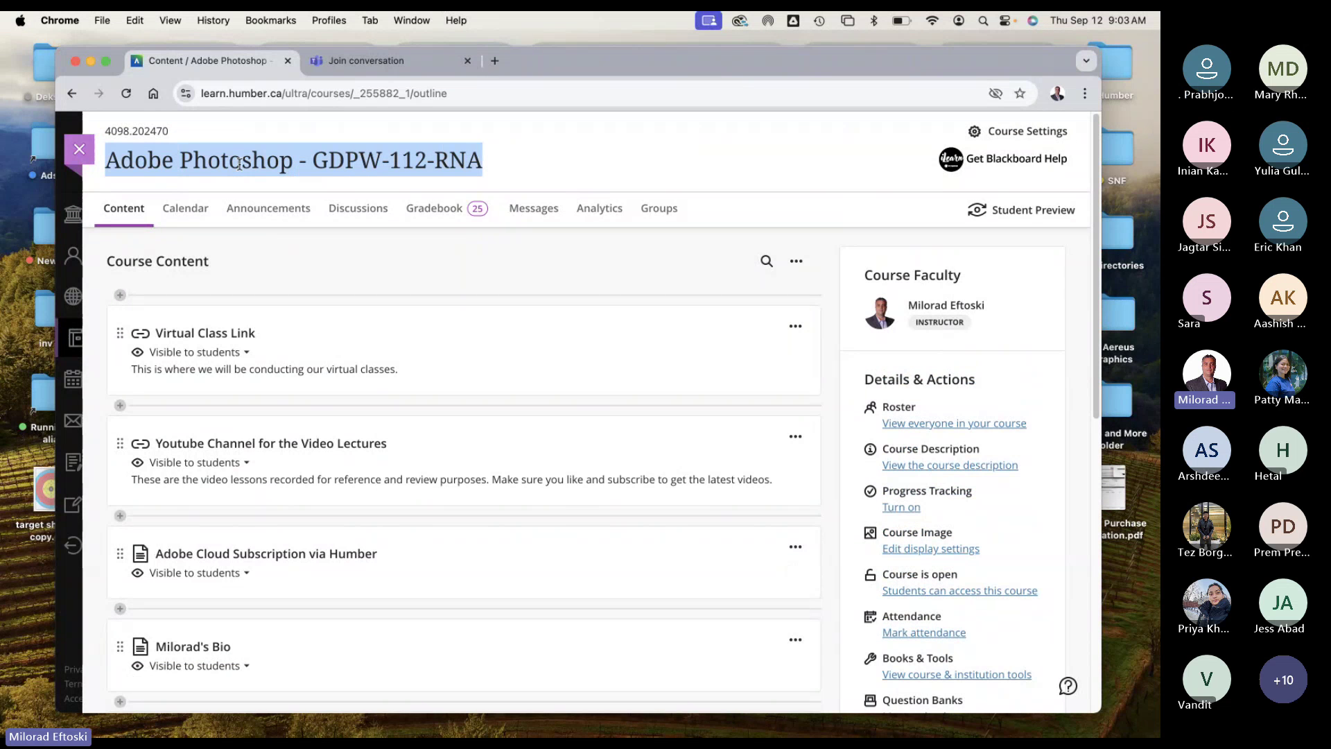
{"action": "left_click", "coordinate": [218, 164]}
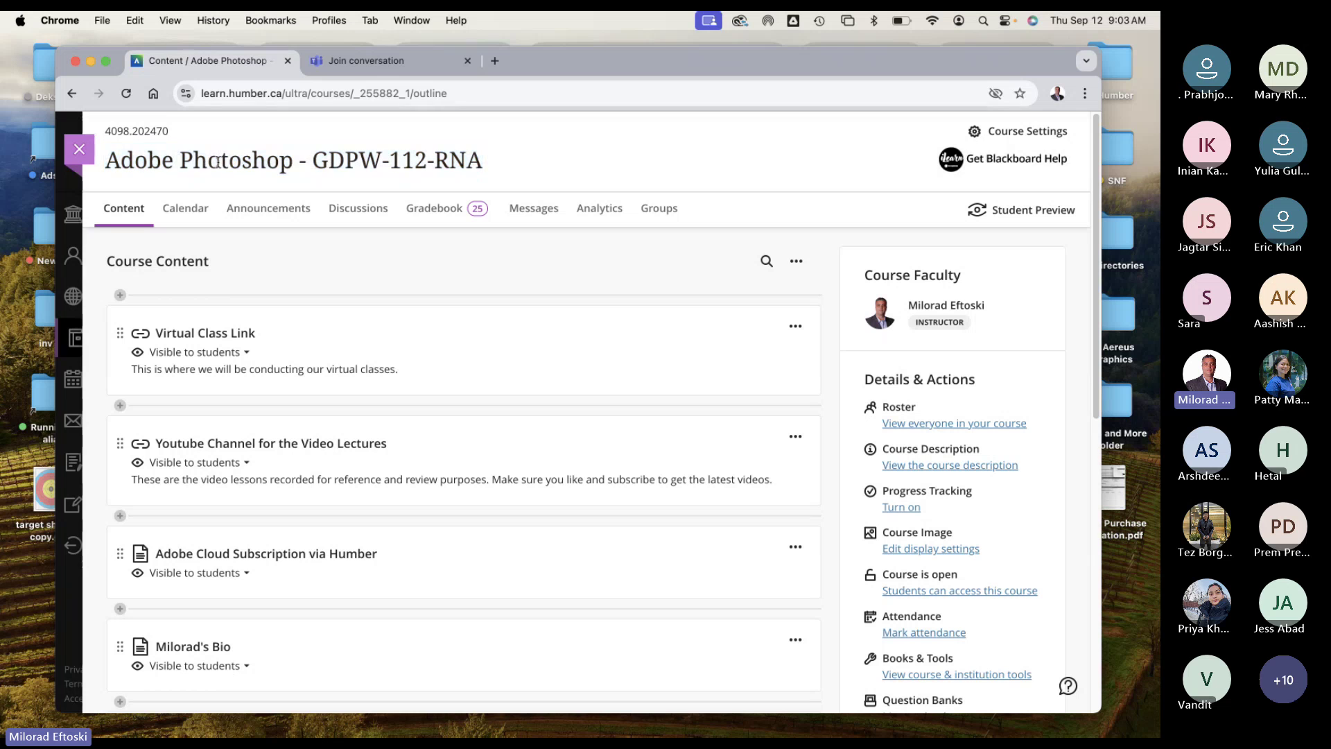
{"action": "left_click_drag", "start_coordinate": [309, 164], "coordinate": [444, 161]}
{"action": "left_click", "coordinate": [405, 164]}
{"action": "left_click", "coordinate": [470, 161]}
{"action": "left_click", "coordinate": [348, 268]}
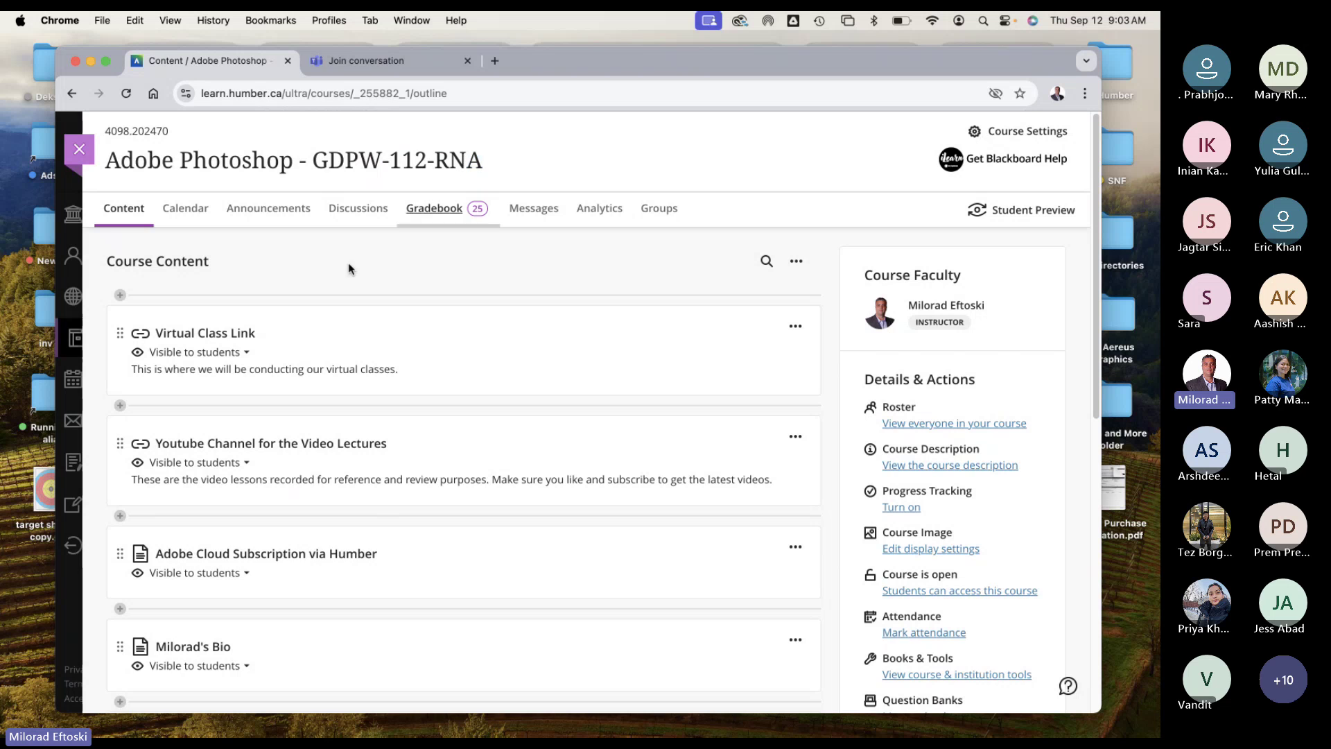
{"action": "scroll", "coordinate": [325, 302], "scroll_direction": "down", "scroll_amount": 1}
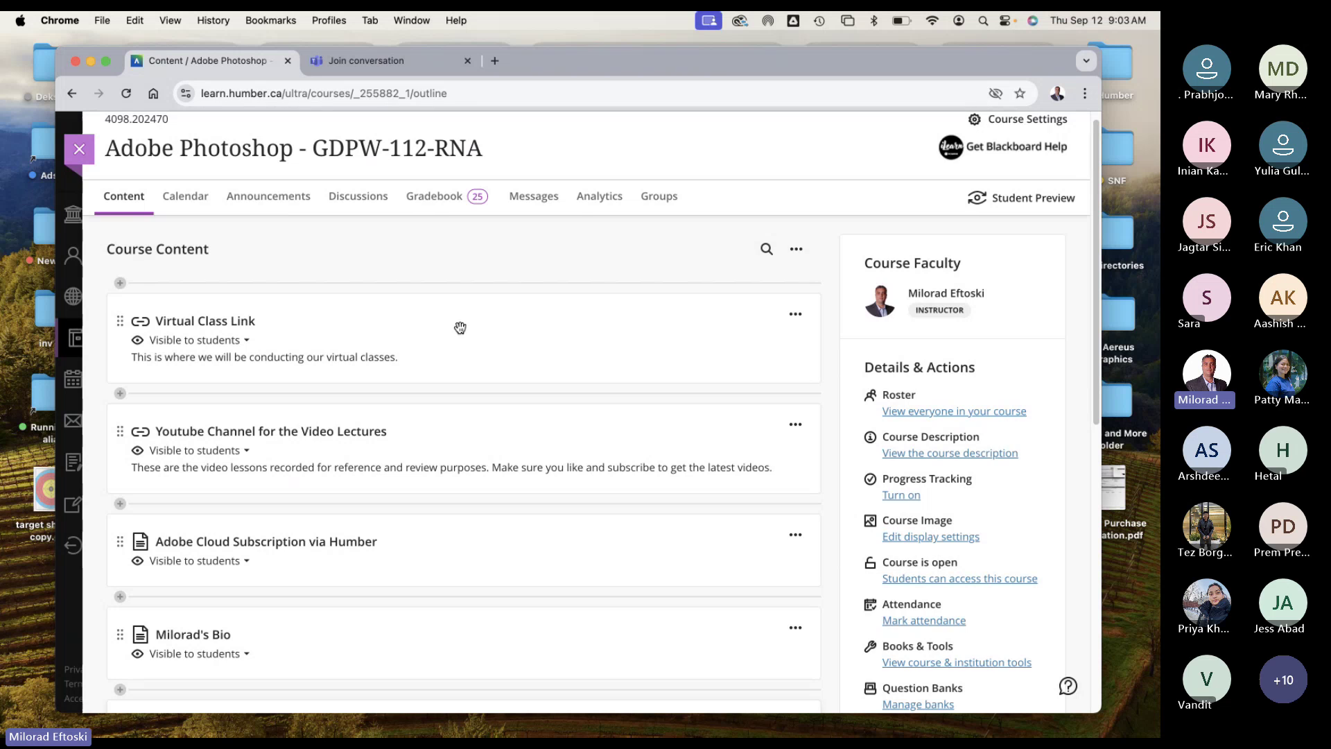
{"action": "scroll", "coordinate": [460, 328], "scroll_direction": "down", "scroll_amount": 3}
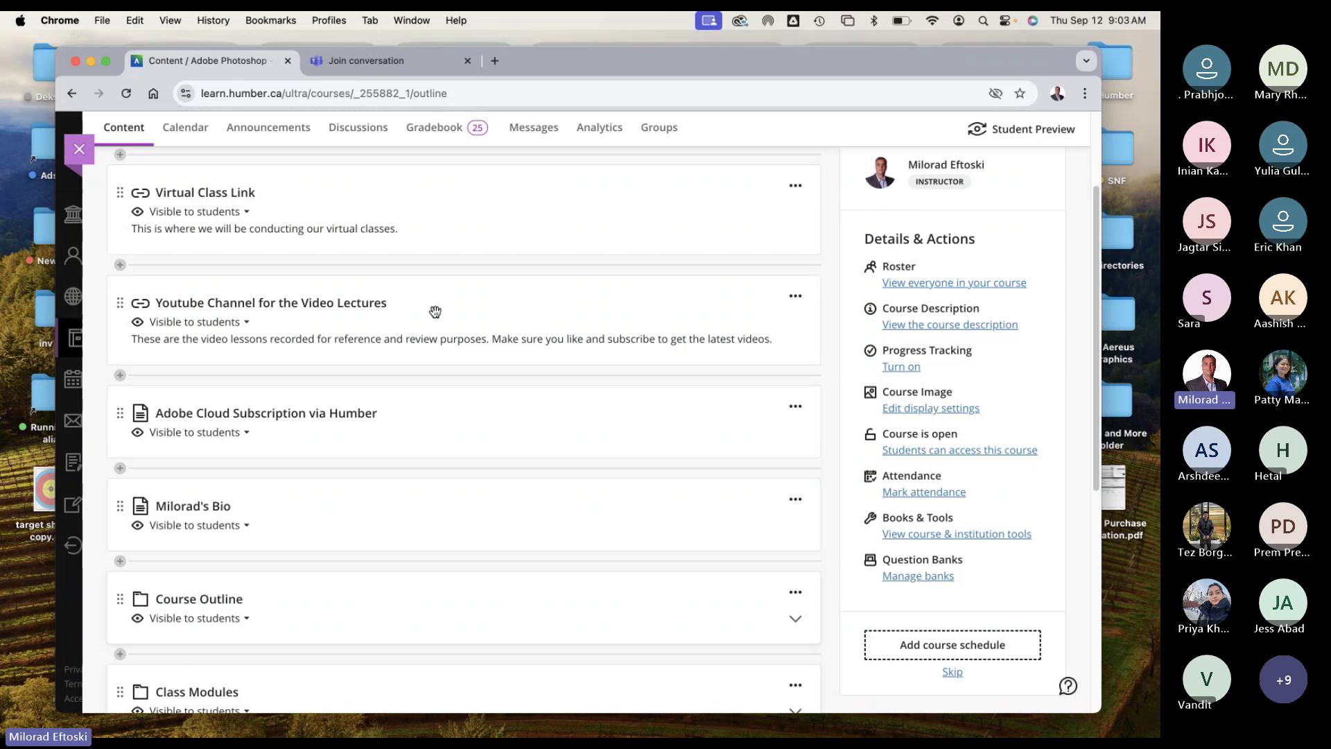
Step: Switch to Microsoft Teams and bring the General meeting window to the front
{"action": "mouse_move", "coordinate": [804, 736]}
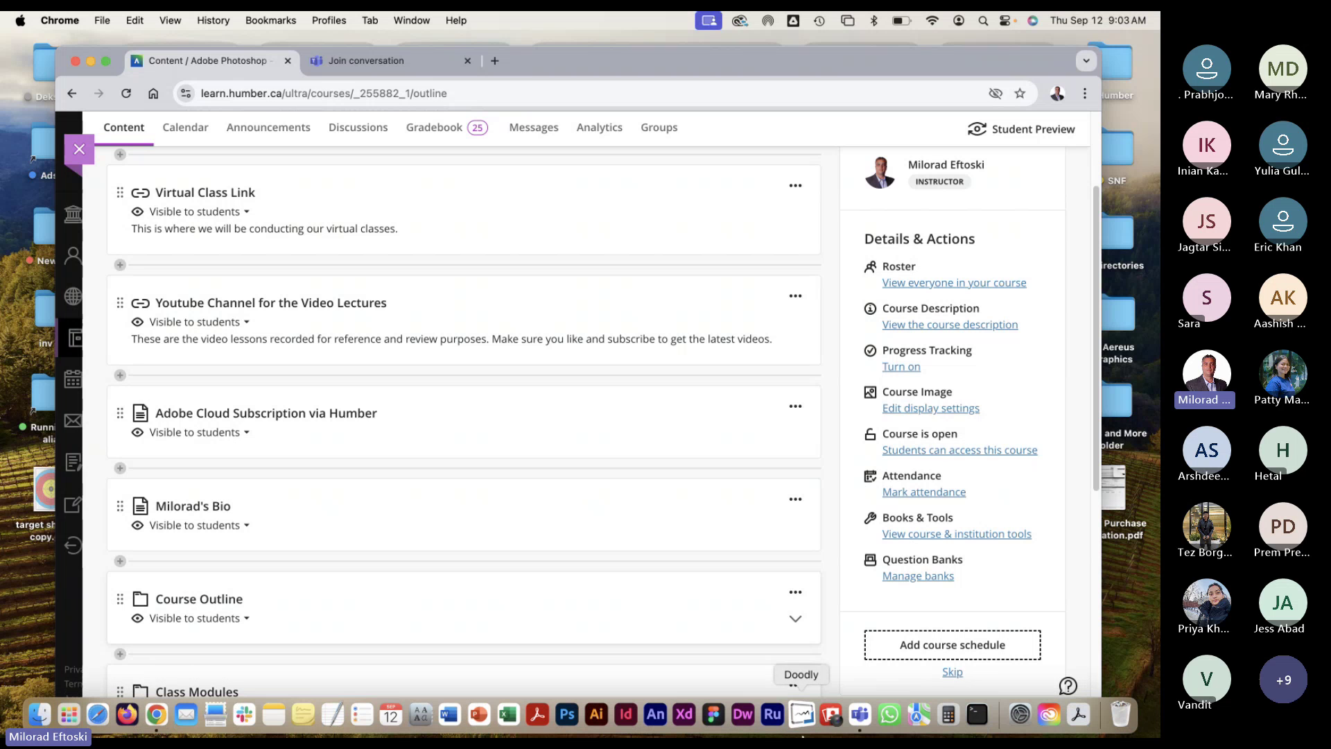
{"action": "left_click", "coordinate": [869, 722]}
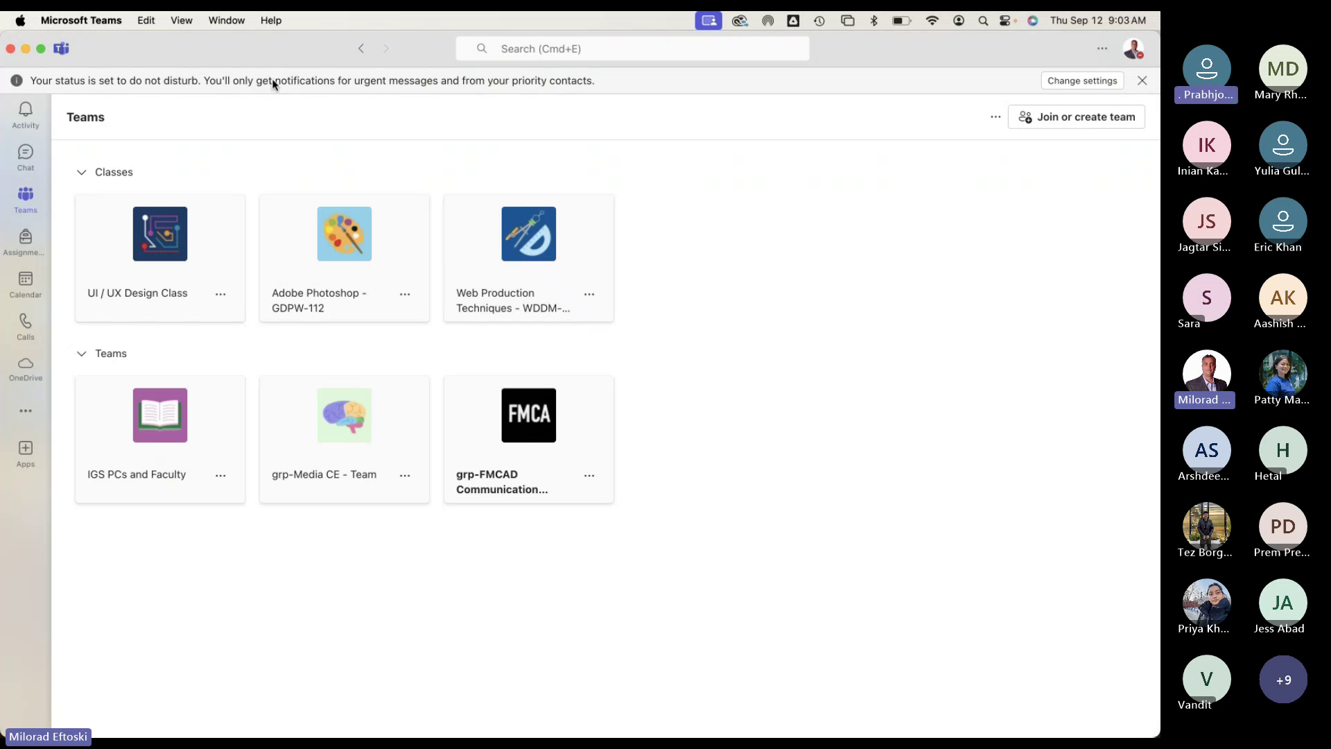
{"action": "left_click", "coordinate": [227, 20]}
{"action": "left_click", "coordinate": [260, 224]}
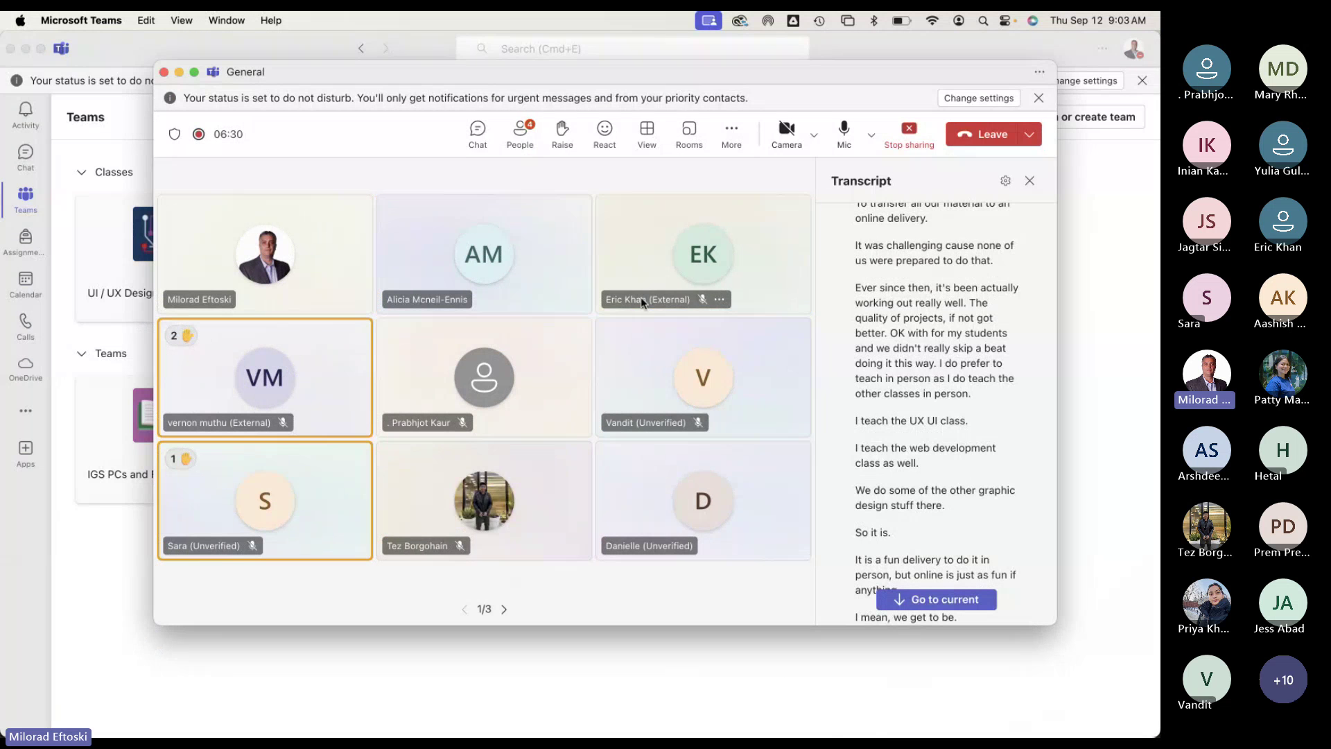
{"action": "left_click", "coordinate": [641, 299]}
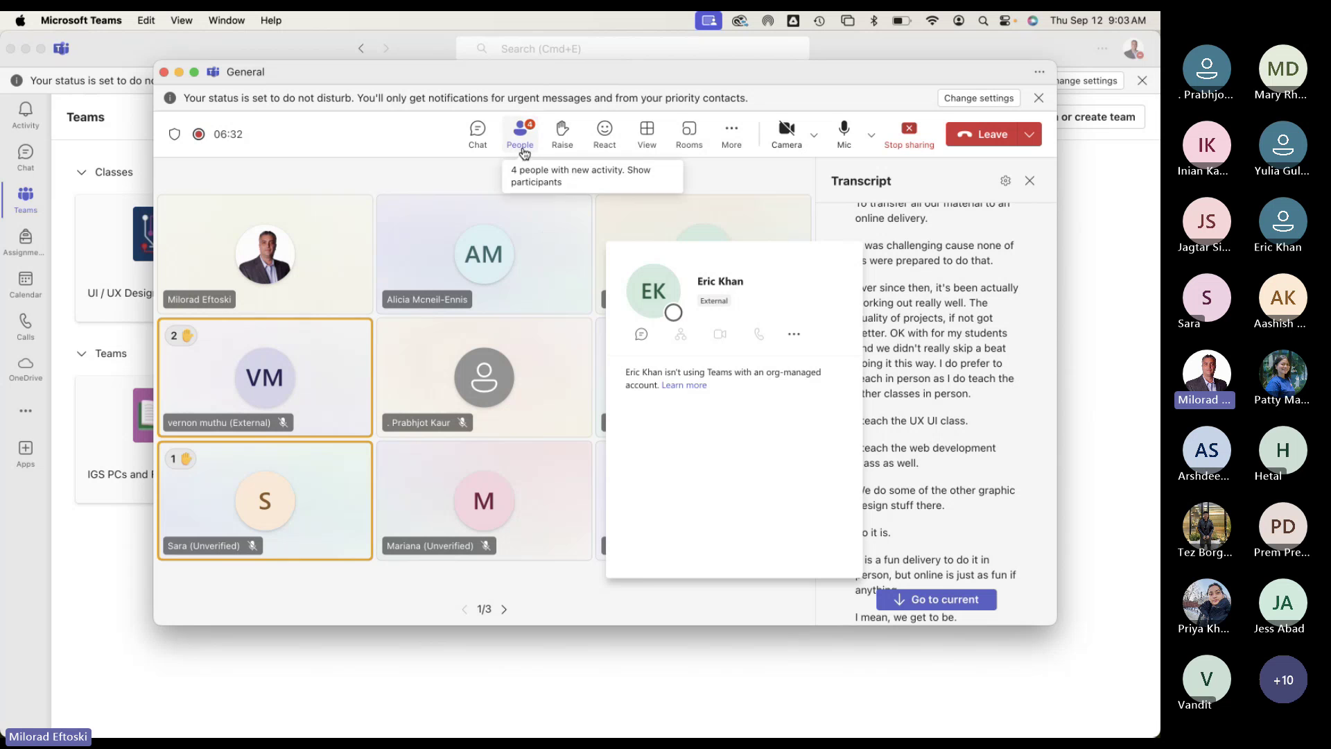
{"action": "left_click_drag", "start_coordinate": [515, 98], "coordinate": [538, 108]}
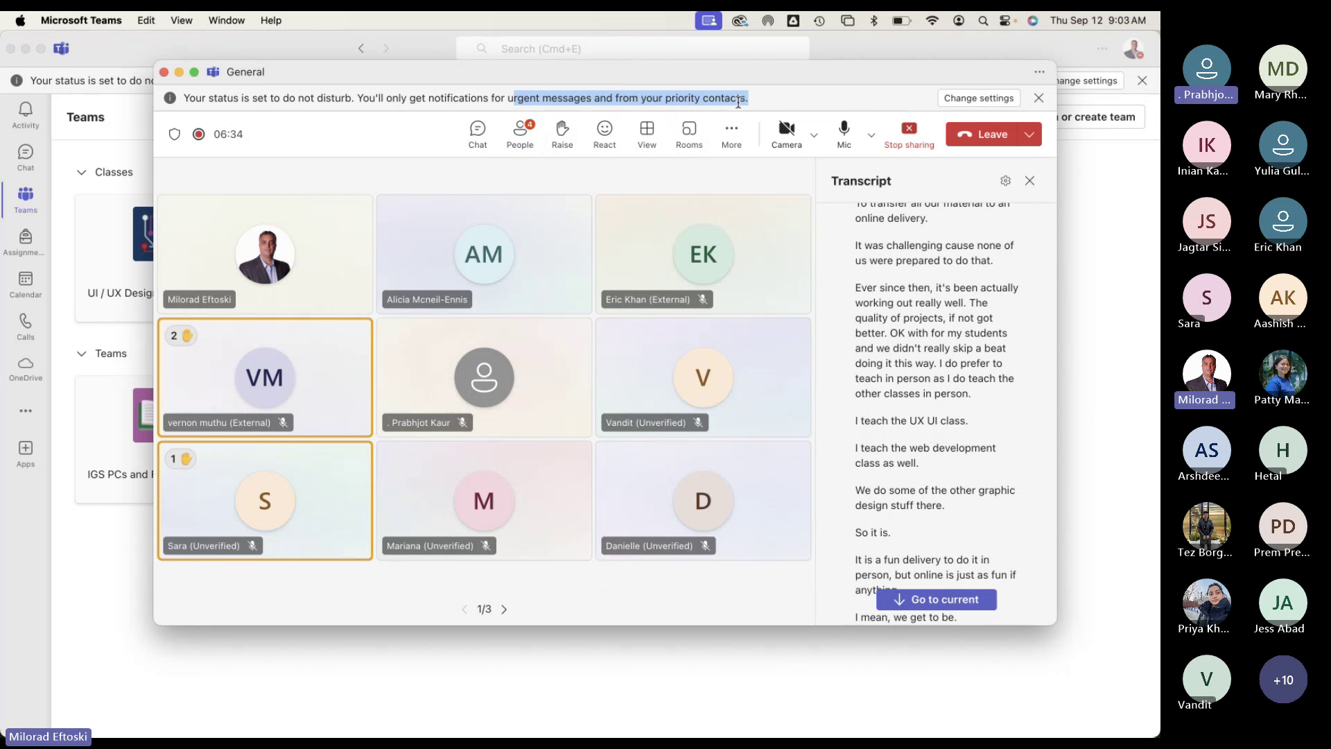
{"action": "left_click", "coordinate": [773, 93]}
Step: Read the latest entries of the meeting transcript and open the list of meeting participants
{"action": "left_click_drag", "start_coordinate": [728, 71], "coordinate": [769, 79]}
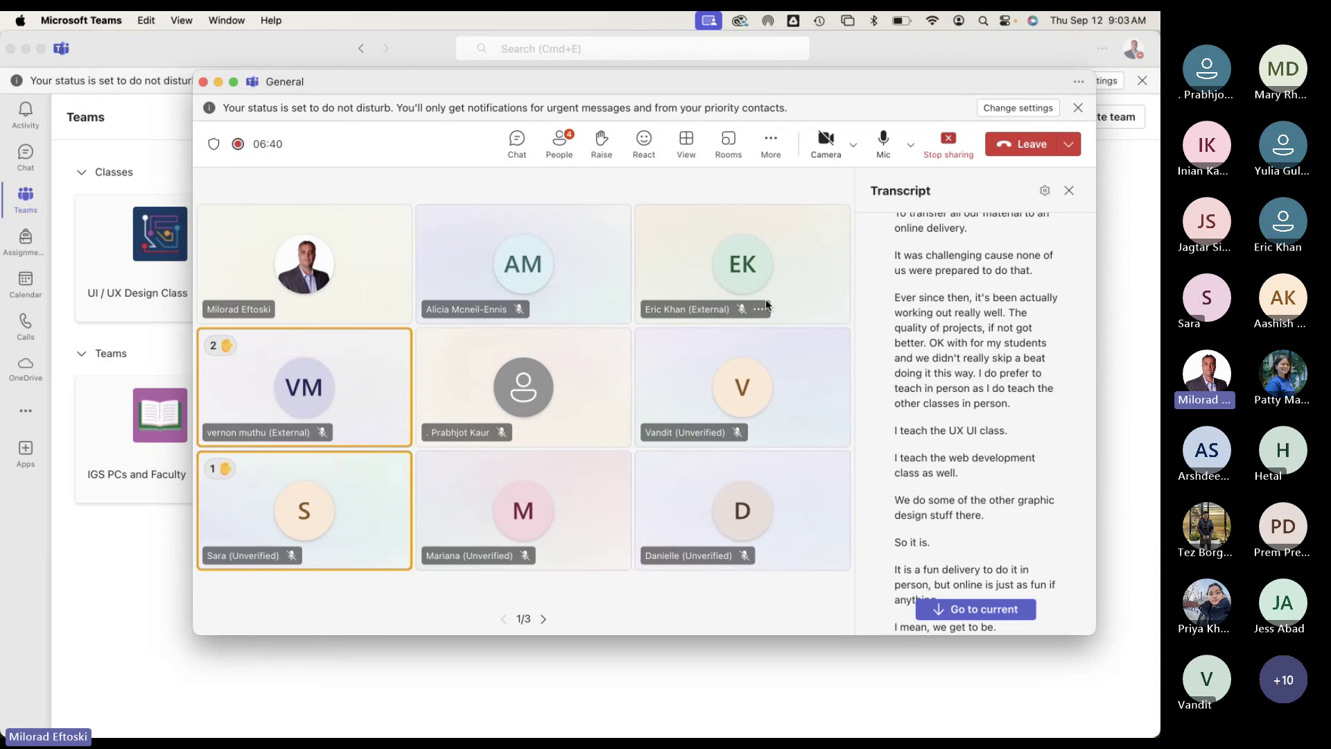
{"action": "scroll", "coordinate": [972, 377], "scroll_direction": "down", "scroll_amount": 15}
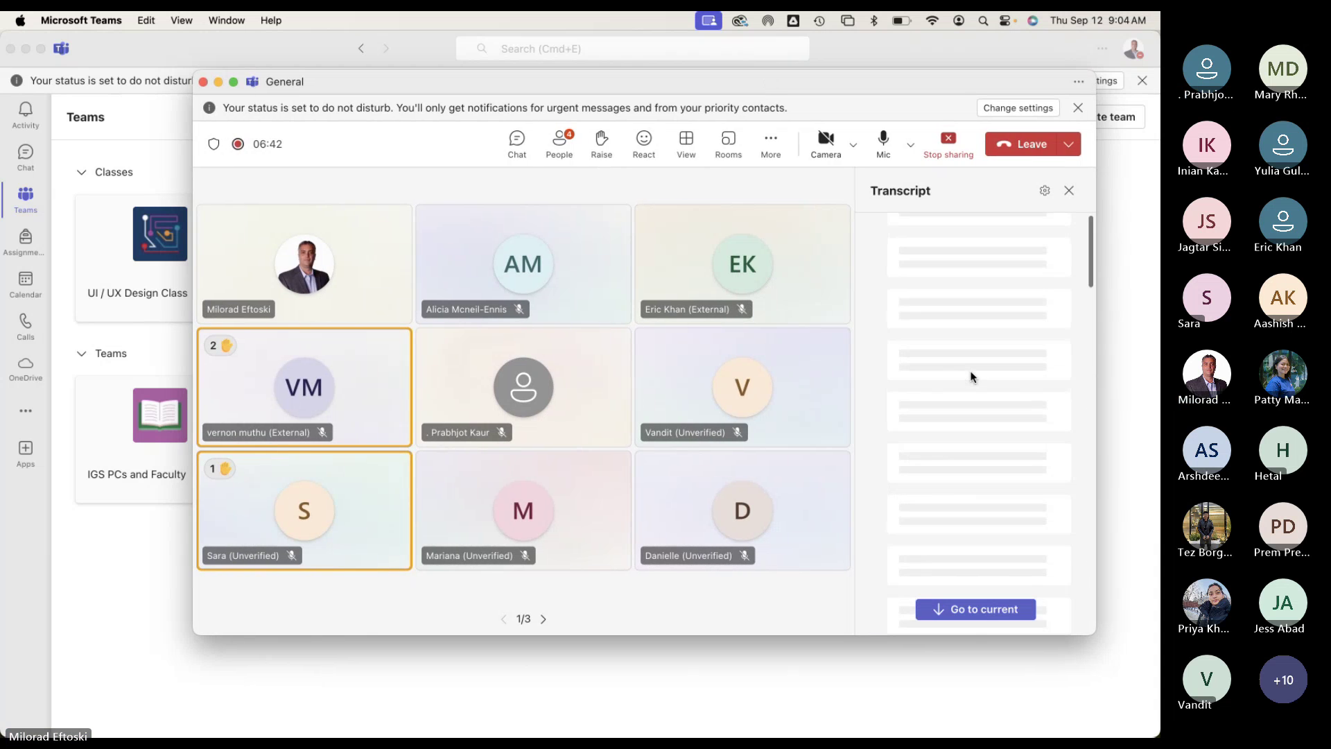
{"action": "mouse_move", "coordinate": [790, 81]}
{"action": "left_mouse_down"}
{"action": "mouse_move", "coordinate": [810, 92]}
{"action": "mouse_move", "coordinate": [801, 84]}
{"action": "left_mouse_up"}
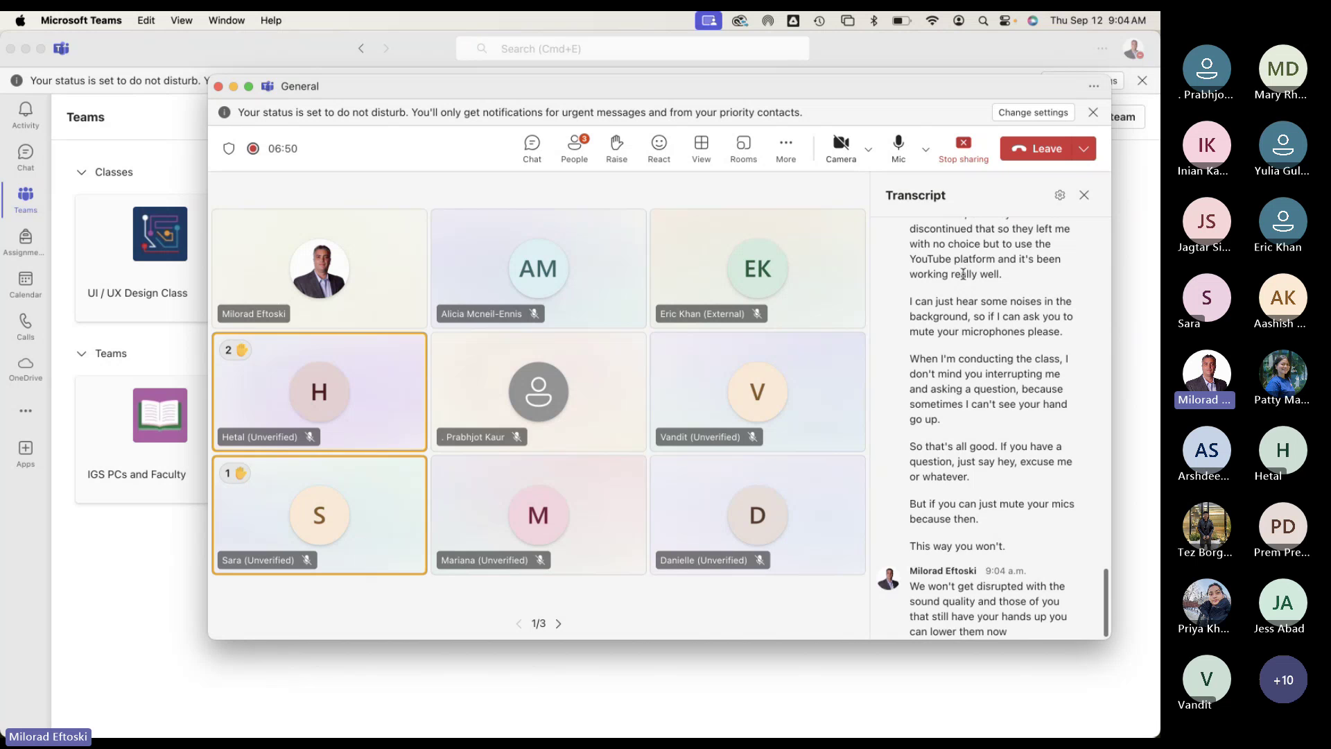
{"action": "left_click", "coordinate": [578, 149]}
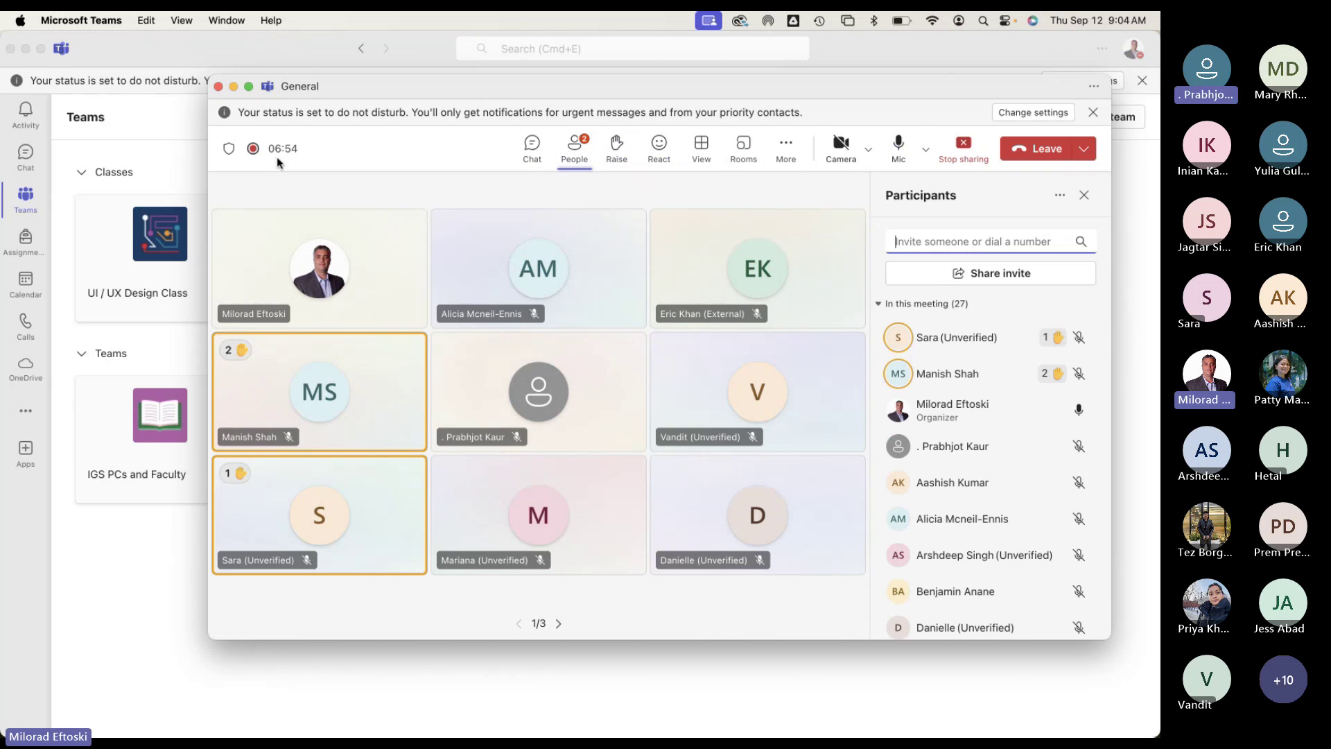
Step: Minimise both Teams windows and open the Youtube Channel for the Video Lectures link from the course content
{"action": "left_click", "coordinate": [233, 87]}
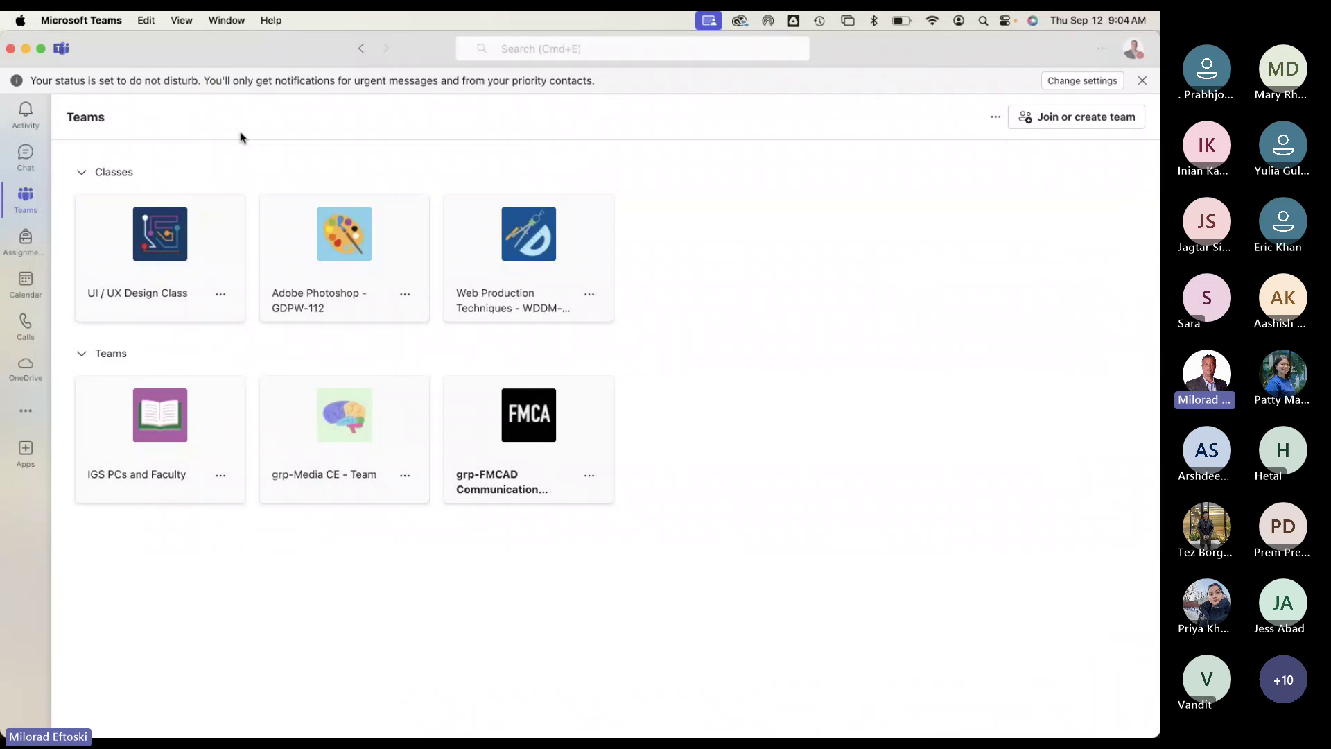
{"action": "left_click", "coordinate": [27, 49]}
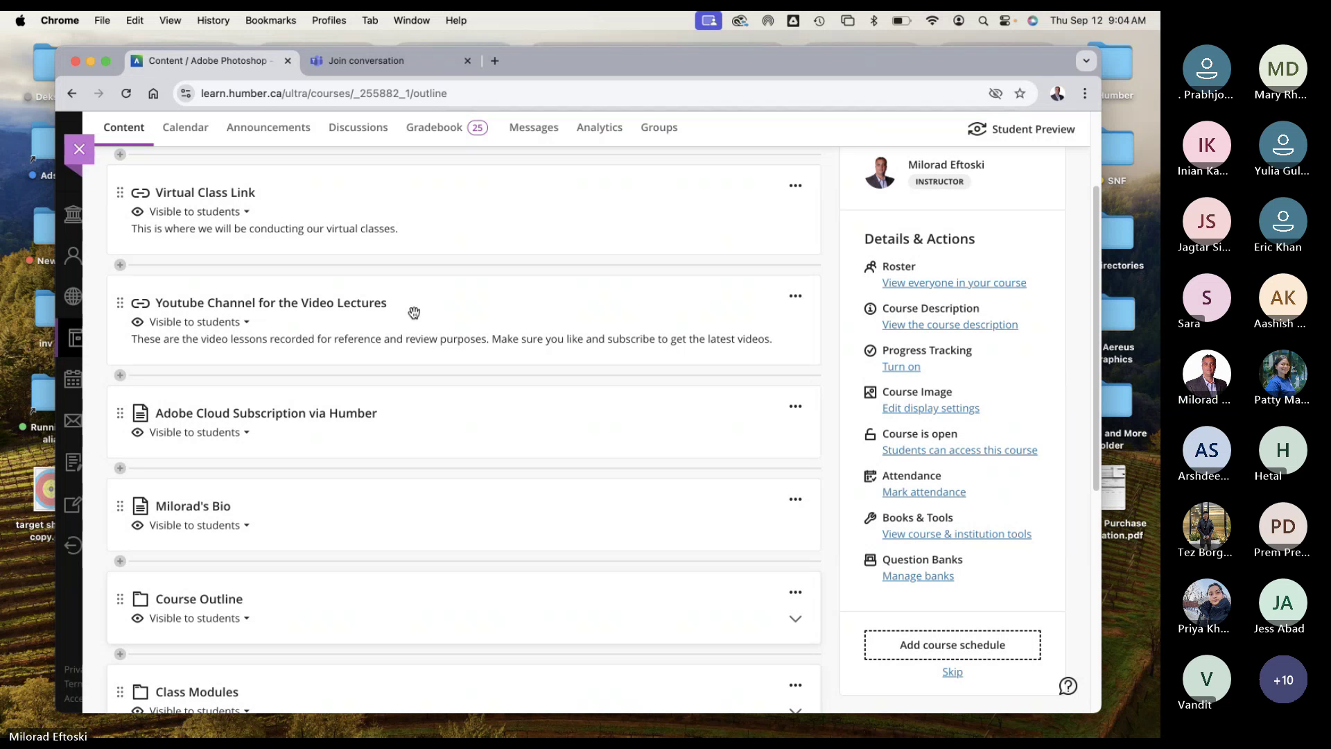
{"action": "left_click", "coordinate": [451, 316]}
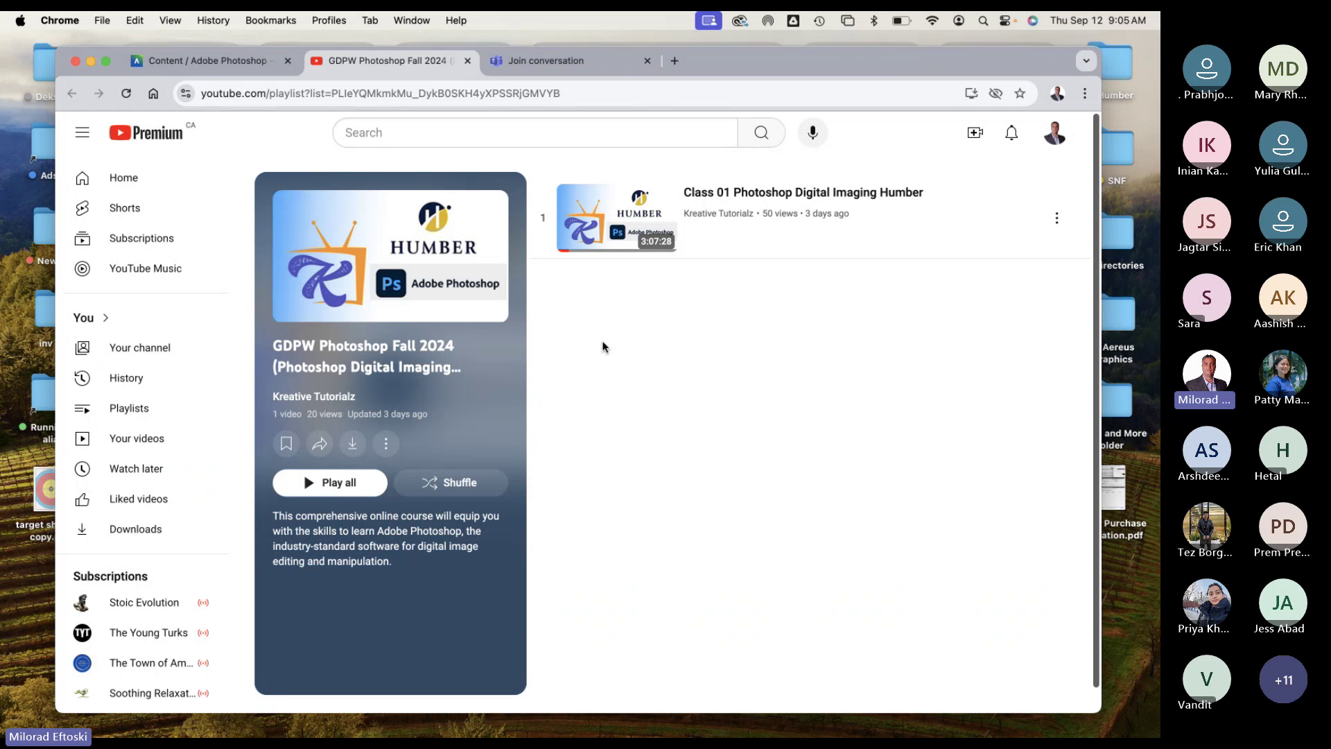
Step: Open the Adobe Cloud Subscription via Humber document on the course page and follow its OfferingDetails purchase link
{"action": "left_click", "coordinate": [219, 61]}
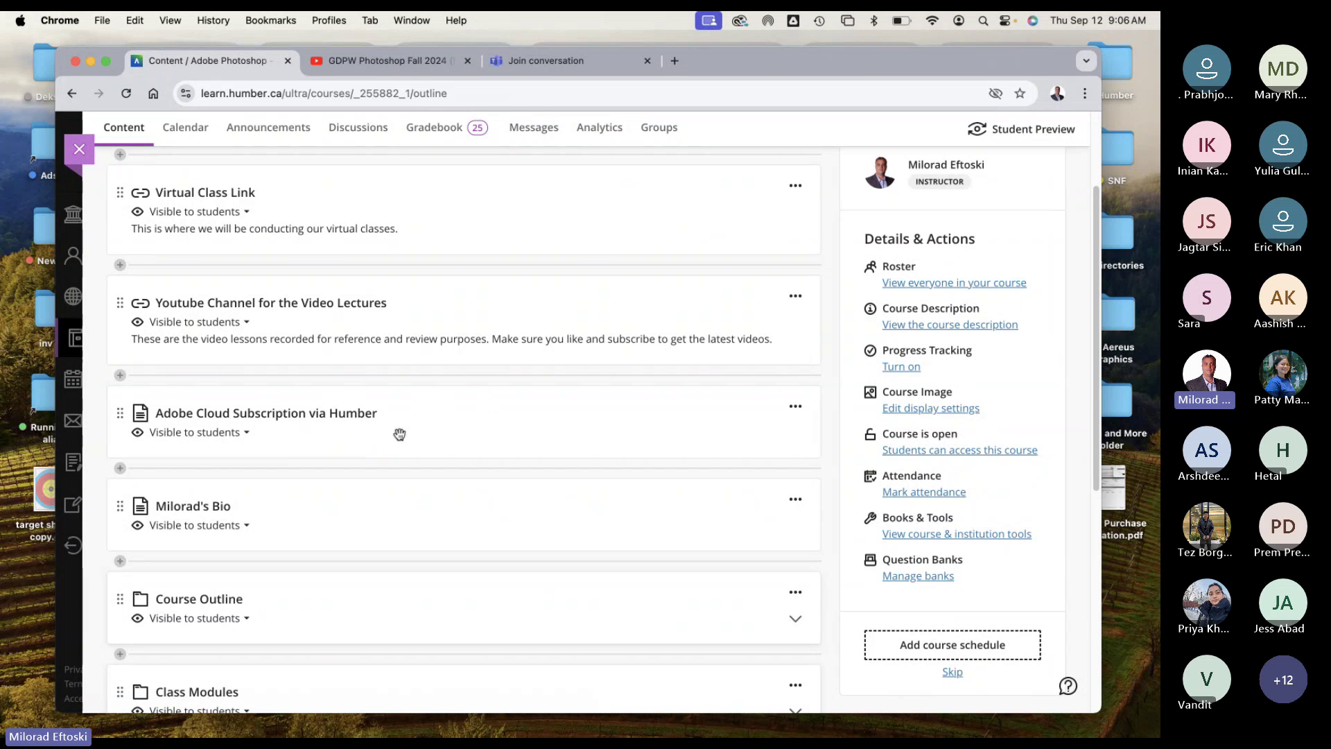
{"action": "left_click", "coordinate": [437, 424]}
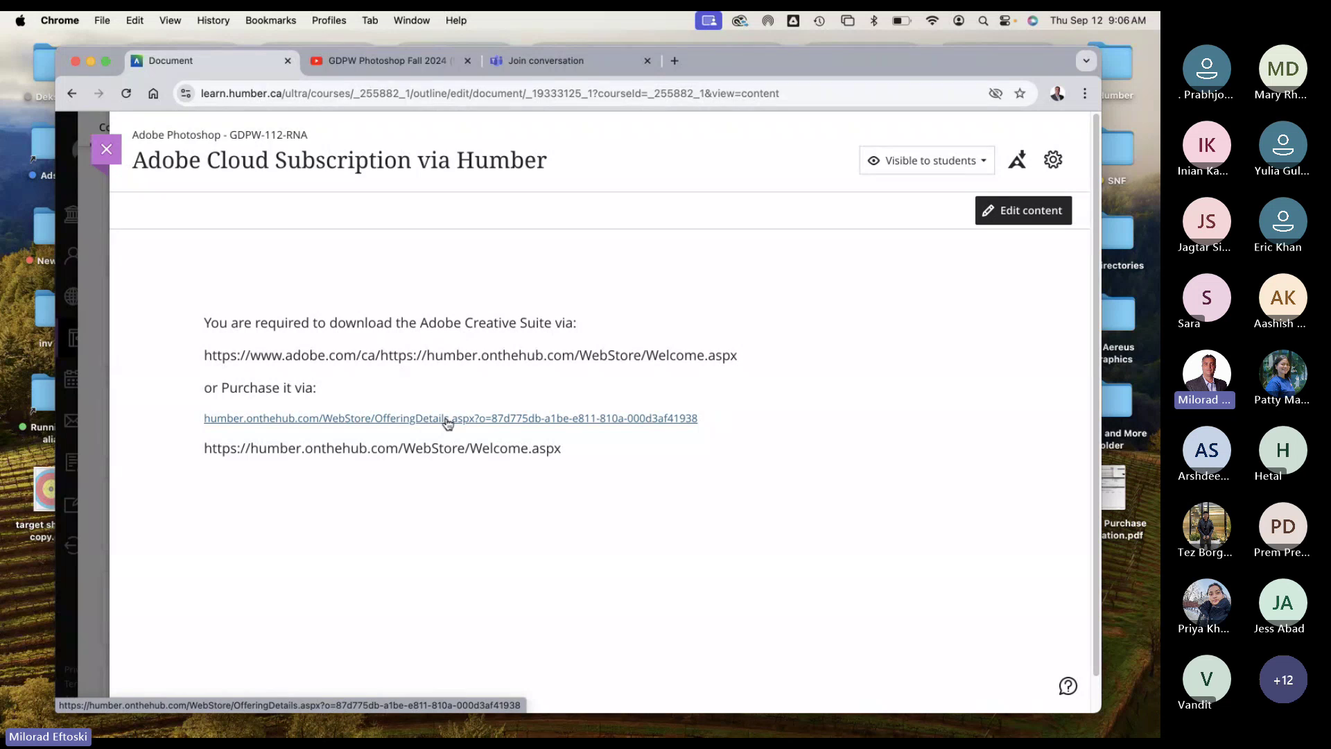
{"action": "left_click", "coordinate": [447, 420]}
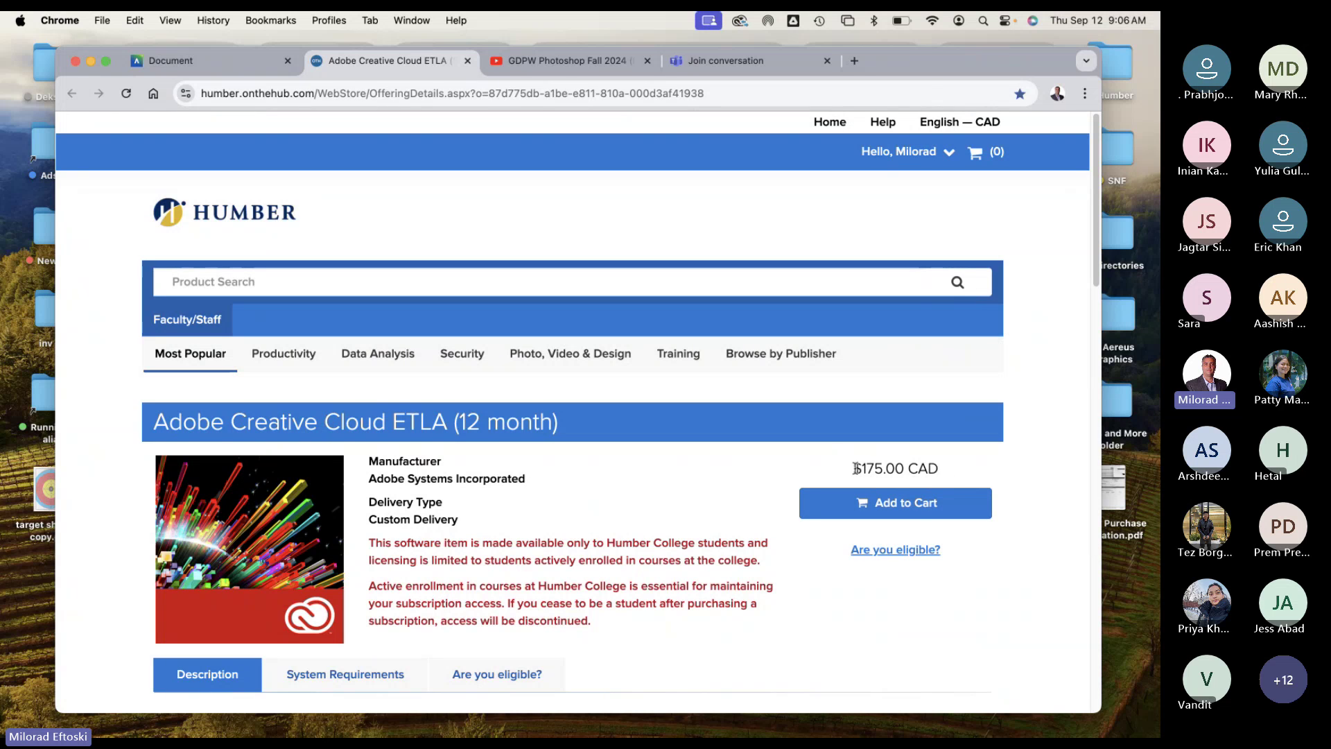
Step: Highlight the price of the Adobe Creative Cloud ETLA (12 month) offering
{"action": "left_click_drag", "start_coordinate": [855, 469], "coordinate": [955, 479]}
{"action": "left_click", "coordinate": [890, 470]}
{"action": "left_click_drag", "start_coordinate": [852, 469], "coordinate": [956, 477]}
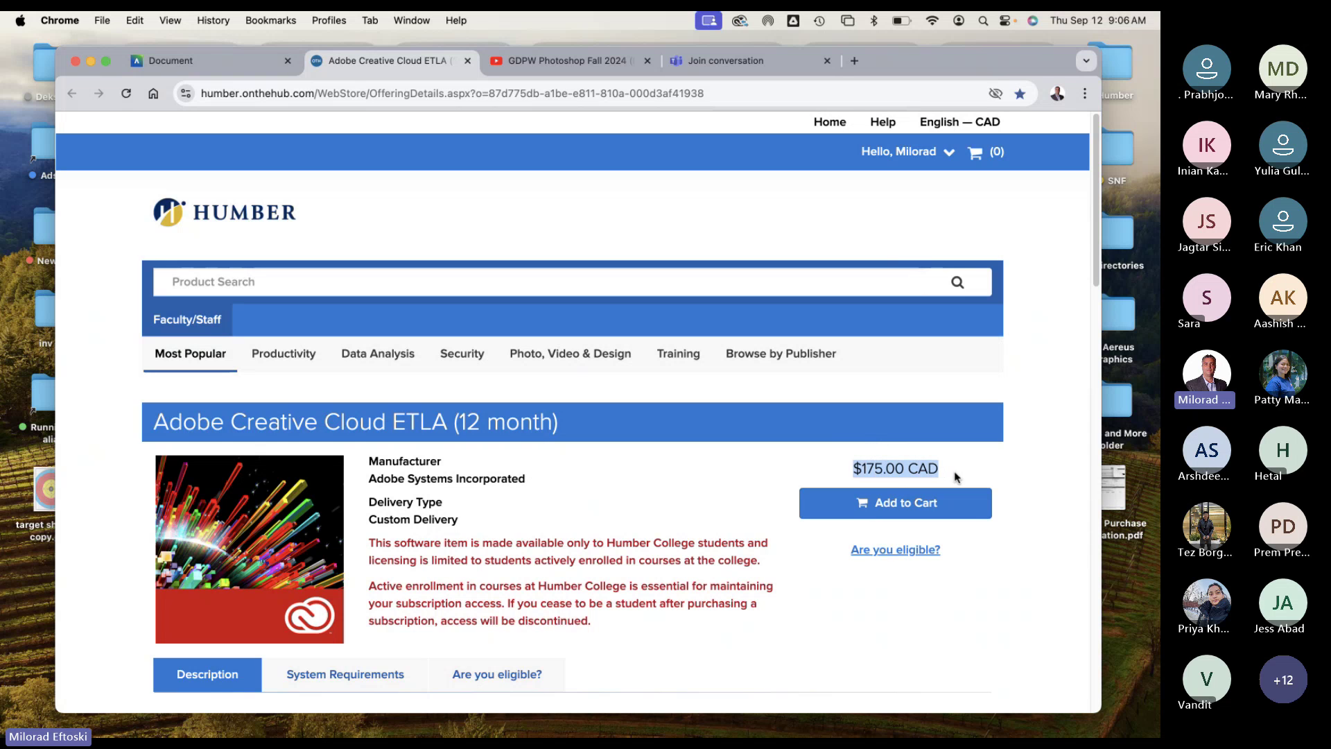
{"action": "left_click", "coordinate": [913, 460]}
{"action": "left_click_drag", "start_coordinate": [852, 468], "coordinate": [951, 451]}
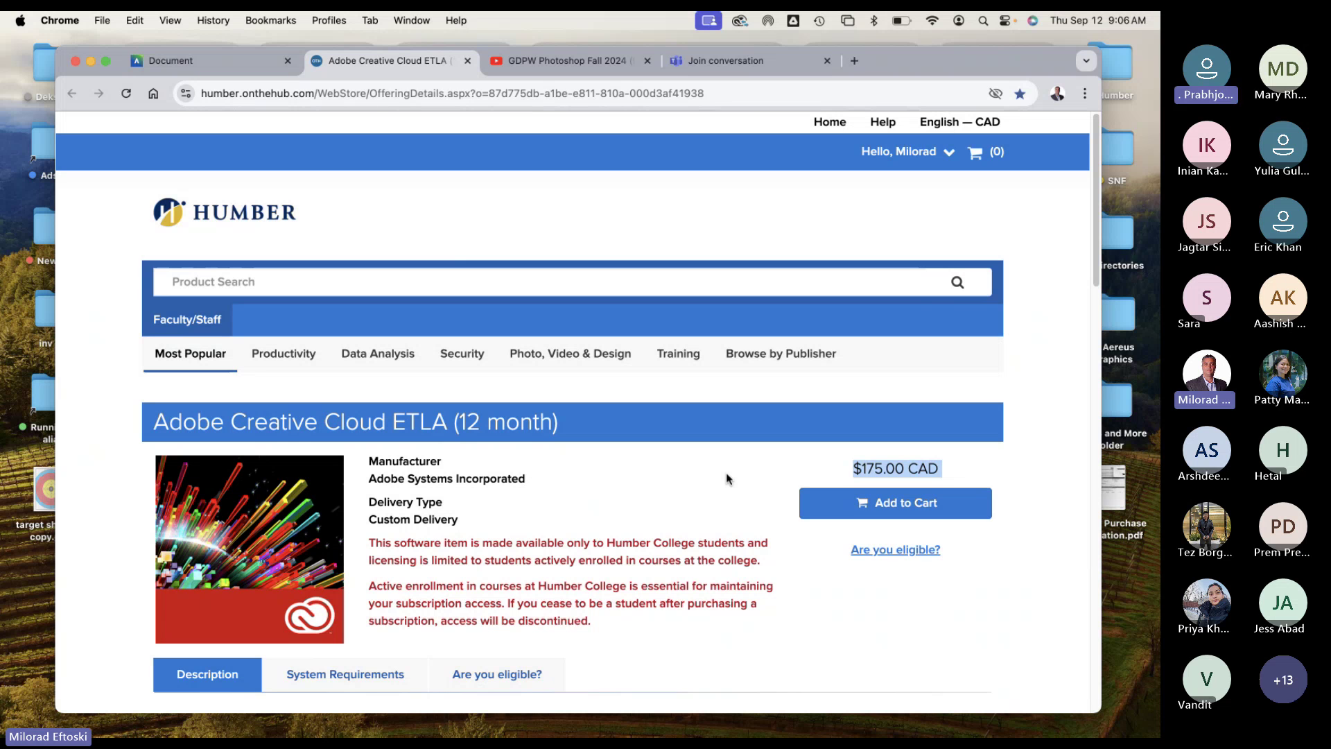
Step: Review the applications included in Creative Cloud, highlighting After Effects, Premiere Pro and the main application list, and return to the start of the offer page
{"action": "scroll", "coordinate": [725, 458], "scroll_direction": "down", "scroll_amount": 12}
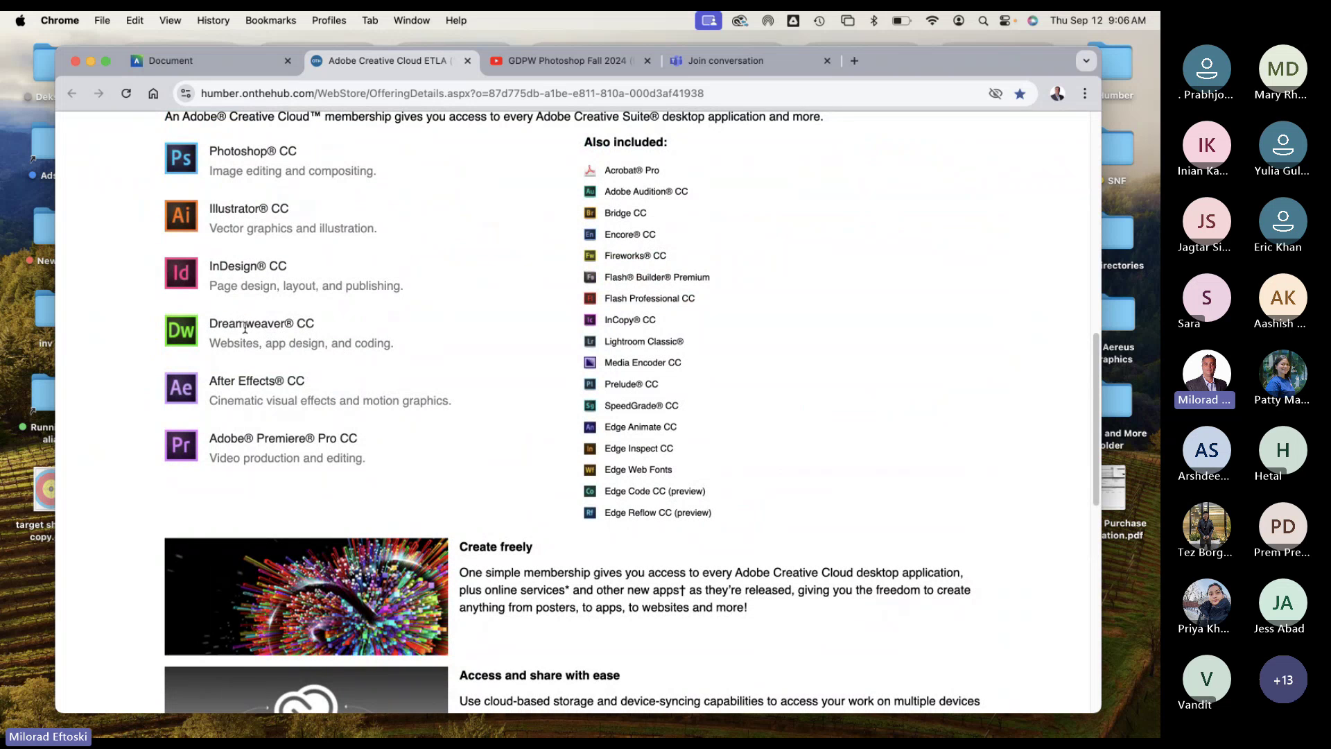
{"action": "triple_click", "coordinate": [244, 323]}
{"action": "left_click", "coordinate": [308, 351]}
{"action": "scroll", "coordinate": [308, 350], "scroll_direction": "up", "scroll_amount": 3}
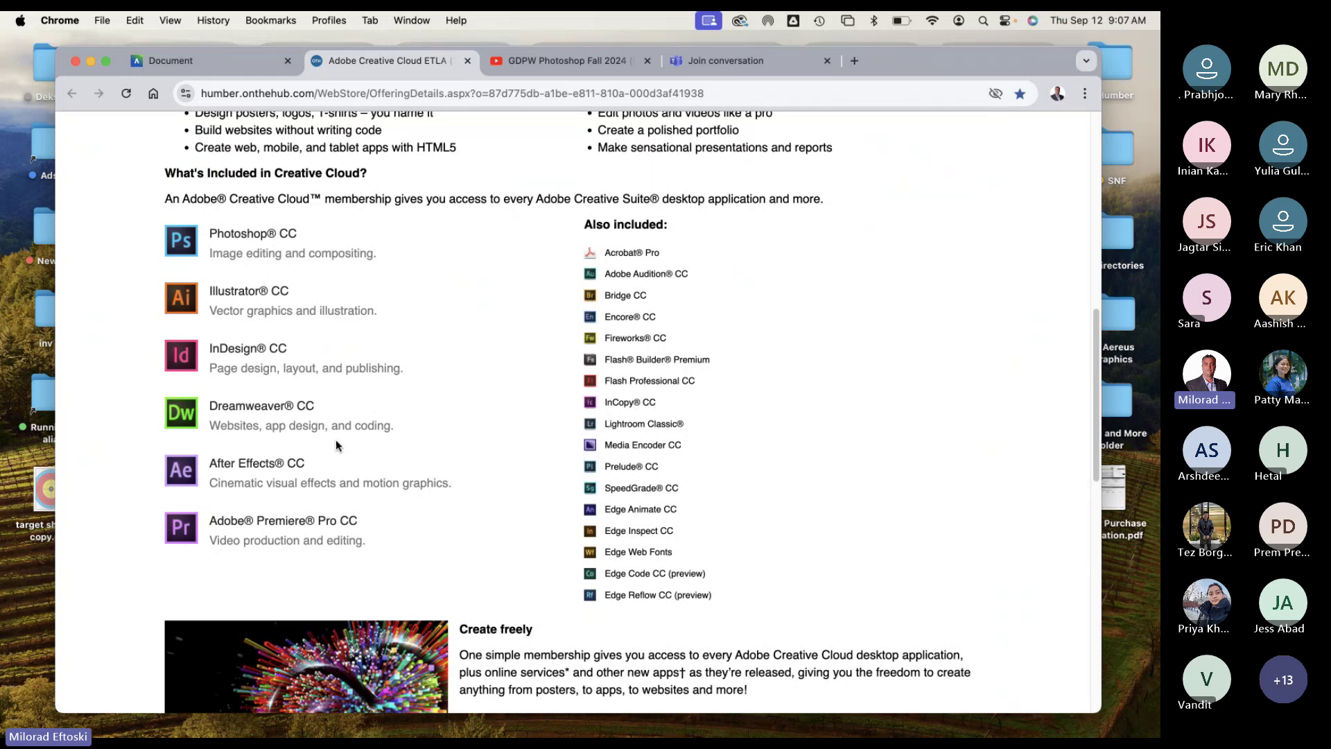
{"action": "triple_click", "coordinate": [256, 465]}
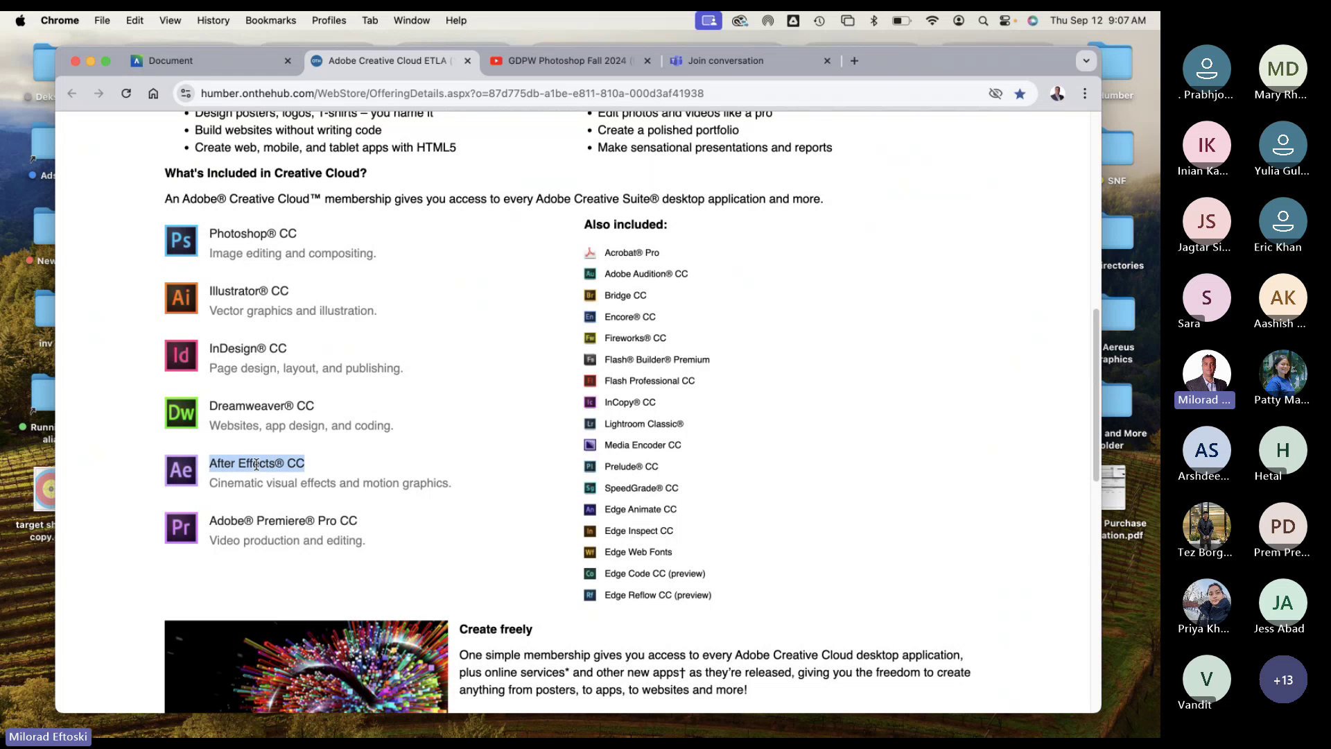
{"action": "triple_click", "coordinate": [280, 517]}
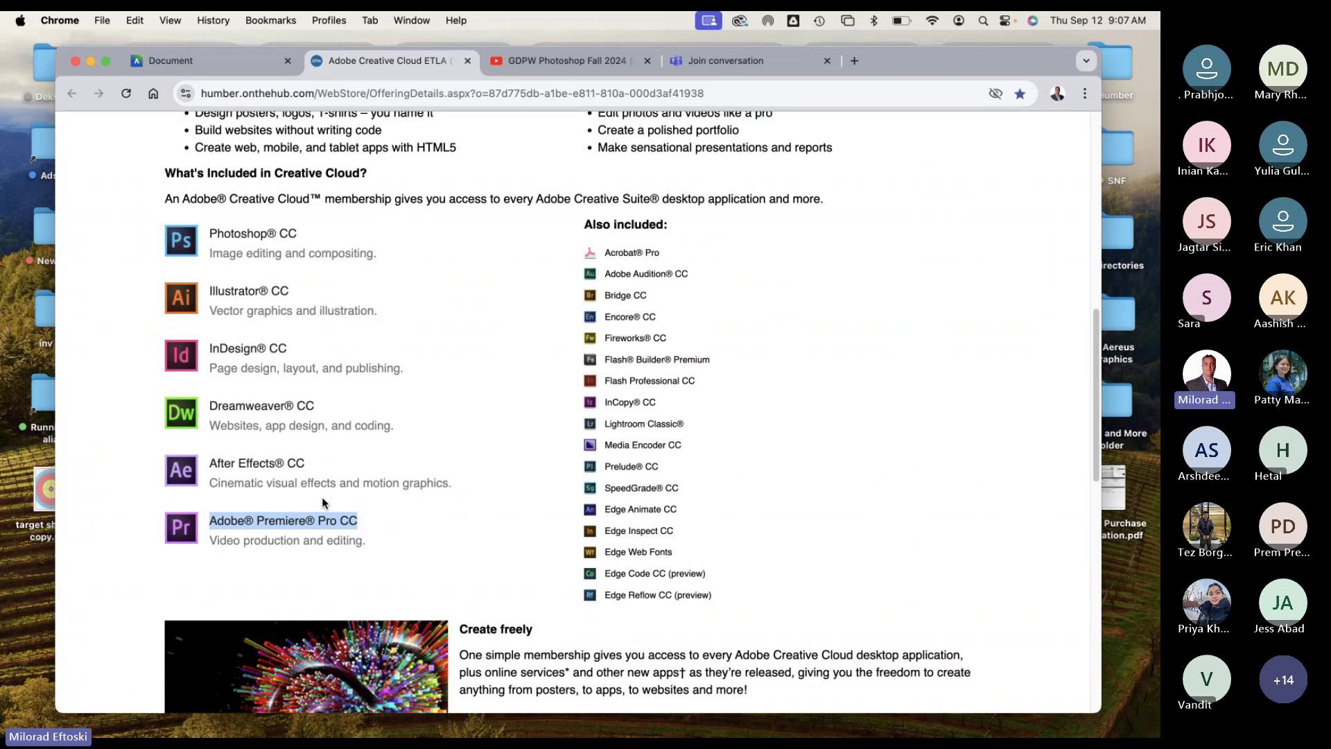
{"action": "double_click", "coordinate": [256, 465]}
{"action": "triple_click", "coordinate": [256, 464]}
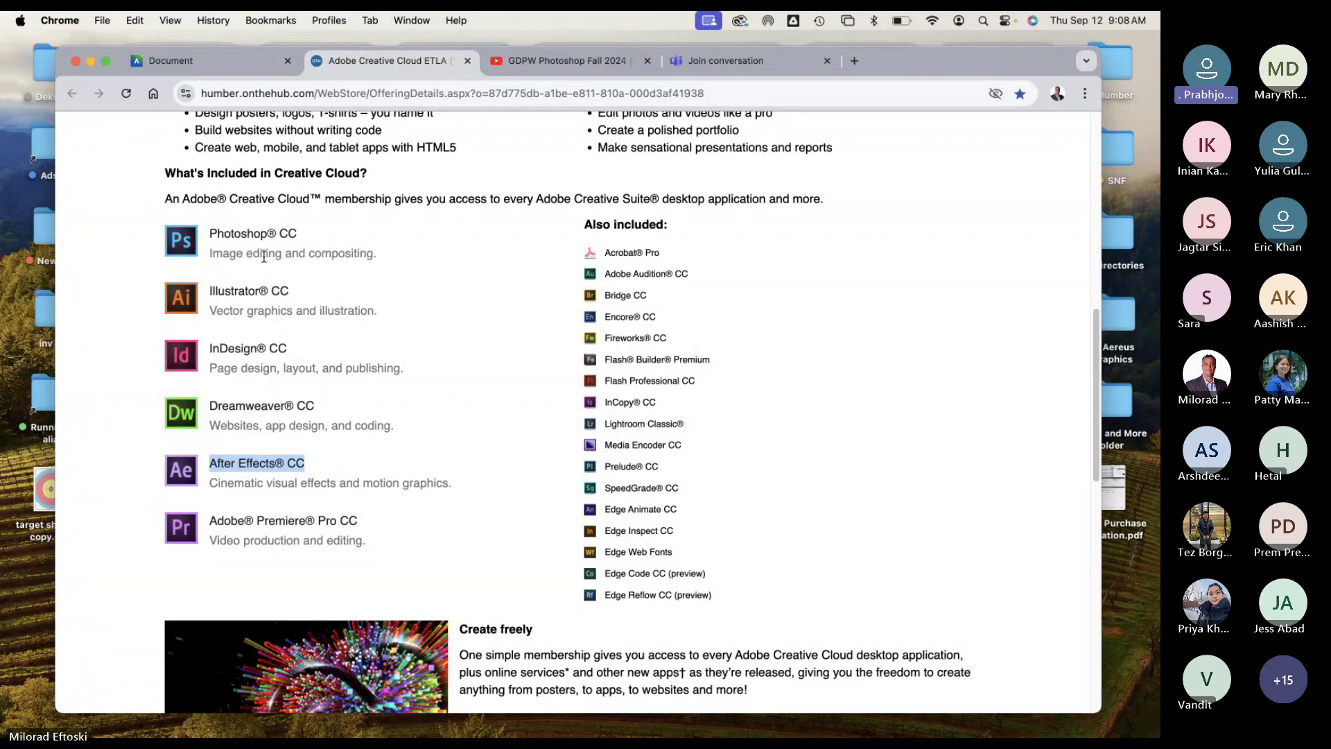
{"action": "left_click_drag", "start_coordinate": [217, 233], "coordinate": [316, 536]}
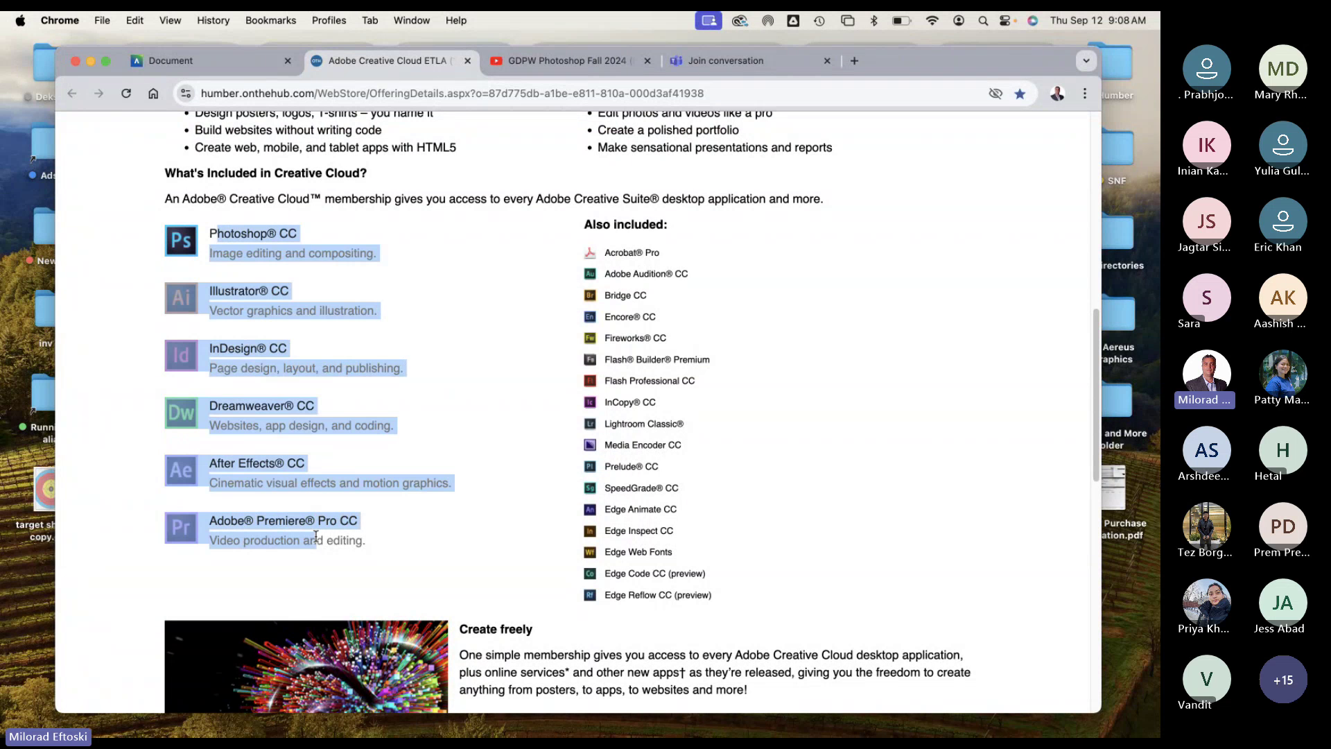
{"action": "left_click", "coordinate": [956, 363]}
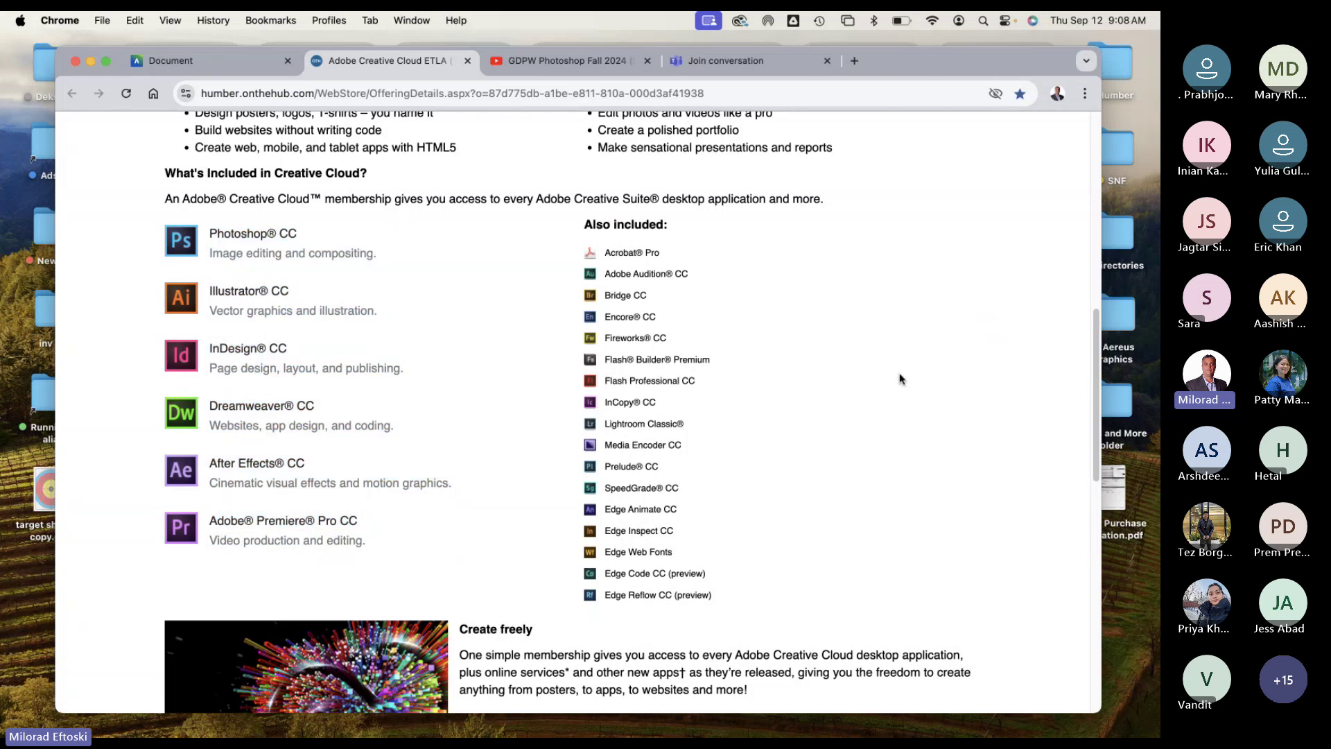
{"action": "scroll", "coordinate": [881, 369], "scroll_direction": "up", "scroll_amount": 15}
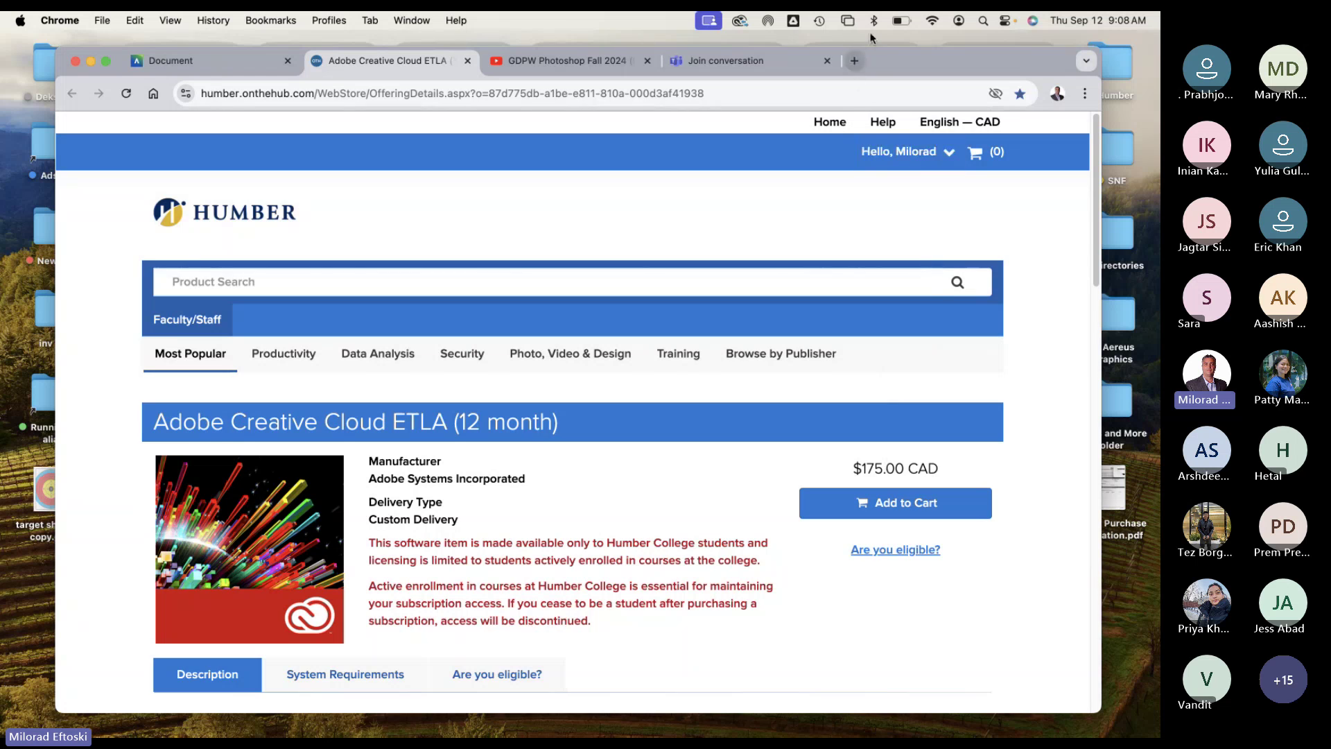
{"action": "left_click_drag", "start_coordinate": [903, 65], "coordinate": [900, 66]}
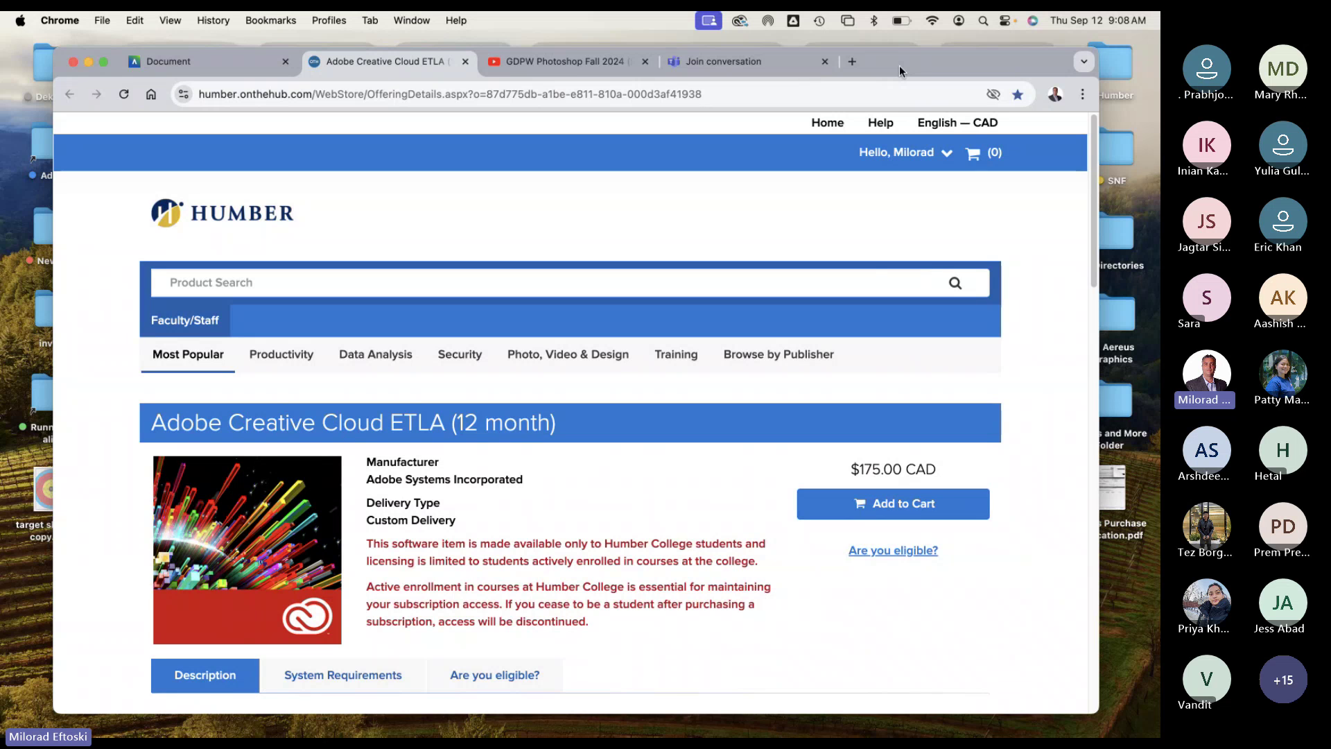
Step: Highlight the Creative Cloud offering's price, and close the offer page and the Adobe Cloud Subscription via Humber document to return to the course content
{"action": "triple_click", "coordinate": [873, 471]}
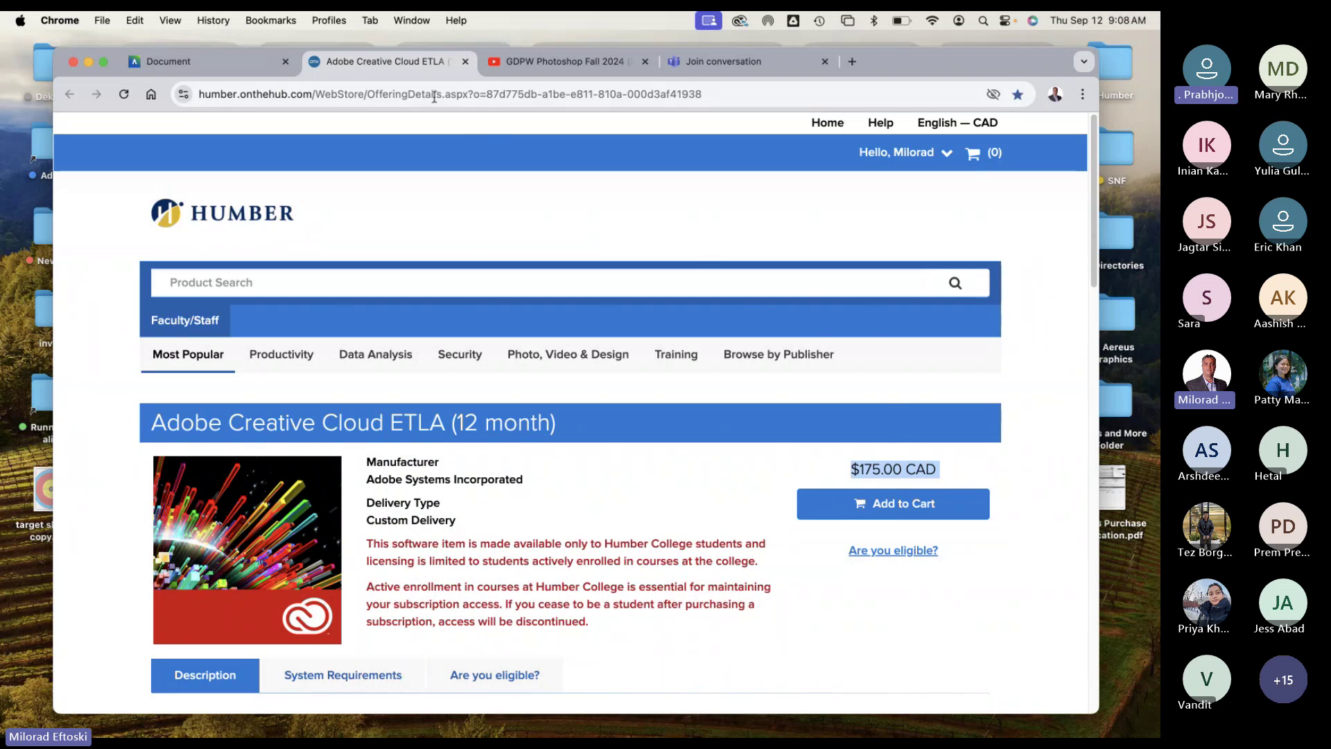
{"action": "left_click", "coordinate": [465, 61]}
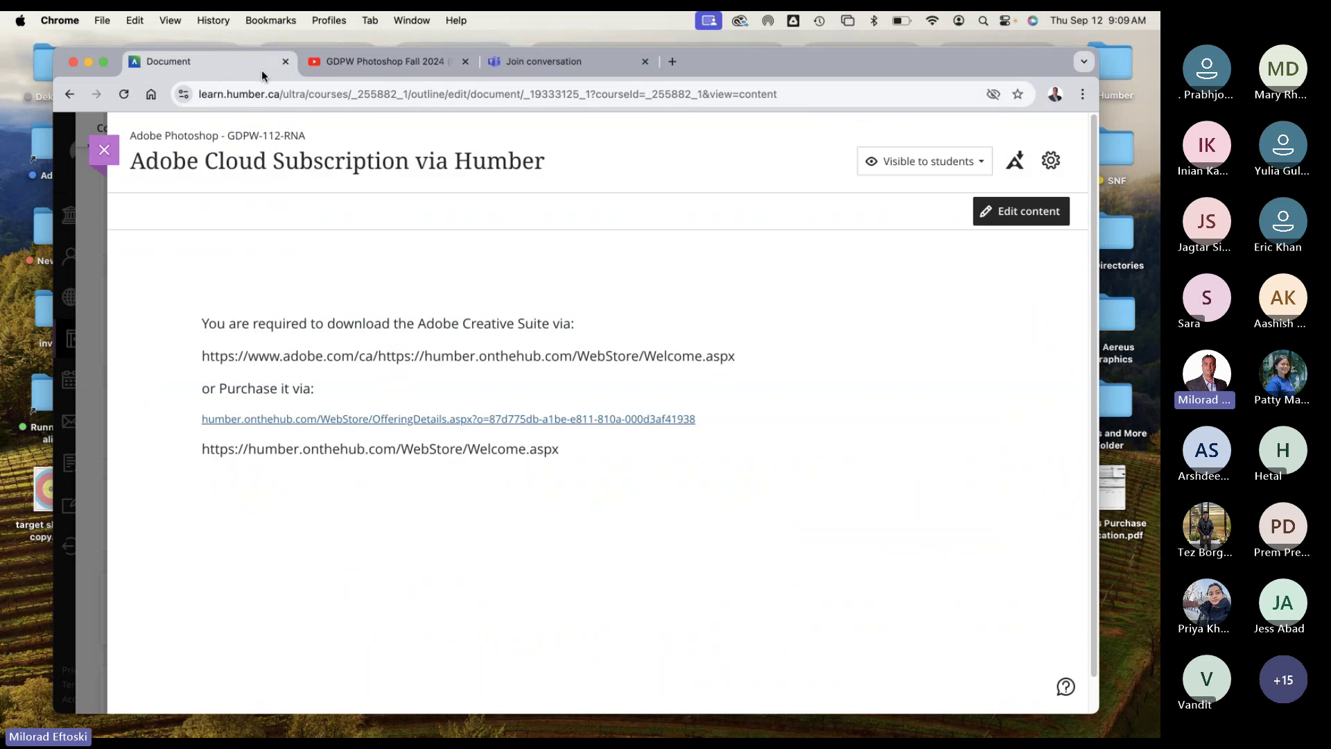
{"action": "left_click", "coordinate": [104, 150]}
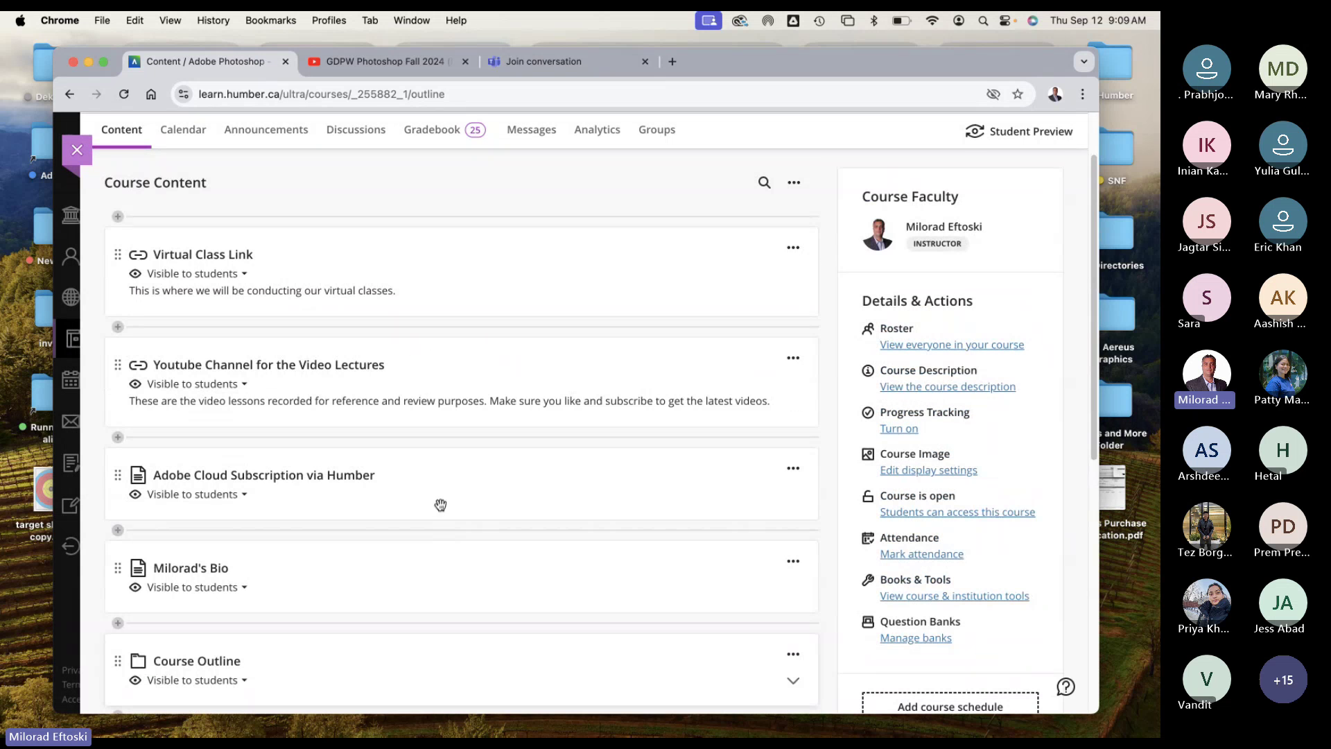
Step: Open the instructor's bio document from the course content, read through to the contact notes, and close it
{"action": "scroll", "coordinate": [490, 476], "scroll_direction": "down", "scroll_amount": 3}
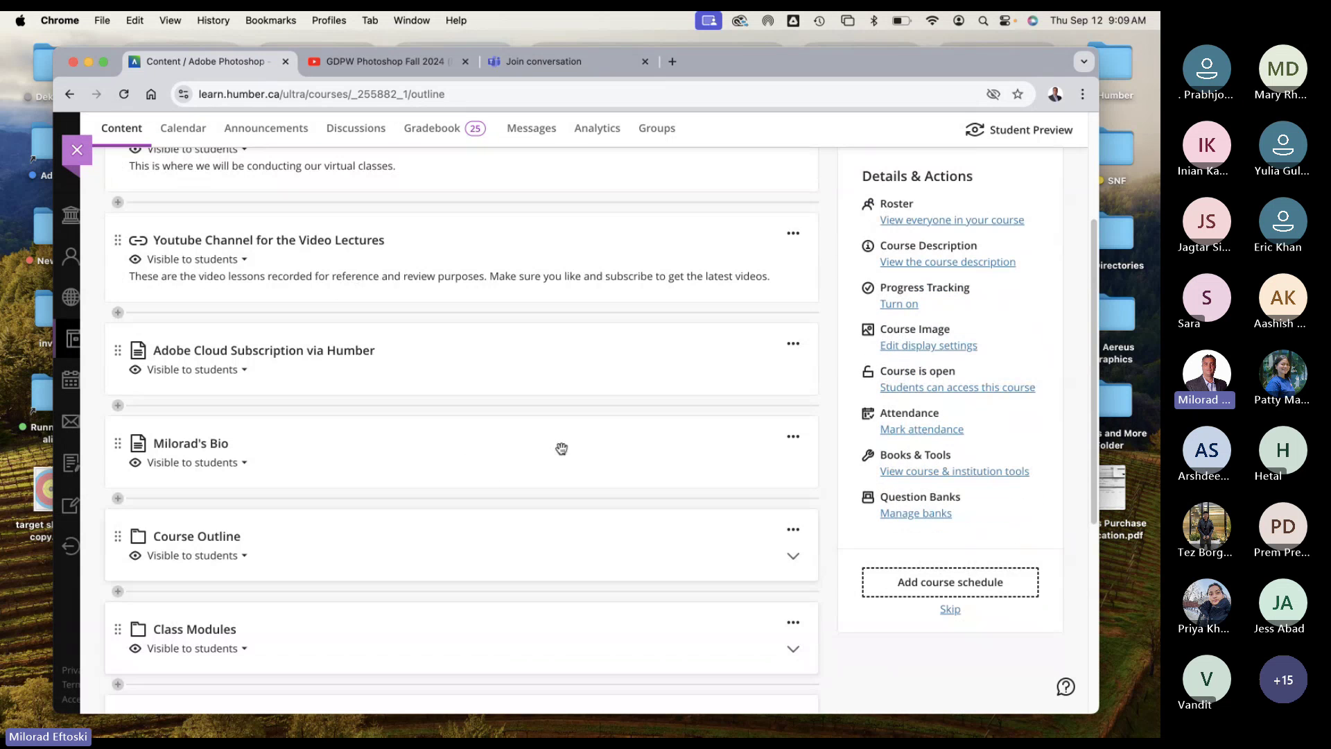
{"action": "left_click", "coordinate": [513, 459]}
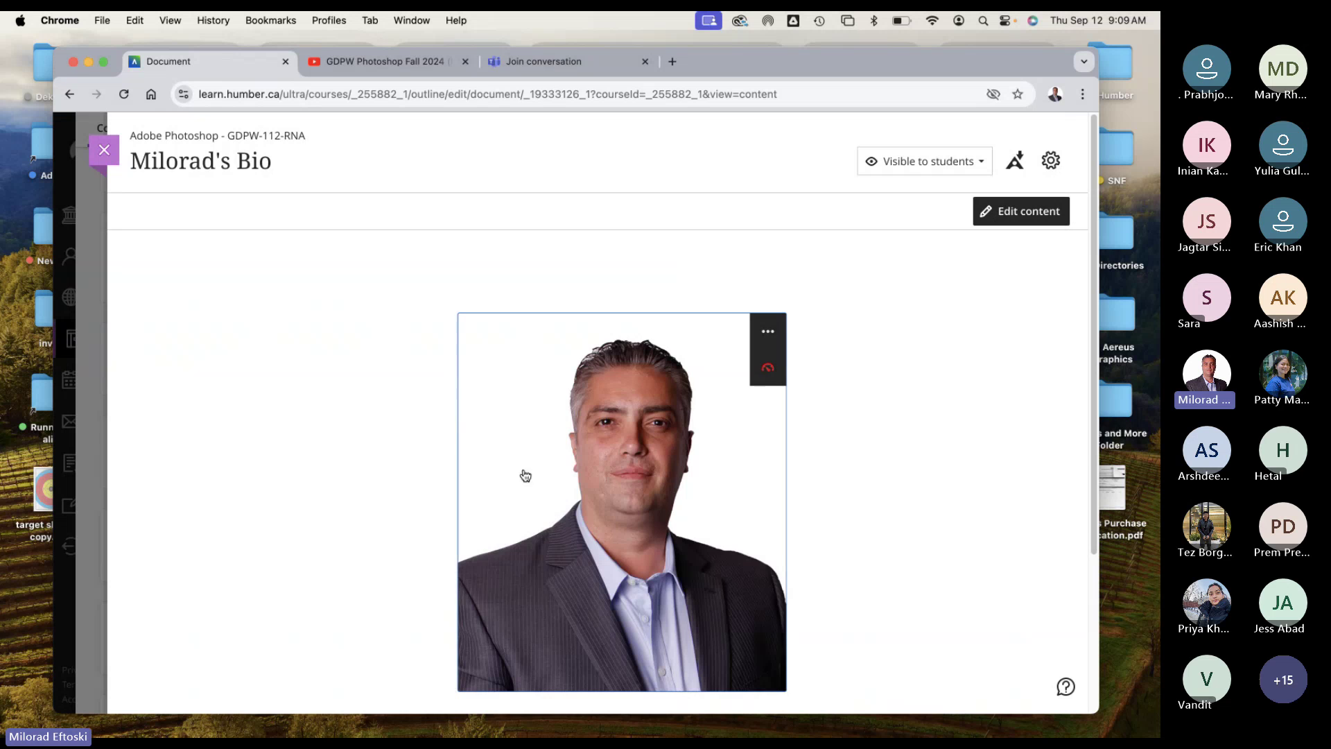
{"action": "scroll", "coordinate": [930, 579], "scroll_direction": "down", "scroll_amount": 2}
{"action": "scroll", "coordinate": [930, 579], "scroll_direction": "down", "scroll_amount": 3}
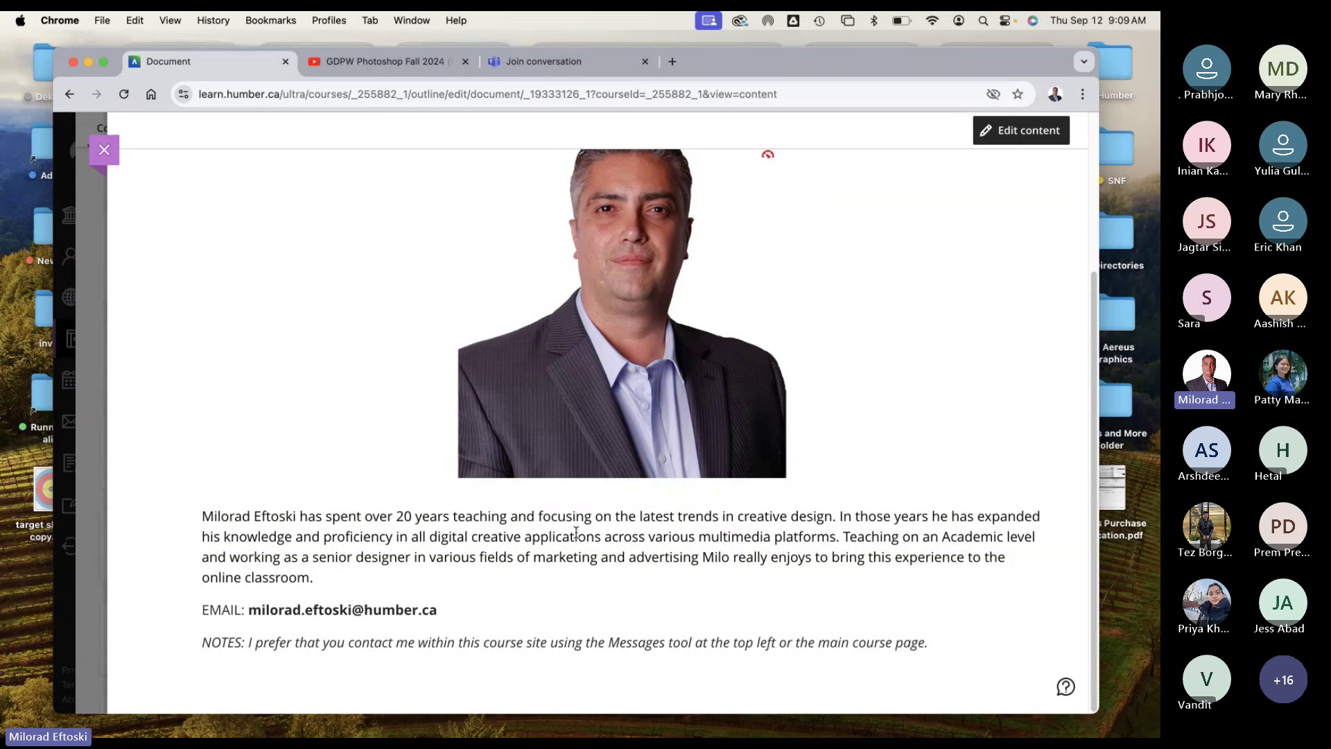
{"action": "scroll", "coordinate": [576, 532], "scroll_direction": "up", "scroll_amount": 3}
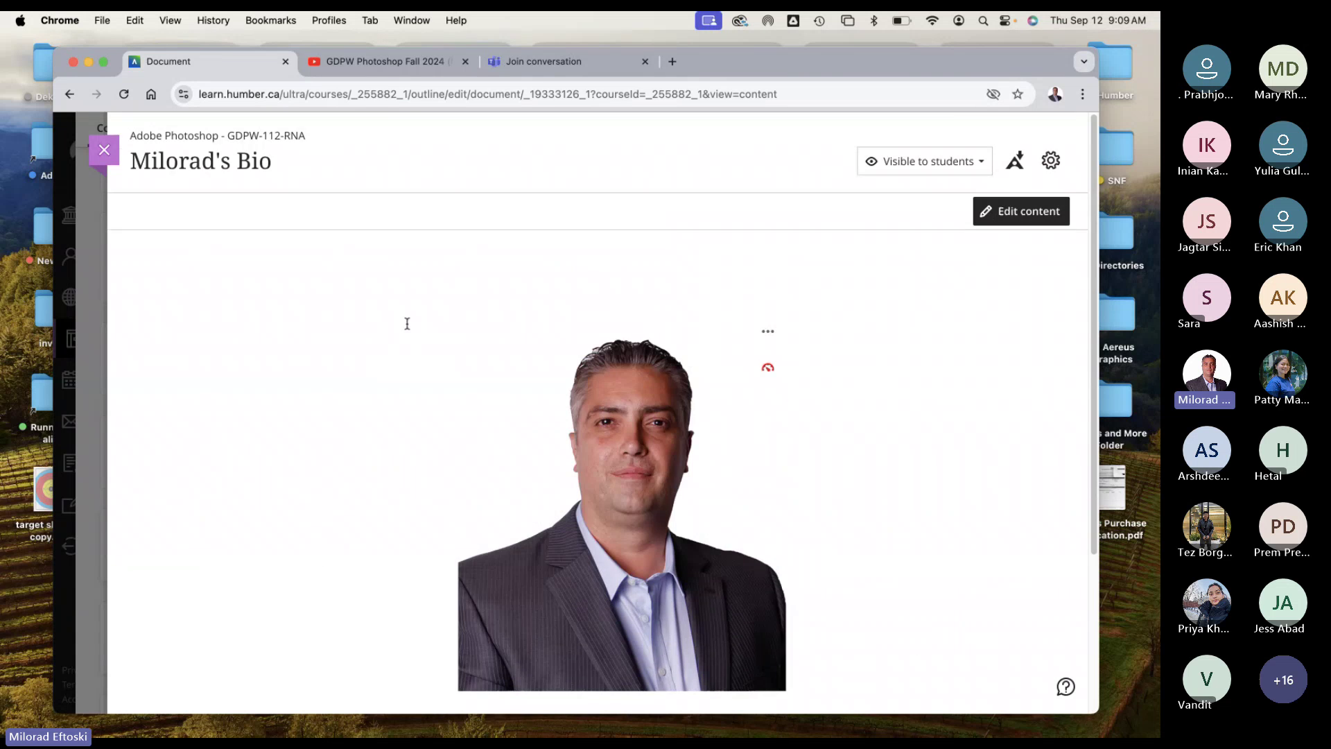
{"action": "left_click", "coordinate": [104, 150]}
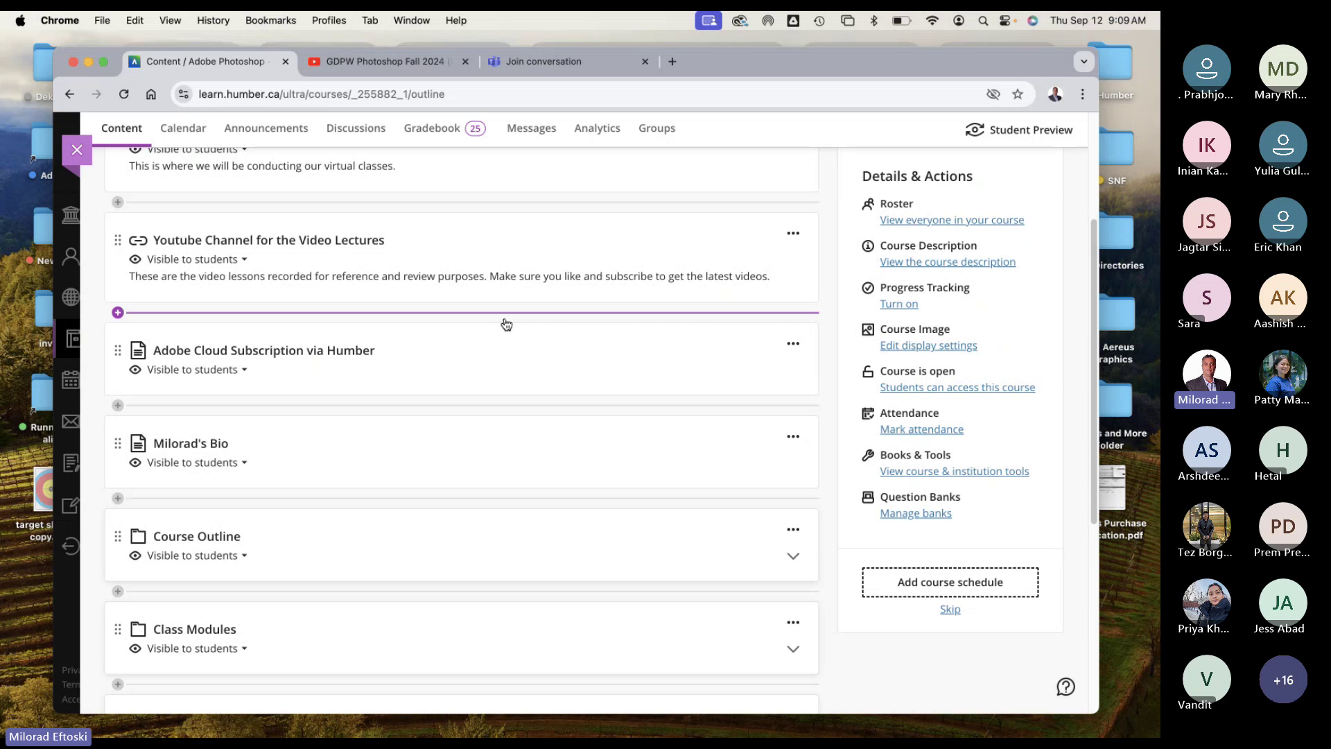
Step: Open the creativetv.ca website in a new browser tab
{"action": "left_click", "coordinate": [673, 61]}
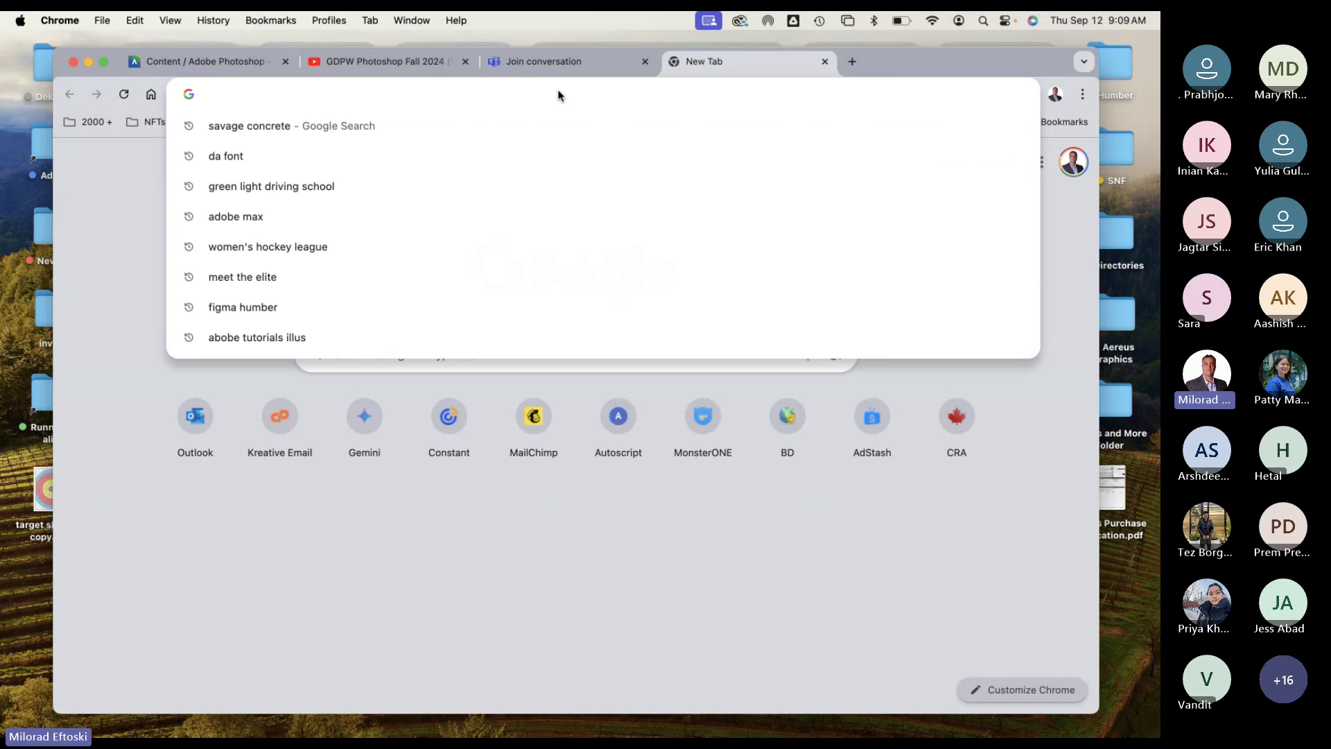
{"action": "type", "text": "c"}
{"action": "key", "text": "BackSpace"}
{"action": "key", "text": "BackSpace"}
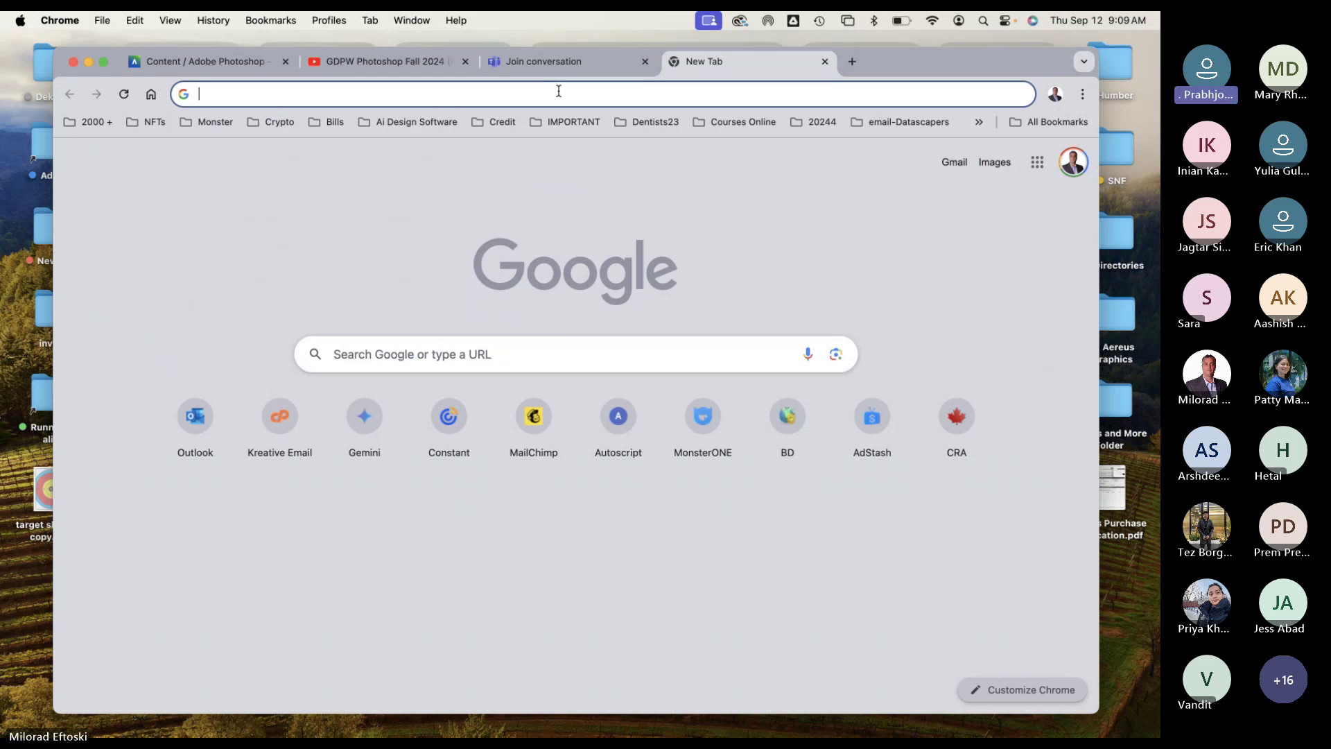
{"action": "type", "text": "c"}
{"action": "key", "text": "Return"}
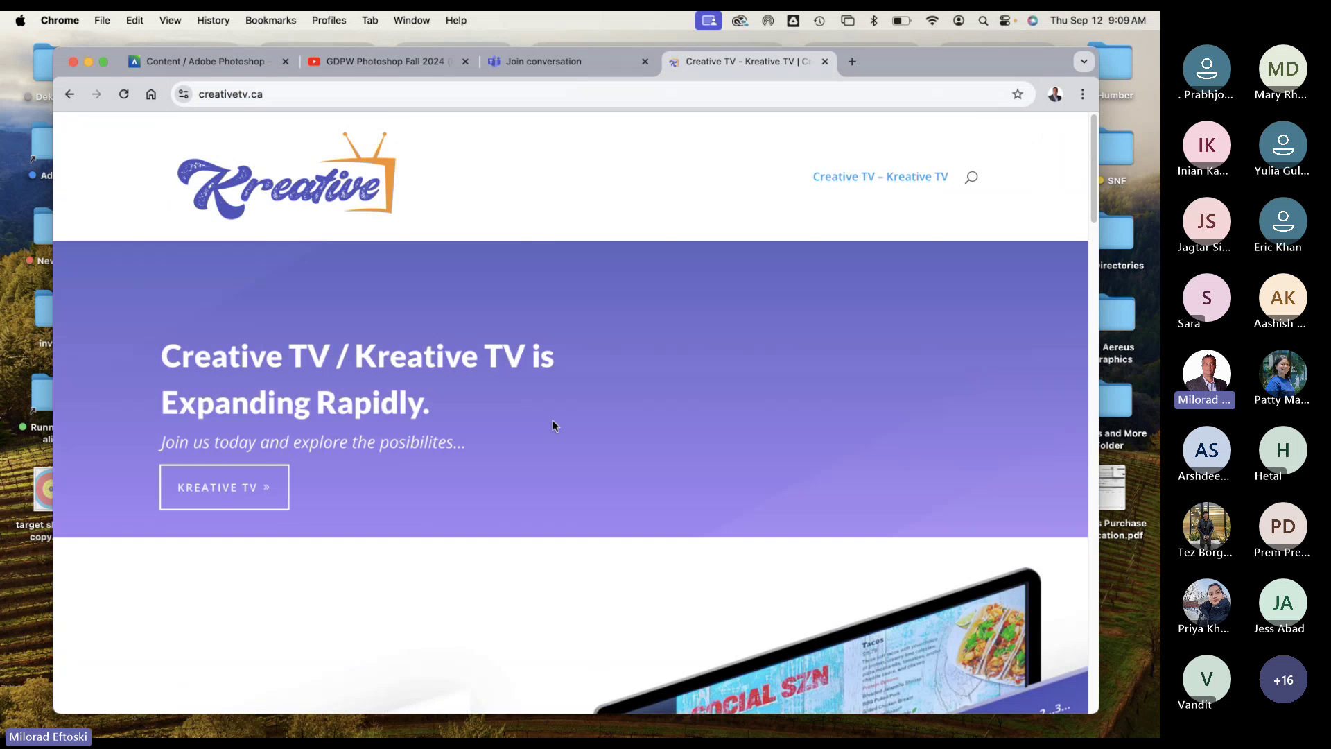
Step: Review the Creative TV home page, from the display samples, partner logos and audience statistics to the contact form, and return to its start
{"action": "scroll", "coordinate": [664, 388], "scroll_direction": "down", "scroll_amount": 6}
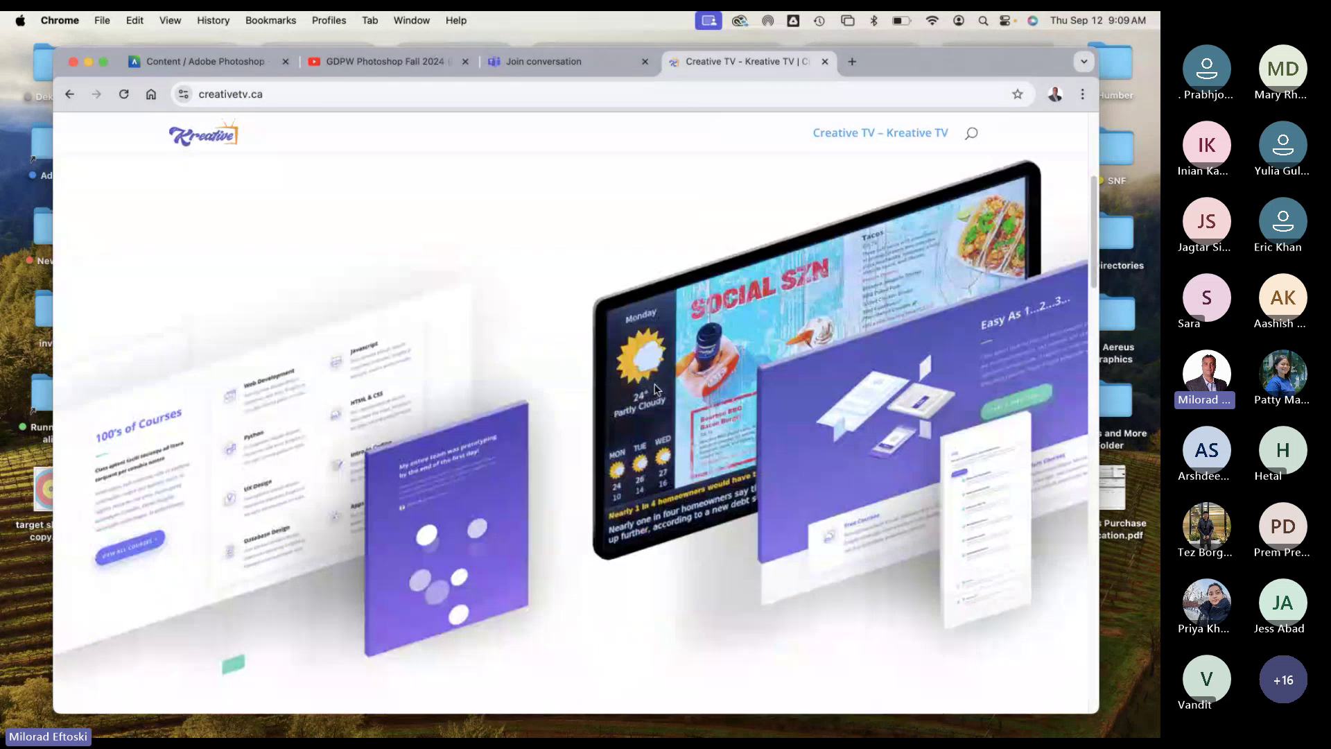
{"action": "scroll", "coordinate": [697, 402], "scroll_direction": "down", "scroll_amount": 8}
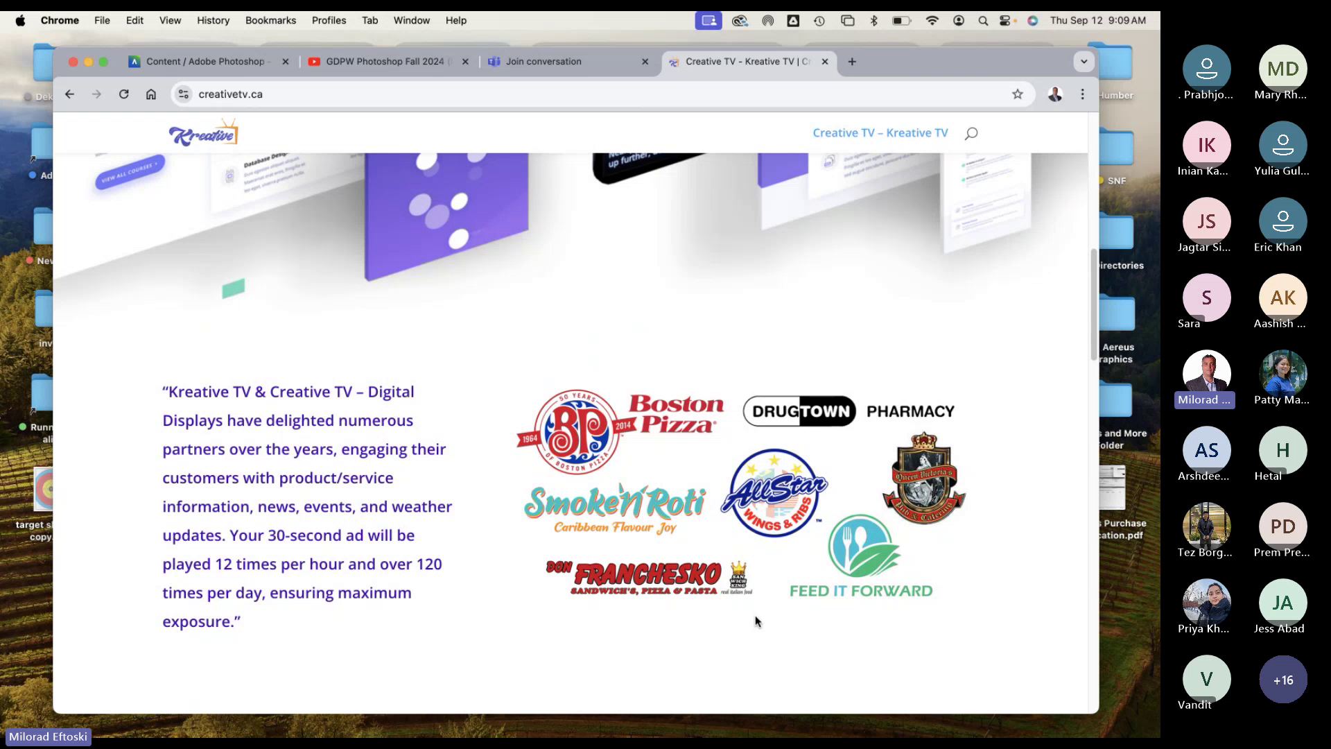
{"action": "scroll", "coordinate": [784, 432], "scroll_direction": "down", "scroll_amount": 3}
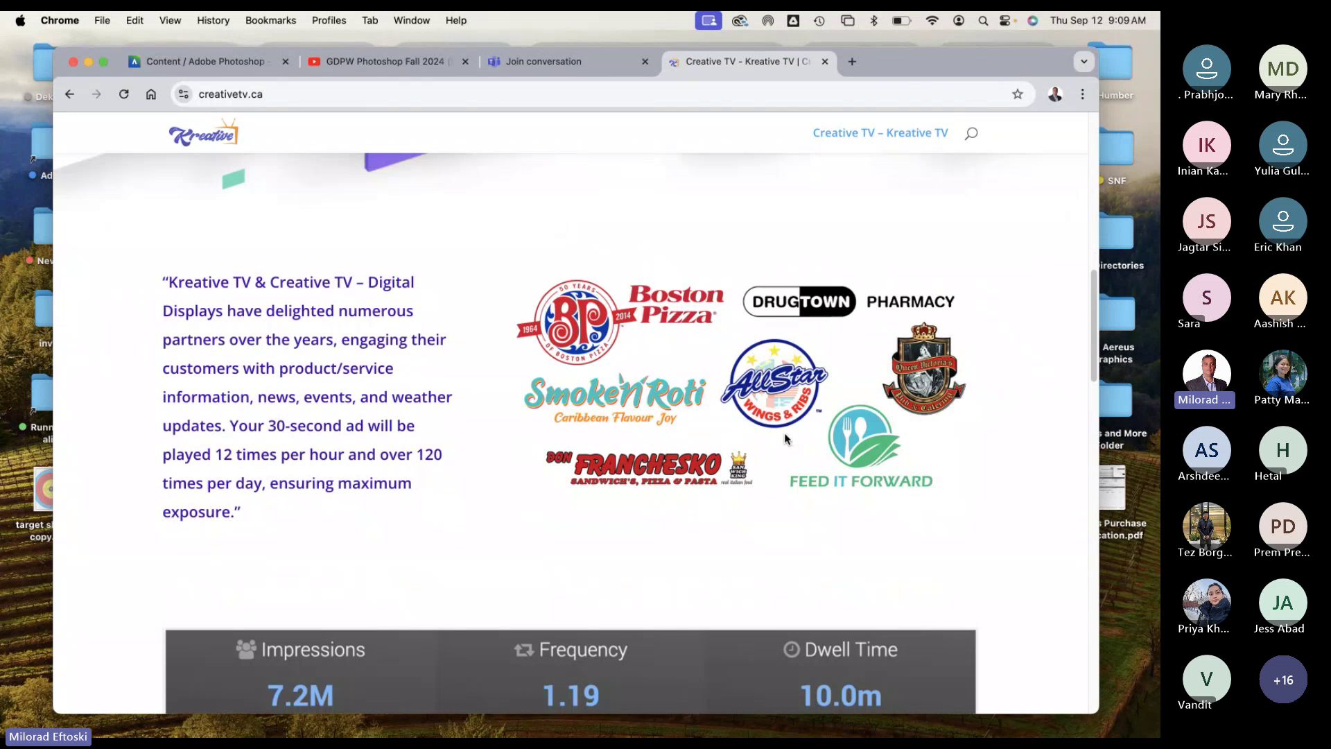
{"action": "scroll", "coordinate": [834, 430], "scroll_direction": "down", "scroll_amount": 10}
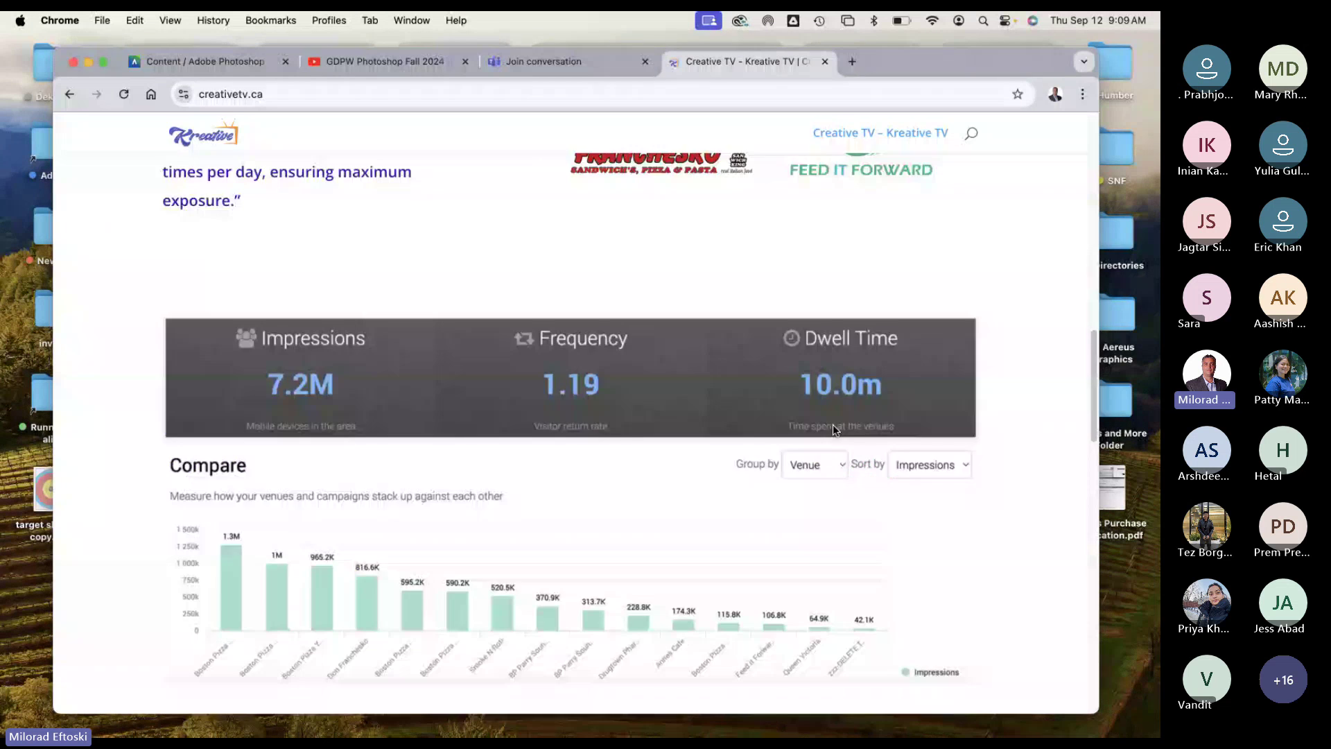
{"action": "scroll", "coordinate": [789, 452], "scroll_direction": "down", "scroll_amount": 20}
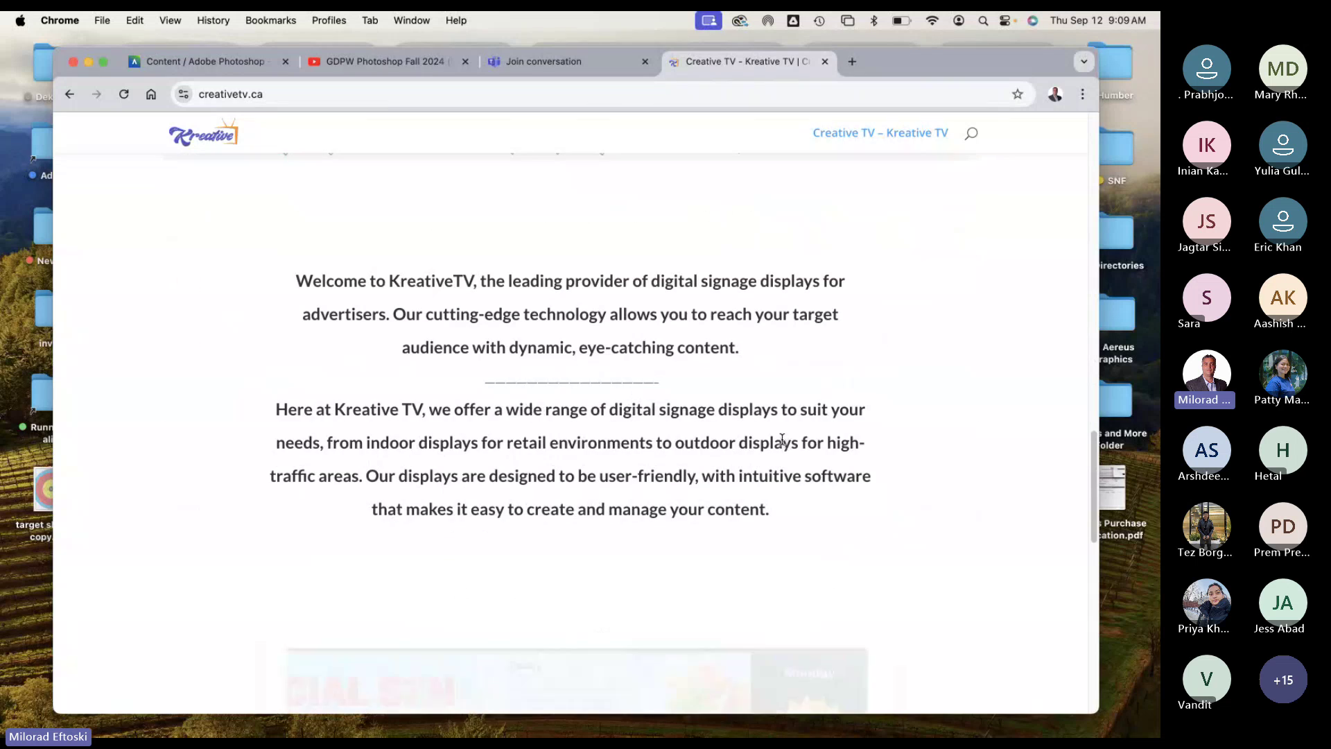
{"action": "scroll", "coordinate": [776, 443], "scroll_direction": "down", "scroll_amount": 5}
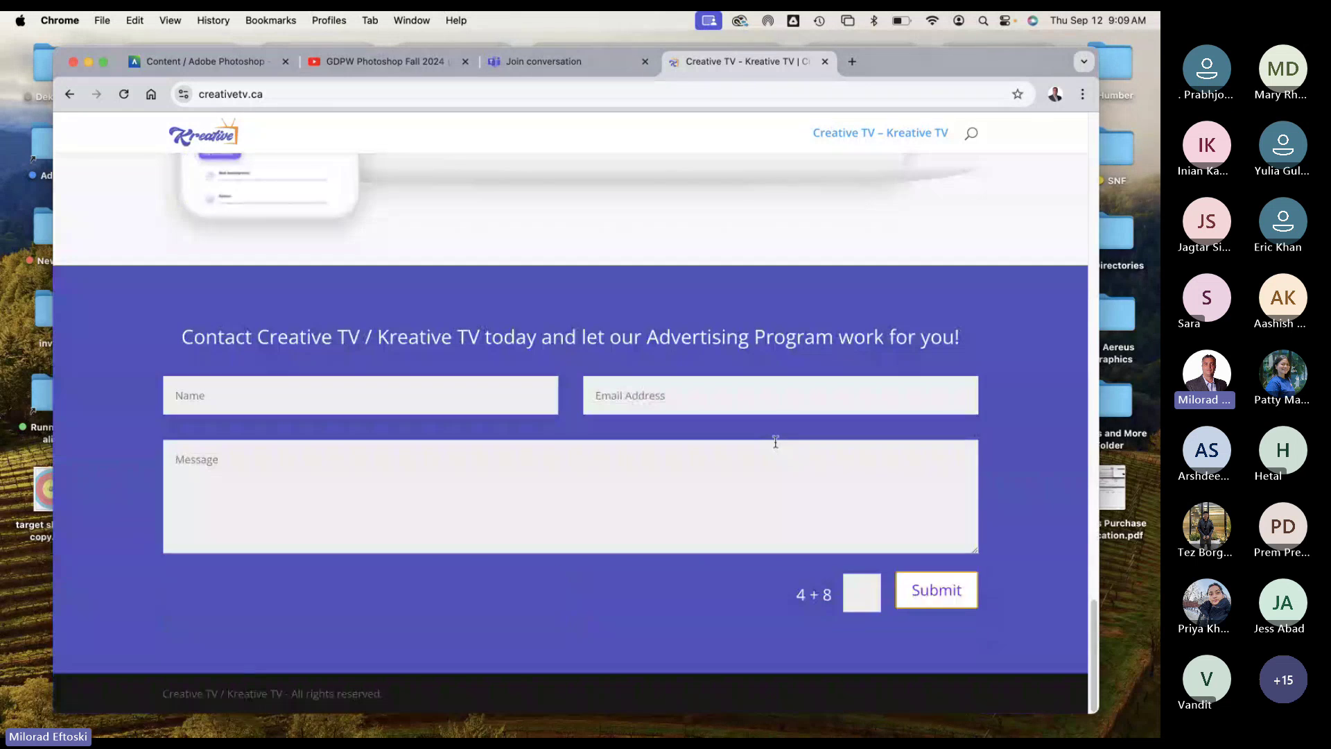
{"action": "scroll", "coordinate": [775, 444], "scroll_direction": "up", "scroll_amount": 20}
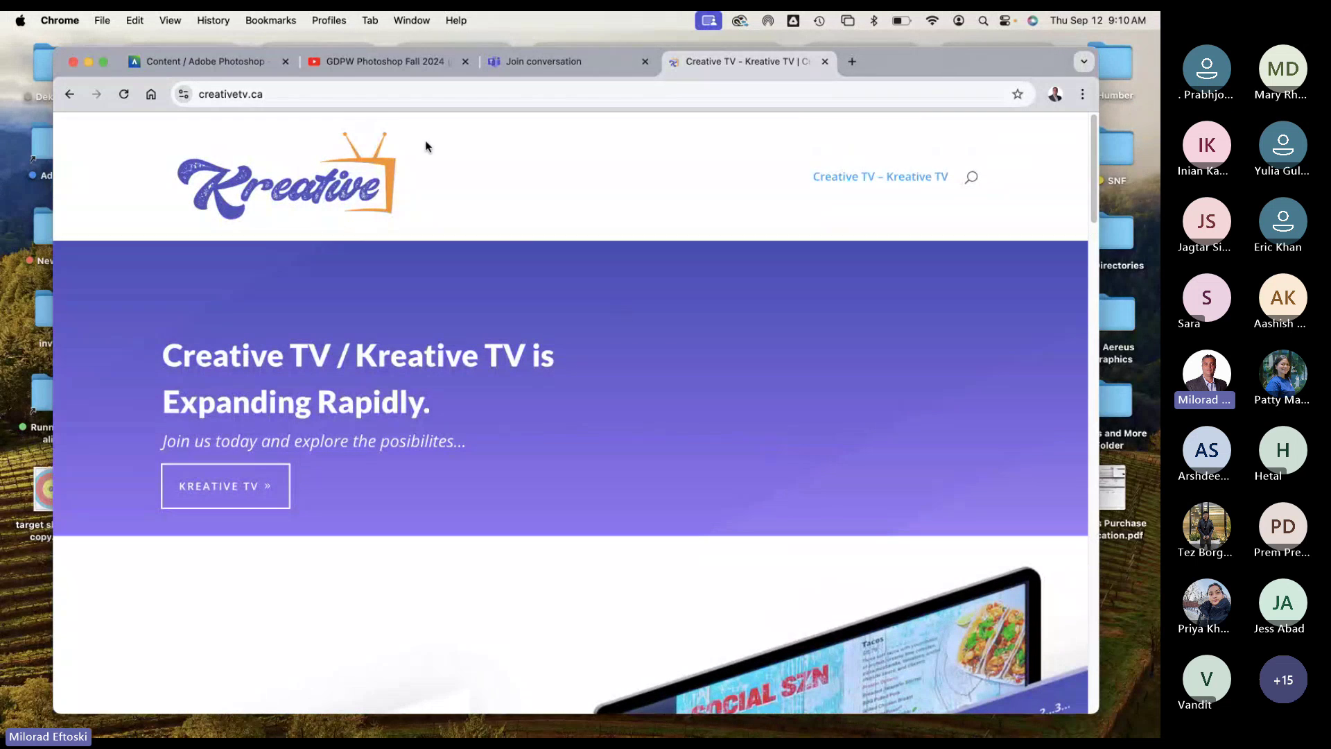
Step: Follow the Kreative TV link to its sister site, and load kreativegroup.ca in the same tab
{"action": "left_click", "coordinate": [223, 494]}
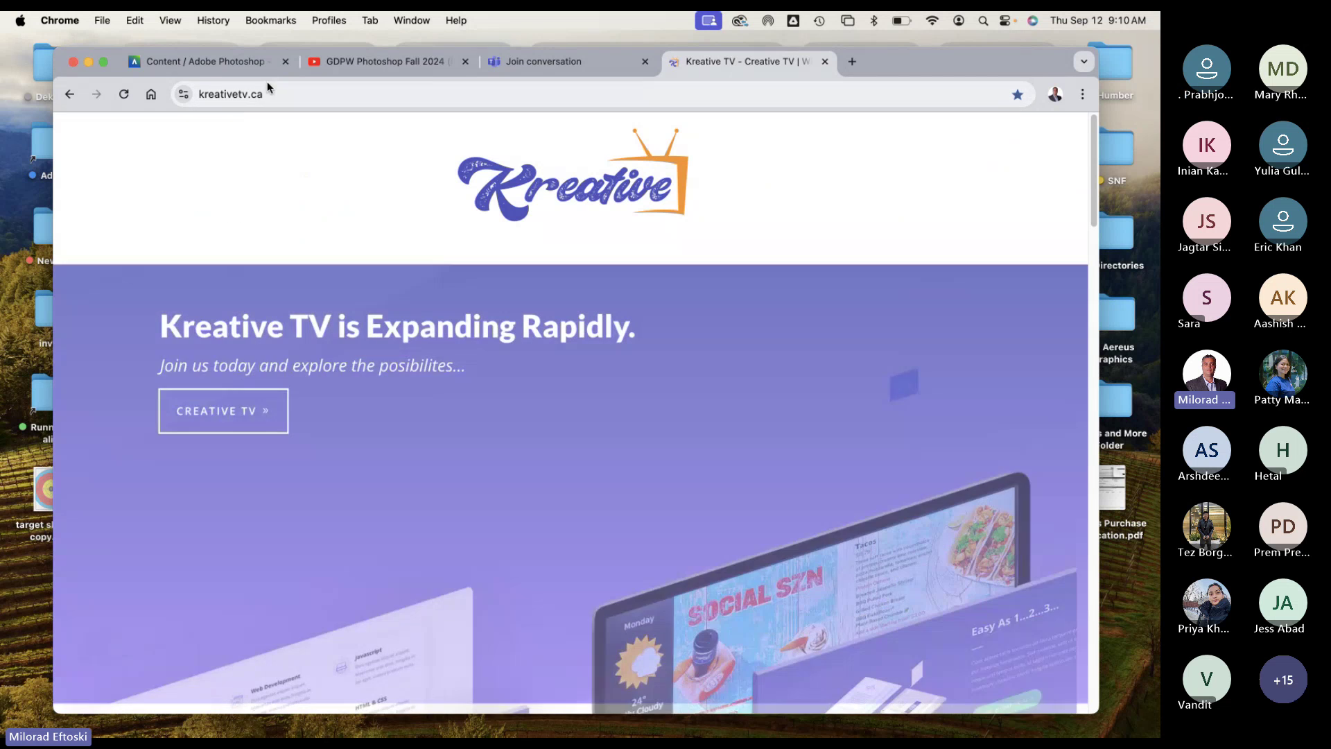
{"action": "left_click", "coordinate": [270, 90]}
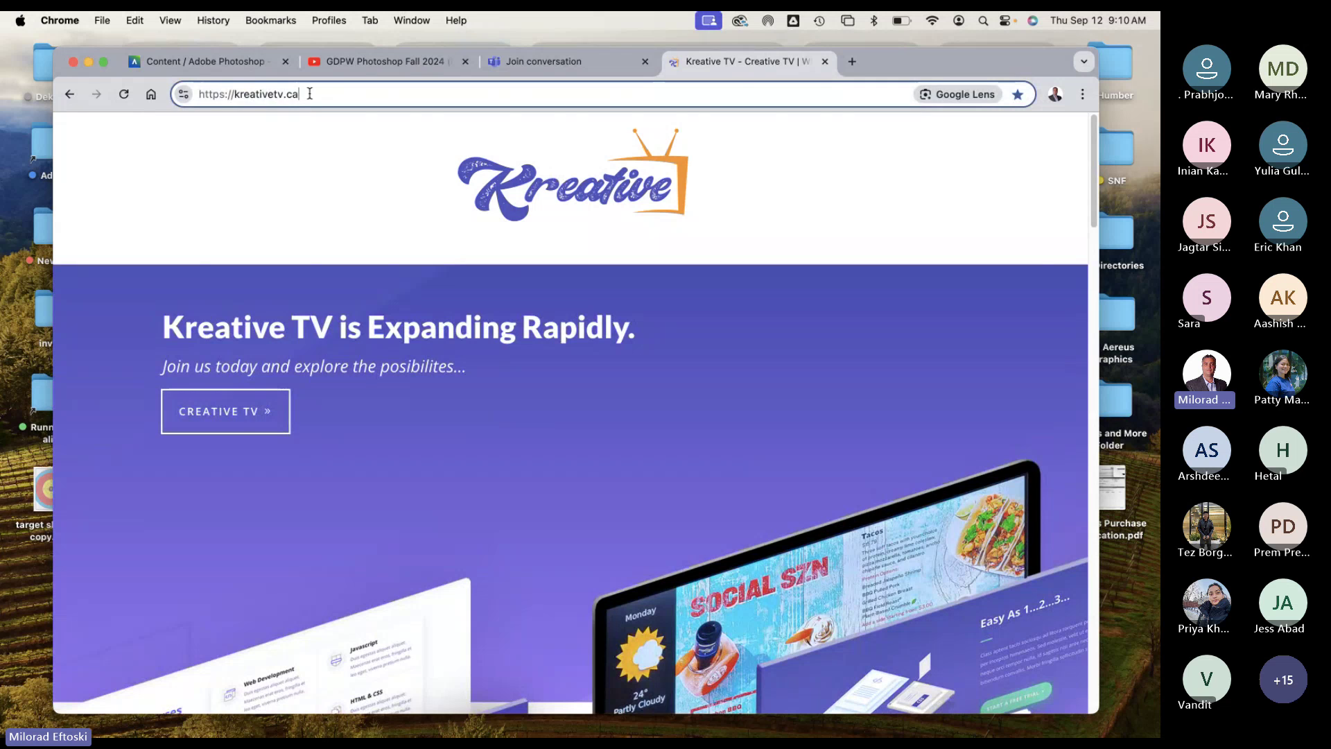
{"action": "left_click", "coordinate": [297, 95]}
{"action": "type", "text": "krea"}
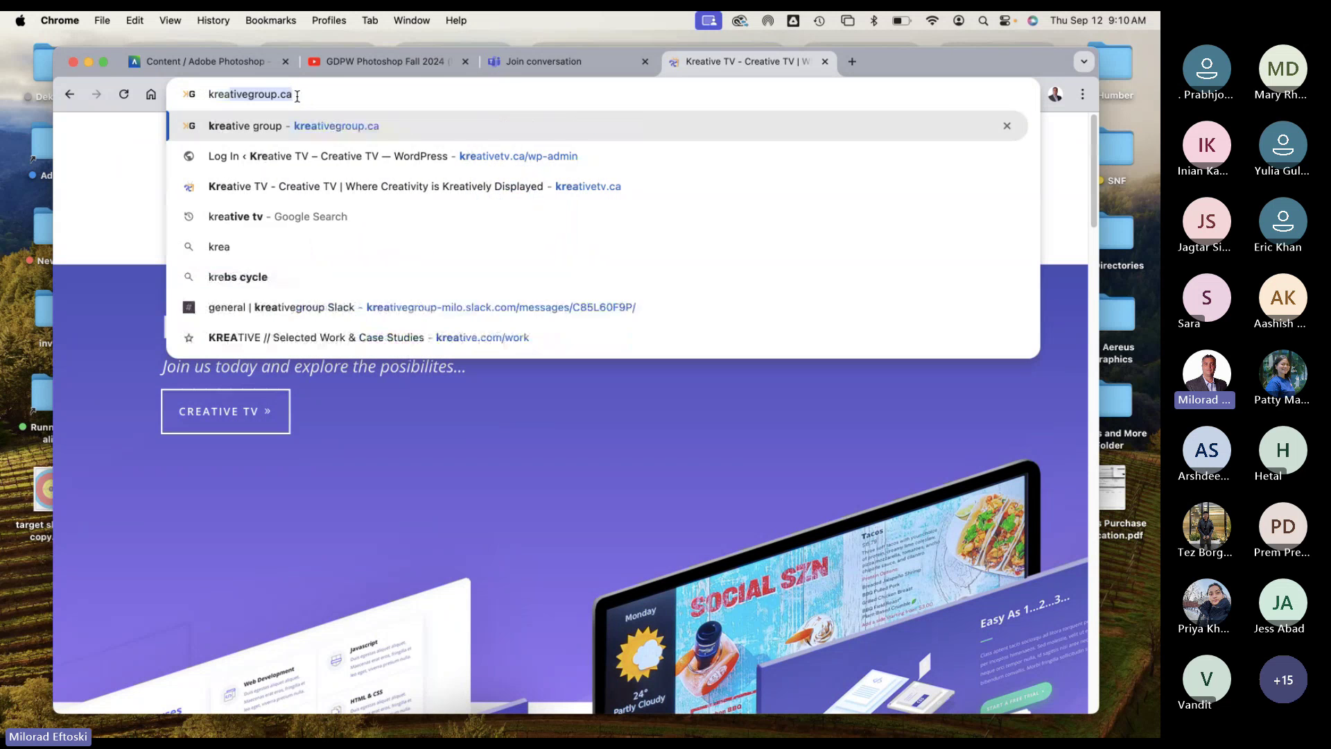
{"action": "key", "text": "Return"}
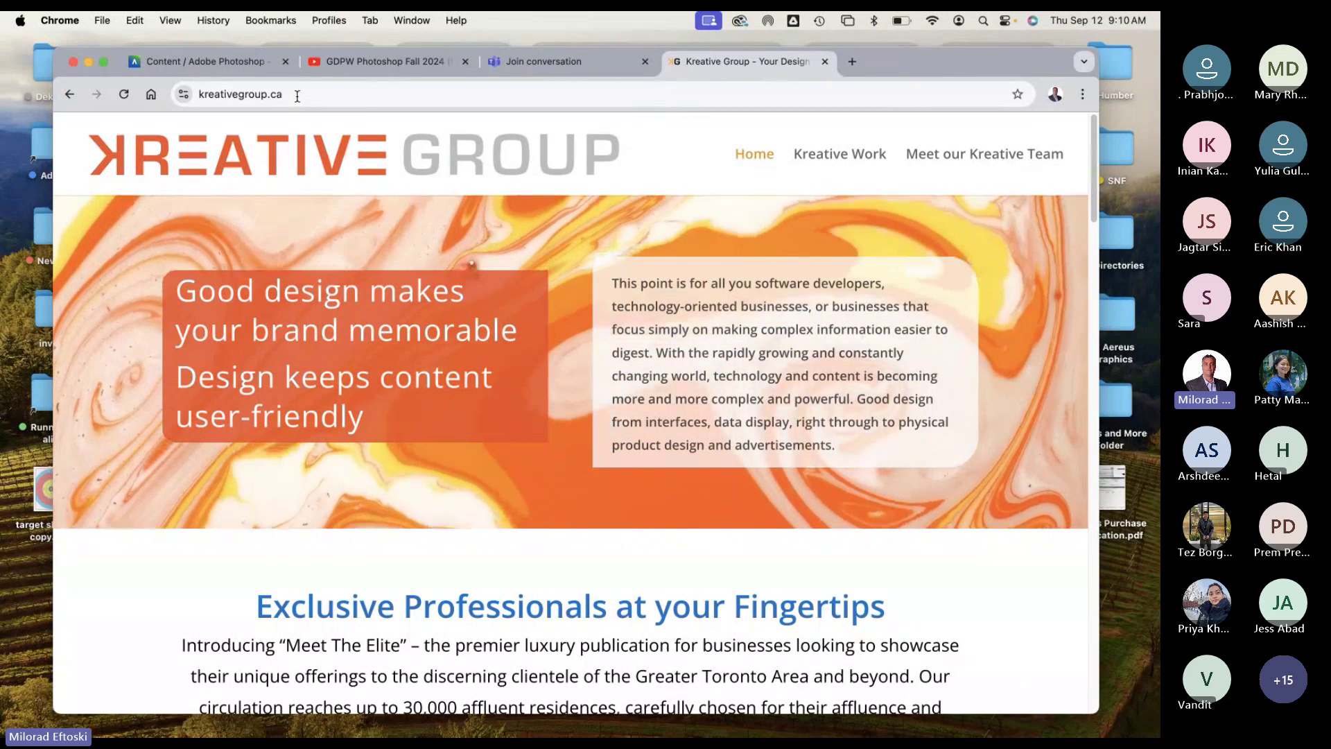
Step: Examine the Kreative Group home page, covering Meet The Elite, Kreative TV, products and services, real estate folders, web design and the contact section
{"action": "scroll", "coordinate": [632, 424], "scroll_direction": "down", "scroll_amount": 5}
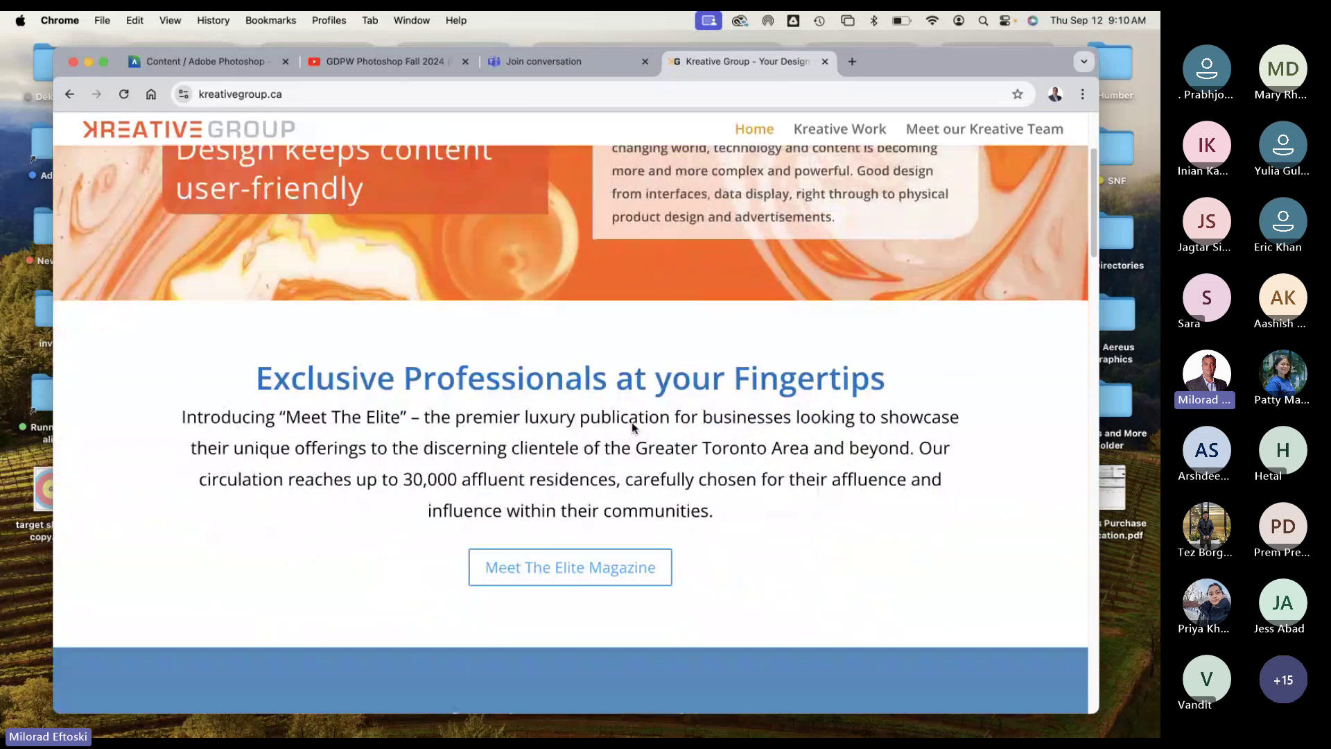
{"action": "scroll", "coordinate": [633, 427], "scroll_direction": "down", "scroll_amount": 5}
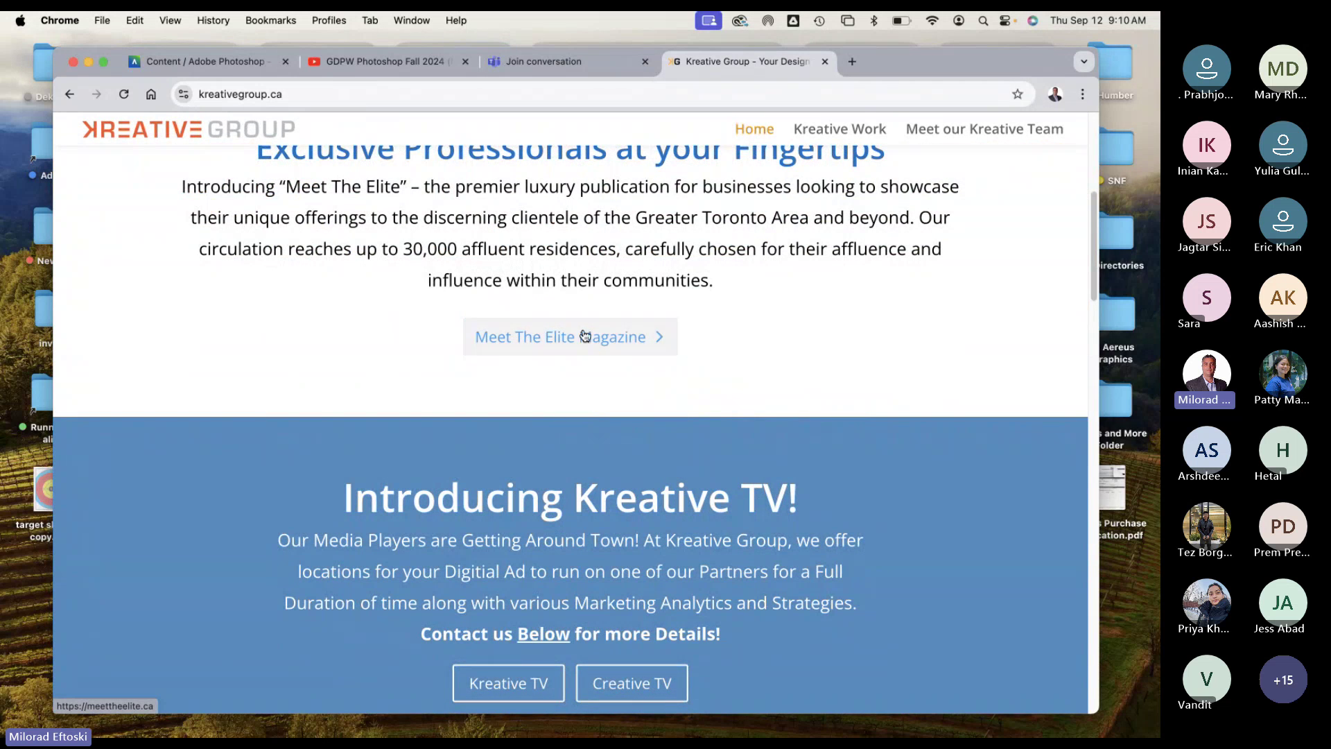
{"action": "scroll", "coordinate": [606, 354], "scroll_direction": "down", "scroll_amount": 3}
{"action": "scroll", "coordinate": [676, 499], "scroll_direction": "down", "scroll_amount": 7}
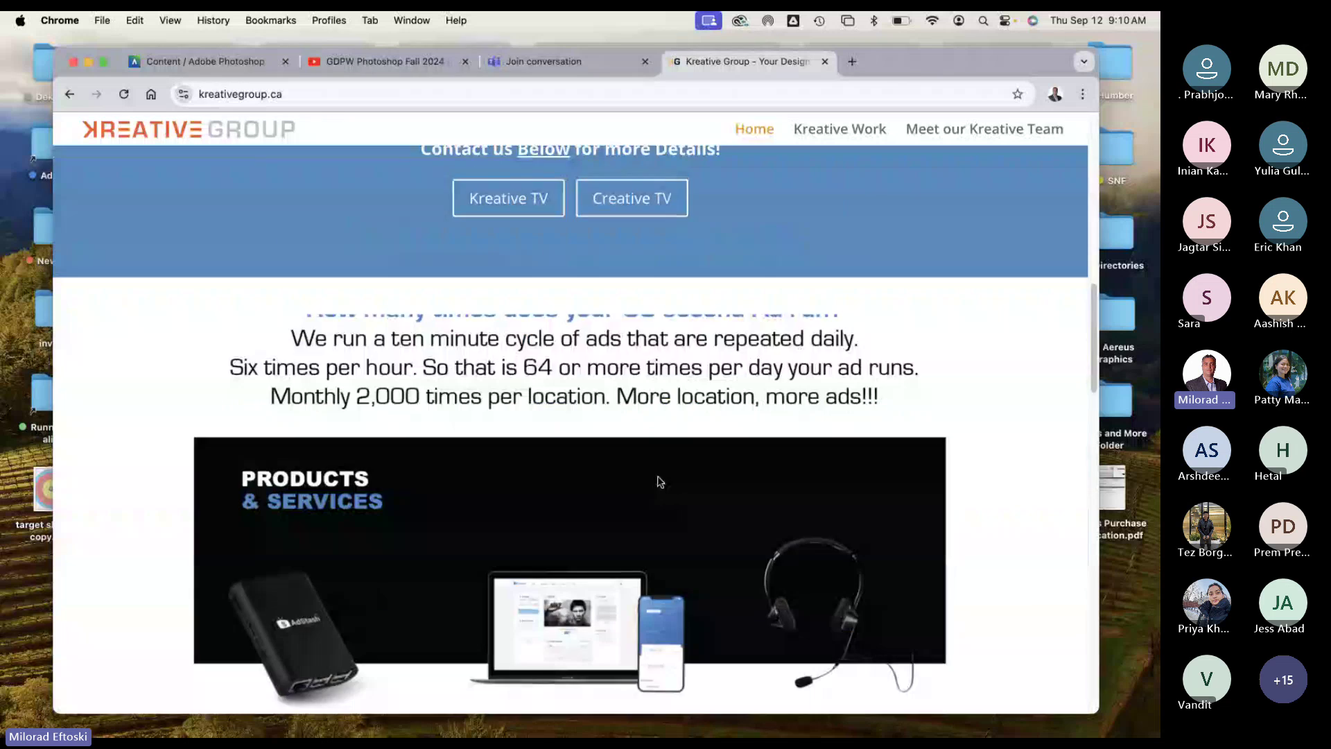
{"action": "scroll", "coordinate": [660, 482], "scroll_direction": "down", "scroll_amount": 5}
{"action": "scroll", "coordinate": [617, 466], "scroll_direction": "up", "scroll_amount": 2}
{"action": "scroll", "coordinate": [603, 450], "scroll_direction": "down", "scroll_amount": 4}
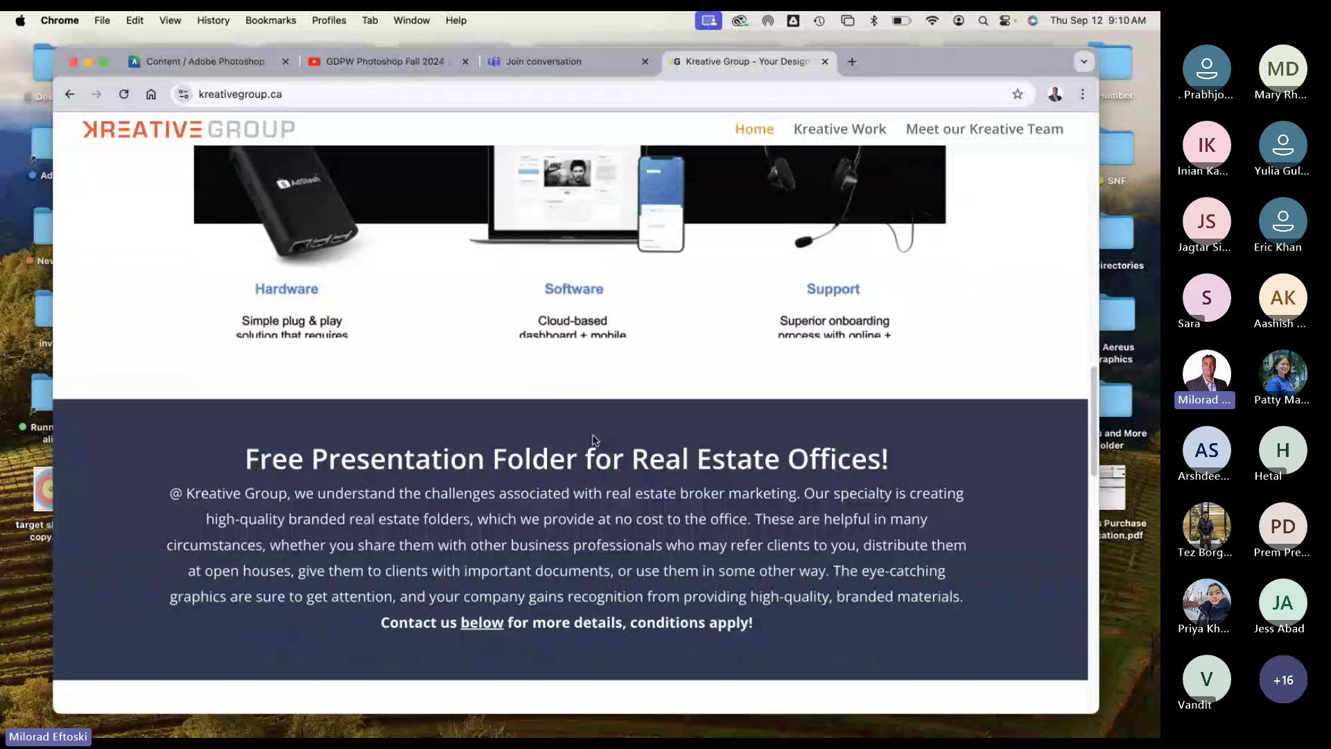
{"action": "scroll", "coordinate": [593, 440], "scroll_direction": "down", "scroll_amount": 6}
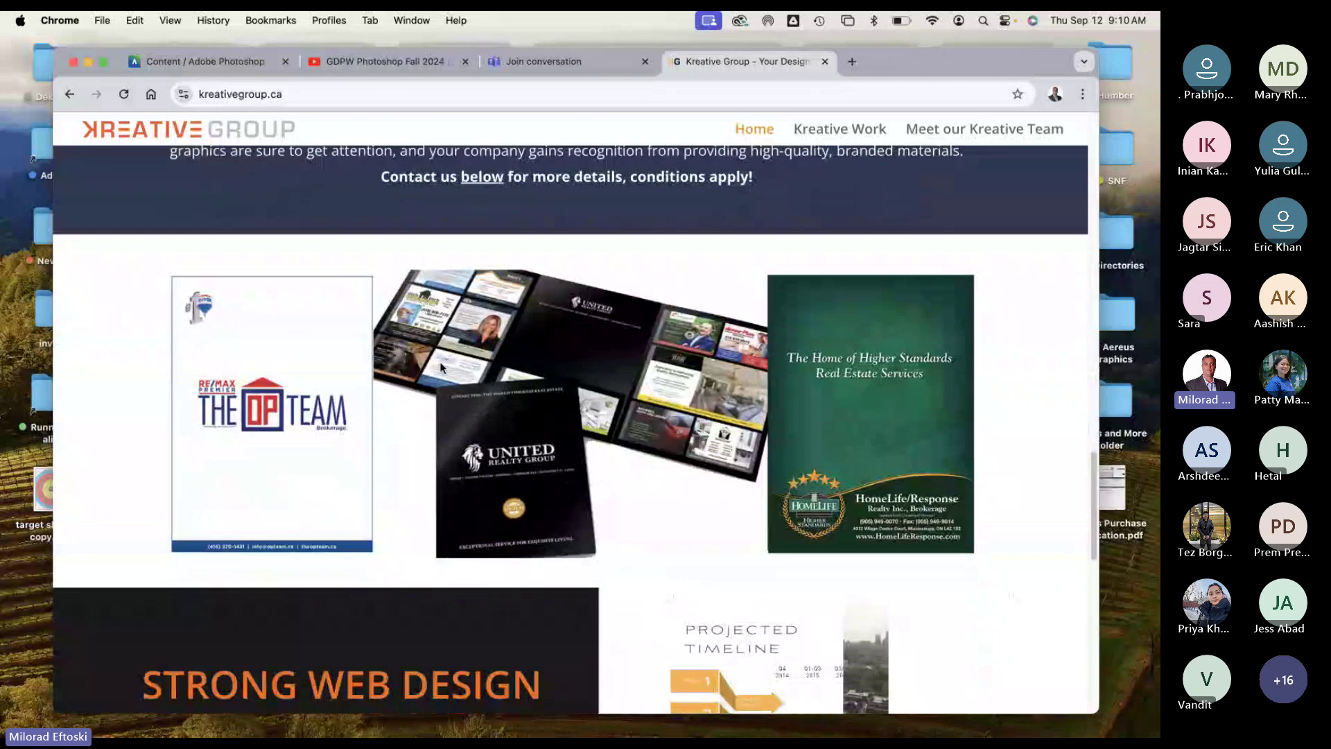
{"action": "scroll", "coordinate": [541, 441], "scroll_direction": "down", "scroll_amount": 4}
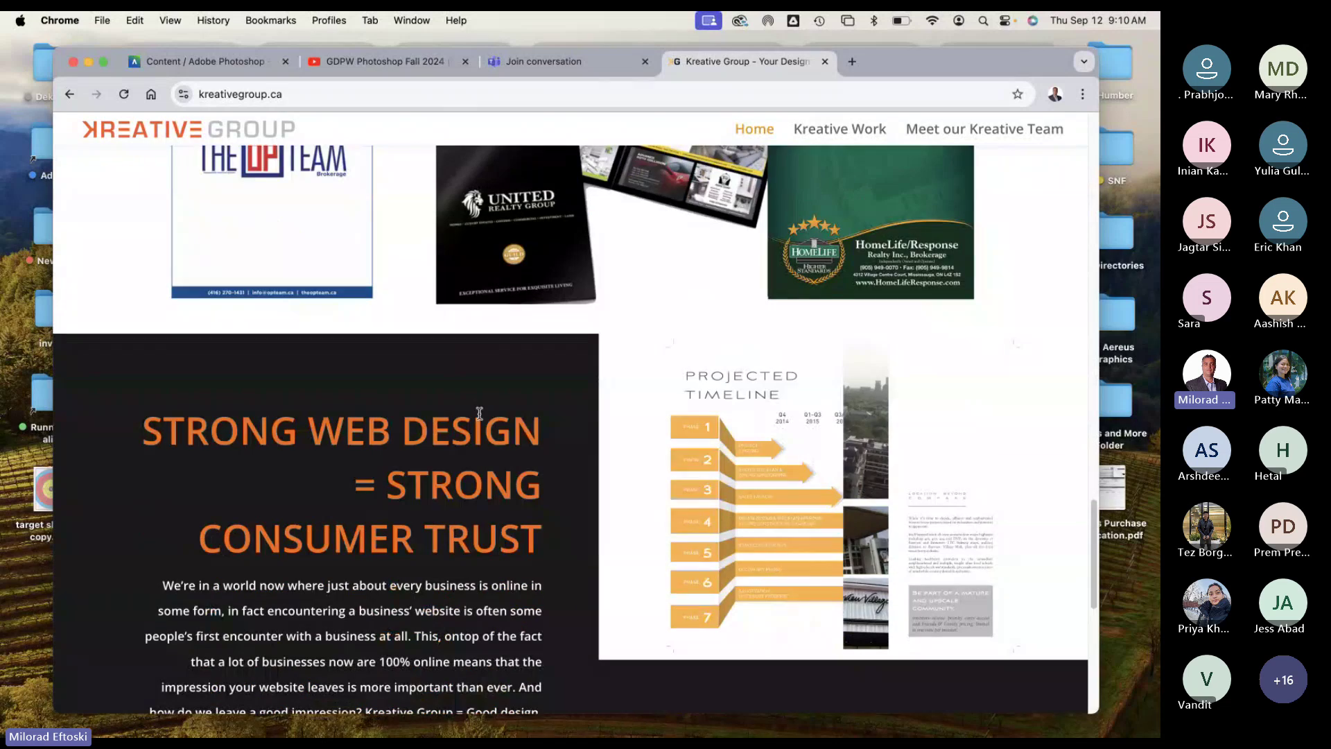
{"action": "scroll", "coordinate": [438, 373], "scroll_direction": "down", "scroll_amount": 3}
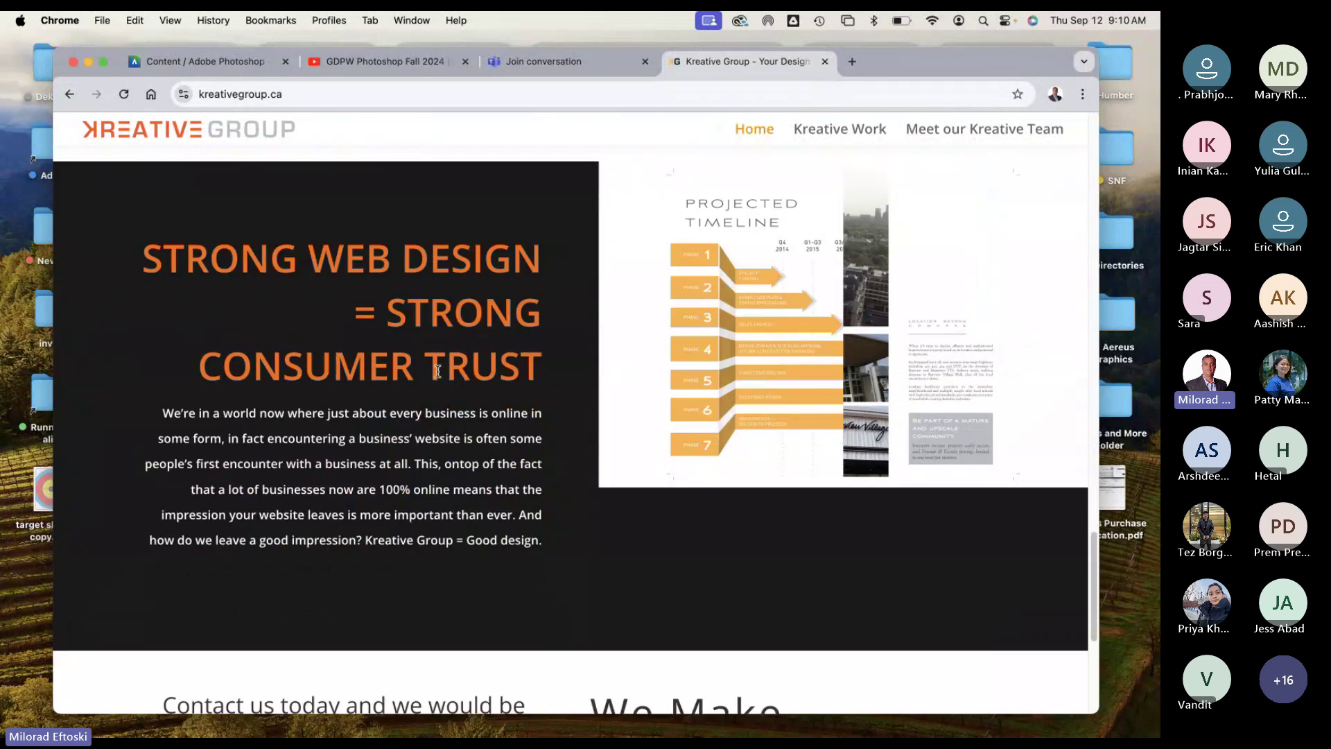
{"action": "scroll", "coordinate": [437, 371], "scroll_direction": "down", "scroll_amount": 5}
{"action": "scroll", "coordinate": [433, 375], "scroll_direction": "up", "scroll_amount": 3}
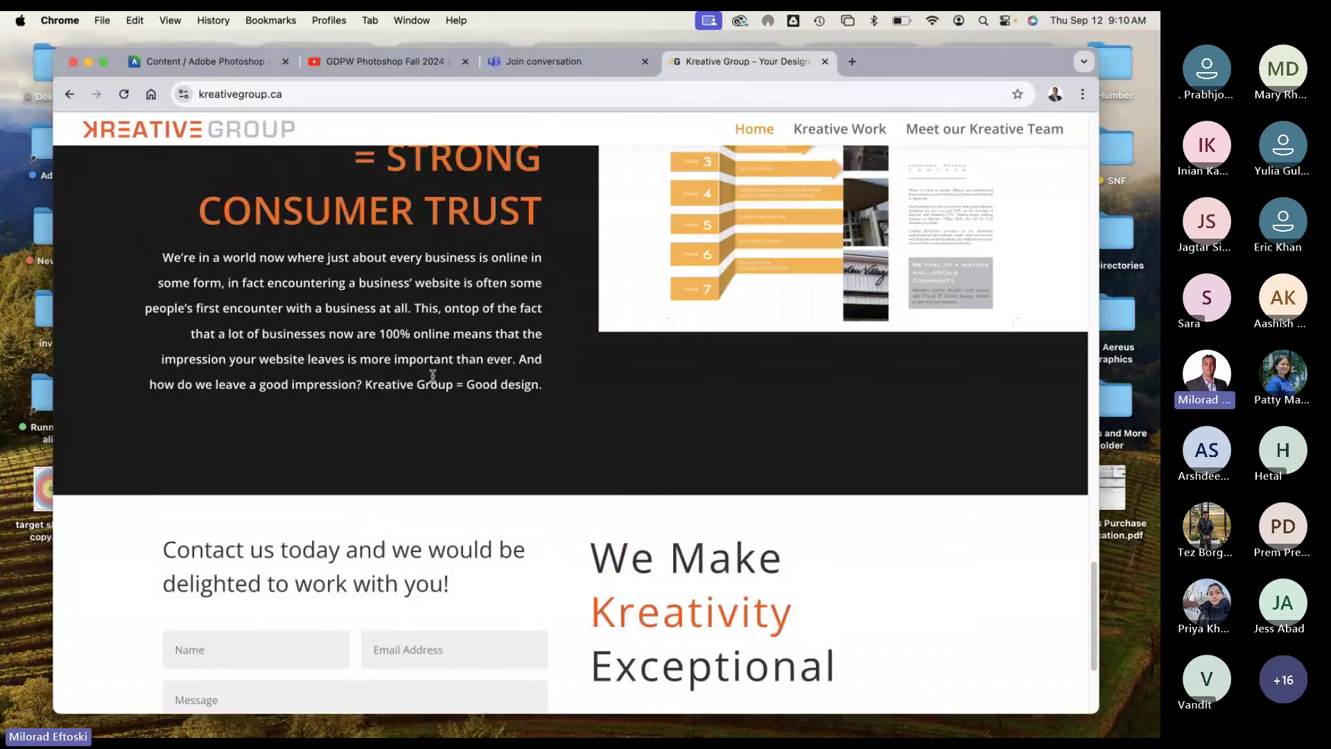
Step: Open the Kreative Work portfolio page, look over its print and web samples, and open the Dental Business Directory project's website
{"action": "scroll", "coordinate": [433, 375], "scroll_direction": "up", "scroll_amount": 15}
{"action": "left_click", "coordinate": [825, 155]}
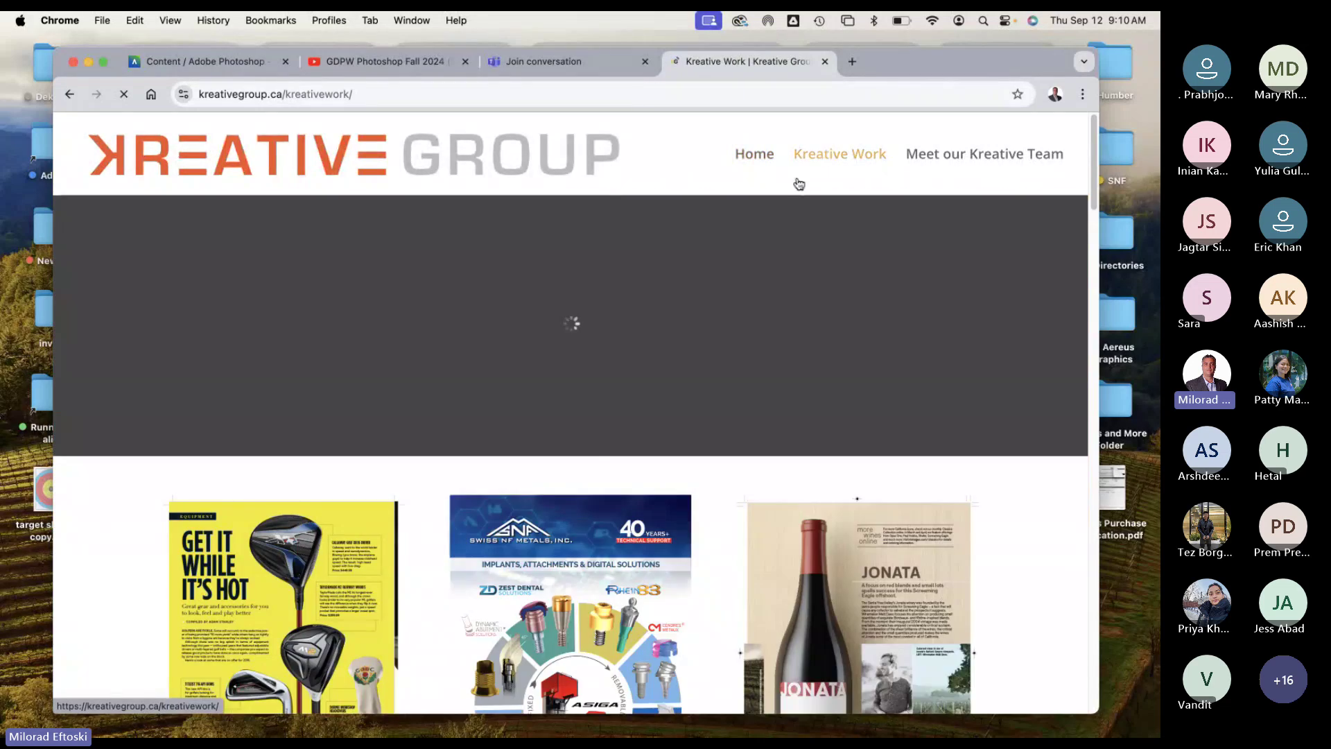
{"action": "scroll", "coordinate": [669, 409], "scroll_direction": "down", "scroll_amount": 3}
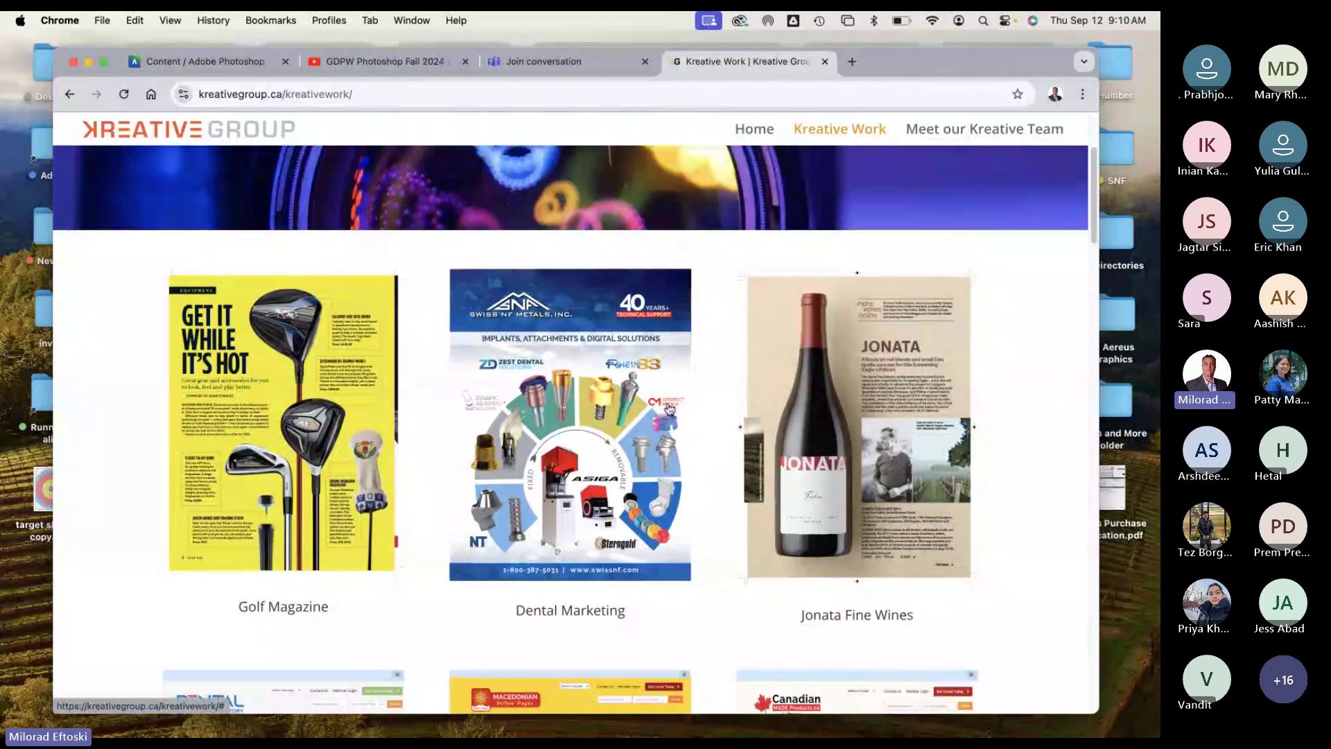
{"action": "scroll", "coordinate": [669, 411], "scroll_direction": "down", "scroll_amount": 3}
{"action": "scroll", "coordinate": [659, 402], "scroll_direction": "up", "scroll_amount": 2}
{"action": "scroll", "coordinate": [655, 400], "scroll_direction": "down", "scroll_amount": 1}
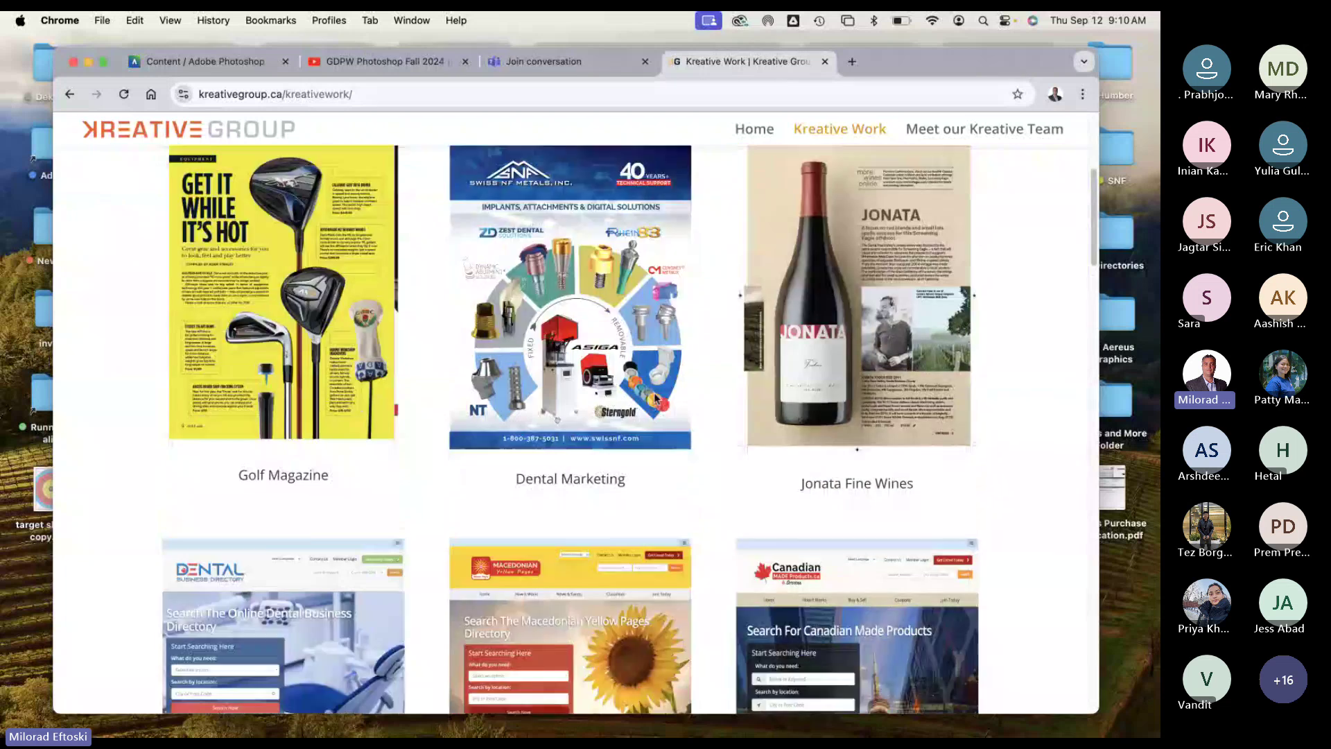
{"action": "scroll", "coordinate": [655, 400], "scroll_direction": "down", "scroll_amount": 4}
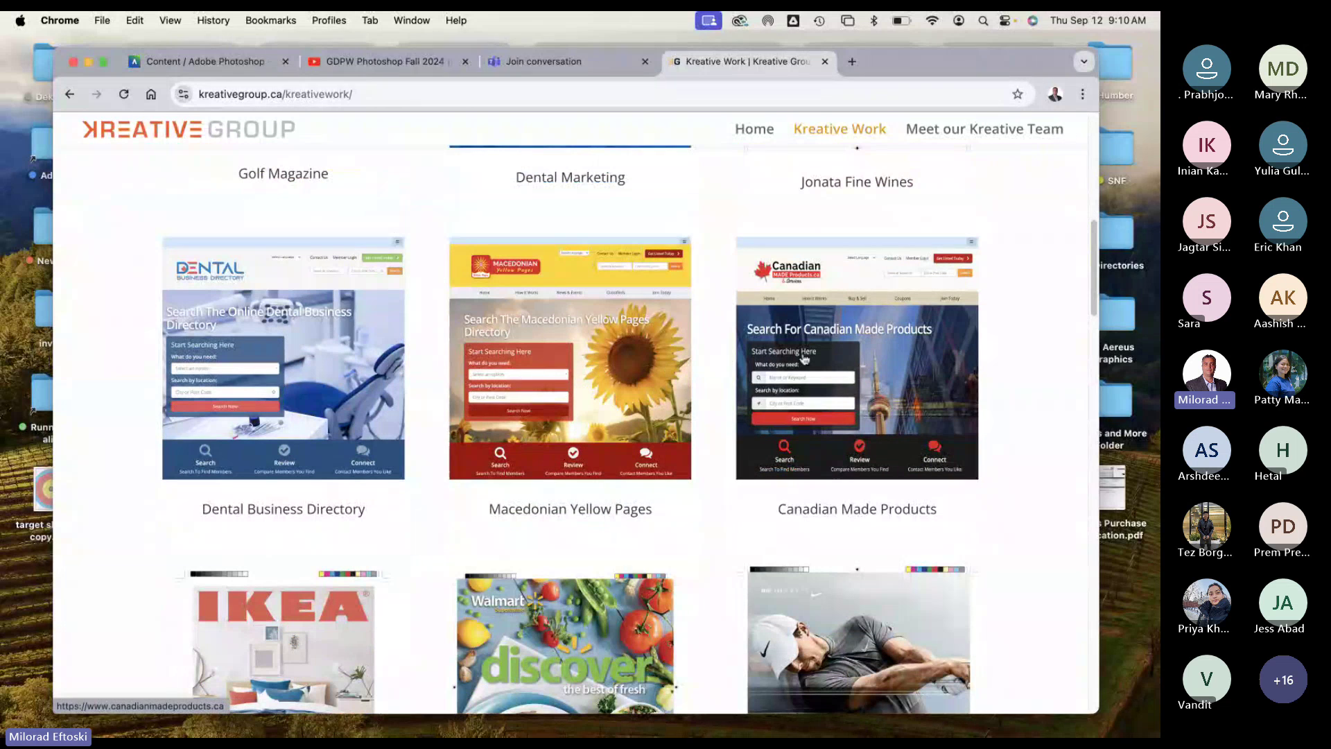
{"action": "left_click", "coordinate": [305, 344]}
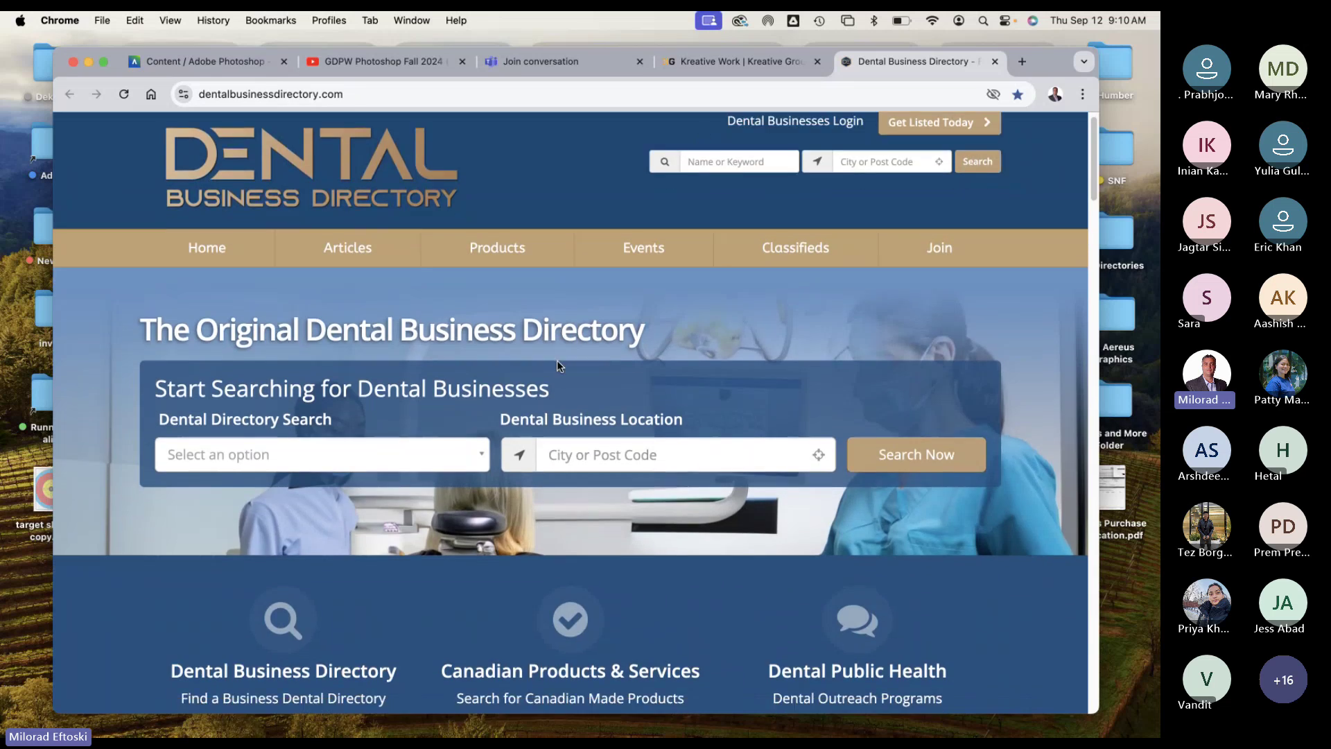
Step: Review the Dental Business Directory home page, from the welcome text and classifieds to the customer reviews, and return to its start
{"action": "scroll", "coordinate": [554, 359], "scroll_direction": "down", "scroll_amount": 3}
{"action": "scroll", "coordinate": [547, 370], "scroll_direction": "down", "scroll_amount": 6}
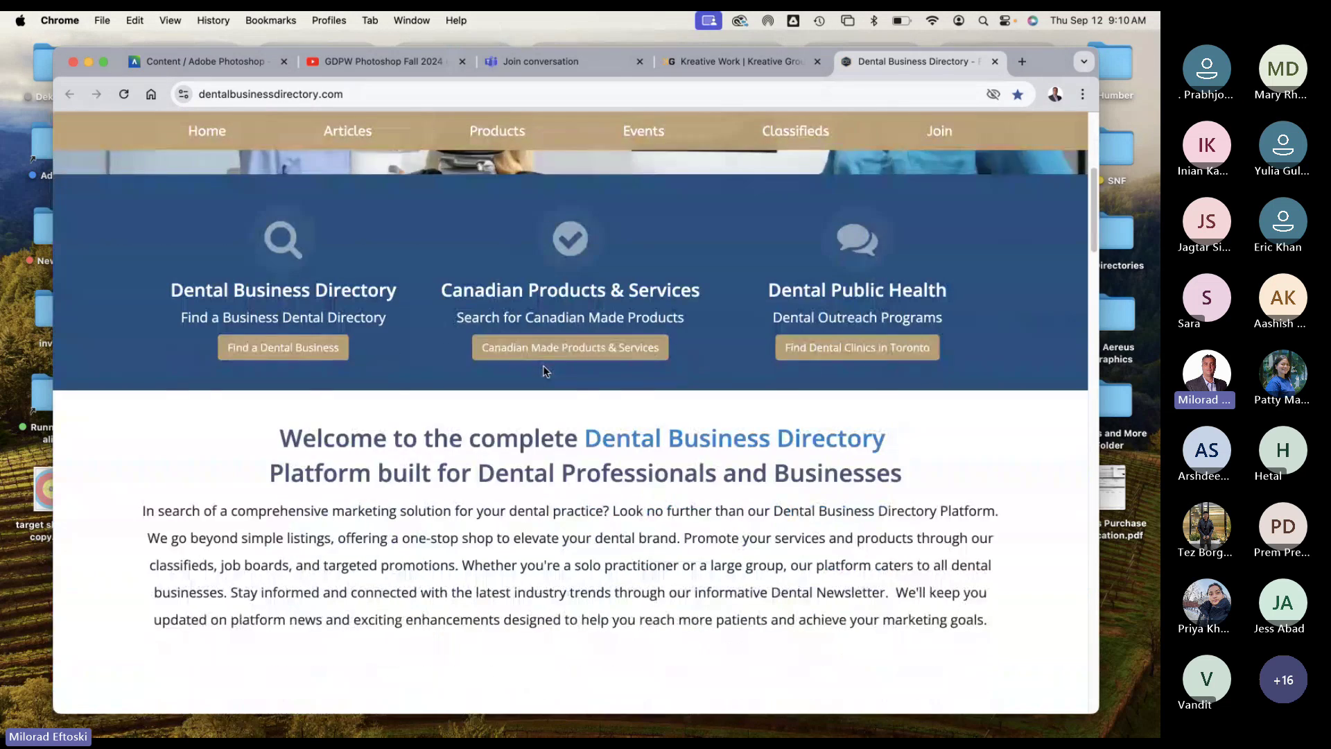
{"action": "scroll", "coordinate": [534, 368], "scroll_direction": "down", "scroll_amount": 6}
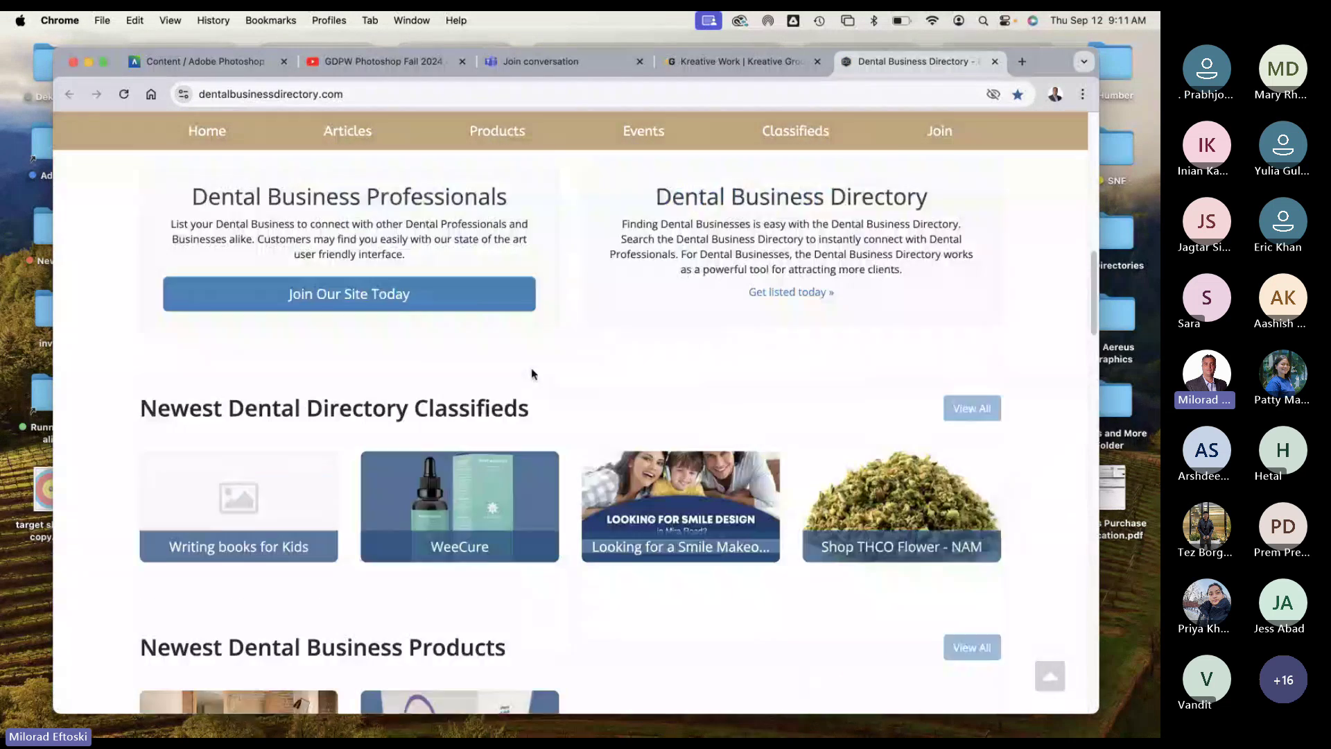
{"action": "scroll", "coordinate": [532, 375], "scroll_direction": "down", "scroll_amount": 20}
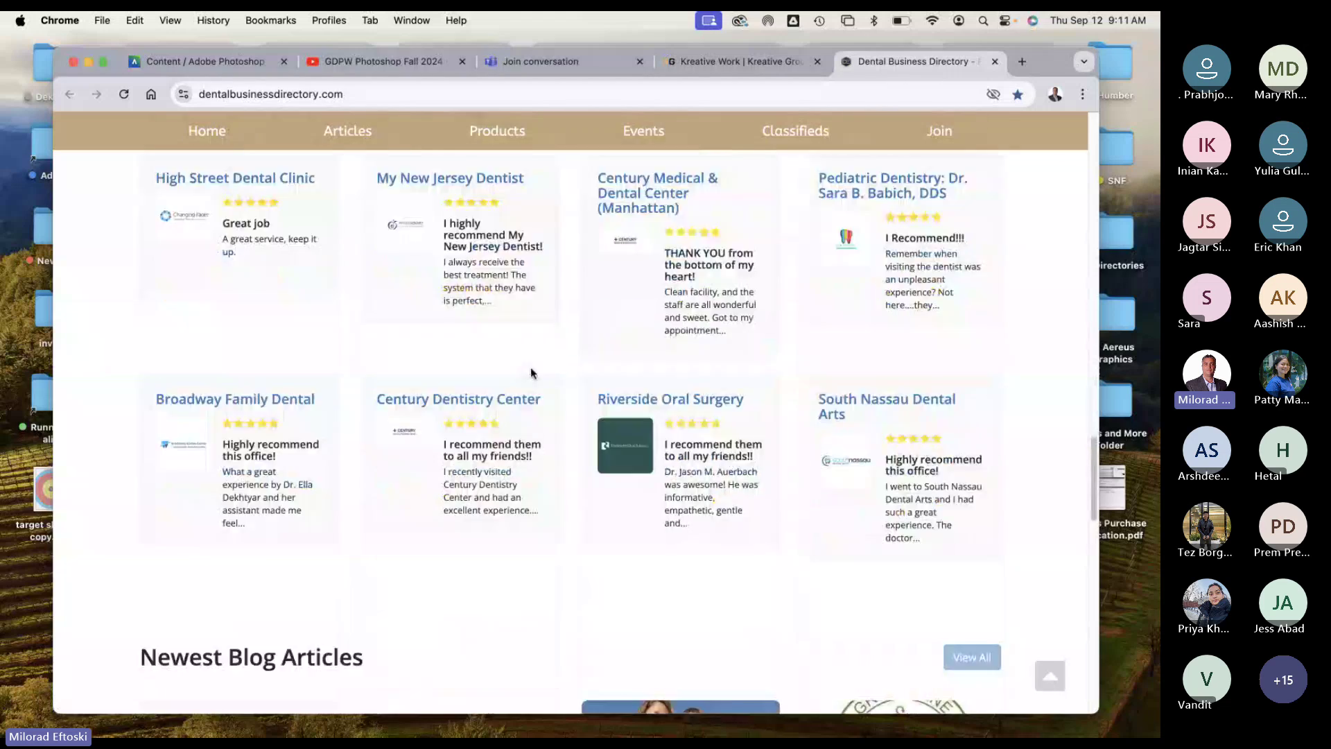
{"action": "scroll", "coordinate": [532, 373], "scroll_direction": "up", "scroll_amount": 20}
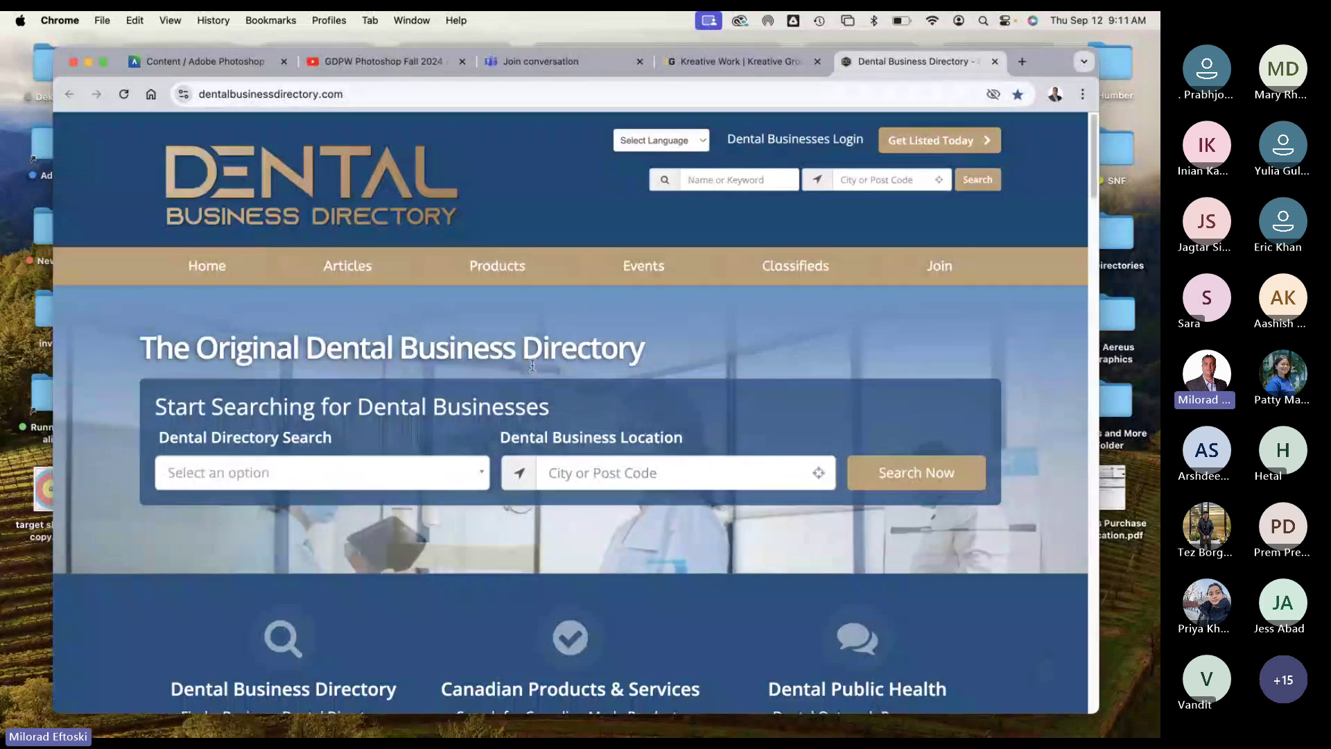
Step: Open the Macedonian Yellow Pages website from the Kreative Work portfolio and run a directory search without any filters
{"action": "left_click", "coordinate": [730, 64]}
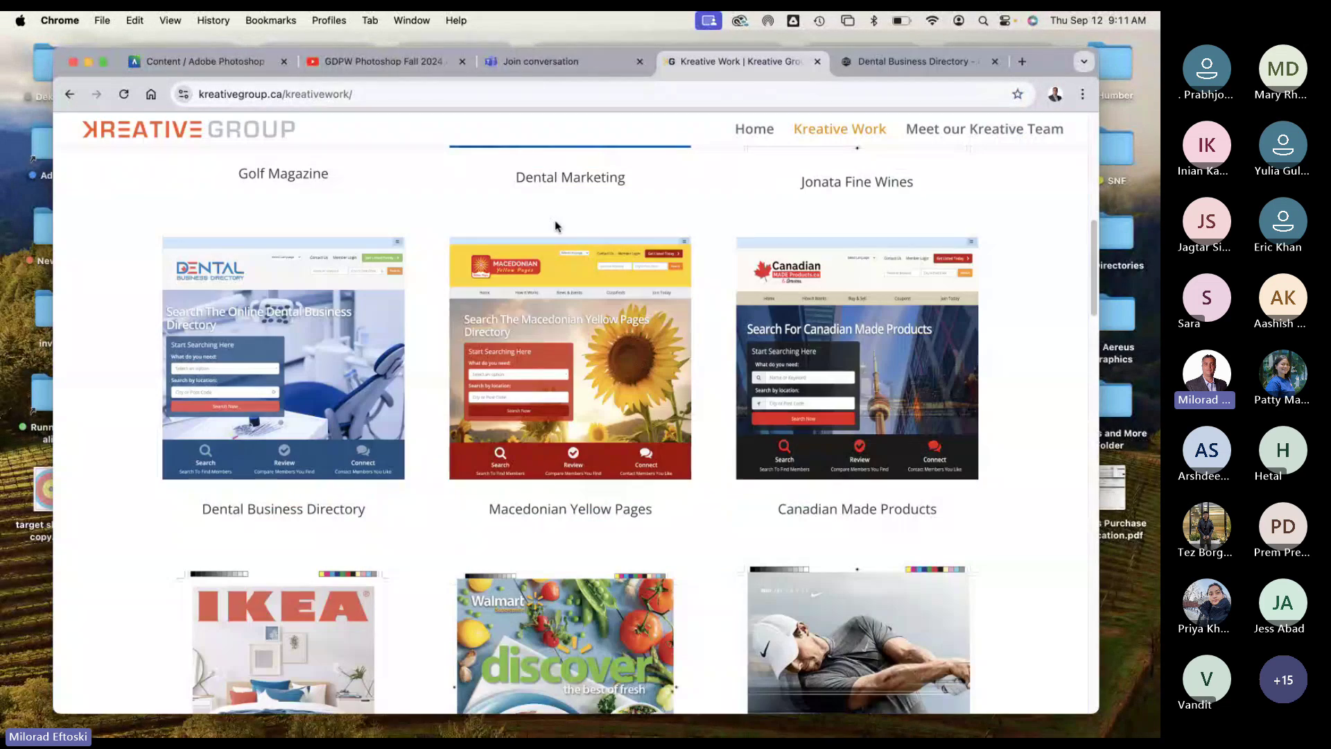
{"action": "left_click", "coordinate": [576, 316]}
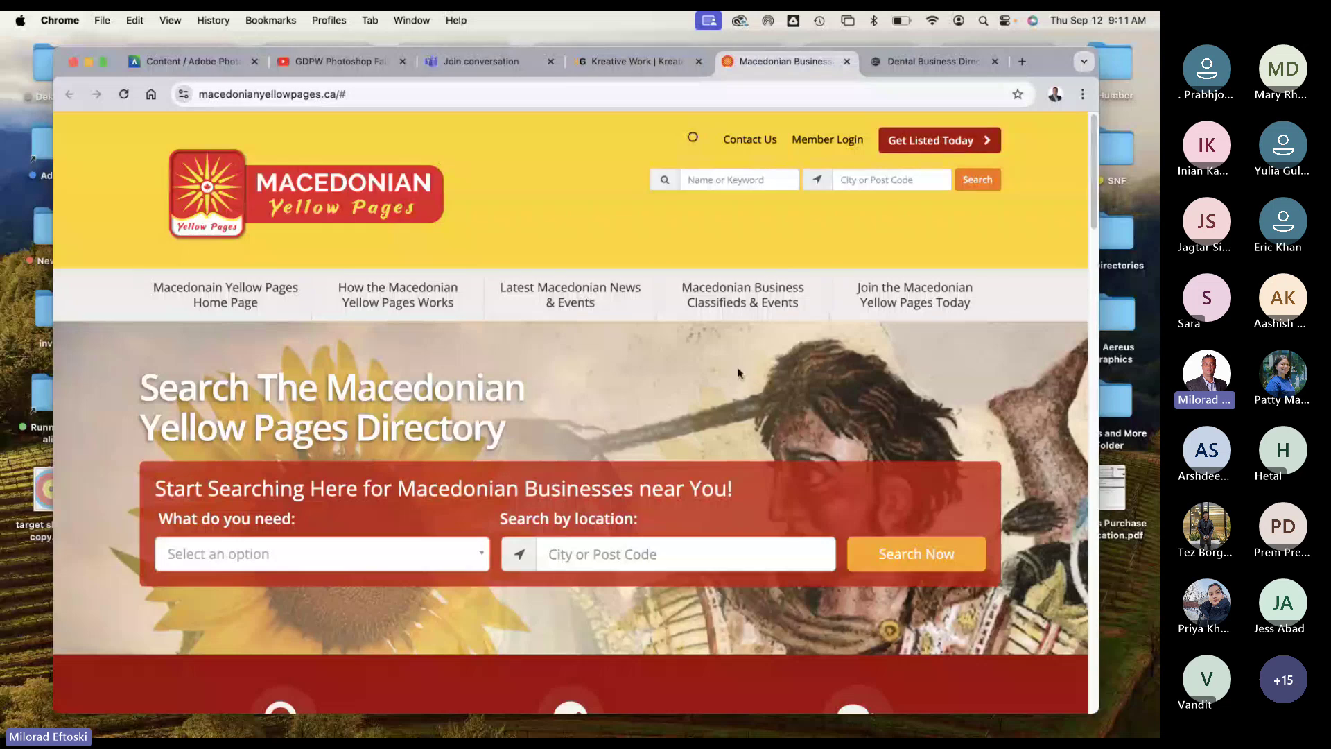
{"action": "scroll", "coordinate": [735, 375], "scroll_direction": "down", "scroll_amount": 3}
{"action": "scroll", "coordinate": [735, 371], "scroll_direction": "up", "scroll_amount": 3}
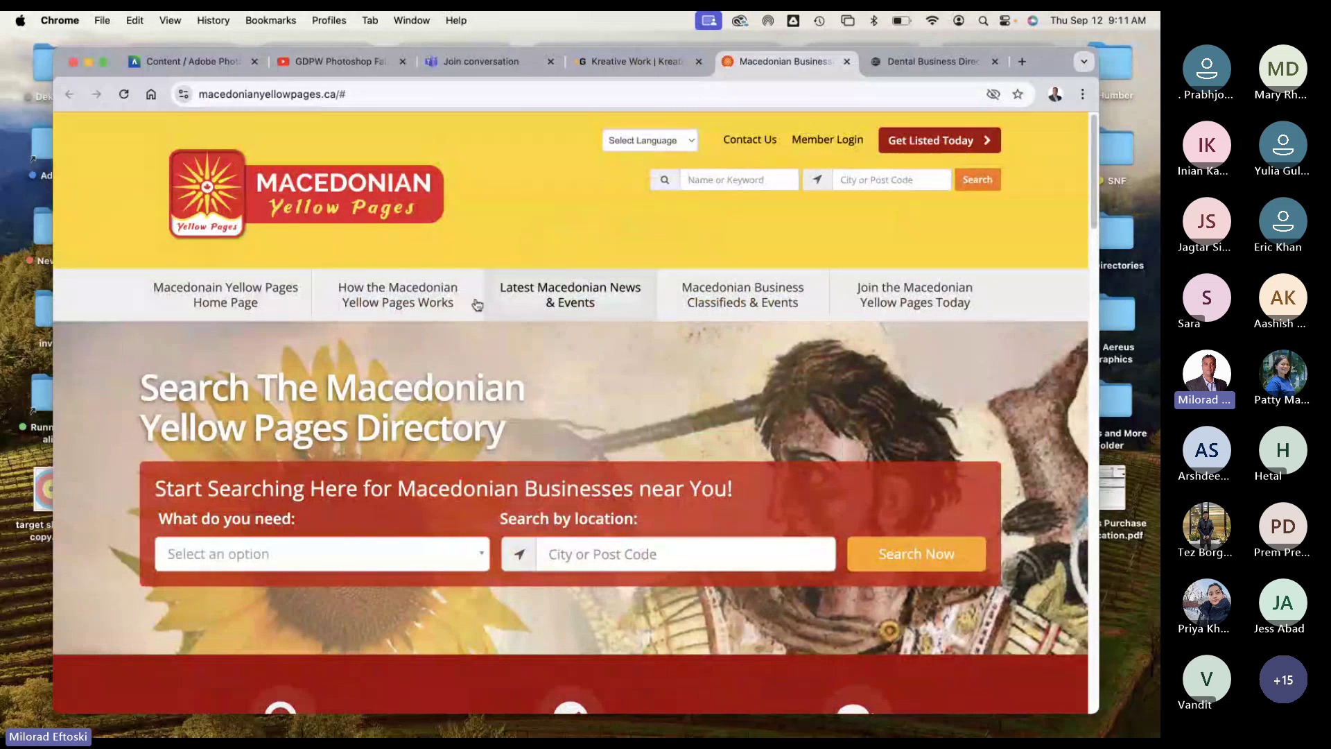
{"action": "left_click", "coordinate": [914, 553]}
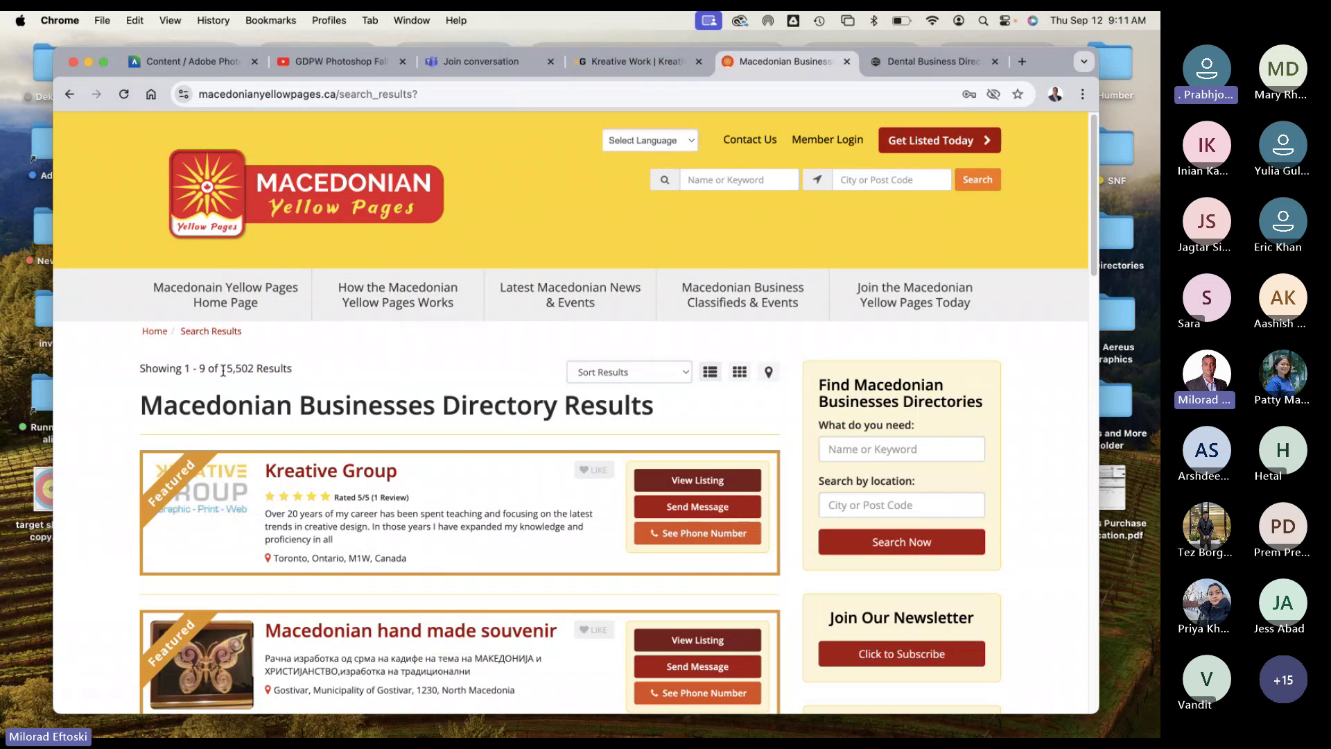
Step: Examine the Macedonian business search results, highlighting the total result count and looking over the featured and regular listings
{"action": "left_click_drag", "start_coordinate": [221, 369], "coordinate": [308, 391]}
{"action": "scroll", "coordinate": [531, 388], "scroll_direction": "down", "scroll_amount": 20}
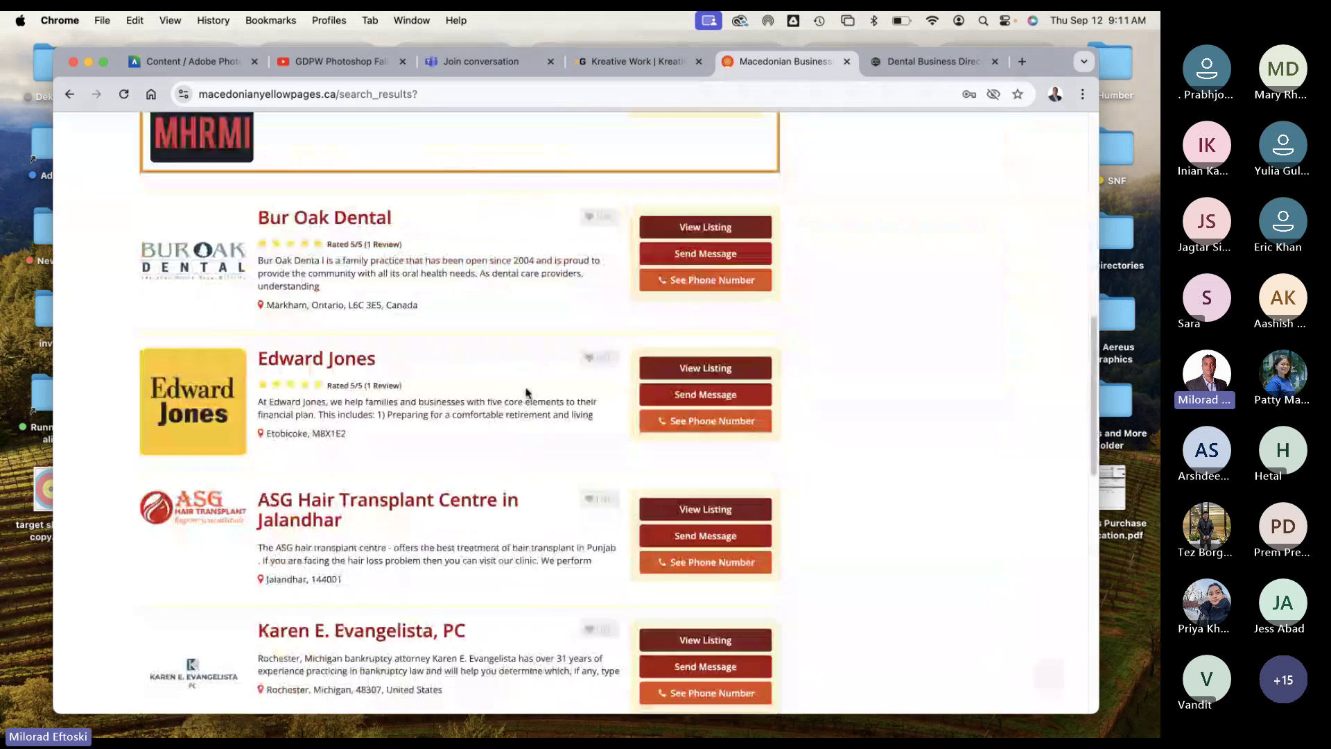
{"action": "scroll", "coordinate": [513, 380], "scroll_direction": "up", "scroll_amount": 15}
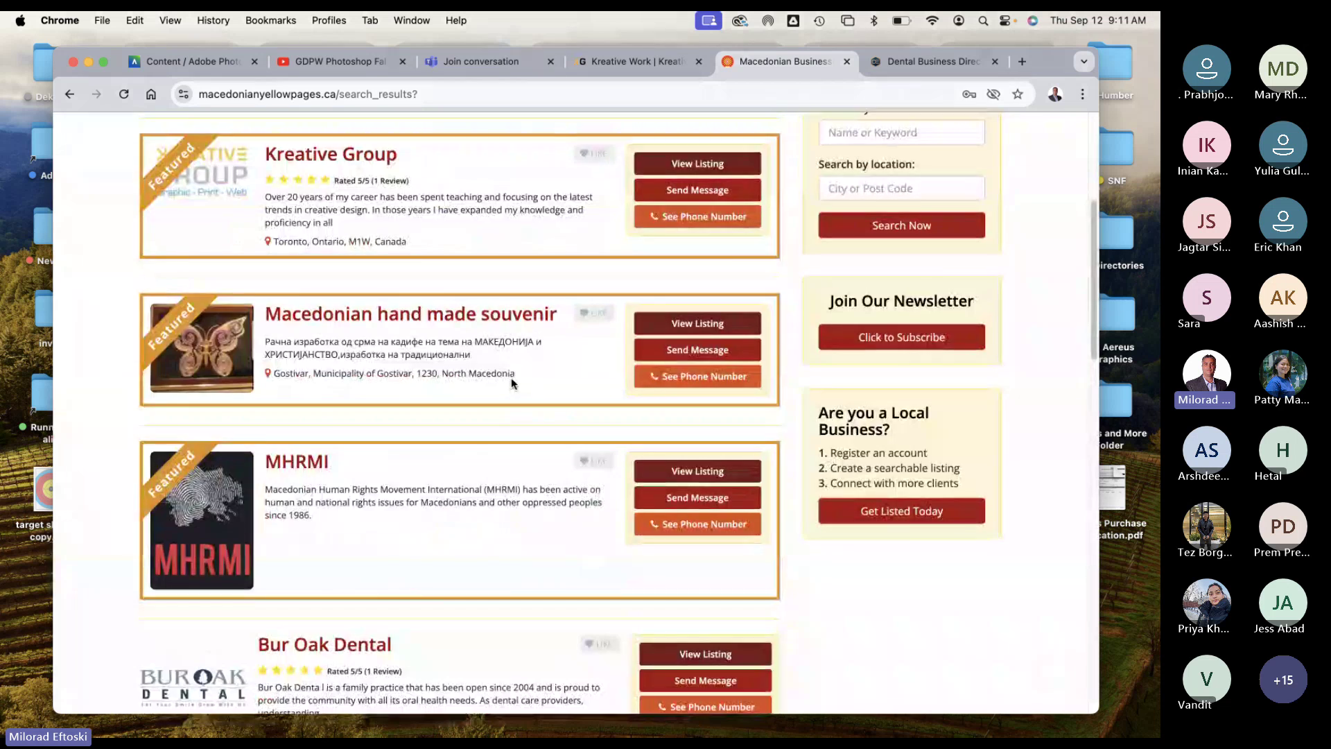
{"action": "scroll", "coordinate": [511, 377], "scroll_direction": "up", "scroll_amount": 5}
{"action": "scroll", "coordinate": [489, 376], "scroll_direction": "down", "scroll_amount": 8}
{"action": "scroll", "coordinate": [486, 376], "scroll_direction": "up", "scroll_amount": 8}
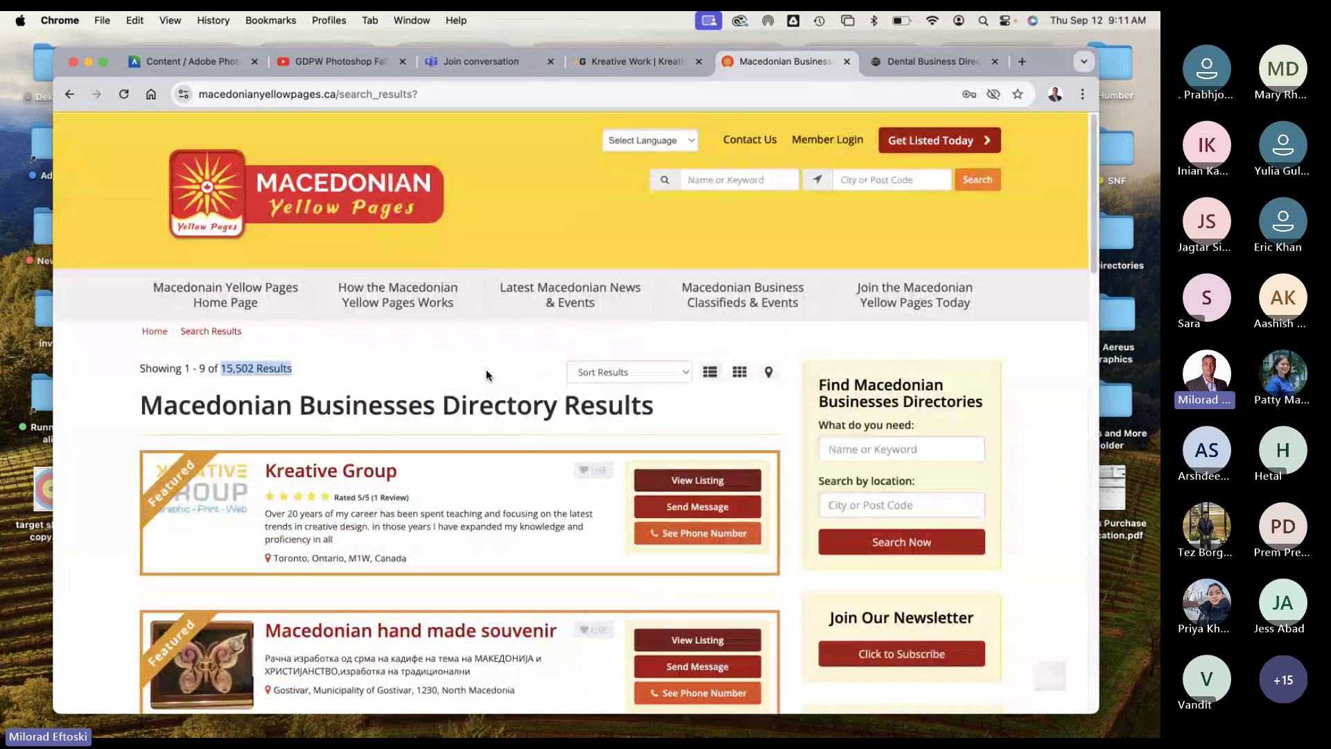
{"action": "left_click", "coordinate": [281, 368]}
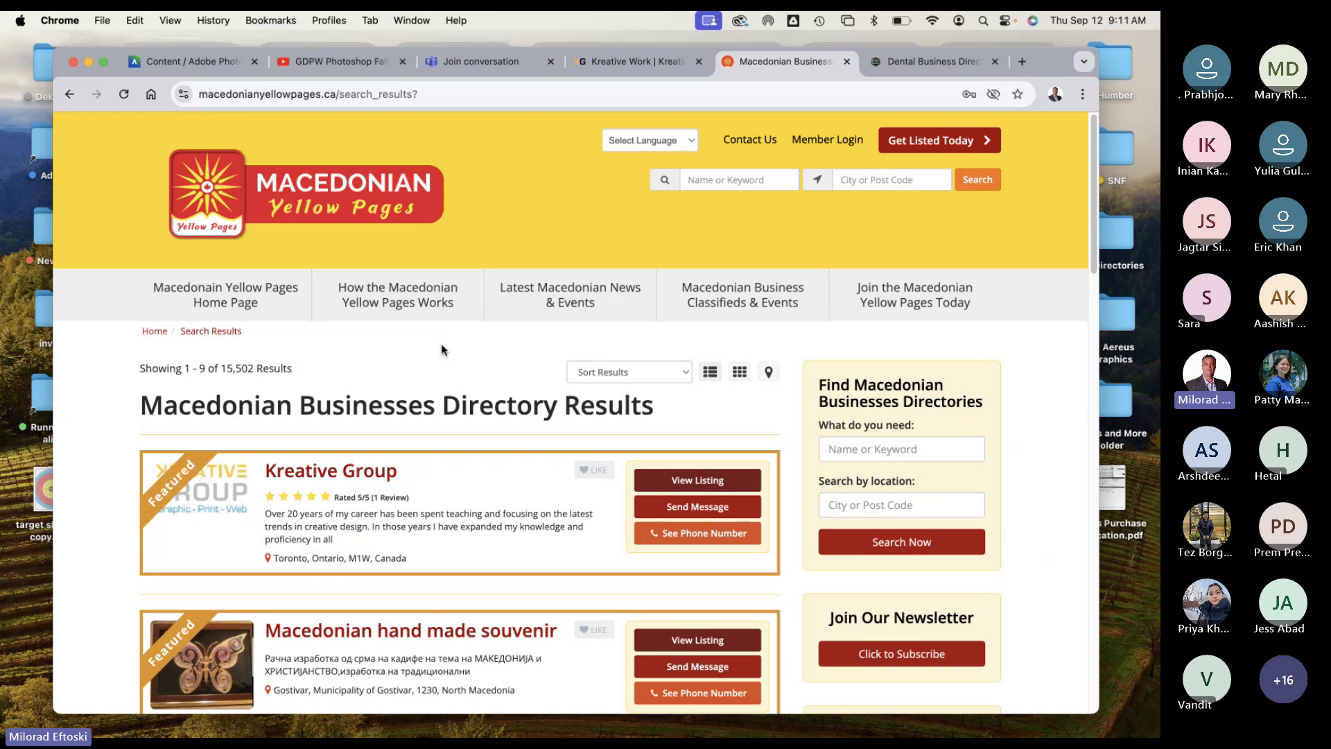
{"action": "double_click", "coordinate": [276, 368]}
{"action": "left_click", "coordinate": [276, 368]}
Step: Open the Canadian Made Products website from the Kreative Work portfolio, review its home page and directory results, and return to its home page
{"action": "left_click", "coordinate": [649, 64]}
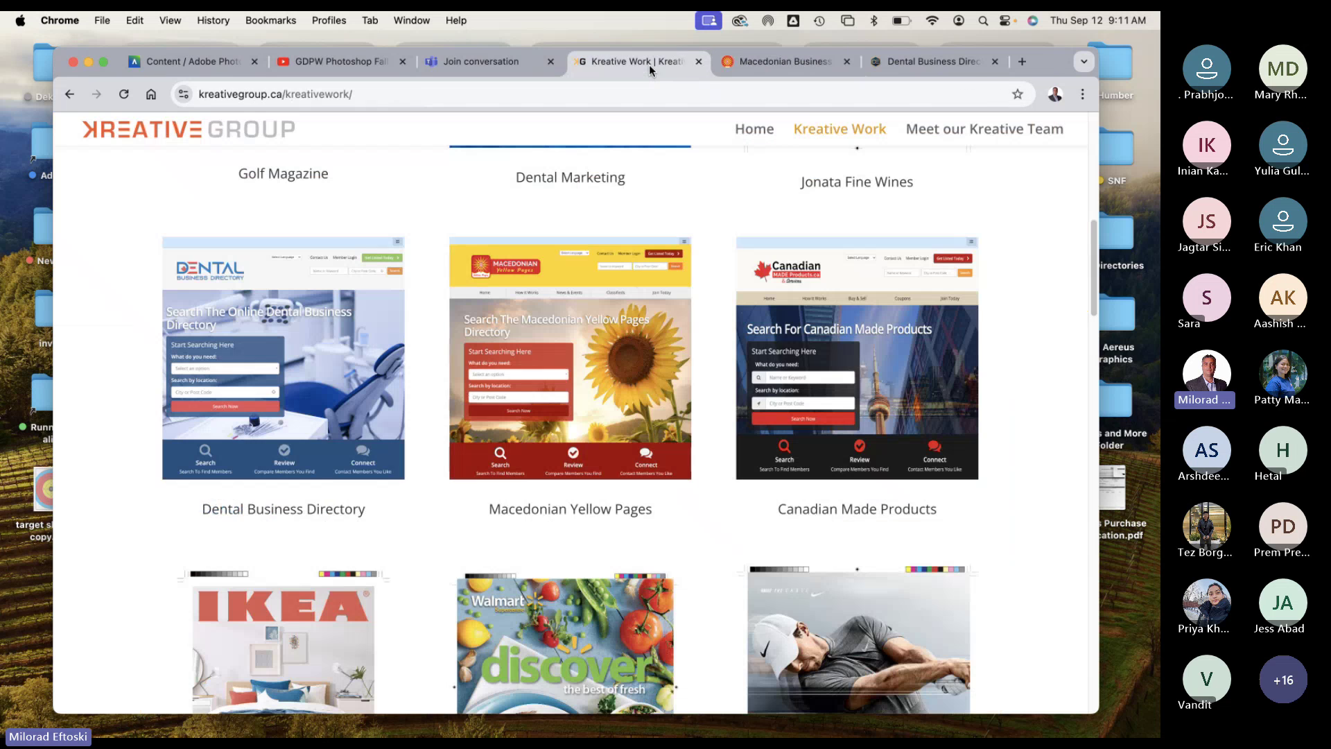
{"action": "left_click", "coordinate": [864, 319]}
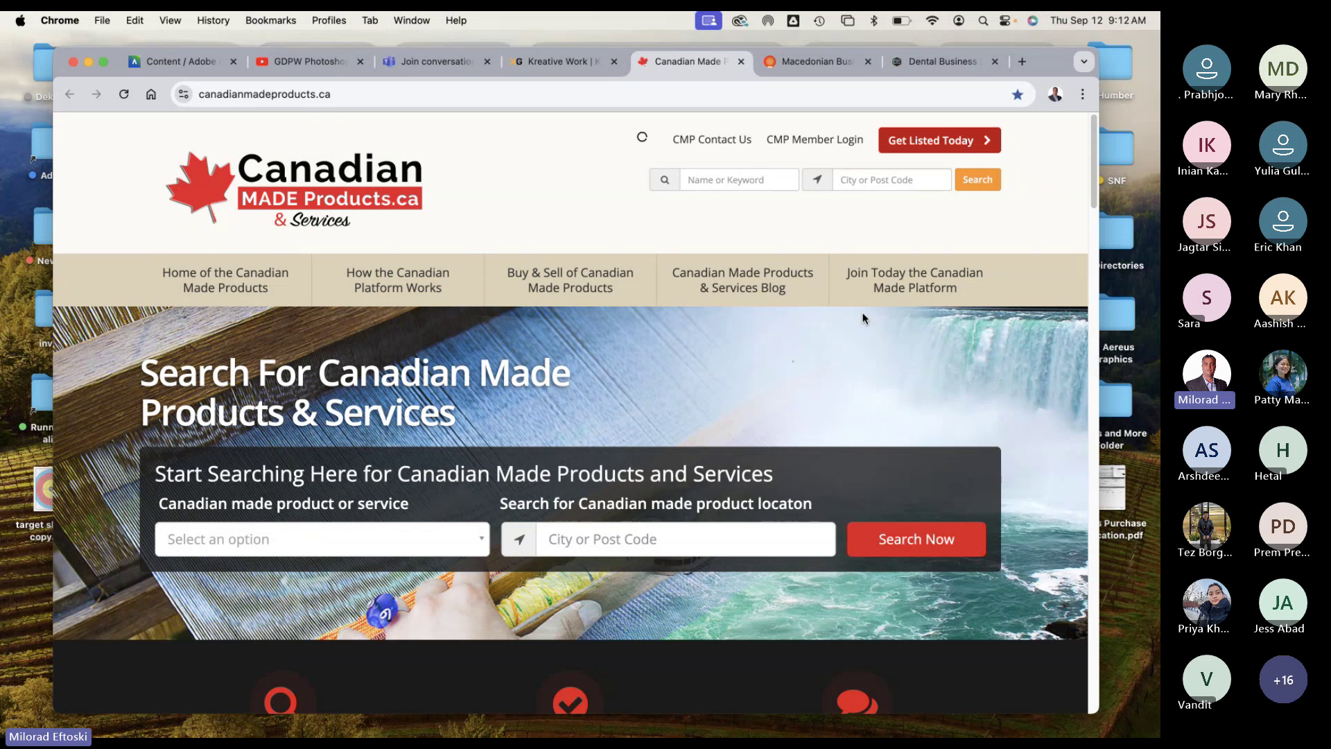
{"action": "scroll", "coordinate": [832, 360], "scroll_direction": "down", "scroll_amount": 10}
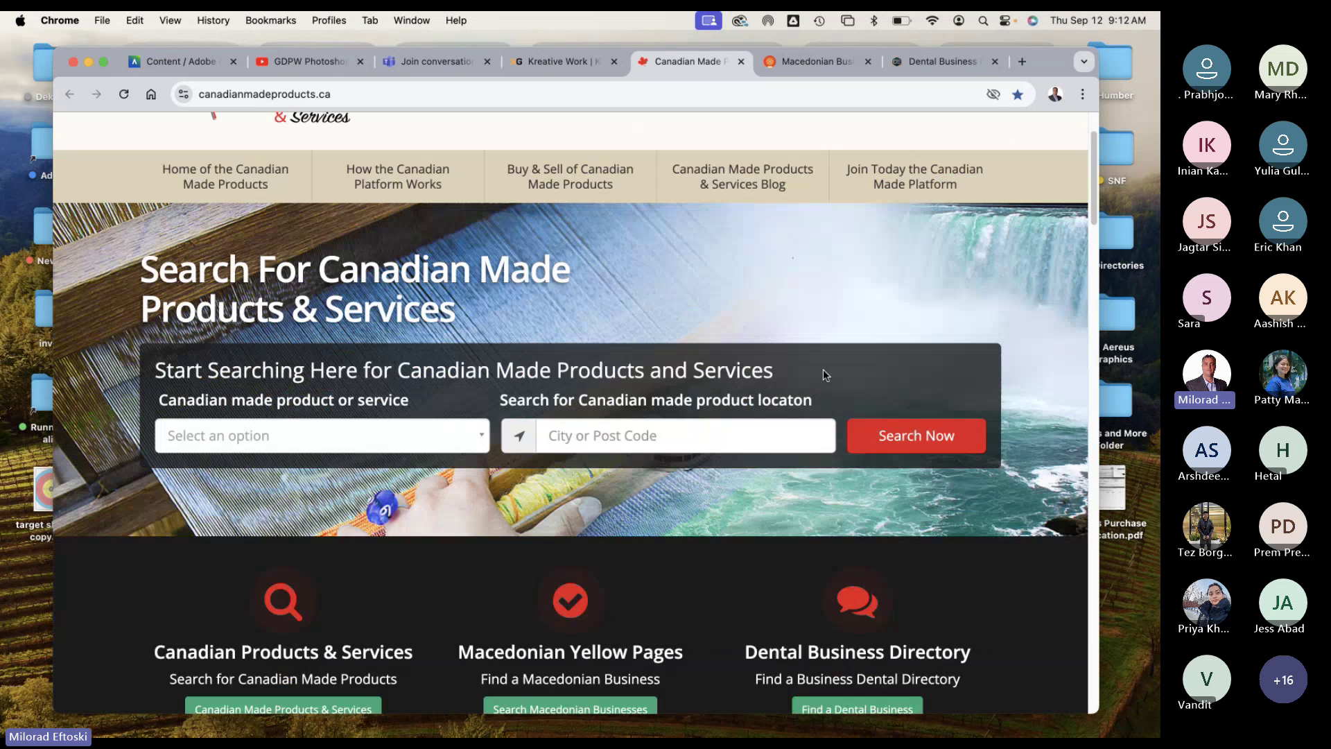
{"action": "scroll", "coordinate": [815, 381], "scroll_direction": "down", "scroll_amount": 12}
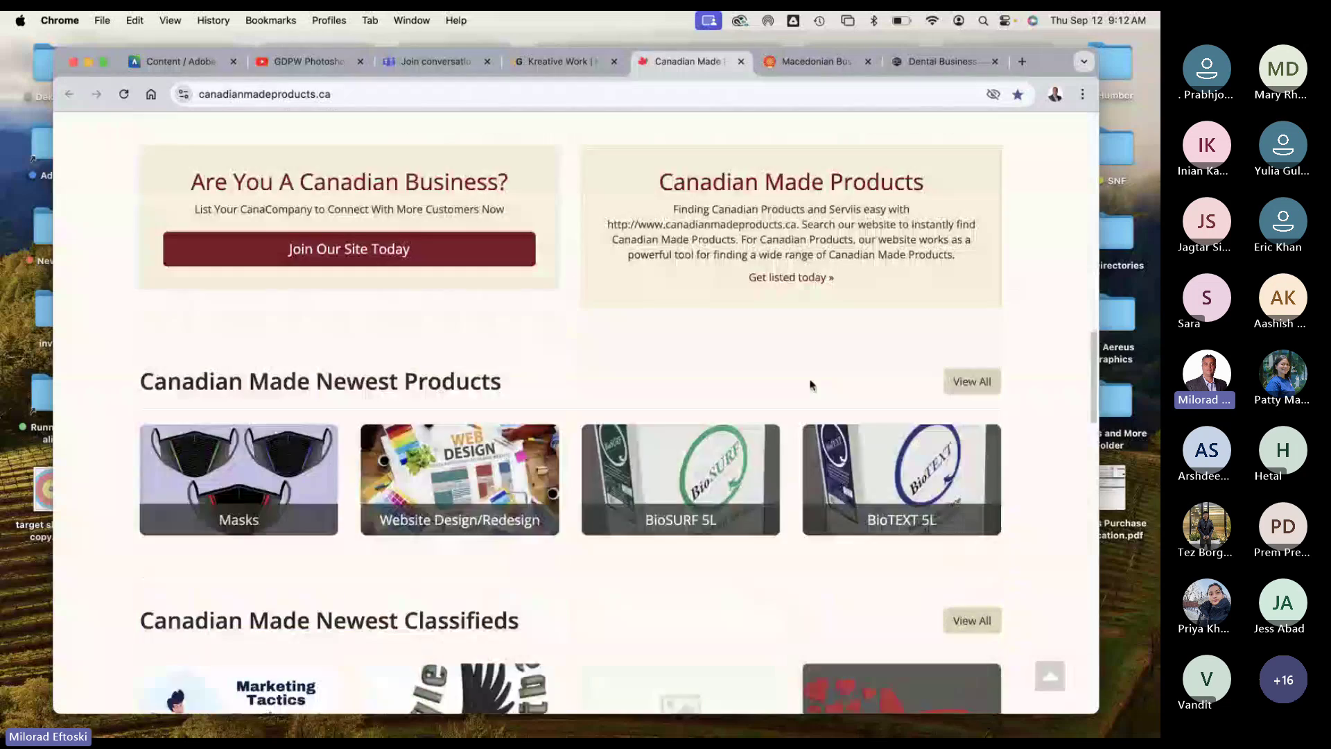
{"action": "scroll", "coordinate": [811, 385], "scroll_direction": "down", "scroll_amount": 8}
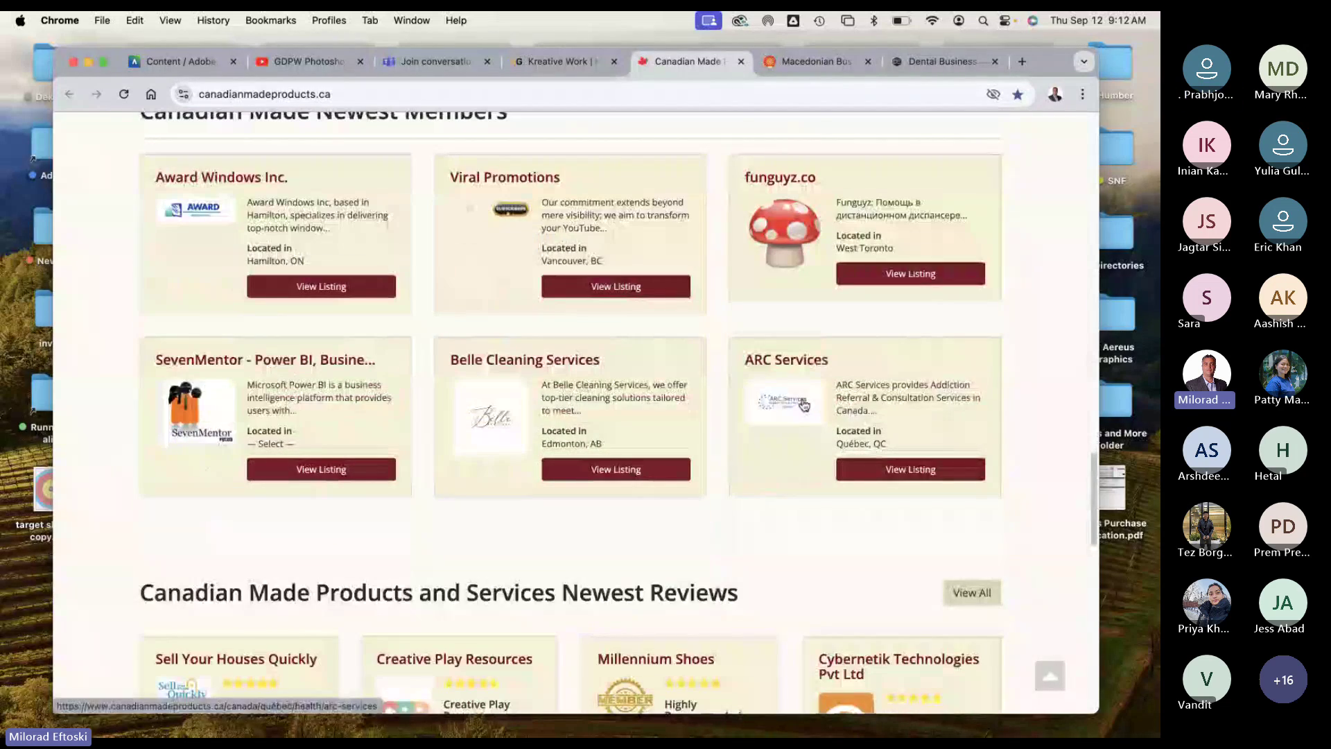
{"action": "scroll", "coordinate": [804, 406], "scroll_direction": "up", "scroll_amount": 20}
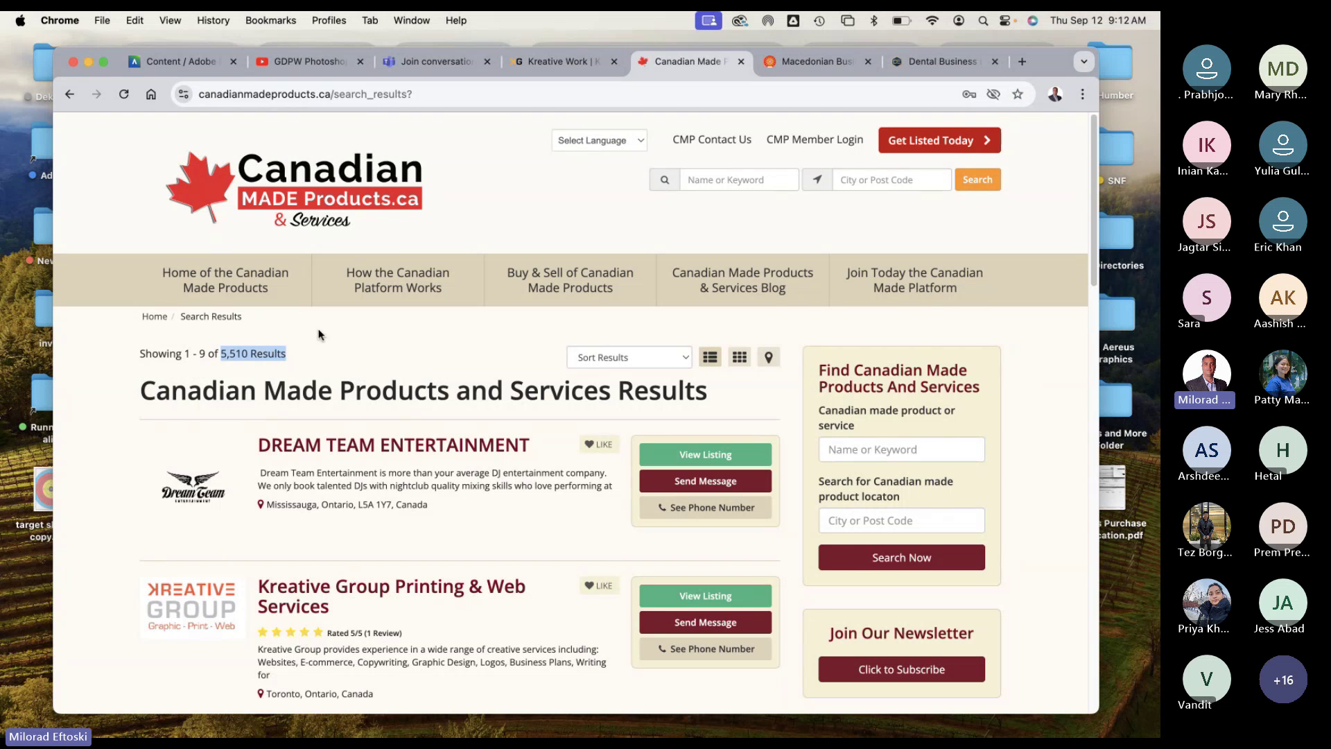
{"action": "left_click", "coordinate": [367, 202]}
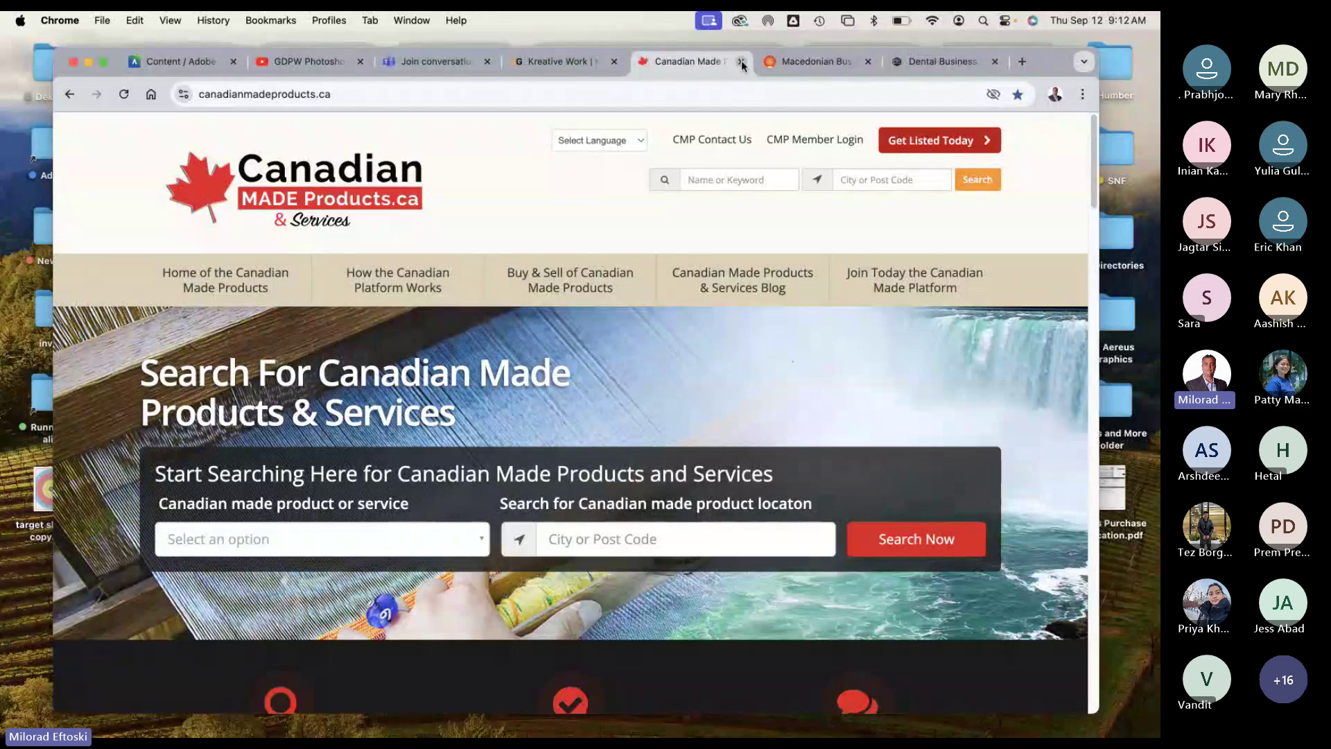
Step: Close the Canadian Made Products site and look over the remaining Kreative Work samples down to the contact form
{"action": "left_click", "coordinate": [742, 62]}
{"action": "scroll", "coordinate": [596, 313], "scroll_direction": "down", "scroll_amount": 10}
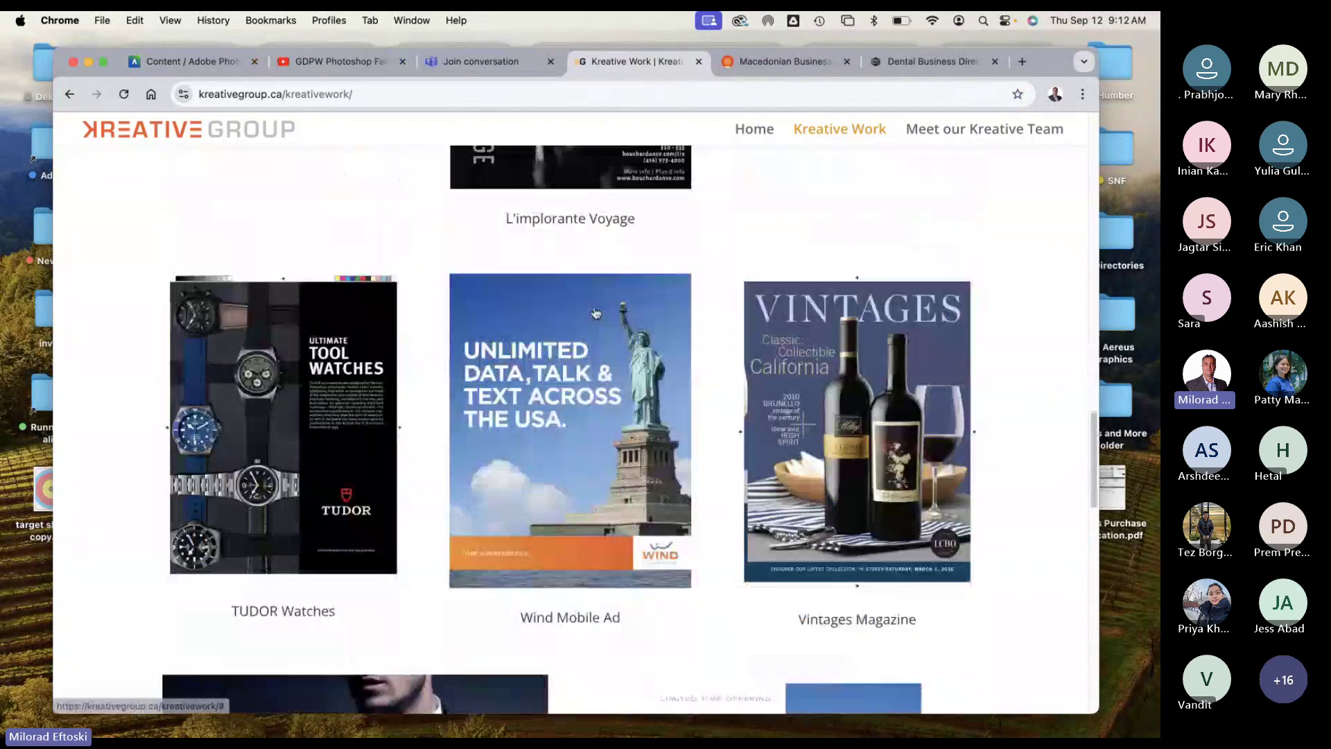
{"action": "scroll", "coordinate": [595, 313], "scroll_direction": "down", "scroll_amount": 15}
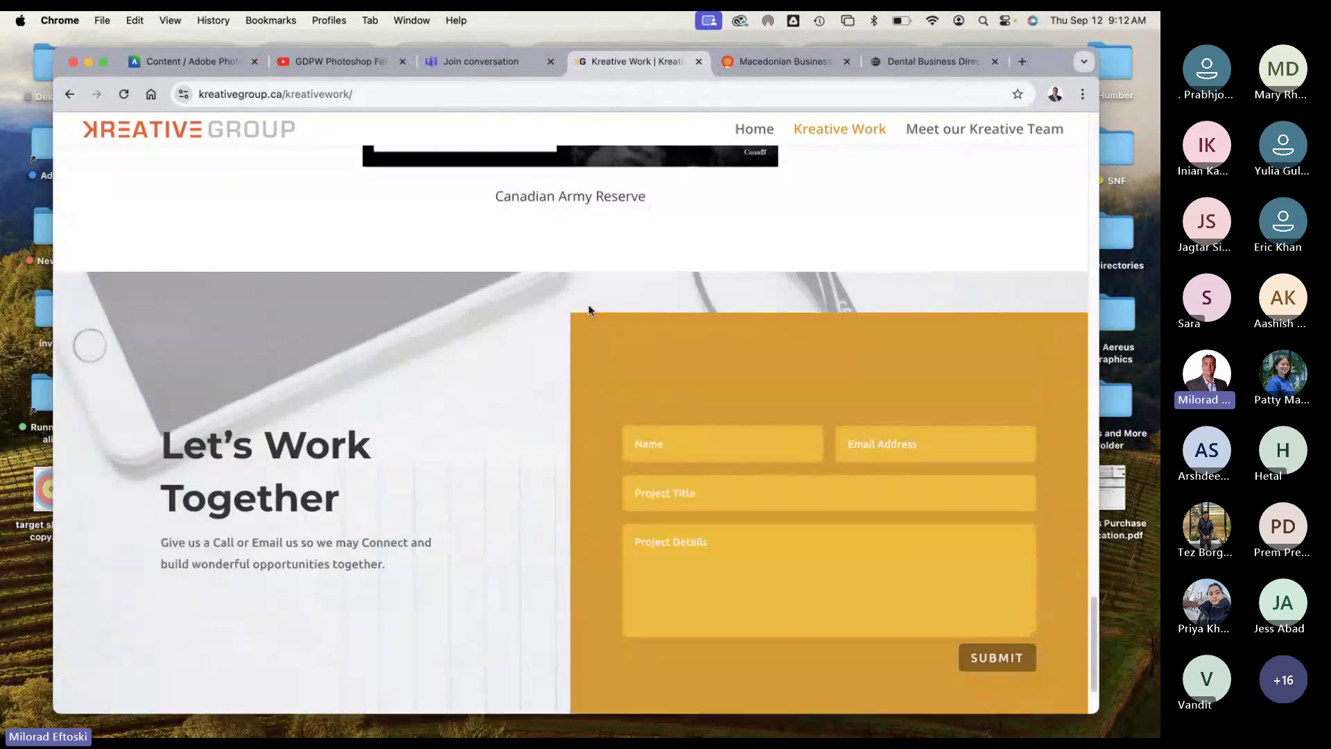
{"action": "scroll", "coordinate": [588, 310], "scroll_direction": "up", "scroll_amount": 20}
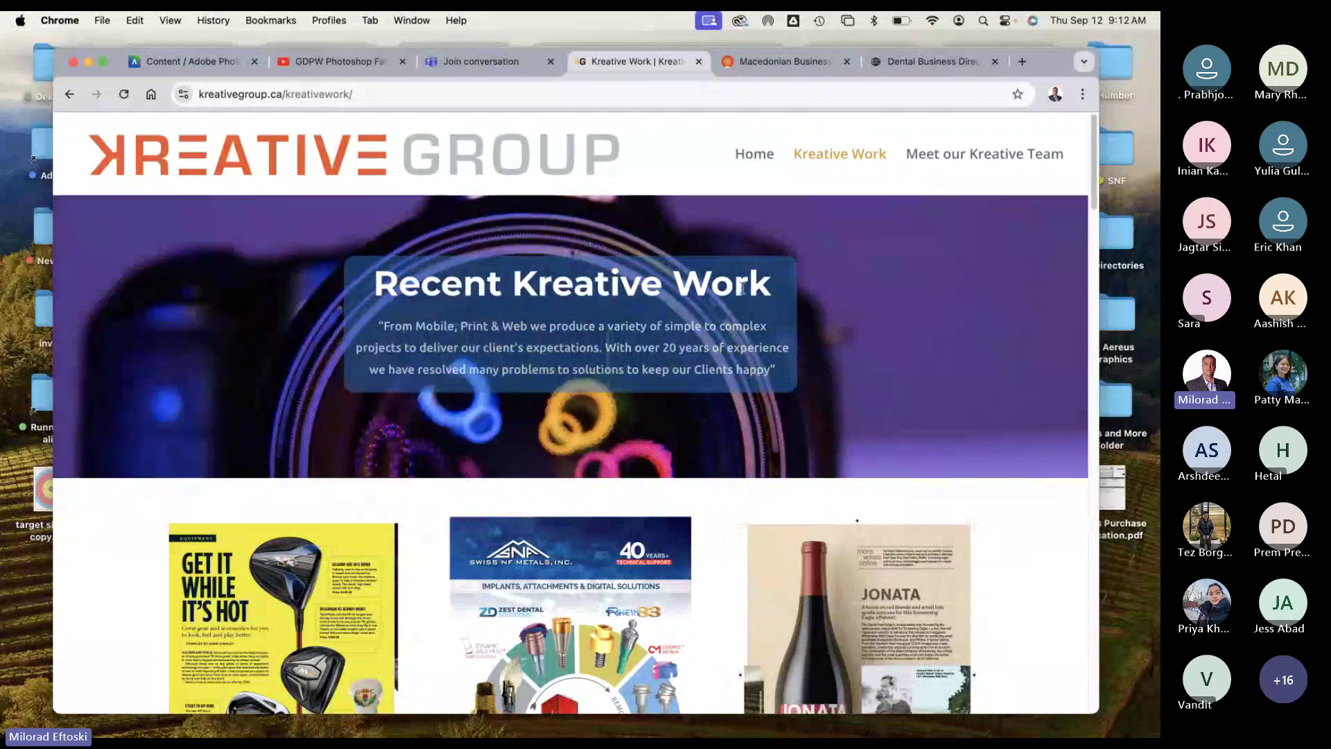
Step: Open the Meet our Kreative Team page and look over the team members' photos, roles and bios
{"action": "left_click", "coordinate": [997, 164]}
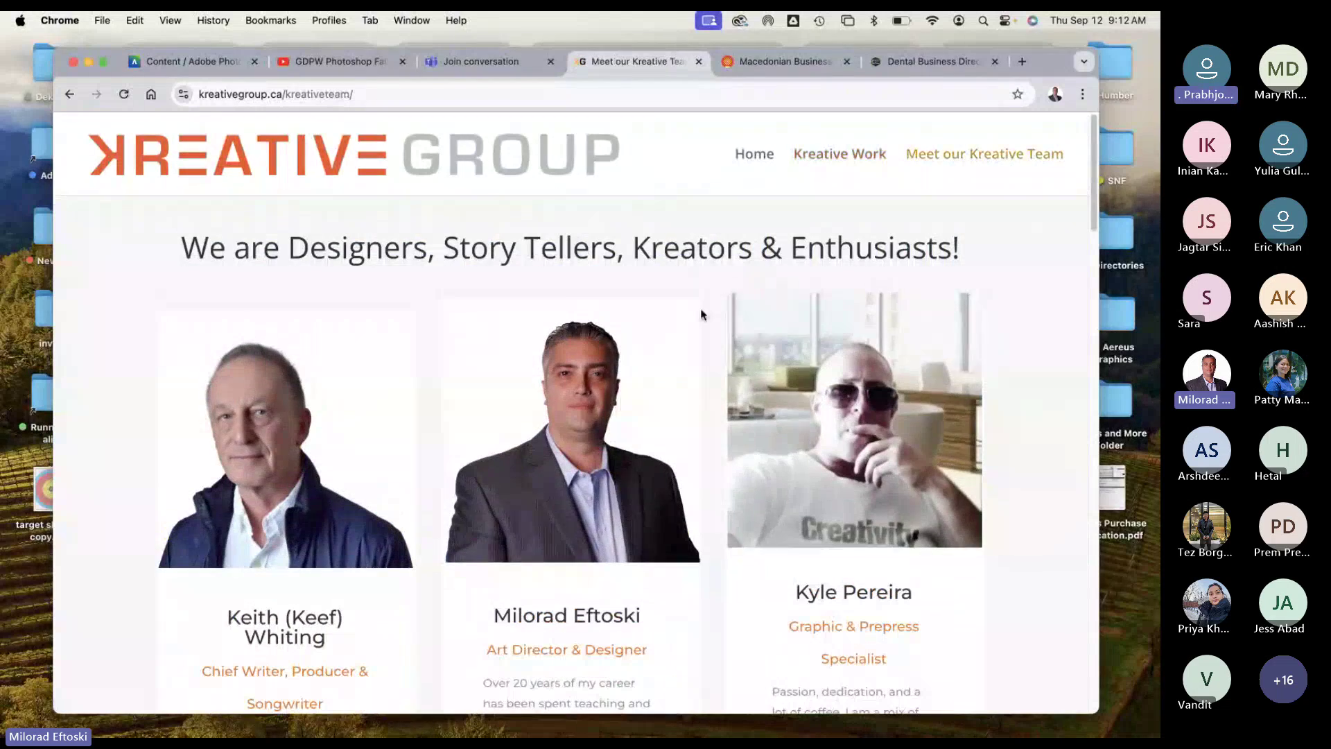
{"action": "scroll", "coordinate": [677, 398], "scroll_direction": "down", "scroll_amount": 3}
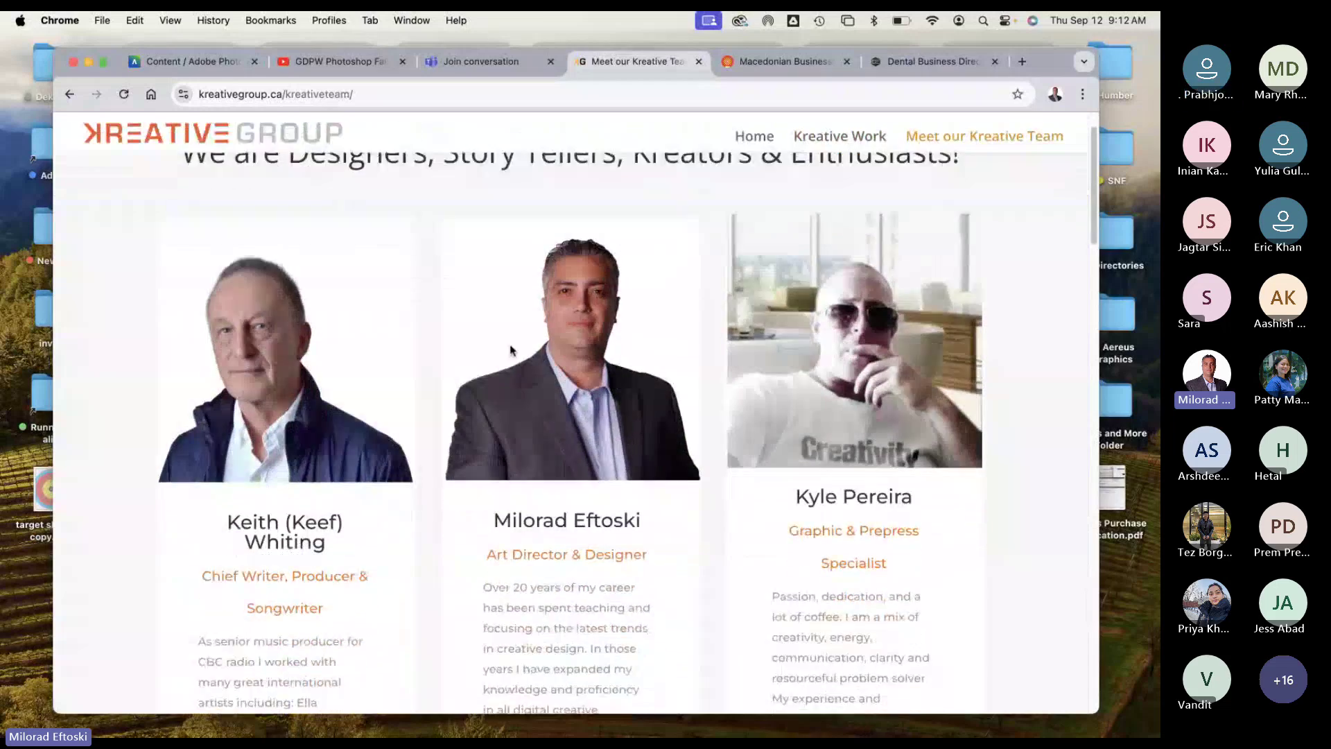
{"action": "scroll", "coordinate": [511, 350], "scroll_direction": "down", "scroll_amount": 10}
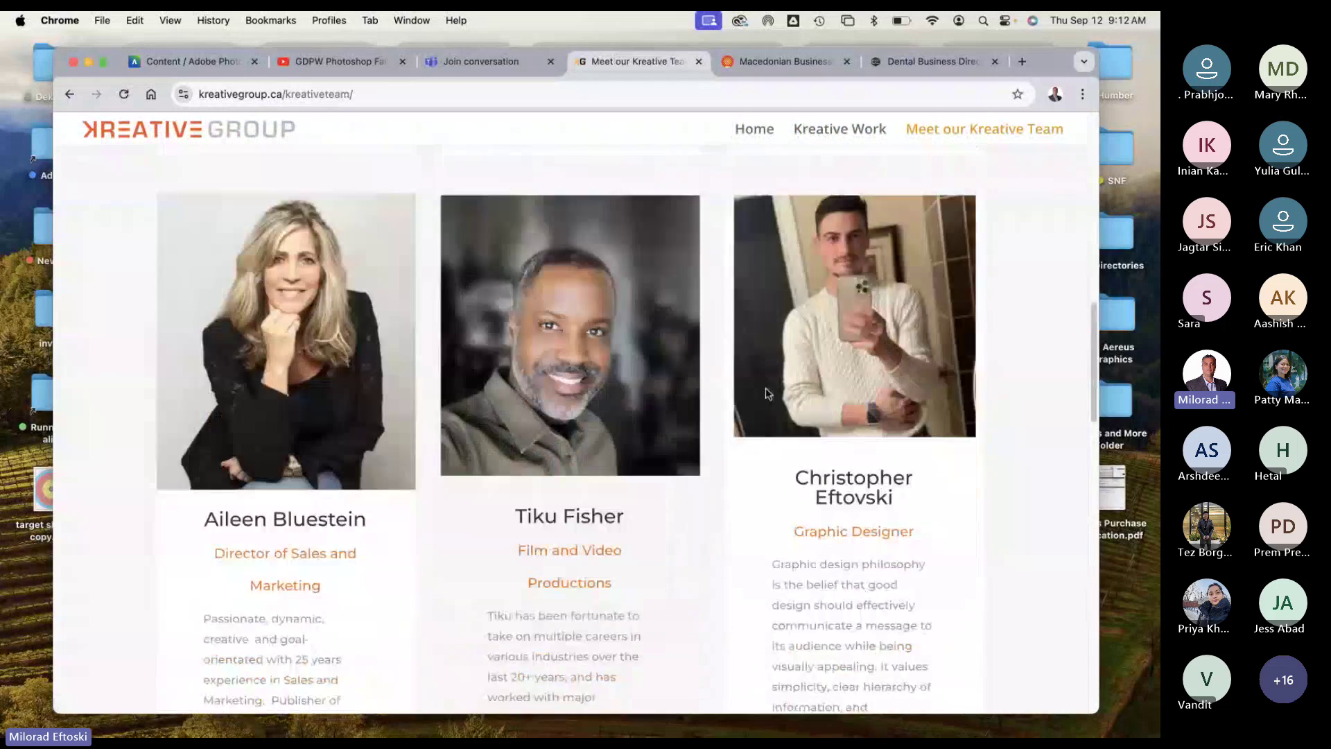
{"action": "scroll", "coordinate": [766, 391], "scroll_direction": "down", "scroll_amount": 4}
{"action": "scroll", "coordinate": [764, 389], "scroll_direction": "up", "scroll_amount": 5}
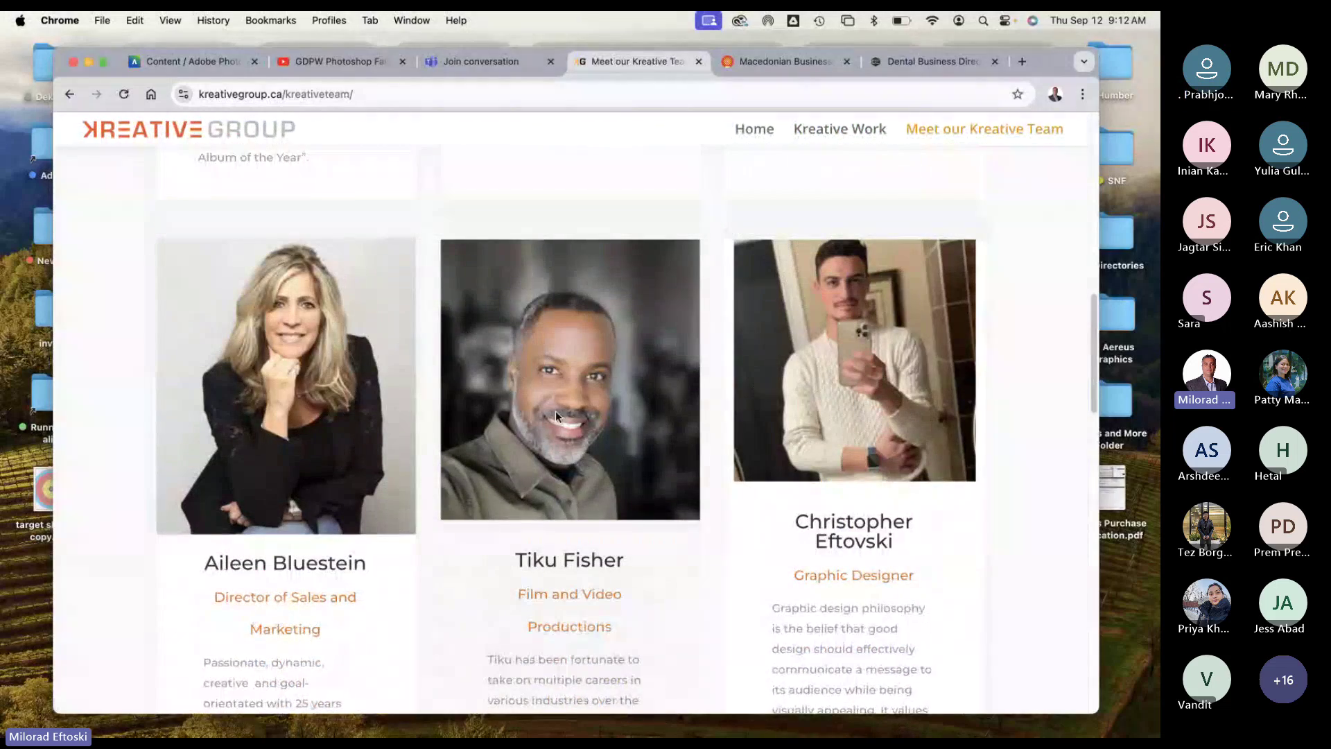
{"action": "scroll", "coordinate": [630, 571], "scroll_direction": "down", "scroll_amount": 1}
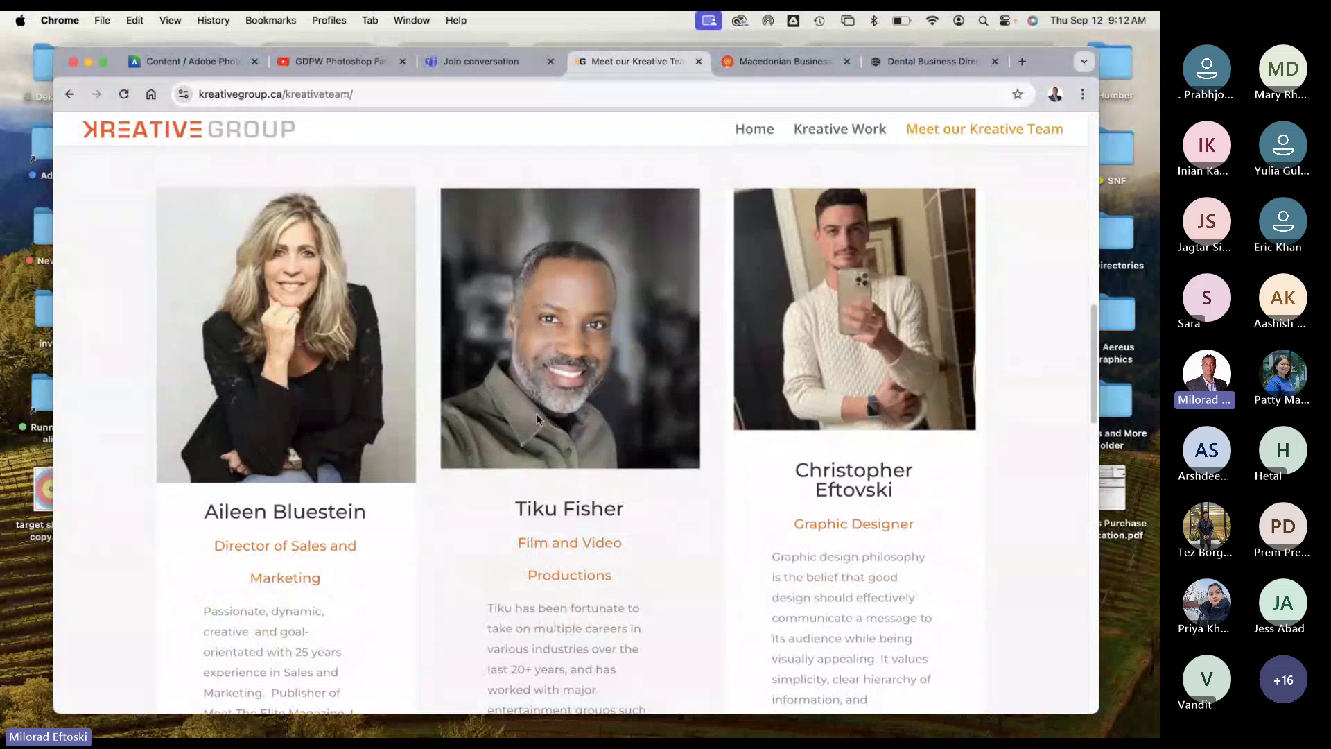
{"action": "scroll", "coordinate": [552, 425], "scroll_direction": "down", "scroll_amount": 1}
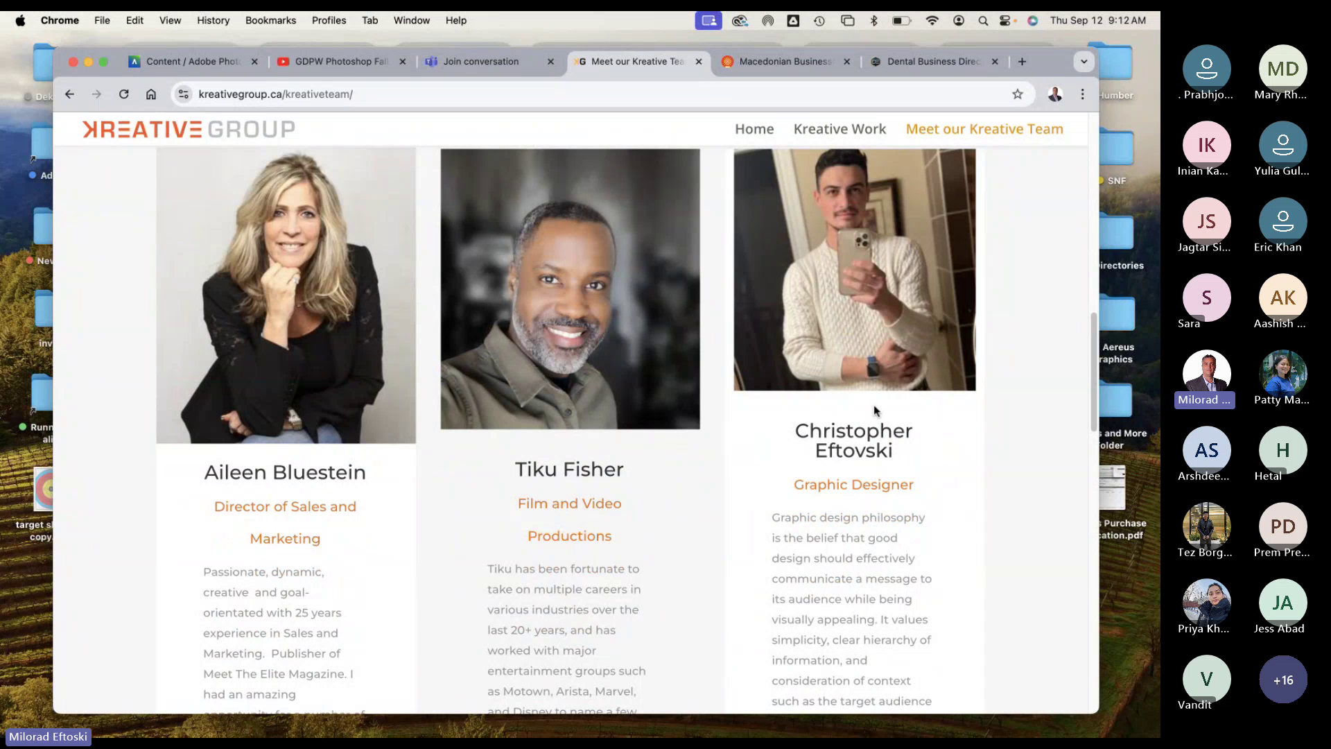
{"action": "scroll", "coordinate": [875, 410], "scroll_direction": "up", "scroll_amount": 5}
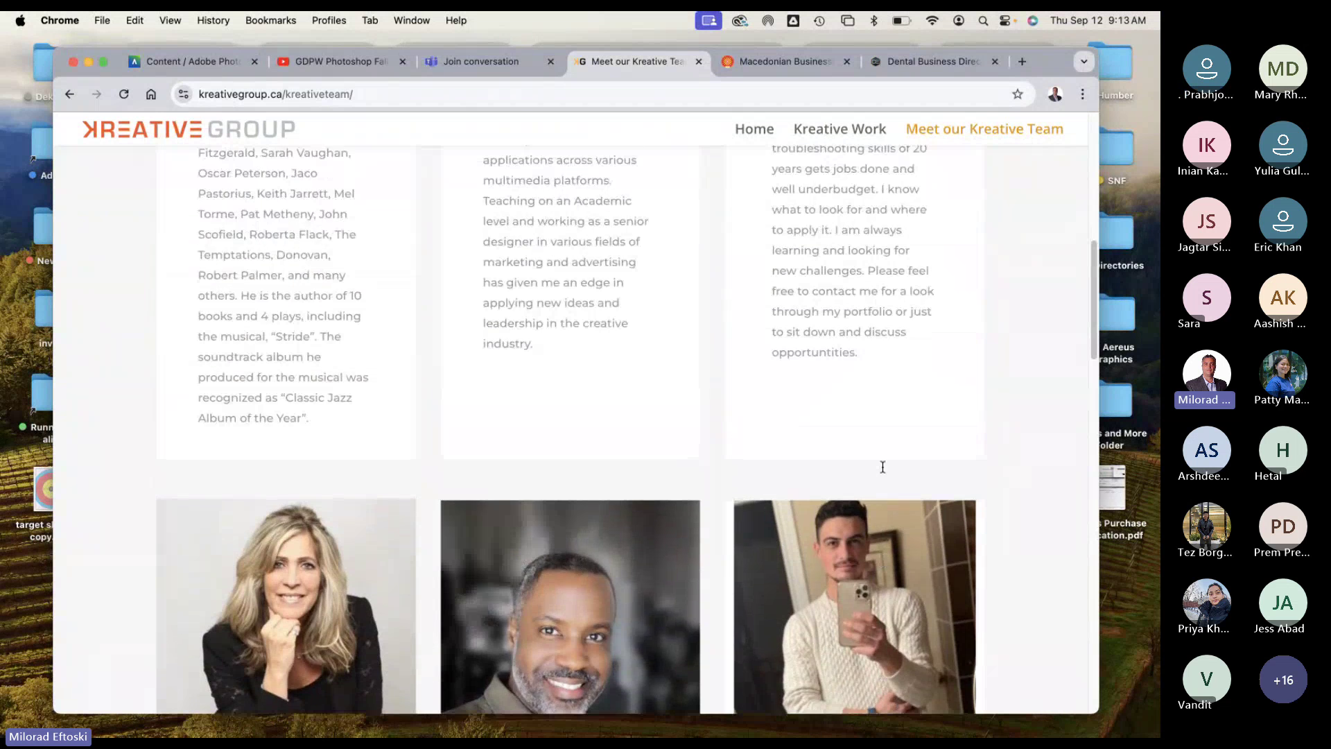
{"action": "scroll", "coordinate": [883, 466], "scroll_direction": "up", "scroll_amount": 8}
{"action": "scroll", "coordinate": [883, 416], "scroll_direction": "down", "scroll_amount": 2}
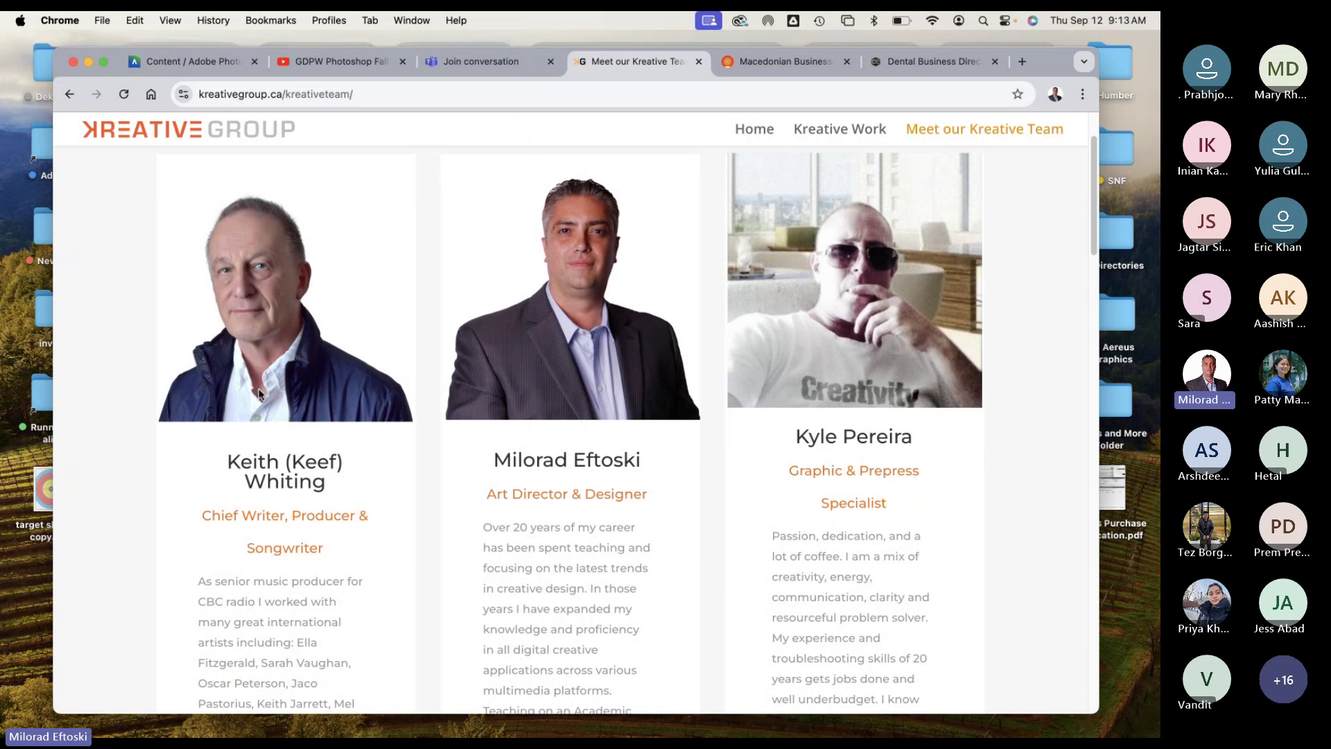
{"action": "scroll", "coordinate": [259, 392], "scroll_direction": "up", "scroll_amount": 3}
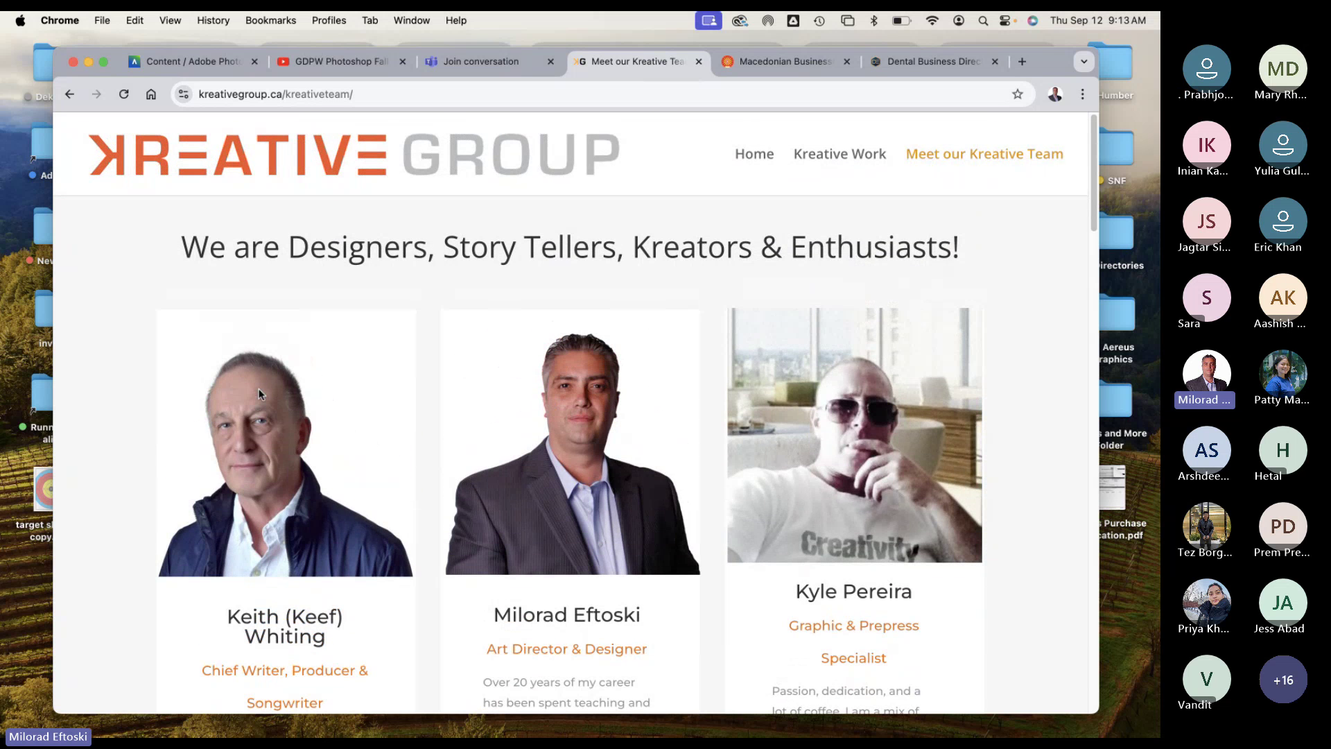
Step: Return to the Kreative Group home page, close that site, and look over the Dental Business Directory home page
{"action": "left_click", "coordinate": [586, 154]}
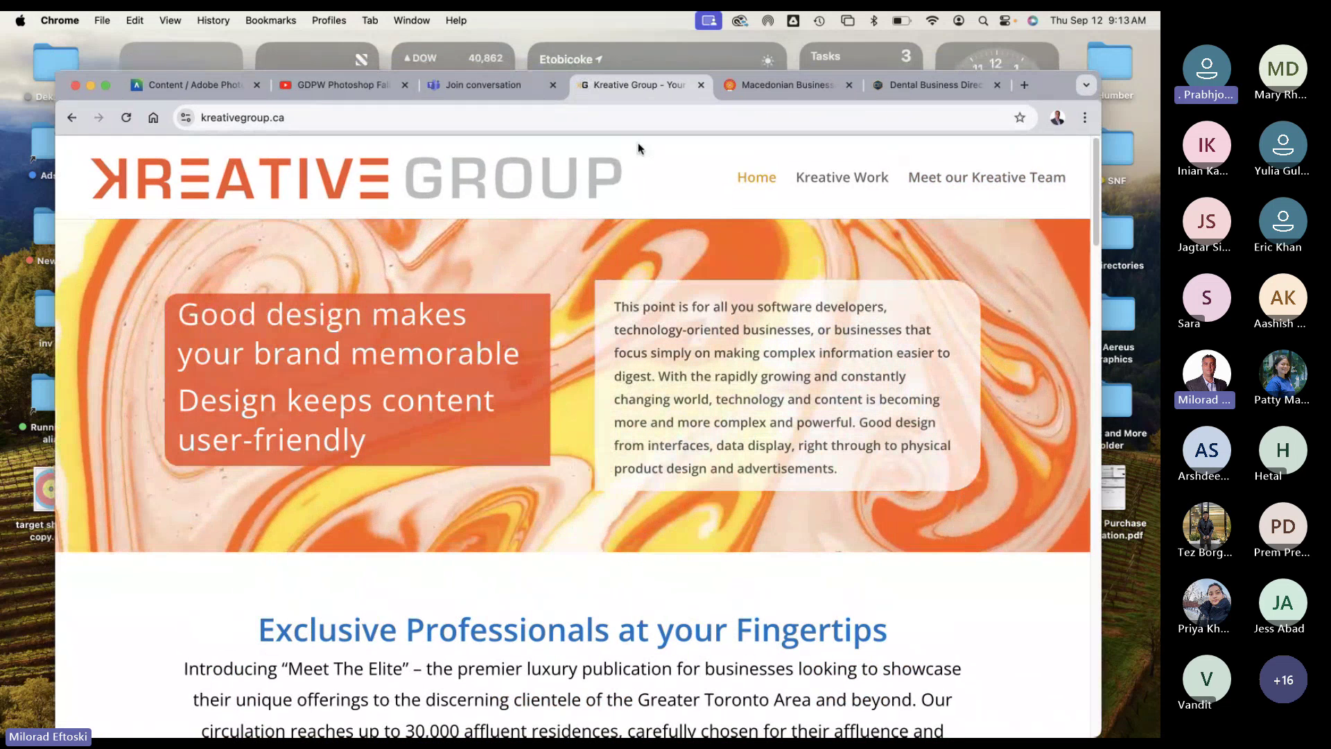
{"action": "left_click", "coordinate": [701, 85]}
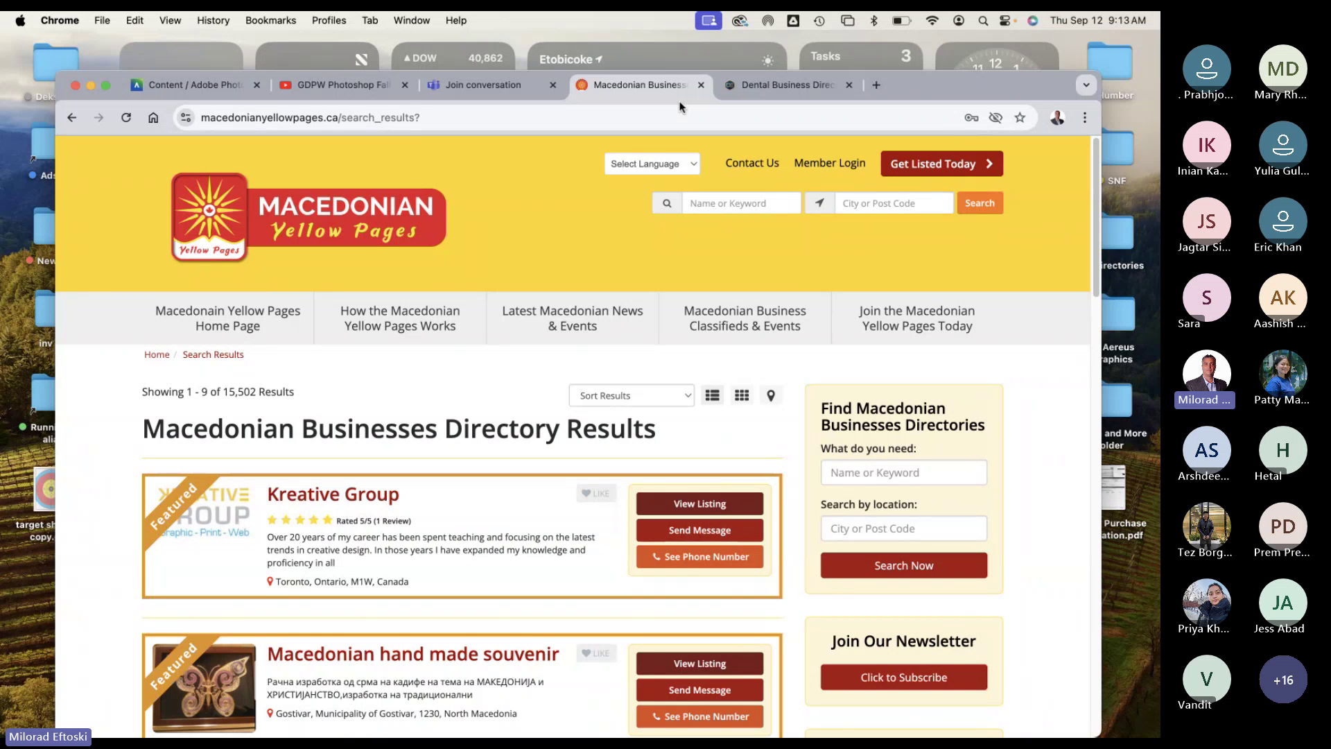
{"action": "left_click", "coordinate": [782, 85]}
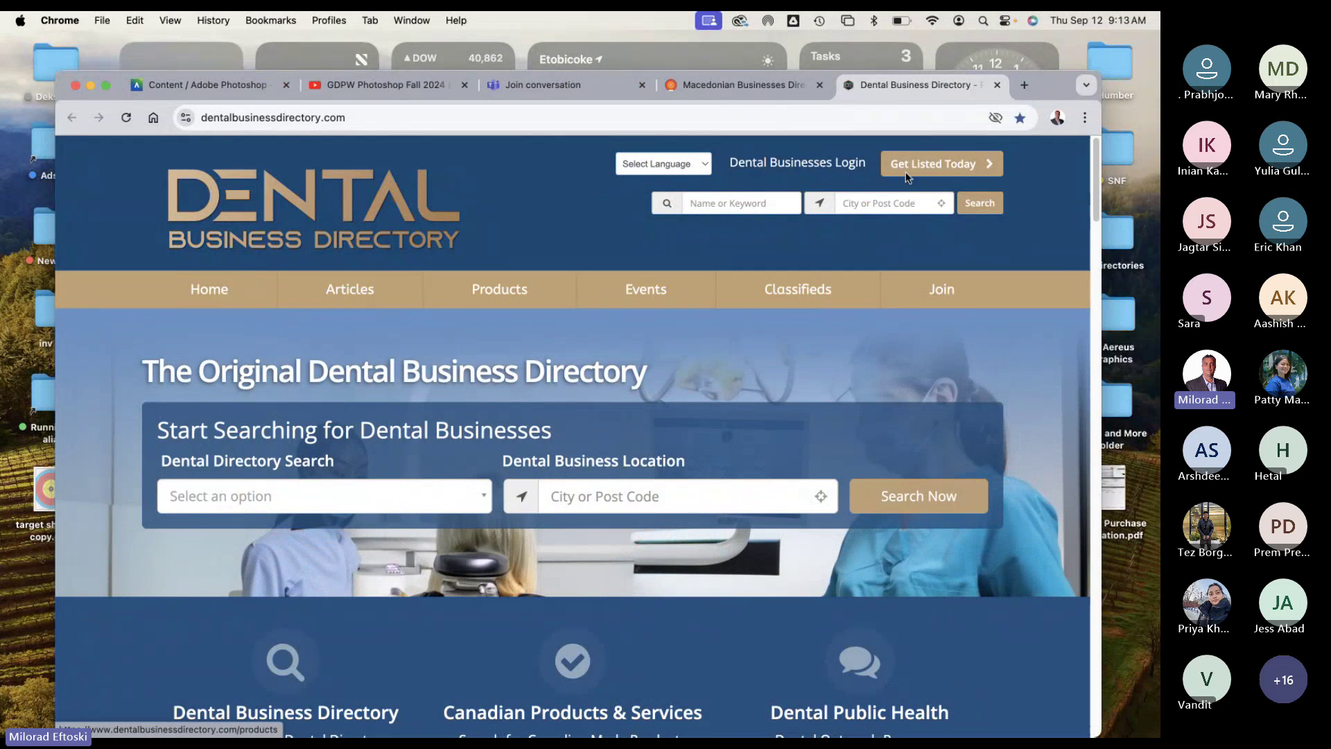
{"action": "left_click_drag", "start_coordinate": [1050, 93], "coordinate": [1050, 83]}
{"action": "scroll", "coordinate": [879, 273], "scroll_direction": "down", "scroll_amount": 10}
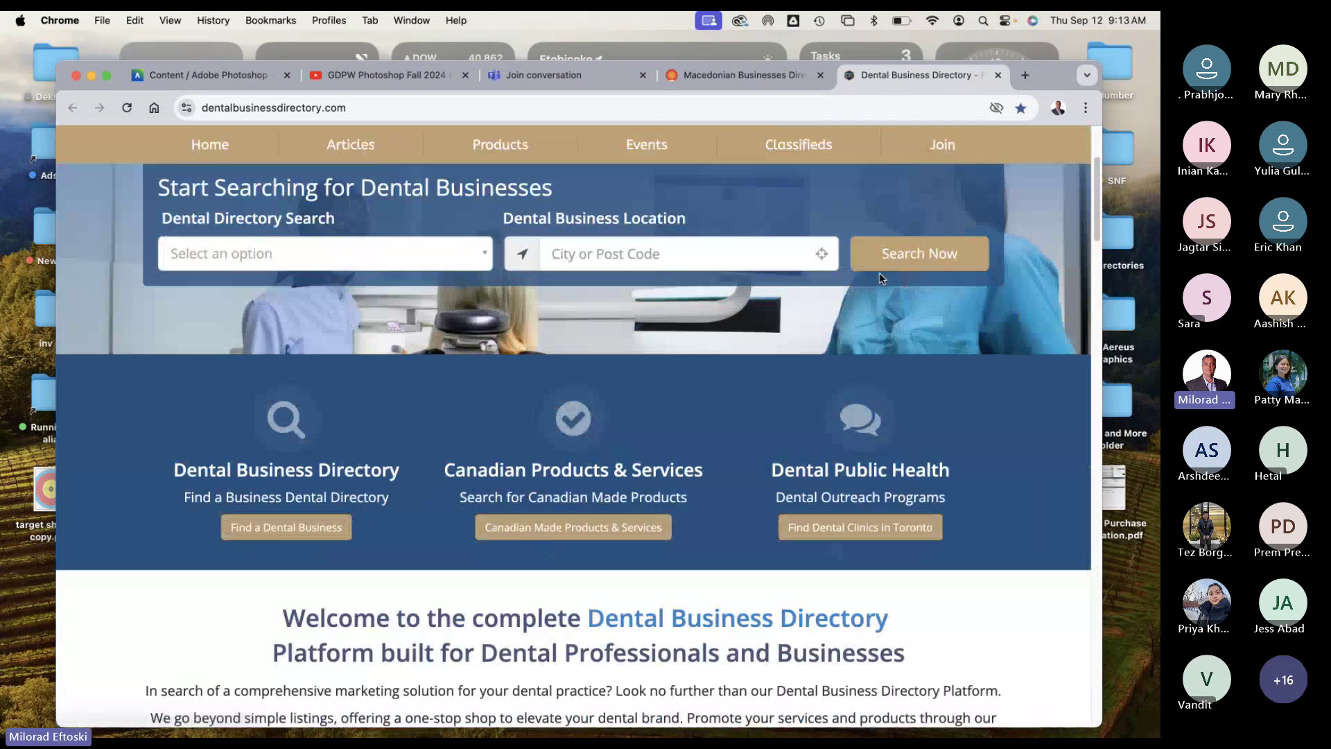
{"action": "scroll", "coordinate": [859, 289], "scroll_direction": "up", "scroll_amount": 2}
{"action": "scroll", "coordinate": [855, 283], "scroll_direction": "up", "scroll_amount": 8}
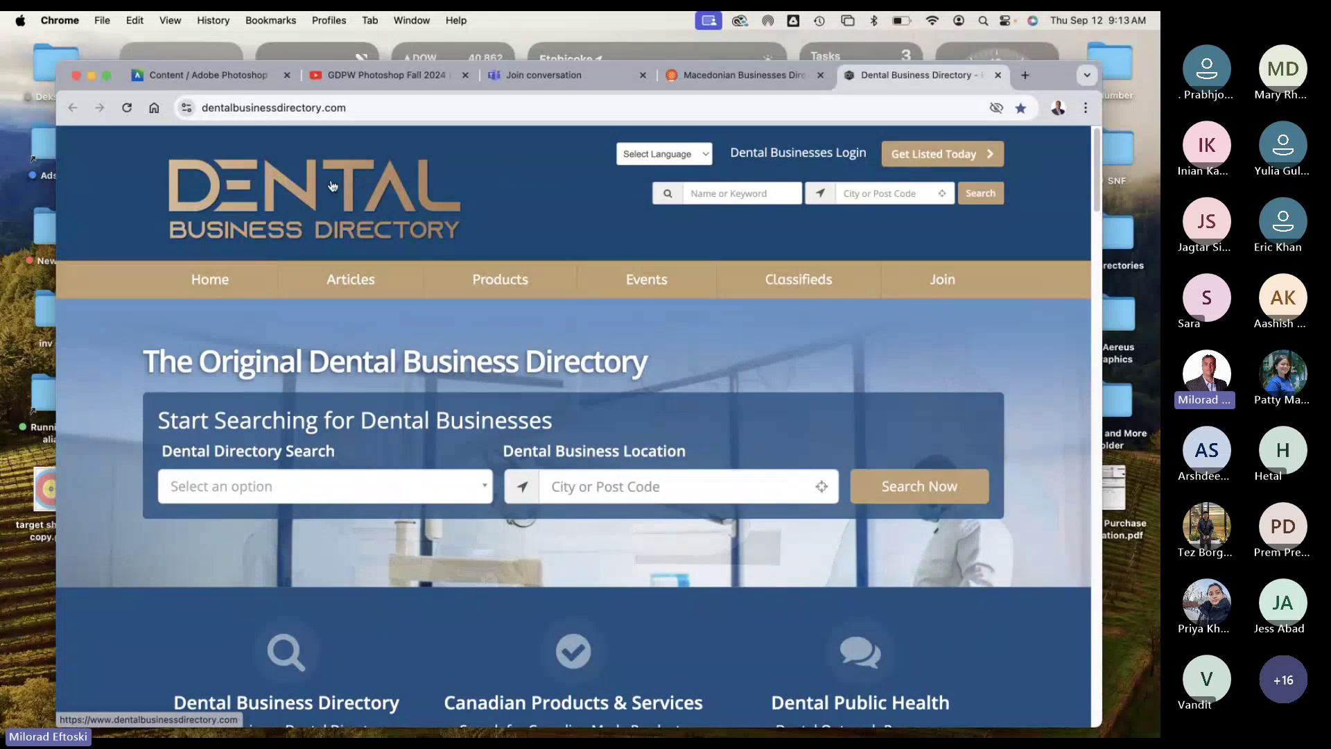
Step: Close the Dental Business Directory, Macedonian Yellow Pages and Teams meeting pages
{"action": "left_click", "coordinate": [997, 75]}
{"action": "left_click", "coordinate": [820, 75]}
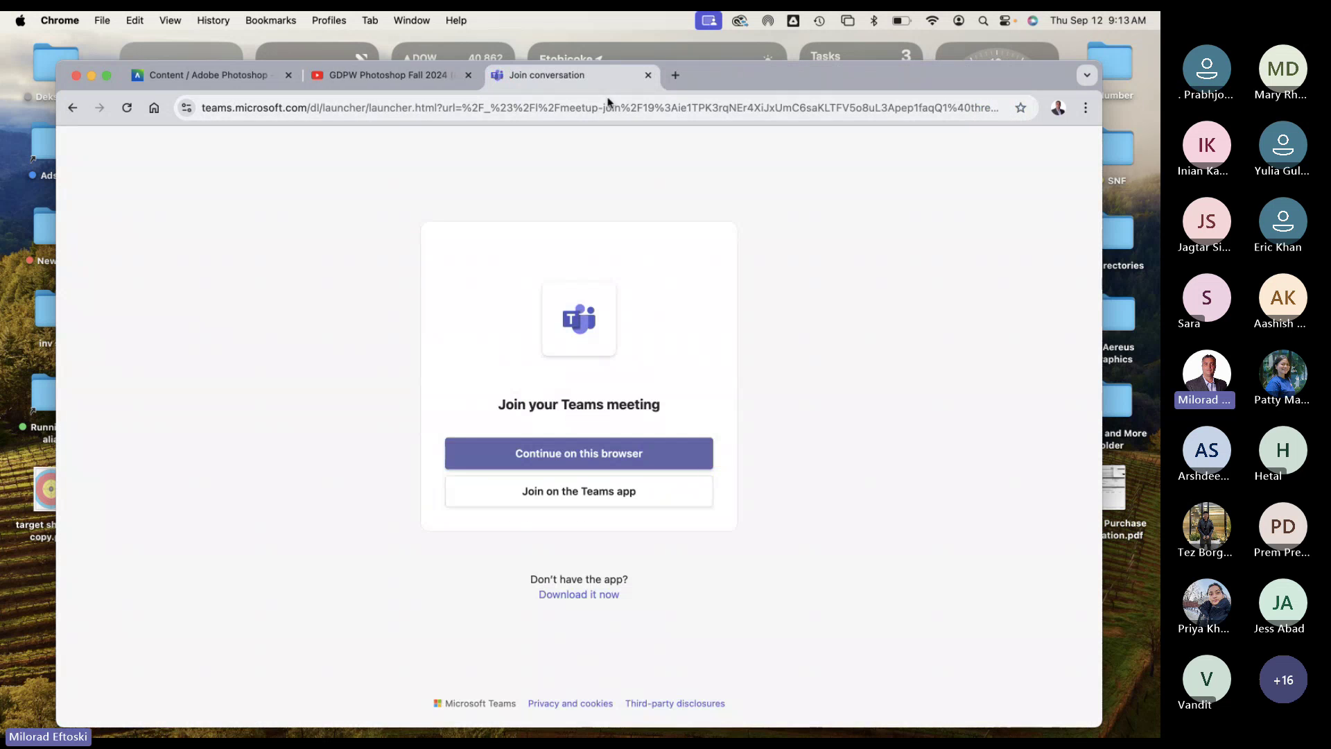
{"action": "left_click", "coordinate": [649, 76]}
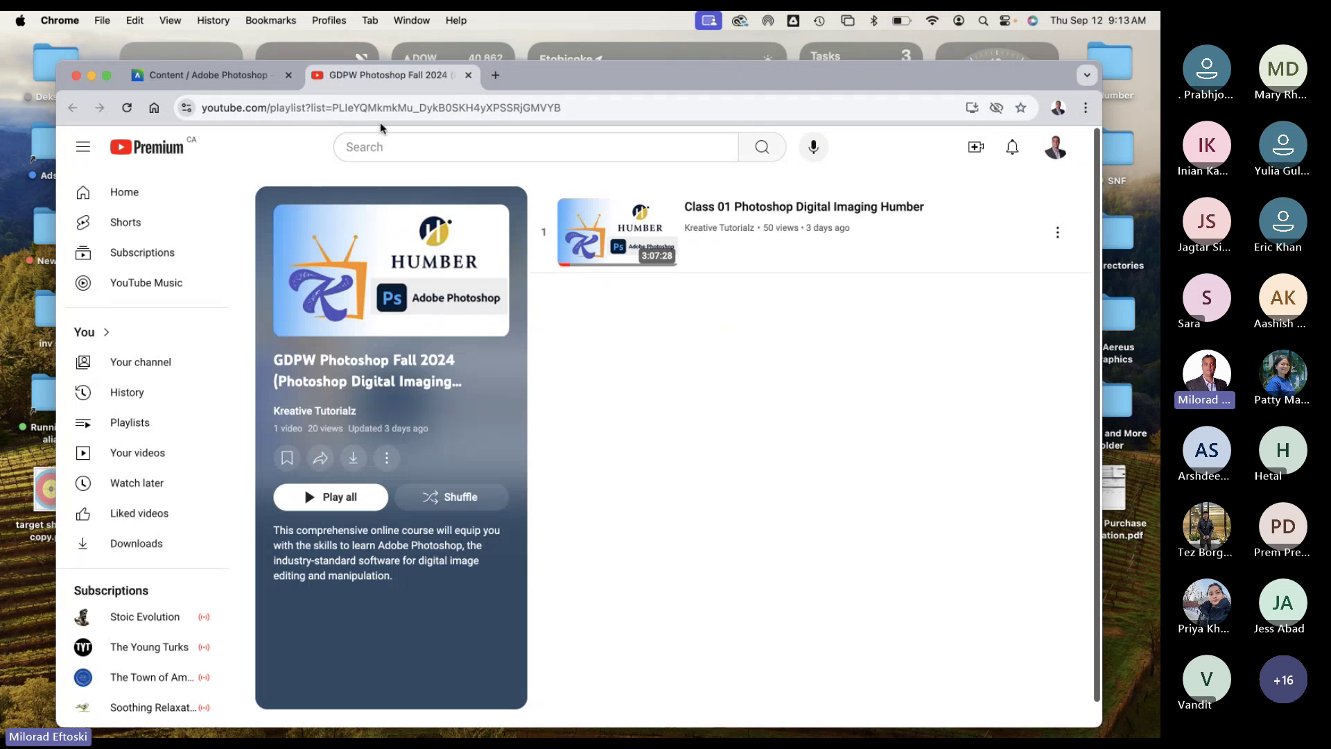
Step: In the Adobe Photoshop course content, expand Class Modules and make Module 02 Basic & Intermediate Selections visible to students
{"action": "left_click", "coordinate": [223, 80]}
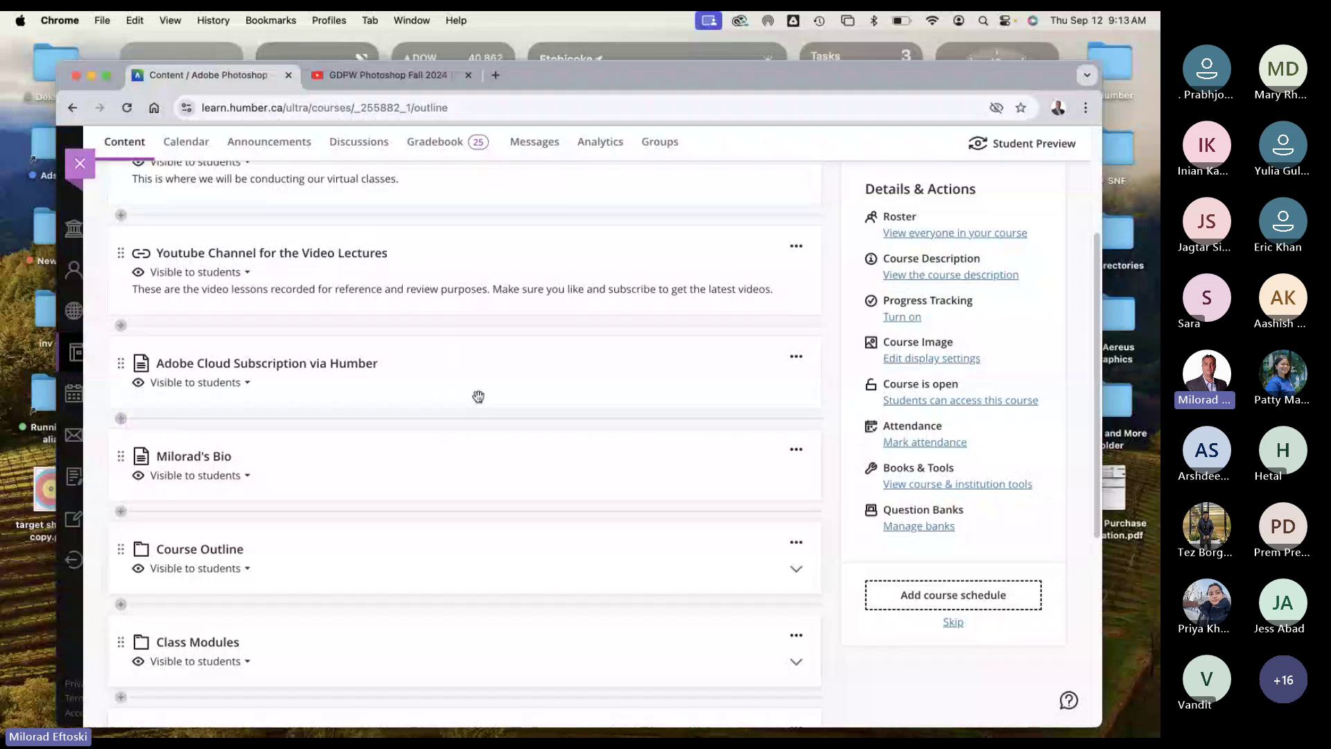
{"action": "scroll", "coordinate": [476, 399], "scroll_direction": "down", "scroll_amount": 5}
{"action": "scroll", "coordinate": [491, 467], "scroll_direction": "down", "scroll_amount": 2}
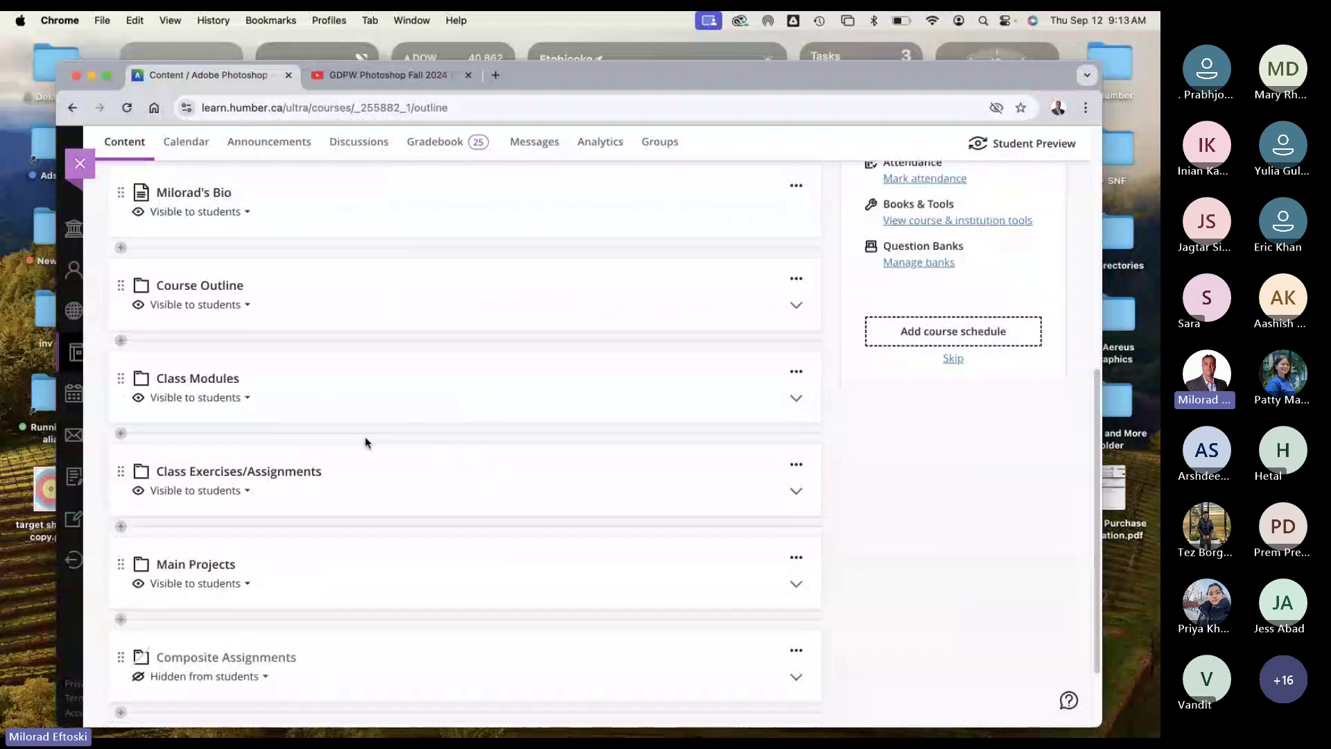
{"action": "left_click", "coordinate": [544, 386]}
{"action": "scroll", "coordinate": [523, 398], "scroll_direction": "down", "scroll_amount": 4}
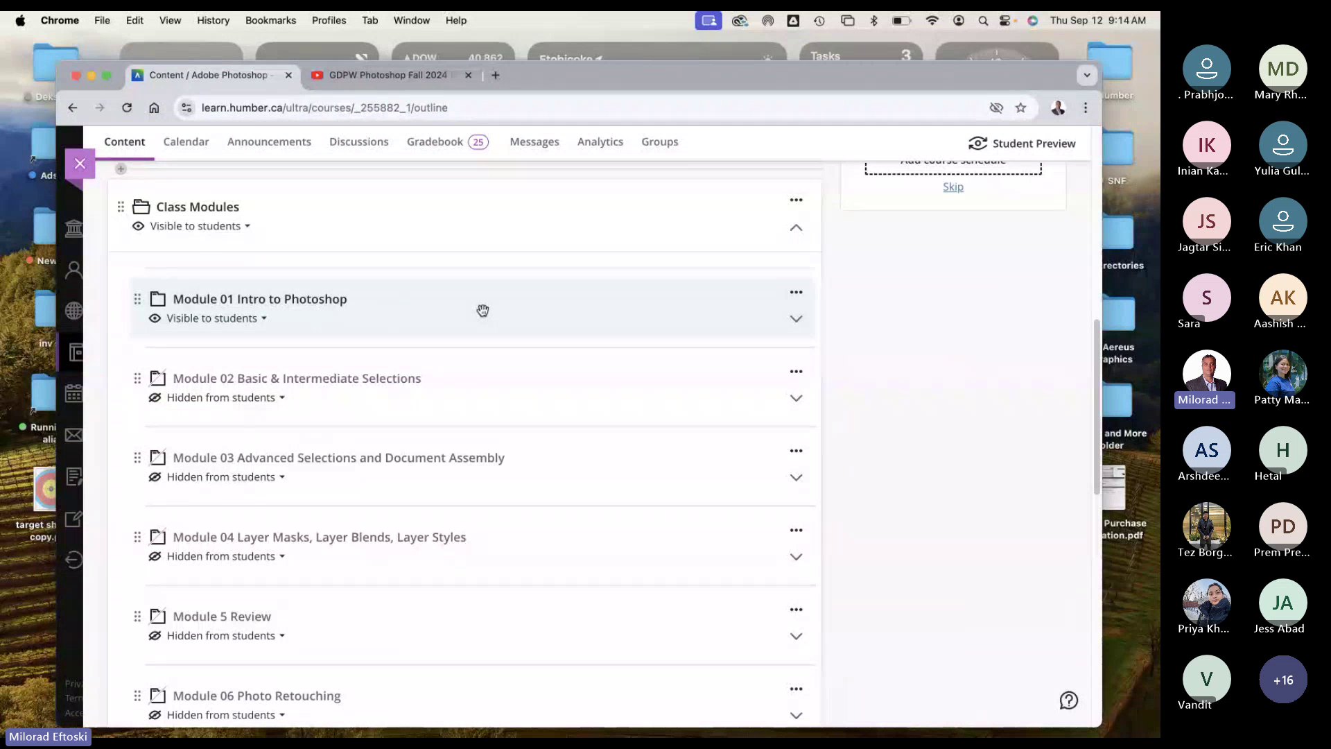
{"action": "left_click", "coordinate": [251, 398]}
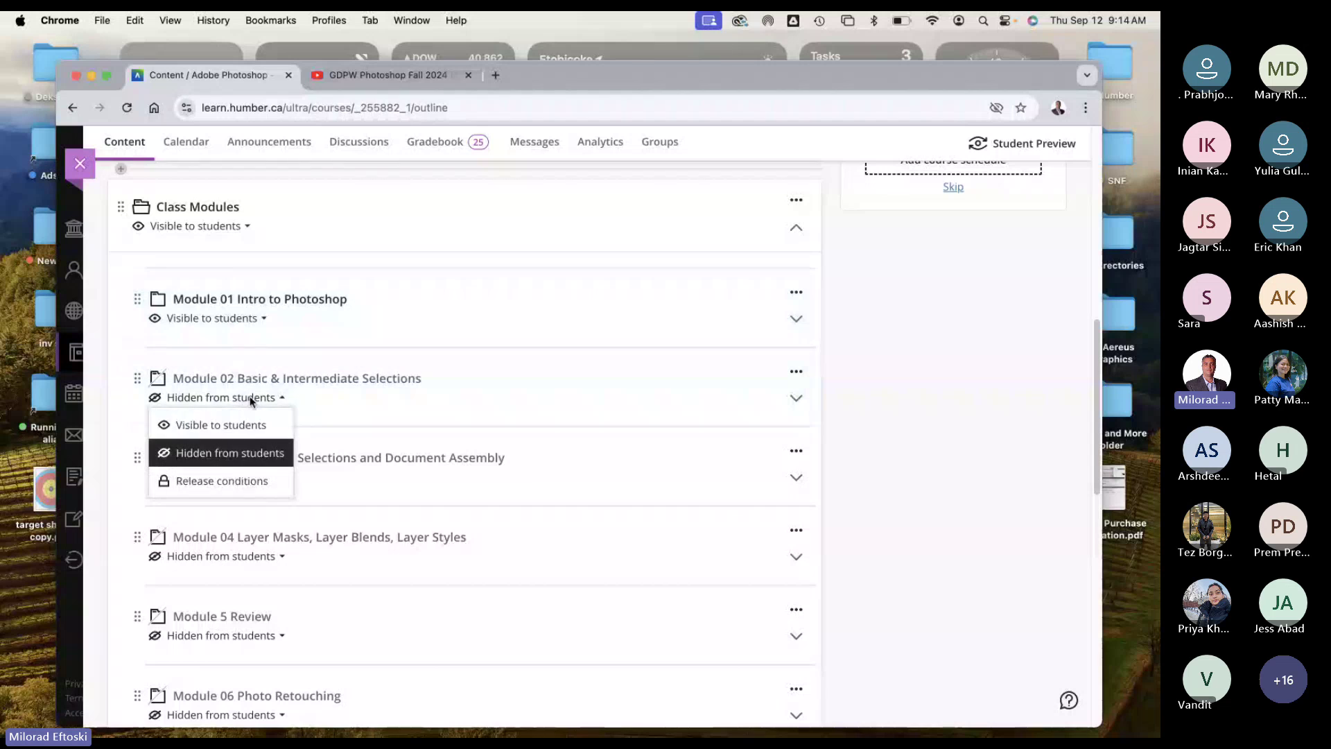
{"action": "left_click", "coordinate": [242, 426]}
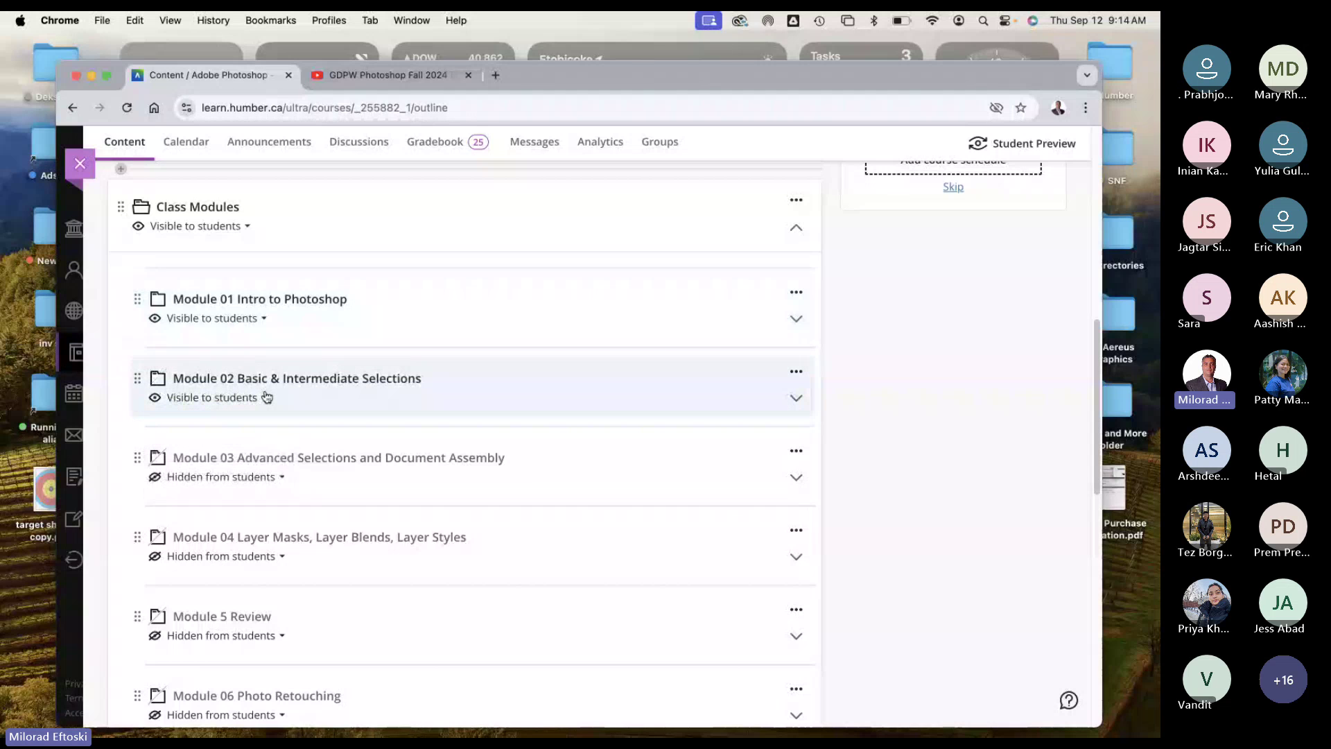
Step: Look through the class modules list and expand Module 01 Intro to Photoshop to show its contents
{"action": "scroll", "coordinate": [359, 573], "scroll_direction": "down", "scroll_amount": 3}
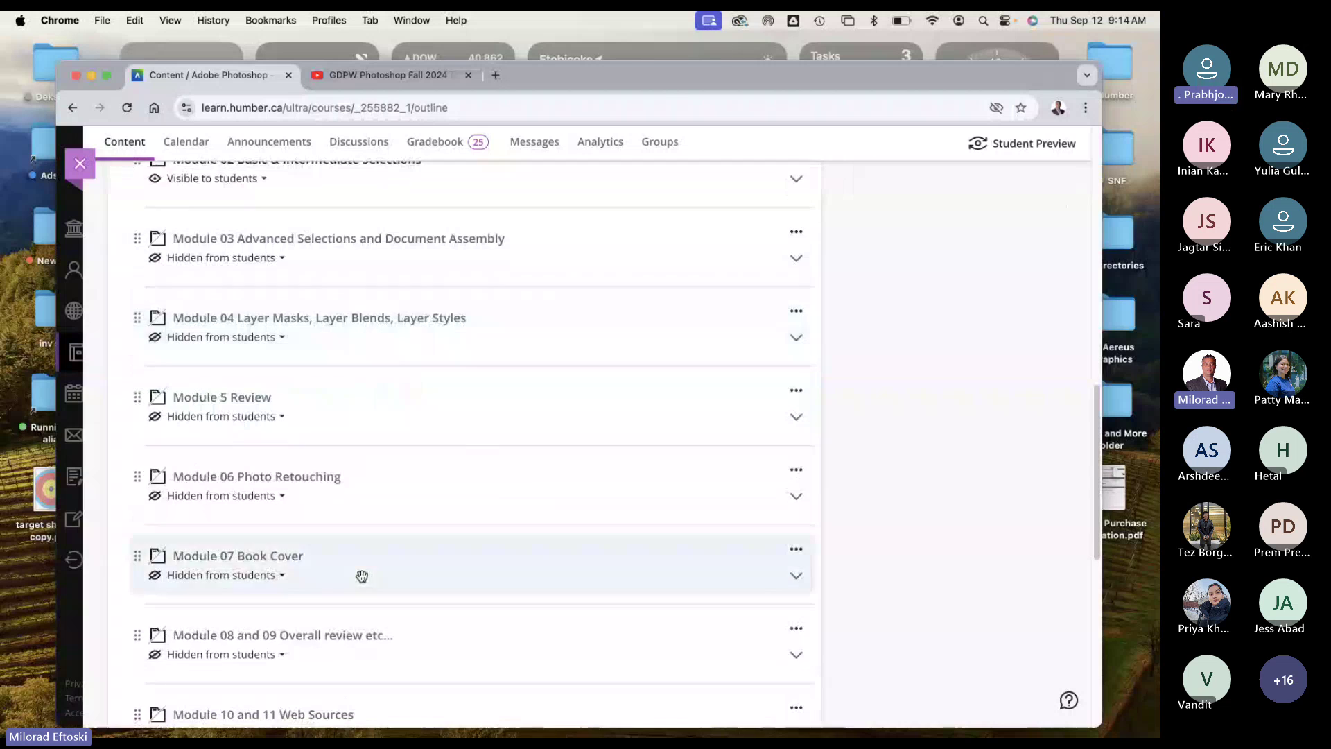
{"action": "scroll", "coordinate": [357, 583], "scroll_direction": "up", "scroll_amount": 5}
{"action": "scroll", "coordinate": [354, 575], "scroll_direction": "down", "scroll_amount": 3}
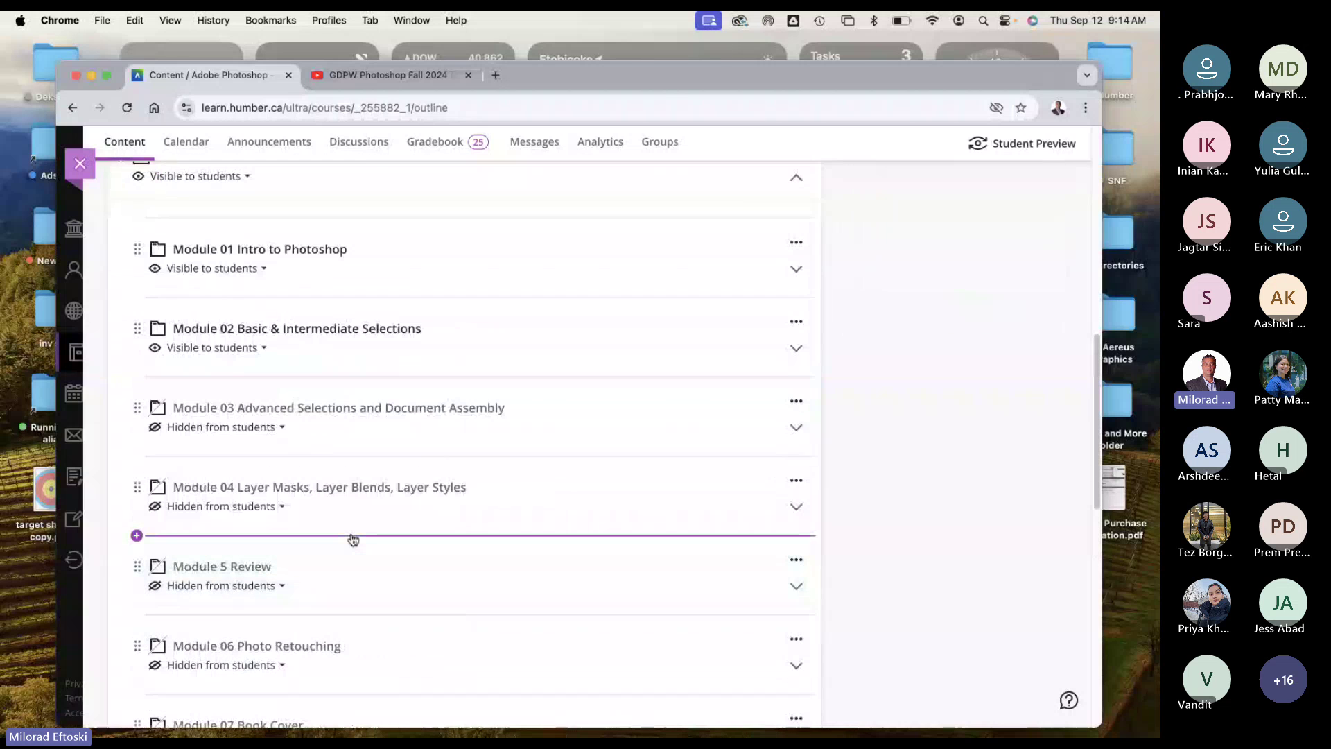
{"action": "scroll", "coordinate": [328, 534], "scroll_direction": "up", "scroll_amount": 2}
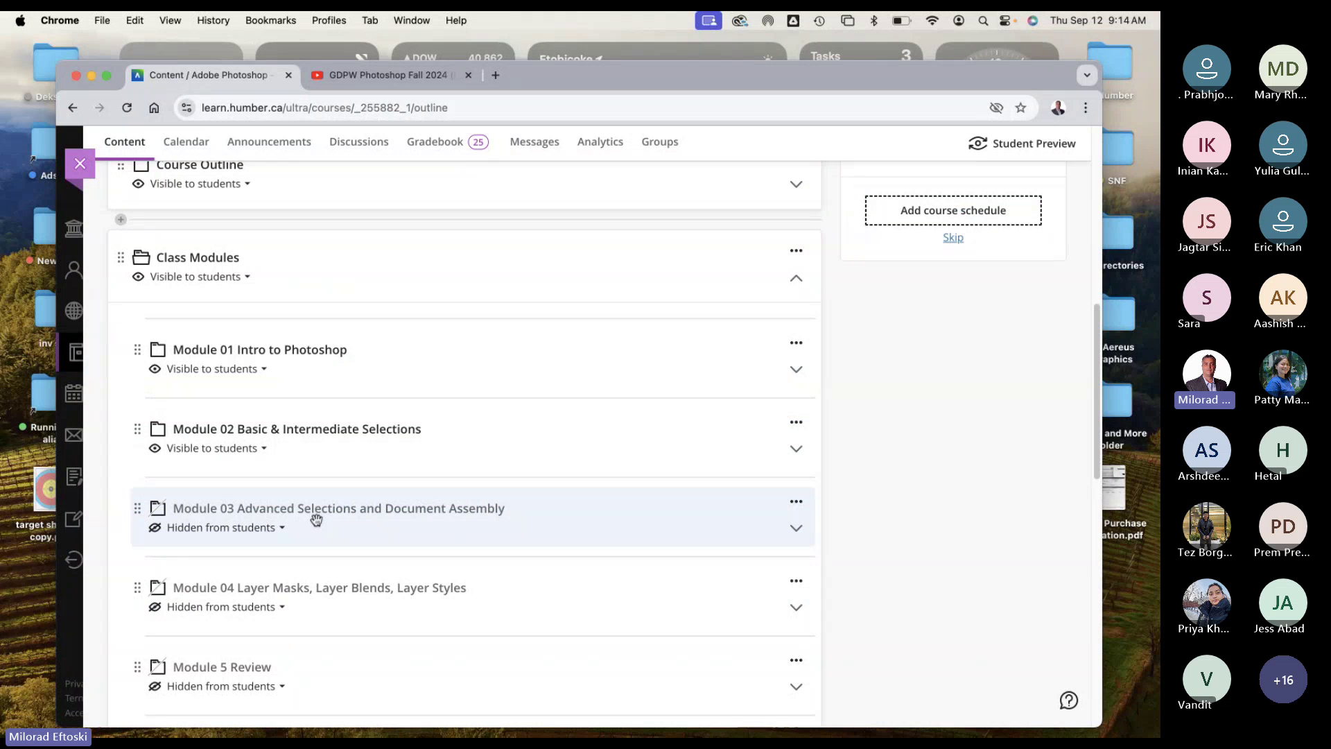
{"action": "left_click", "coordinate": [397, 363]}
{"action": "scroll", "coordinate": [364, 365], "scroll_direction": "down", "scroll_amount": 3}
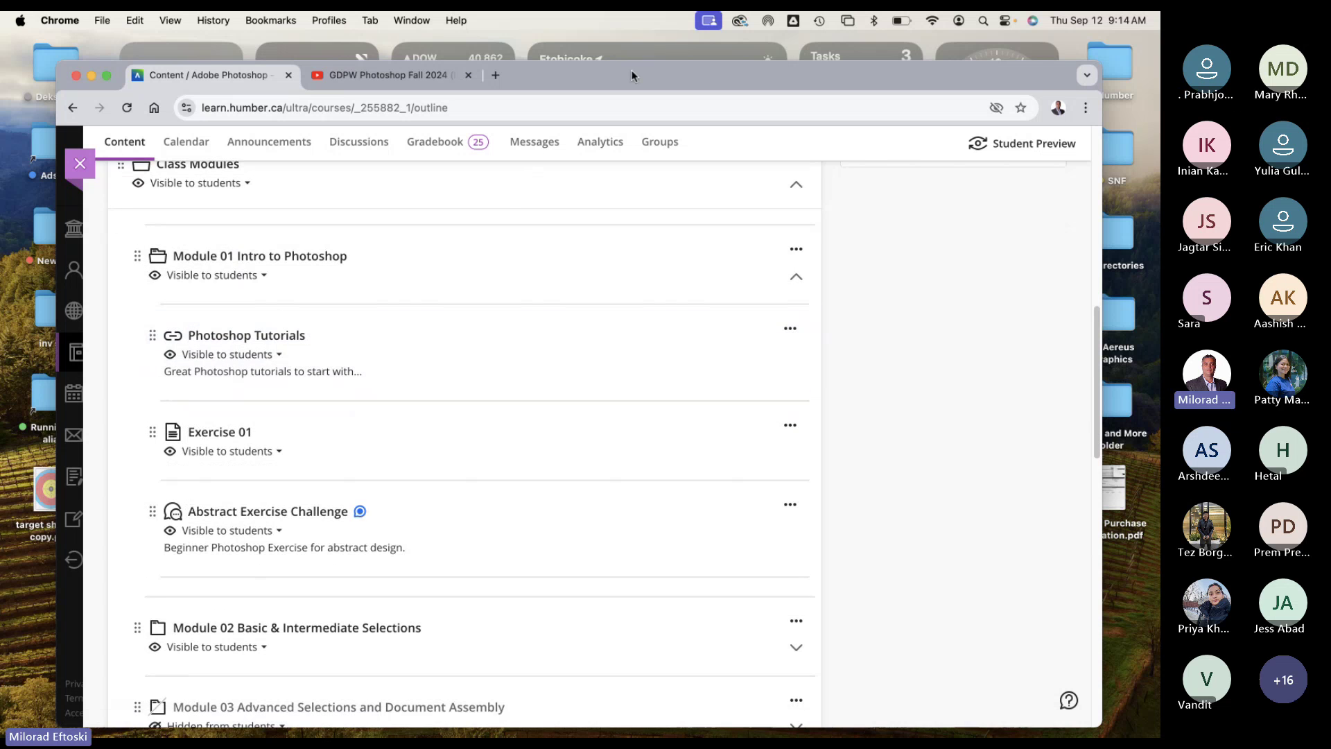
{"action": "left_click_drag", "start_coordinate": [631, 75], "coordinate": [622, 61]}
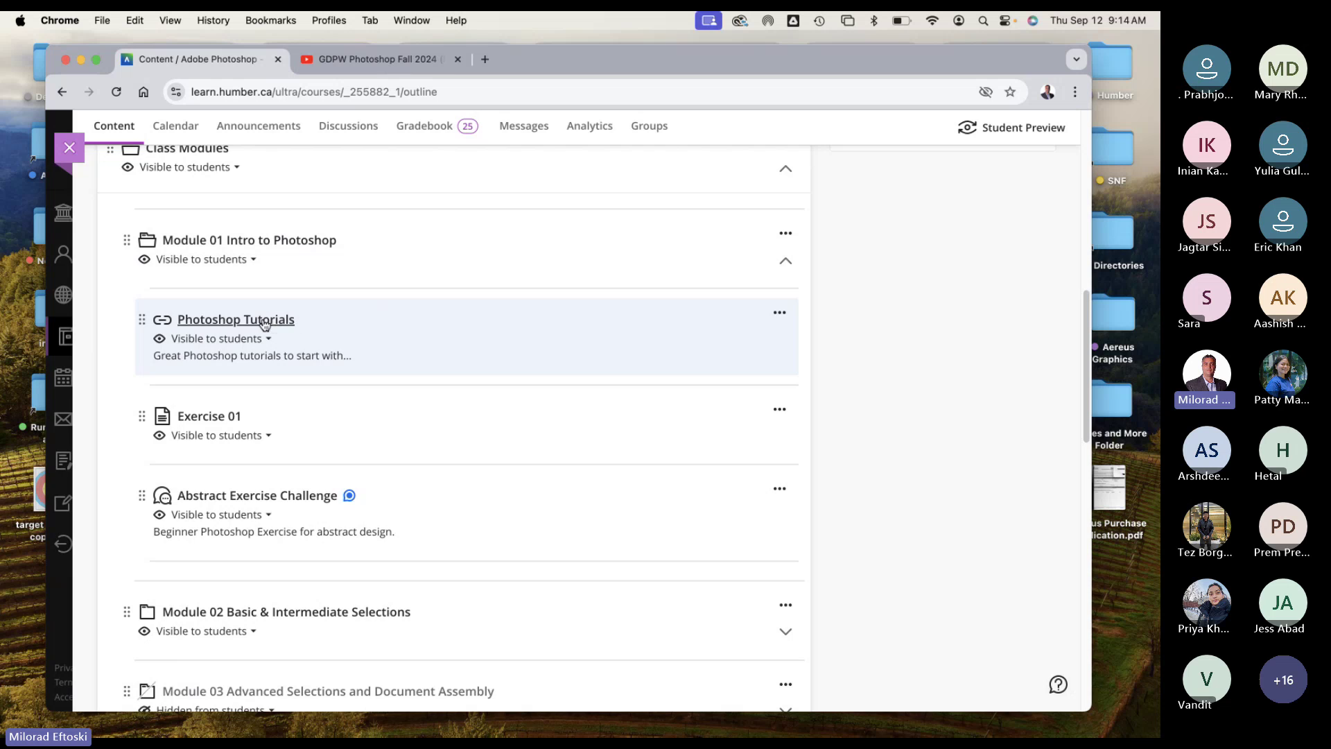
Step: Open the Photoshop Tutorials link from Module 01 and look over the Get to know Photoshop tutorial's sections and sample files
{"action": "left_click", "coordinate": [263, 321]}
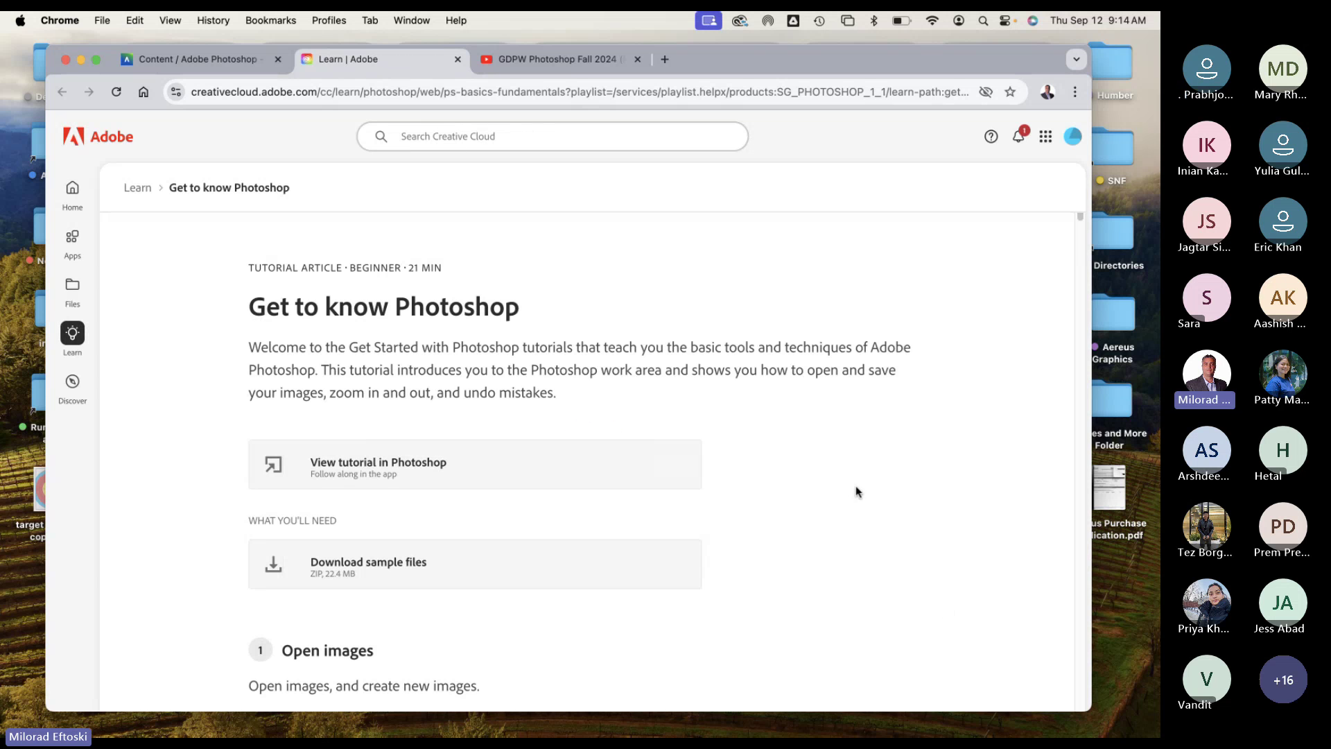
{"action": "scroll", "coordinate": [856, 493], "scroll_direction": "down", "scroll_amount": 7}
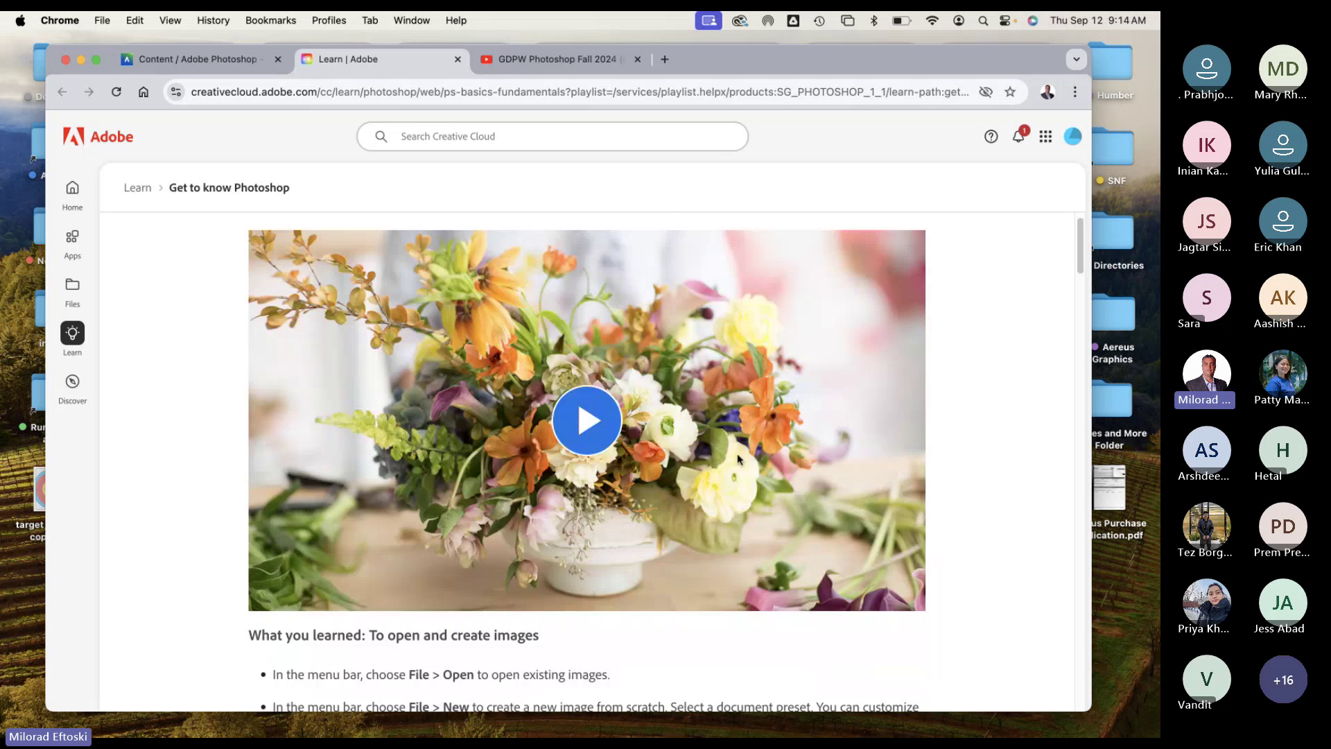
{"action": "scroll", "coordinate": [865, 477], "scroll_direction": "down", "scroll_amount": 5}
{"action": "scroll", "coordinate": [863, 479], "scroll_direction": "down", "scroll_amount": 15}
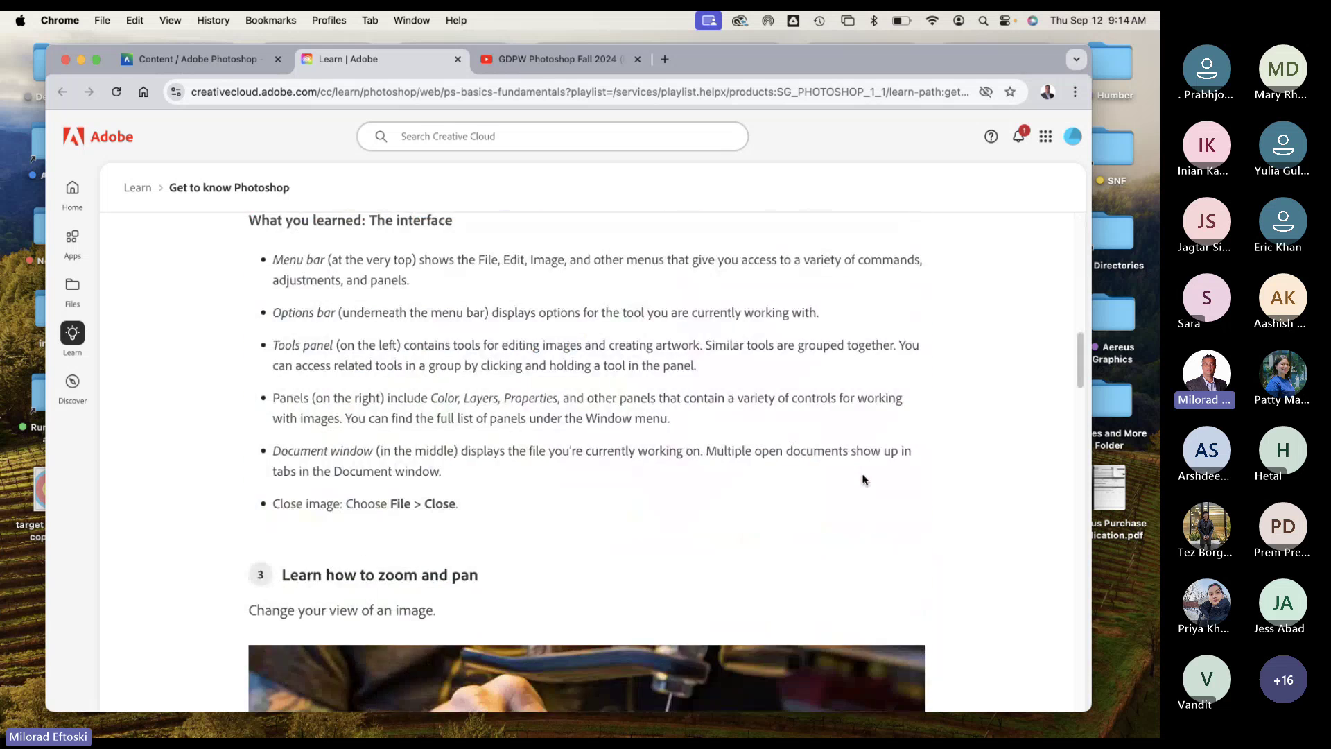
{"action": "scroll", "coordinate": [864, 478], "scroll_direction": "down", "scroll_amount": 15}
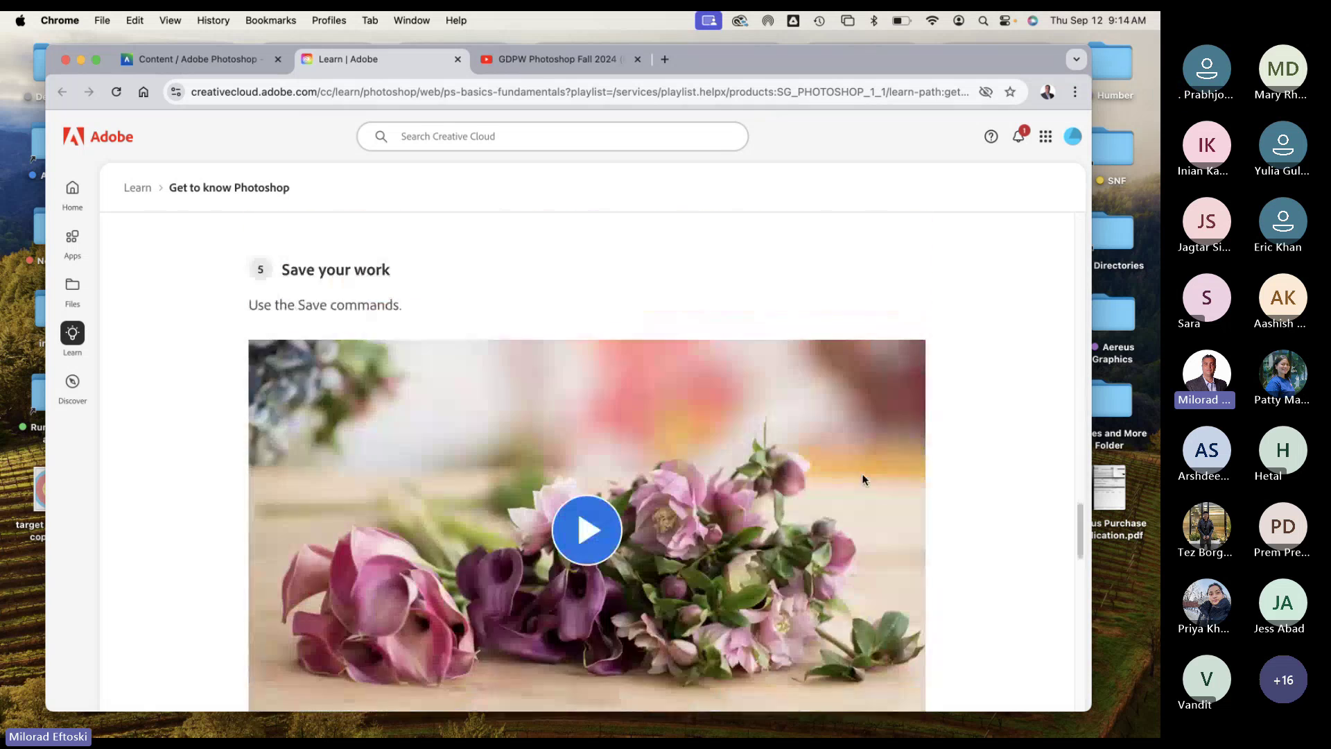
{"action": "scroll", "coordinate": [864, 478], "scroll_direction": "up", "scroll_amount": 20}
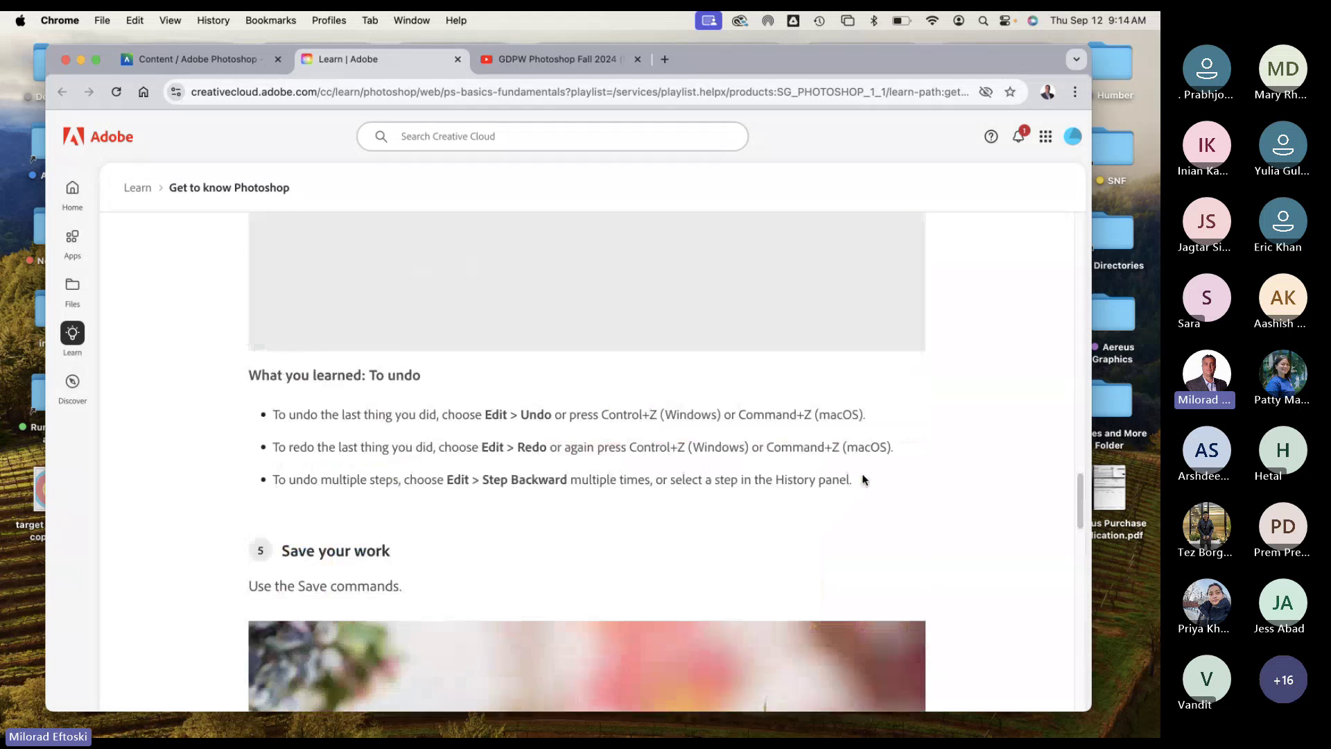
{"action": "scroll", "coordinate": [864, 479], "scroll_direction": "up", "scroll_amount": 10}
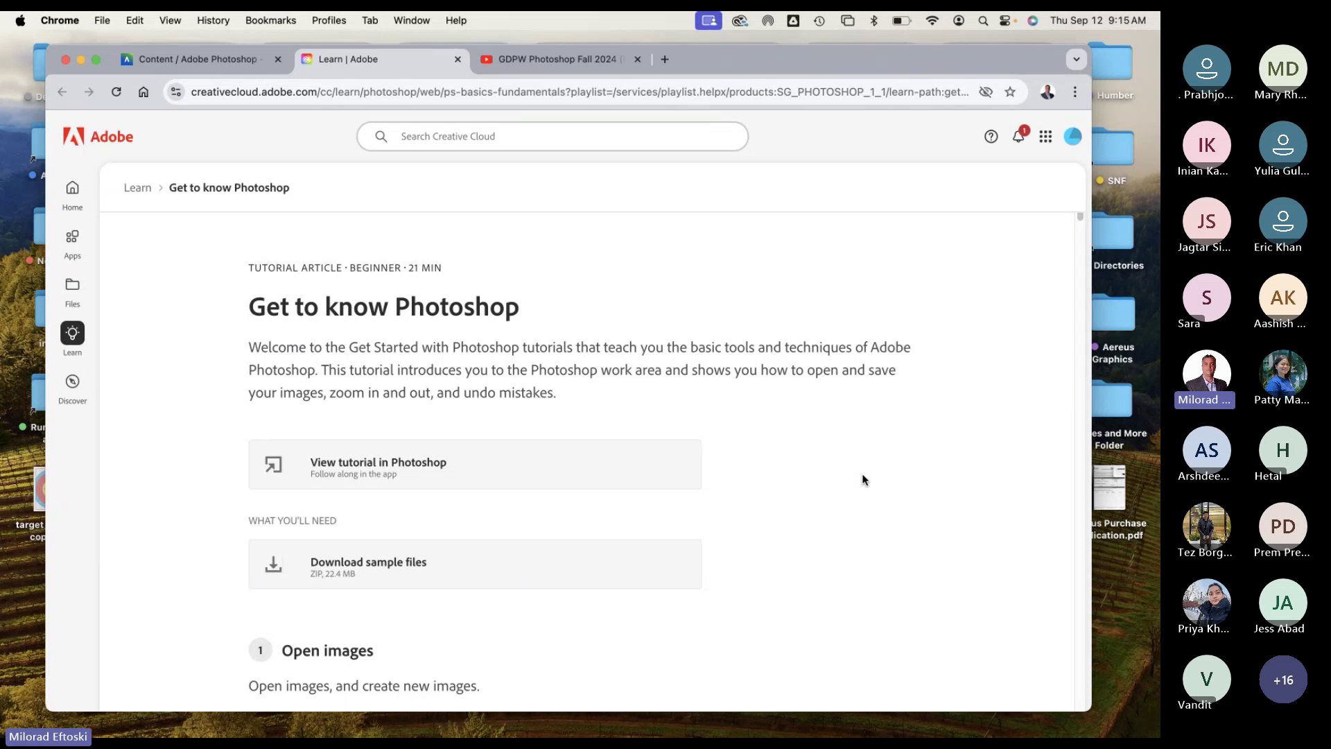
{"action": "scroll", "coordinate": [770, 440], "scroll_direction": "down", "scroll_amount": 7}
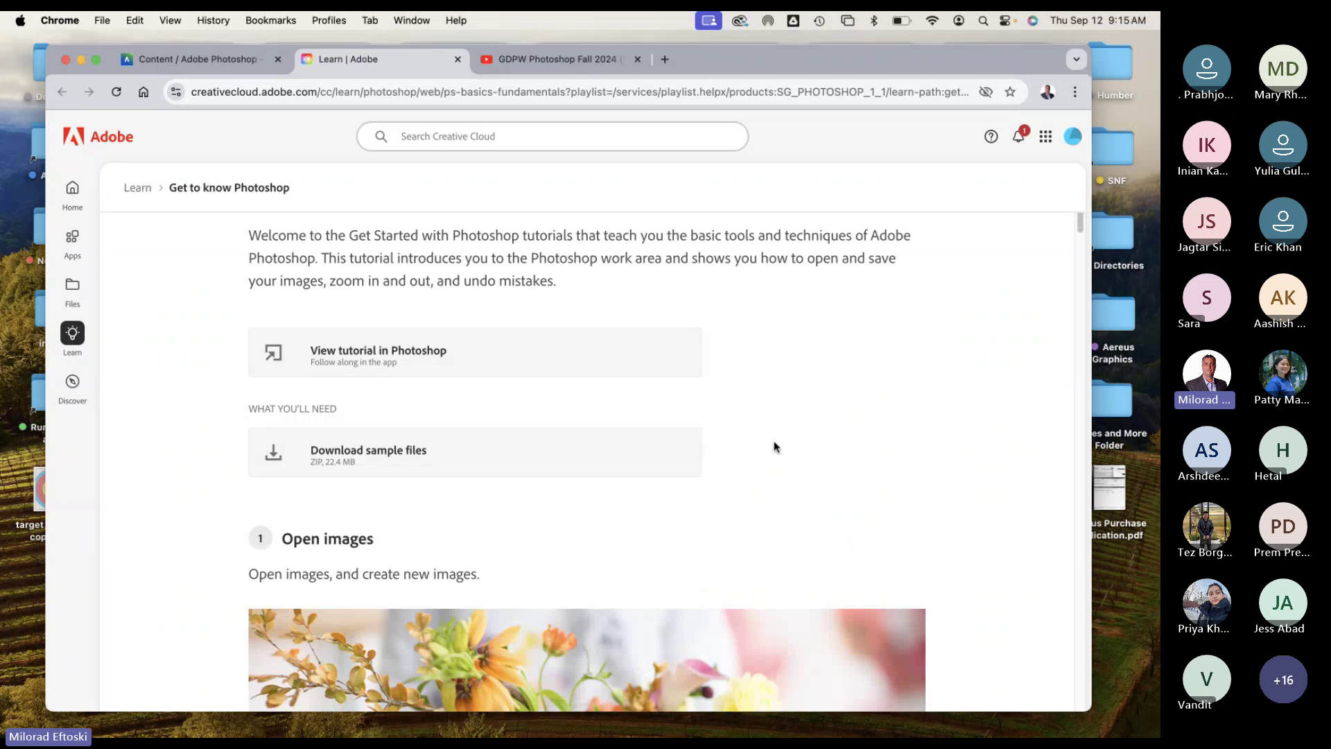
{"action": "scroll", "coordinate": [767, 444], "scroll_direction": "up", "scroll_amount": 7}
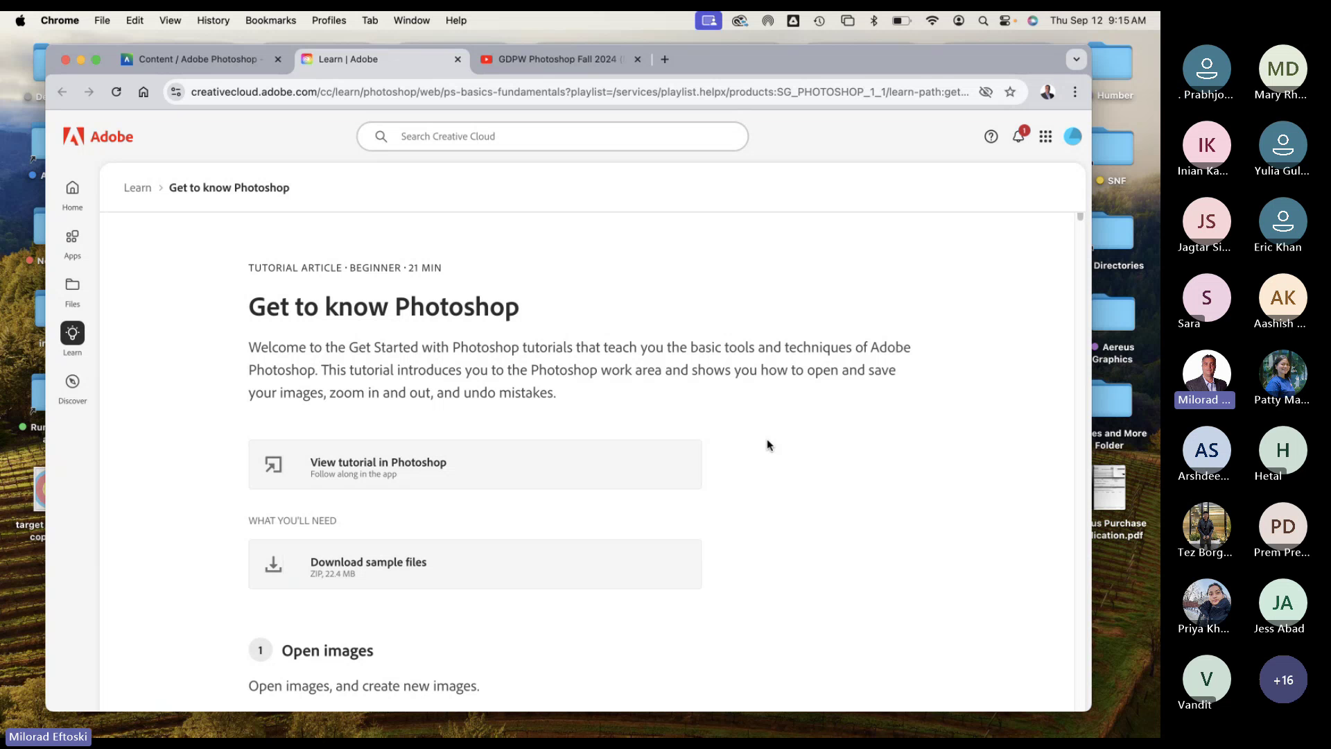
{"action": "scroll", "coordinate": [739, 421], "scroll_direction": "down", "scroll_amount": 5}
{"action": "scroll", "coordinate": [739, 420], "scroll_direction": "down", "scroll_amount": 10}
{"action": "scroll", "coordinate": [738, 420], "scroll_direction": "up", "scroll_amount": 15}
{"action": "left_click_drag", "start_coordinate": [787, 67], "coordinate": [804, 74]}
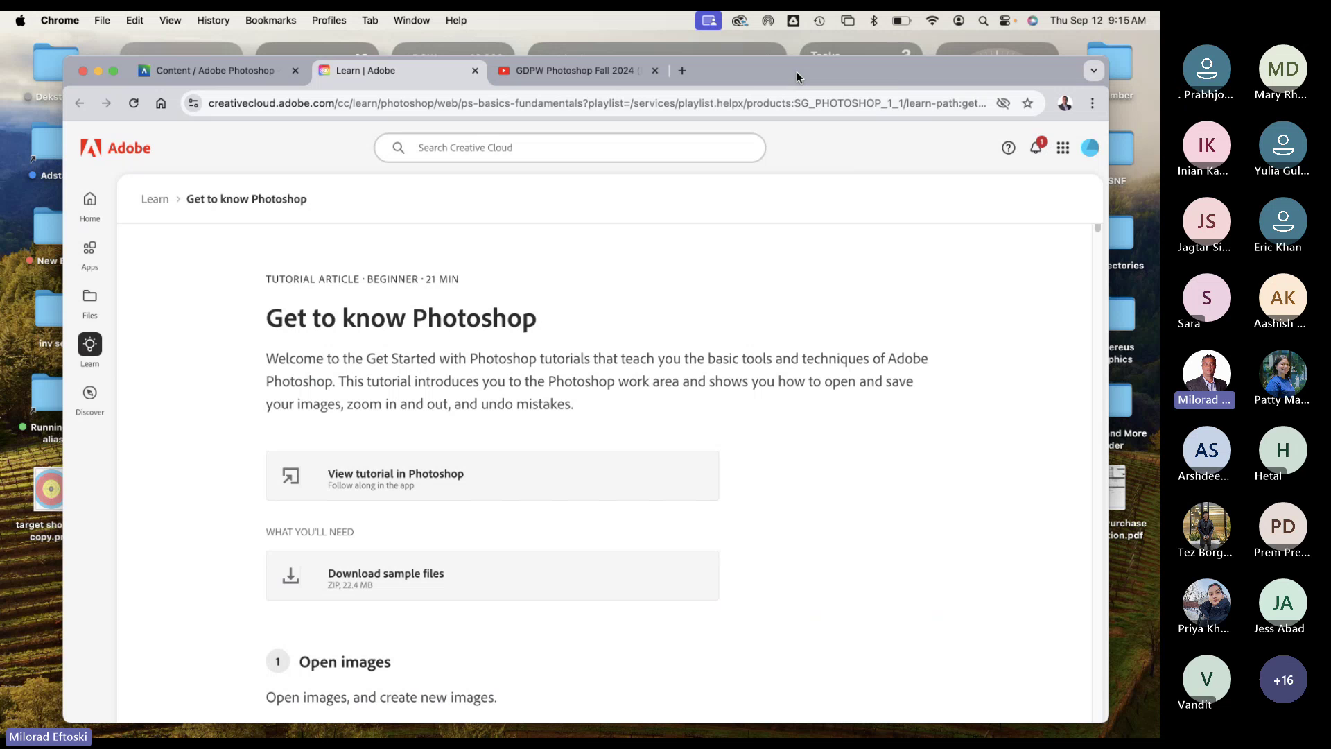
Step: Close the Adobe tutorial page, view the Exercise 01 document with its attached file, and return to the course content
{"action": "left_click", "coordinate": [476, 75]}
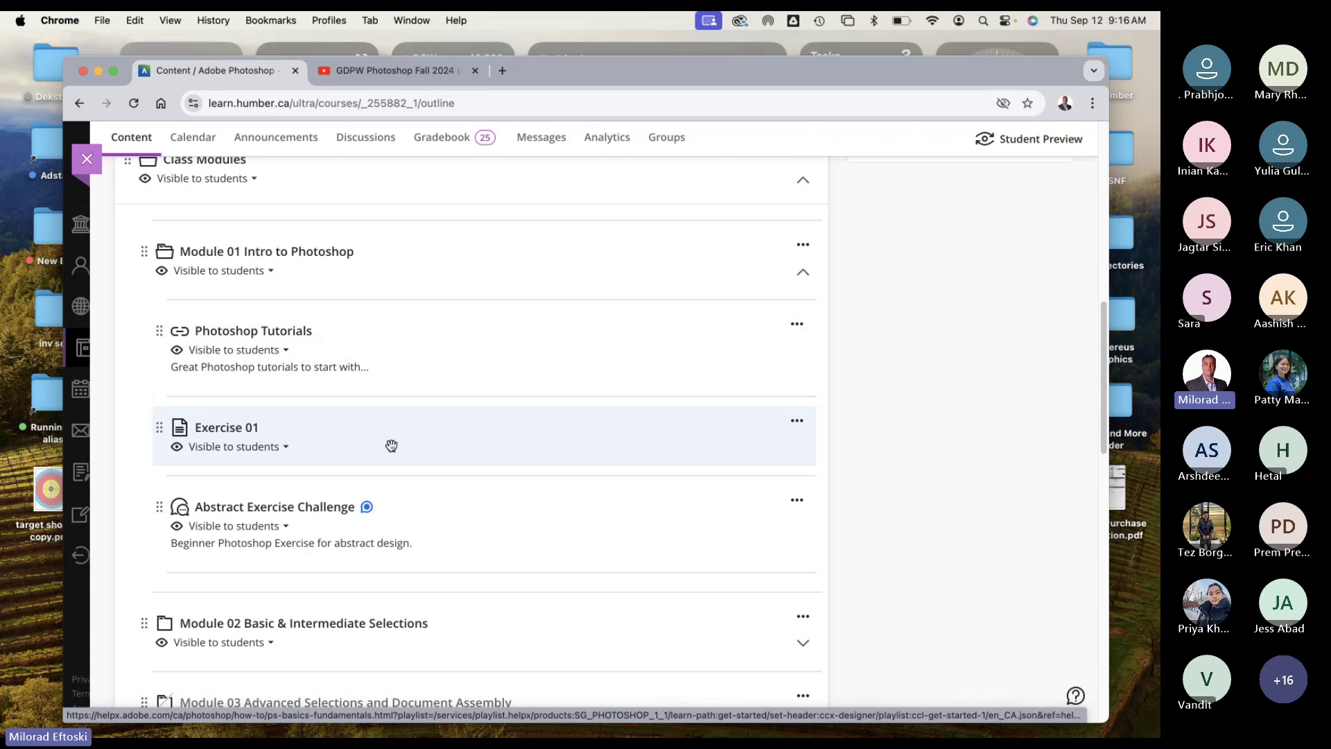
{"action": "left_click", "coordinate": [391, 445]}
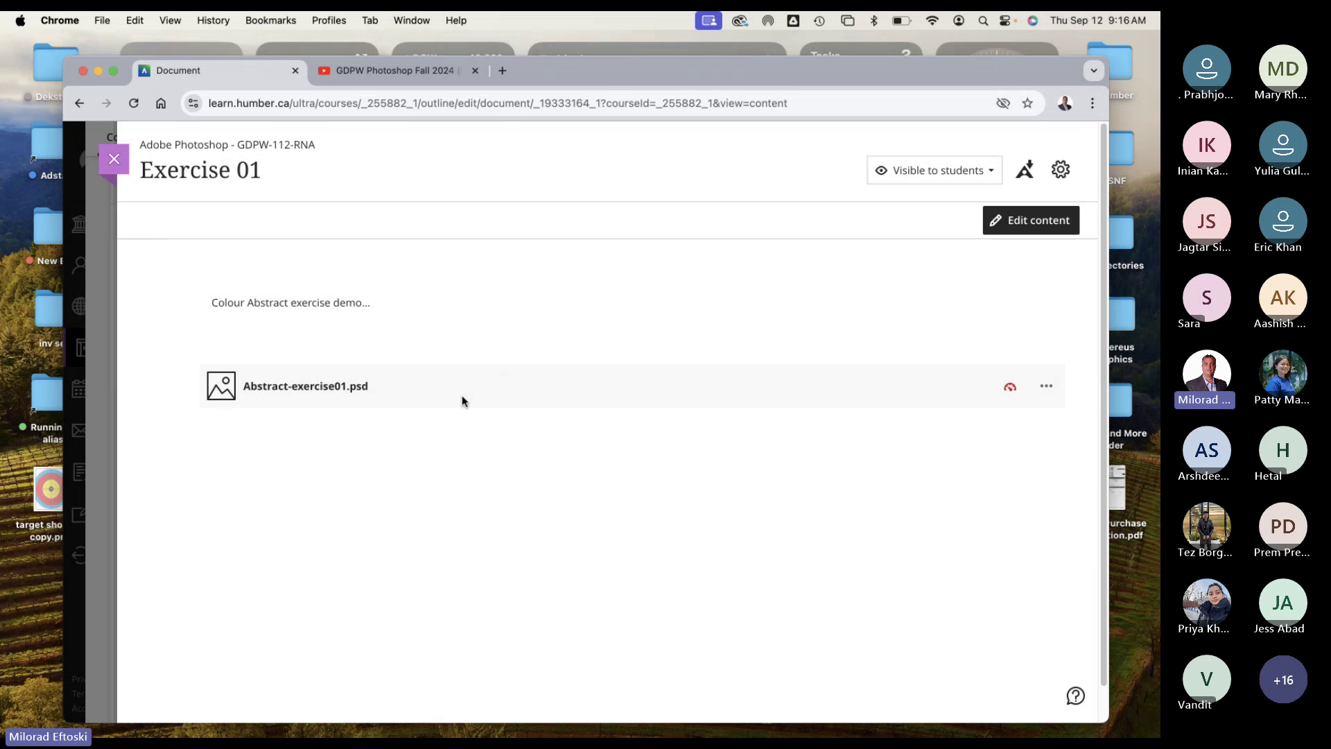
{"action": "left_click", "coordinate": [114, 159]}
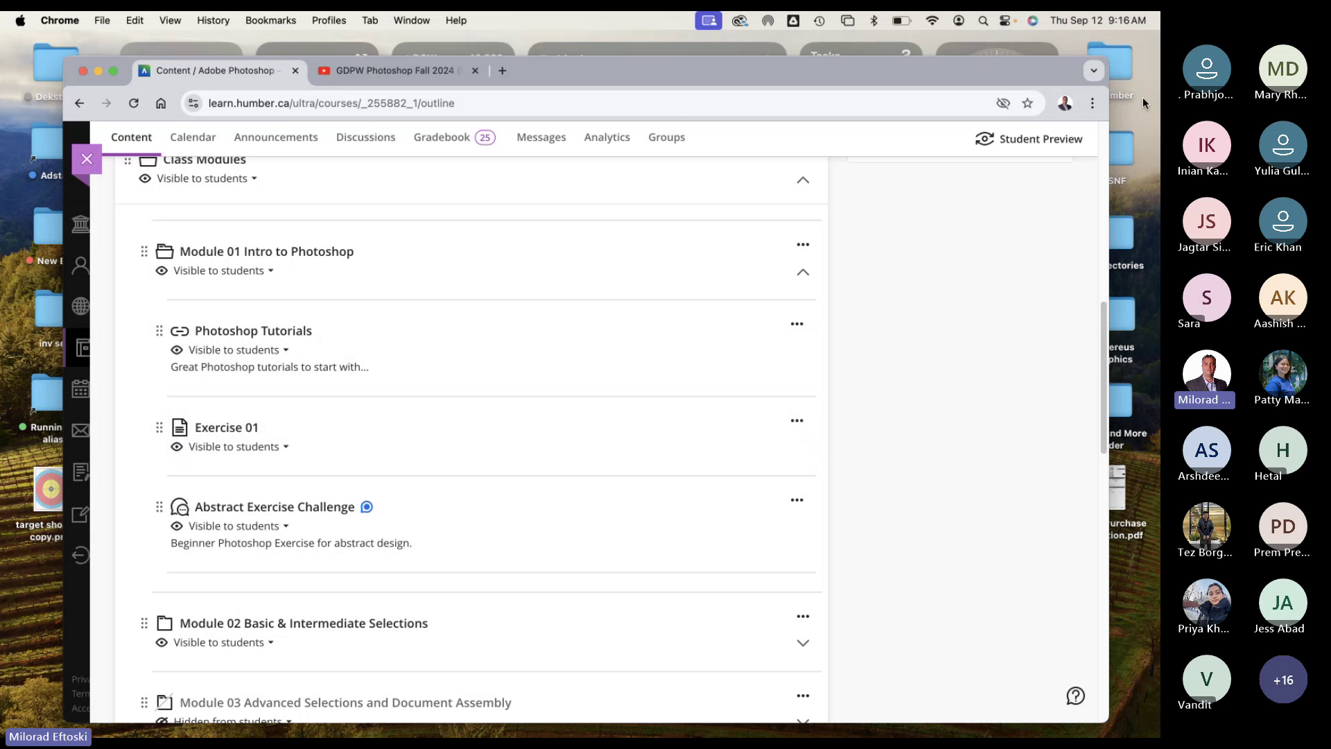
Step: Switch to Finder and open the Class 1 folder inside the Humber Main folder's Fall 2024 and GDPW folders
{"action": "left_click", "coordinate": [1125, 73]}
{"action": "double_click", "coordinate": [1125, 72]}
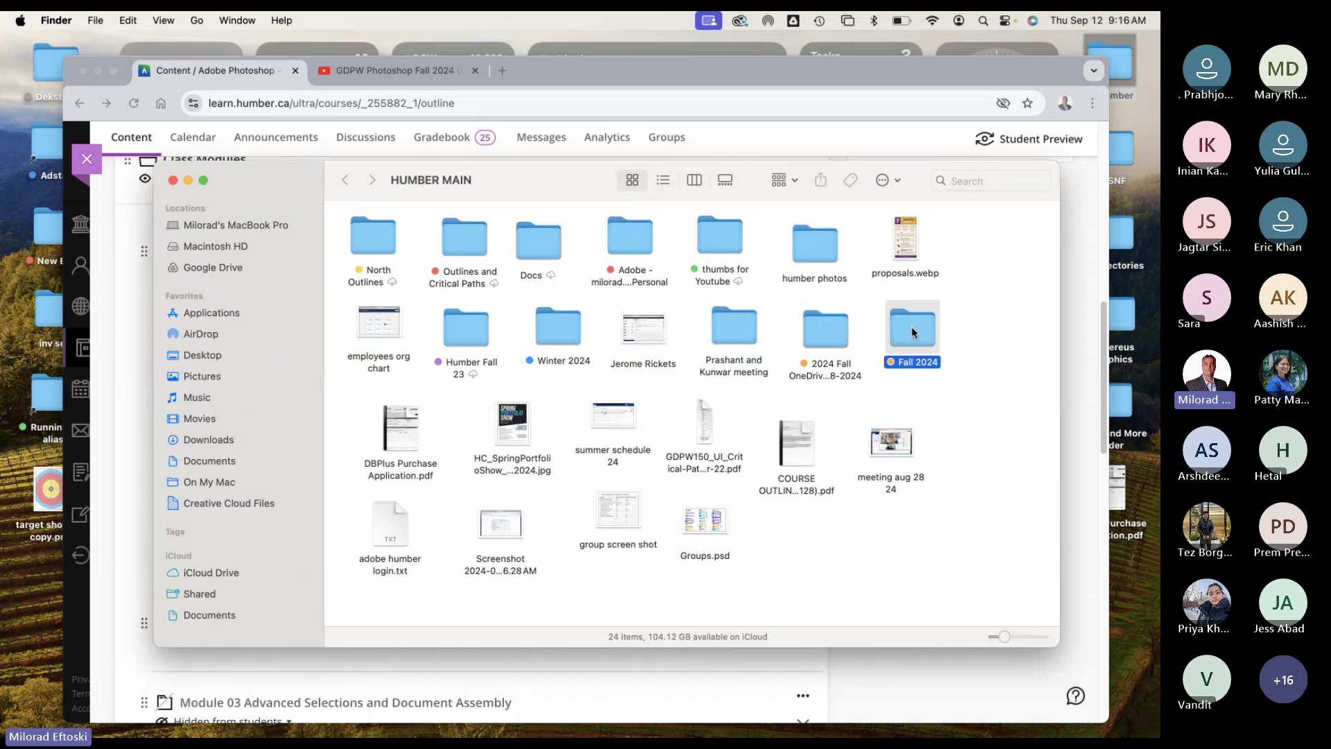
{"action": "double_click", "coordinate": [913, 330]}
{"action": "double_click", "coordinate": [463, 240]}
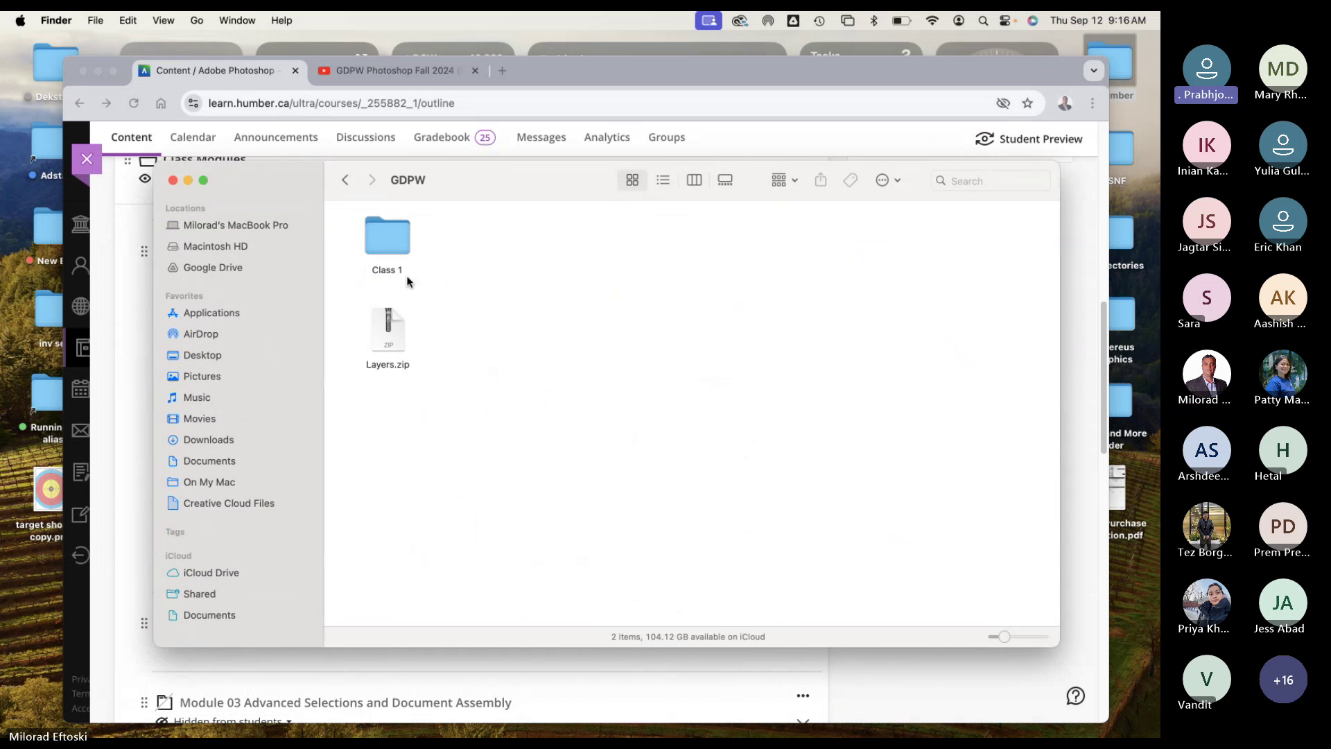
{"action": "left_click", "coordinate": [387, 244]}
{"action": "double_click", "coordinate": [386, 244]}
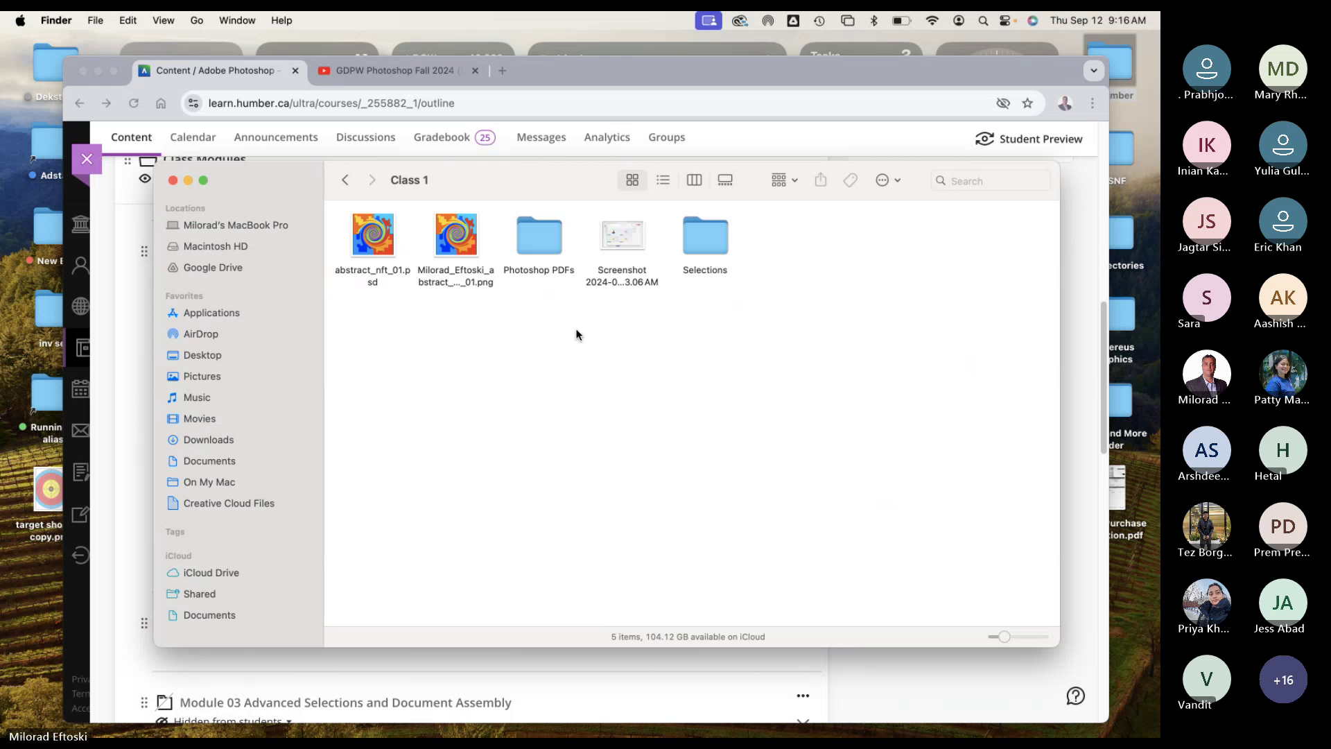
Step: Preview the abstract NFT PNG image in the Class 1 folder, then close the preview and clear the selection
{"action": "left_click", "coordinate": [447, 240]}
{"action": "key", "text": "space"}
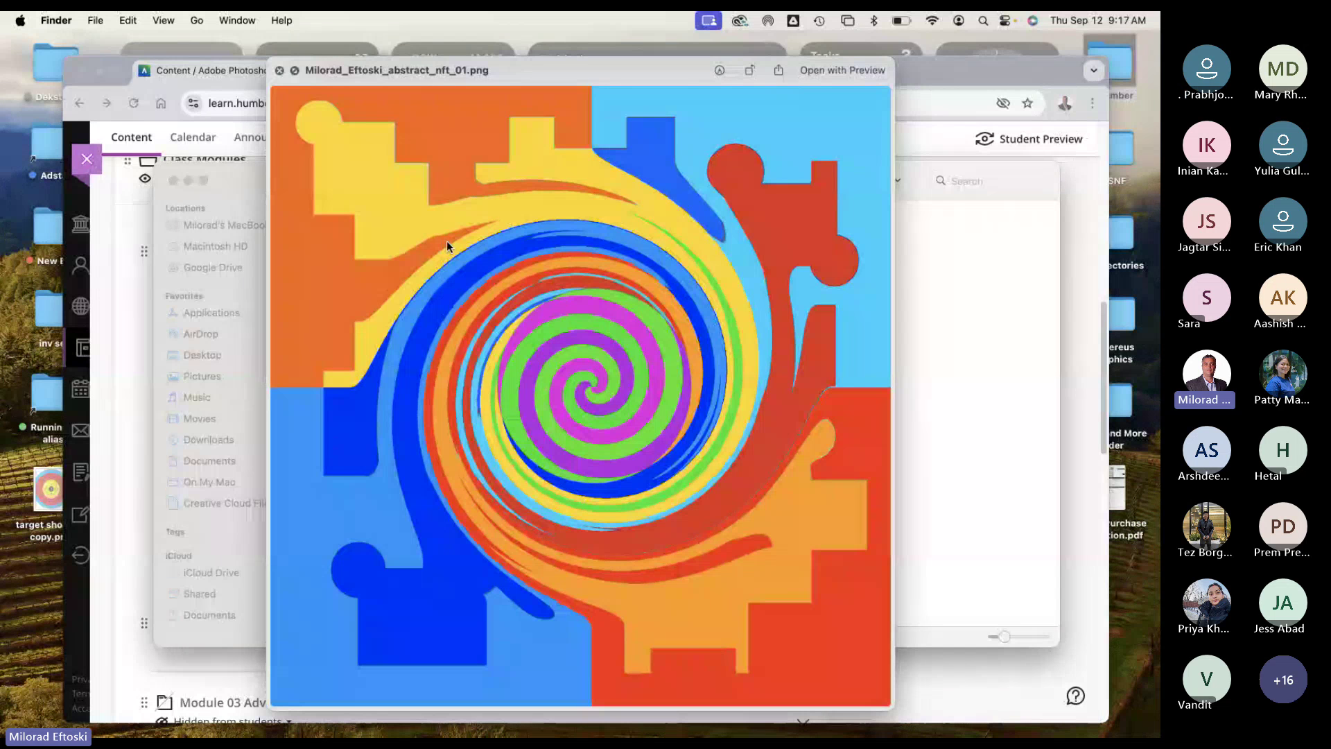
{"action": "key", "text": "space"}
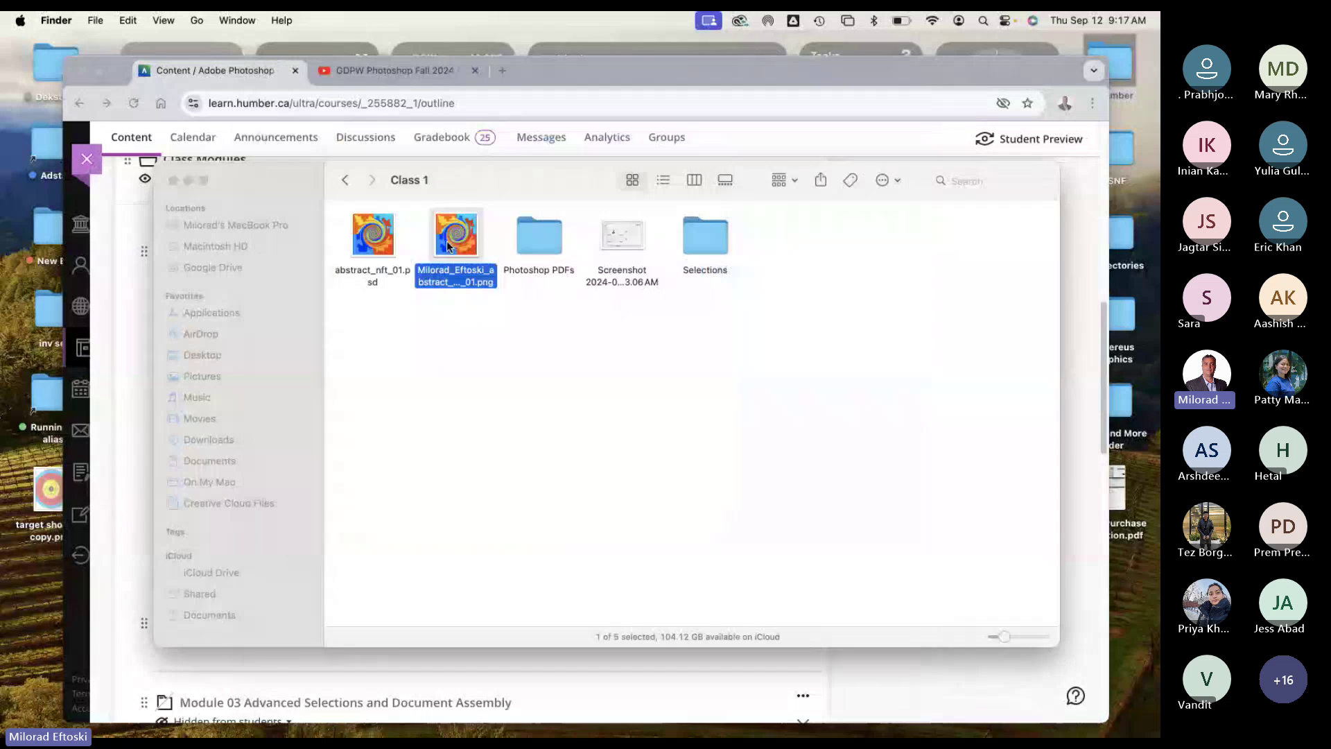
{"action": "left_click", "coordinate": [522, 299]}
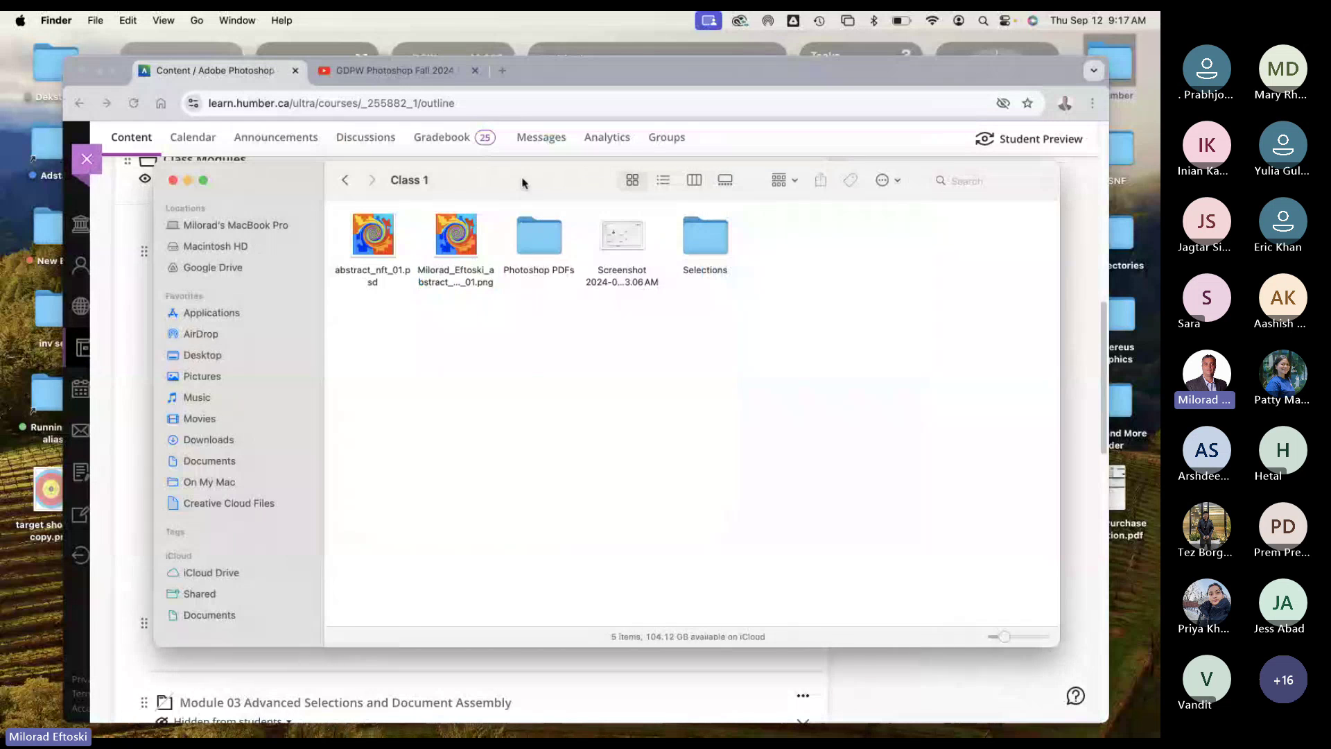
Step: Reposition and narrow the Finder window over the course page, and go back to the GDPW folder
{"action": "left_click_drag", "start_coordinate": [521, 182], "coordinate": [593, 170]}
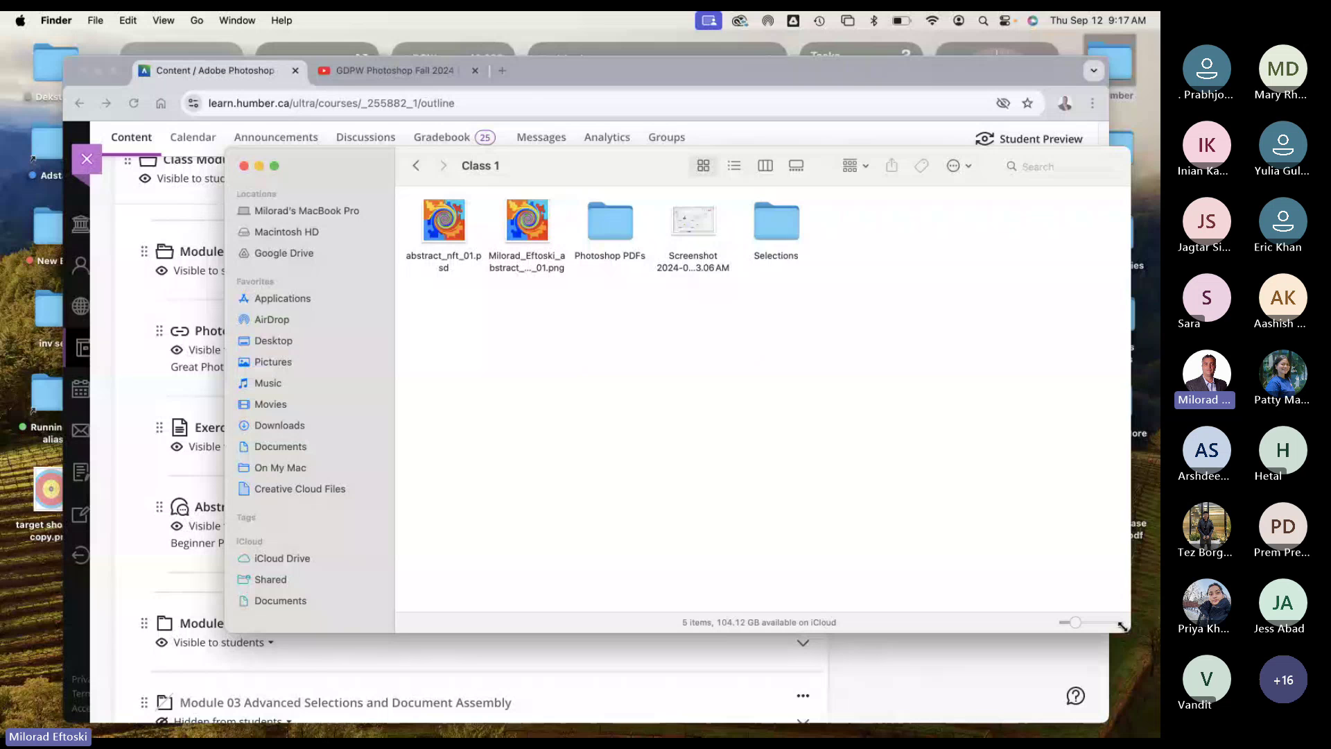
{"action": "left_click_drag", "start_coordinate": [1125, 629], "coordinate": [942, 637]}
{"action": "left_click_drag", "start_coordinate": [574, 172], "coordinate": [783, 155]}
{"action": "left_click", "coordinate": [627, 149]}
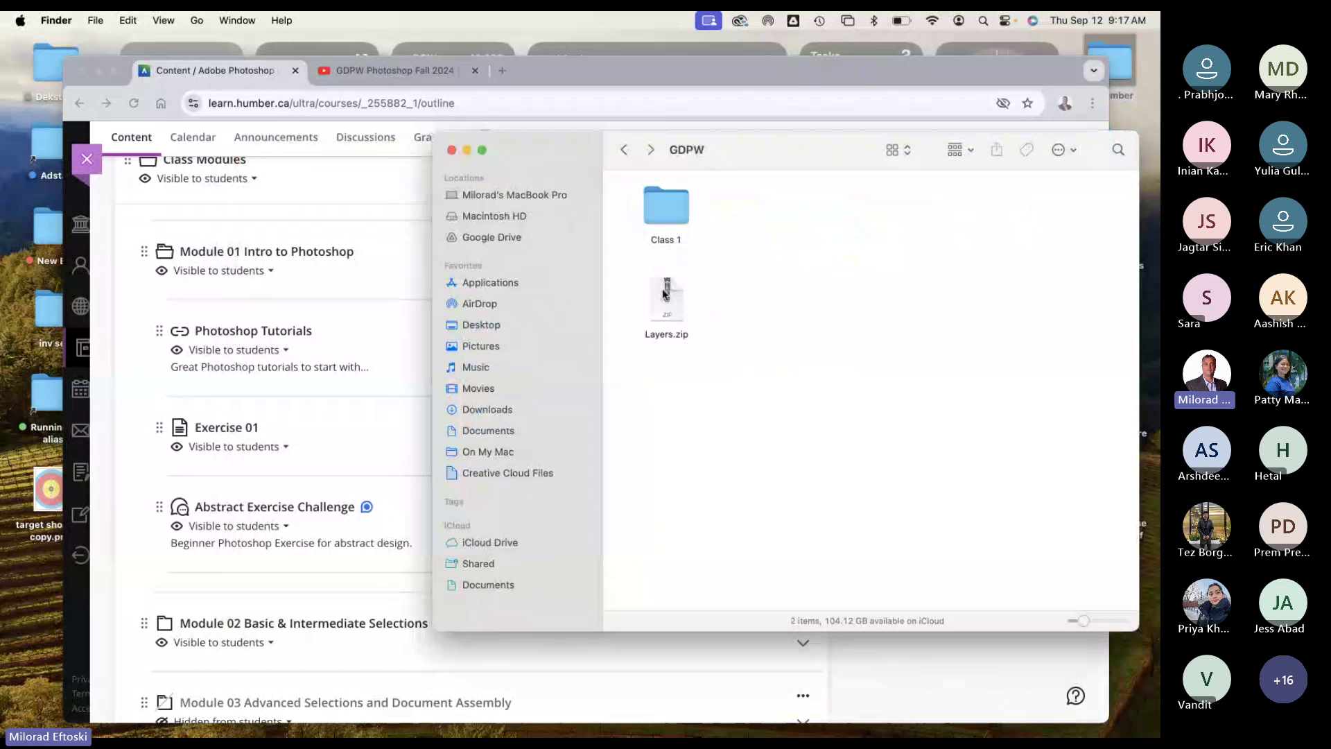
Step: Reopen the Class 1 folder, view the contents of its Selections subfolder, and return to Class 1
{"action": "double_click", "coordinate": [673, 216]}
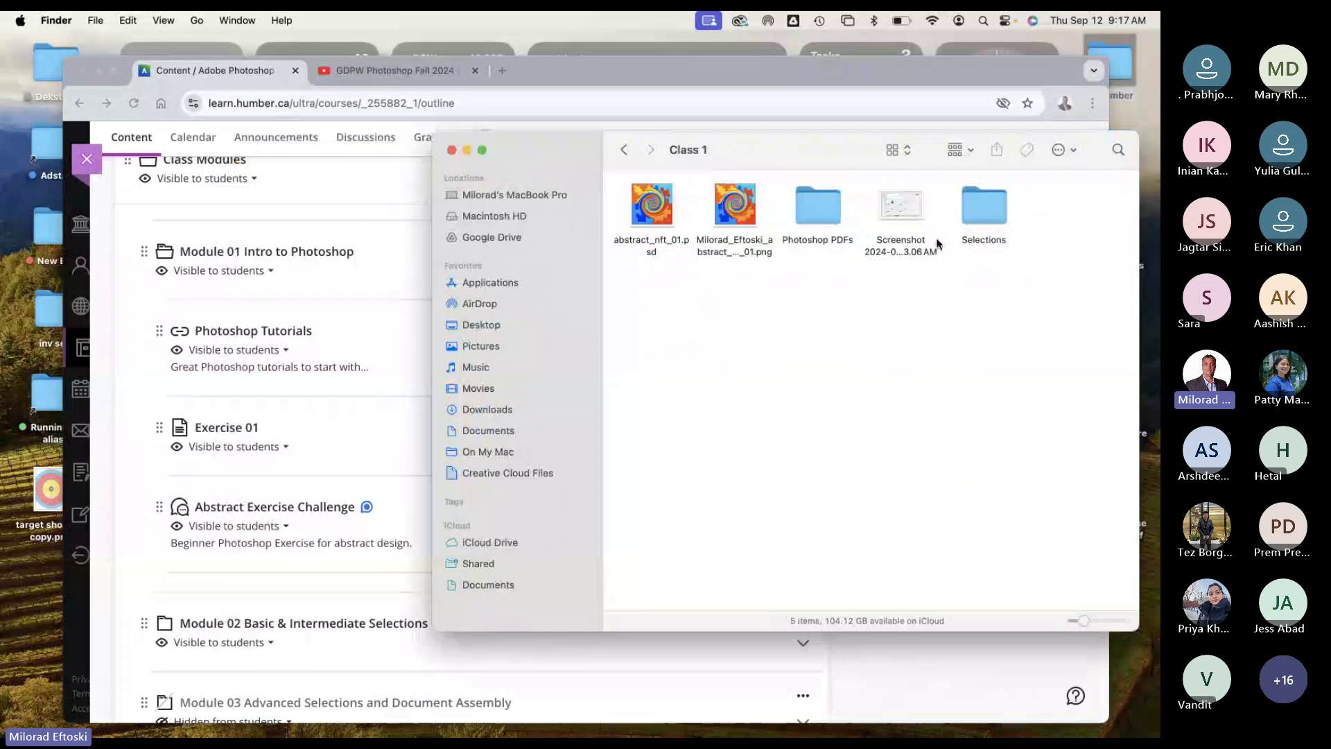
{"action": "double_click", "coordinate": [985, 203]}
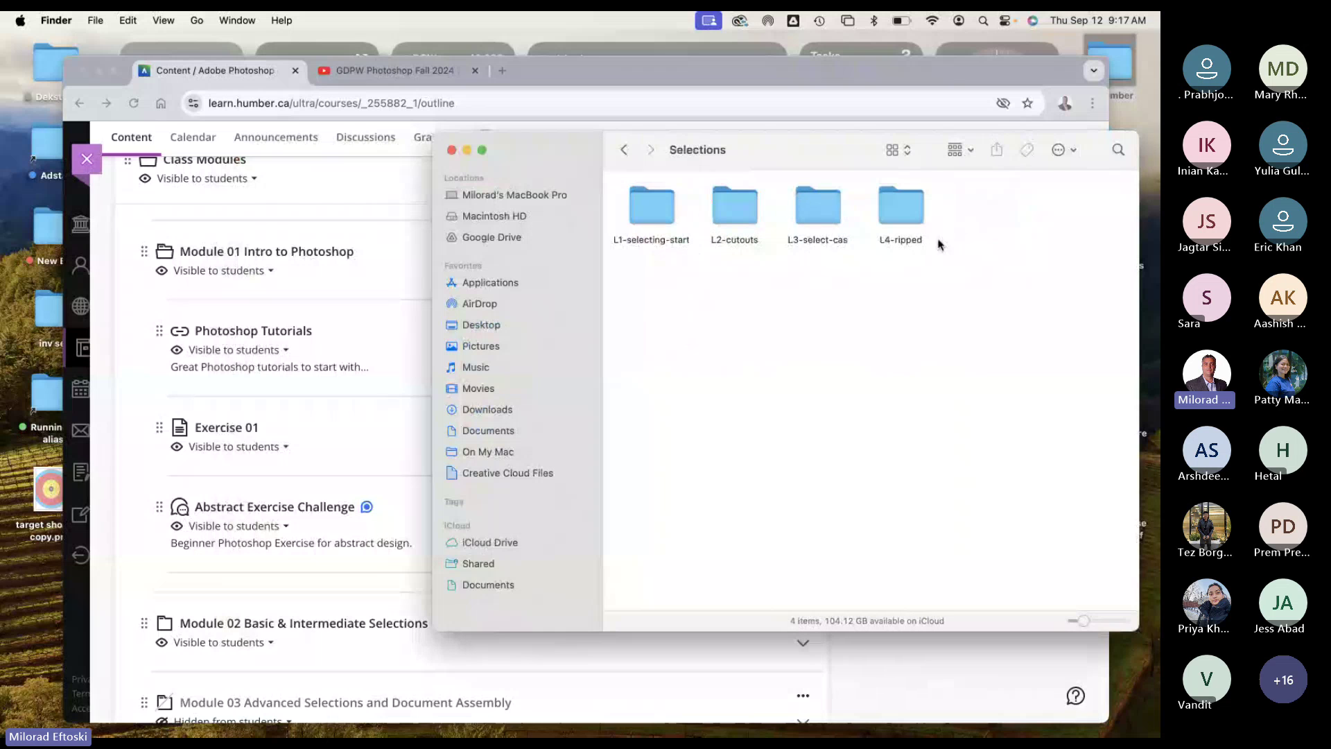
{"action": "left_click", "coordinate": [624, 150]}
Step: Switch to the course page in Chrome and look over the items in Module 01 and the modules listed below it
{"action": "left_click", "coordinate": [353, 211]}
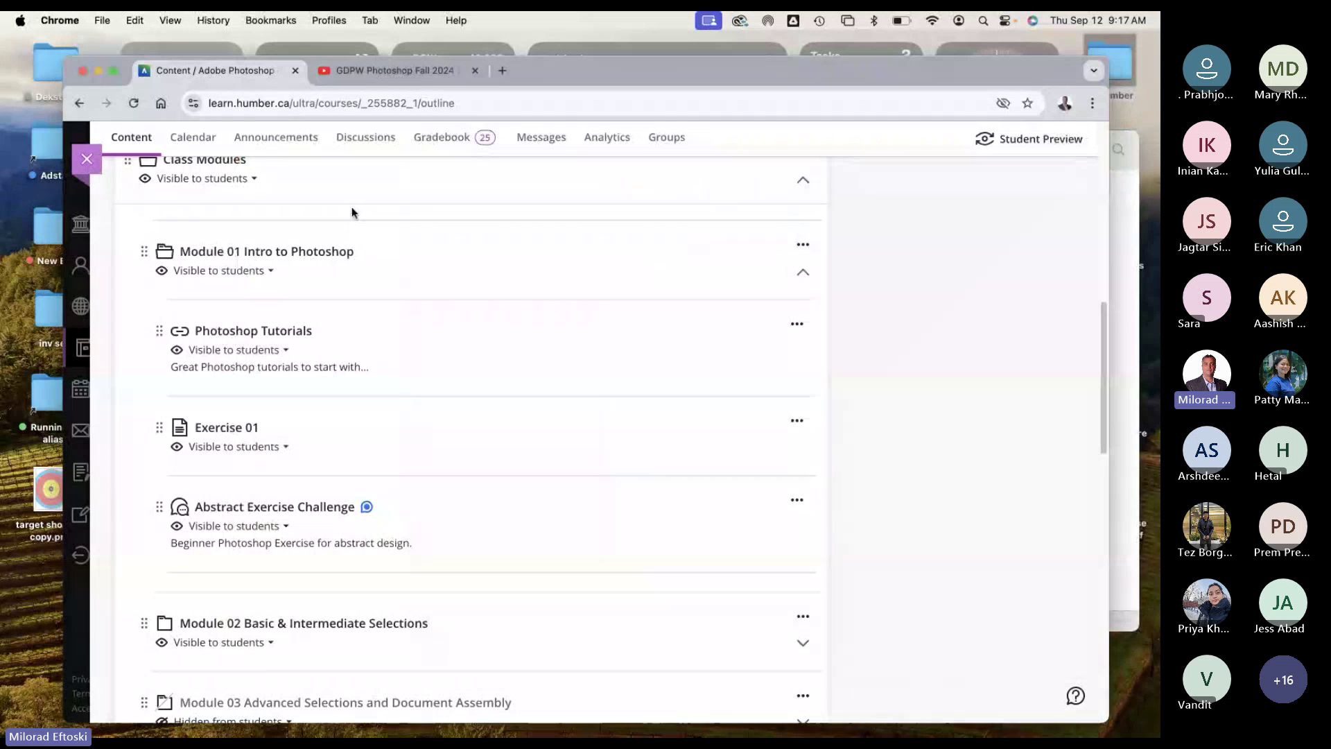
{"action": "scroll", "coordinate": [581, 420], "scroll_direction": "down", "scroll_amount": 2}
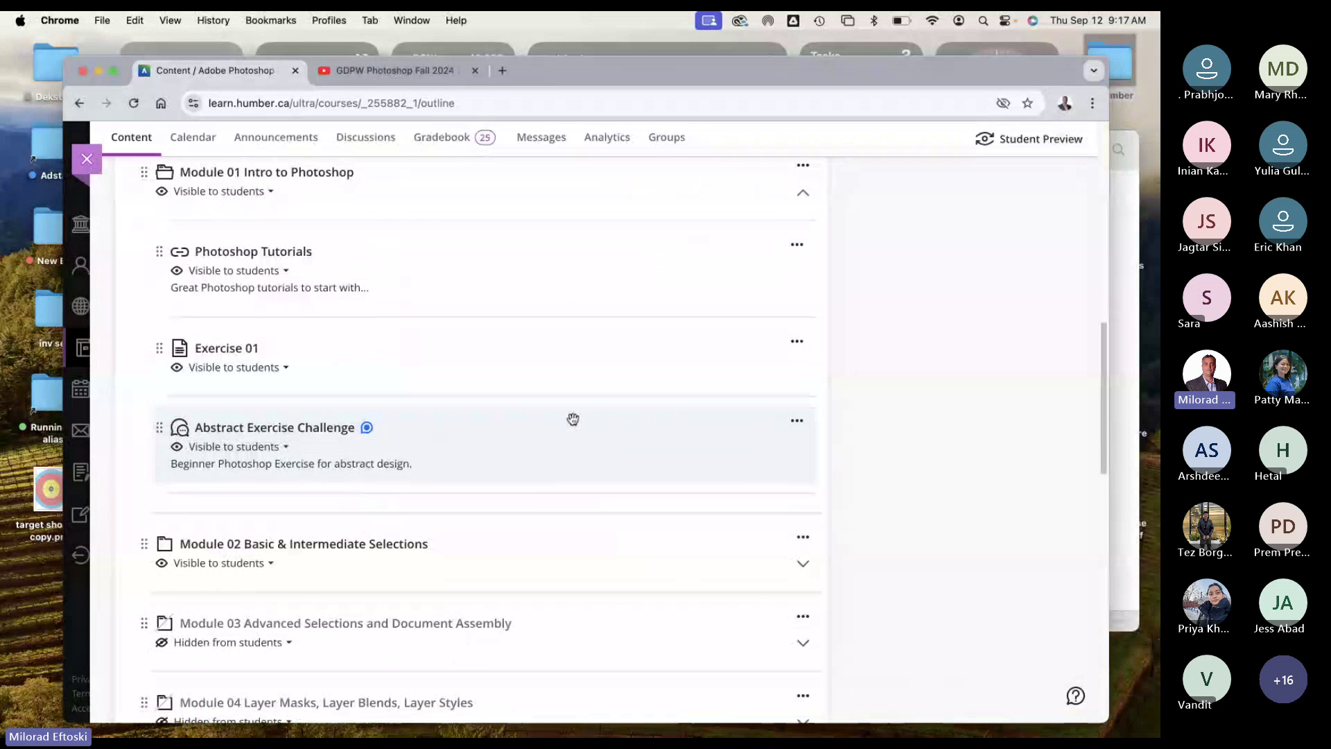
{"action": "scroll", "coordinate": [525, 394], "scroll_direction": "down", "scroll_amount": 3}
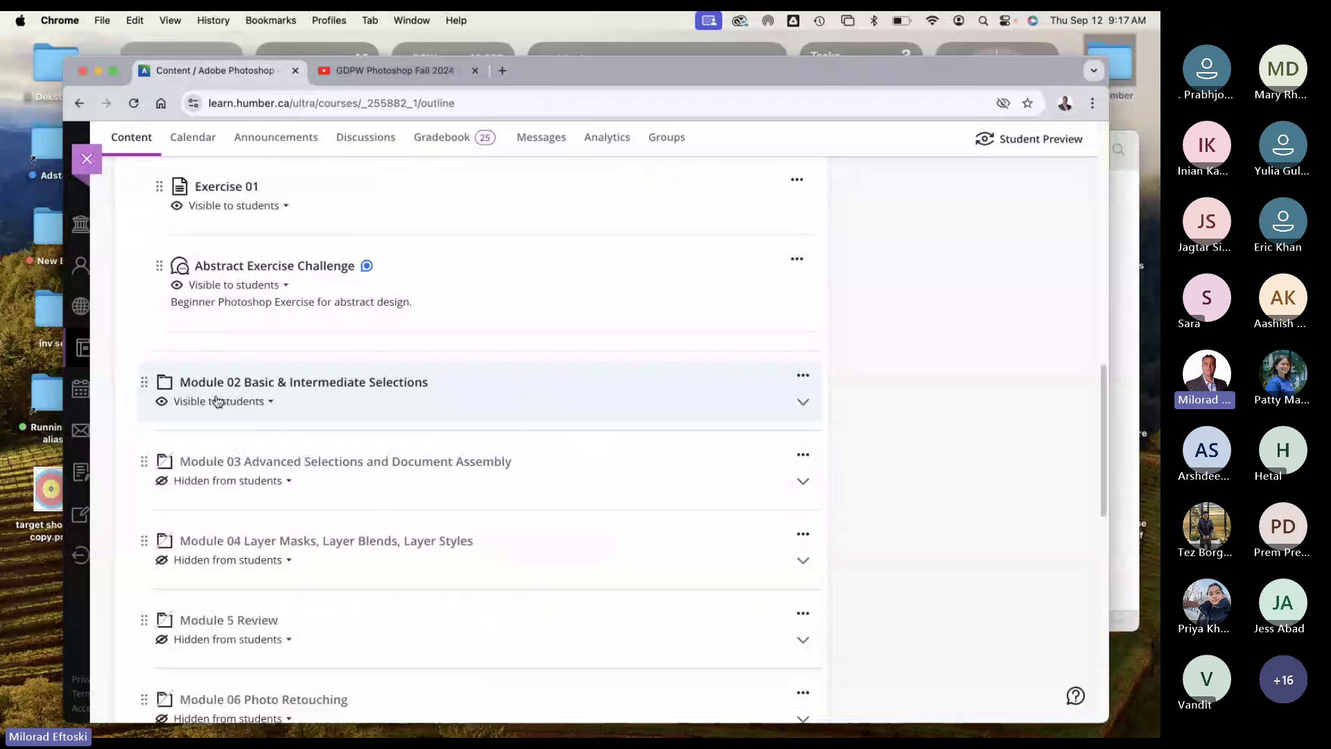
{"action": "scroll", "coordinate": [515, 369], "scroll_direction": "up", "scroll_amount": 2}
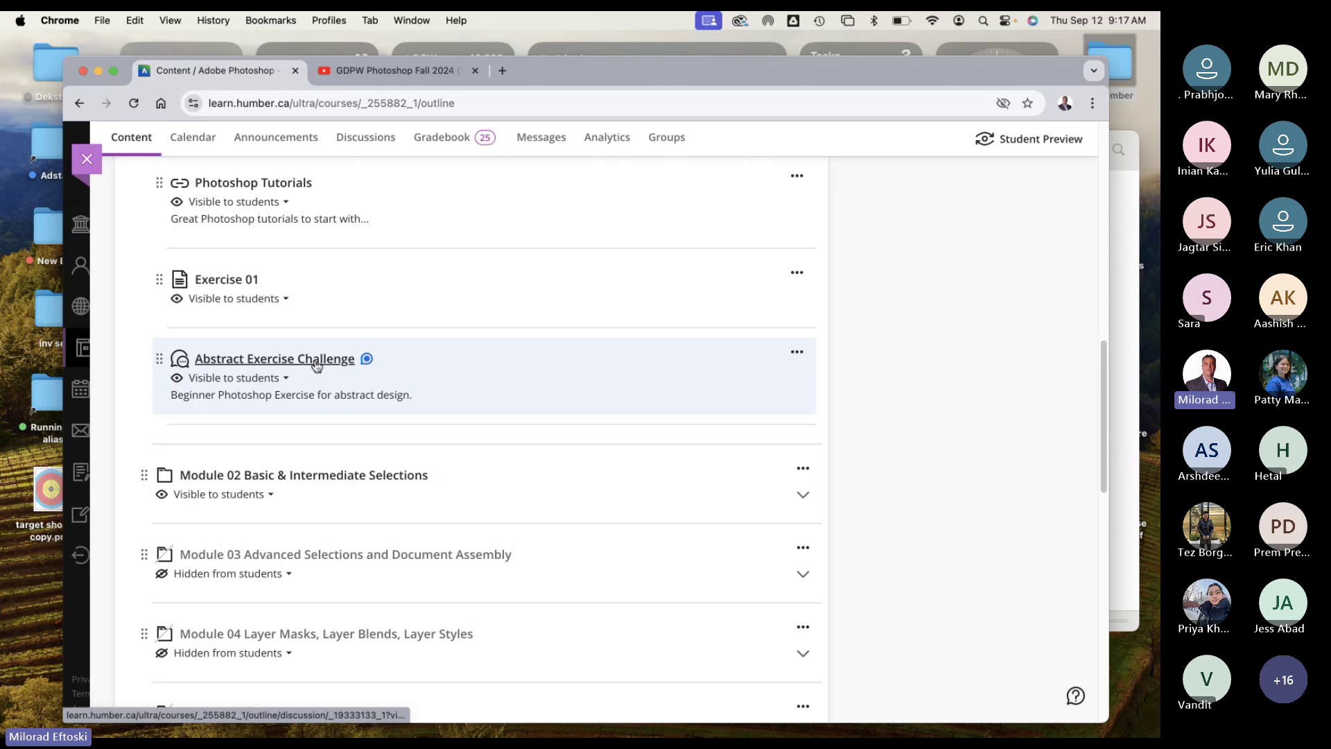
{"action": "scroll", "coordinate": [342, 359], "scroll_direction": "up", "scroll_amount": 1}
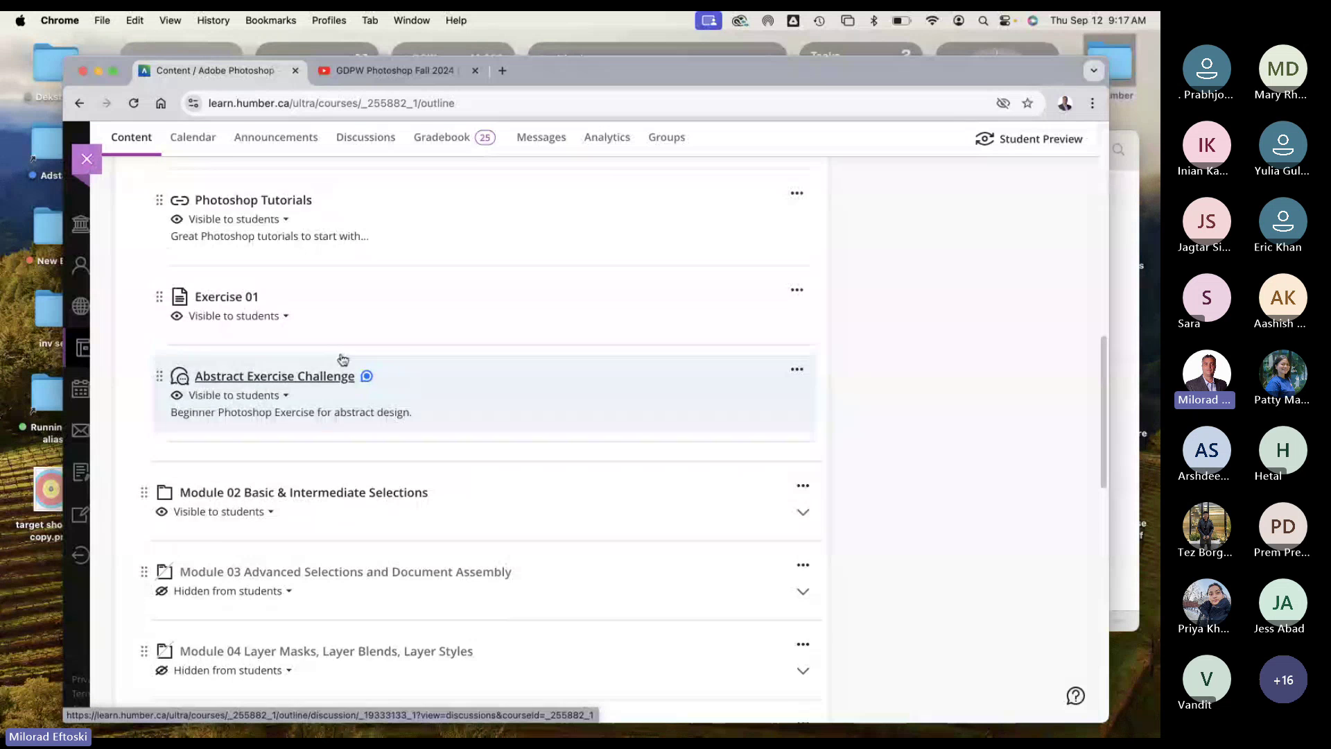
{"action": "scroll", "coordinate": [342, 359], "scroll_direction": "up", "scroll_amount": 3}
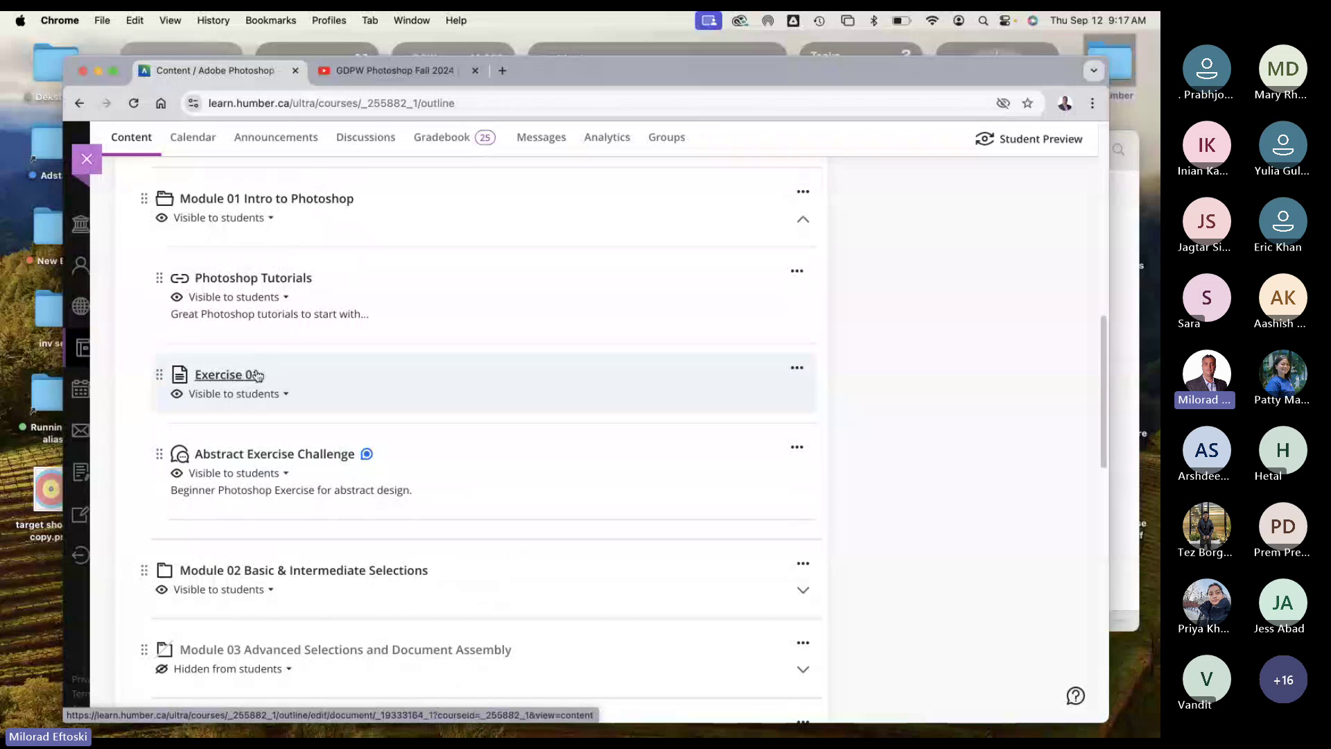
Step: Open the Exercise 01 document for editing and change its title to Assignment 01
{"action": "left_click", "coordinate": [798, 368]}
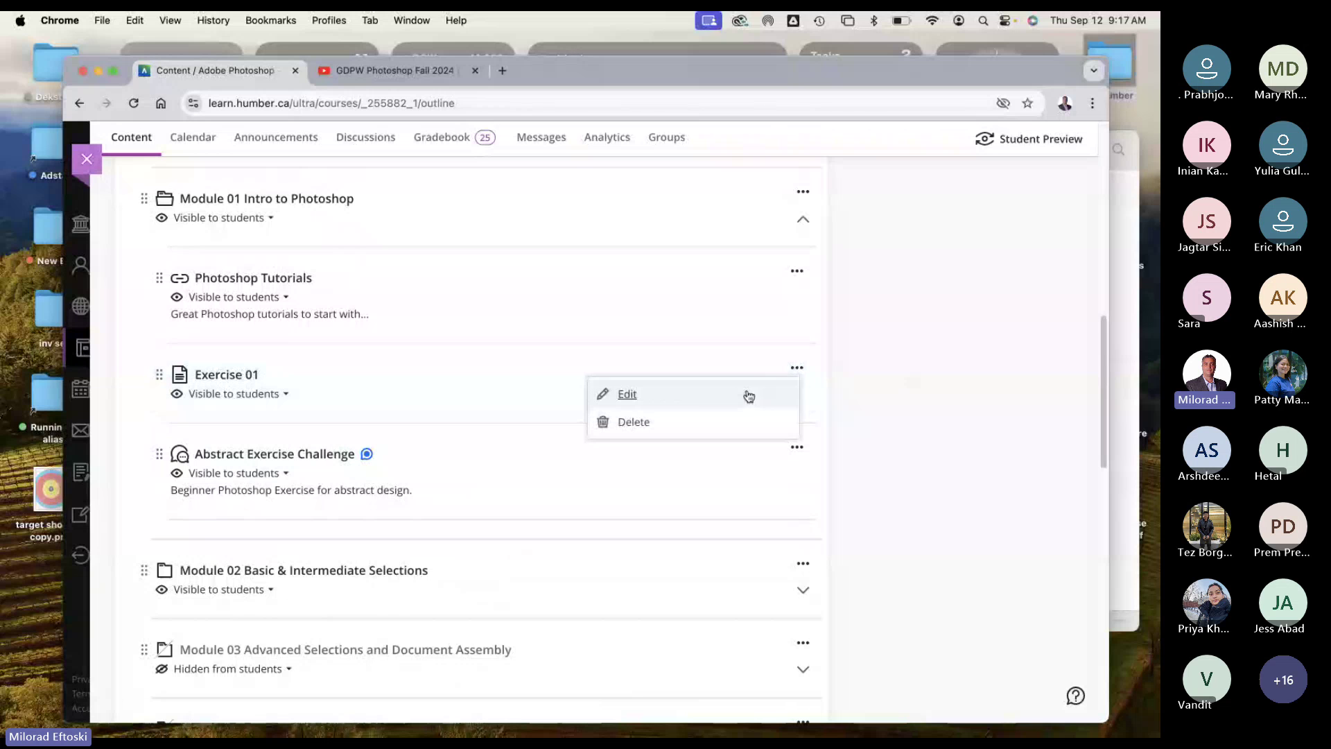
{"action": "left_click", "coordinate": [704, 389]}
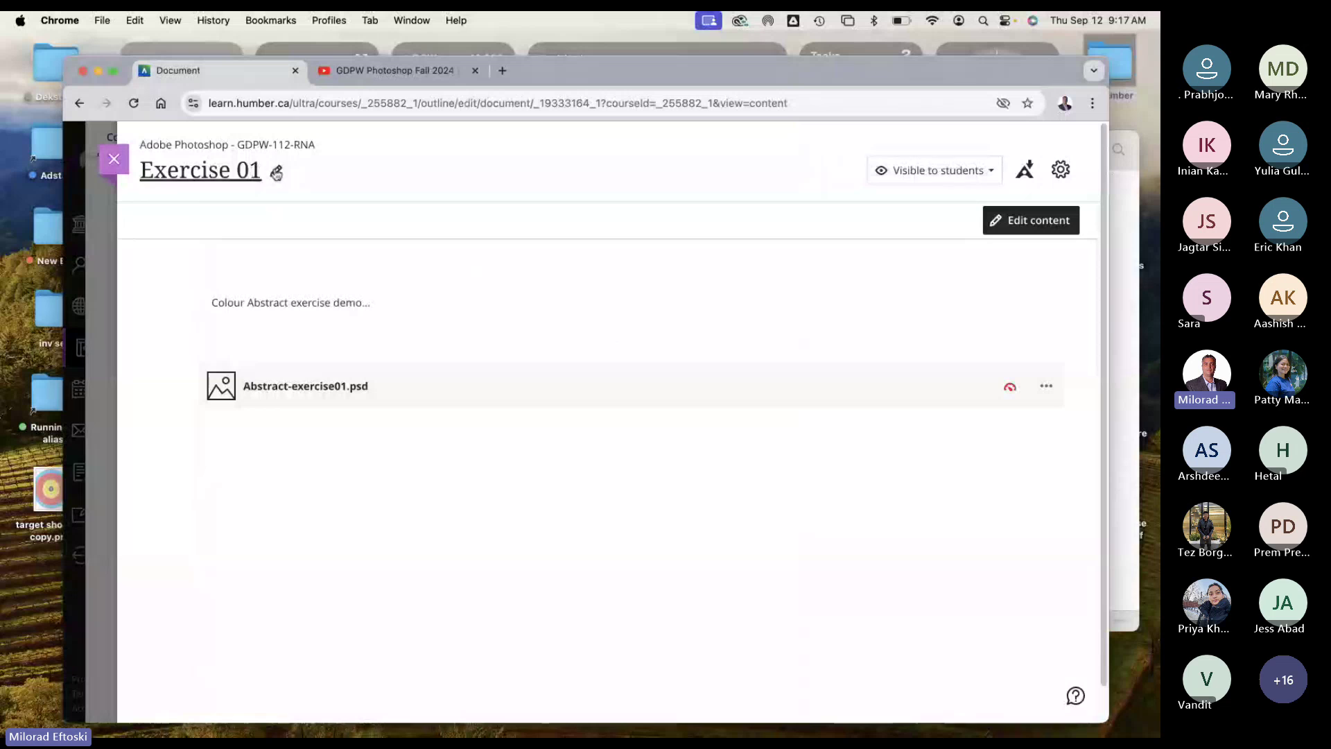
{"action": "left_click", "coordinate": [276, 173]}
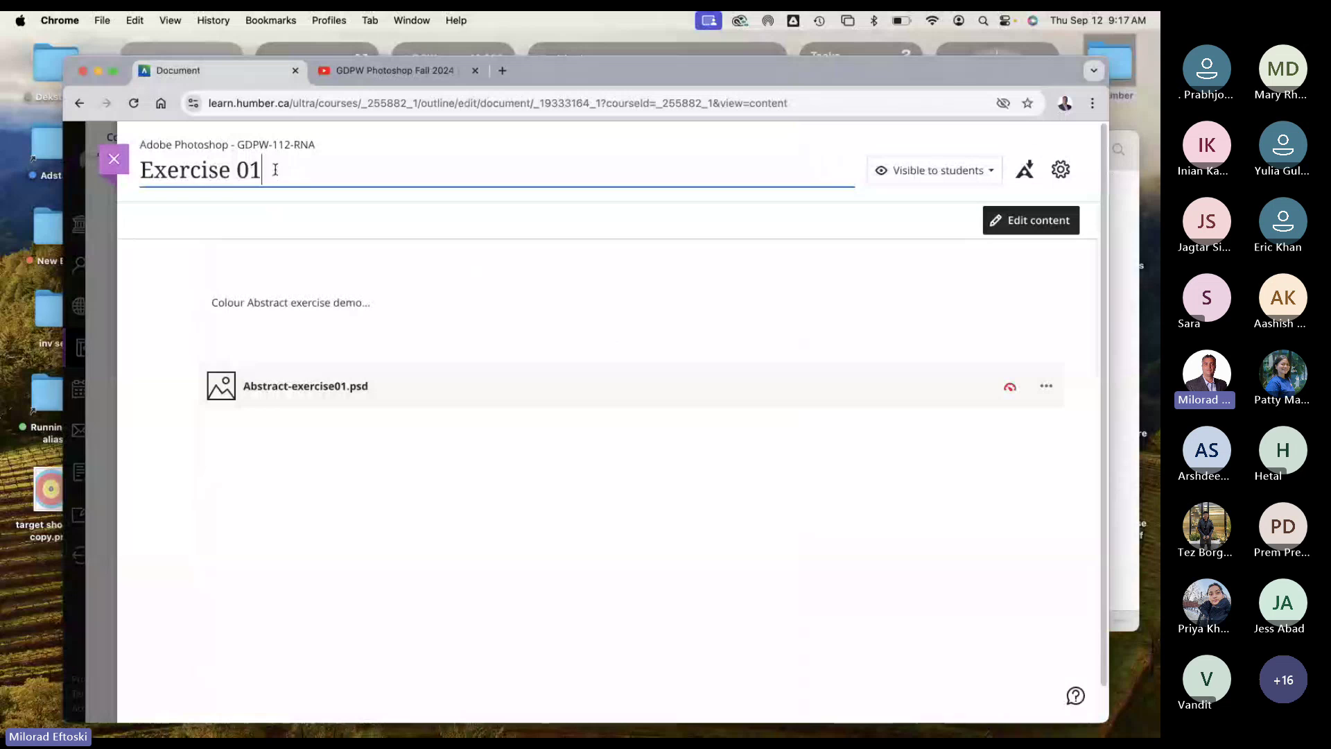
{"action": "double_click", "coordinate": [206, 173]}
{"action": "type", "text": "Ss"}
{"action": "key", "text": "BackSpace"}
{"action": "key", "text": "BackSpace"}
{"action": "key", "text": "BackSpace"}
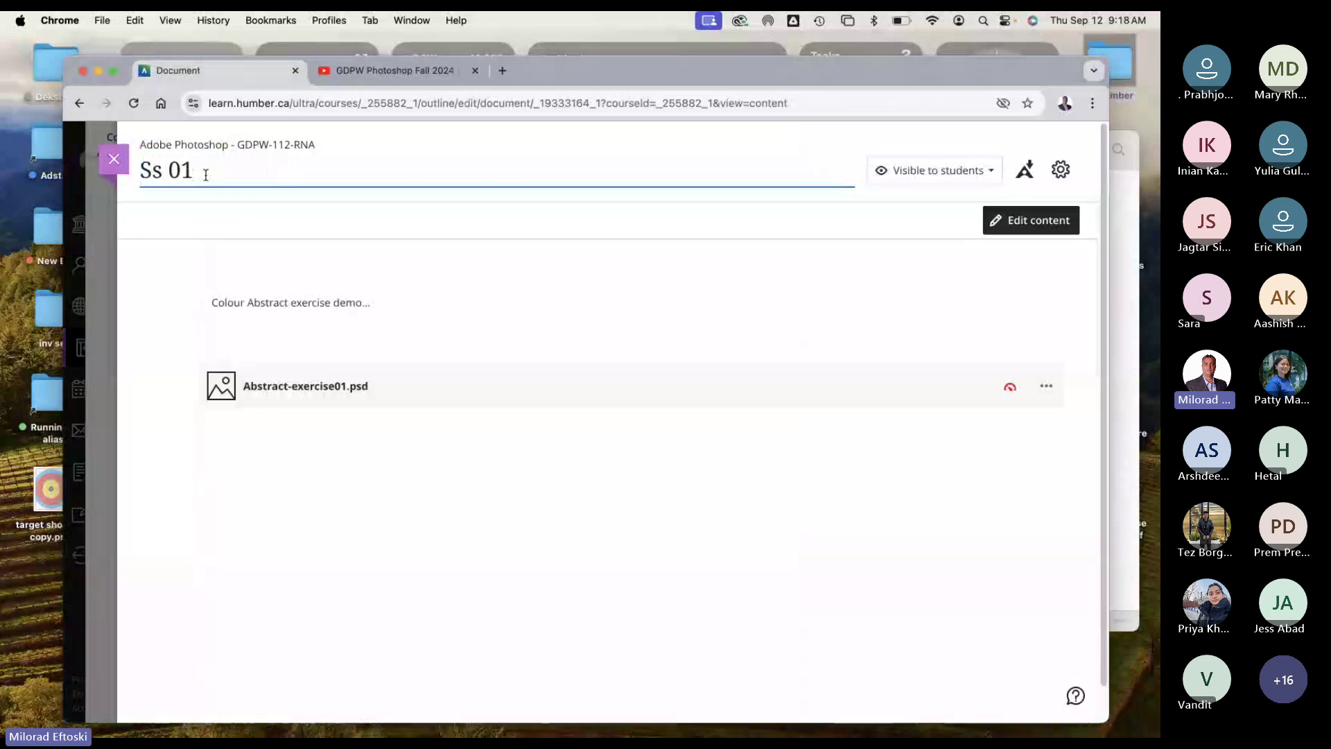
{"action": "type", "text": "Assignment"}
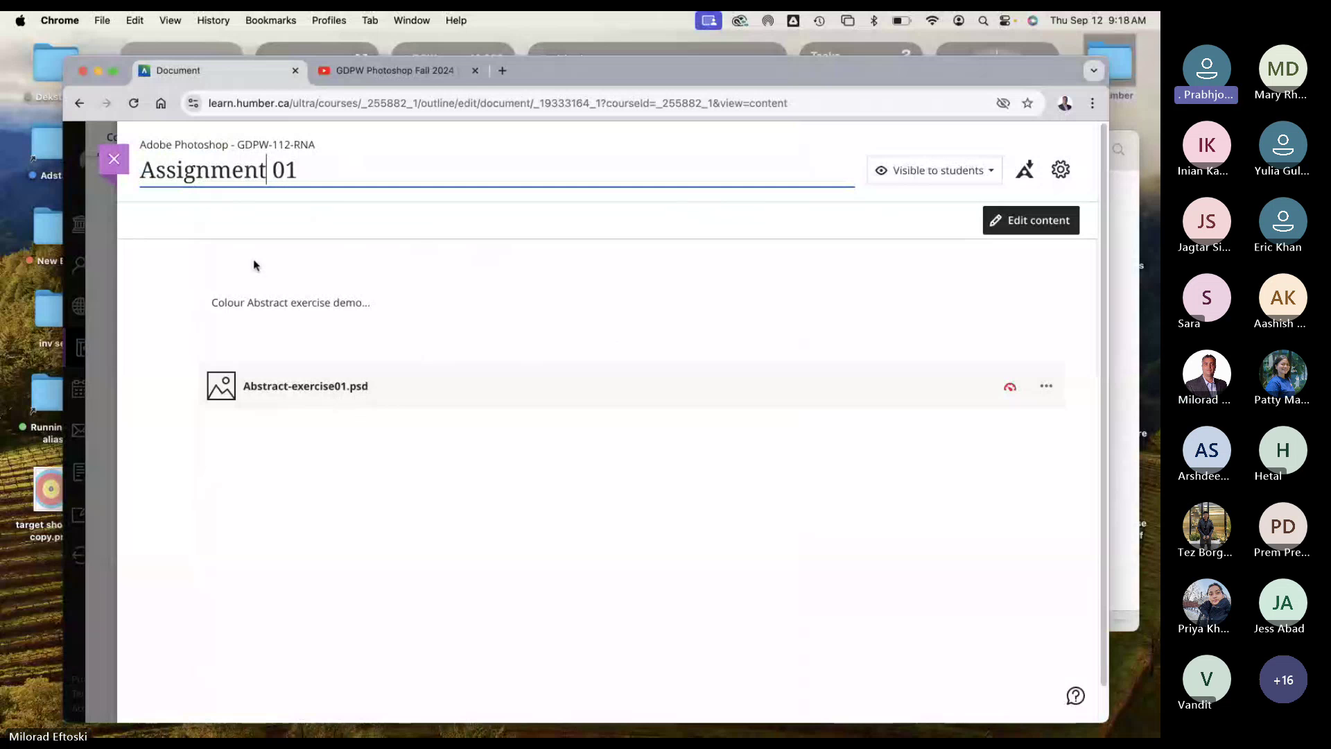
Step: Restore the document's title to Exercise 01 and close it to return to the course content
{"action": "left_click_drag", "start_coordinate": [266, 172], "coordinate": [131, 178]}
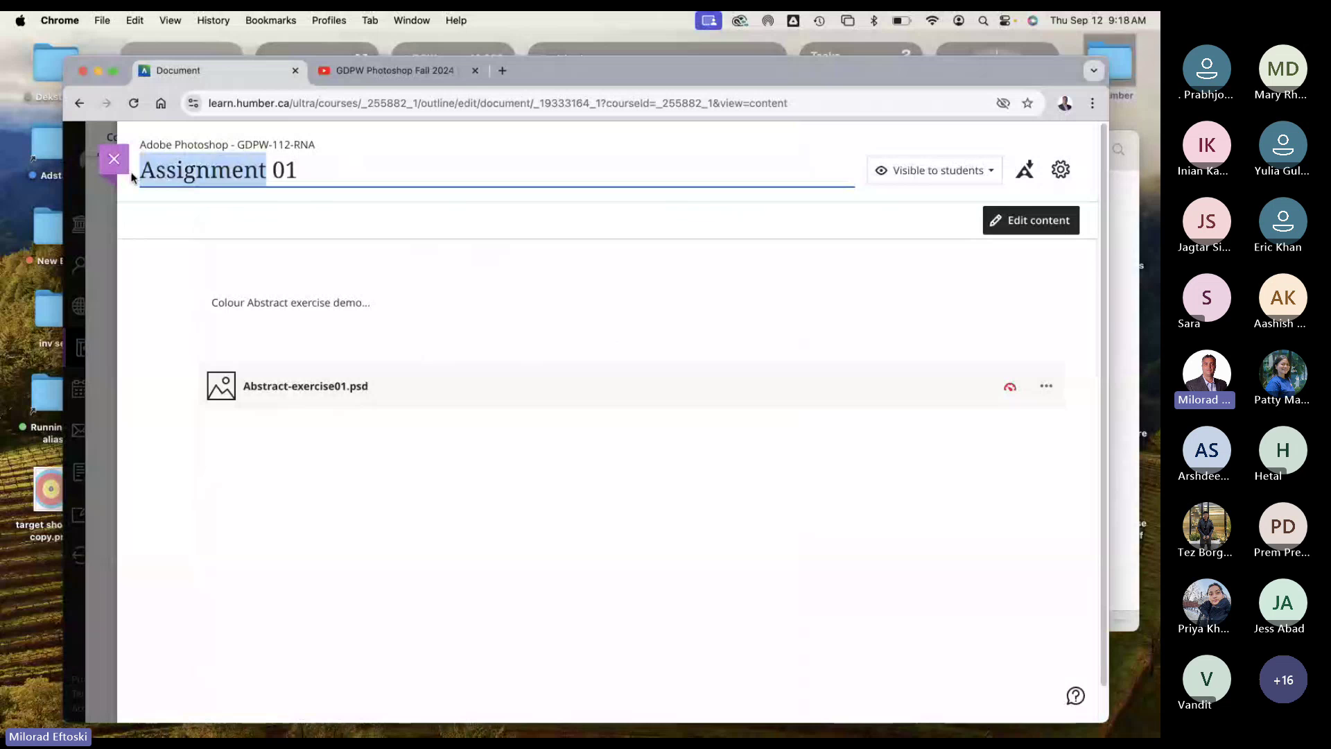
{"action": "type", "text": "Exercise"}
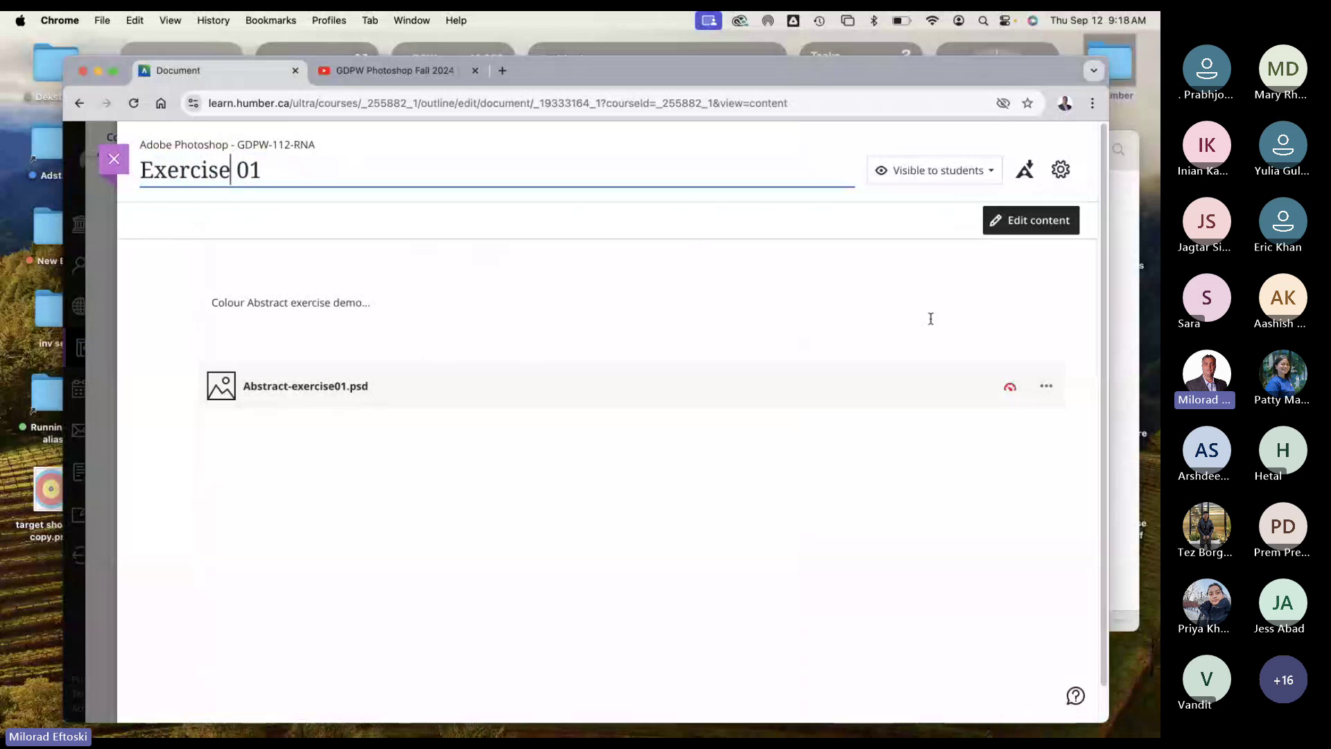
{"action": "left_click", "coordinate": [818, 303]}
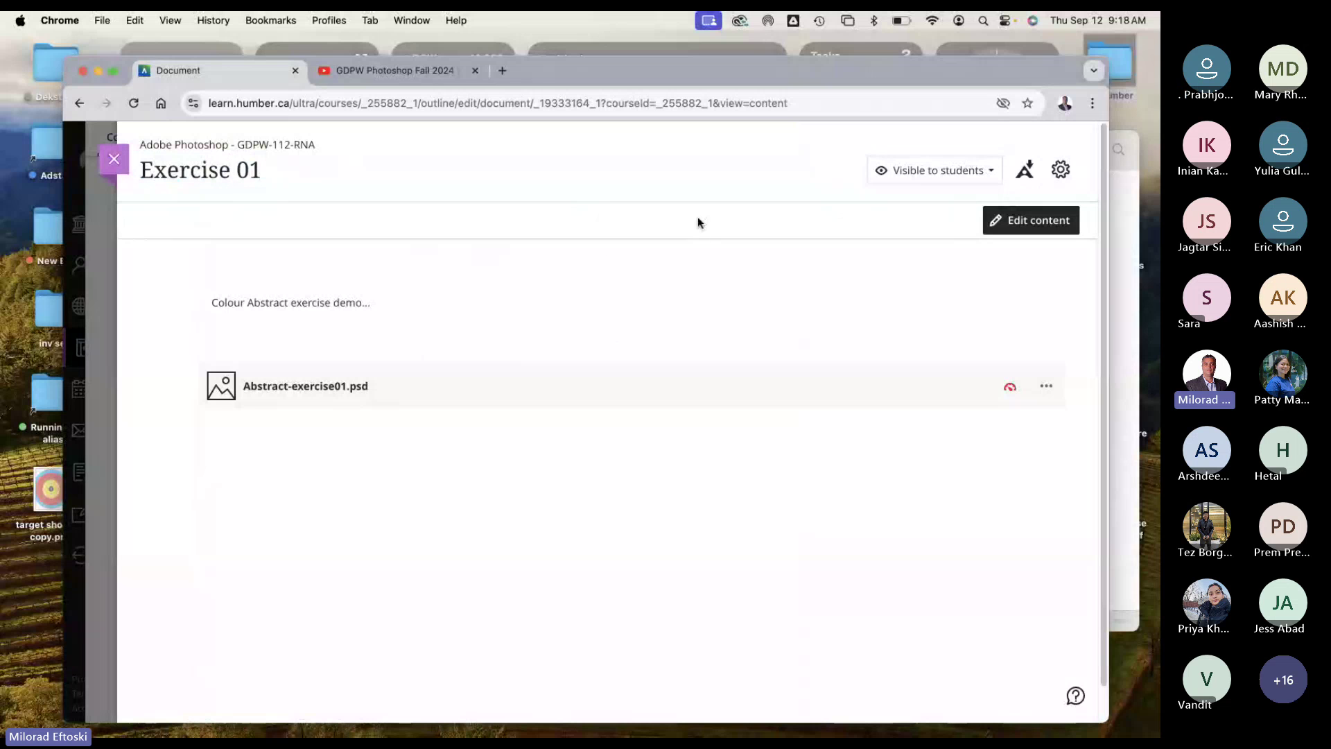
{"action": "left_click", "coordinate": [117, 160]}
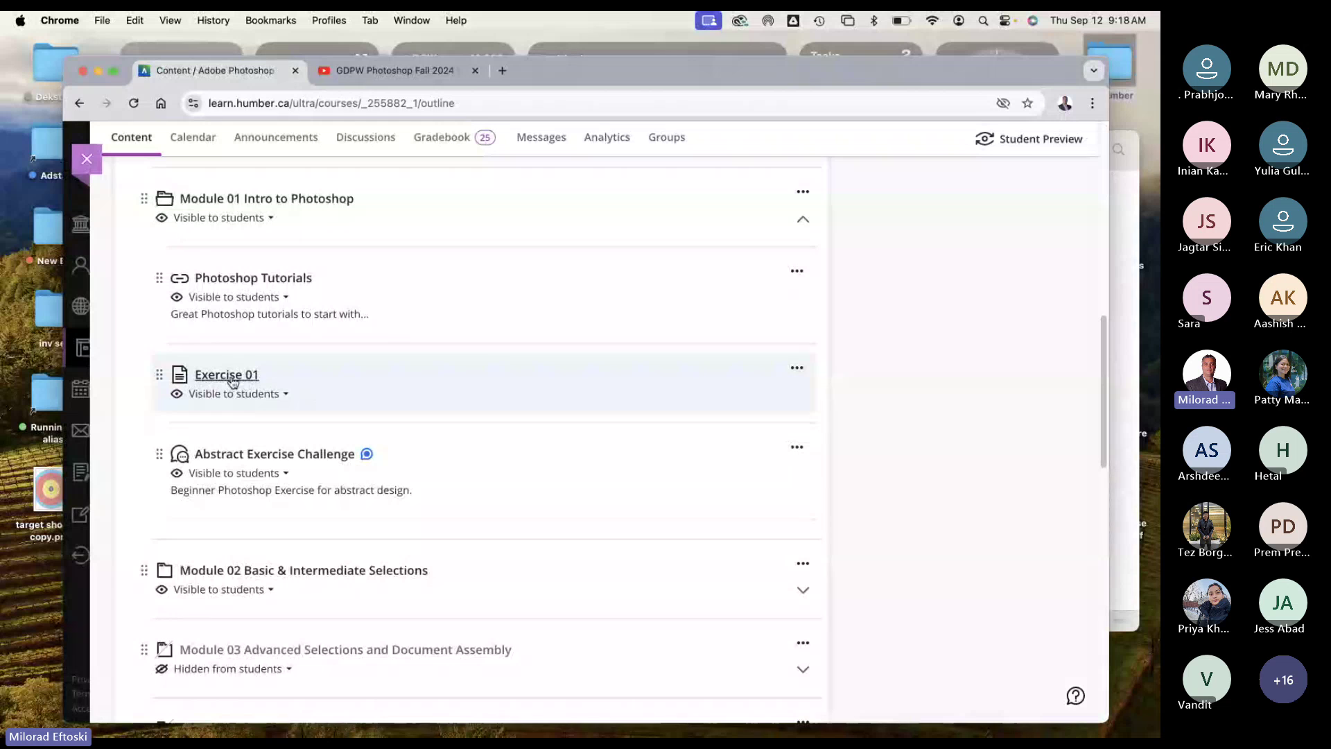
Step: Open the Exercise 01 document for editing again and append Example to its title
{"action": "left_click", "coordinate": [798, 371]}
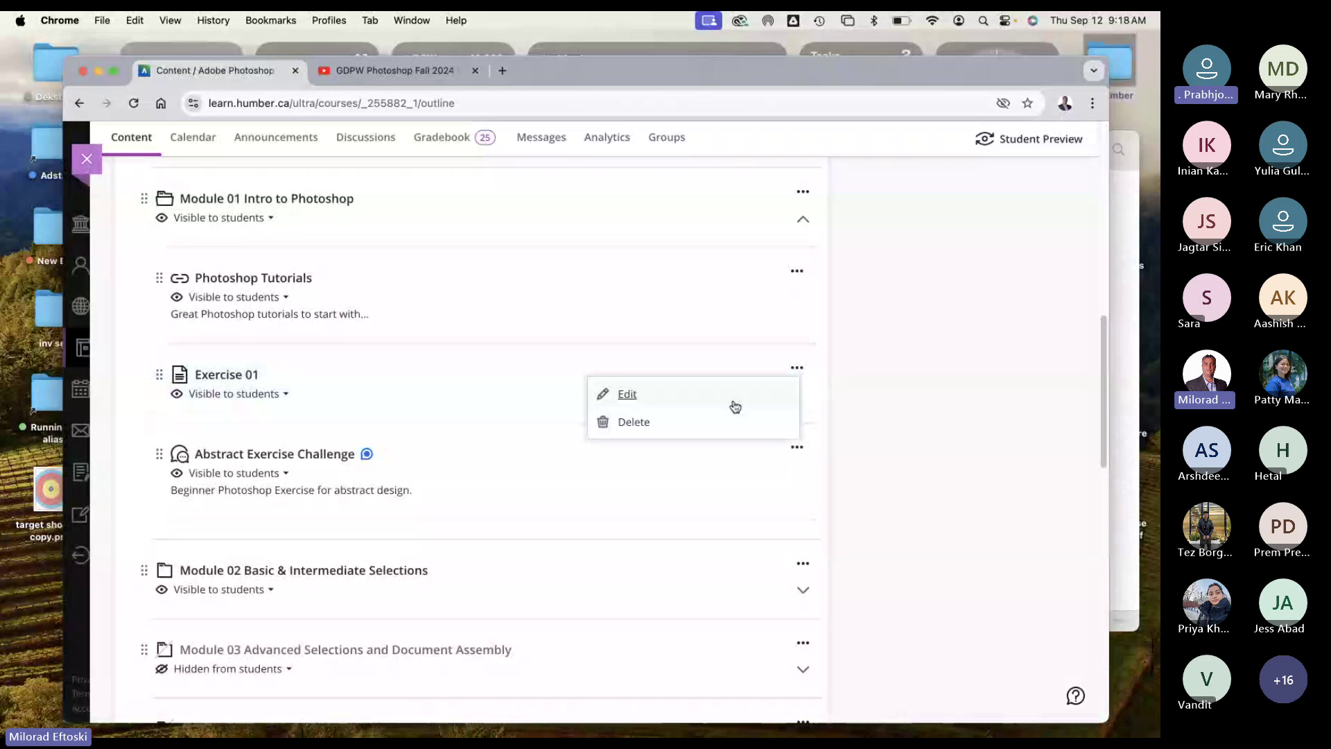
{"action": "left_click", "coordinate": [679, 392]}
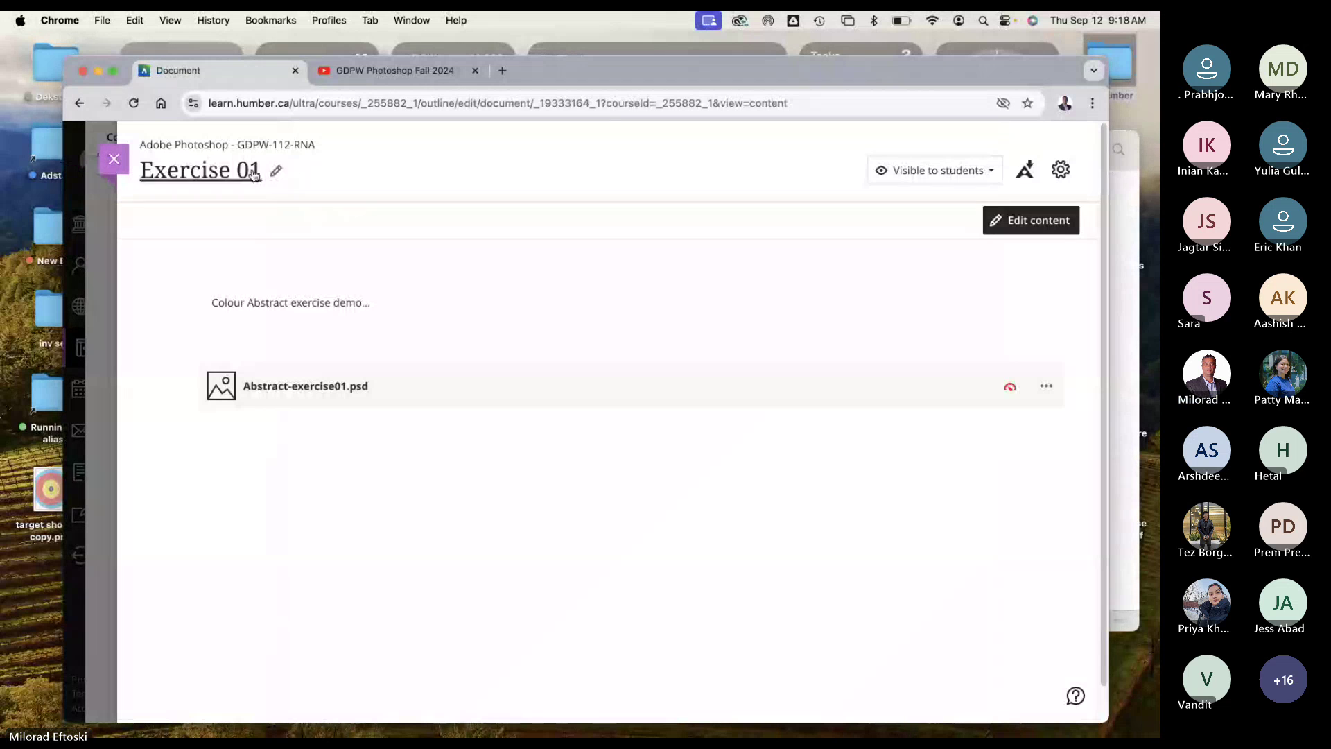
{"action": "left_click", "coordinate": [277, 171]}
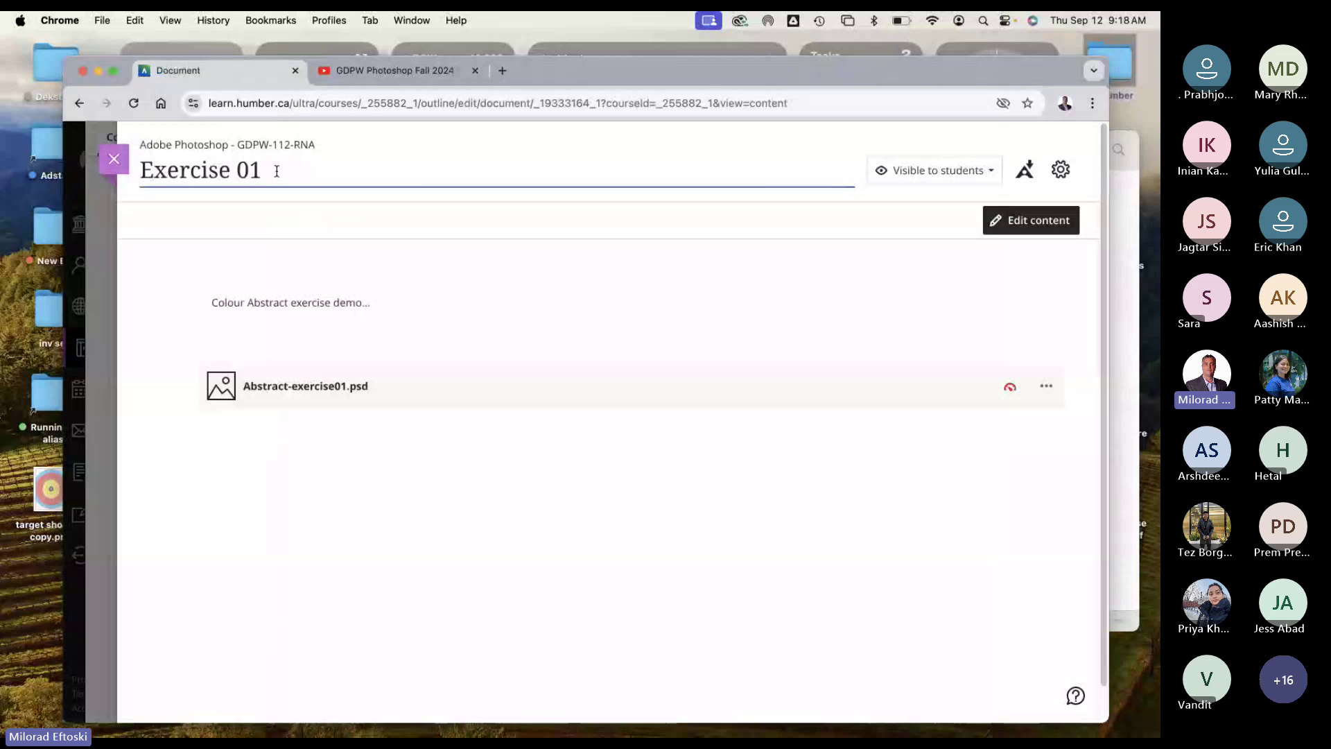
{"action": "type", "text": "Example"}
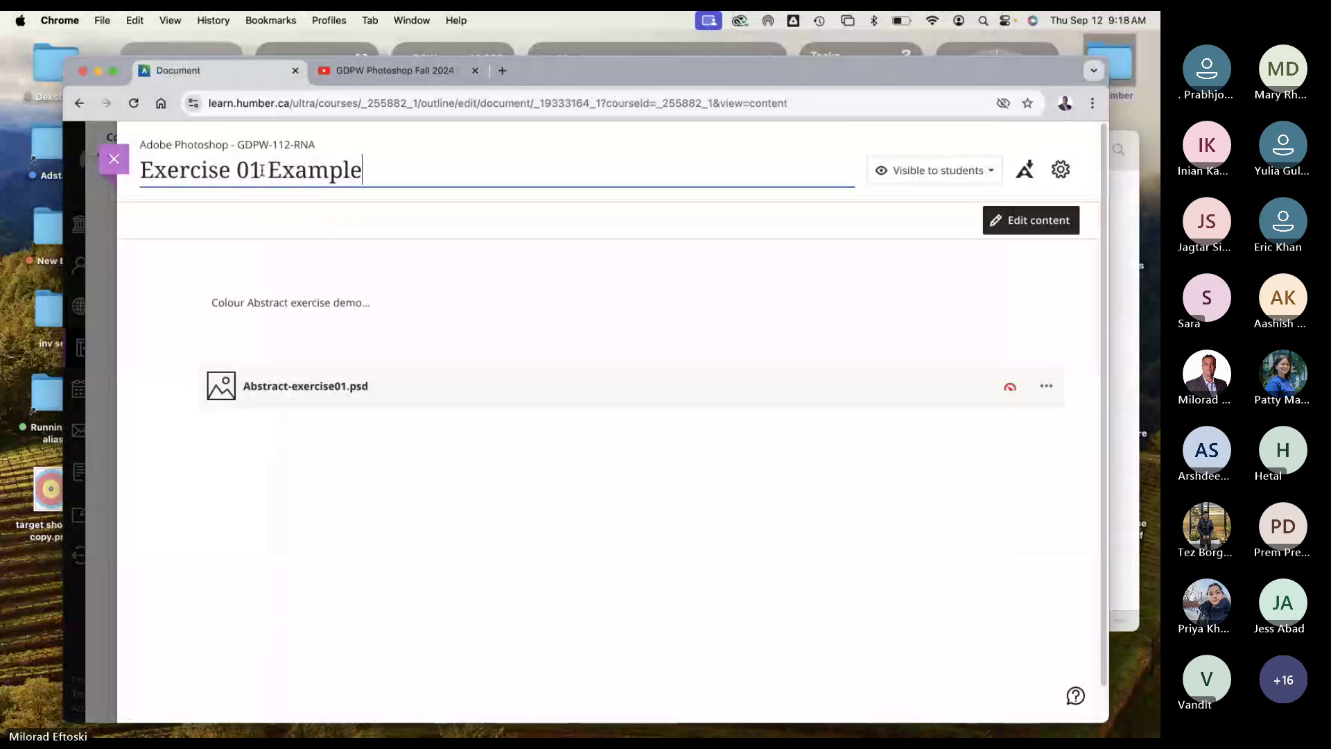
Step: Replace 01 in the title with Class 01 so it reads Exercise Class 01 Example, and return to the course content
{"action": "double_click", "coordinate": [242, 170]}
{"action": "type", "text": "Class"}
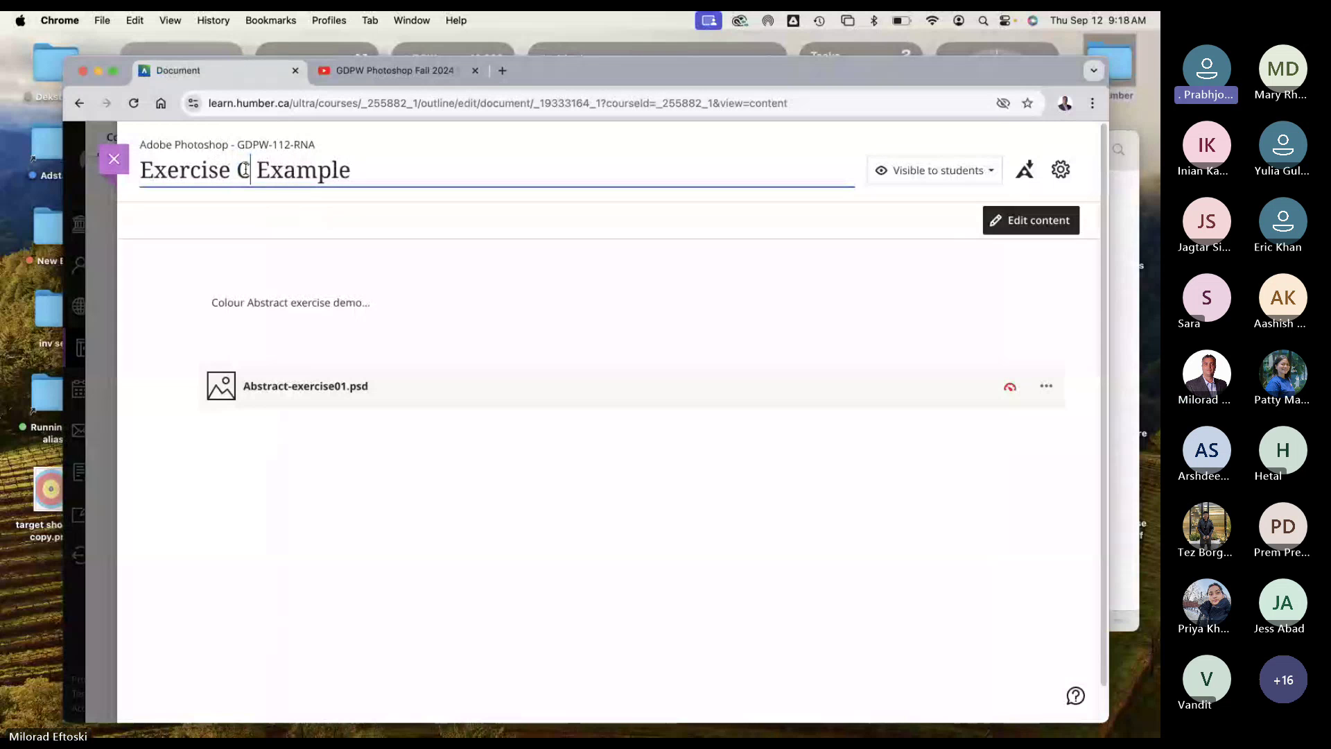
{"action": "key", "text": "BackSpace"}
{"action": "key", "text": "BackSpace"}
{"action": "key", "text": "BackSpace"}
{"action": "key", "text": "BackSpace"}
{"action": "type", "text": "la"}
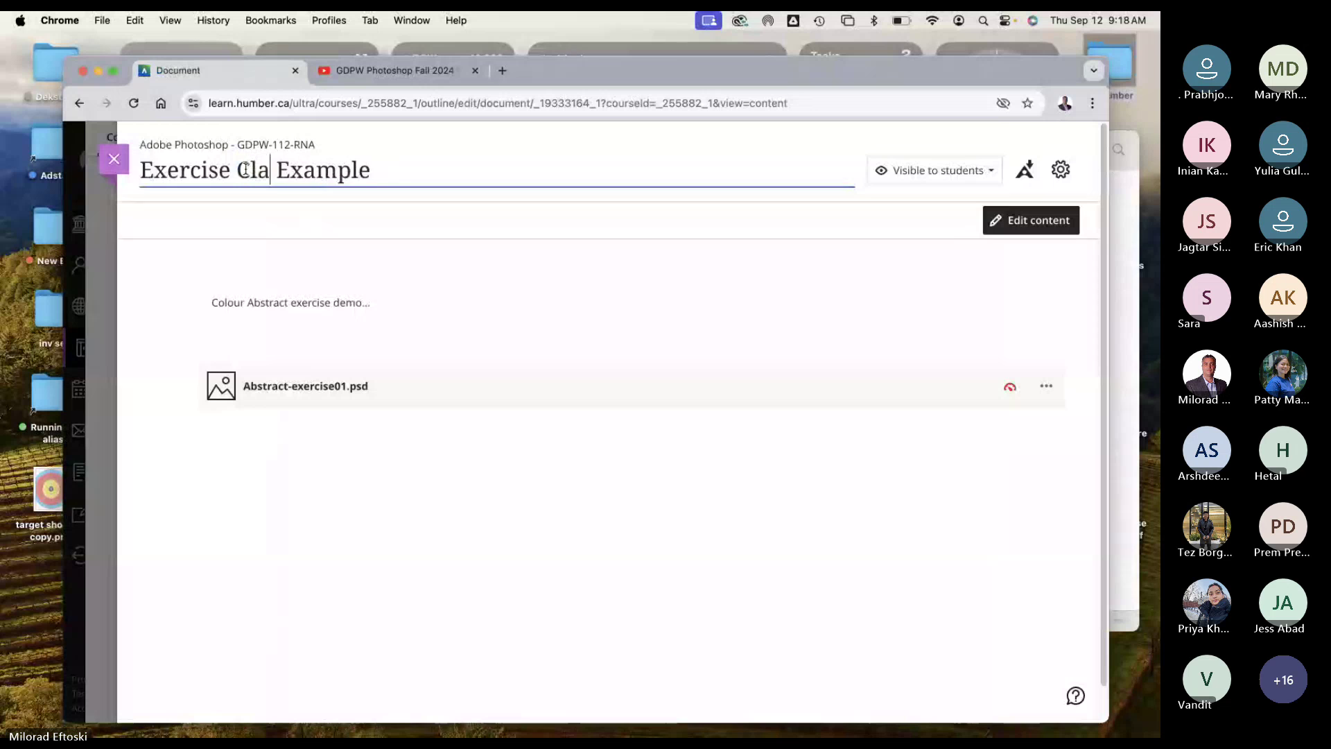
{"action": "type", "text": "ss 01"}
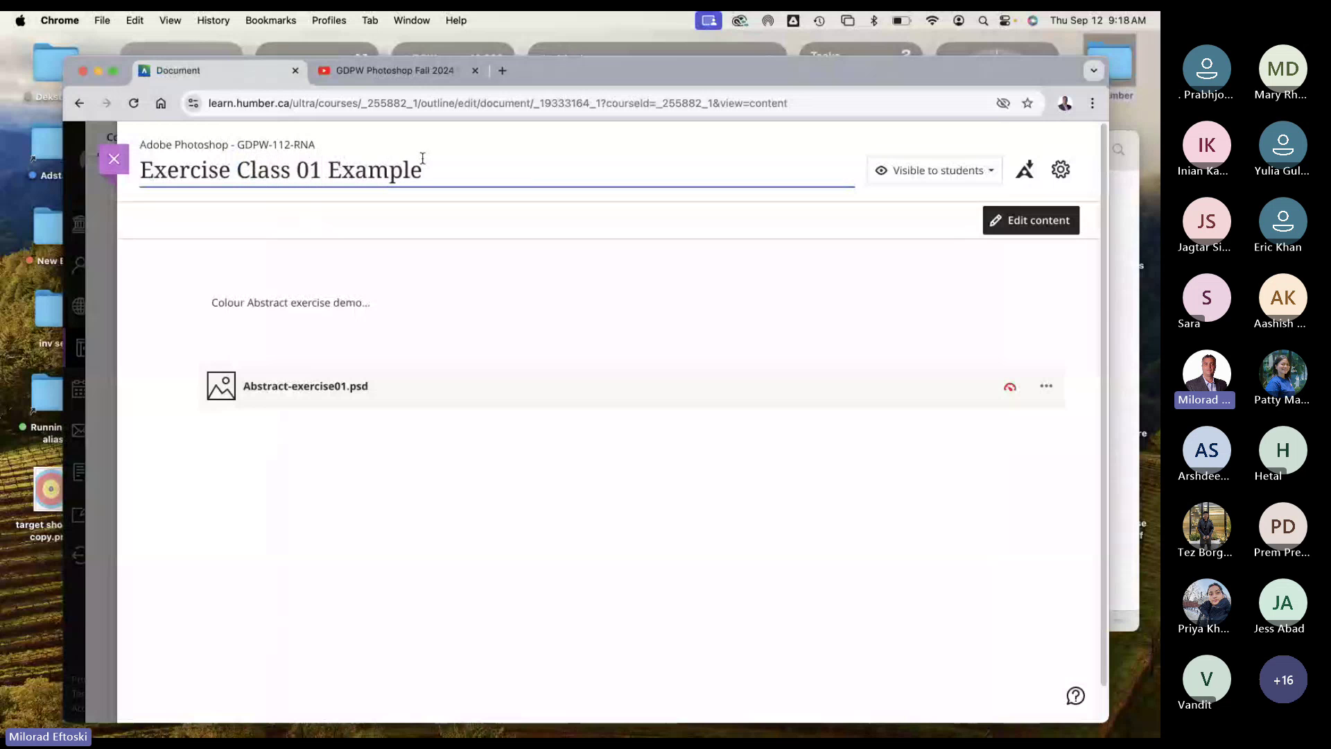
{"action": "left_click", "coordinate": [803, 524]}
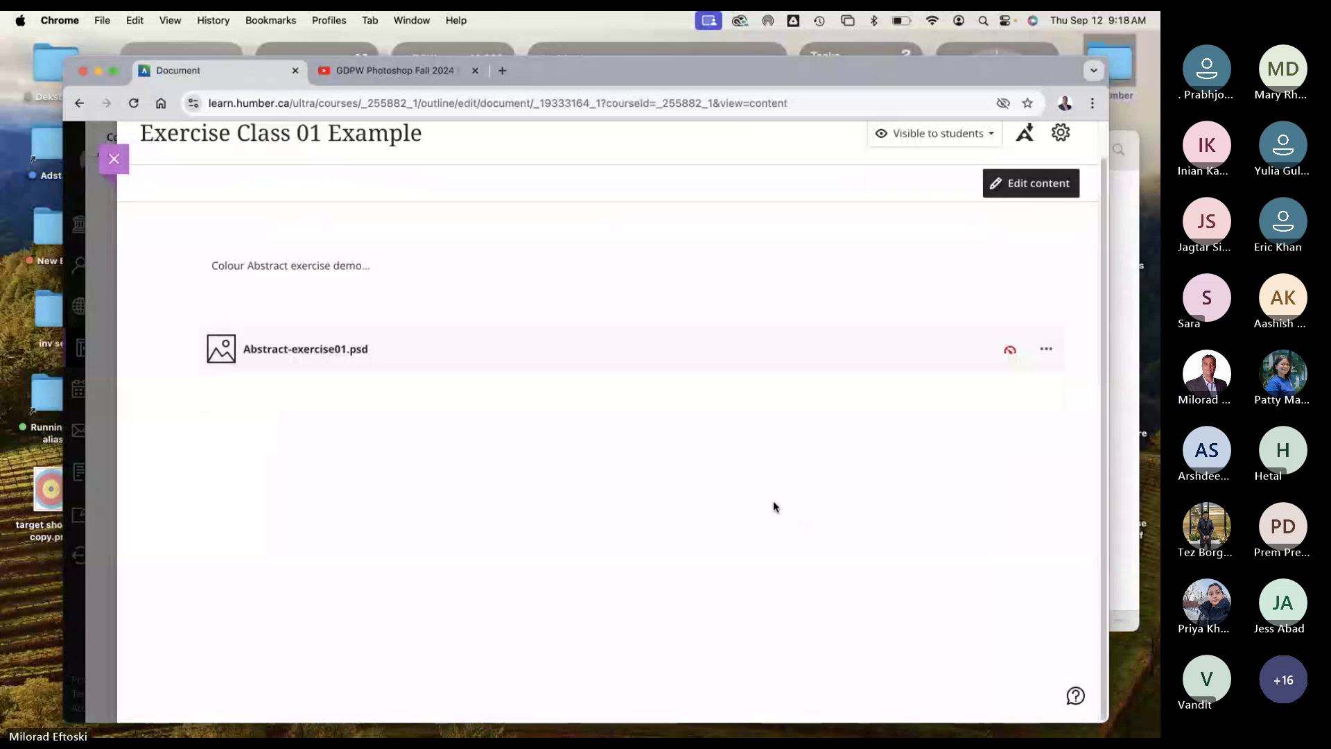
{"action": "left_click", "coordinate": [114, 161]}
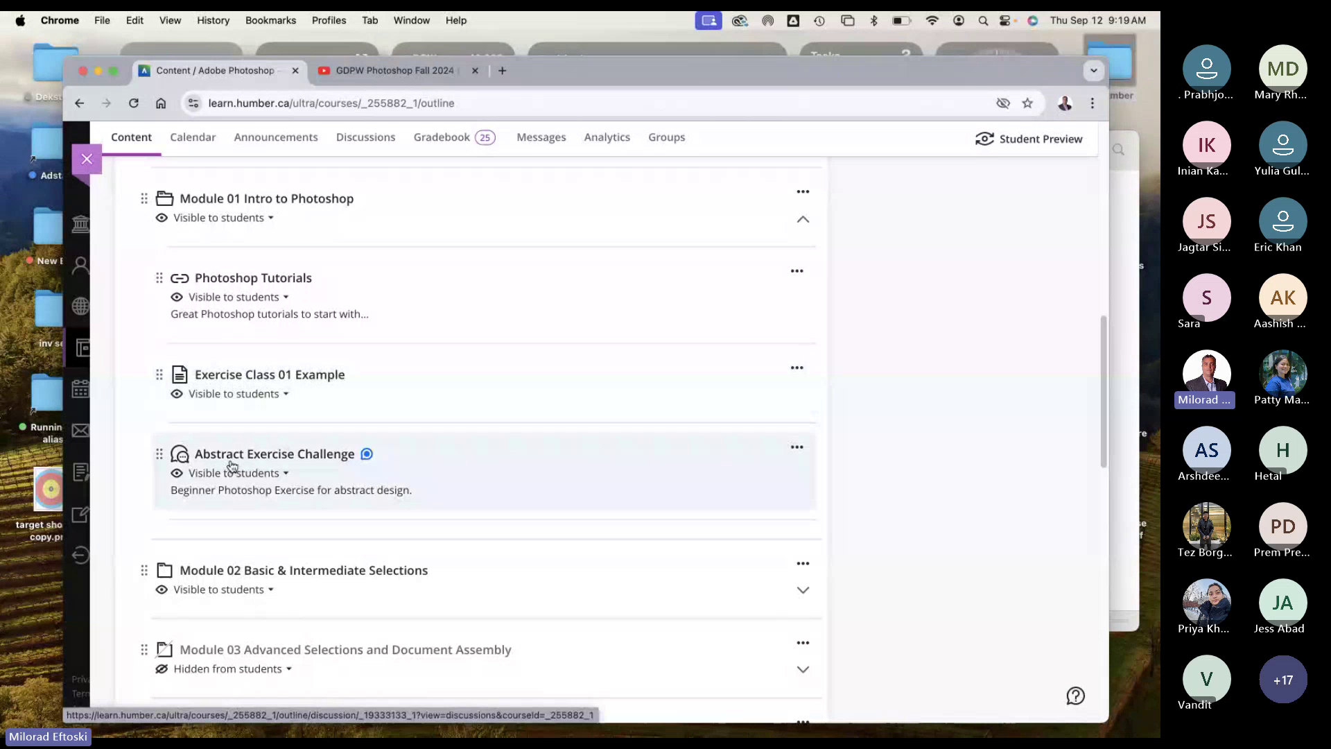
Step: Open the Abstract Exercise Challenge discussion, look over its topic and first response, and close it
{"action": "left_click", "coordinate": [302, 462]}
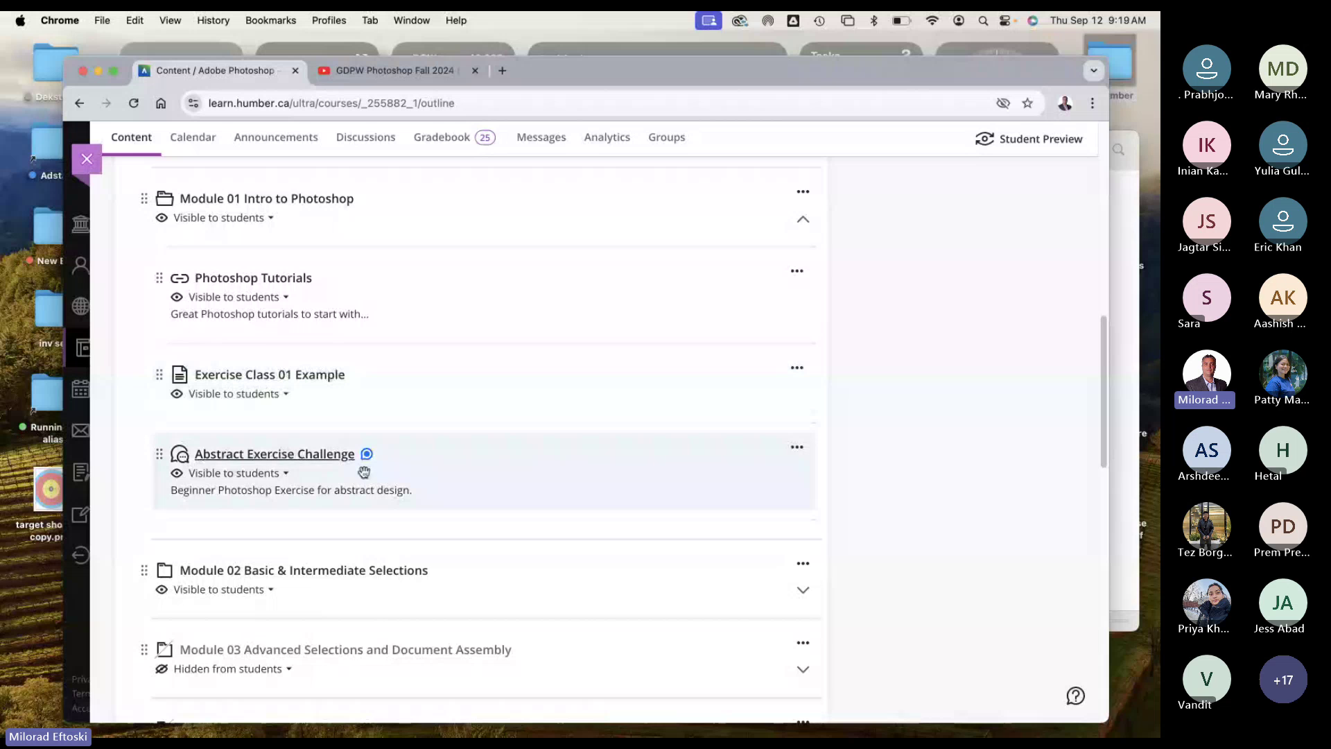
{"action": "left_click", "coordinate": [318, 456]}
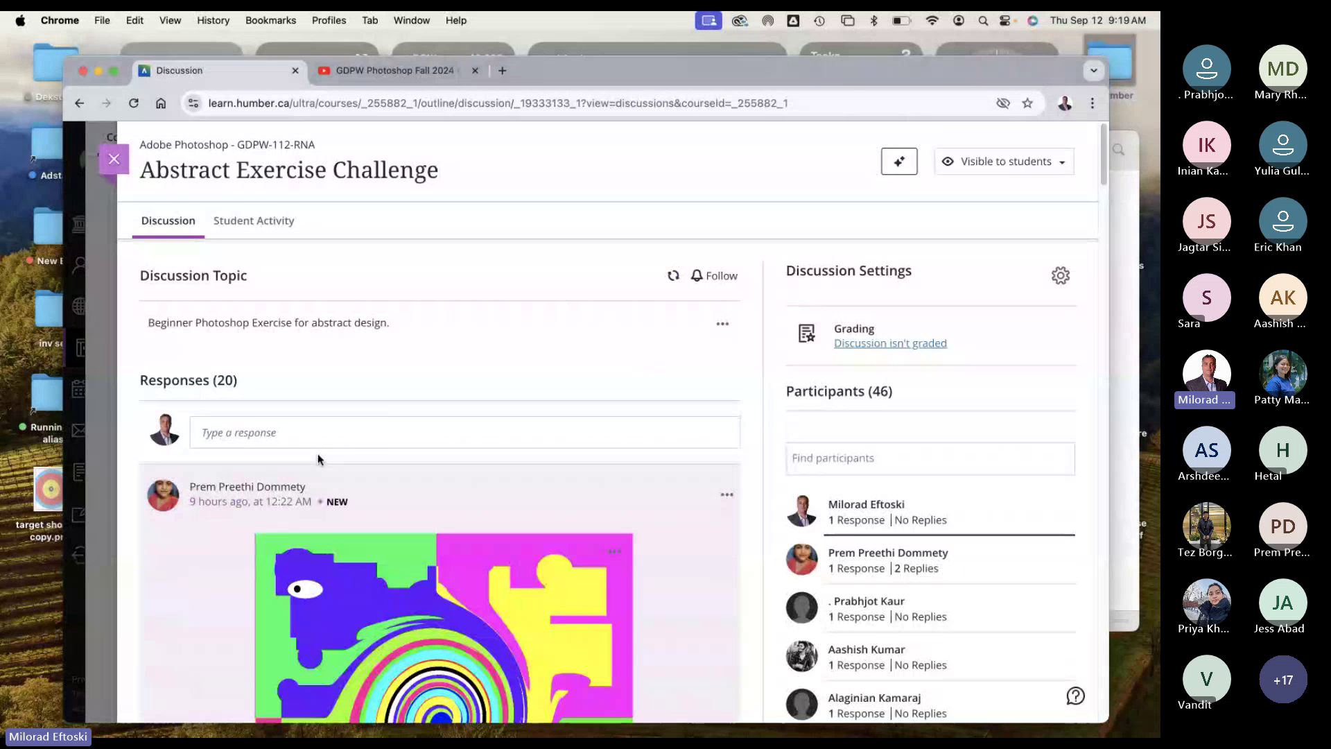
{"action": "scroll", "coordinate": [680, 506], "scroll_direction": "down", "scroll_amount": 3}
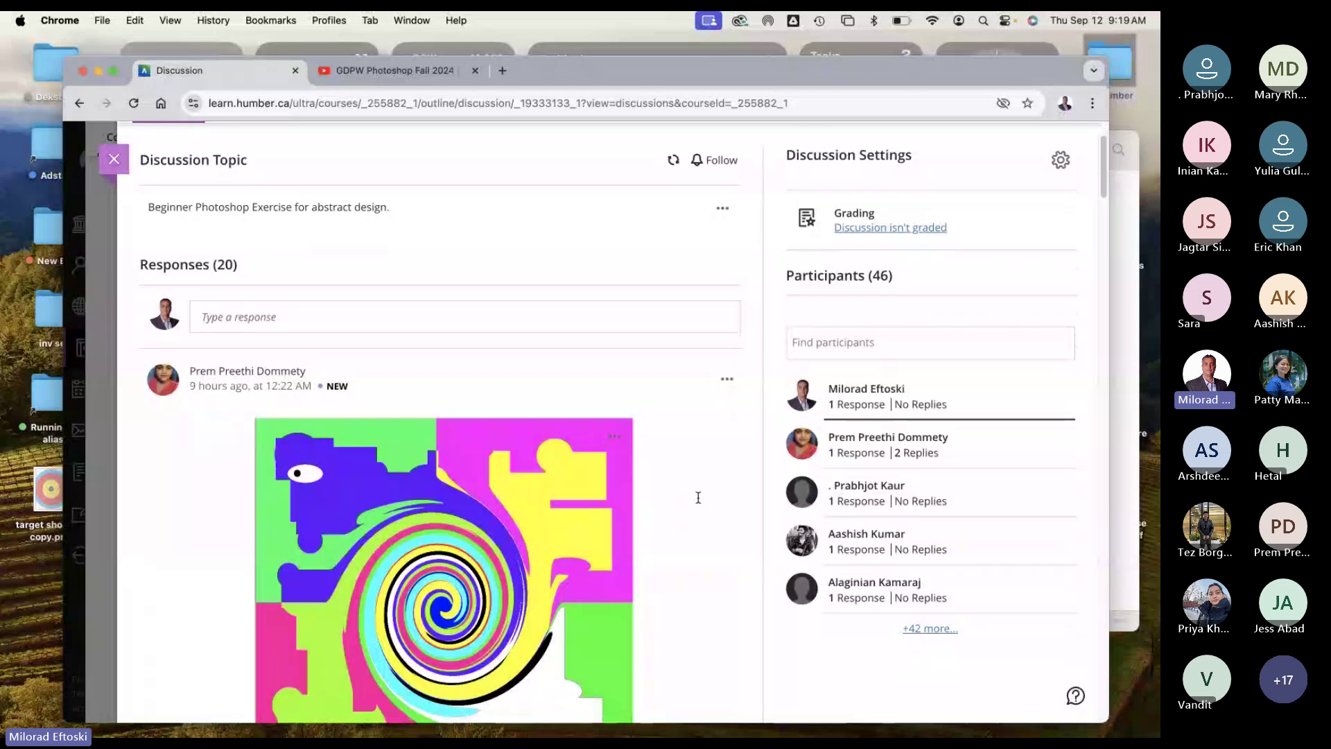
{"action": "scroll", "coordinate": [698, 497], "scroll_direction": "up", "scroll_amount": 3}
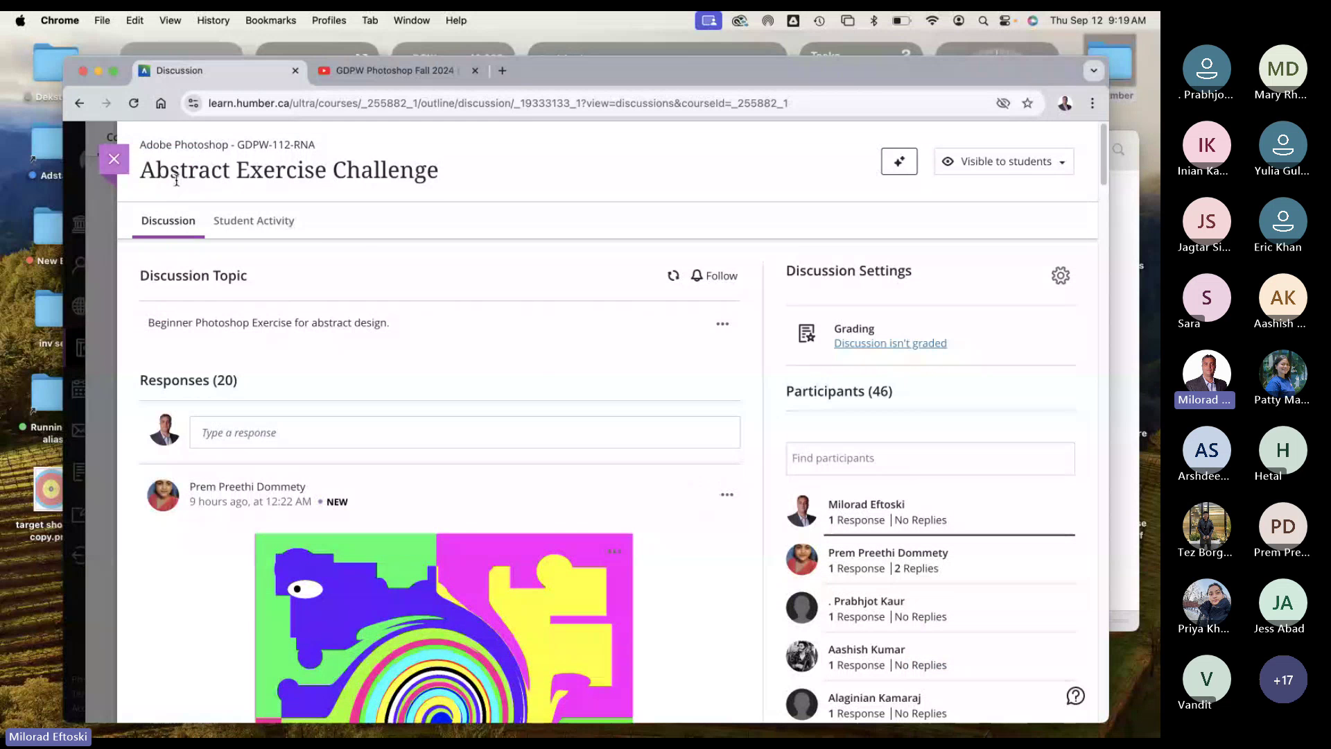
{"action": "left_click", "coordinate": [113, 159]}
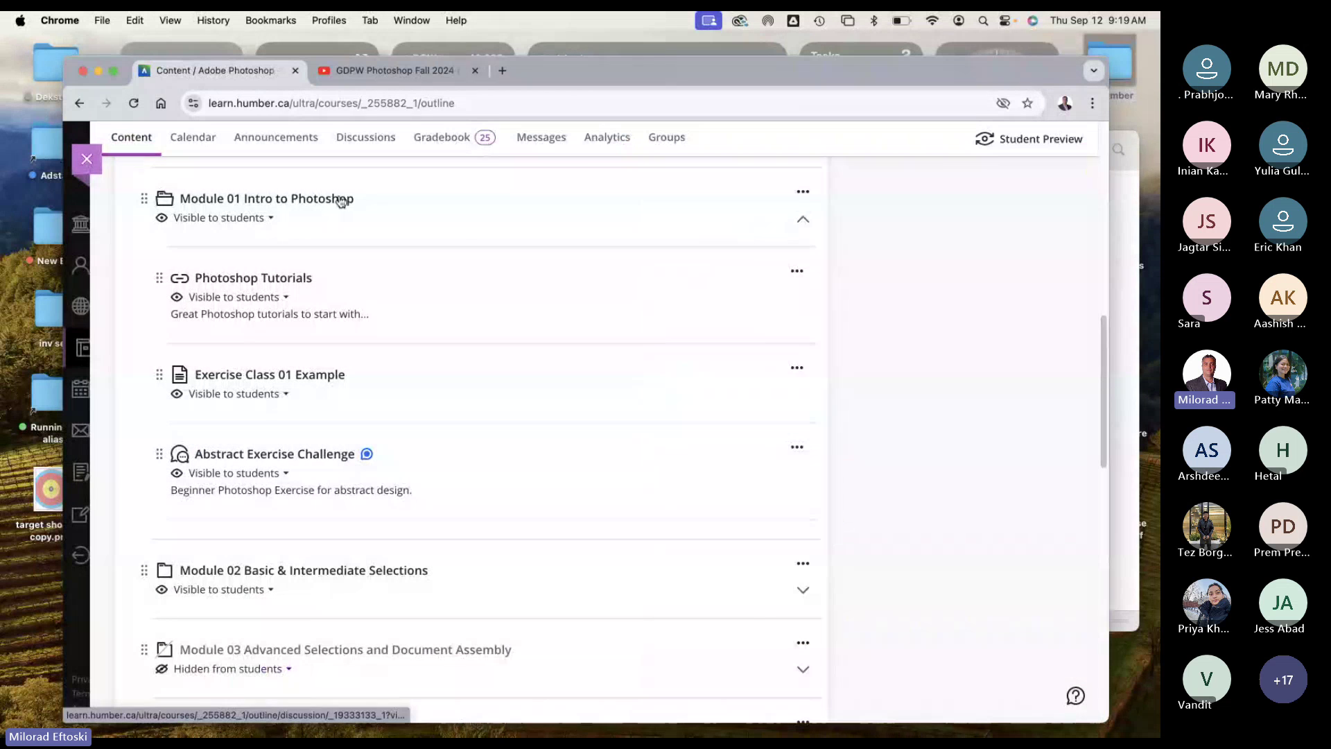
Step: Open the course's Messages page to view the course messages
{"action": "scroll", "coordinate": [457, 246], "scroll_direction": "up", "scroll_amount": 10}
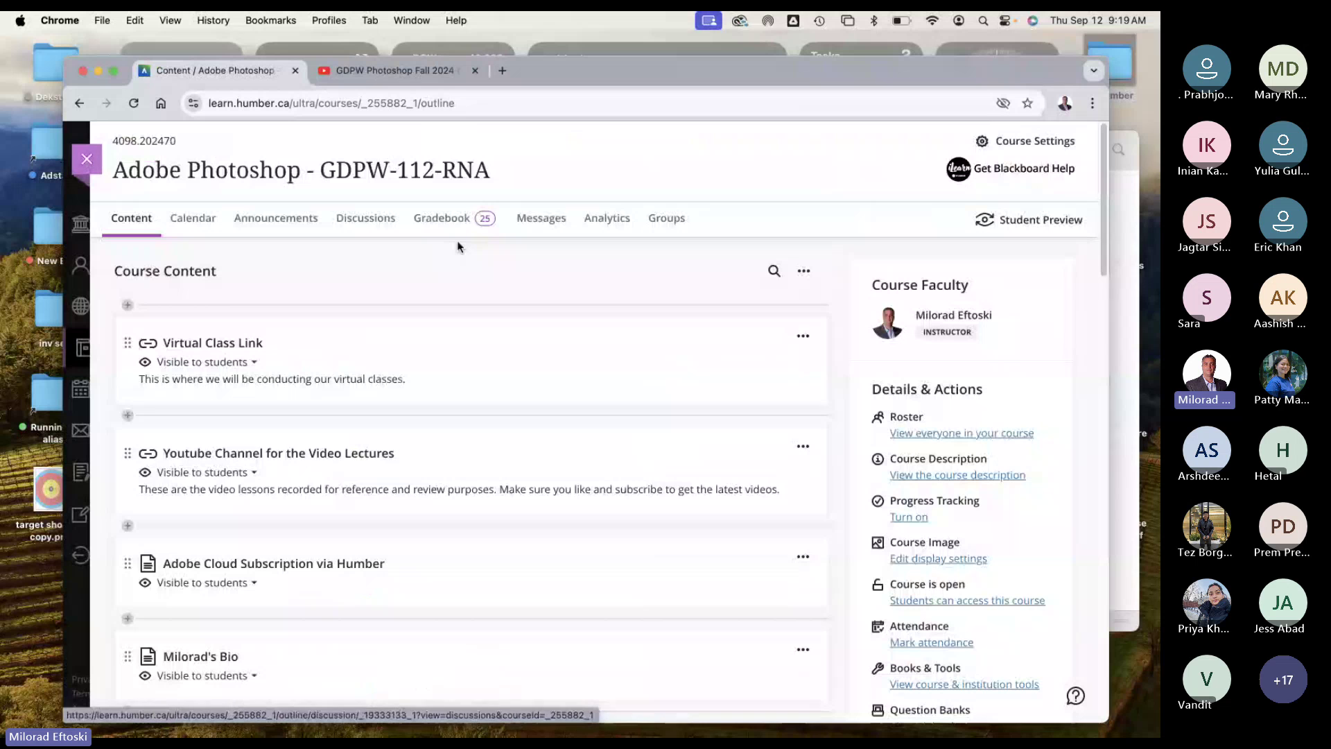
{"action": "left_click", "coordinate": [549, 222]}
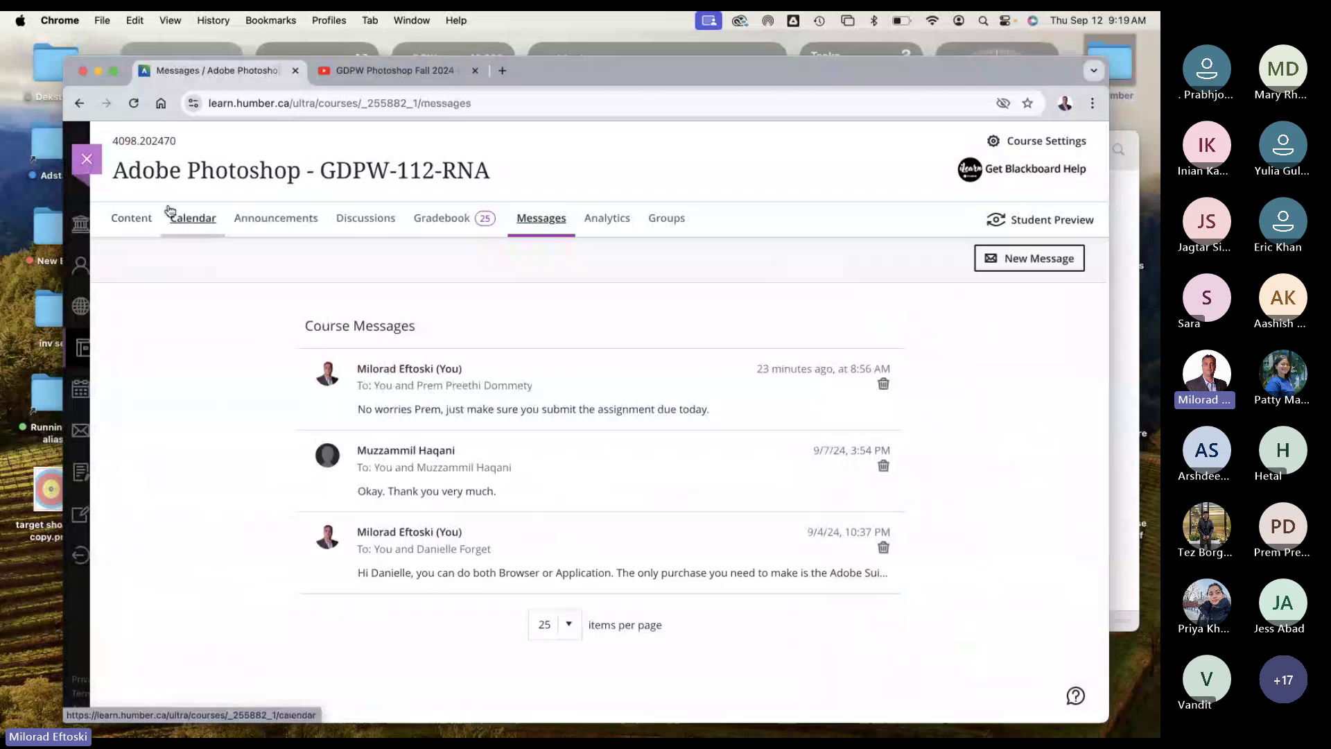
Step: Start a new course message from the Messages page, enable the email copy to recipients, and close the message unsent
{"action": "left_click", "coordinate": [131, 219]}
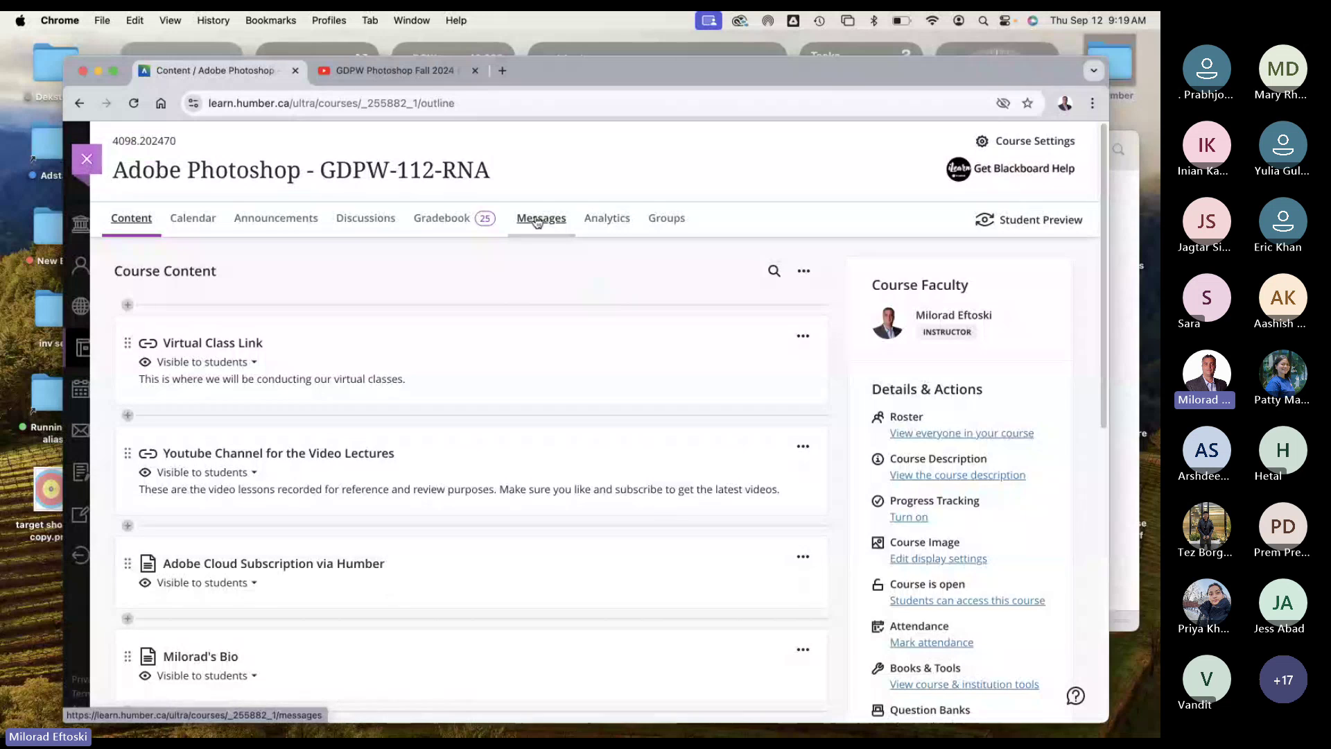
{"action": "left_click", "coordinate": [538, 221]}
{"action": "left_click", "coordinate": [1033, 262]}
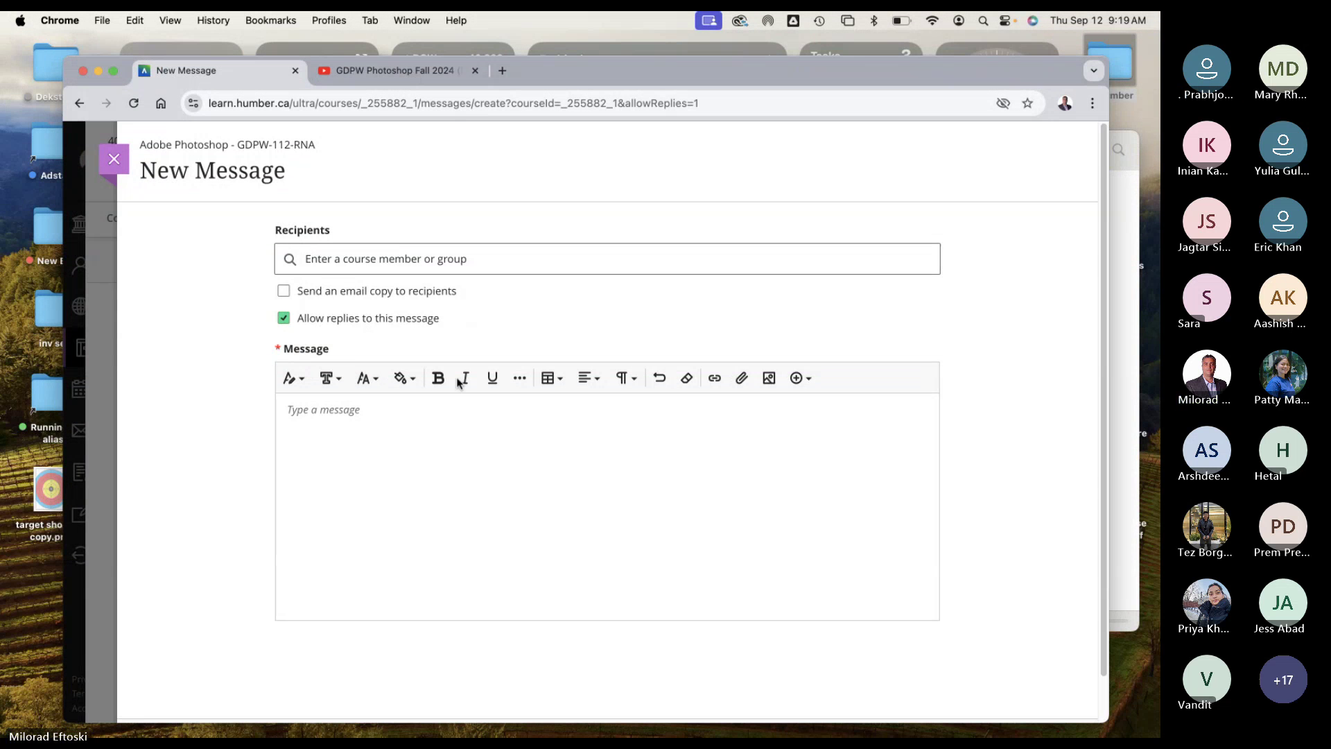
{"action": "scroll", "coordinate": [462, 385], "scroll_direction": "down", "scroll_amount": 1}
{"action": "scroll", "coordinate": [478, 413], "scroll_direction": "up", "scroll_amount": 1}
{"action": "left_click", "coordinate": [356, 298]}
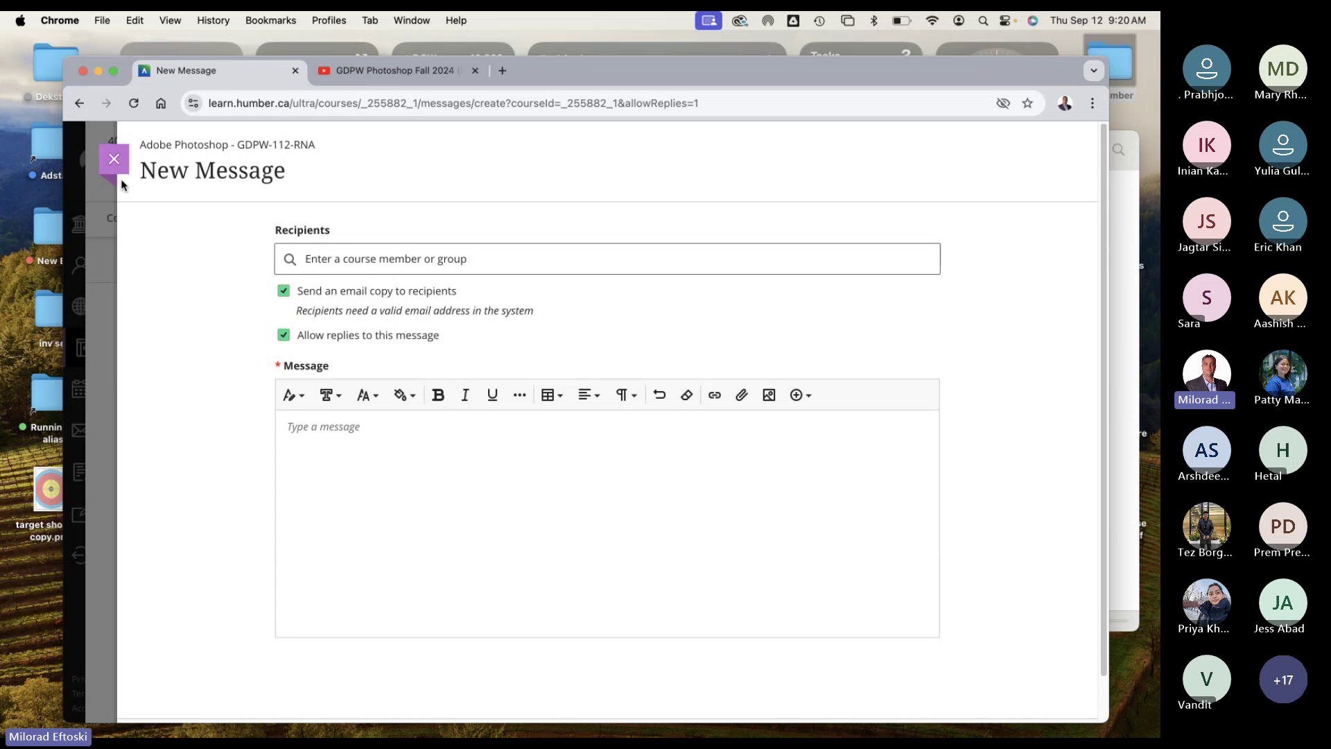
{"action": "left_click", "coordinate": [111, 161]}
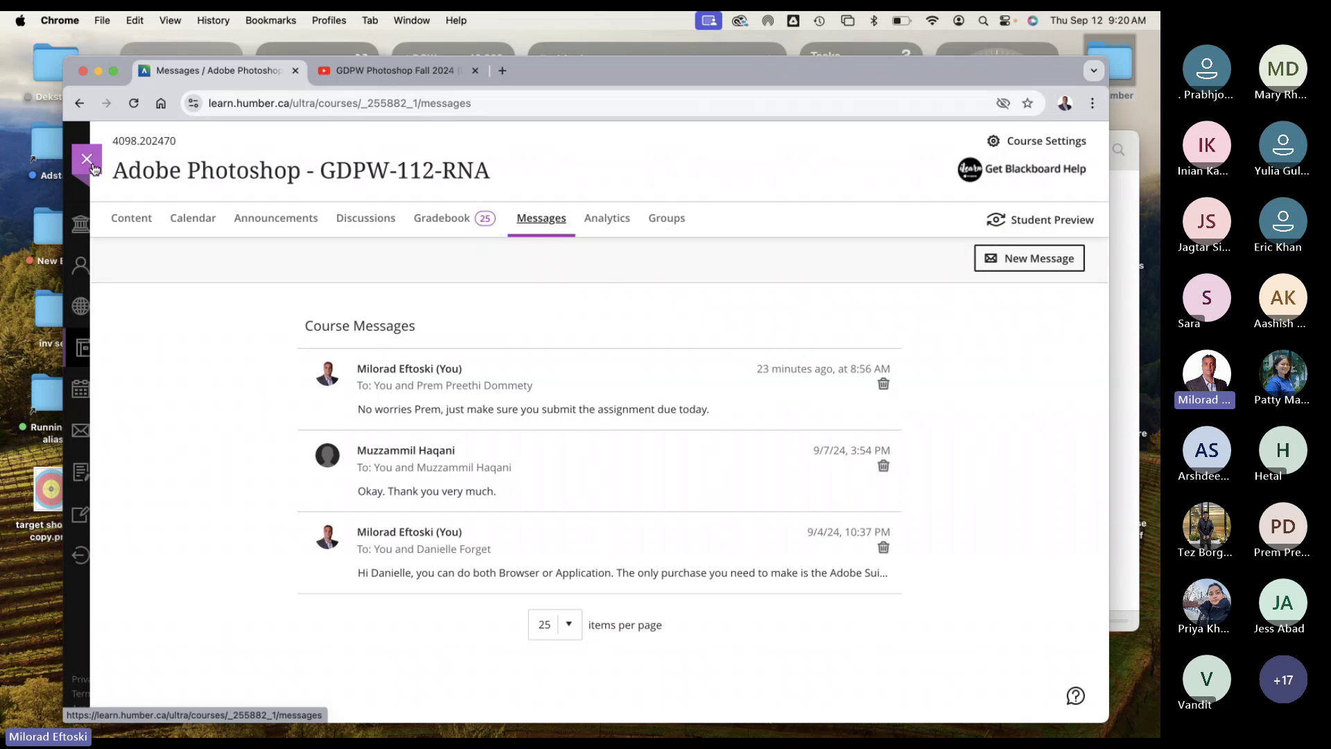
Step: Return to the course content, expand Class Modules and Module 01 Intro to Photoshop, and open the Abstract Exercise Challenge discussion
{"action": "left_click", "coordinate": [131, 218]}
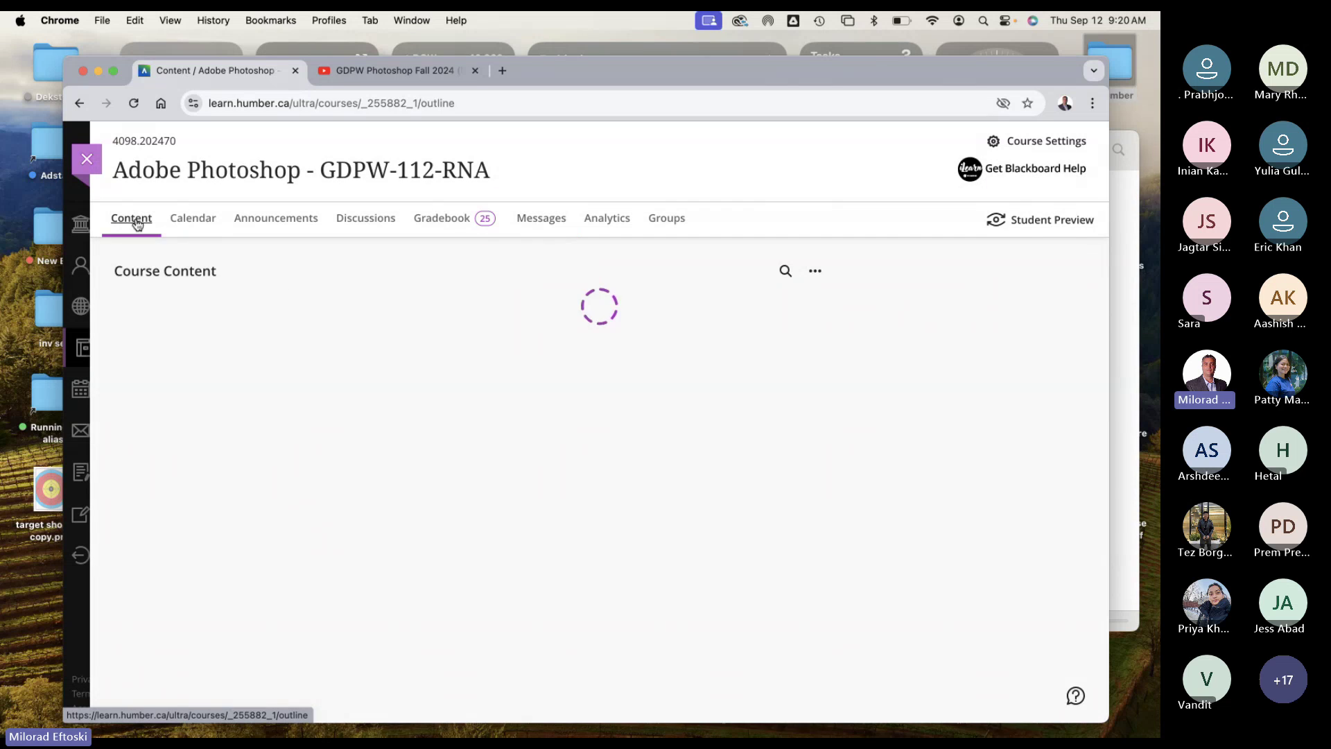
{"action": "scroll", "coordinate": [574, 469], "scroll_direction": "down", "scroll_amount": 4}
{"action": "scroll", "coordinate": [574, 470], "scroll_direction": "down", "scroll_amount": 3}
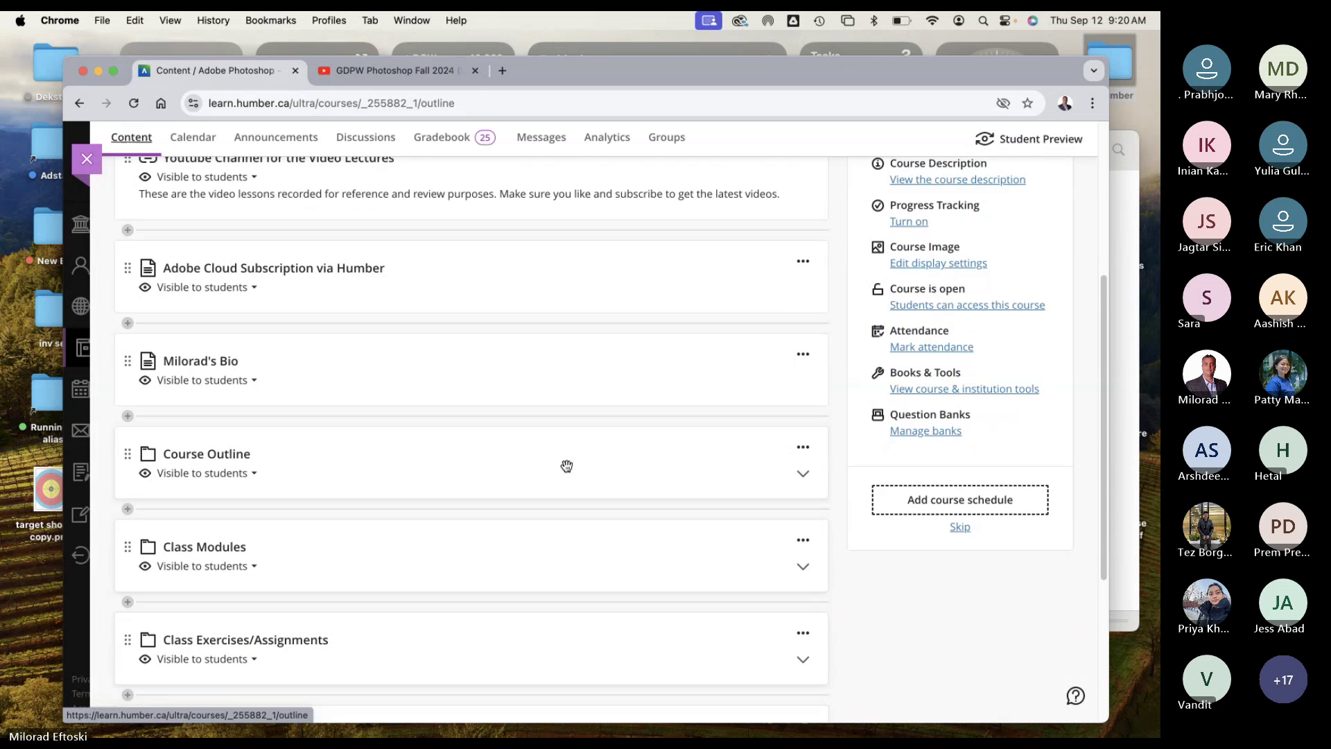
{"action": "scroll", "coordinate": [545, 439], "scroll_direction": "down", "scroll_amount": 2}
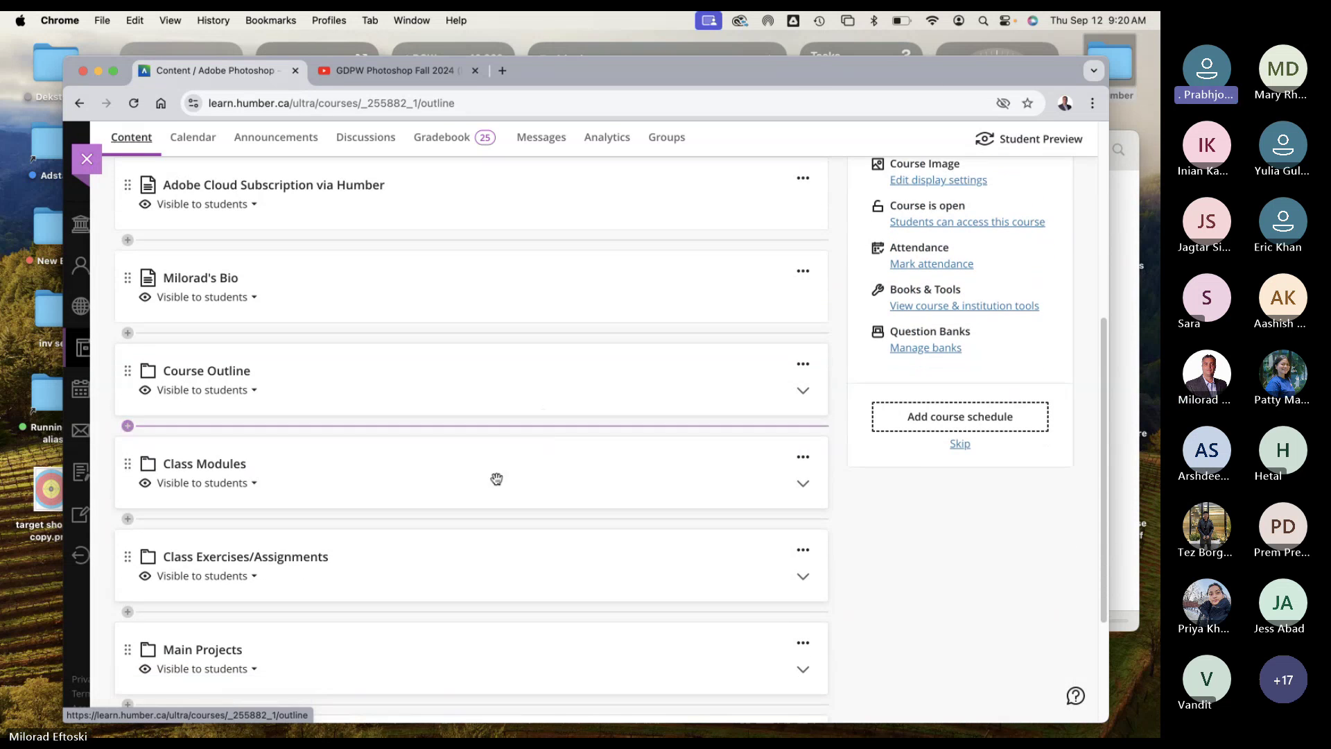
{"action": "left_click", "coordinate": [475, 473]}
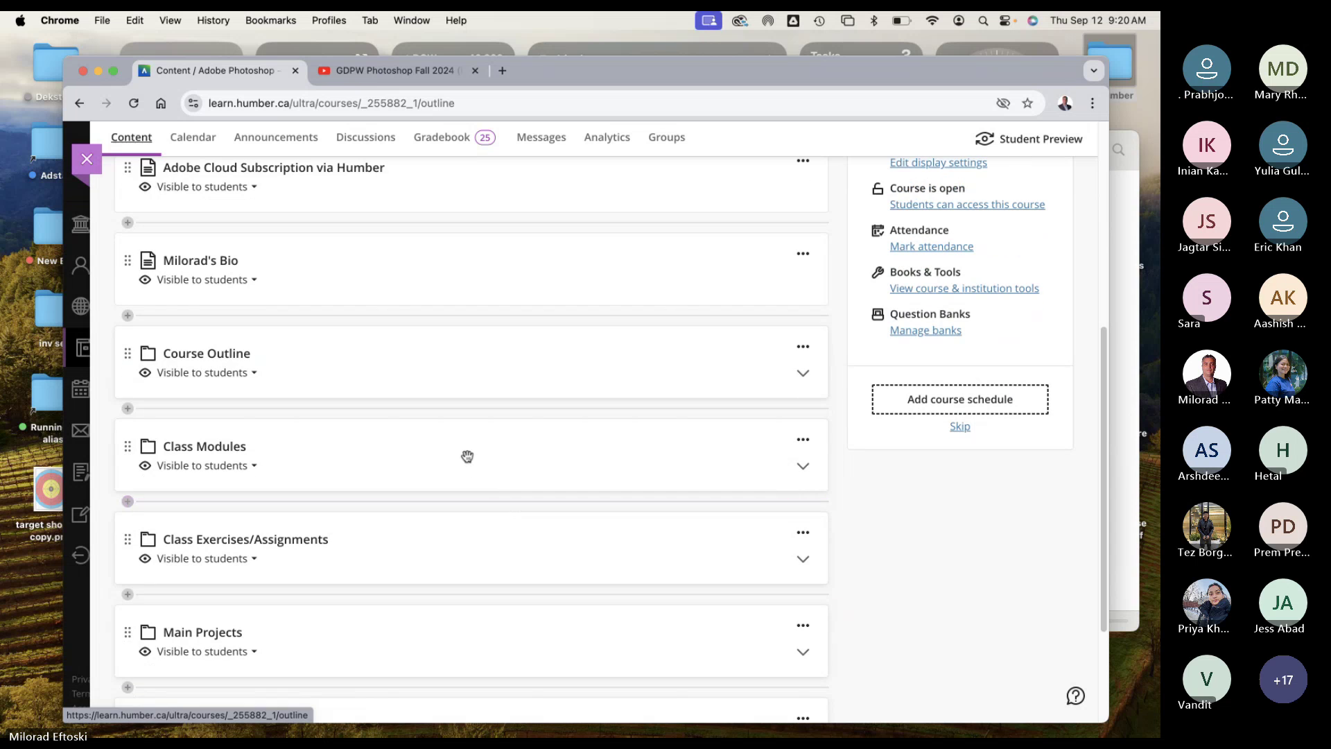
{"action": "scroll", "coordinate": [479, 459], "scroll_direction": "down", "scroll_amount": 3}
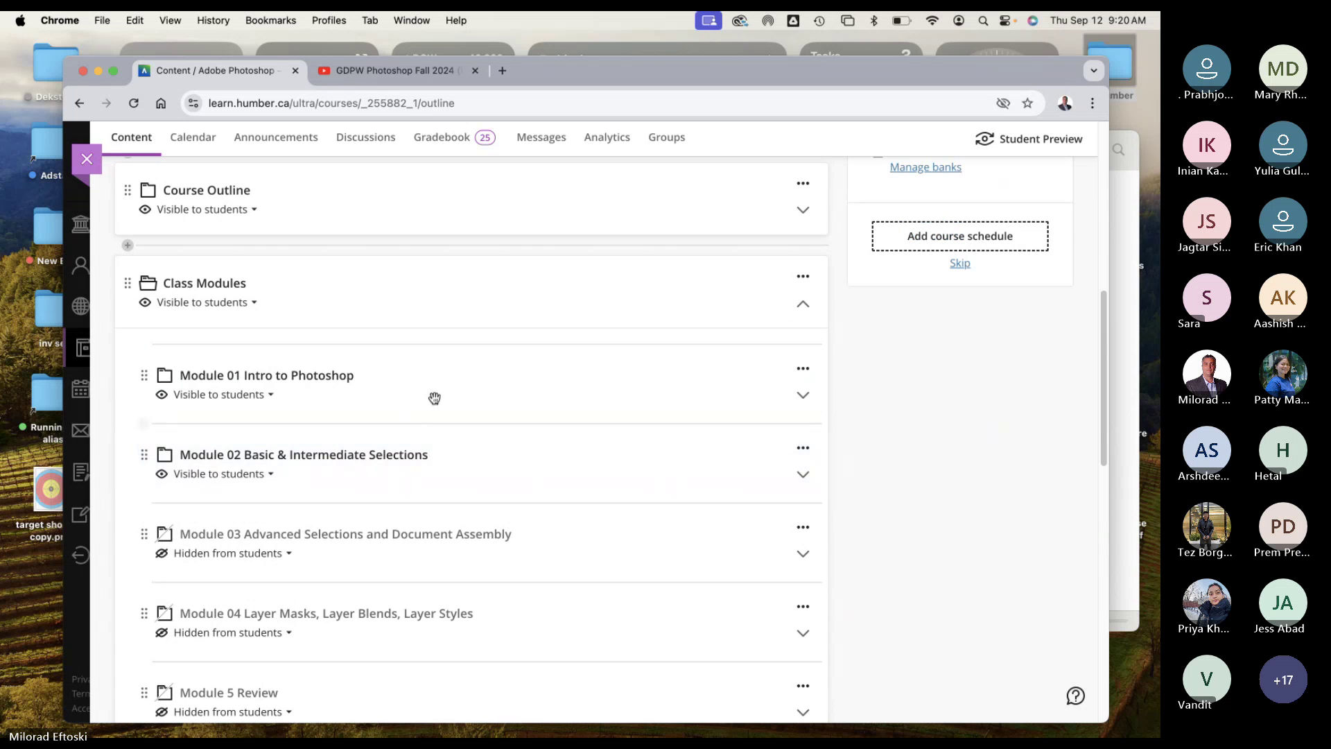
{"action": "left_click", "coordinate": [455, 387]}
{"action": "scroll", "coordinate": [529, 433], "scroll_direction": "down", "scroll_amount": 2}
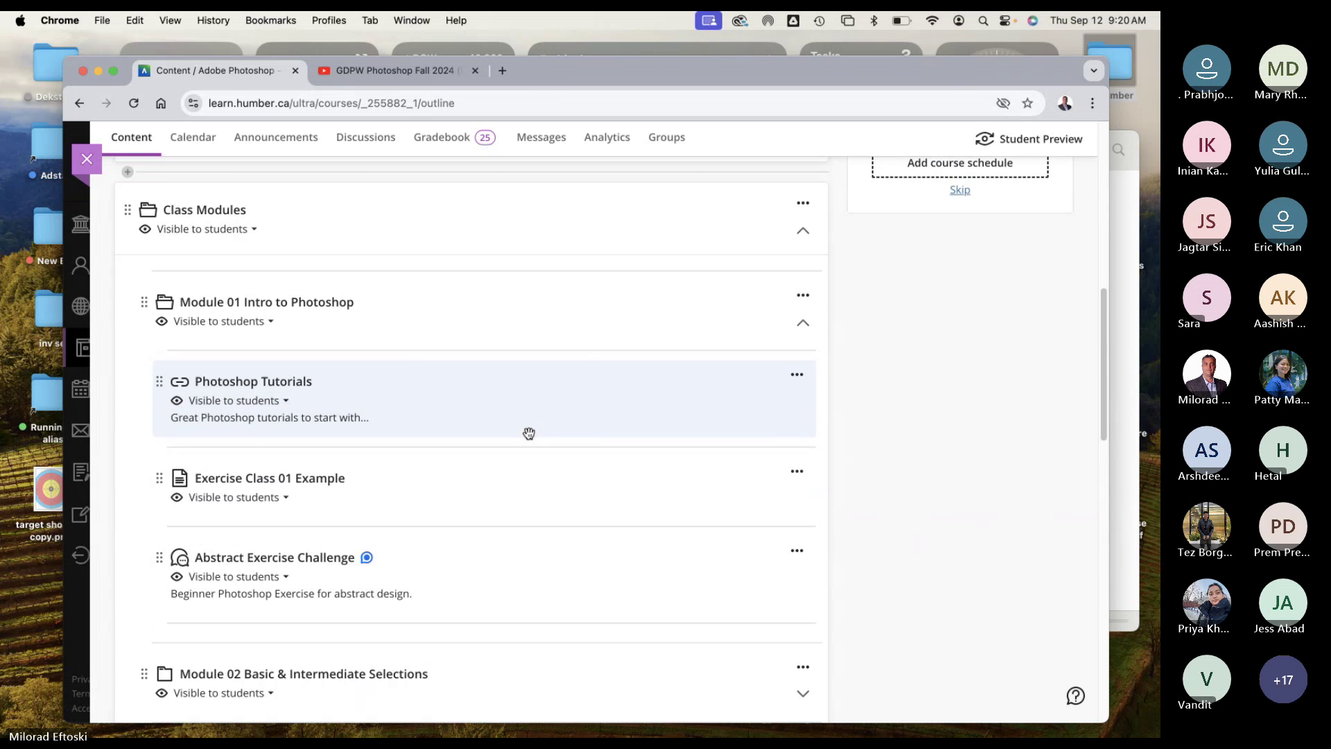
{"action": "left_click", "coordinate": [330, 557]}
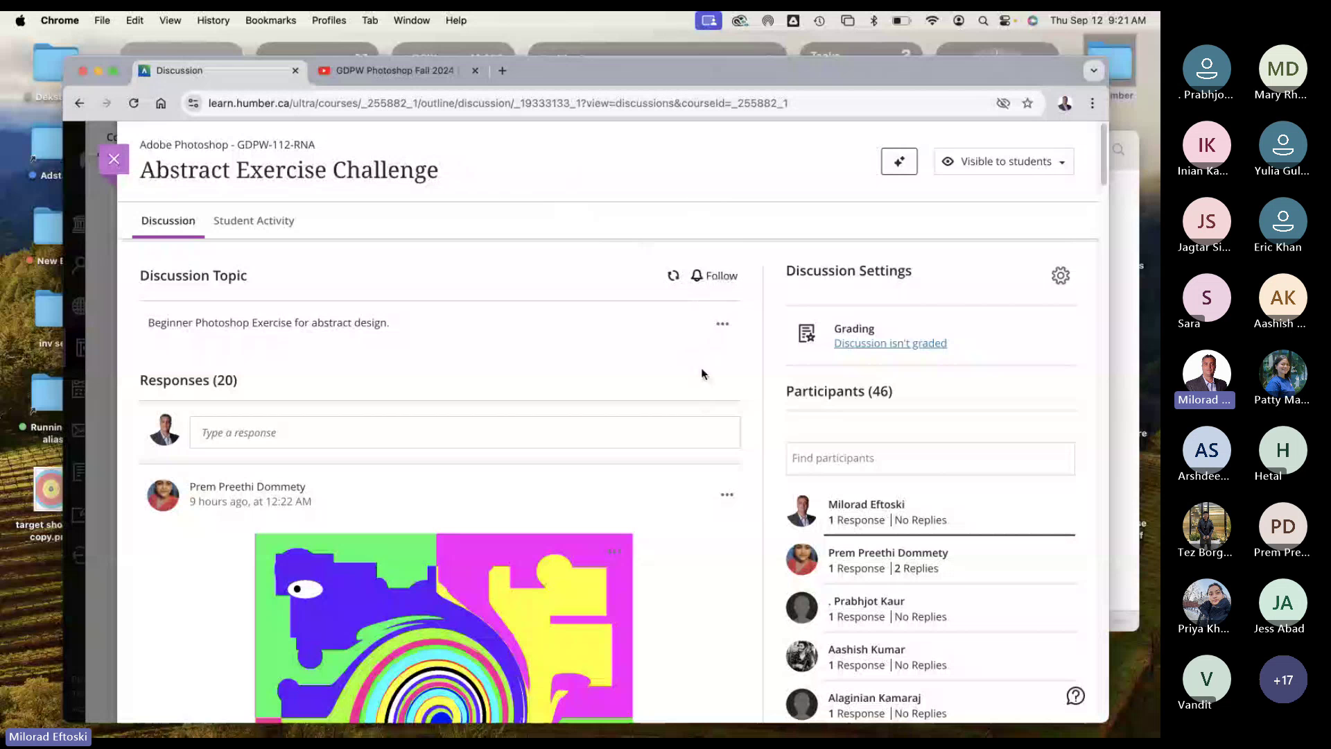
Step: Skim the first two student responses in the discussion and return to the topic and Responses heading
{"action": "scroll", "coordinate": [704, 374], "scroll_direction": "down", "scroll_amount": 10}
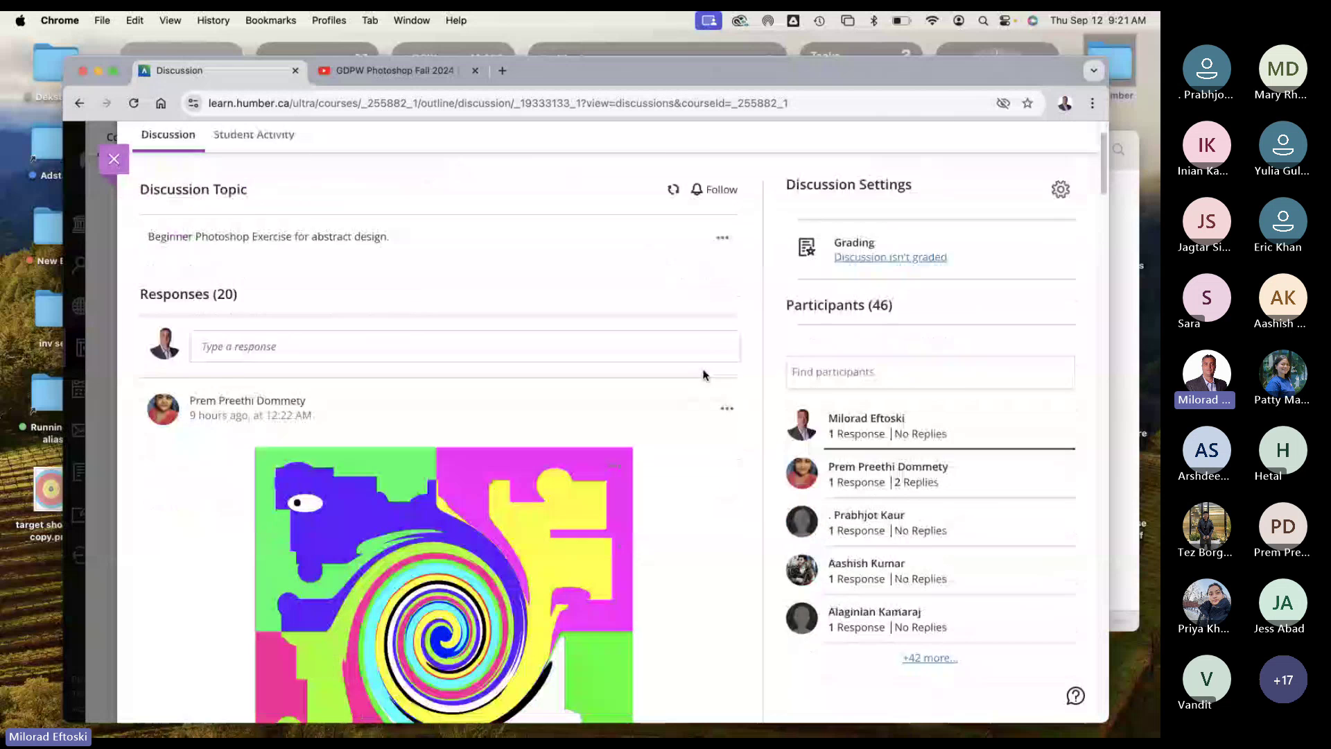
{"action": "scroll", "coordinate": [707, 374], "scroll_direction": "down", "scroll_amount": 2}
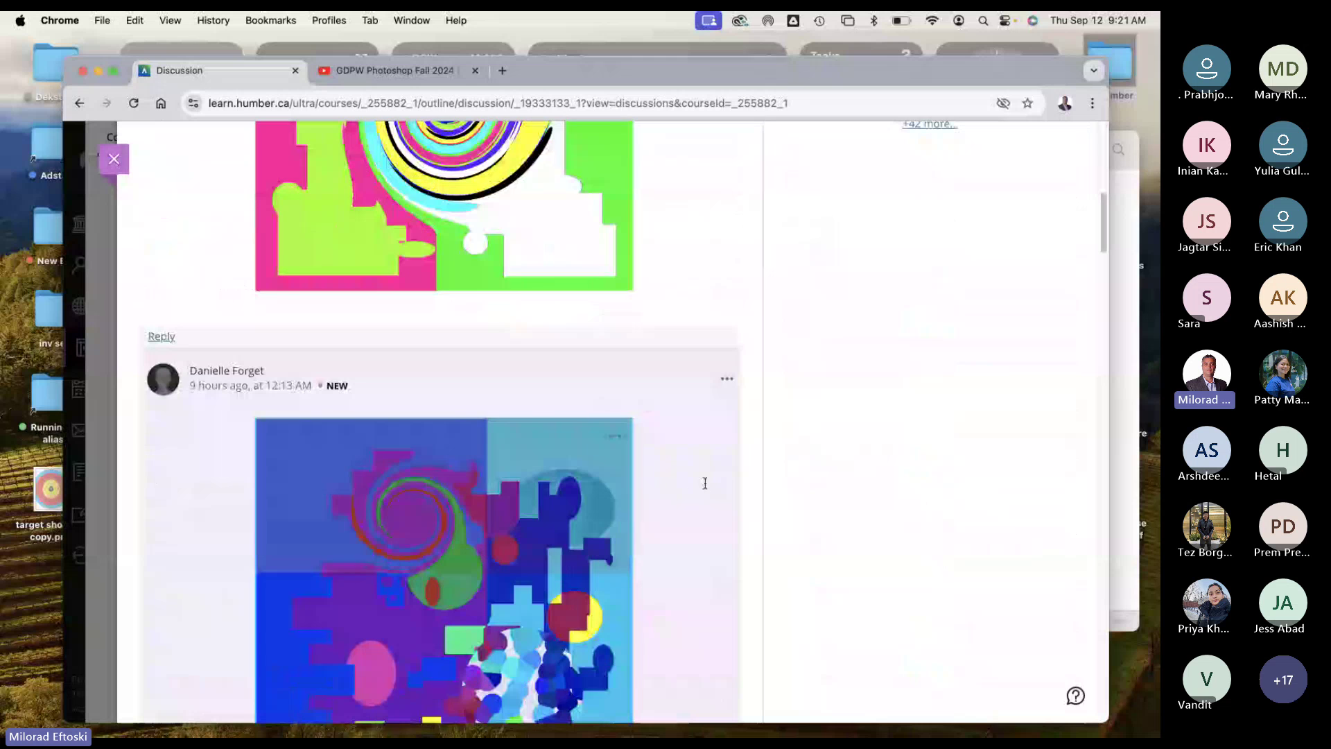
{"action": "scroll", "coordinate": [699, 403], "scroll_direction": "down", "scroll_amount": 3}
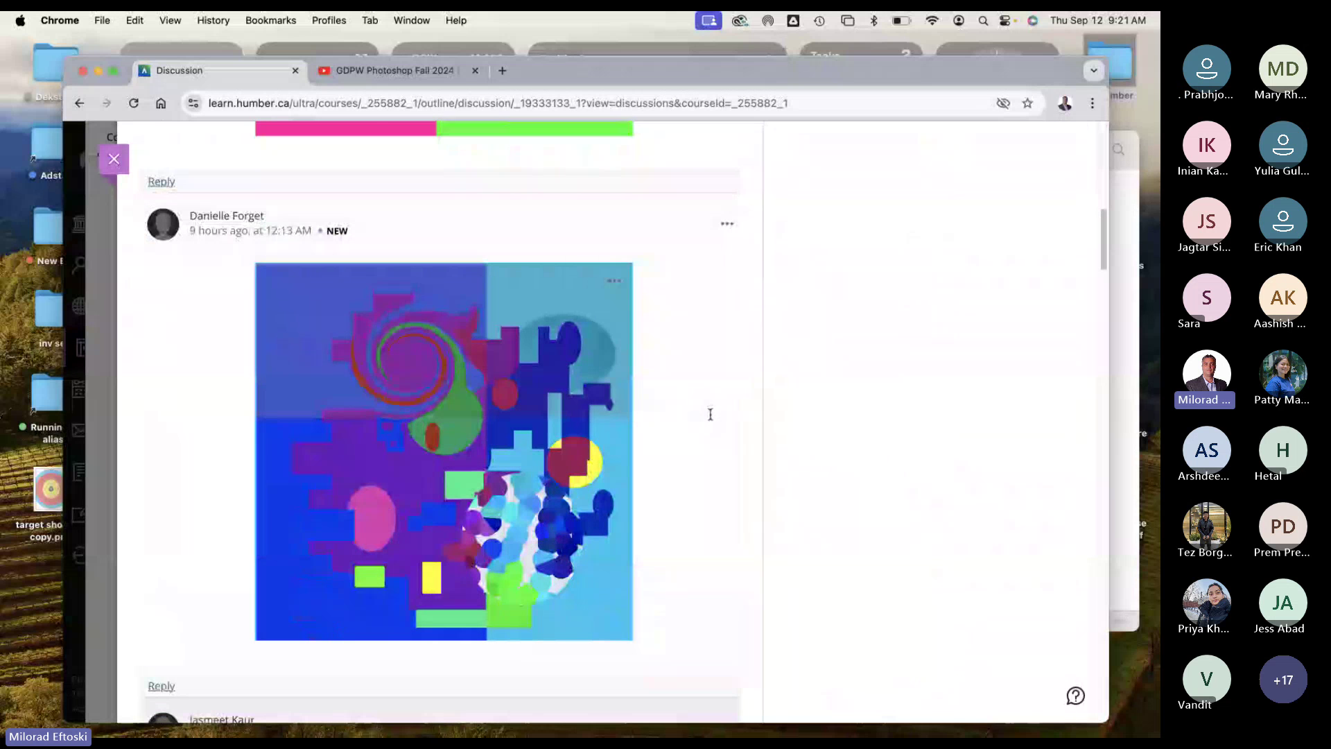
{"action": "scroll", "coordinate": [700, 413], "scroll_direction": "up", "scroll_amount": 15}
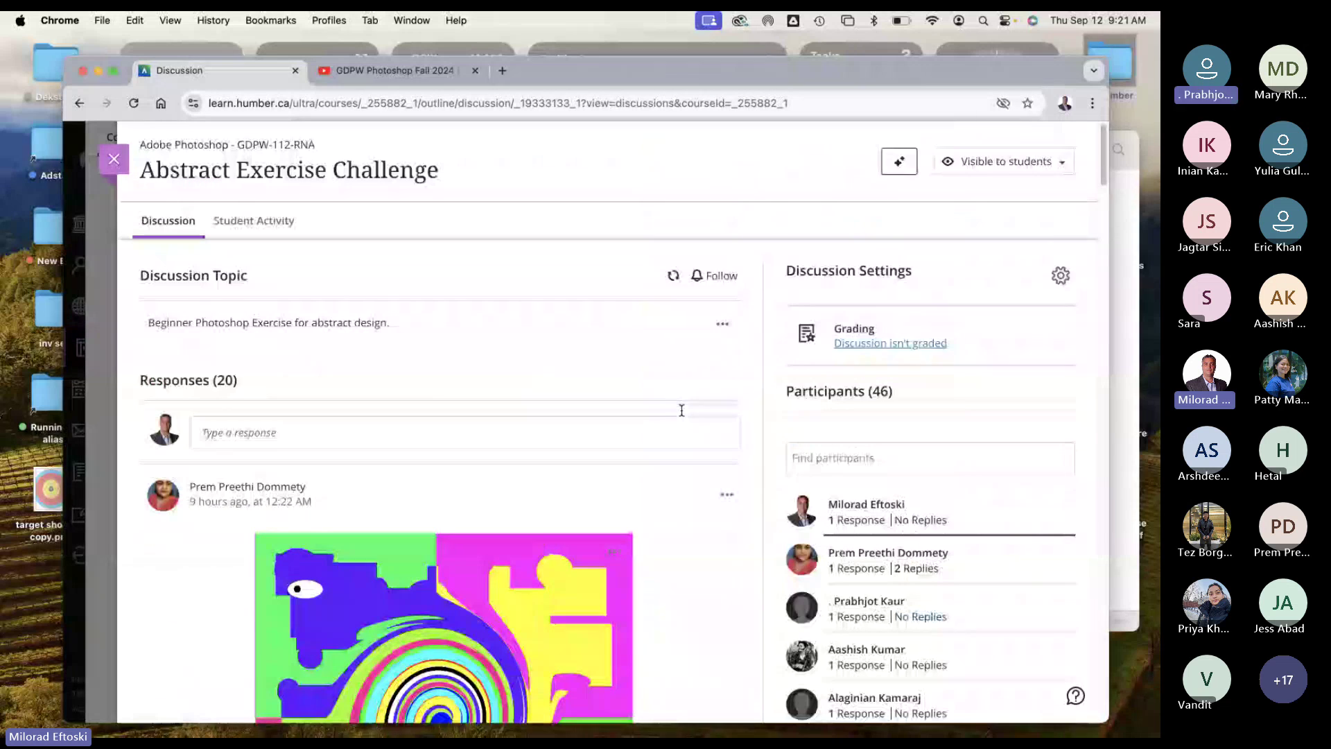
{"action": "scroll", "coordinate": [681, 409], "scroll_direction": "down", "scroll_amount": 1}
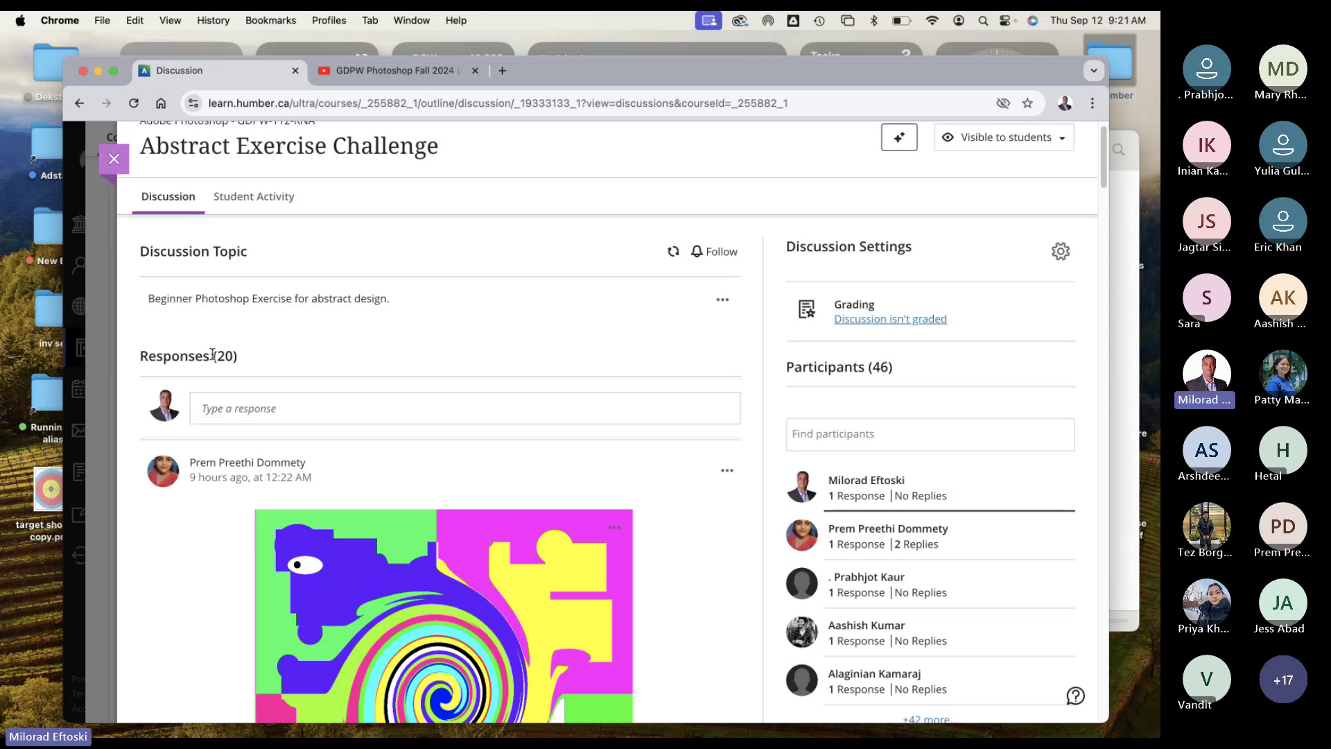
{"action": "scroll", "coordinate": [227, 343], "scroll_direction": "down", "scroll_amount": 1}
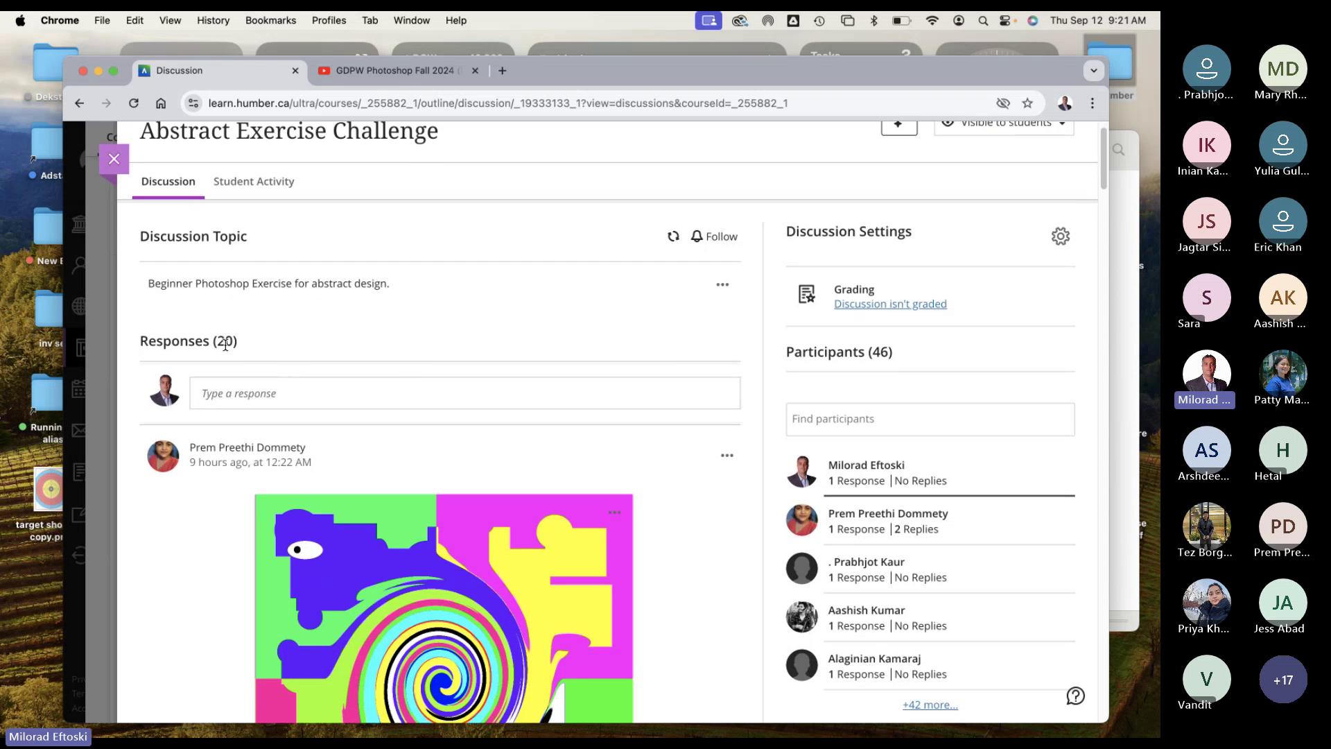
Step: Review the student artworks in the discussion from the newest response down to the one posted 9/9/24 at 10:52 PM
{"action": "scroll", "coordinate": [397, 372], "scroll_direction": "down", "scroll_amount": 5}
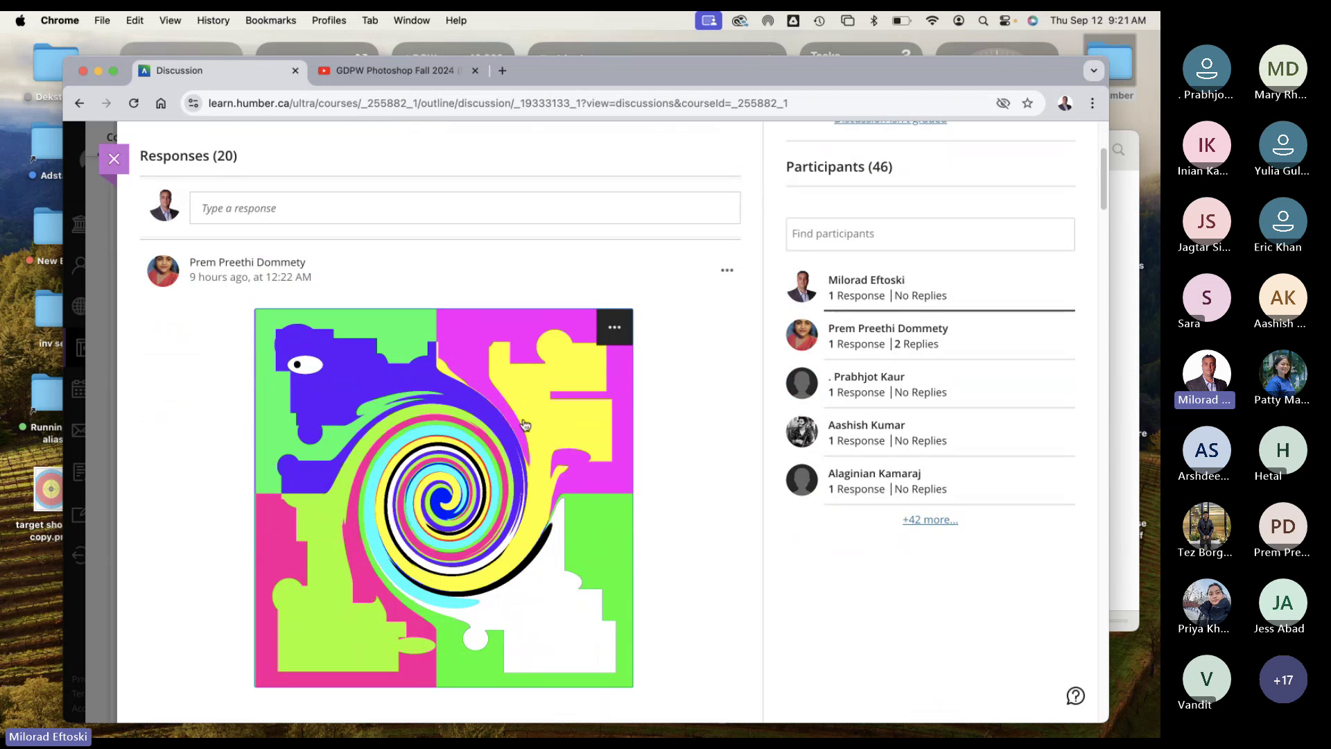
{"action": "scroll", "coordinate": [643, 470], "scroll_direction": "down", "scroll_amount": 5}
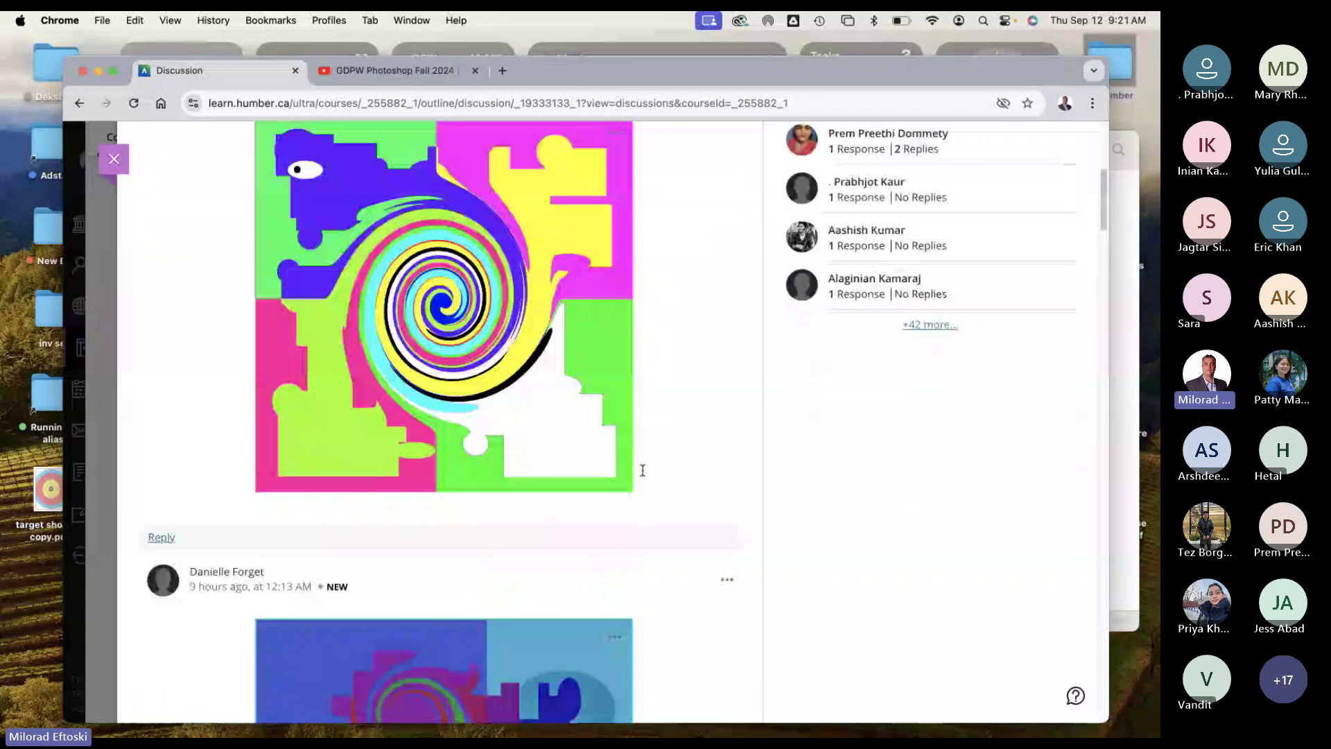
{"action": "scroll", "coordinate": [643, 470], "scroll_direction": "down", "scroll_amount": 8}
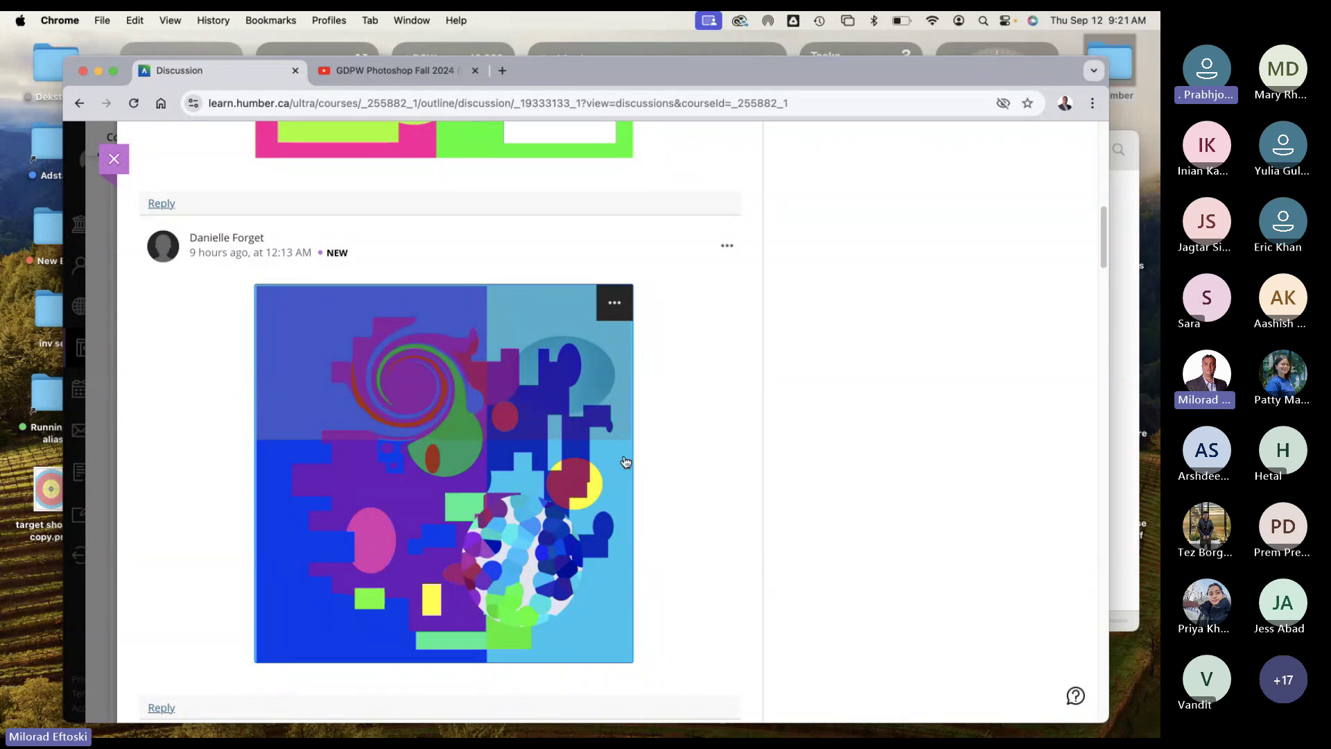
{"action": "scroll", "coordinate": [611, 471], "scroll_direction": "down", "scroll_amount": 10}
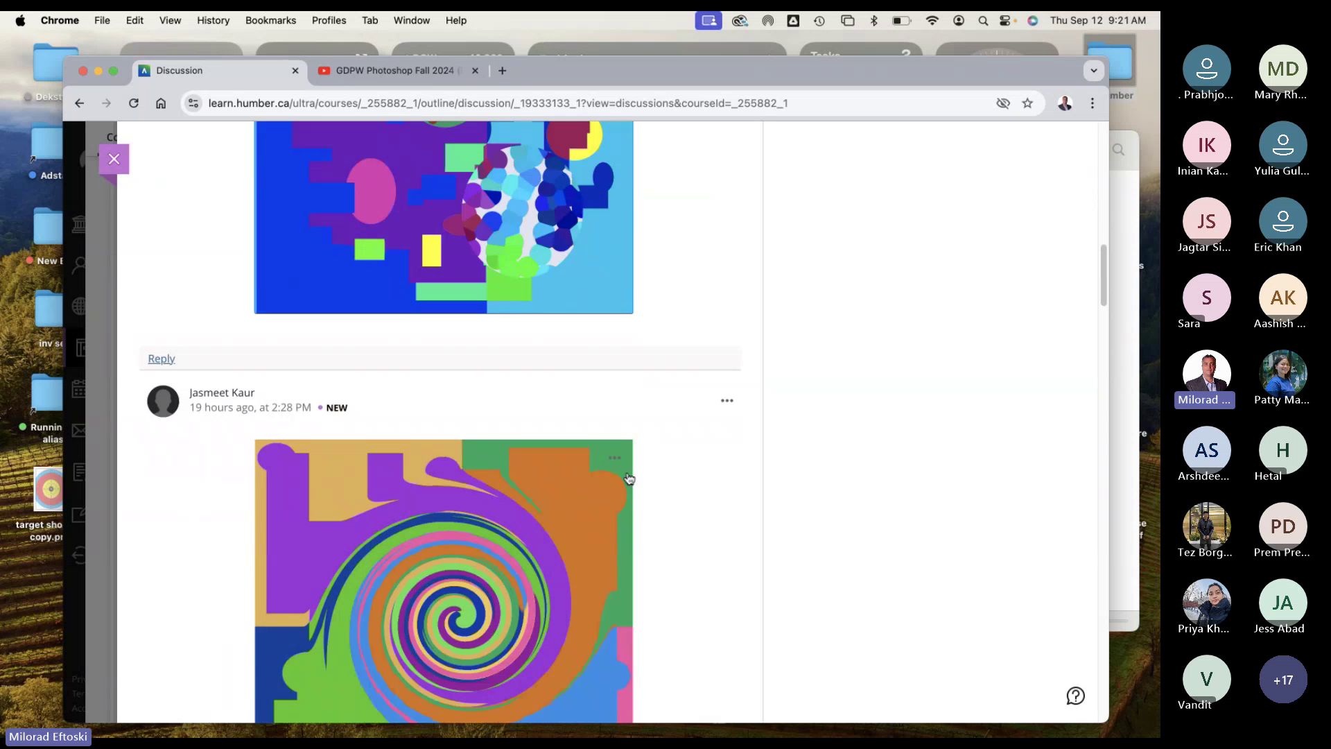
{"action": "scroll", "coordinate": [627, 477], "scroll_direction": "down", "scroll_amount": 3}
{"action": "scroll", "coordinate": [659, 481], "scroll_direction": "down", "scroll_amount": 5}
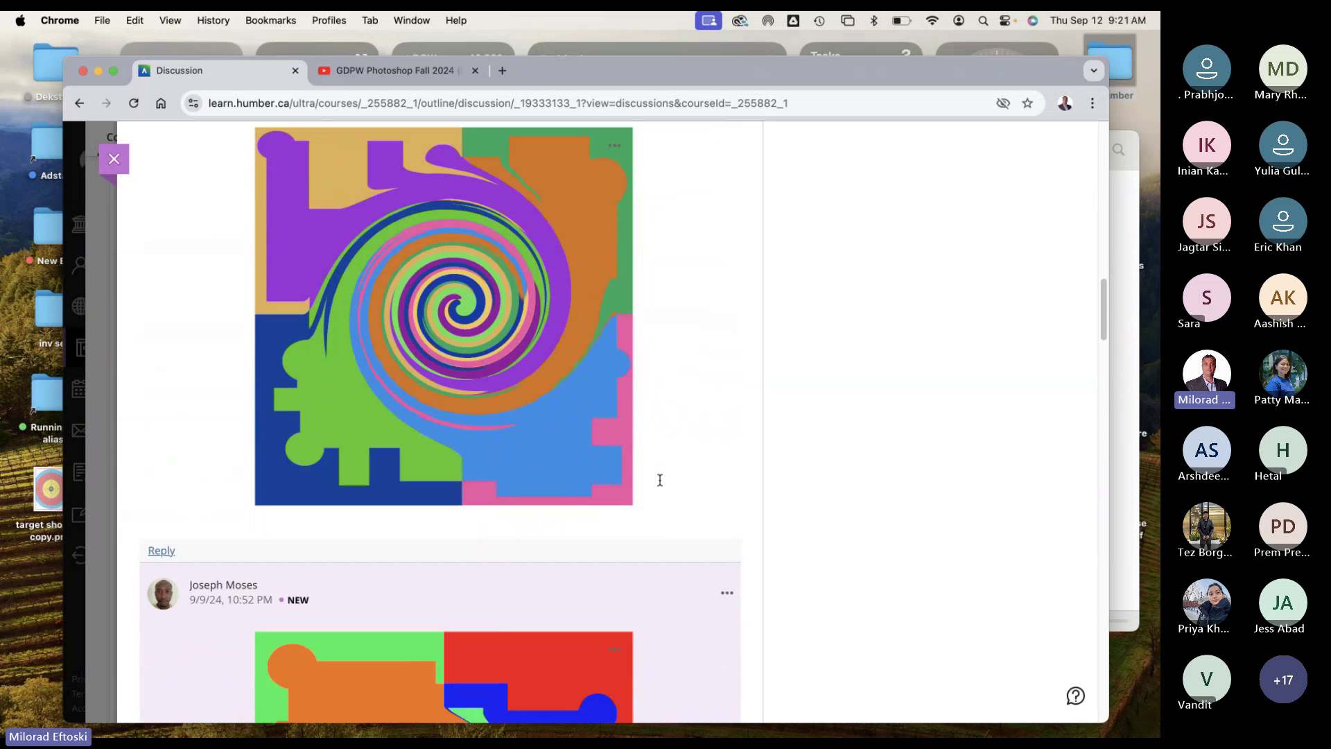
{"action": "scroll", "coordinate": [660, 483], "scroll_direction": "down", "scroll_amount": 3}
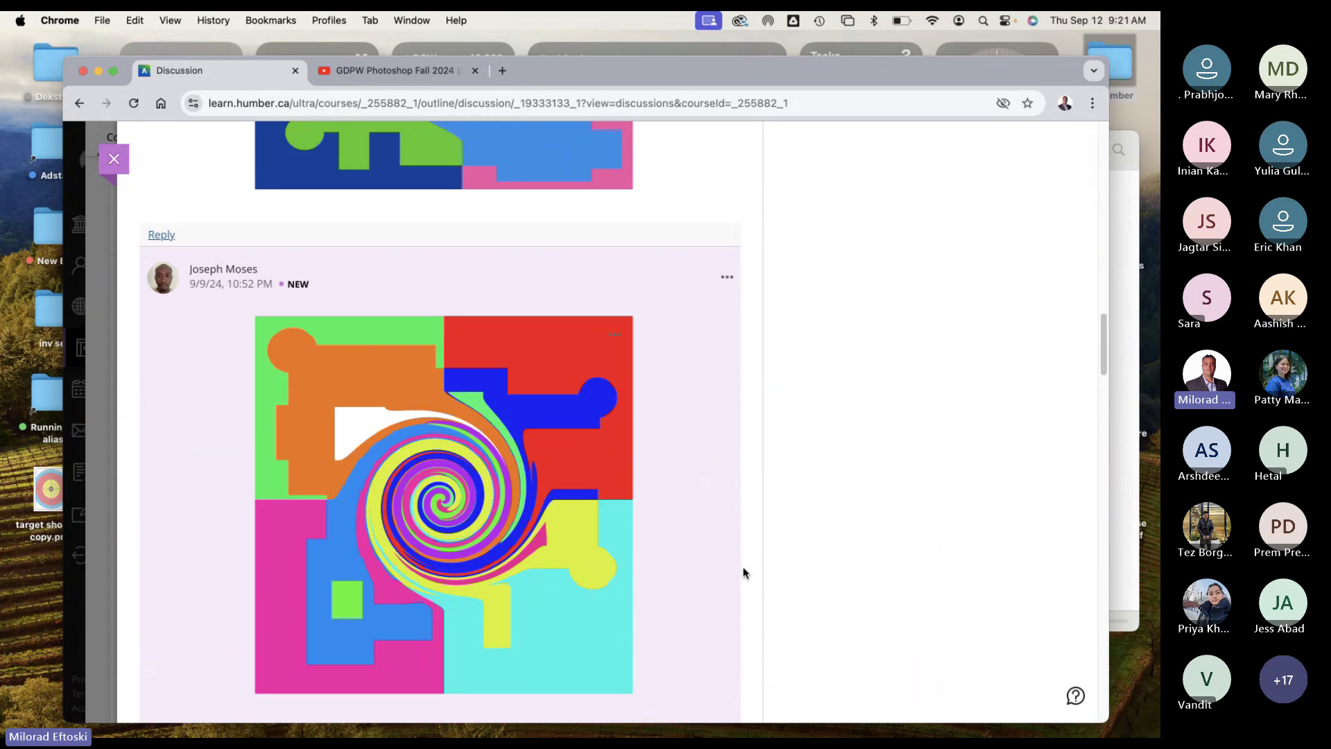
{"action": "scroll", "coordinate": [684, 535], "scroll_direction": "down", "scroll_amount": 1}
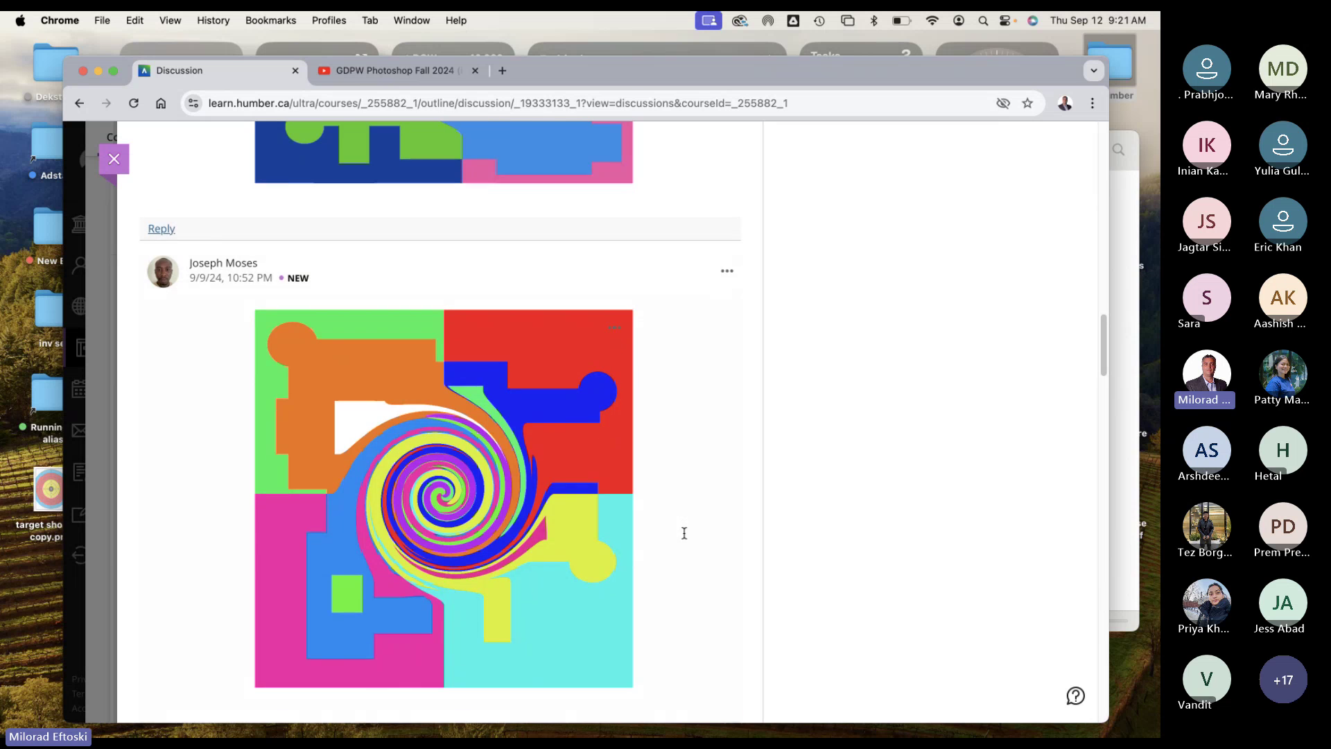
Step: Examine the two swirl designs posted 9/9/24 at 8:16 PM and the geometric-shapes submission posted 9/8/24
{"action": "scroll", "coordinate": [670, 525], "scroll_direction": "down", "scroll_amount": 10}
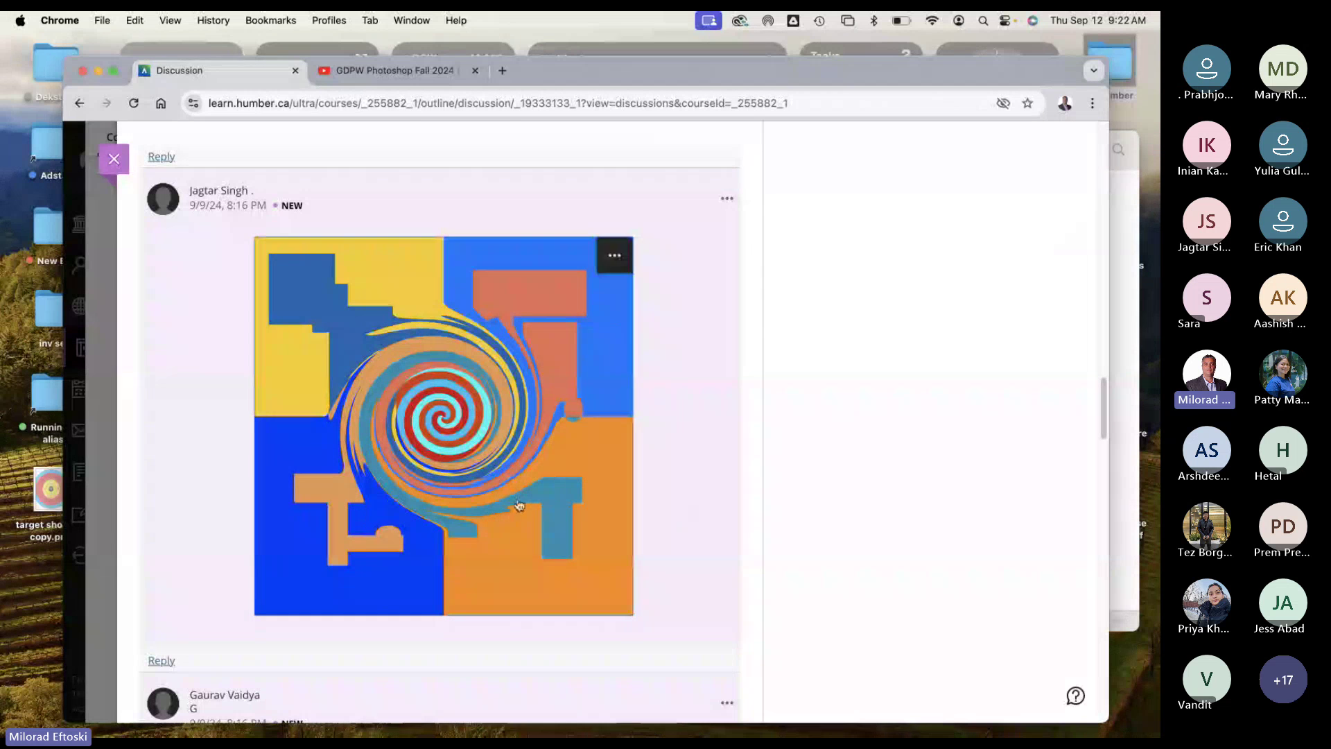
{"action": "scroll", "coordinate": [700, 563], "scroll_direction": "down", "scroll_amount": 7}
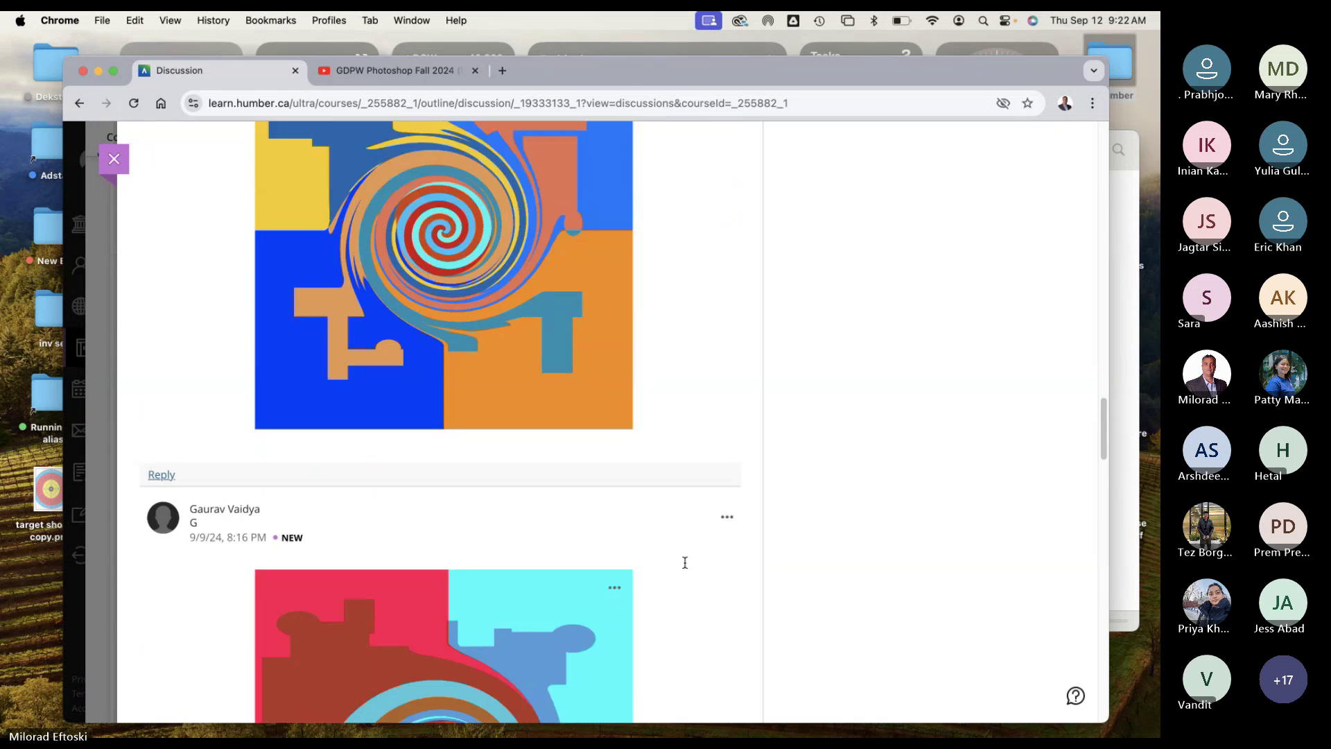
{"action": "scroll", "coordinate": [684, 562], "scroll_direction": "down", "scroll_amount": 3}
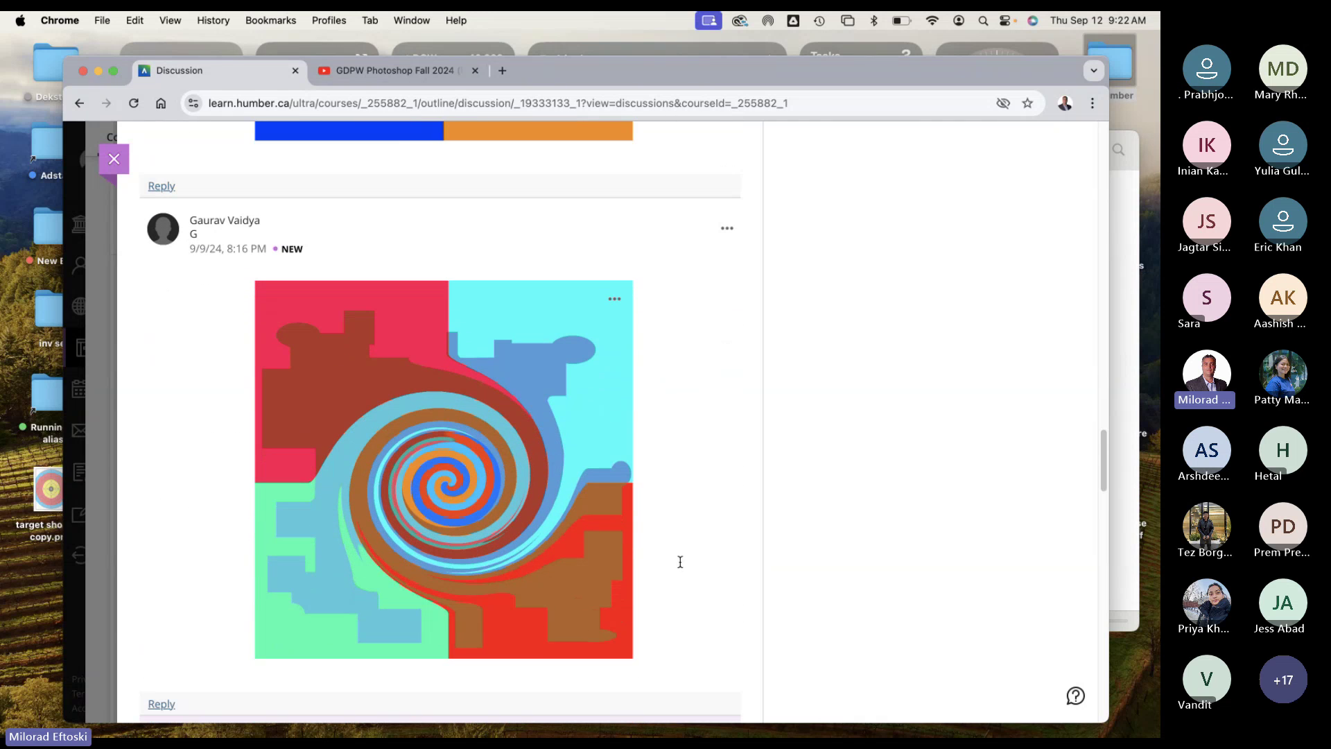
{"action": "scroll", "coordinate": [684, 564], "scroll_direction": "down", "scroll_amount": 7}
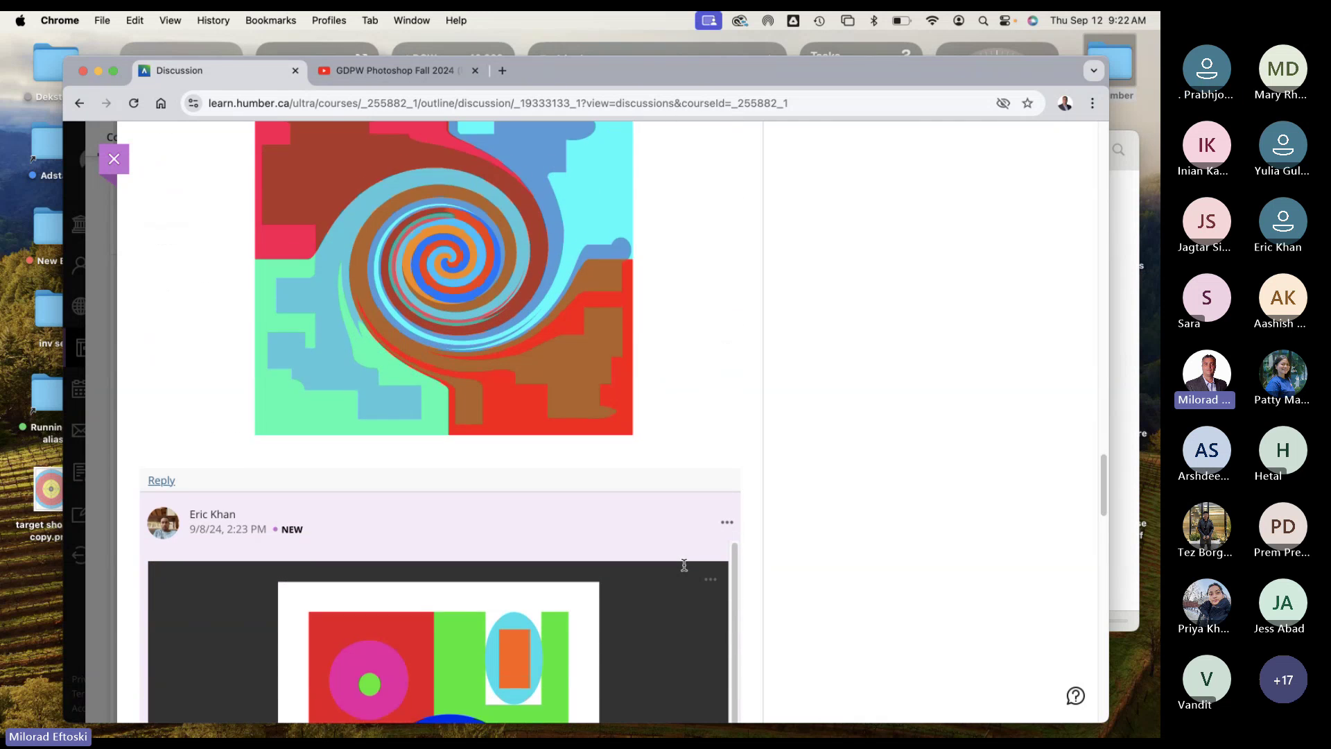
{"action": "scroll", "coordinate": [685, 565], "scroll_direction": "down", "scroll_amount": 1}
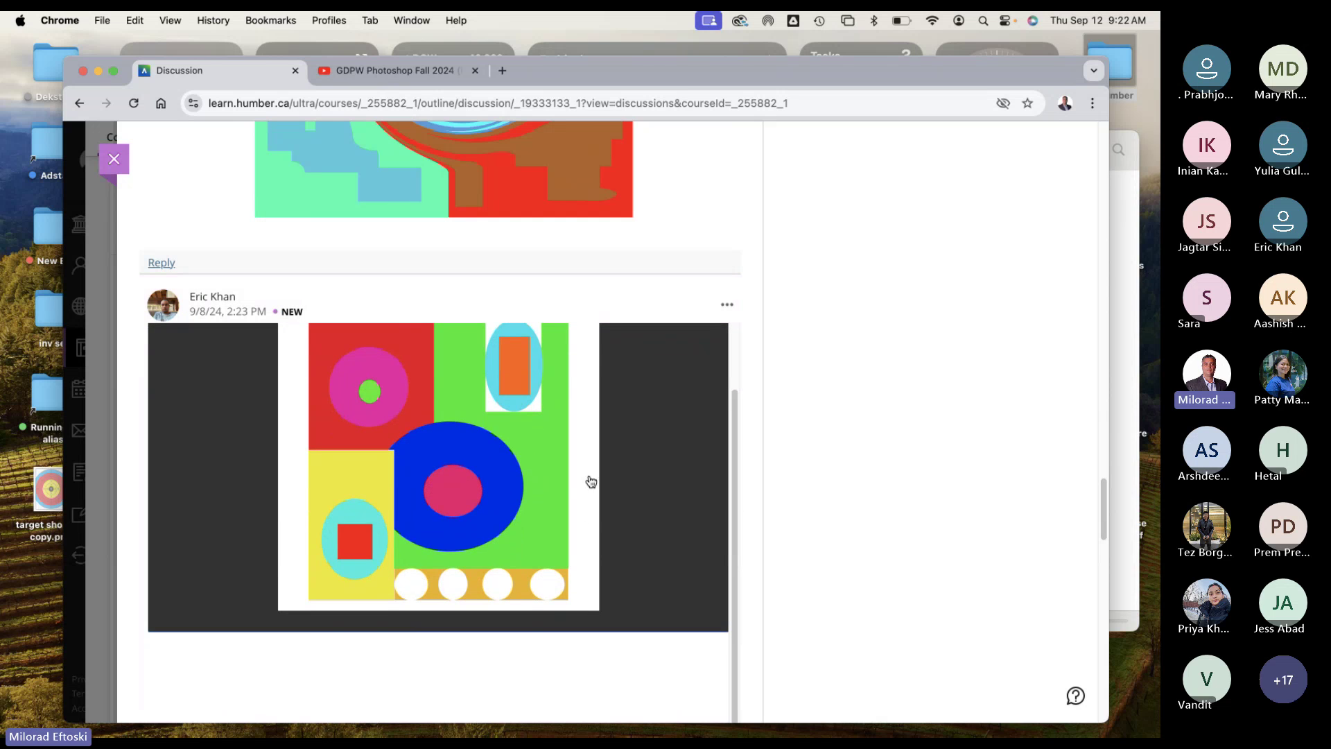
{"action": "scroll", "coordinate": [692, 540], "scroll_direction": "down", "scroll_amount": 2}
{"action": "scroll", "coordinate": [670, 535], "scroll_direction": "down", "scroll_amount": 2}
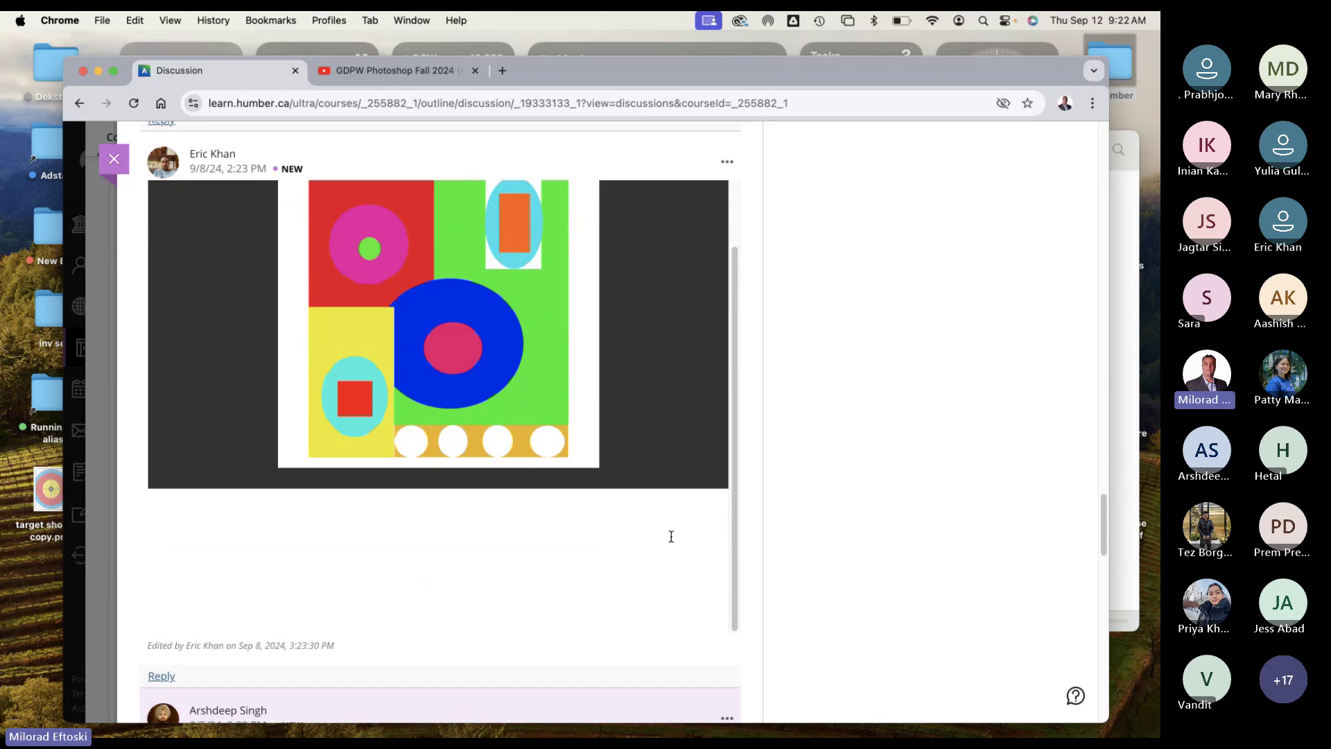
Step: Examine the abstract designs posted 9/5/24 at 9:39 PM, 2:51 PM and 11:31 AM
{"action": "scroll", "coordinate": [664, 537], "scroll_direction": "down", "scroll_amount": 5}
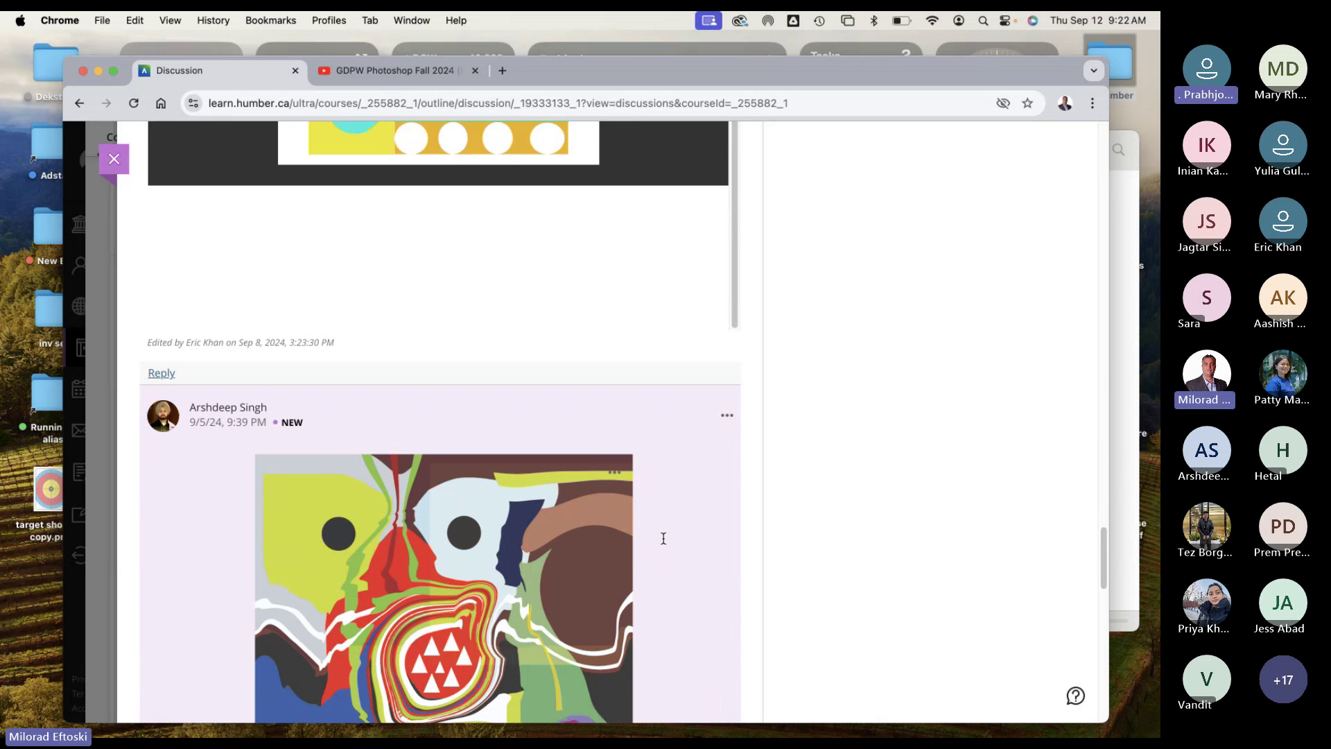
{"action": "scroll", "coordinate": [662, 539], "scroll_direction": "down", "scroll_amount": 2}
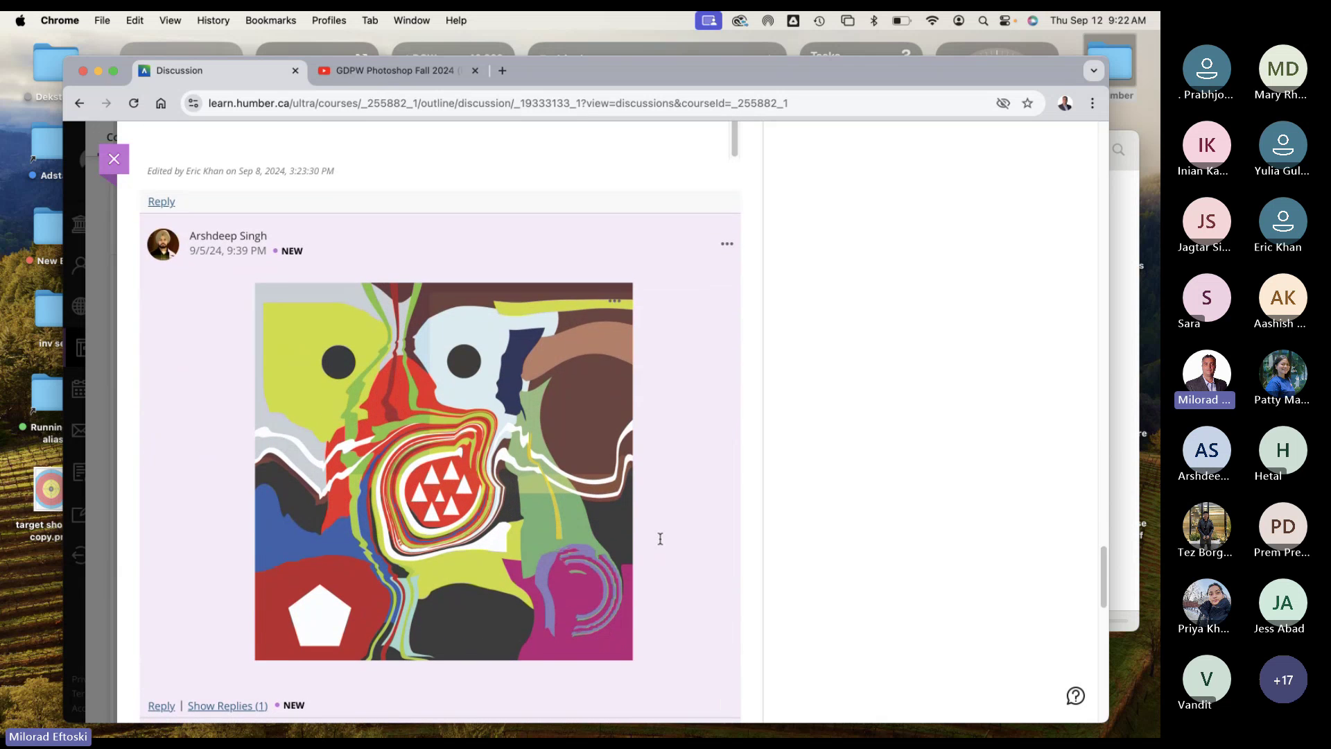
{"action": "scroll", "coordinate": [658, 538], "scroll_direction": "down", "scroll_amount": 1}
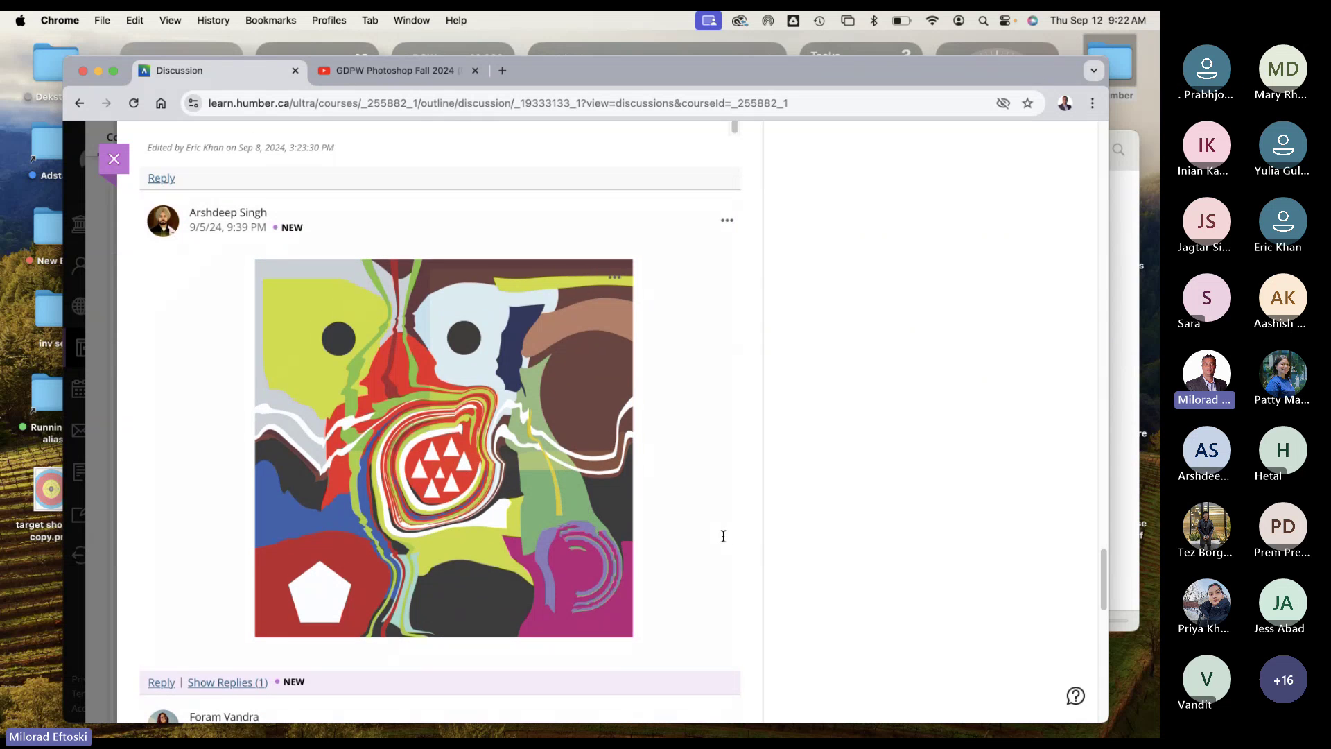
{"action": "scroll", "coordinate": [701, 531], "scroll_direction": "down", "scroll_amount": 2}
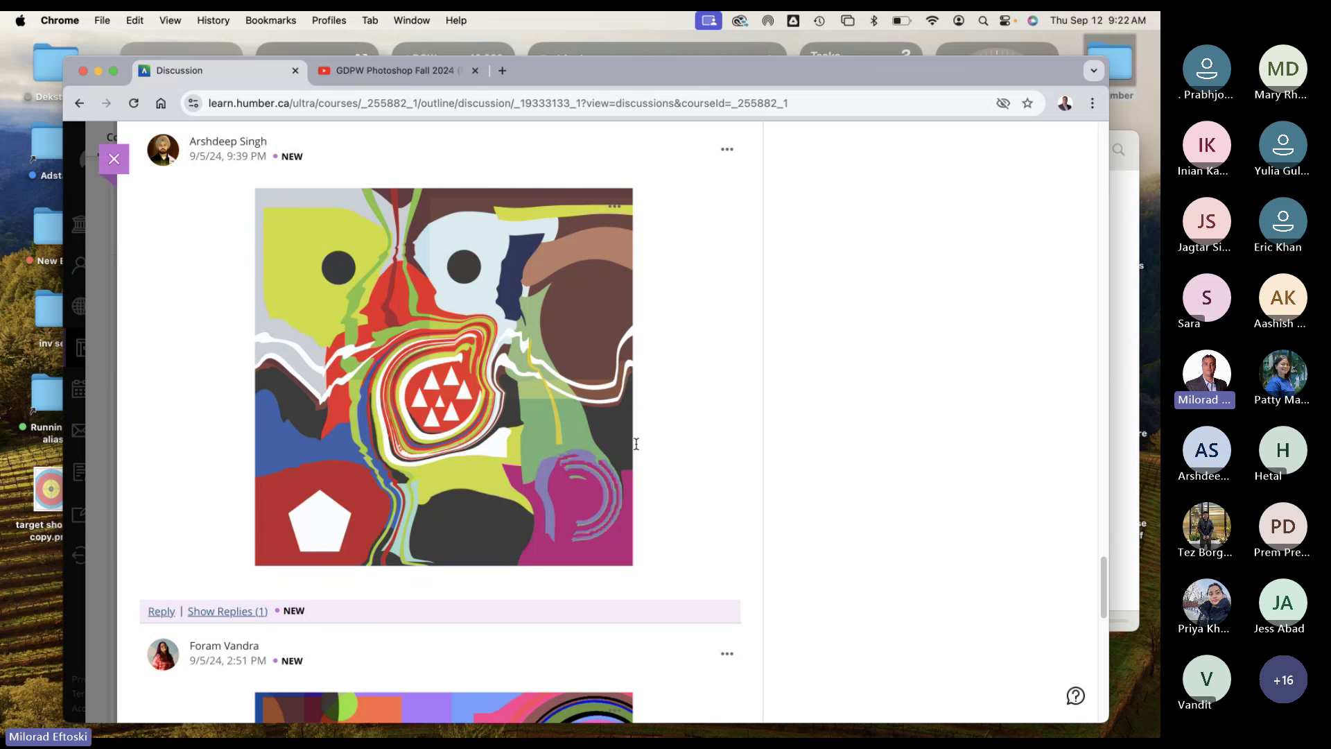
{"action": "scroll", "coordinate": [651, 457], "scroll_direction": "down", "scroll_amount": 6}
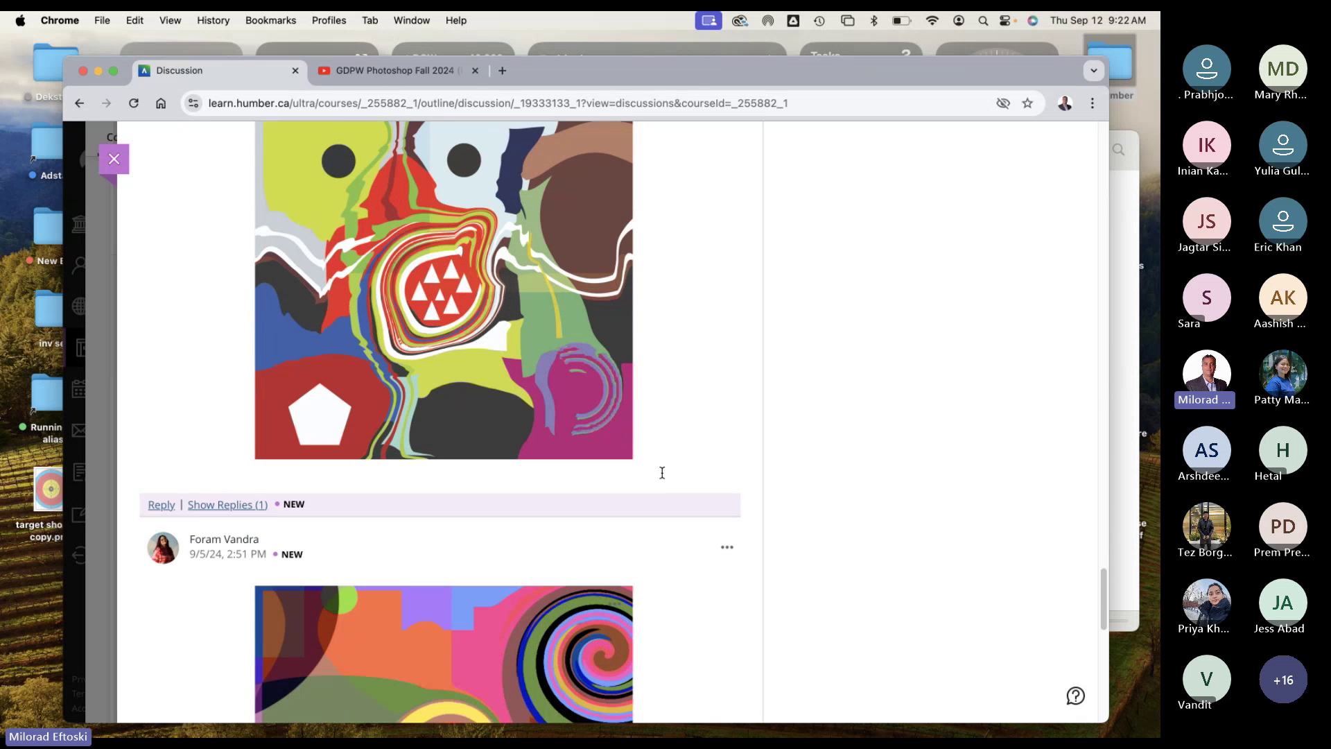
{"action": "scroll", "coordinate": [662, 473], "scroll_direction": "down", "scroll_amount": 6}
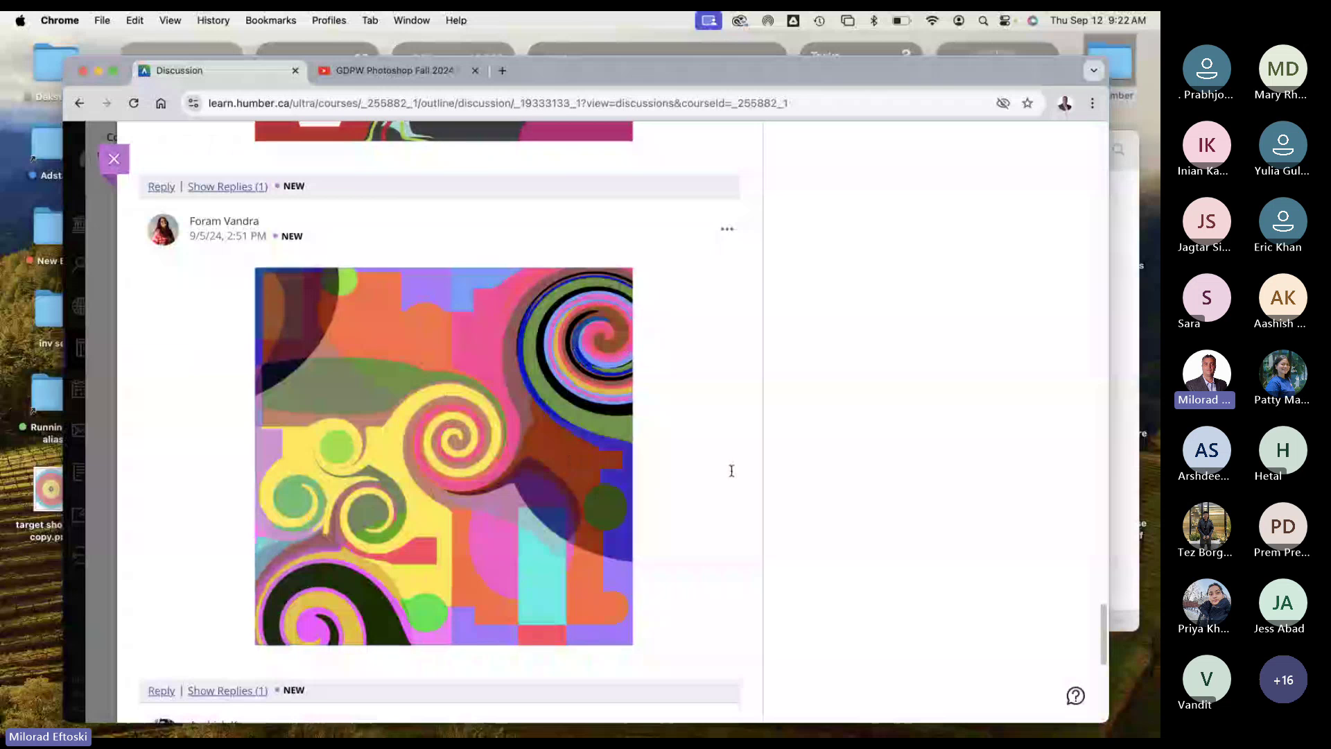
{"action": "scroll", "coordinate": [728, 468], "scroll_direction": "down", "scroll_amount": 10}
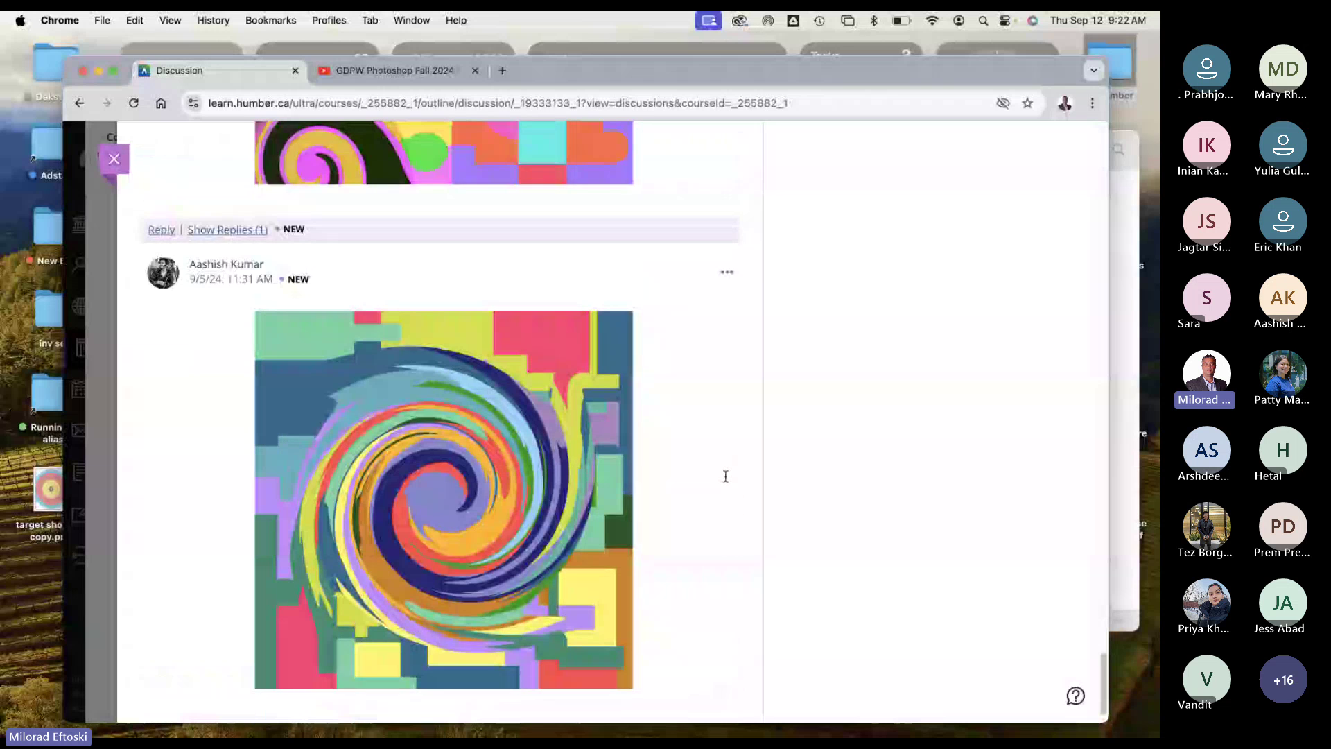
{"action": "scroll", "coordinate": [725, 477], "scroll_direction": "down", "scroll_amount": 2}
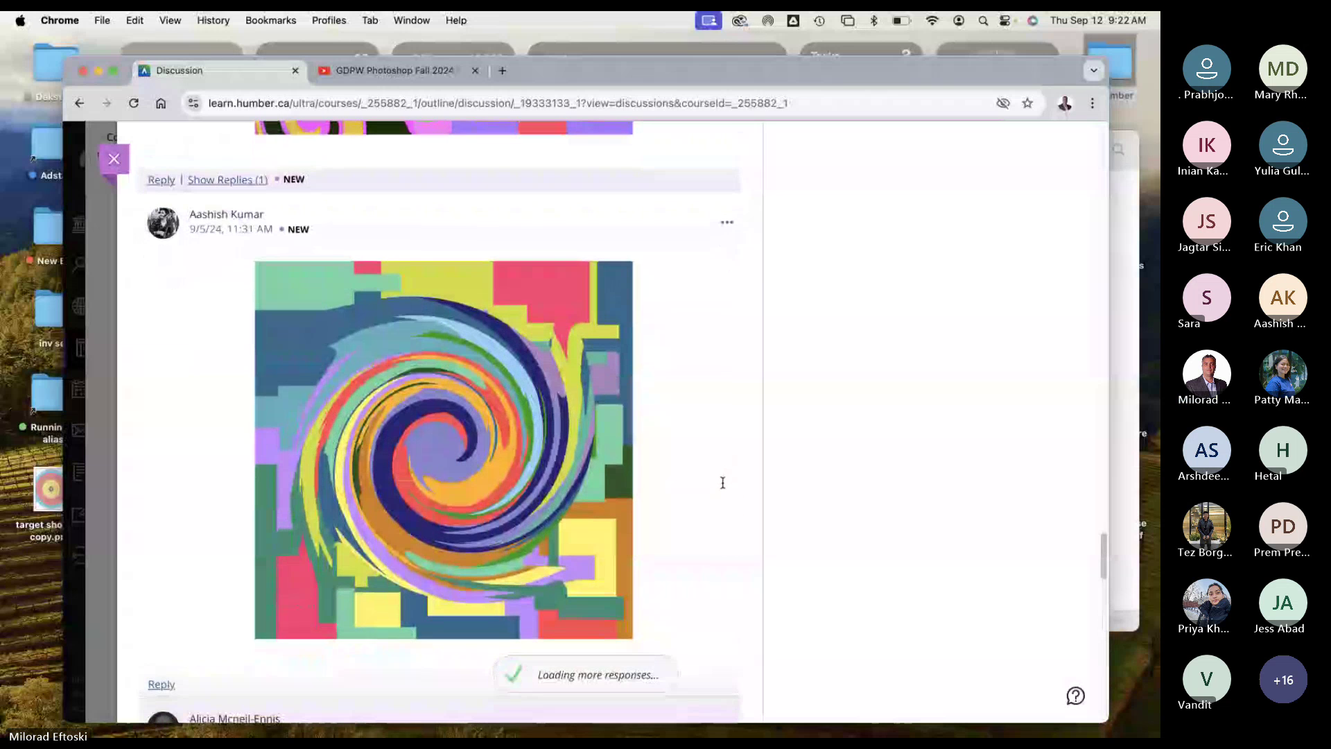
{"action": "scroll", "coordinate": [723, 482], "scroll_direction": "down", "scroll_amount": 2}
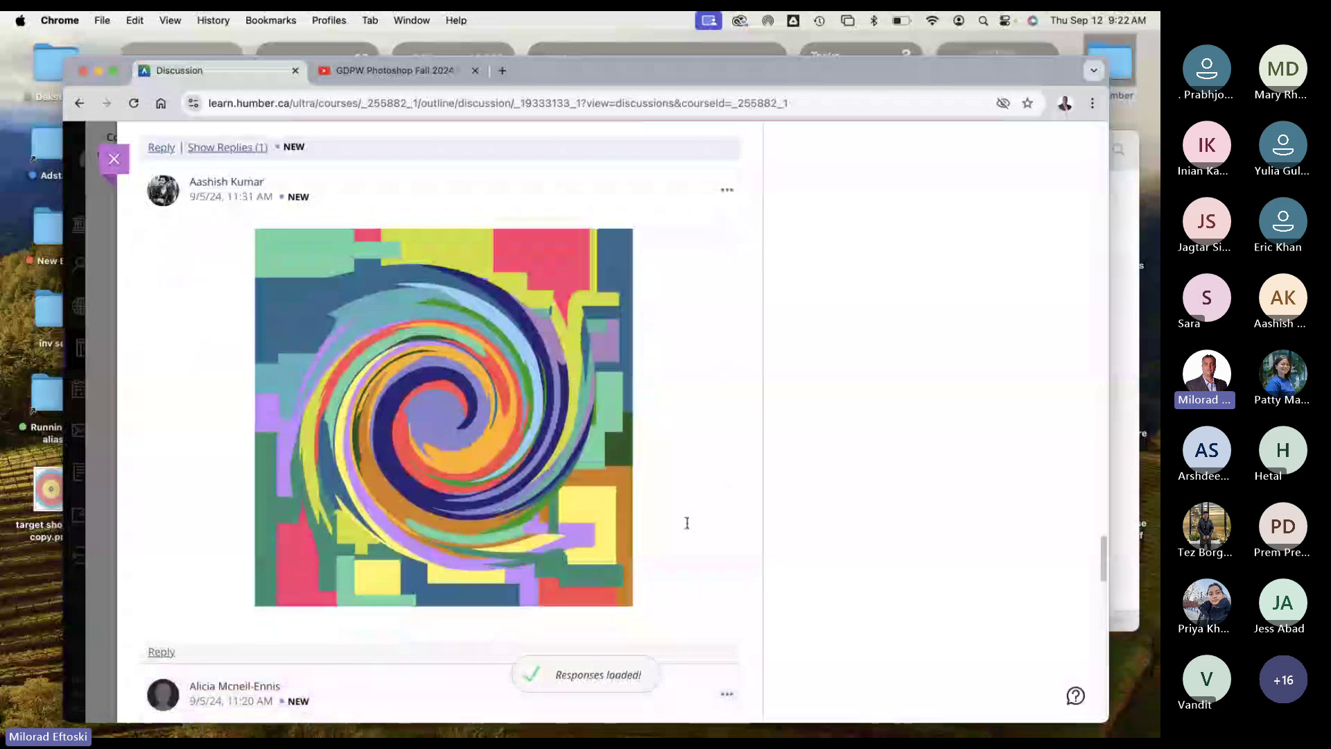
Step: Examine the designs posted 9/5/24 at 11:20 AM and 11:15 AM, plus the pink-background one posted at 11:14 AM
{"action": "scroll", "coordinate": [686, 523], "scroll_direction": "down", "scroll_amount": 10}
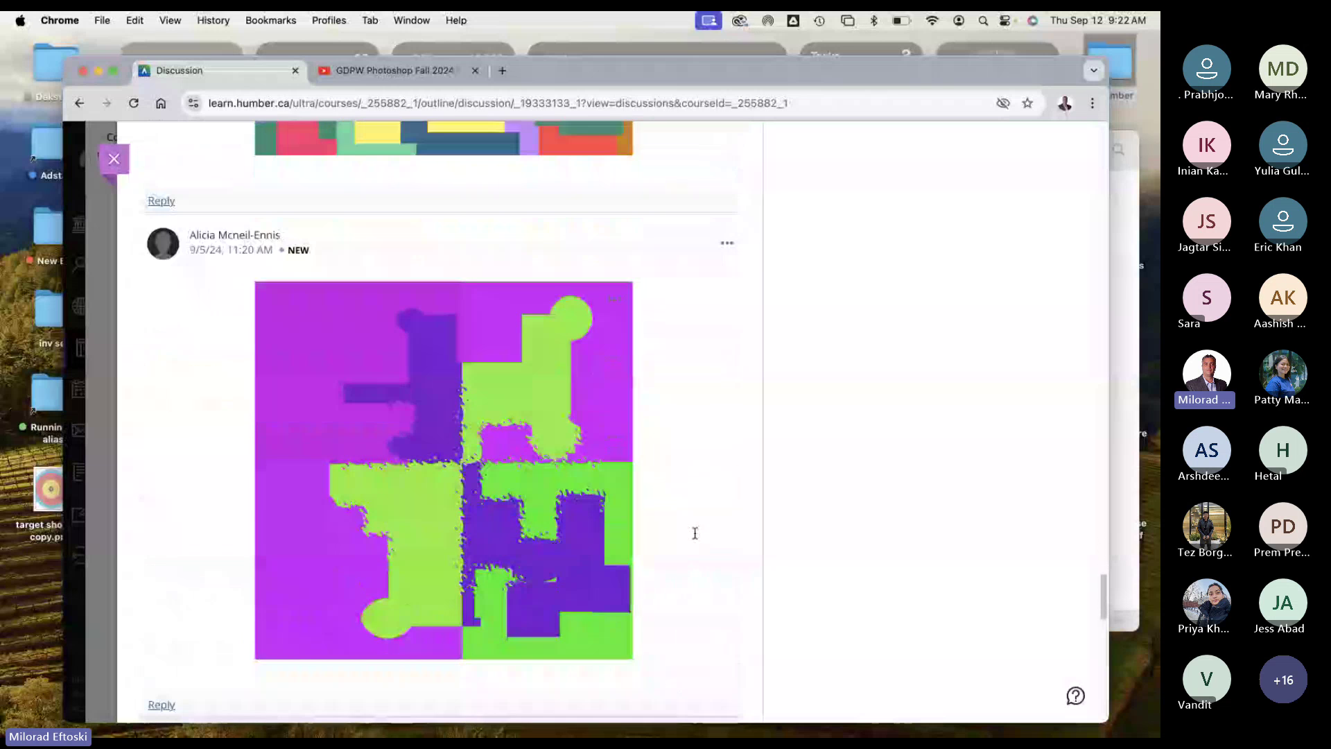
{"action": "scroll", "coordinate": [693, 533], "scroll_direction": "down", "scroll_amount": 1}
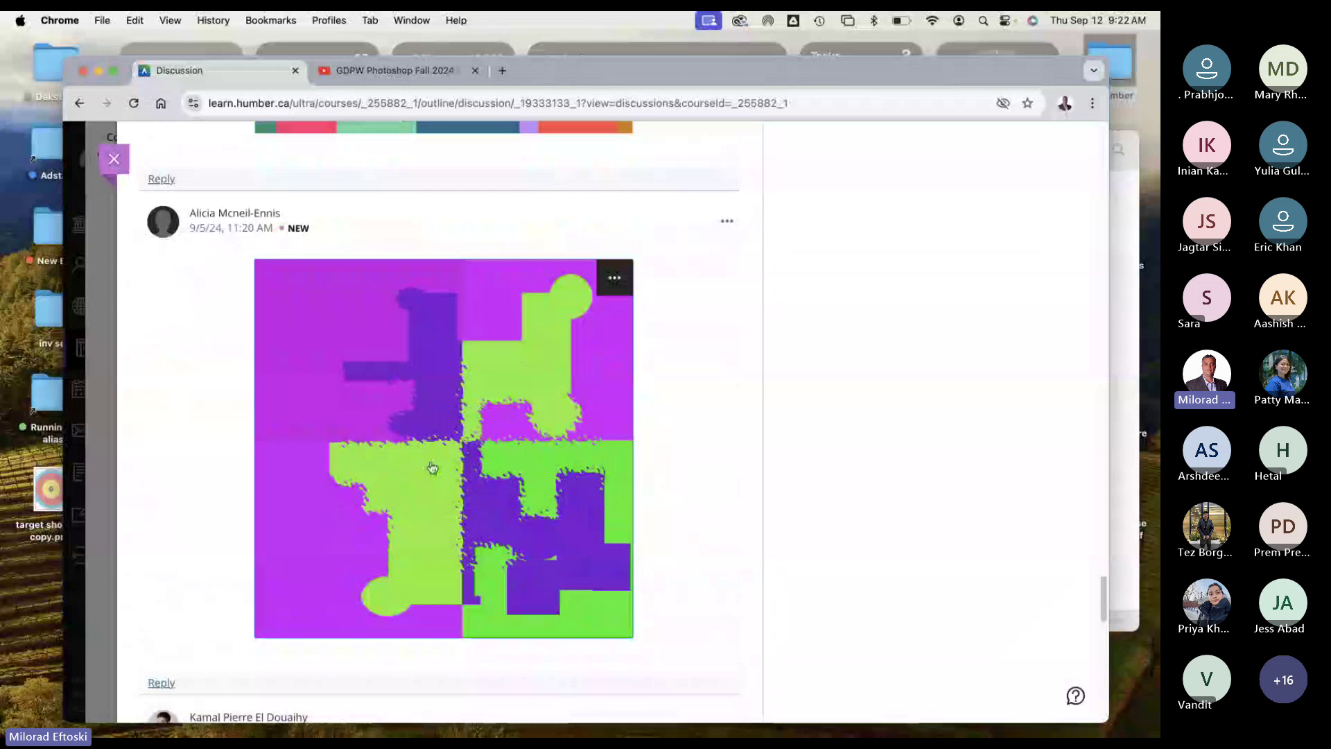
{"action": "scroll", "coordinate": [726, 469], "scroll_direction": "down", "scroll_amount": 1}
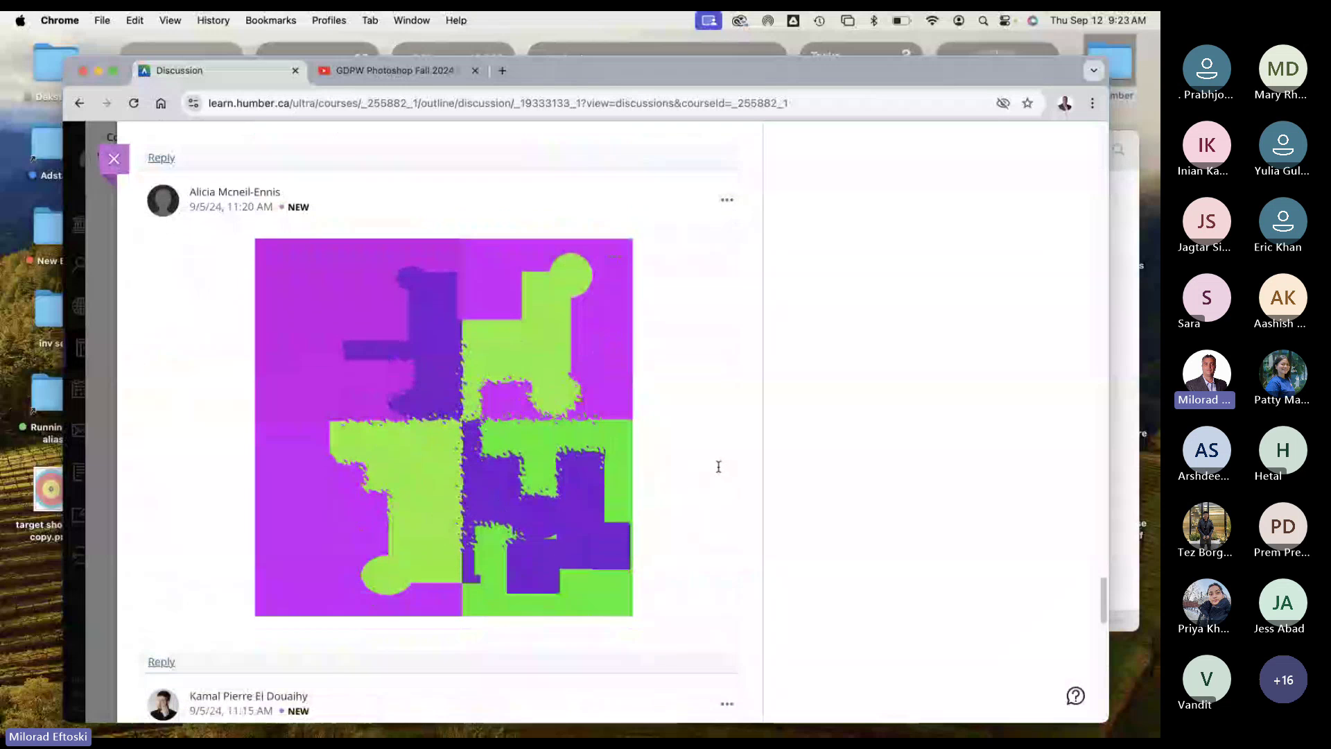
{"action": "scroll", "coordinate": [718, 470], "scroll_direction": "down", "scroll_amount": 2}
{"action": "scroll", "coordinate": [715, 470], "scroll_direction": "down", "scroll_amount": 8}
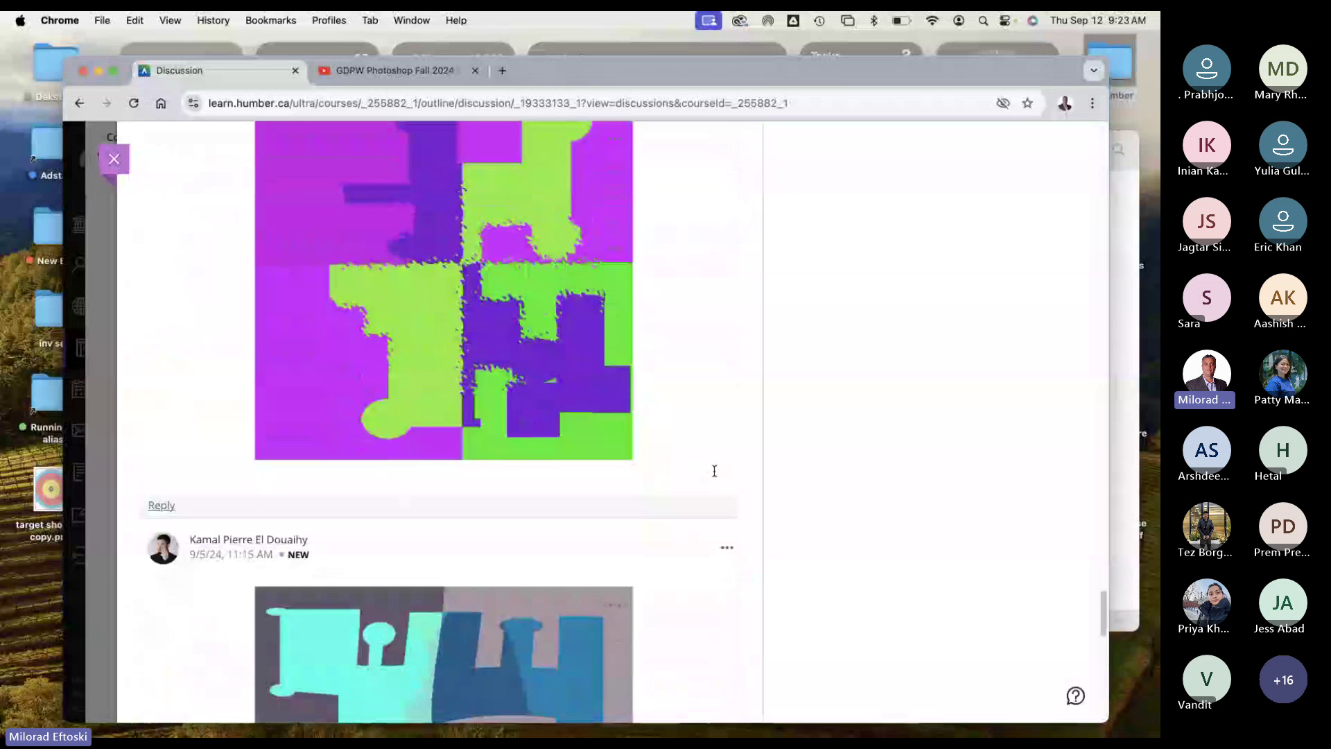
{"action": "scroll", "coordinate": [714, 470], "scroll_direction": "down", "scroll_amount": 2}
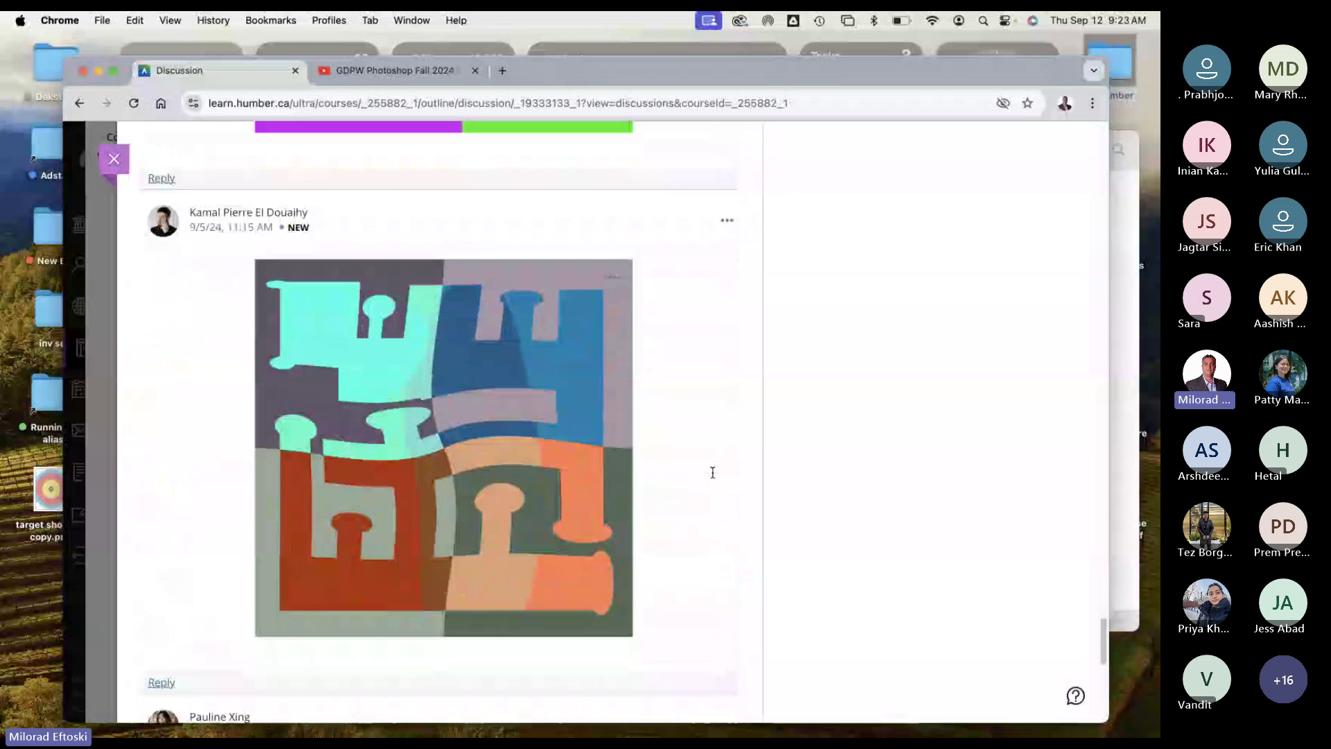
{"action": "scroll", "coordinate": [728, 475], "scroll_direction": "down", "scroll_amount": 4}
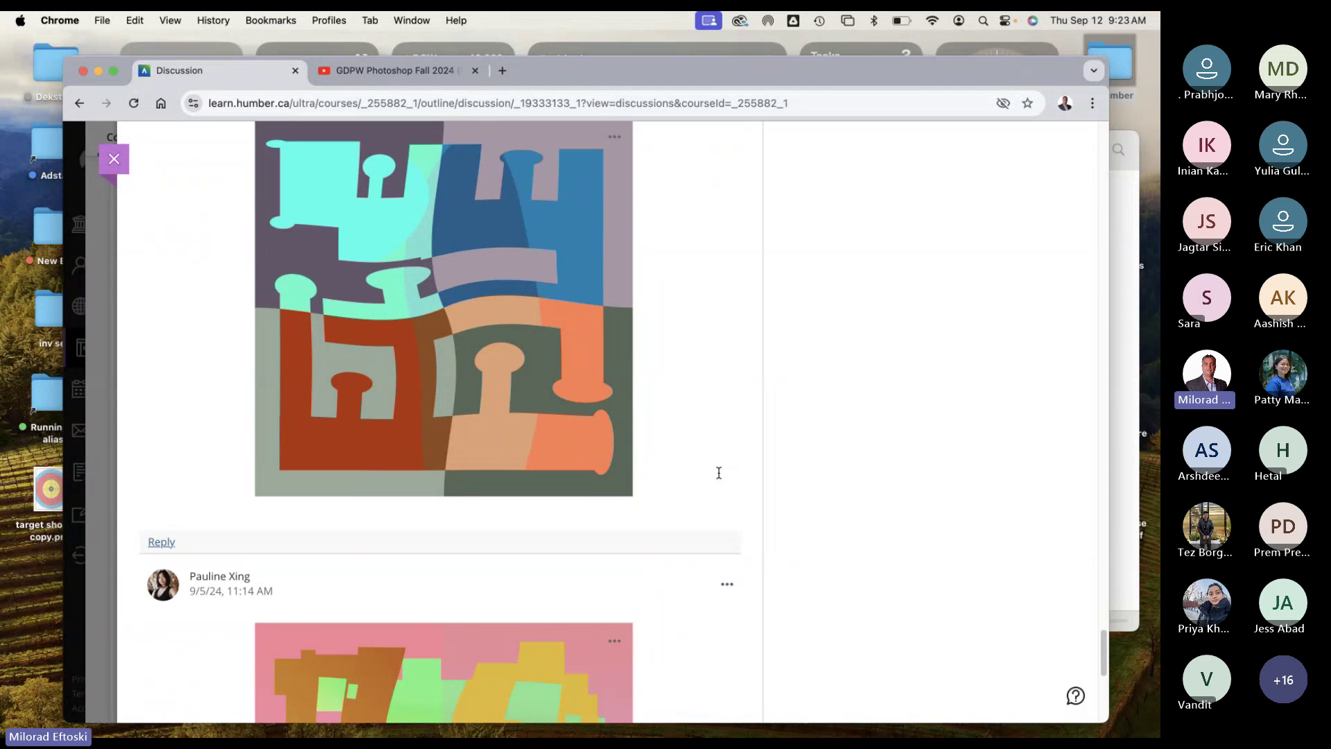
{"action": "scroll", "coordinate": [719, 471], "scroll_direction": "down", "scroll_amount": 6}
{"action": "scroll", "coordinate": [719, 472], "scroll_direction": "down", "scroll_amount": 2}
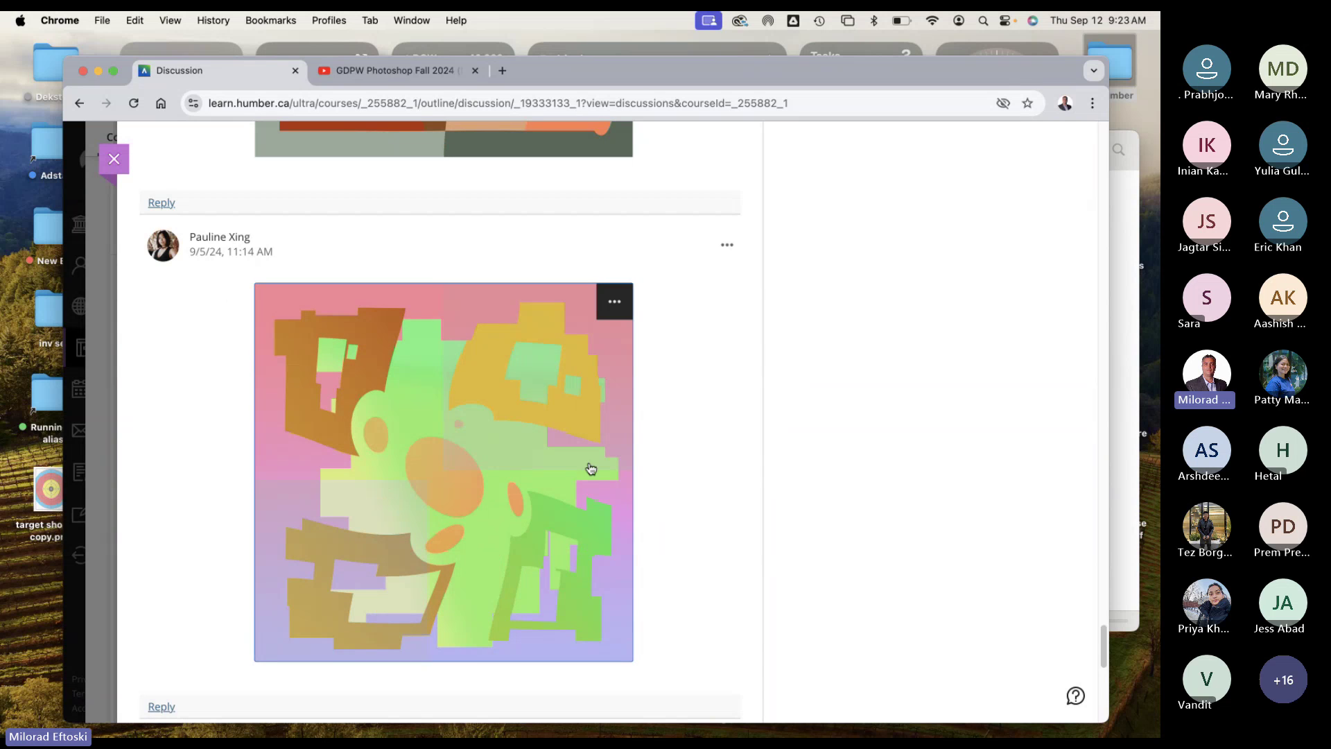
Step: Examine the next two swirl designs posted 9/5/24 at 11:14 AM, following the pink-background submission
{"action": "scroll", "coordinate": [678, 476], "scroll_direction": "down", "scroll_amount": 3}
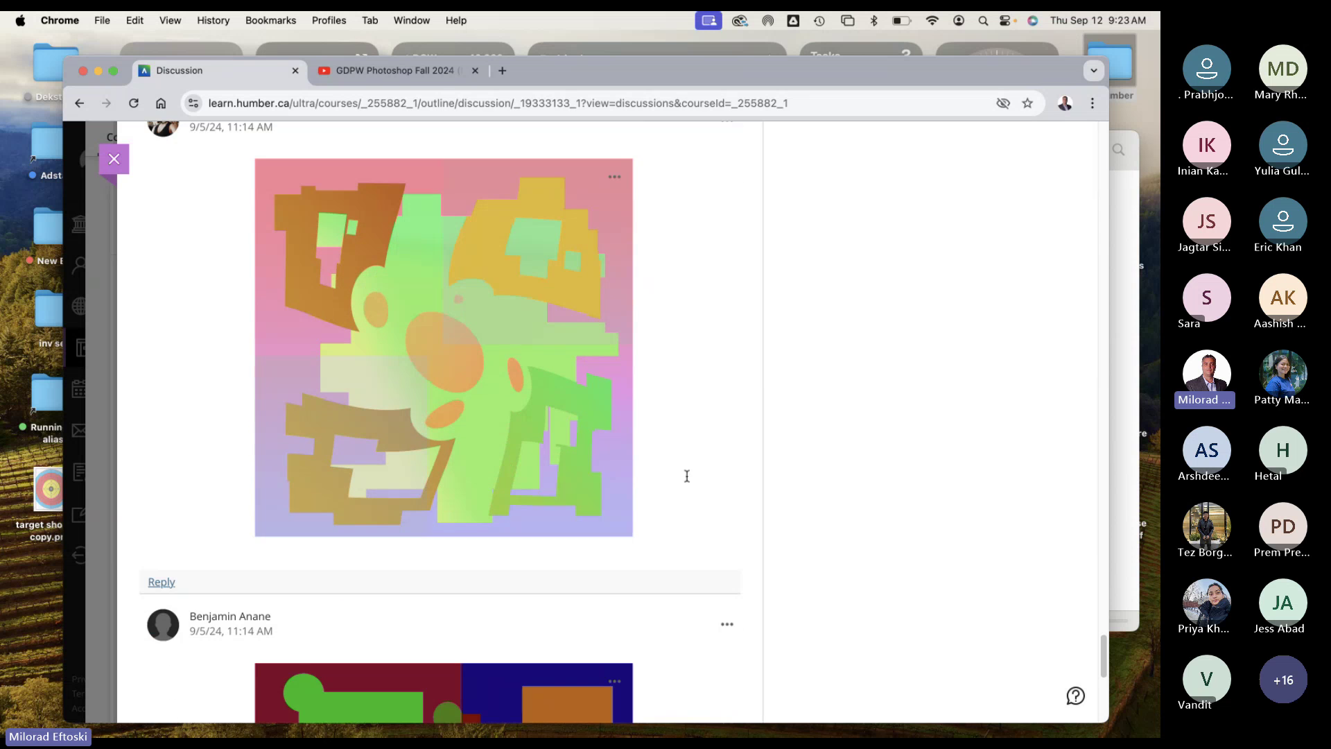
{"action": "scroll", "coordinate": [693, 461], "scroll_direction": "down", "scroll_amount": 5}
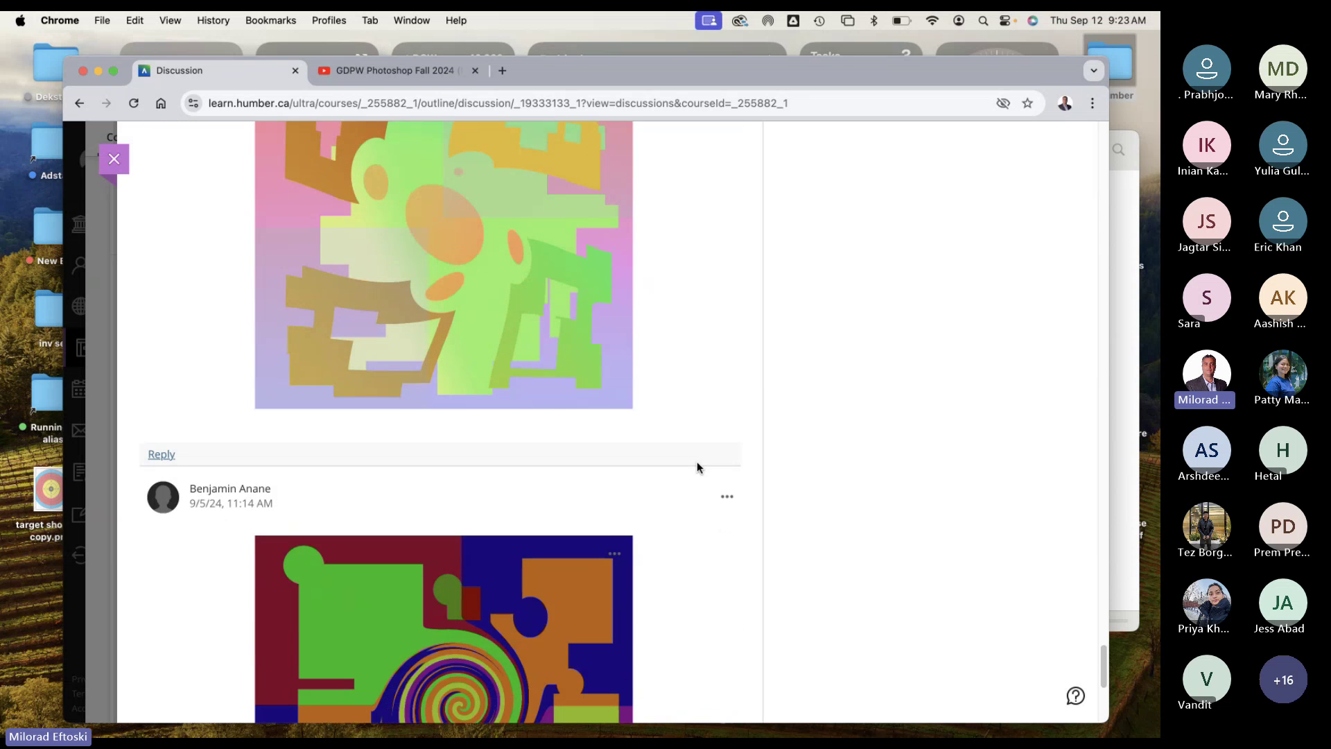
{"action": "scroll", "coordinate": [695, 463], "scroll_direction": "down", "scroll_amount": 4}
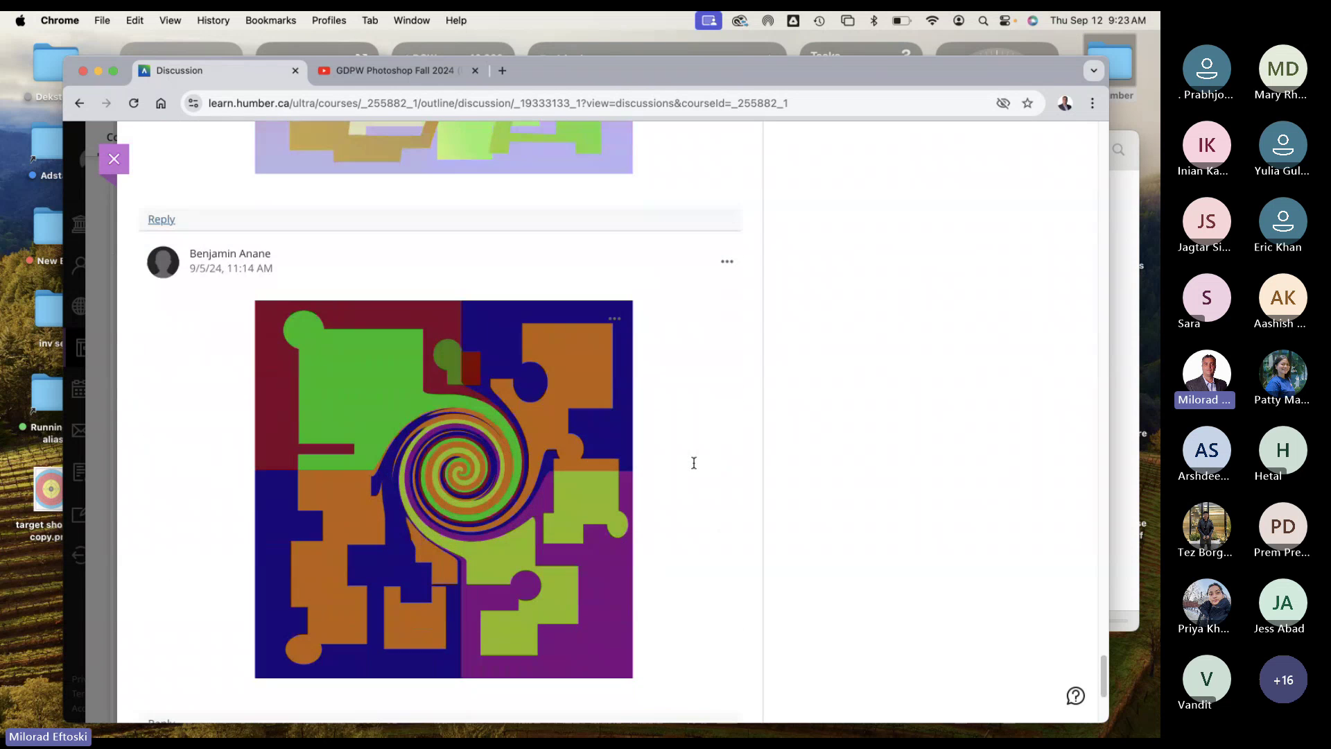
{"action": "scroll", "coordinate": [694, 463], "scroll_direction": "down", "scroll_amount": 5}
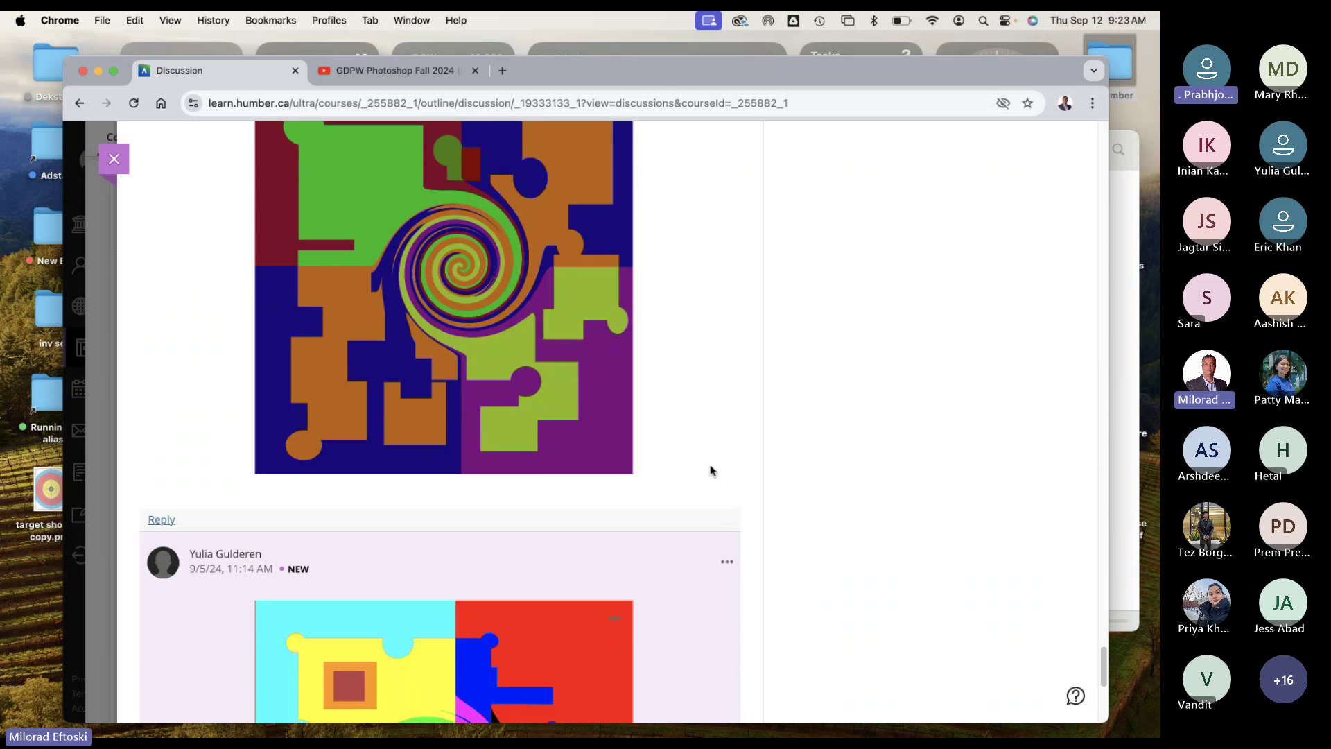
{"action": "scroll", "coordinate": [709, 468], "scroll_direction": "down", "scroll_amount": 8}
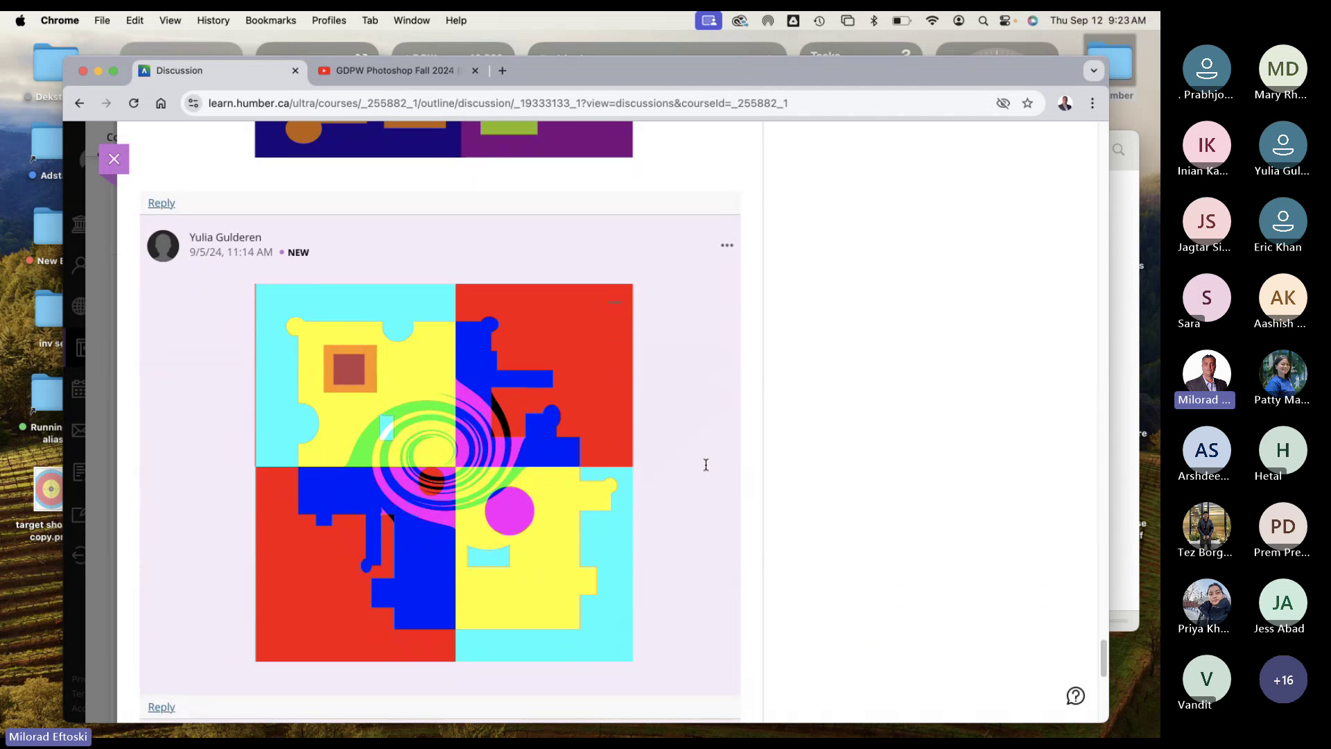
{"action": "scroll", "coordinate": [706, 465], "scroll_direction": "down", "scroll_amount": 1}
{"action": "scroll", "coordinate": [705, 464], "scroll_direction": "down", "scroll_amount": 1}
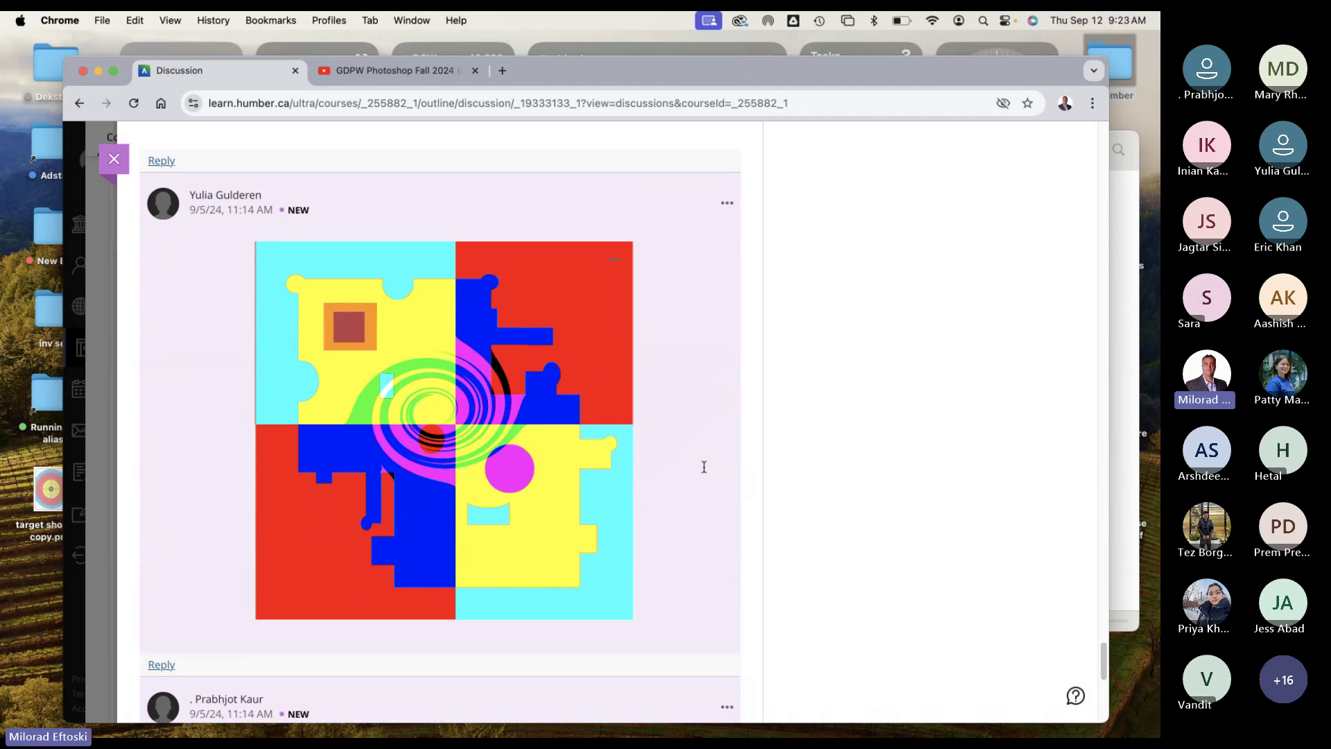
Step: Examine the brown-and-green pastel swirl and the black-and-white swirl designs posted 9/5/24 at 11:14 AM
{"action": "scroll", "coordinate": [704, 466], "scroll_direction": "down", "scroll_amount": 8}
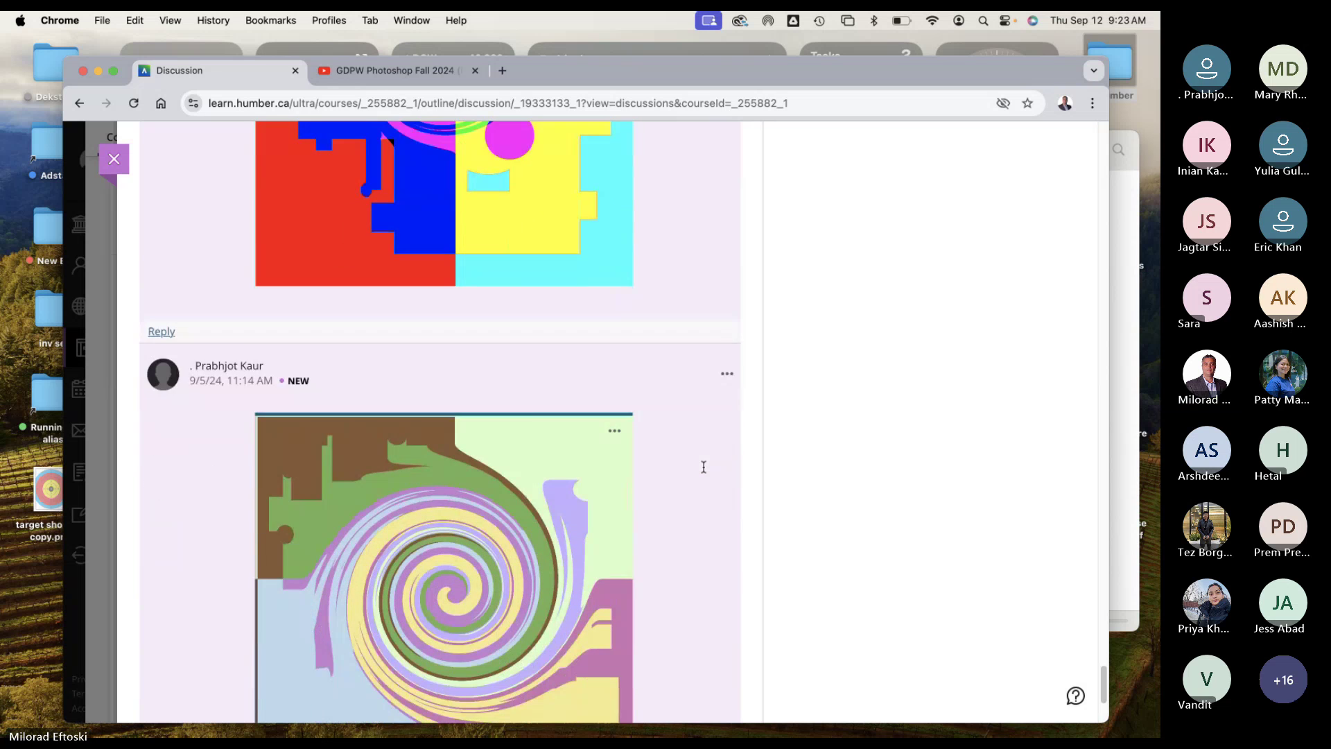
{"action": "scroll", "coordinate": [703, 467], "scroll_direction": "down", "scroll_amount": 5}
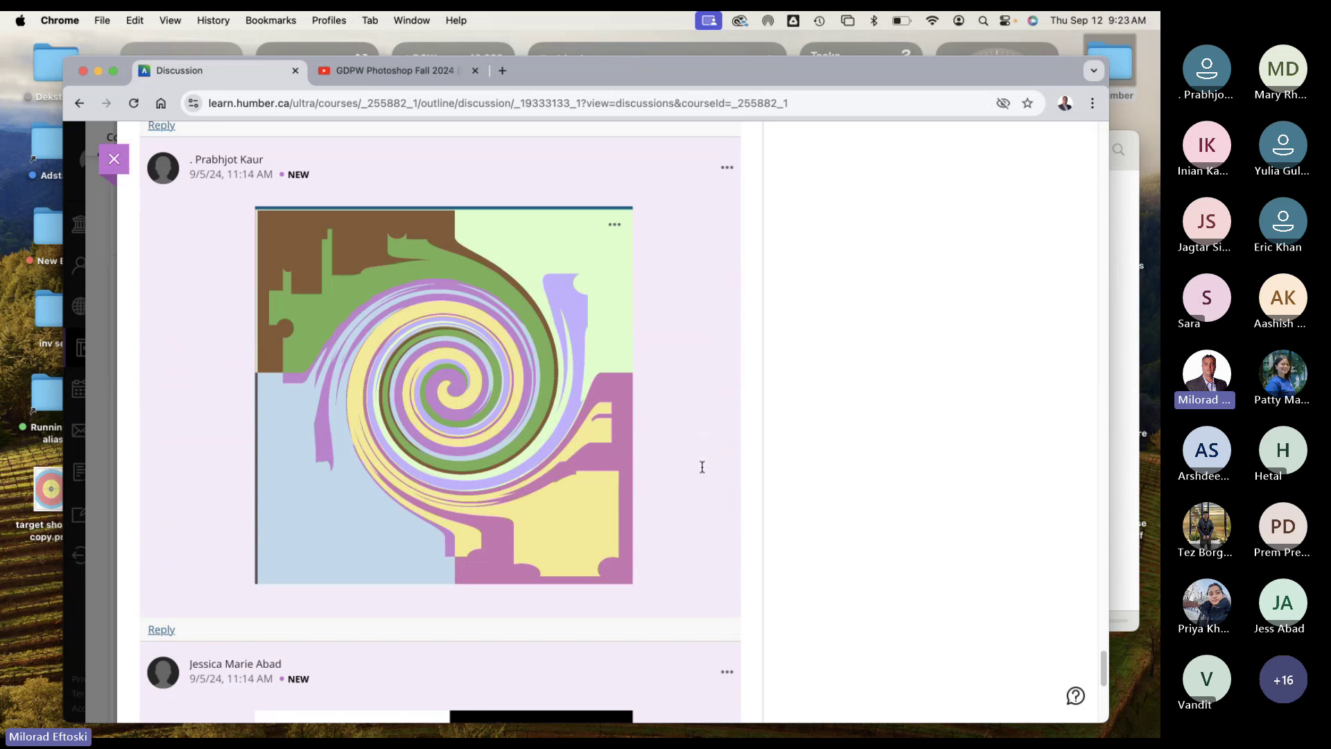
{"action": "scroll", "coordinate": [699, 467], "scroll_direction": "down", "scroll_amount": 1}
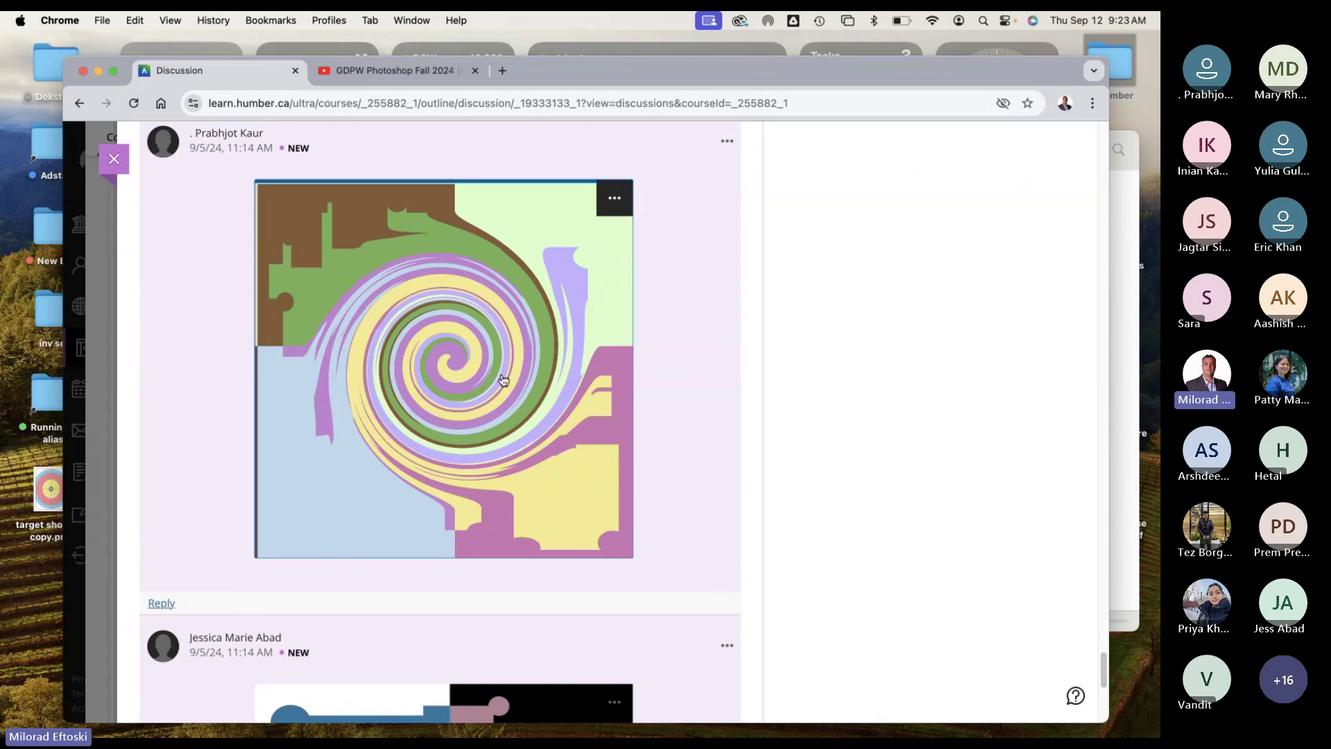
{"action": "scroll", "coordinate": [734, 490], "scroll_direction": "down", "scroll_amount": 8}
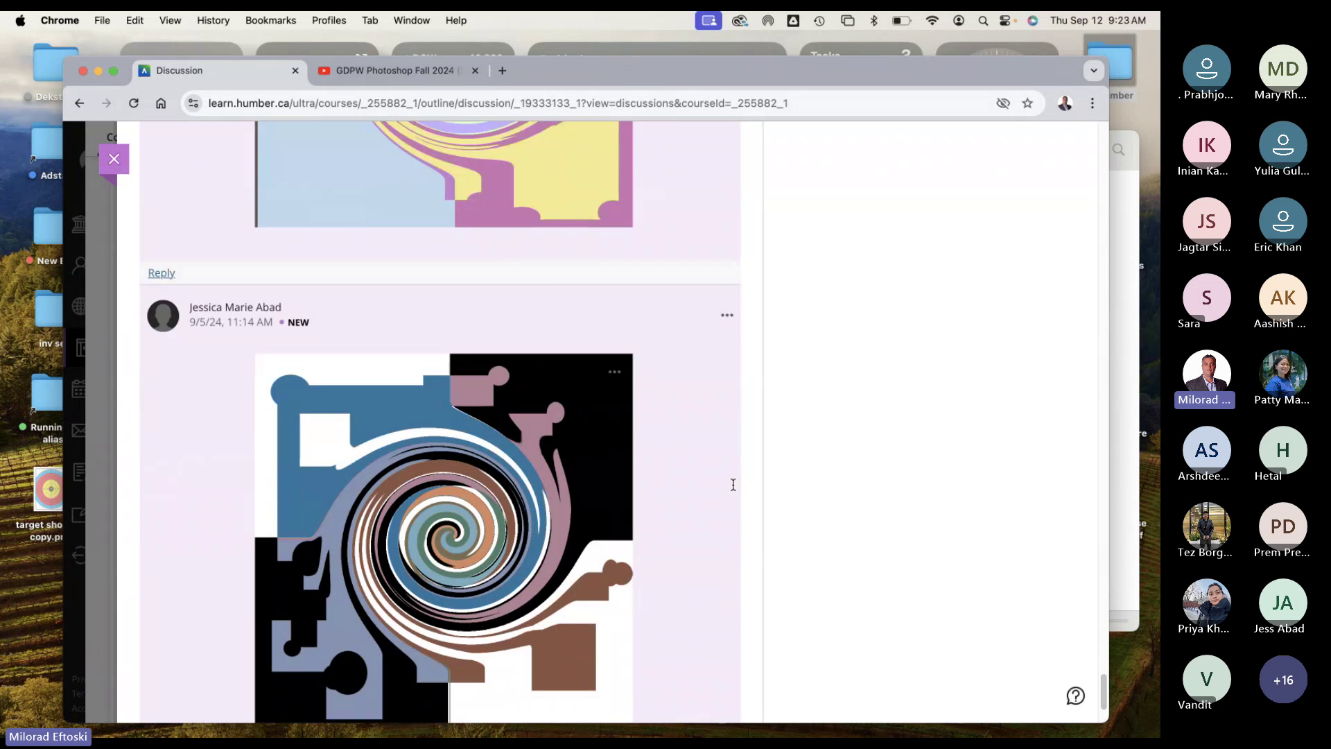
{"action": "scroll", "coordinate": [733, 484], "scroll_direction": "down", "scroll_amount": 4}
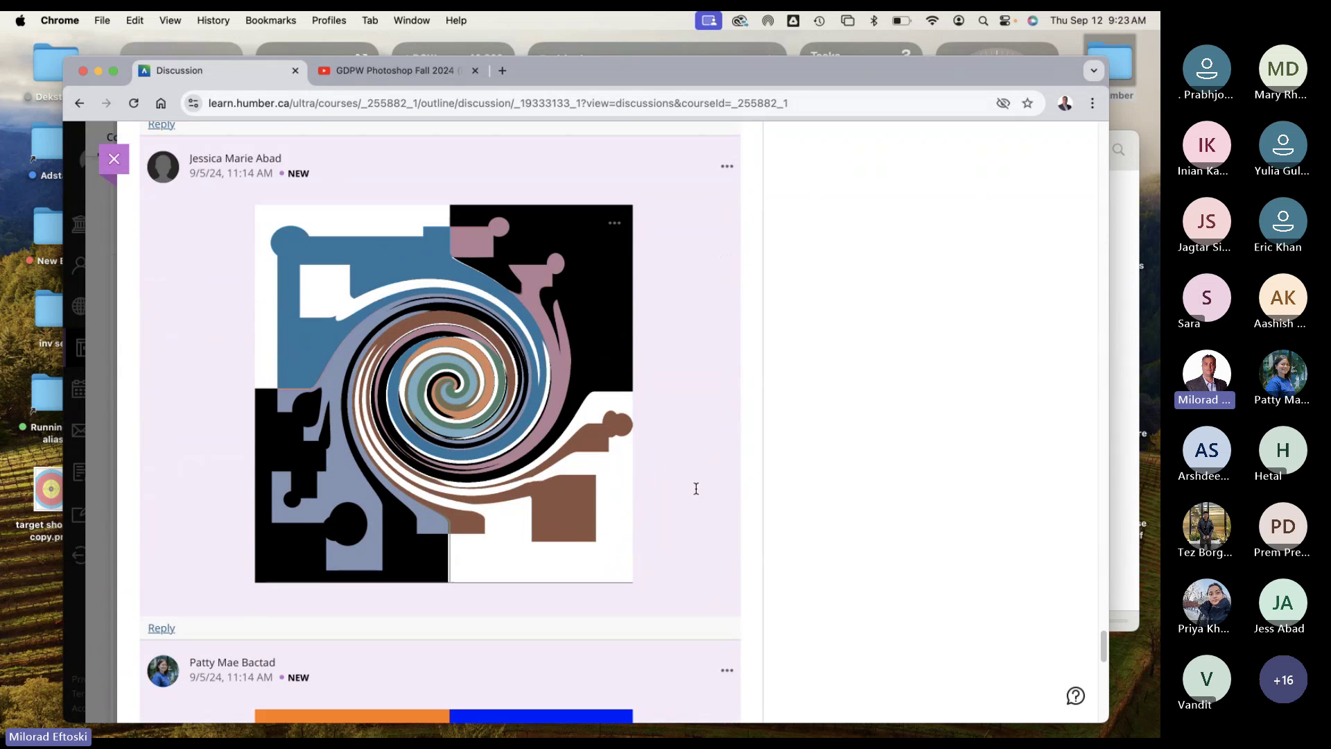
Step: Examine the orange, blue and yellow design with three small swirls posted 9/5/24 at 11:14 AM
{"action": "scroll", "coordinate": [696, 489], "scroll_direction": "down", "scroll_amount": 10}
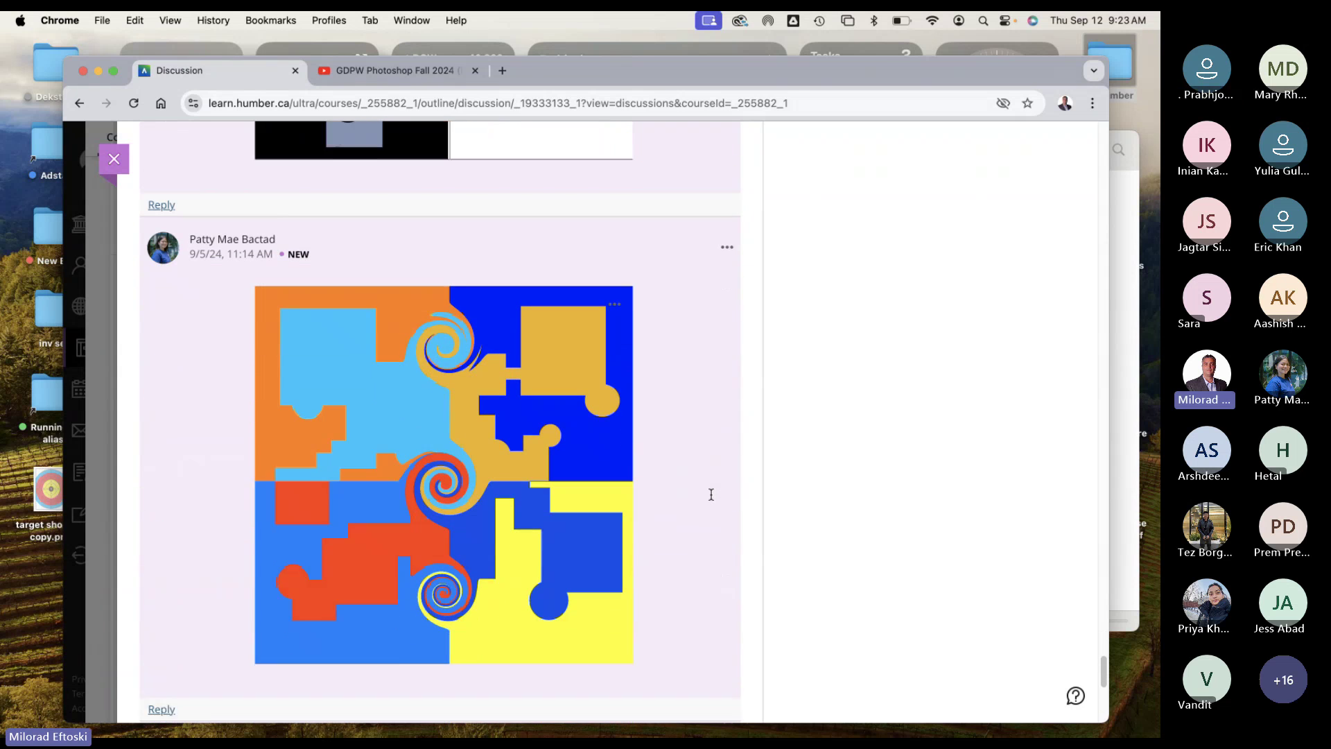
{"action": "scroll", "coordinate": [711, 495], "scroll_direction": "down", "scroll_amount": 1}
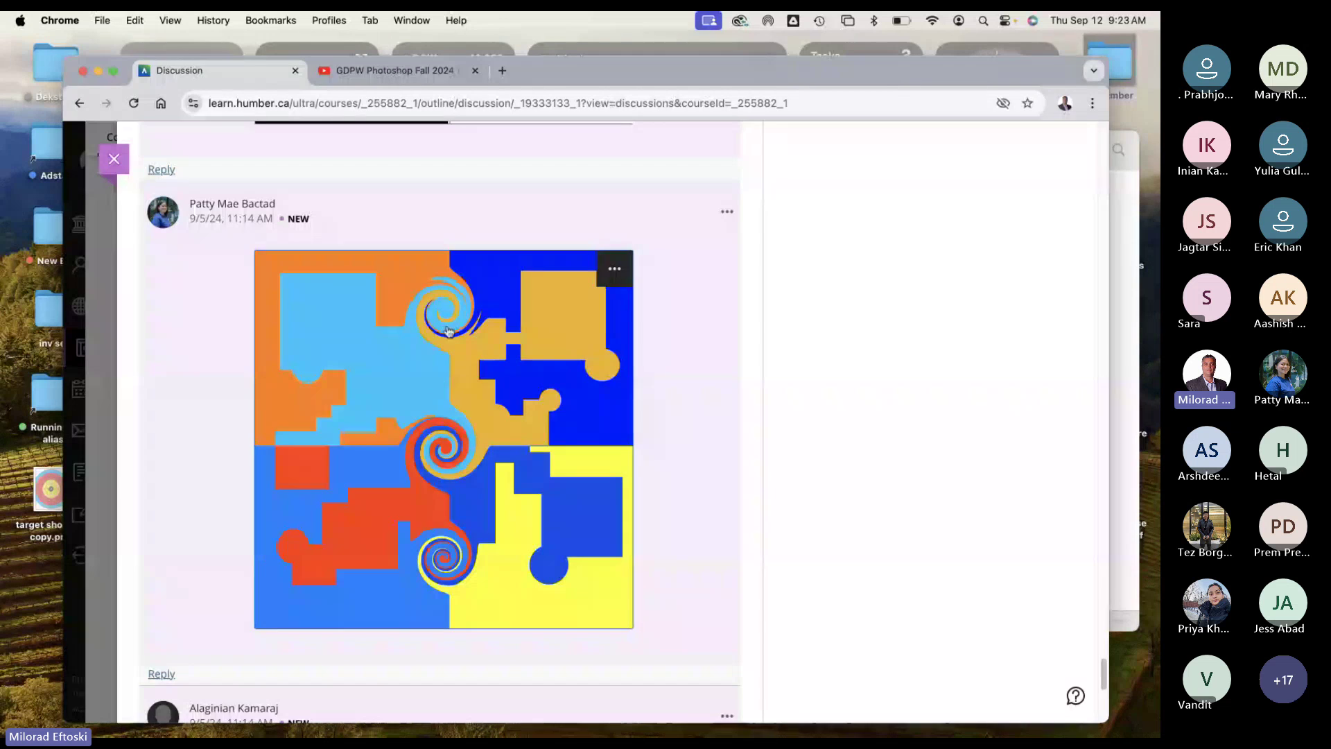
{"action": "scroll", "coordinate": [697, 454], "scroll_direction": "down", "scroll_amount": 1}
{"action": "scroll", "coordinate": [696, 460], "scroll_direction": "down", "scroll_amount": 4}
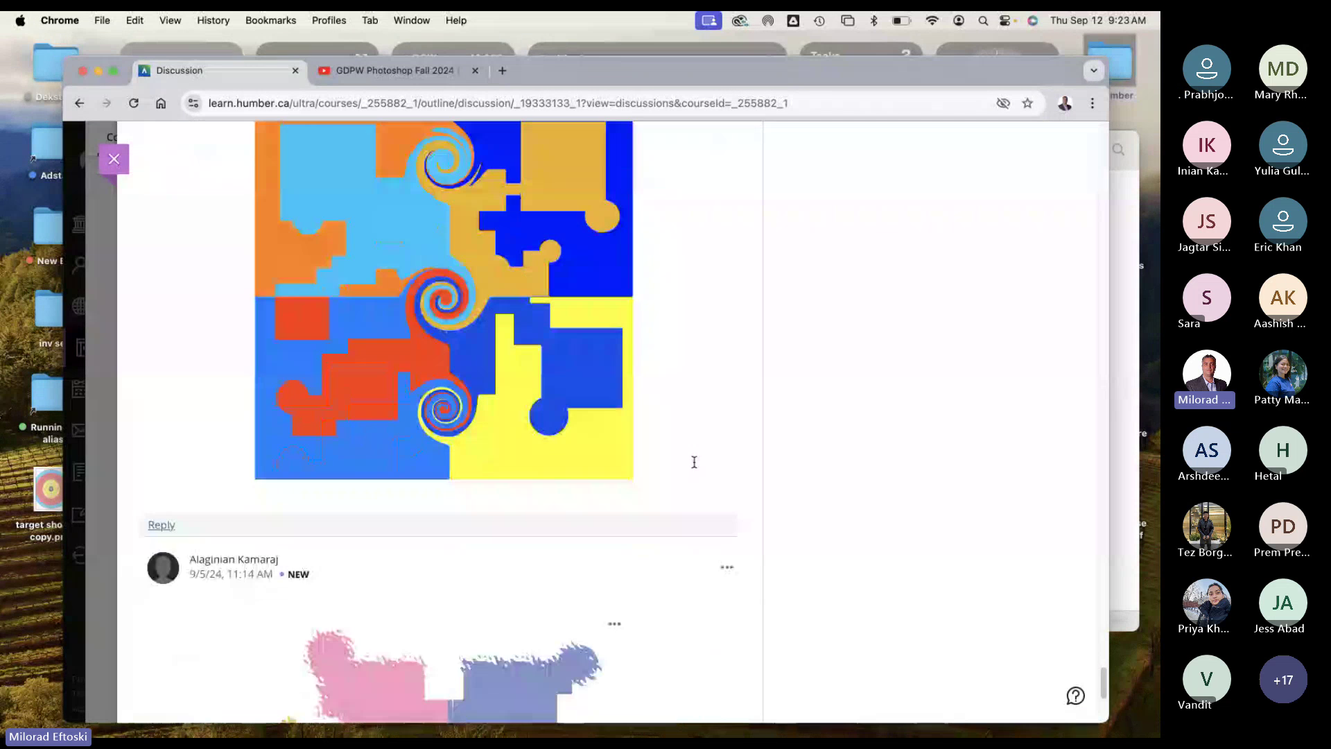
Step: Examine the rough-edged design on white posted at 11:14 AM and the instructor's own swirl design posted 9/5/24 at 11:13 AM
{"action": "scroll", "coordinate": [695, 461], "scroll_direction": "down", "scroll_amount": 6}
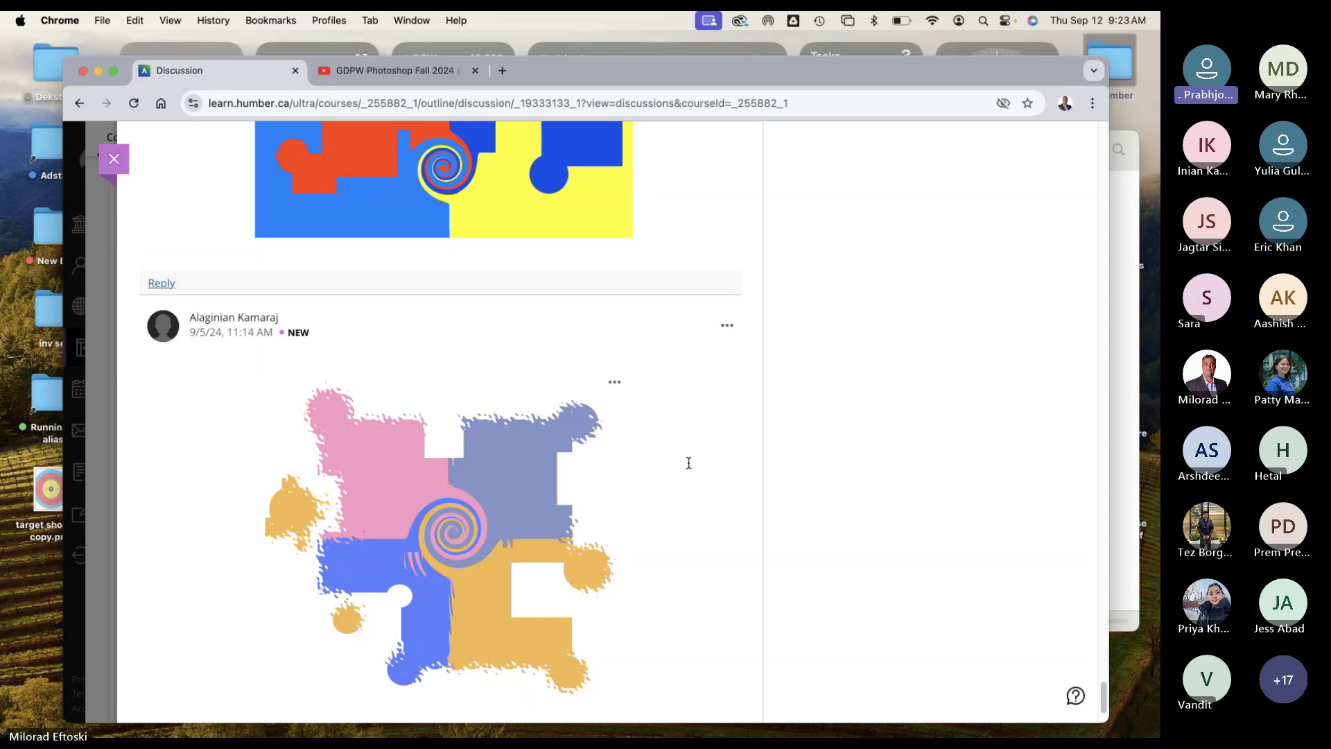
{"action": "scroll", "coordinate": [686, 464], "scroll_direction": "down", "scroll_amount": 1}
{"action": "scroll", "coordinate": [687, 464], "scroll_direction": "down", "scroll_amount": 3}
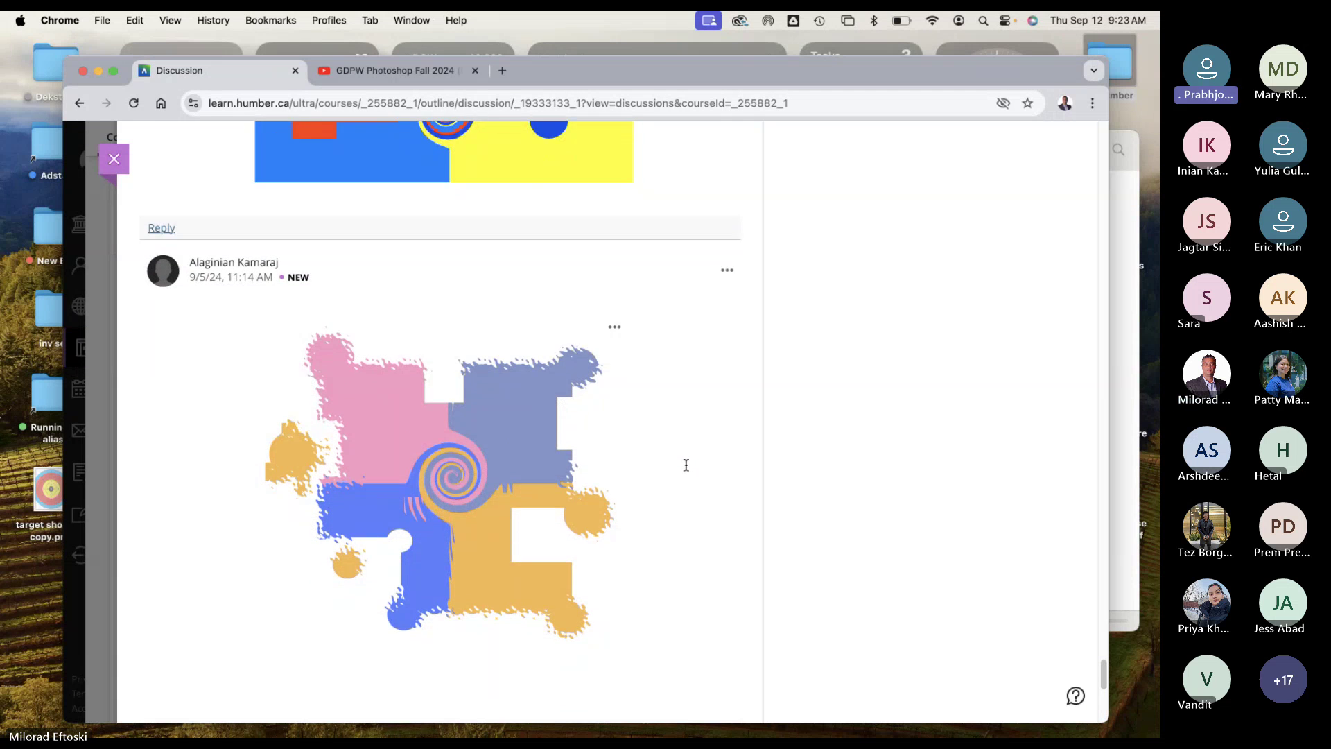
{"action": "scroll", "coordinate": [686, 465], "scroll_direction": "down", "scroll_amount": 3}
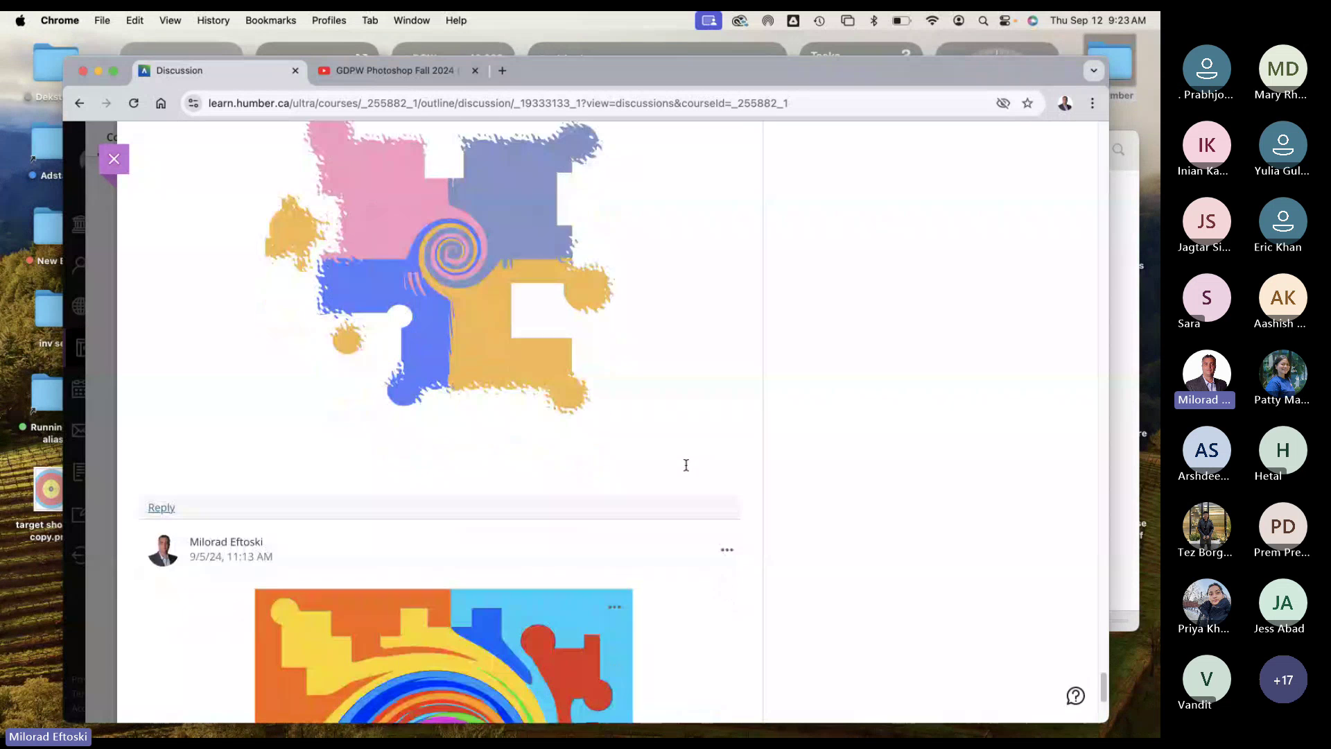
{"action": "scroll", "coordinate": [707, 461], "scroll_direction": "down", "scroll_amount": 8}
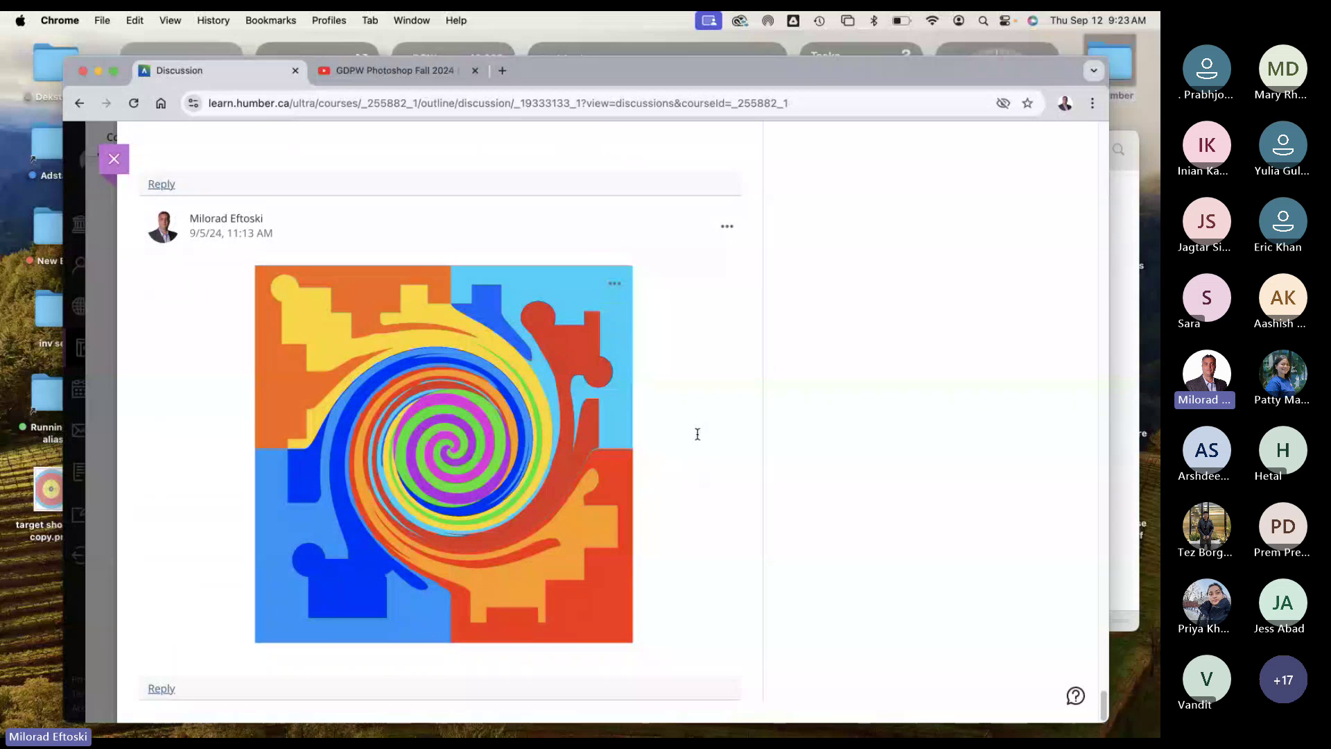
Step: Return to the start of the discussion and look over the newest submissions, including the two posted 9 hours ago
{"action": "scroll", "coordinate": [697, 434], "scroll_direction": "up", "scroll_amount": 15}
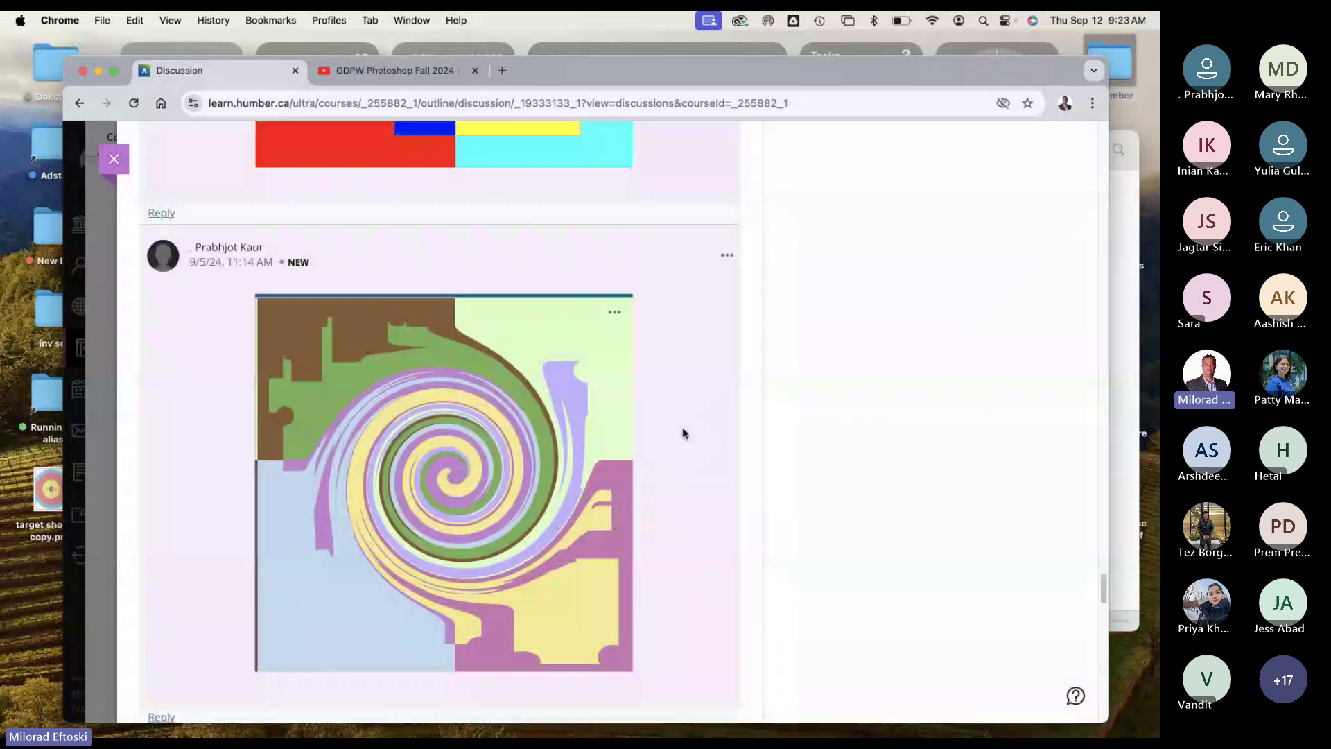
{"action": "scroll", "coordinate": [683, 433], "scroll_direction": "up", "scroll_amount": 15}
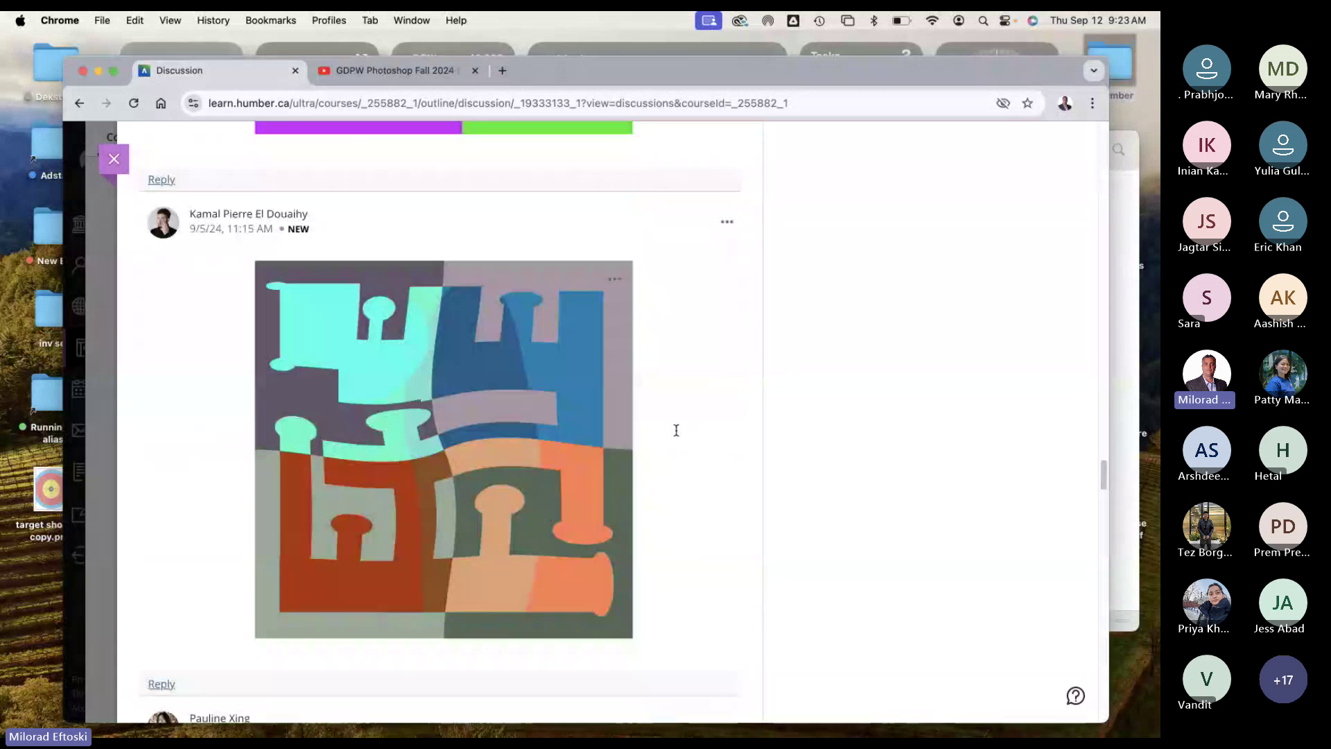
{"action": "scroll", "coordinate": [676, 430], "scroll_direction": "up", "scroll_amount": 15}
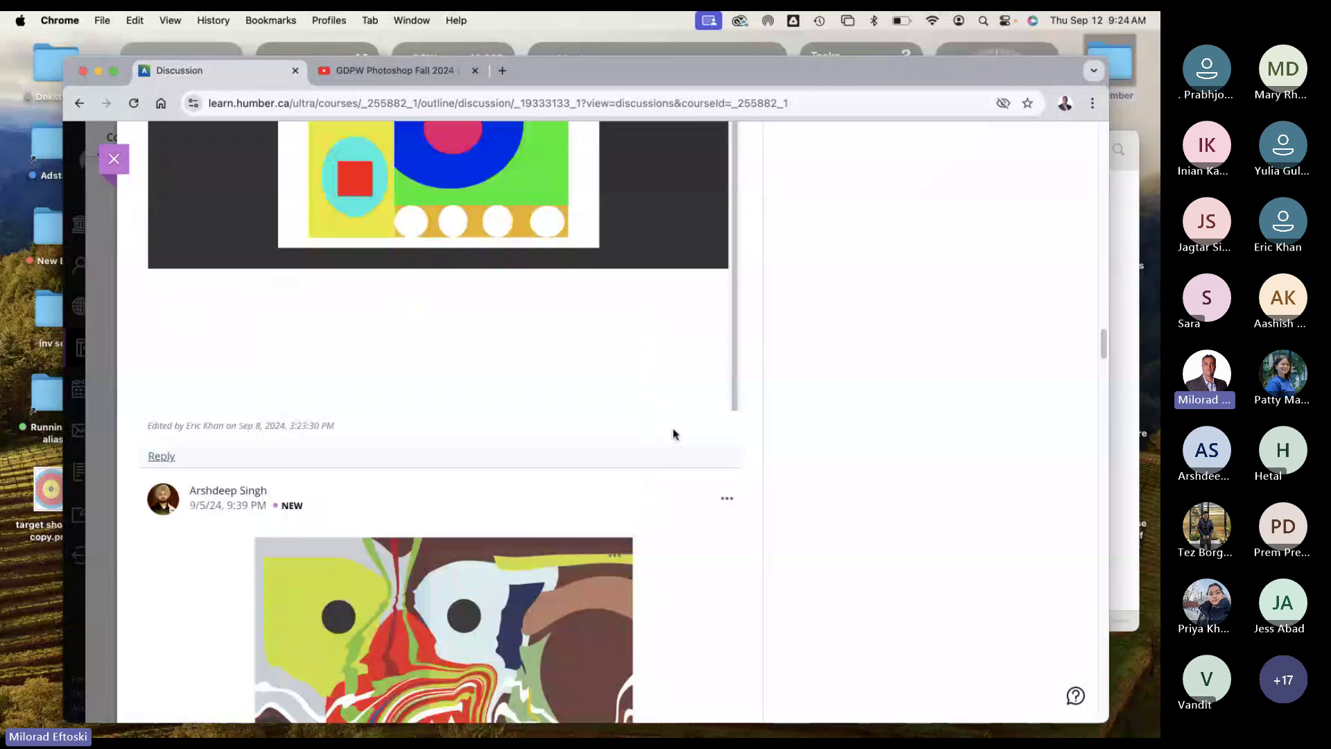
{"action": "scroll", "coordinate": [670, 430], "scroll_direction": "up", "scroll_amount": 15}
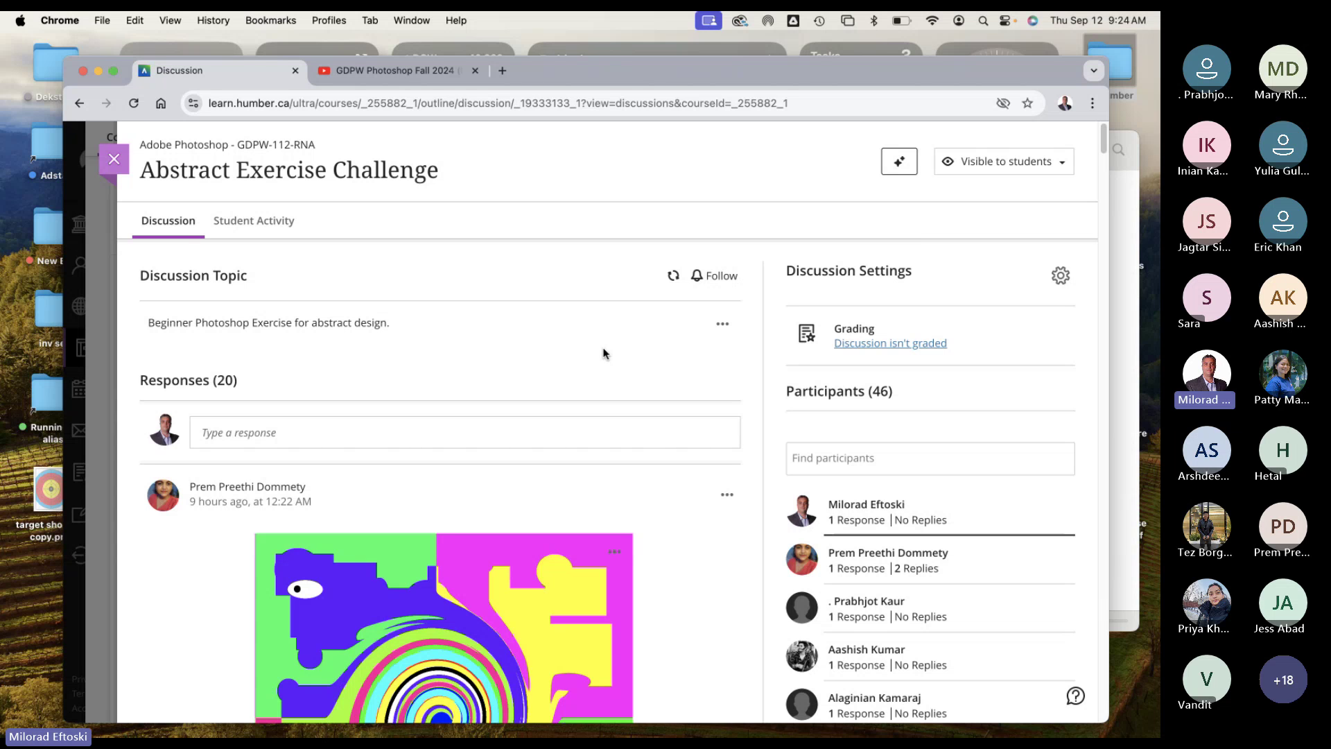
{"action": "scroll", "coordinate": [683, 564], "scroll_direction": "down", "scroll_amount": 2}
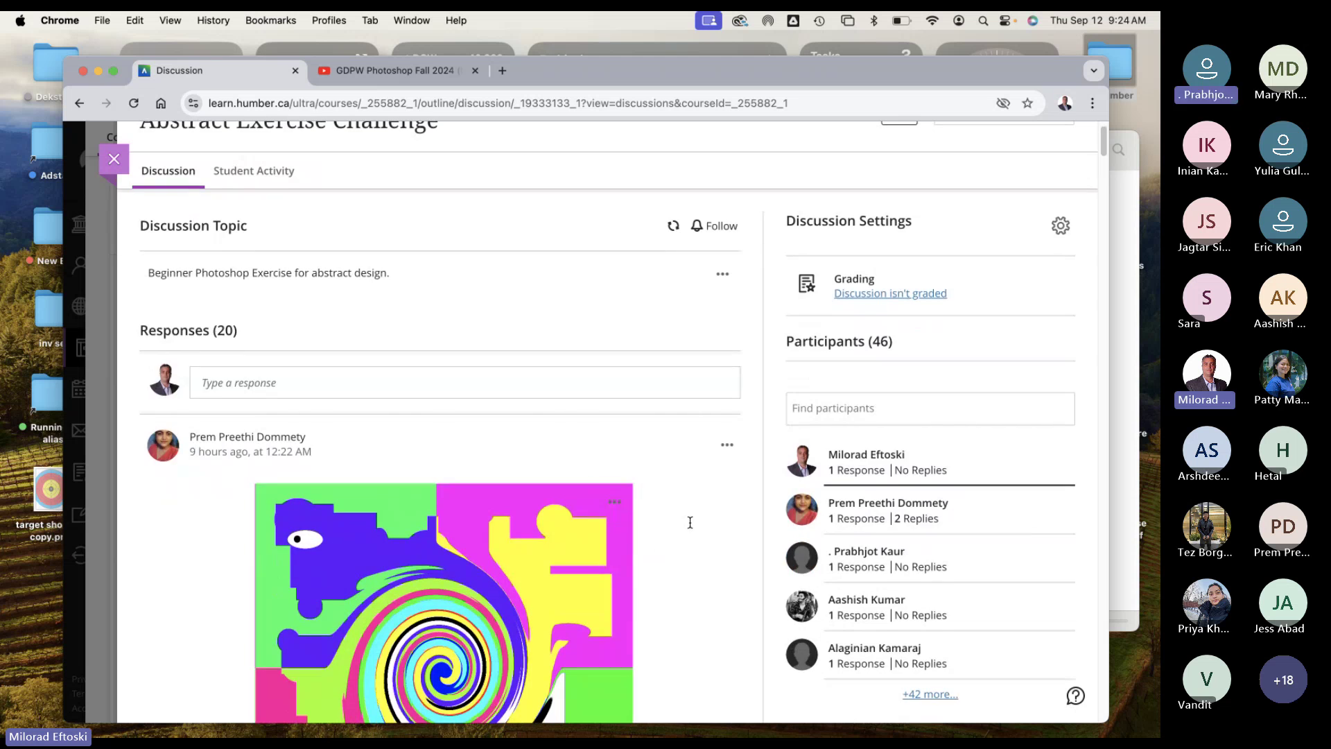
{"action": "scroll", "coordinate": [697, 530], "scroll_direction": "down", "scroll_amount": 7}
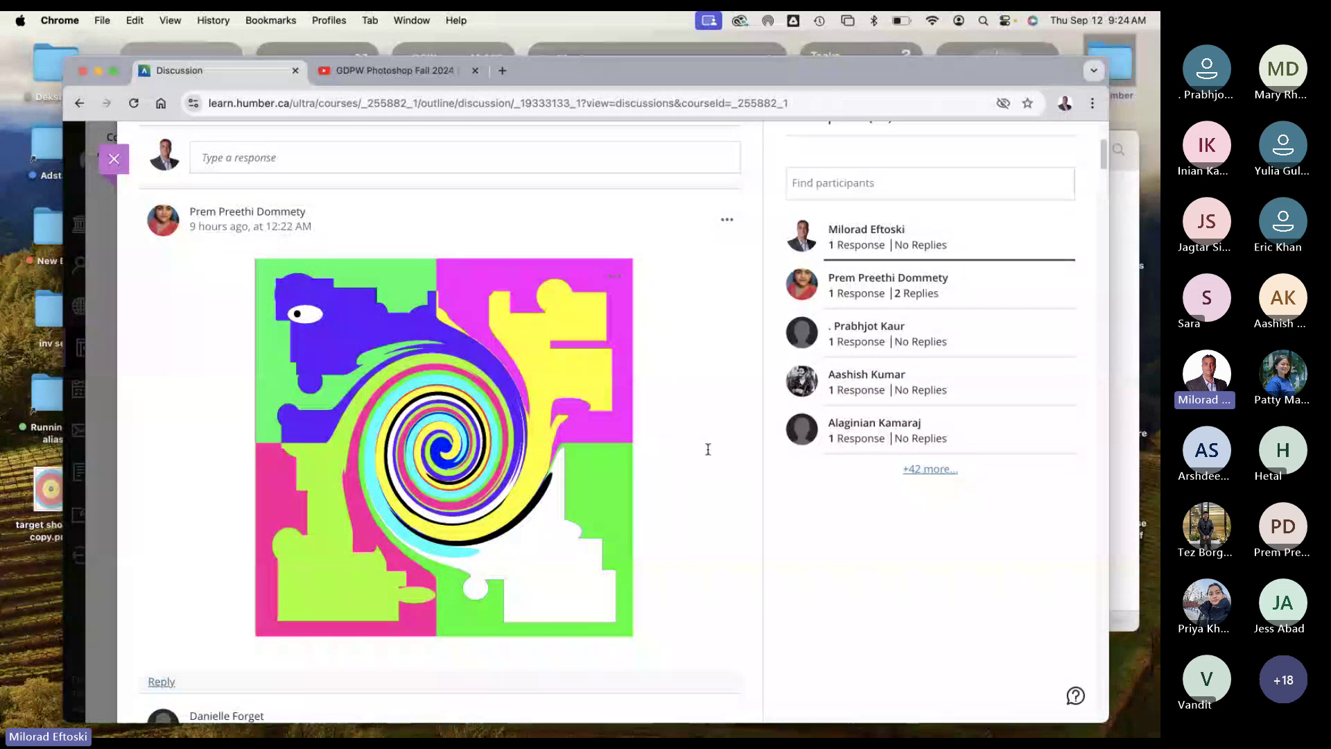
{"action": "scroll", "coordinate": [700, 455], "scroll_direction": "down", "scroll_amount": 15}
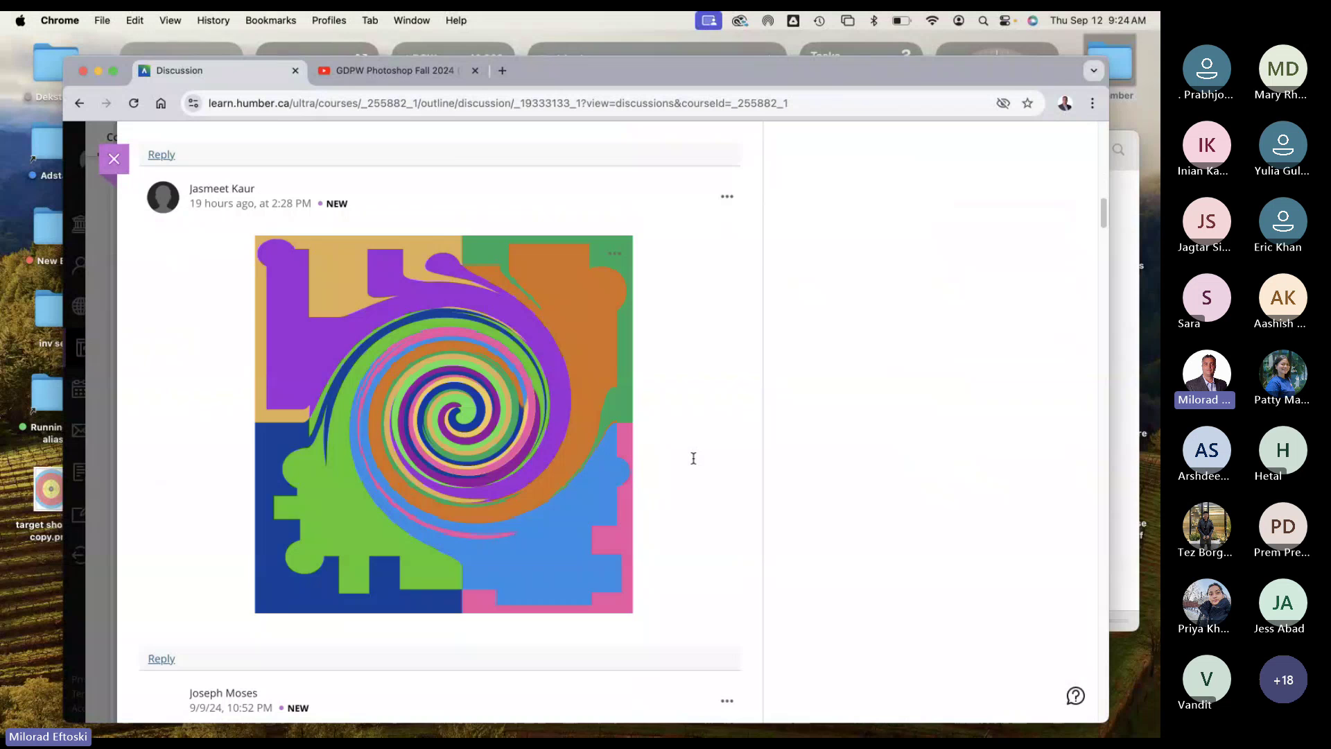
{"action": "scroll", "coordinate": [693, 458], "scroll_direction": "up", "scroll_amount": 20}
{"action": "scroll", "coordinate": [690, 530], "scroll_direction": "down", "scroll_amount": 3}
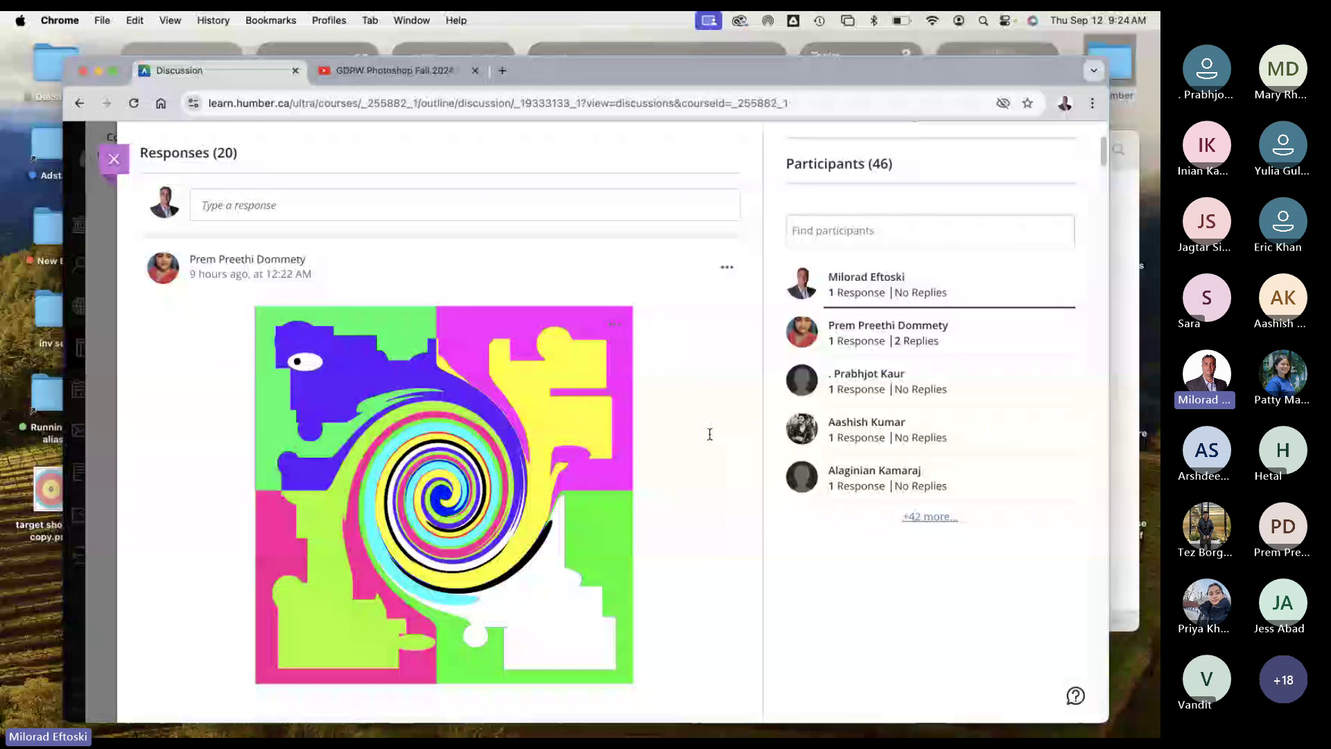
{"action": "scroll", "coordinate": [658, 477], "scroll_direction": "down", "scroll_amount": 6}
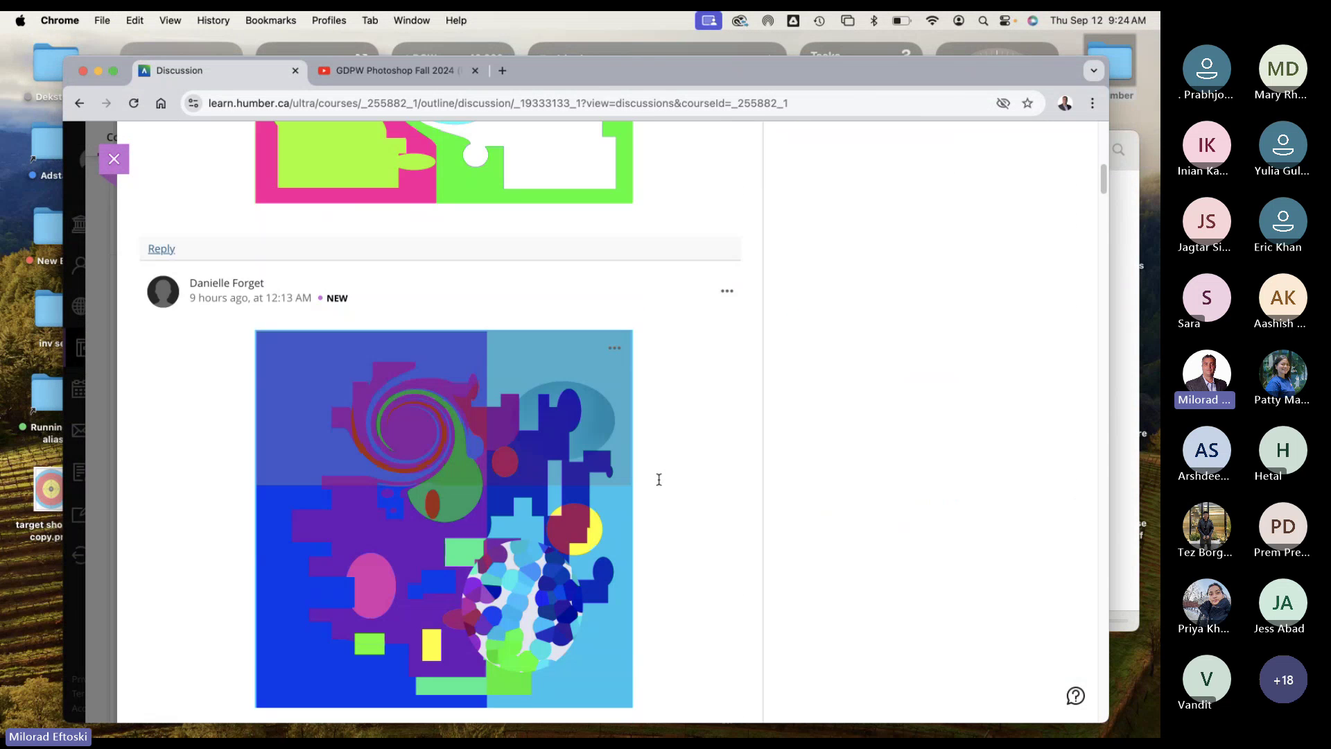
{"action": "scroll", "coordinate": [677, 491], "scroll_direction": "down", "scroll_amount": 5}
{"action": "scroll", "coordinate": [673, 494], "scroll_direction": "up", "scroll_amount": 15}
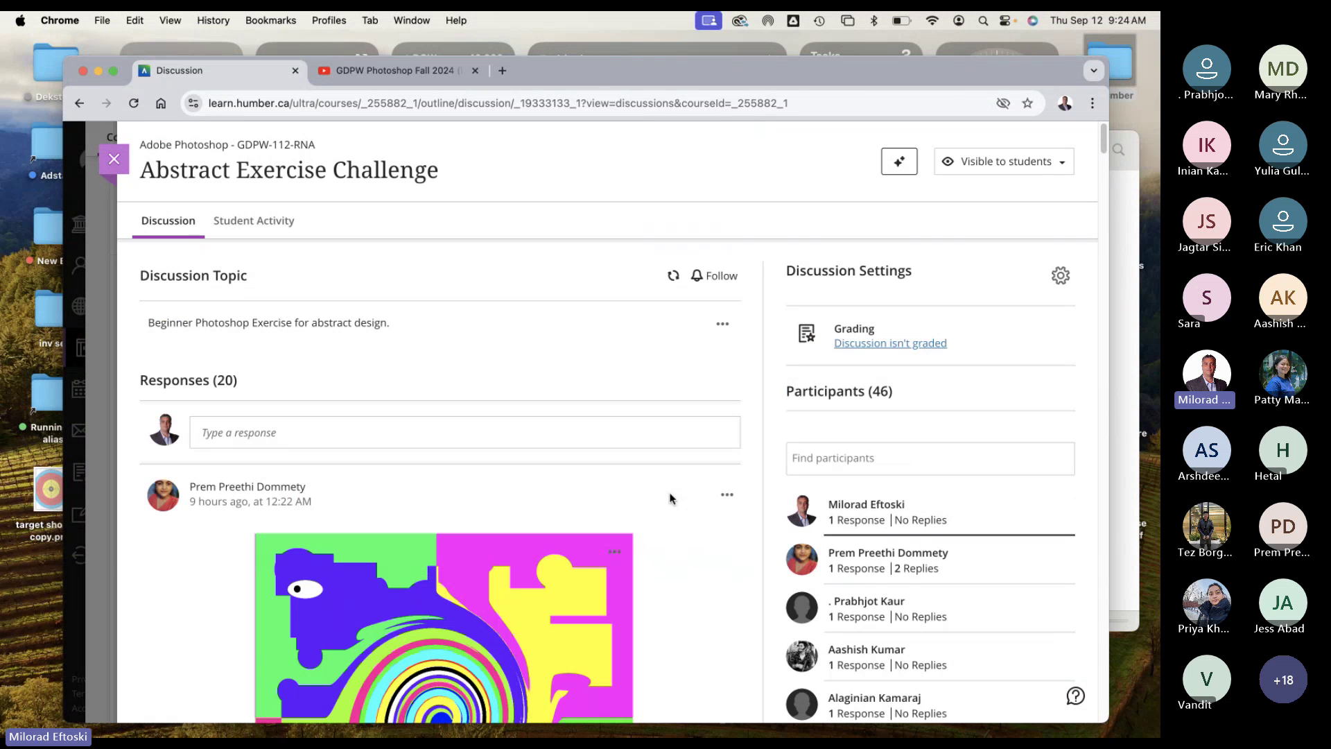
Step: Close the Abstract Exercise Challenge discussion and collapse Module 01 Intro to Photoshop in the course content
{"action": "left_click", "coordinate": [114, 164]}
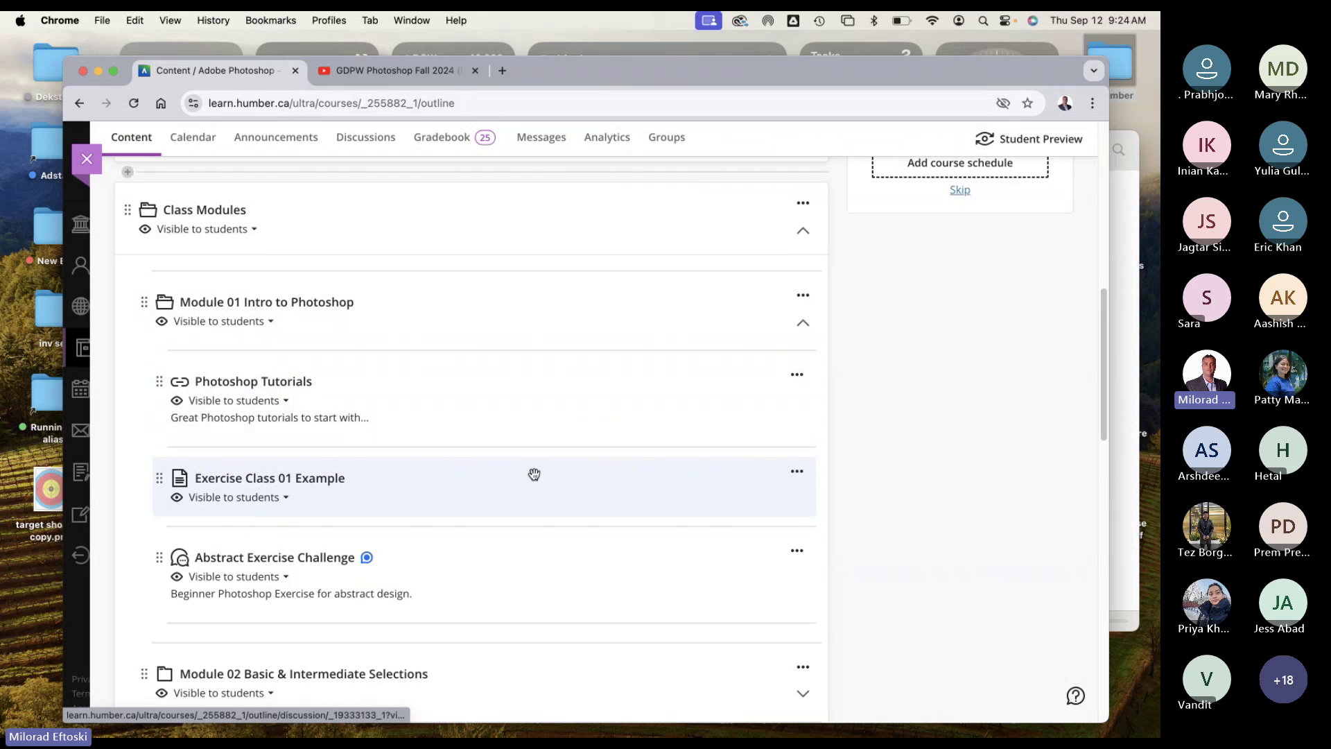
{"action": "scroll", "coordinate": [524, 478], "scroll_direction": "down", "scroll_amount": 3}
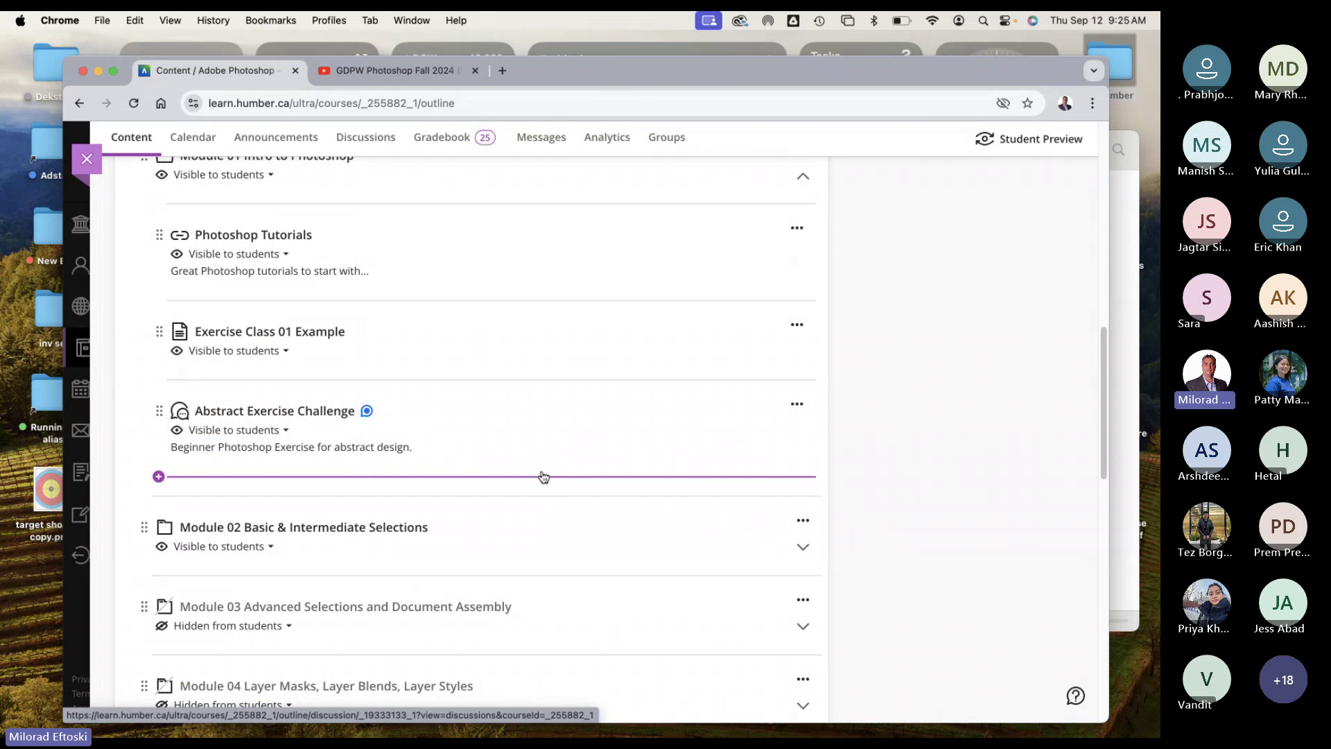
{"action": "scroll", "coordinate": [542, 471], "scroll_direction": "up", "scroll_amount": 3}
{"action": "left_click", "coordinate": [493, 261]}
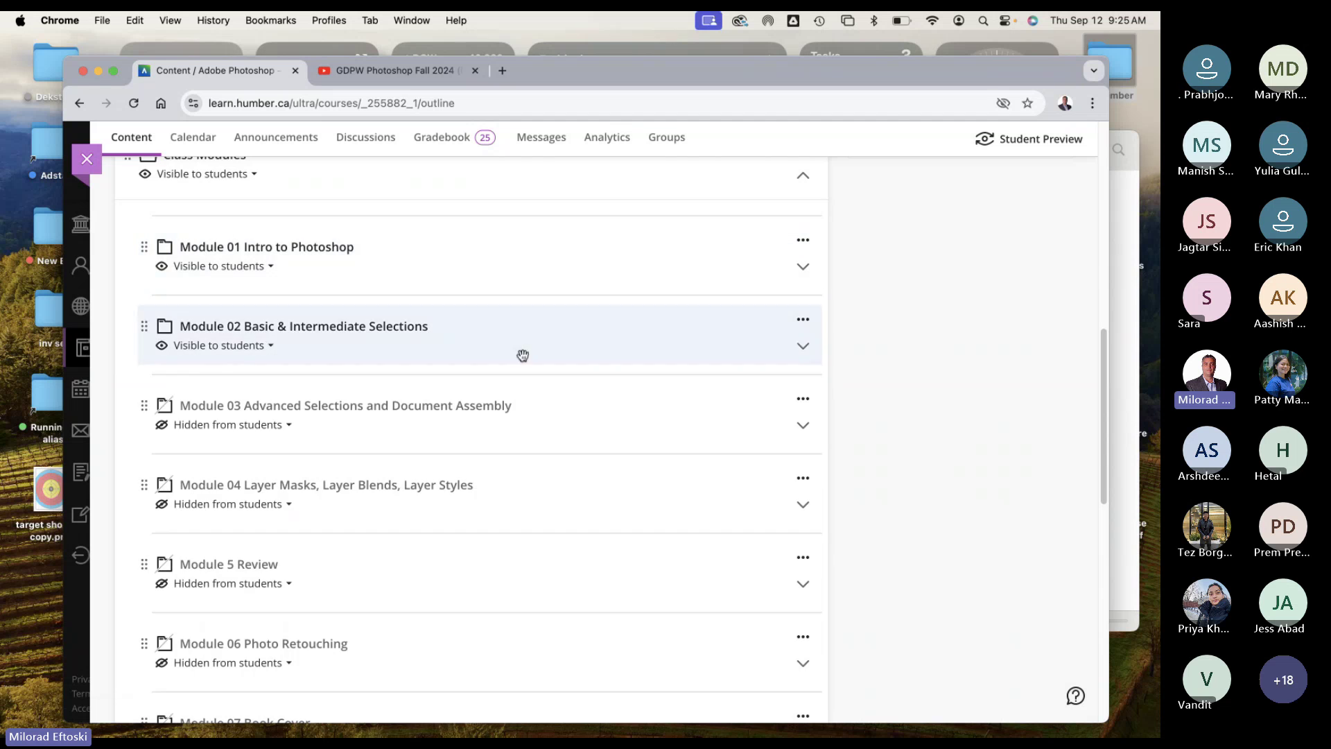
Step: Start the Student Preview of the Adobe Photoshop - GDPW-112-RNA course
{"action": "scroll", "coordinate": [514, 392], "scroll_direction": "down", "scroll_amount": 10}
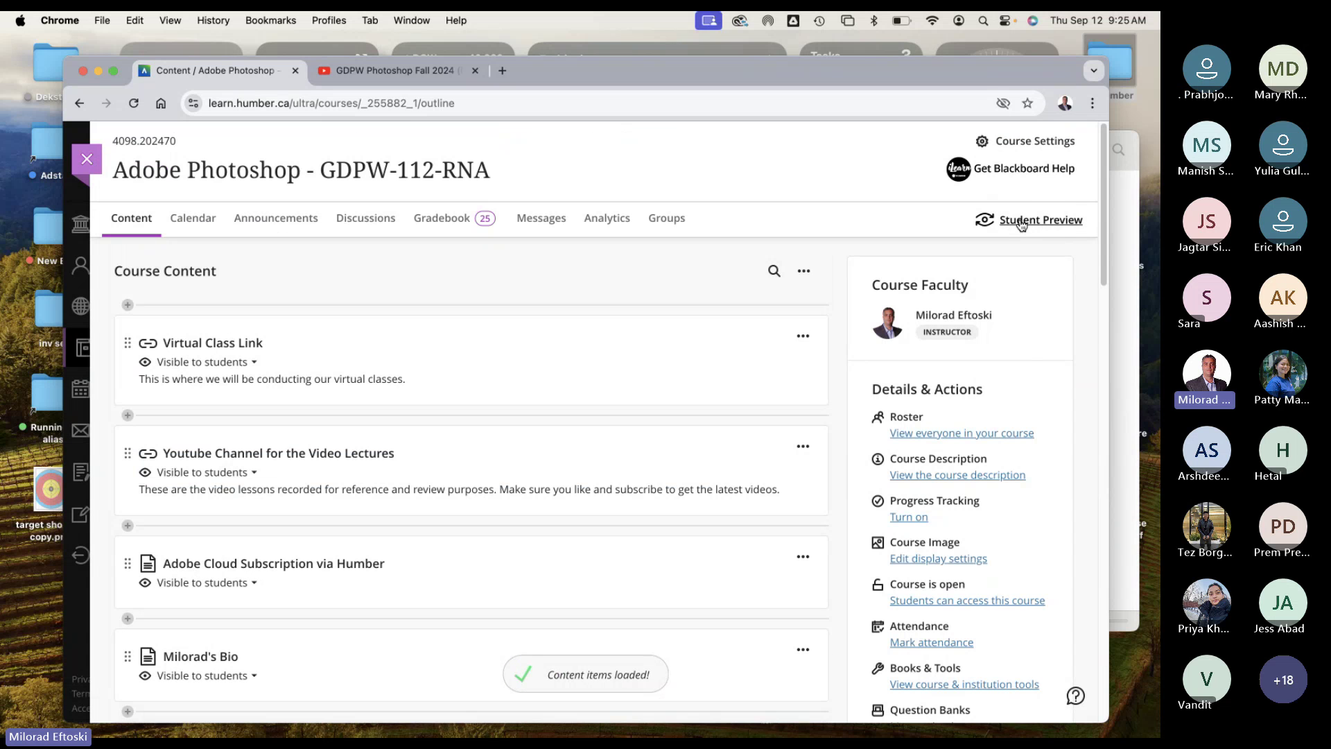
{"action": "left_click", "coordinate": [1022, 224]}
{"action": "left_click", "coordinate": [660, 372]}
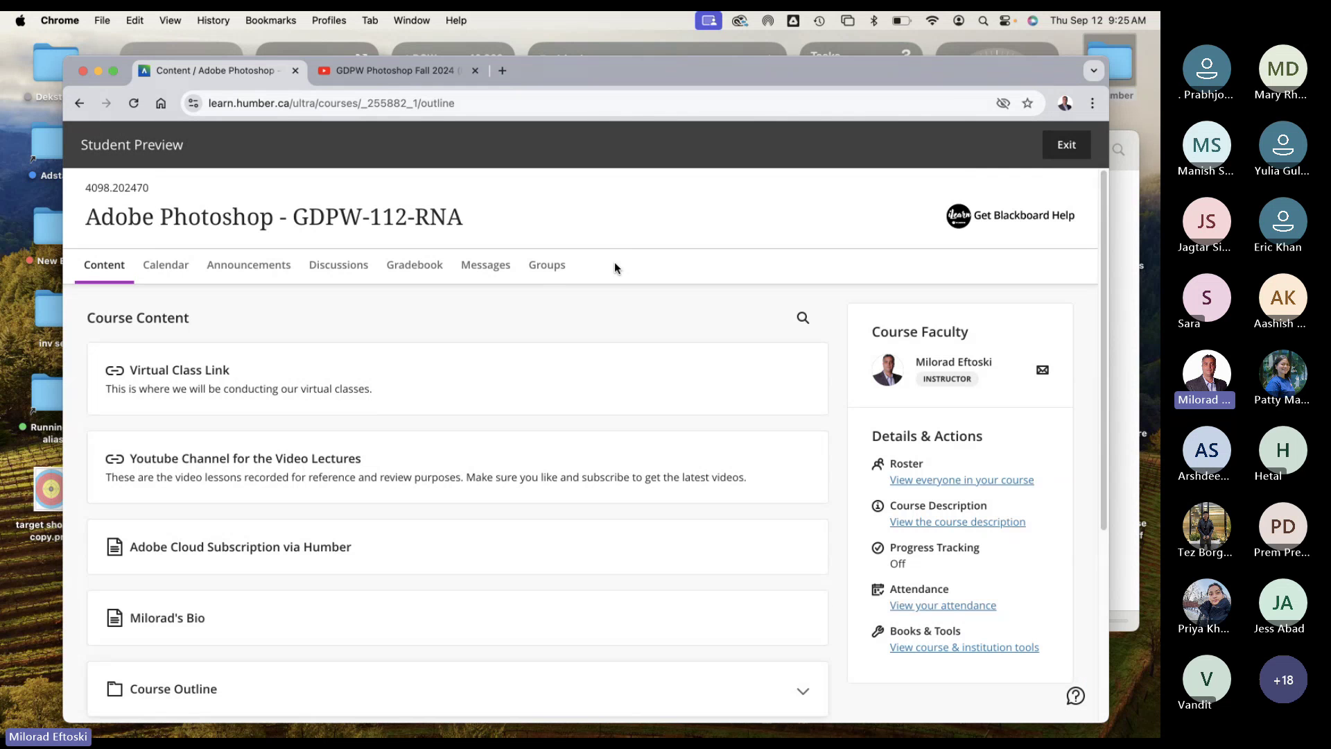
Step: Expand the Class Exercises/Assignments folder and open the details of the Colour Abstract Exercise
{"action": "scroll", "coordinate": [544, 425], "scroll_direction": "down", "scroll_amount": 2}
{"action": "scroll", "coordinate": [550, 426], "scroll_direction": "down", "scroll_amount": 3}
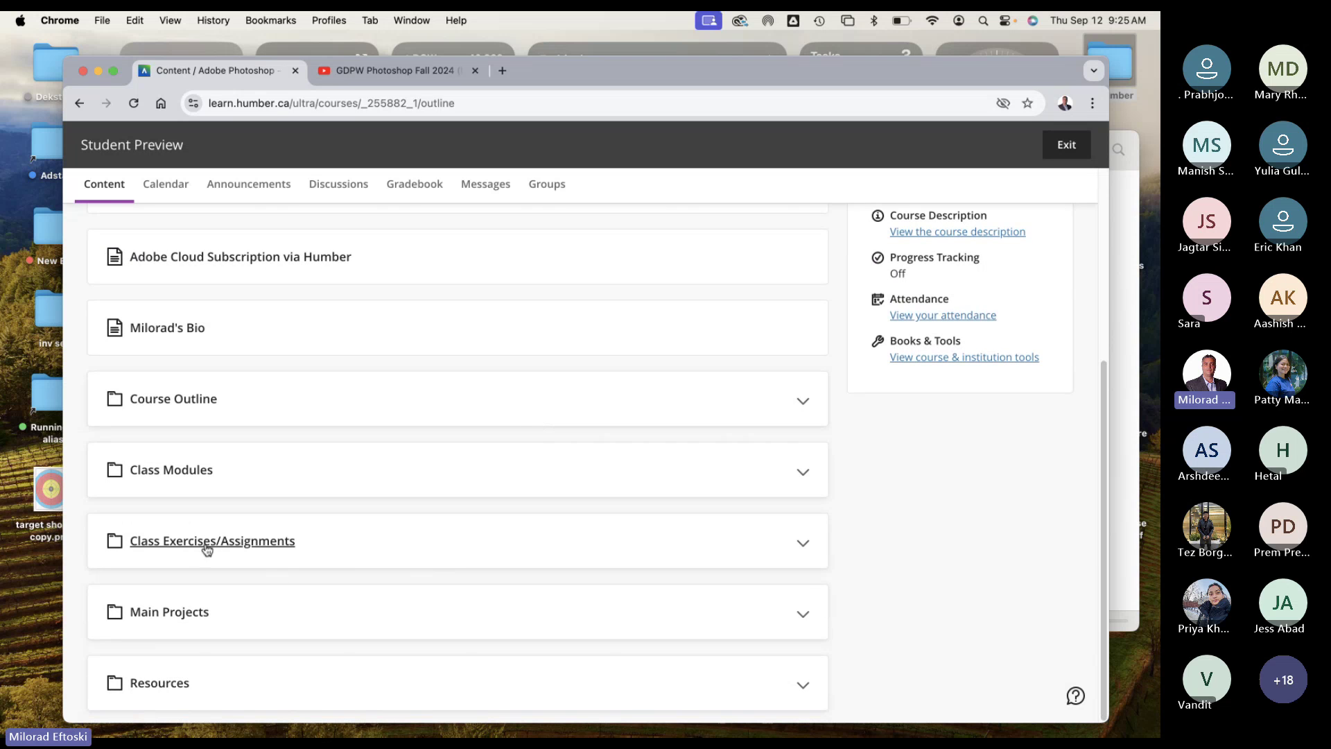
{"action": "left_click", "coordinate": [434, 544]}
{"action": "scroll", "coordinate": [451, 541], "scroll_direction": "down", "scroll_amount": 1}
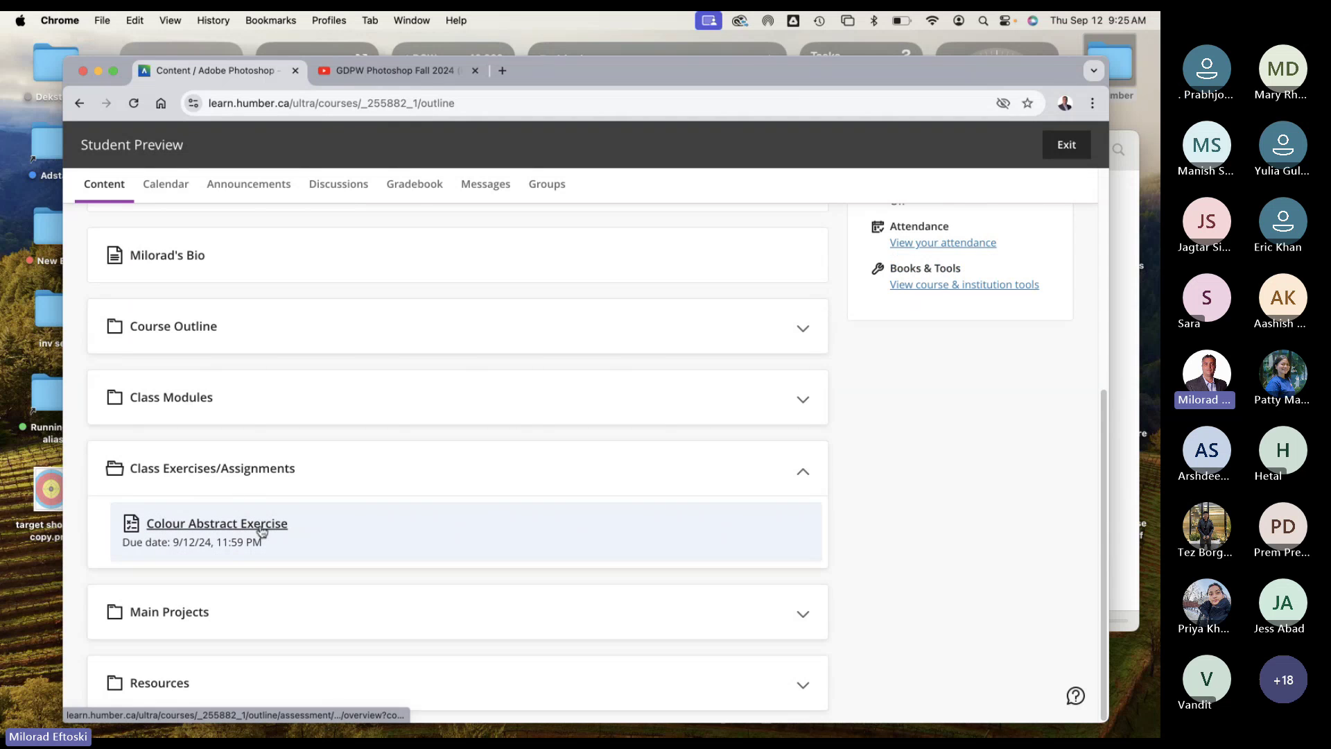
{"action": "left_click", "coordinate": [325, 529]}
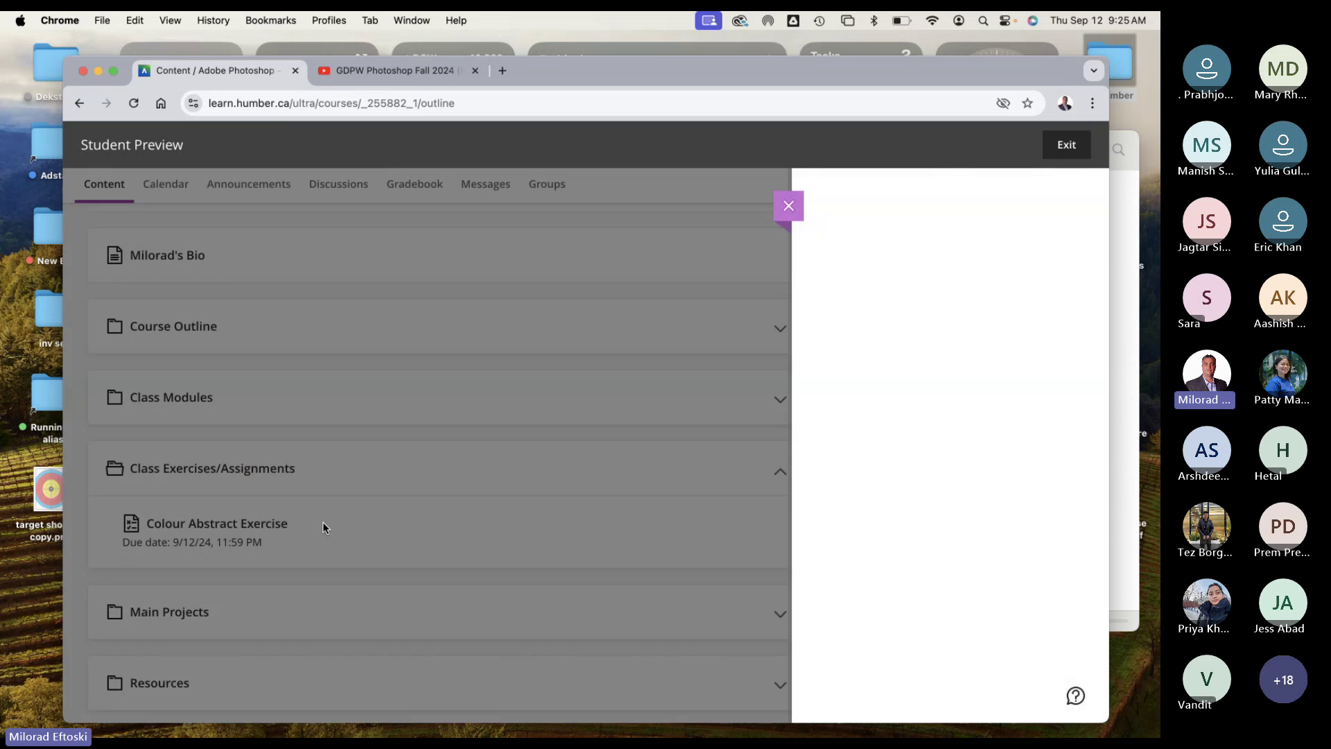
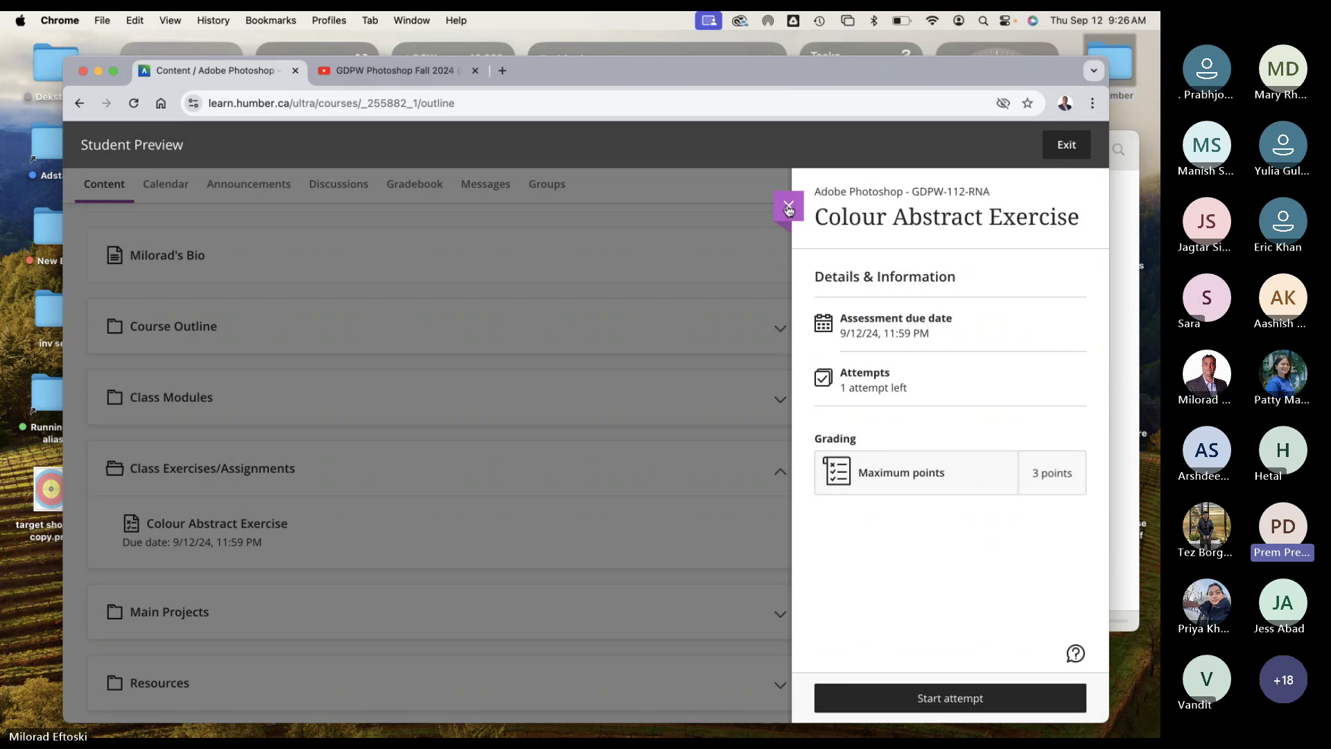
Step: Close the Colour Abstract Exercise details and look over the course content as students see it
{"action": "left_click", "coordinate": [790, 208]}
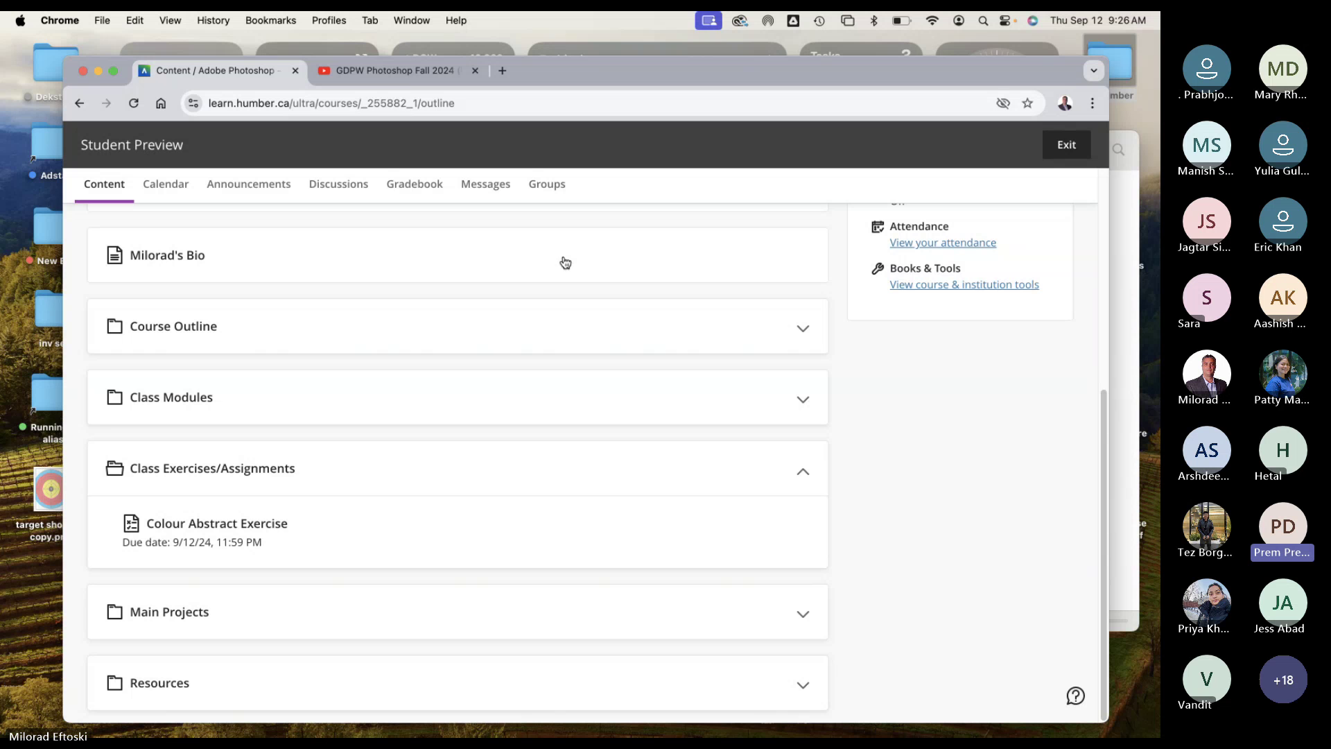
{"action": "scroll", "coordinate": [566, 262], "scroll_direction": "up", "scroll_amount": 4}
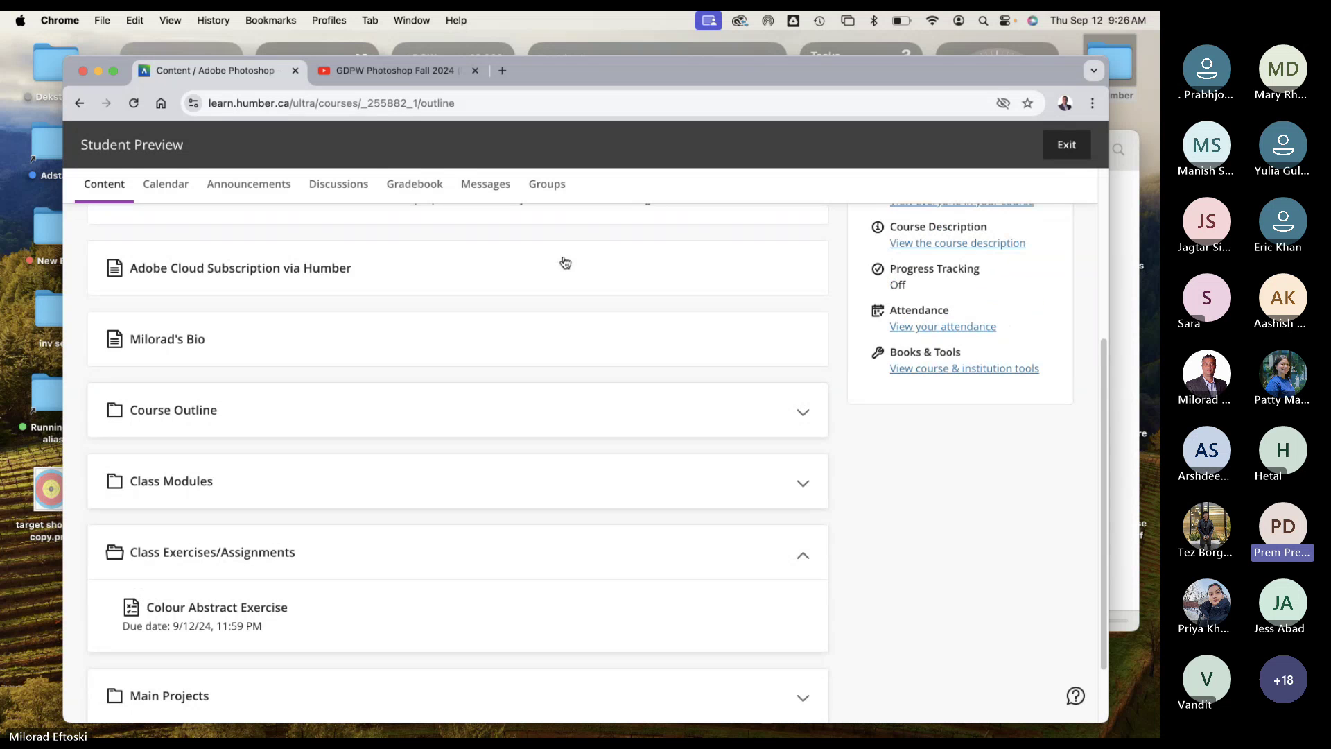
{"action": "scroll", "coordinate": [565, 262], "scroll_direction": "up", "scroll_amount": 5}
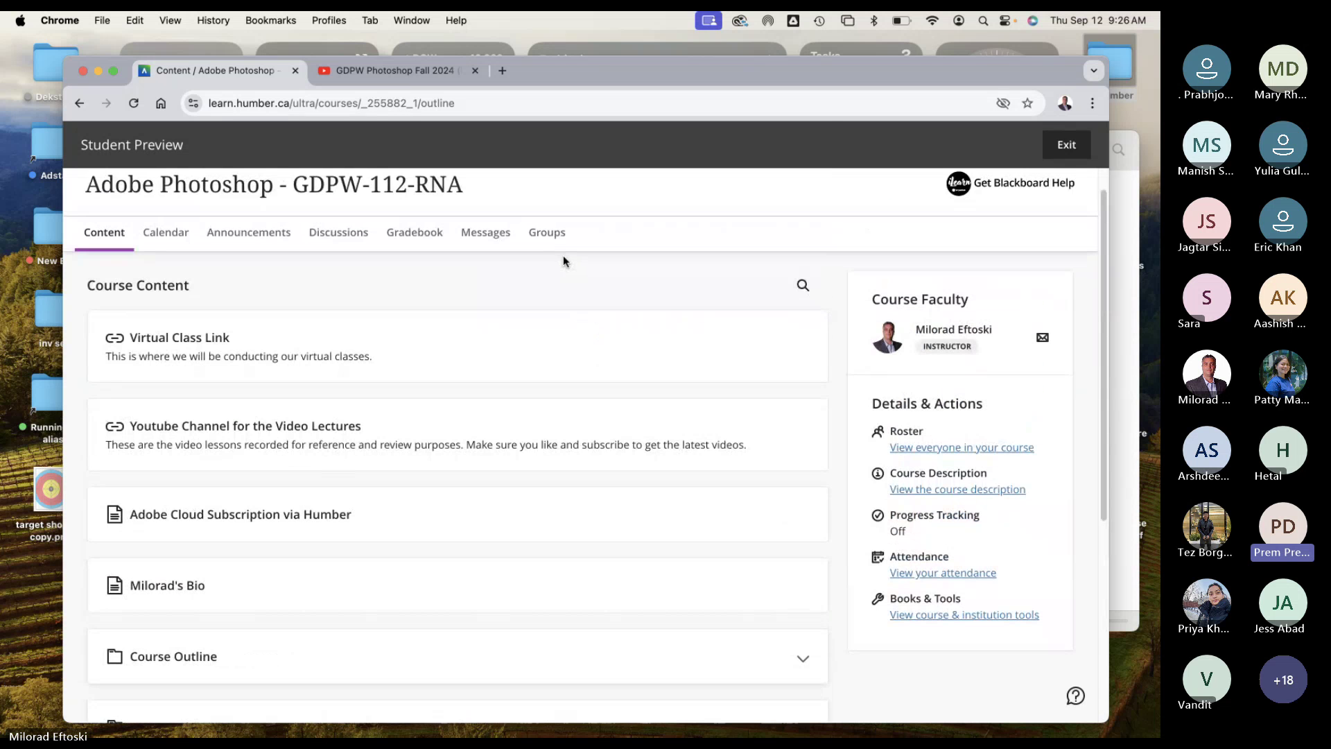
{"action": "scroll", "coordinate": [563, 261], "scroll_direction": "down", "scroll_amount": 8}
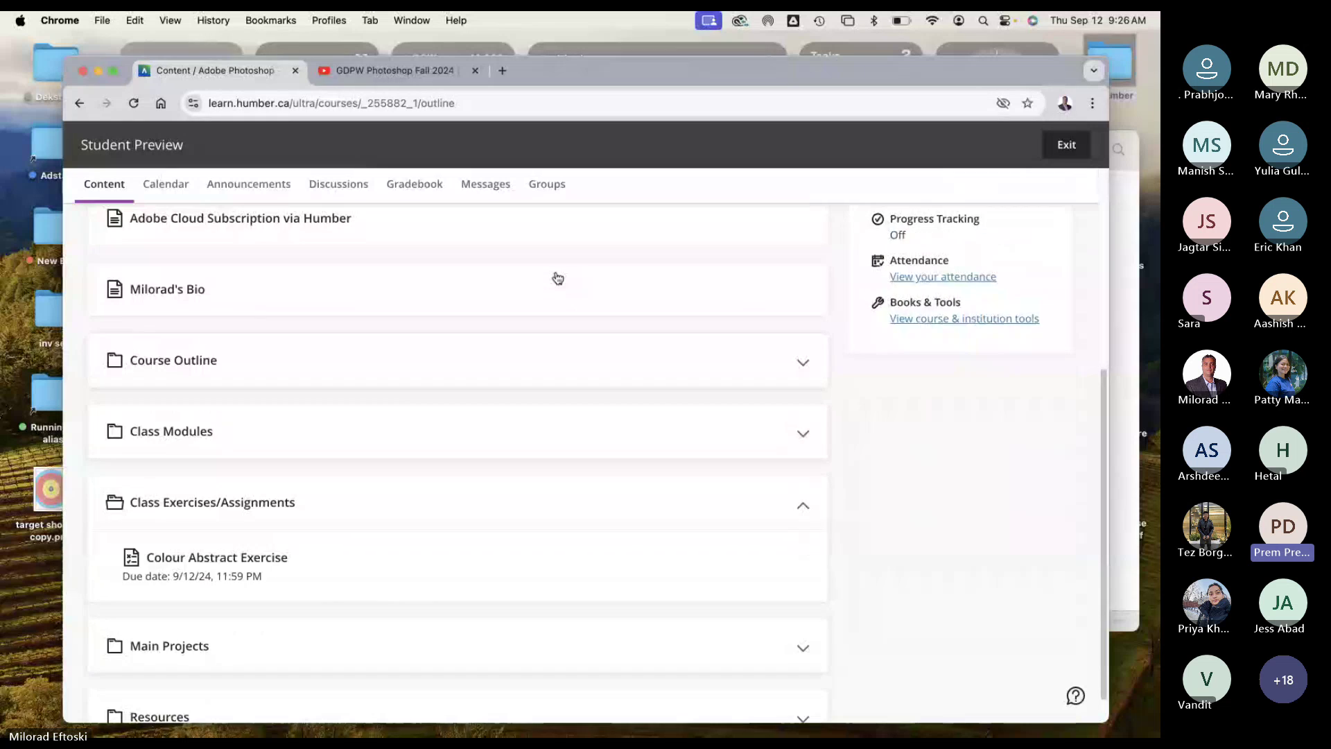
Step: Open the student Gradebook to view the graded items, and shift the browser window slightly up and left
{"action": "scroll", "coordinate": [557, 278], "scroll_direction": "up", "scroll_amount": 3}
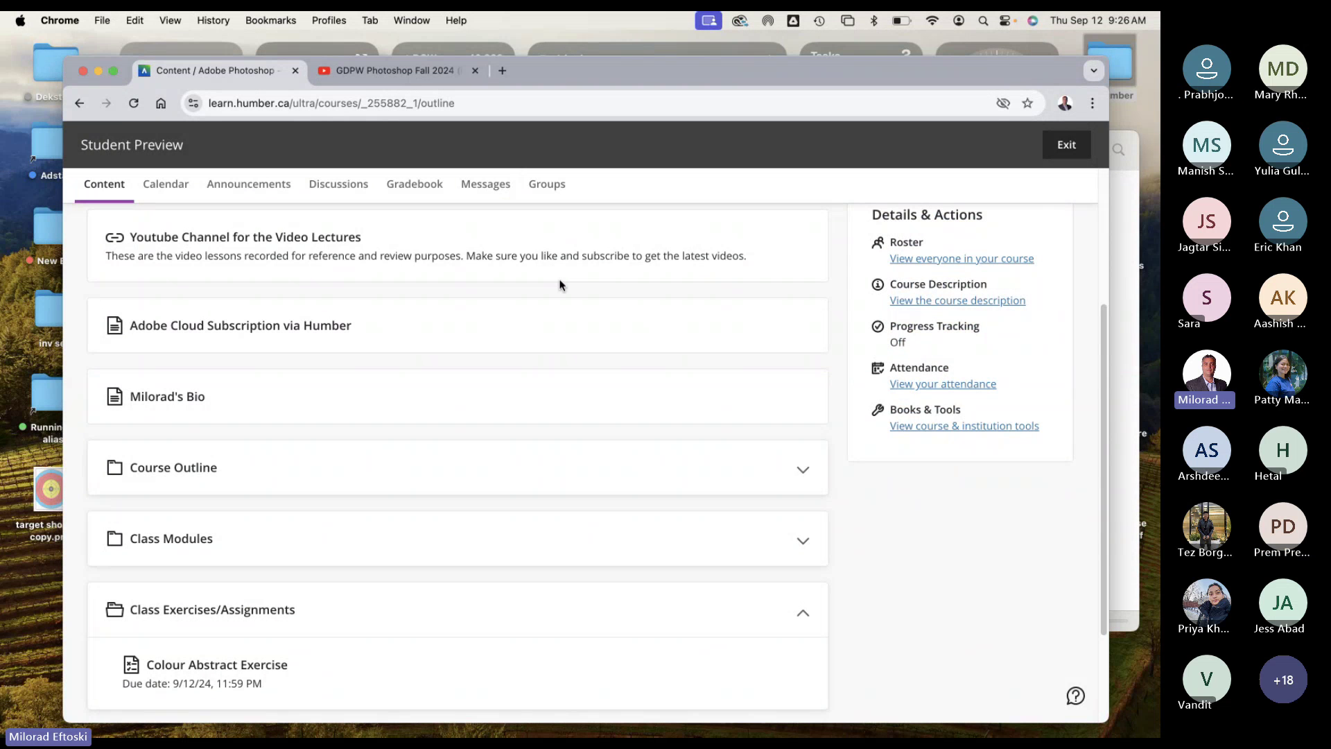
{"action": "scroll", "coordinate": [560, 287], "scroll_direction": "down", "scroll_amount": 4}
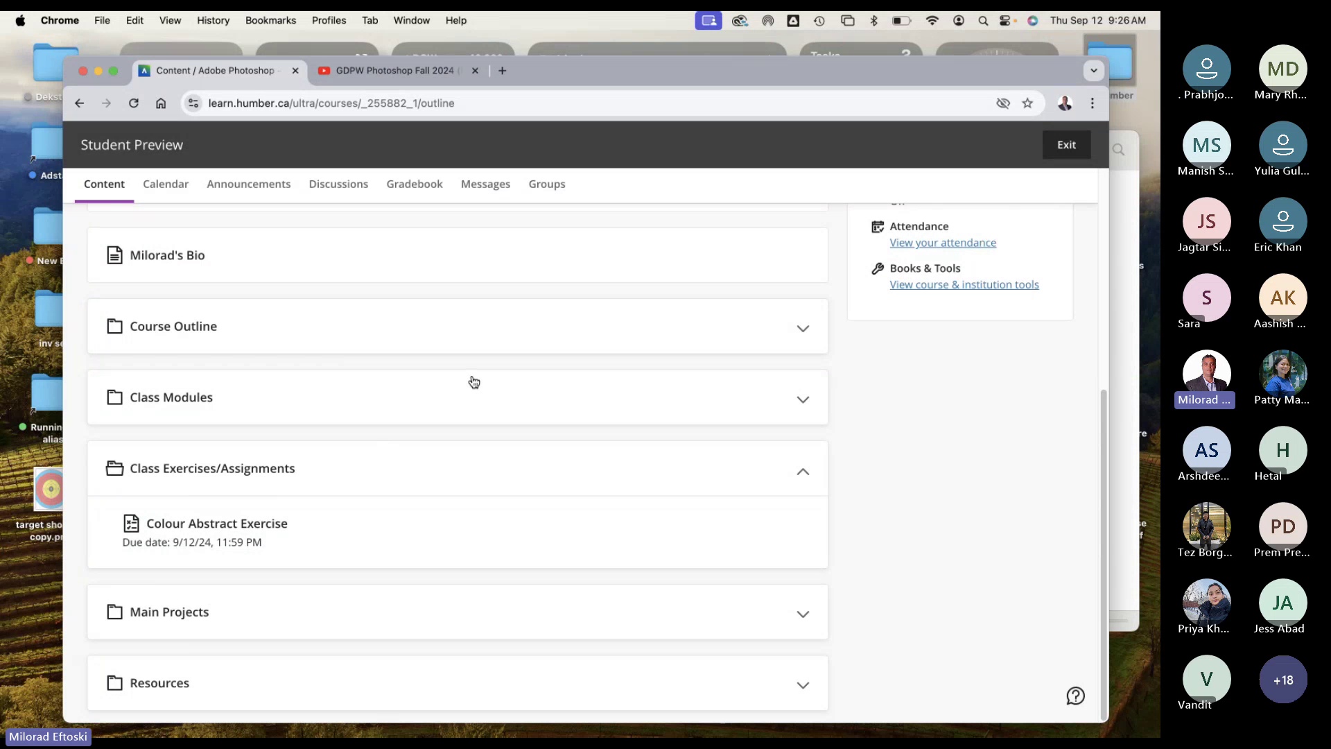
{"action": "left_click", "coordinate": [413, 184]}
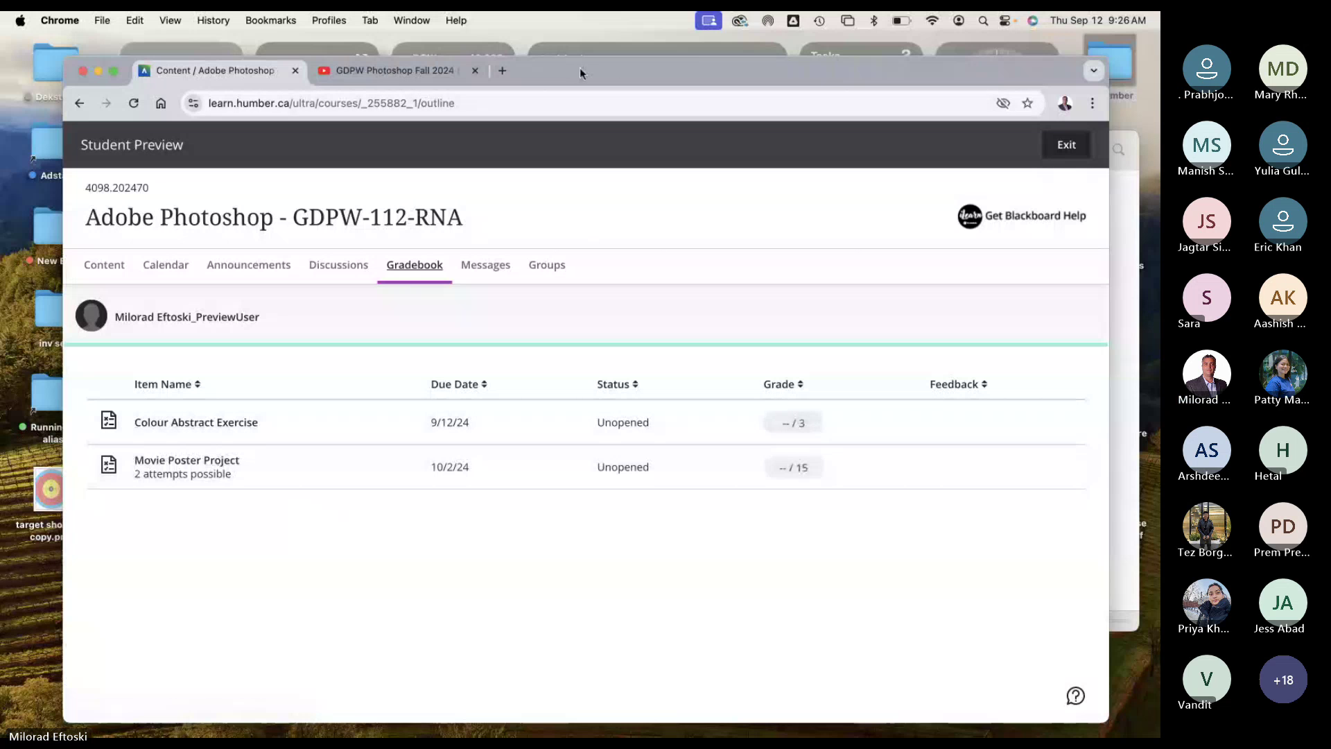
{"action": "left_click_drag", "start_coordinate": [580, 68], "coordinate": [553, 59]}
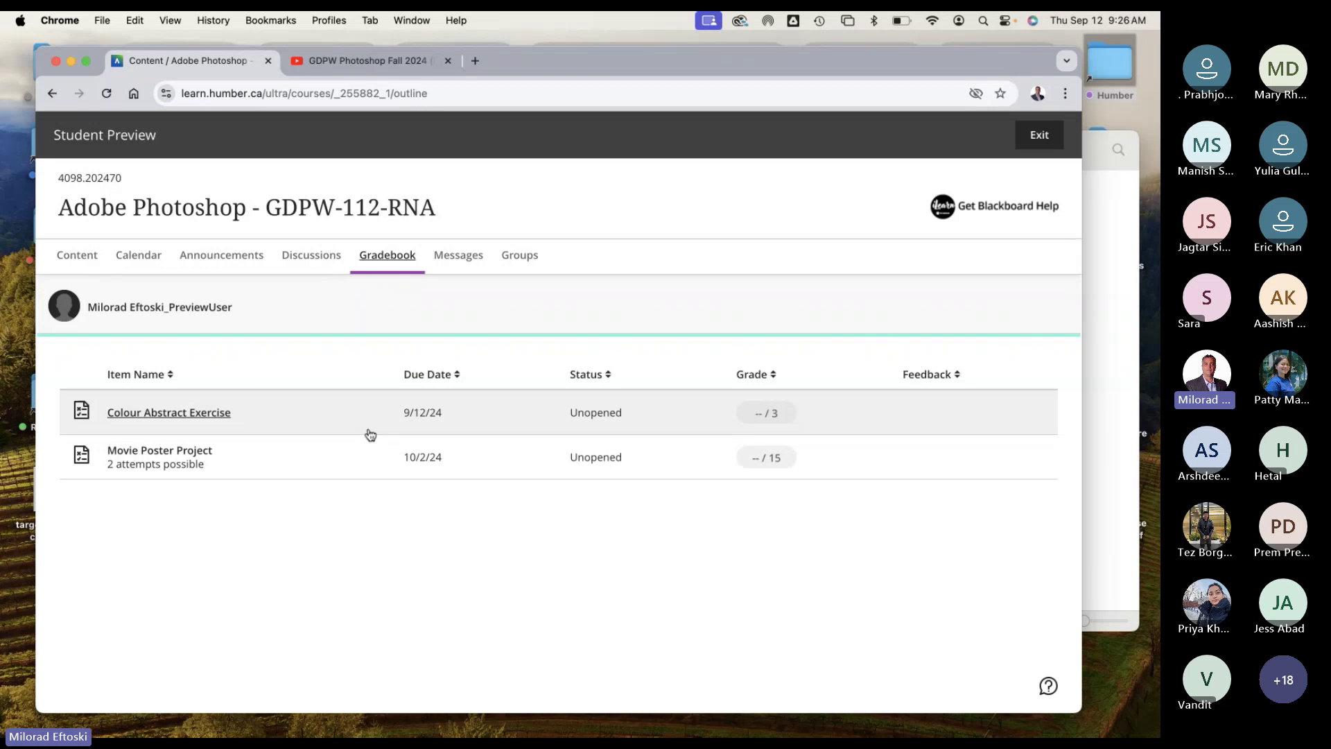
Step: Return to the course content and expand the Class Exercises/Assignments and Main Projects folders
{"action": "left_click", "coordinate": [78, 261]}
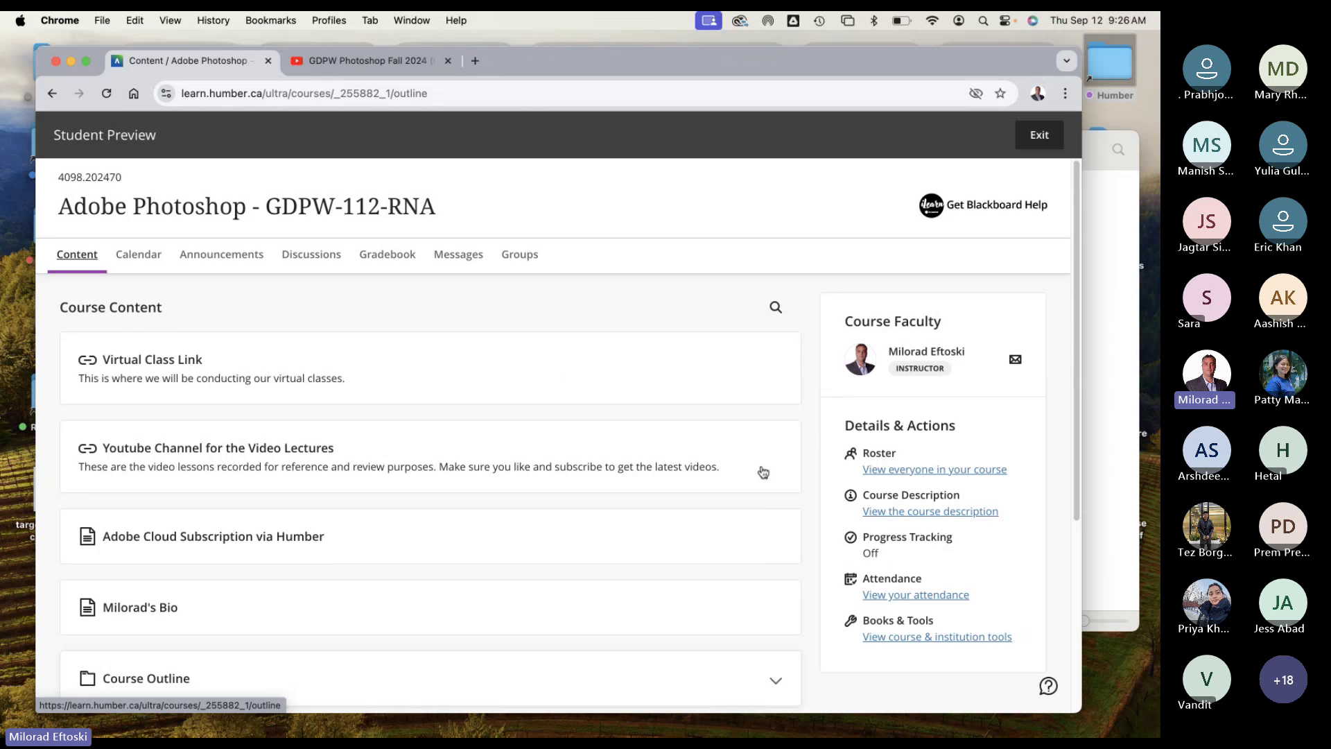
{"action": "scroll", "coordinate": [697, 408], "scroll_direction": "down", "scroll_amount": 3}
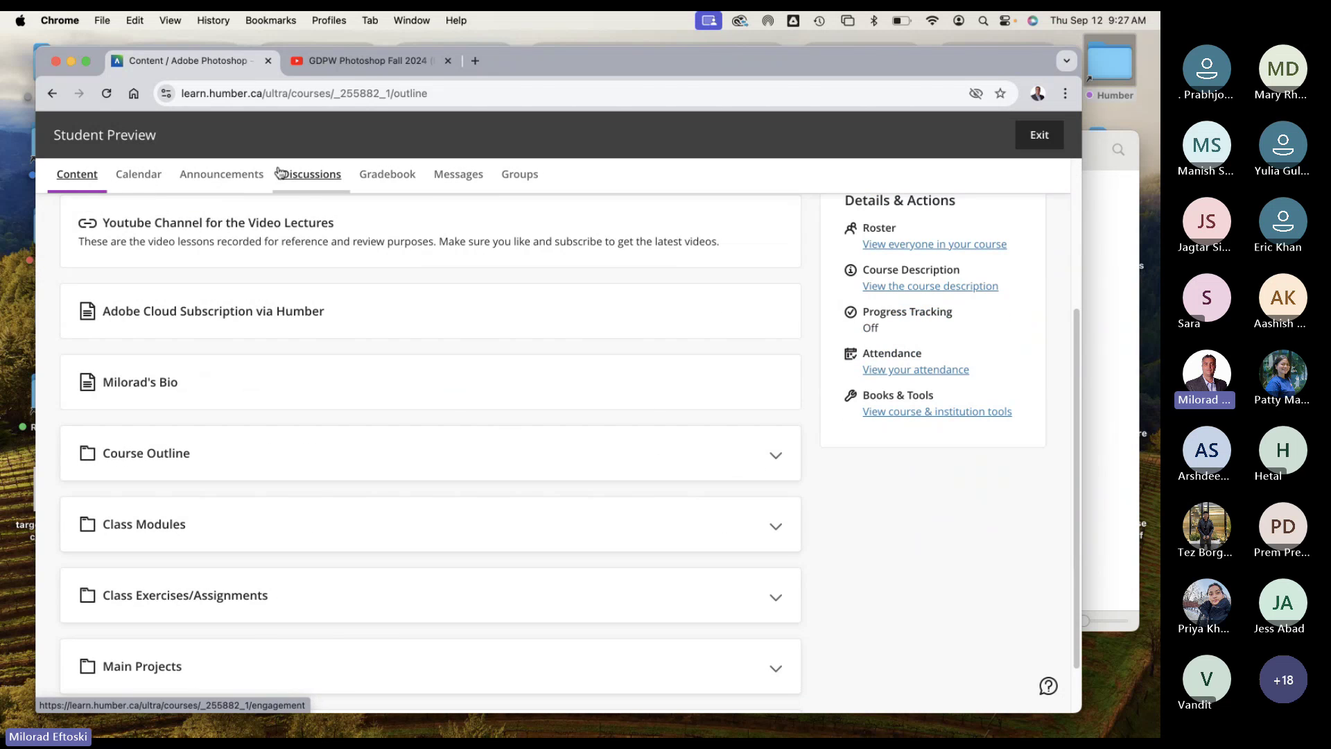
{"action": "scroll", "coordinate": [642, 431], "scroll_direction": "down", "scroll_amount": 2}
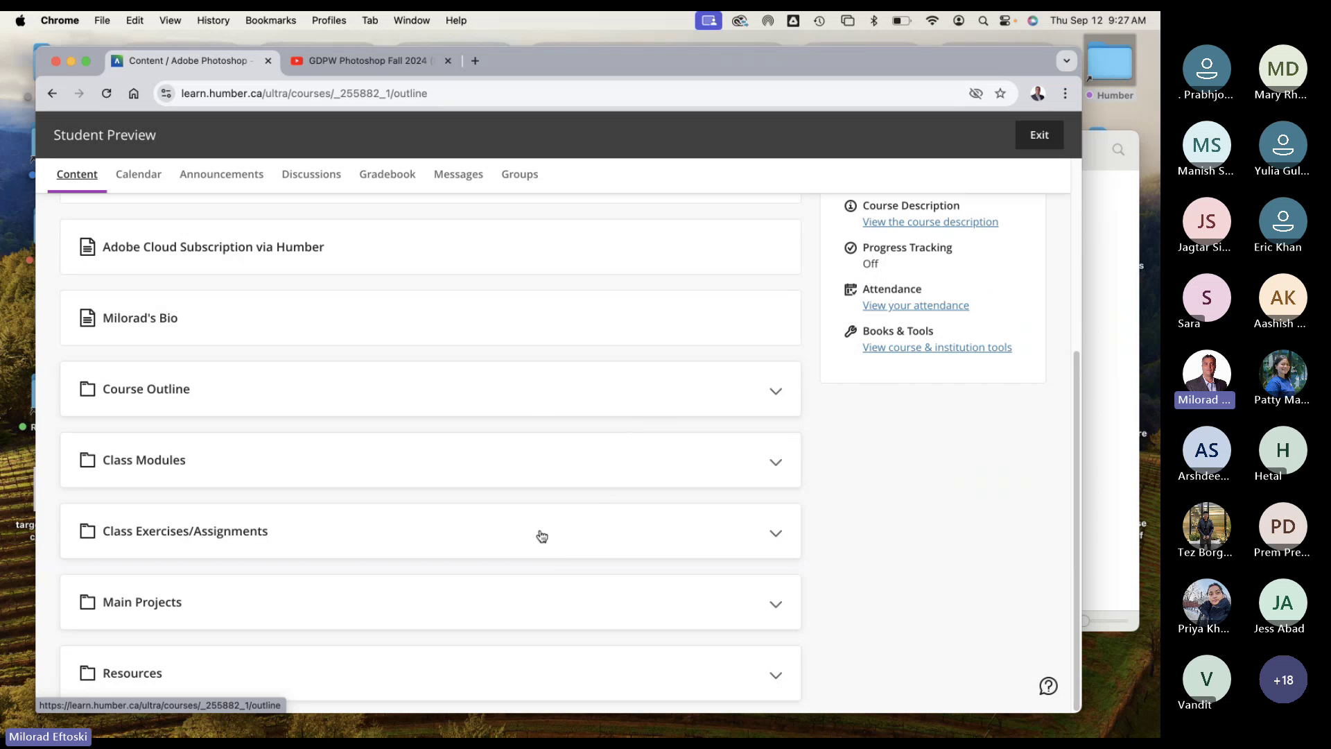
{"action": "left_click", "coordinate": [441, 539]}
{"action": "scroll", "coordinate": [471, 536], "scroll_direction": "down", "scroll_amount": 1}
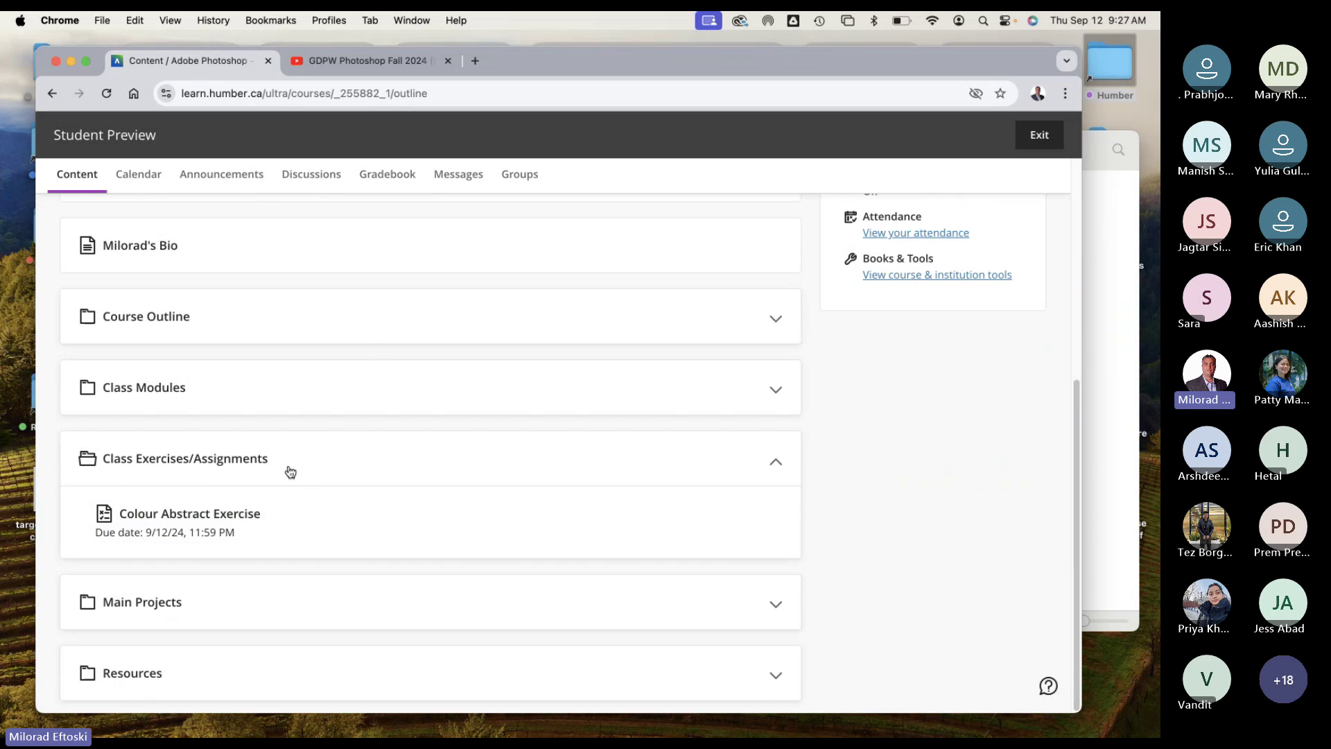
{"action": "left_click", "coordinate": [394, 604]}
{"action": "scroll", "coordinate": [431, 577], "scroll_direction": "down", "scroll_amount": 1}
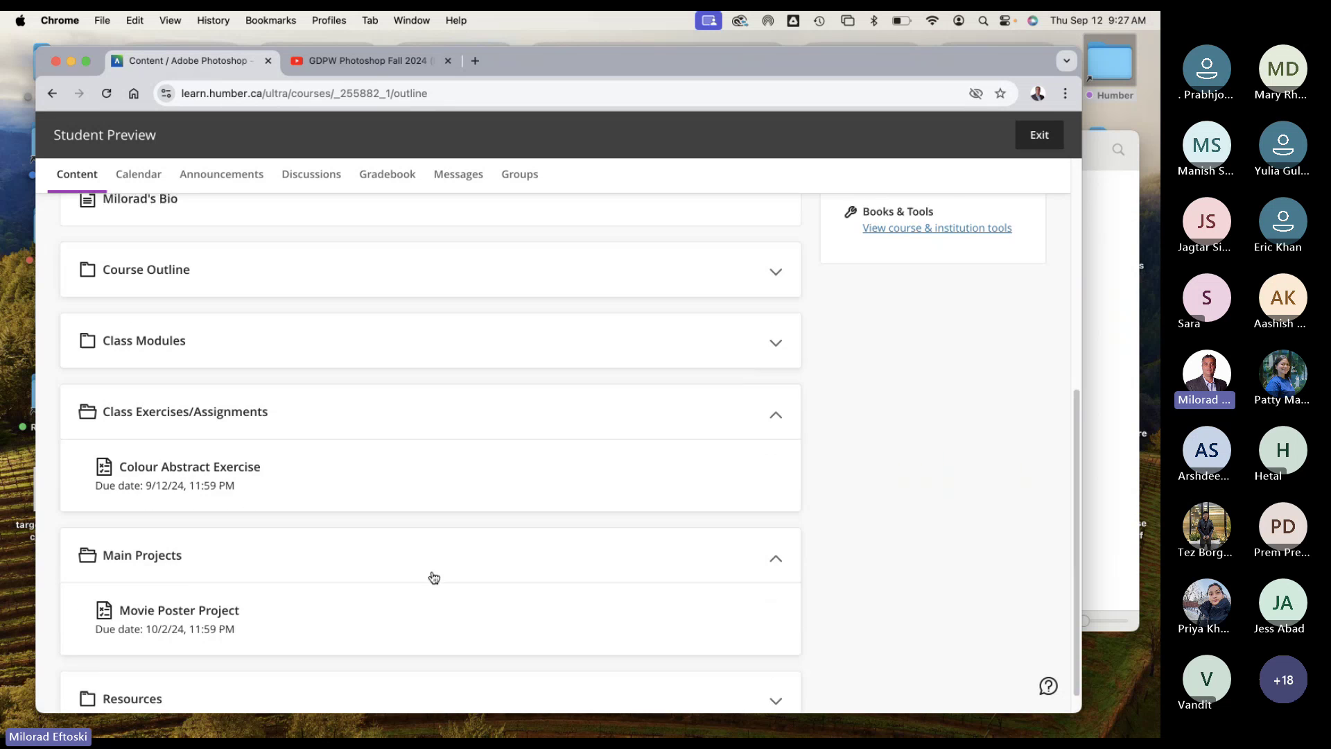
Step: Expand the Resources folder in the course content and look over its tutorial items
{"action": "scroll", "coordinate": [381, 500], "scroll_direction": "up", "scroll_amount": 5}
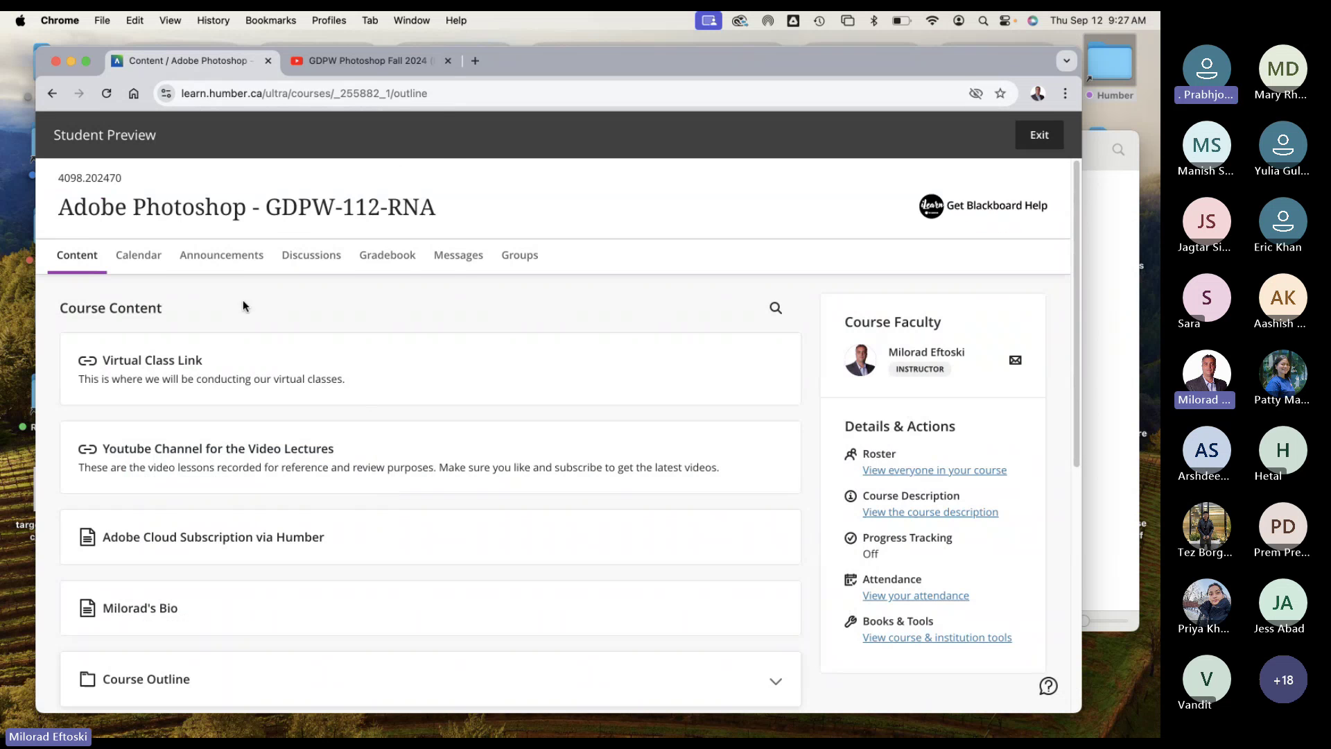
{"action": "scroll", "coordinate": [538, 488], "scroll_direction": "down", "scroll_amount": 5}
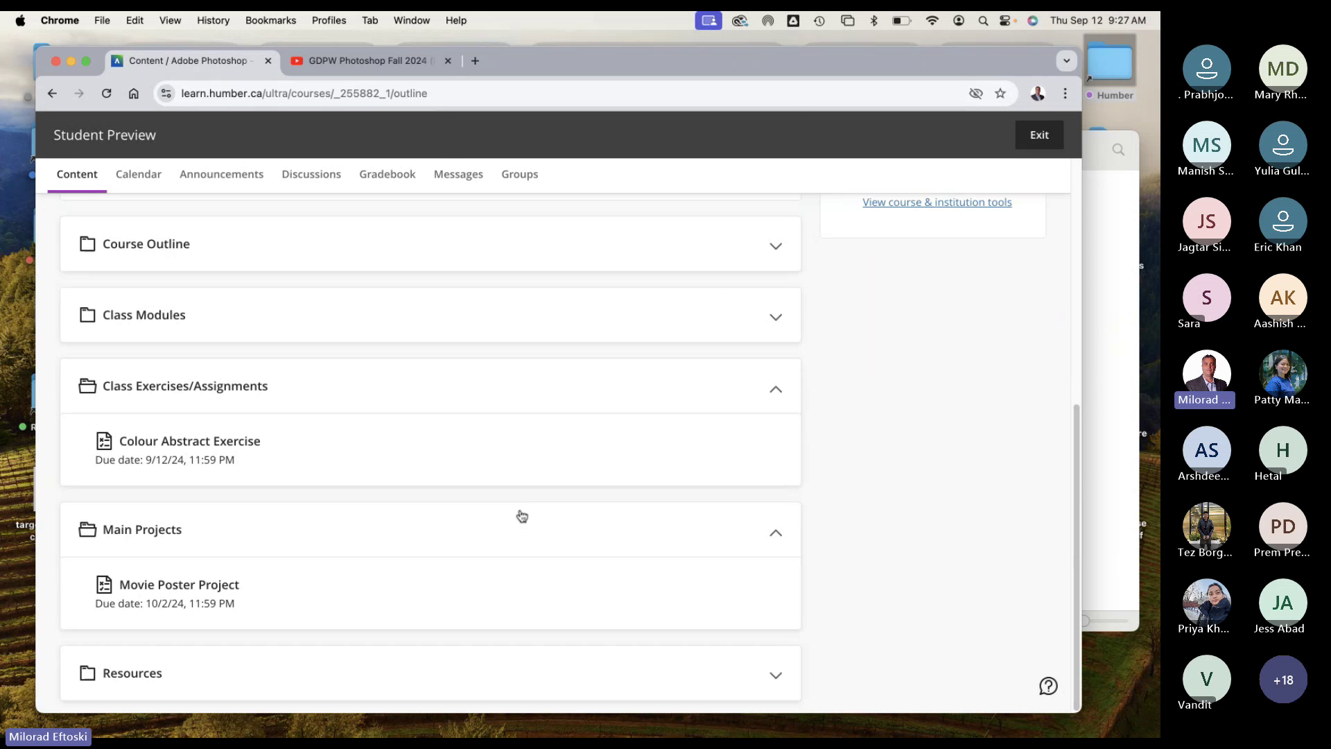
{"action": "left_click", "coordinate": [460, 671]}
{"action": "scroll", "coordinate": [460, 641], "scroll_direction": "down", "scroll_amount": 2}
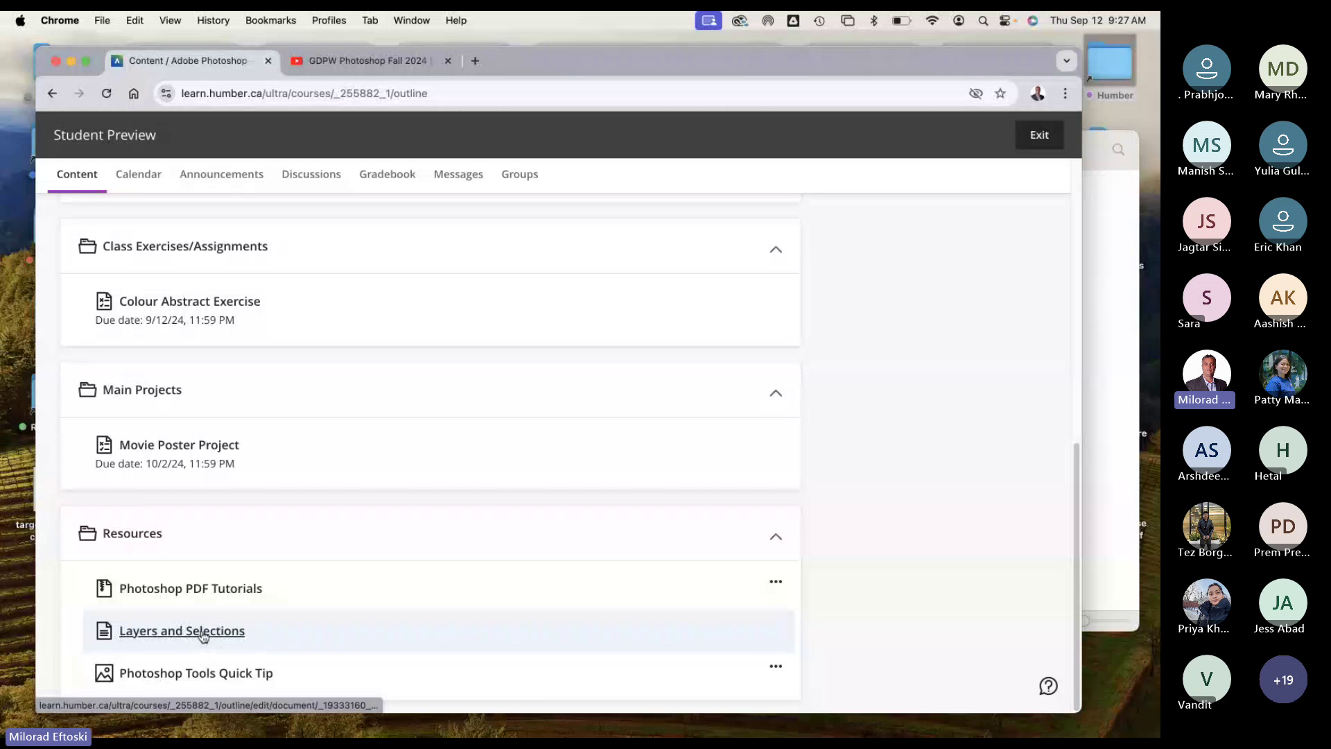
{"action": "scroll", "coordinate": [385, 530], "scroll_direction": "up", "scroll_amount": 3}
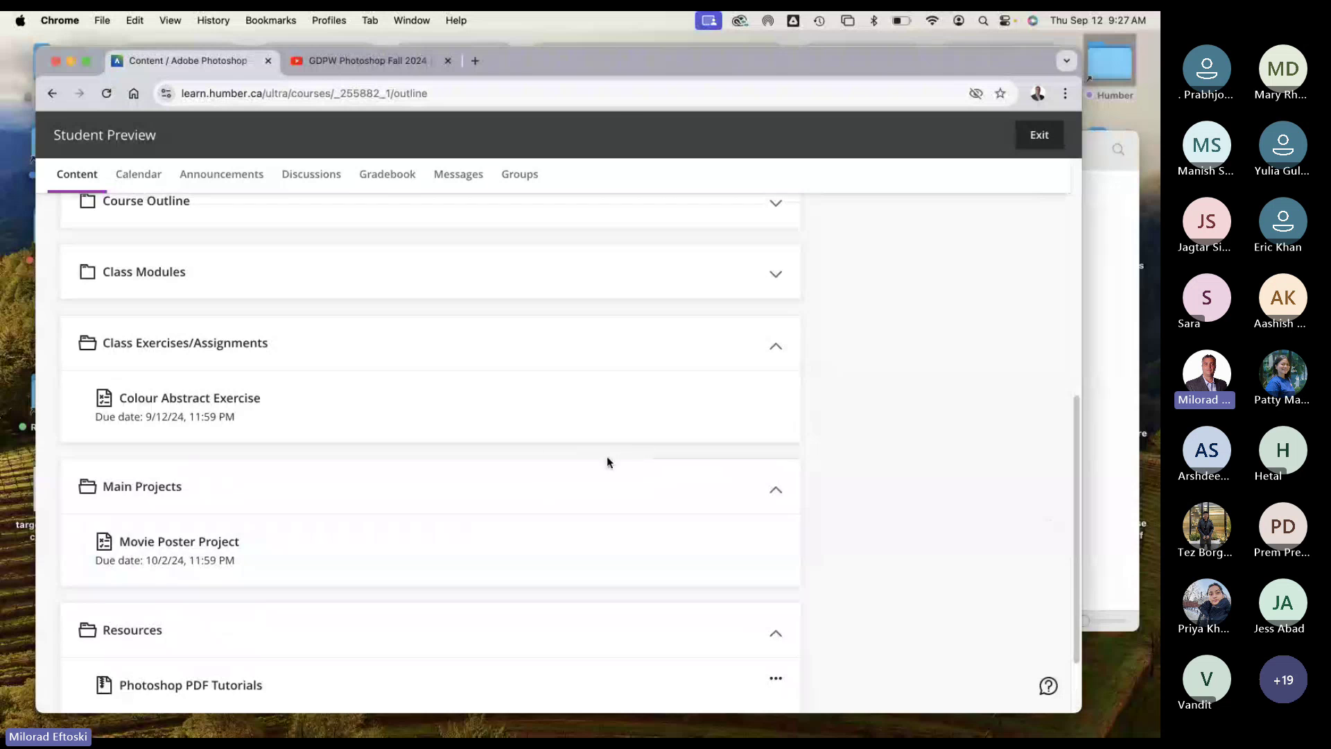
{"action": "scroll", "coordinate": [544, 451], "scroll_direction": "up", "scroll_amount": 10}
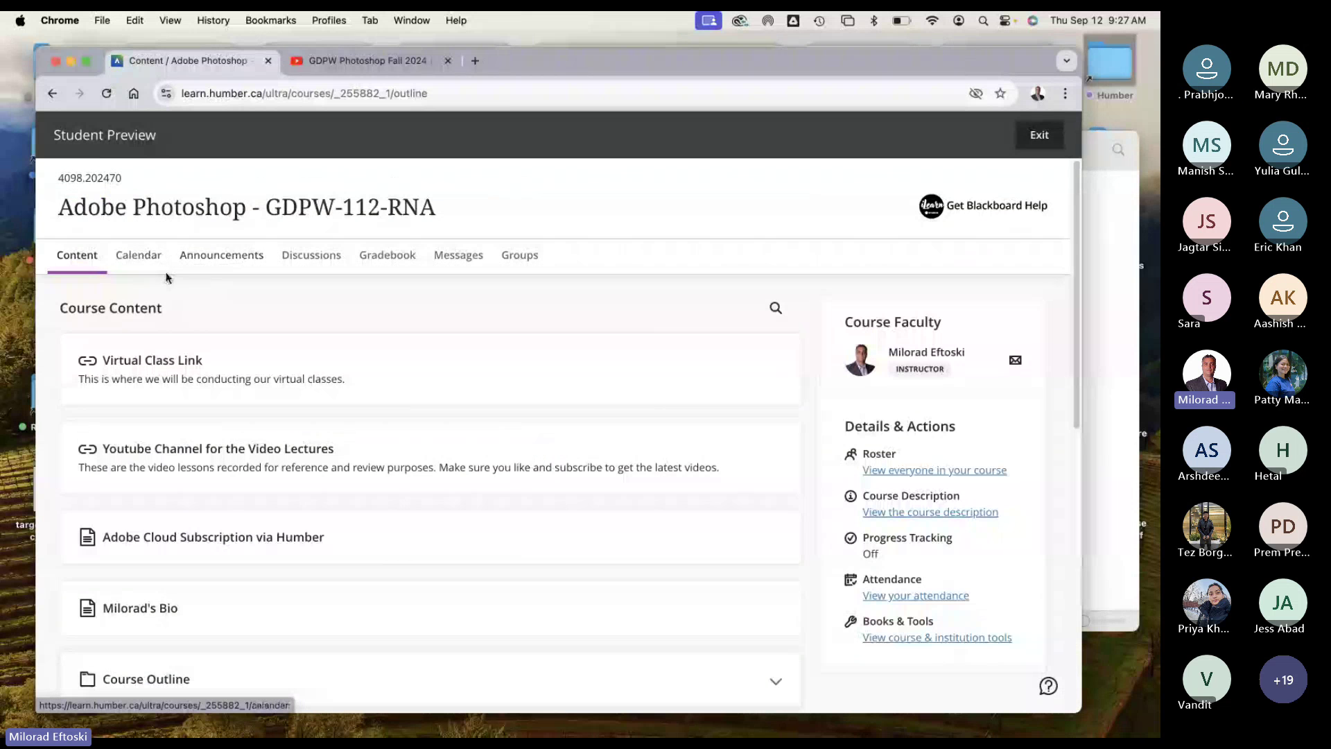
Step: Open the course calendar and compare its Due Dates list with the Schedule view
{"action": "left_click", "coordinate": [139, 257]}
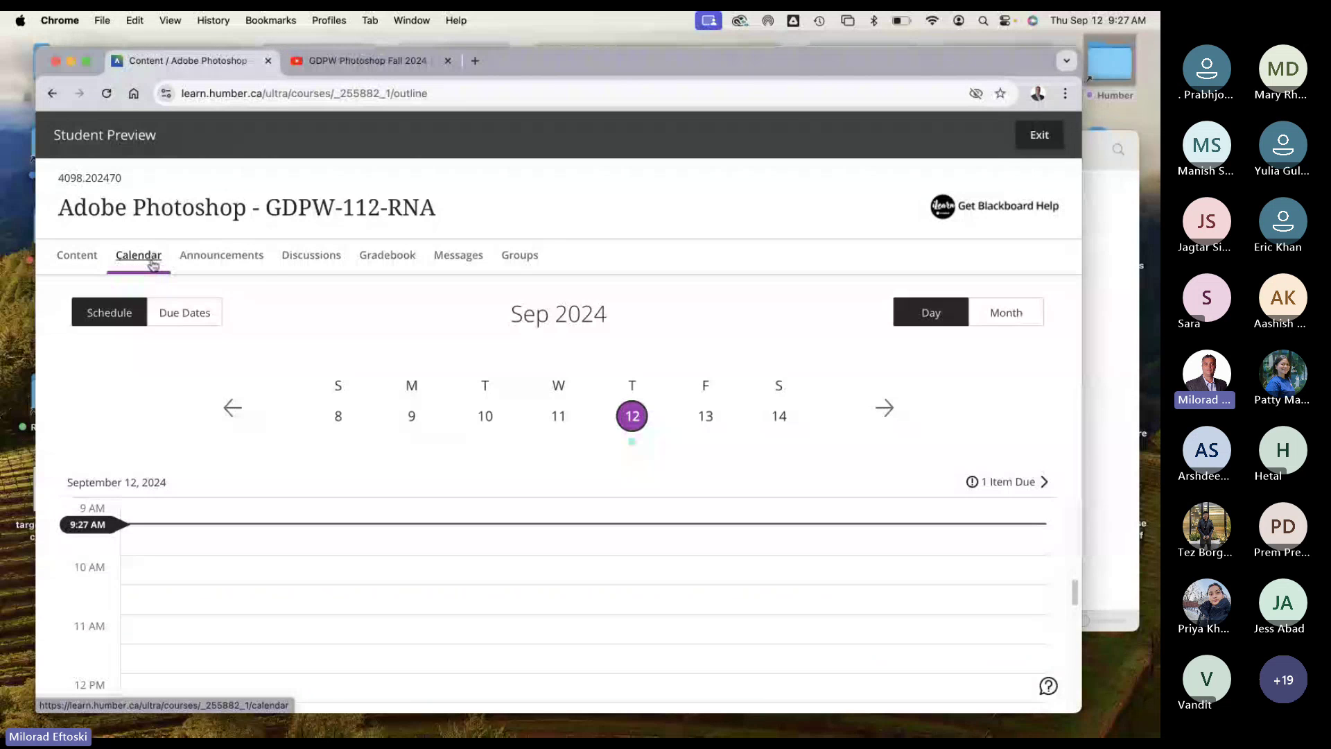
{"action": "left_click", "coordinate": [182, 312]}
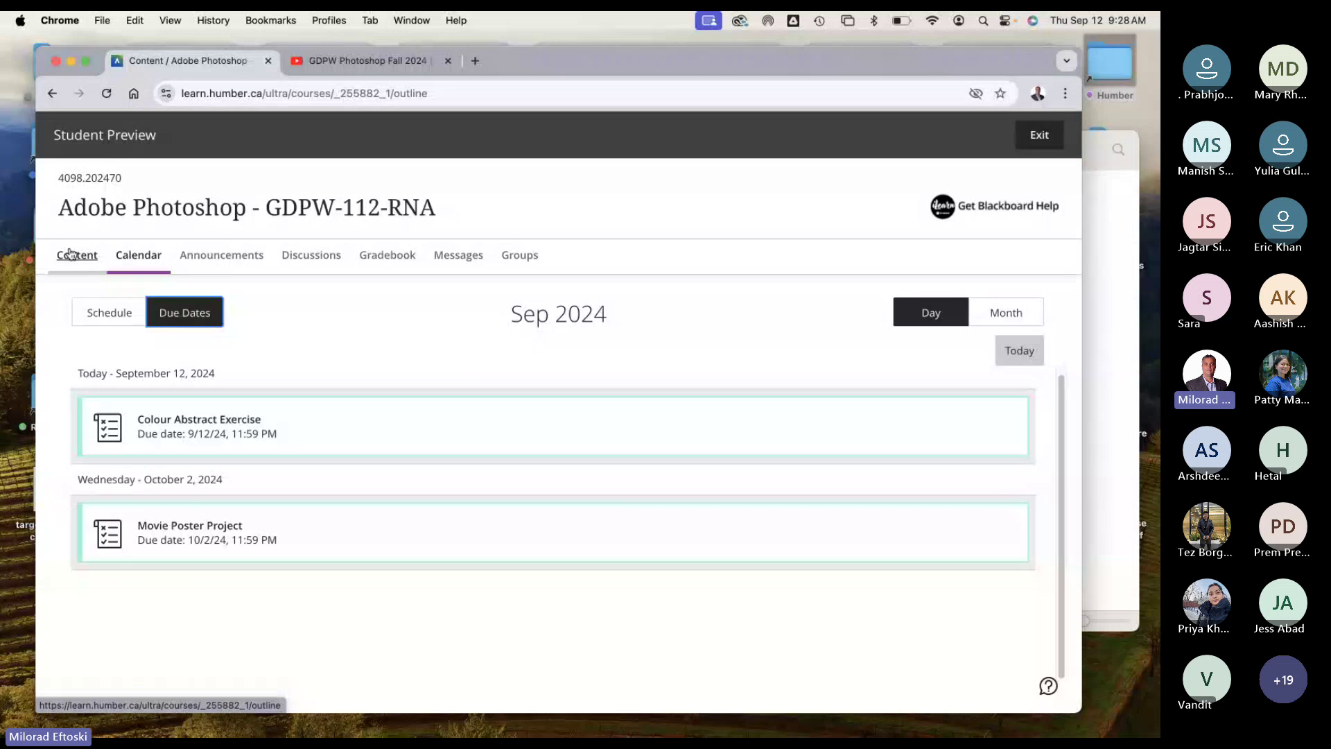
{"action": "left_click", "coordinate": [105, 312]}
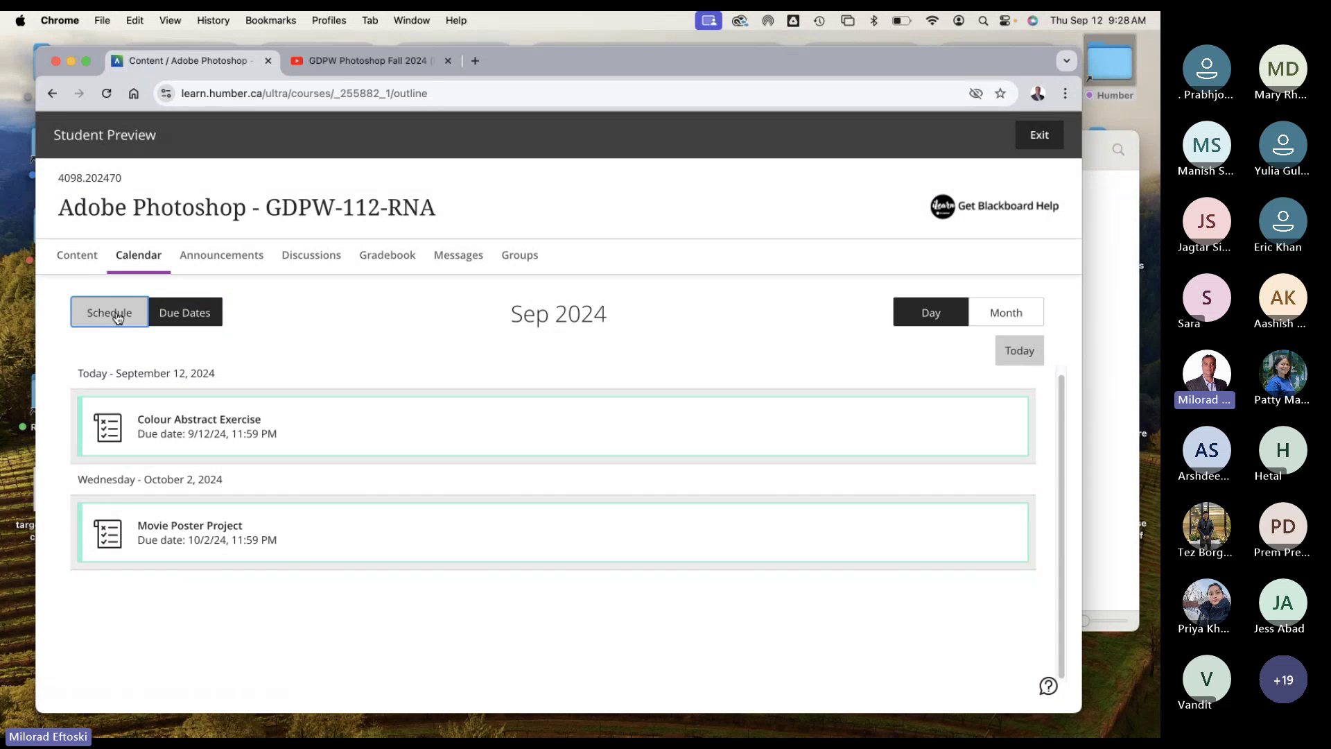
{"action": "left_click", "coordinate": [182, 312]}
{"action": "left_click", "coordinate": [126, 318]}
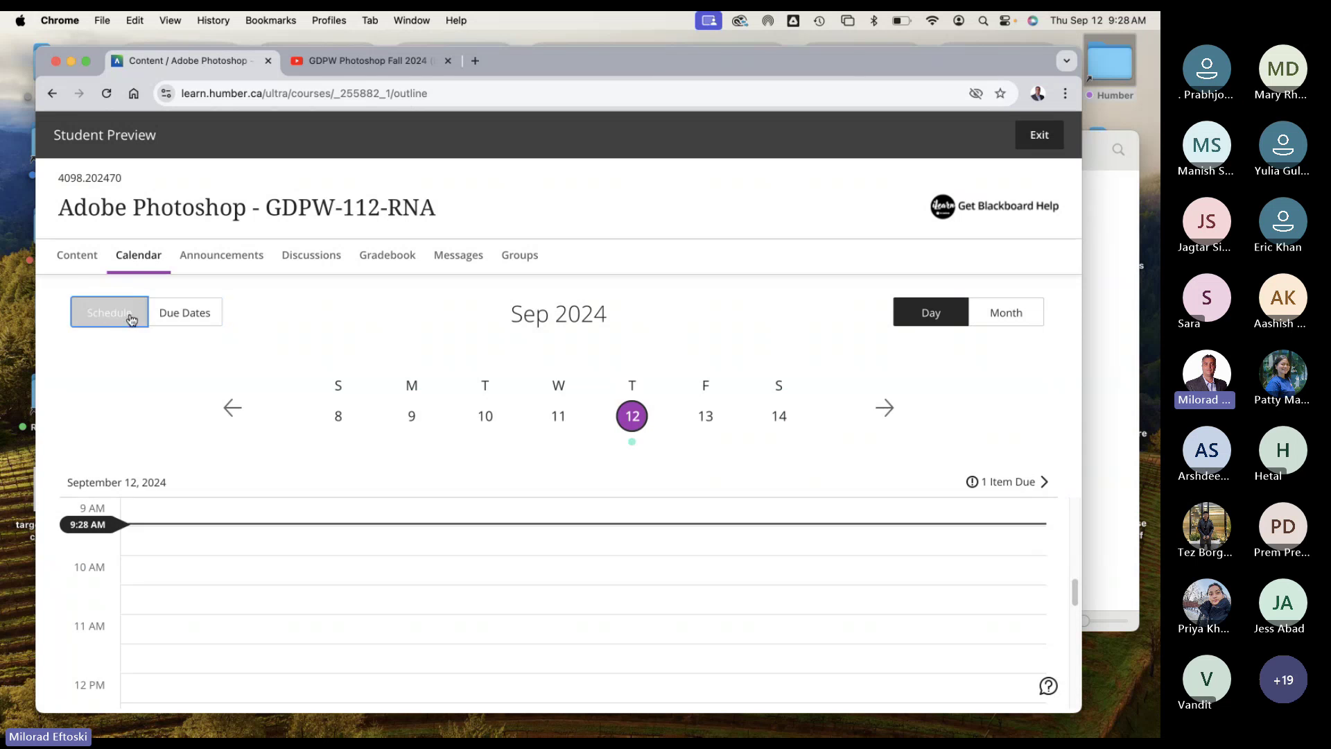
Step: Show the calendar schedule by month and look through September 2024 for assignment due dates
{"action": "left_click", "coordinate": [1001, 320]}
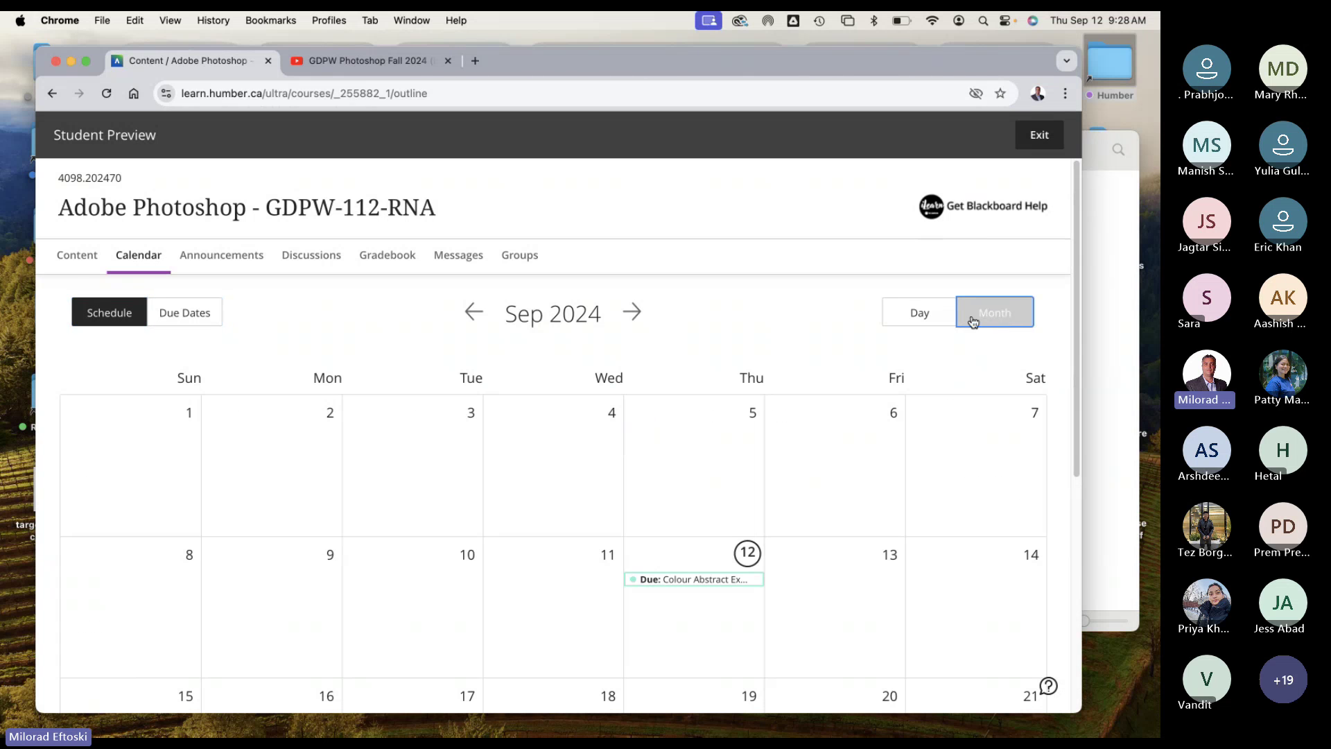
{"action": "scroll", "coordinate": [929, 396], "scroll_direction": "down", "scroll_amount": 2}
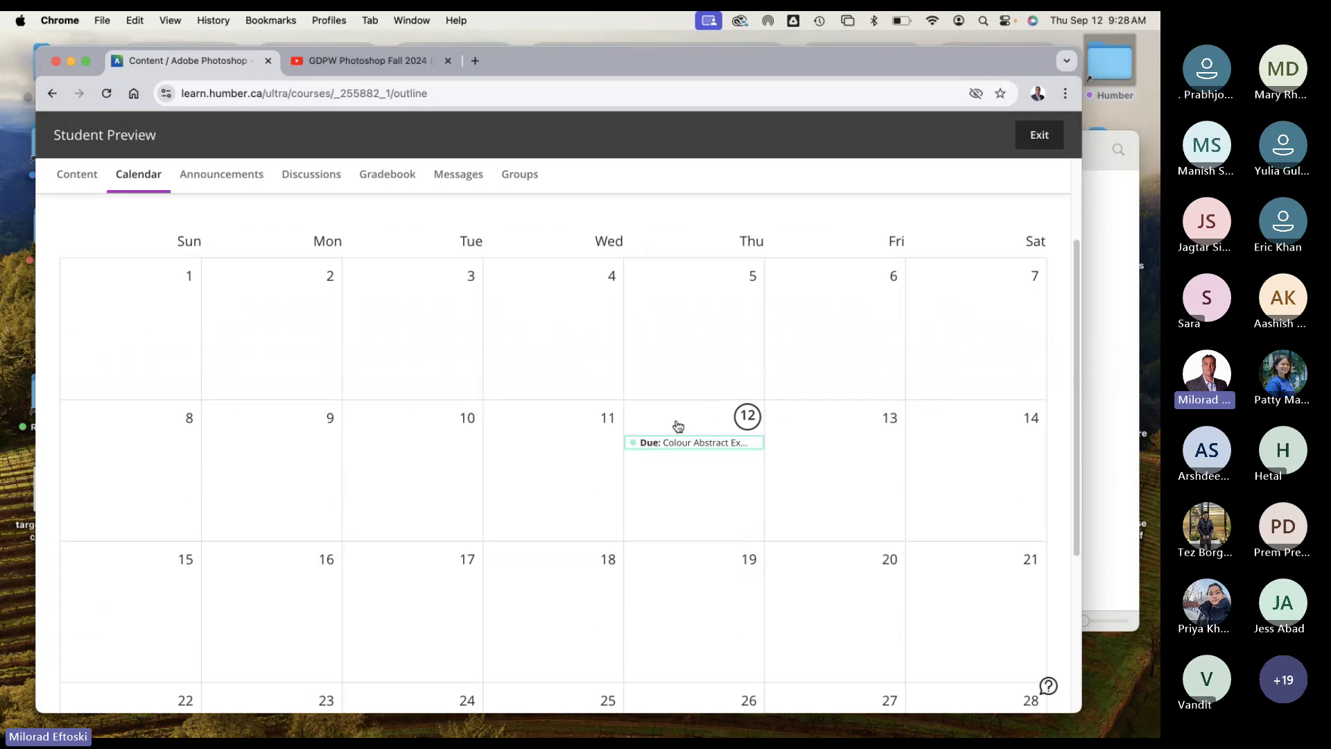
{"action": "scroll", "coordinate": [689, 511], "scroll_direction": "down", "scroll_amount": 4}
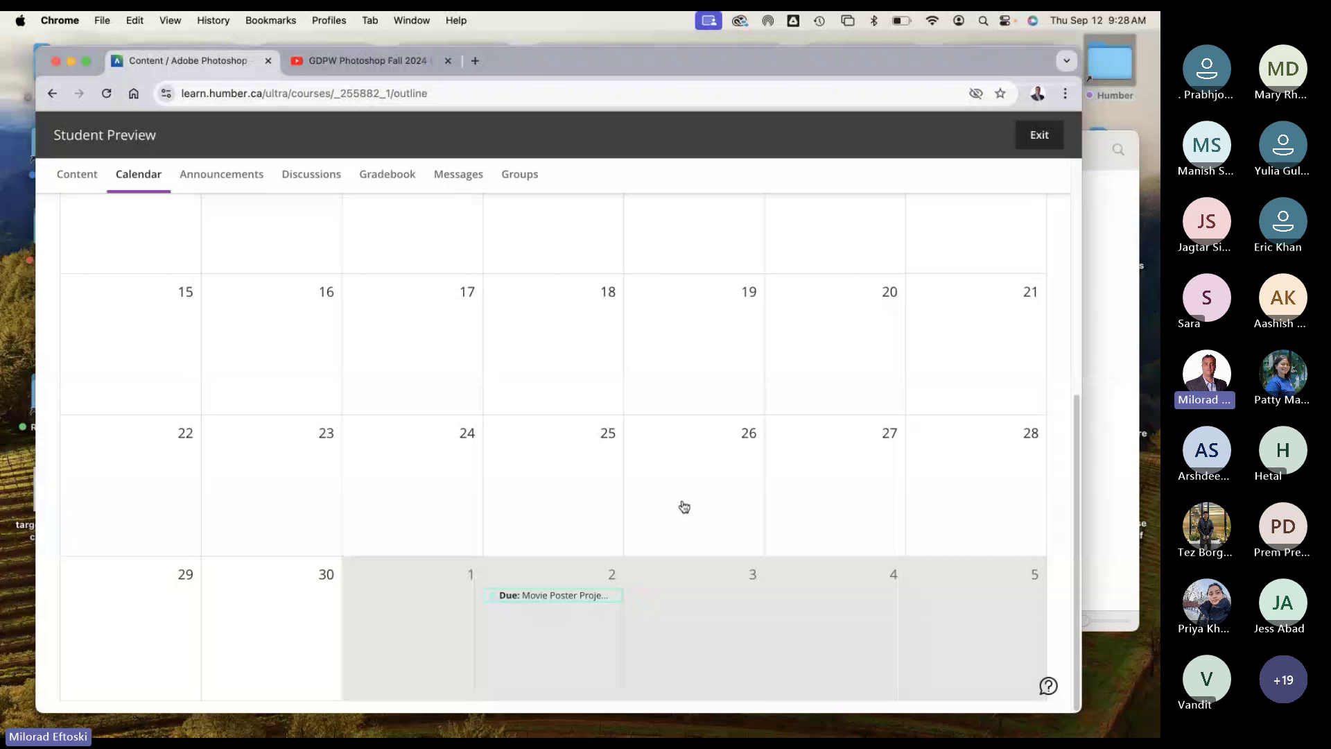
{"action": "scroll", "coordinate": [662, 499], "scroll_direction": "up", "scroll_amount": 2}
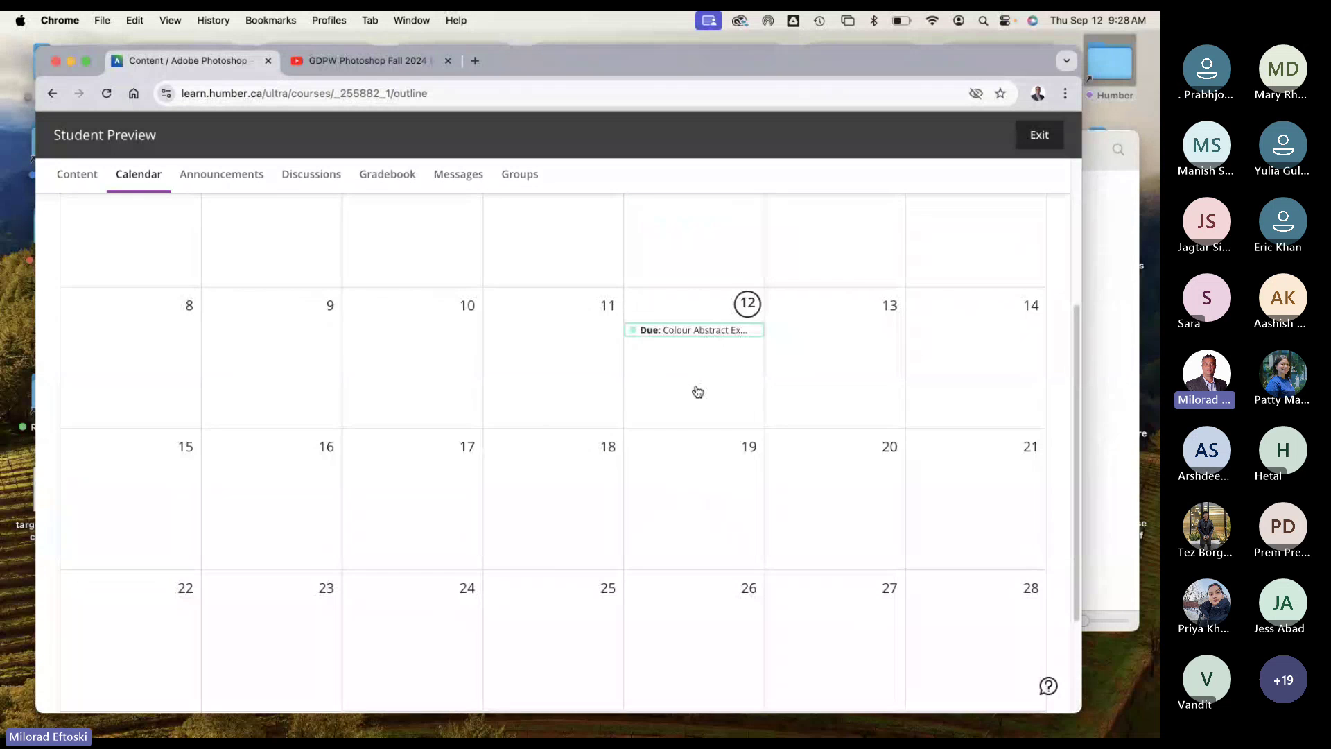
{"action": "scroll", "coordinate": [697, 389], "scroll_direction": "up", "scroll_amount": 2}
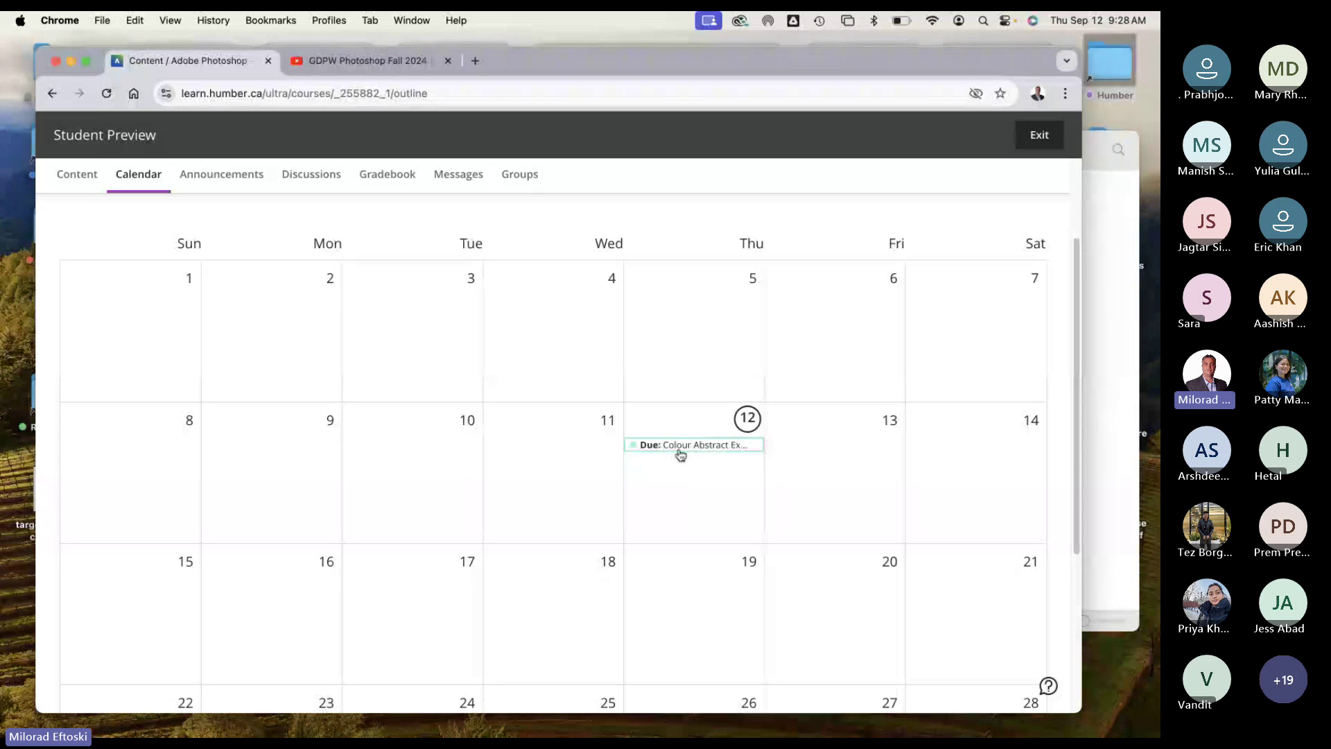
Step: Open the Colour Abstract Exercise from its September 12 calendar entry and start an attempt
{"action": "left_click", "coordinate": [706, 450]}
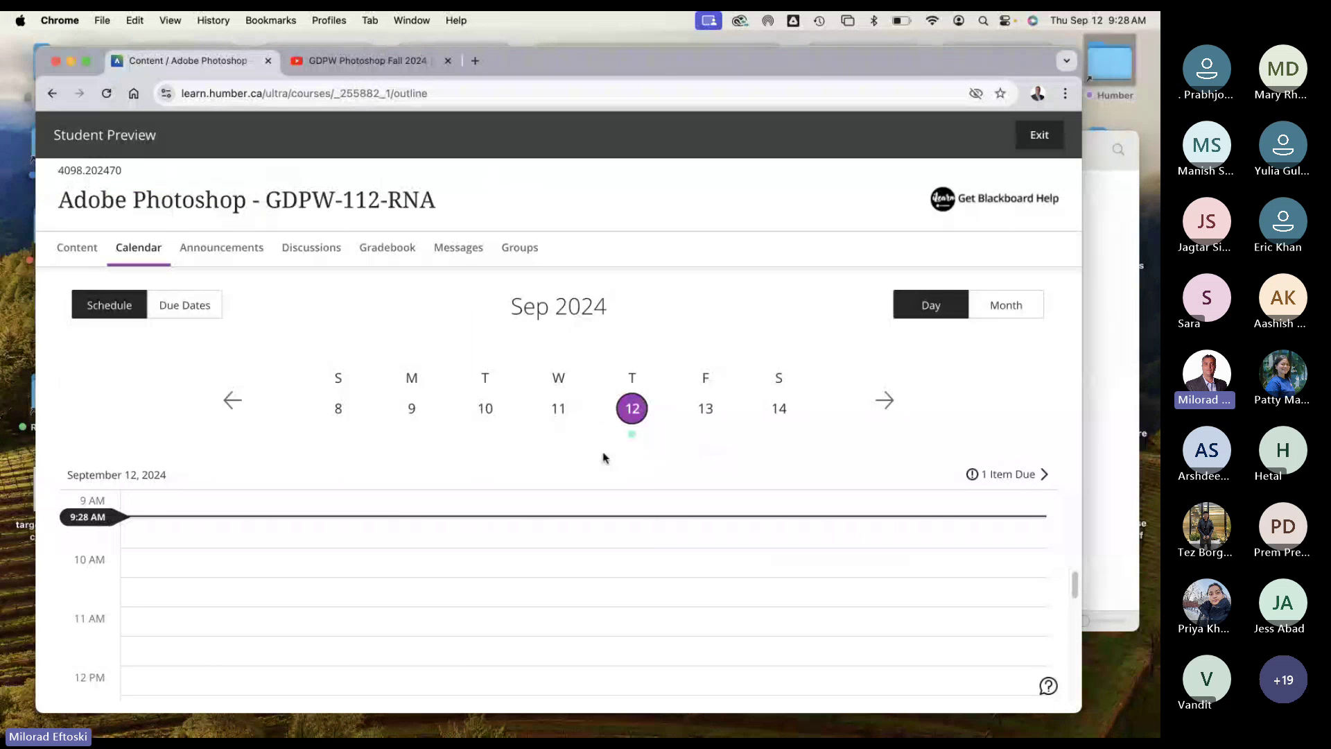
{"action": "scroll", "coordinate": [486, 535], "scroll_direction": "down", "scroll_amount": 10}
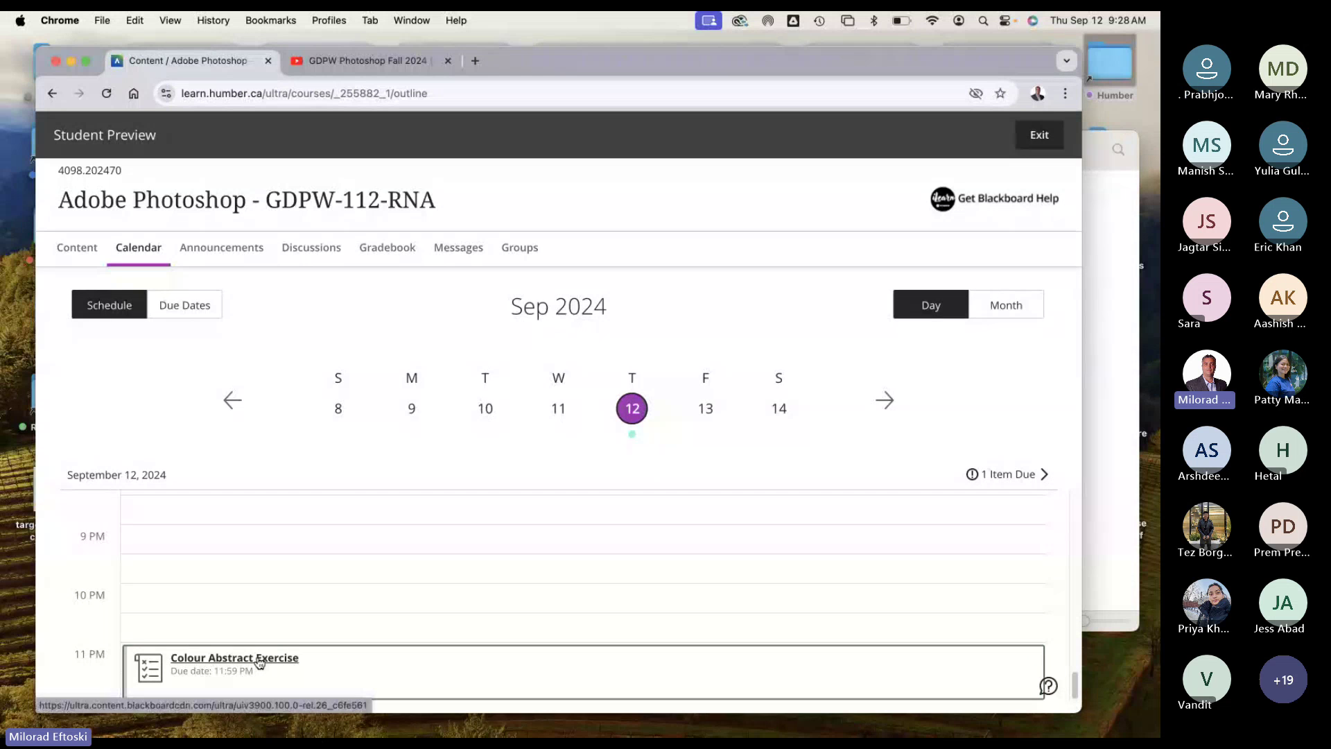
{"action": "left_click", "coordinate": [259, 661]}
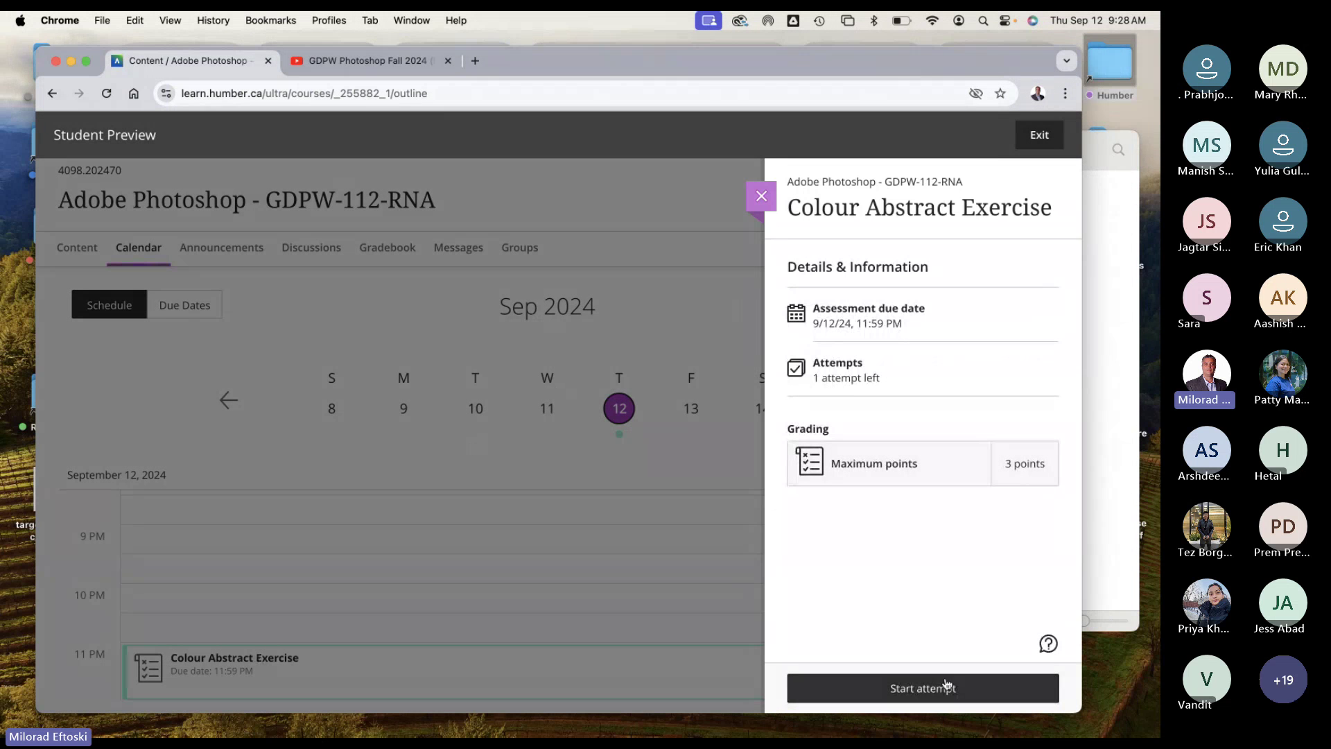
{"action": "left_click", "coordinate": [959, 688]}
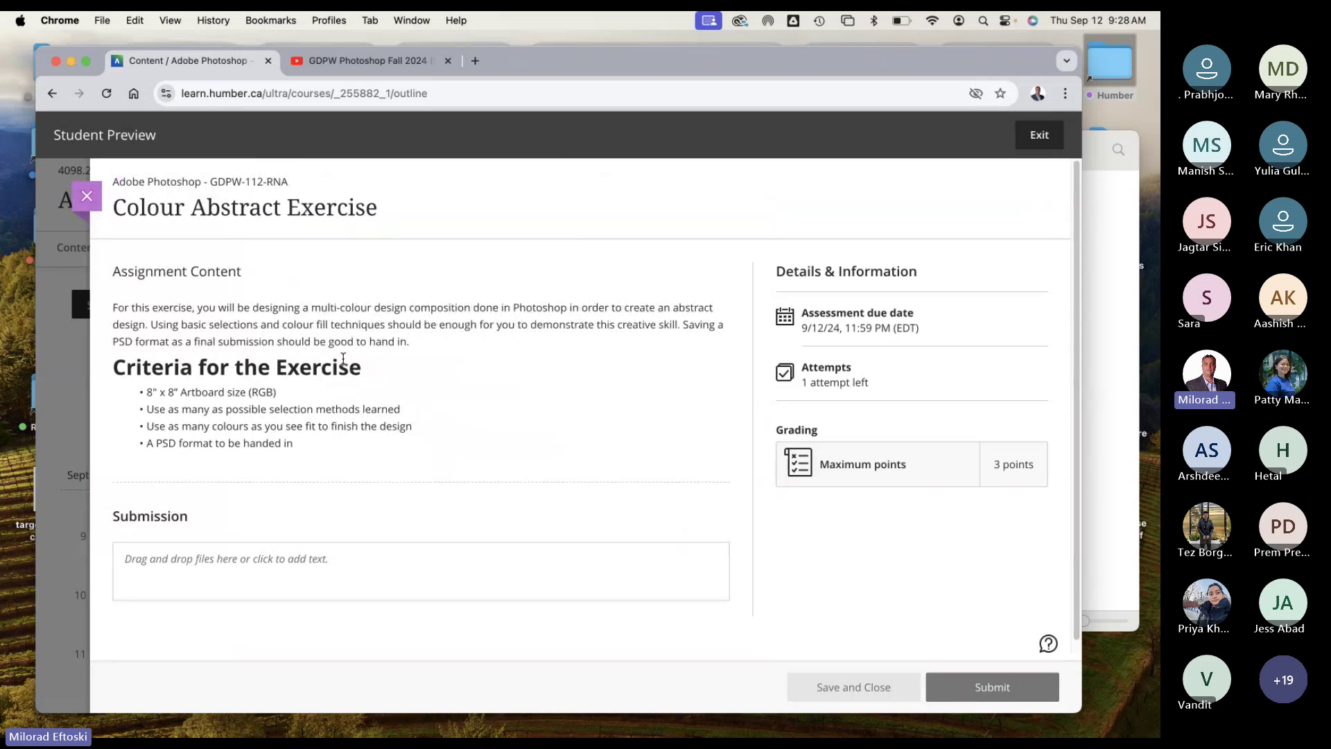
Step: Point out the exercise description and criteria in the assignment content, and close the Colour Abstract Exercise
{"action": "left_click_drag", "start_coordinate": [240, 321], "coordinate": [340, 432]}
{"action": "left_click", "coordinate": [352, 430]}
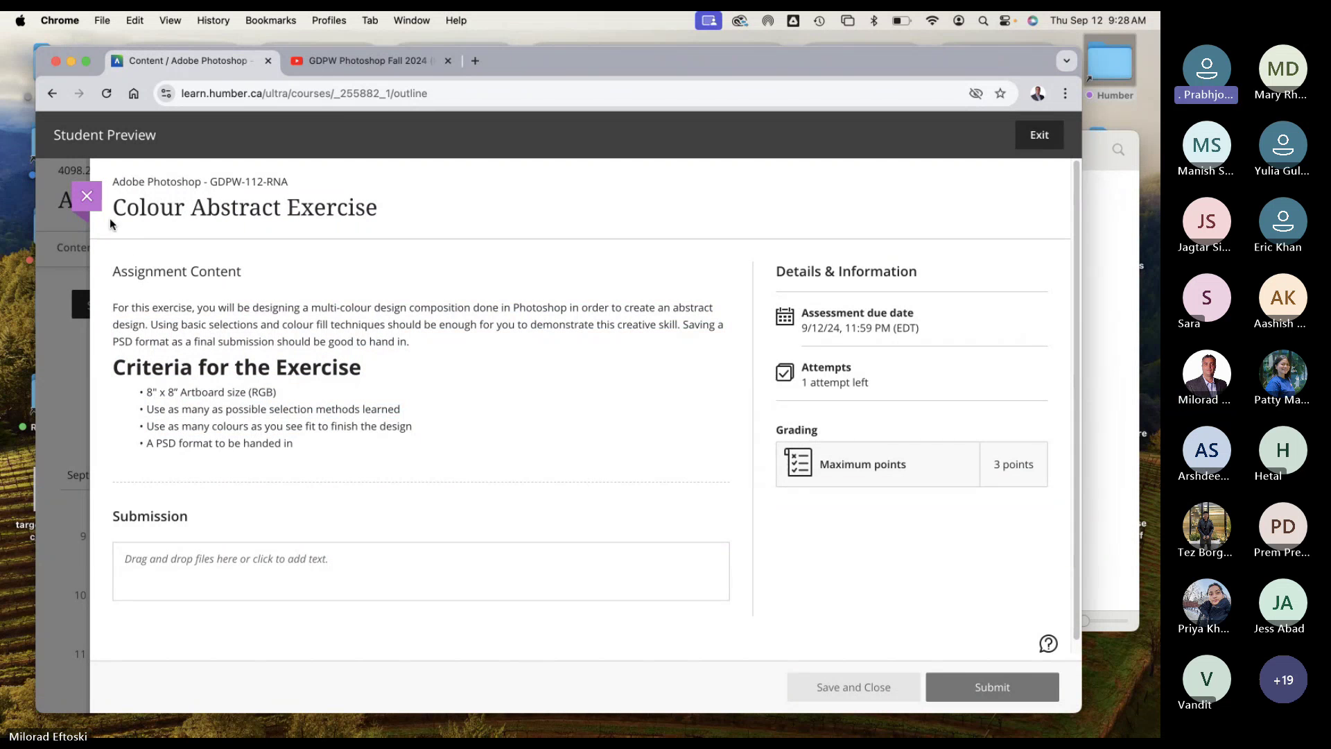
{"action": "left_click", "coordinate": [87, 197]}
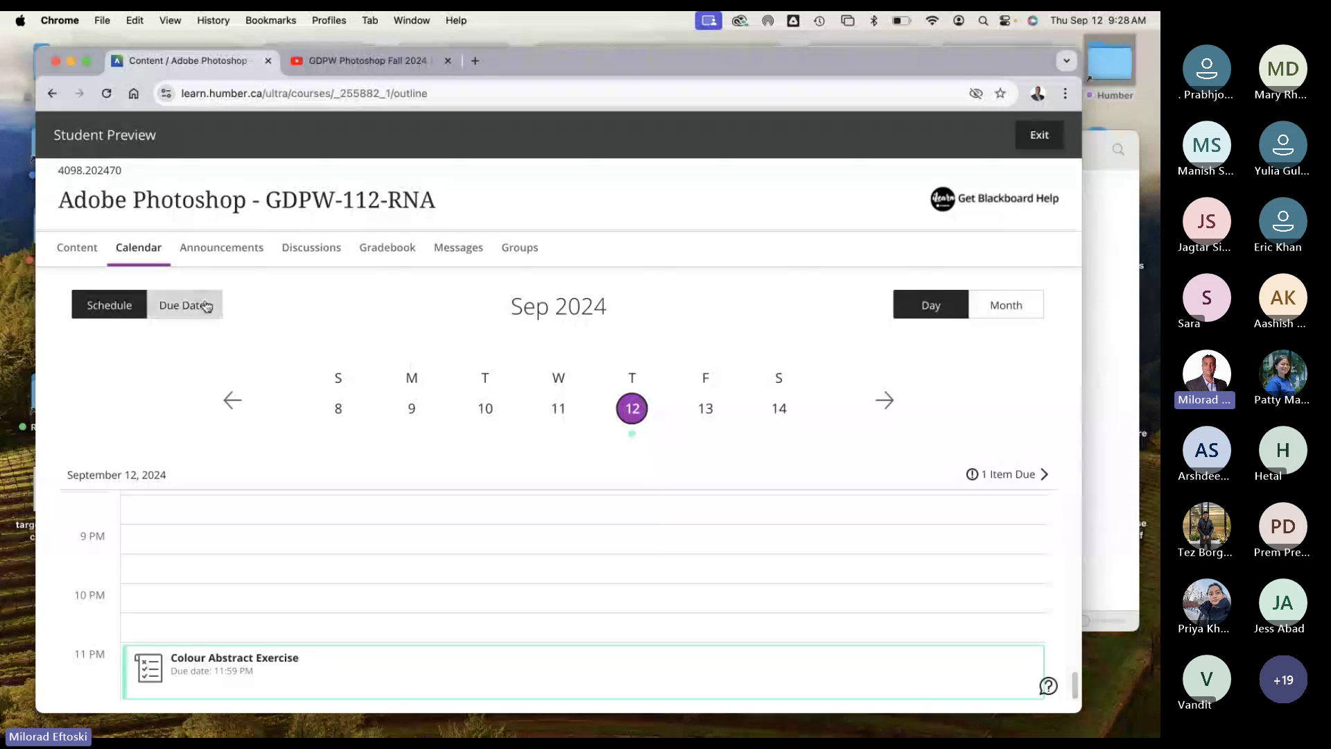
Step: View the course's Announcements, Discussions and Gradebook pages in turn
{"action": "left_click", "coordinate": [211, 248]}
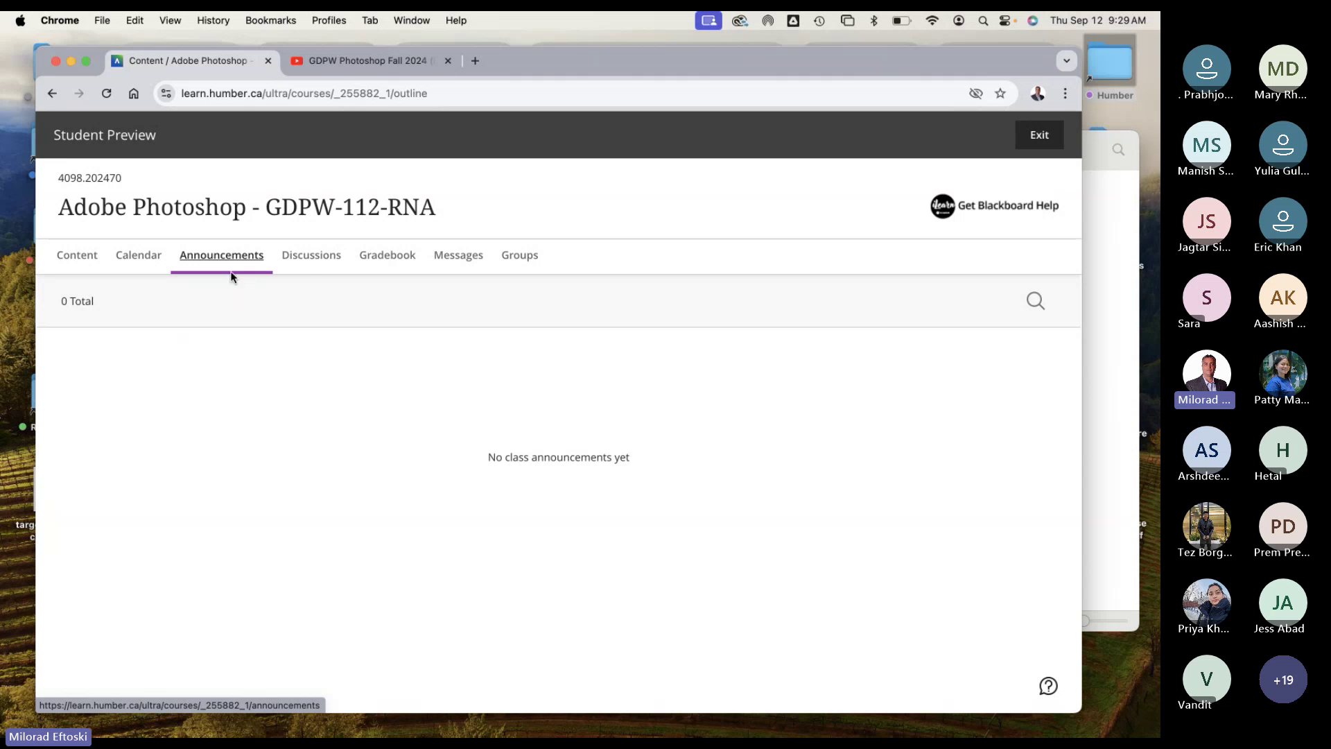
{"action": "left_click", "coordinate": [305, 266]}
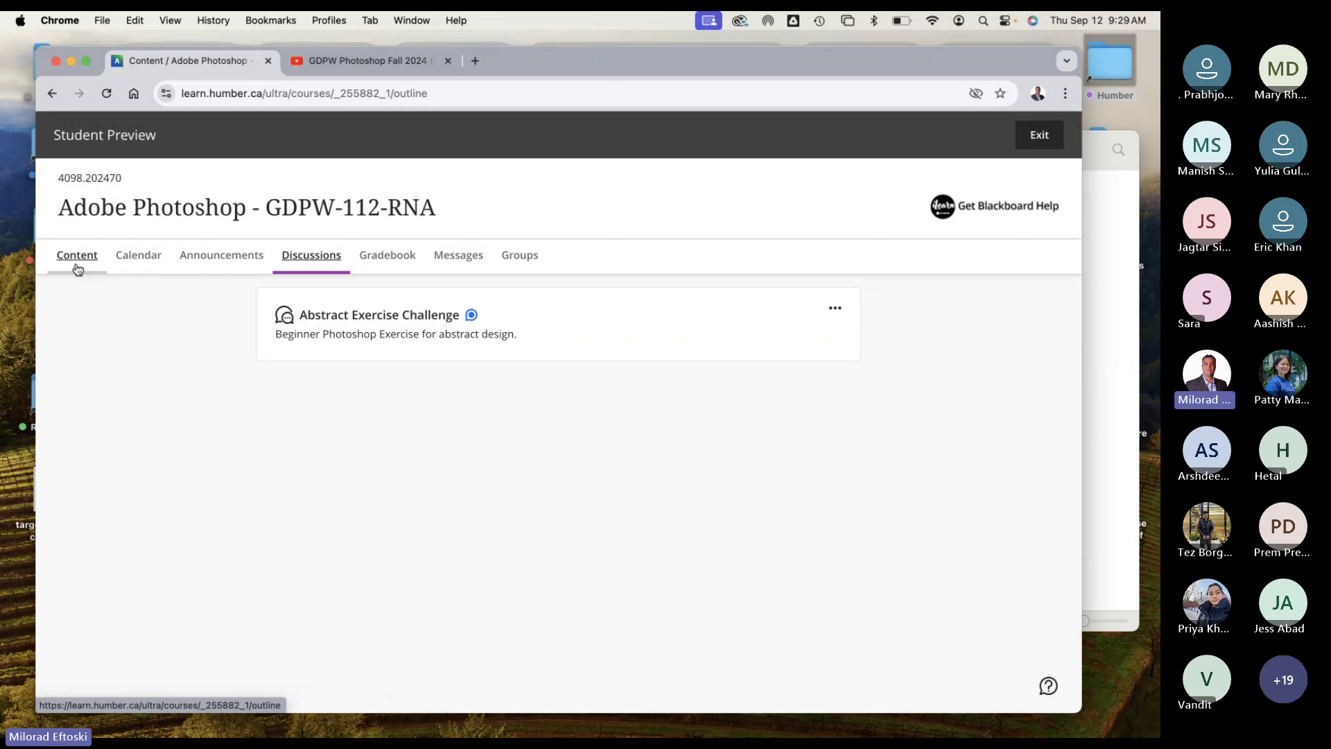
{"action": "left_click", "coordinate": [387, 263]}
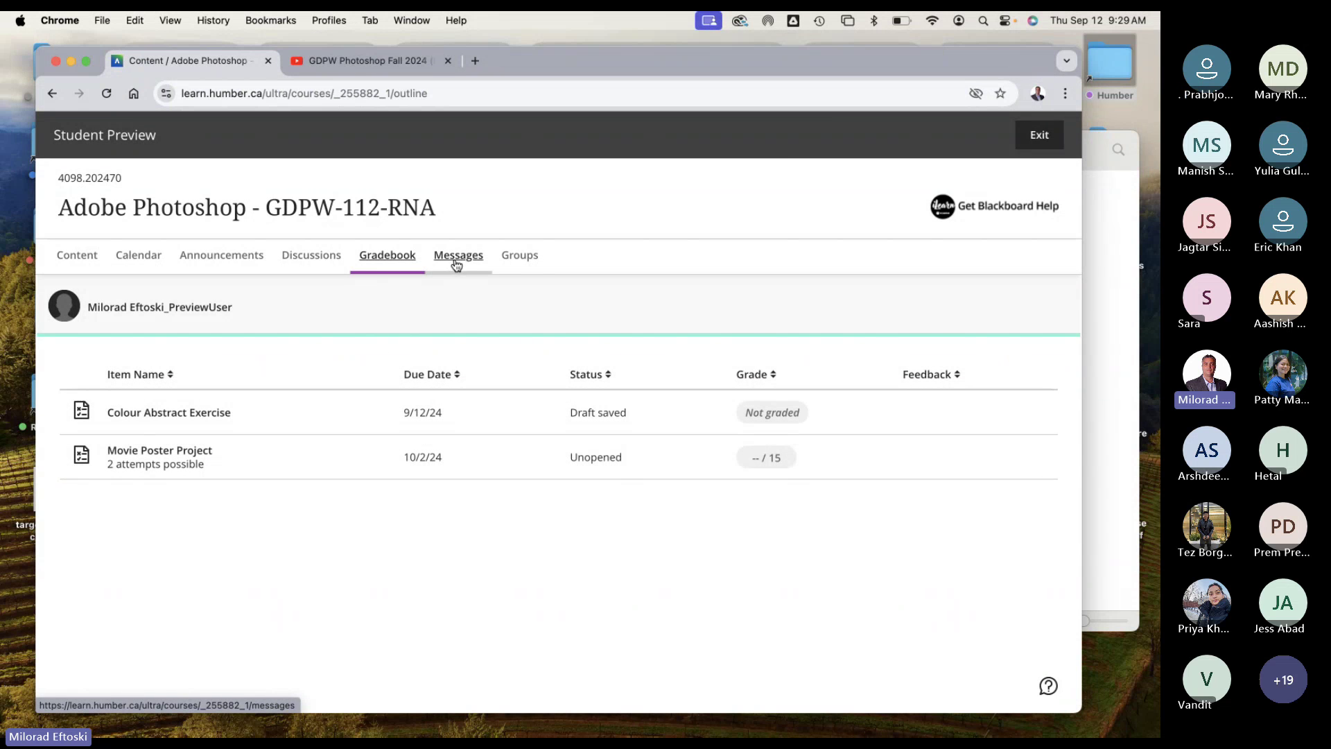
Step: View the course's Groups page, recheck the Gradebook and finish on the Messages page
{"action": "left_click", "coordinate": [519, 256]}
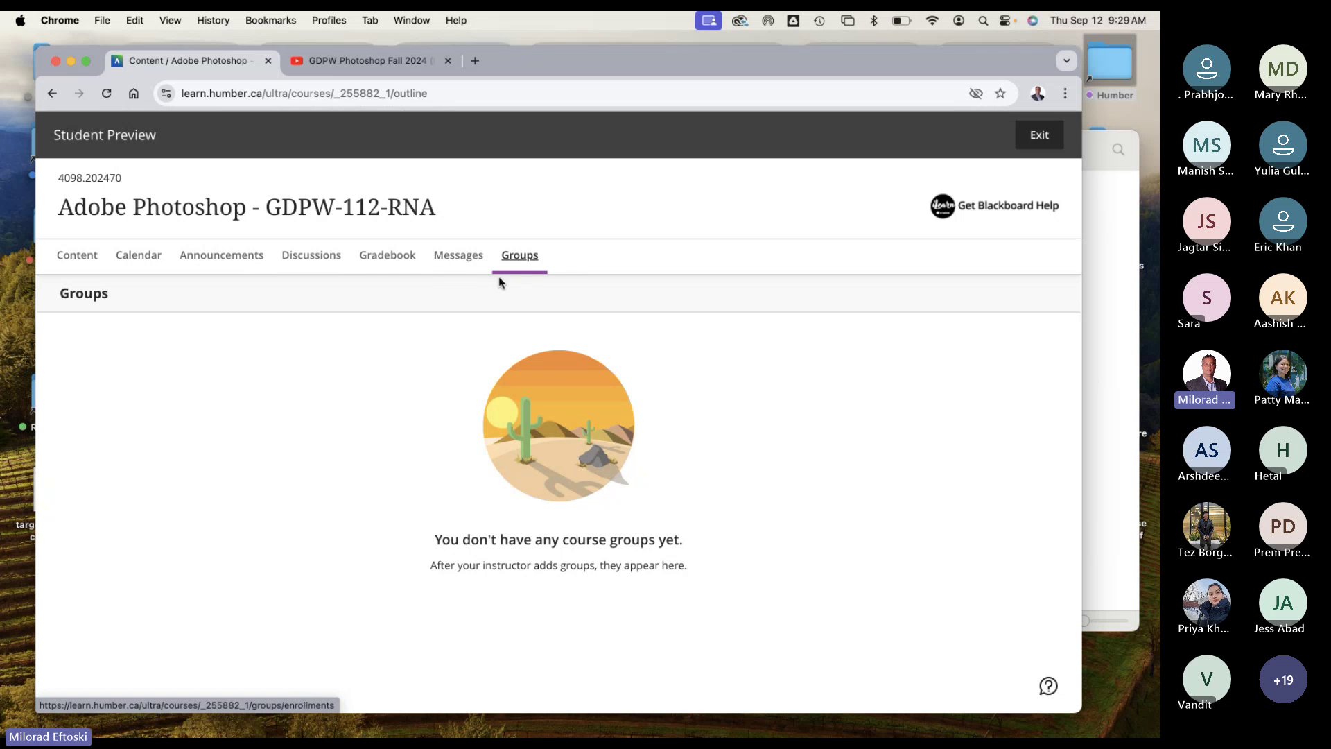
{"action": "left_click", "coordinate": [458, 258]}
{"action": "left_click", "coordinate": [391, 260]}
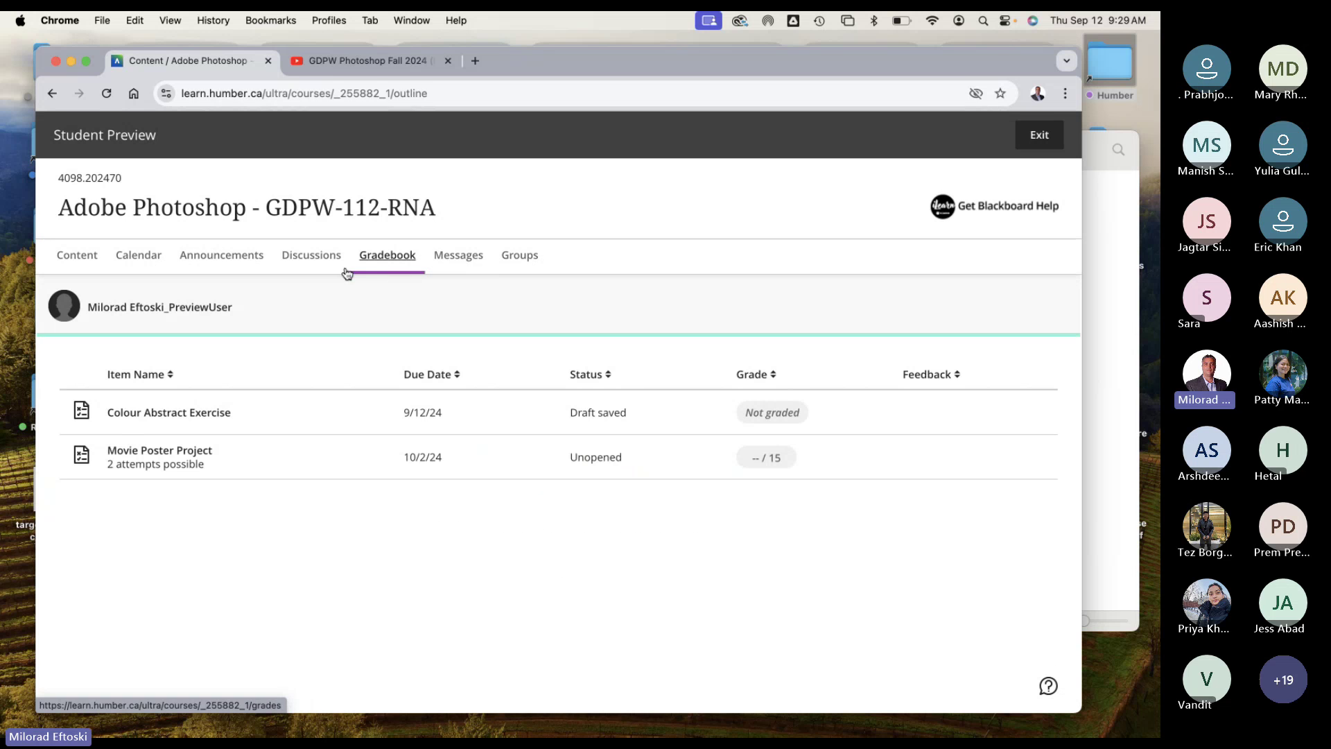
{"action": "left_click", "coordinate": [468, 271]}
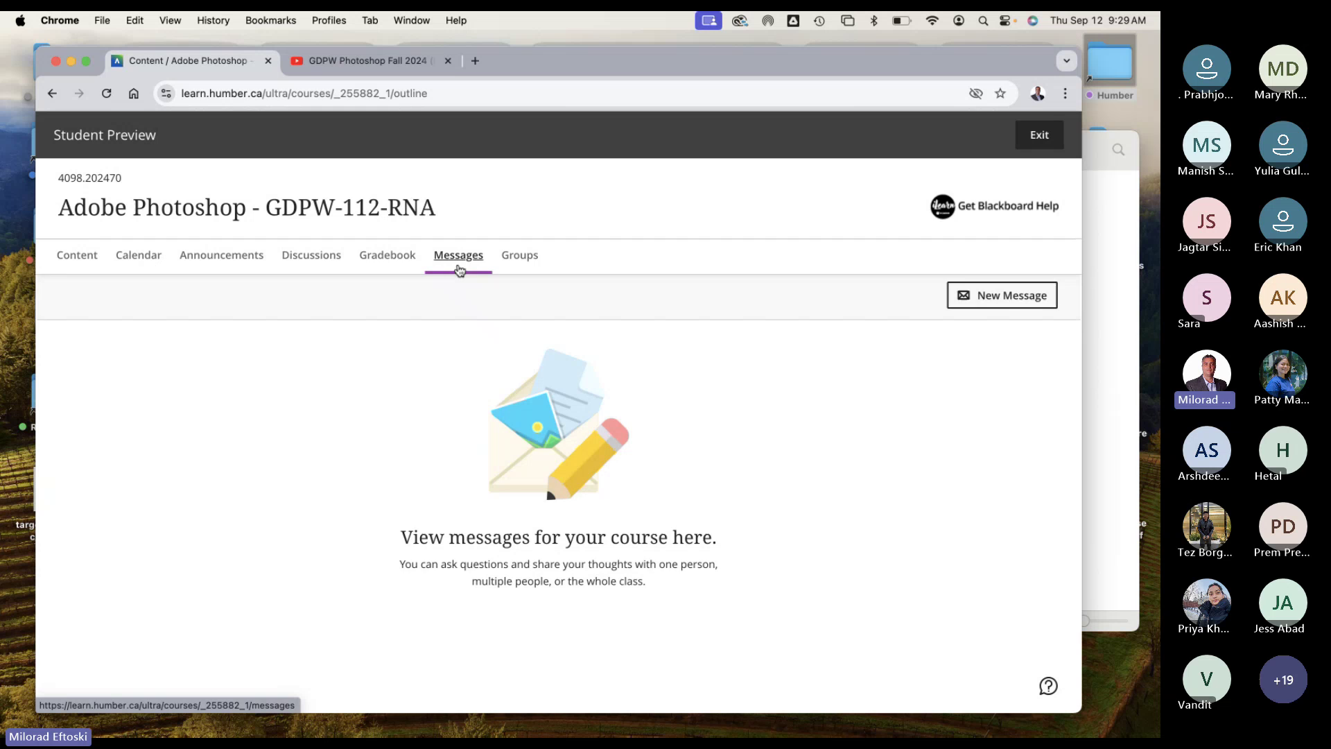
Step: Revisit the Gradebook, Discussions, Announcements and Calendar pages of the student preview and return to the course Content page
{"action": "left_click", "coordinate": [405, 269]}
{"action": "left_click", "coordinate": [306, 268]}
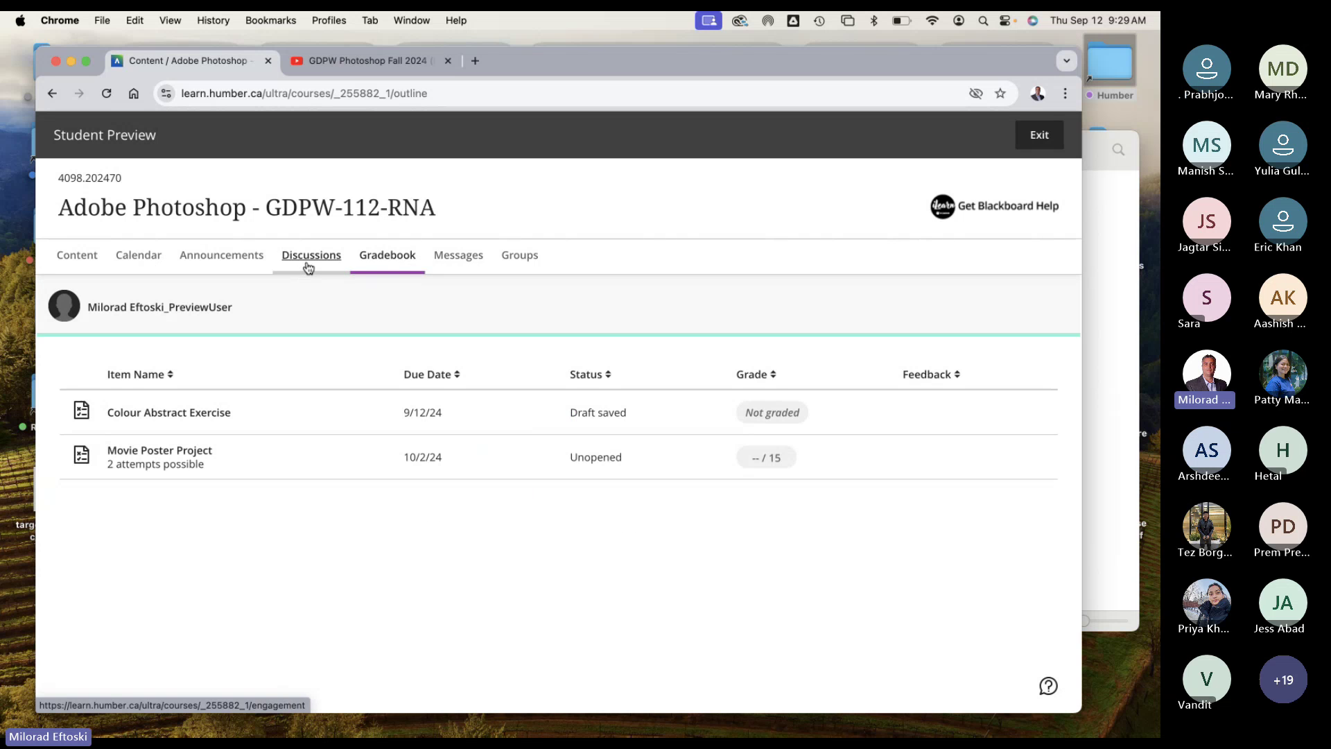
{"action": "left_click", "coordinate": [258, 270]}
{"action": "left_click", "coordinate": [231, 269]}
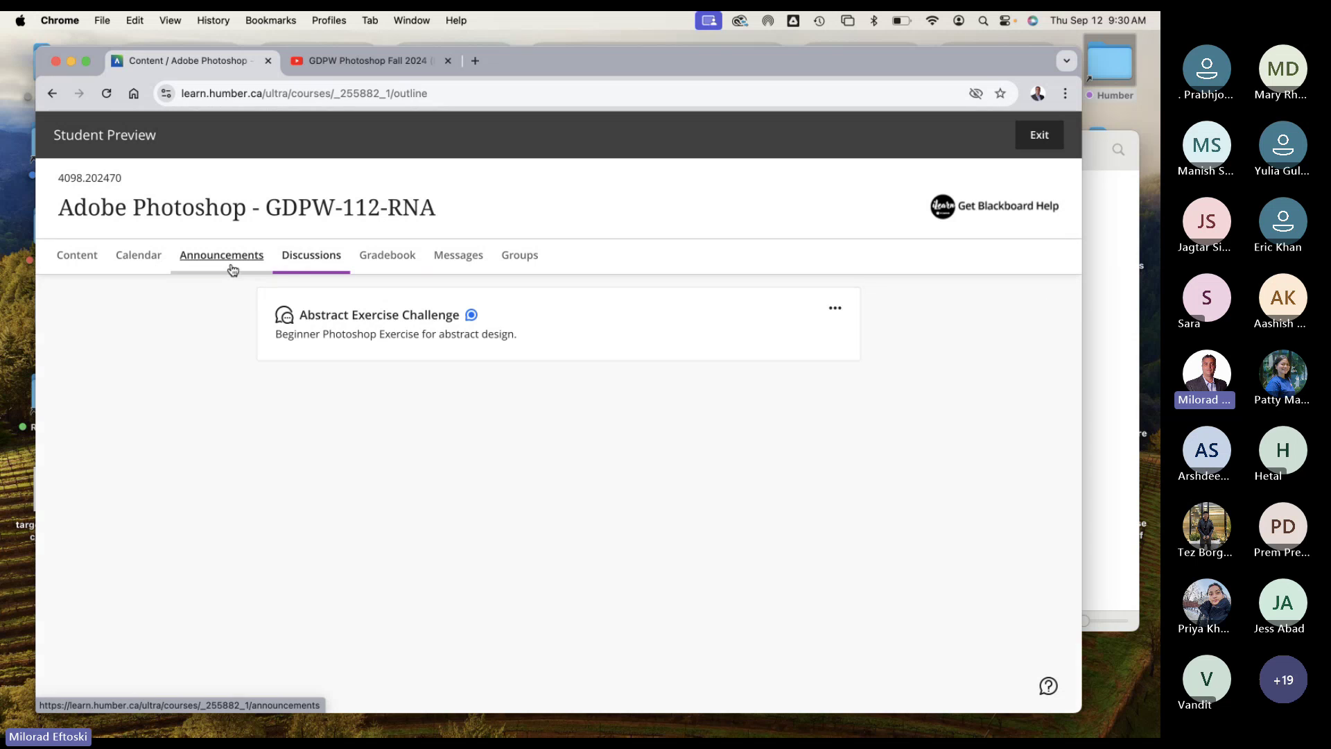
{"action": "left_click", "coordinate": [138, 260]}
{"action": "left_click", "coordinate": [90, 269]}
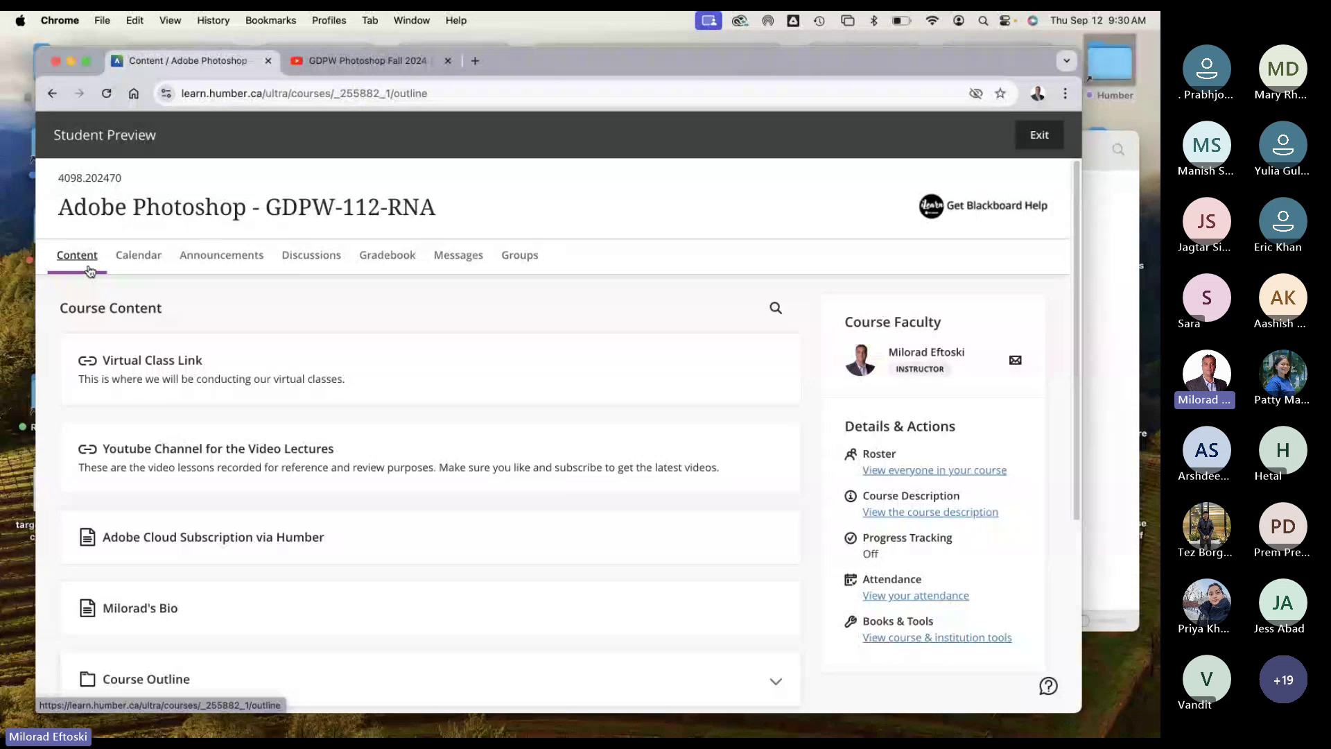
Step: Look through the whole Course Content list, expanding the Resources folder to show its items and collapsing it again
{"action": "scroll", "coordinate": [624, 345], "scroll_direction": "down", "scroll_amount": 5}
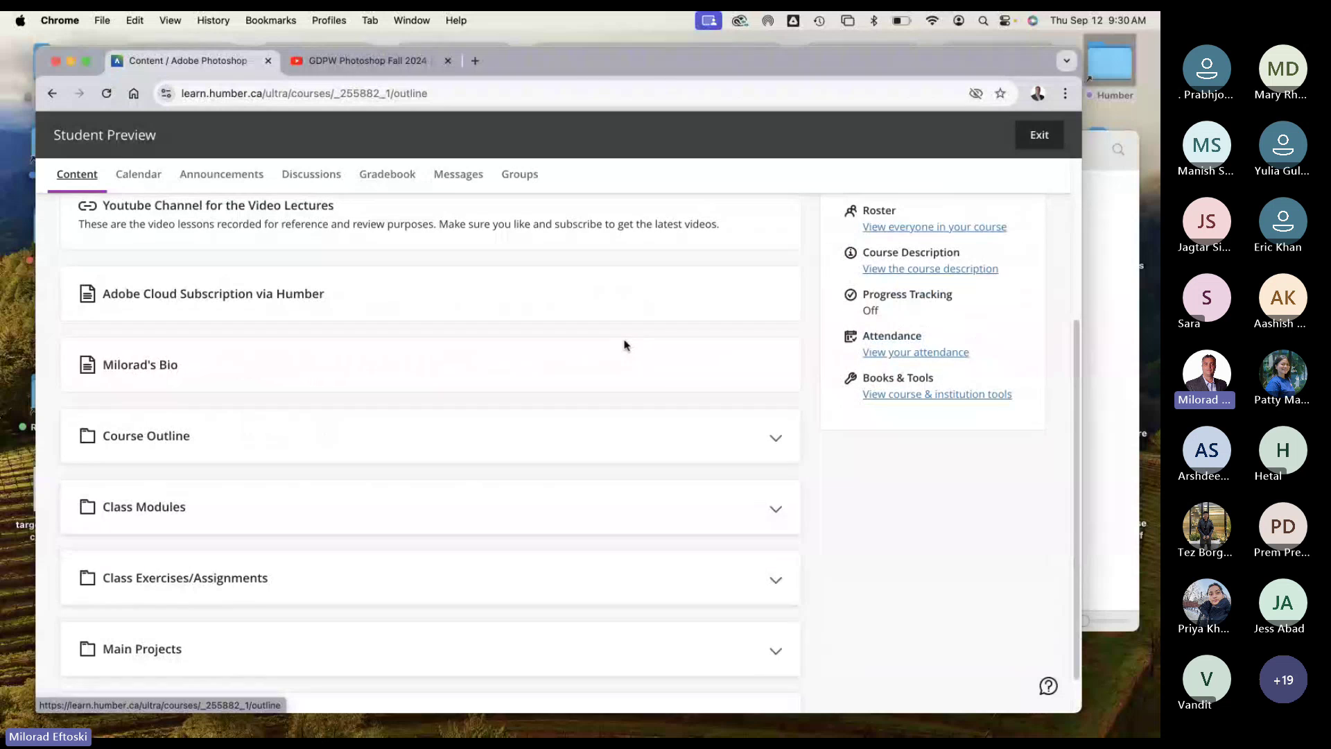
{"action": "scroll", "coordinate": [575, 394], "scroll_direction": "up", "scroll_amount": 3}
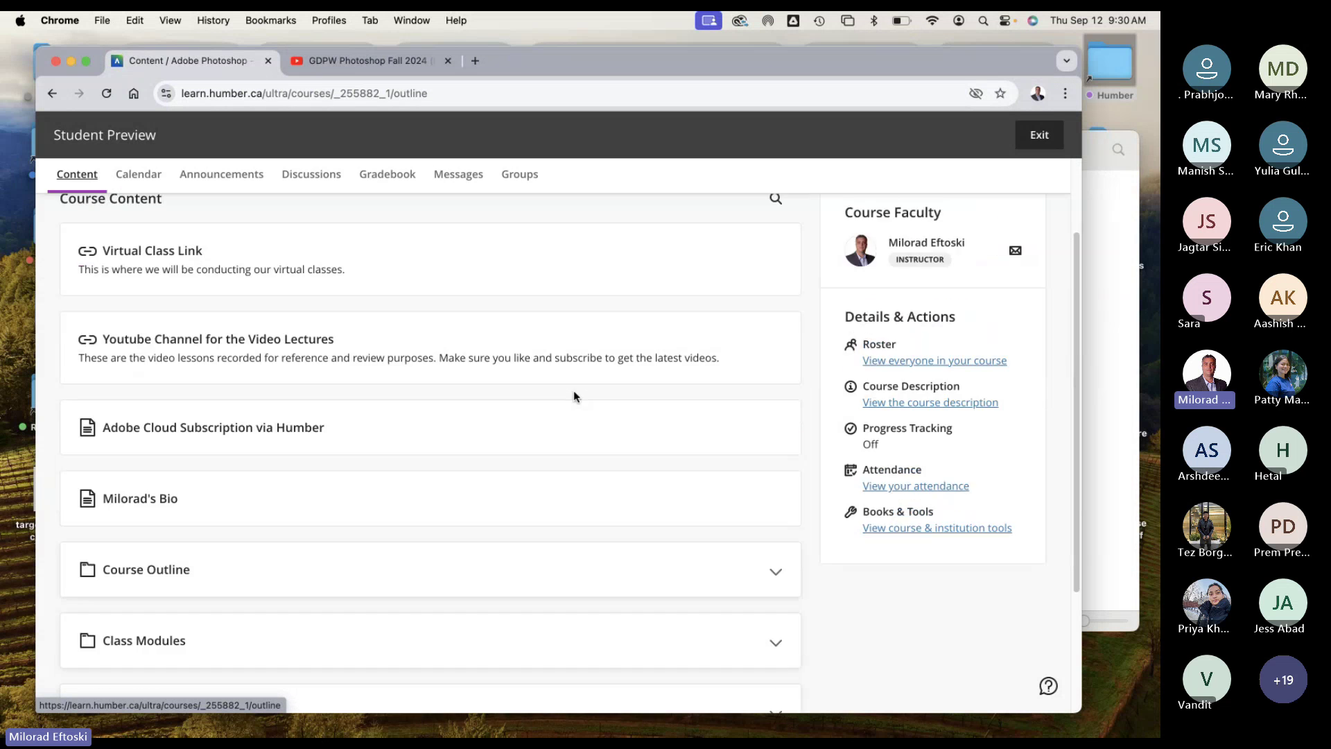
{"action": "scroll", "coordinate": [573, 397], "scroll_direction": "up", "scroll_amount": 2}
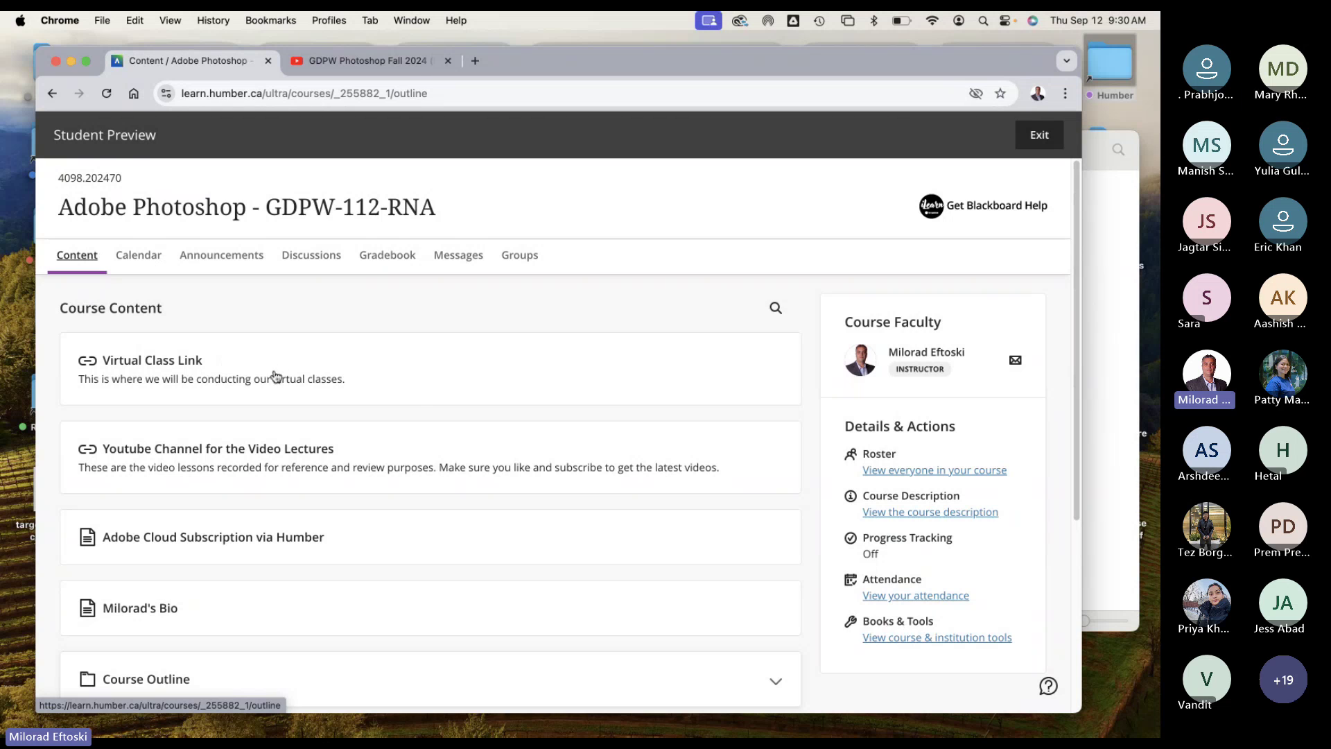
{"action": "scroll", "coordinate": [431, 395], "scroll_direction": "down", "scroll_amount": 5}
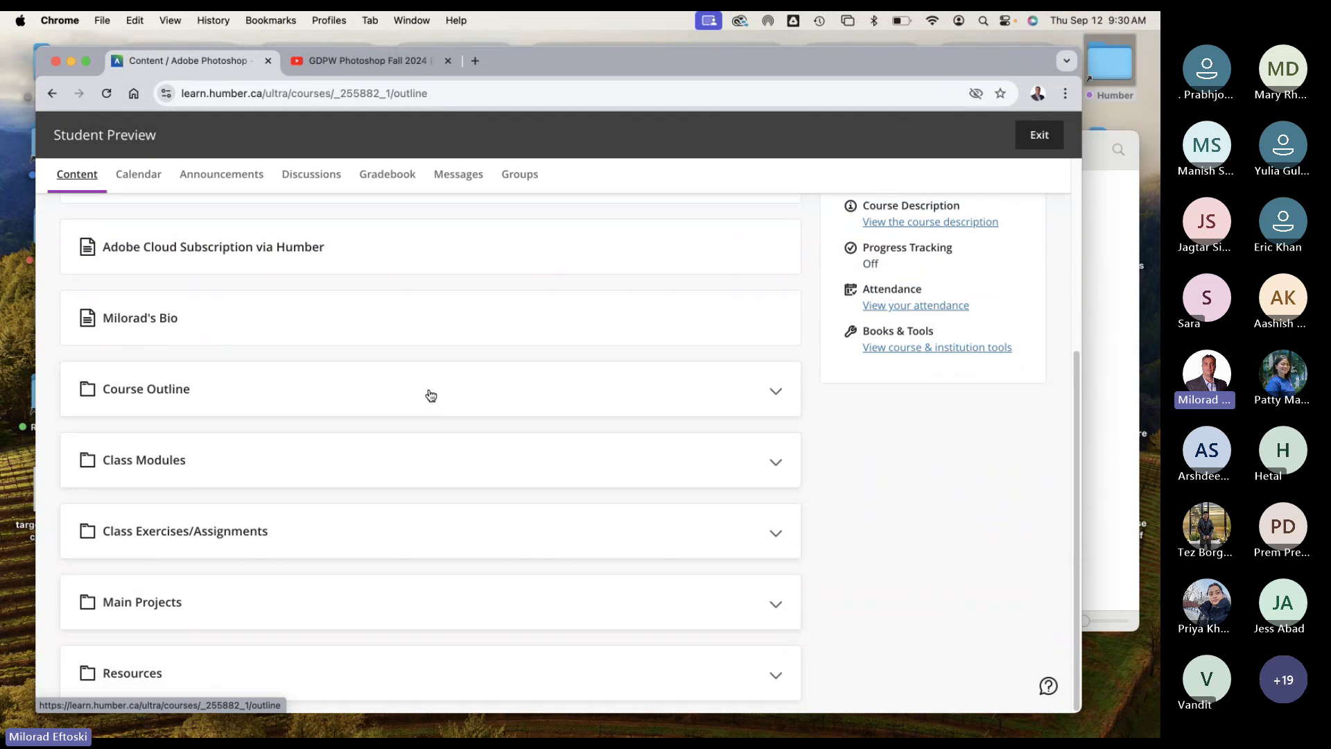
{"action": "scroll", "coordinate": [426, 393], "scroll_direction": "up", "scroll_amount": 5}
{"action": "scroll", "coordinate": [409, 430], "scroll_direction": "down", "scroll_amount": 5}
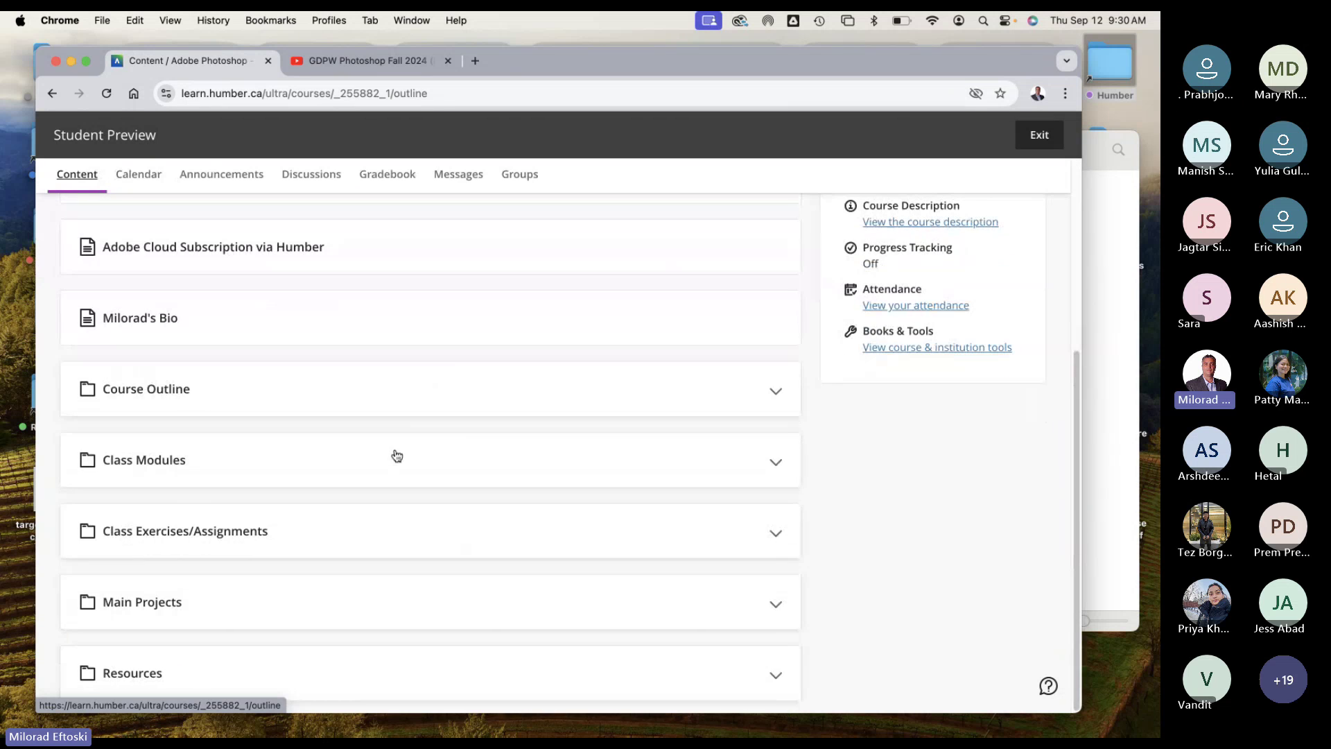
{"action": "left_click", "coordinate": [484, 678]}
{"action": "scroll", "coordinate": [478, 606], "scroll_direction": "down", "scroll_amount": 2}
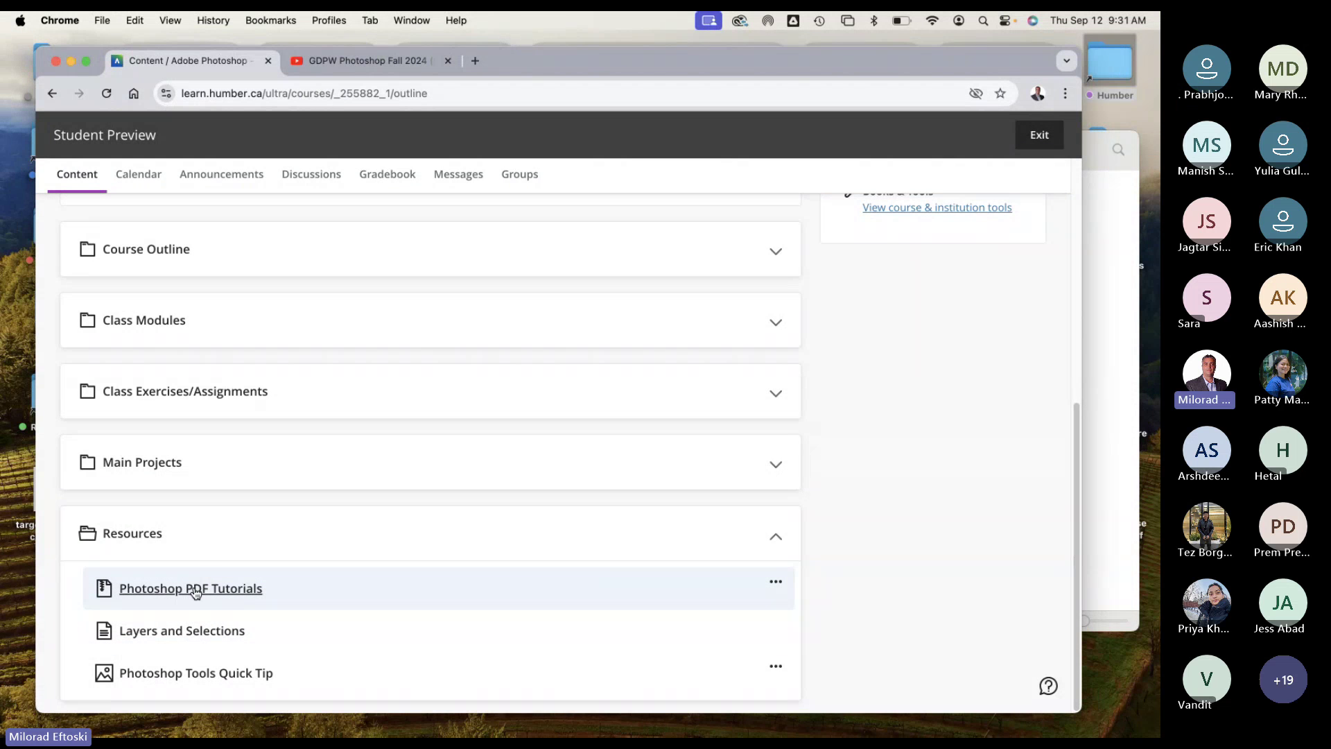
{"action": "left_click", "coordinate": [278, 549]}
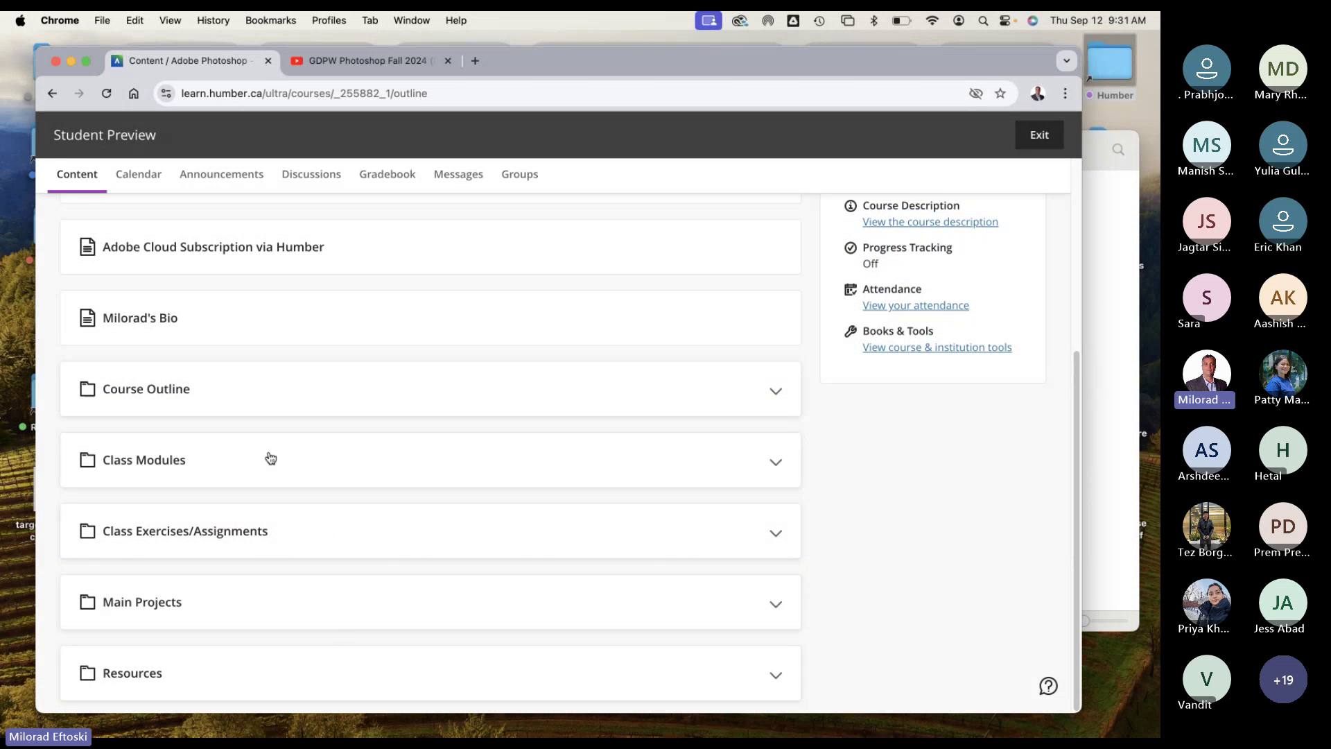
Step: Expand Class Modules and show the contents of Module 01 Intro to Photoshop and Module 02 Basic & Intermediate Selections
{"action": "left_click", "coordinate": [319, 457]}
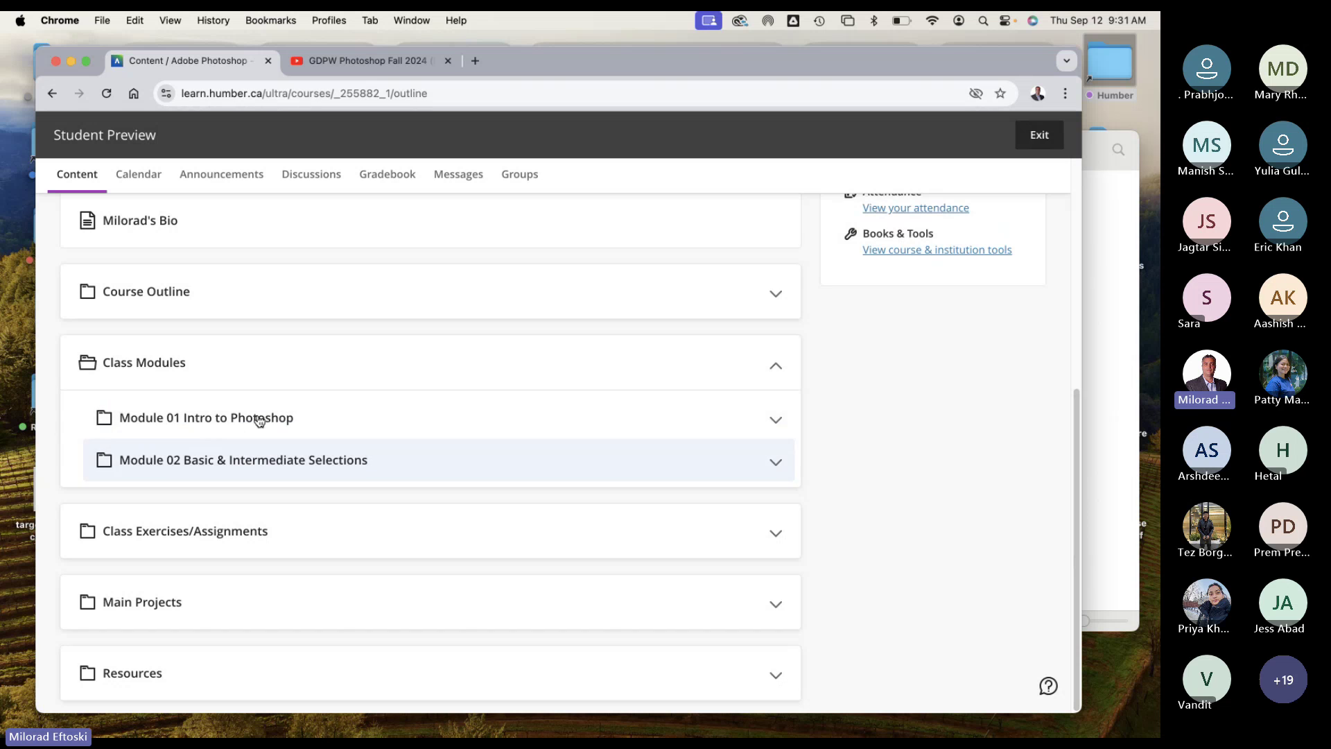
{"action": "left_click", "coordinate": [330, 418]}
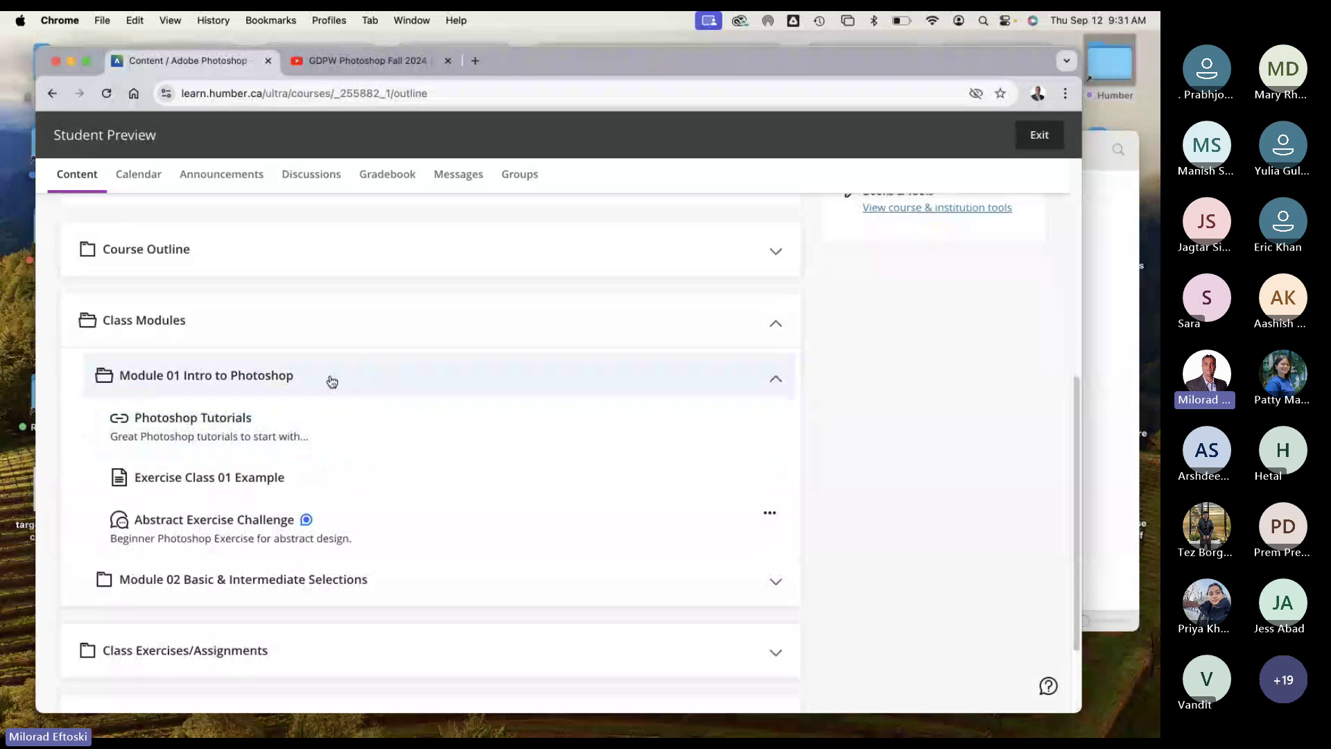
{"action": "scroll", "coordinate": [423, 586], "scroll_direction": "down", "scroll_amount": 3}
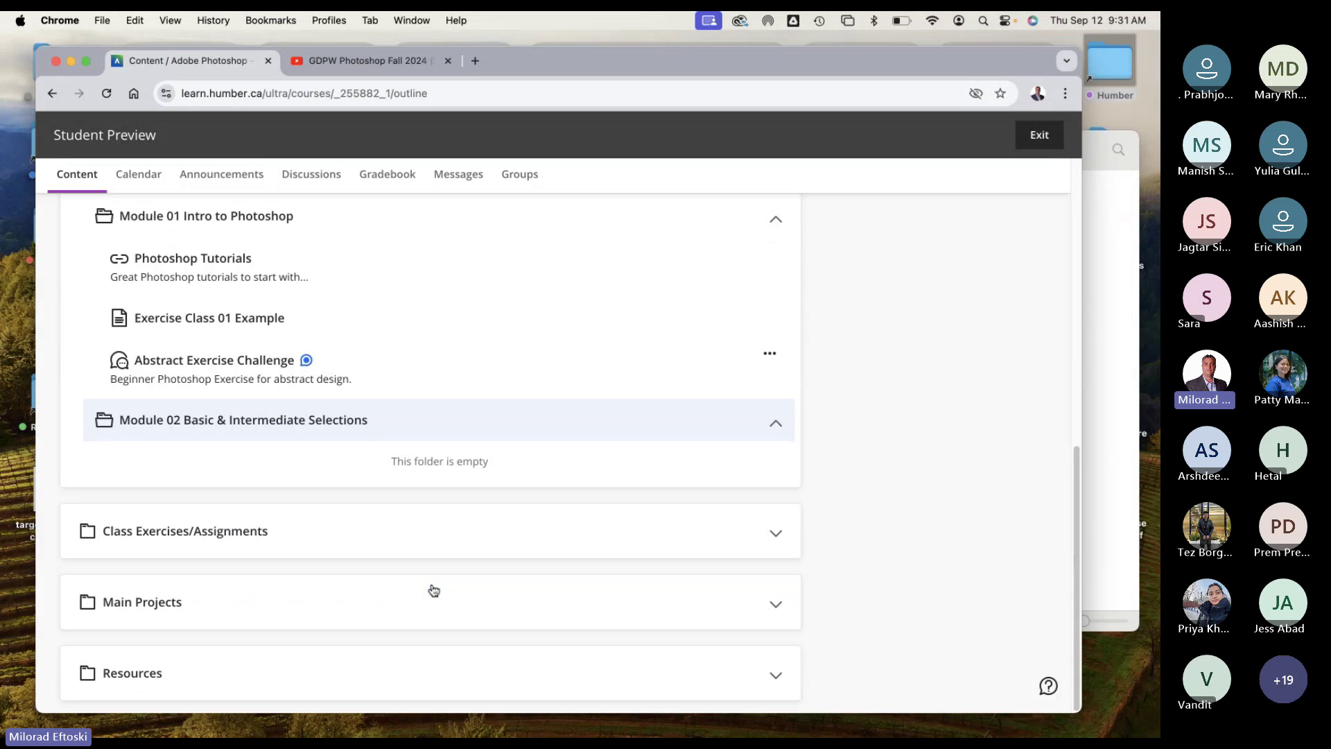
{"action": "left_click", "coordinate": [398, 429]}
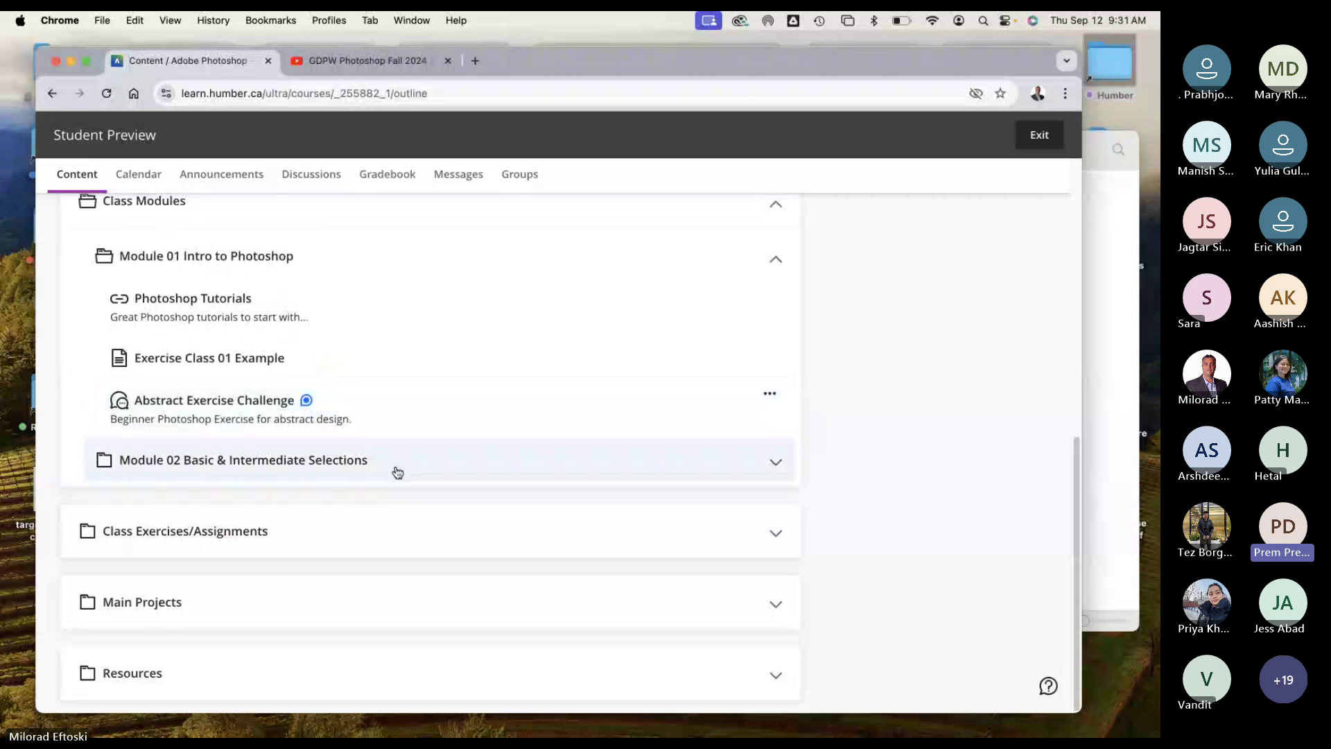
{"action": "left_click", "coordinate": [399, 469]}
{"action": "left_click", "coordinate": [413, 428]}
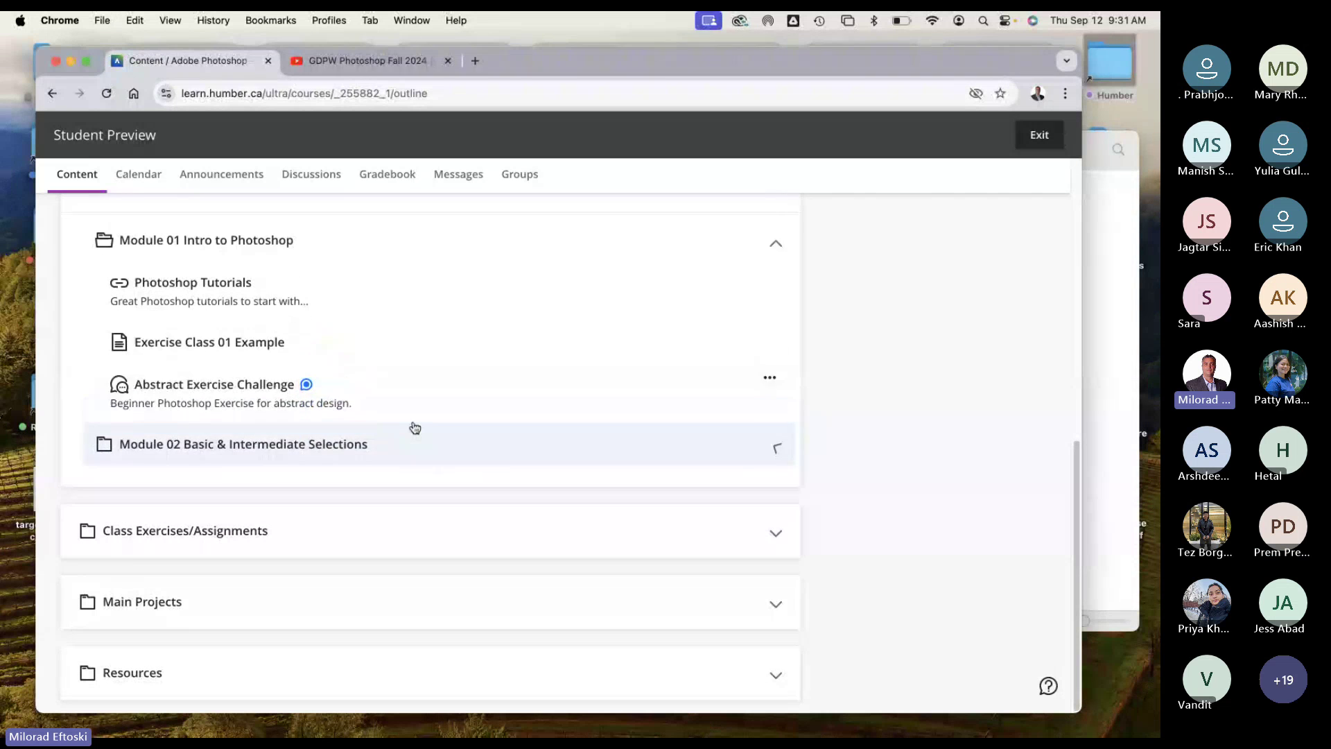
{"action": "left_click", "coordinate": [416, 461]}
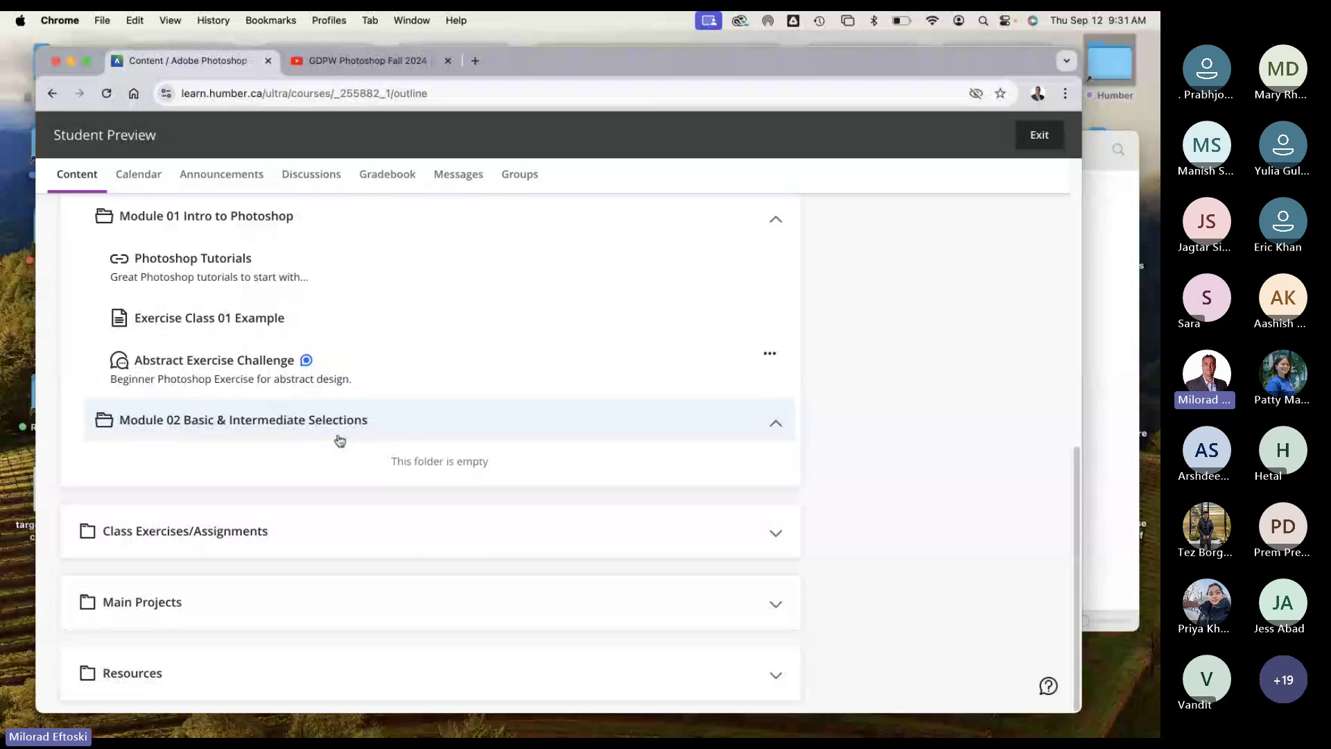
Step: Show the items in the Resources folder again, and collapse Module 02 and the Class Modules folder
{"action": "left_click", "coordinate": [396, 678]}
{"action": "scroll", "coordinate": [401, 658], "scroll_direction": "down", "scroll_amount": 3}
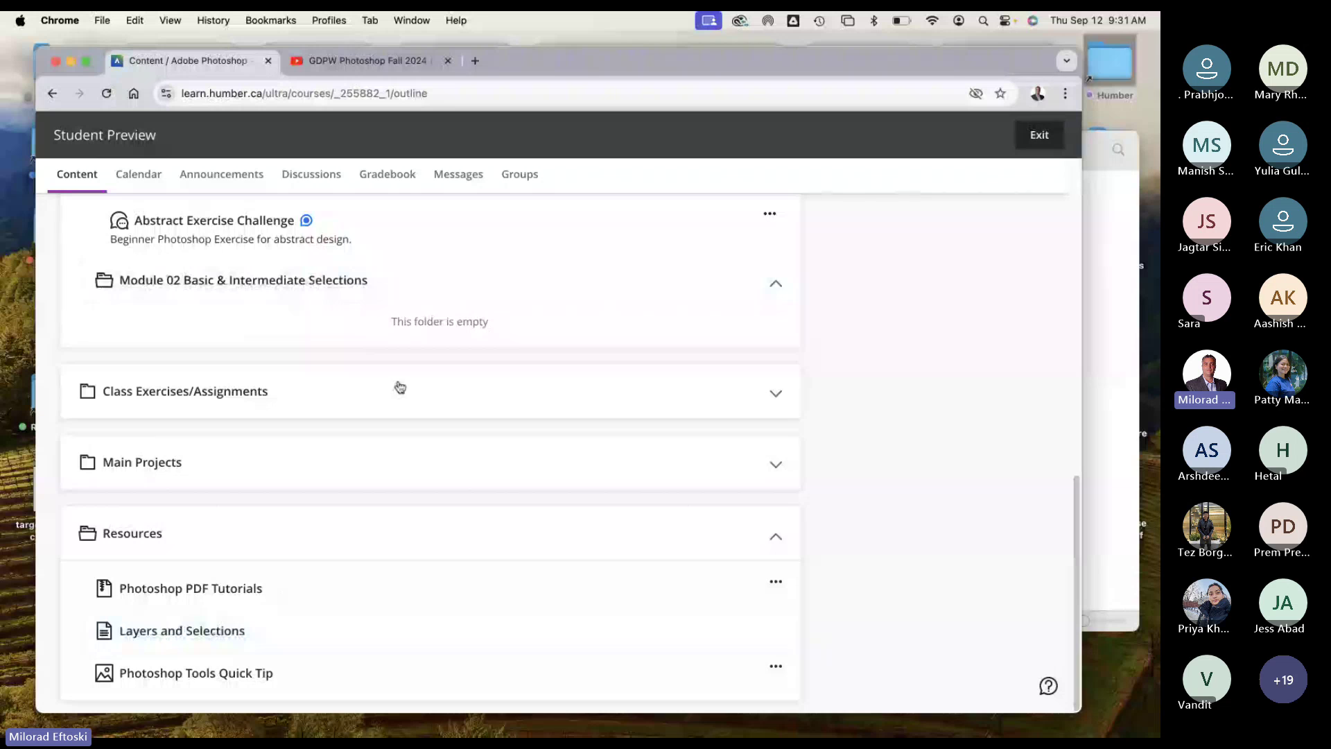
{"action": "scroll", "coordinate": [323, 340], "scroll_direction": "up", "scroll_amount": 5}
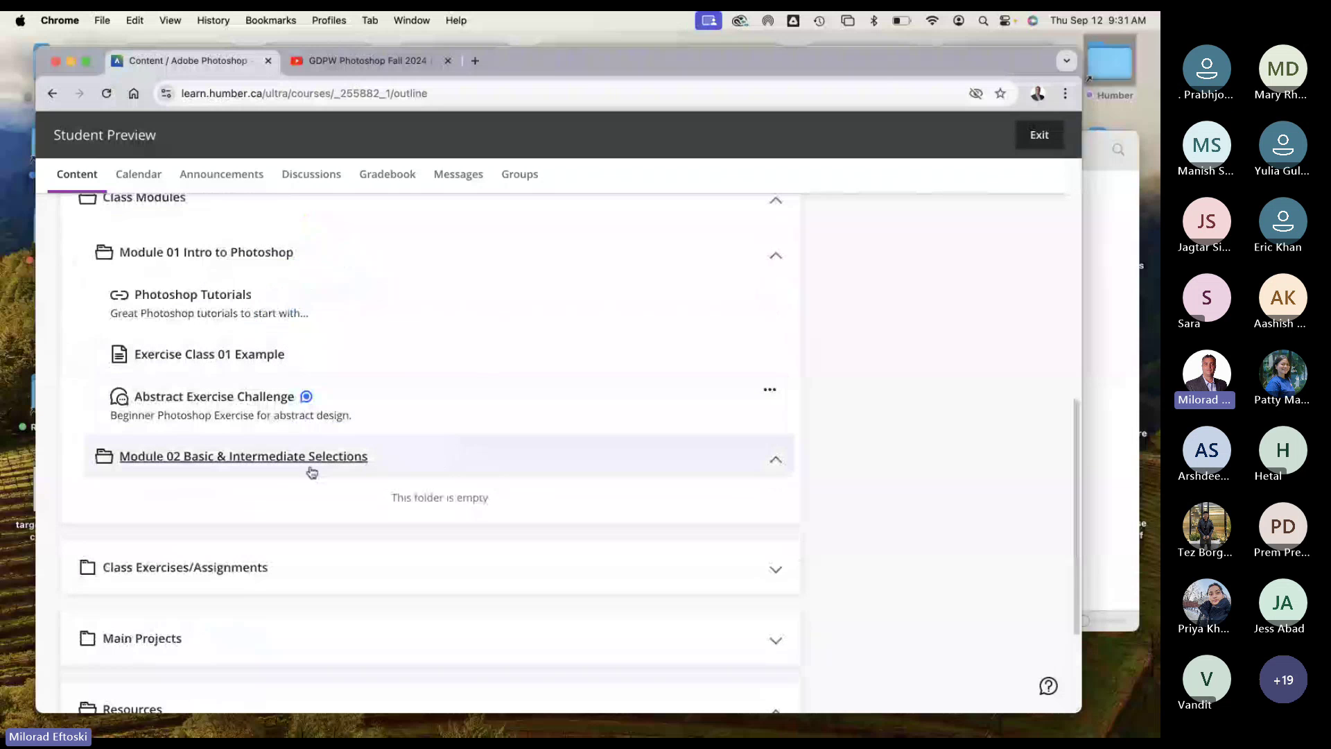
{"action": "left_click", "coordinate": [412, 455]}
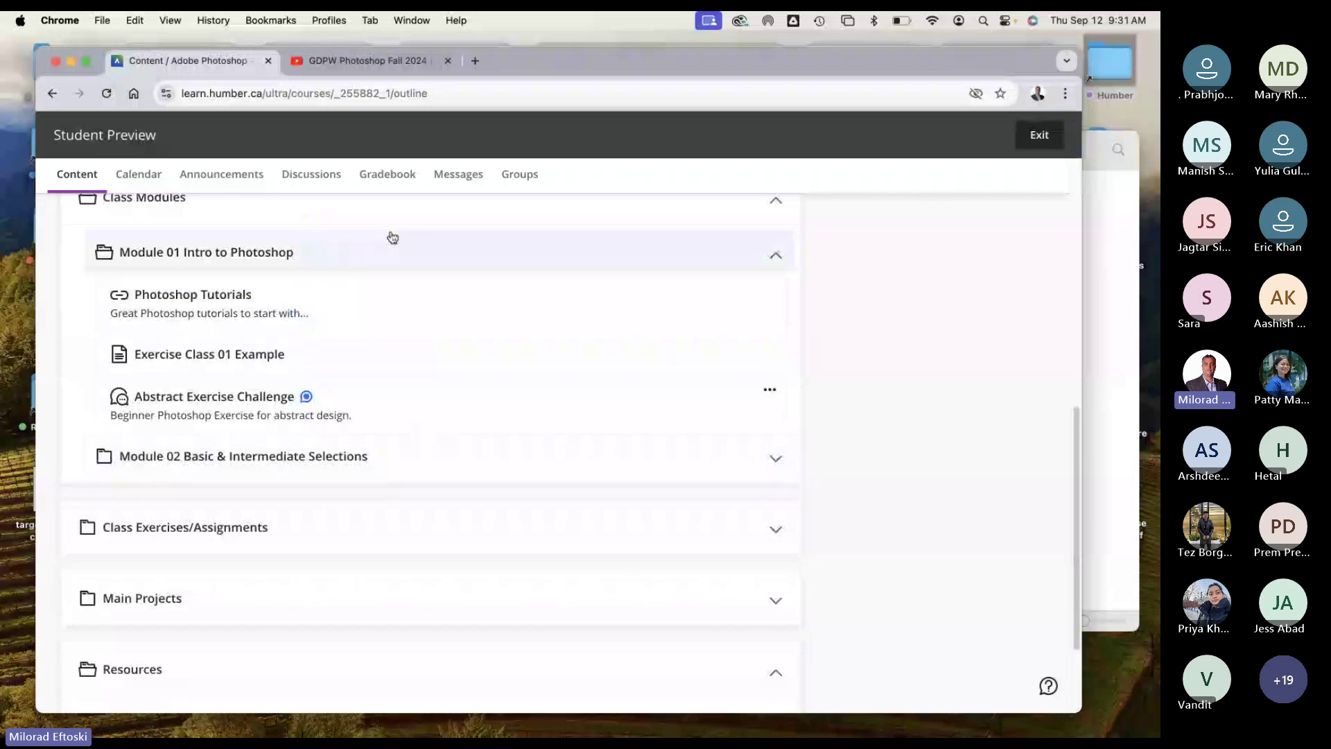
{"action": "scroll", "coordinate": [334, 511], "scroll_direction": "down", "scroll_amount": 3}
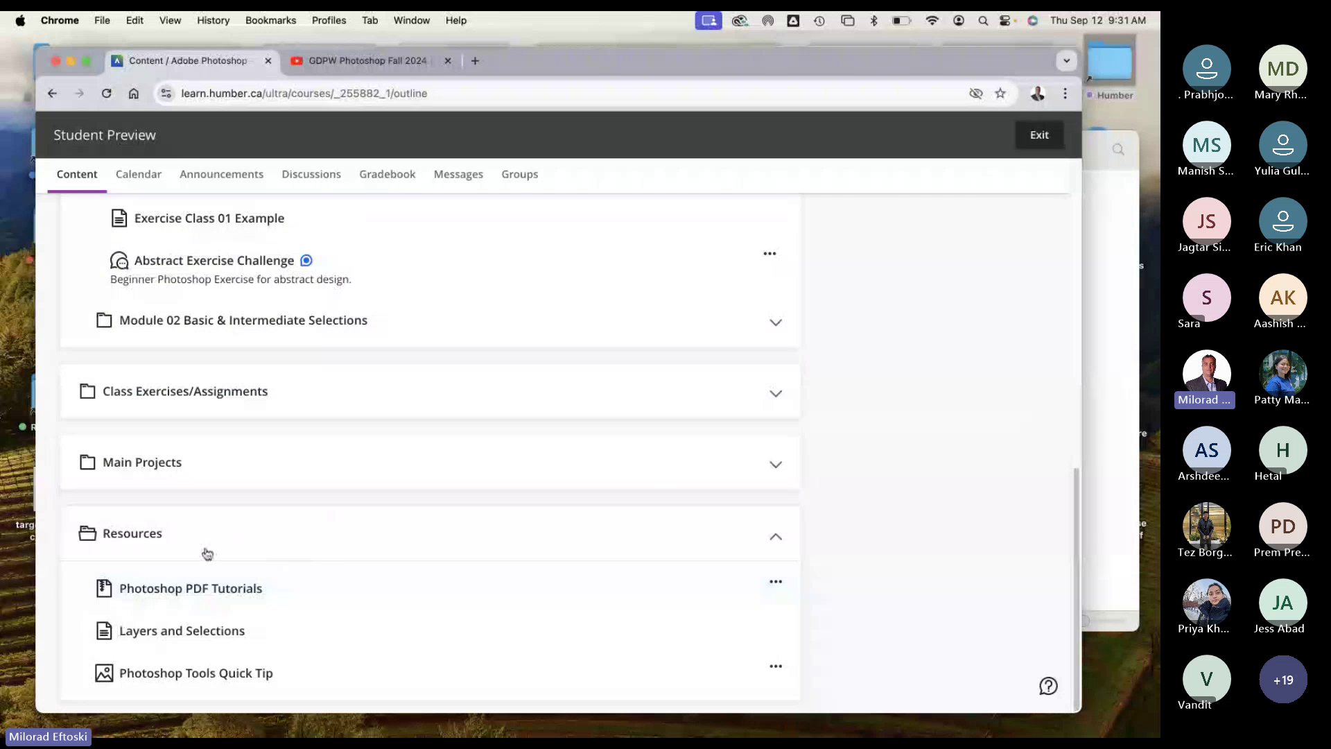
{"action": "scroll", "coordinate": [416, 351], "scroll_direction": "up", "scroll_amount": 10}
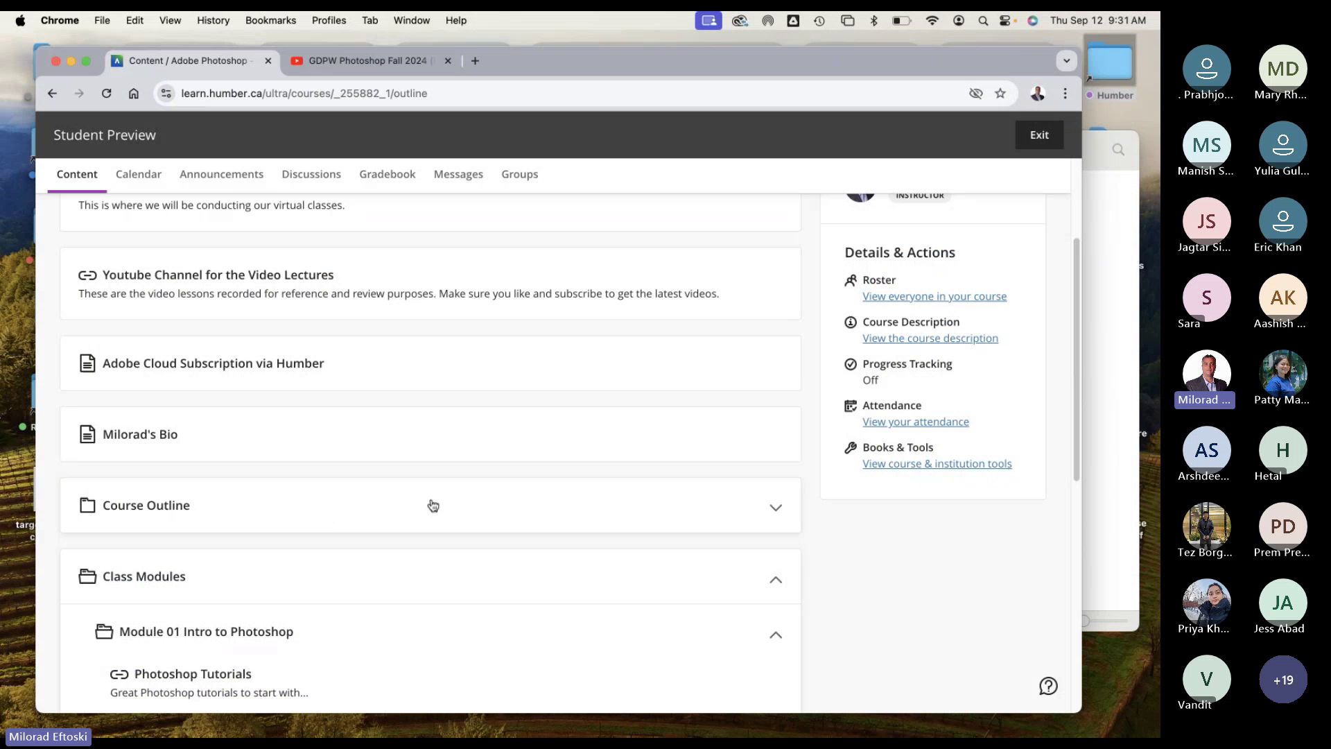
{"action": "left_click", "coordinate": [467, 579]}
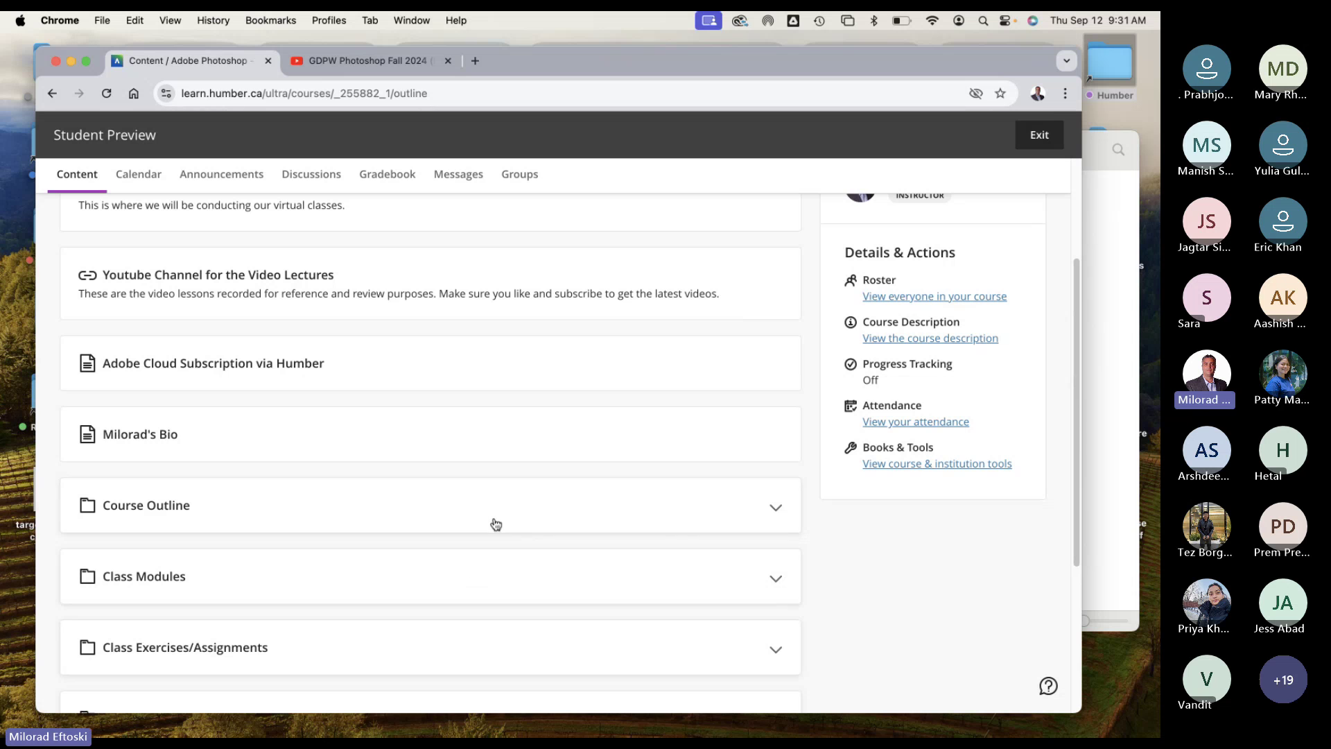
Step: Exit the student preview and save the preview user
{"action": "scroll", "coordinate": [763, 263], "scroll_direction": "up", "scroll_amount": 4}
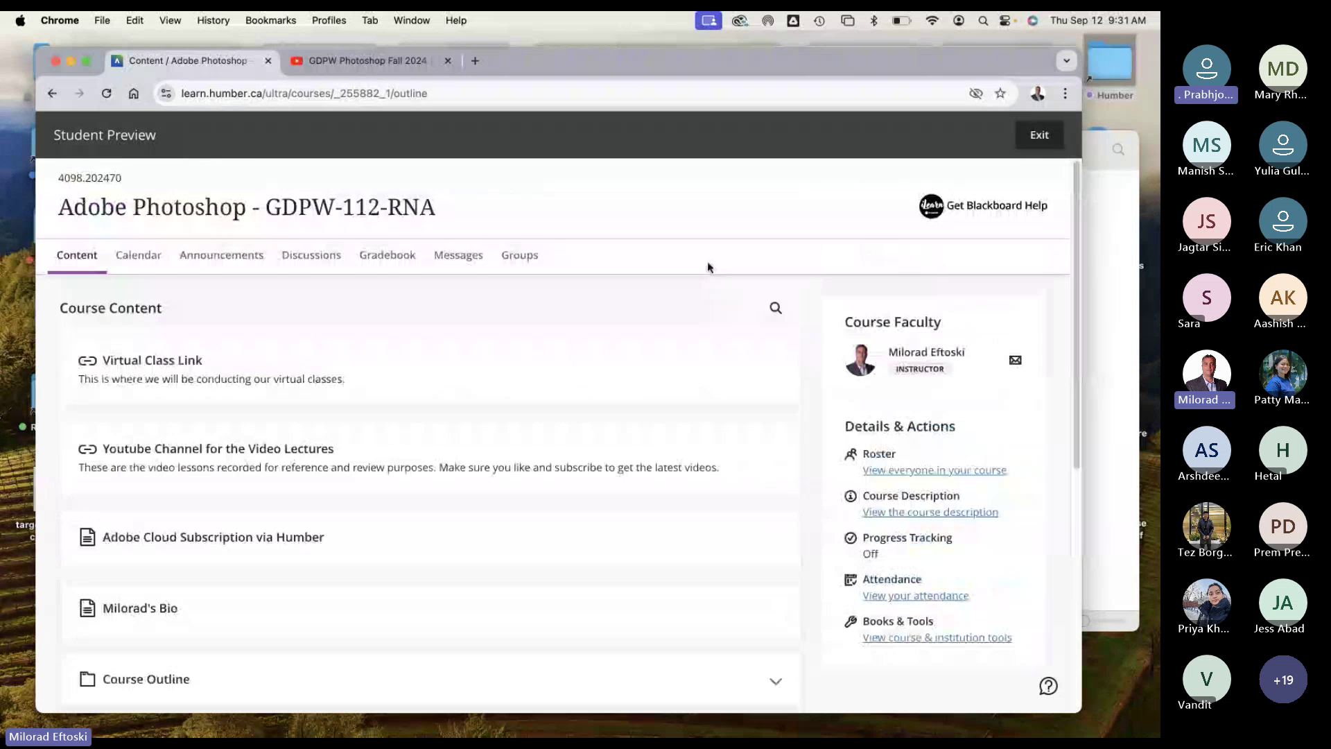
{"action": "left_click", "coordinate": [1039, 138]}
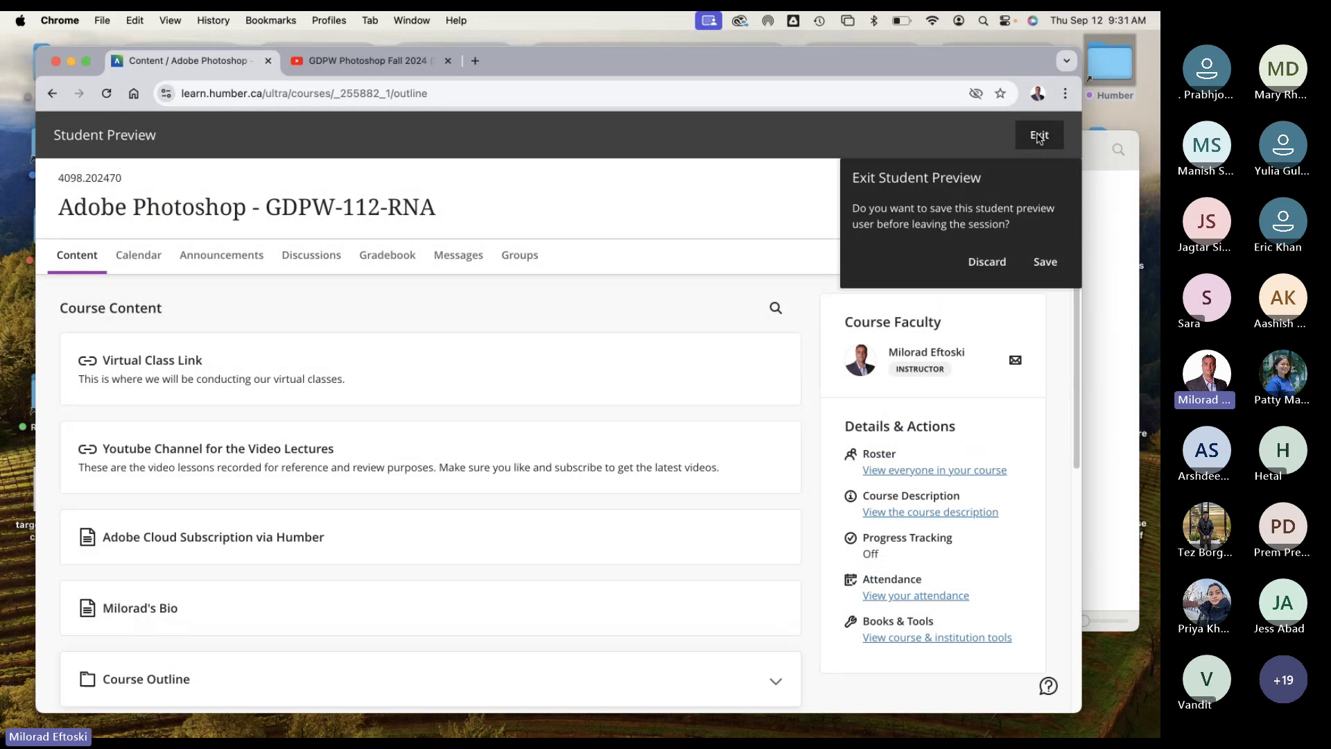
{"action": "left_click", "coordinate": [1047, 267]}
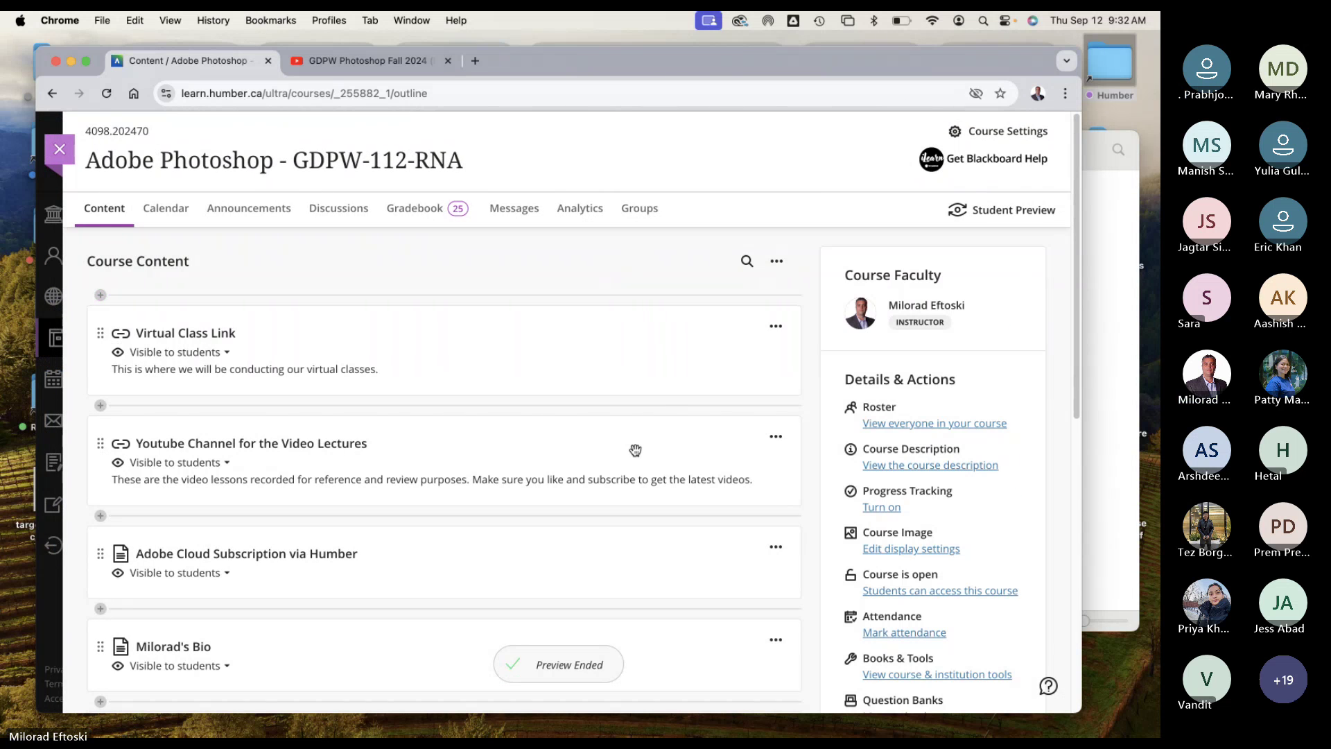
Step: Expand the Resources folder in the instructor's course content and open the Layers and Selections document
{"action": "scroll", "coordinate": [633, 449], "scroll_direction": "down", "scroll_amount": 10}
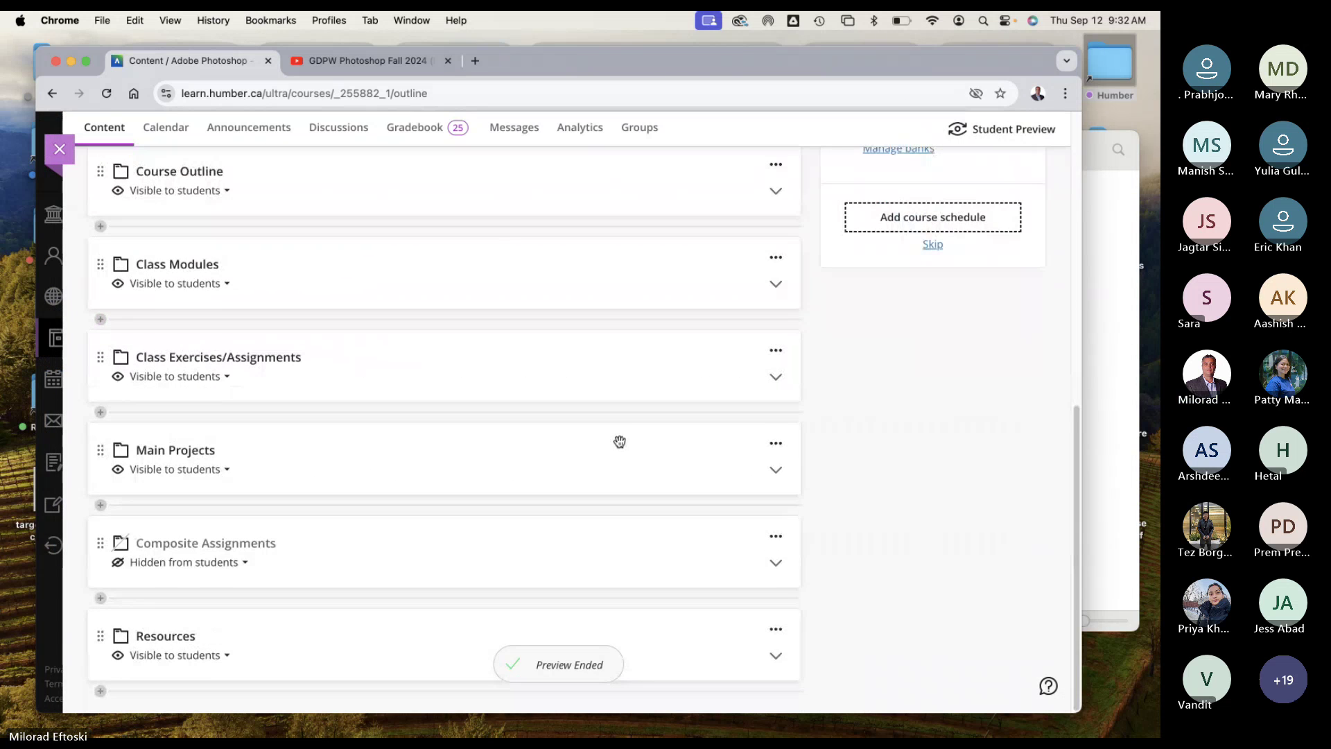
{"action": "left_click", "coordinate": [439, 639]}
{"action": "scroll", "coordinate": [443, 611], "scroll_direction": "down", "scroll_amount": 2}
{"action": "scroll", "coordinate": [449, 591], "scroll_direction": "down", "scroll_amount": 4}
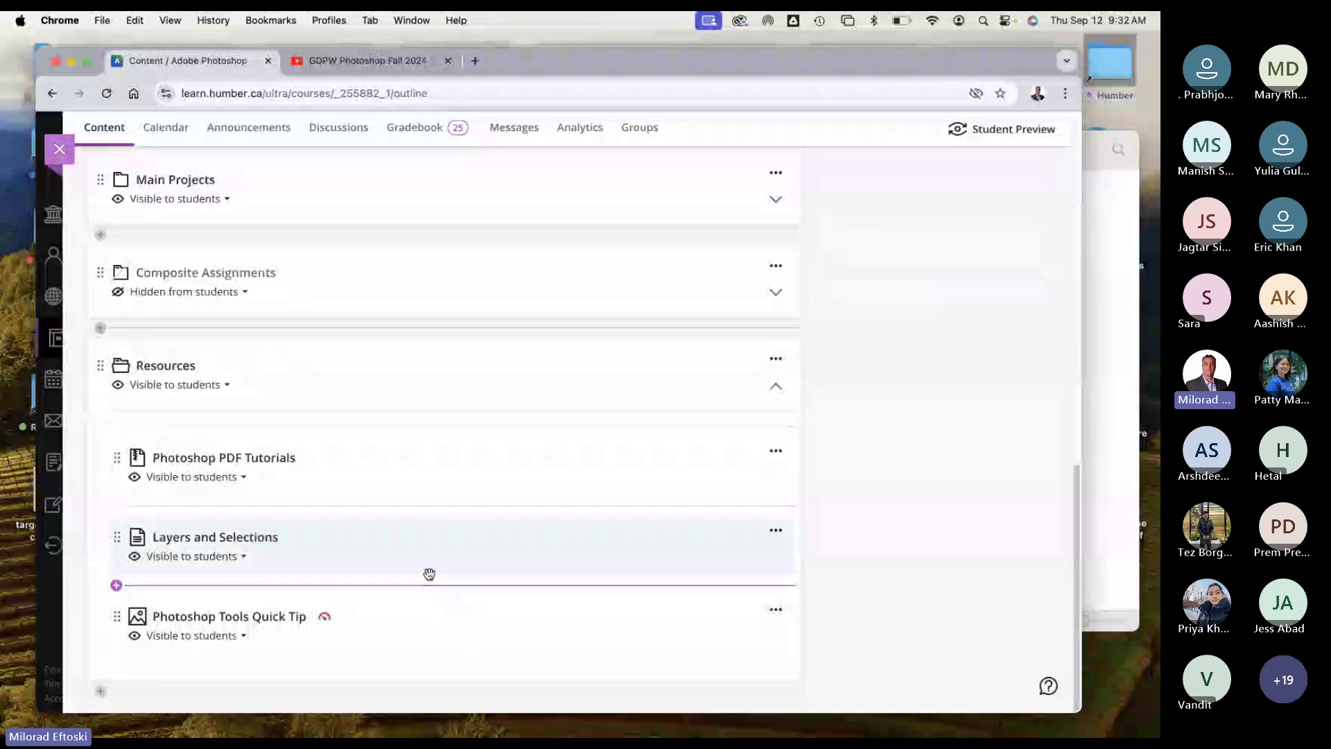
{"action": "left_click", "coordinate": [223, 539]}
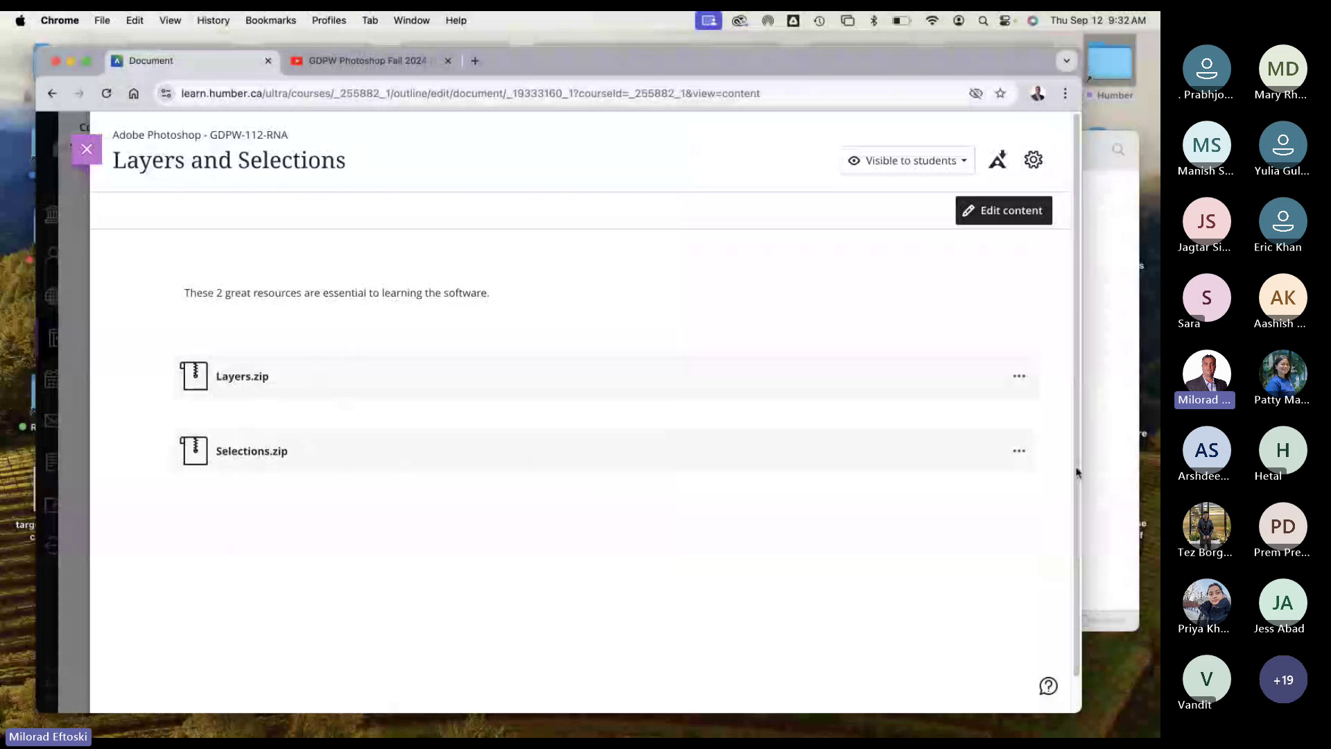
Step: Download Selections.zip to the Desktop and close the Layers and Selections document
{"action": "left_click", "coordinate": [1022, 457]}
{"action": "left_click", "coordinate": [972, 488]}
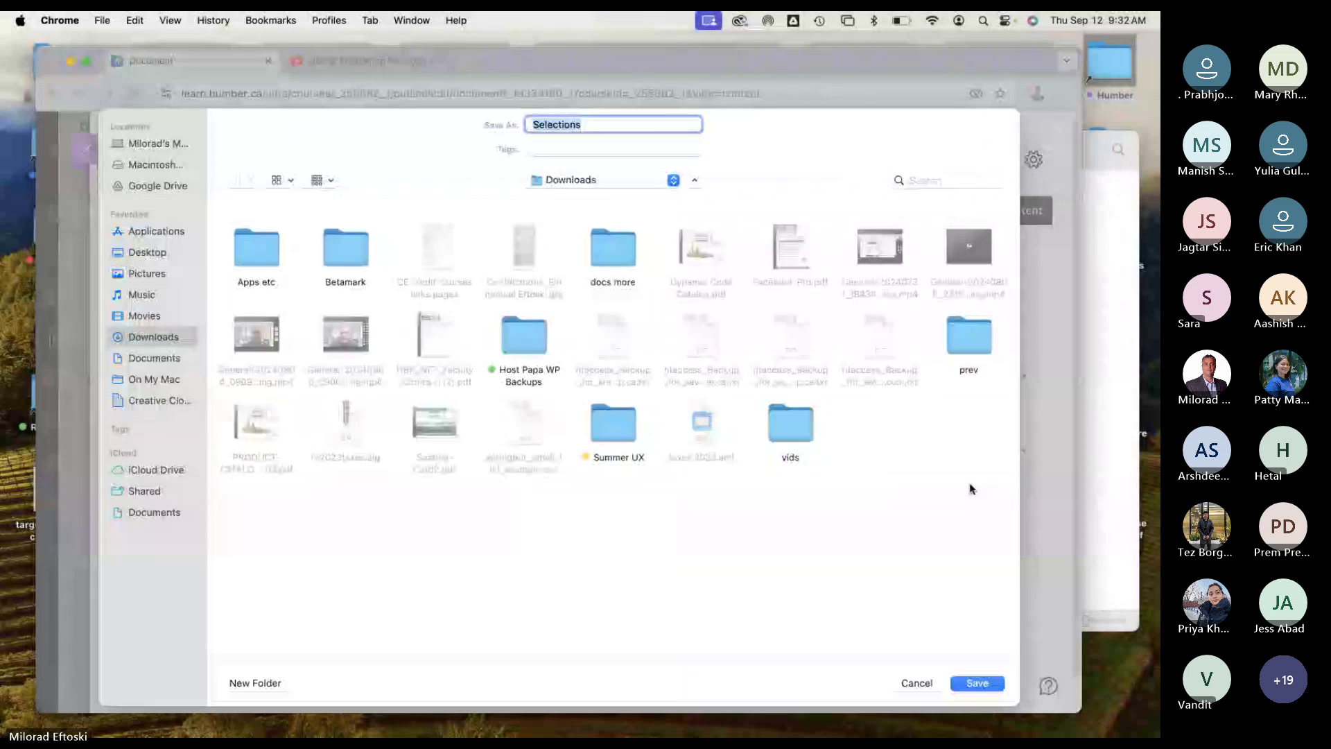
{"action": "key", "text": "super+shift+d"}
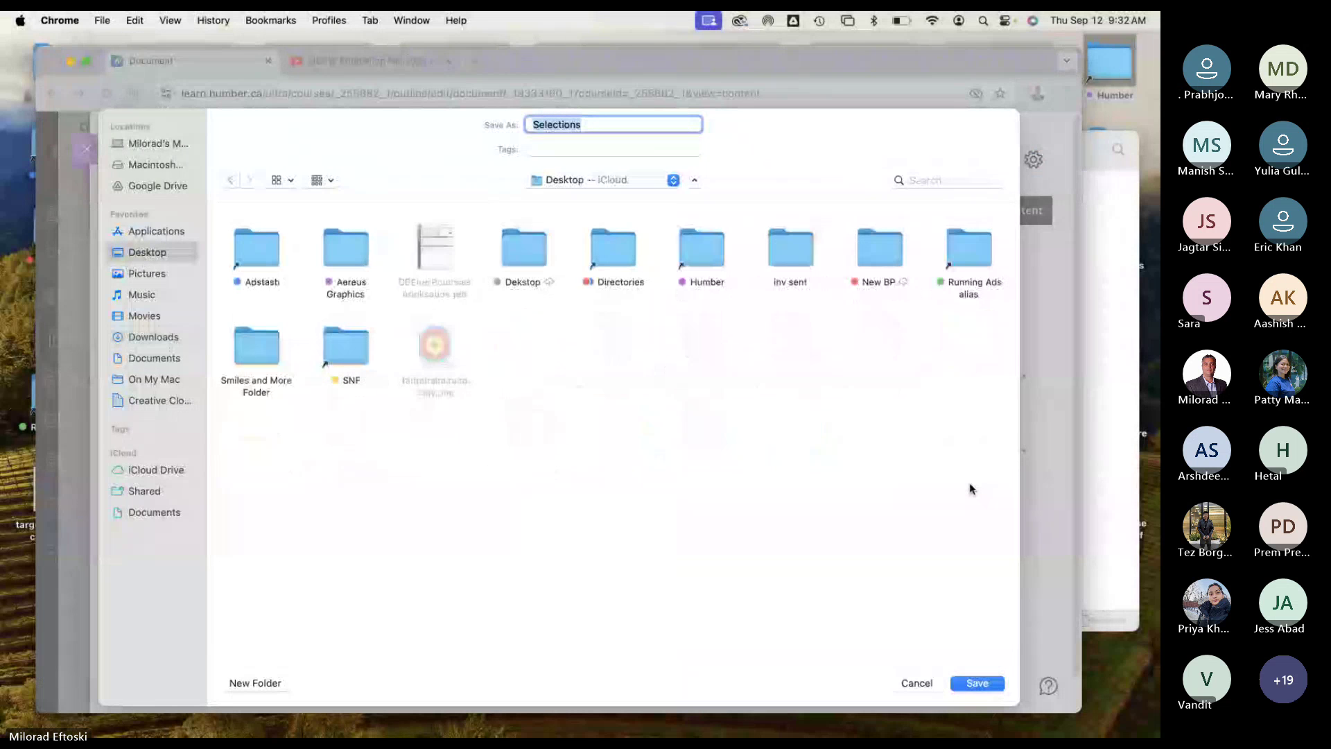
{"action": "left_click", "coordinate": [975, 684]}
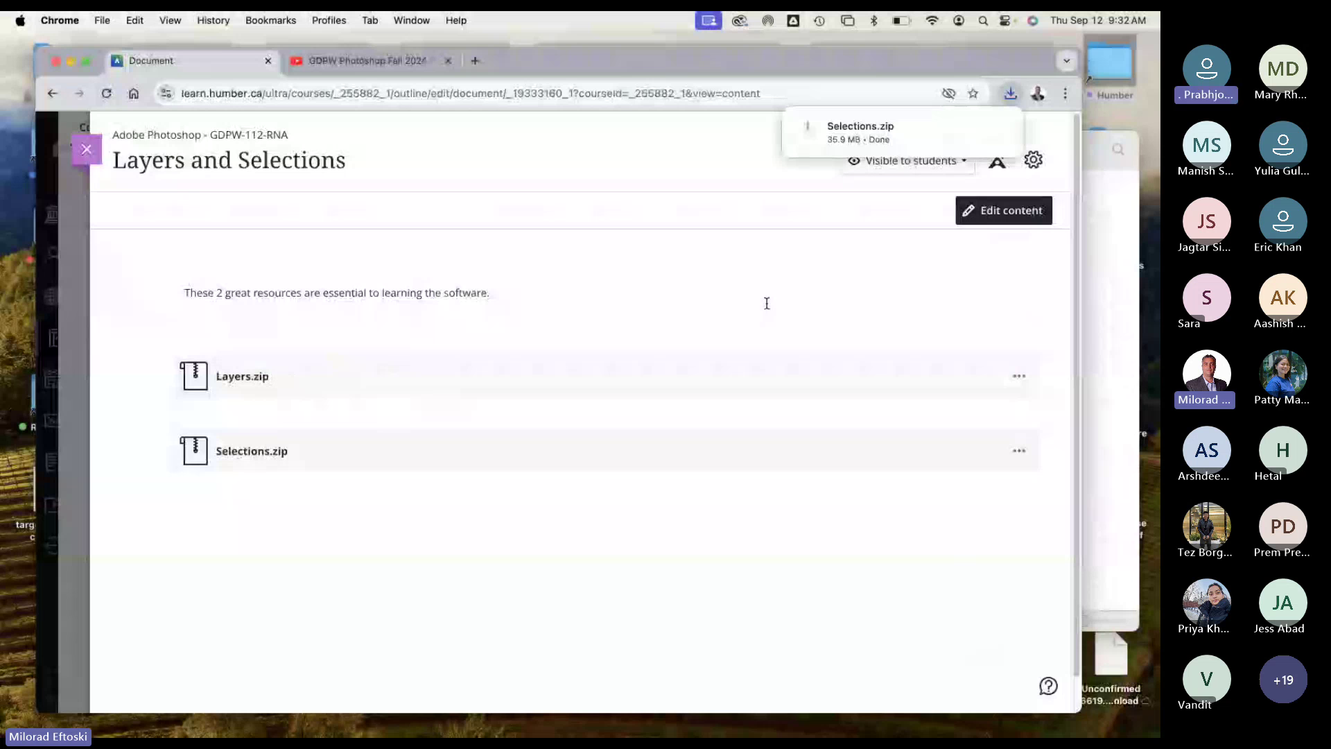
{"action": "left_click", "coordinate": [85, 150]}
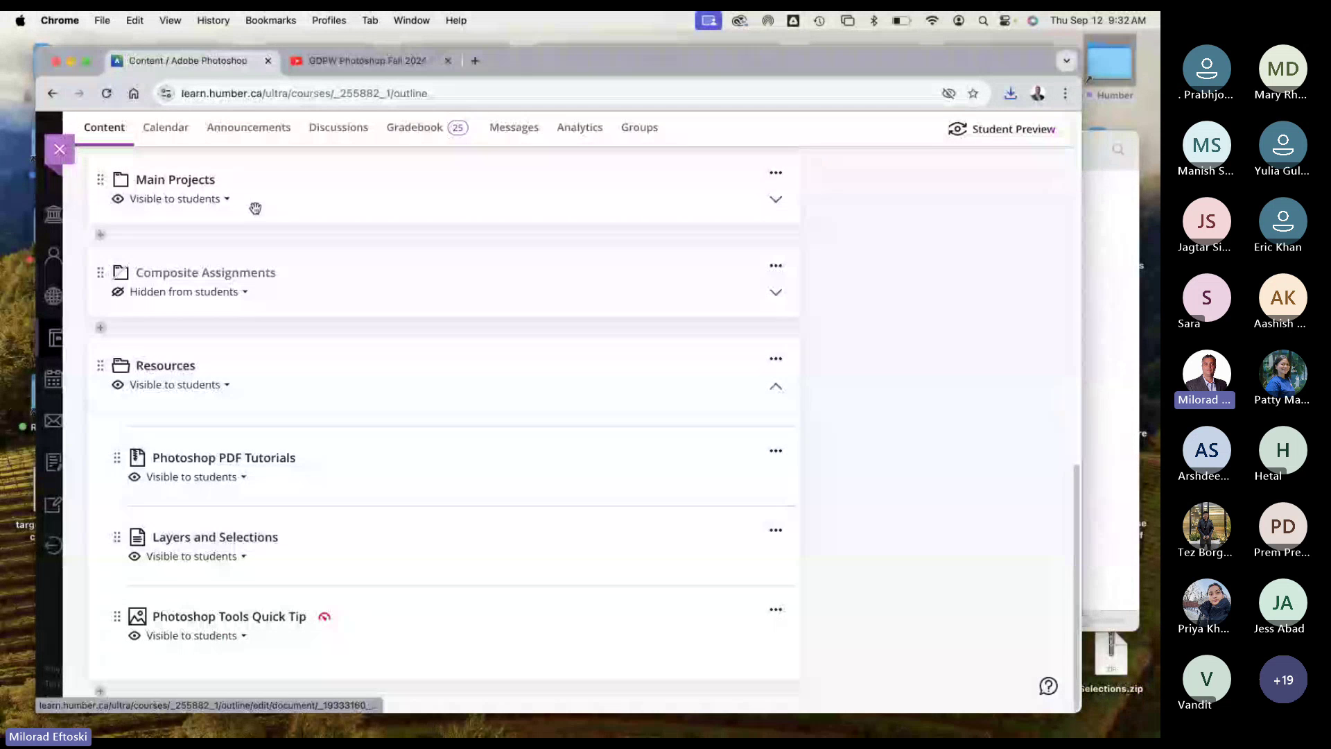
Step: Expand the Class Modules folder in the instructor's course content
{"action": "scroll", "coordinate": [478, 236], "scroll_direction": "up", "scroll_amount": 10}
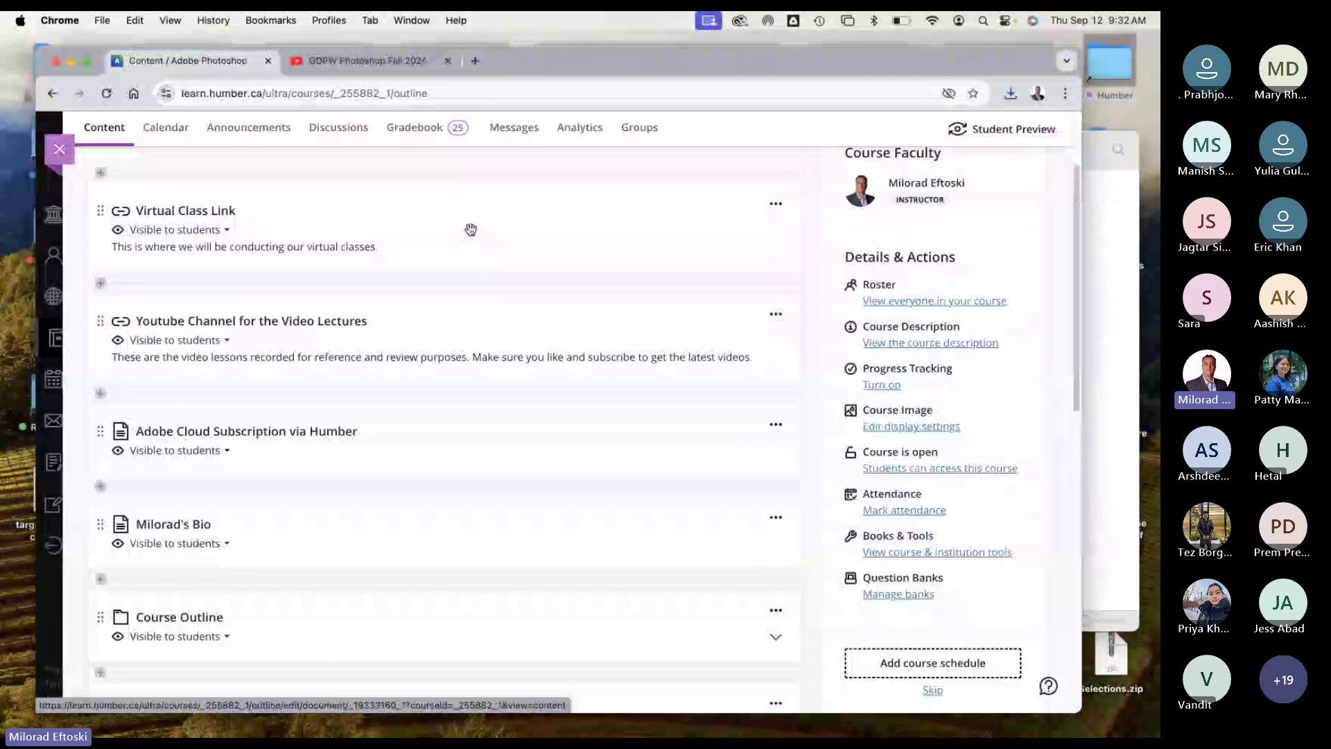
{"action": "scroll", "coordinate": [444, 333], "scroll_direction": "down", "scroll_amount": 5}
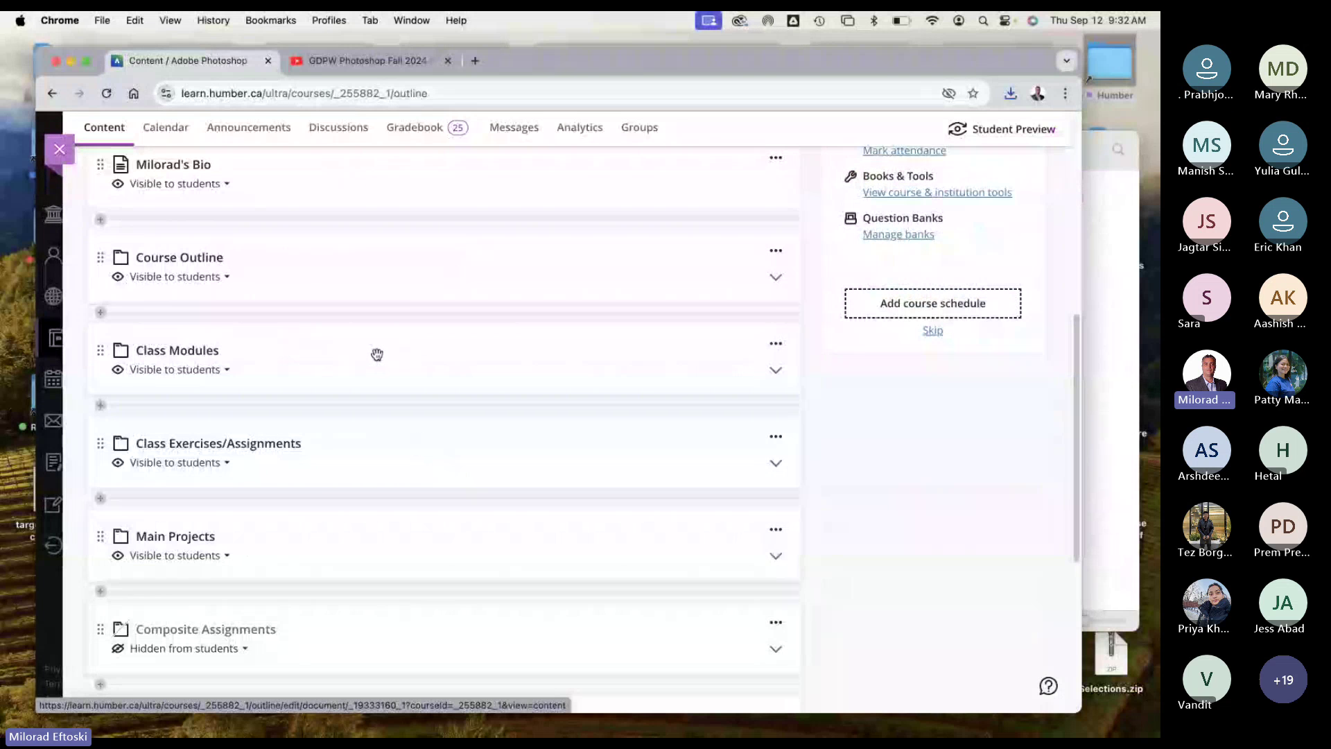
{"action": "left_click", "coordinate": [375, 359]}
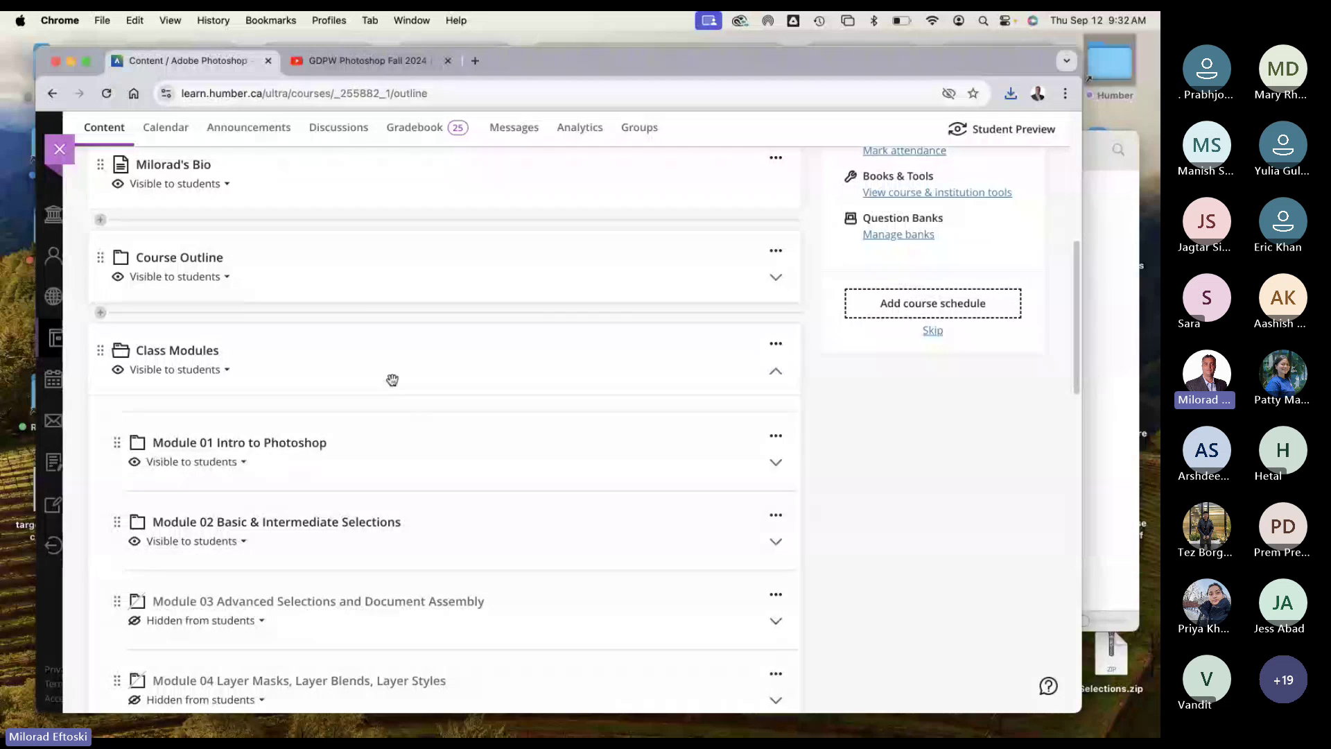
Step: Expand the Module 02 Basic & Intermediate Selections folder in Class Modules
{"action": "left_click", "coordinate": [484, 542]}
{"action": "scroll", "coordinate": [485, 540], "scroll_direction": "down", "scroll_amount": 2}
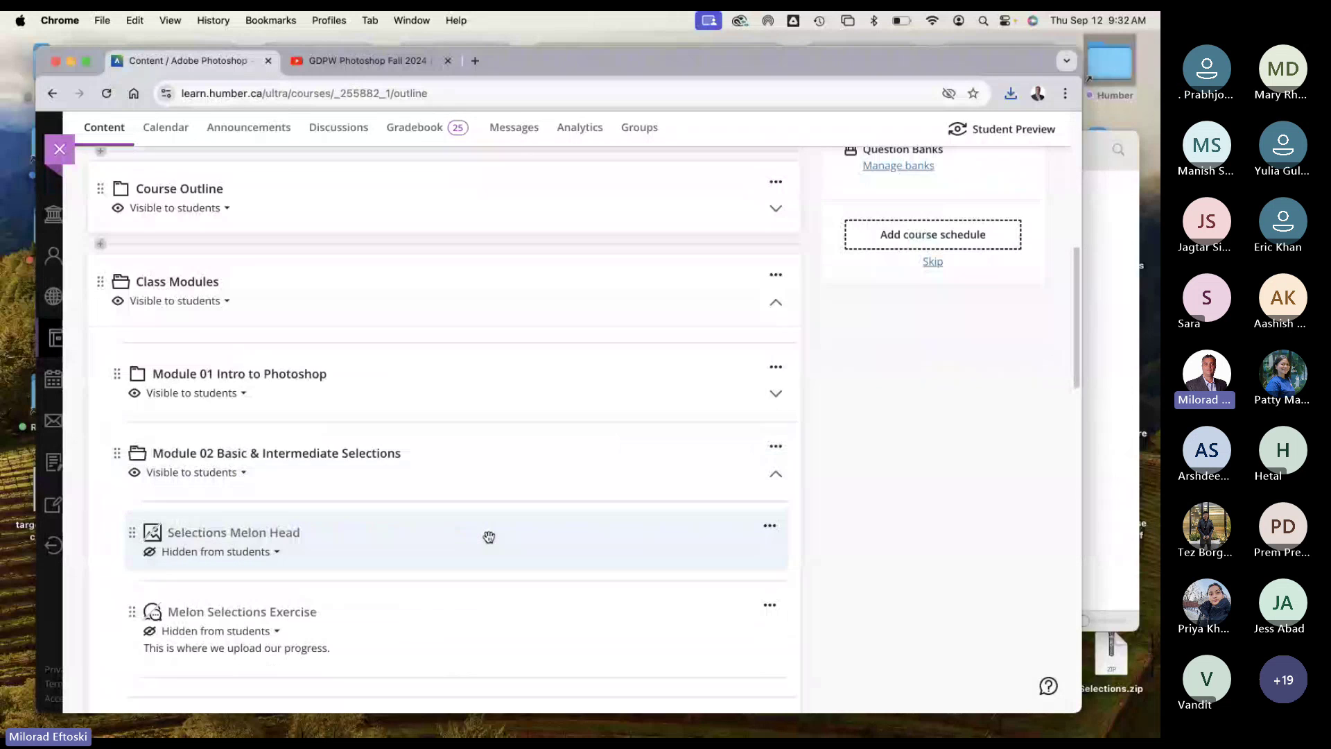
{"action": "scroll", "coordinate": [485, 537], "scroll_direction": "down", "scroll_amount": 3}
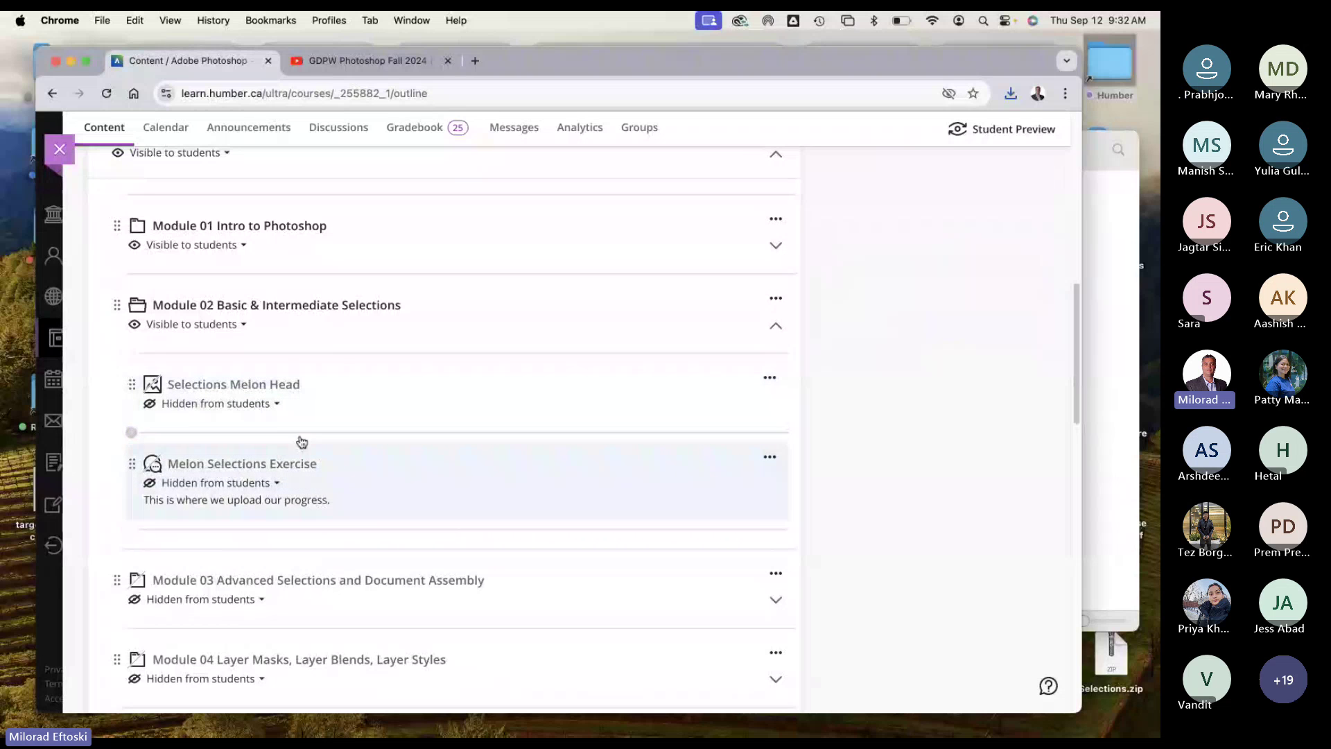
Step: Close the Class 1 Finder window and narrow the browser window to uncover the desktop files
{"action": "left_click", "coordinate": [1090, 236]}
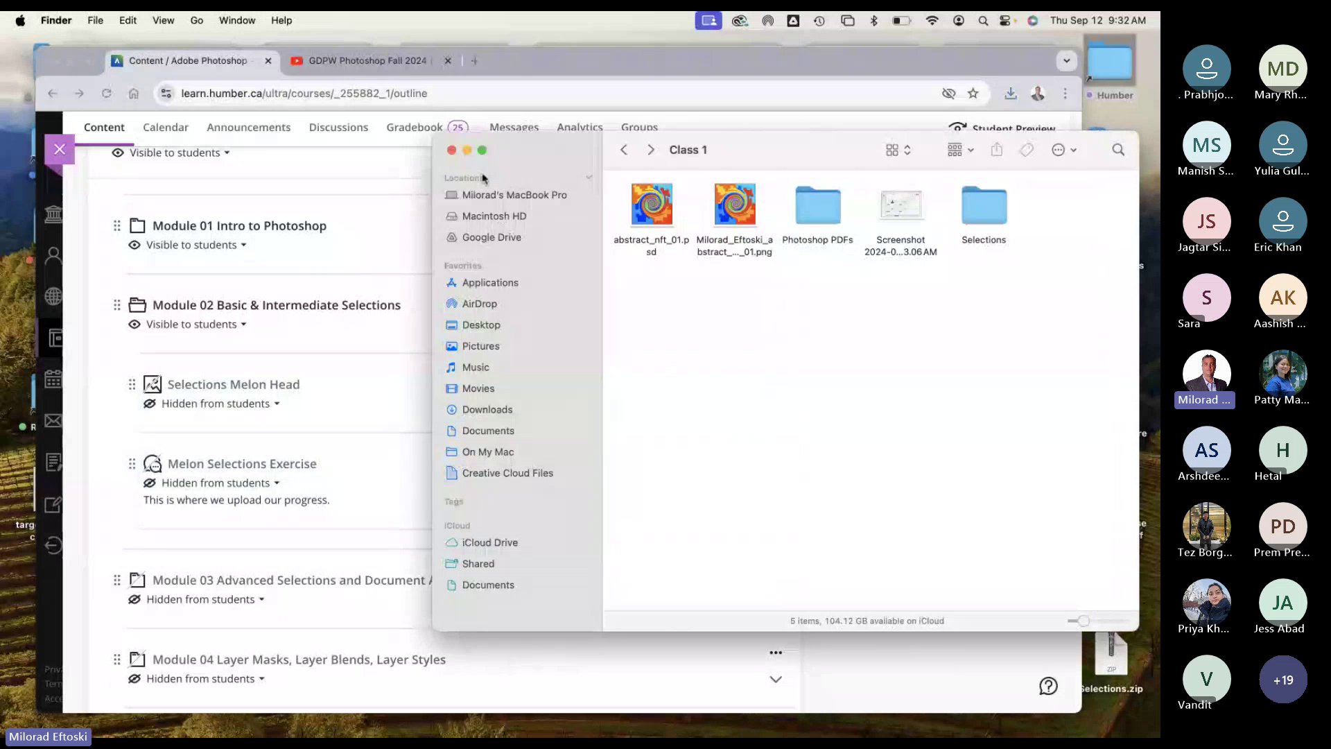
{"action": "left_click", "coordinate": [451, 149]}
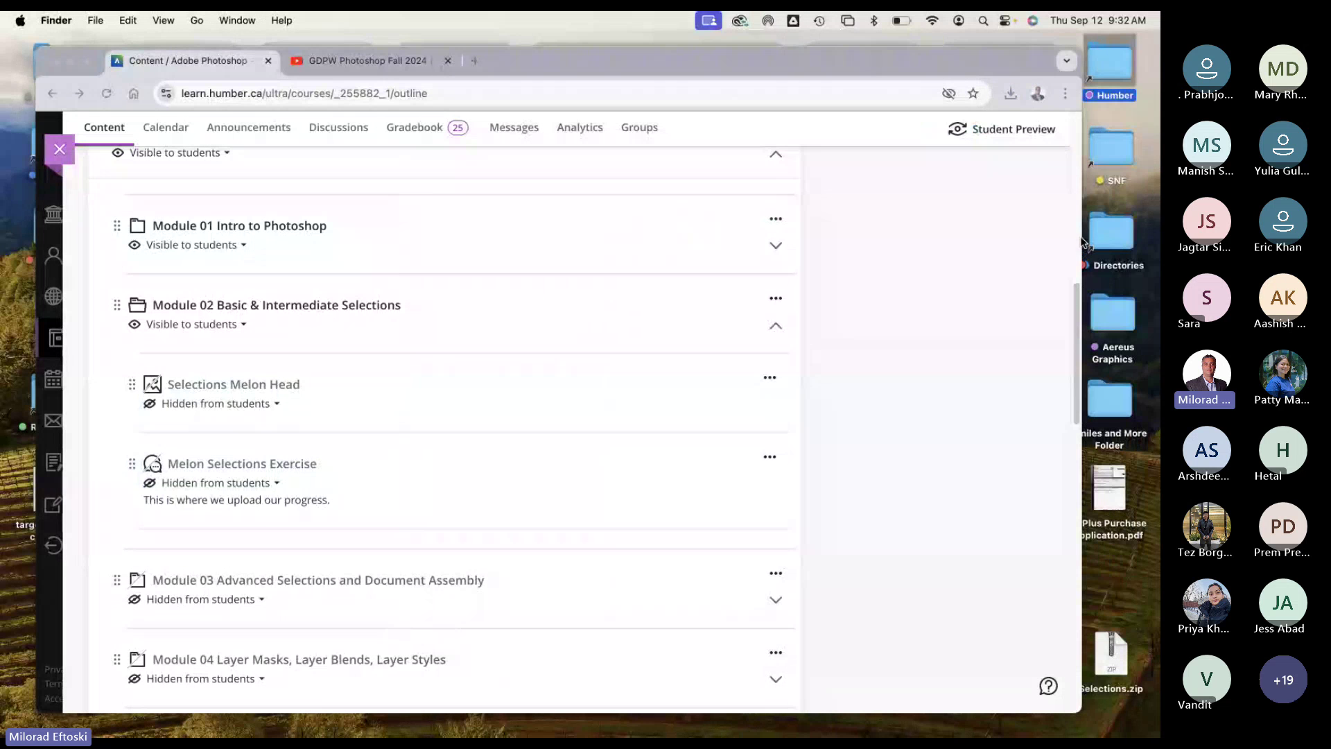
{"action": "left_click", "coordinate": [1084, 239]}
{"action": "left_click_drag", "start_coordinate": [1083, 236], "coordinate": [952, 233]}
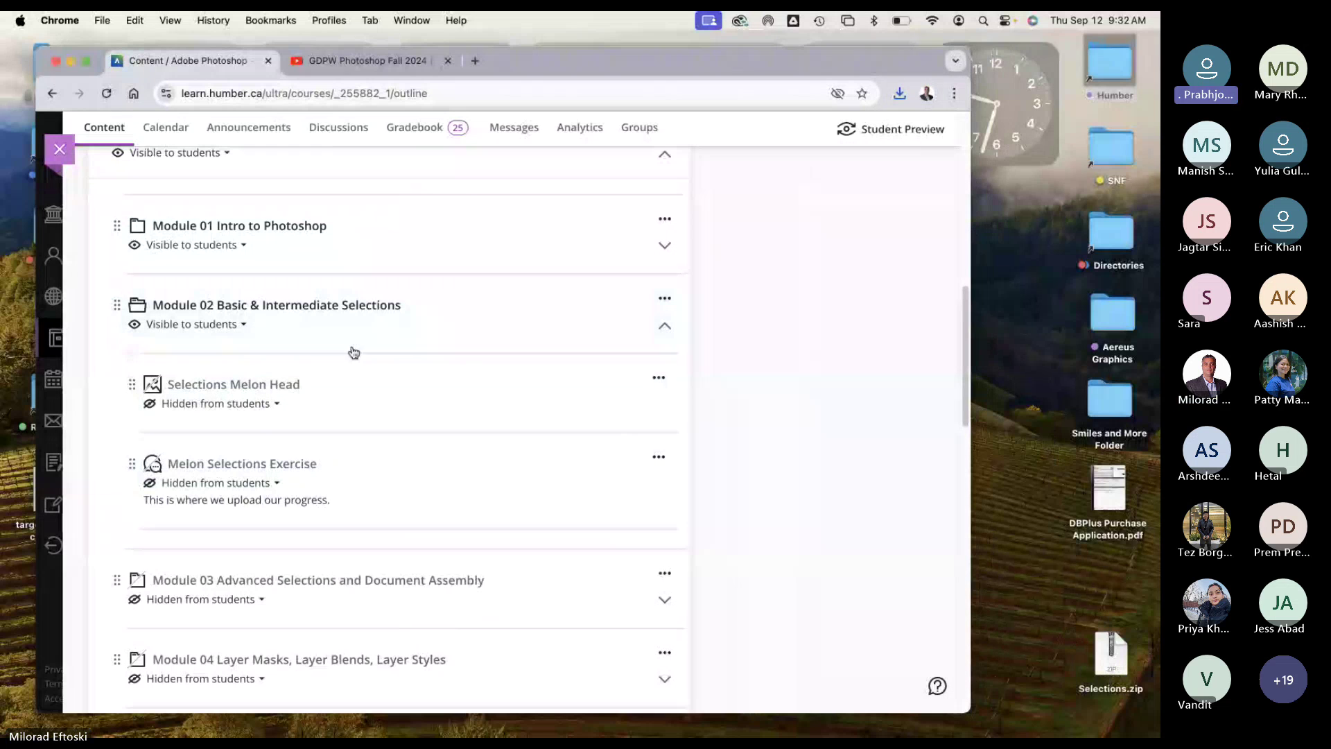
{"action": "mouse_move", "coordinate": [361, 357]}
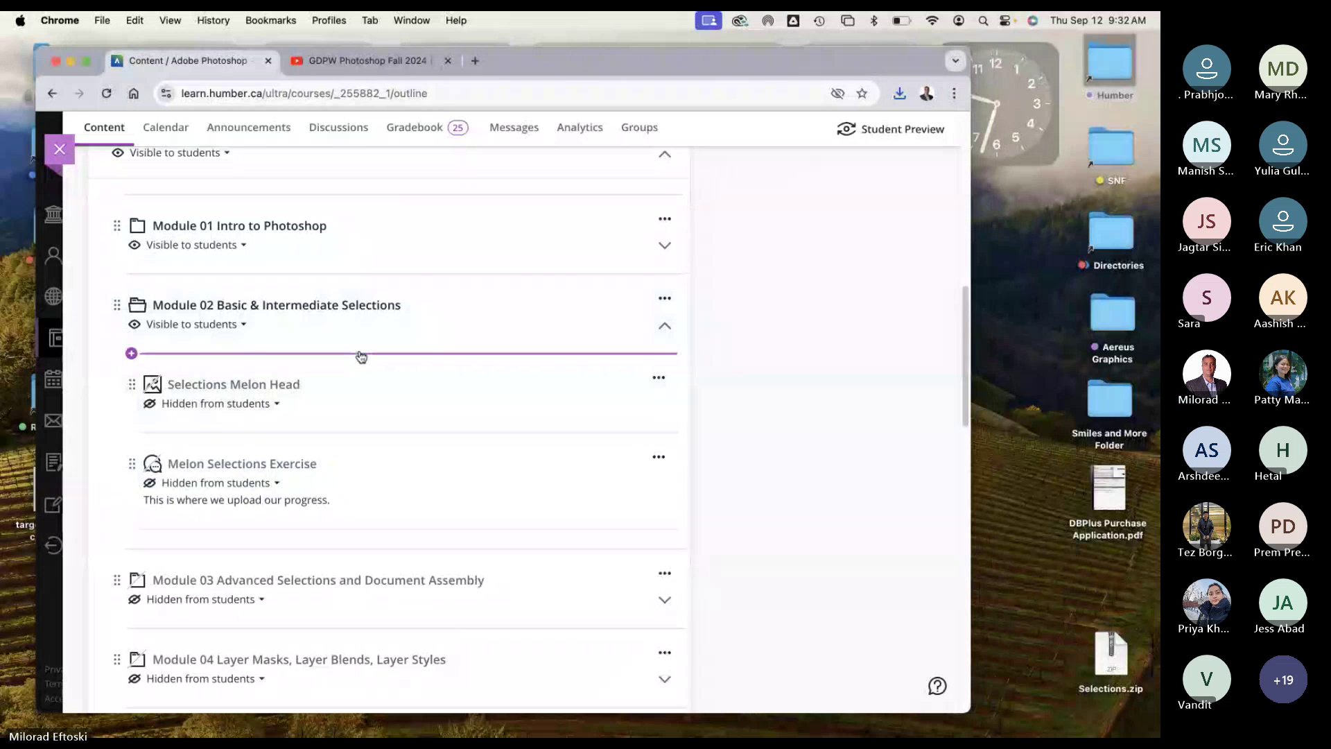
{"action": "left_click", "coordinate": [131, 353]}
{"action": "left_click", "coordinate": [168, 440]}
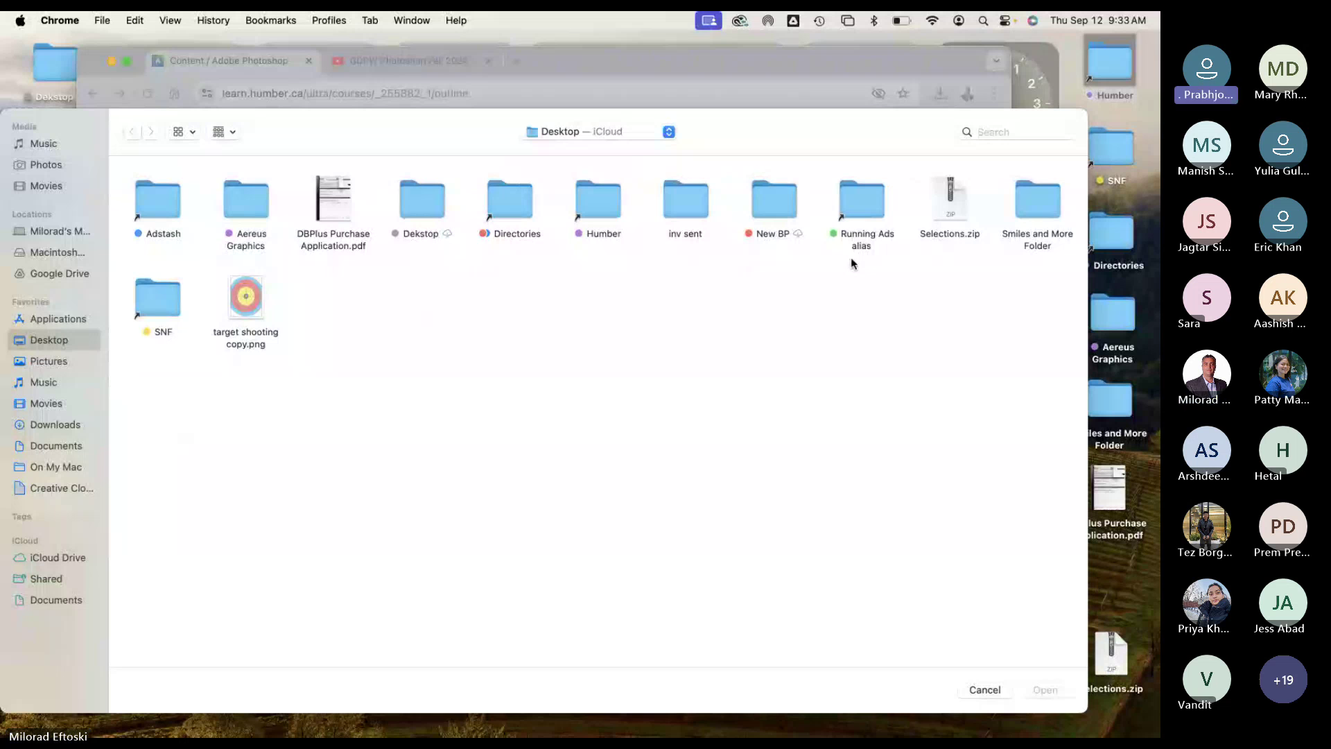
{"action": "left_click", "coordinate": [979, 690]}
Step: Extract Selections.zip on the Desktop and place the extracted Selections folder just above the archive
{"action": "left_click", "coordinate": [1108, 656]}
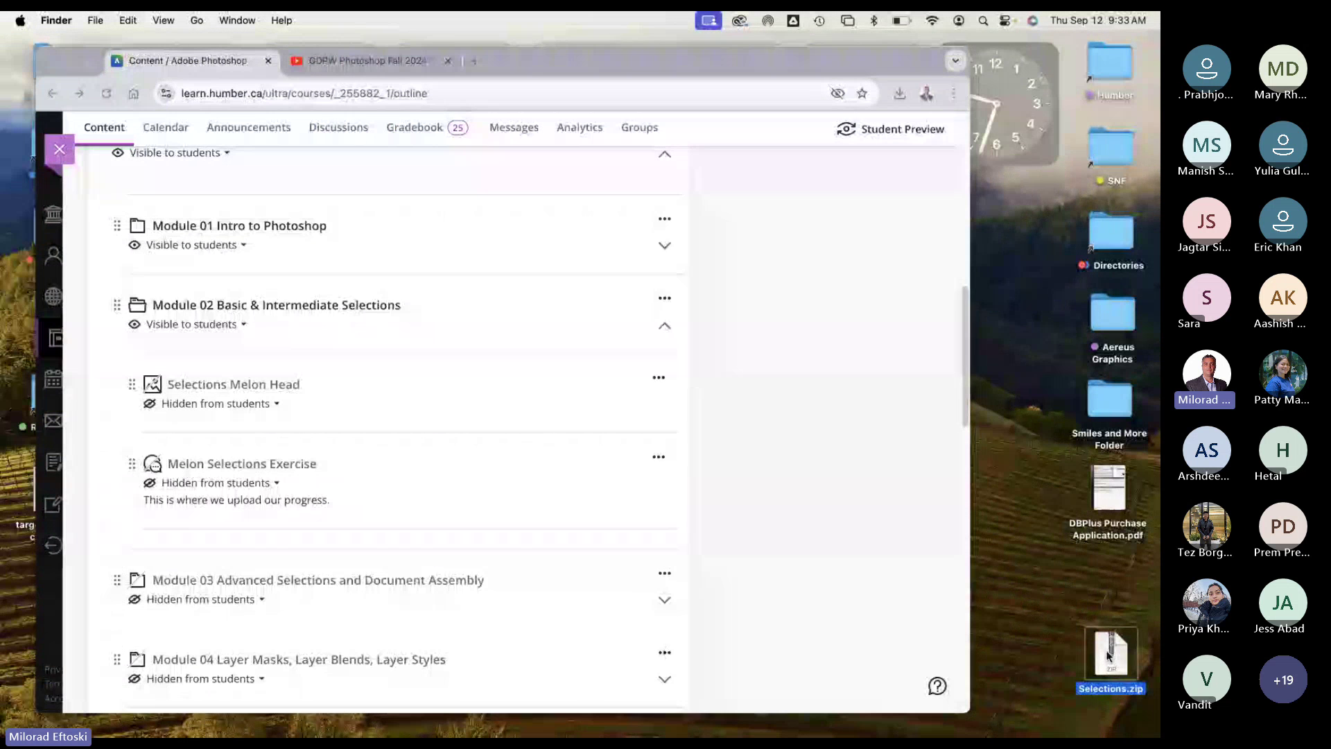
{"action": "double_click", "coordinate": [1108, 656]}
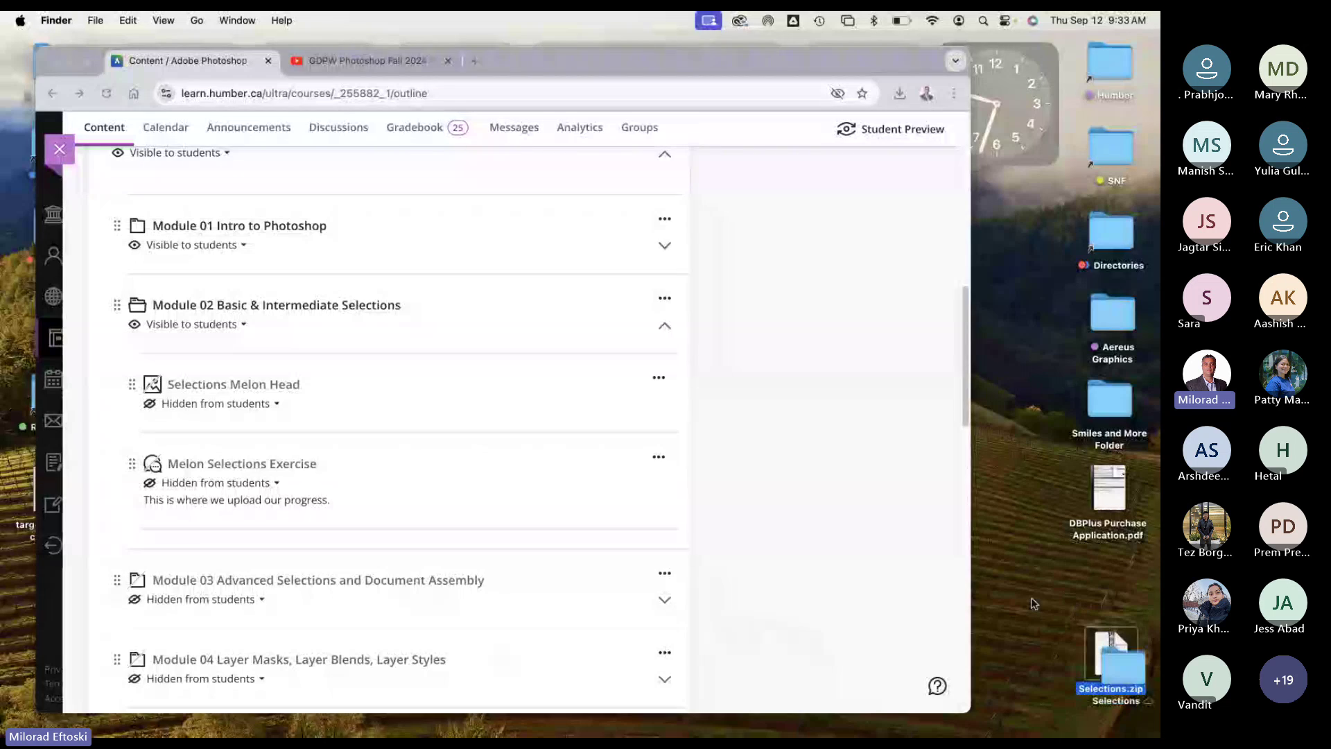
{"action": "left_click", "coordinate": [1034, 603]}
{"action": "left_click_drag", "start_coordinate": [1121, 667], "coordinate": [1113, 578]}
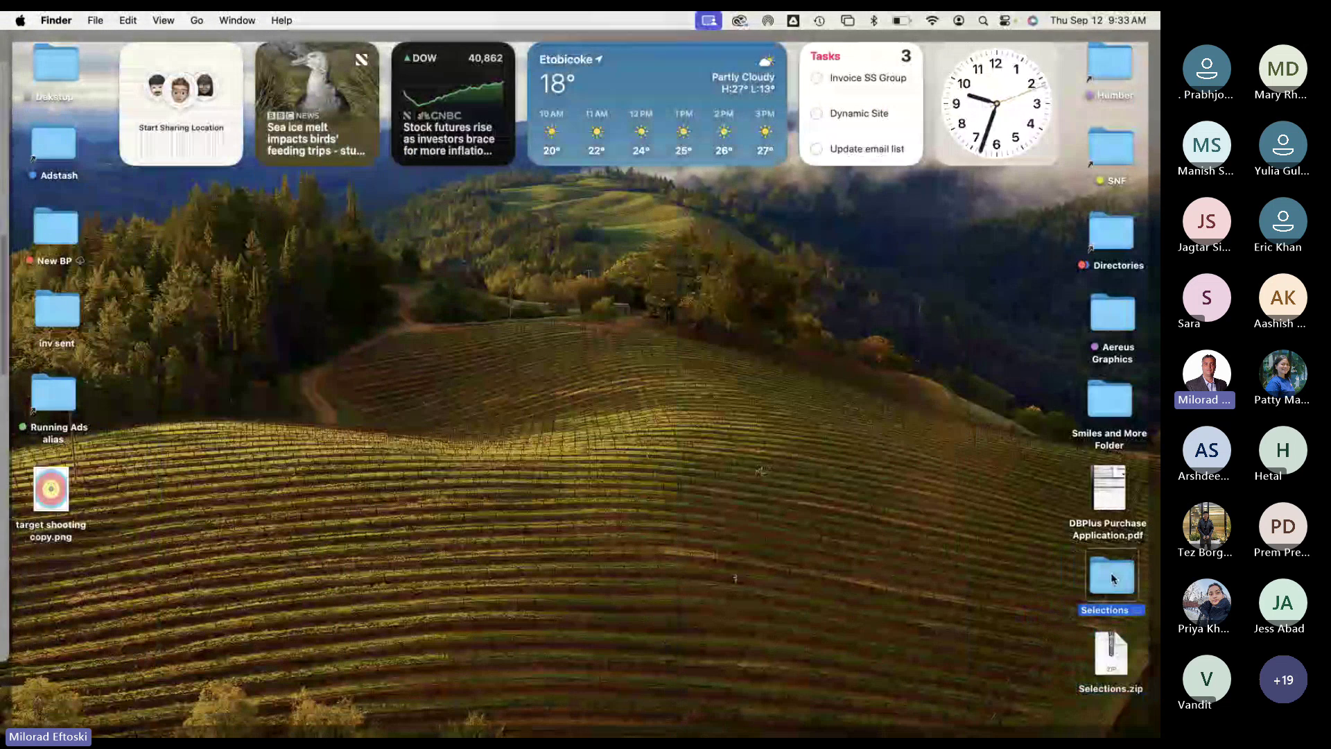
Step: Open the Selections folder and look through the contents of its L1-selecting-start and L2-cutouts subfolders
{"action": "double_click", "coordinate": [1111, 578]}
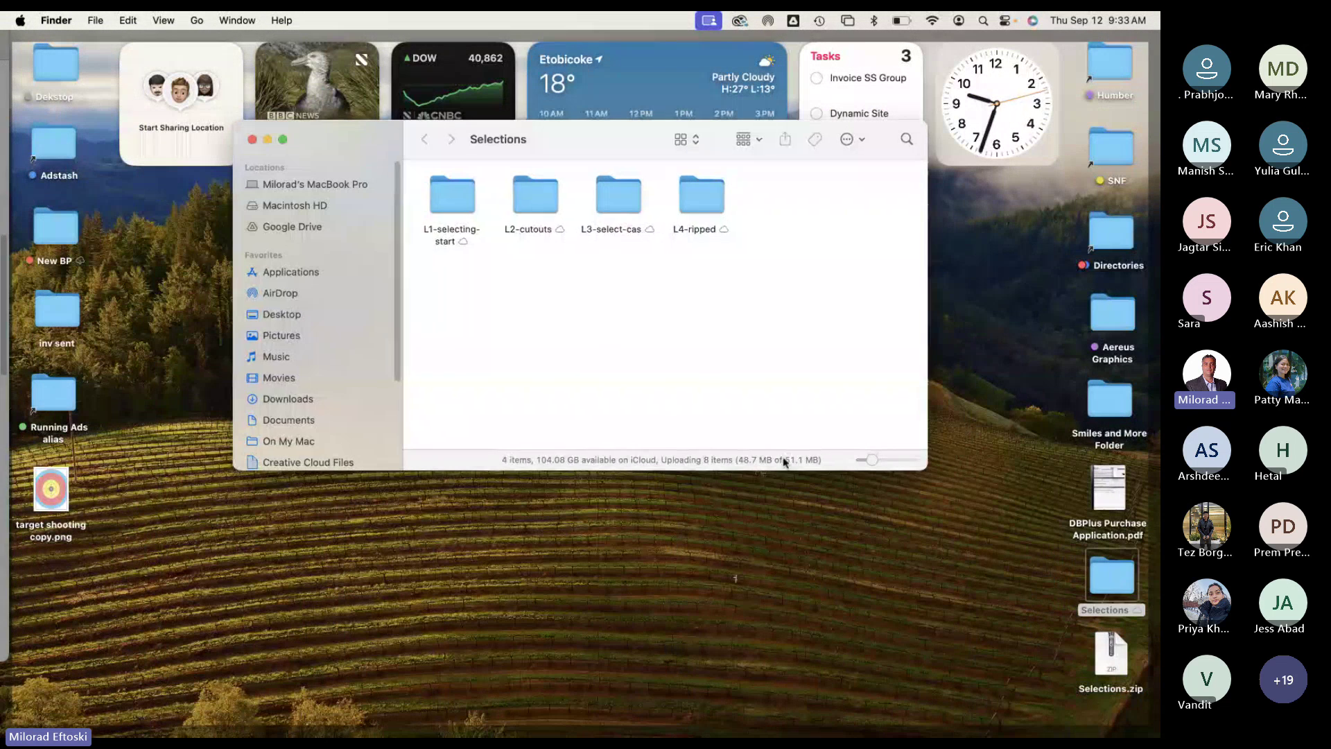
{"action": "double_click", "coordinate": [443, 203]}
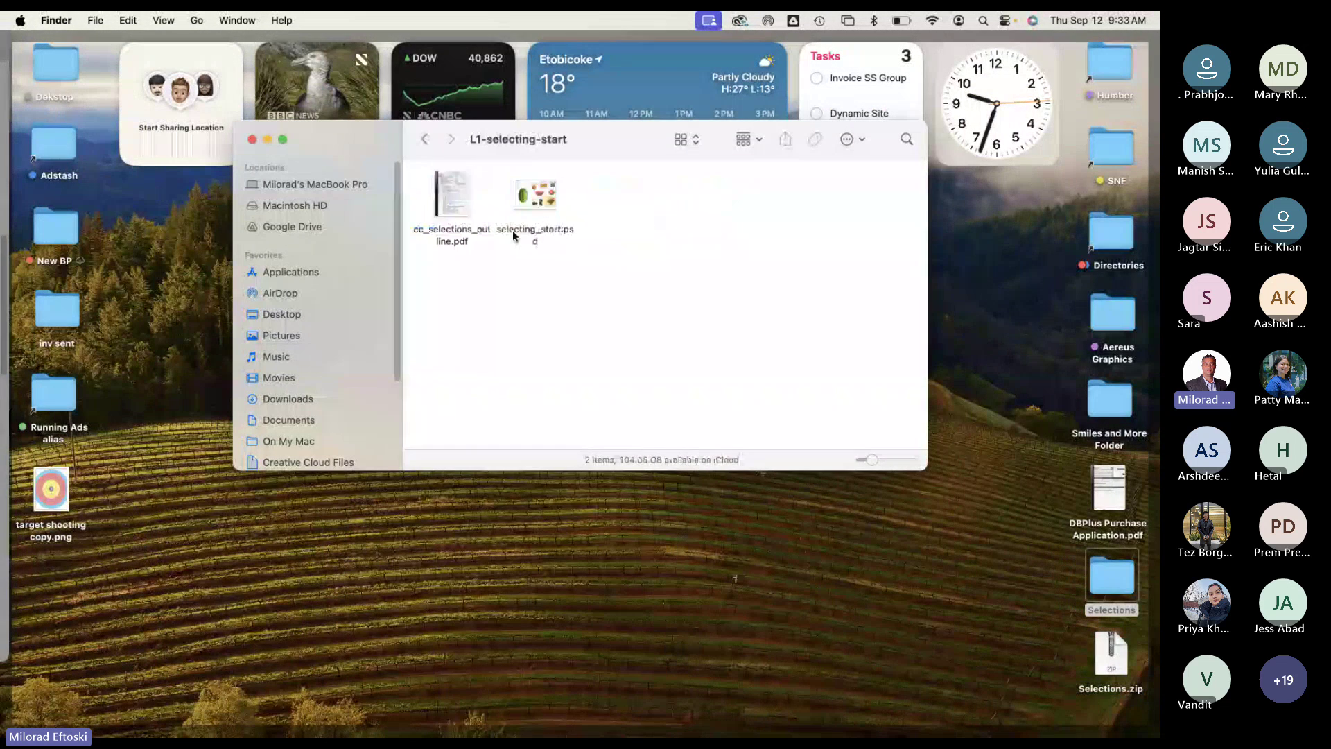
{"action": "left_click", "coordinate": [424, 141]}
{"action": "double_click", "coordinate": [537, 196]}
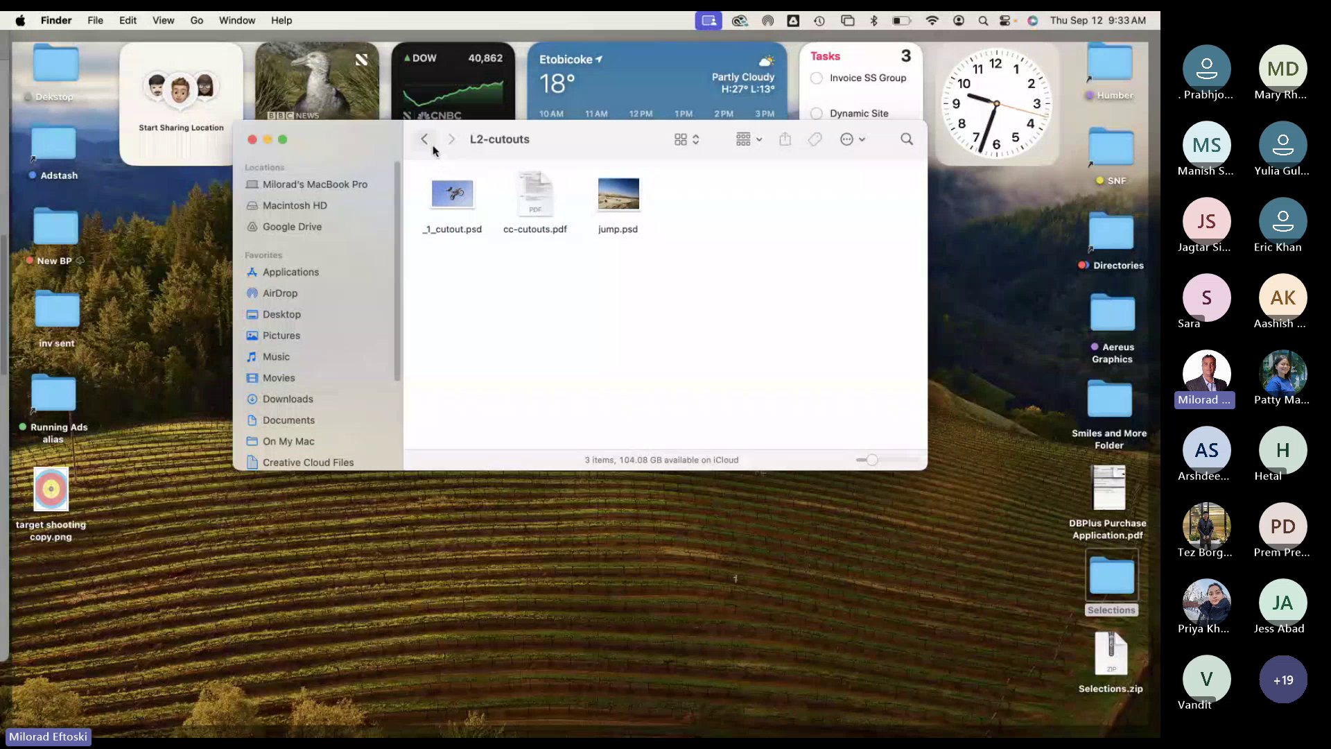
{"action": "left_click", "coordinate": [426, 141]}
Step: Compress the L1-selecting-start folder and move the resulting zip onto the Desktop beside the DBPlus Purchase Application PDF
{"action": "left_click", "coordinate": [451, 196]}
{"action": "right_click", "coordinate": [449, 196]}
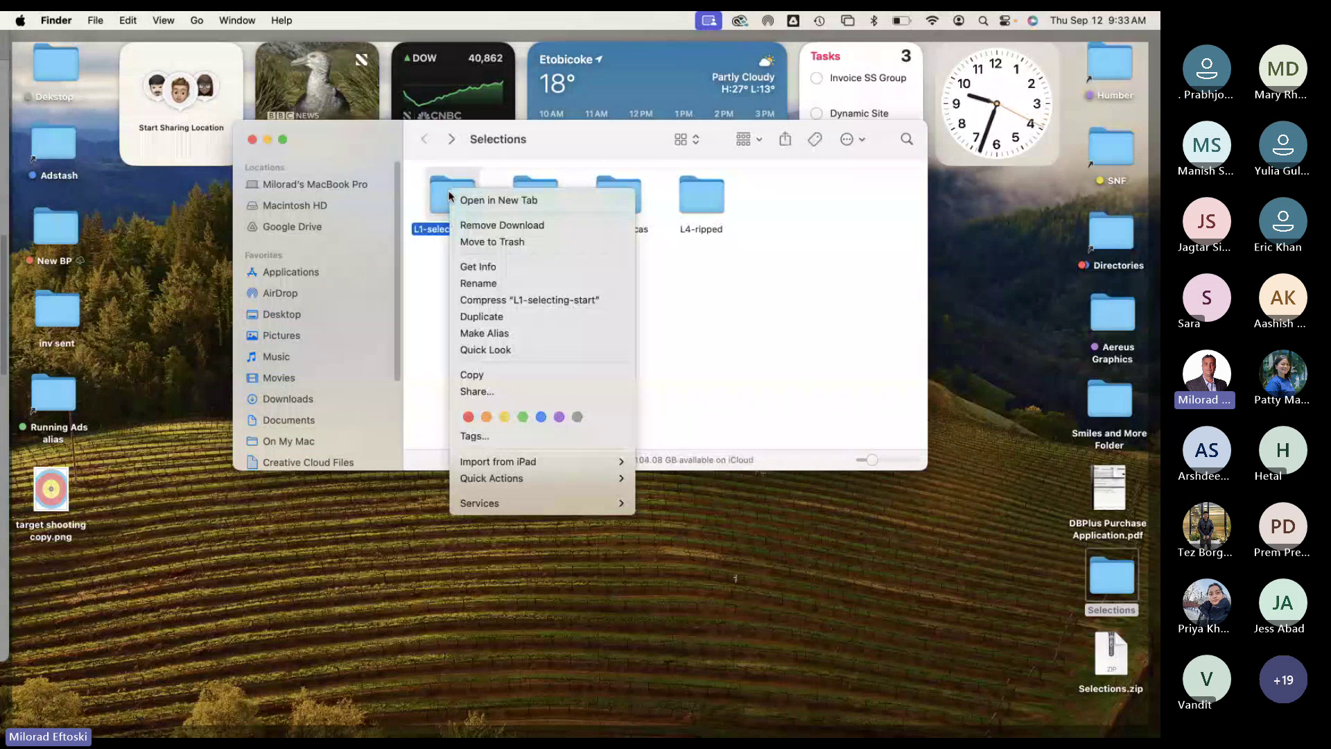
{"action": "left_click", "coordinate": [522, 302]}
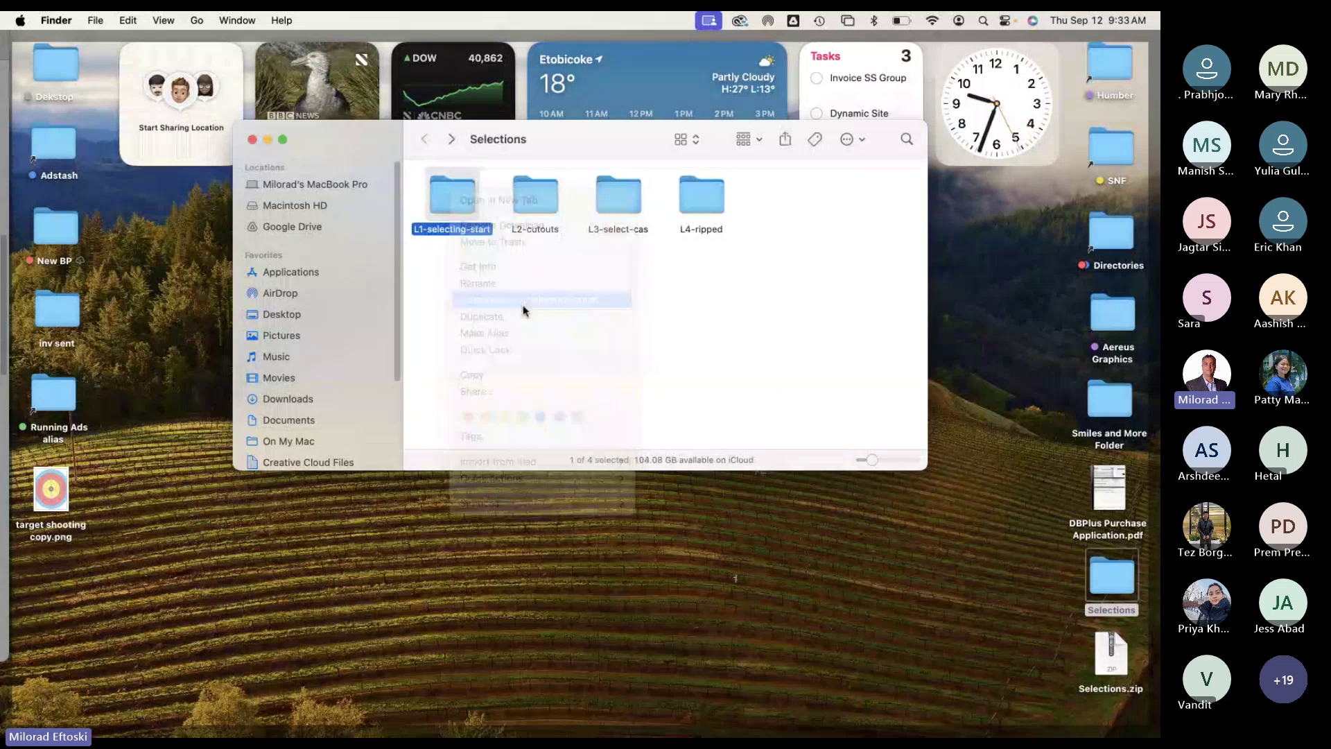
{"action": "left_click_drag", "start_coordinate": [478, 218], "coordinate": [526, 308]}
{"action": "left_click_drag", "start_coordinate": [961, 582], "coordinate": [966, 583]}
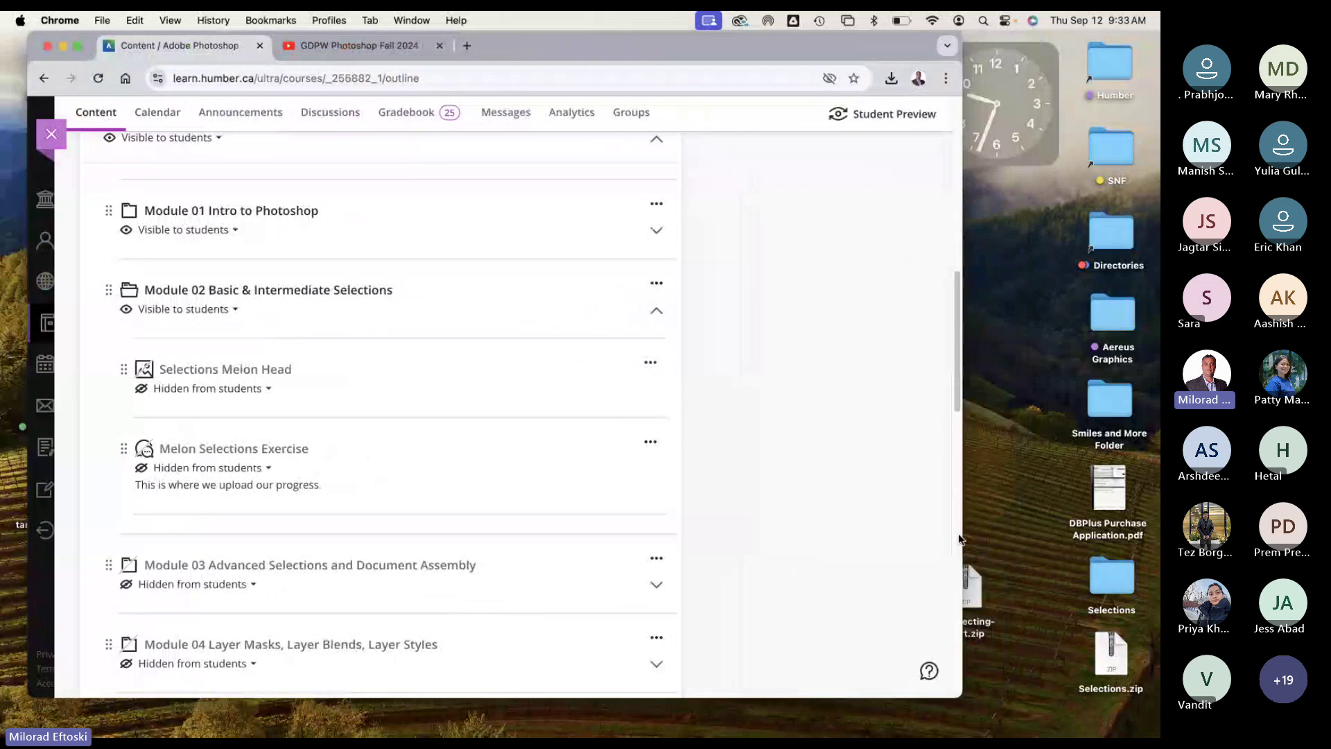
{"action": "left_click_drag", "start_coordinate": [969, 578], "coordinate": [1047, 486]}
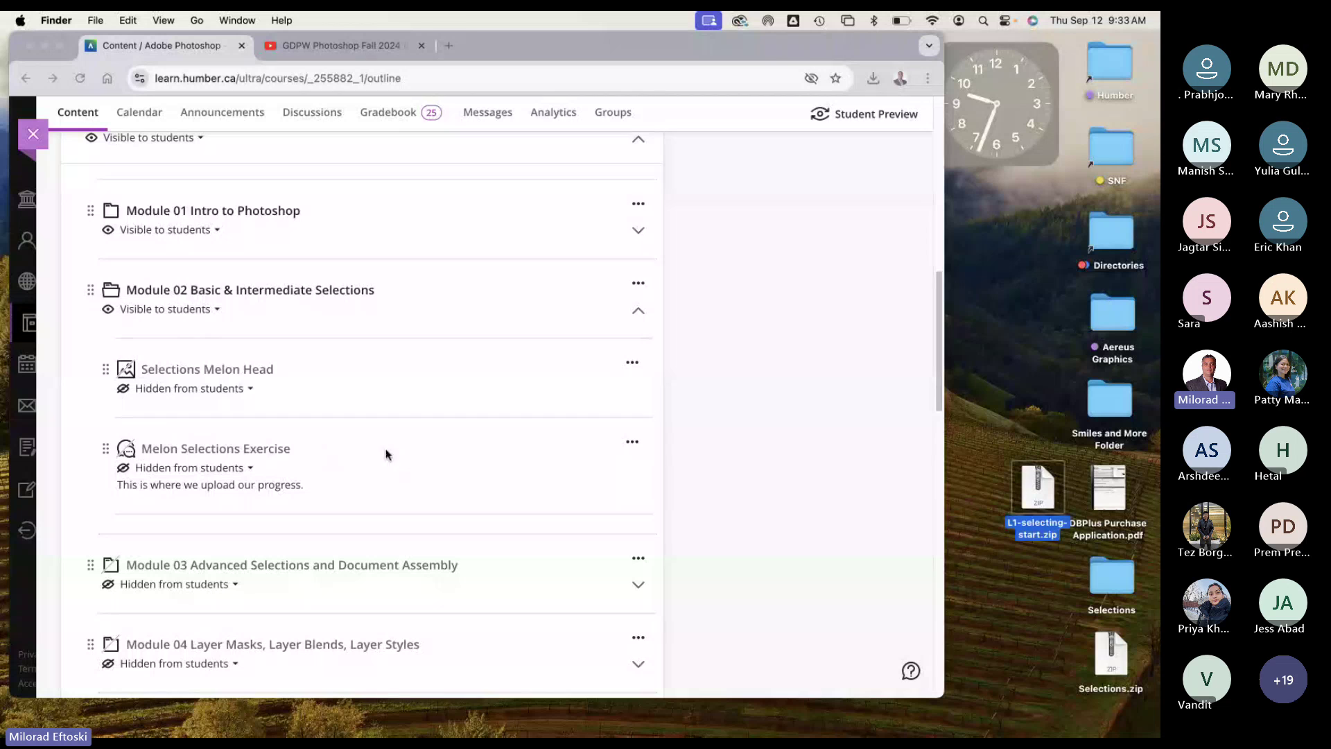
Step: Make the Melon Selections Exercise discussion in Module 02 visible to students
{"action": "left_click", "coordinate": [357, 439]}
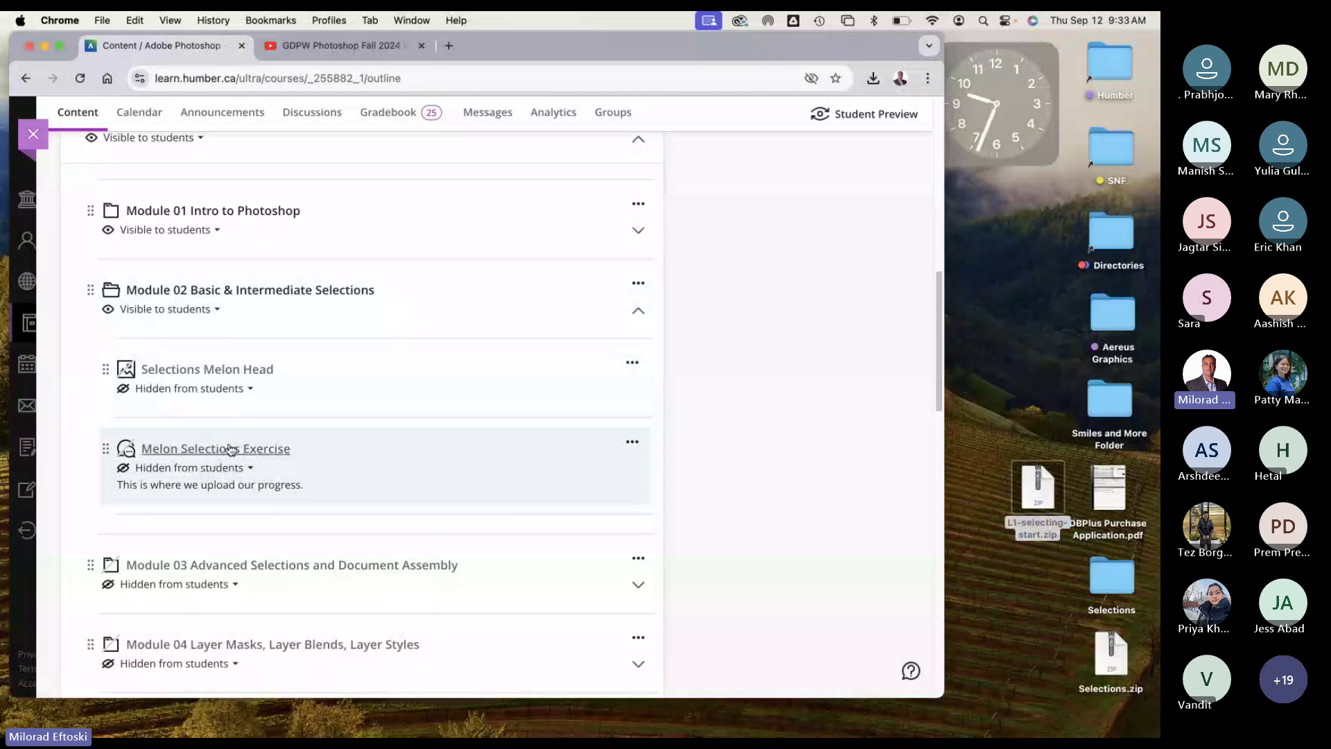
{"action": "left_click", "coordinate": [208, 468]}
{"action": "left_click", "coordinate": [194, 498]}
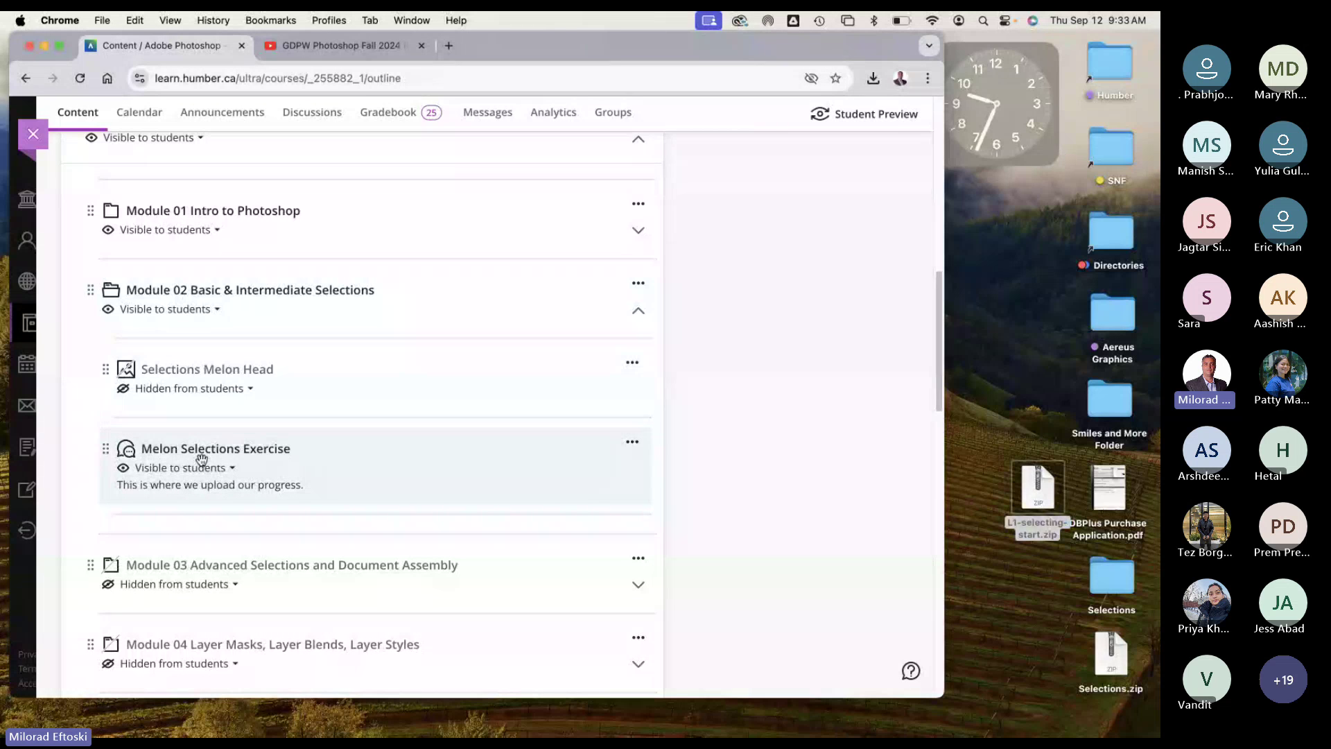
Step: Open the Melon Selections Exercise discussion, review its topic image and response area, and close it
{"action": "left_click", "coordinate": [224, 449]}
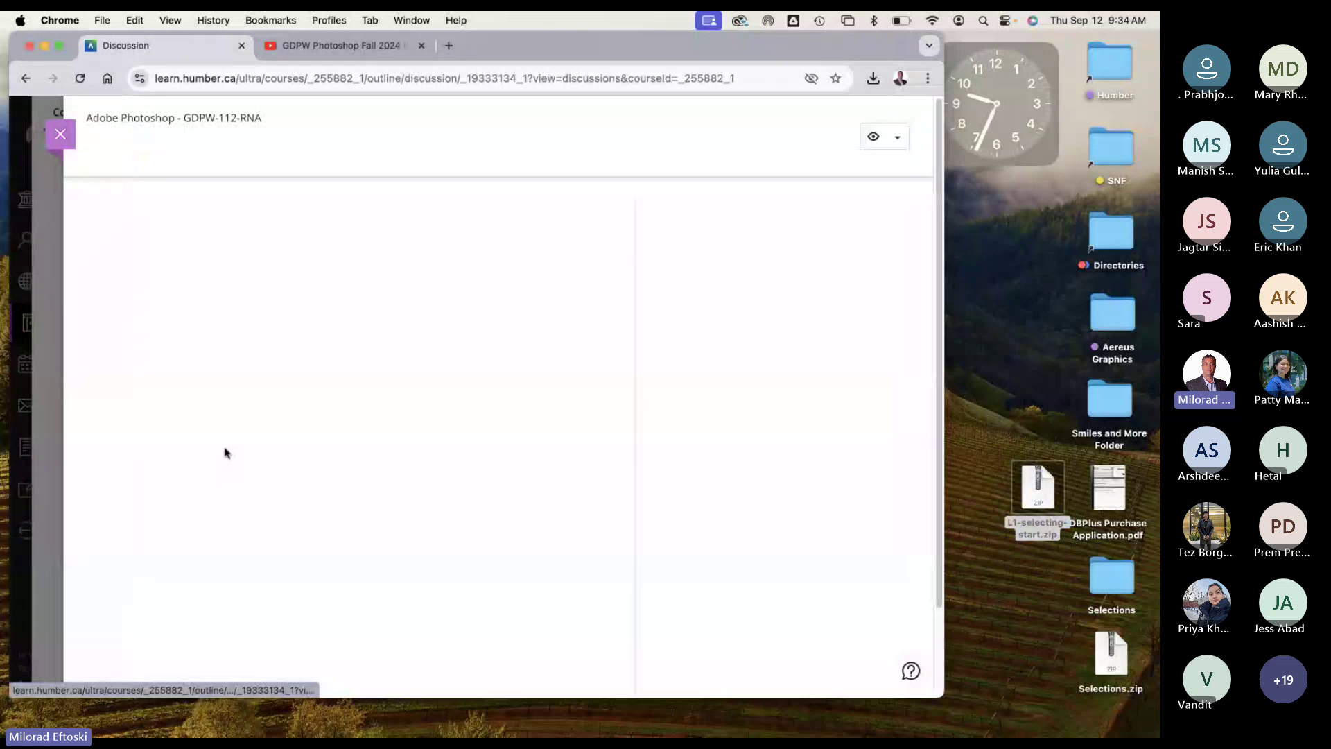
{"action": "scroll", "coordinate": [353, 375], "scroll_direction": "down", "scroll_amount": 3}
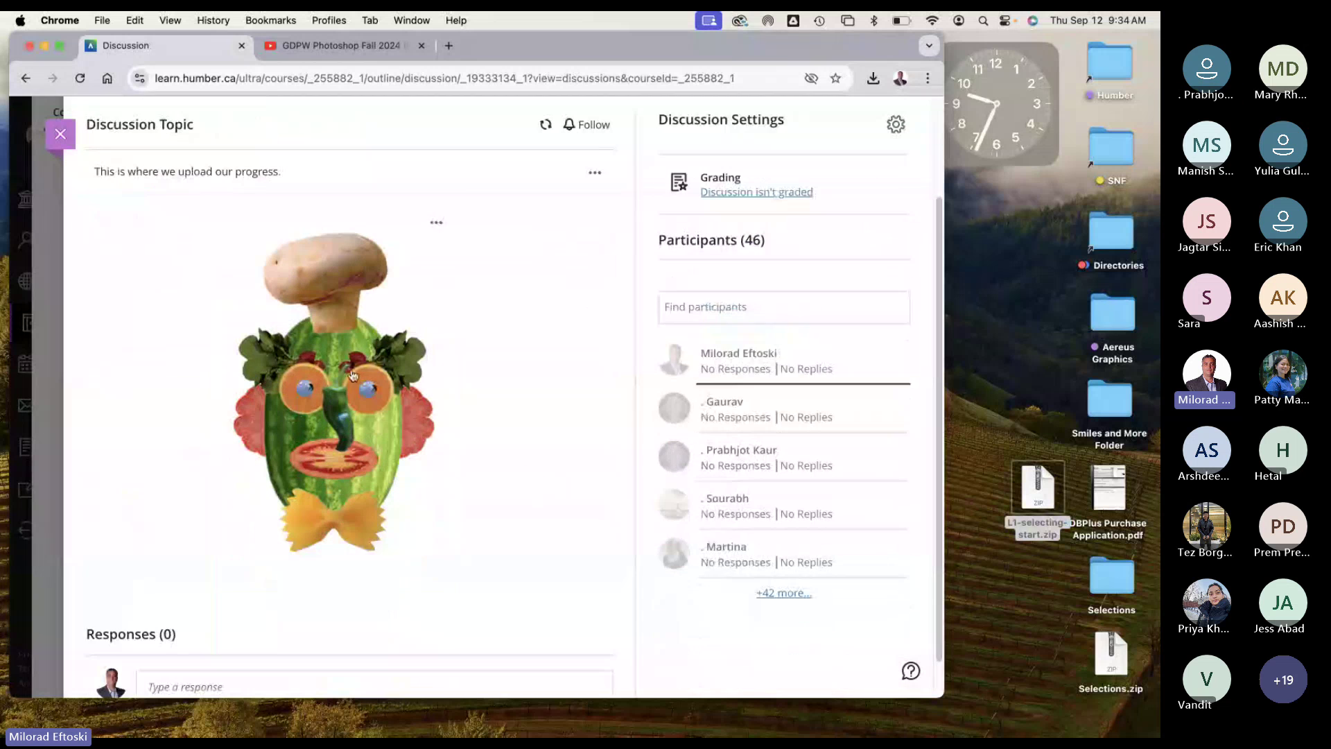
{"action": "scroll", "coordinate": [352, 375], "scroll_direction": "down", "scroll_amount": 1}
{"action": "scroll", "coordinate": [388, 409], "scroll_direction": "up", "scroll_amount": 3}
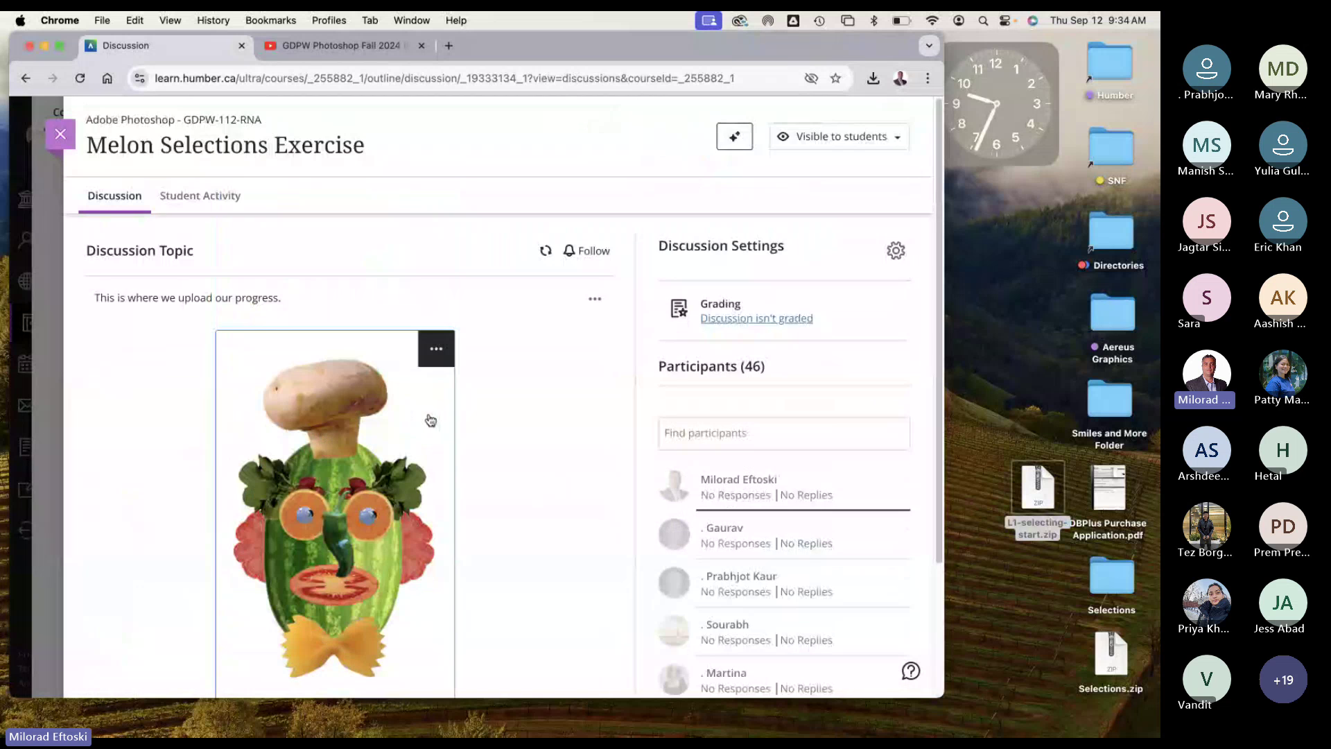
{"action": "scroll", "coordinate": [365, 399], "scroll_direction": "down", "scroll_amount": 3}
{"action": "scroll", "coordinate": [418, 391], "scroll_direction": "up", "scroll_amount": 3}
{"action": "scroll", "coordinate": [382, 385], "scroll_direction": "down", "scroll_amount": 3}
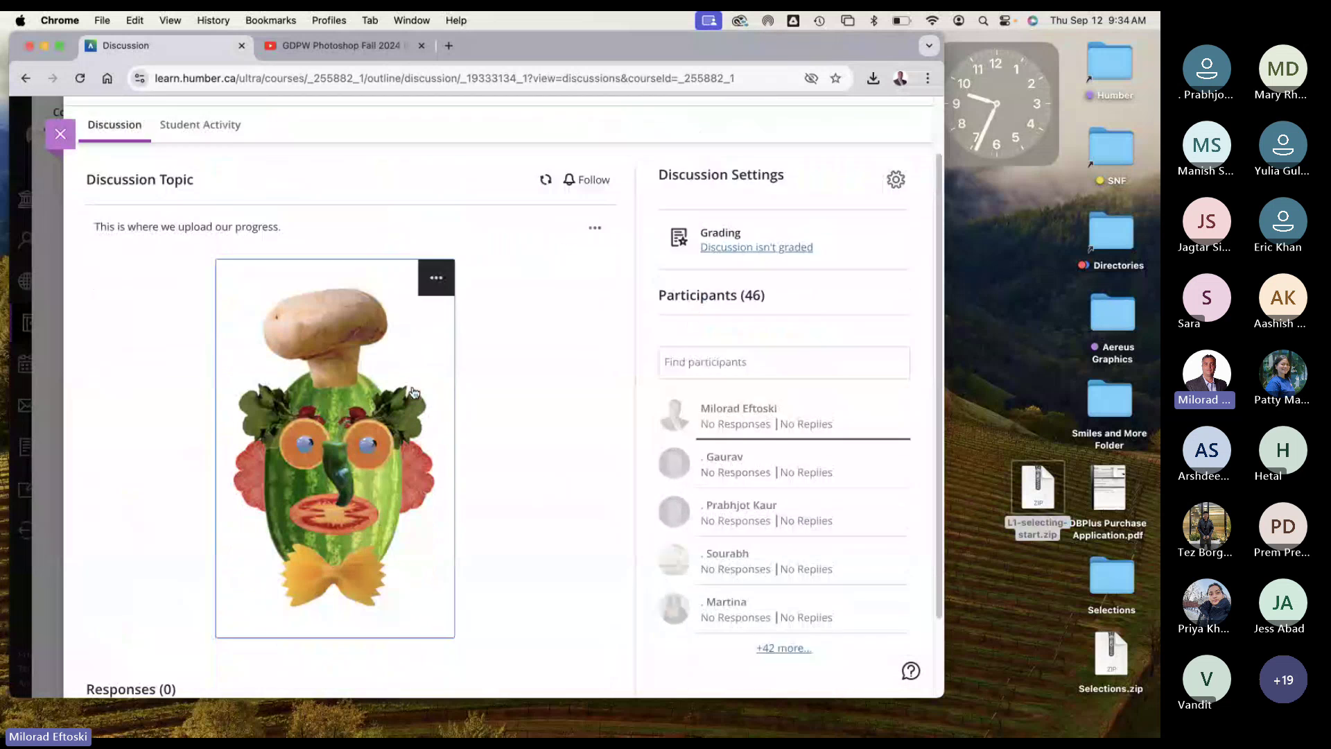
{"action": "scroll", "coordinate": [547, 414], "scroll_direction": "up", "scroll_amount": 3}
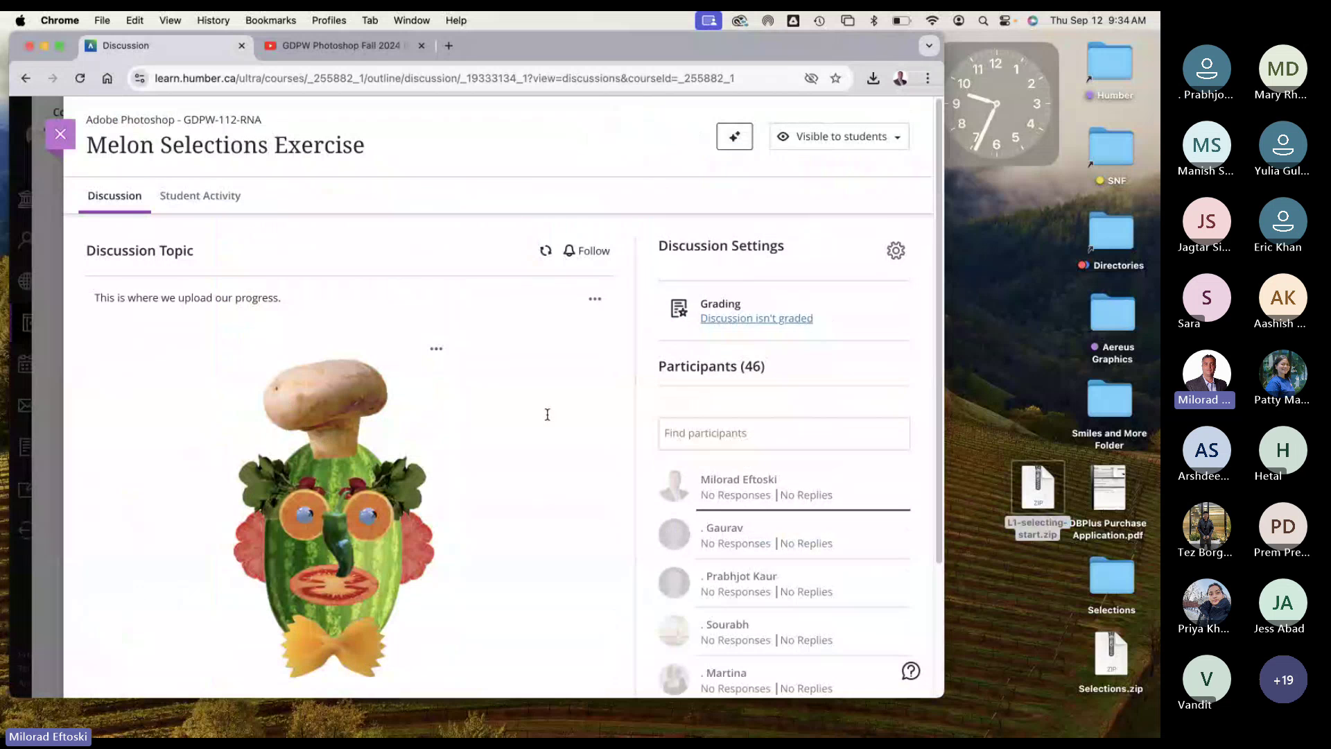
{"action": "scroll", "coordinate": [547, 414], "scroll_direction": "down", "scroll_amount": 3}
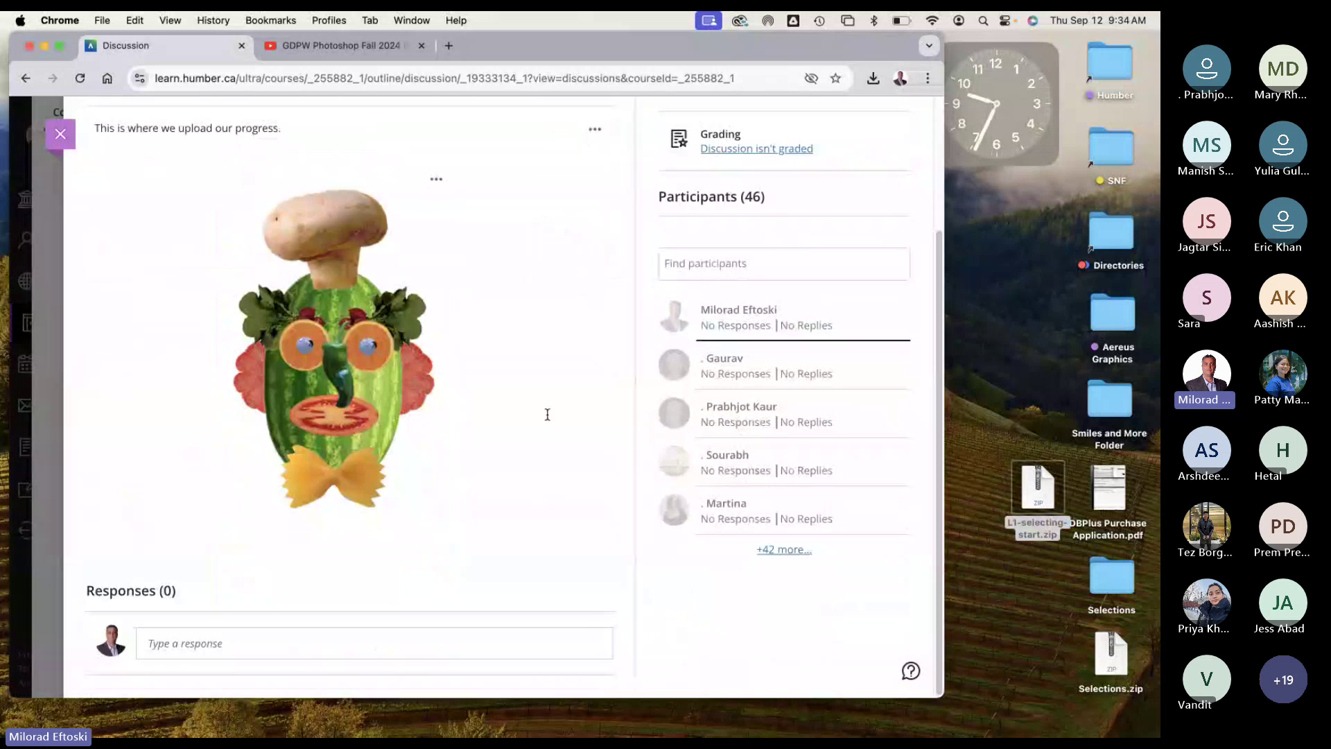
{"action": "scroll", "coordinate": [547, 414], "scroll_direction": "up", "scroll_amount": 3}
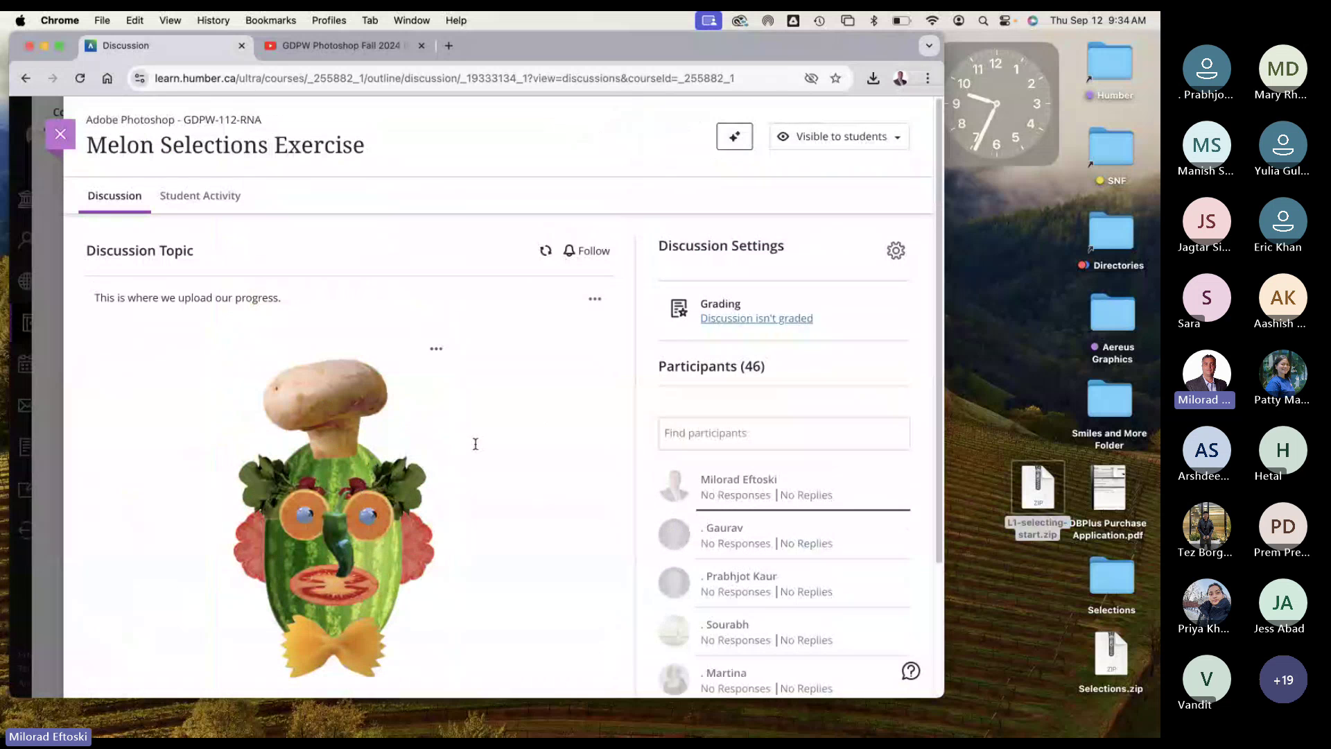
{"action": "left_click", "coordinate": [60, 134]}
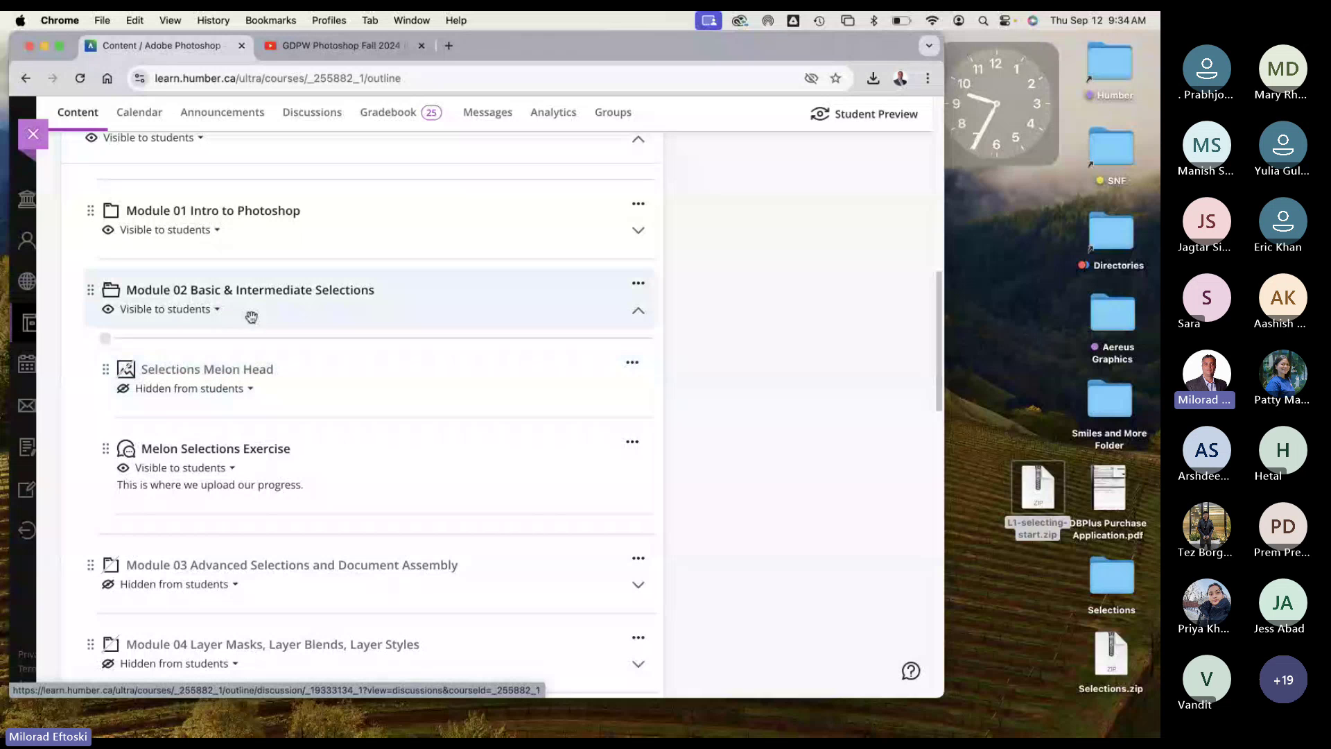
Step: Start a file upload above Selections Melon Head in the Module 02 folder
{"action": "left_click", "coordinate": [106, 343]}
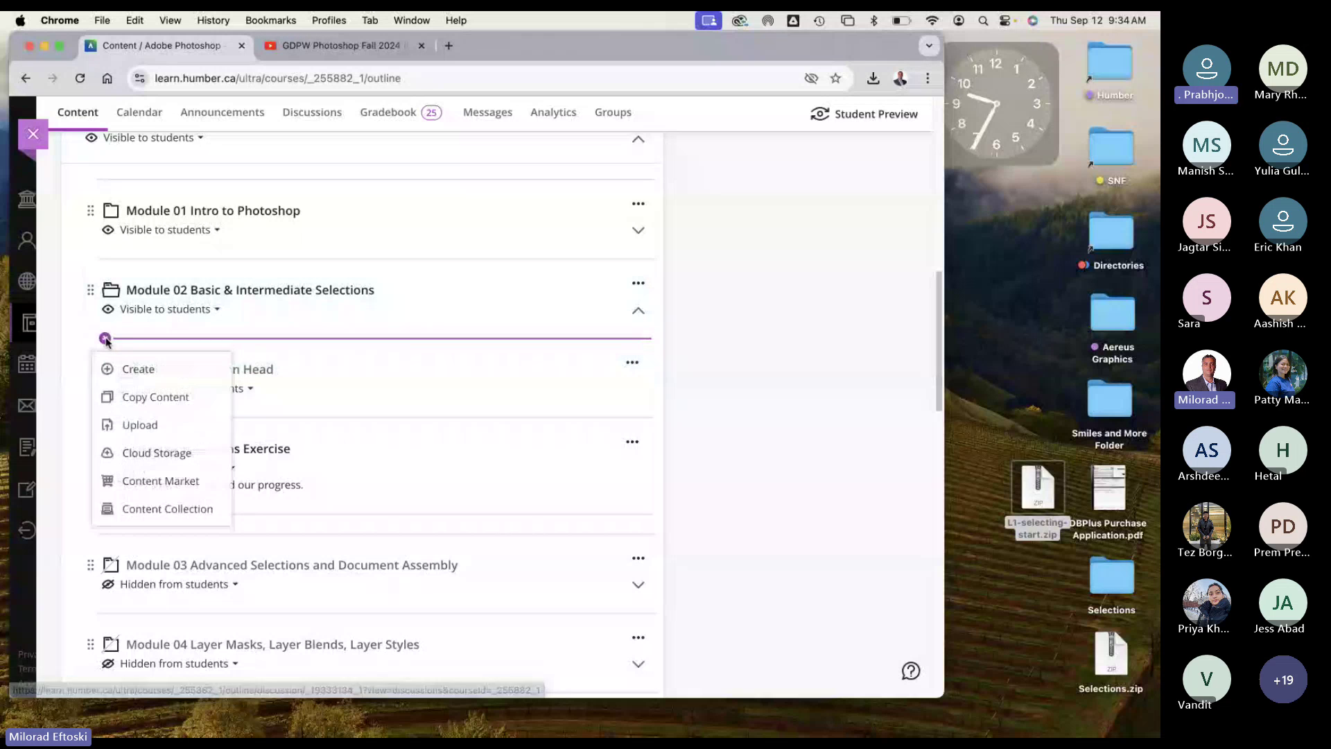
{"action": "left_click", "coordinate": [144, 428]}
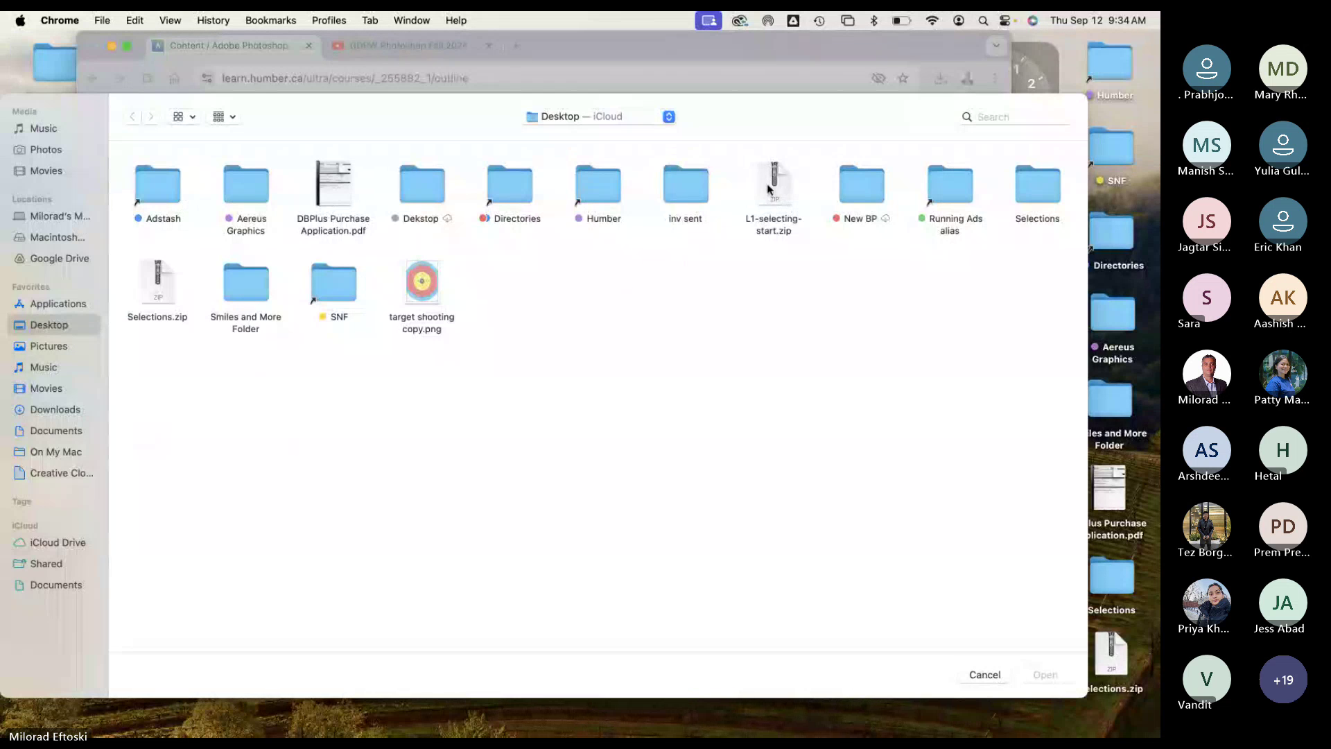
Step: Upload L1-selecting-start.zip into Module 02 Basic & Intermediate Selections and make it visible to students
{"action": "left_click", "coordinate": [765, 191]}
{"action": "key", "text": "Return"}
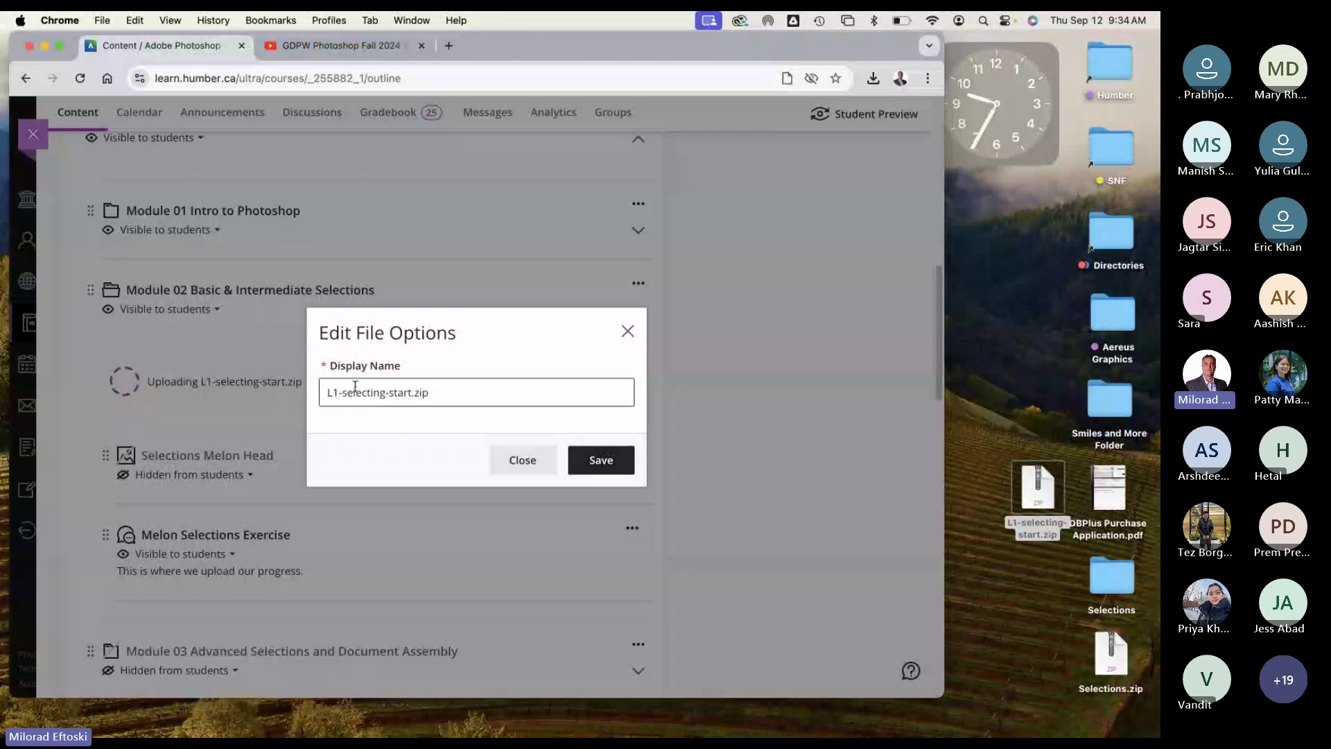
{"action": "left_click", "coordinate": [598, 460]}
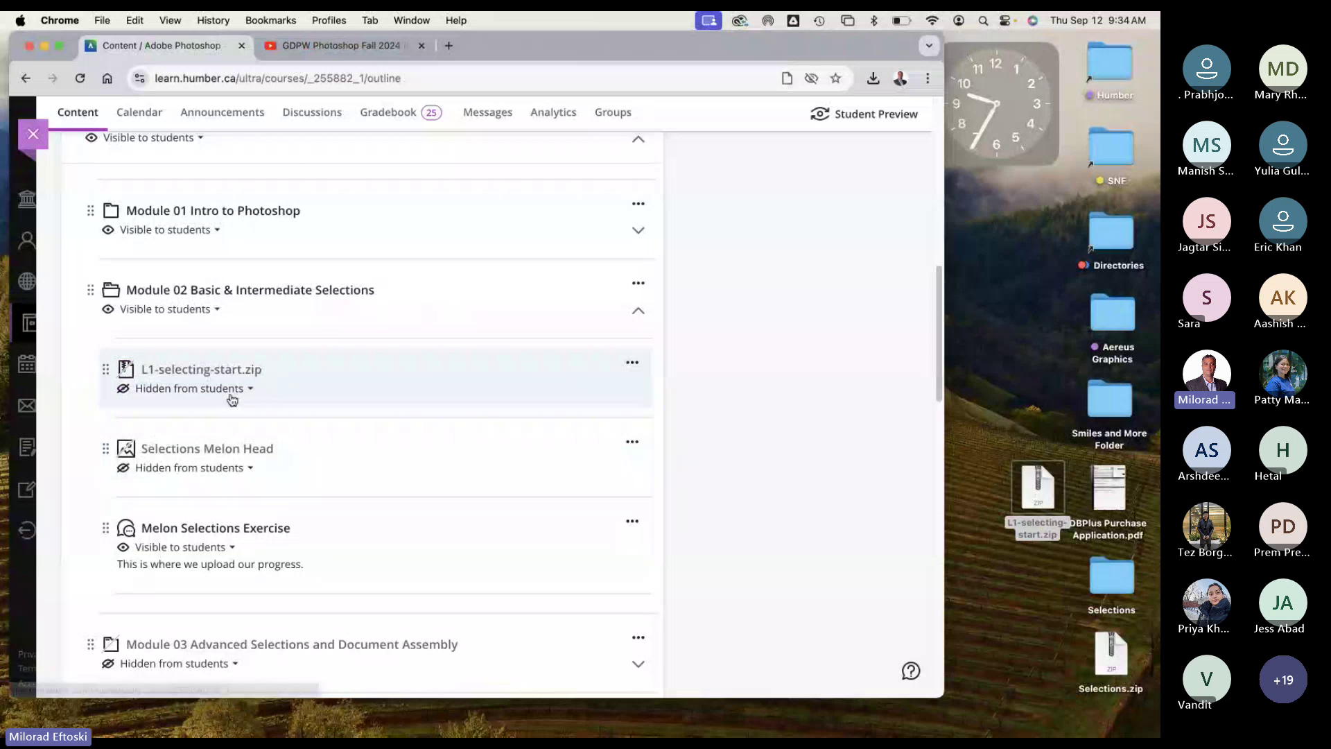
{"action": "left_click", "coordinate": [188, 388]}
{"action": "left_click", "coordinate": [202, 417]}
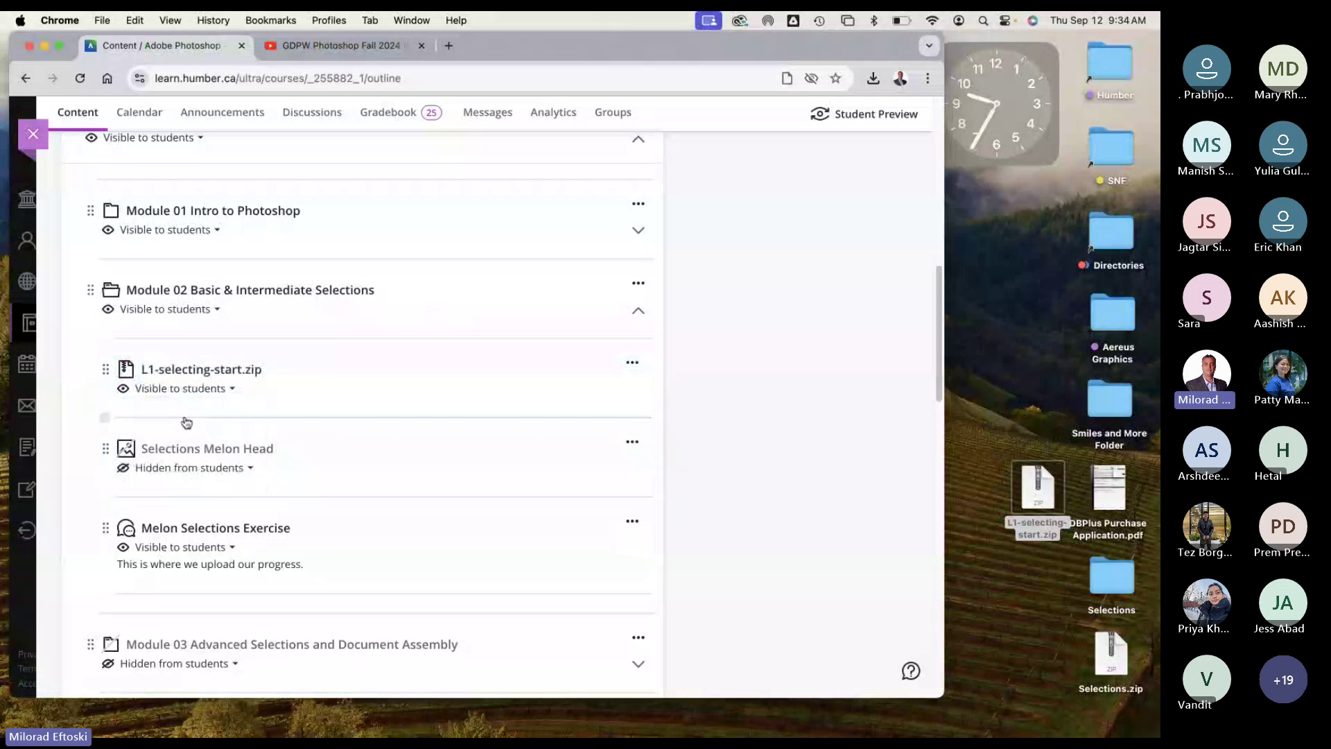
Step: Open the L1-selecting-start.zip item for editing, put its title into edit mode, and save the item
{"action": "left_click", "coordinate": [634, 365]}
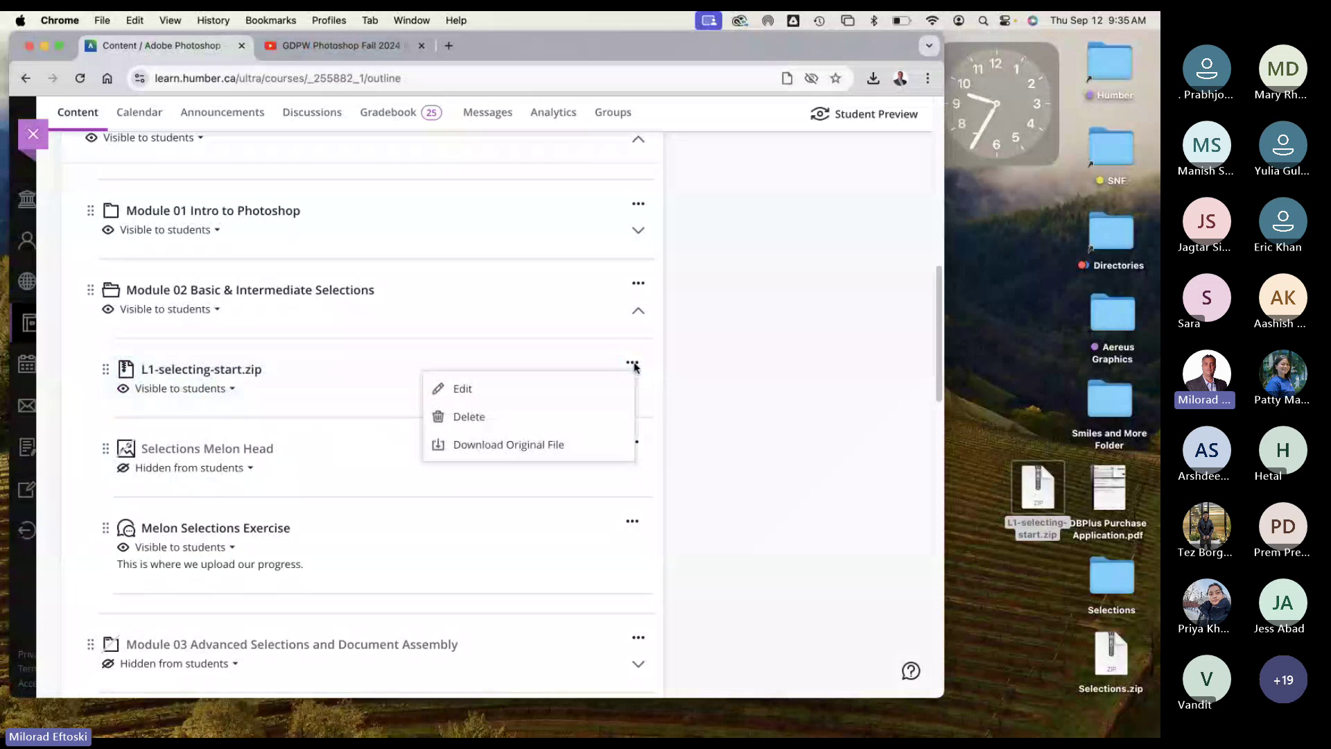
{"action": "left_click", "coordinate": [469, 389]}
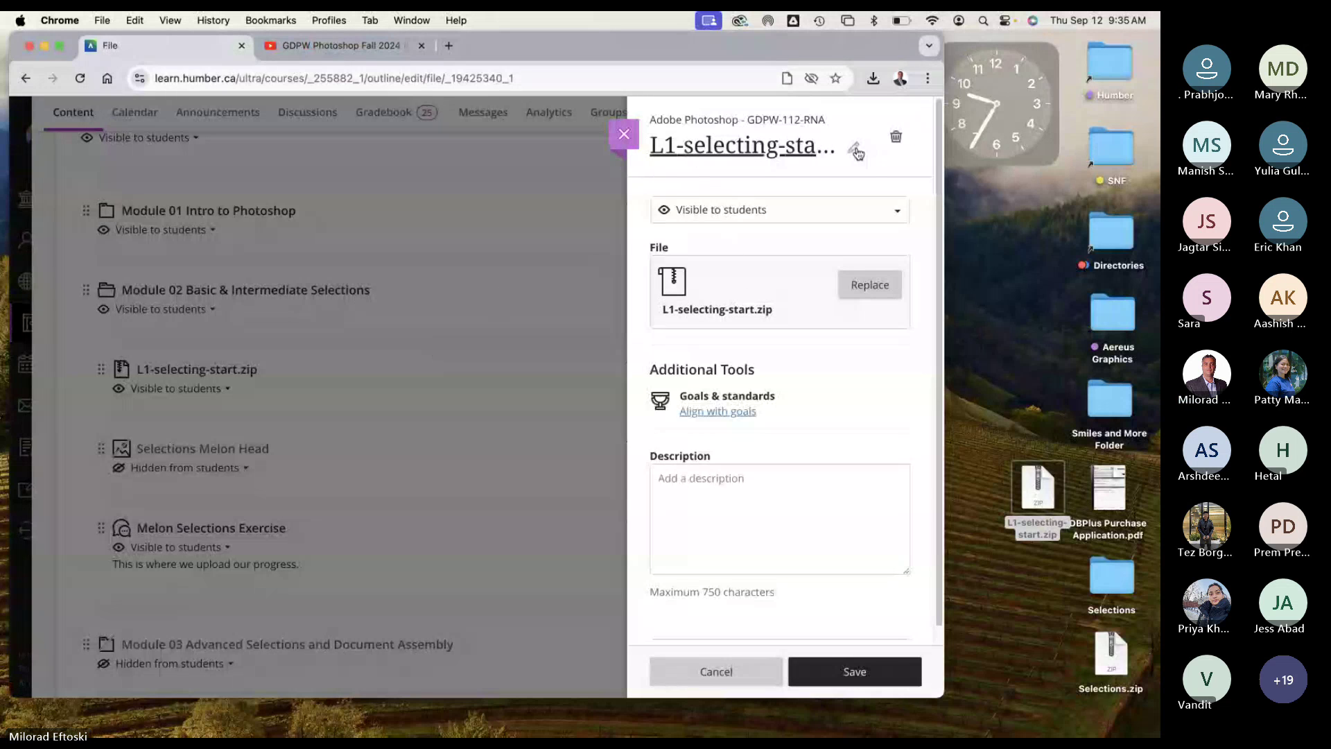
{"action": "left_click", "coordinate": [857, 151]}
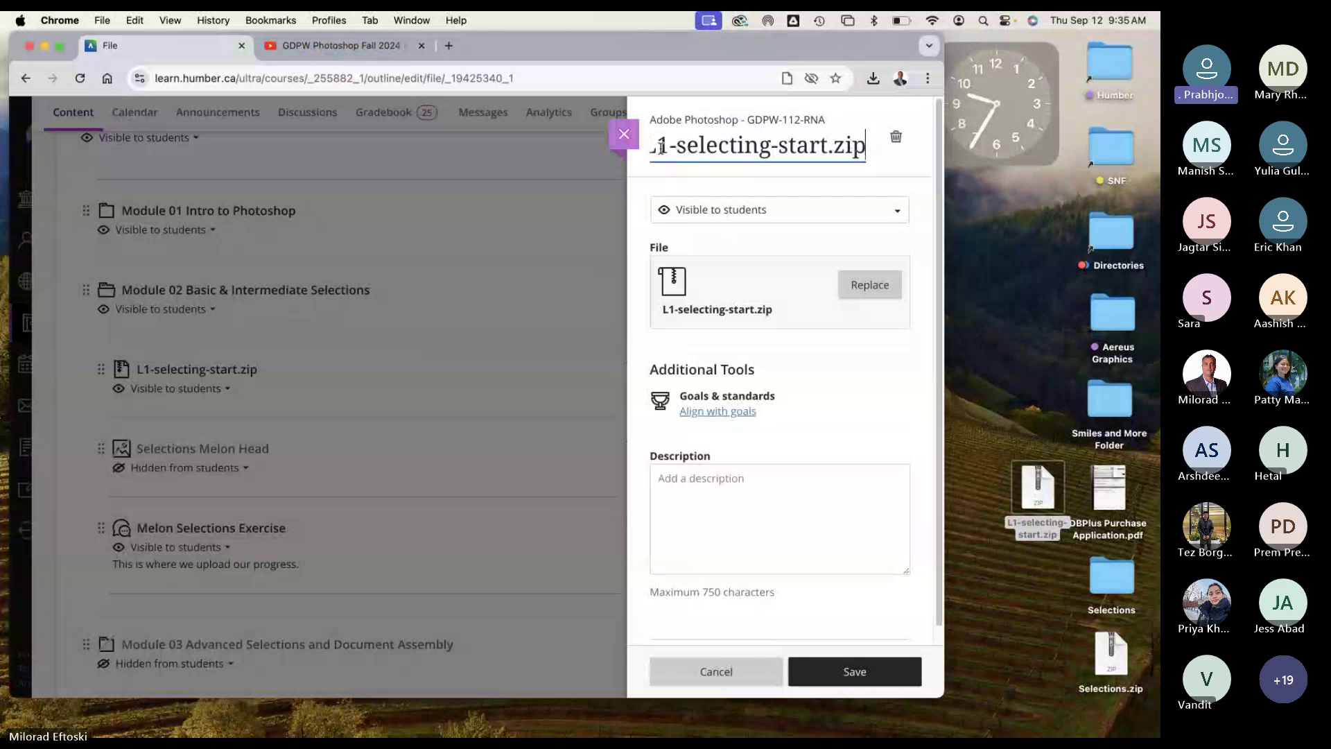
{"action": "key", "text": "Home"}
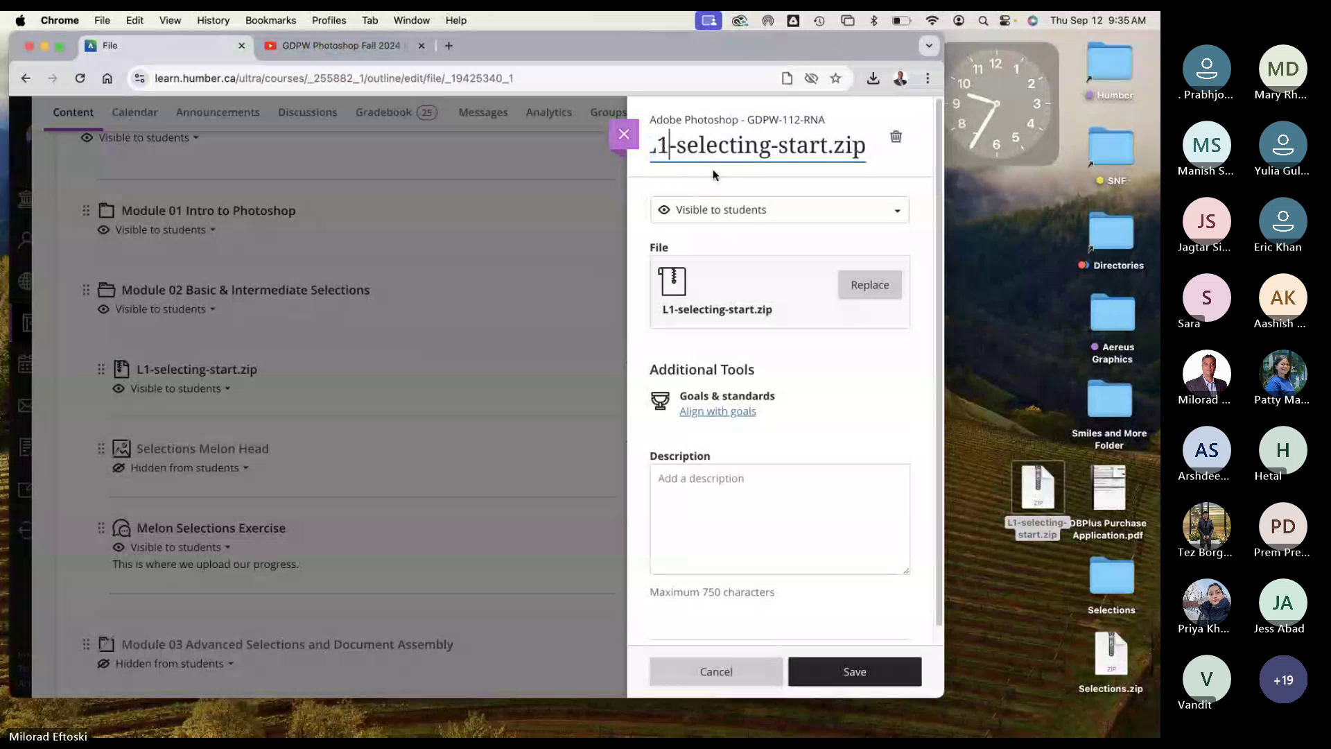
{"action": "left_click", "coordinate": [852, 676]}
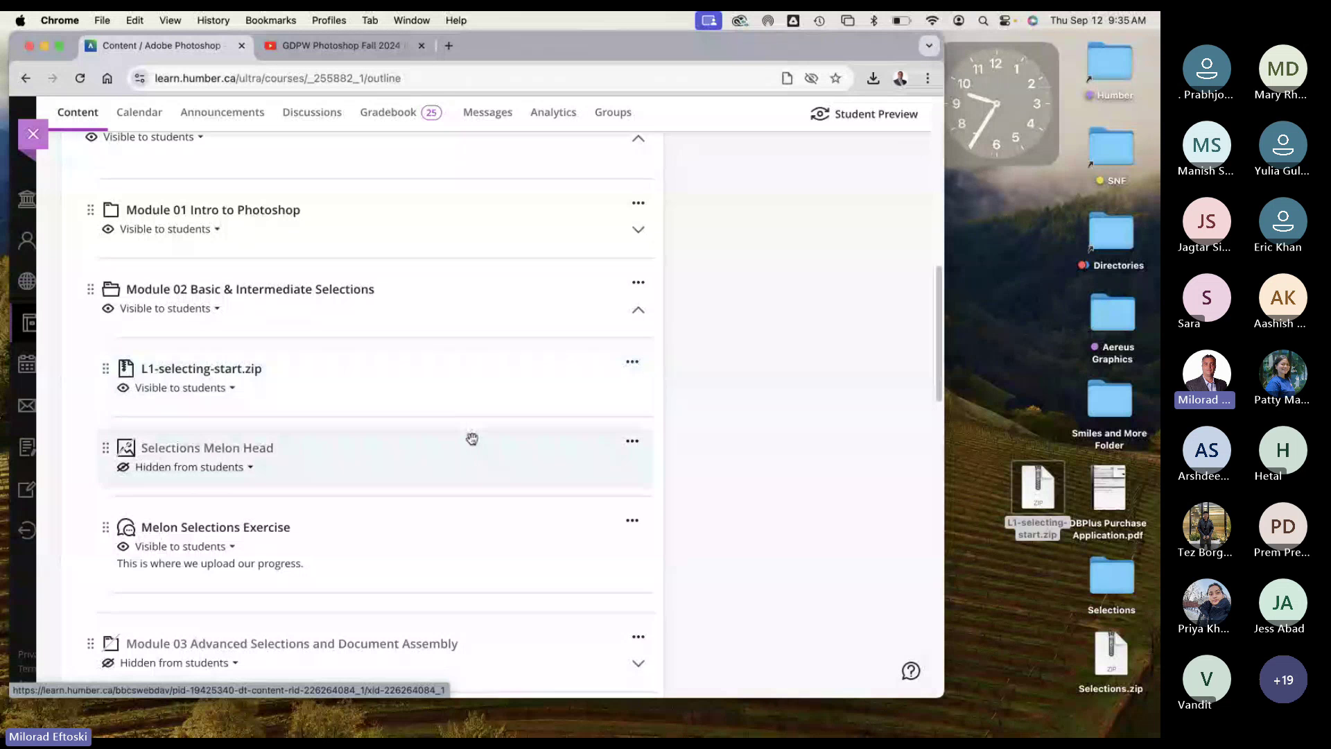
Step: Review the course content list, including the Resources folder, the general course items and the Class Modules
{"action": "scroll", "coordinate": [472, 438], "scroll_direction": "down", "scroll_amount": 20}
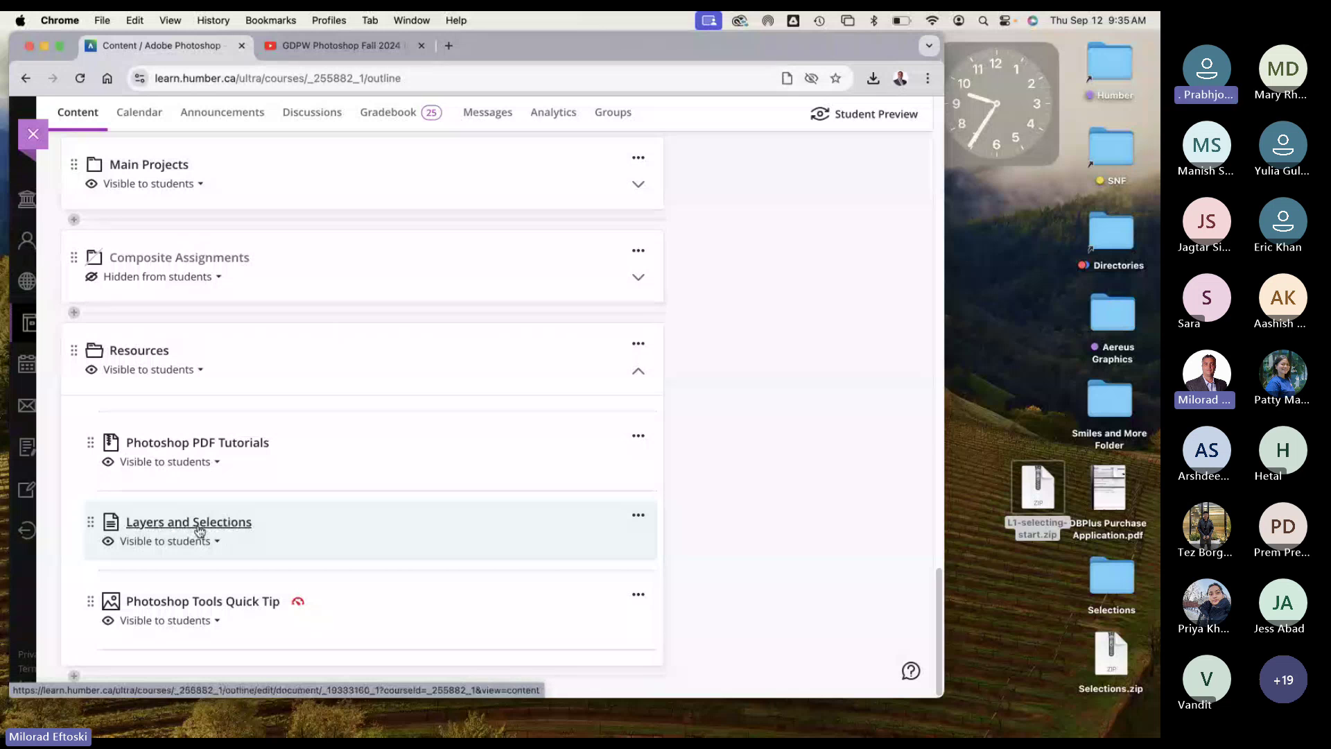
{"action": "scroll", "coordinate": [213, 528], "scroll_direction": "up", "scroll_amount": 15}
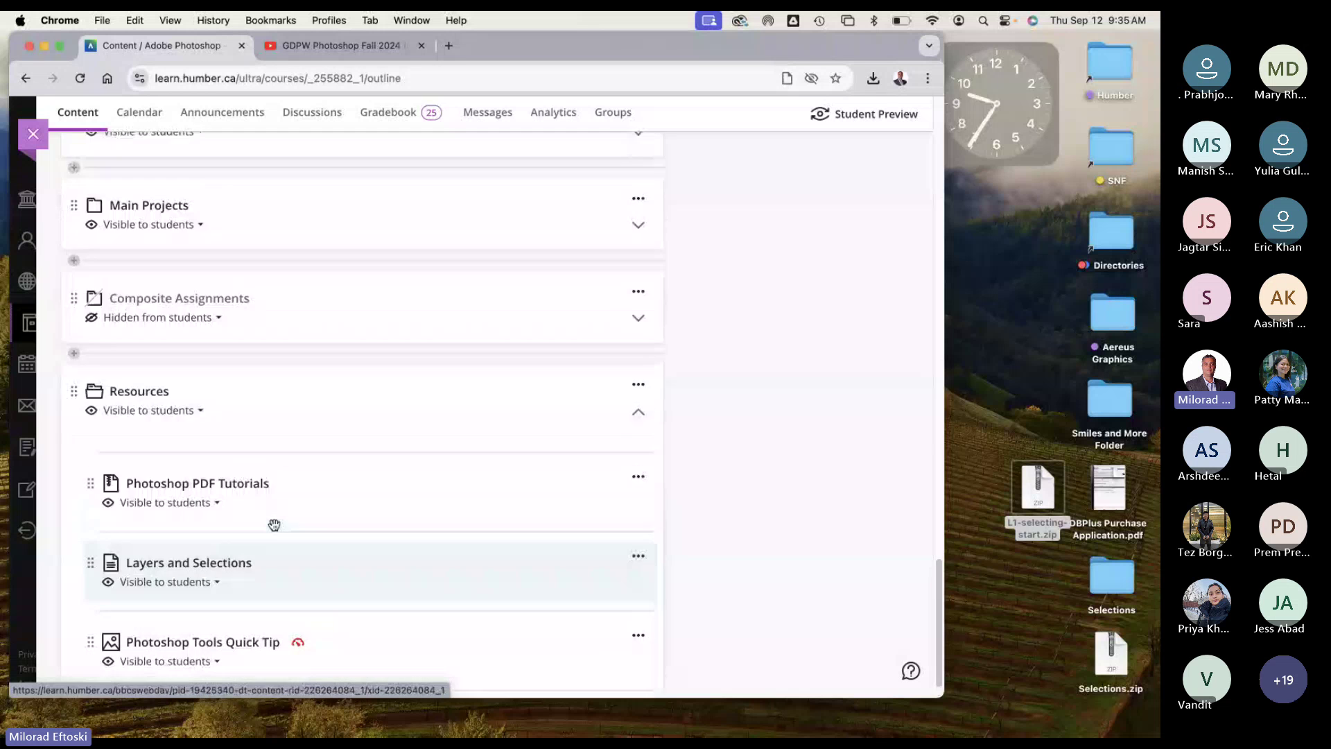
{"action": "scroll", "coordinate": [276, 581], "scroll_direction": "up", "scroll_amount": 10}
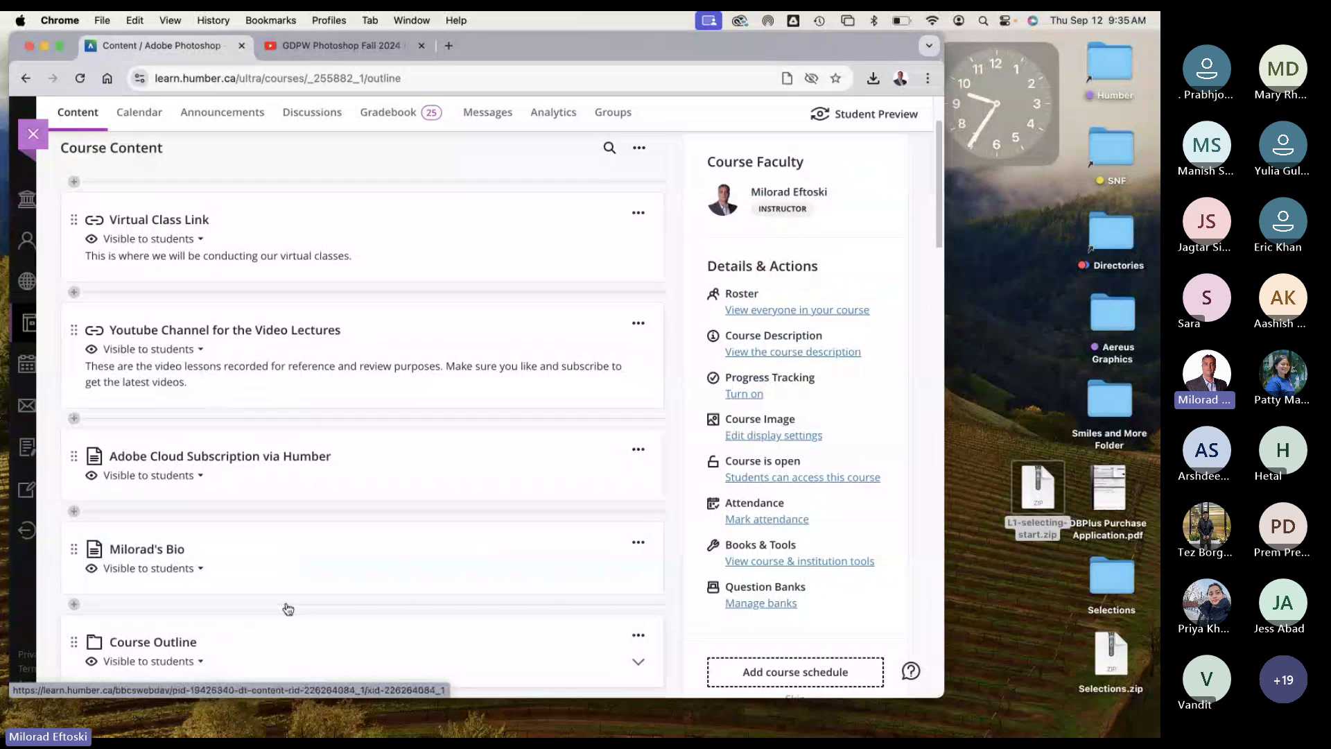
{"action": "scroll", "coordinate": [285, 561], "scroll_direction": "down", "scroll_amount": 4}
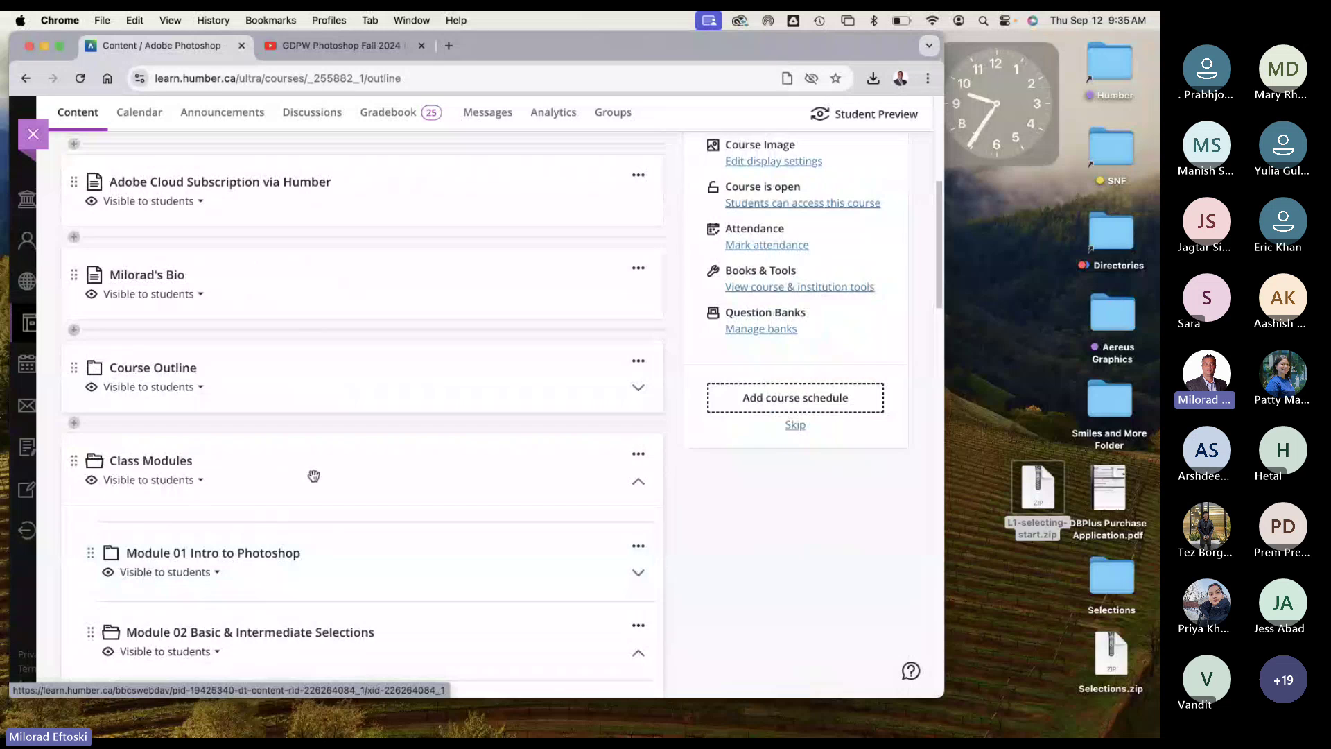
{"action": "scroll", "coordinate": [346, 508], "scroll_direction": "down", "scroll_amount": 3}
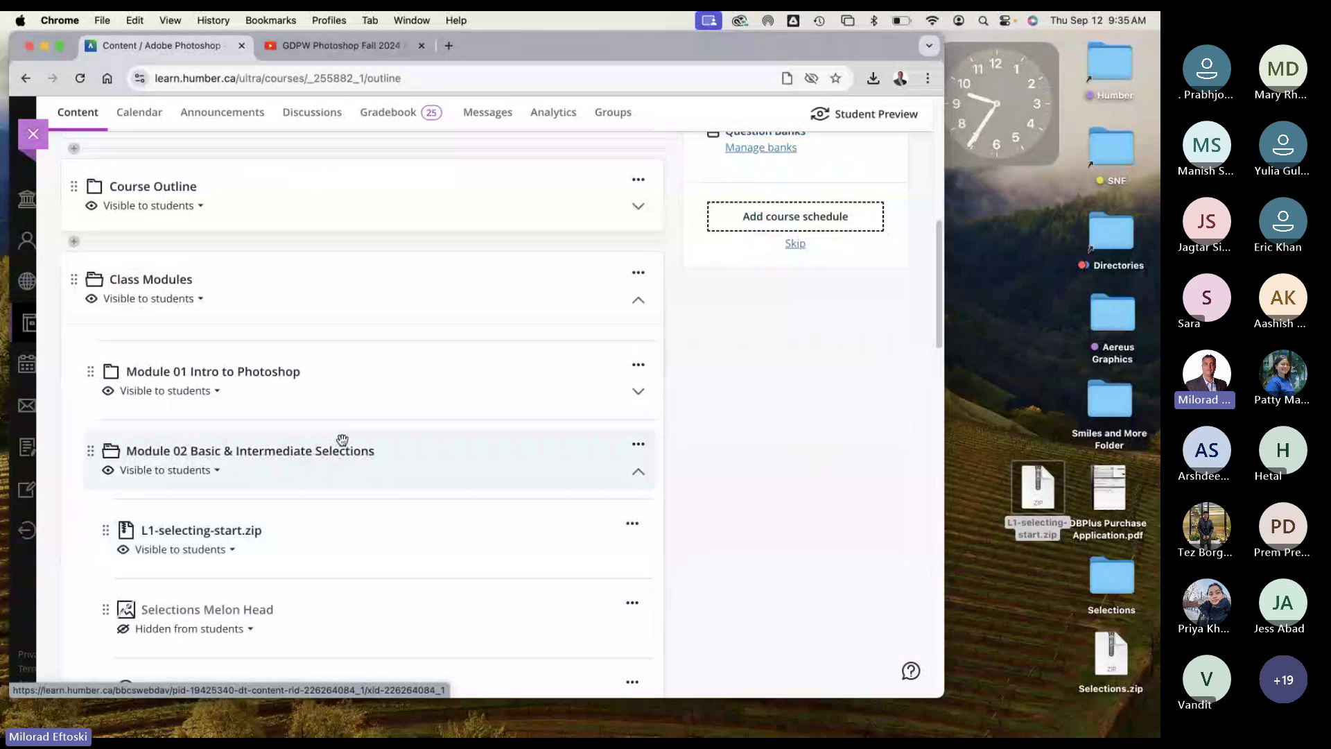
Step: Start downloading L1-selecting-start.zip from Module 02 and cancel the save
{"action": "scroll", "coordinate": [386, 446], "scroll_direction": "down", "scroll_amount": 1}
{"action": "scroll", "coordinate": [386, 446], "scroll_direction": "down", "scroll_amount": 2}
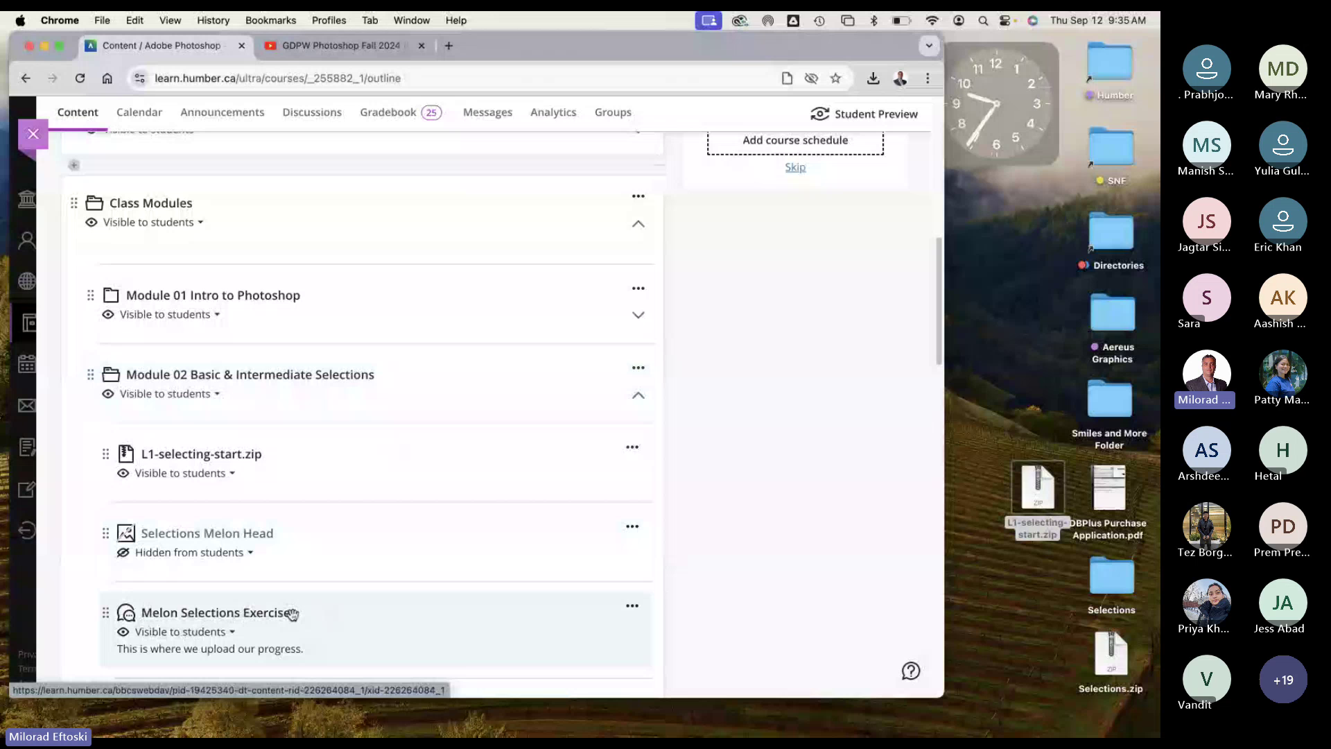
{"action": "left_click", "coordinate": [197, 457]}
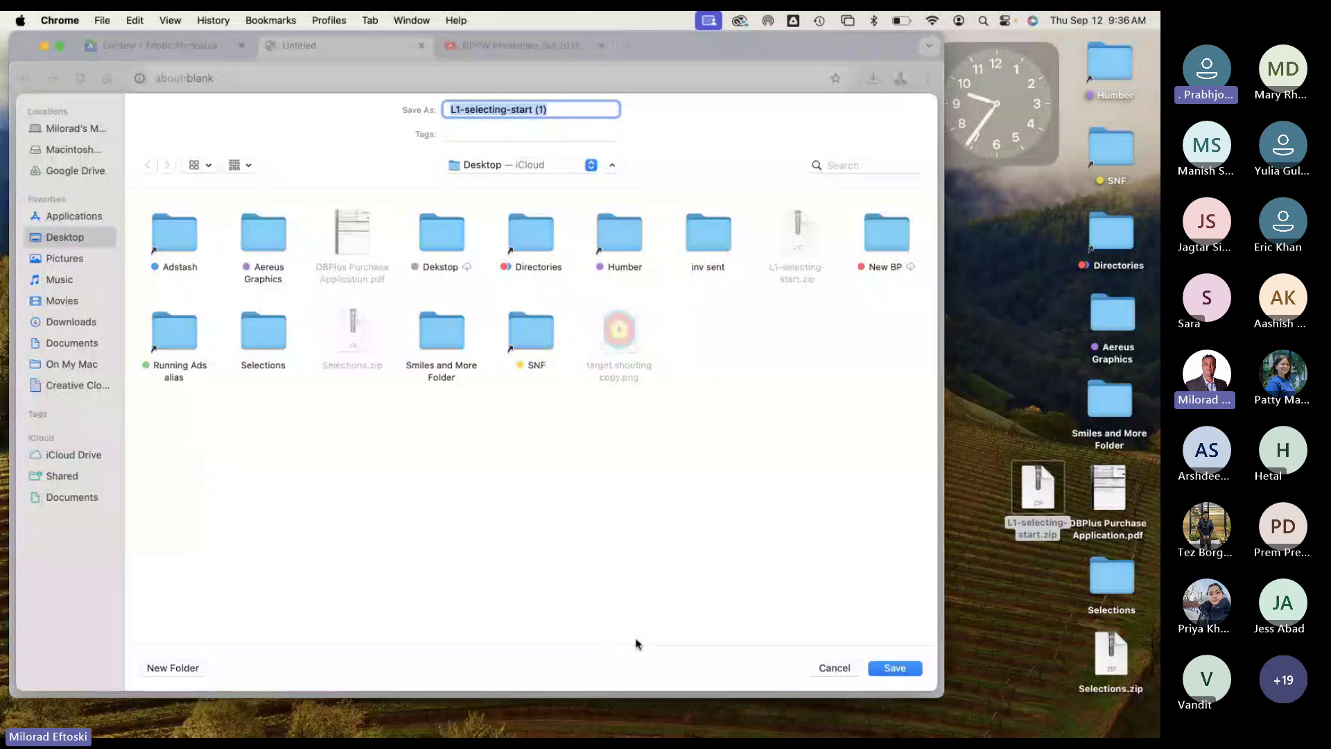
{"action": "left_click", "coordinate": [820, 668]}
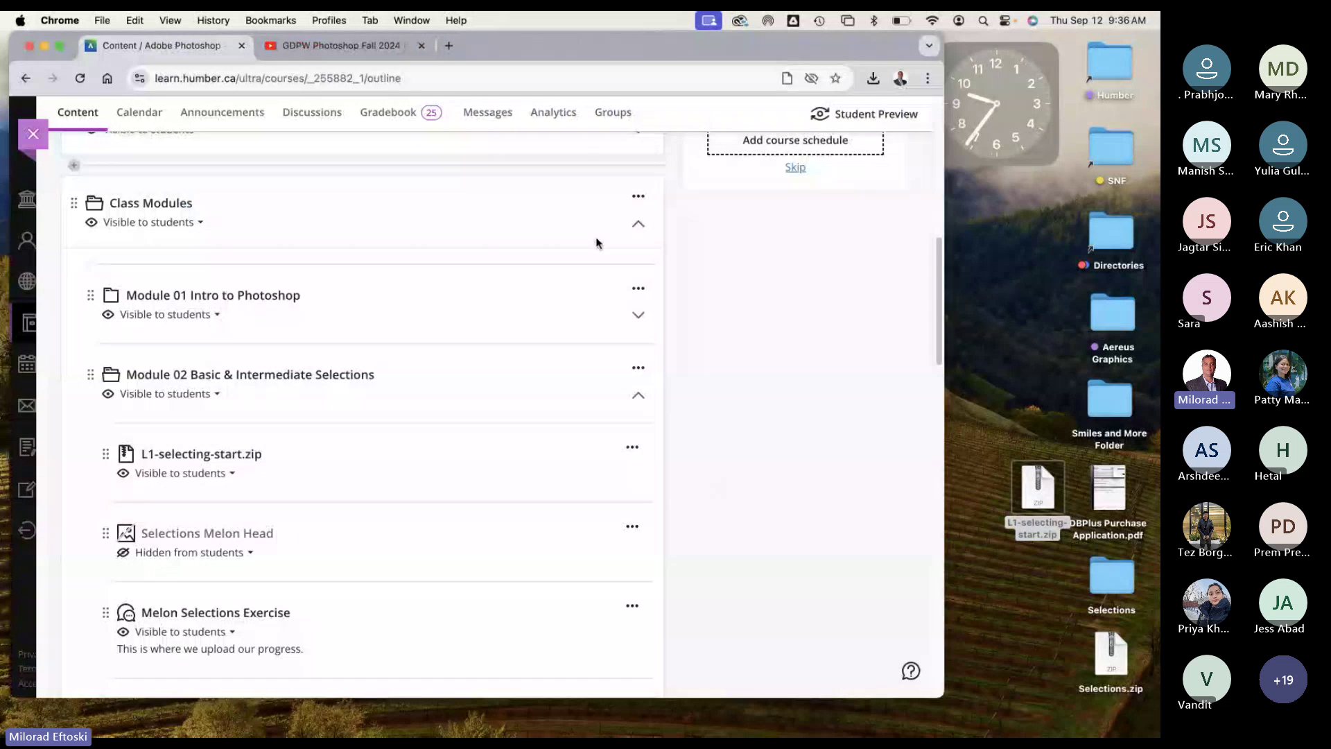
Step: Start the student preview of the Adobe Photoshop - GDPW-112-RNA course and widen the browser window
{"action": "left_click_drag", "start_coordinate": [763, 49], "coordinate": [797, 75]}
{"action": "scroll", "coordinate": [833, 278], "scroll_direction": "up", "scroll_amount": 15}
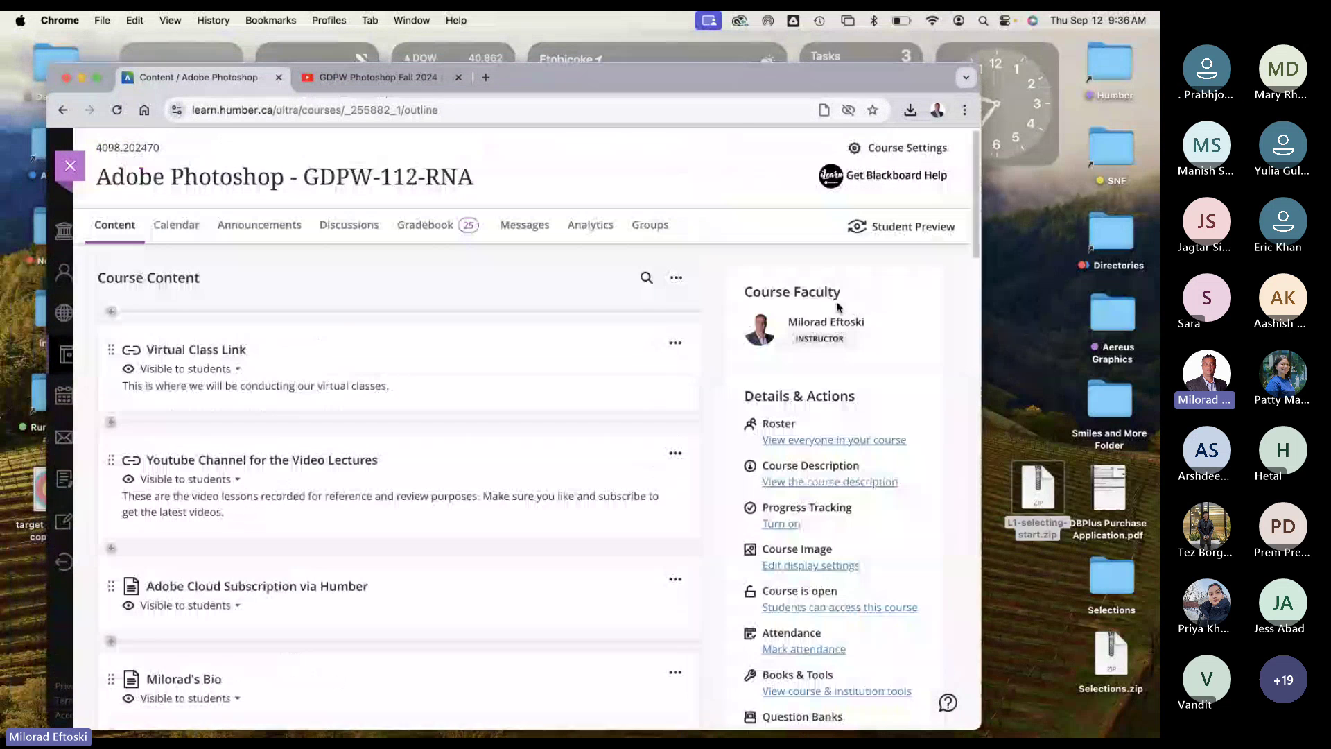
{"action": "left_click", "coordinate": [890, 229]}
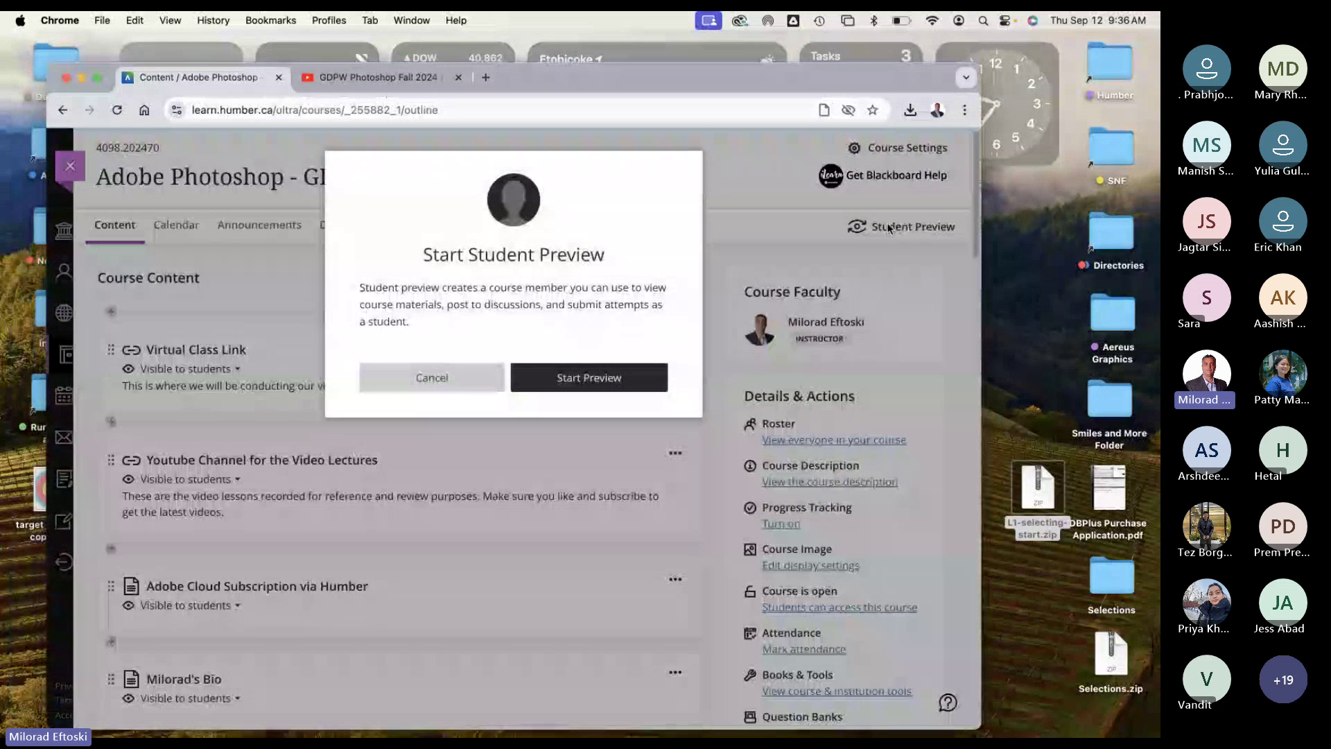
{"action": "left_click", "coordinate": [635, 380]}
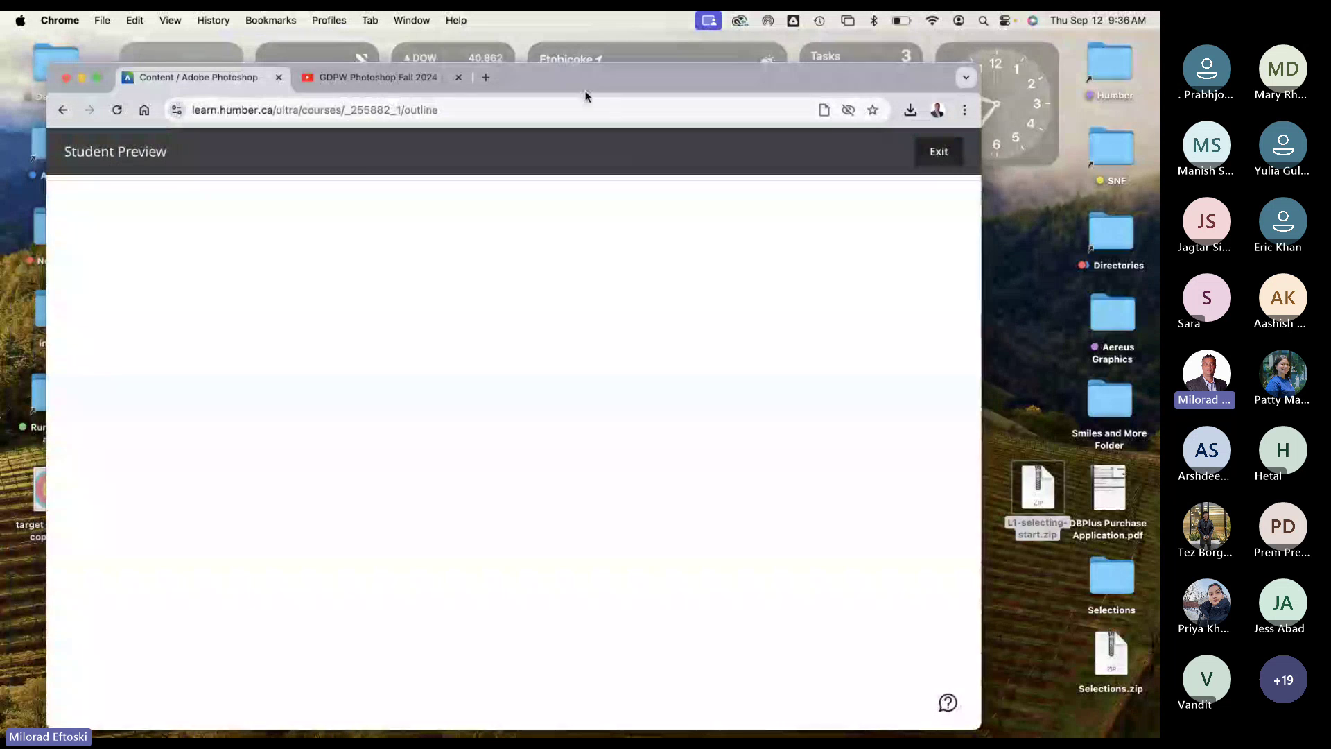
{"action": "left_click_drag", "start_coordinate": [586, 83], "coordinate": [580, 72]}
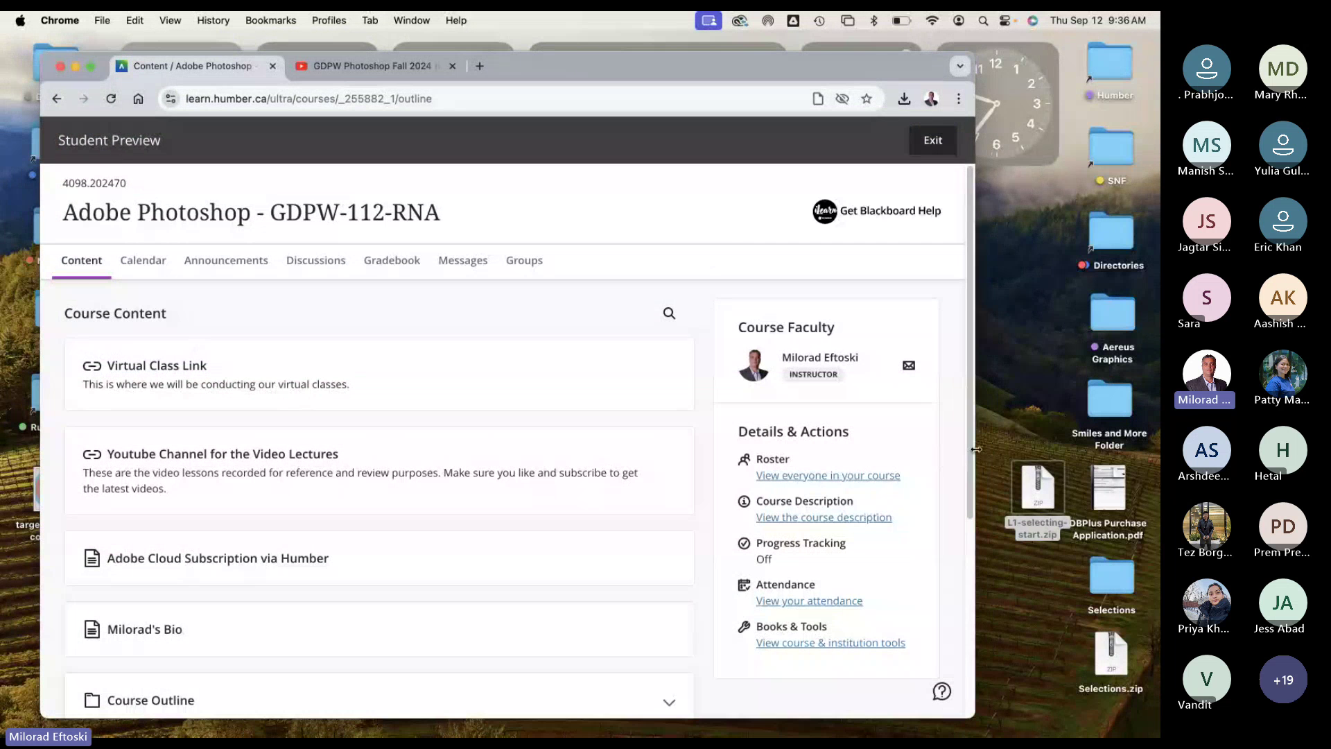
{"action": "left_click_drag", "start_coordinate": [976, 449], "coordinate": [1045, 452]}
Step: Expand Class Modules and Module 02 Basic & Intermediate Selections in the student preview to check the listed items
{"action": "scroll", "coordinate": [505, 540], "scroll_direction": "down", "scroll_amount": 3}
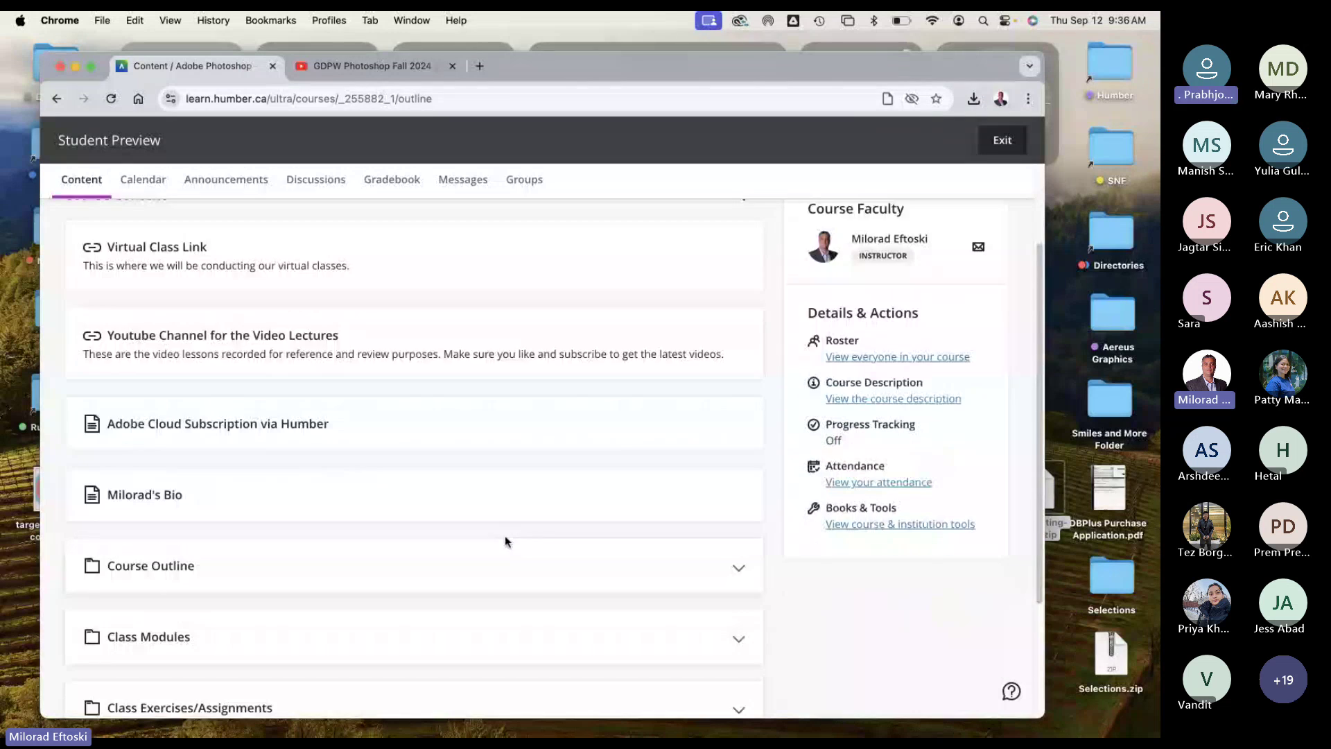
{"action": "scroll", "coordinate": [502, 541], "scroll_direction": "down", "scroll_amount": 2}
{"action": "left_click", "coordinate": [454, 505]}
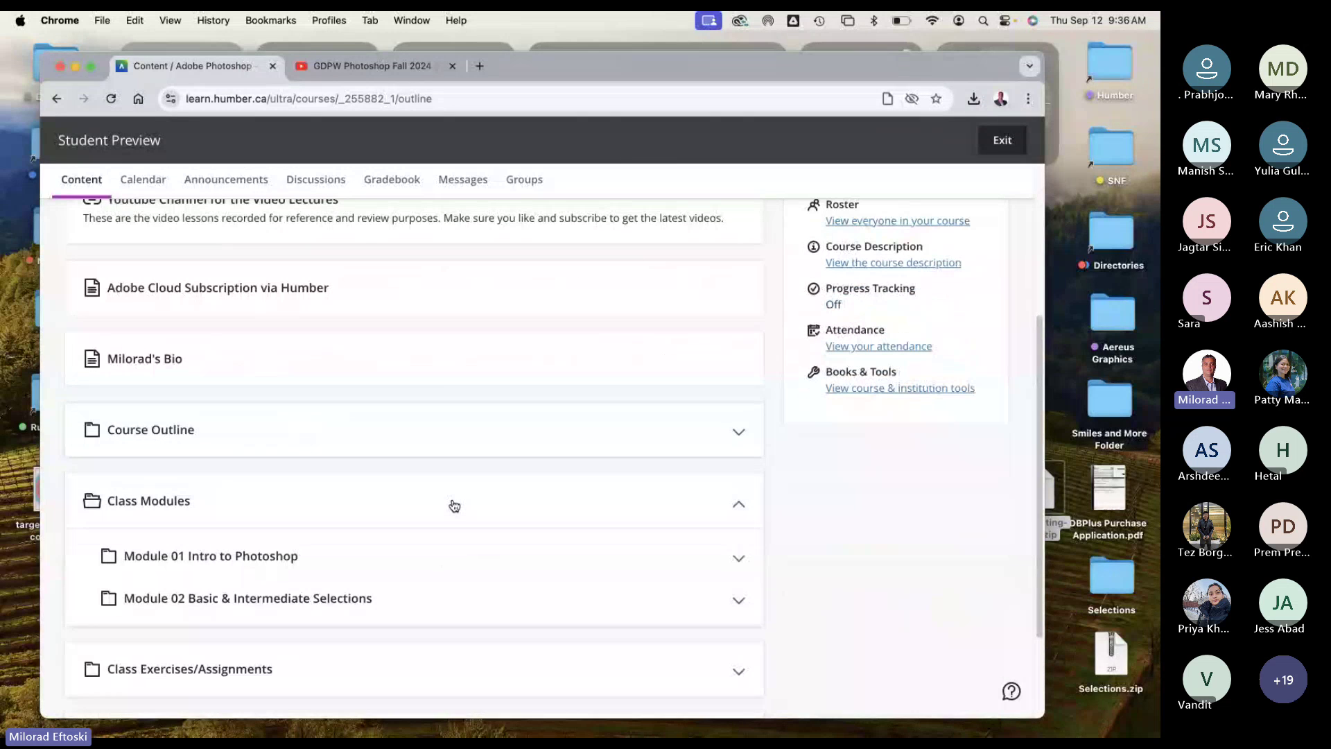
{"action": "left_click", "coordinate": [461, 599]}
{"action": "scroll", "coordinate": [461, 601], "scroll_direction": "down", "scroll_amount": 3}
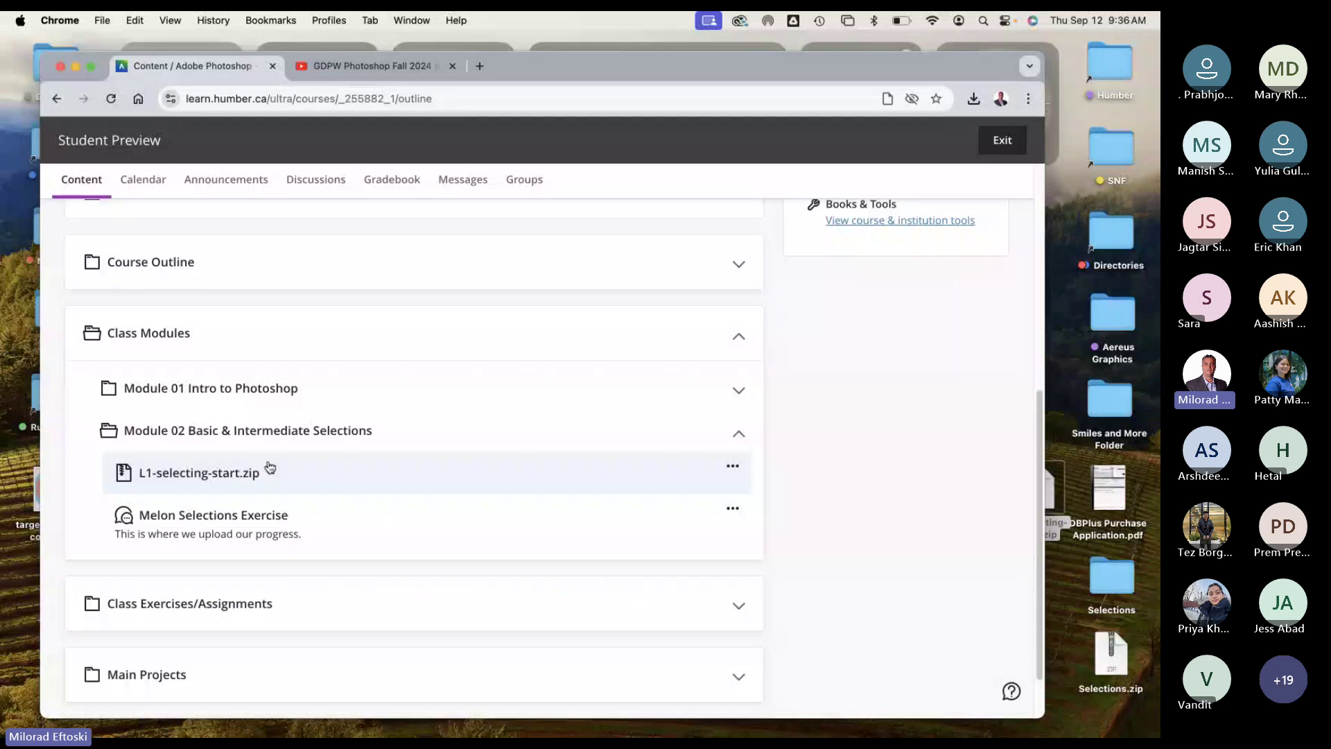
{"action": "left_click", "coordinate": [344, 389]}
{"action": "left_click", "coordinate": [344, 389]}
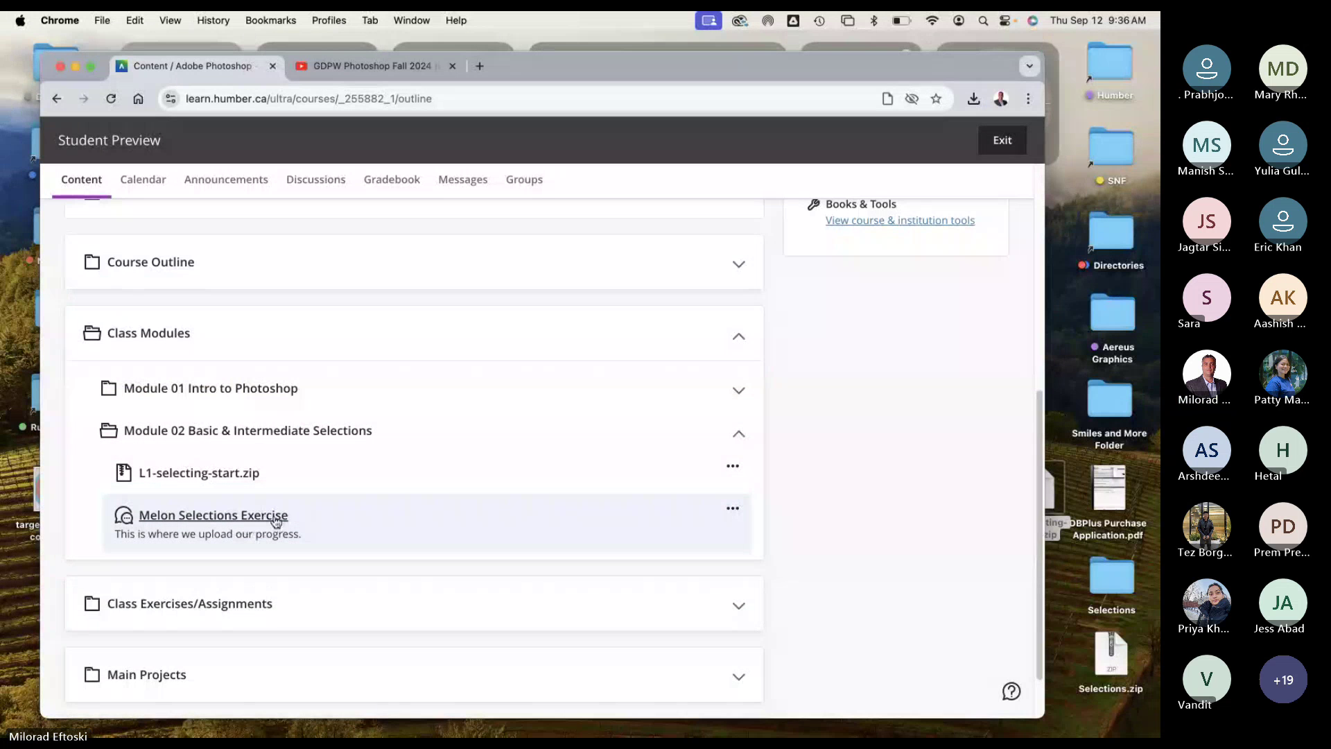
Step: Check the options of the Melon Selections Exercise and collapse Module 02 Basic & Intermediate Selections
{"action": "left_click", "coordinate": [733, 510]}
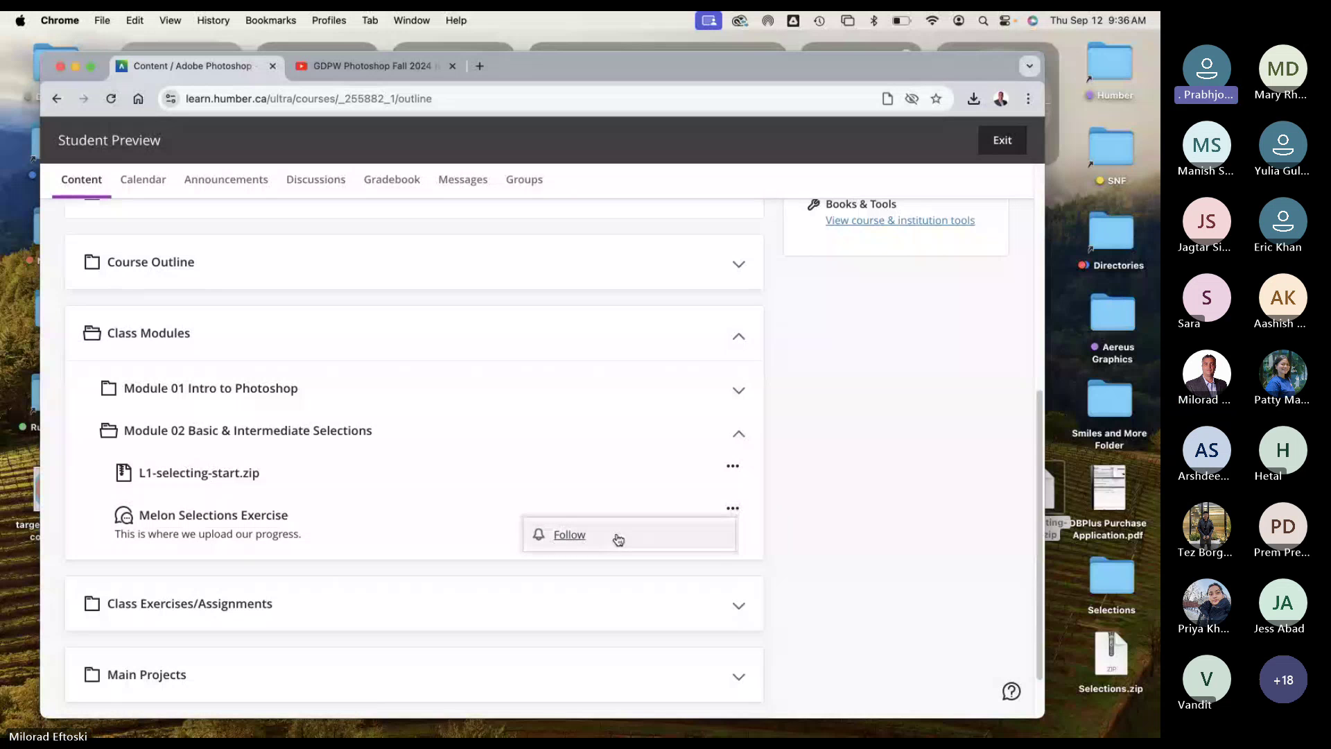
{"action": "left_click", "coordinate": [359, 522]}
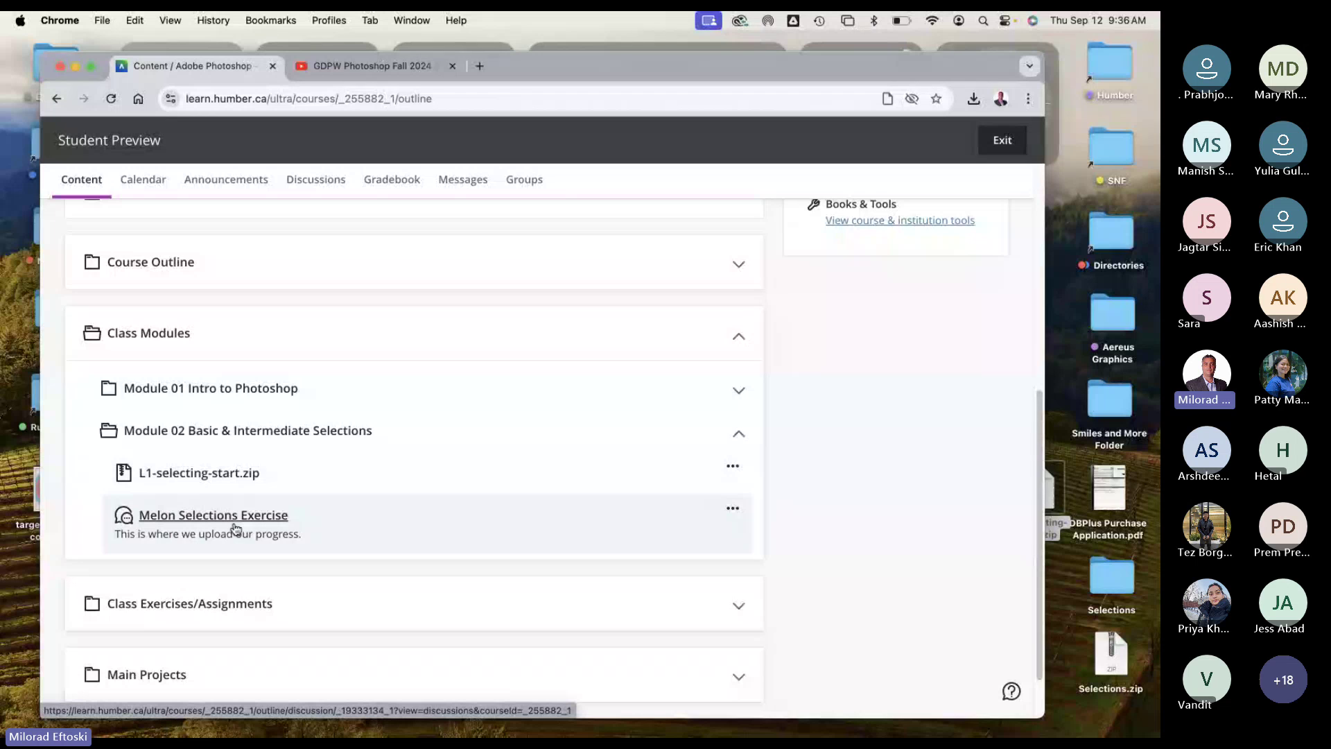
{"action": "left_click", "coordinate": [419, 437]}
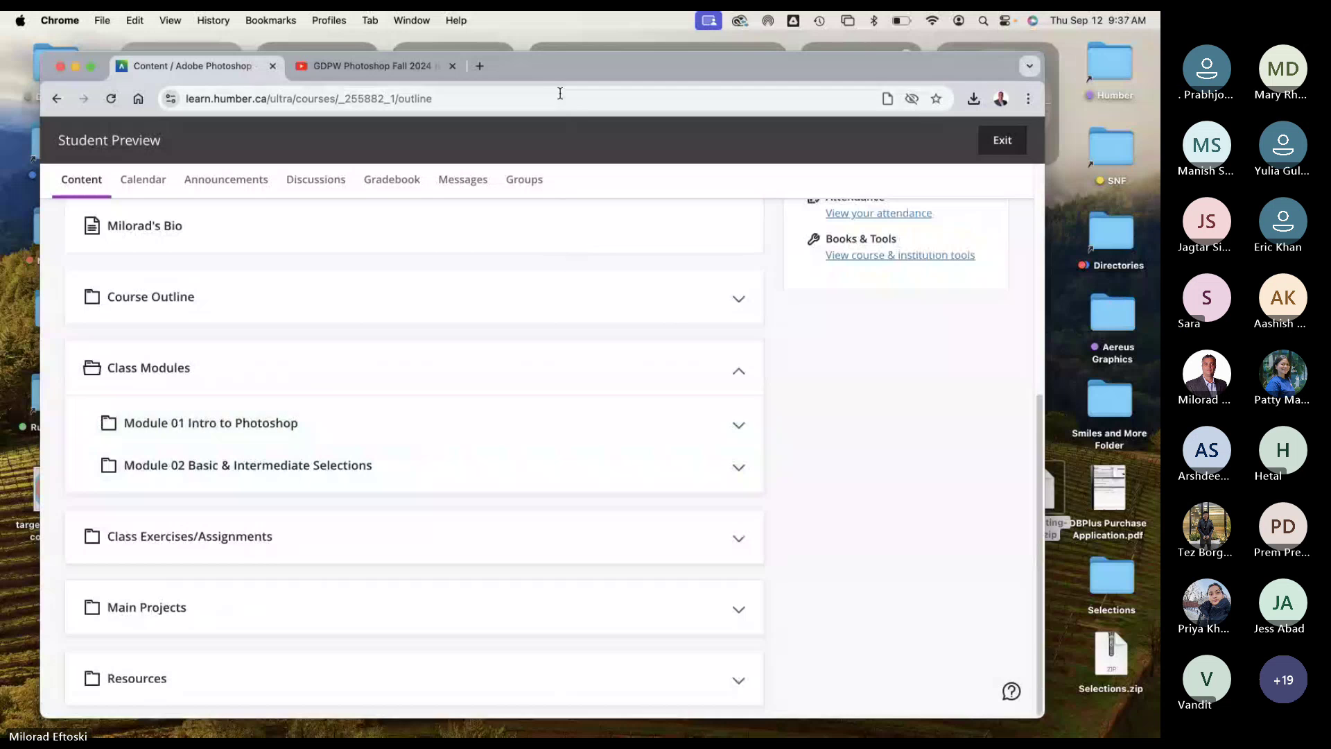
Step: Reposition the browser window showing the student preview and widen it further
{"action": "mouse_move", "coordinate": [543, 69]}
{"action": "left_mouse_down"}
{"action": "mouse_move", "coordinate": [553, 65]}
{"action": "mouse_move", "coordinate": [543, 72]}
{"action": "left_mouse_up"}
{"action": "left_click", "coordinate": [1056, 267]}
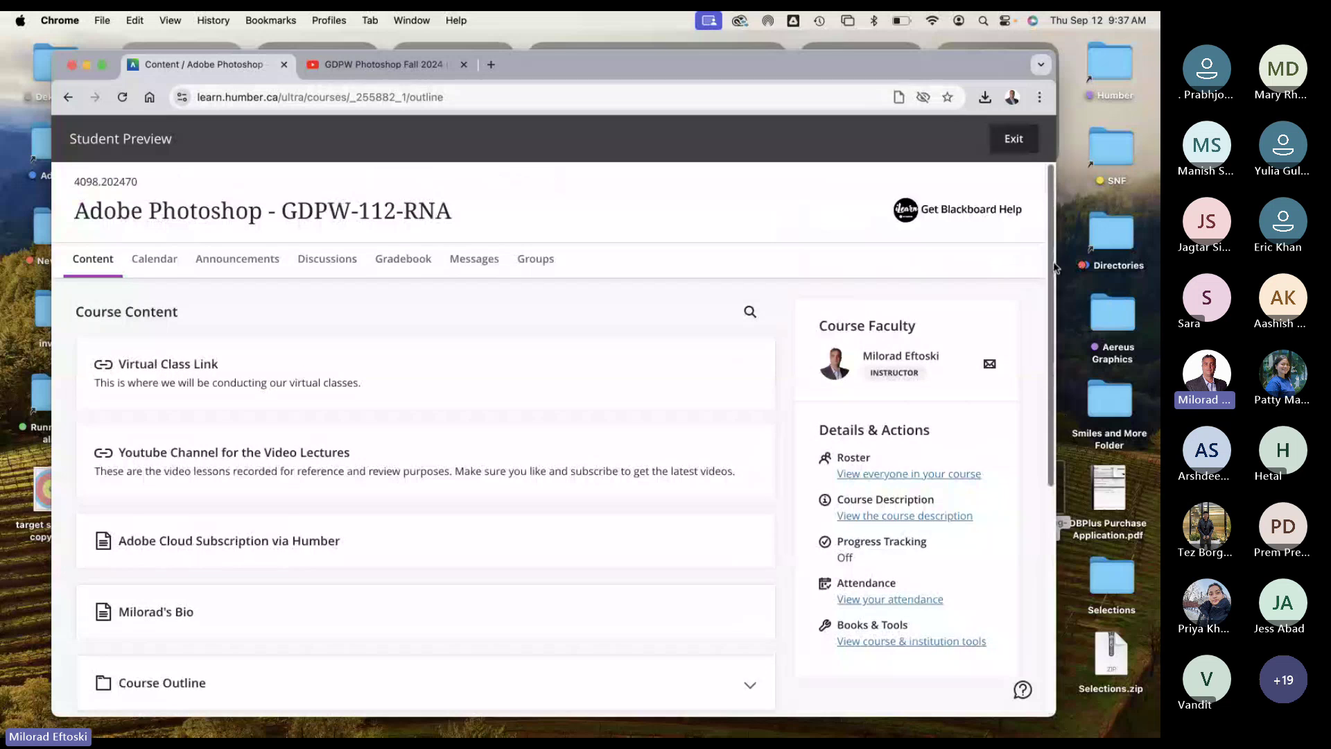
{"action": "left_click_drag", "start_coordinate": [1055, 267], "coordinate": [1114, 267]}
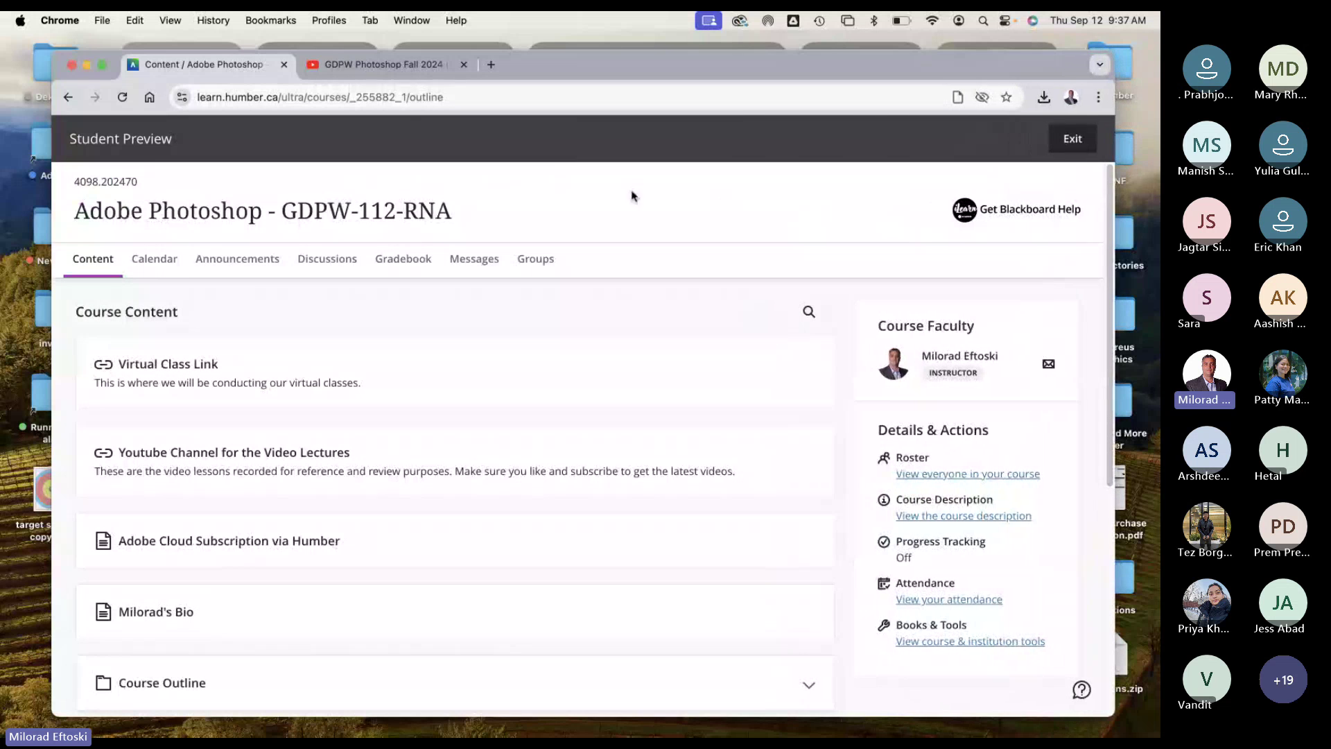
Step: Switch to Microsoft Teams, bring the General meeting window to the front, and reposition it
{"action": "left_click", "coordinate": [412, 20]}
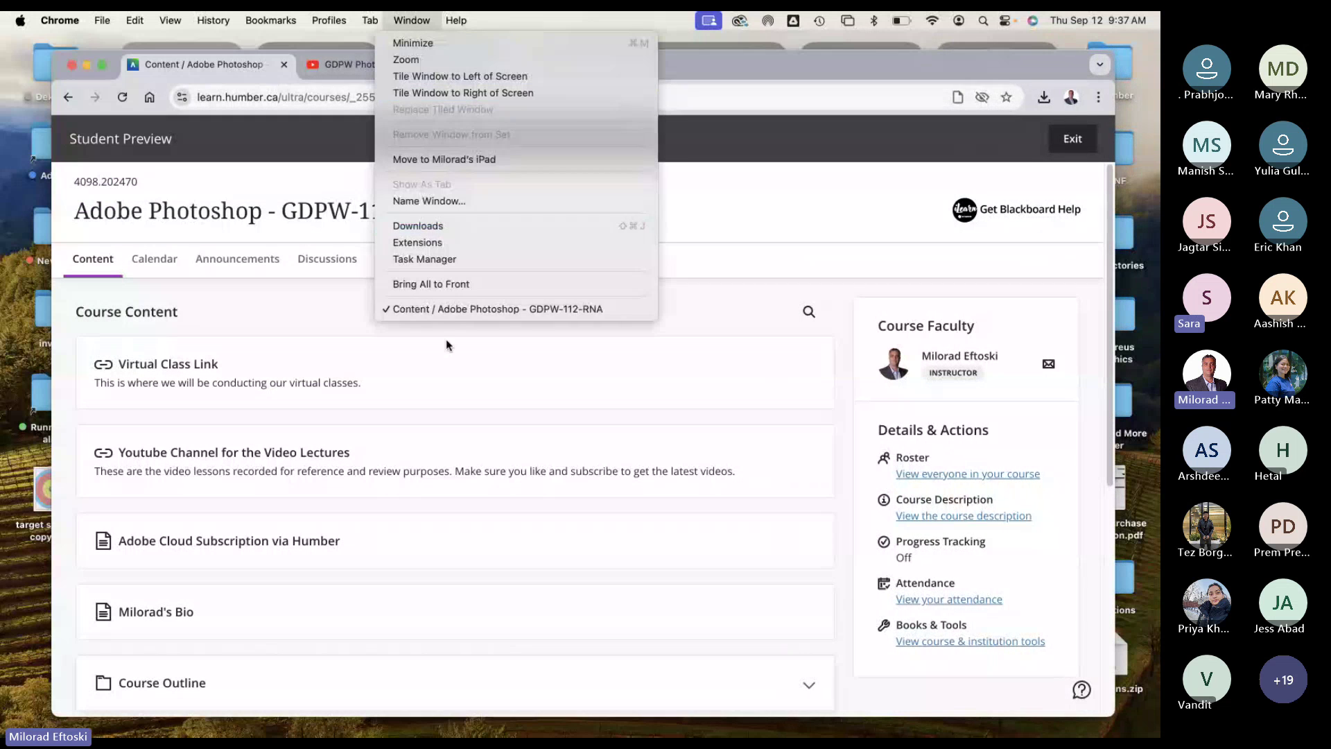
{"action": "left_click", "coordinate": [416, 20]}
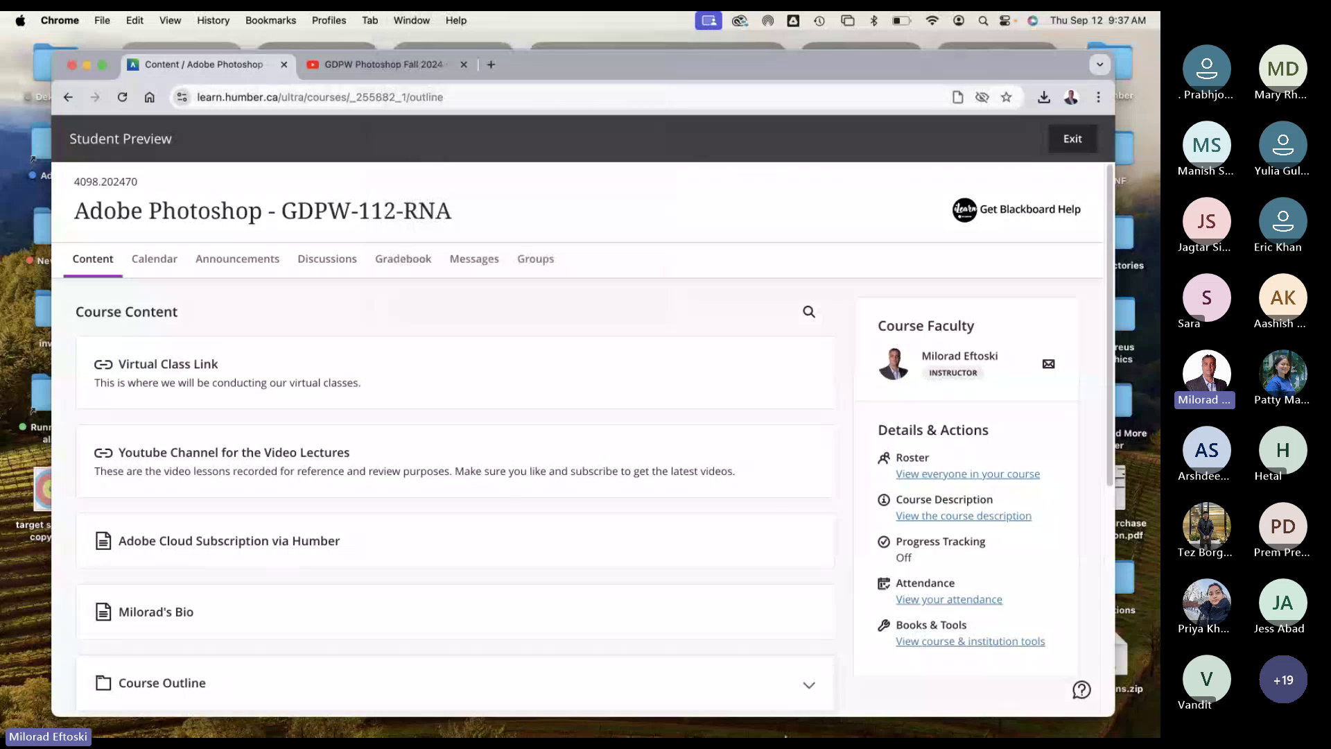
{"action": "left_click", "coordinate": [859, 714]}
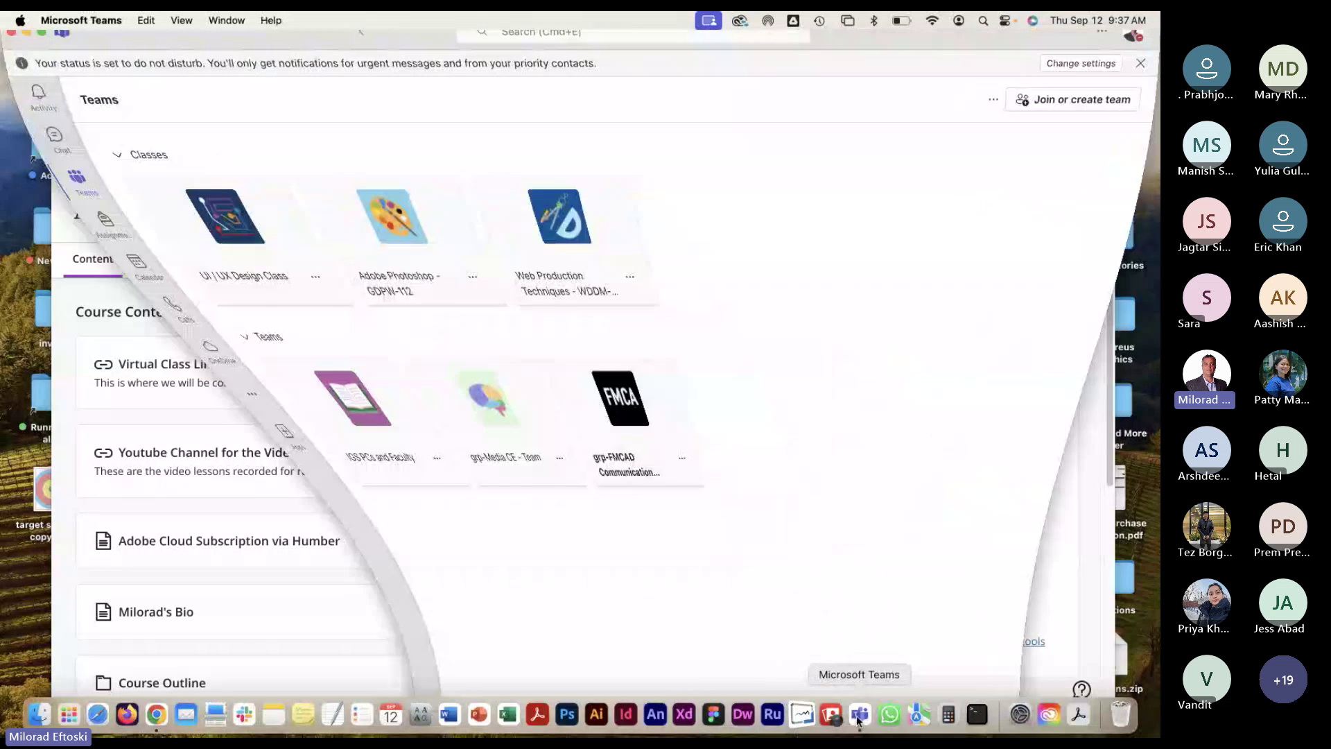
{"action": "left_click", "coordinate": [227, 20]}
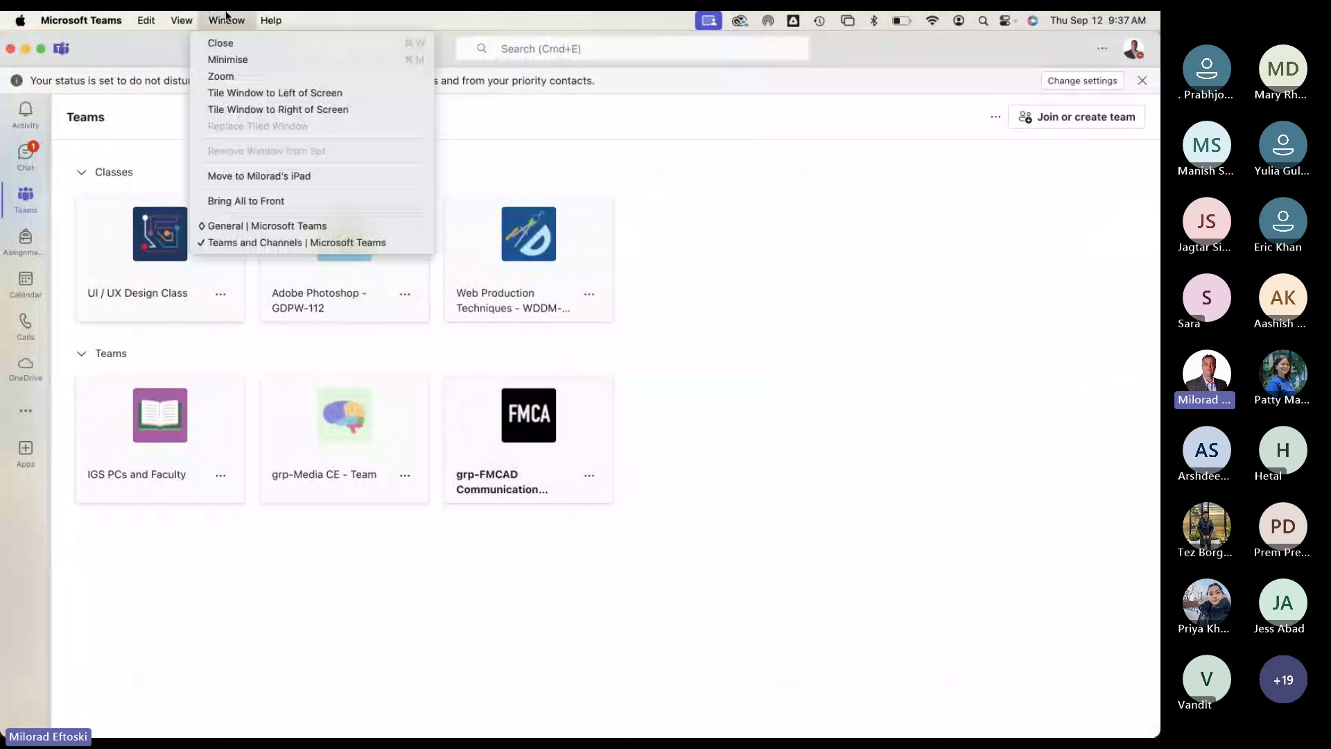
{"action": "left_click", "coordinate": [269, 226]}
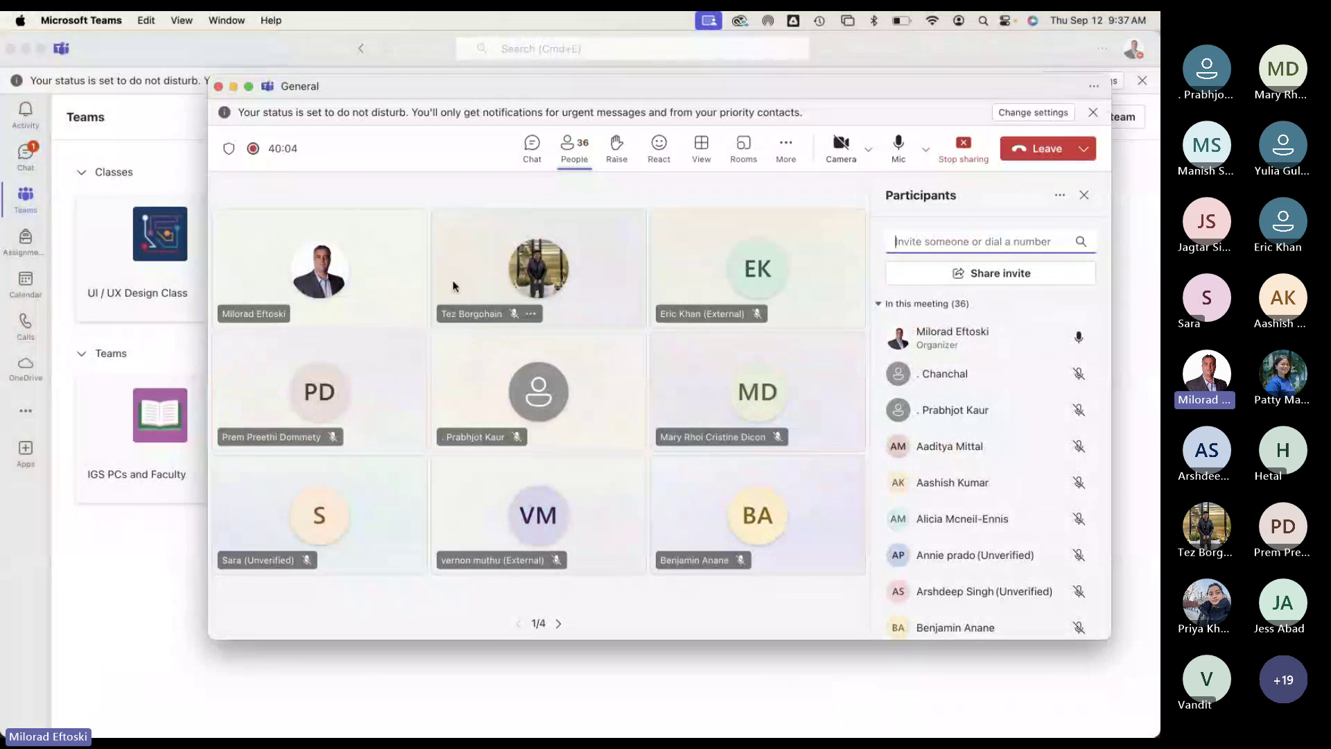
{"action": "left_click_drag", "start_coordinate": [403, 95], "coordinate": [369, 126]}
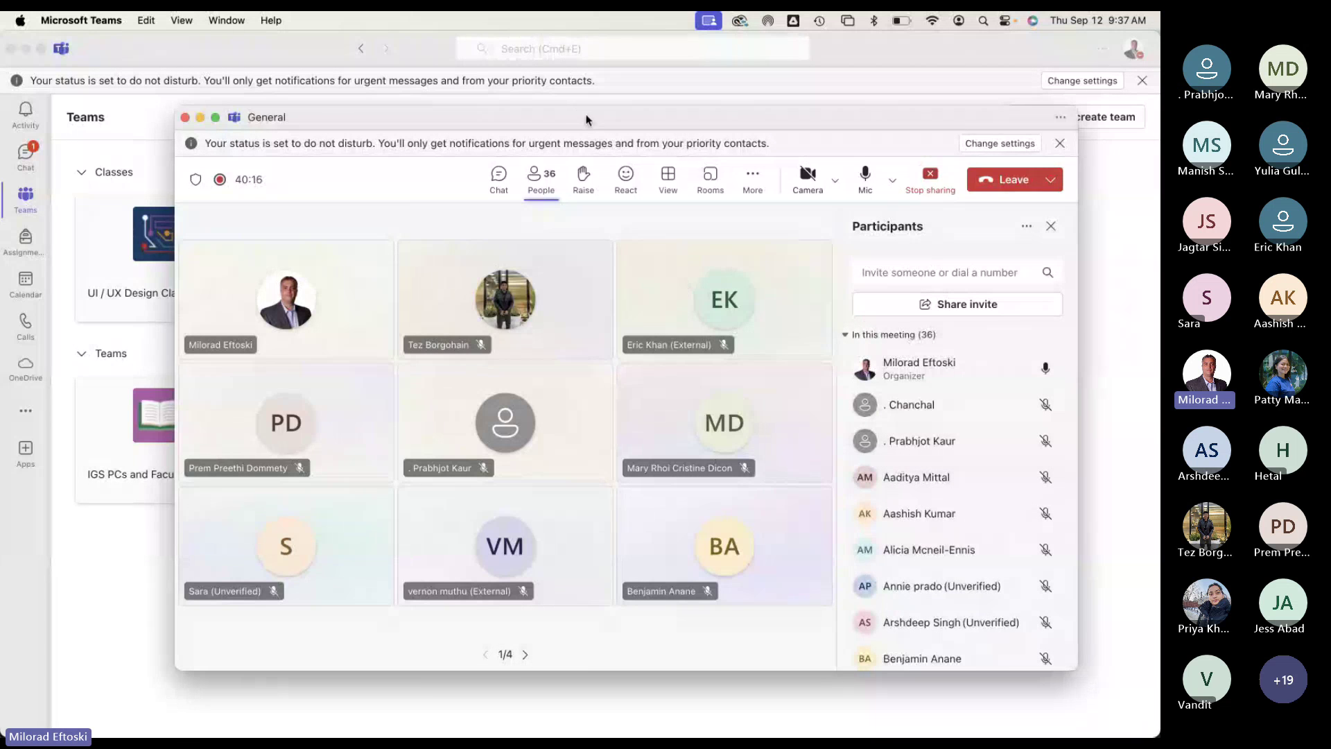
Step: Reposition the General meeting window and enlarge it slightly
{"action": "left_click_drag", "start_coordinate": [586, 120], "coordinate": [573, 114]}
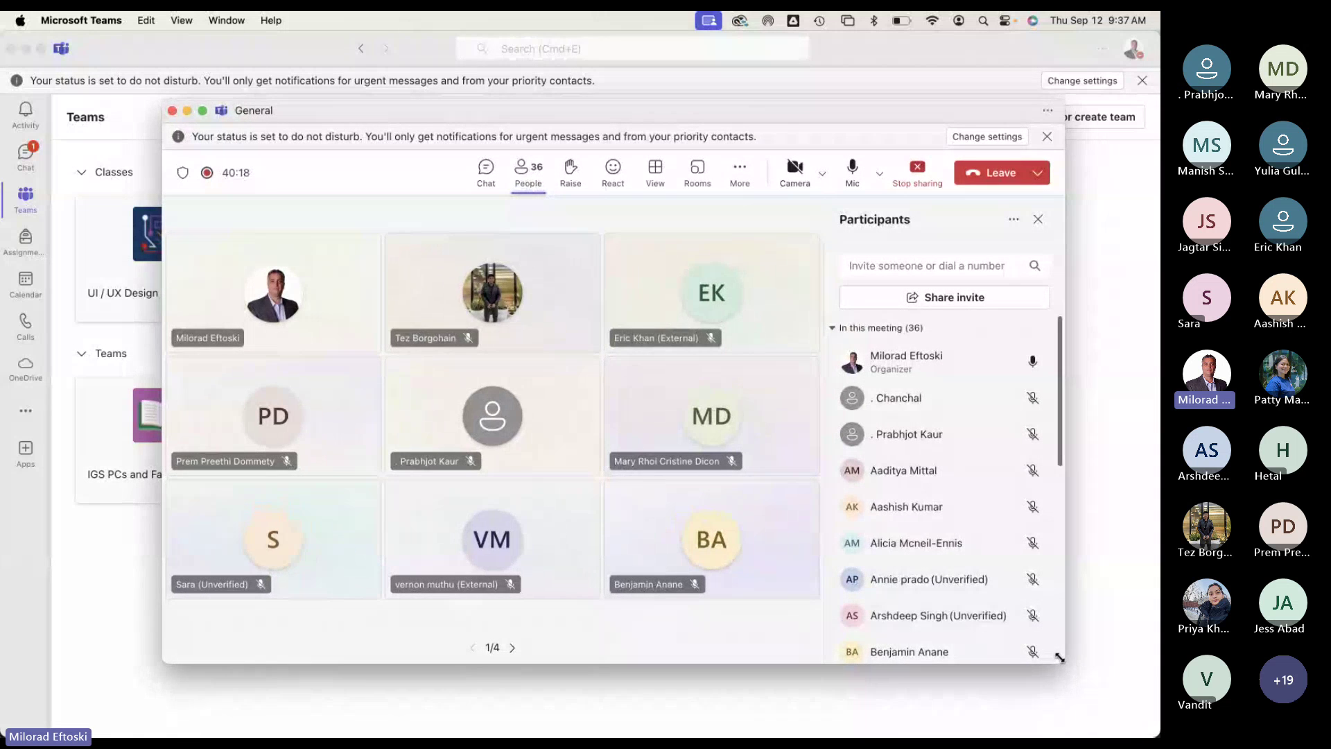
{"action": "left_click_drag", "start_coordinate": [1060, 657], "coordinate": [1098, 686]}
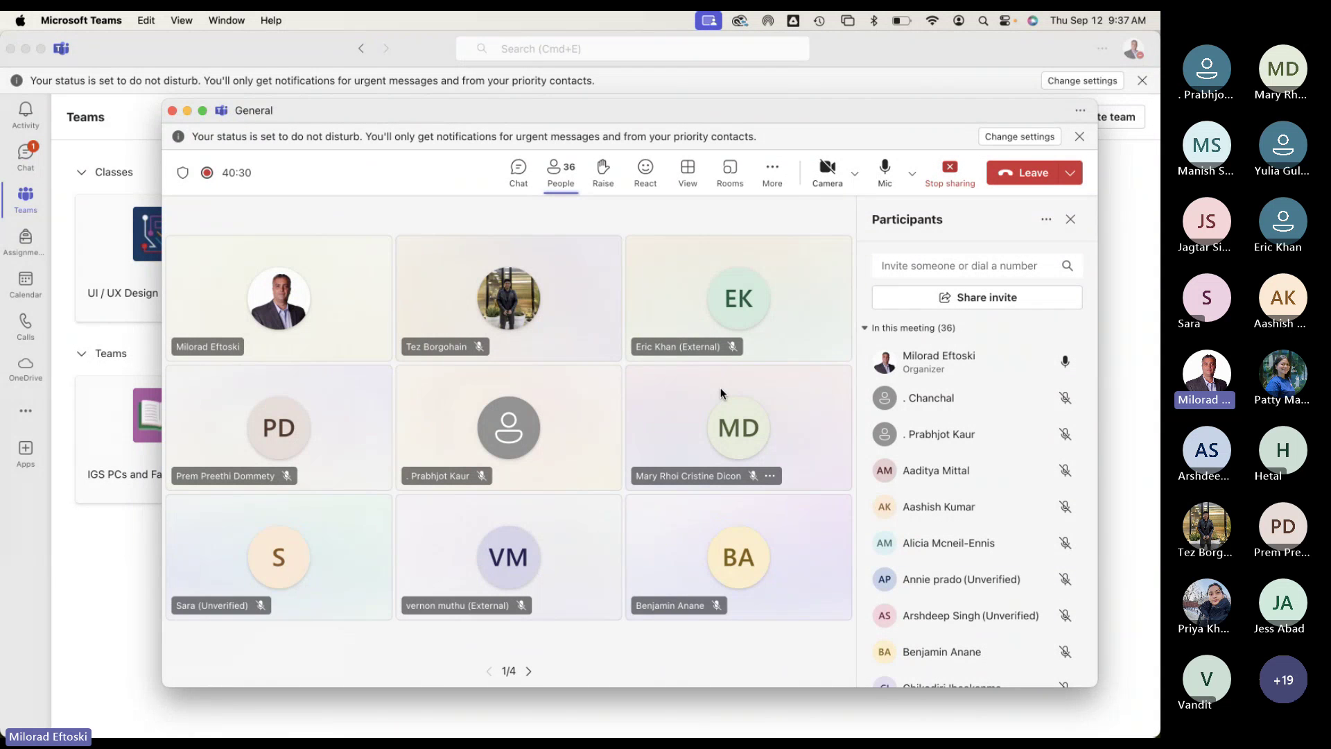
Step: View a participant's profile card, then page forward through the meeting's participant gallery and return to its first page
{"action": "left_click", "coordinate": [536, 424]}
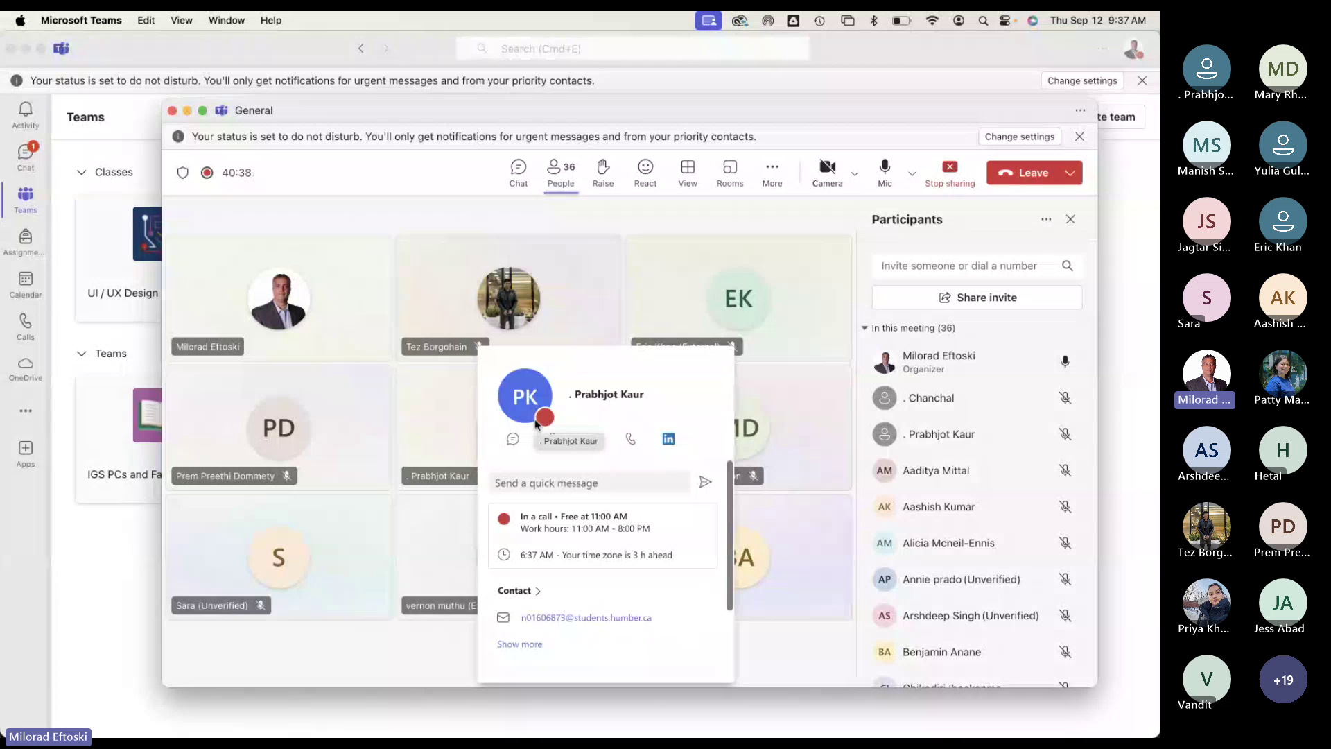
{"action": "left_click", "coordinate": [563, 213]}
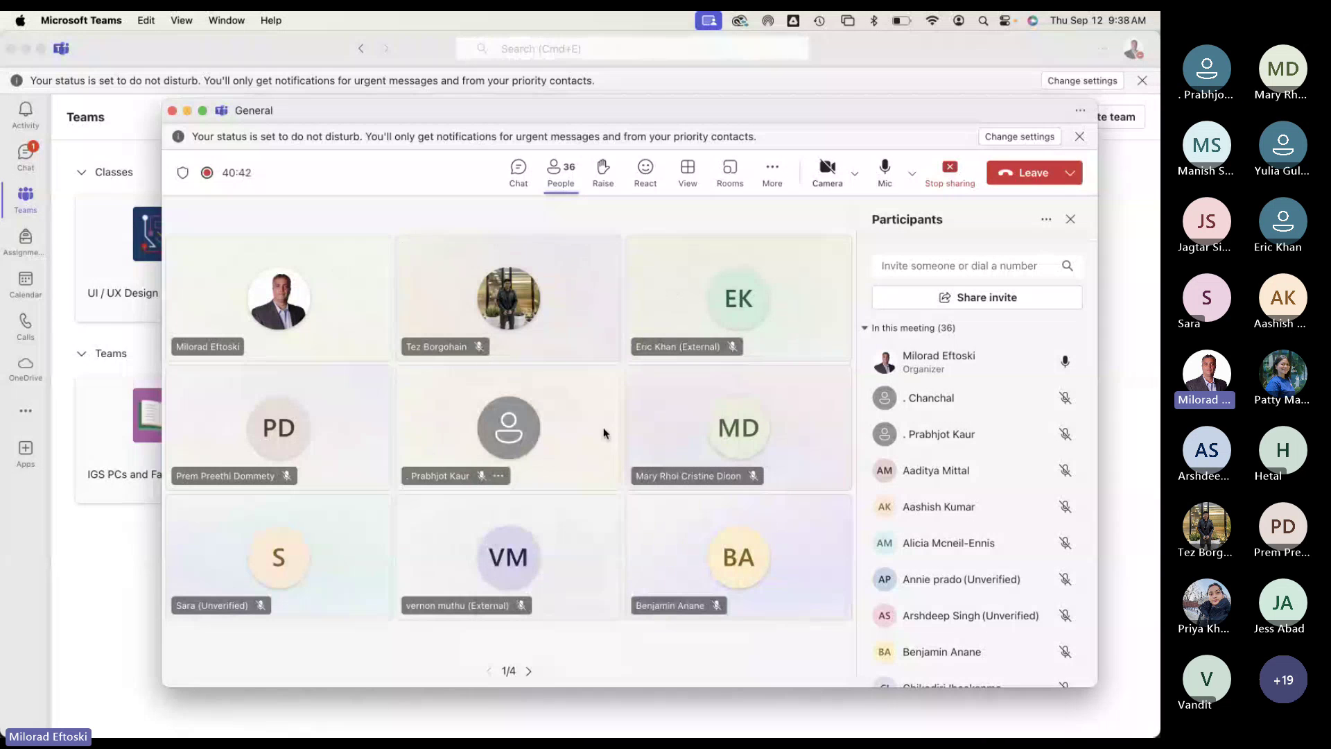
{"action": "left_click", "coordinate": [529, 671]}
{"action": "left_click", "coordinate": [529, 672]}
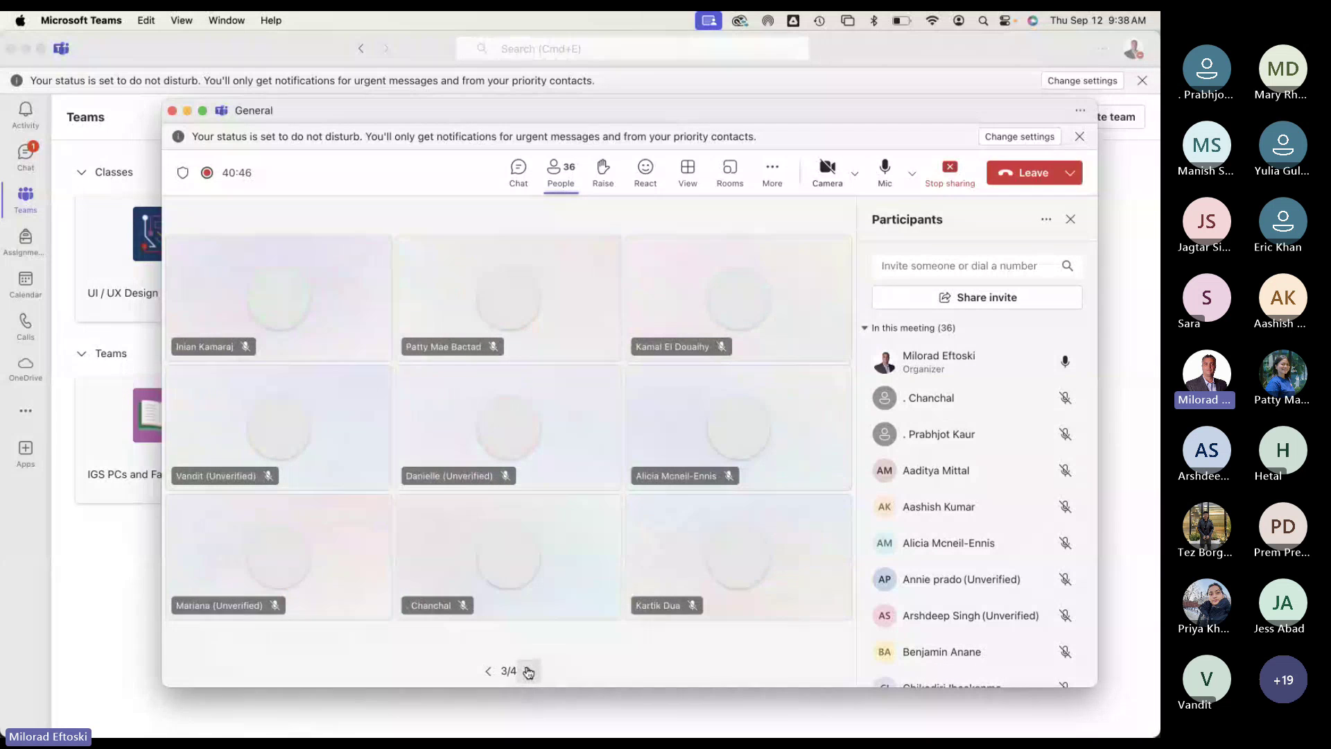
{"action": "left_click", "coordinate": [488, 671]}
{"action": "left_click", "coordinate": [488, 672]}
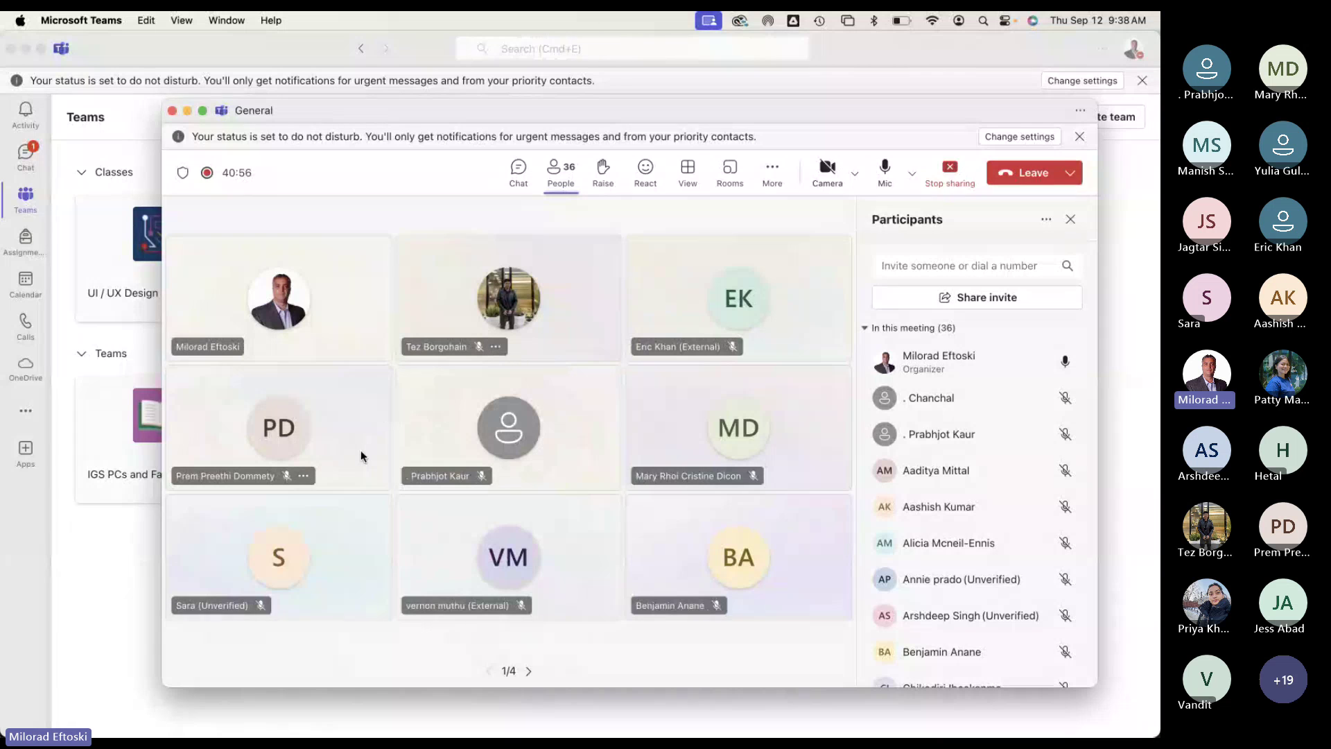
Step: Minimize the General meeting window and the main Teams window, and switch to the student preview in Chrome
{"action": "left_click_drag", "start_coordinate": [369, 110], "coordinate": [381, 95]}
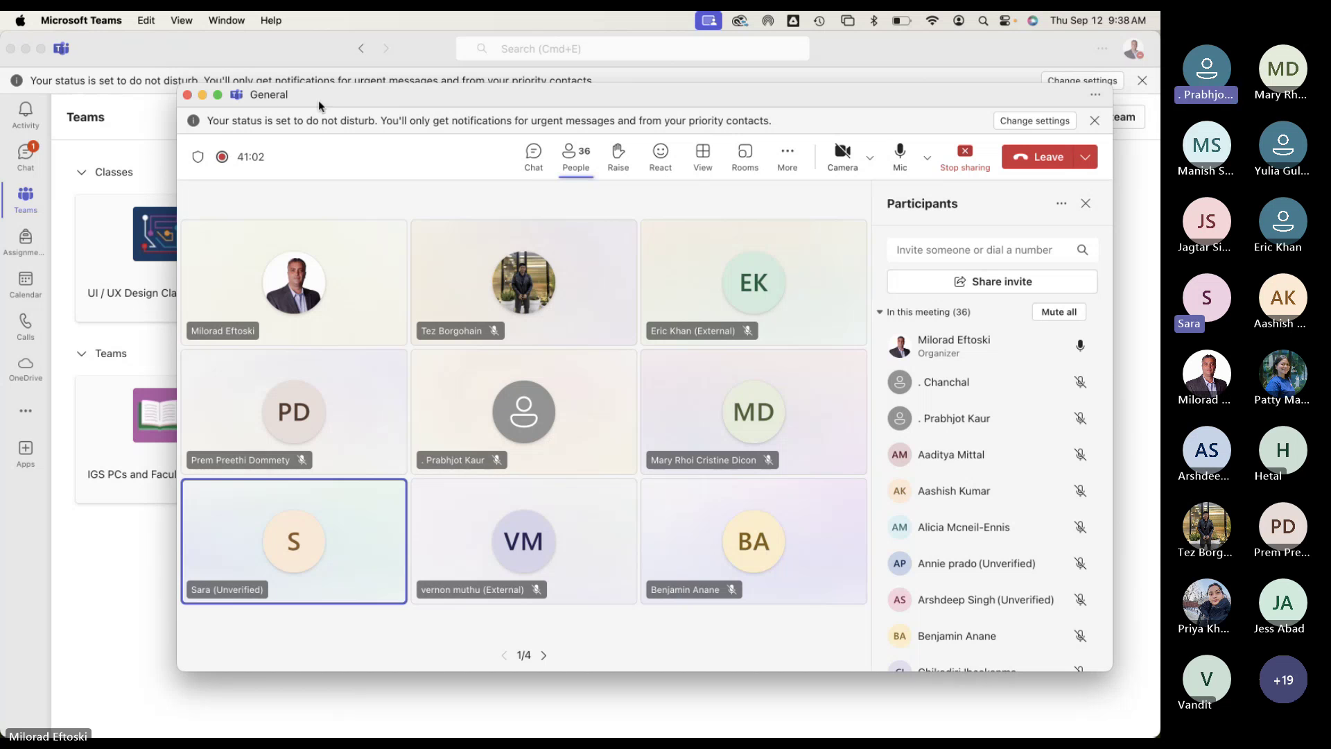
{"action": "left_click", "coordinate": [202, 94]}
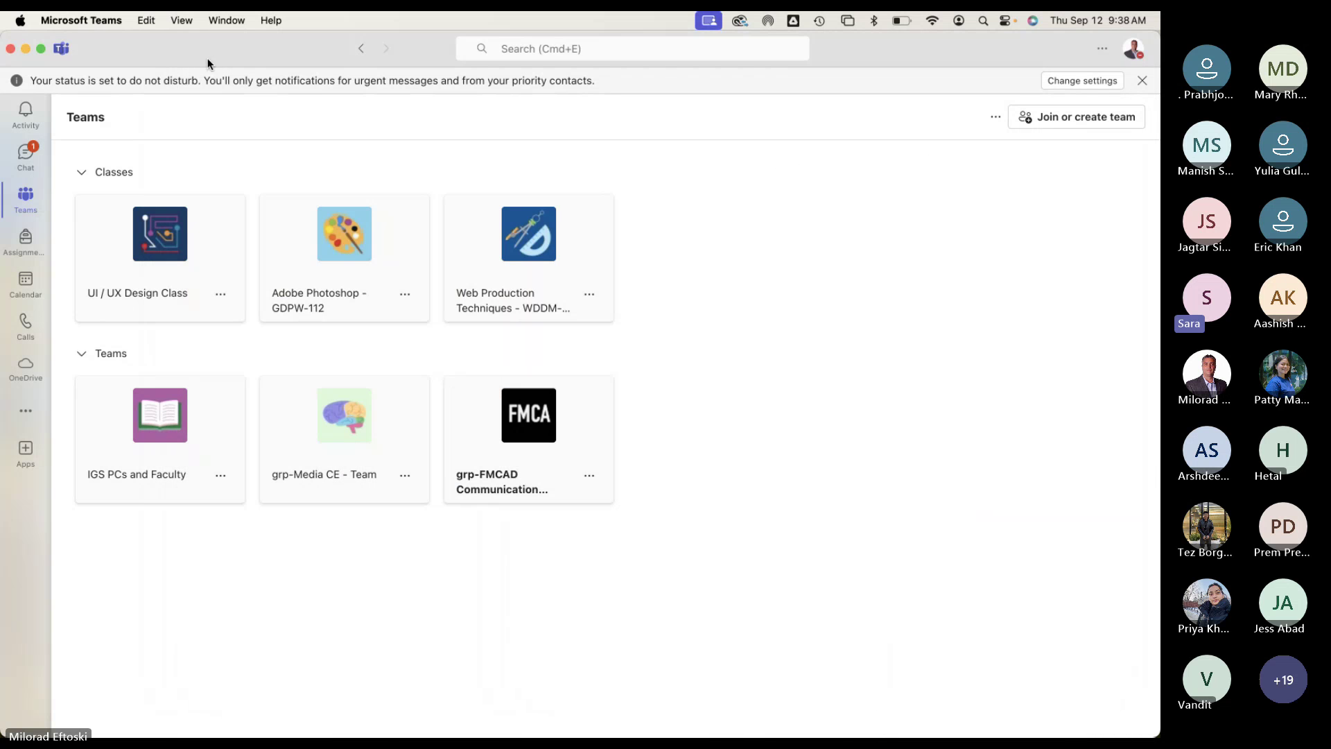
{"action": "left_click", "coordinate": [27, 49]}
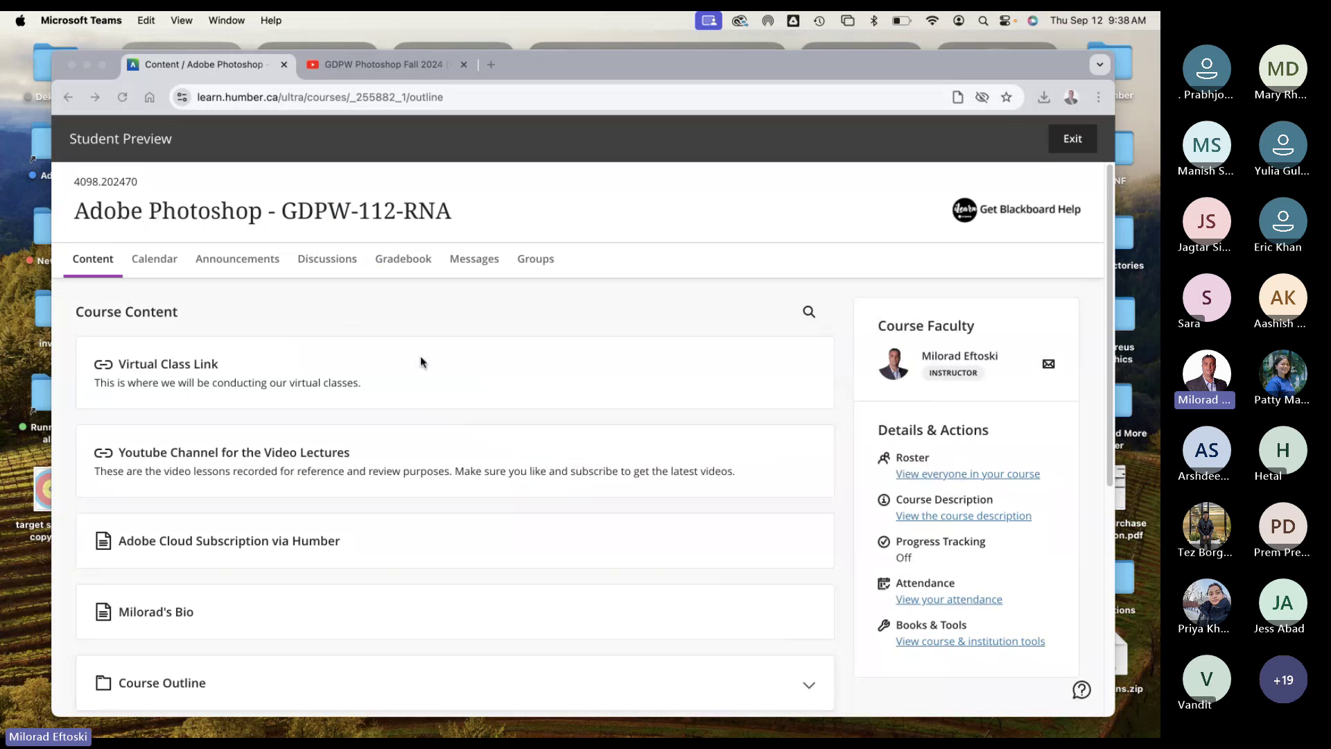
{"action": "left_click", "coordinate": [453, 307]}
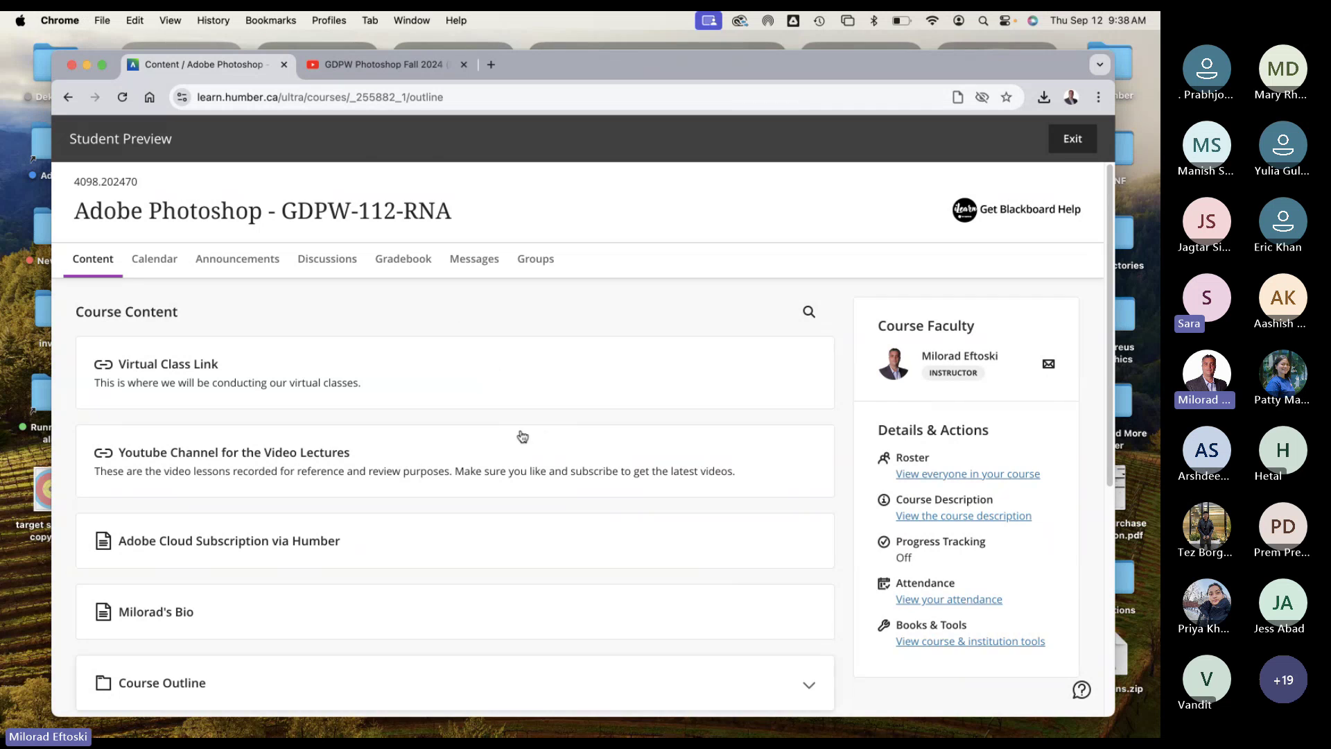
Step: Check the items in Module 01 Intro to Photoshop and Module 02 Basic & Intermediate Selections, leaving only Module 02 expanded
{"action": "scroll", "coordinate": [513, 435], "scroll_direction": "down", "scroll_amount": 2}
{"action": "scroll", "coordinate": [460, 417], "scroll_direction": "down", "scroll_amount": 5}
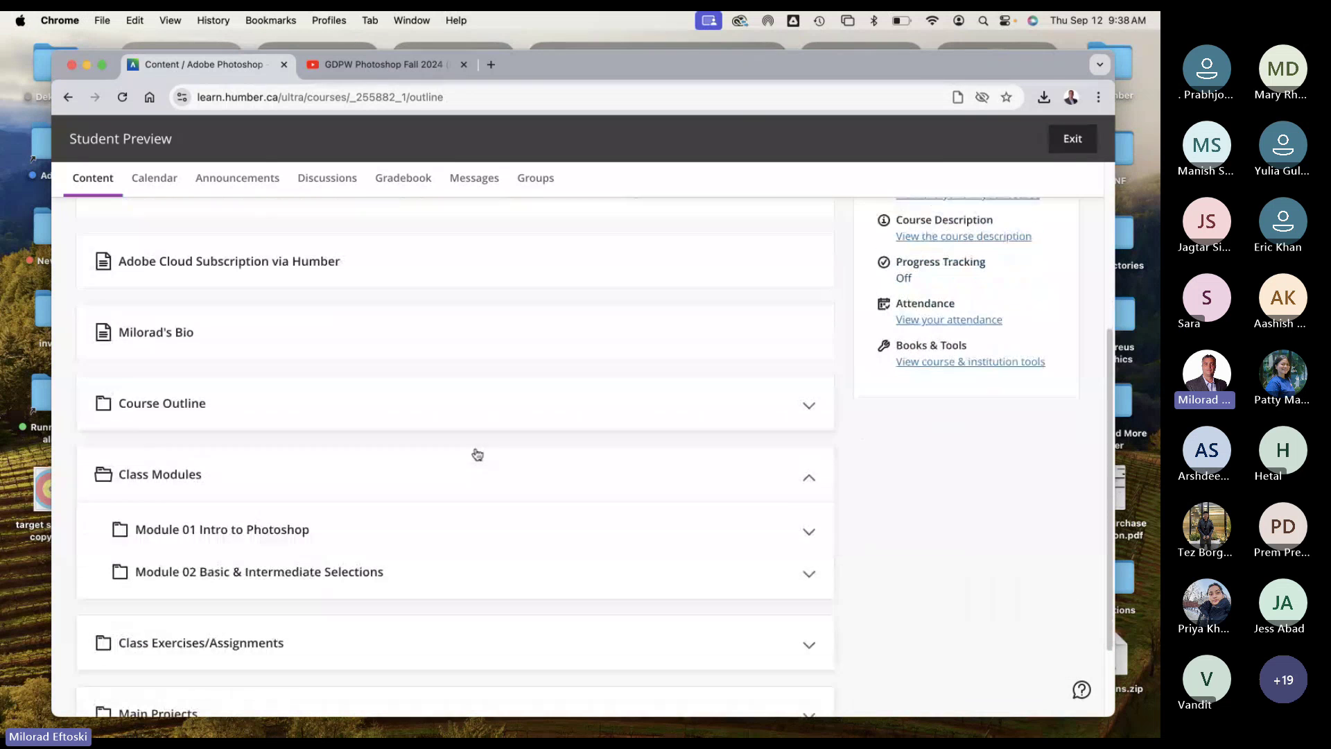
{"action": "scroll", "coordinate": [457, 540], "scroll_direction": "down", "scroll_amount": 1}
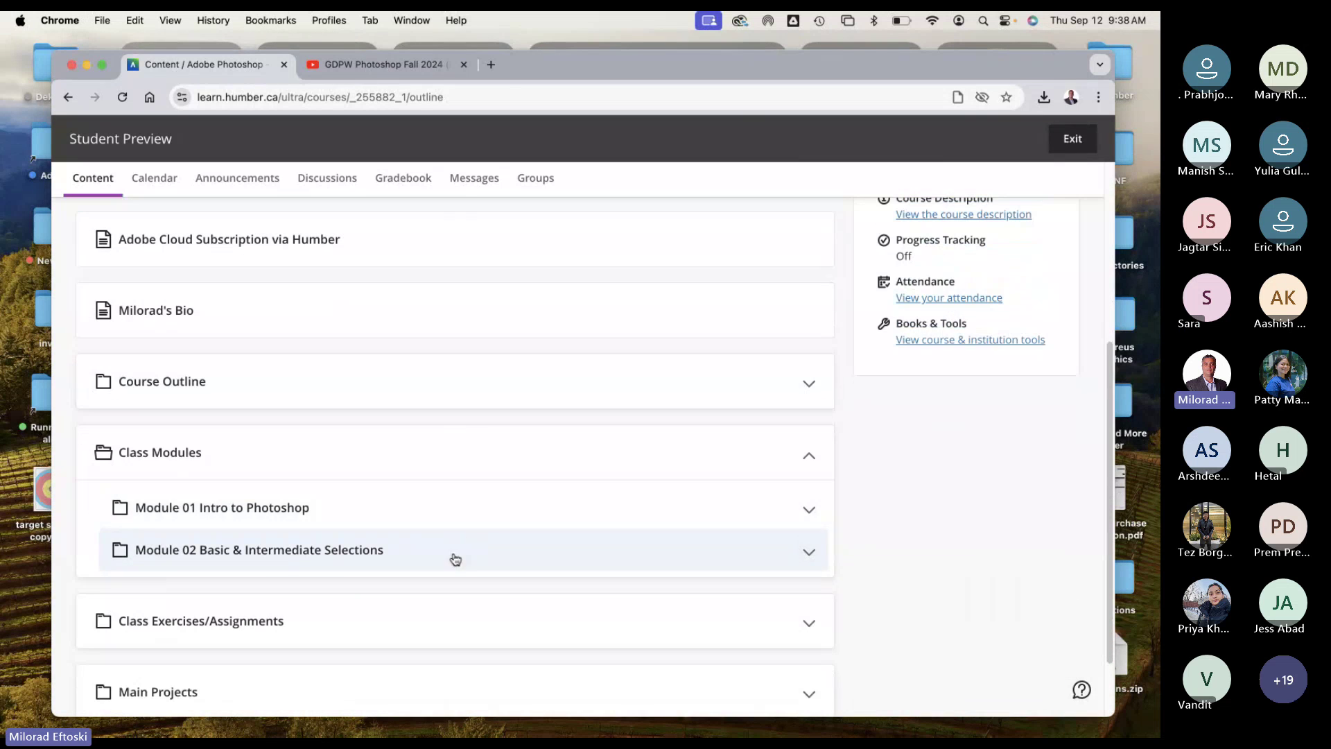
{"action": "left_click", "coordinate": [435, 514]}
{"action": "scroll", "coordinate": [437, 513], "scroll_direction": "down", "scroll_amount": 5}
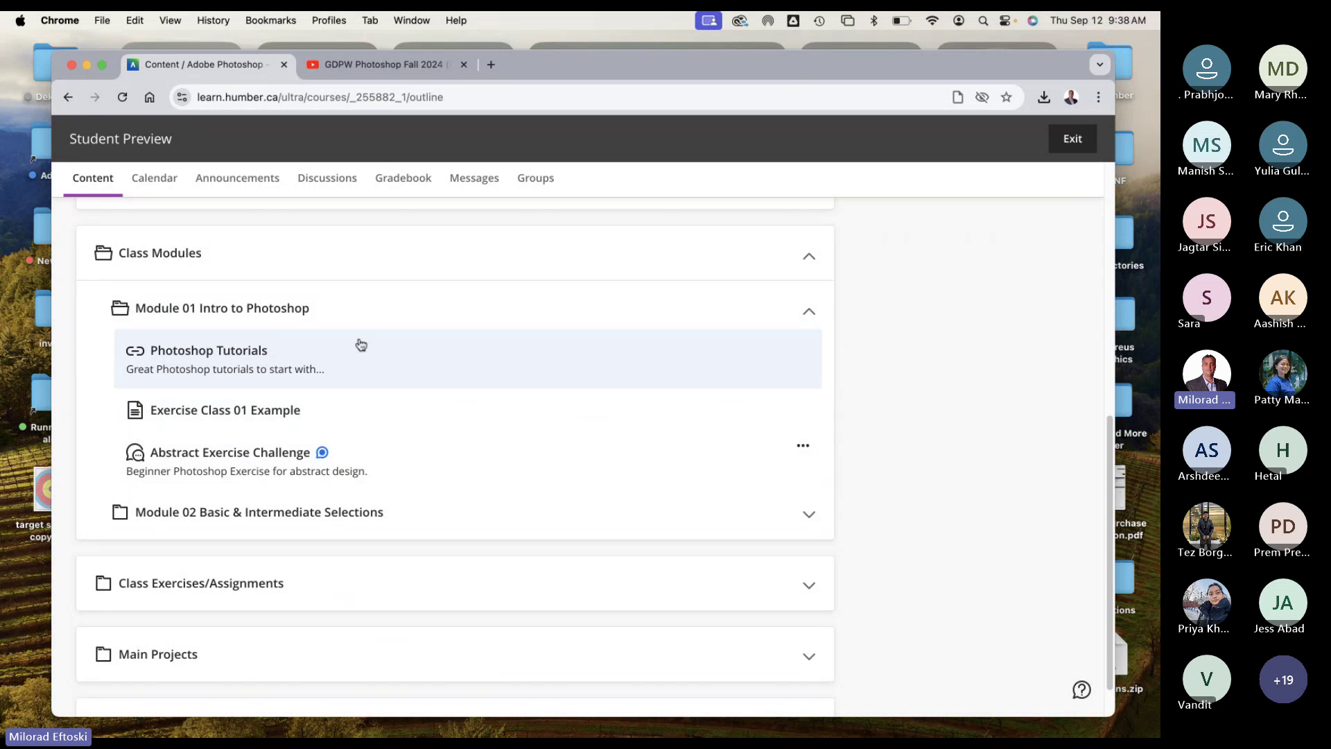
{"action": "left_click", "coordinate": [408, 314]}
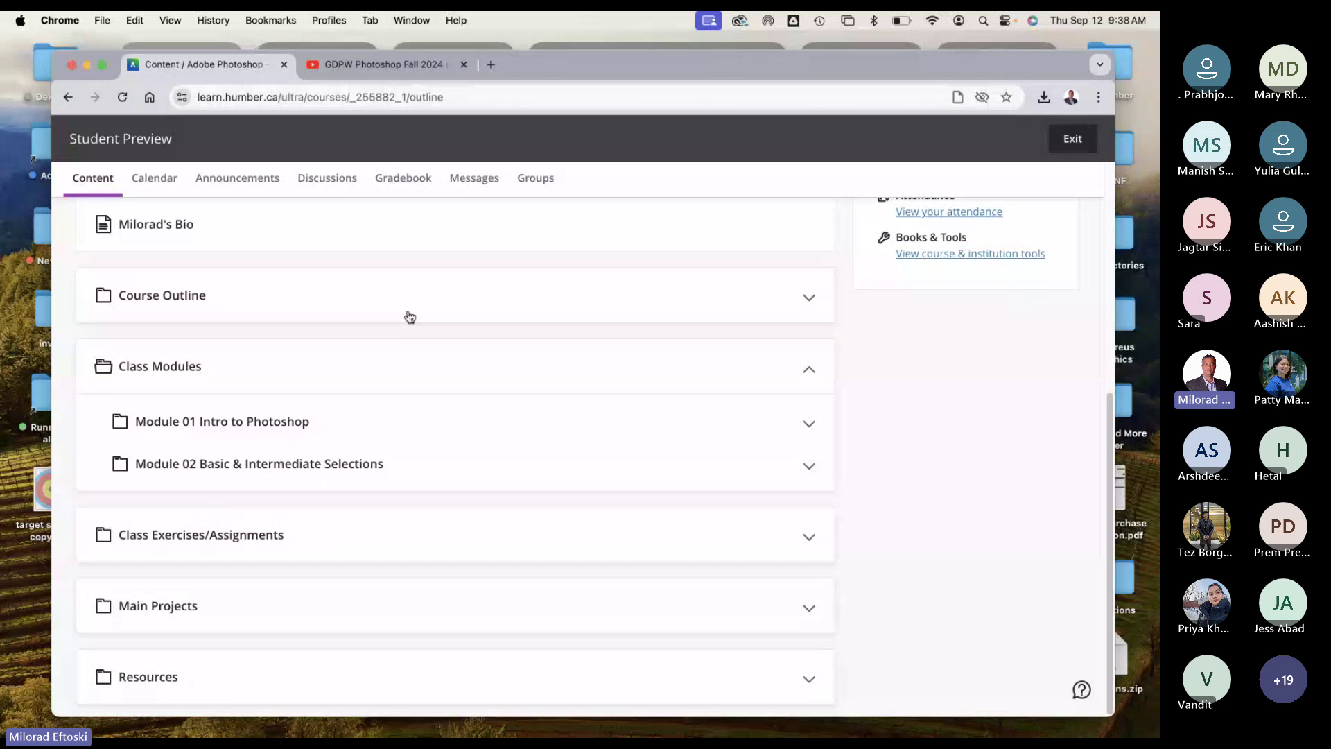
{"action": "left_click", "coordinate": [471, 468]}
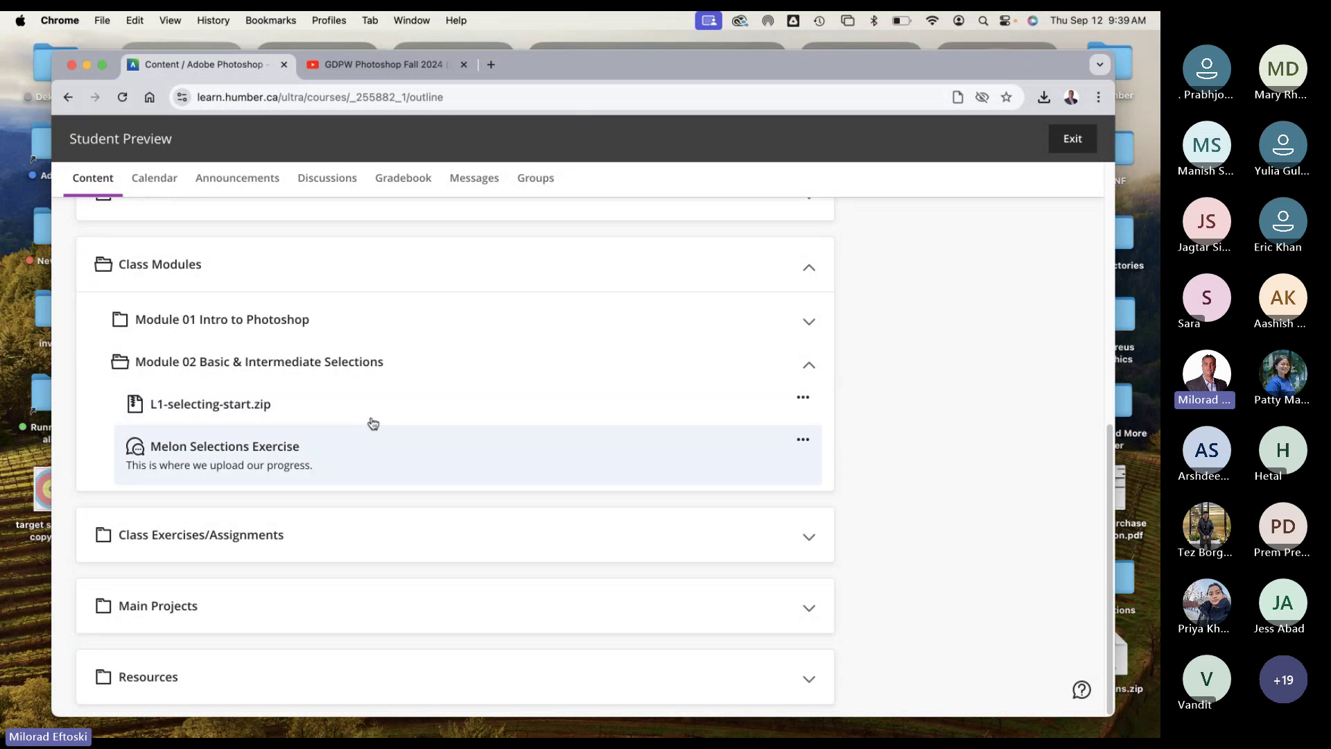
{"action": "left_click", "coordinate": [375, 418]}
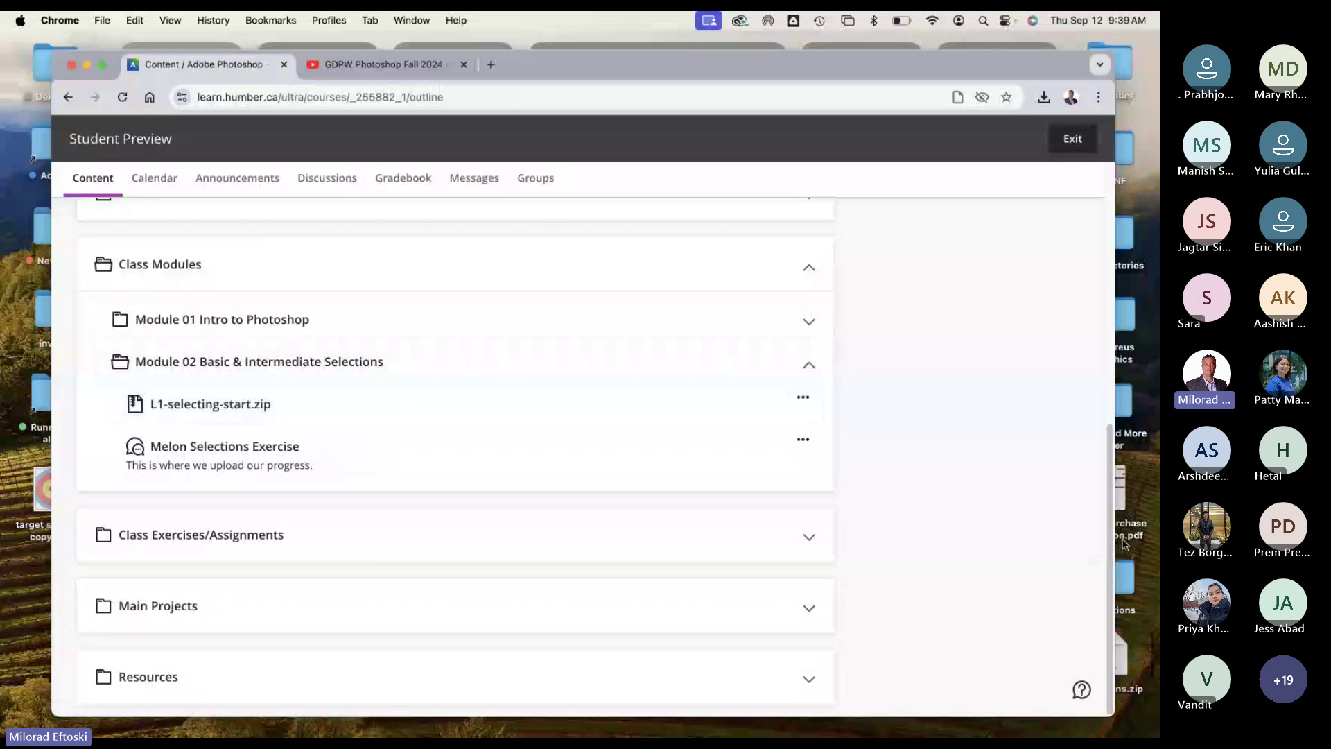
Step: Switch to the Teams meeting, expand the full list of people in the meeting, and look through it
{"action": "key", "text": "super+Tab"}
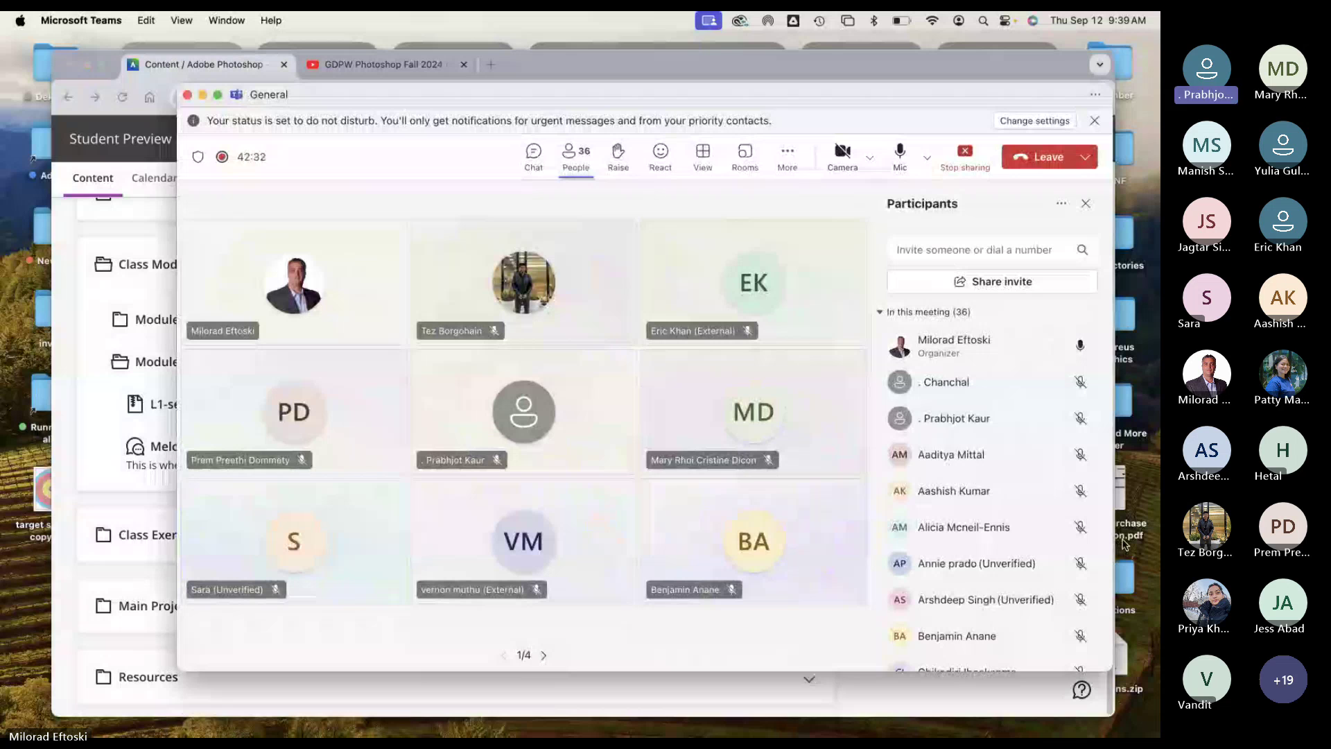
{"action": "scroll", "coordinate": [1005, 494], "scroll_direction": "down", "scroll_amount": 5}
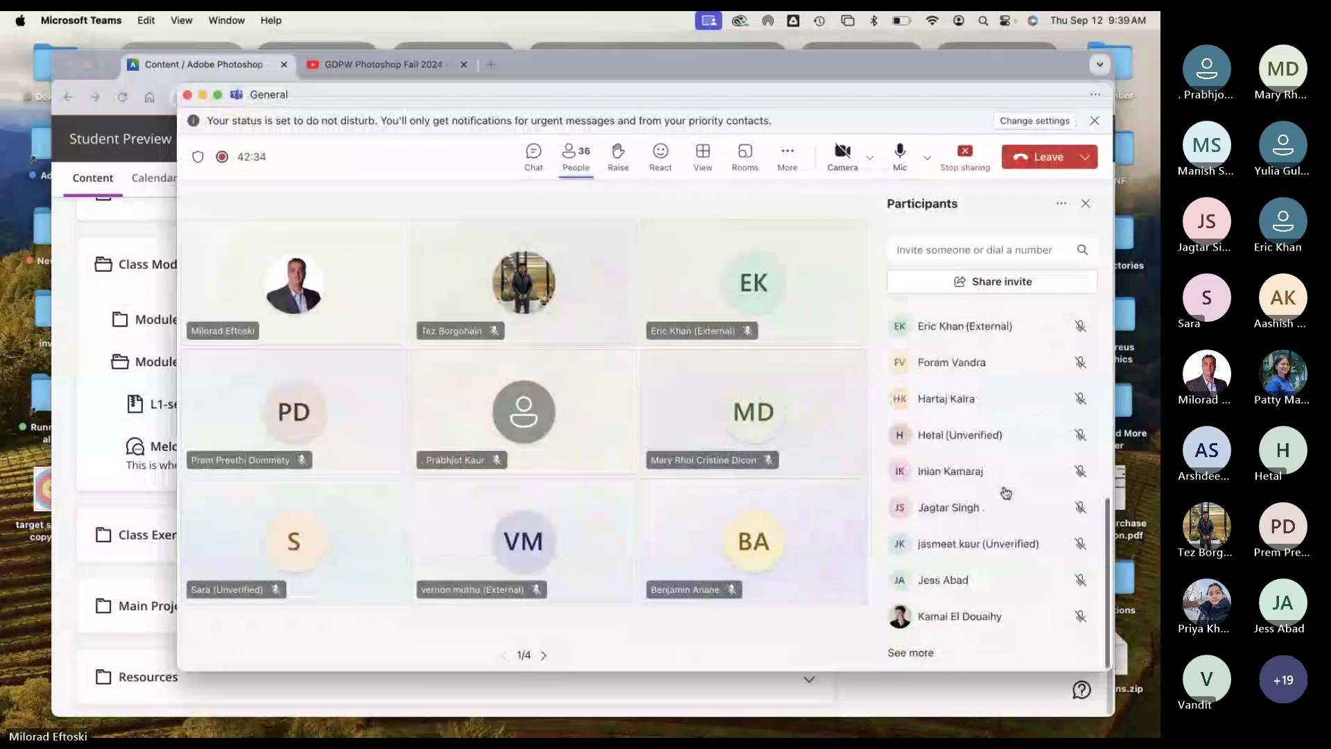
{"action": "left_click", "coordinate": [921, 653]}
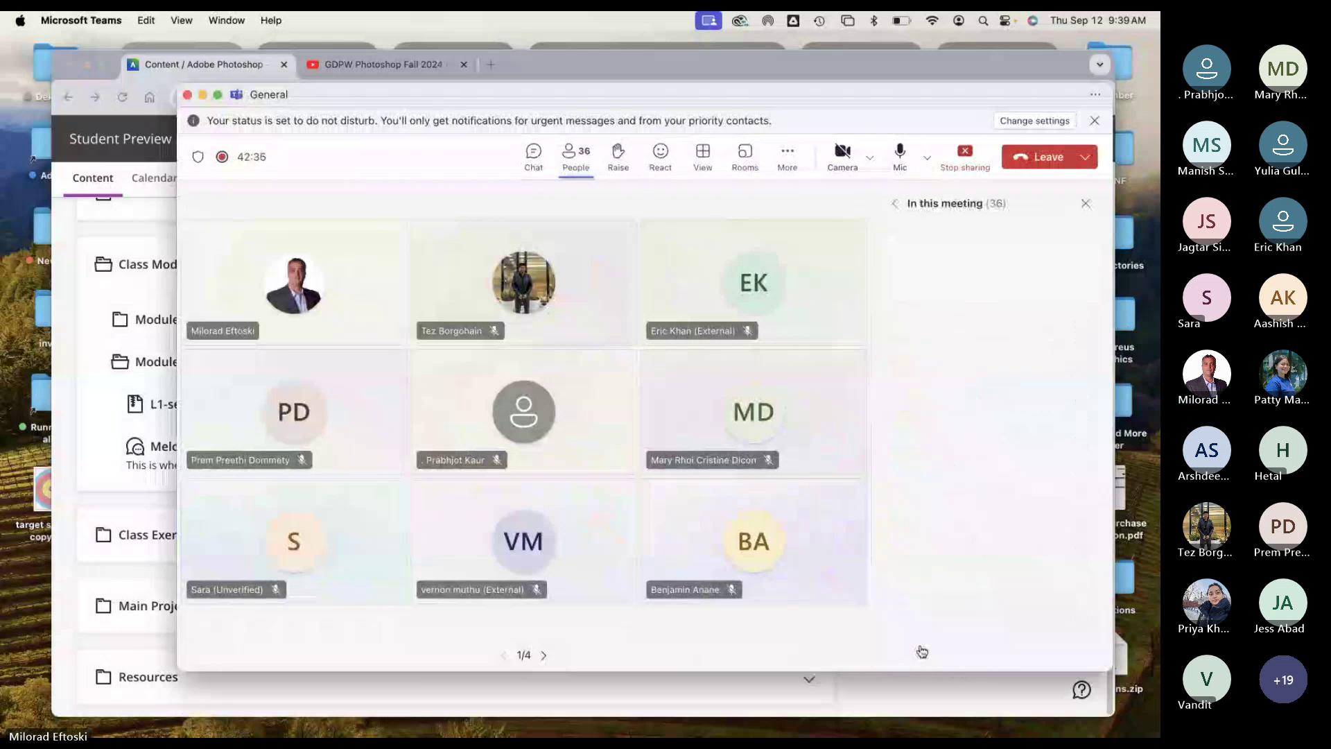
{"action": "scroll", "coordinate": [972, 493], "scroll_direction": "down", "scroll_amount": 10}
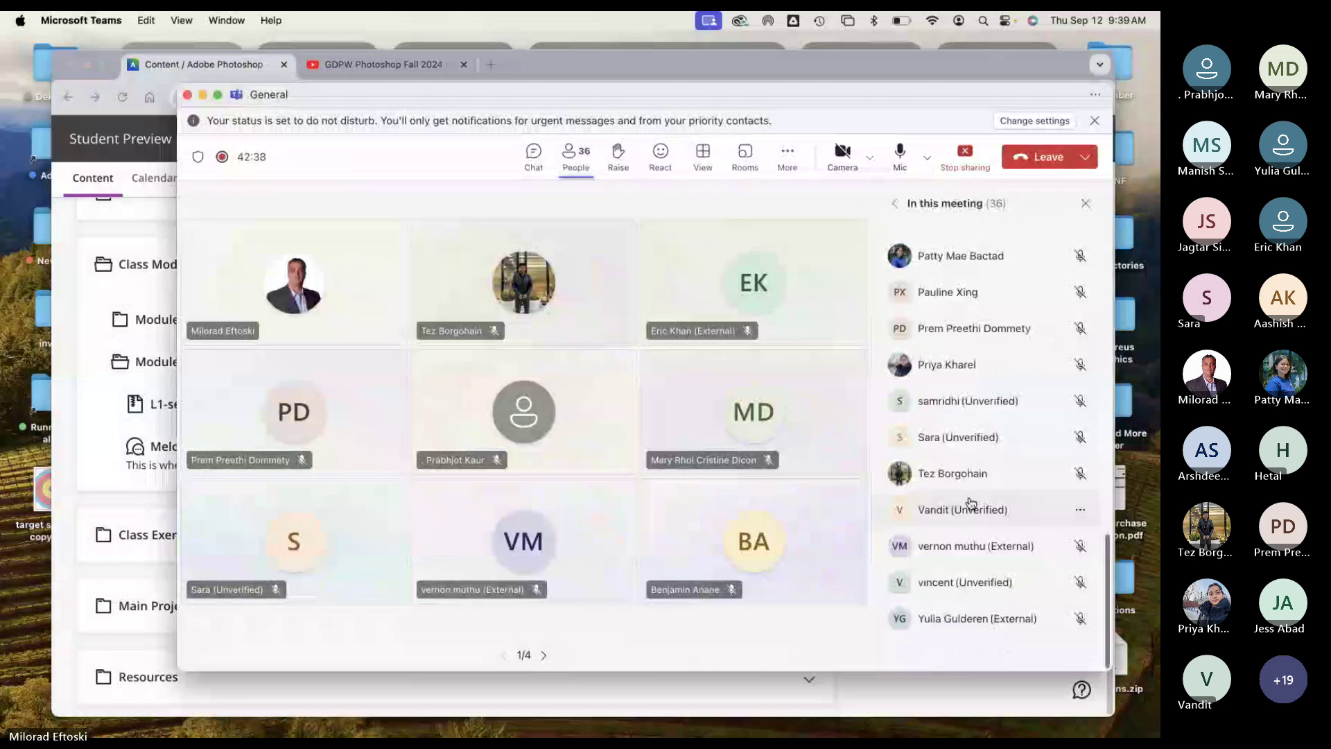
{"action": "scroll", "coordinate": [971, 503], "scroll_direction": "up", "scroll_amount": 10}
{"action": "scroll", "coordinate": [971, 494], "scroll_direction": "down", "scroll_amount": 10}
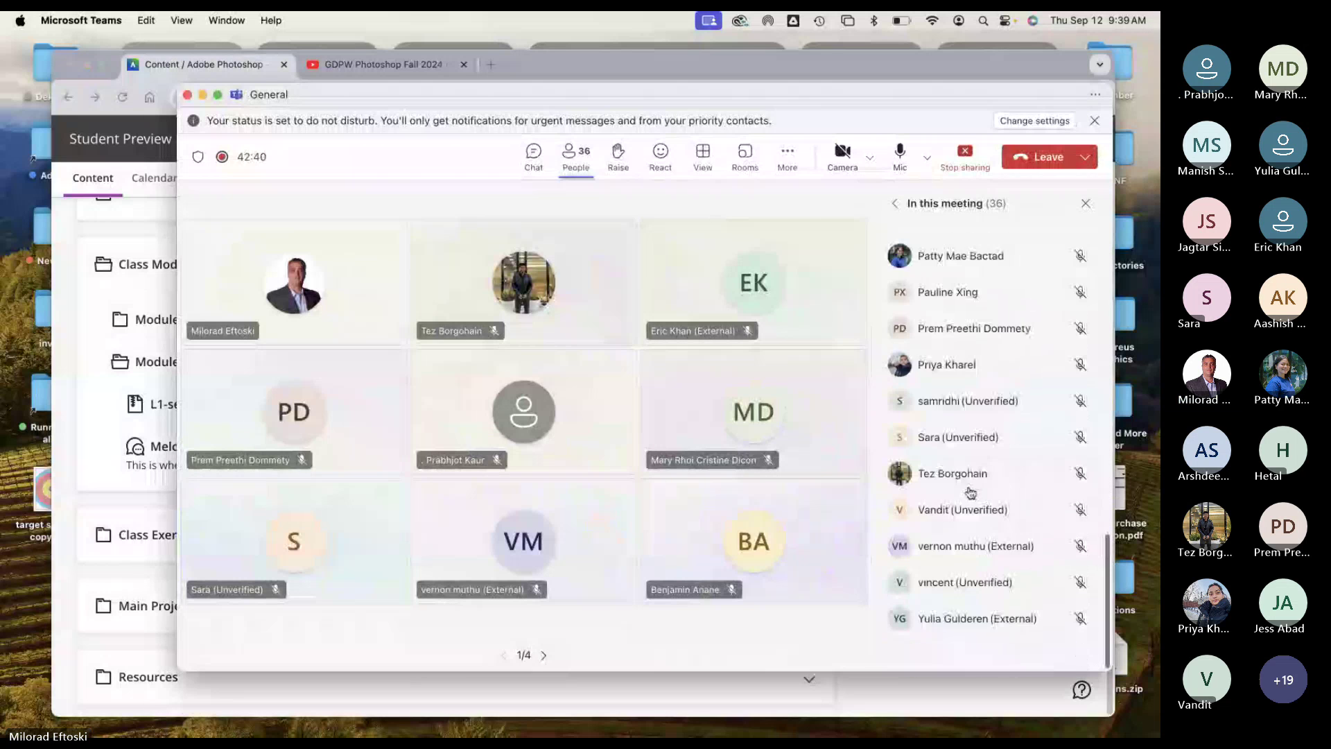
{"action": "scroll", "coordinate": [971, 493], "scroll_direction": "up", "scroll_amount": 10}
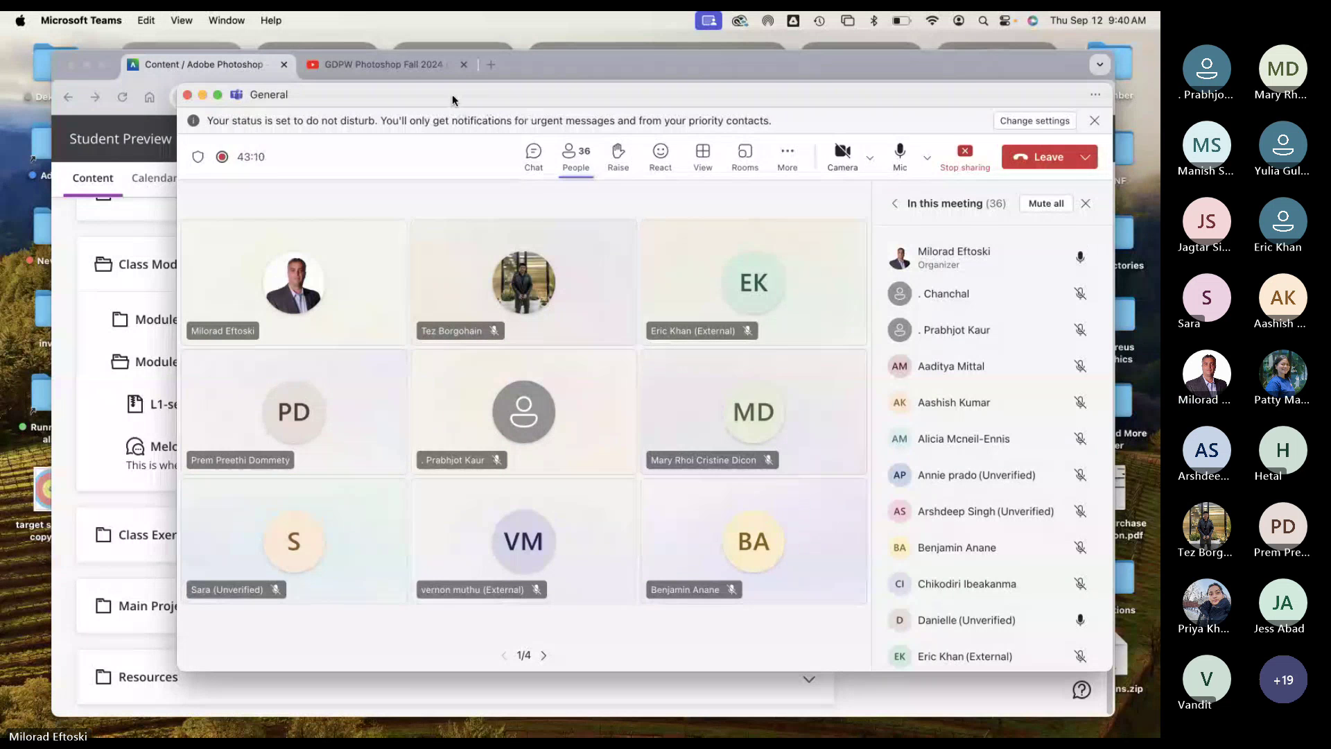
{"action": "left_click_drag", "start_coordinate": [455, 98], "coordinate": [486, 88]}
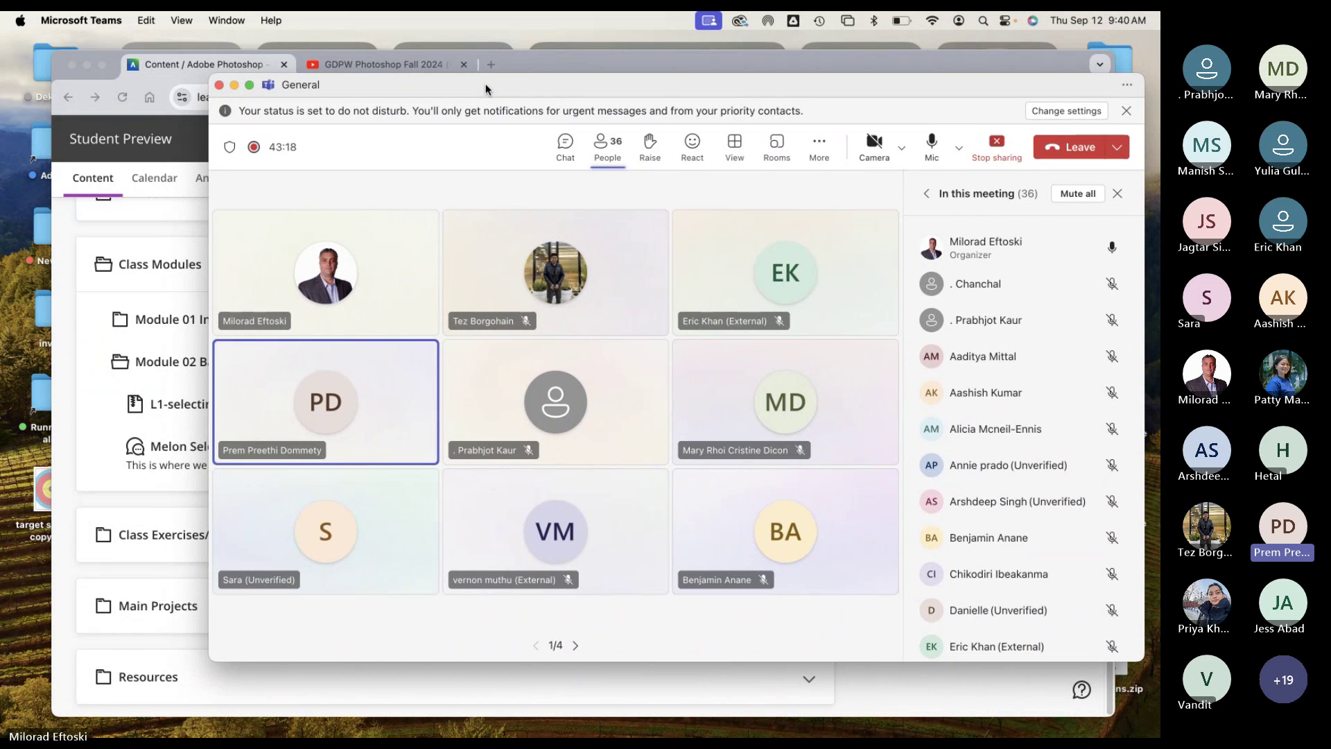
{"action": "left_click_drag", "start_coordinate": [486, 83], "coordinate": [488, 82]}
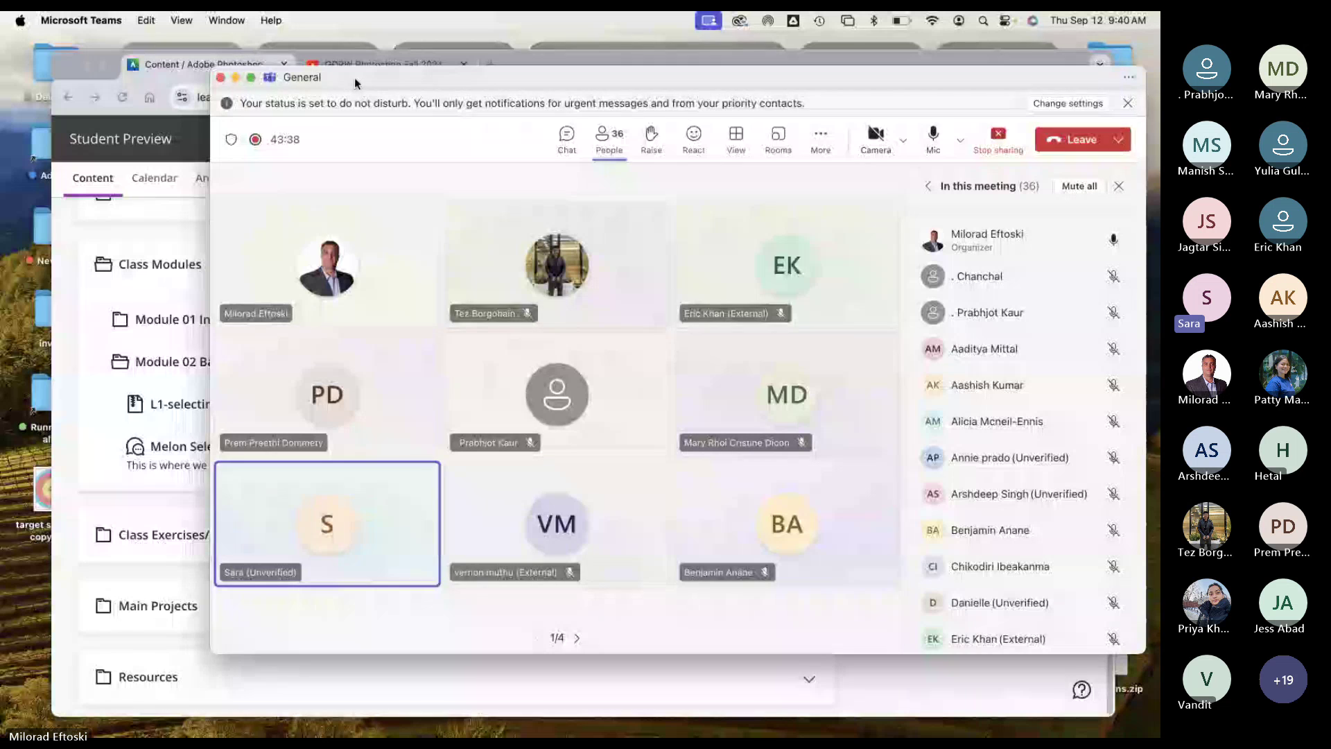
{"action": "left_click_drag", "start_coordinate": [357, 84], "coordinate": [356, 84]}
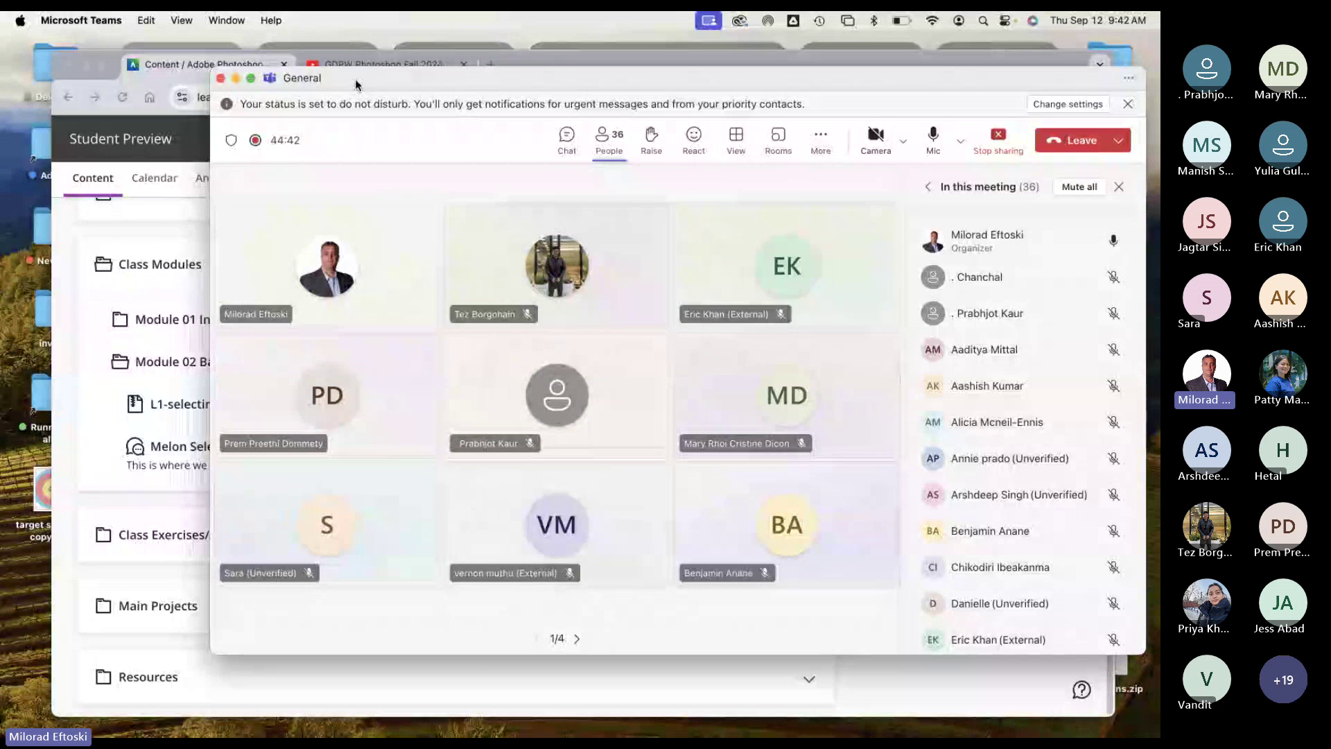
{"action": "left_click_drag", "start_coordinate": [420, 83], "coordinate": [422, 91]}
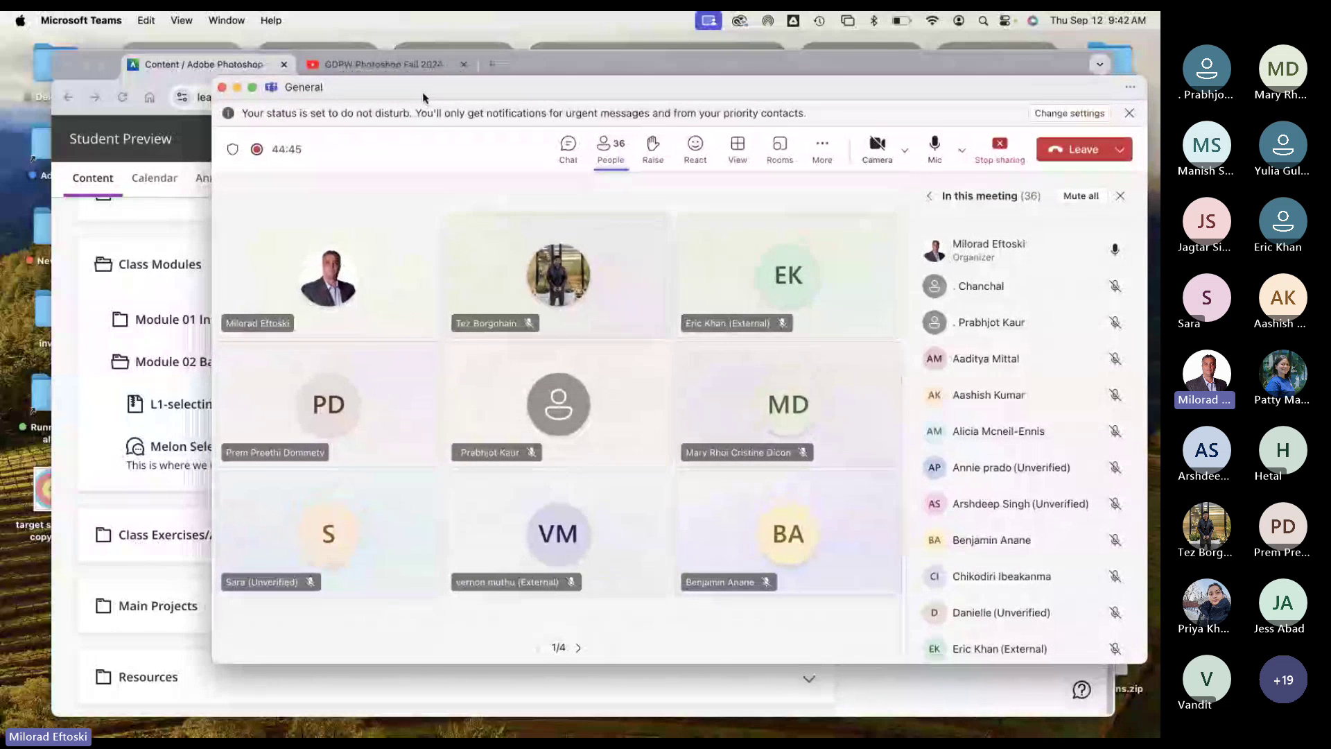
{"action": "left_click", "coordinate": [236, 90]}
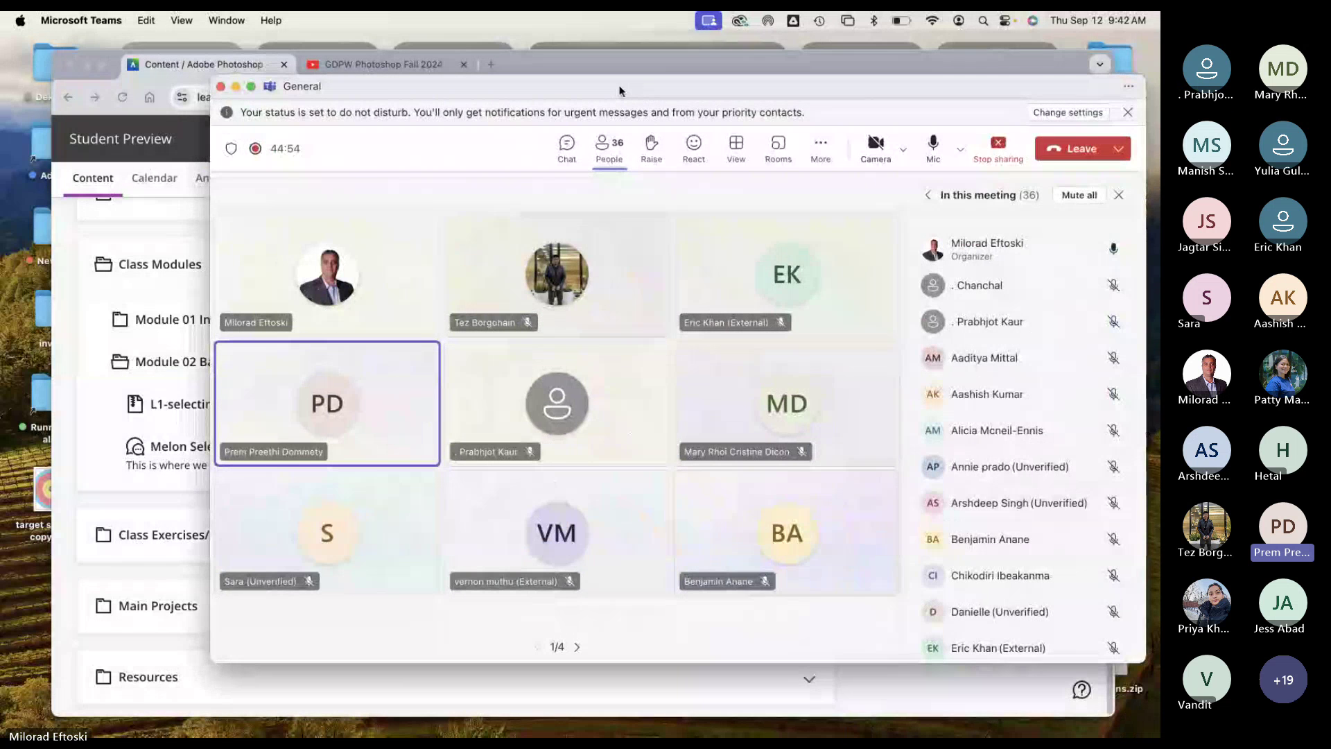
{"action": "left_click_drag", "start_coordinate": [616, 94], "coordinate": [622, 94]}
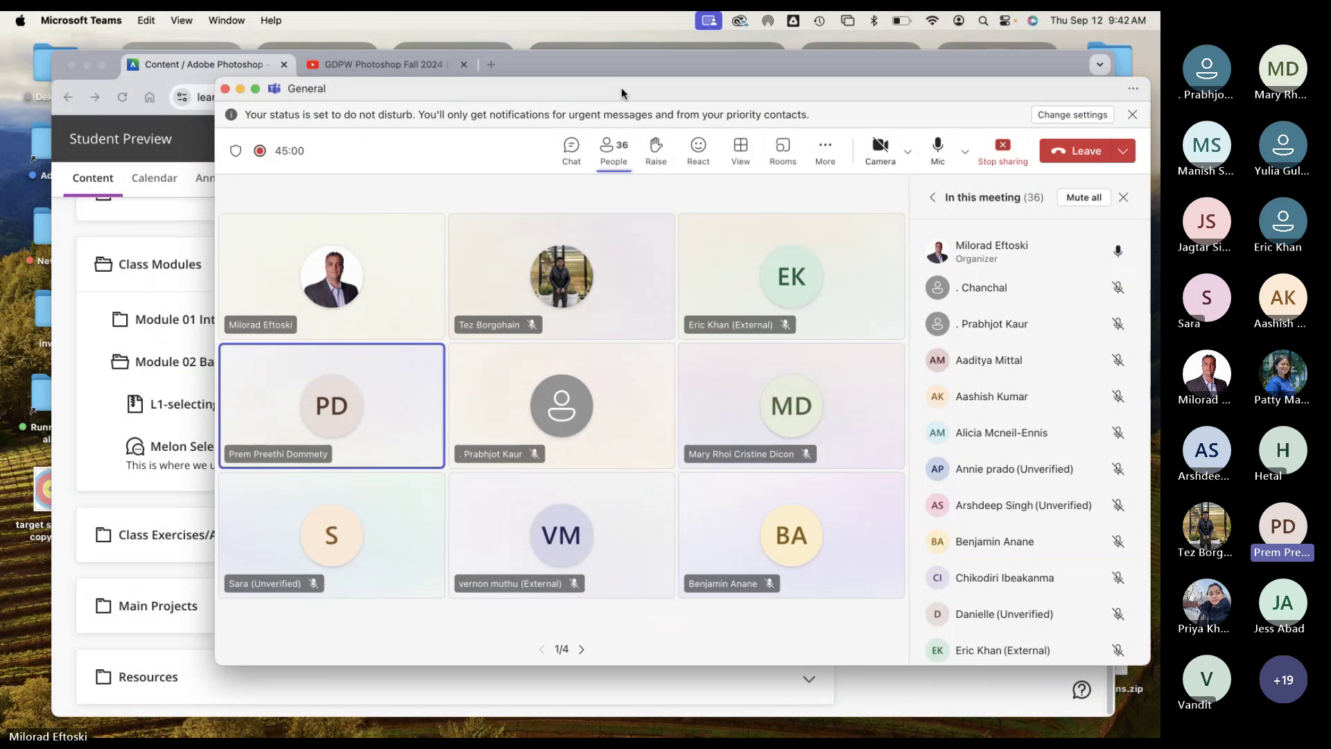
{"action": "left_click_drag", "start_coordinate": [621, 88], "coordinate": [620, 89]}
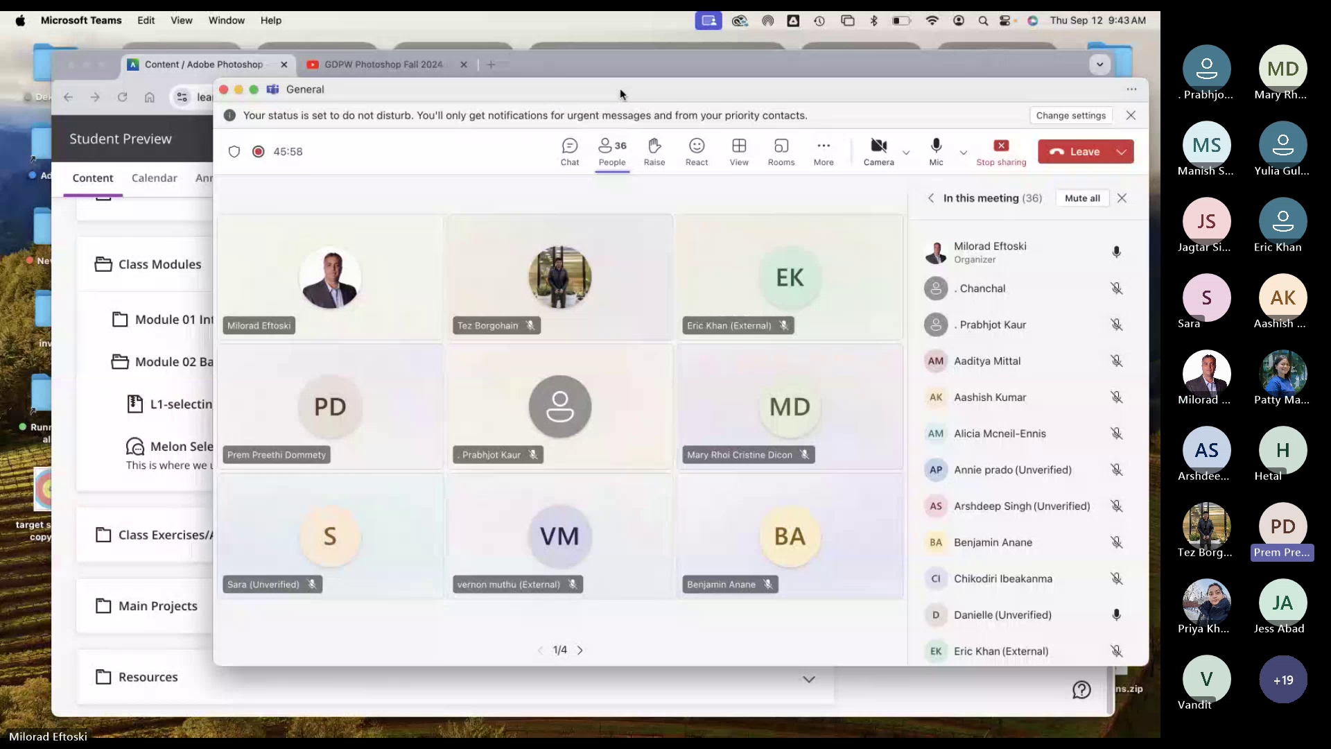
{"action": "left_click_drag", "start_coordinate": [620, 90], "coordinate": [613, 81]}
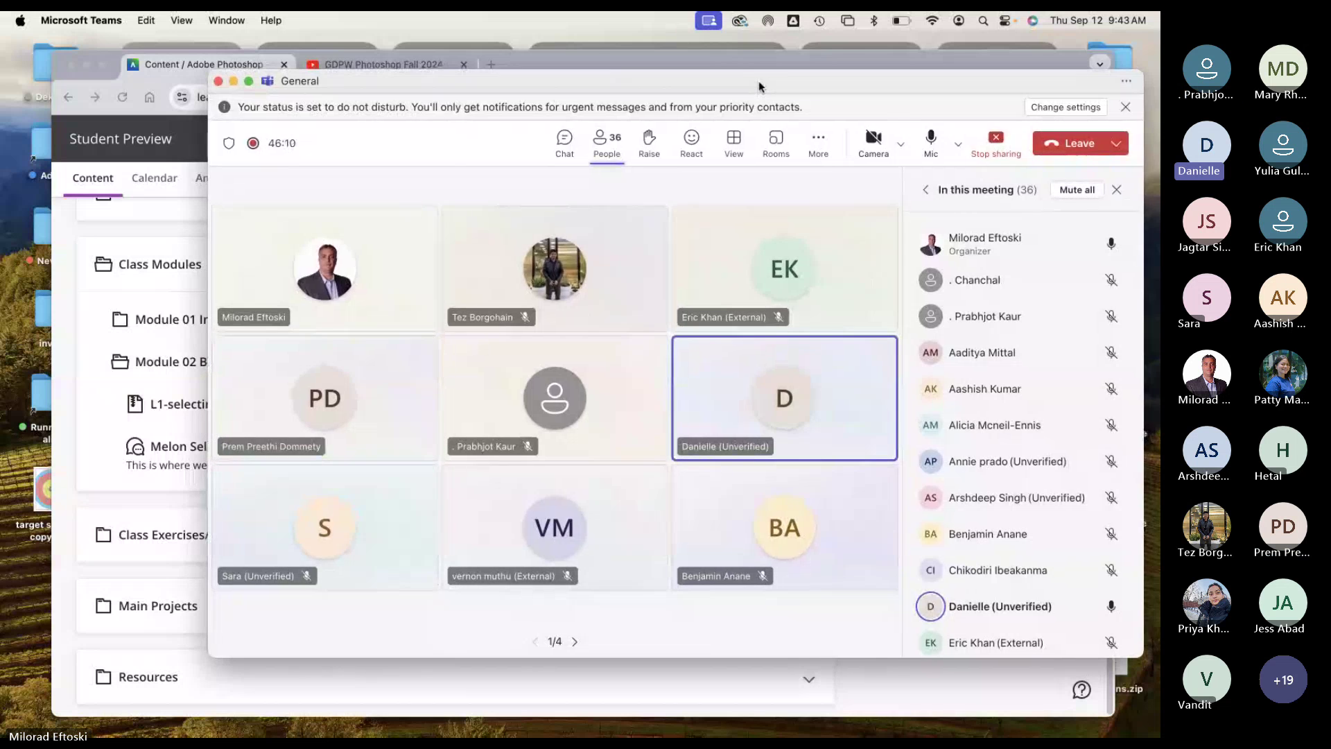
{"action": "left_click_drag", "start_coordinate": [757, 86], "coordinate": [759, 86]}
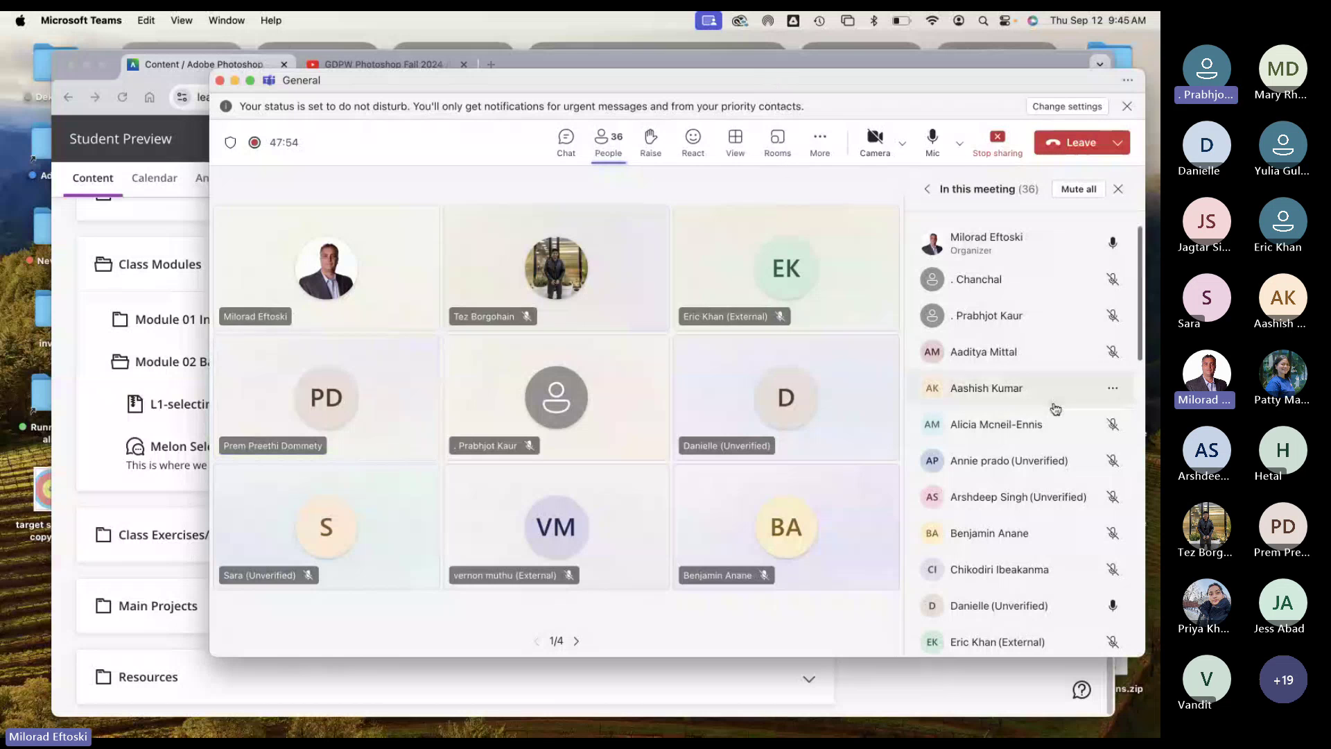
Step: Look through the list of people in the meeting again and return to its beginning
{"action": "scroll", "coordinate": [1026, 389], "scroll_direction": "down", "scroll_amount": 10}
{"action": "scroll", "coordinate": [1027, 389], "scroll_direction": "up", "scroll_amount": 10}
{"action": "scroll", "coordinate": [1020, 388], "scroll_direction": "down", "scroll_amount": 3}
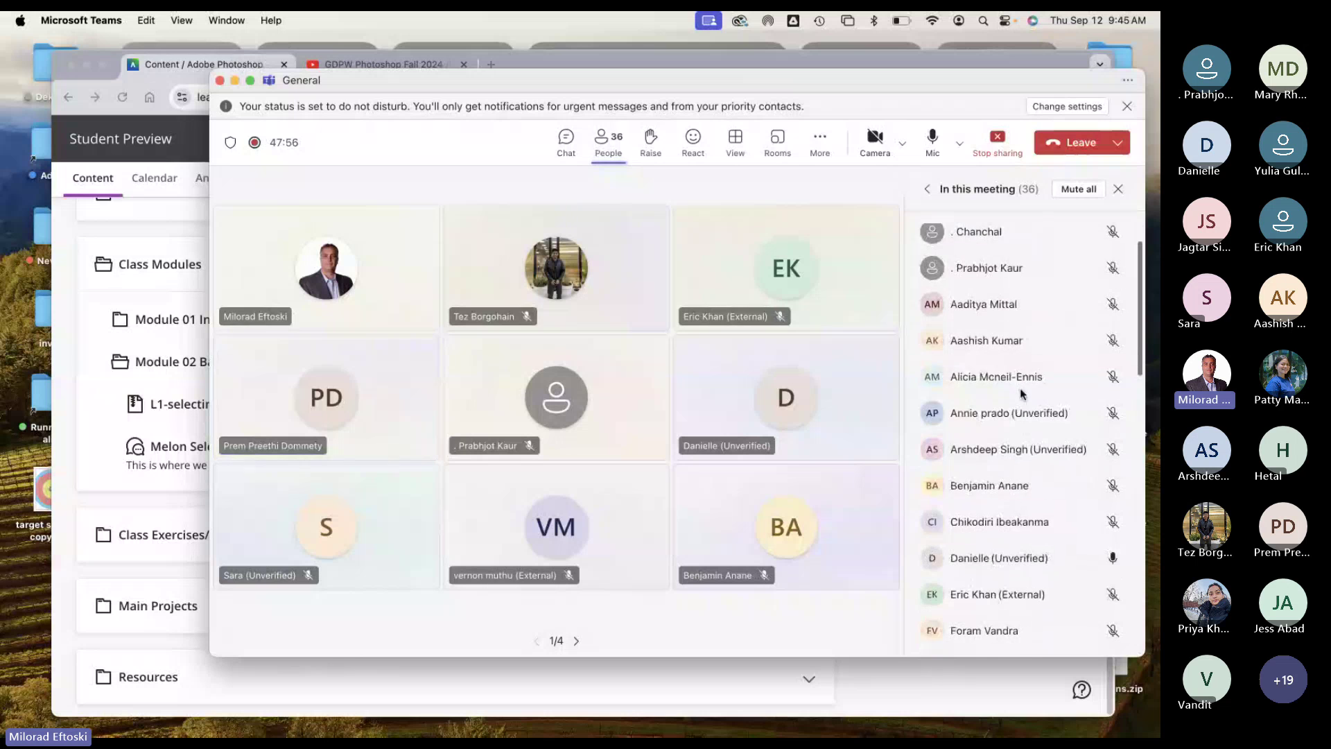
{"action": "scroll", "coordinate": [1009, 375], "scroll_direction": "down", "scroll_amount": 10}
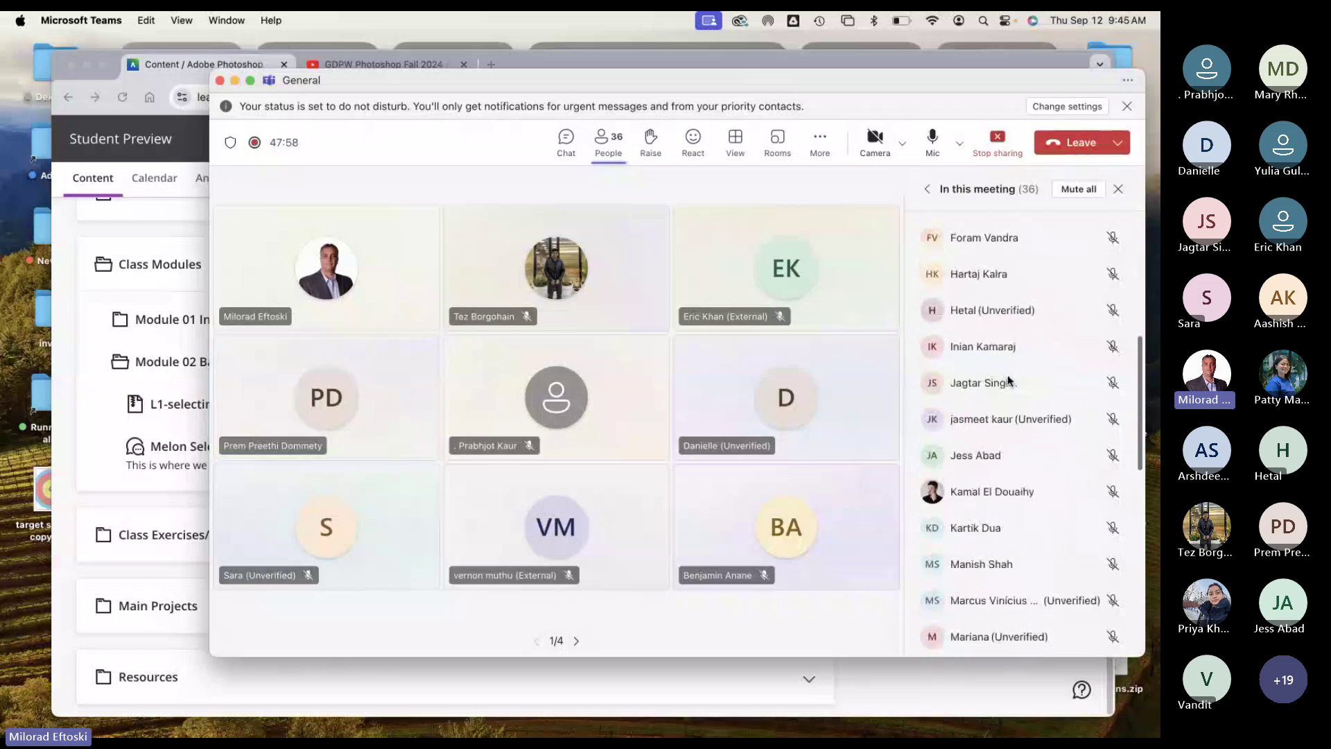
{"action": "scroll", "coordinate": [1011, 385], "scroll_direction": "up", "scroll_amount": 10}
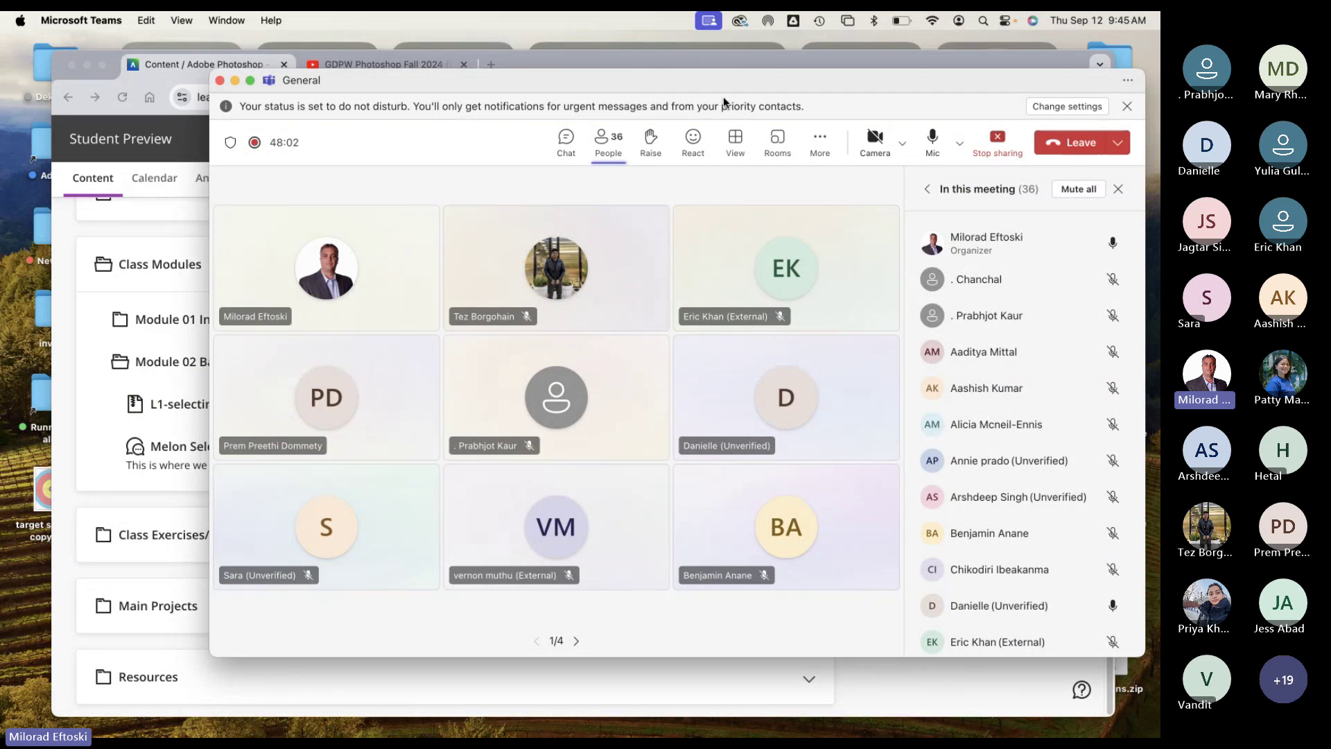
{"action": "left_click_drag", "start_coordinate": [625, 78], "coordinate": [627, 80]}
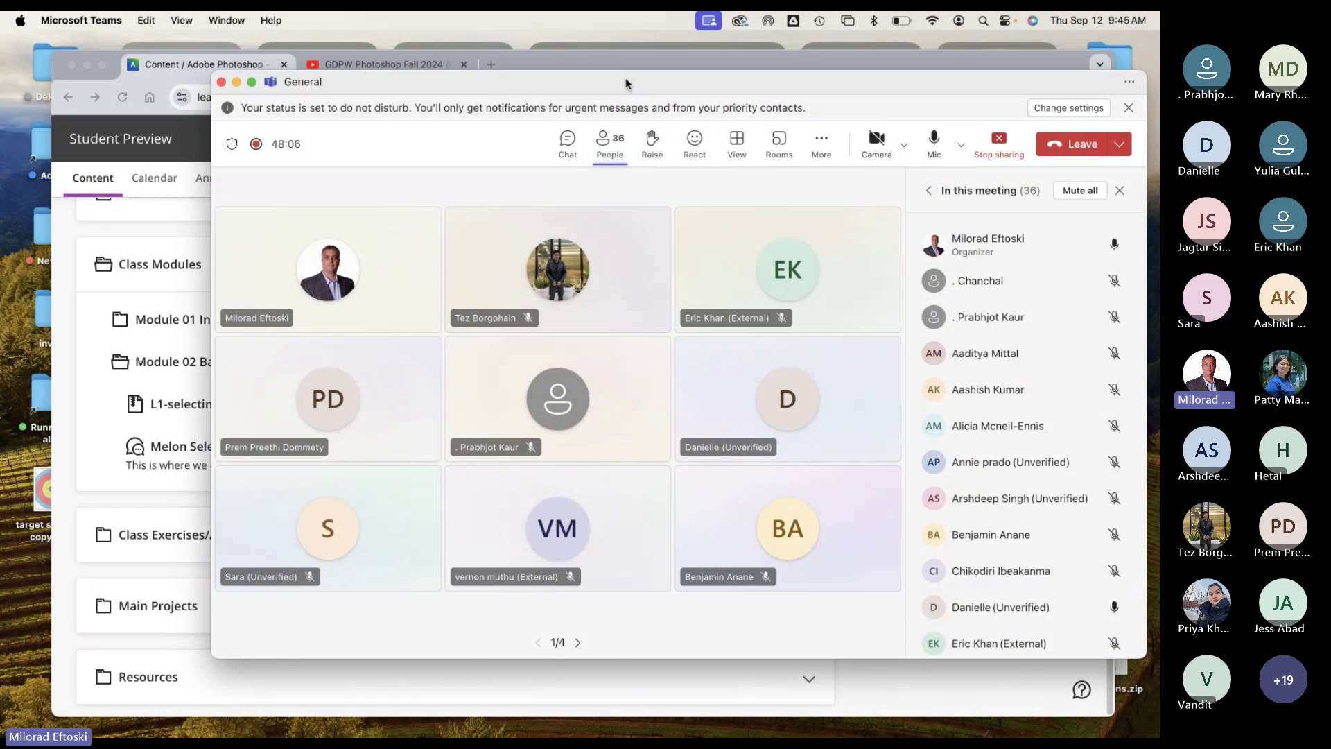
Step: Minimize the meeting window to show the student preview, then return to Teams and look through the list of people once more
{"action": "left_click", "coordinate": [237, 84]}
{"action": "left_click", "coordinate": [668, 61]}
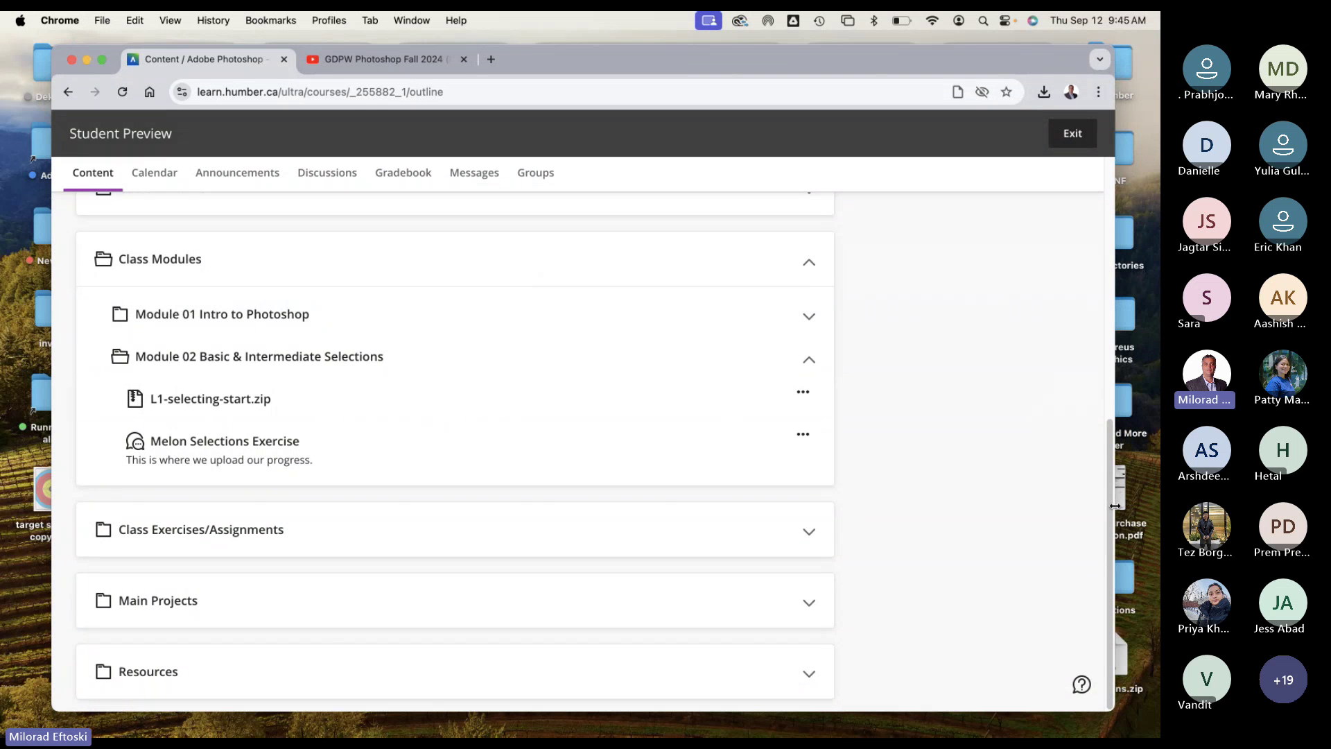
{"action": "key", "text": "cmd+Tab"}
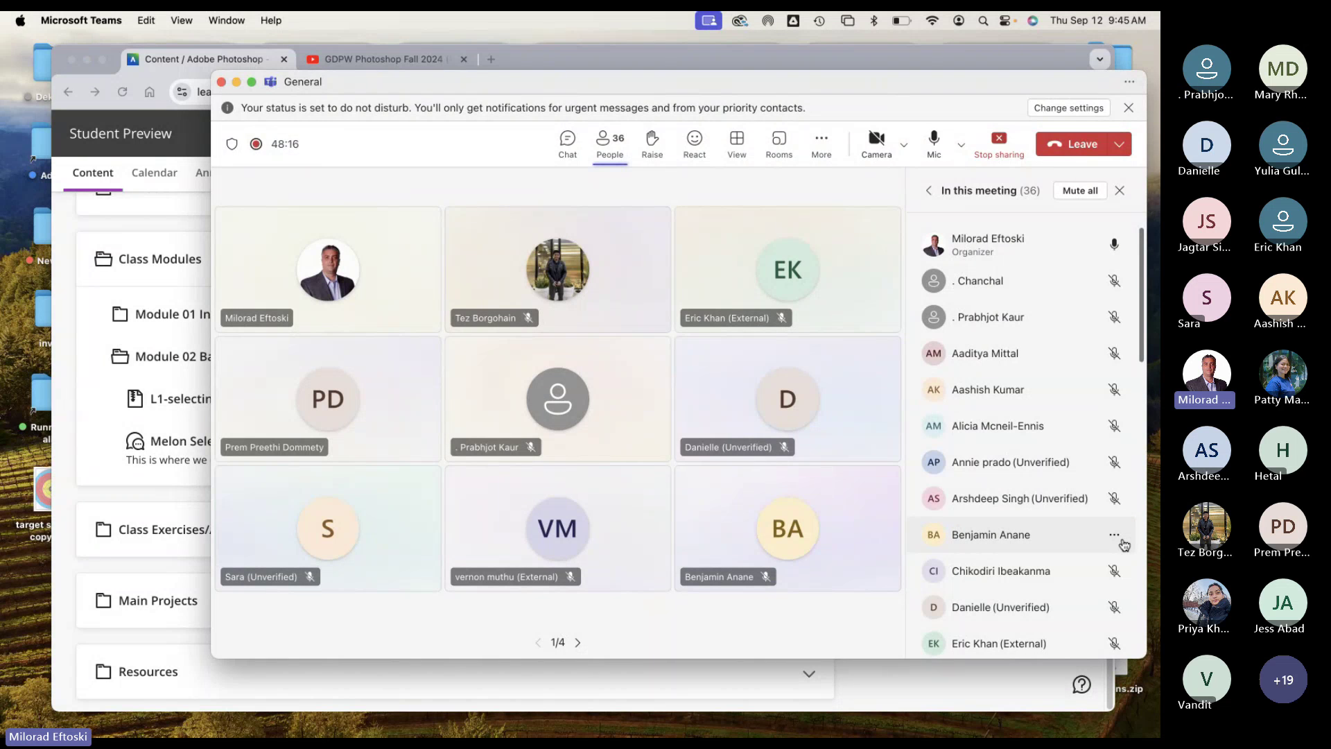
{"action": "scroll", "coordinate": [1082, 506], "scroll_direction": "down", "scroll_amount": 10}
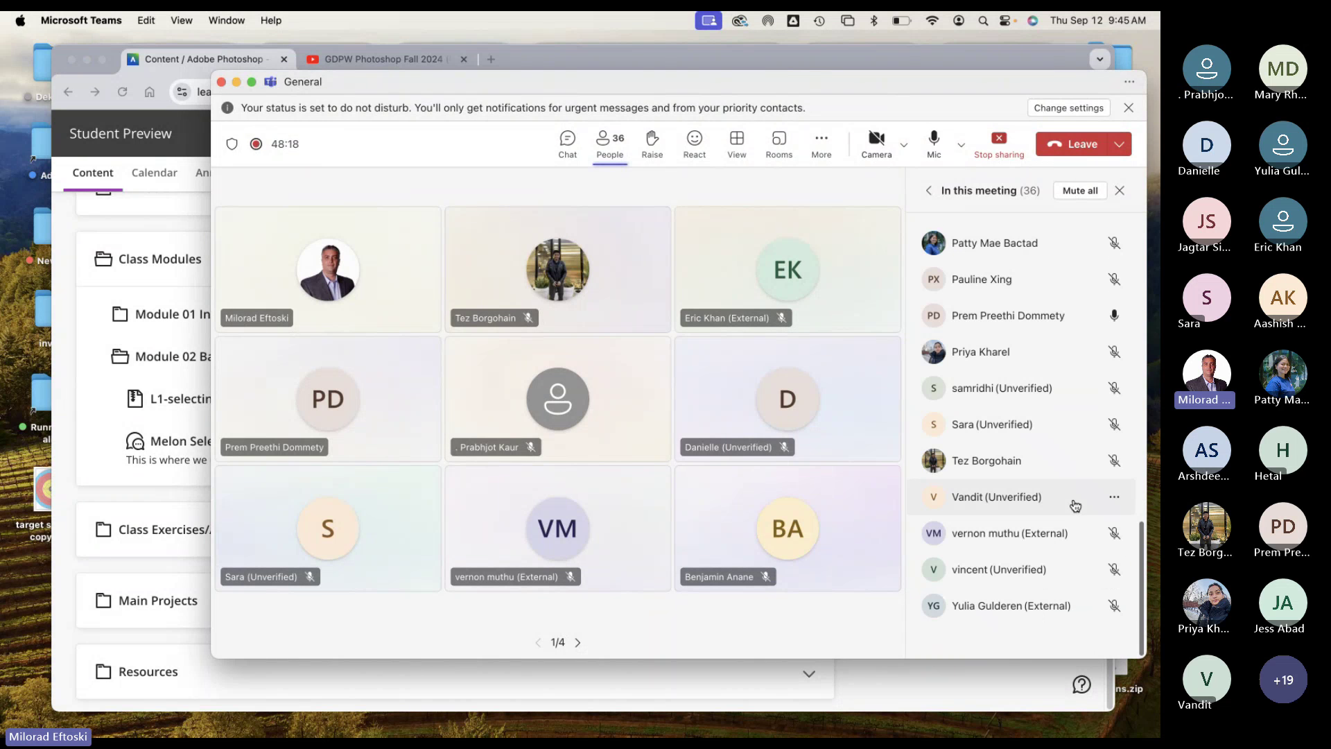
{"action": "scroll", "coordinate": [1008, 459], "scroll_direction": "up", "scroll_amount": 10}
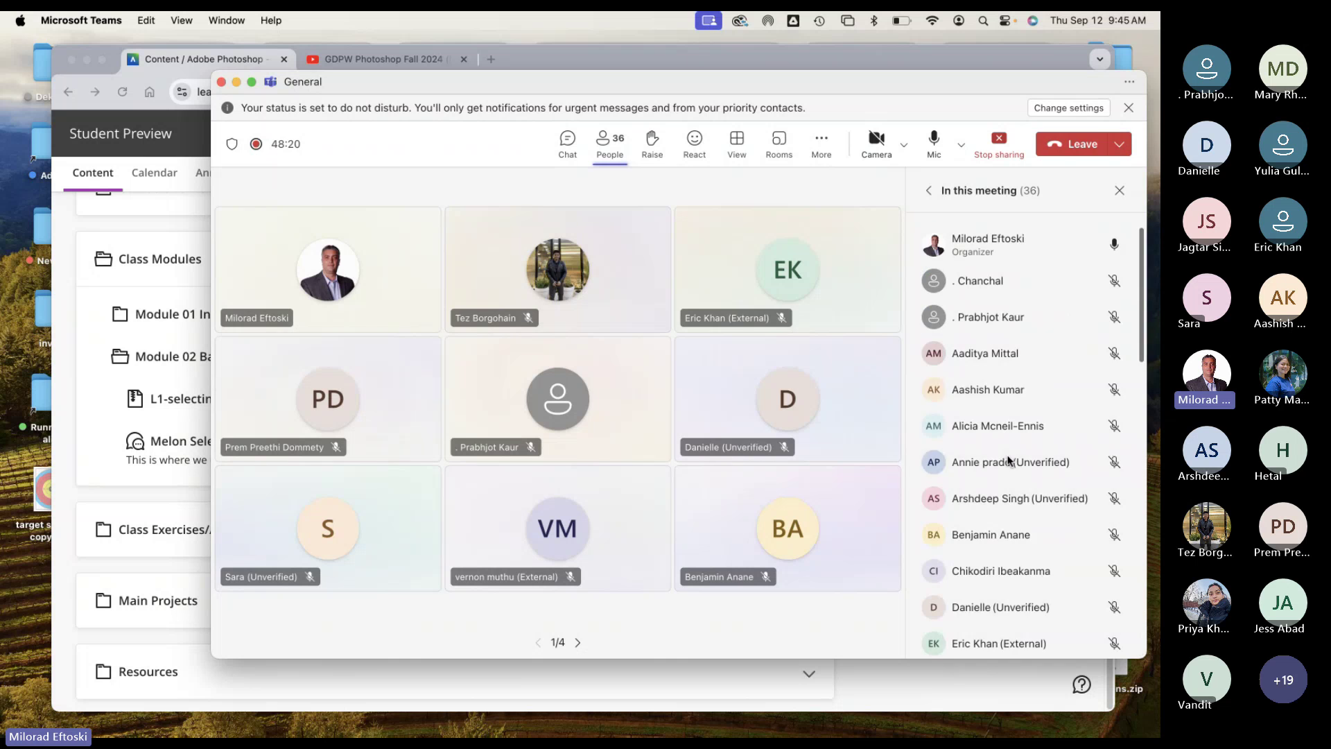
Step: Minimize the Teams meeting, point out L1-selecting-start.zip in the student preview, and minimize Chrome to reach the desktop
{"action": "left_click", "coordinate": [236, 82]}
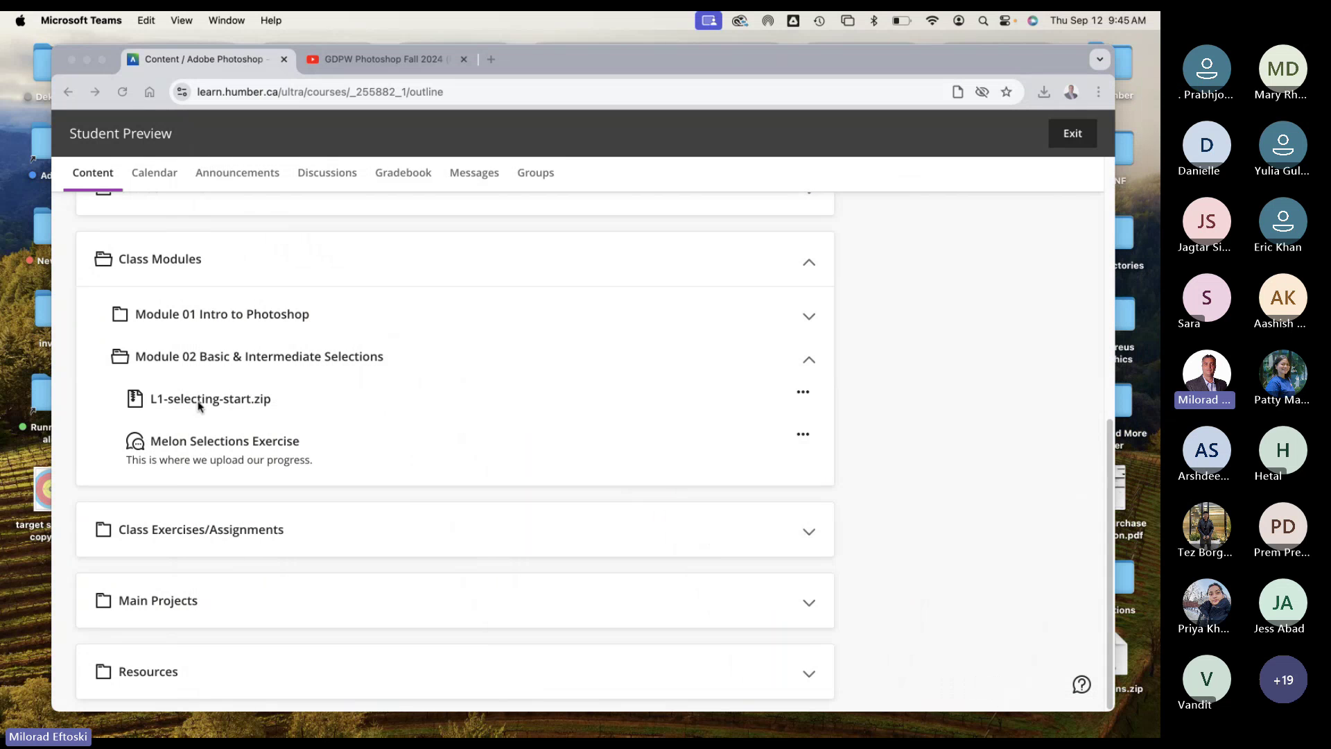
{"action": "left_click", "coordinate": [292, 406]}
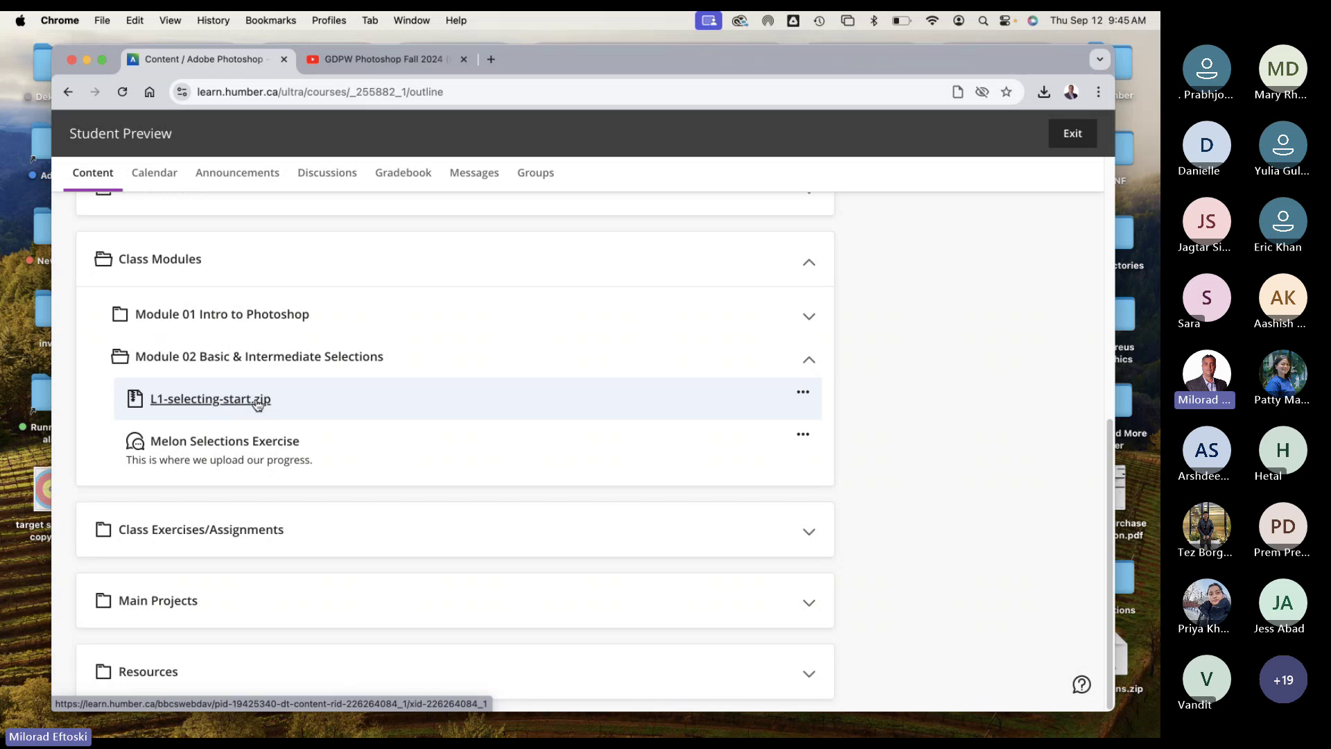
{"action": "left_click", "coordinate": [87, 60]}
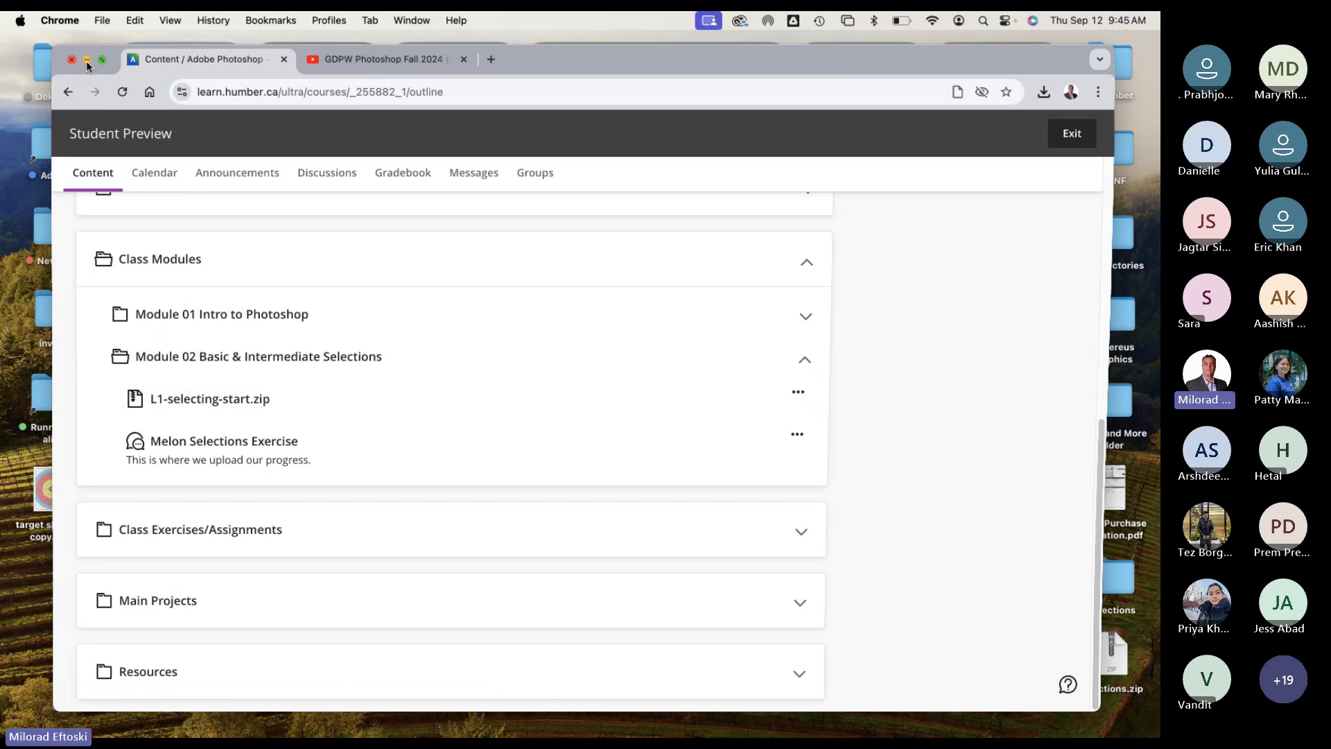
Step: Move L1-selecting-start.zip up on the desktop, extract it, and place the extracted folder directly below the archive
{"action": "left_click_drag", "start_coordinate": [1037, 489], "coordinate": [1011, 253]}
{"action": "double_click", "coordinate": [1011, 253]}
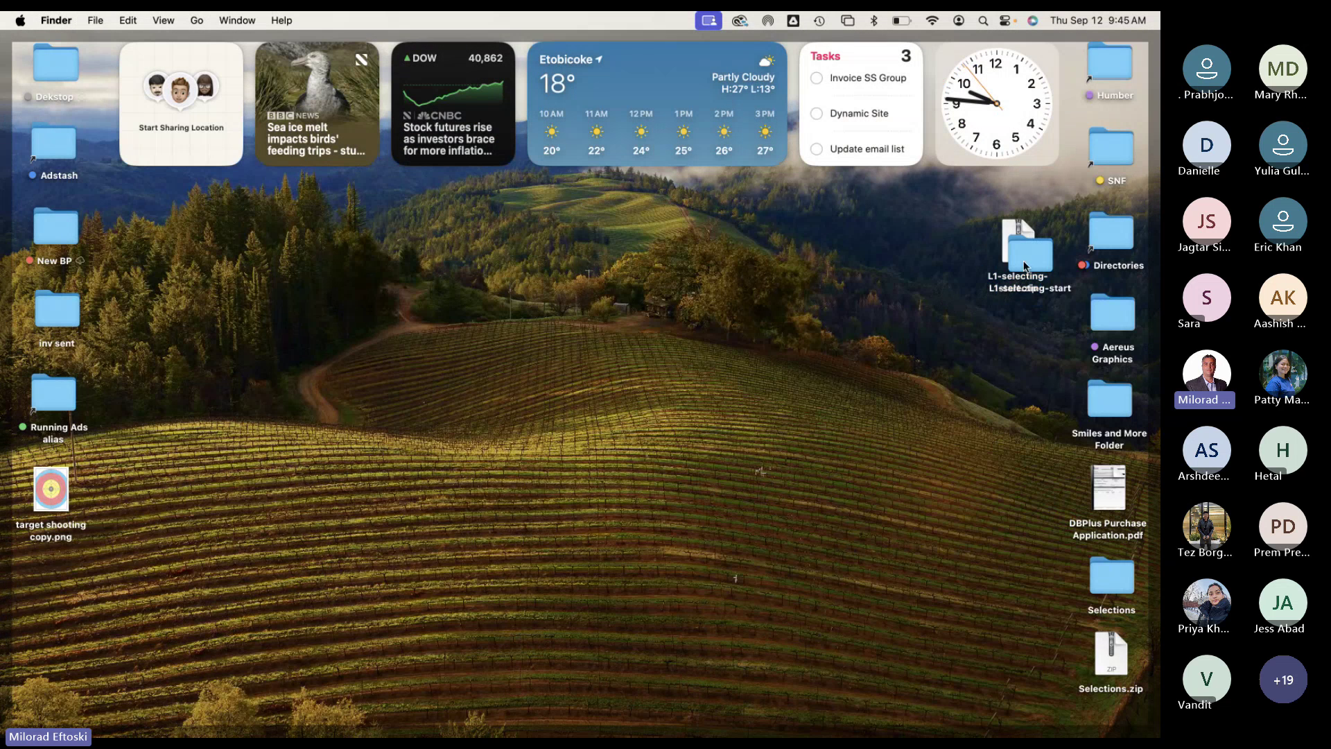
{"action": "left_click_drag", "start_coordinate": [1012, 290], "coordinate": [1020, 340]}
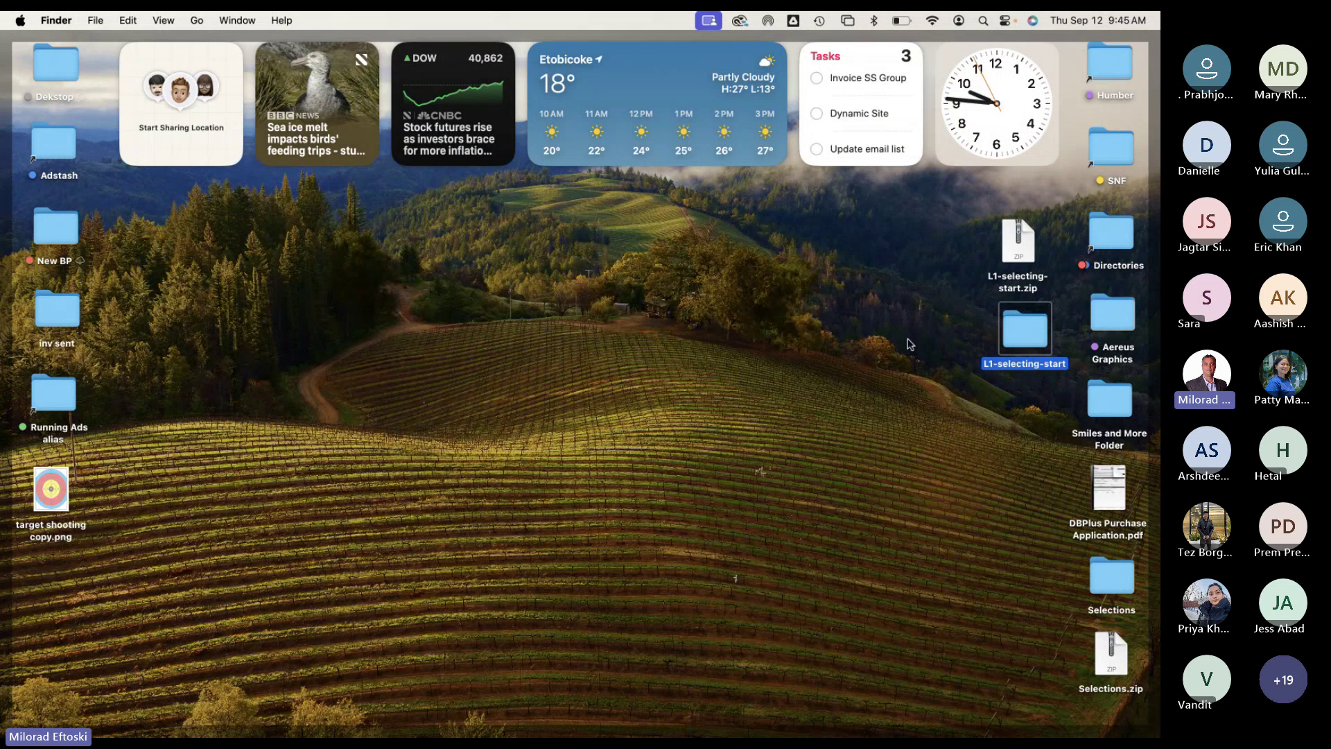
{"action": "left_click", "coordinate": [937, 333]}
{"action": "left_click", "coordinate": [1025, 330]}
{"action": "left_click_drag", "start_coordinate": [1025, 330], "coordinate": [1018, 330]}
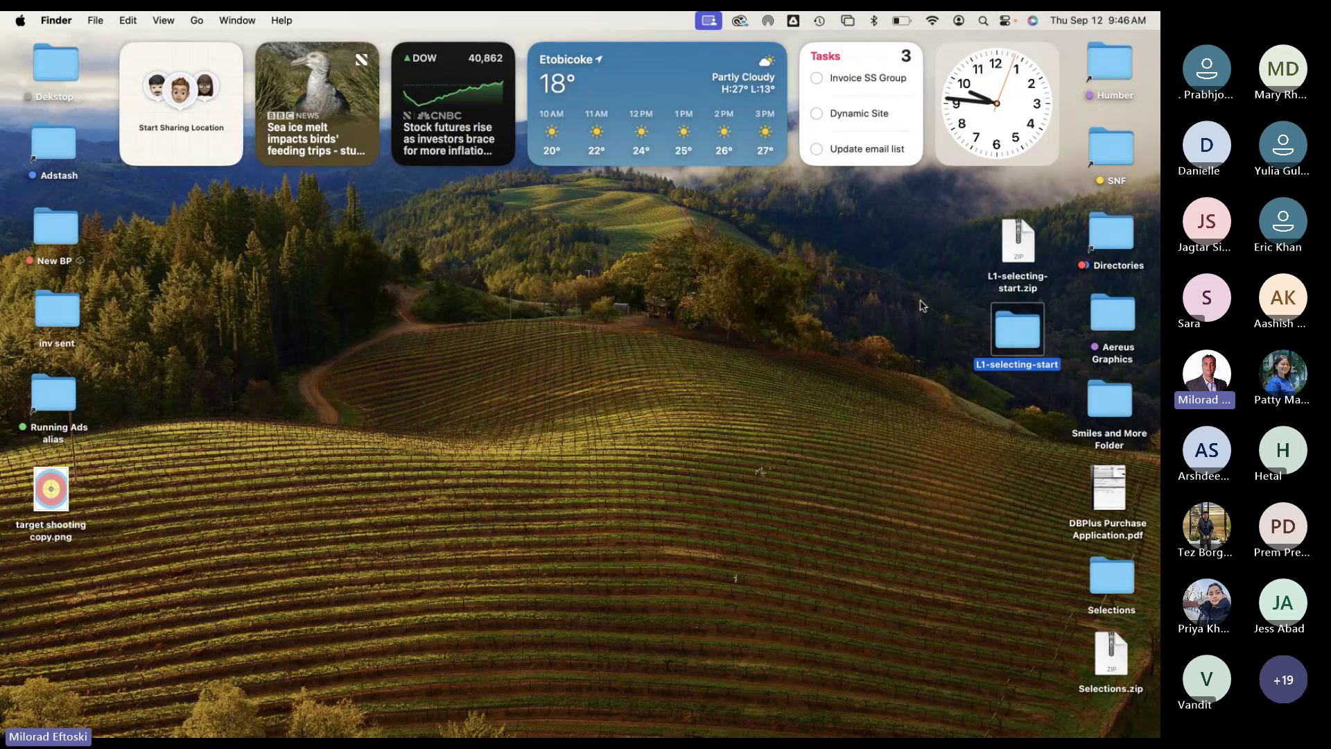
{"action": "left_click", "coordinate": [946, 330]}
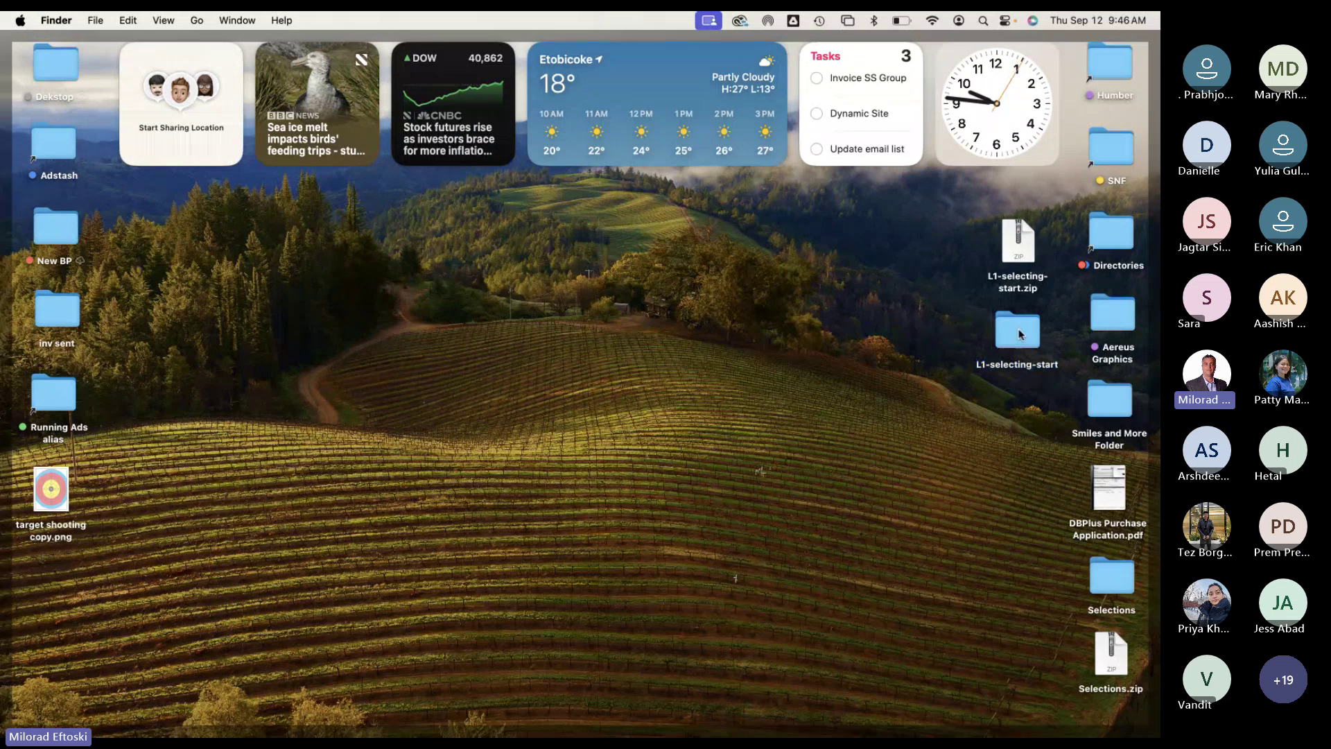
Step: Open the extracted L1-selecting-start folder and space out cc_selections_outline.pdf and selecting_start.psd inside it
{"action": "double_click", "coordinate": [1017, 337]}
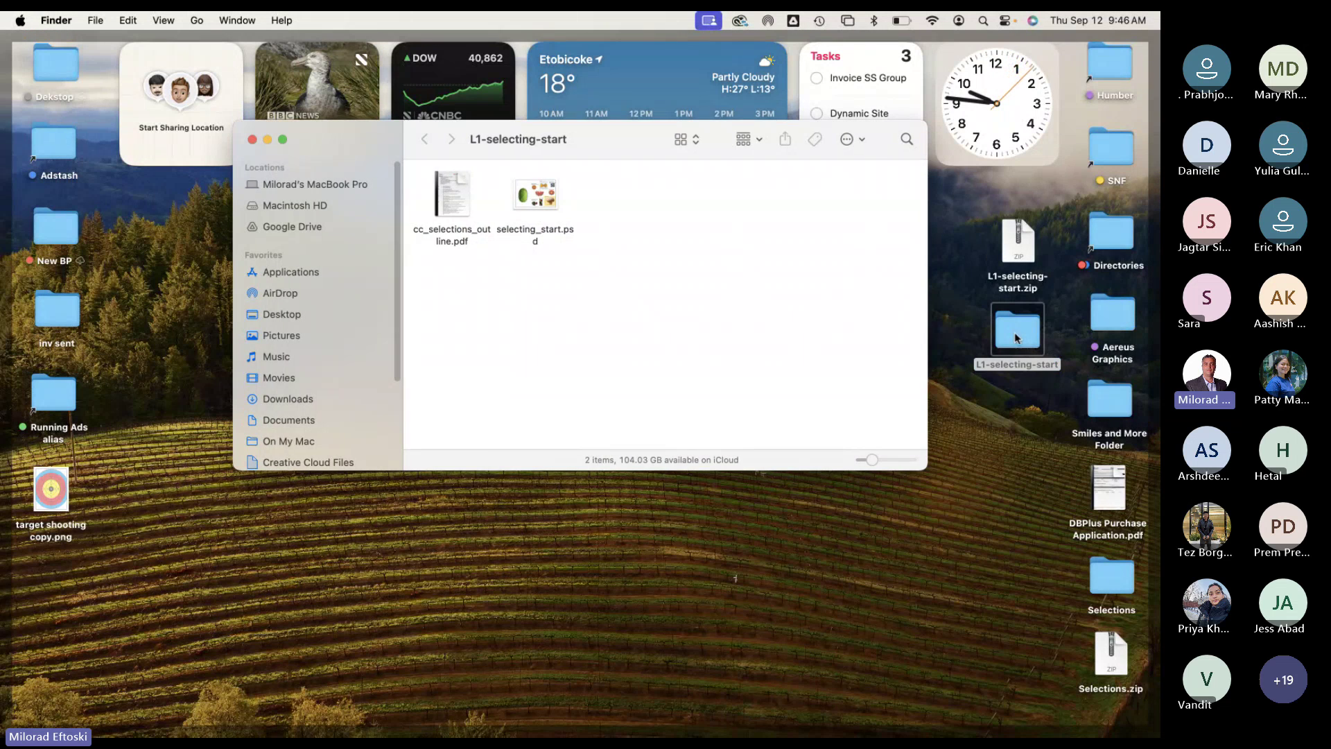
{"action": "left_click_drag", "start_coordinate": [600, 206], "coordinate": [602, 206]}
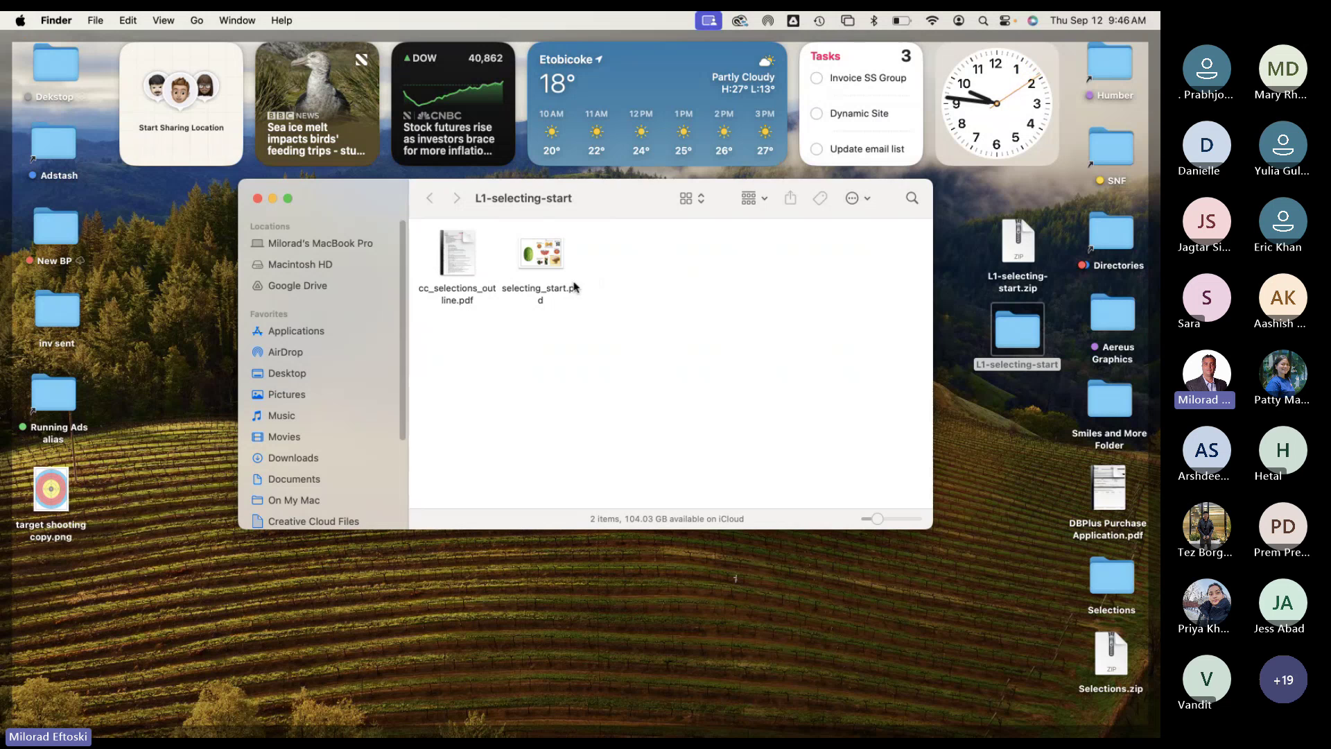
{"action": "left_click", "coordinate": [544, 256]}
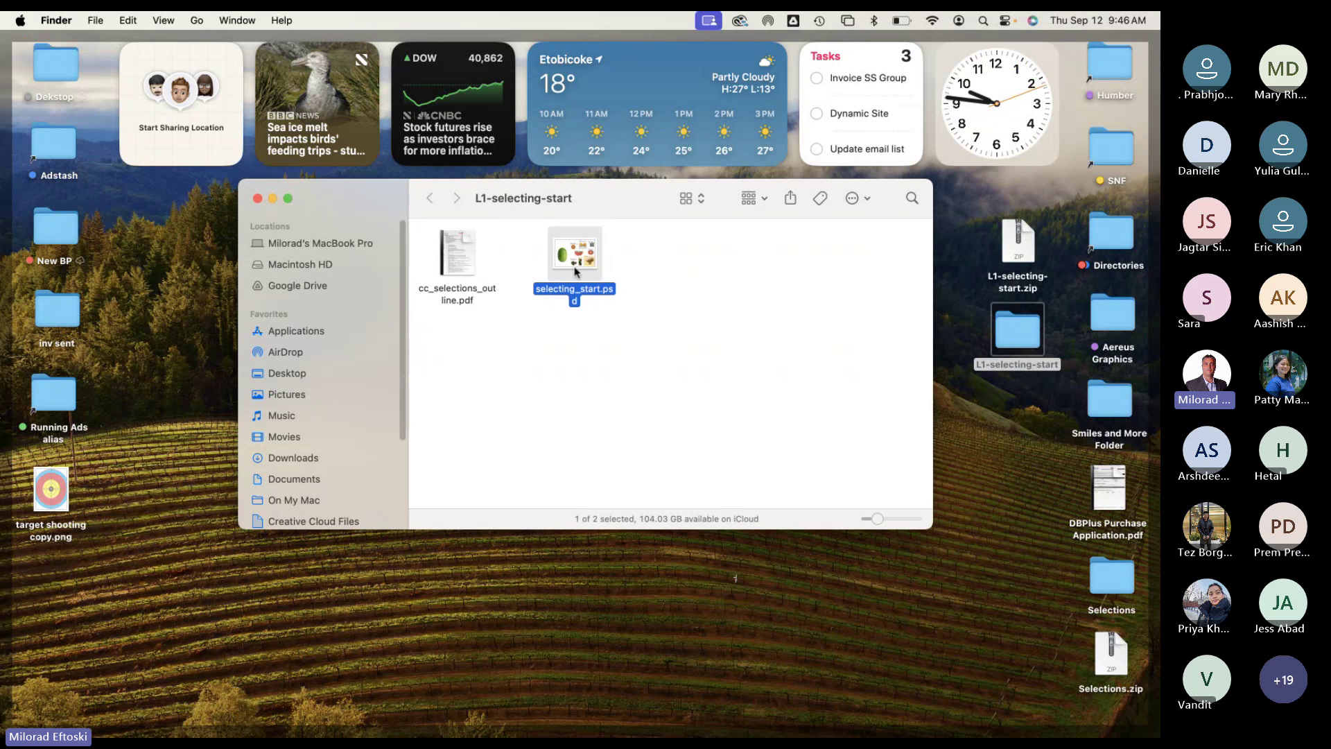
{"action": "left_click", "coordinate": [464, 238]}
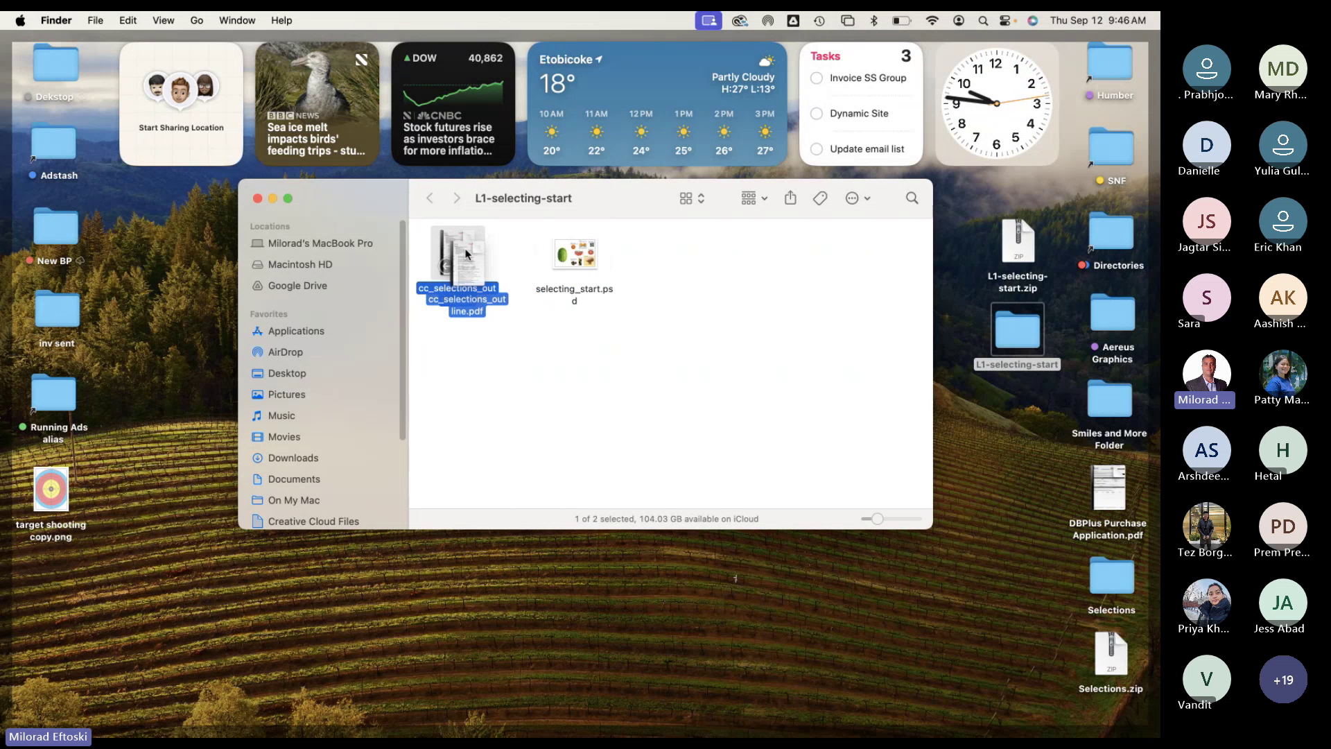
{"action": "left_click", "coordinate": [576, 267]}
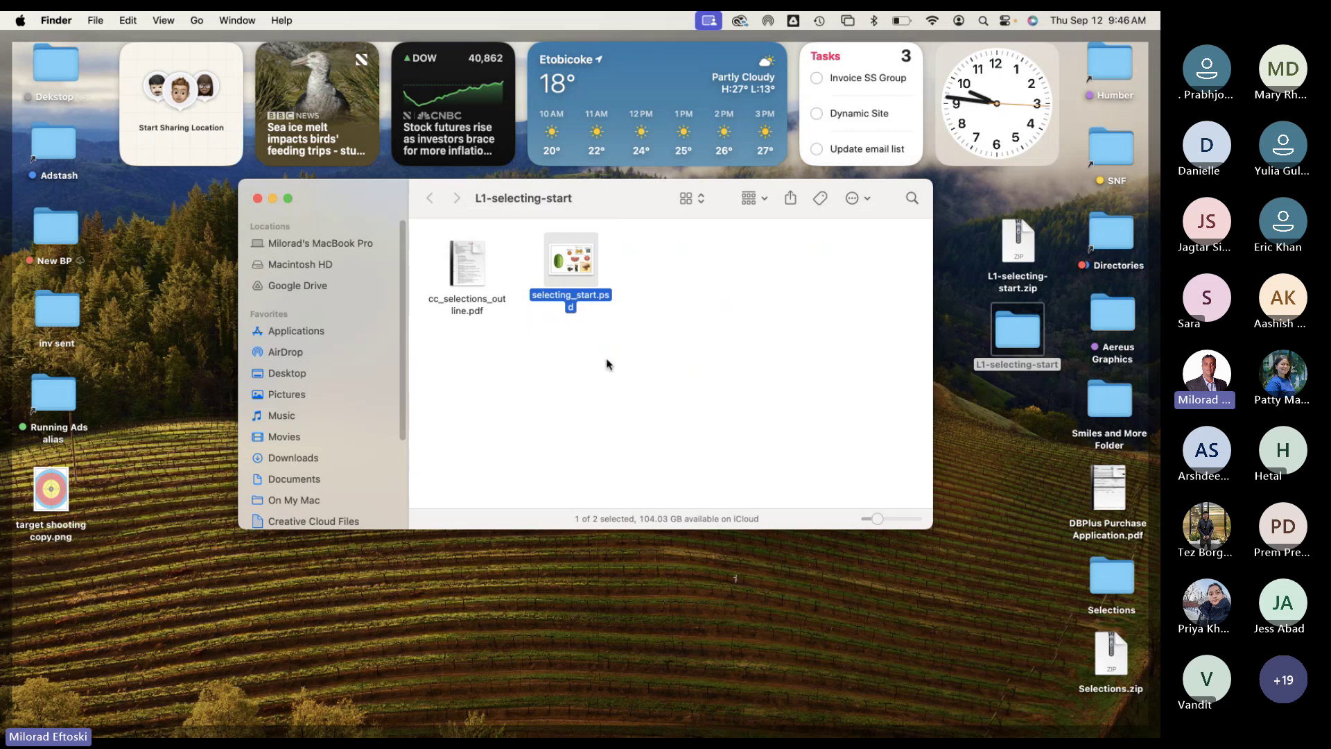
{"action": "left_click", "coordinate": [579, 353]}
{"action": "key", "text": "super+a"}
{"action": "left_click", "coordinate": [694, 377]}
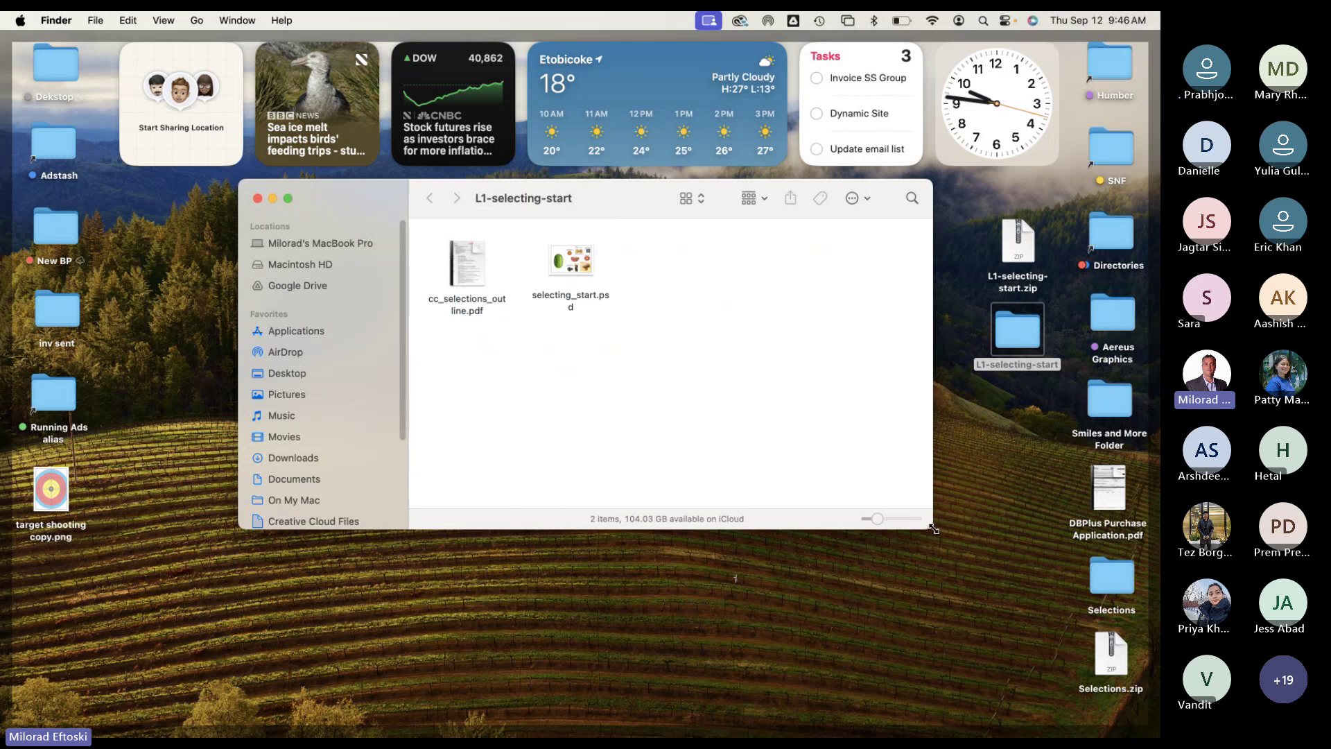
Step: Enlarge the L1-selecting-start folder window and open a quick preview of cc_selections_outline.pdf
{"action": "left_click_drag", "start_coordinate": [932, 529], "coordinate": [1016, 692]}
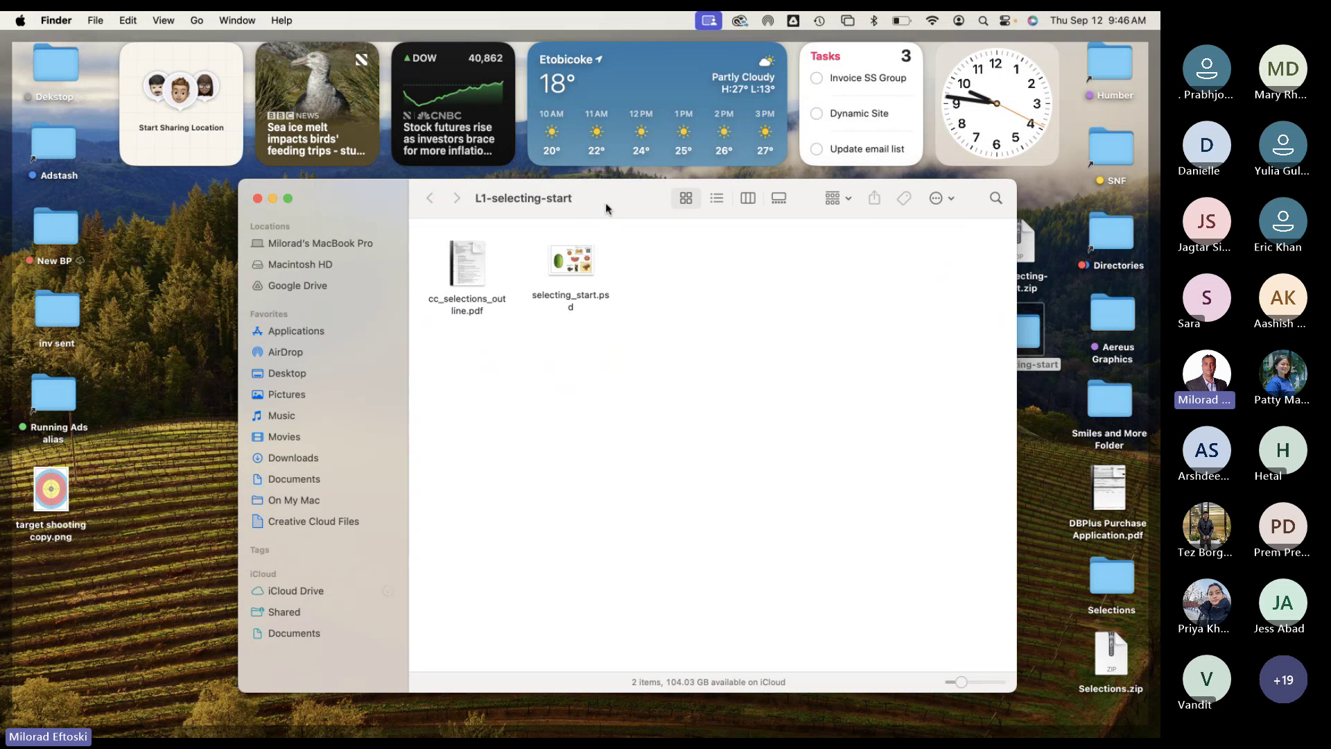
{"action": "left_click_drag", "start_coordinate": [605, 208], "coordinate": [595, 202]}
{"action": "left_click", "coordinate": [457, 246]}
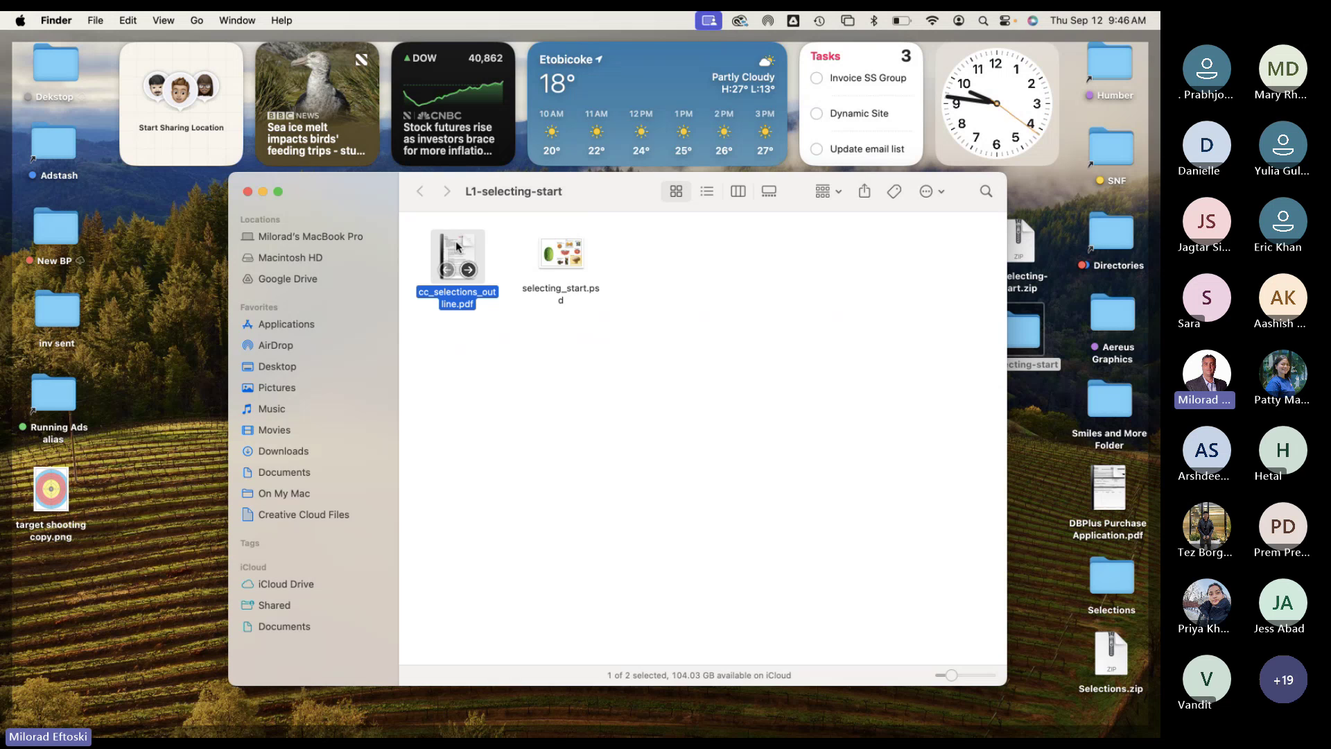
{"action": "key", "text": "space"}
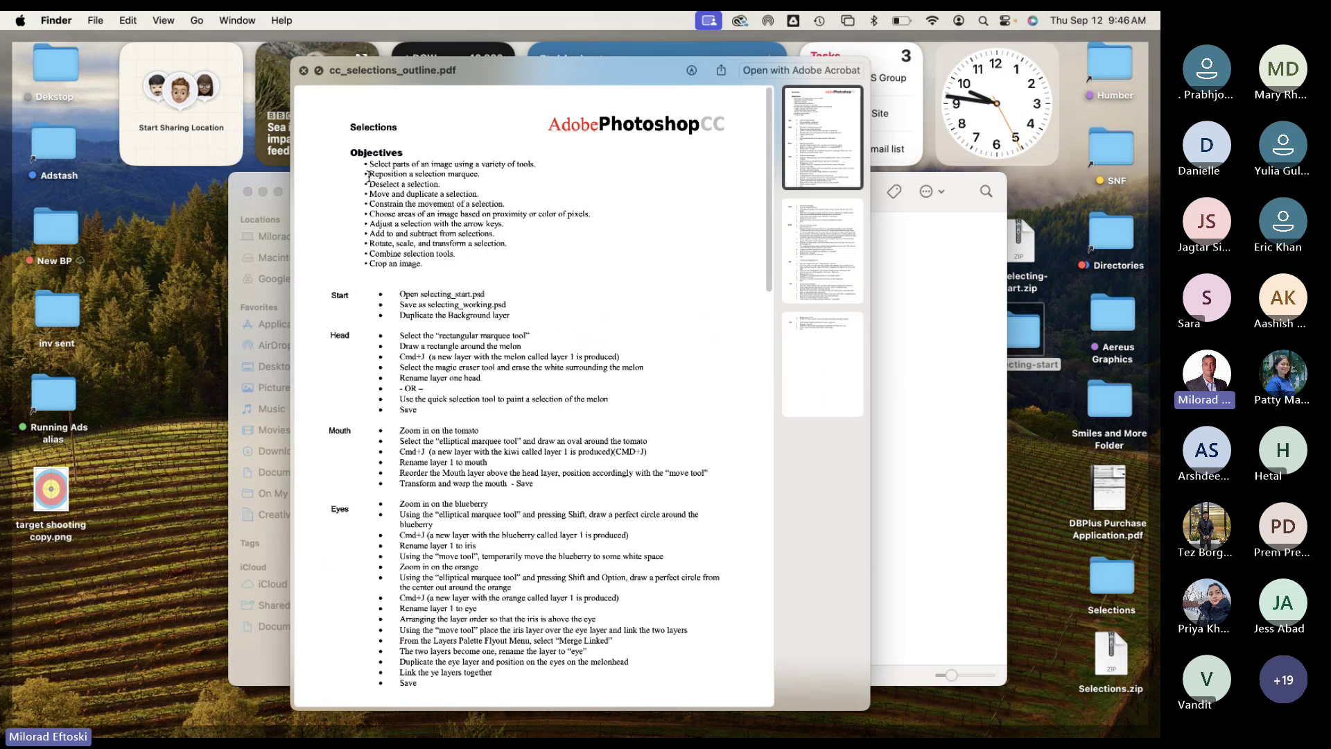
Step: Highlight the entire Objectives list in the selections outline twice to point it out, clearing the highlight each time
{"action": "left_click_drag", "start_coordinate": [369, 164], "coordinate": [428, 271]}
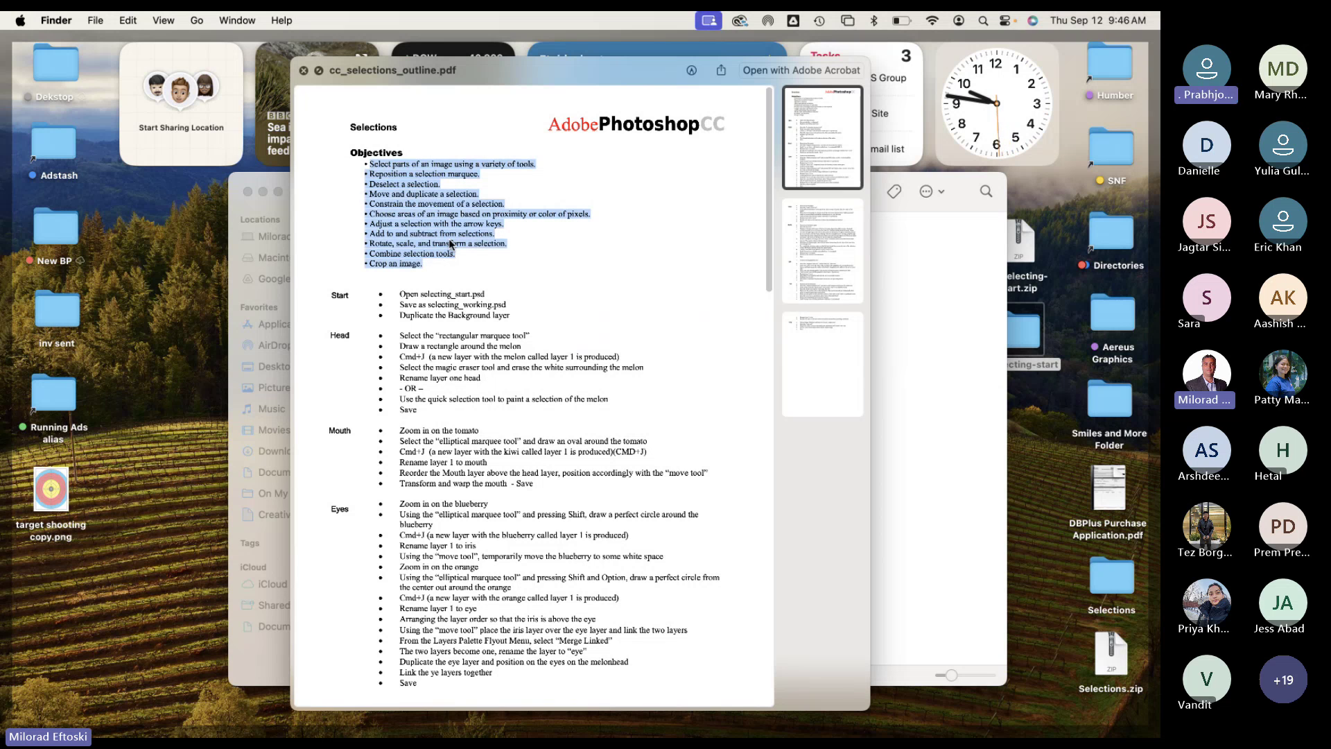
{"action": "left_click", "coordinate": [449, 244]}
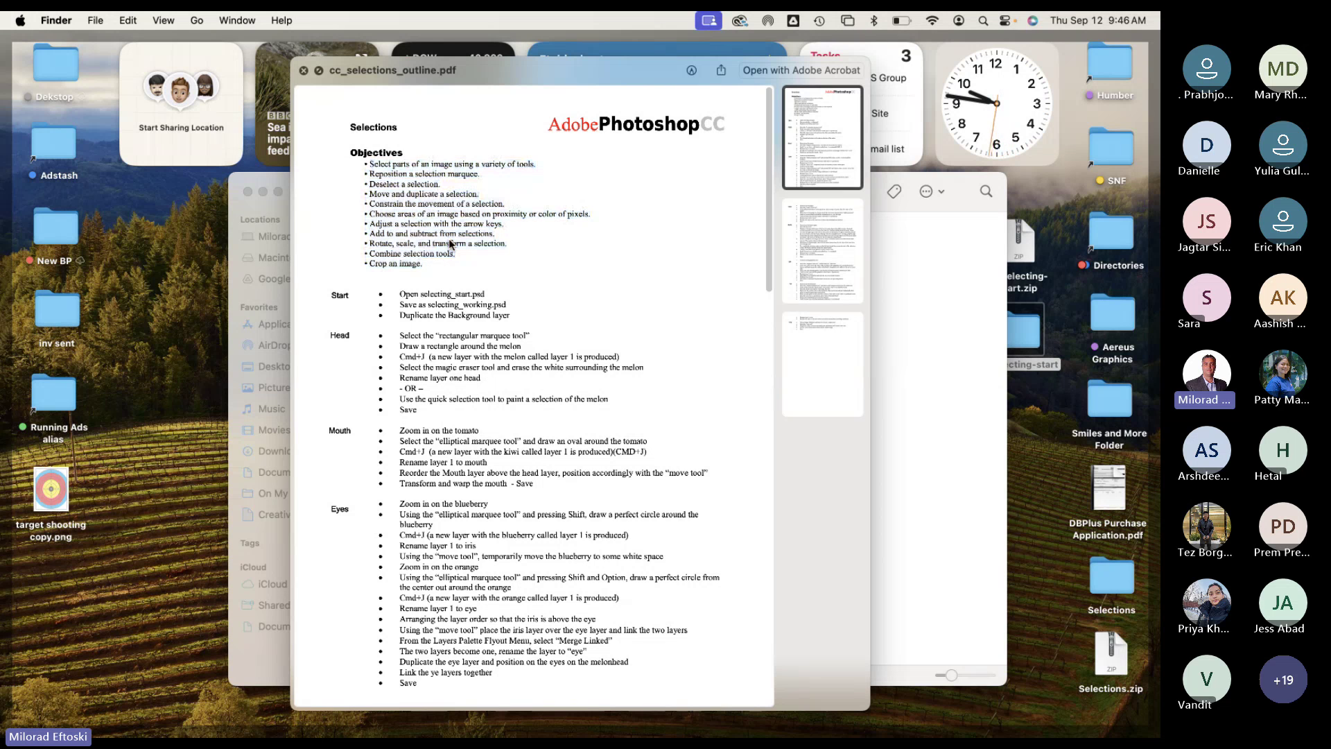
{"action": "left_click_drag", "start_coordinate": [369, 164], "coordinate": [429, 280]}
{"action": "left_click", "coordinate": [423, 246]}
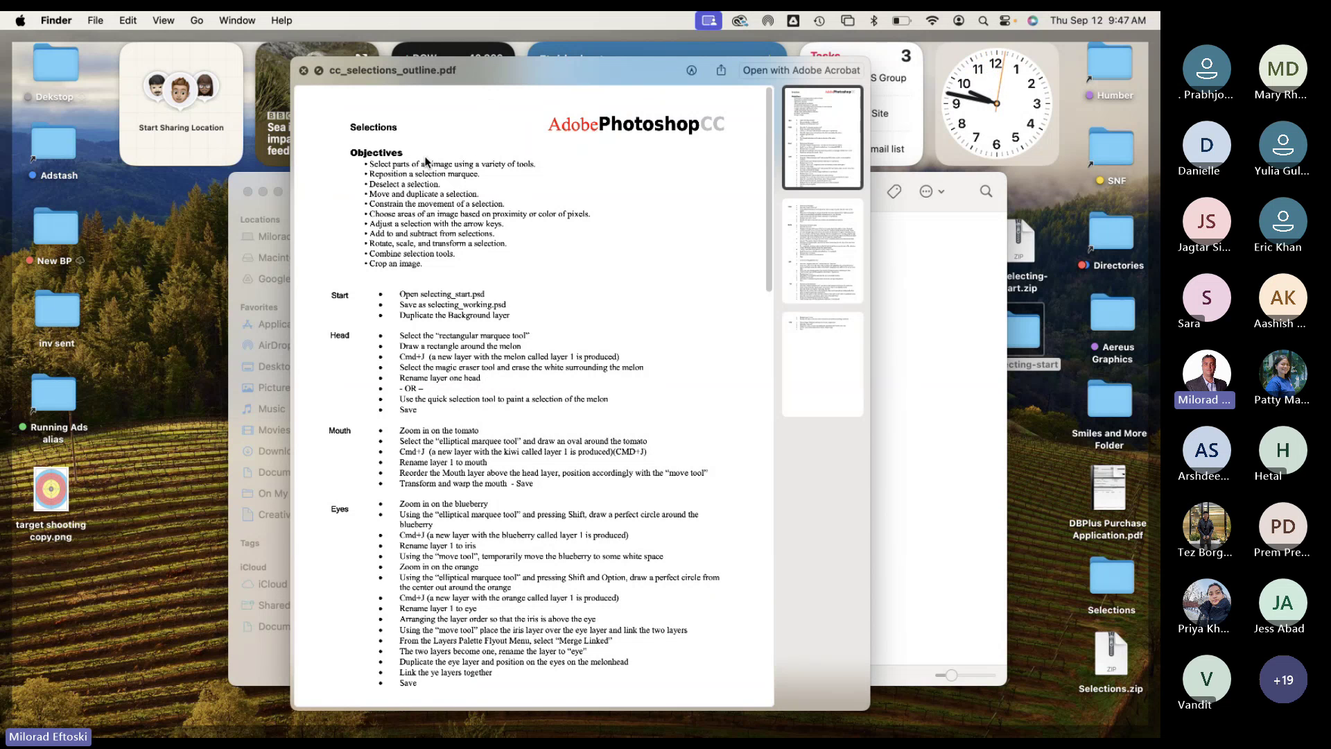
Step: Highlight the objectives one line at a time, from "Select parts of an image using a variety of tools" to "Crop an image", then clear the highlight
{"action": "triple_click", "coordinate": [513, 164]}
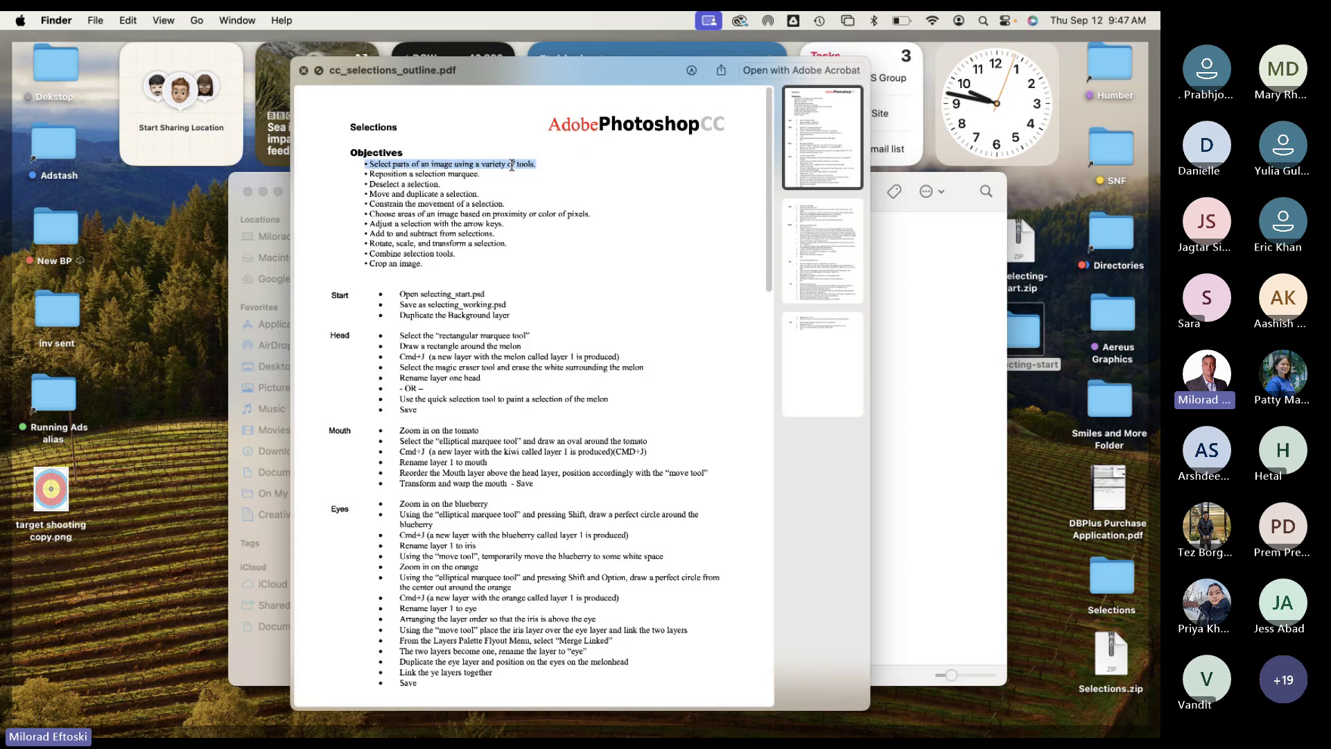
{"action": "triple_click", "coordinate": [397, 174]}
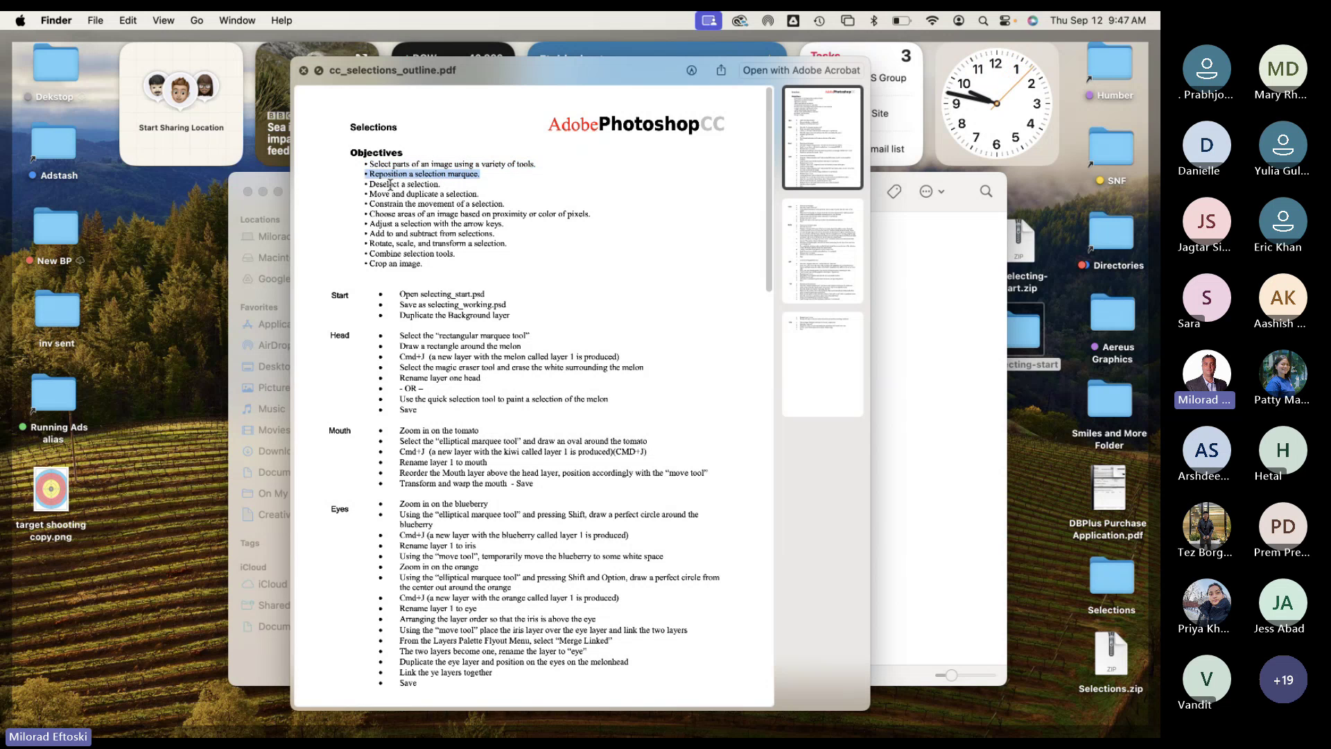
{"action": "triple_click", "coordinate": [391, 184]}
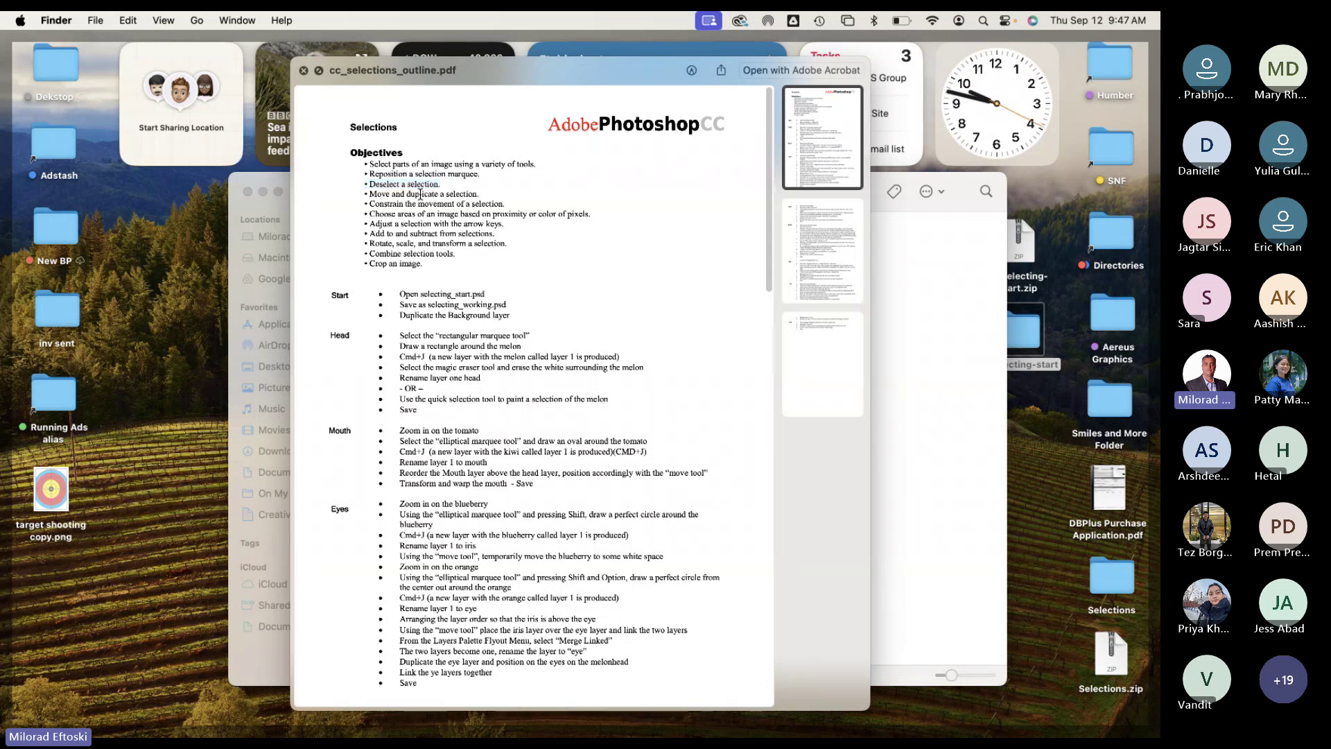
{"action": "triple_click", "coordinate": [451, 194]}
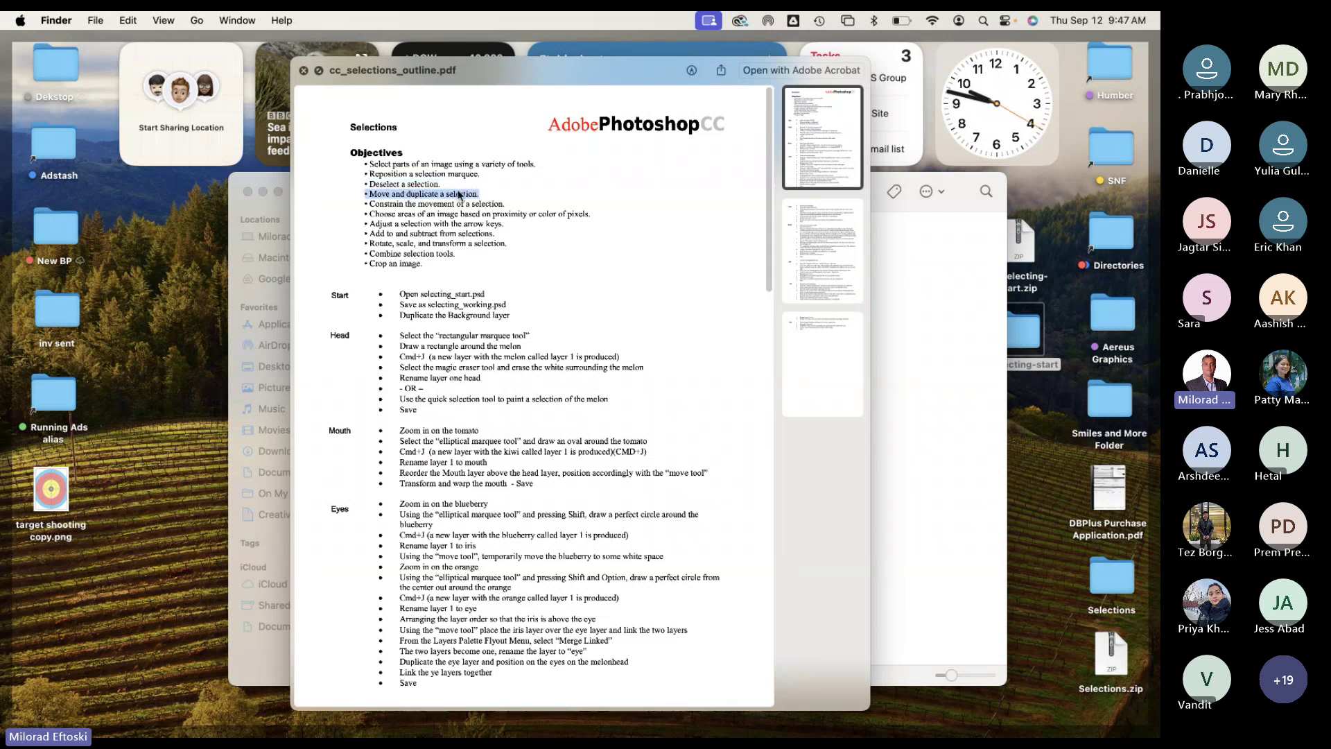
{"action": "left_click_drag", "start_coordinate": [369, 204], "coordinate": [400, 203]}
{"action": "triple_click", "coordinate": [400, 203]}
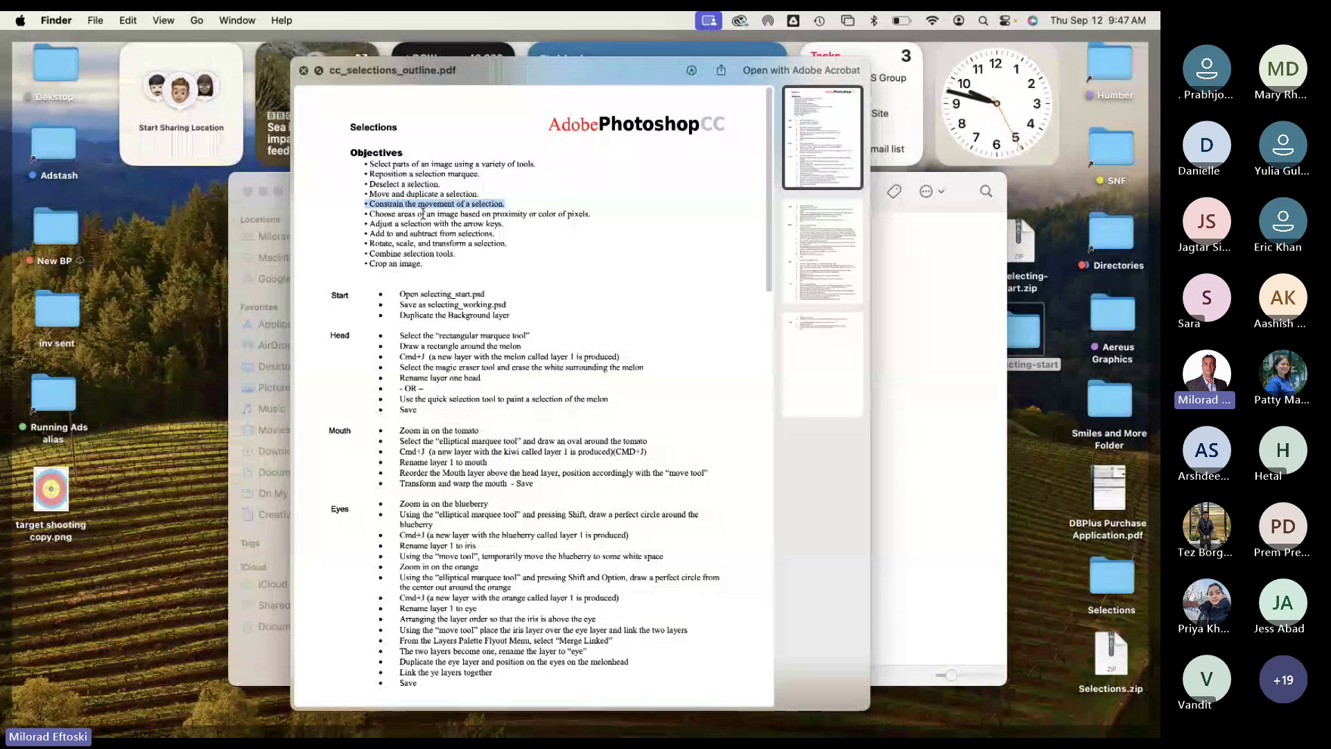
{"action": "triple_click", "coordinate": [500, 214]}
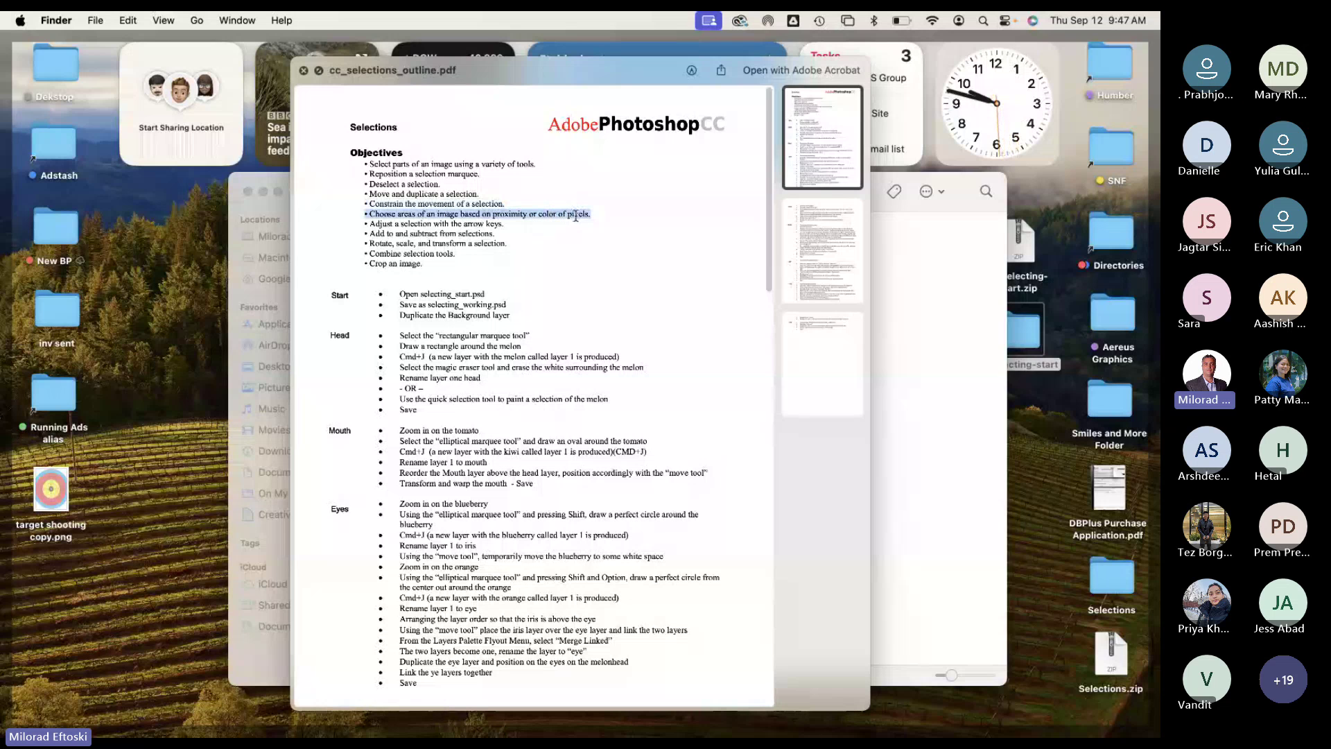
{"action": "triple_click", "coordinate": [422, 224]}
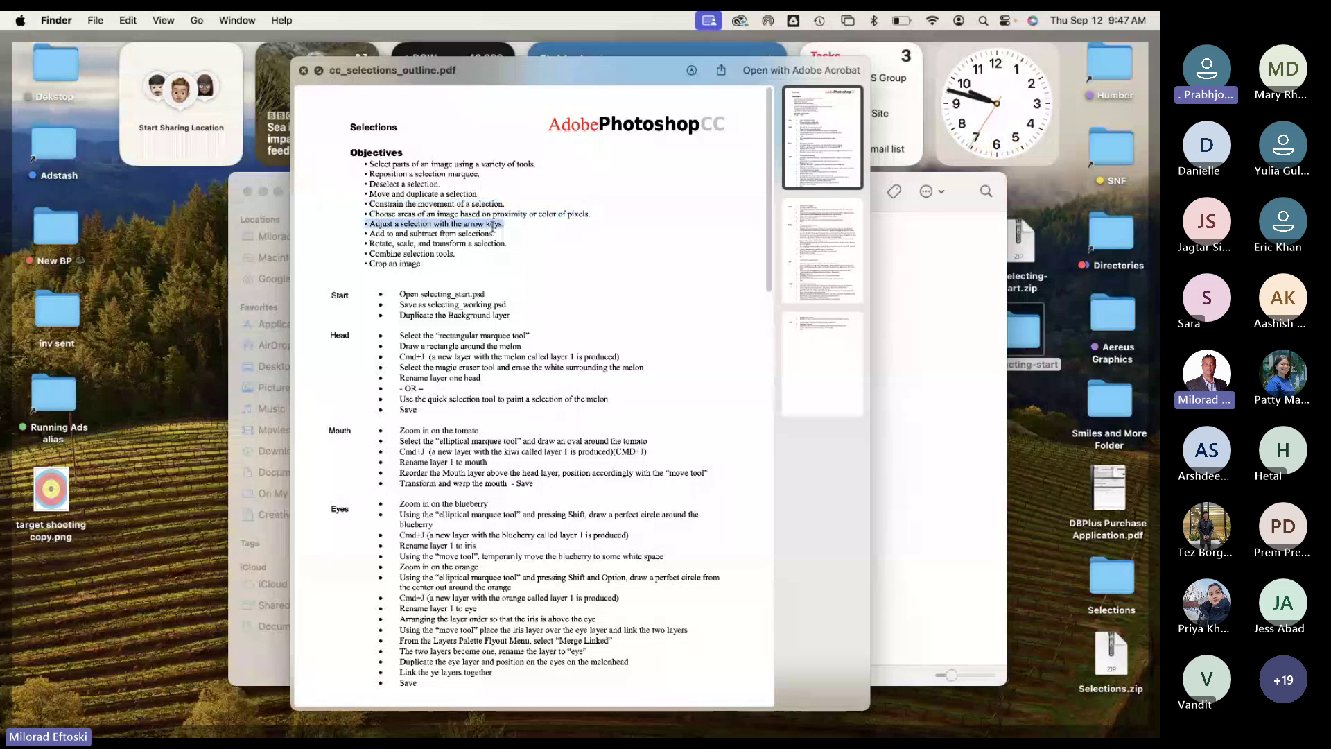
{"action": "triple_click", "coordinate": [424, 234]}
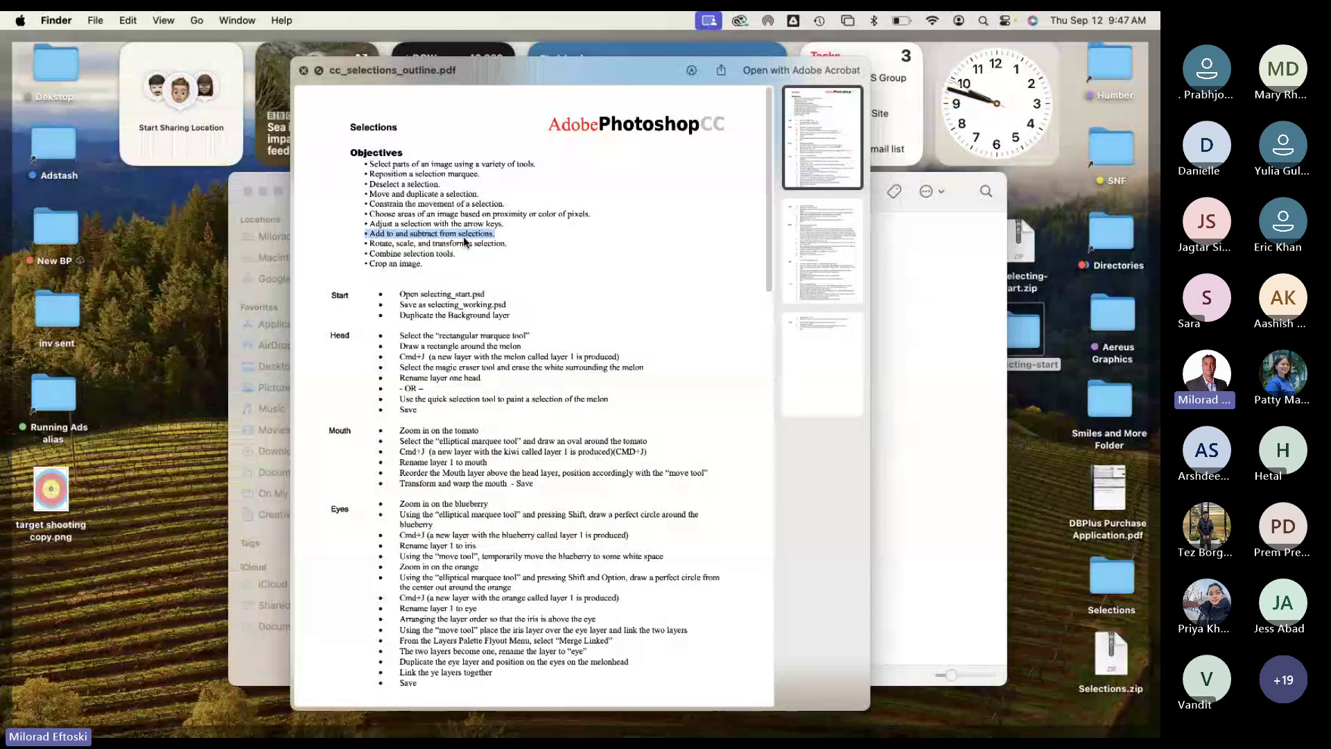
{"action": "triple_click", "coordinate": [414, 244]}
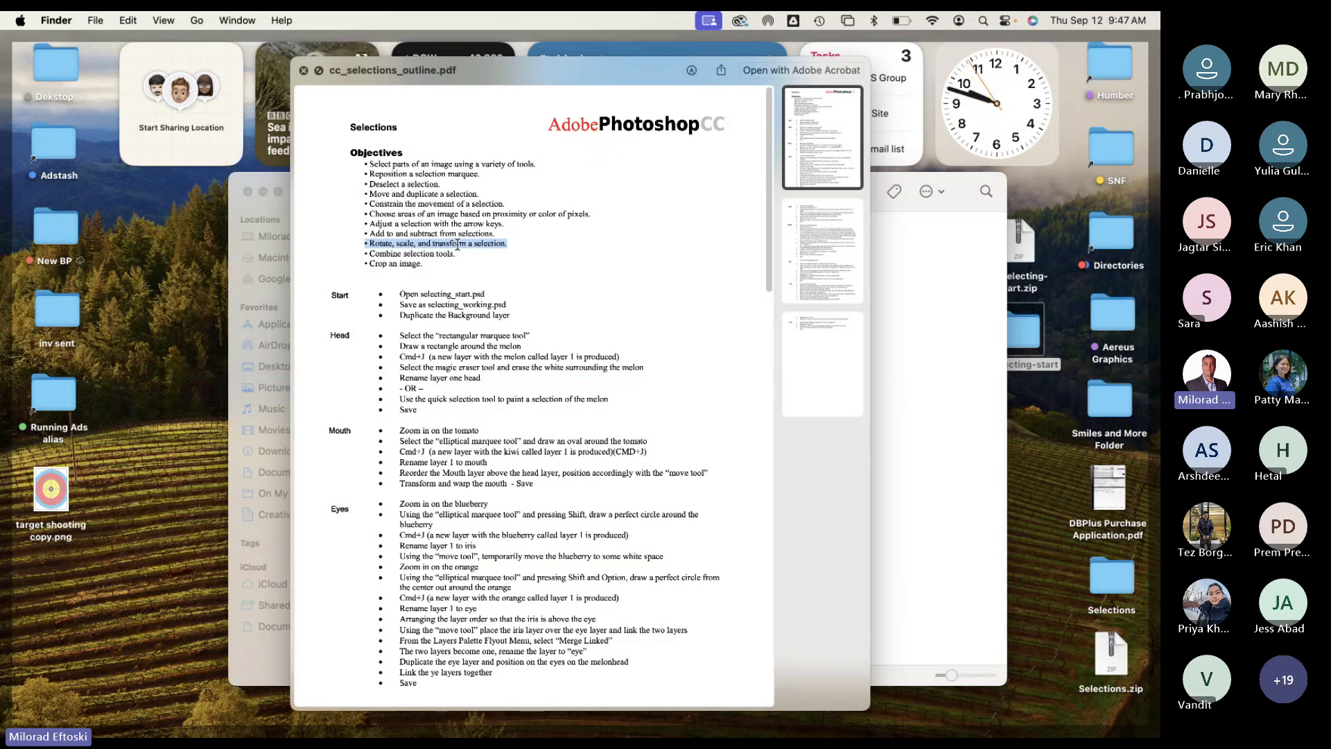
{"action": "triple_click", "coordinate": [460, 254]}
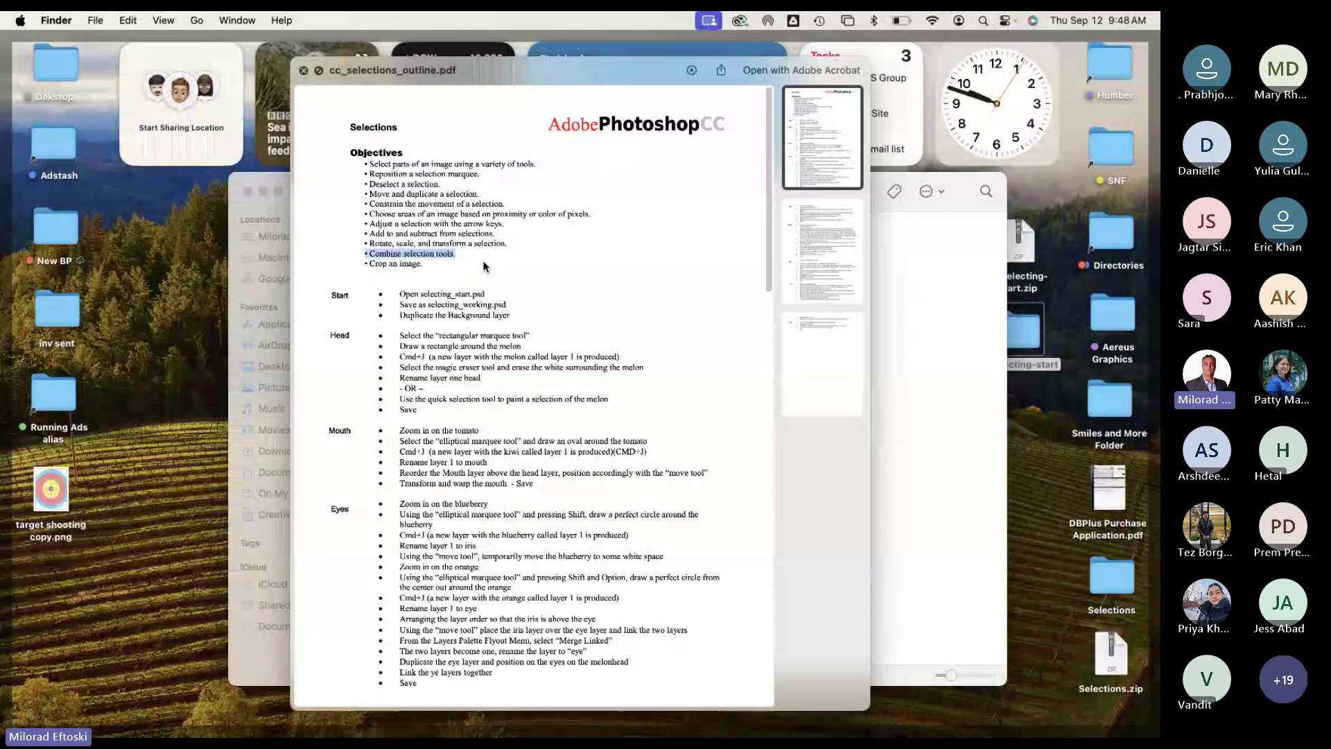
{"action": "triple_click", "coordinate": [408, 264]}
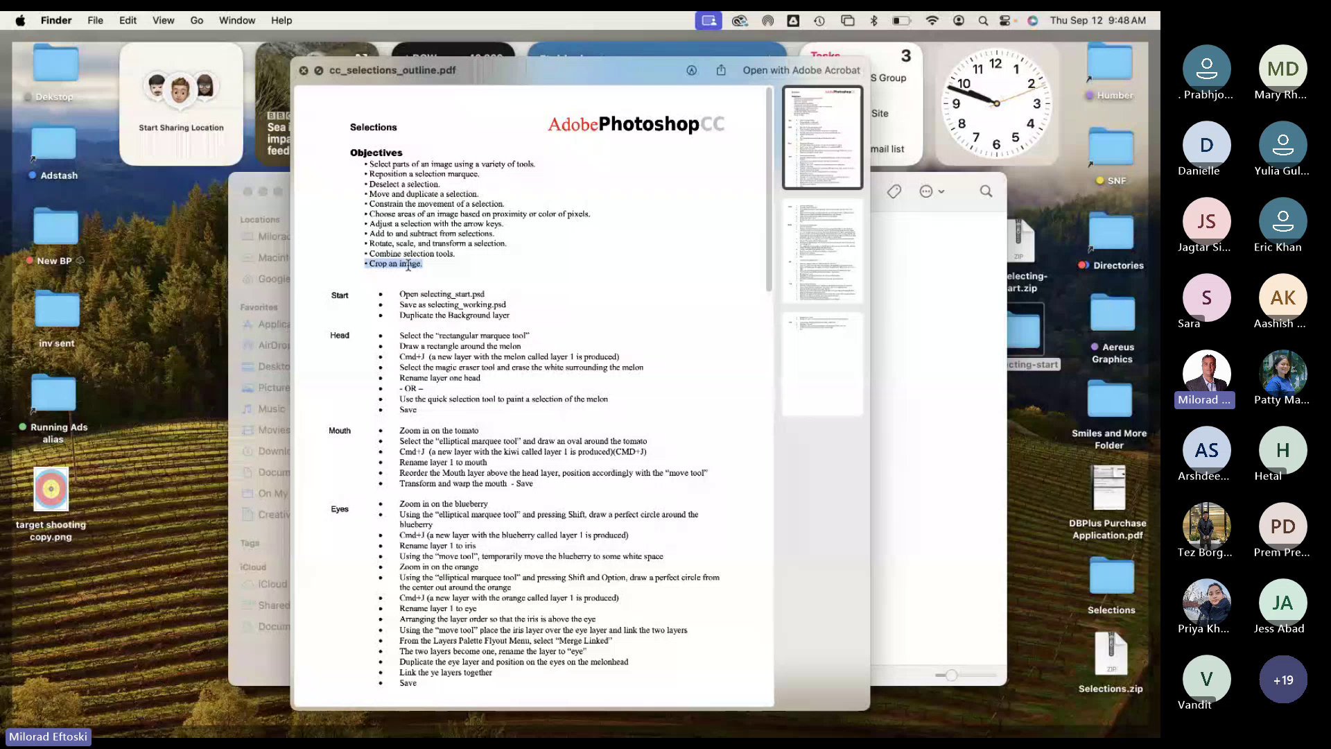
{"action": "left_click", "coordinate": [418, 251]}
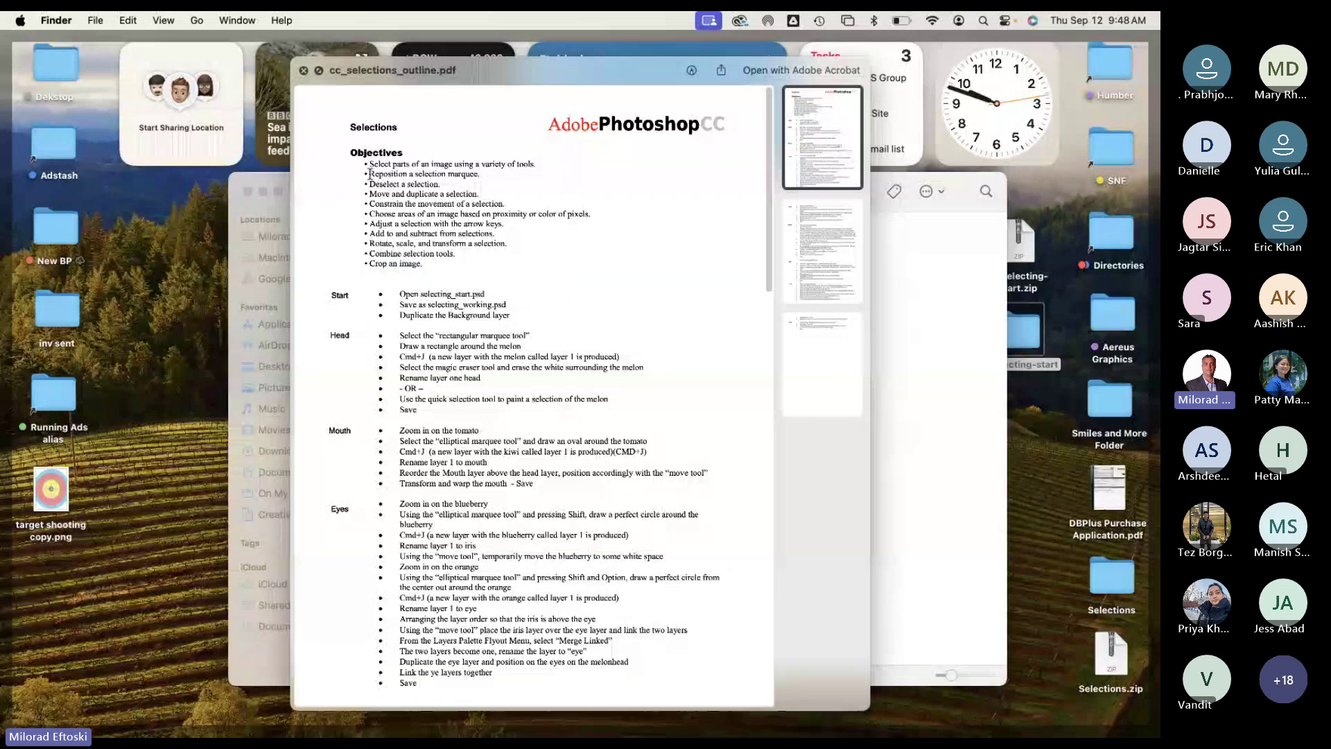
Step: Highlight the whole Objectives list in the outline preview again, shift the preview window slightly, and clear the highlight
{"action": "left_click_drag", "start_coordinate": [365, 164], "coordinate": [426, 262]}
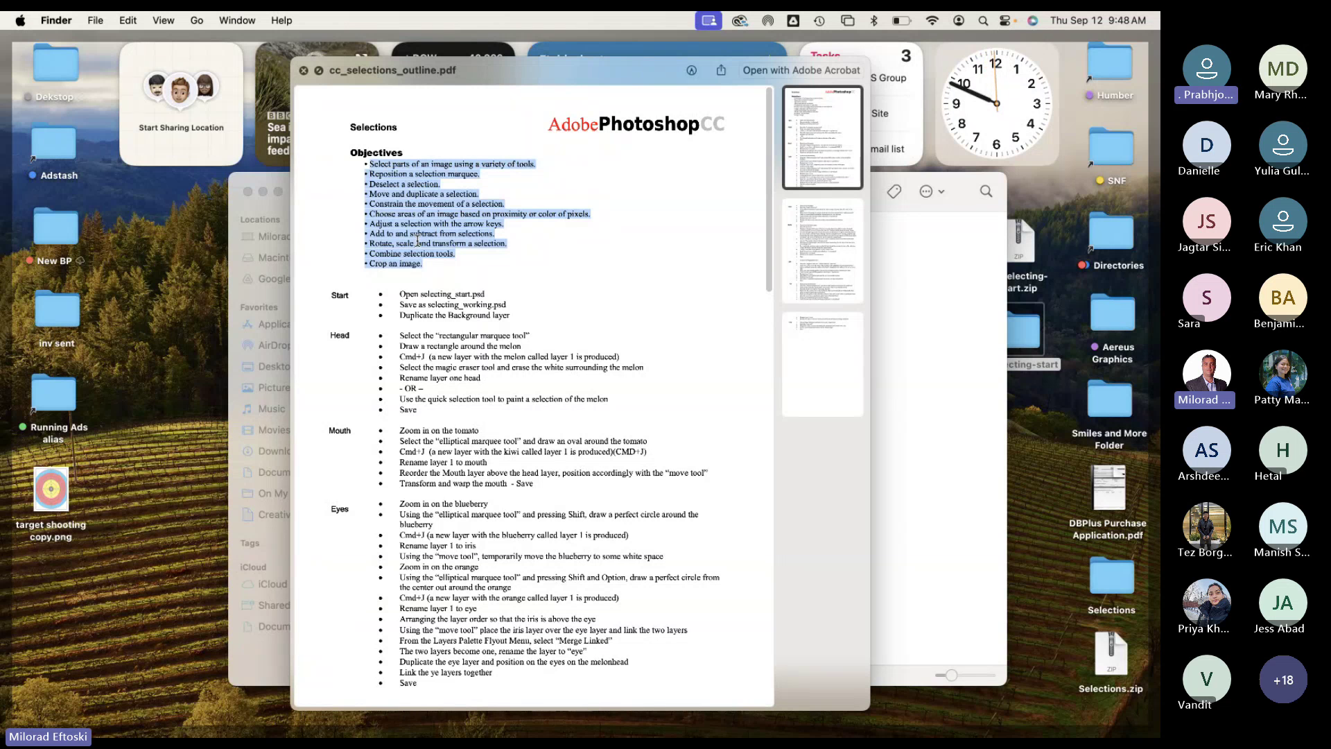
{"action": "mouse_move", "coordinate": [523, 68]}
{"action": "left_mouse_down"}
{"action": "mouse_move", "coordinate": [552, 73]}
{"action": "mouse_move", "coordinate": [527, 73]}
{"action": "left_mouse_up"}
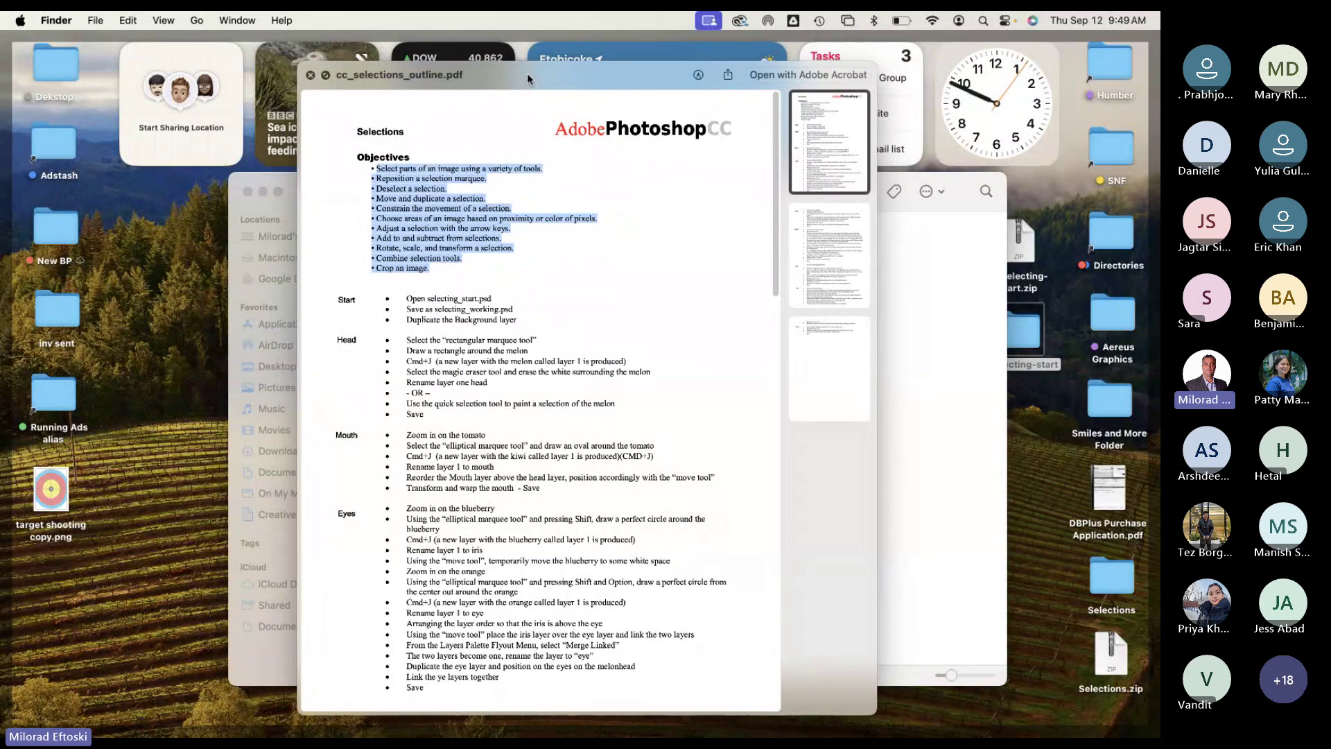
{"action": "left_click", "coordinate": [440, 241]}
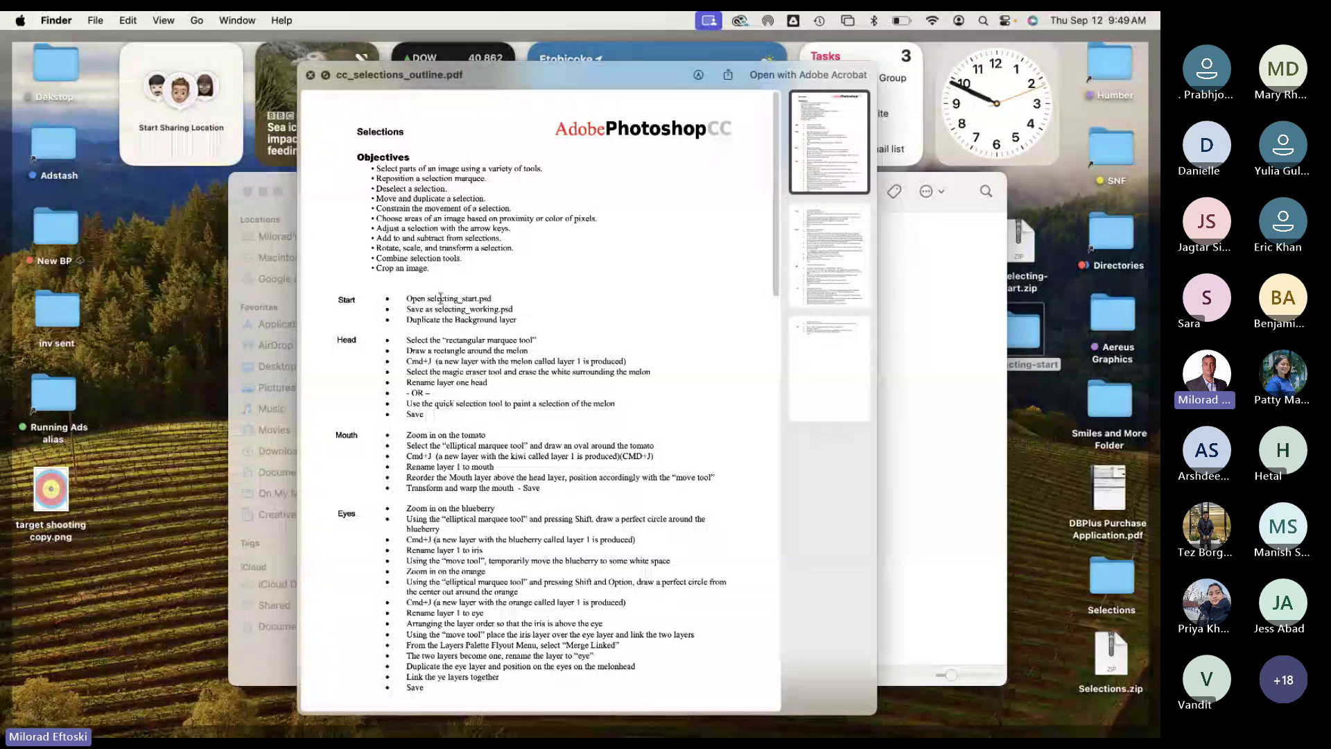
Step: Skim the pages of the outline preview and highlight "Open selecting_start.psd" in the Start section
{"action": "scroll", "coordinate": [454, 428], "scroll_direction": "down", "scroll_amount": 1}
{"action": "scroll", "coordinate": [455, 428], "scroll_direction": "down", "scroll_amount": 10}
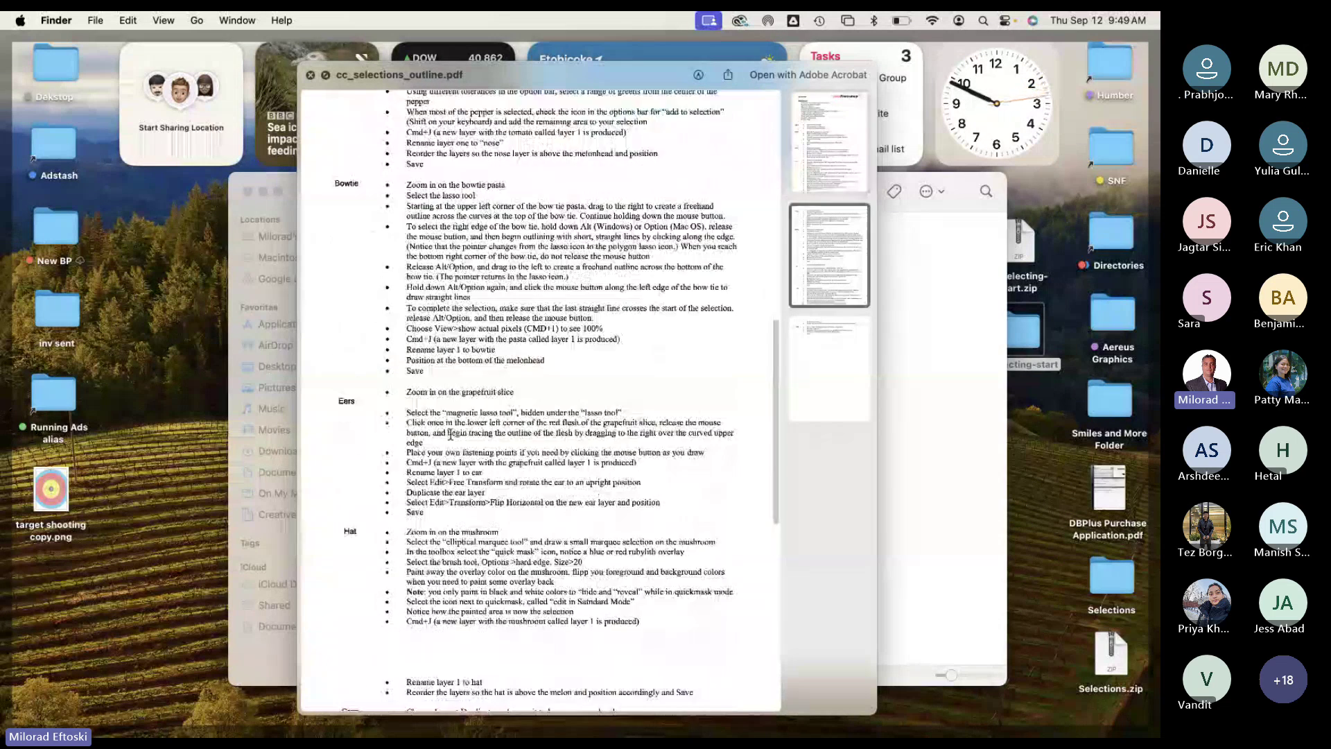
{"action": "scroll", "coordinate": [464, 388], "scroll_direction": "up", "scroll_amount": 12}
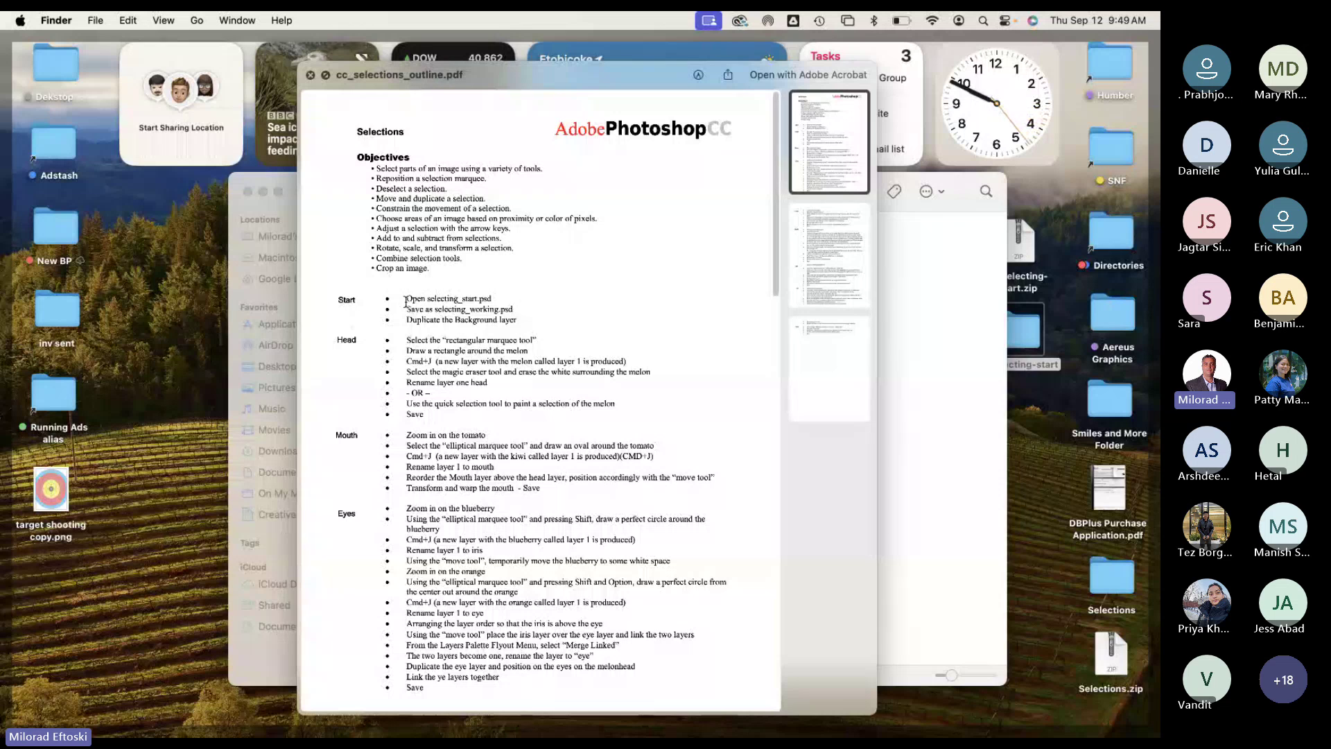
{"action": "double_click", "coordinate": [347, 299]}
{"action": "left_click_drag", "start_coordinate": [405, 299], "coordinate": [494, 299]}
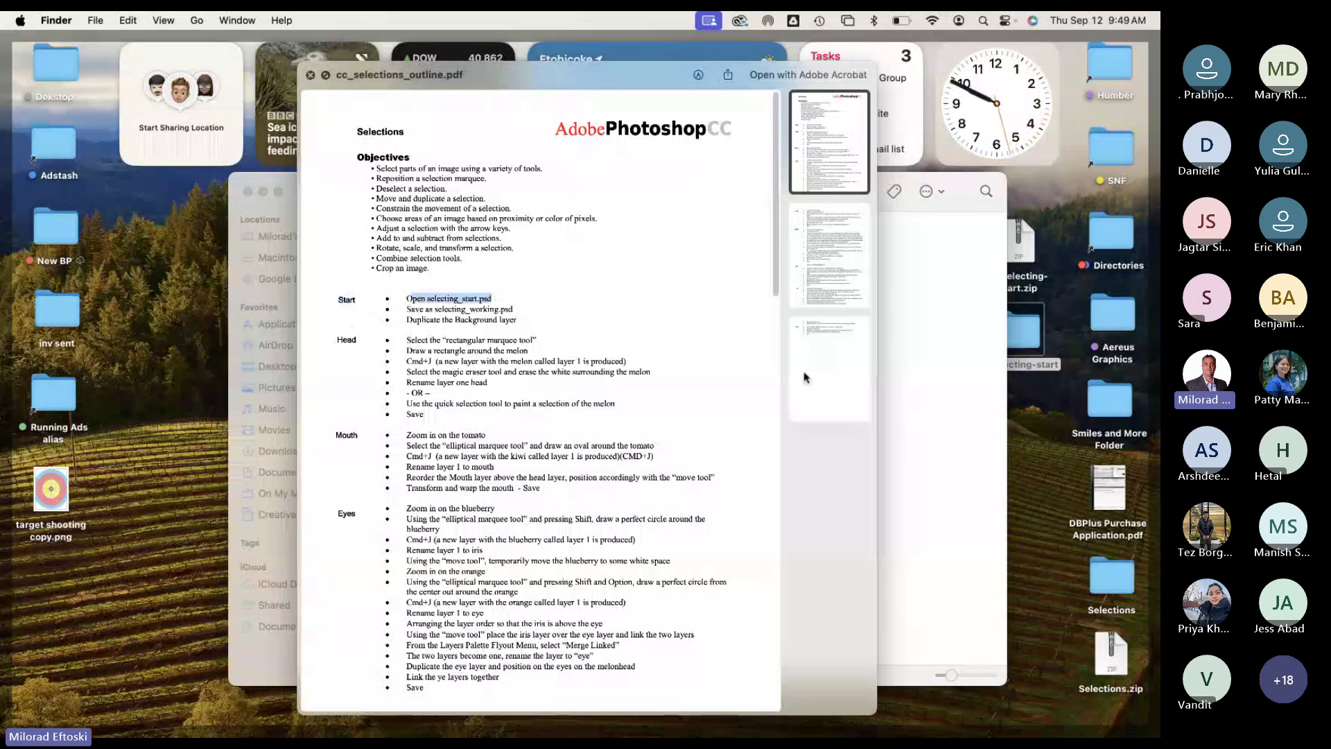
Step: Preview selecting_start.psd from the L1-selecting-start folder and close the preview
{"action": "left_click", "coordinate": [913, 403]}
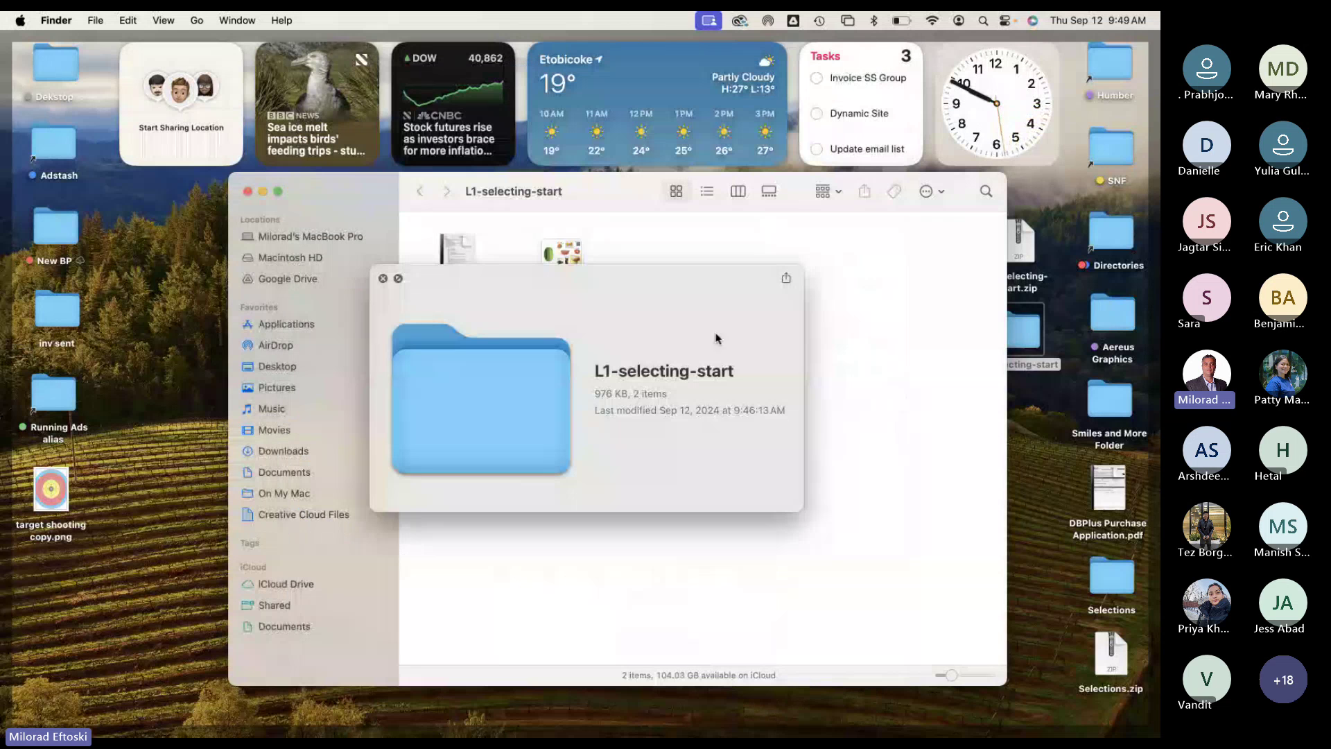
{"action": "left_click", "coordinate": [558, 262]}
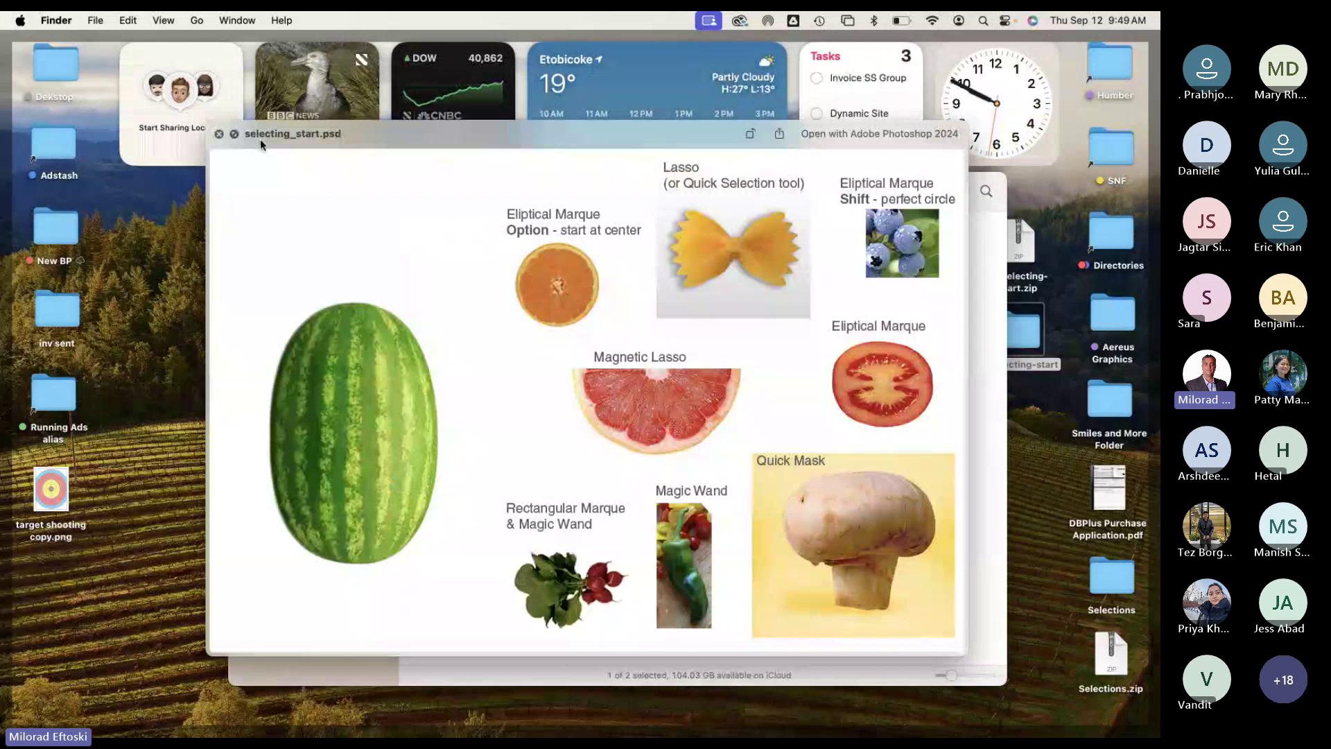
{"action": "left_click", "coordinate": [219, 134]}
Step: Preview cc_selections_outline.pdf briefly, close the preview, and open the file in Acrobat
{"action": "left_click", "coordinate": [458, 255]}
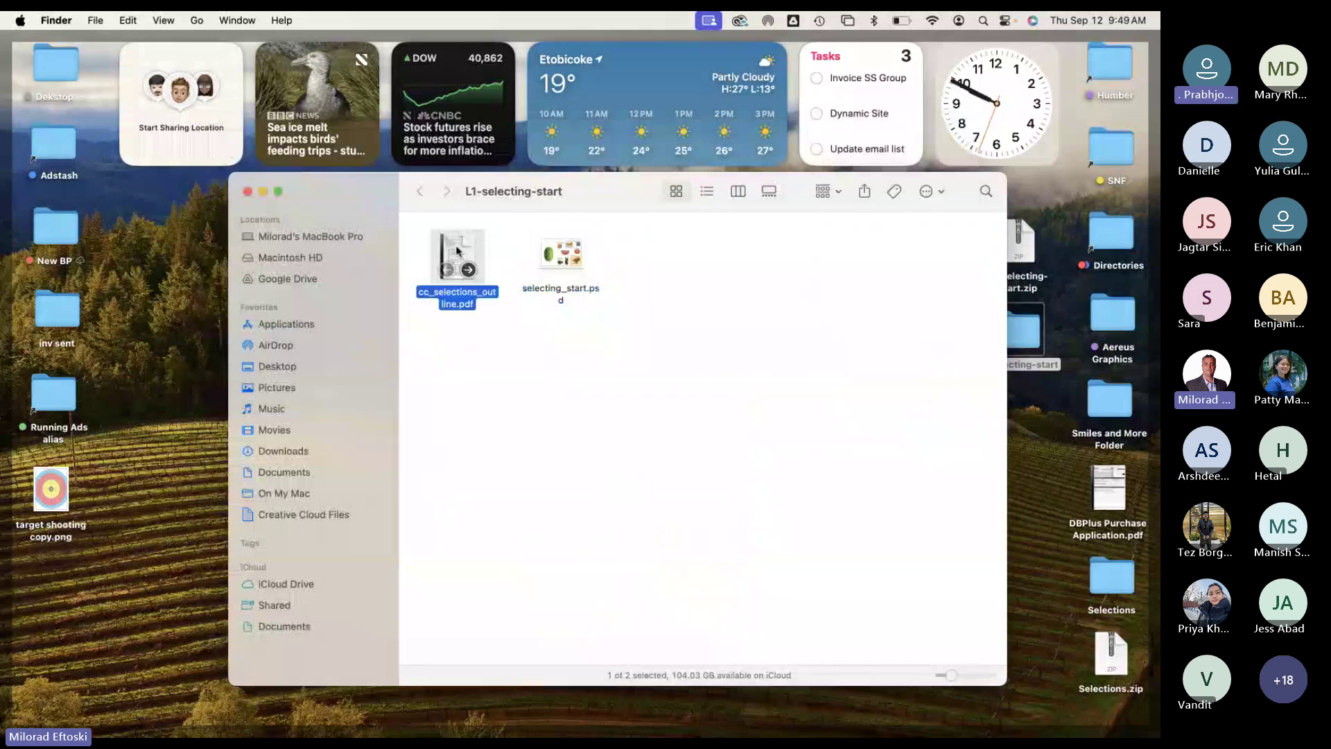
{"action": "key", "text": "space"}
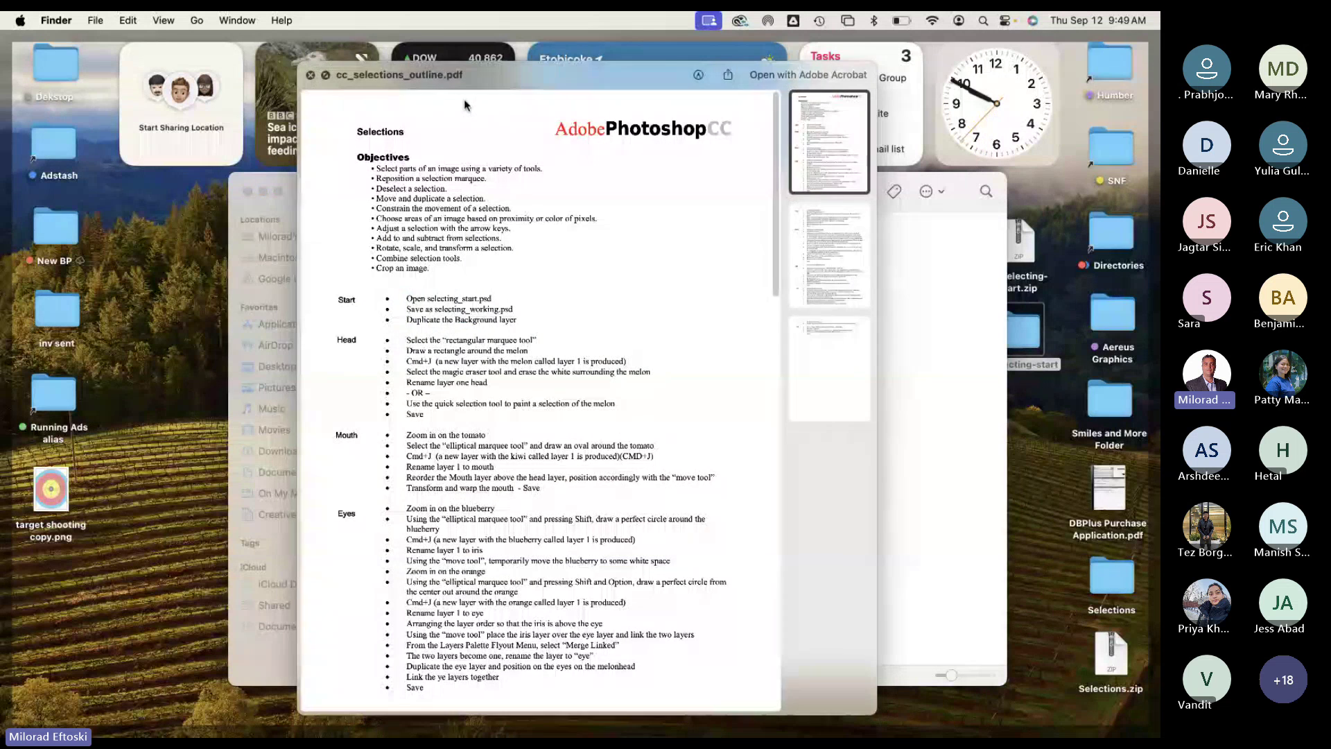
{"action": "key", "text": "space"}
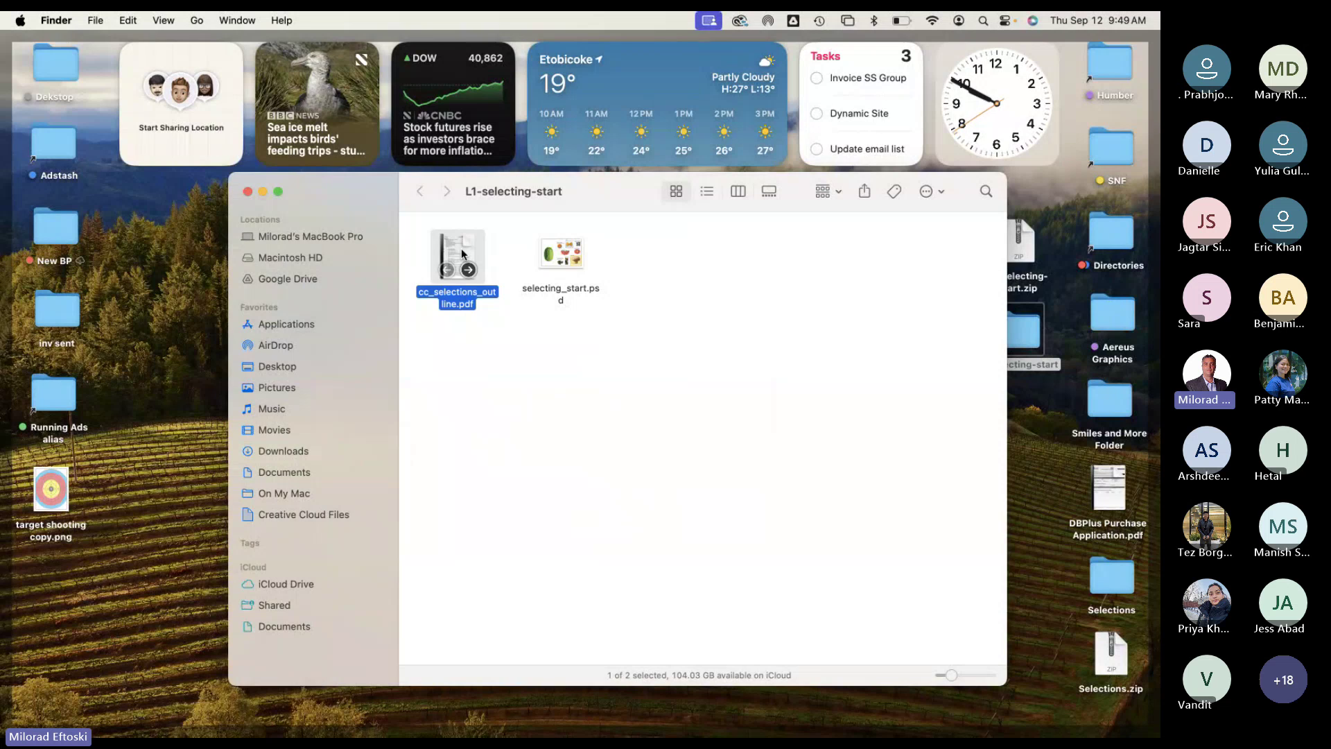
{"action": "double_click", "coordinate": [461, 249]}
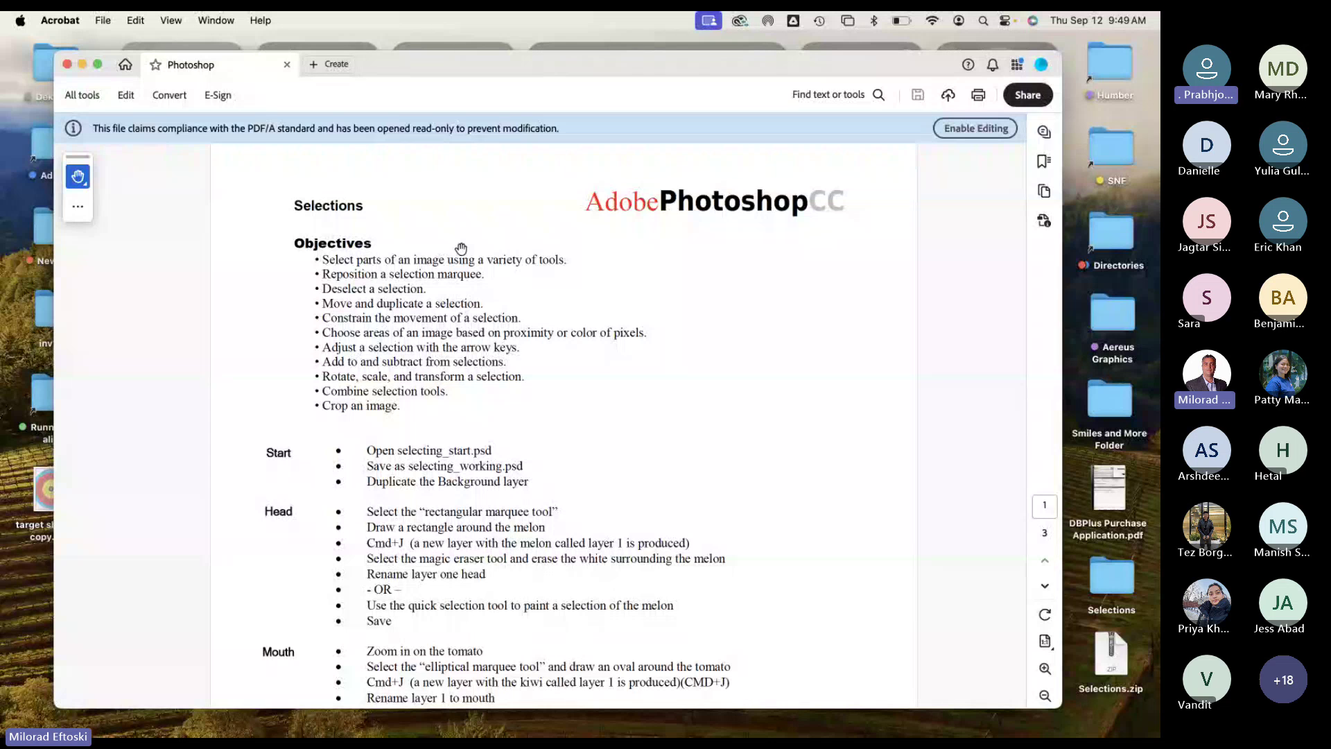
Step: Read through the Start, Head, Mouth and Eyes instructions on the first page of the selections outline
{"action": "mouse_move", "coordinate": [462, 746]}
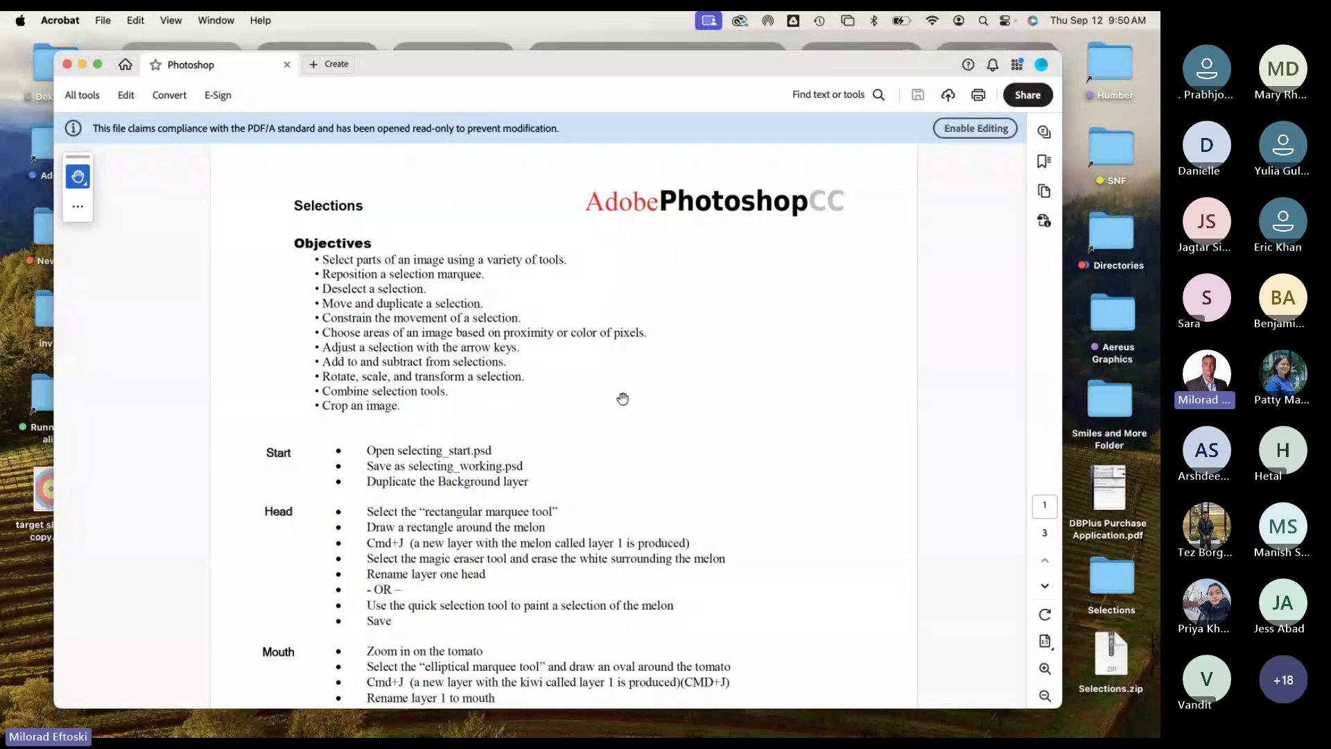
{"action": "scroll", "coordinate": [610, 394], "scroll_direction": "down", "scroll_amount": 1}
{"action": "scroll", "coordinate": [587, 392], "scroll_direction": "down", "scroll_amount": 5}
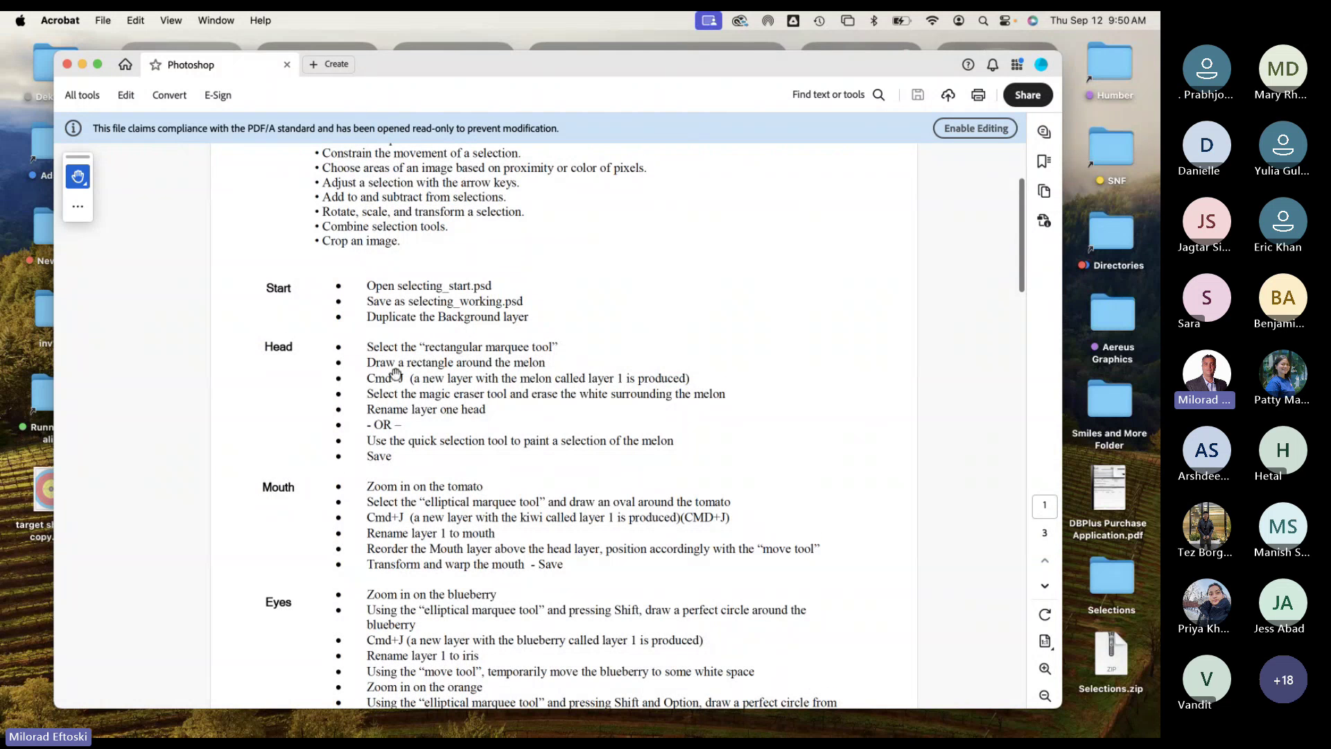
{"action": "scroll", "coordinate": [346, 256], "scroll_direction": "down", "scroll_amount": 1}
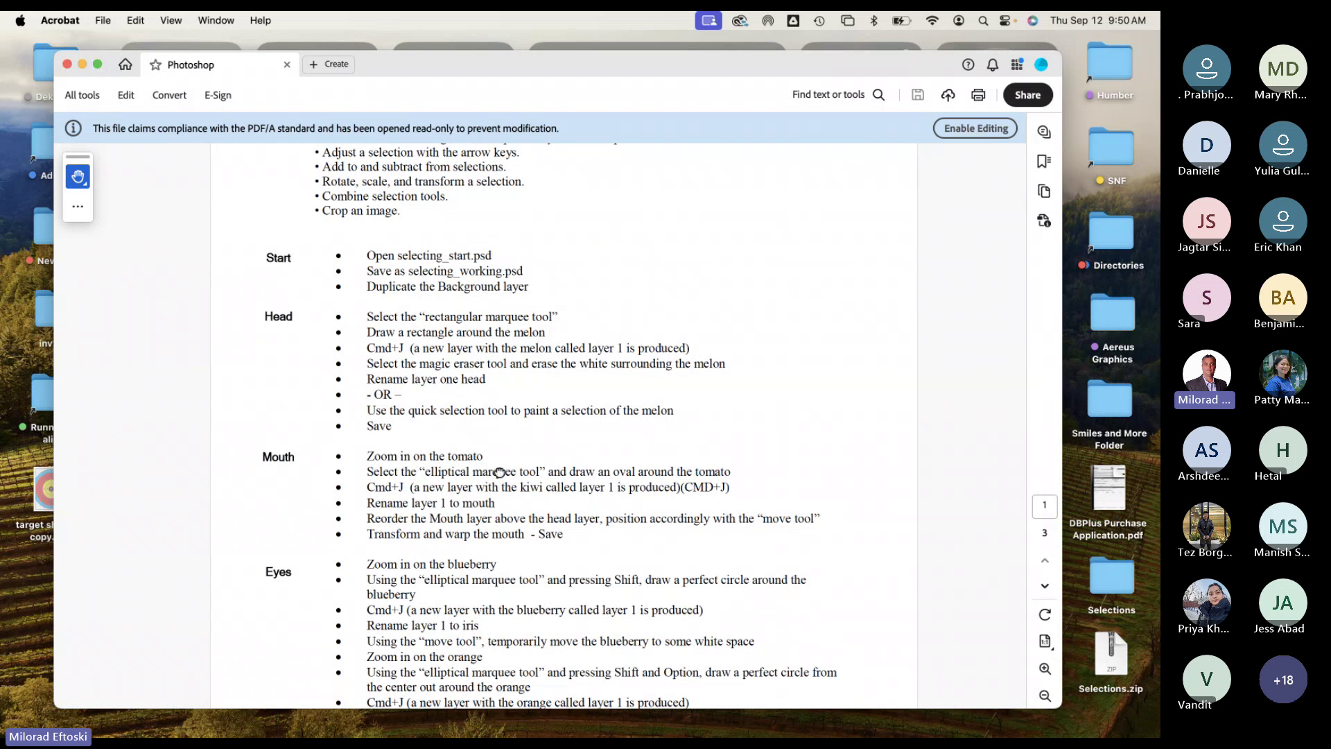
{"action": "left_click_drag", "start_coordinate": [499, 479], "coordinate": [490, 419]}
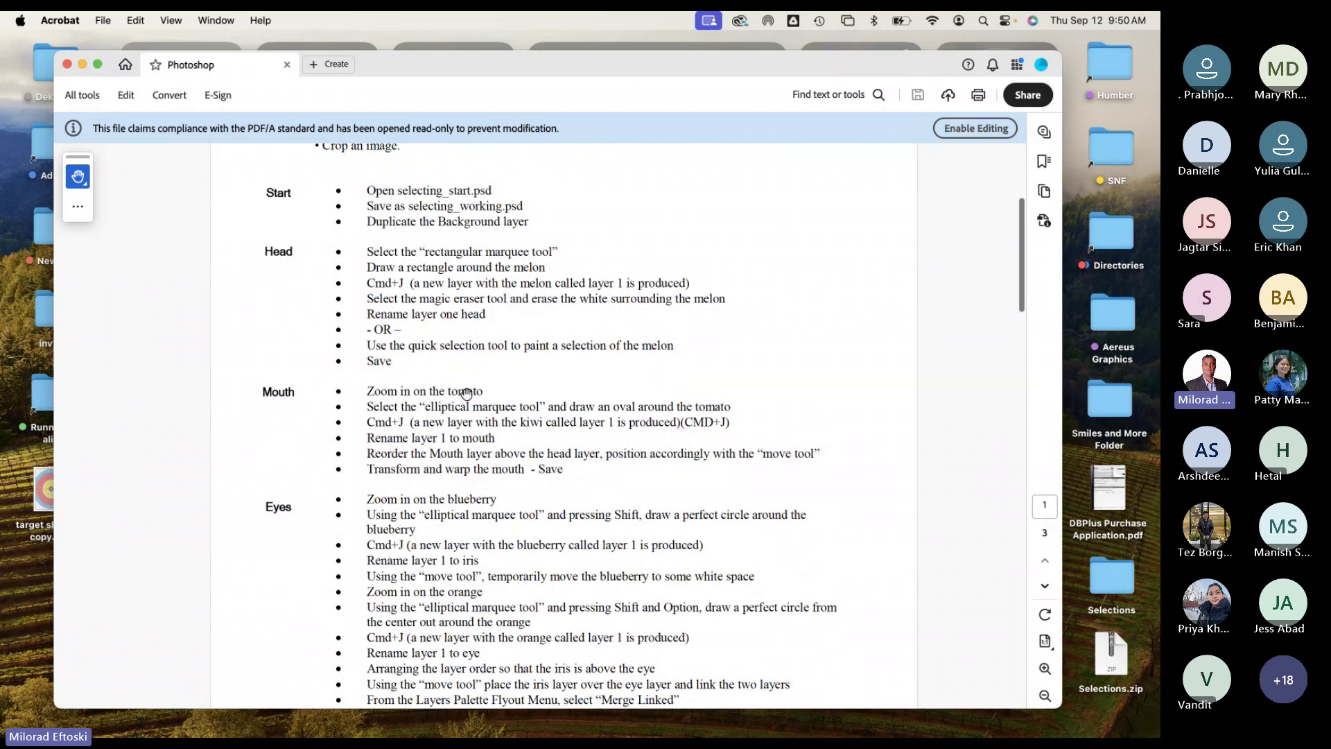
{"action": "scroll", "coordinate": [472, 447], "scroll_direction": "down", "scroll_amount": 2}
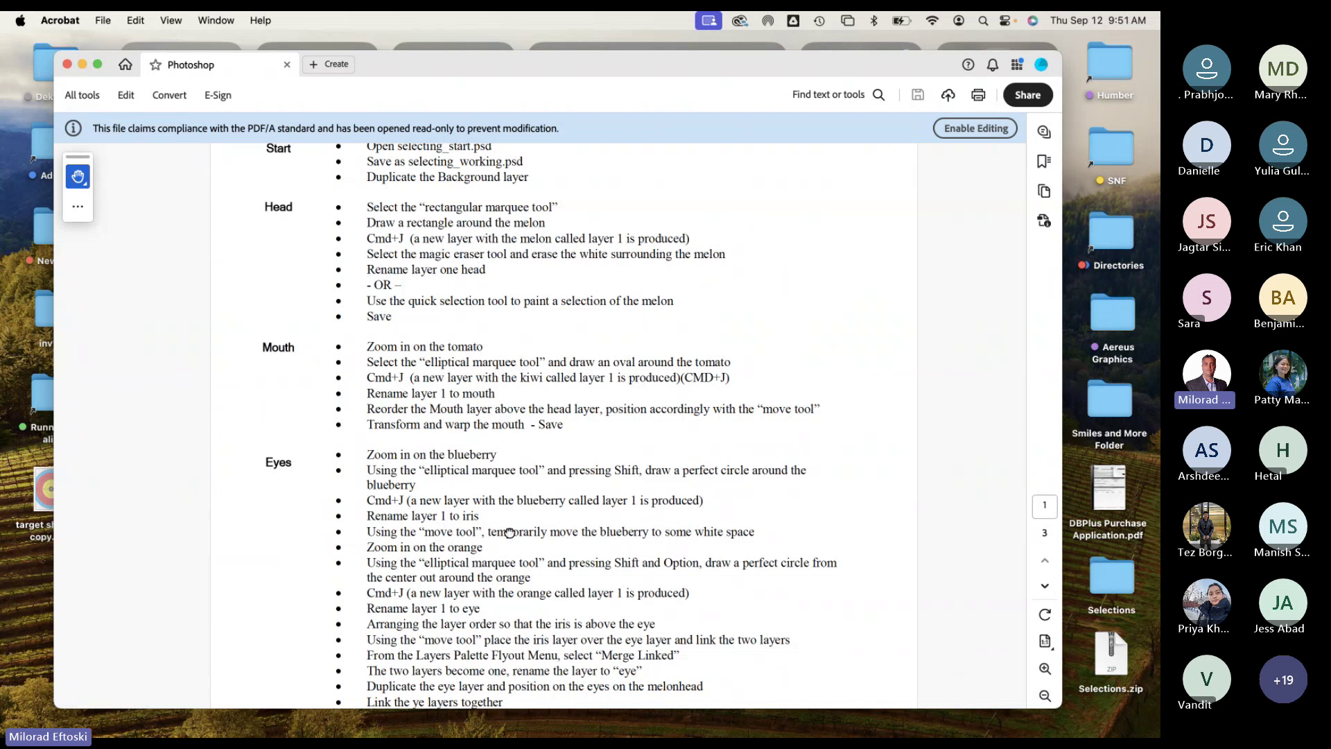
Step: Look over the Nose, Bowtie, Ears, Hat and Crop instructions on the remaining pages of the outline
{"action": "scroll", "coordinate": [486, 485], "scroll_direction": "down", "scroll_amount": 3}
{"action": "scroll", "coordinate": [430, 439], "scroll_direction": "down", "scroll_amount": 12}
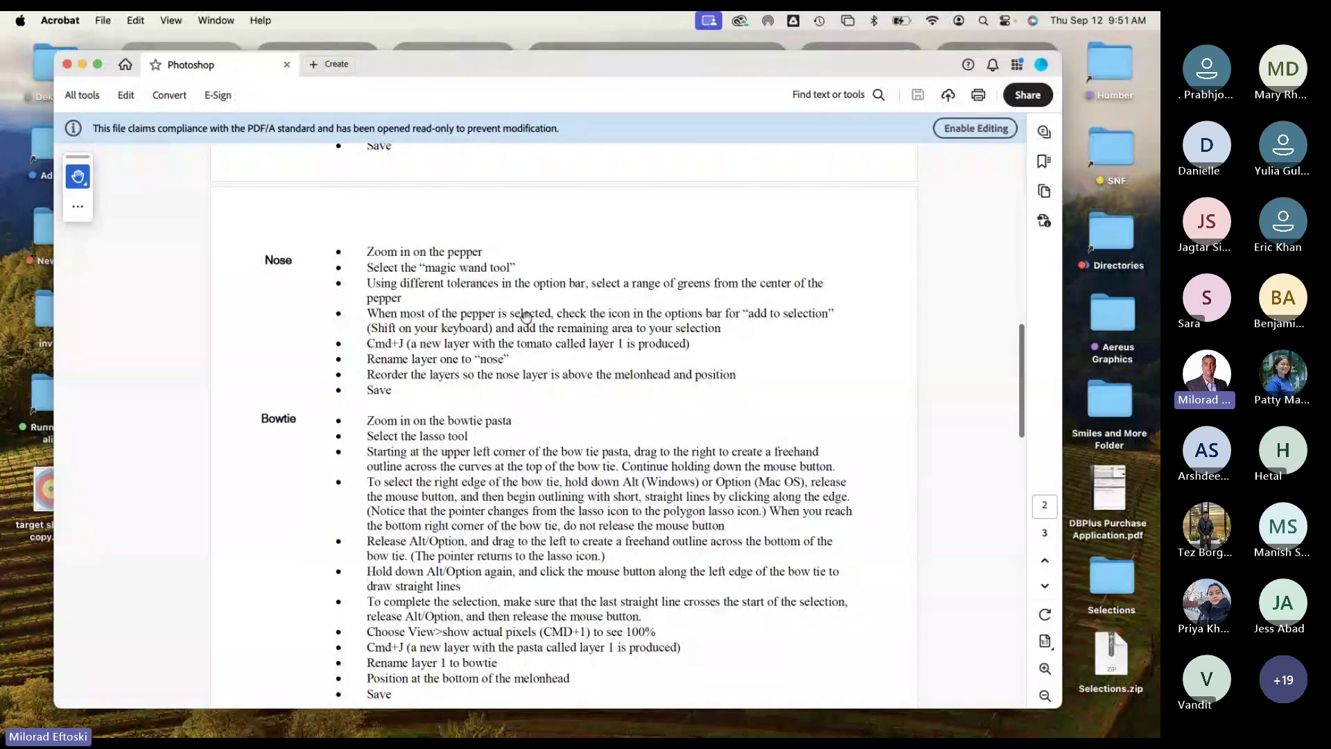
{"action": "scroll", "coordinate": [534, 527], "scroll_direction": "down", "scroll_amount": 4}
{"action": "scroll", "coordinate": [526, 545], "scroll_direction": "down", "scroll_amount": 14}
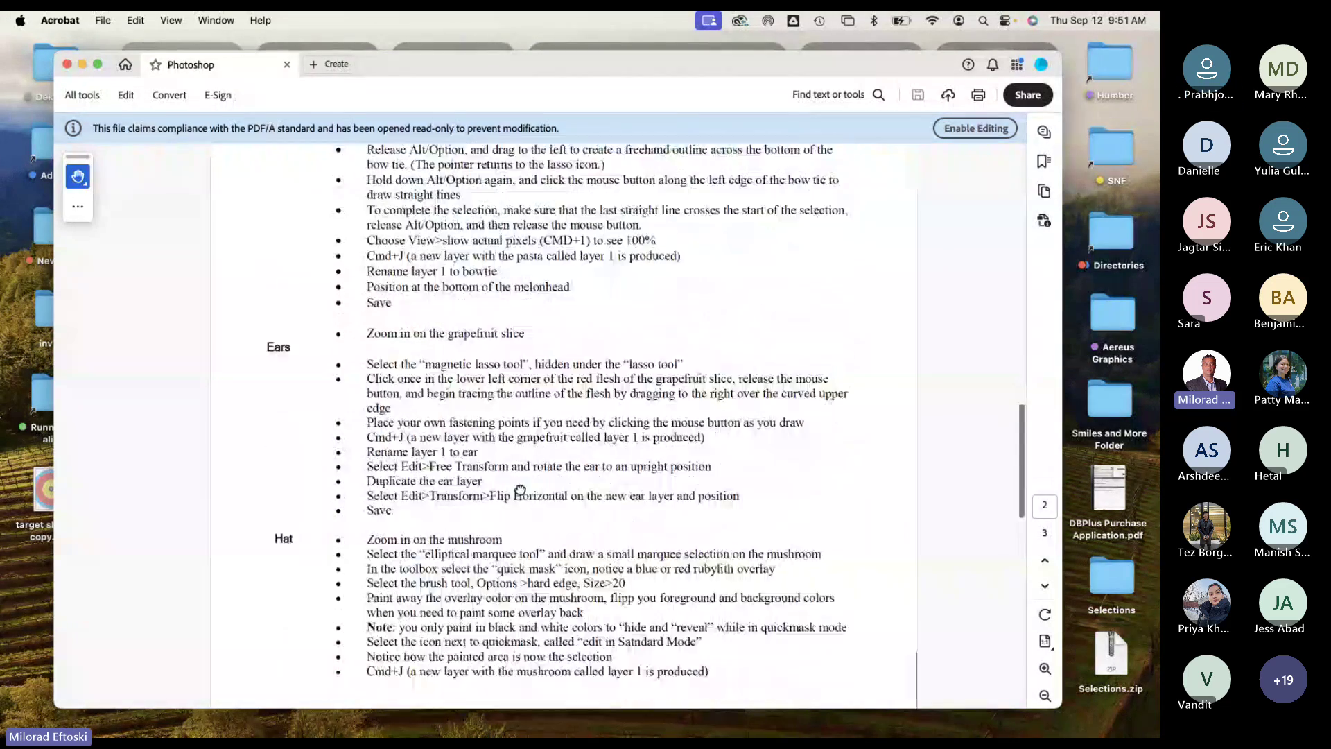
{"action": "scroll", "coordinate": [486, 555], "scroll_direction": "down", "scroll_amount": 2}
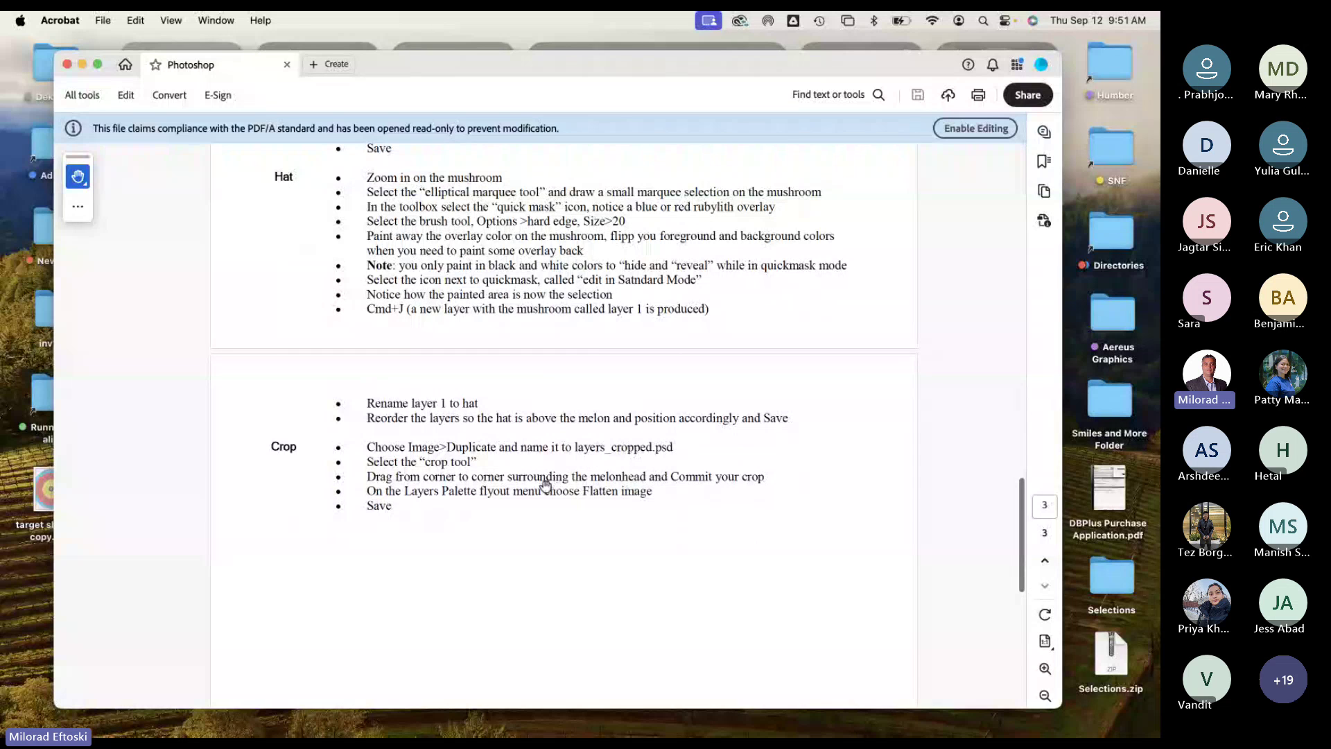
Step: Go back to the beginning of the outline, review the Objectives and Start section, and close the document and the Acrobat window
{"action": "scroll", "coordinate": [562, 485], "scroll_direction": "up", "scroll_amount": 3}
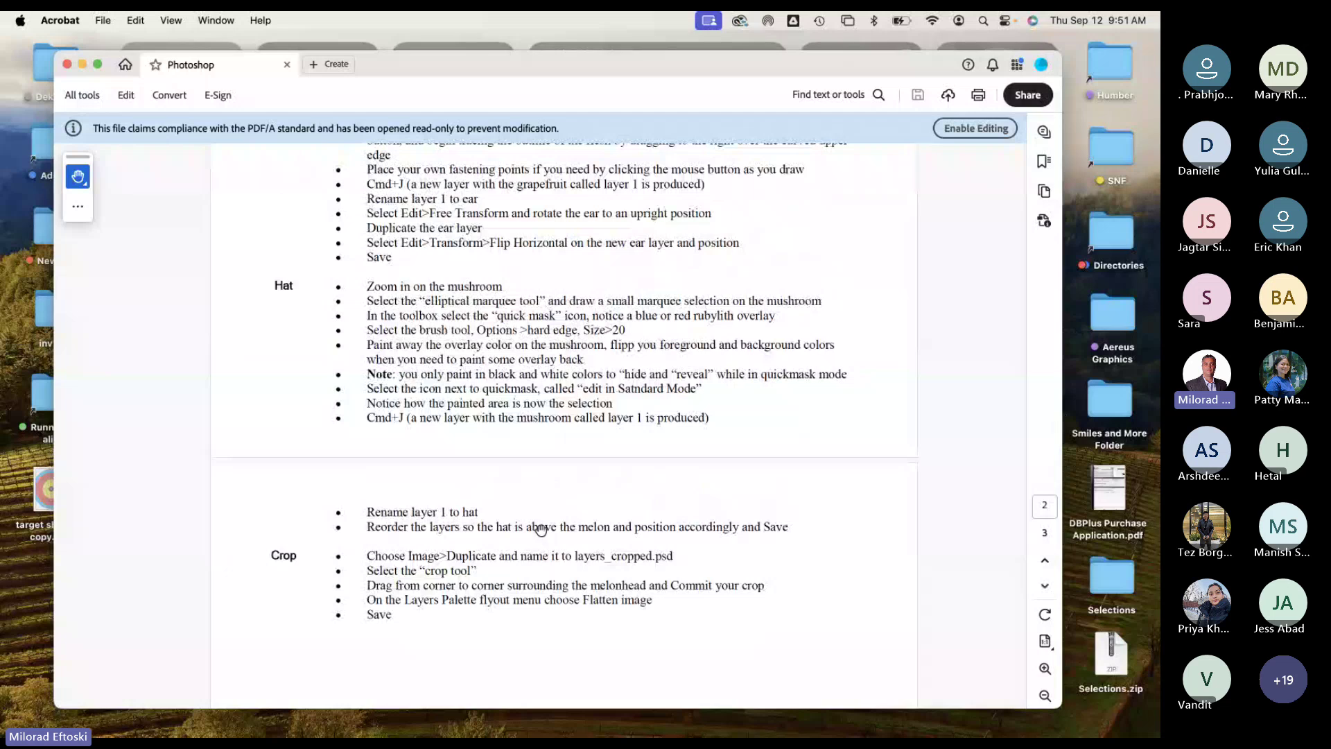
{"action": "scroll", "coordinate": [553, 518], "scroll_direction": "up", "scroll_amount": 1}
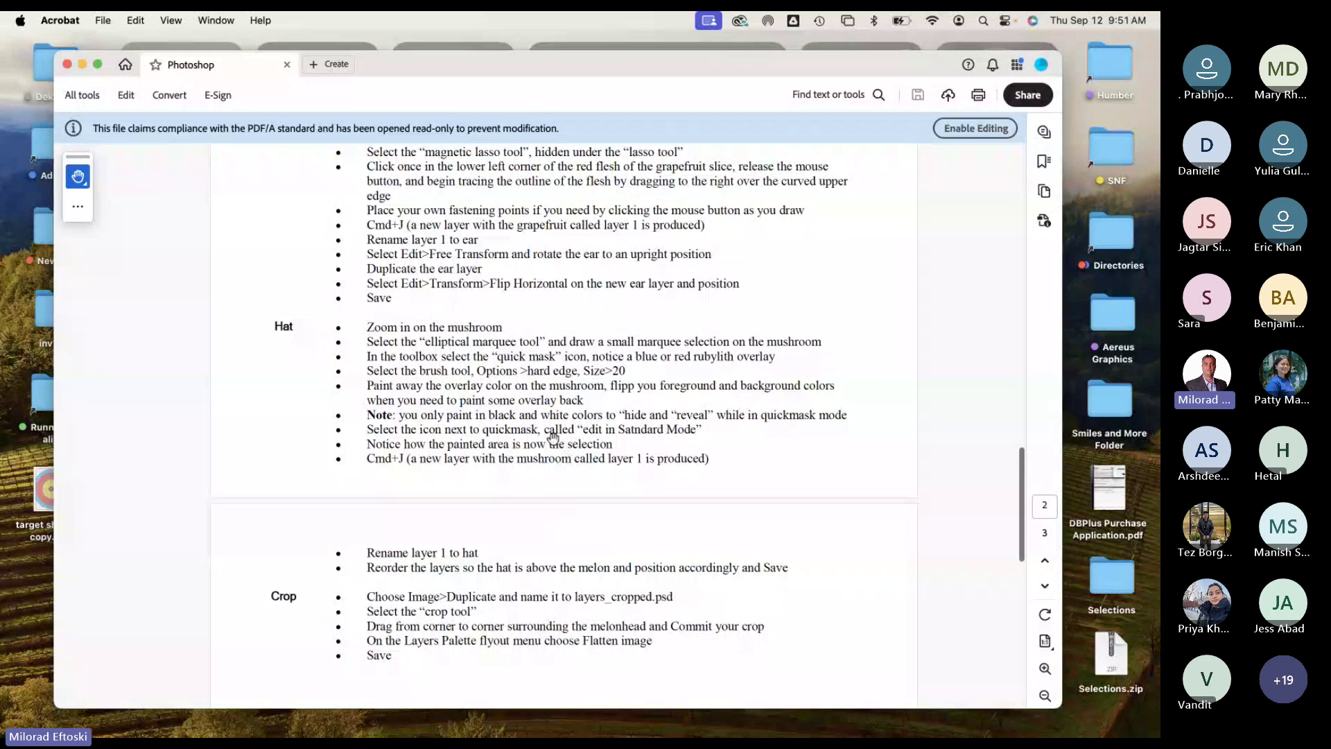
{"action": "scroll", "coordinate": [552, 439], "scroll_direction": "up", "scroll_amount": 13}
{"action": "scroll", "coordinate": [551, 439], "scroll_direction": "up", "scroll_amount": 15}
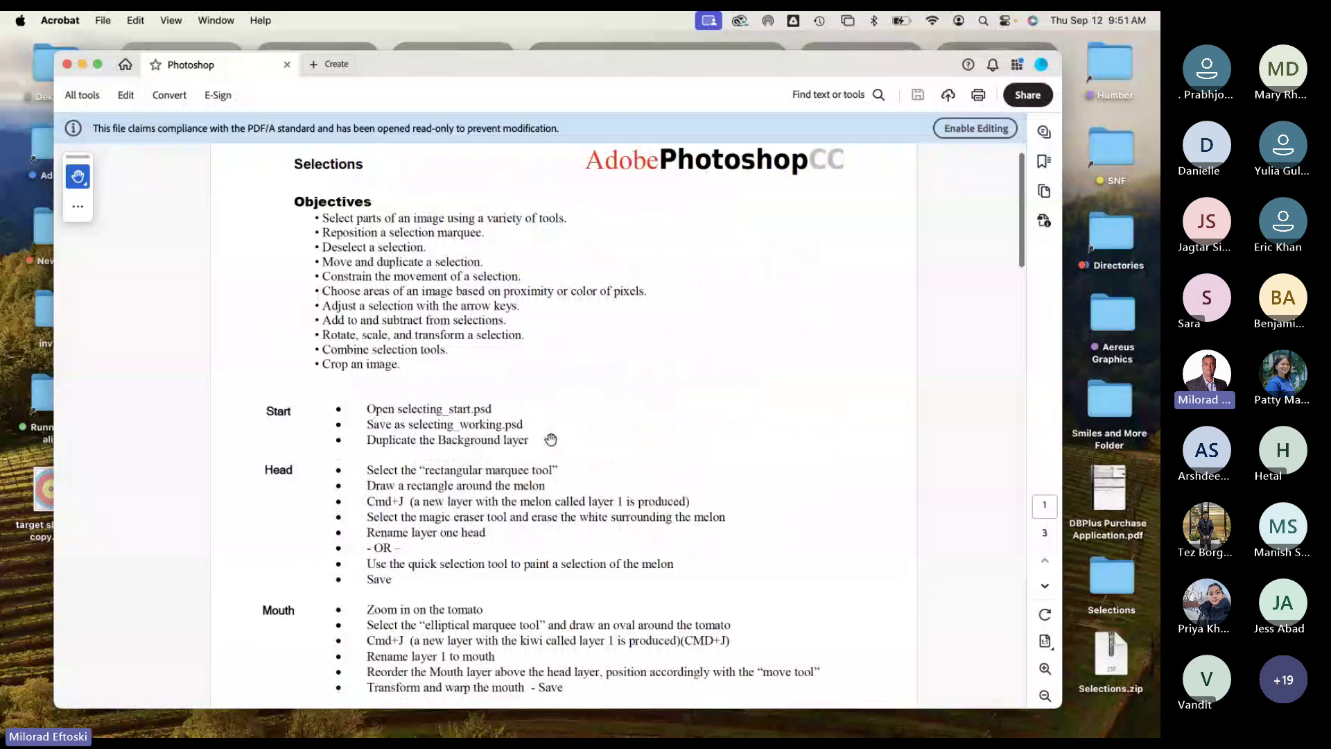
{"action": "key", "text": "Home"}
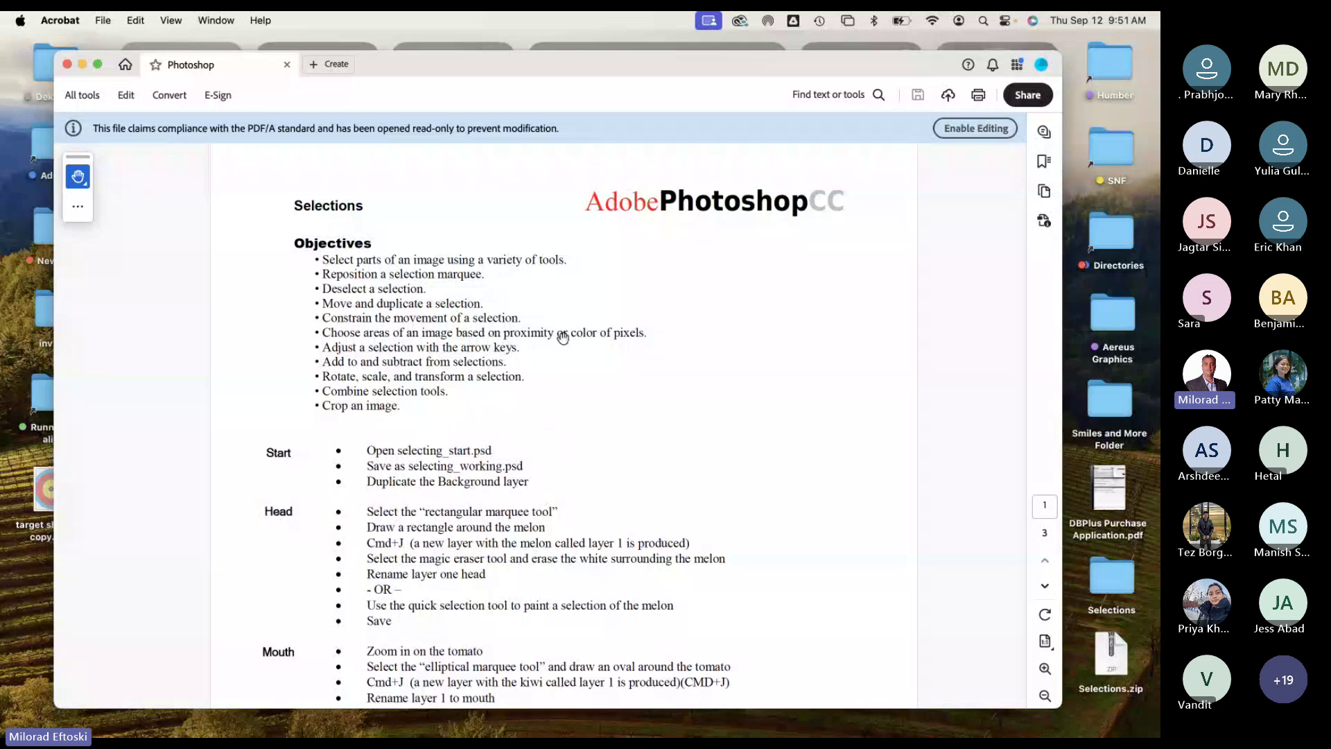
{"action": "scroll", "coordinate": [471, 409], "scroll_direction": "down", "scroll_amount": 3}
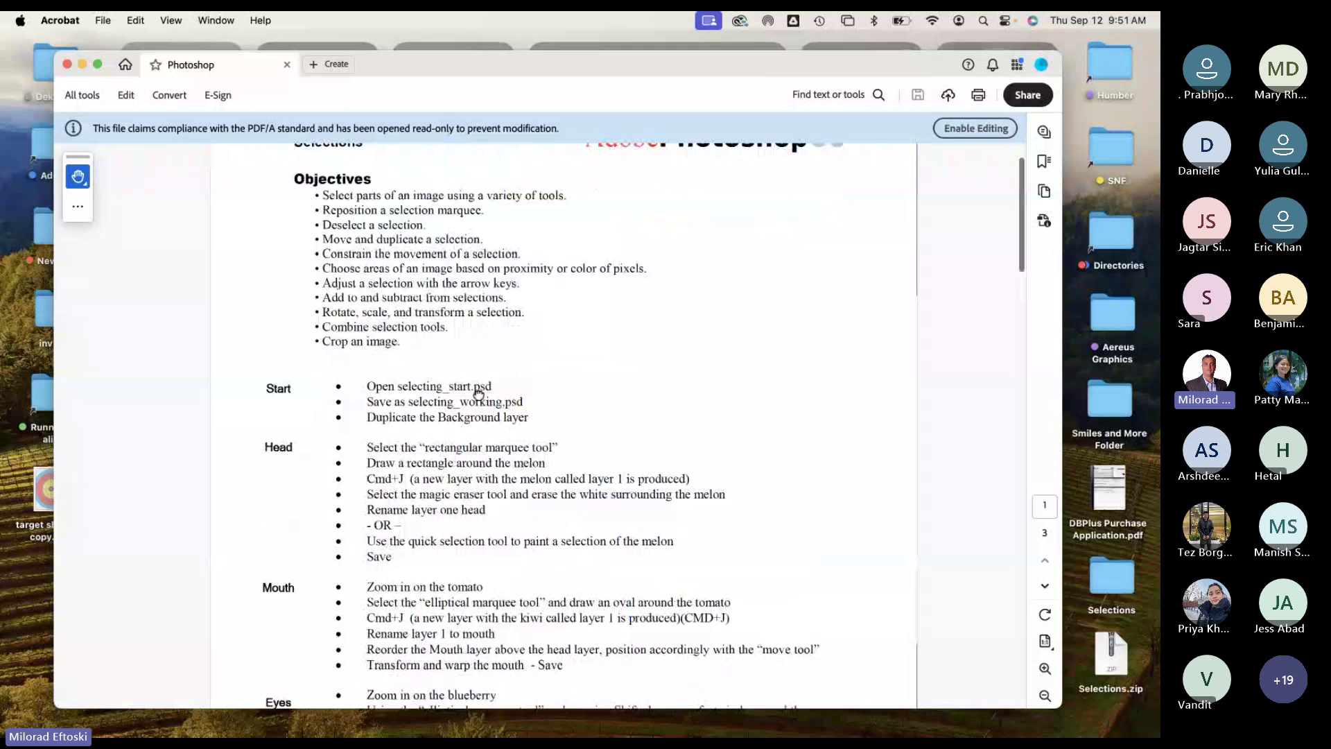
{"action": "scroll", "coordinate": [468, 402], "scroll_direction": "up", "scroll_amount": 3}
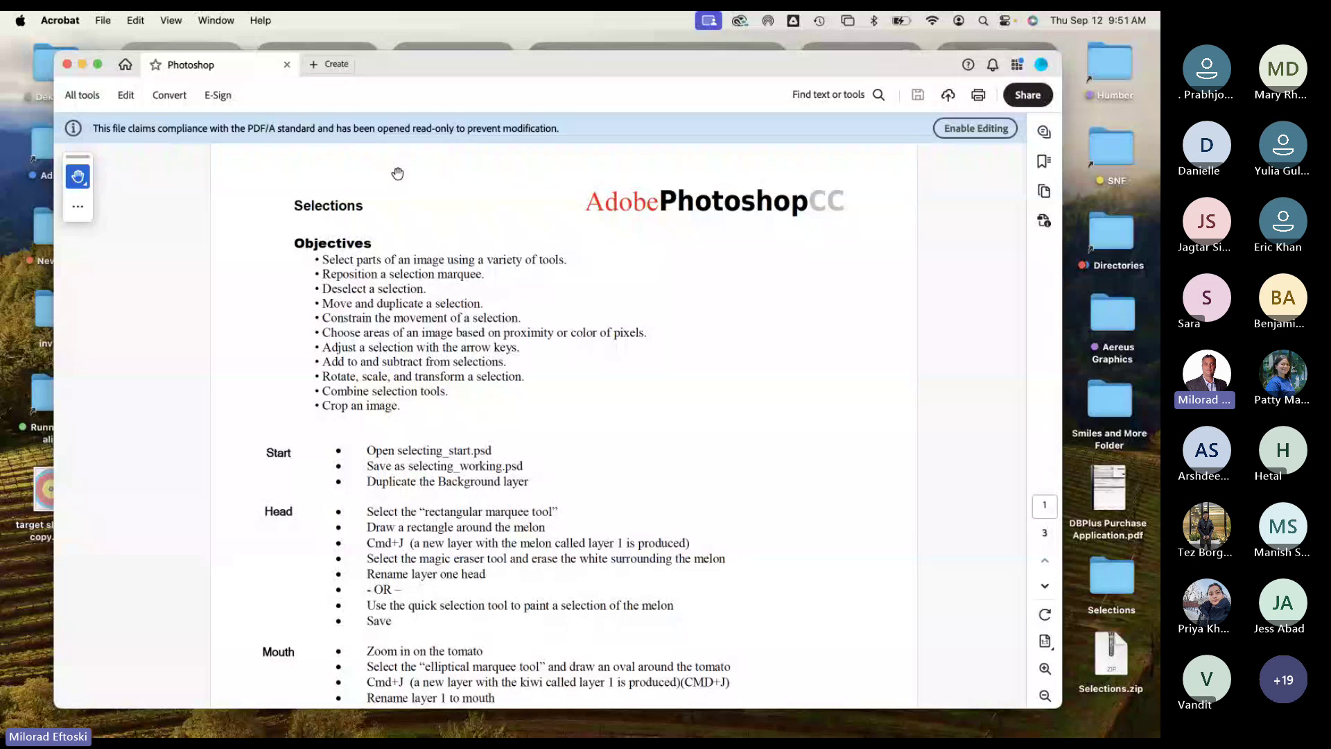
{"action": "left_click", "coordinate": [287, 66]}
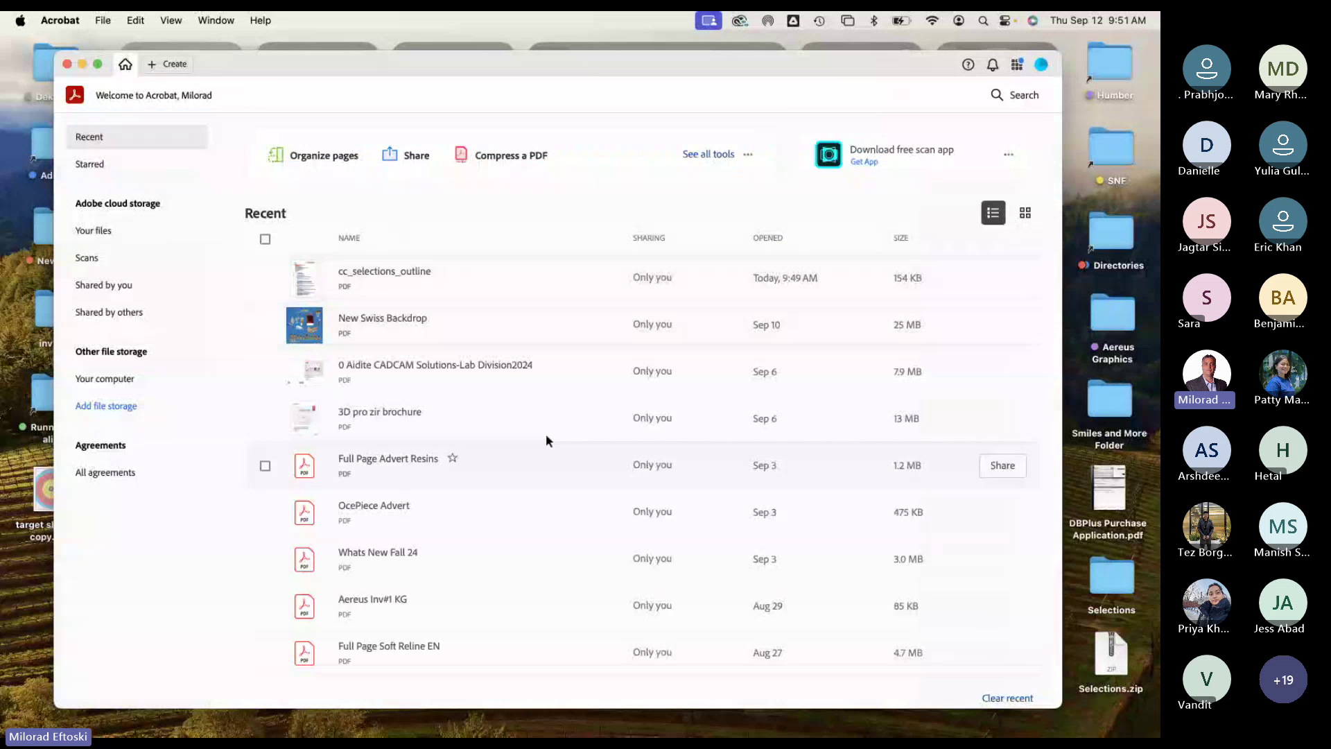
{"action": "left_click", "coordinate": [67, 64]}
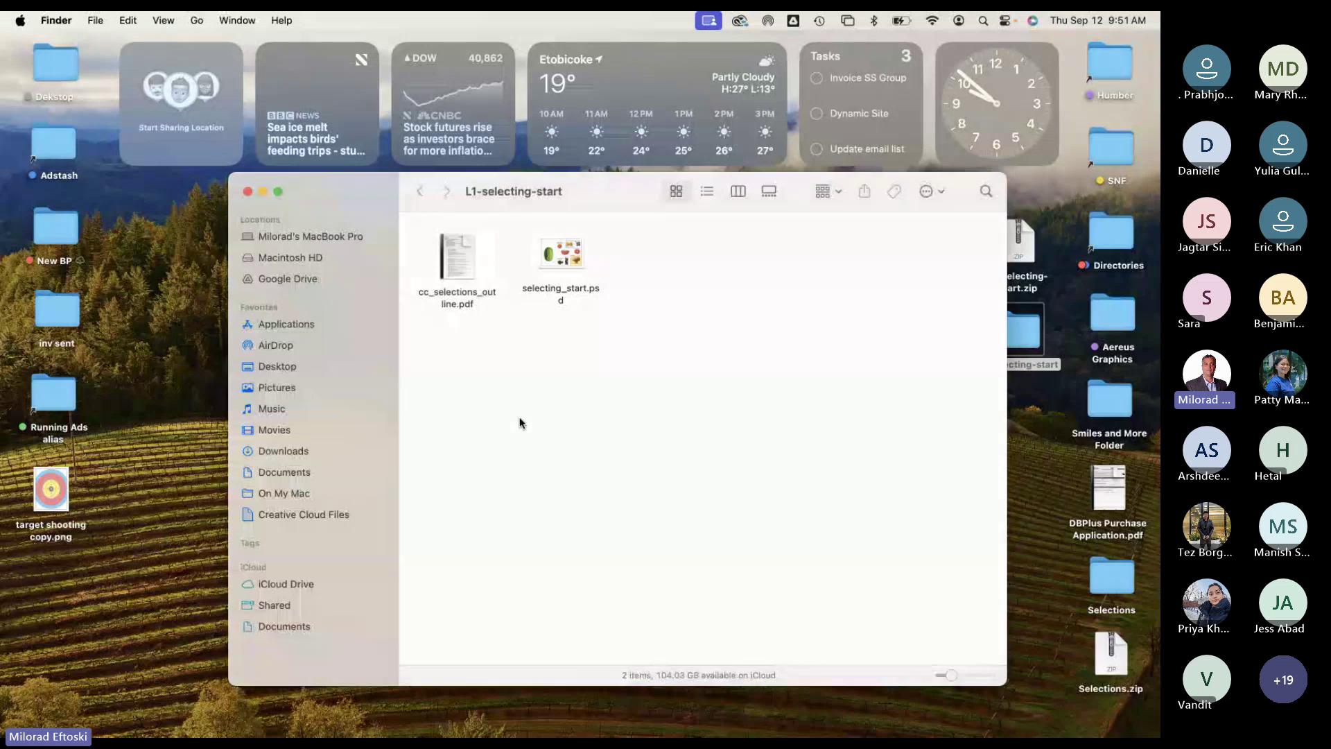
Step: Open selecting_start.psd in Photoshop 2024 and move the L1-selecting-start folder window aside while it loads
{"action": "left_click", "coordinate": [560, 257]}
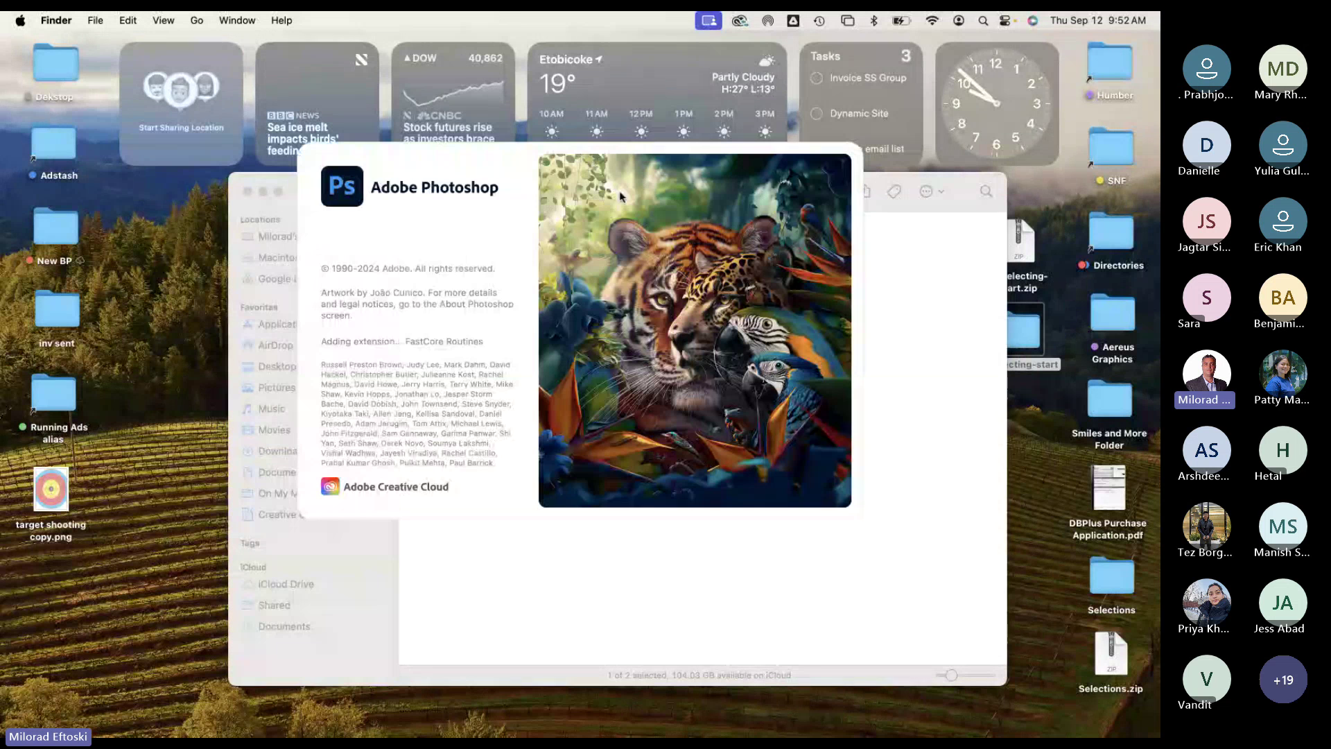
{"action": "left_click", "coordinate": [893, 322]}
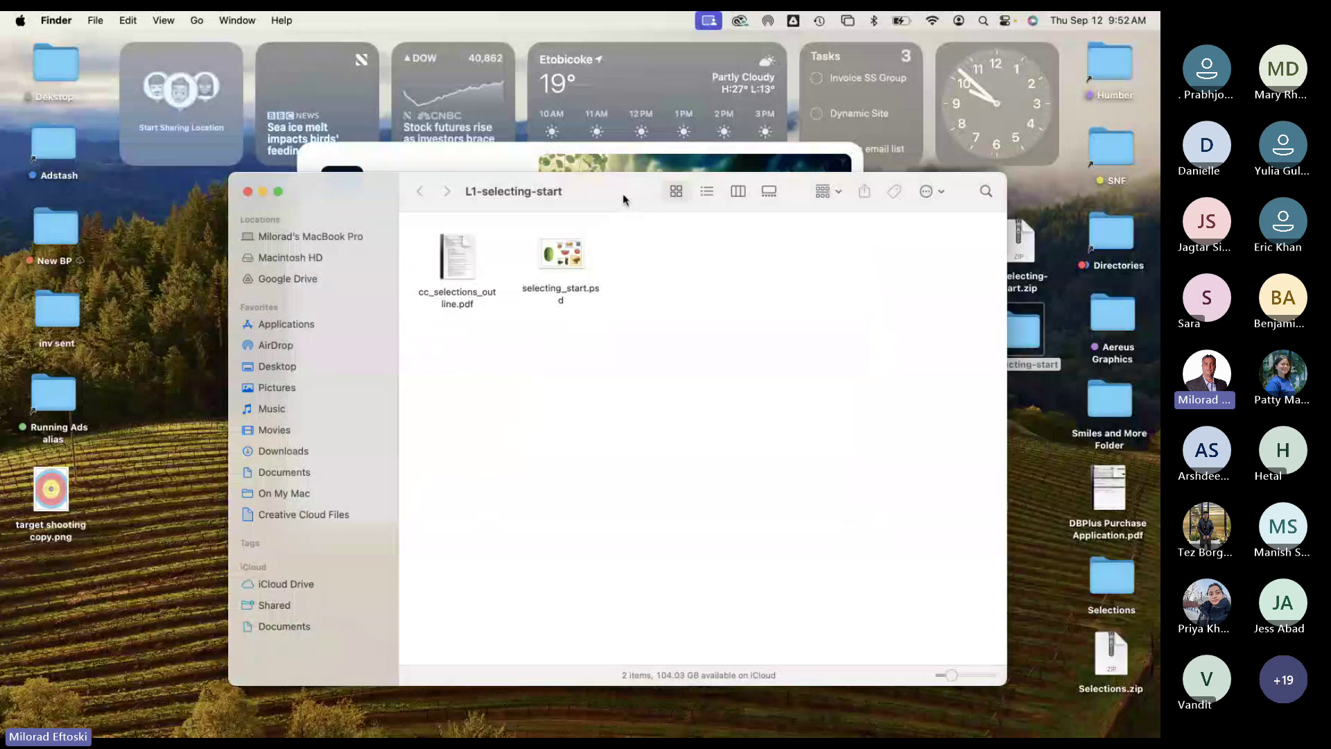
{"action": "left_click_drag", "start_coordinate": [622, 193], "coordinate": [570, 213]}
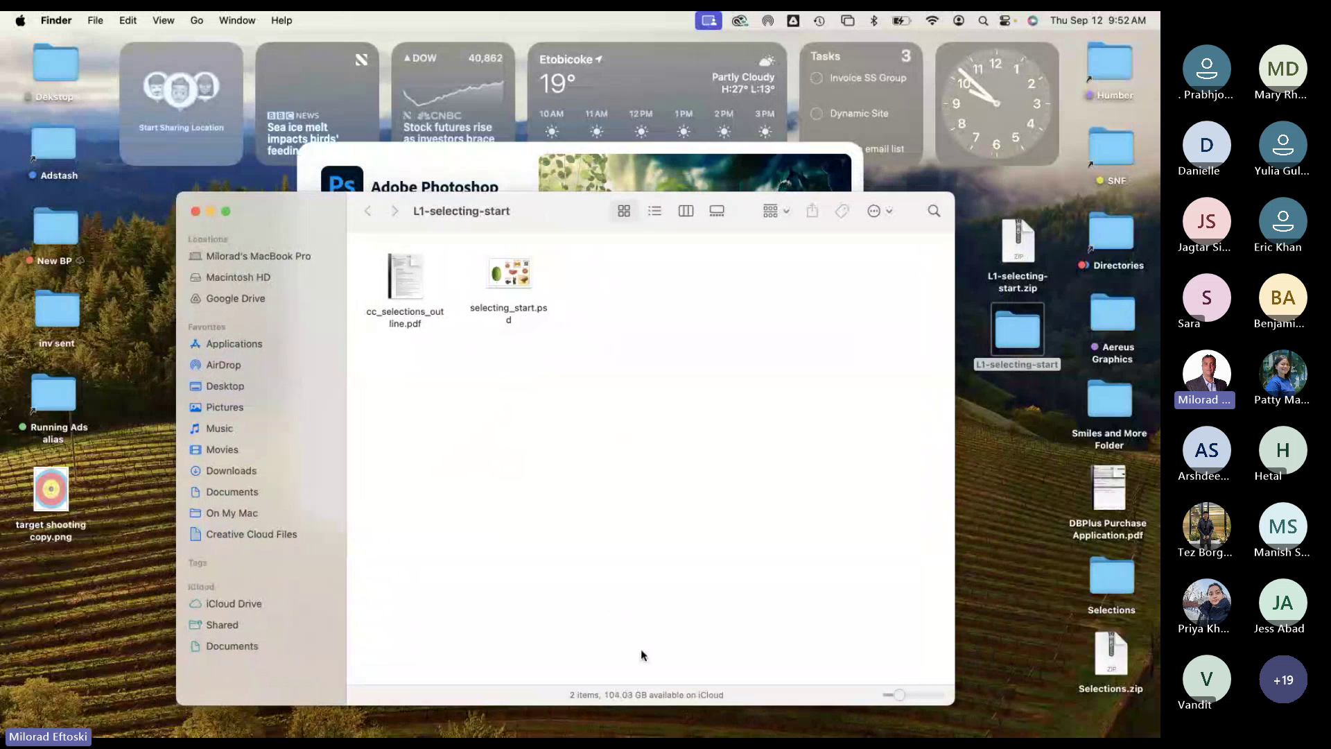
{"action": "mouse_move", "coordinate": [690, 734]}
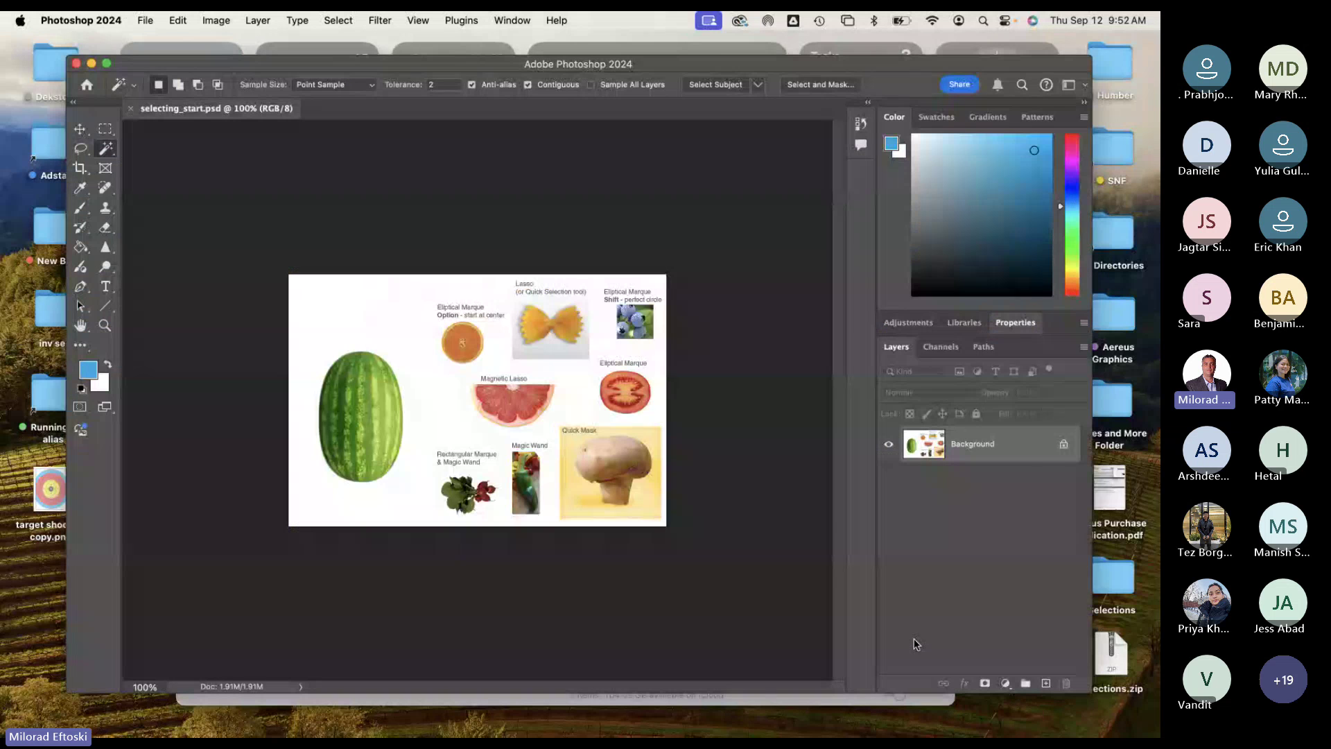
Step: Make the L1-selecting-start folder window narrower and reposition it lower, then return to Photoshop and zoom selecting_start.psd to 200%
{"action": "left_click", "coordinate": [843, 706]}
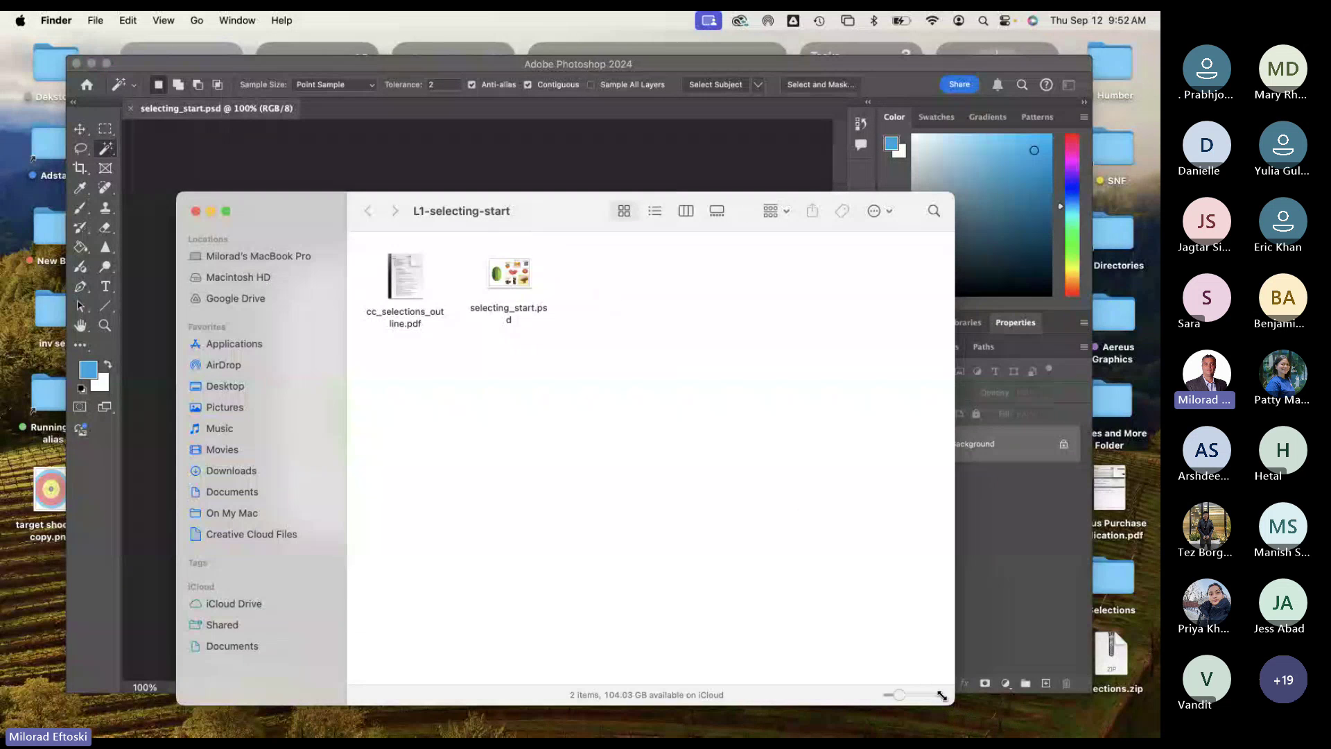
{"action": "left_click_drag", "start_coordinate": [944, 702], "coordinate": [738, 693]}
{"action": "left_click_drag", "start_coordinate": [508, 224], "coordinate": [500, 261]}
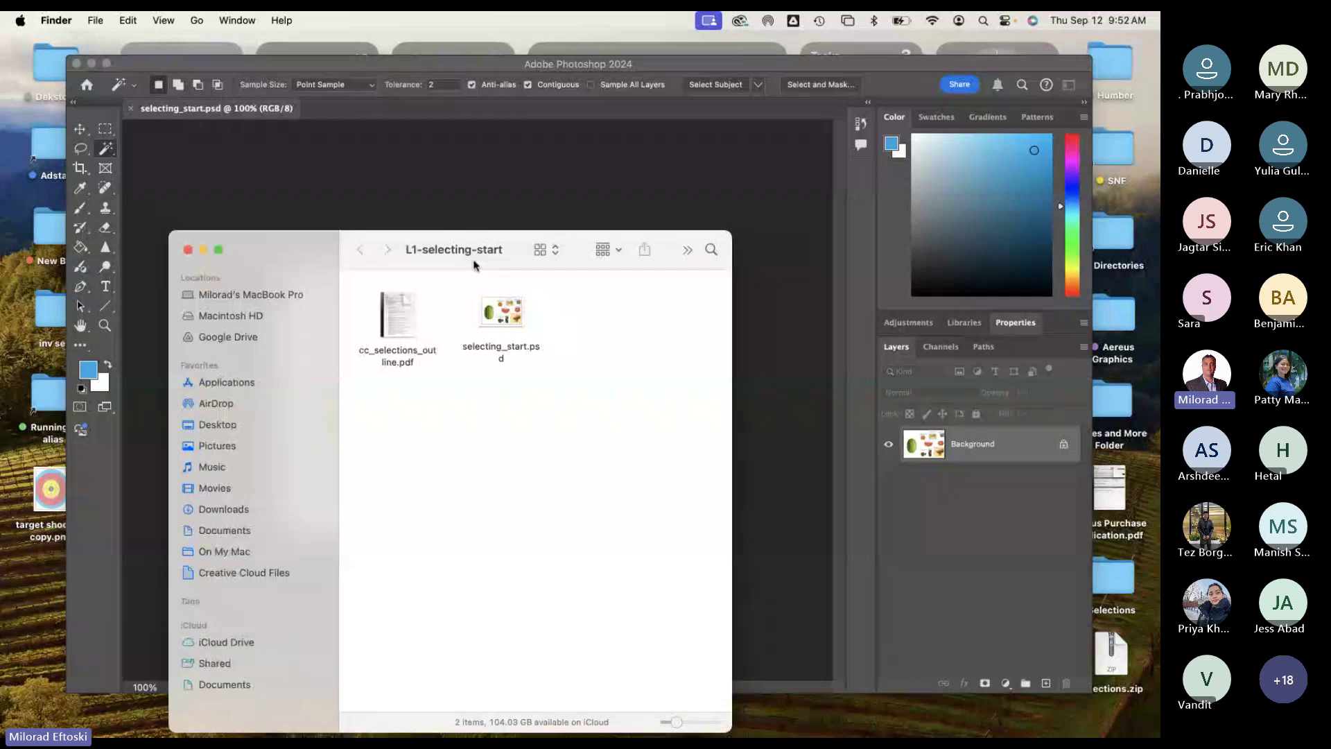
{"action": "left_click", "coordinate": [493, 190]}
{"action": "key", "text": "super+equal"}
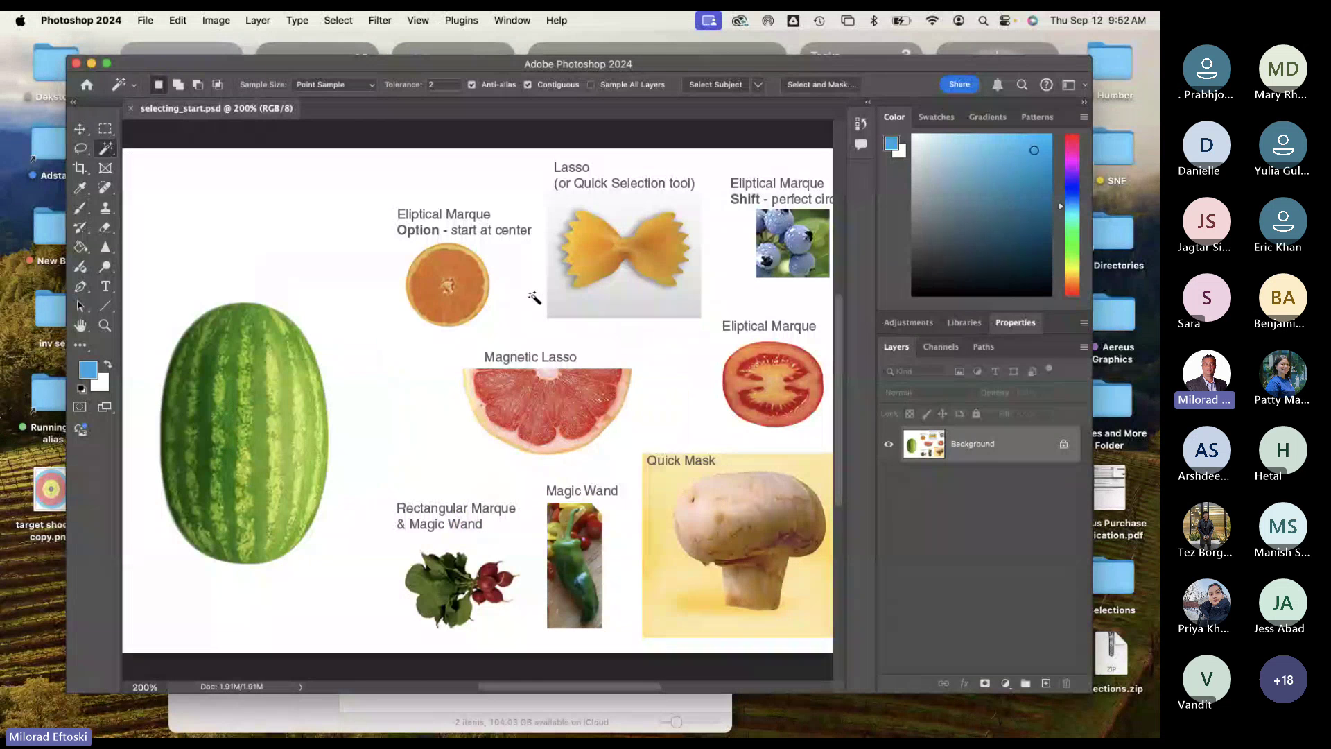
Step: Reposition and enlarge the Photoshop window so the whole selecting_start.psd canvas is in view
{"action": "left_click_drag", "start_coordinate": [370, 63], "coordinate": [310, 43]}
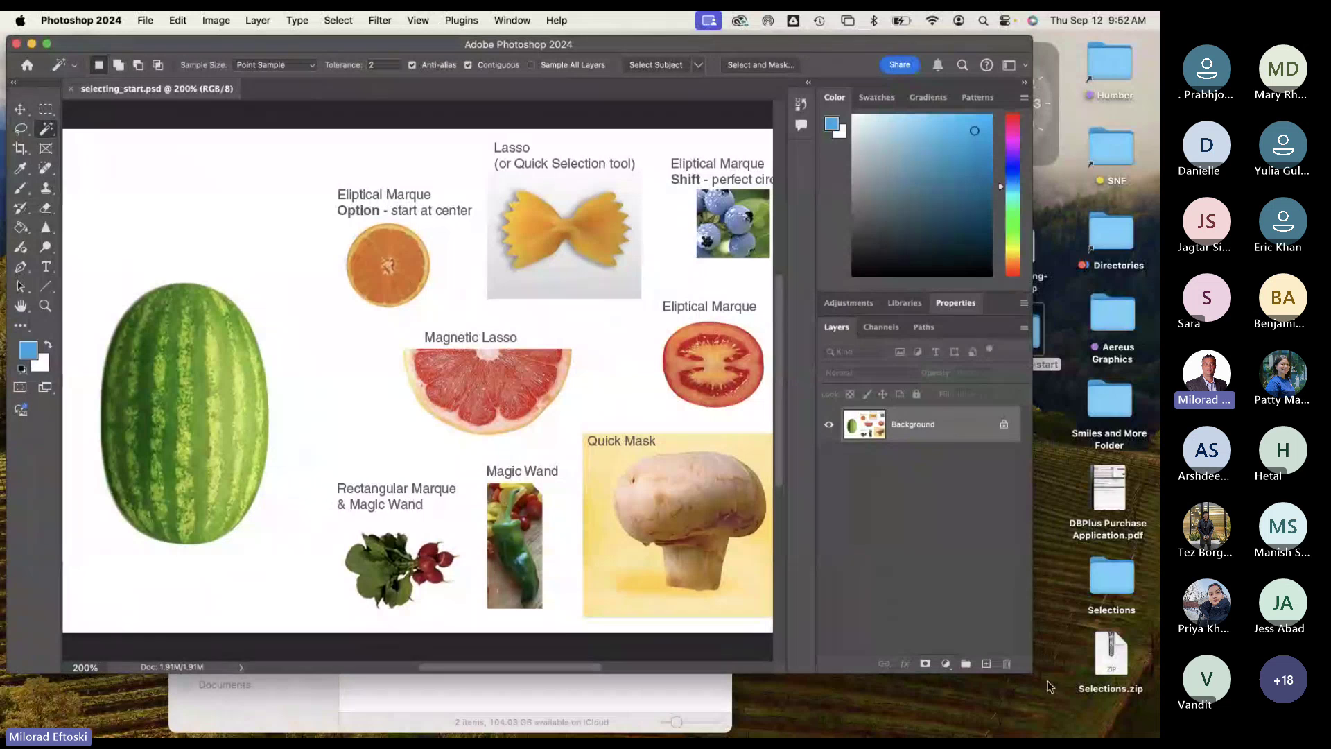
{"action": "left_click_drag", "start_coordinate": [1044, 674], "coordinate": [1148, 702]}
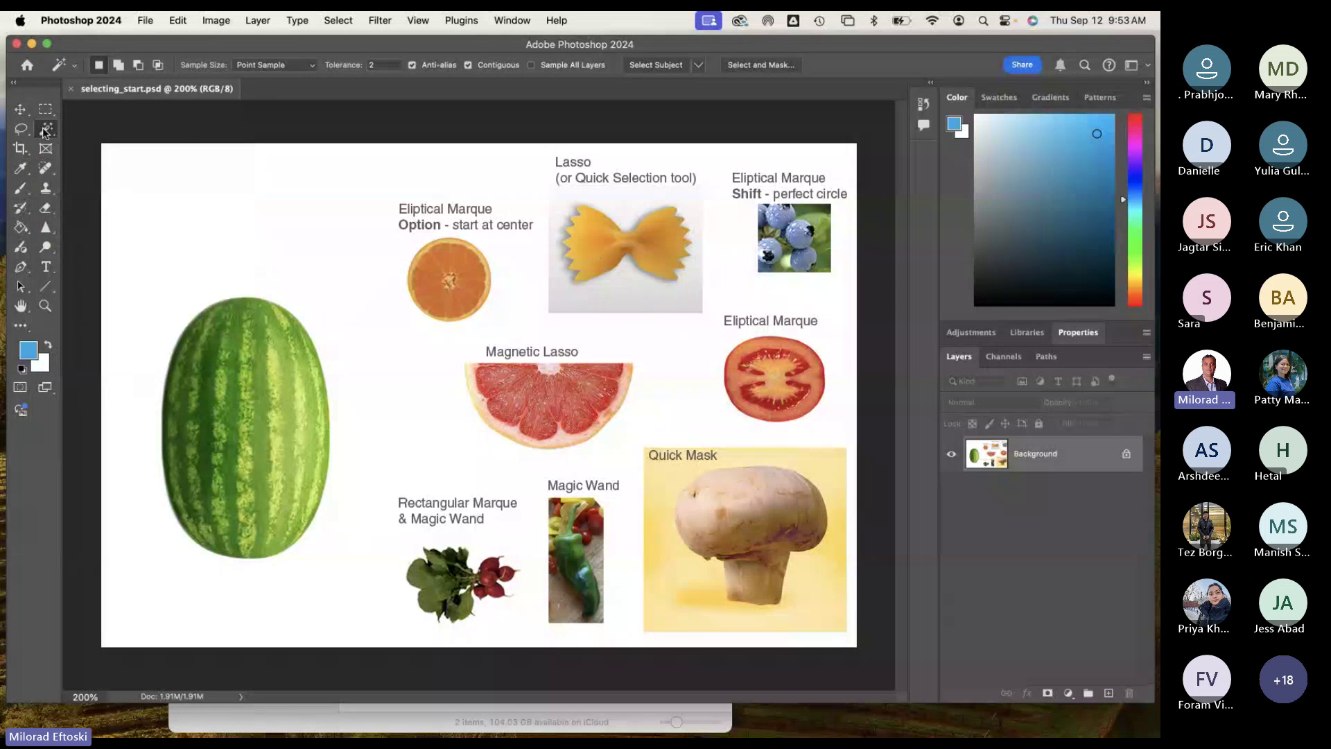
Step: Activate the Object Selection Tool and then choose the Rectangular Marquee Tool from the marquee tool group
{"action": "left_click", "coordinate": [48, 134]}
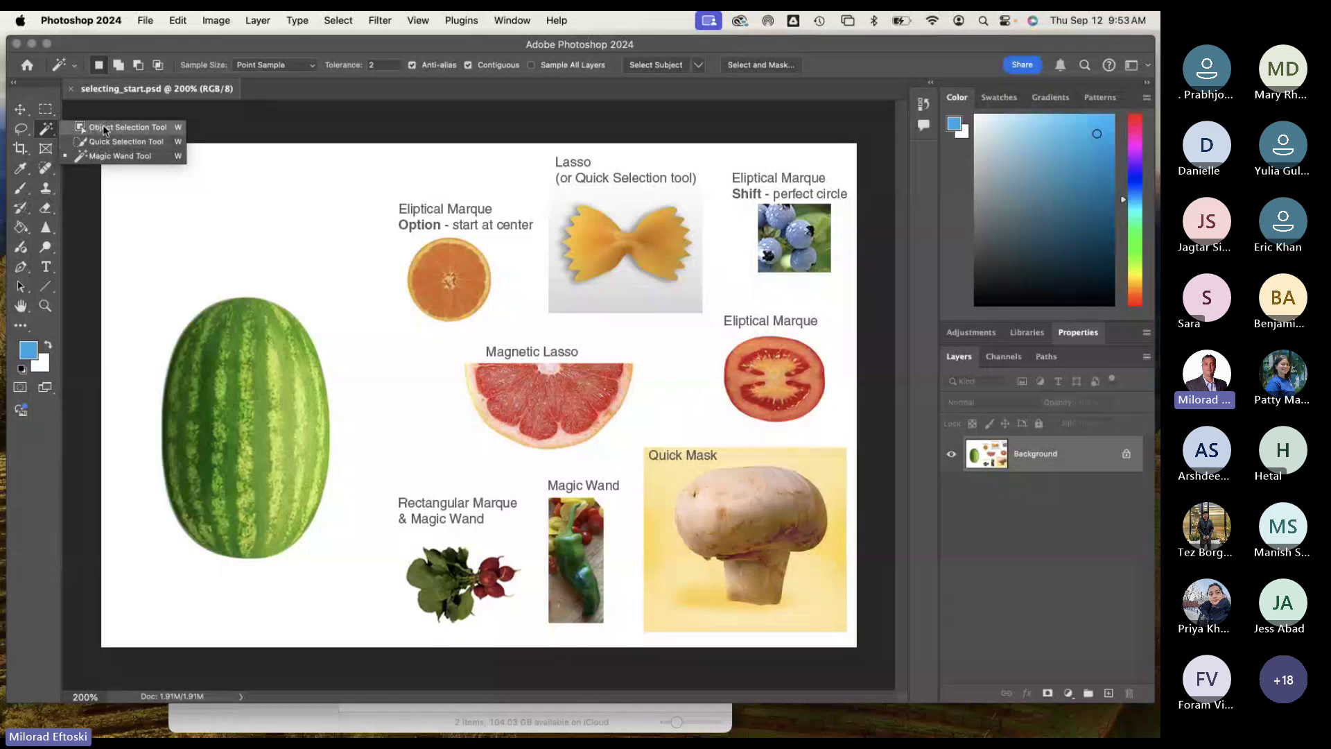
{"action": "left_click", "coordinate": [104, 127]}
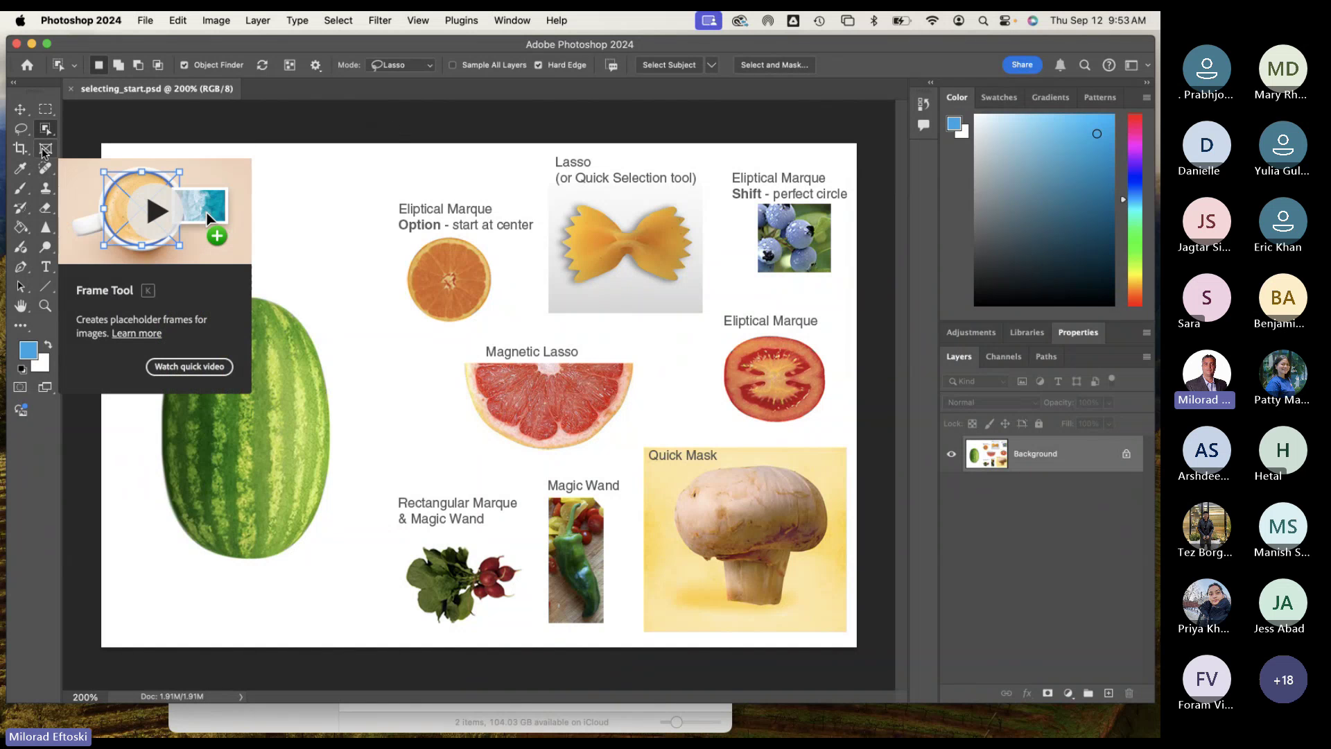
{"action": "left_click", "coordinate": [45, 110]}
{"action": "right_click", "coordinate": [46, 111]}
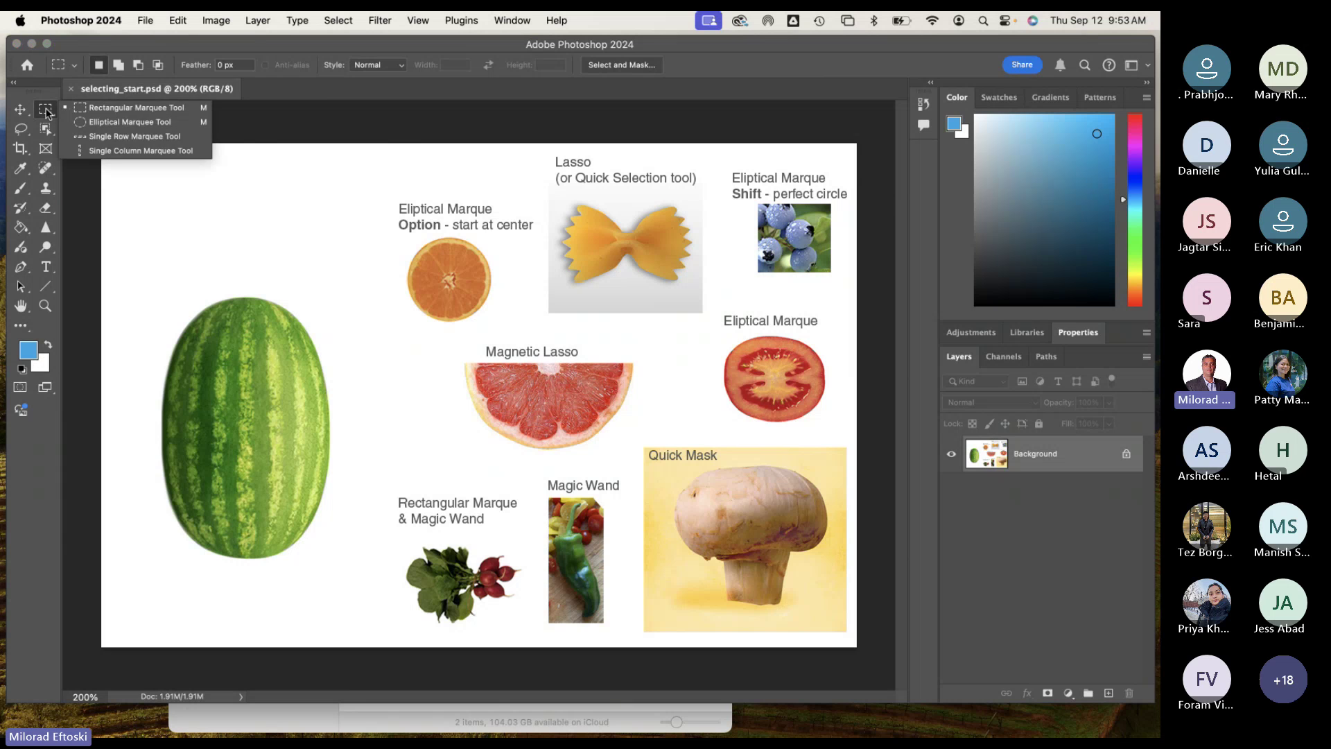
{"action": "left_click", "coordinate": [127, 106]}
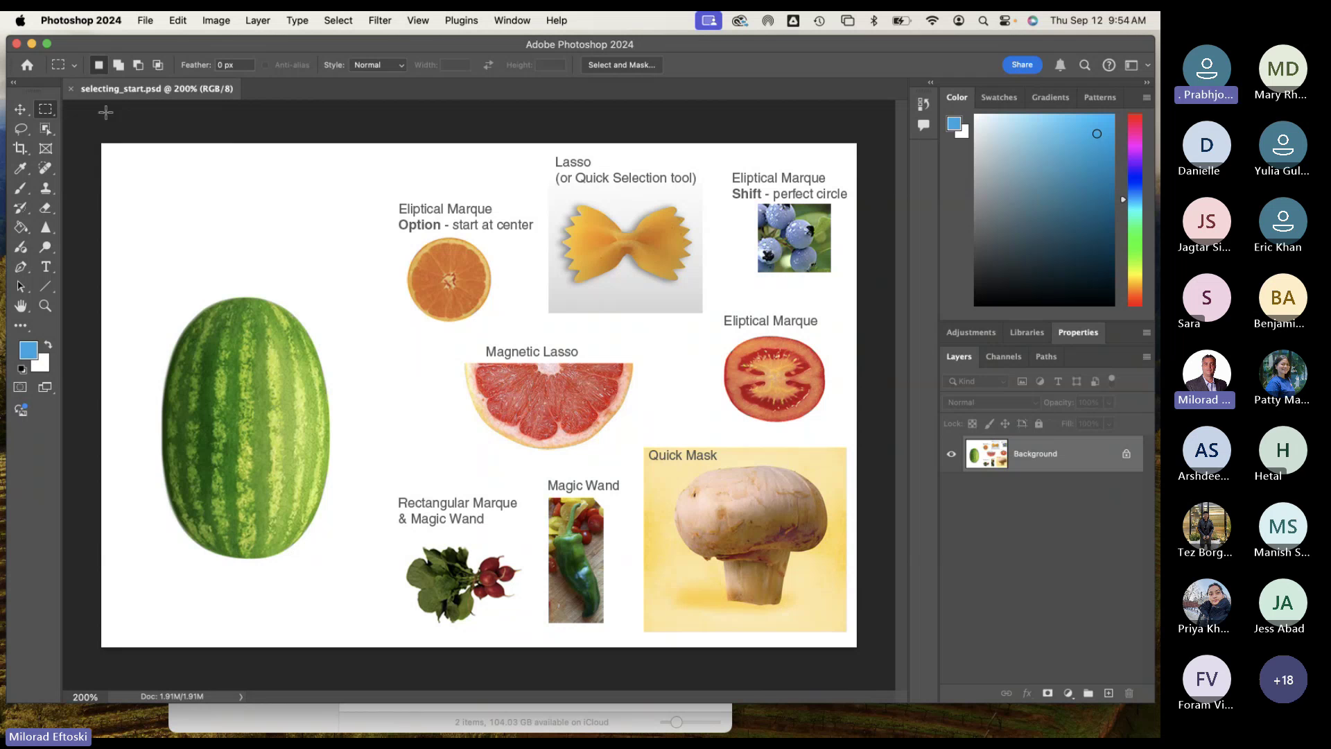
Step: Choose the Selection Brush Tool in the lasso tool group, then make the Quick Selection Tool active in its group
{"action": "left_click", "coordinate": [20, 130]}
{"action": "left_click", "coordinate": [20, 130]}
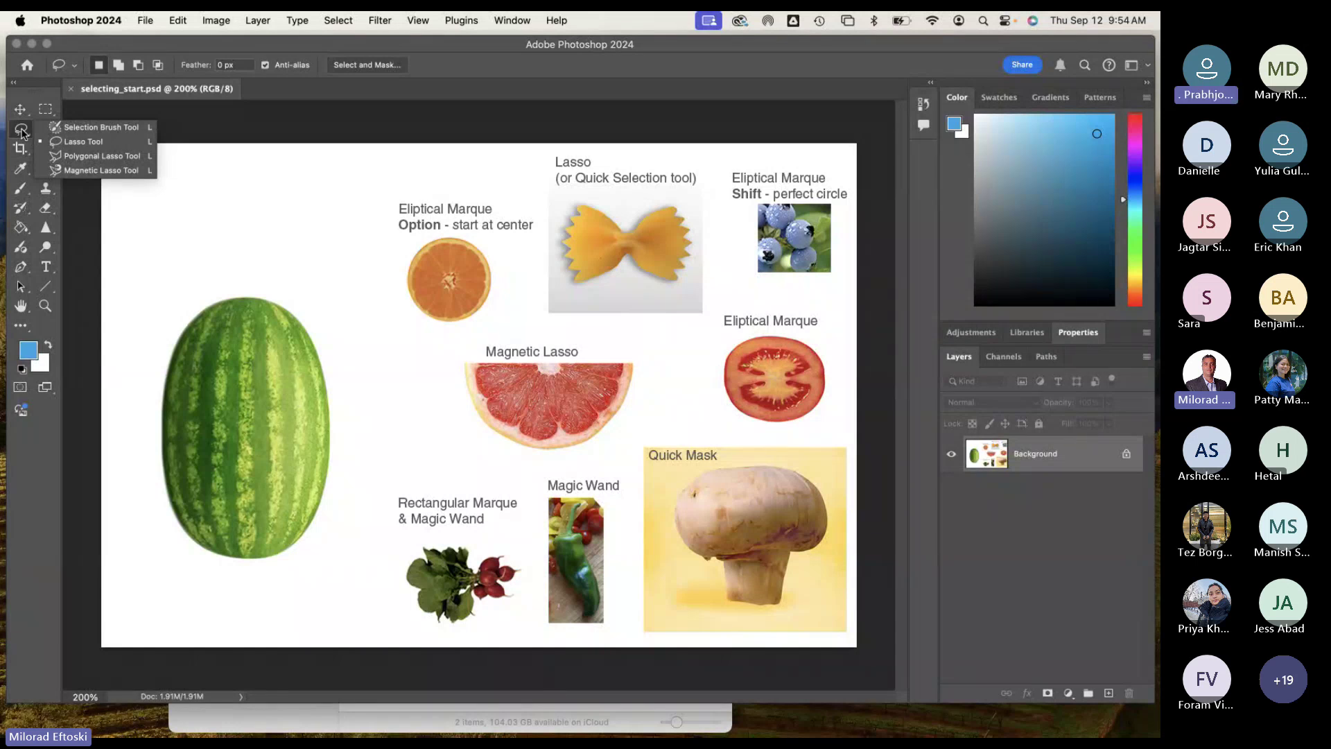
{"action": "left_click", "coordinate": [88, 128]}
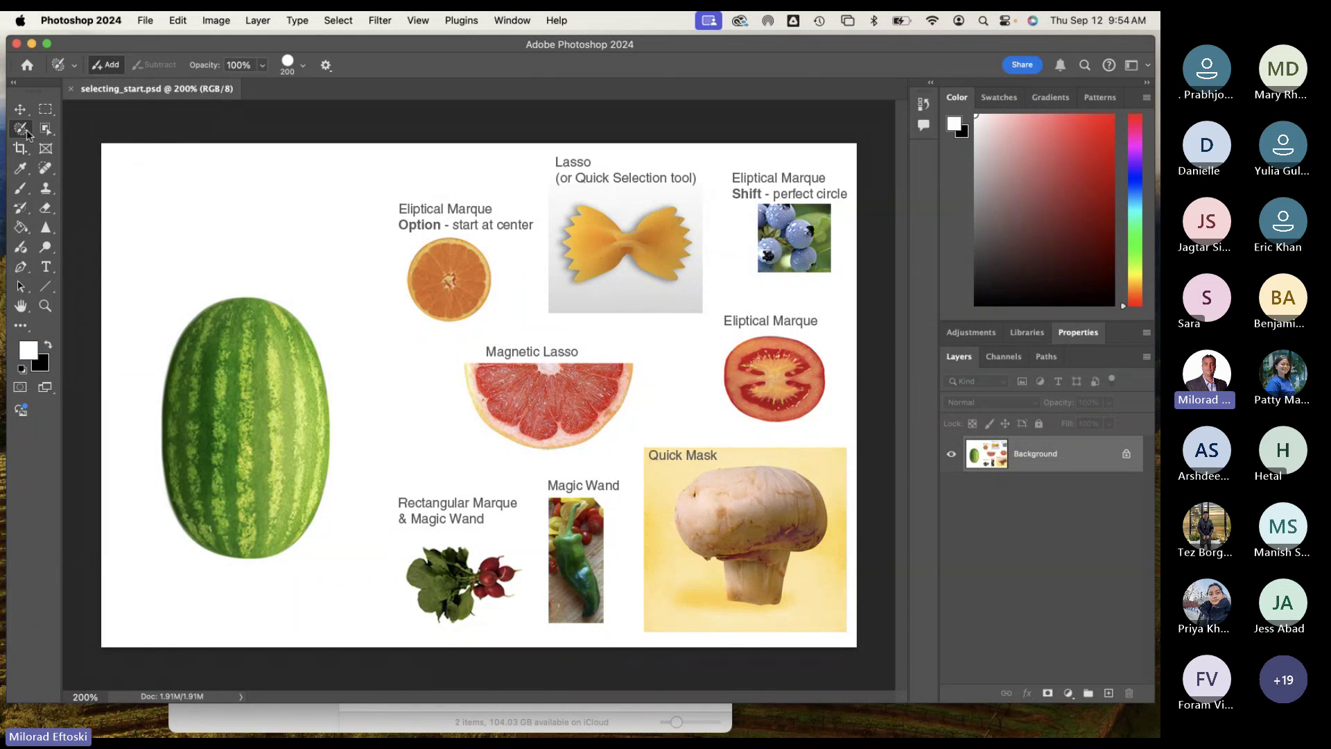
{"action": "right_click", "coordinate": [21, 129]}
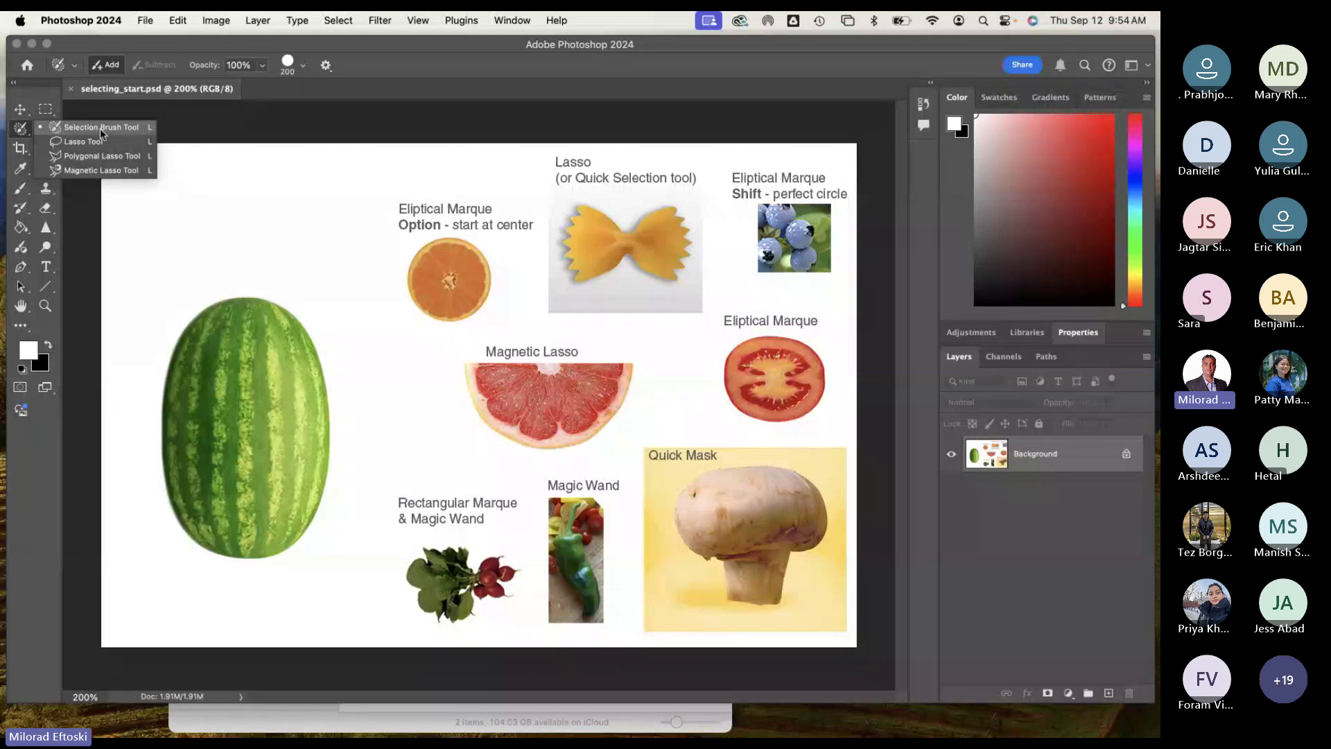
{"action": "left_click", "coordinate": [101, 132]}
{"action": "left_click", "coordinate": [45, 129]}
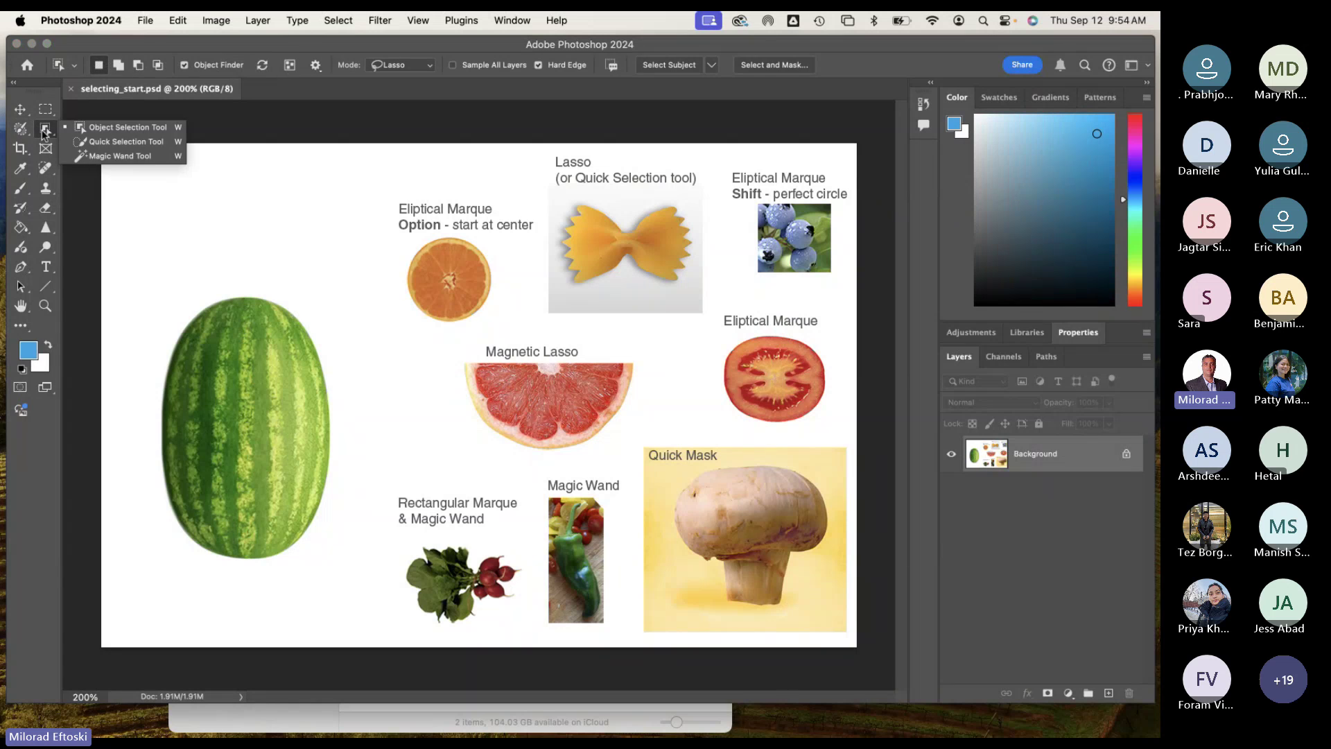
{"action": "left_click", "coordinate": [113, 143]}
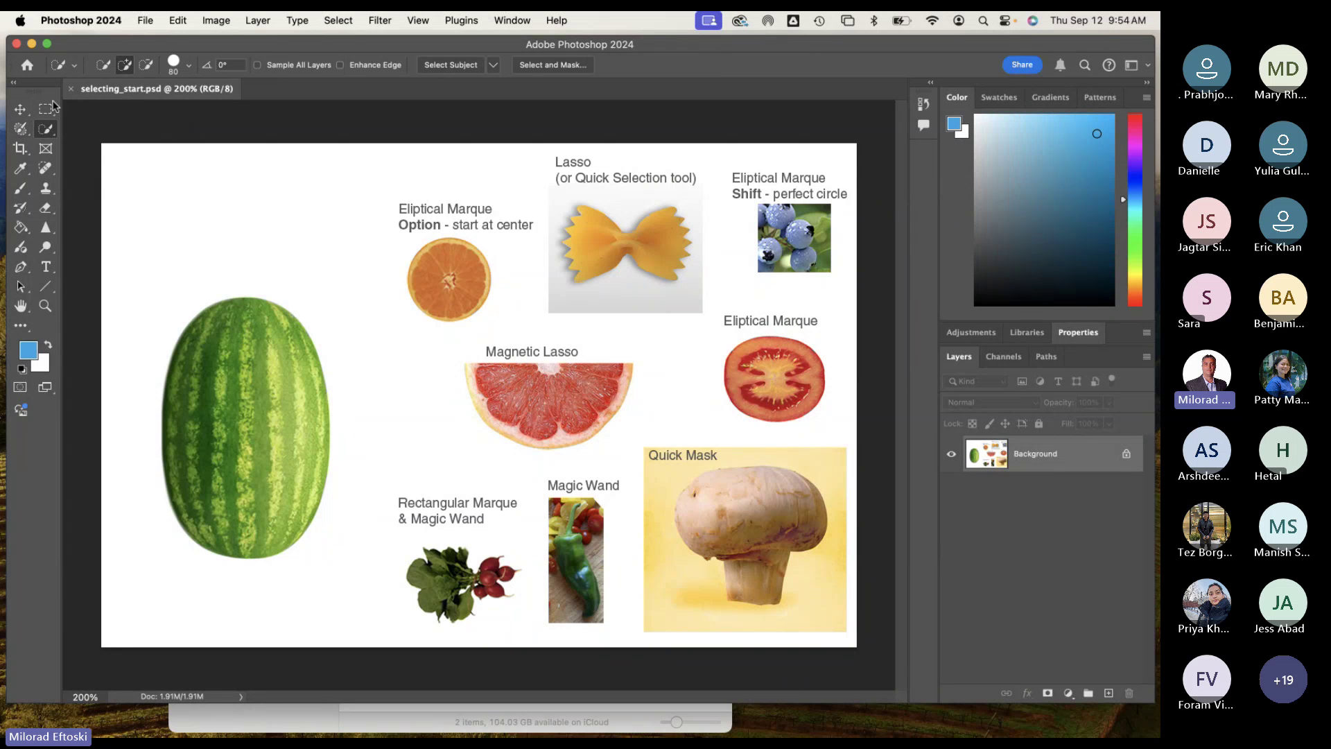
Step: Review the tools in the lasso, marquee and quick selection groups, ending with the Quick Selection Tool active
{"action": "left_click", "coordinate": [21, 128]}
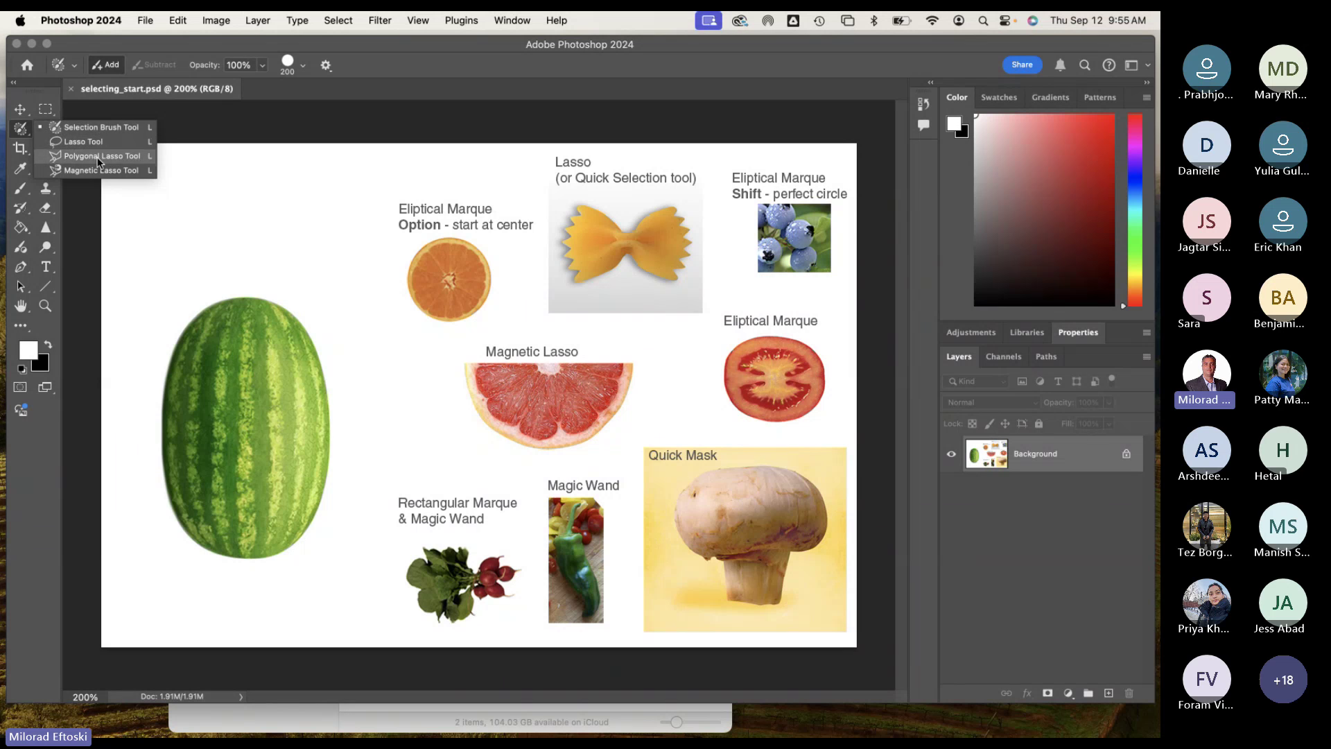
{"action": "left_click", "coordinate": [22, 133]}
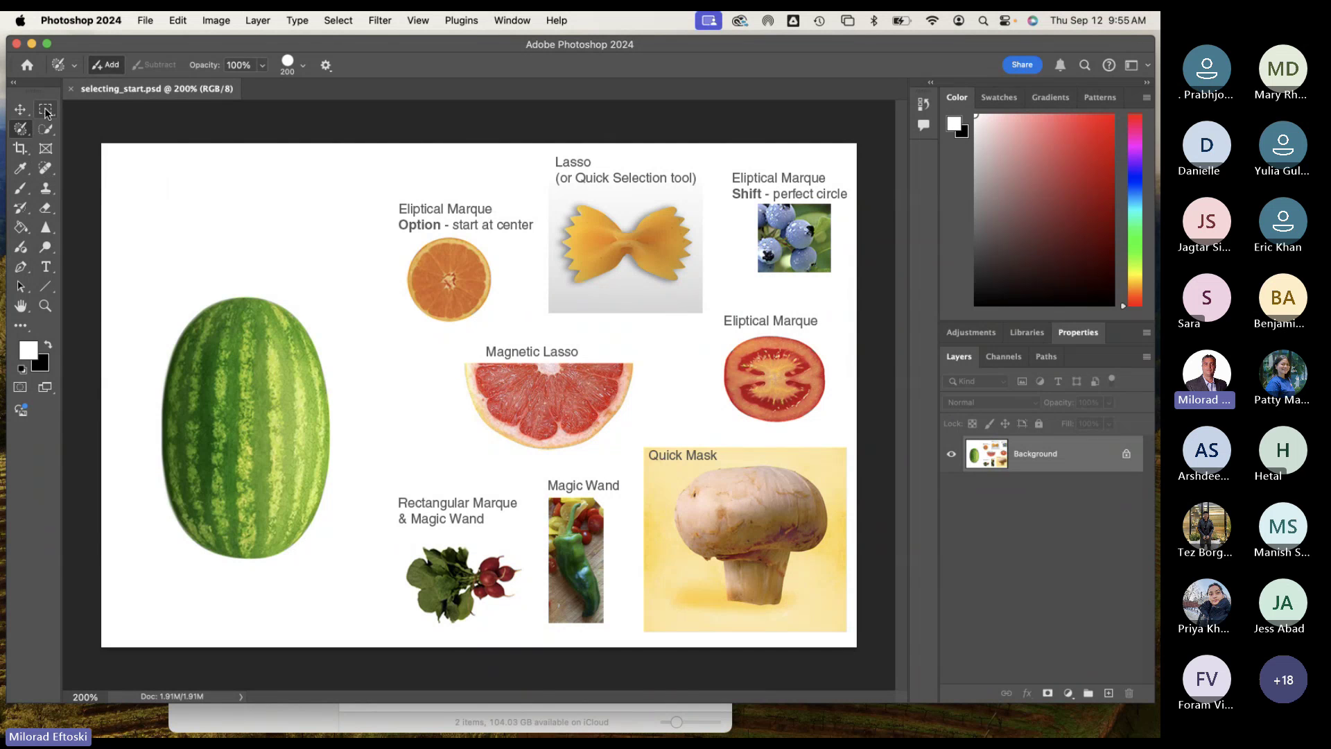
{"action": "left_click", "coordinate": [45, 109]}
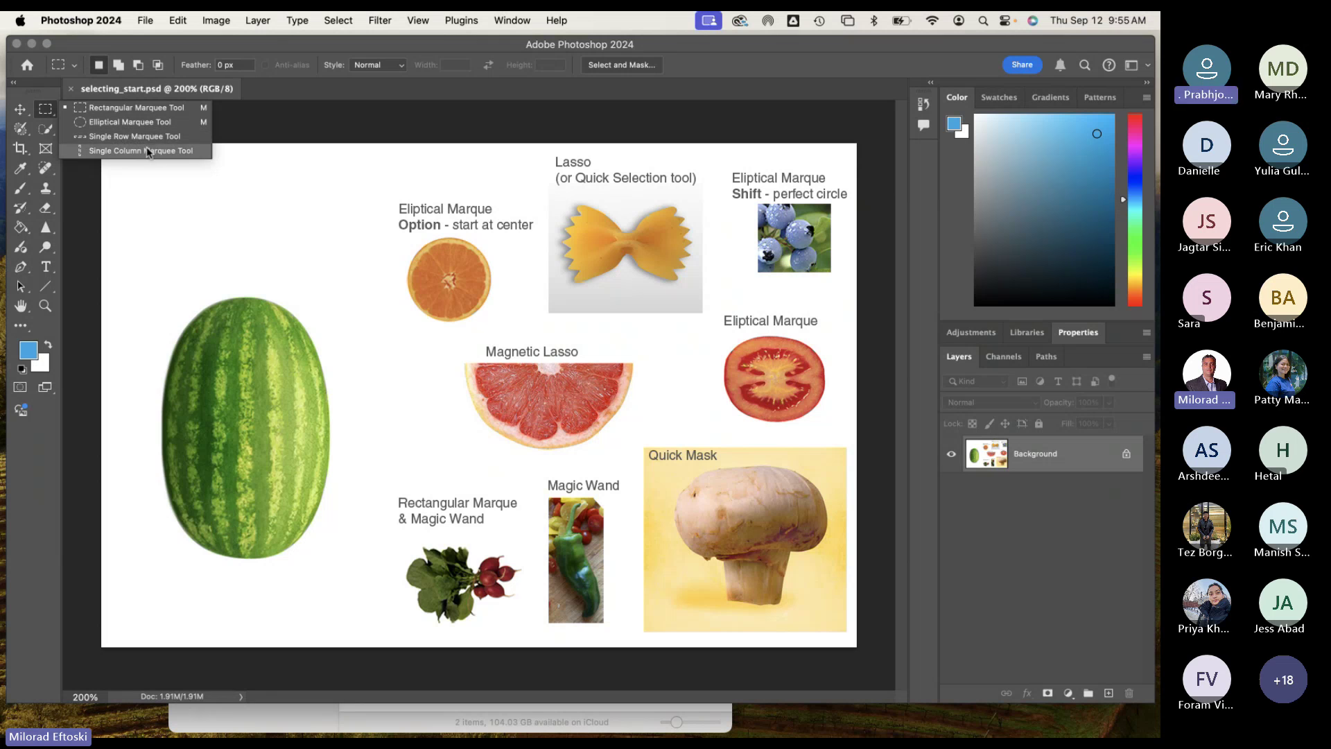
{"action": "left_click", "coordinate": [143, 110]}
{"action": "left_click", "coordinate": [45, 128]}
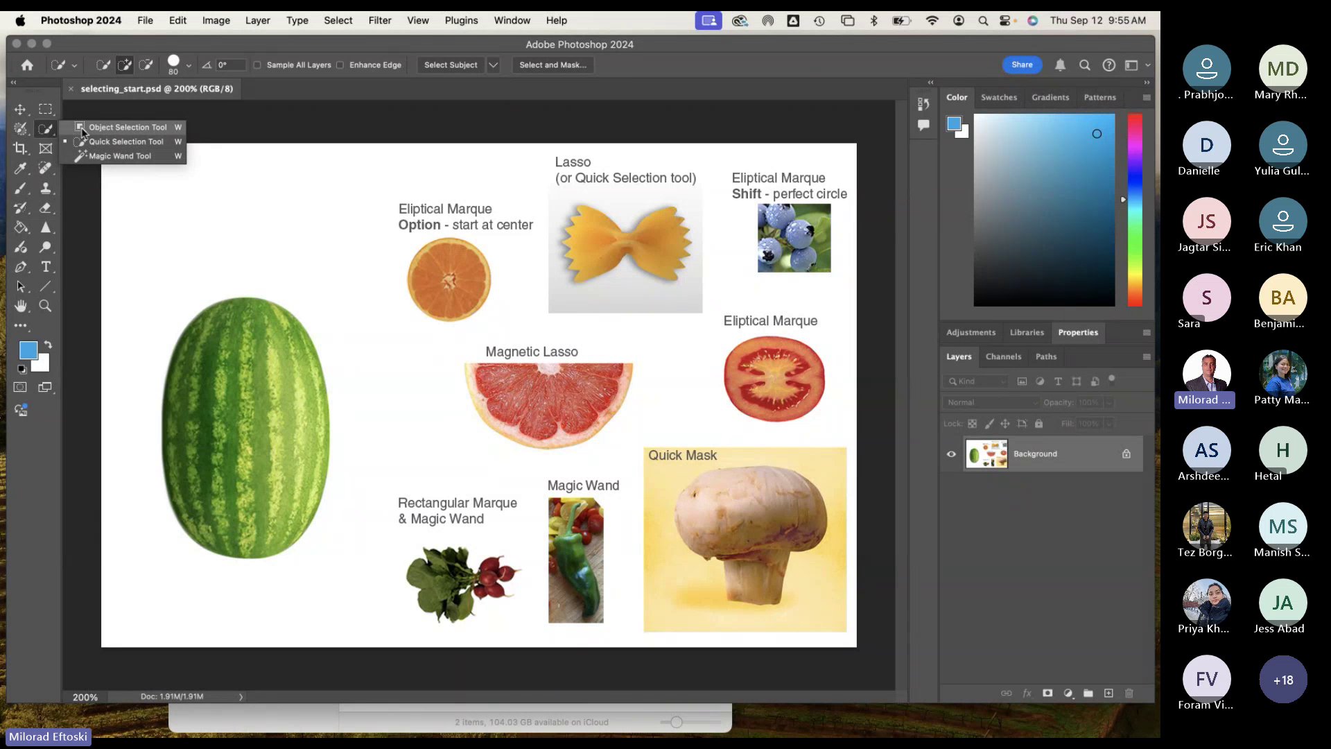
{"action": "left_click", "coordinate": [44, 131]}
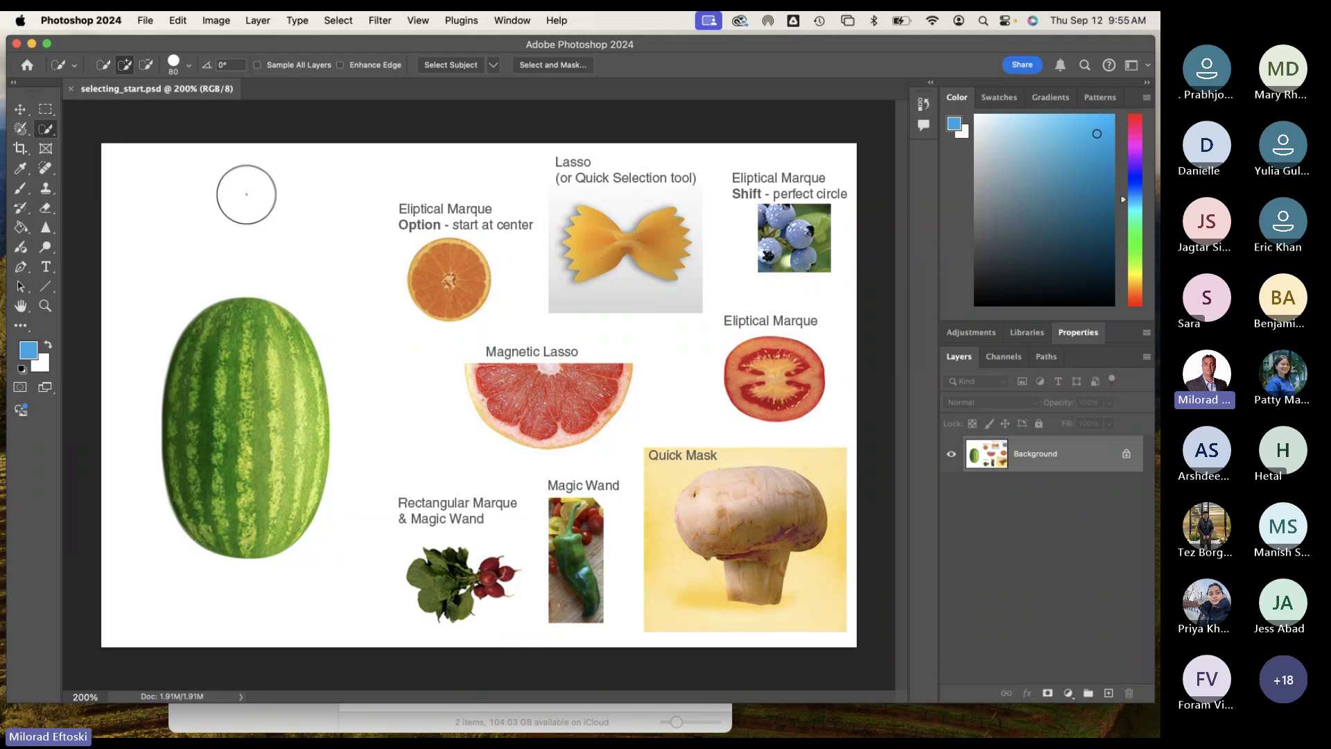
Step: Bring the L1-selecting-start folder window forward and close it
{"action": "left_click", "coordinate": [286, 718]}
{"action": "left_click_drag", "start_coordinate": [294, 247], "coordinate": [322, 225]}
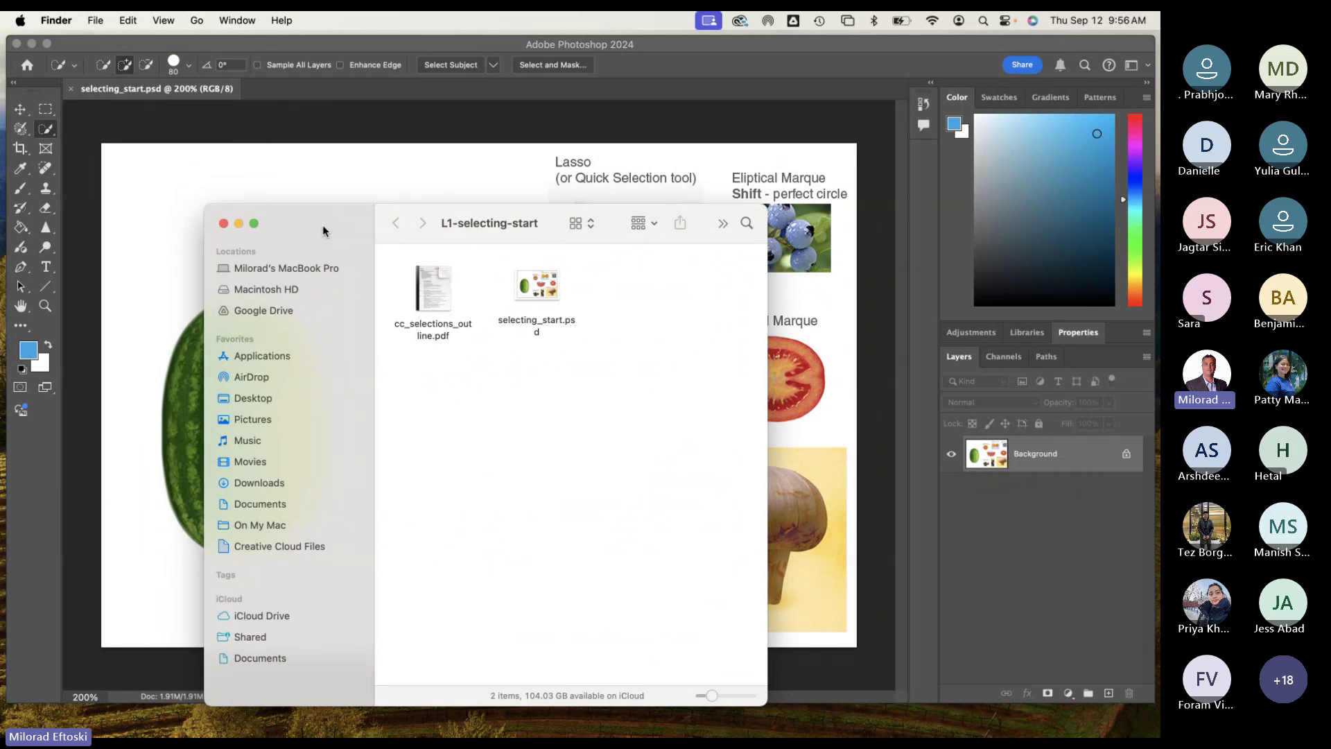
{"action": "left_click", "coordinate": [222, 225]}
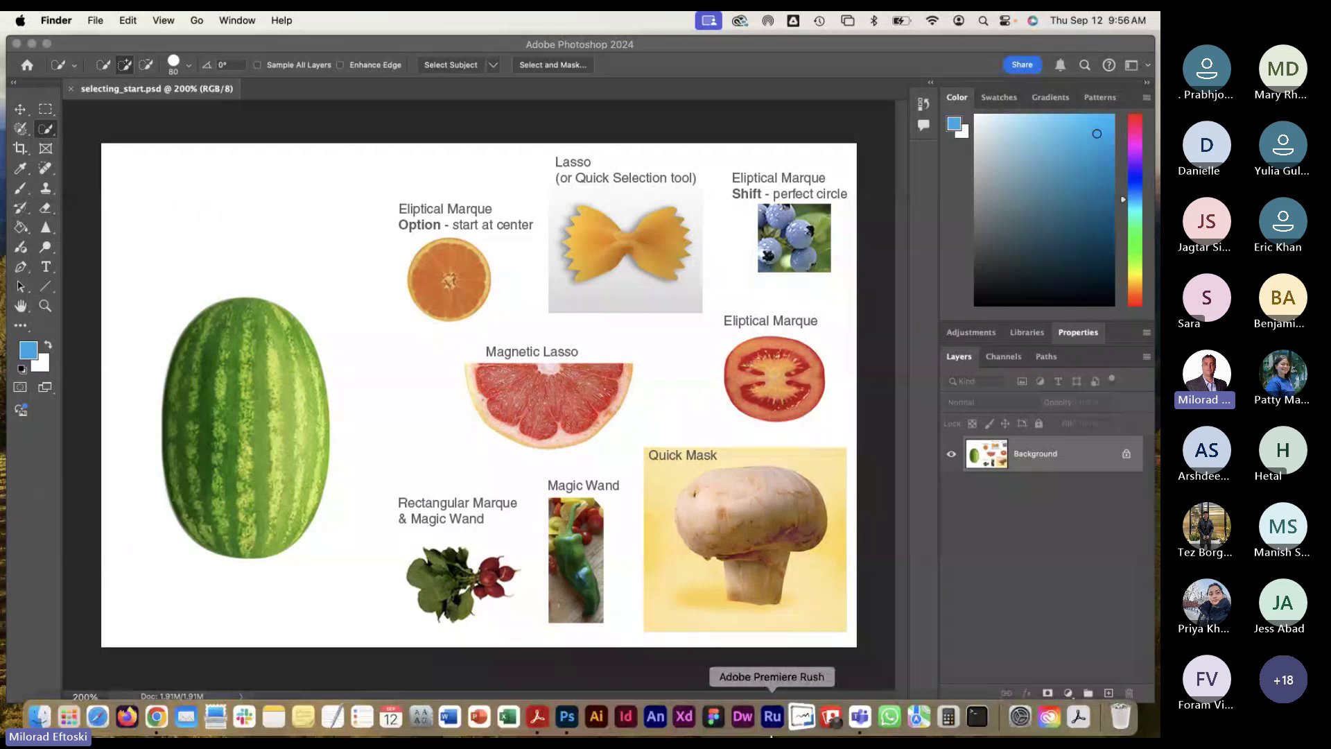
Step: Switch to Microsoft Teams, bring up the General meeting window, and reposition and enlarge it
{"action": "left_click", "coordinate": [860, 718]}
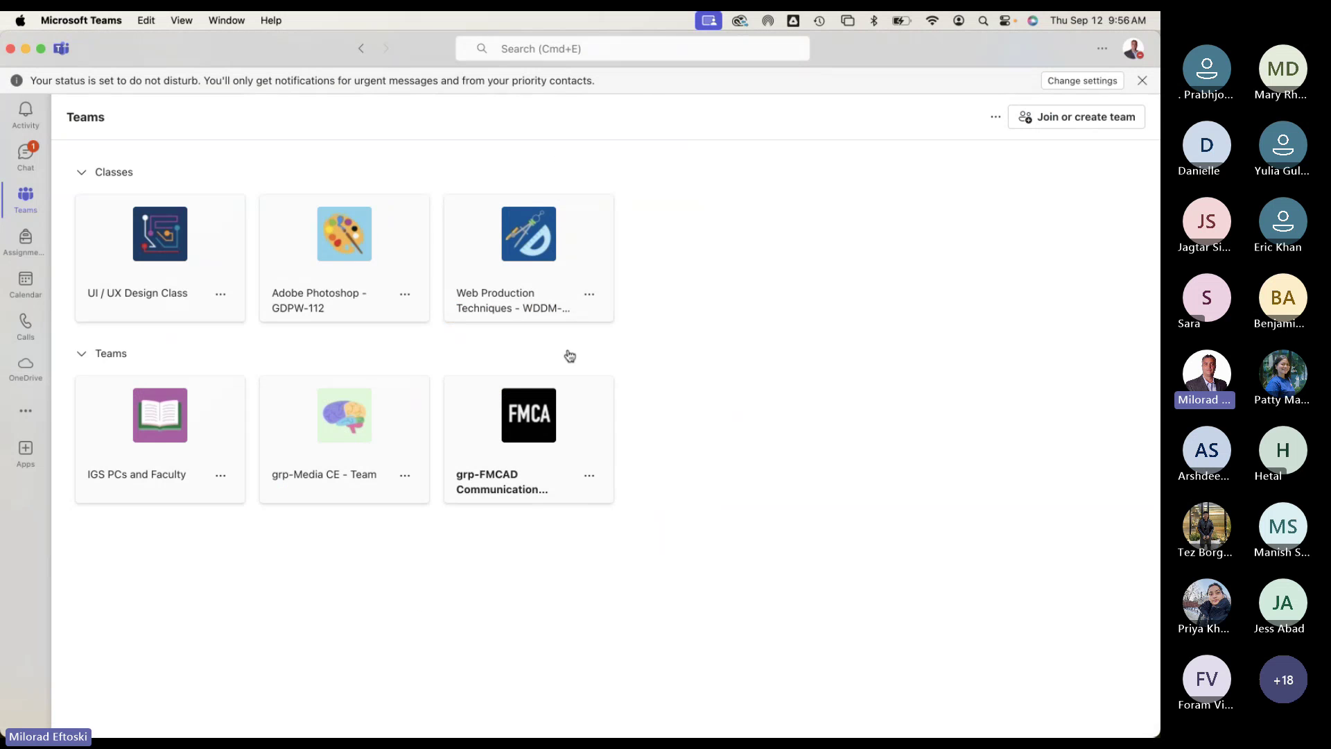
{"action": "left_click", "coordinate": [227, 21]}
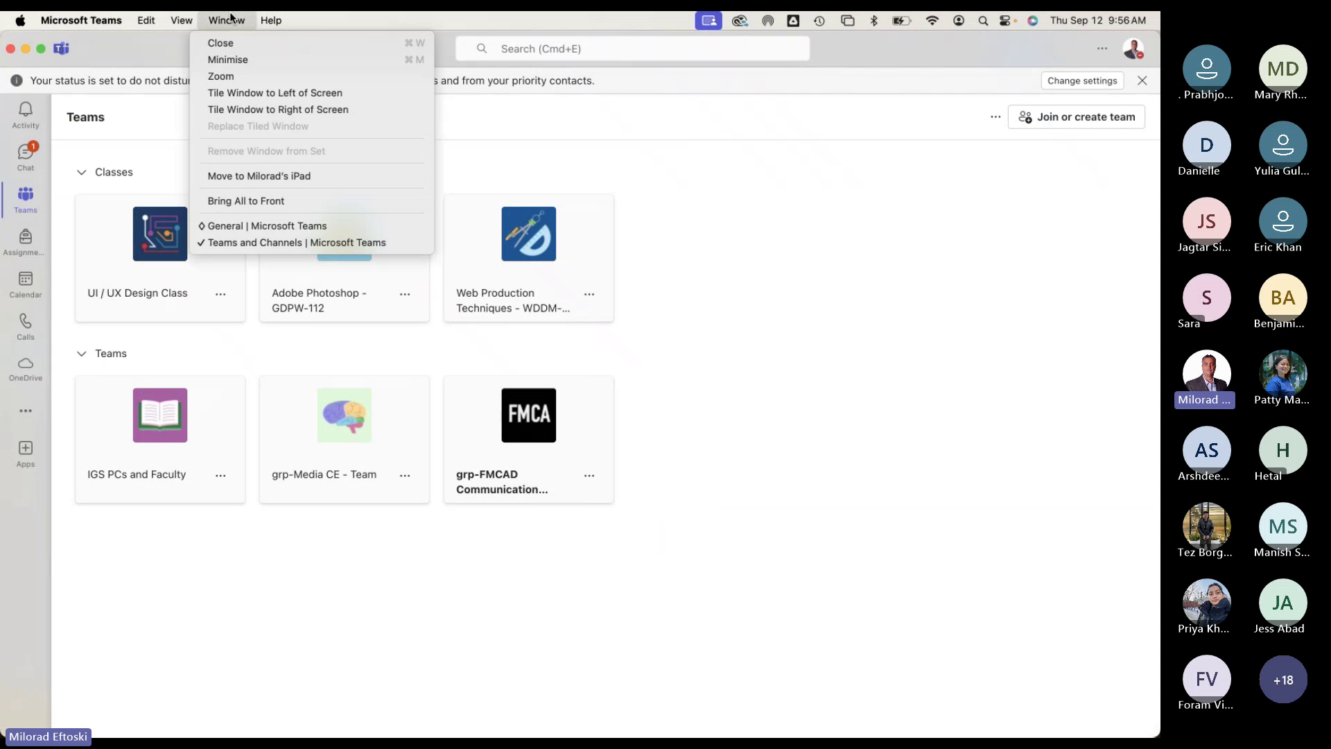
{"action": "left_click", "coordinate": [270, 225]}
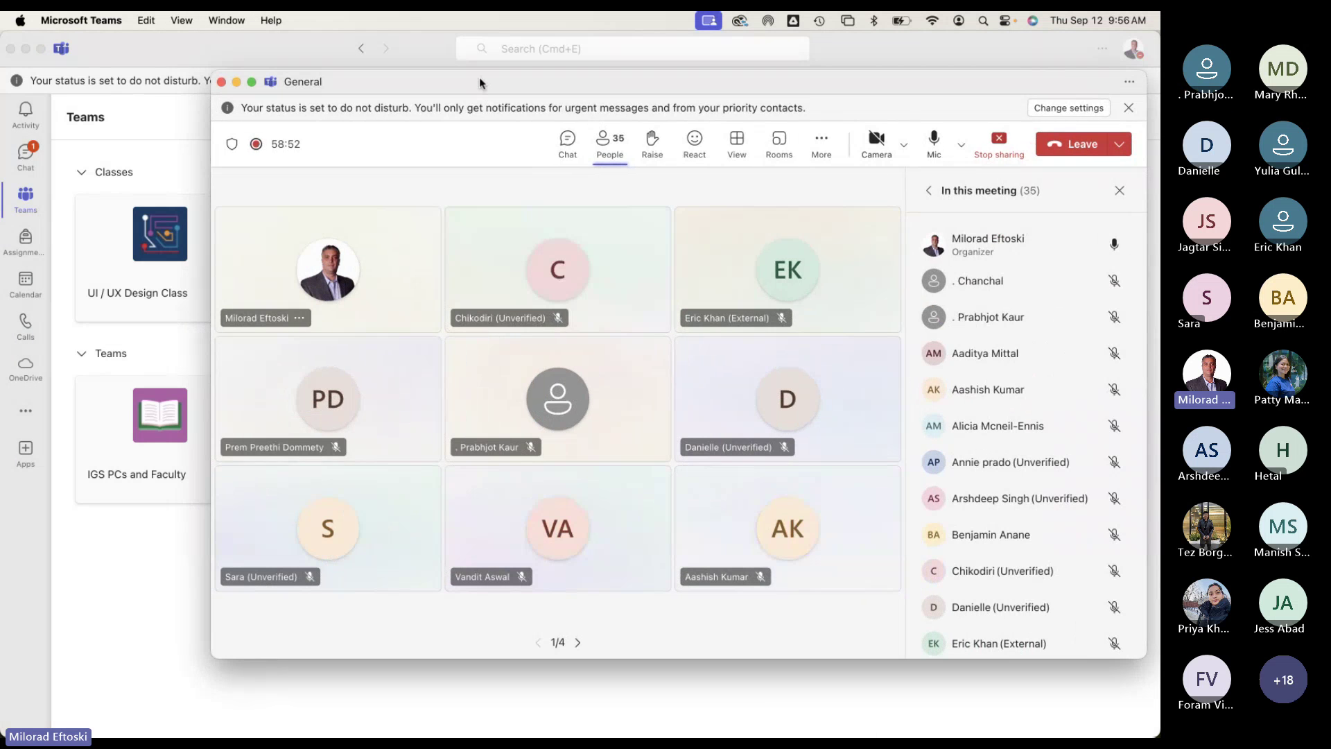
{"action": "left_click_drag", "start_coordinate": [481, 84], "coordinate": [335, 56]}
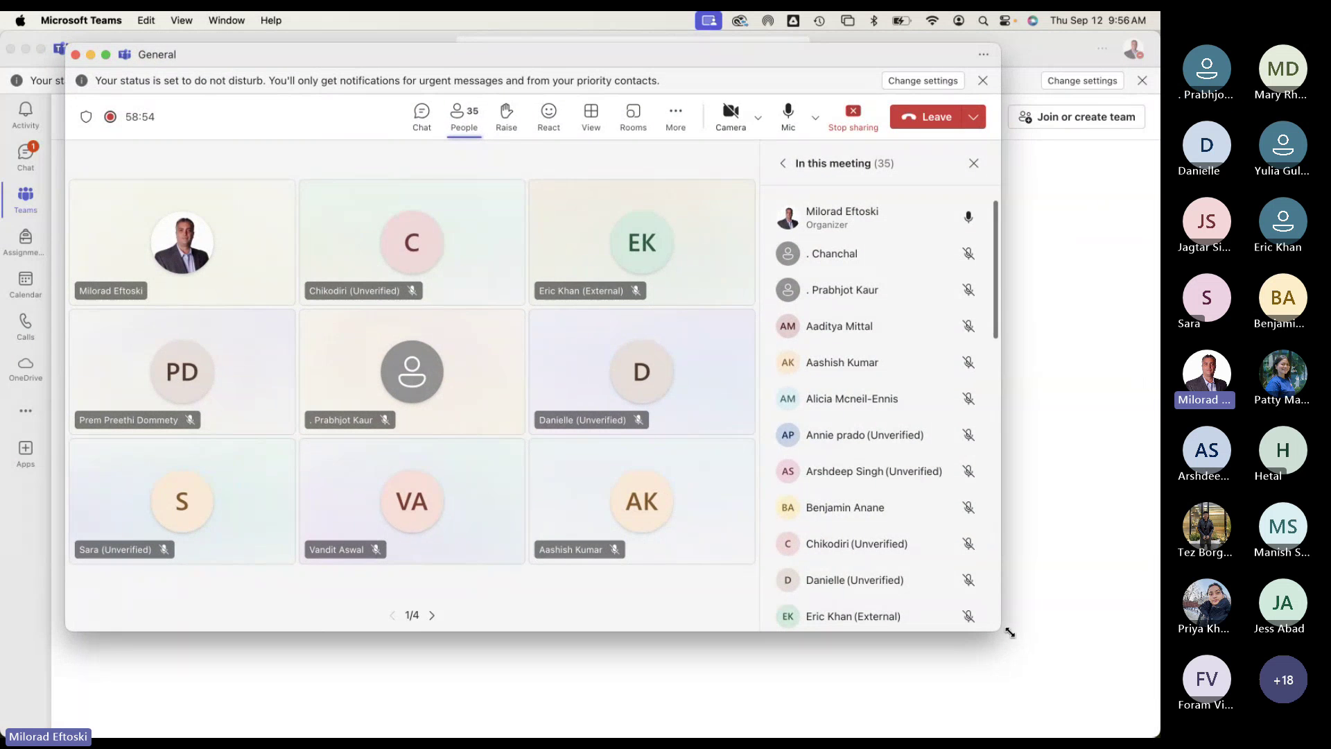
{"action": "left_click_drag", "start_coordinate": [1010, 632], "coordinate": [1104, 675]}
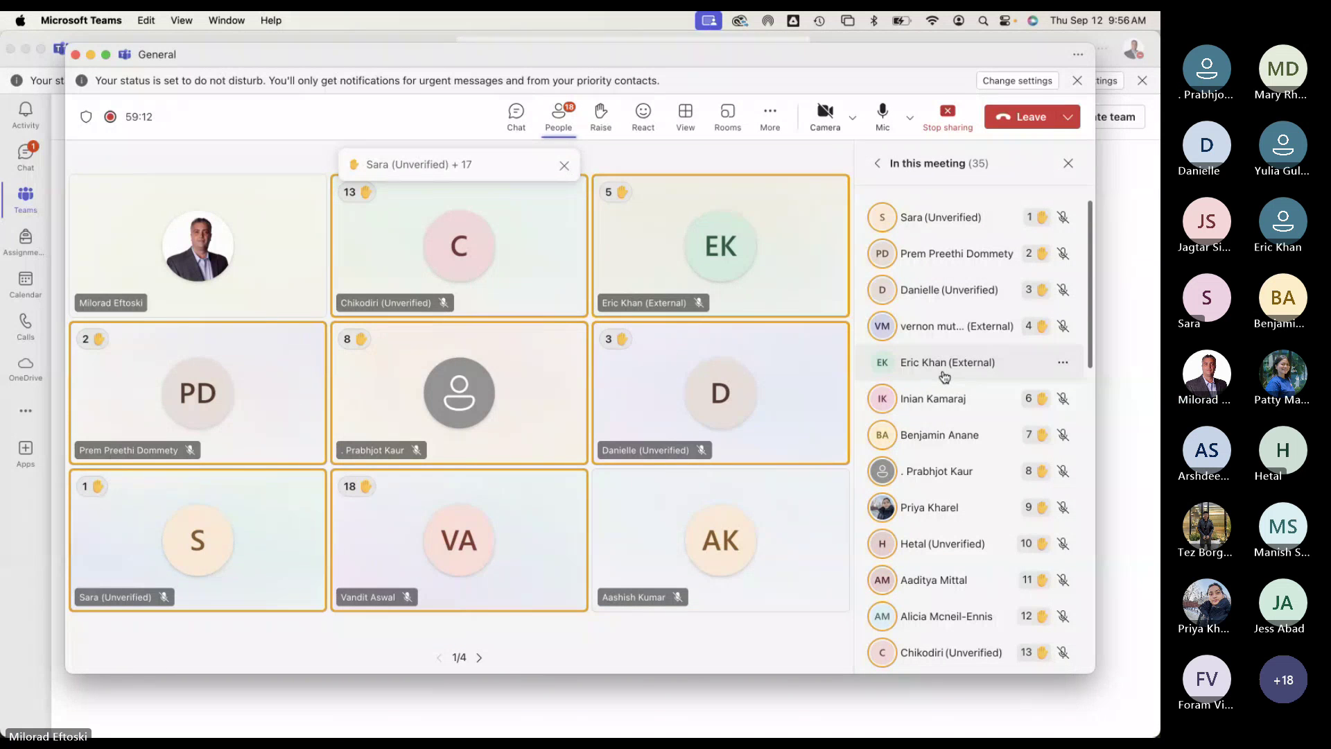
Step: Look through the meeting's participant list to check which students have raised their hands
{"action": "scroll", "coordinate": [946, 376], "scroll_direction": "down", "scroll_amount": 15}
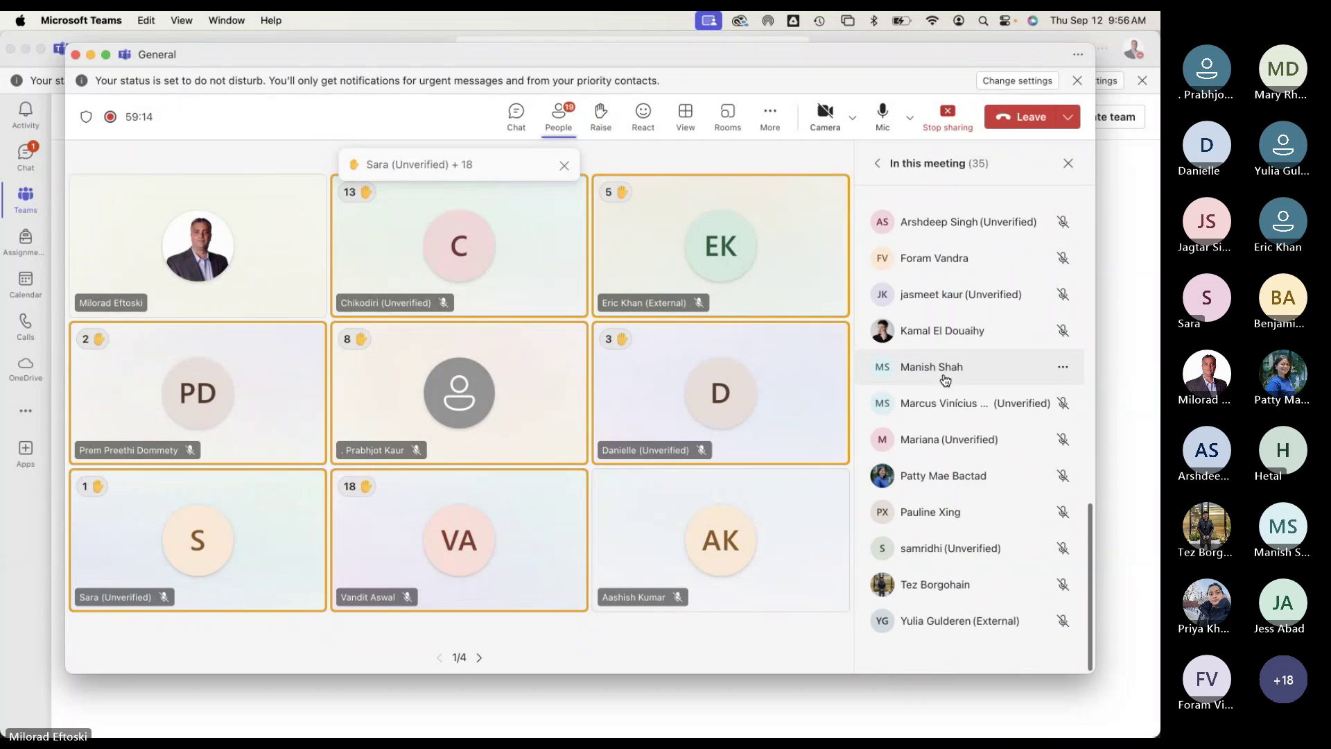
{"action": "scroll", "coordinate": [943, 402], "scroll_direction": "up", "scroll_amount": 10}
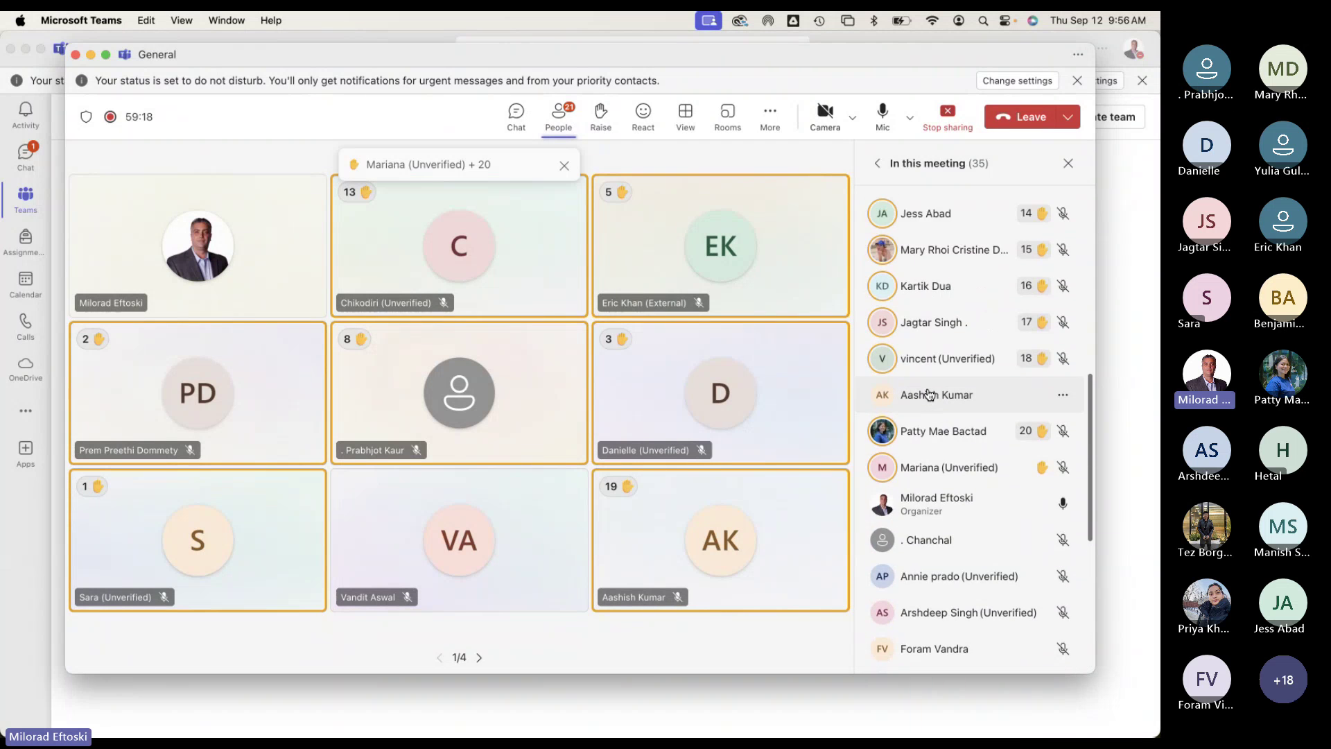
{"action": "scroll", "coordinate": [929, 393], "scroll_direction": "up", "scroll_amount": 3}
{"action": "scroll", "coordinate": [928, 395], "scroll_direction": "down", "scroll_amount": 10}
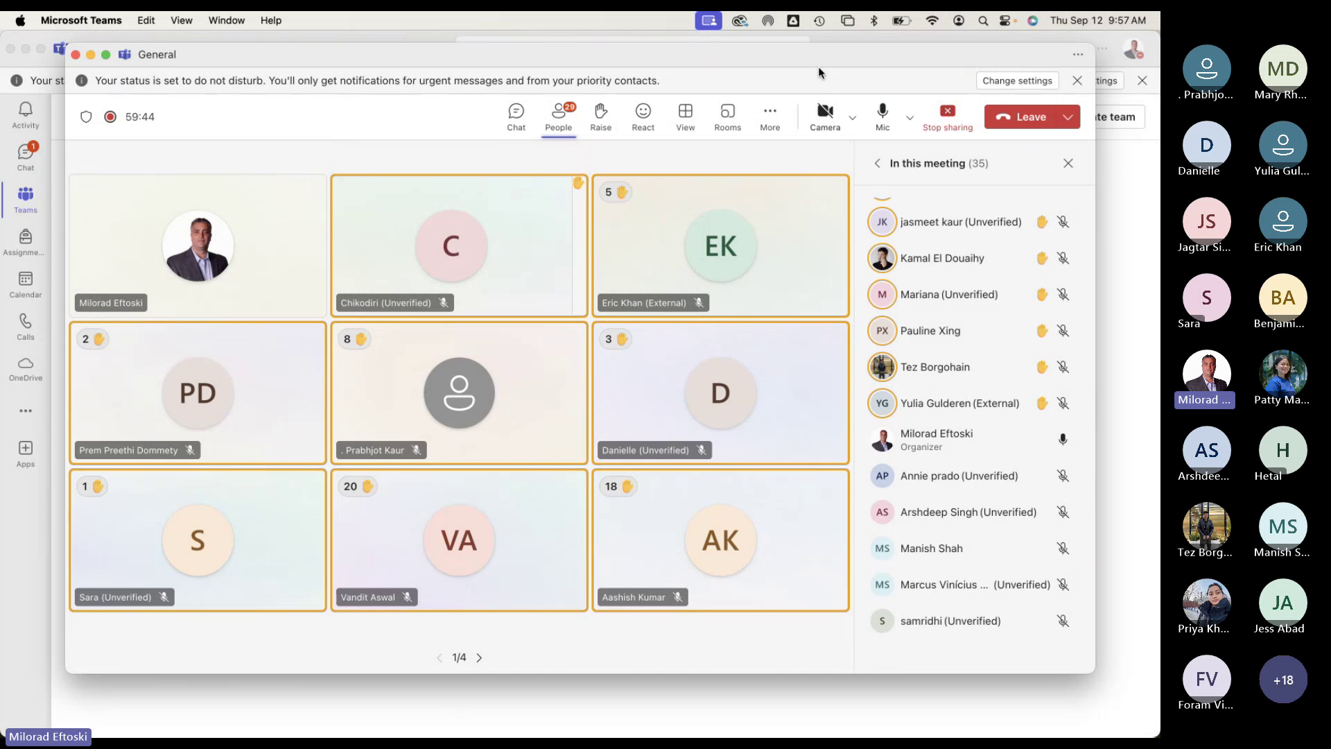
{"action": "left_click_drag", "start_coordinate": [820, 60], "coordinate": [839, 70]}
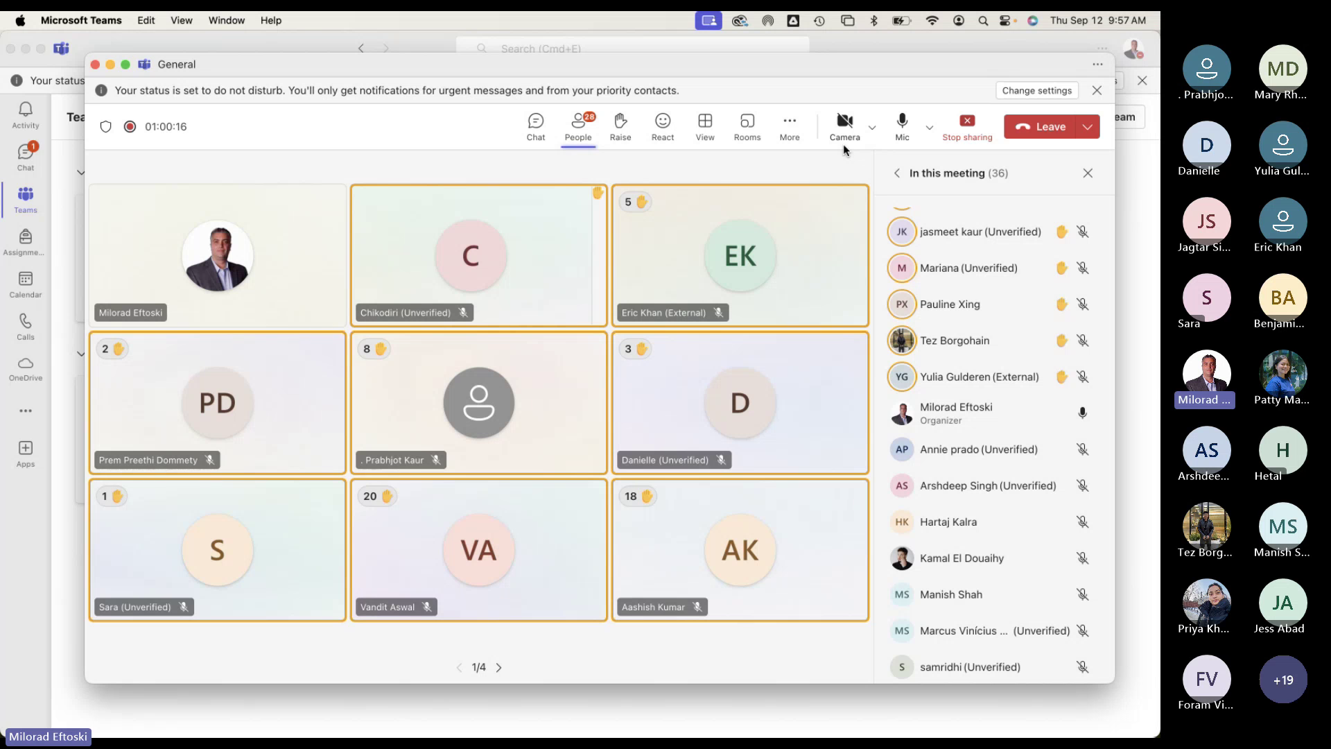
{"action": "scroll", "coordinate": [1020, 512], "scroll_direction": "down", "scroll_amount": 10}
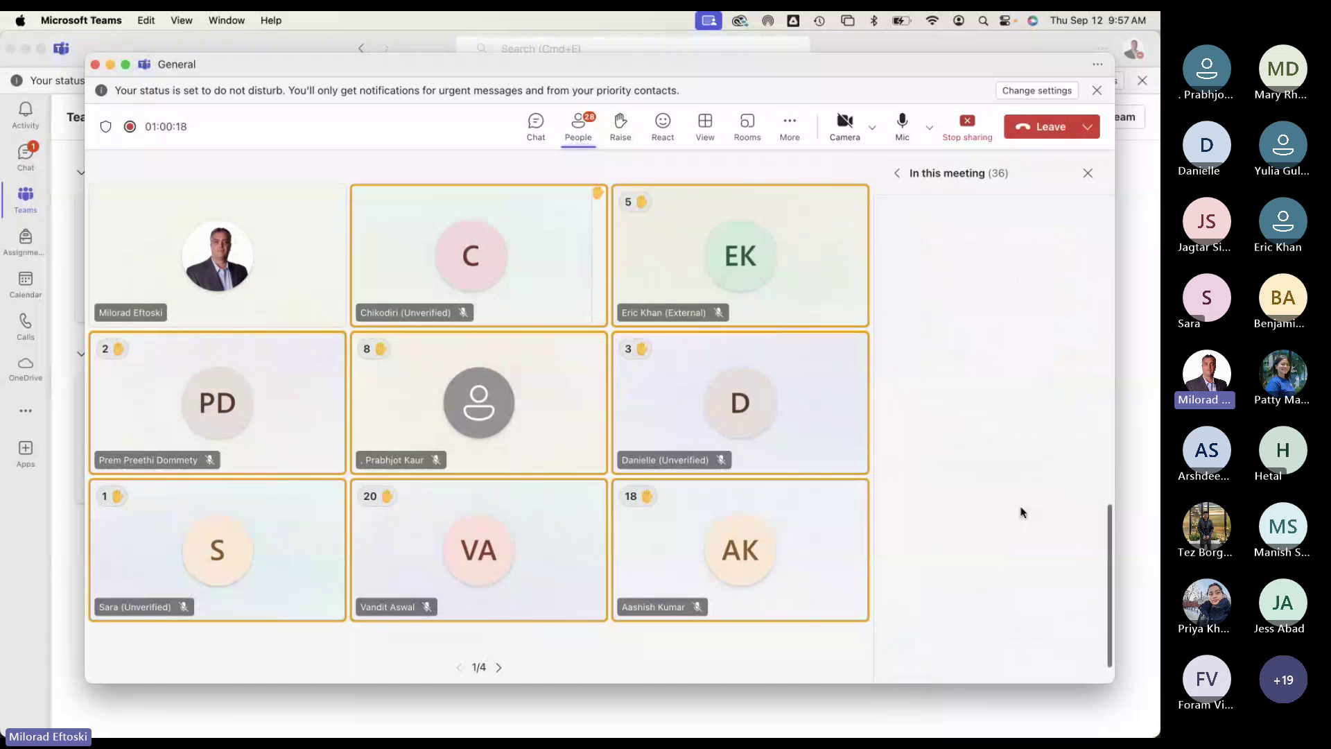
Step: Minimise the General meeting window and the main Teams window, and return to Photoshop
{"action": "left_click", "coordinate": [112, 66]}
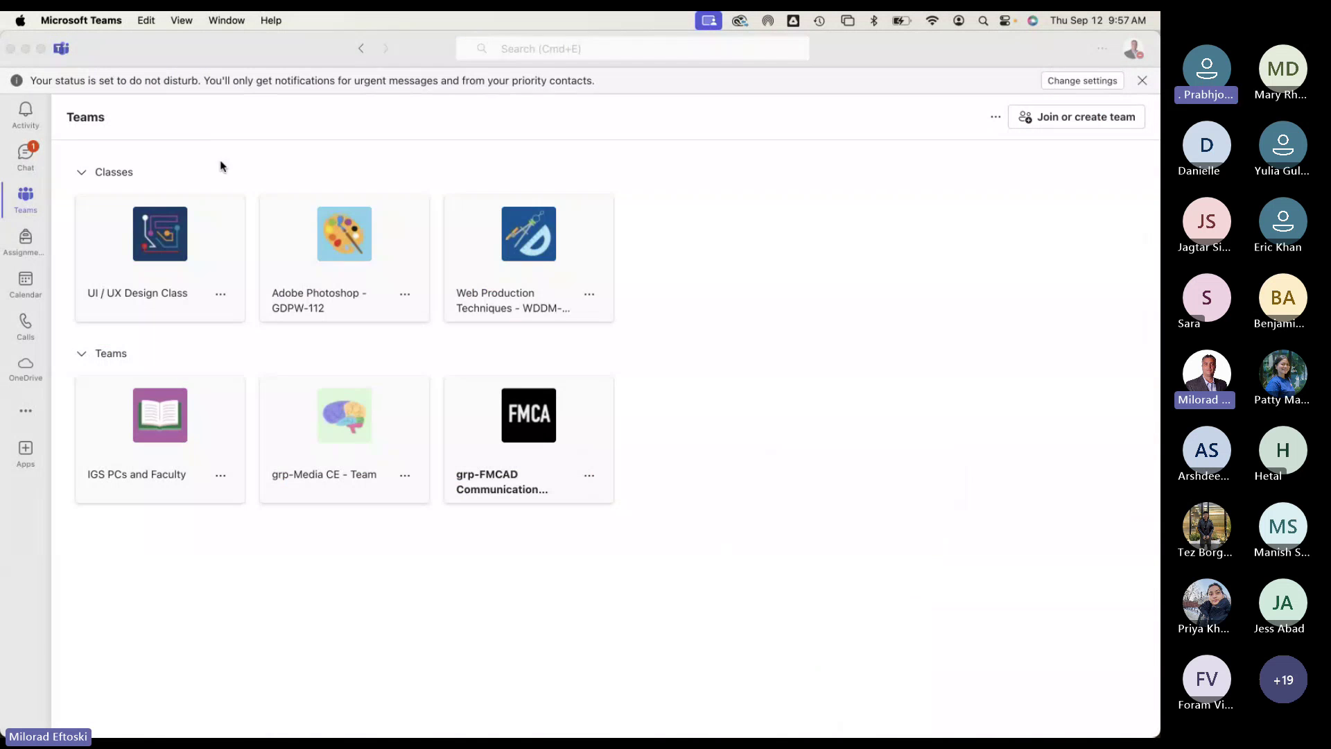
{"action": "left_click", "coordinate": [26, 49]}
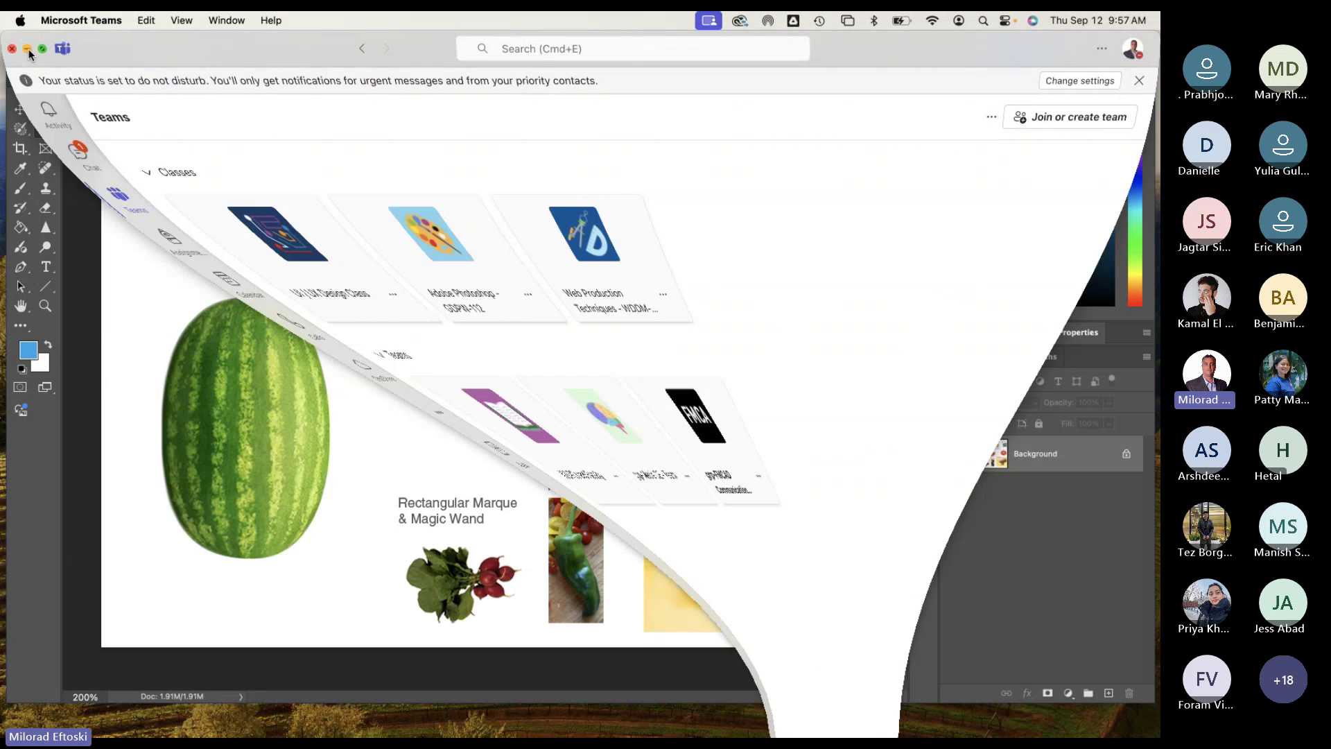
{"action": "left_click", "coordinate": [295, 248]}
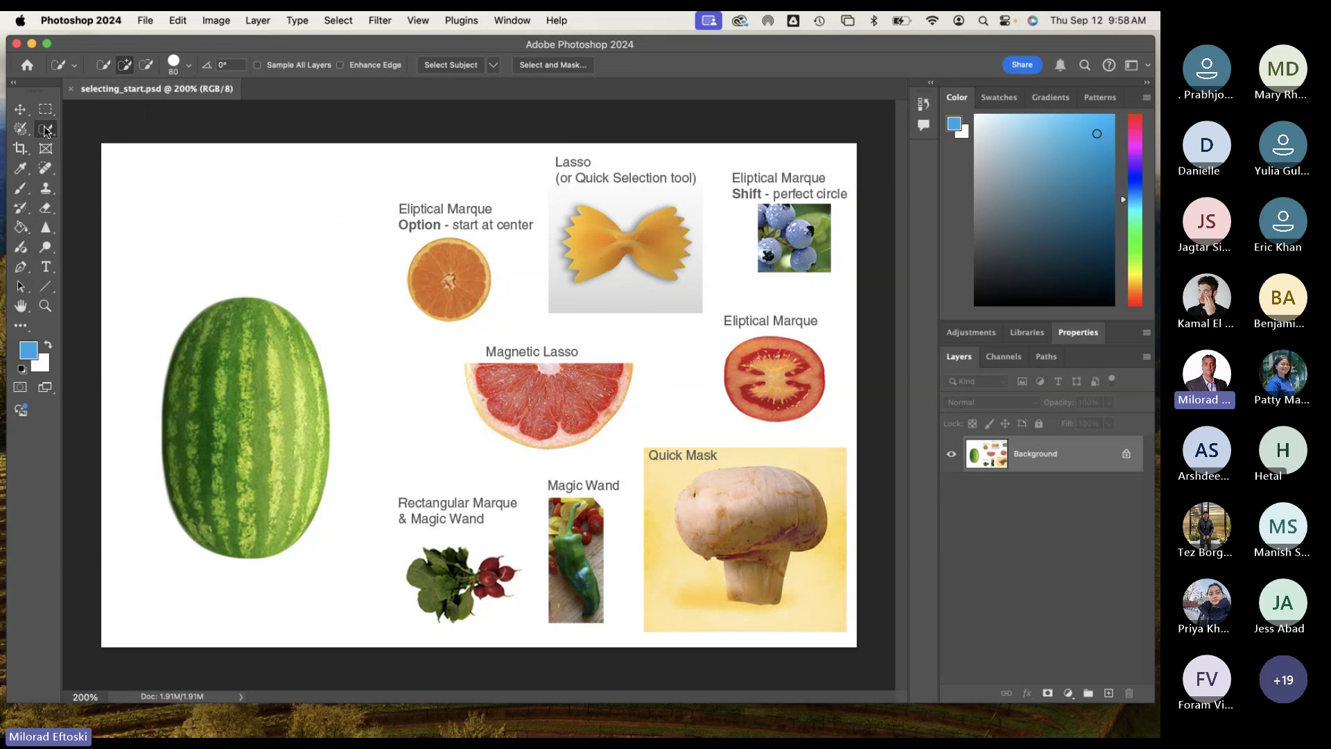
Step: Try a rectangular marquee selection around the whole watermelon and deselect it
{"action": "left_click", "coordinate": [21, 109]}
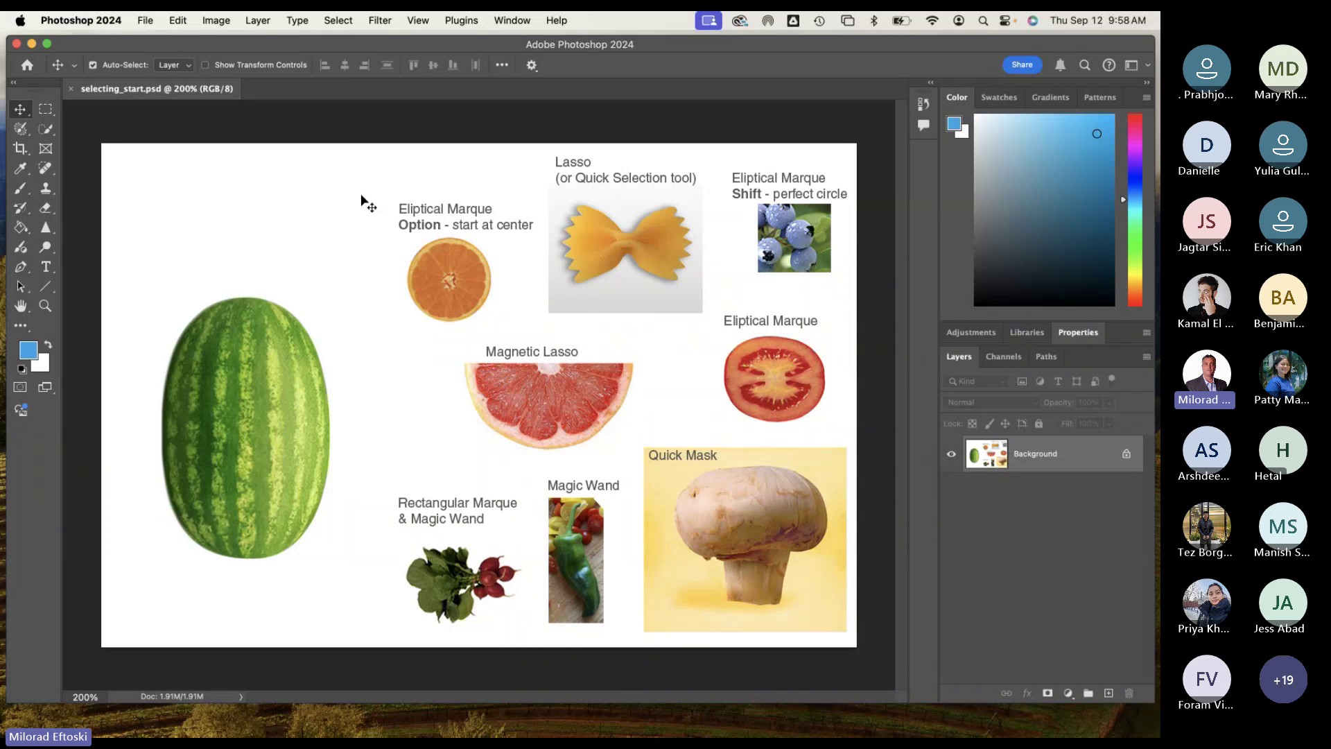
{"action": "left_click", "coordinate": [46, 113]}
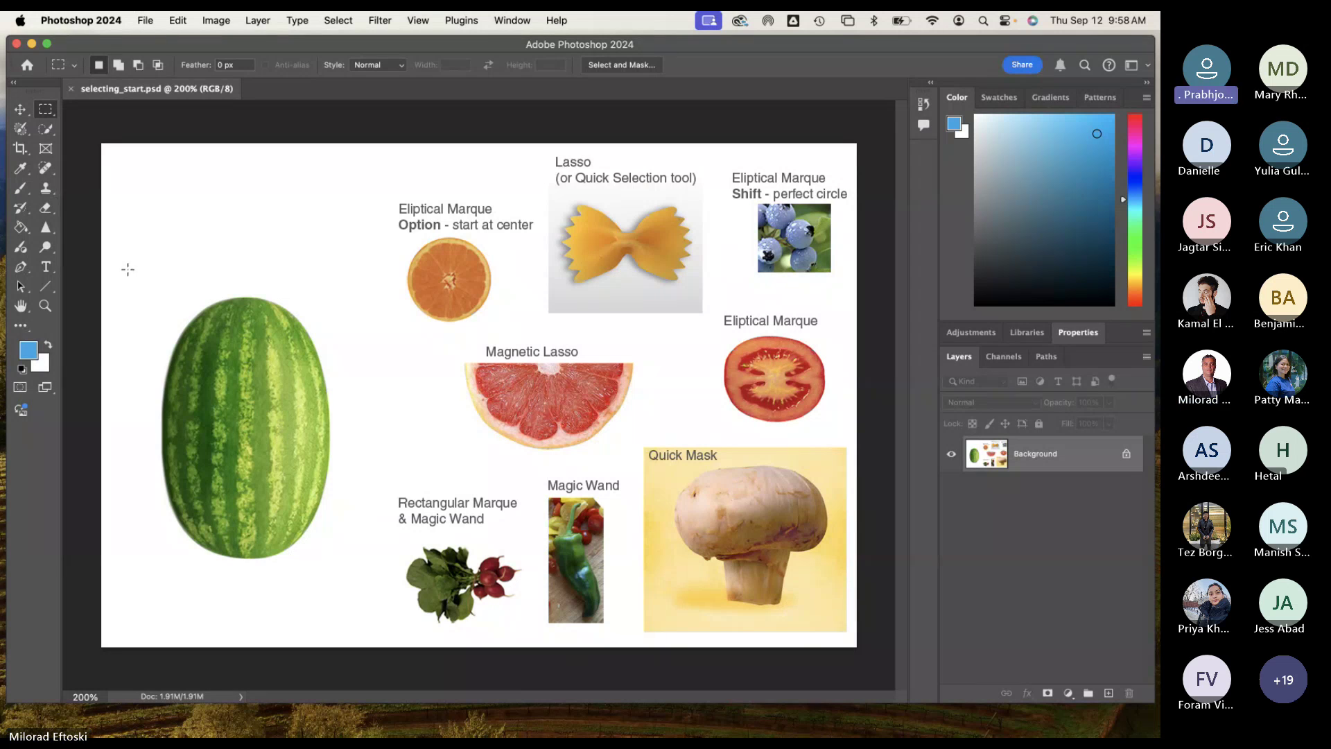
{"action": "left_click_drag", "start_coordinate": [130, 266], "coordinate": [371, 608]}
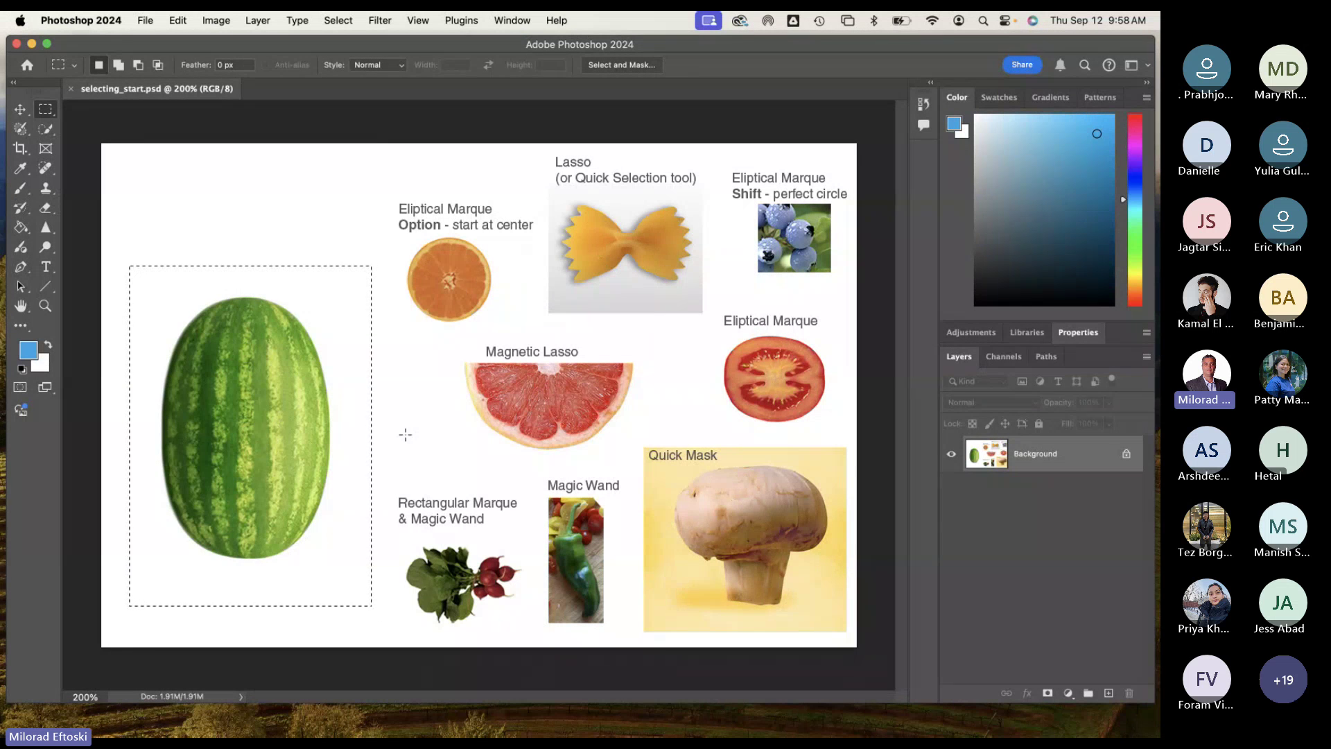
{"action": "left_click", "coordinate": [233, 198]}
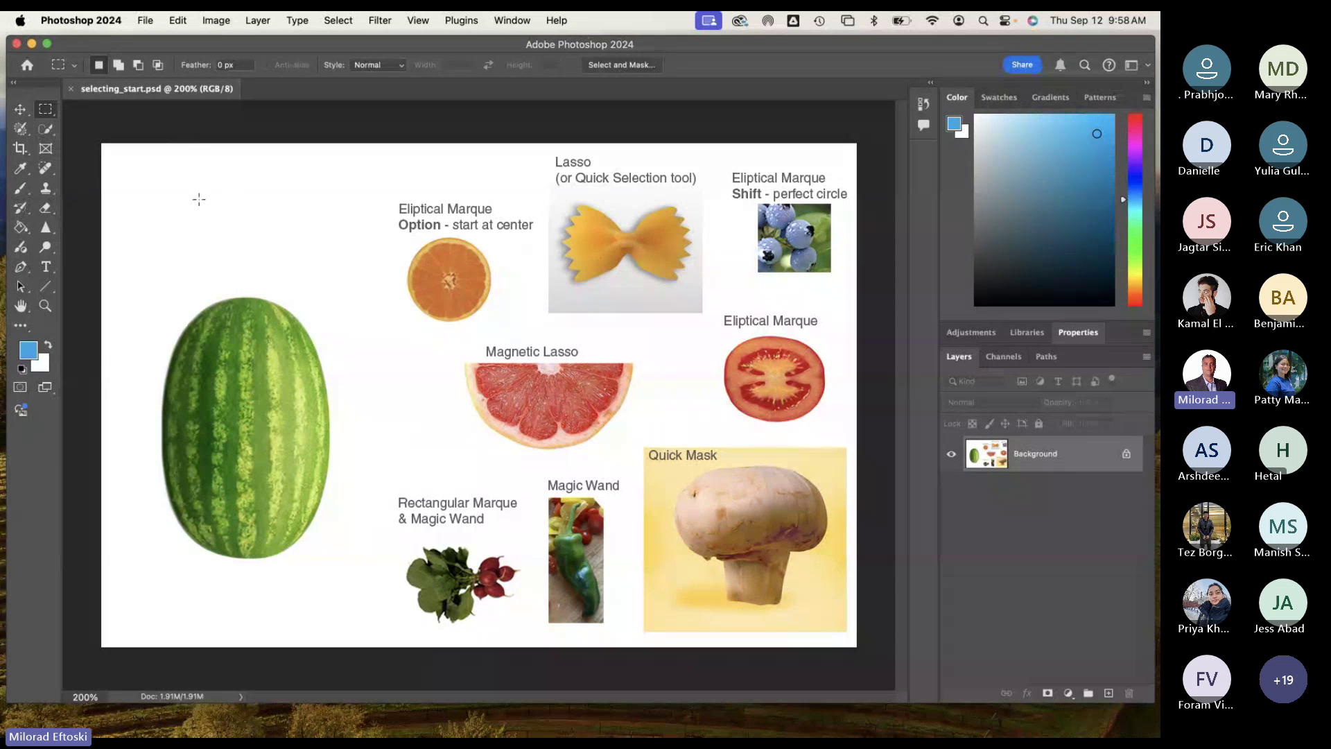
Step: Try several rectangular marquee selections over the blank area and the upper part of the watermelon, deselecting each one
{"action": "left_click_drag", "start_coordinate": [196, 194], "coordinate": [395, 389]}
{"action": "left_click", "coordinate": [477, 220]}
{"action": "left_click_drag", "start_coordinate": [170, 197], "coordinate": [317, 312]}
{"action": "left_click", "coordinate": [357, 288]}
{"action": "left_click_drag", "start_coordinate": [152, 186], "coordinate": [291, 345]}
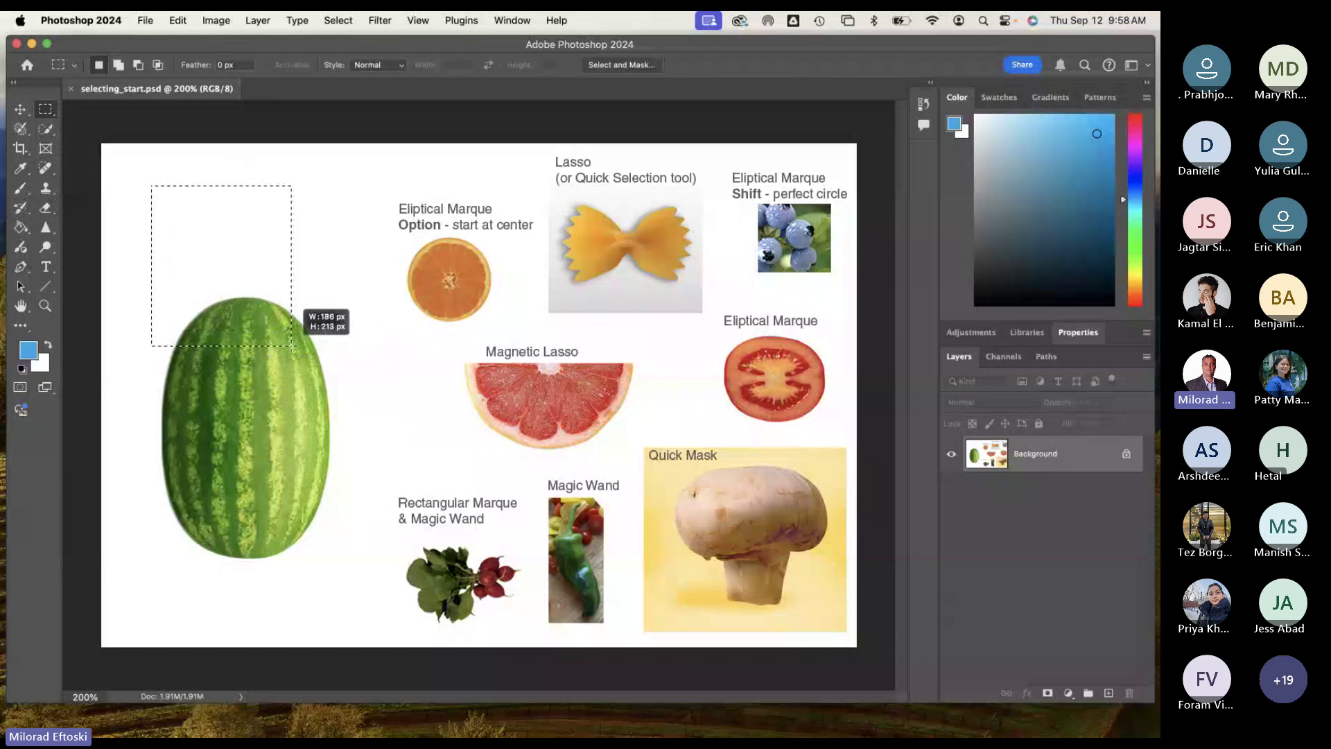
{"action": "left_click", "coordinate": [350, 256]}
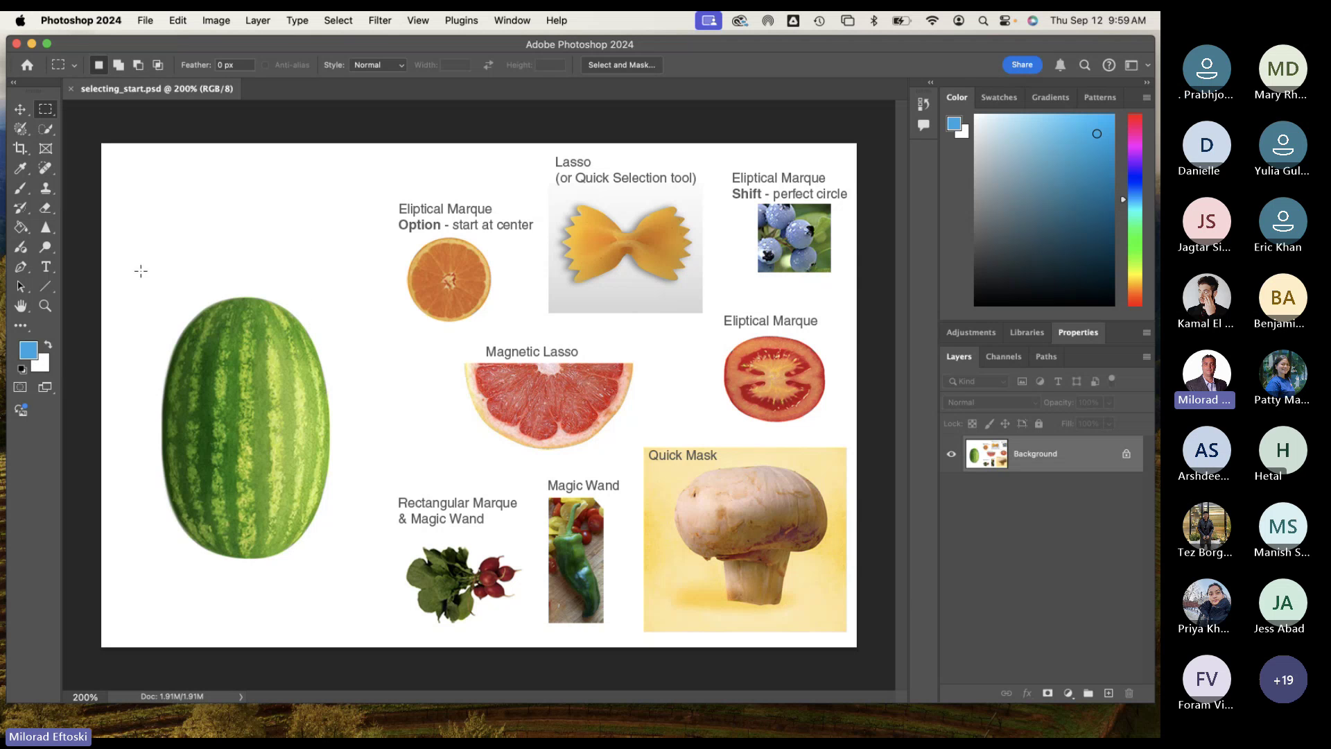
Step: Draw a rectangular marquee around the whole watermelon and shift the selection outline slightly to position it around the fruit
{"action": "left_click_drag", "start_coordinate": [138, 265], "coordinate": [366, 590]}
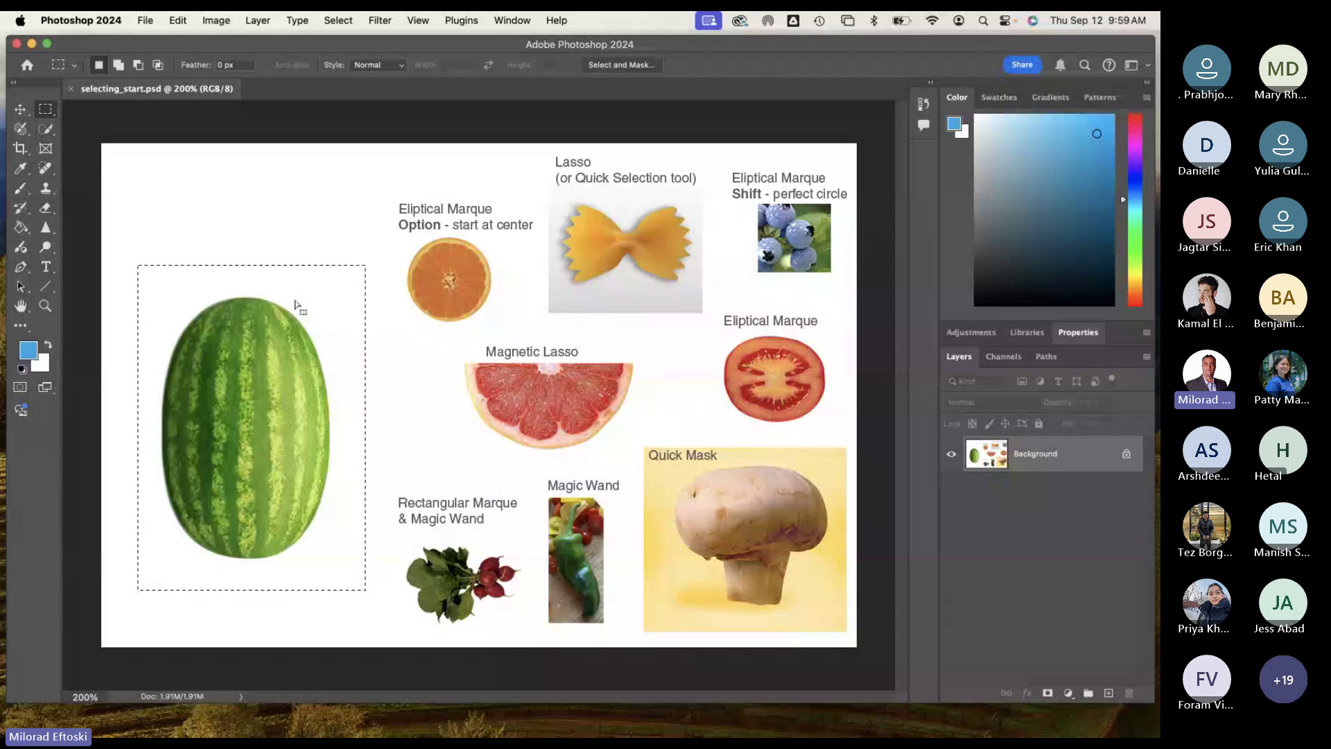
{"action": "left_click_drag", "start_coordinate": [297, 337], "coordinate": [294, 347]}
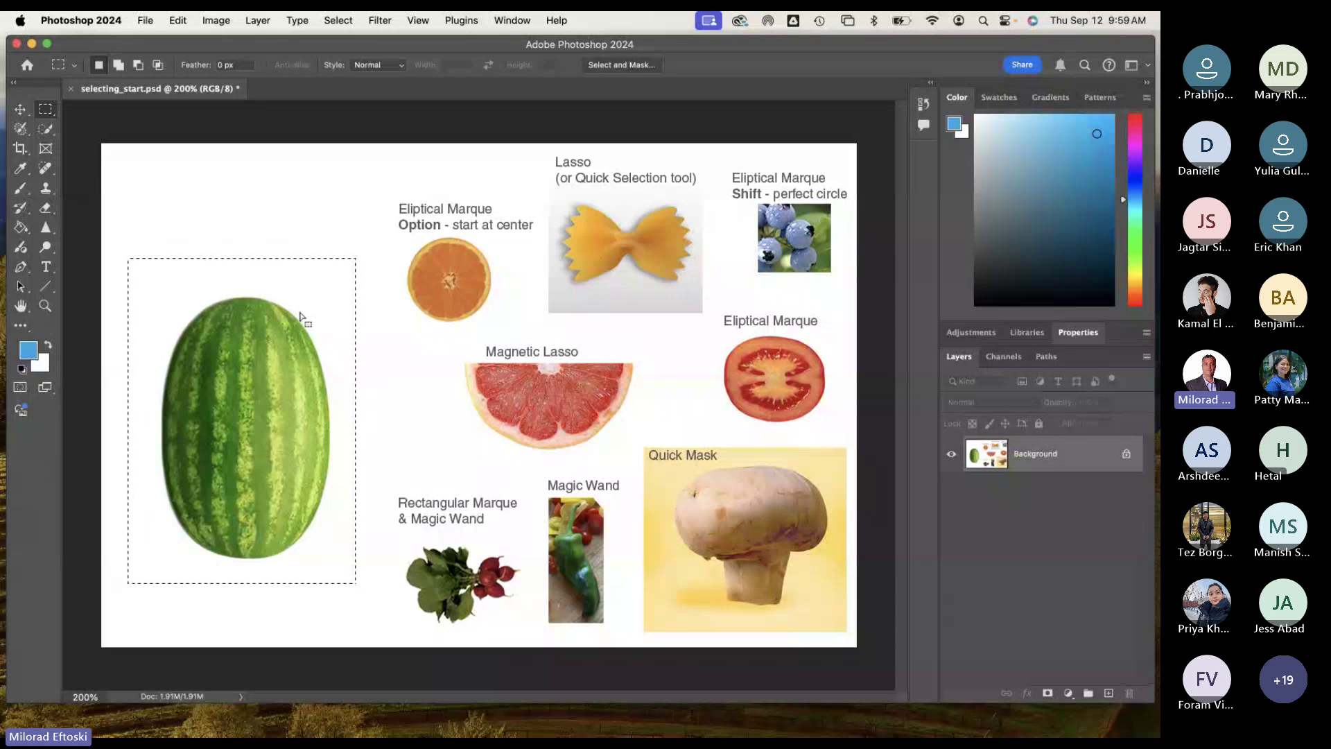
{"action": "key", "text": "Down"}
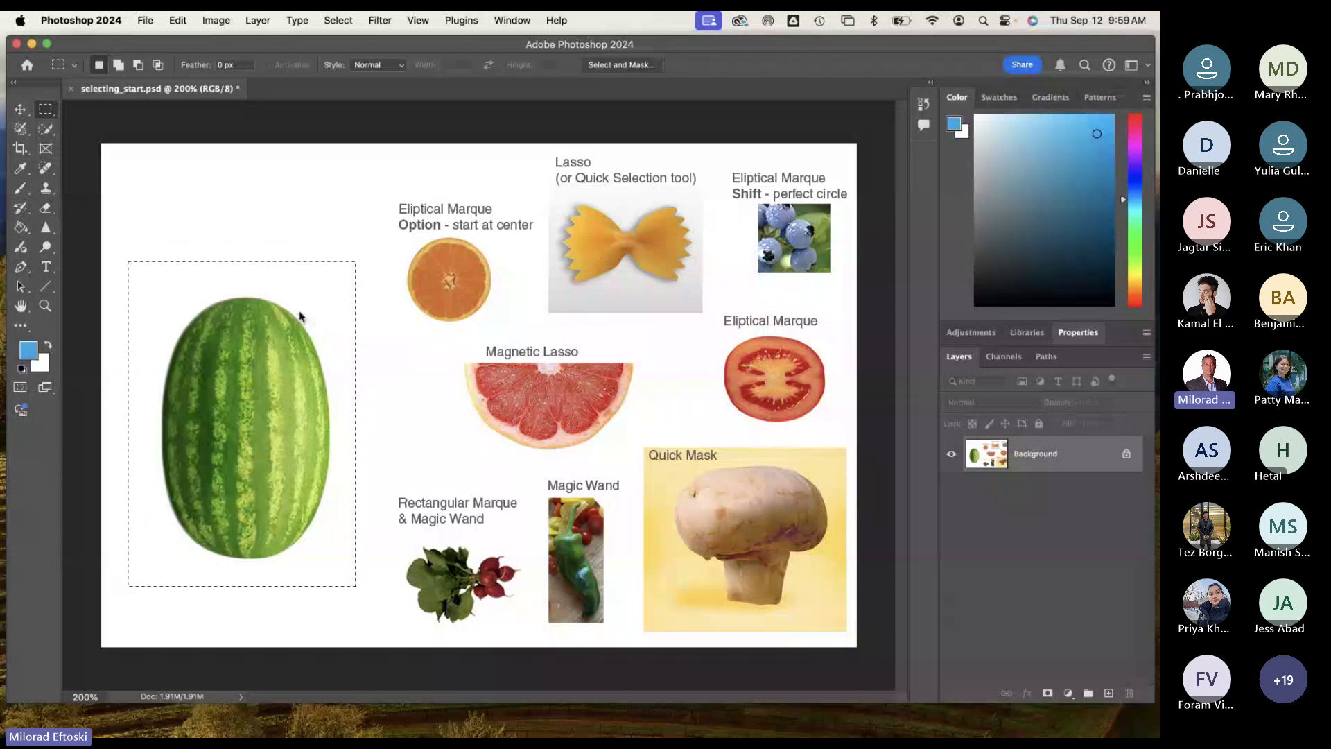
{"action": "key", "text": "Right"}
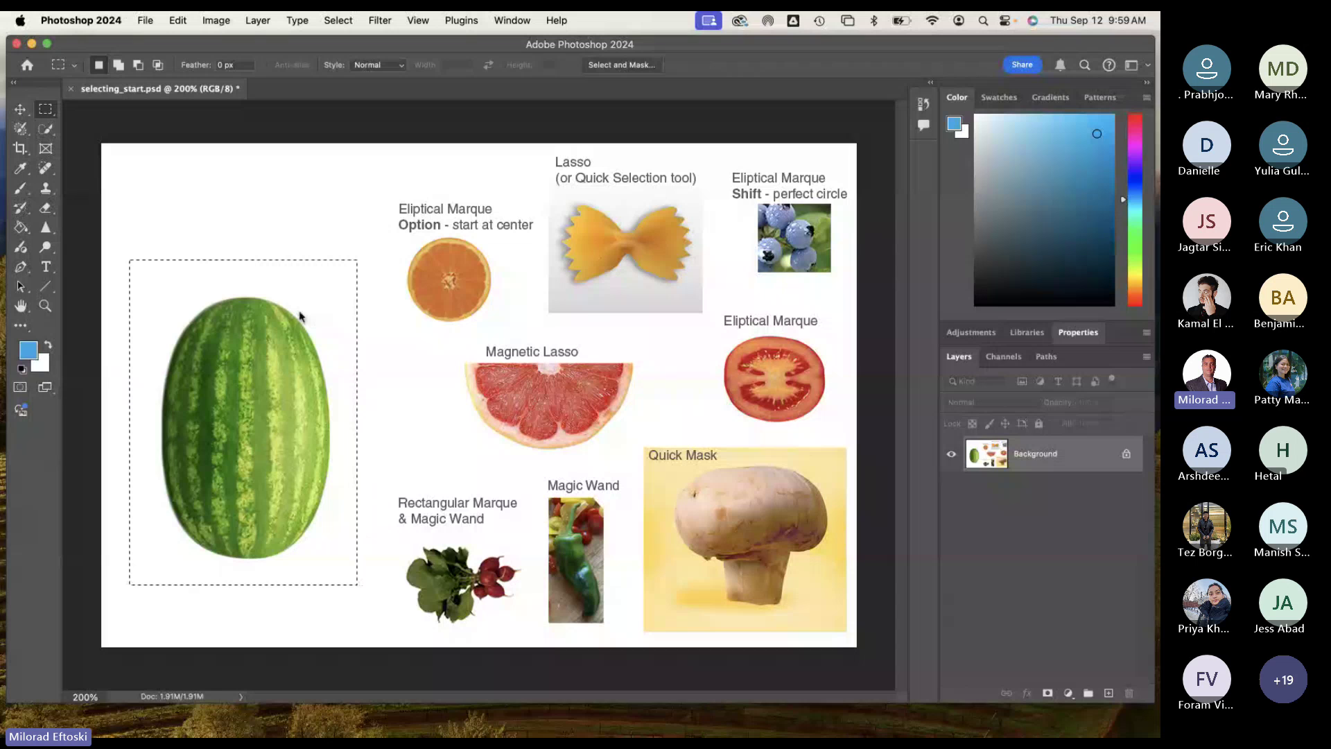
{"action": "key", "text": "Down"}
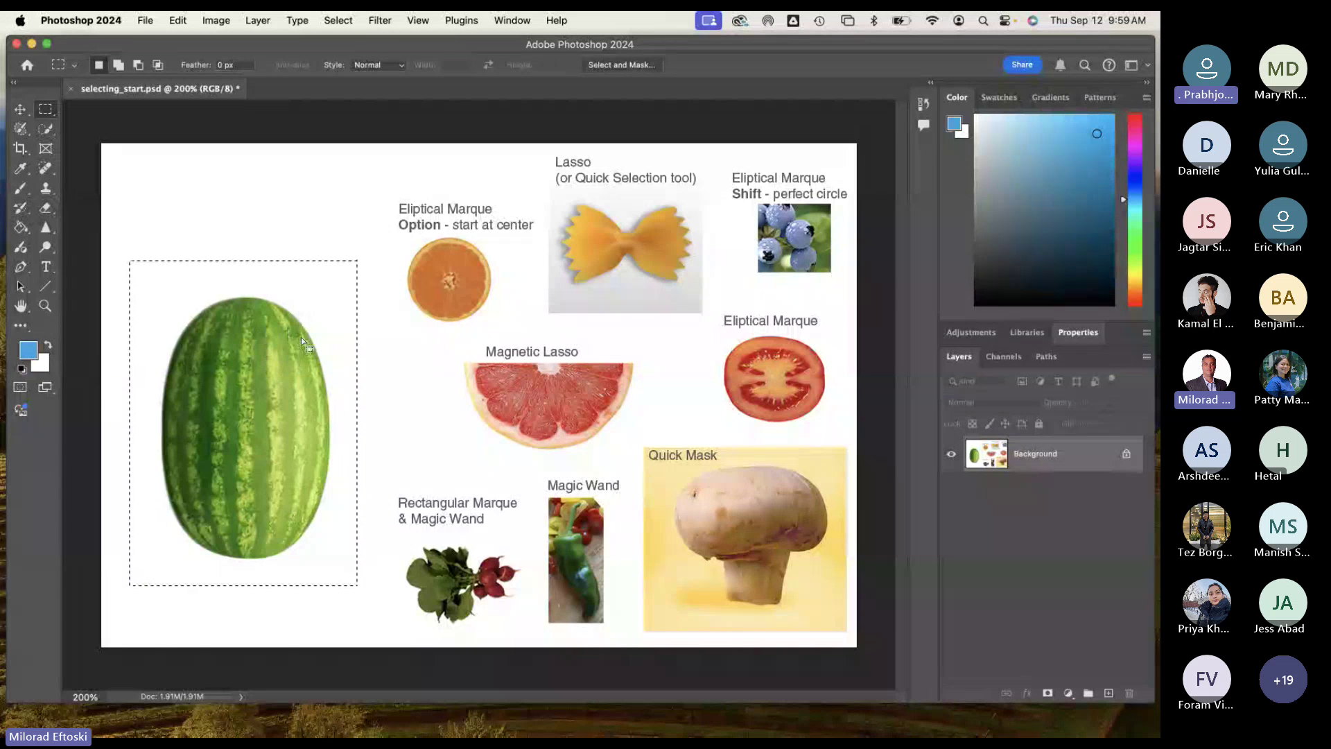
{"action": "left_click_drag", "start_coordinate": [301, 337], "coordinate": [302, 336]}
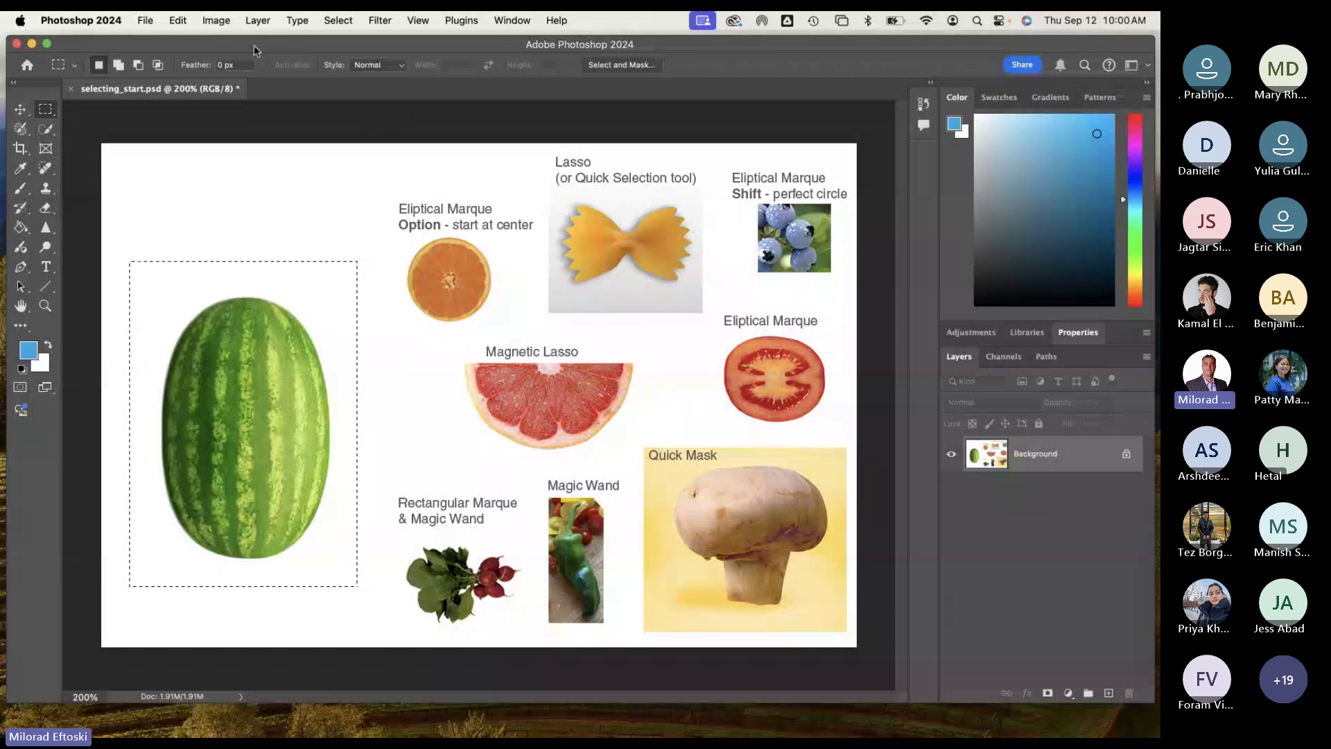
Step: Transform the selection to about 88% width and 89% height so it fits the watermelon more closely, and apply it
{"action": "left_click", "coordinate": [339, 21]}
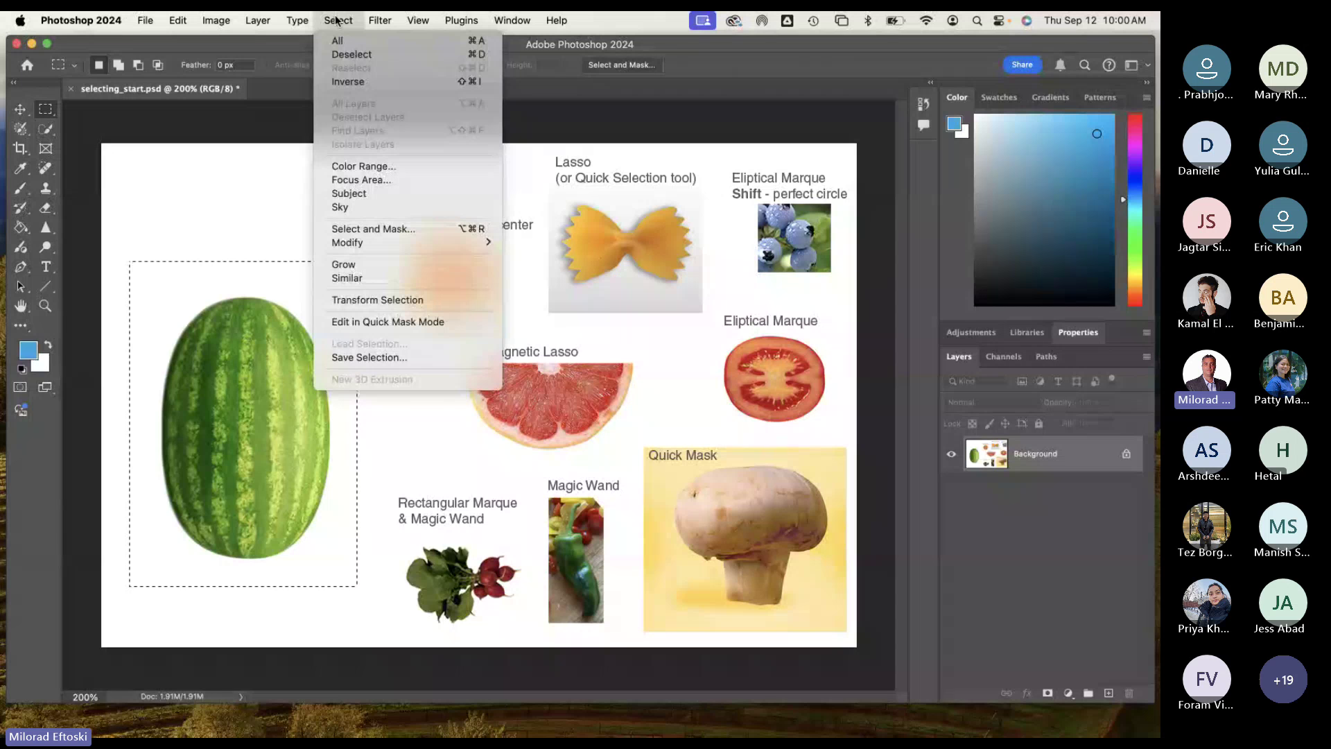
{"action": "left_click", "coordinate": [405, 300]}
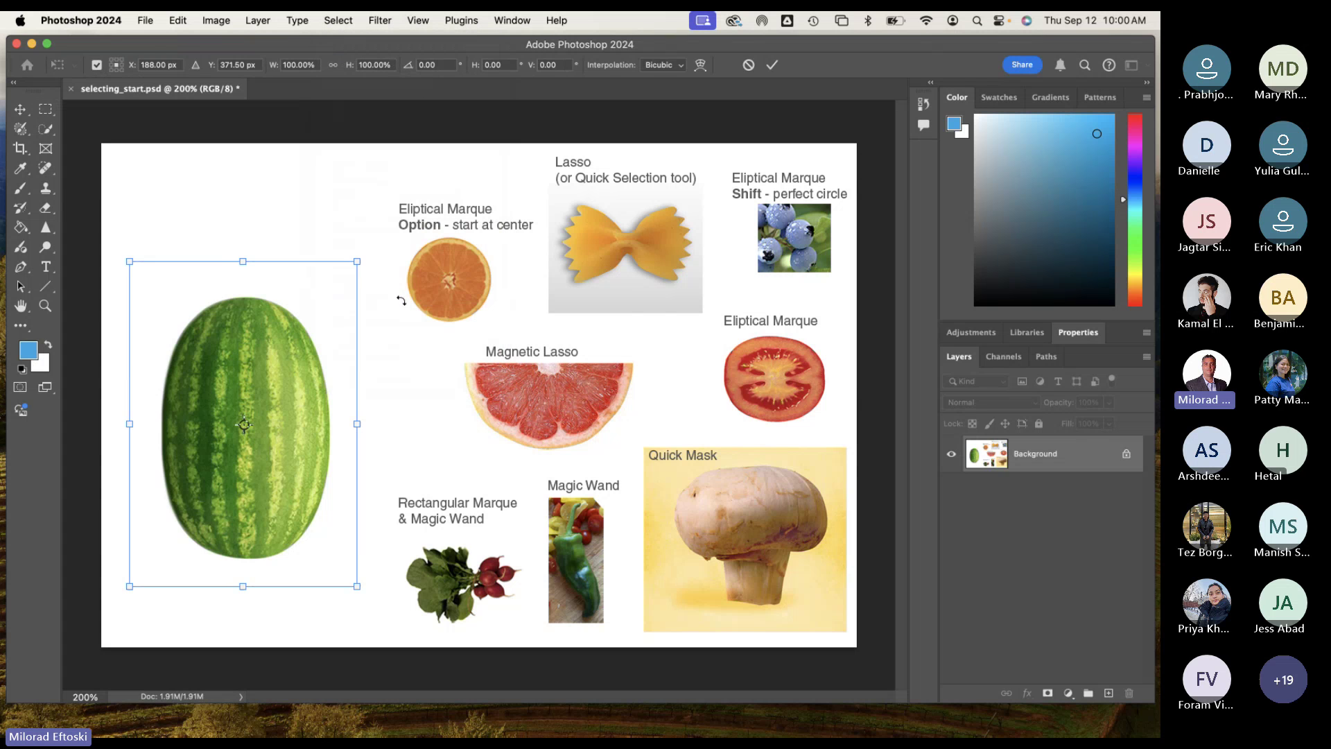
{"action": "left_click_drag", "start_coordinate": [356, 260], "coordinate": [345, 278]}
{"action": "left_click_drag", "start_coordinate": [129, 434], "coordinate": [145, 433]}
{"action": "left_click_drag", "start_coordinate": [245, 586], "coordinate": [246, 569]}
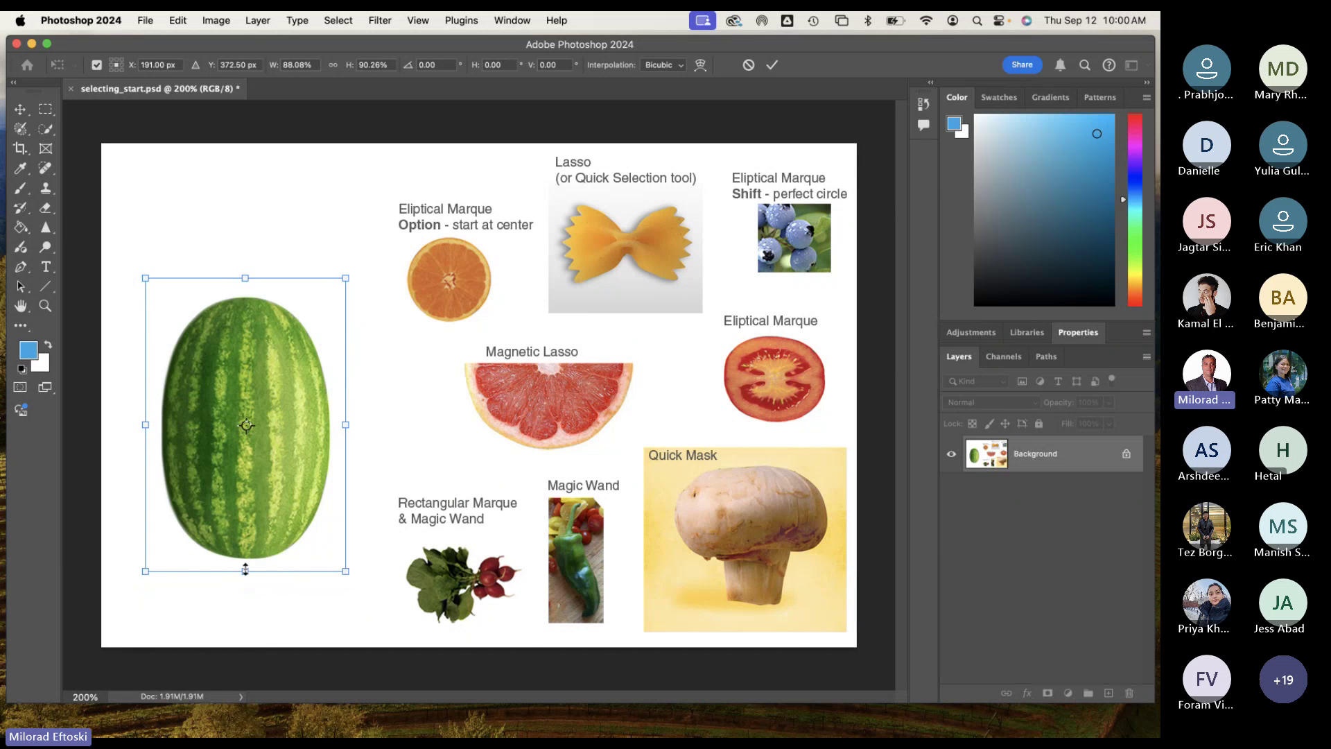
{"action": "left_click_drag", "start_coordinate": [250, 280], "coordinate": [247, 283]}
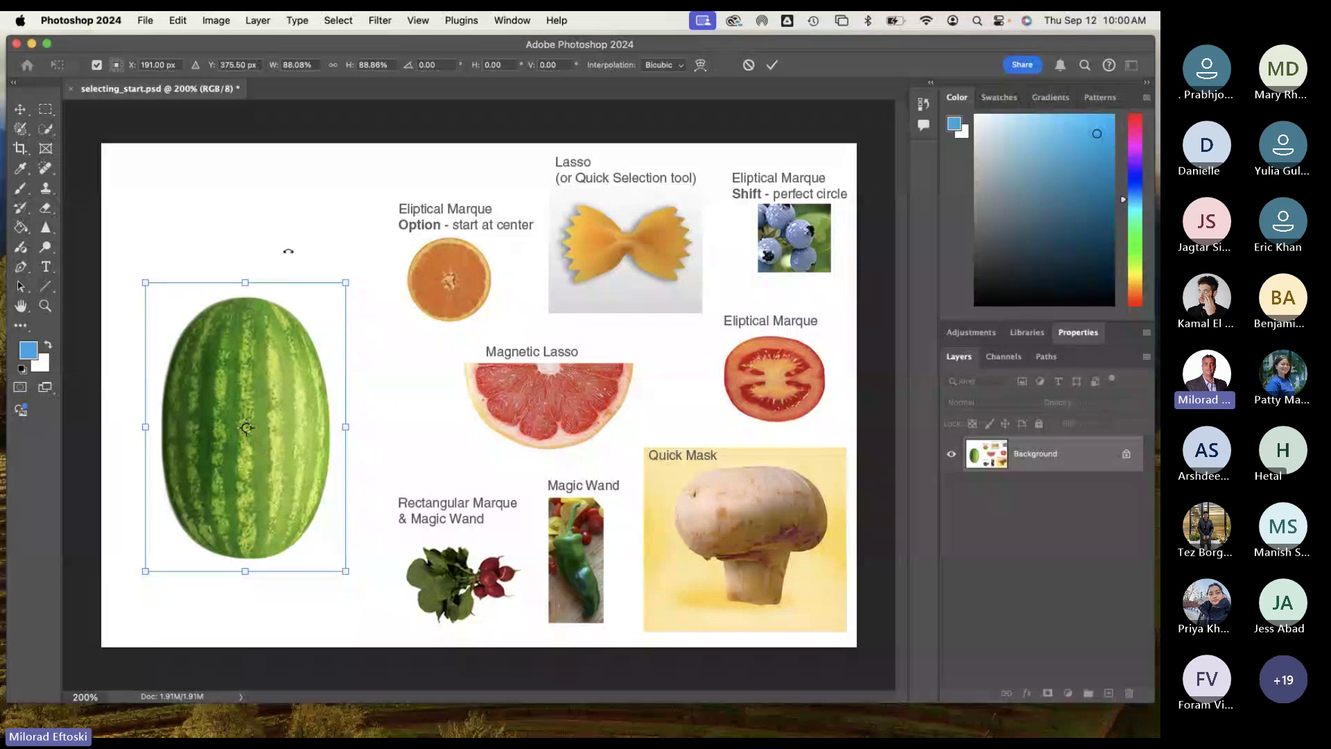
{"action": "key", "text": "Return"}
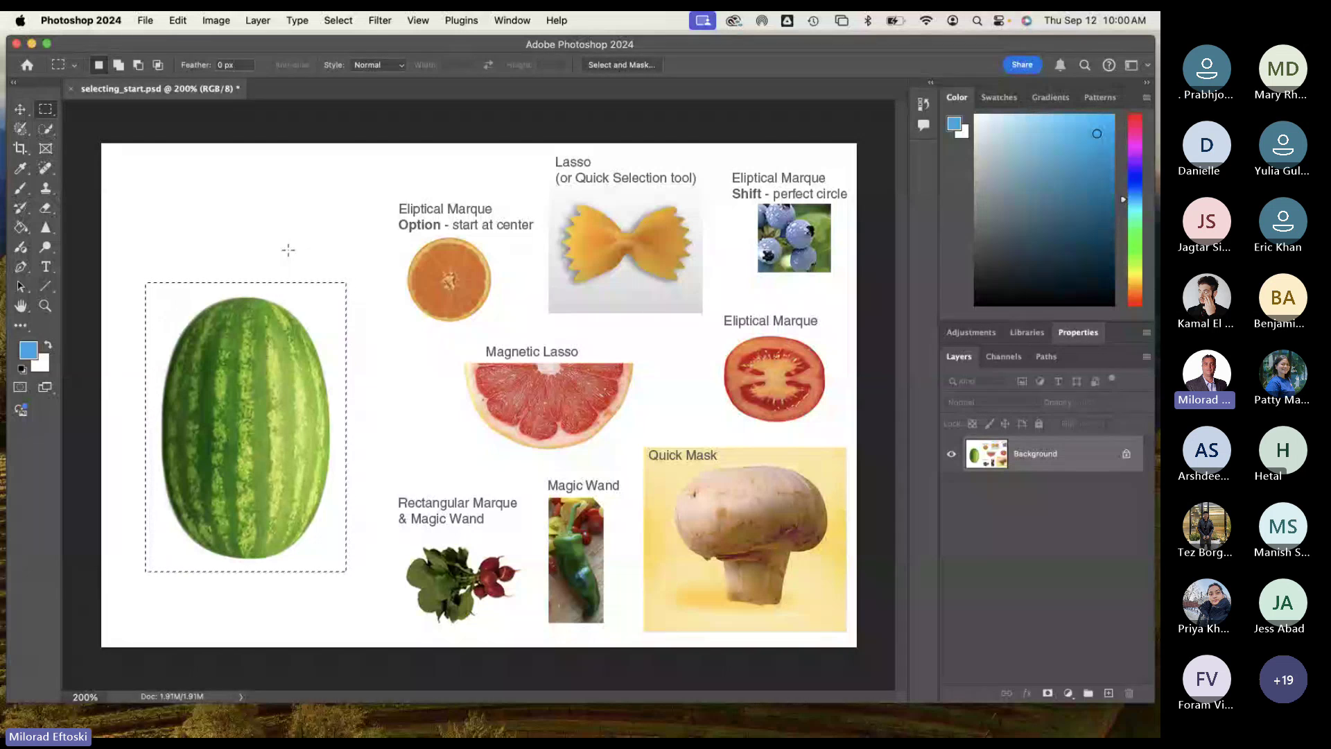
Step: Examine the watermelon selection at 300% zoom and return the view to 200%
{"action": "left_click", "coordinate": [339, 18]}
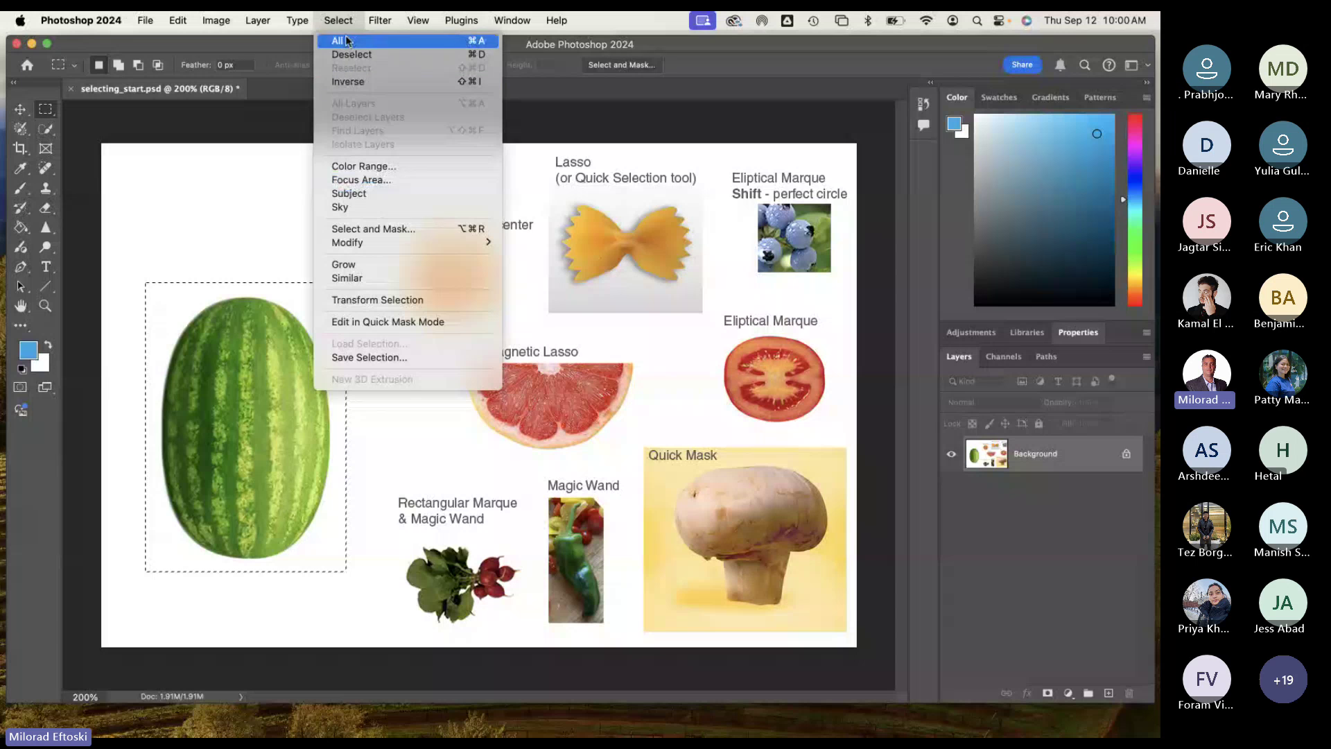
{"action": "left_click", "coordinate": [338, 15]}
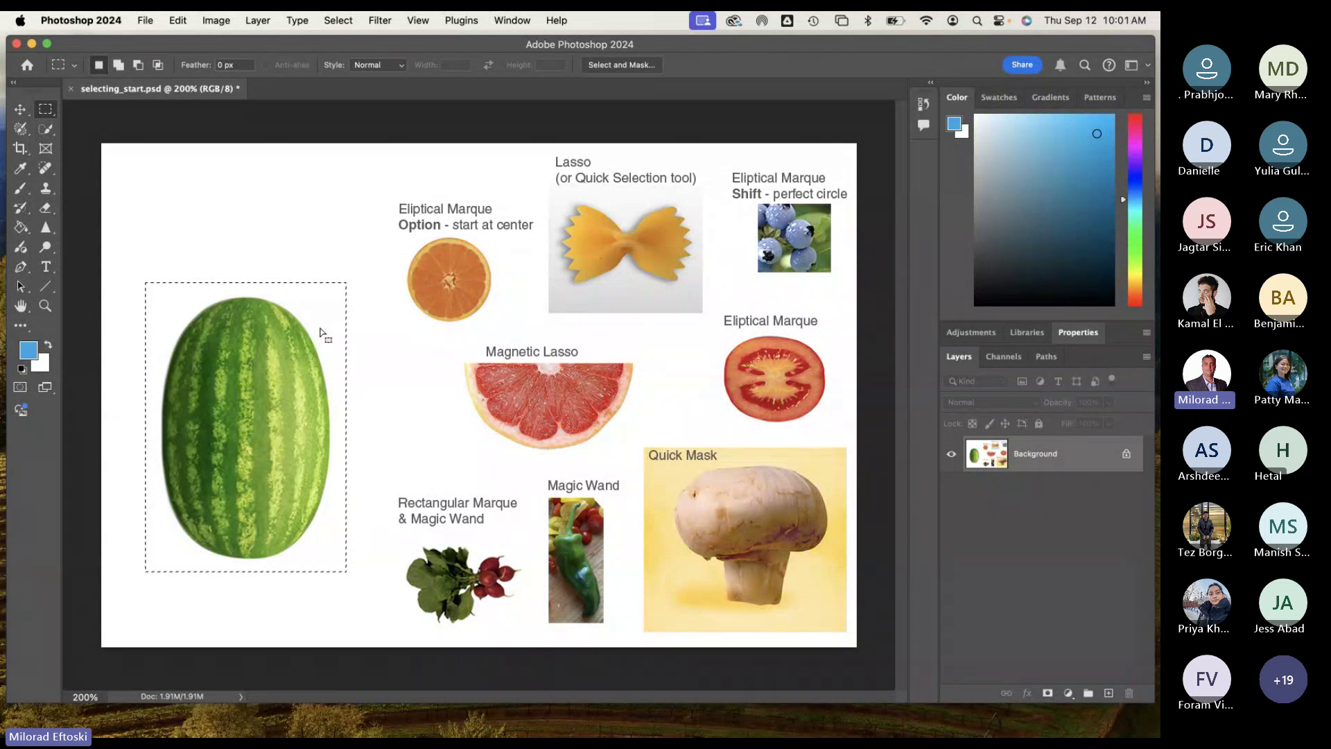
{"action": "key", "text": "super+minus"}
{"action": "key", "text": "super+equal"}
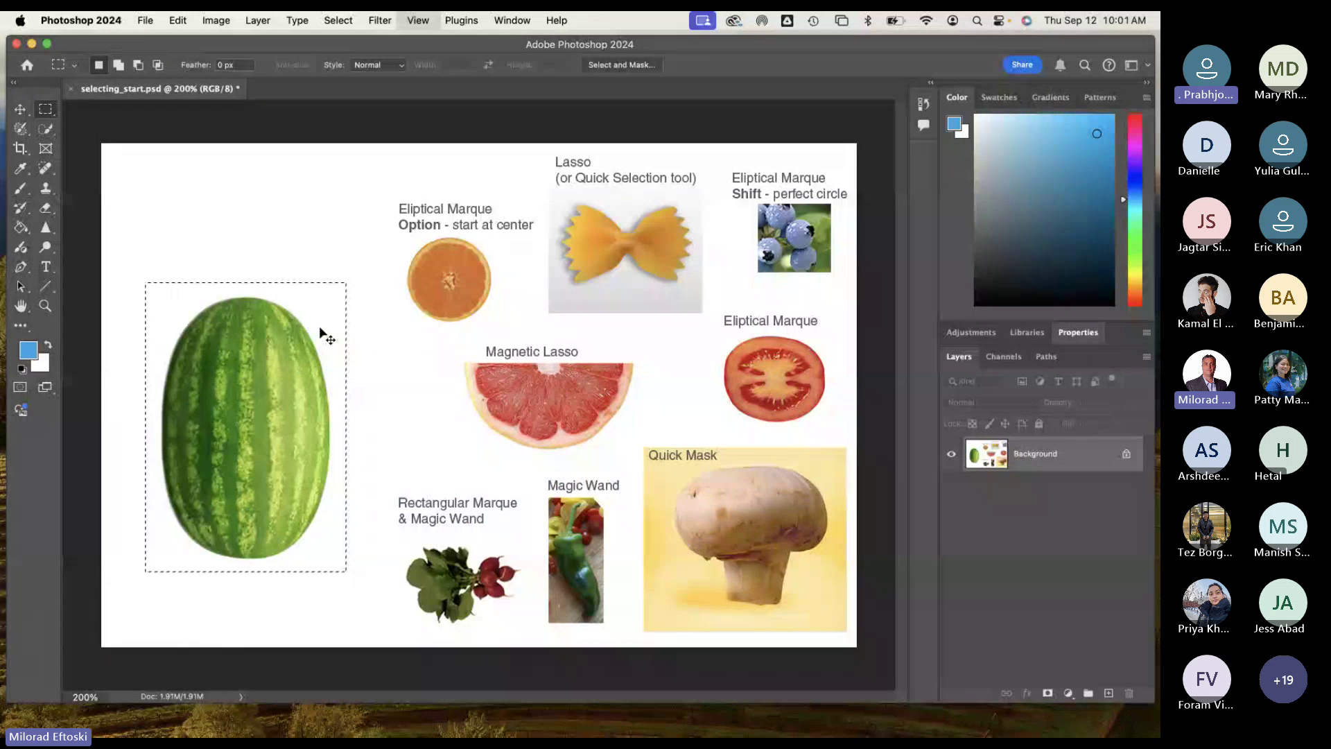
{"action": "key", "text": "super+minus"}
{"action": "key", "text": "super+equal"}
{"action": "key", "text": "super+minus"}
{"action": "key", "text": "super+equal"}
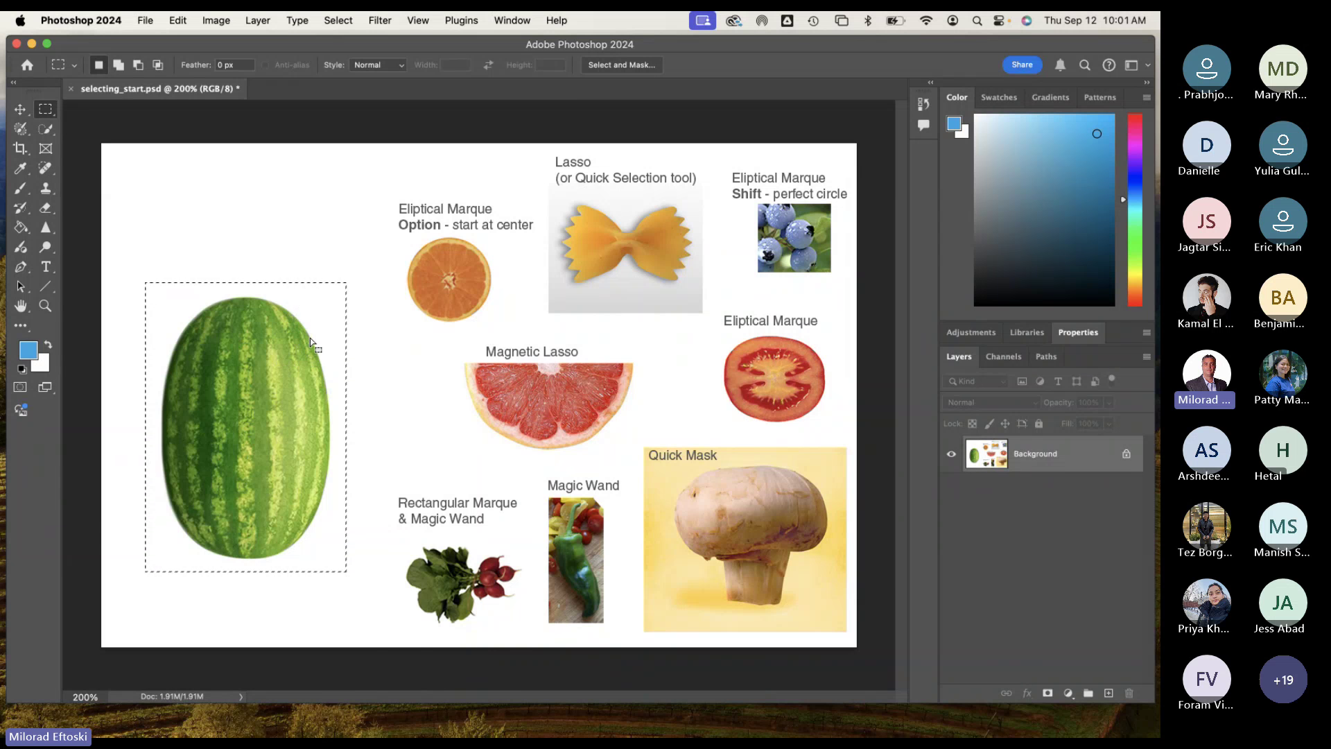
{"action": "key", "text": "super+plus"}
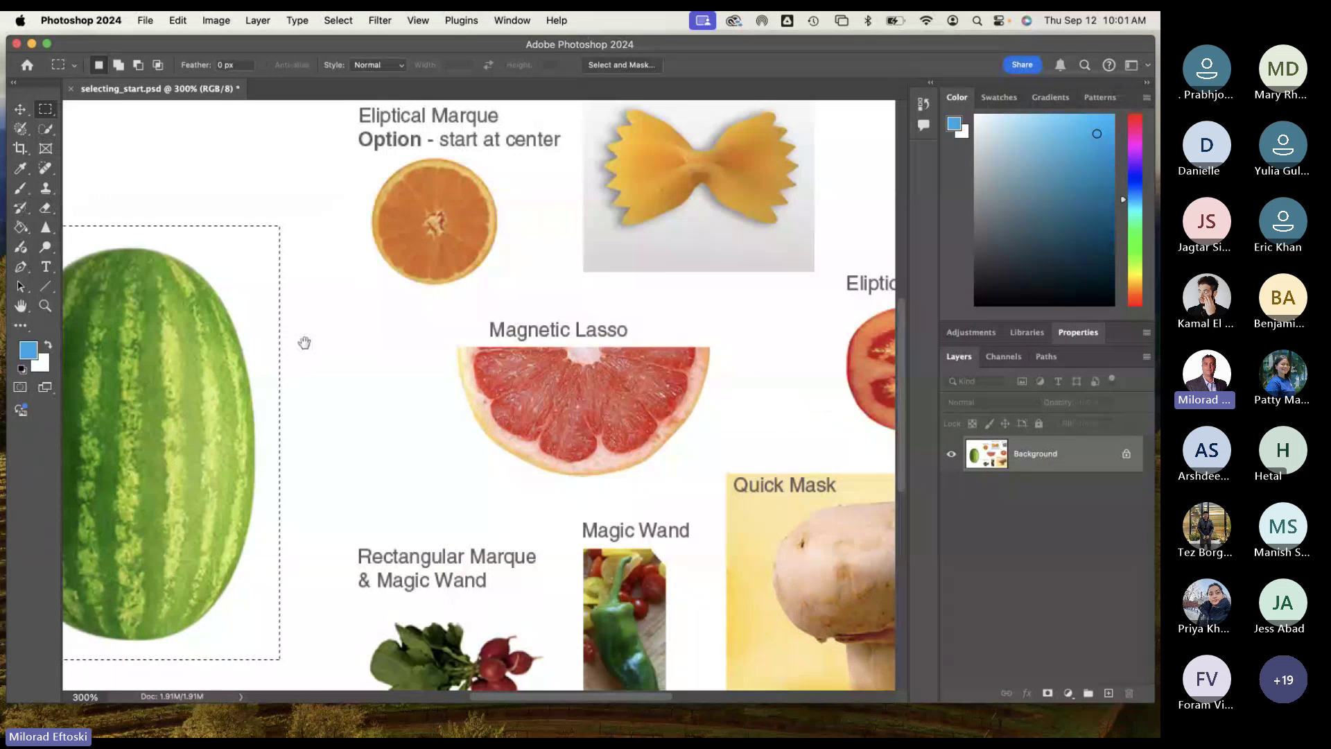
{"action": "scroll", "coordinate": [322, 376], "scroll_direction": "right", "scroll_amount": 2}
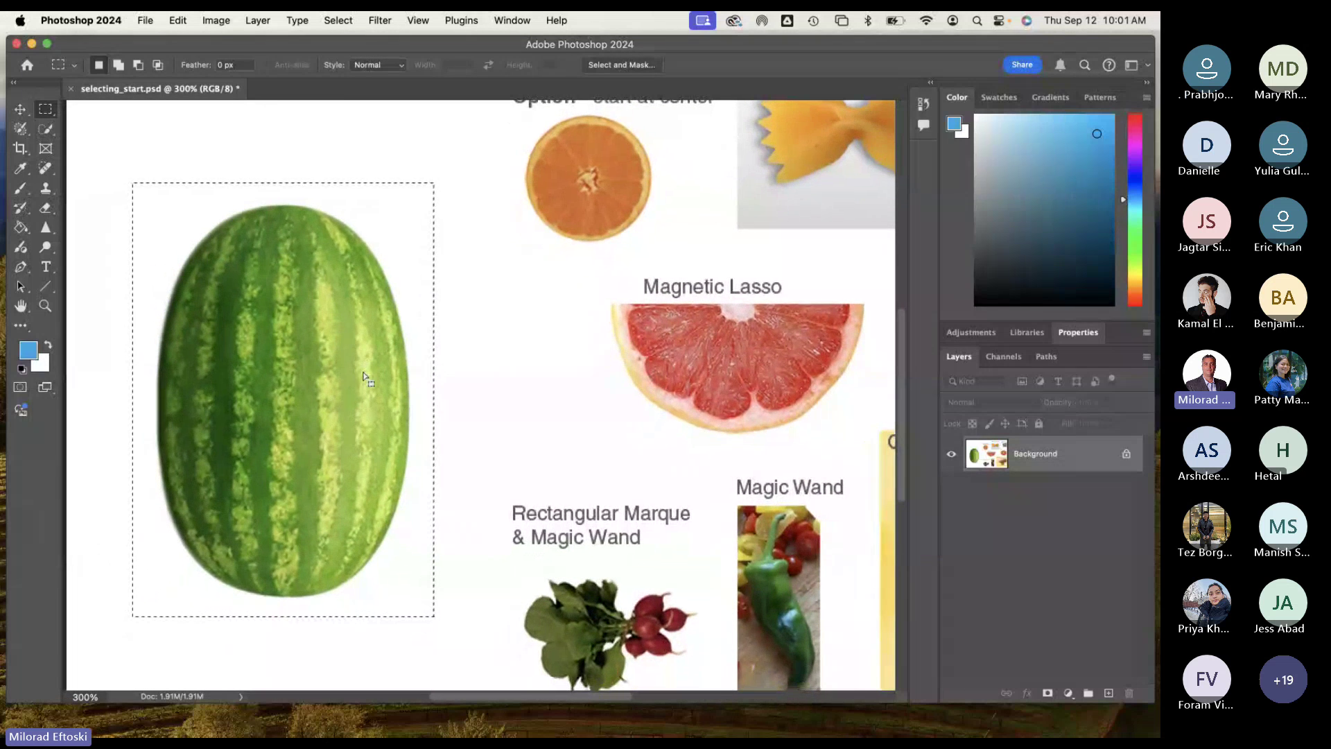
{"action": "key", "text": "super+minus"}
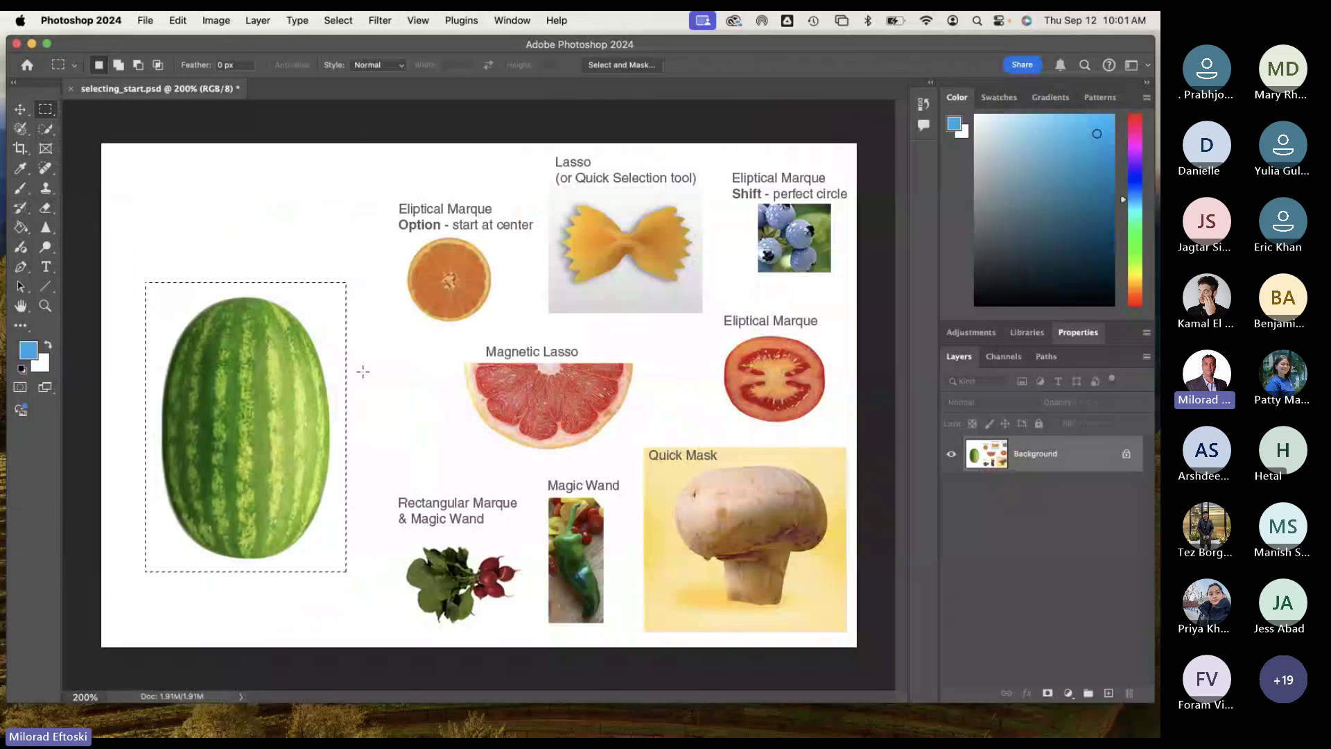
Step: Switch the workspace to Essentials (Default)
{"action": "left_click", "coordinate": [513, 16]}
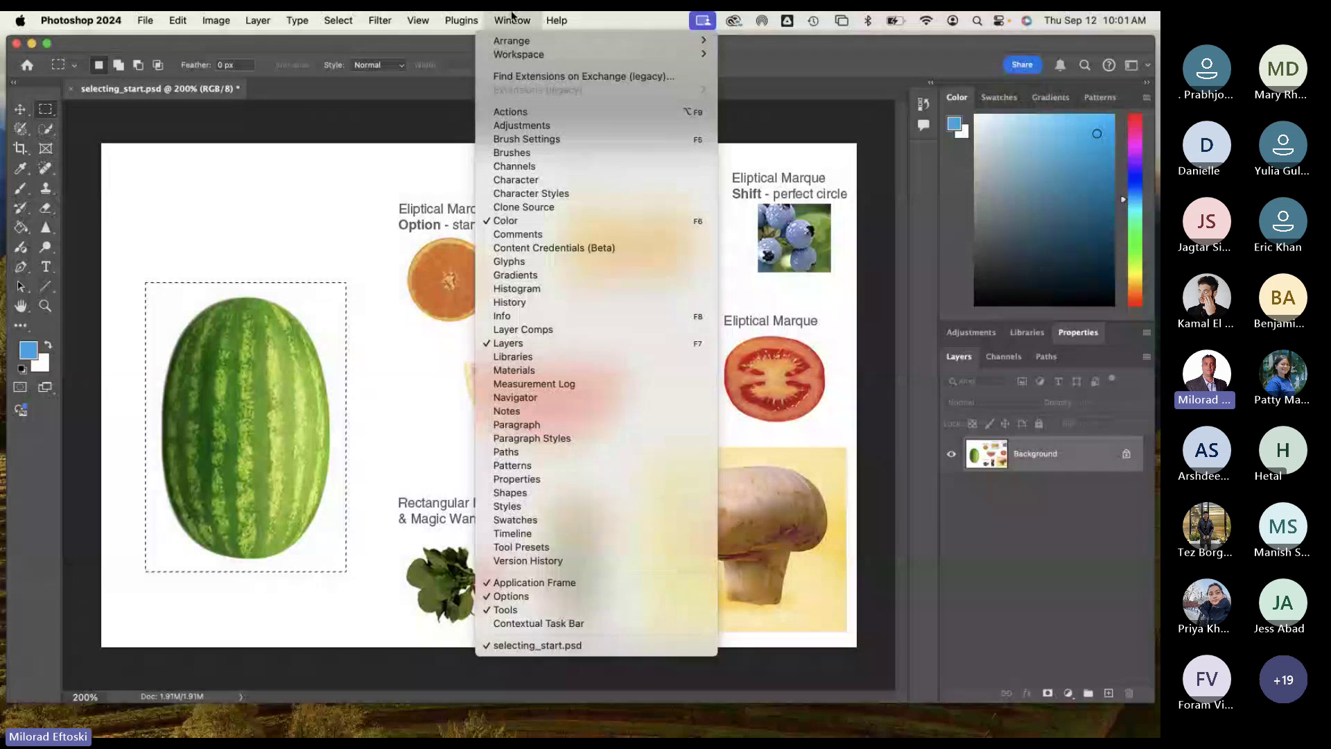
{"action": "mouse_move", "coordinate": [510, 58]}
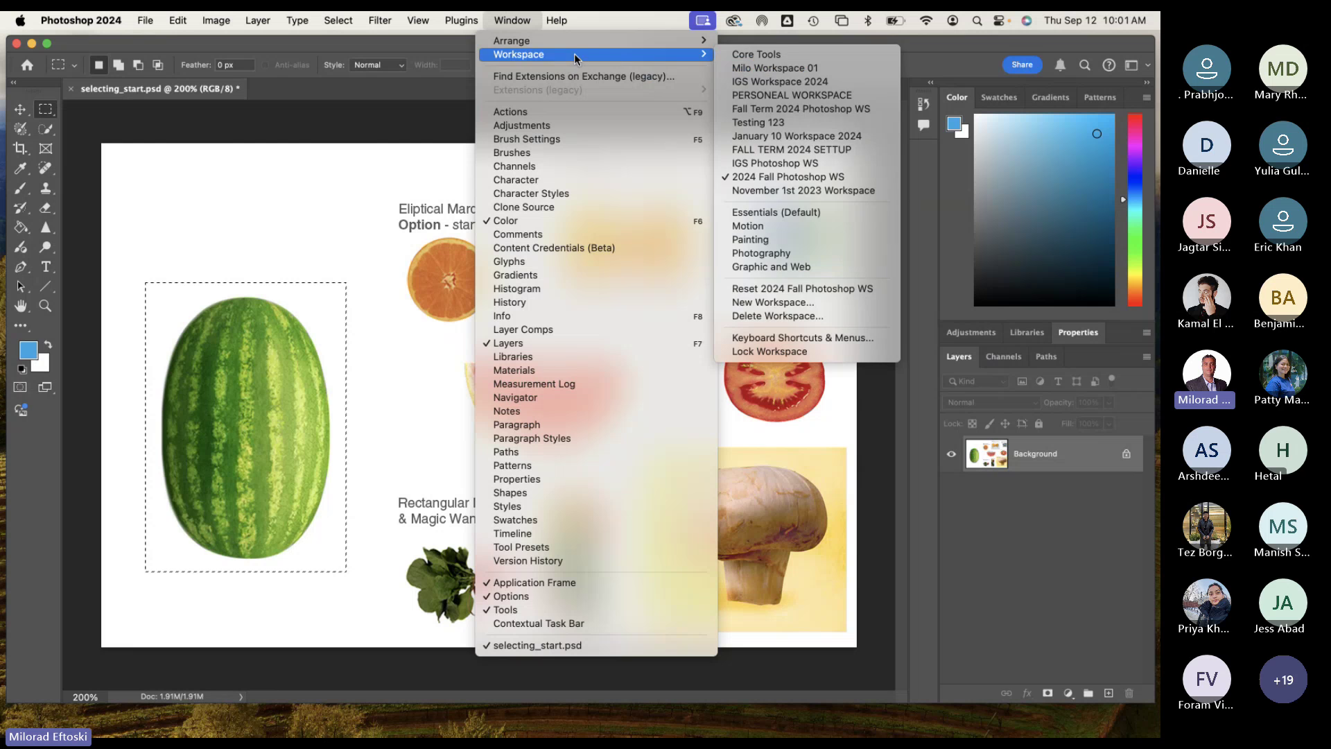
{"action": "left_click", "coordinate": [796, 213]}
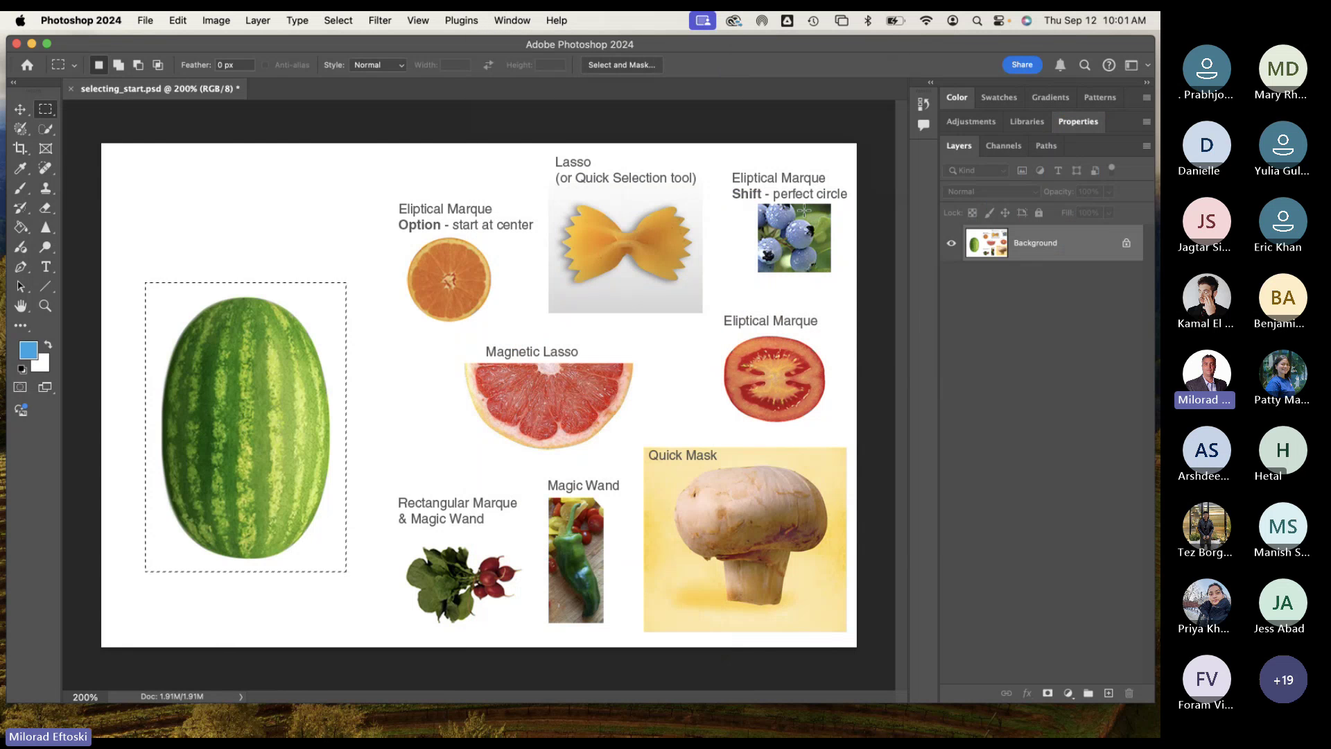
Step: Alternate the Tools panel between its single-column and double-column layouts, ending with two columns
{"action": "left_click", "coordinate": [14, 85]}
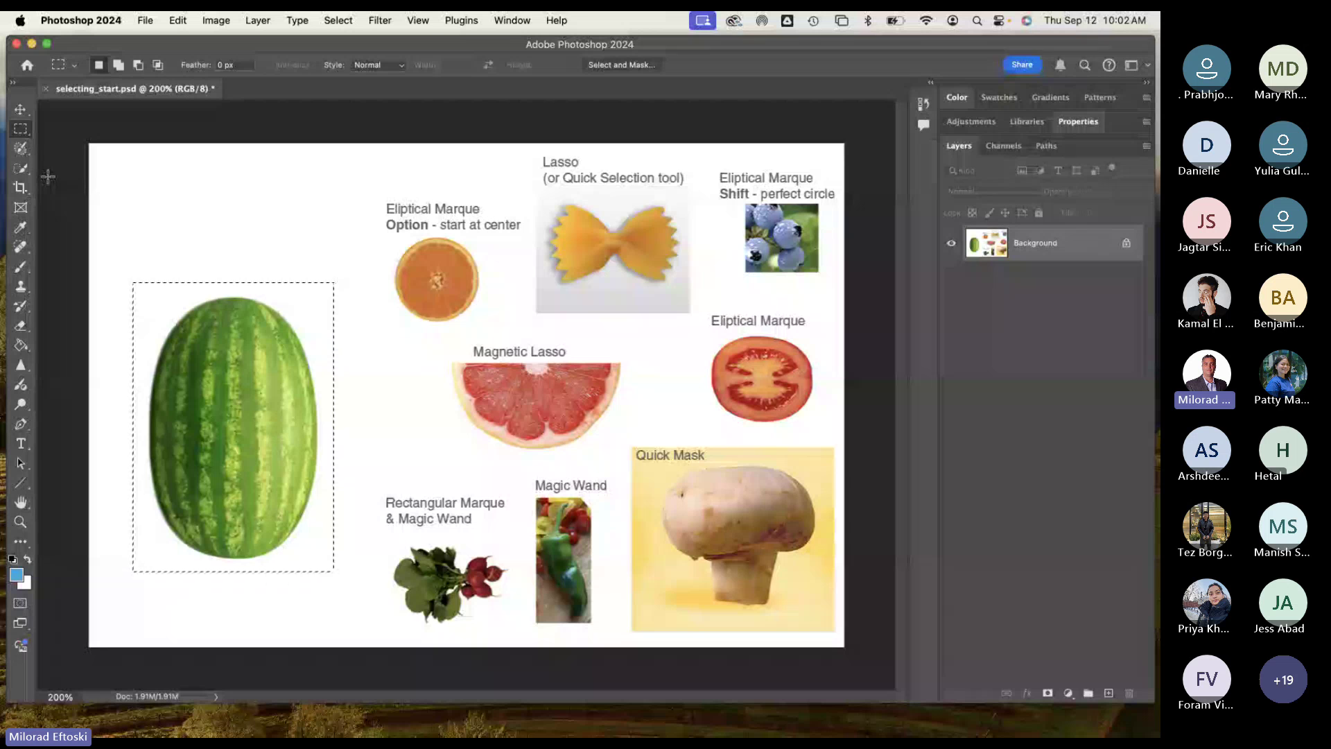
{"action": "left_click", "coordinate": [14, 85]}
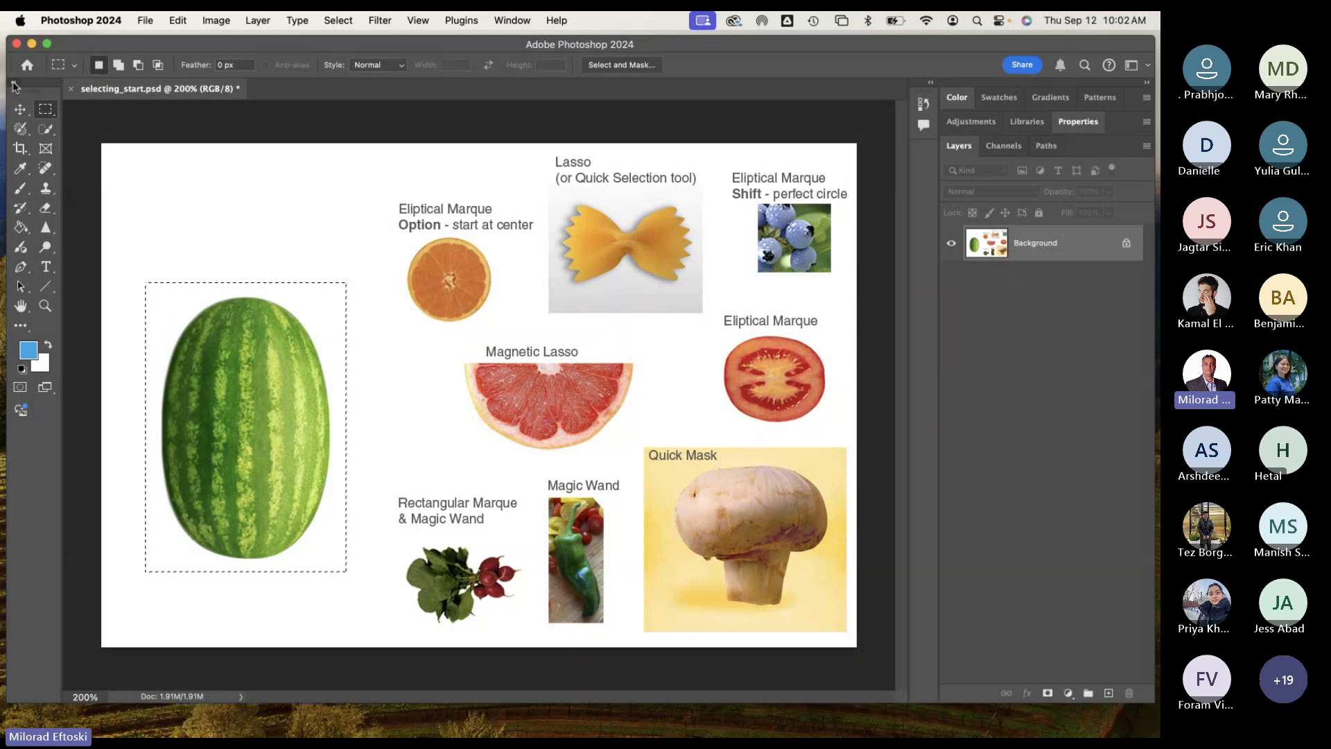
{"action": "left_click", "coordinate": [14, 84]}
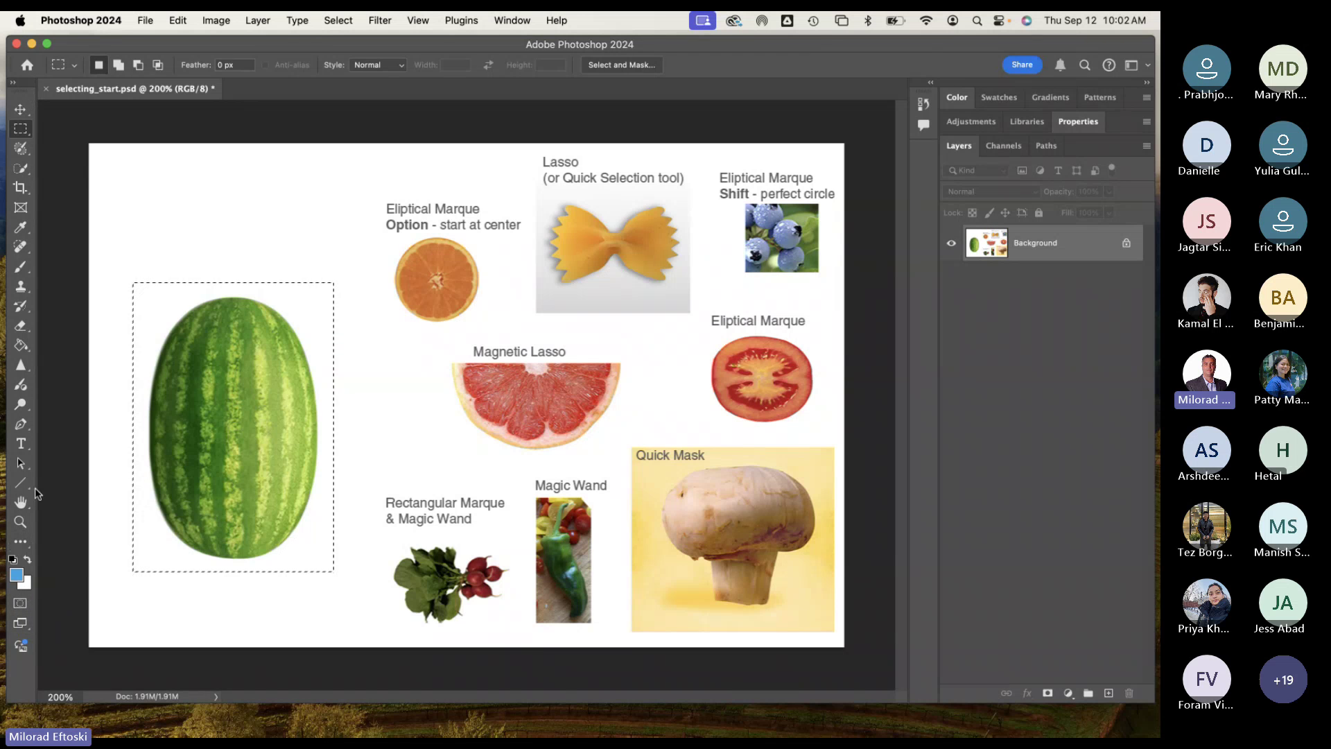
{"action": "left_click", "coordinate": [14, 84]}
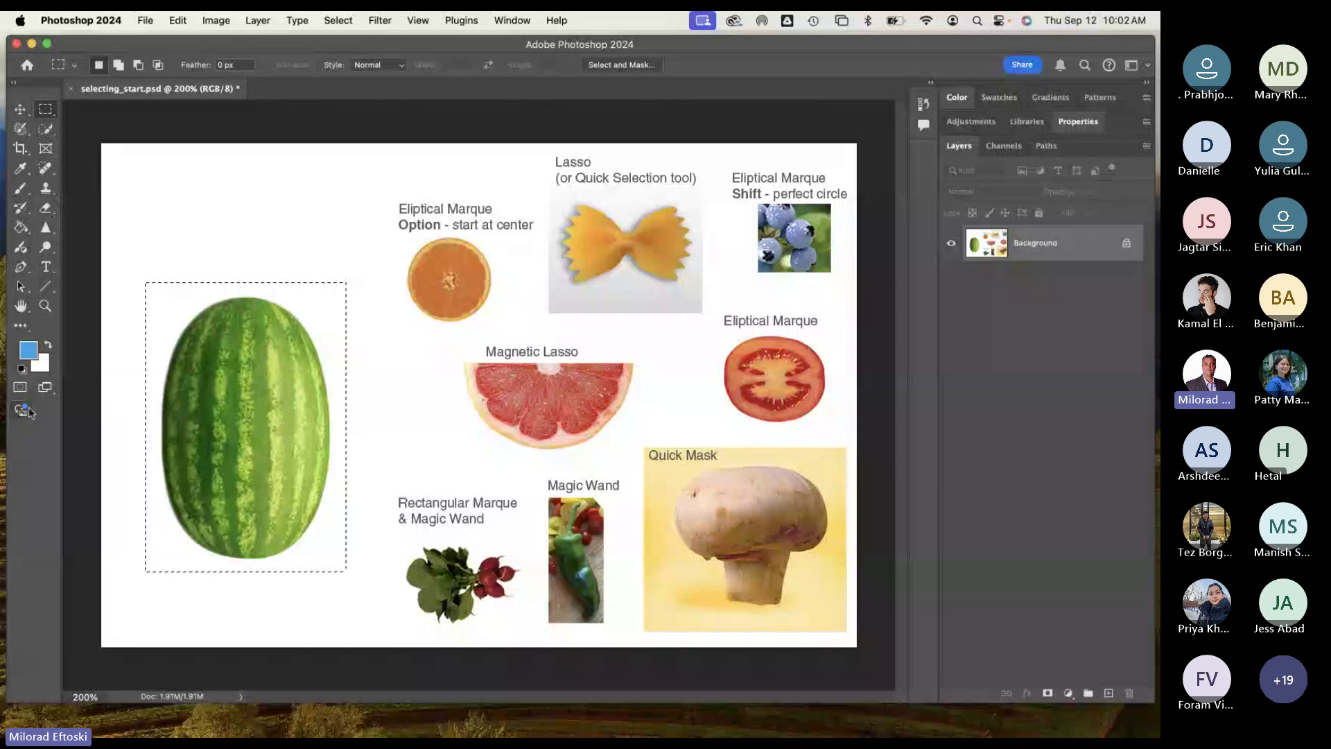
{"action": "left_click", "coordinate": [13, 82]}
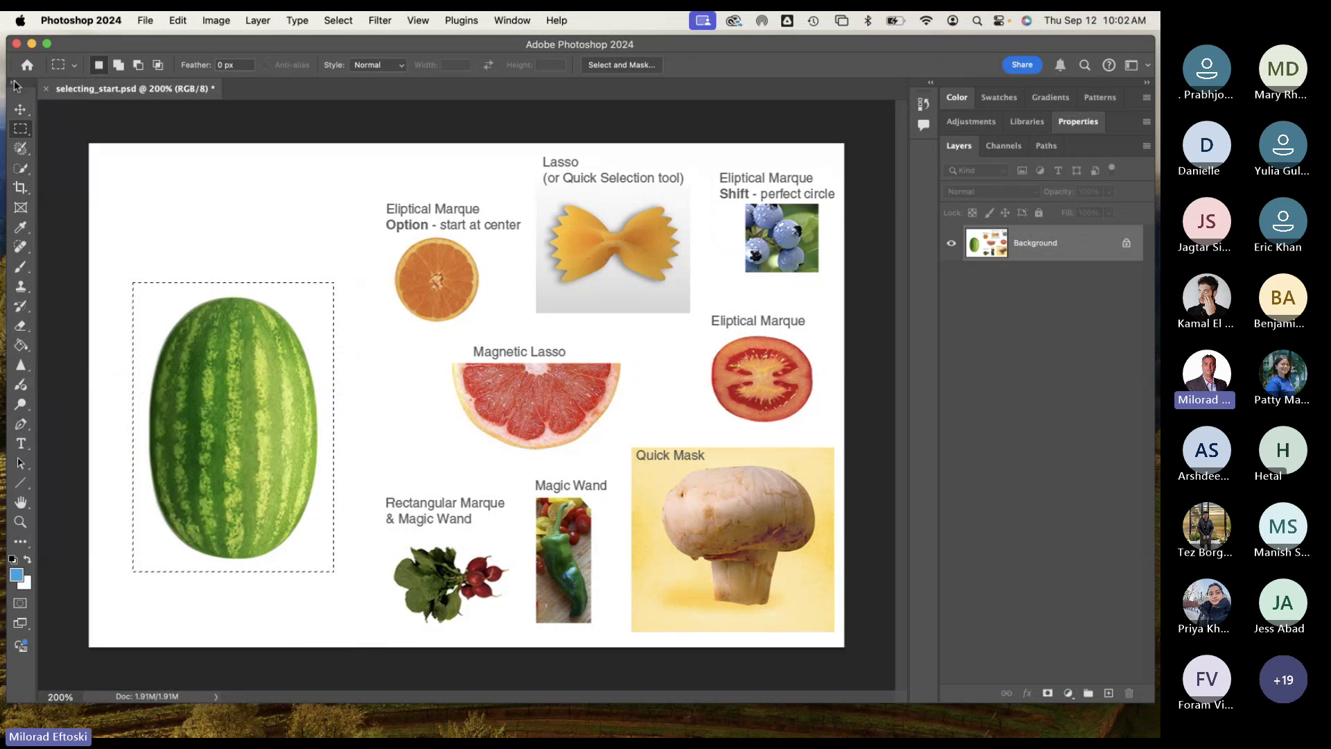
{"action": "left_click", "coordinate": [14, 84]}
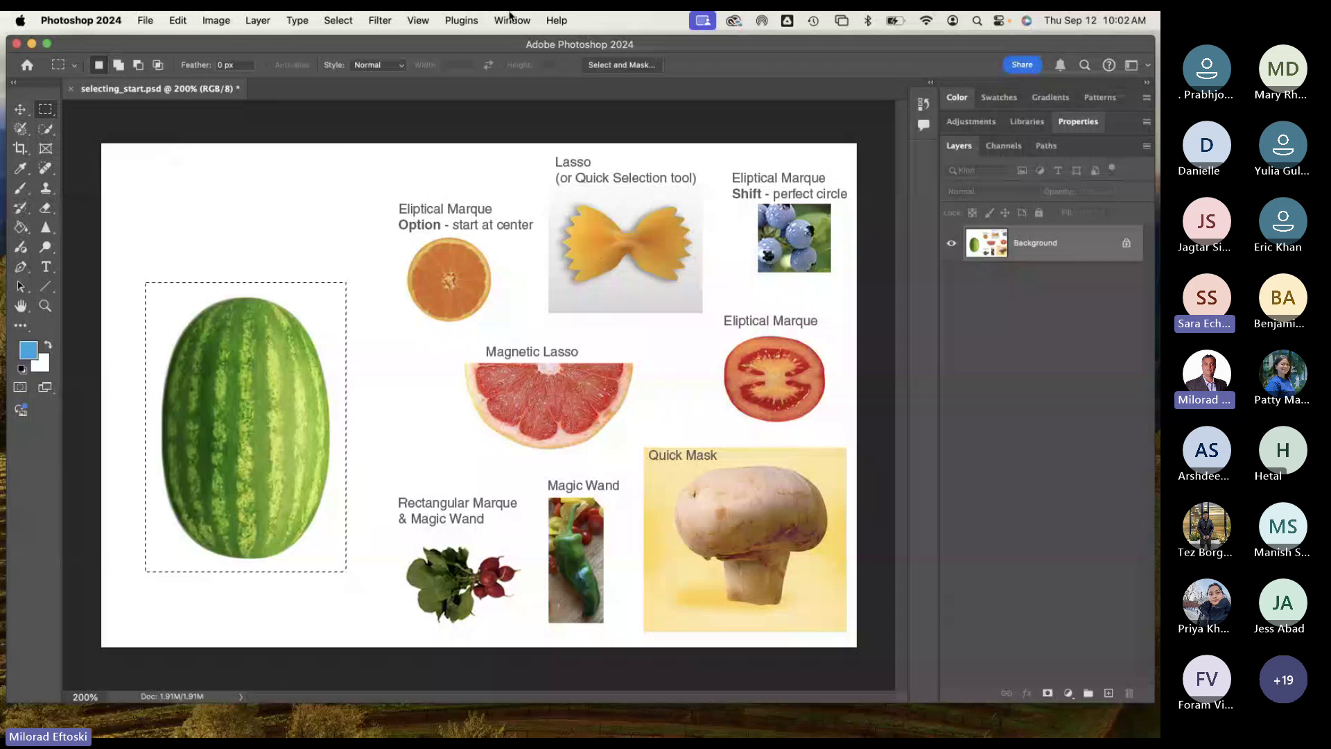
Step: Reset the Essentials workspace and expand the Tools panel to two columns
{"action": "left_click", "coordinate": [512, 18]}
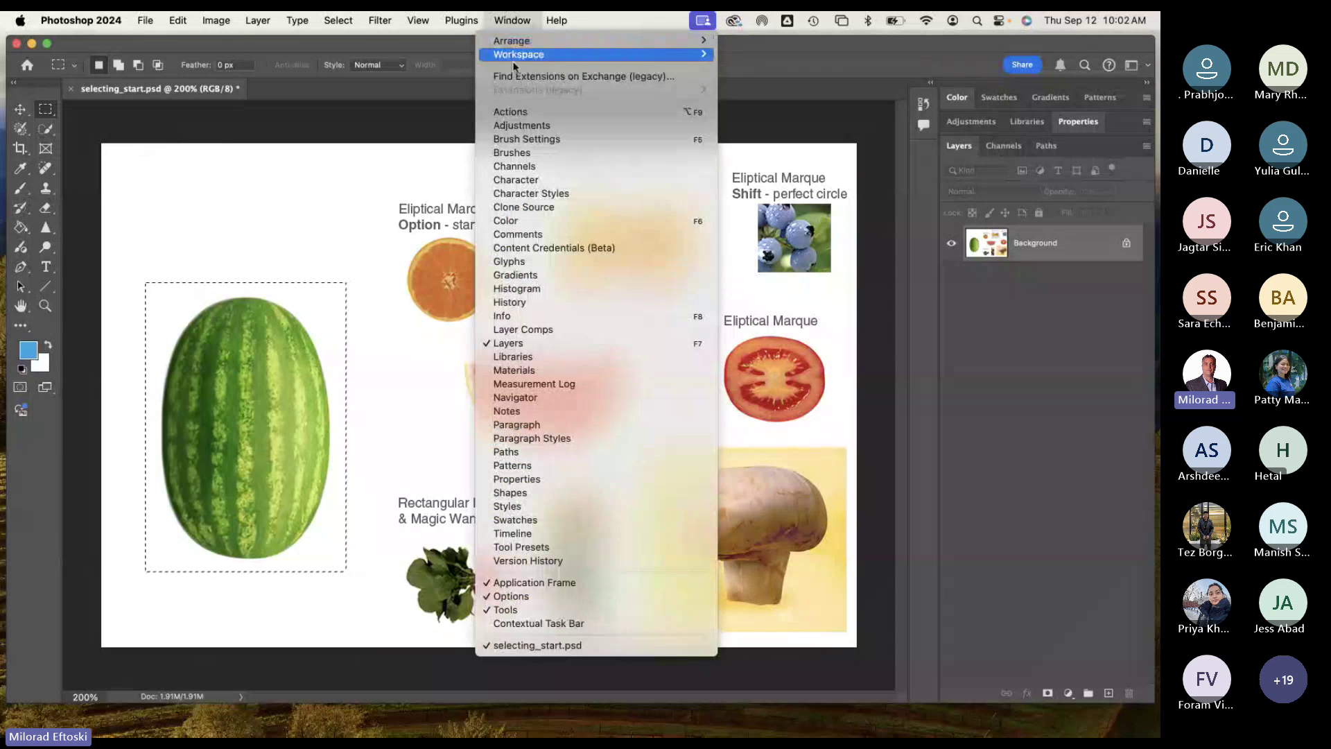
{"action": "mouse_move", "coordinate": [517, 56]}
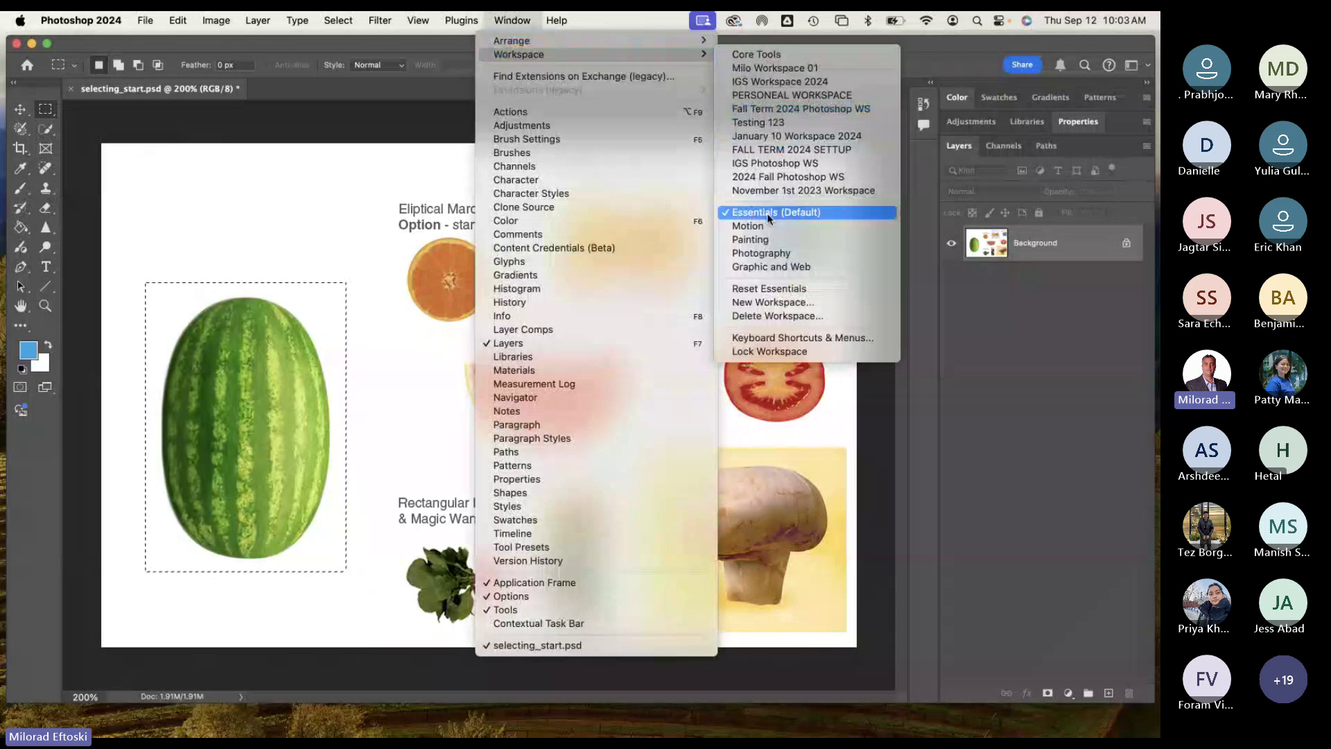
{"action": "left_click", "coordinate": [808, 291]}
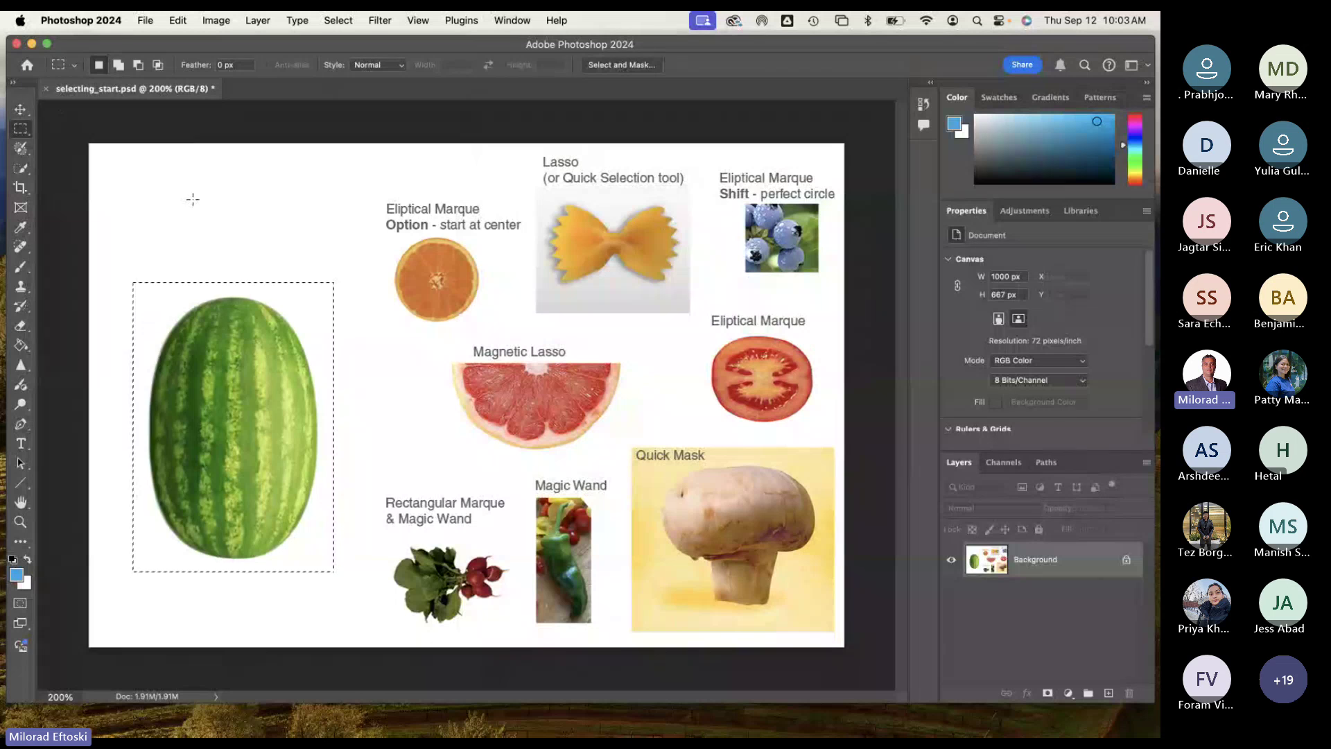
{"action": "left_click", "coordinate": [14, 86]}
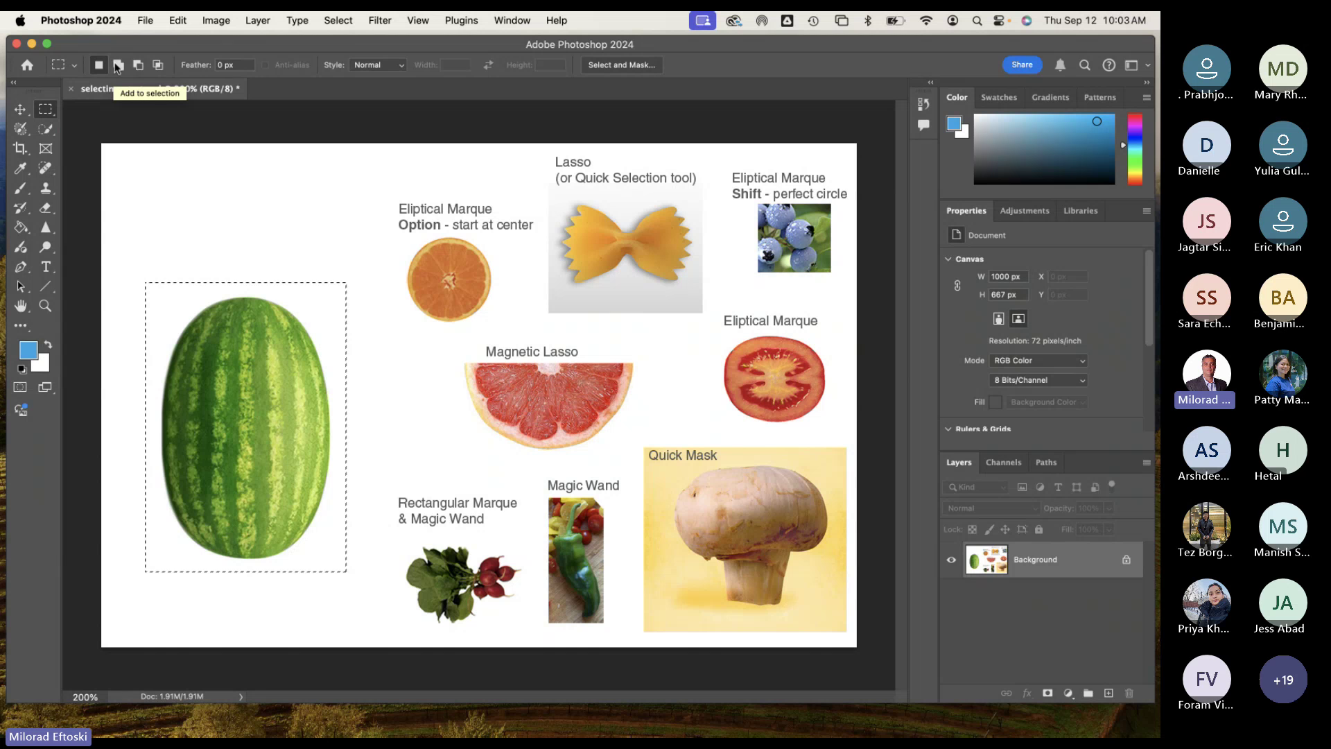
Step: Compare the options of the Rectangular Marquee, Move and Horizontal Type tools, including the marquee styles, ending on the Rectangular Marquee tool
{"action": "left_click", "coordinate": [205, 65]}
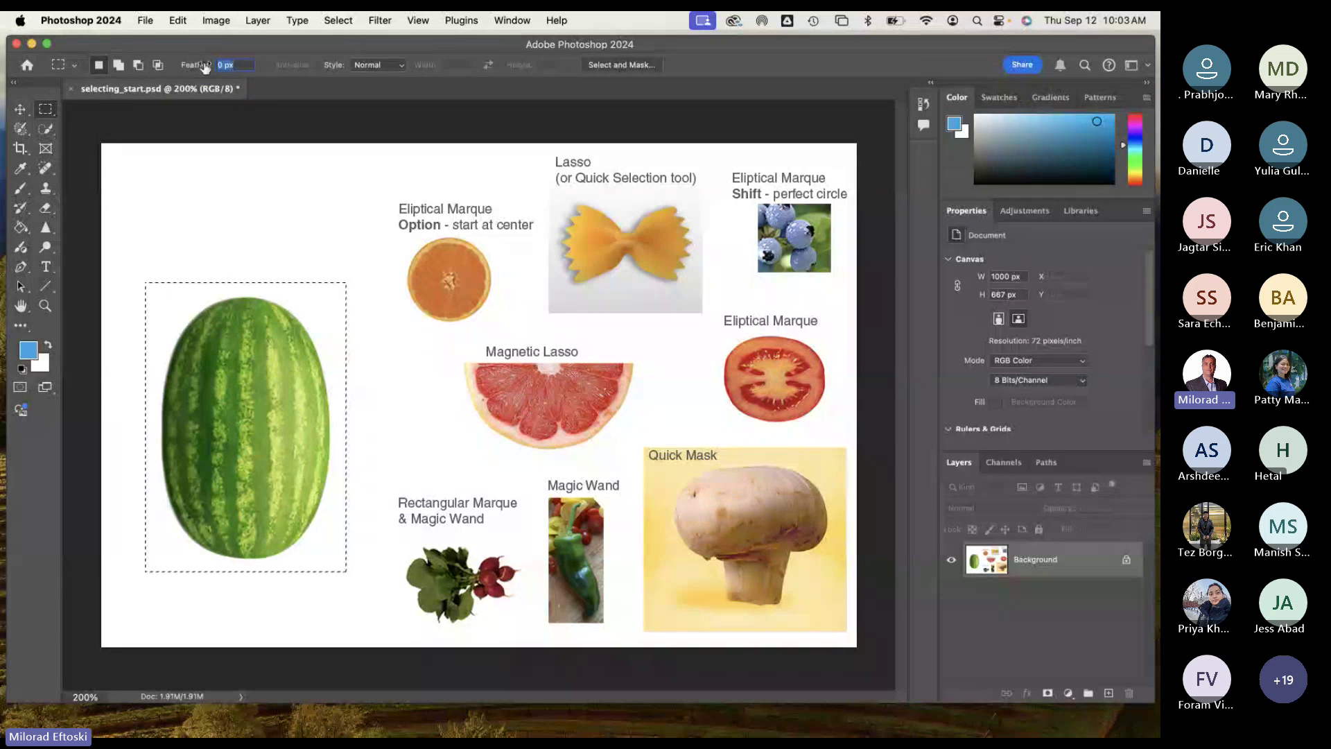
{"action": "left_click", "coordinate": [378, 64]}
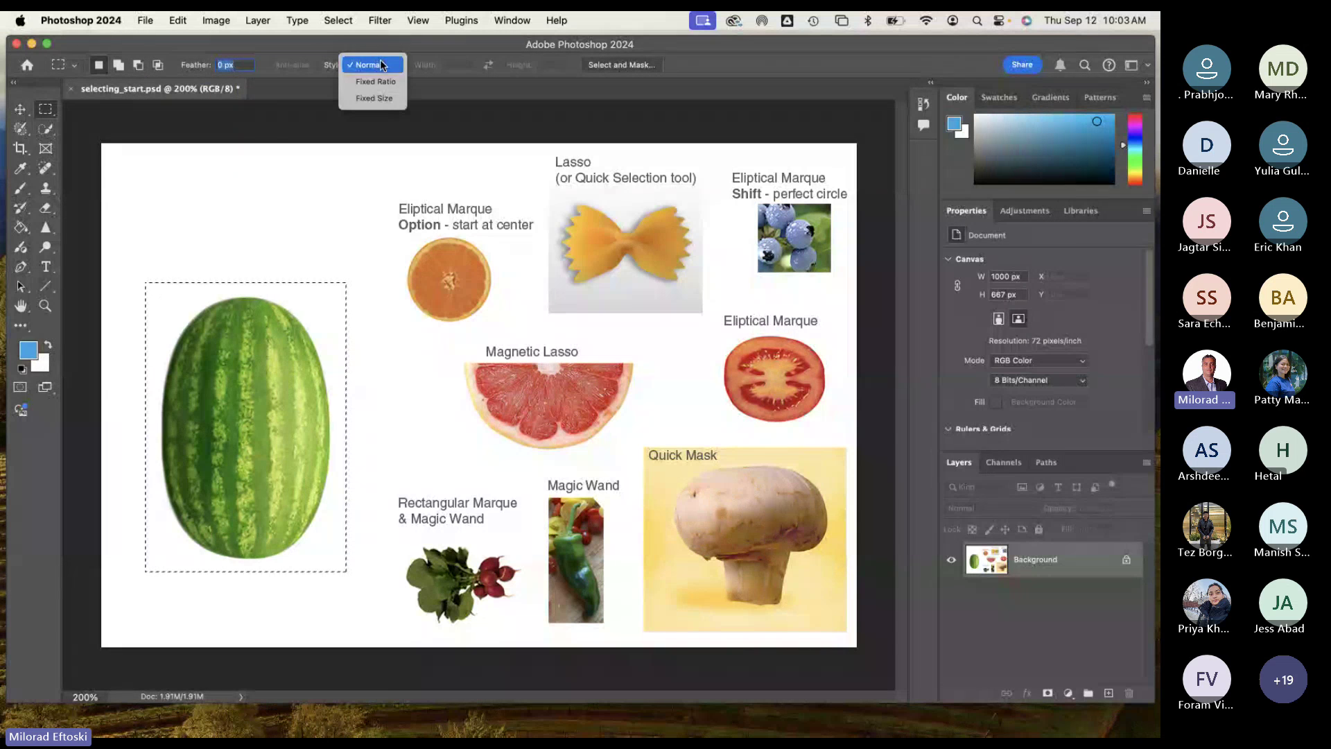
{"action": "left_click", "coordinate": [368, 65]}
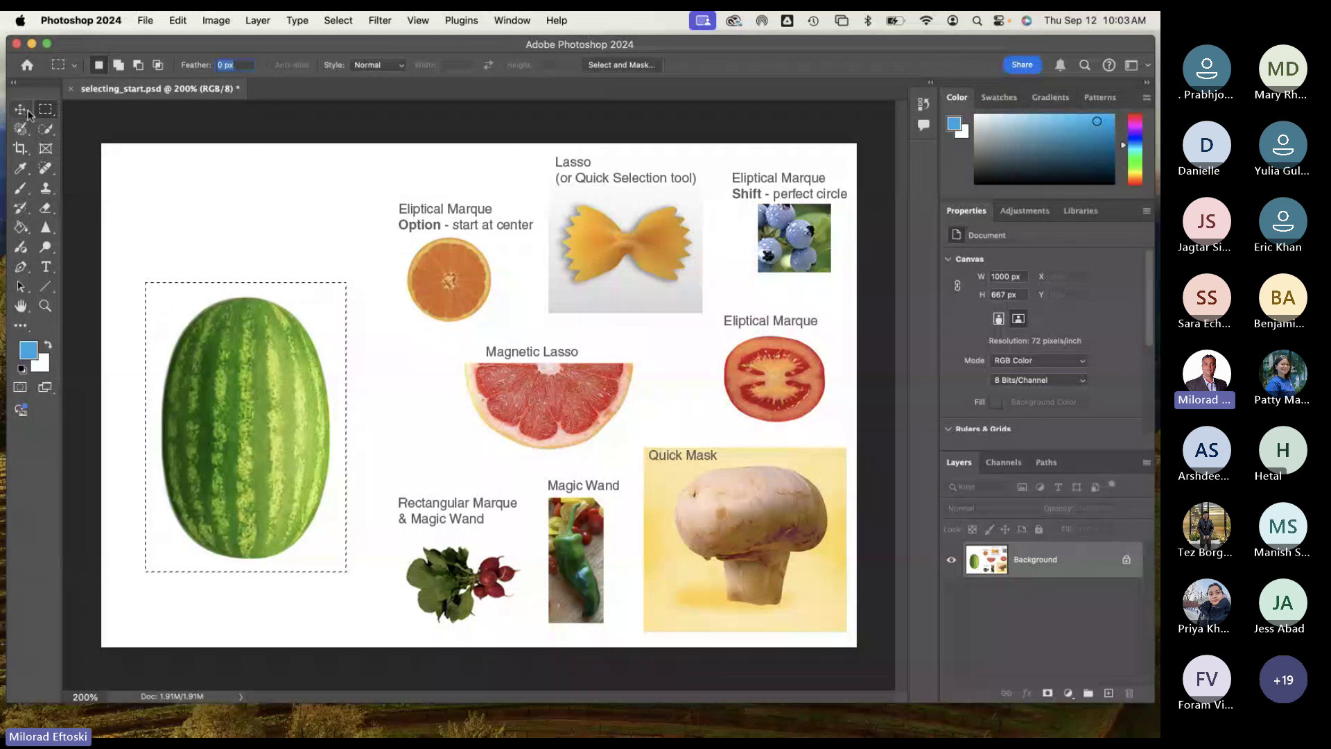
{"action": "key", "text": "v"}
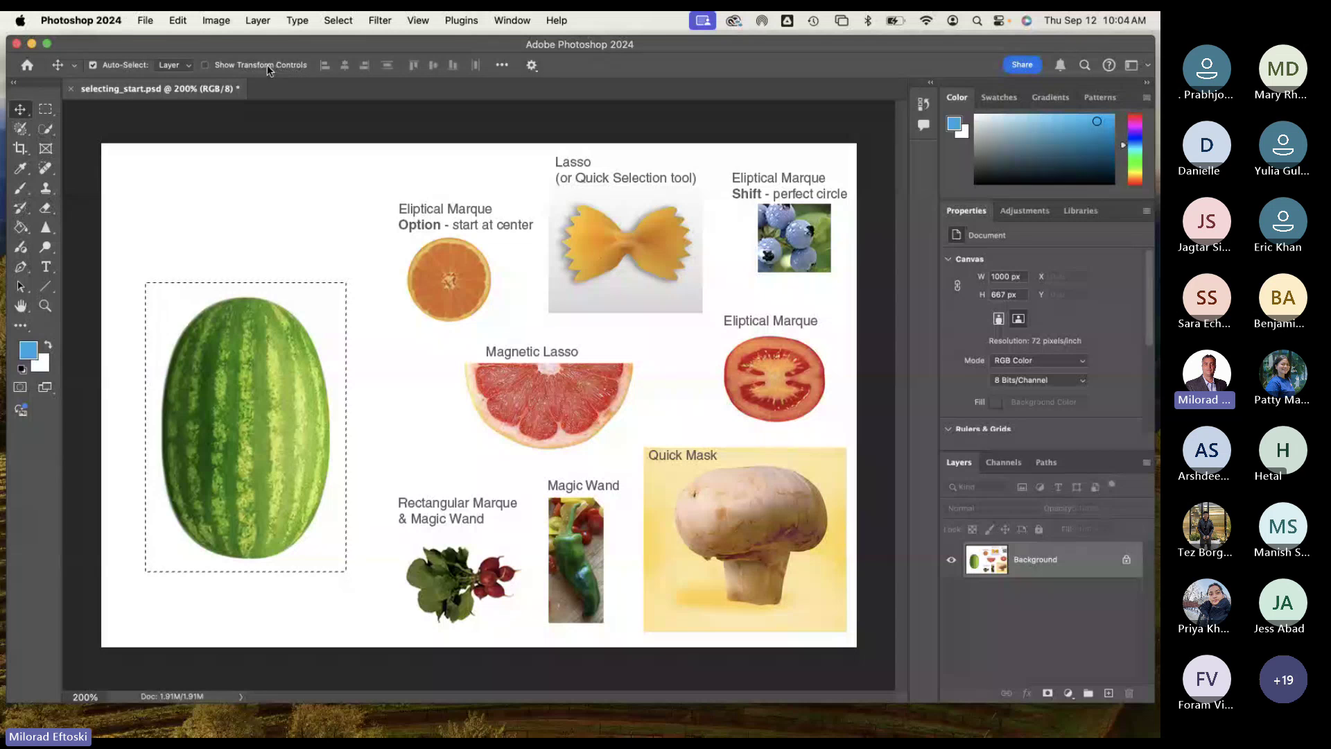
{"action": "left_click", "coordinate": [46, 267]}
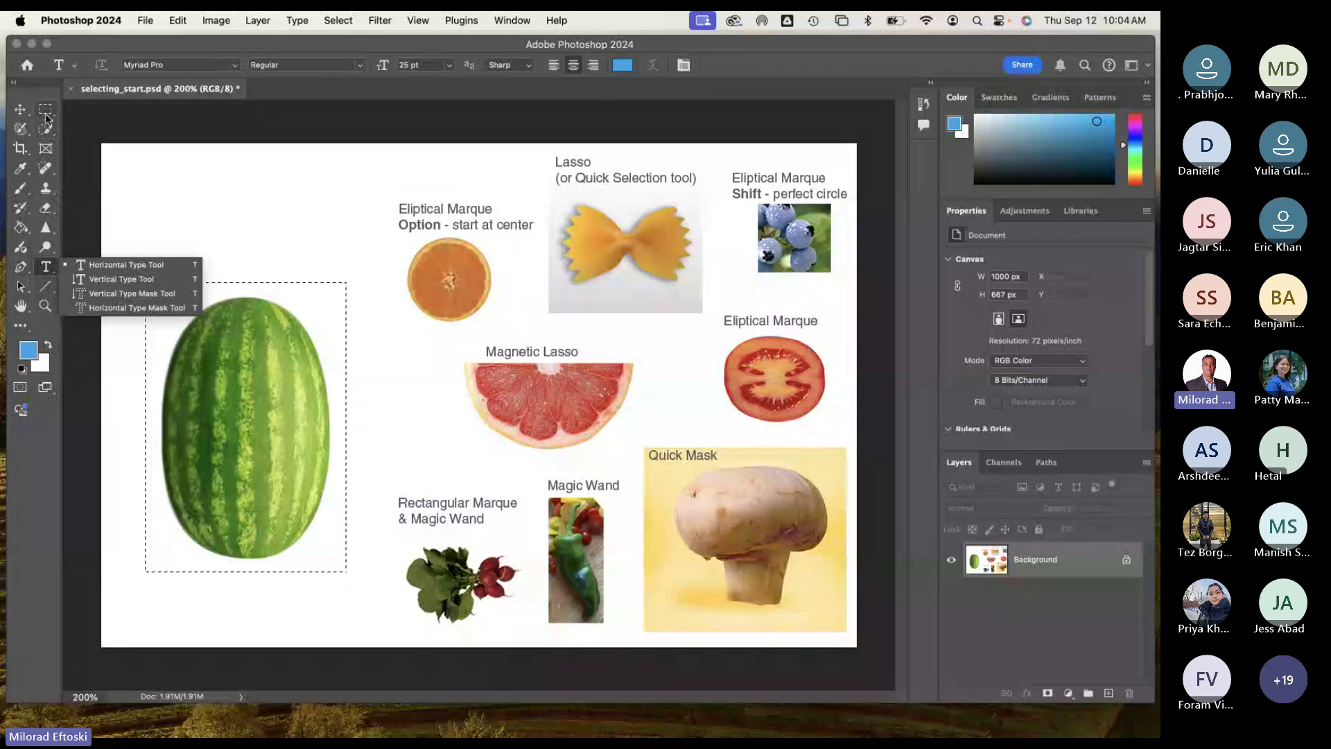
{"action": "left_click", "coordinate": [45, 112]}
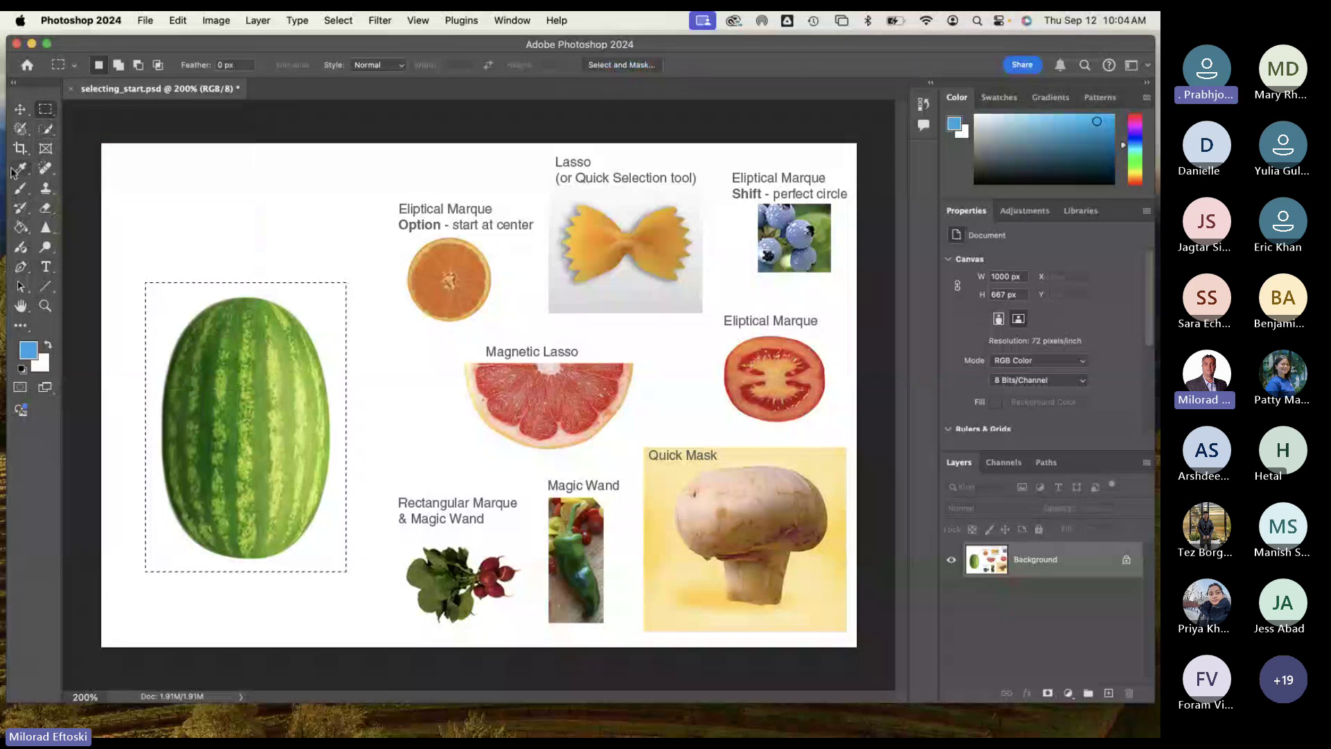
Step: Look through the Swatches, Color, Adjustments and Properties panels, ending with Color and Properties shown
{"action": "left_click_drag", "start_coordinate": [300, 43], "coordinate": [305, 48]}
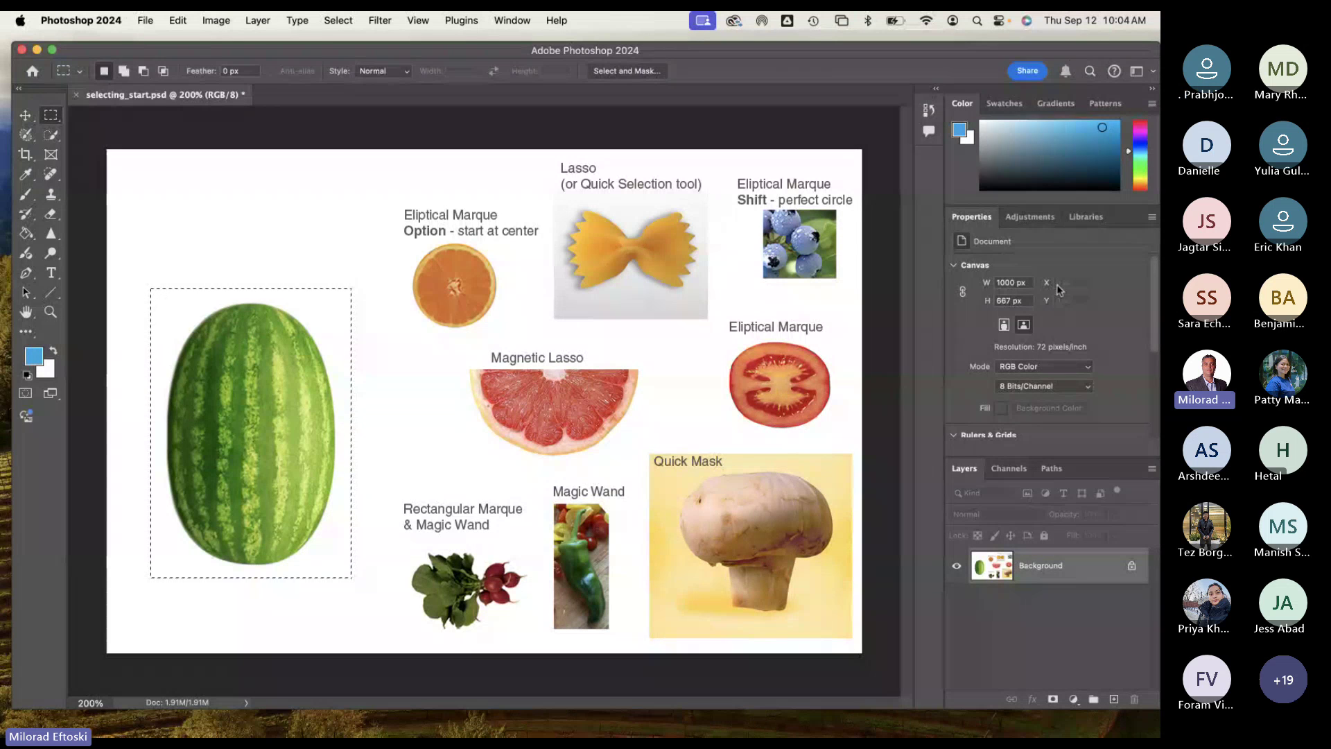
{"action": "left_click", "coordinate": [1005, 103]}
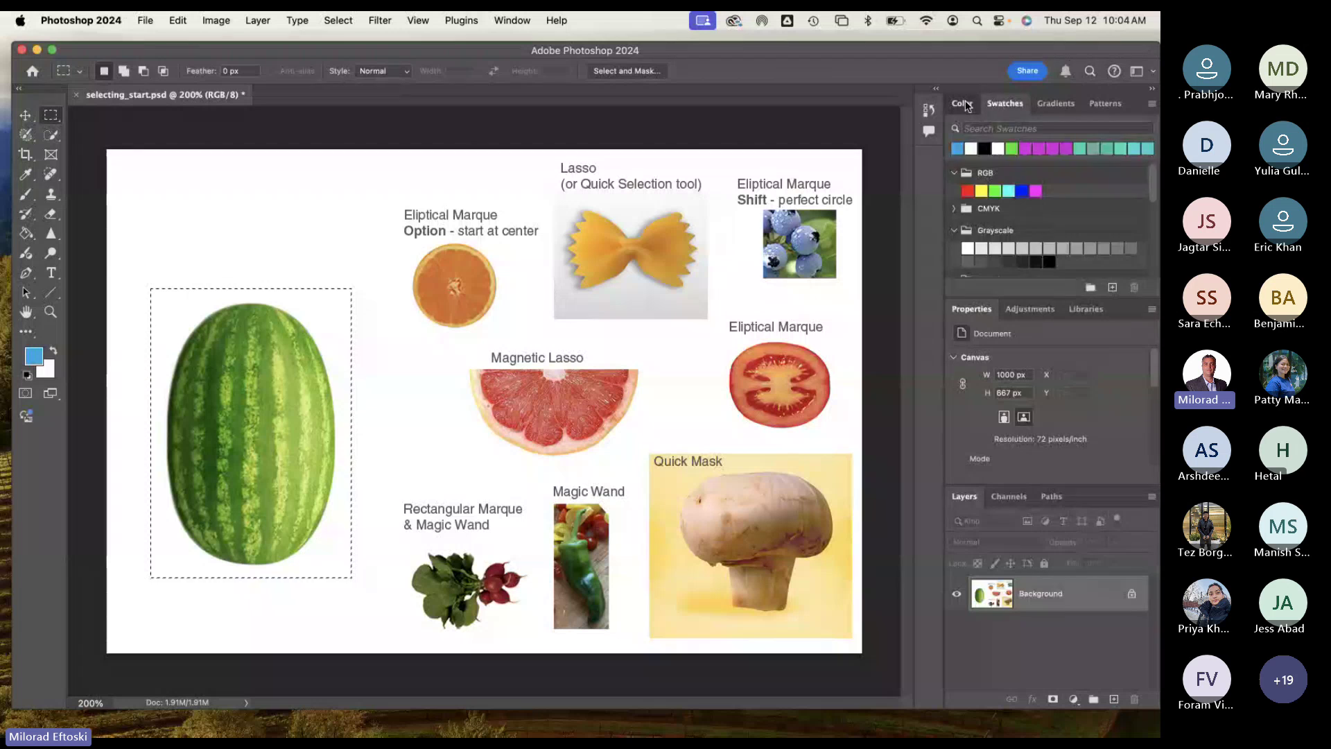
{"action": "left_click", "coordinate": [964, 104]}
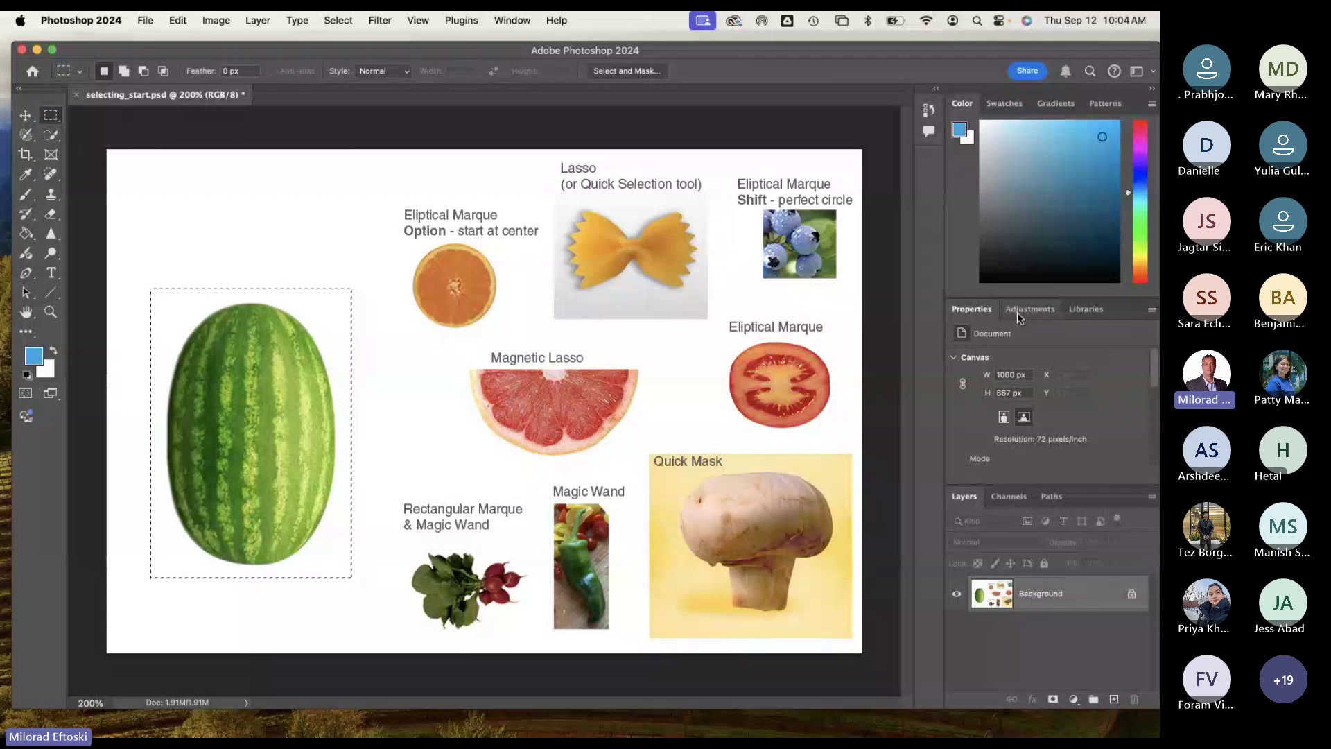
{"action": "mouse_move", "coordinate": [1018, 312]}
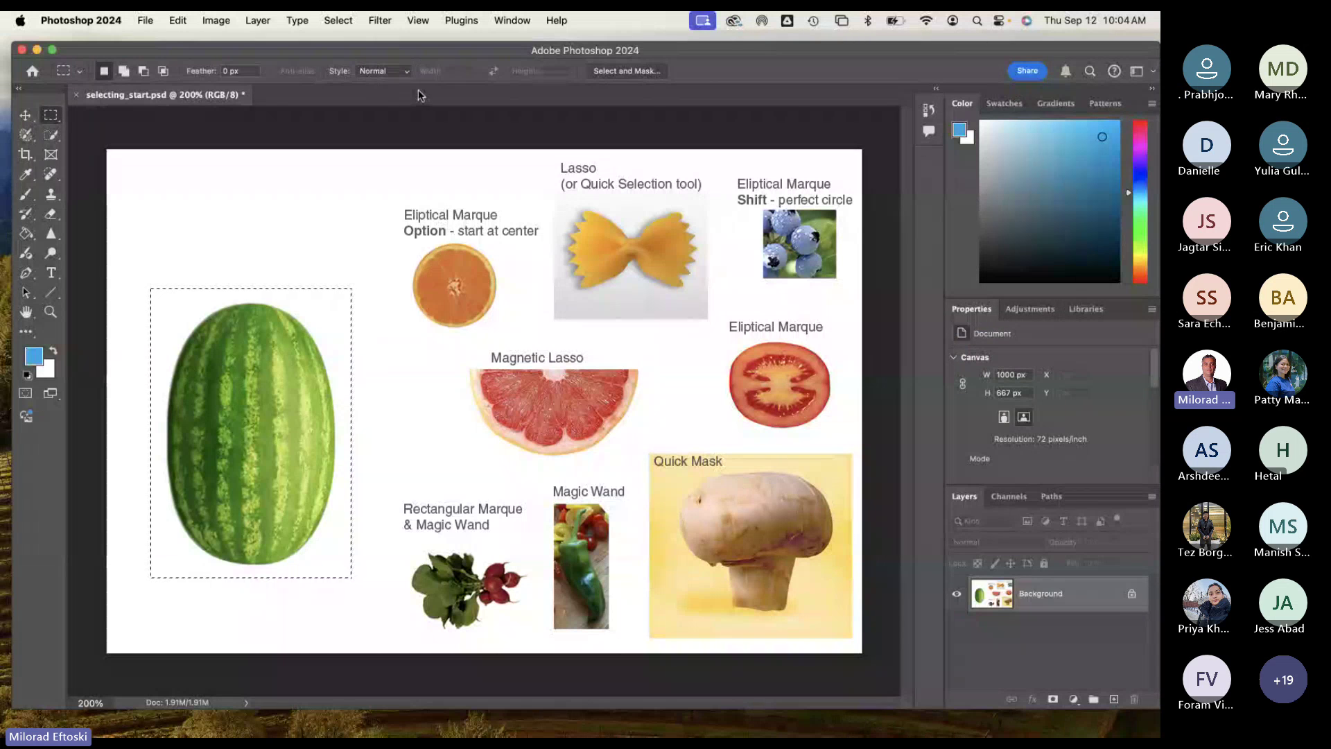
{"action": "left_click_drag", "start_coordinate": [384, 55], "coordinate": [382, 54]}
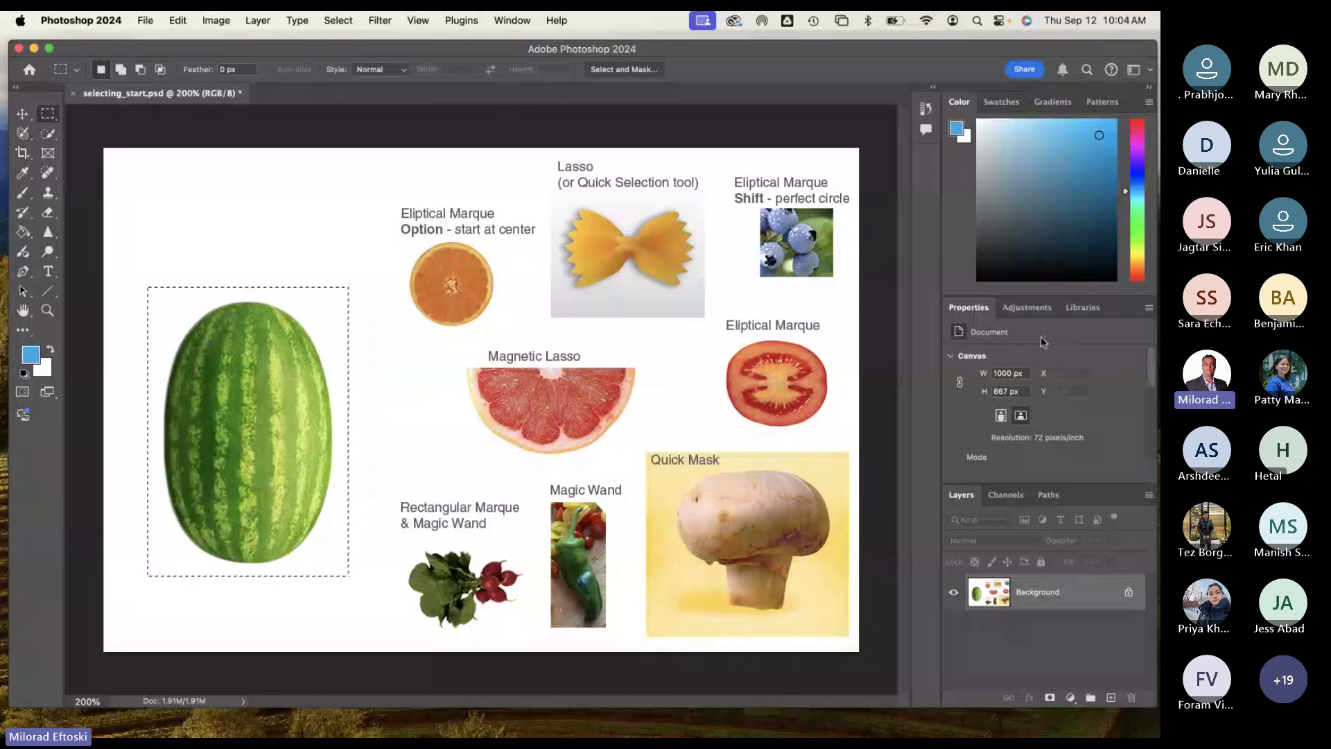
{"action": "left_click", "coordinate": [1030, 309]}
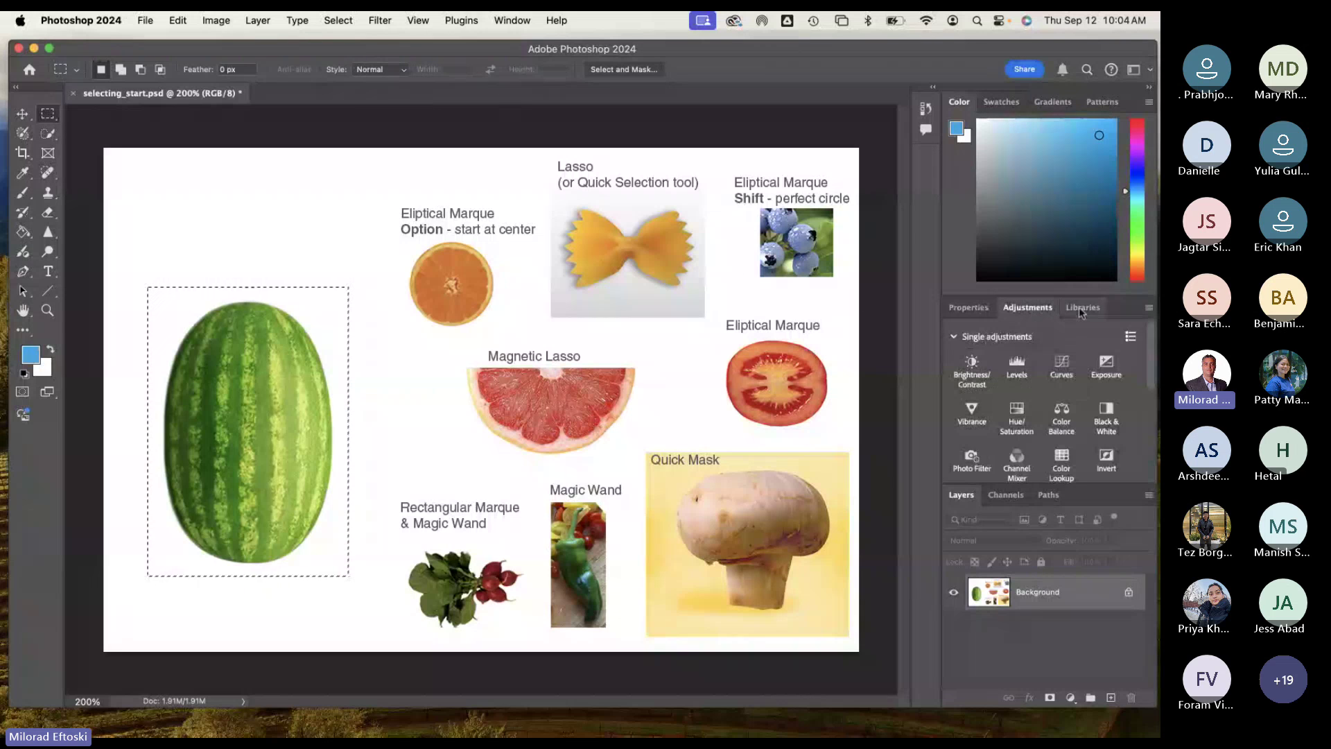
{"action": "left_click", "coordinate": [968, 309]}
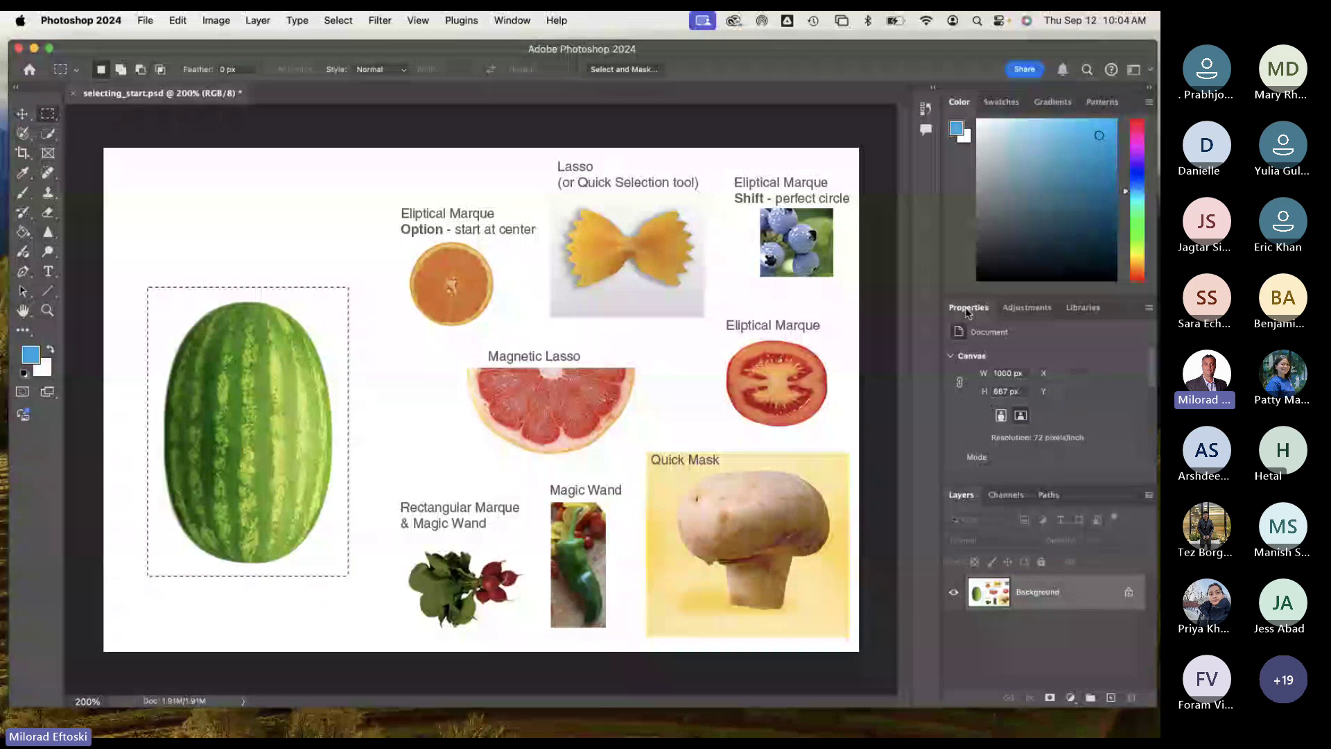
Step: Collapse the Color and Properties panel groups and make the application window slightly narrower
{"action": "double_click", "coordinate": [960, 101]}
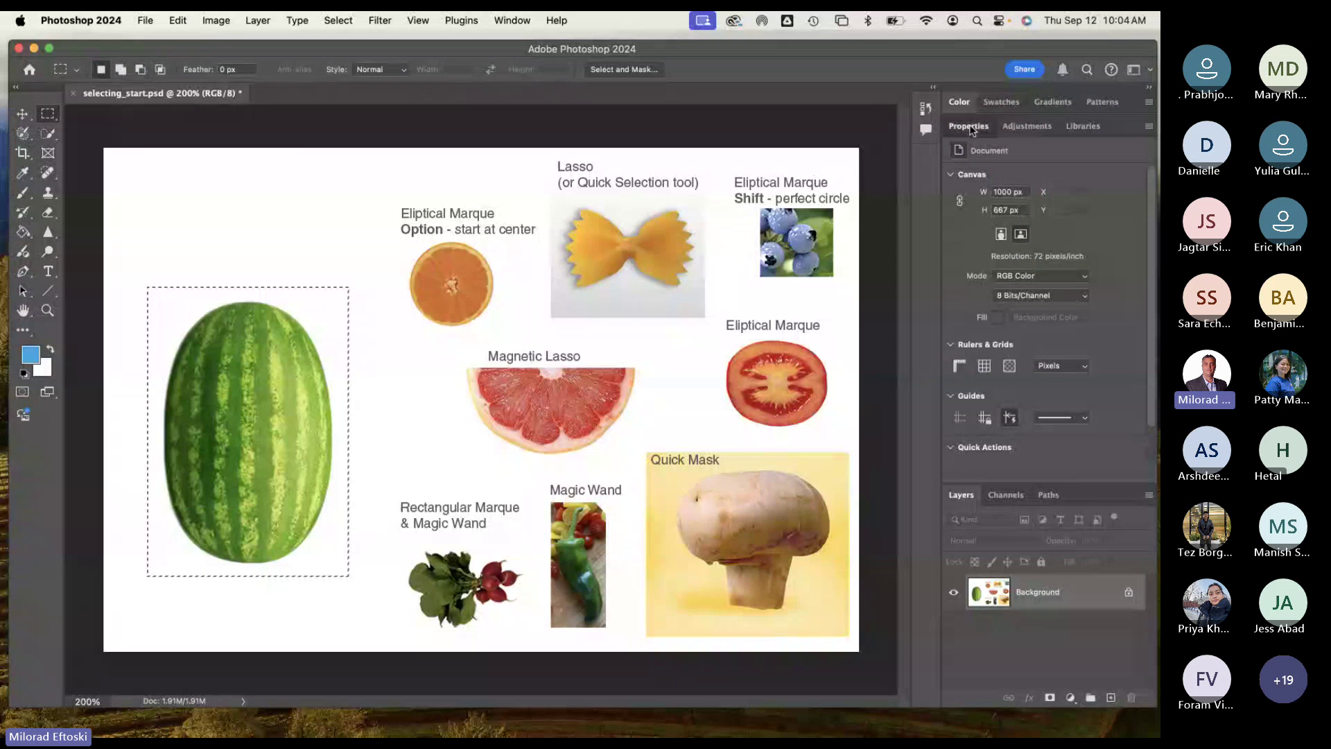
{"action": "double_click", "coordinate": [970, 127]}
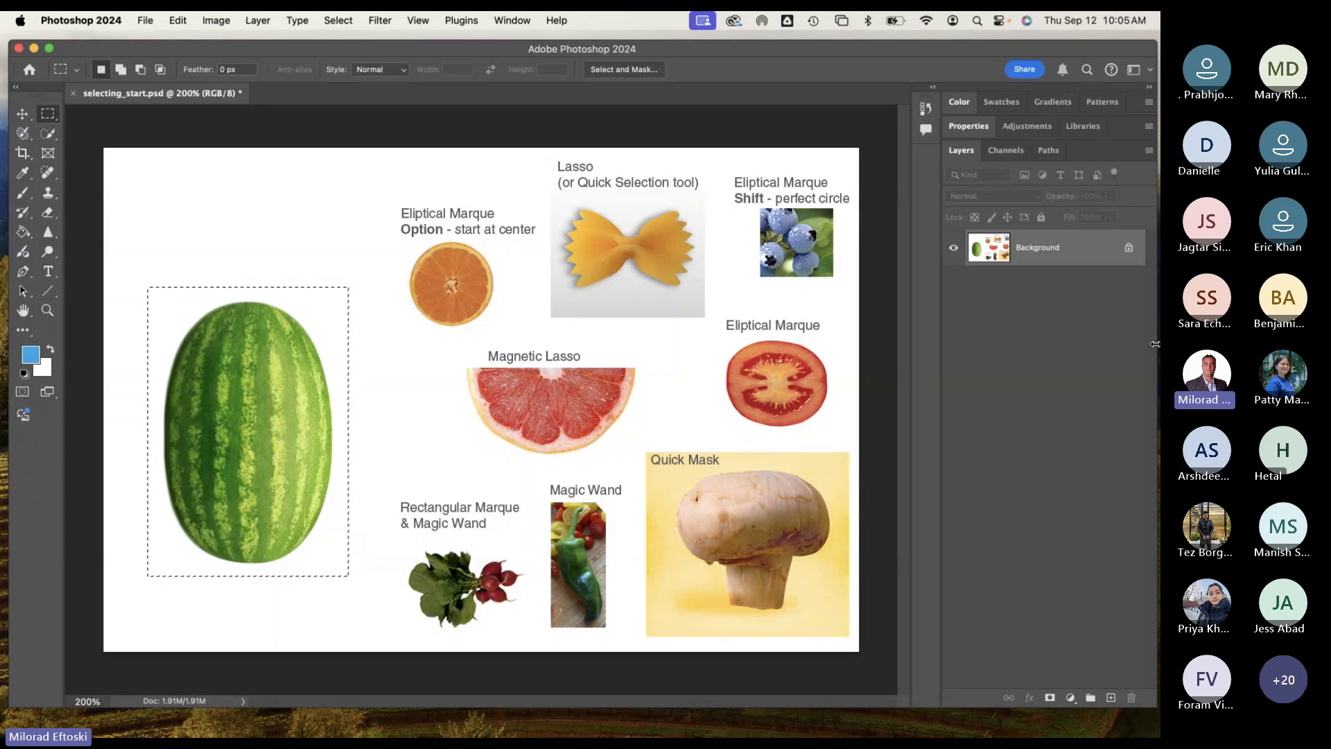
{"action": "left_click_drag", "start_coordinate": [1155, 344], "coordinate": [1118, 344]}
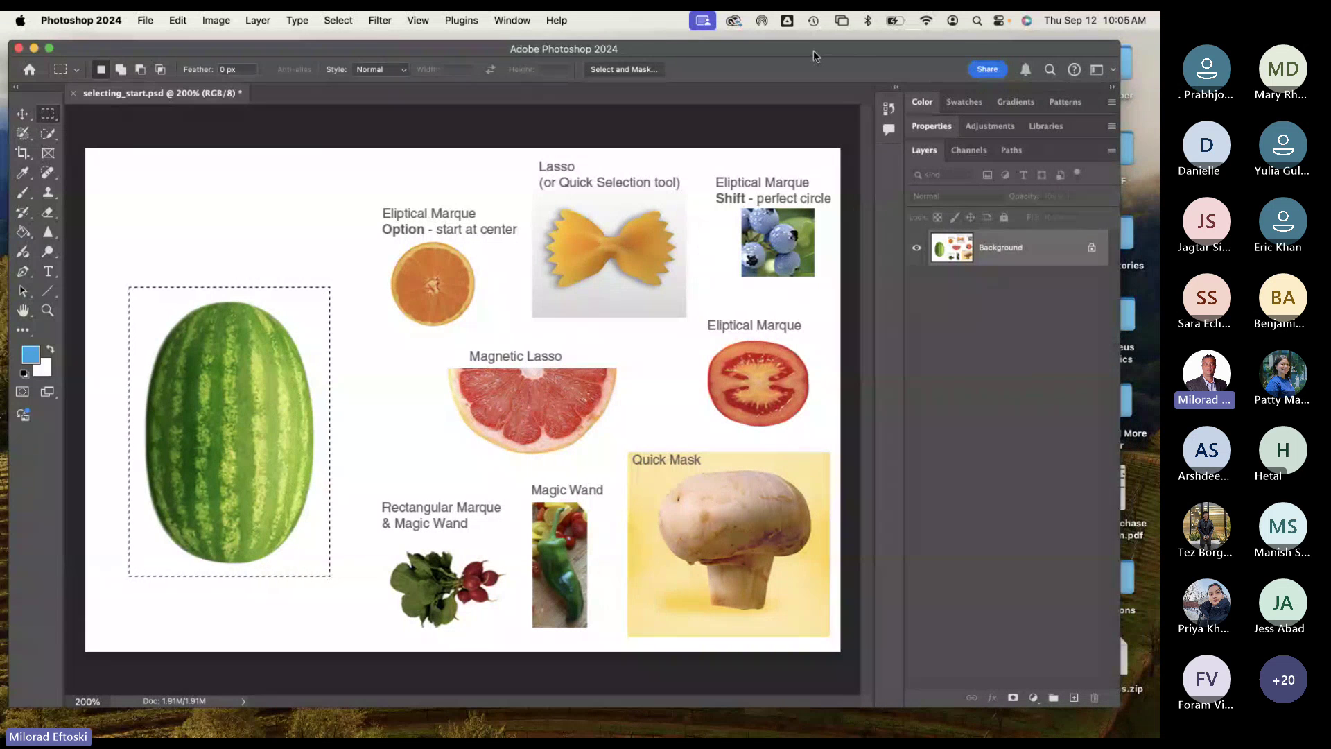
{"action": "left_click_drag", "start_coordinate": [814, 51], "coordinate": [823, 50]}
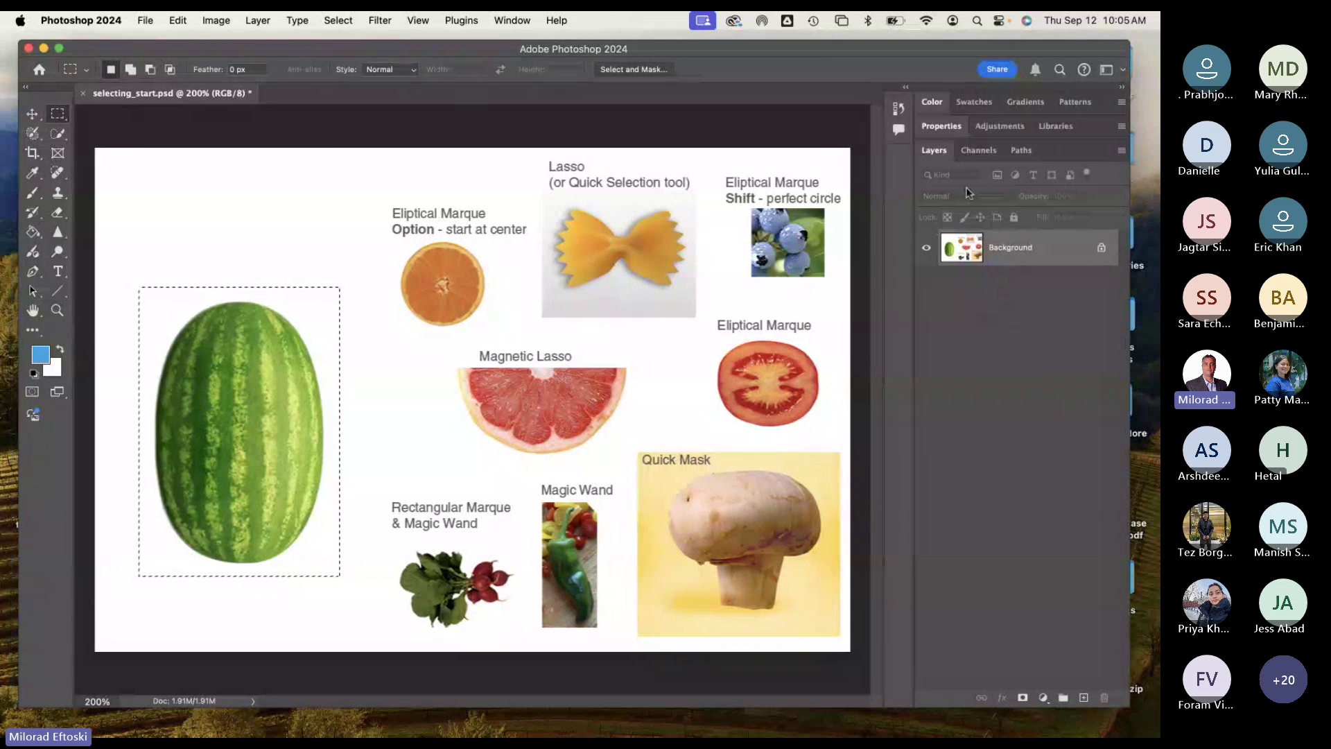
{"action": "left_click", "coordinate": [935, 128]}
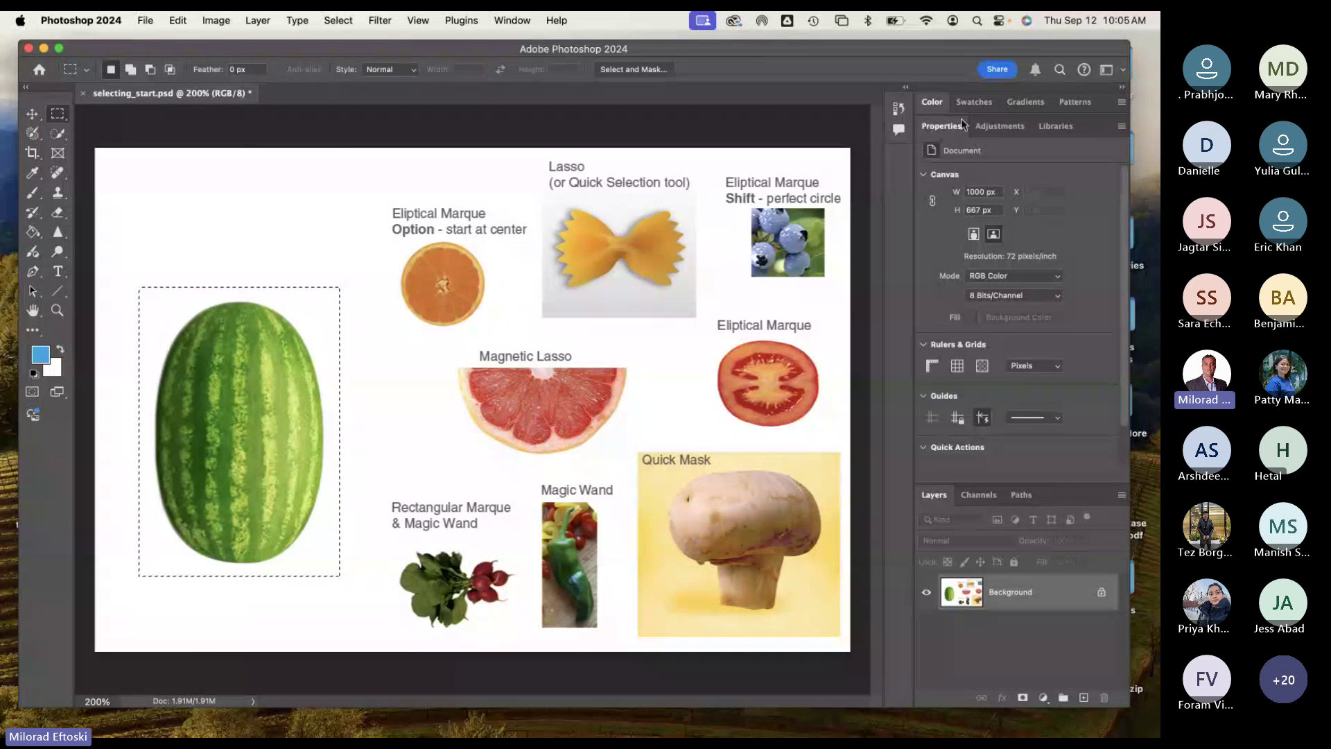
{"action": "left_click", "coordinate": [942, 127]}
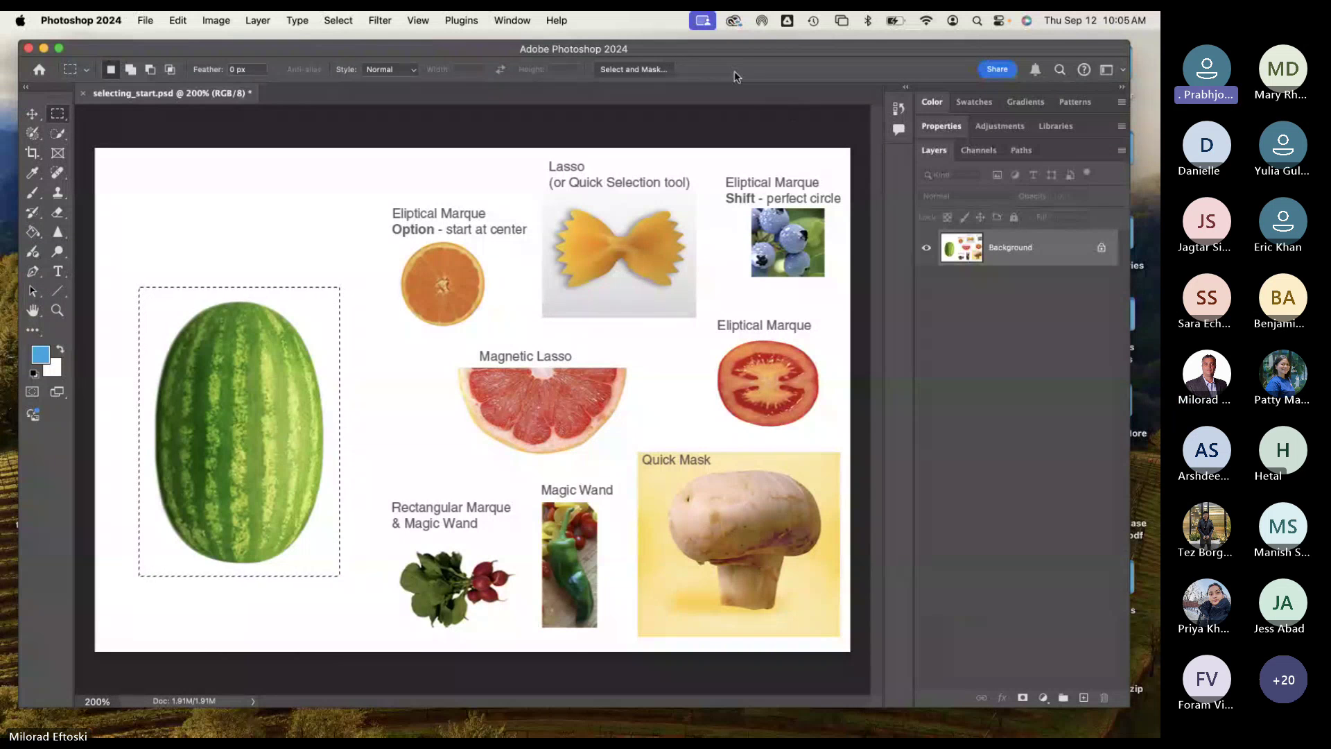
Step: Hide the Options bar and show it again
{"action": "left_click", "coordinate": [504, 15]}
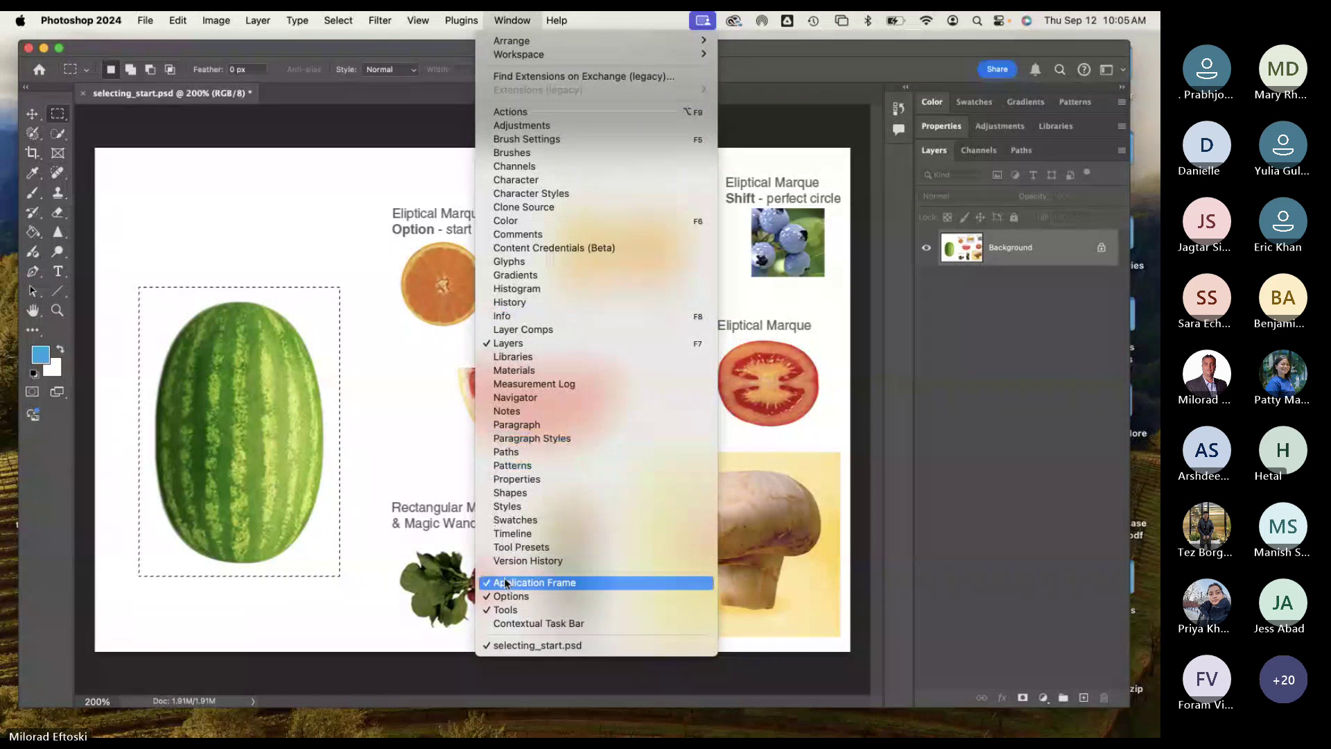
{"action": "left_click", "coordinate": [497, 595]}
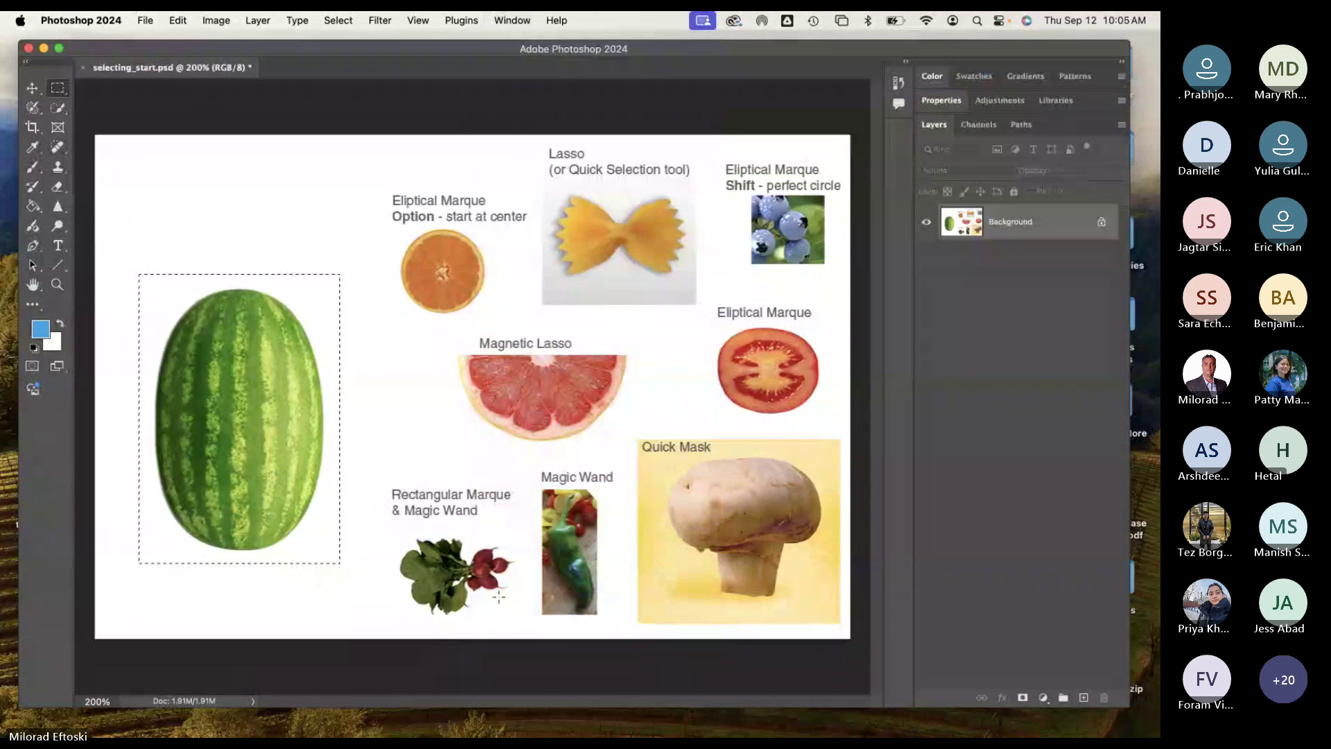
{"action": "left_click", "coordinate": [512, 20]}
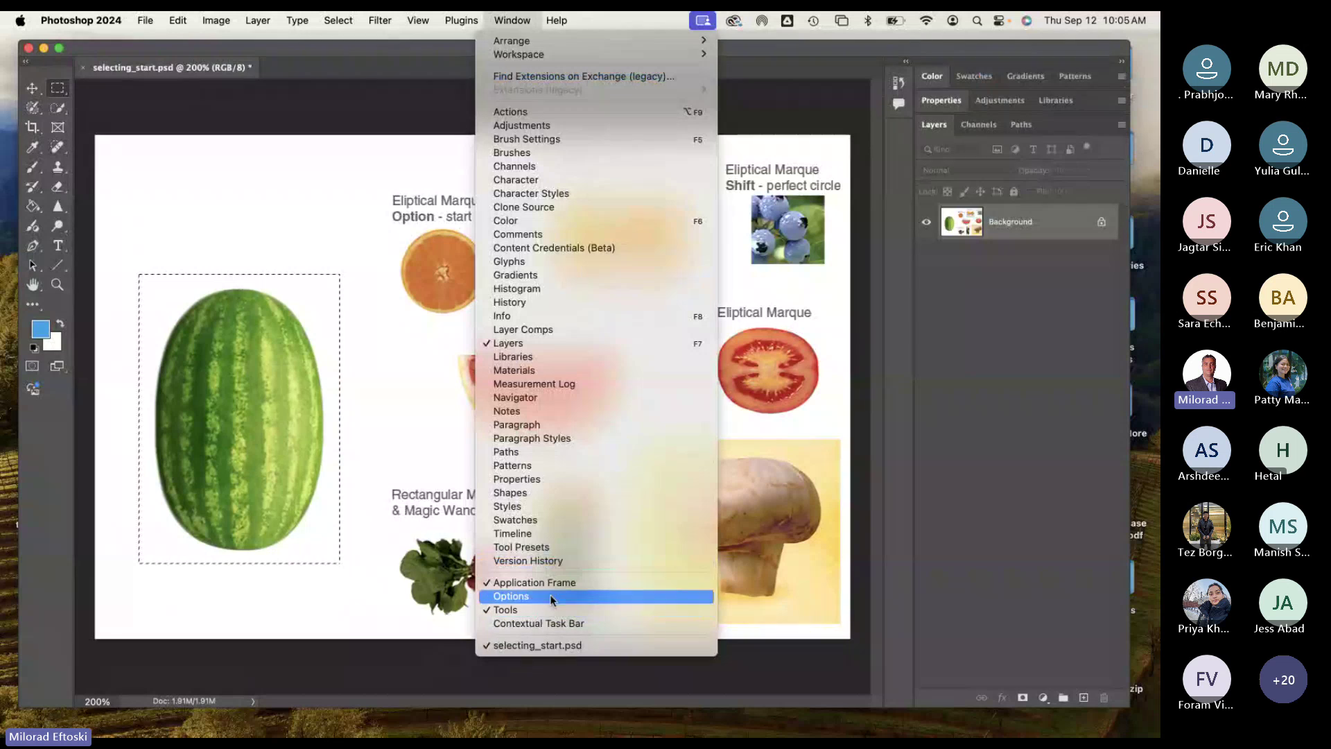
{"action": "left_click", "coordinate": [460, 428]}
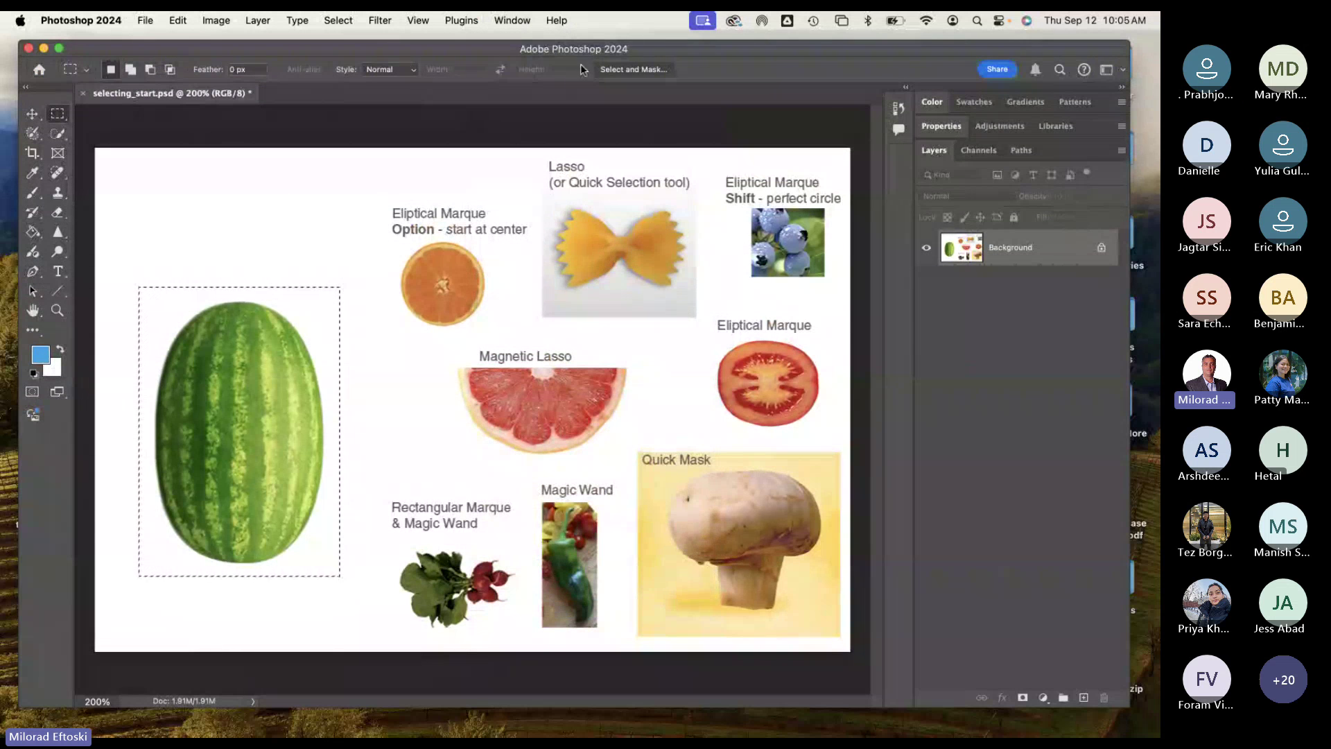
Step: Expand the Properties panel group and search Help for "layers" to preview where the matching layer commands are located
{"action": "left_click", "coordinate": [946, 127]}
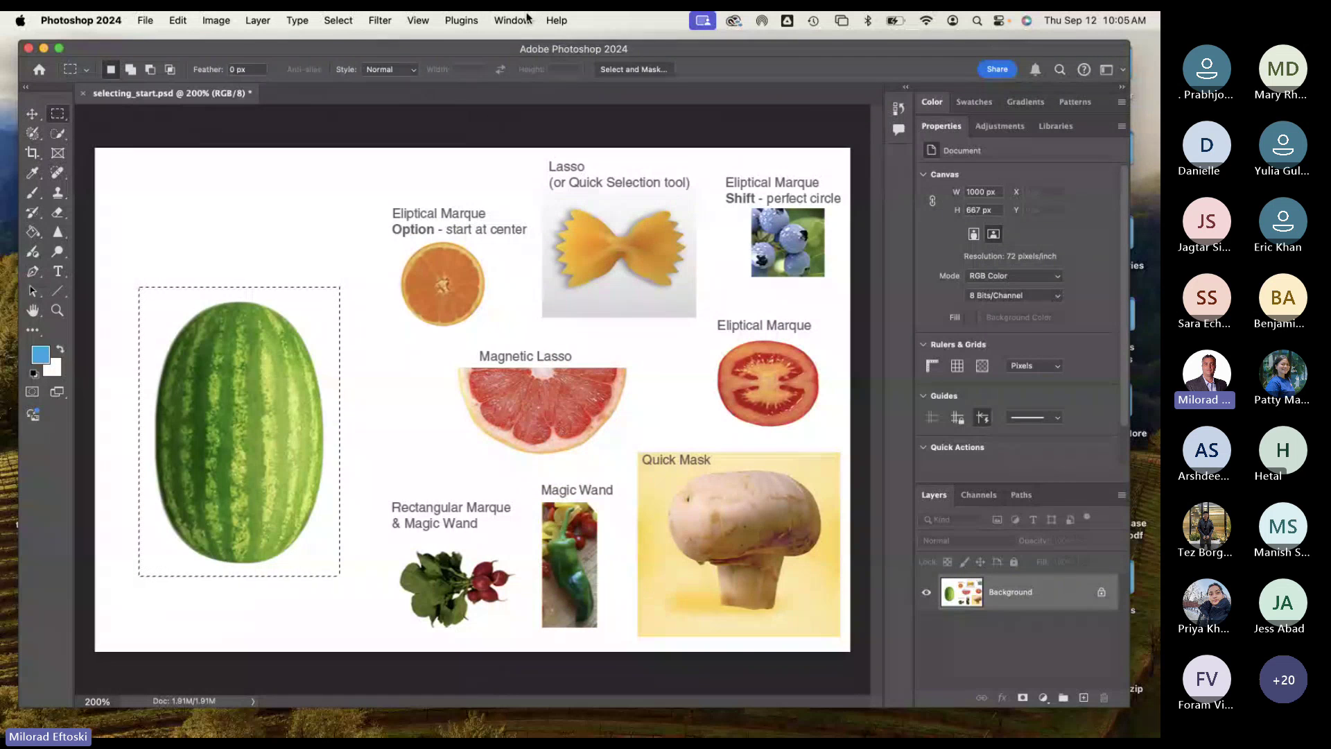
{"action": "left_click", "coordinate": [557, 20]}
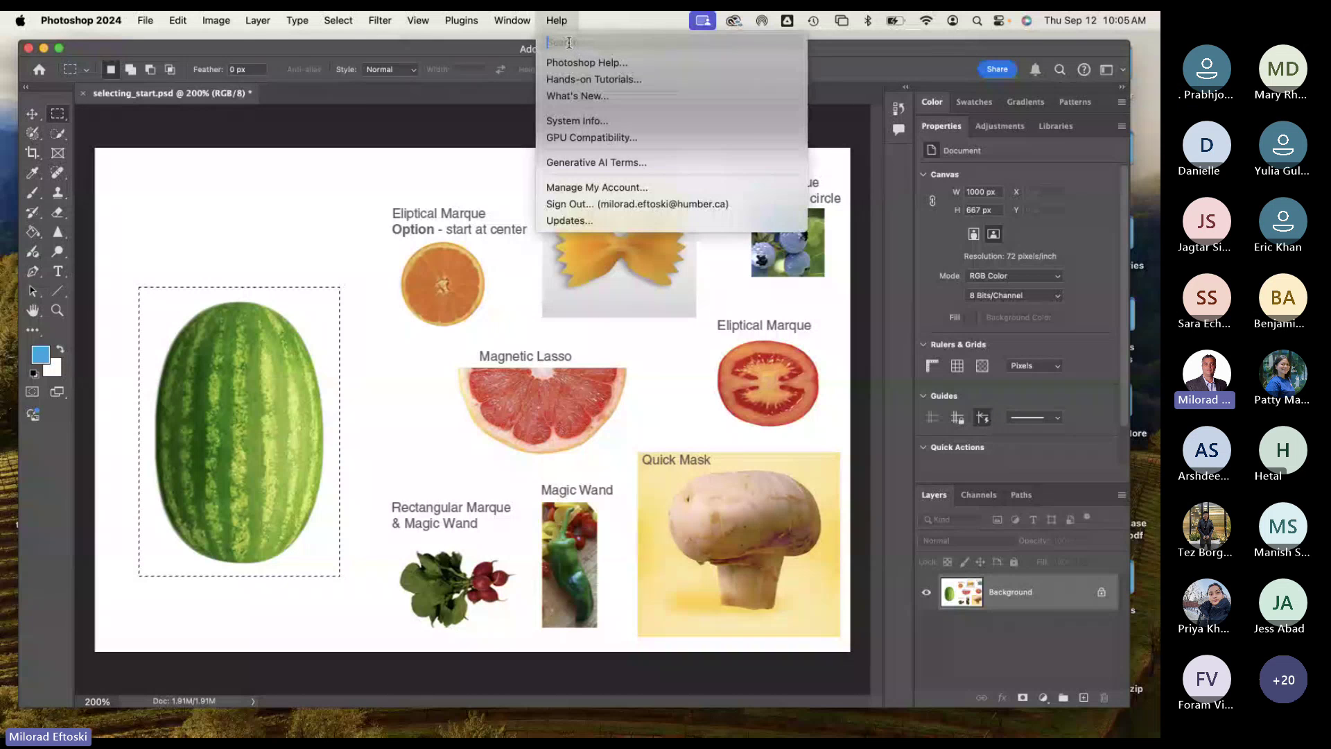
{"action": "type", "text": "layers"}
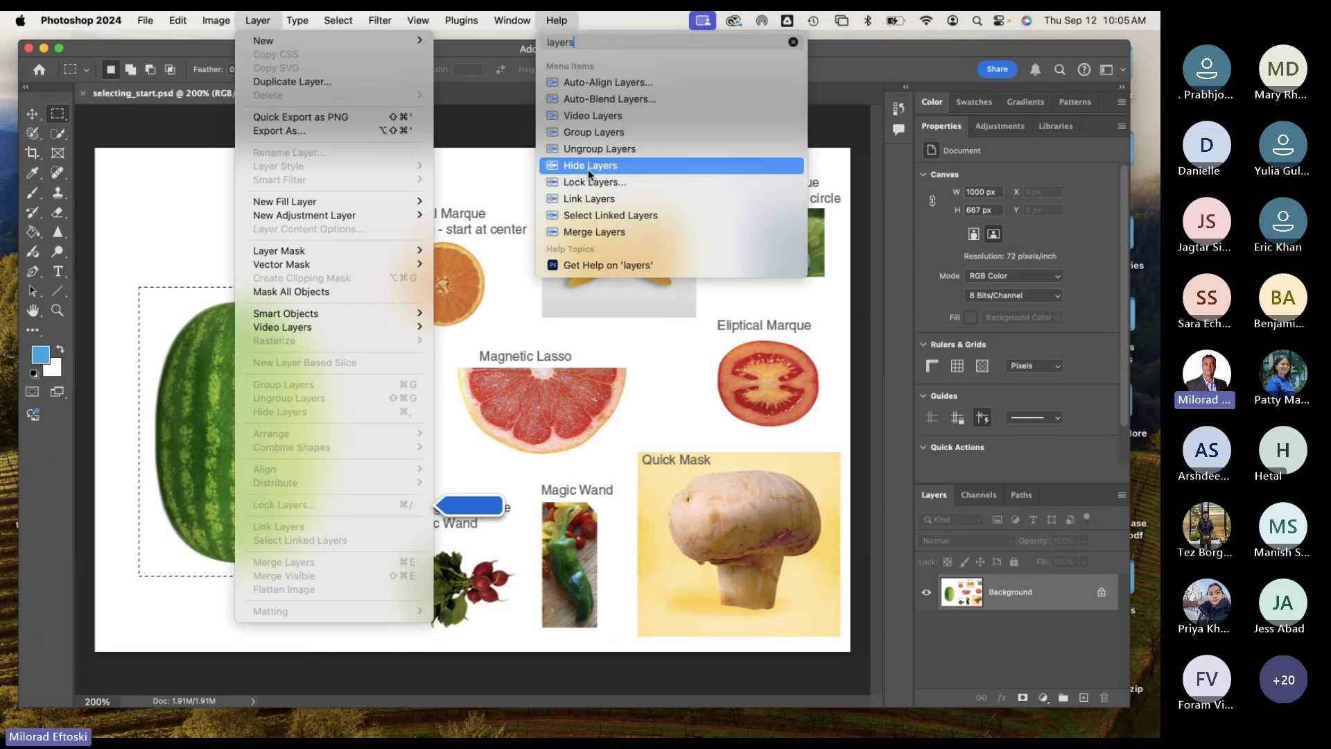
{"action": "mouse_move", "coordinate": [590, 148]}
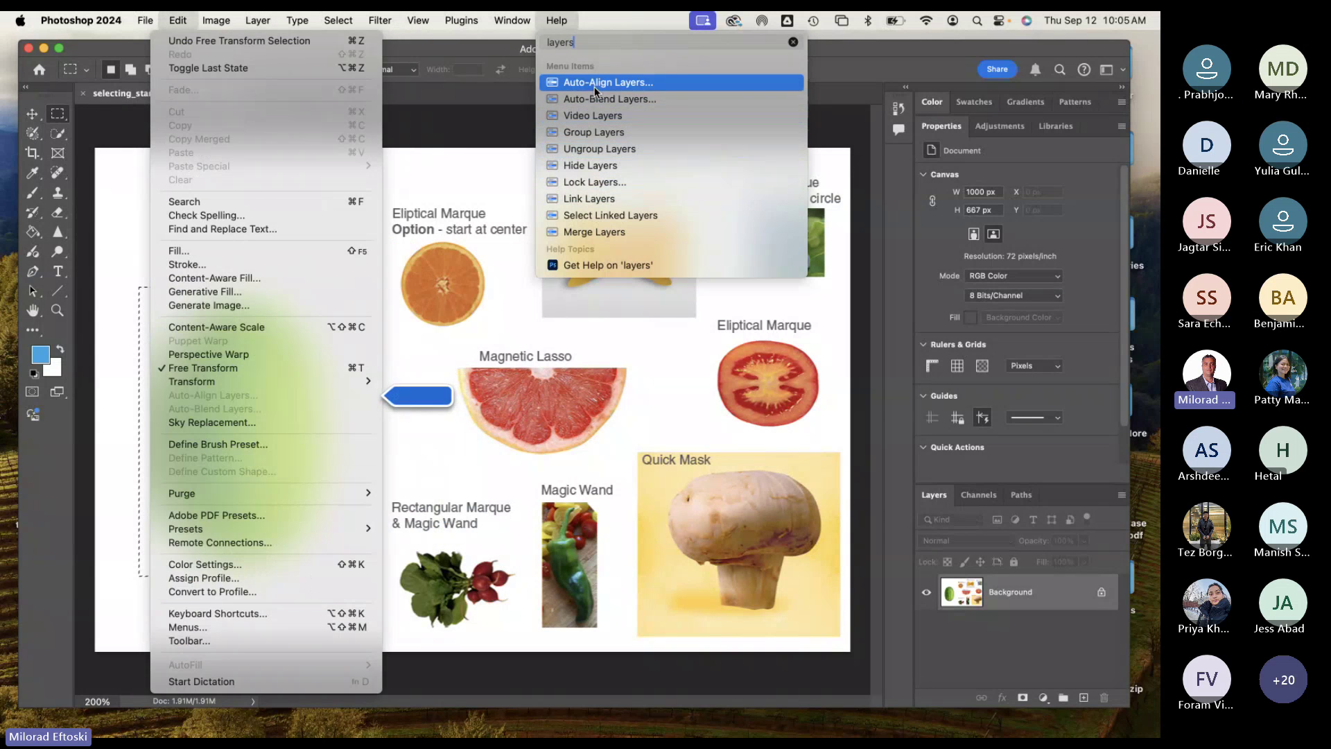
{"action": "mouse_move", "coordinate": [600, 83]}
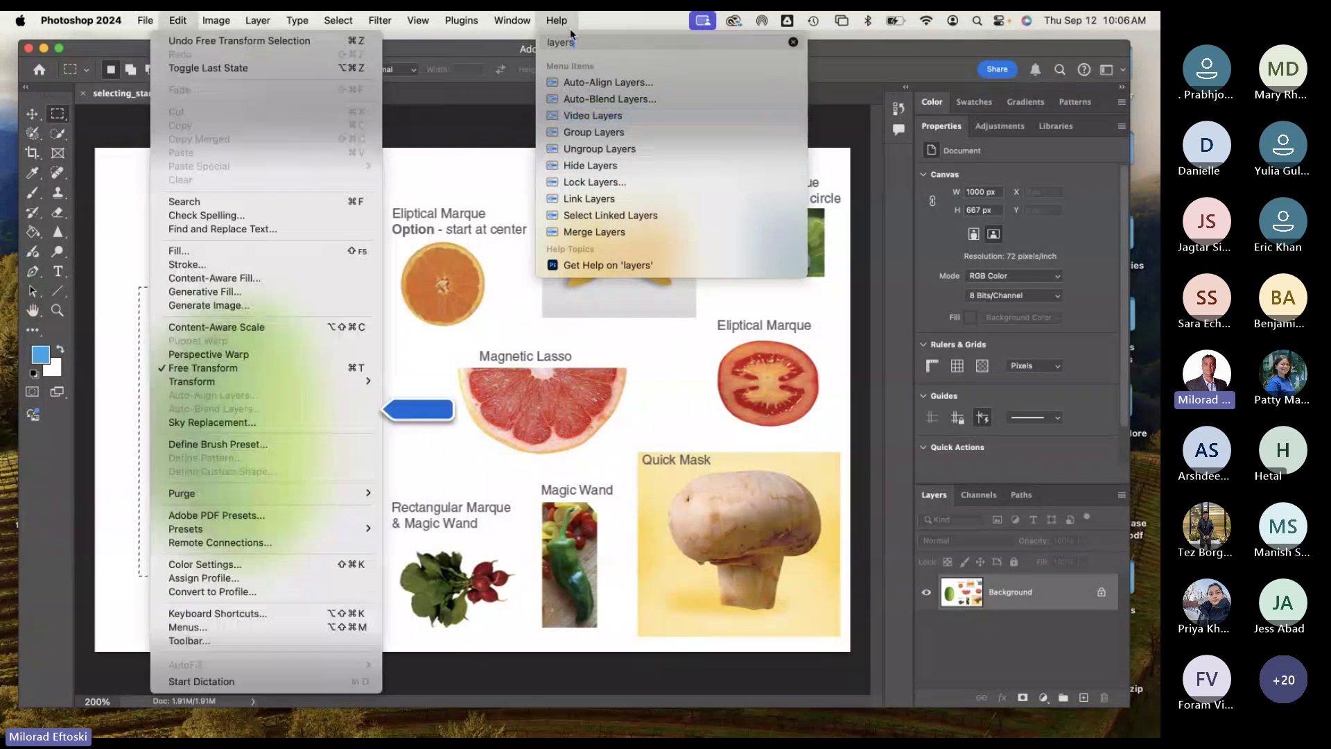
{"action": "left_click", "coordinate": [556, 22]}
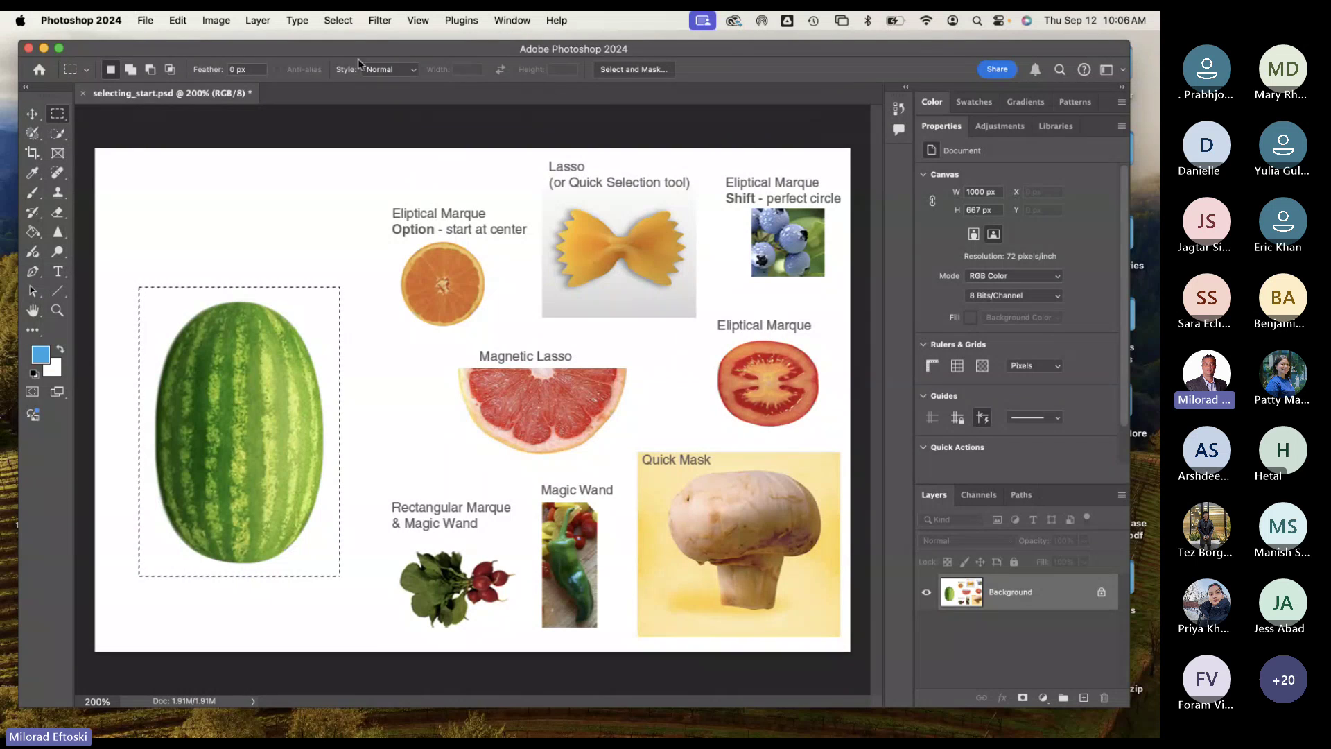
Step: Collapse the Properties panel group and save the layout as a new workspace named "THURSDAY SEP 12 2024"
{"action": "double_click", "coordinate": [941, 126]}
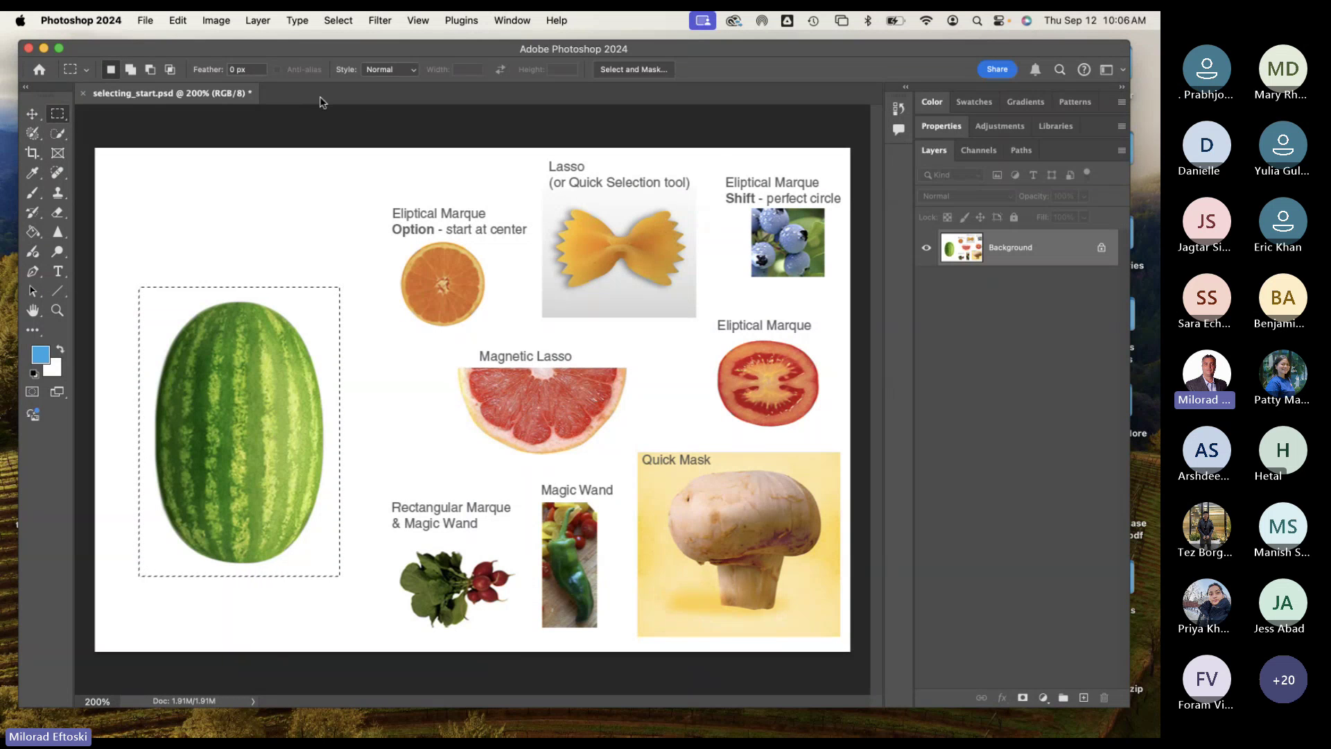
{"action": "left_click", "coordinate": [506, 20]}
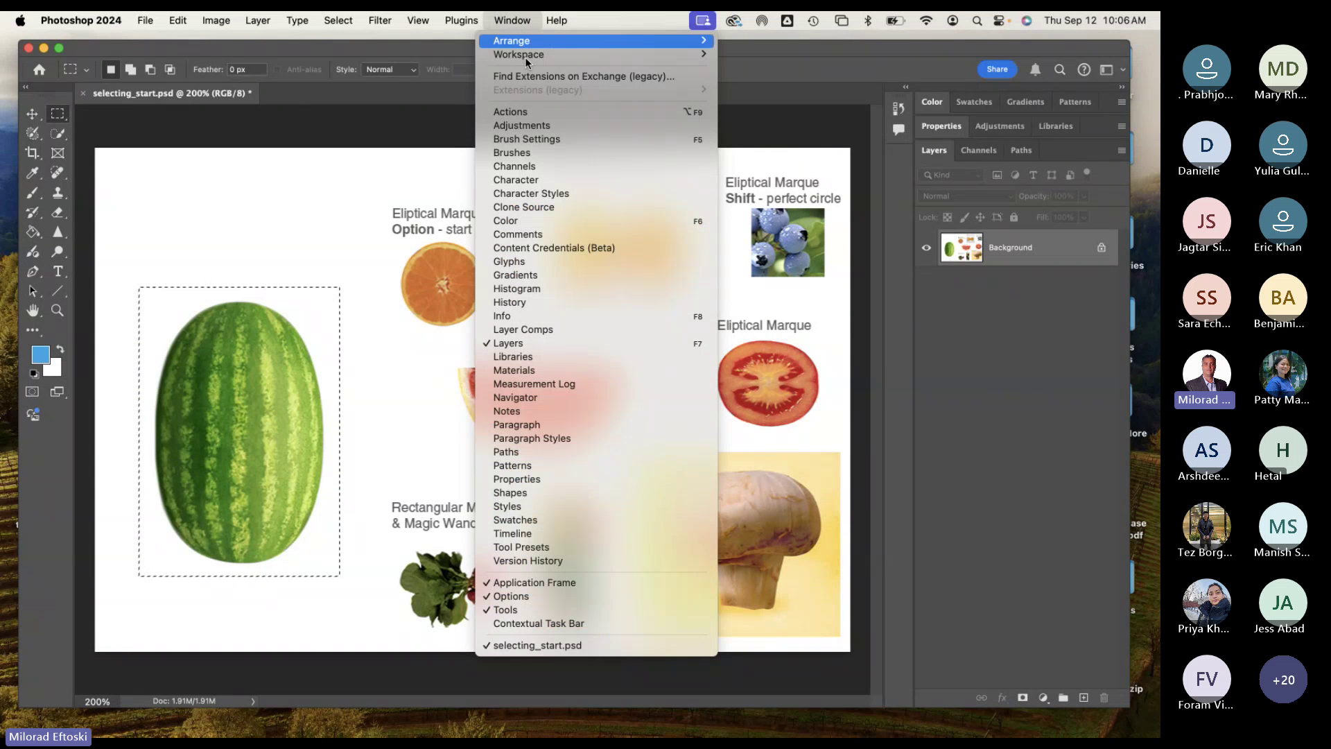
{"action": "mouse_move", "coordinate": [528, 57]}
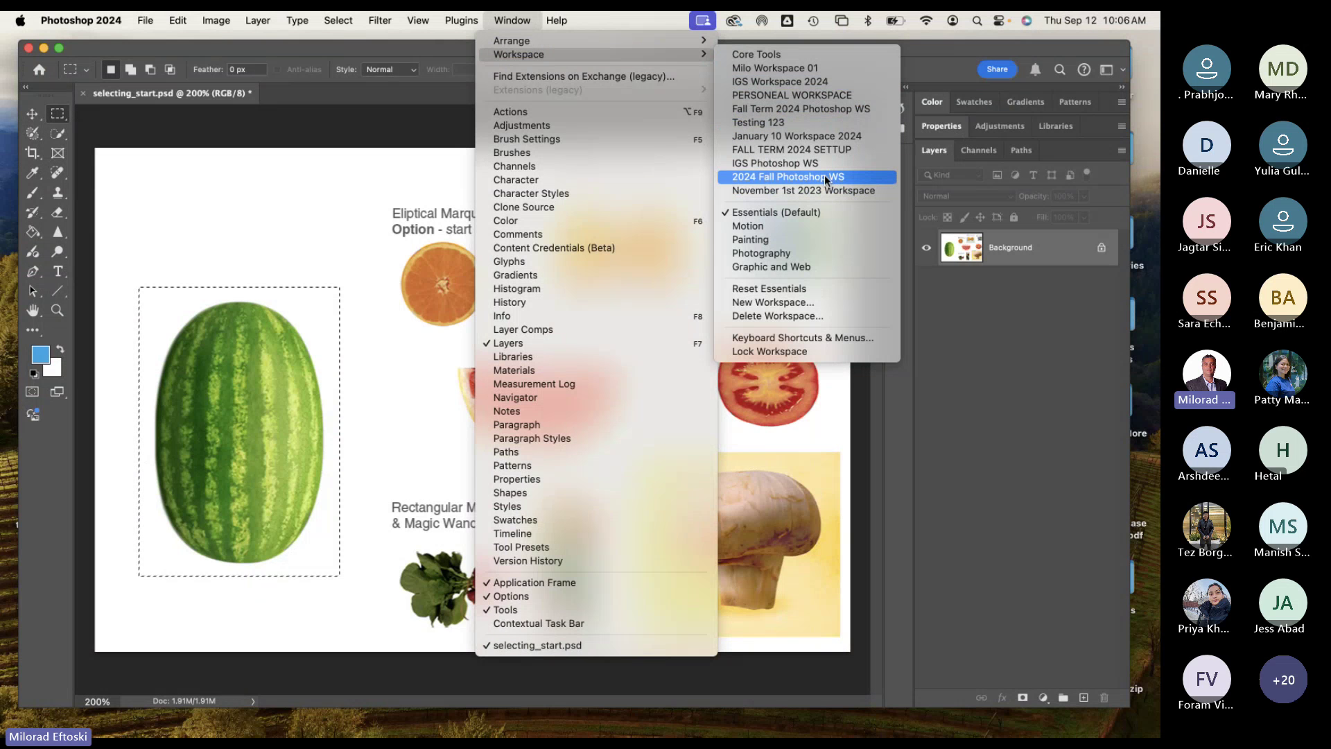
{"action": "left_click", "coordinate": [787, 310]}
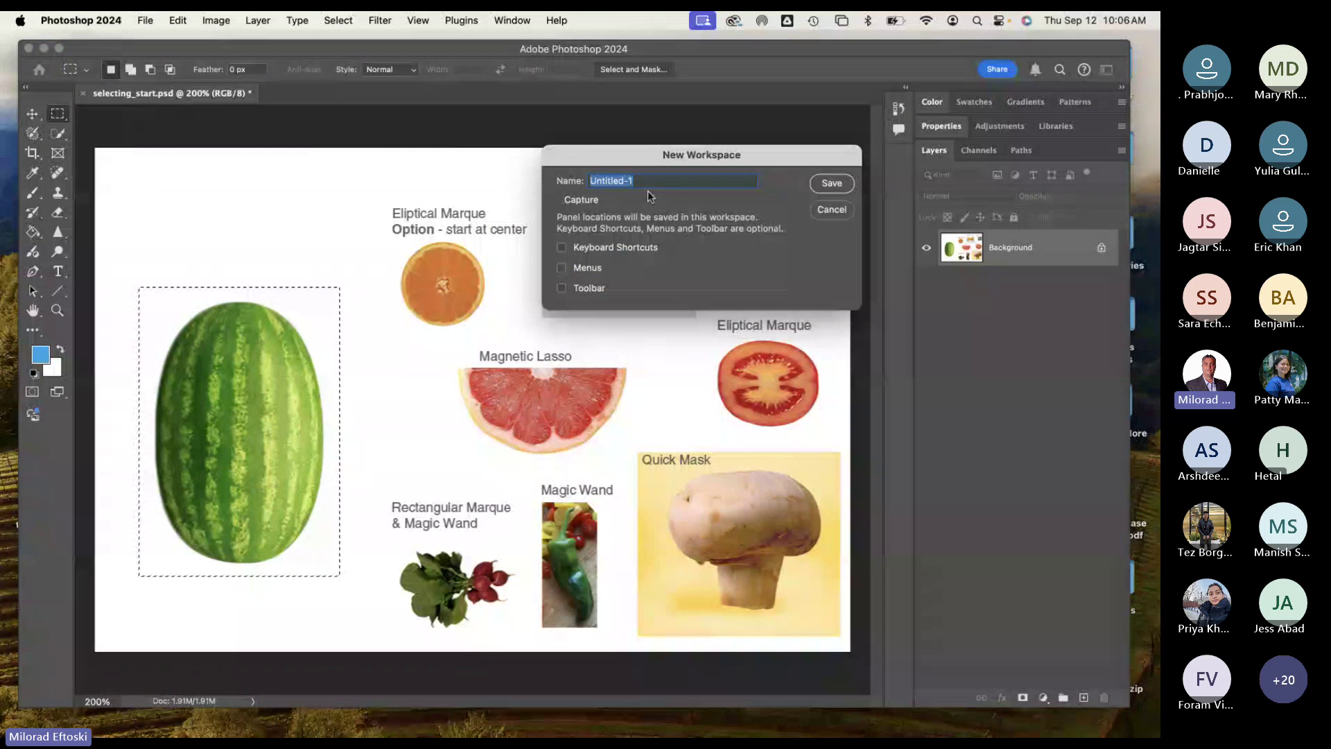
{"action": "type", "text": "TH"}
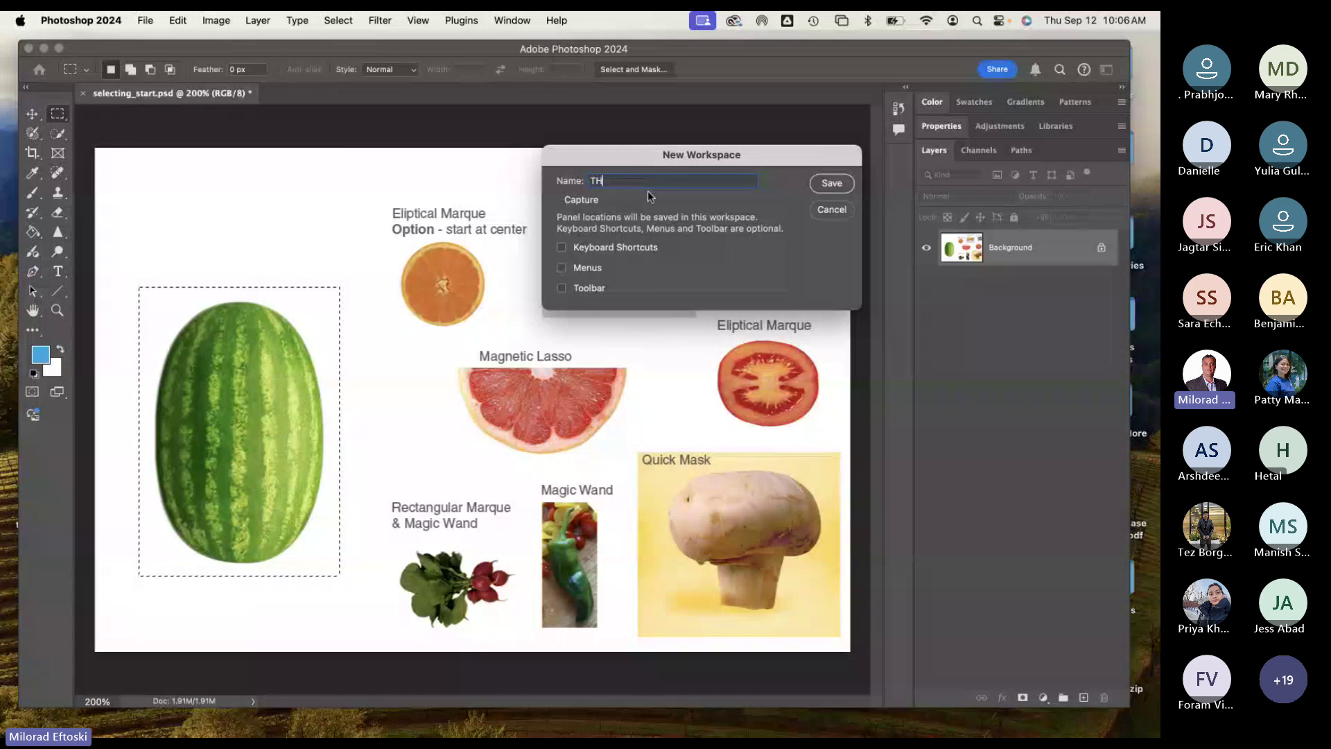
{"action": "type", "text": "URSDAY SEP 12 2024"}
{"action": "left_click", "coordinate": [825, 183]}
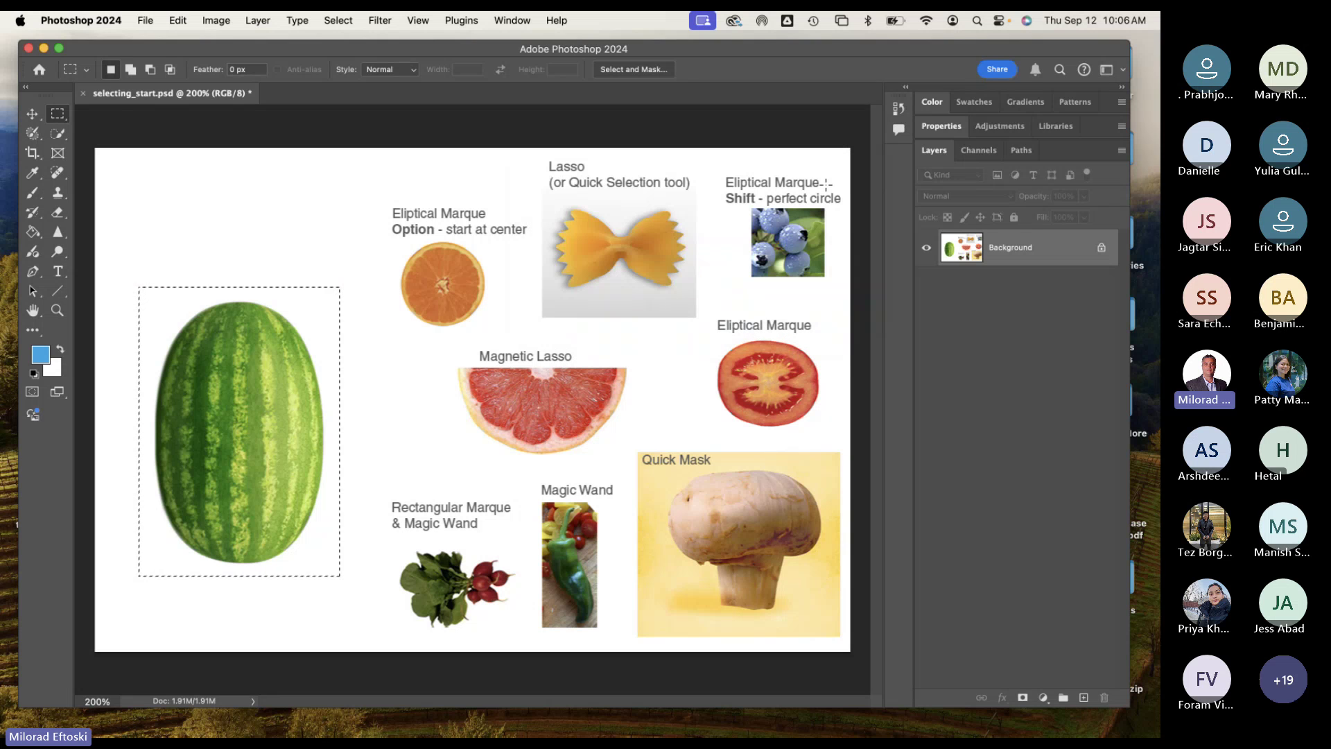
Step: Detach the Adjustments, Properties, Swatches, Paths, Gradients and Tools panels from their docks and scatter them over the canvas
{"action": "left_click", "coordinate": [1001, 130]}
{"action": "left_click_drag", "start_coordinate": [984, 134], "coordinate": [664, 141]}
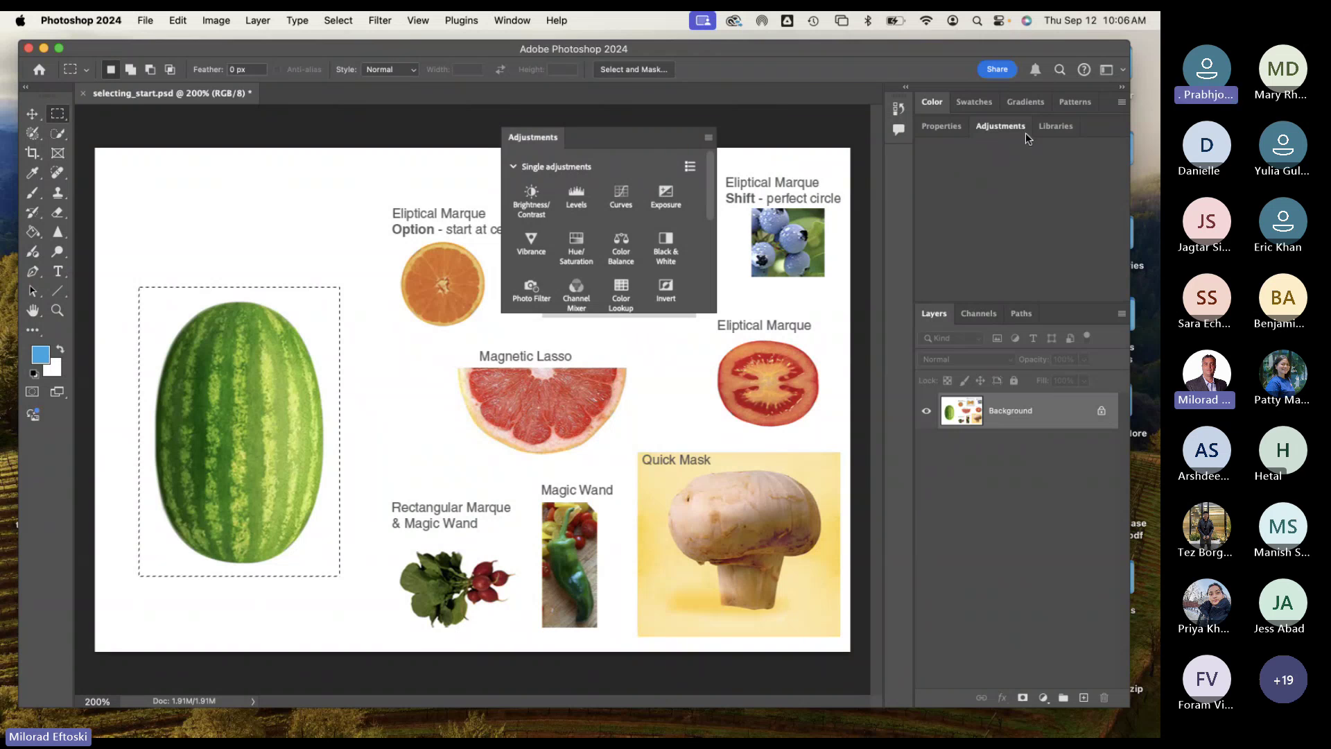
{"action": "left_click_drag", "start_coordinate": [1039, 131], "coordinate": [288, 231]}
{"action": "left_click", "coordinate": [287, 228]}
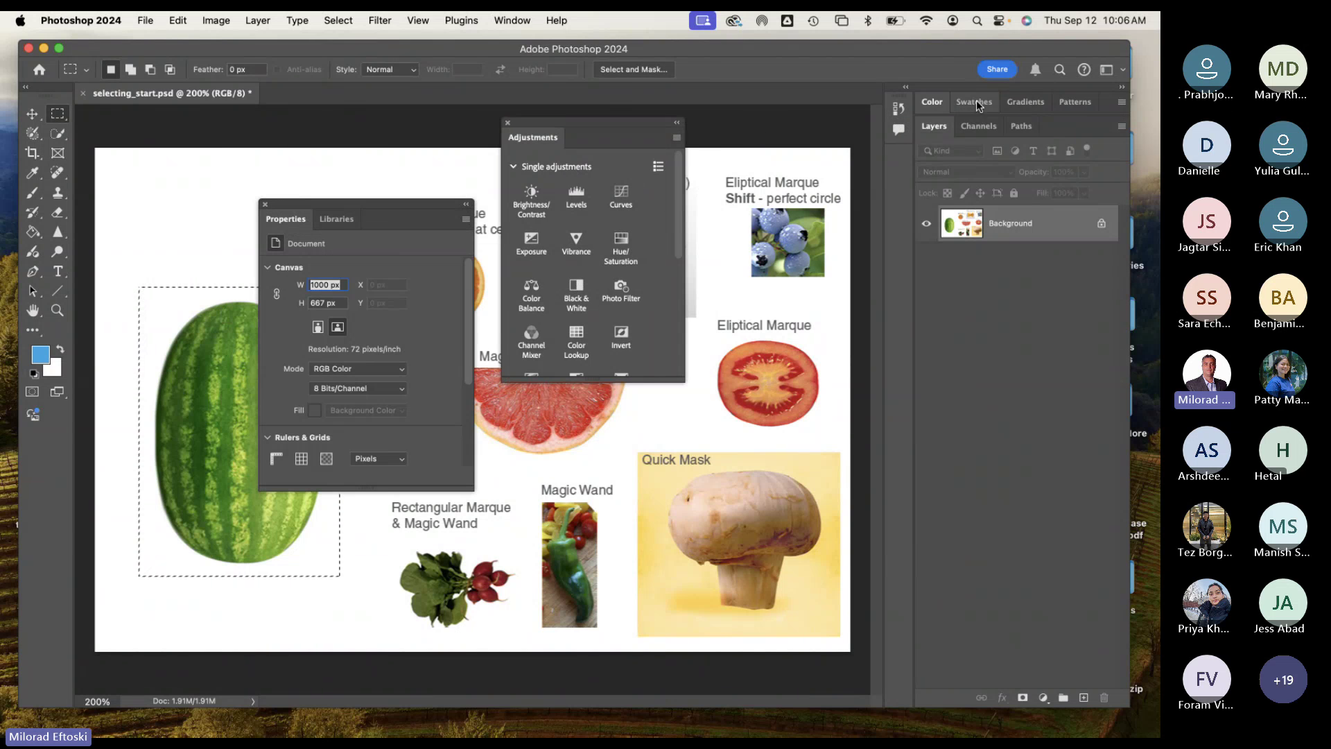
{"action": "left_click_drag", "start_coordinate": [974, 102], "coordinate": [681, 430]}
{"action": "mouse_move", "coordinate": [28, 99]}
{"action": "left_mouse_down"}
{"action": "mouse_move", "coordinate": [173, 142]}
{"action": "mouse_move", "coordinate": [34, 120]}
{"action": "left_mouse_up"}
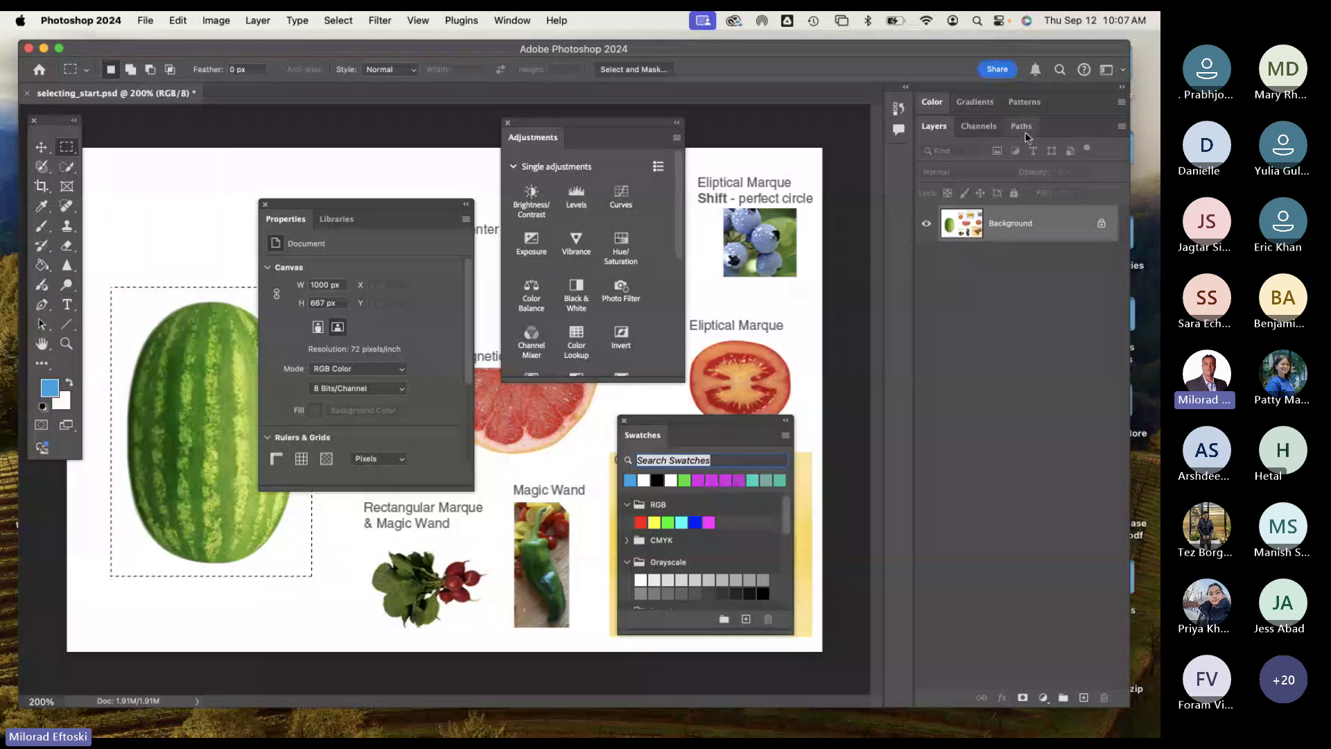
{"action": "left_click_drag", "start_coordinate": [1022, 126], "coordinate": [130, 454]}
{"action": "left_click_drag", "start_coordinate": [975, 101], "coordinate": [391, 516]}
{"action": "mouse_move", "coordinate": [466, 480]}
{"action": "left_mouse_down"}
{"action": "mouse_move", "coordinate": [466, 493]}
{"action": "mouse_move", "coordinate": [485, 484]}
{"action": "left_mouse_up"}
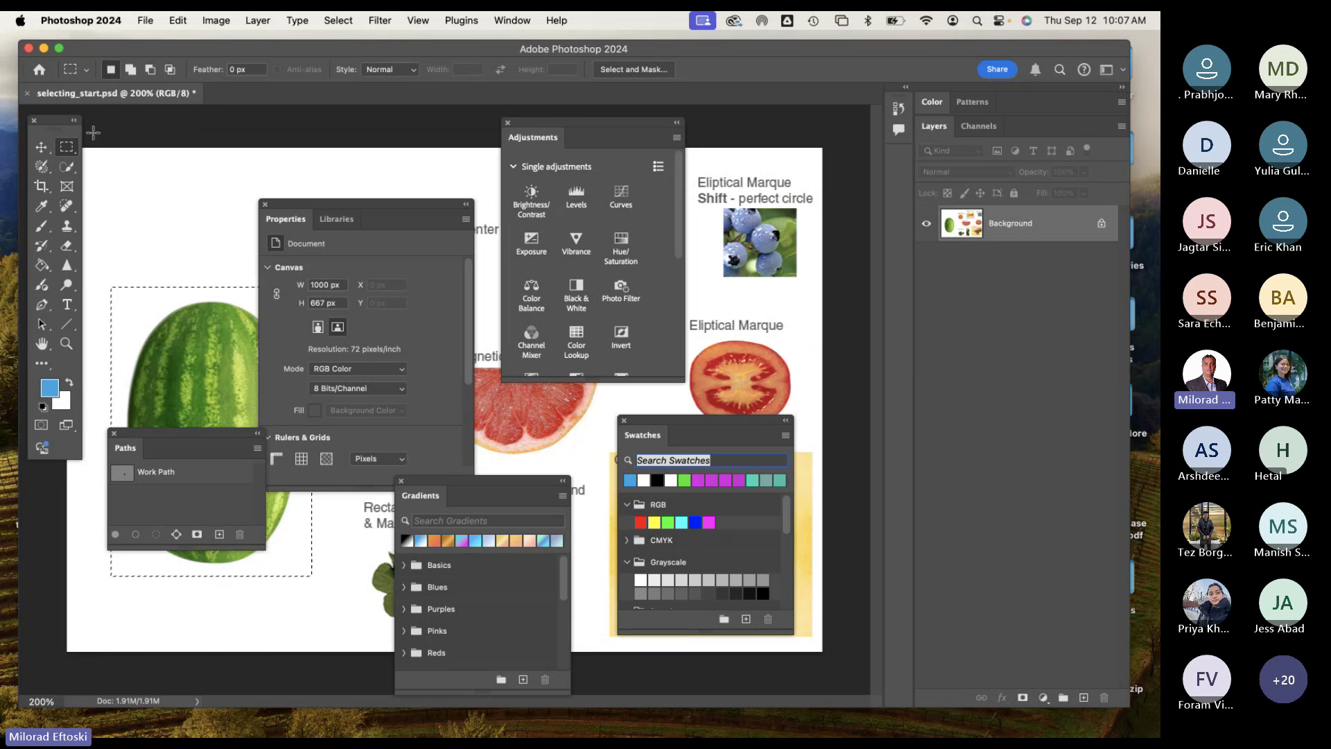
{"action": "left_click_drag", "start_coordinate": [56, 124], "coordinate": [135, 148]}
Step: Reset the THURSDAY SEP 12 2024 workspace to its saved layout and shift the application window slightly
{"action": "left_click", "coordinate": [507, 17]}
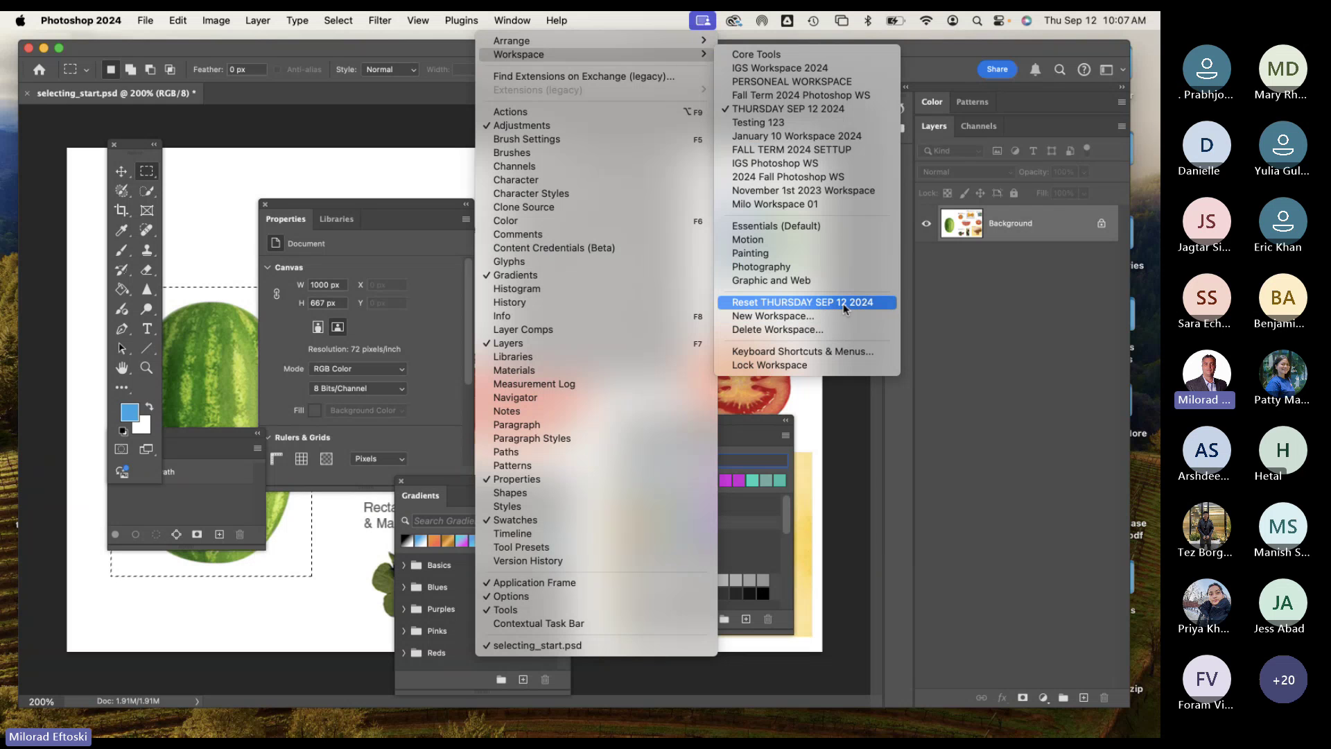
{"action": "left_click", "coordinate": [844, 309]}
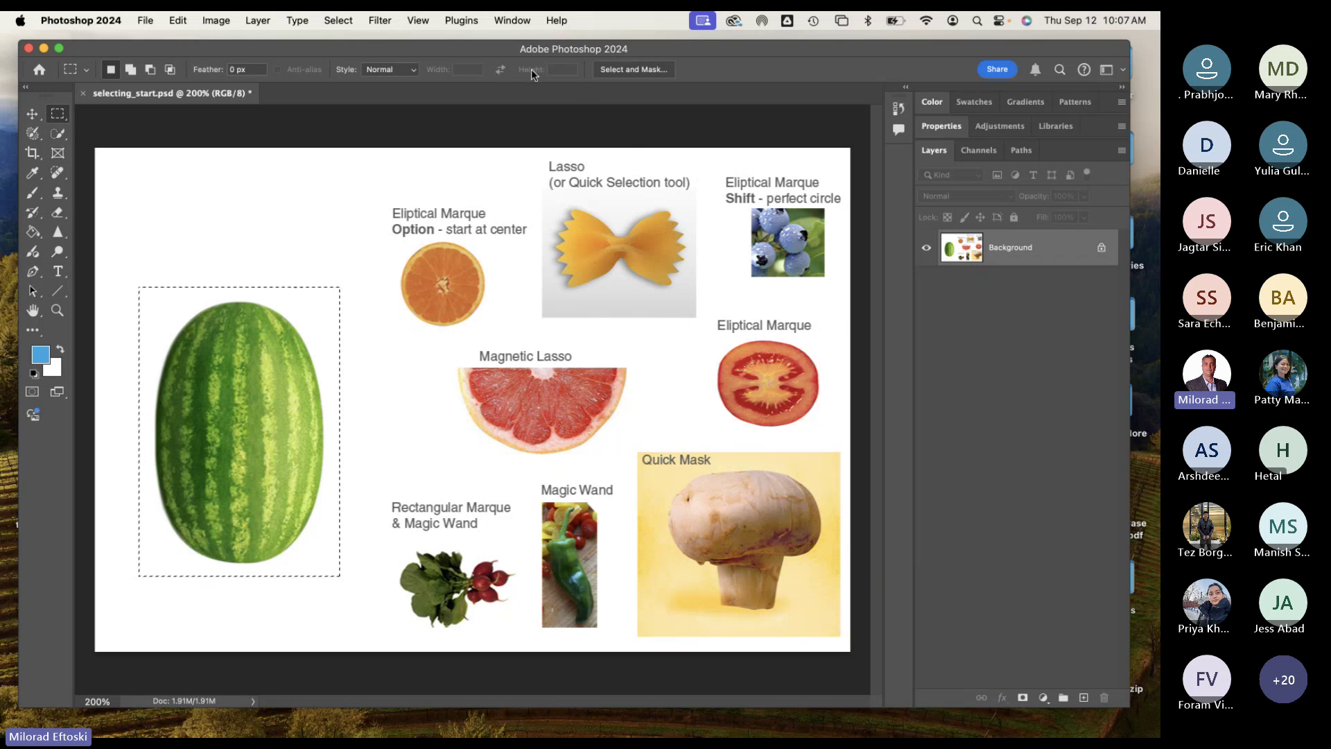
{"action": "left_click_drag", "start_coordinate": [449, 45], "coordinate": [455, 48]}
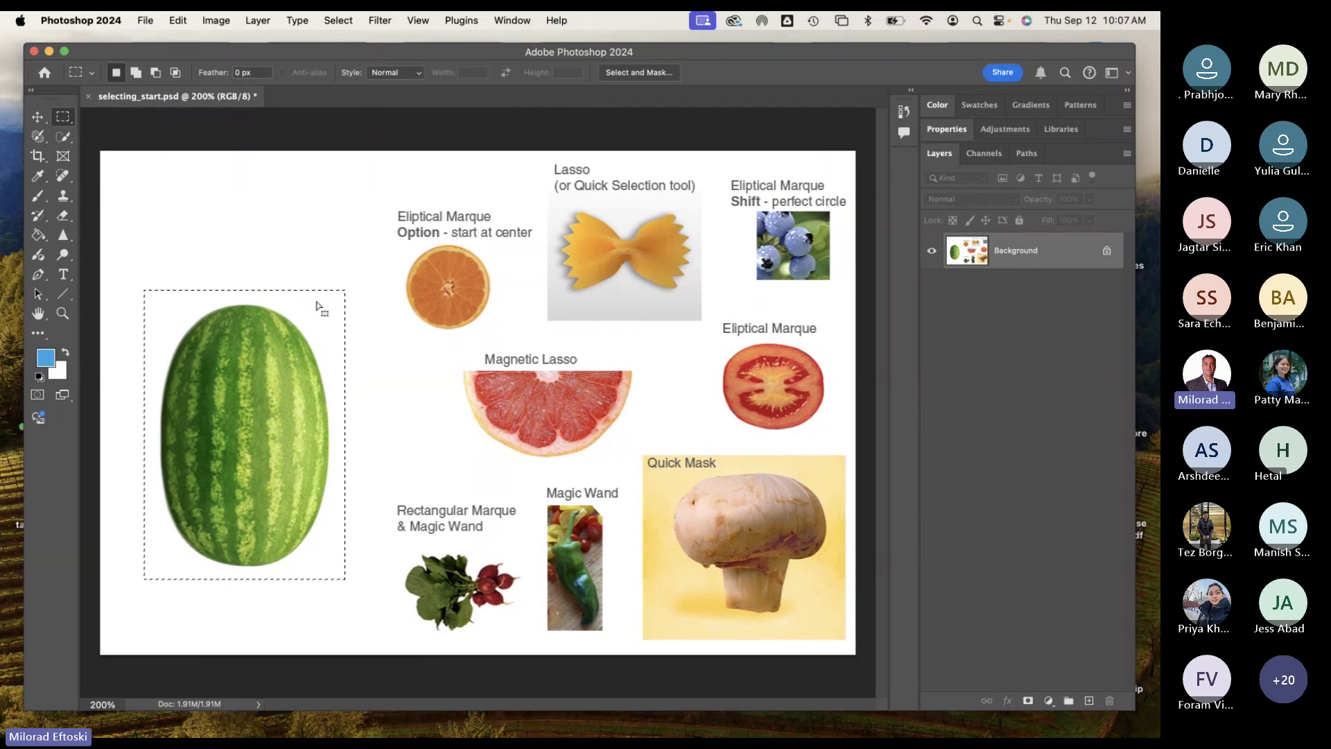
Step: Copy the marquee-selected melon to a new layer, toggling the Background layer's visibility to inspect the copy, and delete that layer
{"action": "left_click_drag", "start_coordinate": [302, 405], "coordinate": [302, 405]}
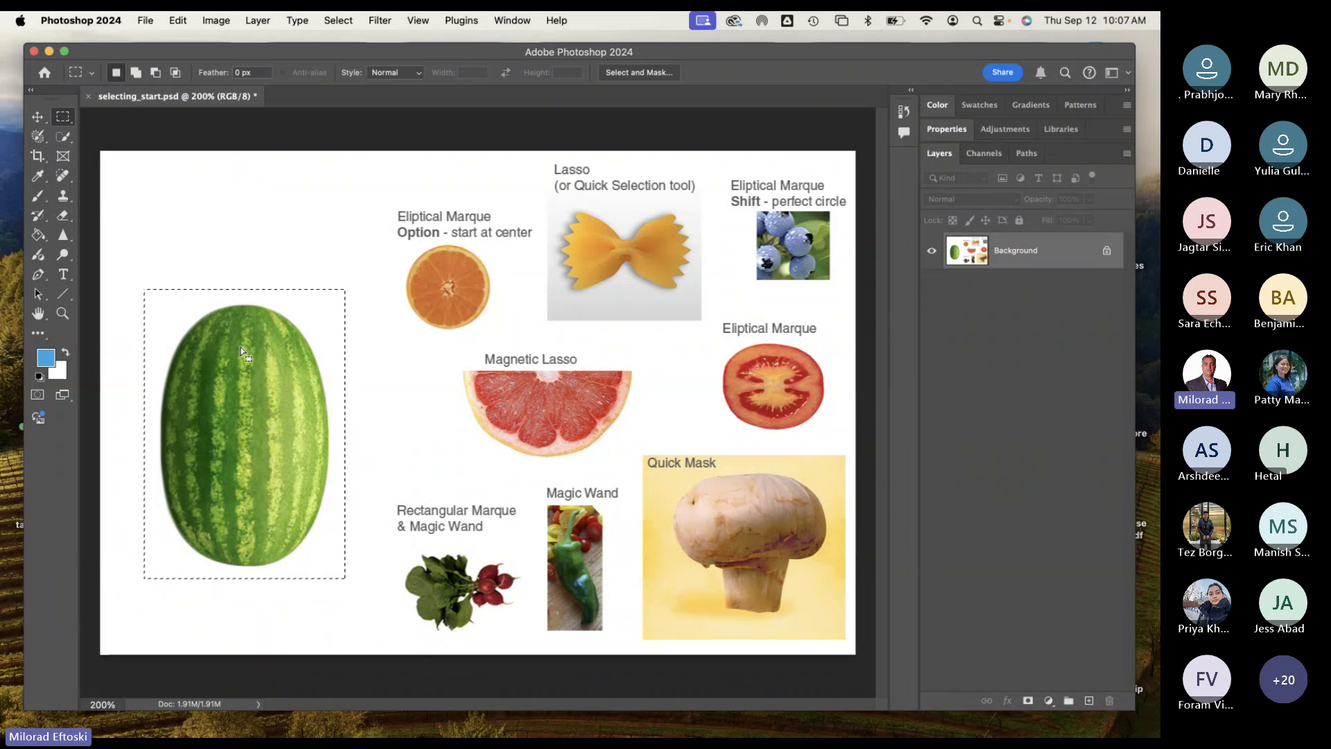
{"action": "key", "text": "super+j"}
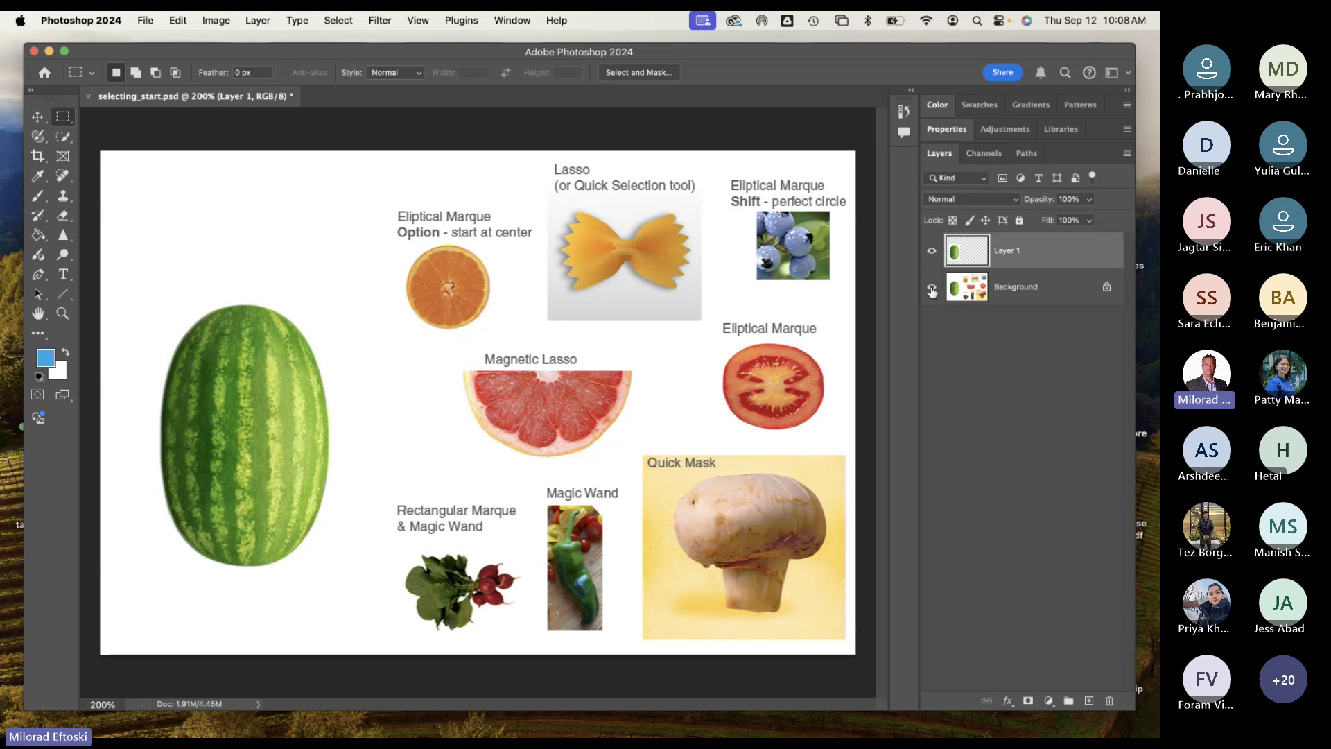
{"action": "left_click", "coordinate": [932, 288]}
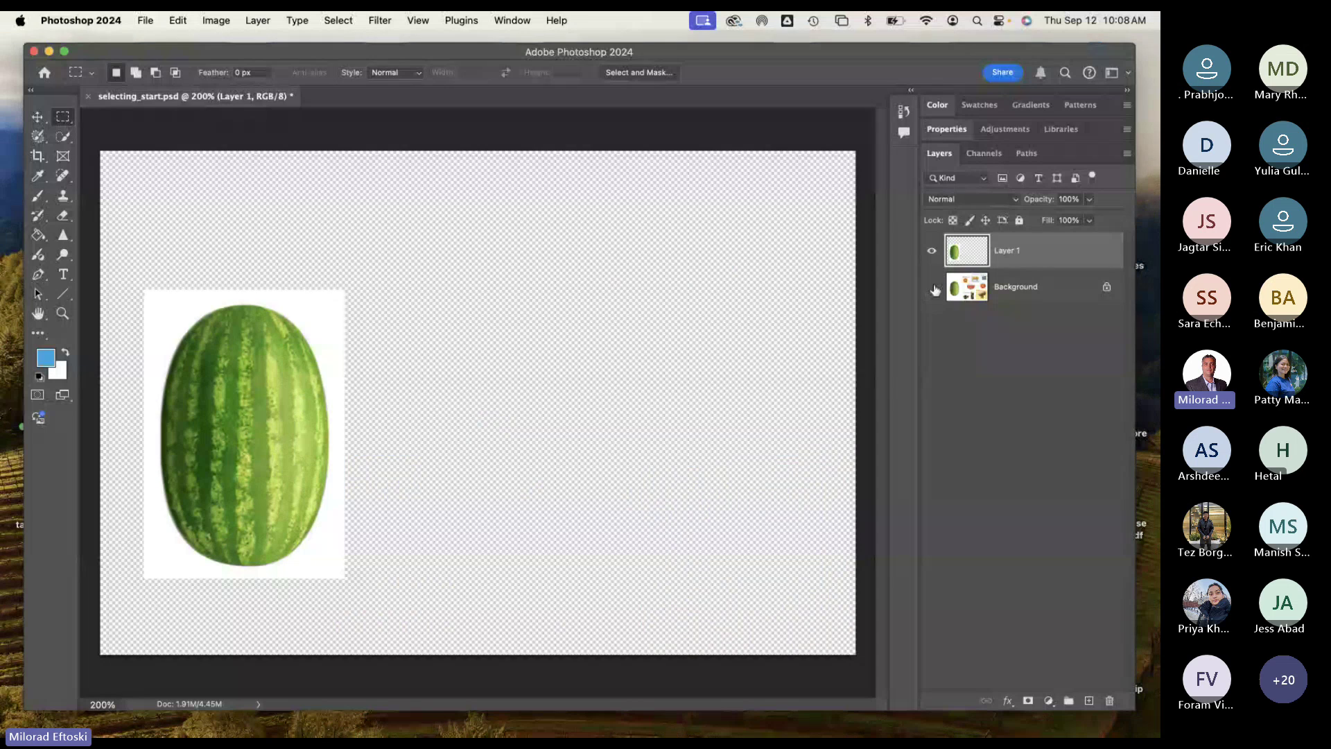
{"action": "left_click", "coordinate": [933, 290]}
{"action": "left_click", "coordinate": [932, 289]}
{"action": "left_click", "coordinate": [932, 288]}
{"action": "left_click", "coordinate": [932, 289]}
{"action": "left_click", "coordinate": [932, 289]}
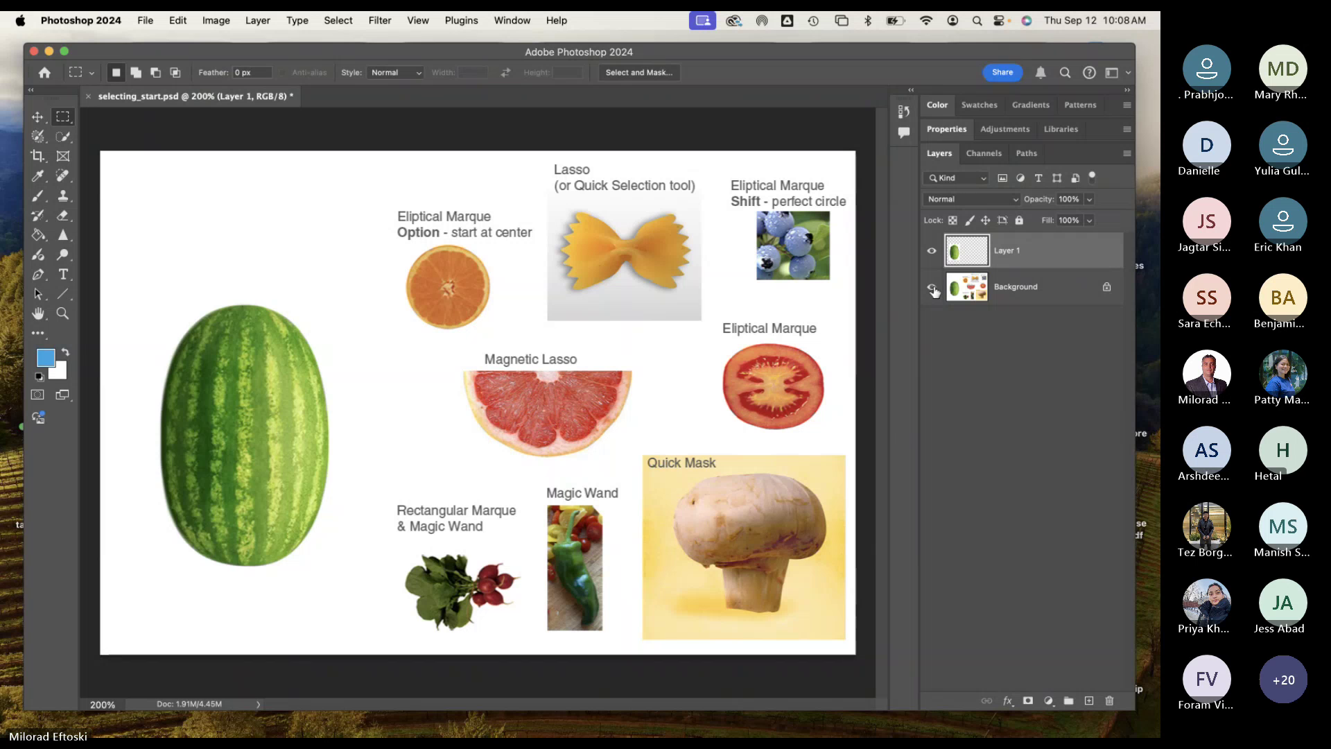
{"action": "key", "text": "Delete"}
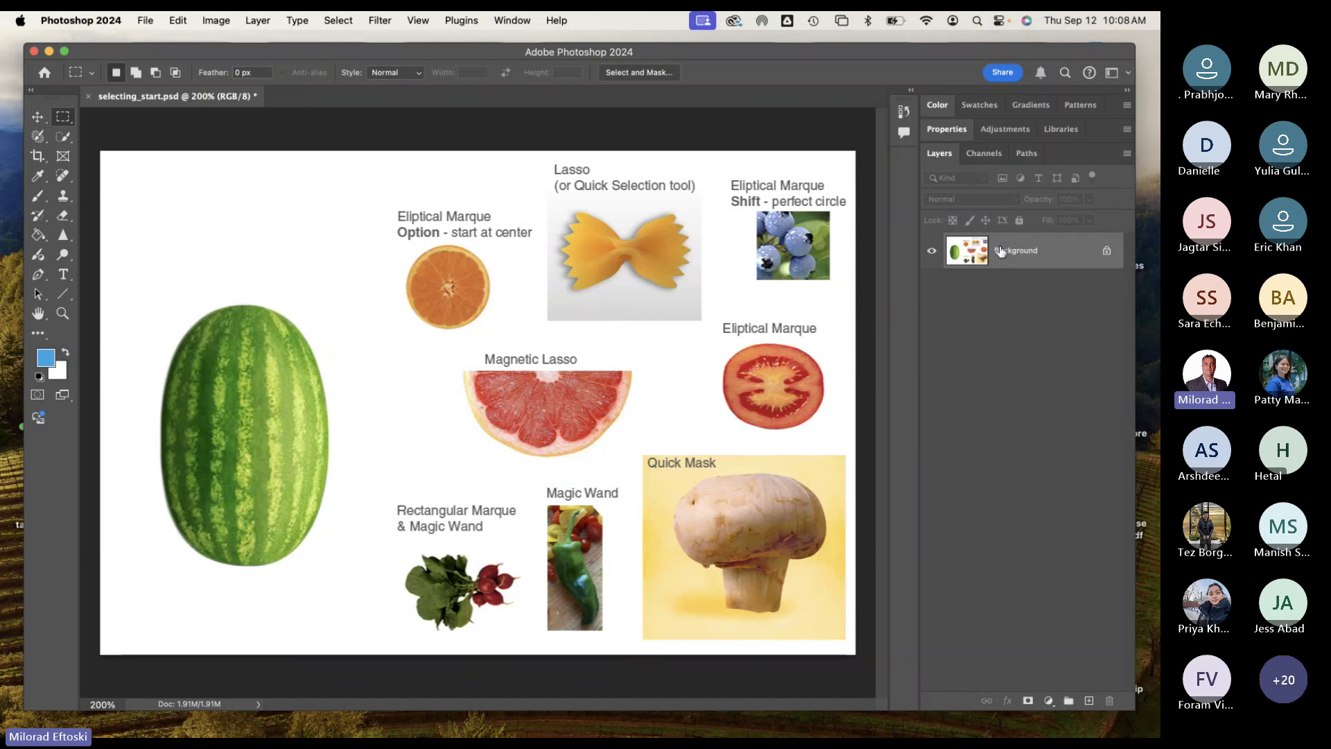
Step: Copy the melon from a newly drawn rectangular marquee onto its own layer and hide the Background layer
{"action": "left_click_drag", "start_coordinate": [144, 292], "coordinate": [348, 588]}
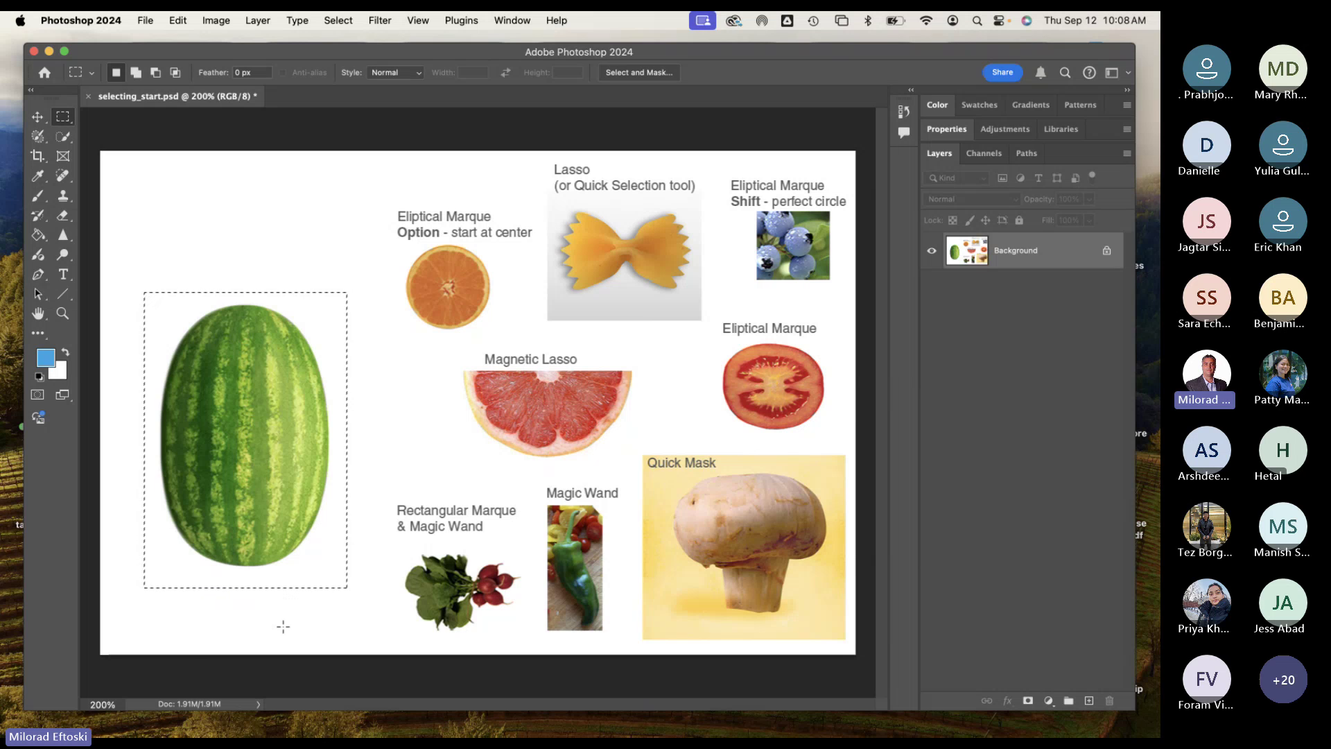
{"action": "key", "text": "super+j"}
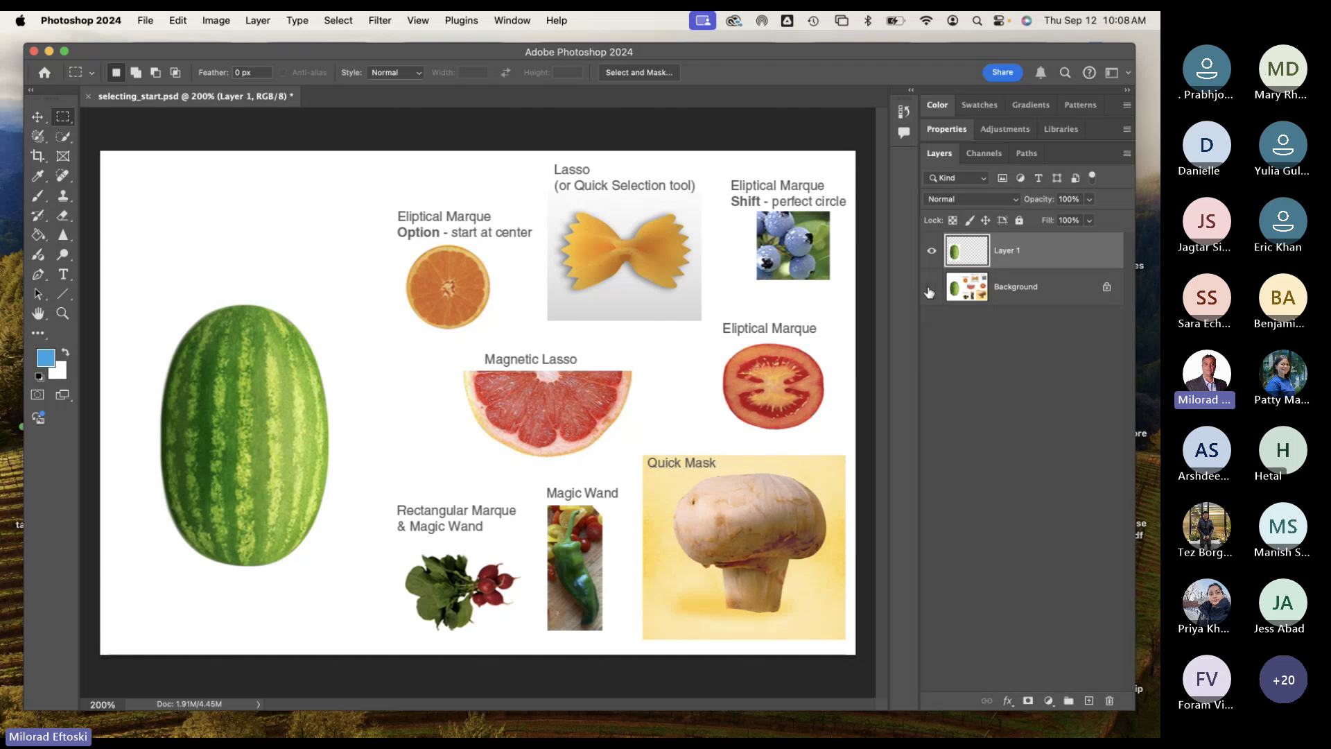
{"action": "left_click", "coordinate": [931, 287]}
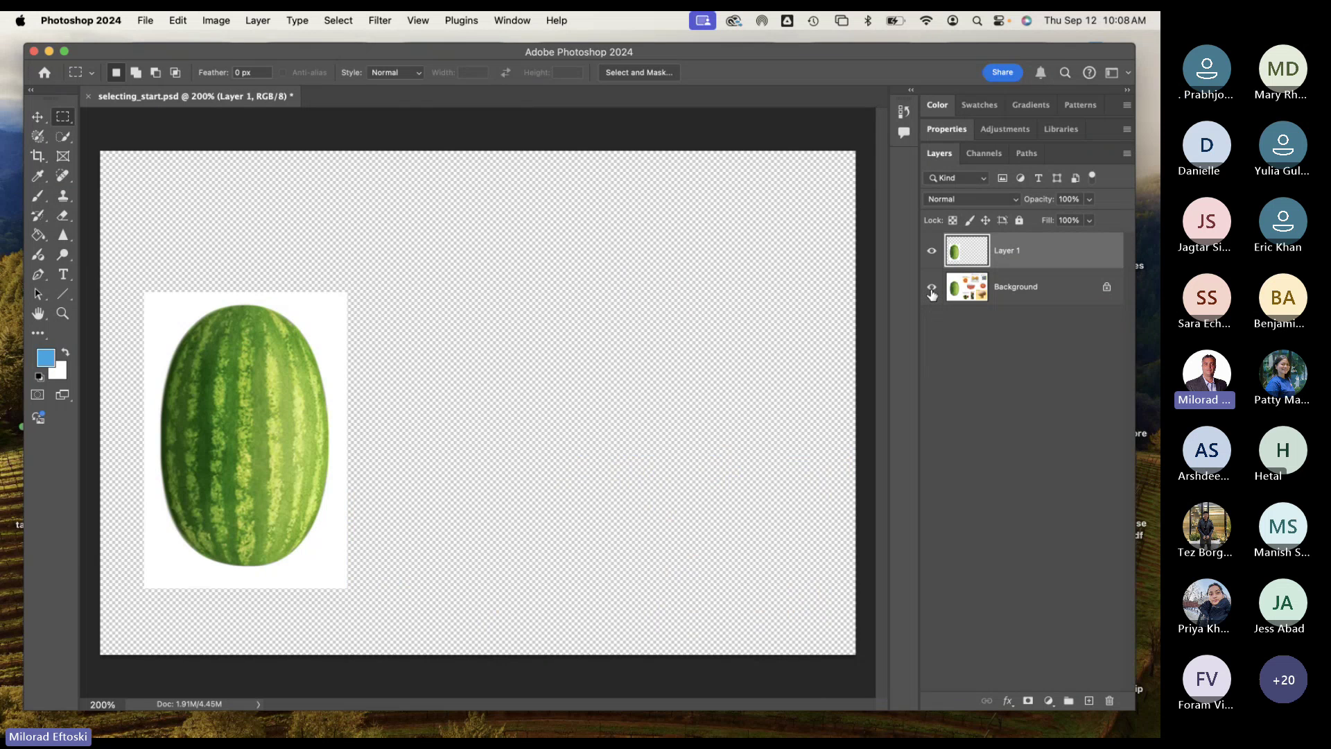
{"action": "left_click", "coordinate": [932, 291]}
{"action": "left_click", "coordinate": [932, 291]}
Step: Switch to Acrobat, open the recent PDF cc_selections_outline and review its Start and Head instructions
{"action": "key", "text": "super+Tab"}
{"action": "left_click", "coordinate": [687, 385]}
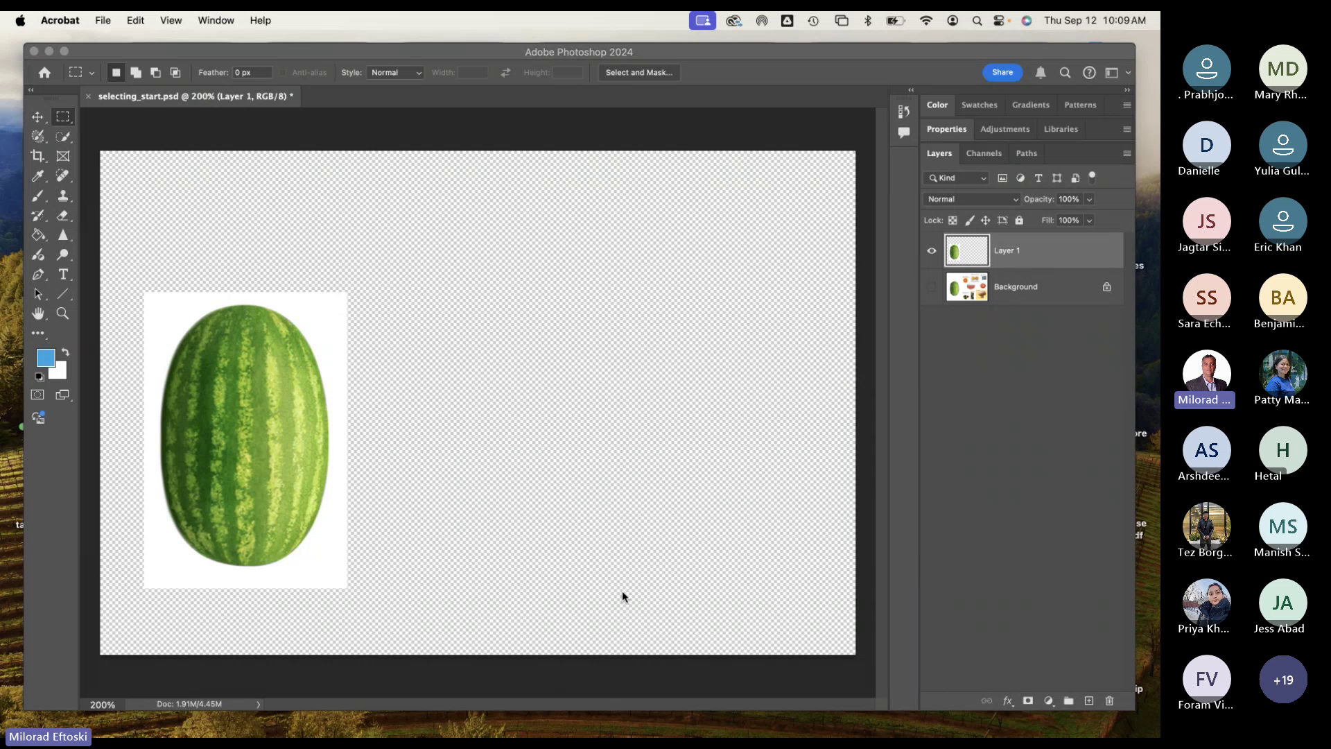
{"action": "mouse_move", "coordinate": [641, 735]}
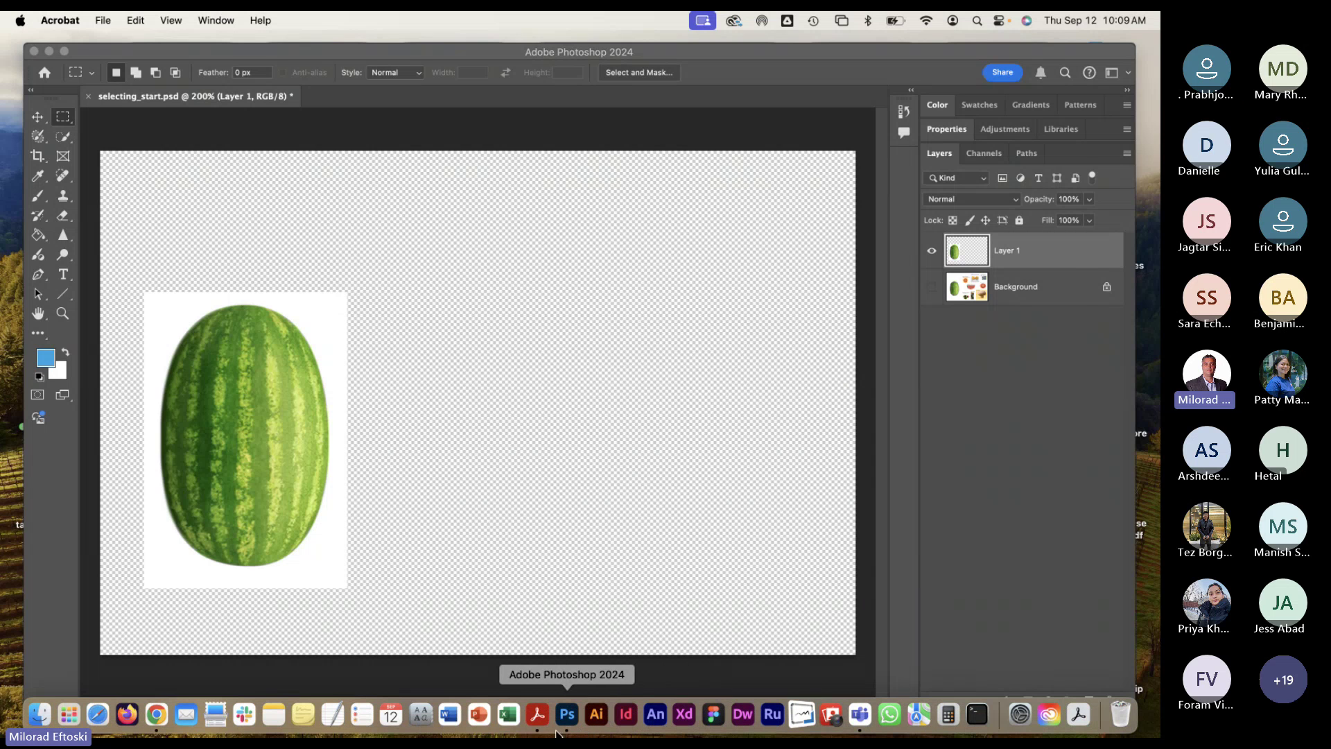
{"action": "left_click", "coordinate": [541, 721]}
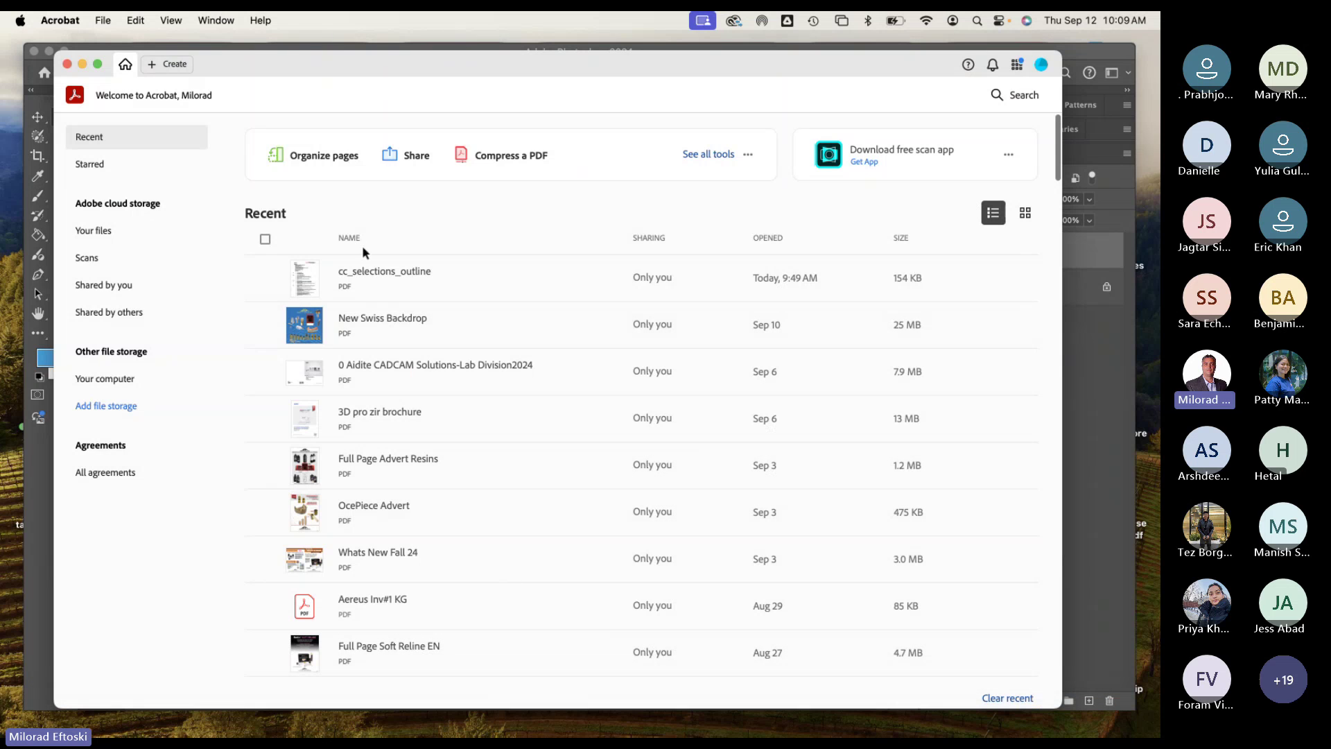
{"action": "double_click", "coordinate": [359, 276]}
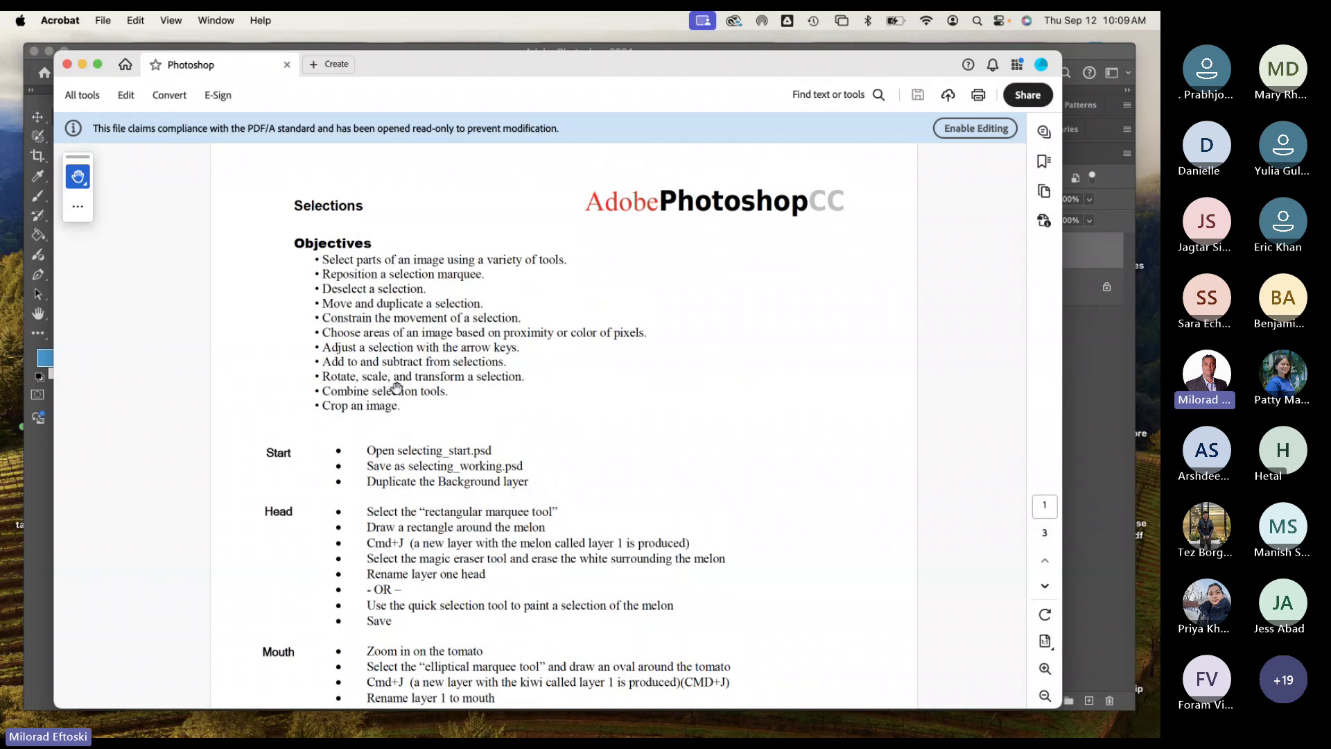
{"action": "scroll", "coordinate": [392, 330], "scroll_direction": "down", "scroll_amount": 4}
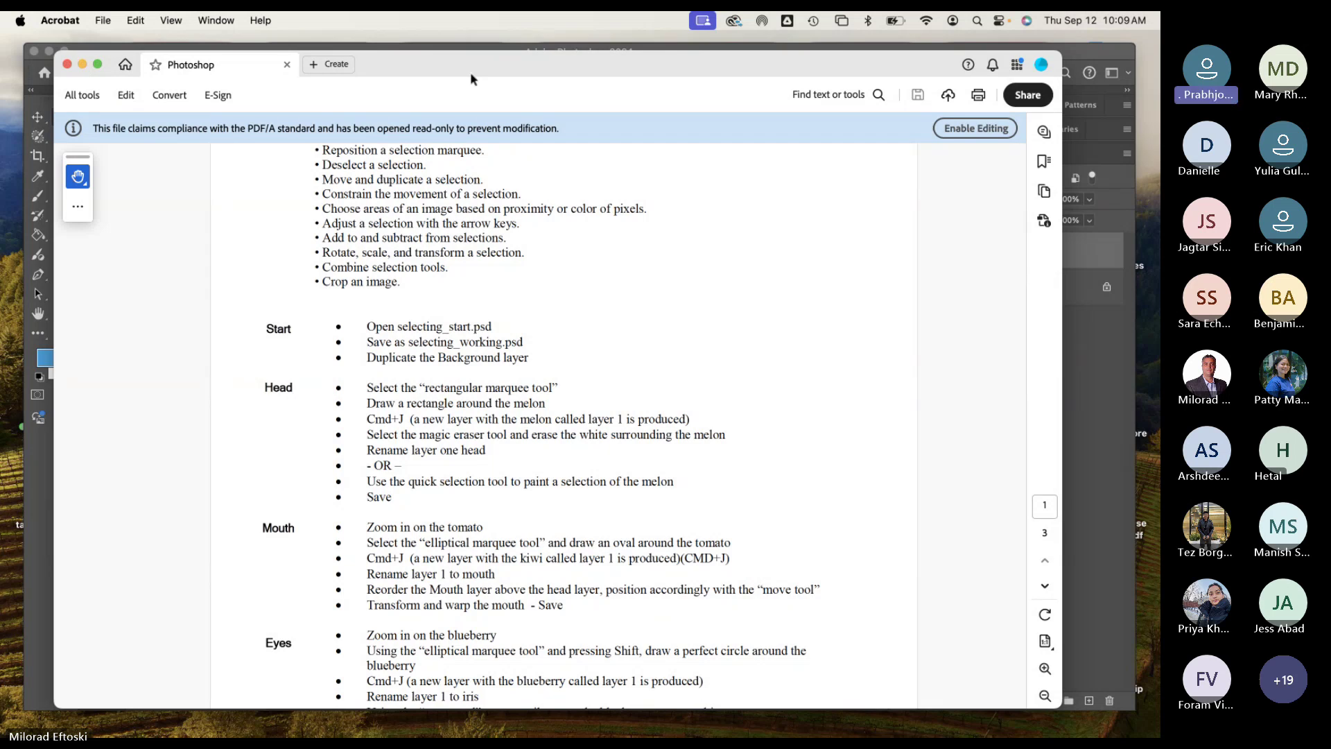
{"action": "left_click_drag", "start_coordinate": [470, 72], "coordinate": [479, 87]}
Step: Return to Photoshop and toggle the Background layer's visibility repeatedly to compare it with the melon layer, ending with it shown
{"action": "left_click", "coordinate": [431, 51]}
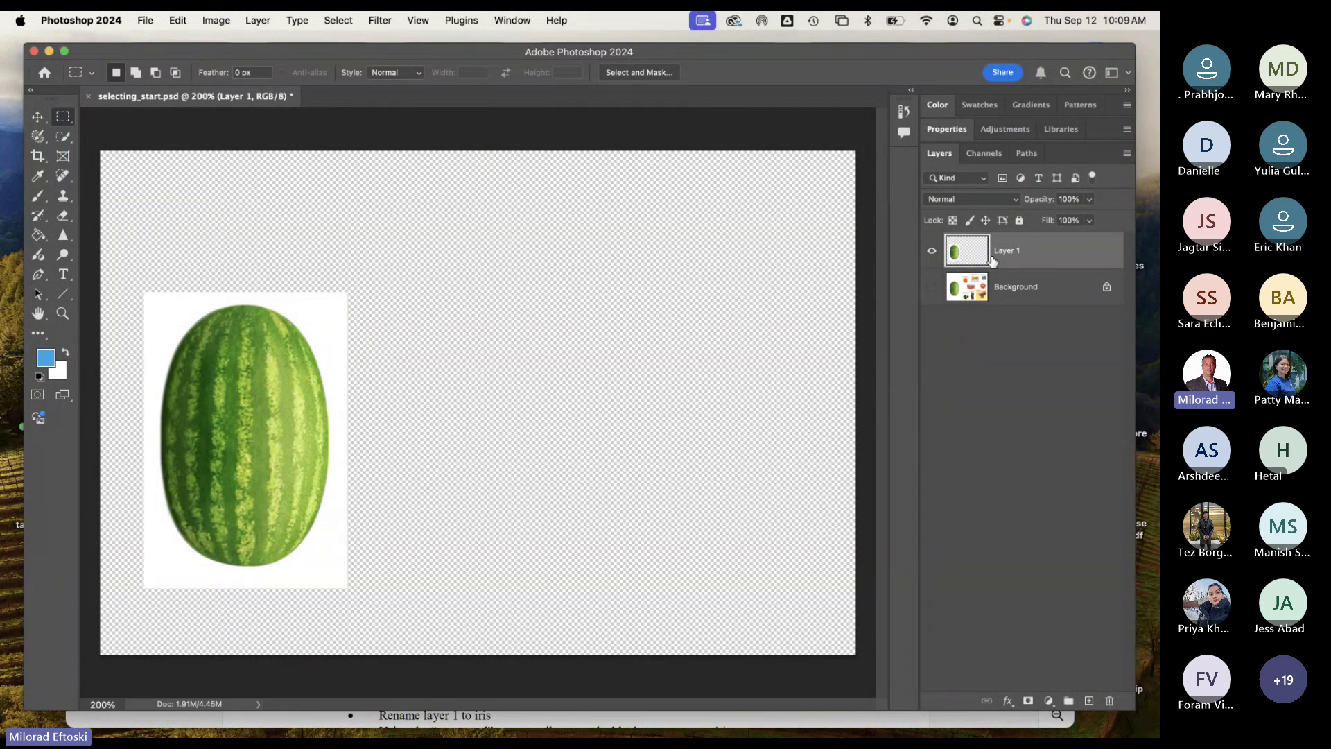
{"action": "left_click", "coordinate": [932, 289]}
{"action": "left_click", "coordinate": [932, 288]}
{"action": "left_click", "coordinate": [932, 288]}
{"action": "left_click", "coordinate": [932, 288]}
{"action": "left_click", "coordinate": [932, 289]}
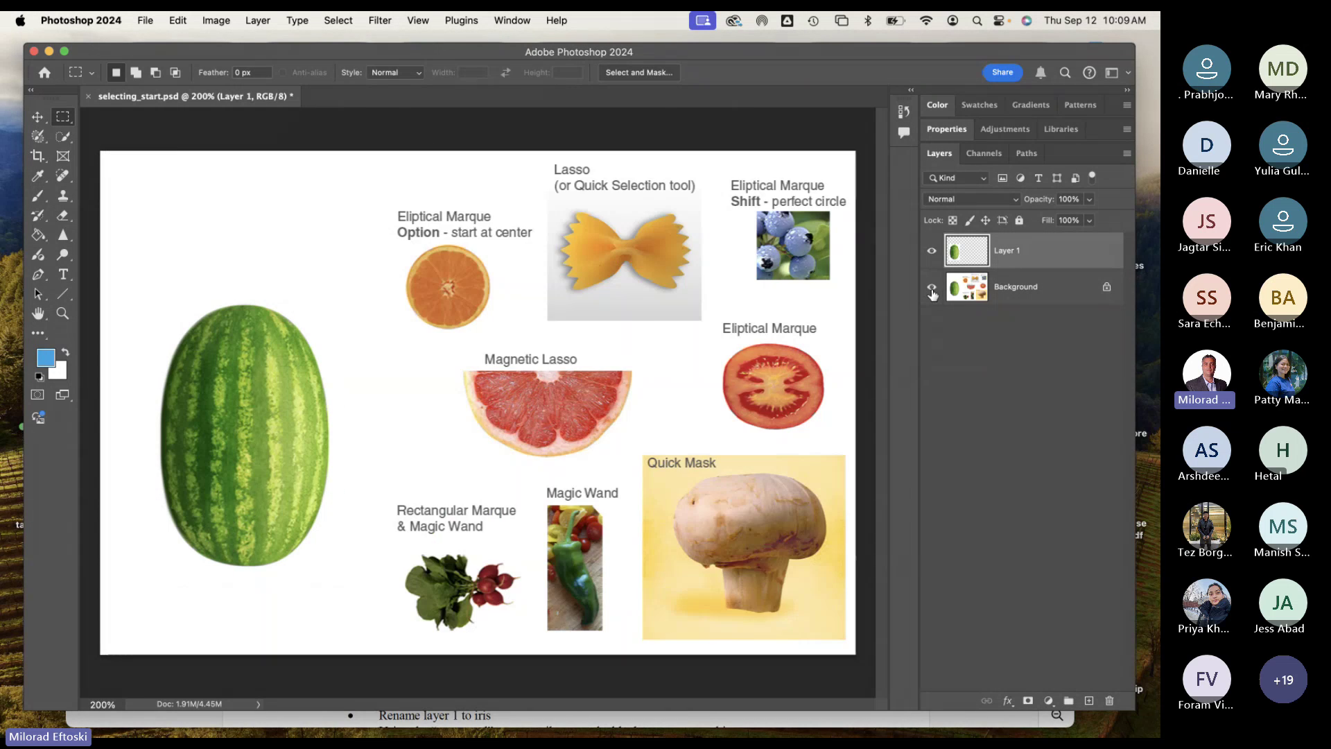
{"action": "left_click", "coordinate": [932, 288]}
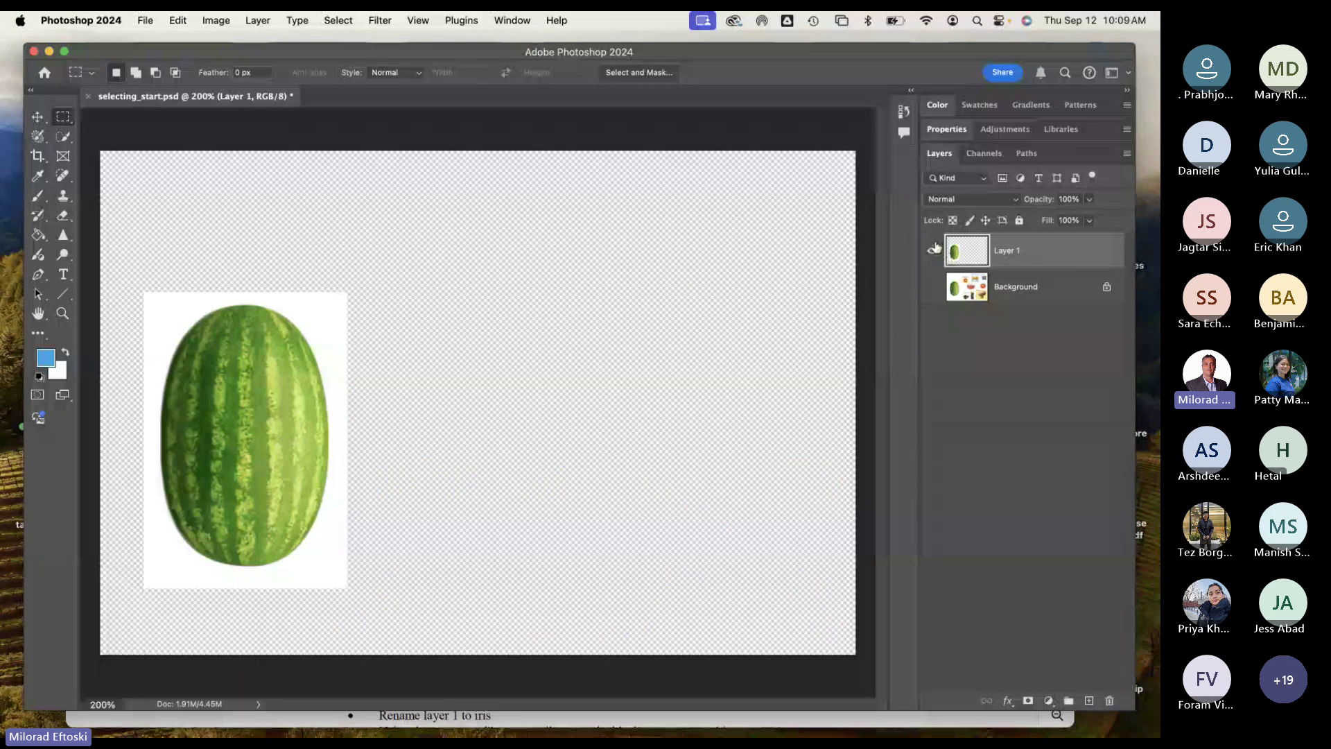
{"action": "left_click", "coordinate": [932, 288]}
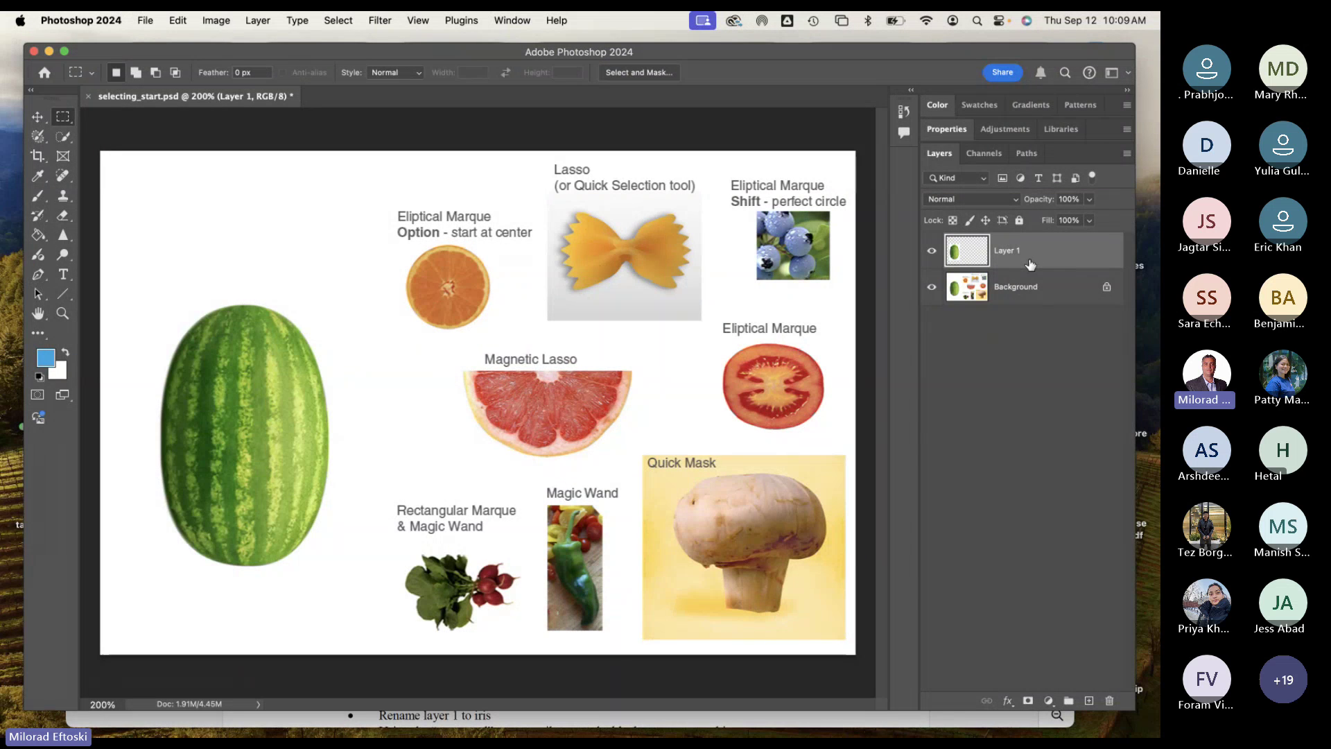
Step: Open the Layer Style dialog for Layer 1 twice, from its thumbnail and from beside its name, cancelling it each time
{"action": "double_click", "coordinate": [971, 255]}
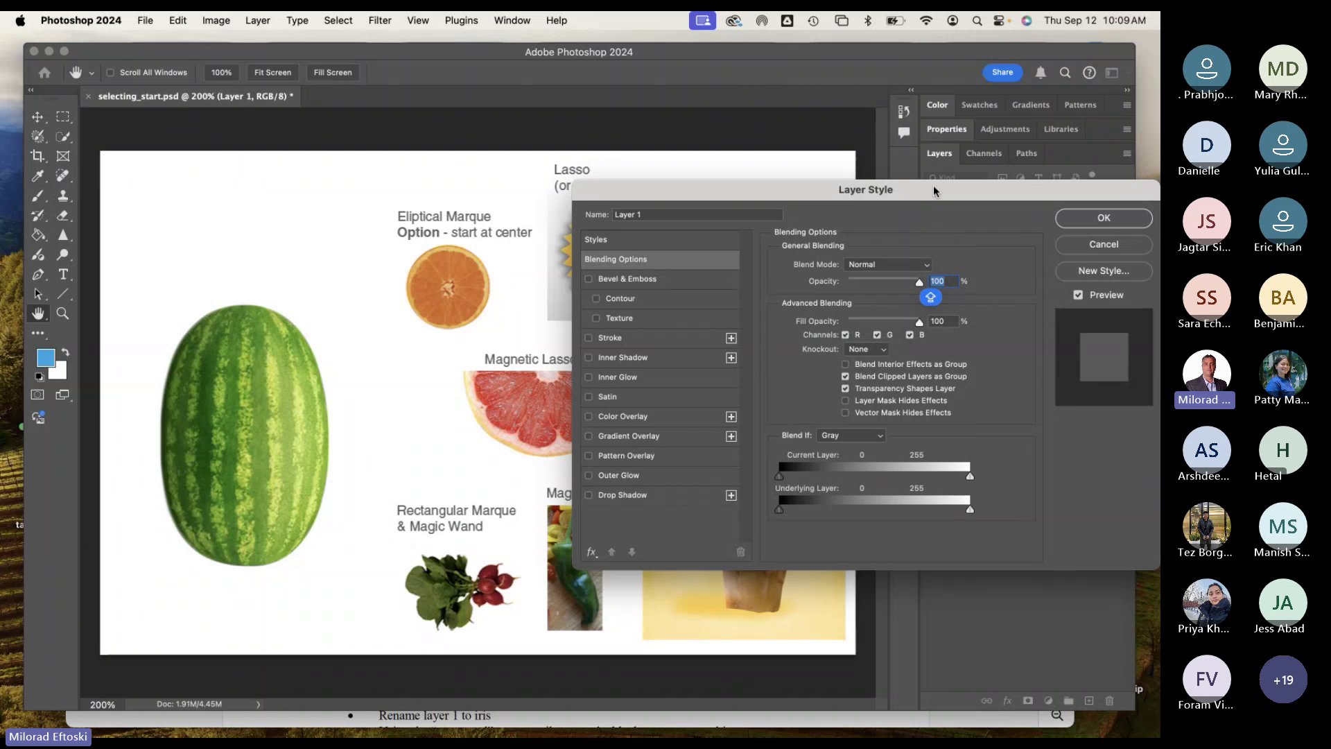
{"action": "mouse_move", "coordinate": [933, 189]}
{"action": "left_mouse_down"}
{"action": "mouse_move", "coordinate": [770, 221]}
{"action": "mouse_move", "coordinate": [780, 180]}
{"action": "mouse_move", "coordinate": [826, 185]}
{"action": "mouse_move", "coordinate": [820, 175]}
{"action": "left_mouse_up"}
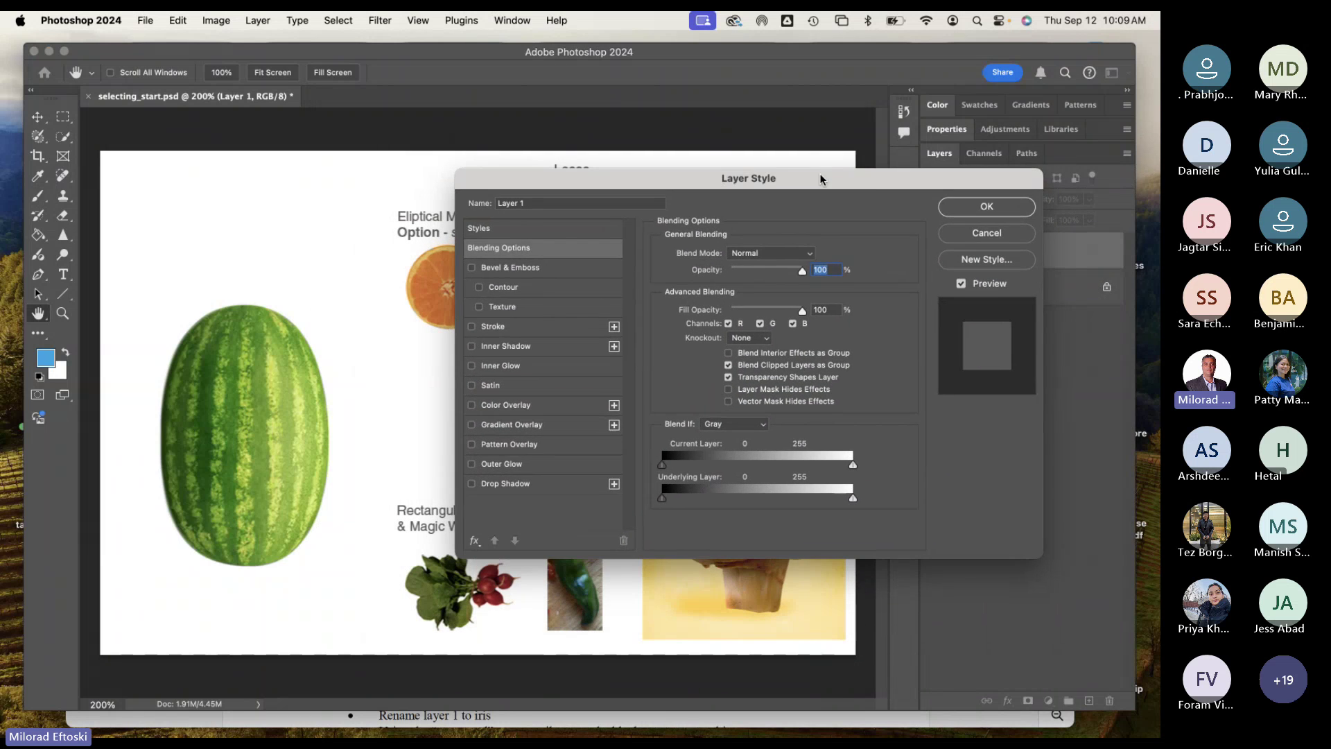
{"action": "left_click", "coordinate": [974, 236]}
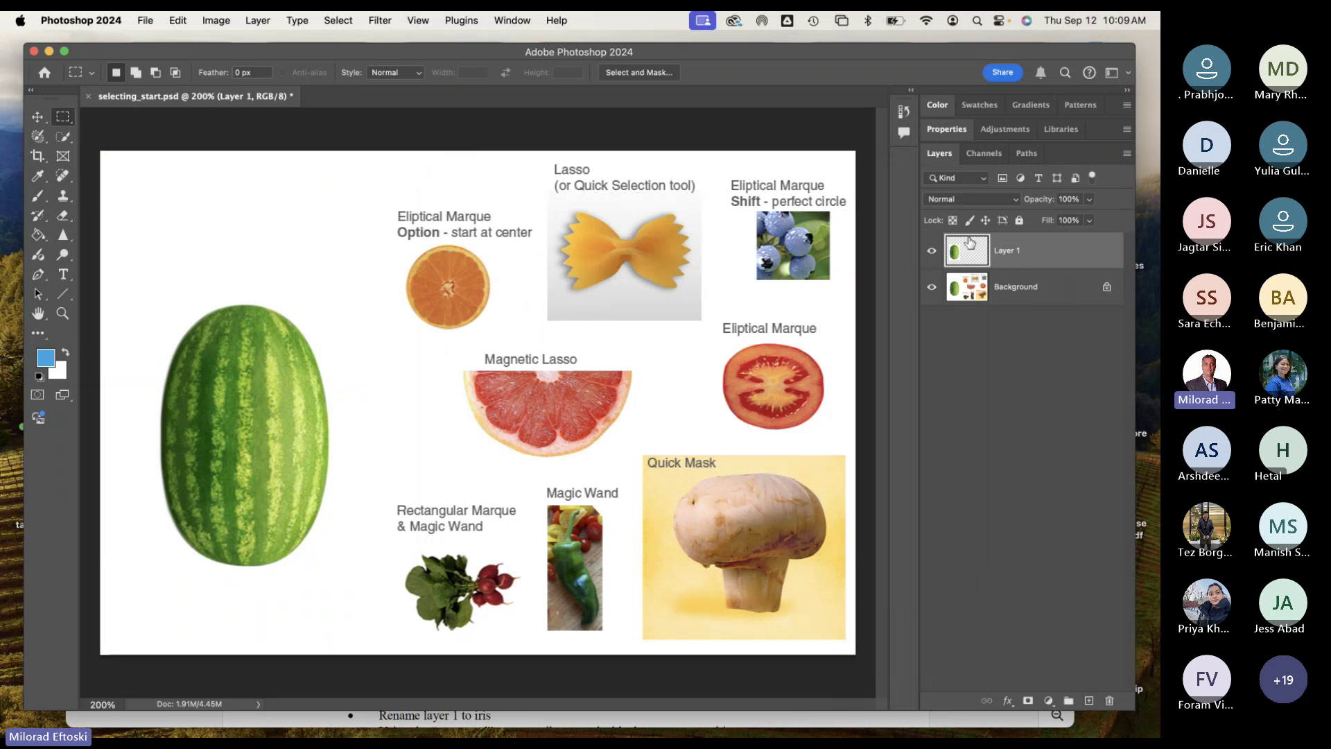
{"action": "double_click", "coordinate": [1060, 251]}
{"action": "left_click_drag", "start_coordinate": [888, 181], "coordinate": [770, 188]}
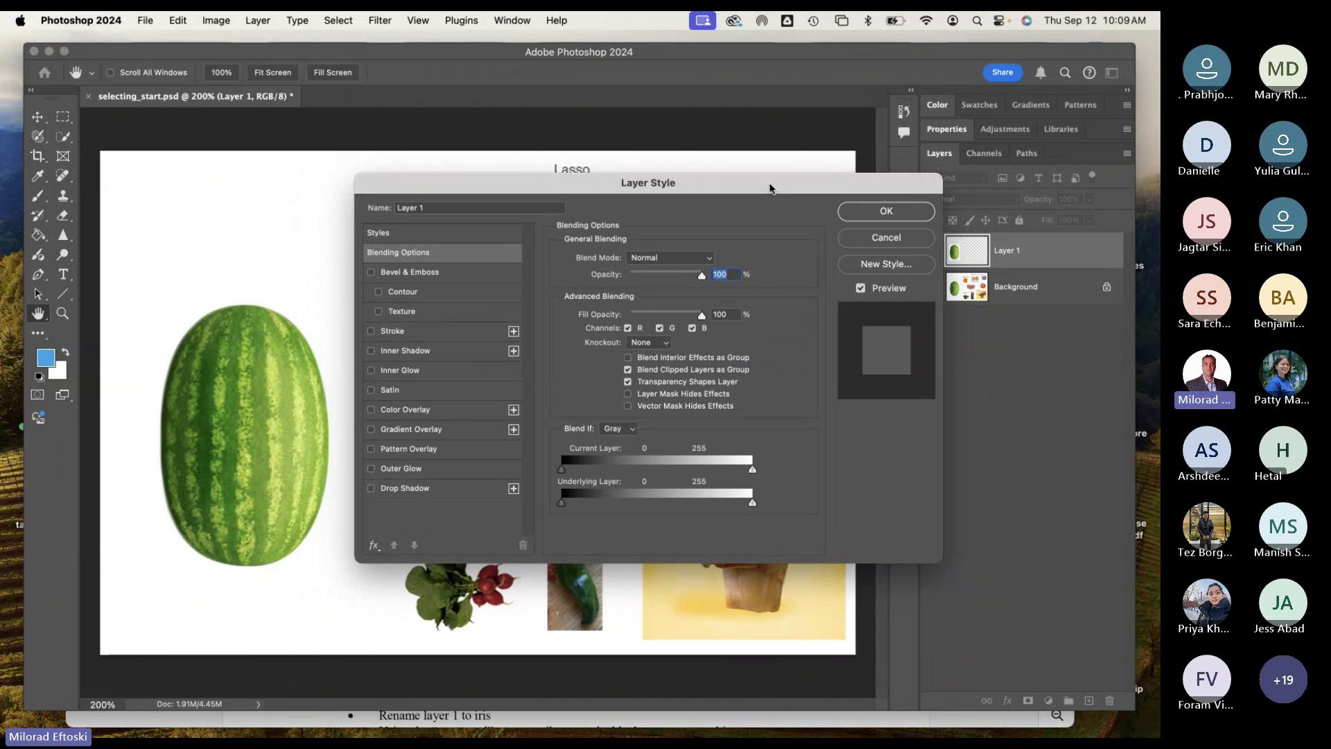
{"action": "left_click", "coordinate": [880, 238]}
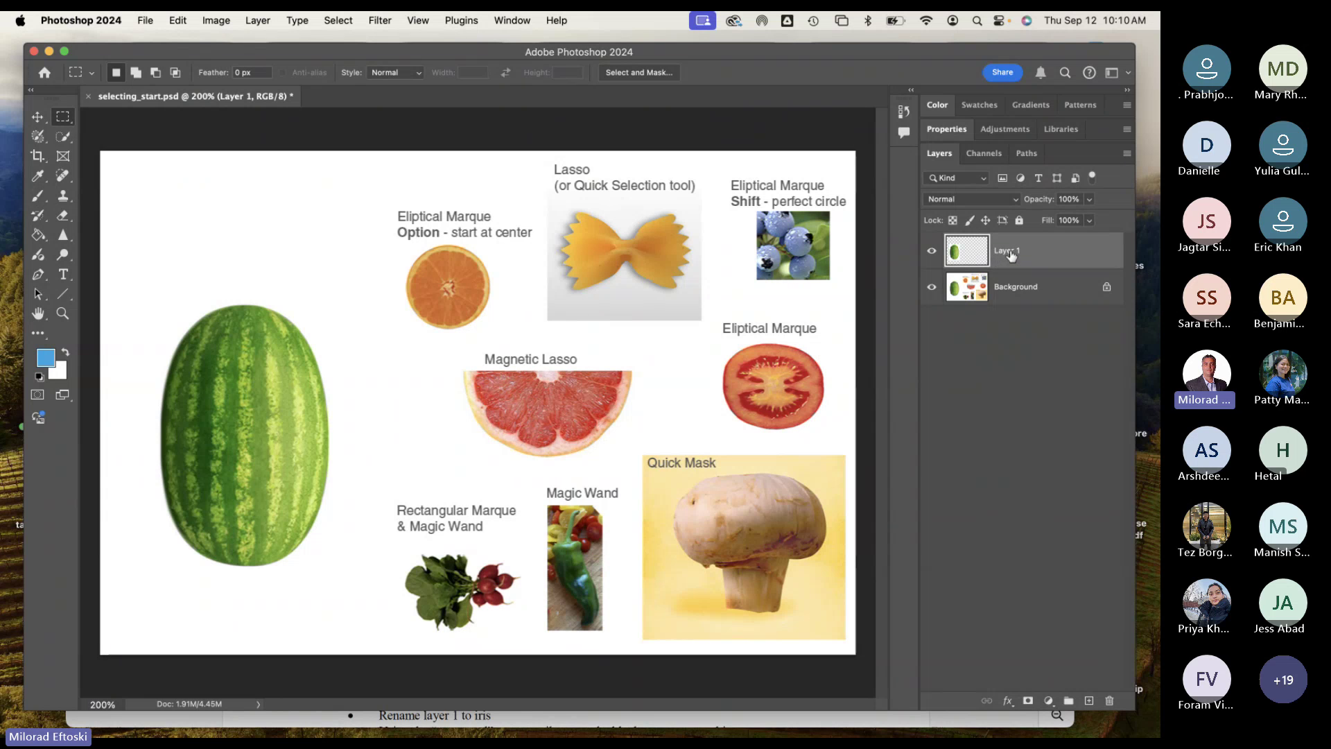
Step: Rename Layer 1 as "Melon Head"
{"action": "double_click", "coordinate": [1010, 251]}
{"action": "type", "text": "MELON"}
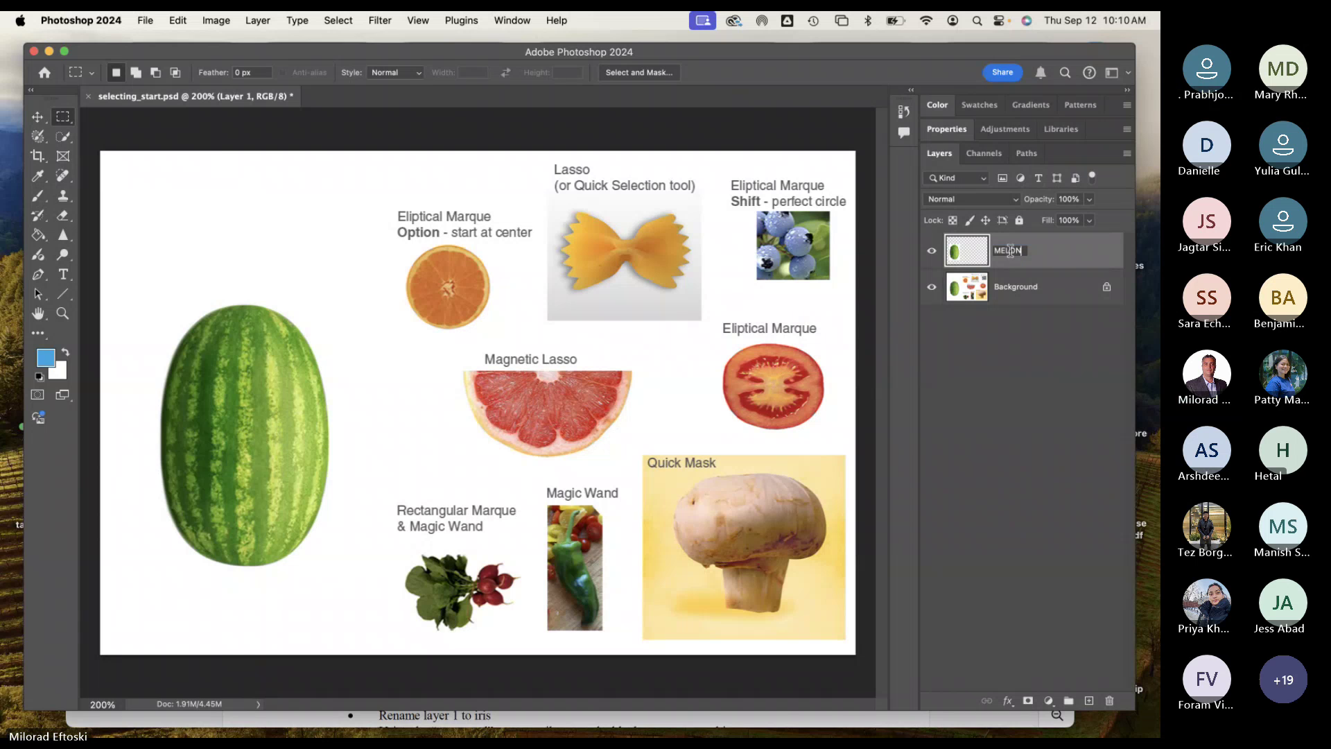
{"action": "key", "text": "BackSpace"}
{"action": "key", "text": "BackSpace"}
{"action": "key", "text": "BackSpace"}
{"action": "key", "text": "BackSpace"}
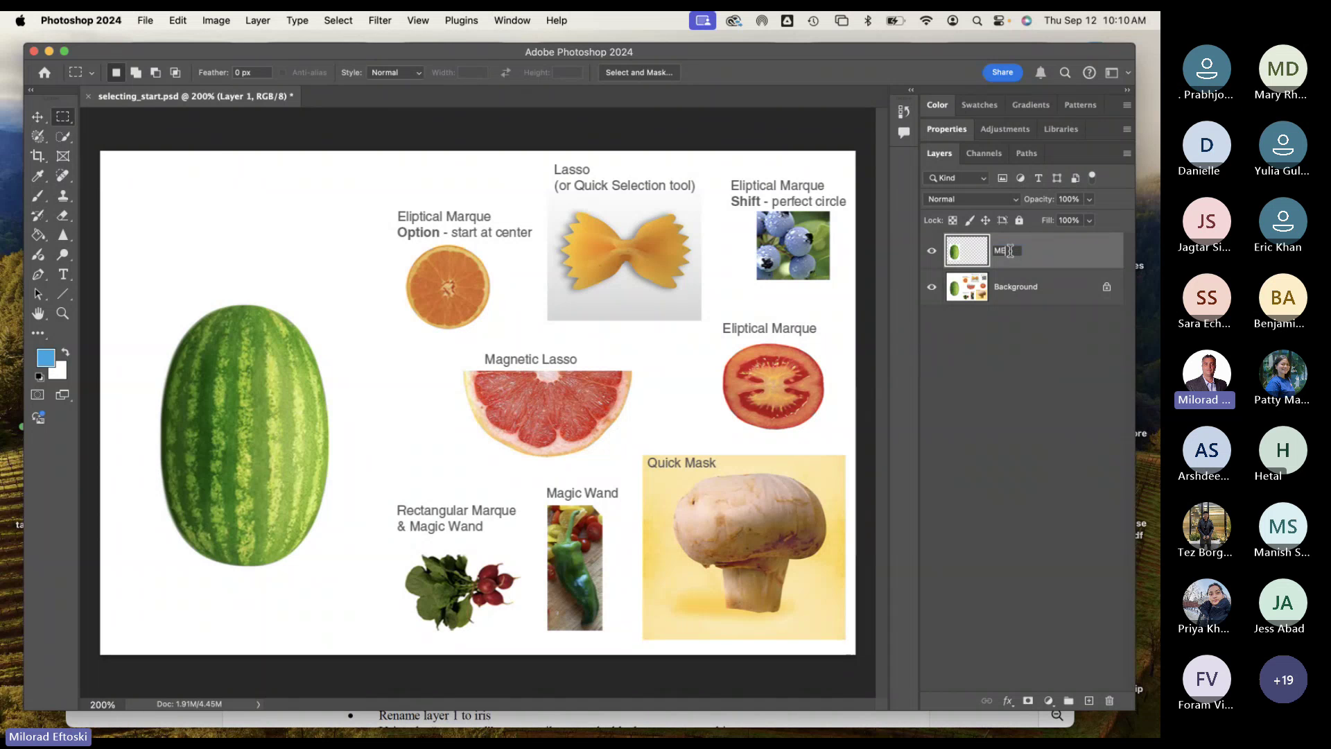
{"action": "type", "text": "elon H"}
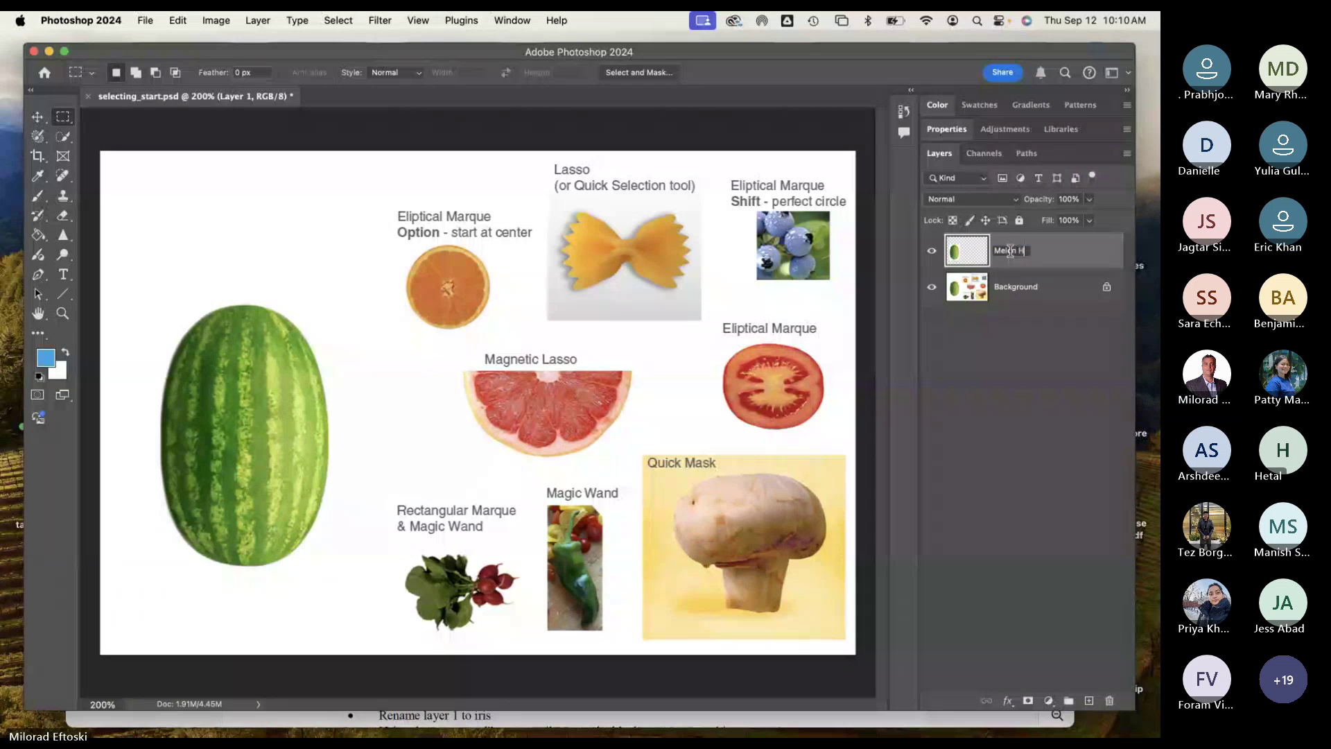
{"action": "type", "text": "ead"}
{"action": "key", "text": "Return"}
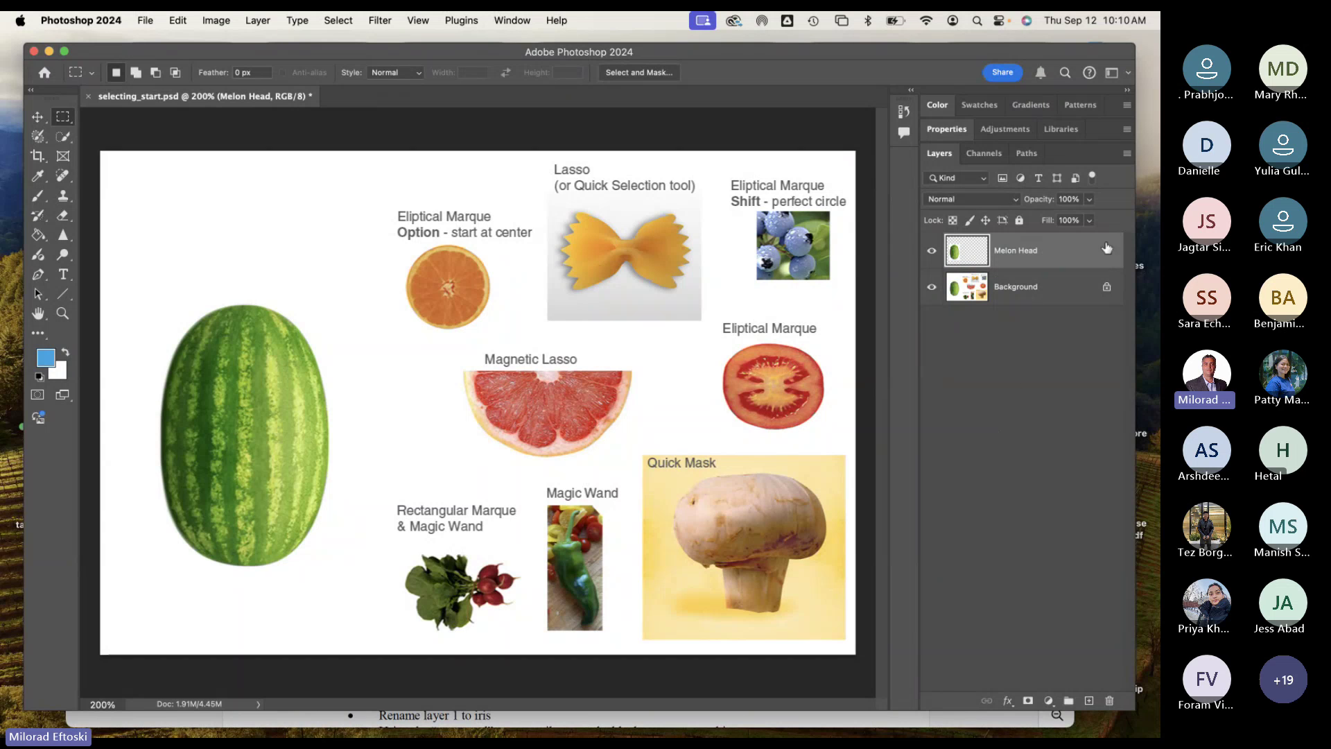
{"action": "right_click", "coordinate": [1075, 254]}
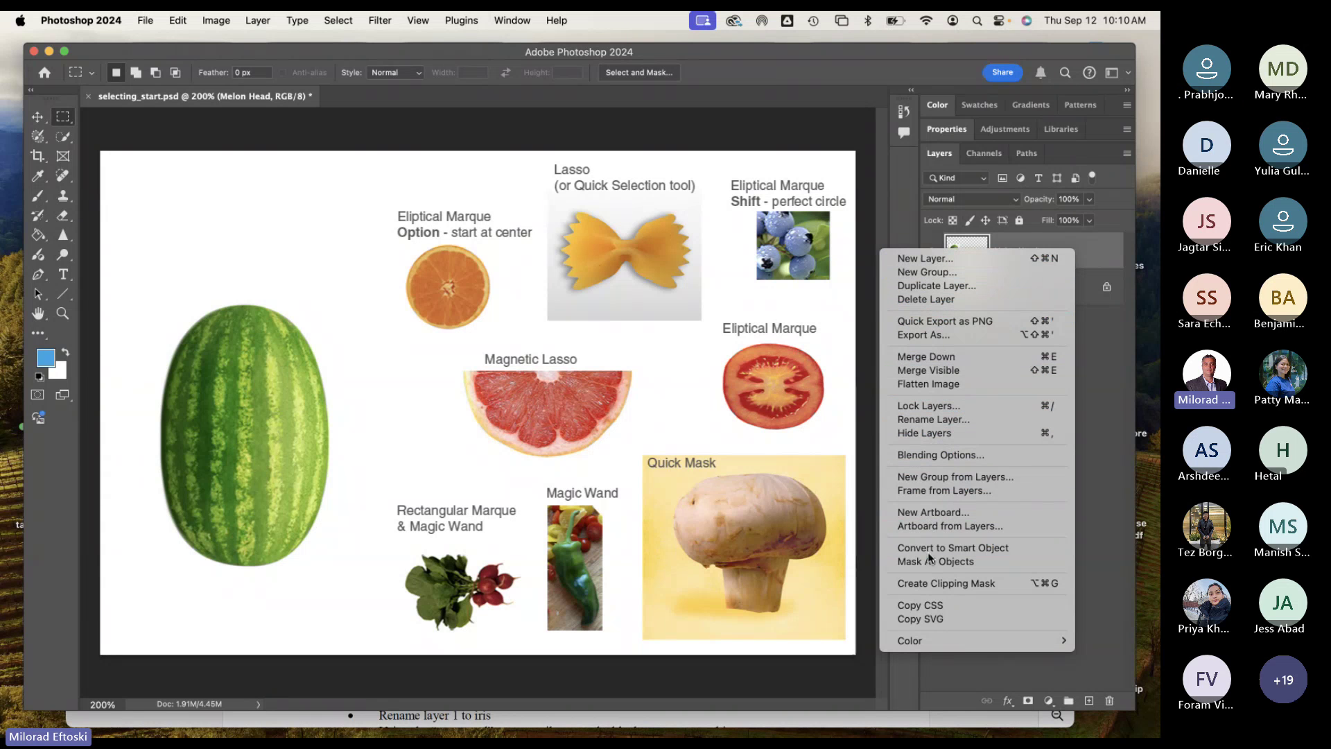
{"action": "left_click", "coordinate": [1079, 512]}
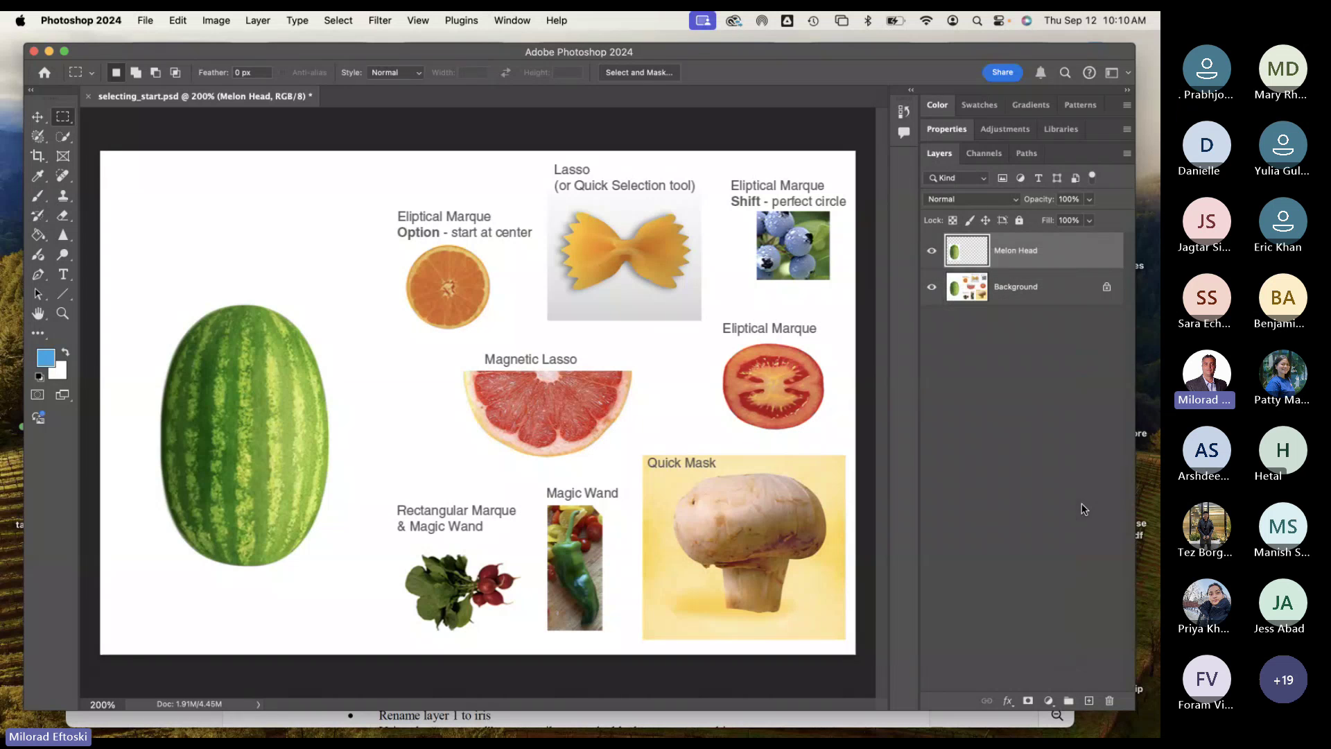
Step: Review the layer menu commands and open the Melon Head layer's name for editing, leaving each without a change
{"action": "left_click", "coordinate": [1129, 154]}
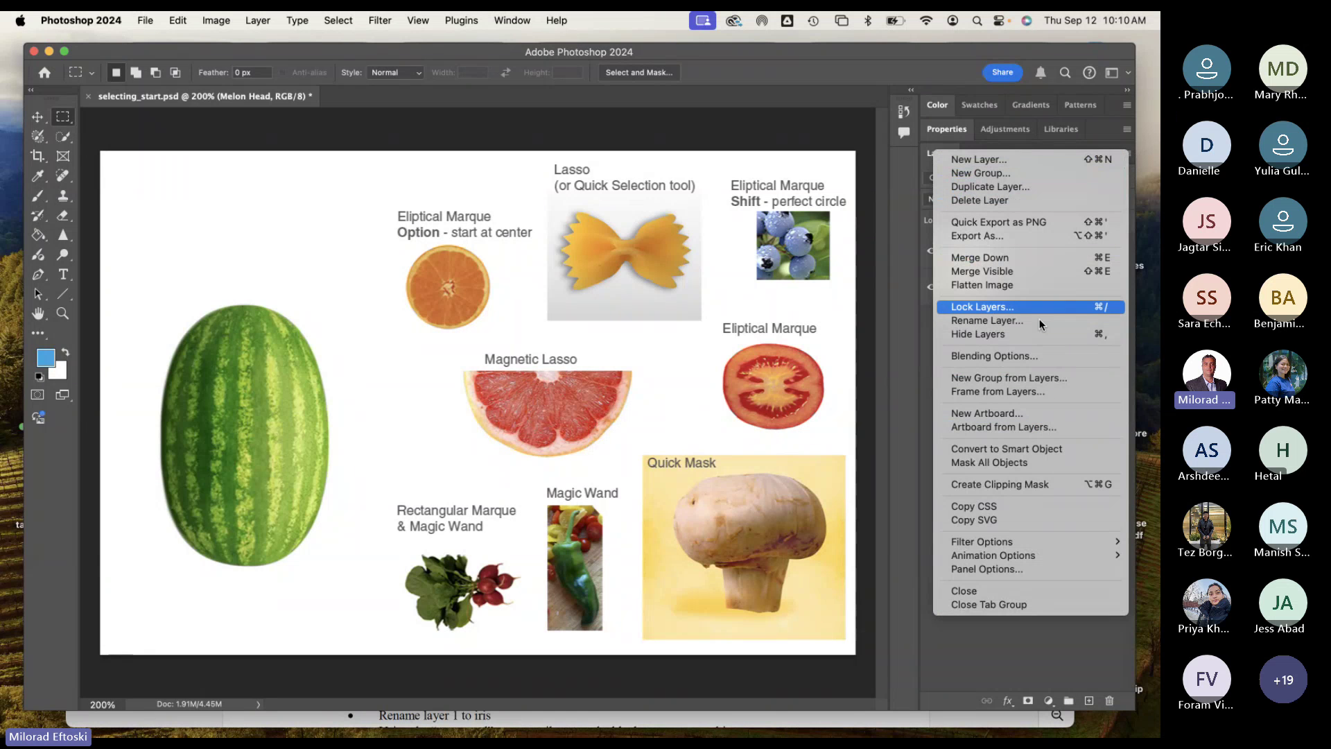
{"action": "key", "text": "Escape"}
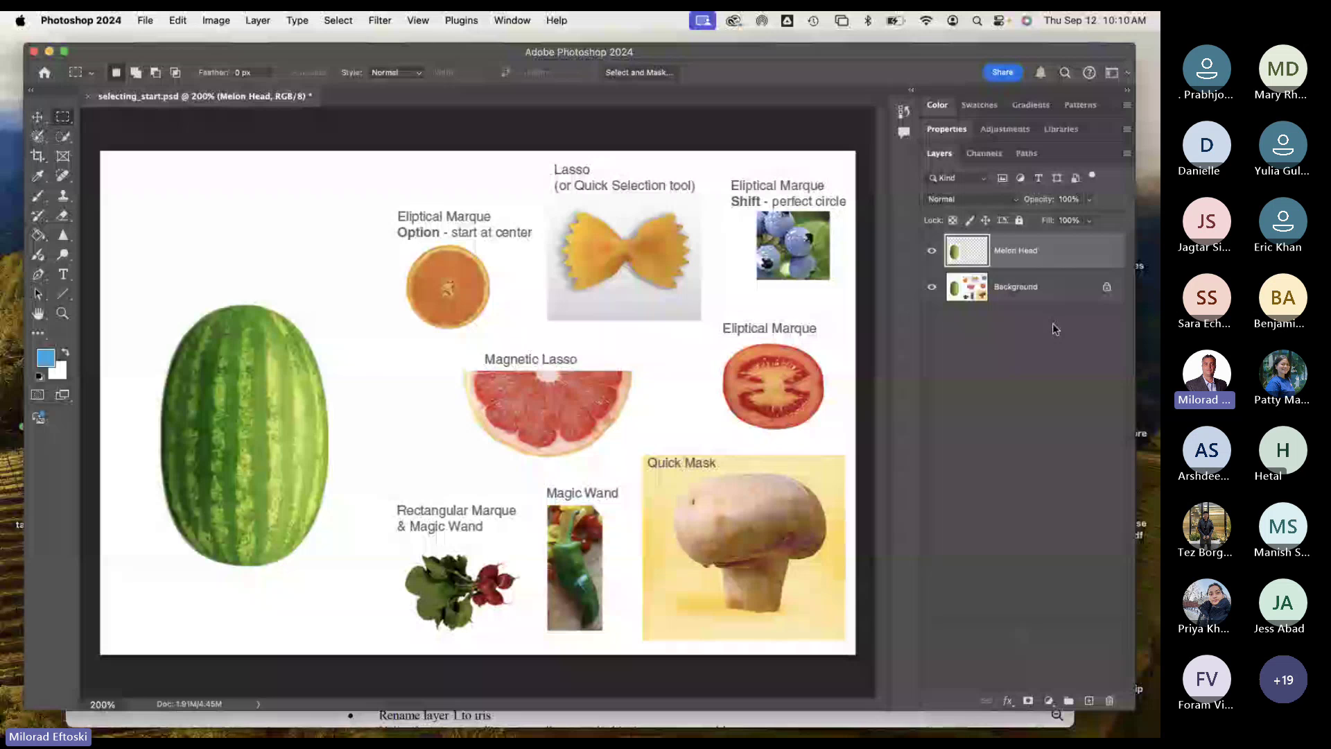
{"action": "right_click", "coordinate": [1058, 262]}
{"action": "left_click", "coordinate": [1076, 402]}
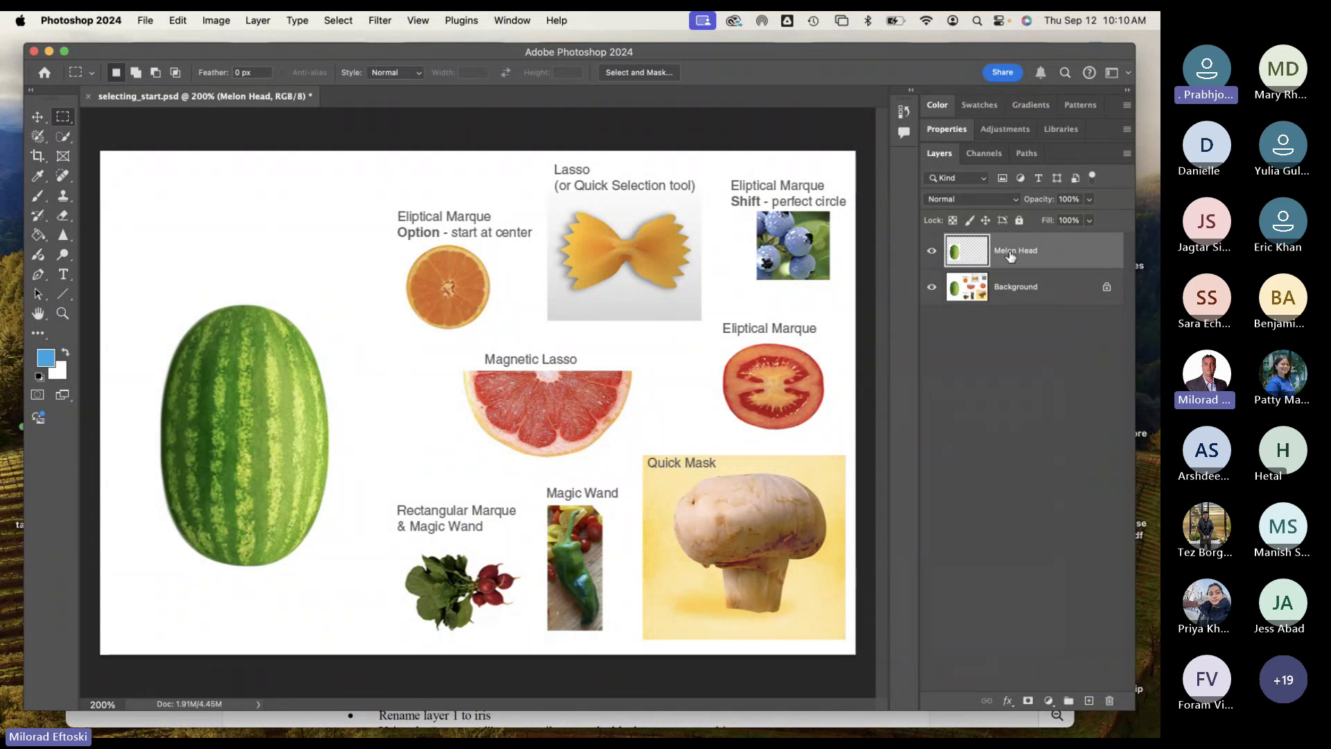
{"action": "double_click", "coordinate": [1016, 251]}
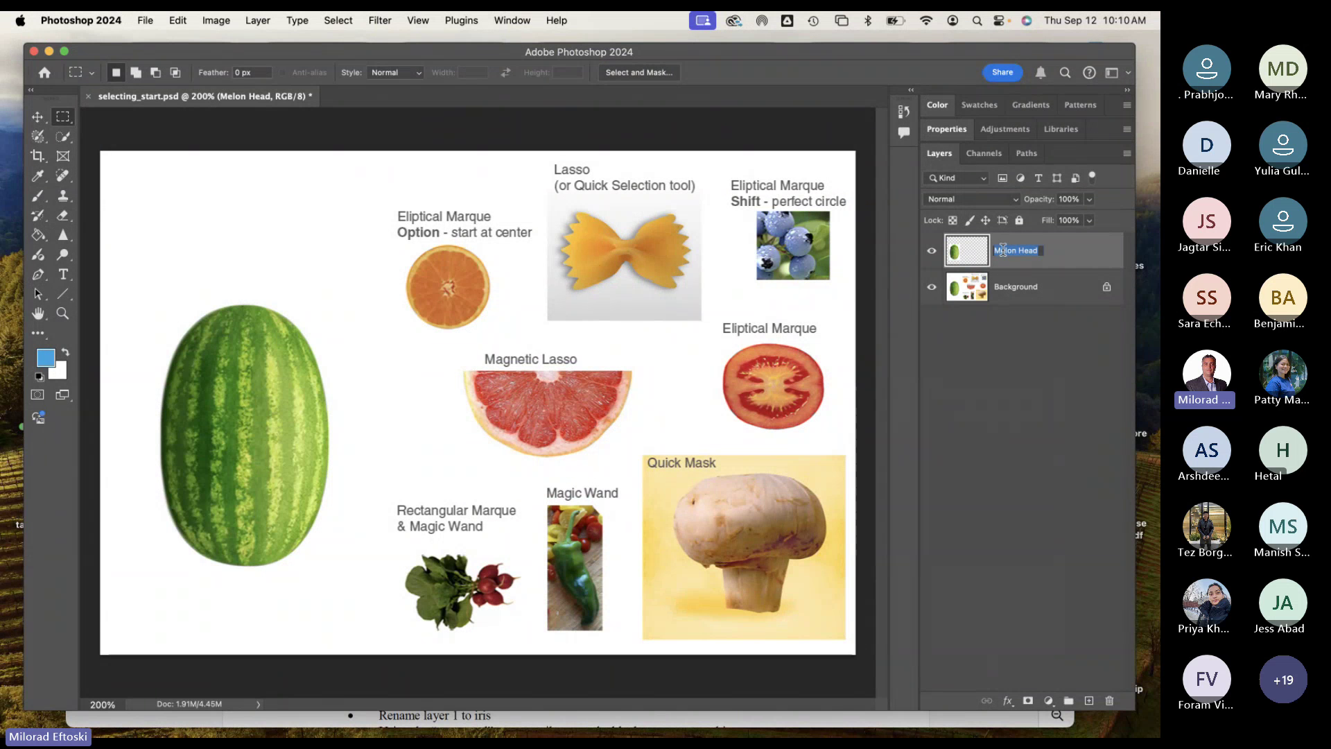
{"action": "left_click", "coordinate": [1022, 261]}
Step: Hide the Background layer to view the melon copy alone, and make the Melon Head layer active
{"action": "left_click", "coordinate": [1002, 291]}
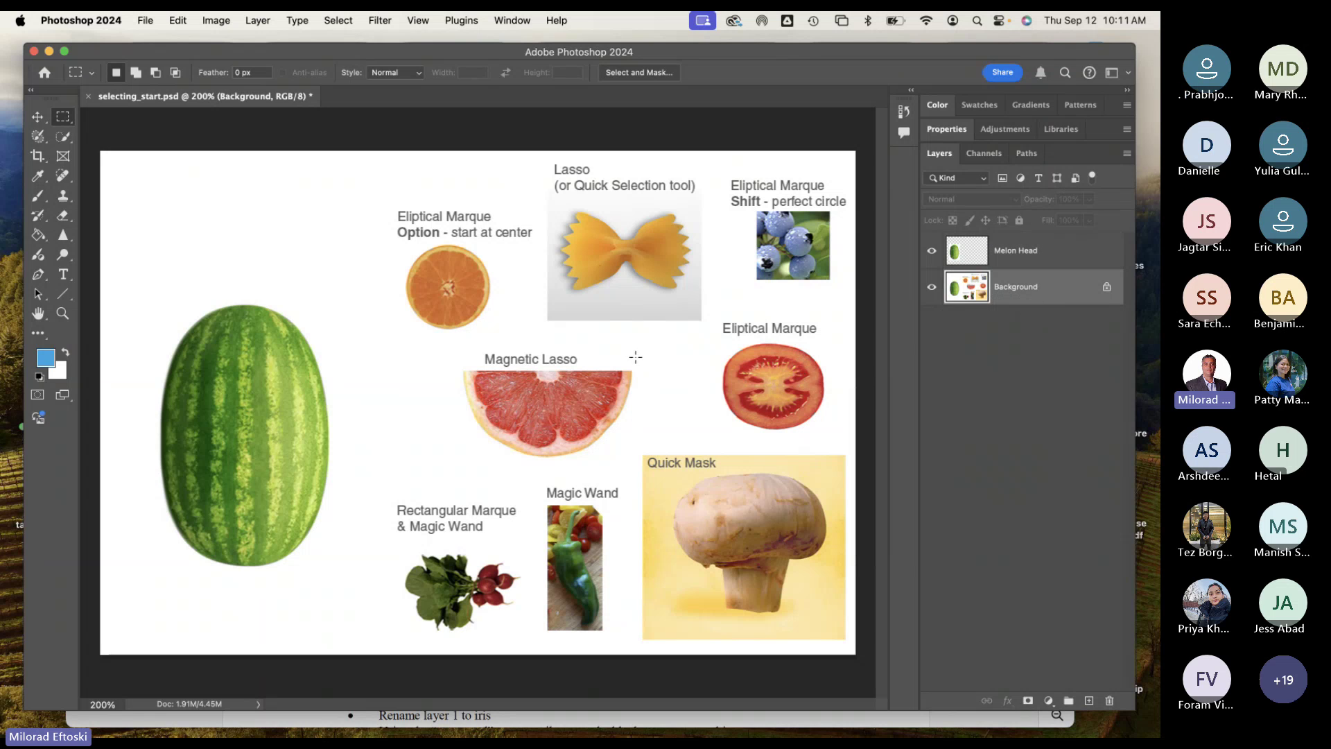
{"action": "left_click", "coordinate": [932, 286]}
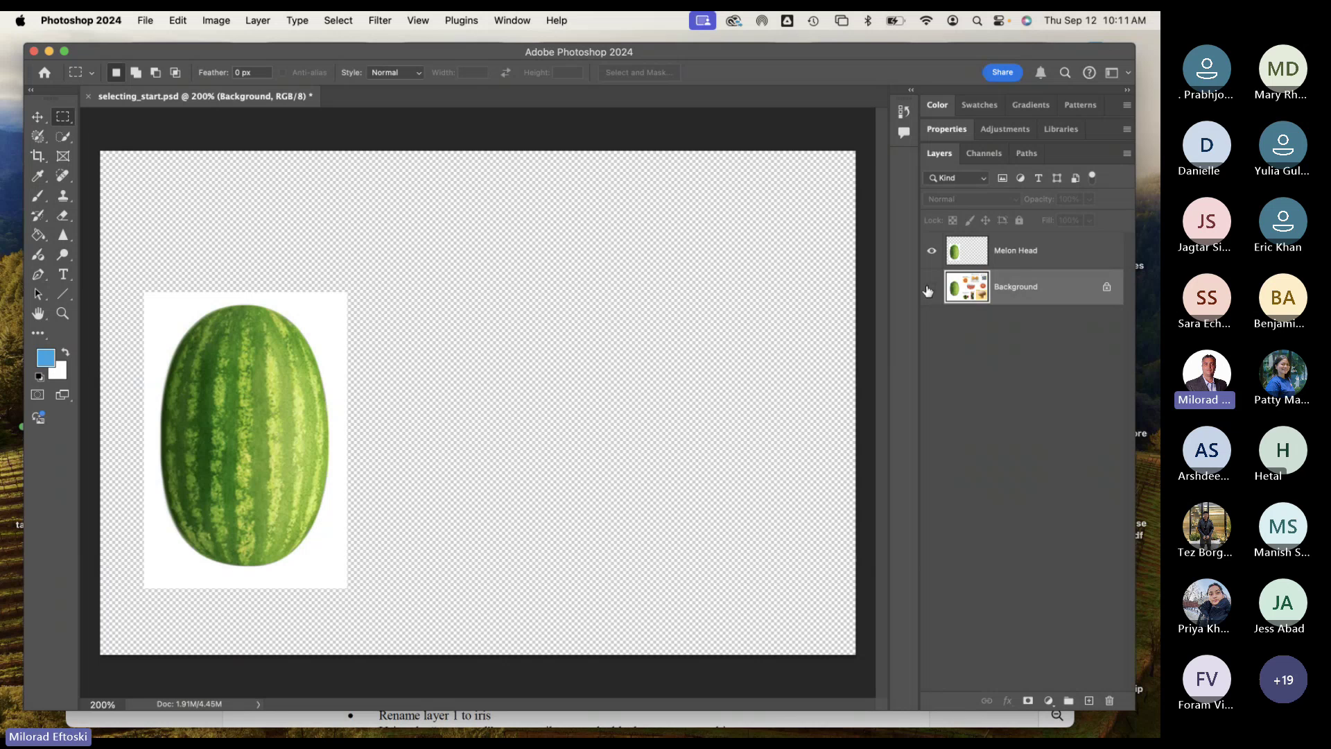
{"action": "left_click", "coordinate": [1033, 263]}
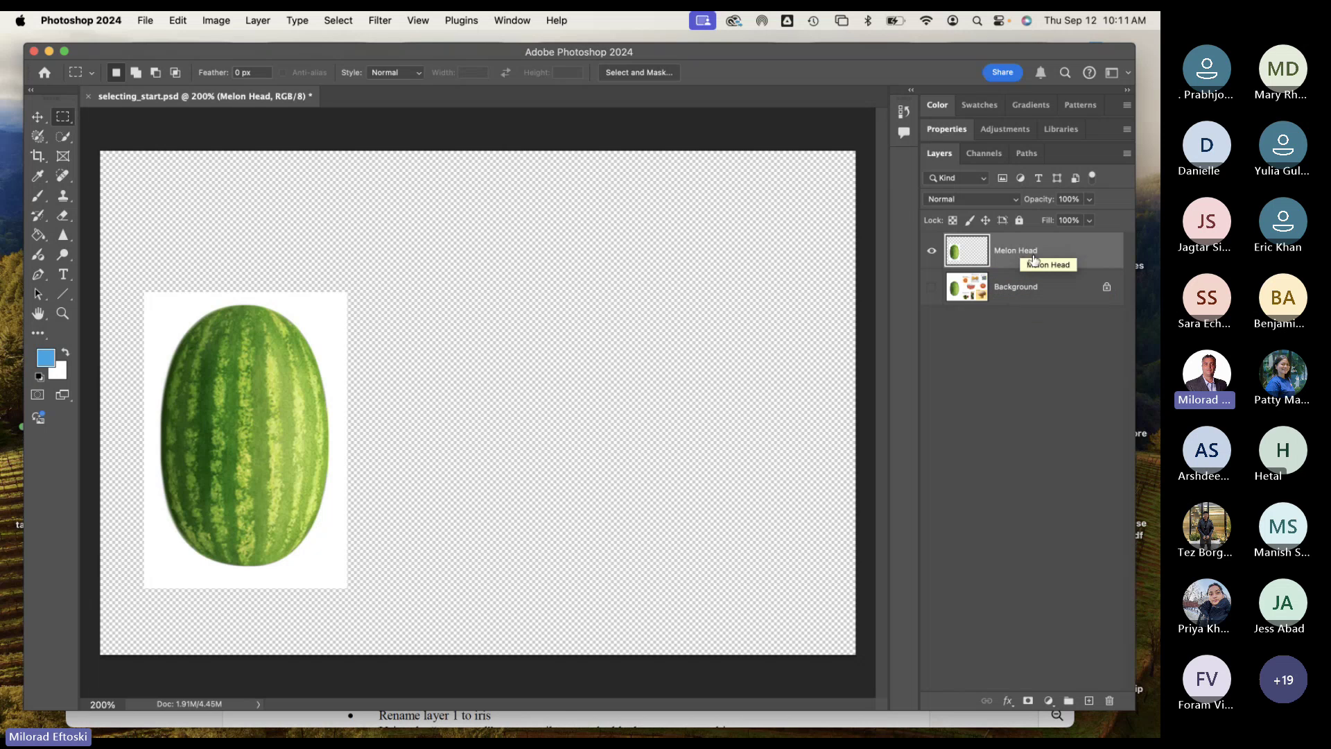
Step: Make the Background layer active and visible again, and choose the Elliptical Marquee tool
{"action": "left_click", "coordinate": [1012, 291]}
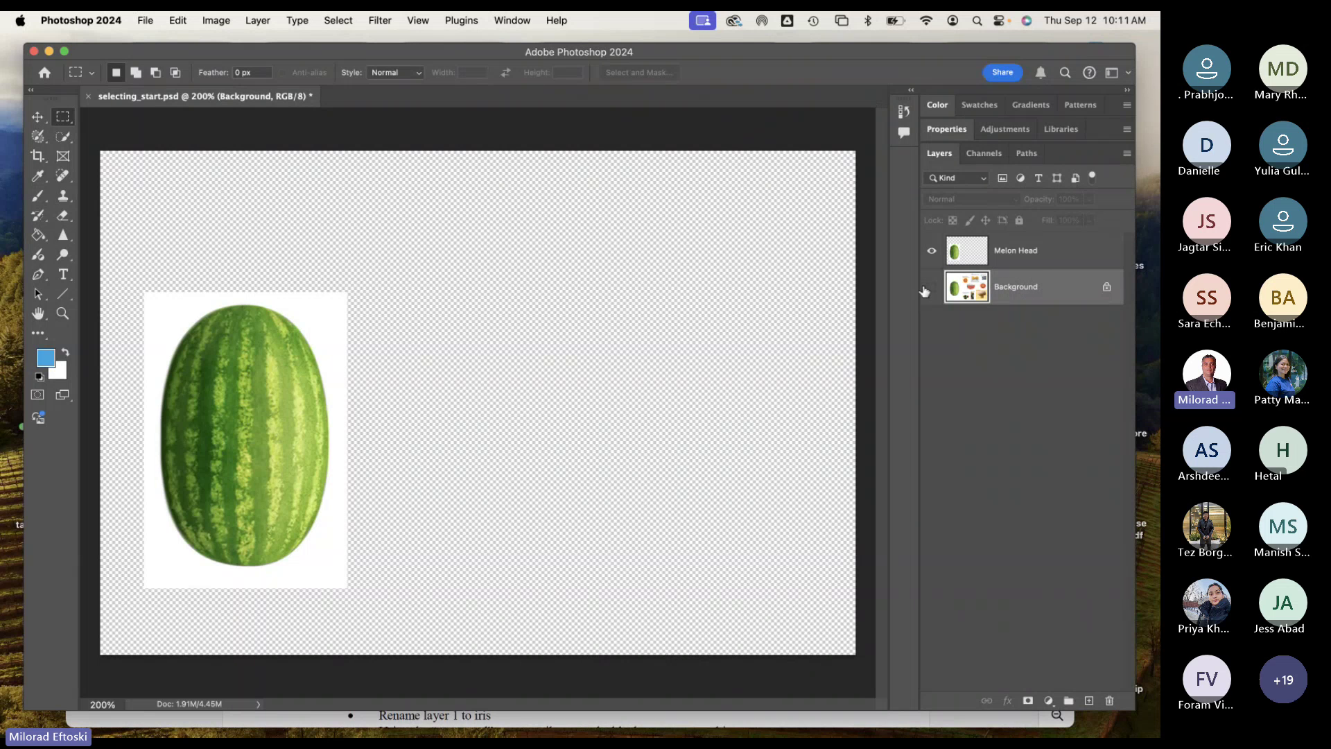
{"action": "left_click", "coordinate": [931, 287]}
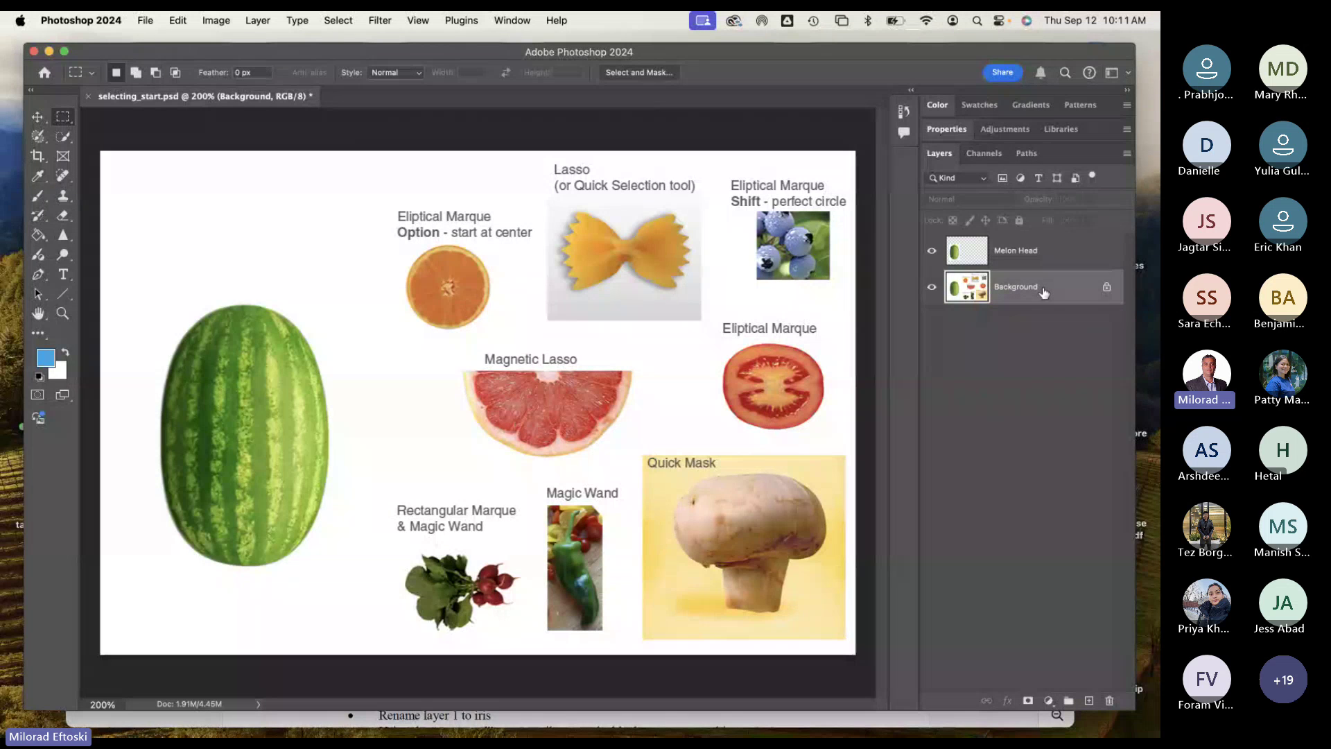
{"action": "left_click", "coordinate": [62, 118]}
{"action": "left_click", "coordinate": [121, 132]}
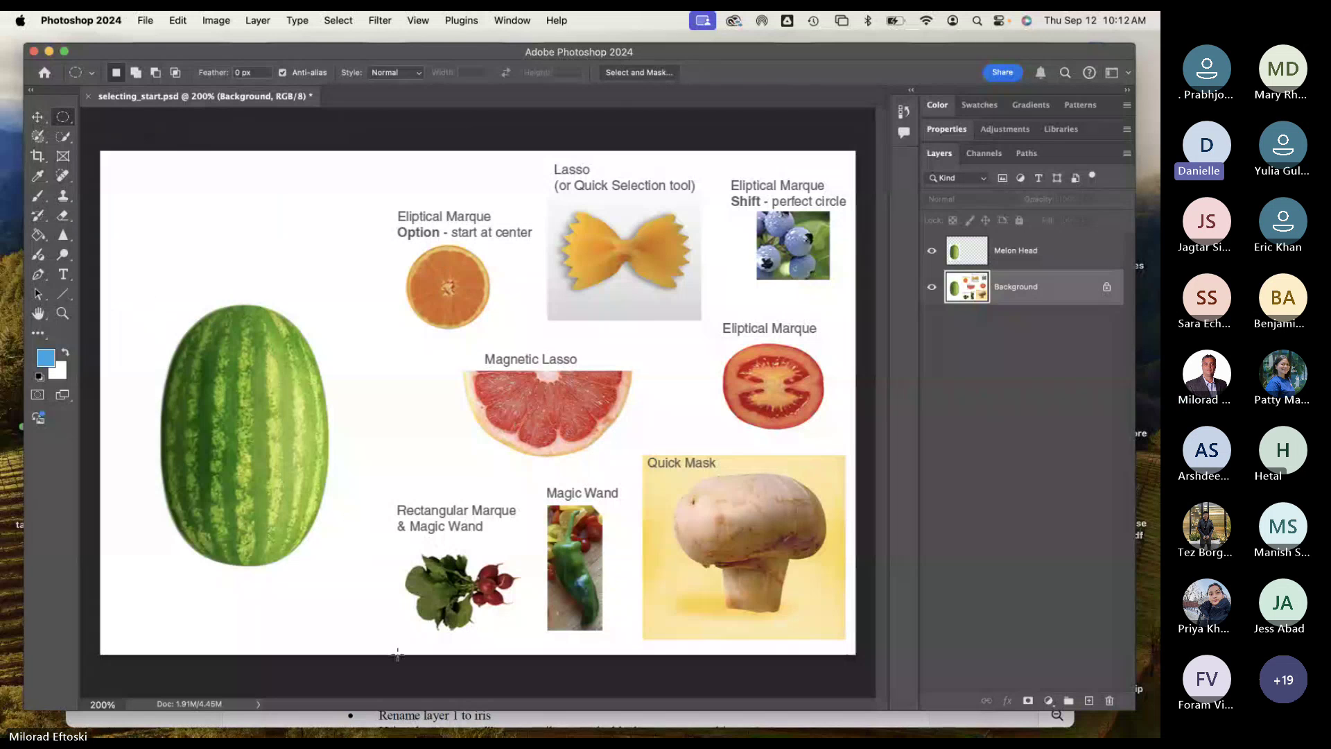
Step: Switch to Microsoft Teams and bring the General meeting window forward to check the participants' raised hands
{"action": "mouse_move", "coordinate": [419, 714]}
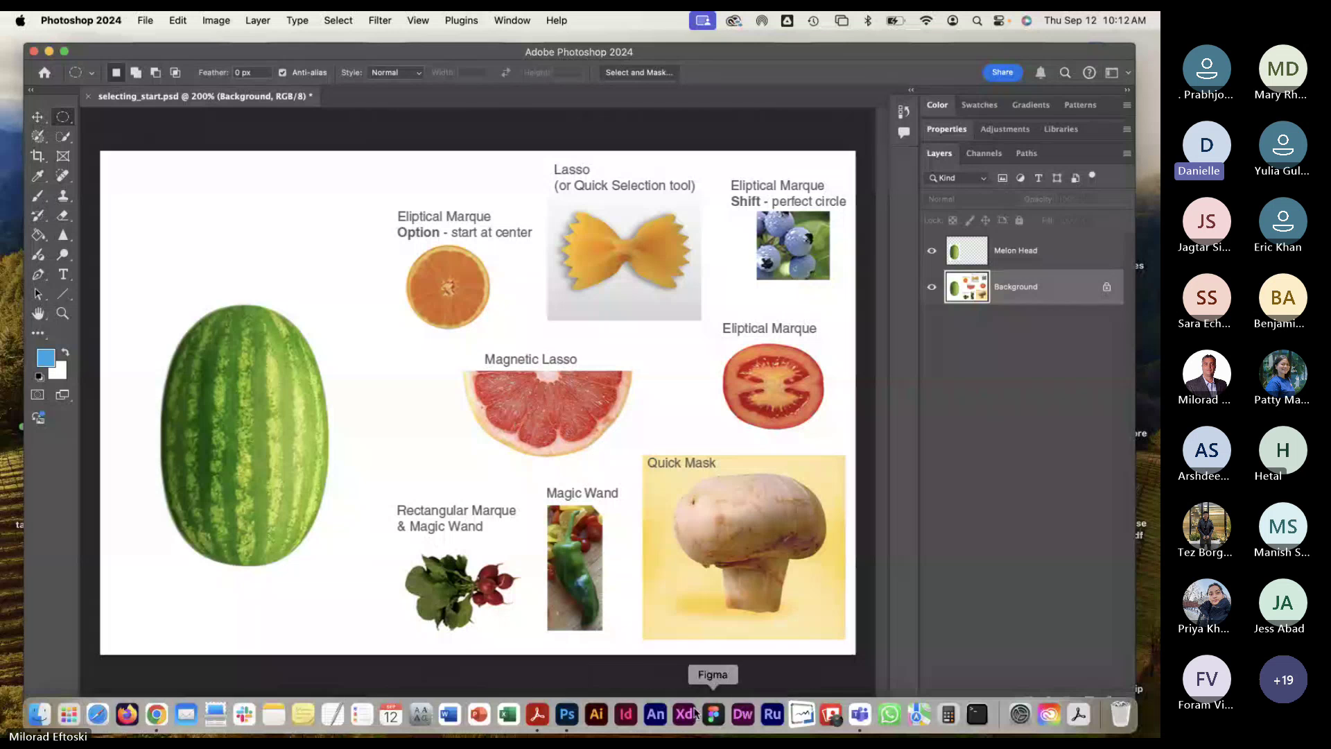
{"action": "left_click", "coordinate": [860, 716]}
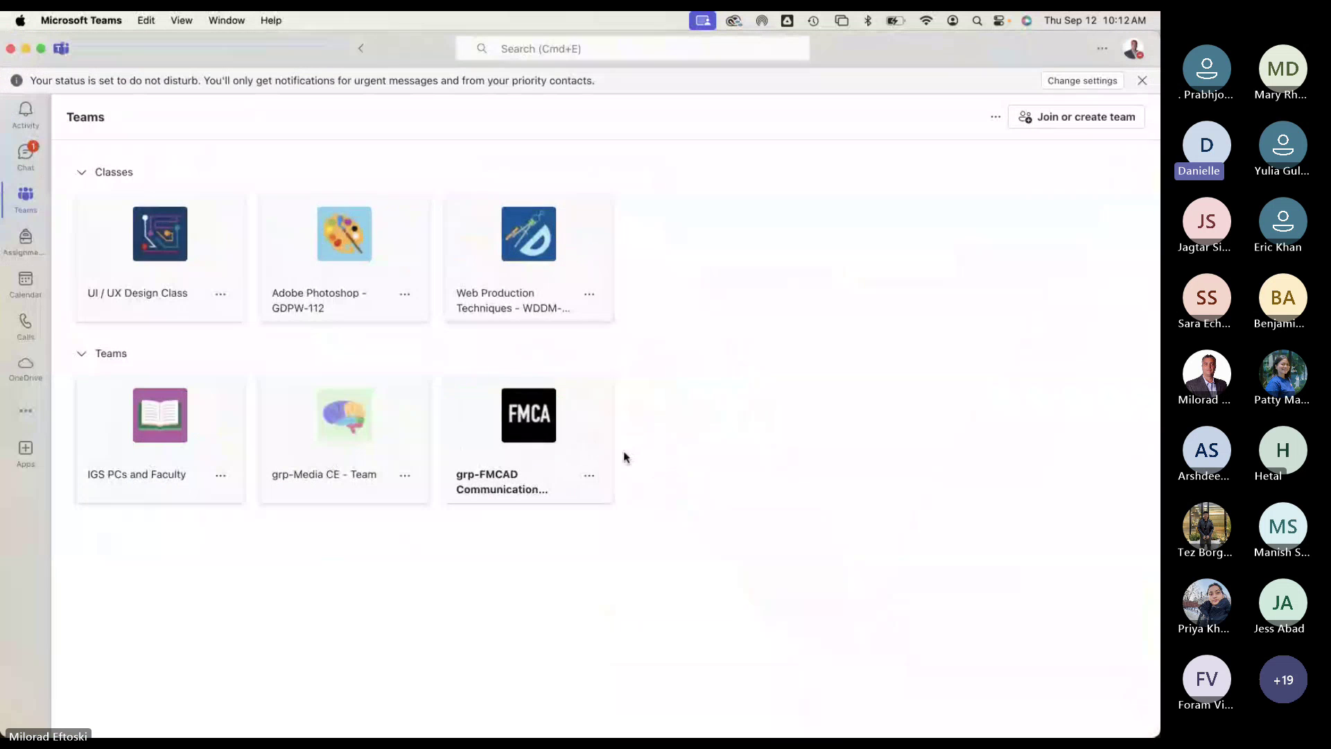
{"action": "left_click", "coordinate": [229, 19]}
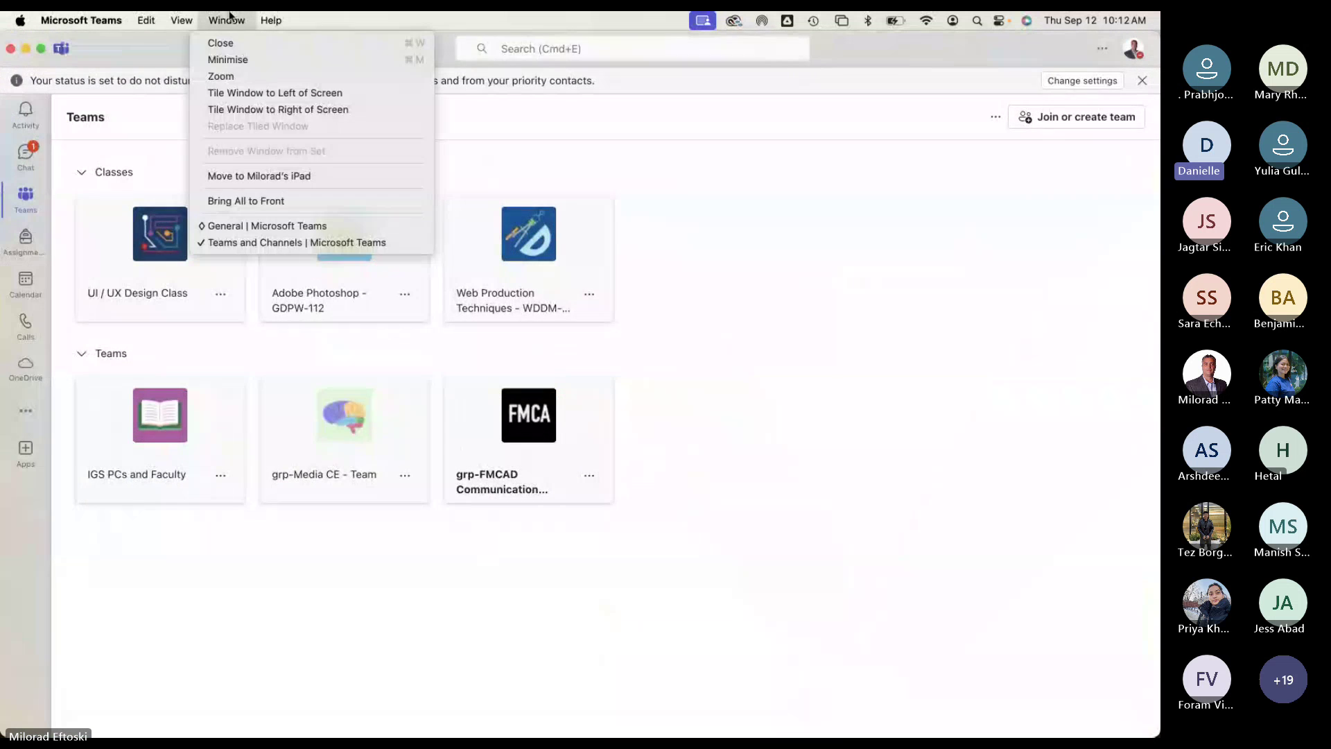
{"action": "left_click", "coordinate": [261, 226]}
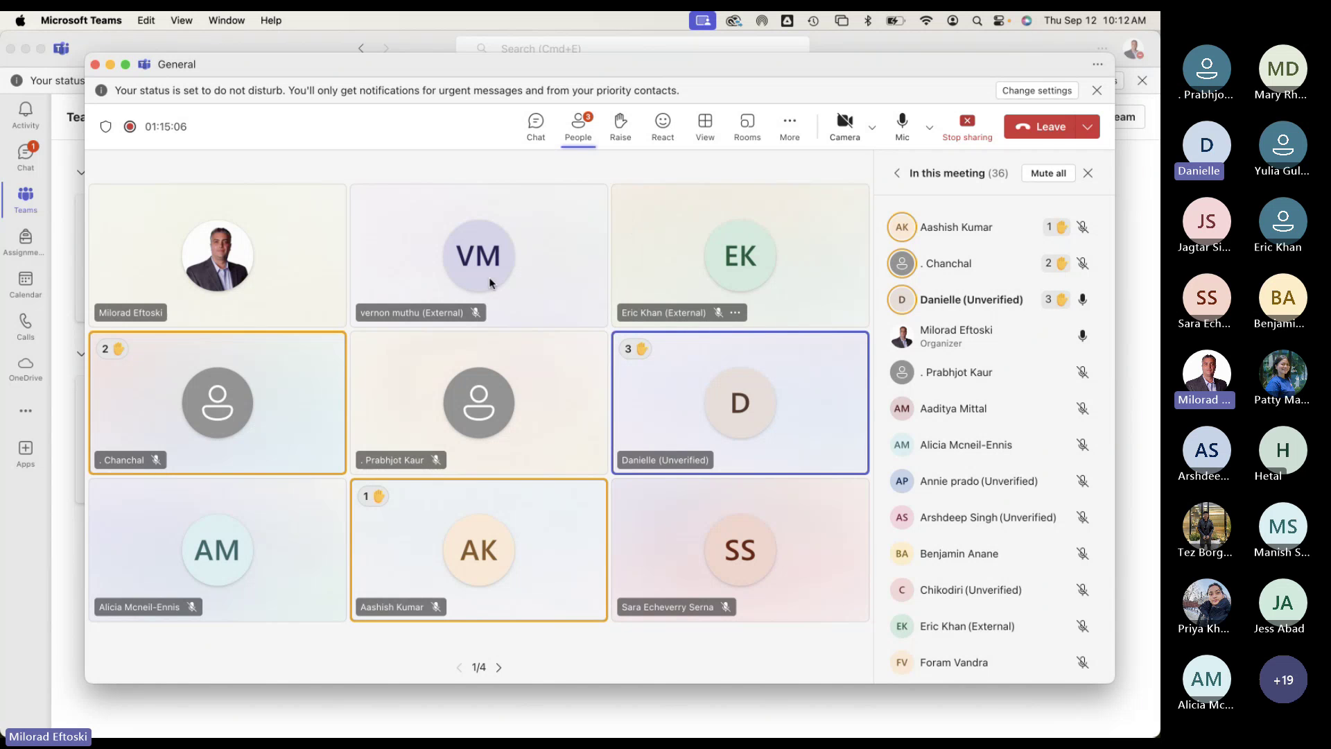
Step: Return to Photoshop and toggle the Background layer's visibility several times, ending with it shown
{"action": "mouse_move", "coordinate": [484, 719]}
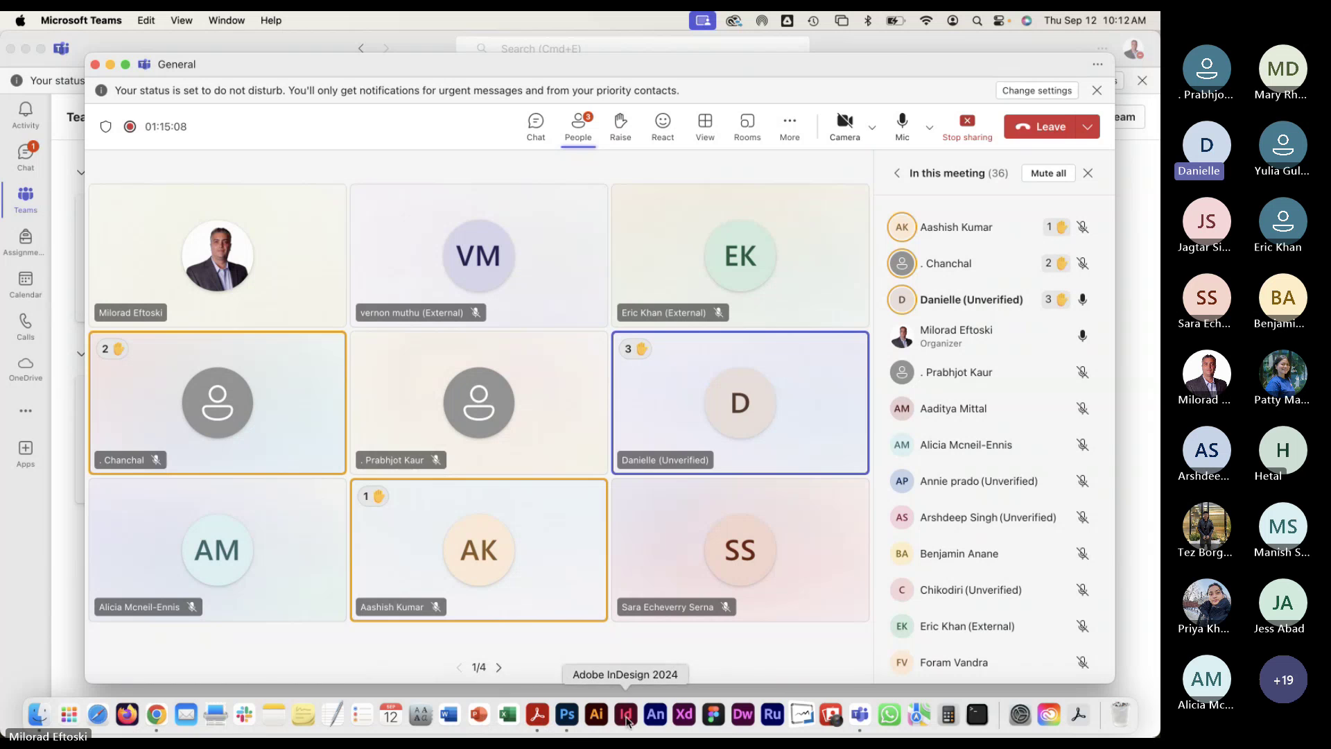
{"action": "left_click", "coordinate": [567, 714]}
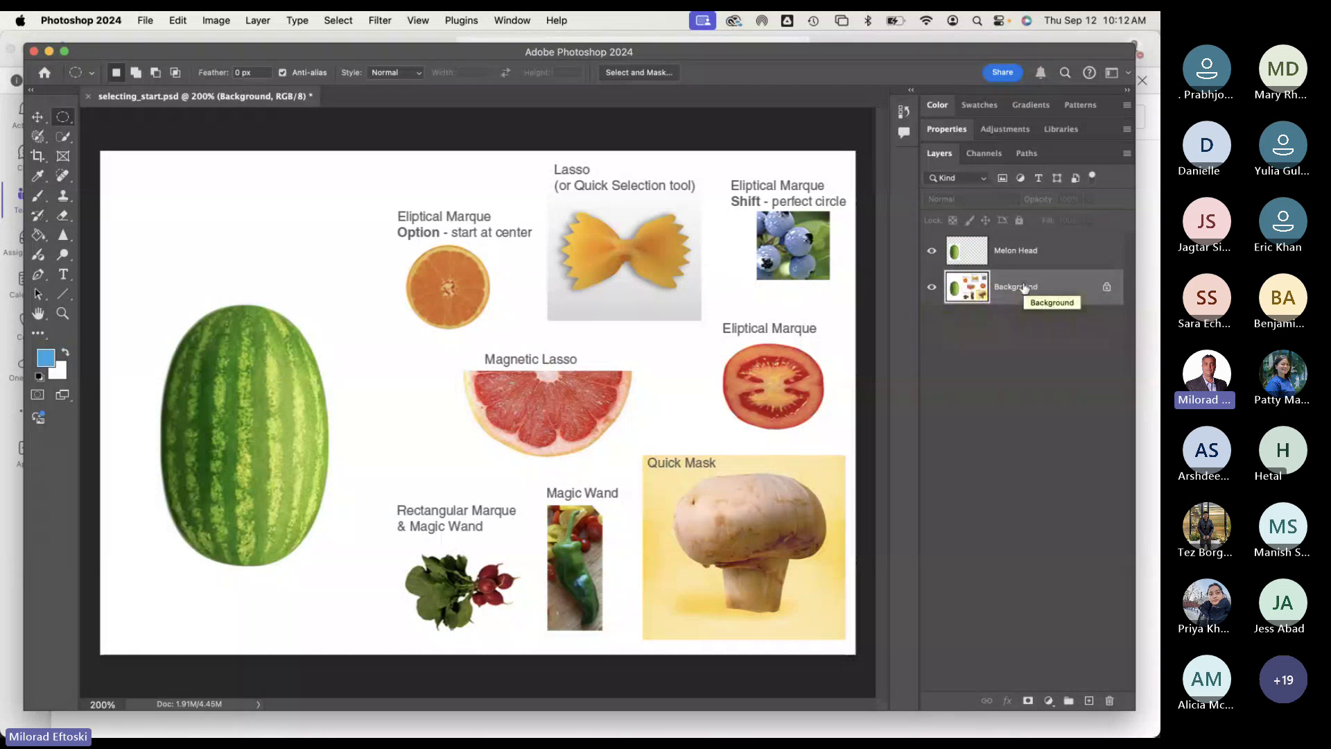
{"action": "left_click", "coordinate": [932, 289]}
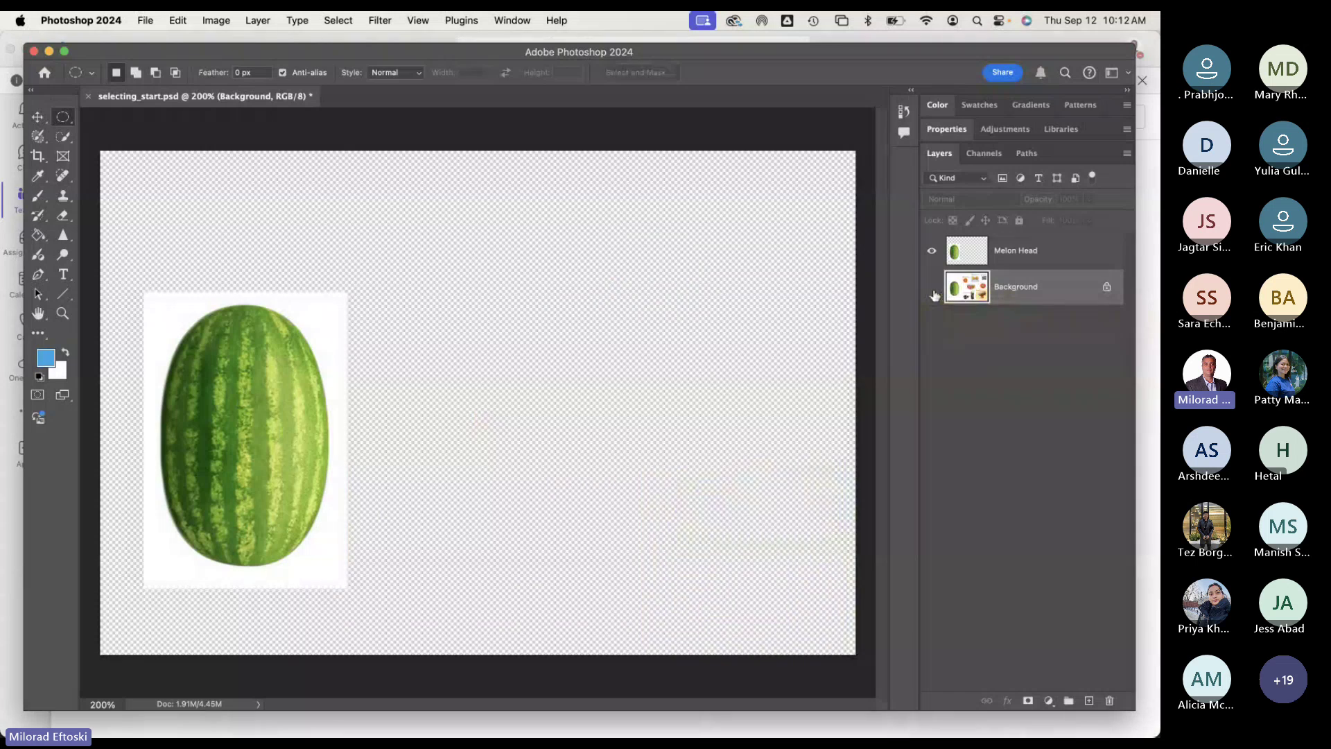
{"action": "left_click", "coordinate": [932, 289]}
{"action": "left_click", "coordinate": [933, 287]}
{"action": "left_click", "coordinate": [932, 289]}
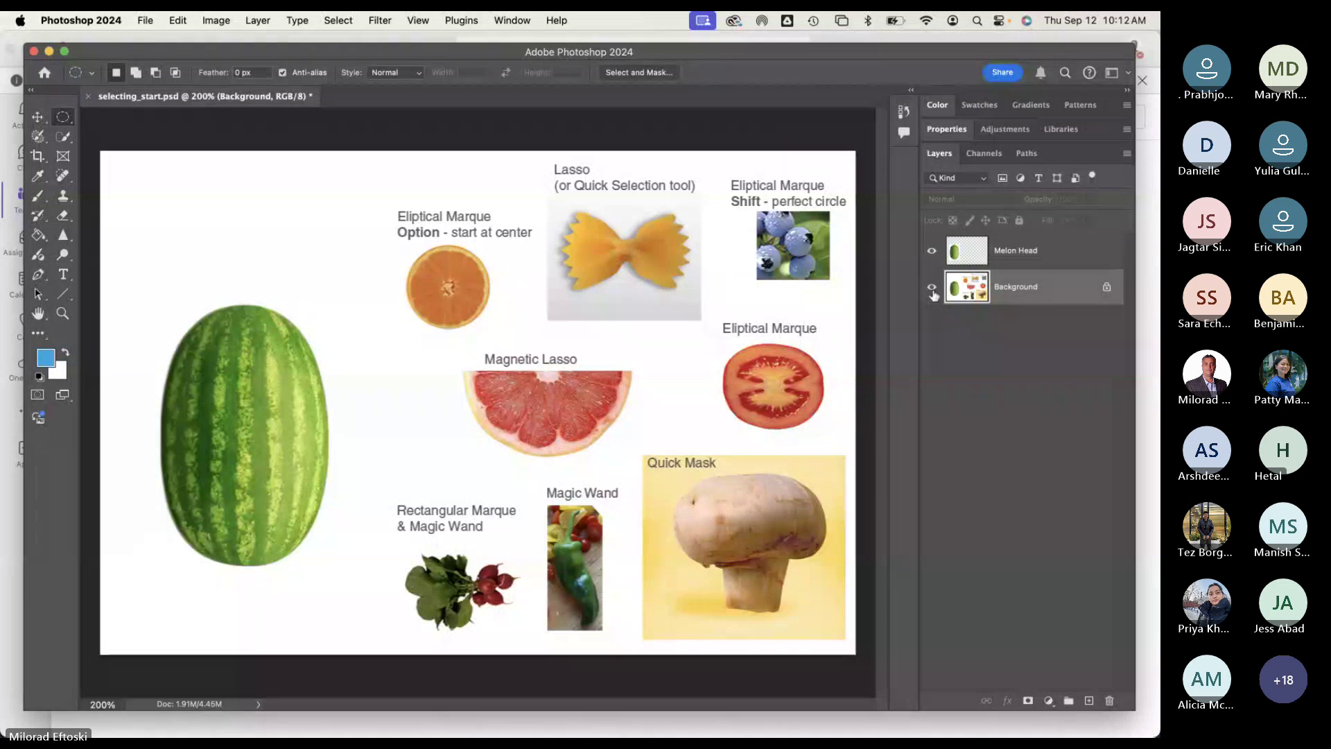
{"action": "left_click", "coordinate": [933, 294]}
{"action": "left_click", "coordinate": [932, 292]}
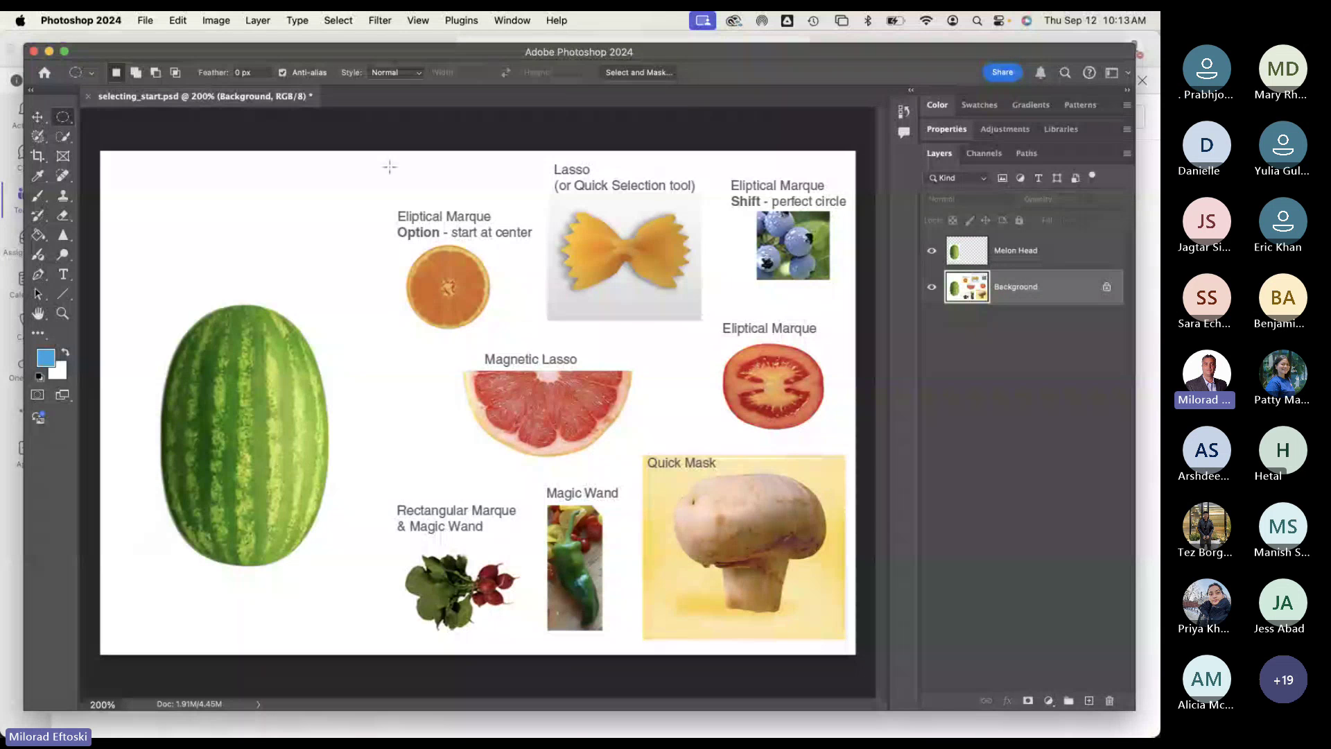
Step: Choose the Move tool, make the Melon Head layer active and switch its visibility off and on twice
{"action": "left_click", "coordinate": [37, 116]}
{"action": "left_click", "coordinate": [258, 247]}
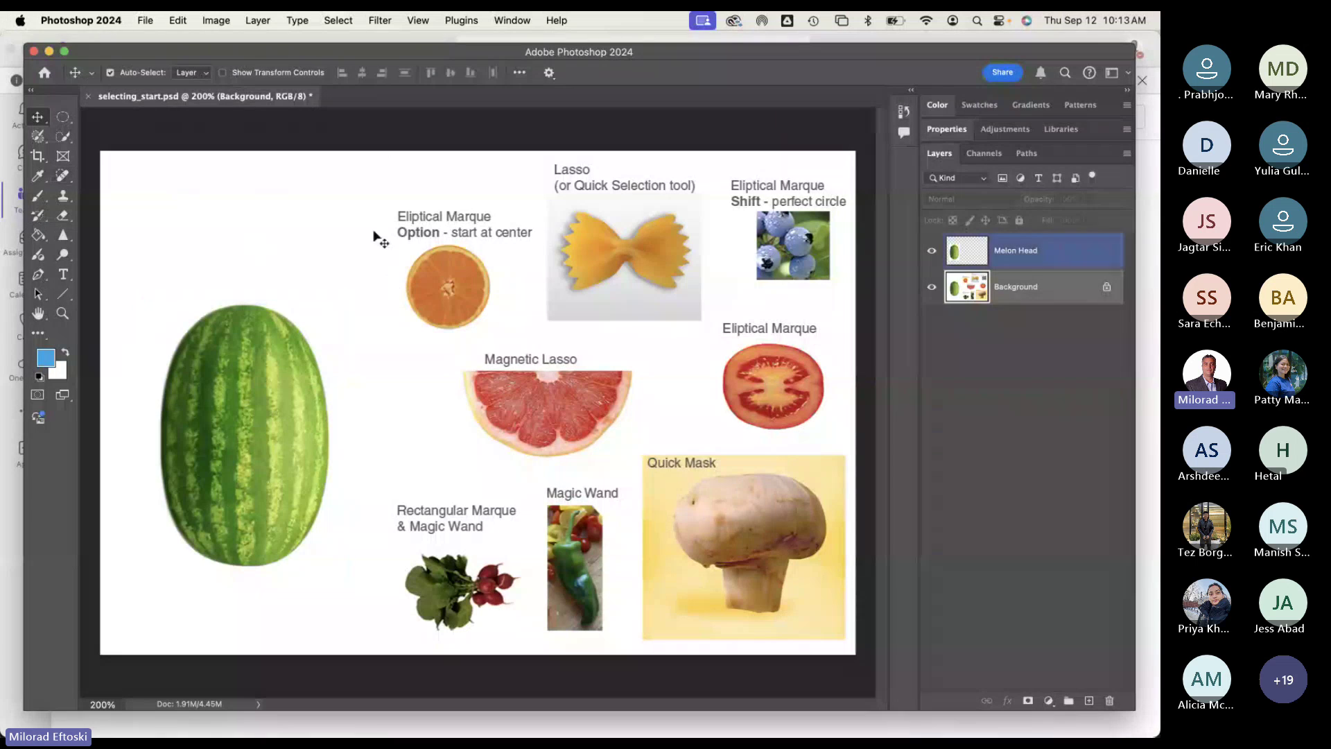
{"action": "left_click", "coordinate": [374, 238]}
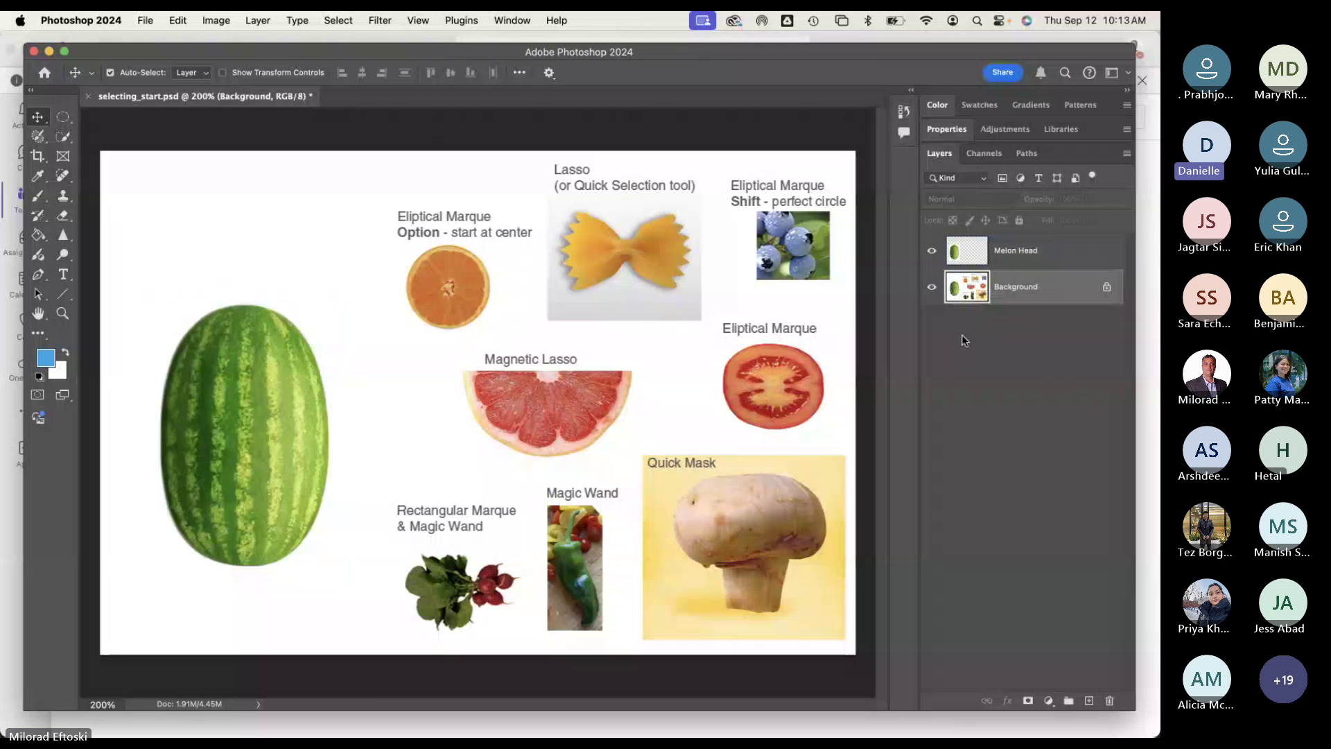
{"action": "left_click", "coordinate": [1011, 254]}
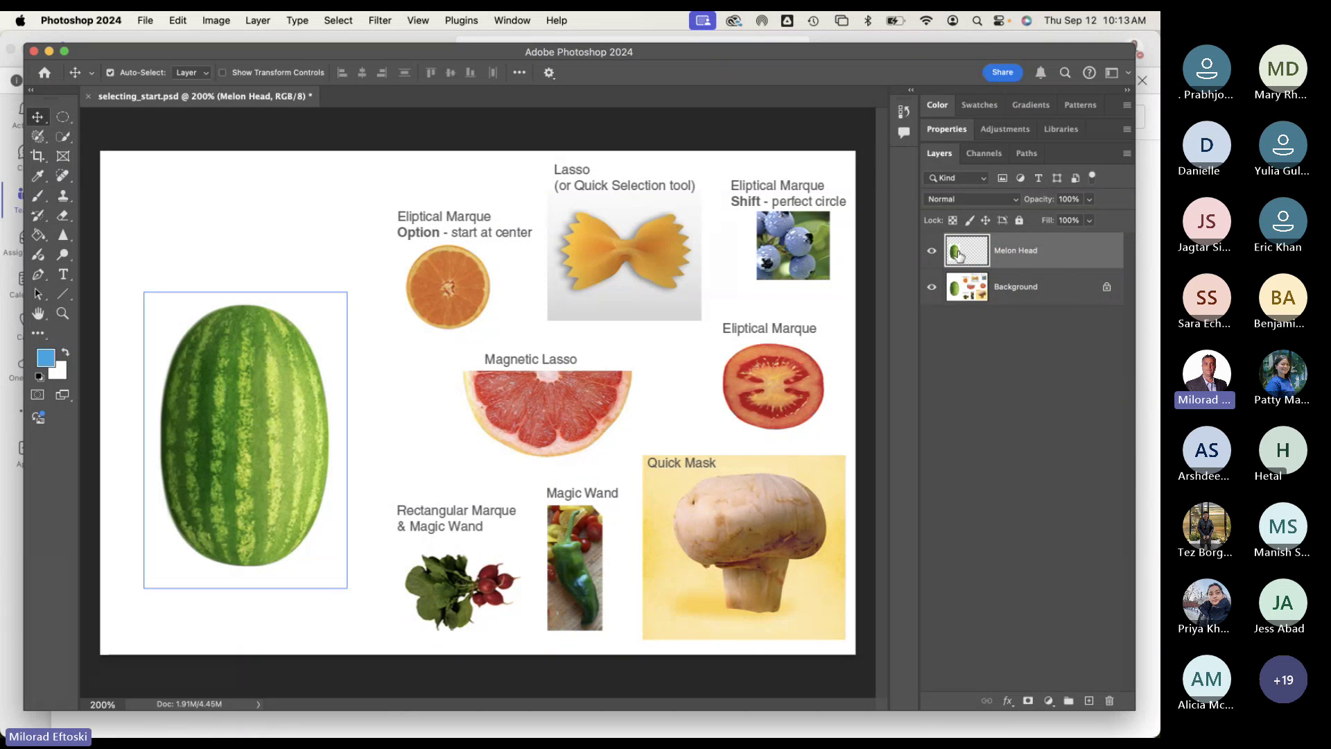
{"action": "left_click", "coordinate": [932, 251]}
{"action": "left_click", "coordinate": [932, 252]}
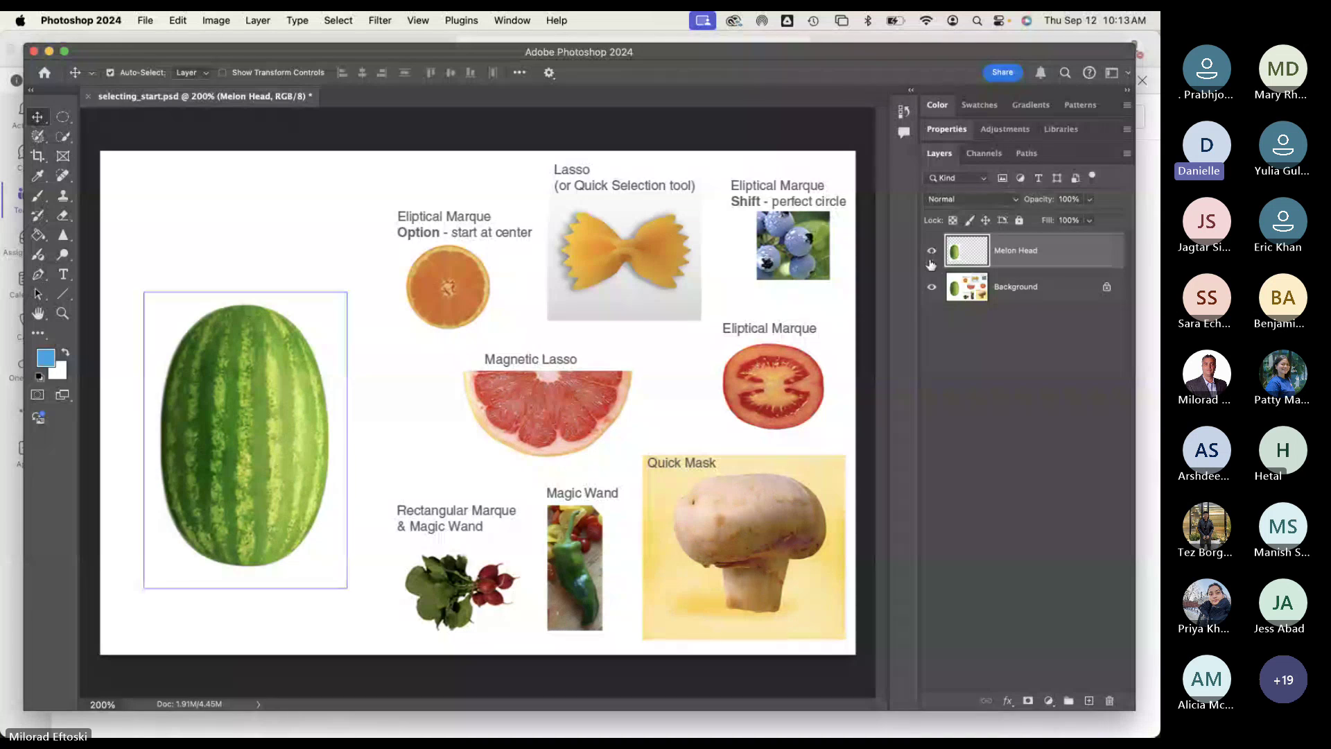
{"action": "left_click", "coordinate": [932, 253]}
{"action": "left_click", "coordinate": [932, 253]}
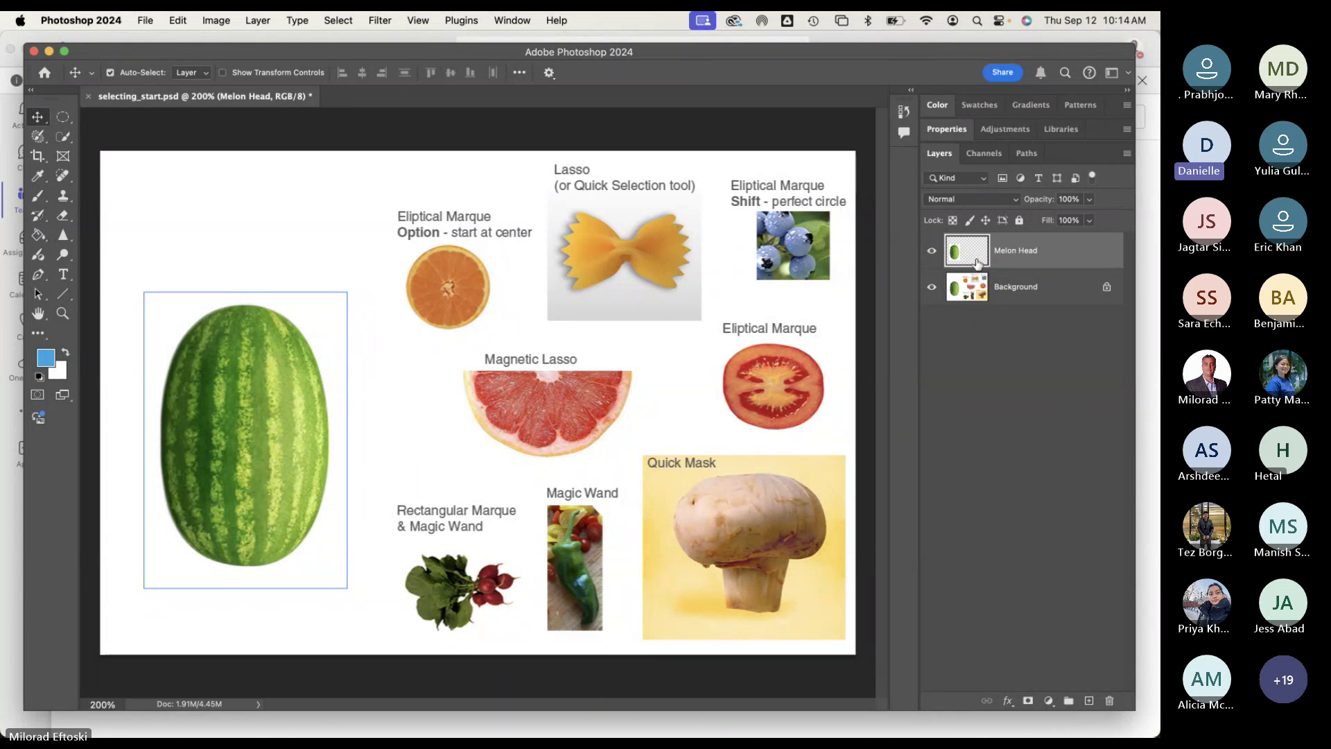
Step: Alternate the active layer between Background and Melon Head to compare them, ending on Background
{"action": "left_click", "coordinate": [1007, 290]}
{"action": "left_click", "coordinate": [1007, 255]}
{"action": "left_click", "coordinate": [1005, 287]}
{"action": "left_click", "coordinate": [998, 252]}
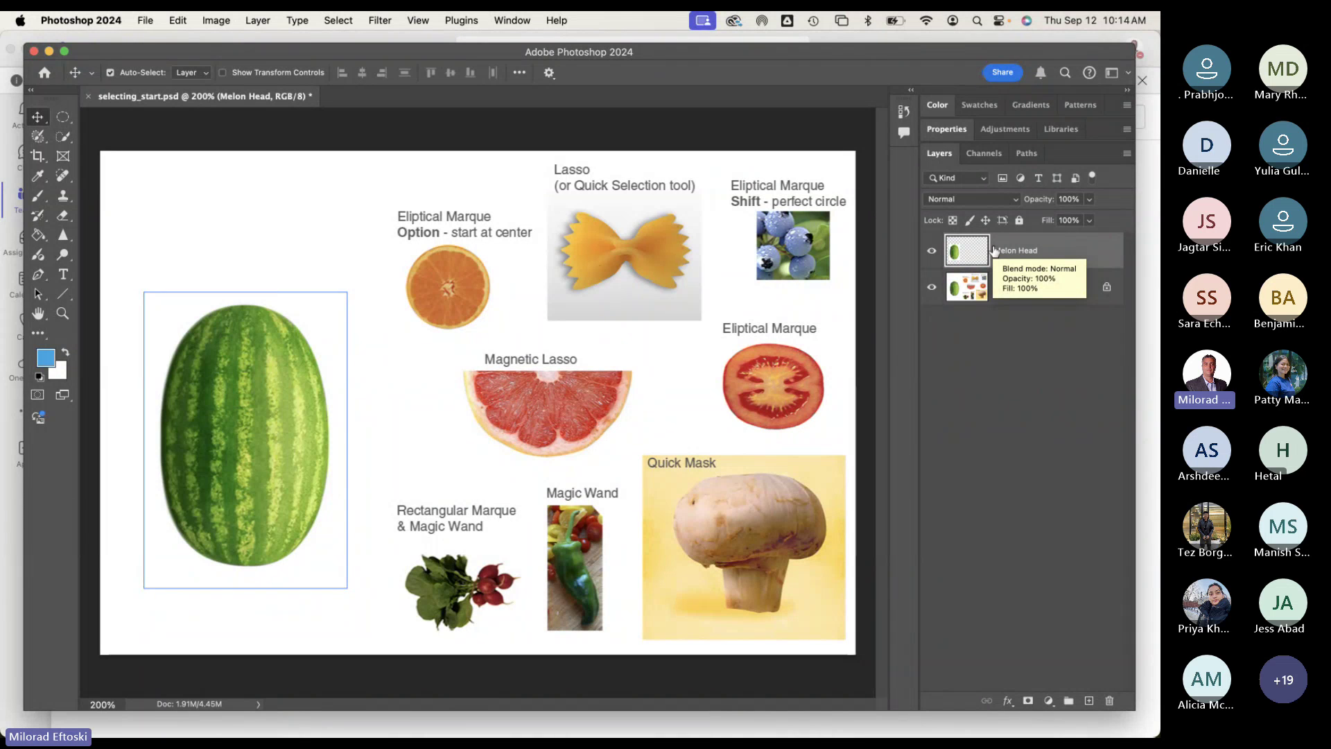
{"action": "left_click", "coordinate": [999, 298]}
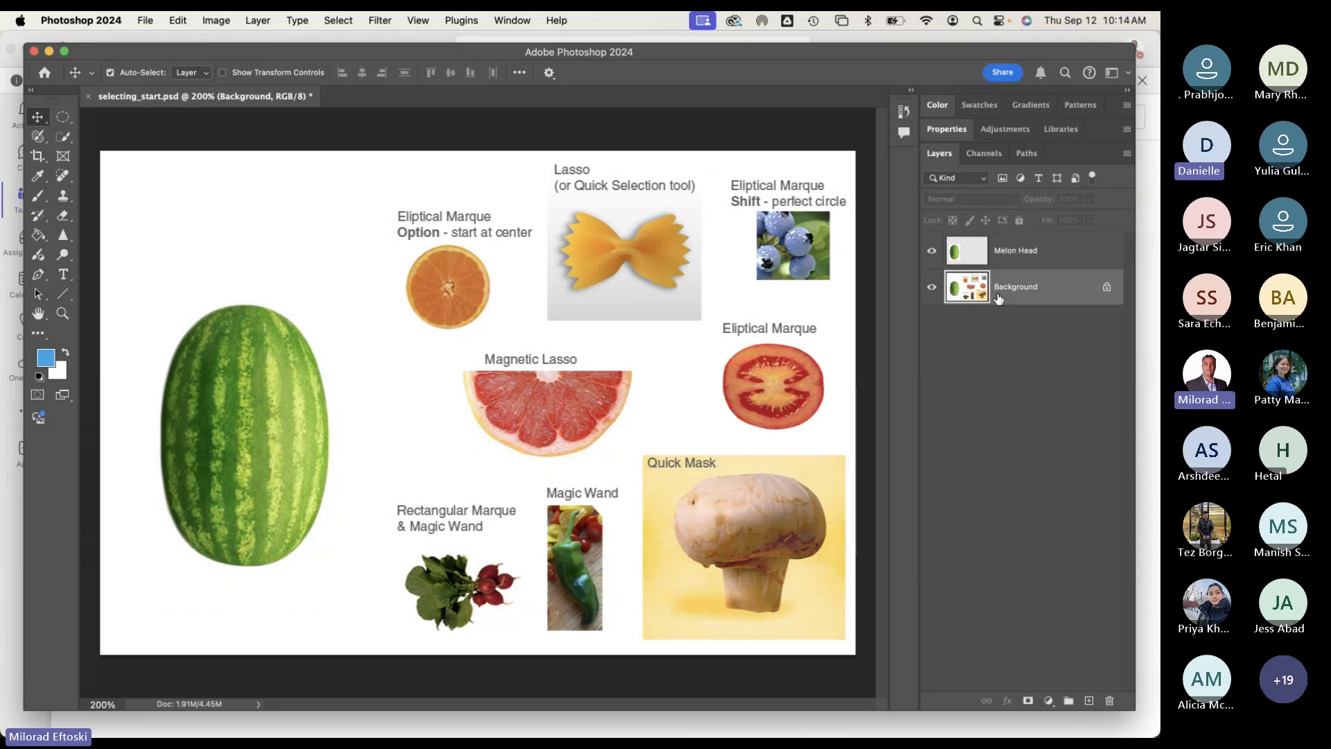
{"action": "left_click", "coordinate": [996, 258]}
{"action": "key", "text": "alt+bracketleft"}
{"action": "left_click", "coordinate": [996, 258]}
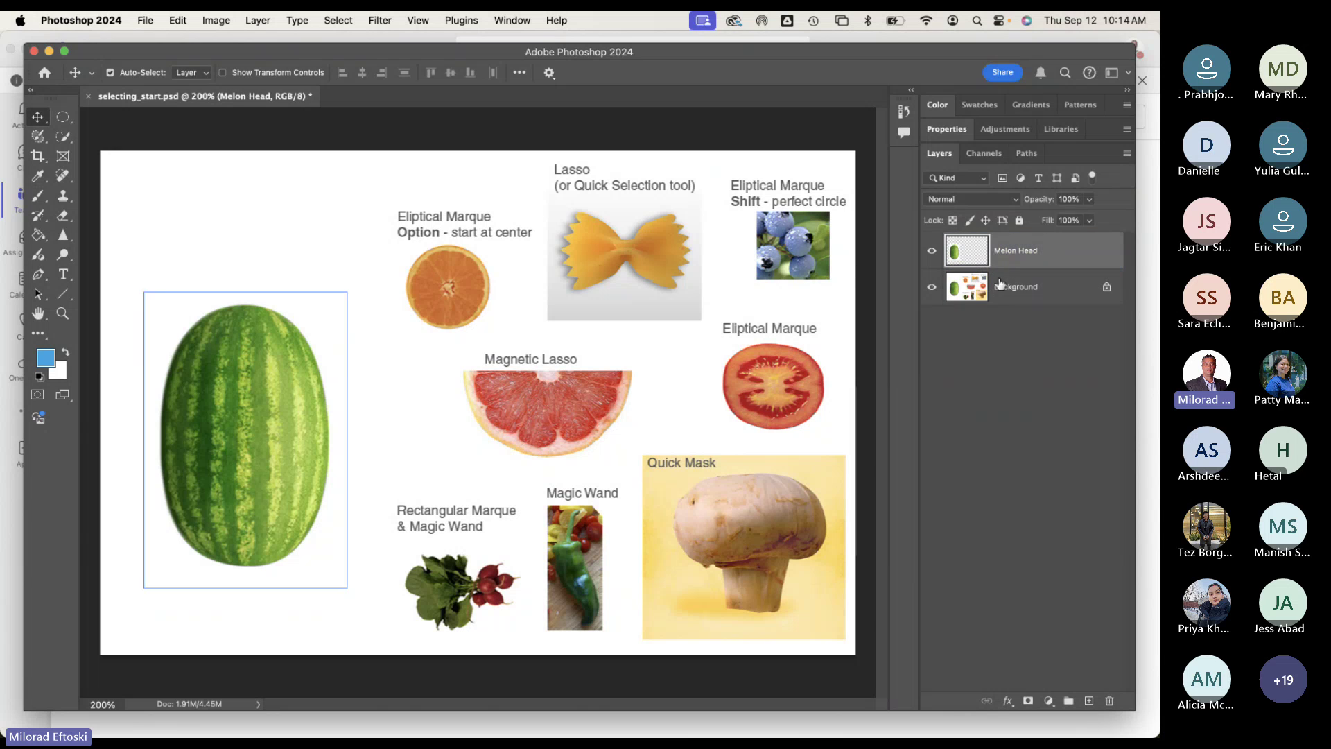
{"action": "left_click", "coordinate": [1000, 286]}
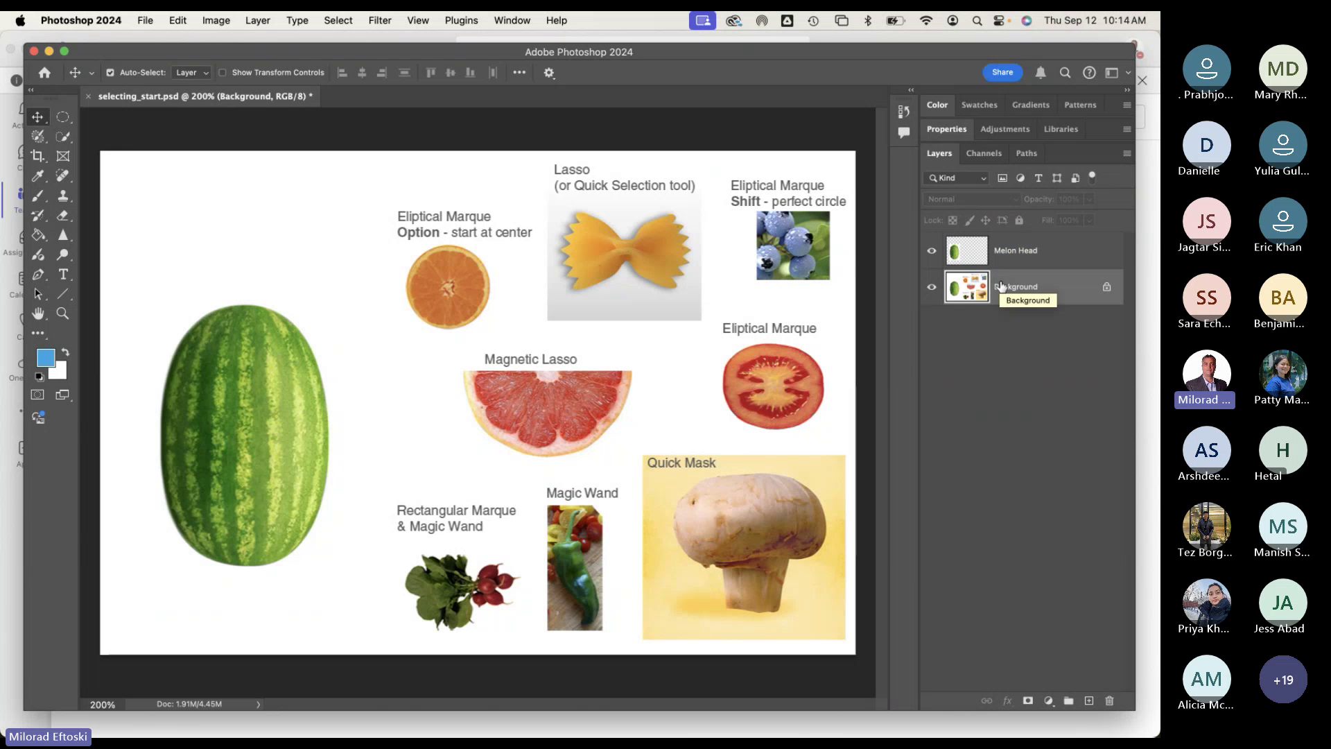
{"action": "left_click", "coordinate": [999, 257]}
{"action": "left_click", "coordinate": [1002, 288]}
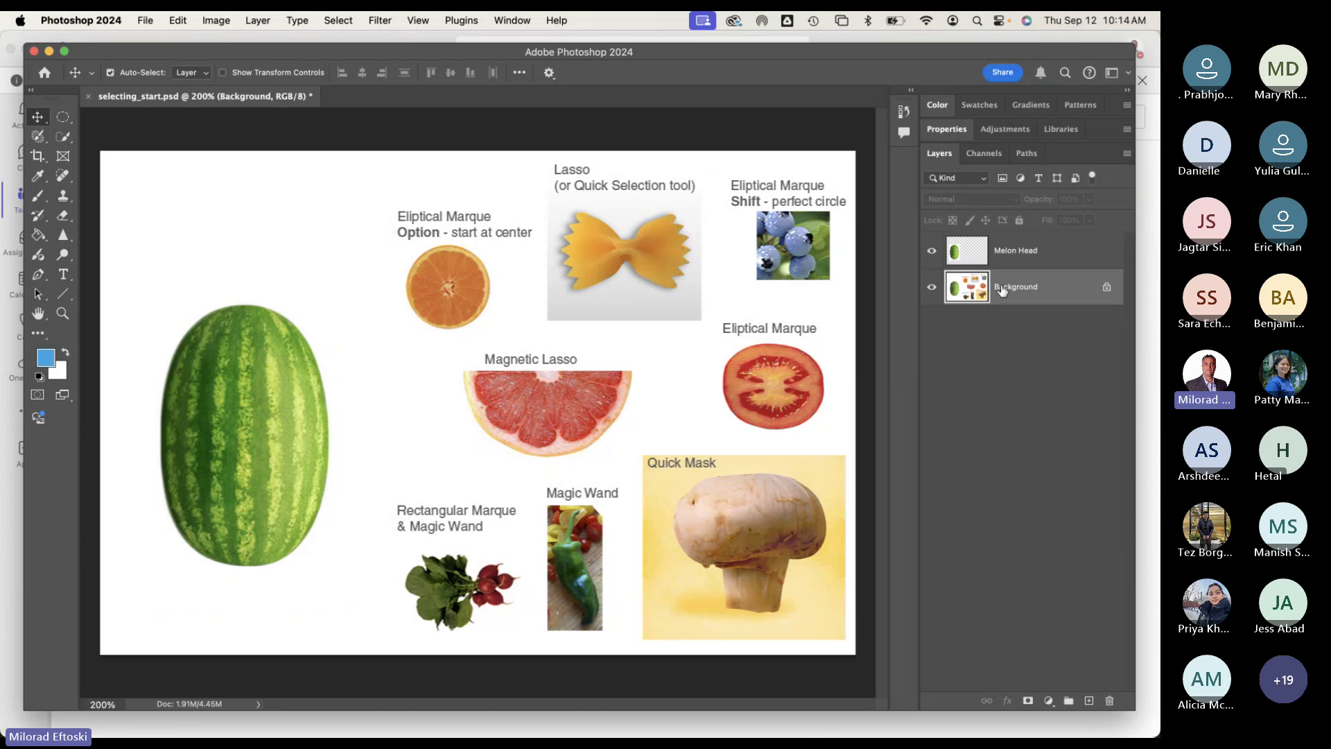
{"action": "left_click", "coordinate": [1000, 258]}
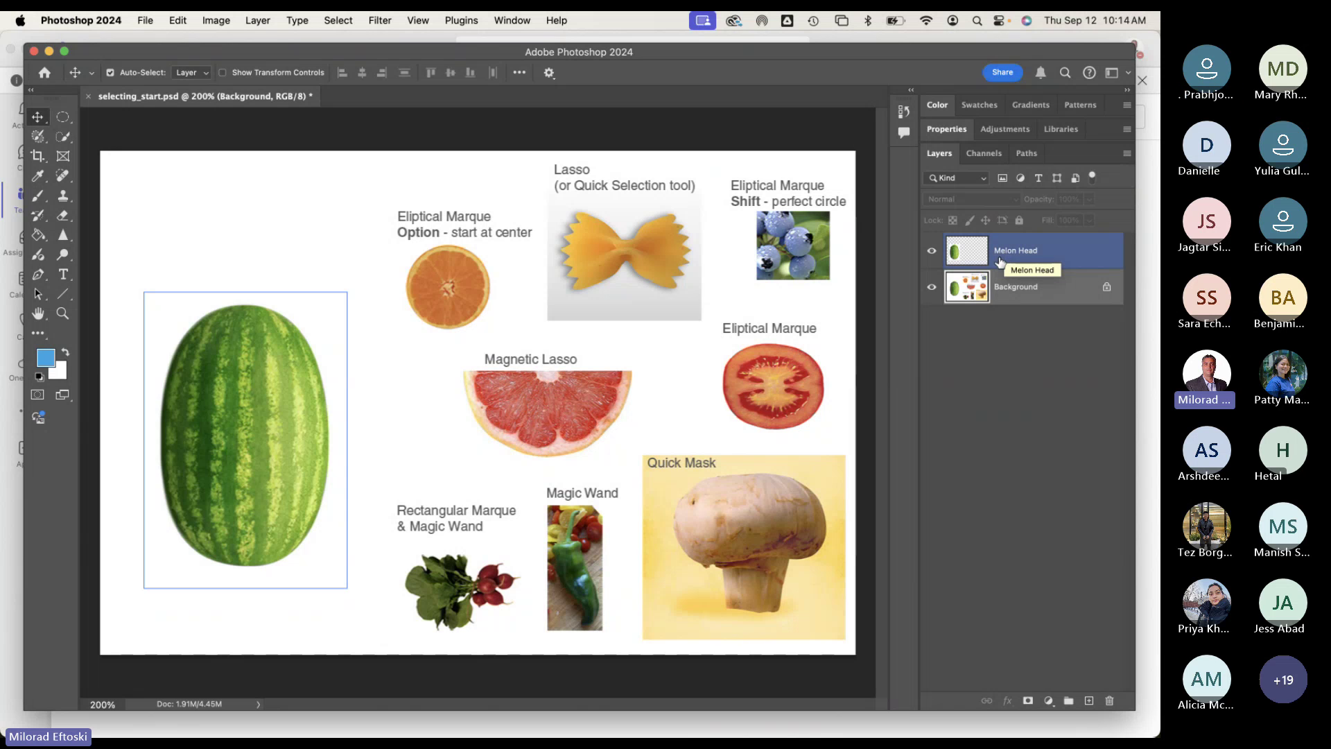
{"action": "left_click", "coordinate": [999, 285]}
{"action": "left_click", "coordinate": [999, 253]}
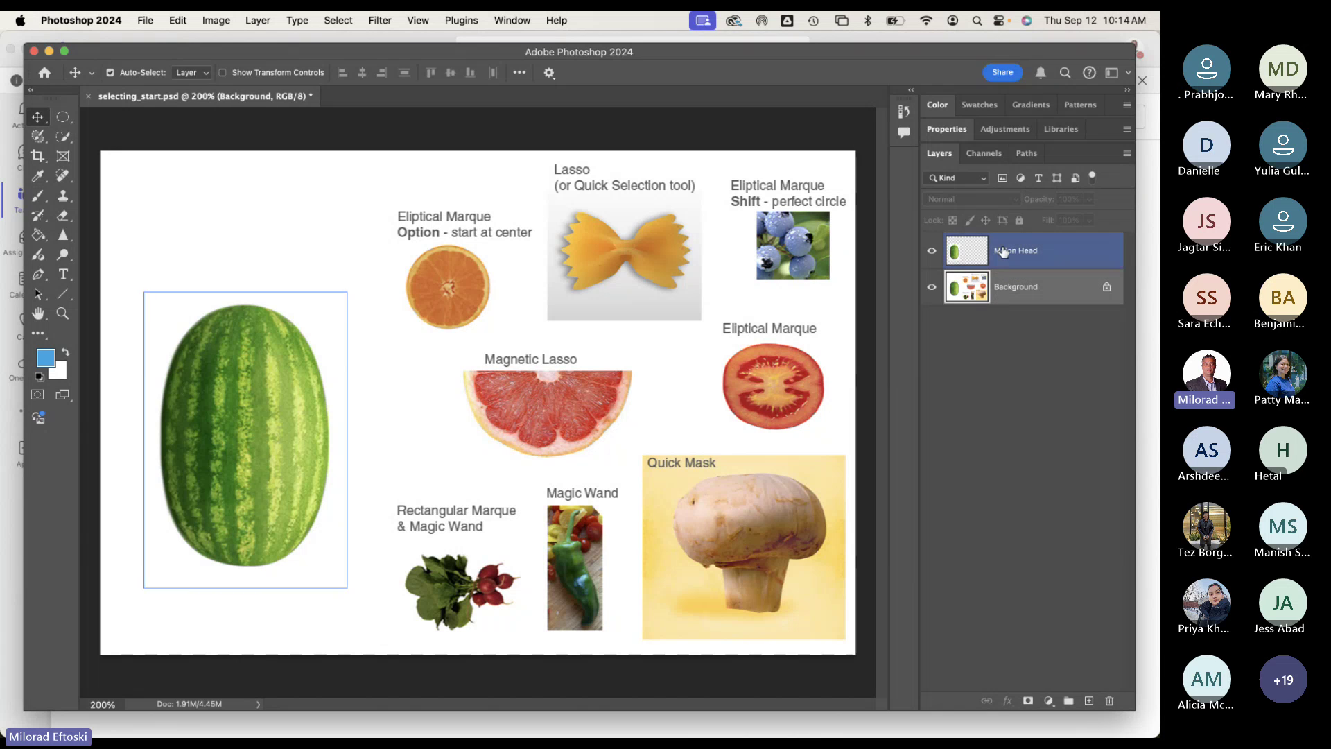
{"action": "left_click", "coordinate": [999, 285]}
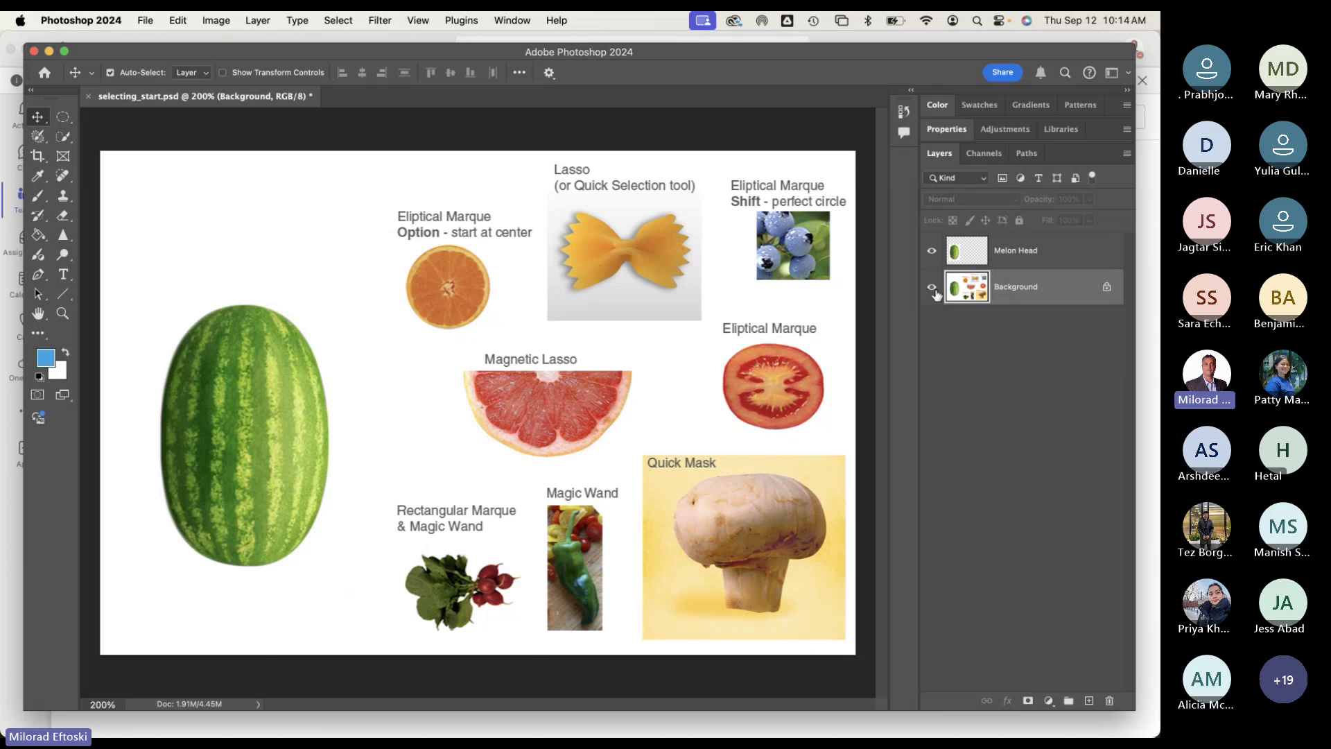
Step: Hide the Background layer and alternate between selecting Melon Head and Background, ending on the hidden Background
{"action": "left_click", "coordinate": [933, 287]}
{"action": "left_click", "coordinate": [1024, 258]}
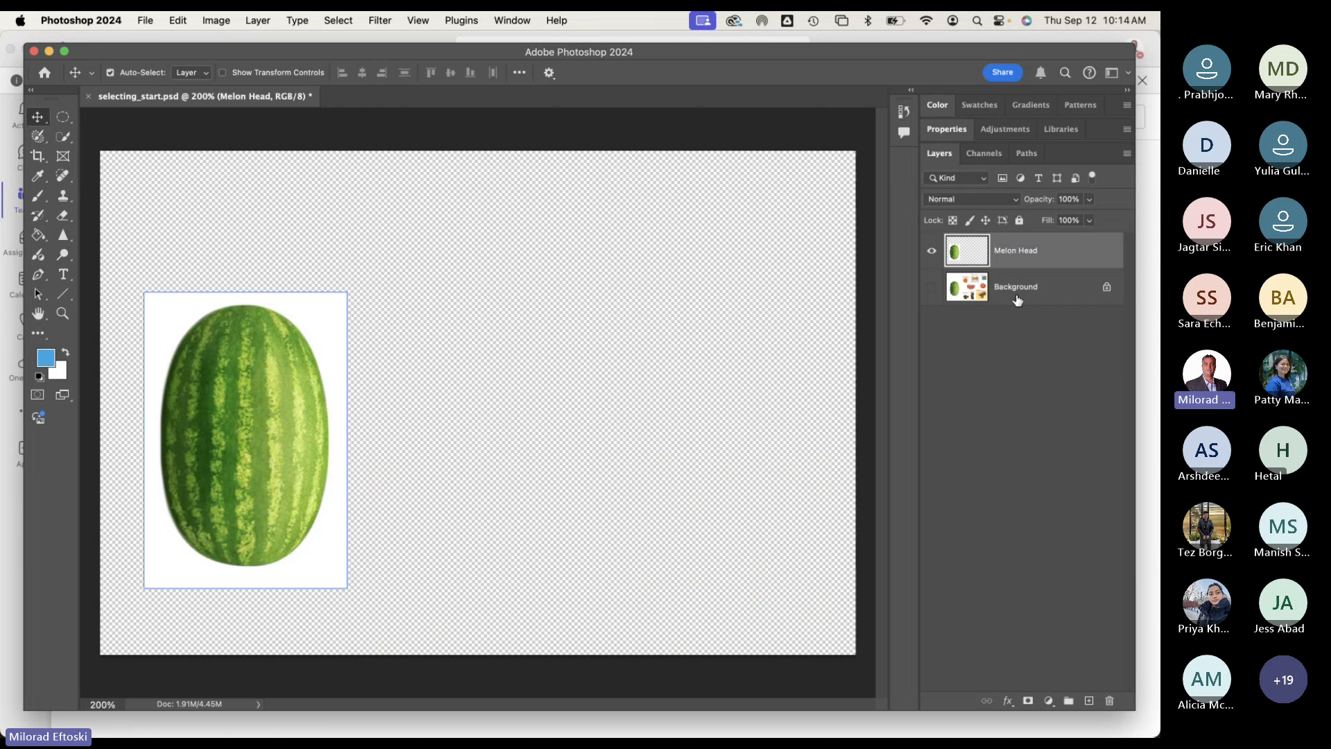
{"action": "left_click", "coordinate": [1013, 287]}
{"action": "left_click", "coordinate": [1019, 257]}
{"action": "left_click", "coordinate": [964, 295]}
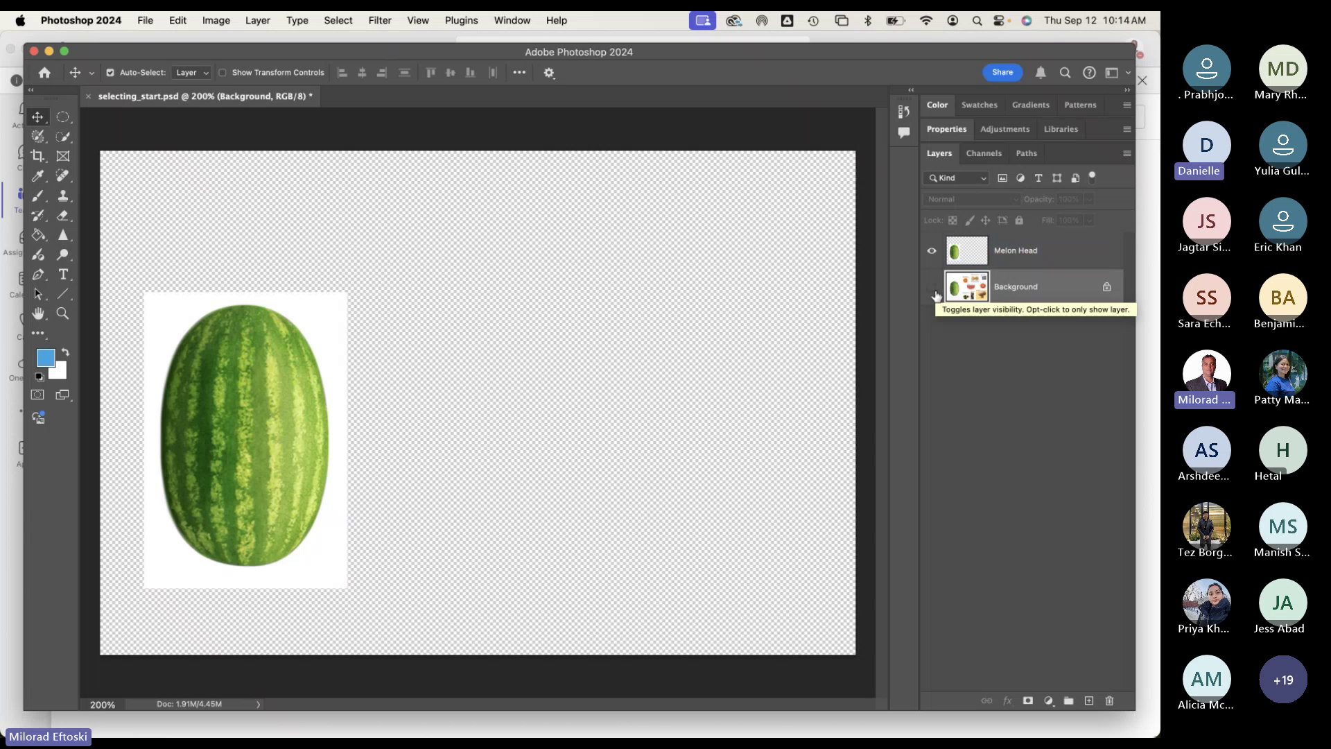
{"action": "left_click", "coordinate": [1019, 253]}
{"action": "left_click", "coordinate": [1016, 286]}
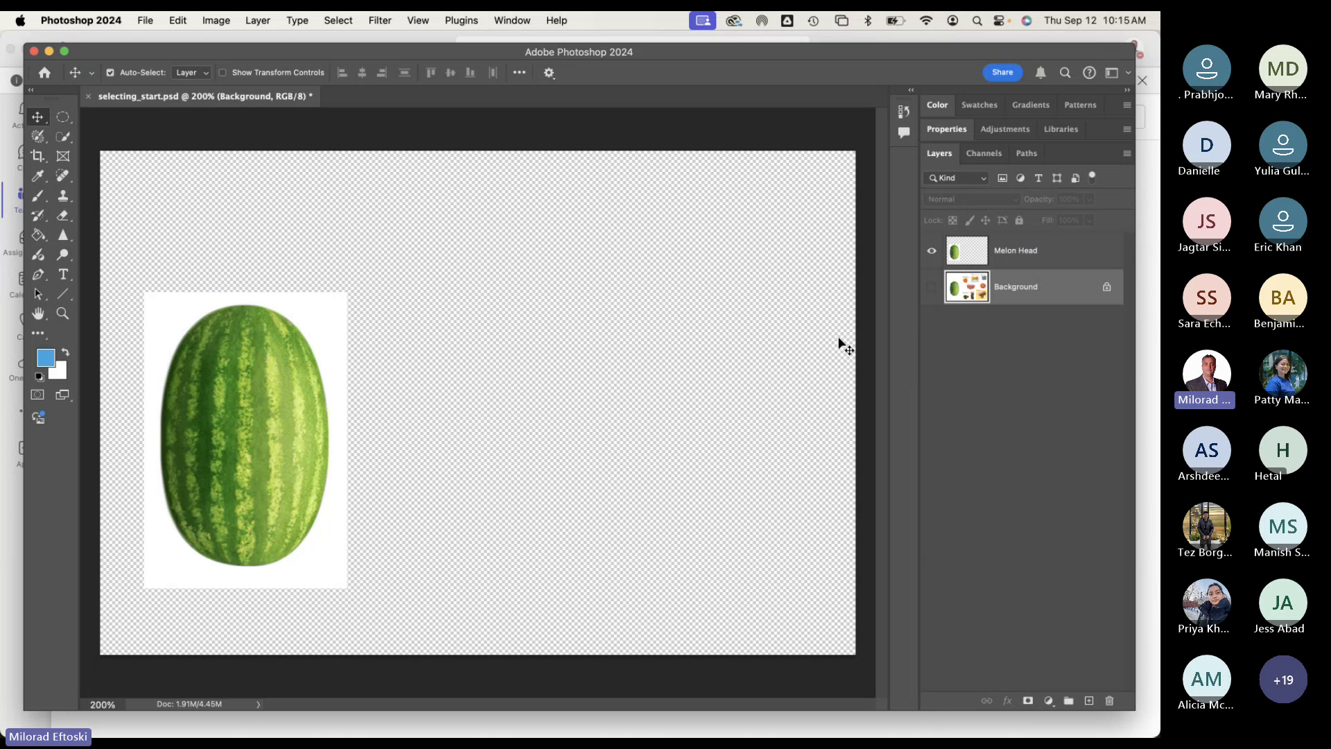
Step: Select Melon Head, return to the Background layer, and toggle Background's visibility, ending with it shown
{"action": "left_click", "coordinate": [1021, 253]}
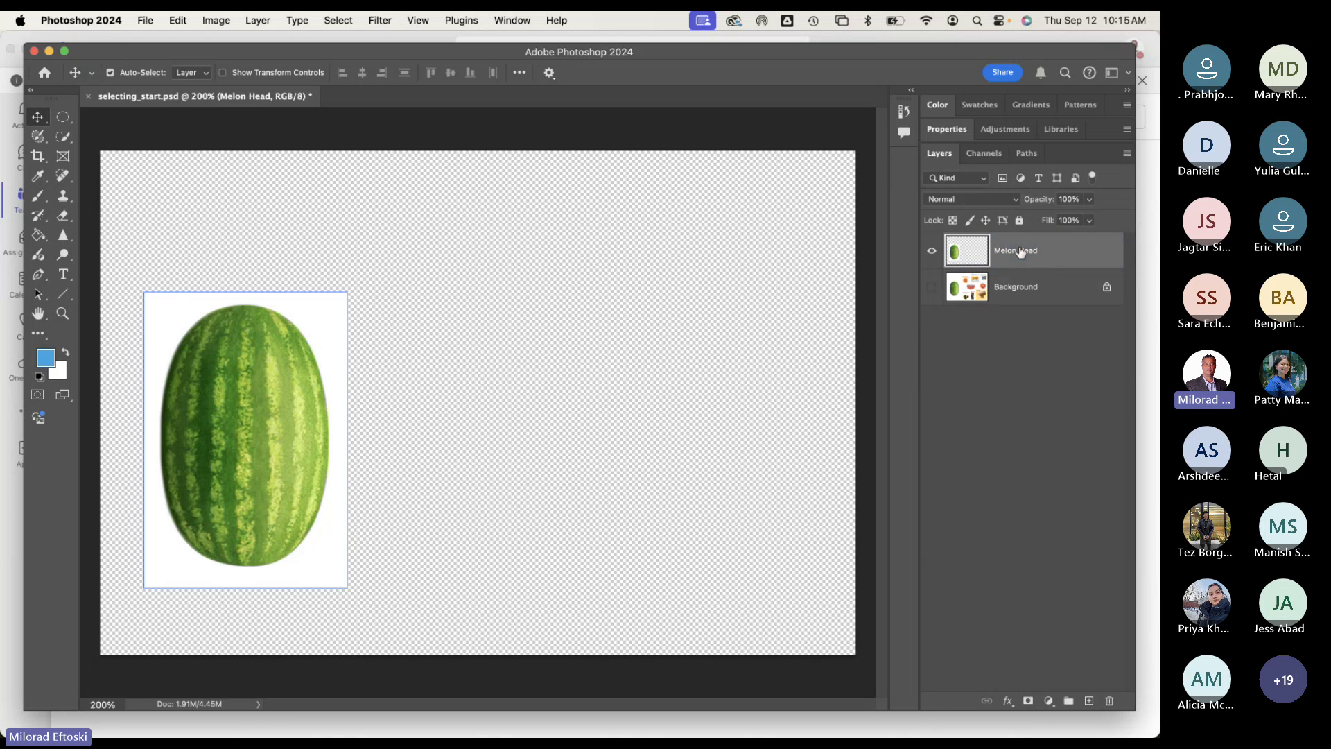
{"action": "left_click", "coordinate": [1011, 292]}
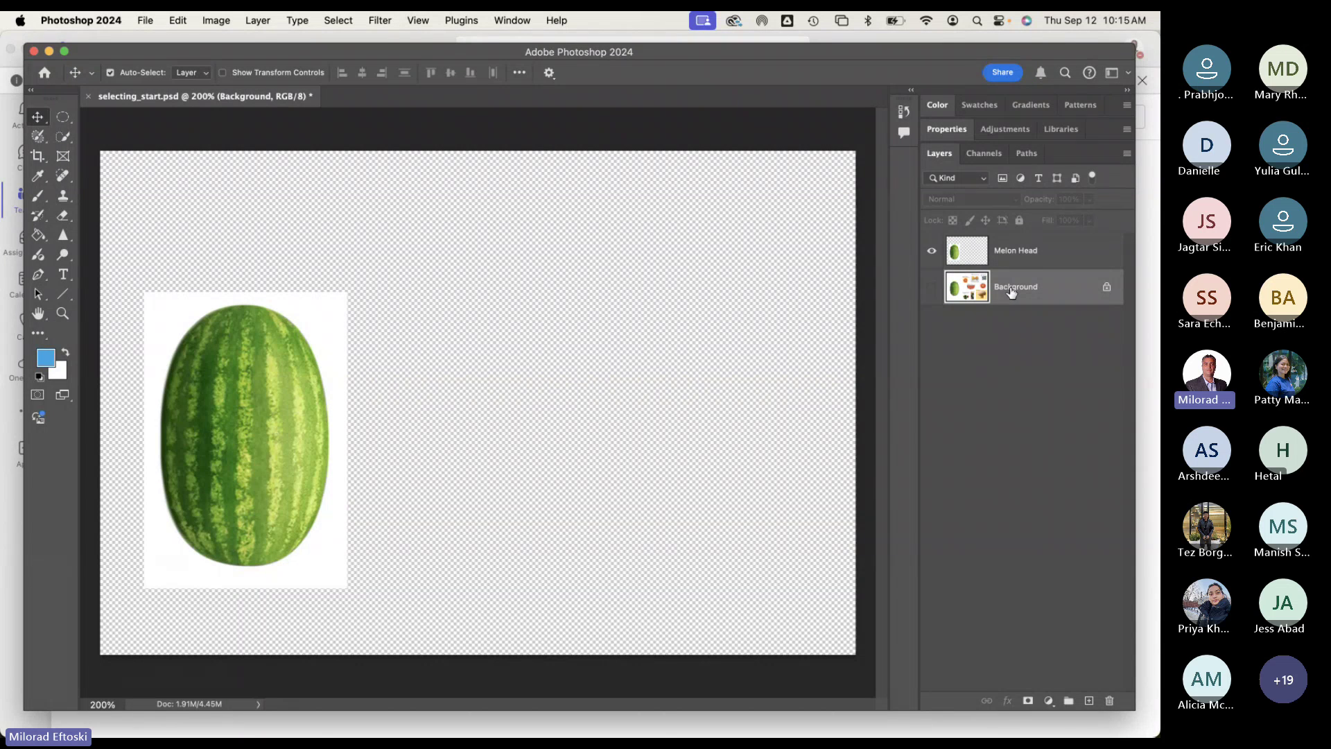
{"action": "left_click", "coordinate": [932, 287]}
{"action": "left_click", "coordinate": [932, 287]}
{"action": "left_click", "coordinate": [932, 287]}
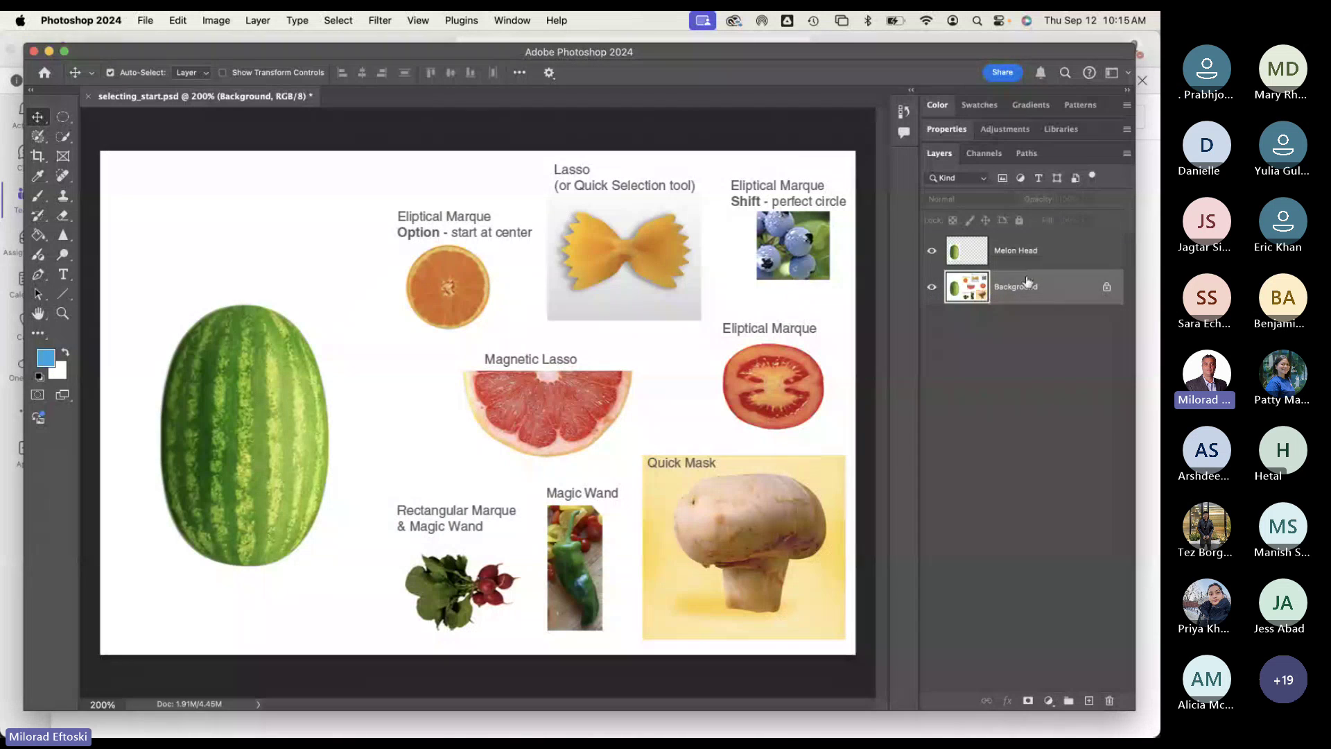
Step: Make Melon Head the active layer and toggle the visibility of Melon Head and Background in turn, ending with both shown
{"action": "left_click", "coordinate": [1028, 256]}
{"action": "left_click", "coordinate": [1025, 255]}
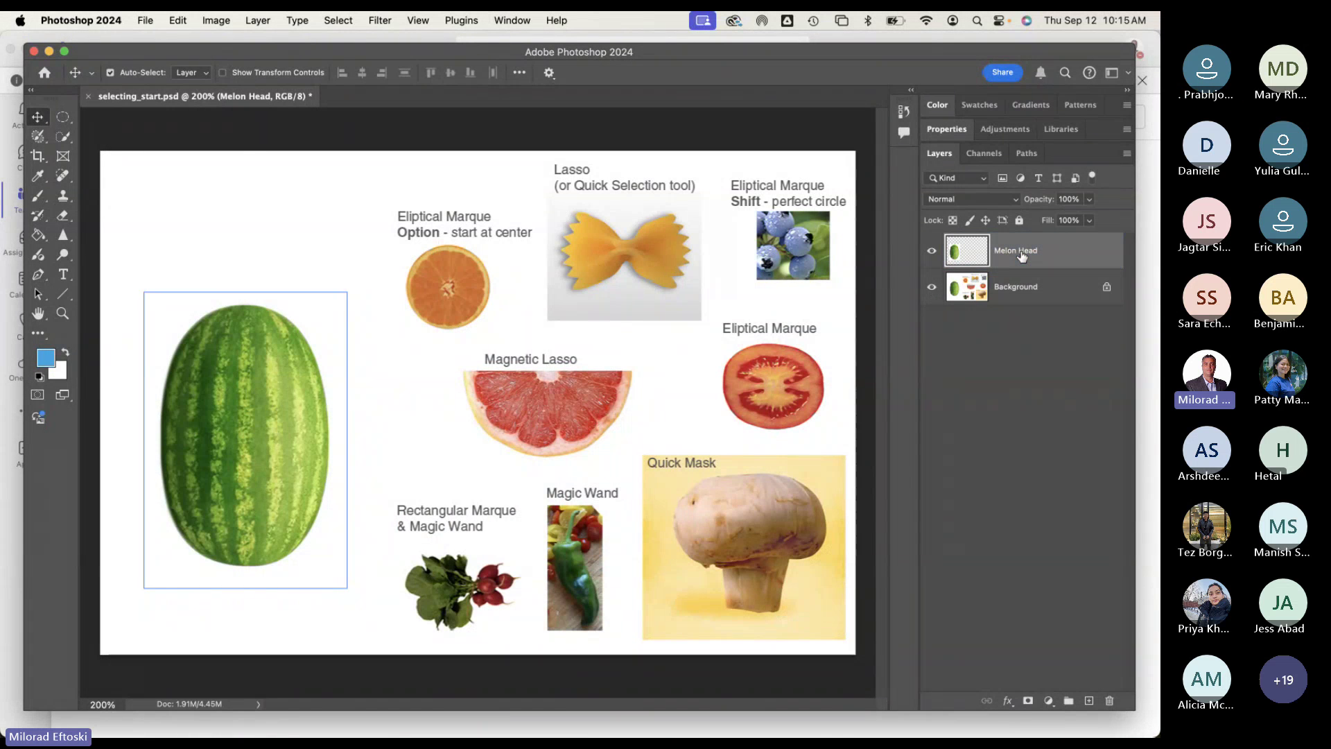
{"action": "left_click", "coordinate": [932, 250]}
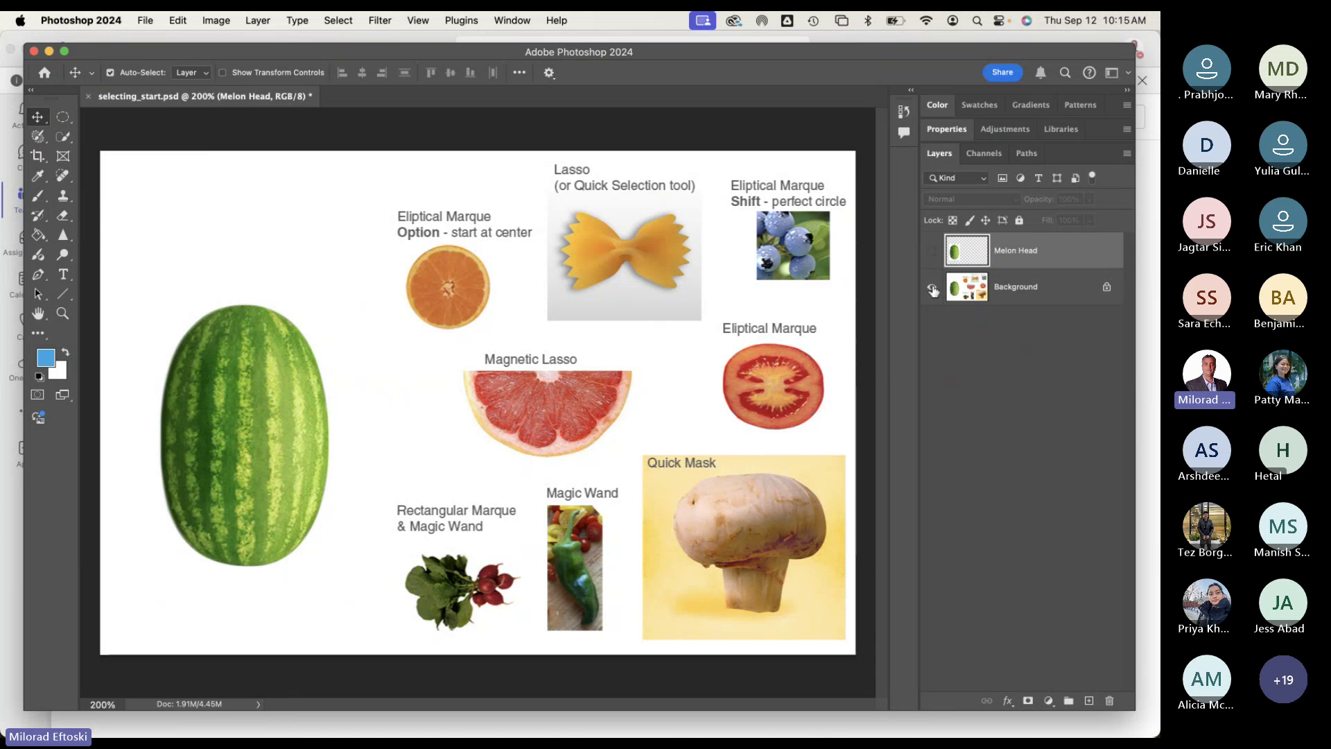
{"action": "left_click", "coordinate": [932, 287]}
{"action": "left_click", "coordinate": [932, 287]}
{"action": "left_click", "coordinate": [932, 251]}
{"action": "left_click", "coordinate": [932, 253]}
{"action": "left_click", "coordinate": [932, 253]}
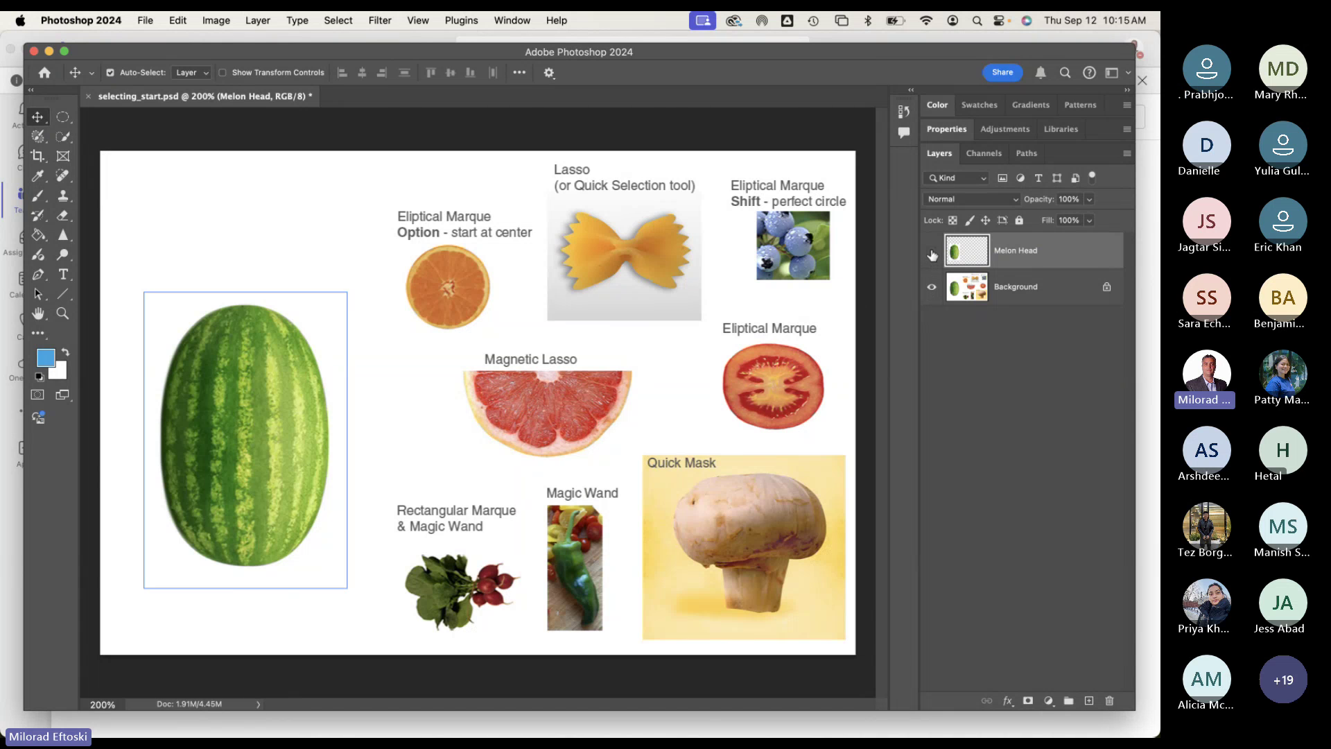
{"action": "left_click", "coordinate": [934, 256]}
{"action": "left_click", "coordinate": [932, 252]}
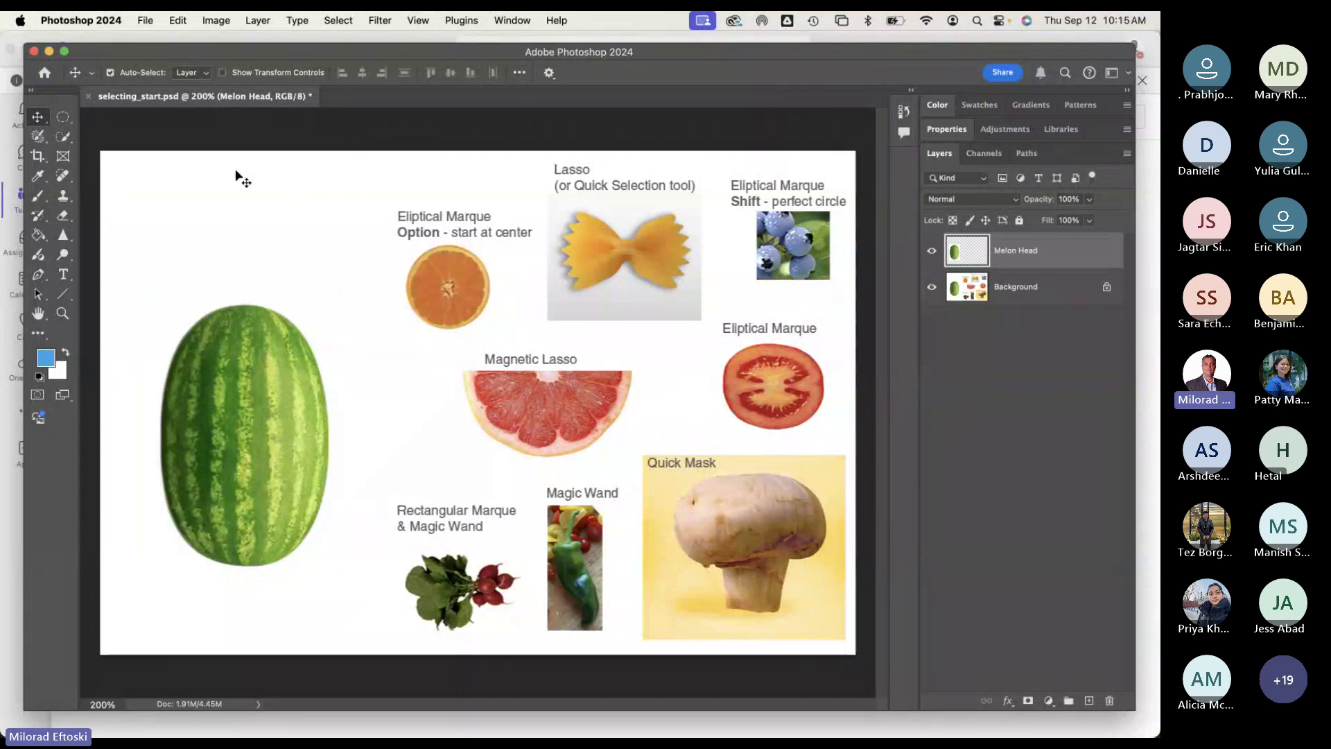
Step: Try moving the Melon Head layer slightly away from the original melon, and undo the move
{"action": "left_click_drag", "start_coordinate": [273, 373], "coordinate": [311, 349]}
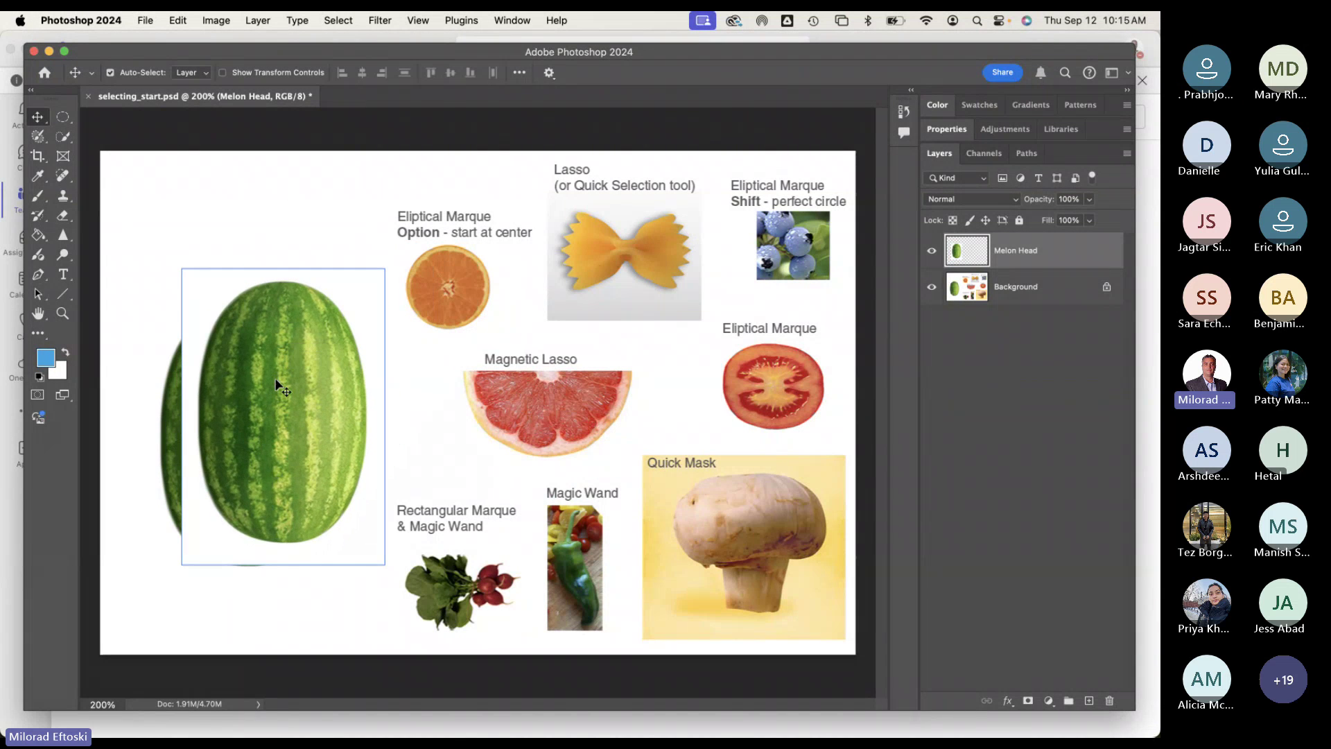
{"action": "key", "text": "cmd+z"}
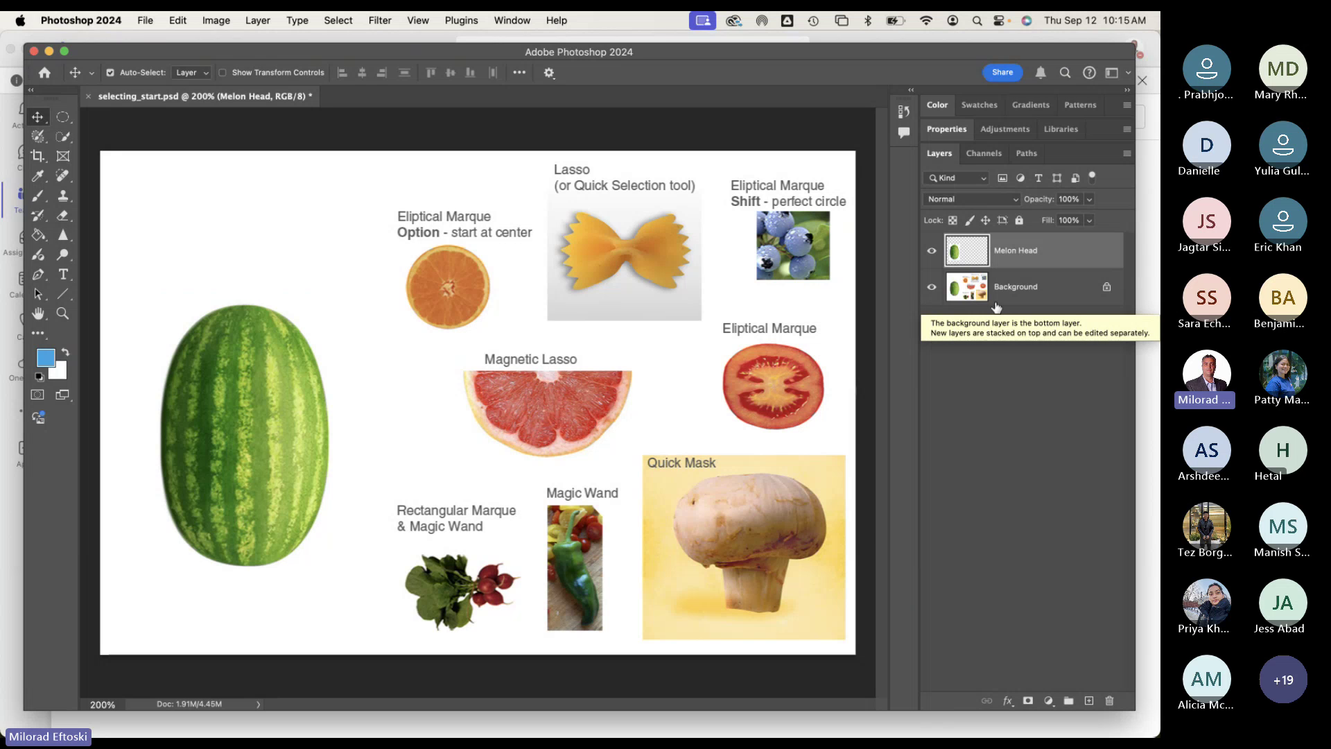
Step: Switch to Teams, bring the General meeting window forward to check the raised hand, and return to Photoshop
{"action": "left_click", "coordinate": [1143, 426]}
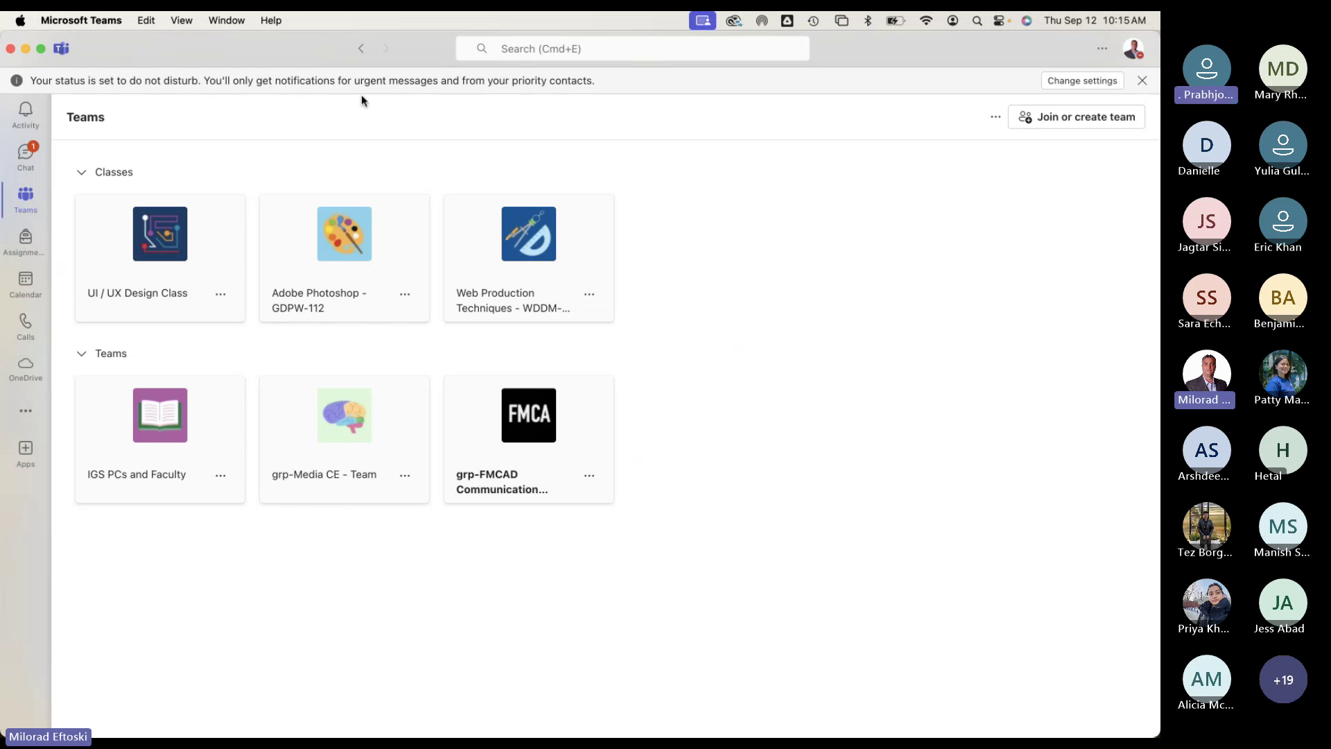
{"action": "left_click", "coordinate": [240, 18]}
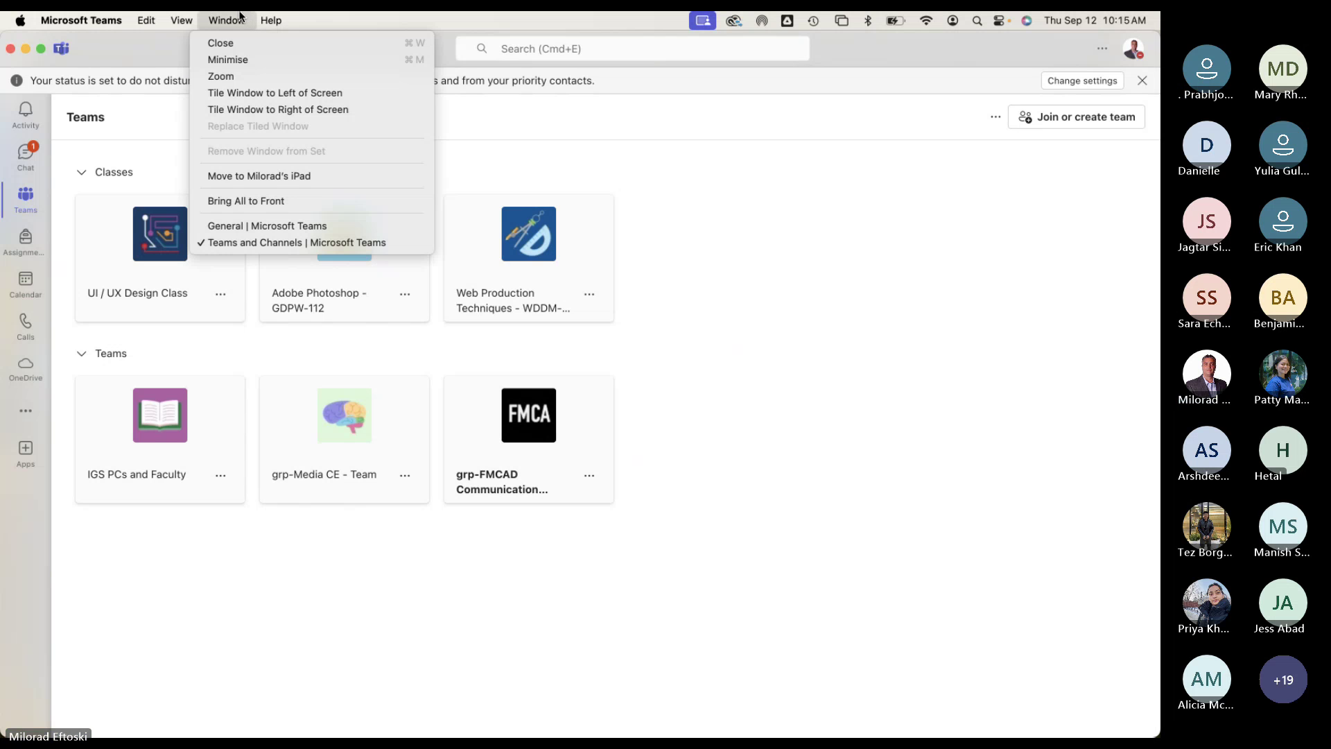
{"action": "left_click", "coordinate": [242, 226]}
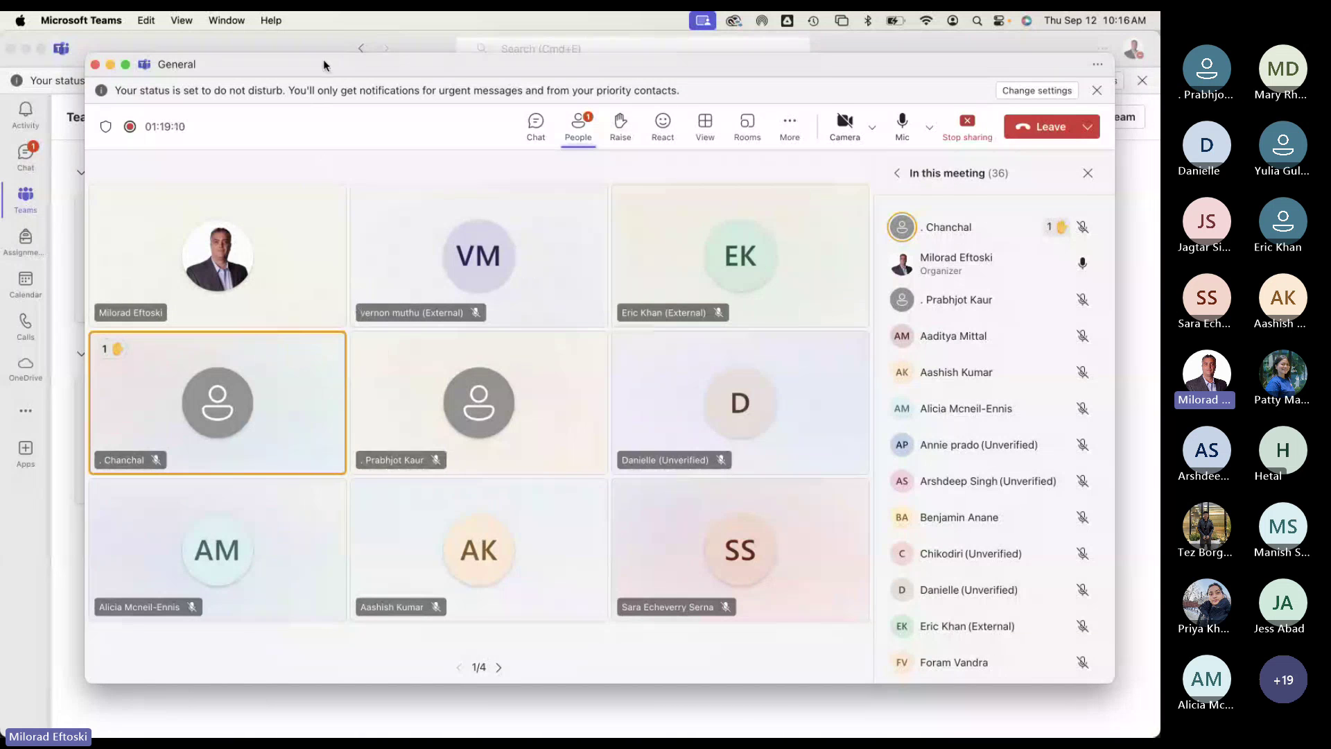
{"action": "left_click_drag", "start_coordinate": [323, 60], "coordinate": [326, 63]}
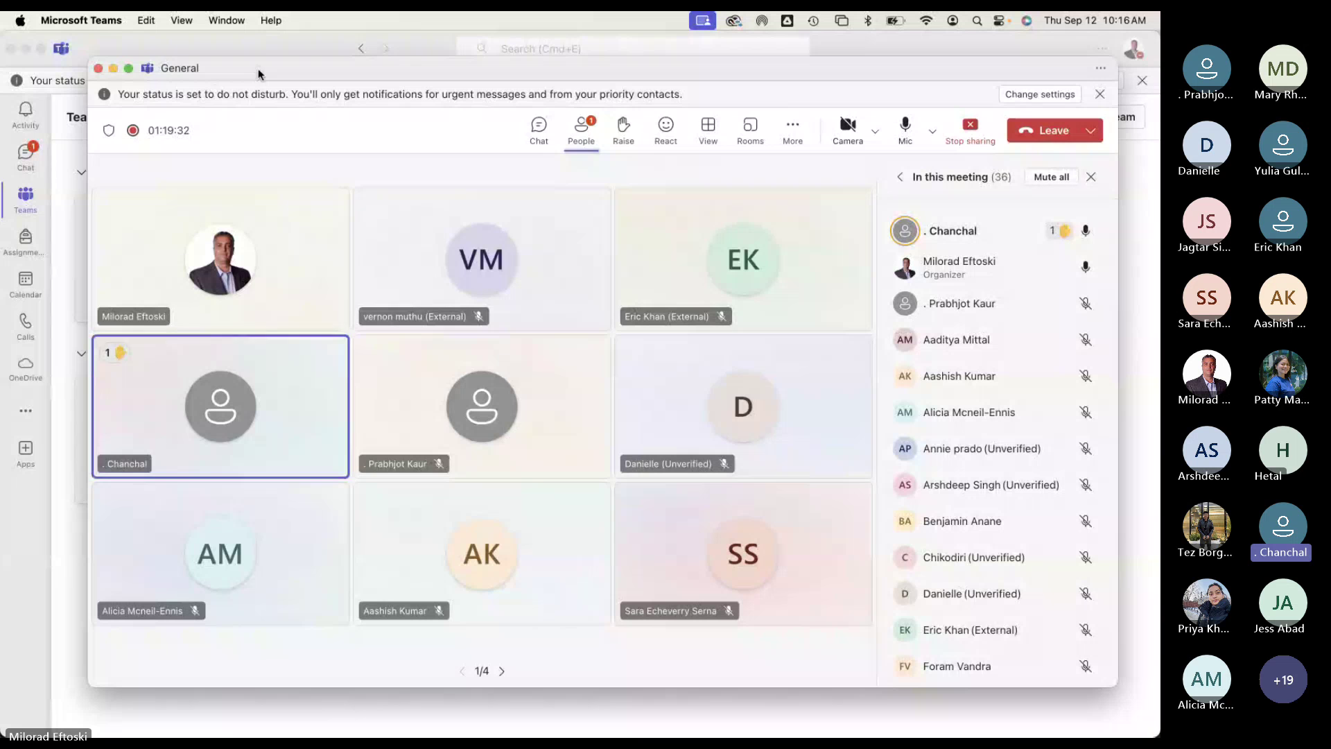
{"action": "left_click", "coordinate": [324, 708]}
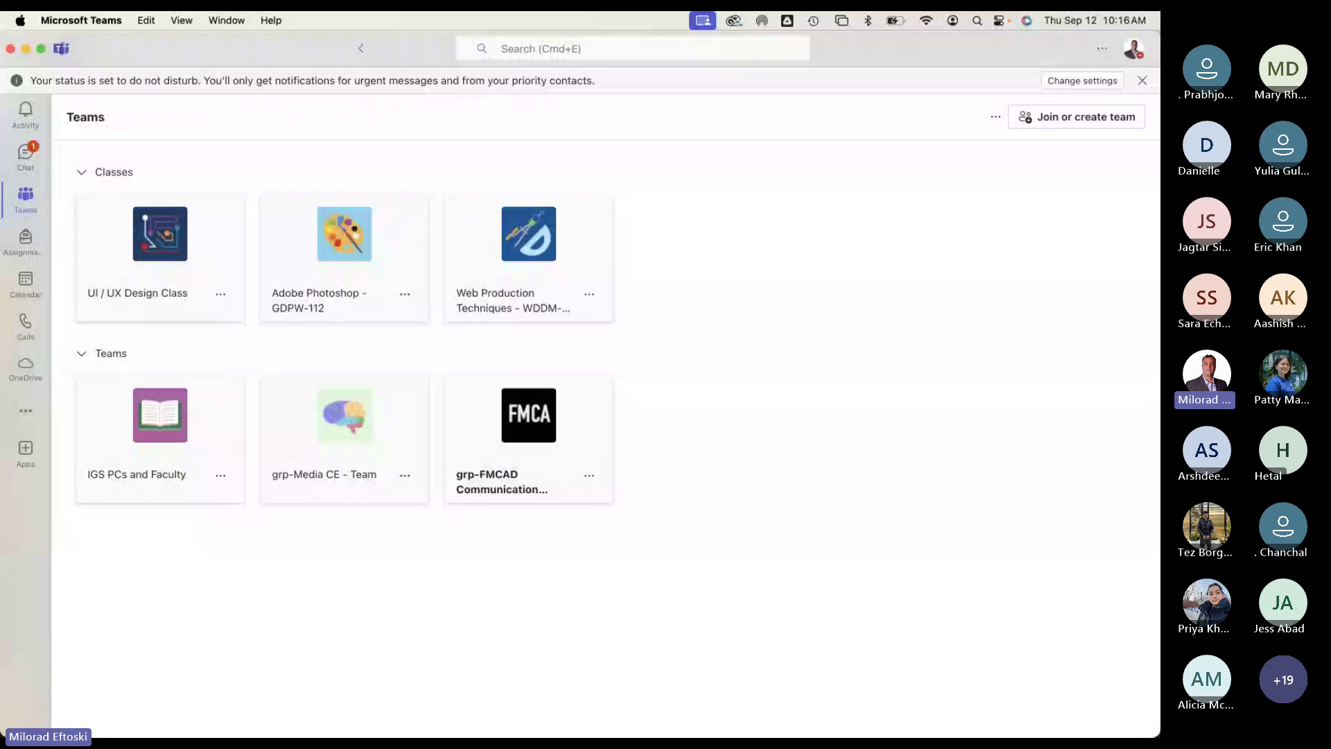
{"action": "left_click", "coordinate": [566, 714]}
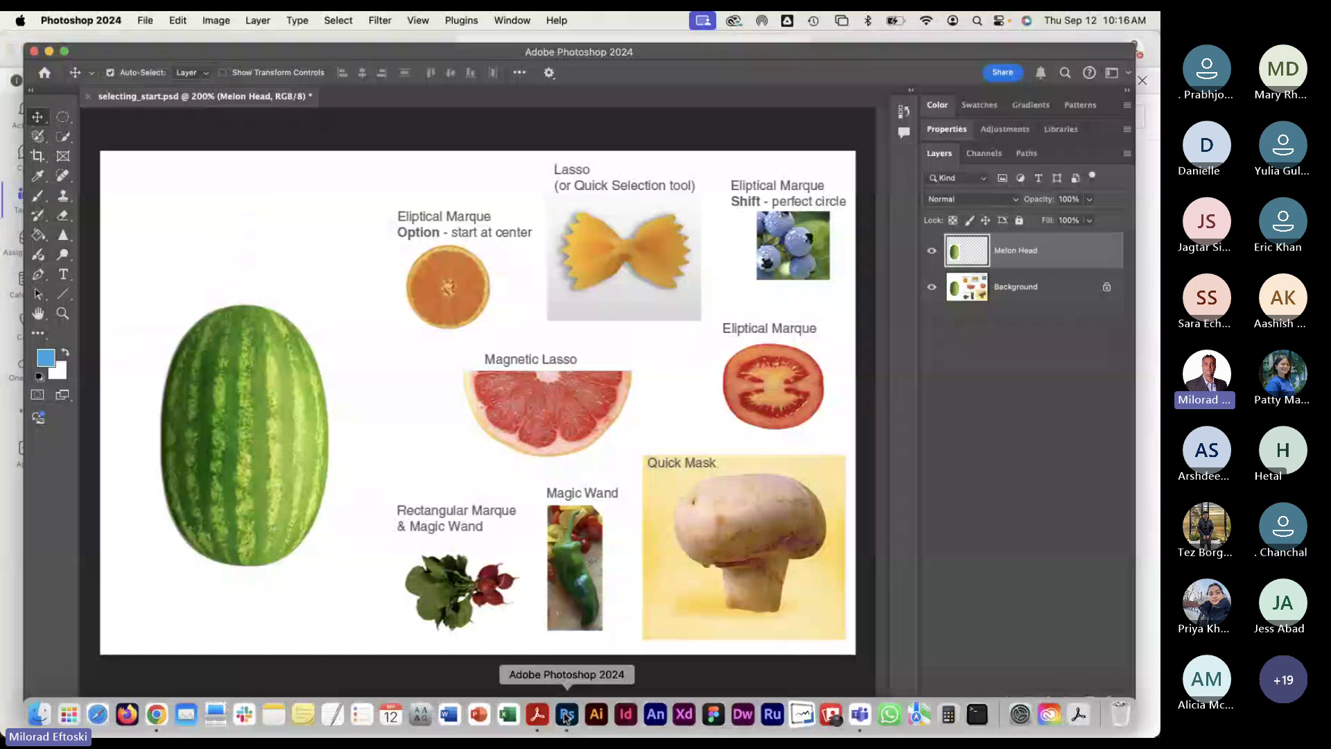
Step: Alternate the active layer between Background and Melon Head with both layers visible, ending on Background
{"action": "left_click", "coordinate": [1017, 297]}
{"action": "left_click", "coordinate": [1023, 262]}
{"action": "left_click", "coordinate": [1018, 300]}
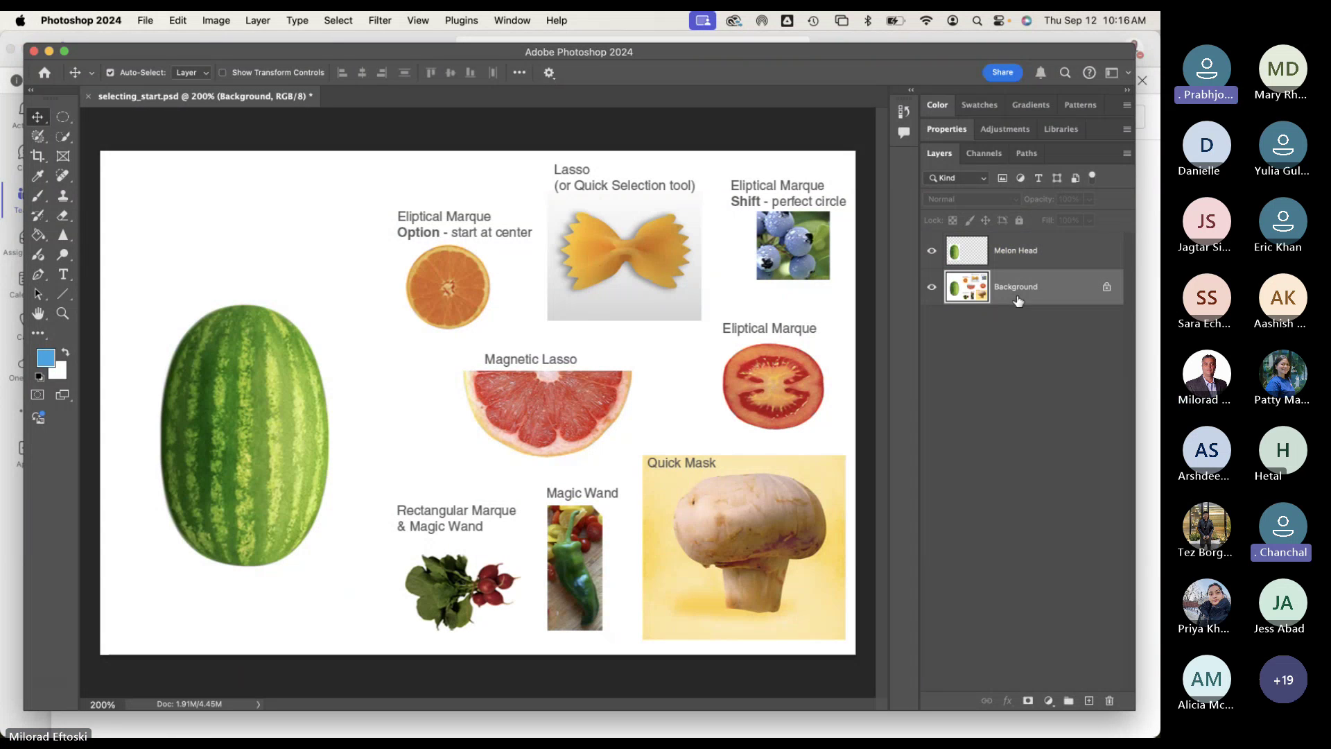
{"action": "left_click", "coordinate": [1009, 259]}
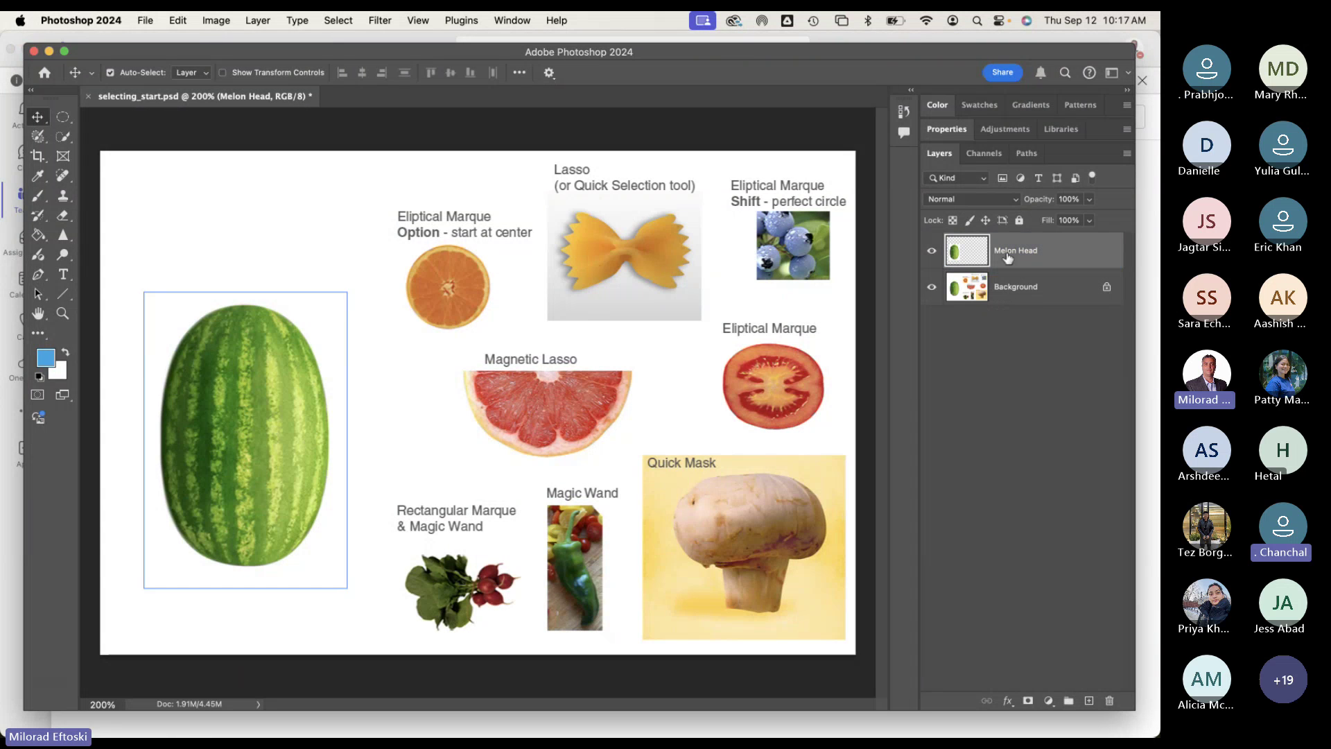
{"action": "key", "text": "alt+bracketleft"}
{"action": "left_click", "coordinate": [1008, 256], "text": "shift"}
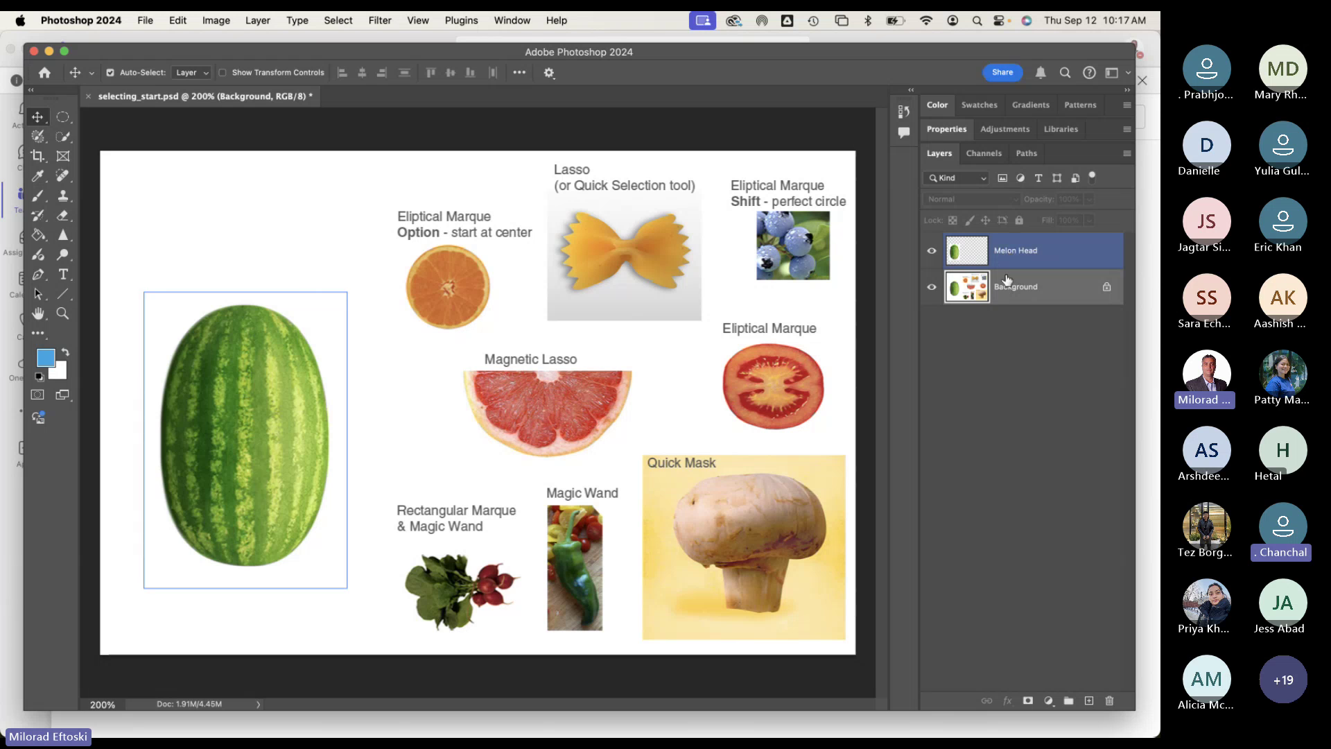
{"action": "left_click", "coordinate": [1007, 280]}
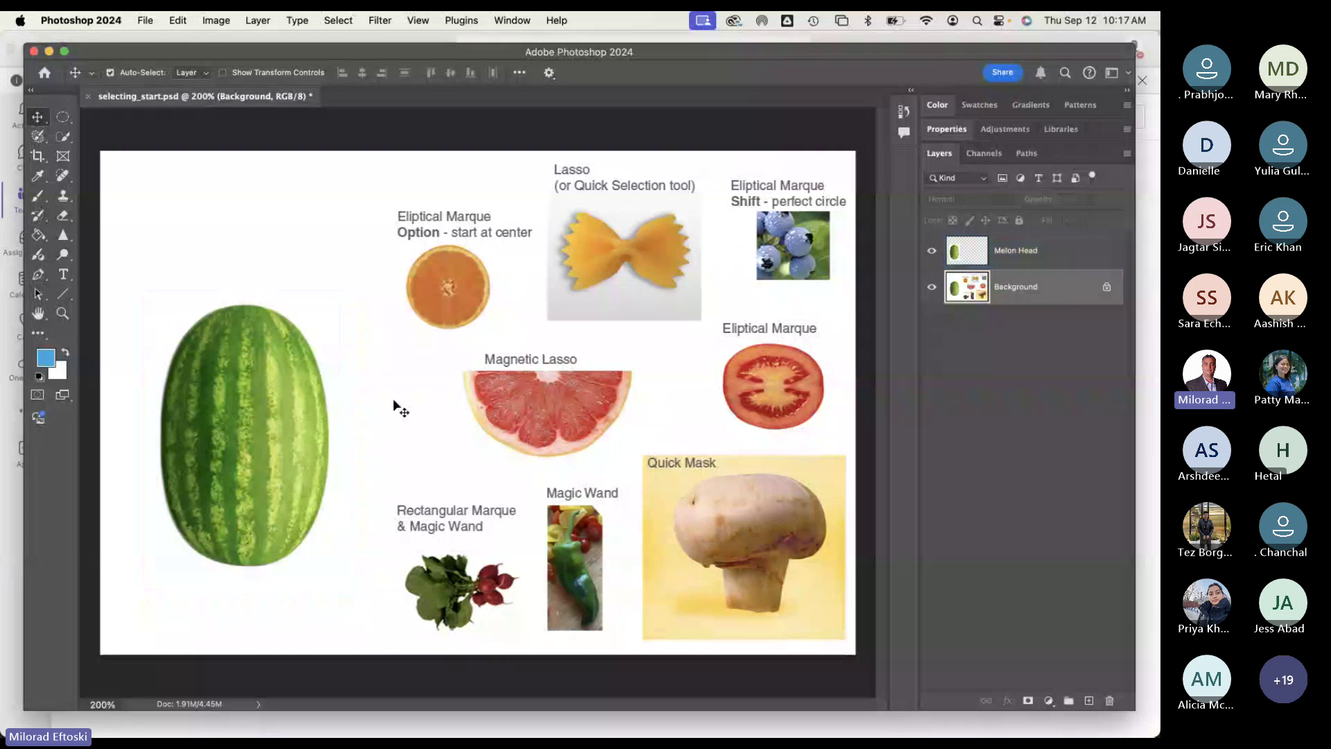
Step: Examine which layer is highlighted over the melon and over empty canvas while Background is active and Auto-Select is on
{"action": "left_click", "coordinate": [298, 361]}
{"action": "left_click", "coordinate": [190, 289]}
{"action": "left_click", "coordinate": [305, 319]}
{"action": "left_click", "coordinate": [389, 238]}
{"action": "left_click", "coordinate": [292, 333]}
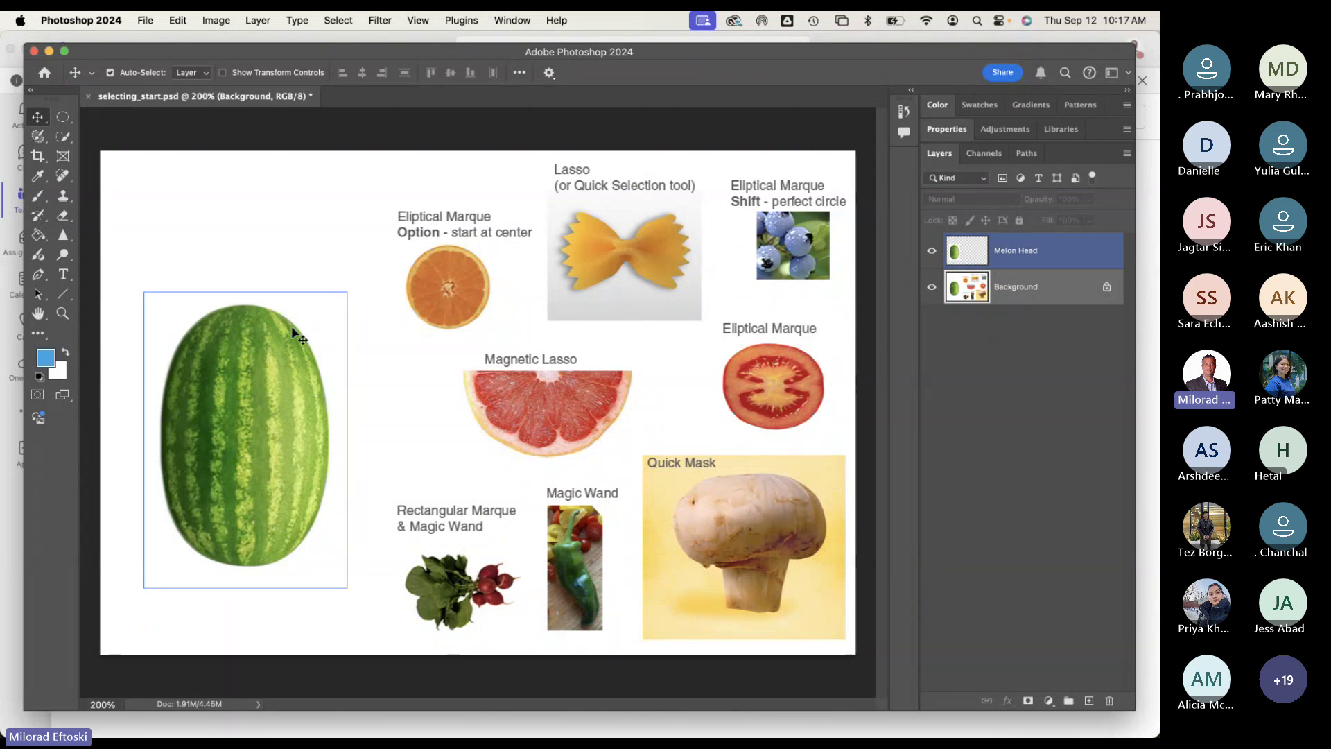
{"action": "left_click", "coordinate": [319, 253]}
{"action": "left_click", "coordinate": [274, 334]}
{"action": "left_click", "coordinate": [194, 184]}
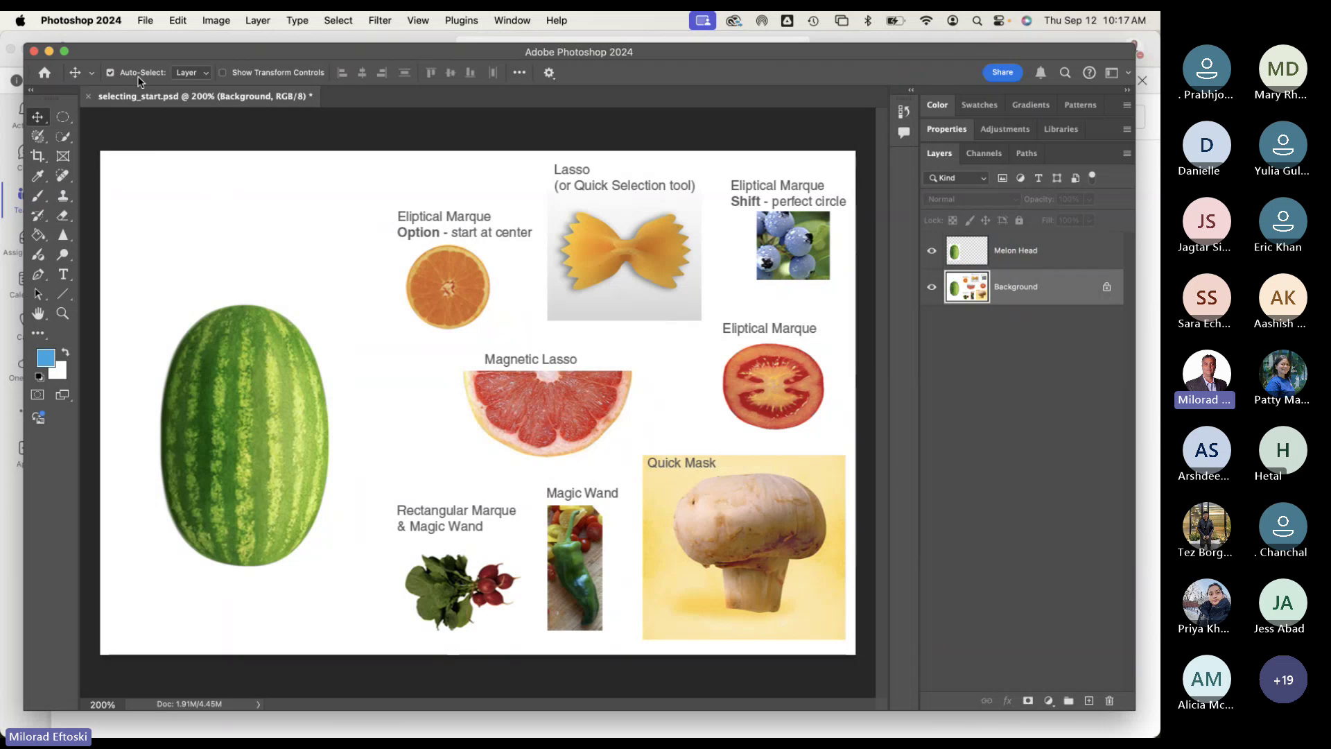
{"action": "left_click", "coordinate": [263, 330]}
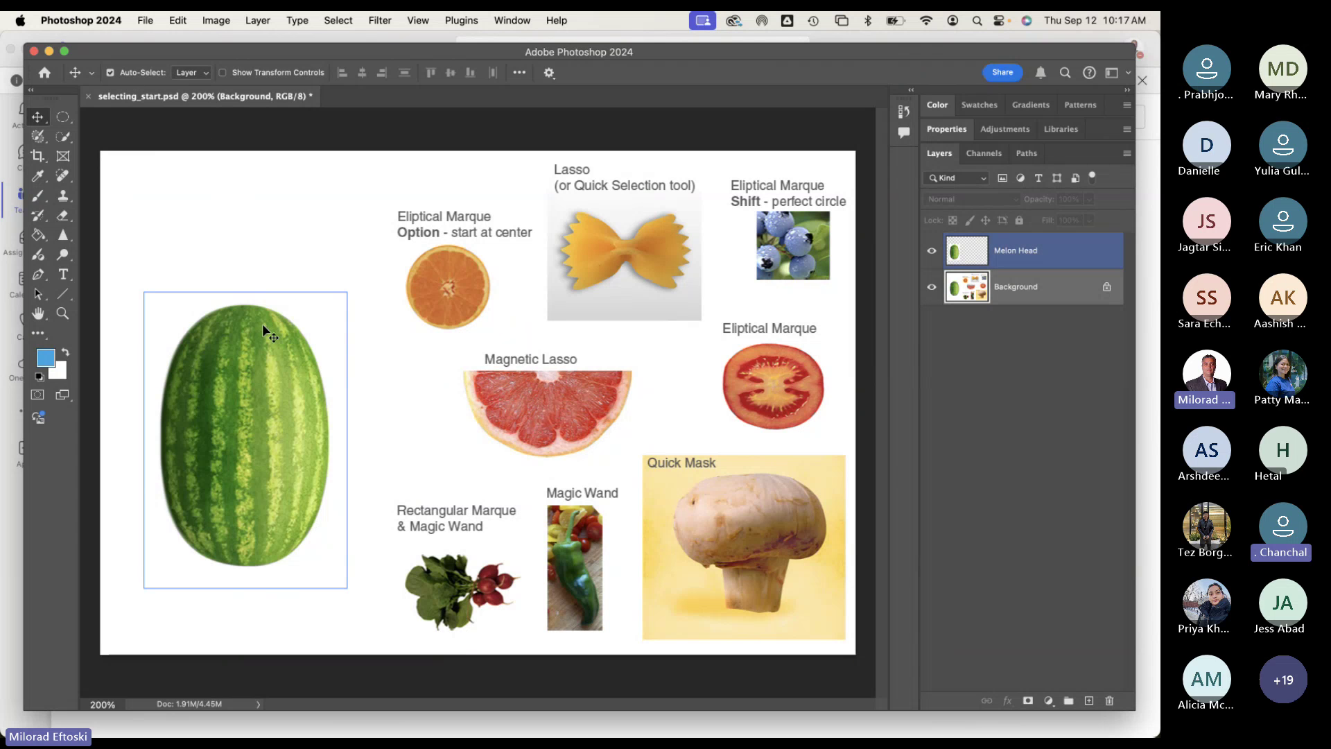
{"action": "left_click", "coordinate": [285, 202]}
{"action": "left_click", "coordinate": [262, 367]}
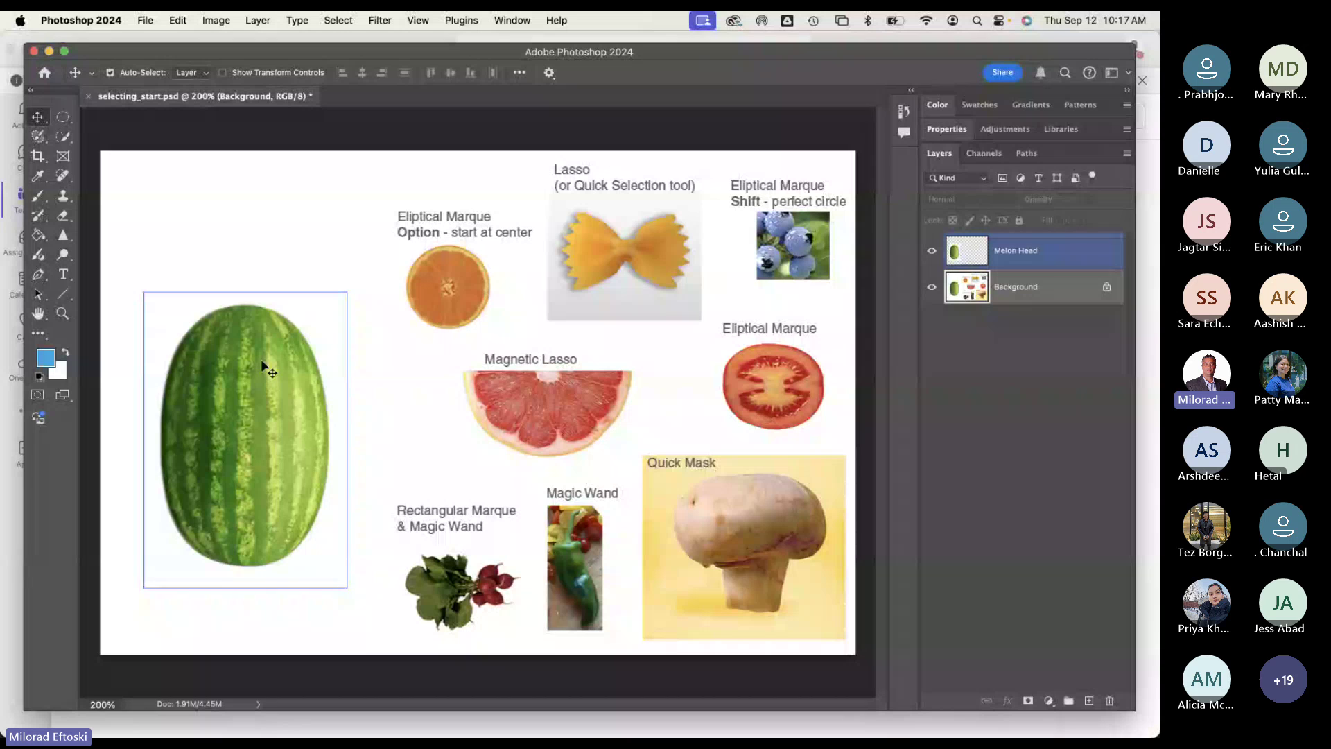
{"action": "left_click", "coordinate": [937, 316]}
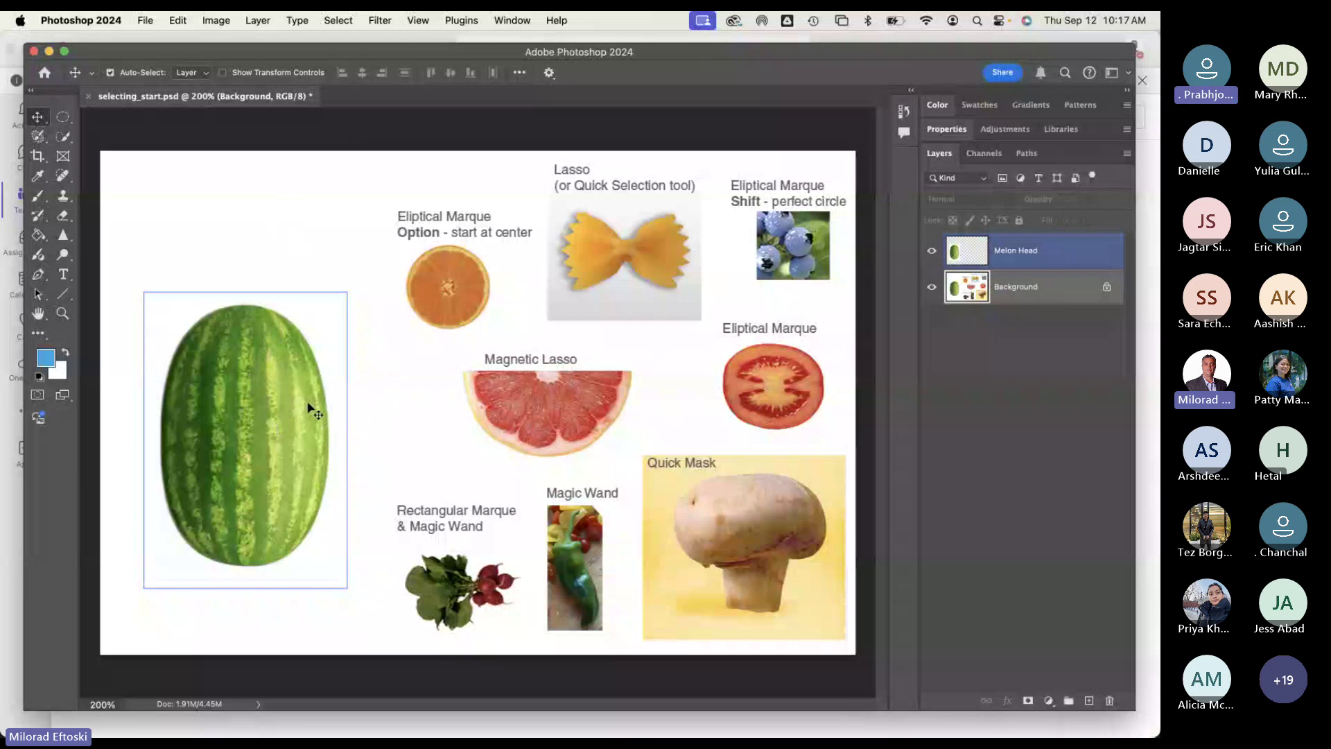
{"action": "left_click", "coordinate": [1047, 527]}
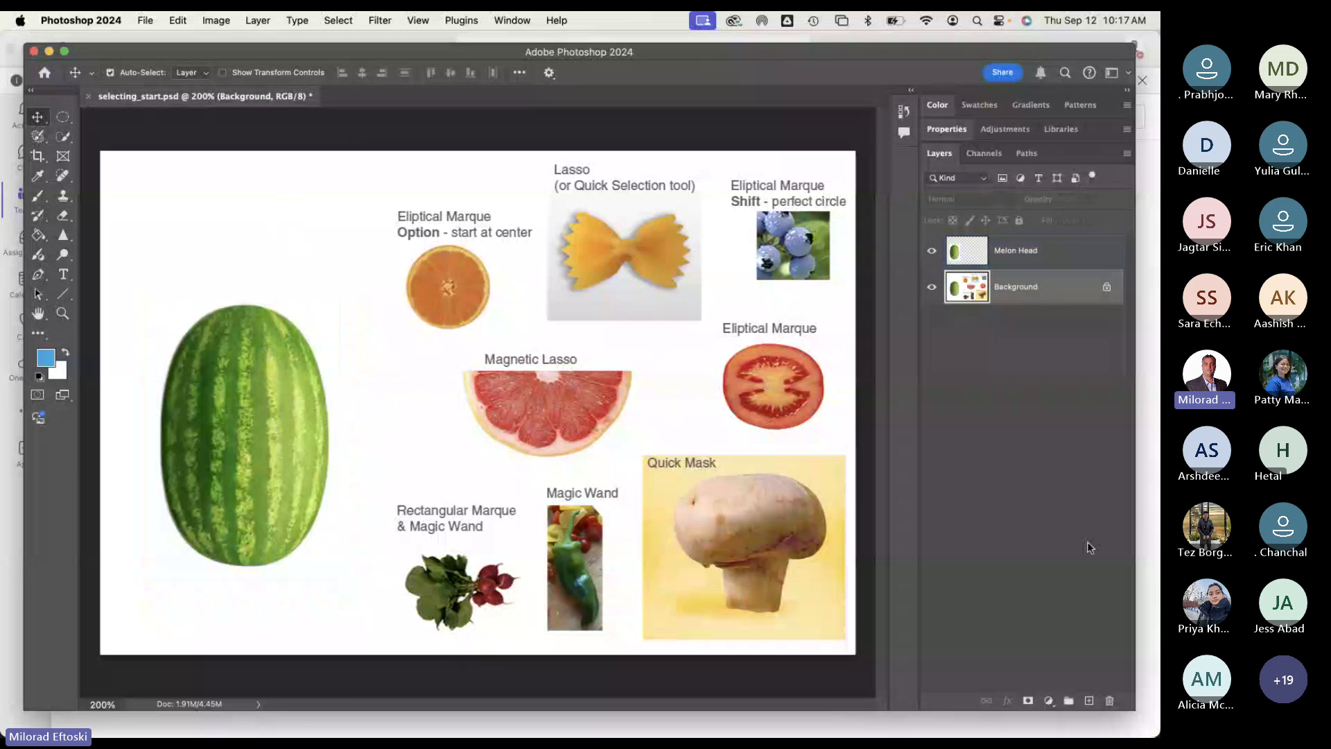
Step: Toggle the Background layer's visibility repeatedly while it stays active, ending with it hidden
{"action": "left_click", "coordinate": [932, 288]}
{"action": "left_click", "coordinate": [932, 288]}
{"action": "left_click", "coordinate": [933, 288]}
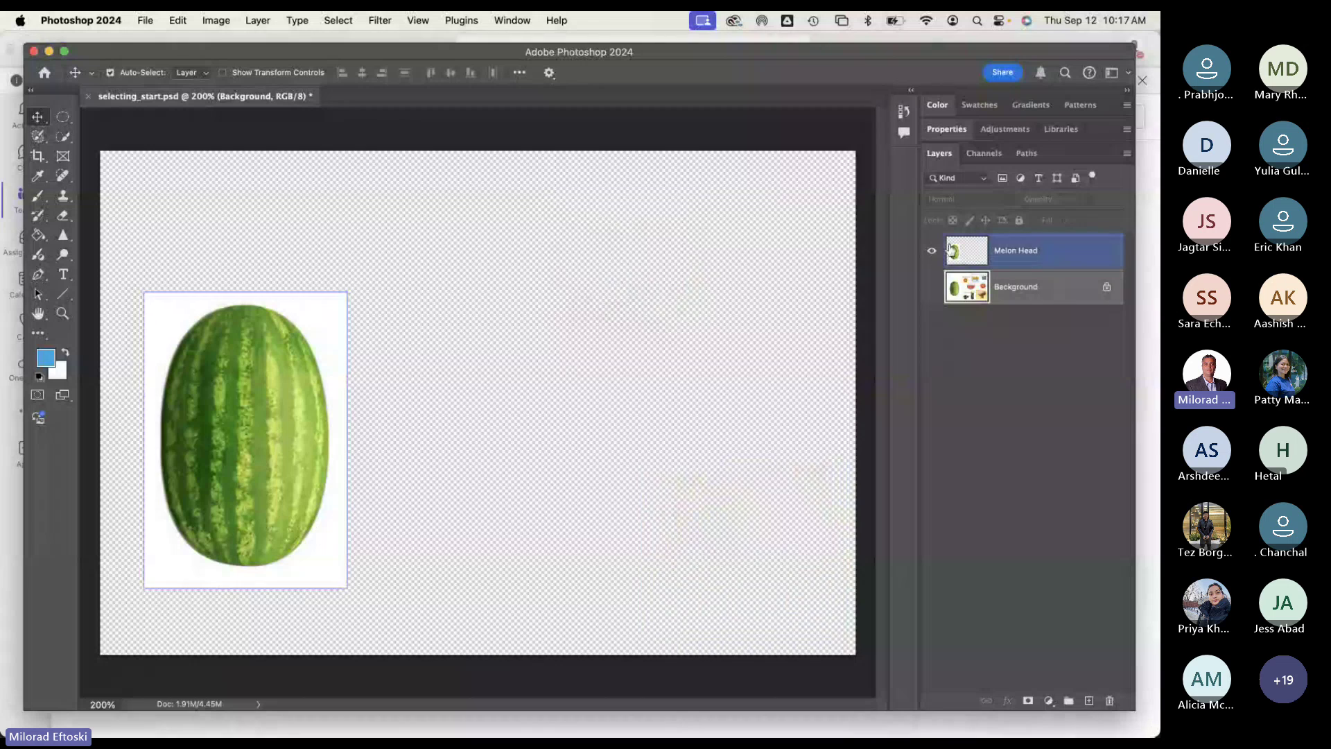
{"action": "left_click", "coordinate": [933, 291]}
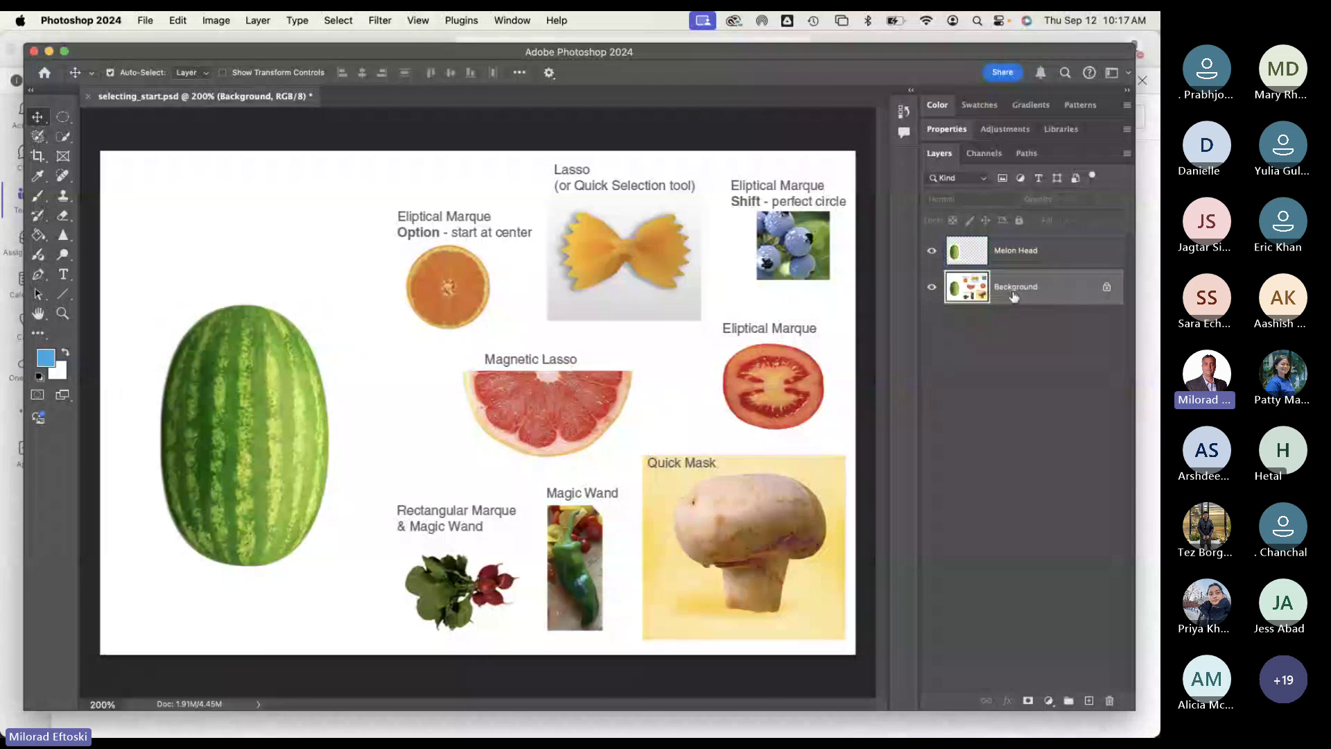
{"action": "left_click", "coordinate": [934, 291]}
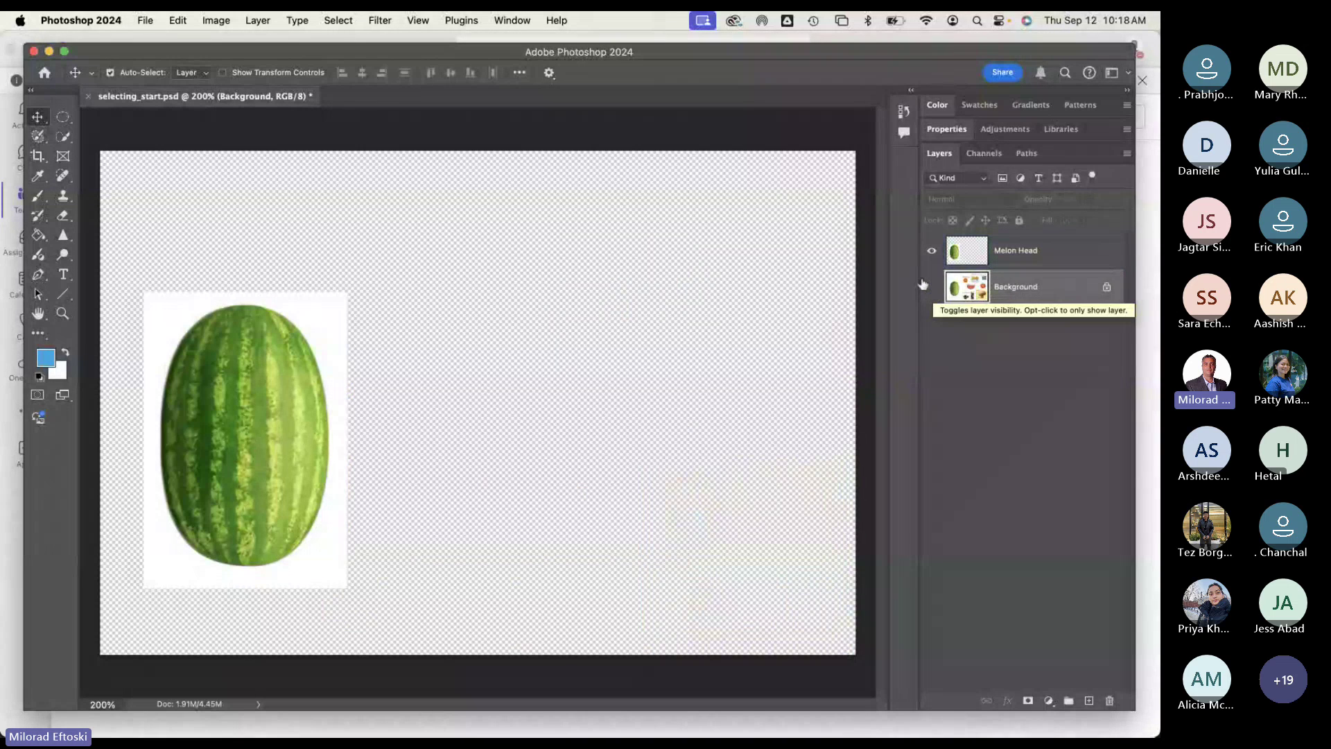
Step: Alternate between selecting Melon Head and Background, briefly showing and rehiding Background, to compare active and visible layers
{"action": "left_click", "coordinate": [1052, 263]}
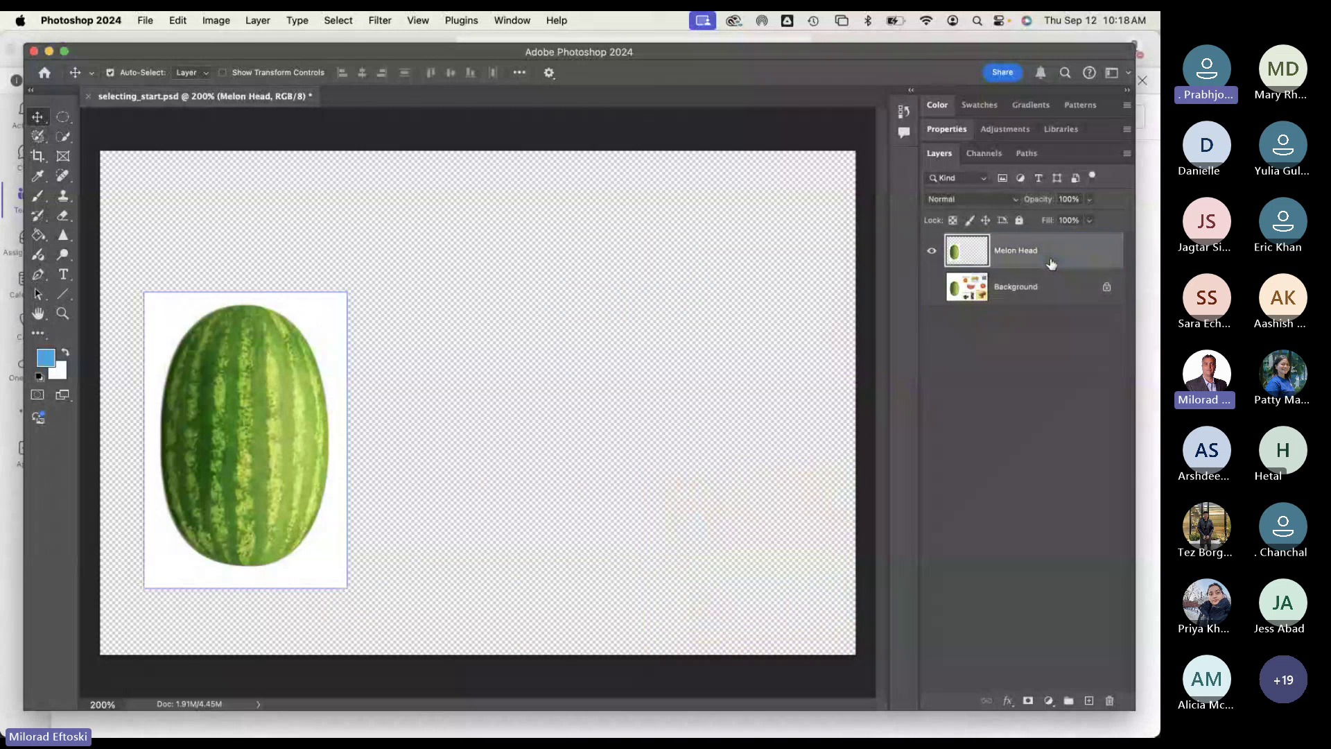
{"action": "left_click", "coordinate": [1007, 290]}
{"action": "left_click", "coordinate": [1012, 258]}
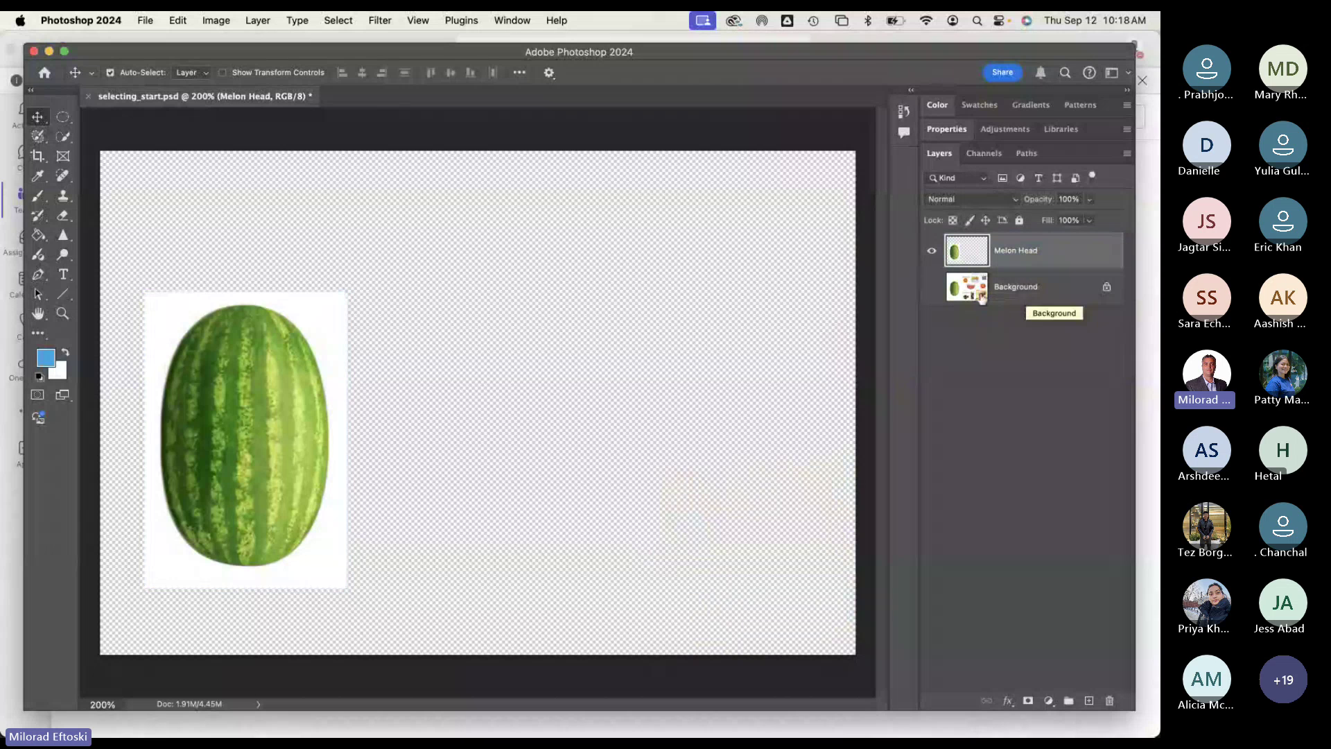
{"action": "left_click", "coordinate": [932, 290]}
{"action": "left_click", "coordinate": [933, 290]}
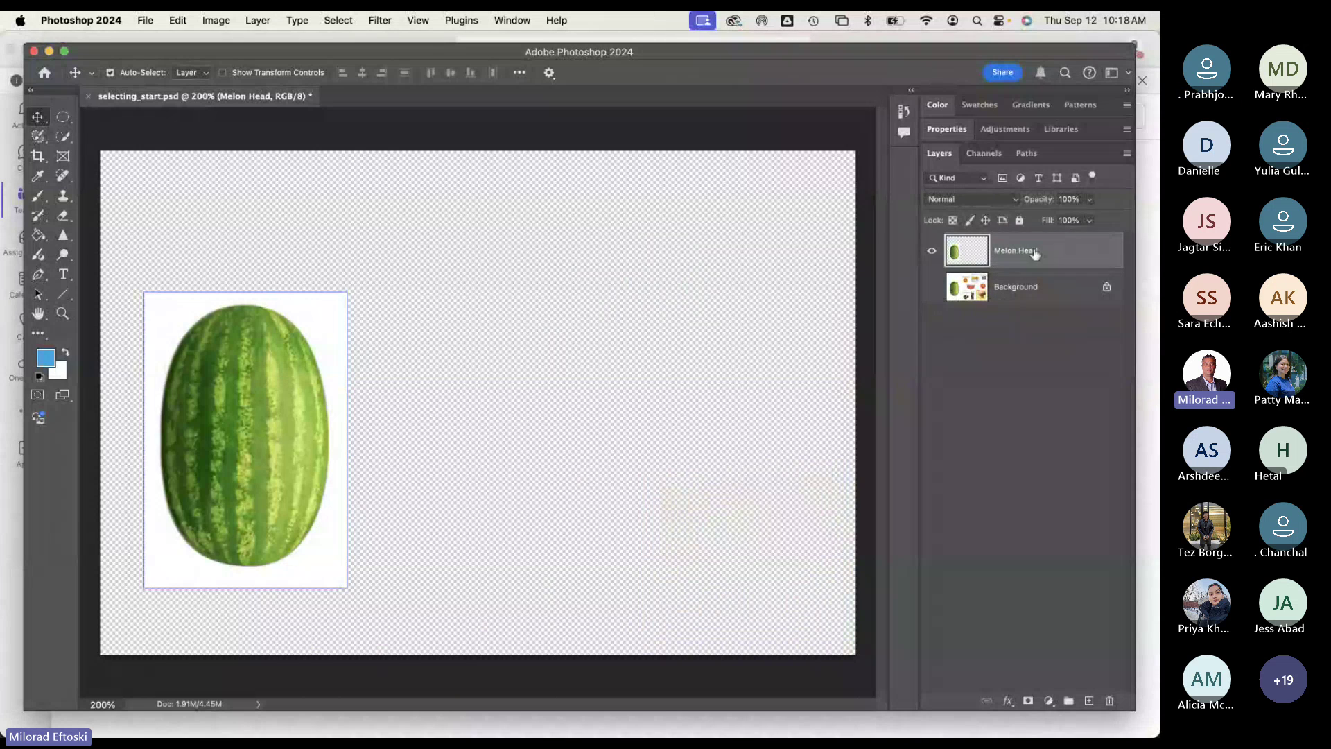
{"action": "left_click", "coordinate": [1054, 298]}
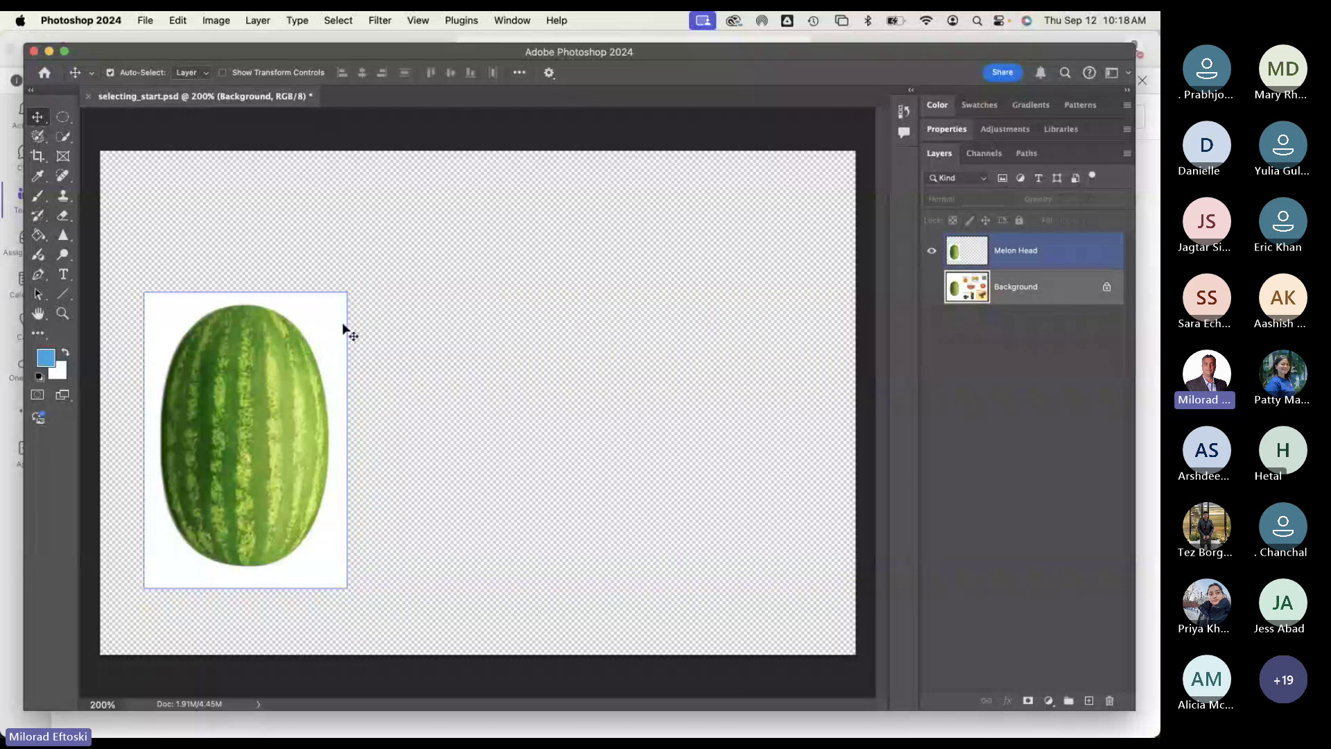
Step: Make the Melon Head layer active and switch to the Magic Wand Tool
{"action": "left_click", "coordinate": [1054, 256]}
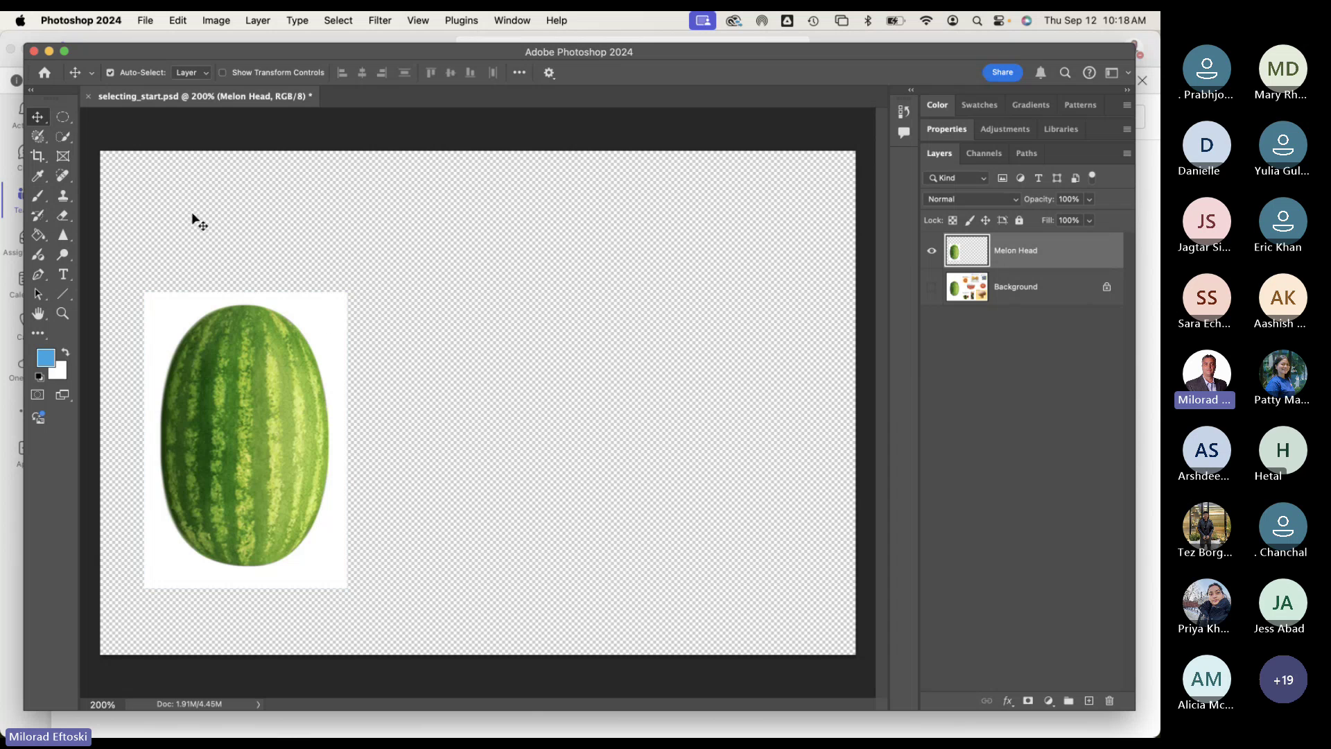
{"action": "left_click", "coordinate": [61, 135]}
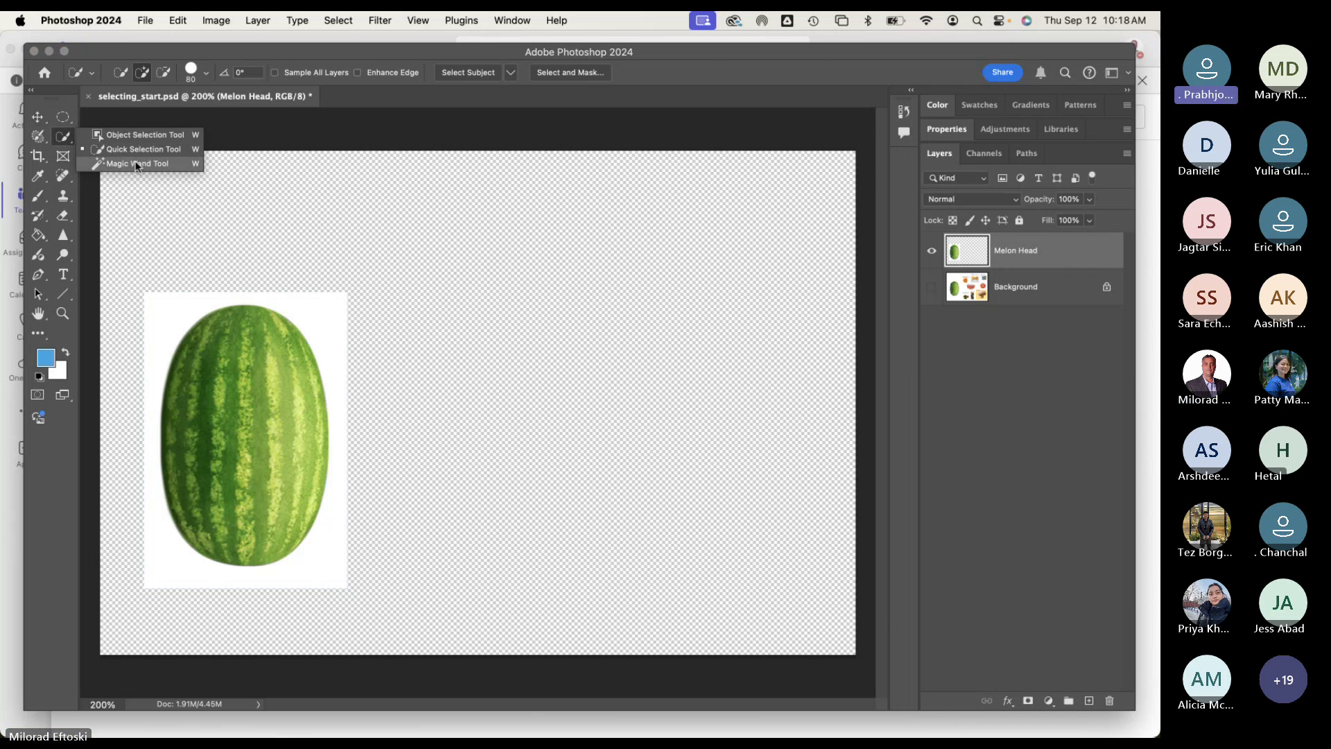
{"action": "left_click", "coordinate": [137, 164]}
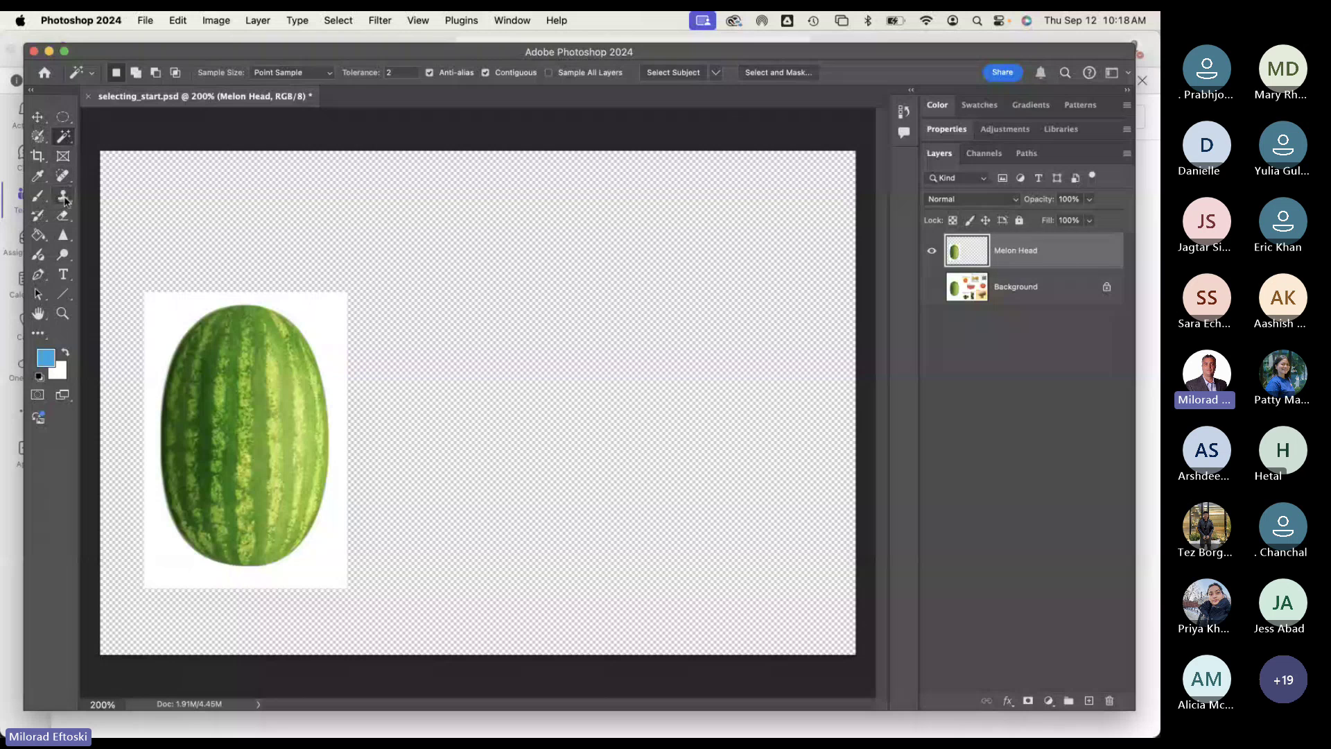
Step: Erase the white area around the watermelon on the Melon Head layer with the Magic Eraser Tool
{"action": "left_click", "coordinate": [62, 175]}
{"action": "left_click", "coordinate": [62, 198]}
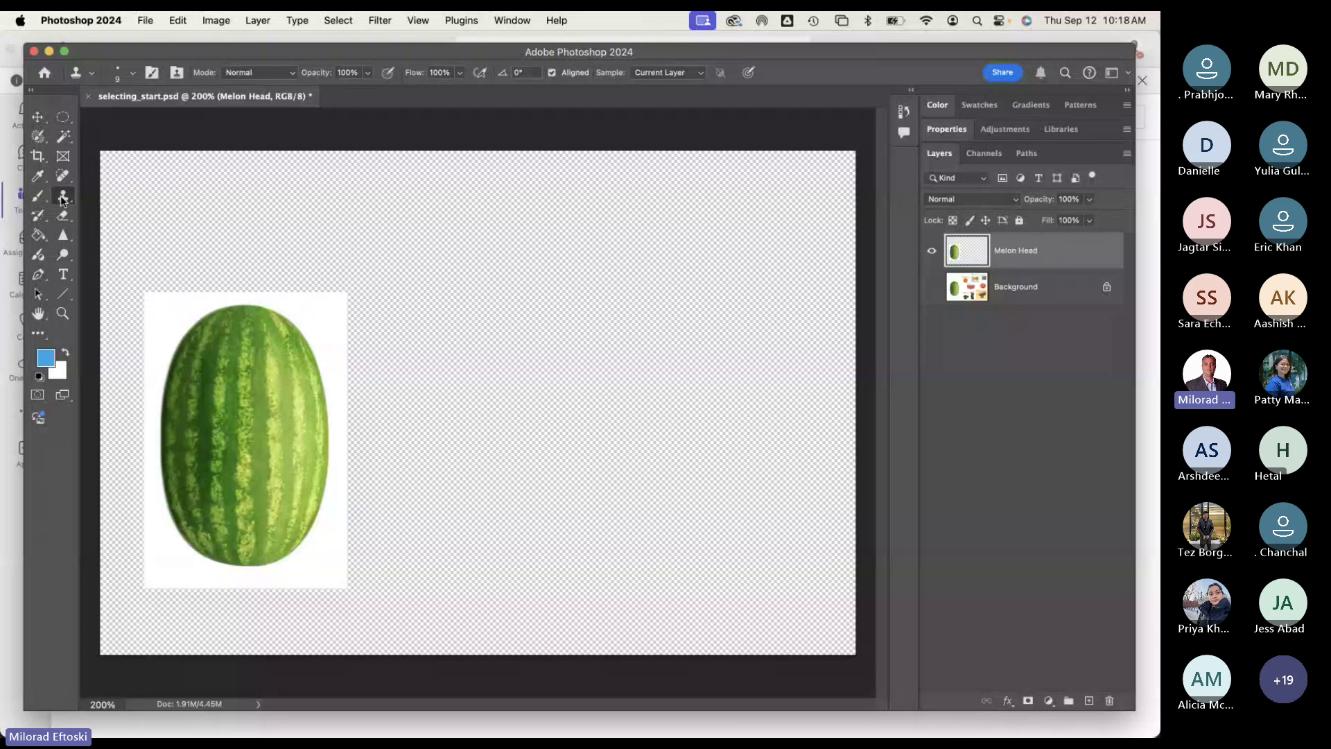
{"action": "left_click", "coordinate": [62, 217]}
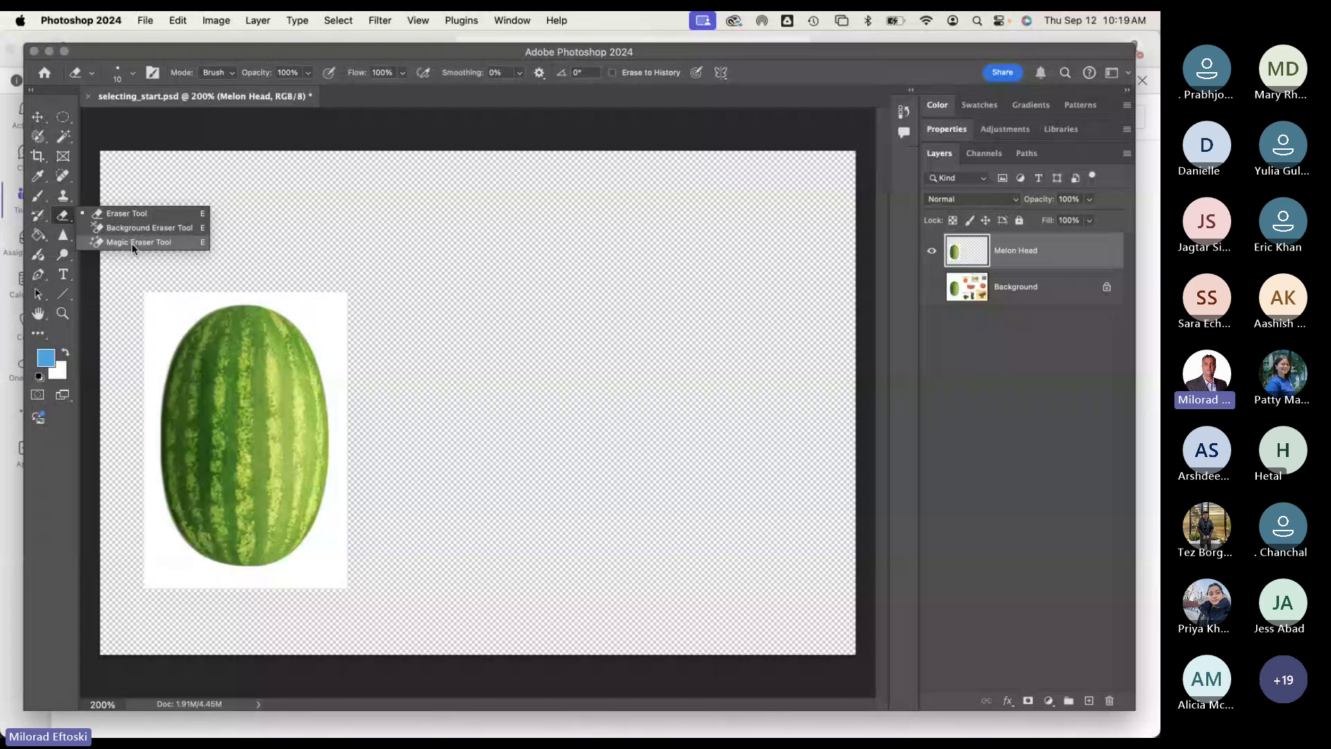
{"action": "left_click", "coordinate": [132, 244]}
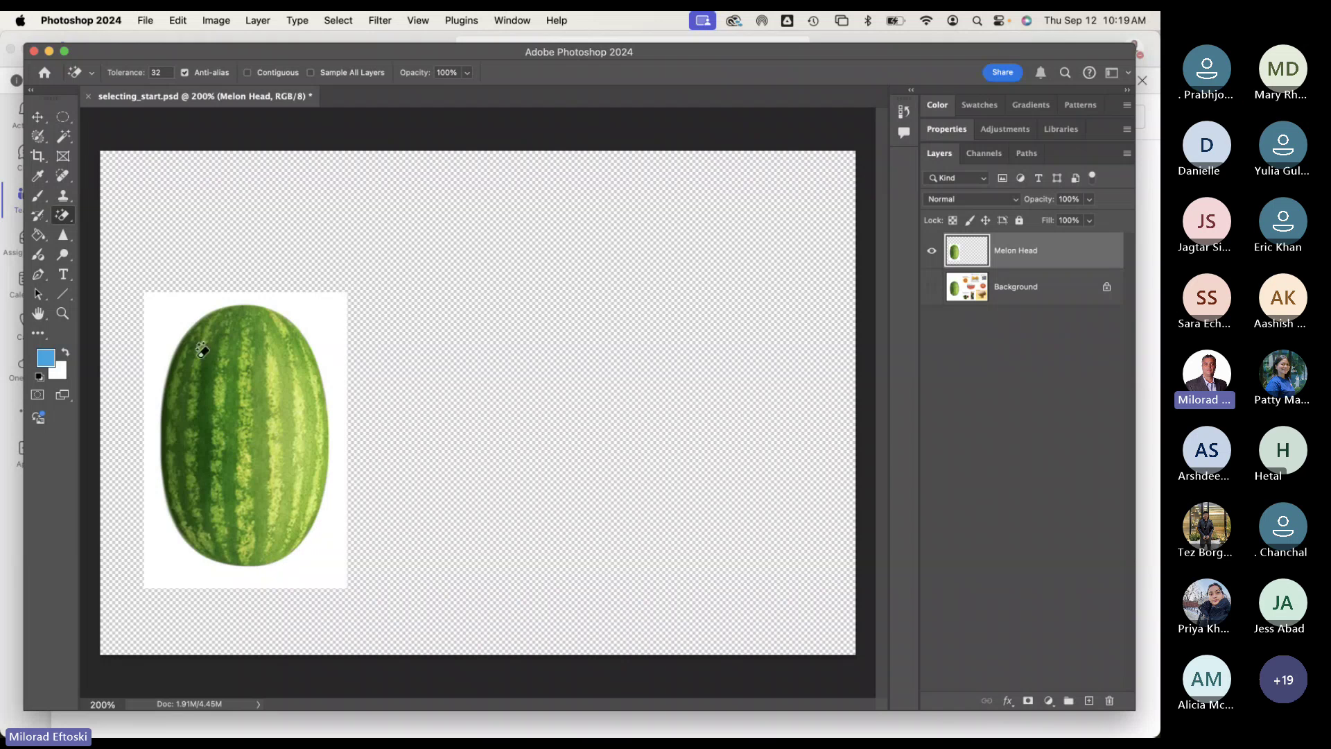
{"action": "left_click", "coordinate": [323, 318]}
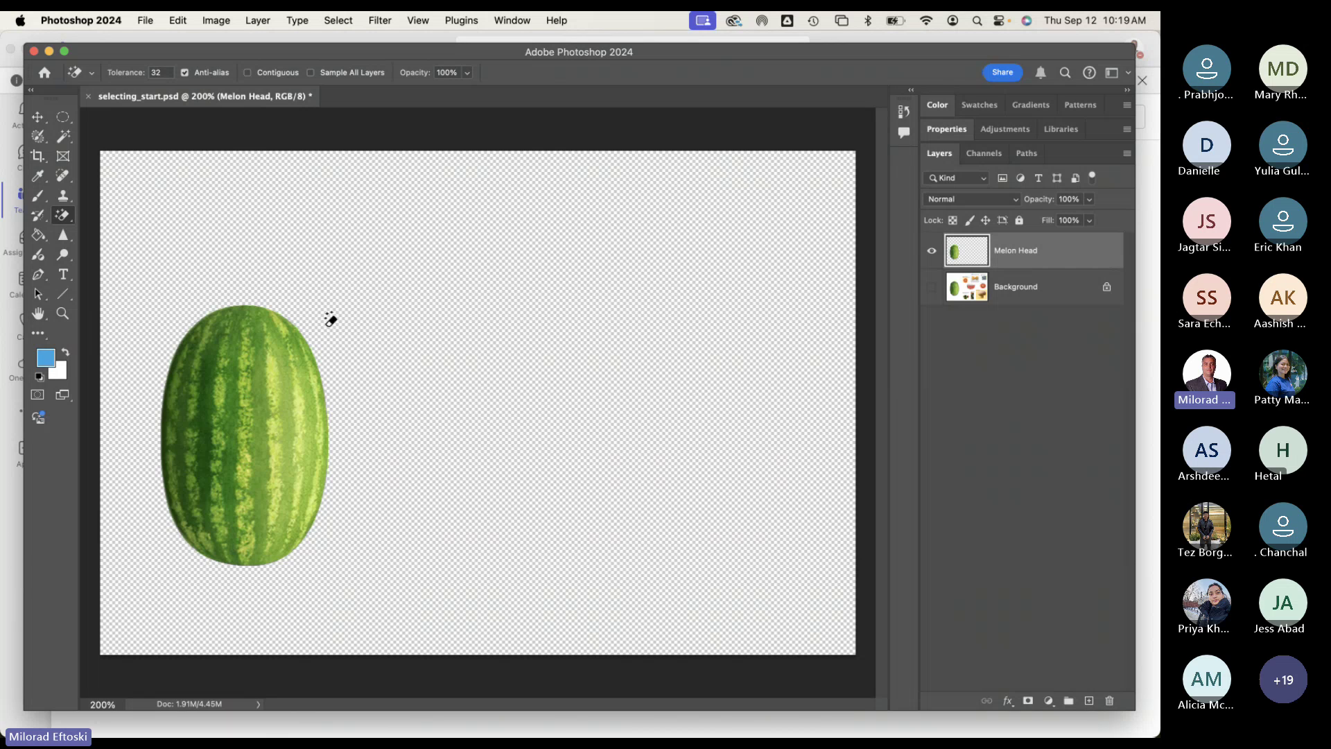
Step: Reposition the cut-out watermelon slightly up and to the right on the canvas with the Move Tool
{"action": "left_click_drag", "start_coordinate": [37, 117], "coordinate": [89, 122]}
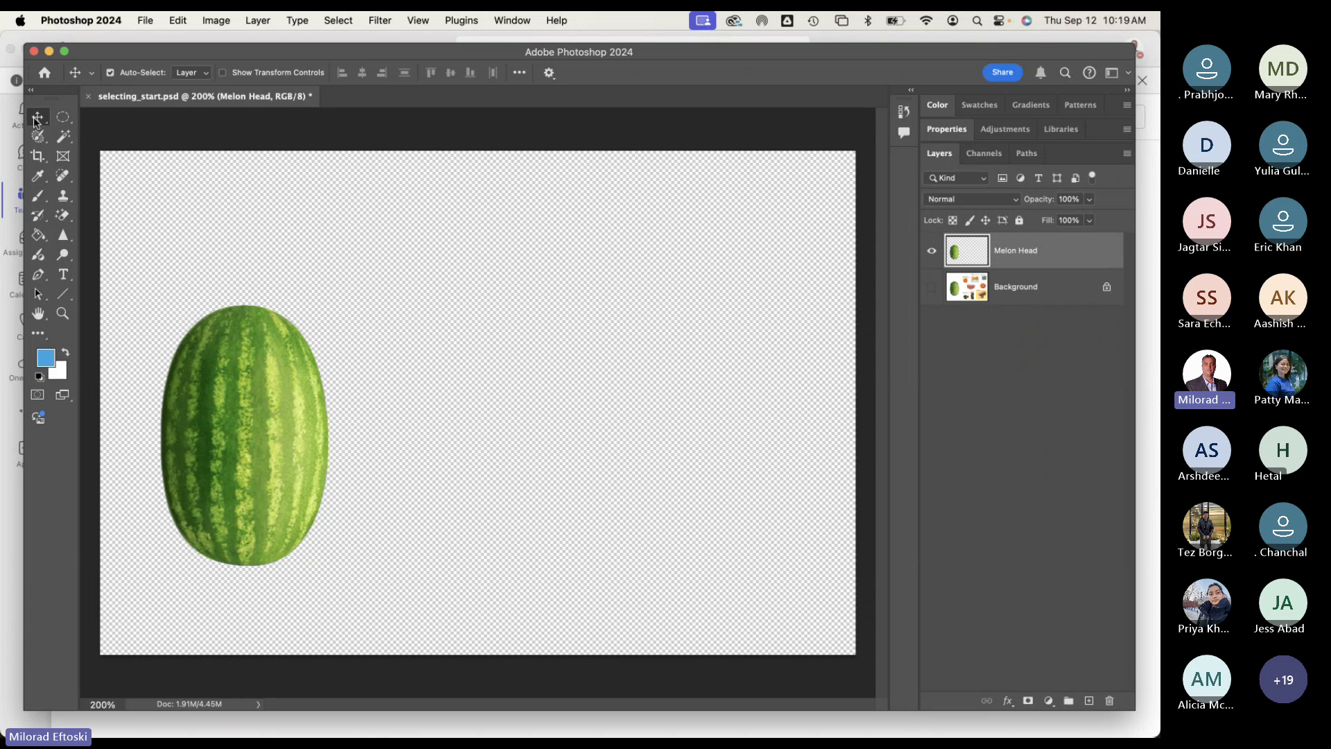
{"action": "left_click_drag", "start_coordinate": [36, 121], "coordinate": [95, 120]}
{"action": "mouse_move", "coordinate": [257, 411]}
{"action": "left_mouse_down"}
{"action": "mouse_move", "coordinate": [223, 364]}
{"action": "mouse_move", "coordinate": [297, 348]}
{"action": "mouse_move", "coordinate": [232, 375]}
{"action": "mouse_move", "coordinate": [253, 447]}
{"action": "mouse_move", "coordinate": [240, 434]}
{"action": "mouse_move", "coordinate": [322, 394]}
{"action": "mouse_move", "coordinate": [255, 421]}
{"action": "mouse_move", "coordinate": [289, 419]}
{"action": "mouse_move", "coordinate": [269, 412]}
{"action": "mouse_move", "coordinate": [250, 434]}
{"action": "mouse_move", "coordinate": [388, 340]}
{"action": "mouse_move", "coordinate": [235, 435]}
{"action": "mouse_move", "coordinate": [284, 404]}
{"action": "mouse_move", "coordinate": [244, 438]}
{"action": "mouse_move", "coordinate": [255, 434]}
{"action": "left_mouse_up"}
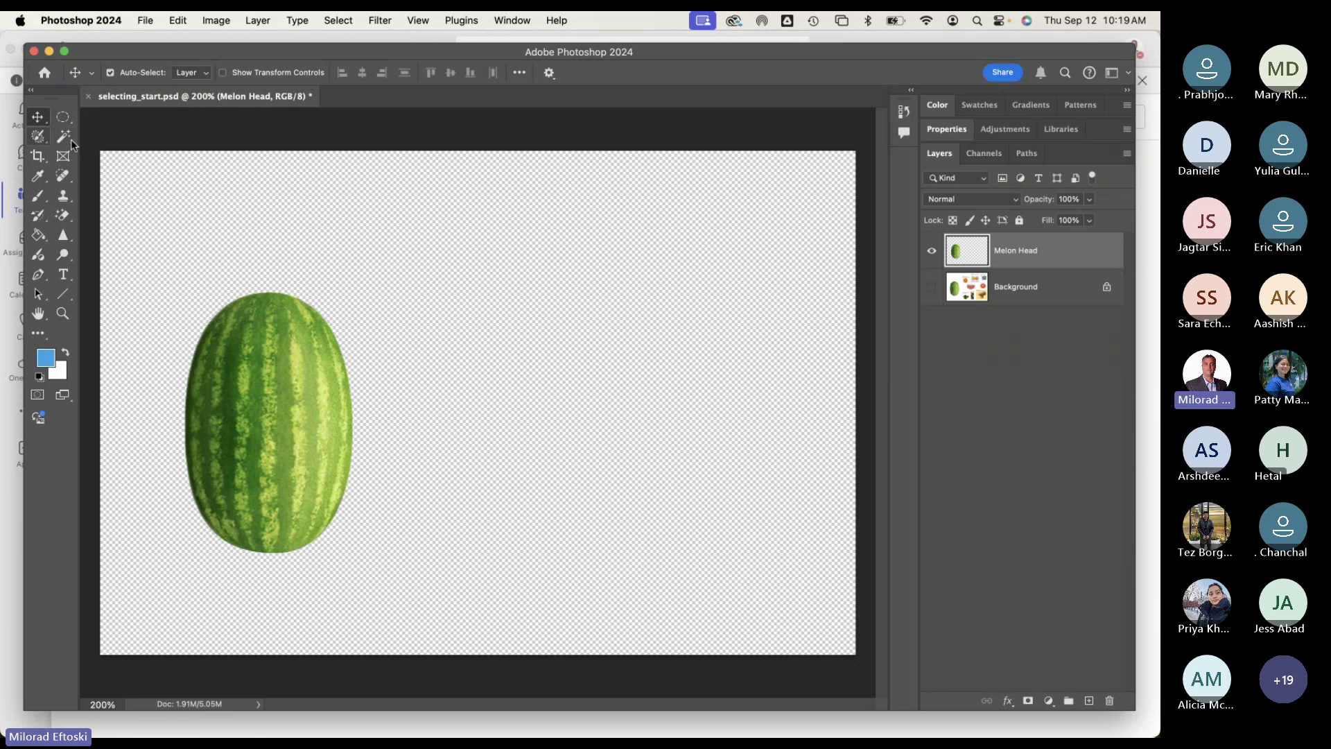
{"action": "left_click_drag", "start_coordinate": [261, 365], "coordinate": [302, 353]}
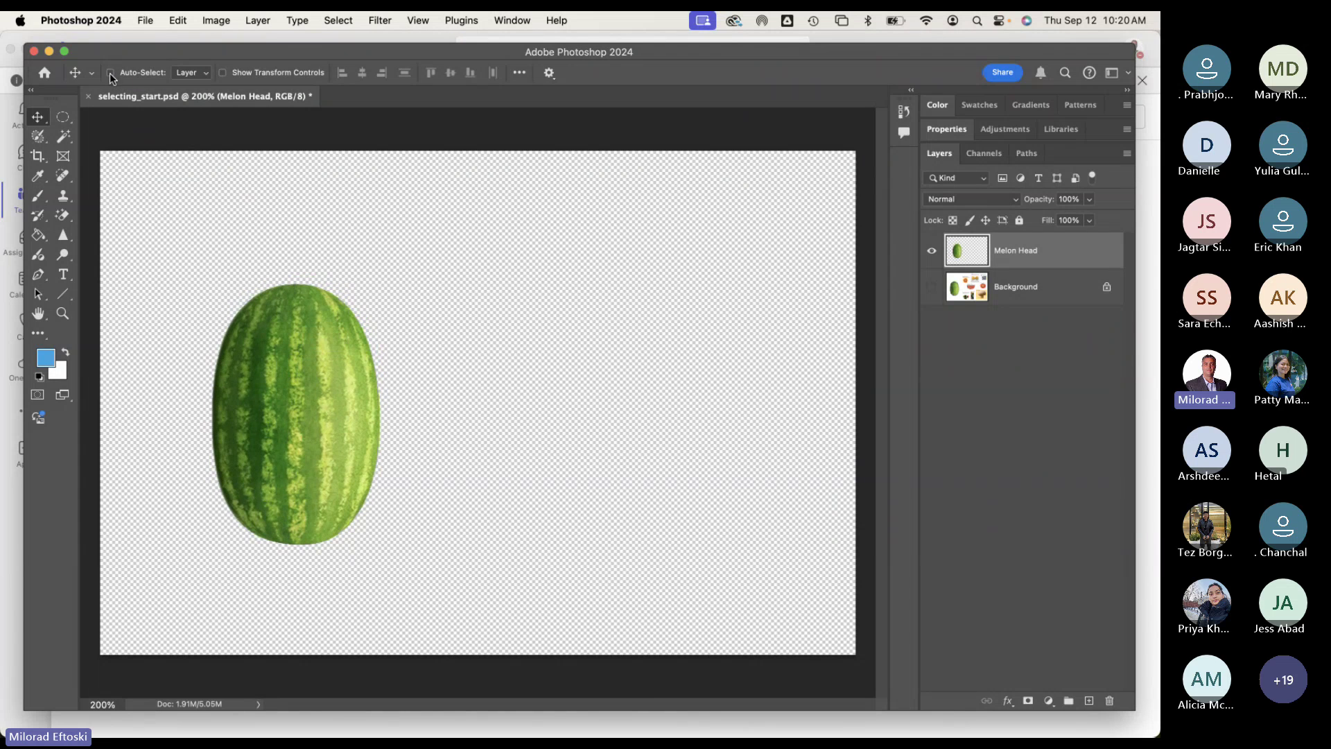
Step: Shift the melon slightly left from empty canvas with Auto-Select off, then turn Auto-Select on and open its Group or Layer choice
{"action": "left_click_drag", "start_coordinate": [229, 222], "coordinate": [221, 222]}
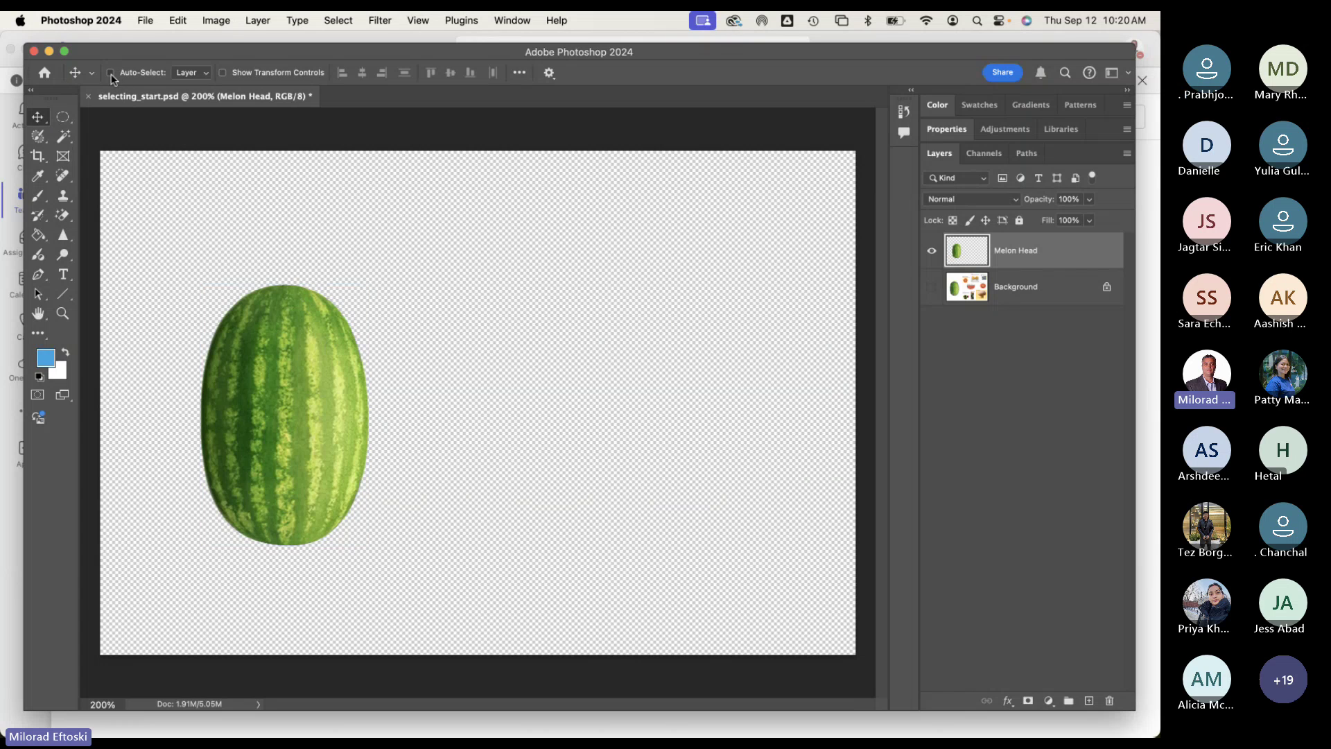
{"action": "left_click", "coordinate": [199, 75]}
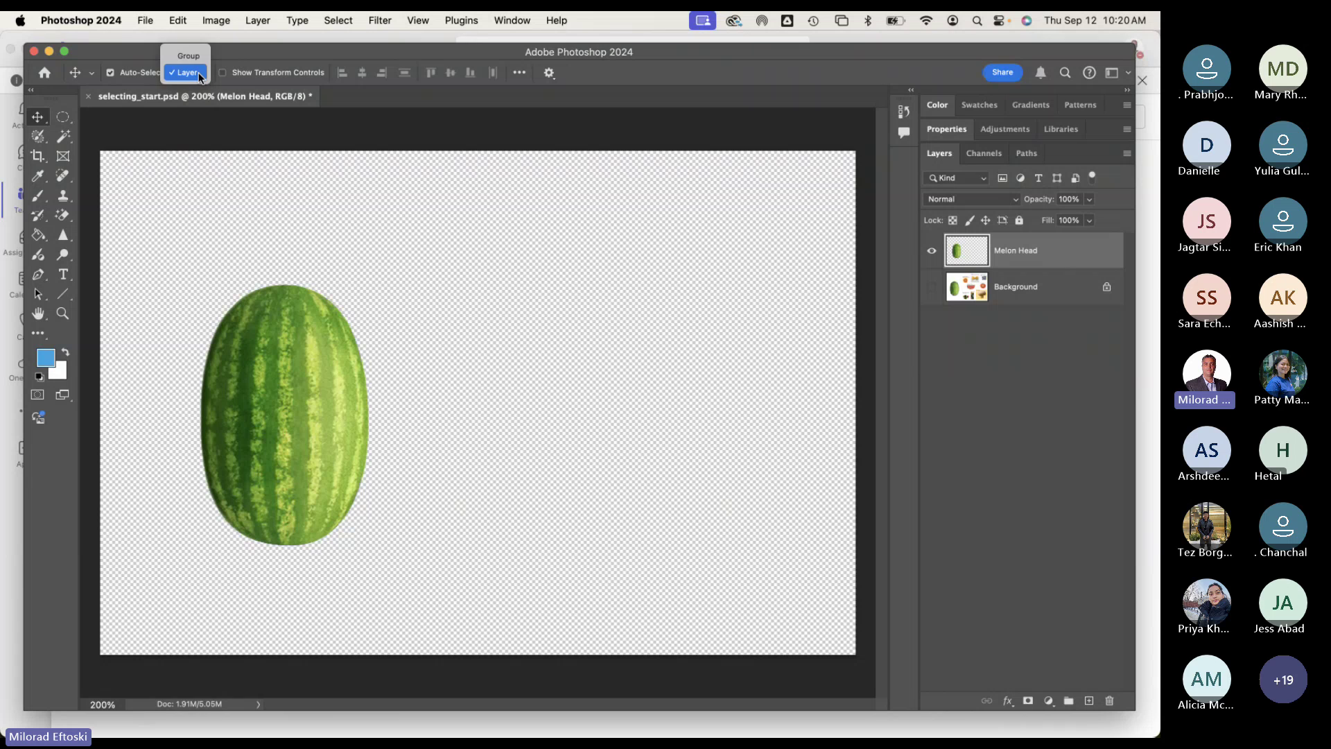
Step: Set the Move tool to auto-select layers, show the Background layer, and align the Melon Head exactly over the background's watermelon
{"action": "left_click", "coordinate": [199, 75]}
{"action": "left_click", "coordinate": [188, 73]}
{"action": "left_click", "coordinate": [188, 72]}
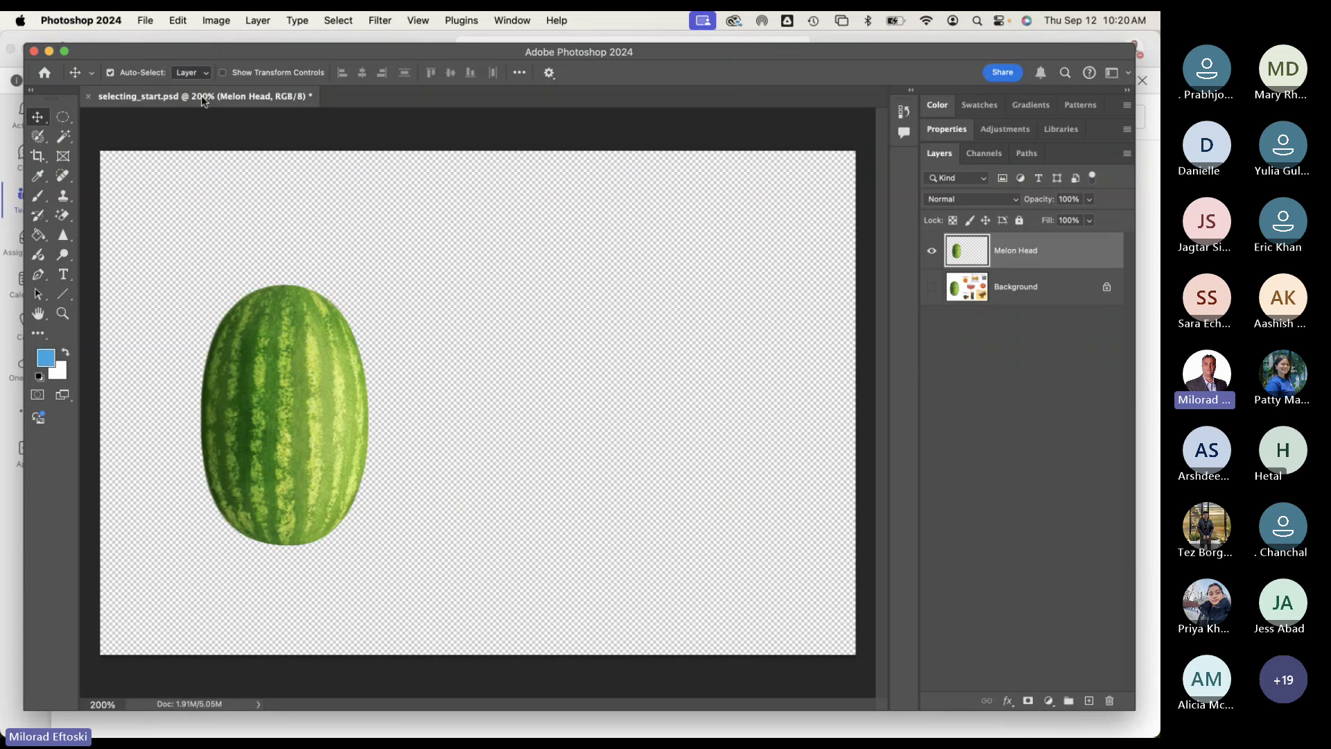
{"action": "left_click_drag", "start_coordinate": [298, 416], "coordinate": [406, 382]}
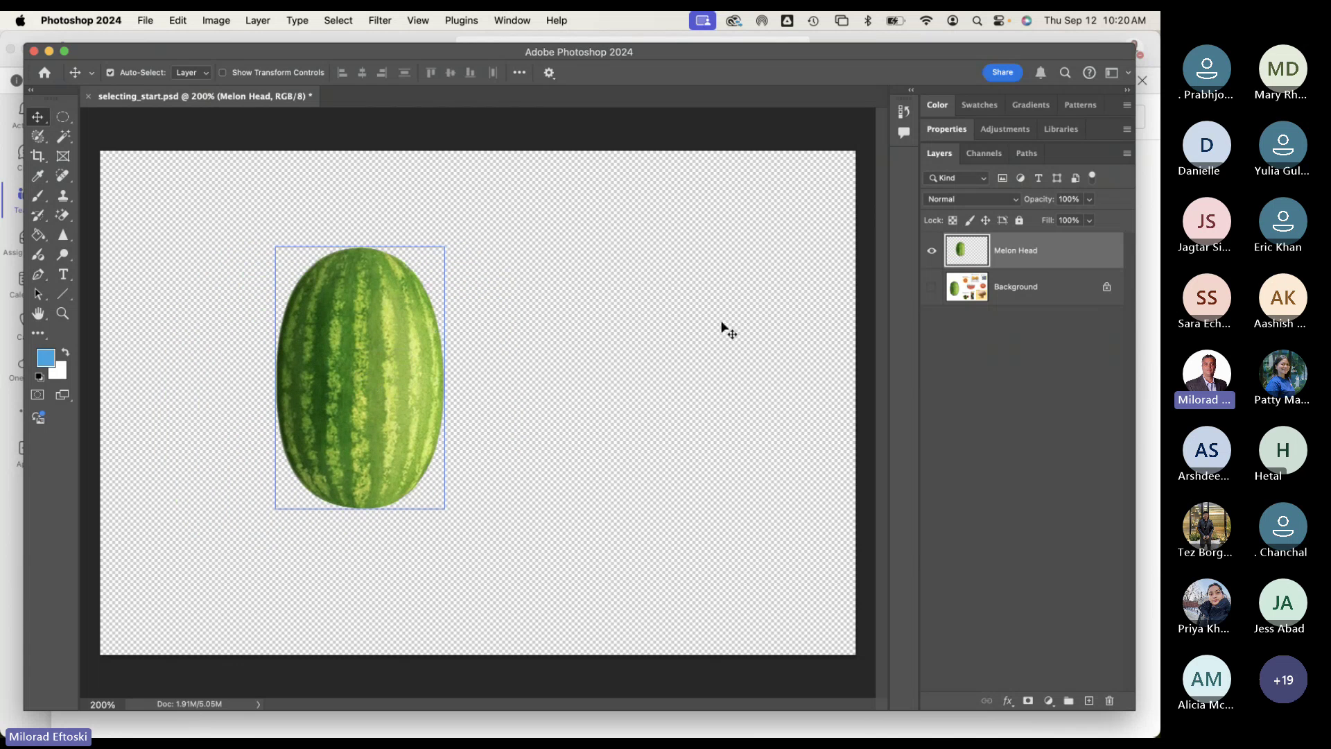
{"action": "left_click", "coordinate": [933, 290]}
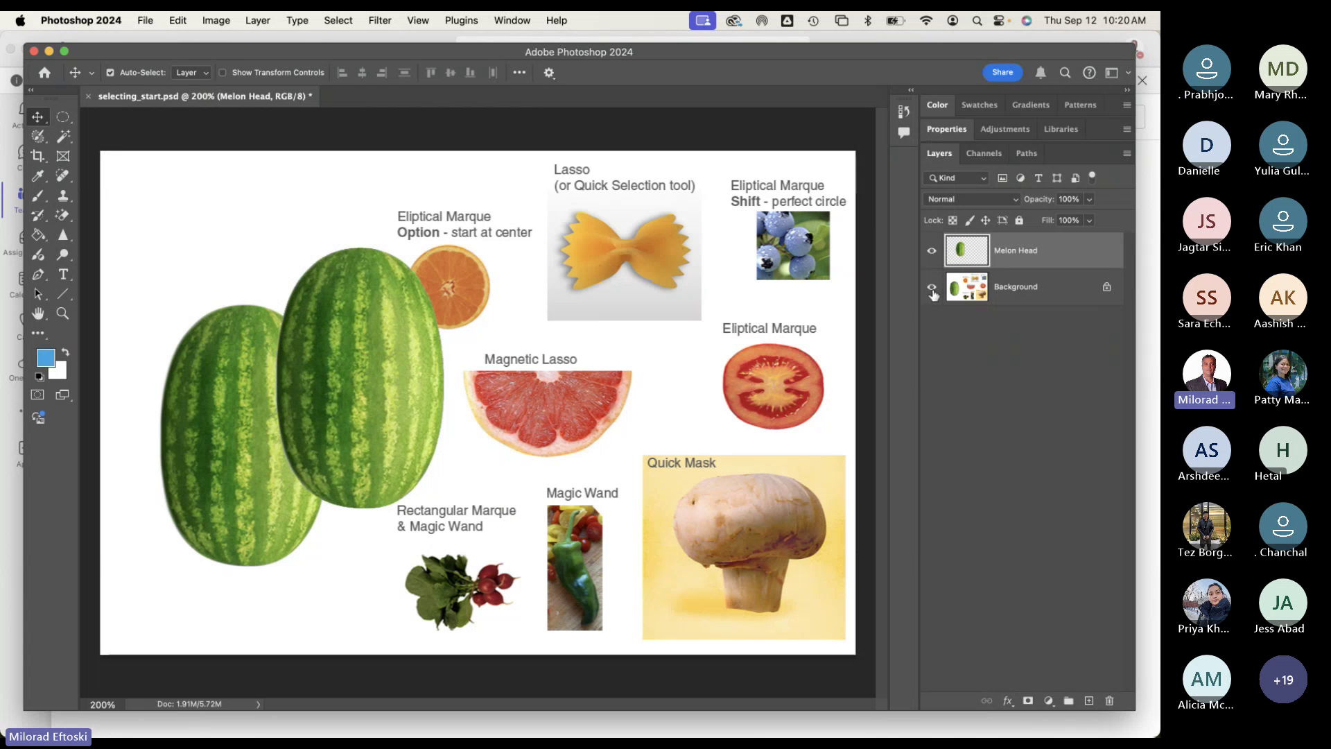
{"action": "left_click_drag", "start_coordinate": [387, 362], "coordinate": [269, 405]}
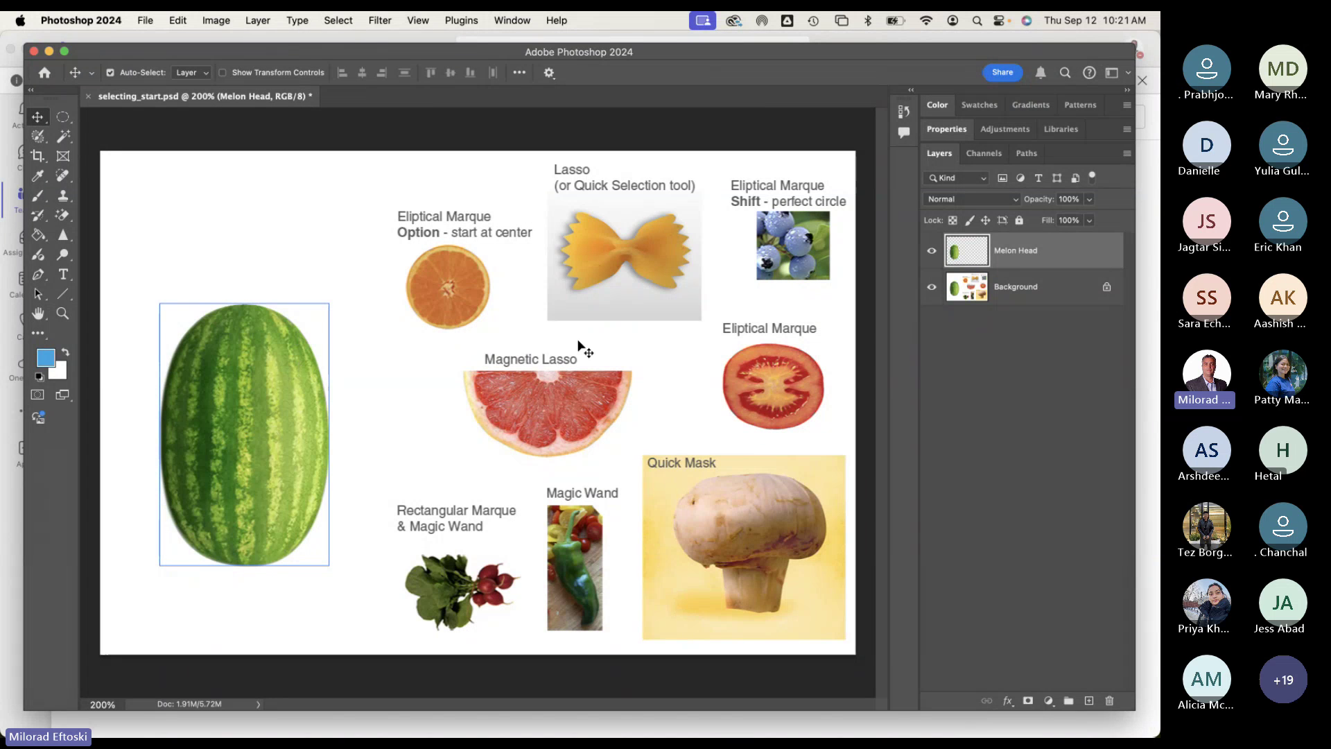
Step: Isolate the Melon Head layer to check it, restore the Background layer's visibility, and make Background the active layer
{"action": "left_click", "coordinate": [931, 251], "text": "alt"}
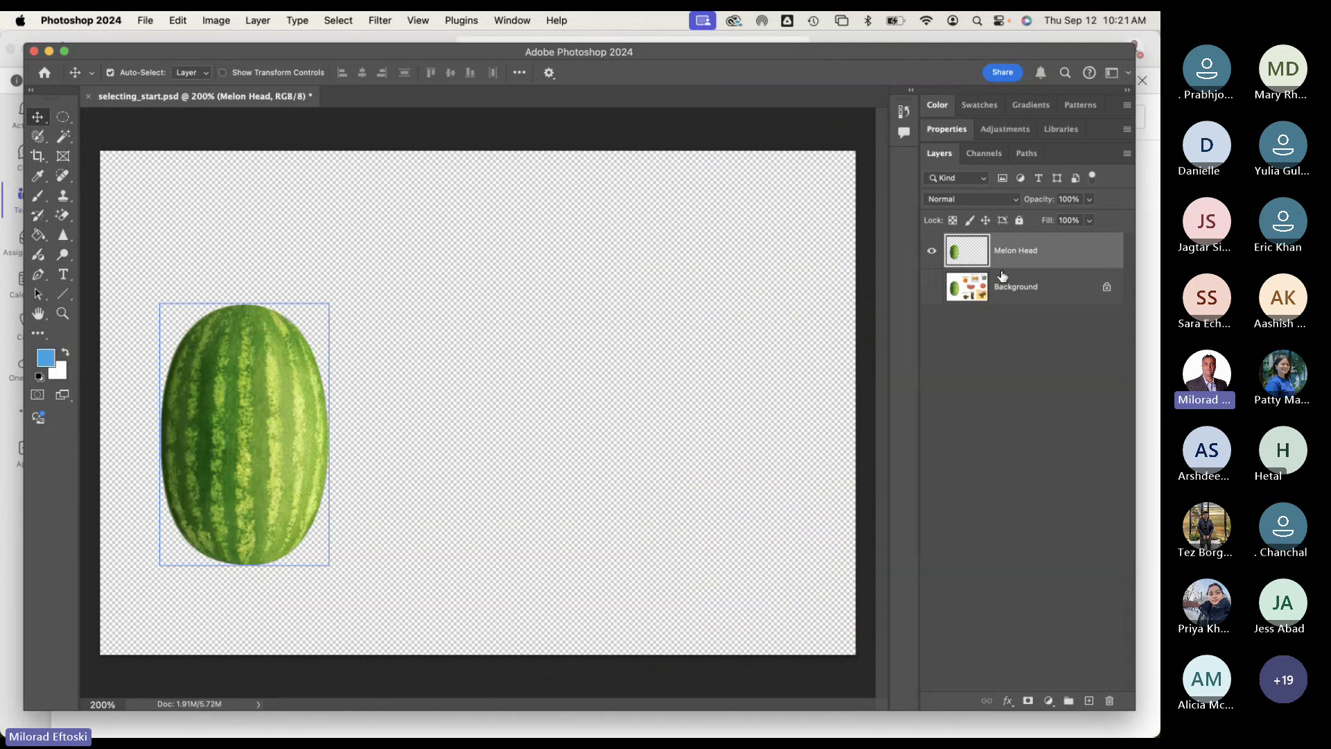
{"action": "left_click", "coordinate": [932, 287]}
{"action": "left_click", "coordinate": [934, 289]}
{"action": "left_click", "coordinate": [931, 287]}
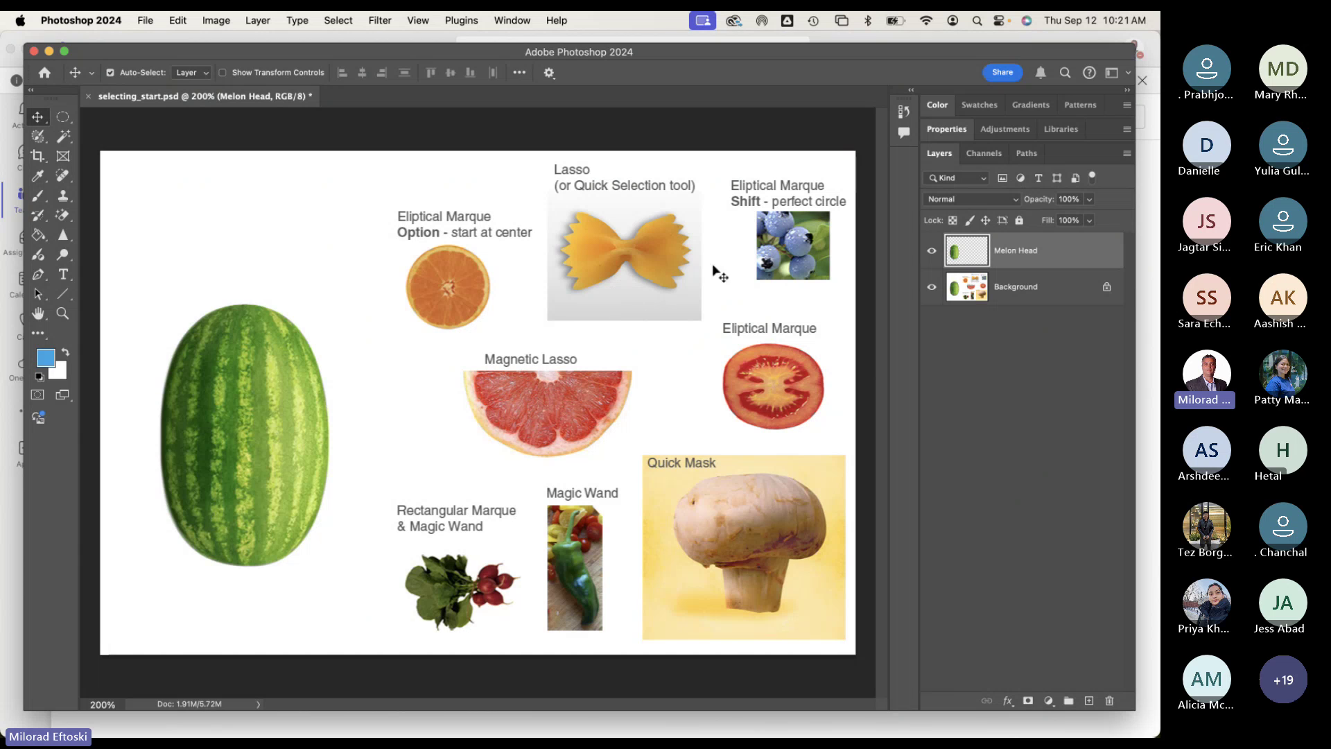
{"action": "left_click", "coordinate": [1051, 299]}
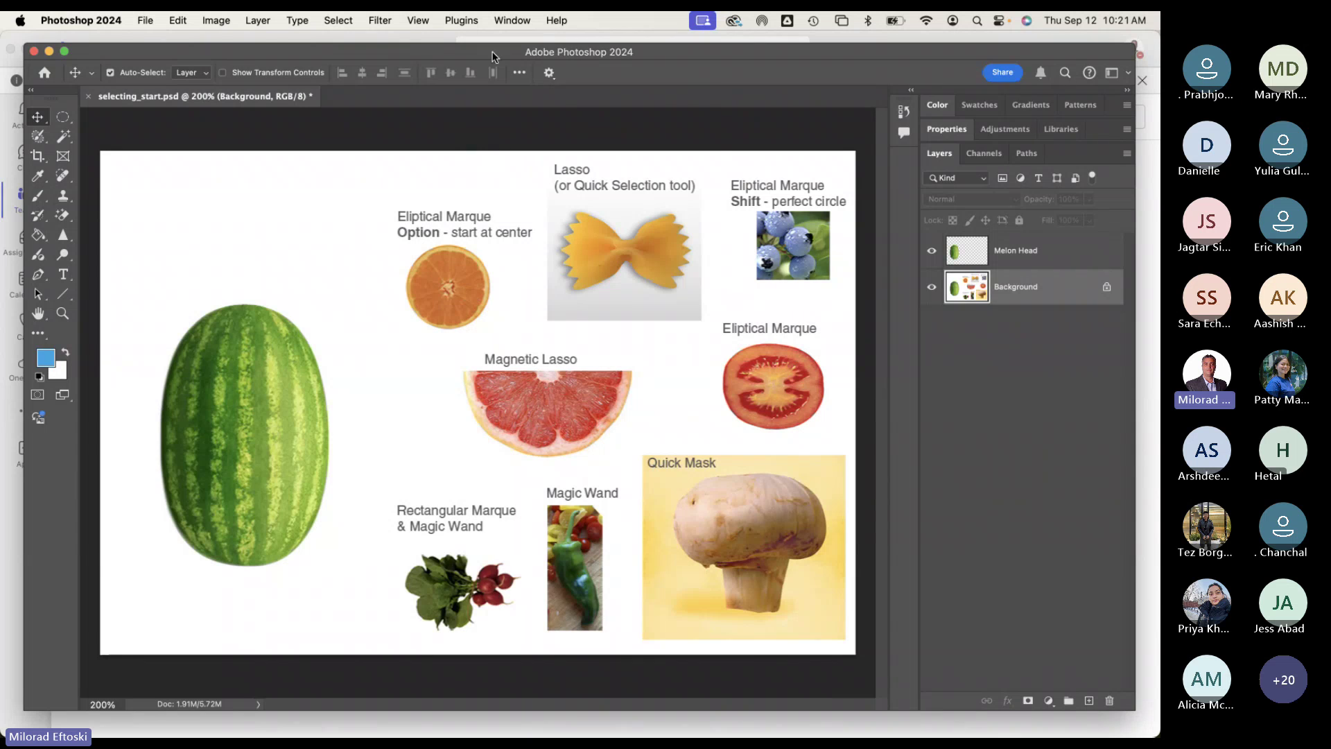
Step: Switch to Microsoft Teams, close its main window to check the meeting, and return to Photoshop
{"action": "left_click", "coordinate": [519, 17]}
{"action": "left_click", "coordinate": [519, 17]}
{"action": "mouse_move", "coordinate": [607, 735]}
{"action": "left_click", "coordinate": [860, 714]}
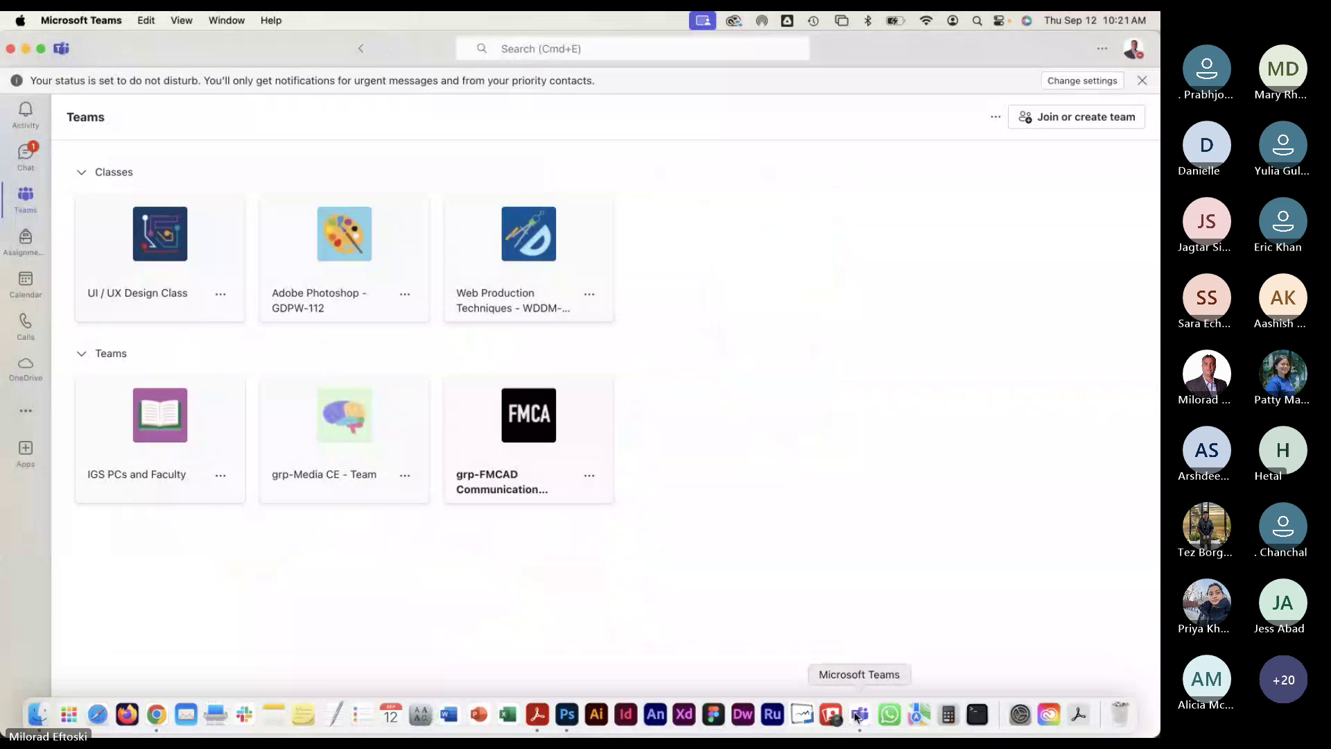
{"action": "left_click", "coordinate": [10, 49]}
{"action": "left_click_drag", "start_coordinate": [320, 69], "coordinate": [313, 67]}
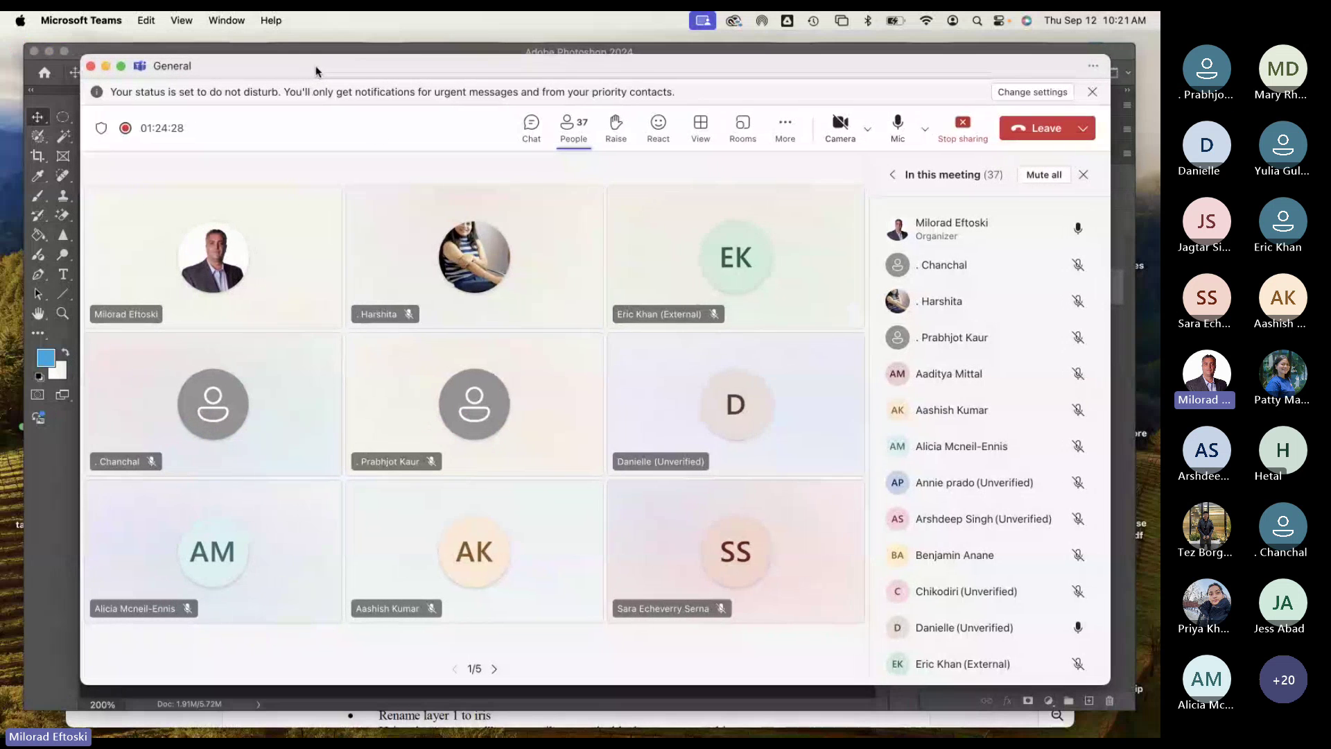
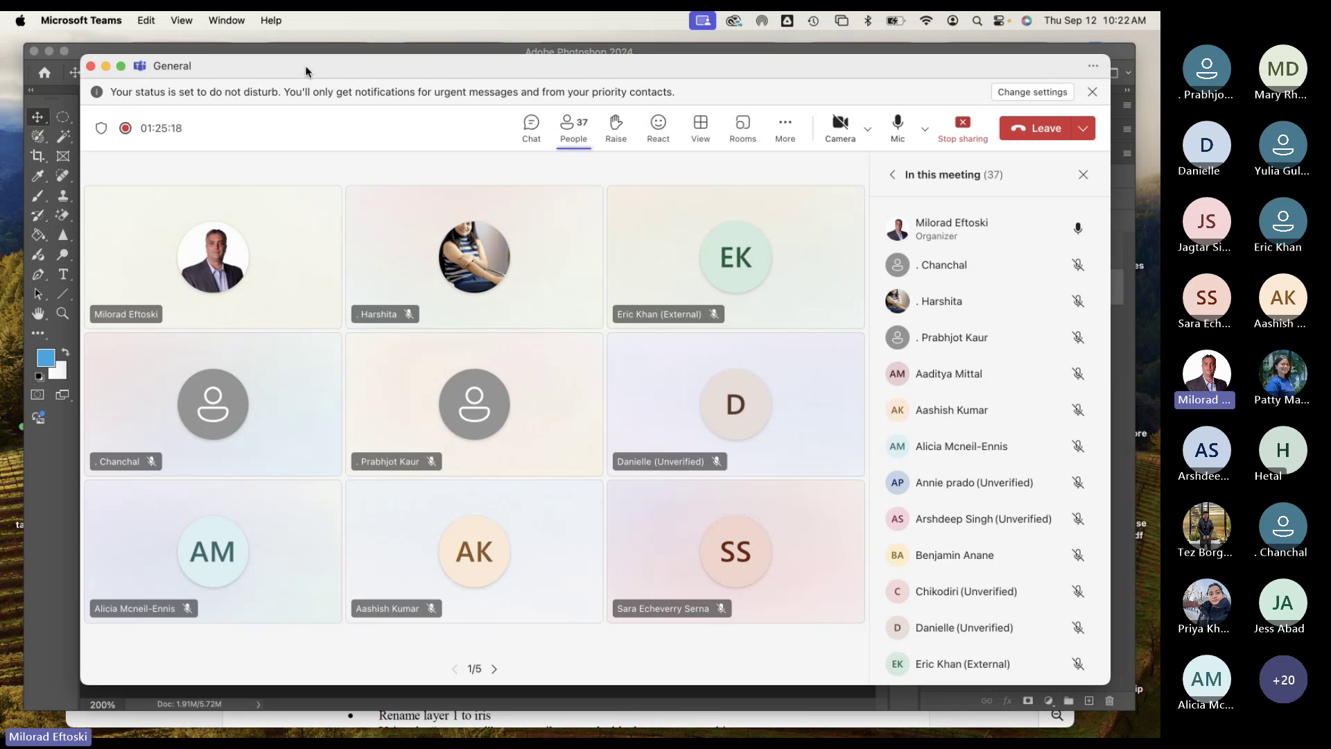
{"action": "left_click_drag", "start_coordinate": [307, 71], "coordinate": [303, 80]}
{"action": "key", "text": "super+Tab"}
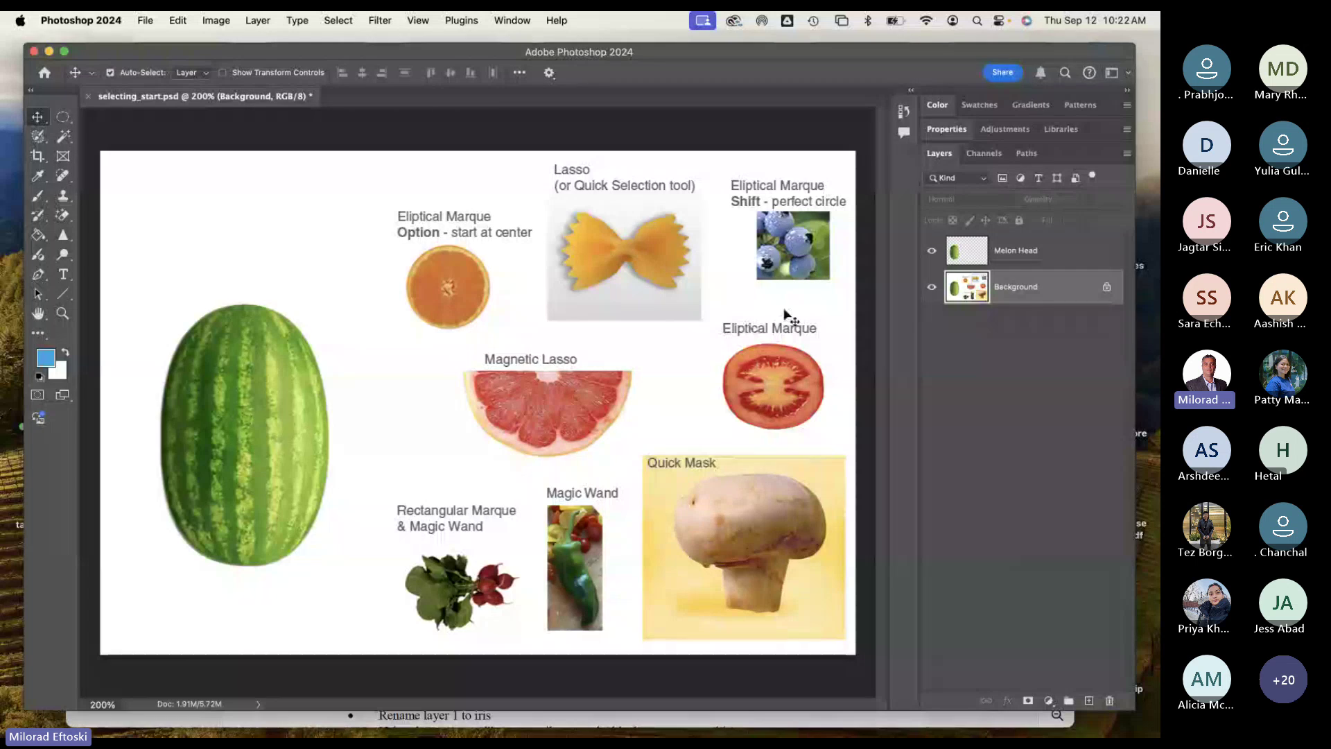
Step: Toggle the Background layer's visibility on and off to compare it with the Melon Head layer
{"action": "left_click", "coordinate": [932, 287]}
{"action": "left_click", "coordinate": [932, 287]}
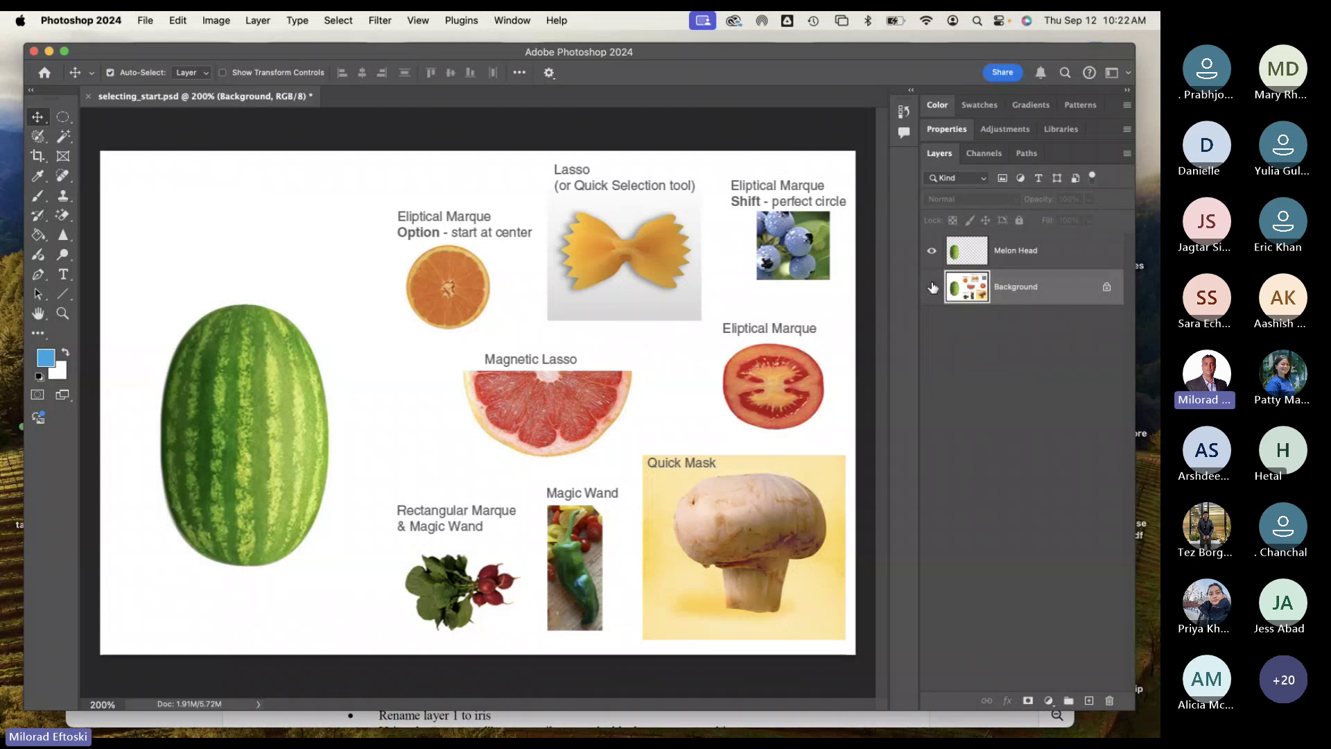
{"action": "left_click", "coordinate": [932, 287]}
{"action": "left_click", "coordinate": [932, 287]}
{"action": "left_click", "coordinate": [931, 288]}
{"action": "left_click", "coordinate": [932, 287]}
Step: Select the orange slice on the Background with an elliptical marquee drawn from its center, and copy it to a new layer
{"action": "left_click", "coordinate": [63, 116]}
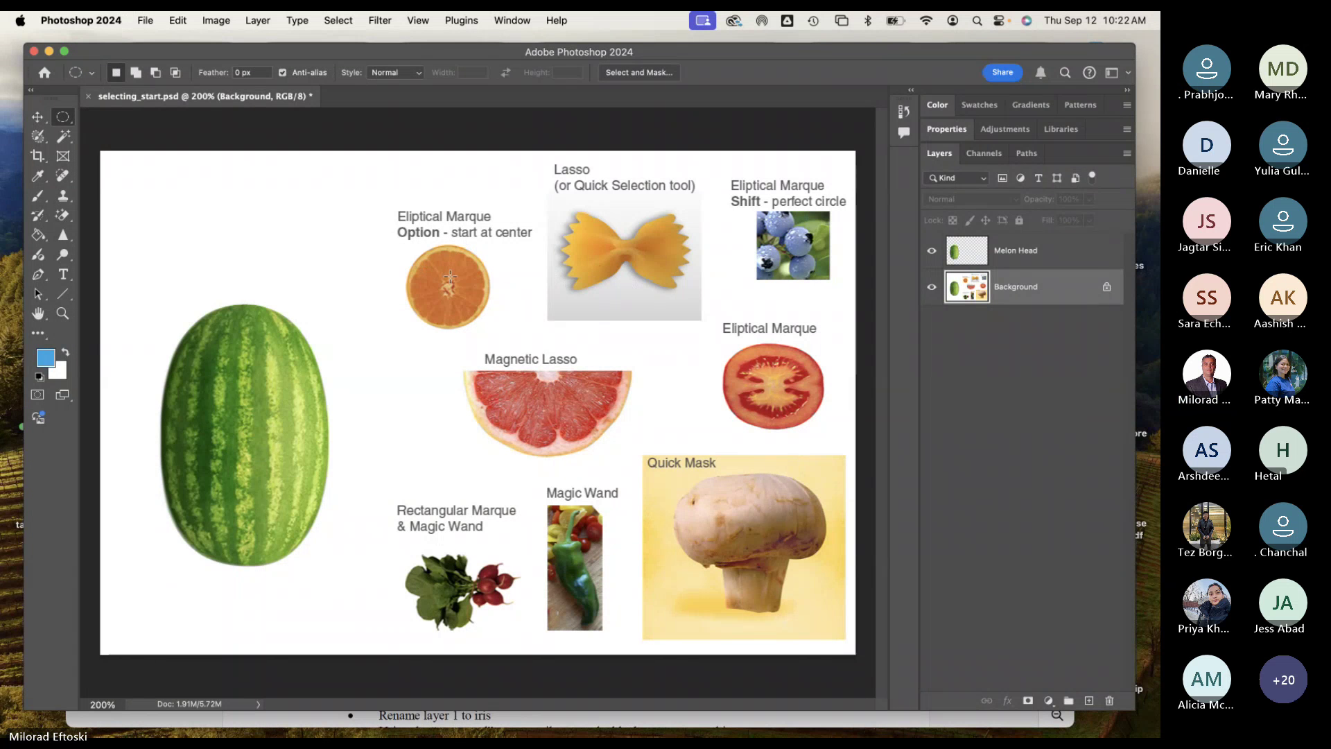
{"action": "key", "text": "super+plus"}
{"action": "key", "text": "super+plus"}
{"action": "left_click_drag", "start_coordinate": [451, 246], "coordinate": [461, 494]}
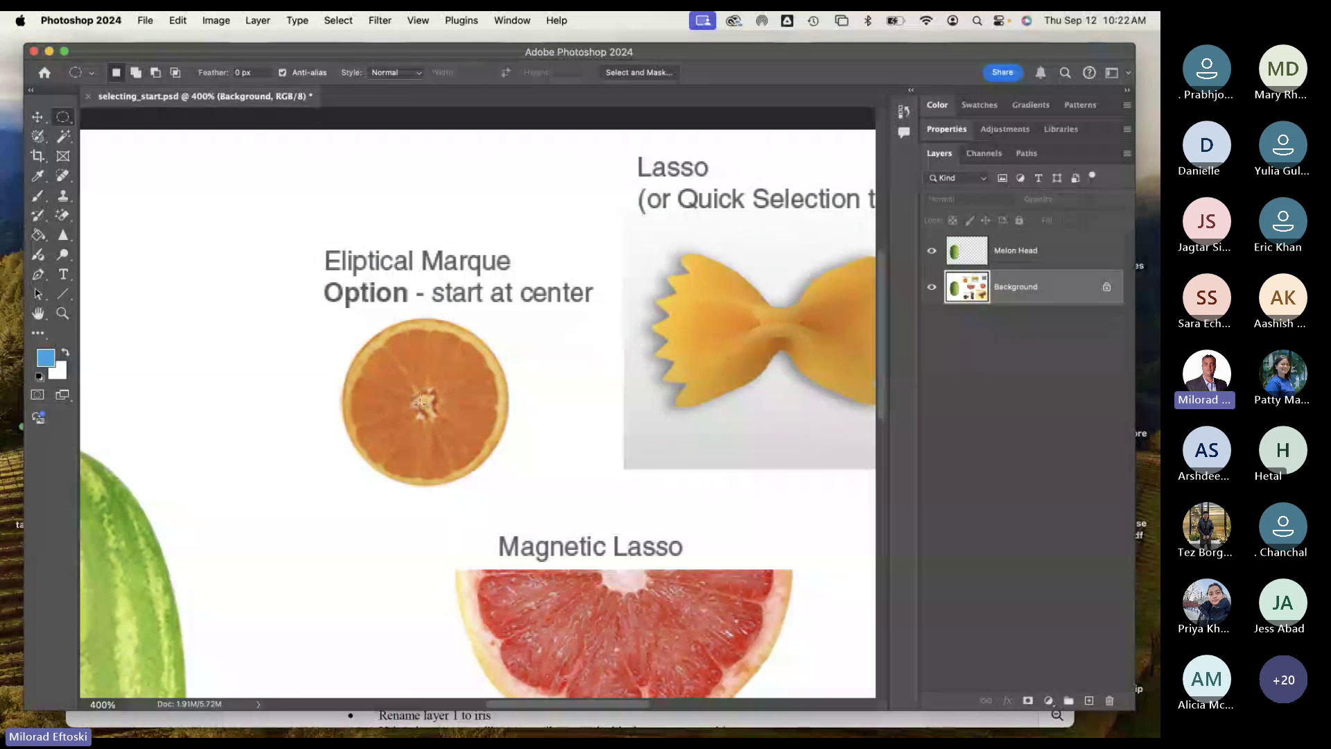
{"action": "left_click_drag", "start_coordinate": [339, 320], "coordinate": [506, 513]}
{"action": "scroll", "coordinate": [580, 377], "scroll_direction": "left", "scroll_amount": 2}
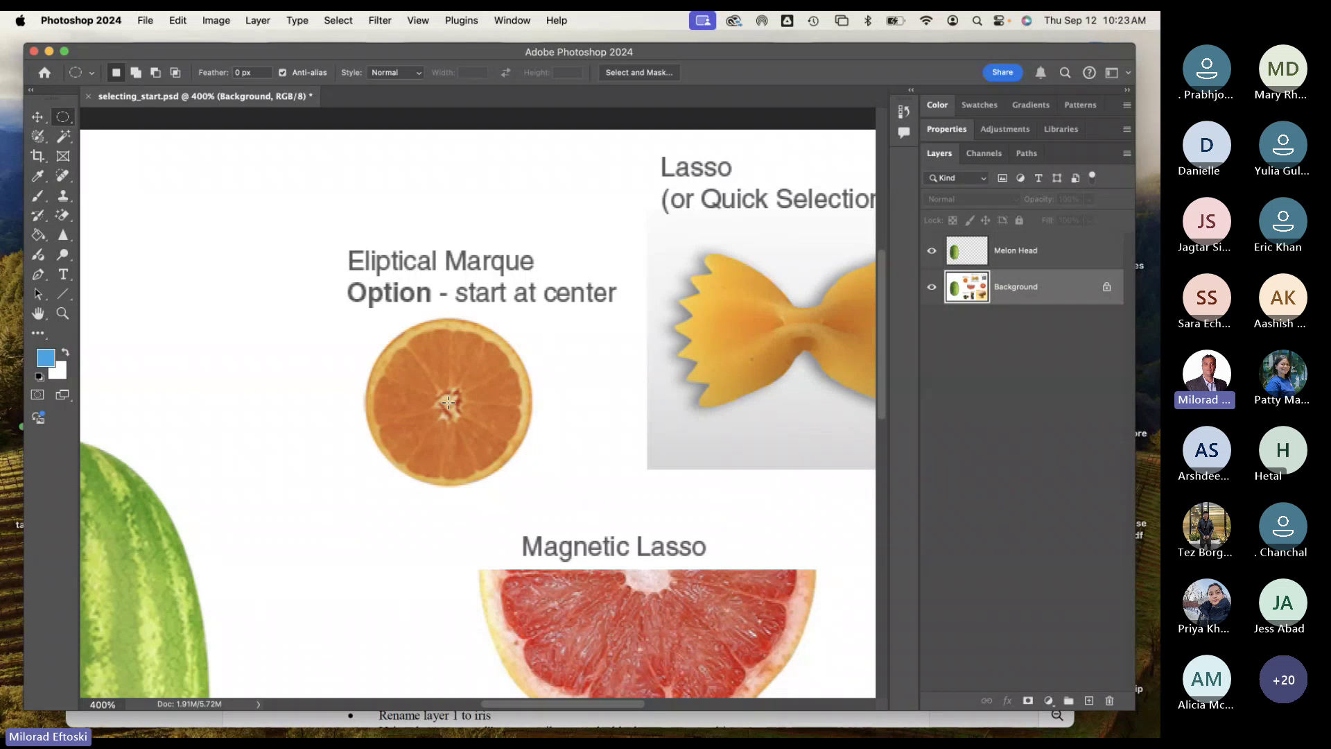
{"action": "left_click_drag", "start_coordinate": [449, 401], "coordinate": [530, 486]}
{"action": "key", "text": "super+j"}
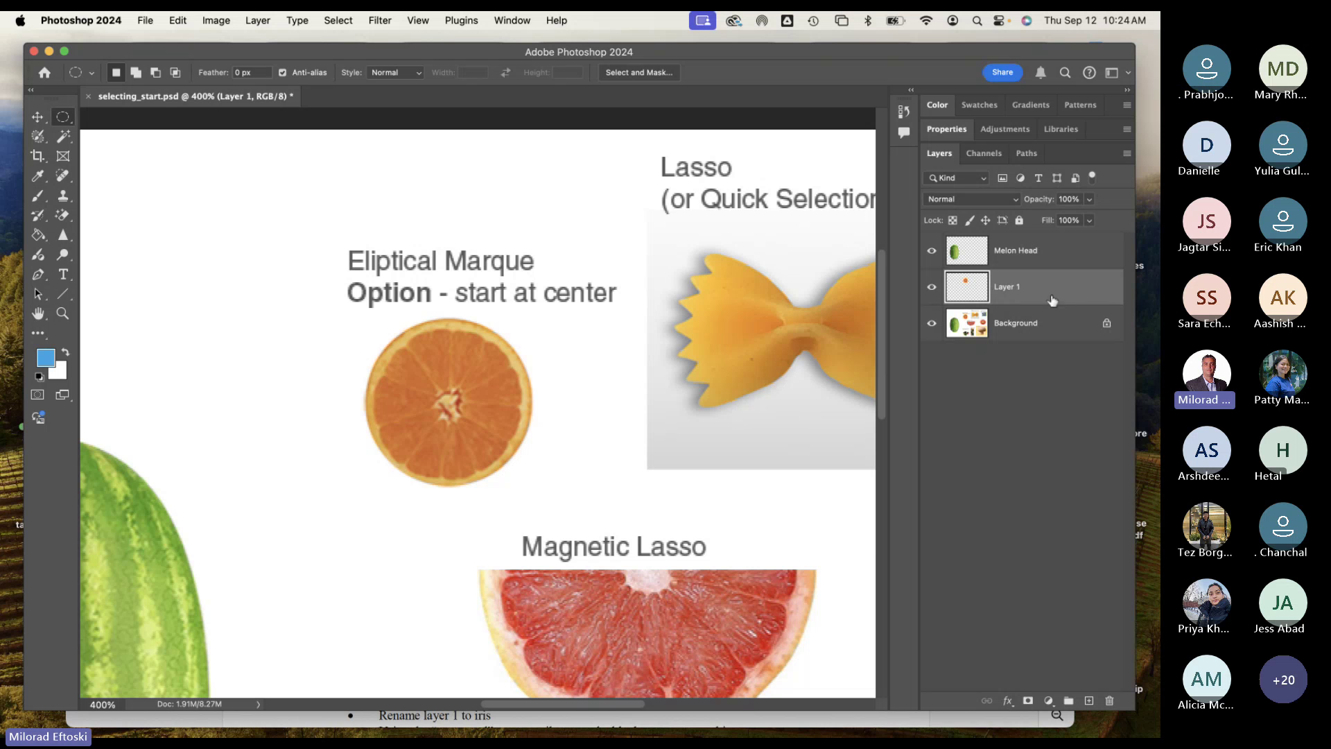
Step: Hide the Background layer and rename the orange slice's layer to Eye01
{"action": "left_click", "coordinate": [933, 324]}
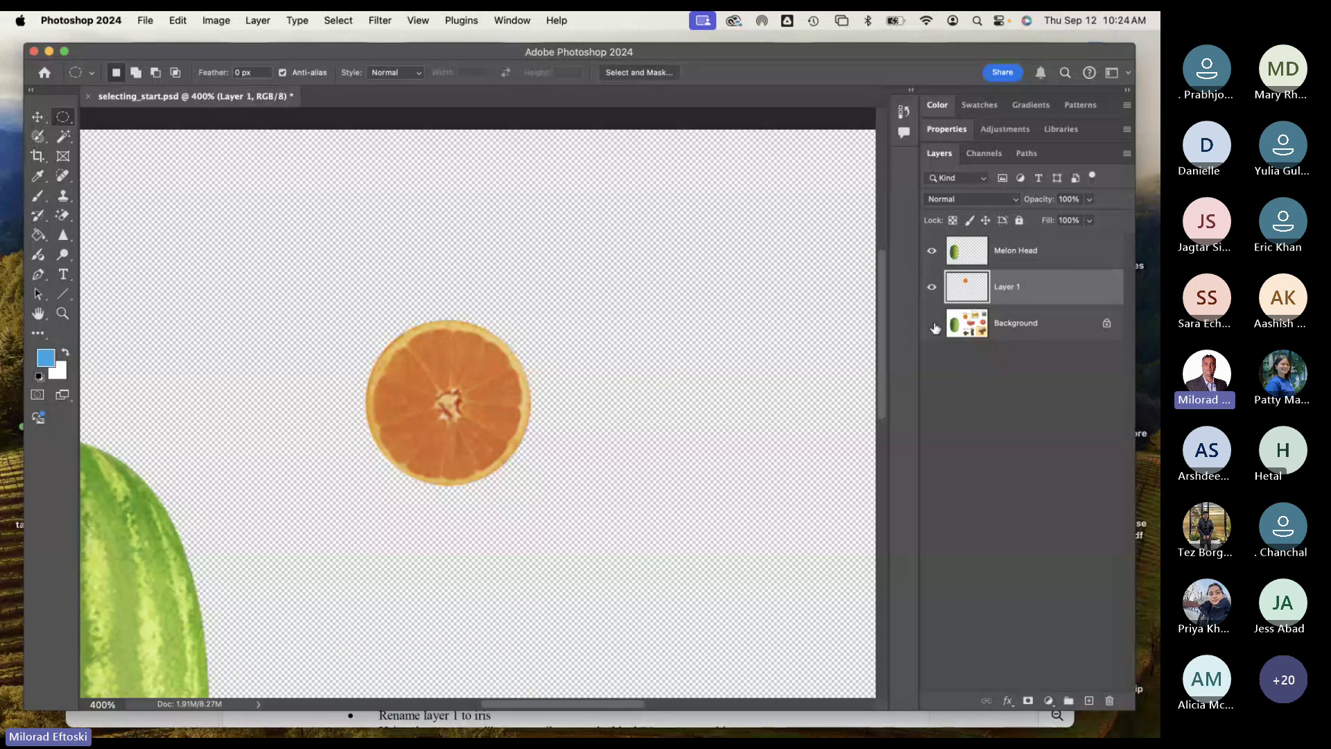
{"action": "left_click", "coordinate": [933, 324]}
{"action": "left_click", "coordinate": [932, 324]}
{"action": "double_click", "coordinate": [1015, 290]}
{"action": "type", "text": "Eyes"}
{"action": "key", "text": "Return"}
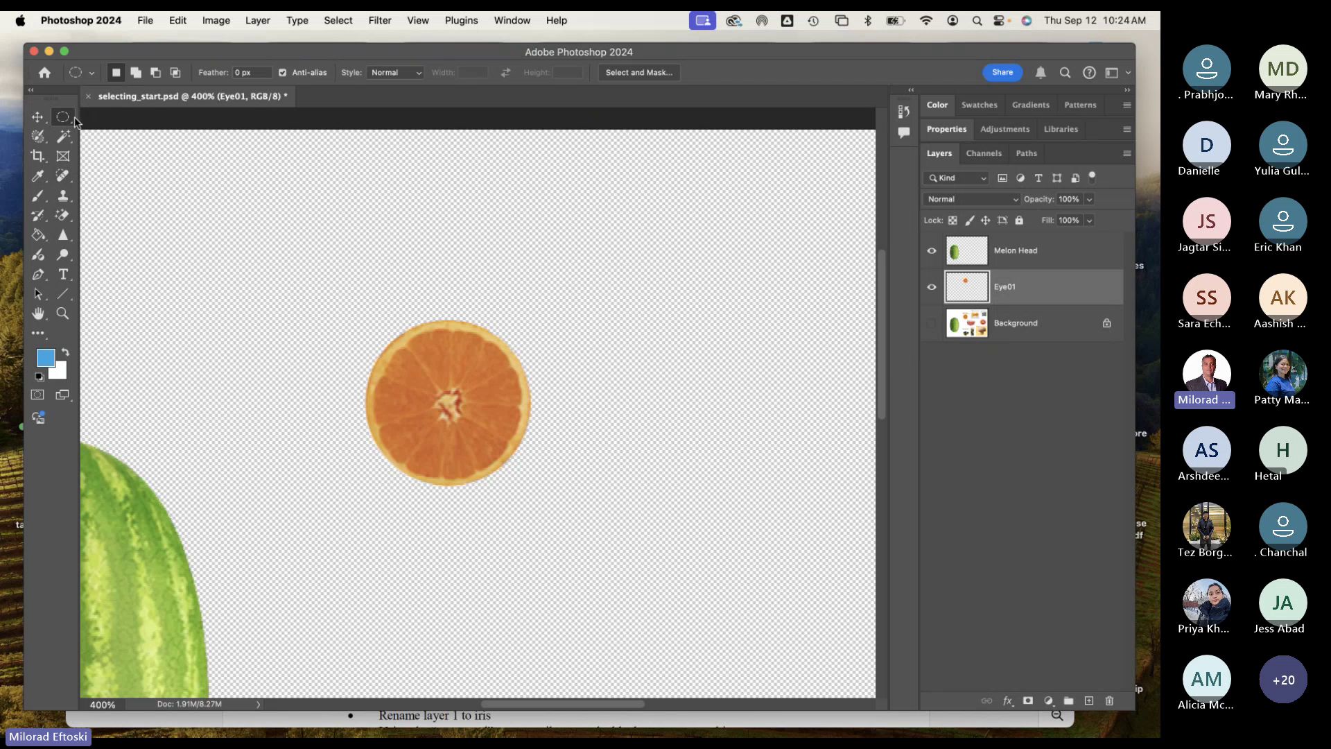
Step: Try circular marquee selections over the orange slice and deselect them
{"action": "left_click_drag", "start_coordinate": [384, 266], "coordinate": [592, 464]}
{"action": "left_click", "coordinate": [418, 256]}
{"action": "left_click_drag", "start_coordinate": [419, 256], "coordinate": [586, 474]}
{"action": "left_click", "coordinate": [604, 294]}
{"action": "left_click_drag", "start_coordinate": [416, 267], "coordinate": [615, 462]}
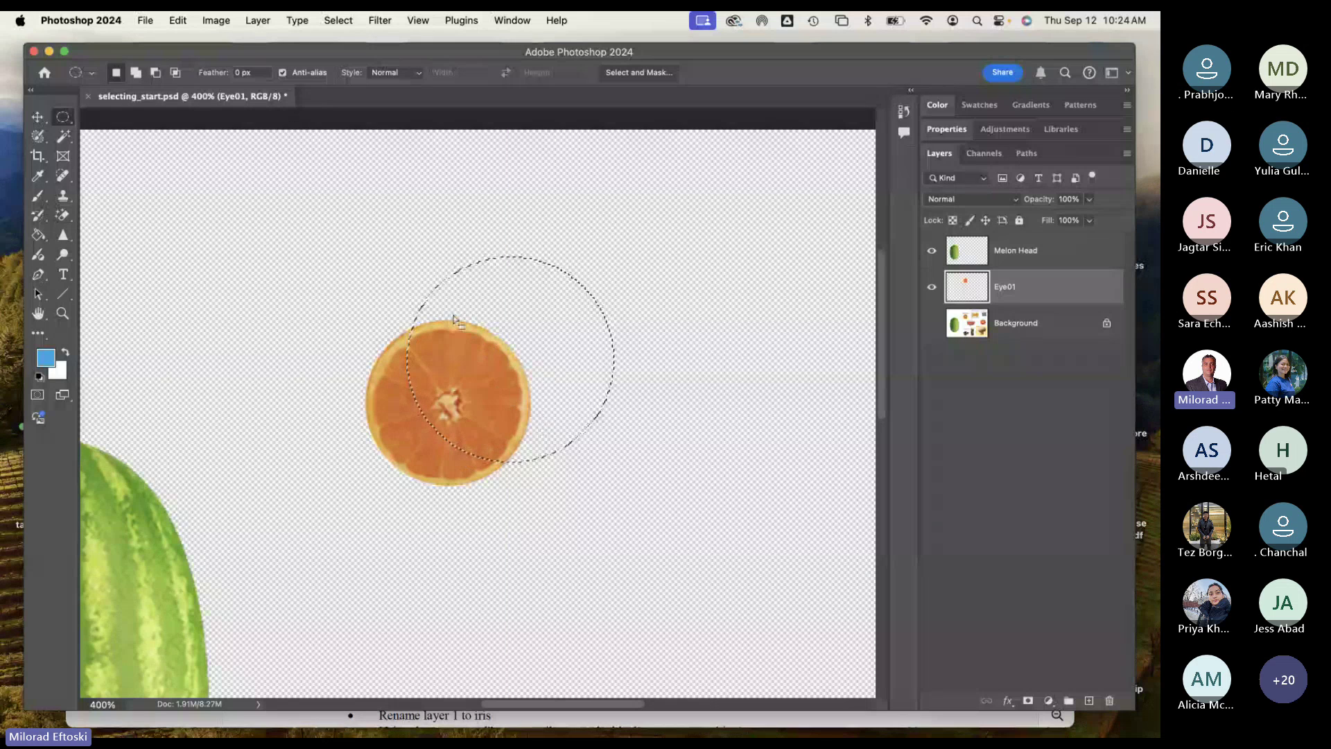
{"action": "left_click", "coordinate": [338, 20]}
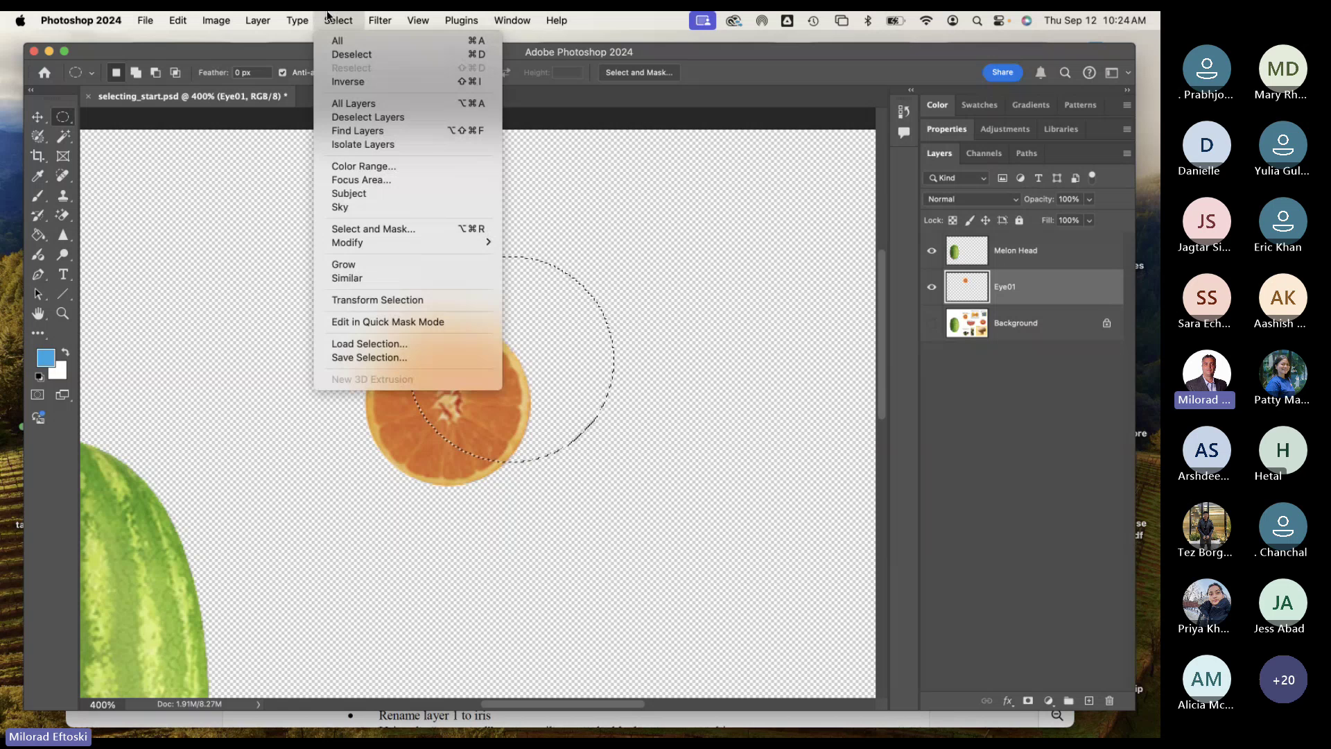
{"action": "left_click", "coordinate": [351, 55]}
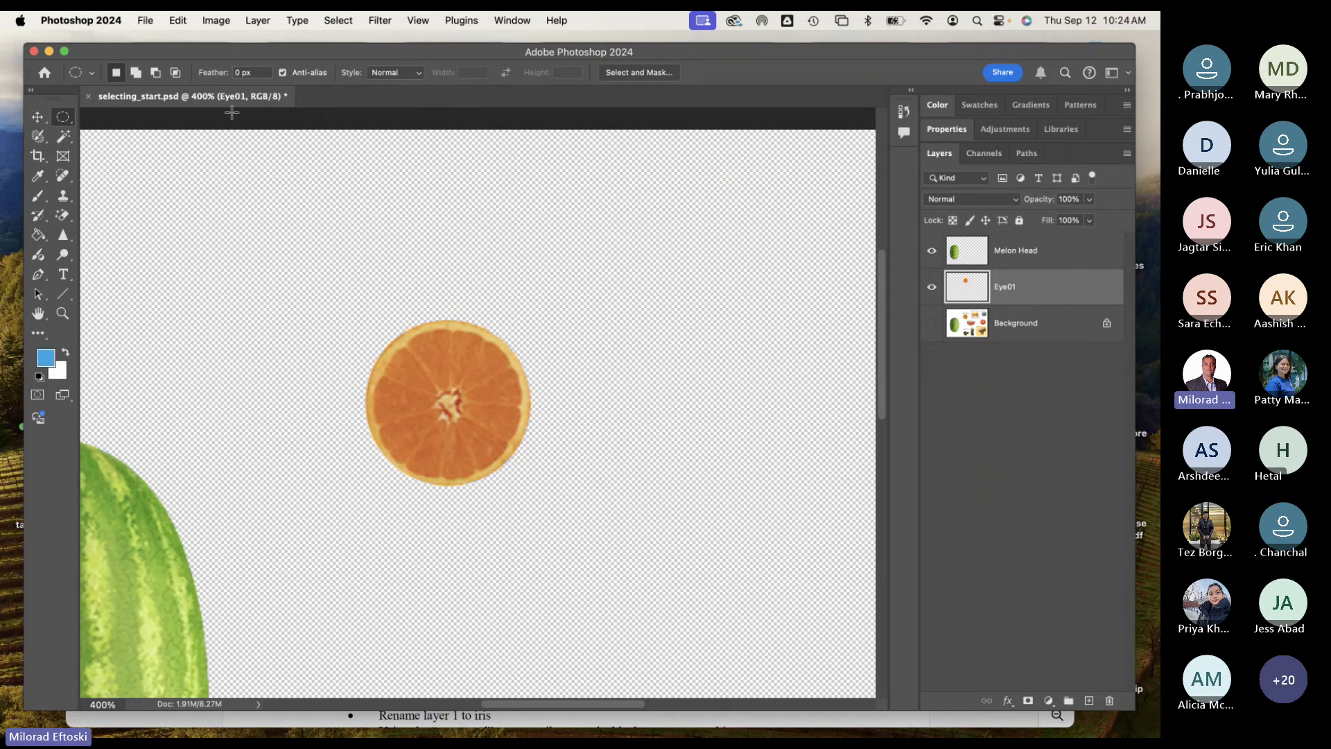
Step: Move the orange slice with the Move tool to the upper-left edge of the watermelon
{"action": "left_click", "coordinate": [38, 116]}
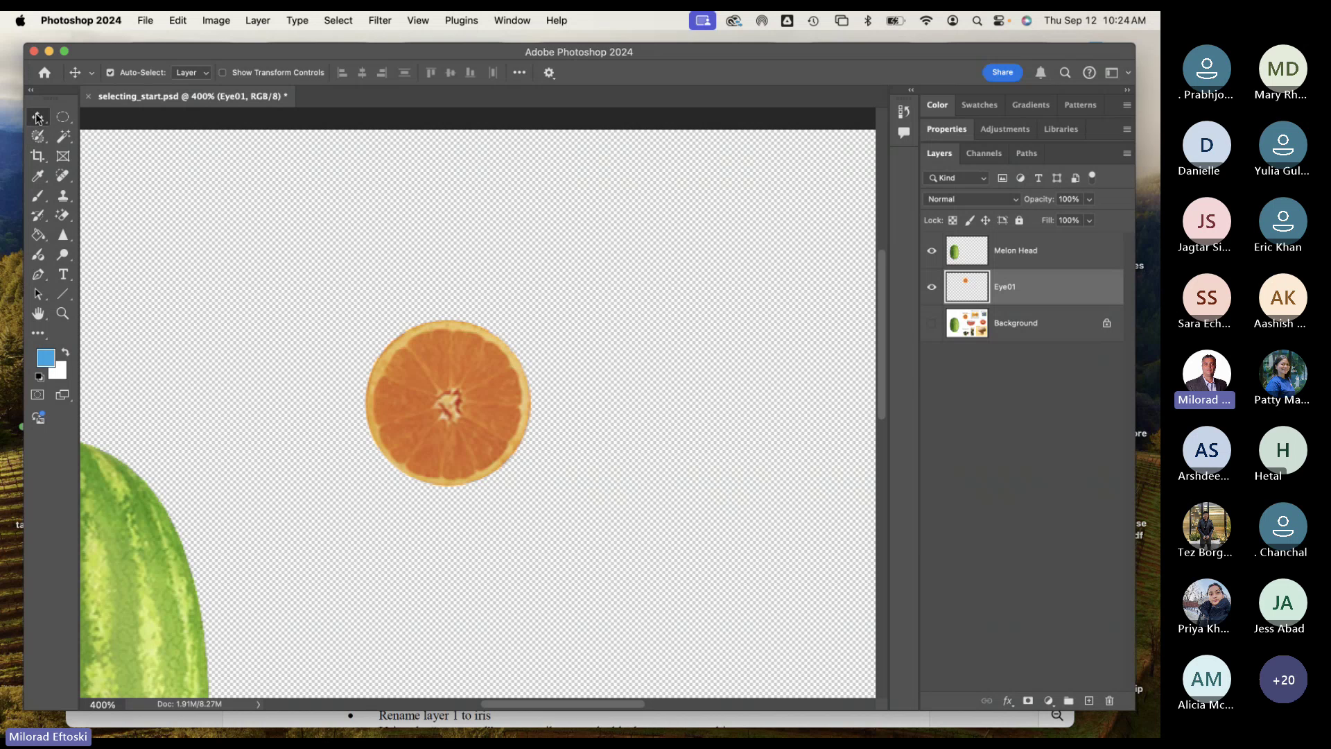
{"action": "right_click", "coordinate": [37, 117]}
{"action": "left_click", "coordinate": [86, 119]}
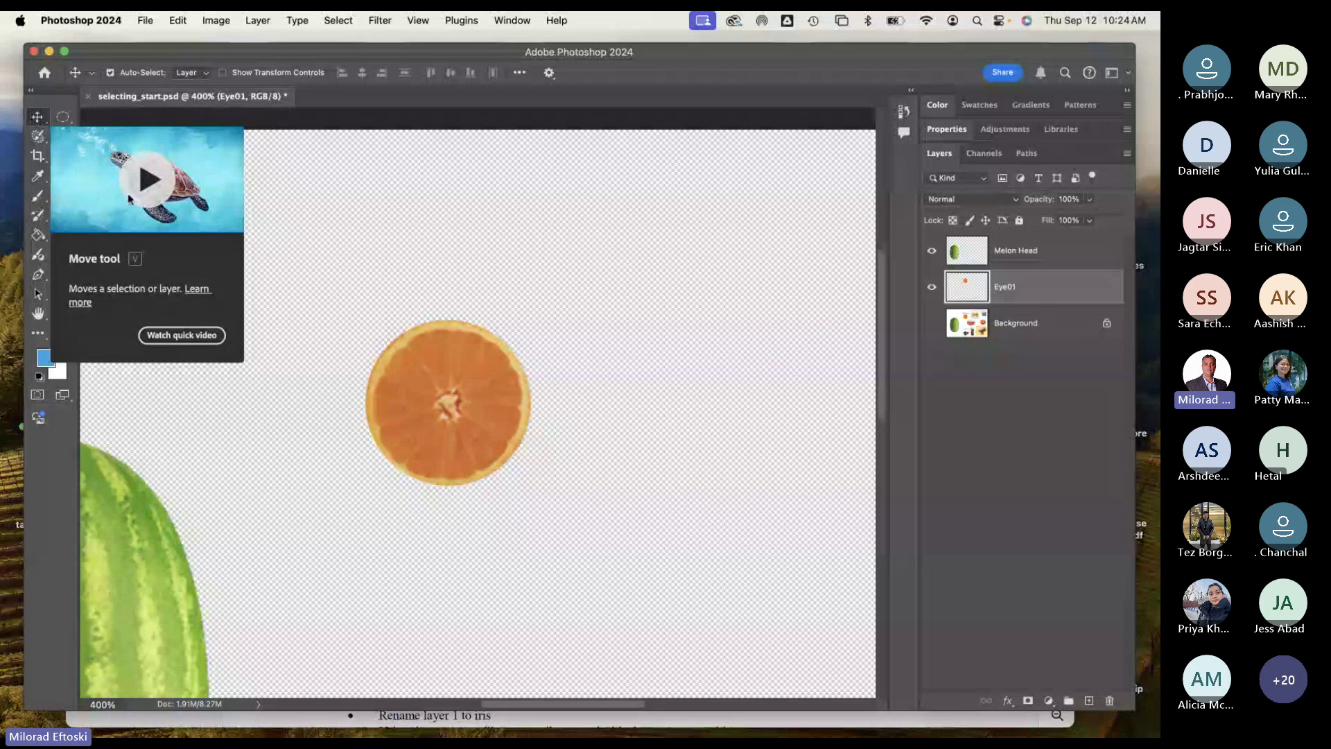
{"action": "left_click_drag", "start_coordinate": [438, 406], "coordinate": [206, 514]}
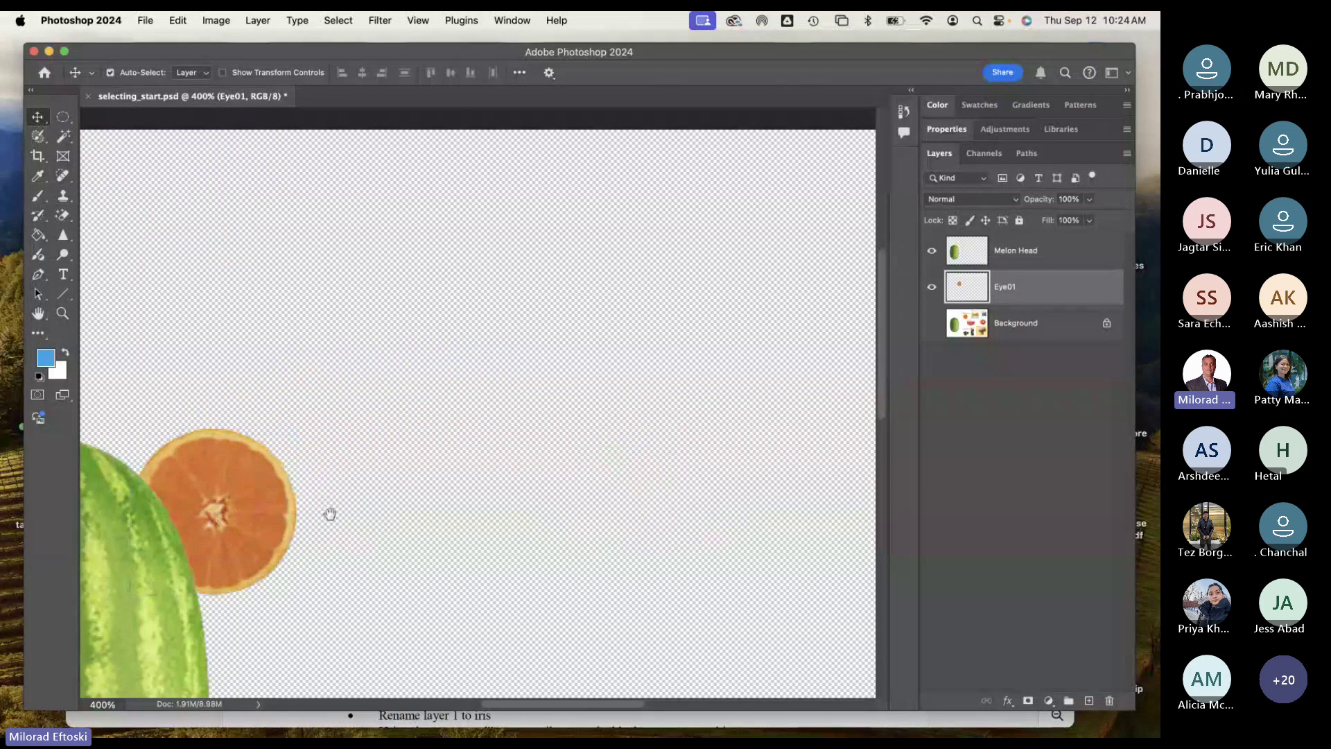
{"action": "left_click_drag", "start_coordinate": [326, 511], "coordinate": [735, 287]}
{"action": "left_click_drag", "start_coordinate": [652, 334], "coordinate": [313, 317]}
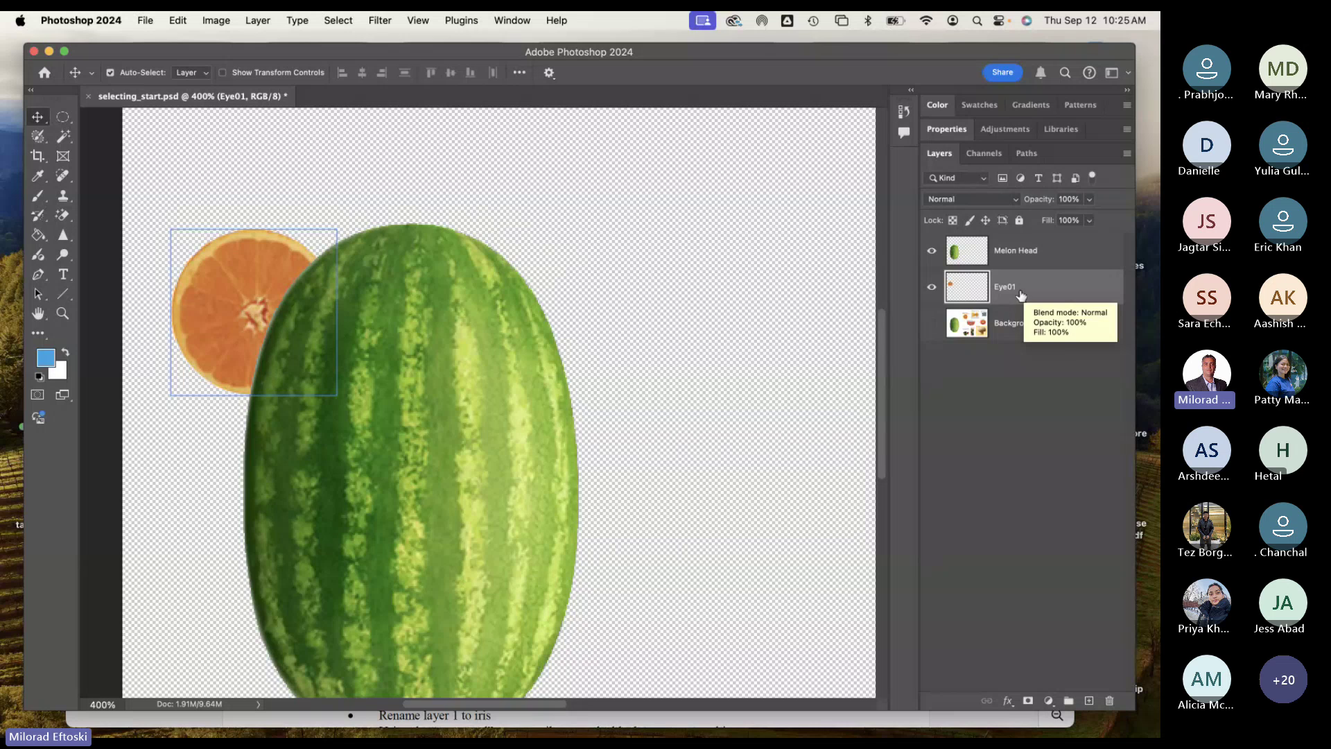
Step: Bring the Eye01 layer above Melon Head and place the orange slice on the watermelon's upper-left area as an eye
{"action": "left_click", "coordinate": [1019, 260]}
{"action": "left_click", "coordinate": [1026, 286]}
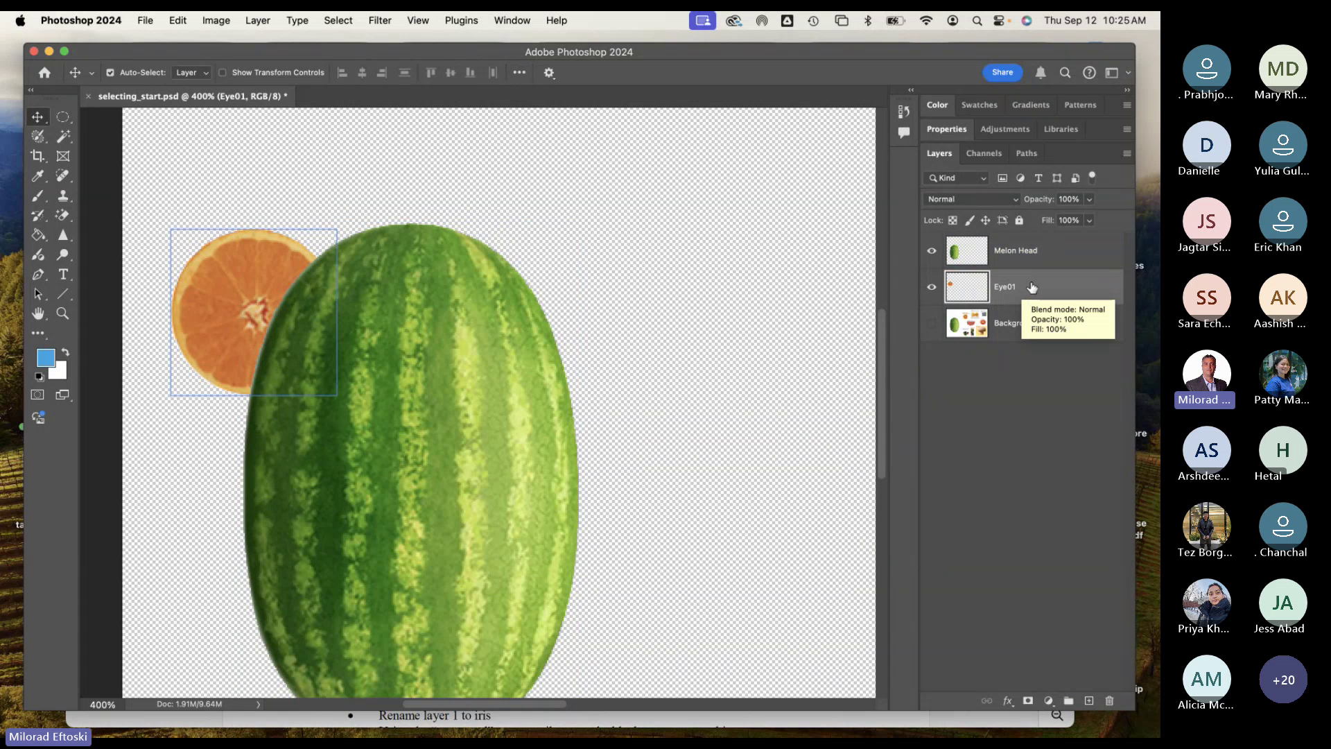
{"action": "left_click_drag", "start_coordinate": [1033, 287], "coordinate": [1029, 247]}
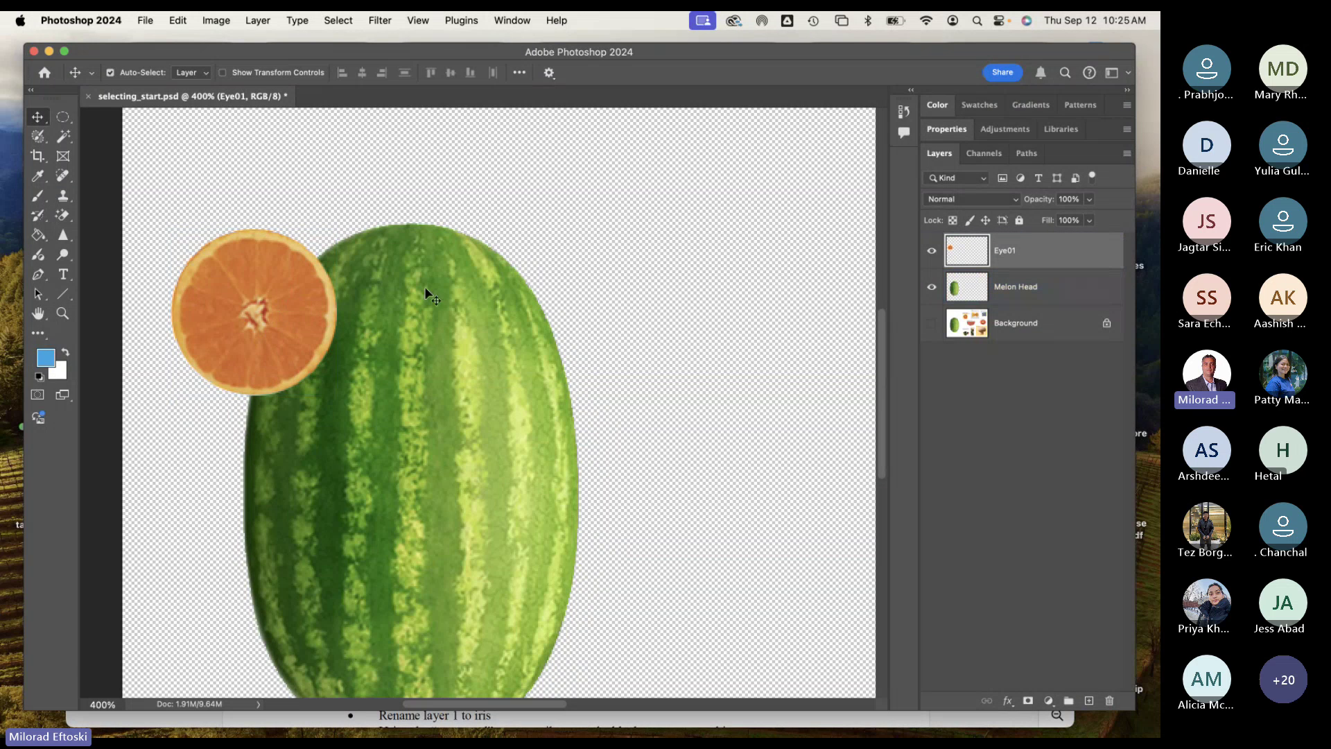
{"action": "left_click_drag", "start_coordinate": [281, 321], "coordinate": [389, 447]}
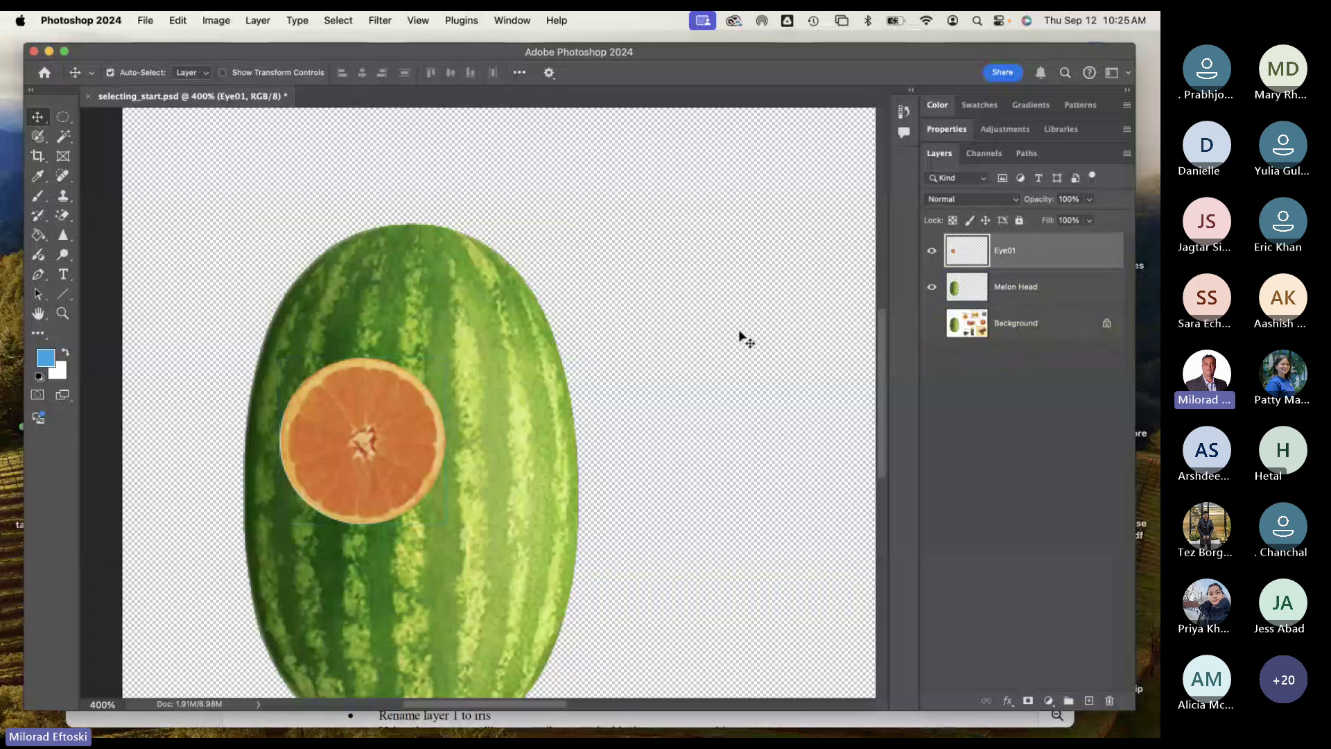
{"action": "left_click_drag", "start_coordinate": [669, 425], "coordinate": [627, 322]}
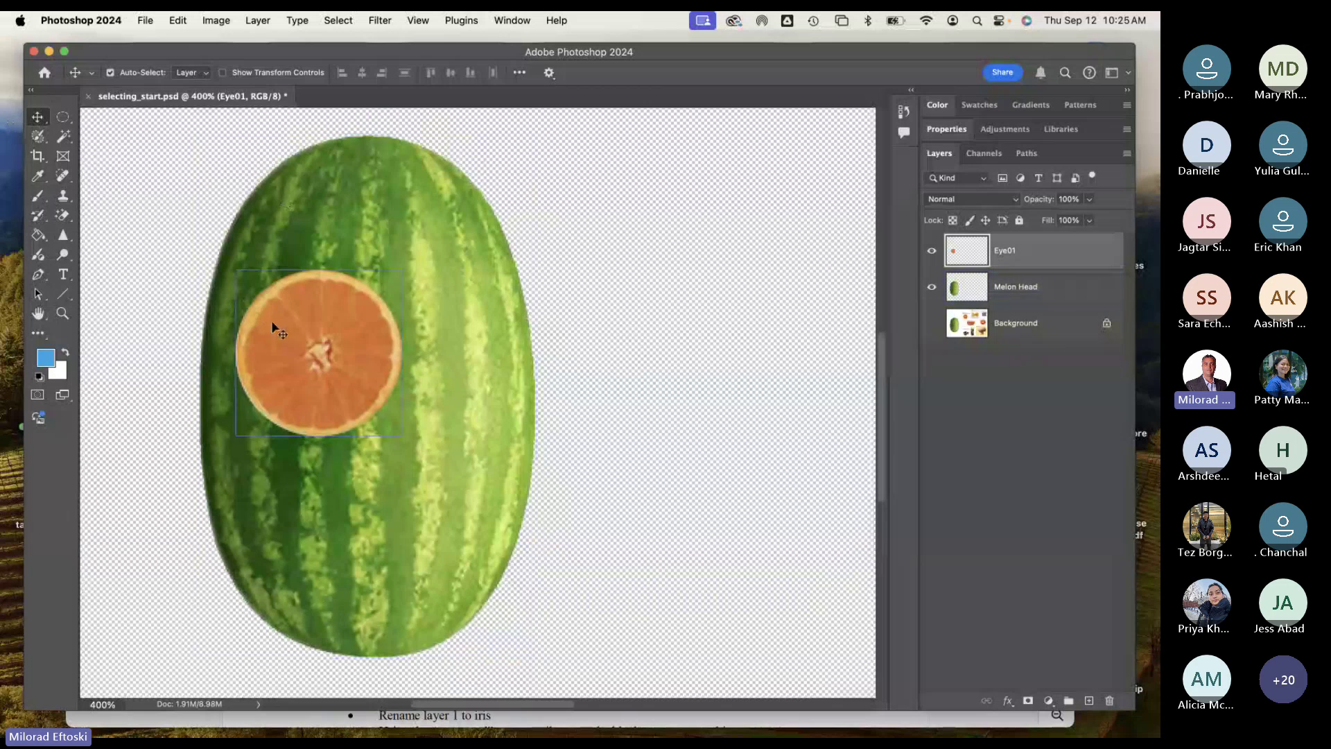
{"action": "mouse_move", "coordinate": [272, 323]}
{"action": "left_mouse_down"}
{"action": "mouse_move", "coordinate": [327, 309]}
{"action": "mouse_move", "coordinate": [251, 302]}
{"action": "mouse_move", "coordinate": [294, 330]}
{"action": "mouse_move", "coordinate": [256, 317]}
{"action": "mouse_move", "coordinate": [268, 325]}
{"action": "left_mouse_up"}
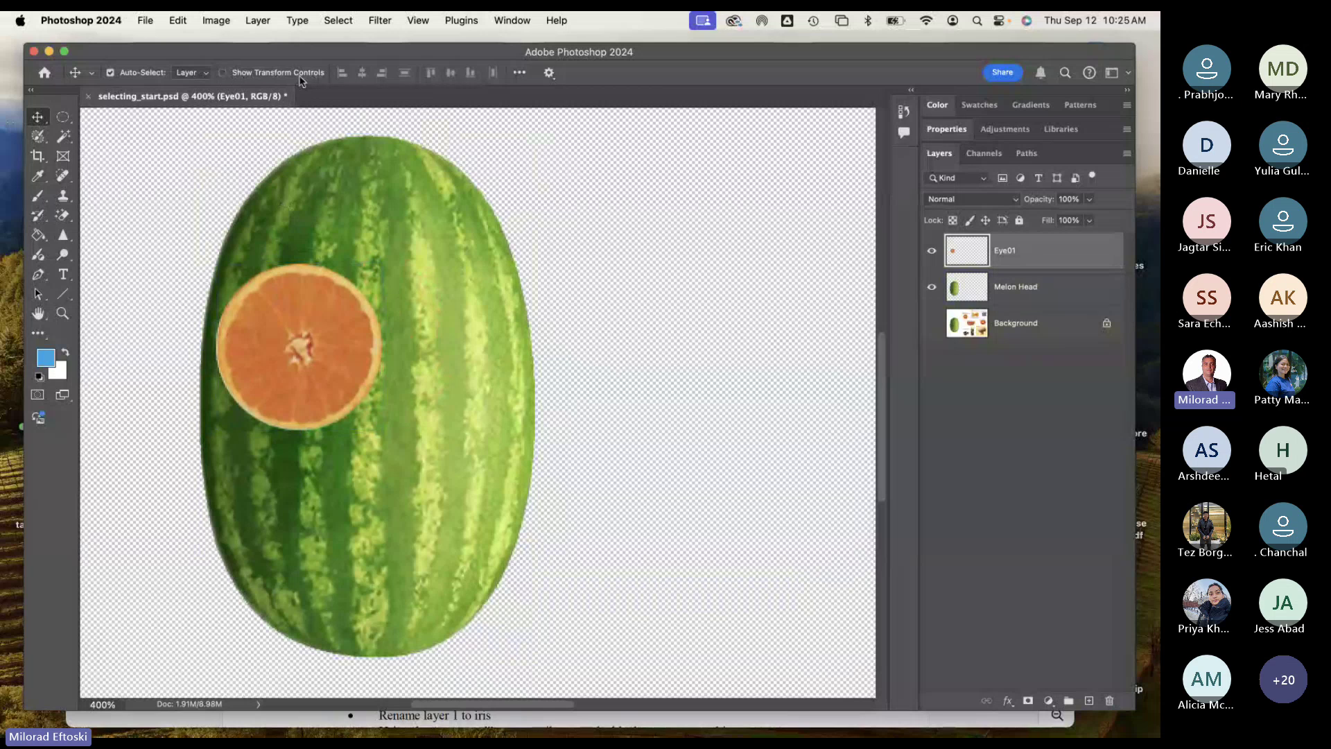
Step: Show the transform controls and scale the Eye01 orange slice proportionally to about 81%, then apply the transformation
{"action": "left_click", "coordinate": [223, 73]}
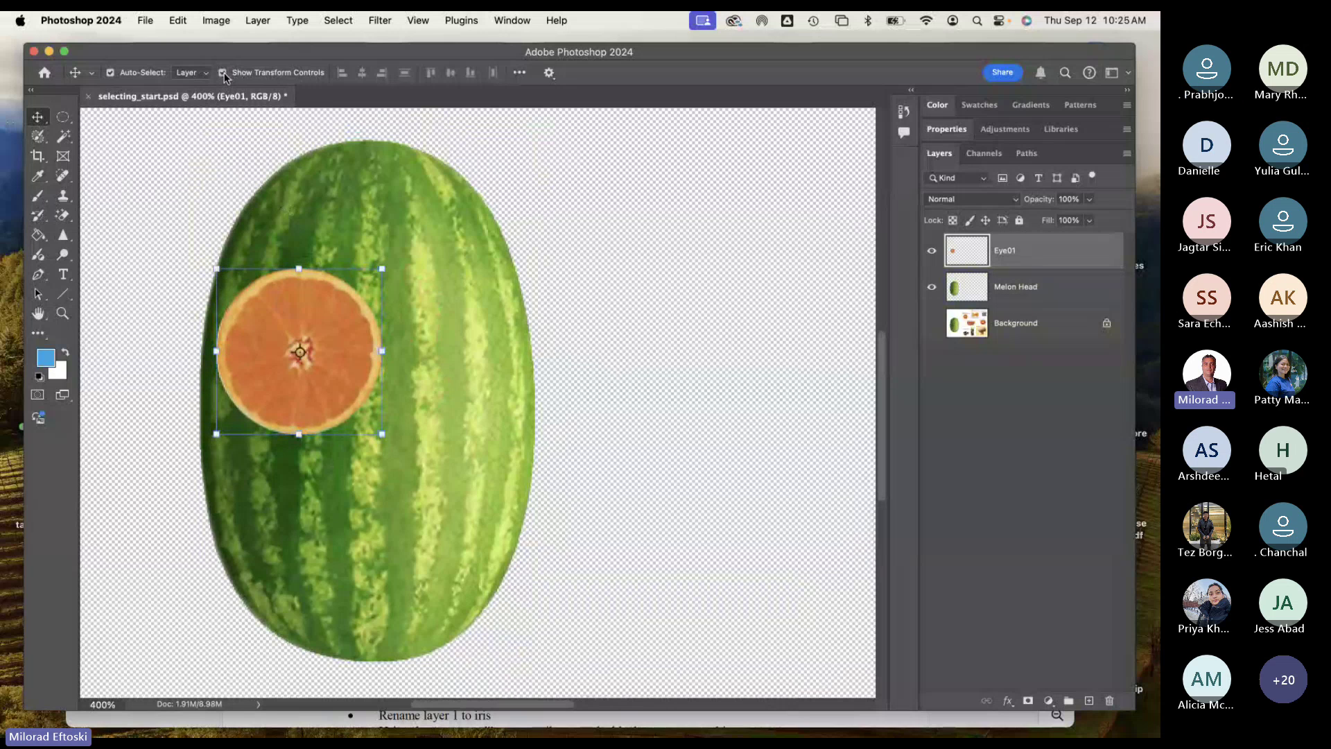
{"action": "left_click", "coordinate": [332, 315]}
{"action": "left_click", "coordinate": [333, 280]}
{"action": "left_click_drag", "start_coordinate": [237, 53], "coordinate": [229, 48]}
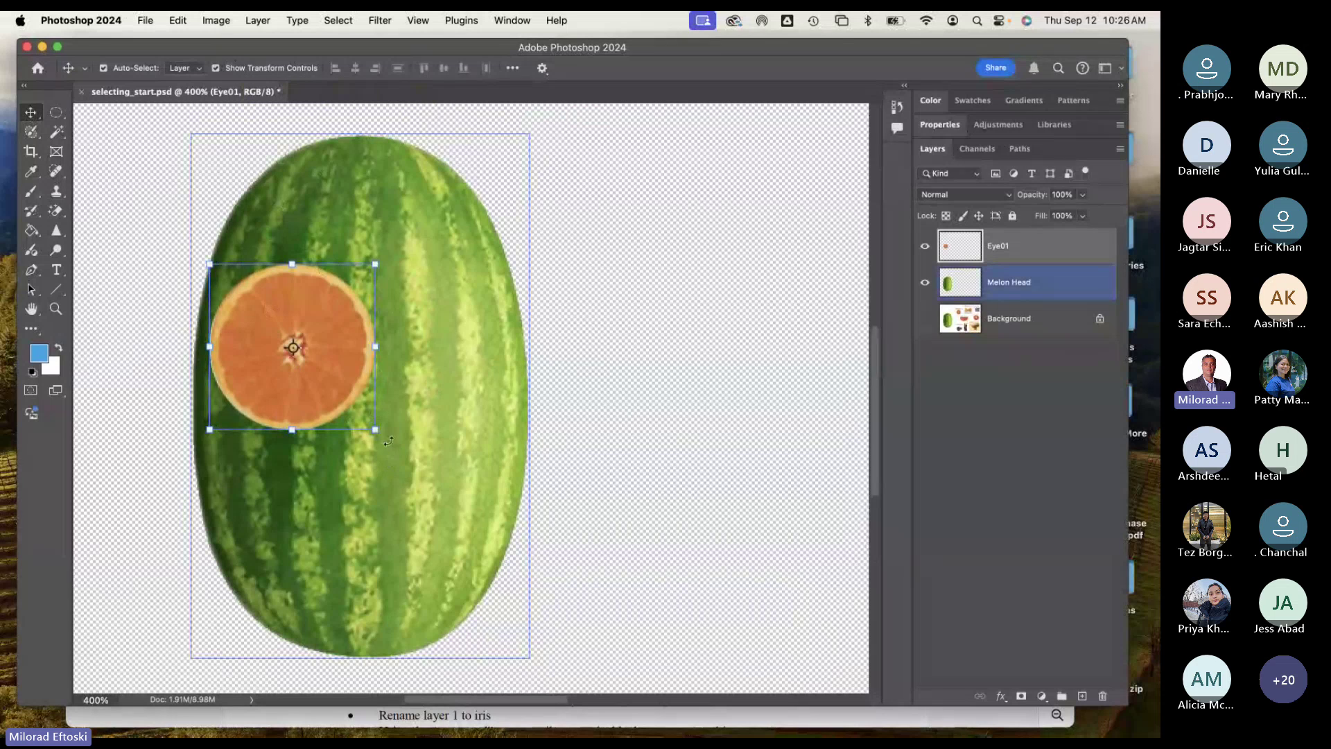
{"action": "left_click_drag", "start_coordinate": [376, 432], "coordinate": [351, 408]}
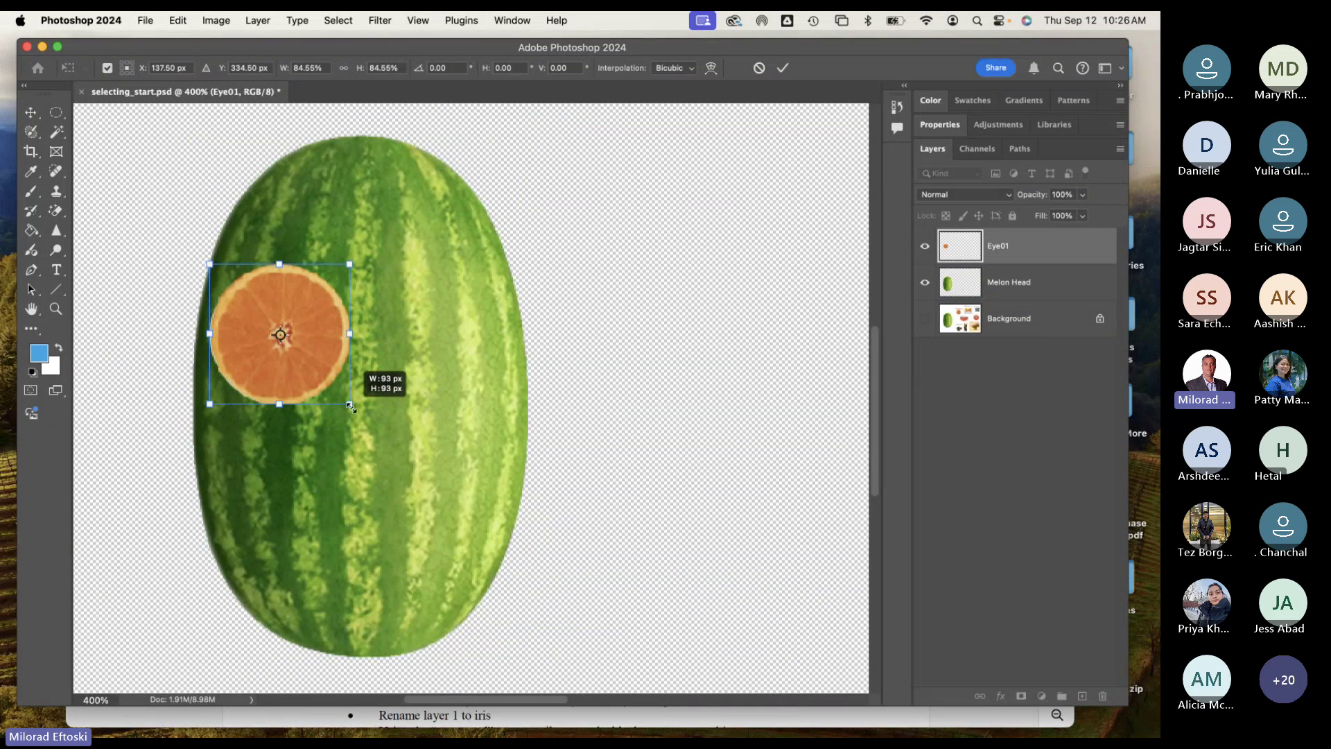
{"action": "left_click_drag", "start_coordinate": [351, 408], "coordinate": [329, 440]}
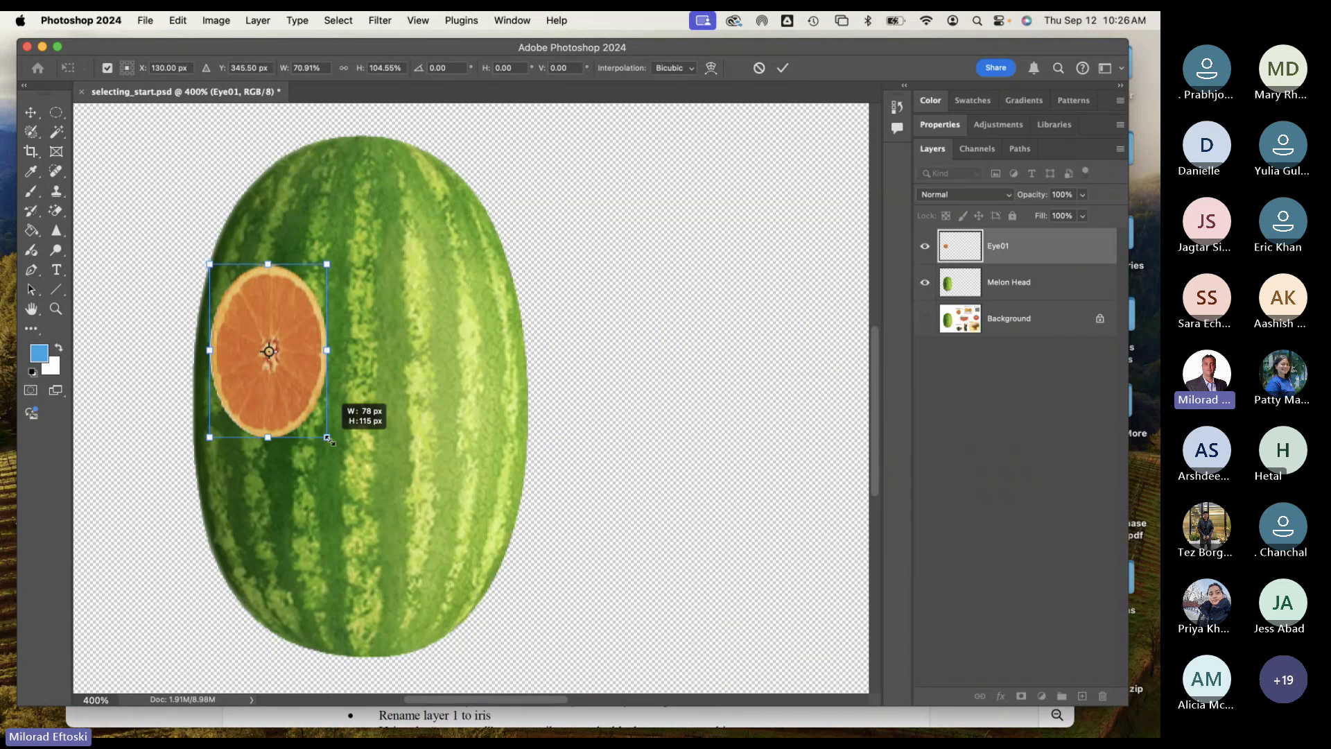
{"action": "left_click_drag", "start_coordinate": [330, 441], "coordinate": [339, 408]}
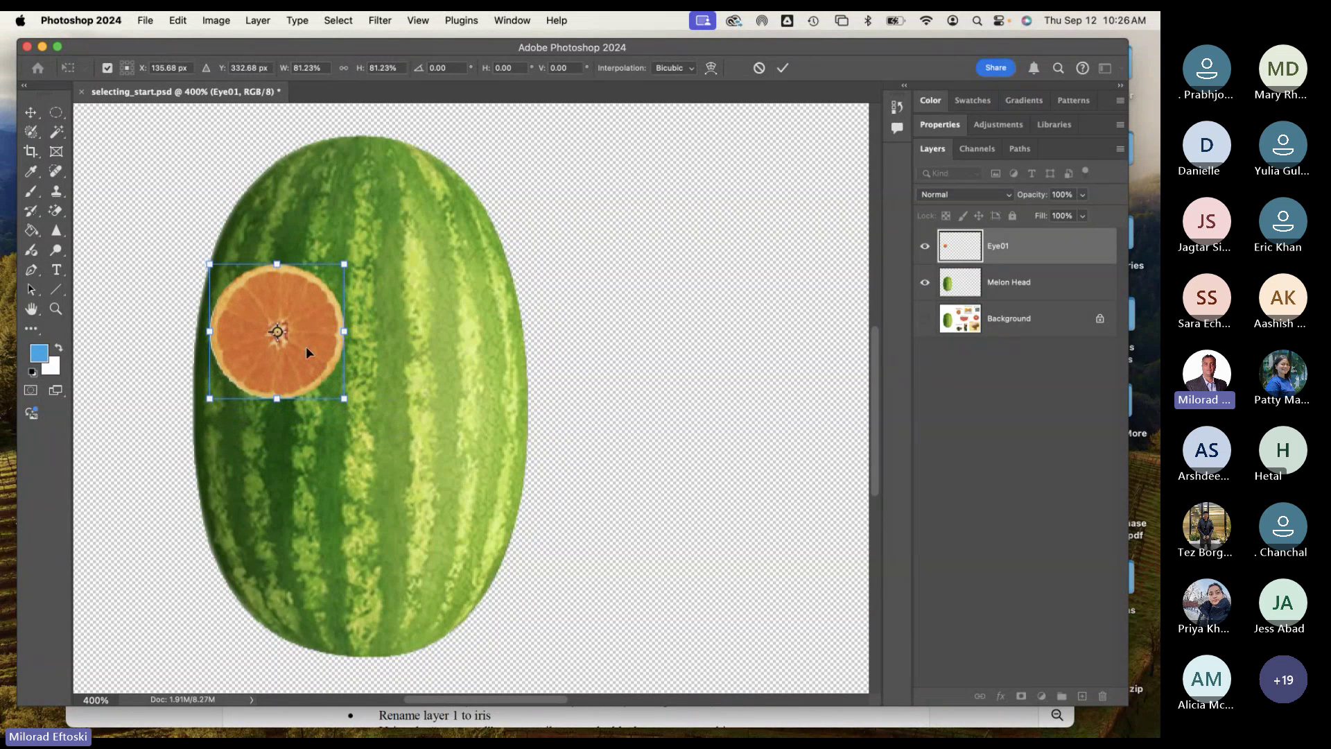
{"action": "key", "text": "Return"}
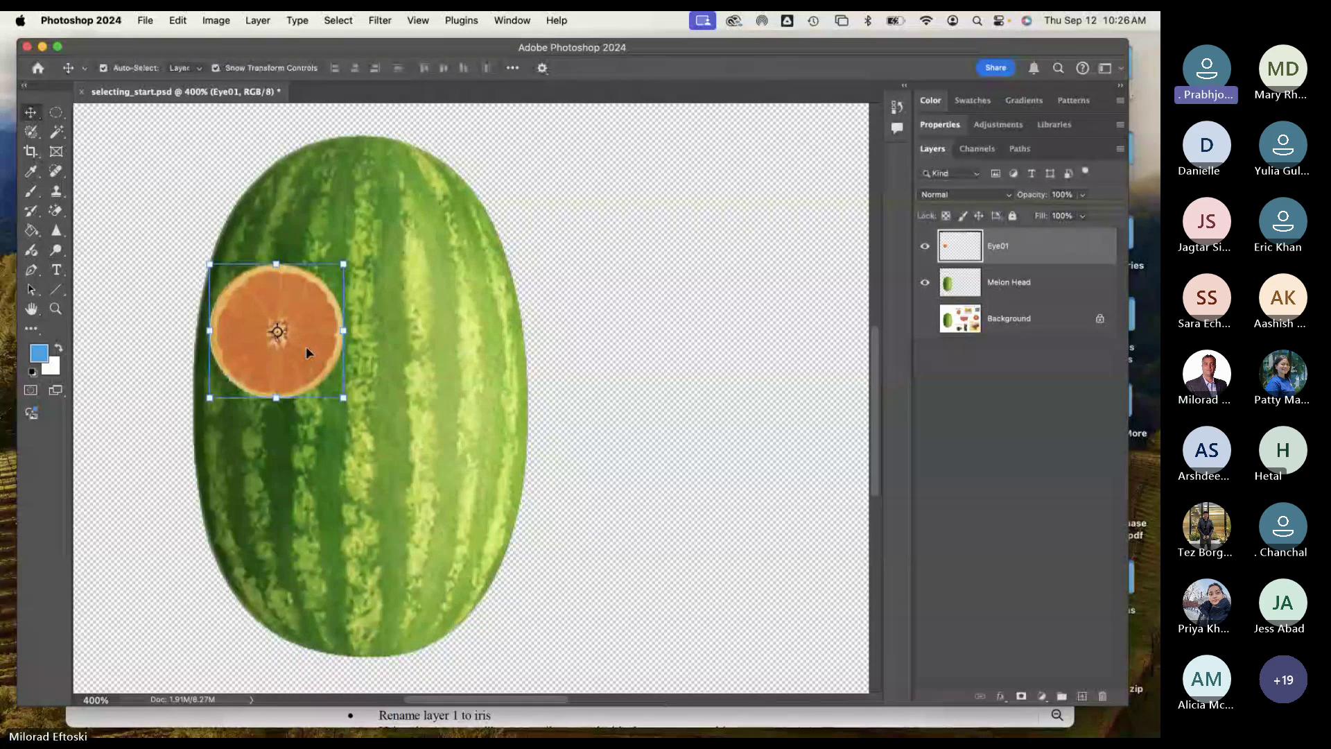
Step: Shift the orange slice slightly down and inward on the watermelon and hide the transform controls
{"action": "mouse_move", "coordinate": [277, 355]}
{"action": "left_mouse_down"}
{"action": "mouse_move", "coordinate": [302, 364]}
{"action": "mouse_move", "coordinate": [286, 362]}
{"action": "left_mouse_up"}
{"action": "left_click", "coordinate": [215, 68]}
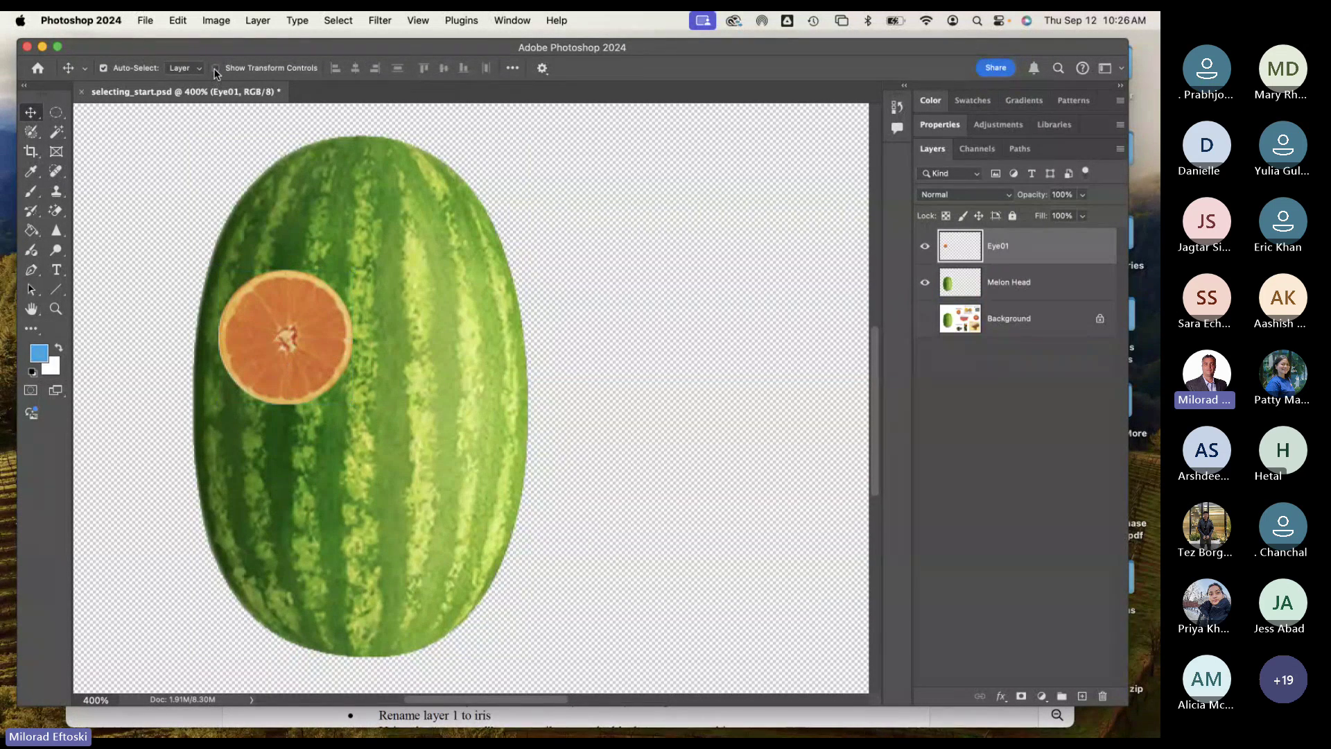
{"action": "left_click_drag", "start_coordinate": [304, 349], "coordinate": [294, 344]}
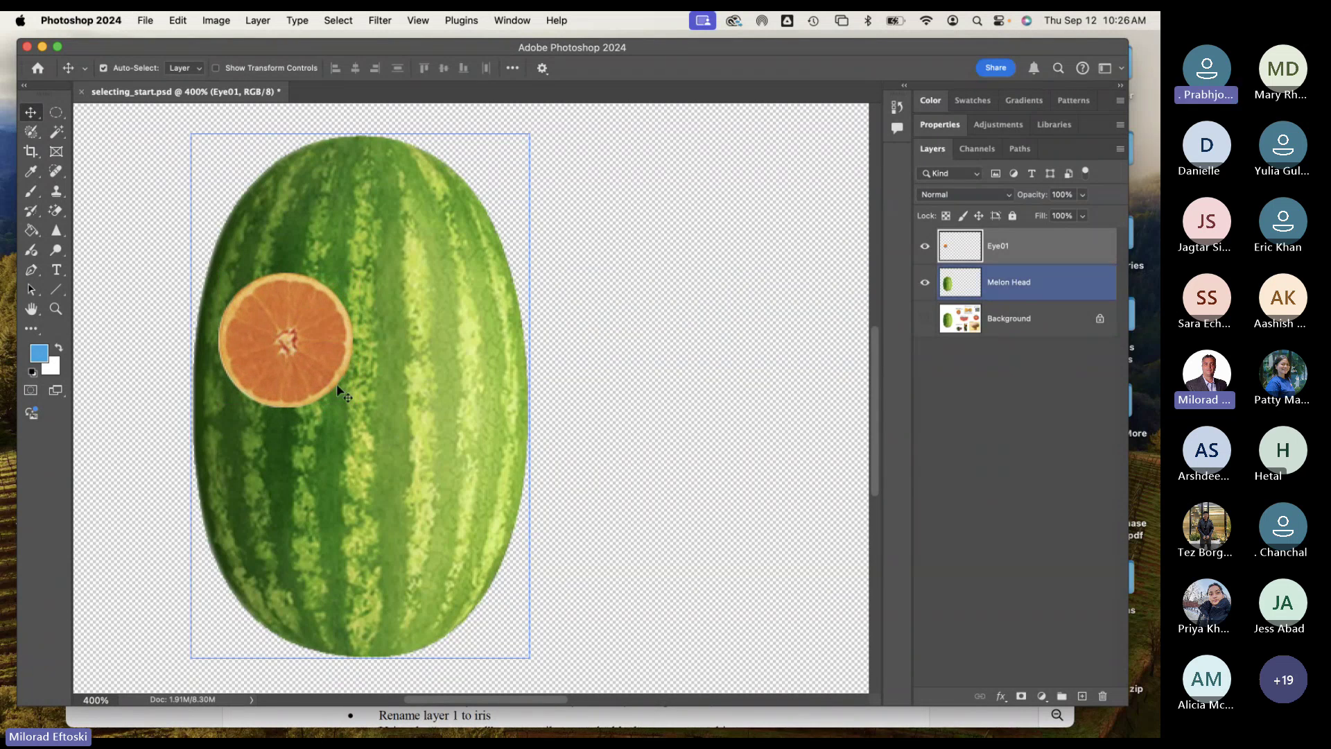
Step: Check the exercise outline PDF in Acrobat and return to Photoshop
{"action": "left_click", "coordinate": [662, 720]}
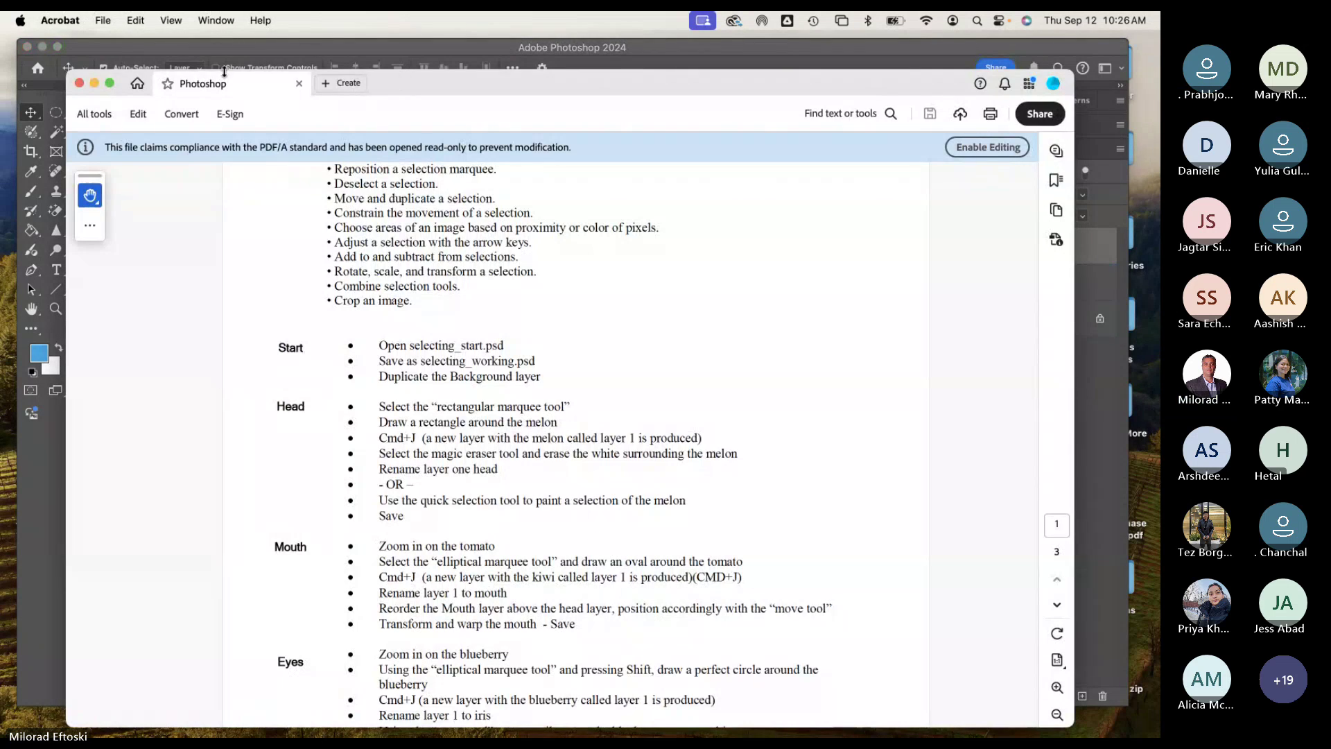
{"action": "left_click", "coordinate": [203, 50]}
{"action": "key", "text": "super+Tab"}
{"action": "key", "text": "super+Tab"}
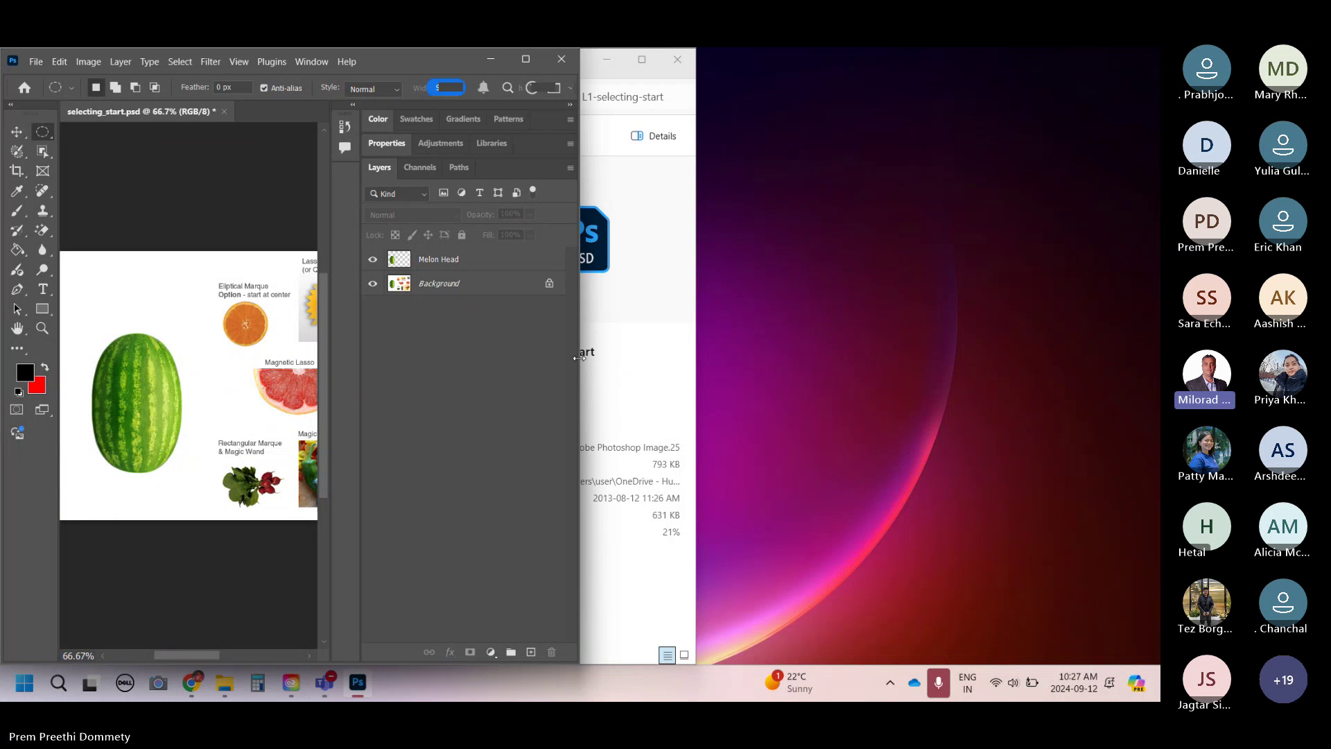
Step: Widen the Photoshop window and select the orange slice outward from its center with the Elliptical Marquee tool
{"action": "left_click_drag", "start_coordinate": [579, 357], "coordinate": [1079, 372]}
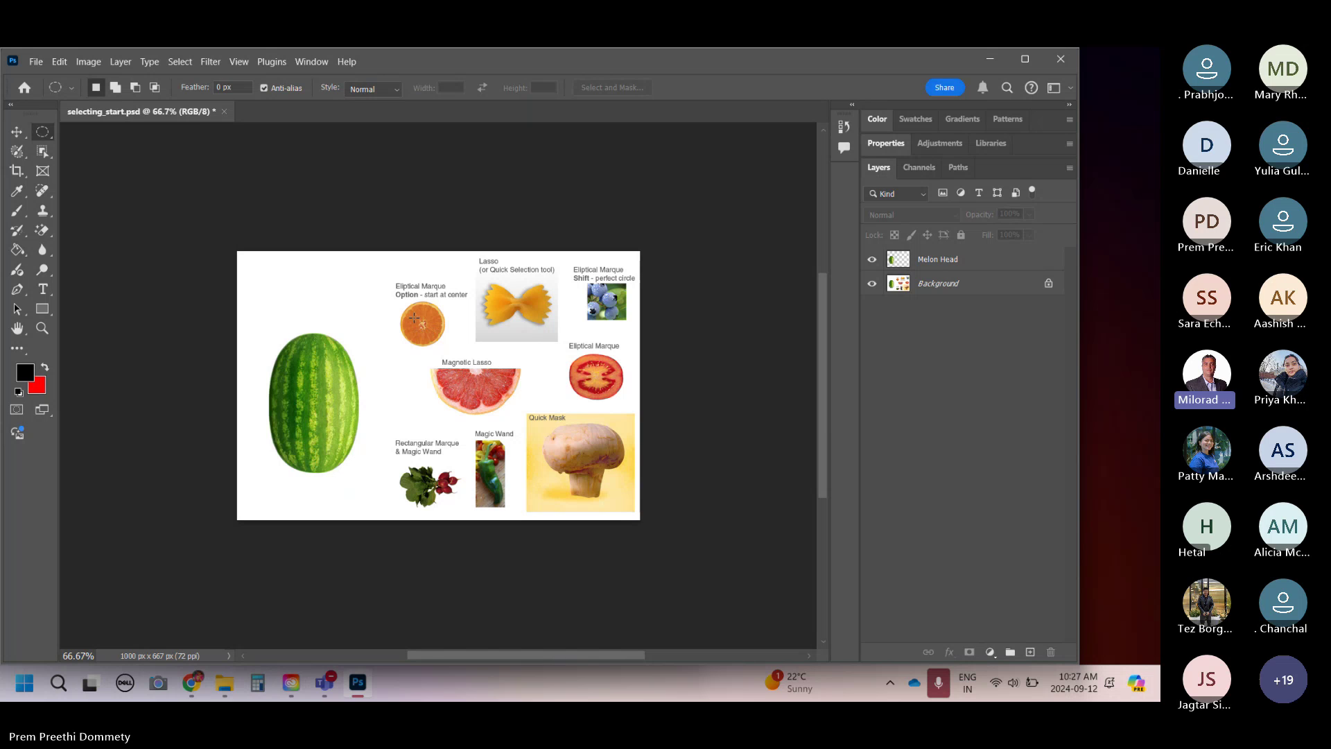
{"action": "right_click", "coordinate": [46, 130]}
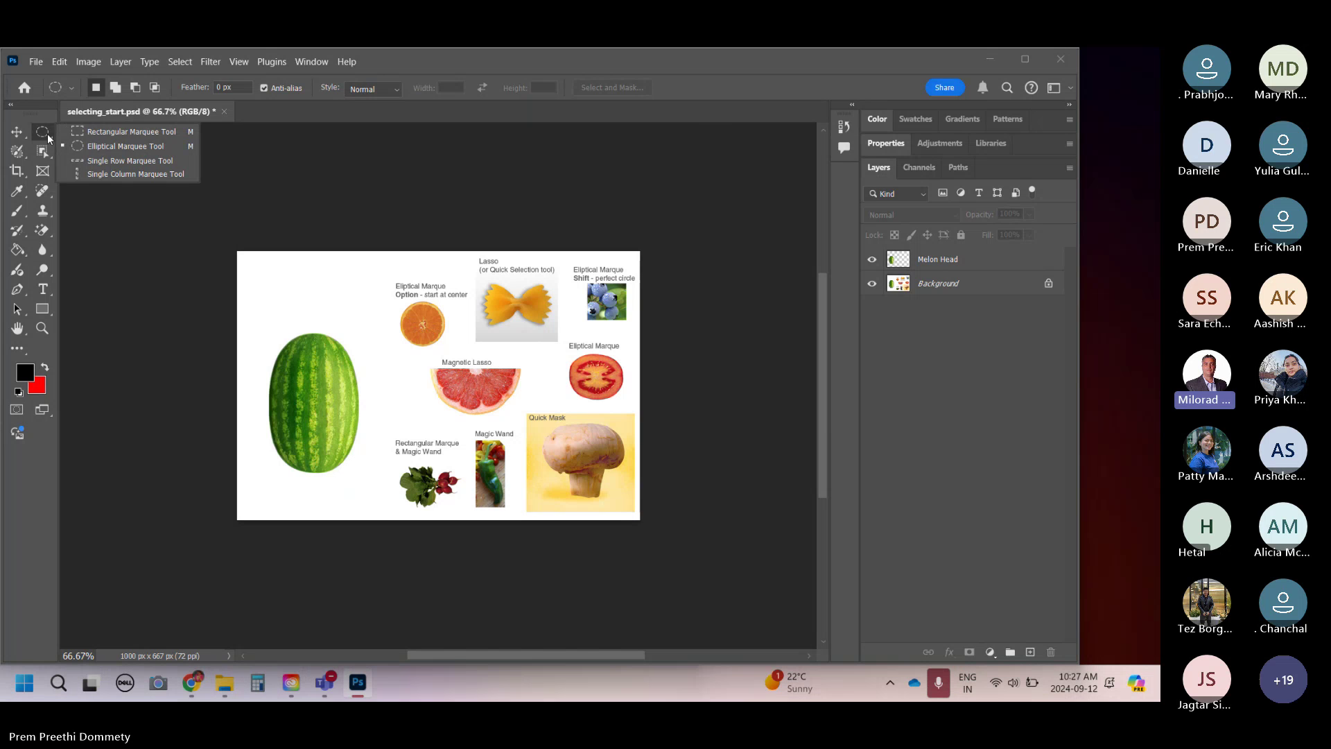
{"action": "left_click", "coordinate": [111, 145]}
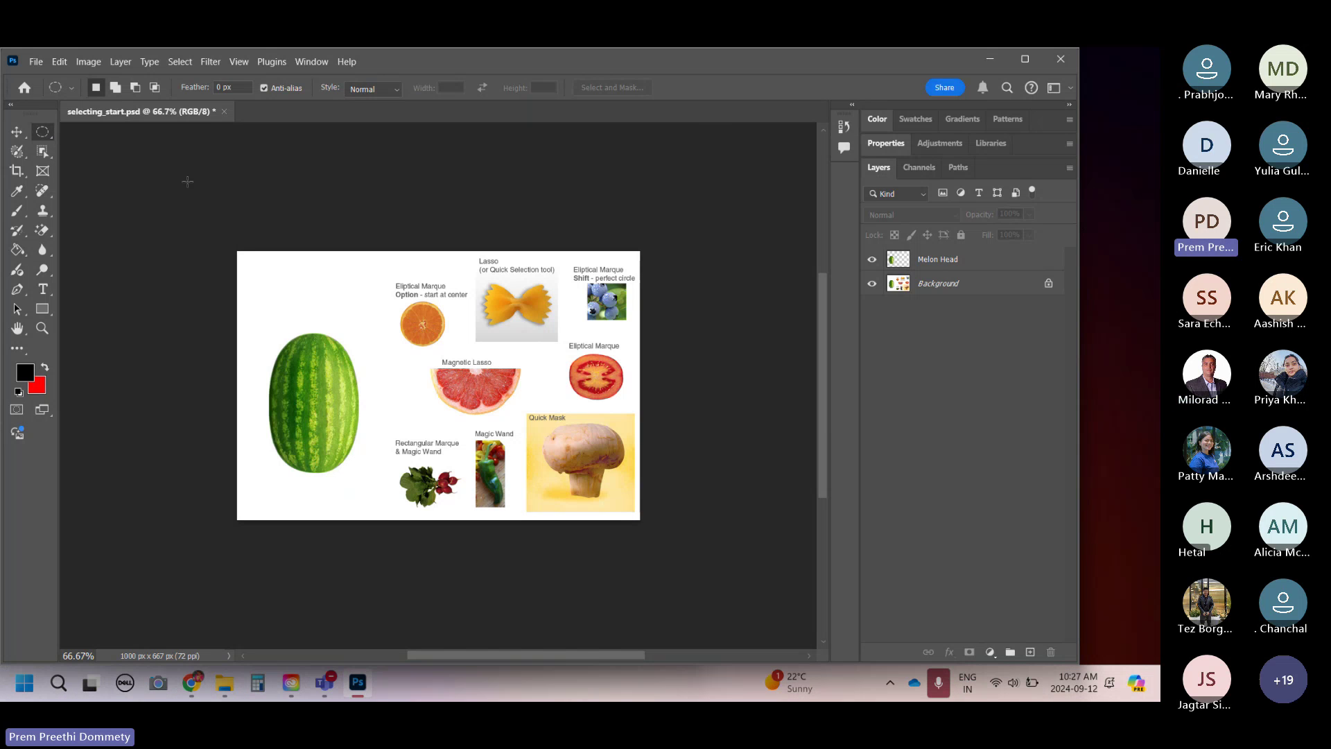
{"action": "right_click", "coordinate": [47, 135]}
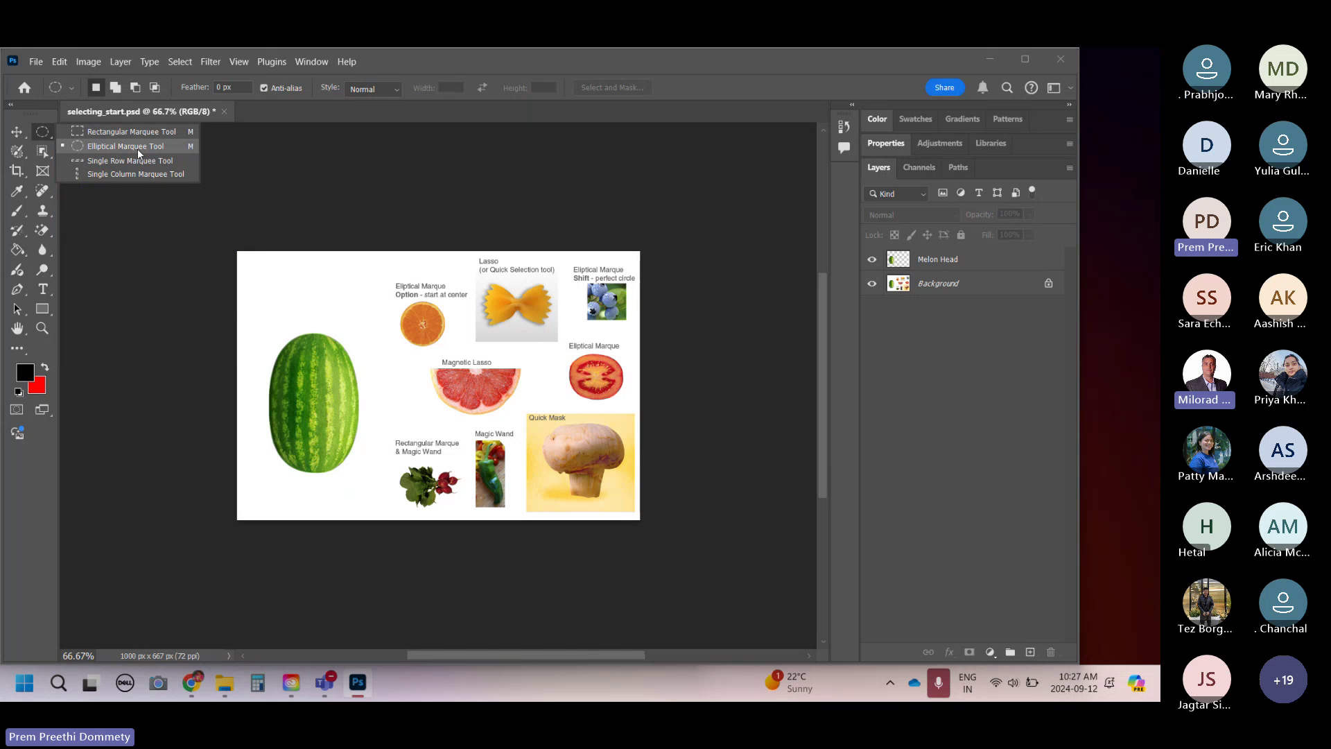
{"action": "left_click", "coordinate": [423, 323]}
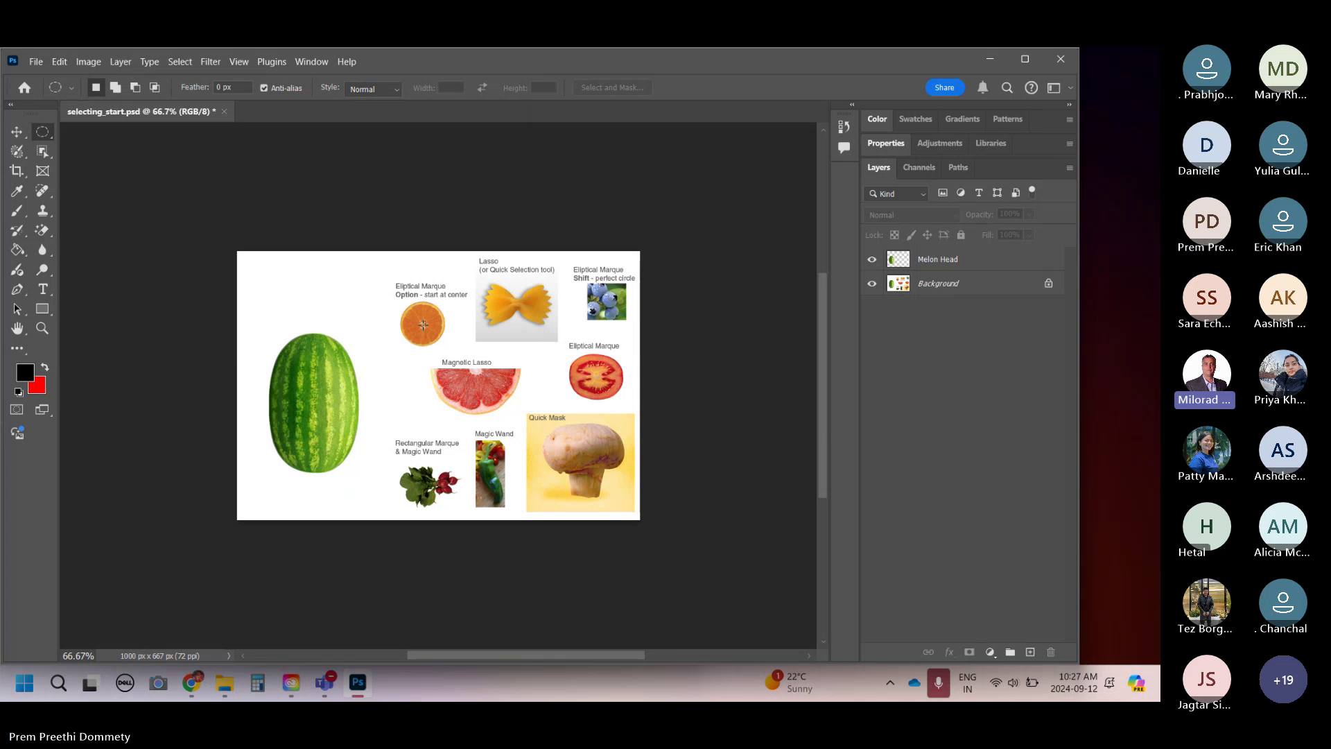
{"action": "left_click_drag", "start_coordinate": [423, 323], "coordinate": [449, 343]}
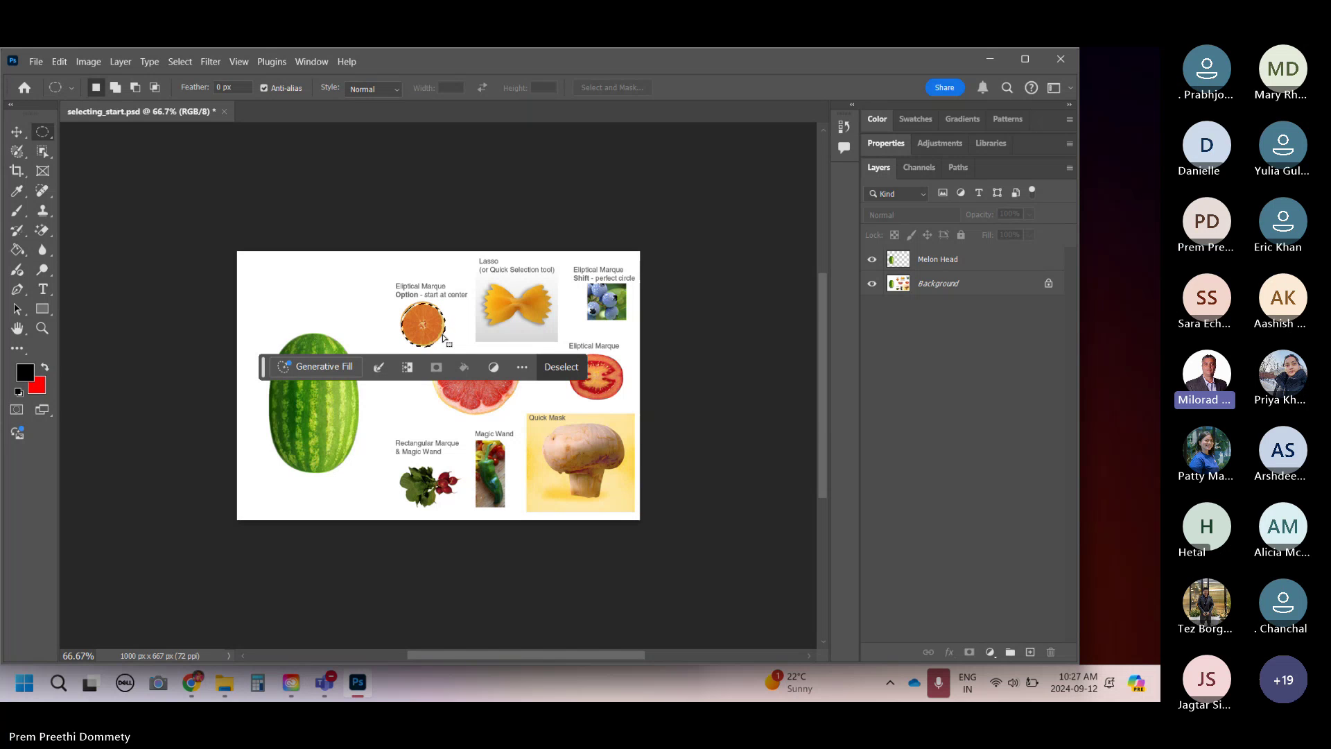
Step: Copy the selected orange slice from the Background layer to a new layer and hide the Background
{"action": "left_click", "coordinate": [968, 289]}
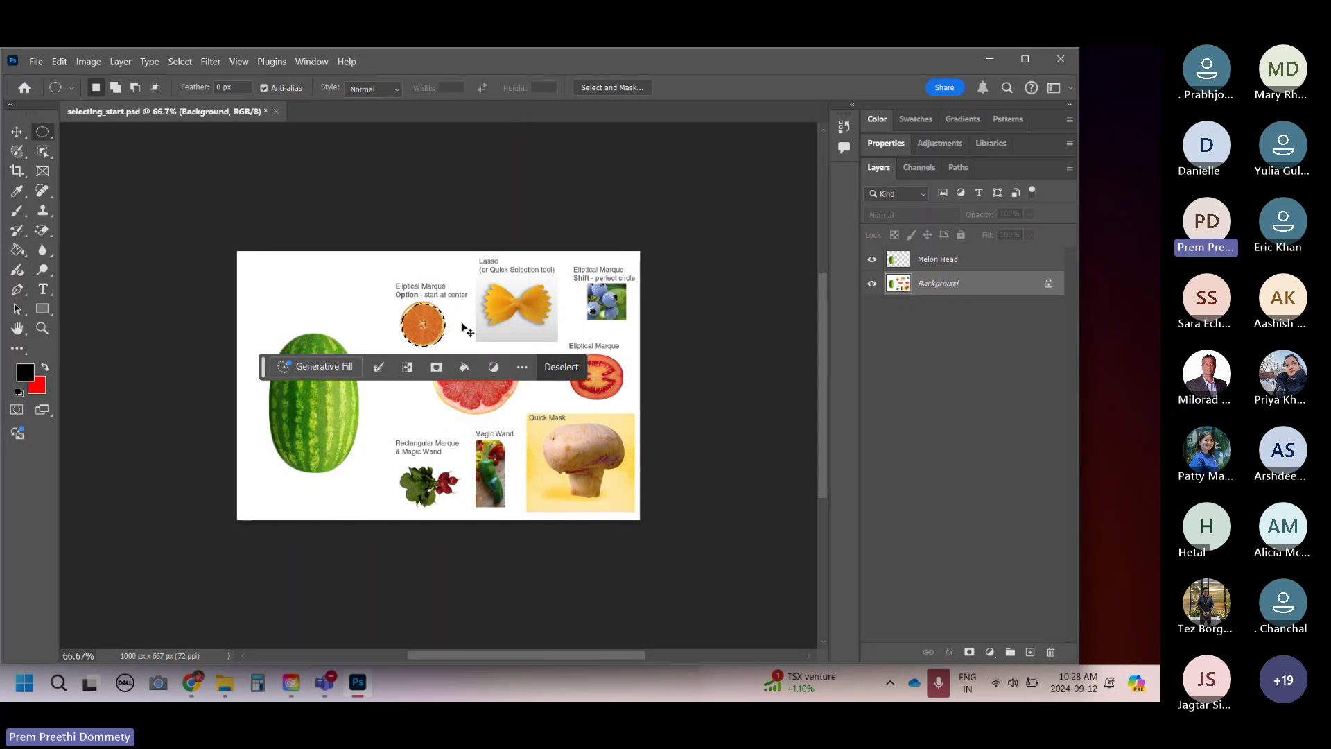
{"action": "key", "text": "ctrl+j"}
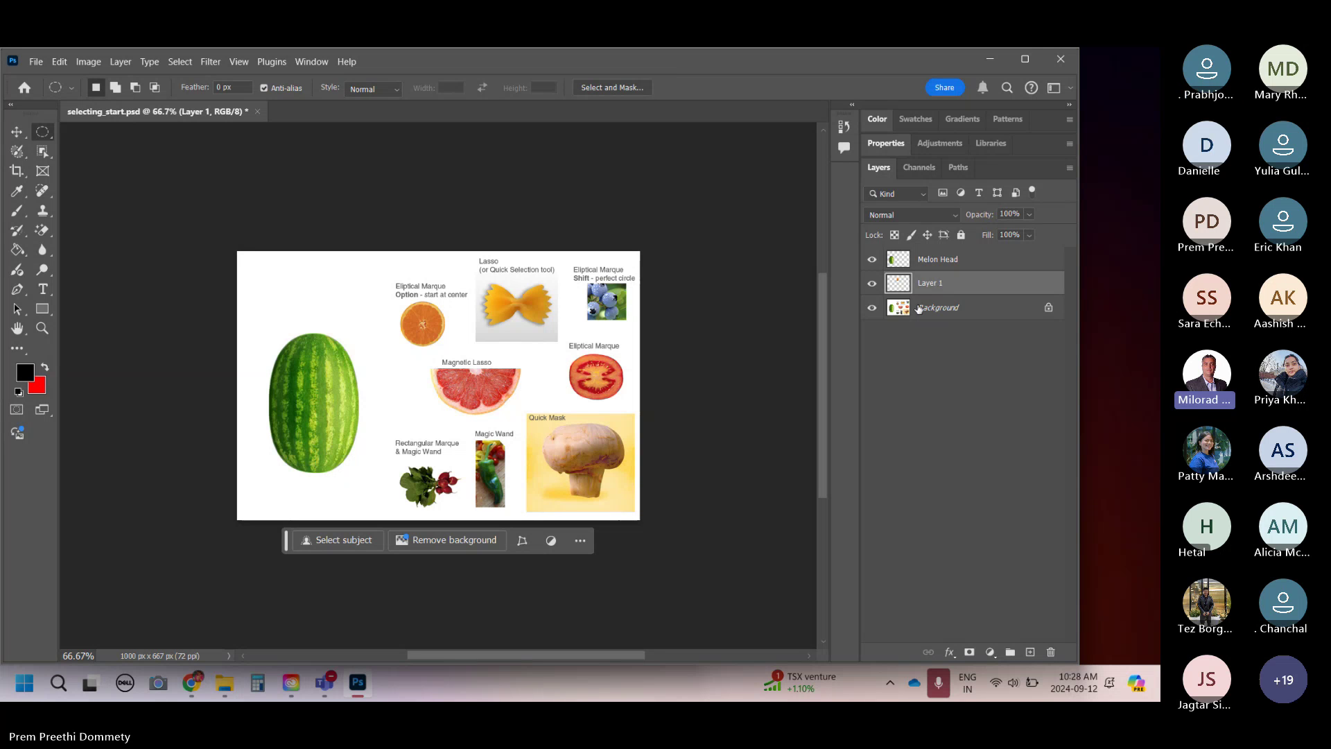
{"action": "left_click", "coordinate": [873, 308]}
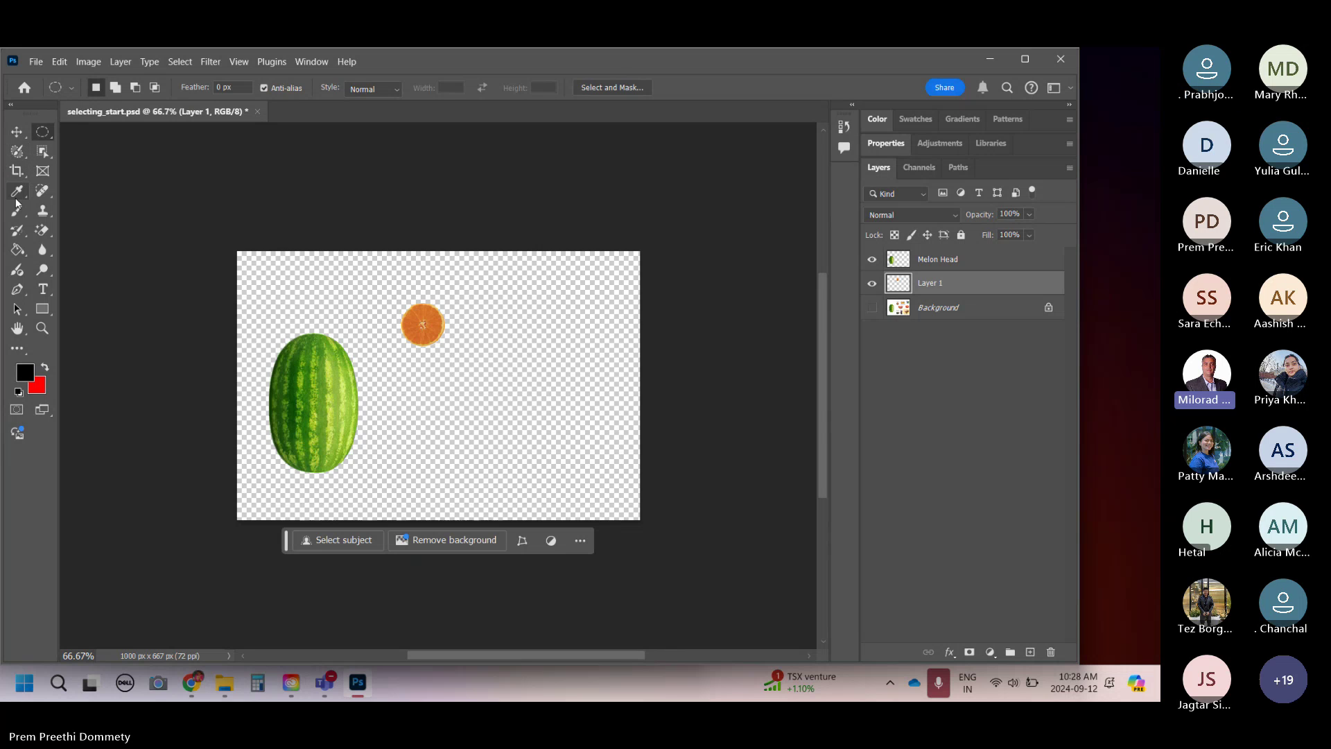
Step: Nudge the orange slice slightly upward with the Move tool and scale it to about 96.5%
{"action": "left_click", "coordinate": [17, 131]}
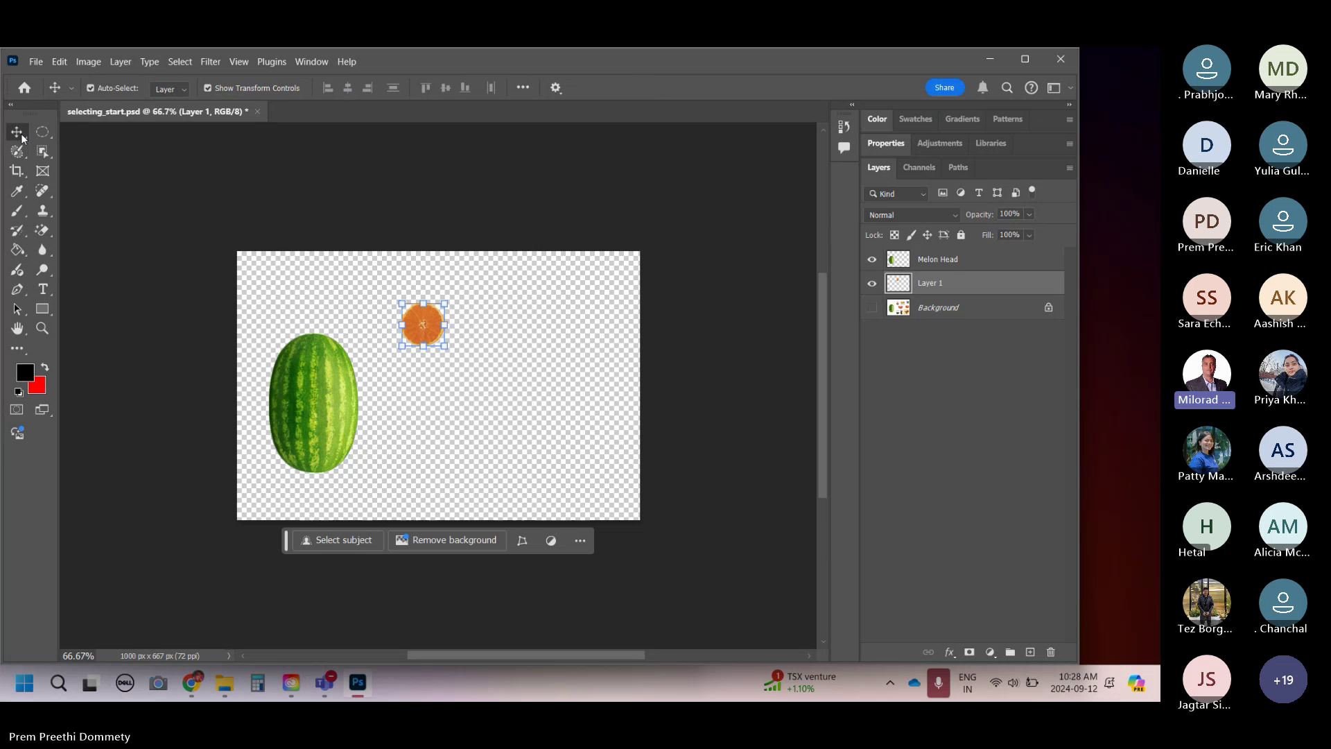
{"action": "mouse_move", "coordinate": [419, 326]}
{"action": "left_mouse_down"}
{"action": "mouse_move", "coordinate": [352, 334]}
{"action": "mouse_move", "coordinate": [356, 306]}
{"action": "mouse_move", "coordinate": [420, 319]}
{"action": "left_mouse_up"}
{"action": "left_click", "coordinate": [700, 62]}
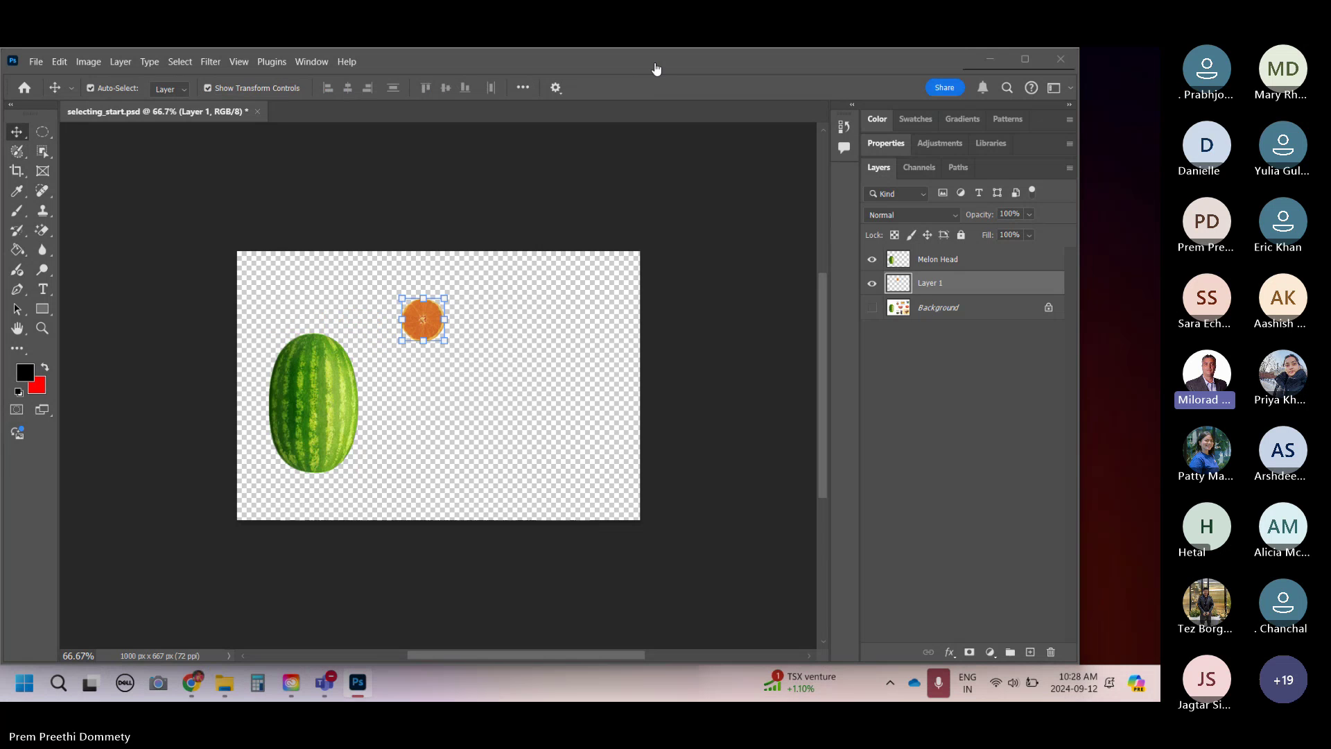
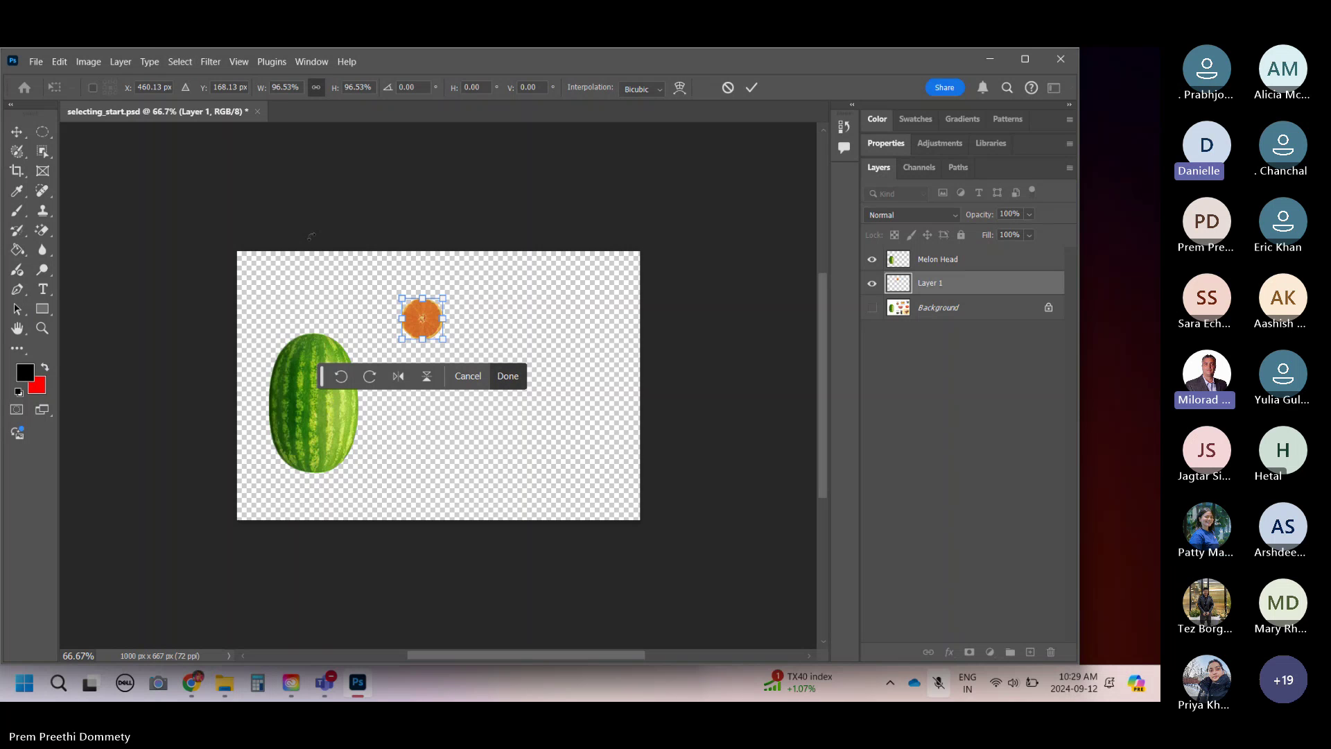
{"action": "left_click_drag", "start_coordinate": [426, 317], "coordinate": [287, 305]}
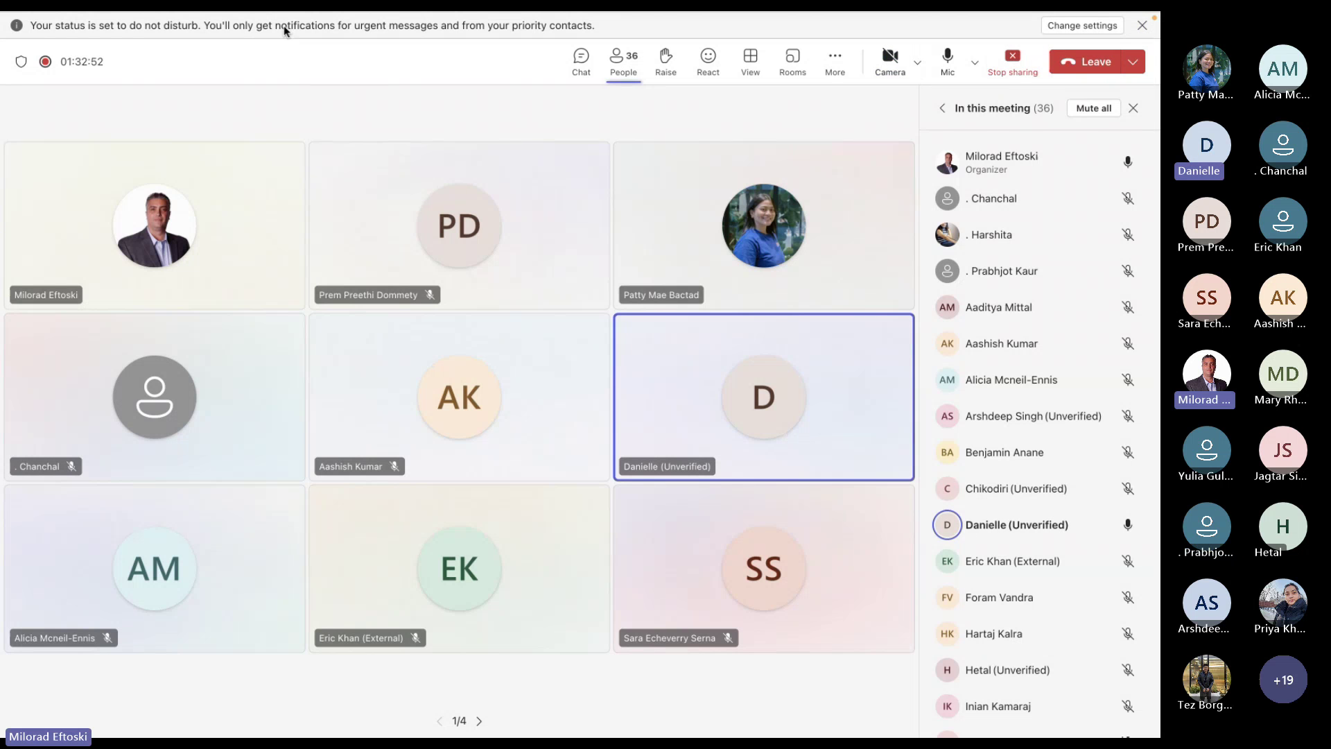
Step: Take the Teams meeting window out of full screen and switch back to the Photoshop document
{"action": "mouse_move", "coordinate": [143, 12]}
{"action": "left_click", "coordinate": [41, 41]}
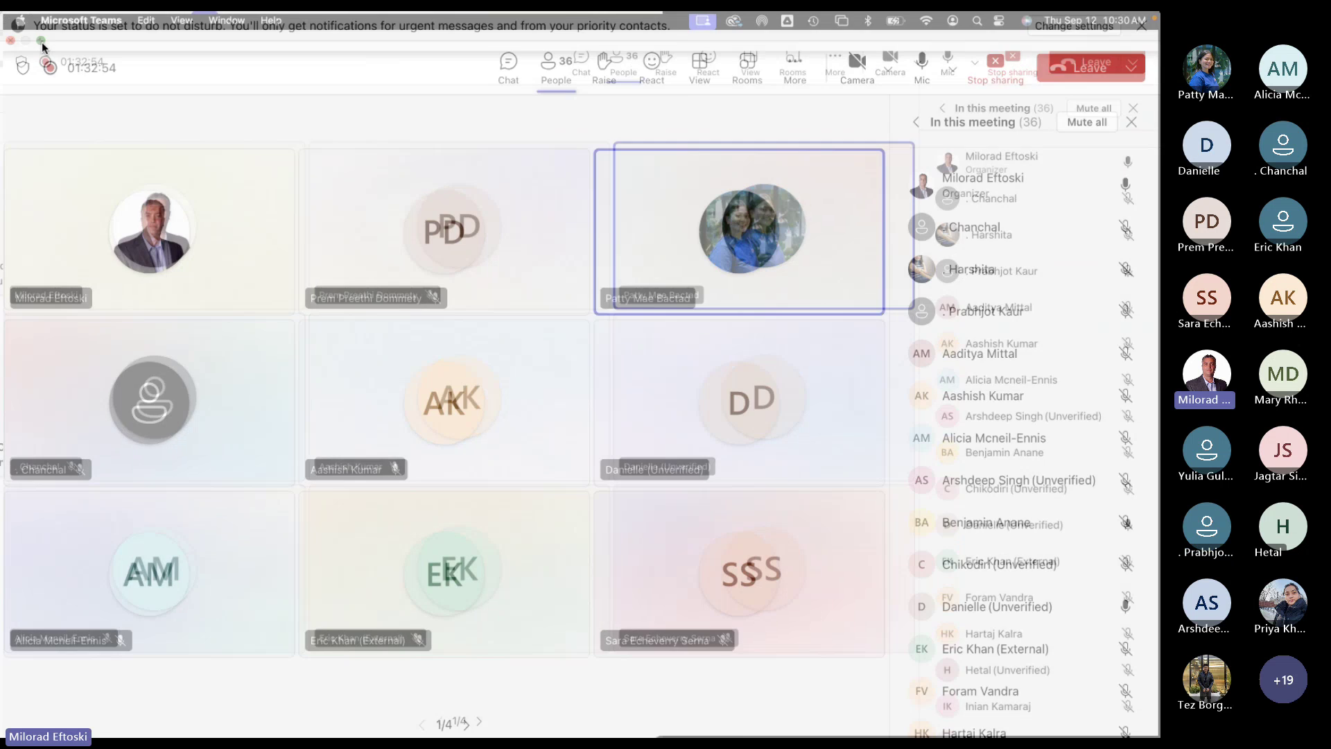
{"action": "left_click", "coordinate": [103, 74]}
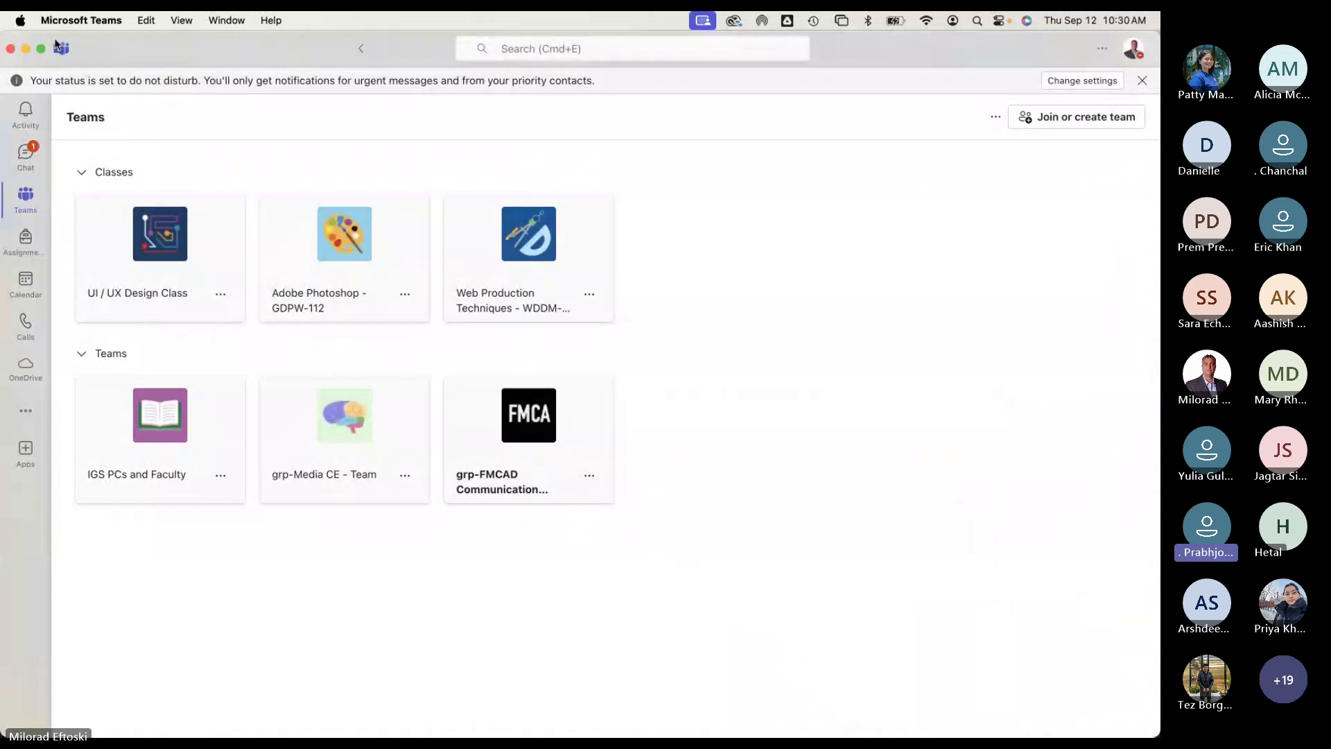
{"action": "key", "text": "super+Tab"}
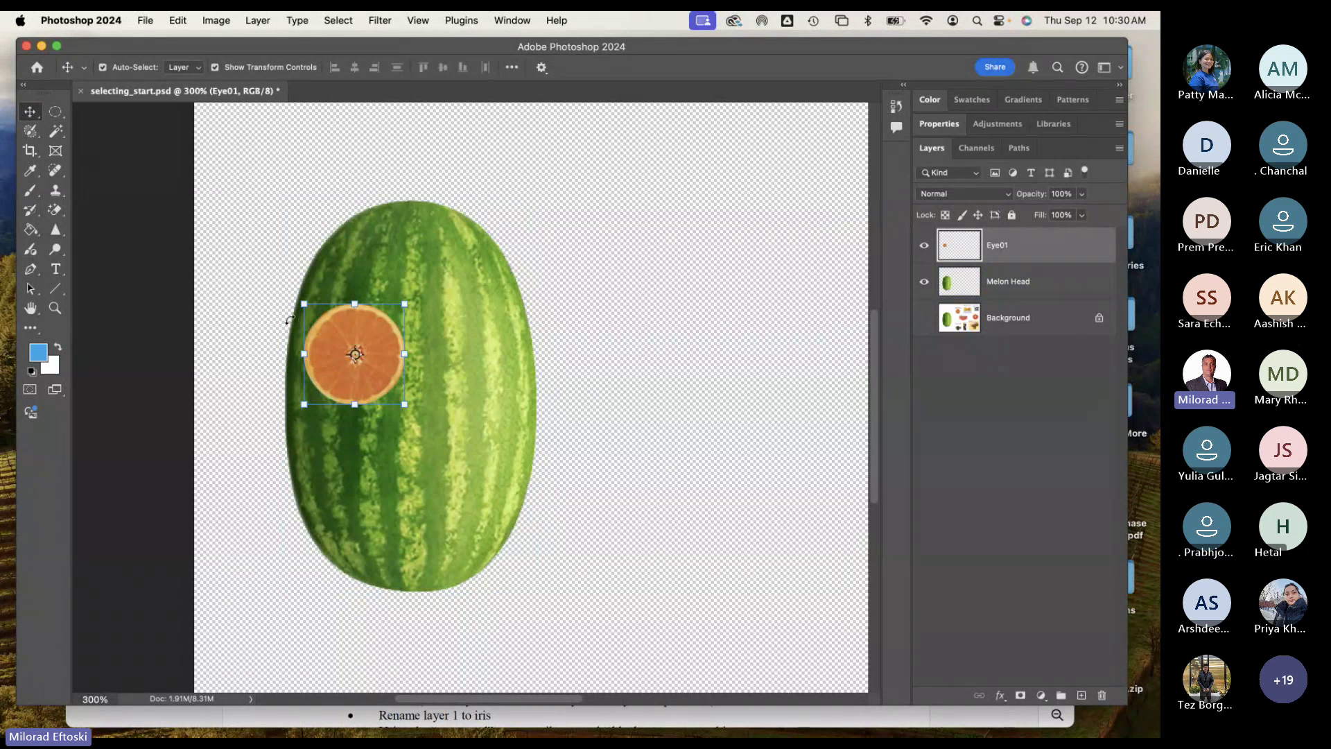
{"action": "left_click", "coordinate": [215, 67]}
{"action": "left_click", "coordinate": [215, 67]}
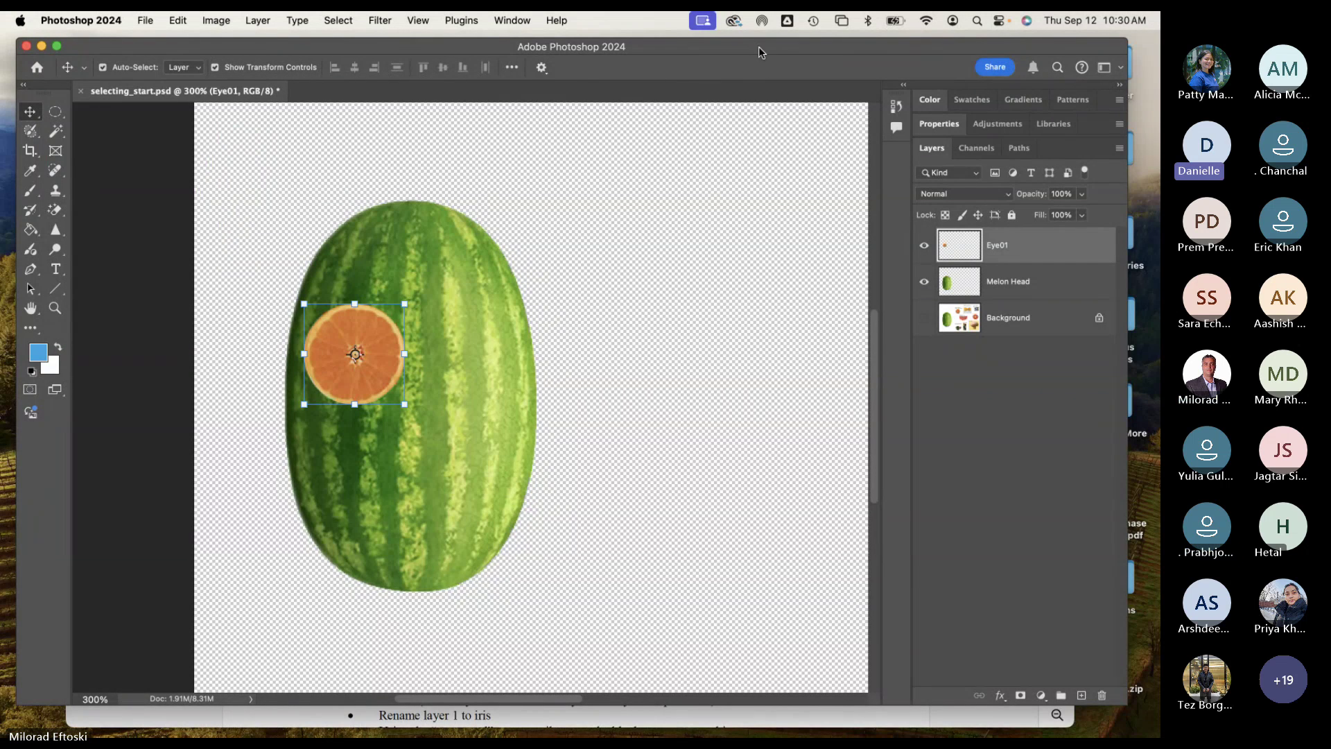
{"action": "left_click_drag", "start_coordinate": [758, 47], "coordinate": [761, 49]}
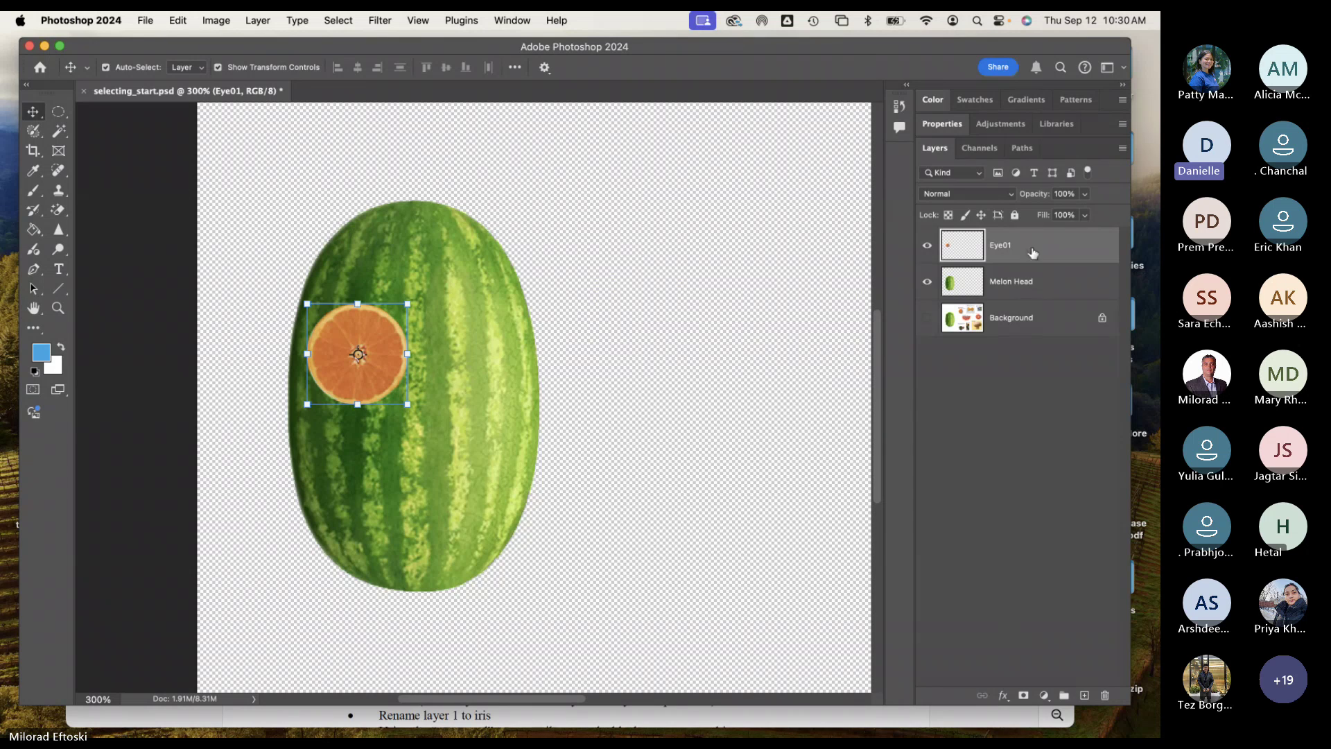
{"action": "key", "text": "alt+bracketright"}
{"action": "key", "text": "alt+bracketright"}
{"action": "key", "text": "alt+bracketright"}
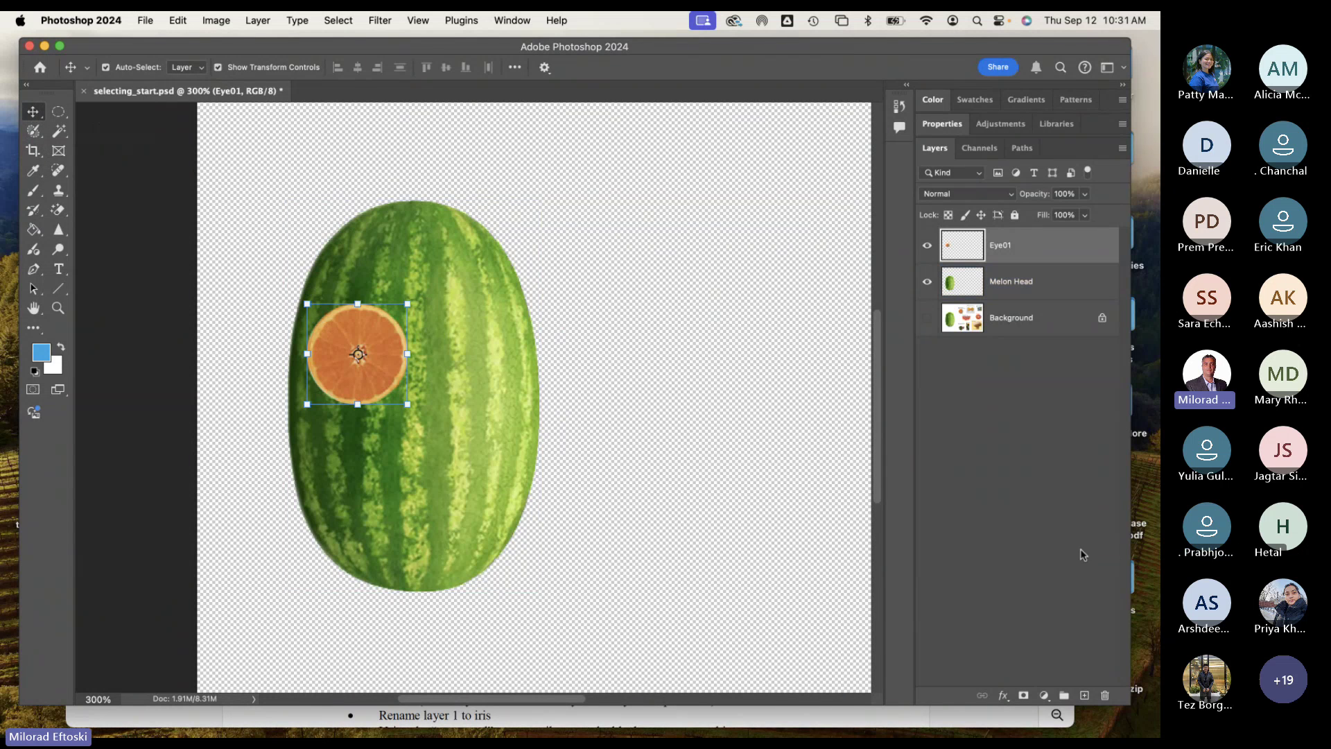
Step: Switch to the Teams meeting and restore the full-screen meeting to a smaller window
{"action": "key", "text": "super+Tab"}
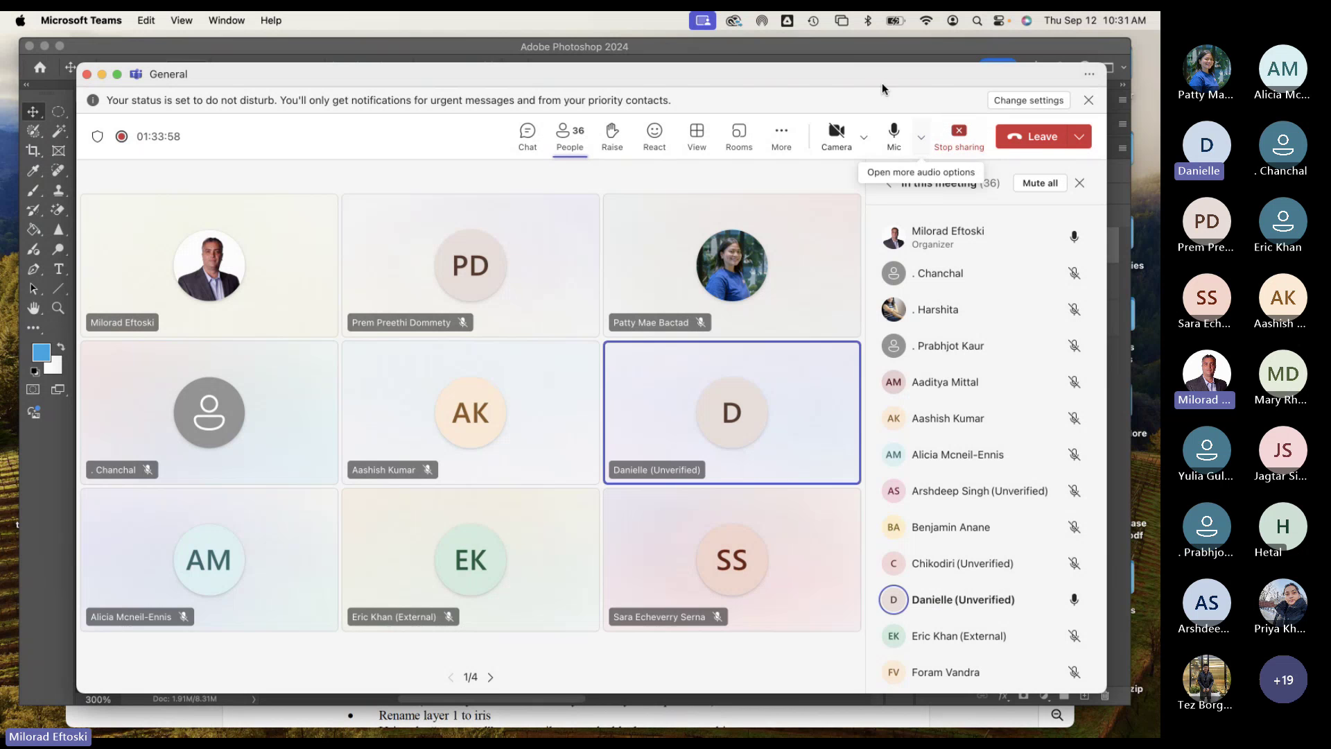
{"action": "left_click_drag", "start_coordinate": [874, 73], "coordinate": [875, 72]}
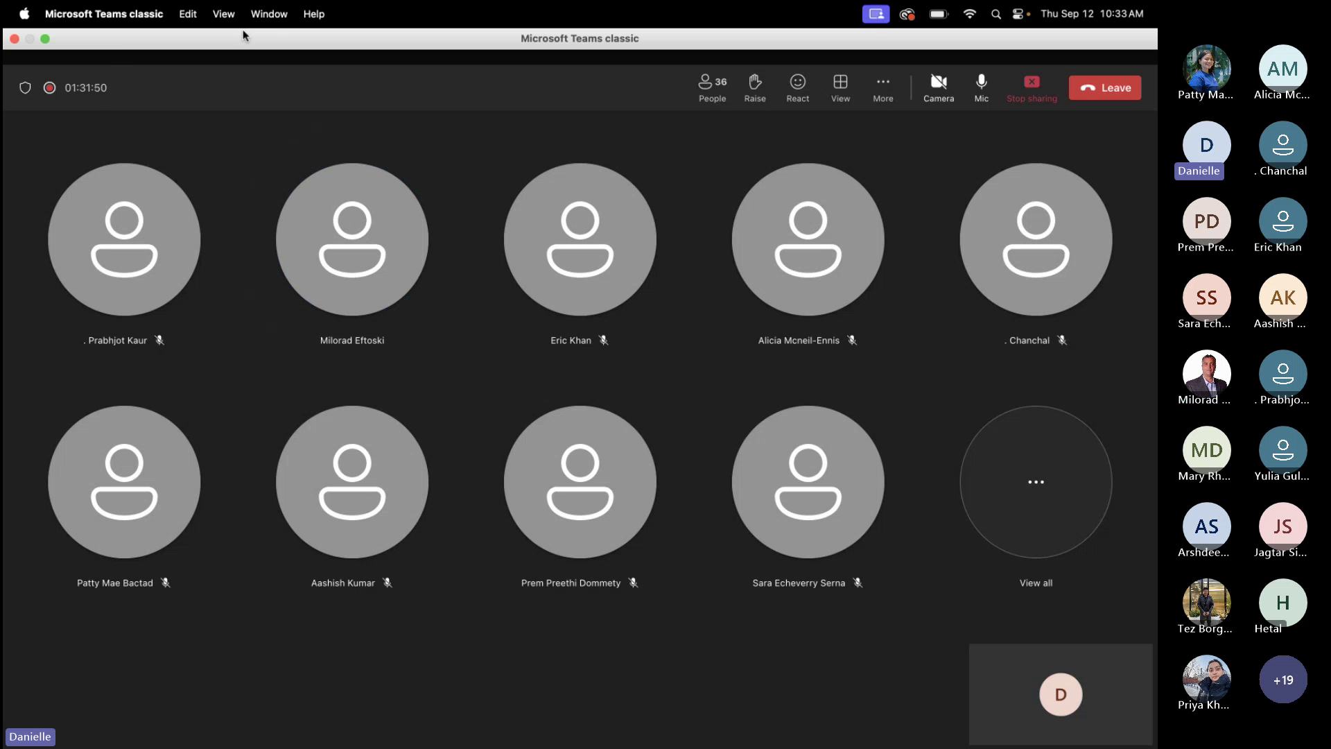
{"action": "mouse_move", "coordinate": [84, 6]}
{"action": "left_click", "coordinate": [46, 40]}
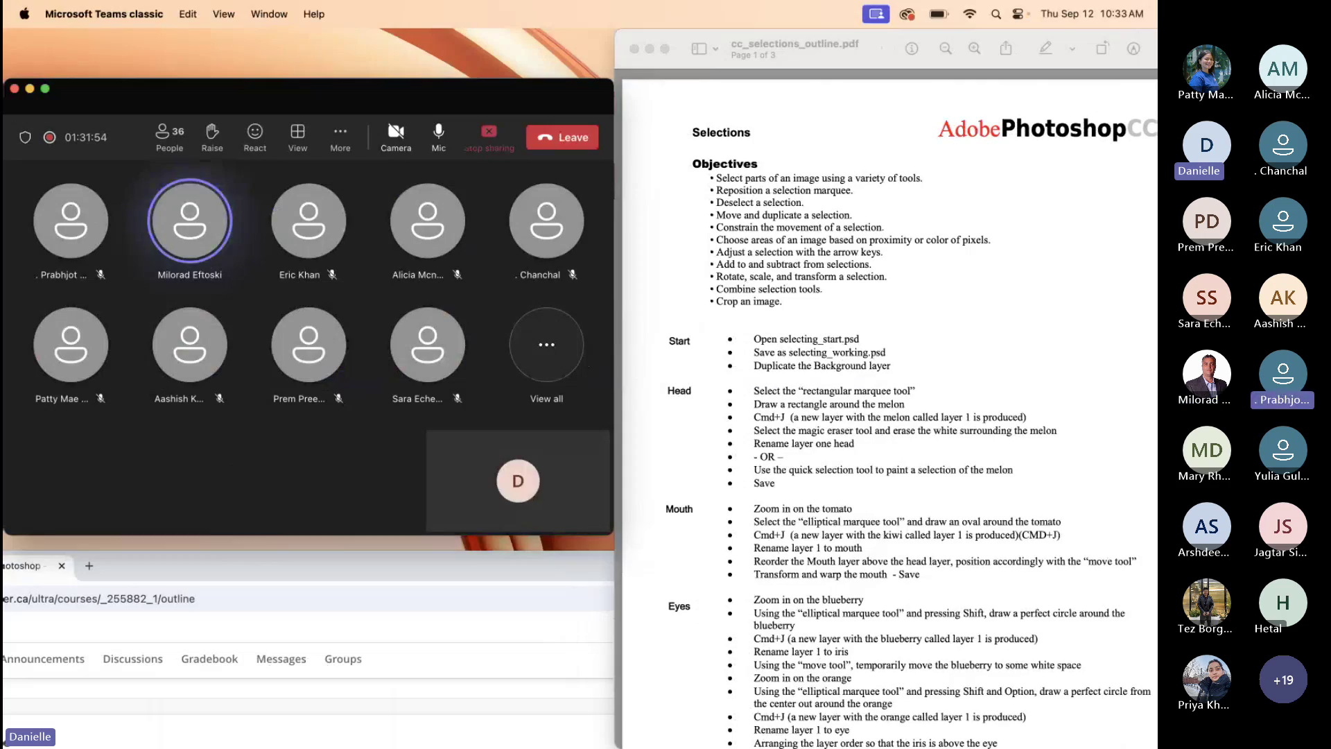
Step: Switch to Photoshop, zoom out to 149% and reposition its window to reveal the toolbox beside the canvas
{"action": "key", "text": "super+Tab"}
{"action": "left_click_drag", "start_coordinate": [1166, 283], "coordinate": [1028, 300]}
{"action": "left_click_drag", "start_coordinate": [812, 165], "coordinate": [776, 43]}
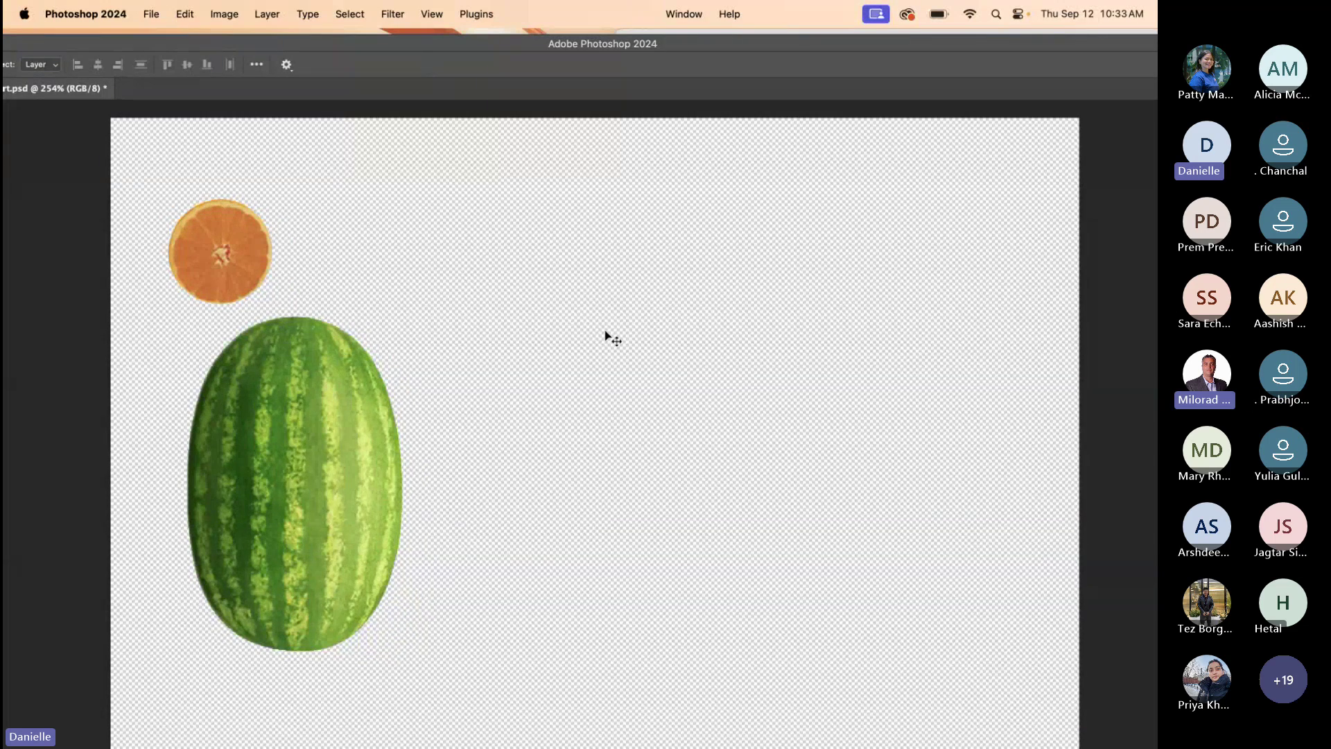
{"action": "scroll", "coordinate": [605, 336], "scroll_direction": "down", "scroll_amount": 3}
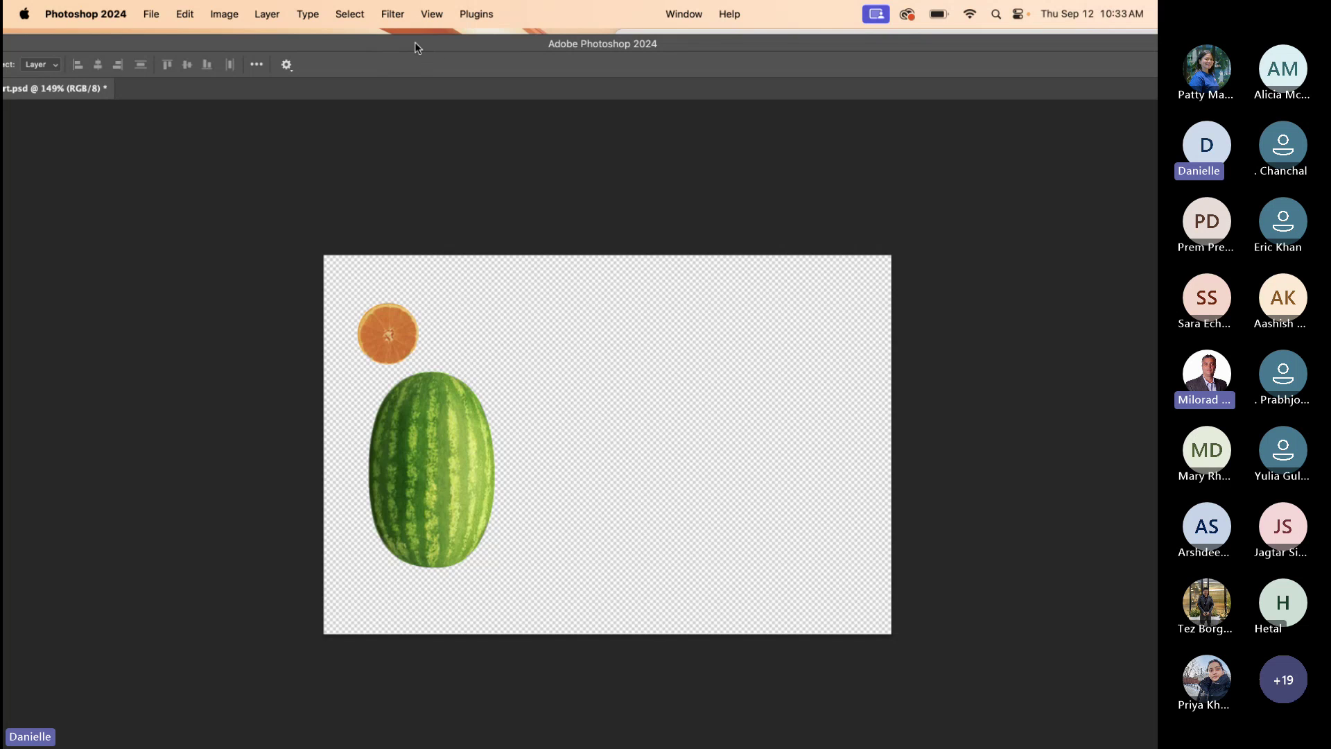
{"action": "left_click_drag", "start_coordinate": [414, 43], "coordinate": [563, 25]}
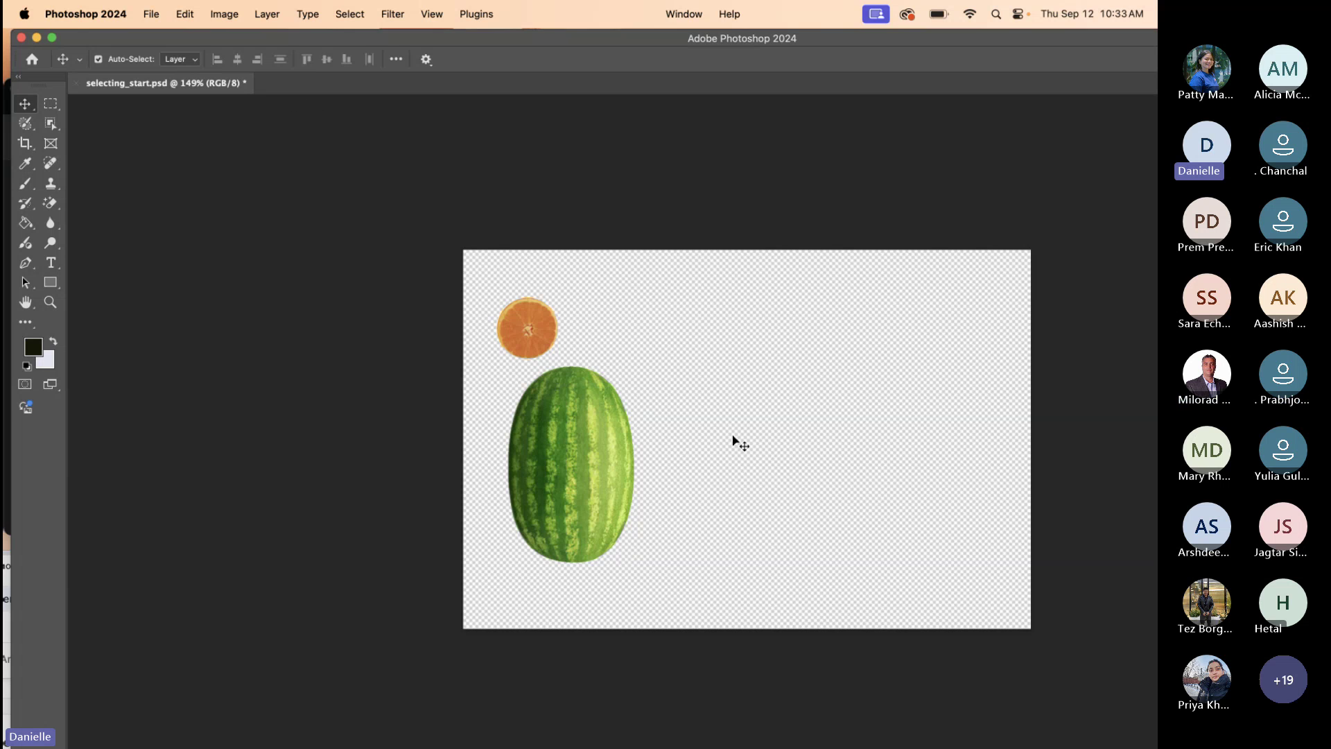
{"action": "left_click_drag", "start_coordinate": [731, 434], "coordinate": [547, 380]}
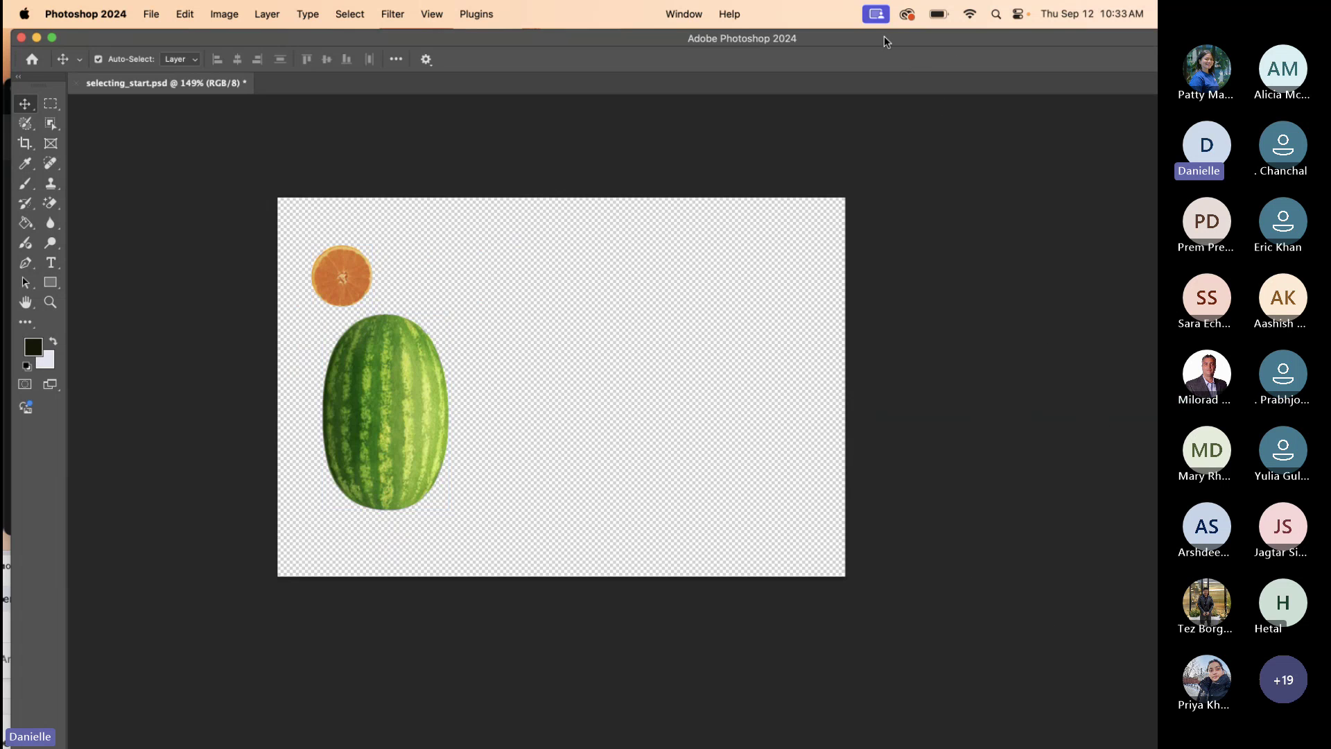
{"action": "left_click_drag", "start_coordinate": [884, 39], "coordinate": [459, 73]}
{"action": "scroll", "coordinate": [624, 363], "scroll_direction": "down", "scroll_amount": 6}
{"action": "scroll", "coordinate": [624, 363], "scroll_direction": "up", "scroll_amount": 5}
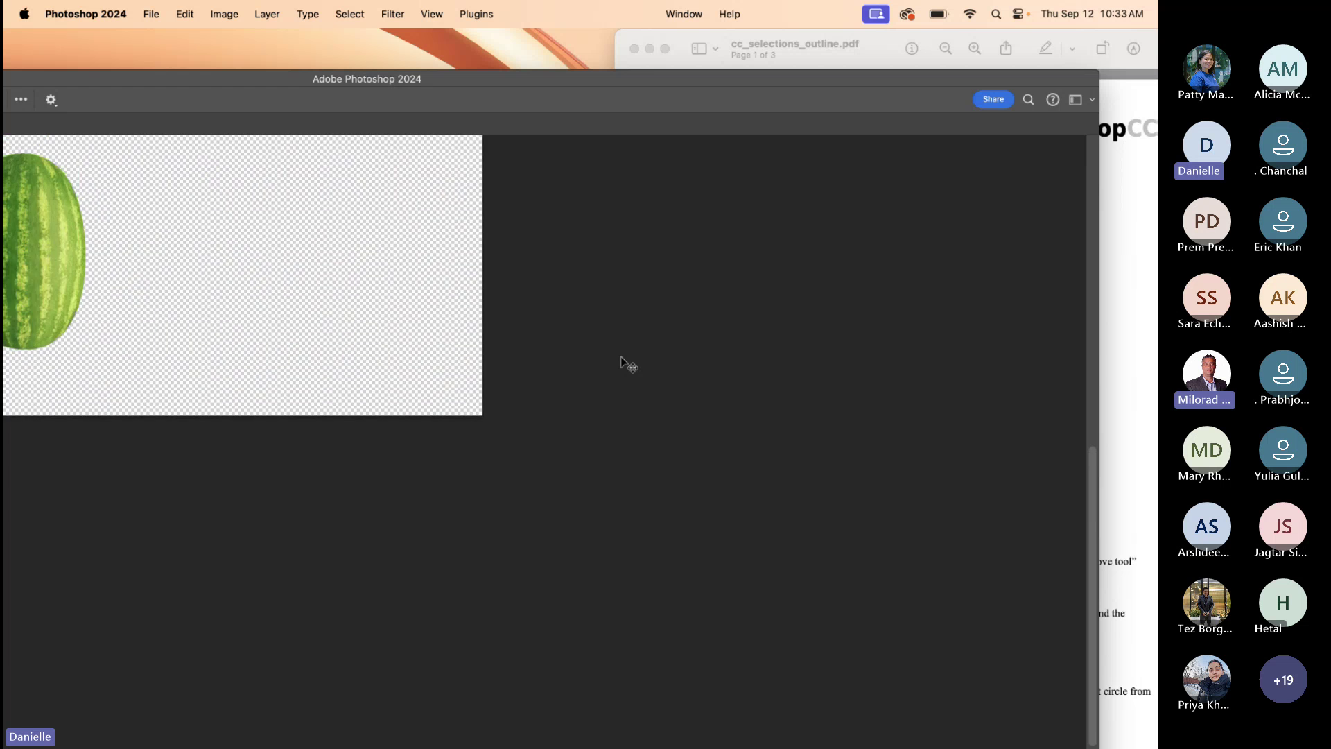
{"action": "scroll", "coordinate": [362, 377], "scroll_direction": "down", "scroll_amount": 8}
{"action": "scroll", "coordinate": [355, 375], "scroll_direction": "up", "scroll_amount": 2}
{"action": "scroll", "coordinate": [355, 375], "scroll_direction": "up", "scroll_amount": 6}
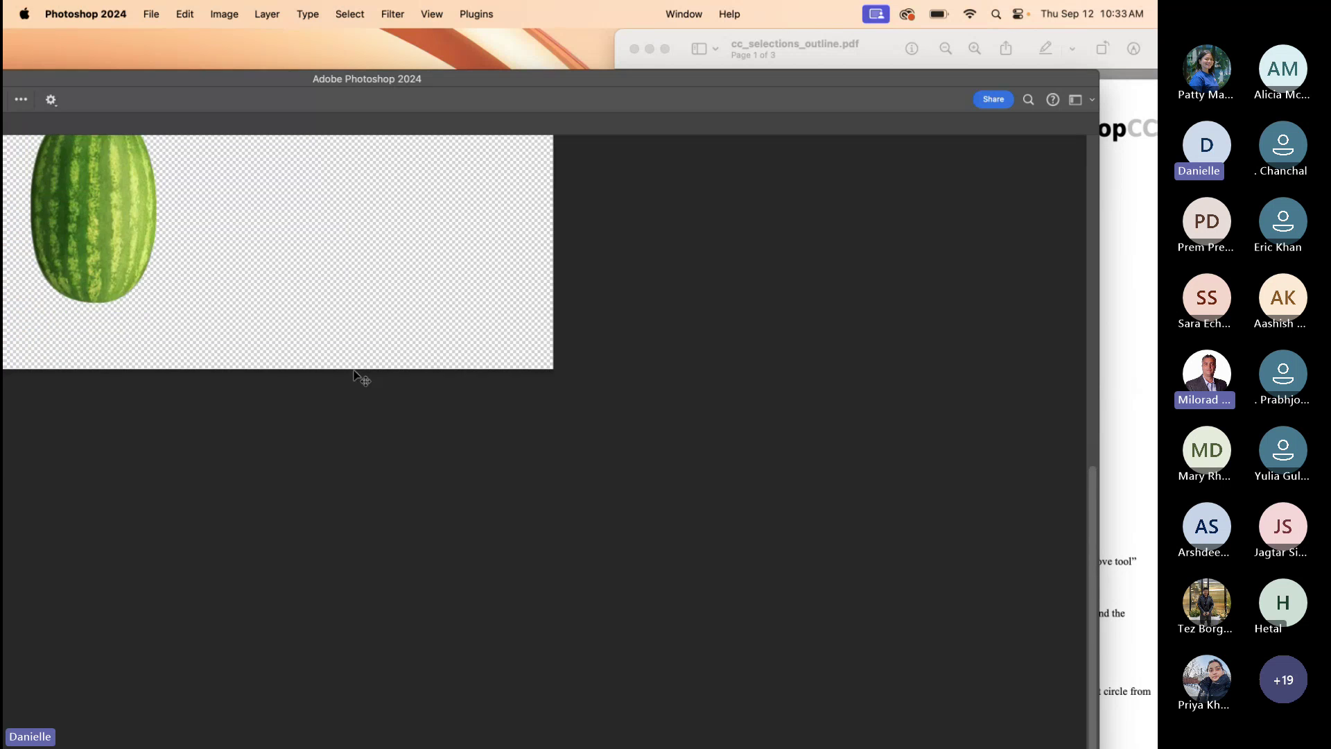
{"action": "scroll", "coordinate": [355, 375], "scroll_direction": "left", "scroll_amount": 4}
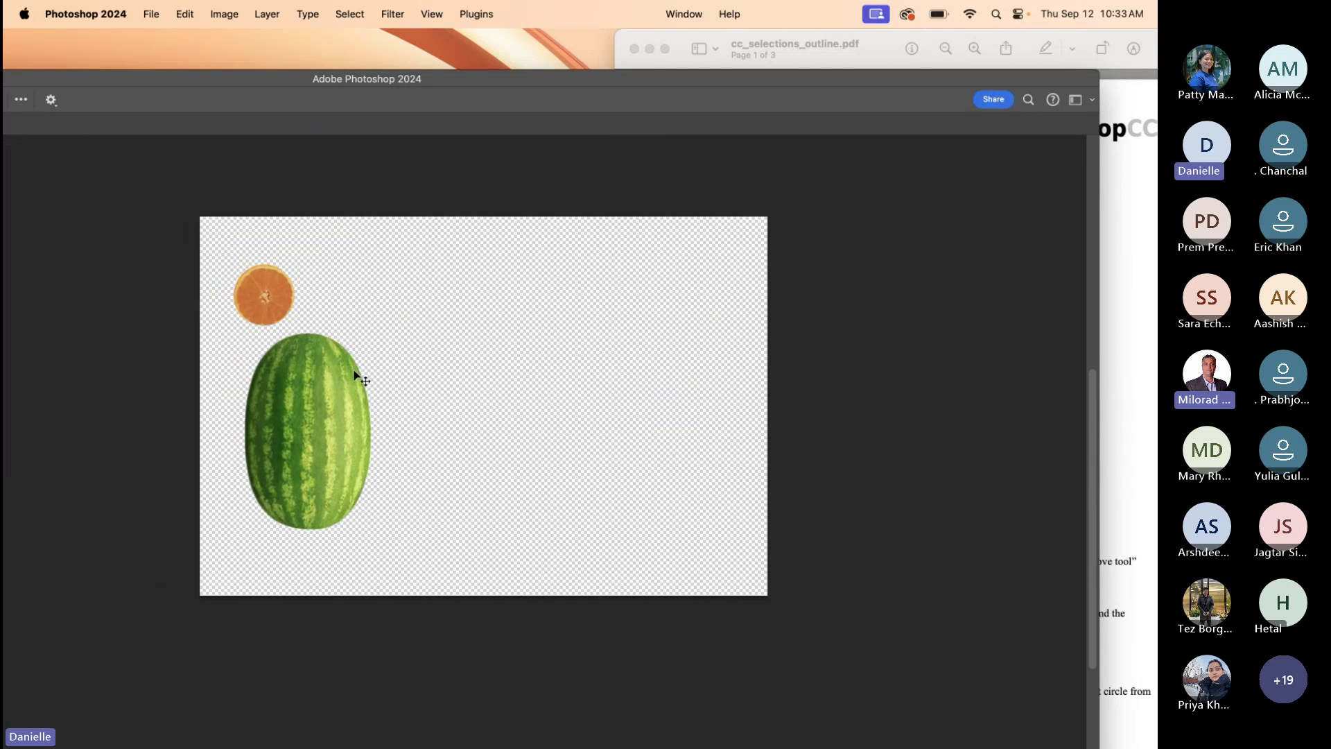
{"action": "double_click", "coordinate": [507, 77]}
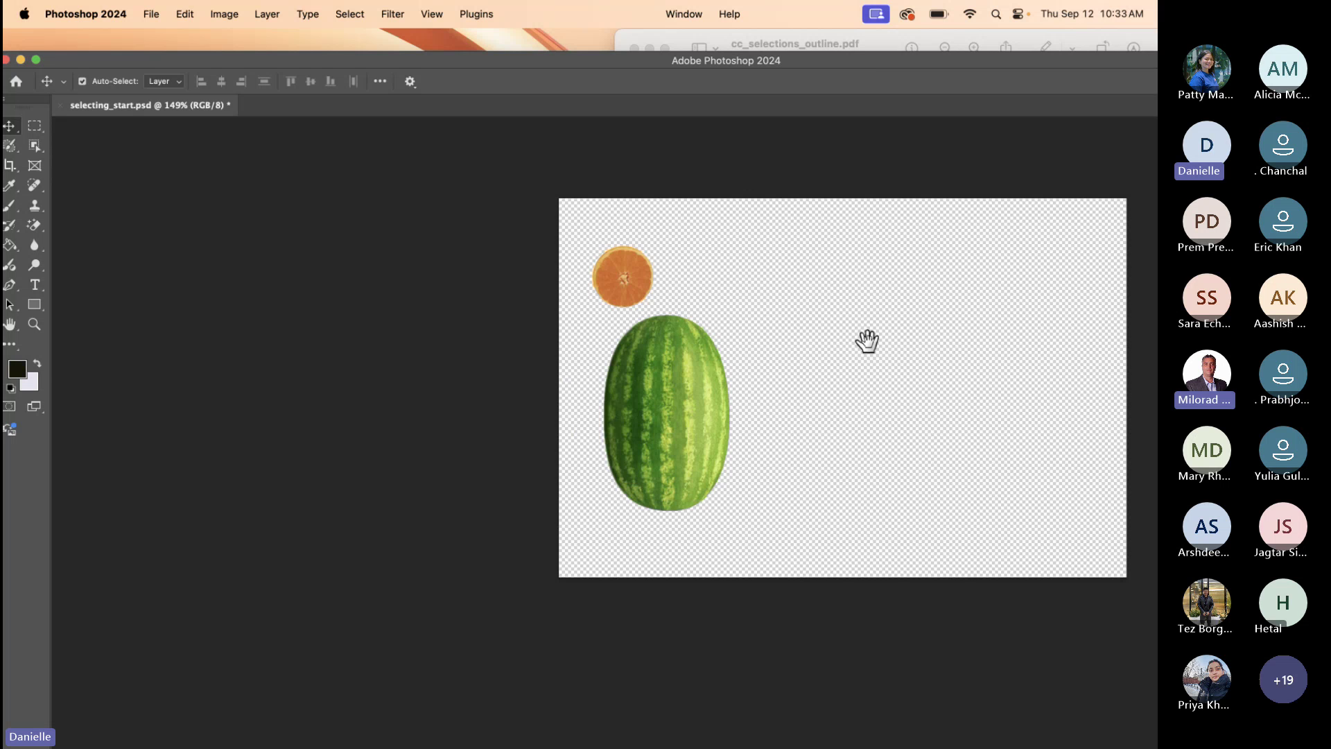
{"action": "left_click_drag", "start_coordinate": [868, 342], "coordinate": [384, 404]}
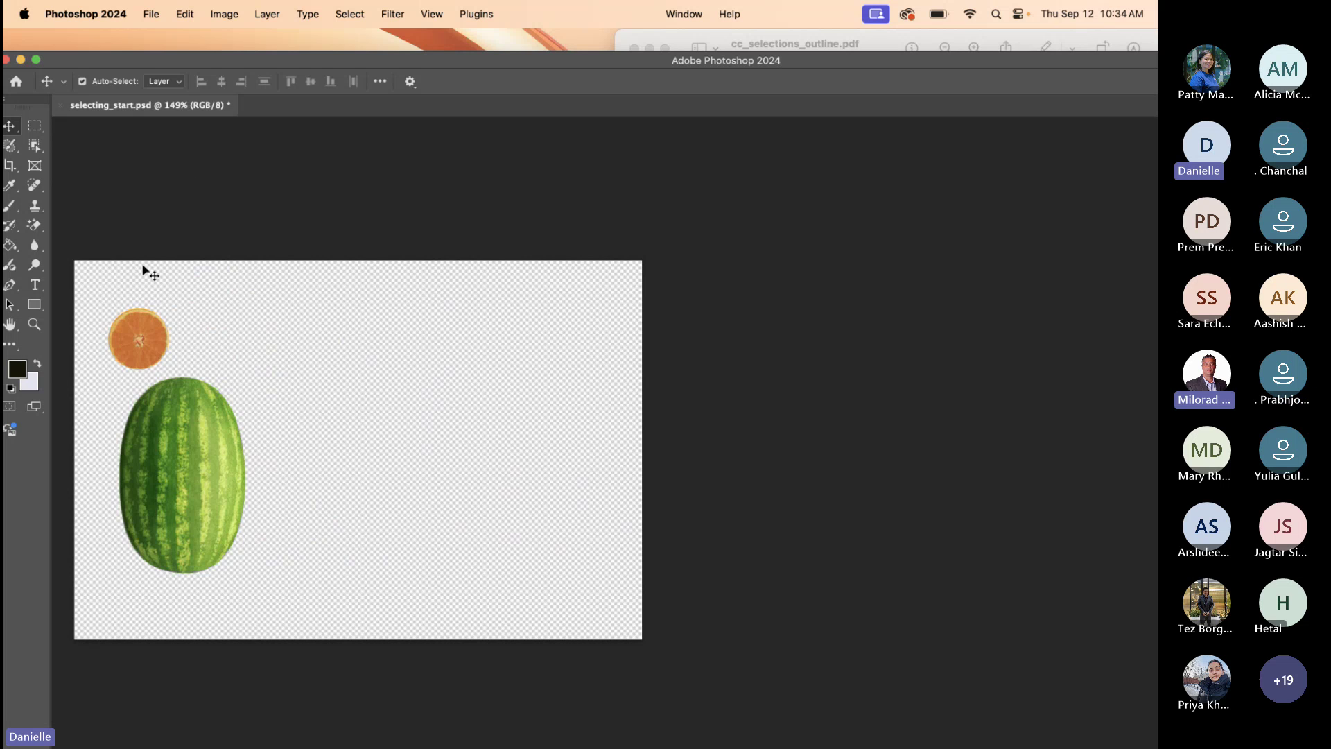
Step: Select the orange slice and review the Move tool's transform-control options and the View commands
{"action": "left_click", "coordinate": [137, 339]}
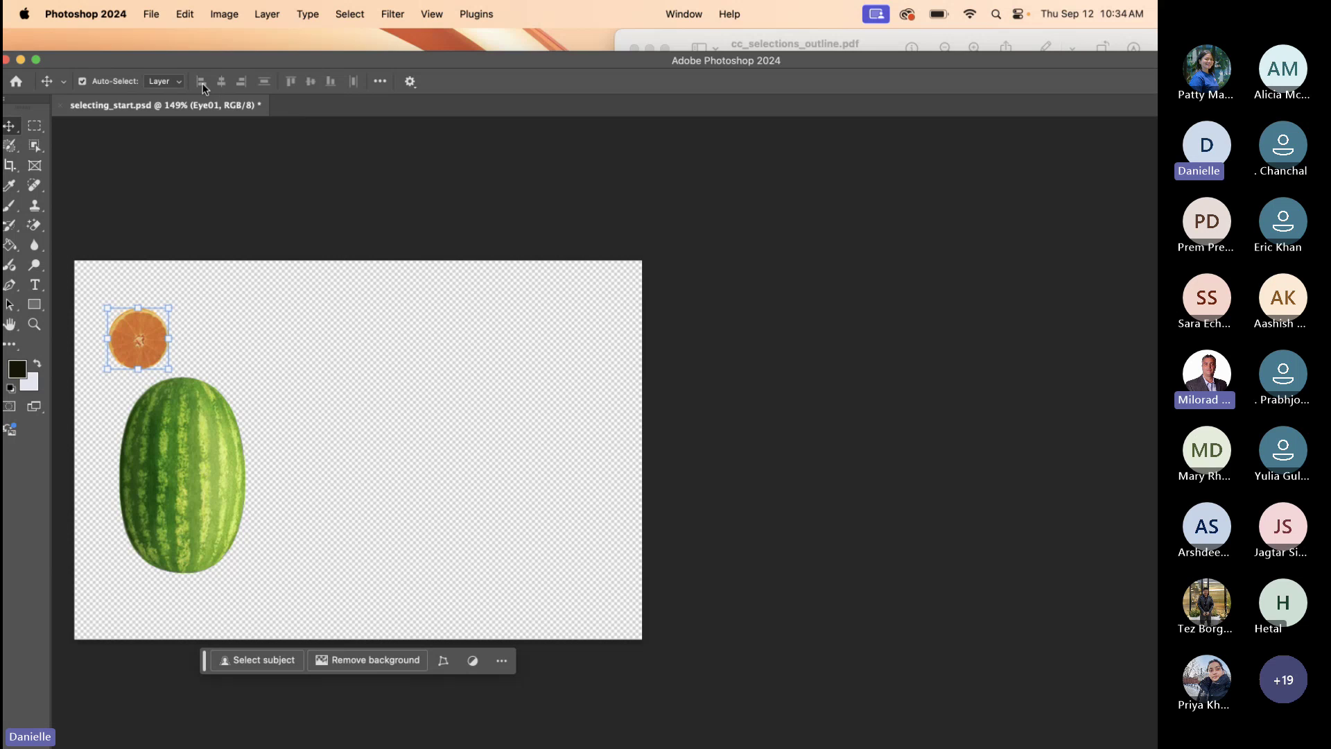
{"action": "left_click", "coordinate": [411, 82]}
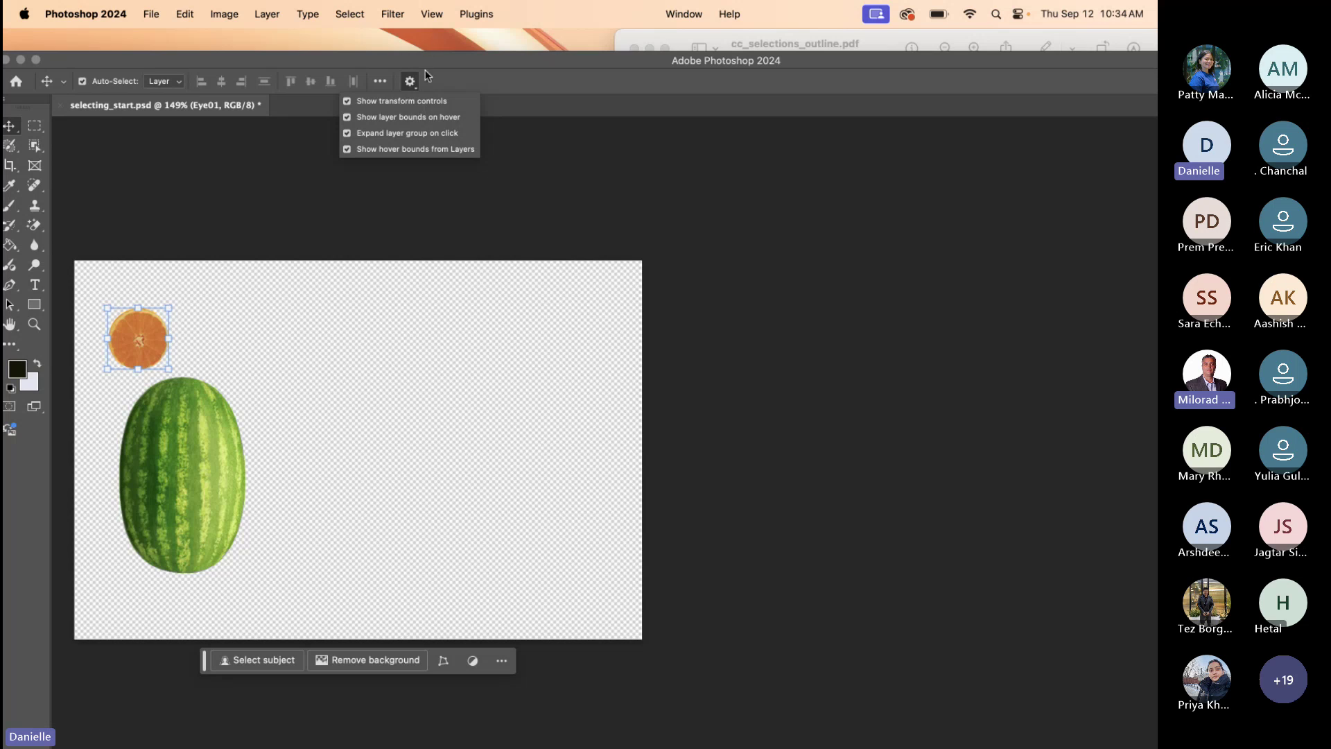
{"action": "left_click", "coordinate": [430, 14]}
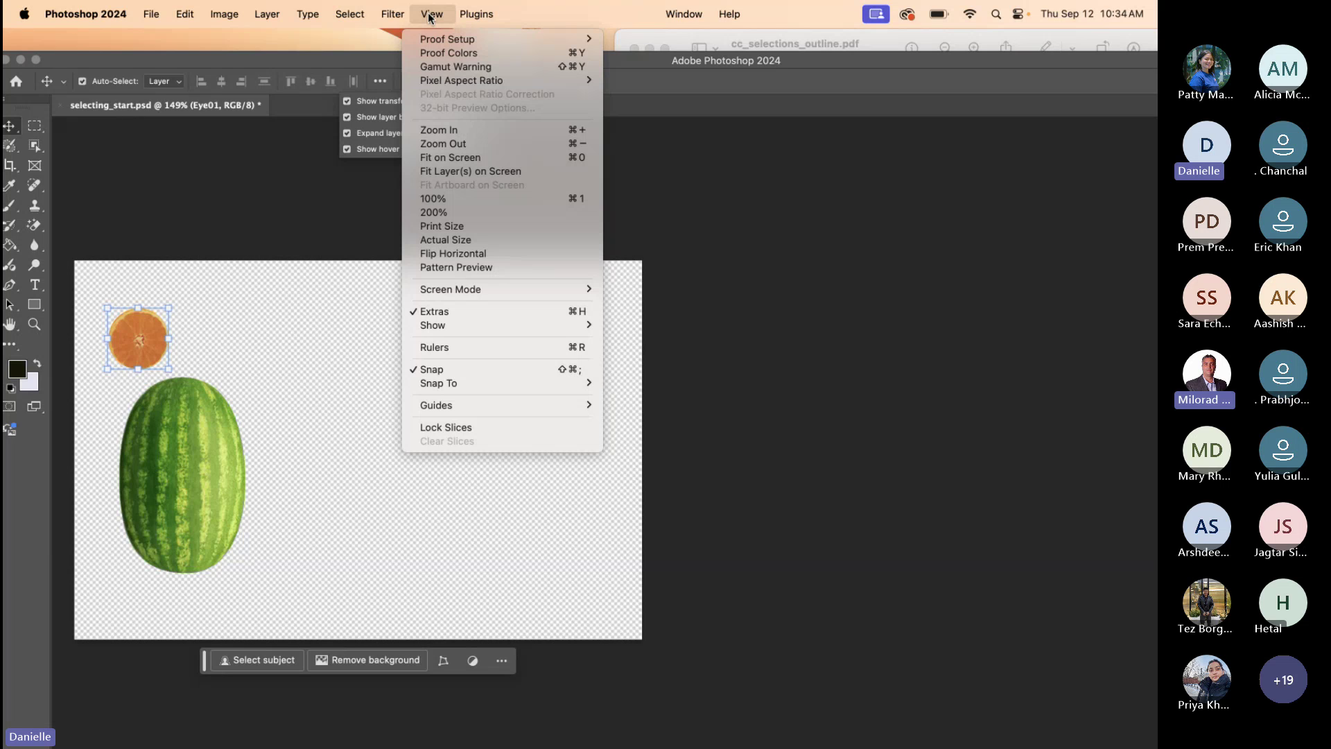
{"action": "mouse_move", "coordinate": [477, 287]}
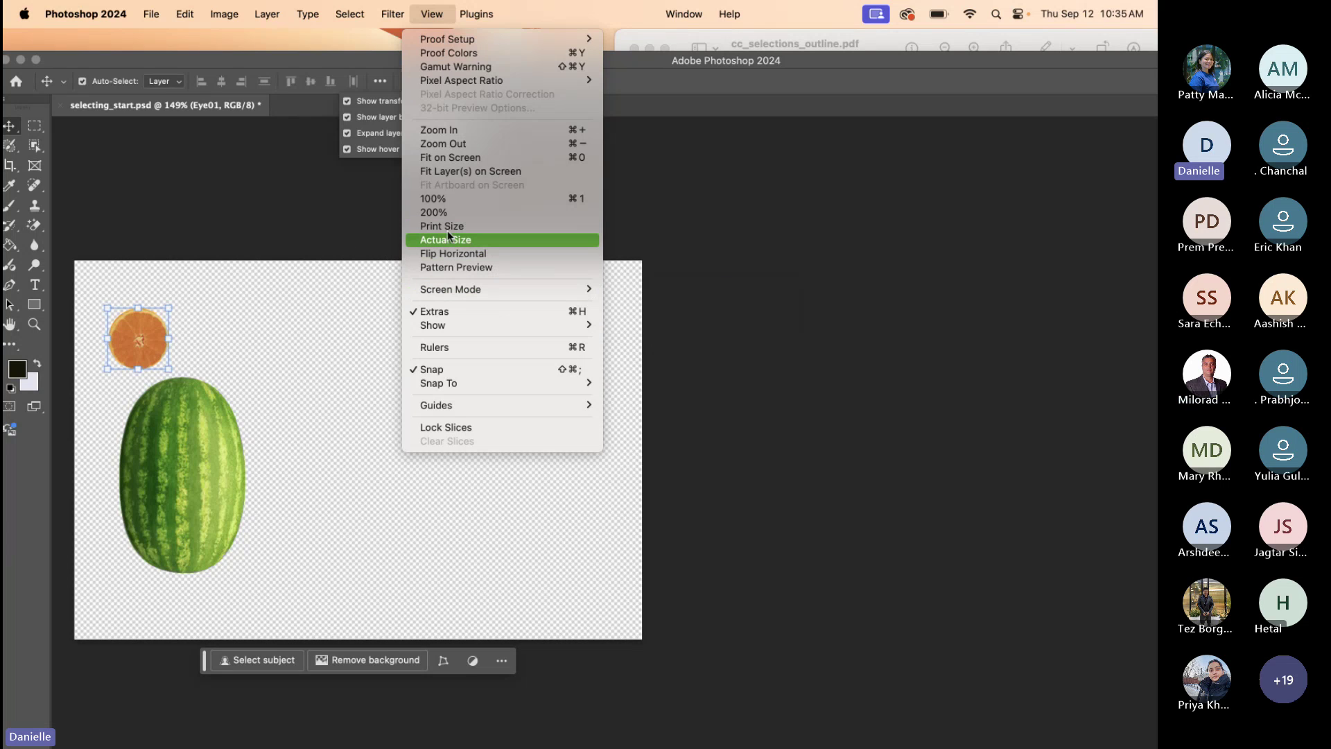
{"action": "left_click", "coordinate": [328, 229]}
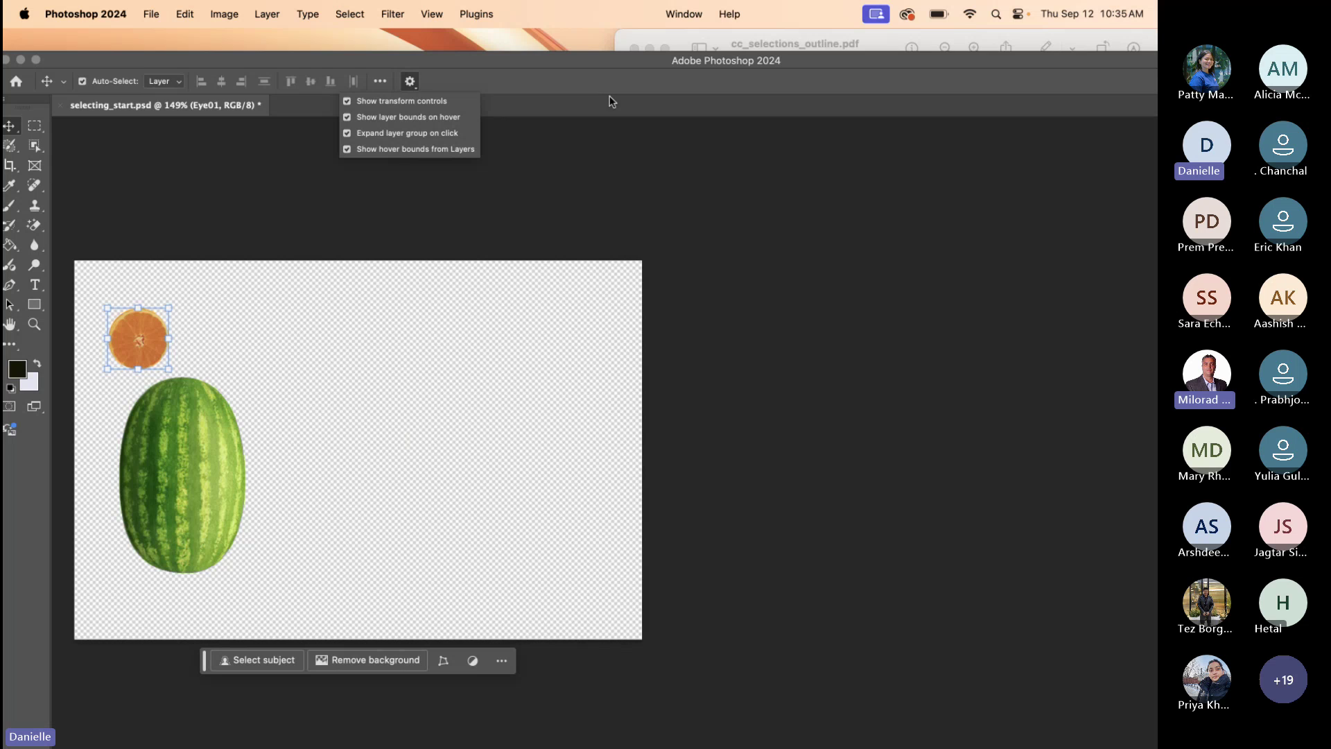
Step: Reset the 2024 Fall Photoshop WS workspace to its saved layout
{"action": "left_click", "coordinate": [679, 17]}
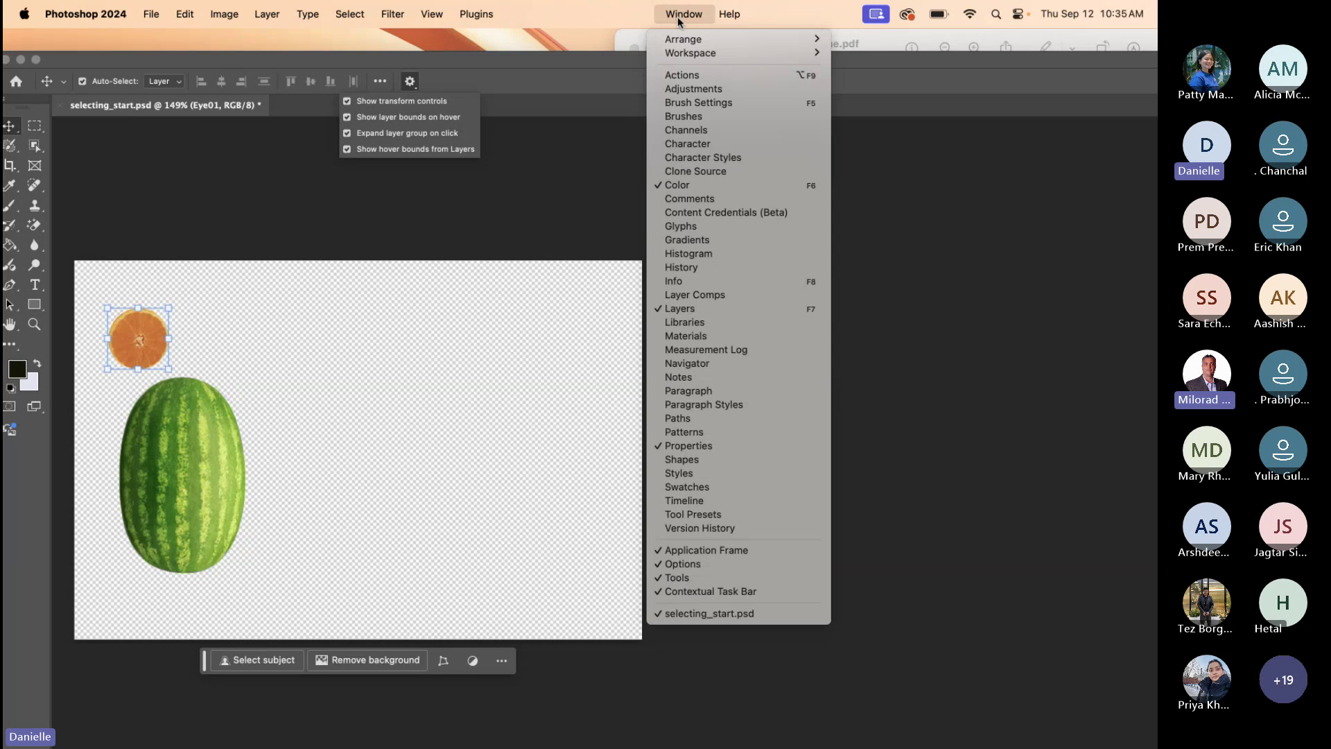
{"action": "mouse_move", "coordinate": [705, 50]}
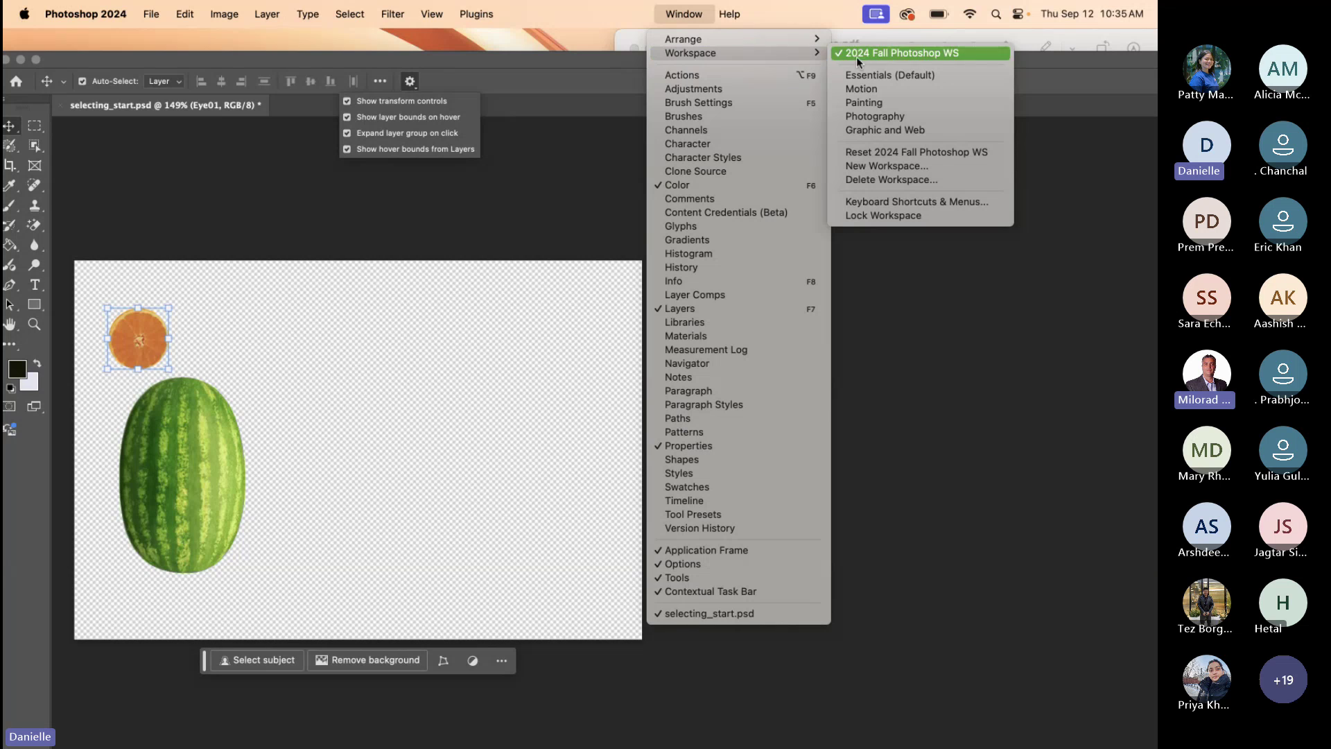
{"action": "left_click", "coordinate": [918, 147]}
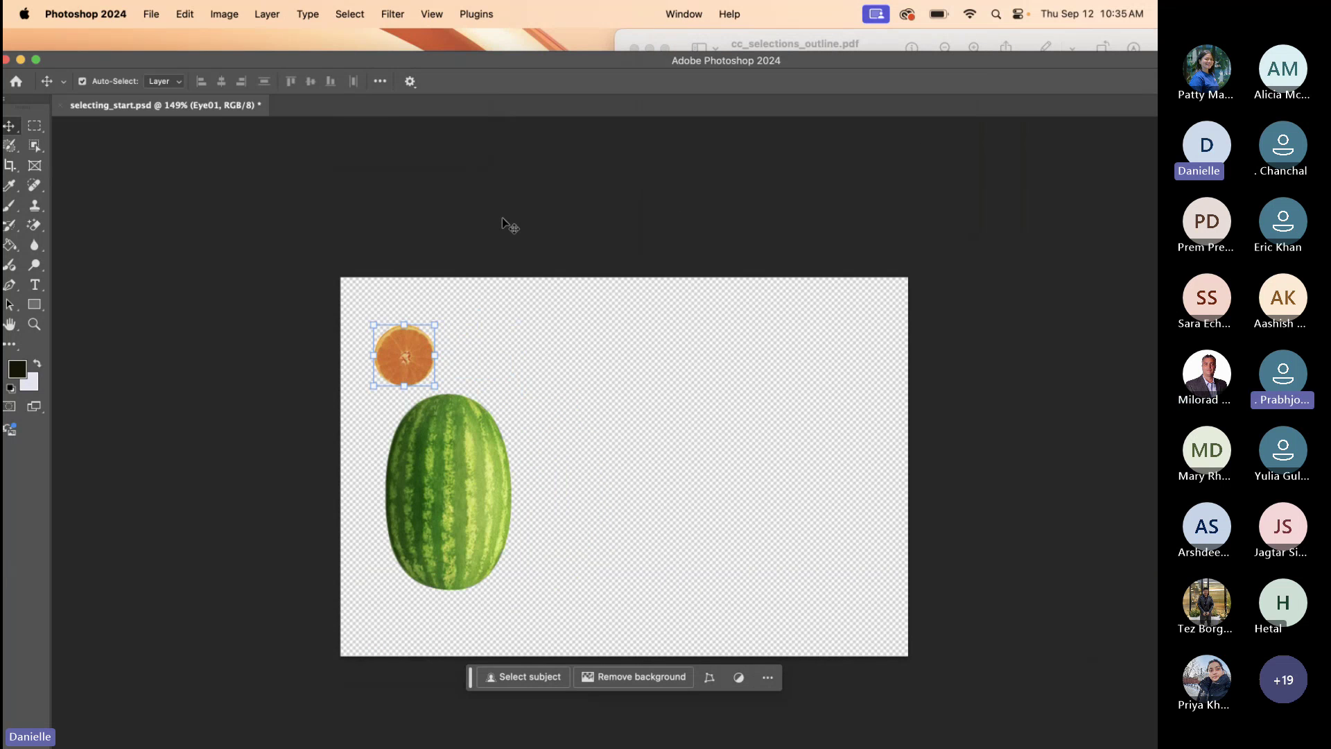
Step: Review the available workspaces, including Essentials (Default), and the command for resetting the current one
{"action": "left_click", "coordinate": [678, 16]}
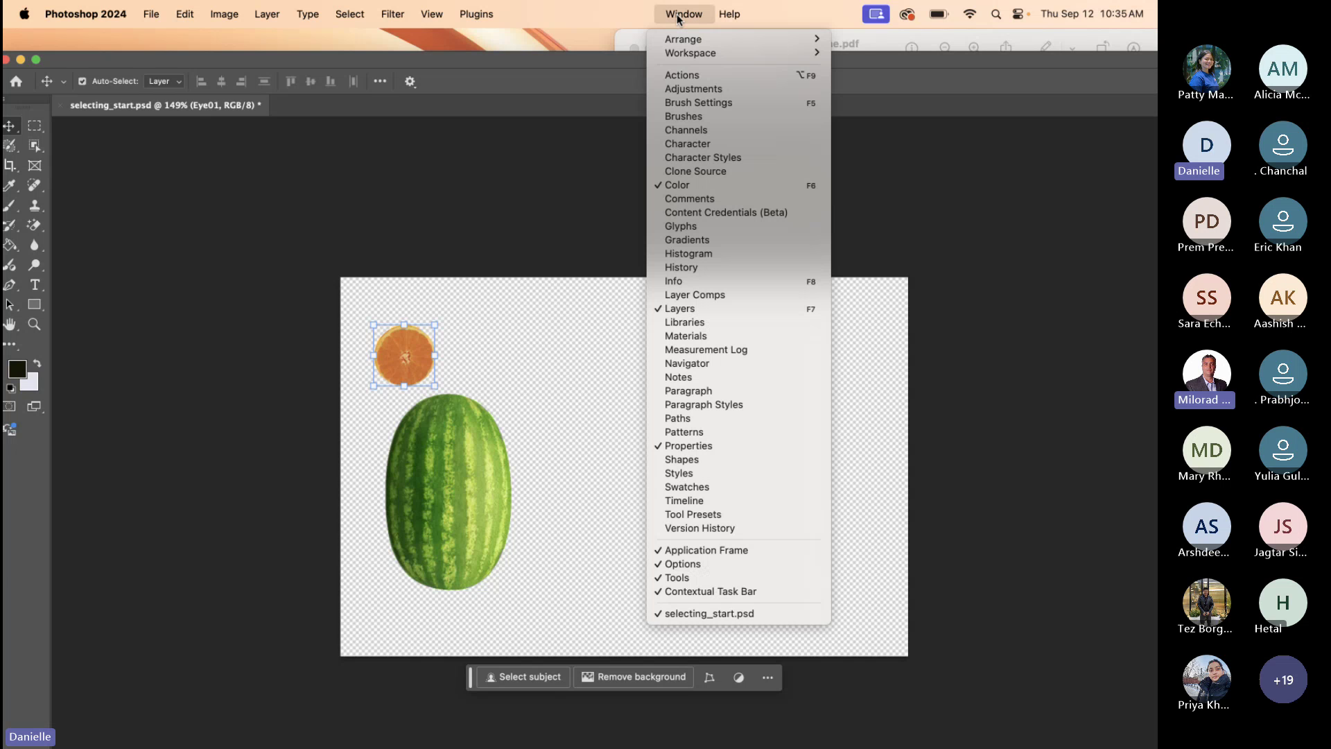
{"action": "left_click", "coordinate": [678, 17]}
{"action": "left_click", "coordinate": [685, 14]}
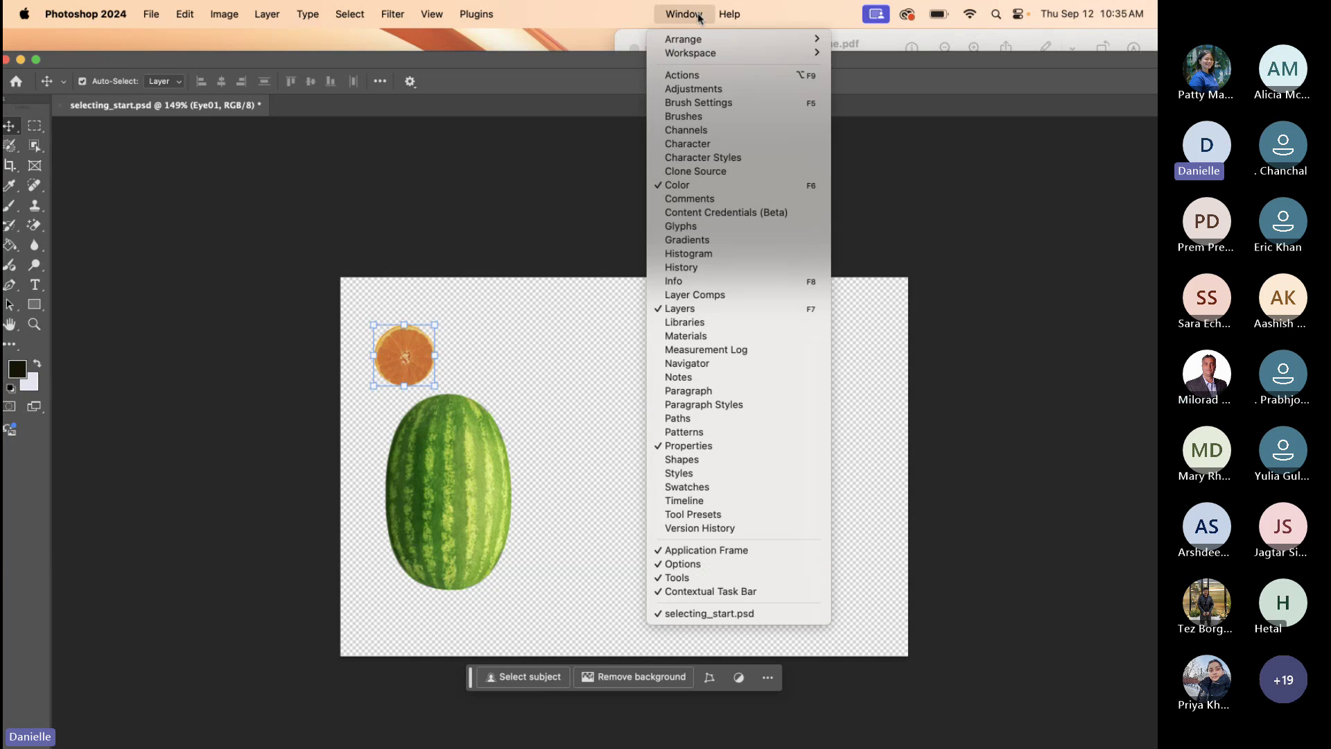
{"action": "mouse_move", "coordinate": [725, 49]}
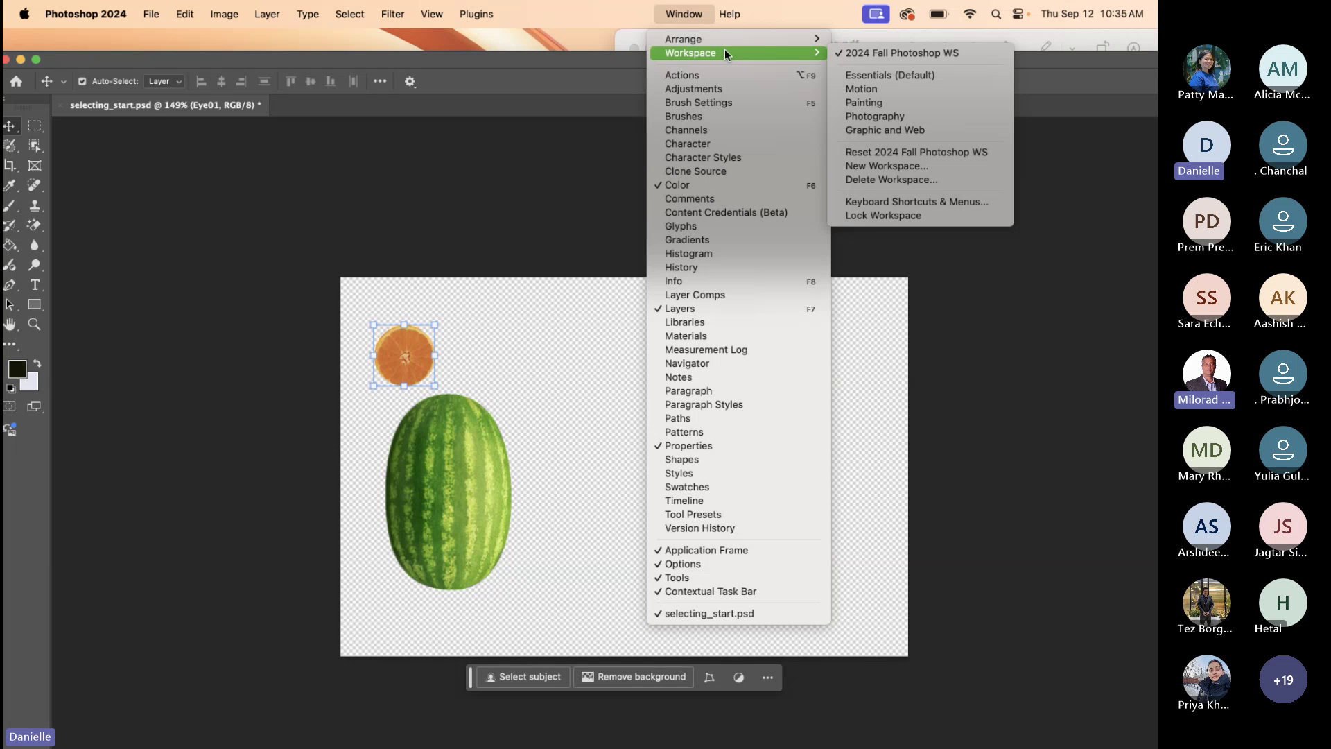
{"action": "left_click", "coordinate": [875, 74]}
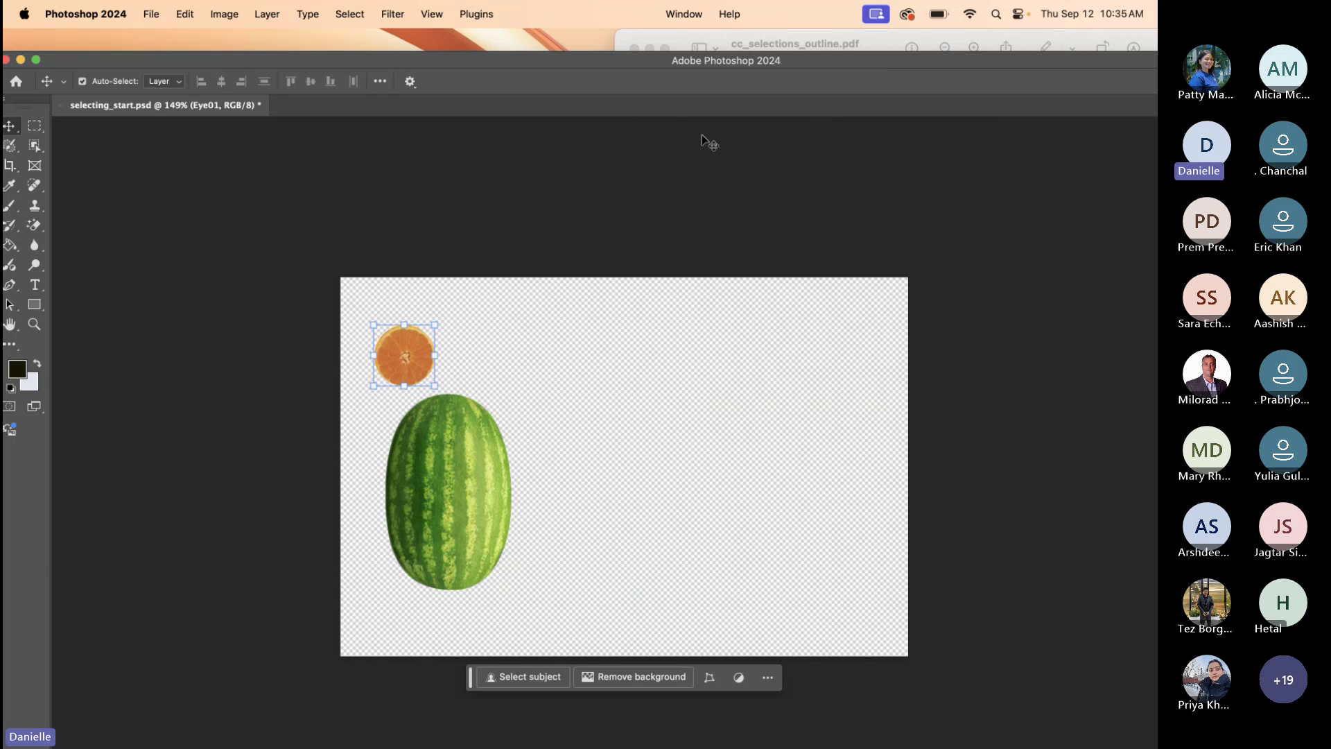
{"action": "left_click", "coordinate": [683, 16]}
{"action": "left_click", "coordinate": [502, 220]}
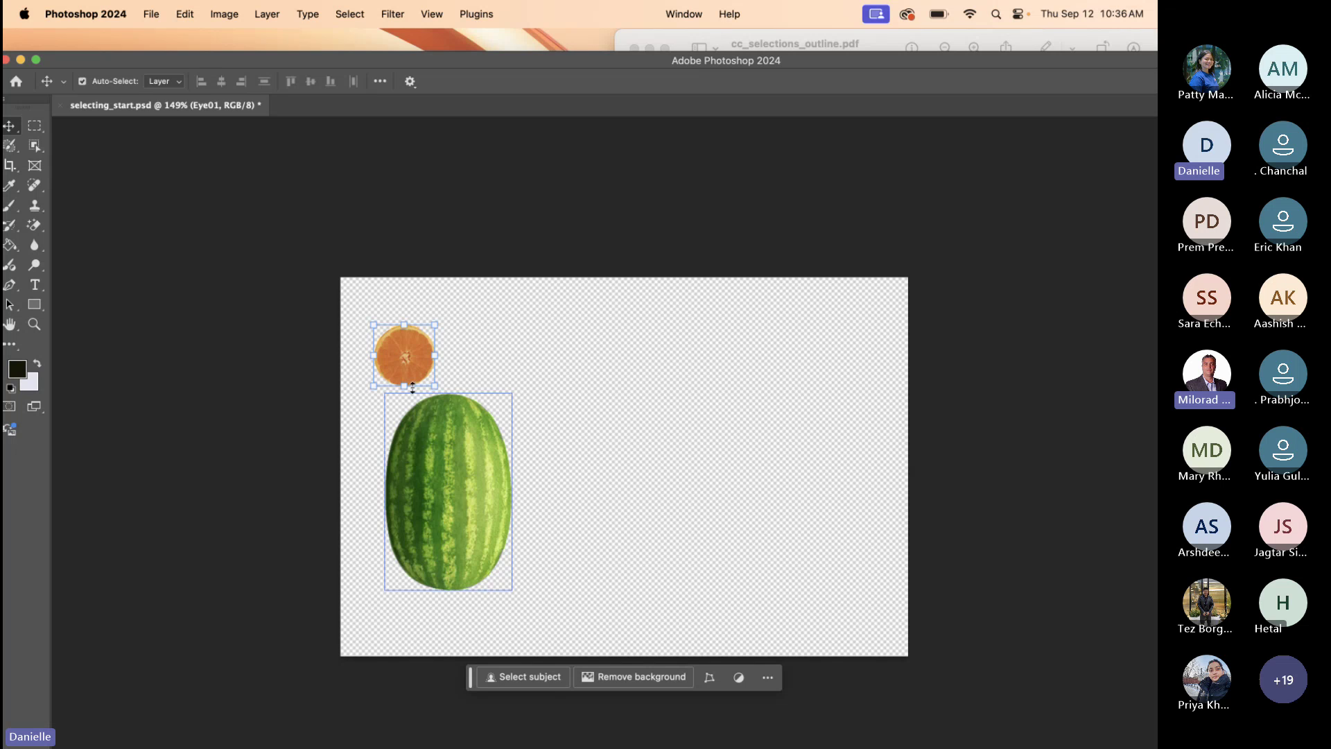
Step: Scale the orange slice up to 111.11% and move it slightly upward, clear of the watermelon
{"action": "left_click_drag", "start_coordinate": [425, 386], "coordinate": [397, 394]}
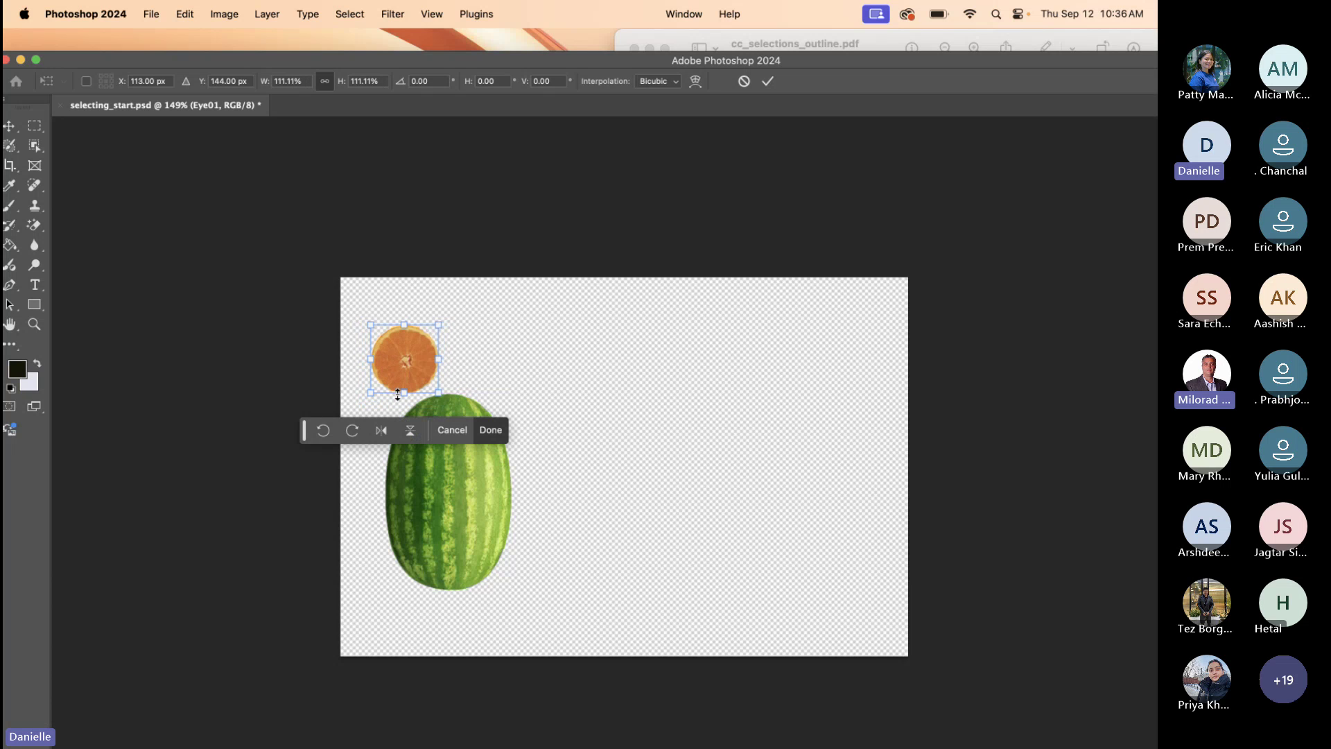
{"action": "key", "text": "Return"}
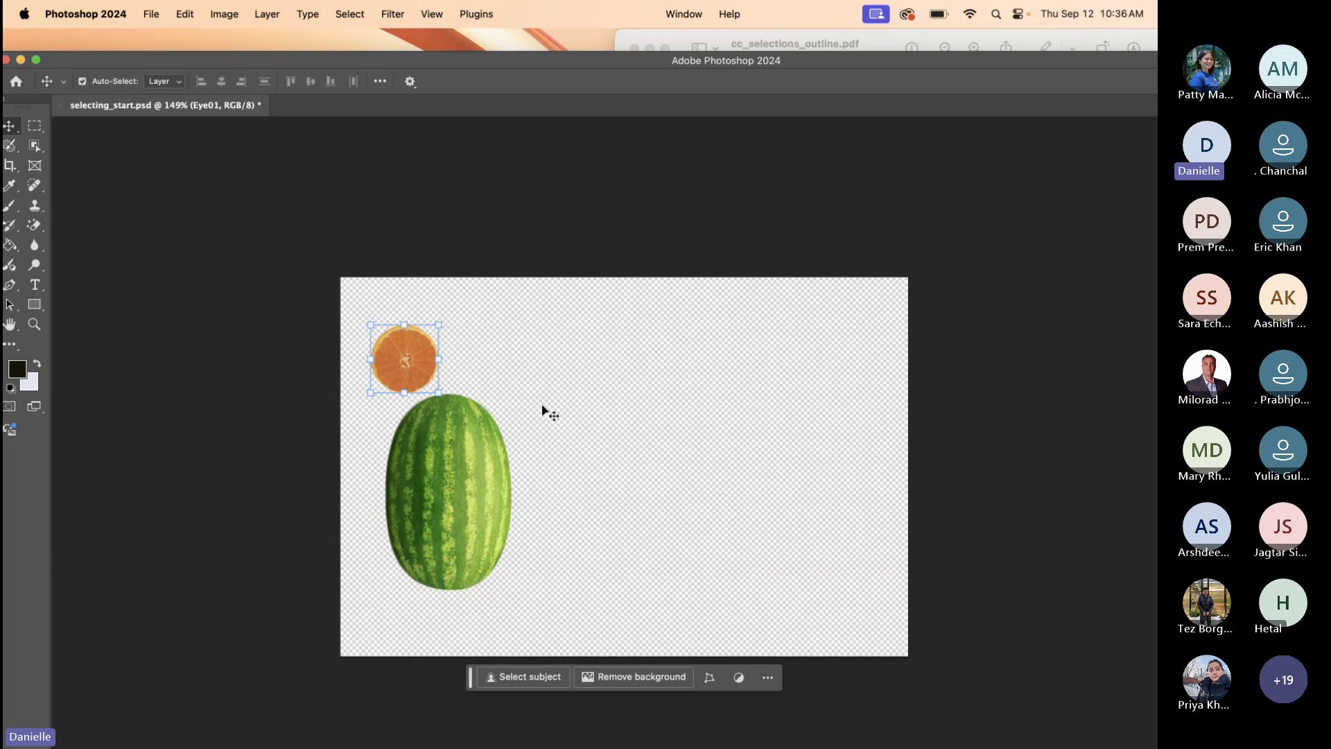
{"action": "mouse_move", "coordinate": [418, 360]}
{"action": "left_mouse_down"}
{"action": "mouse_move", "coordinate": [431, 377]}
{"action": "mouse_move", "coordinate": [421, 460]}
{"action": "mouse_move", "coordinate": [405, 437]}
{"action": "mouse_move", "coordinate": [418, 340]}
{"action": "left_mouse_up"}
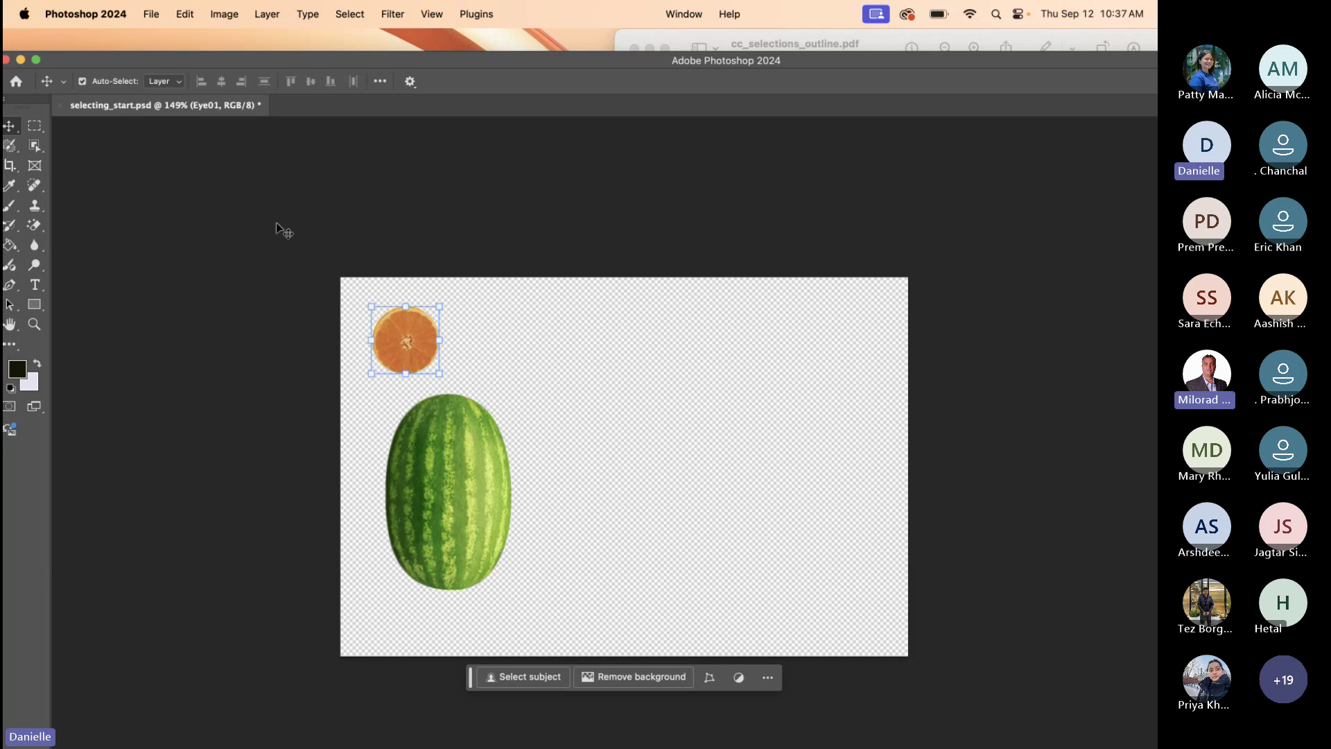
Step: Free-transform the orange slice to shift it left to about X 78 px, Y 108 px
{"action": "key", "text": "super+t"}
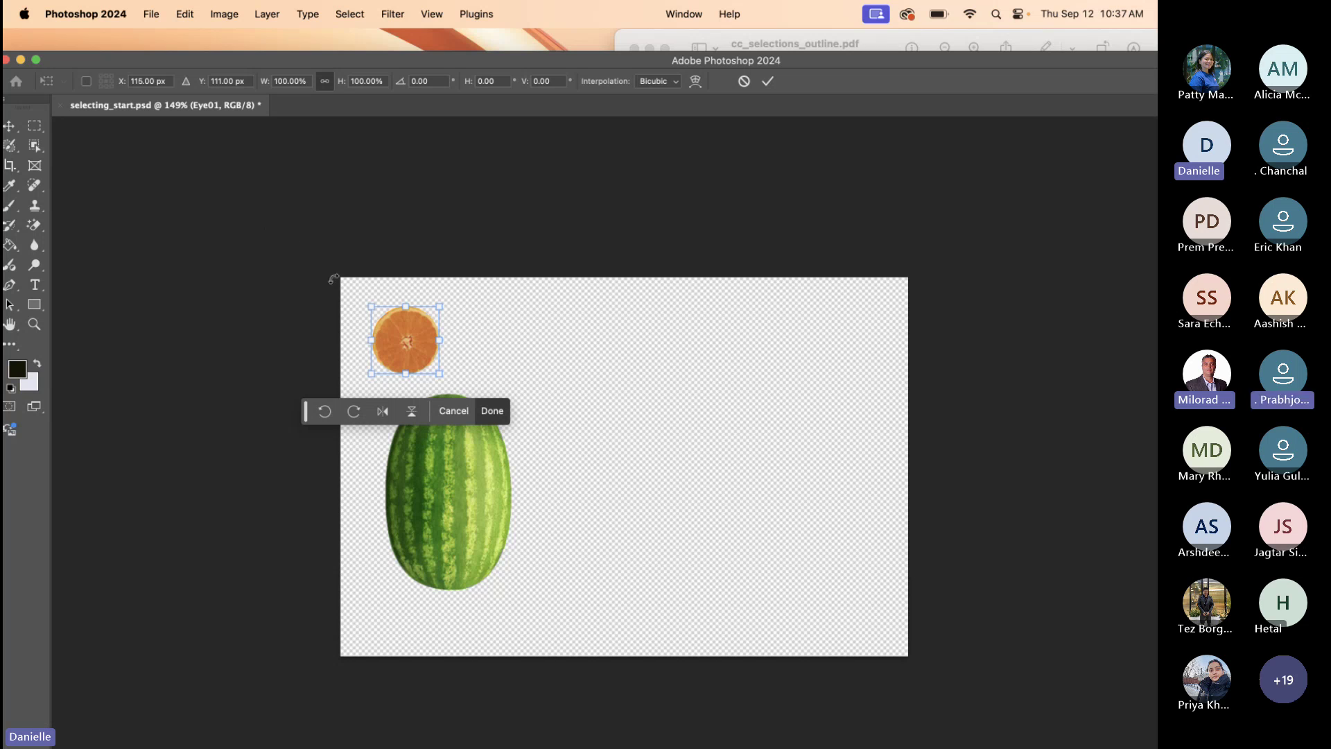
{"action": "mouse_move", "coordinate": [394, 331]}
{"action": "left_mouse_down"}
{"action": "mouse_move", "coordinate": [459, 351]}
{"action": "mouse_move", "coordinate": [429, 414]}
{"action": "mouse_move", "coordinate": [405, 352]}
{"action": "mouse_move", "coordinate": [376, 330]}
{"action": "left_mouse_up"}
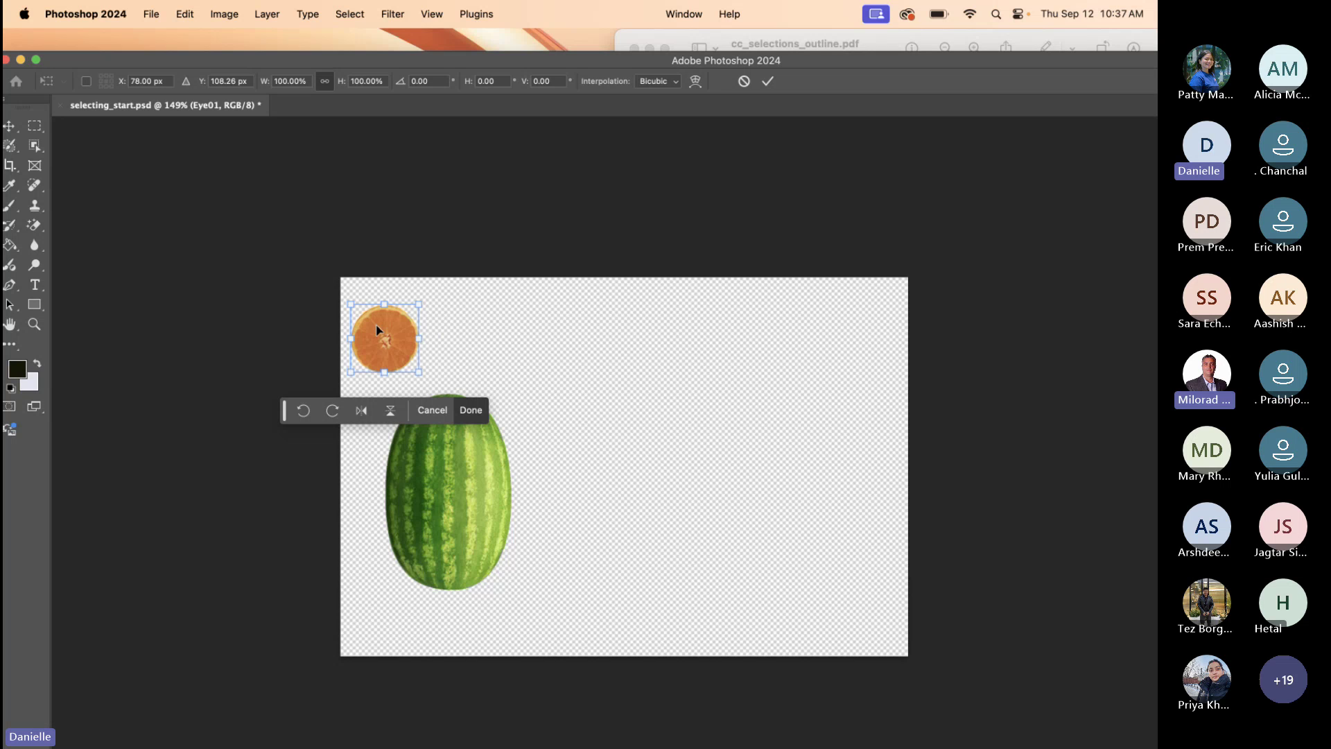
{"action": "key", "text": "Return"}
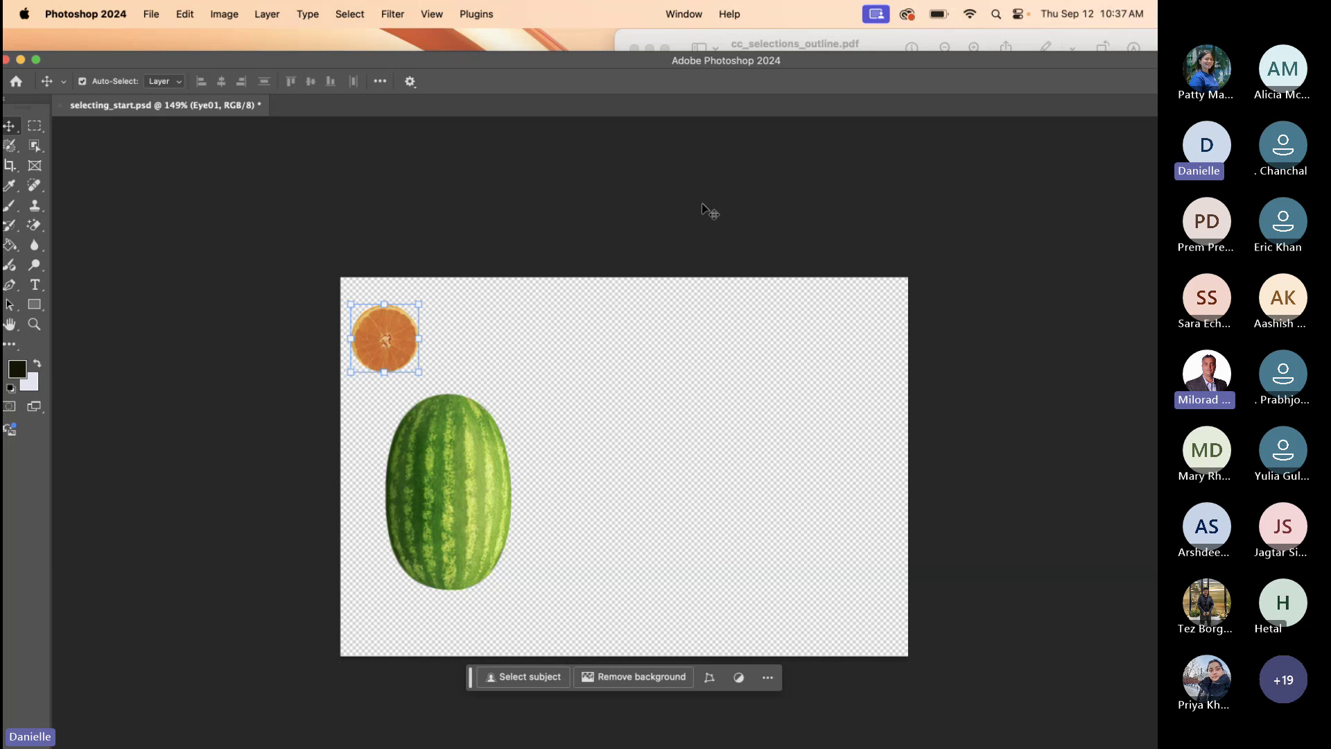
{"action": "mouse_move", "coordinate": [568, 63]}
{"action": "left_mouse_down"}
{"action": "mouse_move", "coordinate": [597, 68]}
{"action": "mouse_move", "coordinate": [567, 52]}
{"action": "left_mouse_up"}
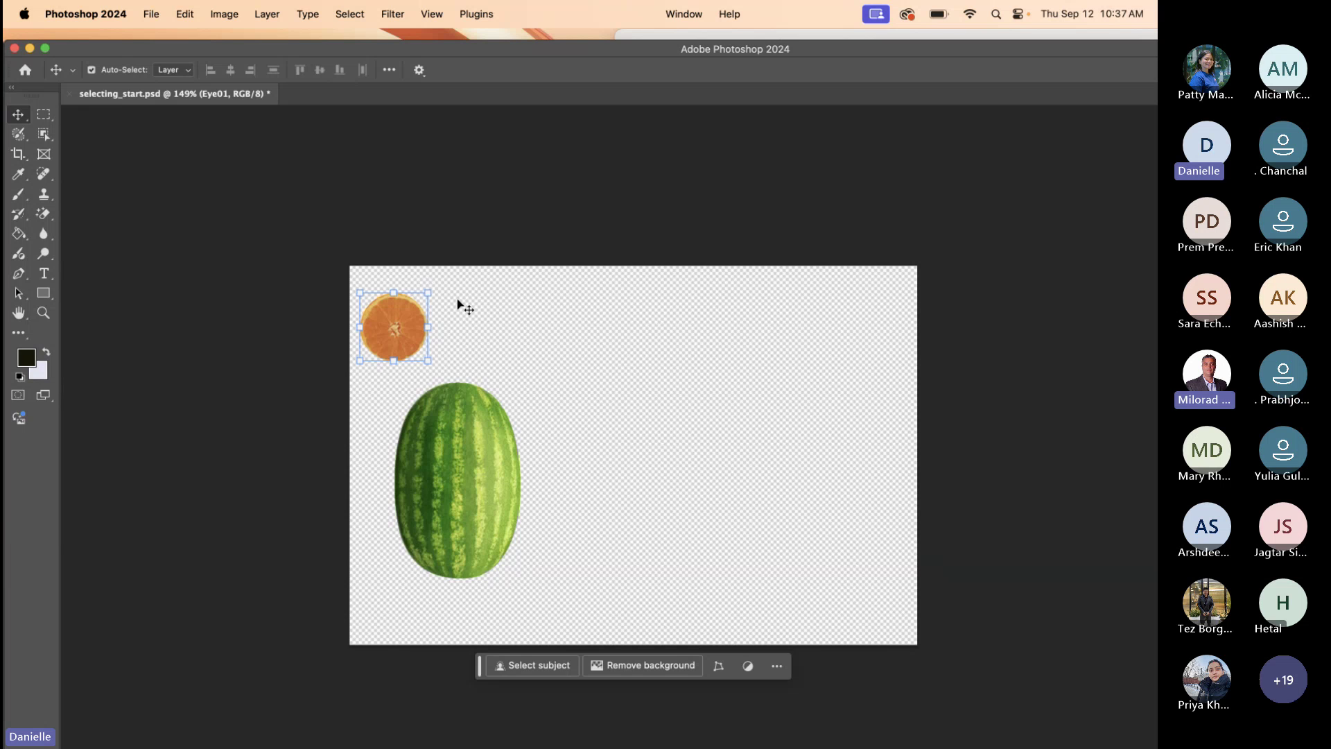
{"action": "left_click_drag", "start_coordinate": [510, 52], "coordinate": [550, 287]}
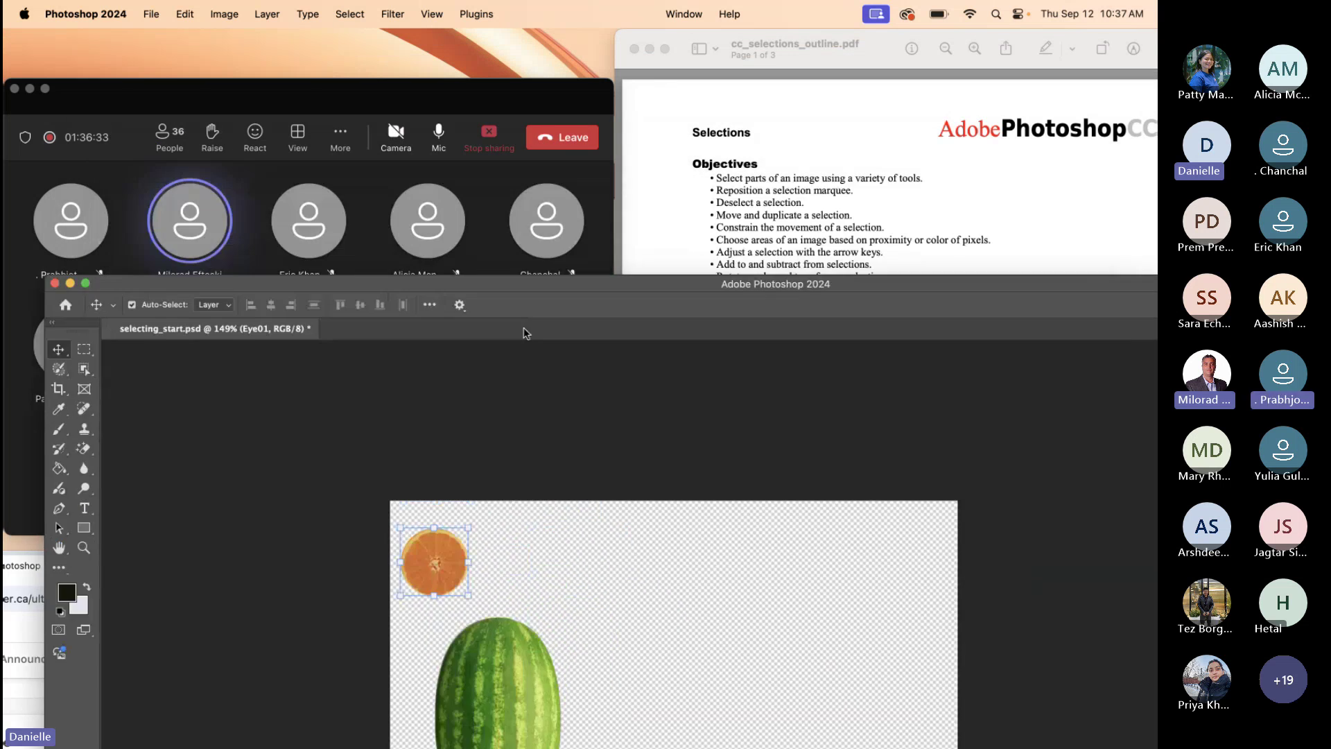
{"action": "left_click_drag", "start_coordinate": [524, 331], "coordinate": [504, 115]}
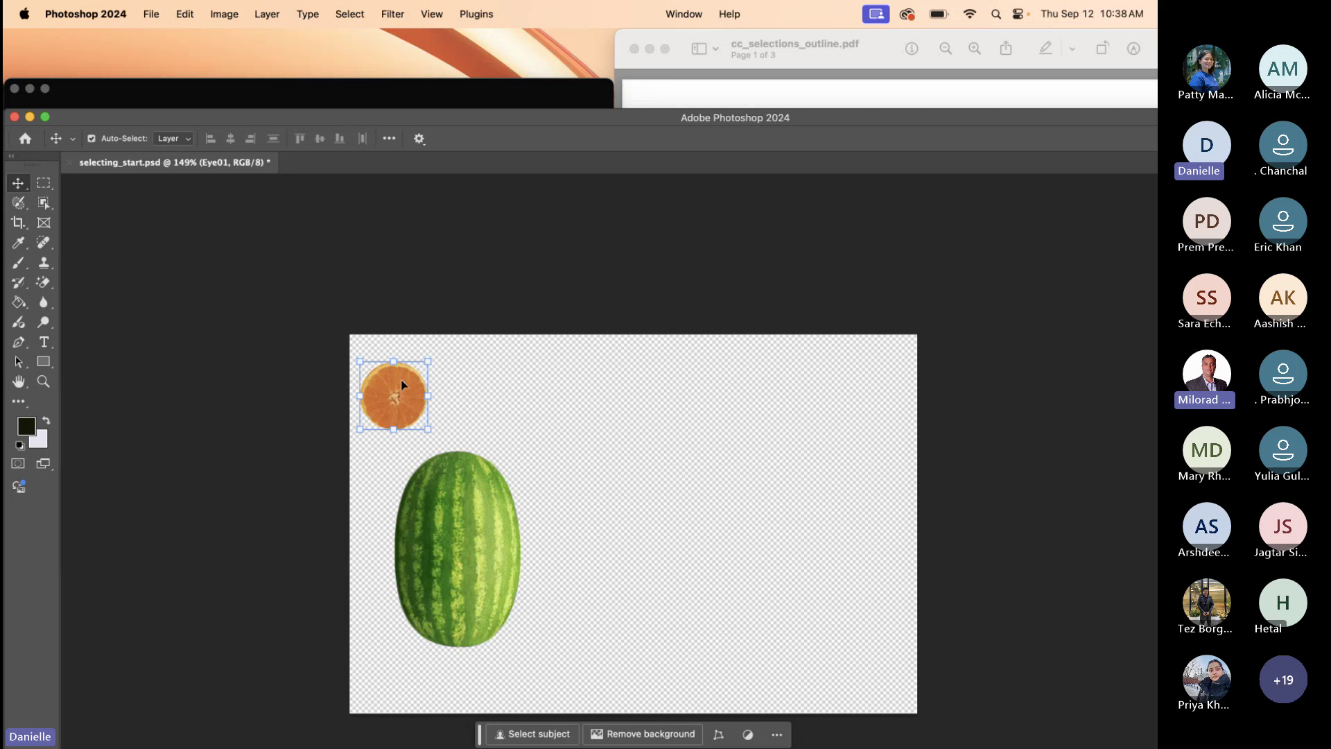
Step: Move the Eye01 layer above Melon Head and place the orange slice on the watermelon's upper left, at X 90 px, Y 244 px
{"action": "left_click_drag", "start_coordinate": [402, 385], "coordinate": [444, 386]}
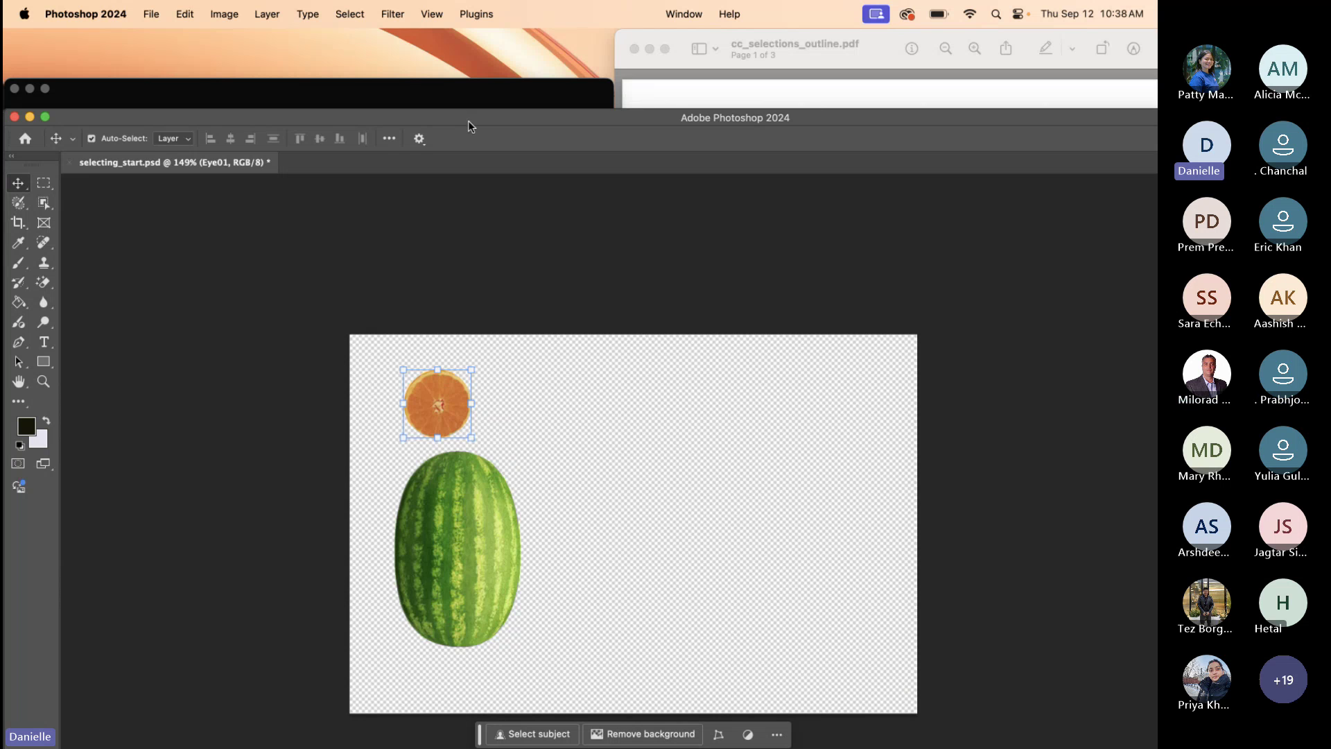
{"action": "left_click_drag", "start_coordinate": [469, 127], "coordinate": [168, 53]}
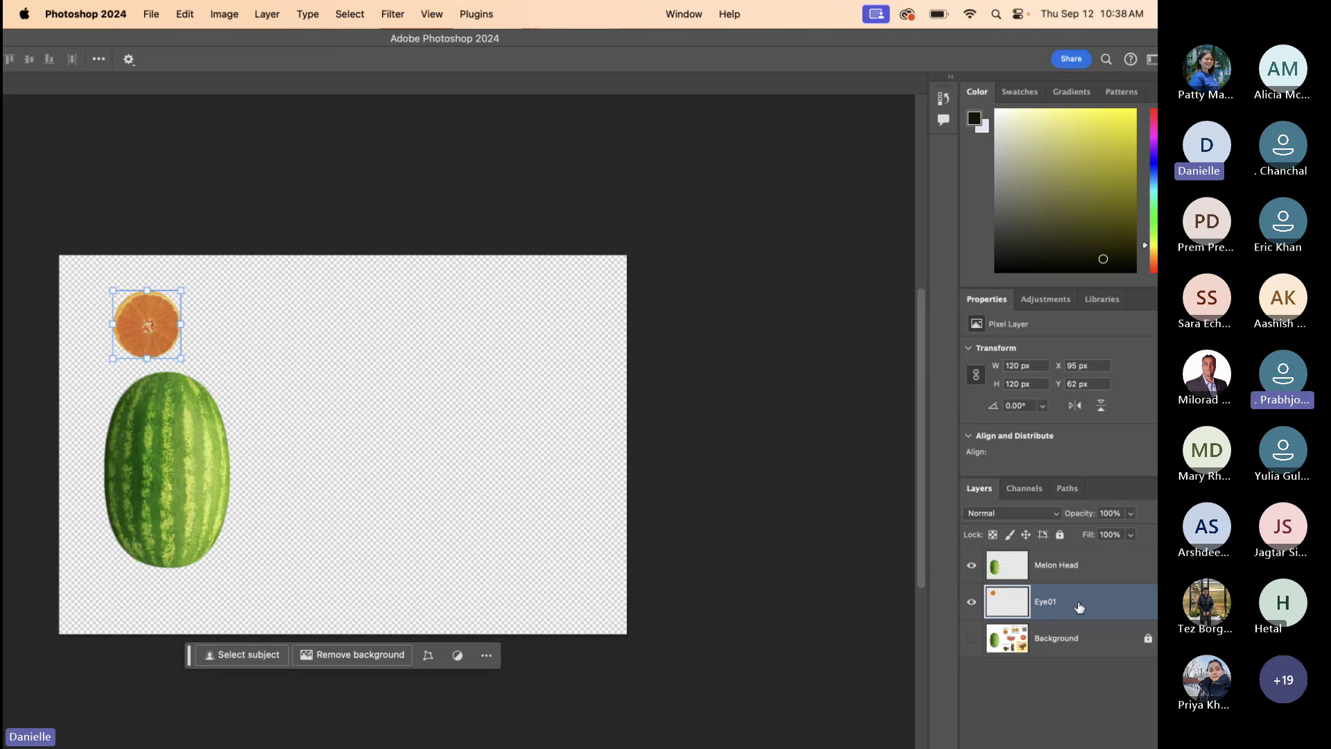
{"action": "left_click_drag", "start_coordinate": [1076, 607], "coordinate": [1064, 564]}
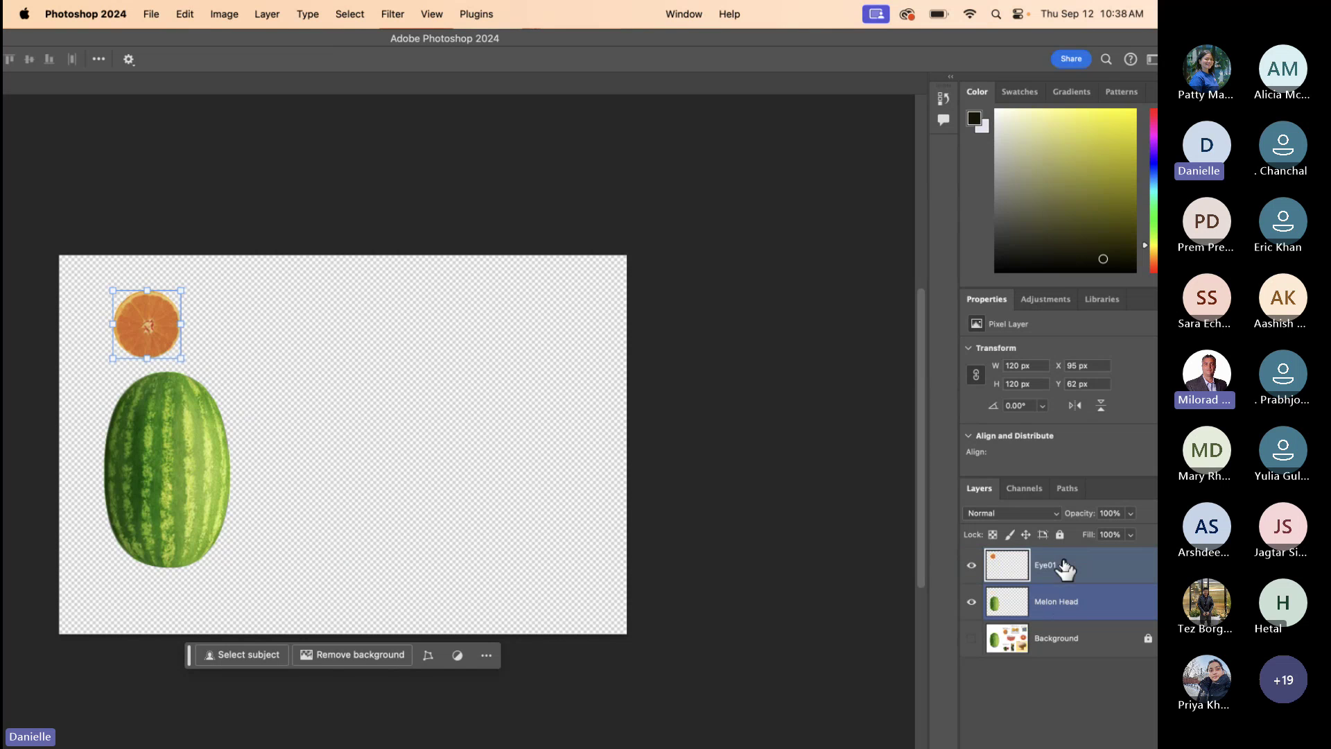
{"action": "left_click_drag", "start_coordinate": [128, 302], "coordinate": [125, 404]}
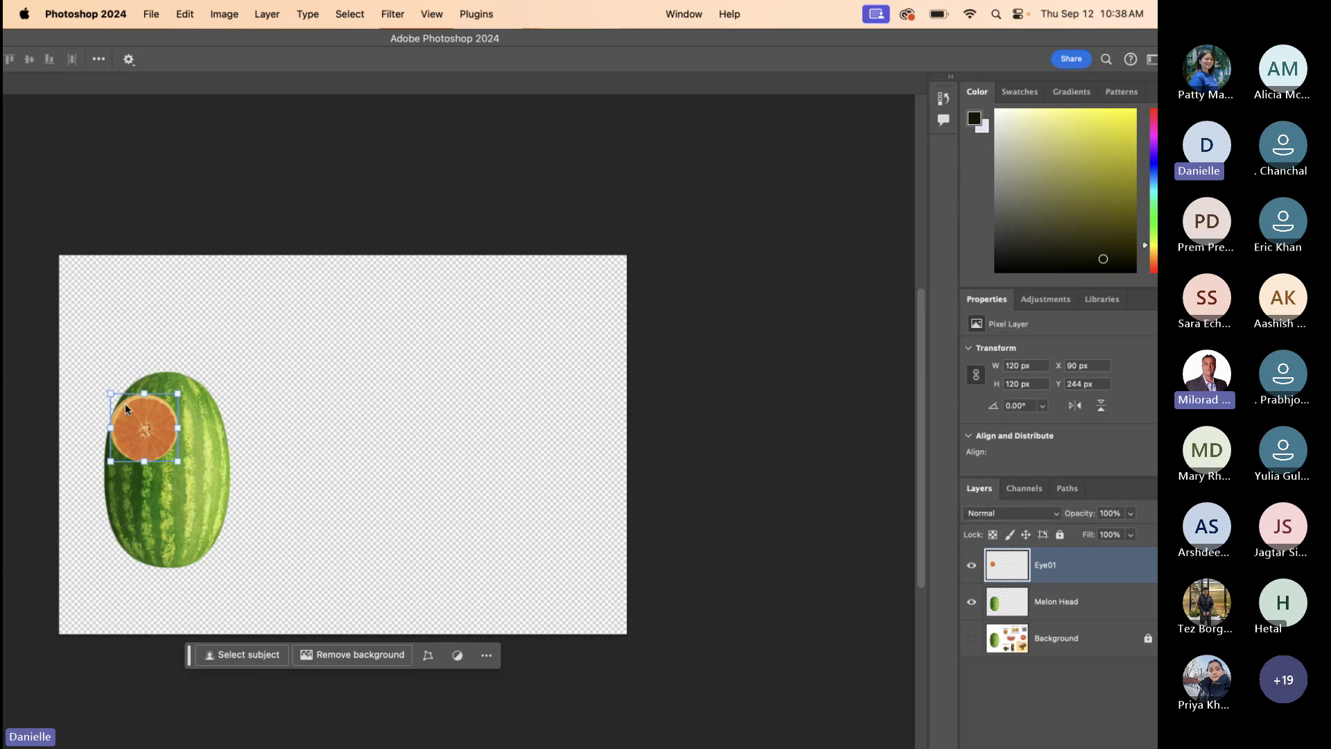
Step: Scale the orange slice on the watermelon down to 77 by 77 px, at X 103 px, Y 274 px
{"action": "left_click", "coordinate": [197, 416]}
{"action": "left_click", "coordinate": [143, 426]}
{"action": "scroll", "coordinate": [134, 223], "scroll_direction": "left", "scroll_amount": 5}
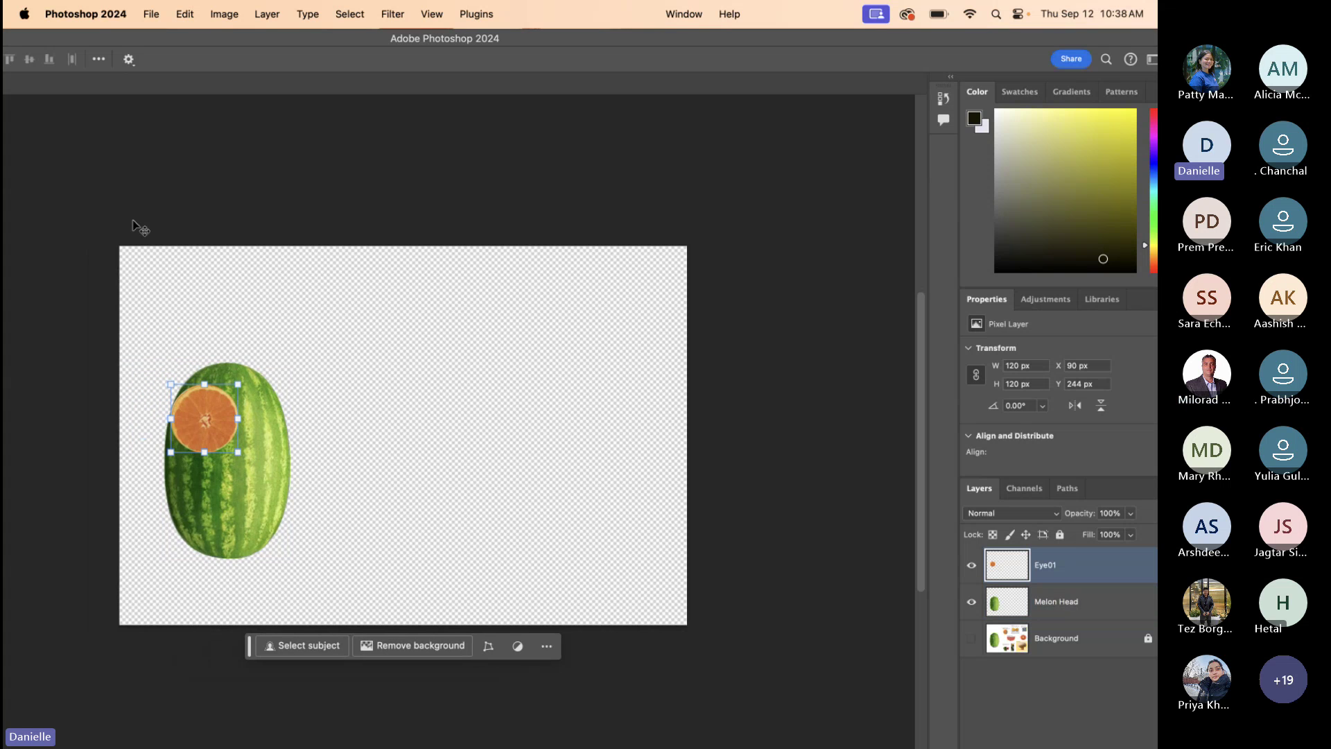
{"action": "scroll", "coordinate": [134, 223], "scroll_direction": "right", "scroll_amount": 3}
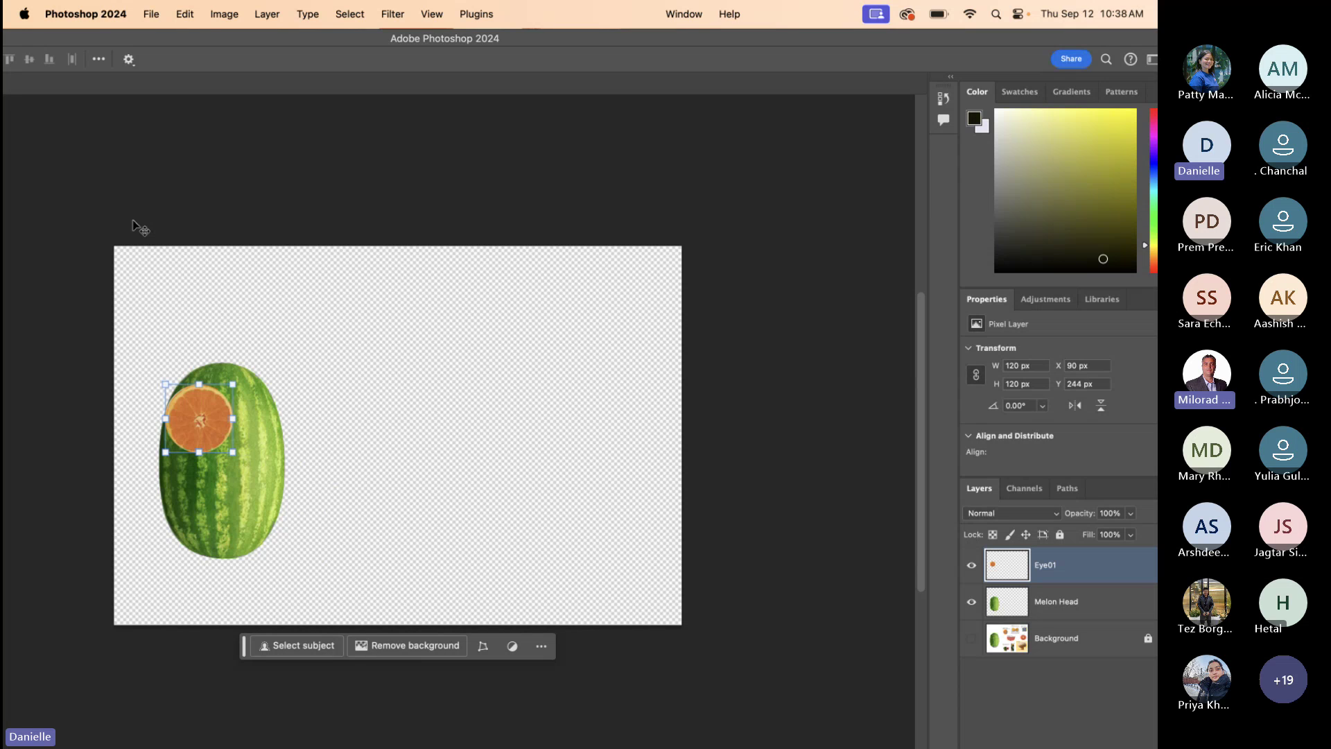
{"action": "left_click_drag", "start_coordinate": [232, 383], "coordinate": [217, 402]}
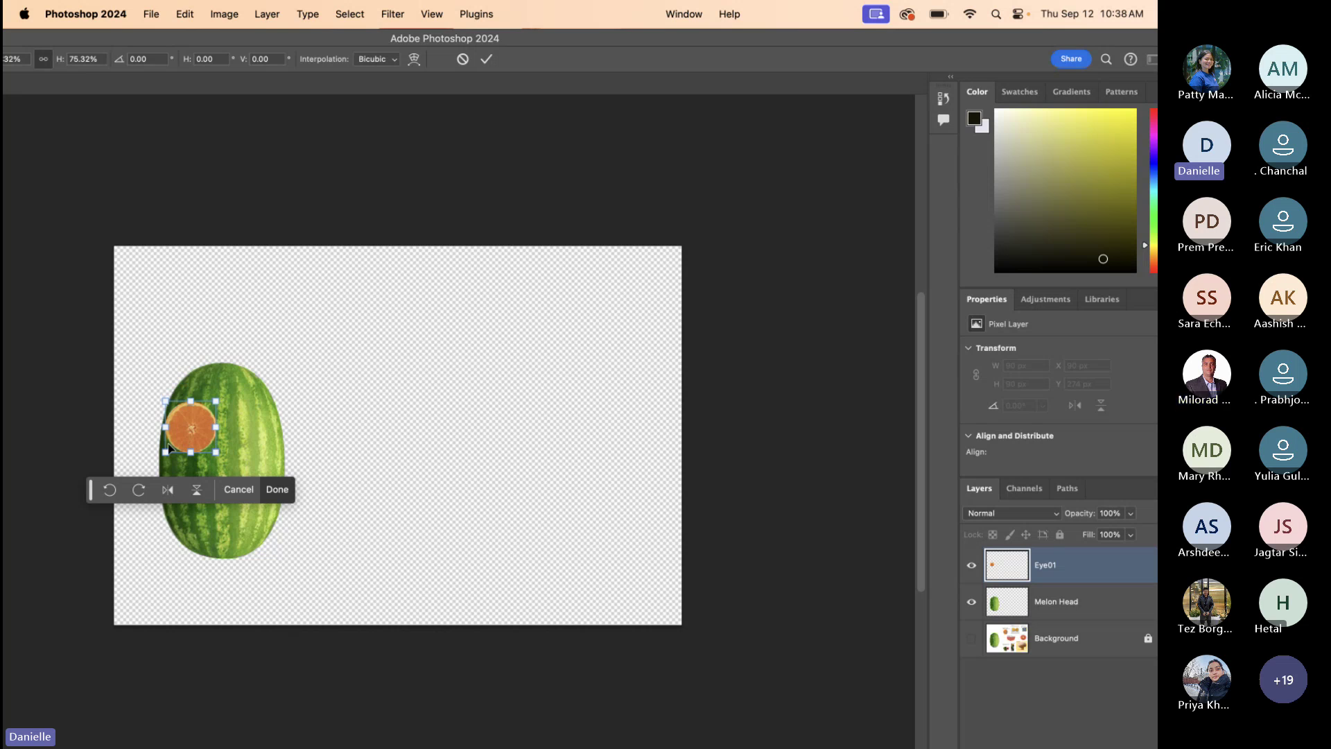
{"action": "left_click_drag", "start_coordinate": [167, 453], "coordinate": [176, 445]}
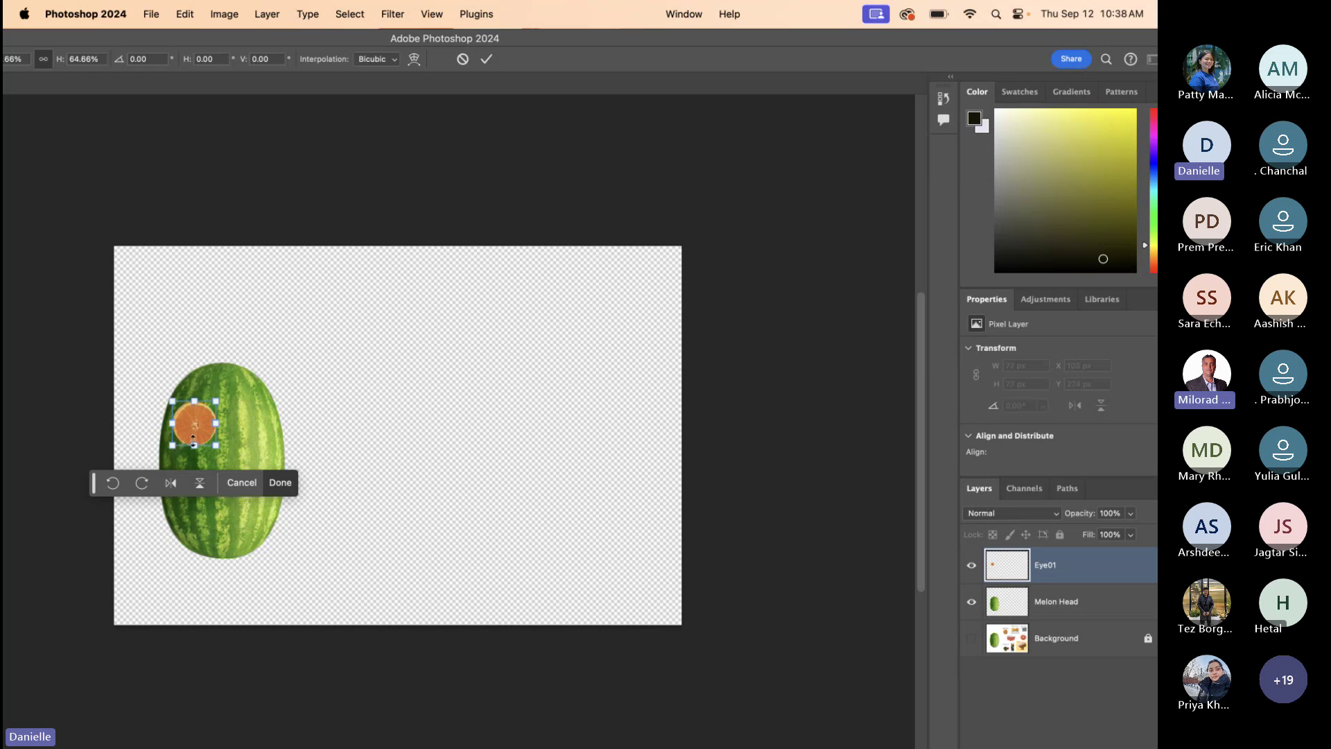
{"action": "key", "text": "Return"}
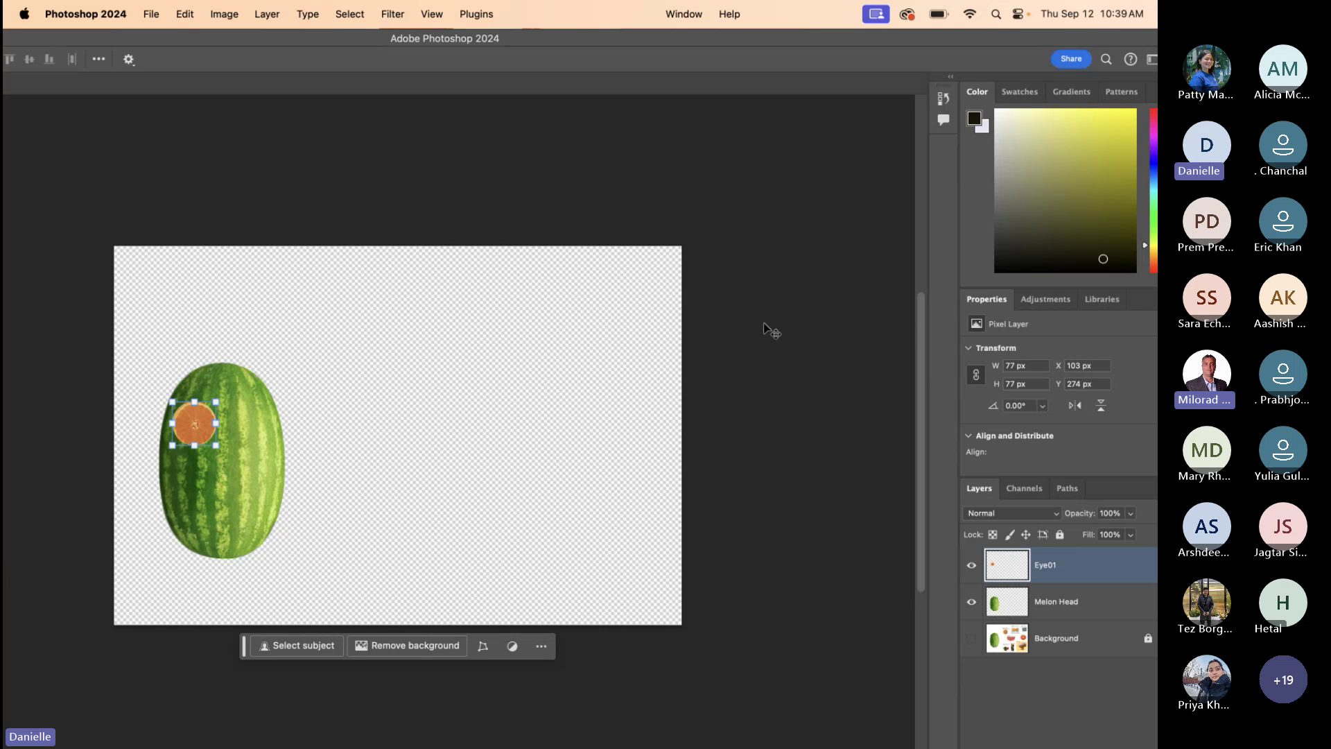
{"action": "left_click", "coordinate": [1044, 603]}
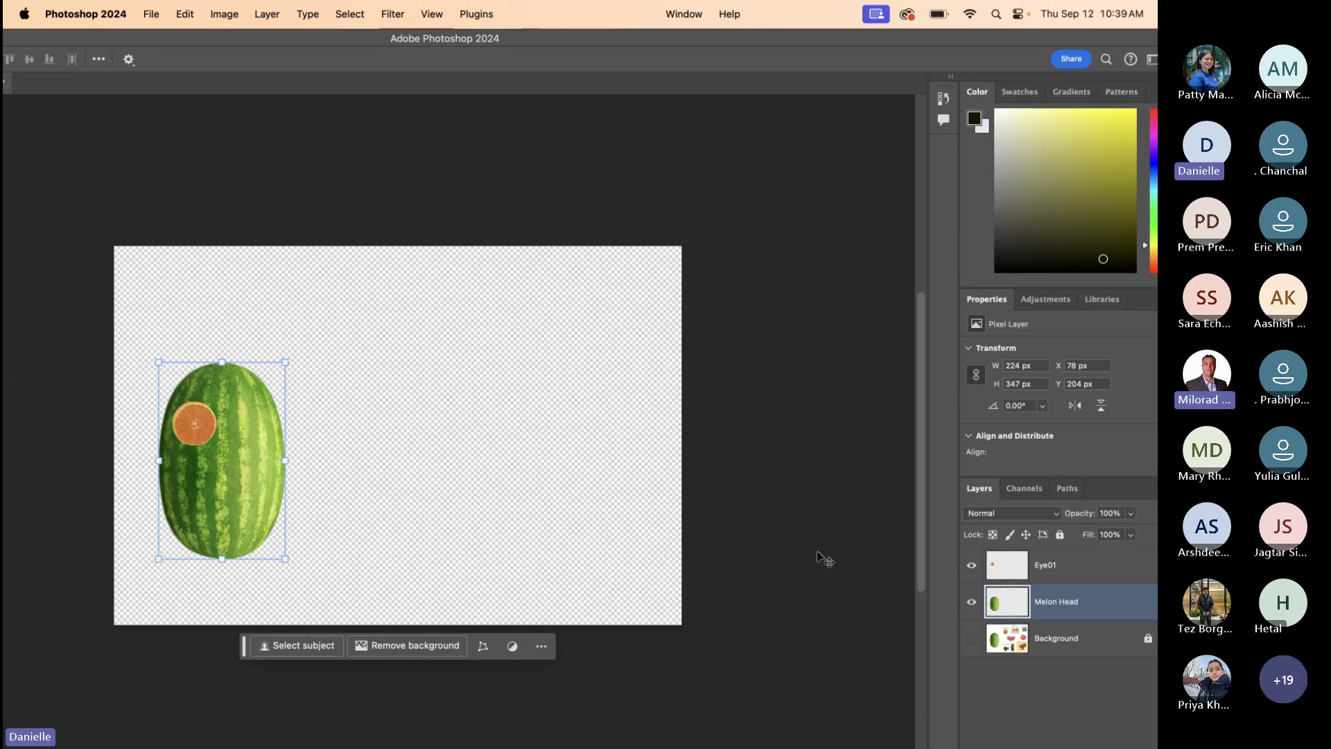
{"action": "left_click", "coordinate": [474, 416]}
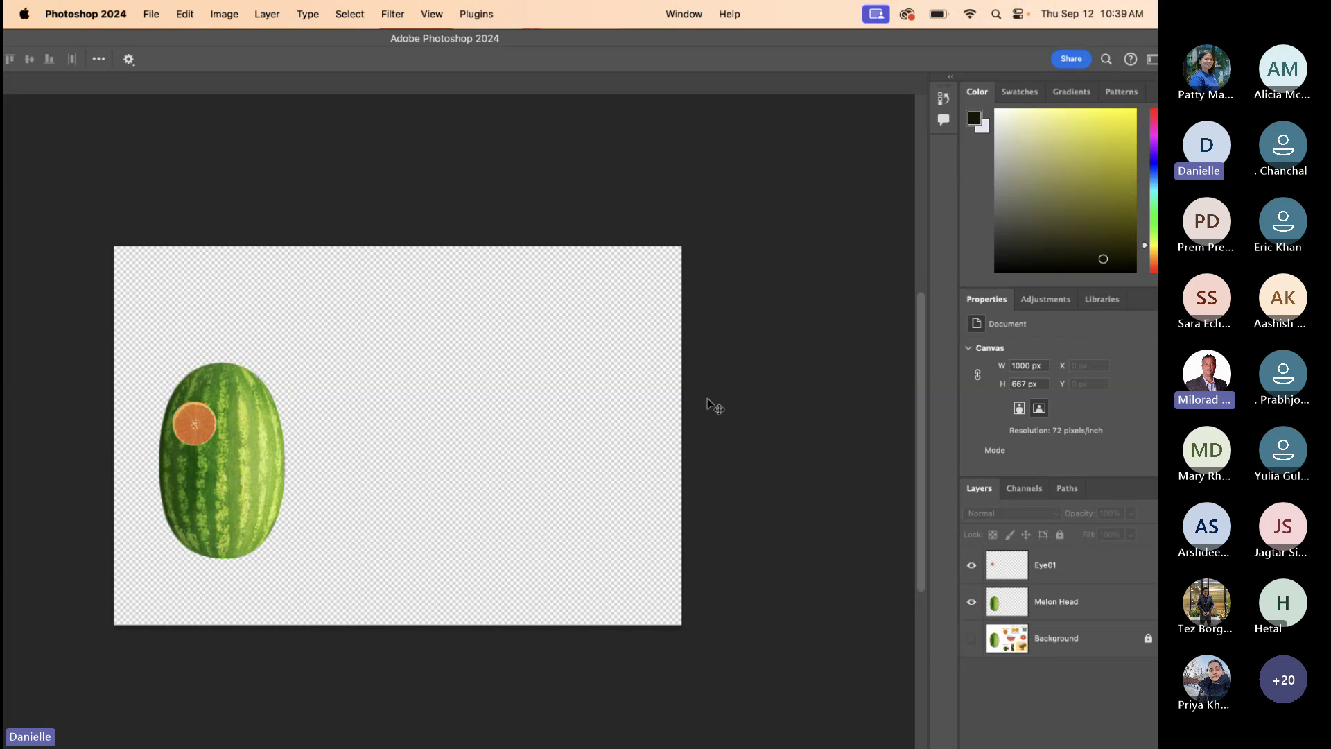
{"action": "key", "text": "alt+]"}
{"action": "key", "text": "alt+]"}
{"action": "left_click", "coordinate": [750, 494]}
{"action": "left_click_drag", "start_coordinate": [606, 39], "coordinate": [446, 251]}
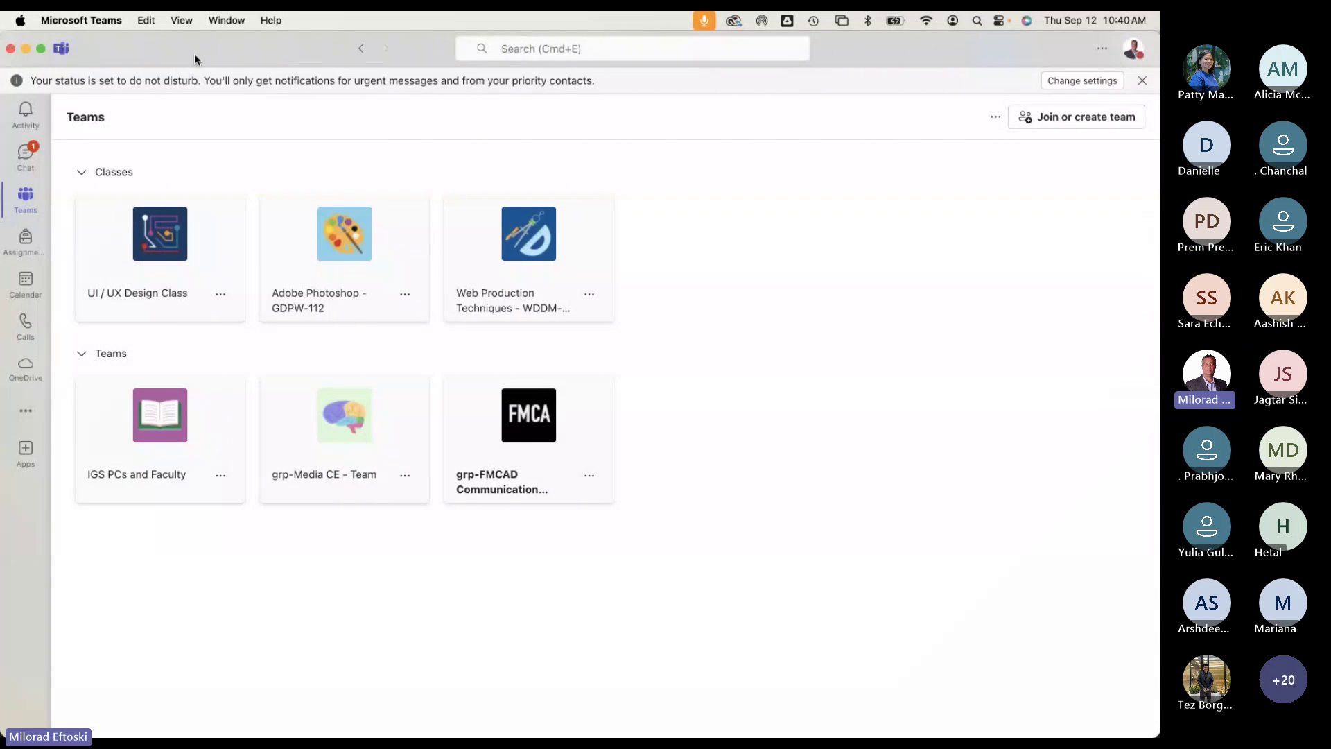
Step: Switch from Teams to Photoshop and nudge the orange slice to X 147 px, Y 337 px with transform controls shown, hiding them when done
{"action": "left_click", "coordinate": [11, 48]}
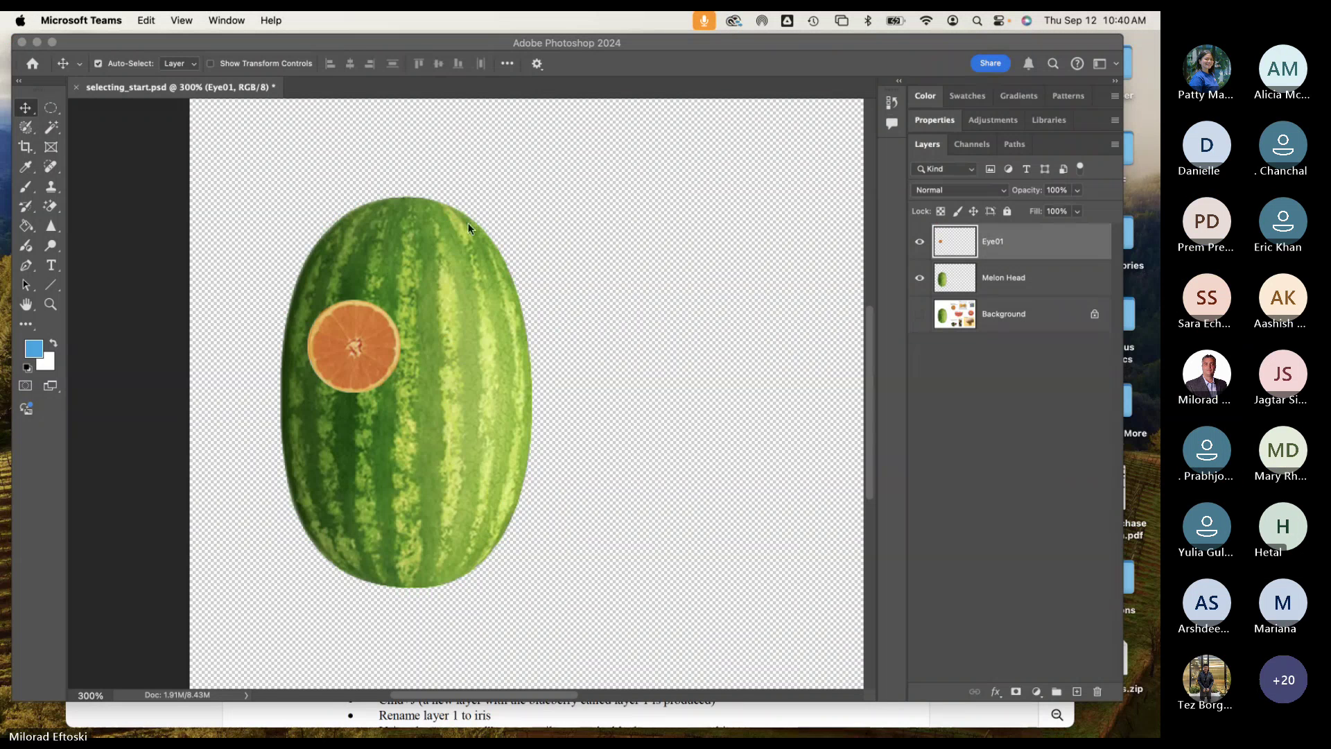
{"action": "left_click", "coordinate": [555, 328]}
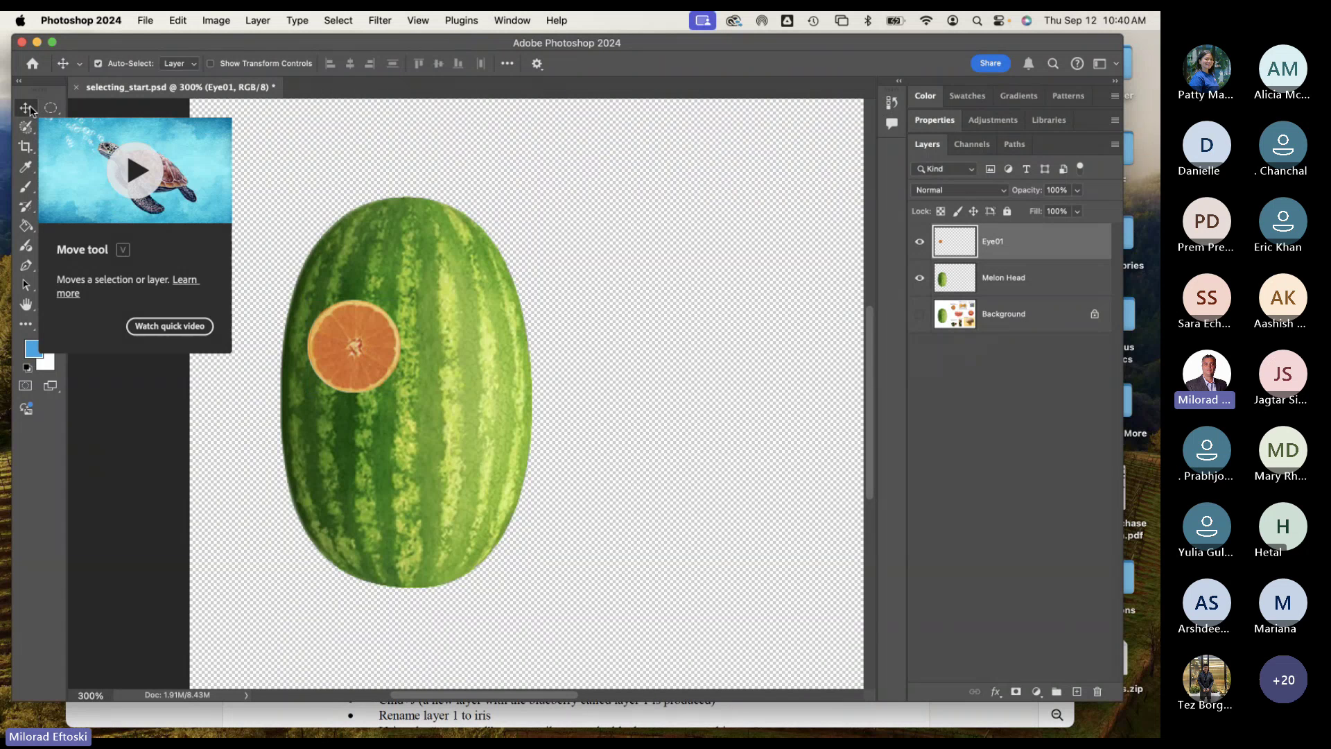
{"action": "left_click", "coordinate": [211, 64]}
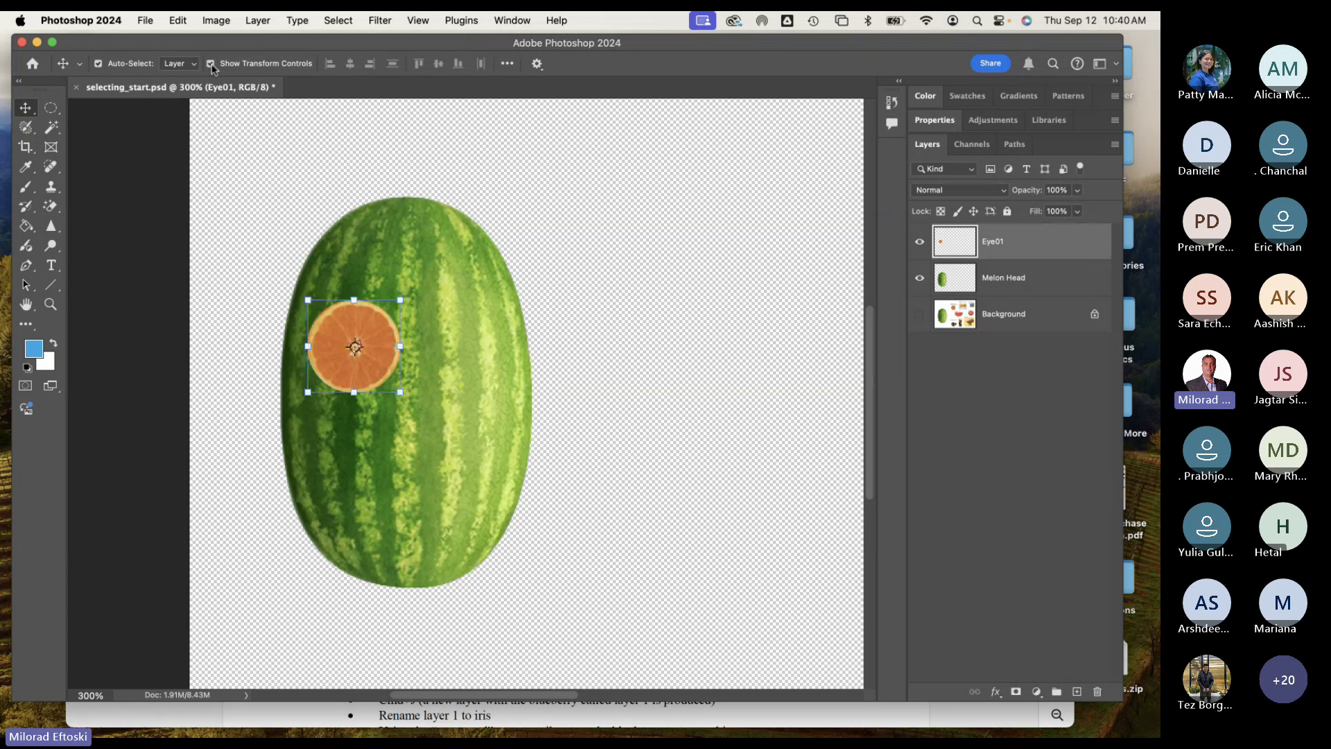
{"action": "left_click", "coordinate": [355, 351]}
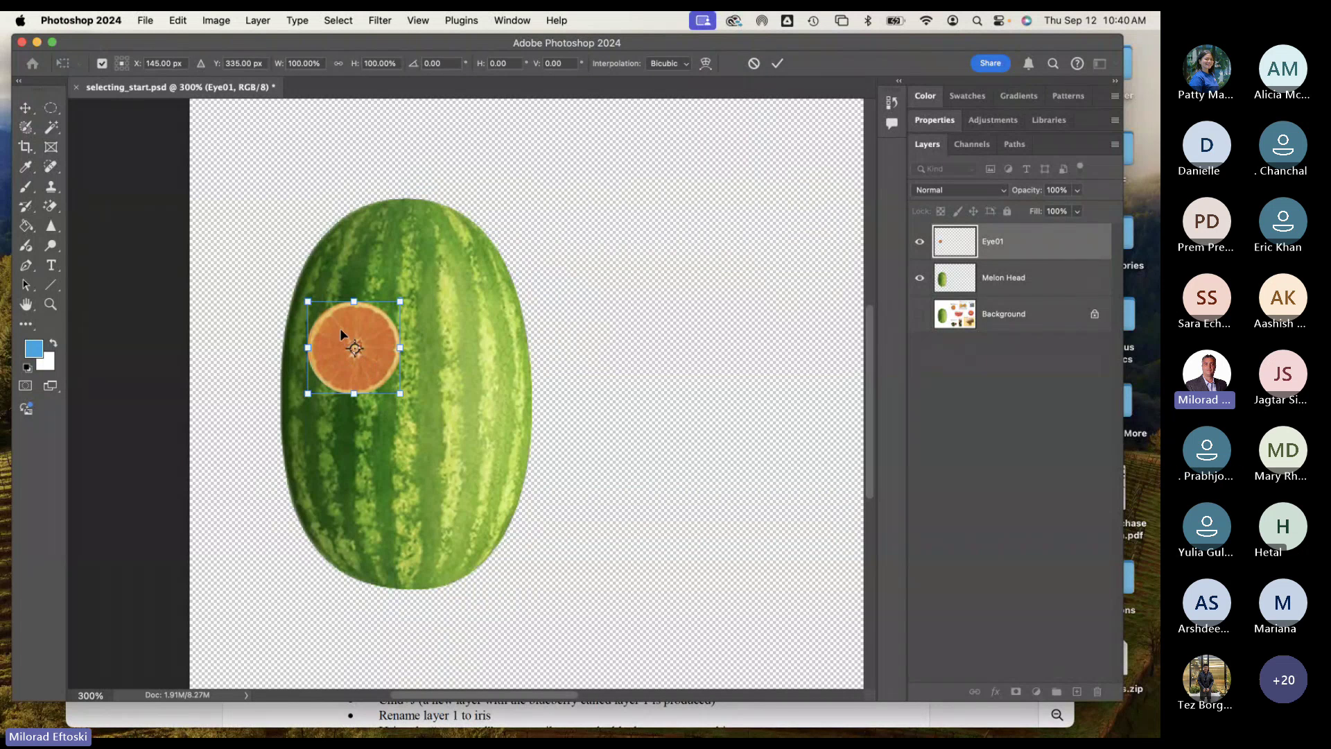
{"action": "left_click_drag", "start_coordinate": [340, 328], "coordinate": [343, 328]}
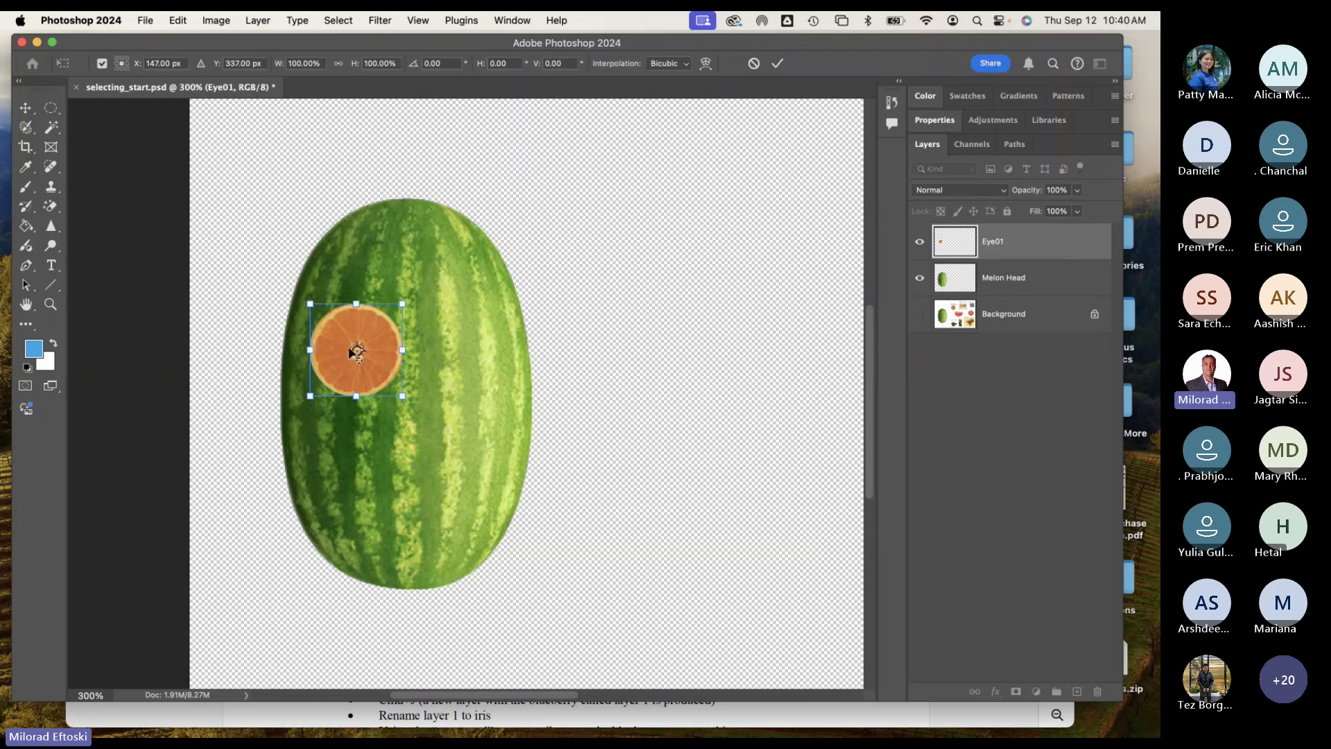
{"action": "left_click", "coordinate": [24, 108]}
{"action": "left_click", "coordinate": [211, 63]}
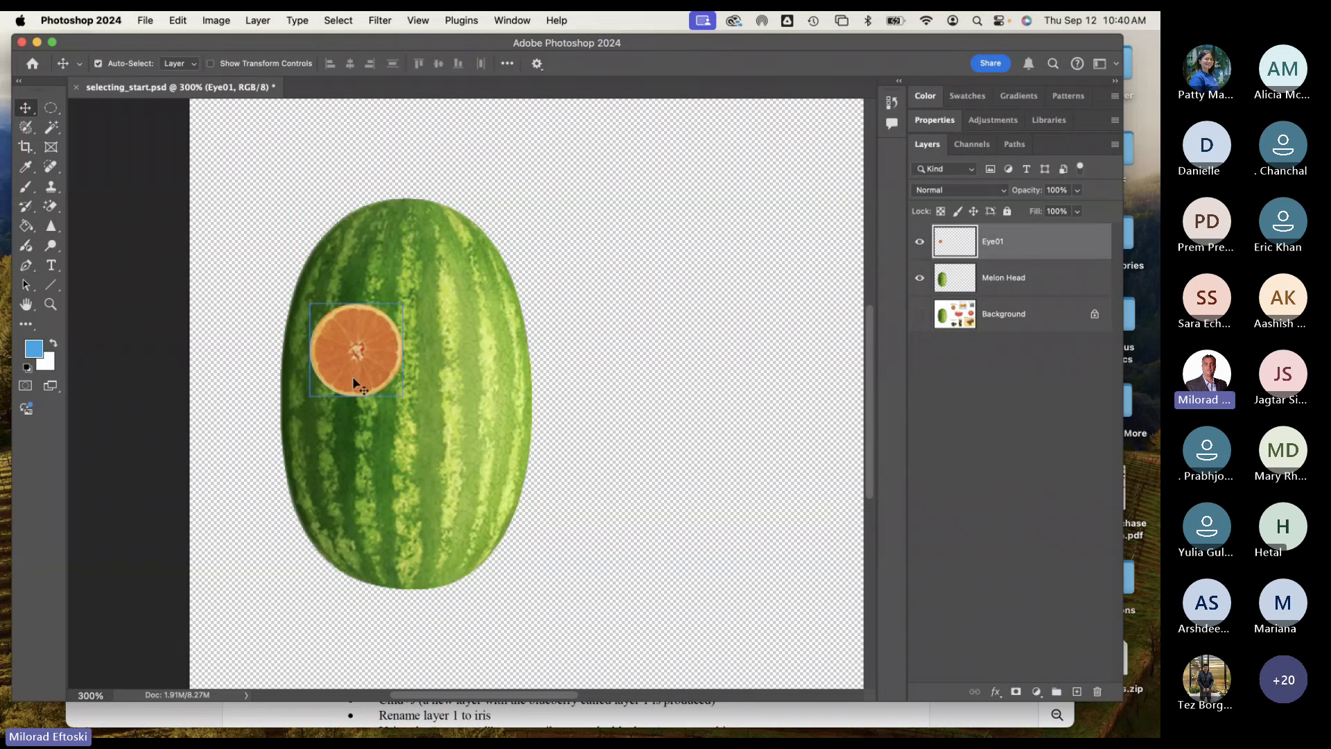
Step: Duplicate the orange slice beside the first one as the watermelon's second eye and rename the new layer Eye02
{"action": "left_click_drag", "start_coordinate": [342, 378], "coordinate": [448, 373]}
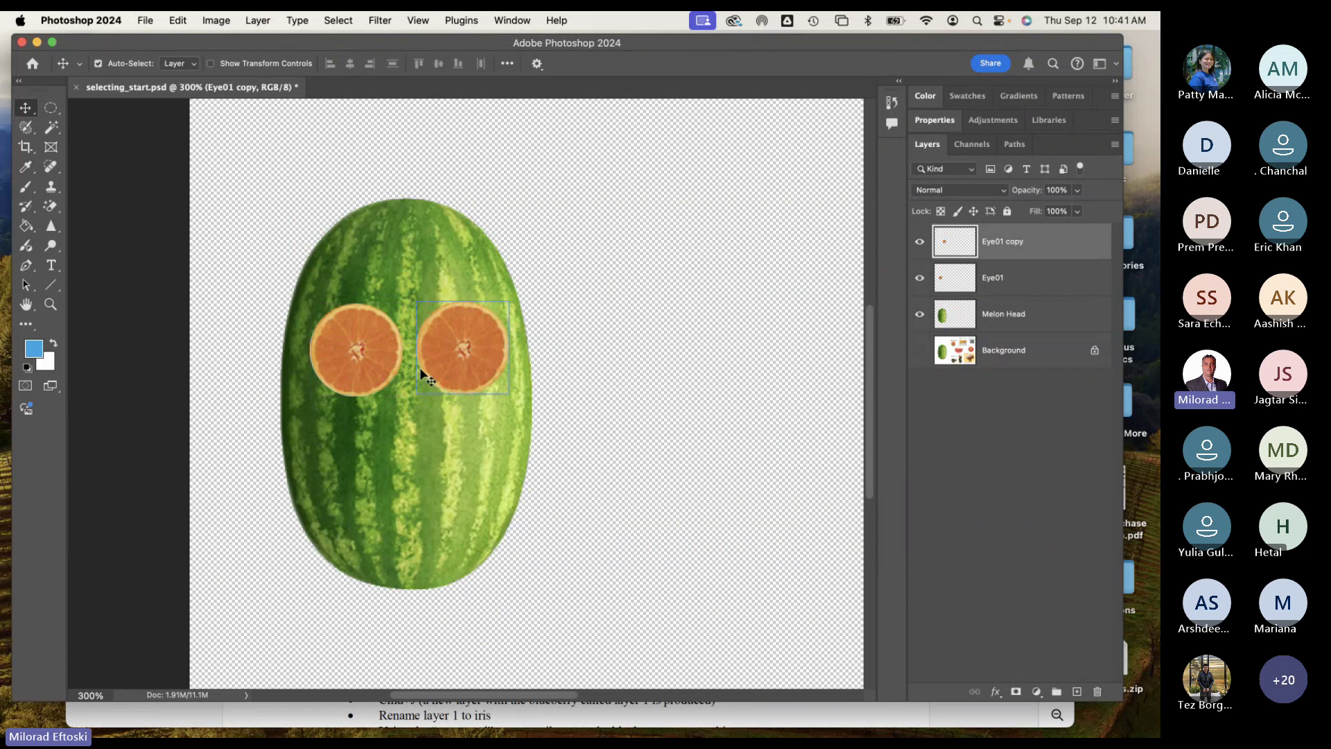
{"action": "double_click", "coordinate": [1017, 242]}
{"action": "key", "text": "BackSpace"}
{"action": "key", "text": "BackSpace"}
{"action": "key", "text": "BackSpace"}
{"action": "key", "text": "BackSpace"}
{"action": "key", "text": "BackSpace"}
{"action": "key", "text": "BackSpace"}
{"action": "type", "text": "2"}
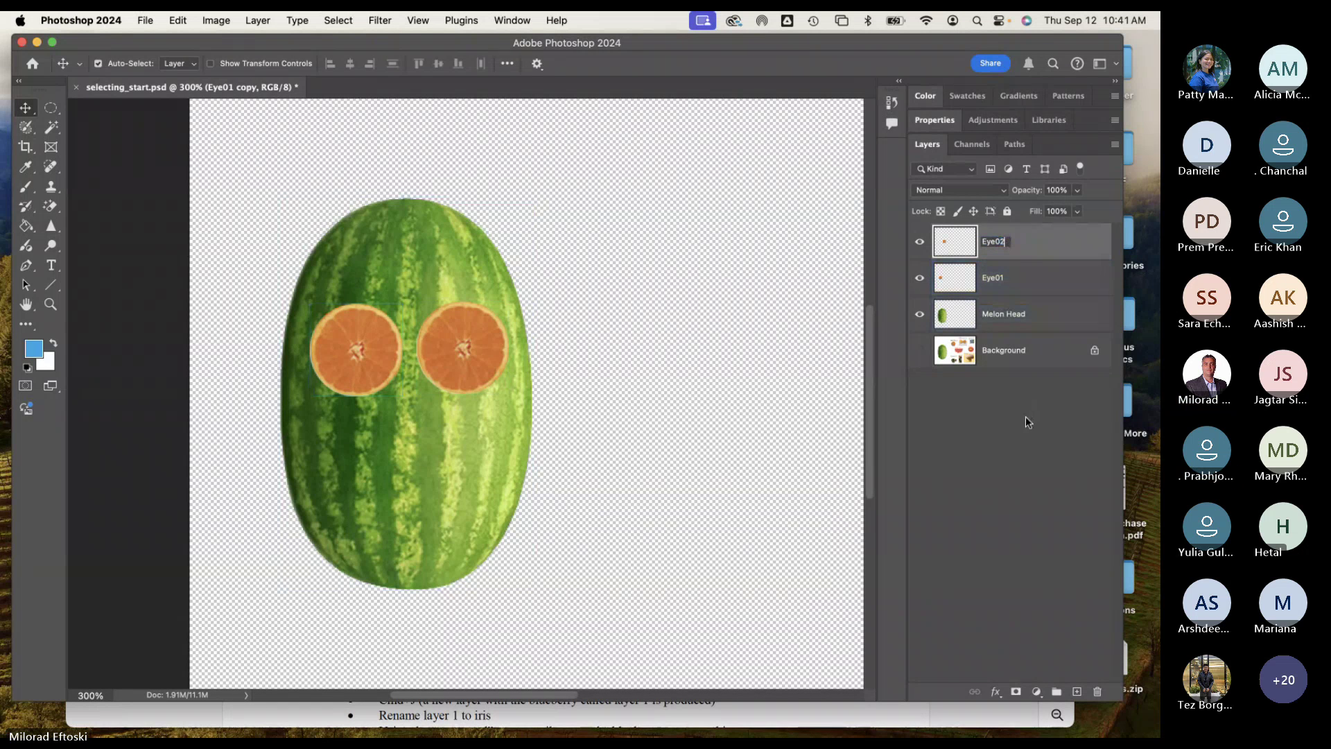
{"action": "key", "text": "Return"}
Step: Nudge both orange-slice eyes slightly to the left on the watermelon
{"action": "mouse_move", "coordinate": [383, 356]}
{"action": "left_mouse_down"}
{"action": "mouse_move", "coordinate": [455, 371]}
{"action": "mouse_move", "coordinate": [376, 371]}
{"action": "left_mouse_up"}
{"action": "left_click", "coordinate": [442, 373]}
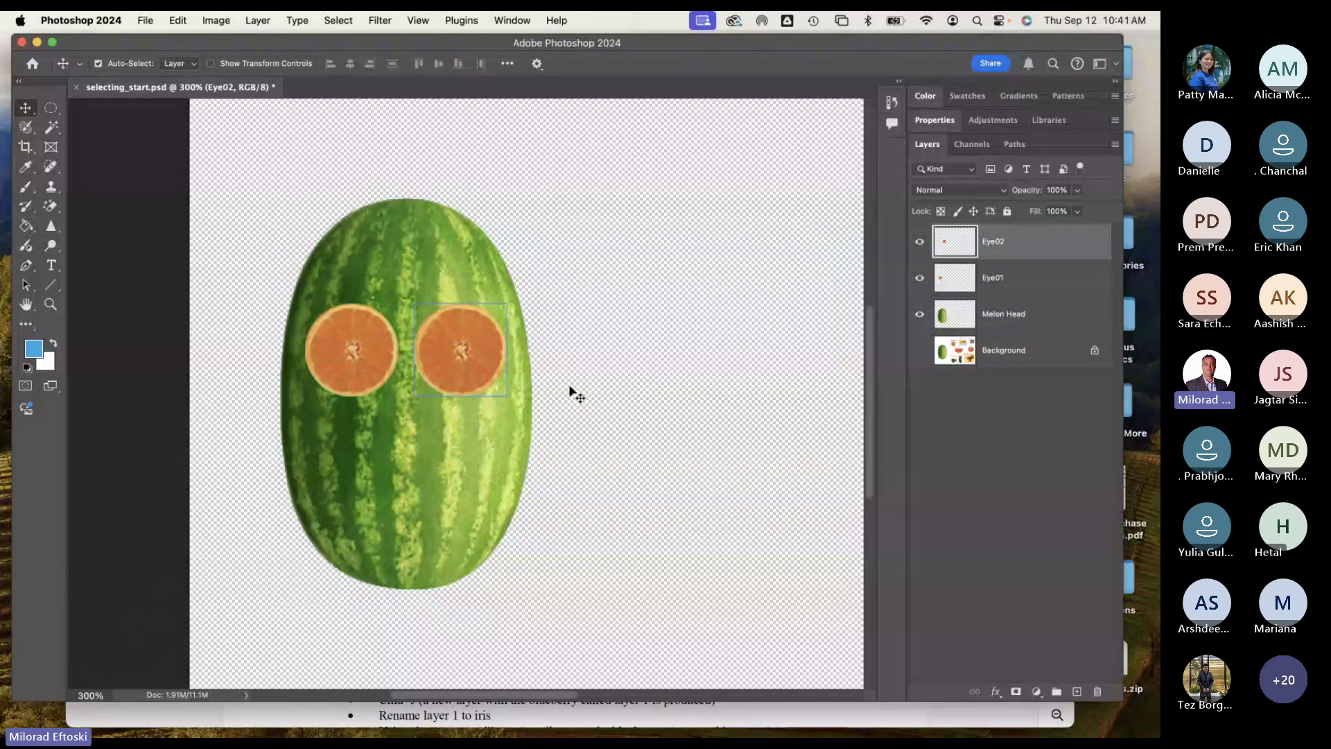
Step: Make the Background layer with the source fruits visible and select it
{"action": "key", "text": "cmd+minus"}
{"action": "key", "text": "cmd+minus"}
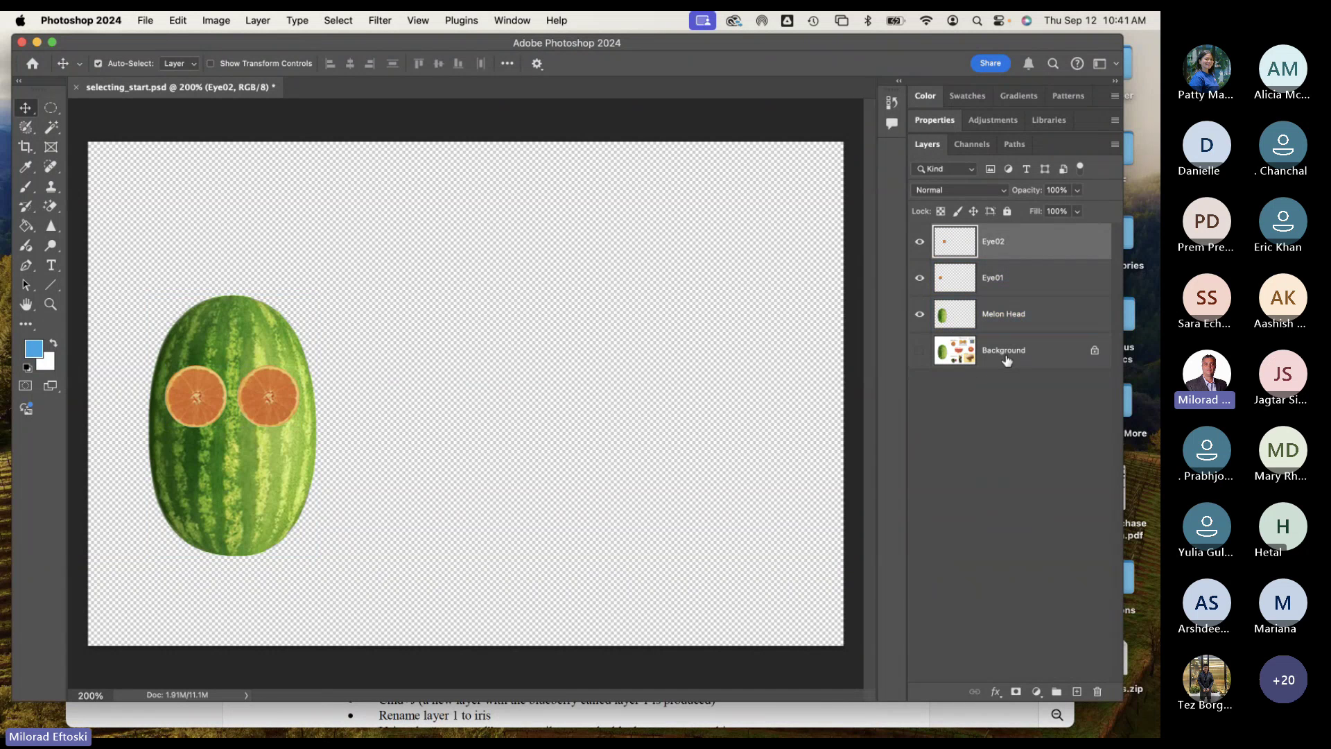
{"action": "left_click", "coordinate": [914, 352]}
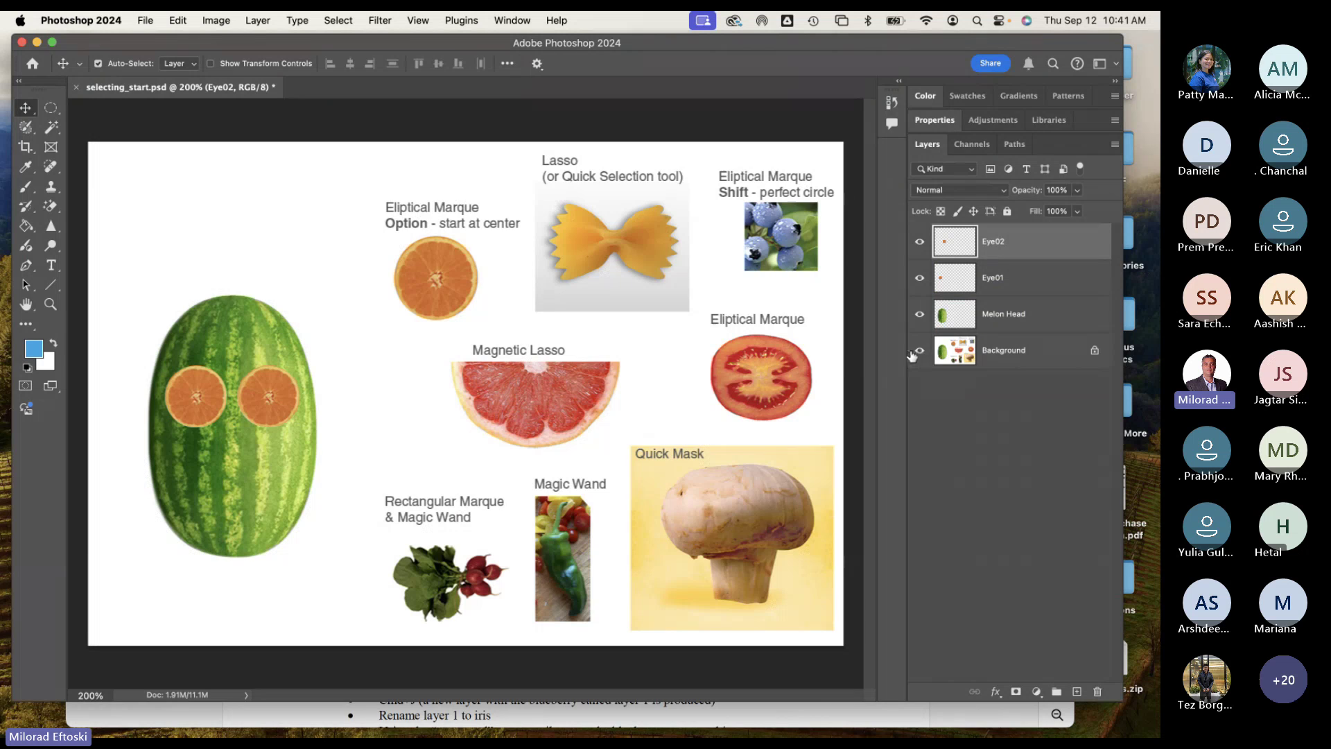
{"action": "left_click", "coordinate": [992, 357]}
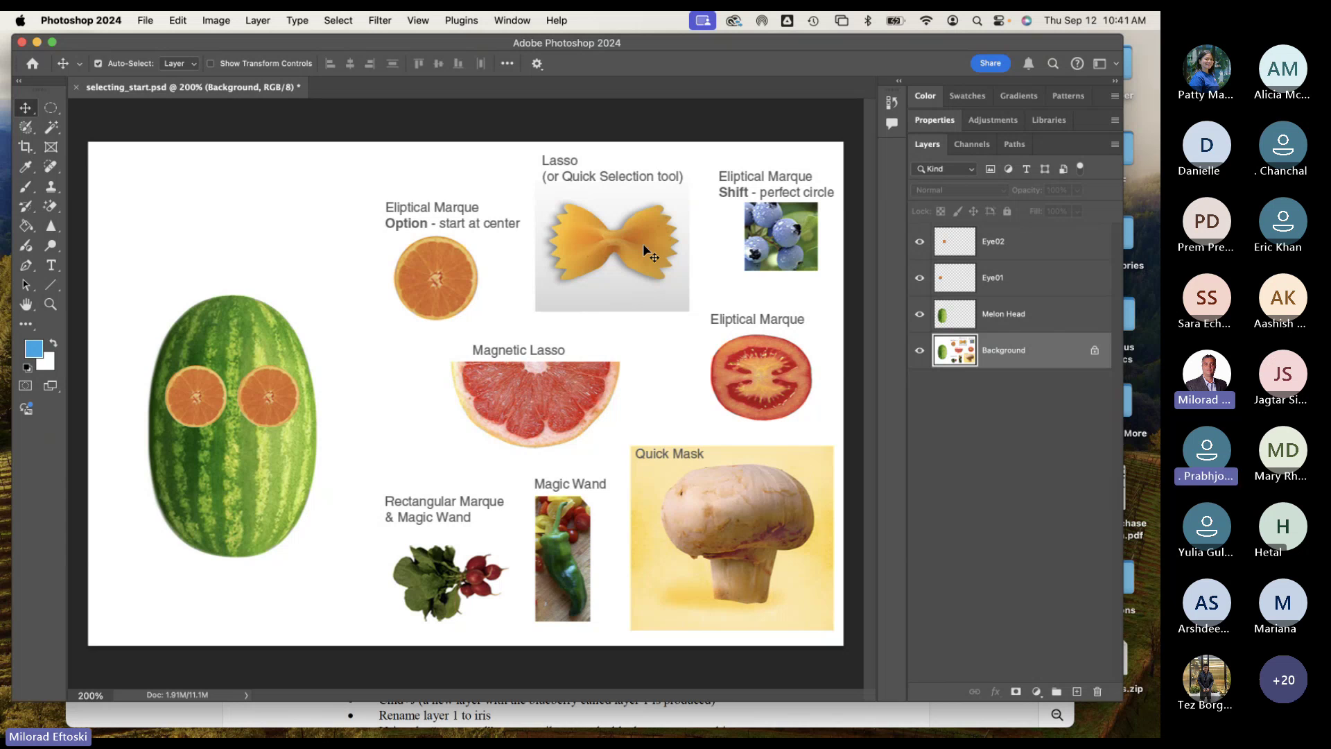
Step: Select the middle blueberry with a perfectly circular Elliptical Marquee selection, redrawing it to fit the berry's edge
{"action": "key", "text": "super+equal"}
{"action": "left_click_drag", "start_coordinate": [643, 243], "coordinate": [518, 321]}
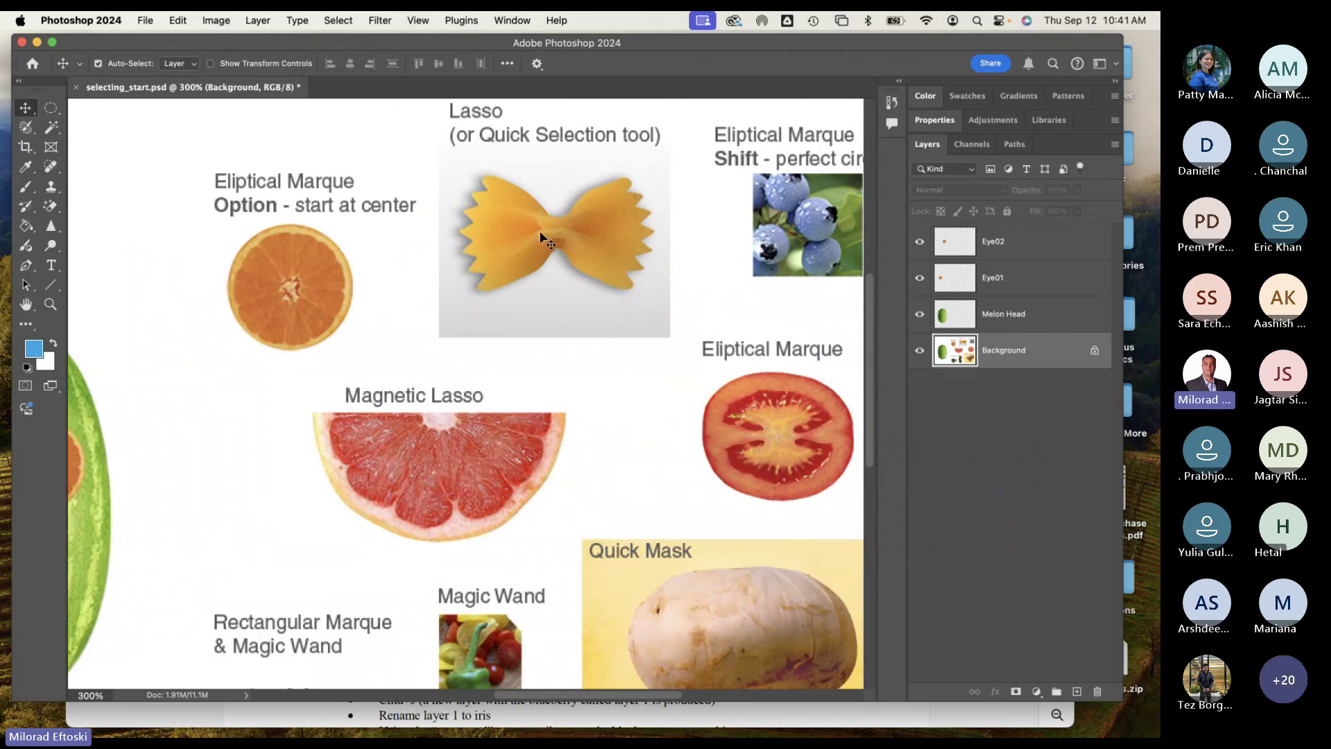
{"action": "left_click_drag", "start_coordinate": [639, 236], "coordinate": [464, 282]}
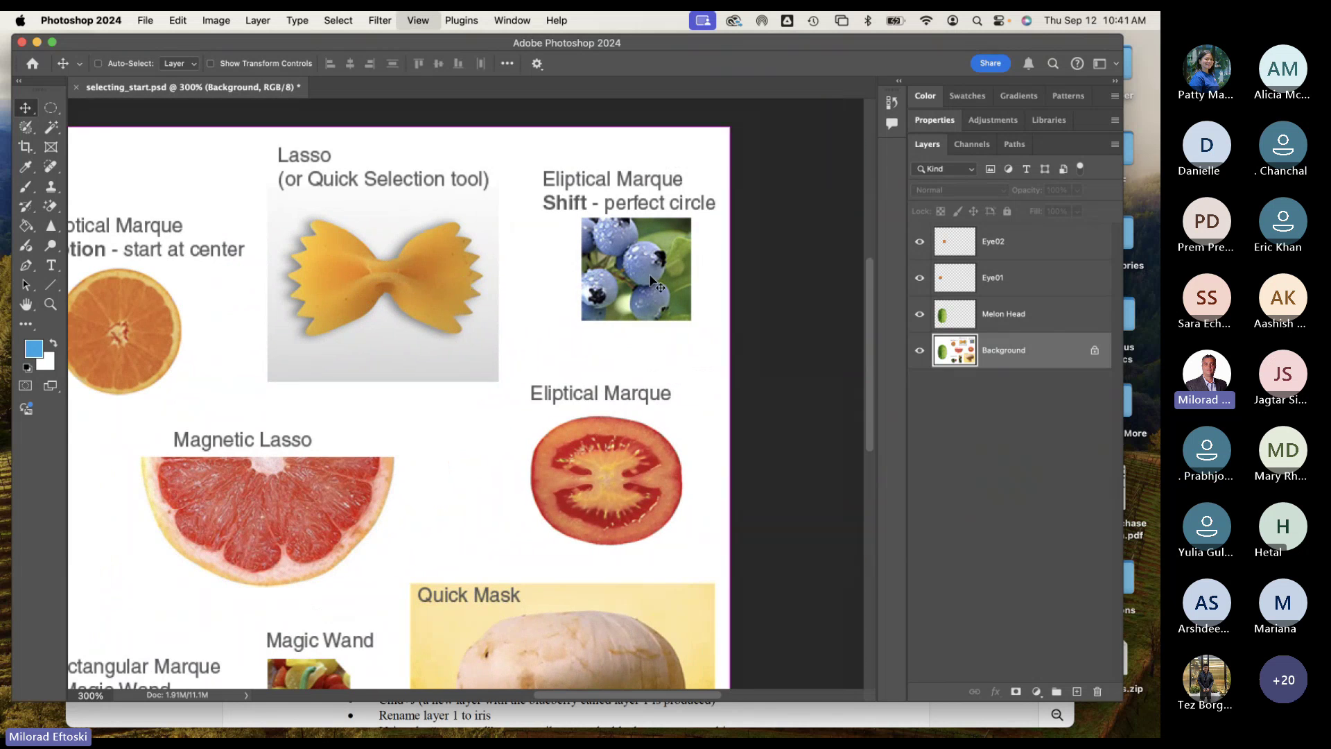
{"action": "key", "text": "super+equal"}
{"action": "left_click_drag", "start_coordinate": [683, 132], "coordinate": [513, 261]}
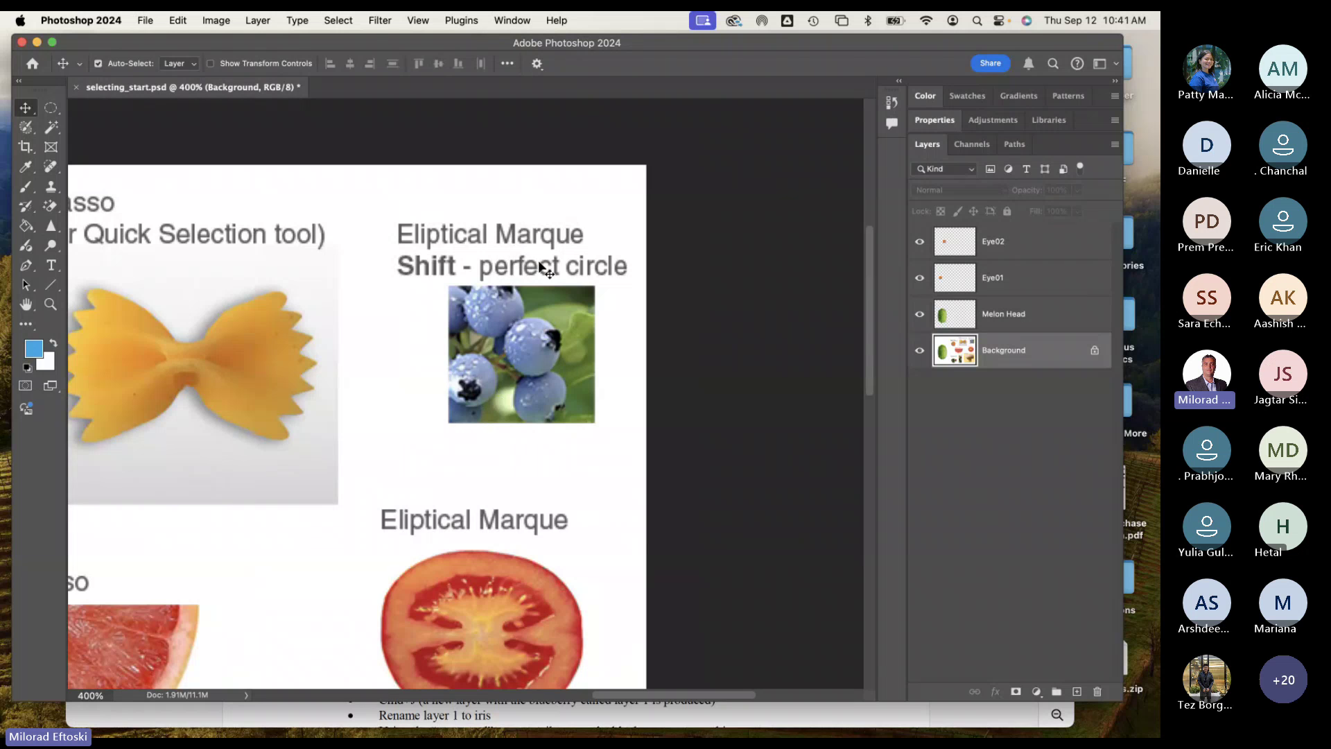
{"action": "scroll", "coordinate": [522, 330], "scroll_direction": "up", "scroll_amount": 2}
{"action": "scroll", "coordinate": [521, 330], "scroll_direction": "up", "scroll_amount": 3}
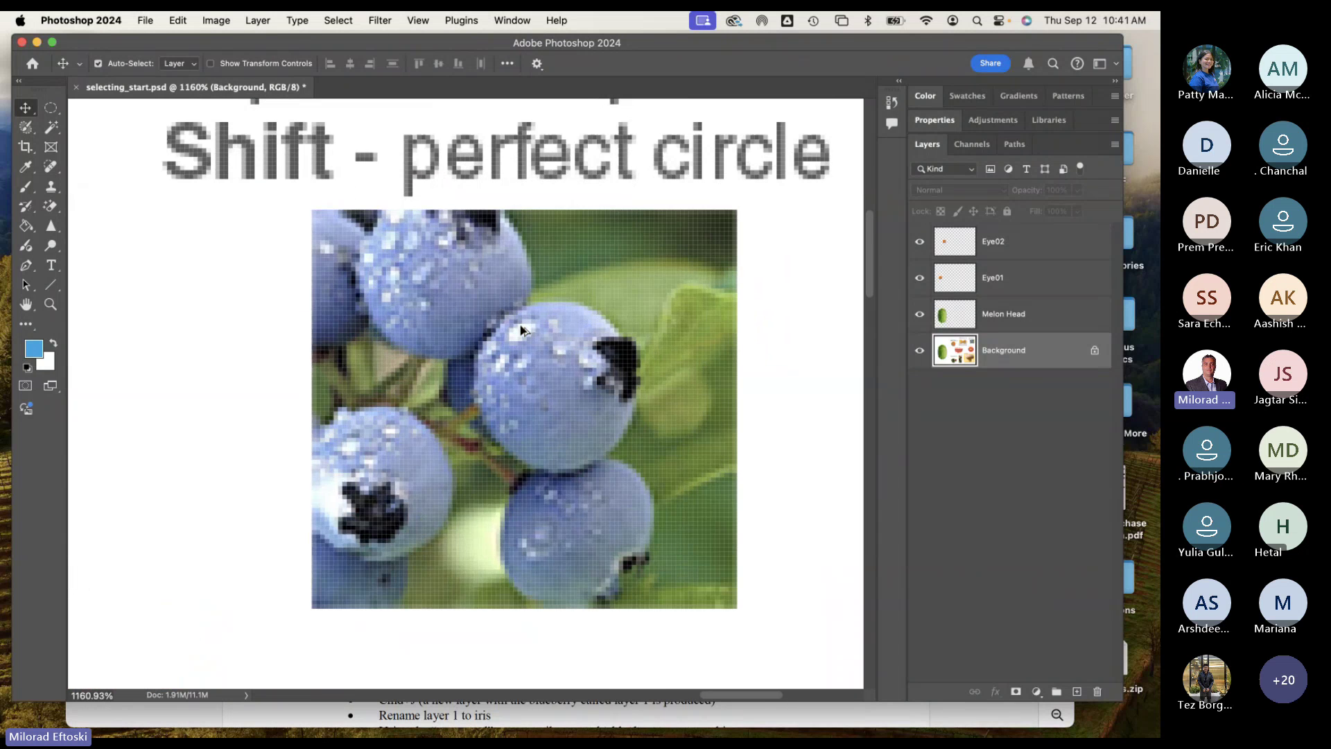
{"action": "scroll", "coordinate": [534, 338], "scroll_direction": "down", "scroll_amount": 3}
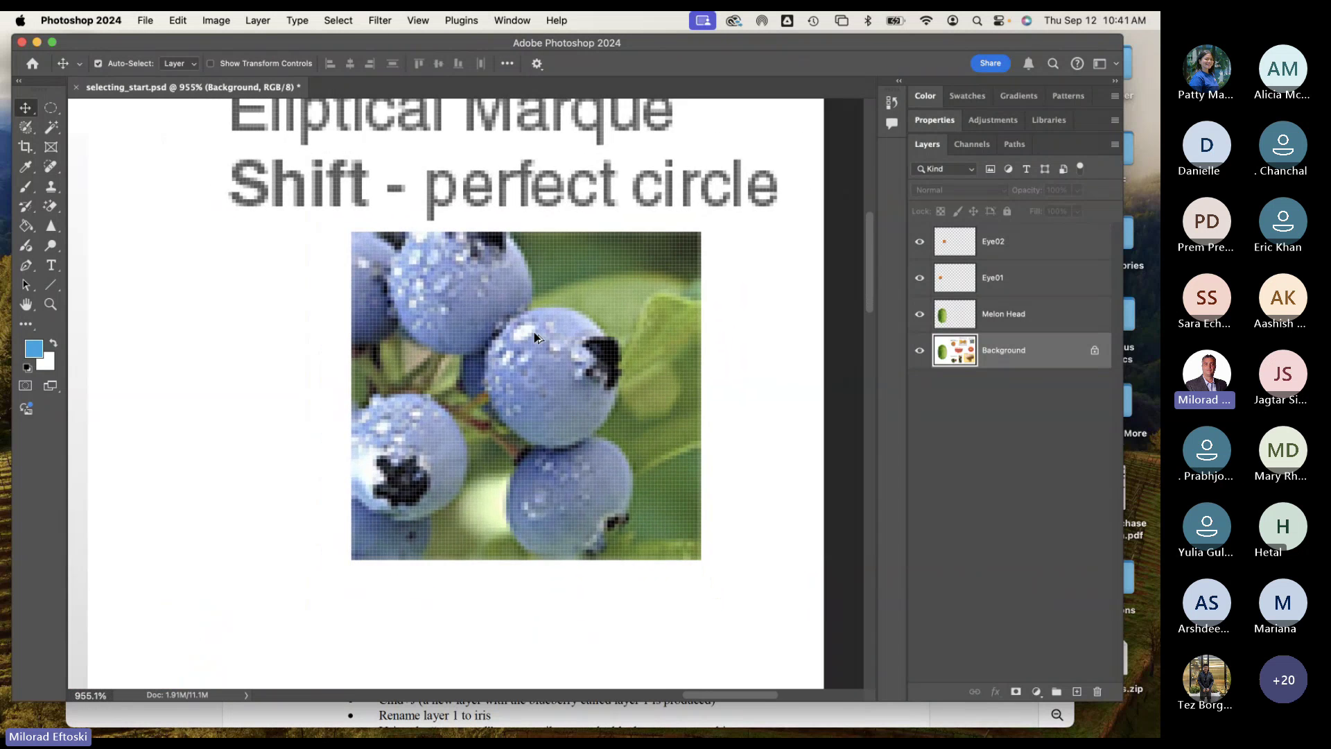
{"action": "scroll", "coordinate": [520, 375], "scroll_direction": "up", "scroll_amount": 2}
{"action": "scroll", "coordinate": [520, 375], "scroll_direction": "right", "scroll_amount": 1}
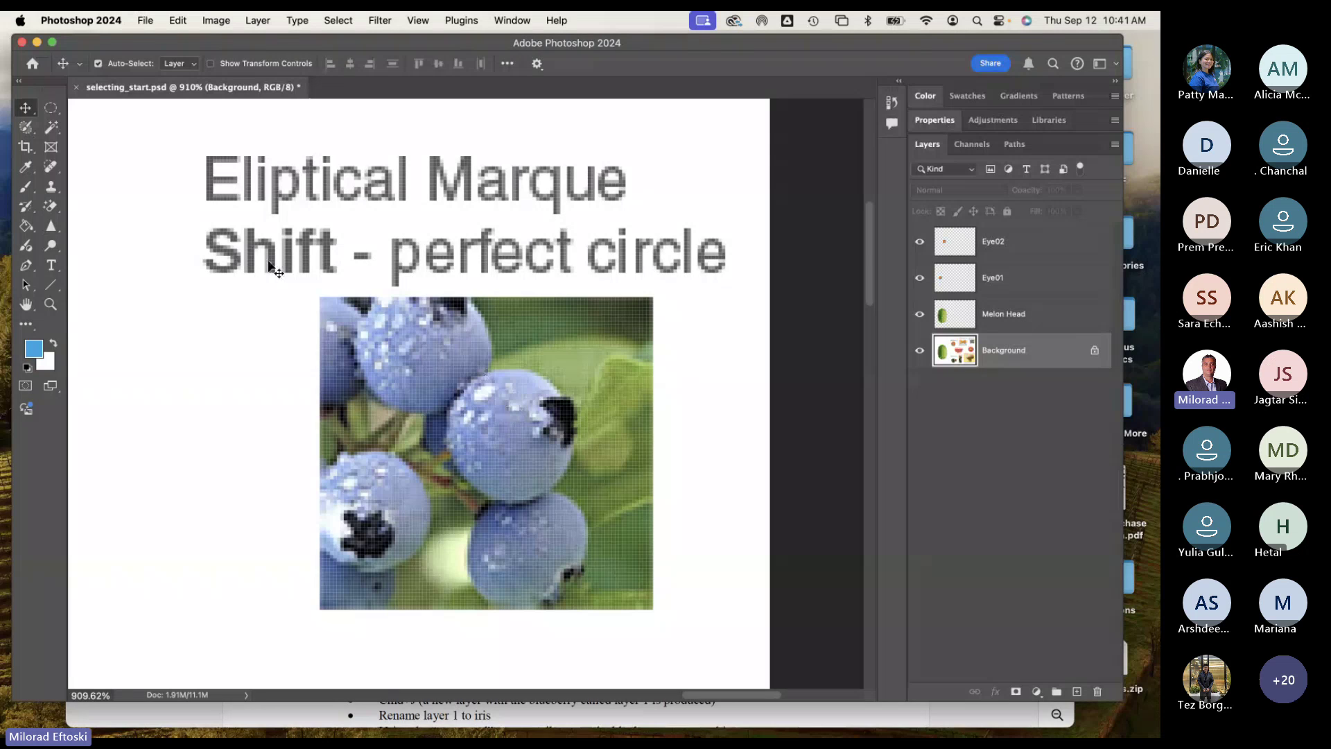
{"action": "left_click", "coordinate": [52, 109]}
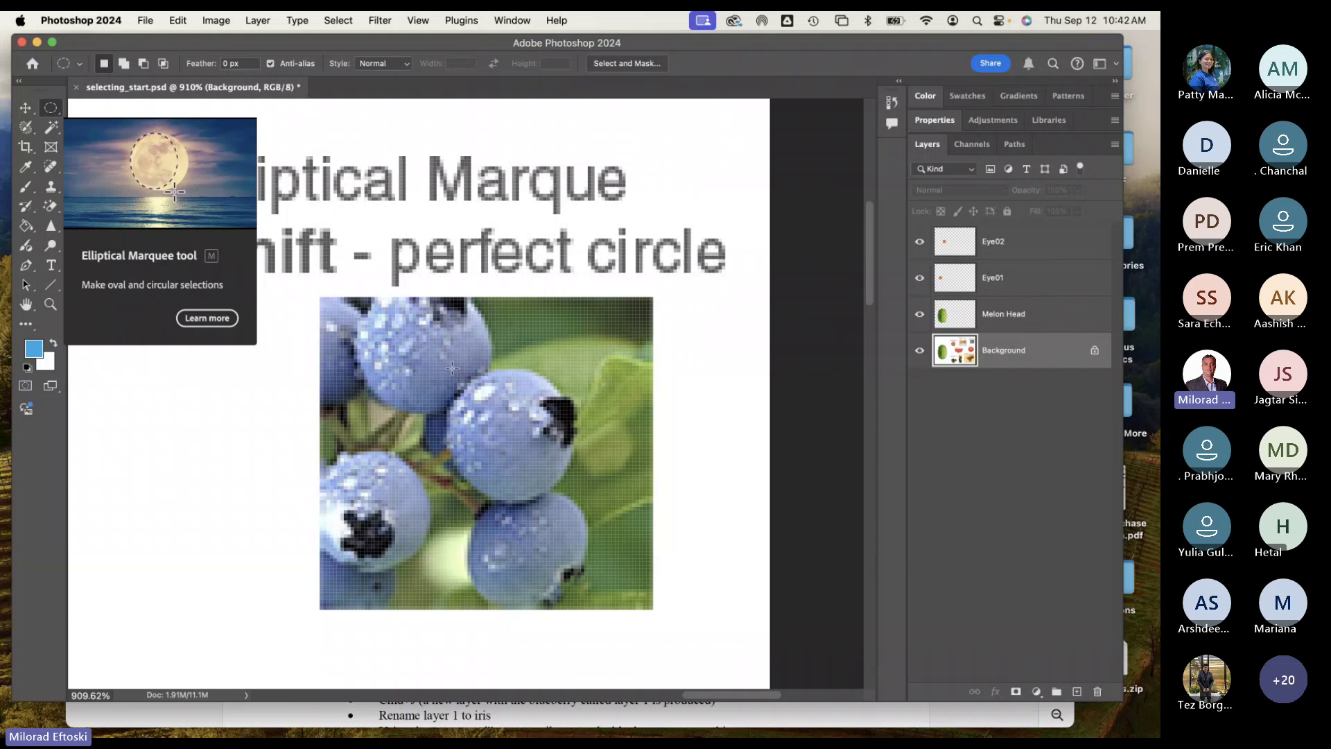
{"action": "left_click_drag", "start_coordinate": [452, 369], "coordinate": [572, 505]}
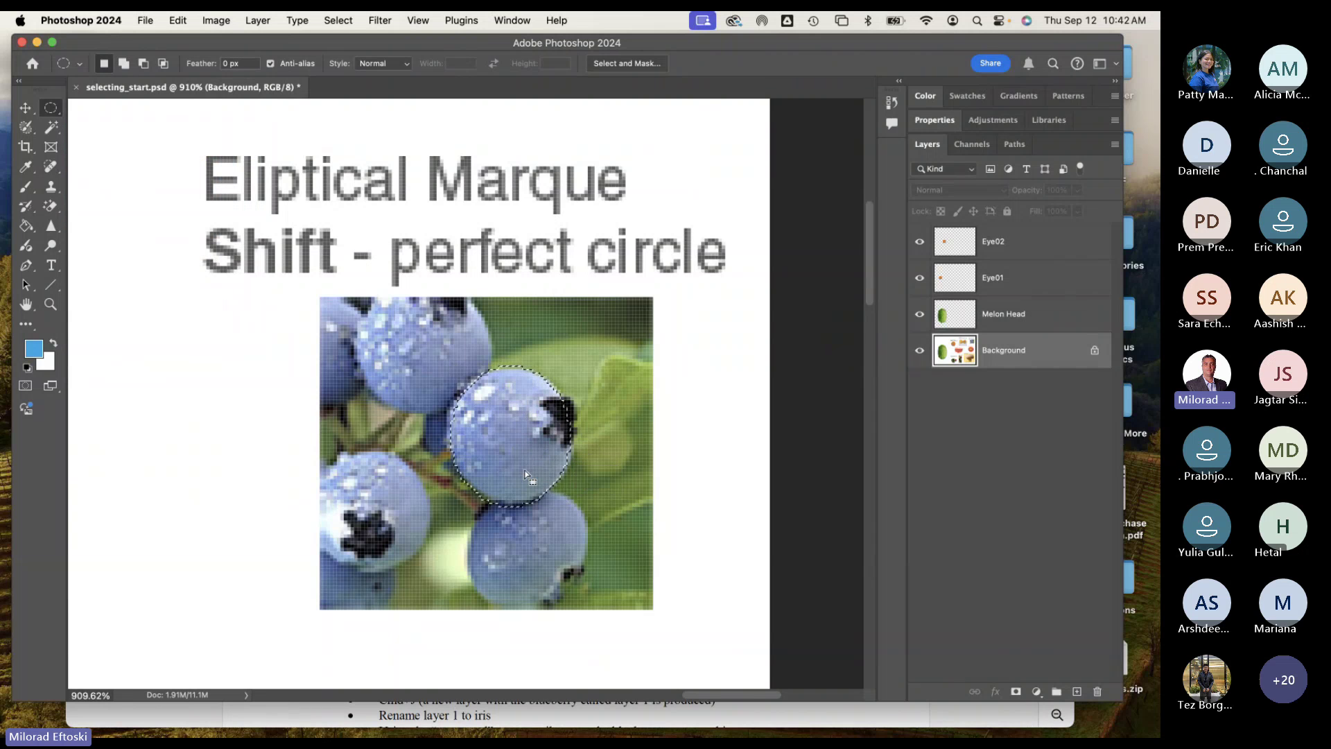
{"action": "left_click", "coordinate": [523, 464]}
{"action": "left_click_drag", "start_coordinate": [448, 375], "coordinate": [531, 464]}
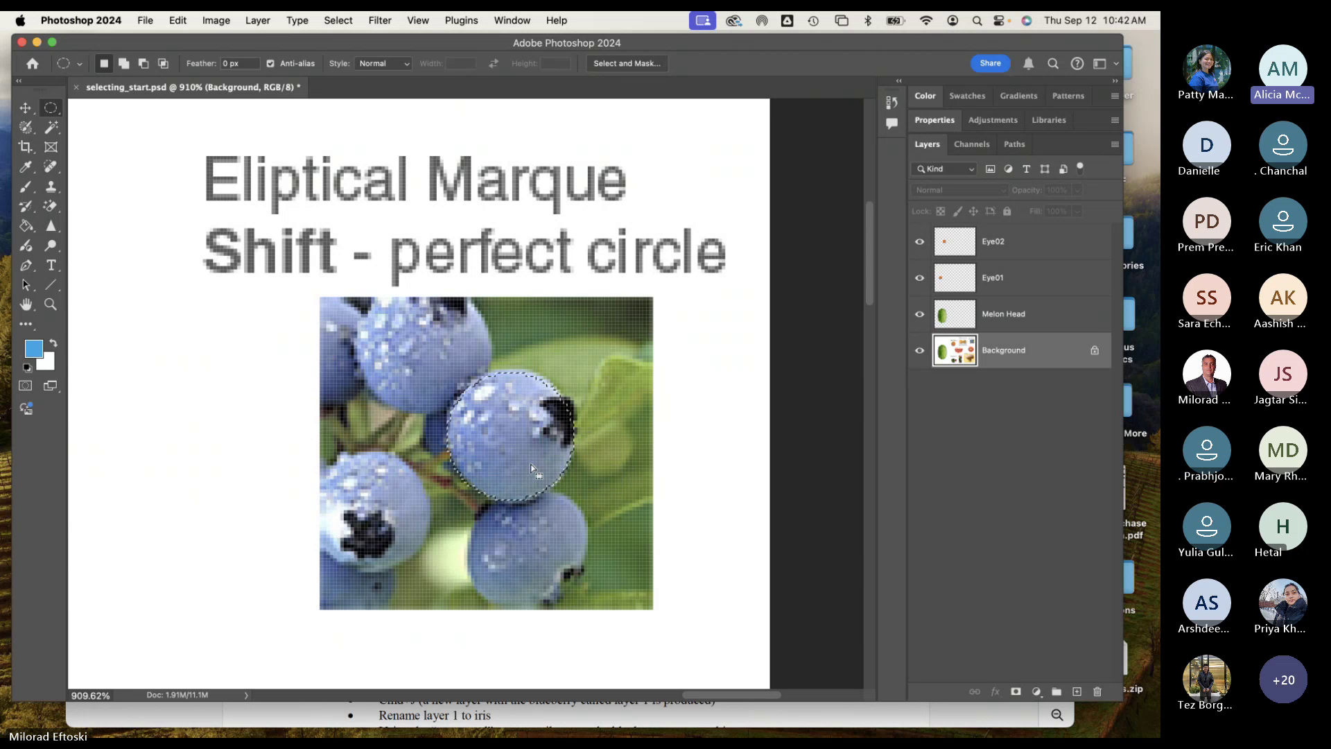
Step: Select the left orange-slice eye with the Move tool so that Eye01 is the active layer
{"action": "key", "text": "super+0"}
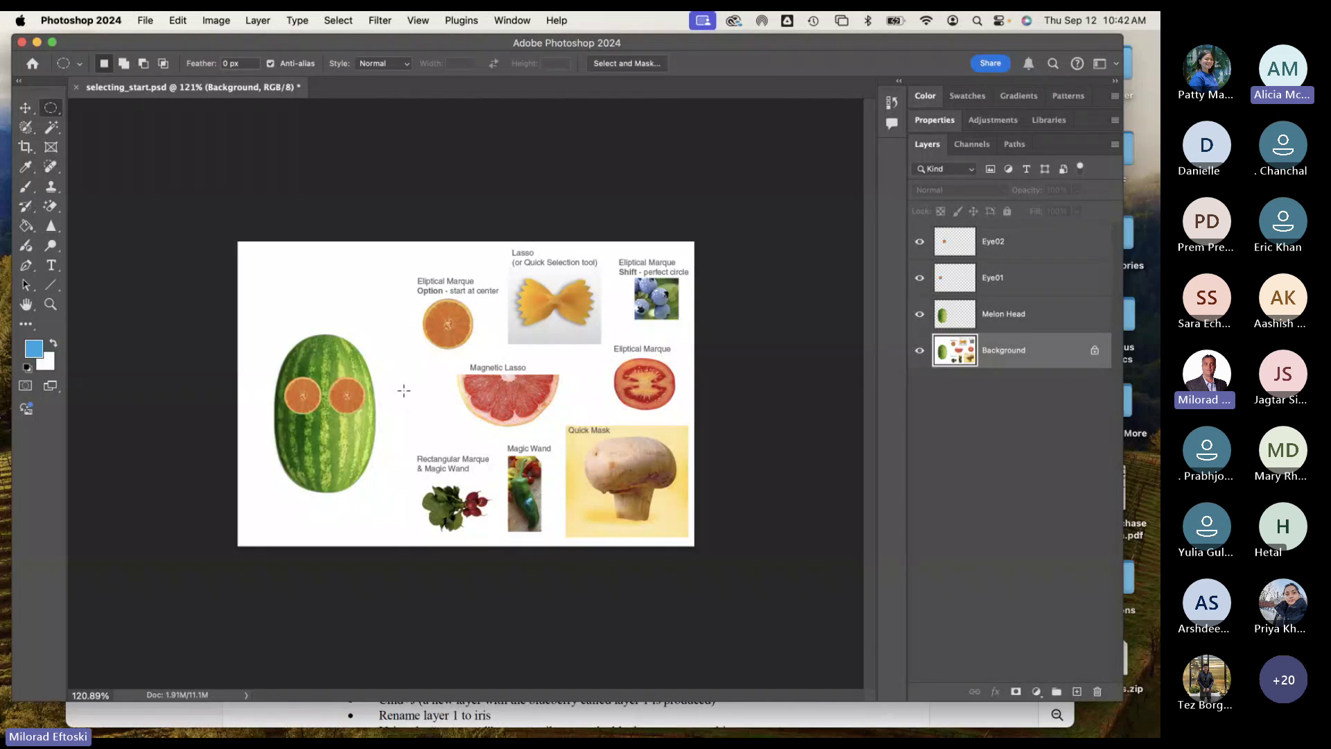
{"action": "key", "text": "v"}
{"action": "left_click", "coordinate": [303, 397]}
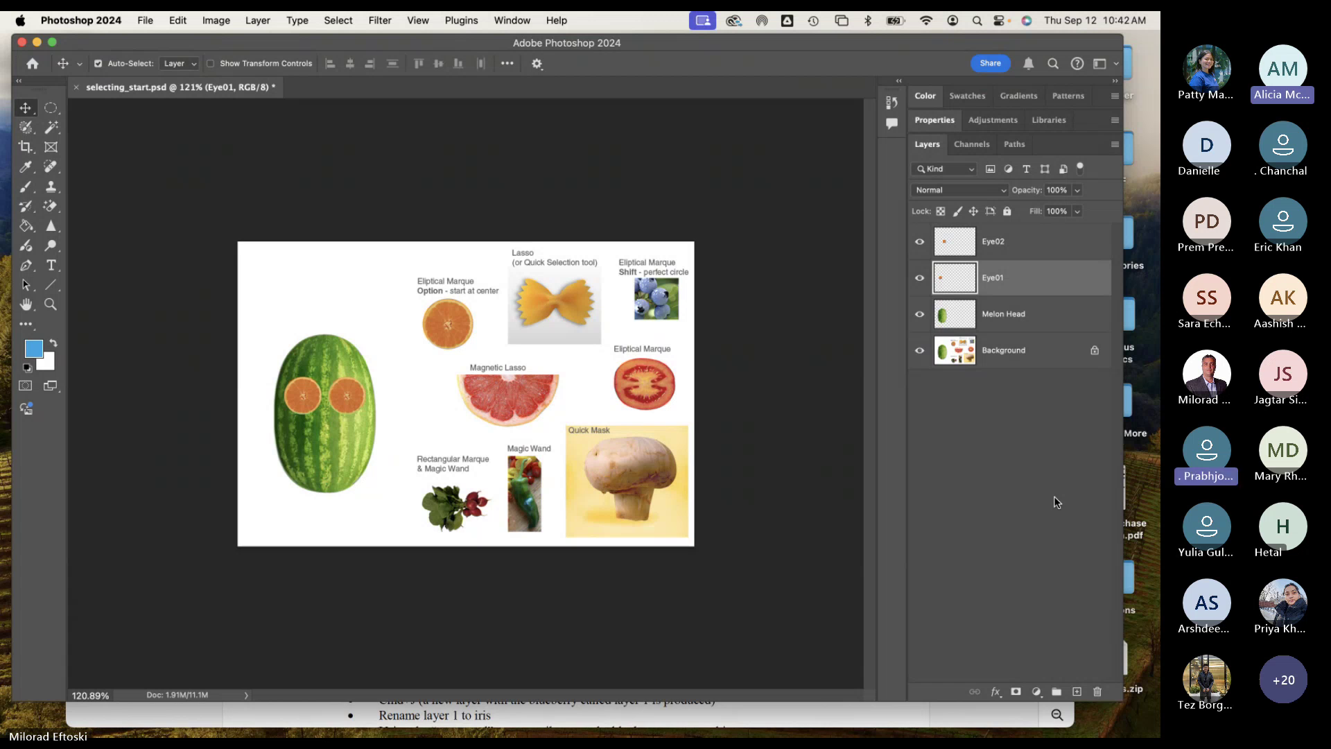
{"action": "key", "text": "super+Tab"}
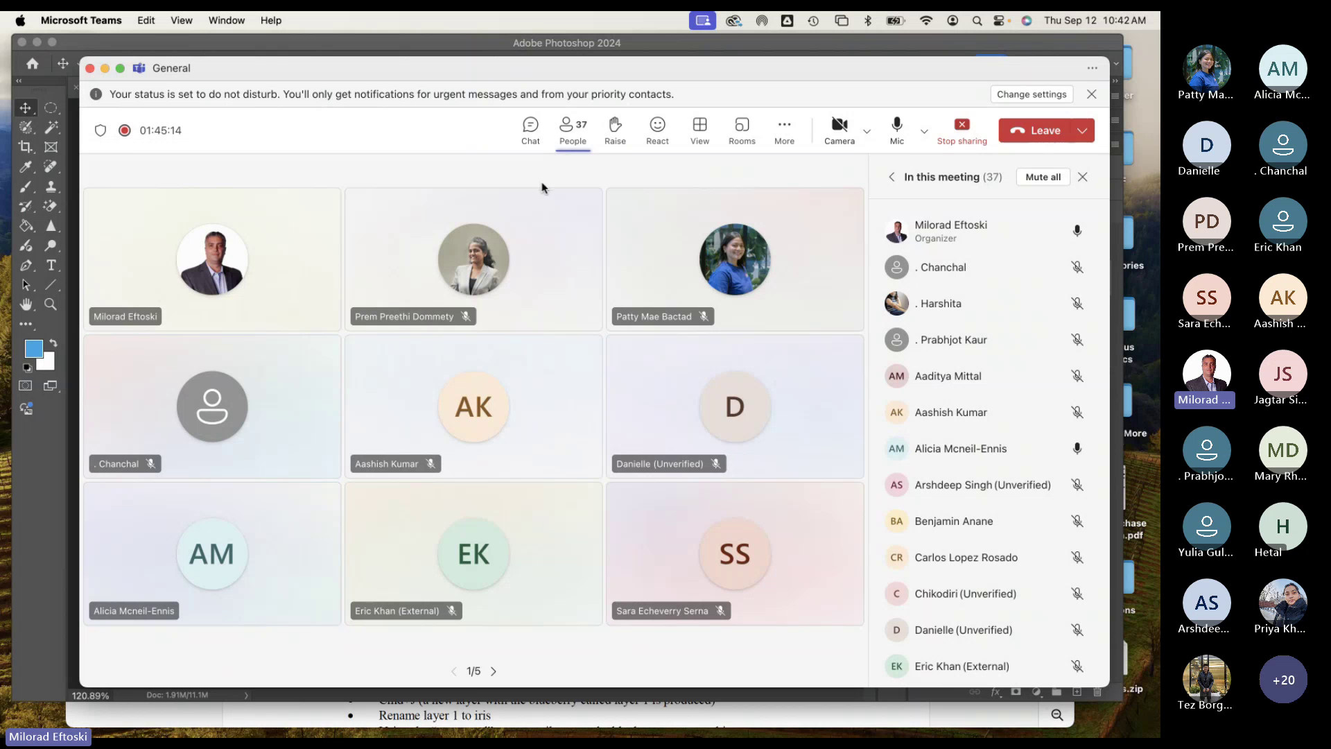
{"action": "left_click", "coordinate": [104, 68]}
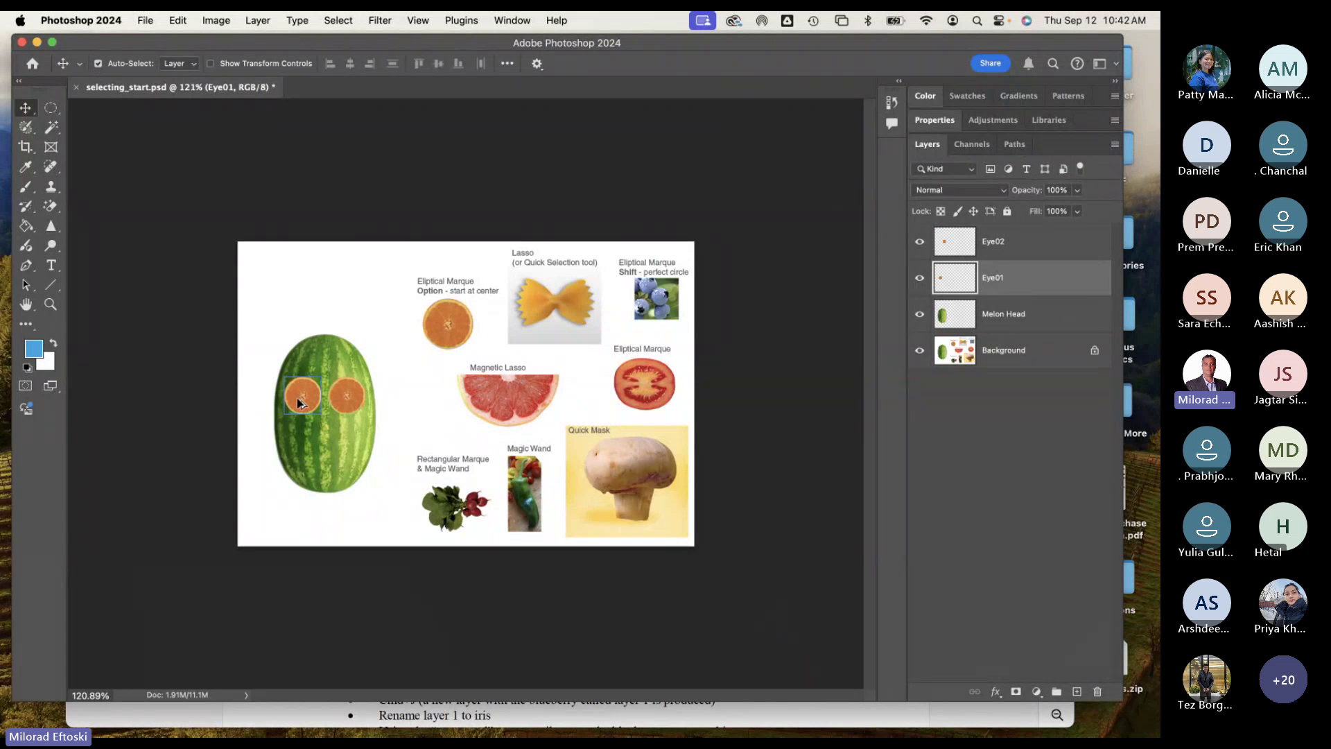
Step: Duplicate the Eye01 orange slice five times, placing the copies on and above the top of the watermelon
{"action": "left_click_drag", "start_coordinate": [298, 399], "coordinate": [337, 369]}
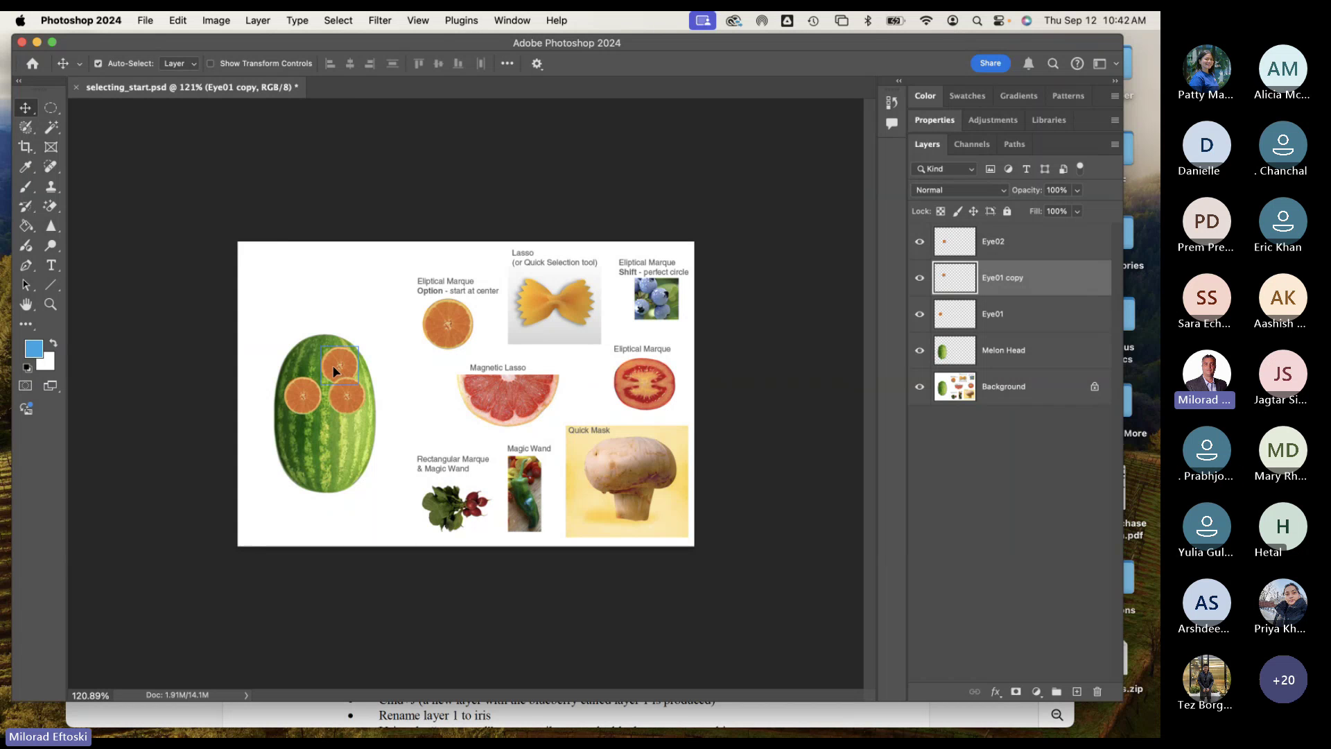
{"action": "left_click_drag", "start_coordinate": [331, 365], "coordinate": [280, 355]}
{"action": "left_click_drag", "start_coordinate": [286, 361], "coordinate": [366, 357]}
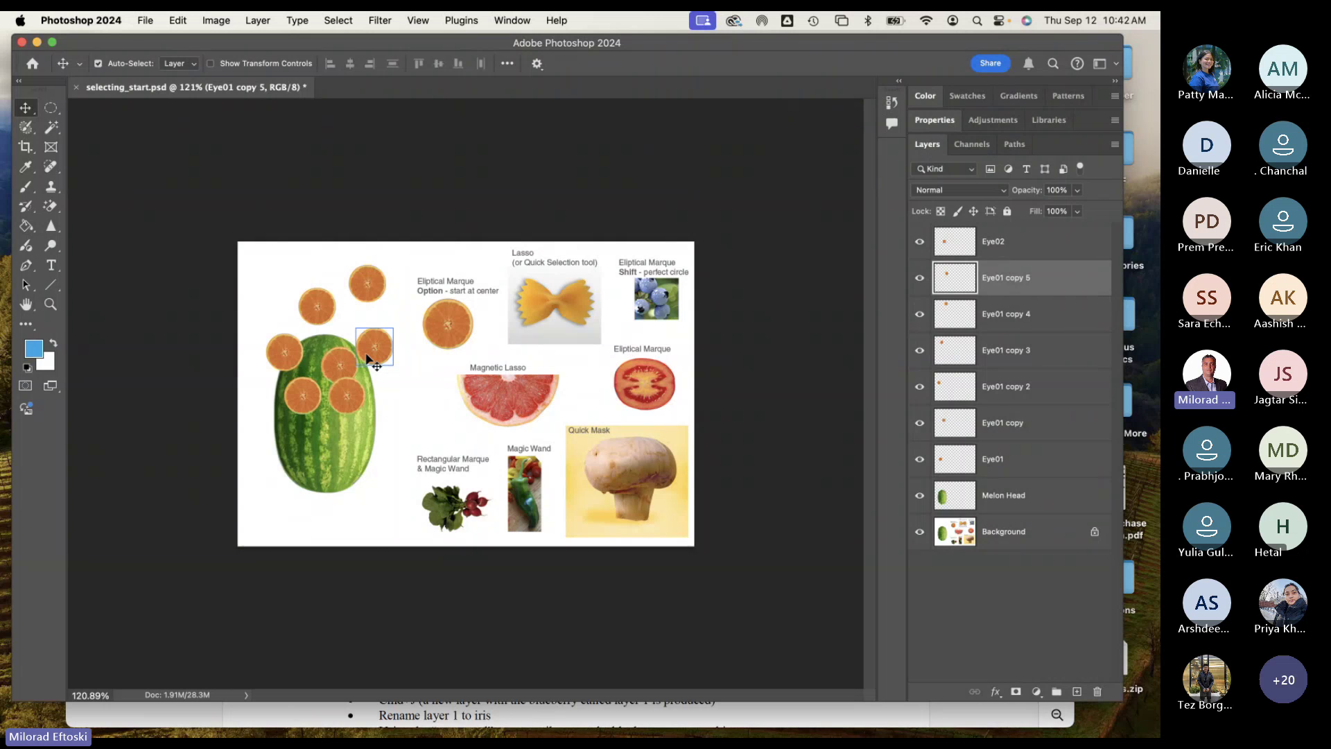
Step: Undo all five orange-slice duplications so that only the Eye01 and Eye02 slices remain
{"action": "key", "text": "super+z"}
{"action": "key", "text": "super+z"}
{"action": "key", "text": "super+z"}
{"action": "key", "text": "super+z"}
{"action": "key", "text": "super+z"}
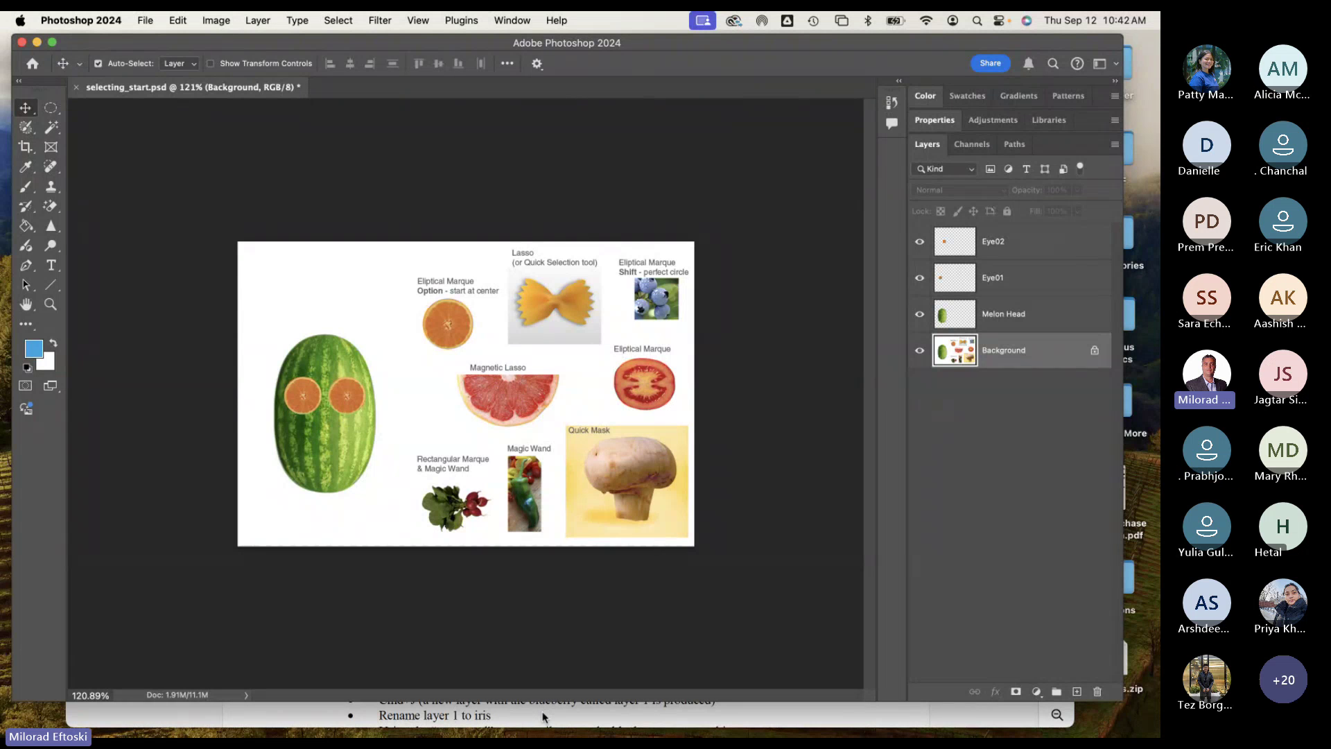
Step: Frame the blueberry photo closely with the Background layer active and pick the Elliptical Marquee tool
{"action": "key", "text": "super+equal"}
{"action": "key", "text": "super+equal"}
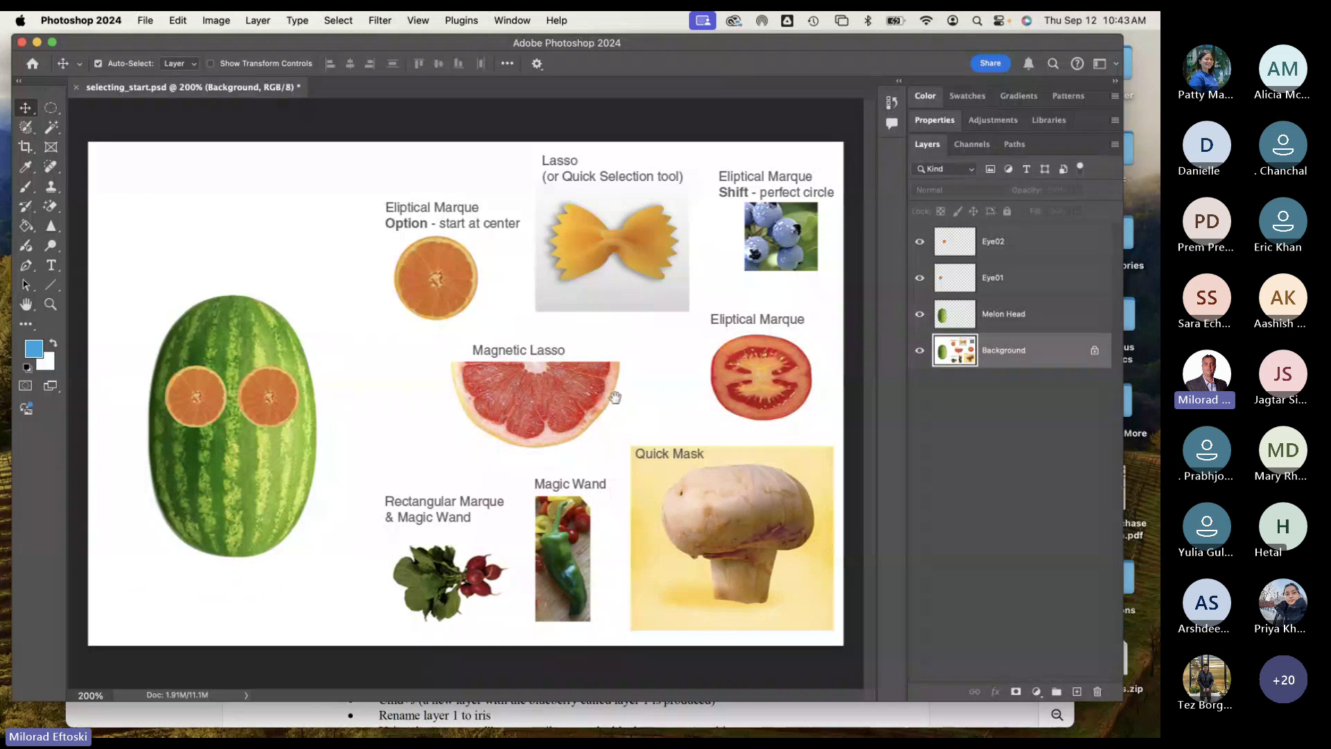
{"action": "scroll", "coordinate": [780, 229], "scroll_direction": "up", "scroll_amount": 5}
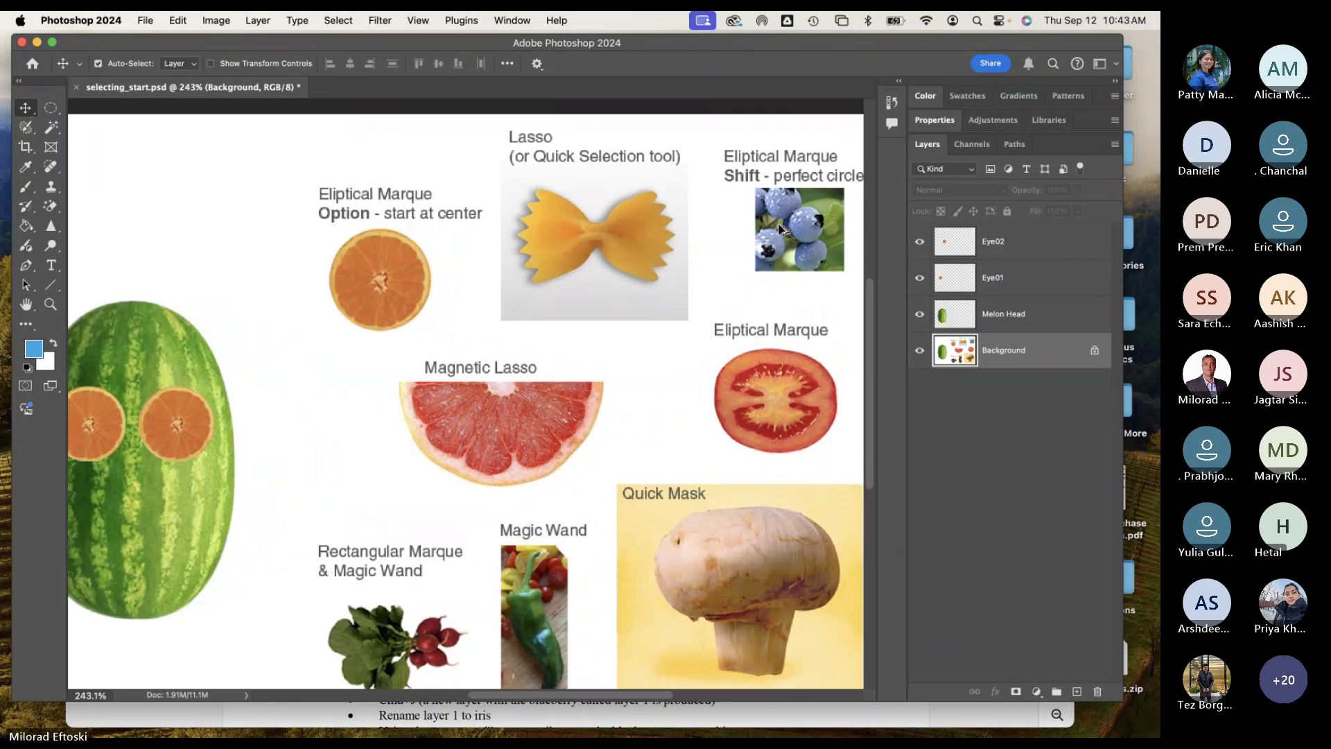
{"action": "scroll", "coordinate": [776, 233], "scroll_direction": "up", "scroll_amount": 10}
{"action": "scroll", "coordinate": [764, 244], "scroll_direction": "down", "scroll_amount": 12}
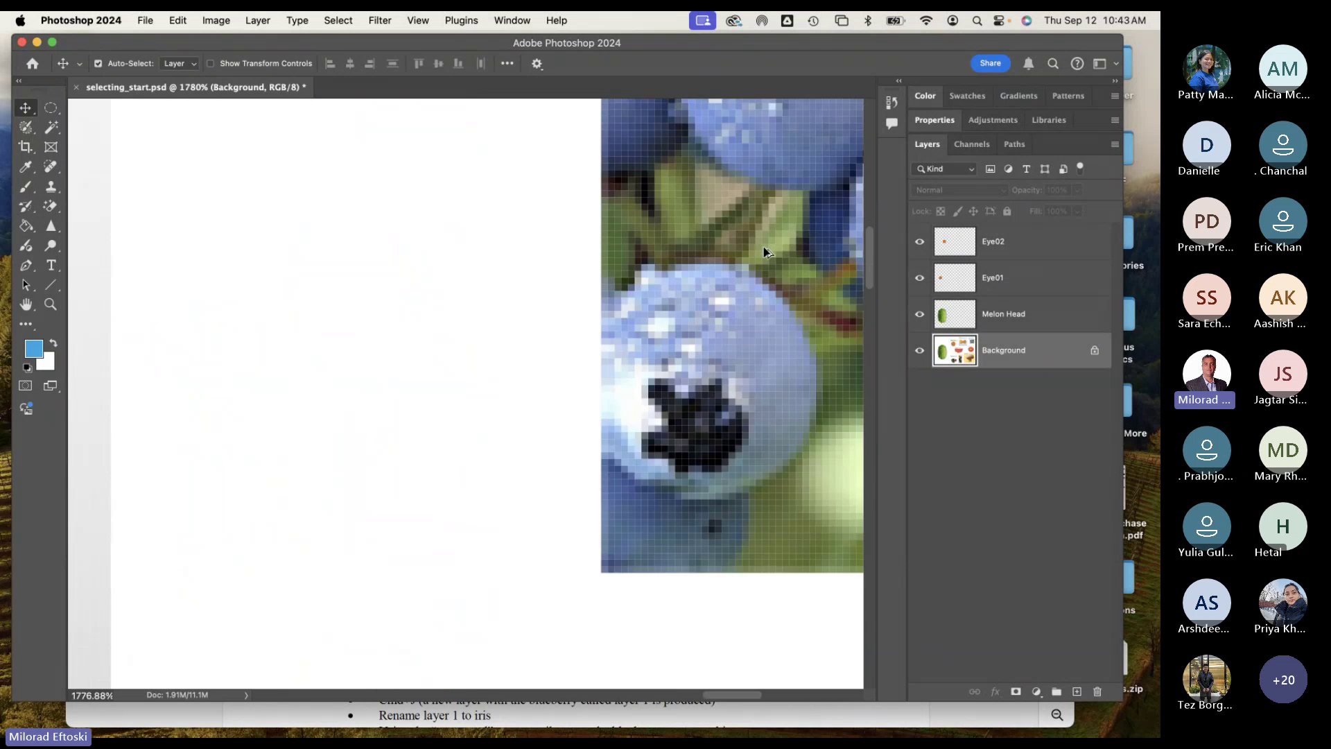
{"action": "scroll", "coordinate": [763, 254], "scroll_direction": "up", "scroll_amount": 6}
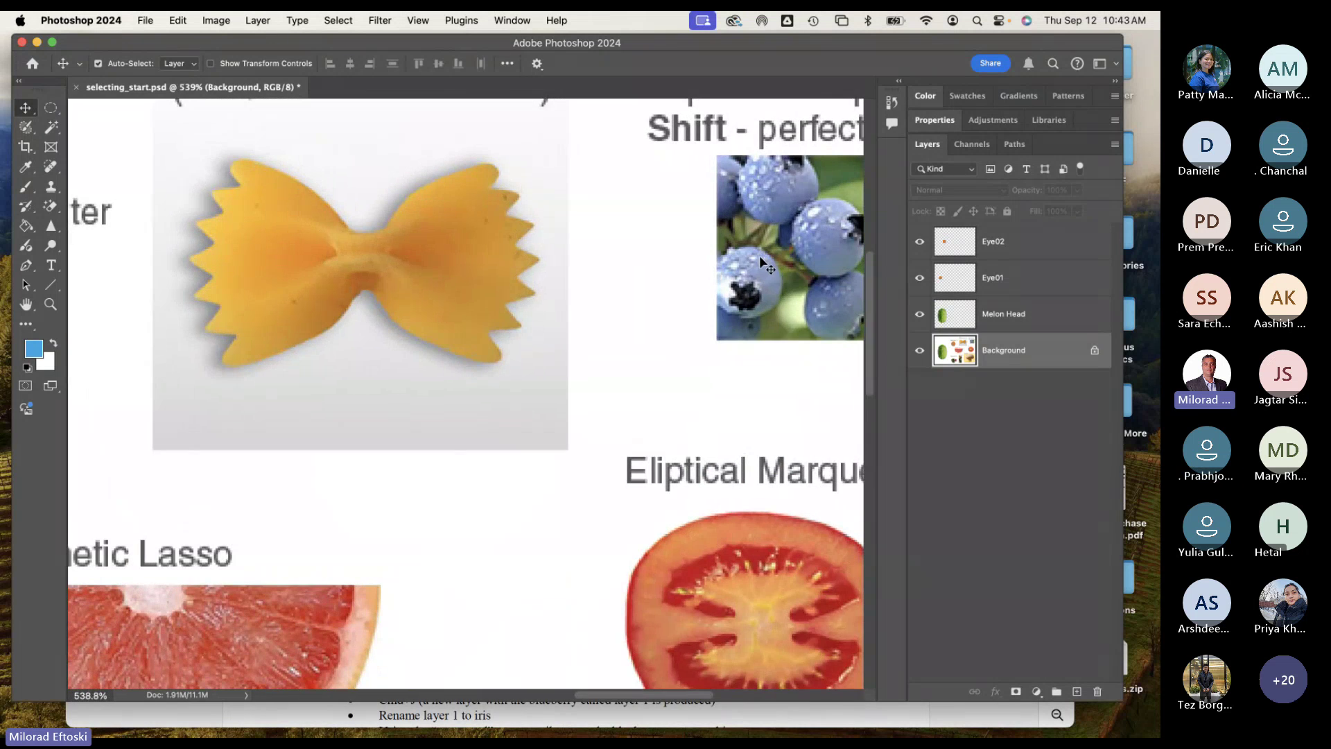
{"action": "left_click_drag", "start_coordinate": [576, 330], "coordinate": [373, 408]}
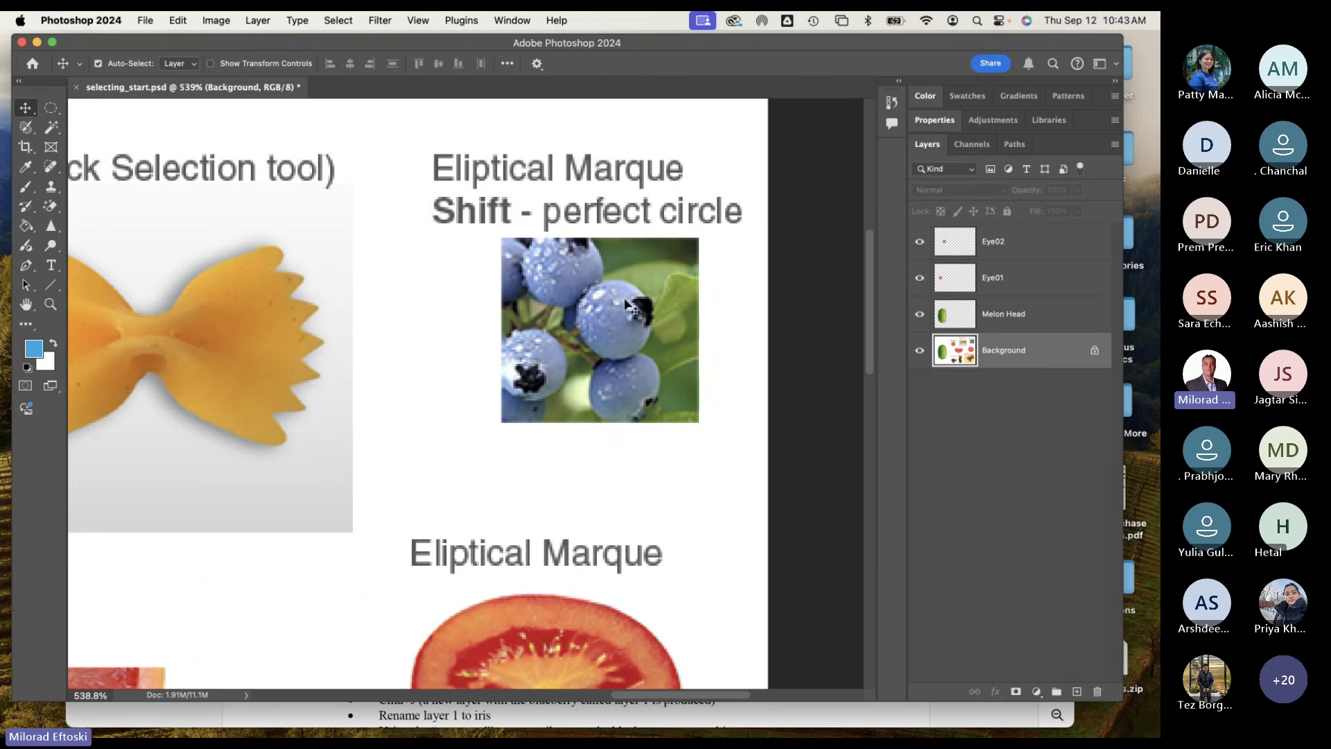
{"action": "scroll", "coordinate": [626, 312], "scroll_direction": "up", "scroll_amount": 5}
{"action": "scroll", "coordinate": [626, 312], "scroll_direction": "down", "scroll_amount": 5}
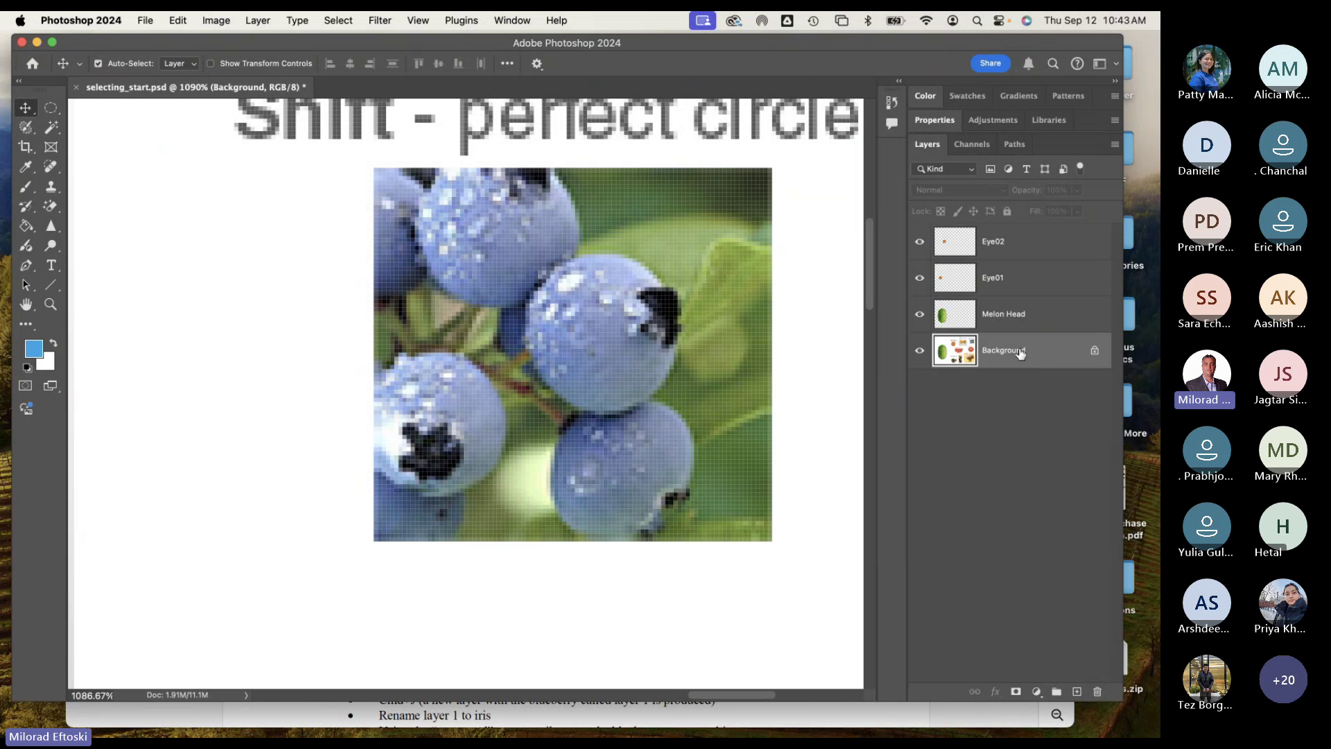
{"action": "left_click", "coordinate": [1045, 239]}
{"action": "left_click", "coordinate": [1016, 234]}
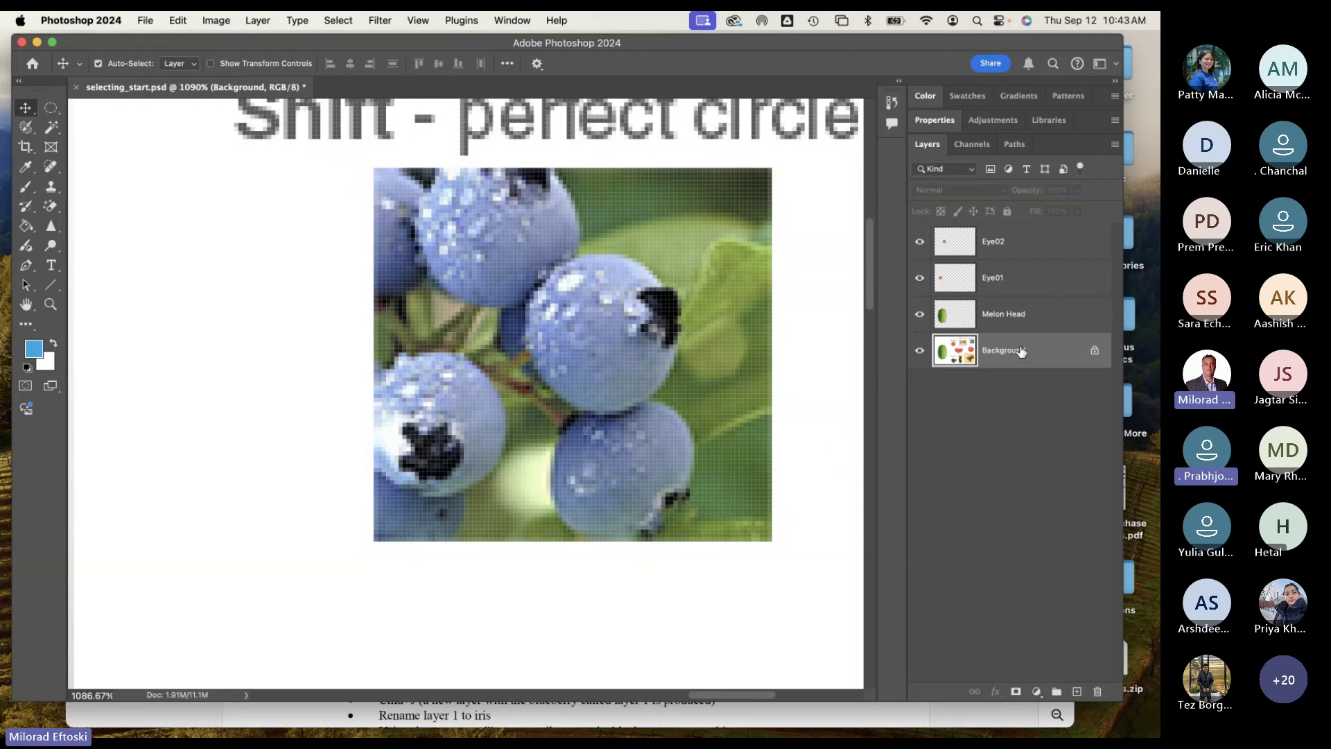
{"action": "left_click", "coordinate": [50, 108]}
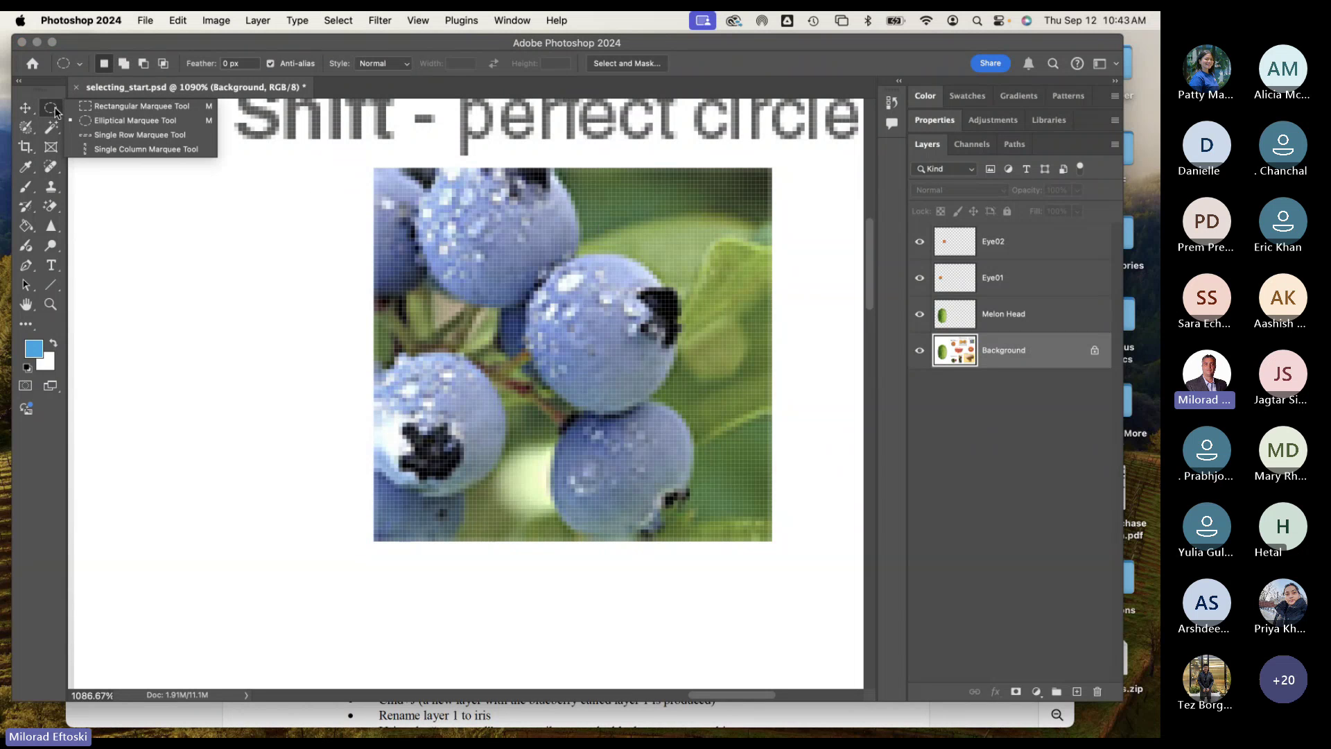
{"action": "left_click", "coordinate": [101, 120]}
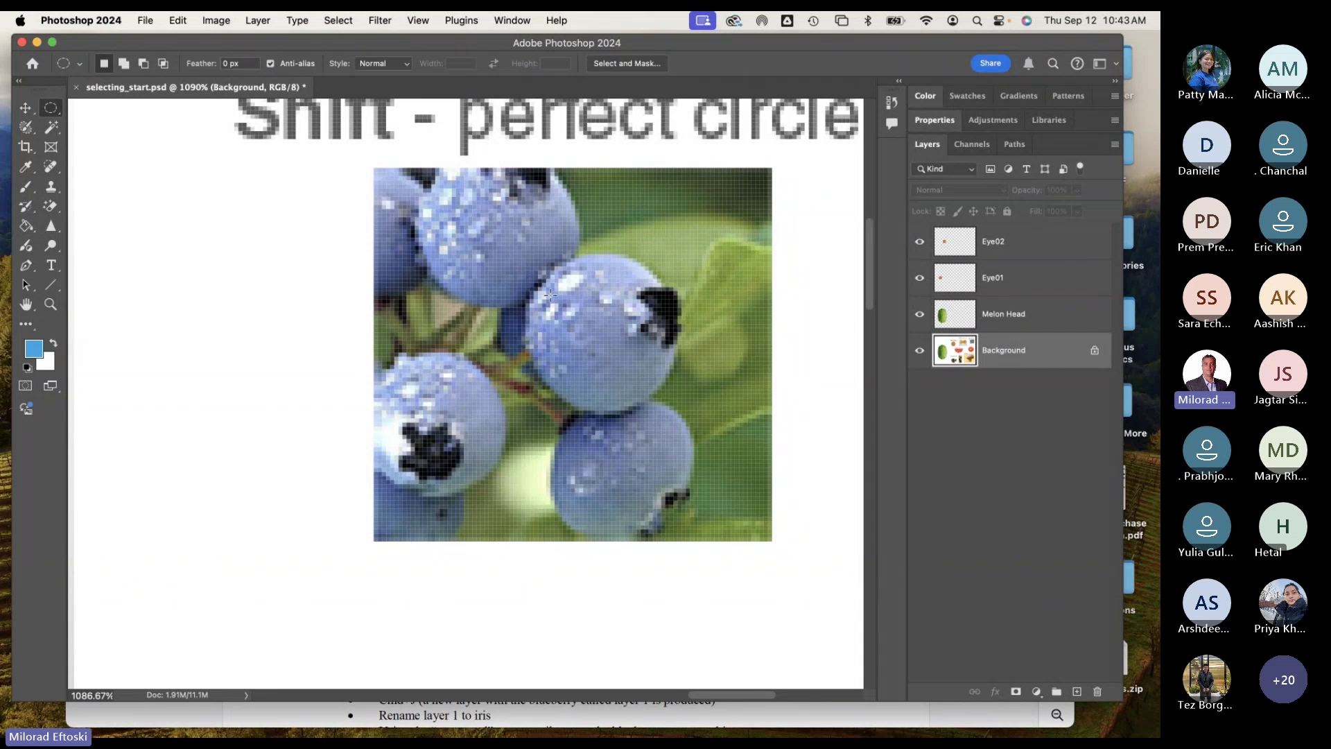
{"action": "scroll", "coordinate": [550, 295], "scroll_direction": "up", "scroll_amount": 5}
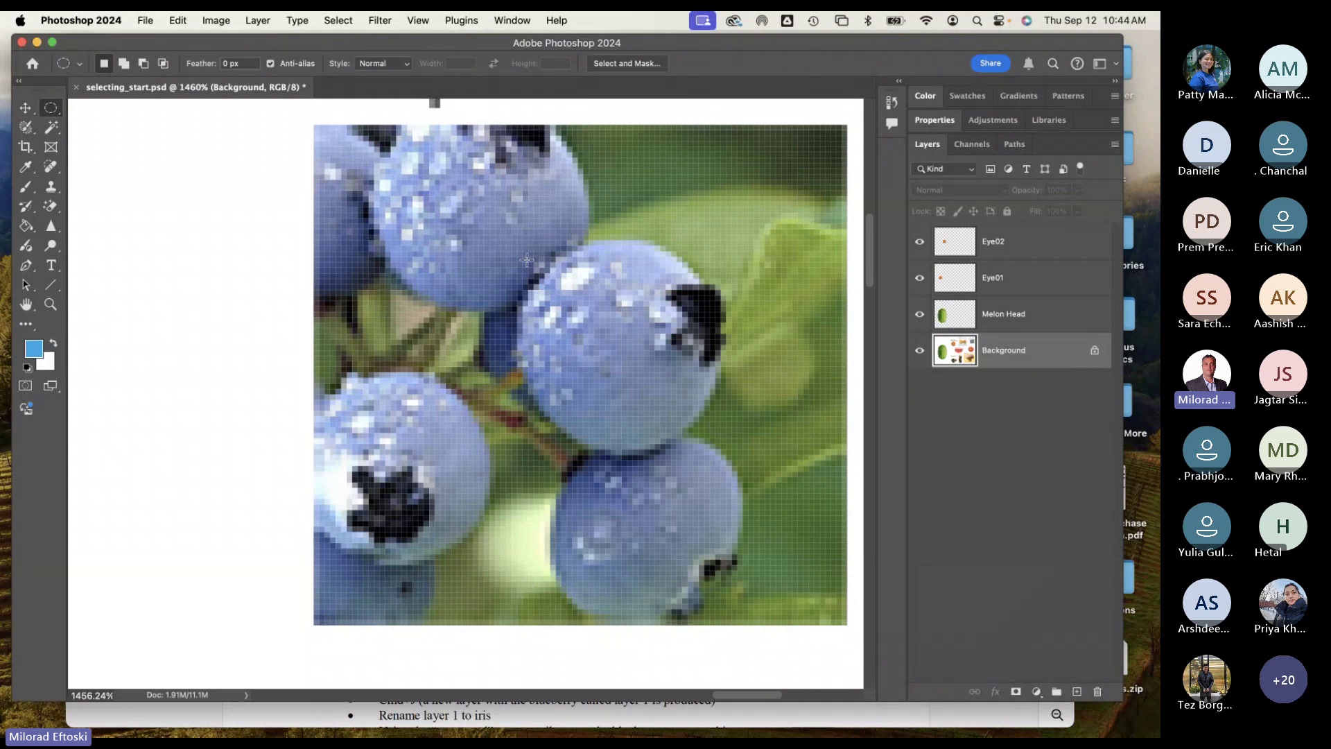
Step: Show the document grid over the blueberry photo and hide it again
{"action": "left_click", "coordinate": [417, 20]}
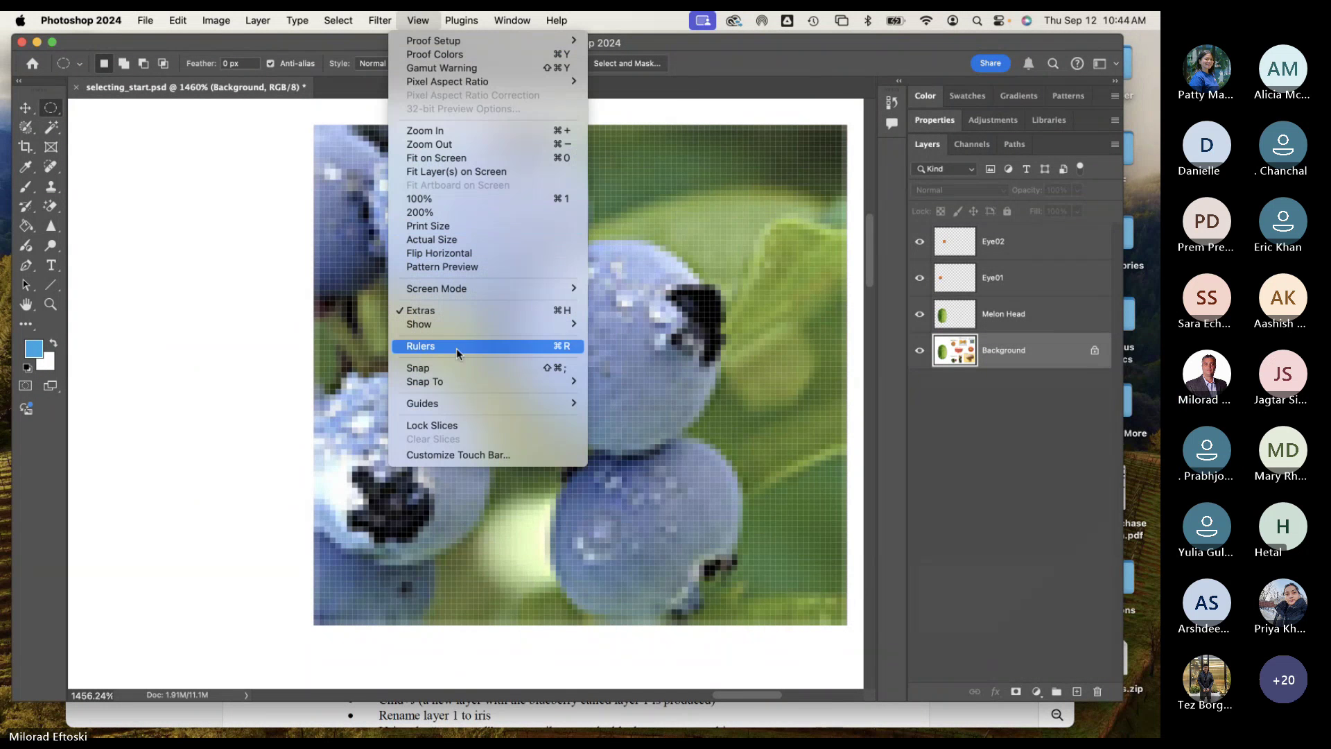
{"action": "mouse_move", "coordinate": [457, 324]}
{"action": "left_click", "coordinate": [612, 365]}
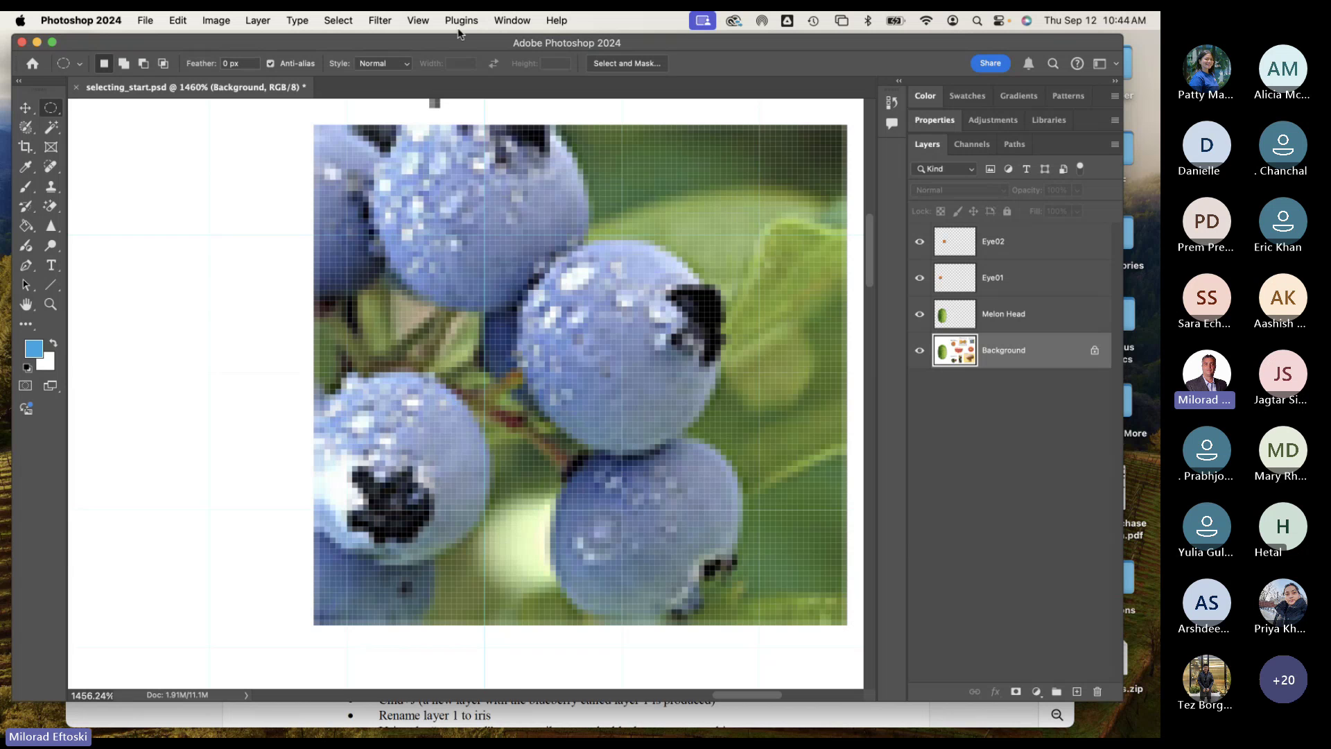
{"action": "left_click", "coordinate": [418, 20]}
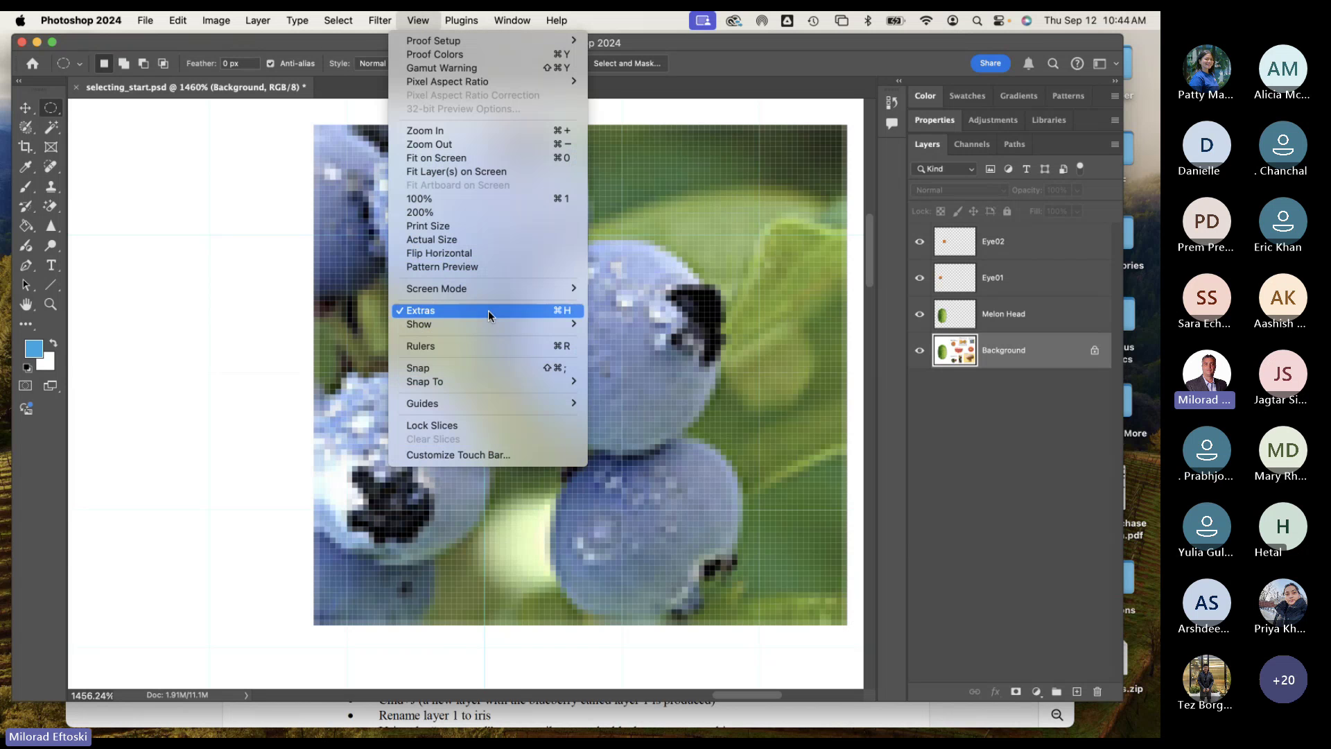
{"action": "mouse_move", "coordinate": [580, 332]}
{"action": "left_click", "coordinate": [611, 365]}
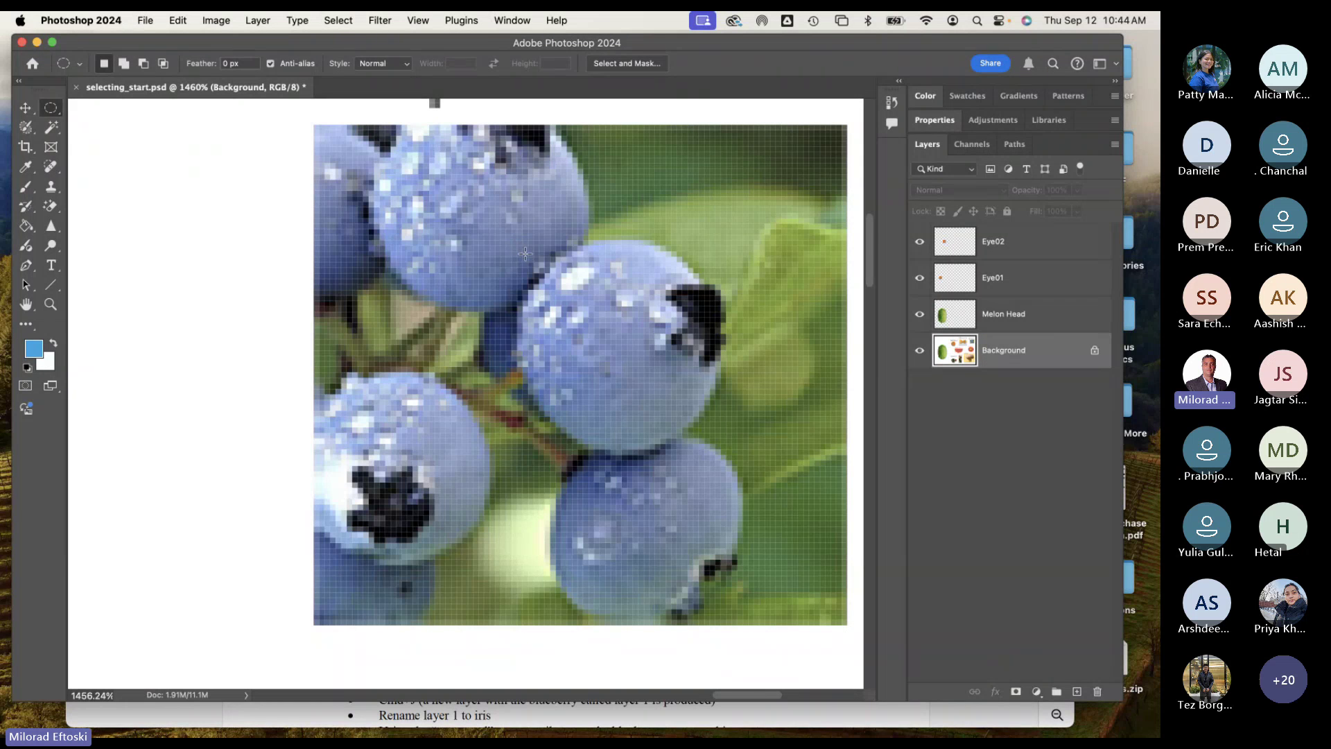
Step: Select the middle blueberry with a perfectly circular Elliptical Marquee selection and reposition the selection to fit the berry's edge
{"action": "left_click_drag", "start_coordinate": [525, 252], "coordinate": [722, 454]}
{"action": "left_click_drag", "start_coordinate": [672, 417], "coordinate": [643, 396]}
{"action": "key", "text": "super+minus"}
{"action": "key", "text": "super+minus"}
{"action": "key", "text": "super+minus"}
{"action": "key", "text": "super+minus"}
{"action": "key", "text": "super+minus"}
{"action": "key", "text": "super+minus"}
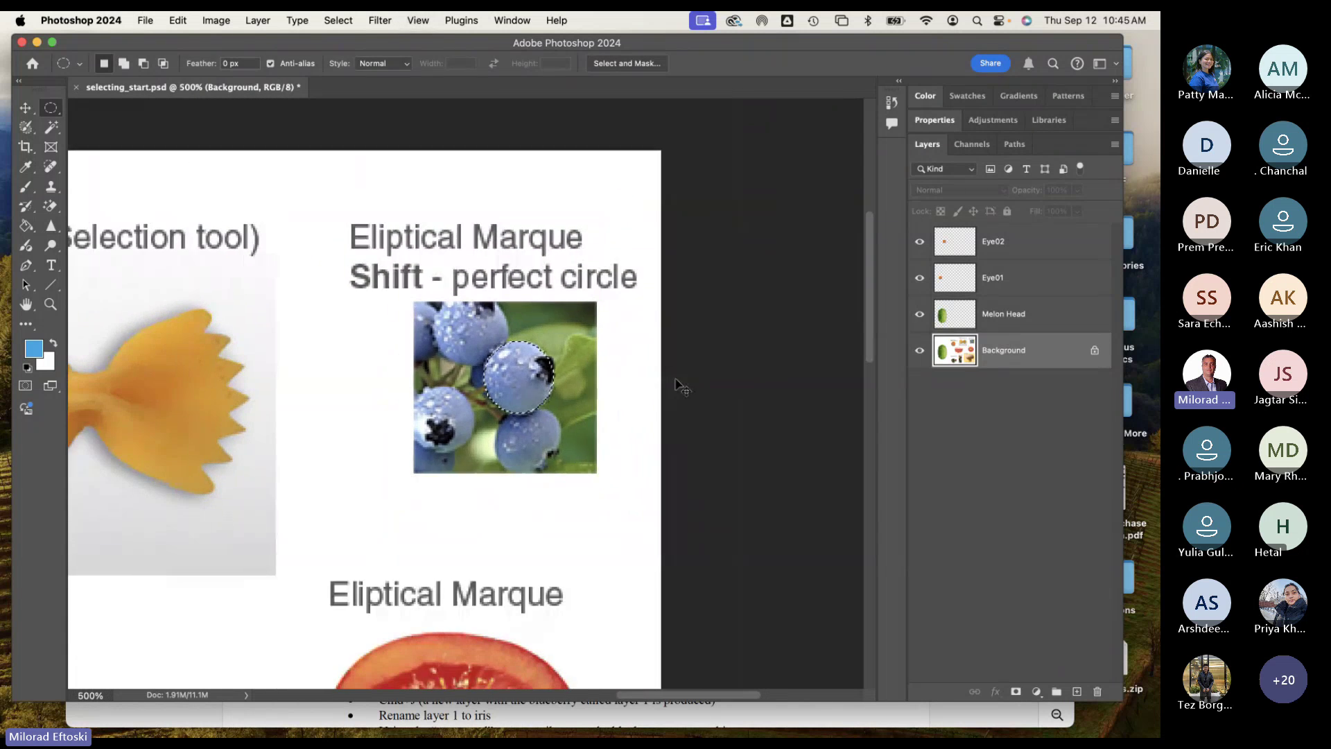
{"action": "key", "text": "super+minus"}
{"action": "key", "text": "super+minus"}
{"action": "key", "text": "super+minus"}
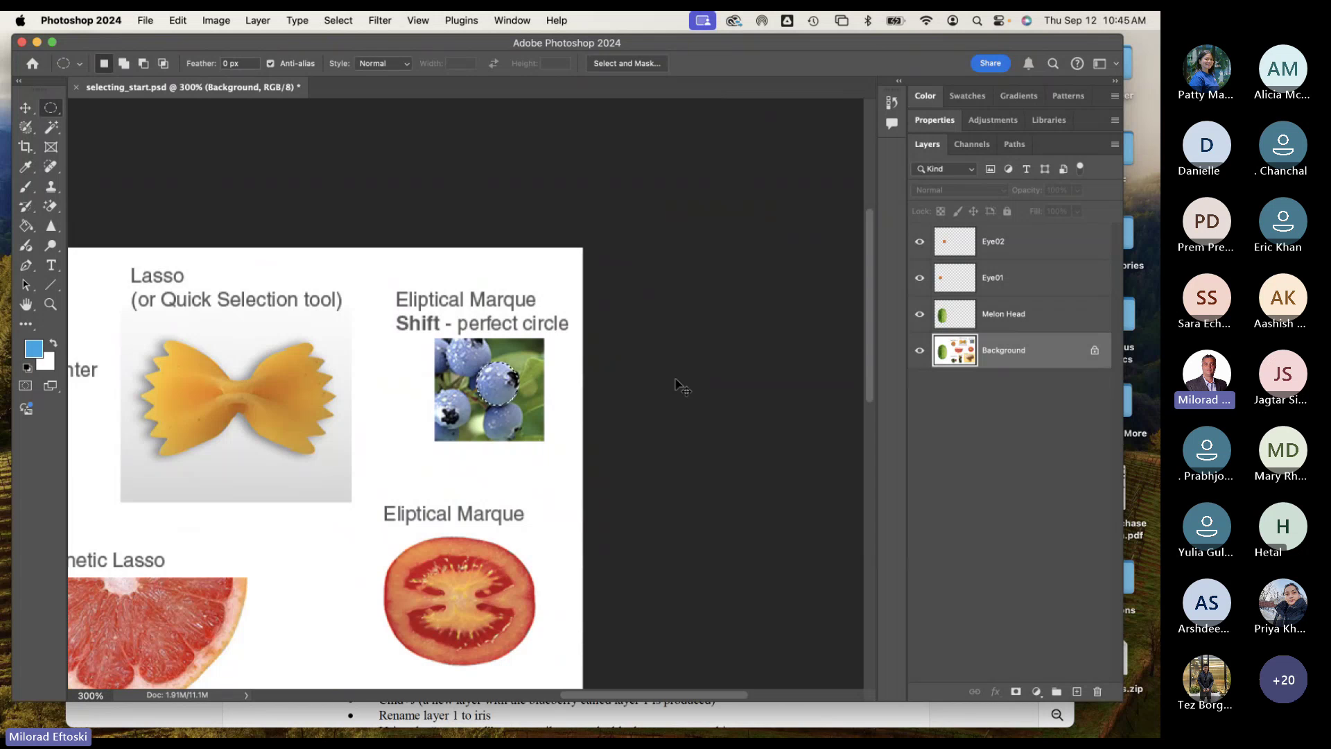
{"action": "key", "text": "super+plus"}
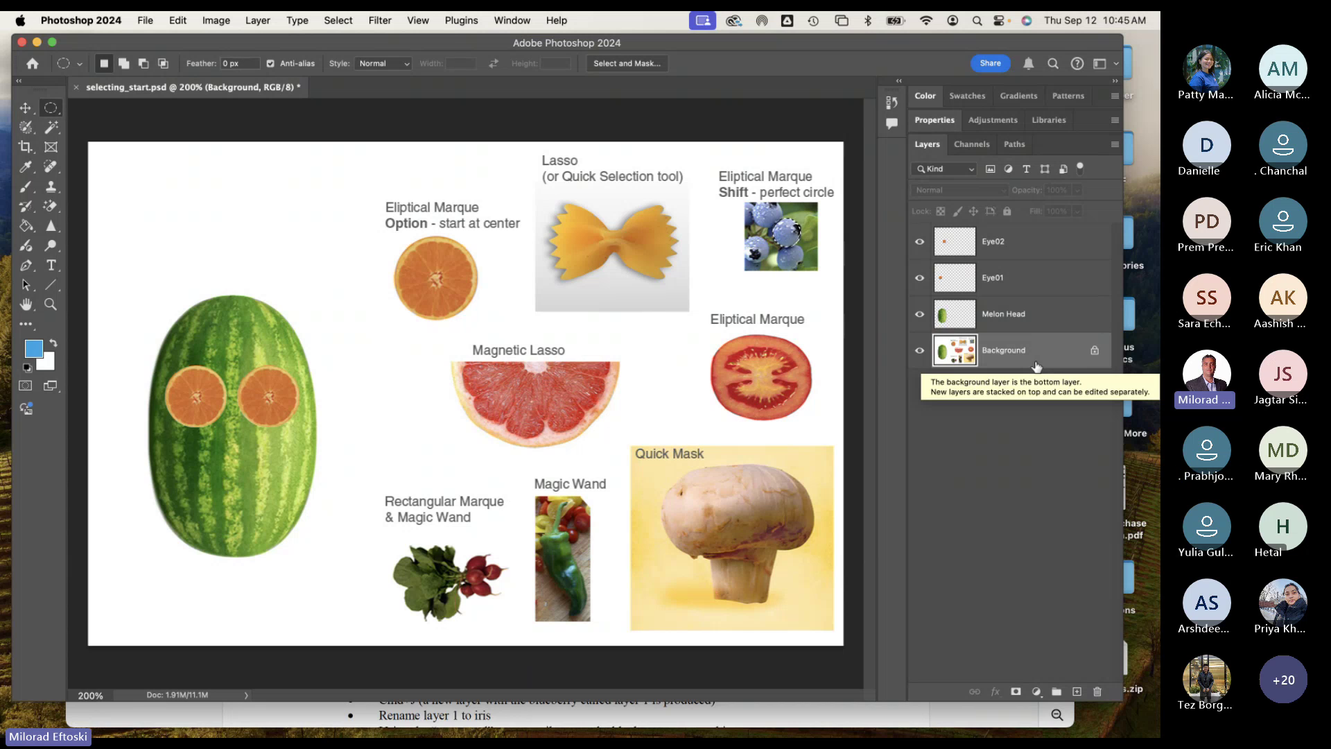
Step: Copy the selected blueberry from the Background to a new layer and name that layer eyeberry
{"action": "key", "text": "super+j"}
{"action": "double_click", "coordinate": [998, 351]}
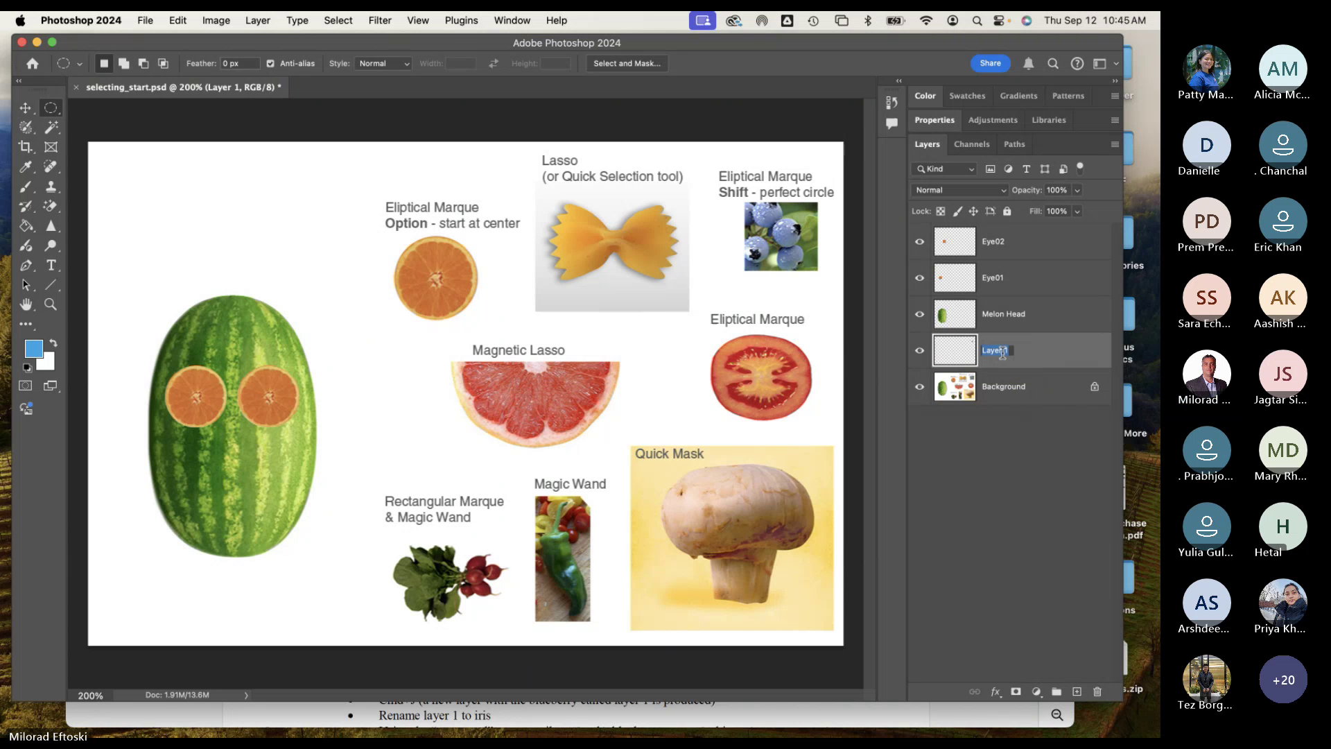
{"action": "type", "text": "eye"}
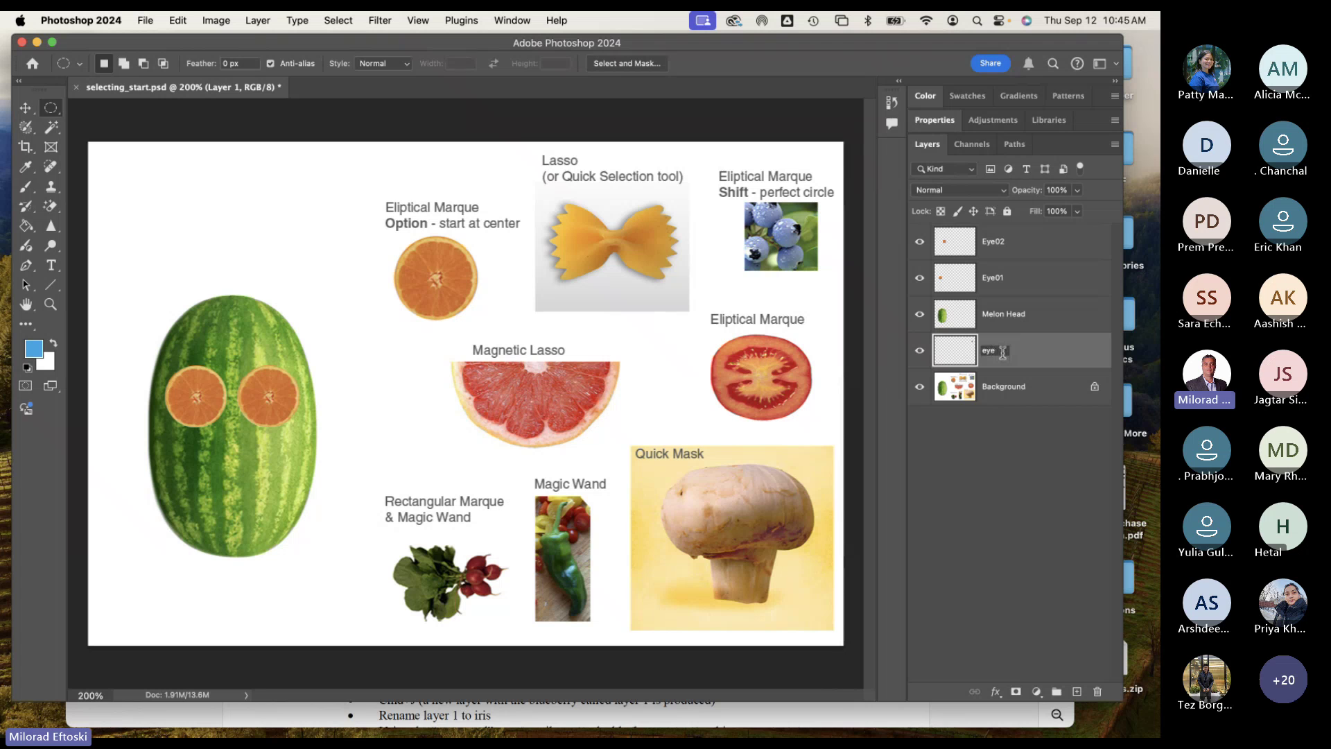
{"action": "type", "text": "b"}
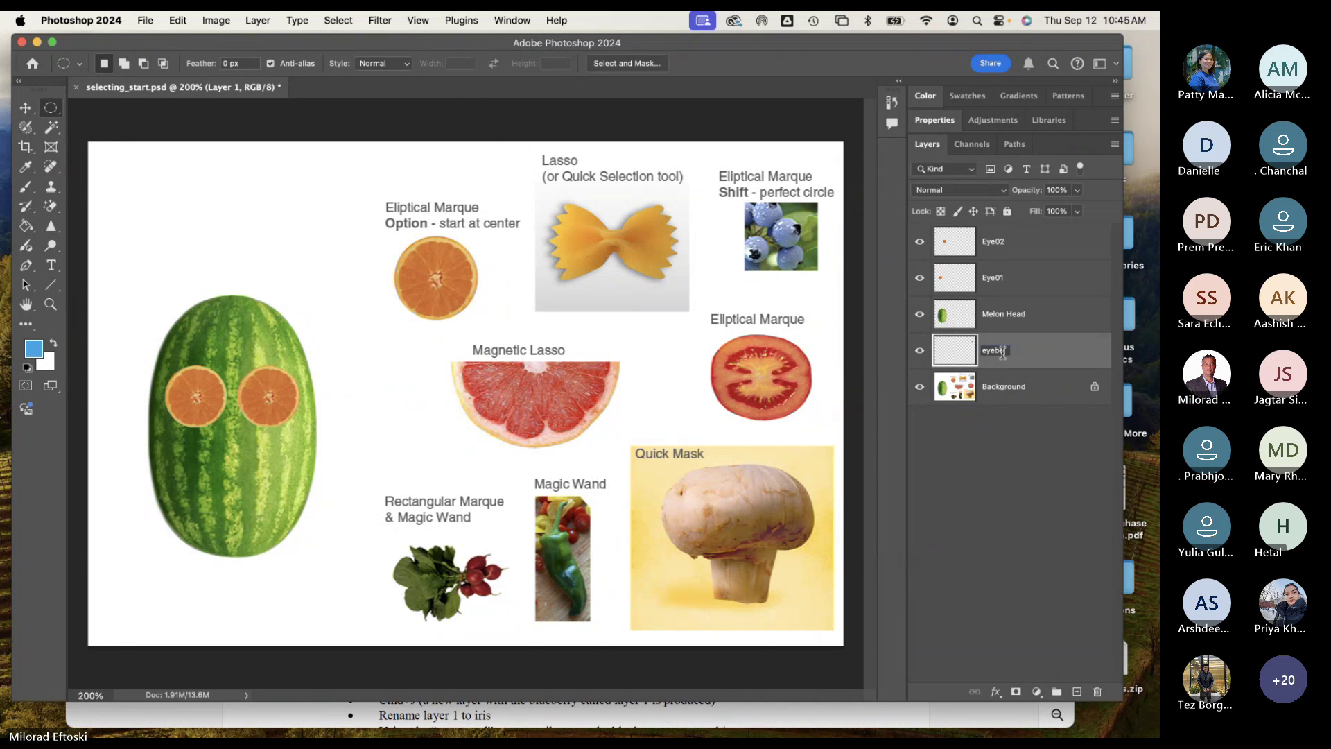
{"action": "type", "text": "erry"}
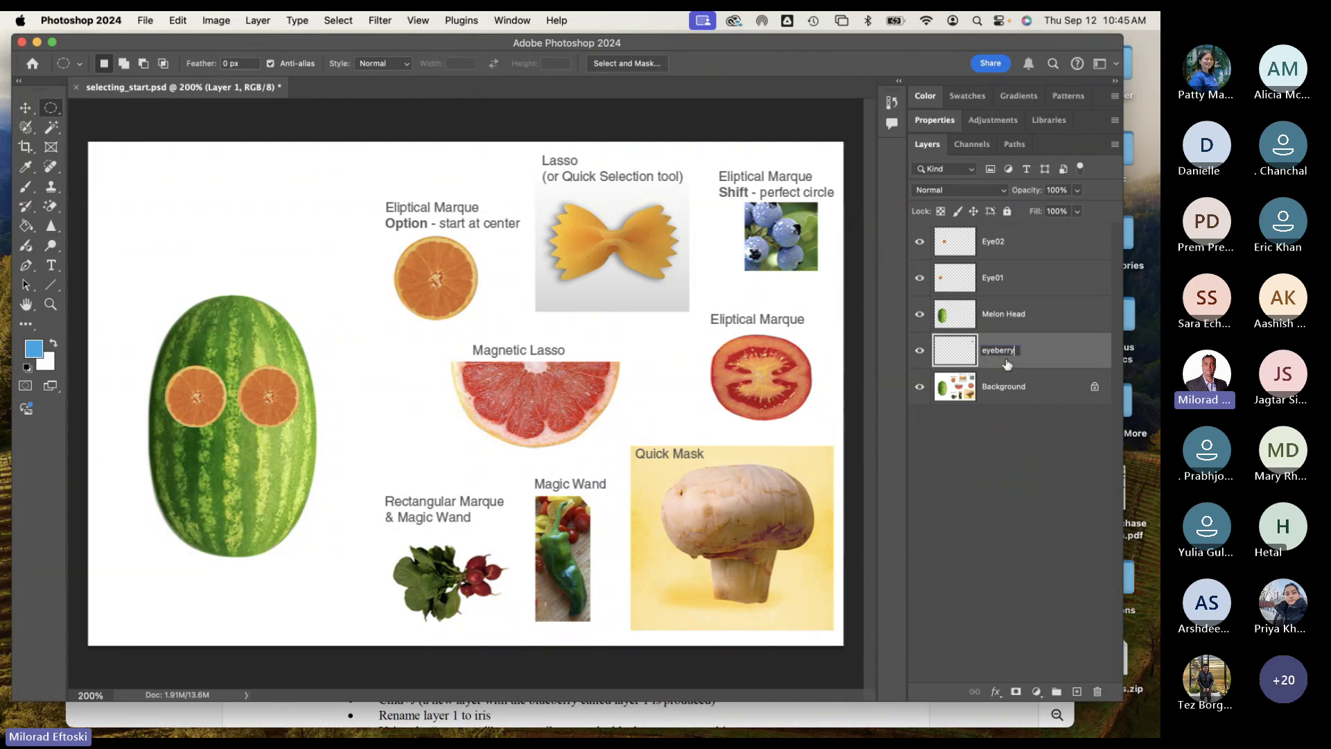
{"action": "left_click", "coordinate": [983, 414]}
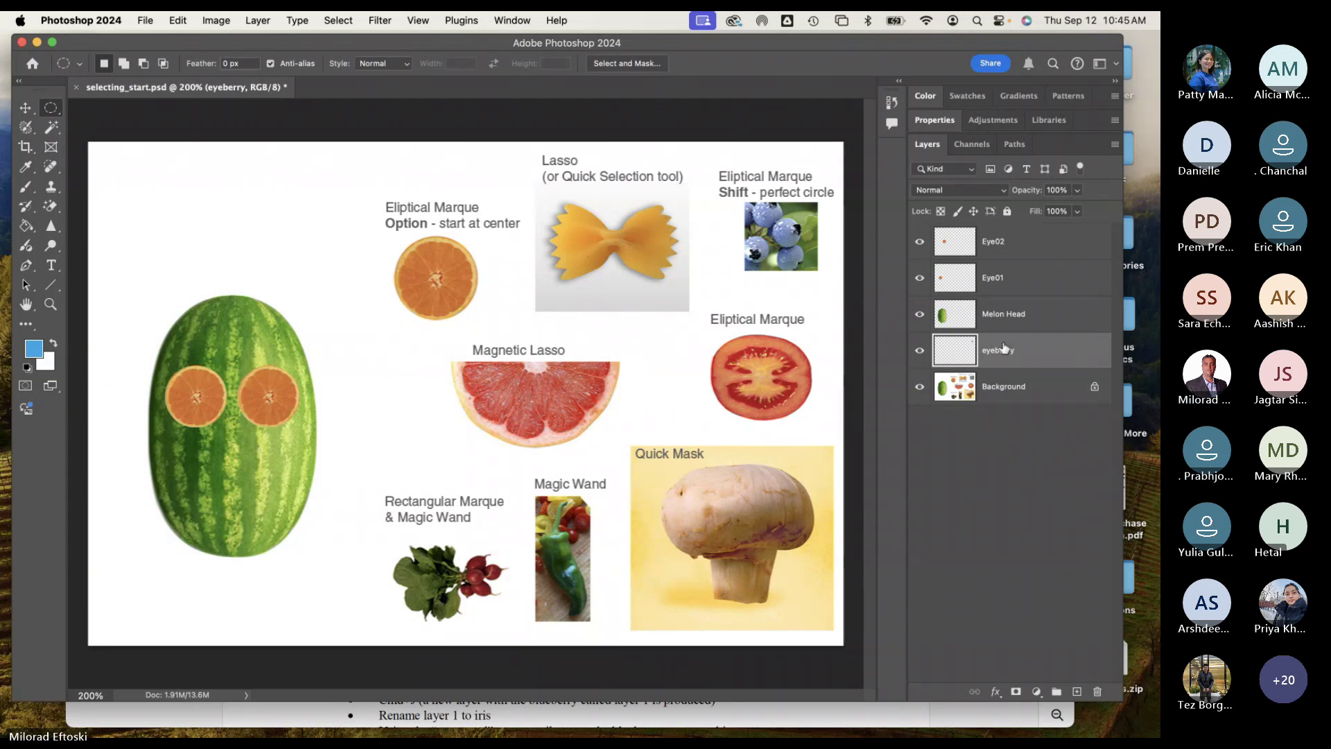
Step: Reorder the eyeberry layer above Eye02 and move the blueberry onto the center of the left orange-slice eye
{"action": "left_click", "coordinate": [25, 108]}
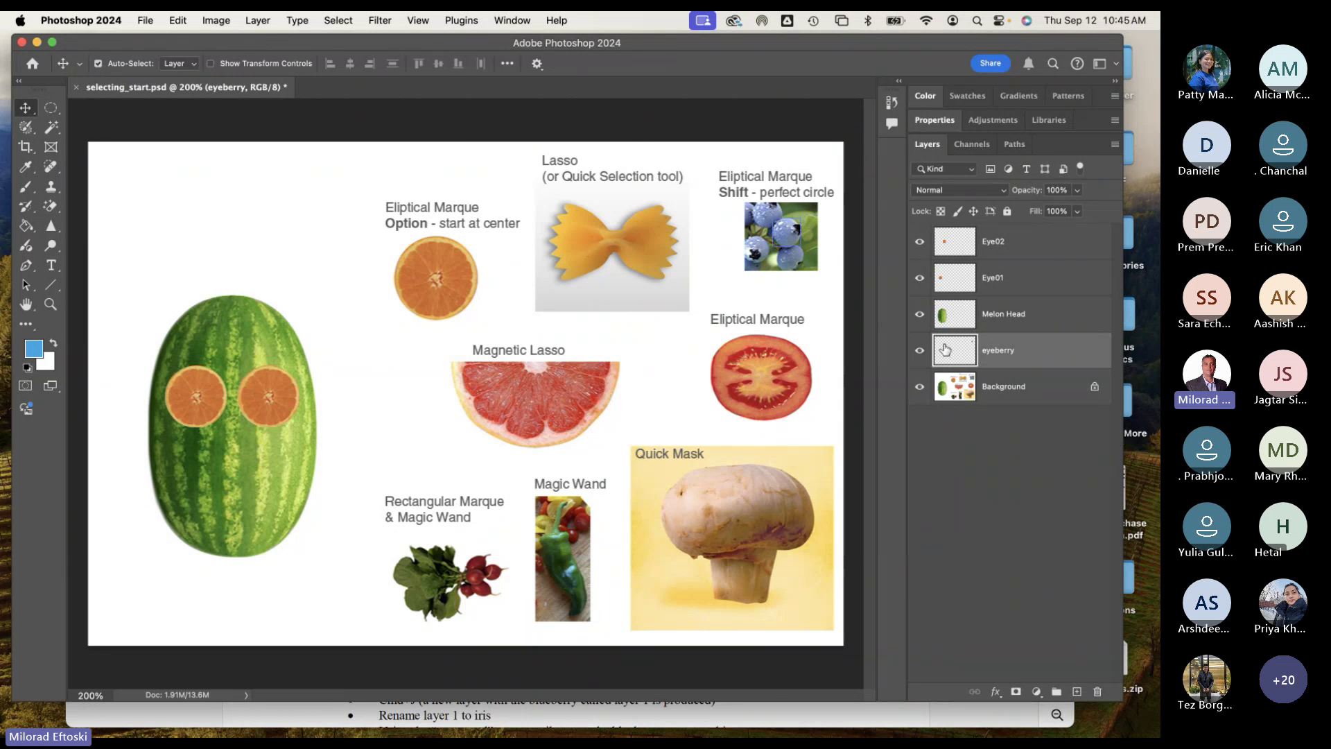
{"action": "left_click_drag", "start_coordinate": [993, 352], "coordinate": [1033, 236]}
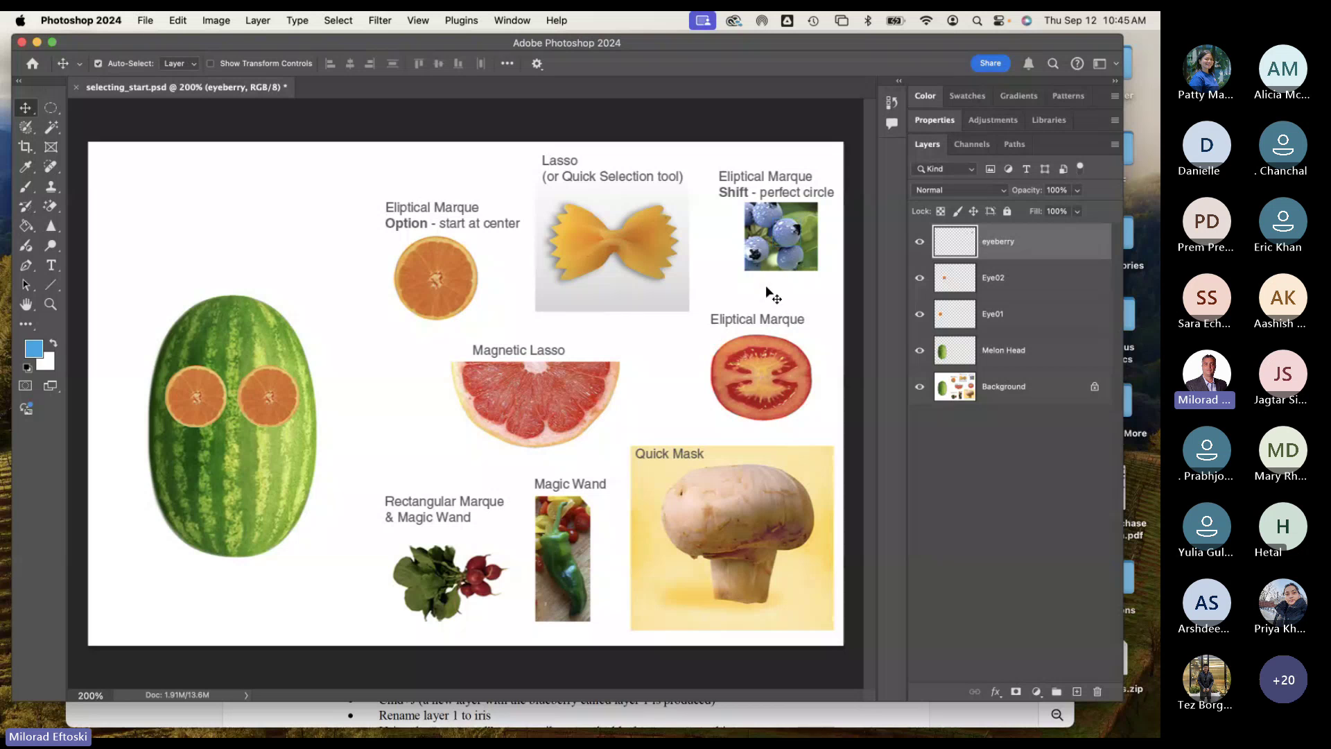
{"action": "left_click_drag", "start_coordinate": [782, 243], "coordinate": [174, 399]}
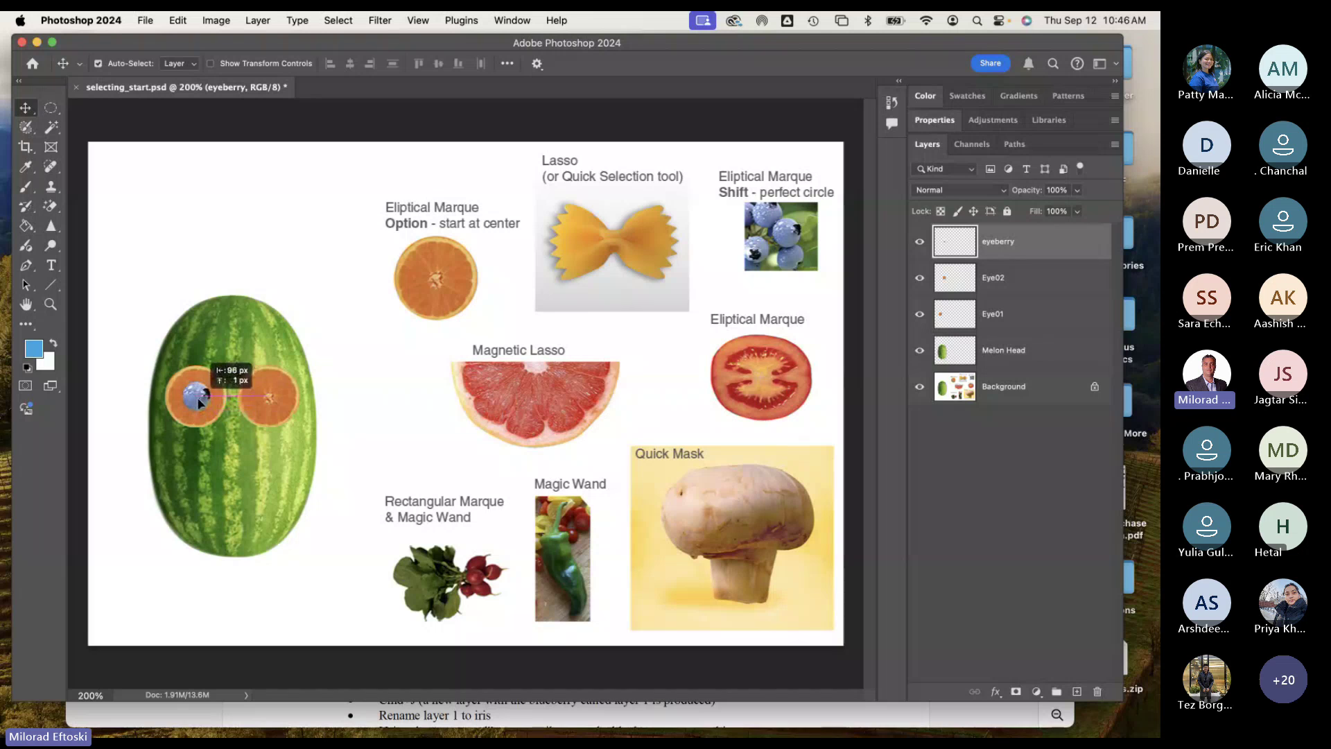
{"action": "left_click", "coordinate": [262, 446]}
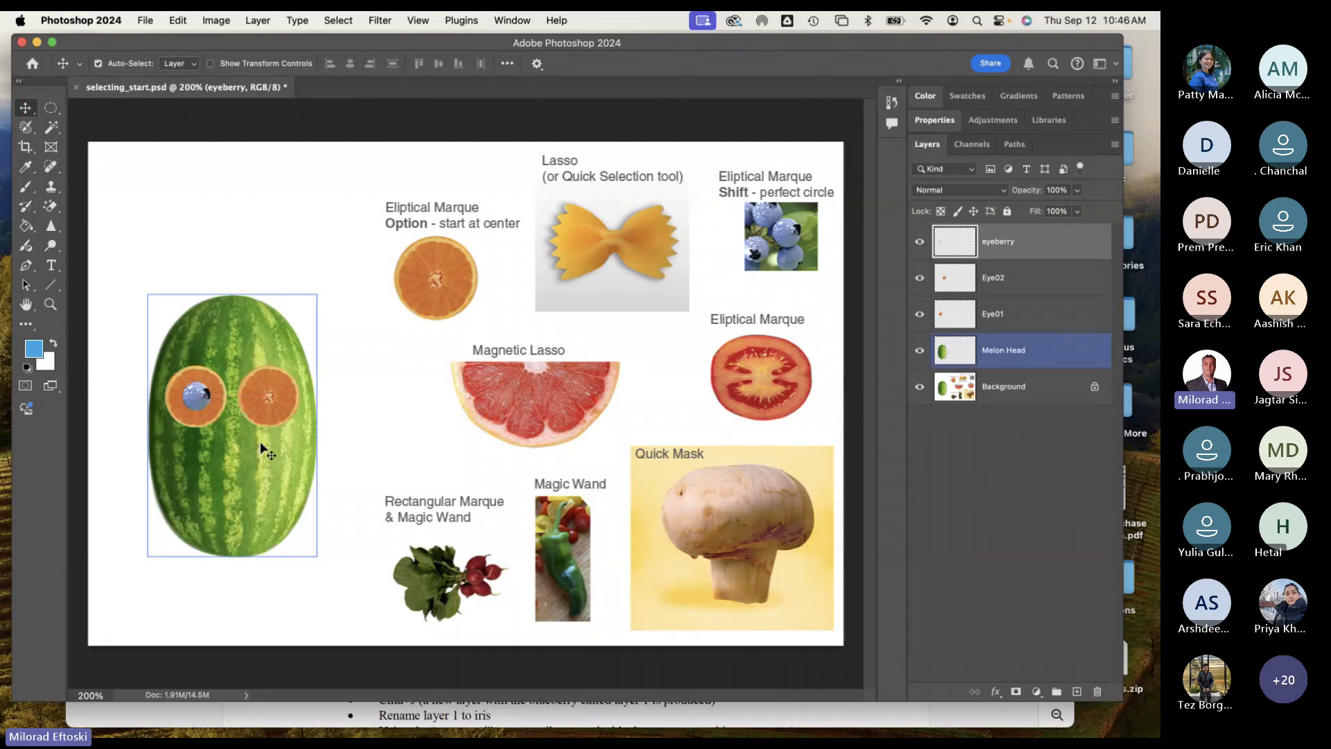
{"action": "left_click", "coordinate": [198, 402]}
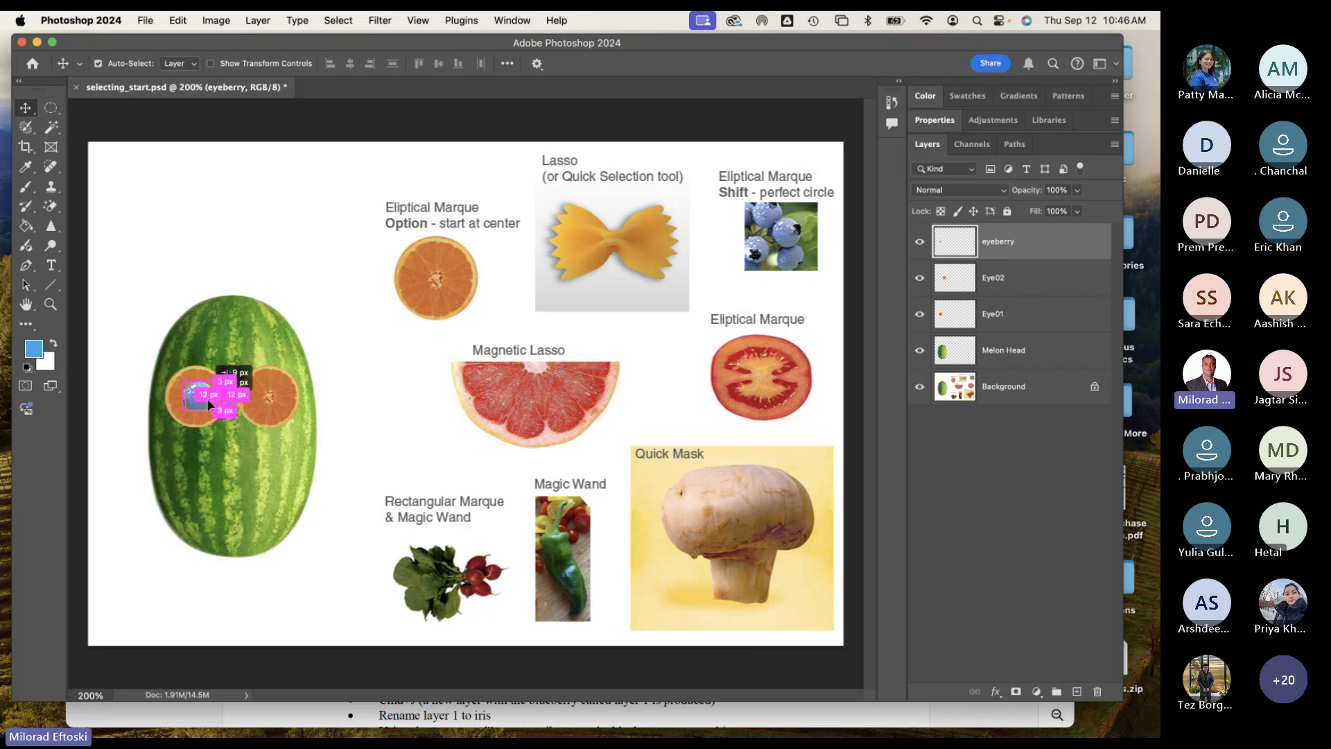
Step: Duplicate the blueberry iris onto the right orange-slice eye and rename the copied layer eyeberry 02
{"action": "left_click_drag", "start_coordinate": [207, 398], "coordinate": [267, 402]}
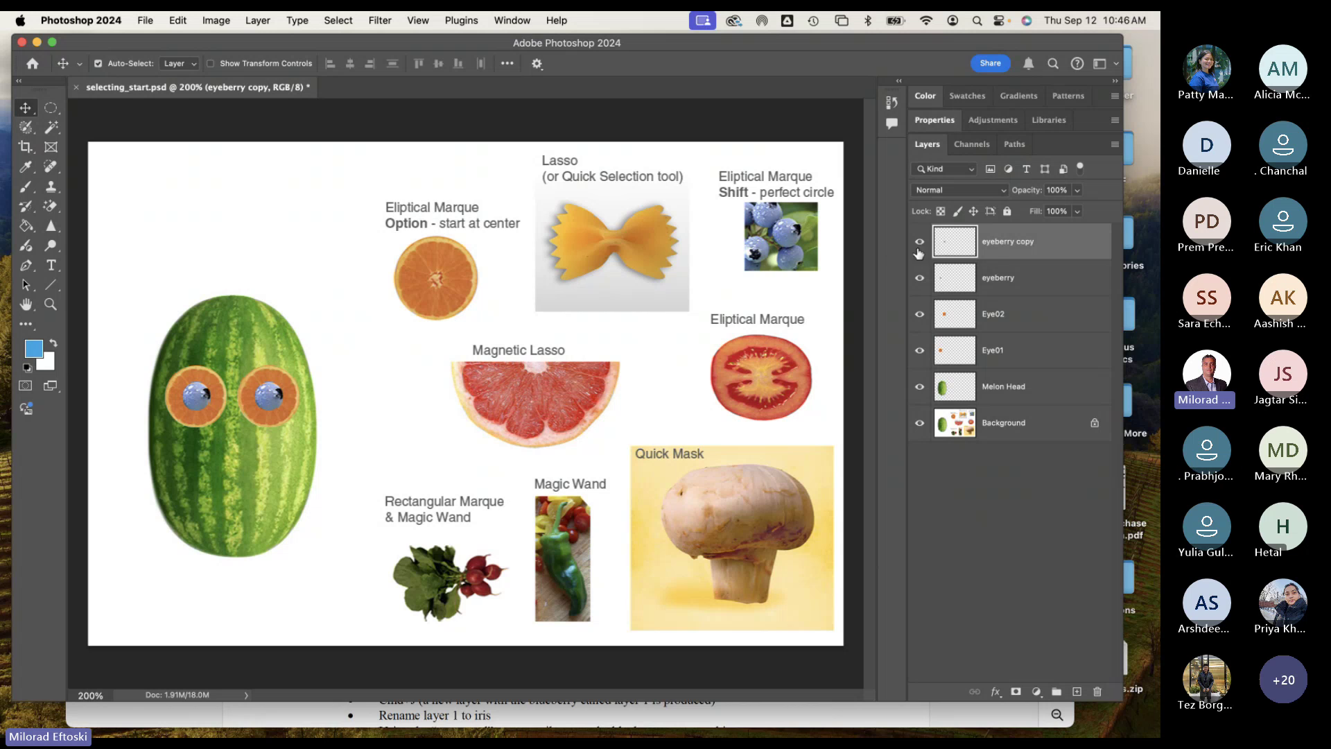
{"action": "double_click", "coordinate": [1016, 242]}
{"action": "left_click_drag", "start_coordinate": [1016, 241], "coordinate": [1043, 244]}
{"action": "type", "text": "02"}
Step: Rename the original blueberry layer, eyeberry, as eyeberry 01
{"action": "left_click", "coordinate": [1003, 283]}
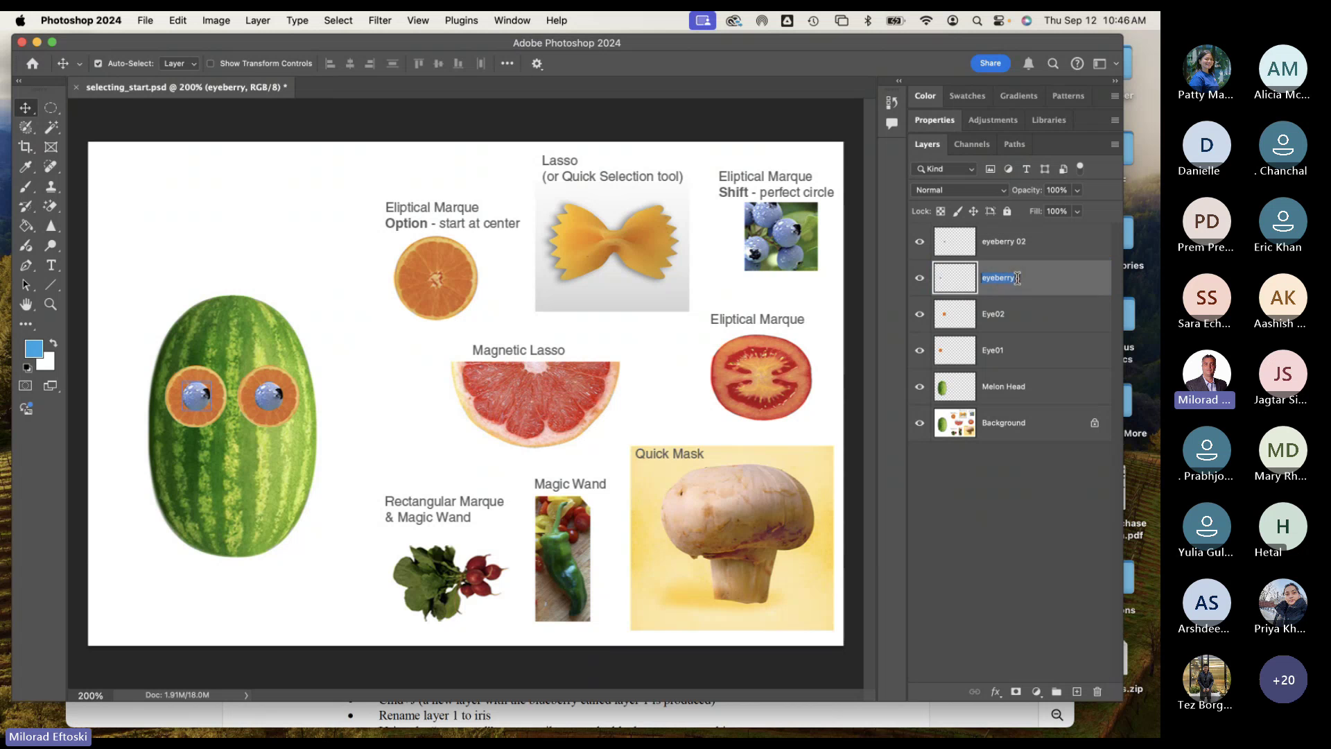
{"action": "double_click", "coordinate": [1003, 278]}
{"action": "type", "text": "01"}
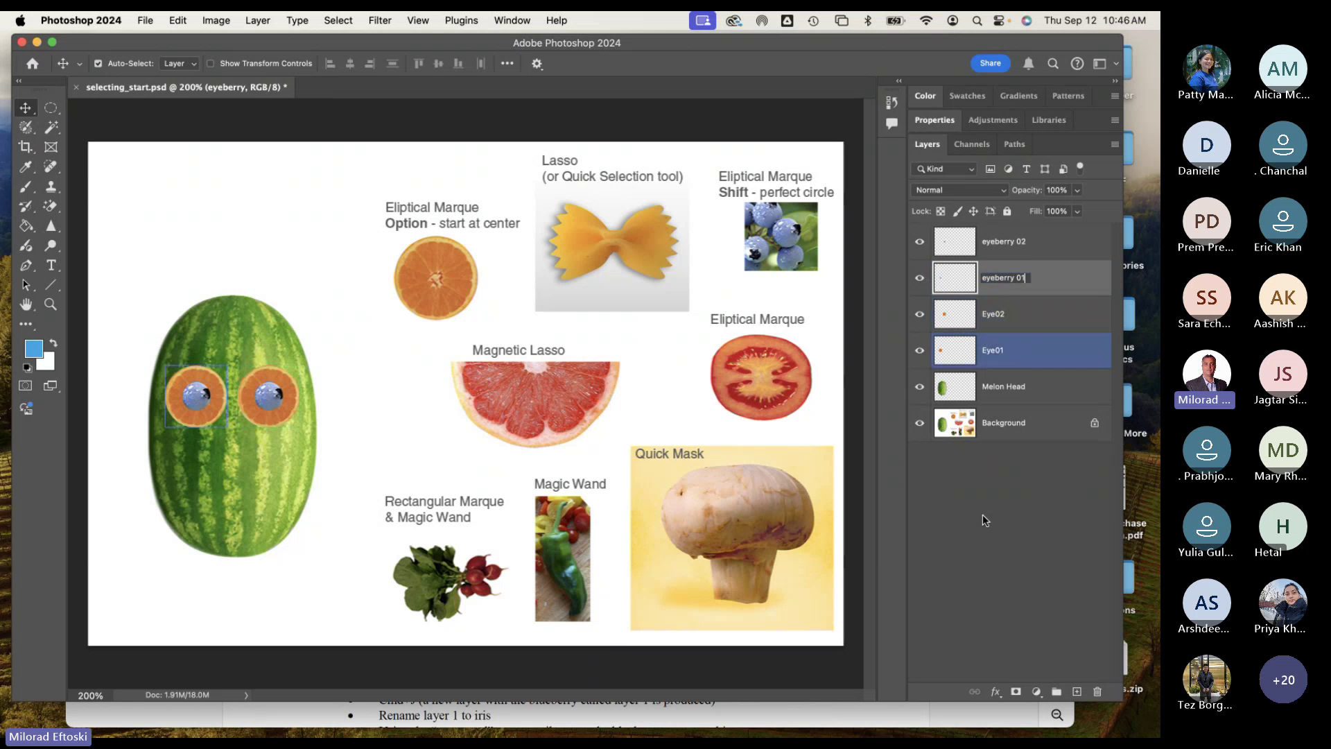
{"action": "key", "text": "Return"}
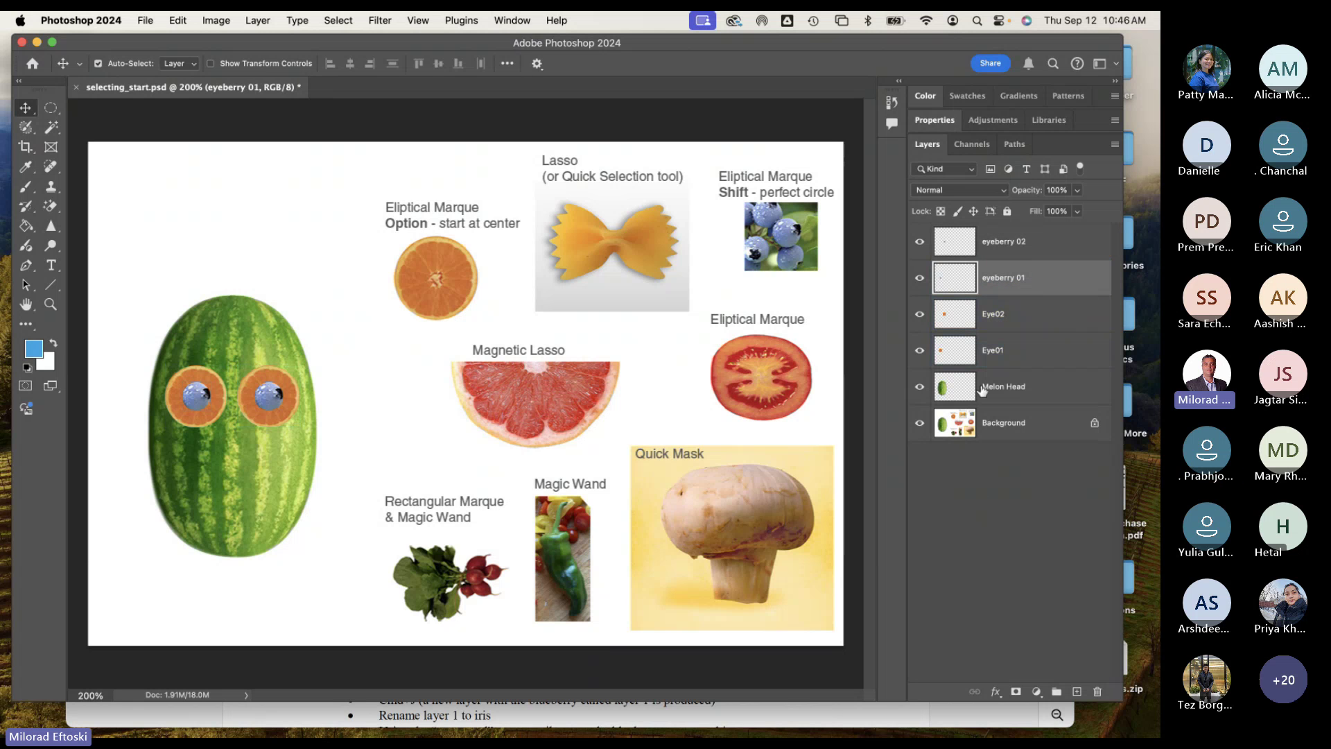
Step: Hide the Background layer to check the melon face on its own, and make it visible again
{"action": "left_click", "coordinate": [920, 423]}
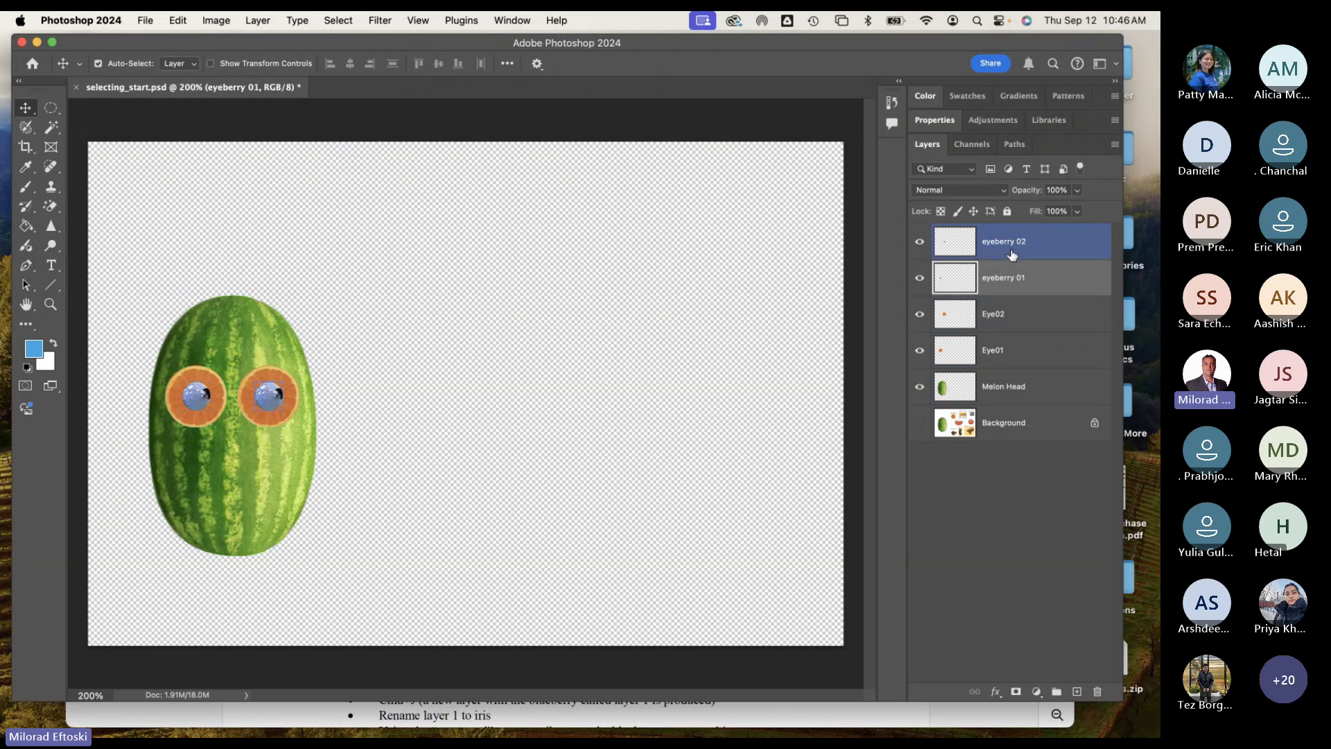
{"action": "left_click", "coordinate": [920, 424]}
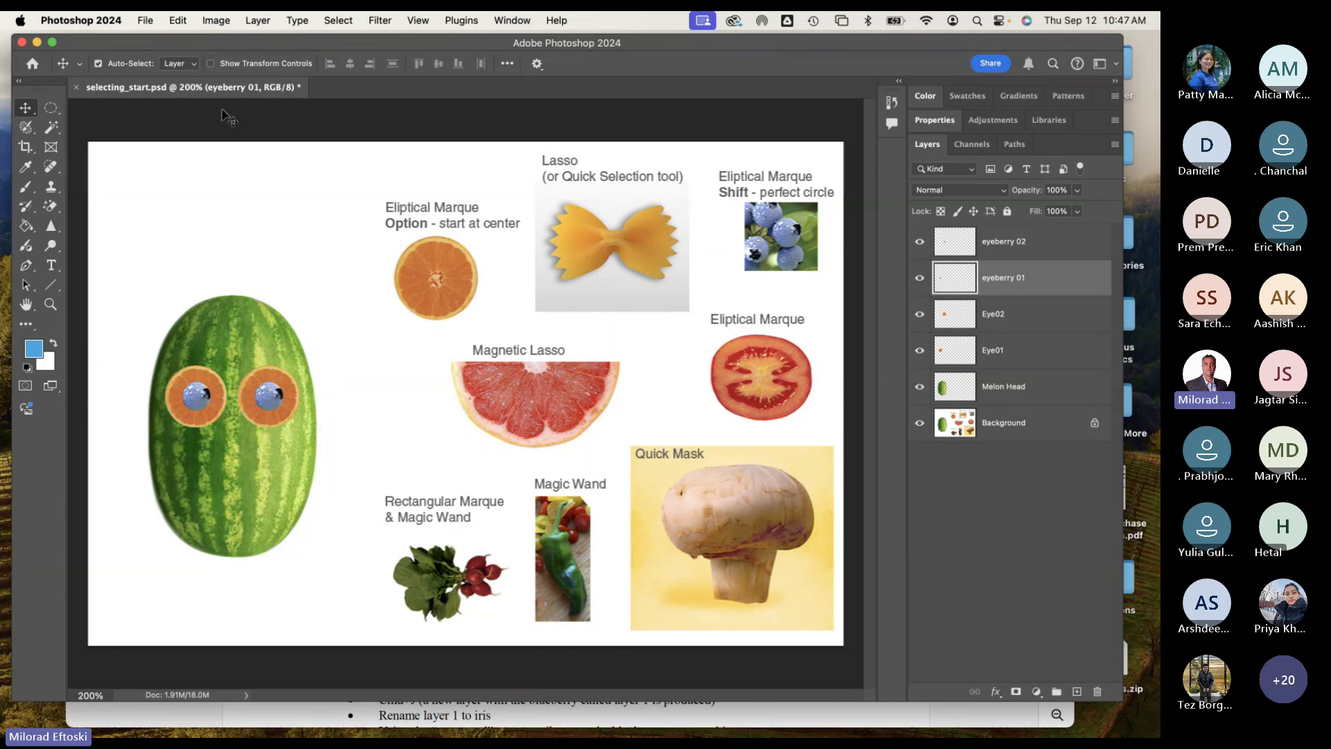
Step: Switch to the Photoshop exercise PDF in Acrobat to consult the face-building instructions
{"action": "left_click", "coordinate": [626, 722]}
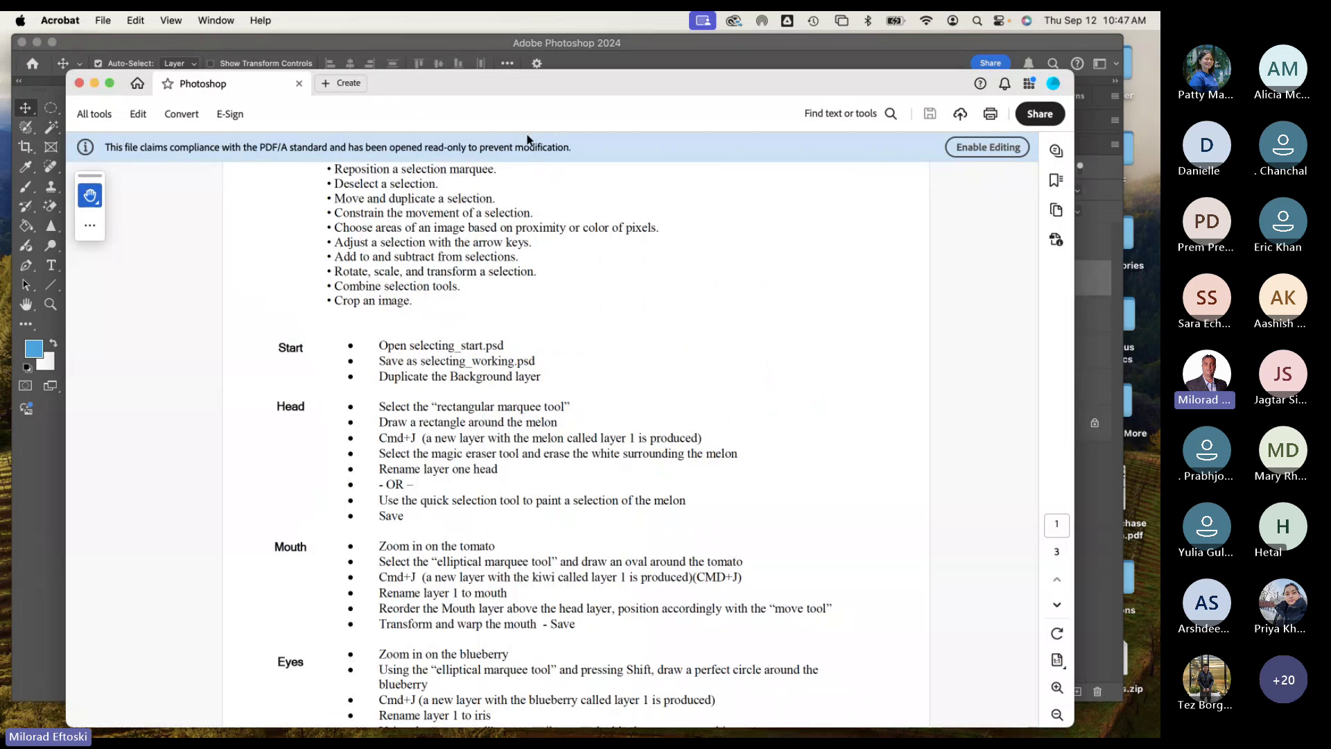
{"action": "left_click", "coordinate": [216, 18]}
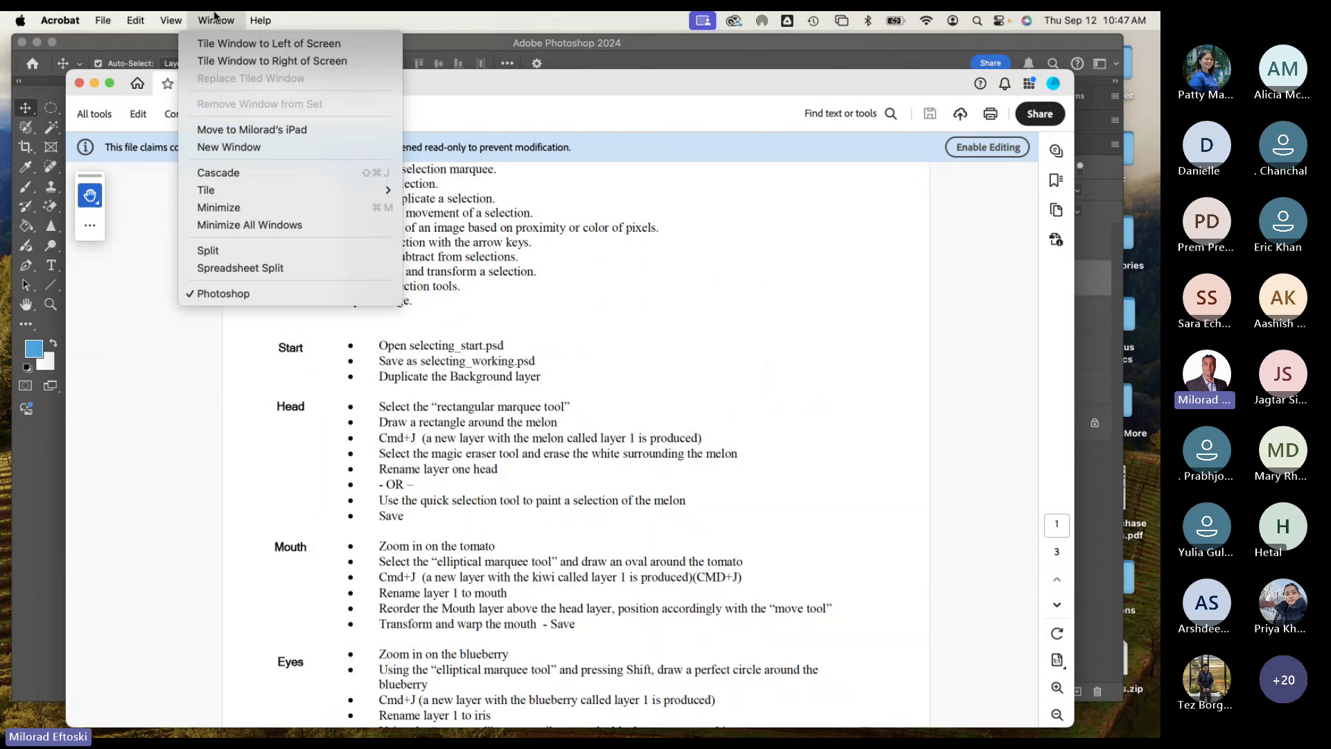
{"action": "left_click", "coordinate": [409, 81]}
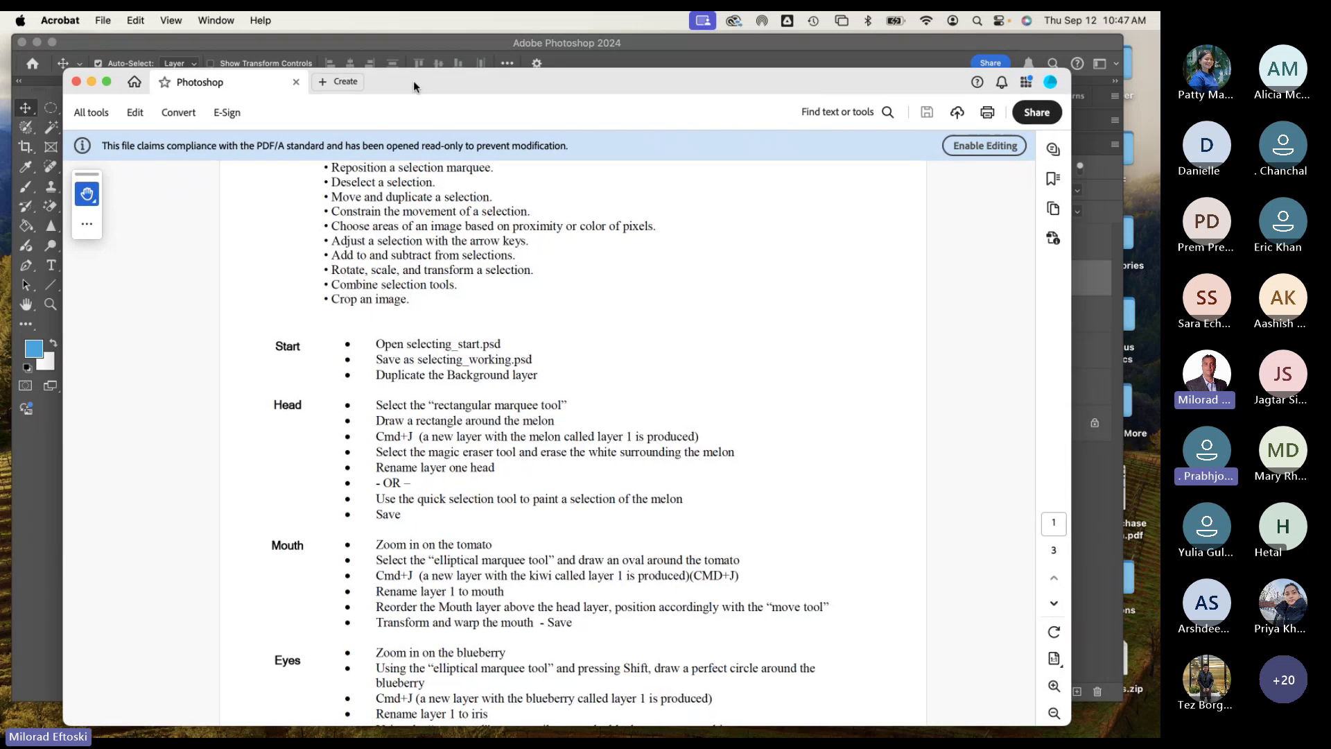
{"action": "left_click_drag", "start_coordinate": [417, 86], "coordinate": [412, 77]}
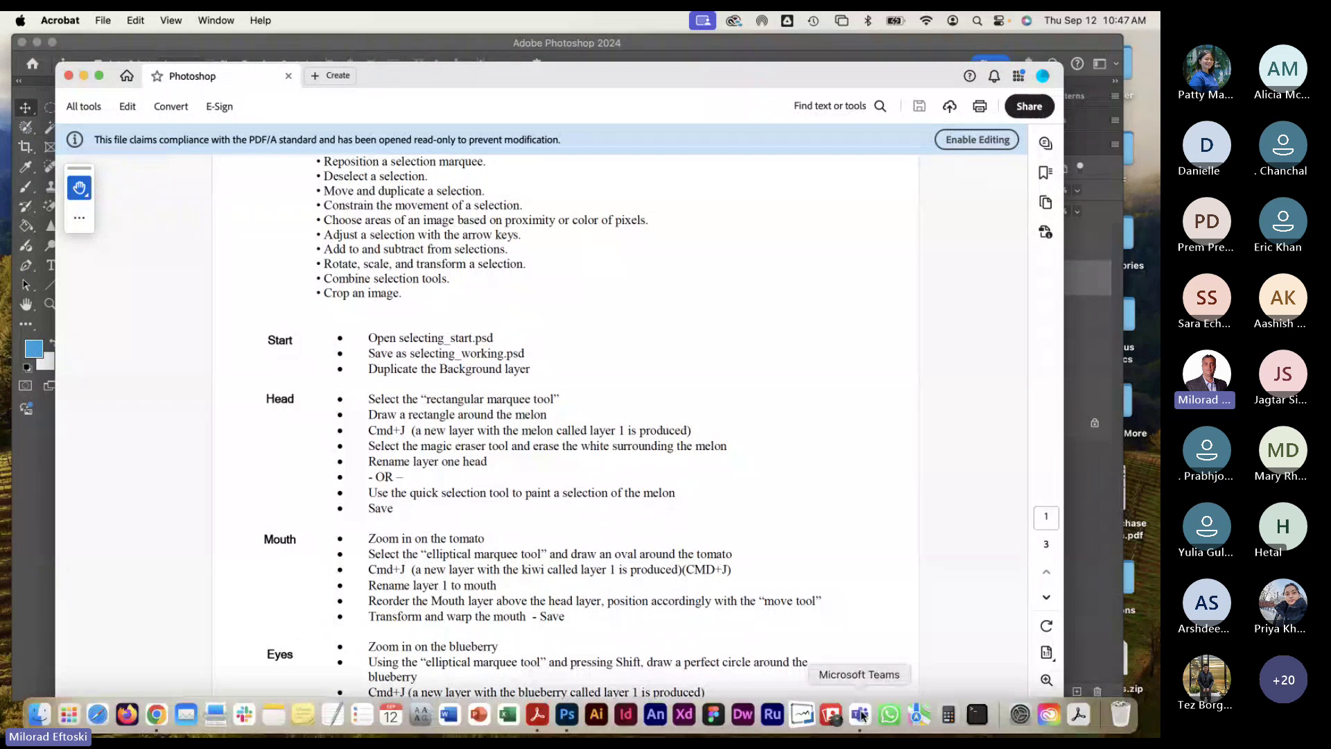
Step: Switch to Microsoft Teams and bring another of its open windows forward
{"action": "left_click", "coordinate": [861, 714]}
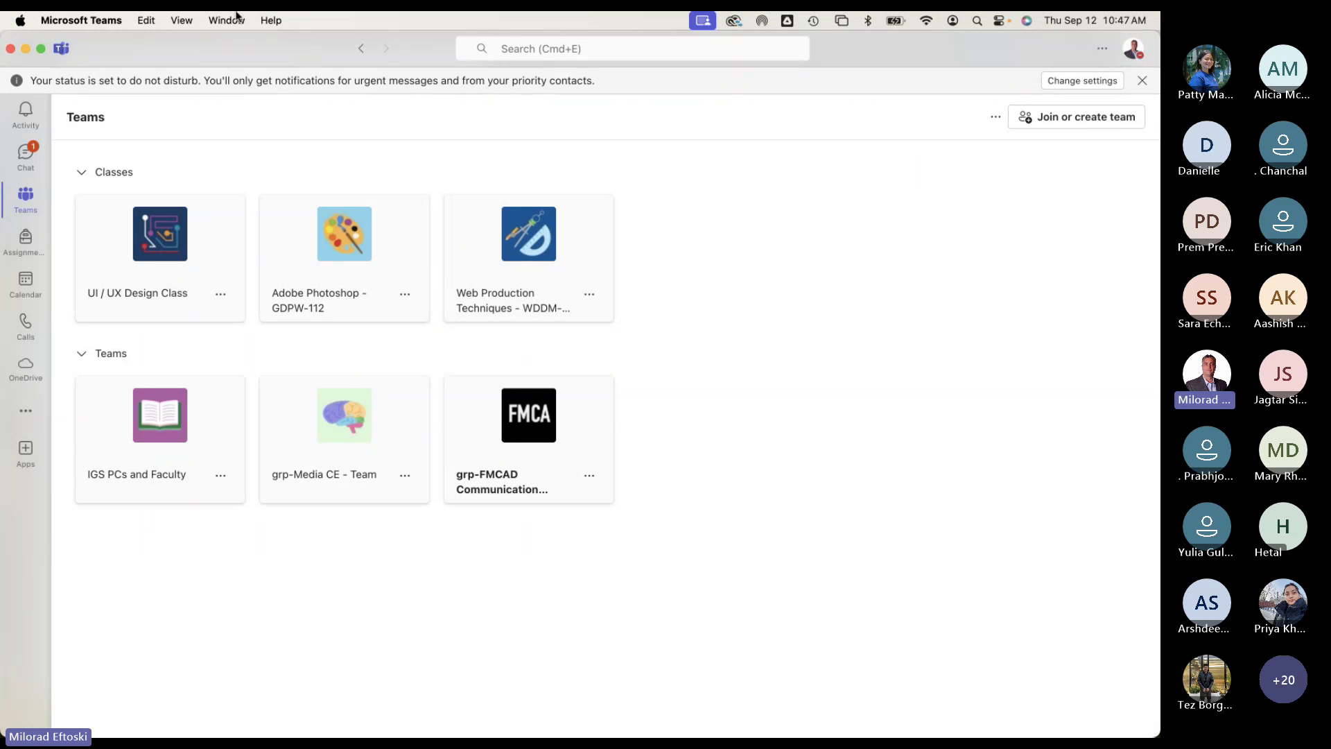
{"action": "left_click", "coordinate": [235, 18]}
{"action": "left_click", "coordinate": [255, 225]}
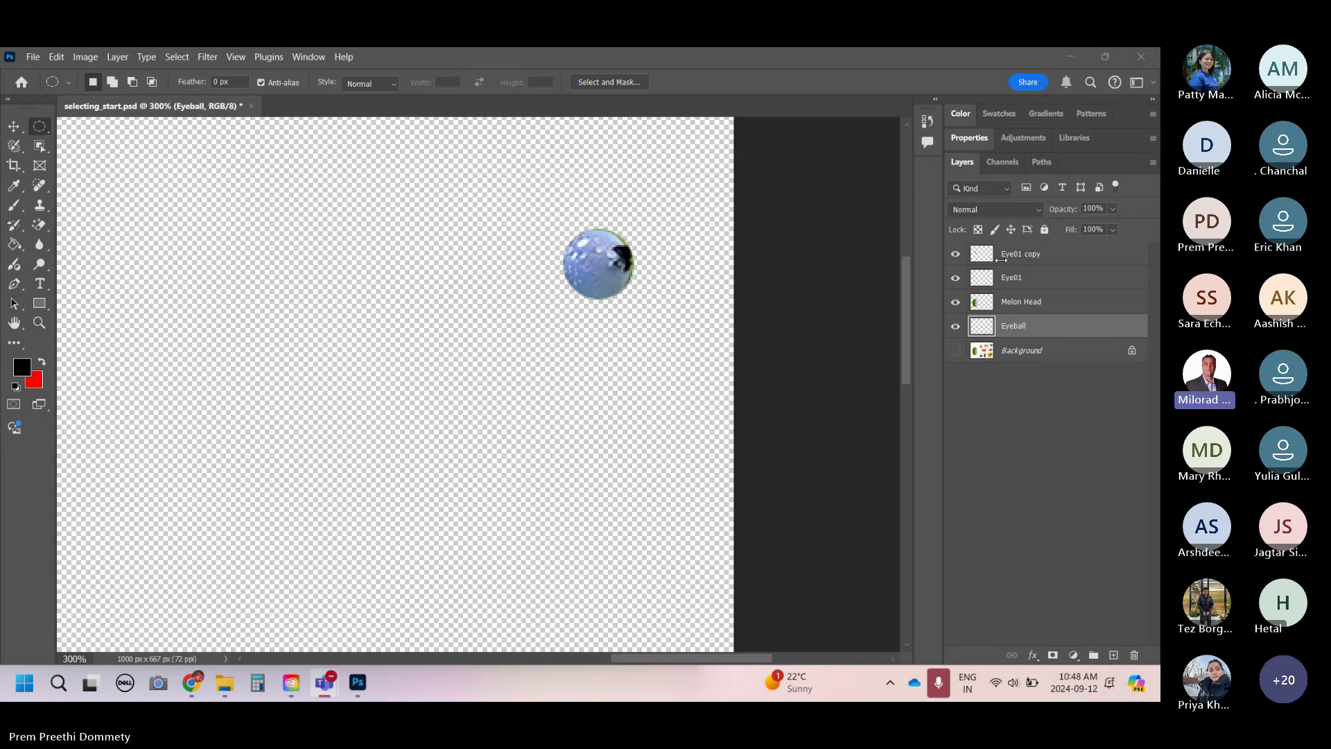
Step: Hide and reshow the Eyeball layer to check its content, and make the Background layer visible
{"action": "left_click", "coordinate": [1007, 323]}
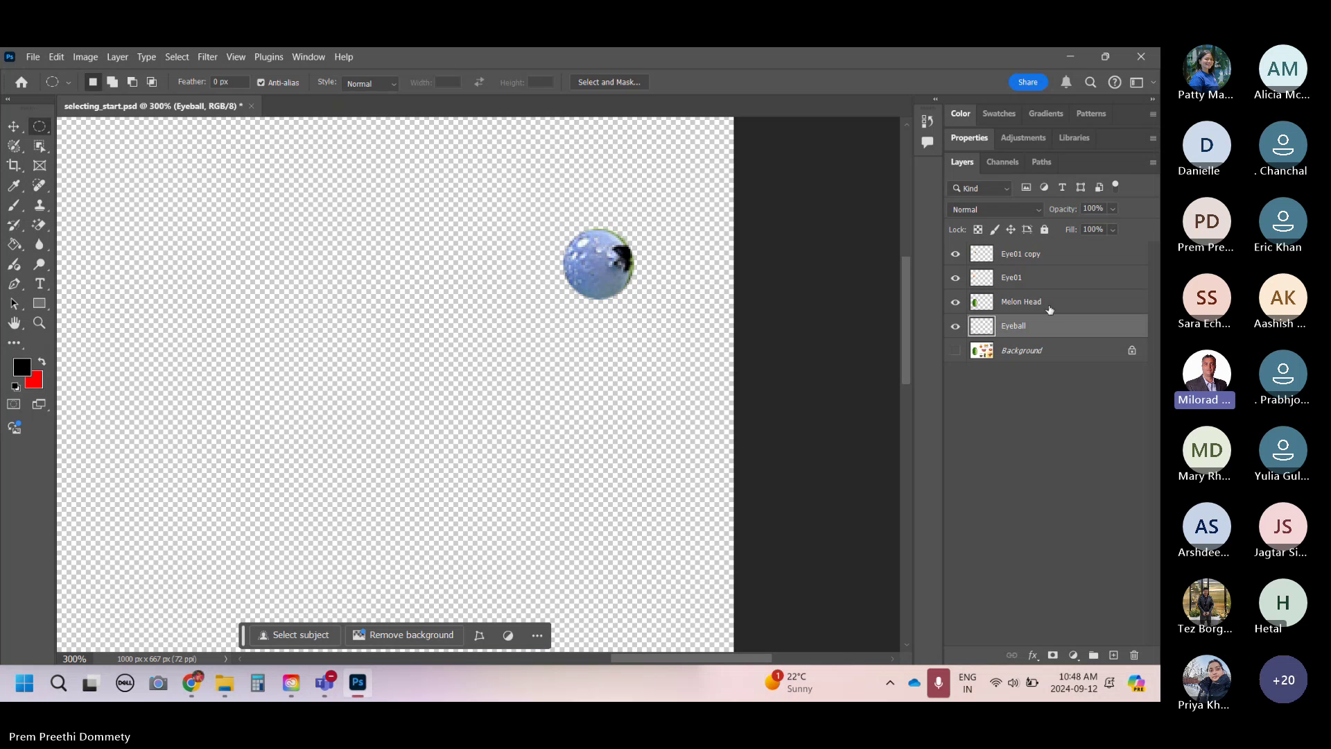
{"action": "left_click", "coordinate": [955, 331]}
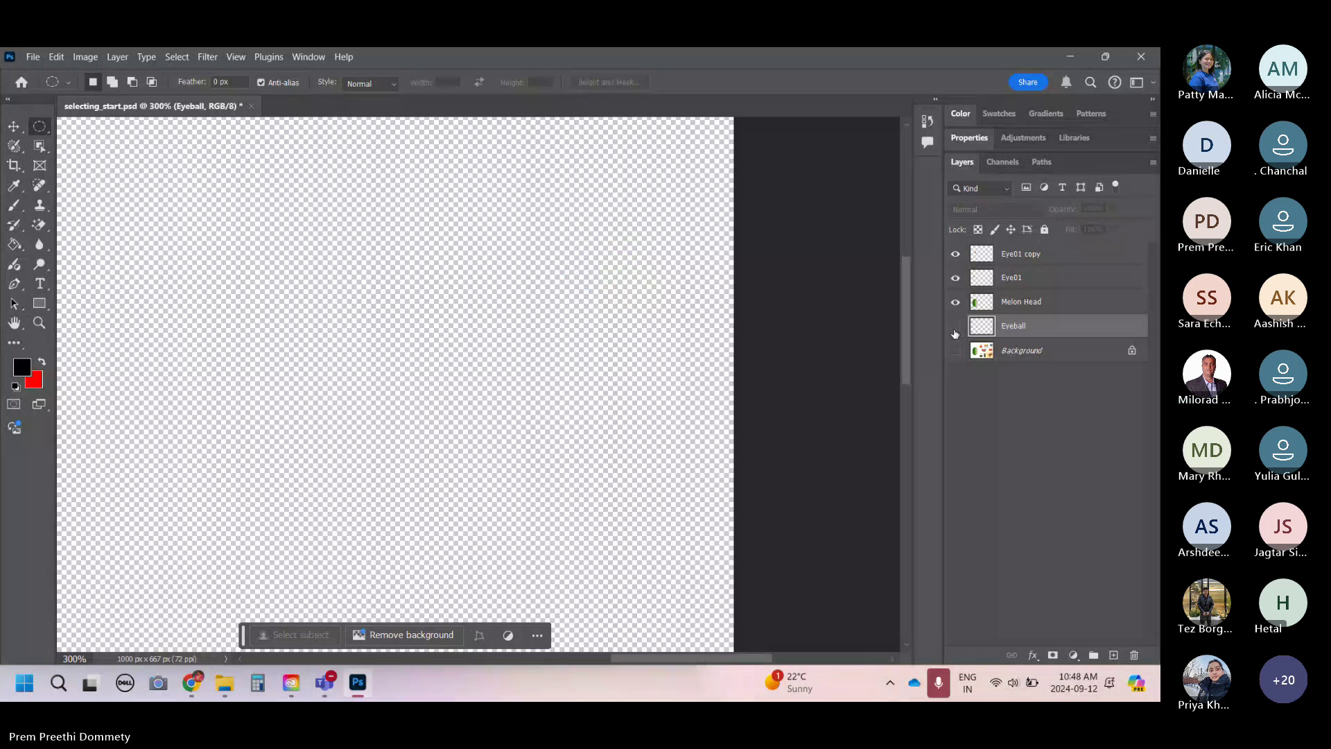
{"action": "left_click", "coordinate": [956, 332]}
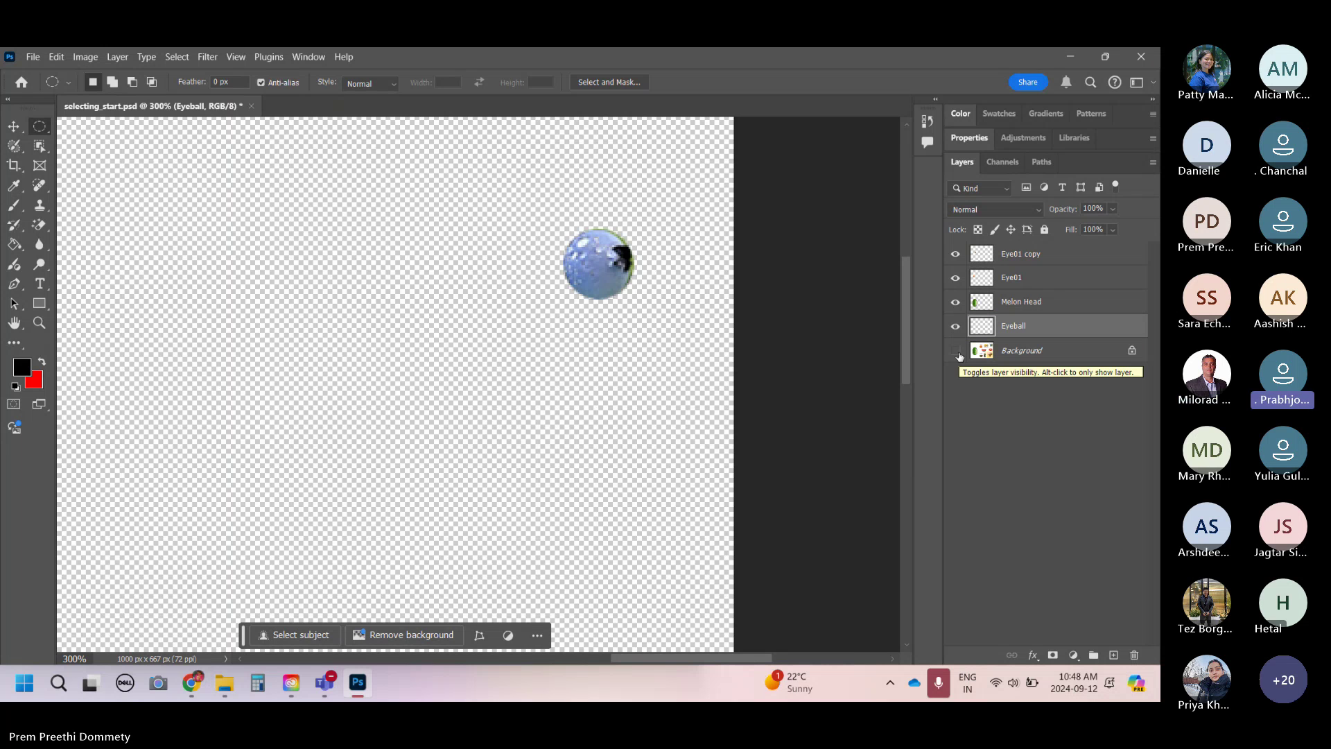
{"action": "left_click", "coordinate": [956, 351]}
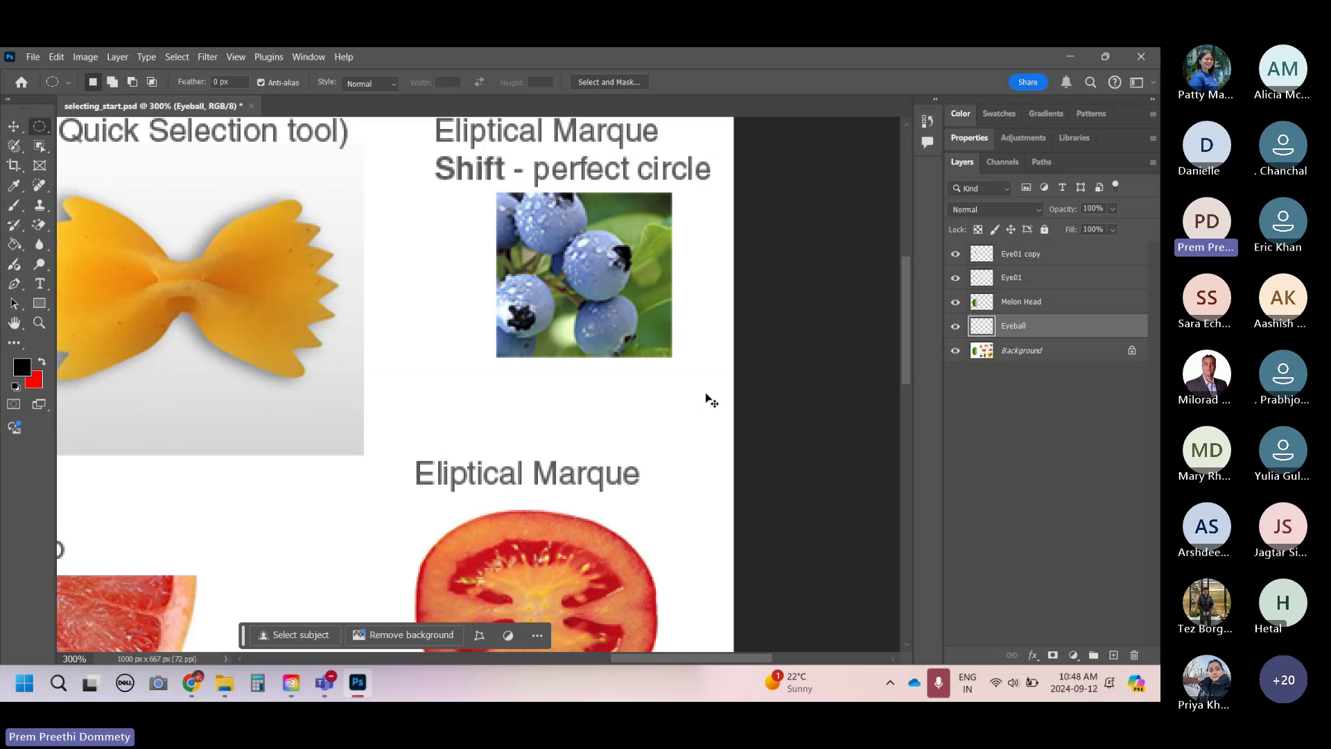
{"action": "key", "text": "ctrl+minus"}
{"action": "key", "text": "ctrl+minus"}
{"action": "key", "text": "ctrl+minus"}
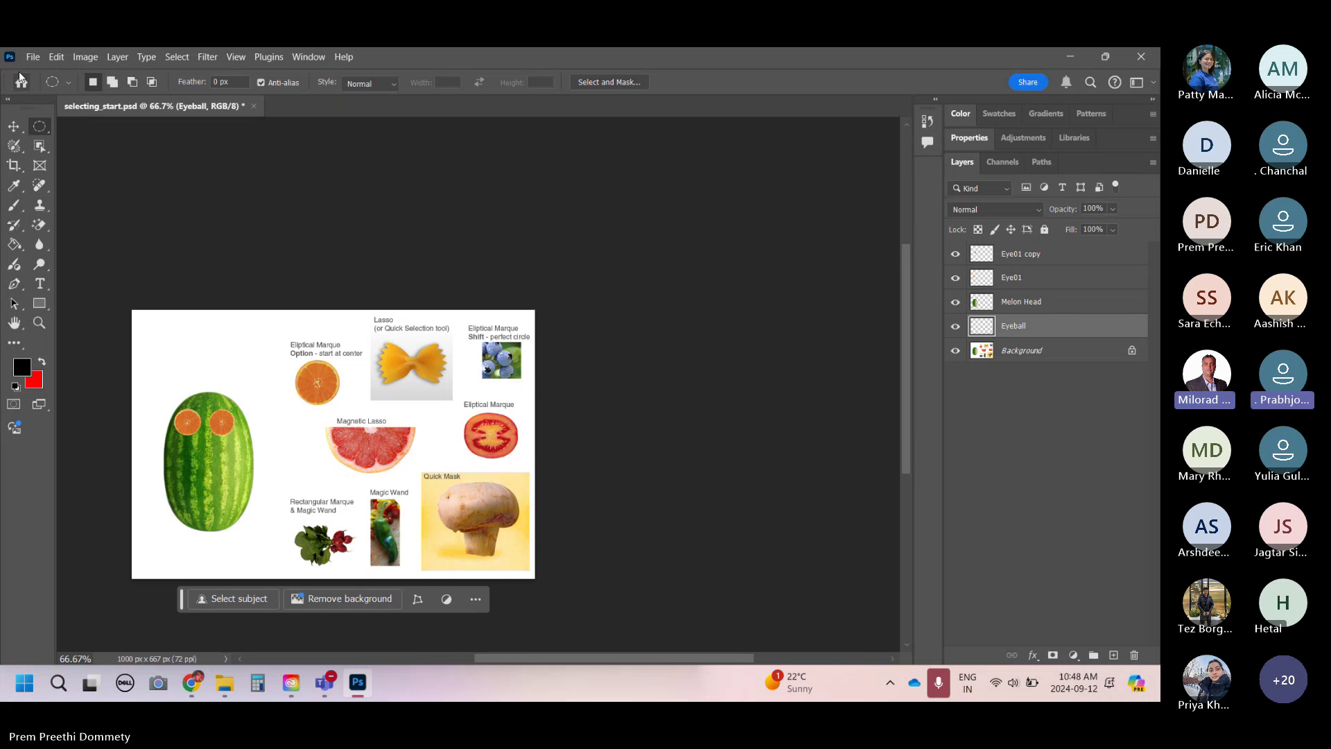
{"action": "left_click", "coordinate": [14, 127]}
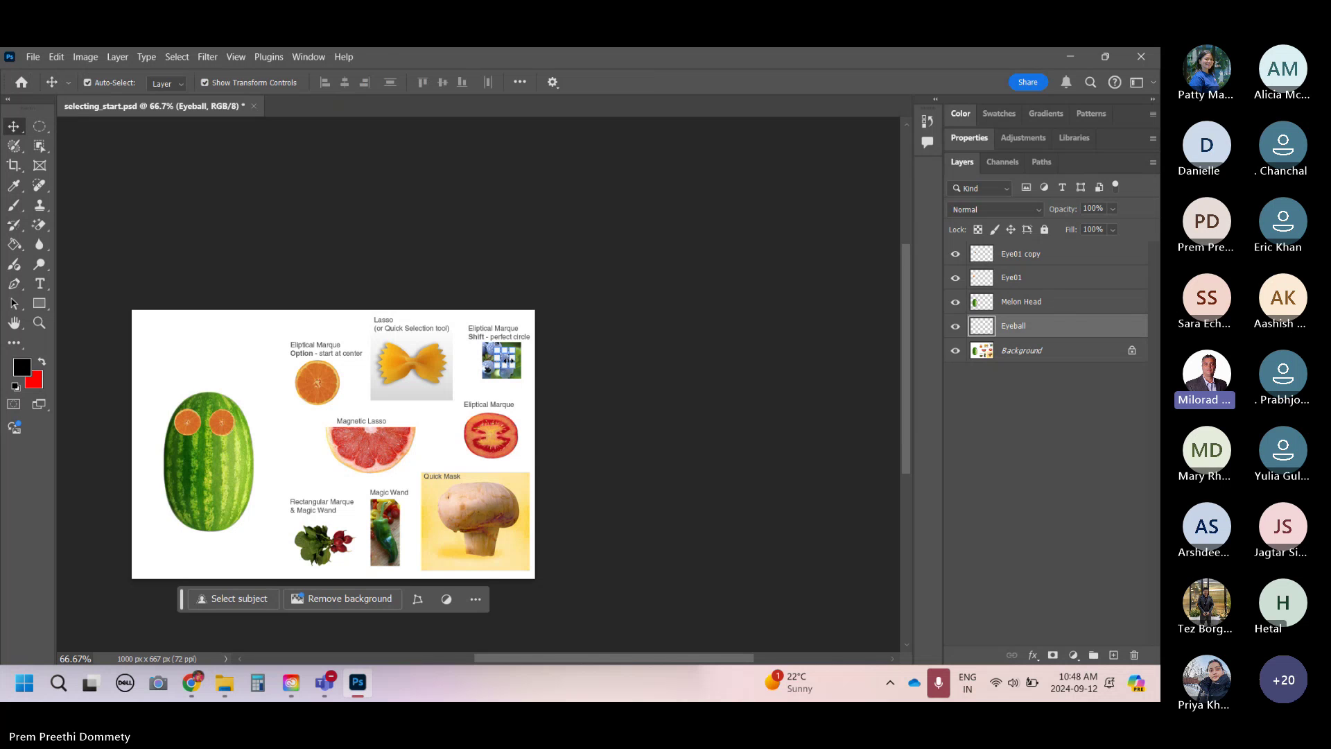
{"action": "mouse_move", "coordinate": [506, 360]}
{"action": "left_mouse_down"}
{"action": "mouse_move", "coordinate": [451, 375]}
{"action": "mouse_move", "coordinate": [484, 348]}
{"action": "left_mouse_up"}
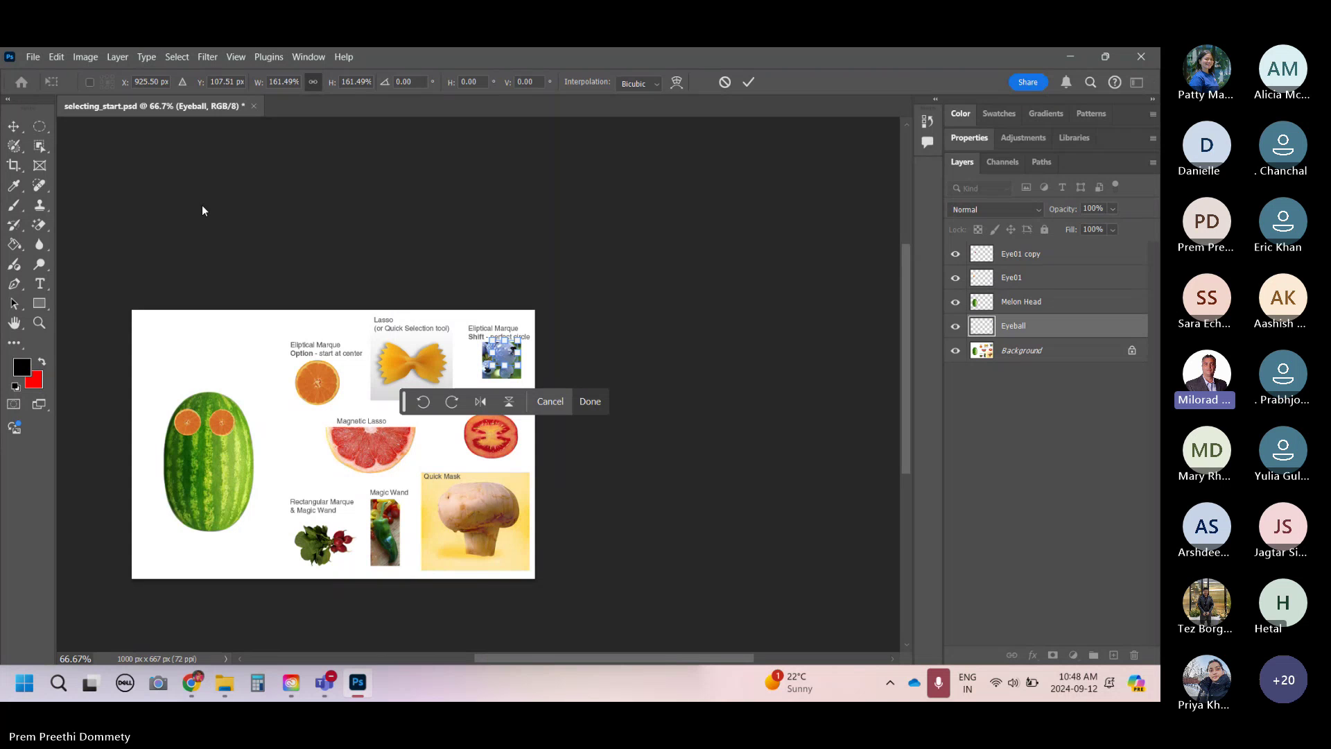
{"action": "key", "text": "ctrl+z"}
Step: Turn off the Move tool's transform controls and move the blueberry copy out to just beside the melon
{"action": "left_click", "coordinate": [16, 130]}
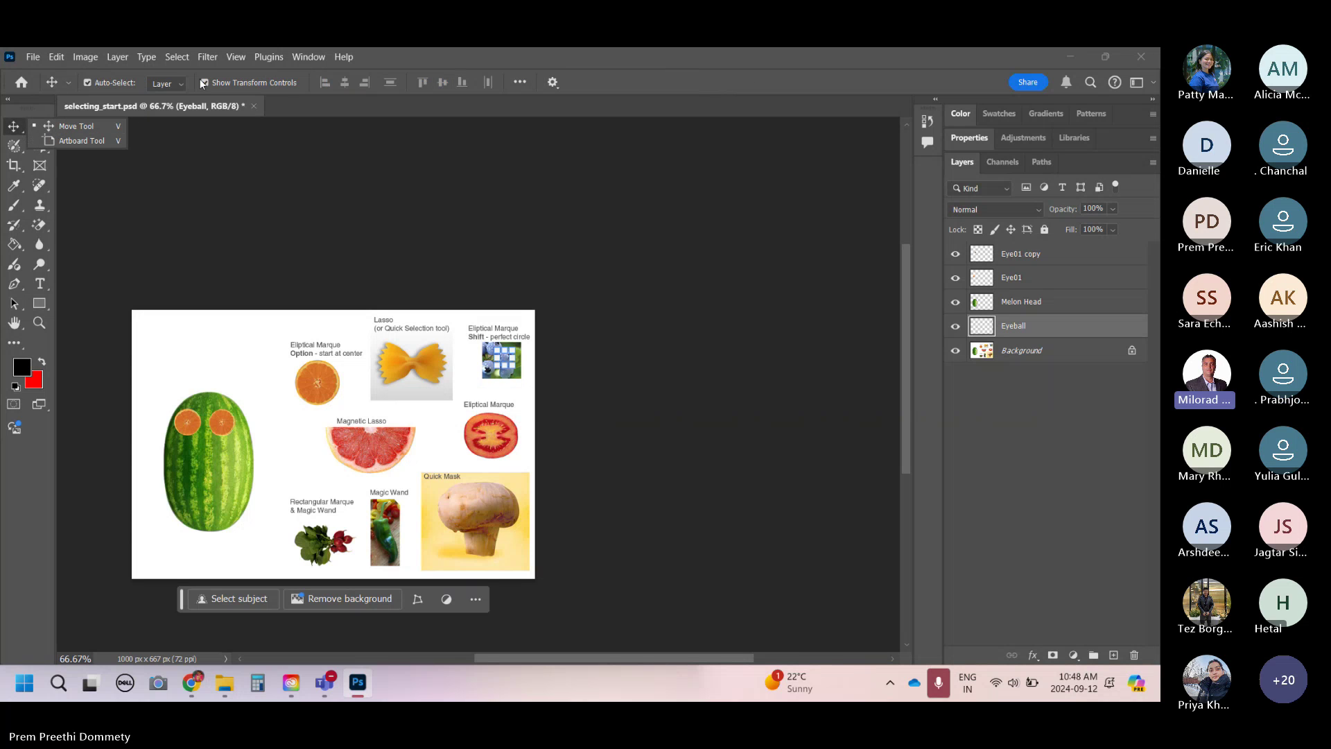
{"action": "left_click", "coordinate": [203, 82]}
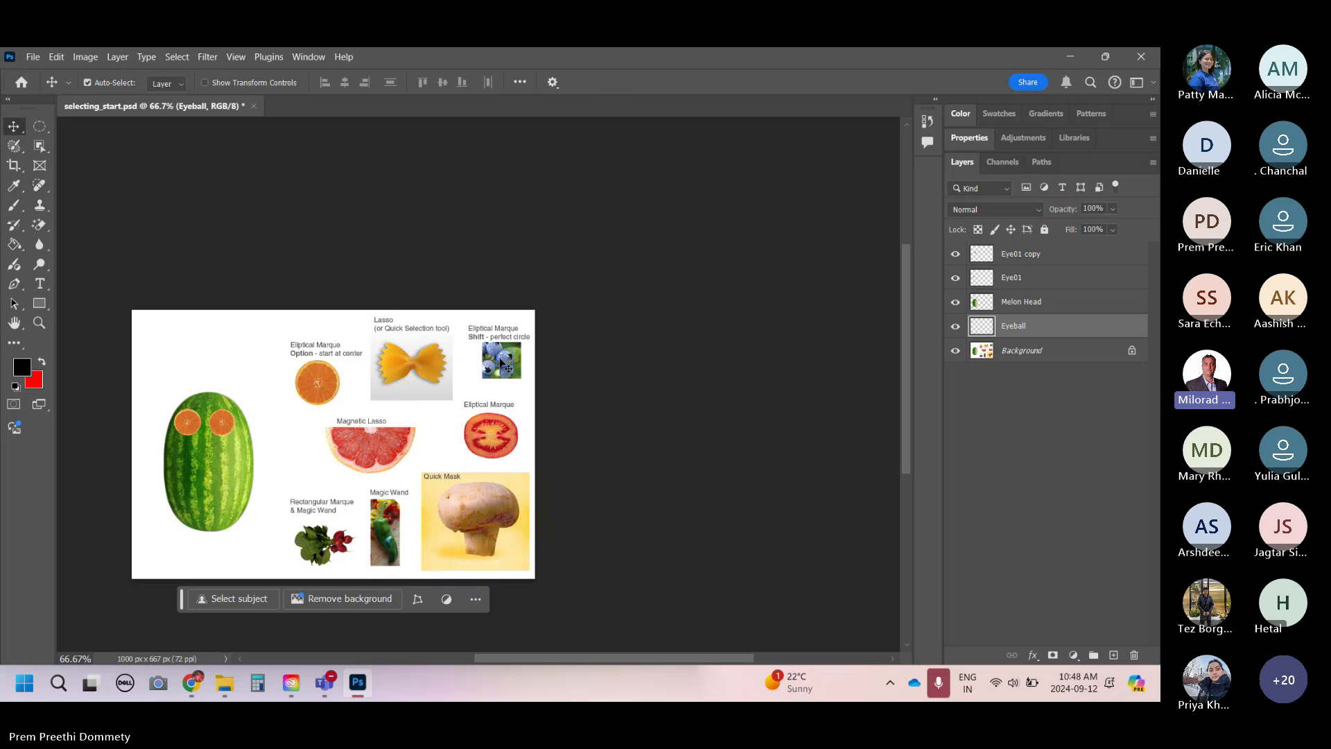
{"action": "left_click_drag", "start_coordinate": [501, 363], "coordinate": [268, 408]}
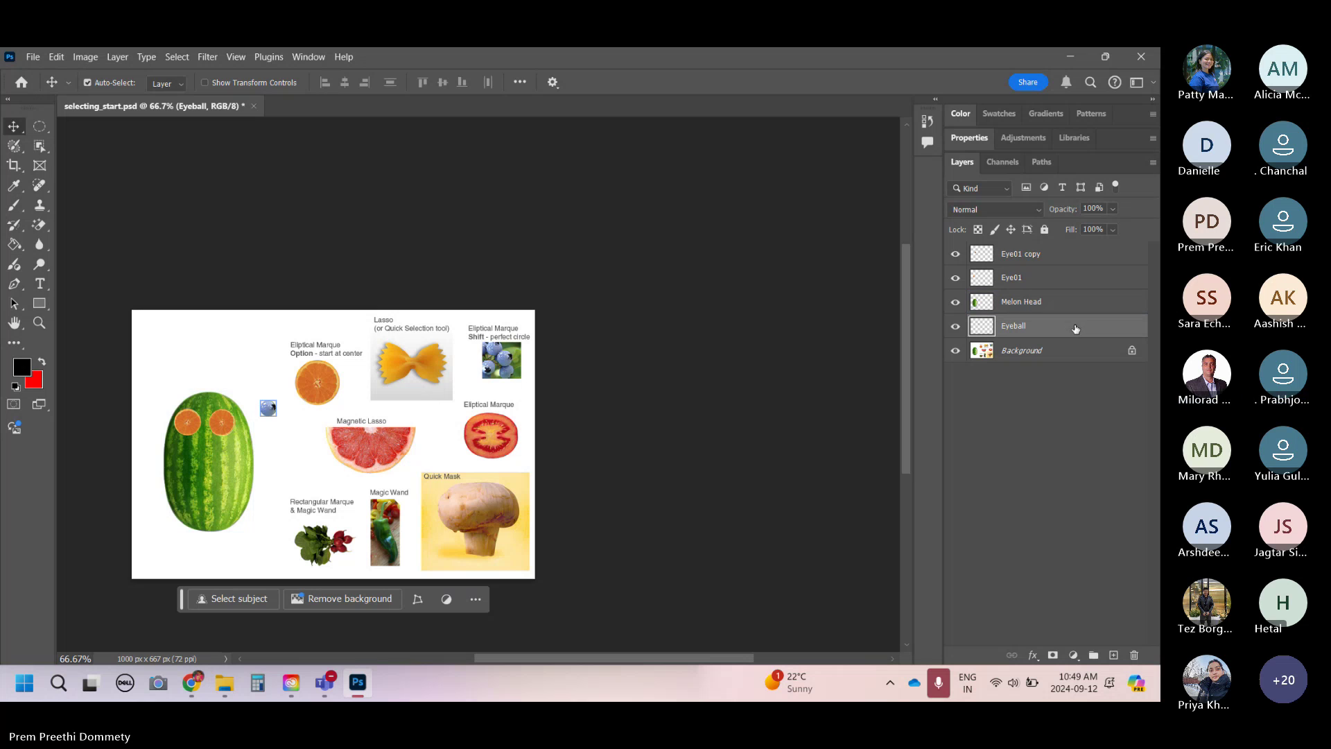
Step: Reorder the Eyeball layer above all other layers and place the blueberry on the left orange-slice eye
{"action": "left_click_drag", "start_coordinate": [1068, 326], "coordinate": [1068, 254]}
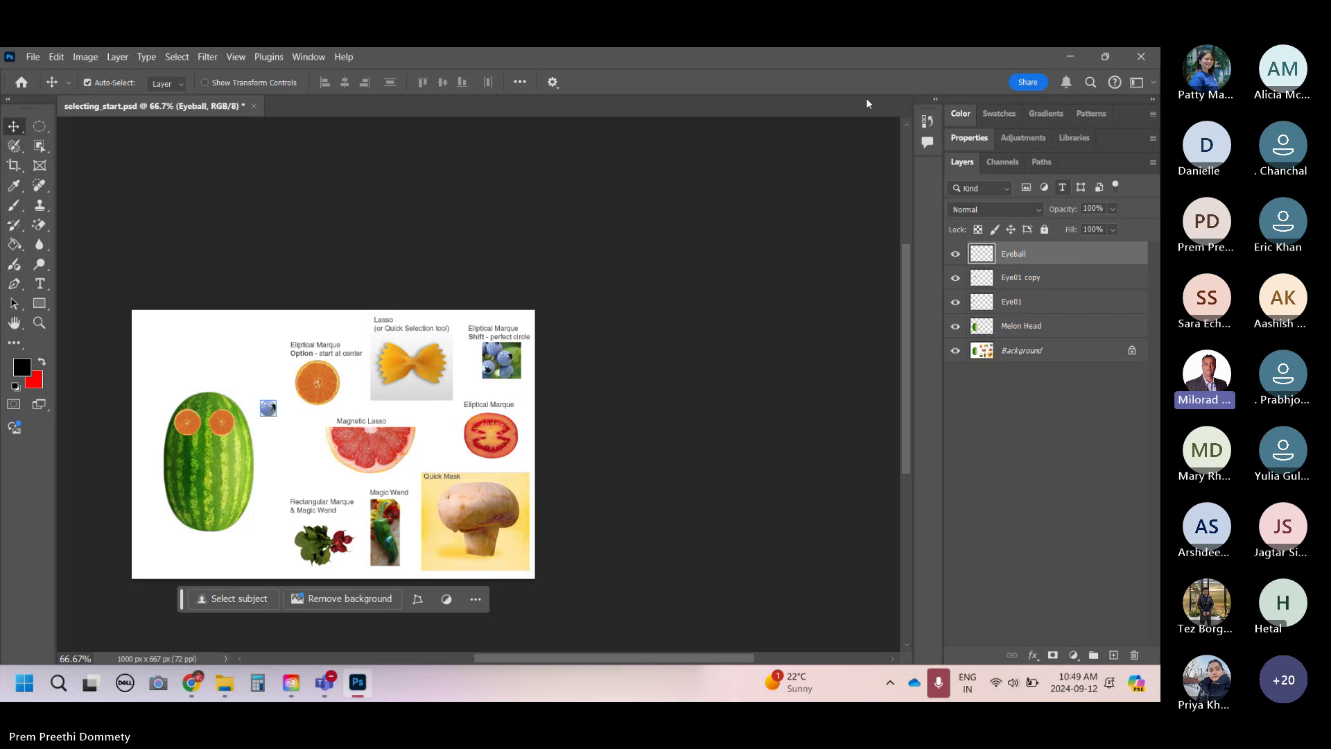
{"action": "left_click_drag", "start_coordinate": [269, 411], "coordinate": [192, 430]}
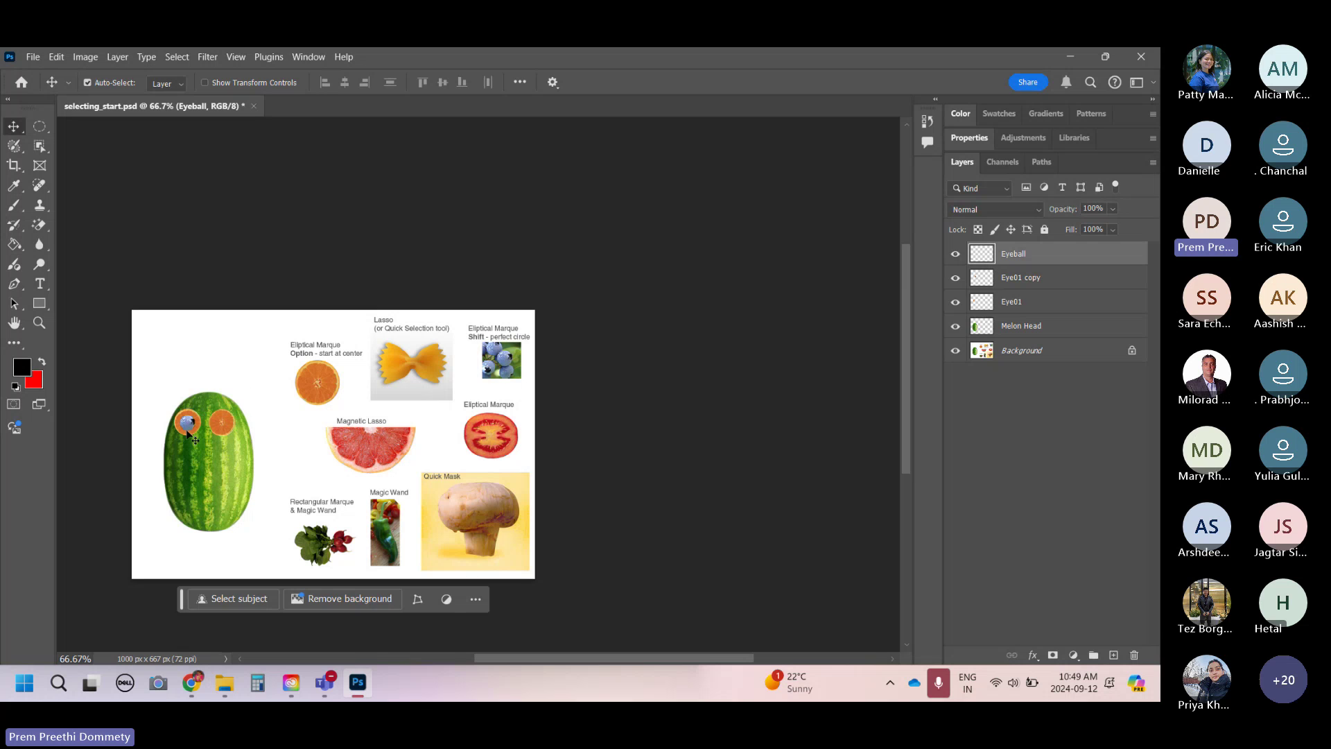
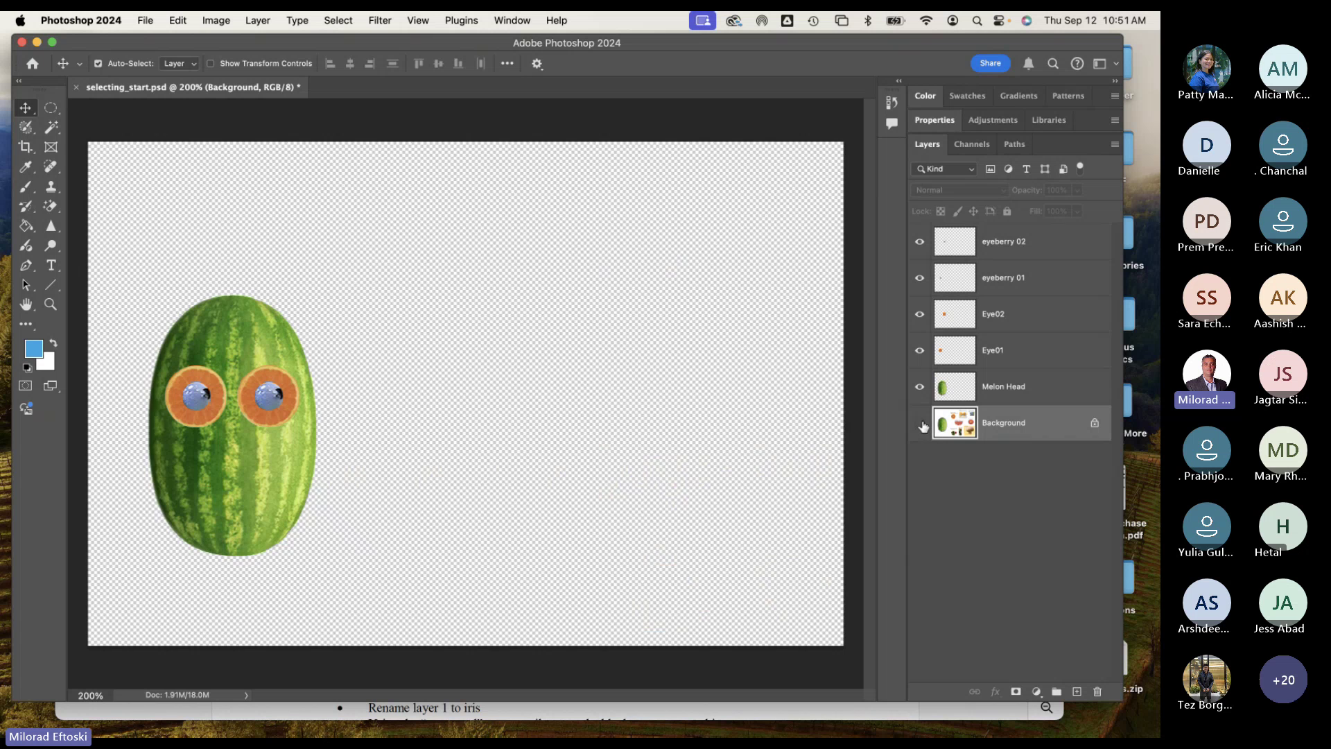
Step: Toggle the Background layer's visibility to compare the face alone, leaving the layer shown
{"action": "left_click", "coordinate": [920, 423]}
{"action": "left_click", "coordinate": [920, 423]}
{"action": "left_click", "coordinate": [919, 423]}
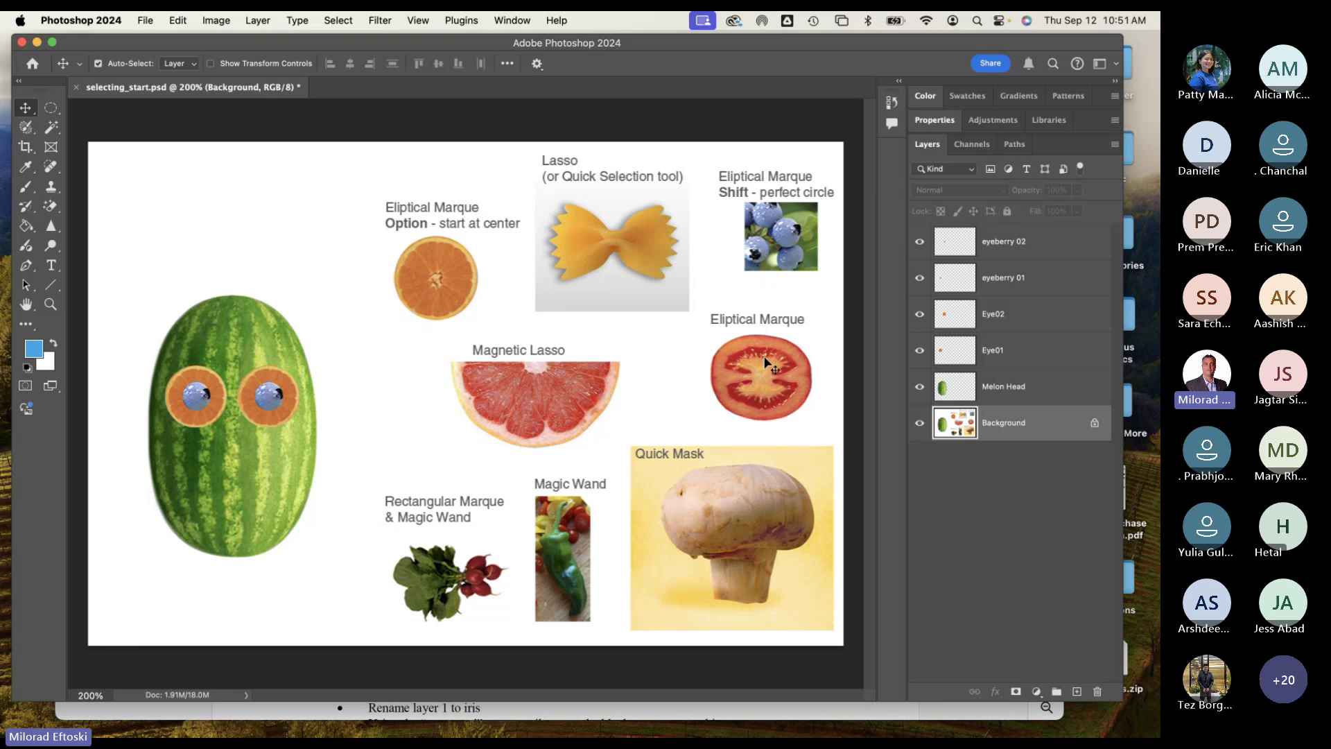
Step: Show the rulers and place a vertical guide at the tomato's left edge and a horizontal guide at its top edge
{"action": "scroll", "coordinate": [768, 362], "scroll_direction": "up", "scroll_amount": 10}
{"action": "scroll", "coordinate": [768, 362], "scroll_direction": "down", "scroll_amount": 2}
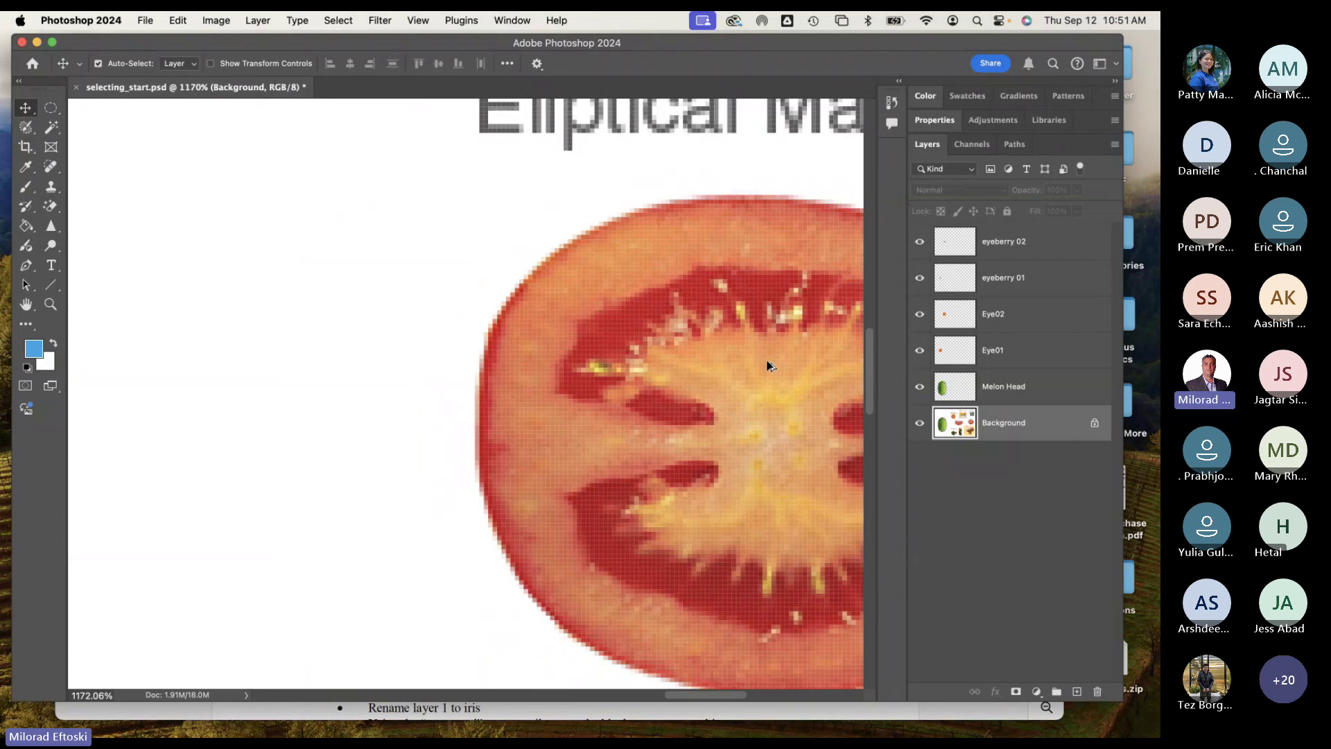
{"action": "scroll", "coordinate": [768, 362], "scroll_direction": "down", "scroll_amount": 5}
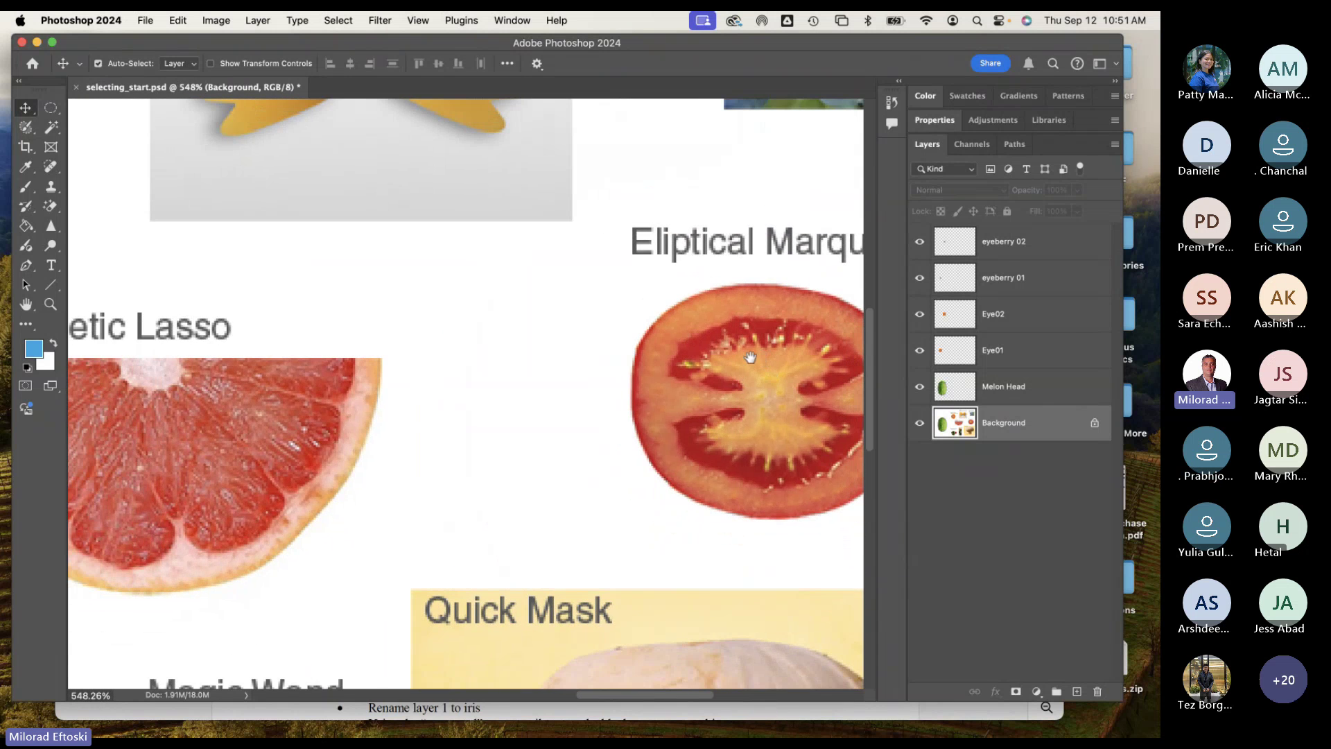
{"action": "left_click_drag", "start_coordinate": [750, 358], "coordinate": [583, 365]}
{"action": "left_click", "coordinate": [51, 107]}
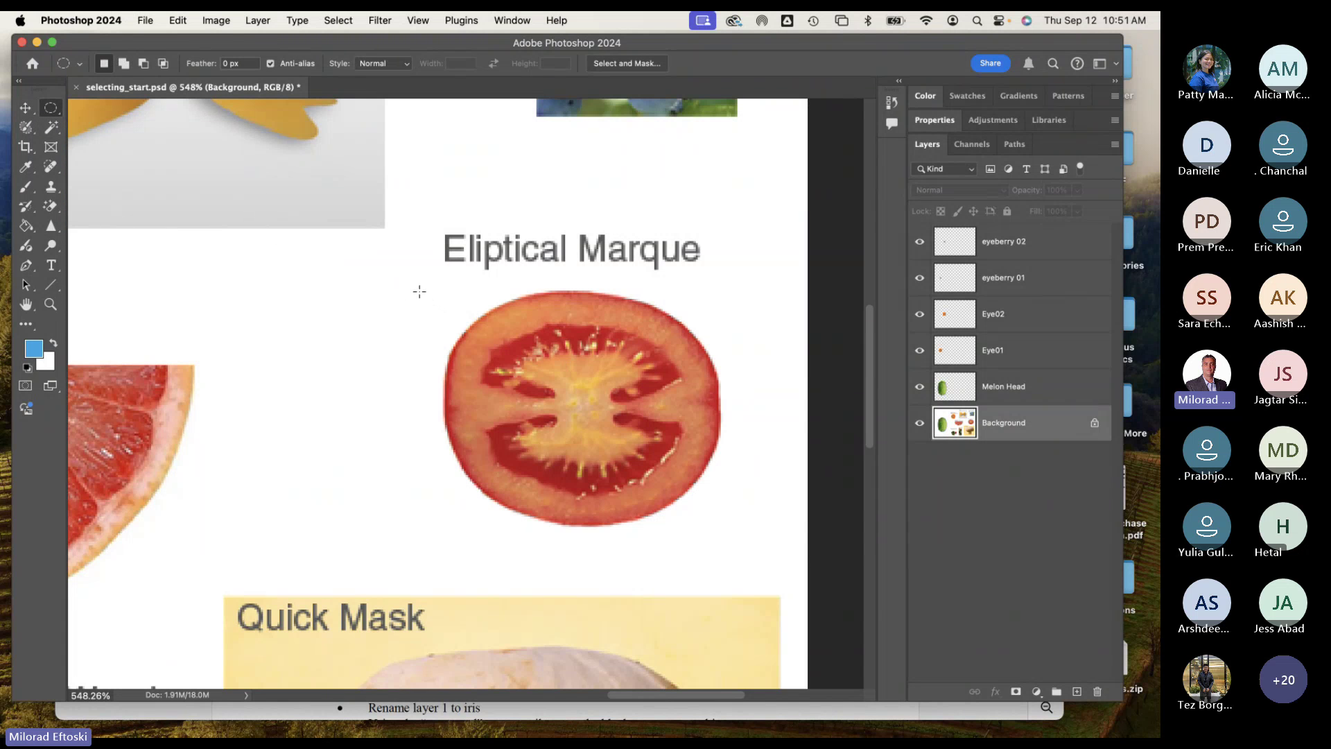
{"action": "left_click", "coordinate": [418, 20]}
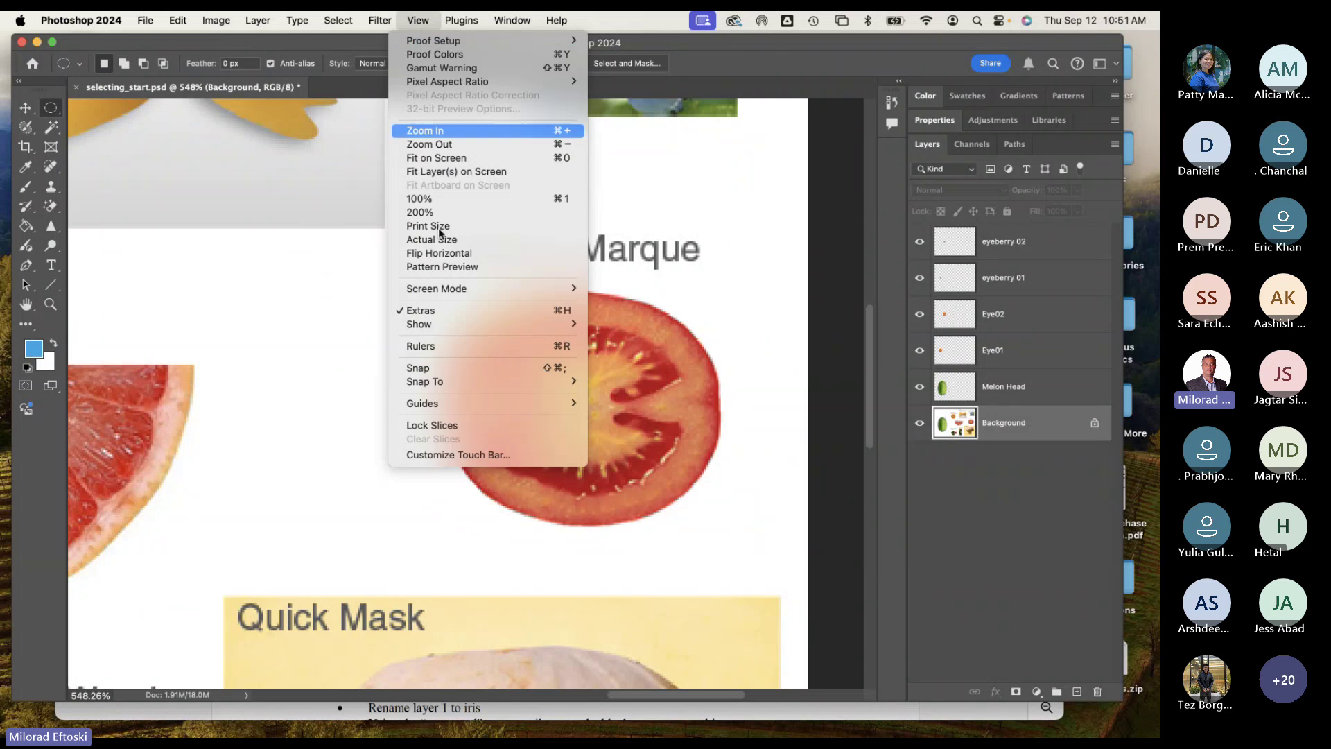
{"action": "left_click", "coordinate": [501, 344]}
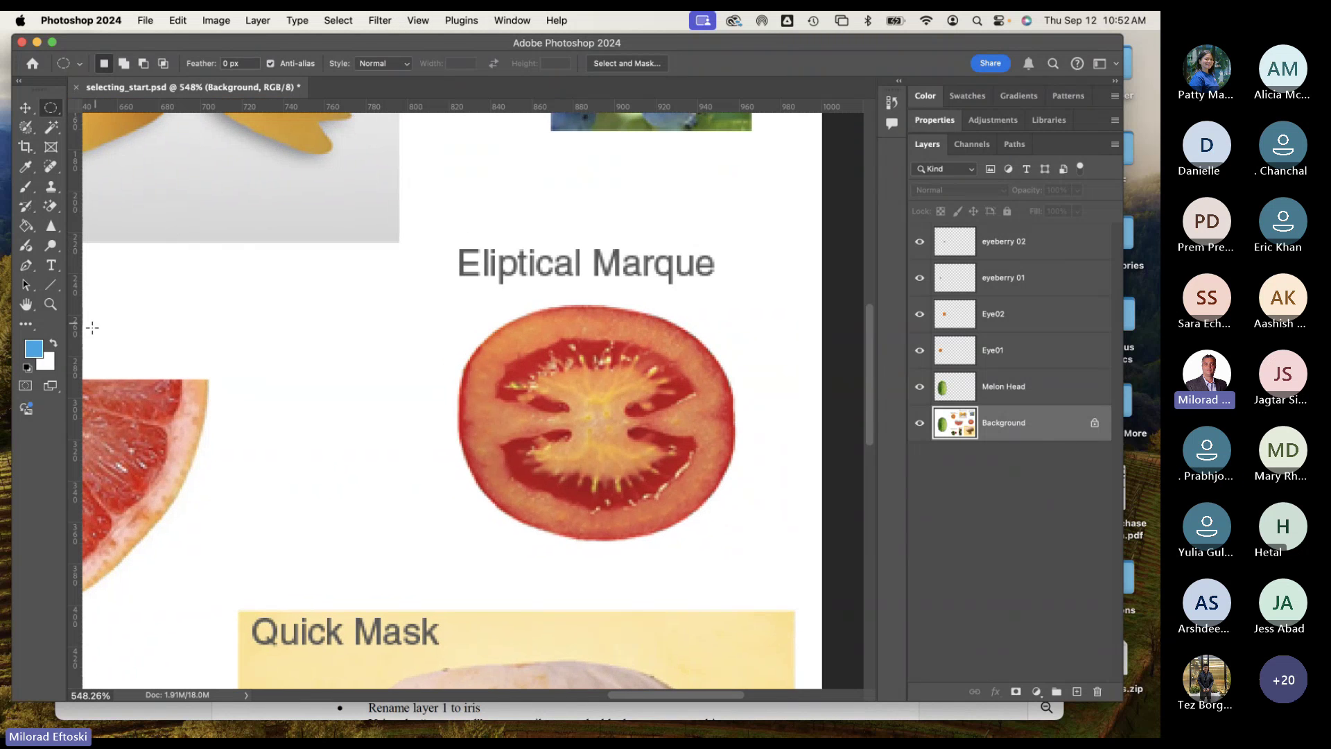
{"action": "left_click_drag", "start_coordinate": [76, 337], "coordinate": [456, 347]}
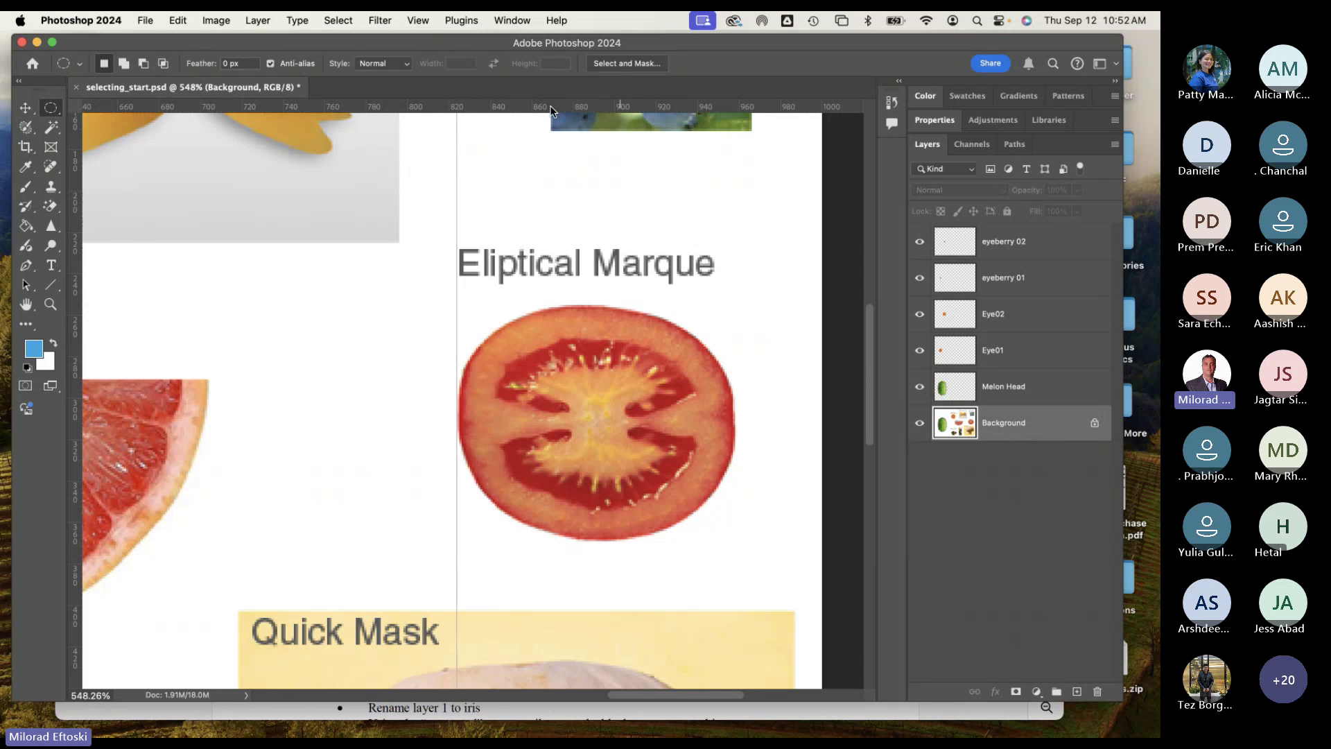
{"action": "left_click_drag", "start_coordinate": [551, 107], "coordinate": [556, 306]}
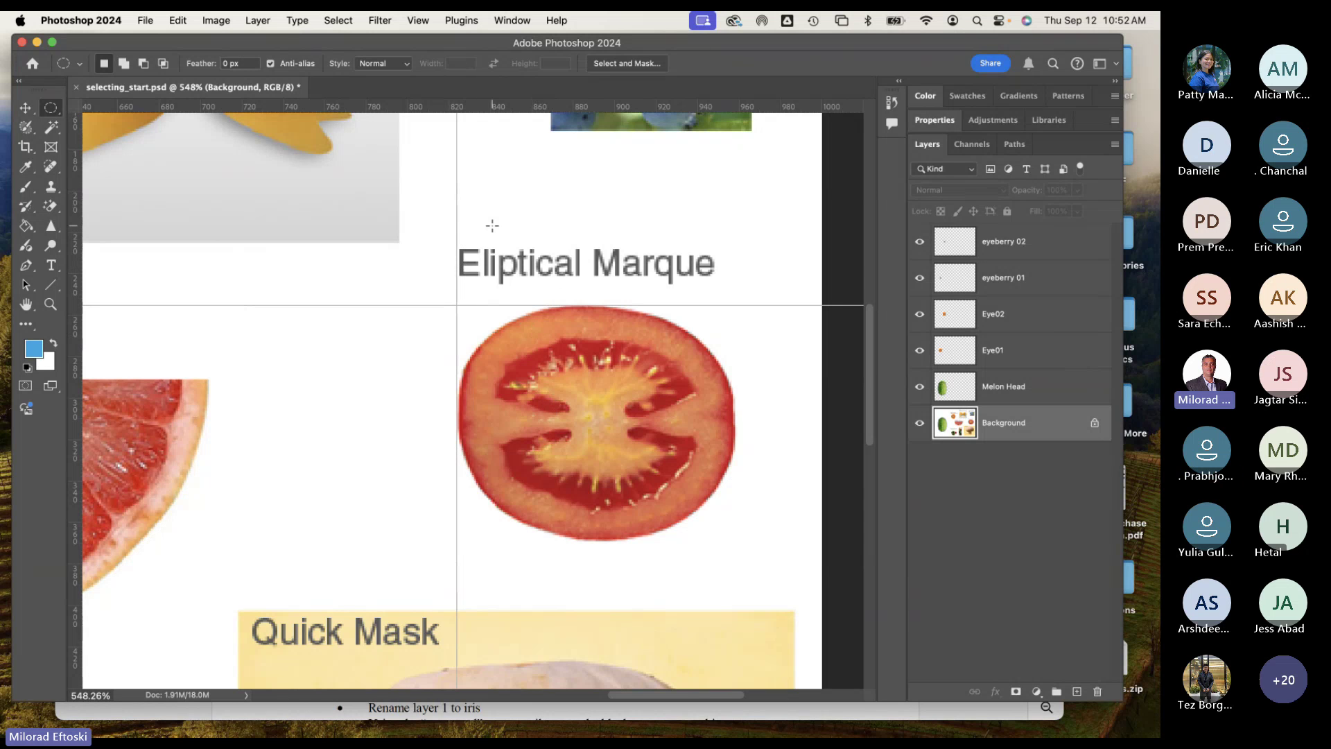
Step: Select the tomato with the Elliptical Marquee tool, starting from the intersection of the two guides
{"action": "left_click", "coordinate": [50, 110]}
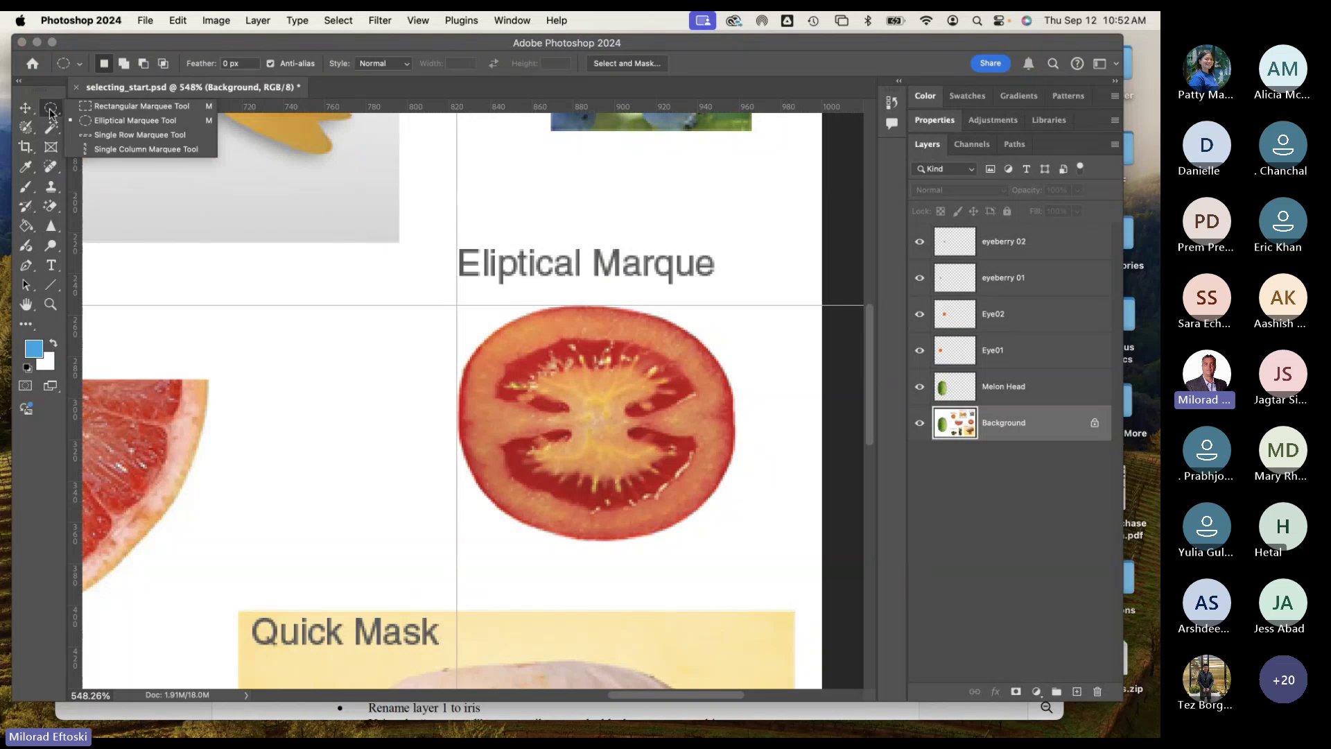
{"action": "left_click", "coordinate": [89, 120]}
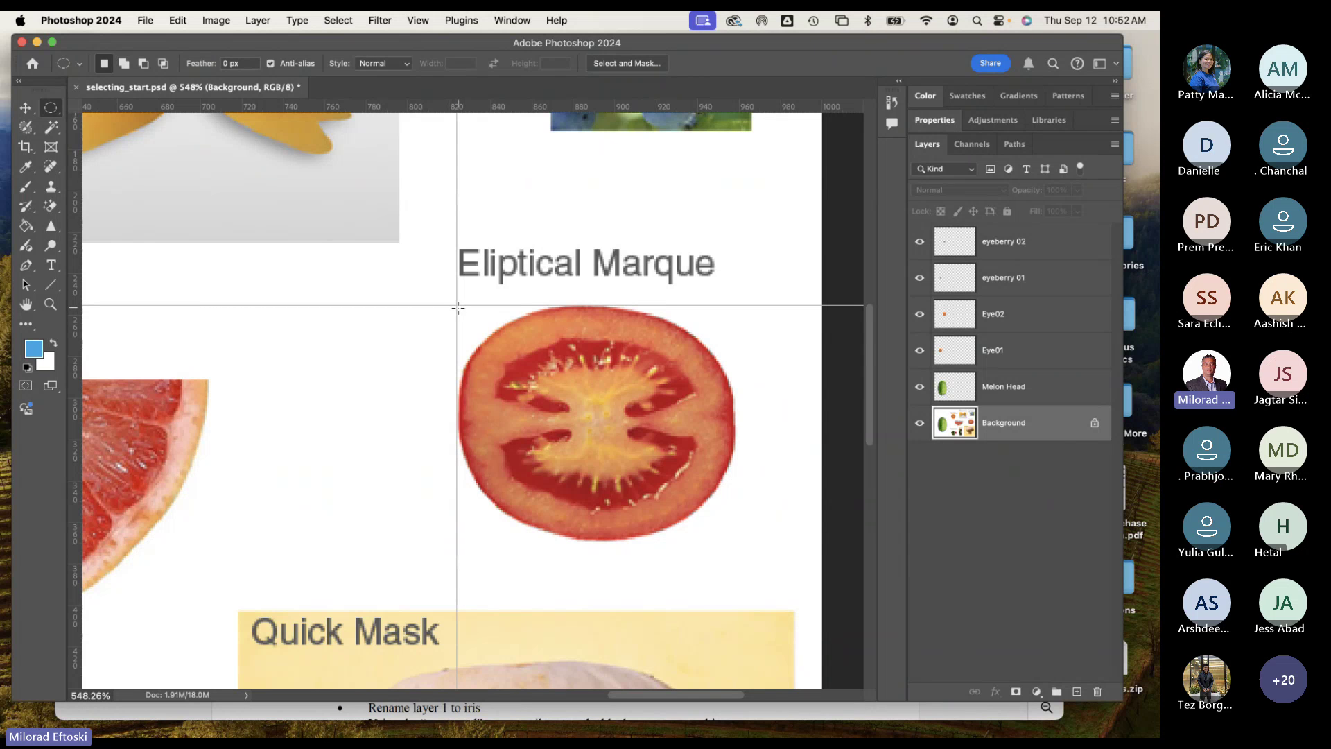
{"action": "left_click_drag", "start_coordinate": [458, 306], "coordinate": [734, 539]}
Step: Clear all guides from the document while keeping the tomato selected
{"action": "key", "text": "super+minus"}
{"action": "key", "text": "super+minus"}
{"action": "key", "text": "super+minus"}
{"action": "key", "text": "super+minus"}
{"action": "key", "text": "super+minus"}
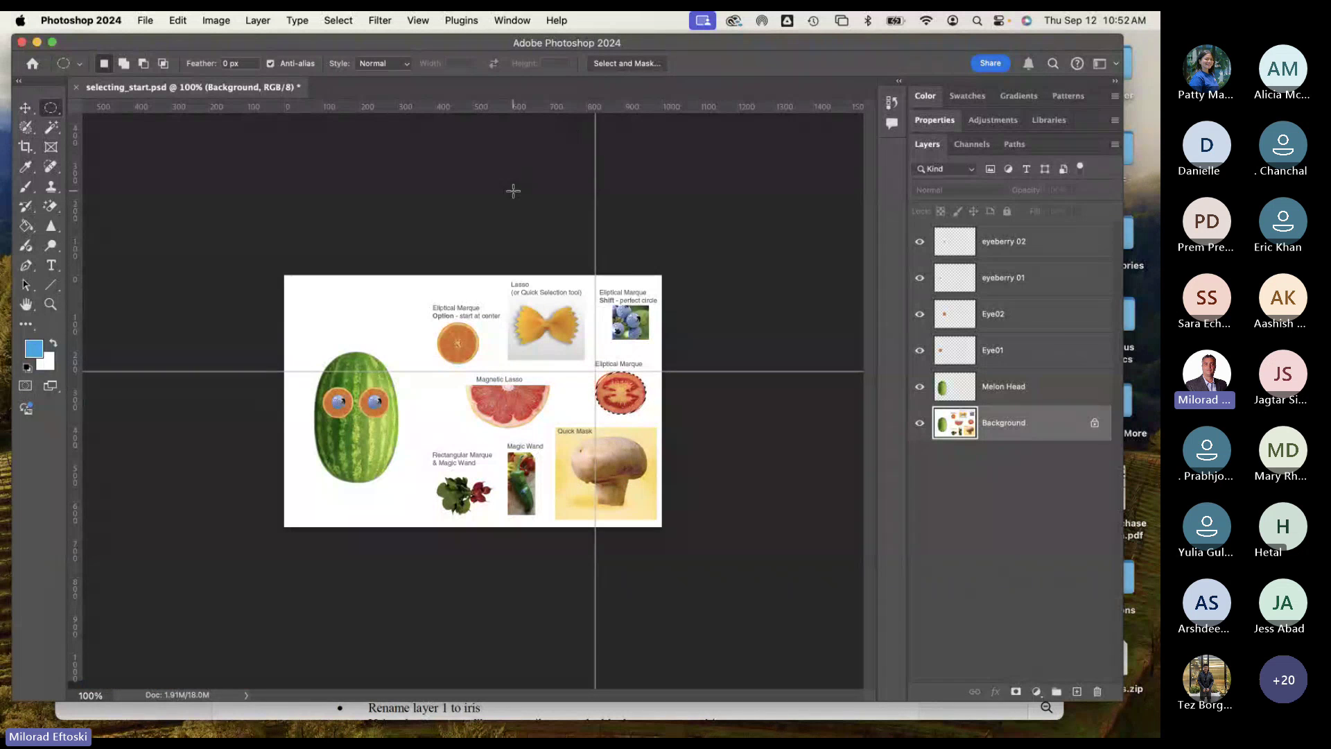
{"action": "left_click", "coordinate": [418, 19]}
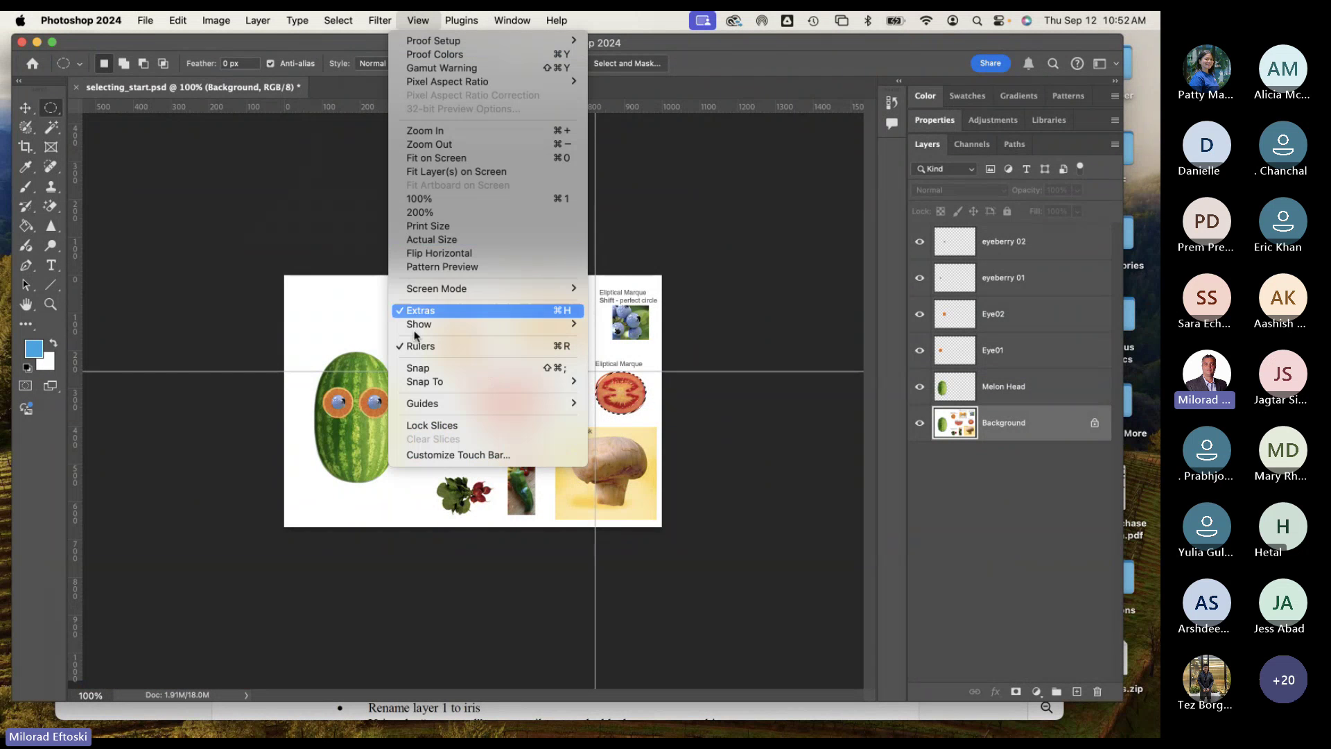
{"action": "mouse_move", "coordinate": [470, 406]}
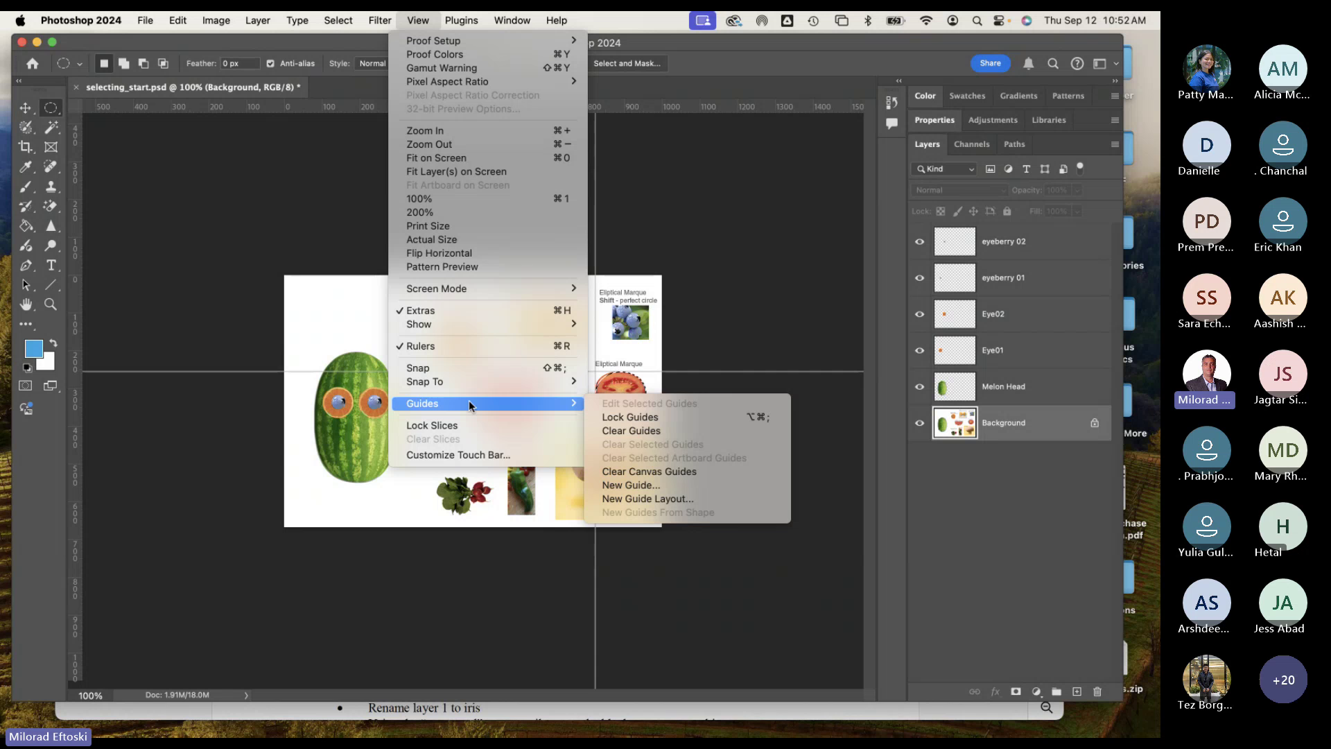
{"action": "left_click", "coordinate": [620, 434]}
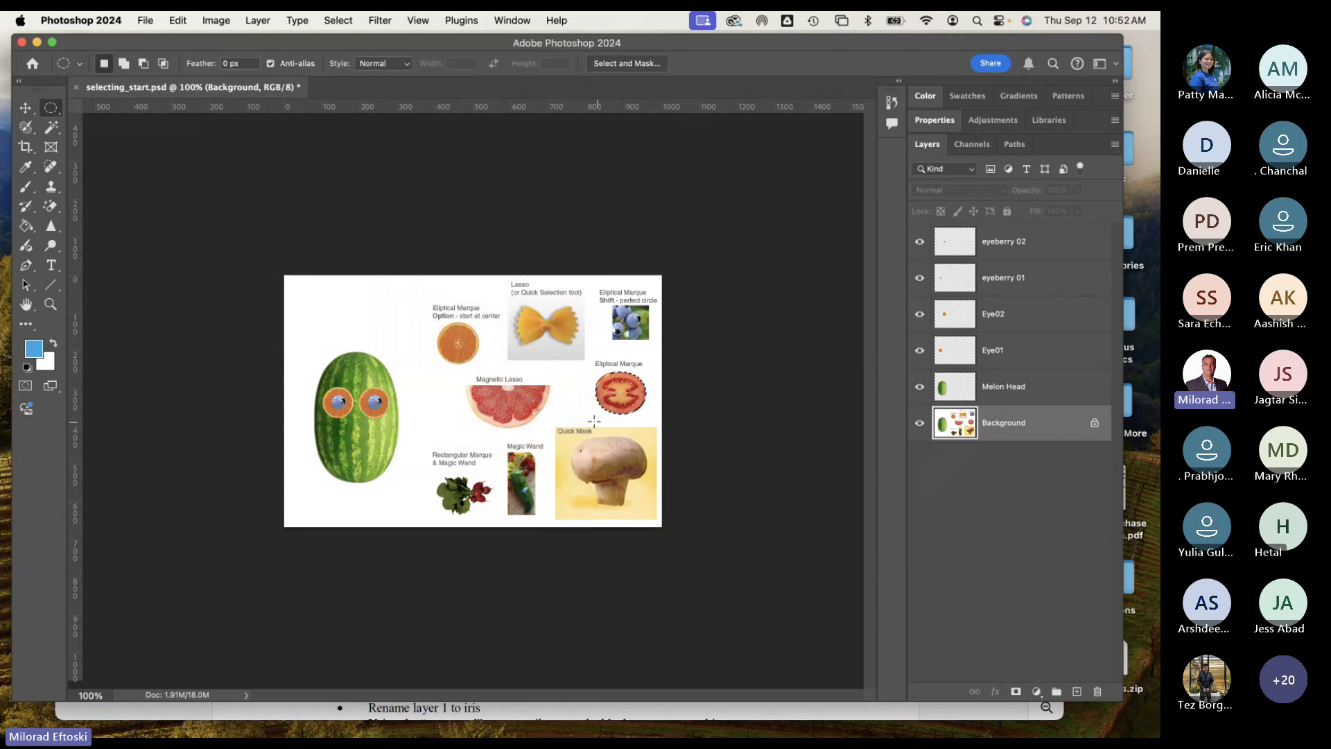
Step: Copy the selected tomato from the Background onto its own layer and name that layer Mourh
{"action": "key", "text": "super+equal"}
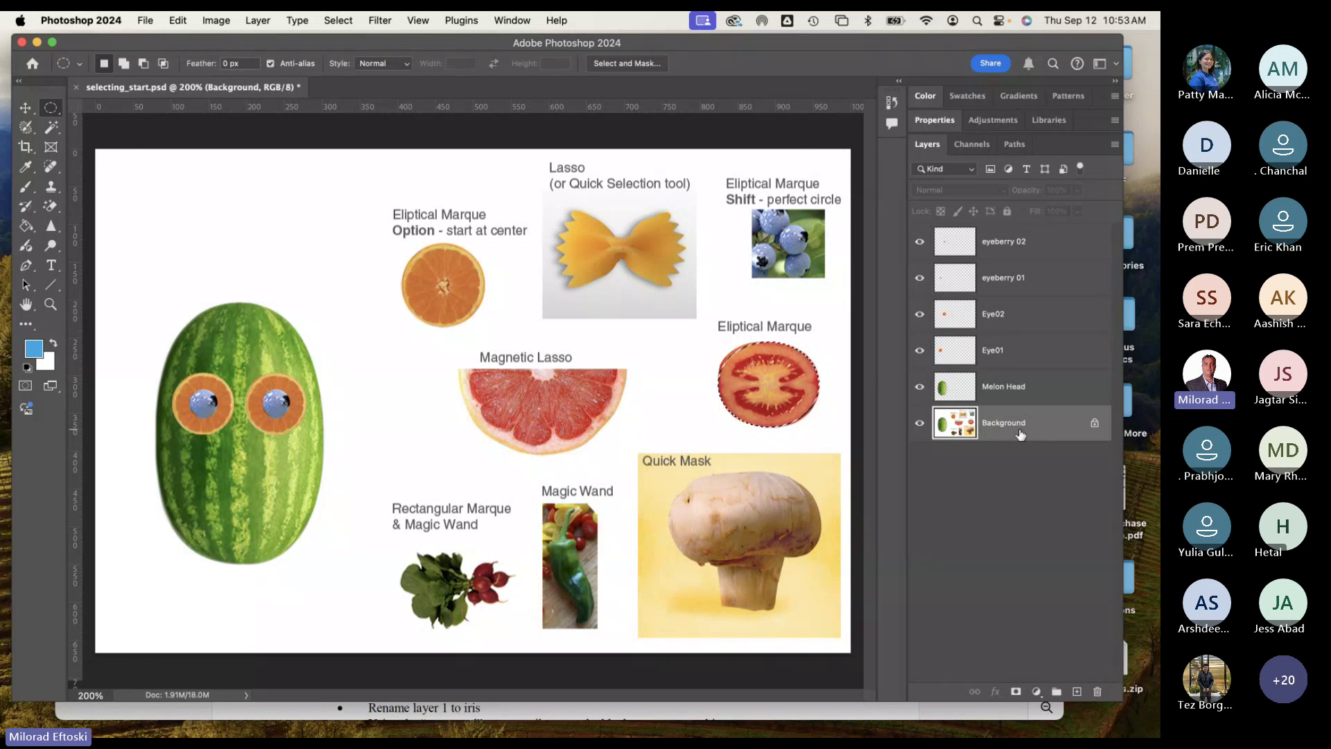
{"action": "key", "text": "super+j"}
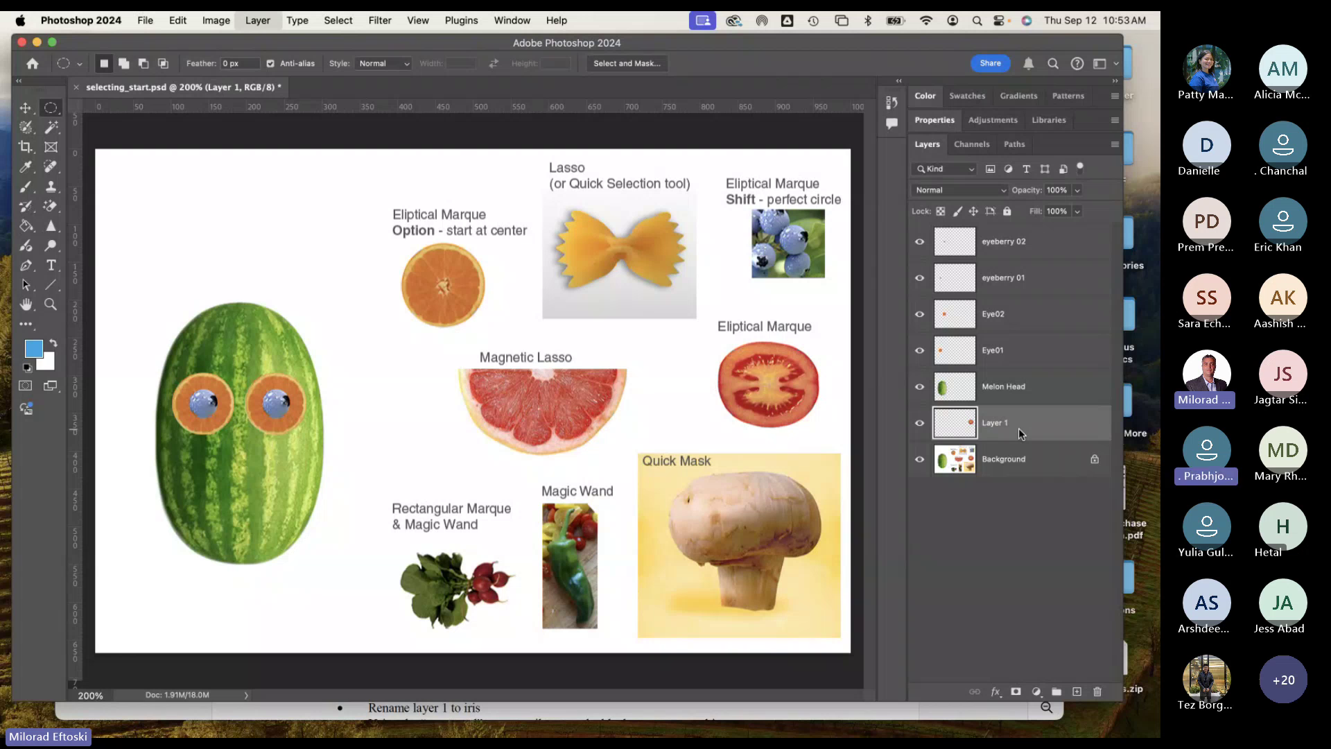
{"action": "double_click", "coordinate": [996, 422]}
{"action": "type", "text": "Mourh"}
{"action": "key", "text": "Return"}
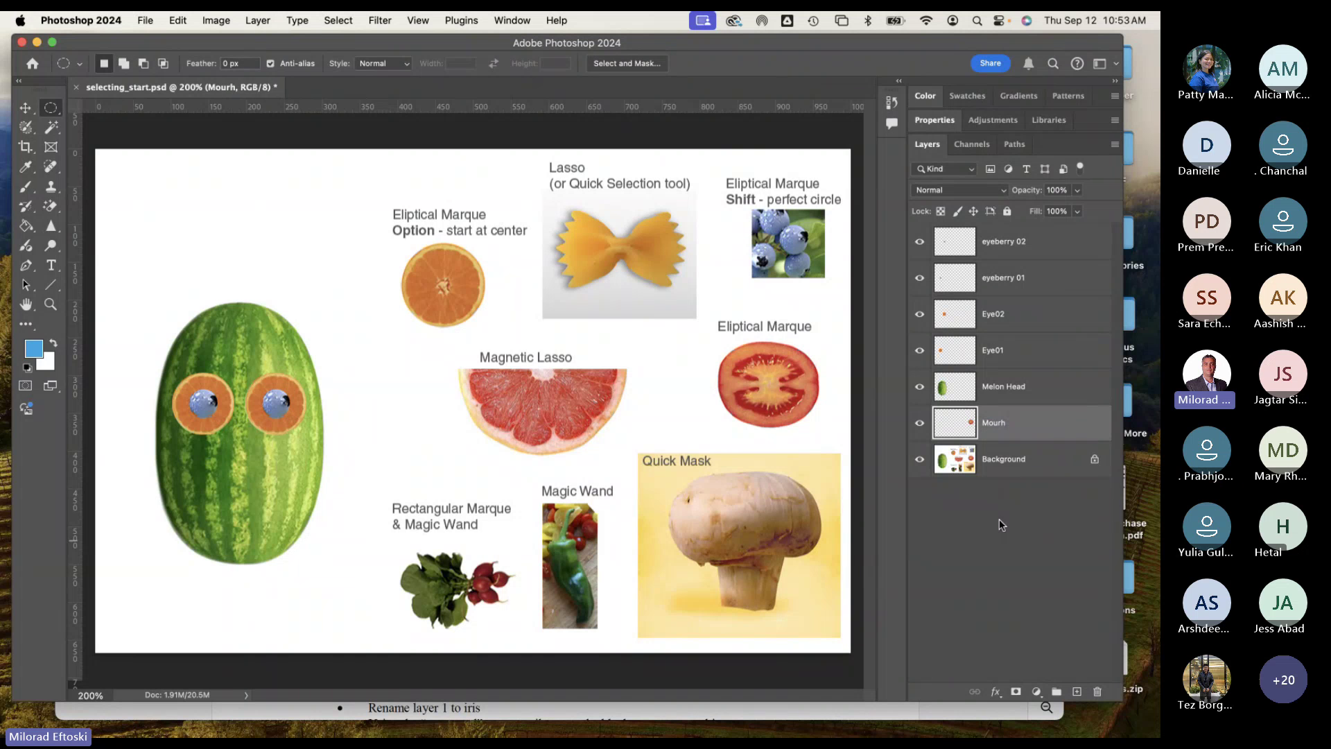
Step: Place the Mourh layer directly above Melon Head and position the tomato on the lower part of the watermelon as its mouth
{"action": "left_click_drag", "start_coordinate": [1017, 430], "coordinate": [983, 390]}
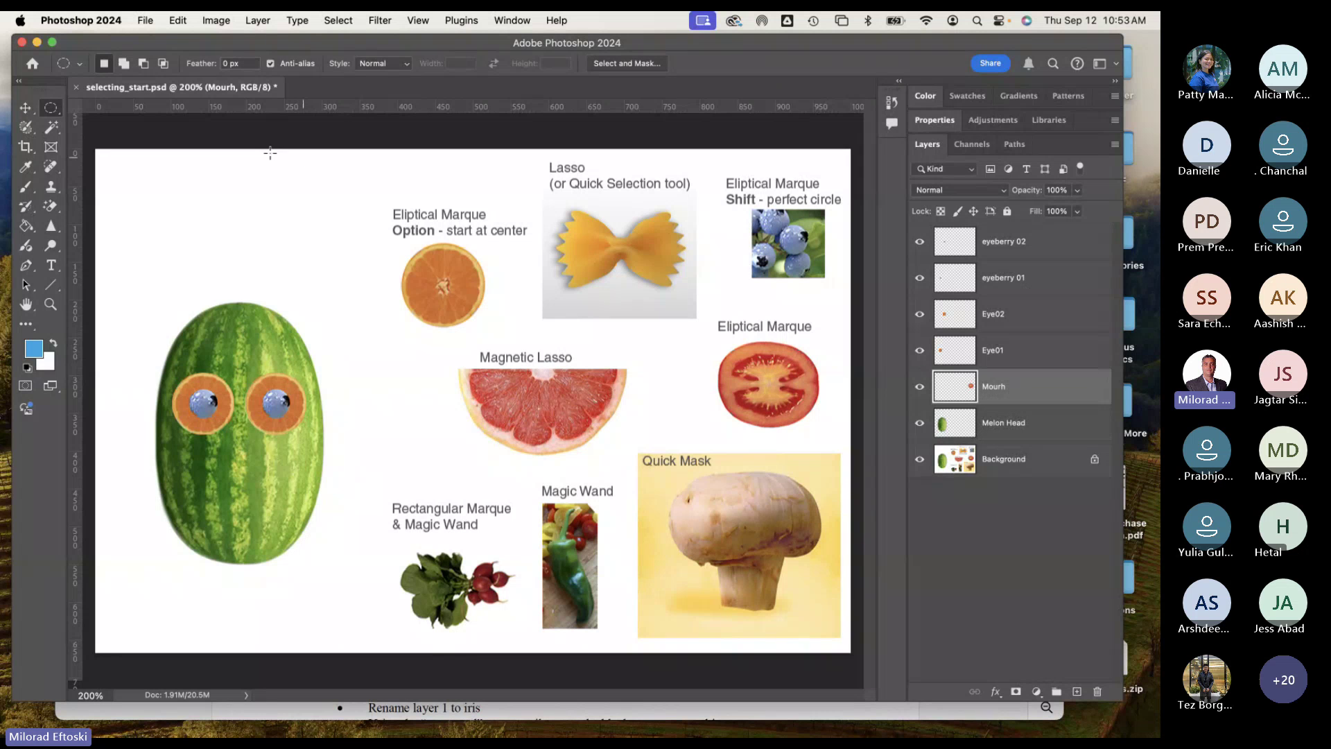
{"action": "key", "text": "v"}
{"action": "left_click_drag", "start_coordinate": [749, 413], "coordinate": [227, 498]}
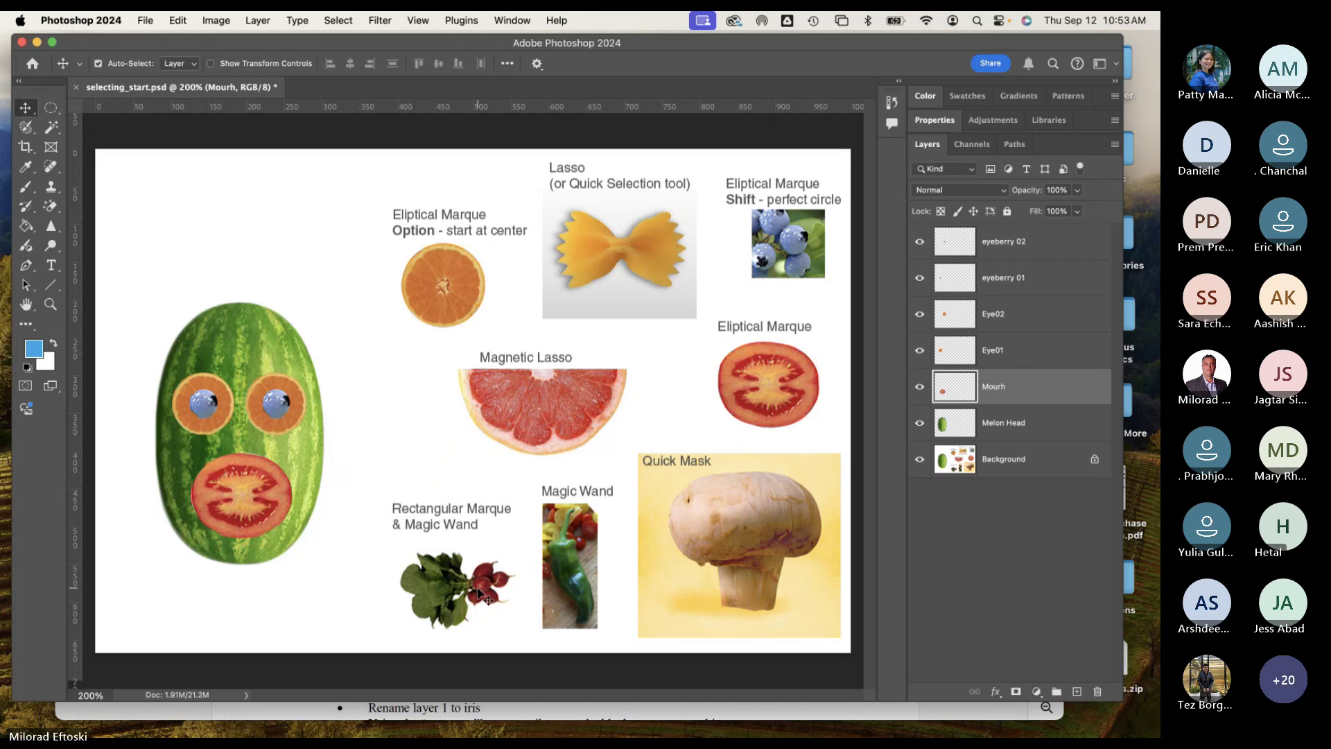
{"action": "left_click_drag", "start_coordinate": [261, 519], "coordinate": [251, 518]}
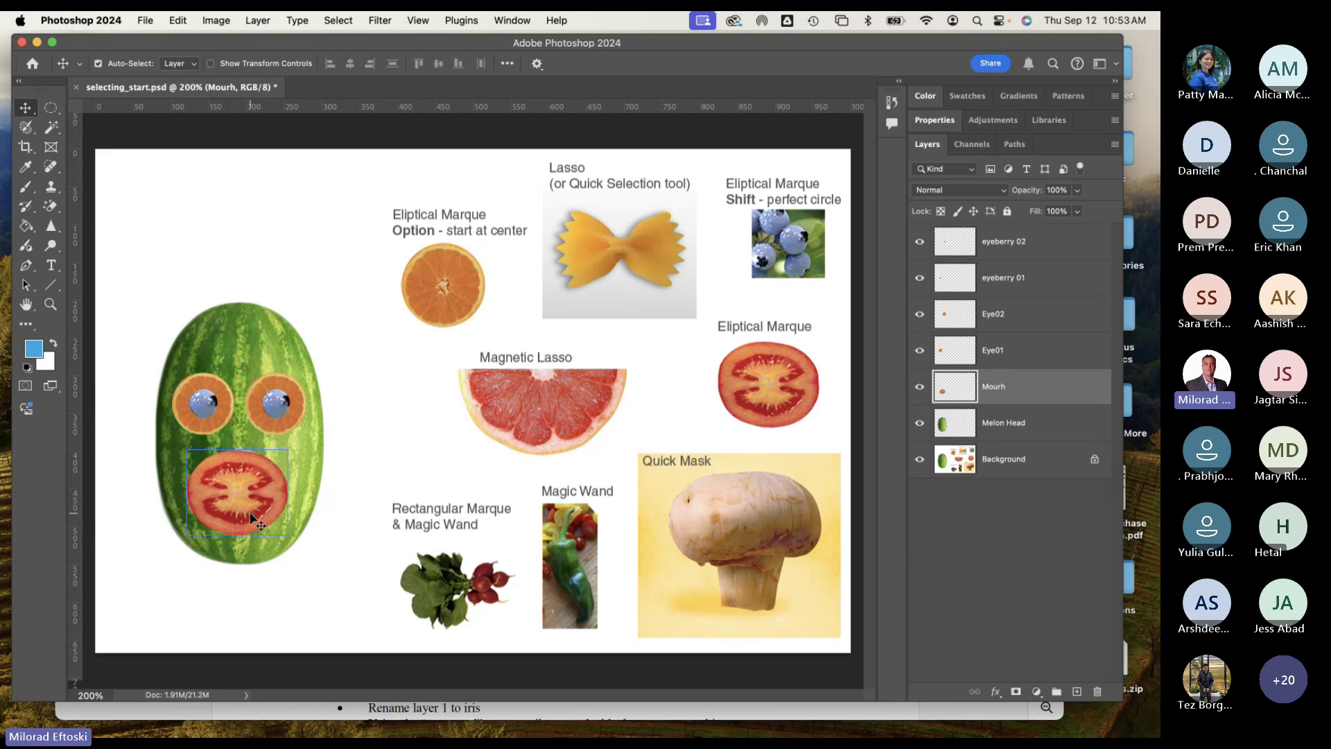
{"action": "left_click", "coordinate": [221, 65]}
{"action": "left_click", "coordinate": [178, 20]}
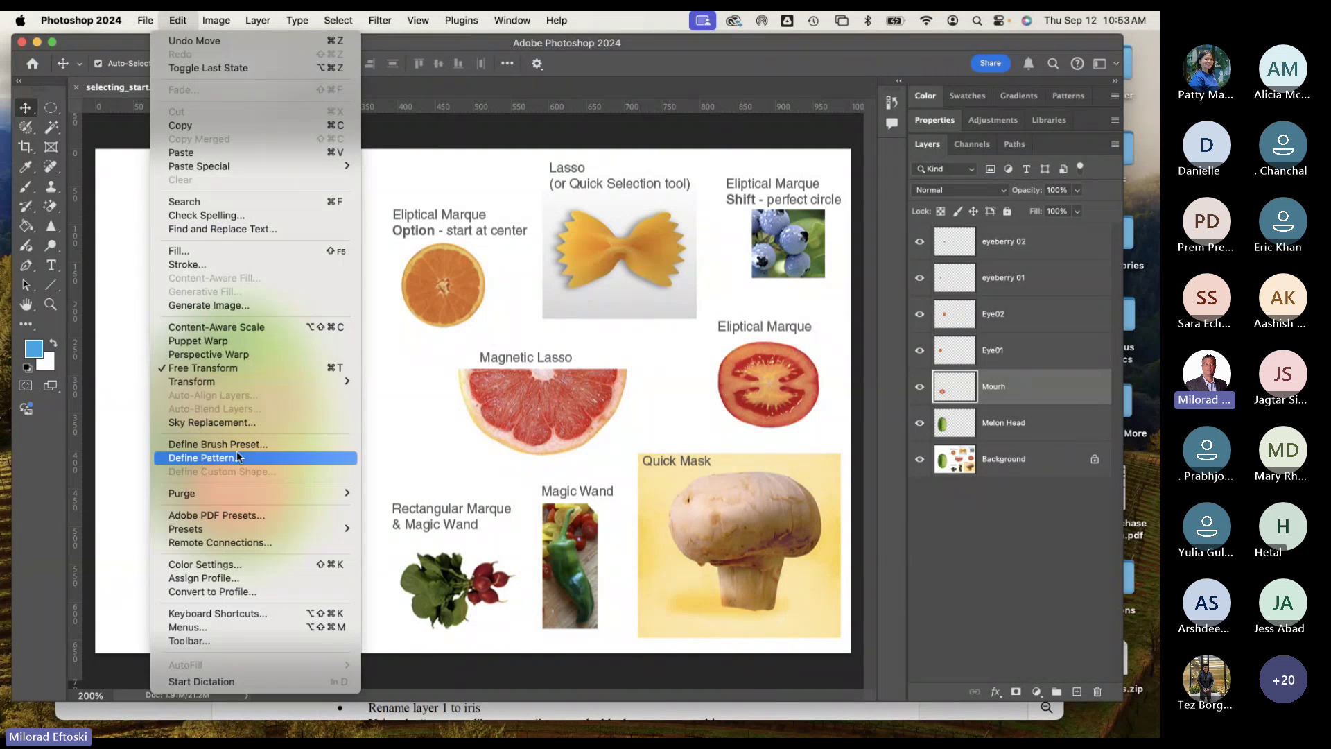
{"action": "mouse_move", "coordinate": [222, 383]}
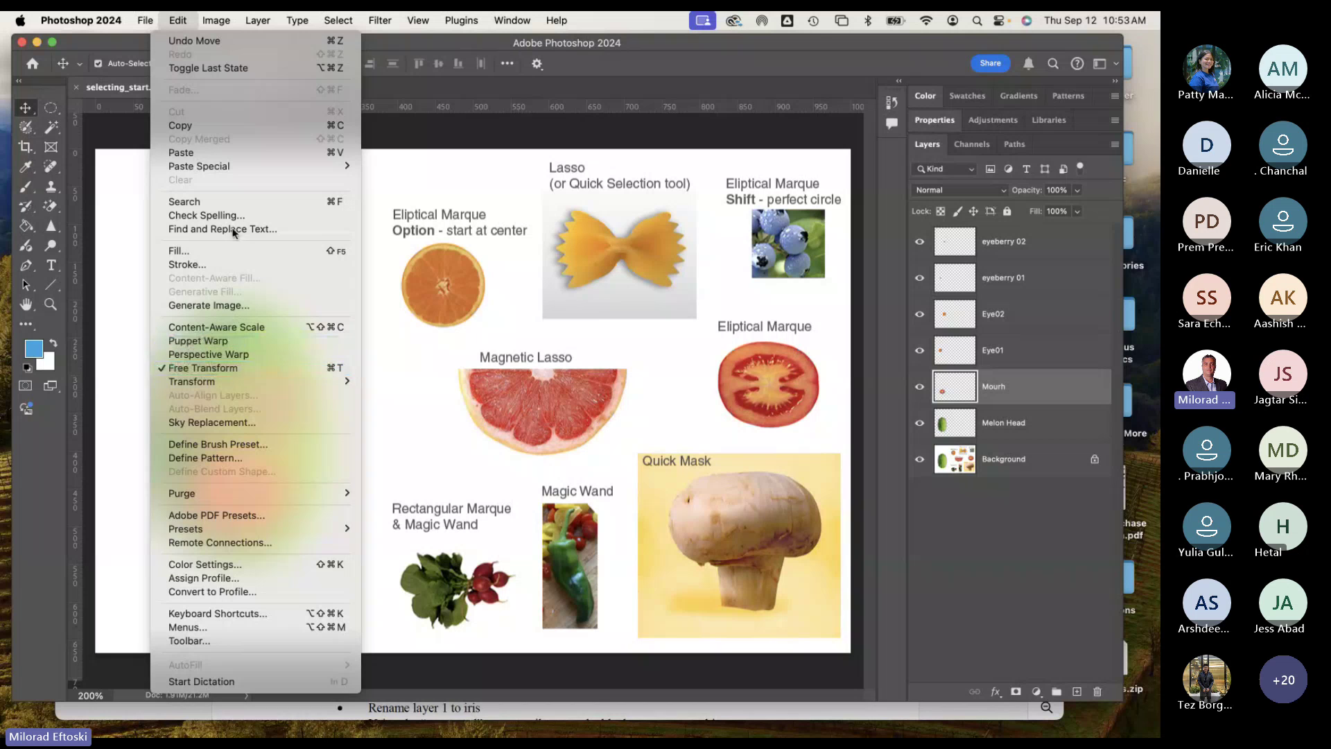
{"action": "left_click", "coordinate": [179, 21]}
{"action": "left_click", "coordinate": [208, 438]}
{"action": "left_click", "coordinate": [227, 480]}
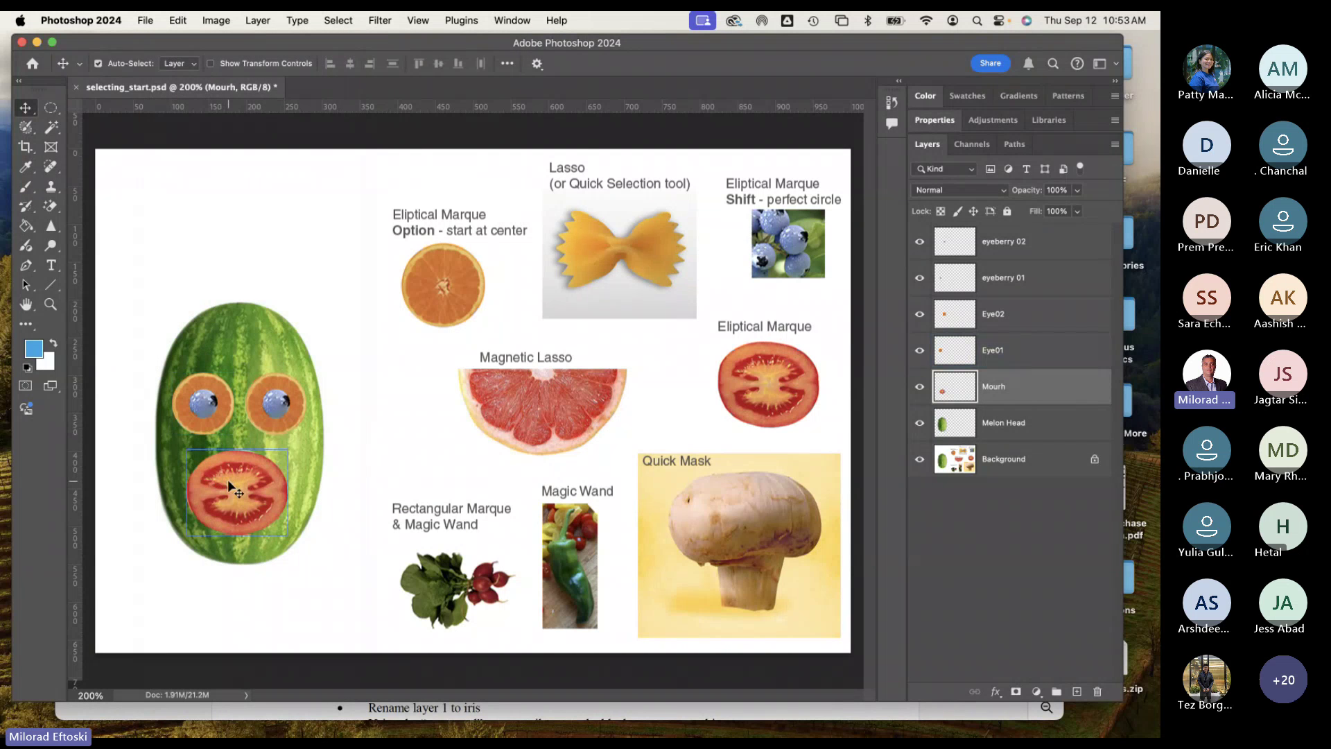
{"action": "left_click", "coordinate": [418, 20]}
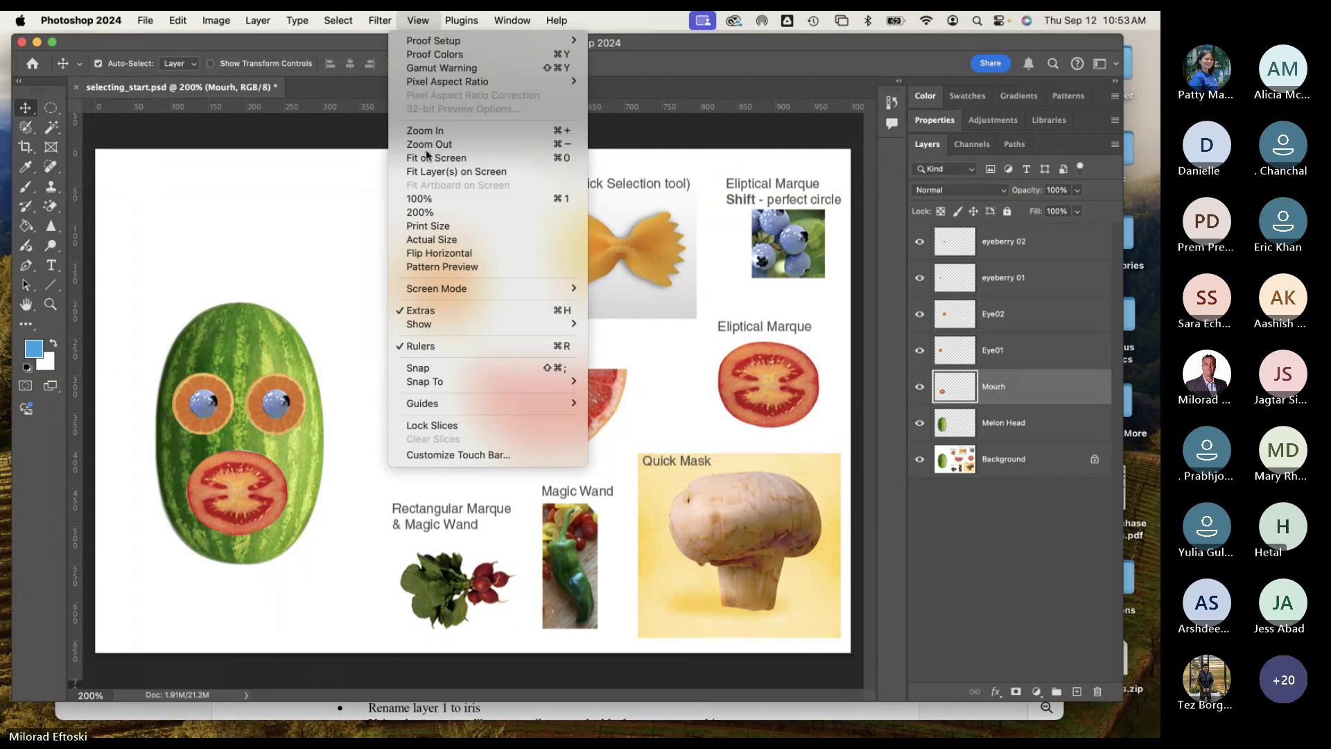
{"action": "mouse_move", "coordinate": [425, 328]}
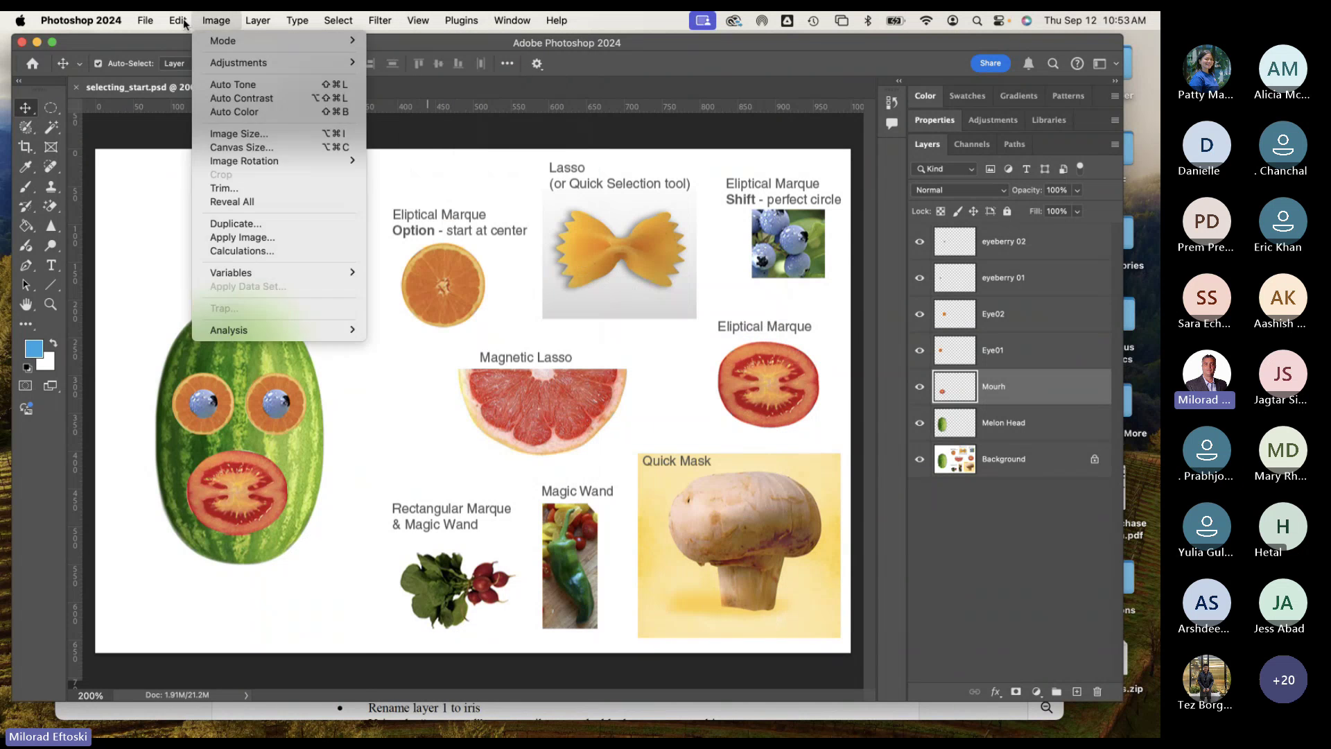
{"action": "mouse_move", "coordinate": [145, 20]}
{"action": "left_click", "coordinate": [234, 524]}
Step: Nudge the tomato into place on the melon and squash it vertically into a flatter mouth with temporary transform controls
{"action": "left_click_drag", "start_coordinate": [227, 497], "coordinate": [239, 488]}
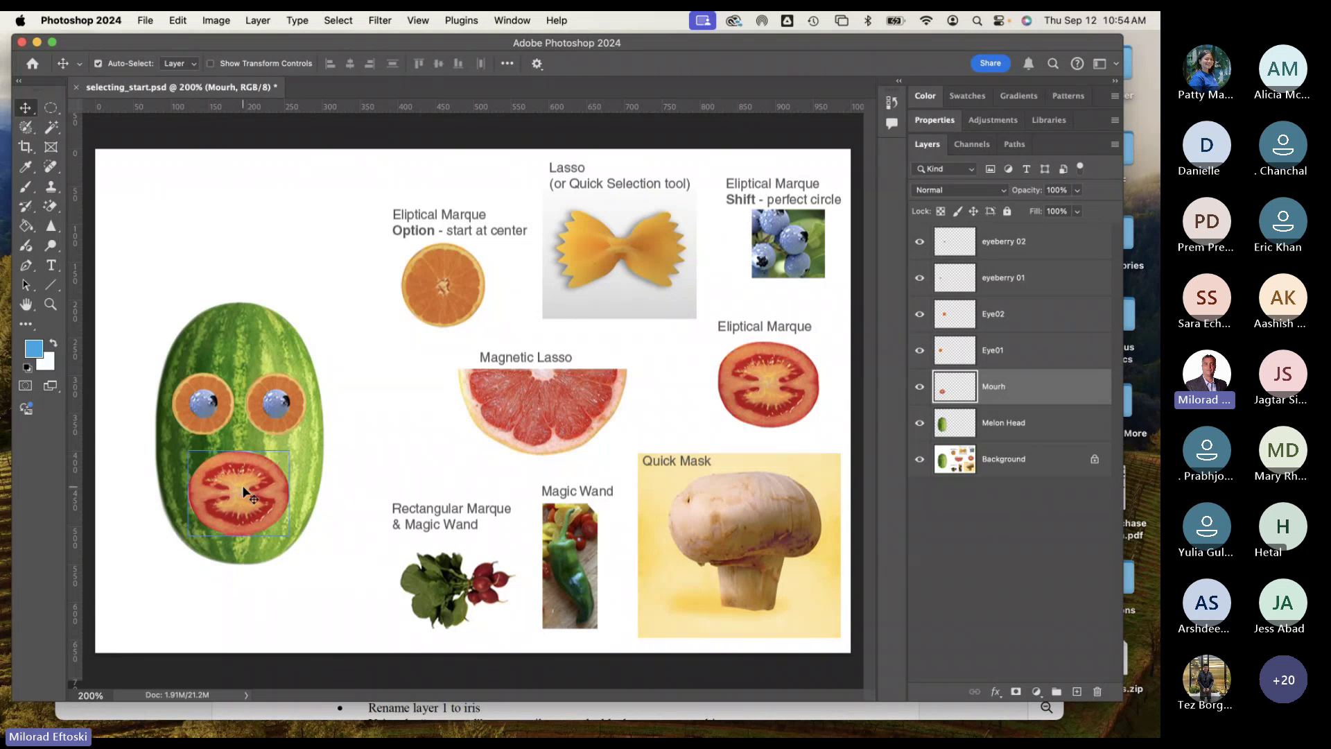
{"action": "left_click", "coordinate": [236, 65]}
{"action": "left_click_drag", "start_coordinate": [238, 454], "coordinate": [272, 498]}
{"action": "key", "text": "Return"}
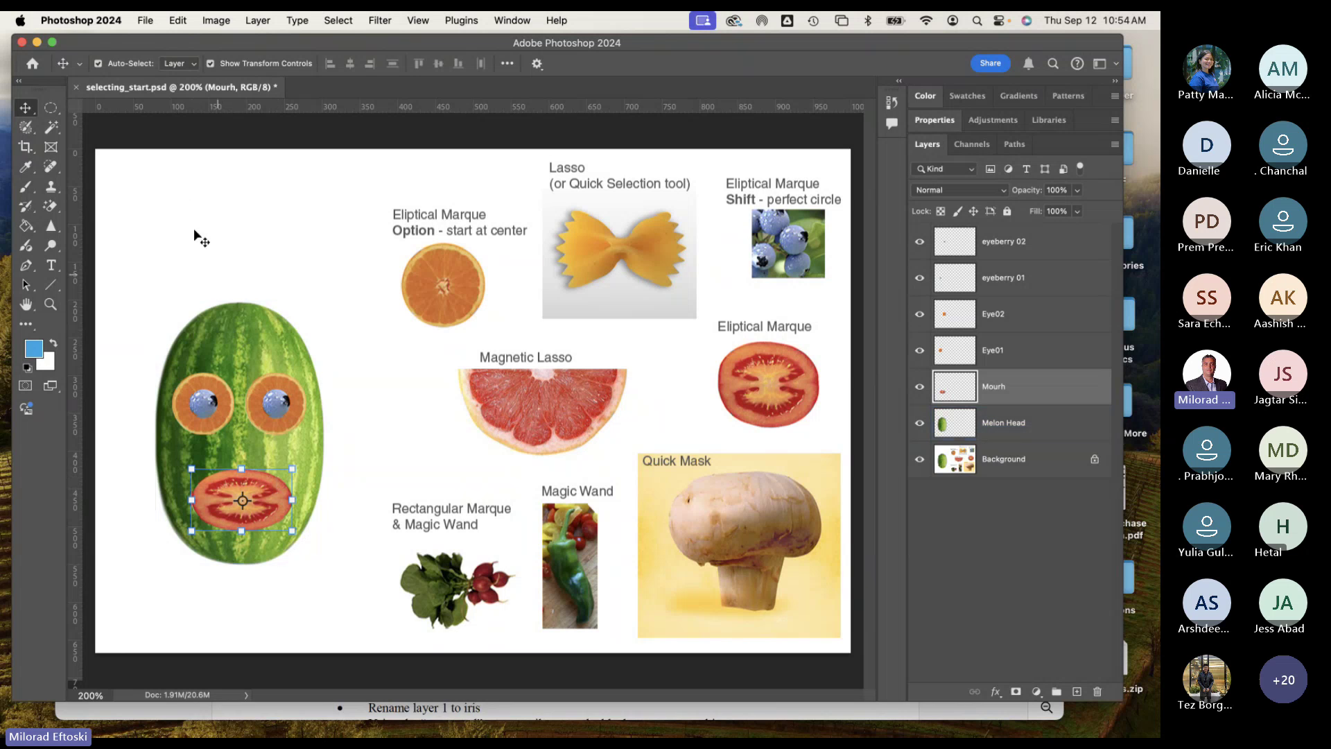
{"action": "left_click", "coordinate": [212, 66]}
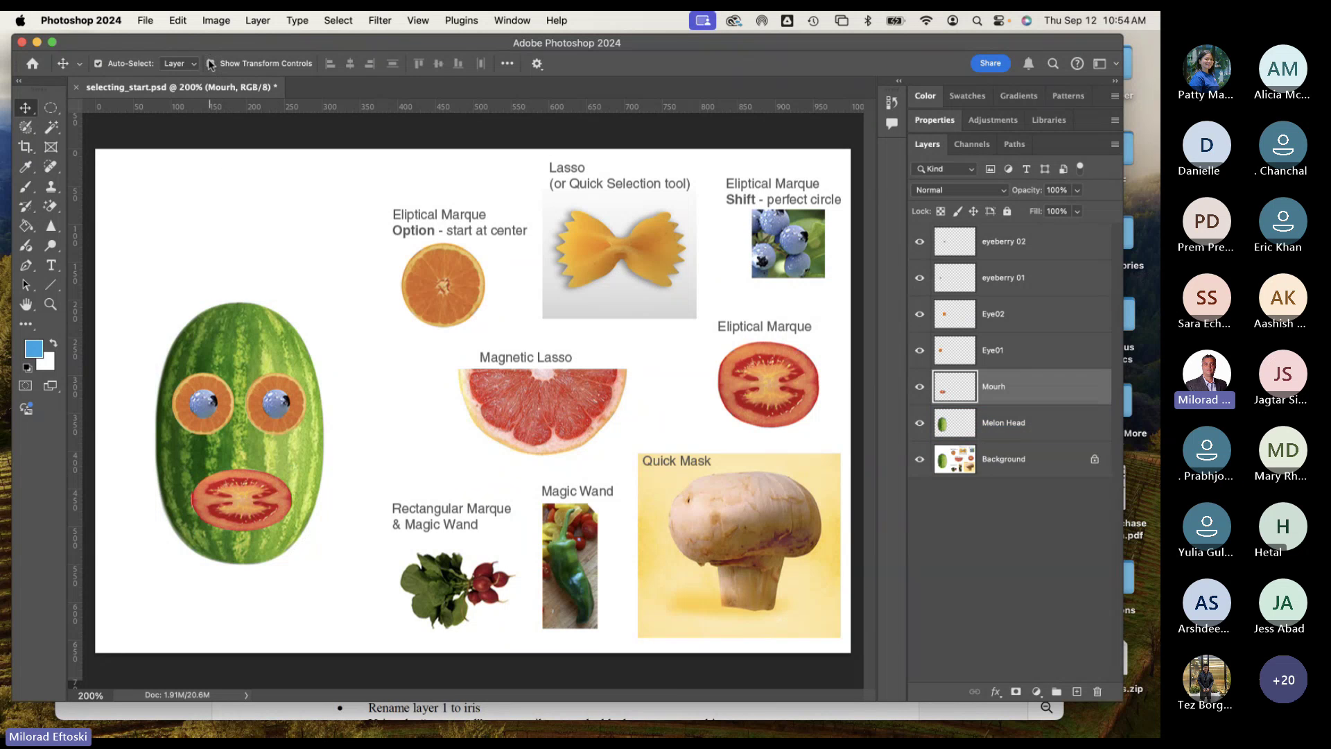
{"action": "left_click", "coordinate": [177, 237]}
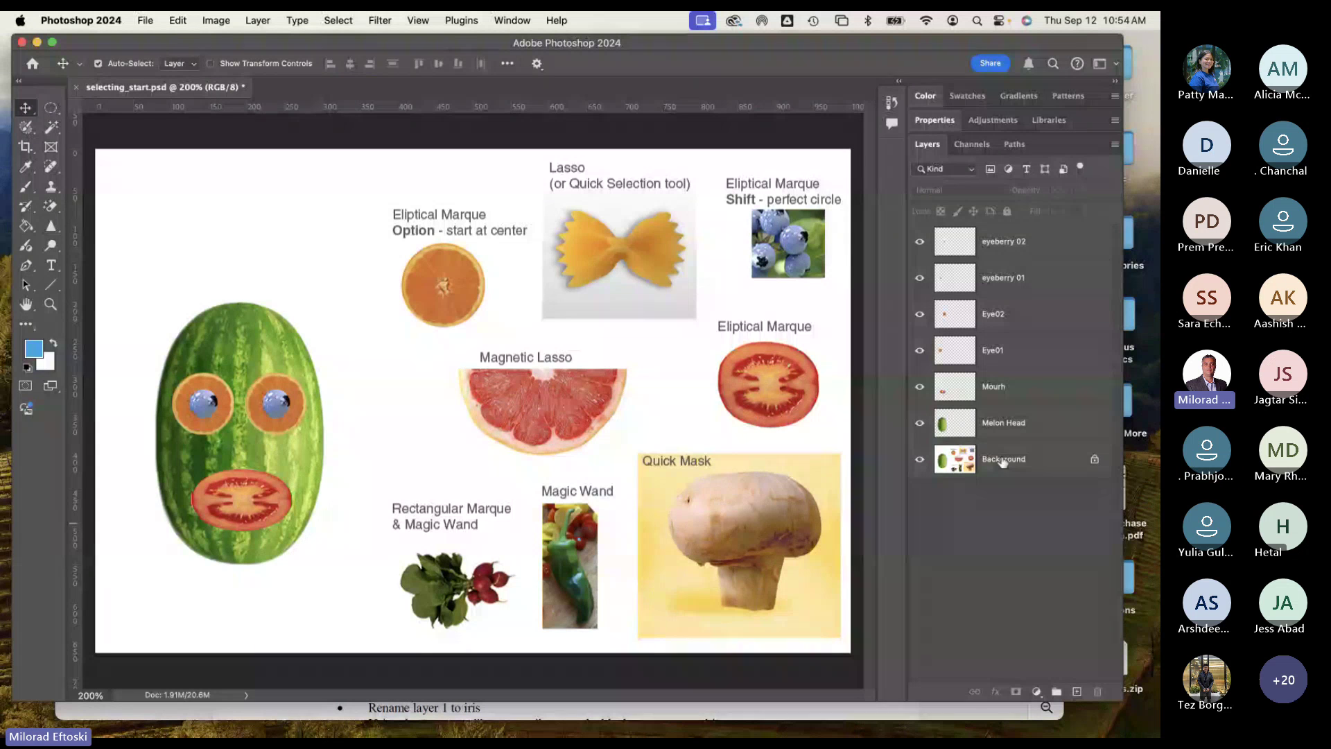
Step: Make the Background layer active and choose the Lasso tool, with the bow-tie pasta enlarged to 400%
{"action": "left_click", "coordinate": [971, 456]}
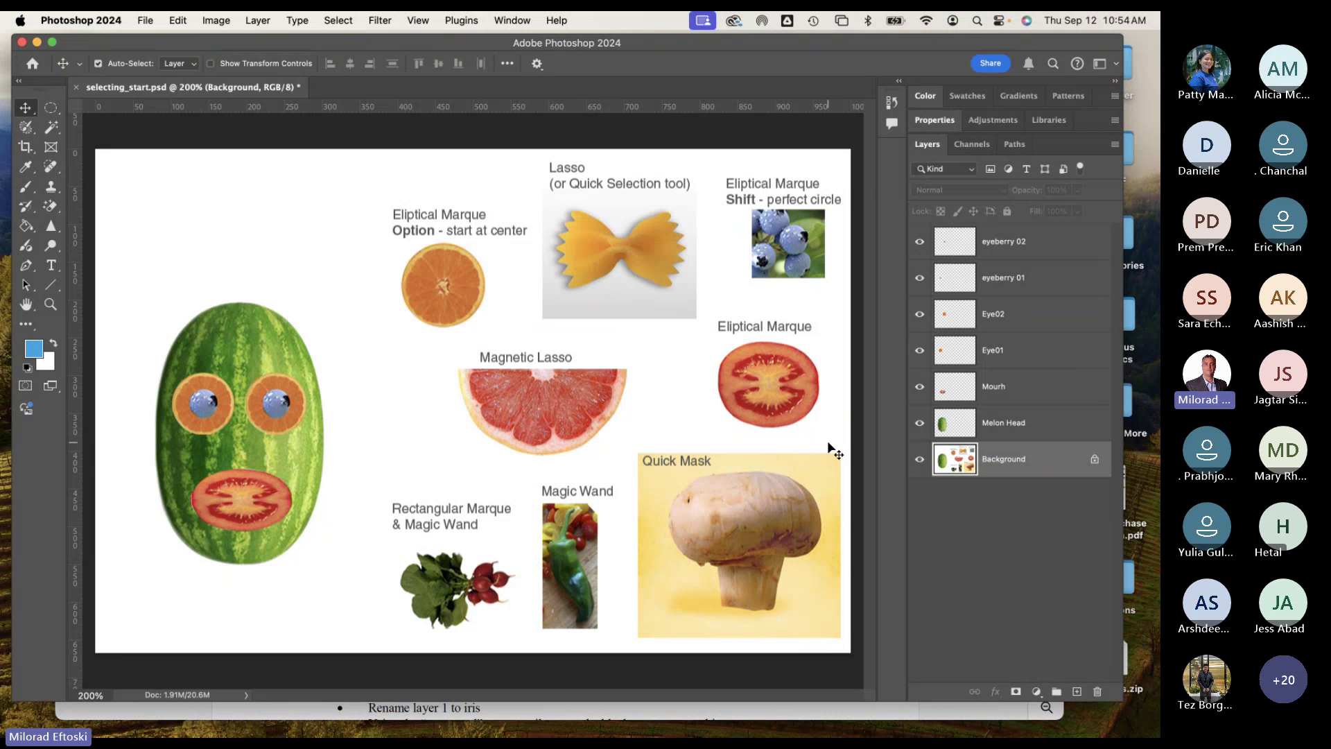
{"action": "key", "text": "super+equal"}
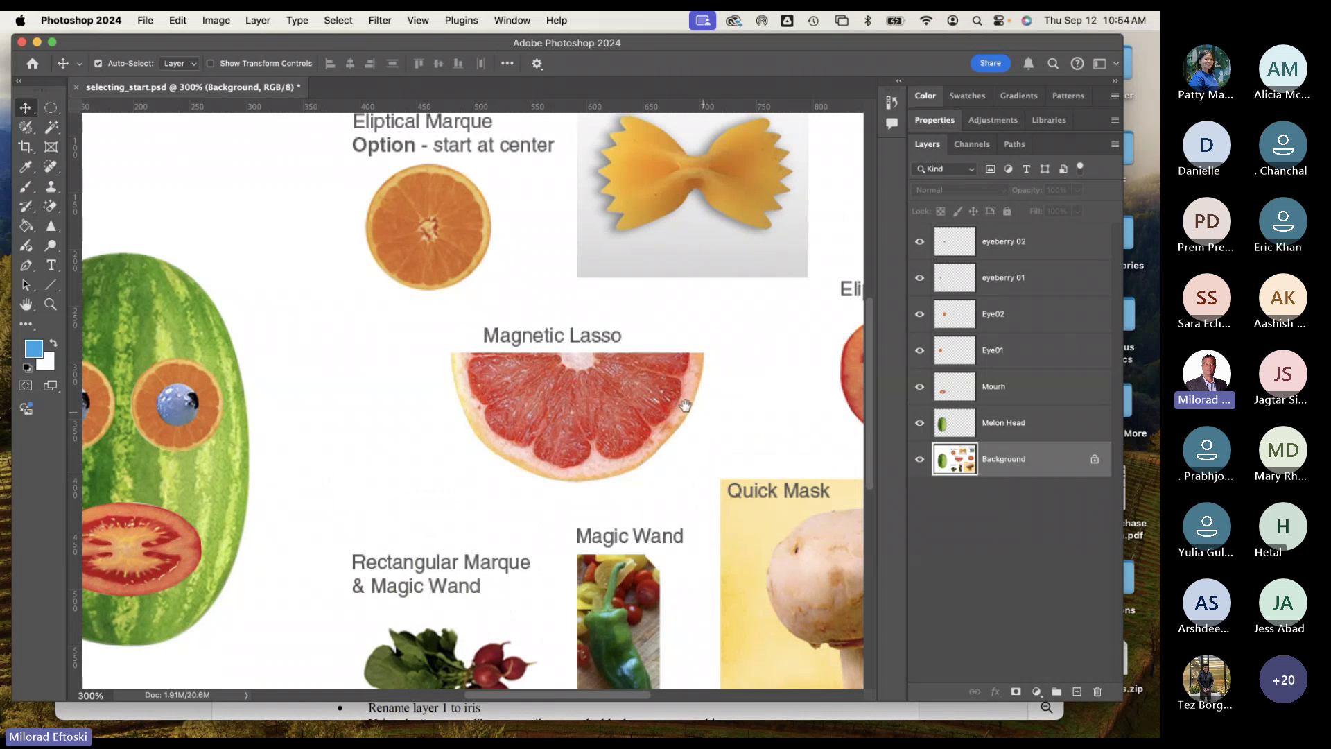
{"action": "scroll", "coordinate": [565, 471], "scroll_direction": "up", "scroll_amount": 4}
{"action": "scroll", "coordinate": [565, 472], "scroll_direction": "right", "scroll_amount": 4}
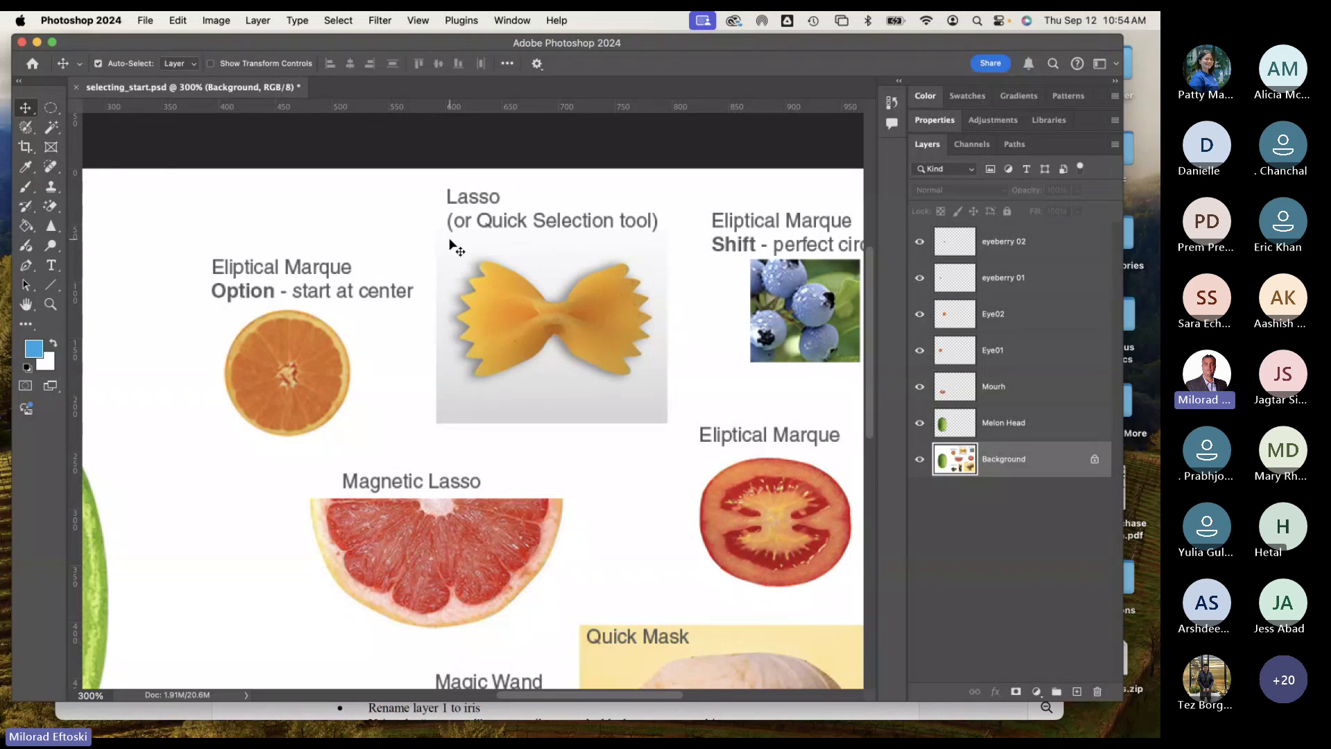
{"action": "left_click", "coordinate": [25, 129]}
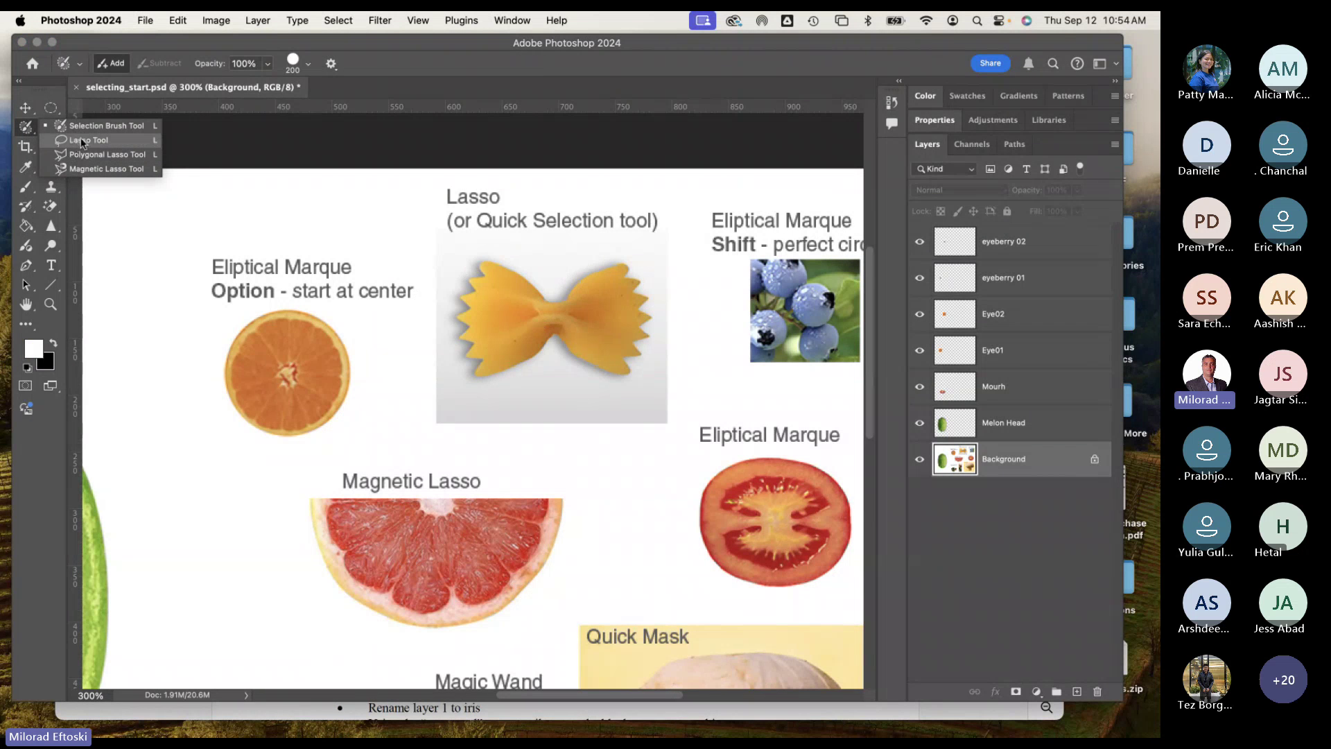
{"action": "left_click", "coordinate": [79, 142]}
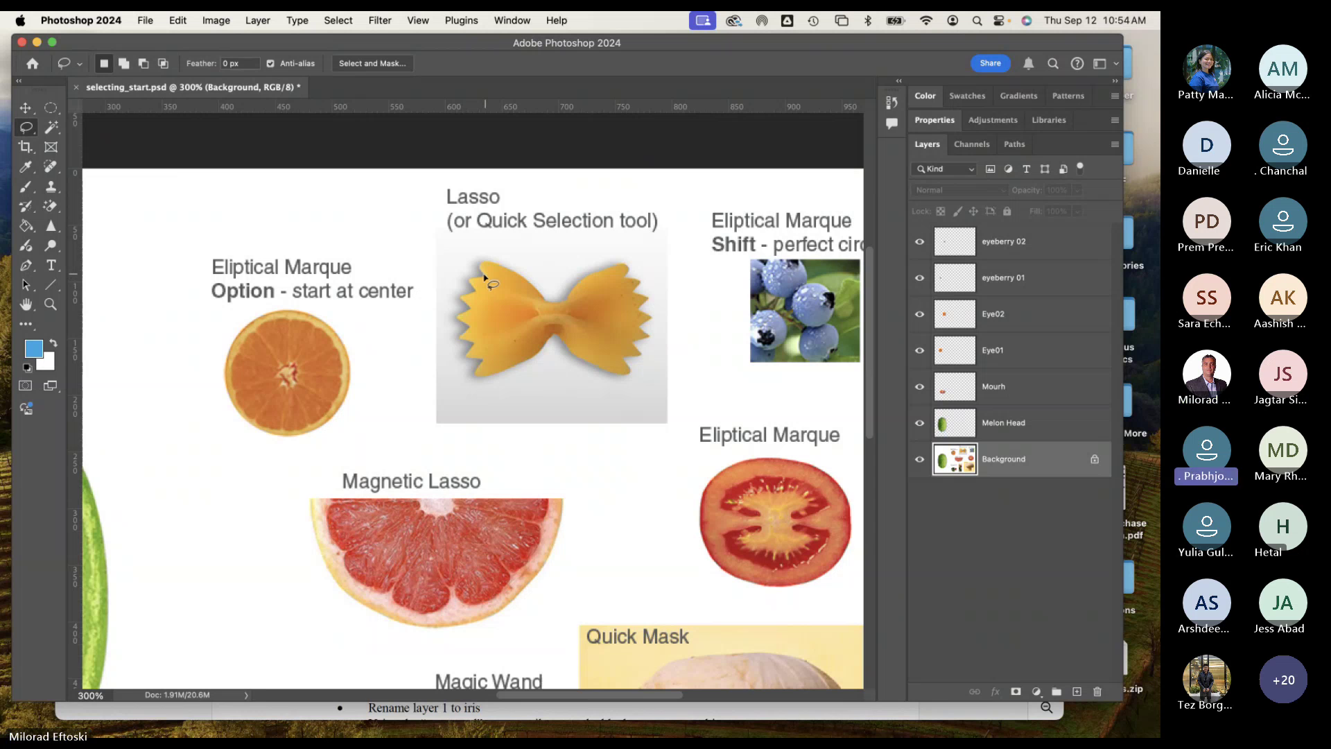
{"action": "key", "text": "super+equal"}
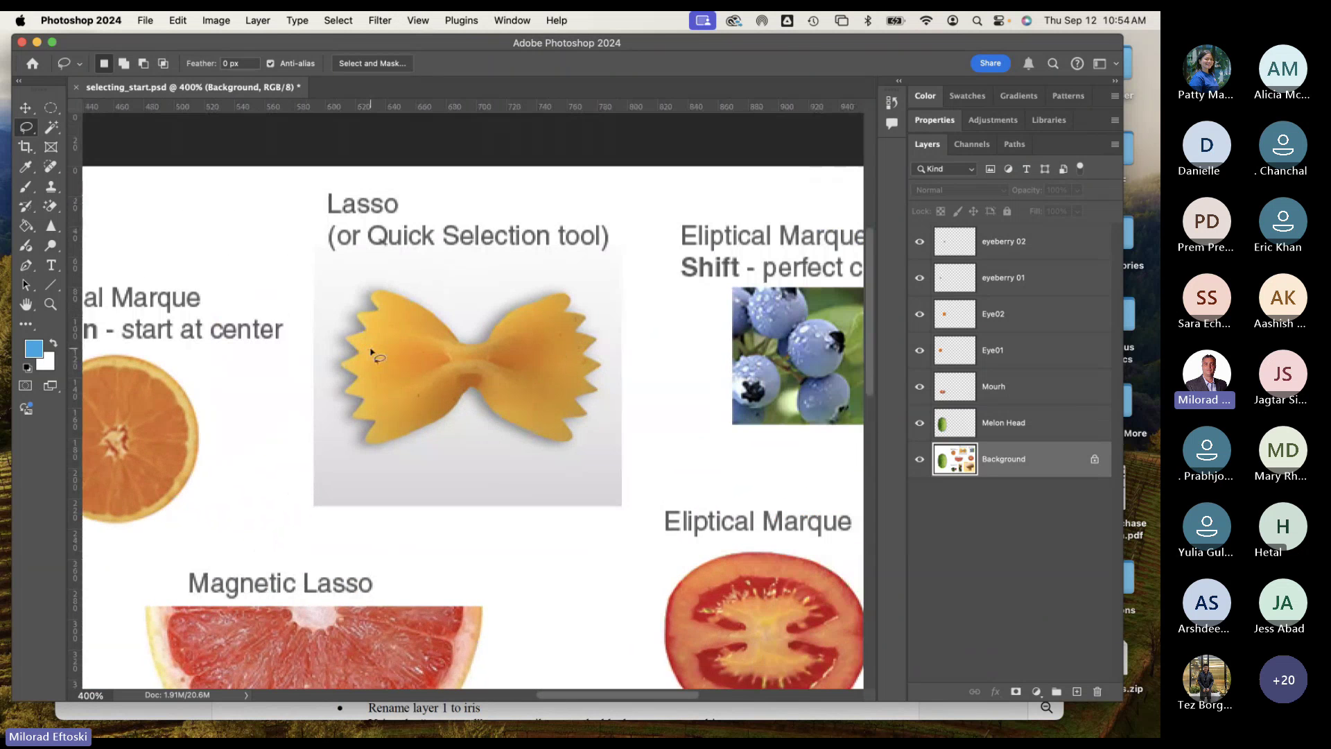
Step: Try to trace the bow-tie pasta freehand with the Lasso tool
{"action": "mouse_move", "coordinate": [373, 297]}
{"action": "left_mouse_down"}
{"action": "mouse_move", "coordinate": [474, 348]}
{"action": "mouse_move", "coordinate": [515, 310]}
{"action": "mouse_move", "coordinate": [566, 296]}
{"action": "mouse_move", "coordinate": [565, 313]}
{"action": "mouse_move", "coordinate": [584, 316]}
{"action": "mouse_move", "coordinate": [576, 333]}
{"action": "mouse_move", "coordinate": [593, 337]}
{"action": "mouse_move", "coordinate": [582, 356]}
{"action": "mouse_move", "coordinate": [598, 364]}
{"action": "mouse_move", "coordinate": [575, 402]}
{"action": "mouse_move", "coordinate": [586, 415]}
{"action": "mouse_move", "coordinate": [564, 420]}
{"action": "mouse_move", "coordinate": [573, 441]}
{"action": "mouse_move", "coordinate": [474, 389]}
{"action": "mouse_move", "coordinate": [438, 423]}
{"action": "mouse_move", "coordinate": [378, 444]}
{"action": "mouse_move", "coordinate": [374, 423]}
{"action": "mouse_move", "coordinate": [349, 419]}
{"action": "mouse_move", "coordinate": [339, 373]}
{"action": "mouse_move", "coordinate": [380, 340]}
{"action": "mouse_move", "coordinate": [401, 386]}
{"action": "left_mouse_up"}
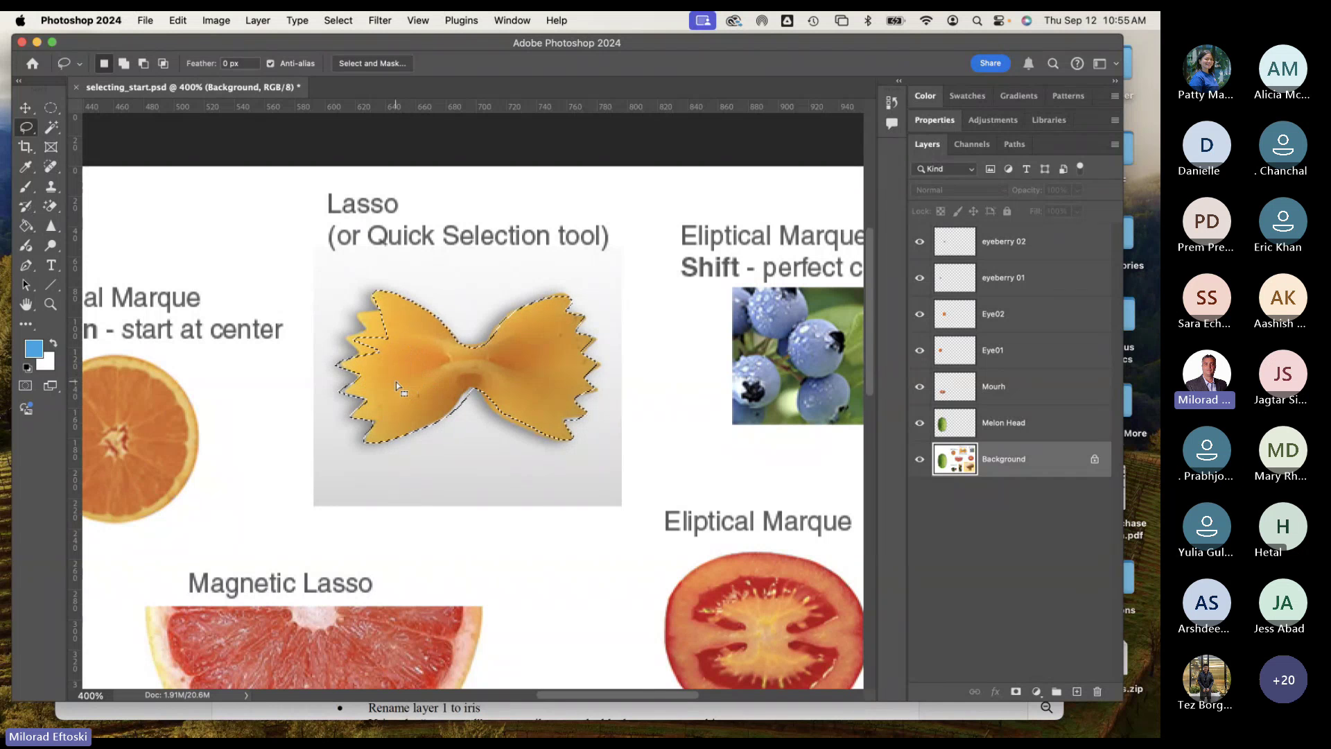
{"action": "left_click", "coordinate": [444, 299]}
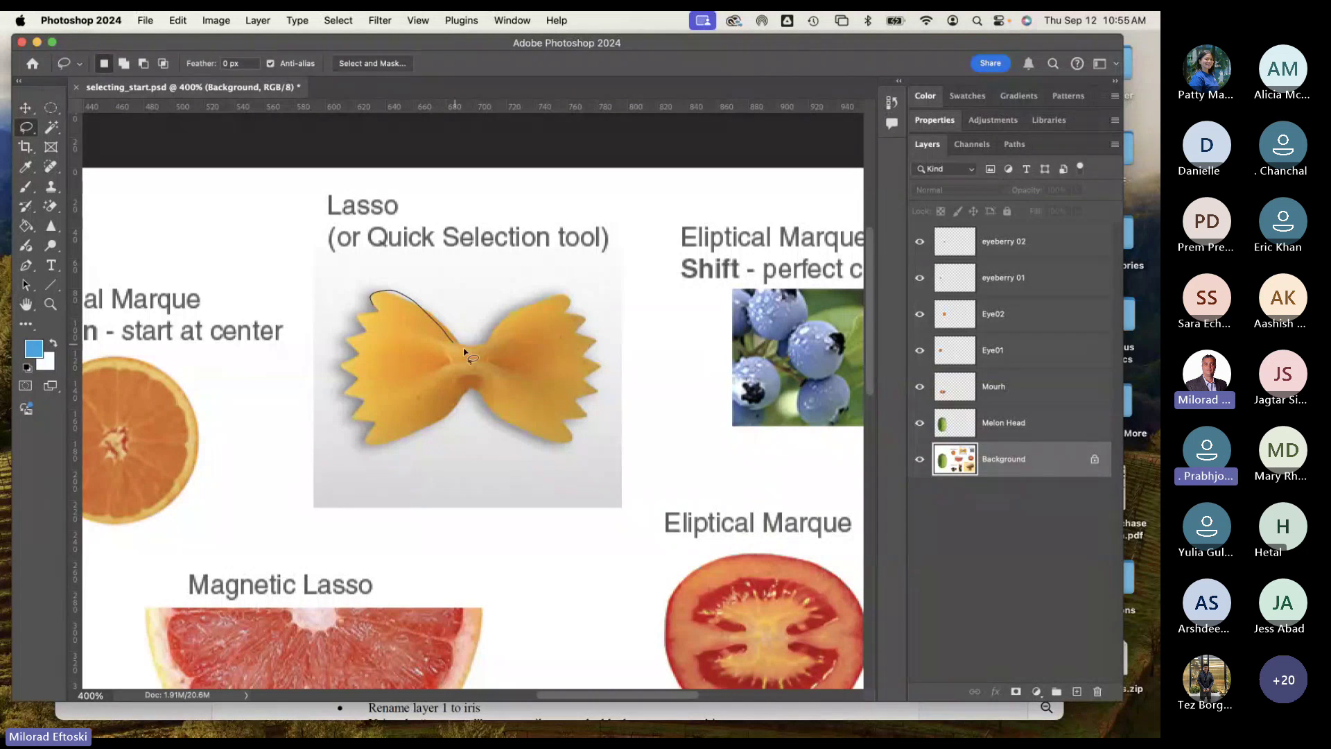
{"action": "scroll", "coordinate": [508, 499], "scroll_direction": "up", "scroll_amount": 1}
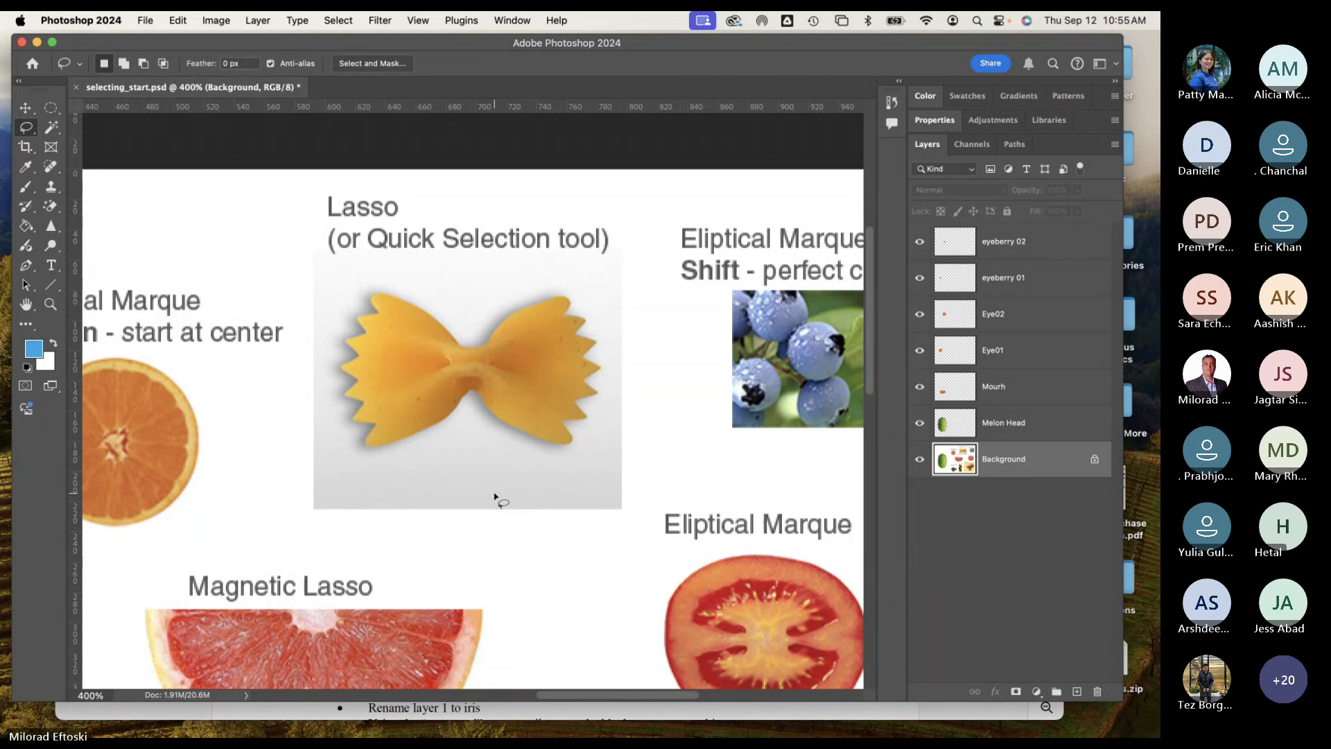
Step: Try out the Polygonal Lasso tool with straight segments around the bow-tie pasta and discard the unfinished outline
{"action": "left_click_drag", "start_coordinate": [28, 127], "coordinate": [76, 159]}
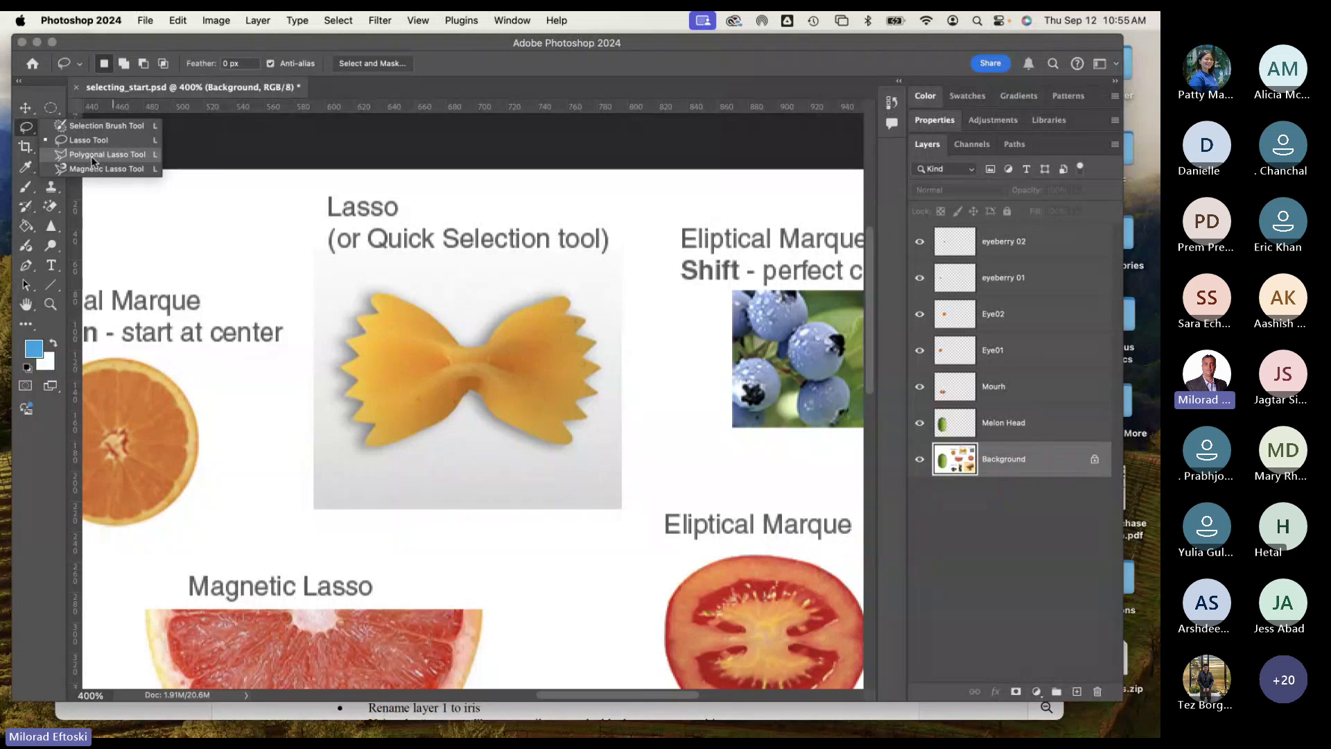
{"action": "left_click", "coordinate": [90, 157]}
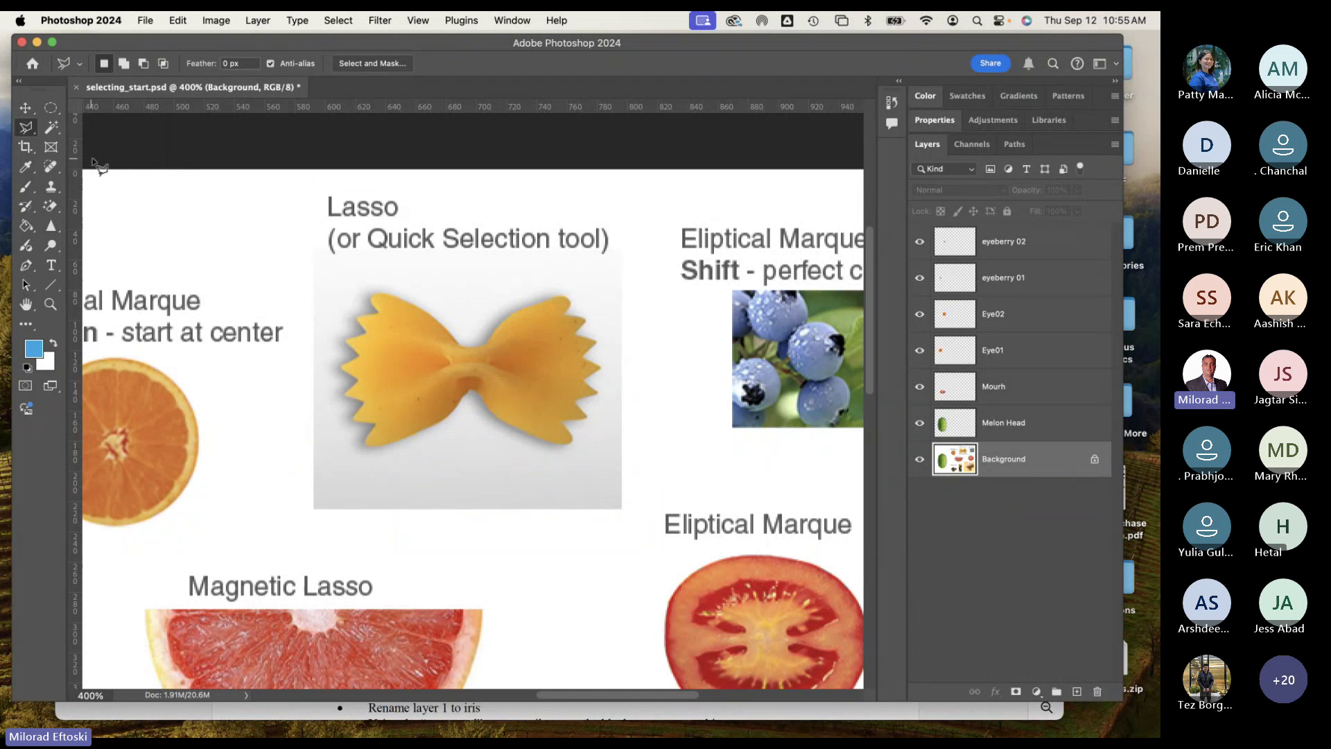
{"action": "left_click", "coordinate": [378, 312]}
{"action": "left_click", "coordinate": [366, 287]}
{"action": "left_click", "coordinate": [432, 309]}
{"action": "left_click", "coordinate": [454, 337]}
{"action": "left_click", "coordinate": [485, 348]}
{"action": "left_click", "coordinate": [501, 302]}
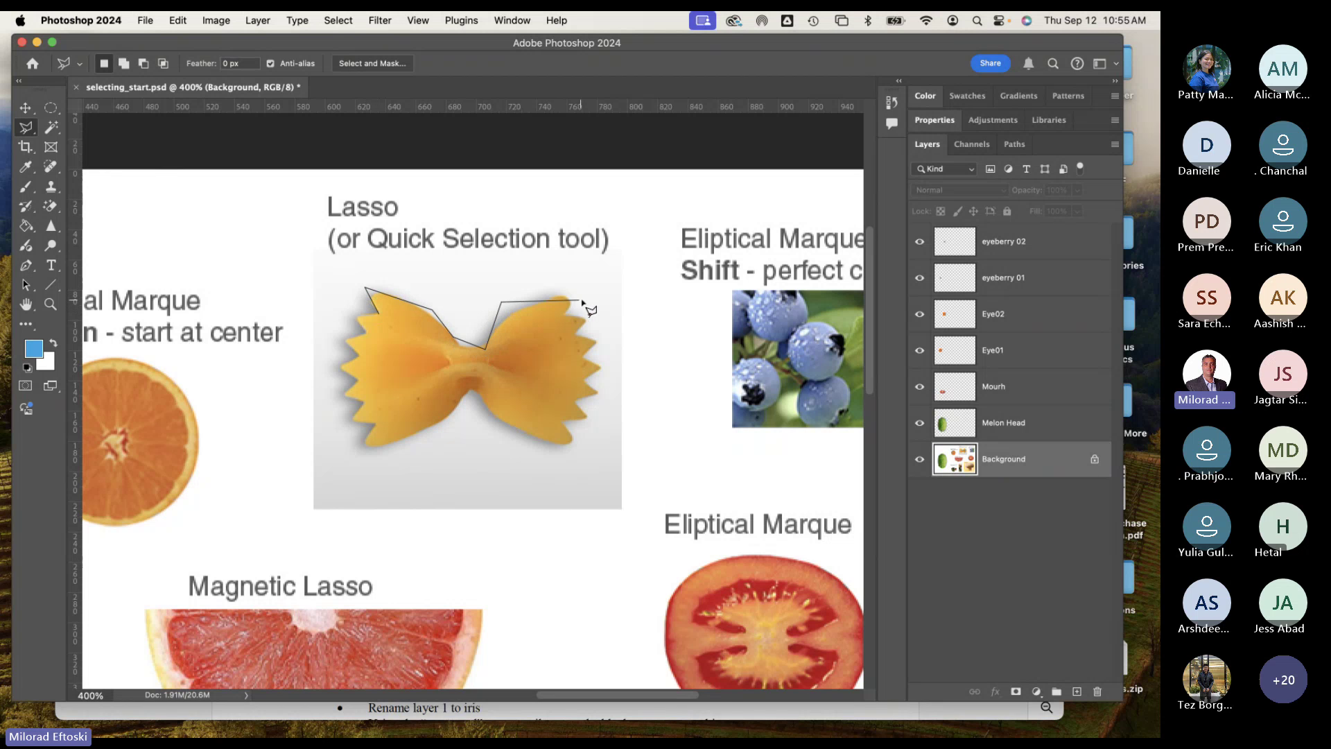
{"action": "left_click", "coordinate": [577, 299]}
{"action": "left_click", "coordinate": [549, 328]}
{"action": "left_click", "coordinate": [636, 316]}
{"action": "left_click", "coordinate": [523, 370]}
{"action": "left_click", "coordinate": [661, 379]}
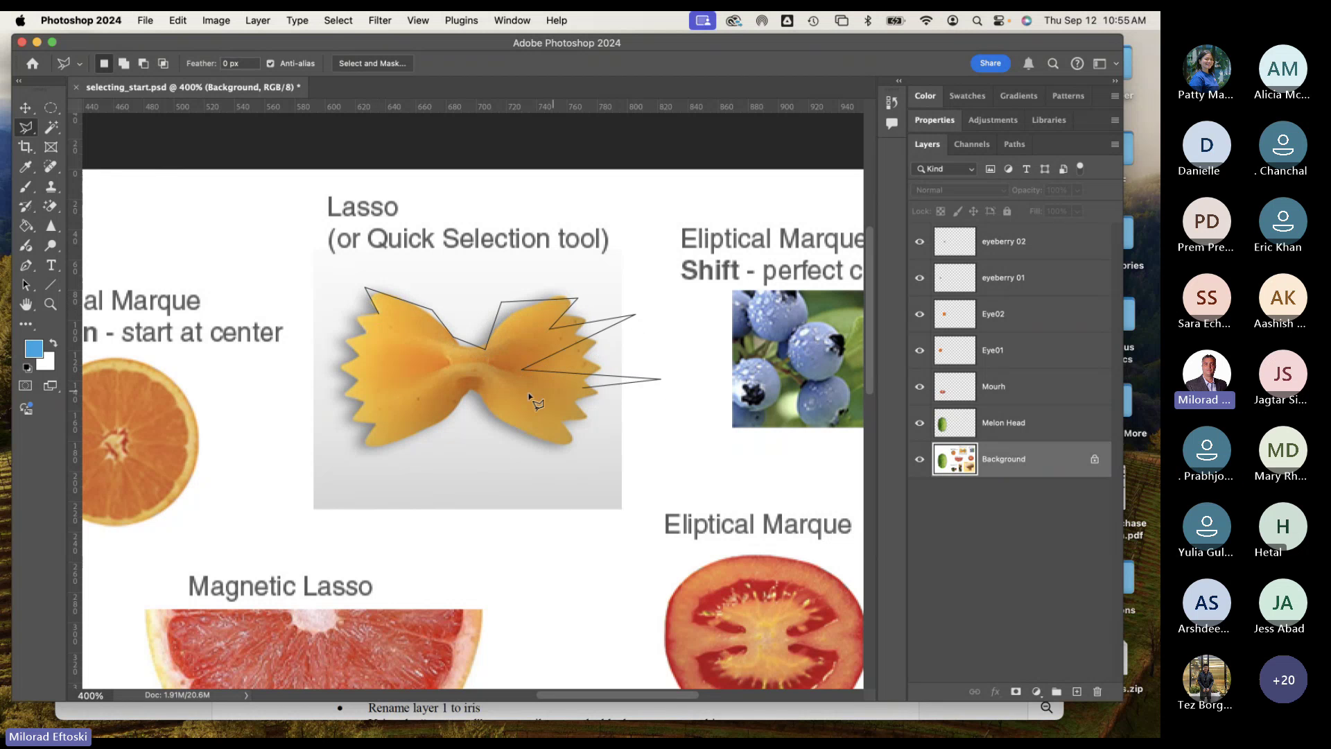
{"action": "left_click", "coordinate": [529, 392]}
{"action": "left_click", "coordinate": [642, 427]}
{"action": "left_click", "coordinate": [490, 423]}
{"action": "left_click", "coordinate": [630, 524]}
{"action": "left_click", "coordinate": [469, 459]}
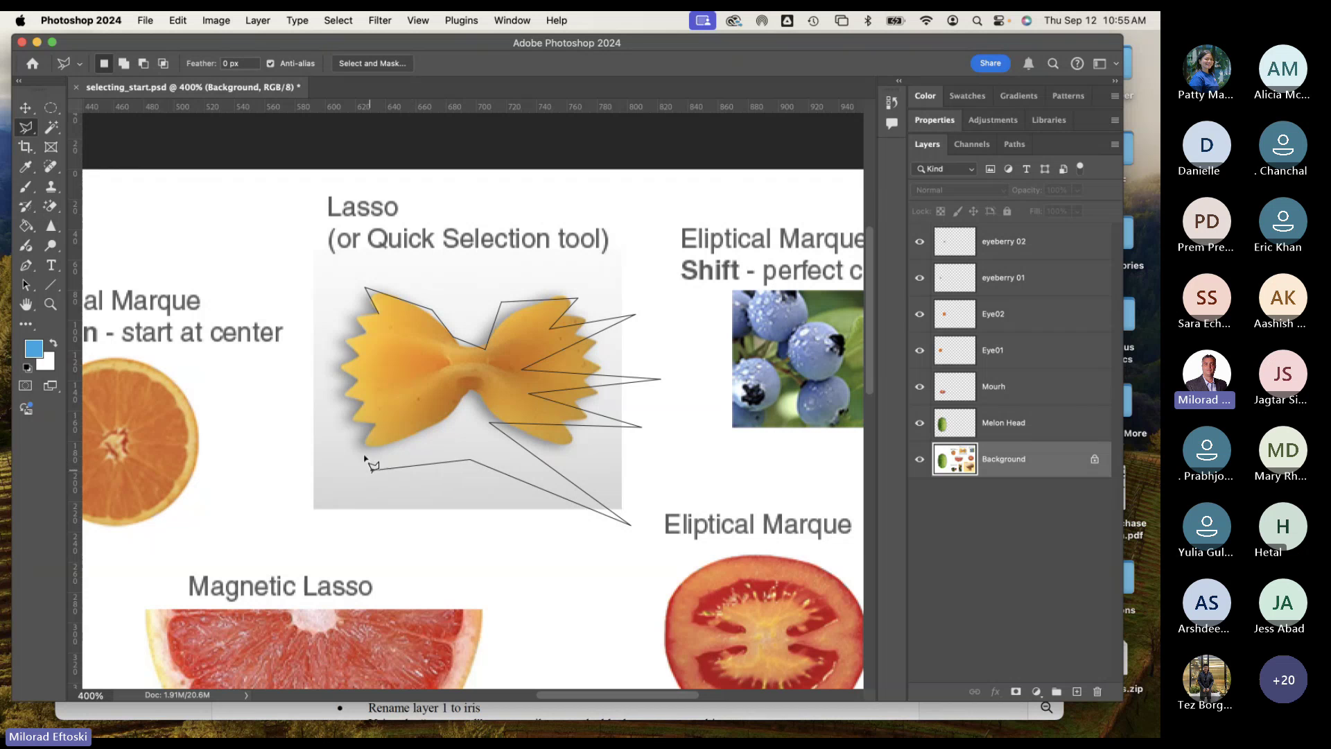
{"action": "left_click", "coordinate": [371, 470]}
{"action": "left_click", "coordinate": [351, 407]}
{"action": "left_click", "coordinate": [305, 382]}
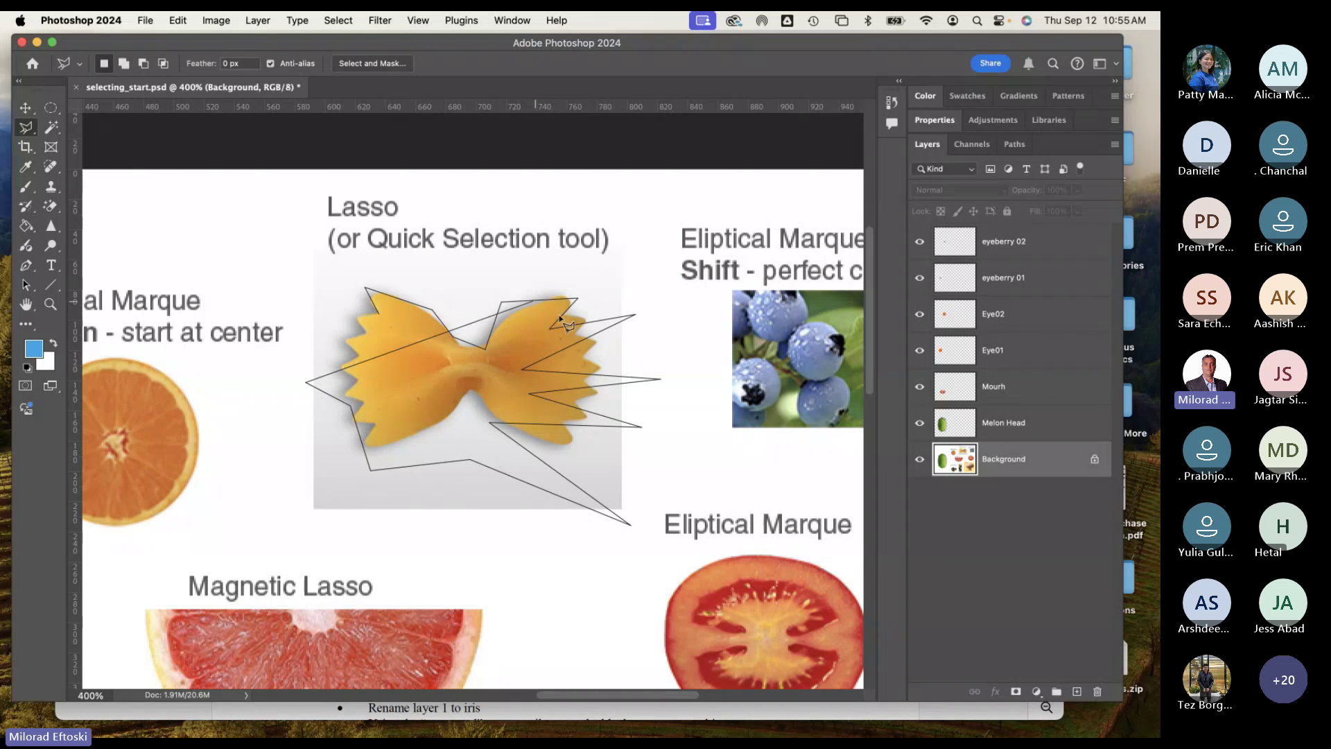
{"action": "left_click", "coordinate": [570, 323]}
{"action": "left_click", "coordinate": [419, 455]}
{"action": "left_click", "coordinate": [385, 243]}
{"action": "left_click", "coordinate": [538, 396]}
{"action": "left_click", "coordinate": [471, 542]}
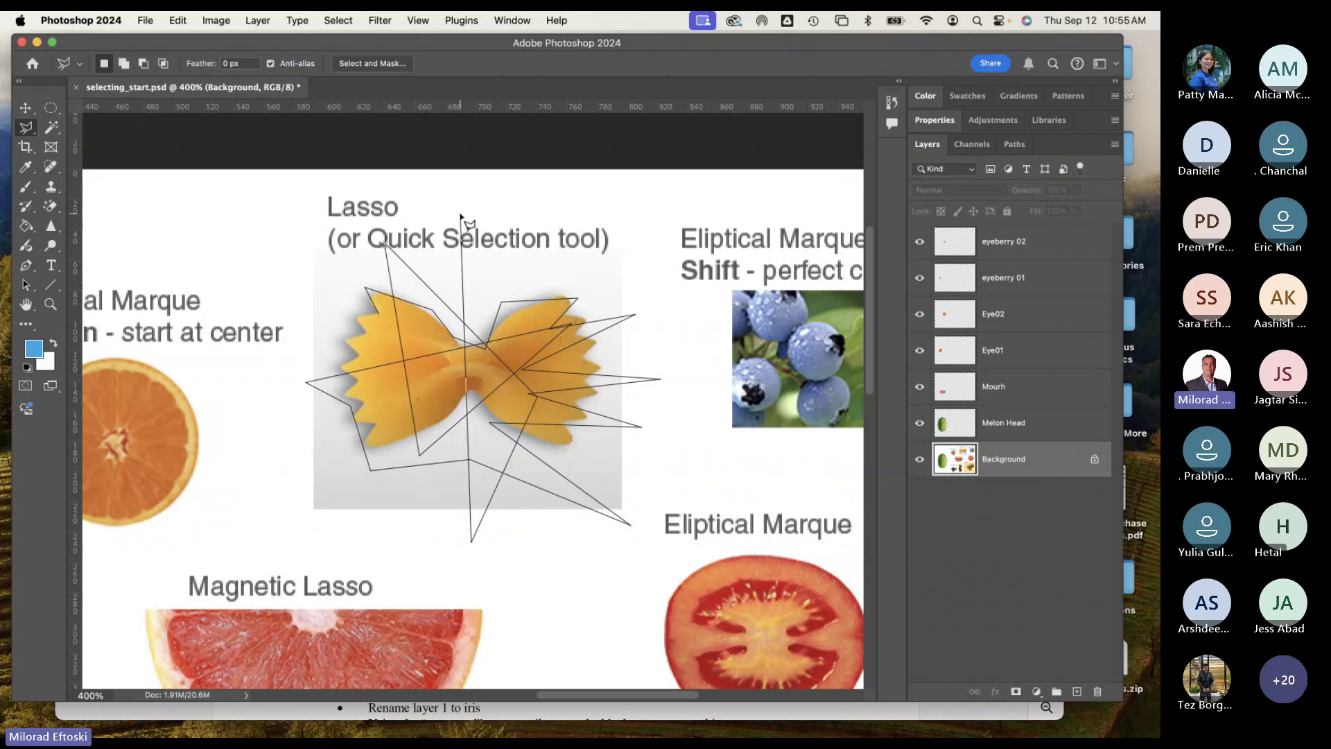
{"action": "key", "text": "Escape"}
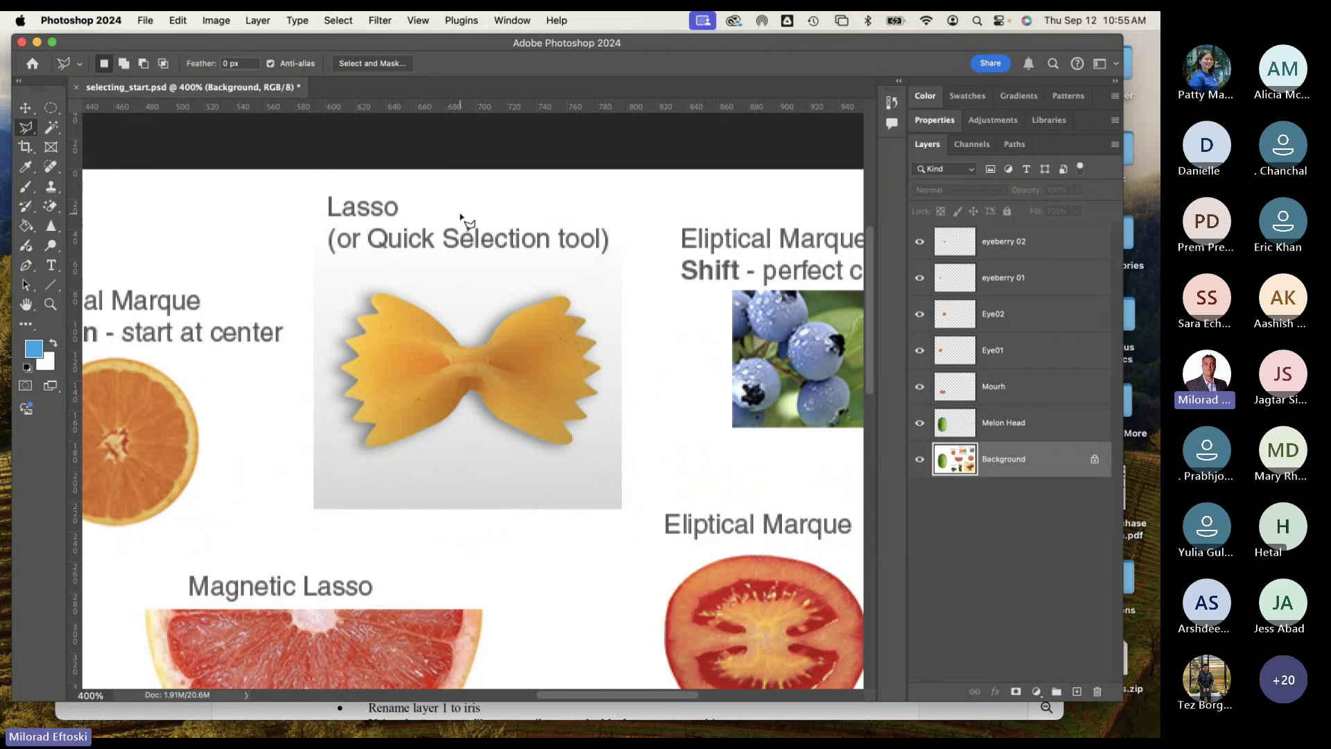
Step: Select the bow-tie pasta on the Background layer by tracing around its zigzag ends and curved sides with the Lasso tool
{"action": "right_click", "coordinate": [28, 129]}
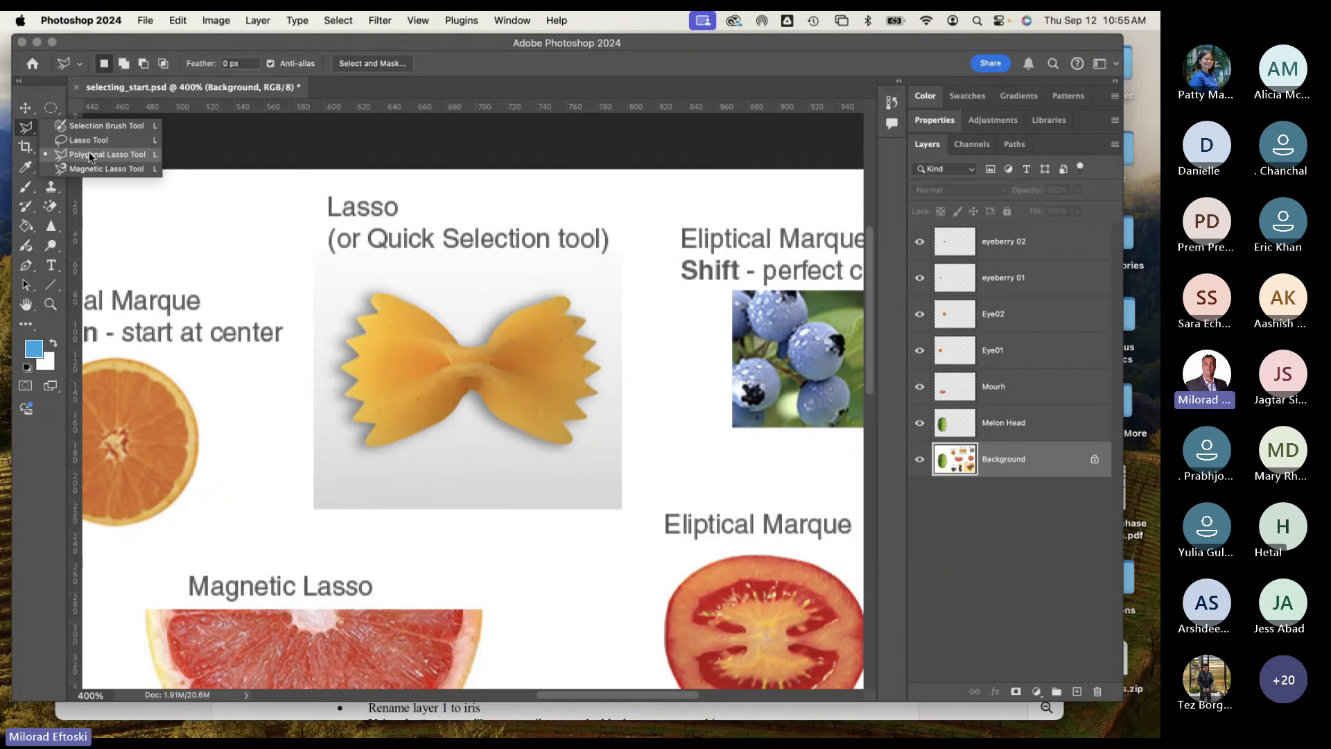
{"action": "left_click", "coordinate": [92, 140]}
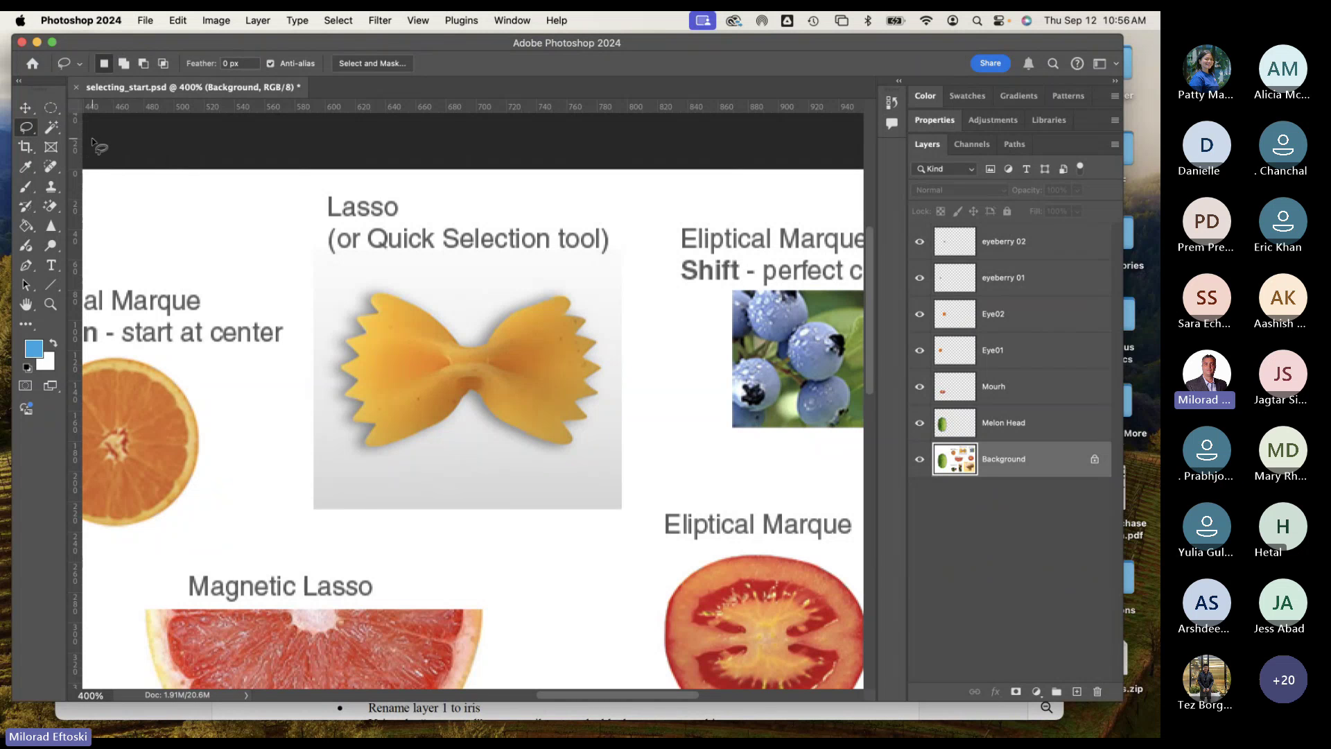
{"action": "right_click", "coordinate": [27, 129]}
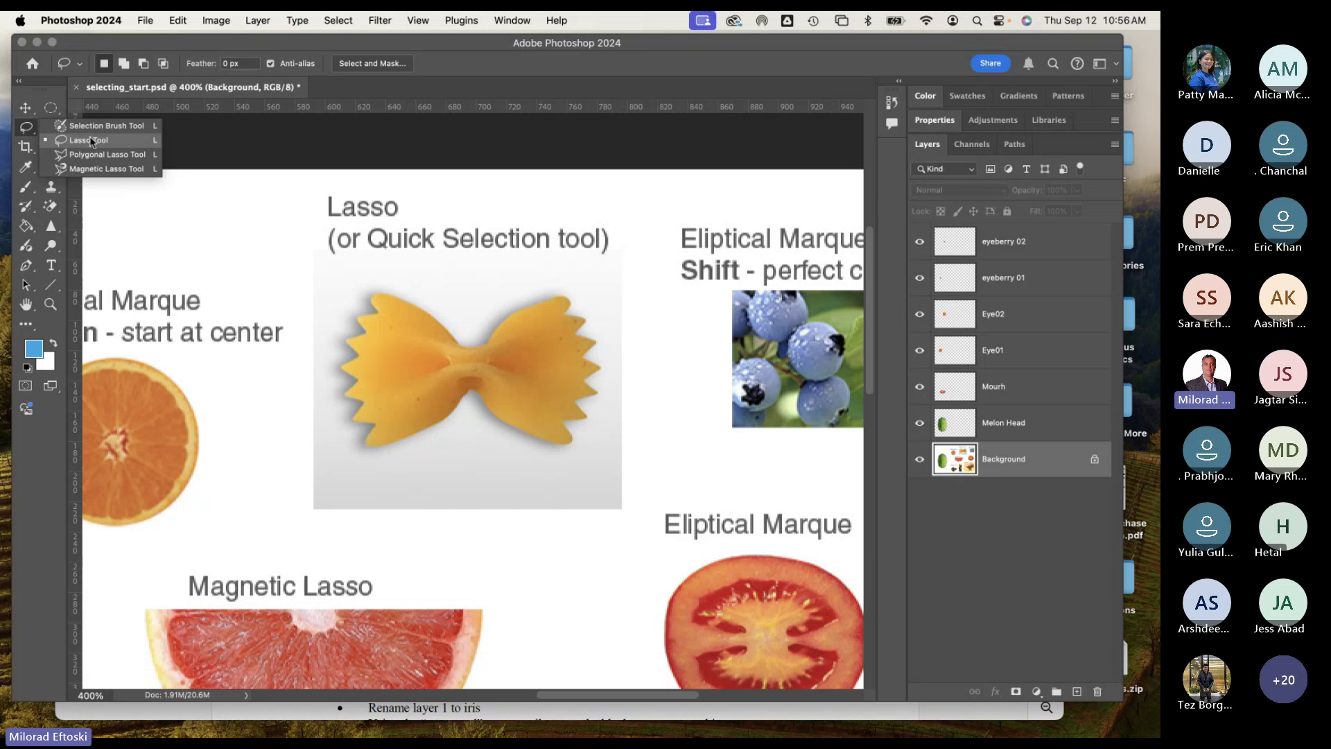
{"action": "left_click", "coordinate": [85, 142]}
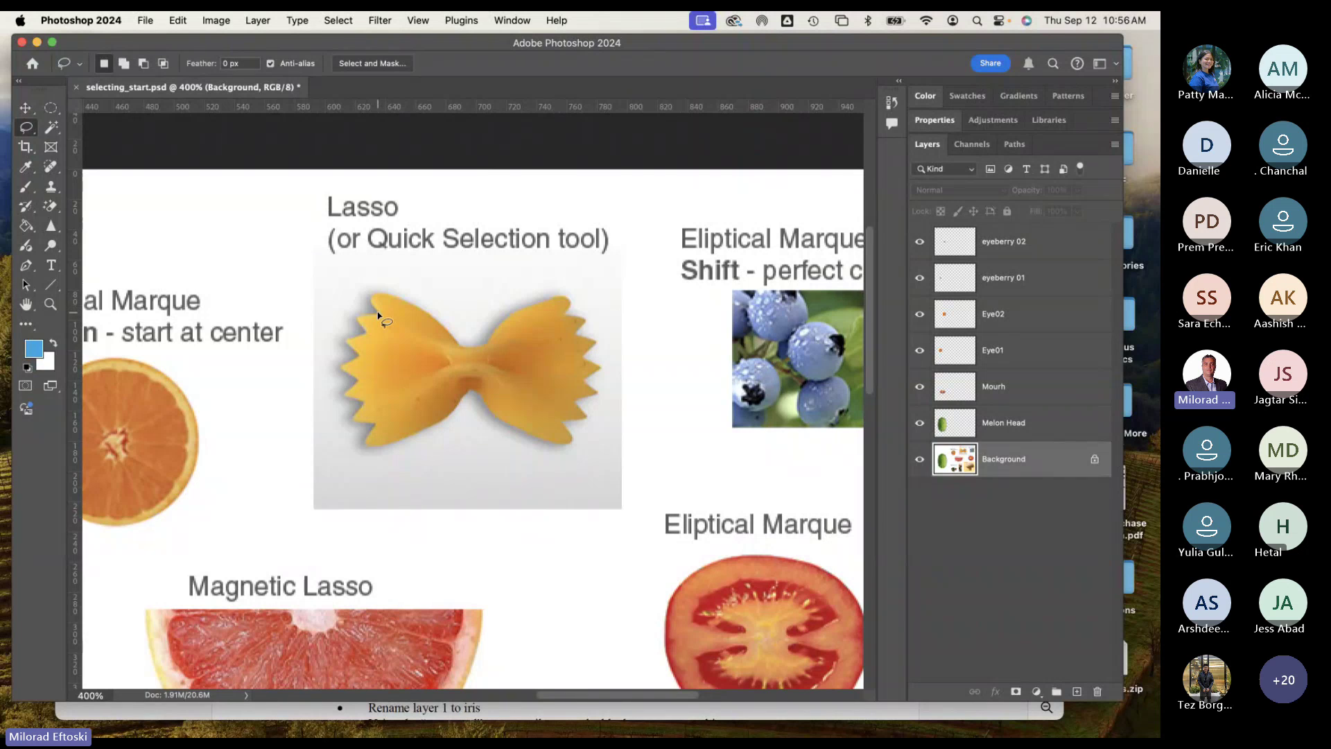
{"action": "mouse_move", "coordinate": [379, 295]}
{"action": "left_mouse_down"}
{"action": "mouse_move", "coordinate": [416, 313]}
{"action": "mouse_move", "coordinate": [418, 370]}
{"action": "mouse_move", "coordinate": [433, 366]}
{"action": "mouse_move", "coordinate": [440, 262]}
{"action": "mouse_move", "coordinate": [416, 335]}
{"action": "mouse_move", "coordinate": [408, 305]}
{"action": "mouse_move", "coordinate": [466, 349]}
{"action": "mouse_move", "coordinate": [446, 306]}
{"action": "mouse_move", "coordinate": [460, 289]}
{"action": "mouse_move", "coordinate": [470, 347]}
{"action": "mouse_move", "coordinate": [566, 298]}
{"action": "mouse_move", "coordinate": [563, 318]}
{"action": "mouse_move", "coordinate": [599, 343]}
{"action": "mouse_move", "coordinate": [584, 362]}
{"action": "mouse_move", "coordinate": [600, 368]}
{"action": "mouse_move", "coordinate": [587, 381]}
{"action": "mouse_move", "coordinate": [602, 396]}
{"action": "mouse_move", "coordinate": [576, 401]}
{"action": "mouse_move", "coordinate": [590, 421]}
{"action": "mouse_move", "coordinate": [567, 424]}
{"action": "mouse_move", "coordinate": [573, 441]}
{"action": "mouse_move", "coordinate": [523, 435]}
{"action": "mouse_move", "coordinate": [470, 391]}
{"action": "mouse_move", "coordinate": [434, 426]}
{"action": "mouse_move", "coordinate": [366, 446]}
{"action": "mouse_move", "coordinate": [376, 427]}
{"action": "mouse_move", "coordinate": [357, 425]}
{"action": "mouse_move", "coordinate": [362, 389]}
{"action": "mouse_move", "coordinate": [348, 376]}
{"action": "mouse_move", "coordinate": [370, 366]}
{"action": "mouse_move", "coordinate": [354, 350]}
{"action": "mouse_move", "coordinate": [379, 341]}
{"action": "mouse_move", "coordinate": [366, 316]}
{"action": "mouse_move", "coordinate": [377, 313]}
{"action": "left_mouse_up"}
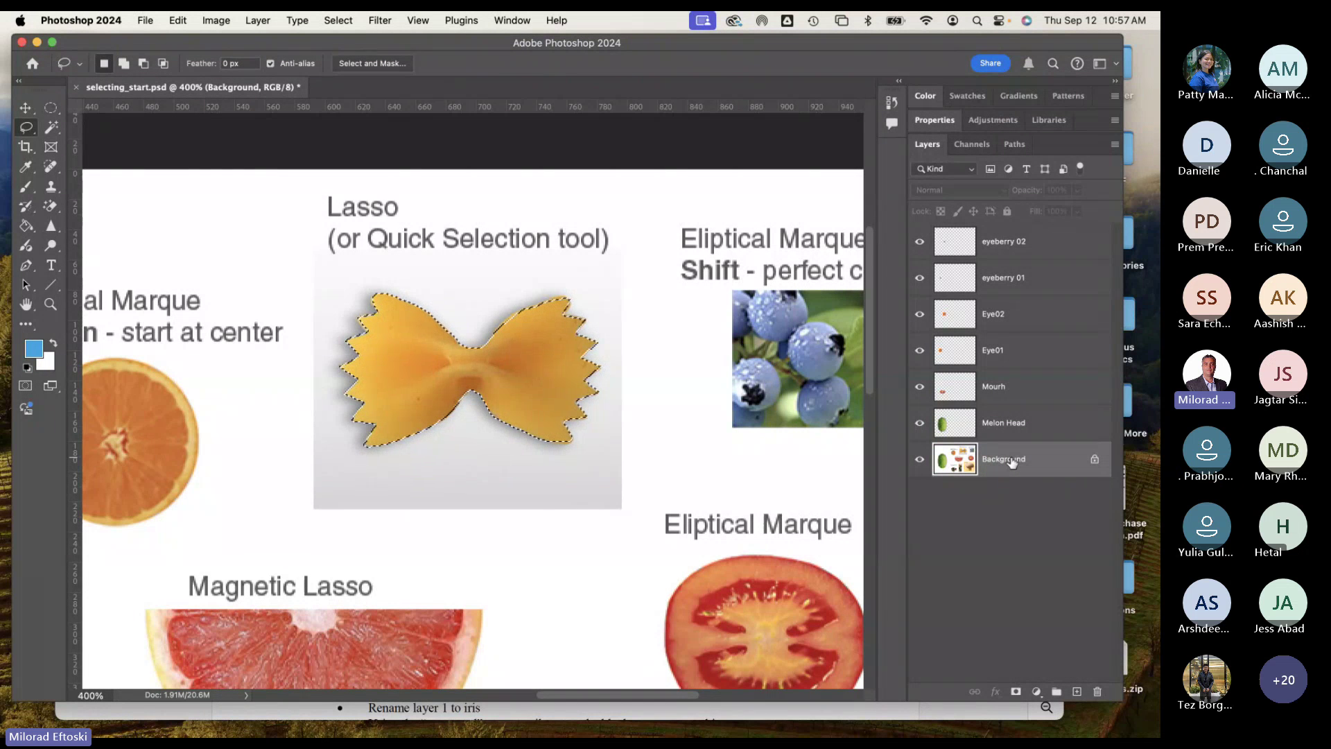
{"action": "key", "text": "super+minus"}
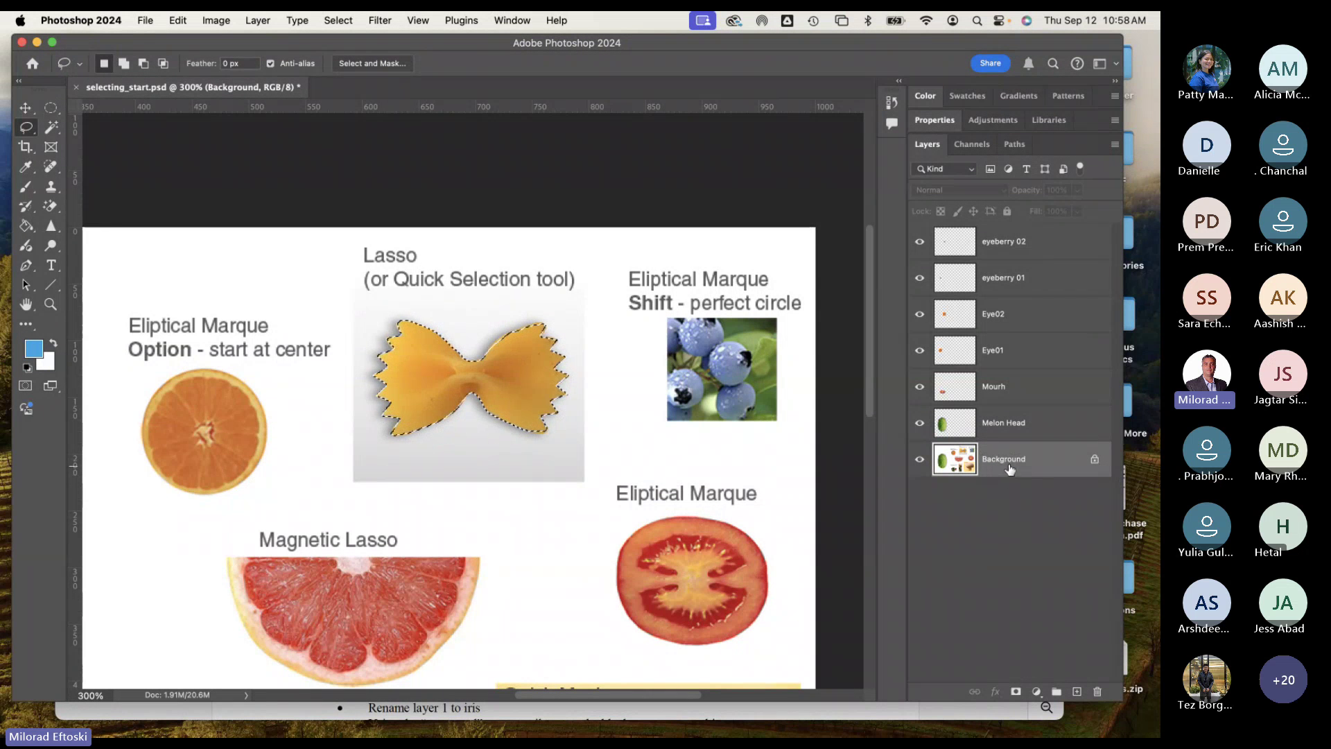
Step: Copy the selected bow-tie pasta onto its own layer and name the layer bowtie
{"action": "key", "text": "super+j"}
{"action": "double_click", "coordinate": [997, 459]}
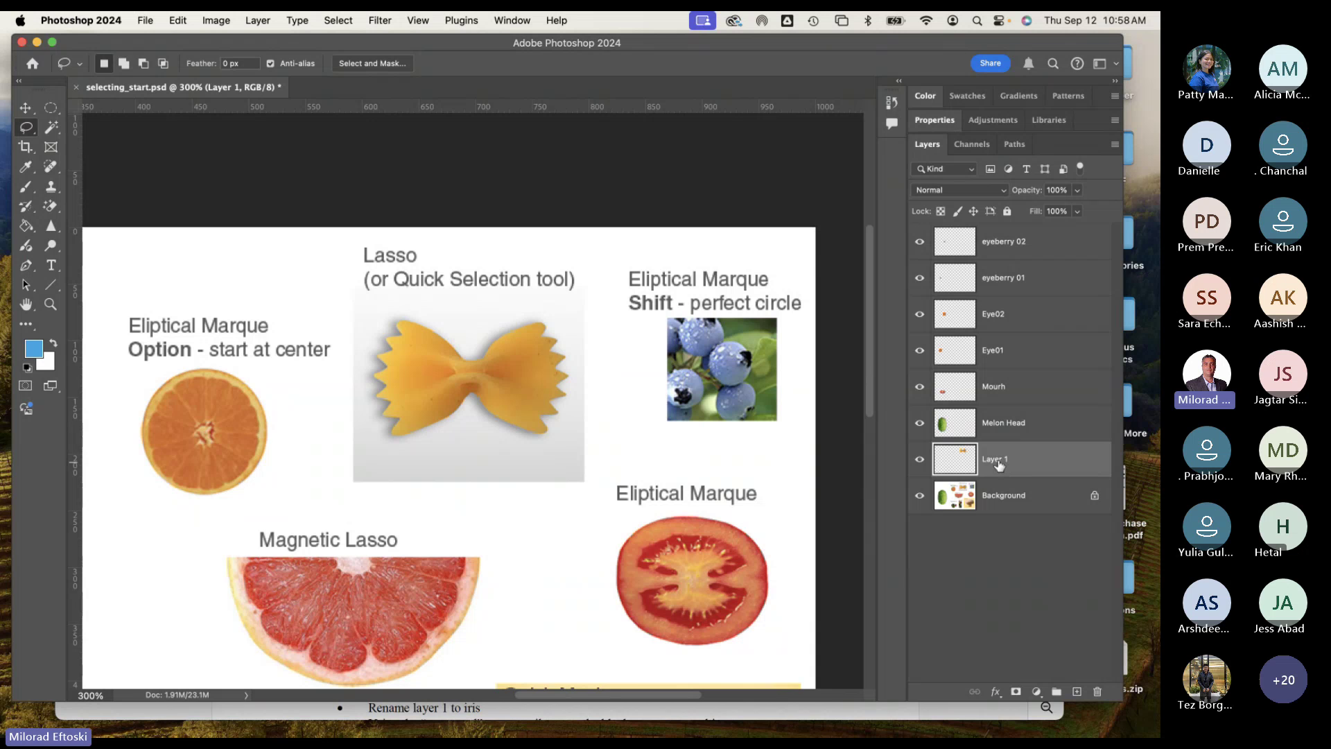
{"action": "type", "text": "bow"}
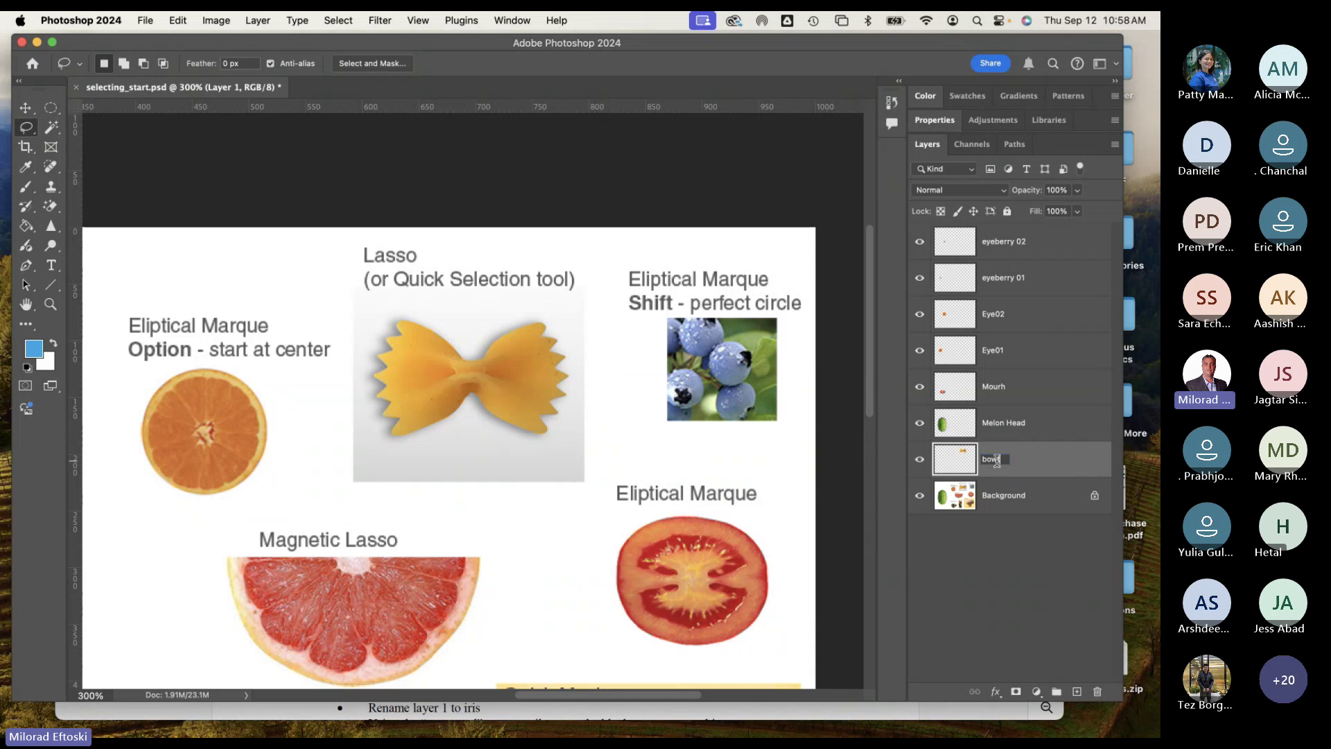
{"action": "type", "text": "tie"}
{"action": "key", "text": "Return"}
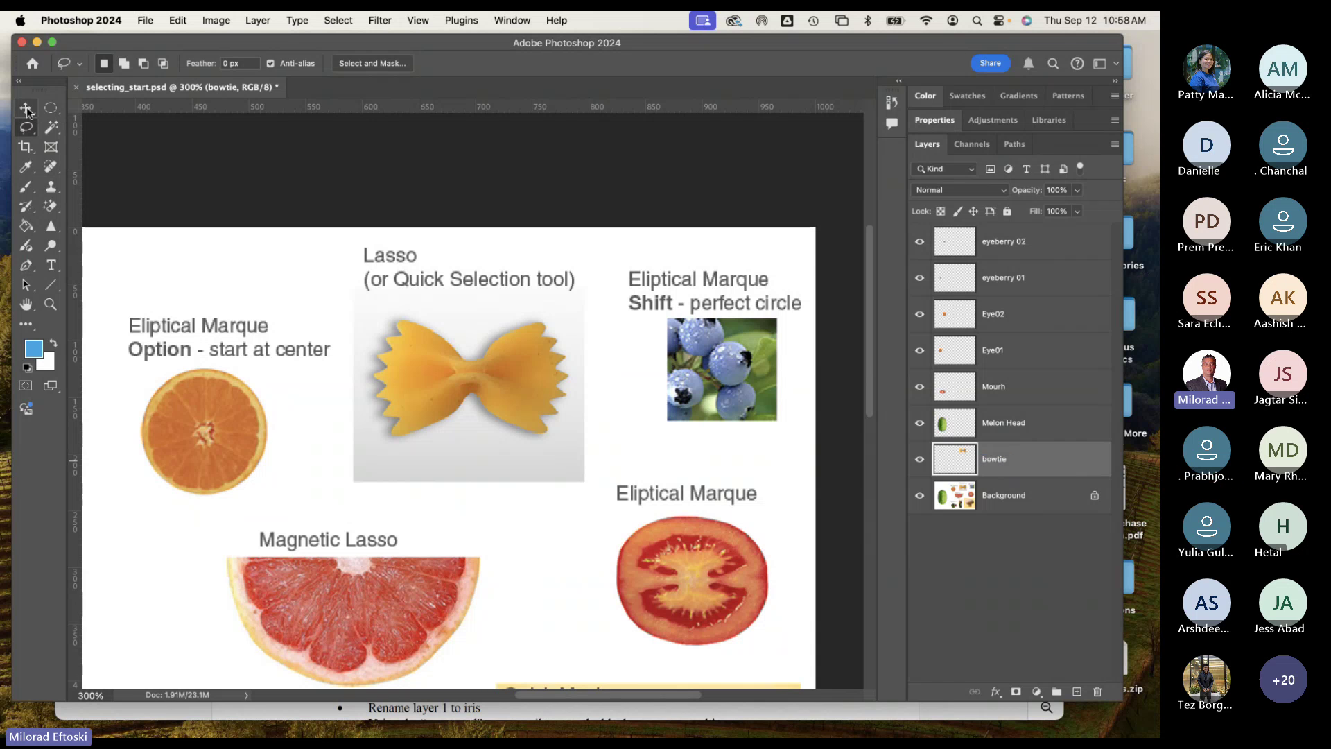
Step: Move the pasta beneath the tomato mouth at the melon's base and place the bowtie layer directly above Melon Head
{"action": "key", "text": "super+minus"}
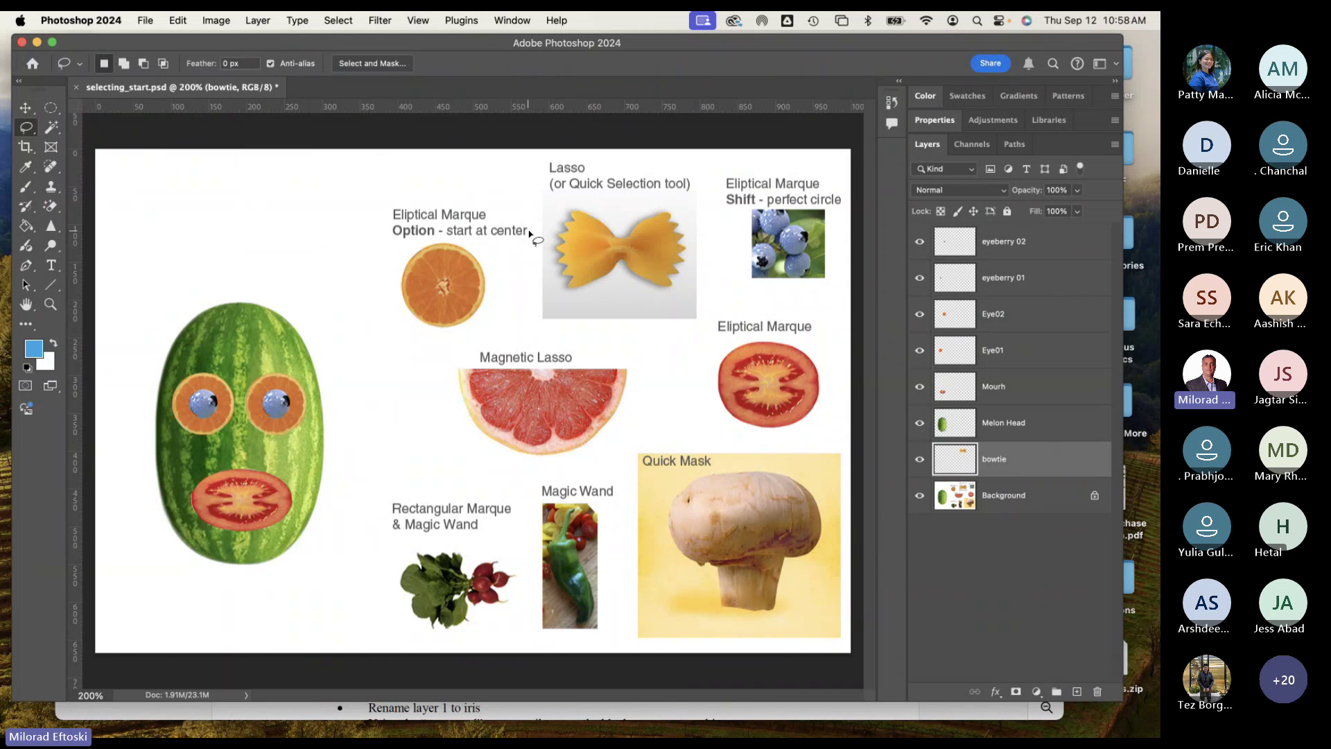
{"action": "mouse_move", "coordinate": [538, 241]}
{"action": "left_mouse_down"}
{"action": "mouse_move", "coordinate": [332, 149]}
{"action": "mouse_move", "coordinate": [584, 281]}
{"action": "mouse_move", "coordinate": [352, 271]}
{"action": "mouse_move", "coordinate": [438, 235]}
{"action": "left_mouse_up"}
{"action": "left_click", "coordinate": [597, 344]}
{"action": "left_click", "coordinate": [35, 106]}
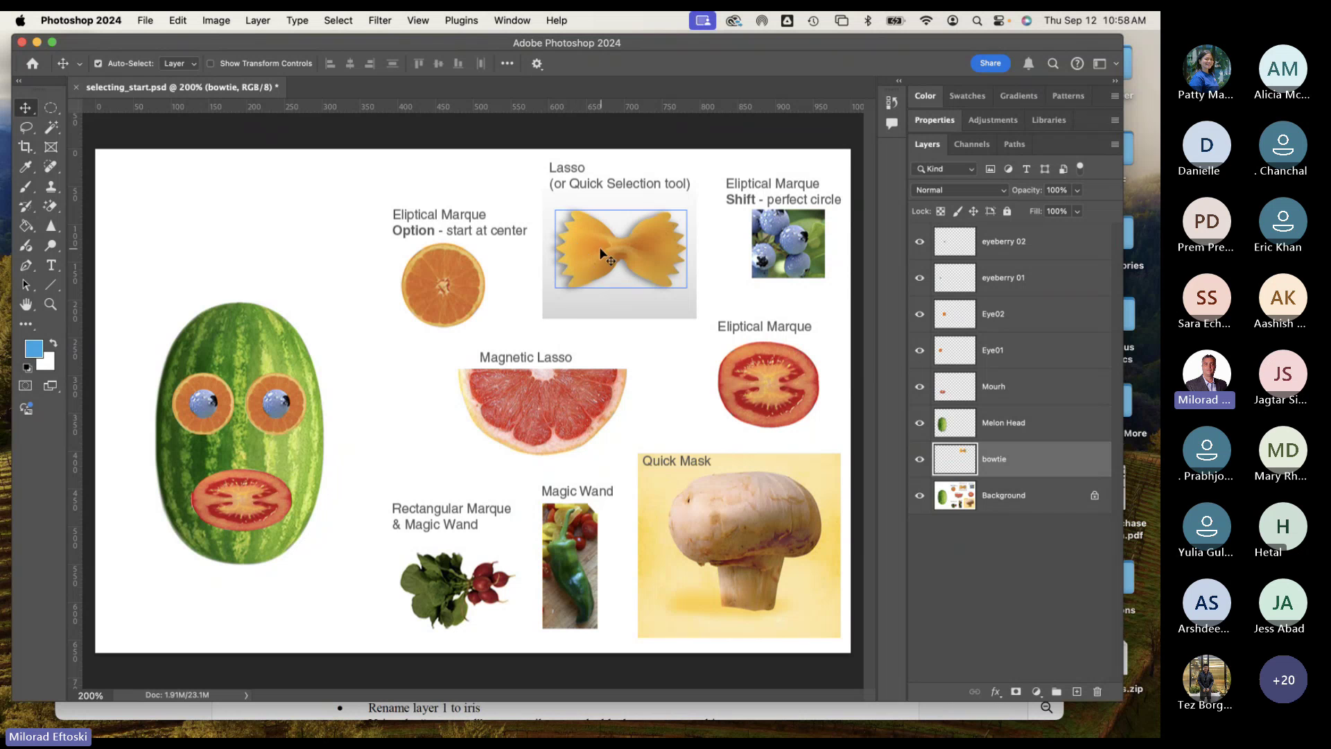
{"action": "mouse_move", "coordinate": [597, 247]}
{"action": "left_mouse_down"}
{"action": "mouse_move", "coordinate": [315, 548]}
{"action": "mouse_move", "coordinate": [219, 617]}
{"action": "mouse_move", "coordinate": [230, 570]}
{"action": "mouse_move", "coordinate": [219, 559]}
{"action": "mouse_move", "coordinate": [265, 565]}
{"action": "left_mouse_up"}
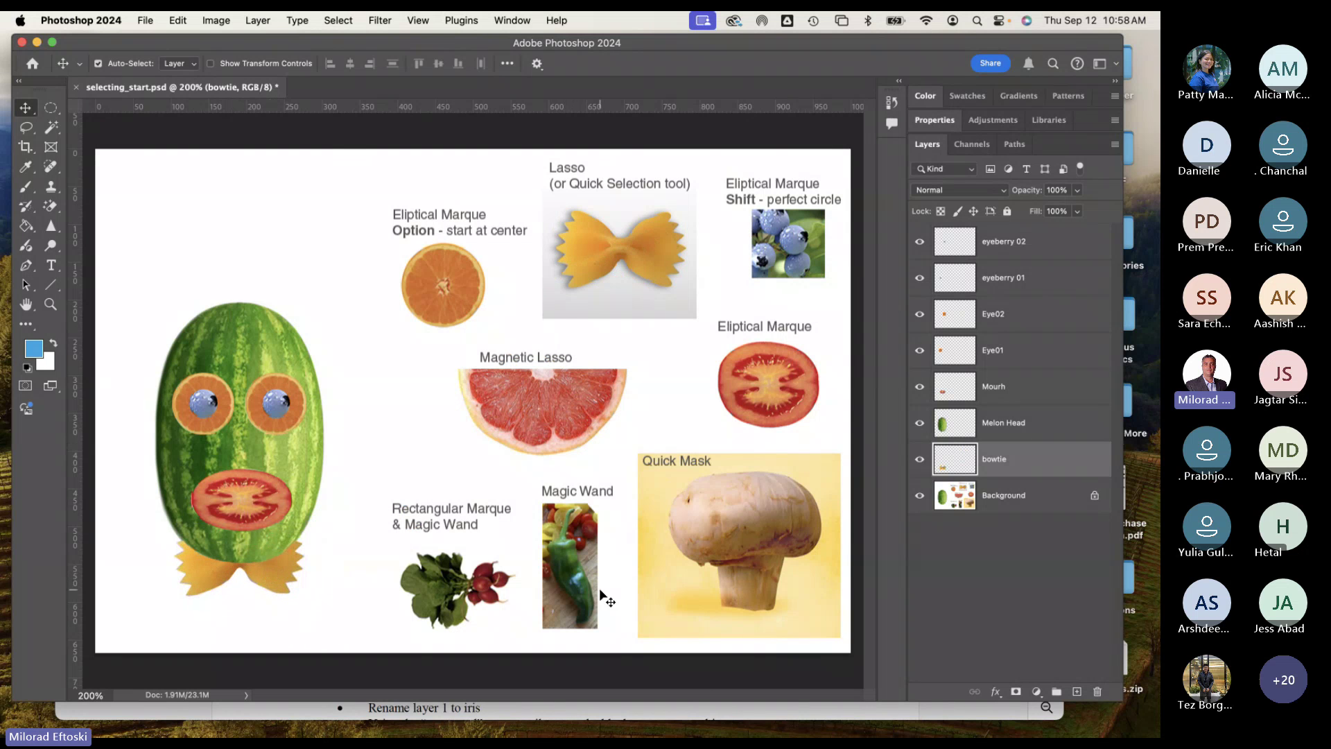
{"action": "left_click_drag", "start_coordinate": [995, 466], "coordinate": [997, 407]}
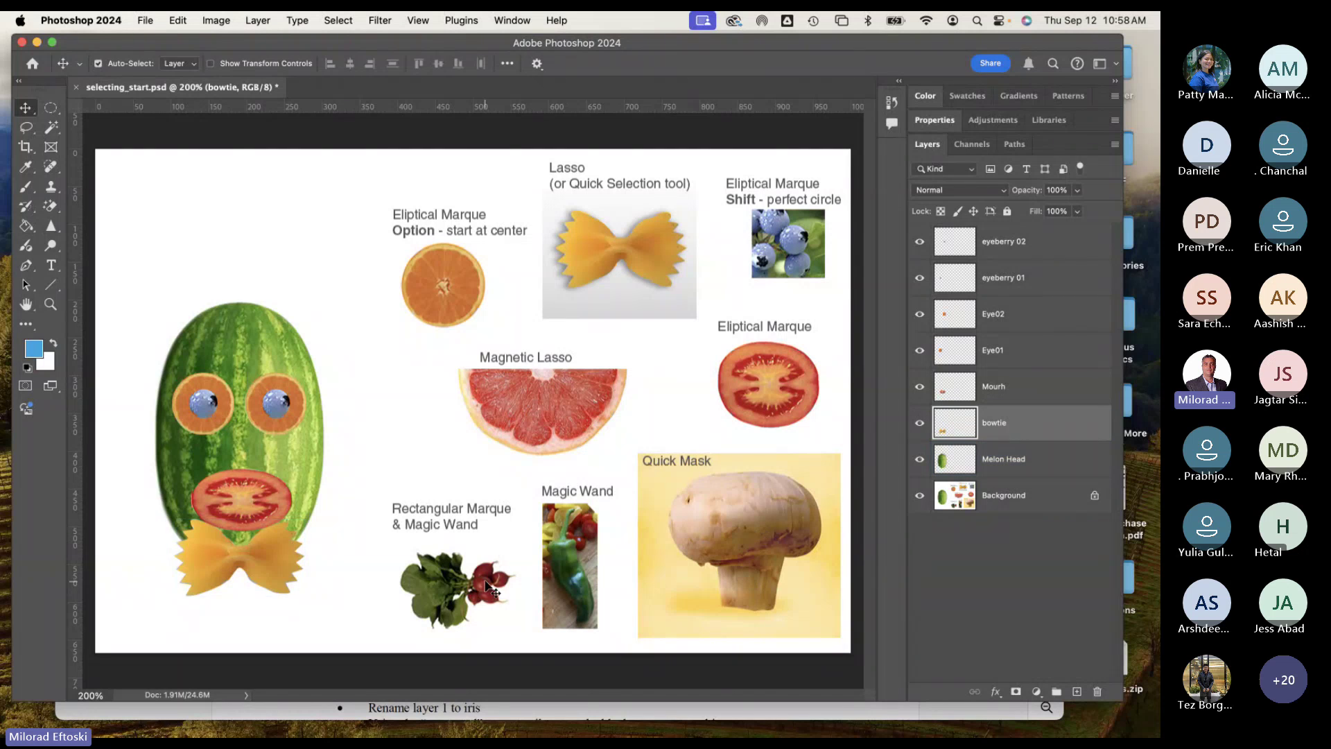
{"action": "mouse_move", "coordinate": [269, 568]}
{"action": "left_mouse_down"}
{"action": "mouse_move", "coordinate": [269, 548]}
{"action": "mouse_move", "coordinate": [243, 558]}
{"action": "mouse_move", "coordinate": [265, 559]}
{"action": "left_mouse_up"}
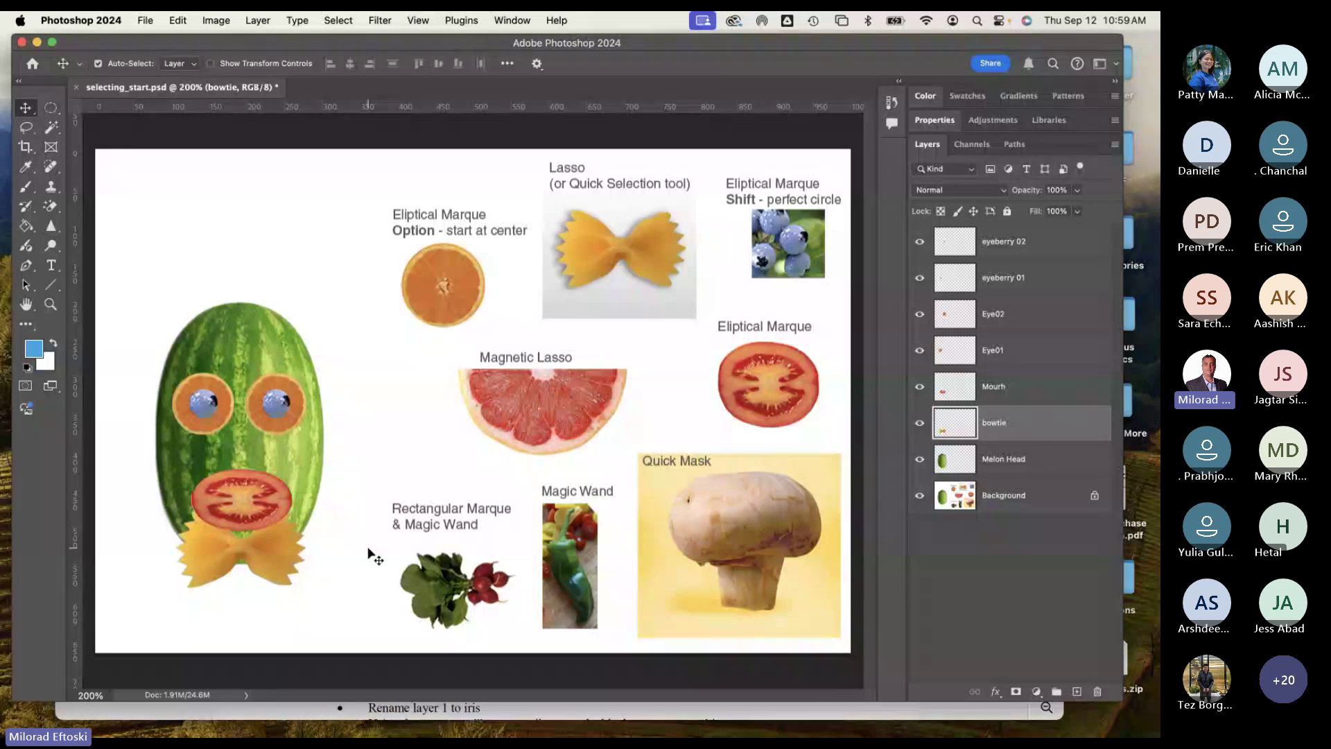
Step: Select the grapefruit half on the Background layer by tracing its flat edge and curved rind with the Magnetic Lasso tool
{"action": "left_click", "coordinate": [1026, 498]}
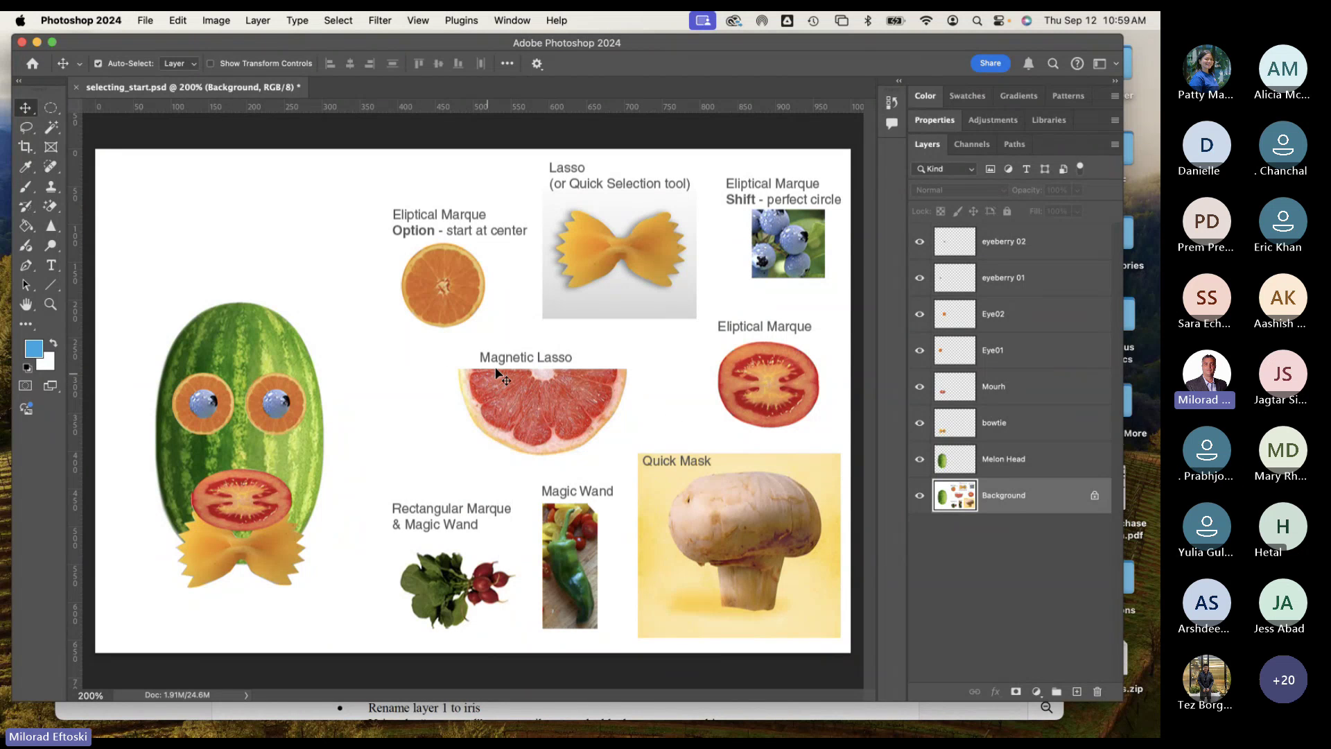
{"action": "left_click", "coordinate": [25, 130]}
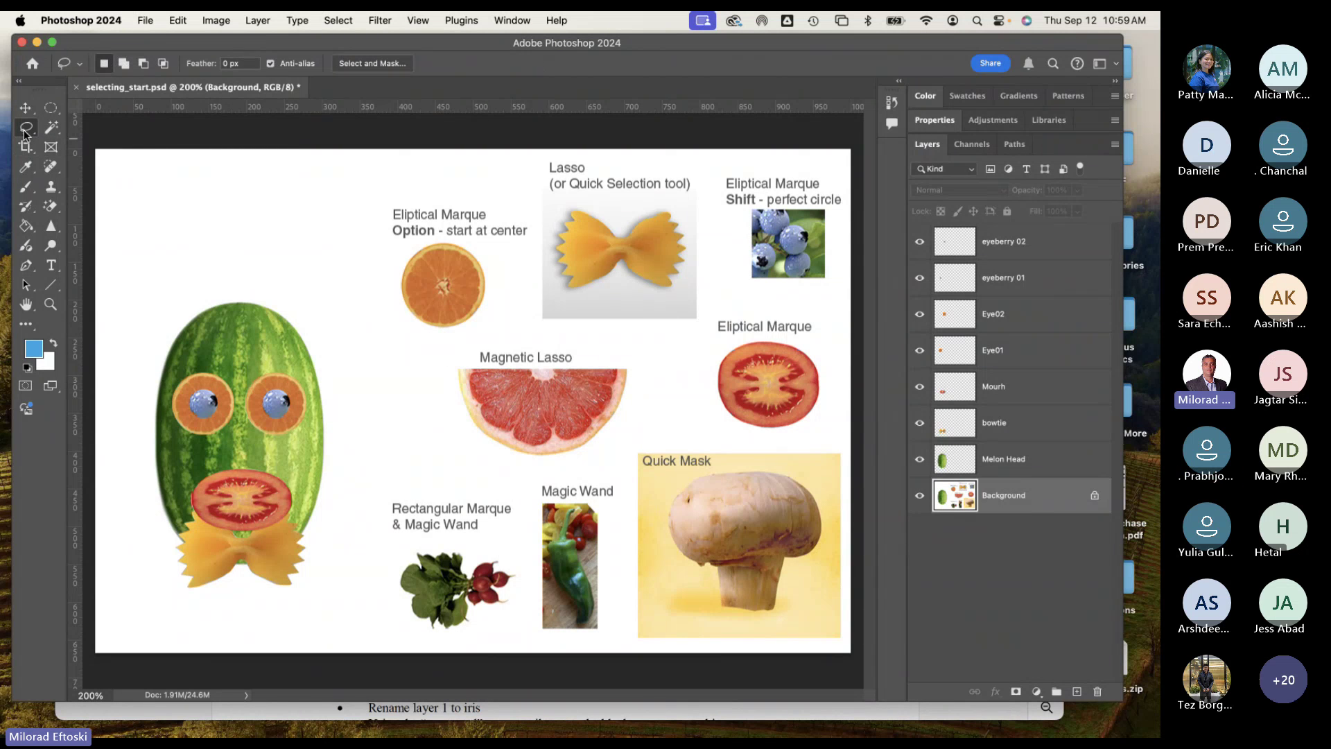
{"action": "right_click", "coordinate": [26, 133]}
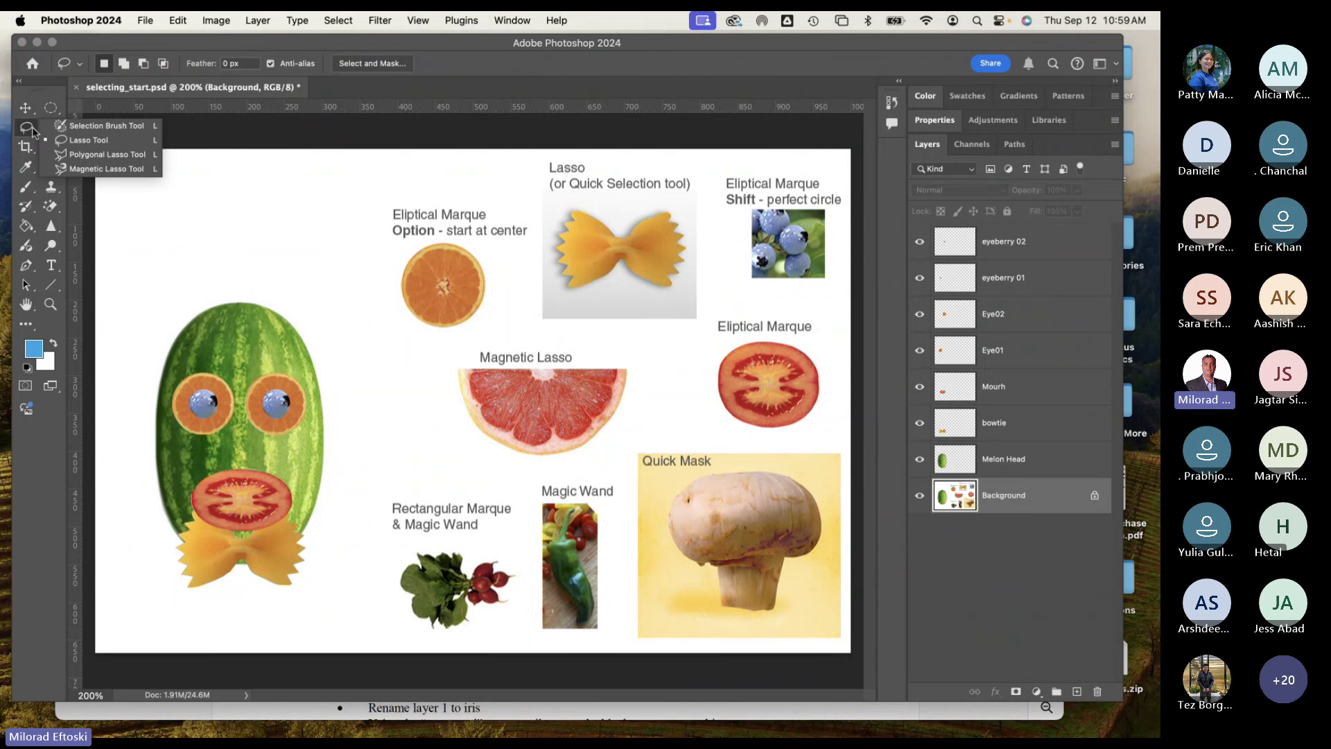
{"action": "left_click", "coordinate": [90, 169]}
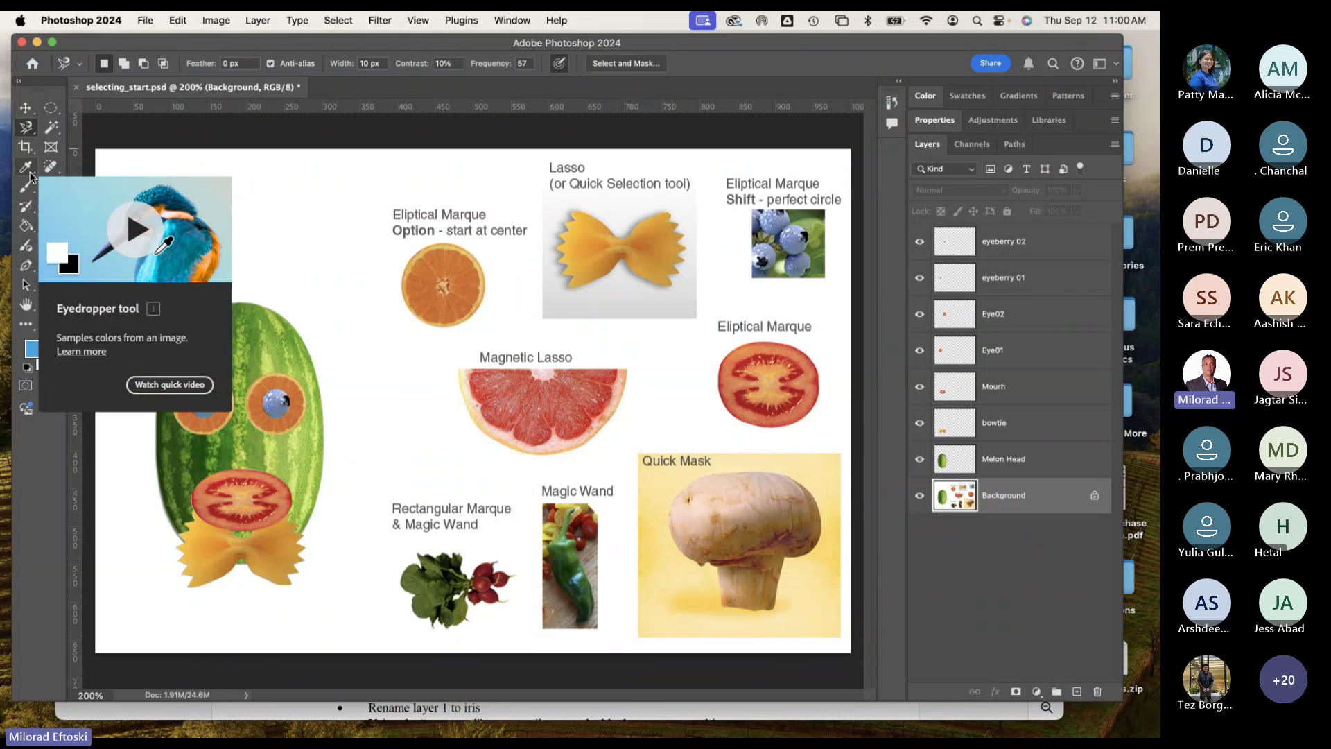
{"action": "left_click", "coordinate": [25, 127]}
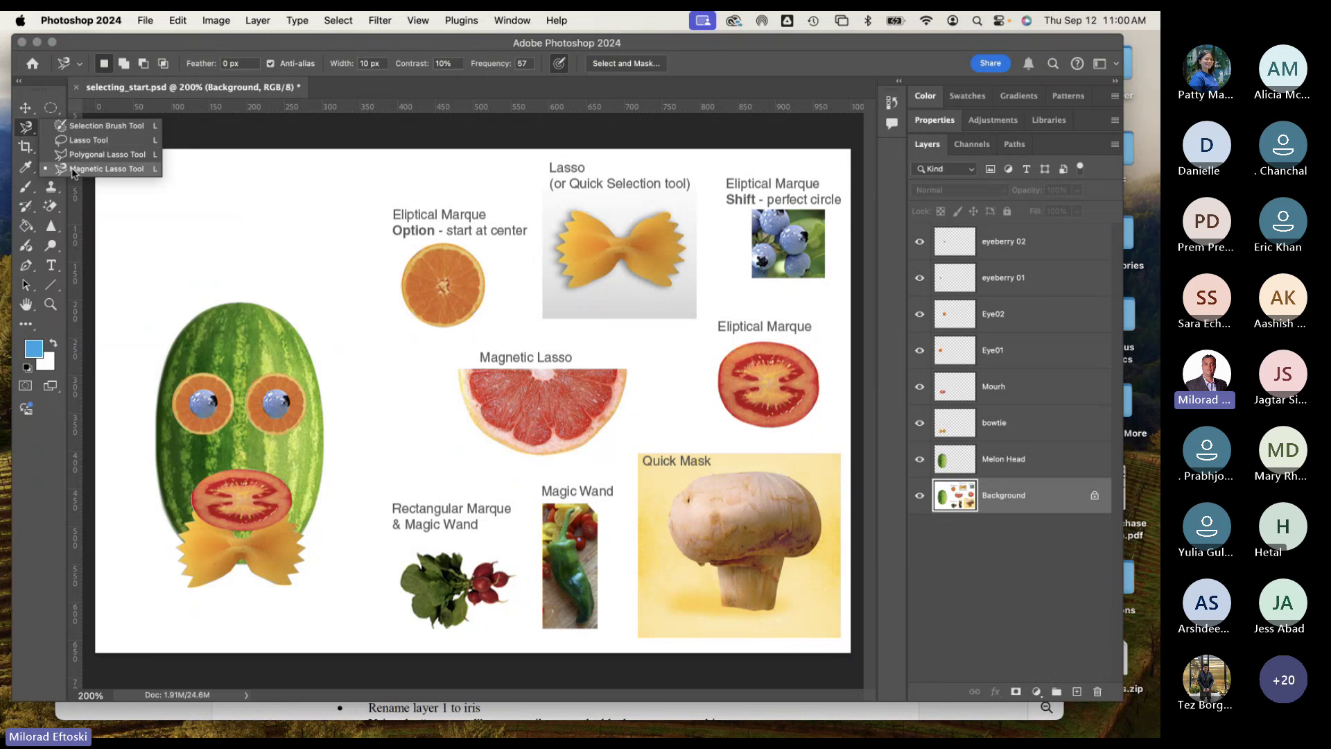
{"action": "left_click", "coordinate": [74, 170]}
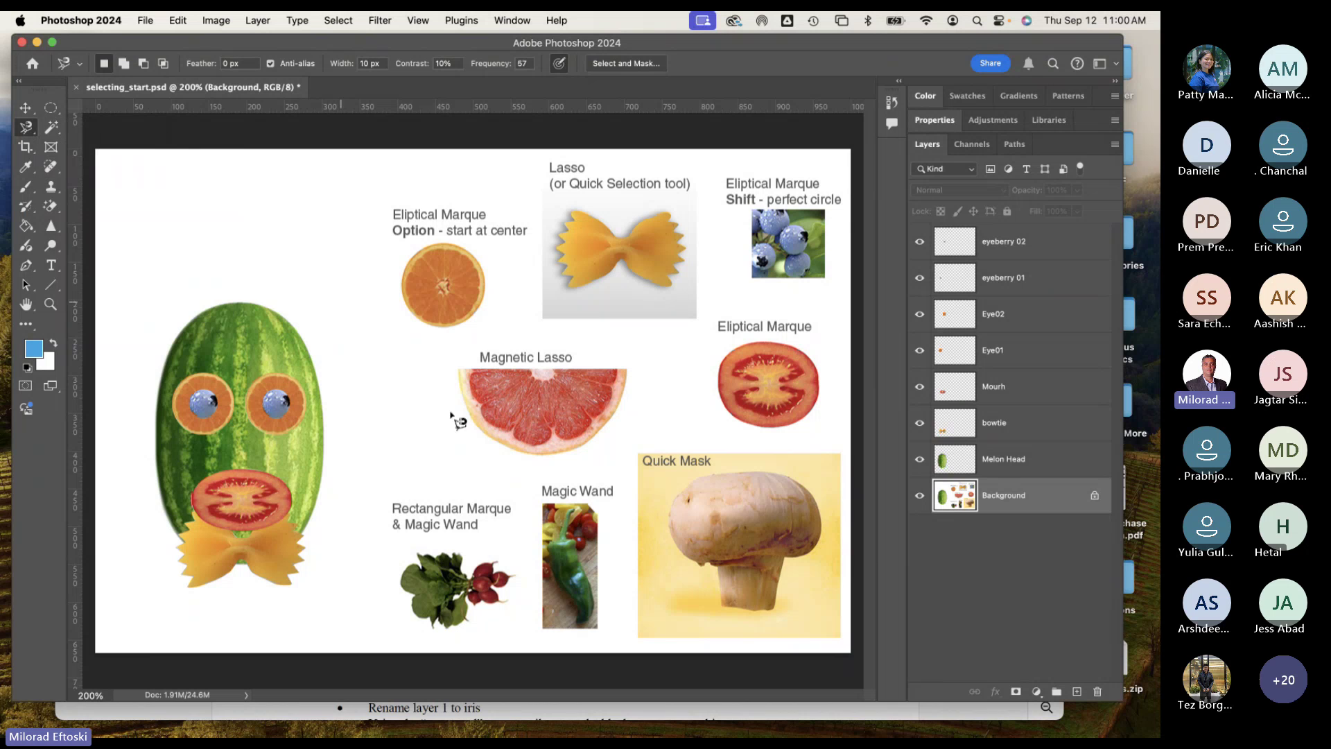
{"action": "left_click", "coordinate": [459, 370]}
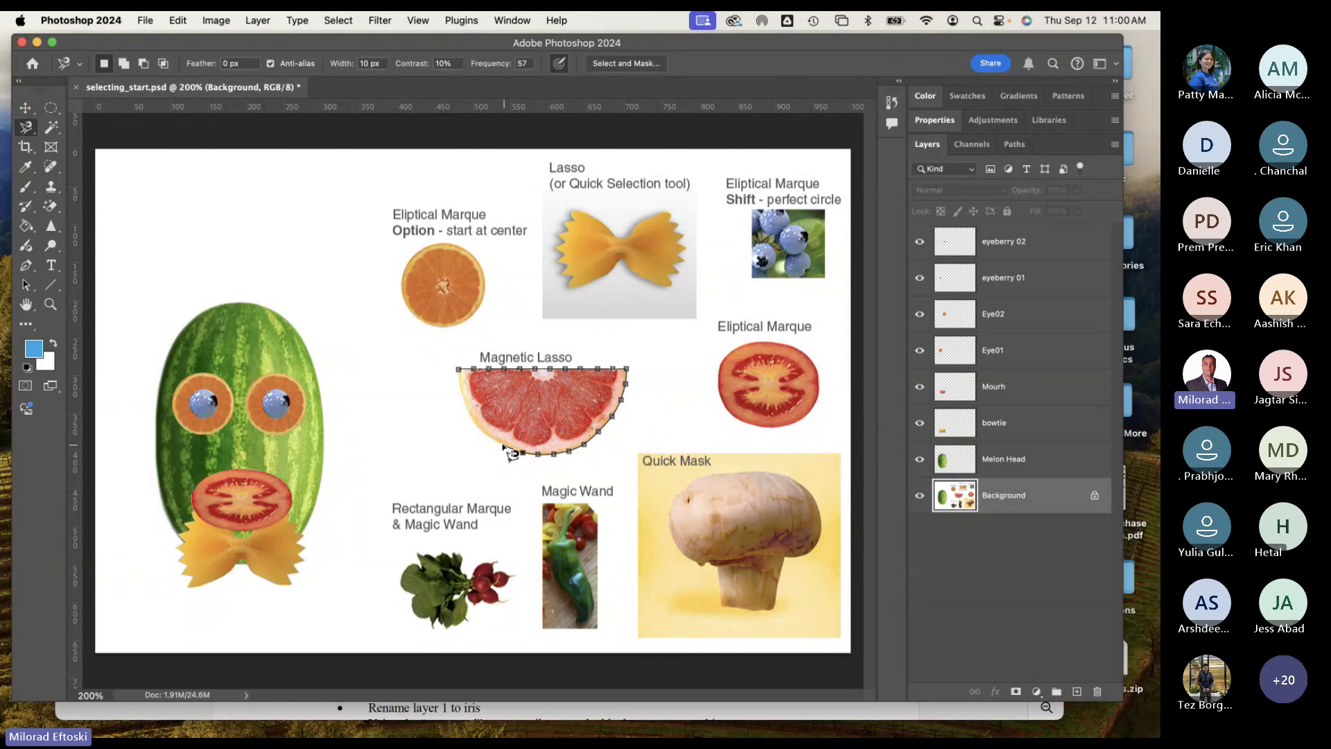
{"action": "left_click", "coordinate": [463, 378]}
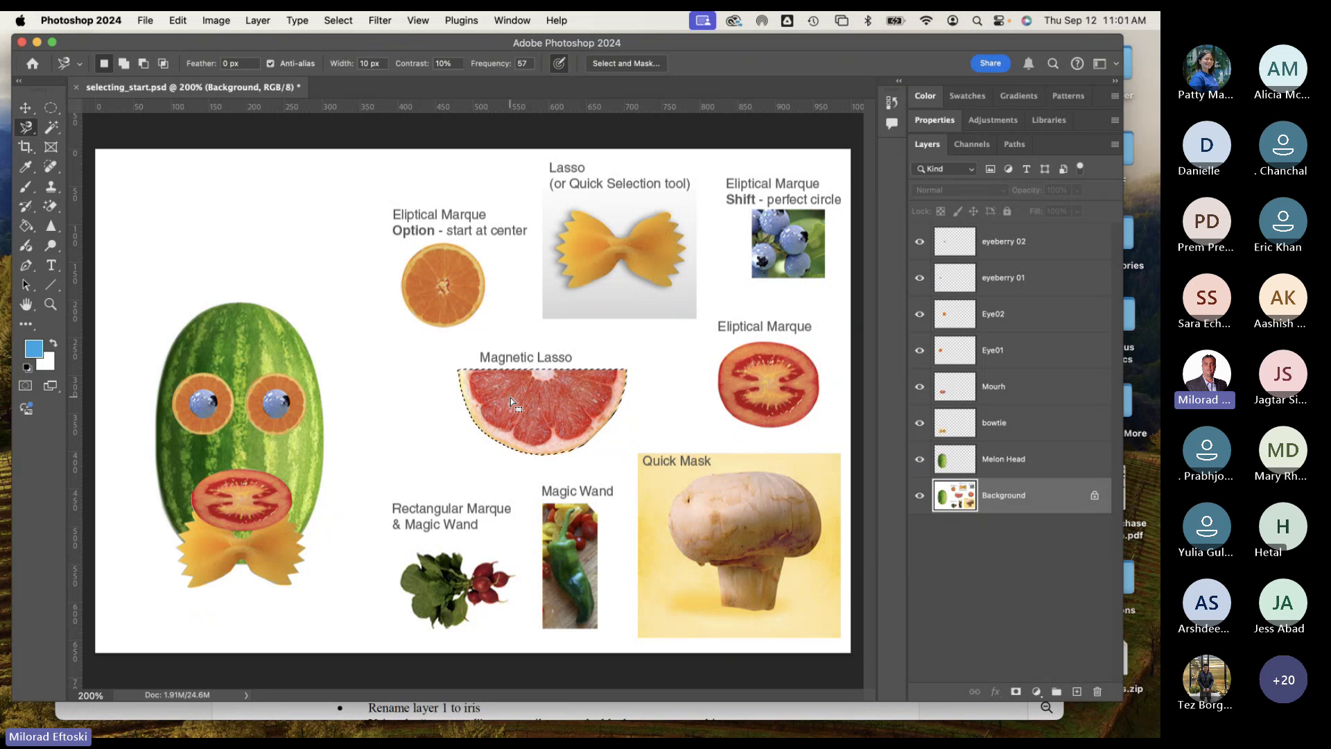
Step: Copy the selected grapefruit half onto its own layer and name the layer Ear01
{"action": "key", "text": "super+j"}
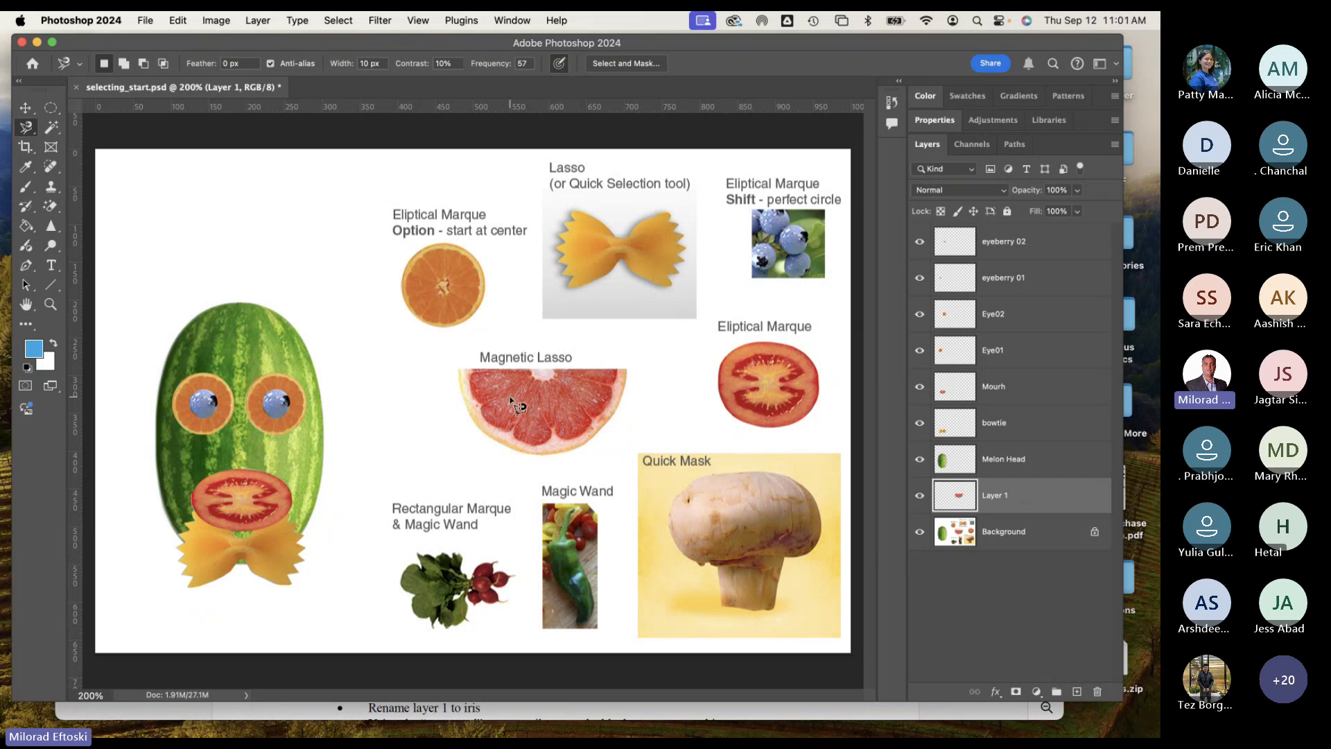
{"action": "double_click", "coordinate": [995, 496]}
{"action": "type", "text": "iris"}
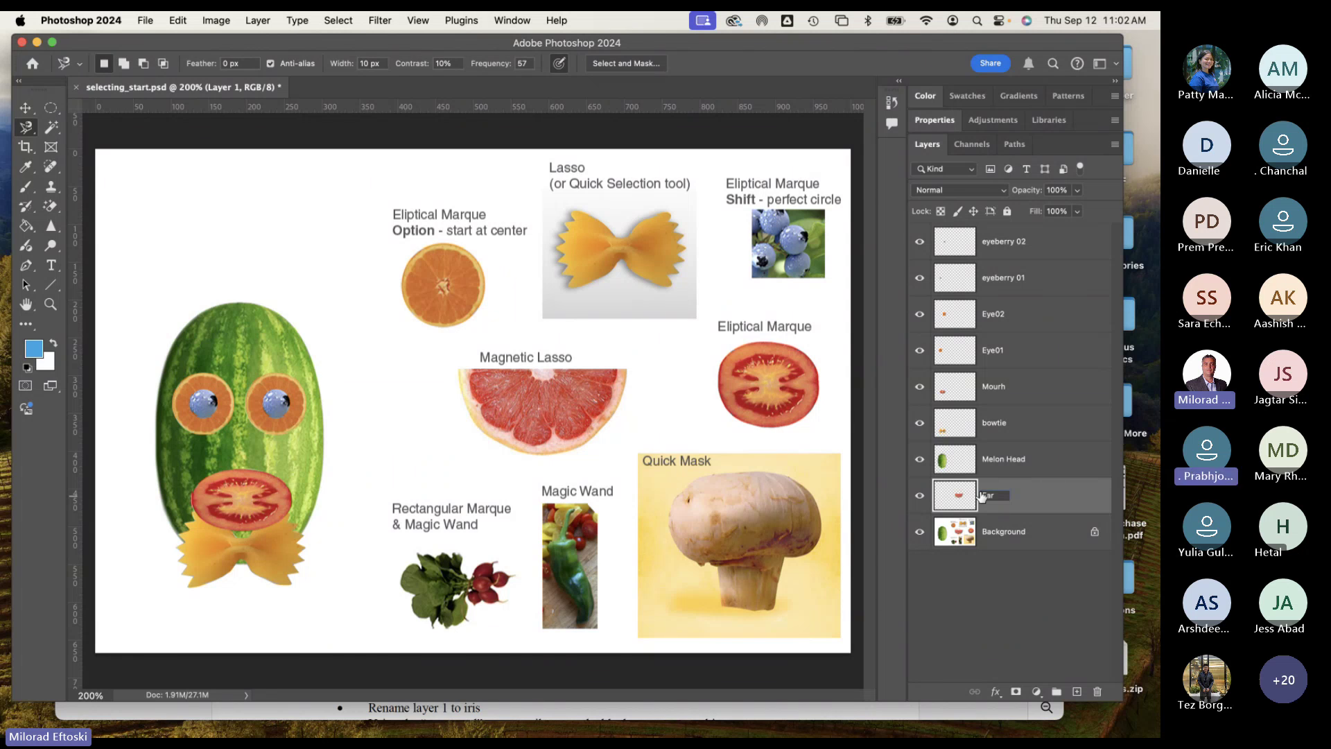
{"action": "type", "text": "01"}
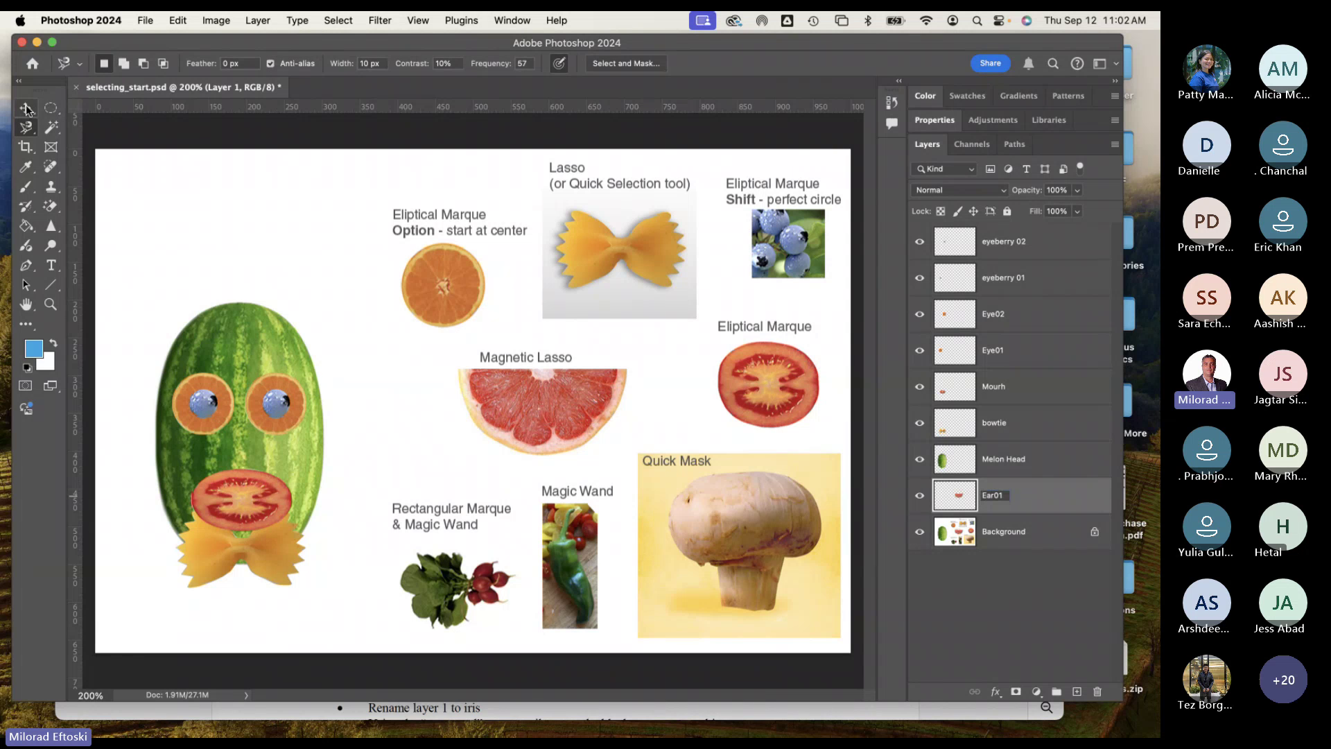
Step: Fit the Ear01 grapefruit against the melon's right side at eye level, rotated about -90° and scaled to about 57% width and 61% height
{"action": "left_click", "coordinate": [26, 127]}
{"action": "left_click", "coordinate": [532, 421]}
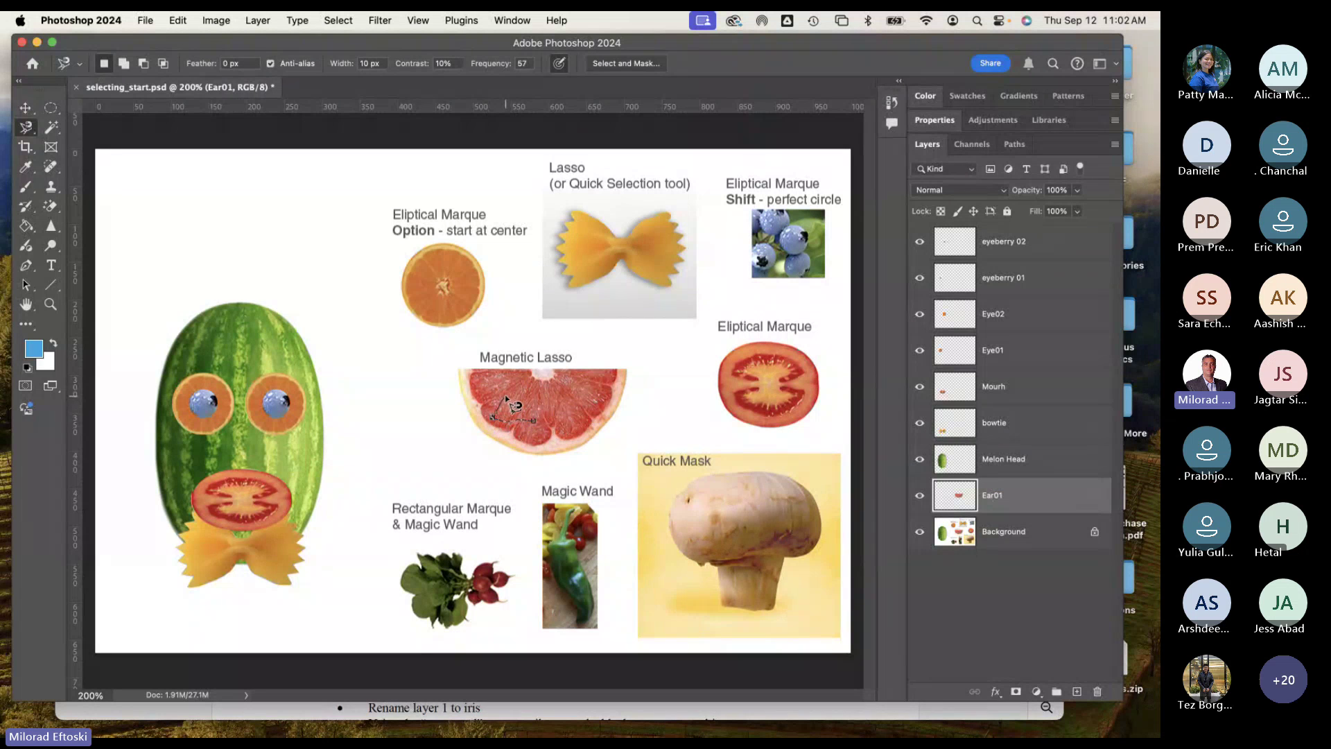
{"action": "key", "text": "v"}
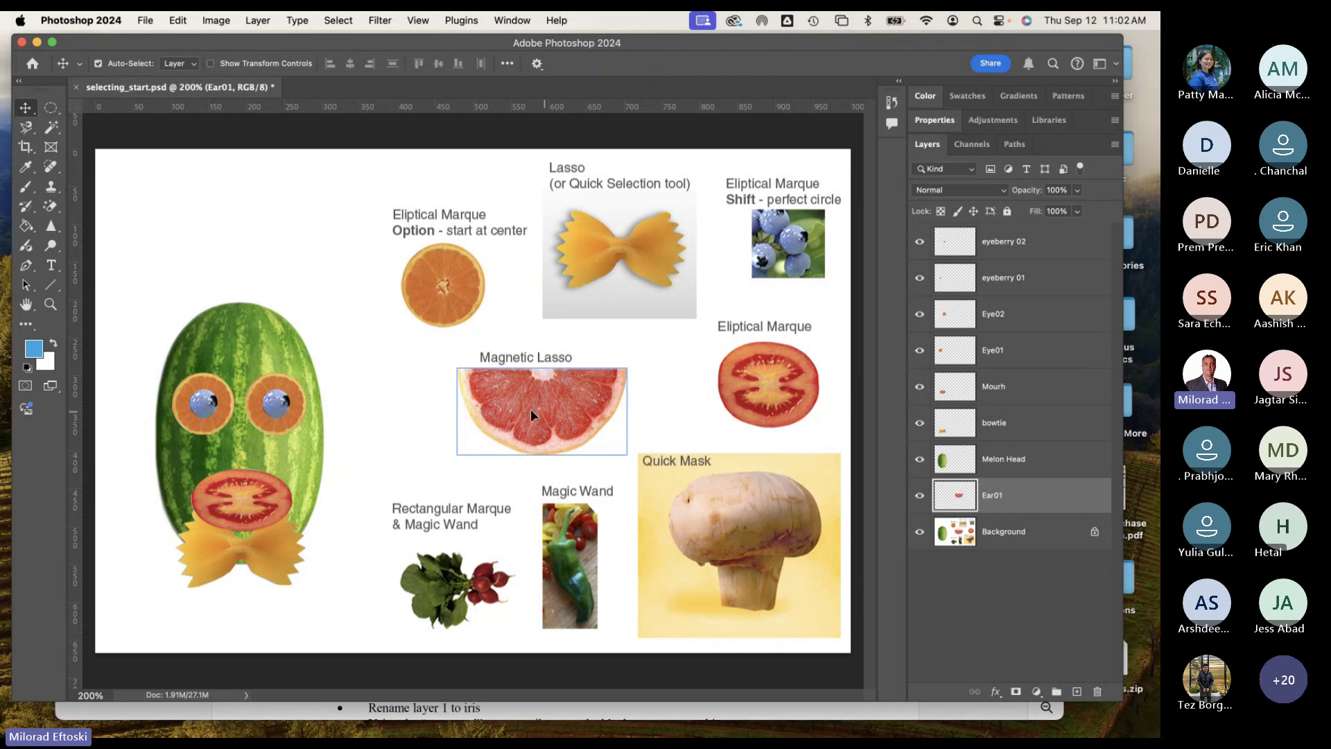
{"action": "left_click_drag", "start_coordinate": [531, 410], "coordinate": [364, 428]}
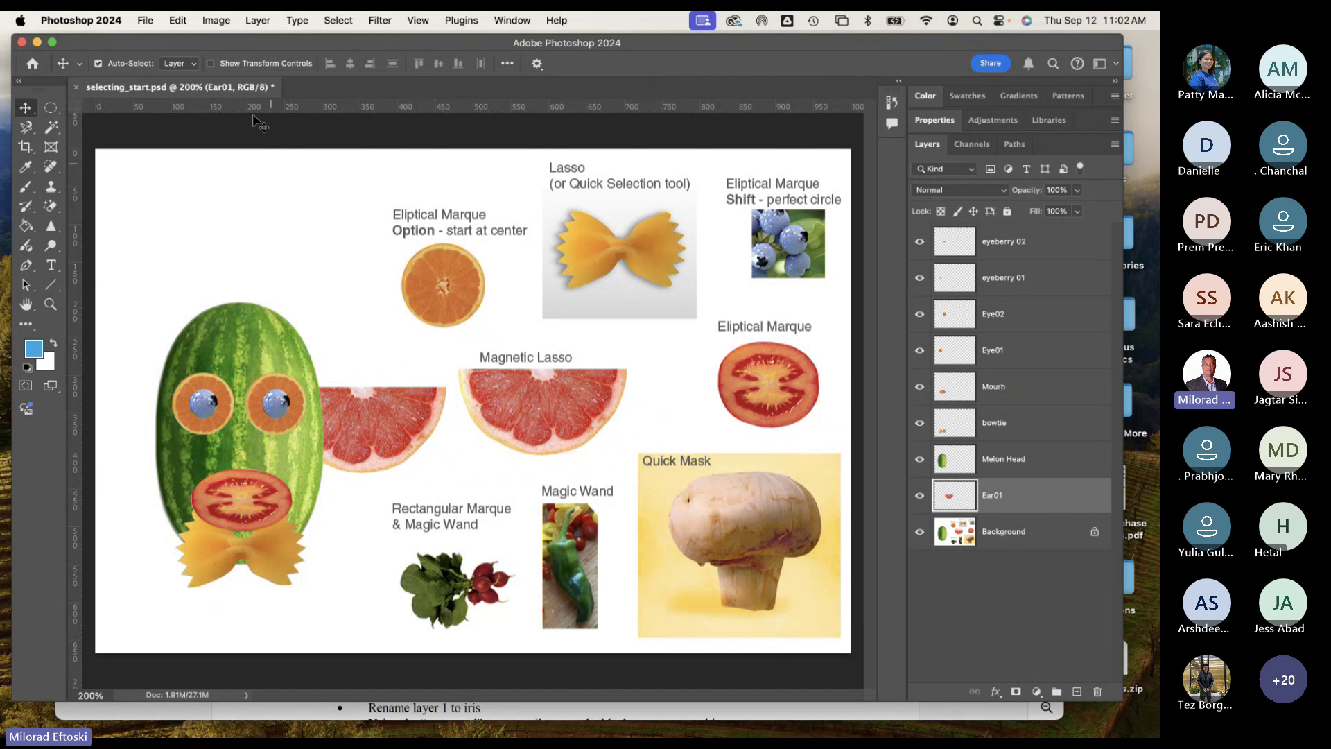
{"action": "left_click", "coordinate": [221, 64]}
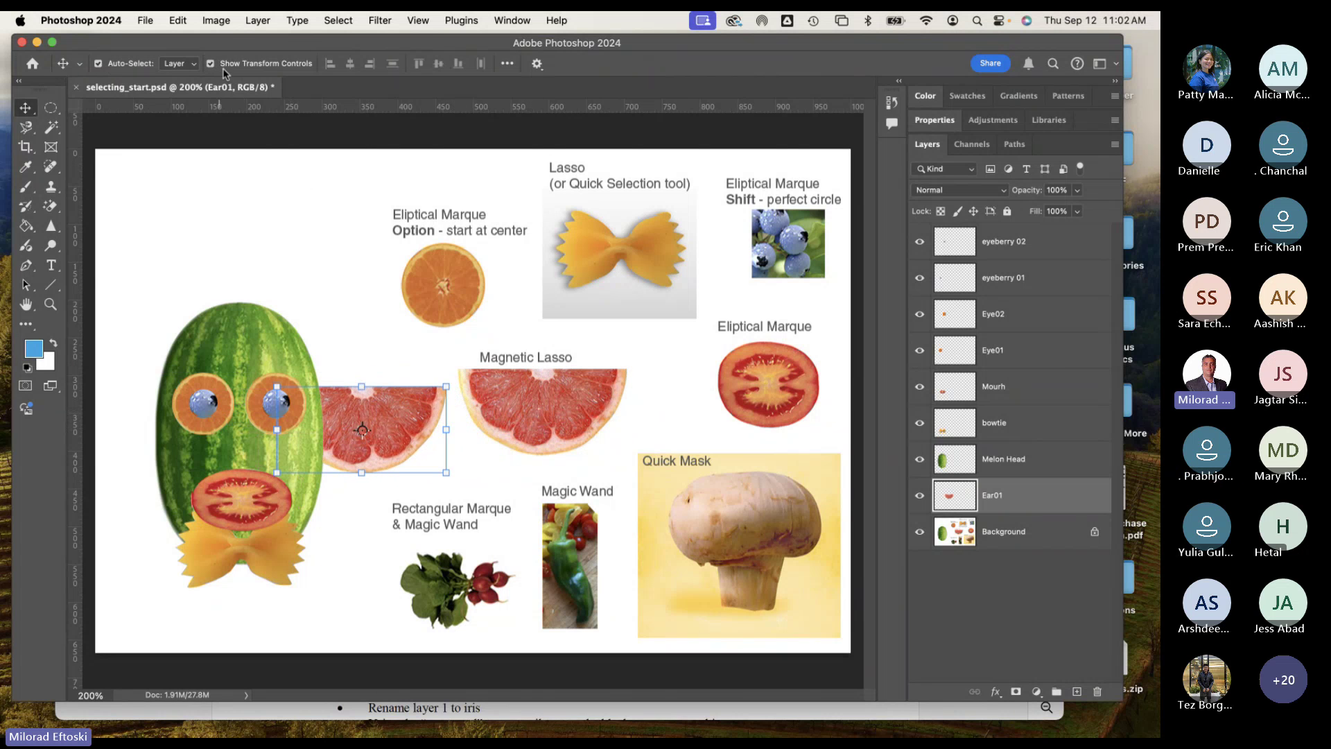
{"action": "left_click_drag", "start_coordinate": [458, 485], "coordinate": [481, 424]}
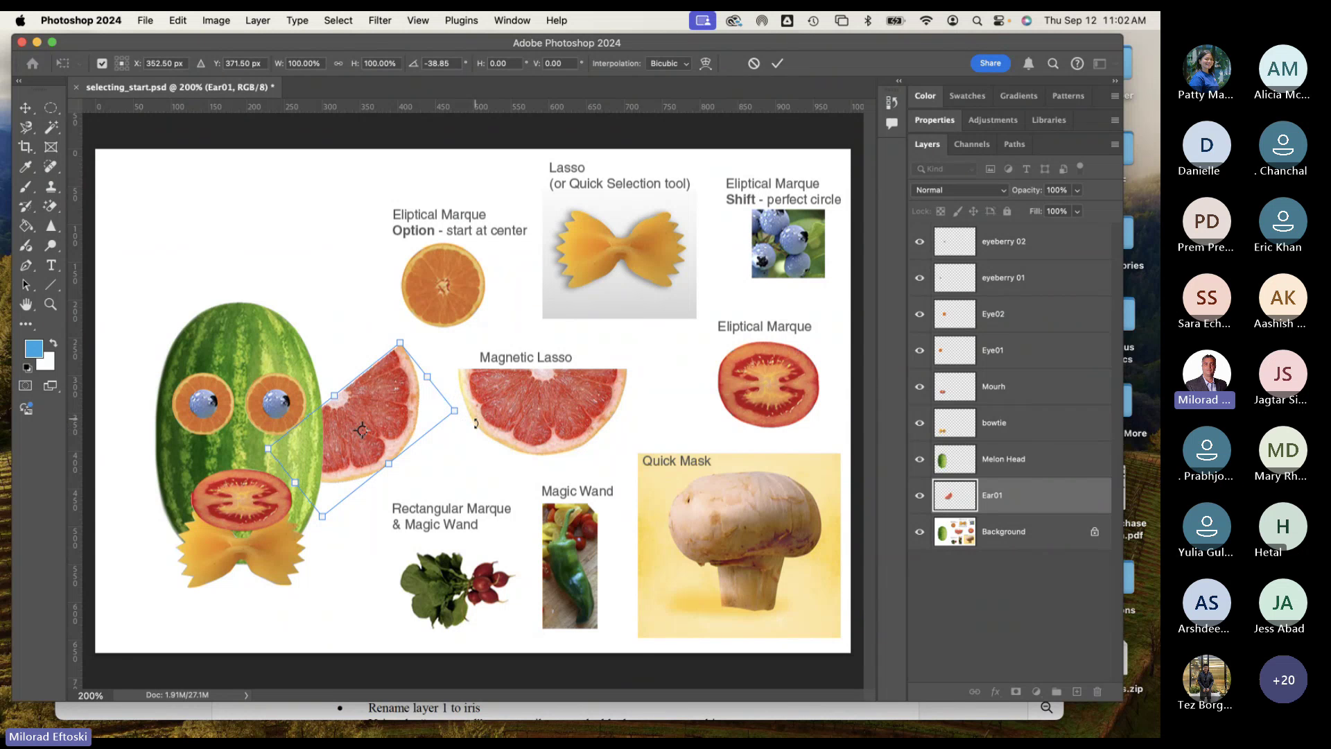
{"action": "left_click_drag", "start_coordinate": [475, 422], "coordinate": [370, 414]}
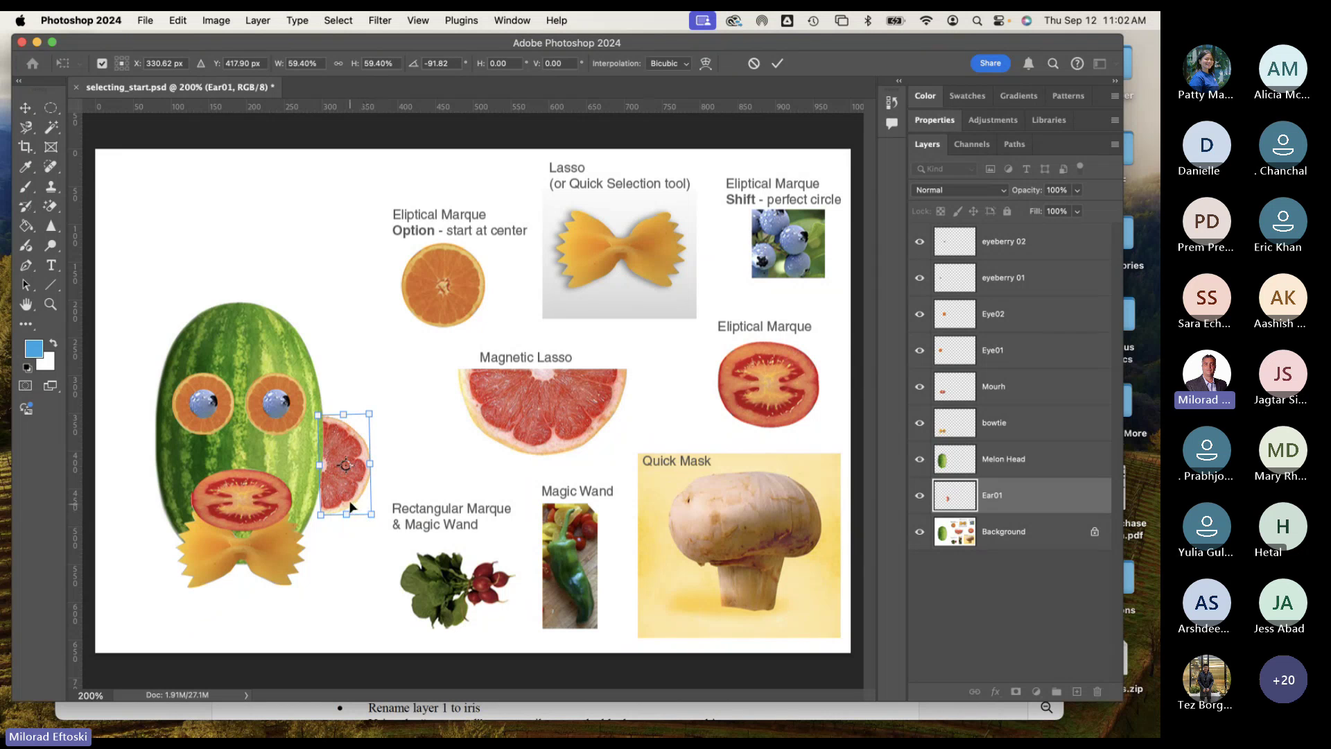
{"action": "left_click_drag", "start_coordinate": [351, 507], "coordinate": [362, 477]}
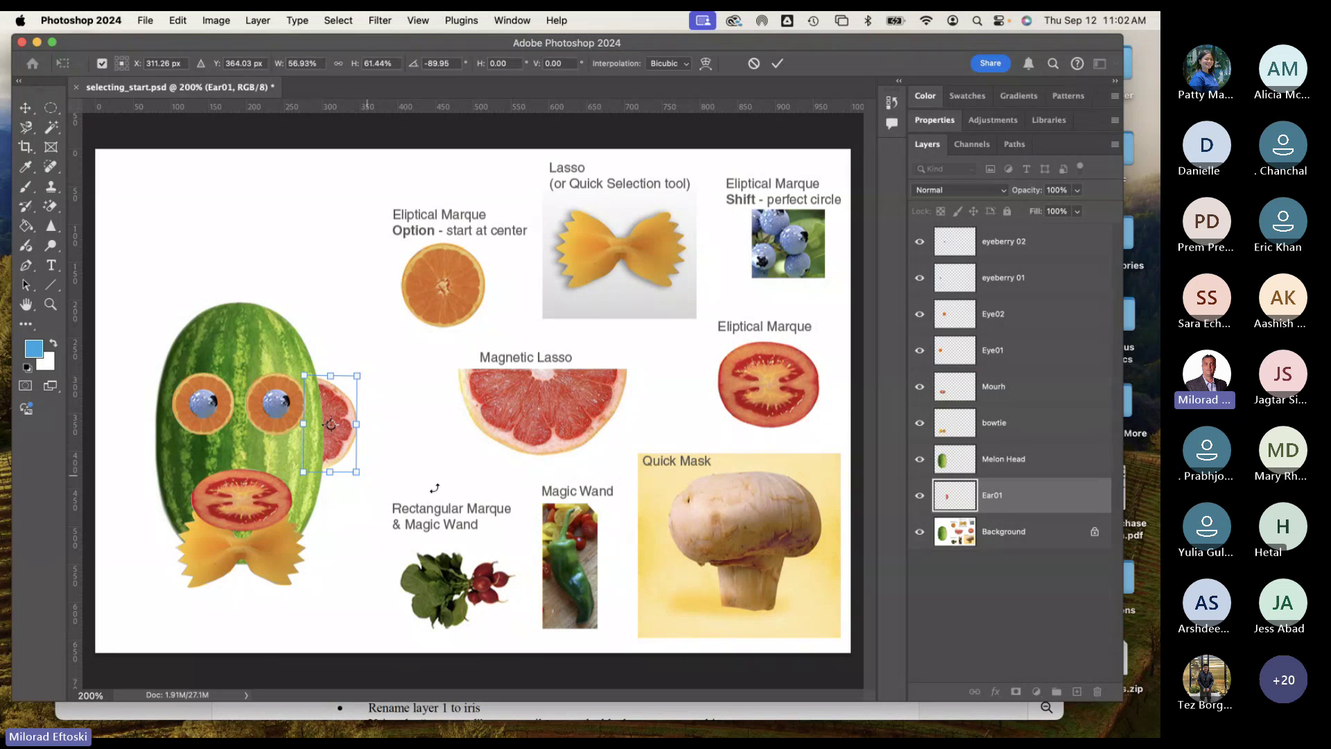
{"action": "key", "text": "Return"}
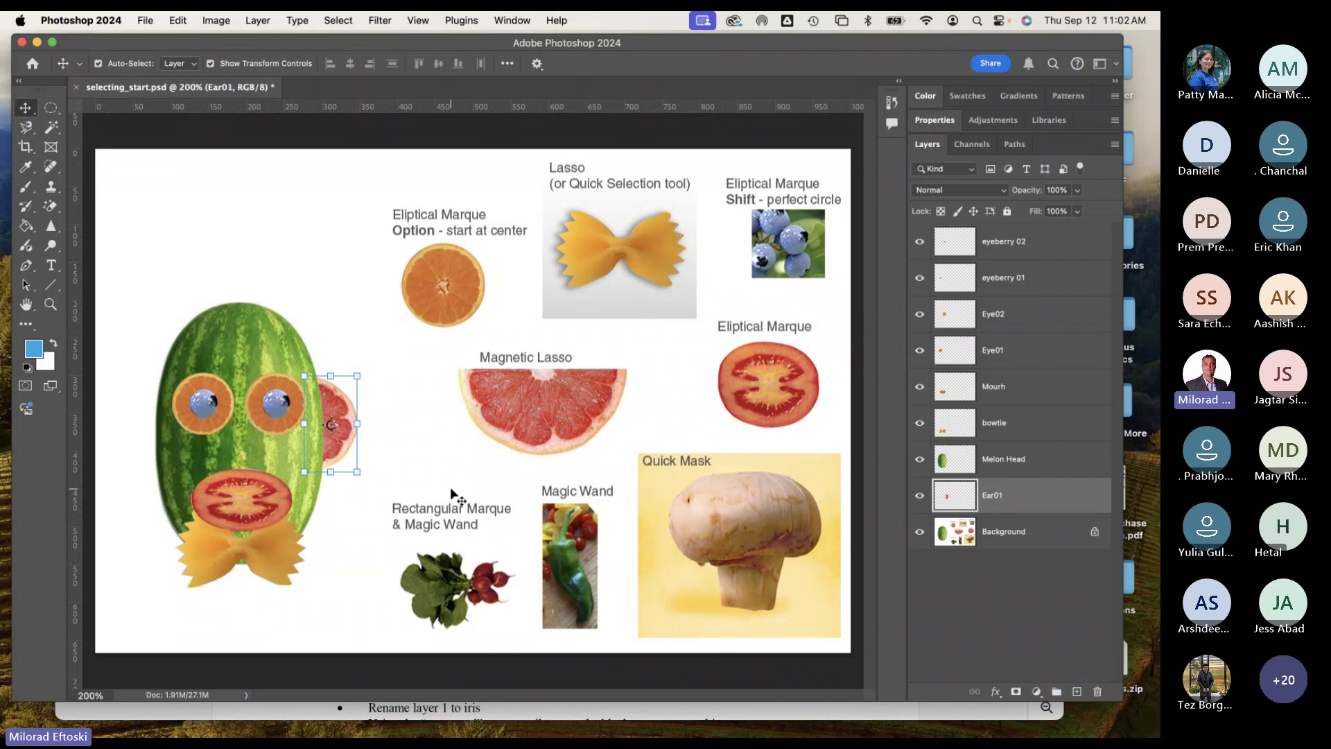
Step: Duplicate the grapefruit ear to the melon's left side and flip the copy horizontally
{"action": "left_click", "coordinate": [340, 301]}
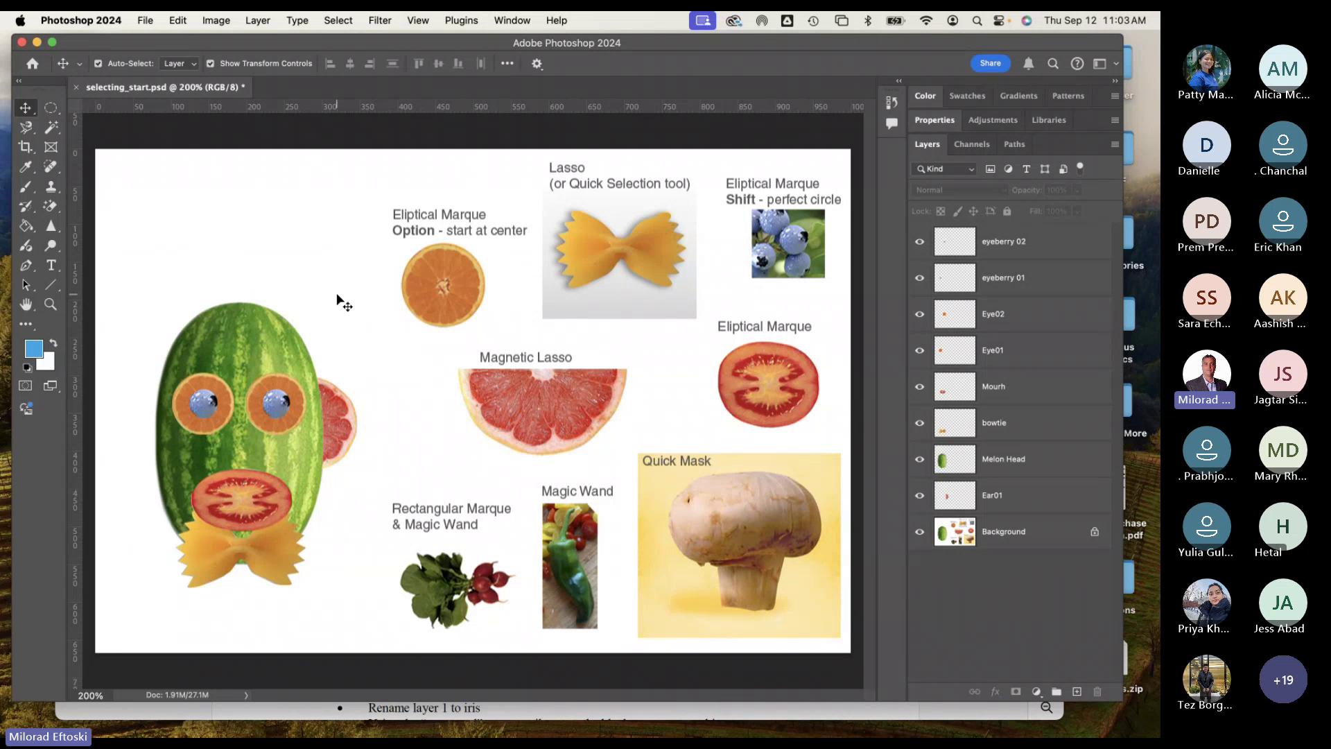
{"action": "left_click", "coordinate": [343, 436]}
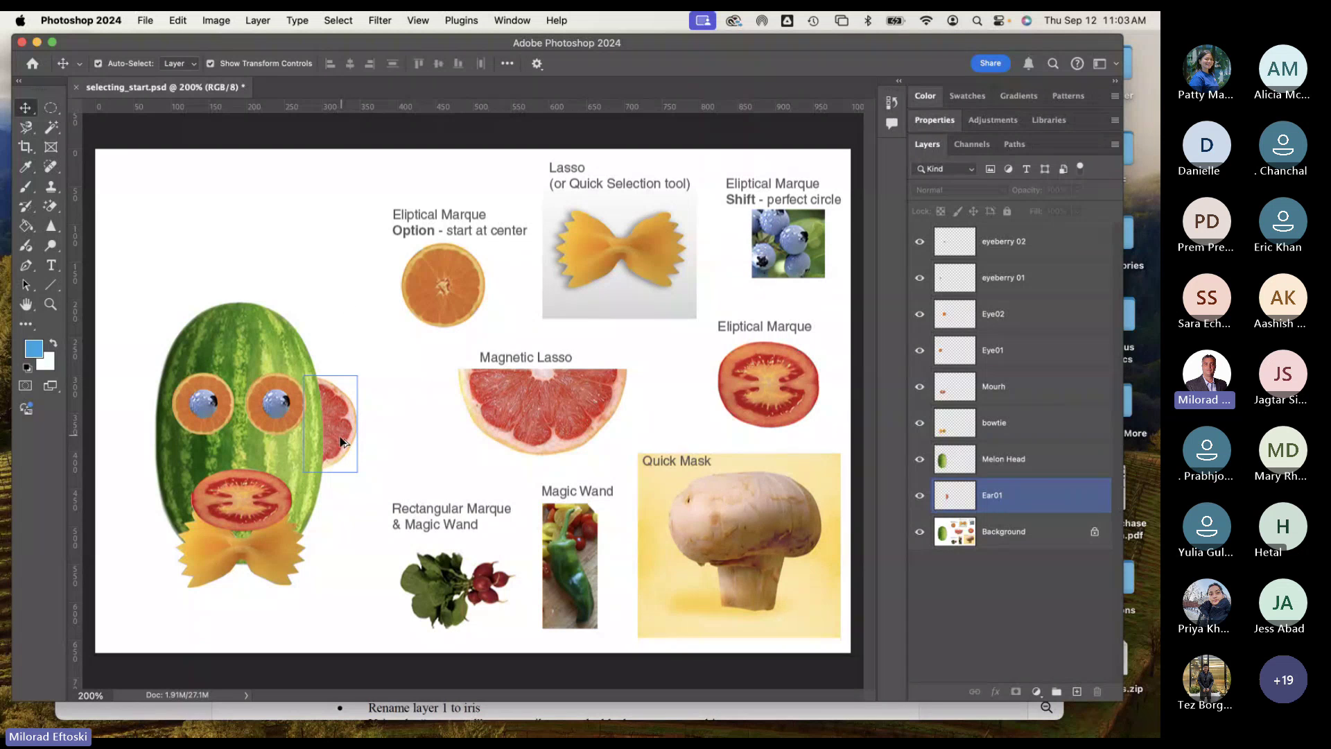
{"action": "left_click_drag", "start_coordinate": [343, 441], "coordinate": [146, 441]}
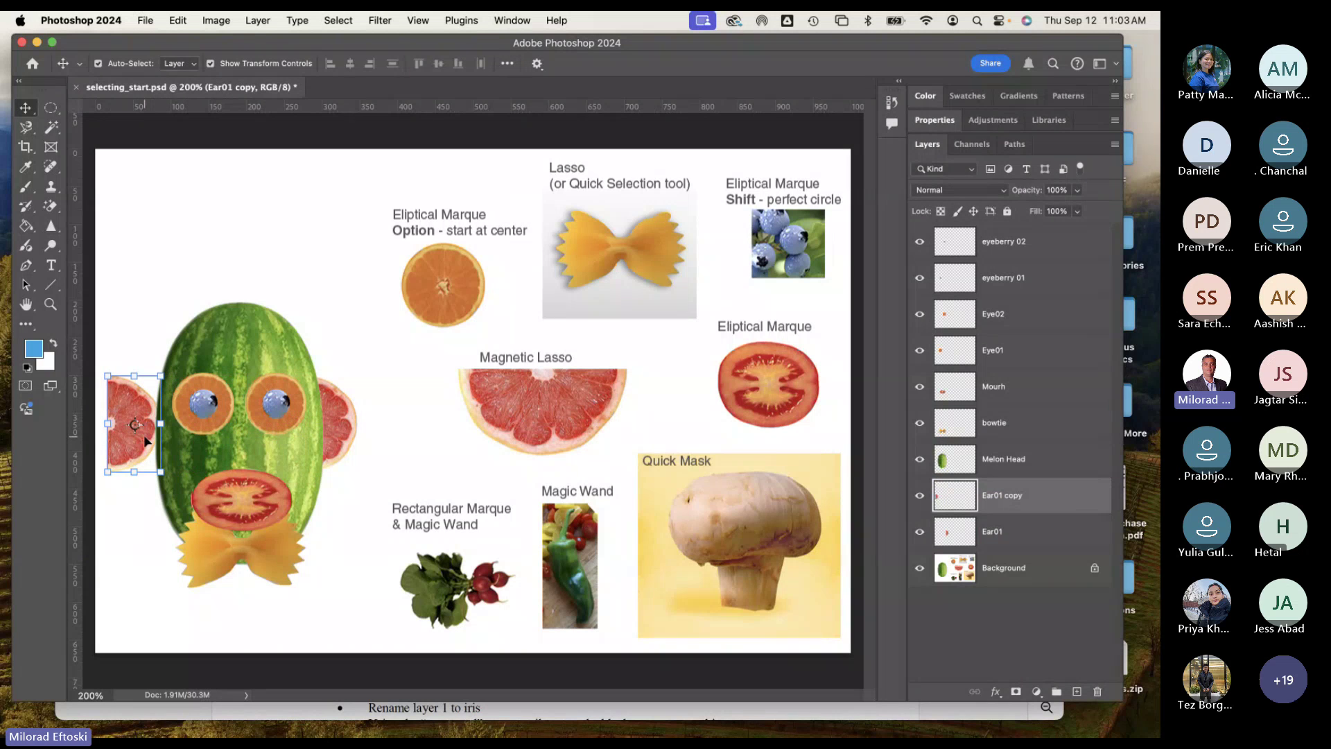
{"action": "left_click", "coordinate": [177, 21]}
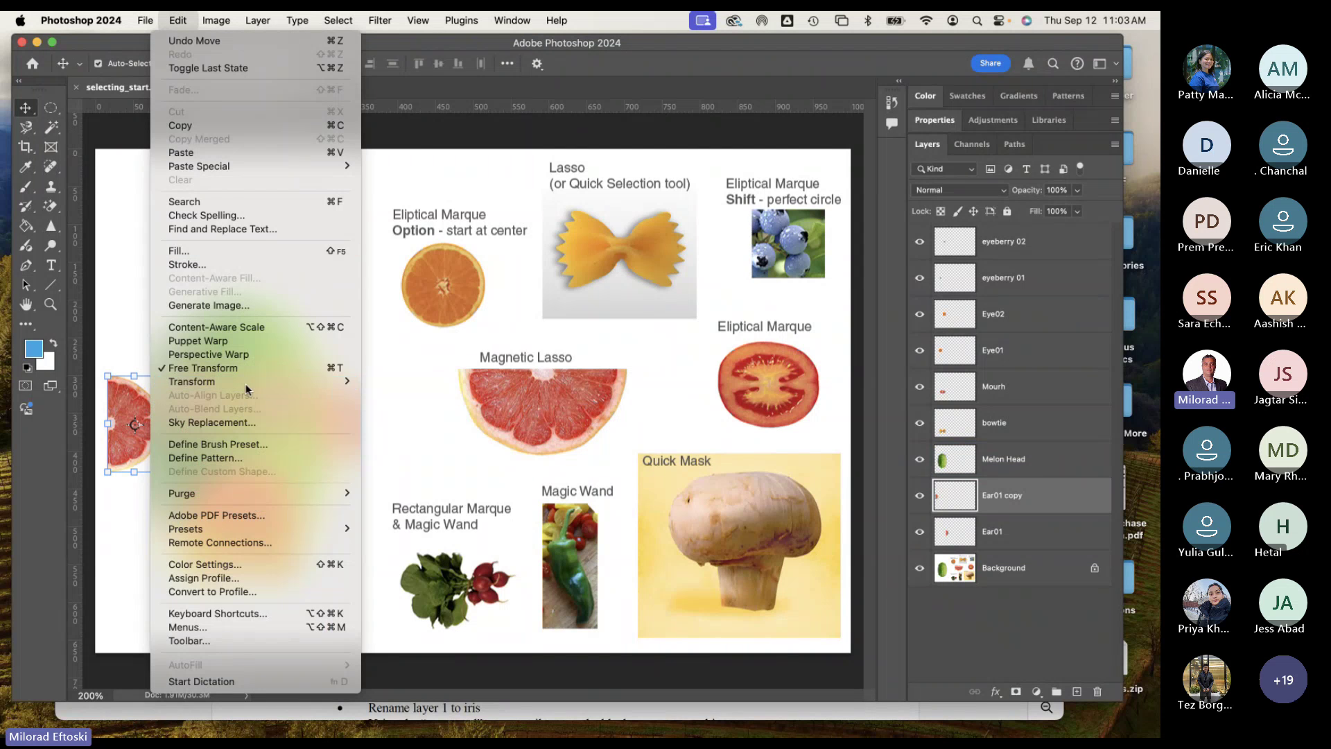
{"action": "mouse_move", "coordinate": [243, 385]}
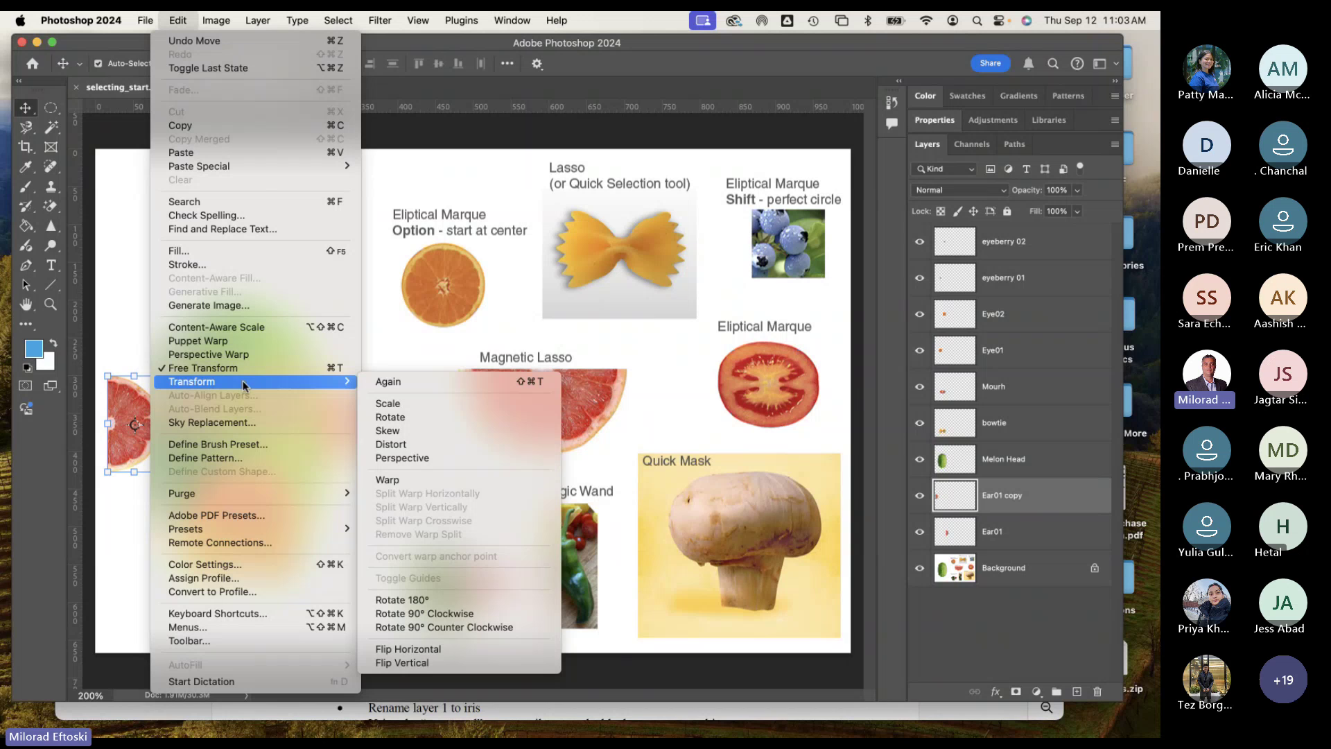
{"action": "left_click", "coordinate": [473, 651]}
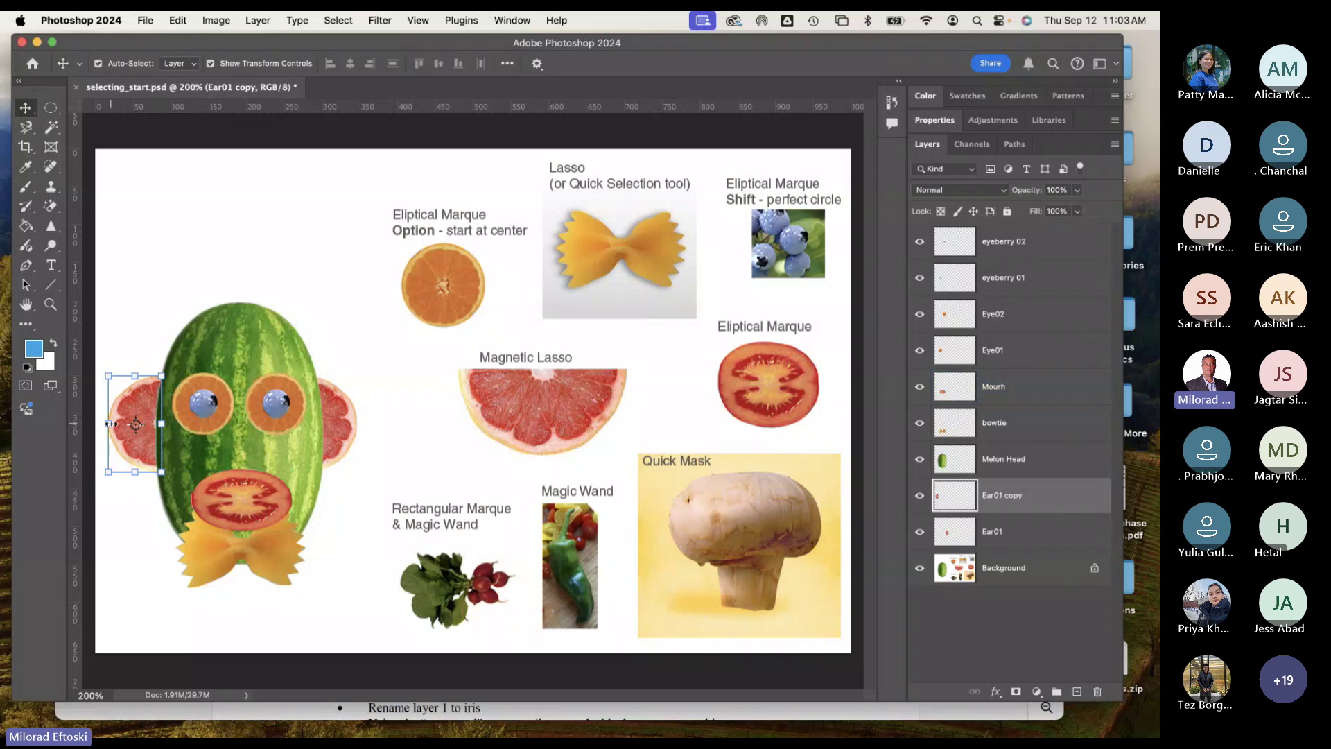
Step: Scale the Ear01 copy to about 83% width and 91% height and fit it behind the melon's left side at eye level
{"action": "left_click_drag", "start_coordinate": [111, 424], "coordinate": [146, 262]}
{"action": "mouse_move", "coordinate": [167, 213]}
{"action": "left_mouse_down"}
{"action": "mouse_move", "coordinate": [181, 389]}
{"action": "mouse_move", "coordinate": [179, 223]}
{"action": "left_mouse_up"}
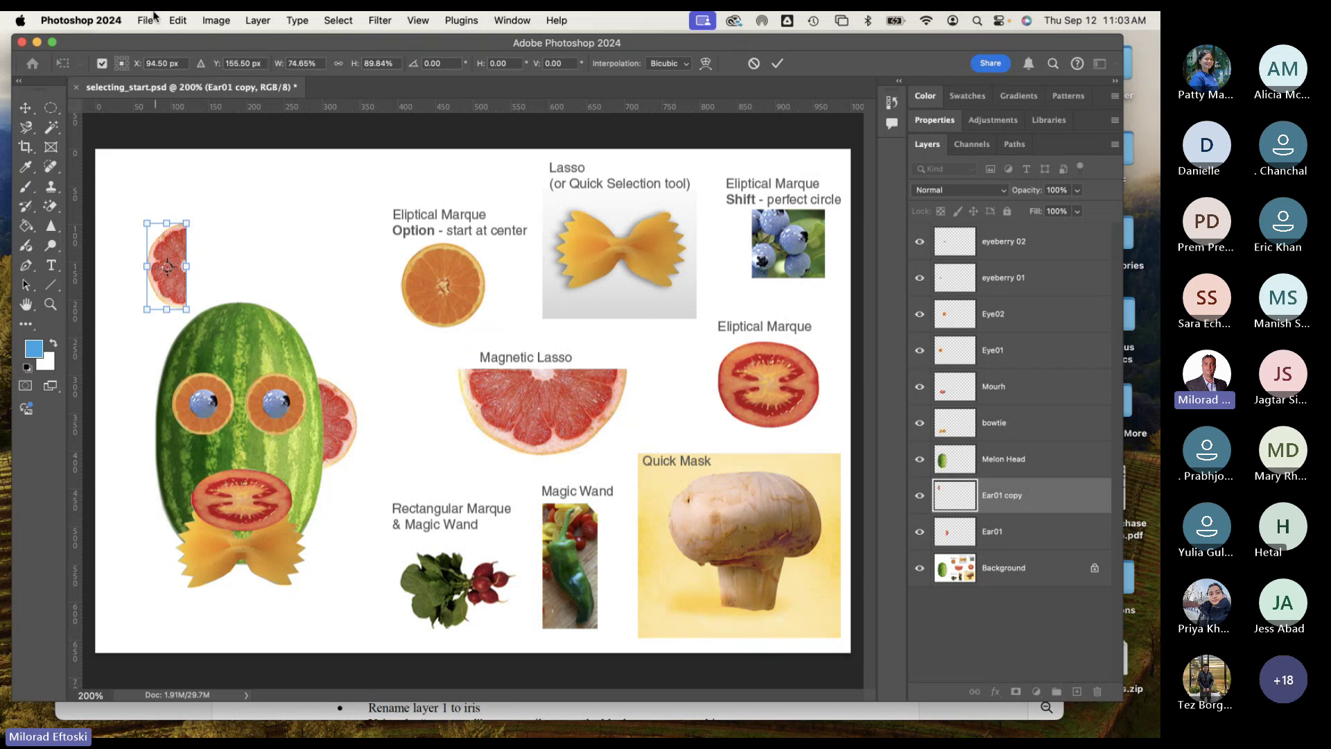
{"action": "left_click", "coordinate": [175, 19]}
{"action": "left_click", "coordinate": [173, 17]}
{"action": "left_click_drag", "start_coordinate": [147, 224], "coordinate": [142, 222]}
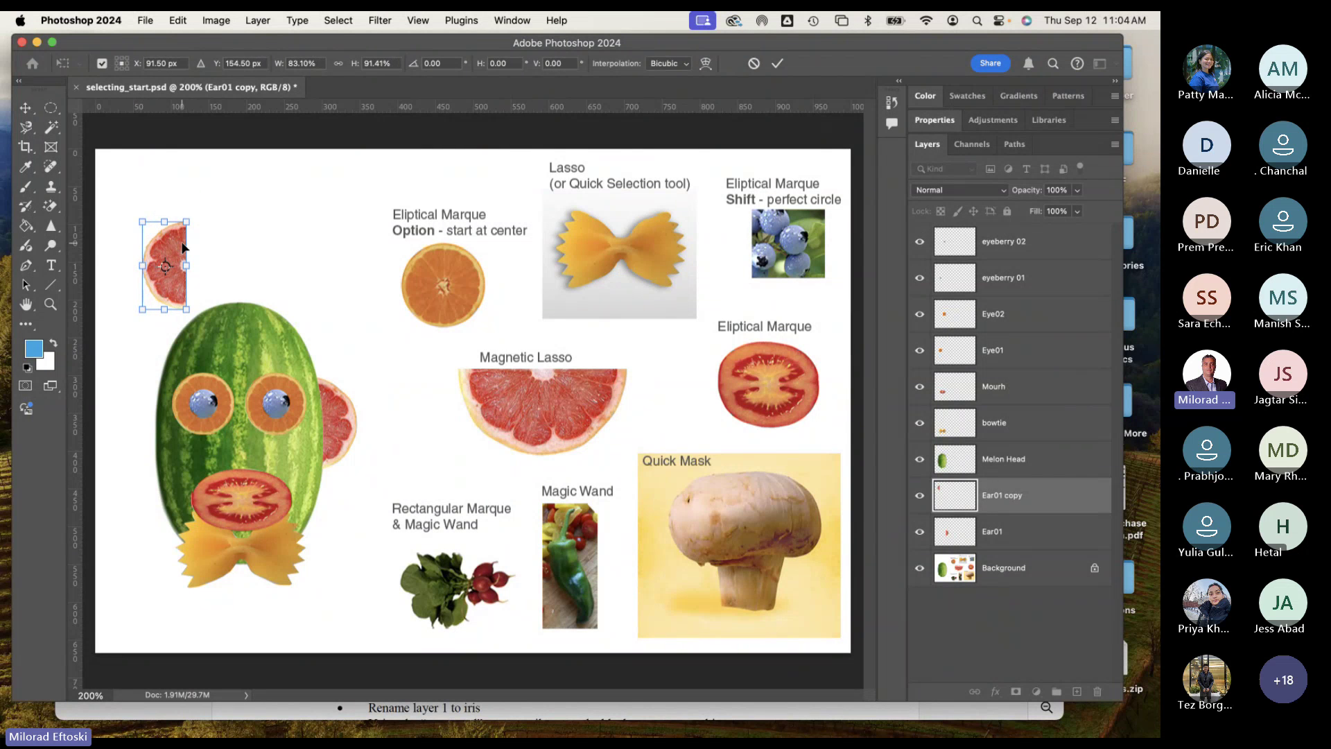
{"action": "key", "text": "Return"}
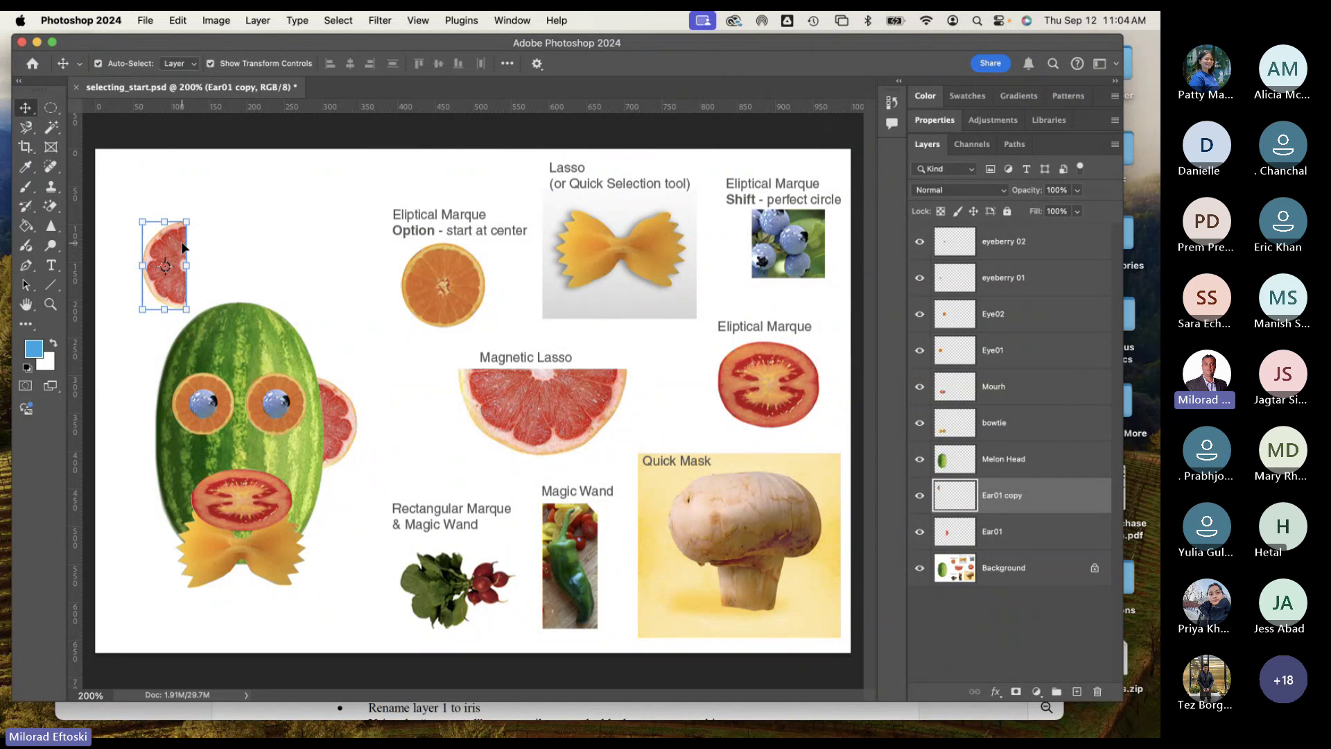
{"action": "left_click", "coordinate": [210, 64]}
{"action": "left_click_drag", "start_coordinate": [169, 255], "coordinate": [155, 415]}
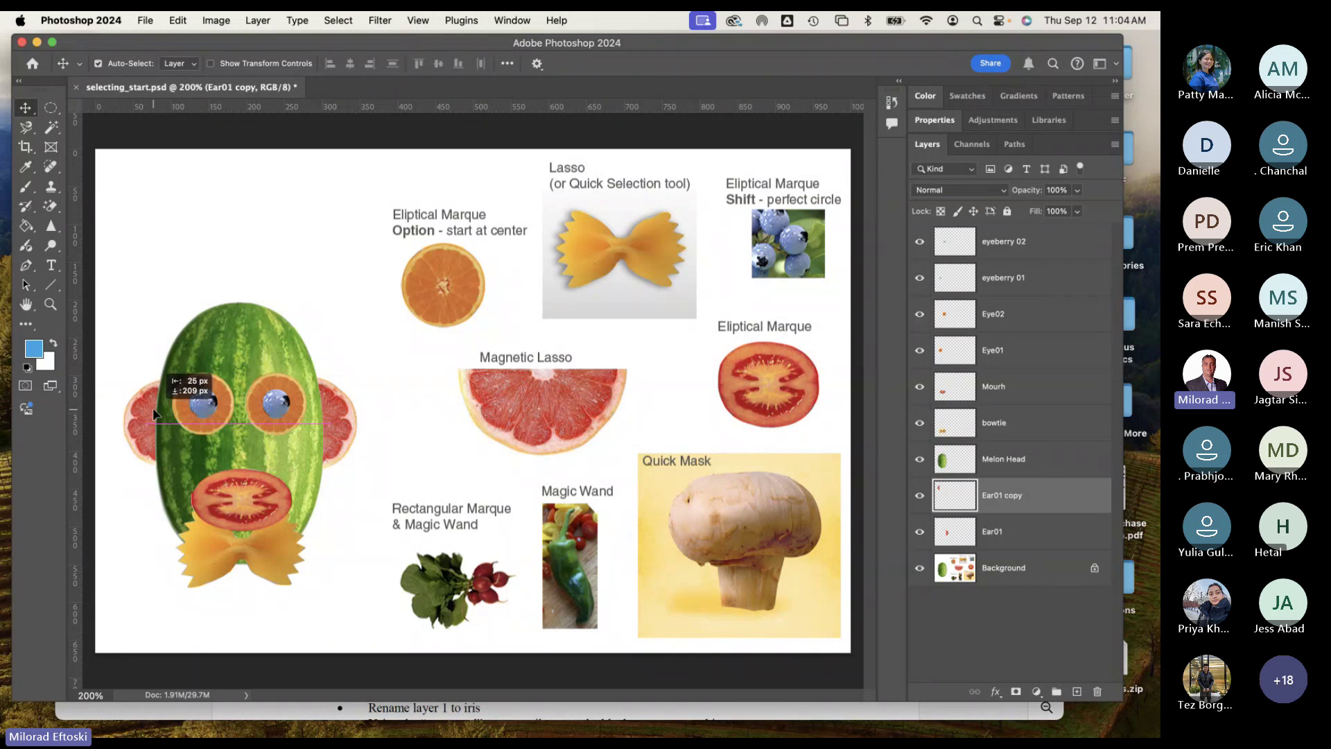
Step: Rename the Ear01 copy layer as Ear02
{"action": "double_click", "coordinate": [1003, 496]}
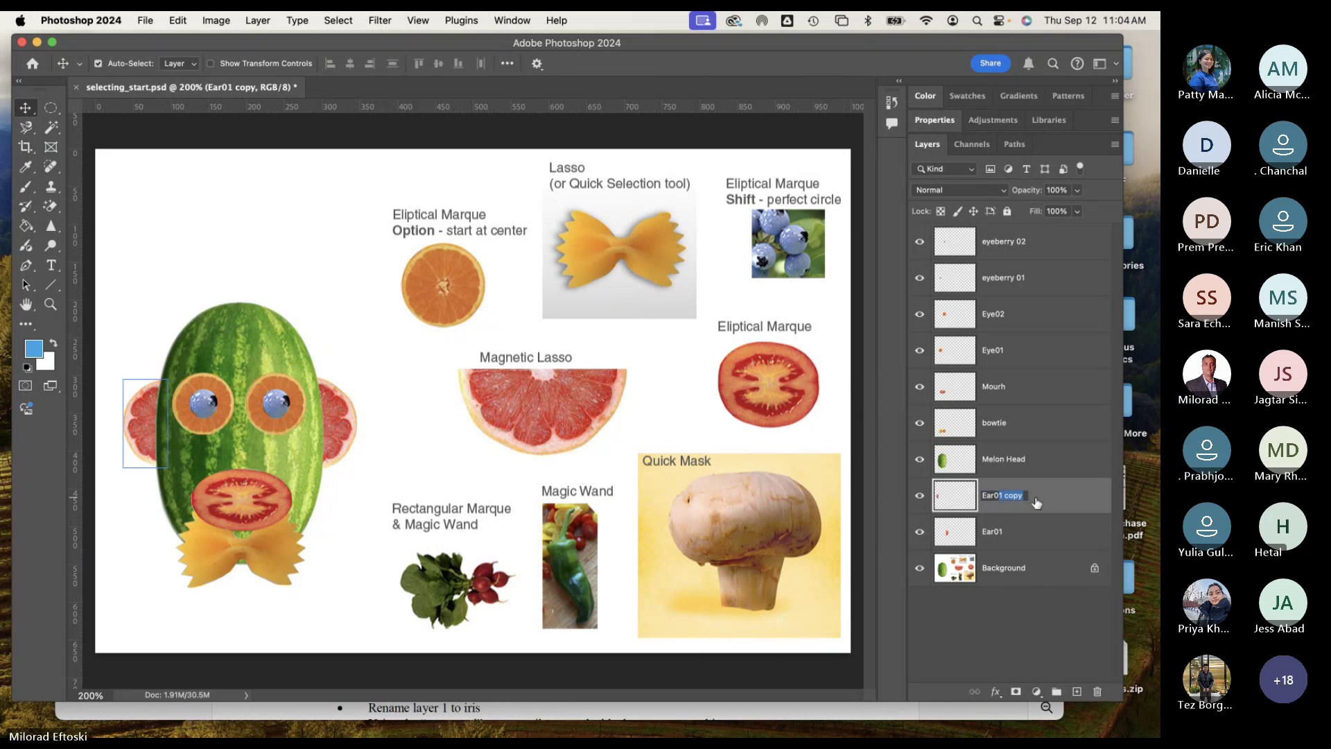
{"action": "type", "text": "Ear02"}
{"action": "key", "text": "Return"}
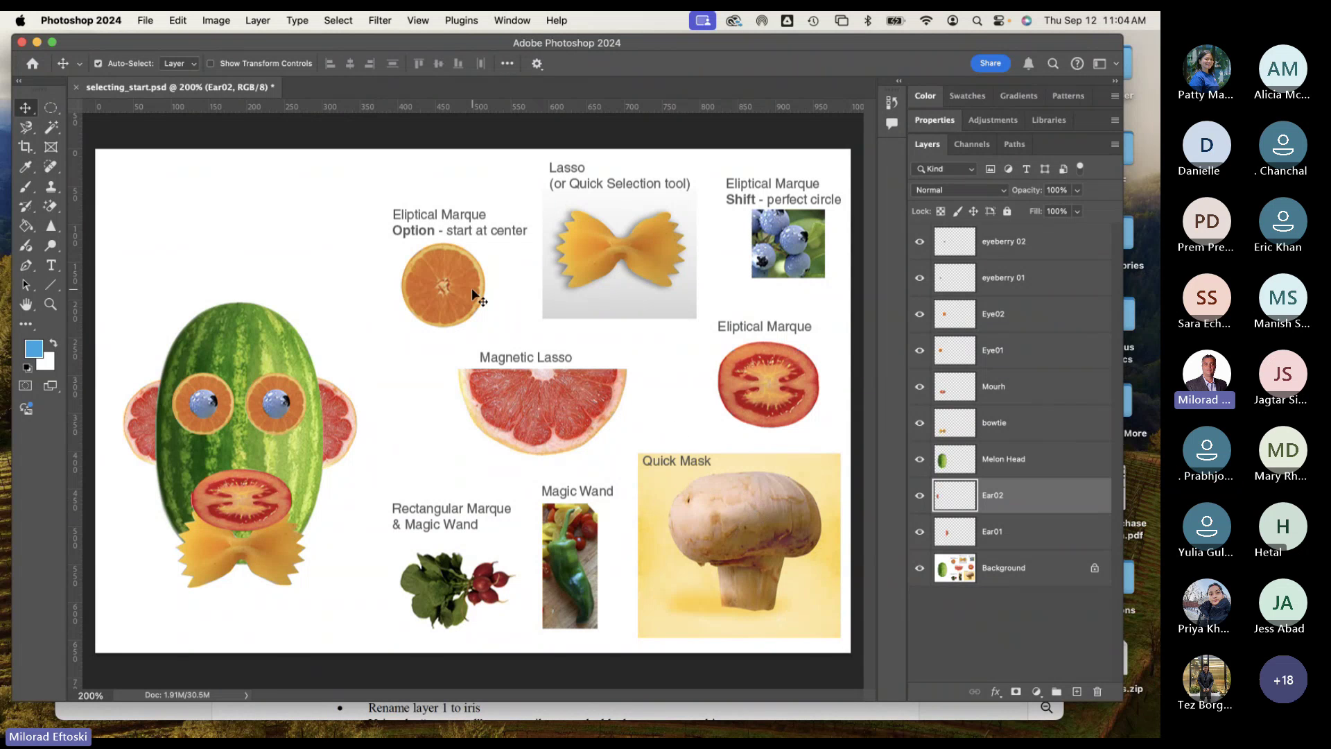
Step: Switch to the Quick Selection tool and reduce its brush size to 30 px for selecting the mushroom
{"action": "left_click", "coordinate": [26, 128]}
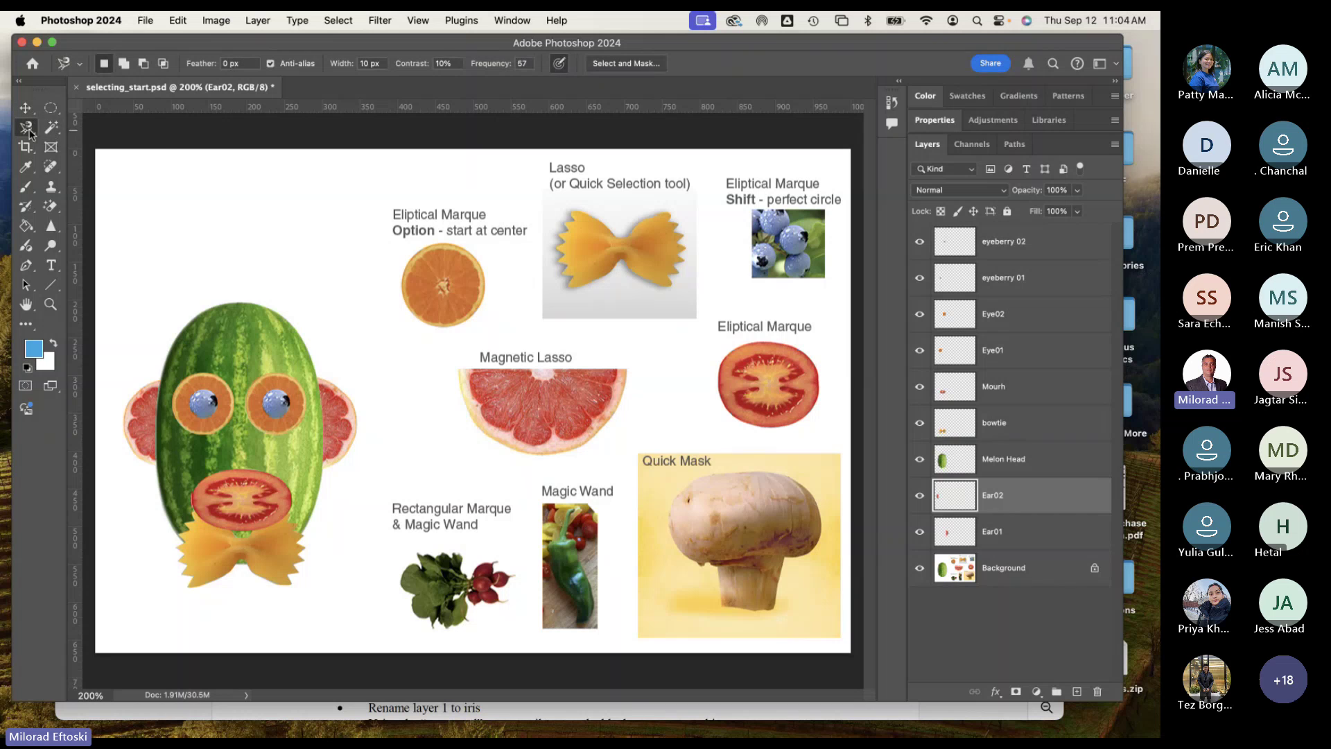
{"action": "left_click", "coordinate": [28, 131]}
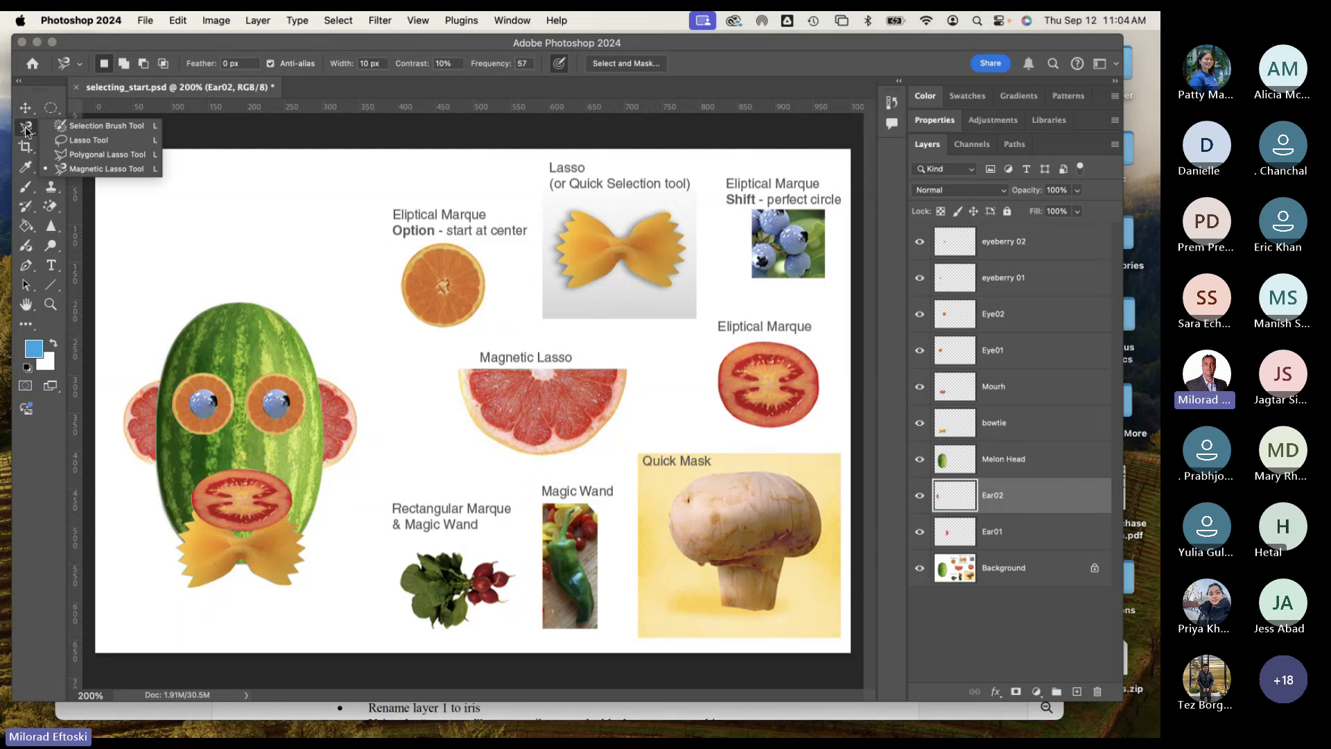
{"action": "left_click", "coordinate": [54, 130]}
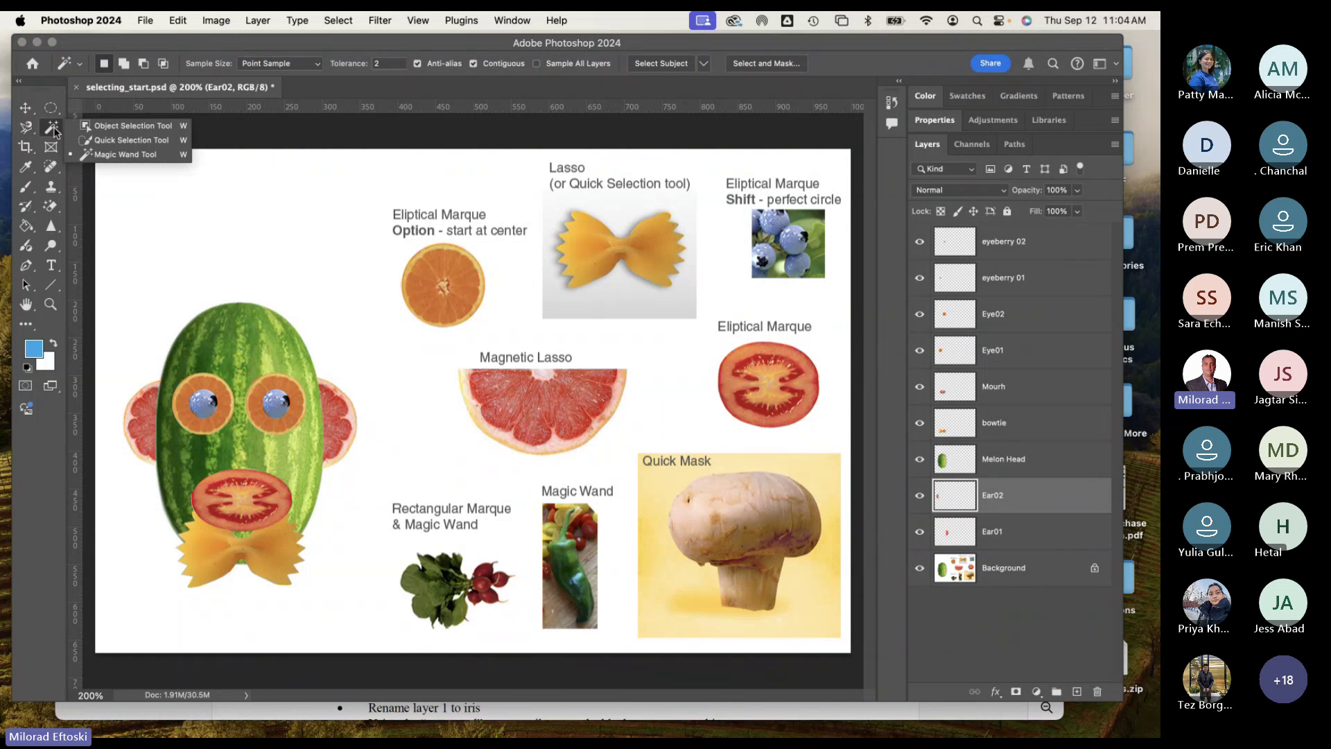
{"action": "left_click", "coordinate": [109, 140]}
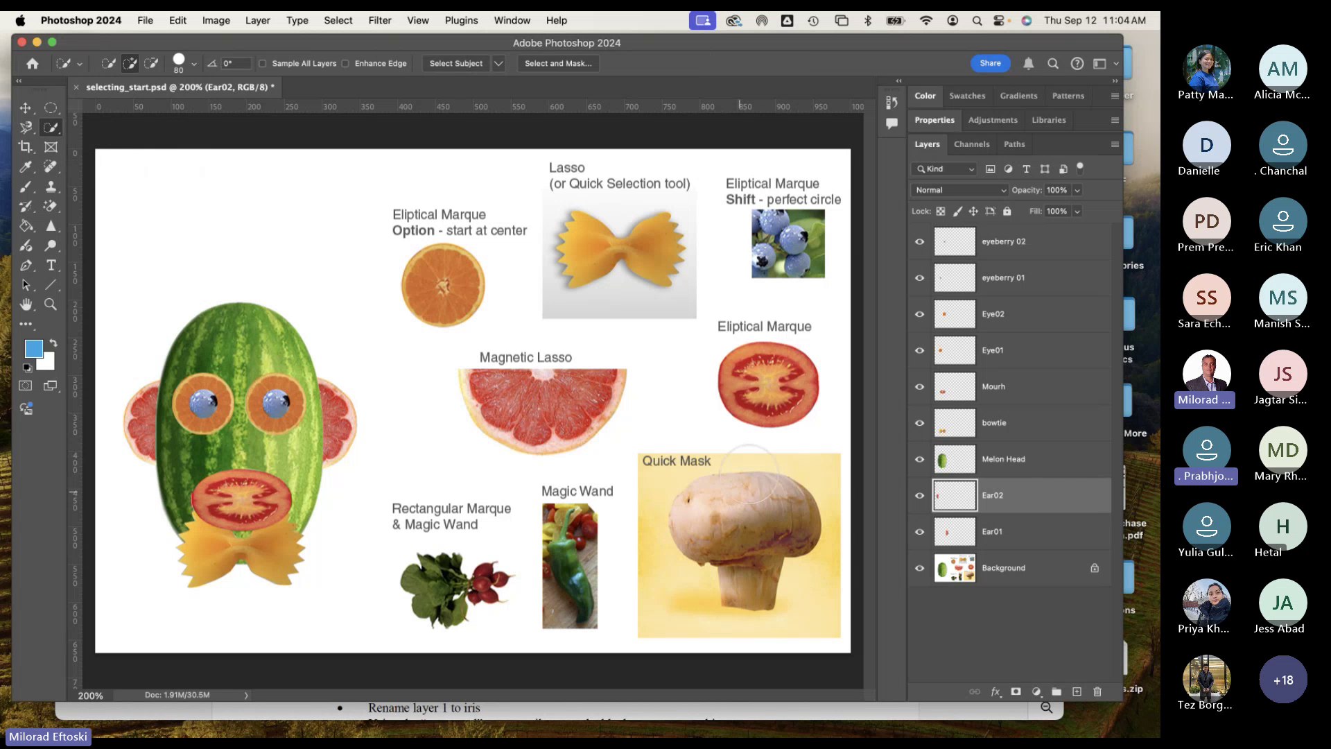
{"action": "key", "text": "super+equal"}
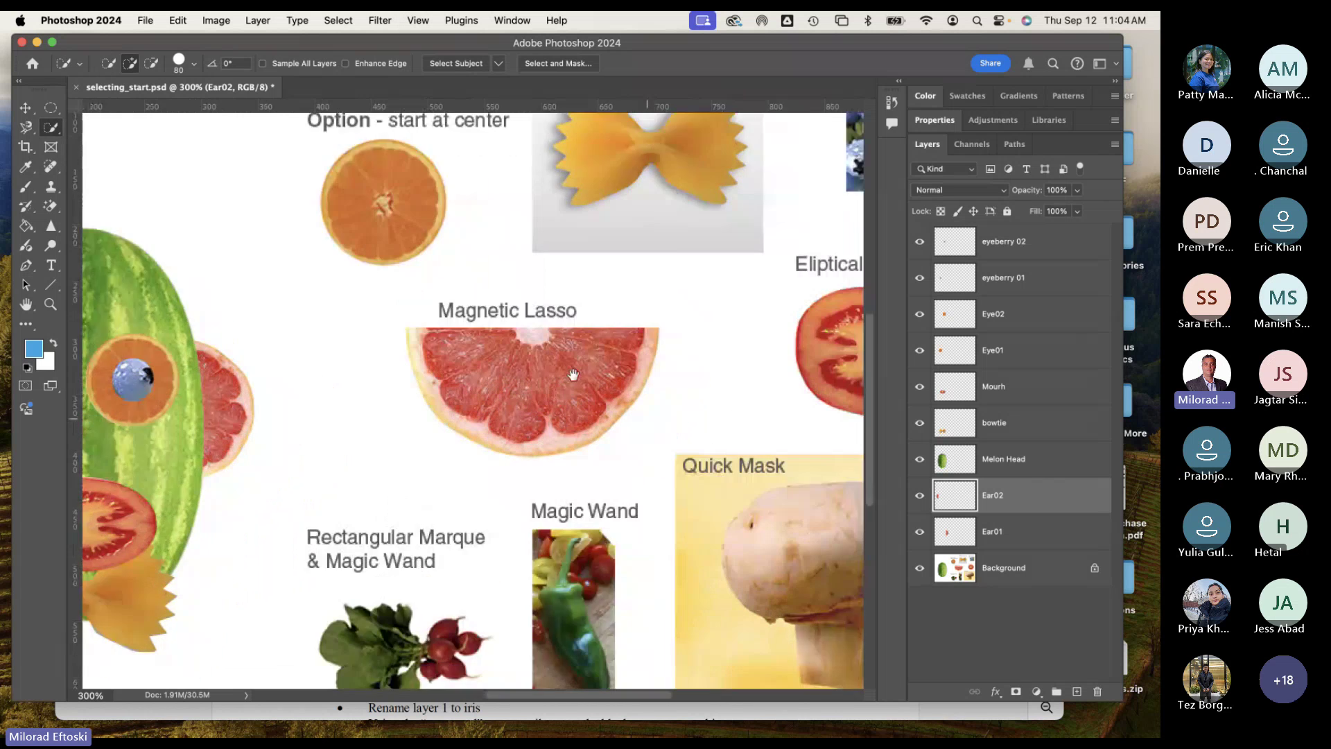
{"action": "key", "text": "super+equal"}
{"action": "key", "text": "bracketleft"}
{"action": "key", "text": "bracketleft"}
{"action": "key", "text": "bracketleft"}
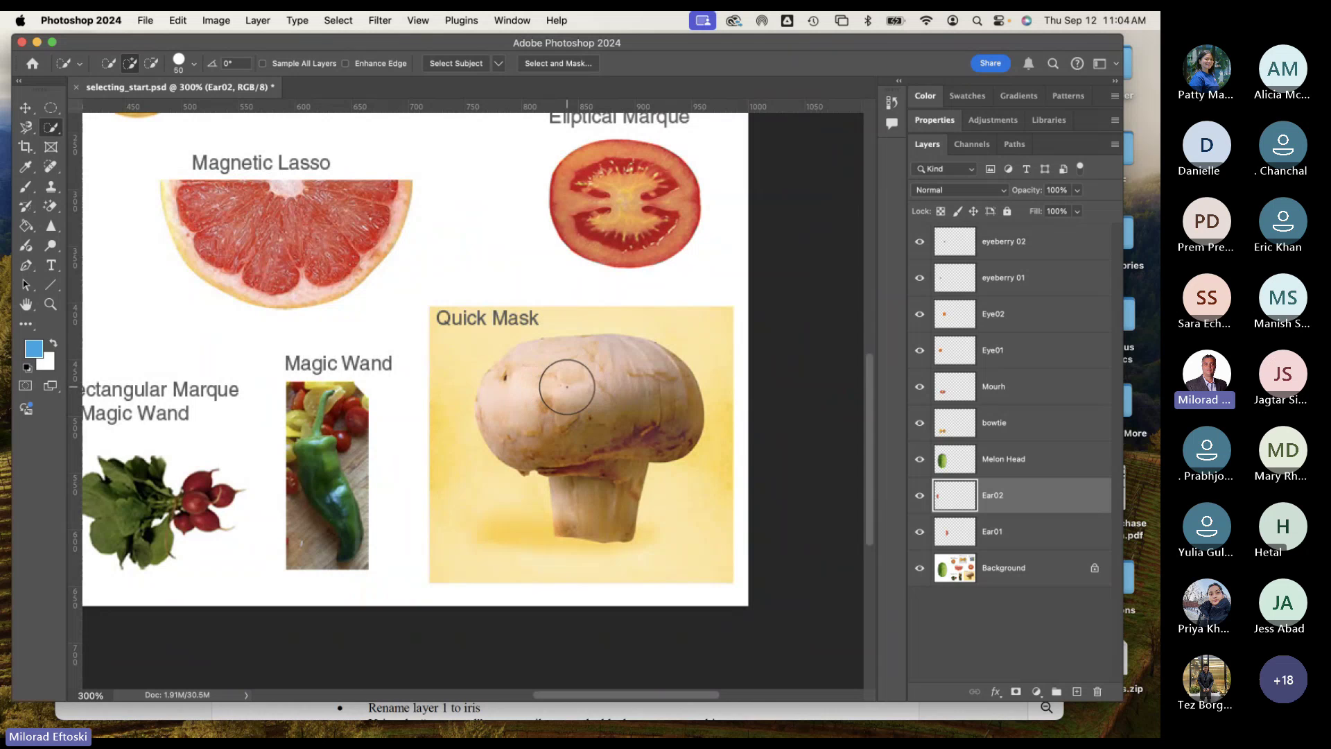
{"action": "key", "text": "bracketleft"}
{"action": "key", "text": "bracketleft"}
{"action": "key", "text": "bracketleft"}
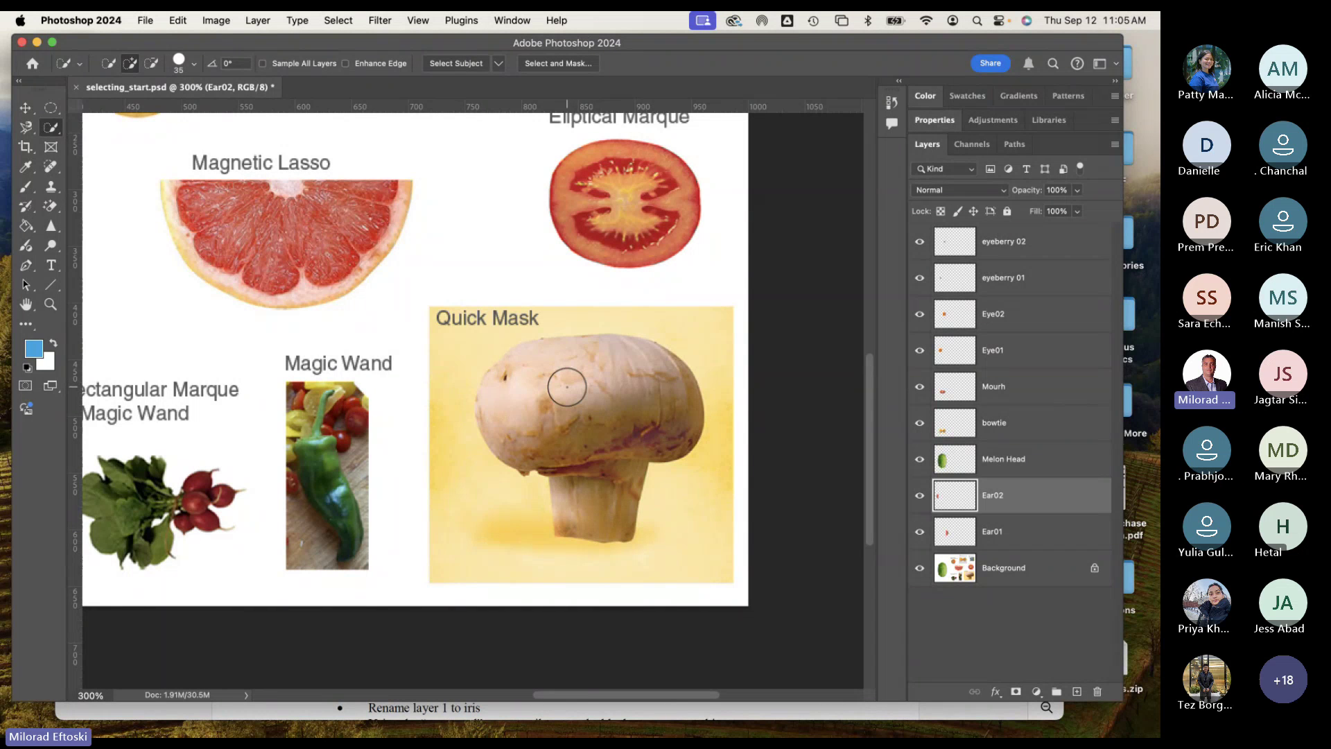
{"action": "key", "text": "bracketleft"}
{"action": "key", "text": "bracketright"}
{"action": "key", "text": "bracketleft"}
{"action": "key", "text": "bracketleft"}
{"action": "key", "text": "bracketright"}
{"action": "key", "text": "bracketright"}
{"action": "key", "text": "bracketleft"}
{"action": "left_click", "coordinate": [195, 65]}
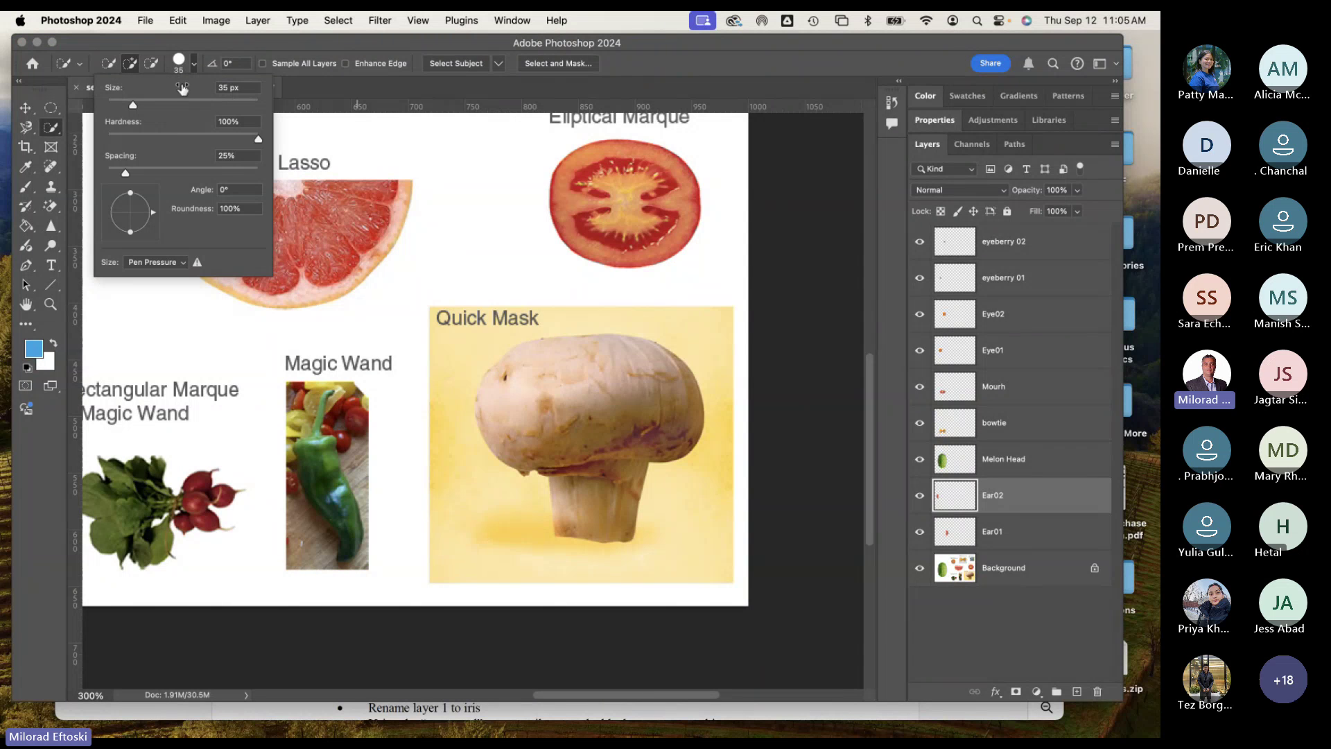
{"action": "left_click", "coordinate": [231, 50]}
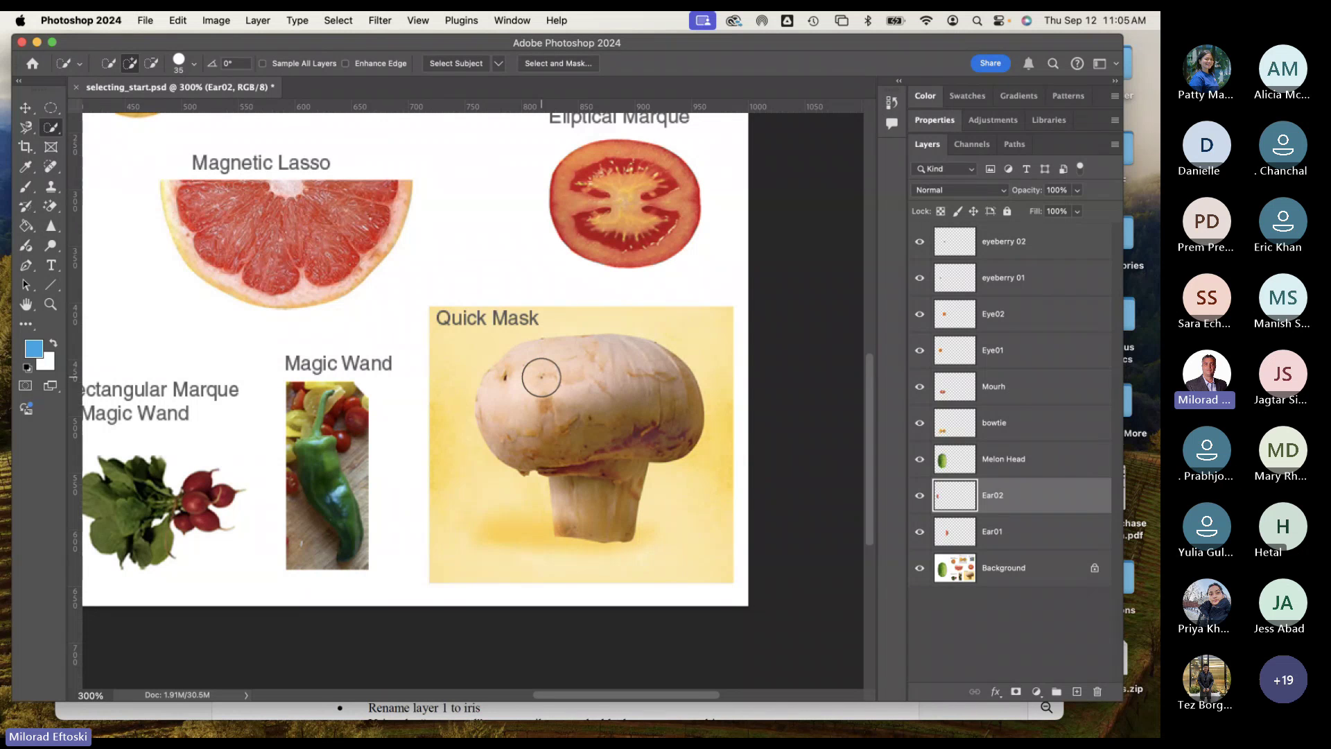
{"action": "left_click", "coordinate": [27, 127]}
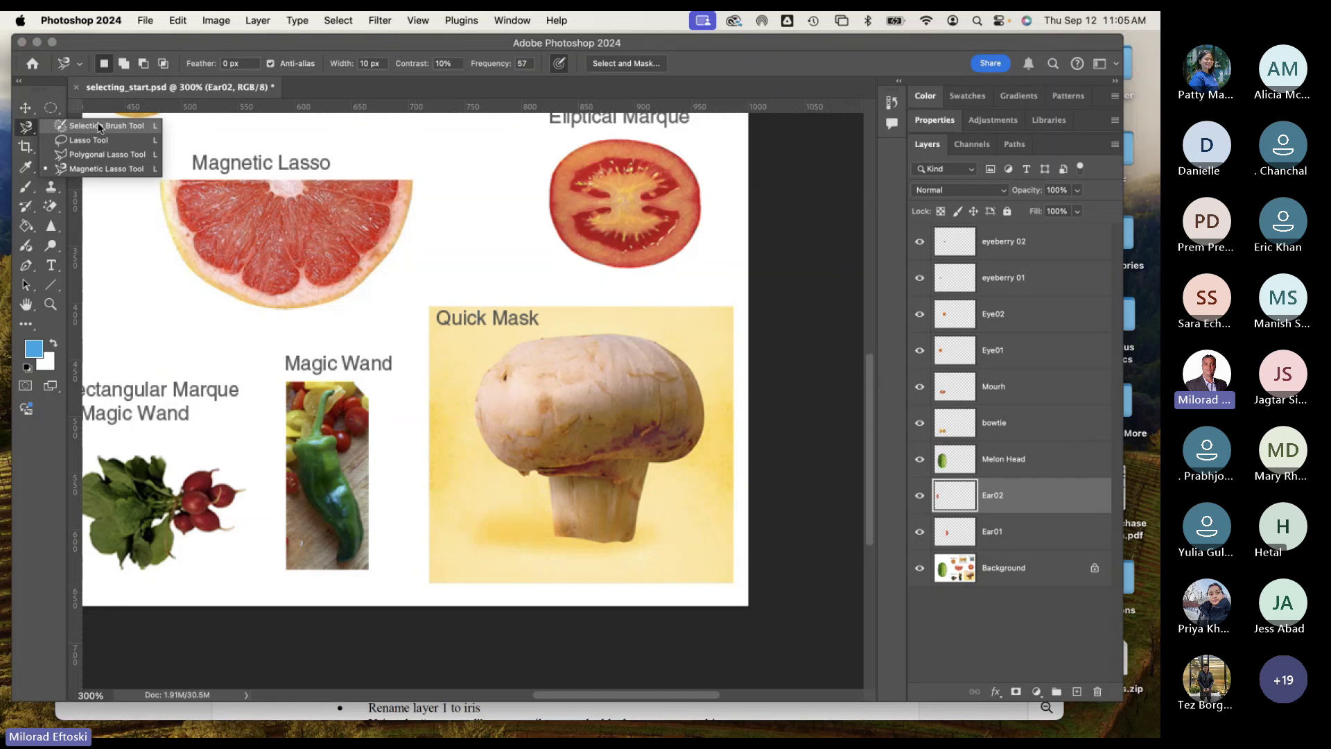
{"action": "left_click", "coordinate": [102, 127]}
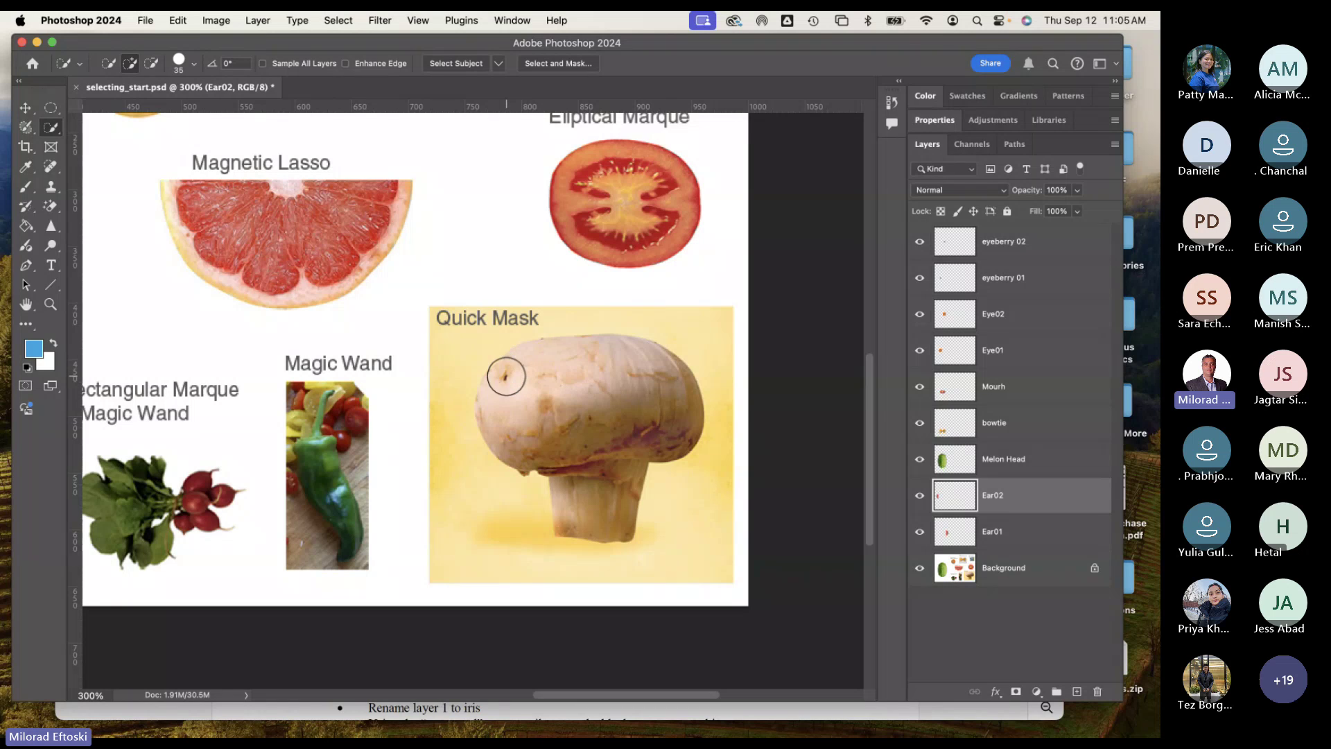
{"action": "key", "text": "bracketleft"}
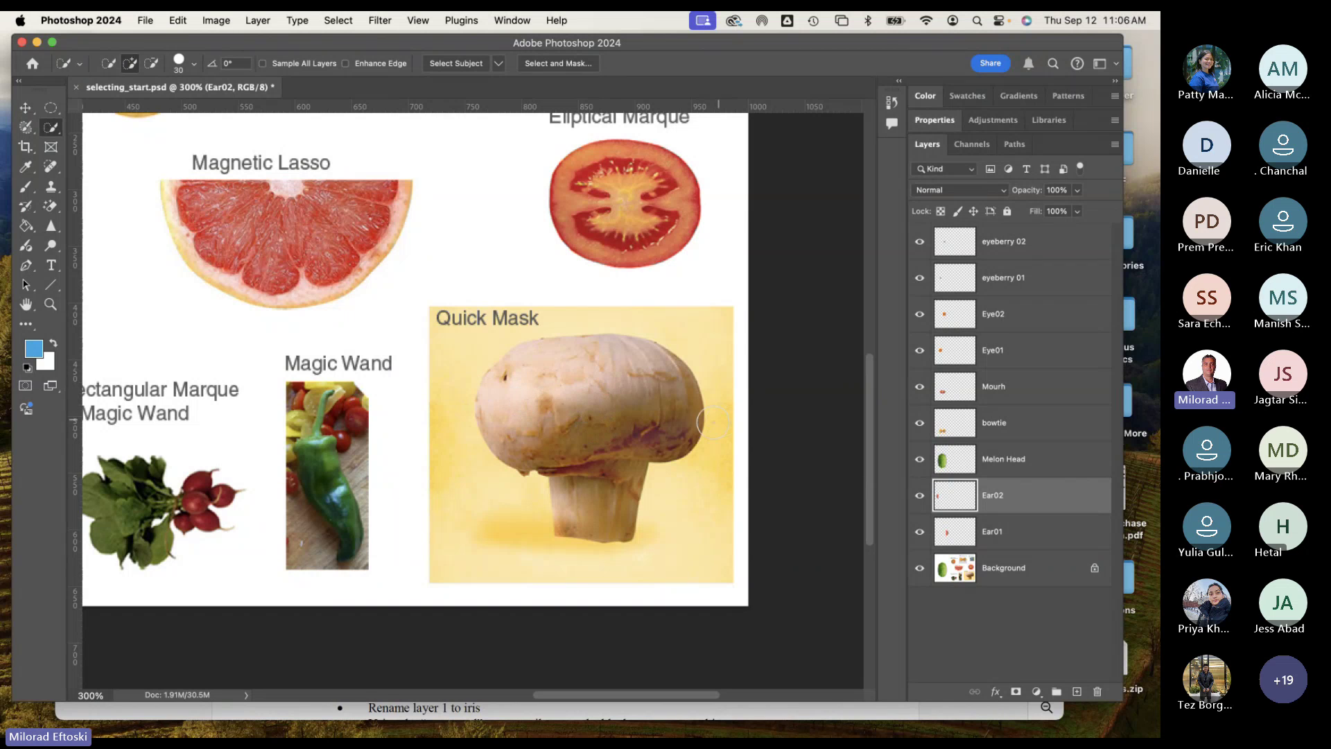
Step: Select the whole mushroom, cap and stem, on the Background layer with the Quick Selection tool
{"action": "left_click", "coordinate": [993, 566]}
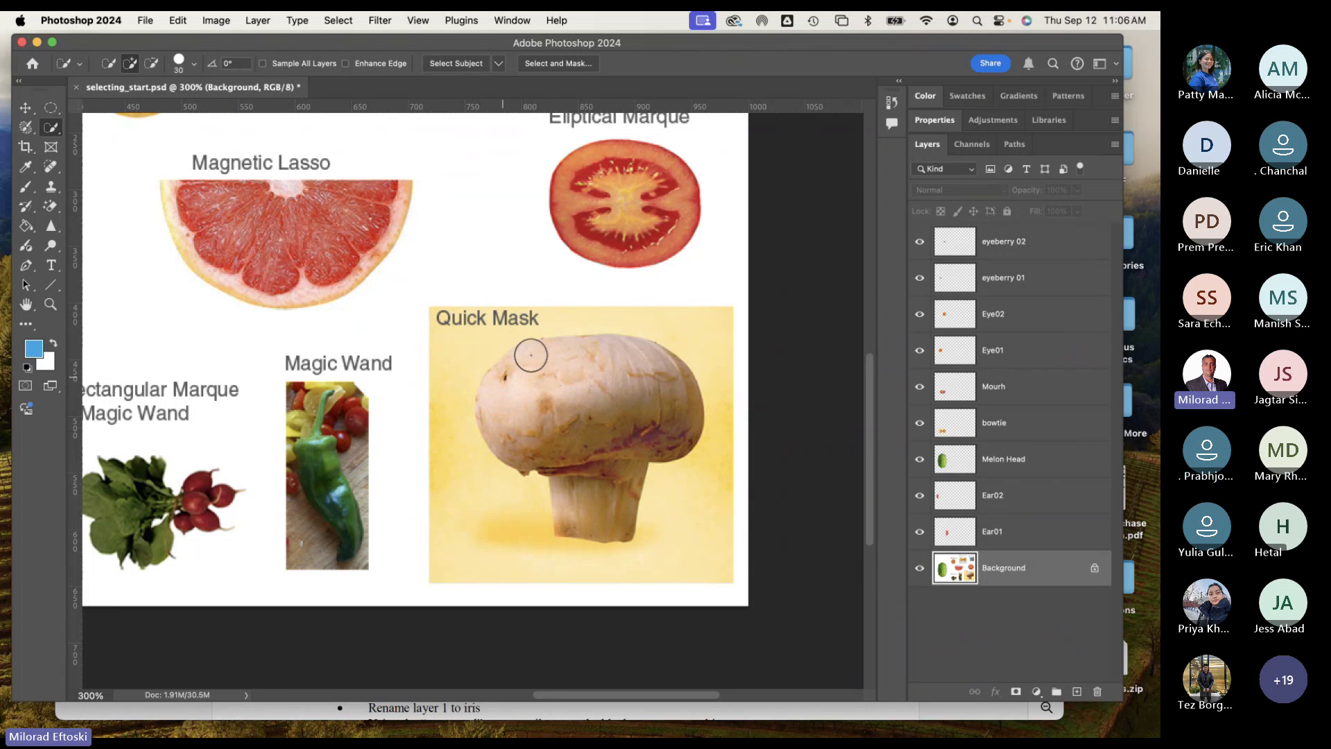
{"action": "left_click", "coordinate": [526, 416]}
{"action": "left_click", "coordinate": [536, 406]}
{"action": "left_click", "coordinate": [529, 380]}
{"action": "left_click", "coordinate": [508, 392]}
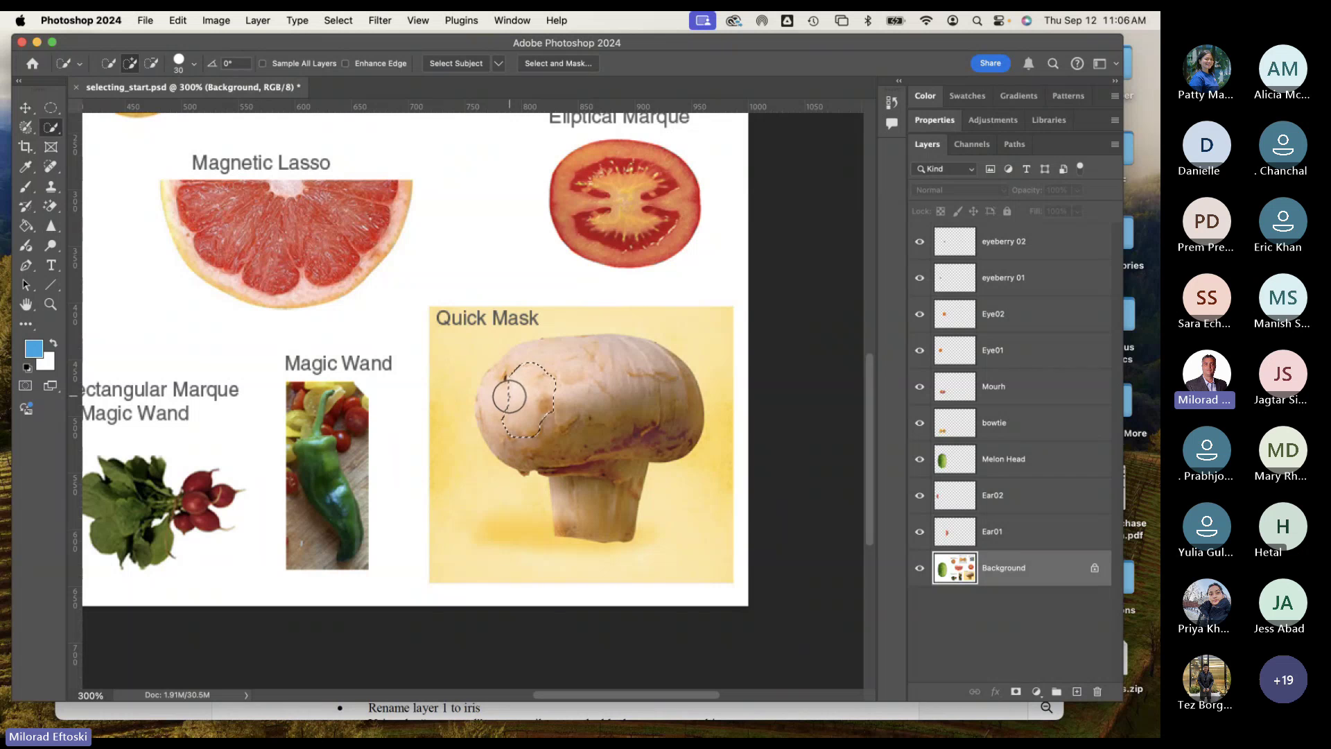
{"action": "left_click", "coordinate": [506, 381]}
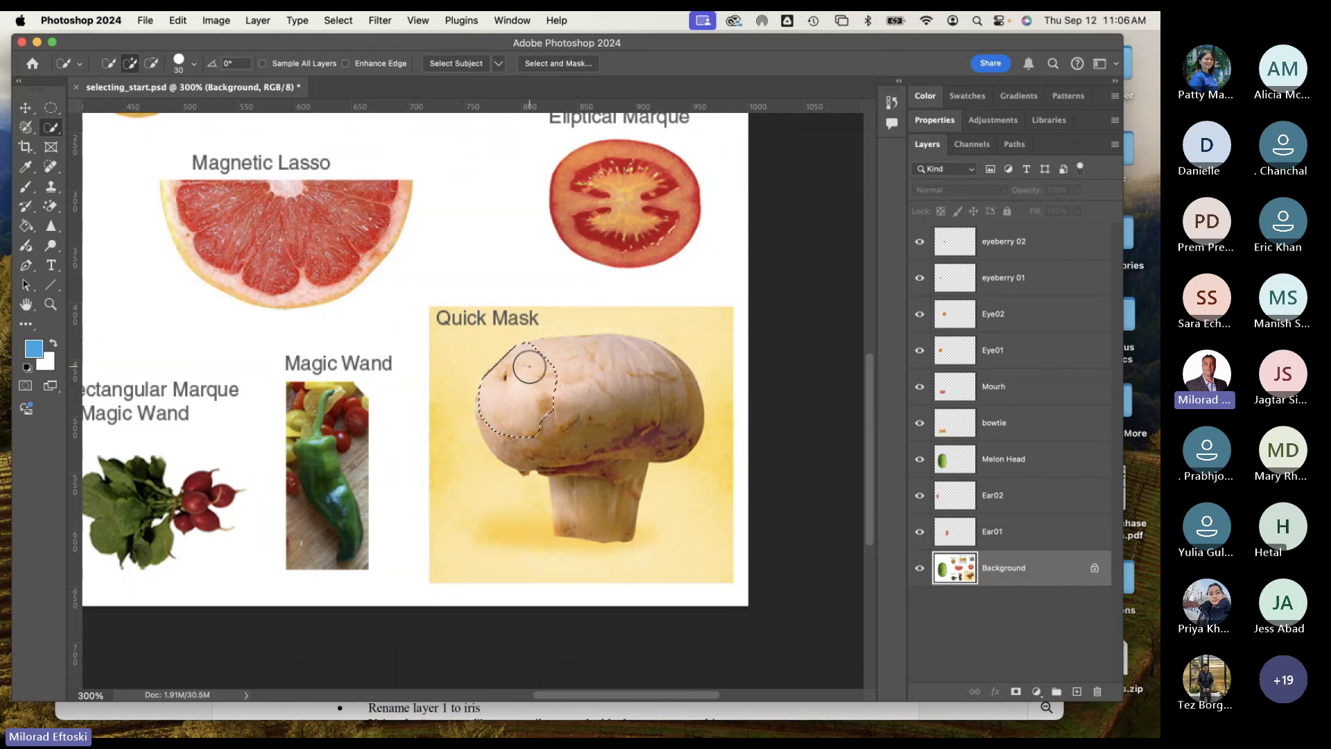
{"action": "left_click", "coordinate": [559, 376]}
{"action": "mouse_move", "coordinate": [558, 375]}
{"action": "left_mouse_down"}
{"action": "mouse_move", "coordinate": [564, 426]}
{"action": "mouse_move", "coordinate": [527, 441]}
{"action": "mouse_move", "coordinate": [567, 443]}
{"action": "mouse_move", "coordinate": [631, 385]}
{"action": "mouse_move", "coordinate": [596, 382]}
{"action": "mouse_move", "coordinate": [640, 385]}
{"action": "mouse_move", "coordinate": [627, 359]}
{"action": "mouse_move", "coordinate": [666, 401]}
{"action": "mouse_move", "coordinate": [665, 417]}
{"action": "mouse_move", "coordinate": [636, 417]}
{"action": "mouse_move", "coordinate": [622, 383]}
{"action": "mouse_move", "coordinate": [591, 451]}
{"action": "mouse_move", "coordinate": [592, 494]}
{"action": "mouse_move", "coordinate": [582, 453]}
{"action": "left_mouse_up"}
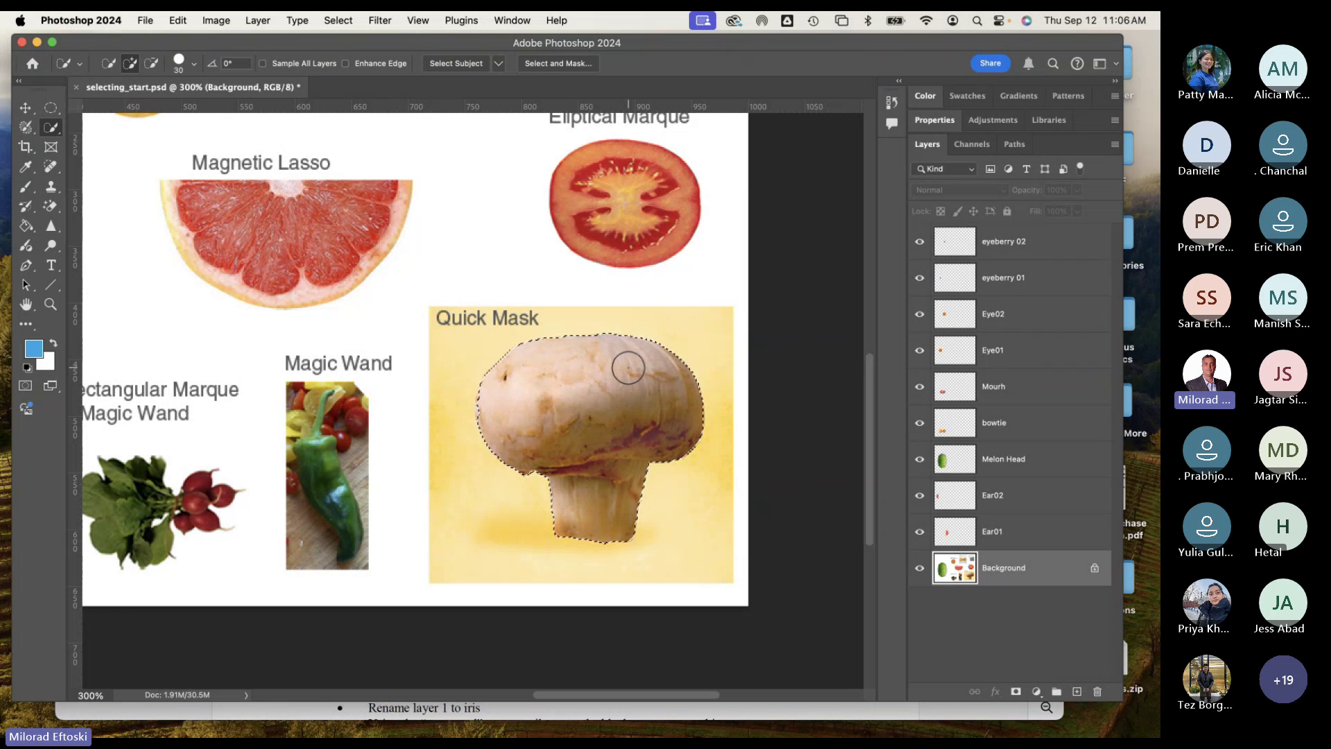
Step: Deselect the mushroom and brush over its cap and stem again to repeat the quick selection
{"action": "left_click", "coordinate": [338, 20]}
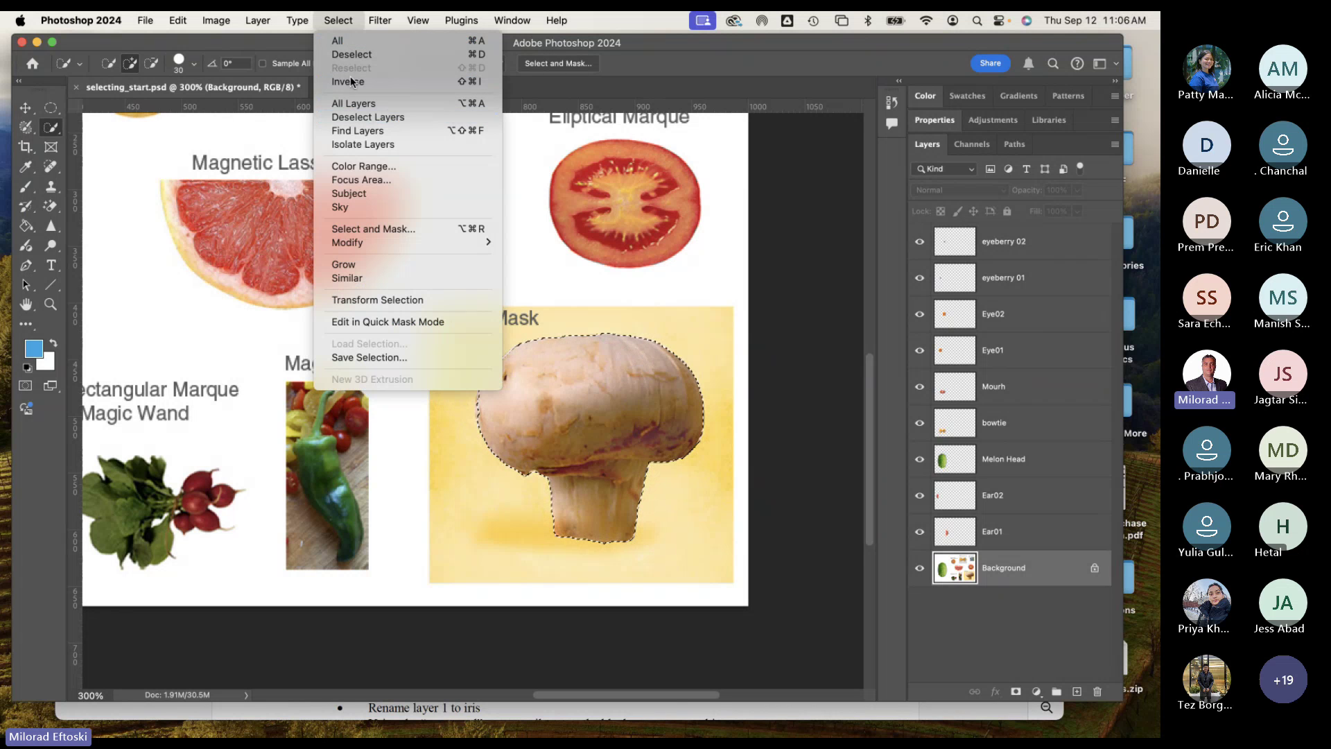
{"action": "left_click", "coordinate": [352, 55]}
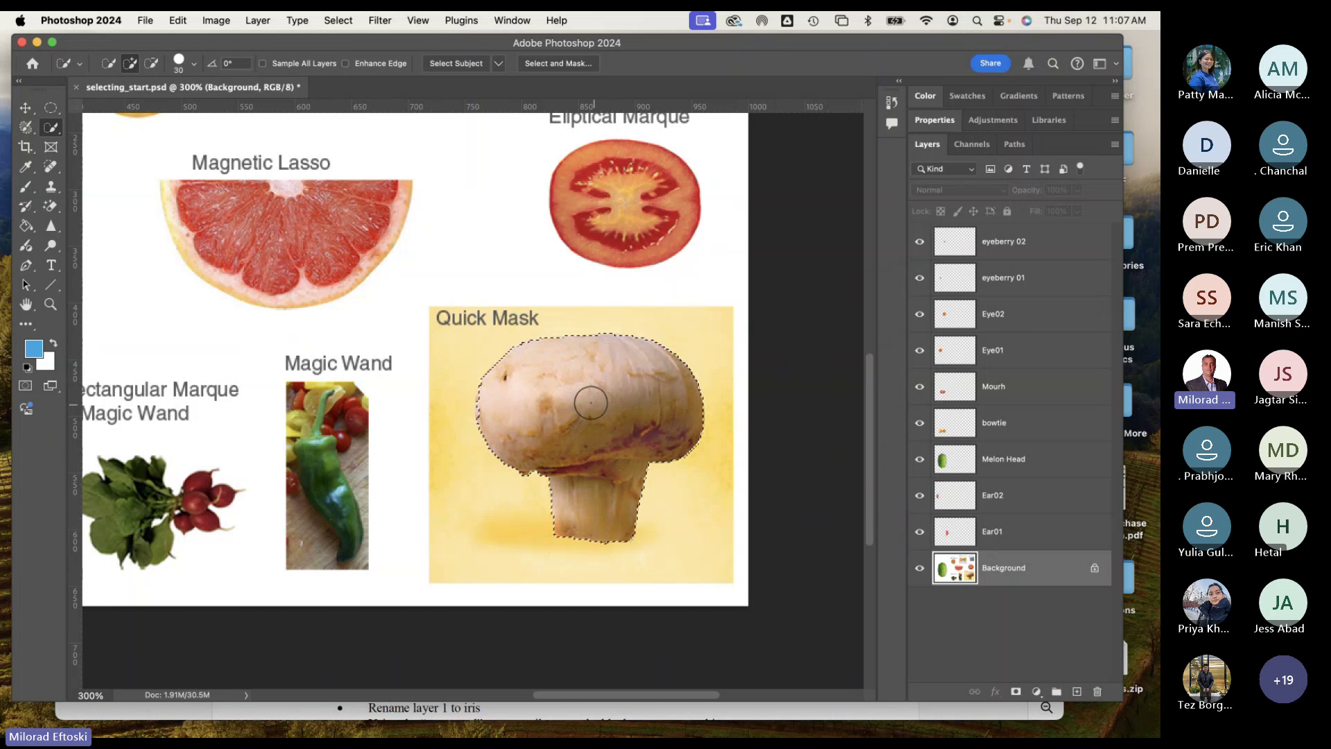
{"action": "left_click", "coordinate": [601, 405]}
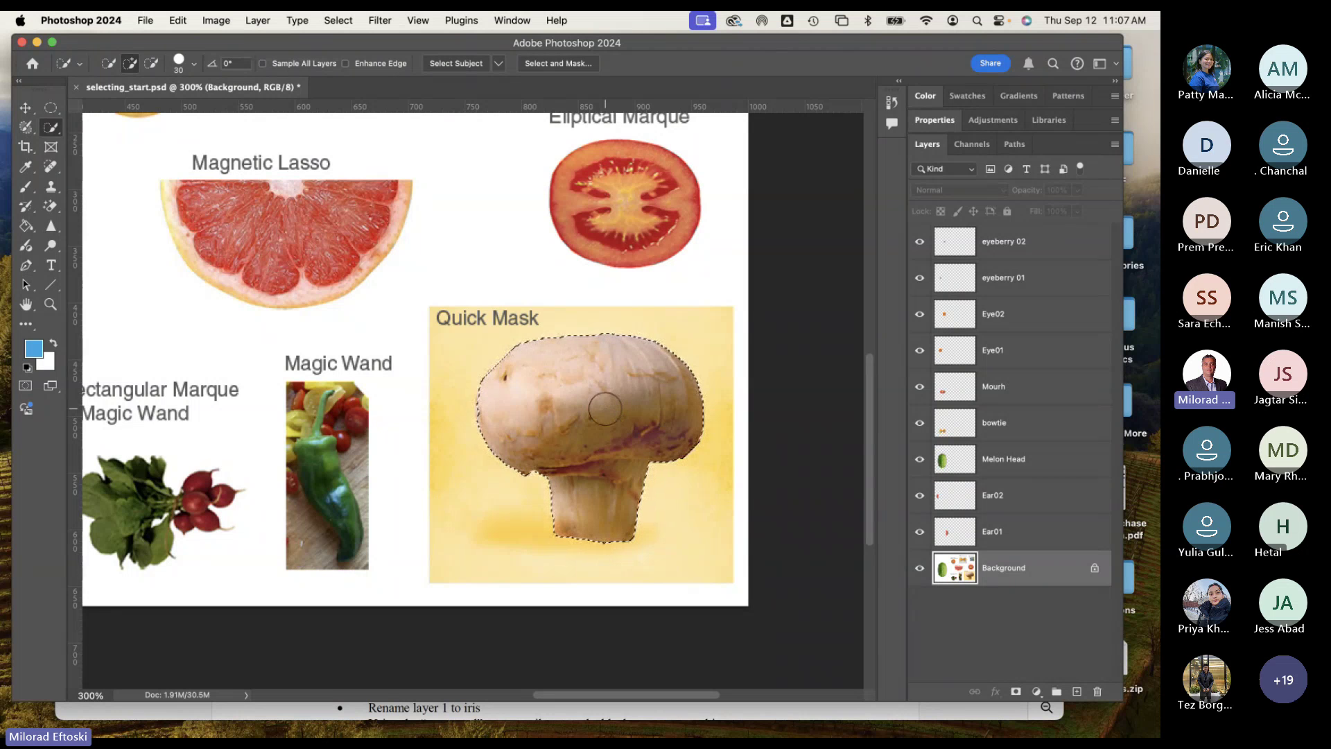
{"action": "key", "text": "super+d"}
{"action": "left_click", "coordinate": [529, 375]}
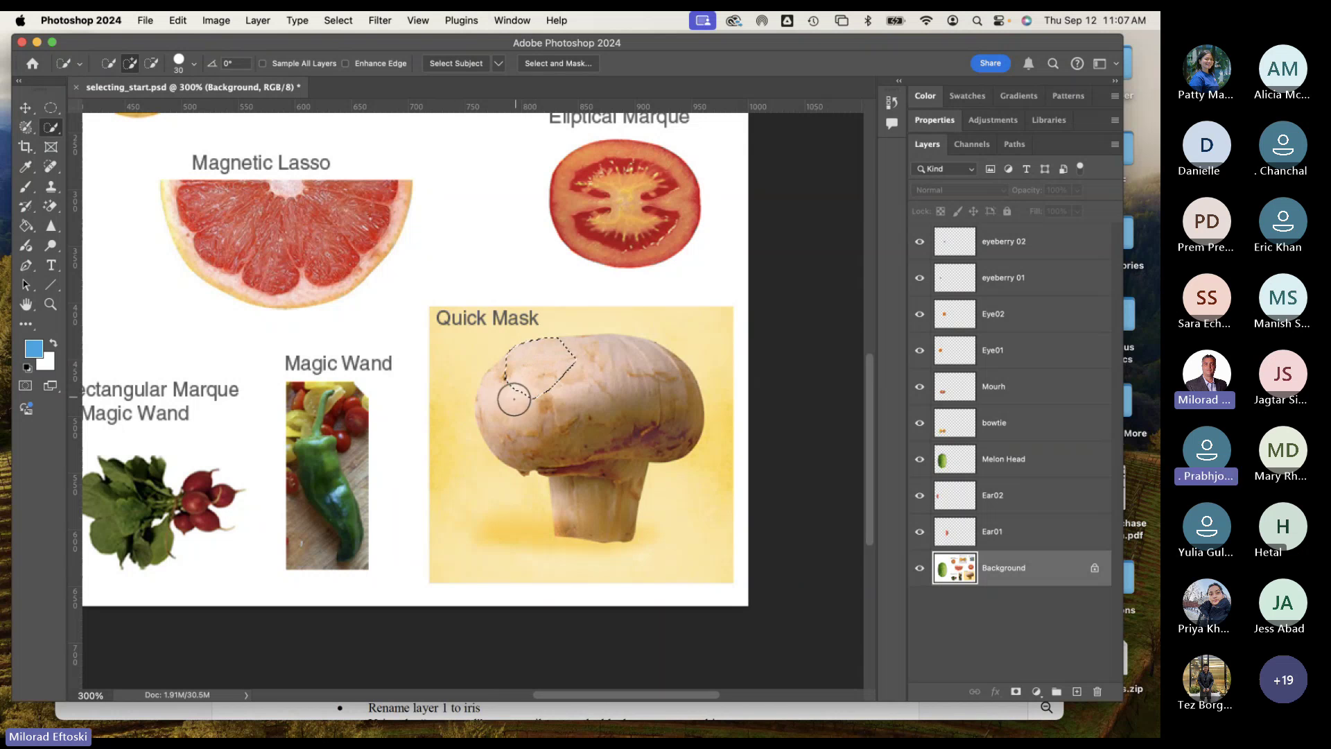
{"action": "left_click", "coordinate": [514, 399]}
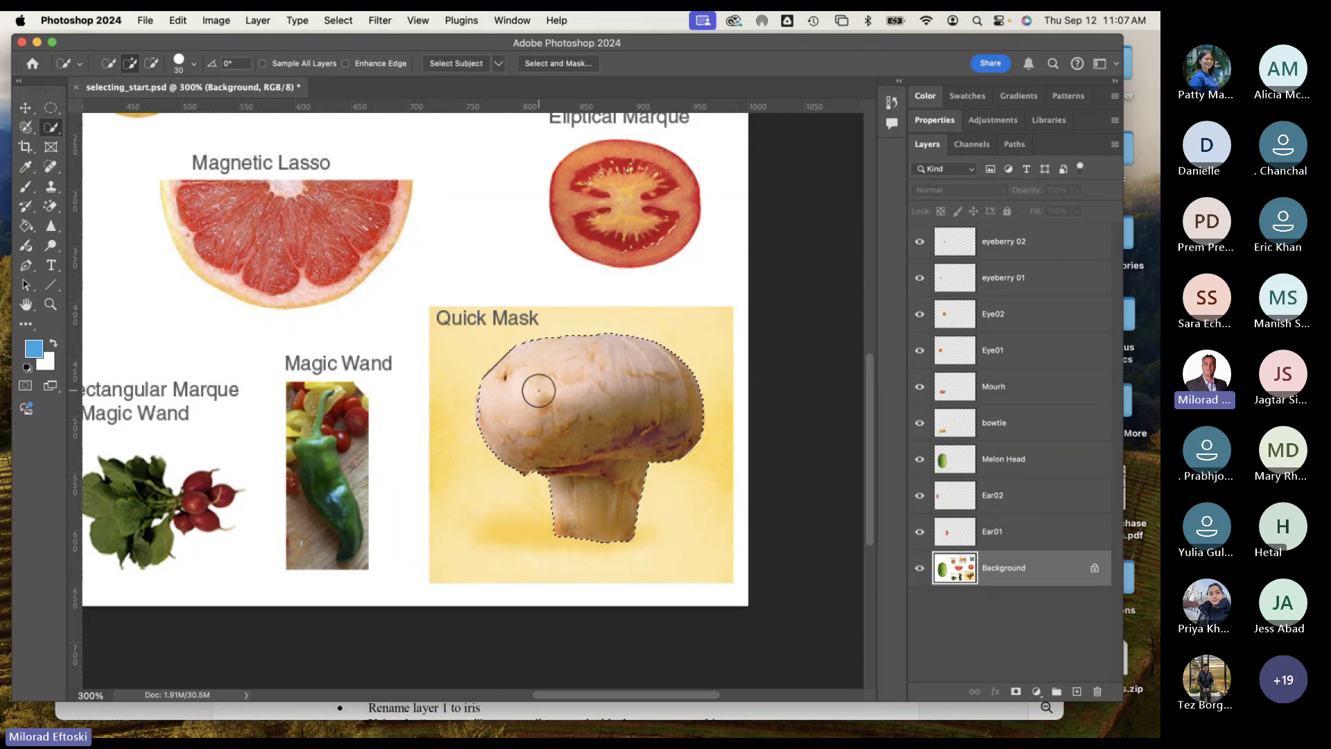
{"action": "key", "text": "super+d"}
{"action": "key", "text": "super+d"}
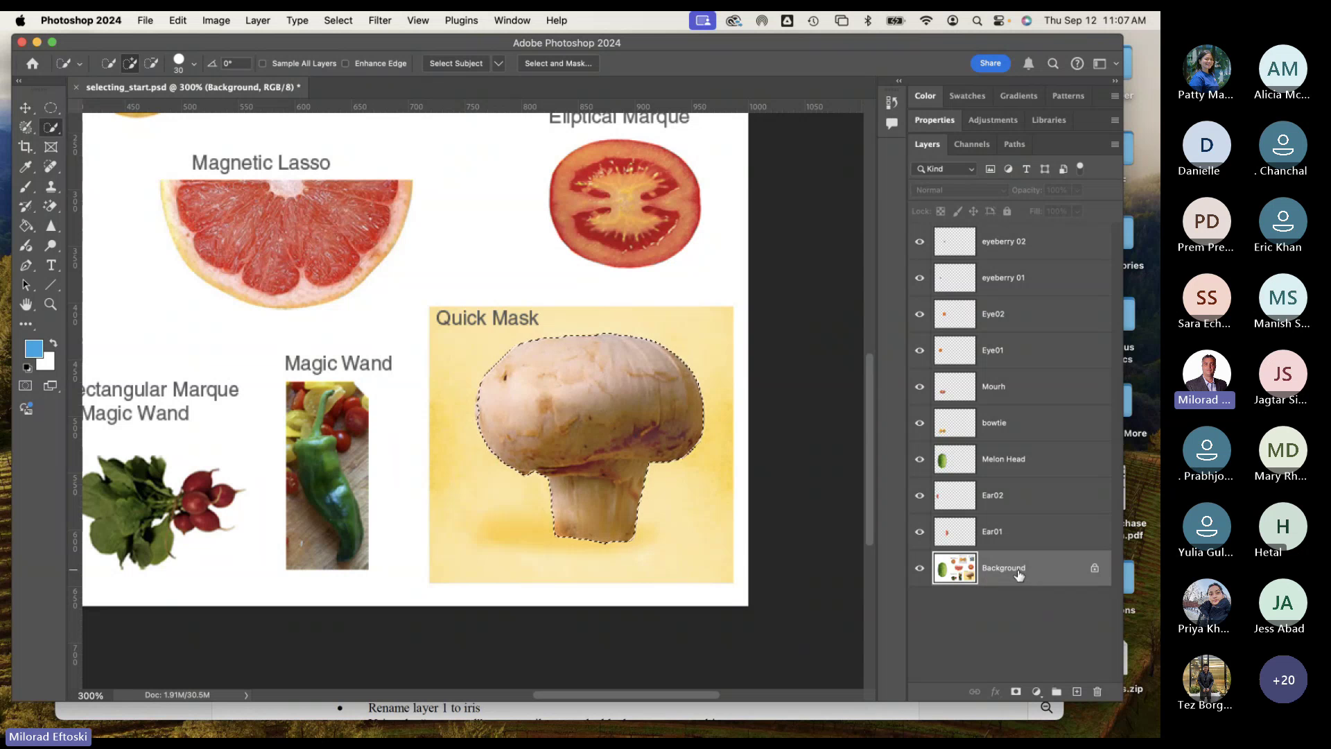
{"action": "left_click", "coordinate": [45, 129]}
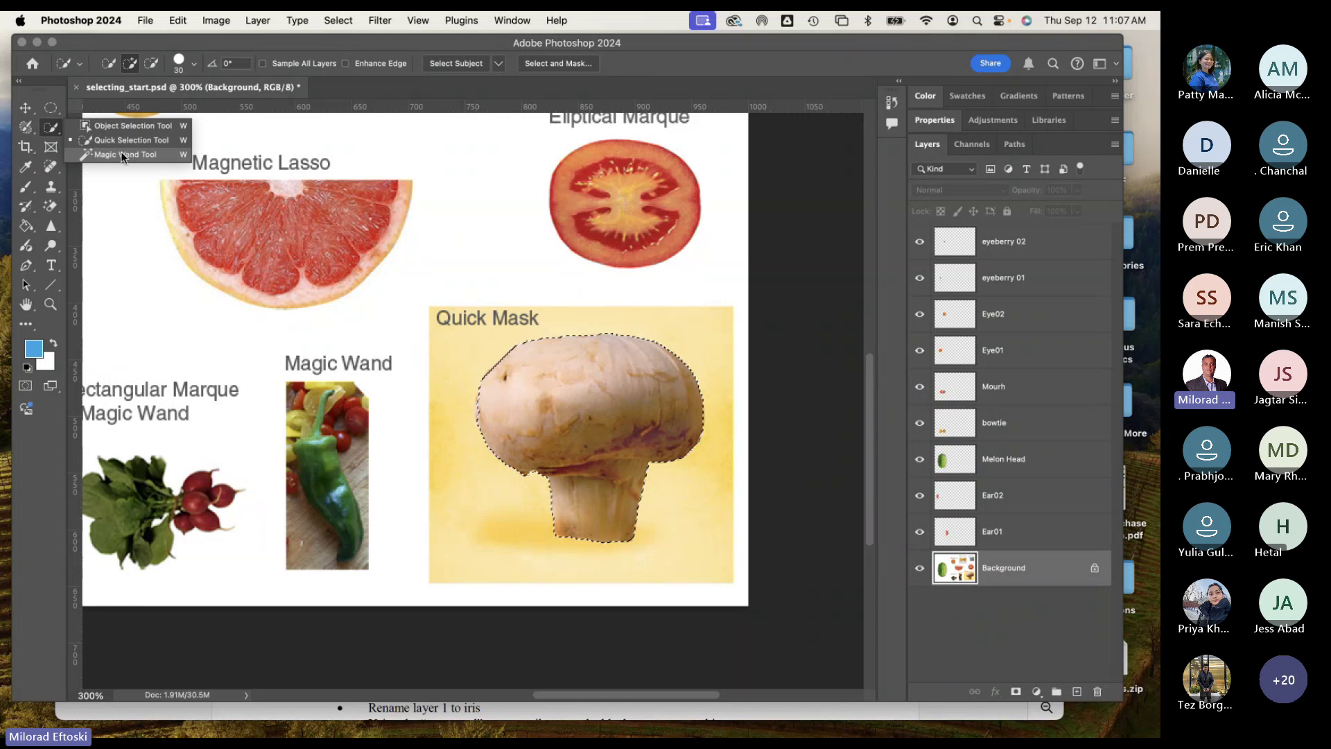
{"action": "left_click", "coordinate": [106, 143]}
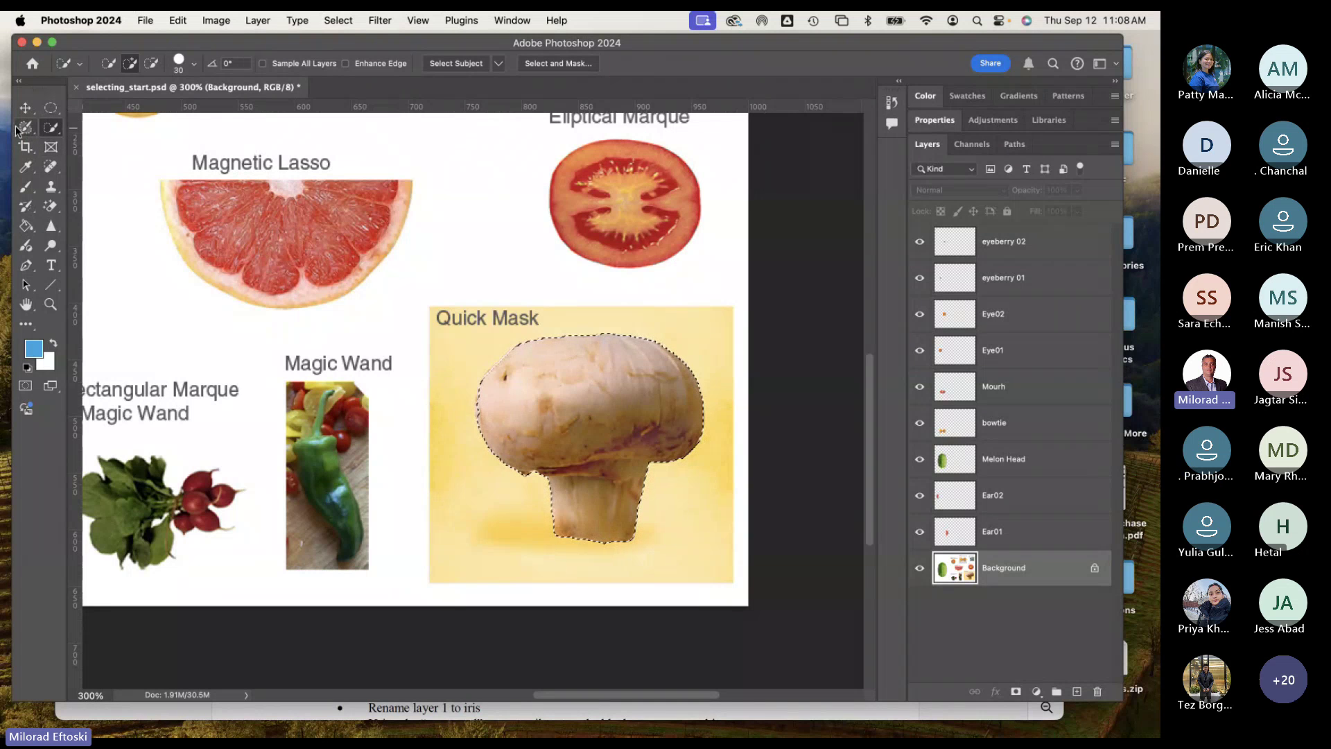
{"action": "left_click", "coordinate": [52, 128]}
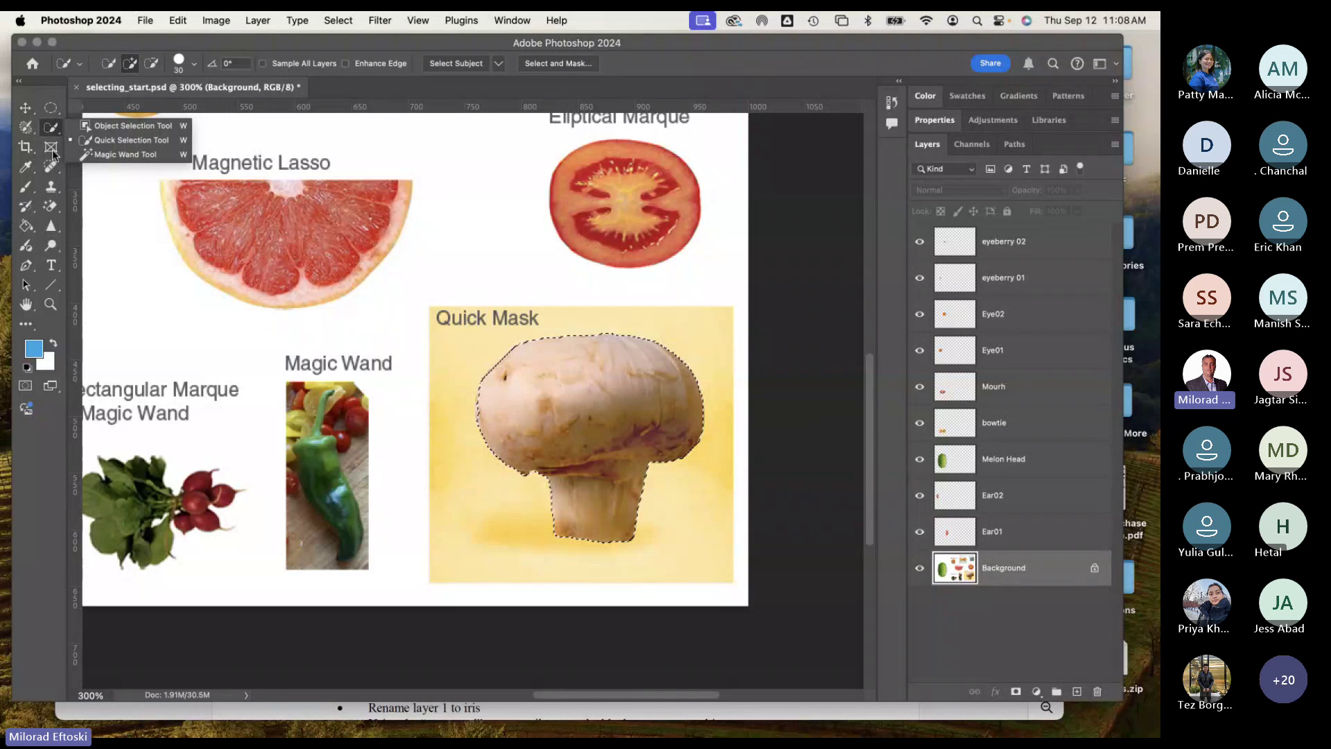
{"action": "left_click", "coordinate": [121, 140]}
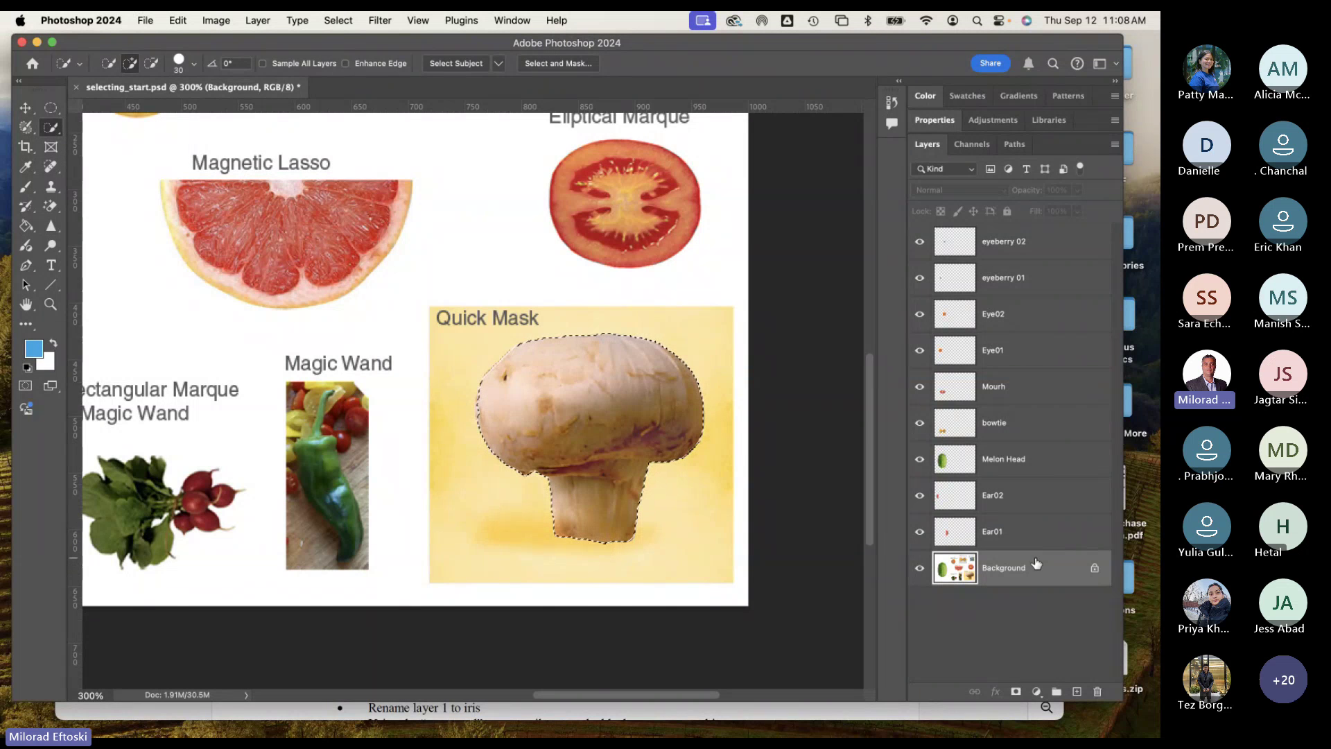
Step: Copy the selected mushroom from the Background layer onto its own new layer
{"action": "key", "text": "super+j"}
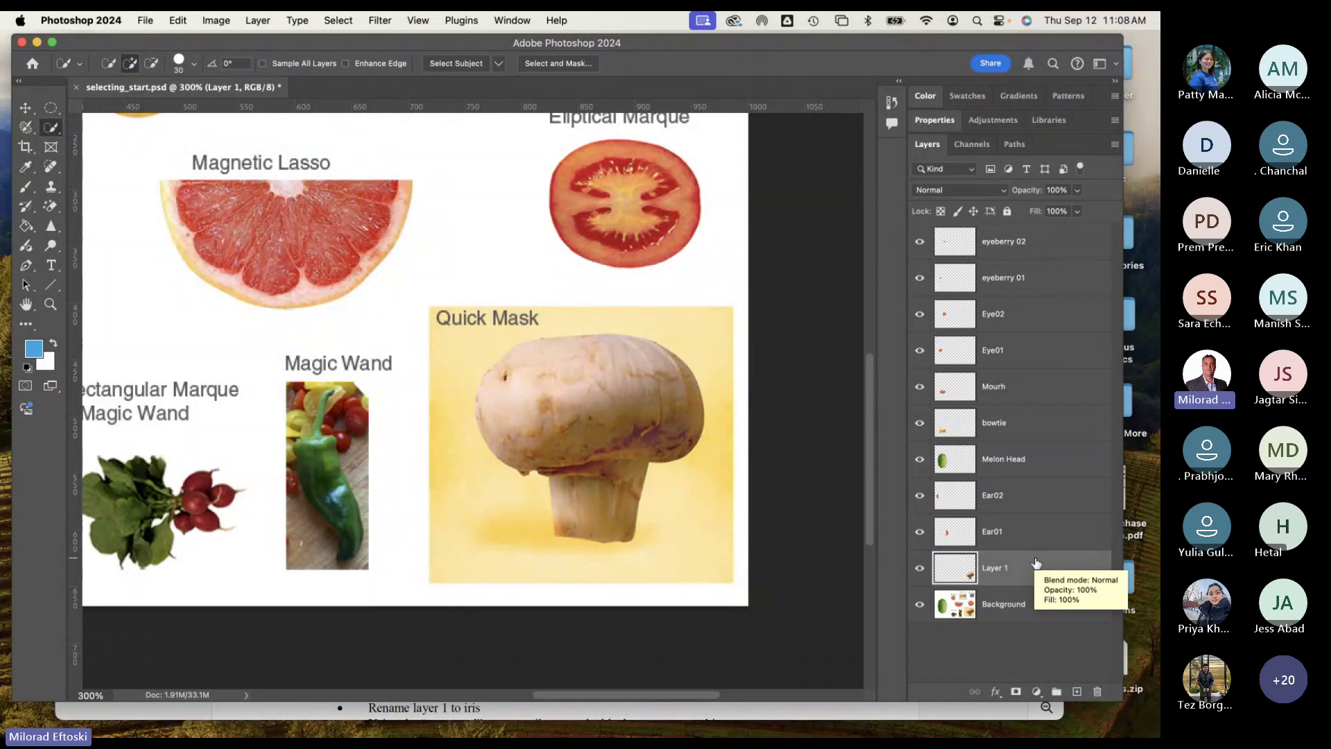
{"action": "double_click", "coordinate": [995, 569]}
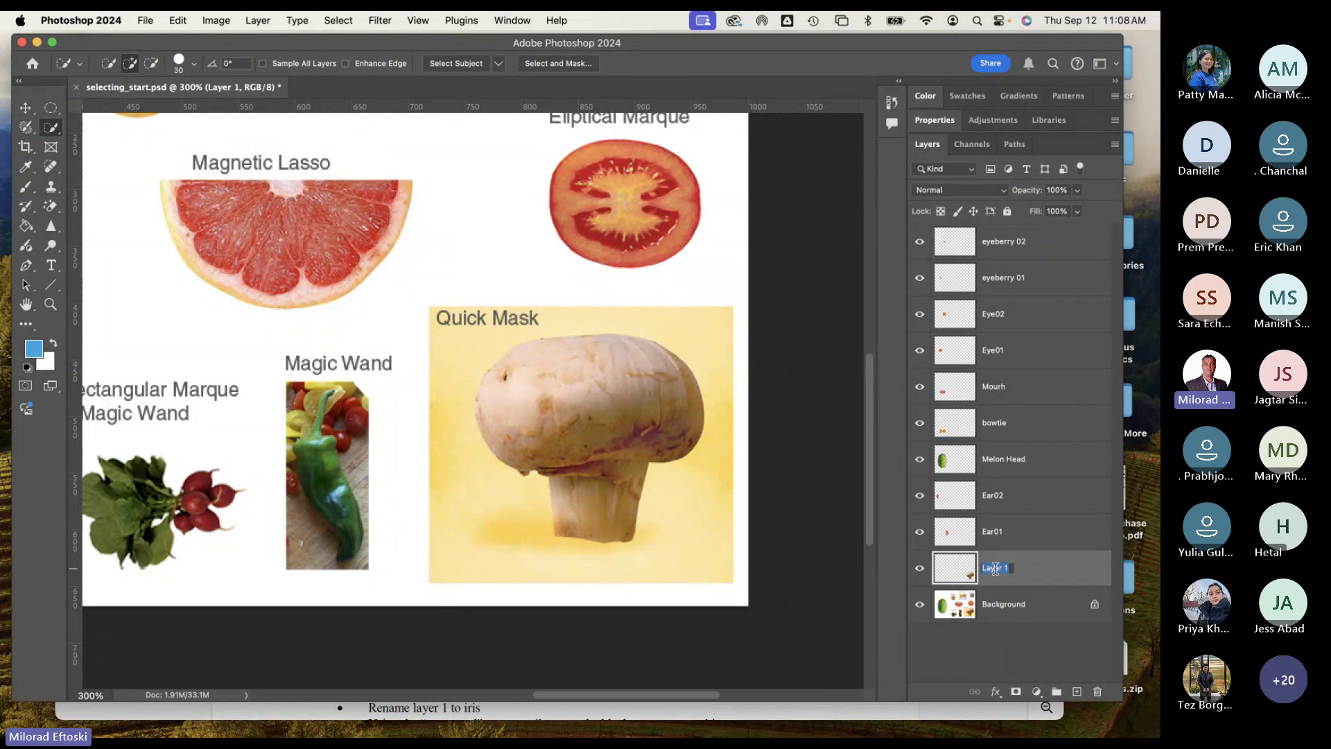
{"action": "key", "text": "Return"}
{"action": "scroll", "coordinate": [527, 462], "scroll_direction": "down", "scroll_amount": 4}
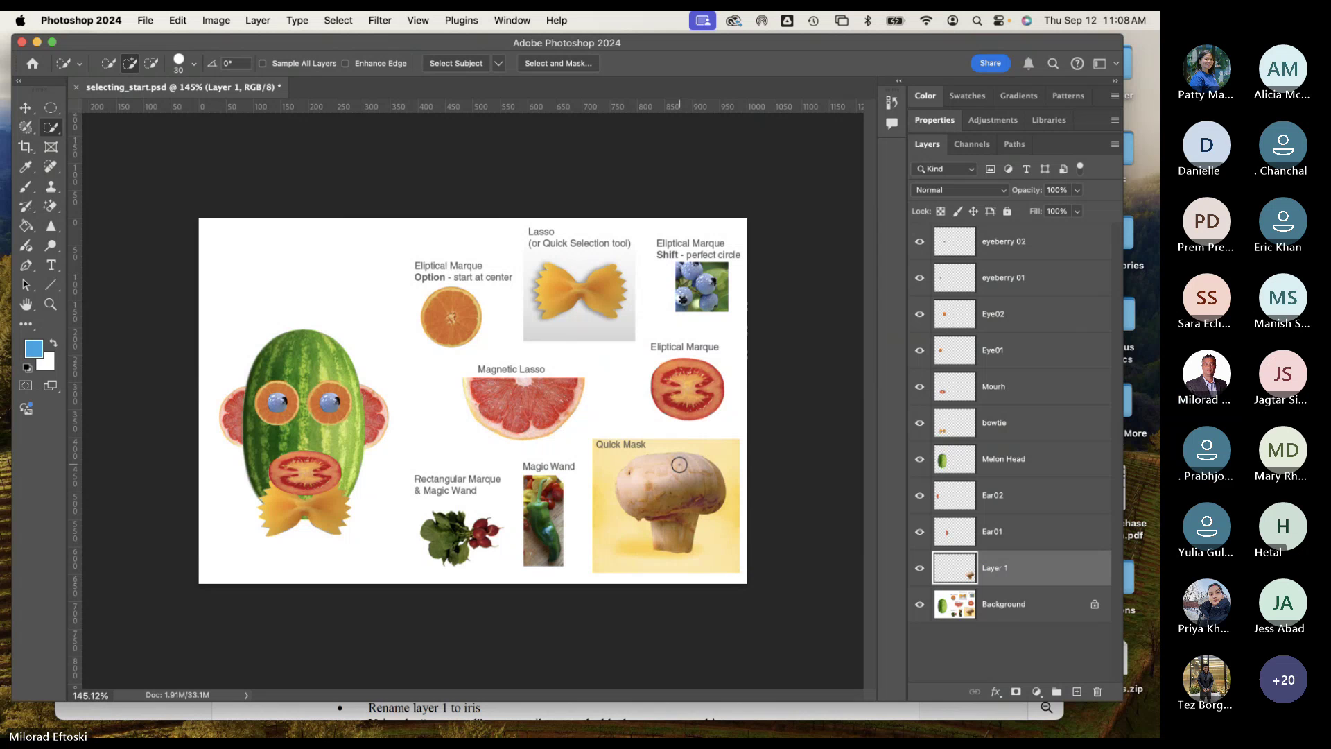
Step: Rename the copied mushroom's layer as Hat
{"action": "double_click", "coordinate": [997, 569]}
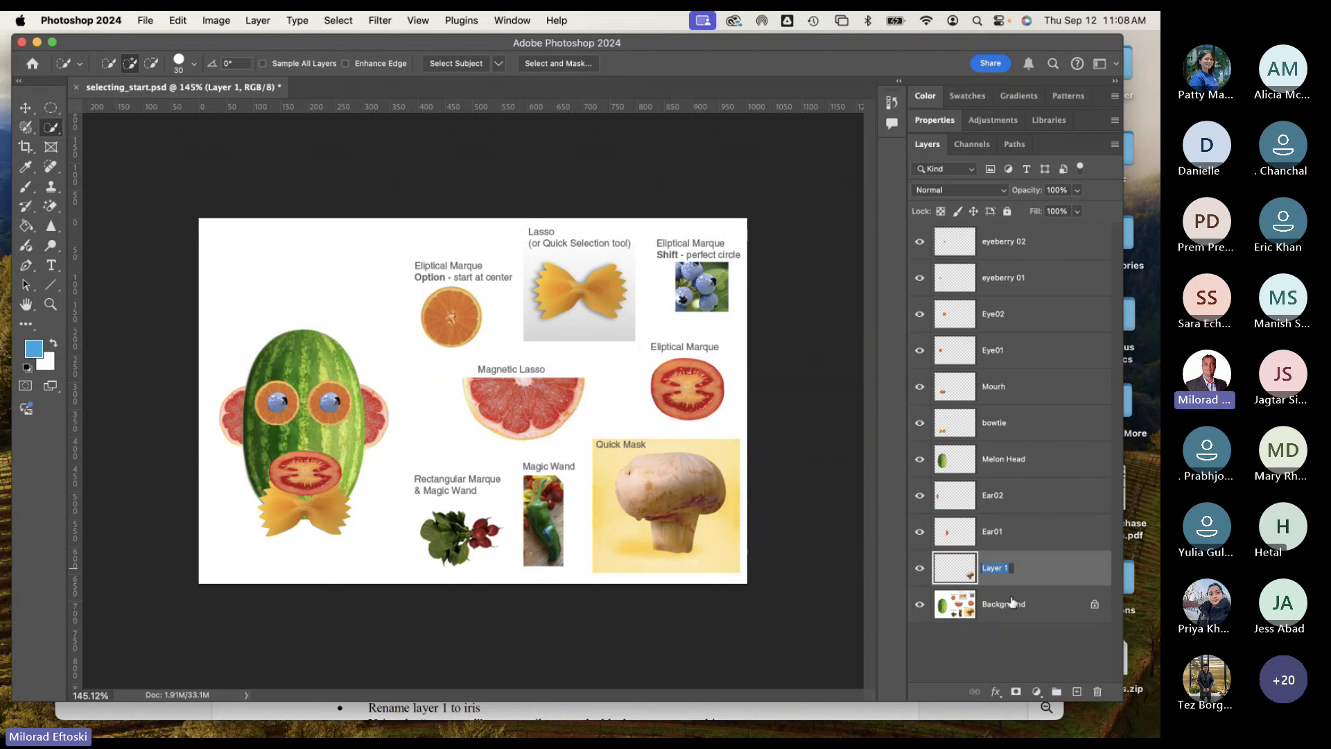
{"action": "type", "text": "Hart"}
{"action": "key", "text": "BackSpace"}
{"action": "key", "text": "Return"}
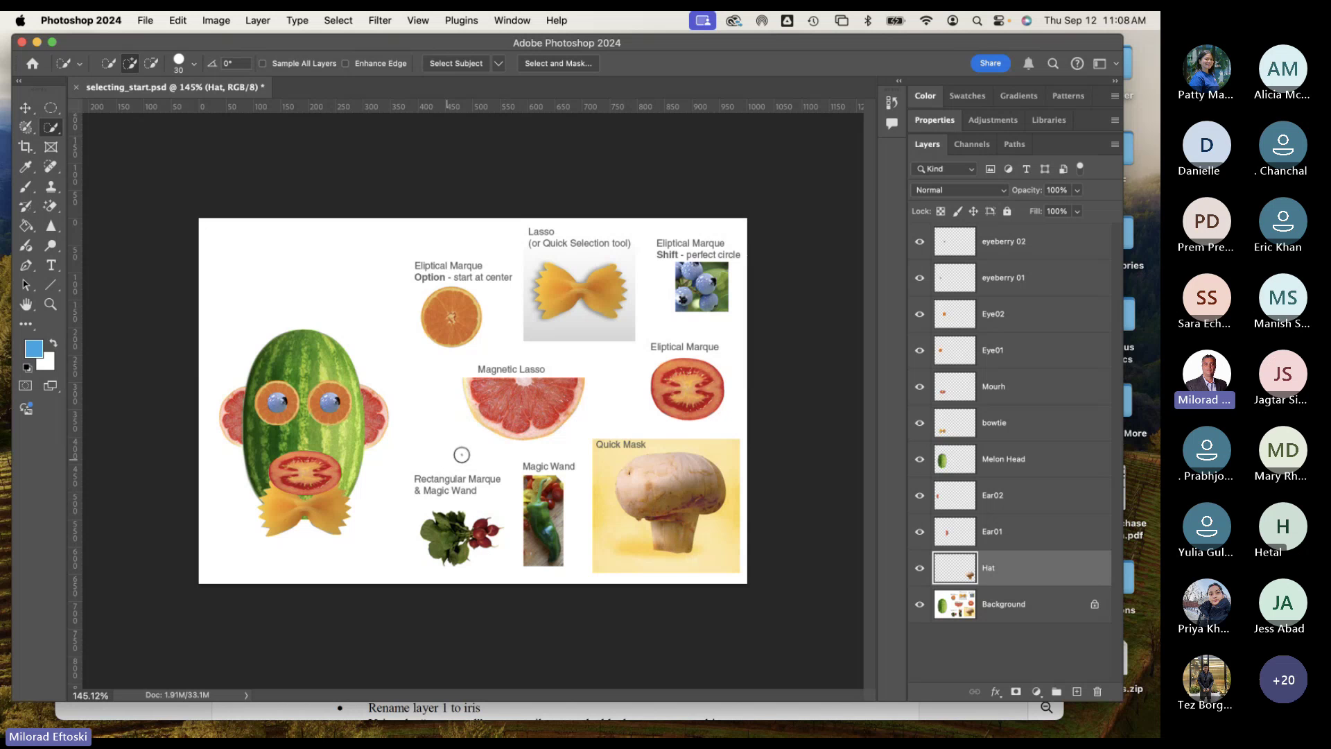
Step: Move the mushroom onto the top of the watermelon head and place the Hat layer directly above Melon Head
{"action": "key", "text": "v"}
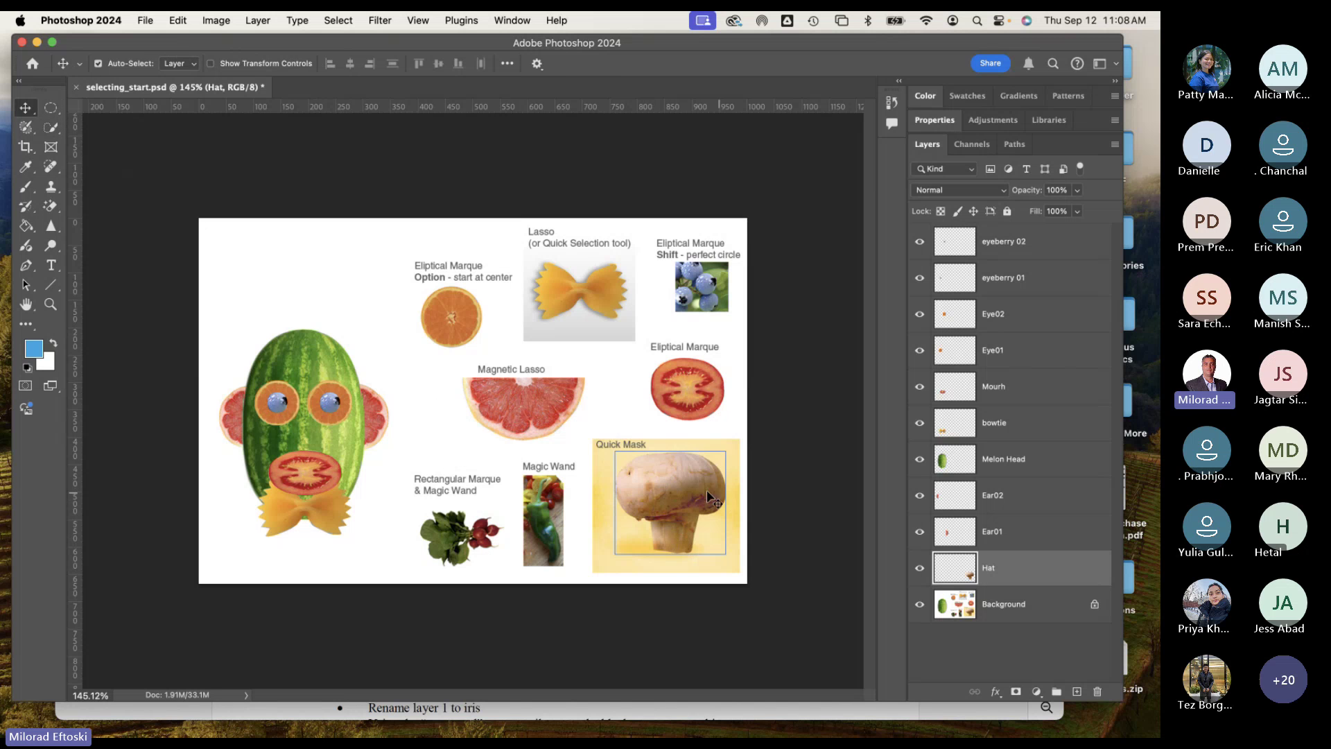
{"action": "left_click_drag", "start_coordinate": [706, 489], "coordinate": [306, 294]}
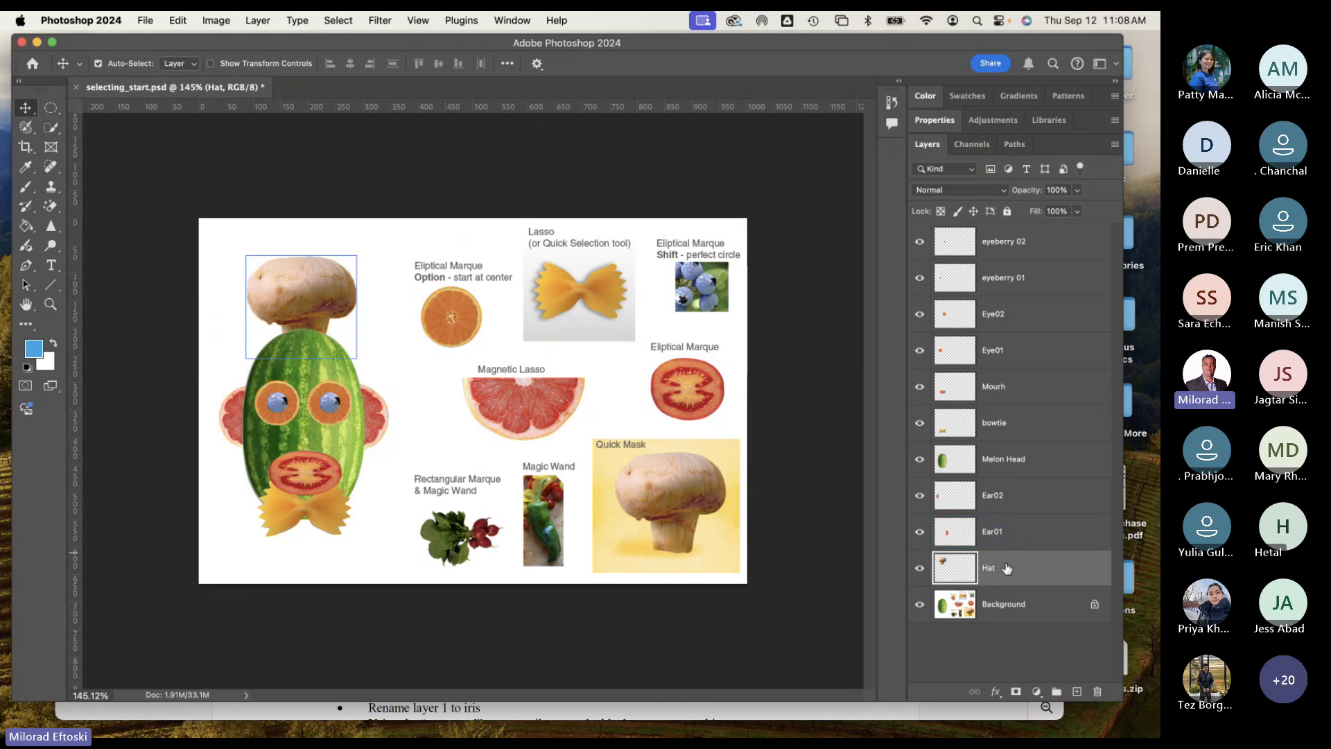
{"action": "left_click_drag", "start_coordinate": [1007, 568], "coordinate": [1033, 451]}
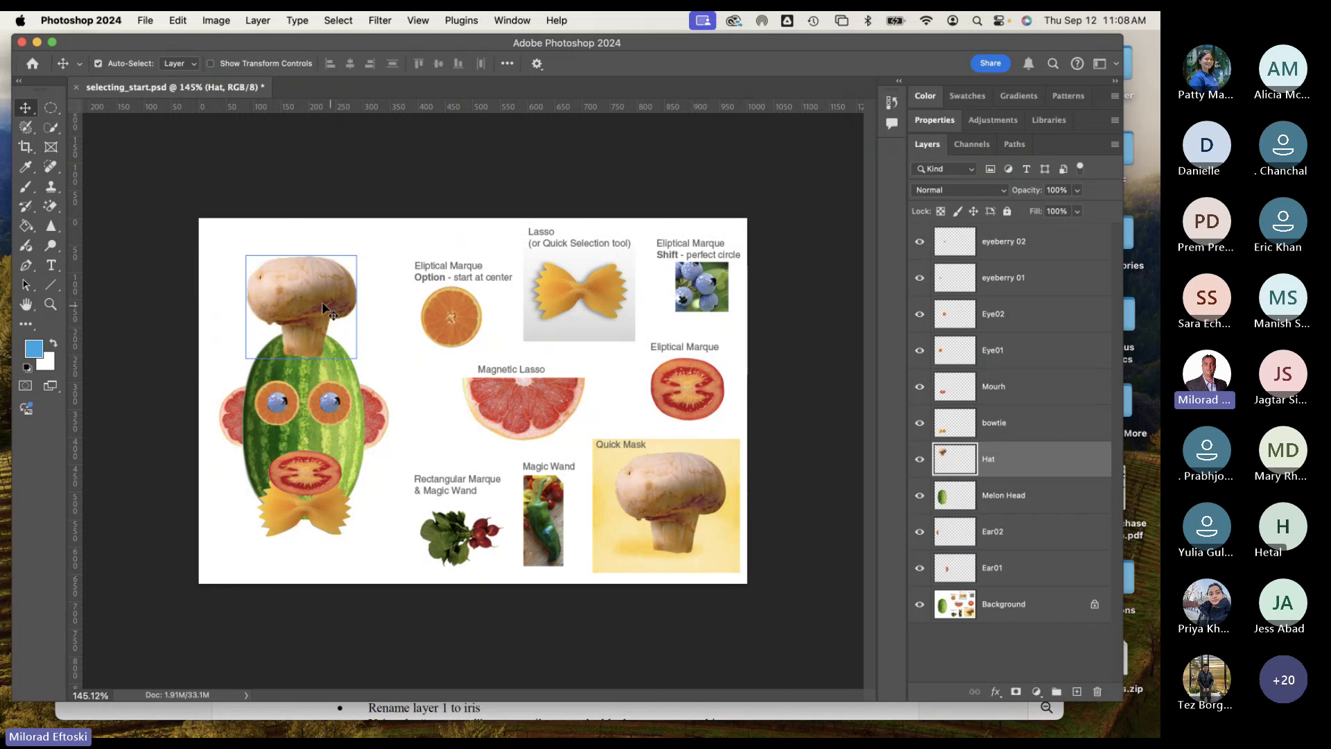
{"action": "left_click_drag", "start_coordinate": [326, 310], "coordinate": [329, 307]}
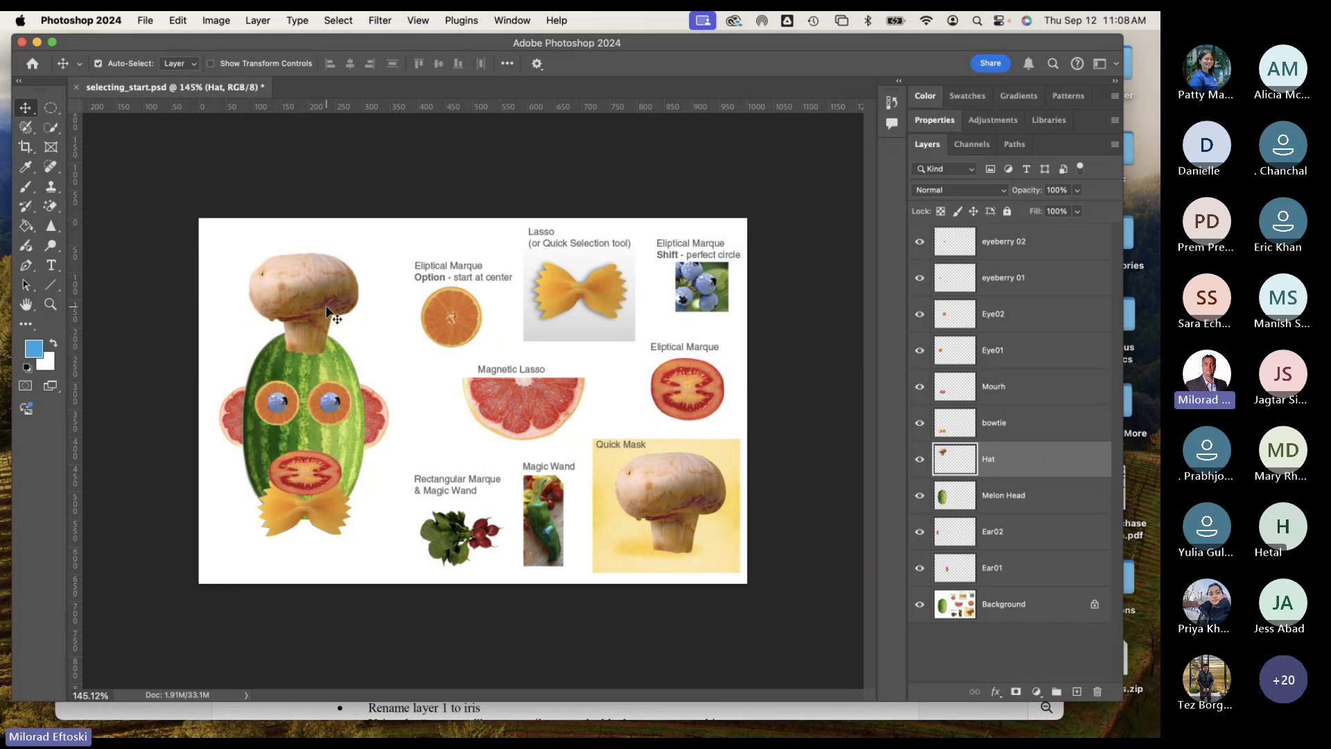
Step: Squash the mushroom hat vertically with the transform controls so it sits lower on the melon, and hide the controls again
{"action": "left_click", "coordinate": [210, 63]}
{"action": "left_click_drag", "start_coordinate": [304, 237], "coordinate": [291, 272]}
{"action": "left_click_drag", "start_coordinate": [354, 254], "coordinate": [357, 258]}
{"action": "key", "text": "Return"}
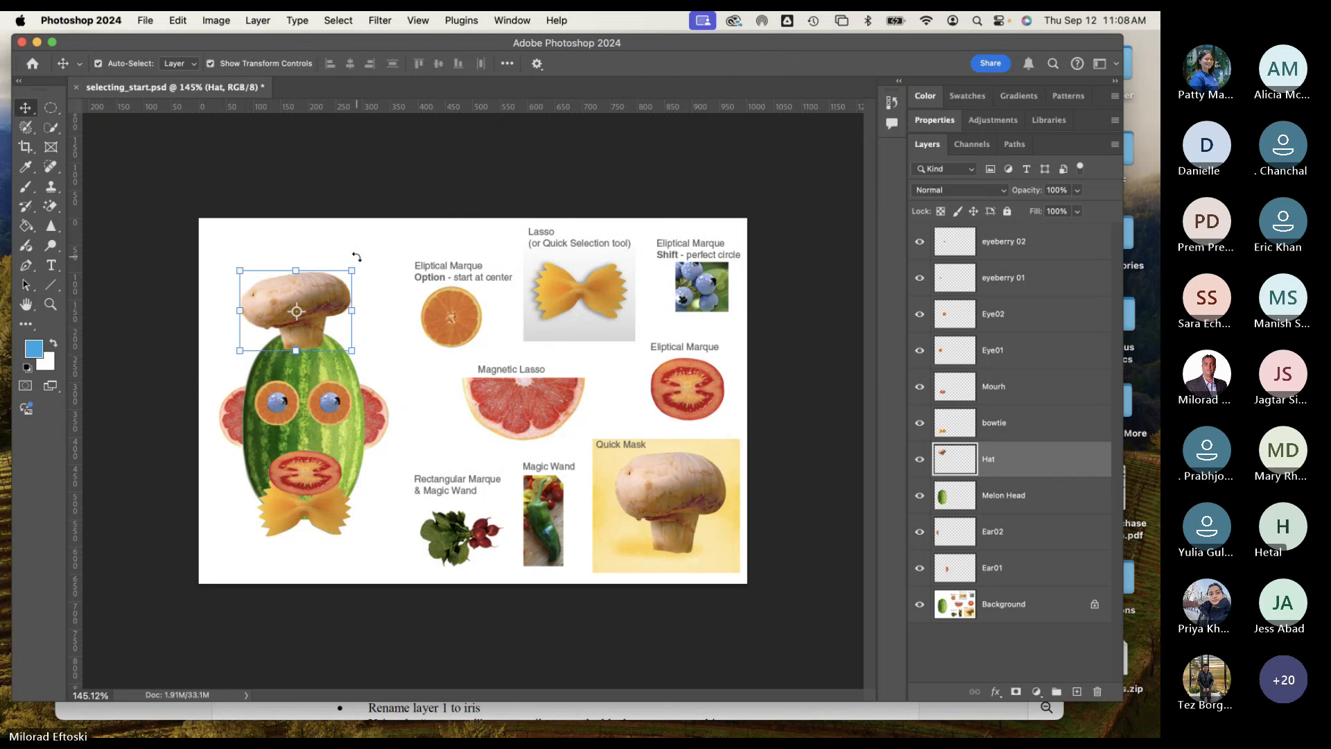
{"action": "left_click", "coordinate": [210, 64]}
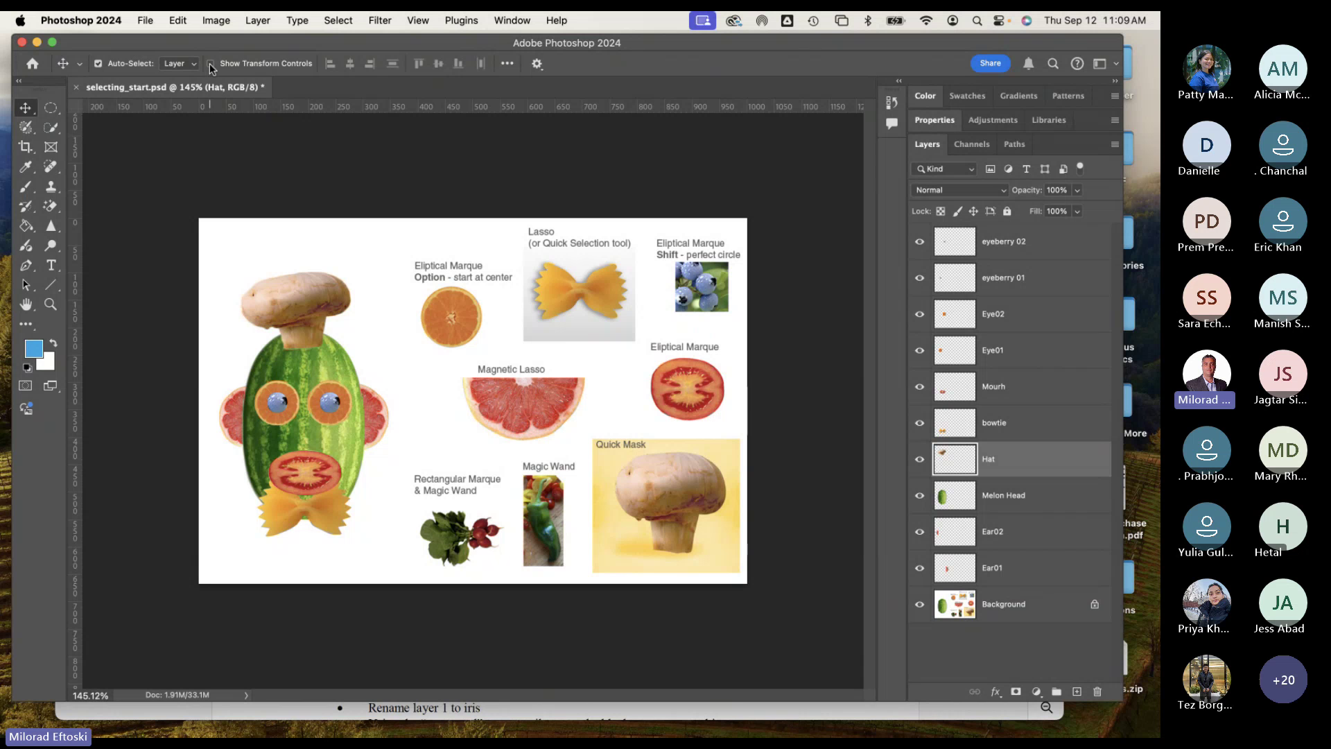
Step: Switch to the Magic Wand tool with a tolerance of 32 and make the Background layer active for selecting the green pepper
{"action": "key", "text": "super+equal"}
{"action": "key", "text": "super+equal"}
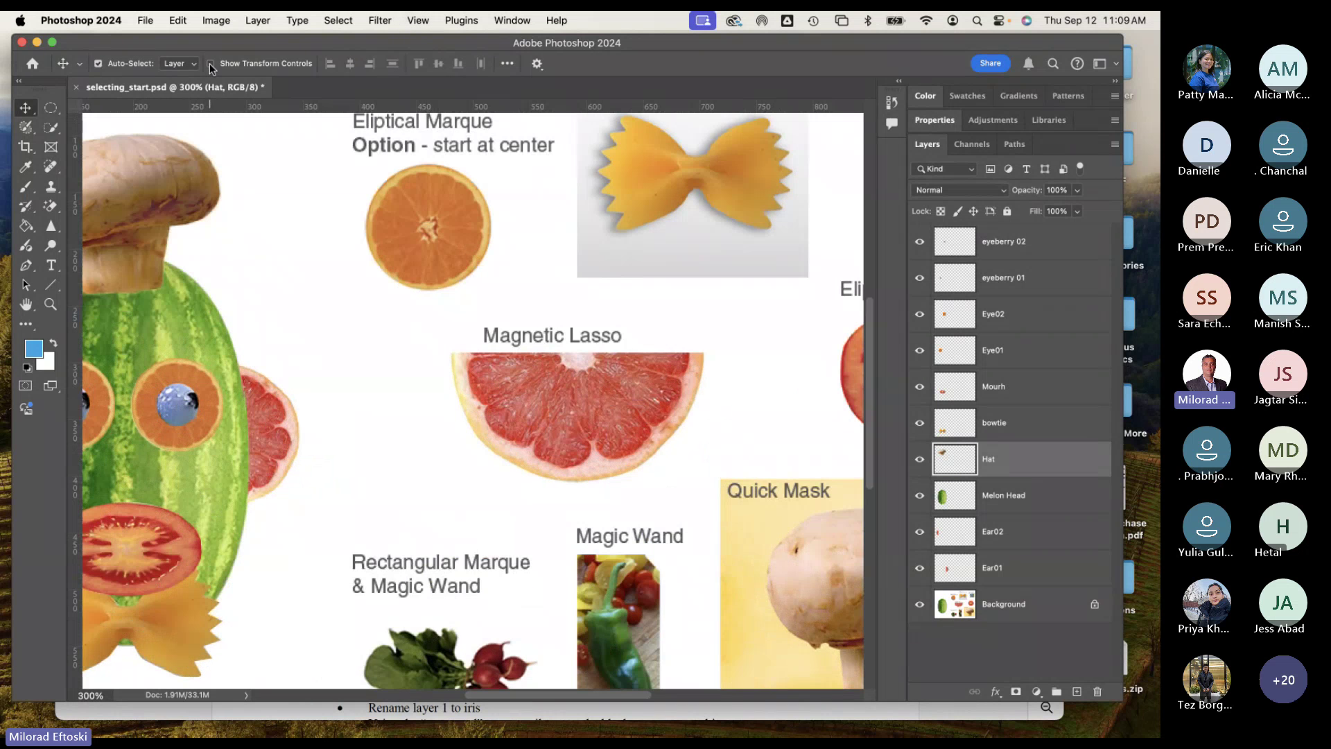
{"action": "scroll", "coordinate": [398, 330], "scroll_direction": "down", "scroll_amount": 5}
{"action": "scroll", "coordinate": [398, 330], "scroll_direction": "right", "scroll_amount": 4}
{"action": "scroll", "coordinate": [381, 312], "scroll_direction": "up", "scroll_amount": 2}
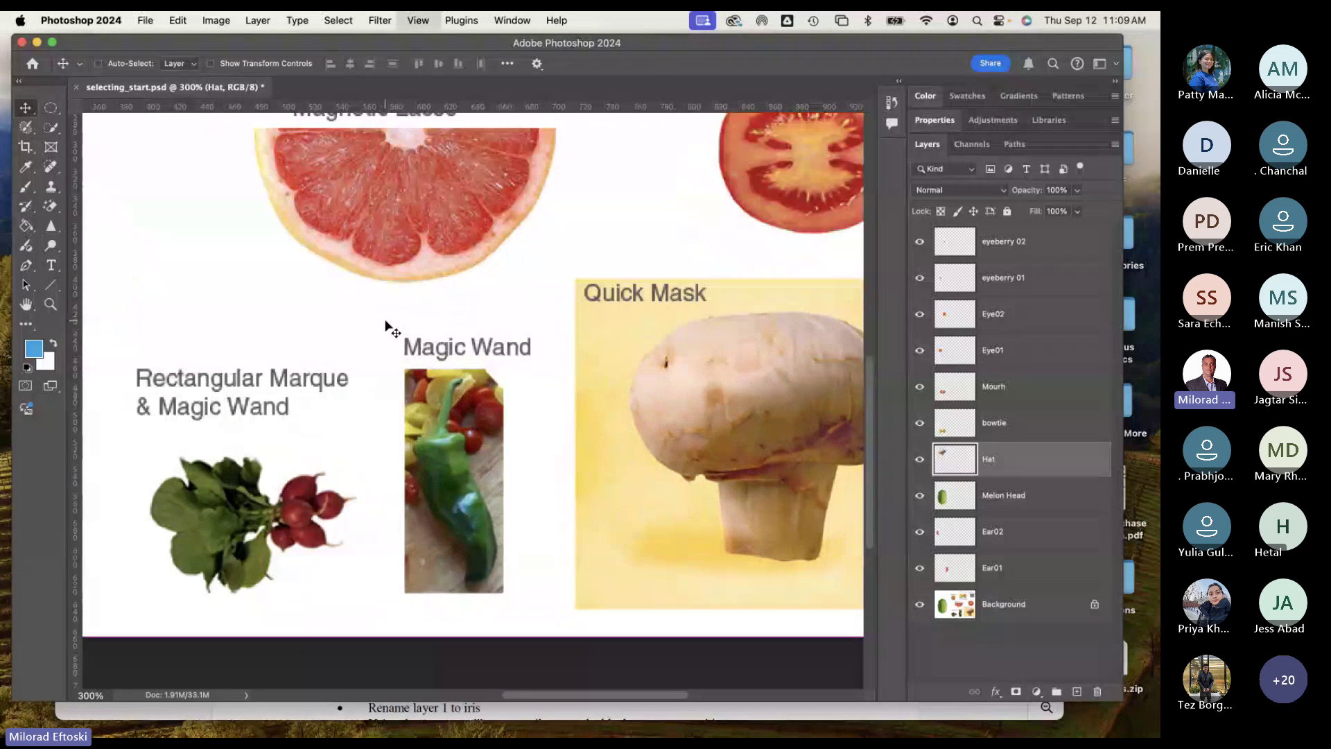
{"action": "scroll", "coordinate": [388, 326], "scroll_direction": "up", "scroll_amount": 5}
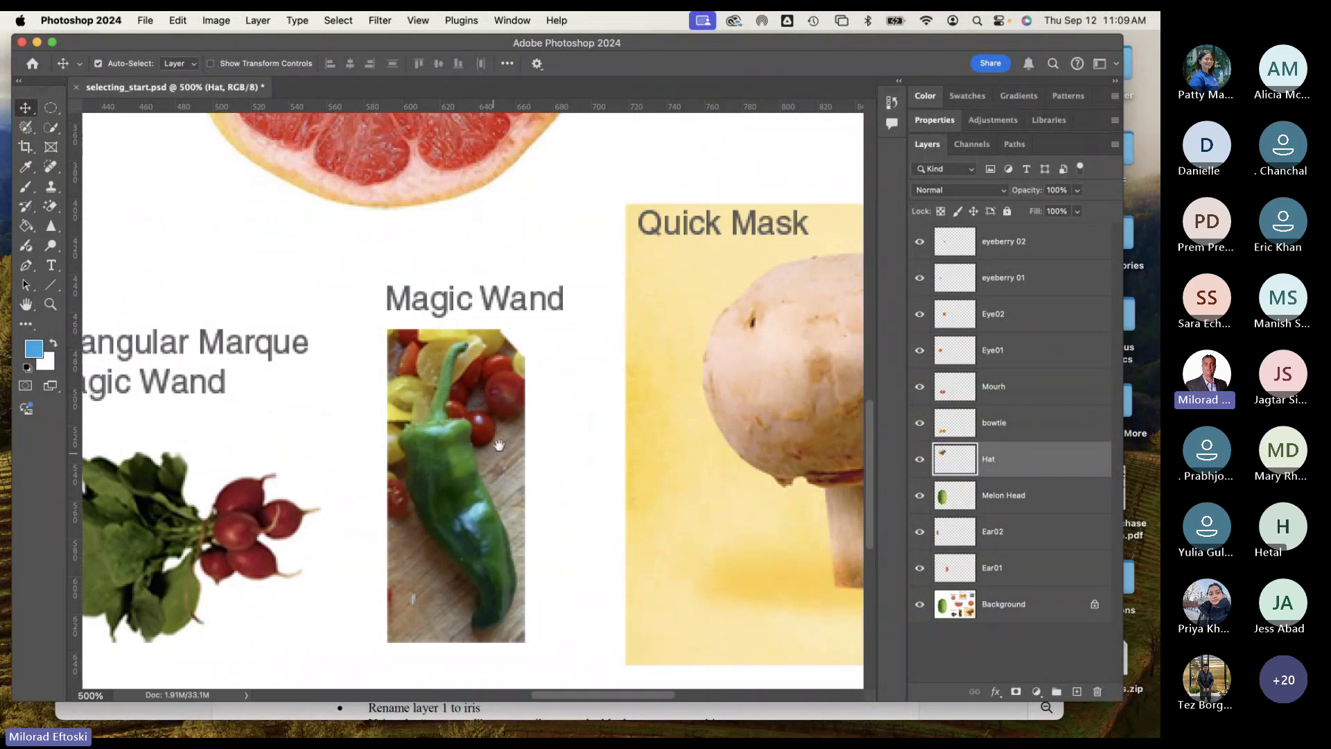
{"action": "scroll", "coordinate": [499, 444], "scroll_direction": "down", "scroll_amount": 3}
{"action": "scroll", "coordinate": [499, 444], "scroll_direction": "left", "scroll_amount": 2}
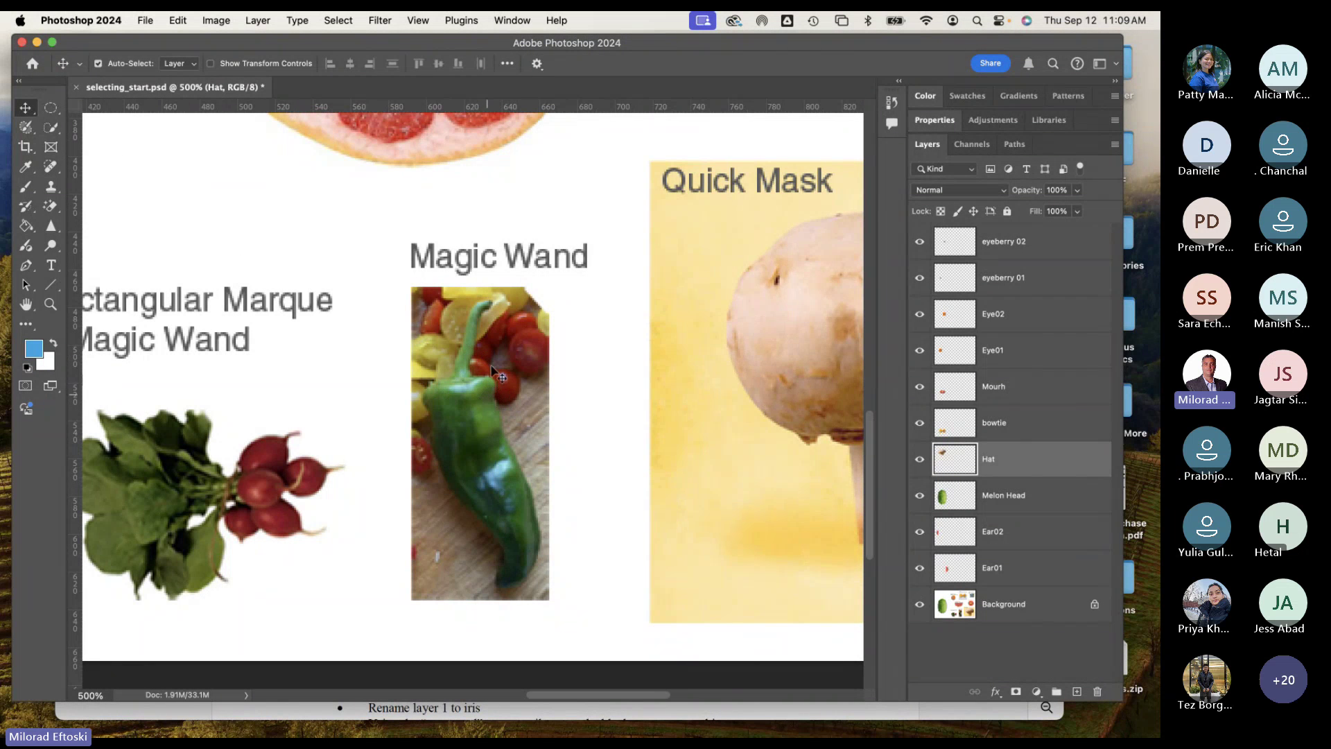
{"action": "left_click", "coordinate": [50, 129]}
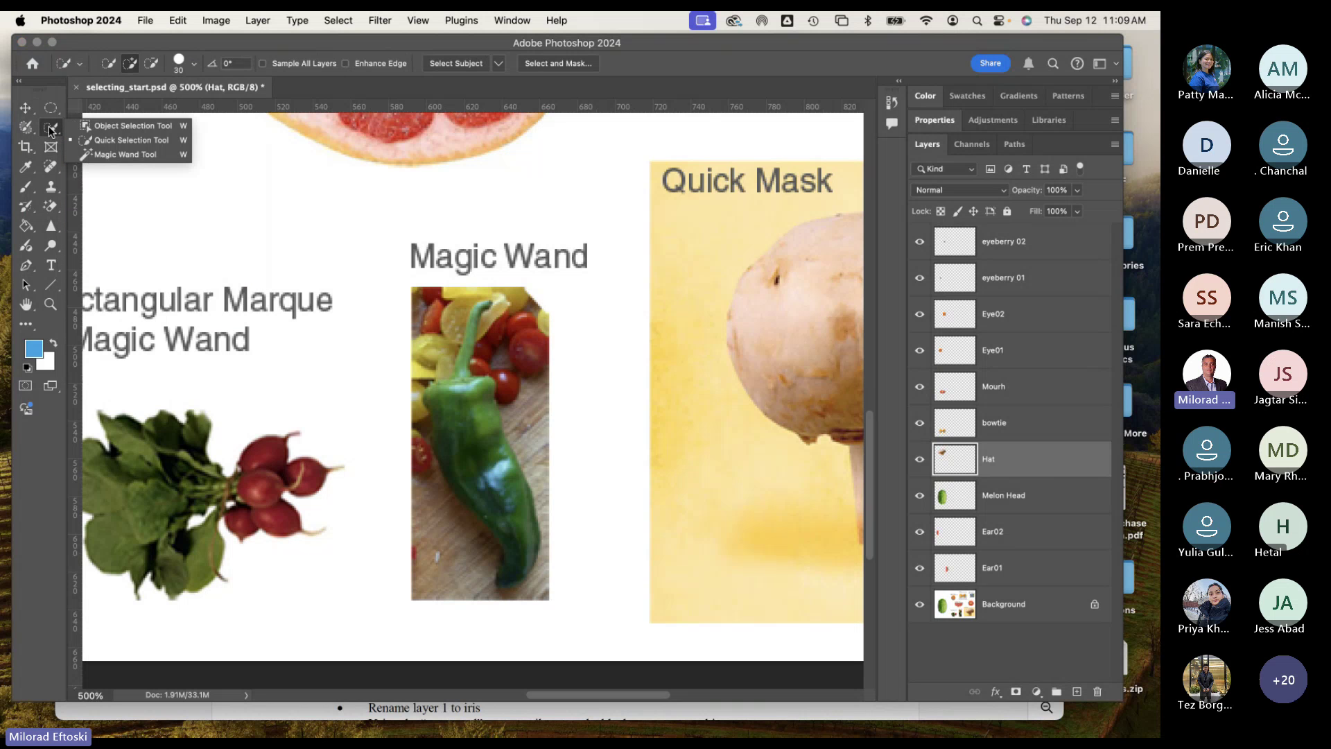
{"action": "left_click", "coordinate": [100, 154]}
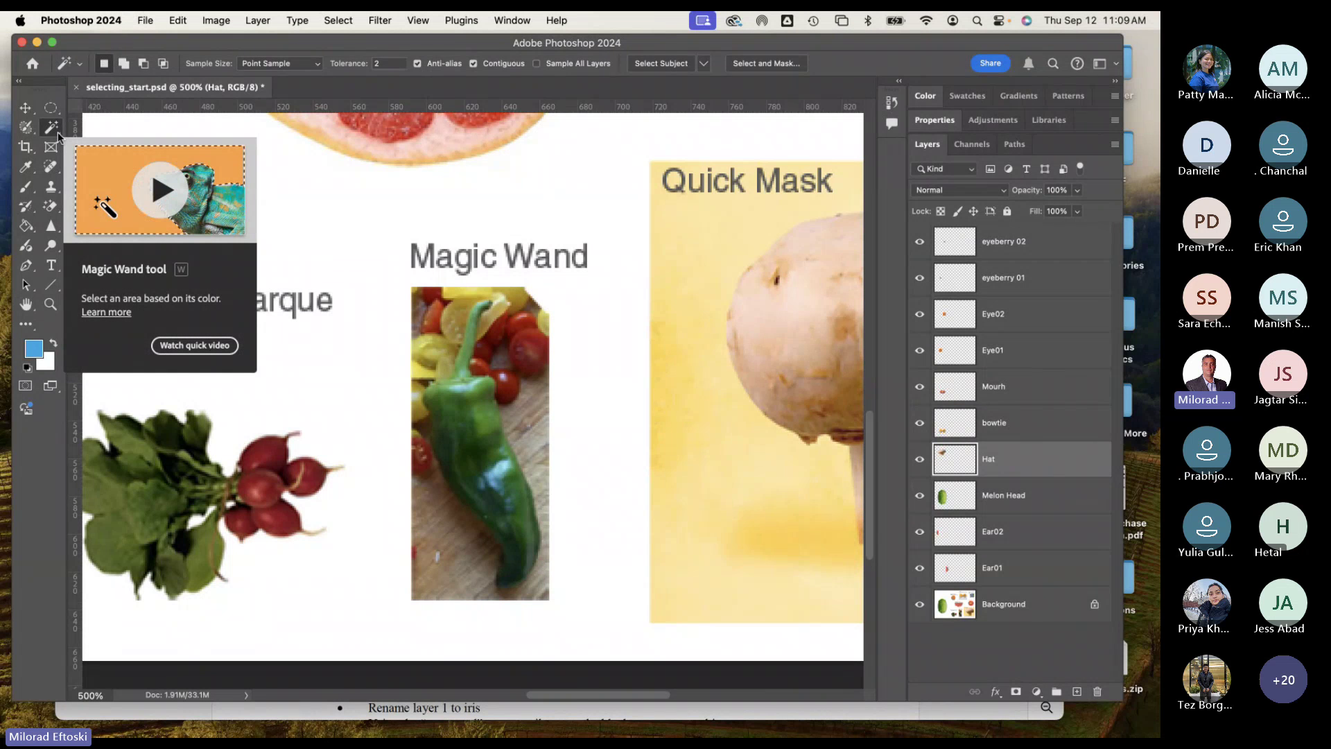
{"action": "left_click", "coordinate": [48, 130]}
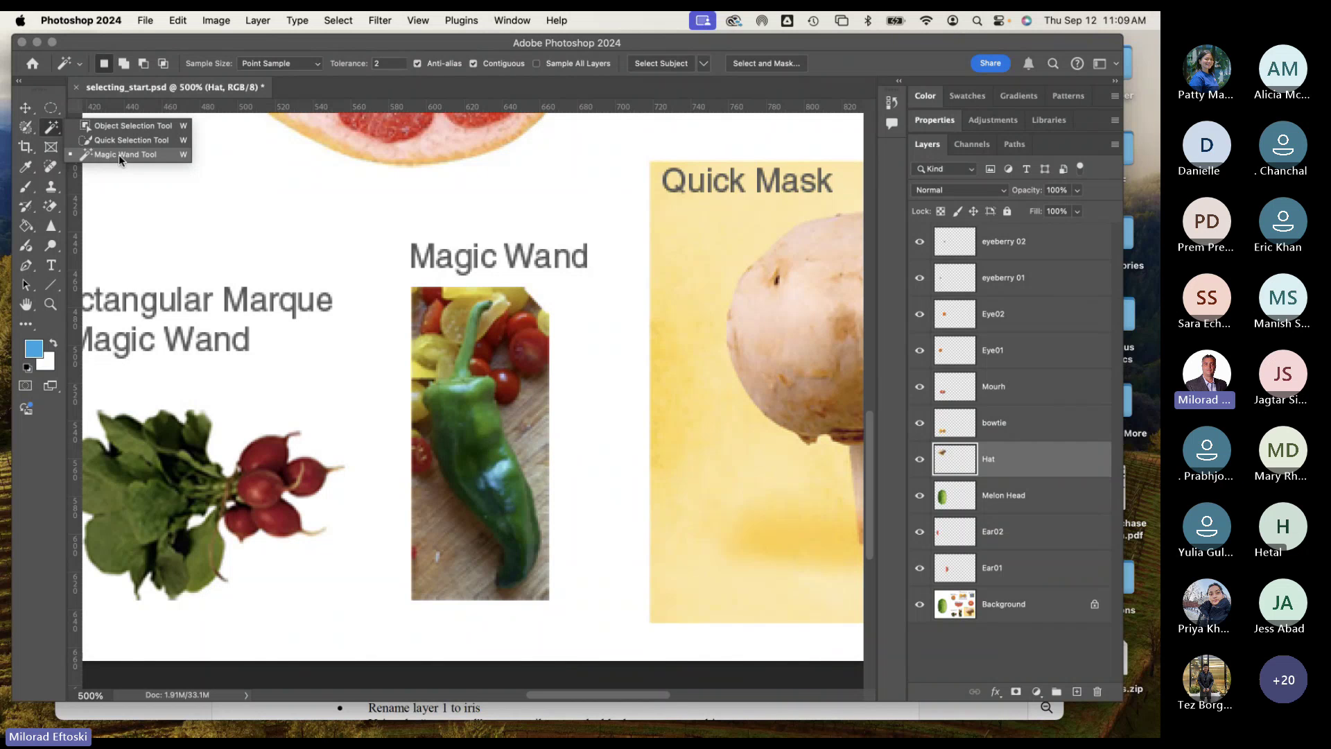
{"action": "left_click", "coordinate": [120, 154]}
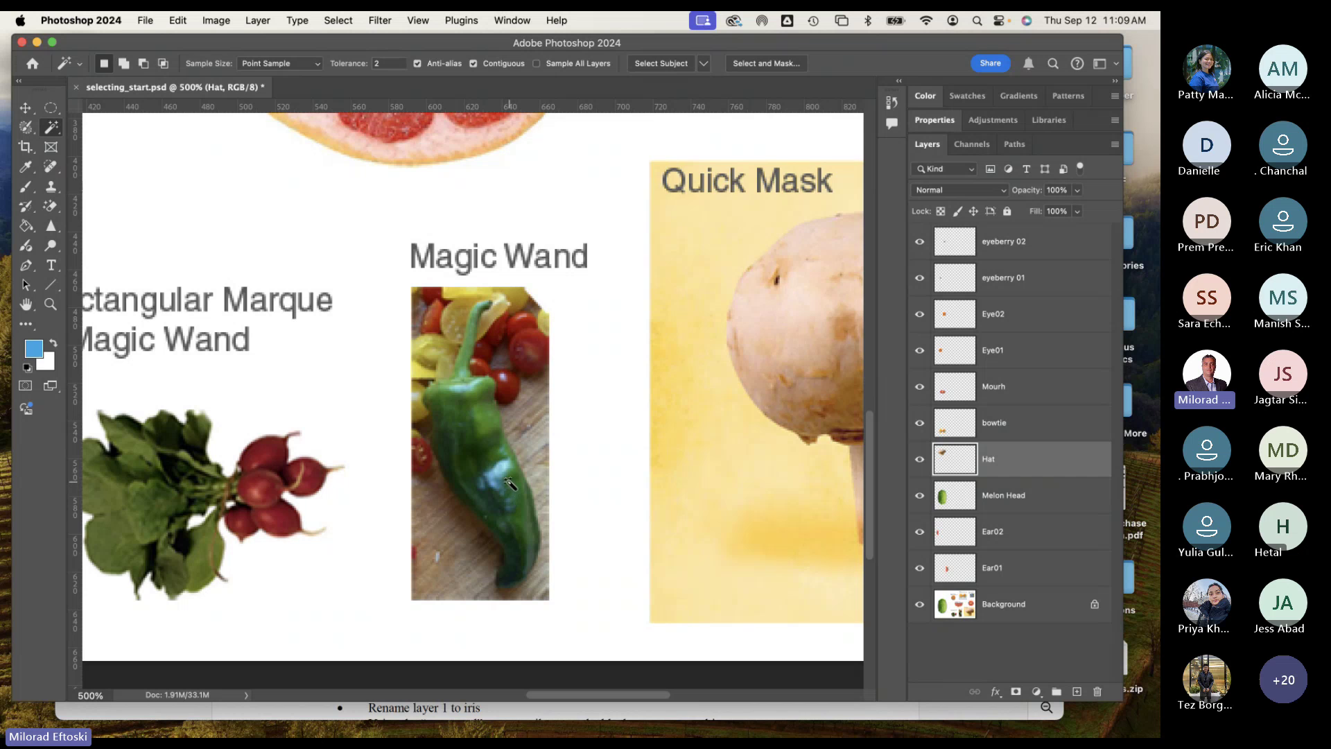
{"action": "scroll", "coordinate": [509, 483], "scroll_direction": "up", "scroll_amount": 2}
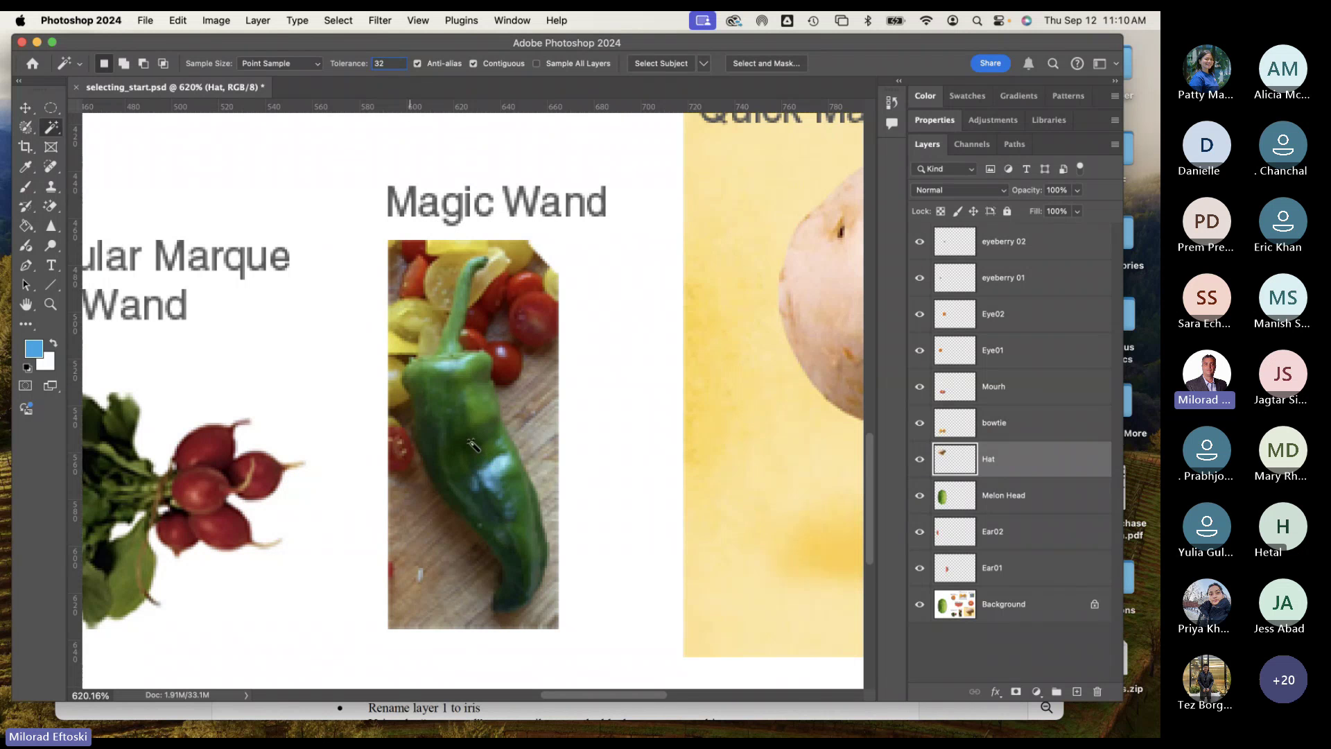
{"action": "left_click", "coordinate": [1009, 612]}
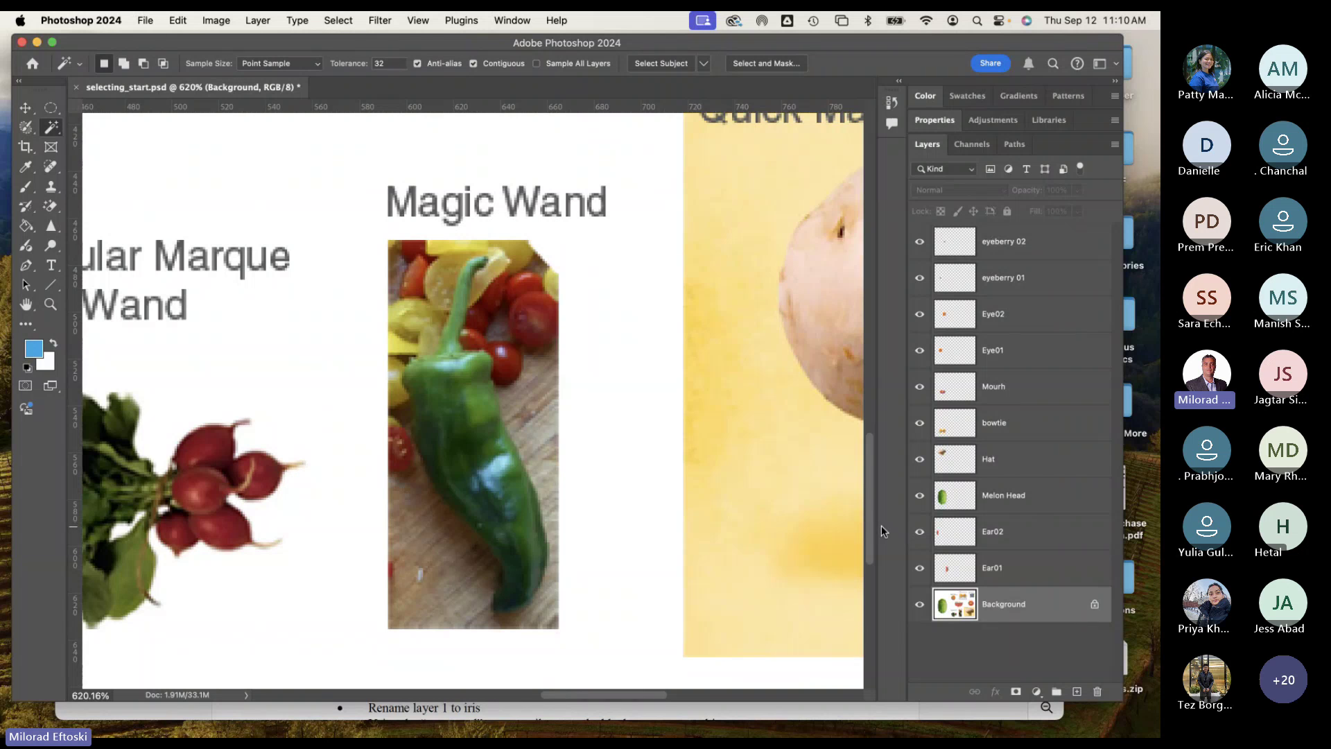
Step: Try to select the green pepper's body with single Magic Wand samples at different spots
{"action": "left_click", "coordinate": [474, 455]}
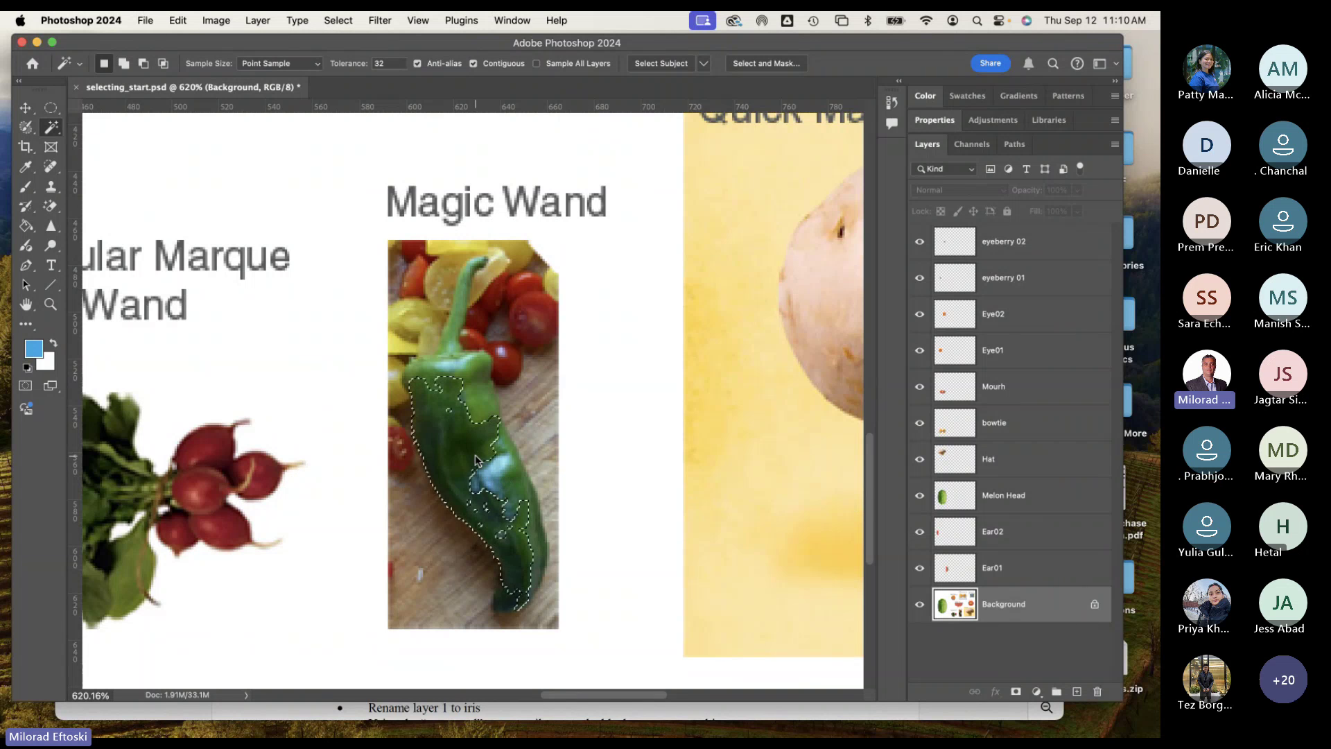
{"action": "left_click", "coordinate": [507, 477]}
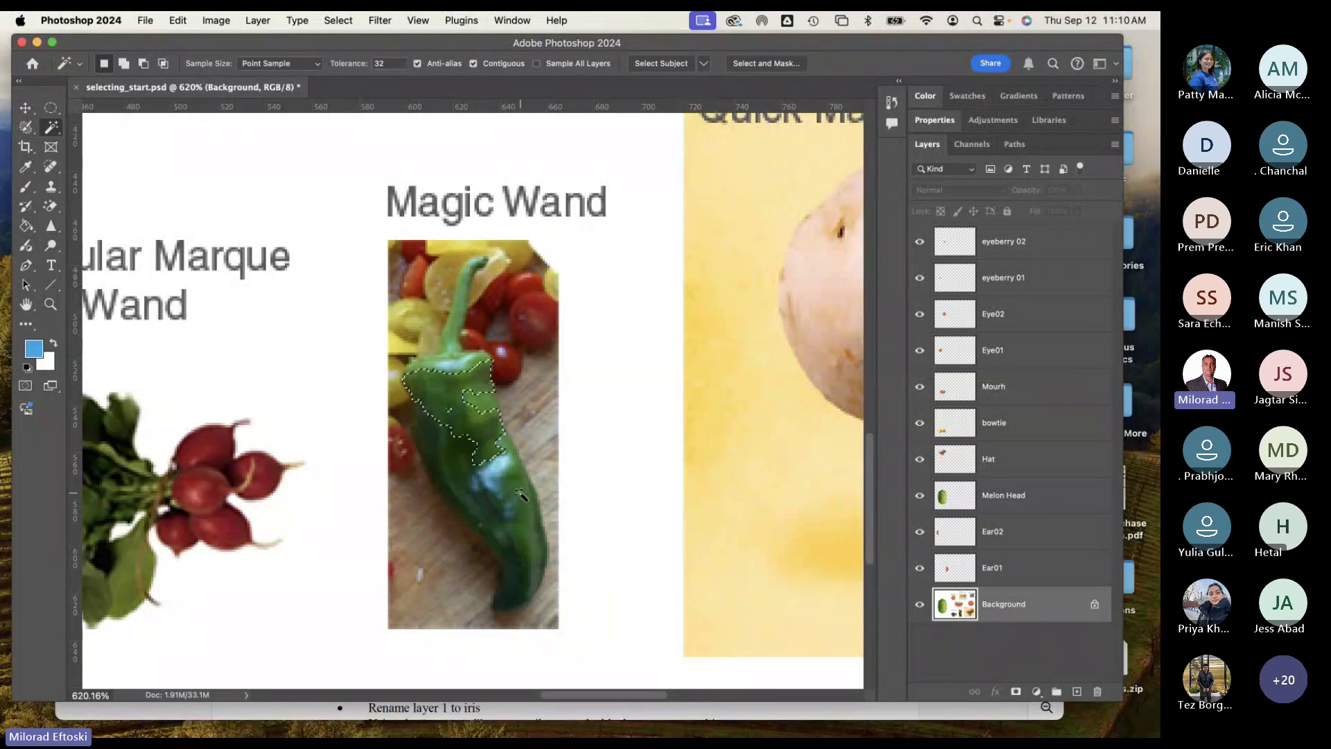
{"action": "left_click", "coordinate": [493, 468]}
{"action": "left_click", "coordinate": [457, 368]}
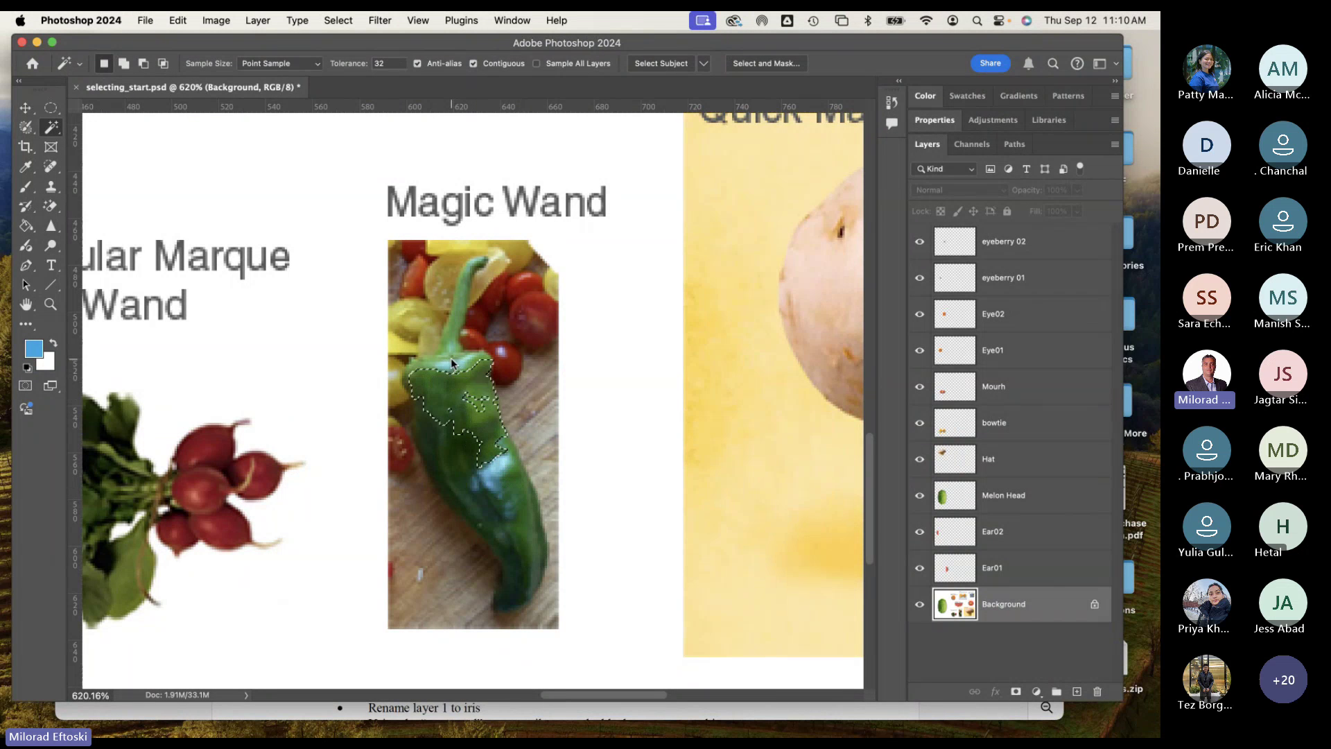
{"action": "left_click", "coordinate": [472, 366]}
{"action": "left_click", "coordinate": [366, 63]}
Step: Select the pepper's stem with the Magic Wand and add its cap, dark body and highlights to the selection
{"action": "left_click", "coordinate": [461, 311]}
{"action": "key", "text": "shift"}
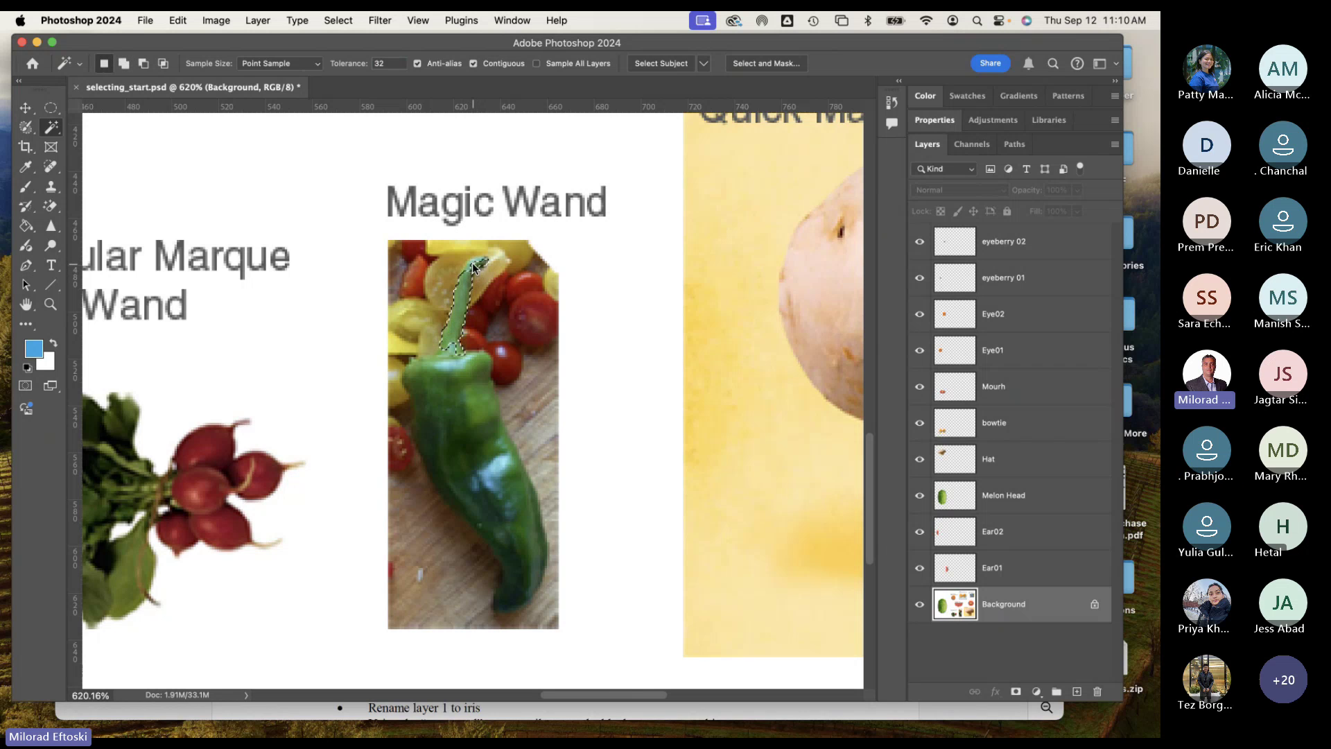
{"action": "key", "text": "shift"}
{"action": "left_click", "coordinate": [425, 379], "text": "shift"}
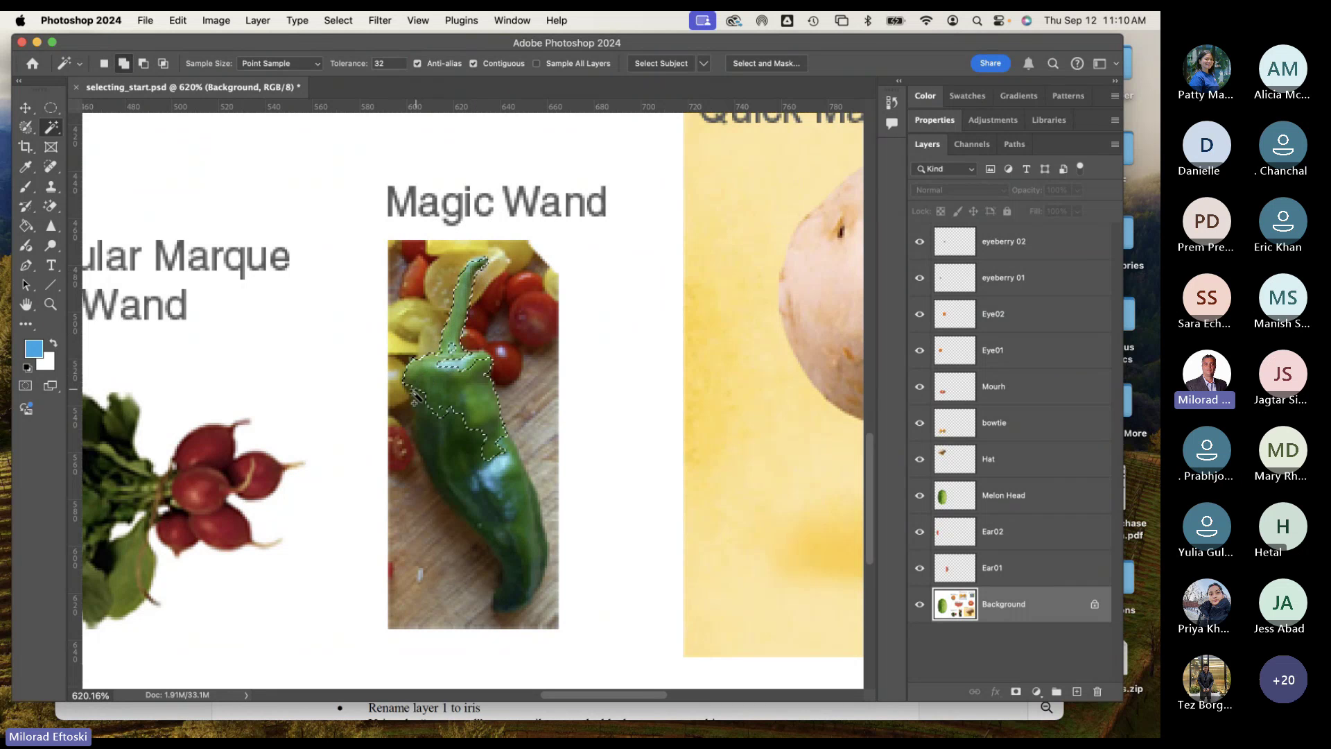
{"action": "left_click", "coordinate": [424, 409], "text": "shift"}
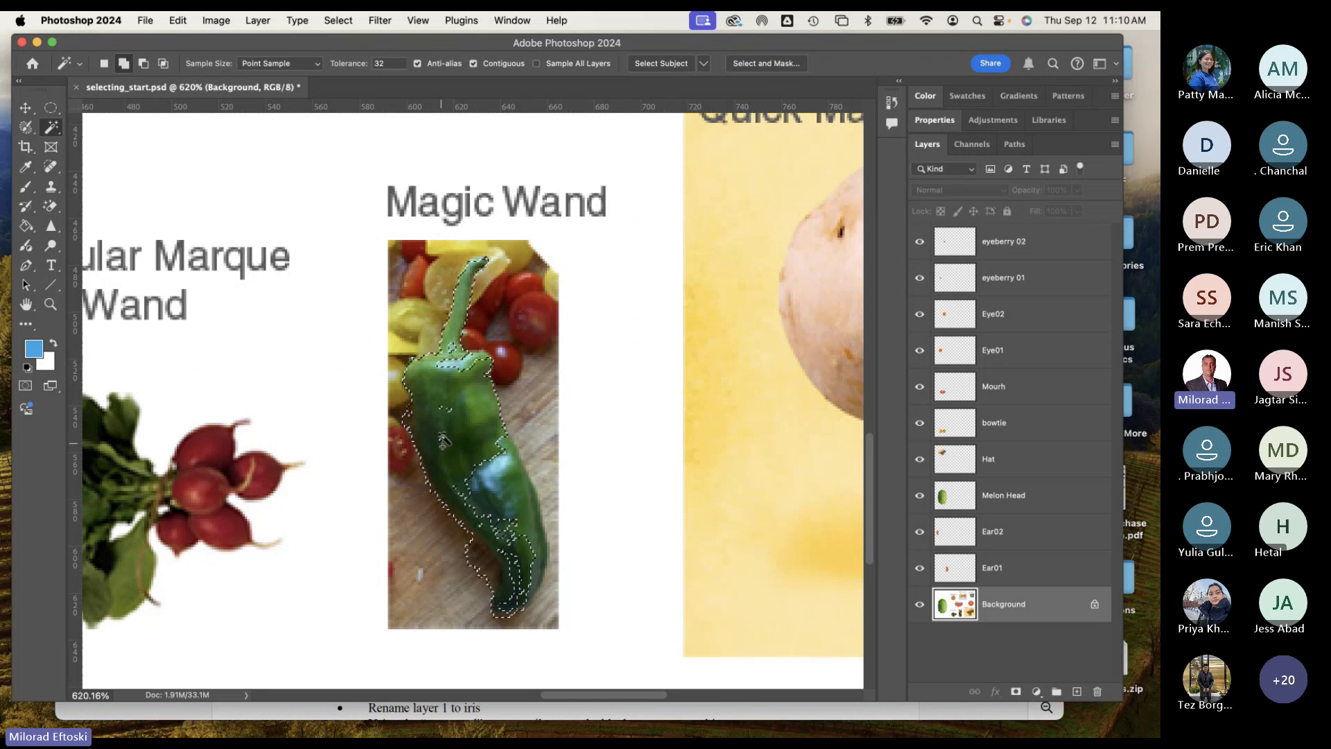
{"action": "left_click", "coordinate": [505, 474], "text": "shift"}
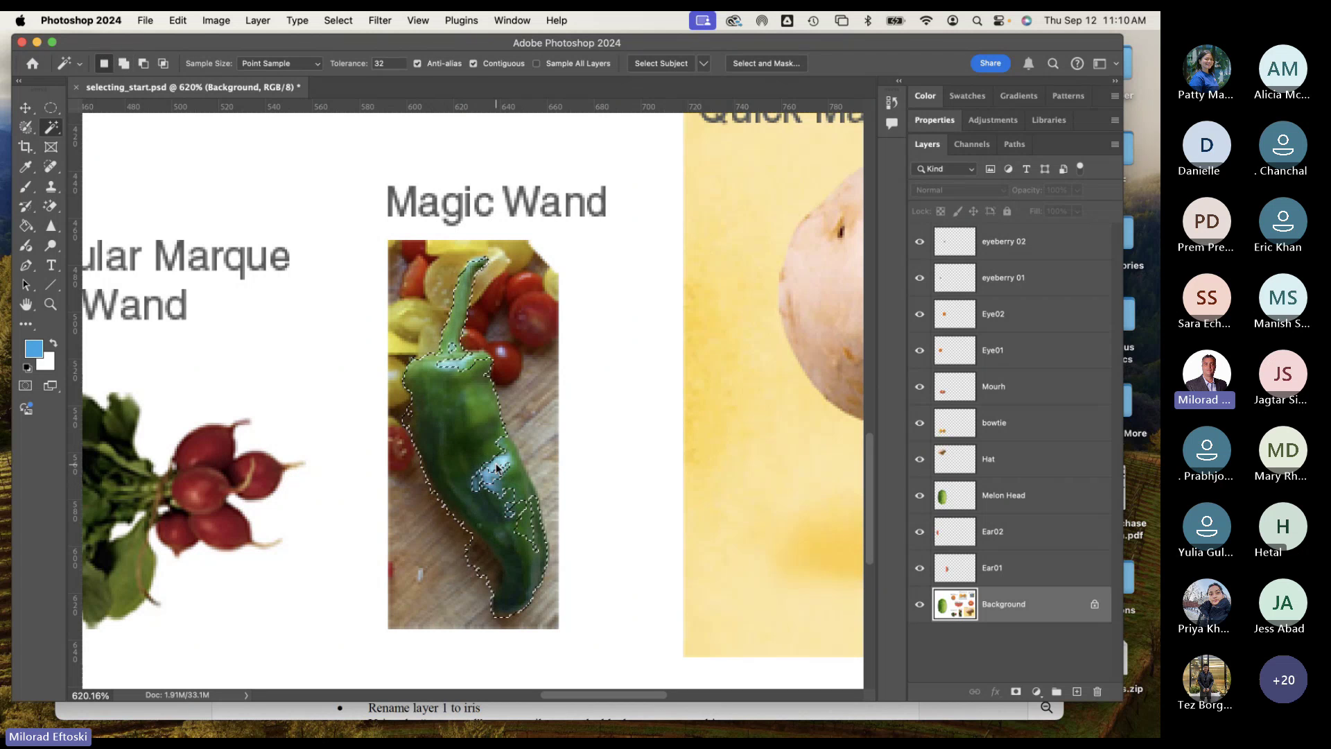
{"action": "left_click", "coordinate": [522, 517], "text": "shift"}
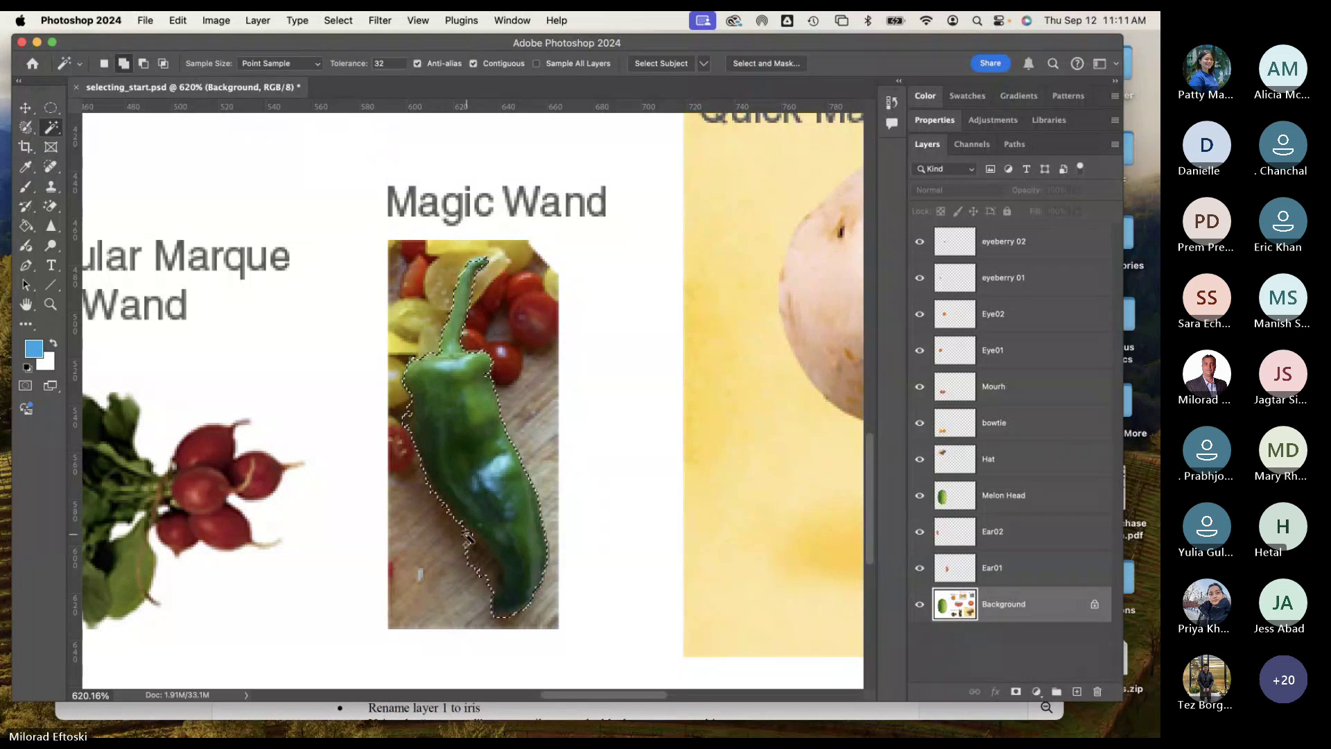
Step: Subtract the brown shadow beside the pepper's lower end from the selection
{"action": "scroll", "coordinate": [493, 602], "scroll_direction": "up", "scroll_amount": 5}
{"action": "scroll", "coordinate": [494, 602], "scroll_direction": "up", "scroll_amount": 3}
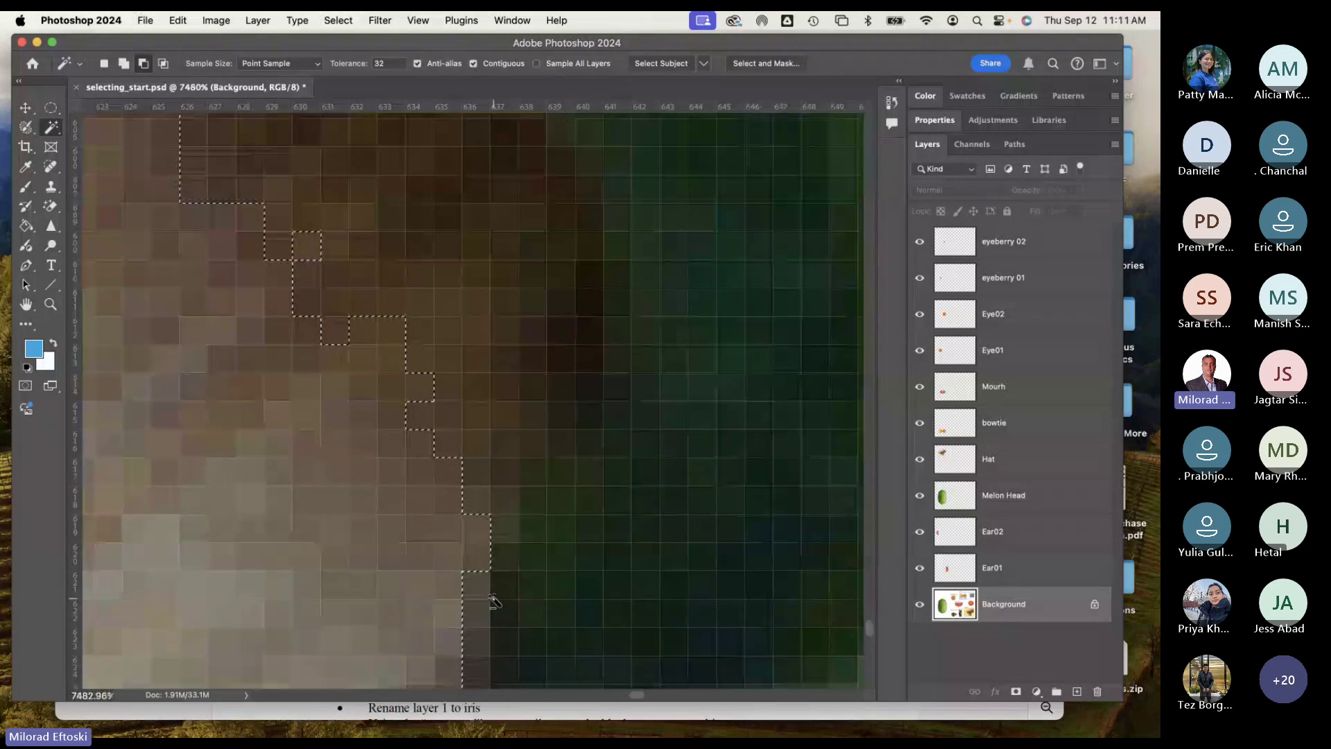
{"action": "scroll", "coordinate": [489, 590], "scroll_direction": "down", "scroll_amount": 6}
{"action": "scroll", "coordinate": [484, 563], "scroll_direction": "up", "scroll_amount": 4}
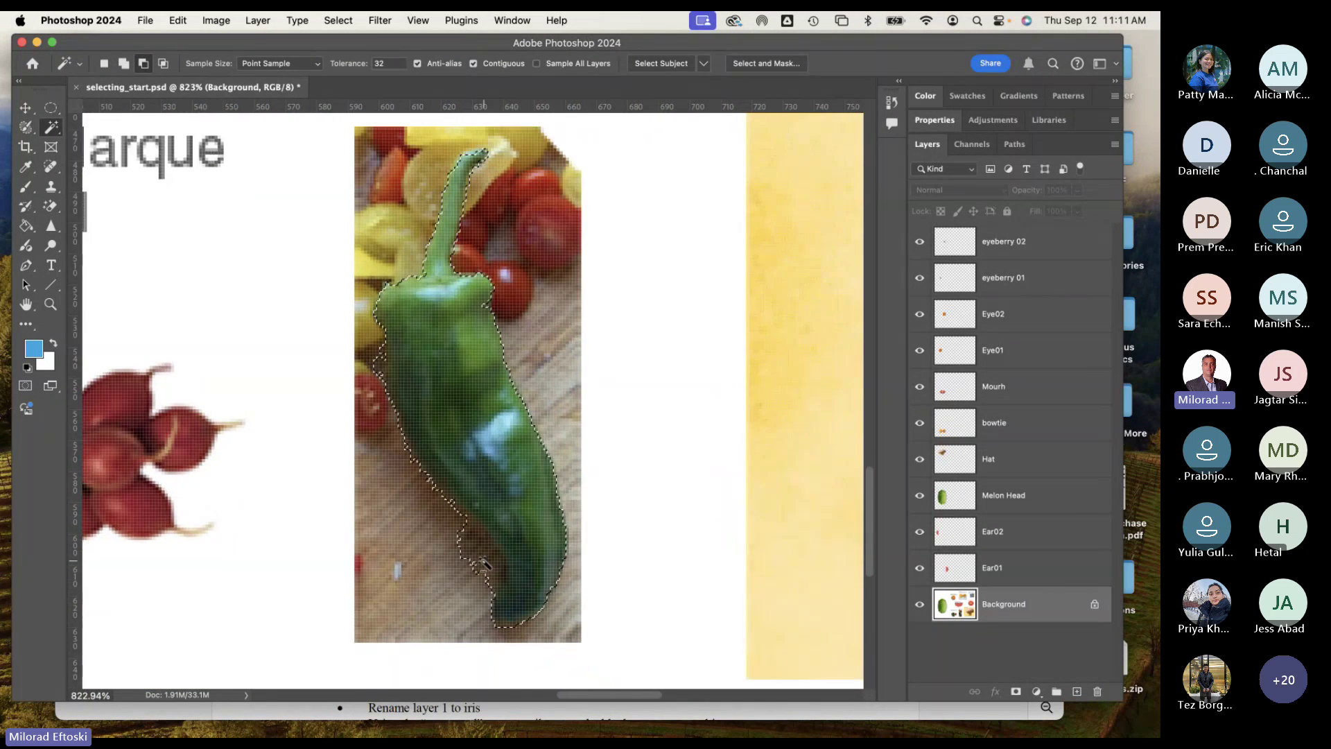
{"action": "left_click_drag", "start_coordinate": [502, 564], "coordinate": [497, 533]}
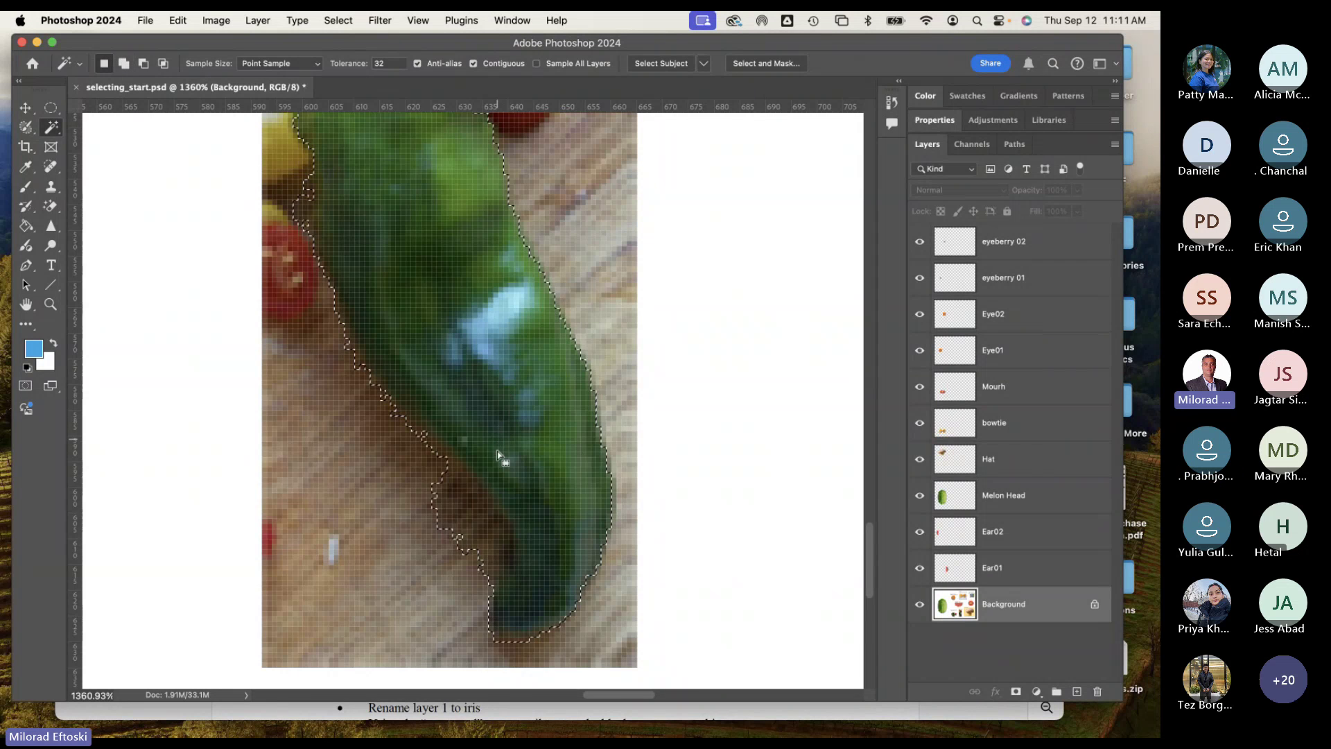
{"action": "key", "text": "alt"}
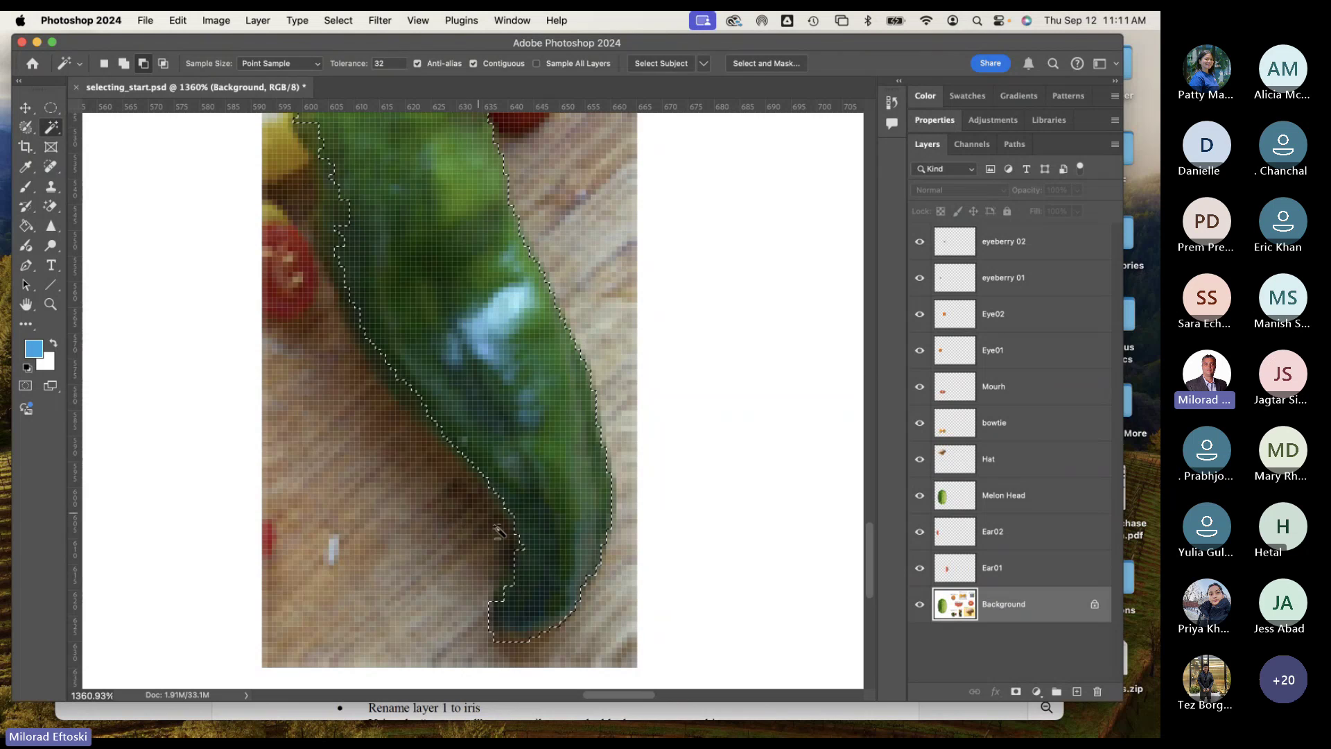
{"action": "left_click", "coordinate": [497, 520], "text": "alt"}
Step: Add the dark strip along the pepper's upper left edge to the selection
{"action": "scroll", "coordinate": [543, 536], "scroll_direction": "up", "scroll_amount": 10}
{"action": "scroll", "coordinate": [543, 536], "scroll_direction": "left", "scroll_amount": 5}
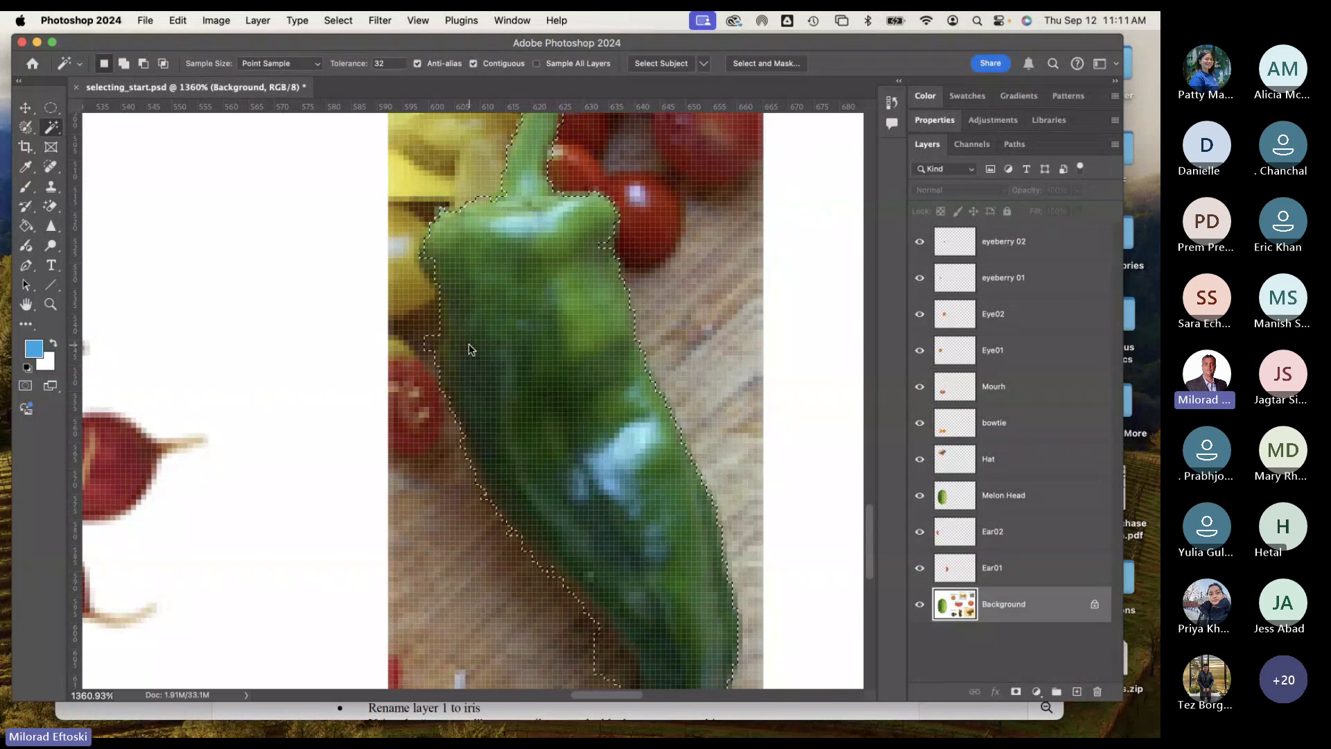
{"action": "left_click", "coordinate": [455, 350], "text": "shift"}
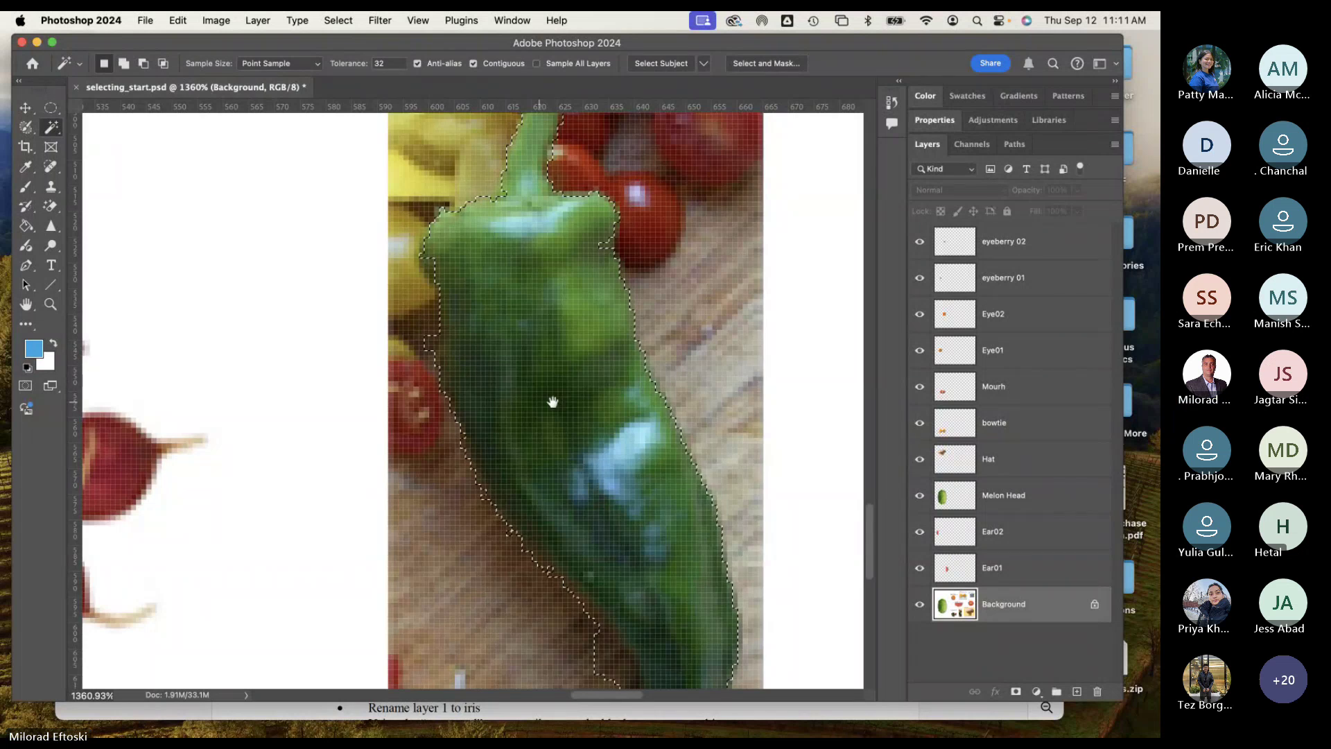
Step: Subtract the shadow beside the pepper's tip once more and add the pepper's left edge back to the selection
{"action": "scroll", "coordinate": [549, 401], "scroll_direction": "down", "scroll_amount": 5}
{"action": "scroll", "coordinate": [550, 401], "scroll_direction": "right", "scroll_amount": 3}
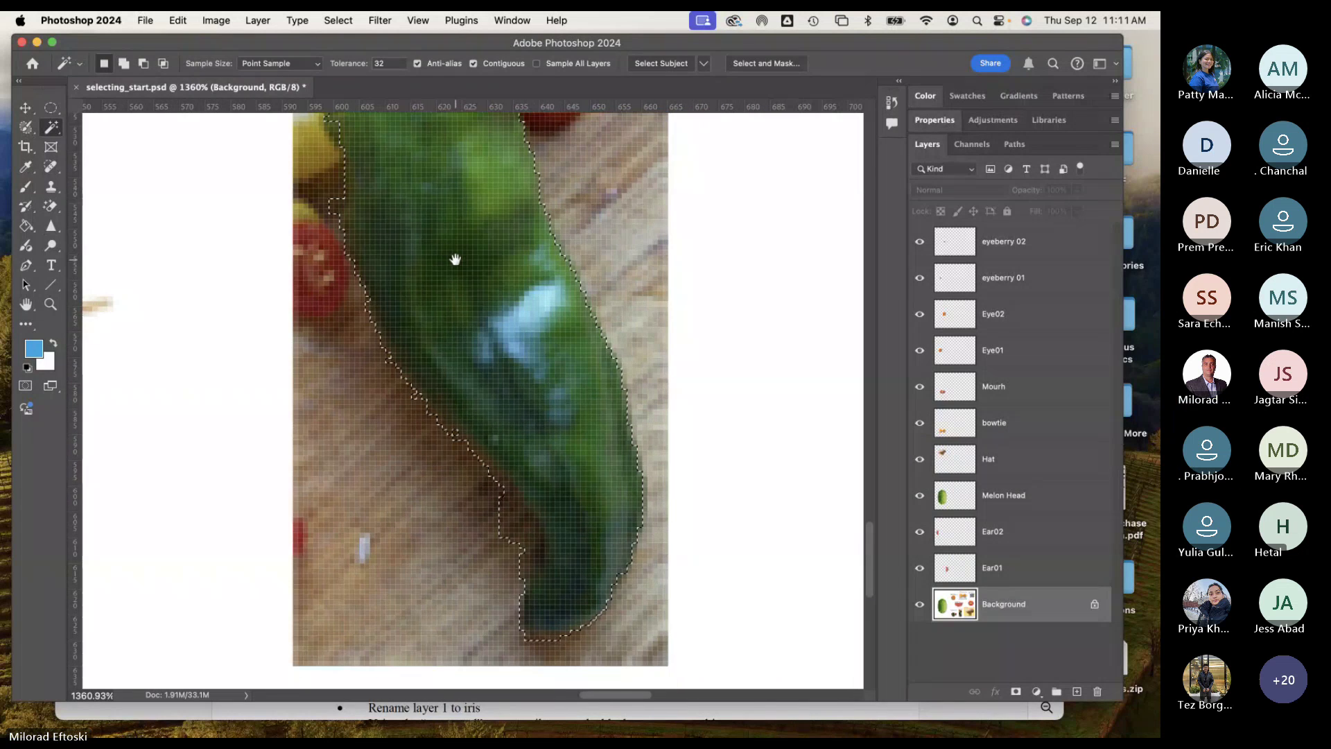
{"action": "left_click", "coordinate": [514, 533], "text": "alt"}
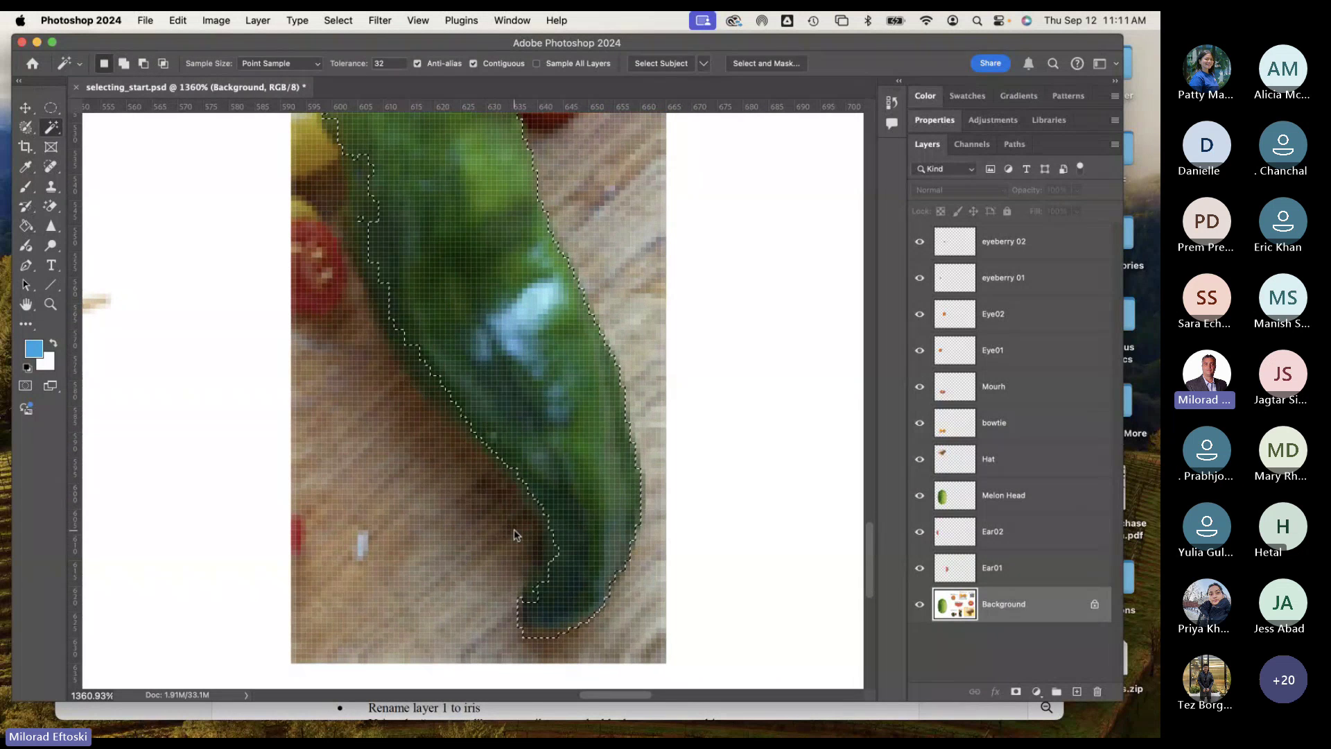
{"action": "left_click", "coordinate": [360, 201], "text": "shift"}
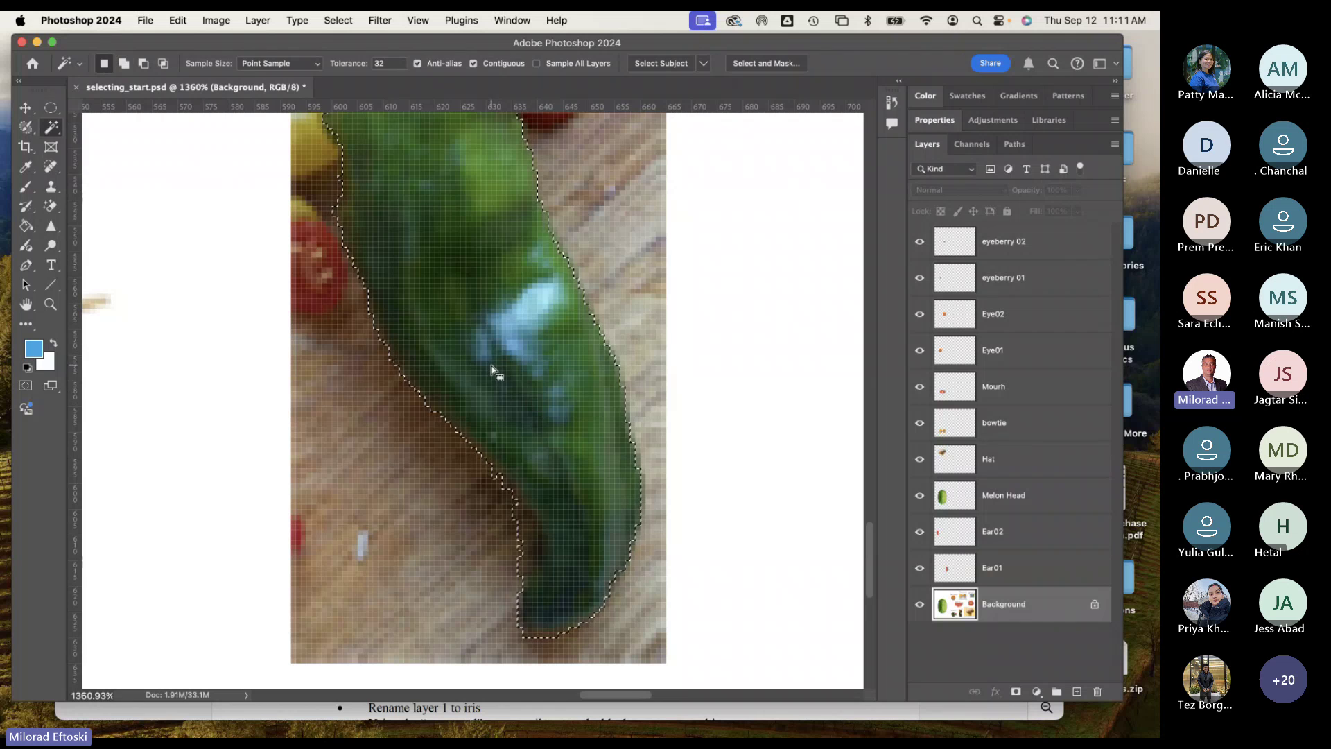
Step: Set the Magic Wand tolerance to 10 and subtract the brown shadow and stray pixels beside the pepper's lower tip from the selection
{"action": "left_click", "coordinate": [389, 63]}
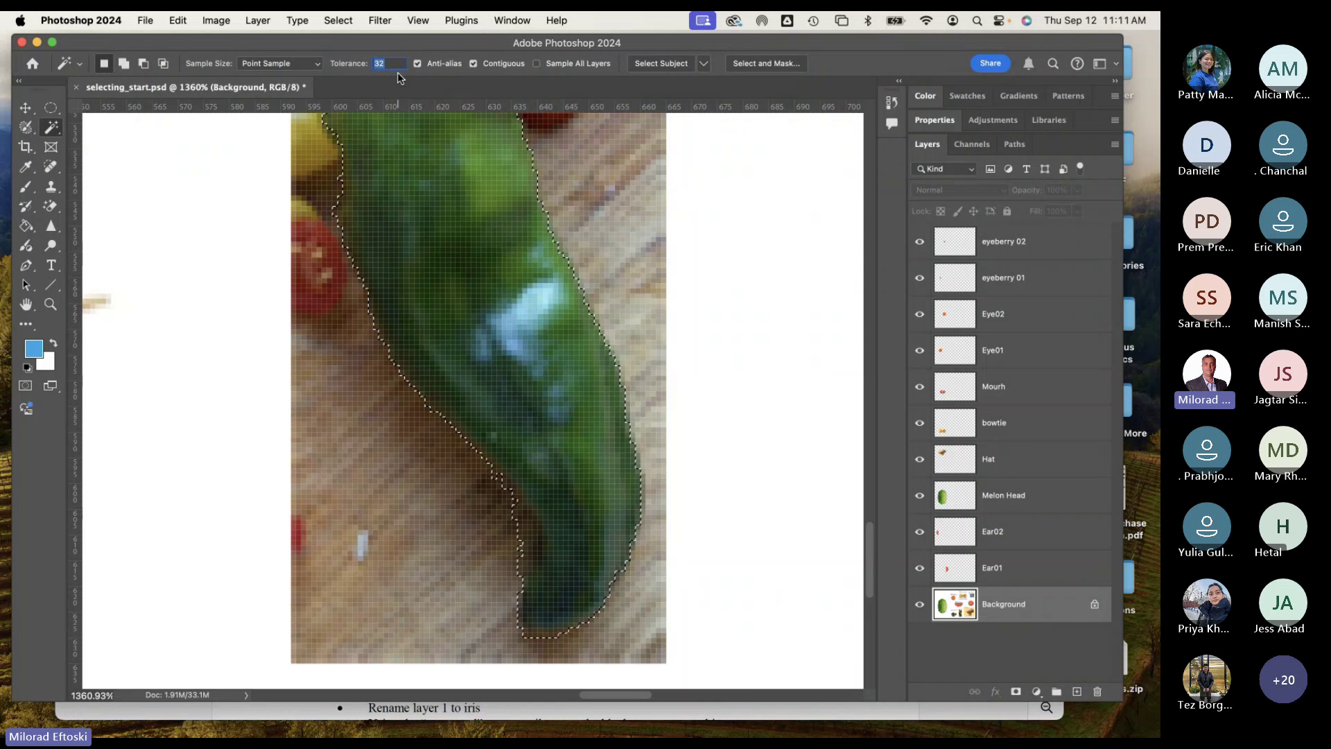
{"action": "type", "text": "10"}
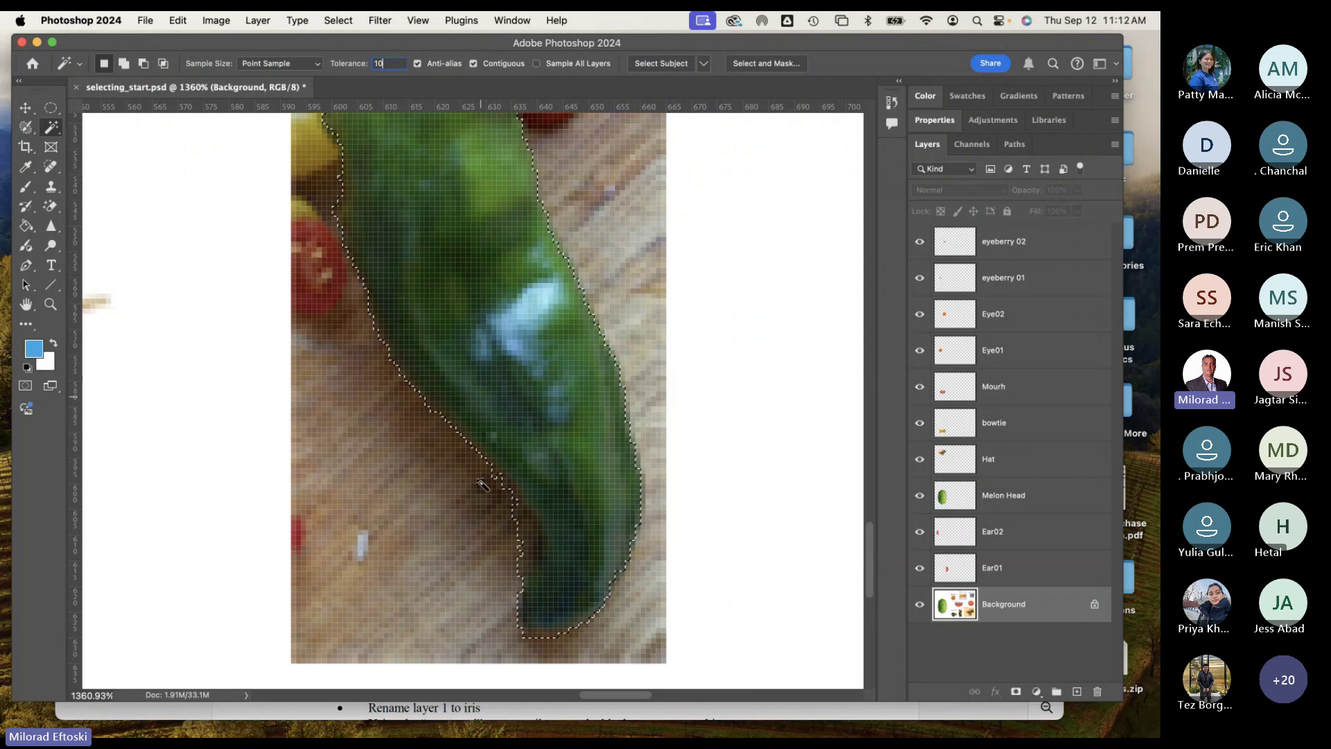
{"action": "left_click", "coordinate": [503, 512], "text": "shift"}
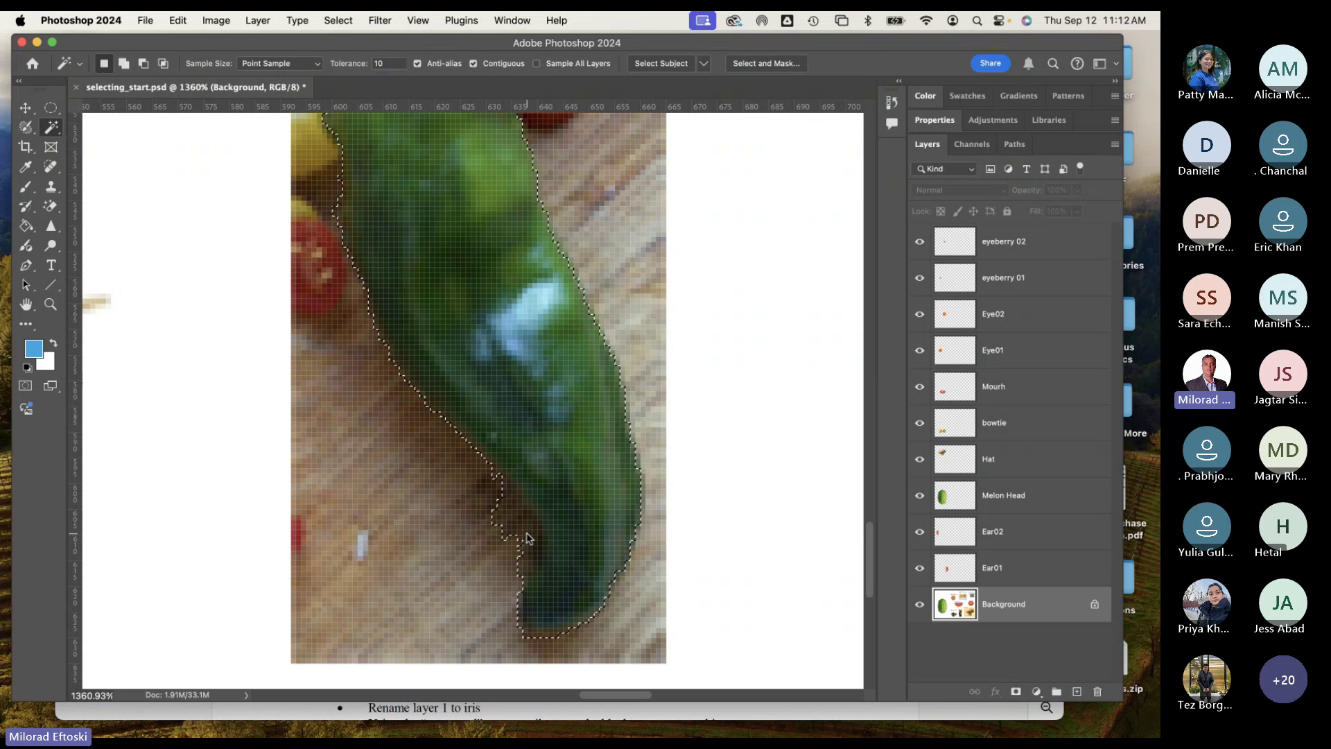
{"action": "left_click", "coordinate": [524, 548], "text": "alt"}
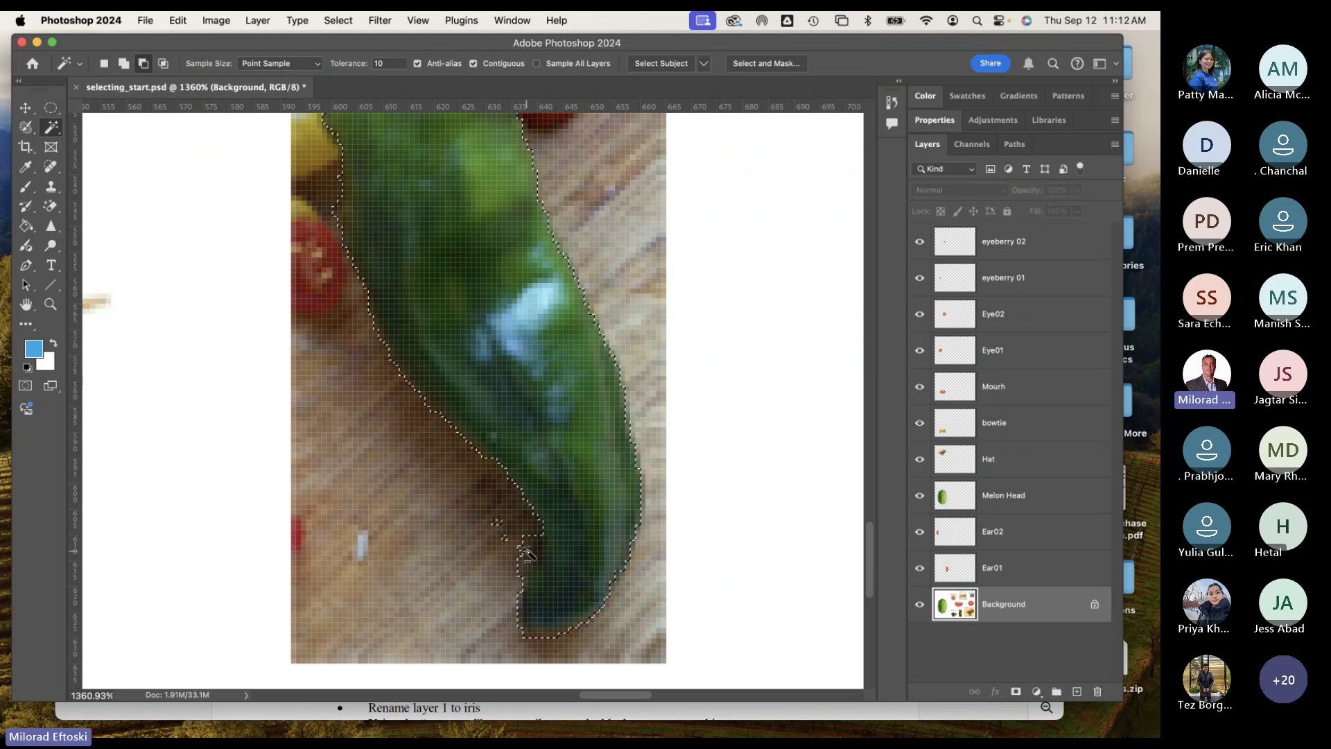
{"action": "left_click", "coordinate": [526, 553], "text": "alt"}
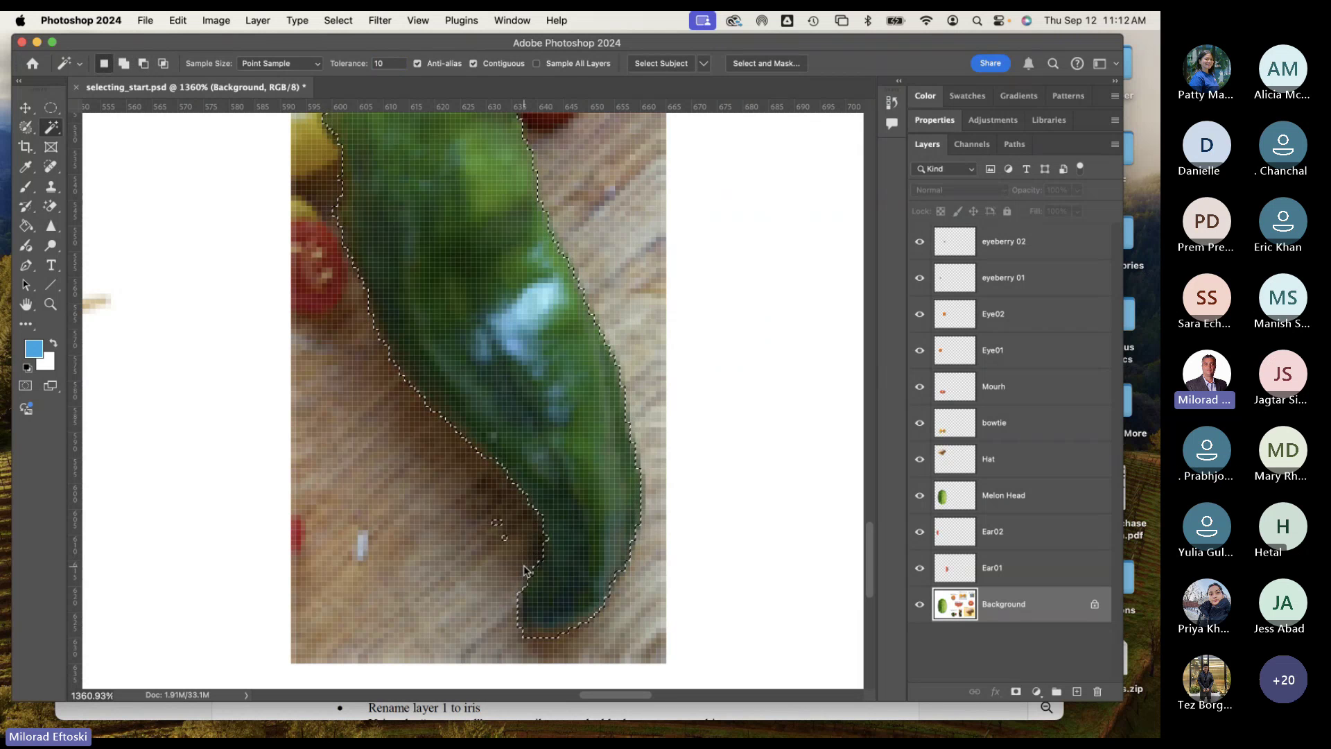
{"action": "left_click", "coordinate": [500, 533], "text": "alt"}
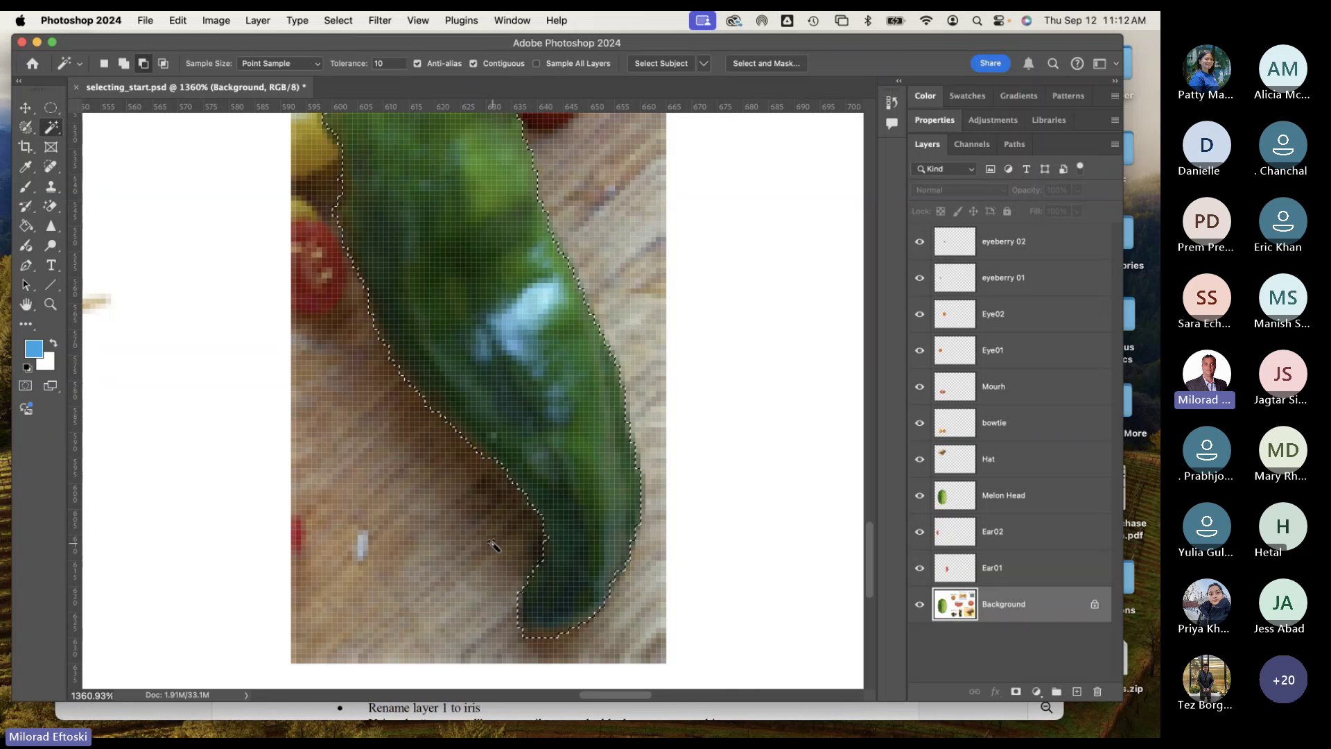
Step: Inspect the pepper's selection outline from the stem down to the tip
{"action": "scroll", "coordinate": [464, 523], "scroll_direction": "up", "scroll_amount": 4}
{"action": "scroll", "coordinate": [464, 523], "scroll_direction": "left", "scroll_amount": 2}
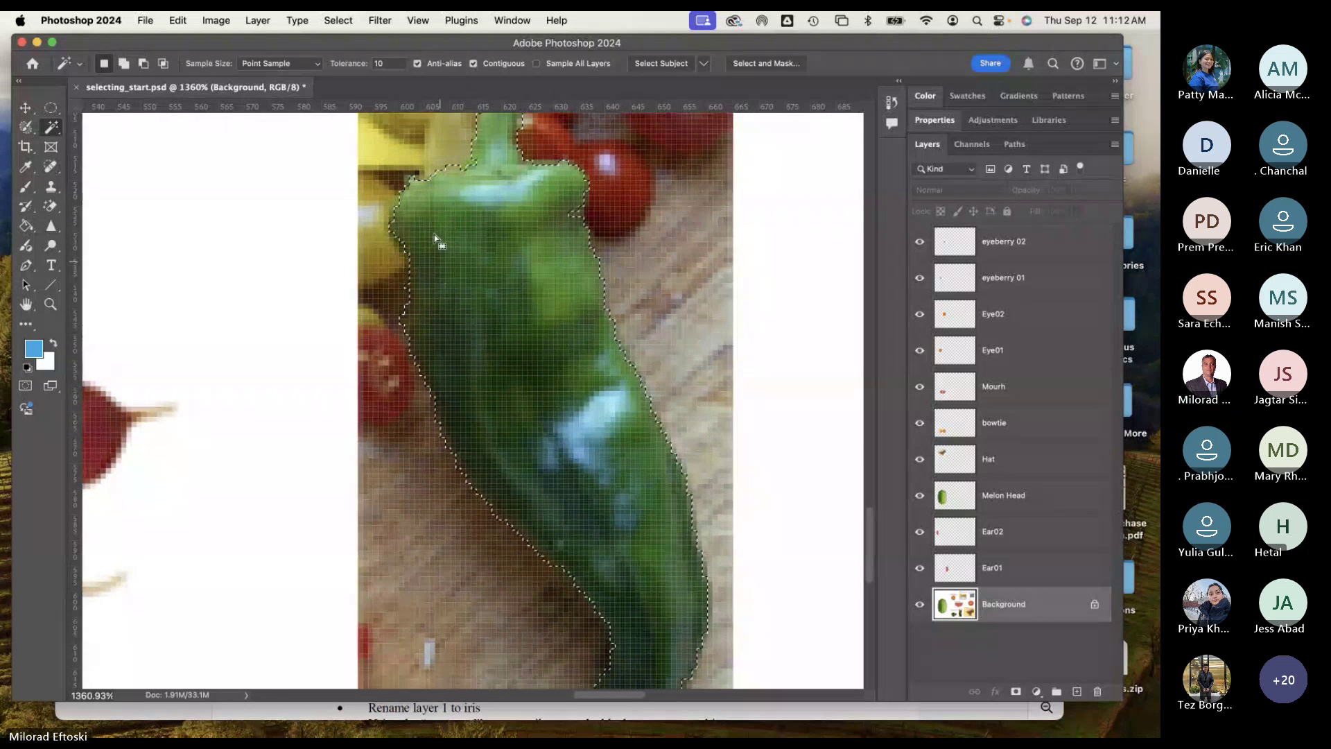
{"action": "left_click", "coordinate": [383, 67]}
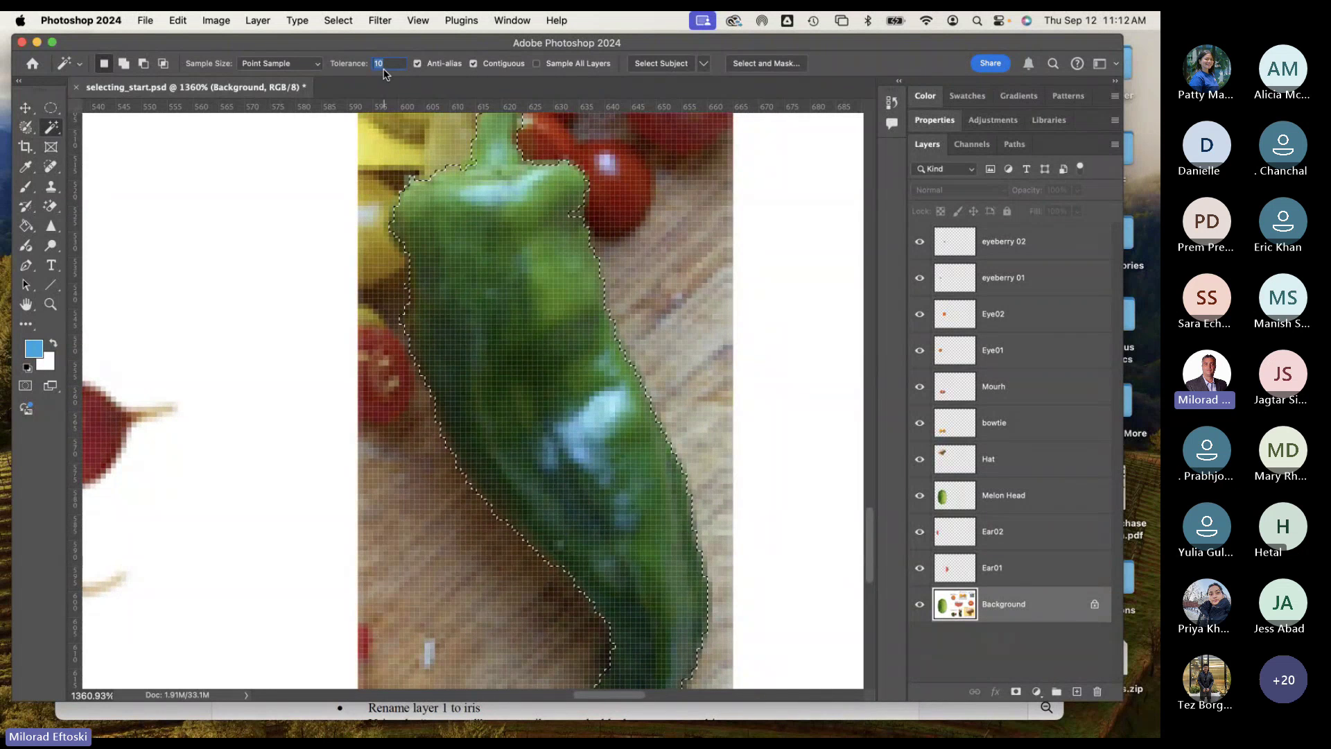
{"action": "key", "text": "super+minus"}
{"action": "key", "text": "super+minus"}
{"action": "key", "text": "super+minus"}
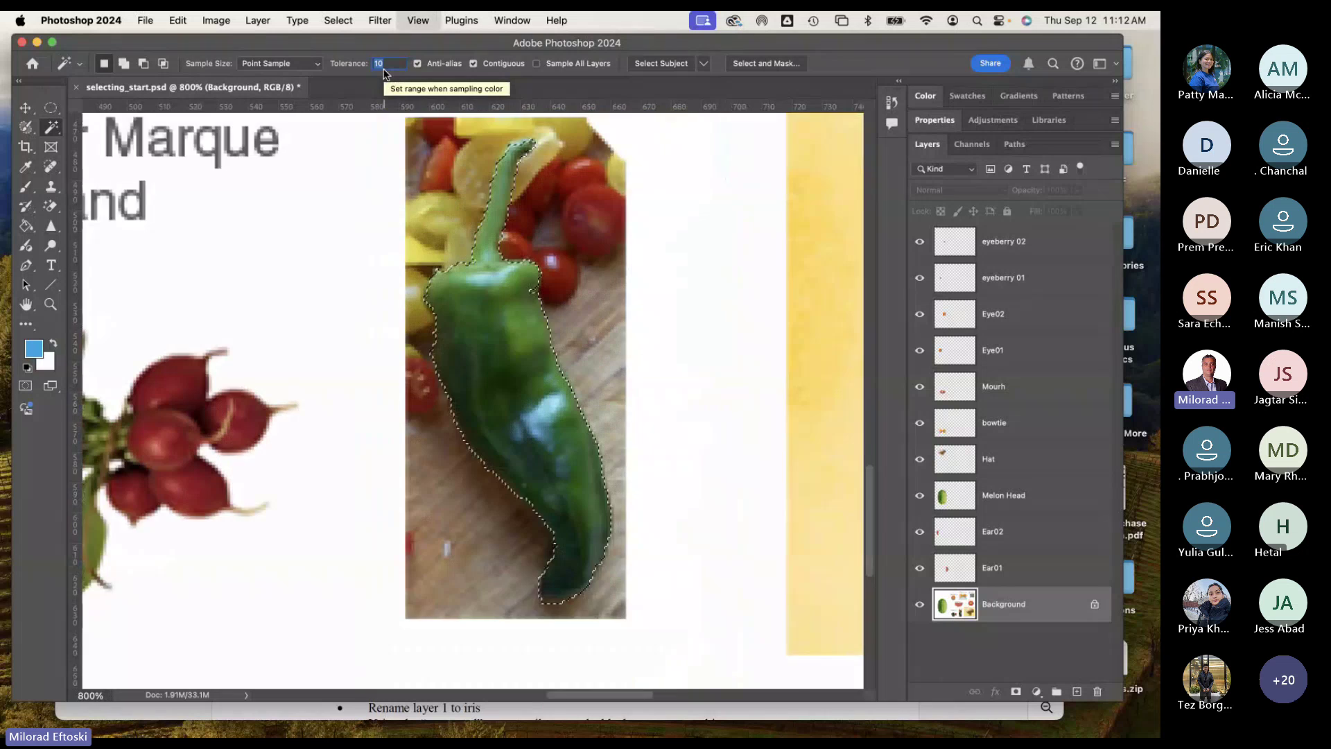
{"action": "key", "text": "super+equal"}
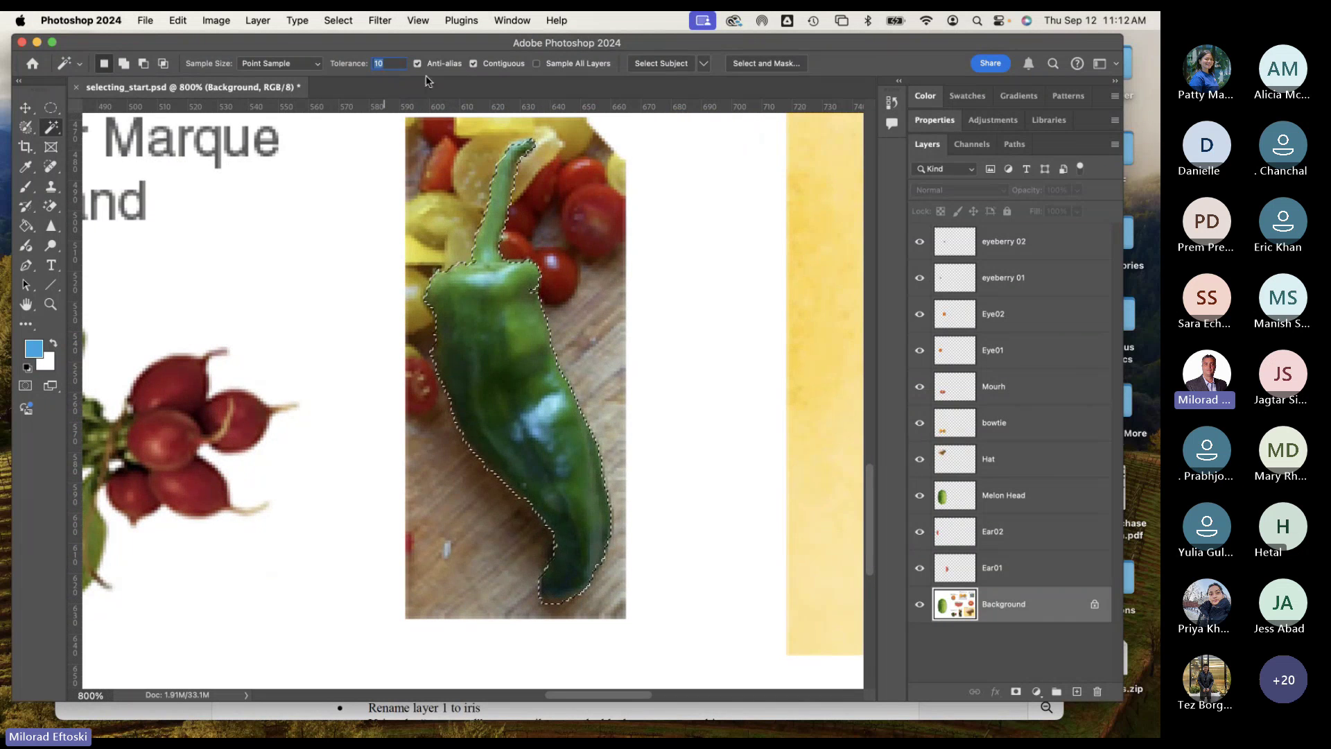
{"action": "left_click", "coordinate": [538, 301]}
{"action": "key", "text": "super+minus"}
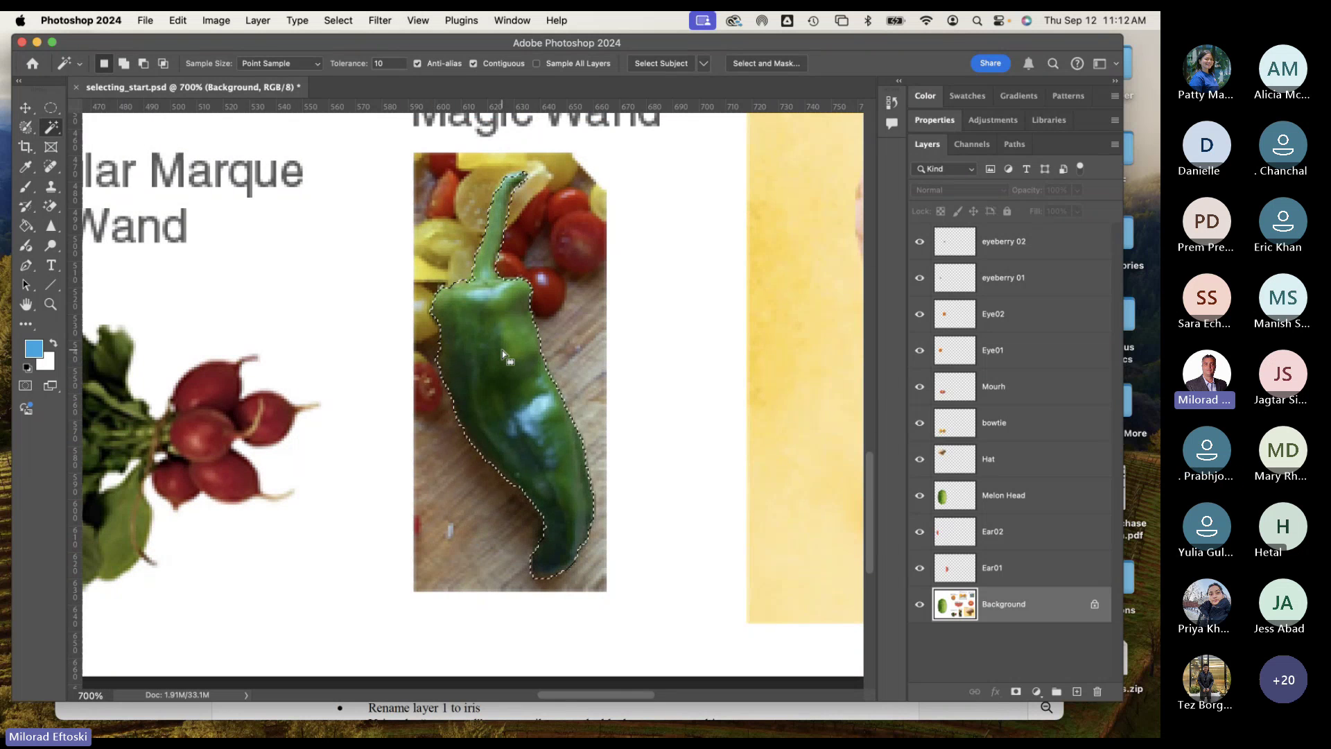
{"action": "key", "text": "super+minus"}
{"action": "key", "text": "super+minus"}
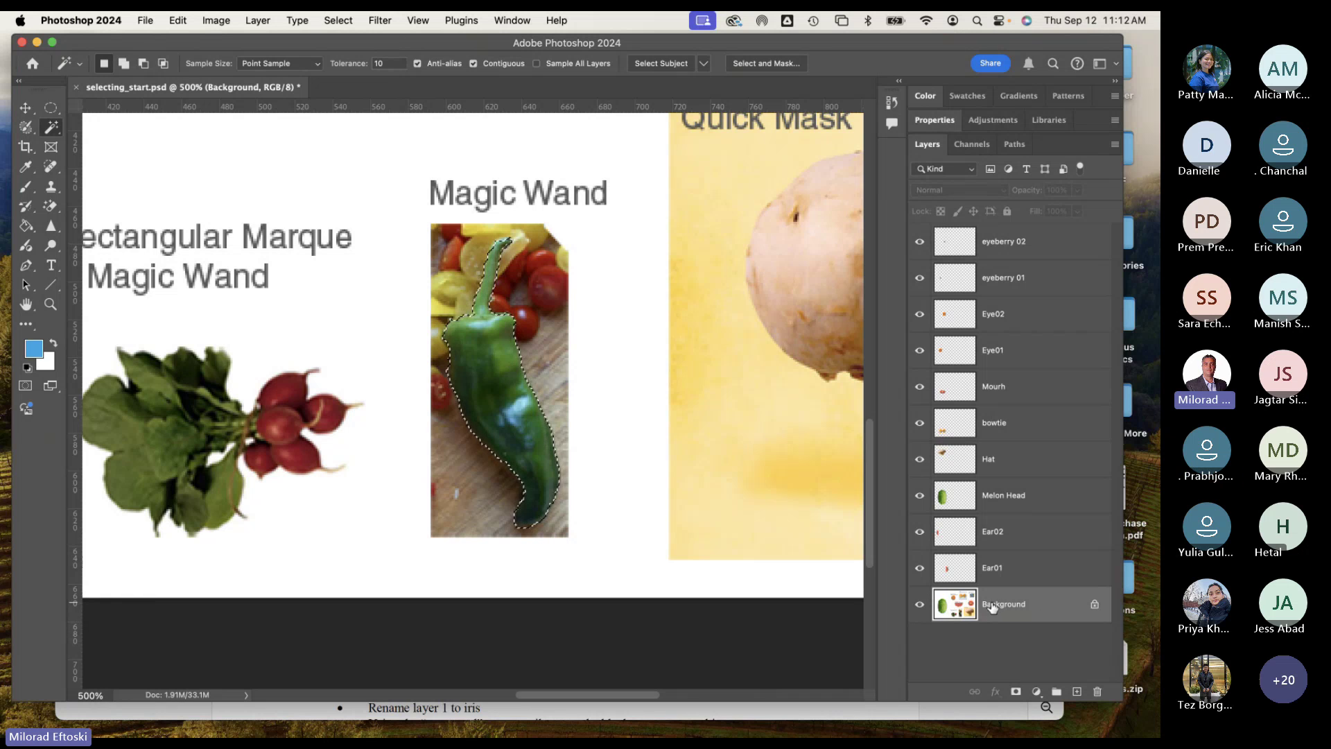
Step: Copy the selected pepper from the Background to a new layer and name that layer Nose
{"action": "key", "text": "ctrl+j"}
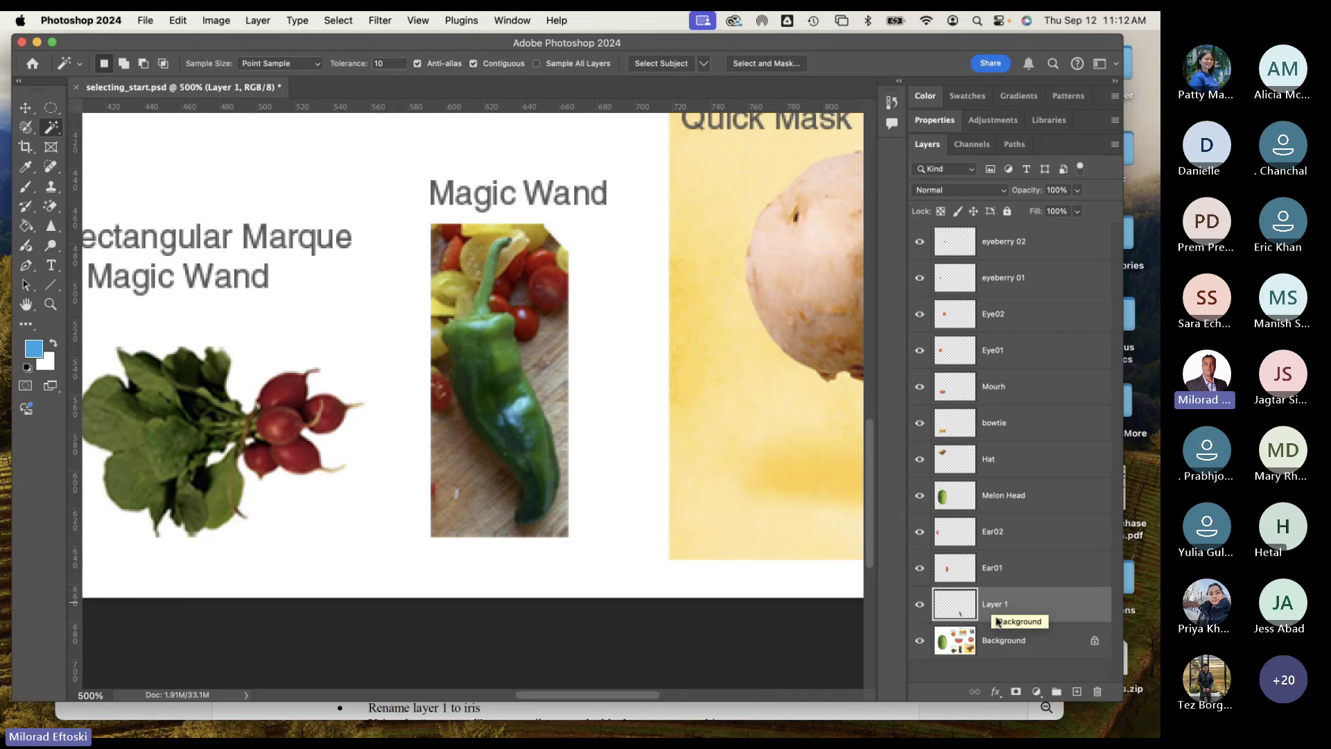
{"action": "double_click", "coordinate": [995, 605]}
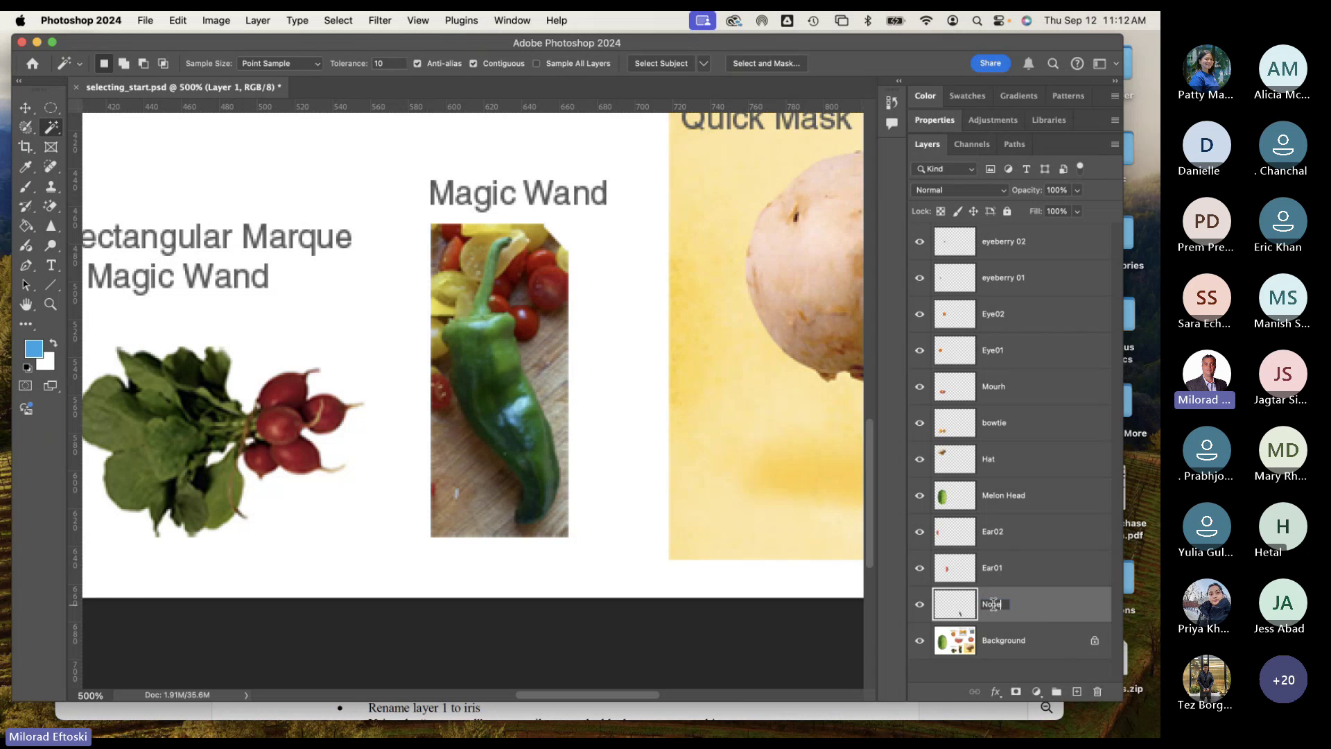
{"action": "key", "text": "Return"}
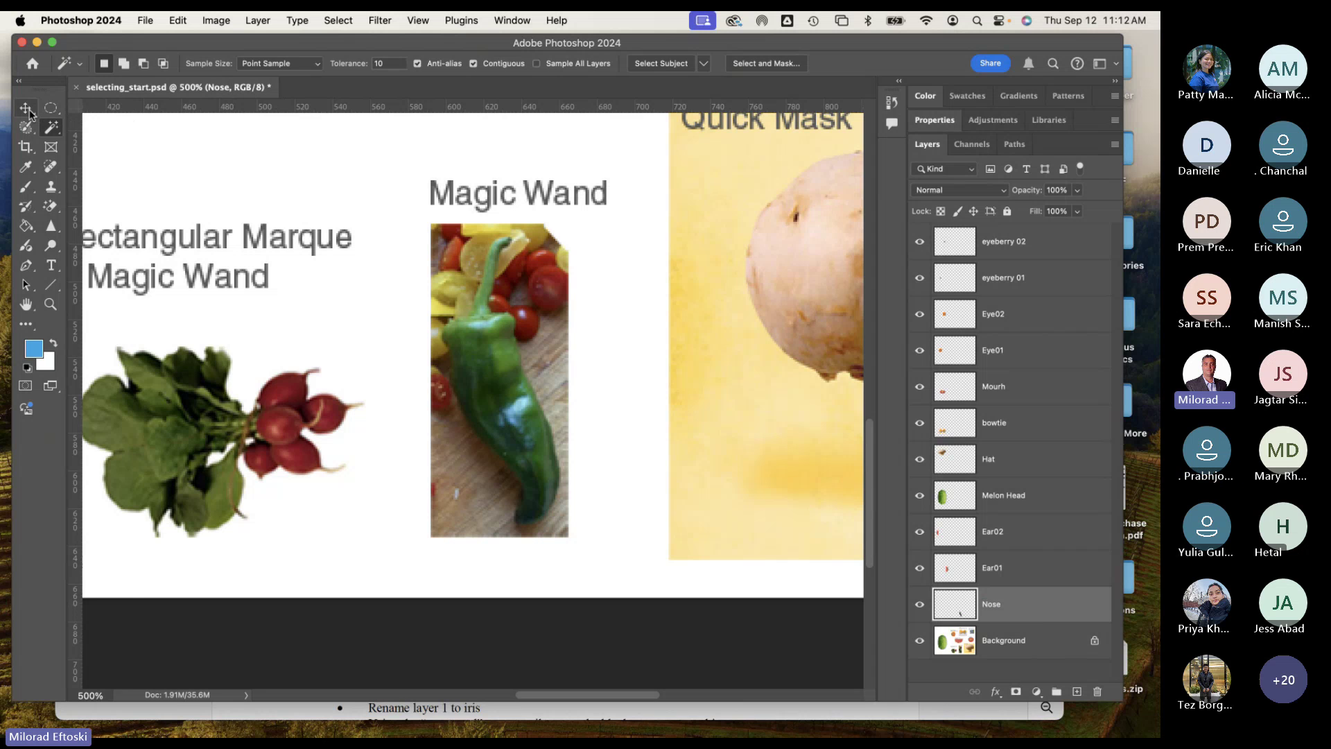
Step: Place the pepper between the eyes above the mouth on the melon face and raise the Nose layer directly above Eye02
{"action": "key", "text": "ctrl+0"}
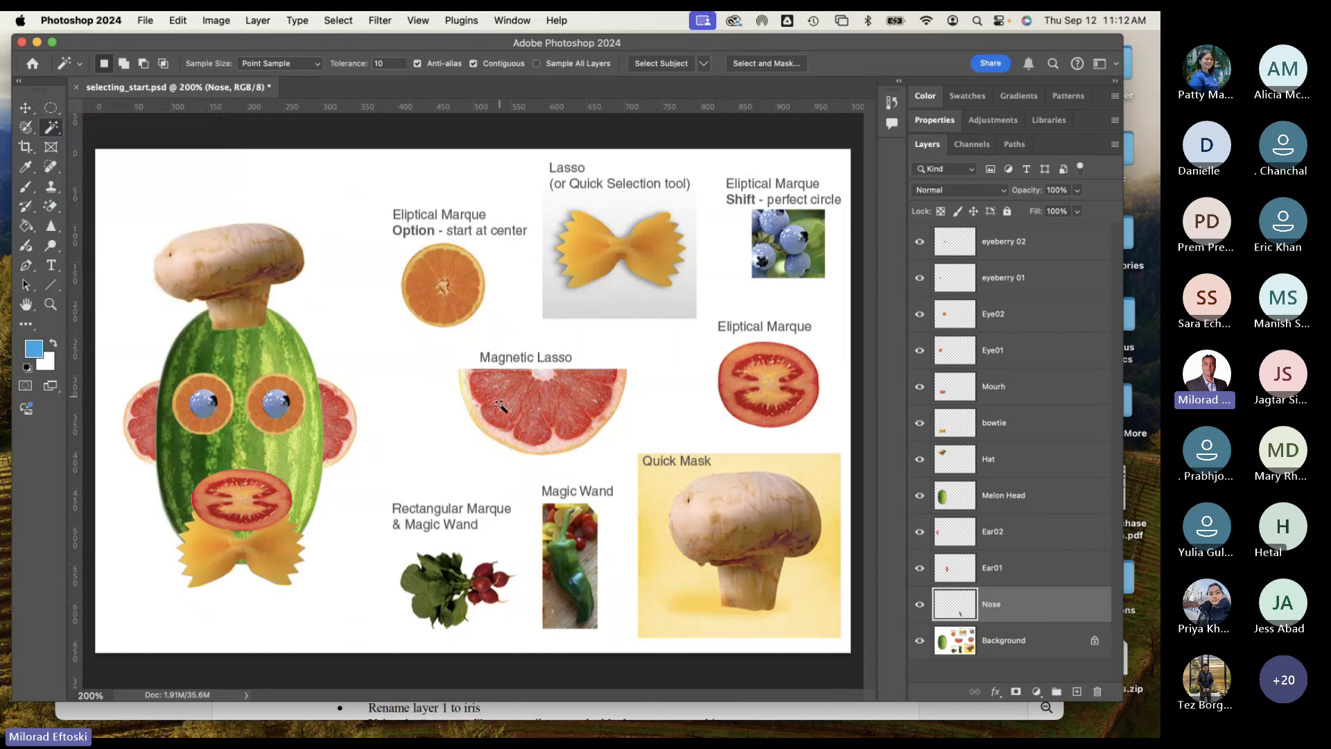
{"action": "left_click", "coordinate": [25, 109]}
{"action": "left_click_drag", "start_coordinate": [574, 573], "coordinate": [263, 437]}
{"action": "left_click_drag", "start_coordinate": [1064, 609], "coordinate": [1012, 485]}
{"action": "mouse_move", "coordinate": [242, 438]}
{"action": "left_mouse_down"}
{"action": "mouse_move", "coordinate": [244, 420]}
{"action": "mouse_move", "coordinate": [229, 425]}
{"action": "mouse_move", "coordinate": [240, 435]}
{"action": "left_mouse_up"}
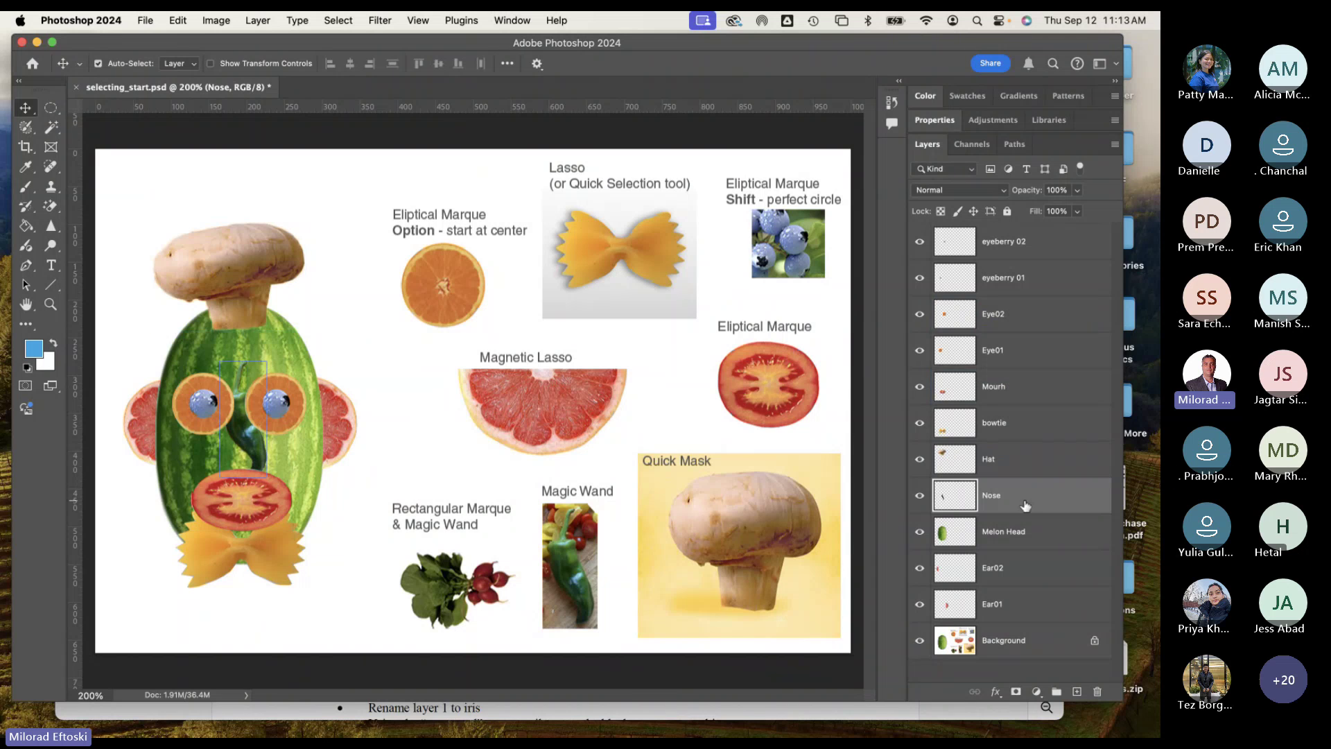
{"action": "left_click_drag", "start_coordinate": [1025, 497], "coordinate": [1024, 308]}
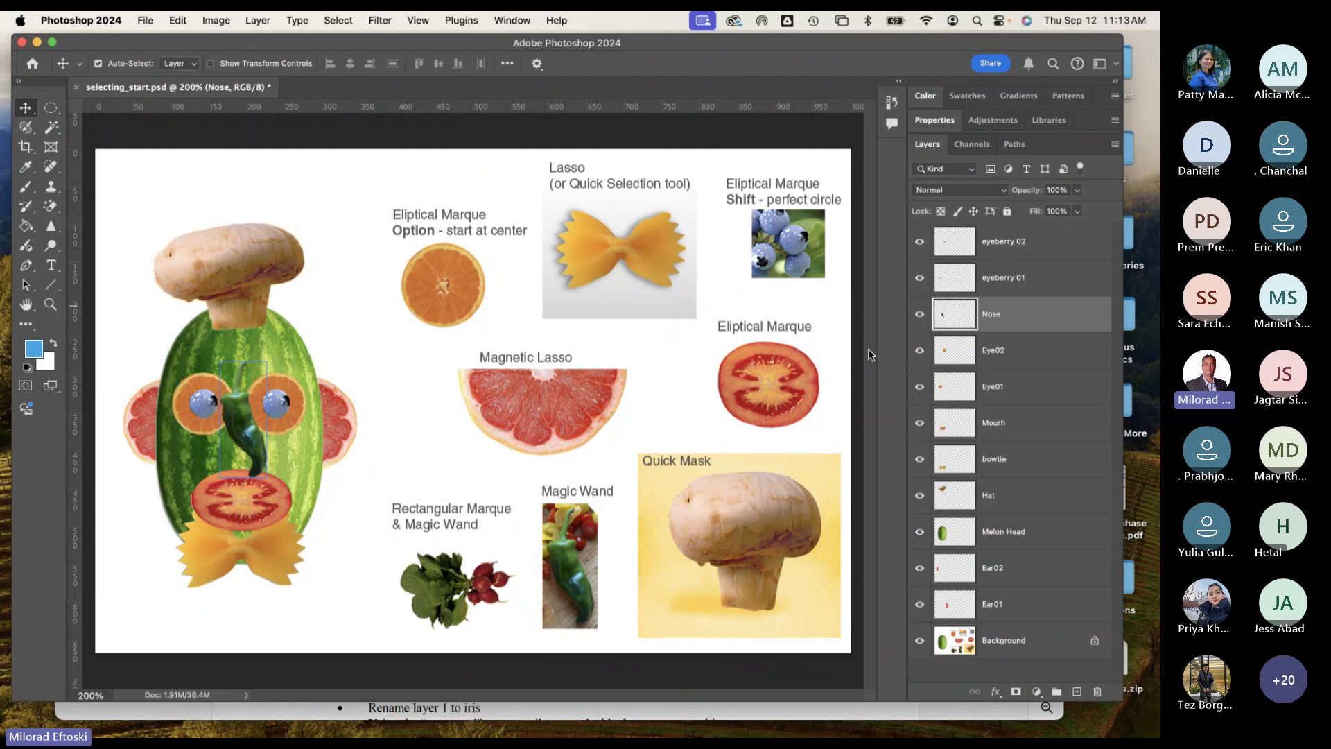
Step: Nudge the green pepper nose slightly sideways and use Warp to bend its right side outward
{"action": "left_click_drag", "start_coordinate": [238, 434], "coordinate": [240, 434]}
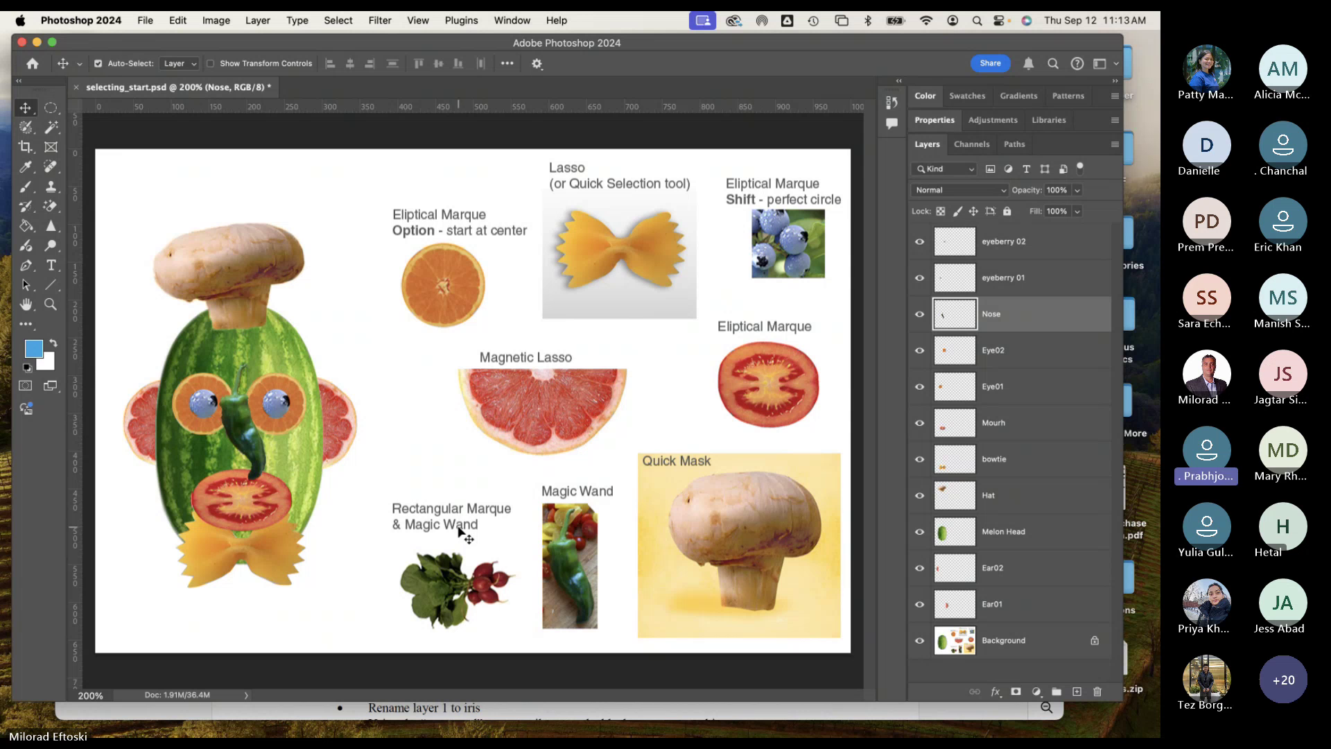
{"action": "key", "text": "super+equal"}
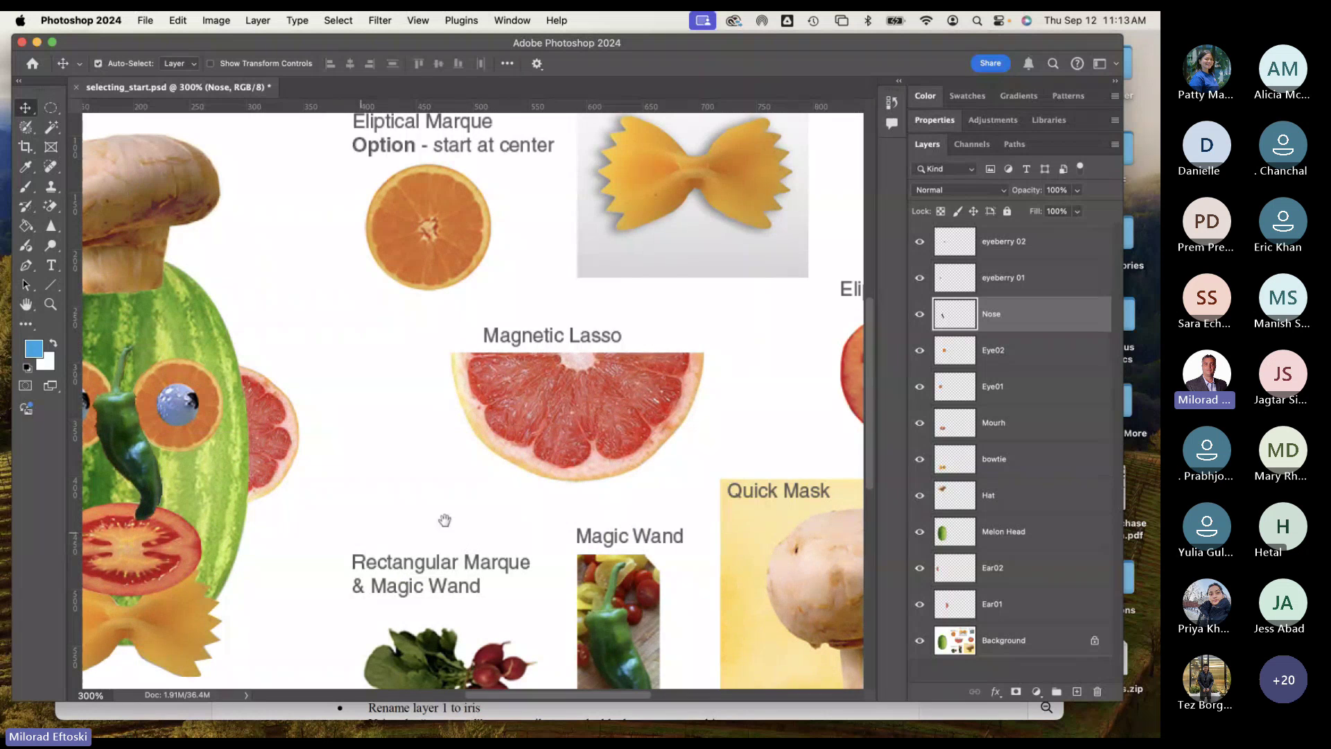
{"action": "left_click_drag", "start_coordinate": [445, 520], "coordinate": [564, 509]}
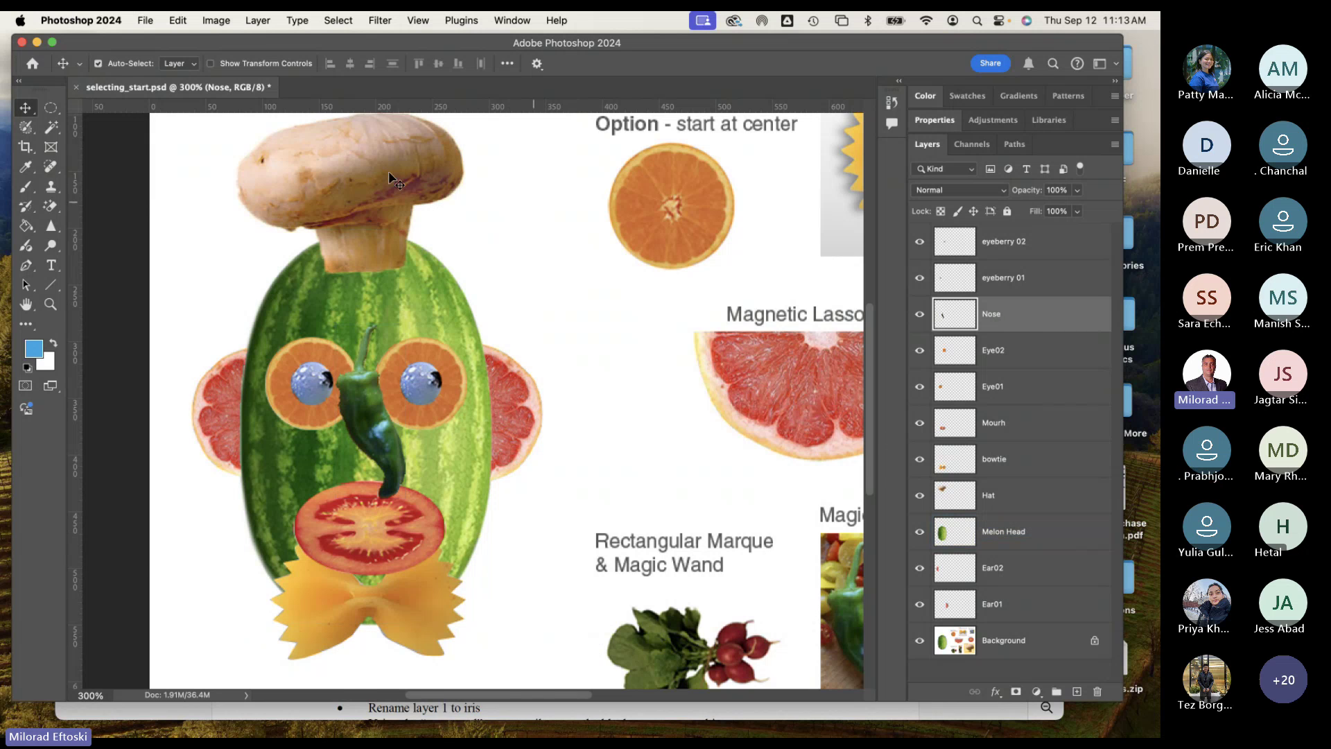
{"action": "left_click", "coordinate": [171, 23]}
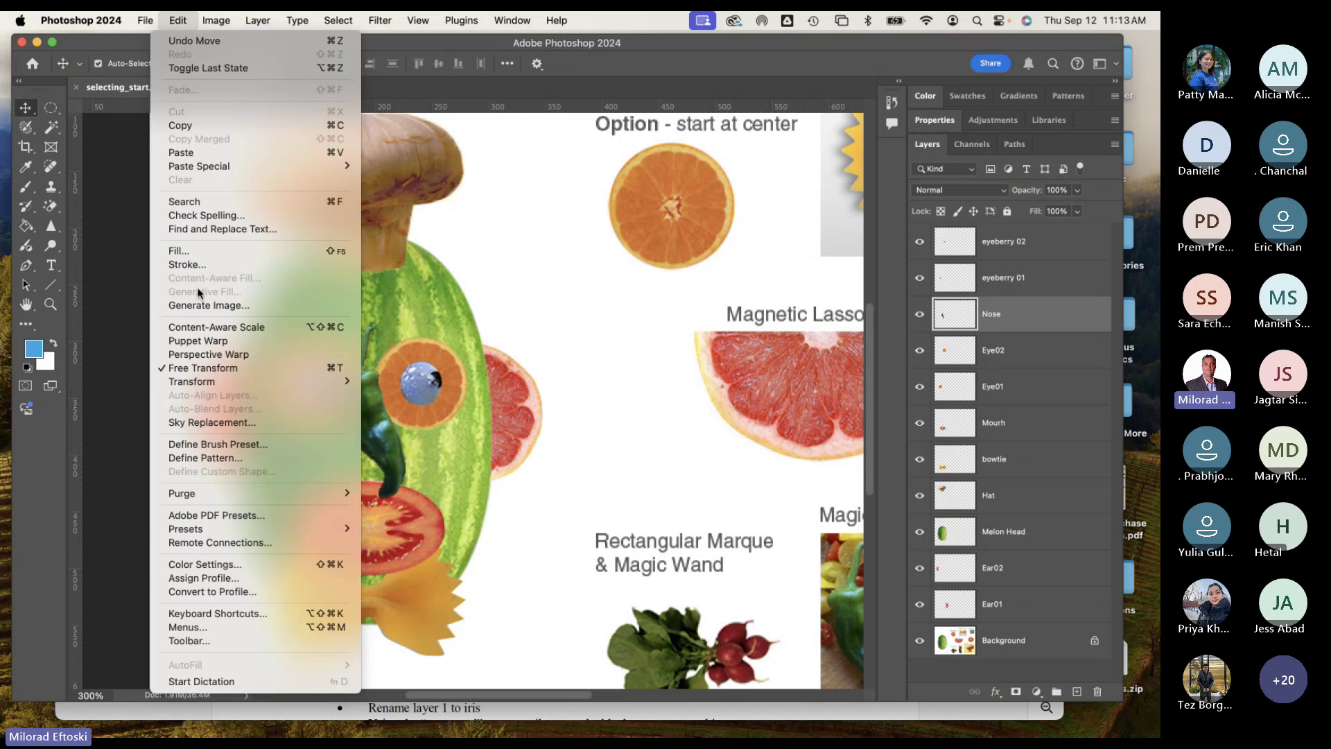
{"action": "mouse_move", "coordinate": [202, 386]}
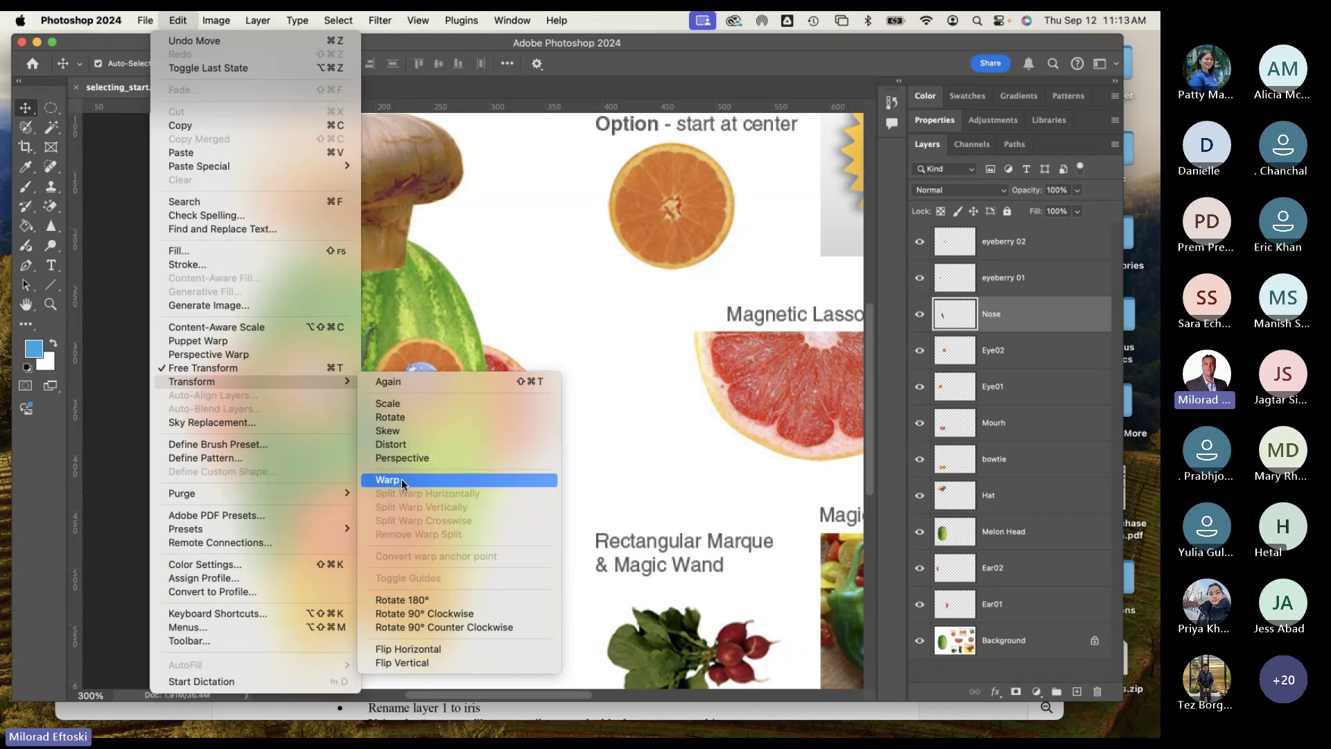
{"action": "left_click", "coordinate": [401, 480]}
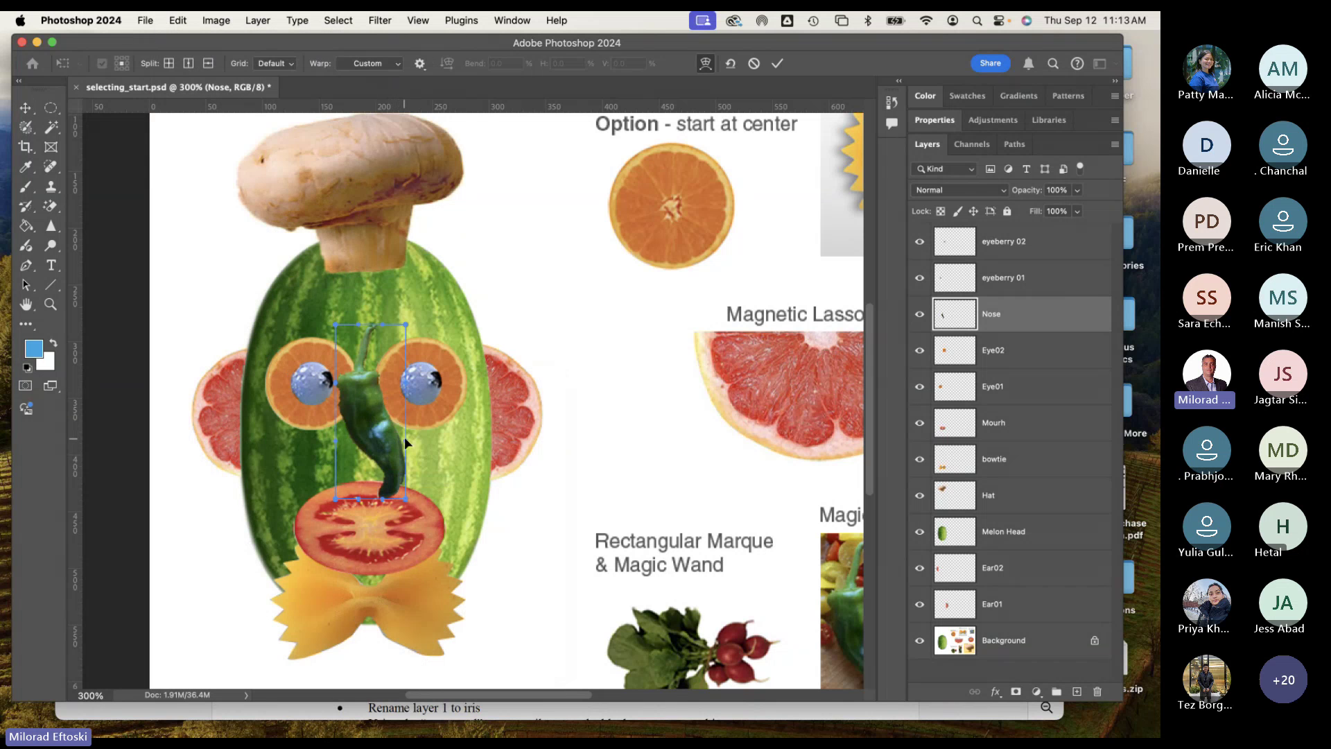
{"action": "left_click_drag", "start_coordinate": [410, 440], "coordinate": [421, 427]}
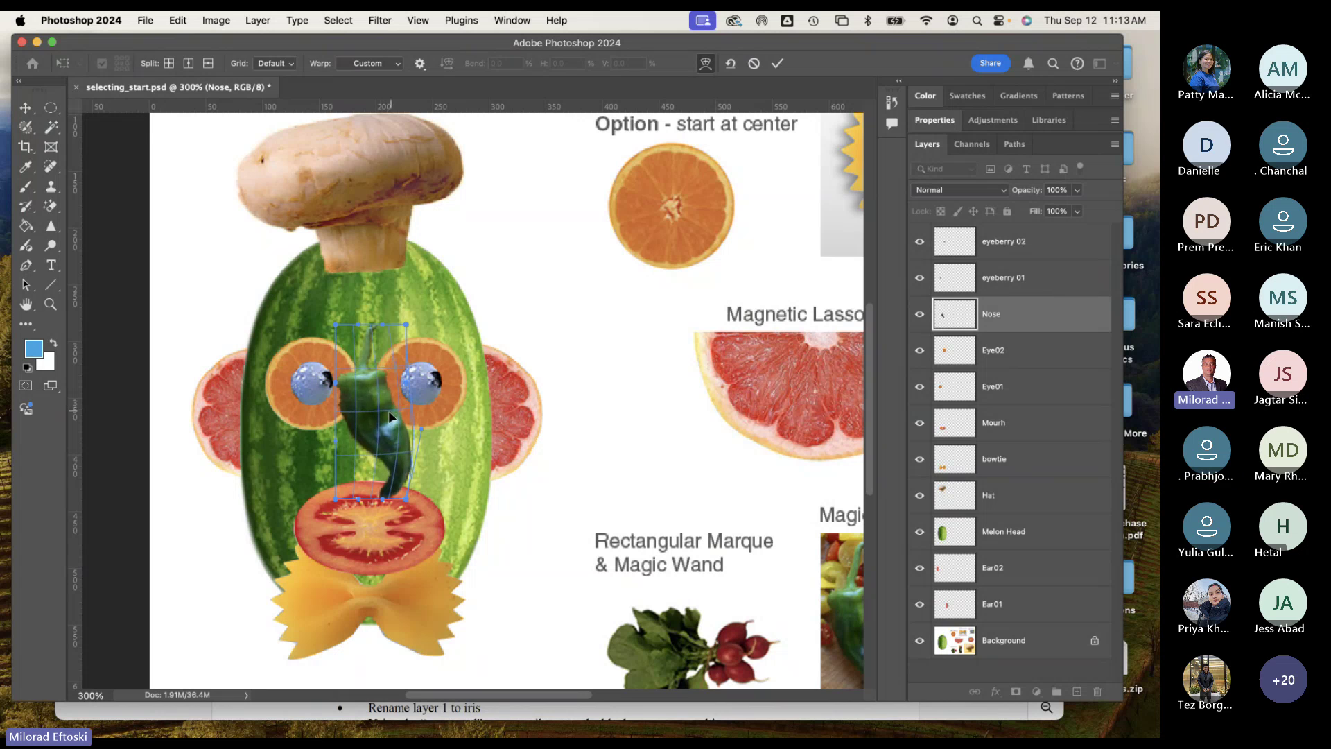
{"action": "left_click_drag", "start_coordinate": [391, 412], "coordinate": [428, 423]}
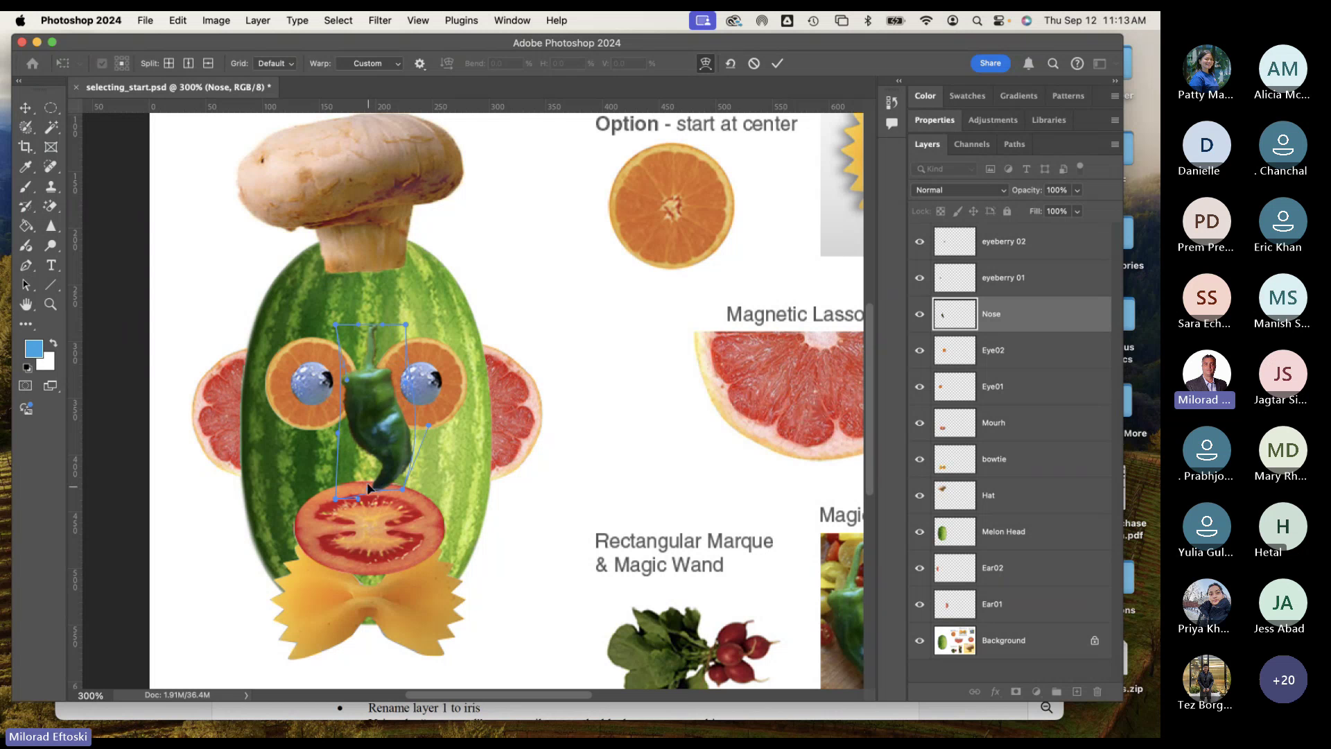
Step: Reshape the pepper nose's tip and push its stem end downward, applying the warp
{"action": "left_click_drag", "start_coordinate": [360, 474], "coordinate": [359, 481]}
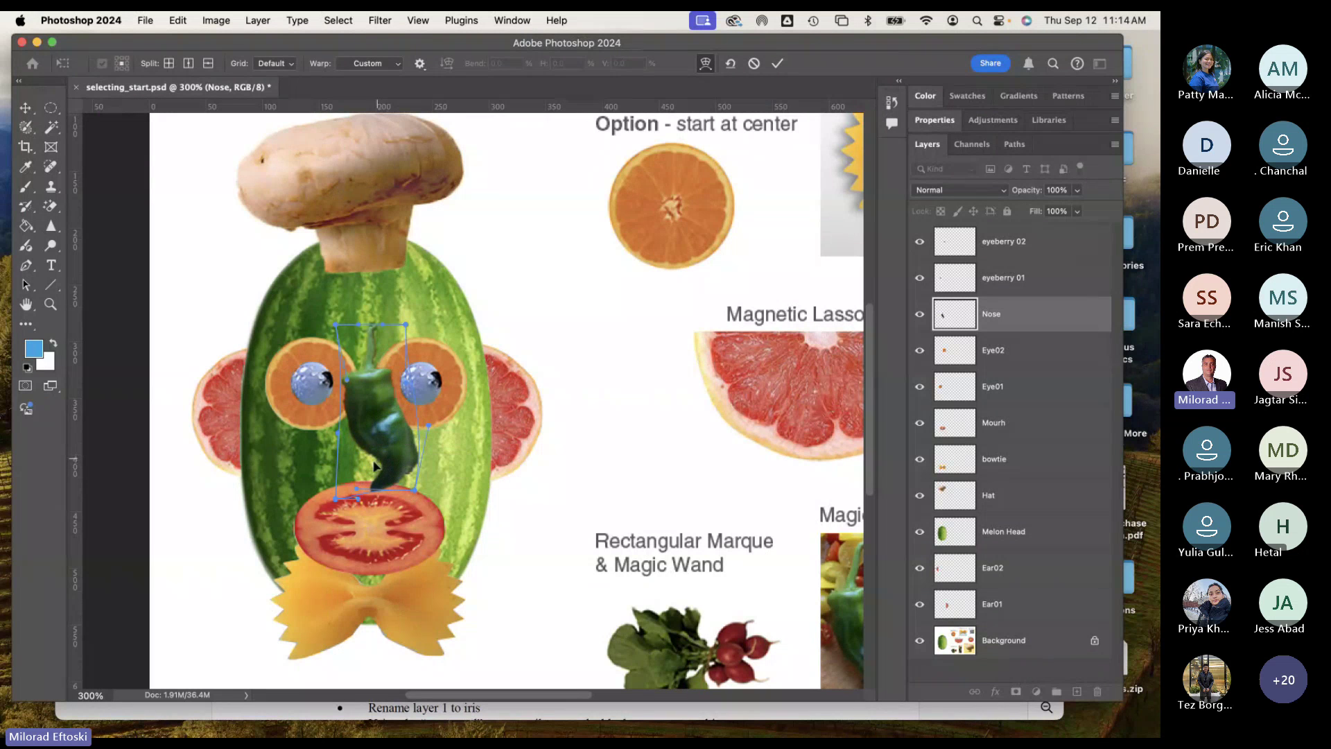
{"action": "left_click_drag", "start_coordinate": [383, 468], "coordinate": [372, 467]}
{"action": "key", "text": "super+z"}
{"action": "key", "text": "super+z"}
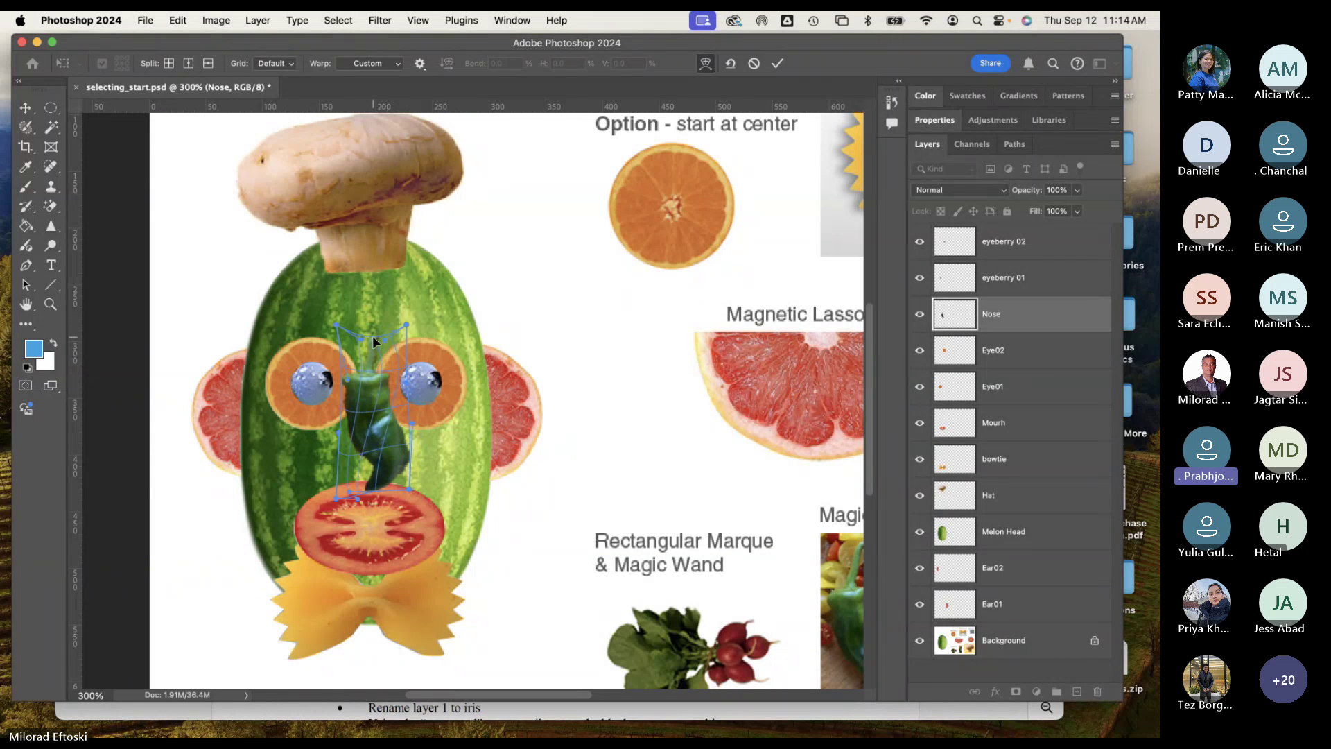
{"action": "left_click_drag", "start_coordinate": [372, 335], "coordinate": [397, 381]}
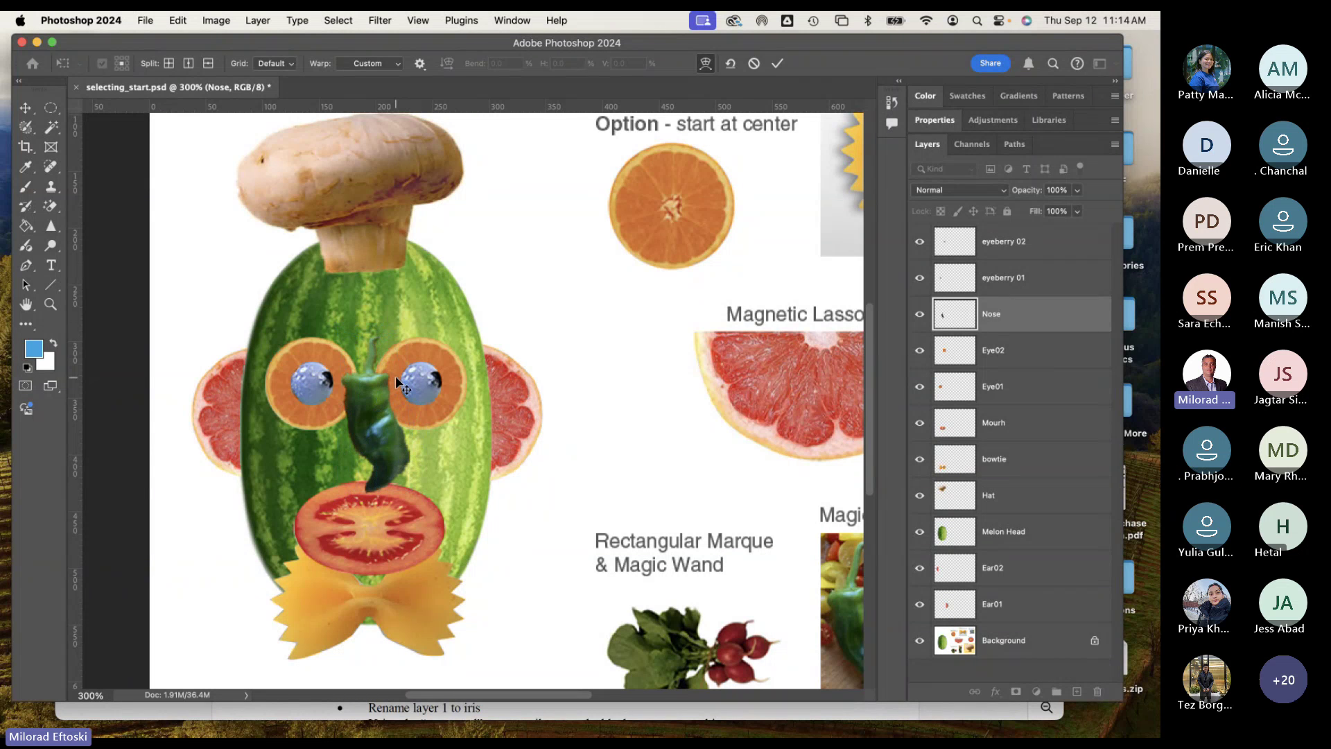
{"action": "key", "text": "Return"}
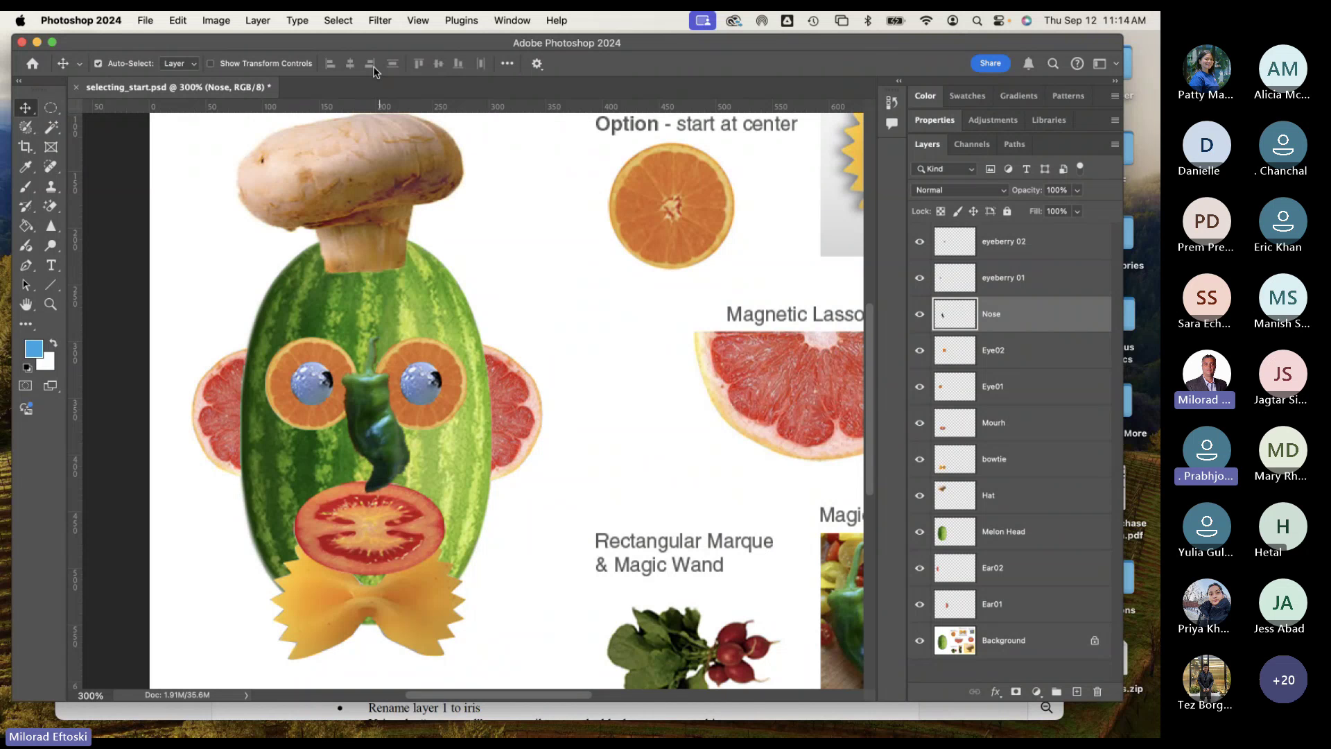
Step: Start a Warp transform on the tomato mouth and push its upper edge downward
{"action": "left_click", "coordinate": [419, 515]}
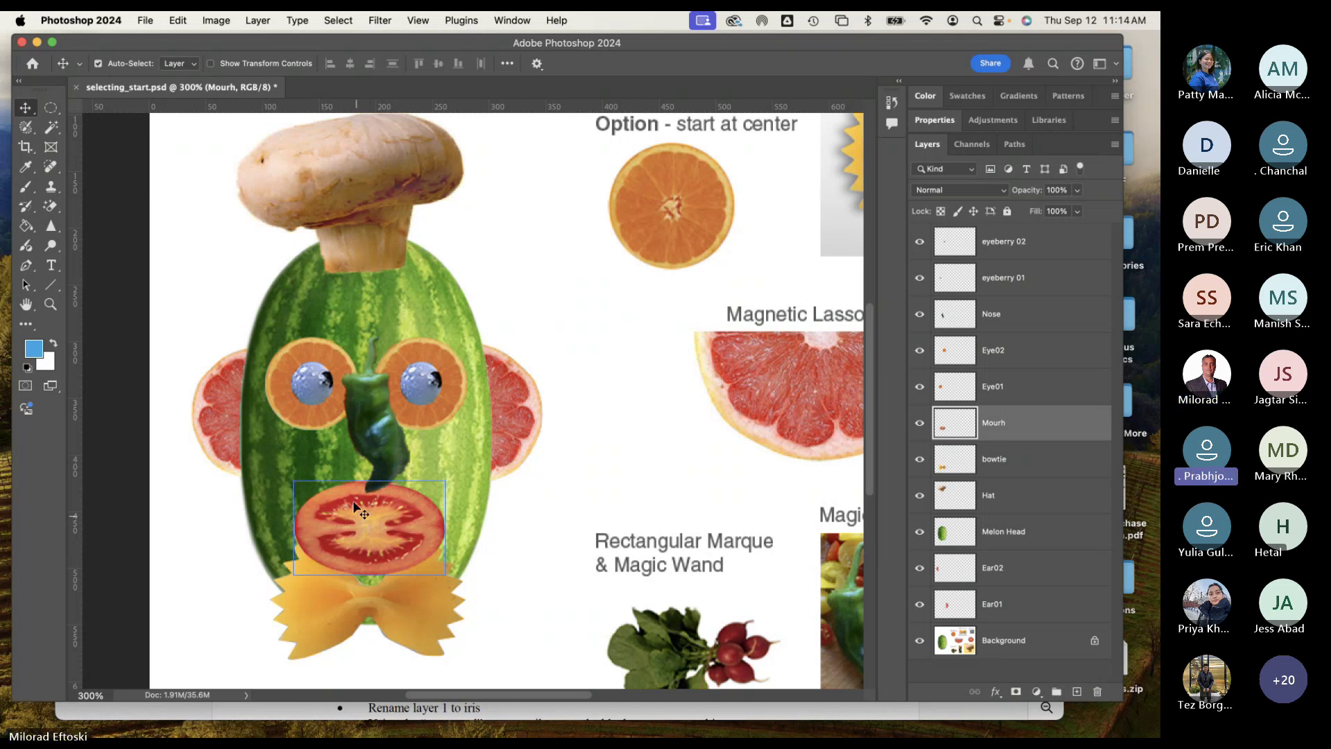
{"action": "left_click", "coordinate": [179, 21]}
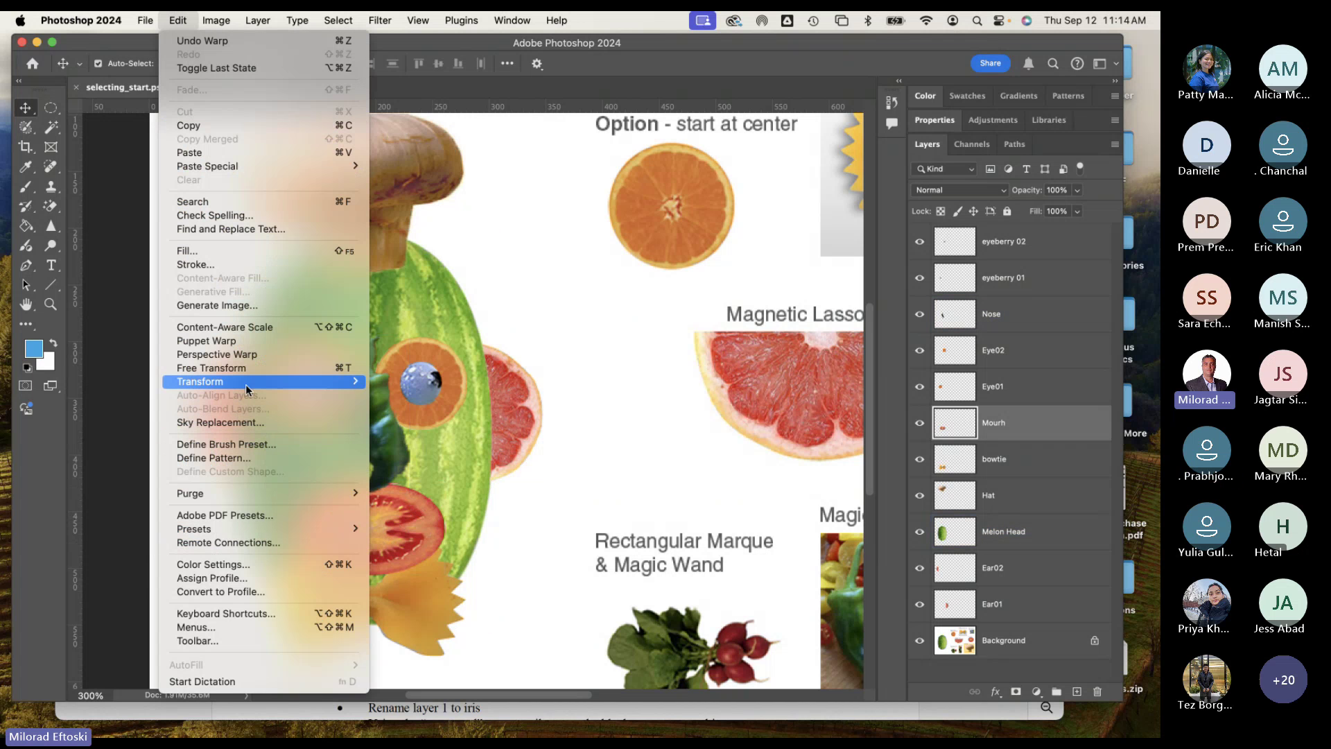
{"action": "mouse_move", "coordinate": [270, 381]}
{"action": "left_click", "coordinate": [440, 479]}
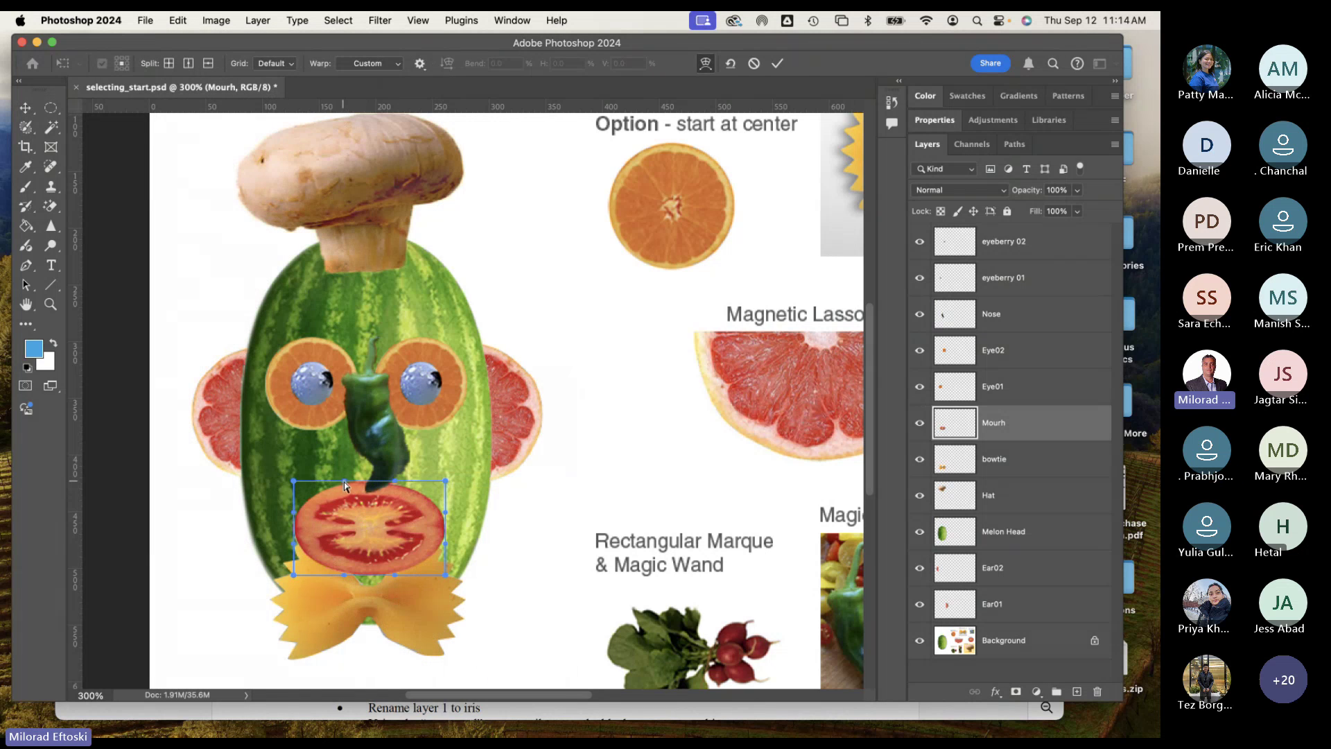
{"action": "left_click_drag", "start_coordinate": [344, 486], "coordinate": [366, 515]}
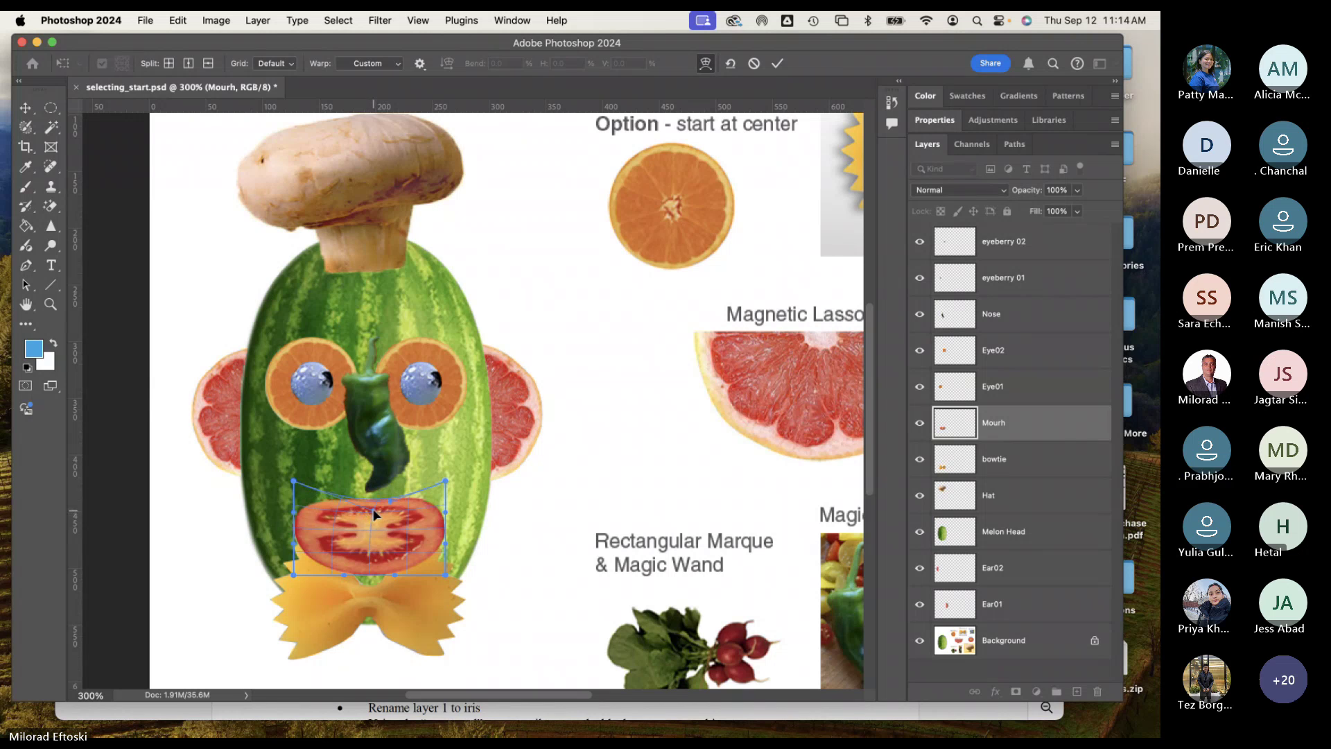
Step: Flatten the tomato mouth by raising its lower edge and pulling in the corners, apply the warp and nudge it slightly right
{"action": "left_click_drag", "start_coordinate": [346, 573], "coordinate": [426, 538]}
{"action": "left_click_drag", "start_coordinate": [303, 564], "coordinate": [306, 551]}
{"action": "left_click_drag", "start_coordinate": [296, 495], "coordinate": [297, 494]}
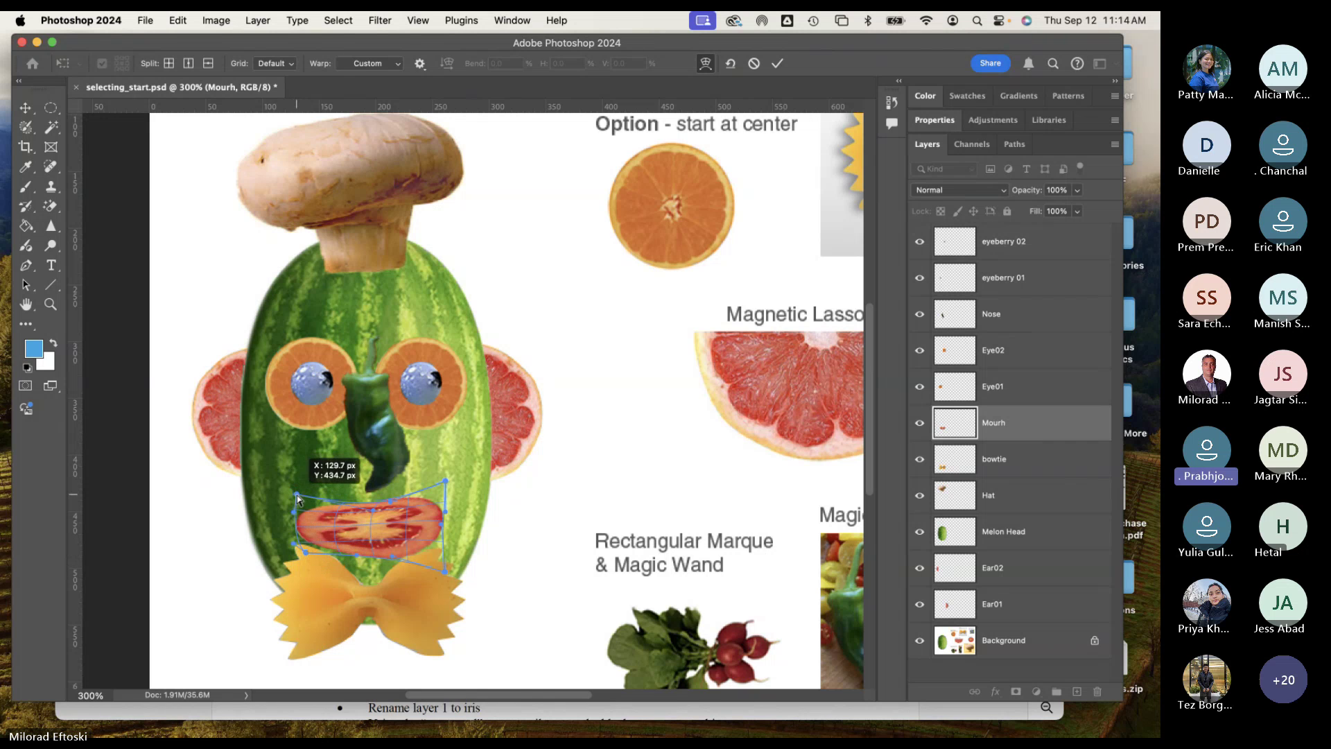
{"action": "left_click_drag", "start_coordinate": [446, 481], "coordinate": [444, 490]}
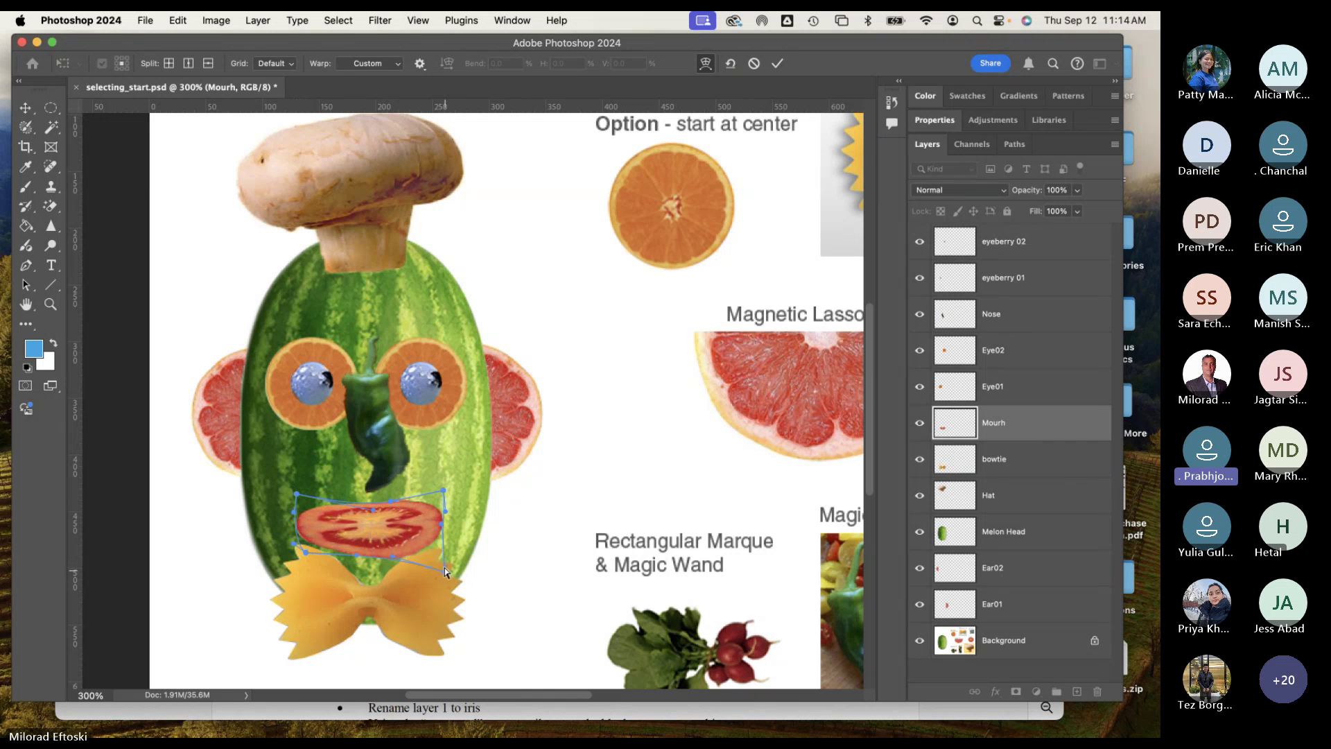
{"action": "left_click_drag", "start_coordinate": [444, 571], "coordinate": [396, 531]}
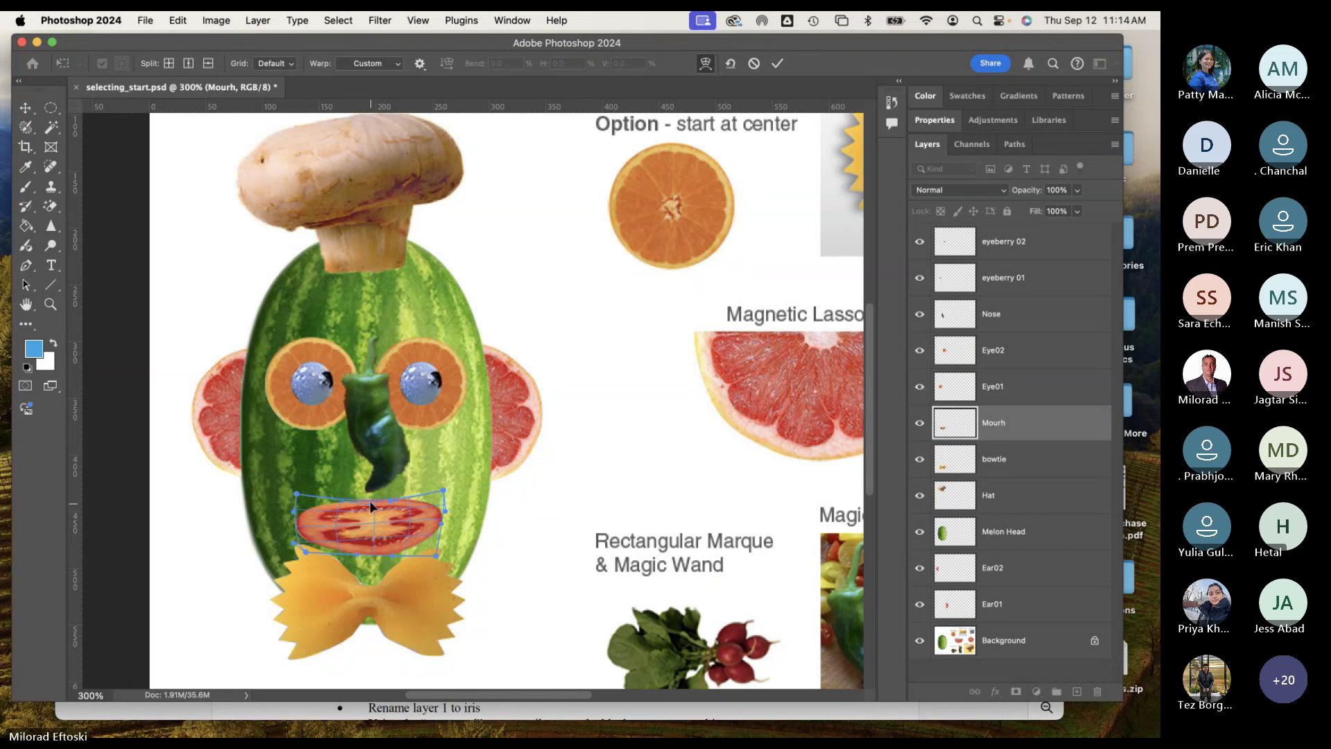
{"action": "key", "text": "Return"}
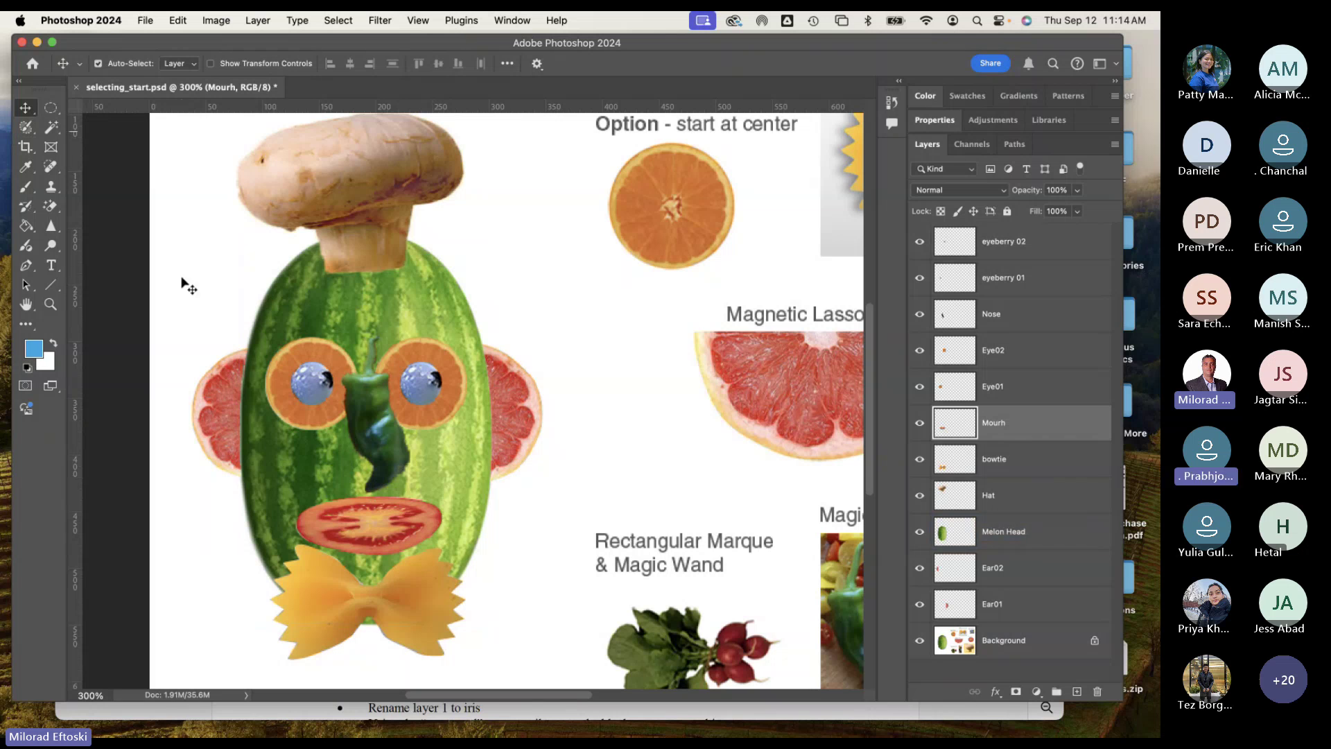
{"action": "left_click_drag", "start_coordinate": [364, 520], "coordinate": [368, 520]}
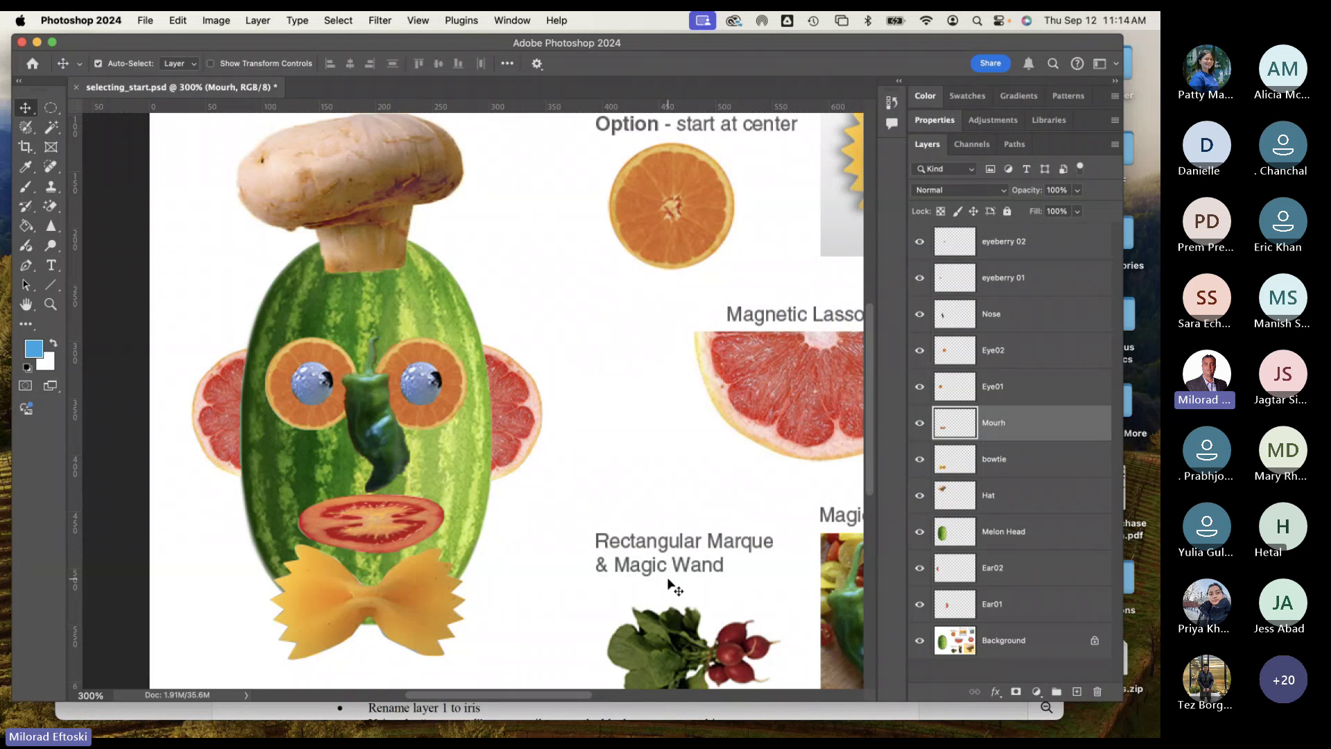
{"action": "key", "text": "super+minus"}
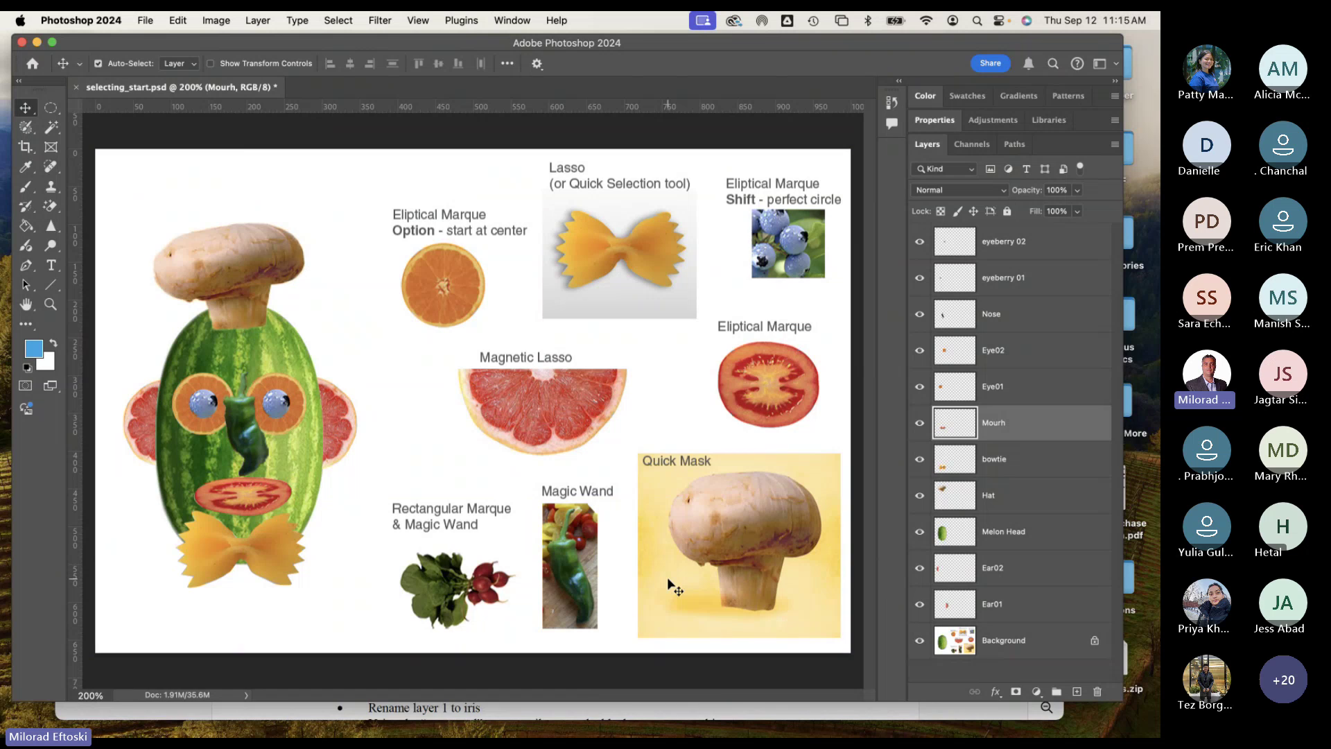
{"action": "key", "text": "super+plus"}
{"action": "left_click_drag", "start_coordinate": [288, 538], "coordinate": [460, 475]}
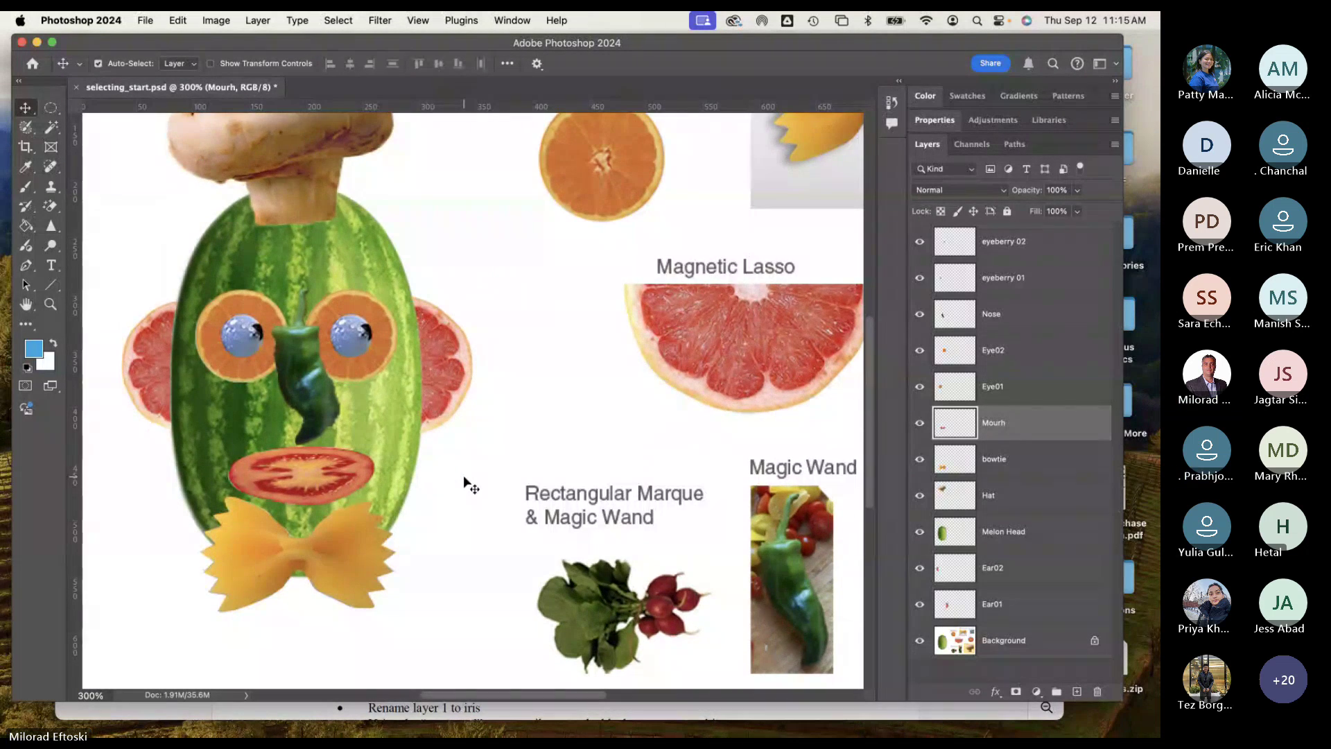
{"action": "key", "text": "super+minus"}
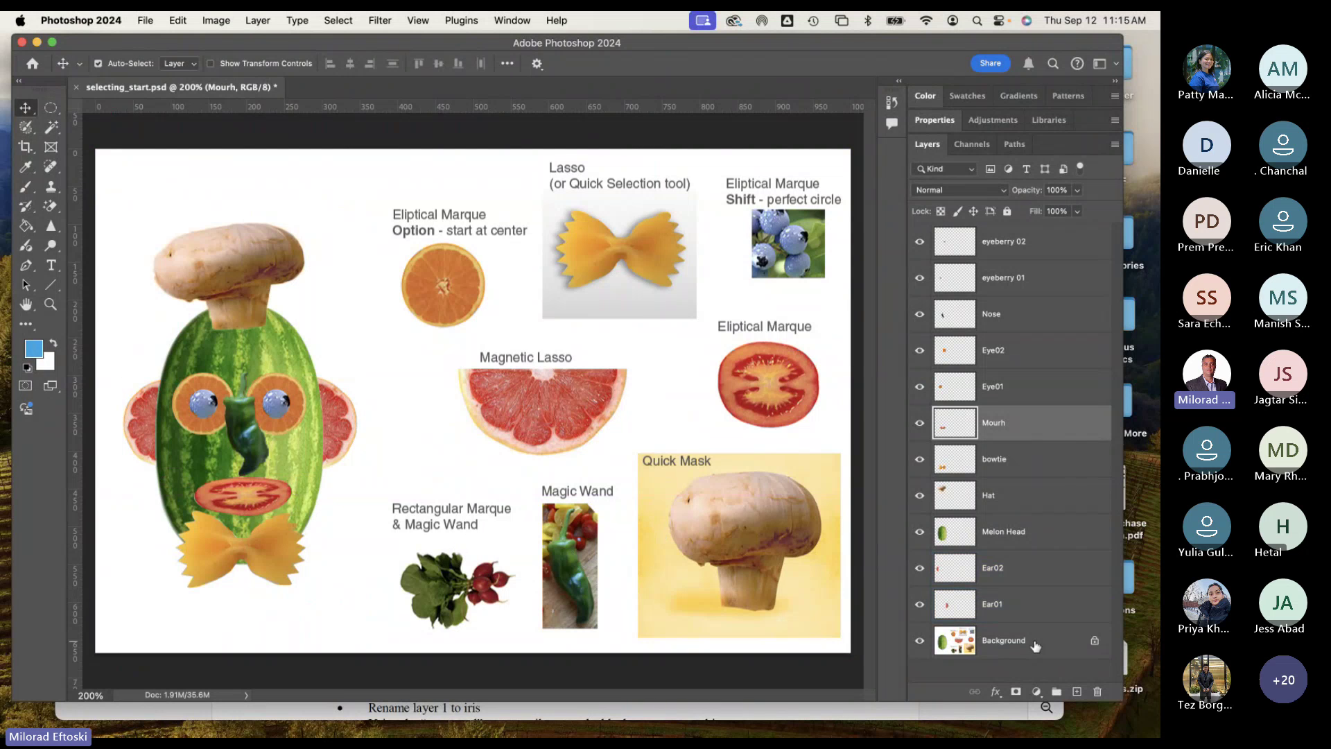
Step: Make the Background layer active and switch to the Quick Selection tool
{"action": "left_click", "coordinate": [1005, 641]}
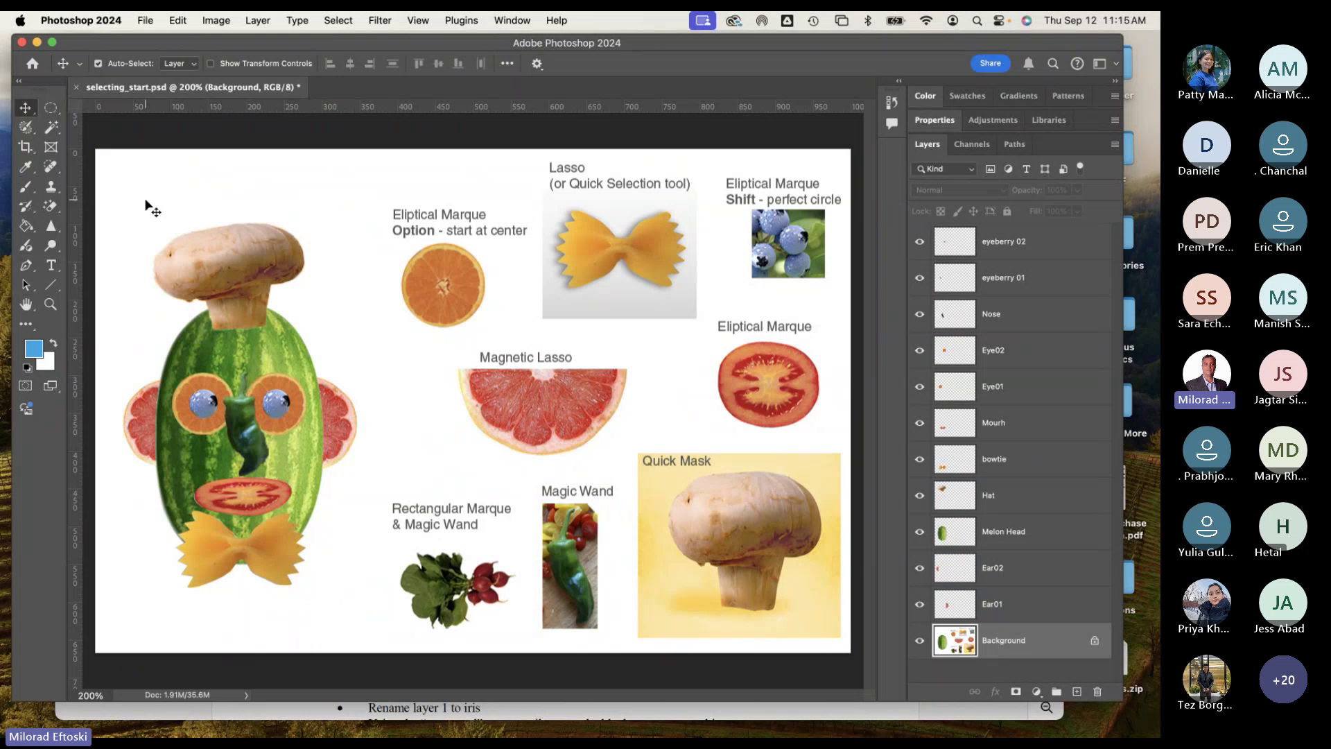
{"action": "left_click", "coordinate": [53, 129]}
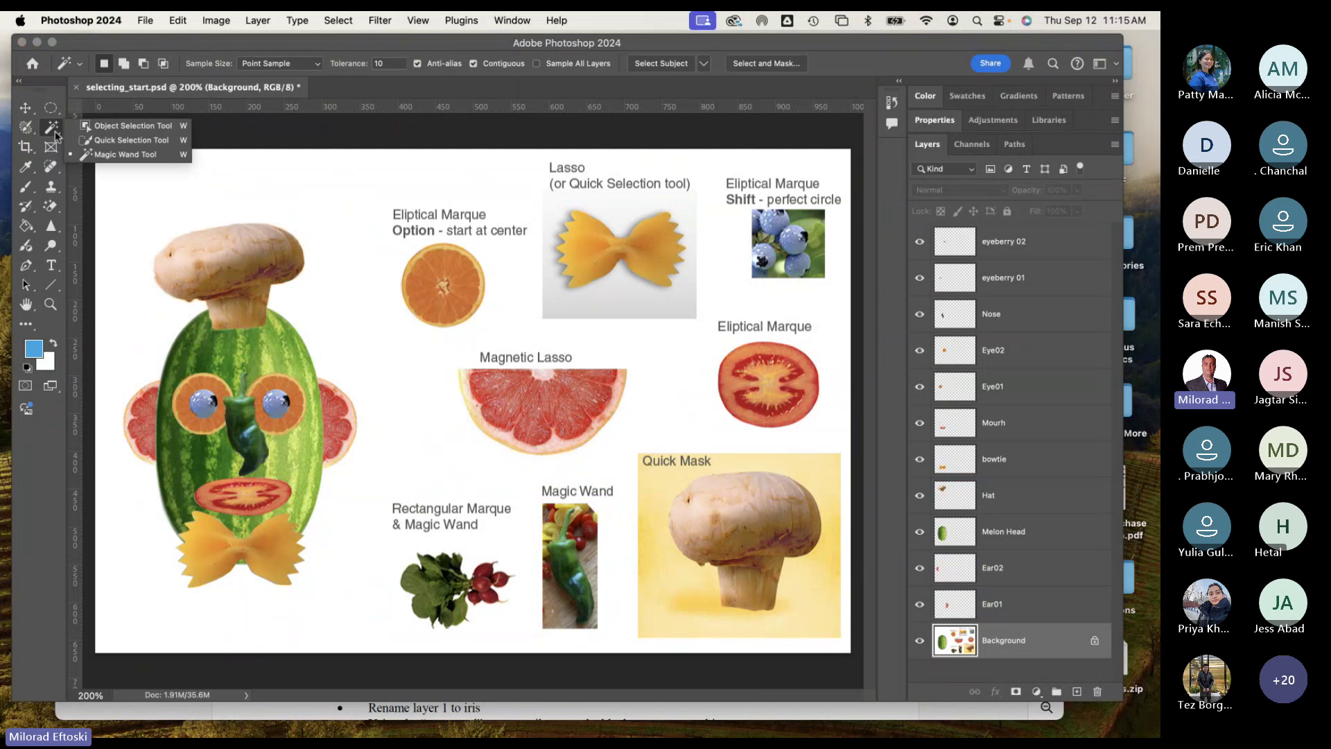
{"action": "left_click", "coordinate": [142, 140]}
Step: Switch to the Selections handout in Acrobat to review the exercise instructions, closing it before returning to Photoshop
{"action": "left_click_drag", "start_coordinate": [276, 42], "coordinate": [327, 320]}
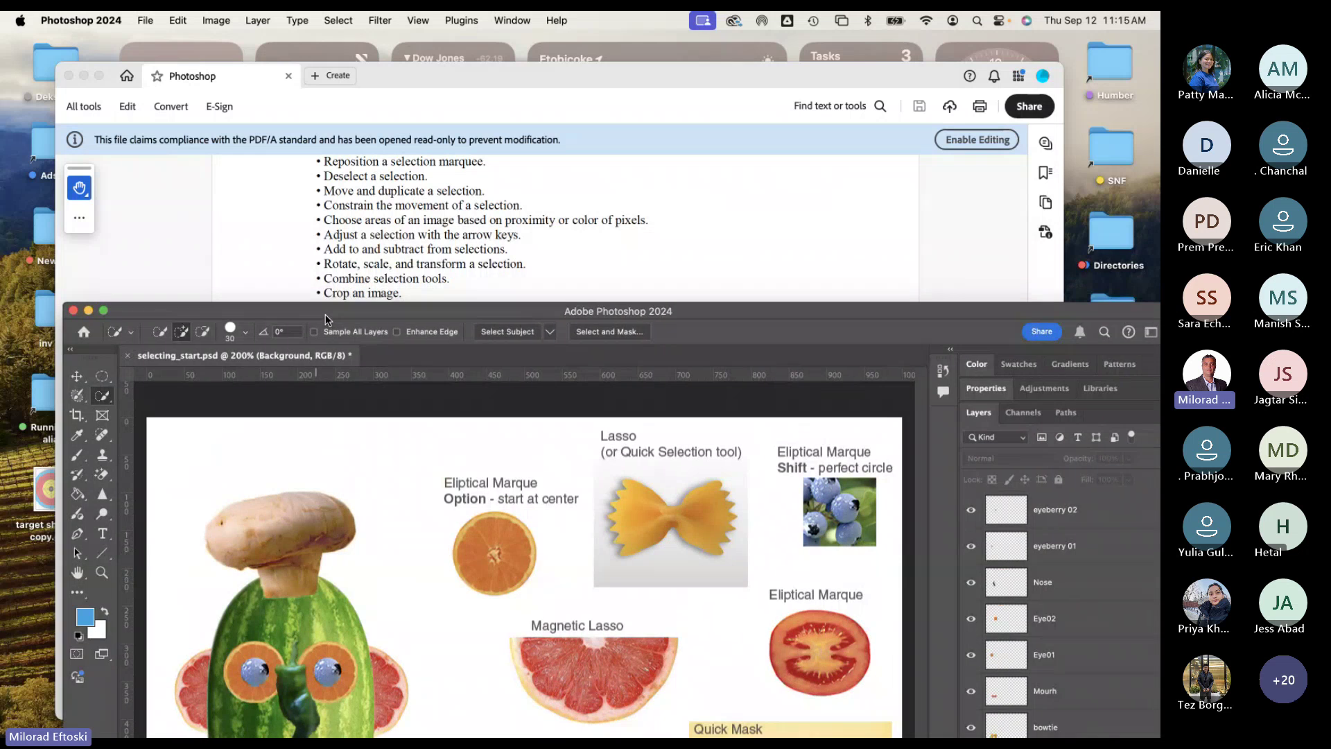
{"action": "left_click", "coordinate": [325, 292]}
{"action": "scroll", "coordinate": [536, 409], "scroll_direction": "up", "scroll_amount": 10}
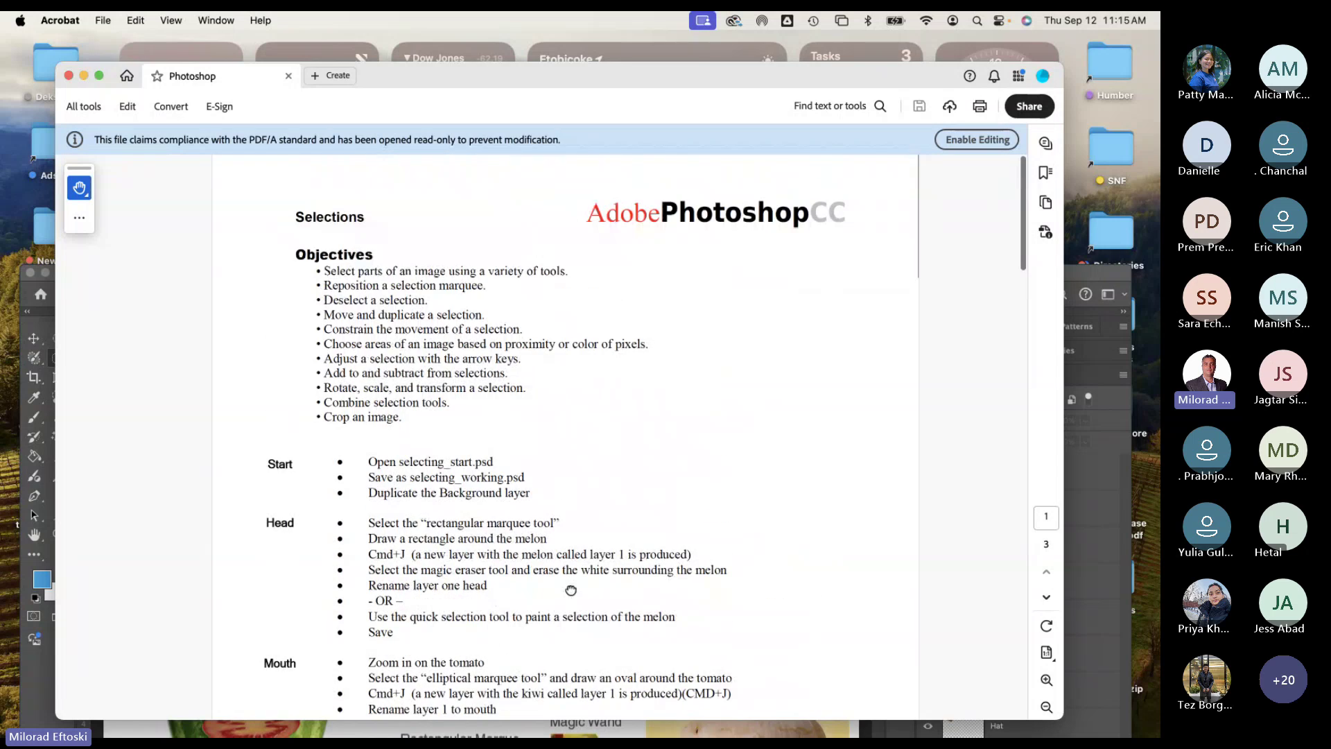
{"action": "scroll", "coordinate": [517, 478], "scroll_direction": "down", "scroll_amount": 5}
{"action": "scroll", "coordinate": [244, 223], "scroll_direction": "up", "scroll_amount": 5}
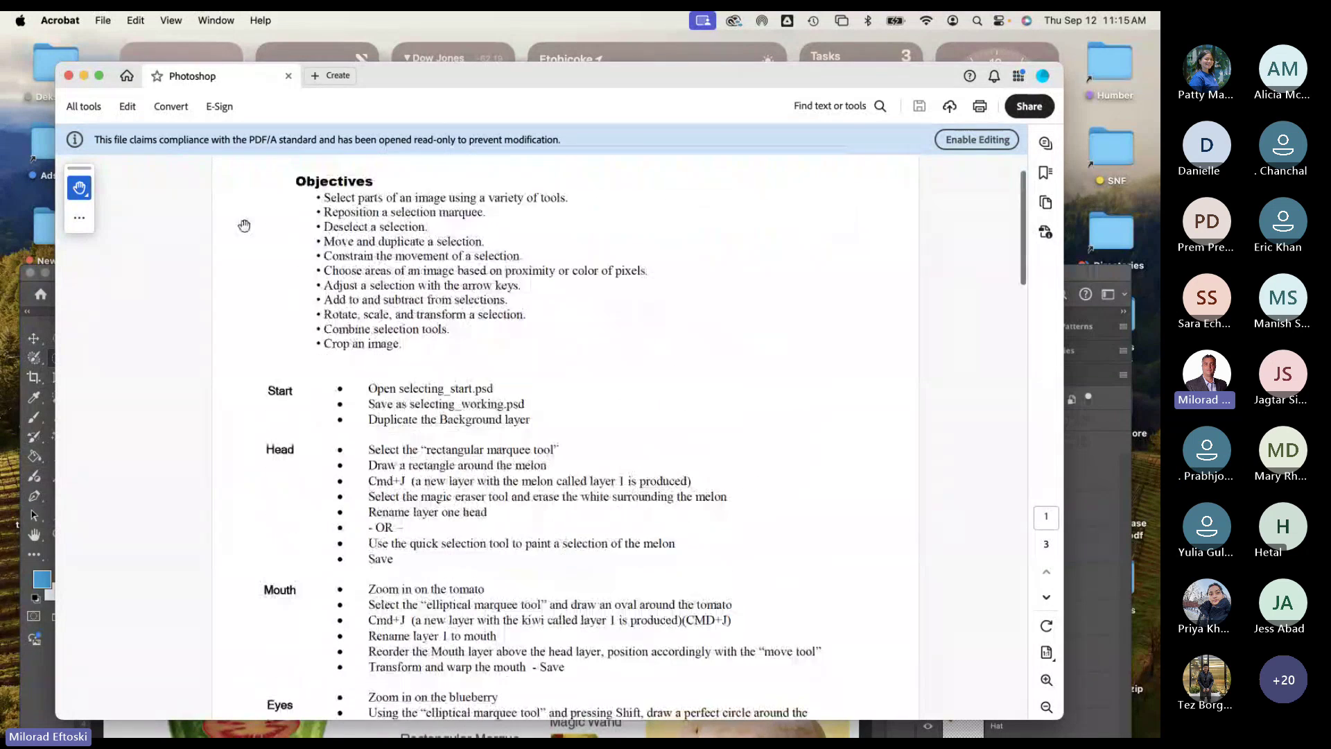
{"action": "left_click", "coordinate": [69, 77]}
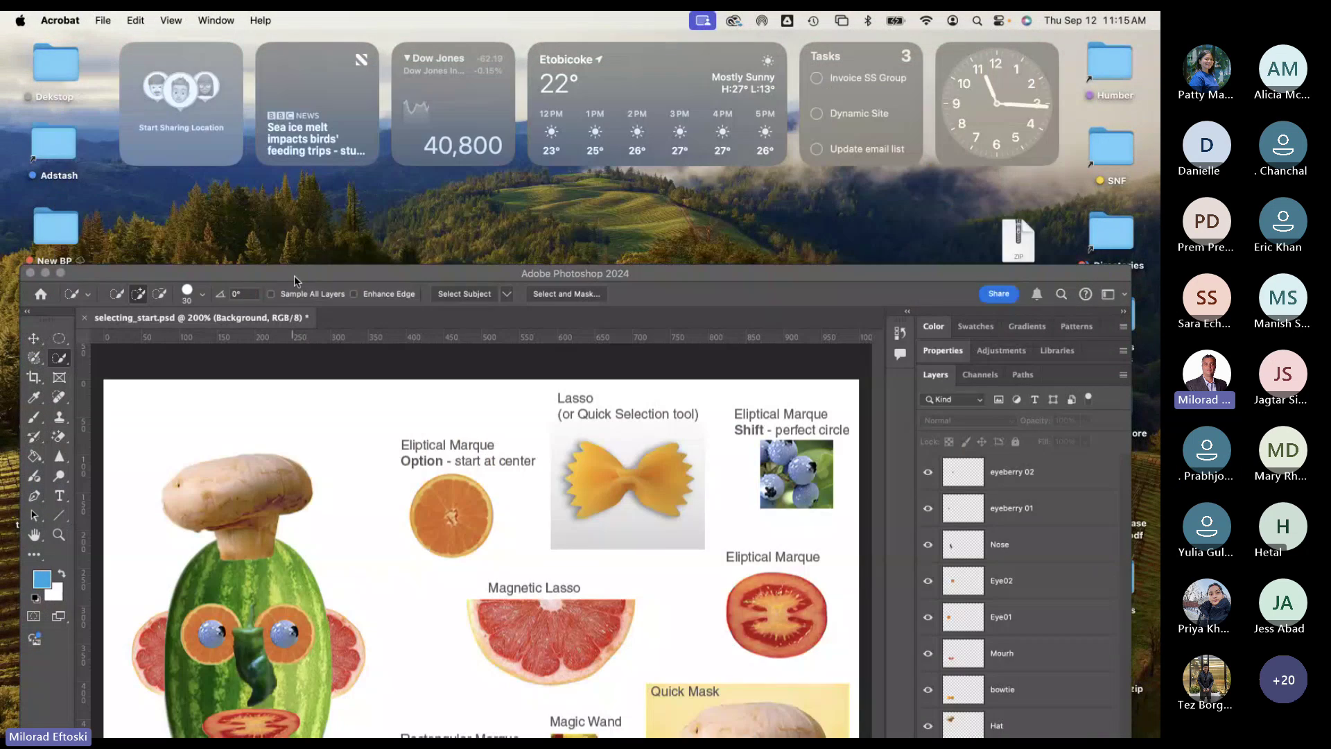
{"action": "left_click_drag", "start_coordinate": [297, 274], "coordinate": [303, 52]}
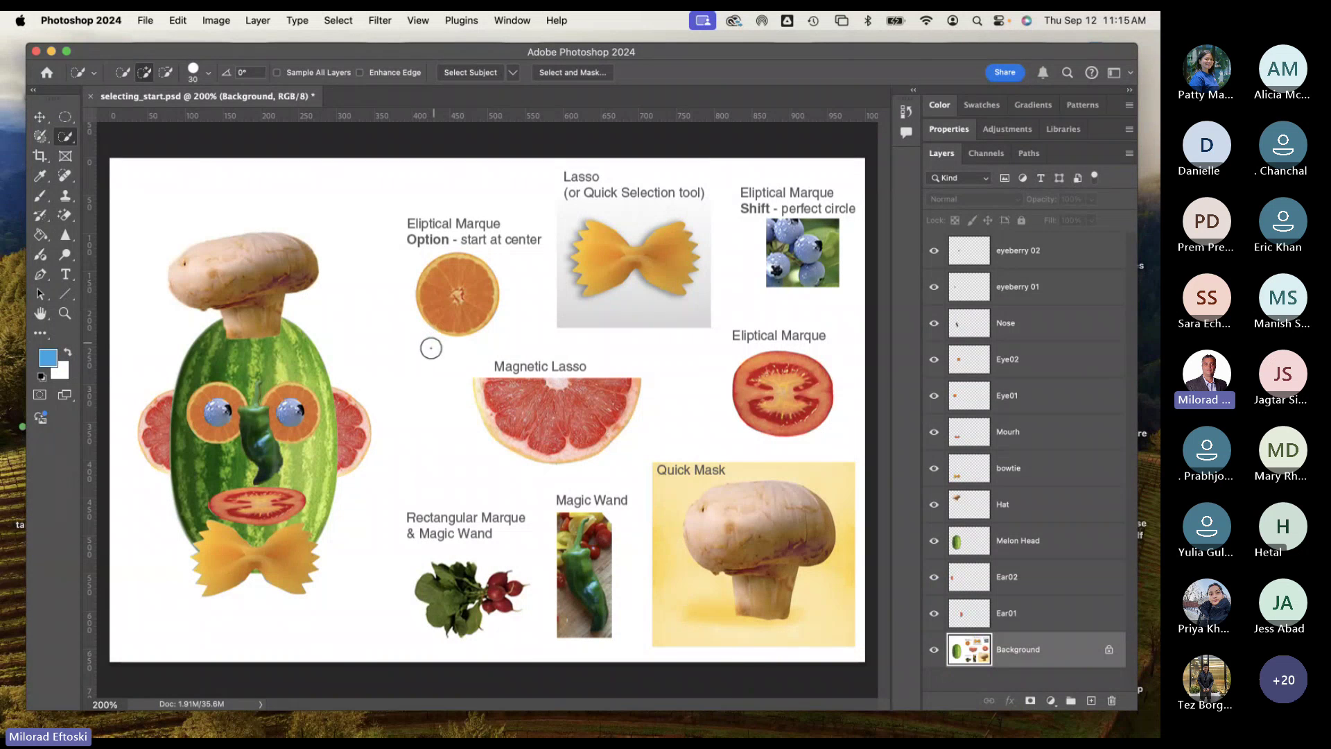
Step: Draw a rectangular marquee selection around the bunch of radishes on the Background layer
{"action": "right_click", "coordinate": [69, 138]}
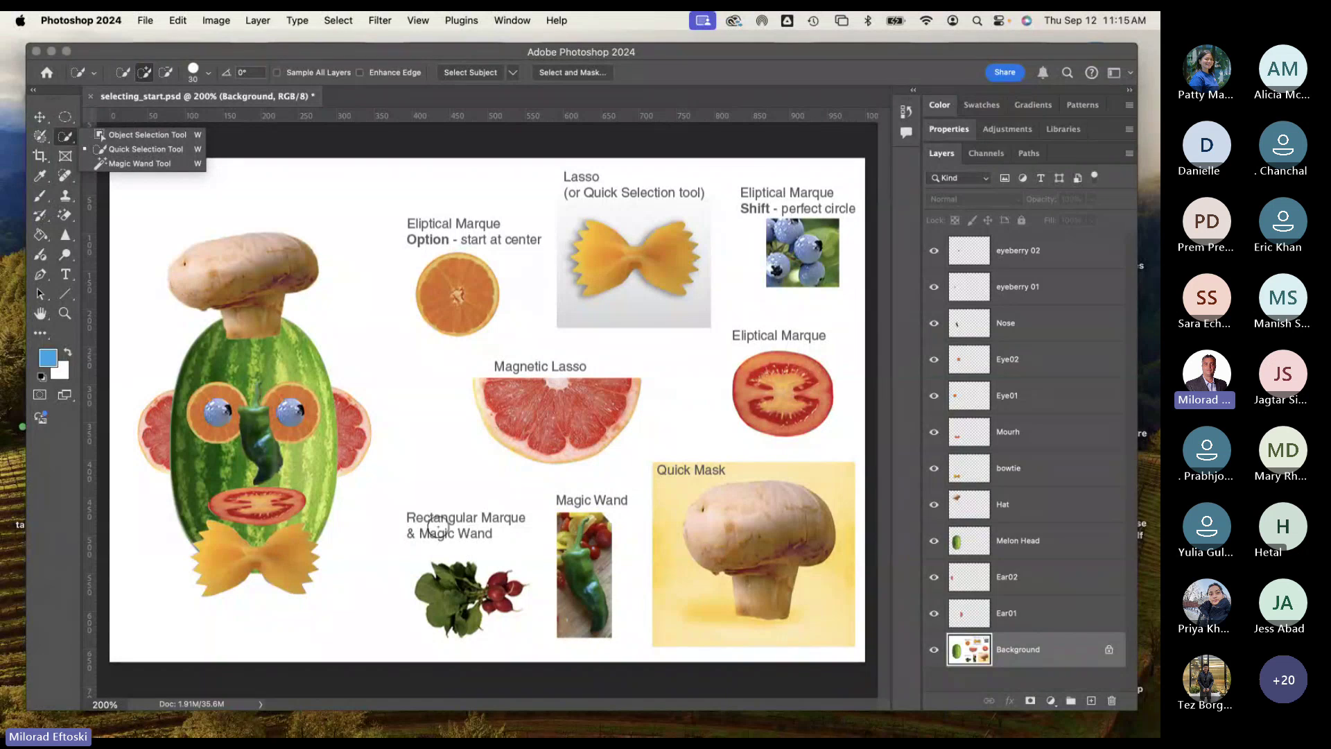
{"action": "key", "text": "Escape"}
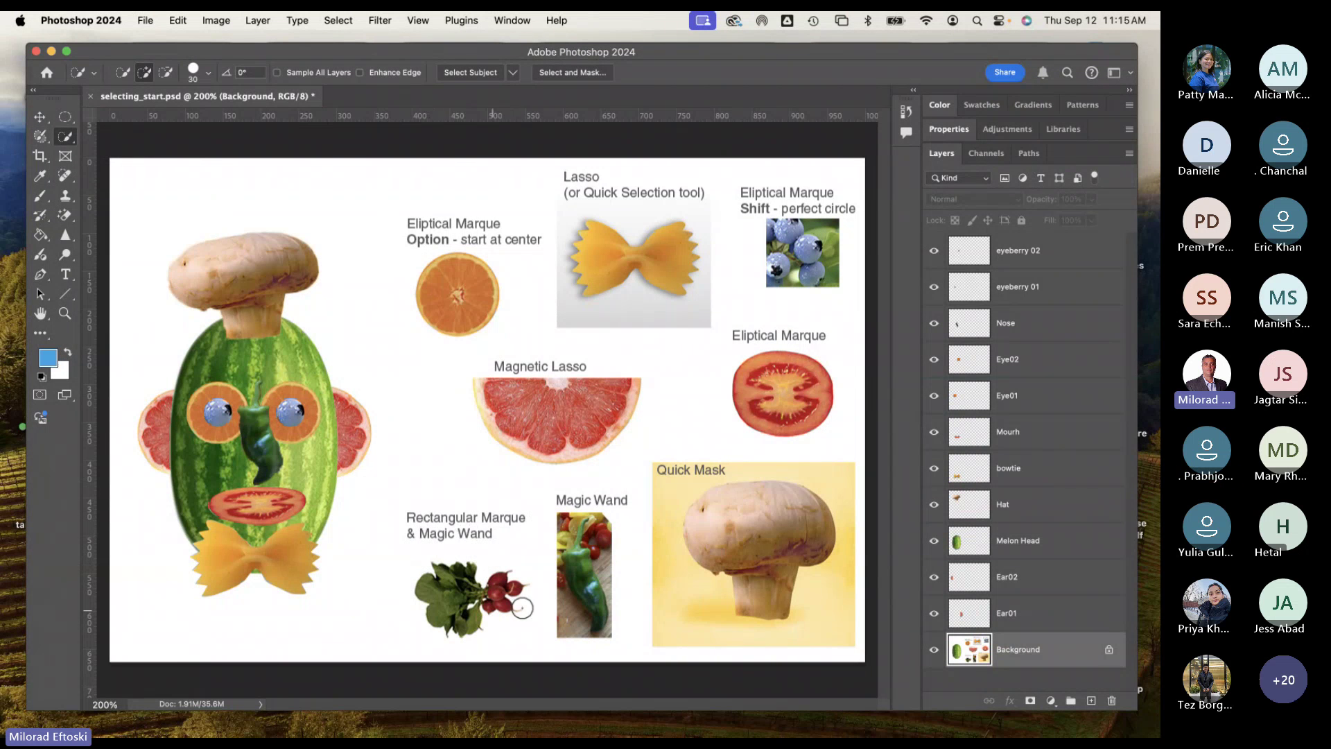
{"action": "right_click", "coordinate": [61, 119]}
{"action": "left_click", "coordinate": [125, 118]}
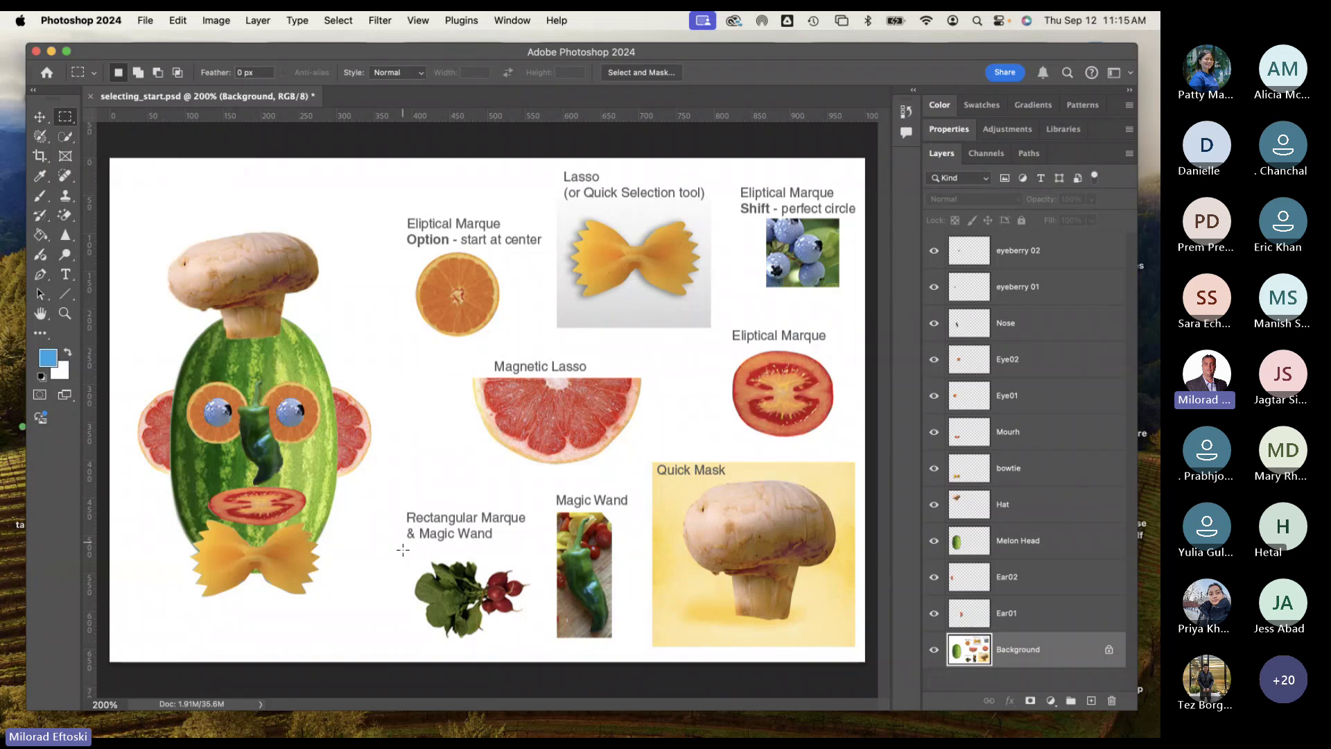
{"action": "scroll", "coordinate": [403, 550], "scroll_direction": "up", "scroll_amount": 5}
{"action": "scroll", "coordinate": [421, 465], "scroll_direction": "down", "scroll_amount": 3}
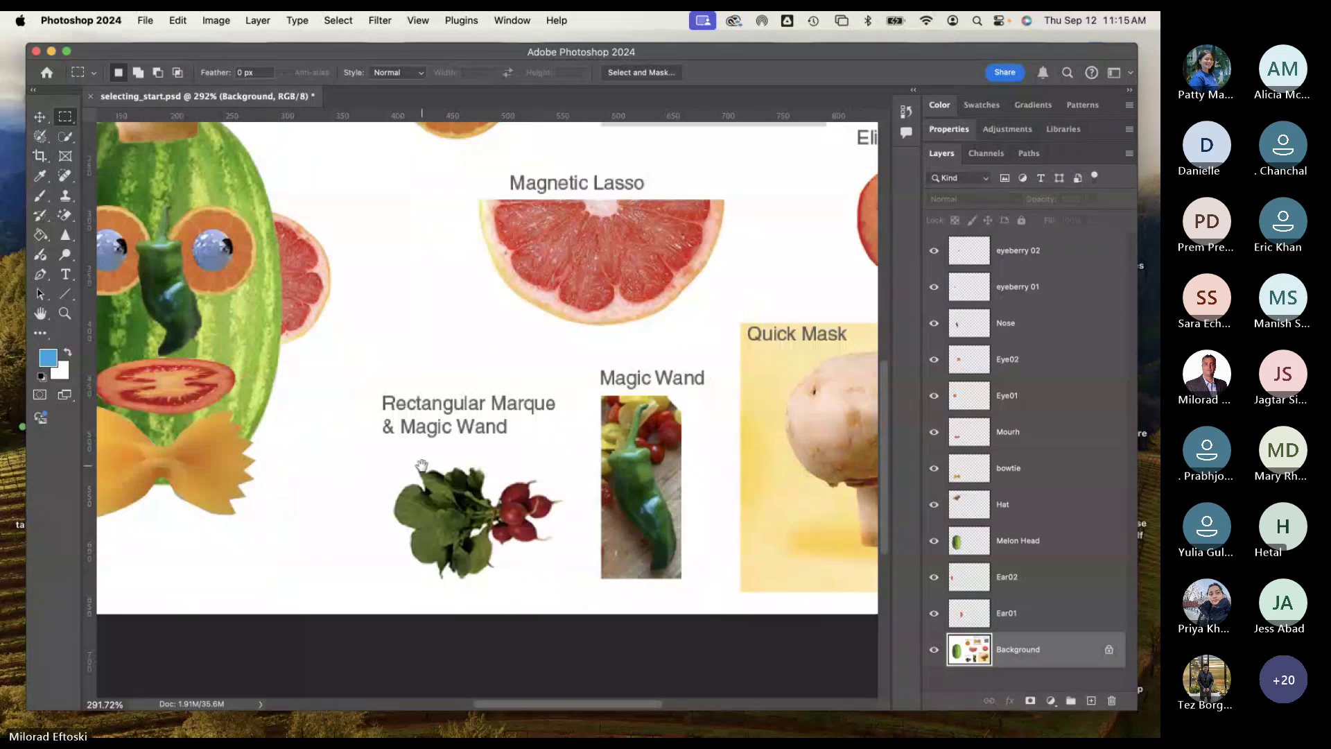
{"action": "left_click_drag", "start_coordinate": [378, 452], "coordinate": [578, 593]}
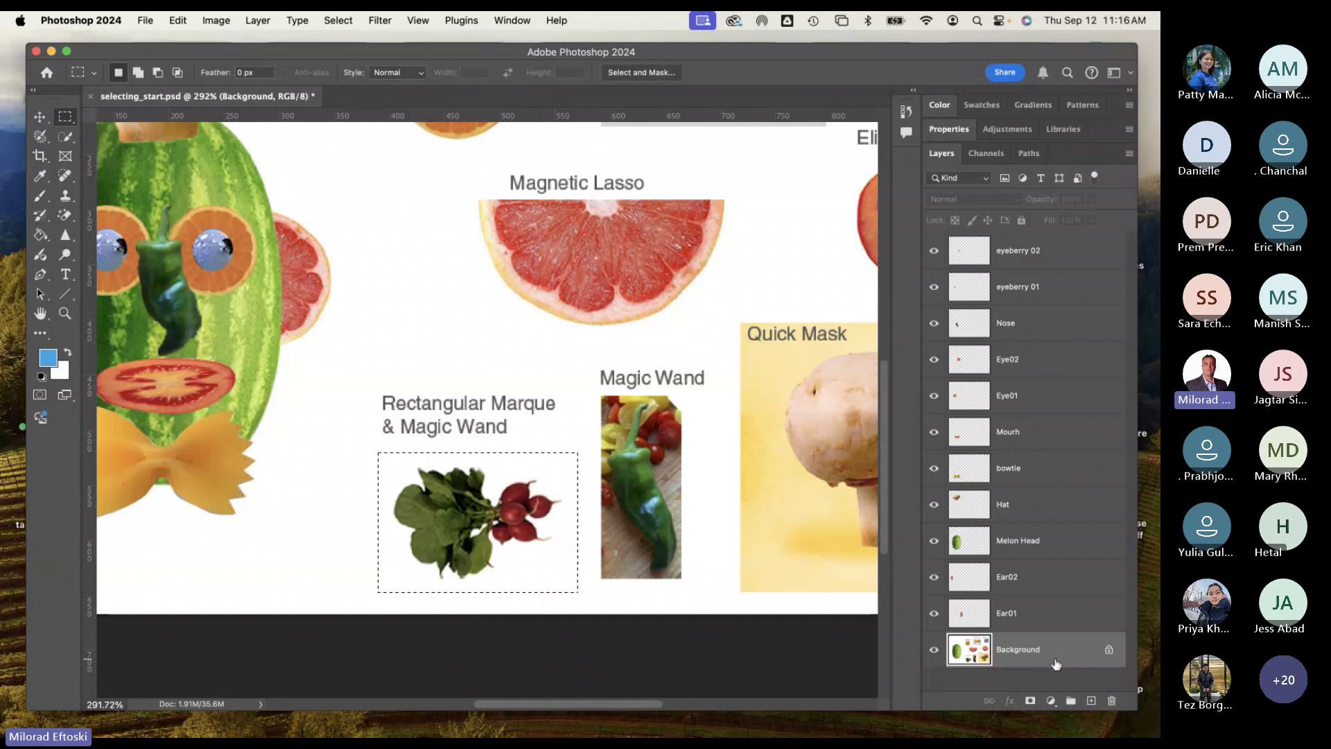
Step: Subtract the white surroundings from the rectangular selection using the Magic Wand, leaving only the radishes and their leaves selected
{"action": "left_click", "coordinate": [70, 137]}
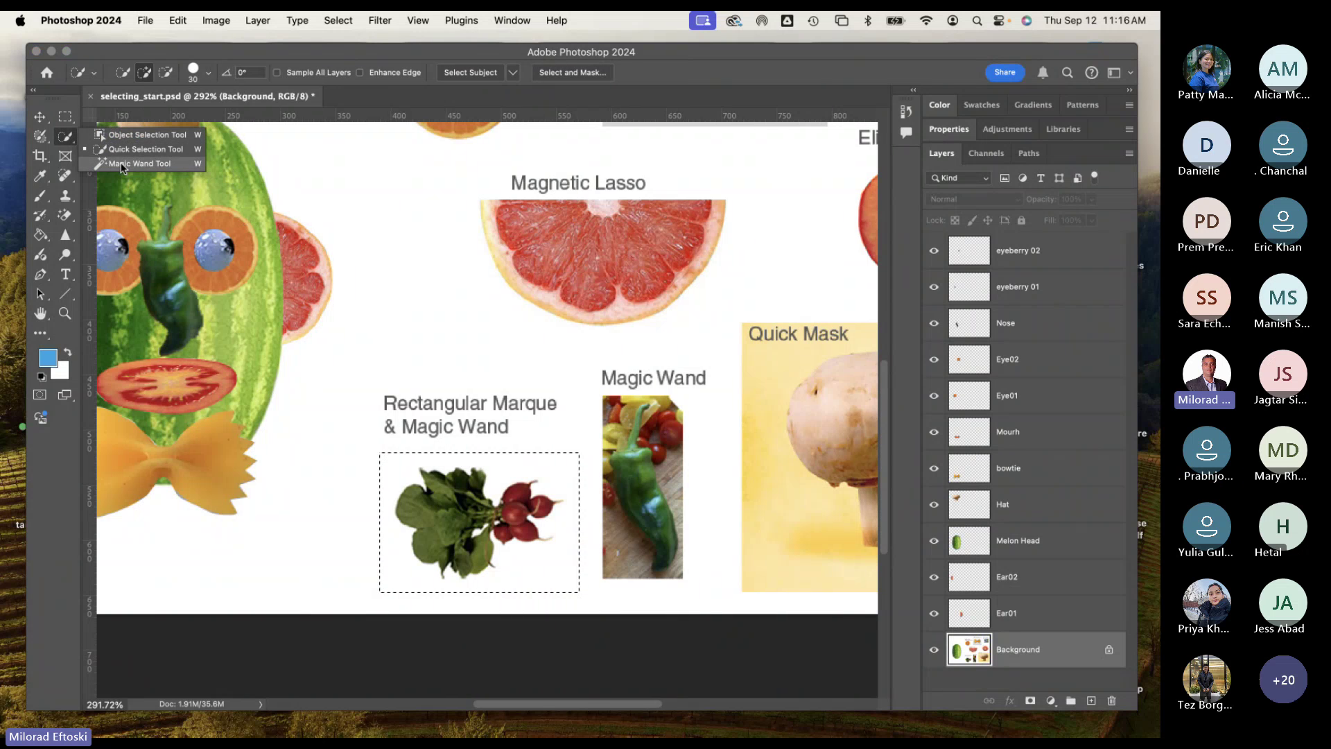
{"action": "left_click", "coordinate": [122, 165]}
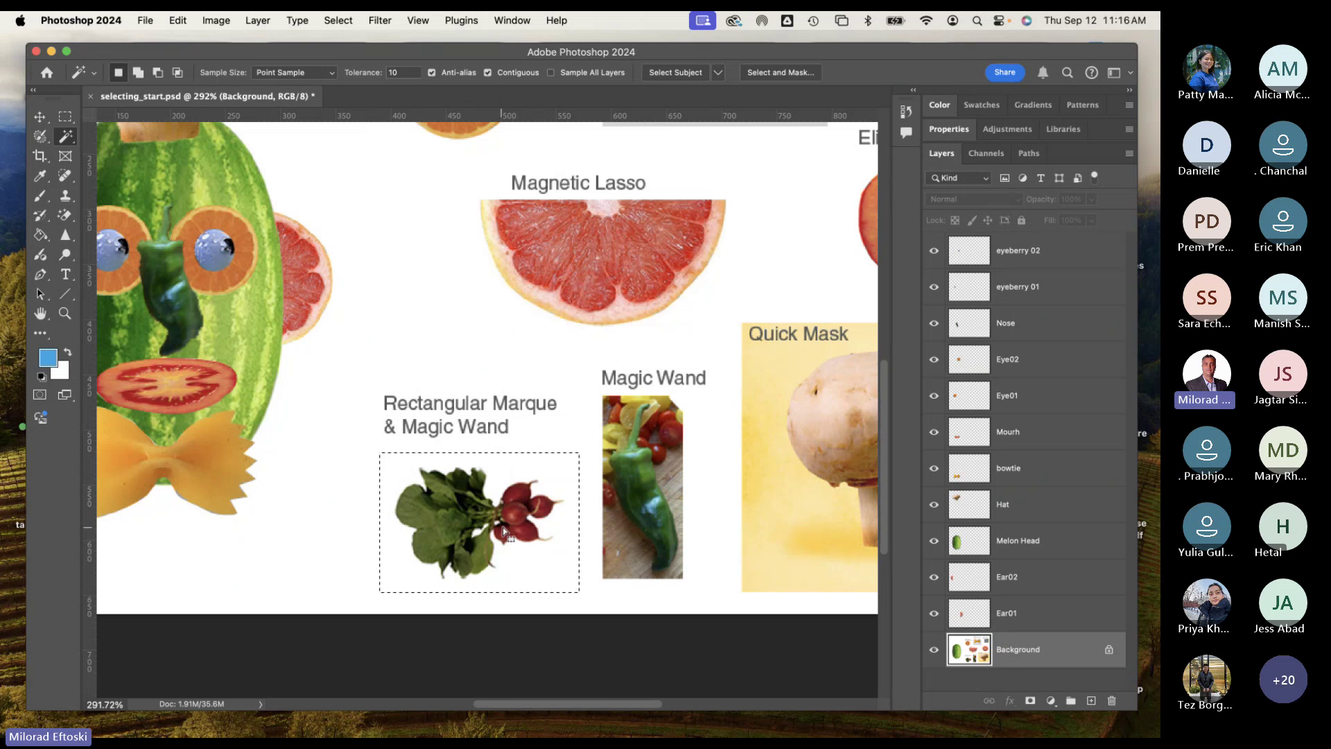
{"action": "key", "text": "super+equal"}
{"action": "key", "text": "super+equal"}
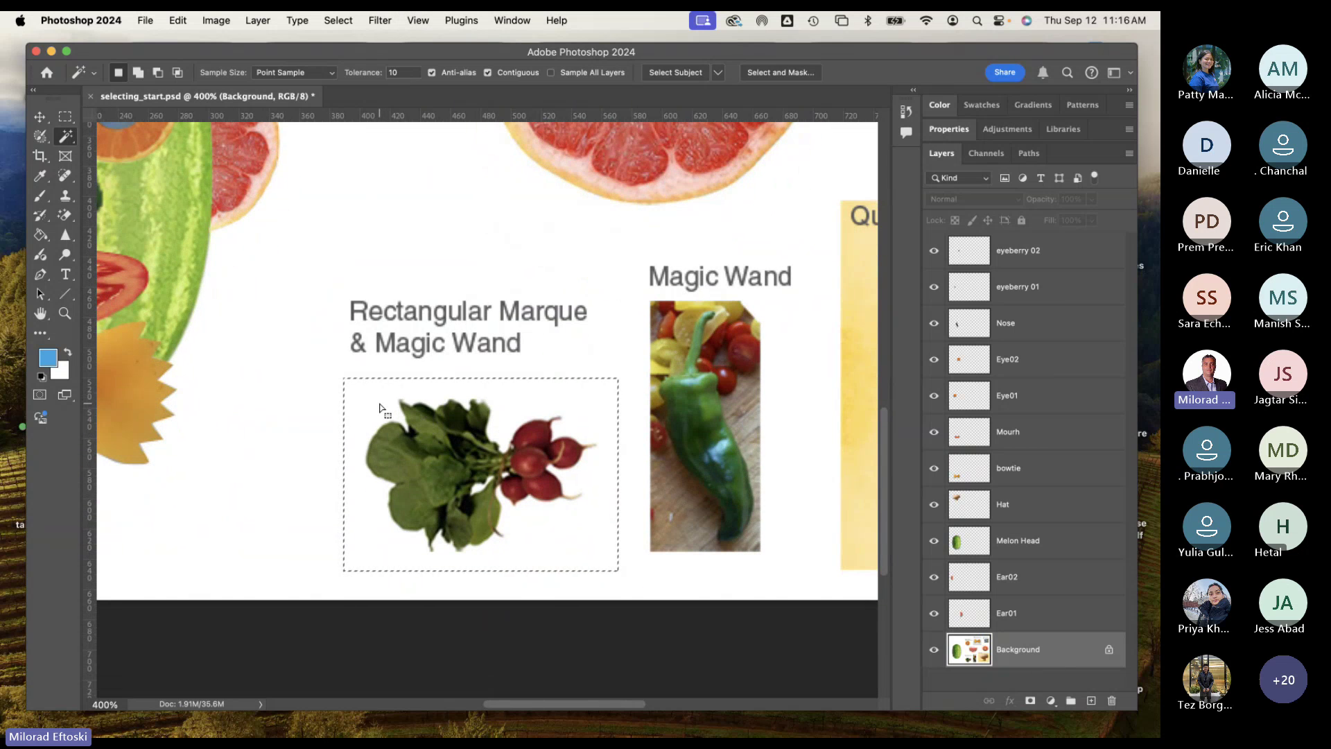
{"action": "key", "text": "alt"}
{"action": "key", "text": "alt"}
{"action": "key", "text": "alt"}
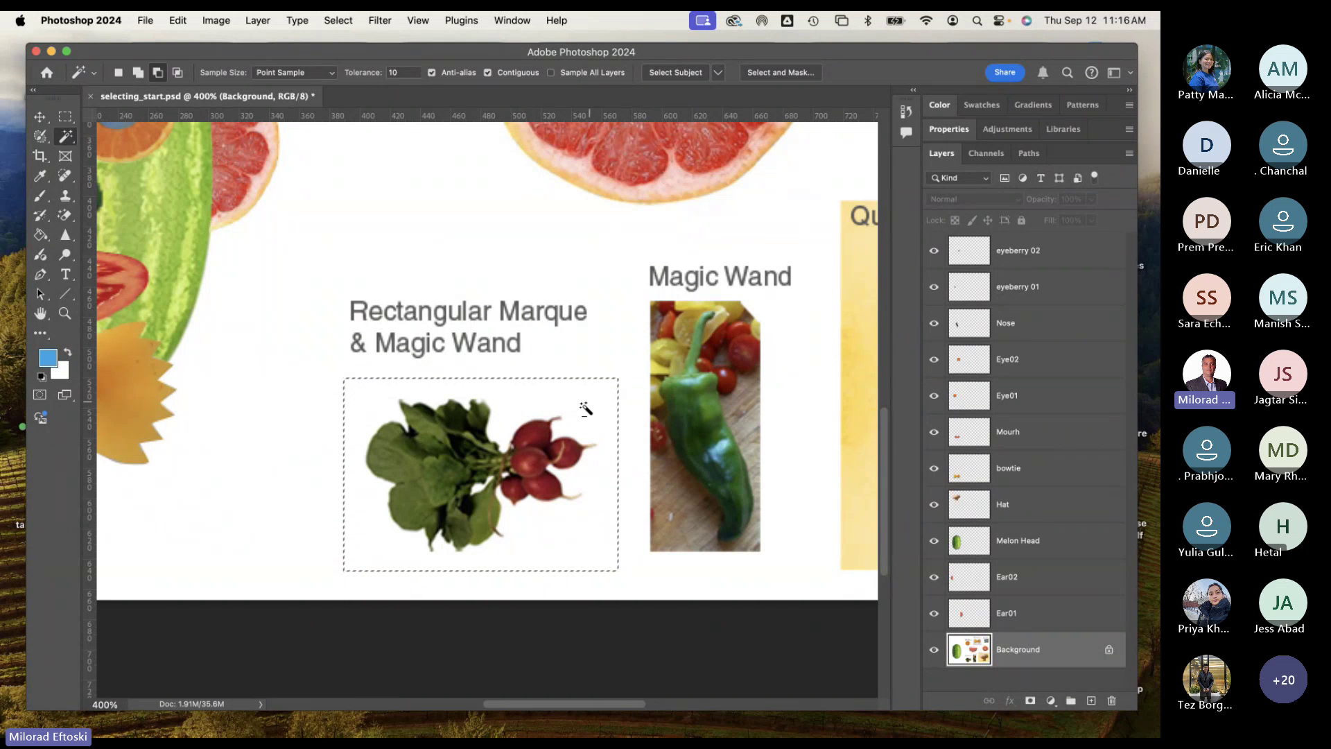
{"action": "left_click", "coordinate": [536, 401], "text": "alt"}
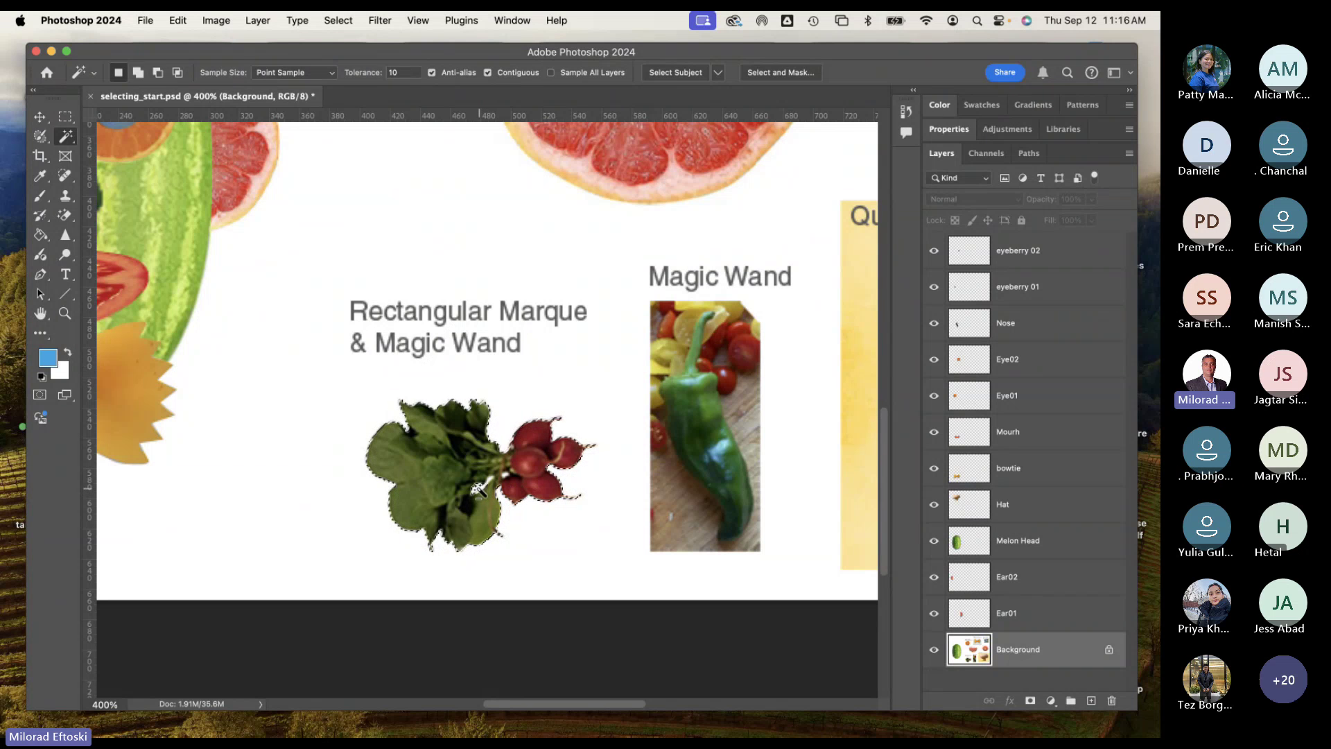
Step: Examine the radish selection's edges at pixel level, especially the small white gaps between the stems, and return to the whole image
{"action": "scroll", "coordinate": [489, 484], "scroll_direction": "up", "scroll_amount": 10}
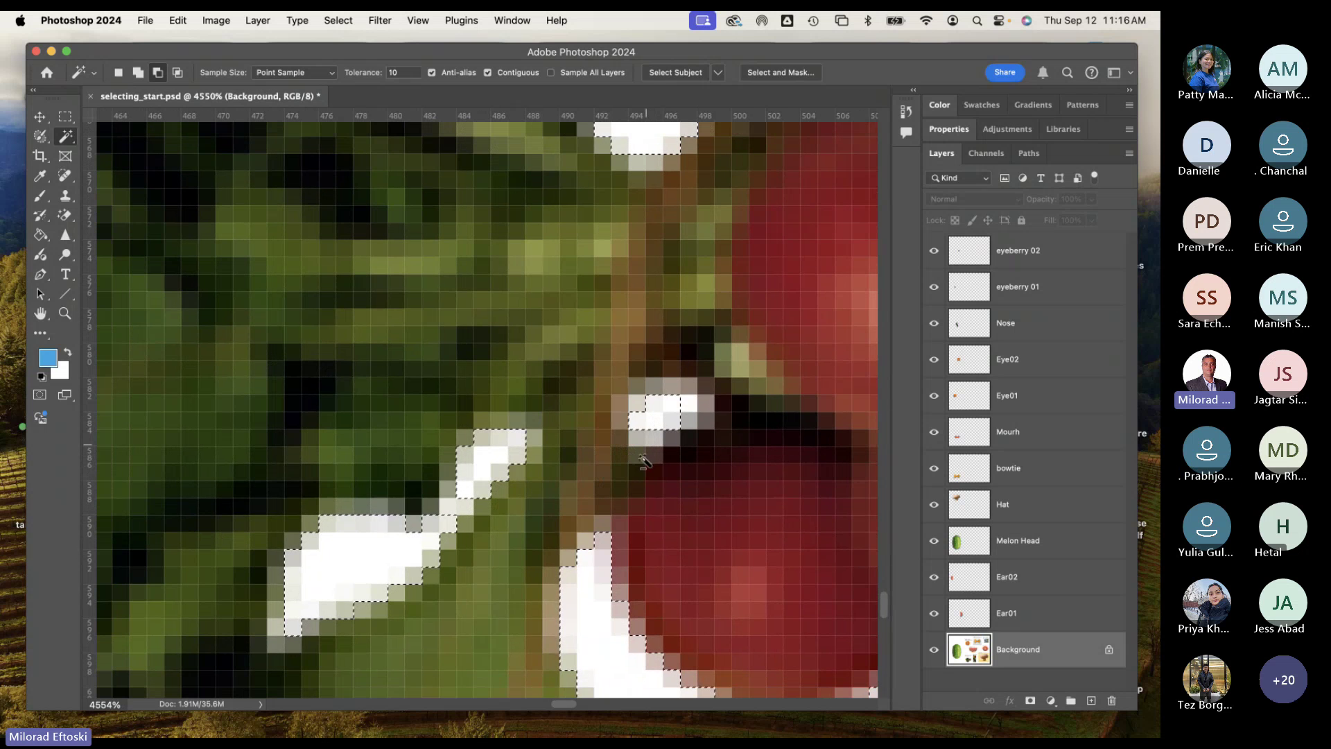
{"action": "scroll", "coordinate": [665, 422], "scroll_direction": "down", "scroll_amount": 2}
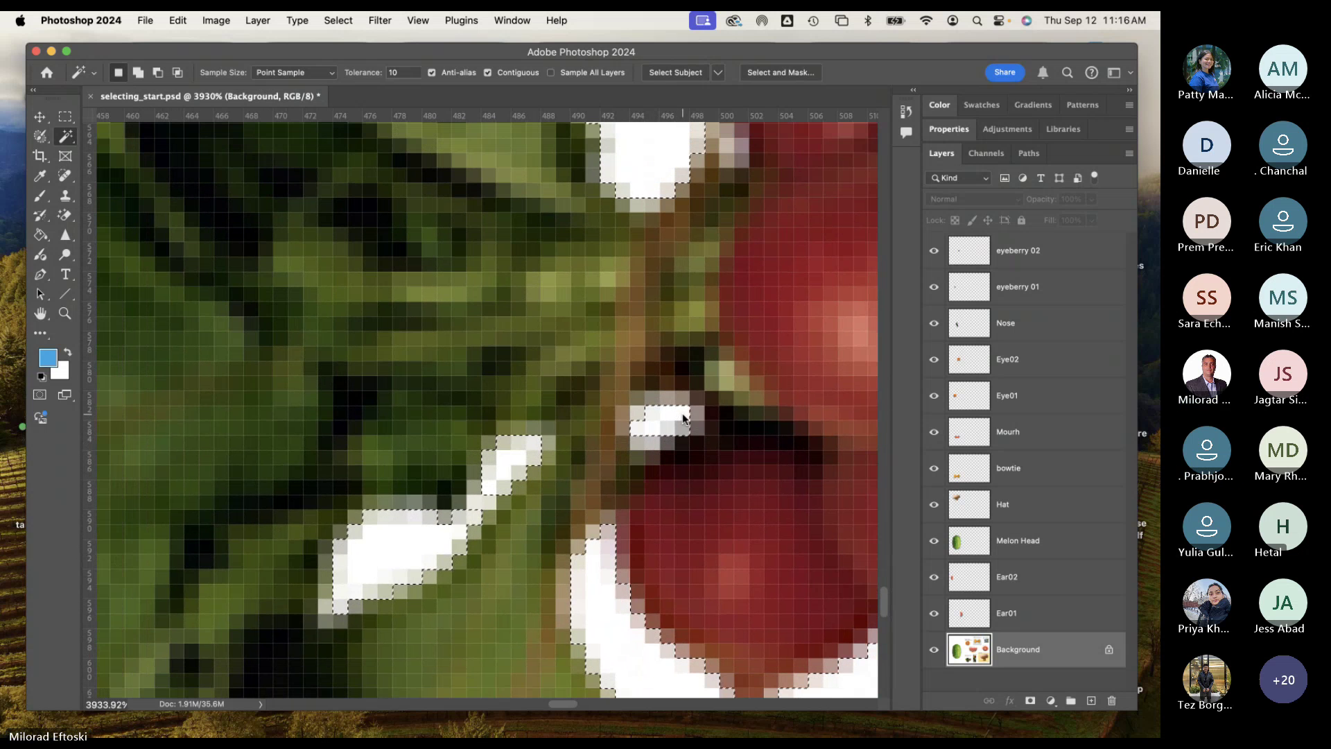
{"action": "scroll", "coordinate": [480, 517], "scroll_direction": "down", "scroll_amount": 7}
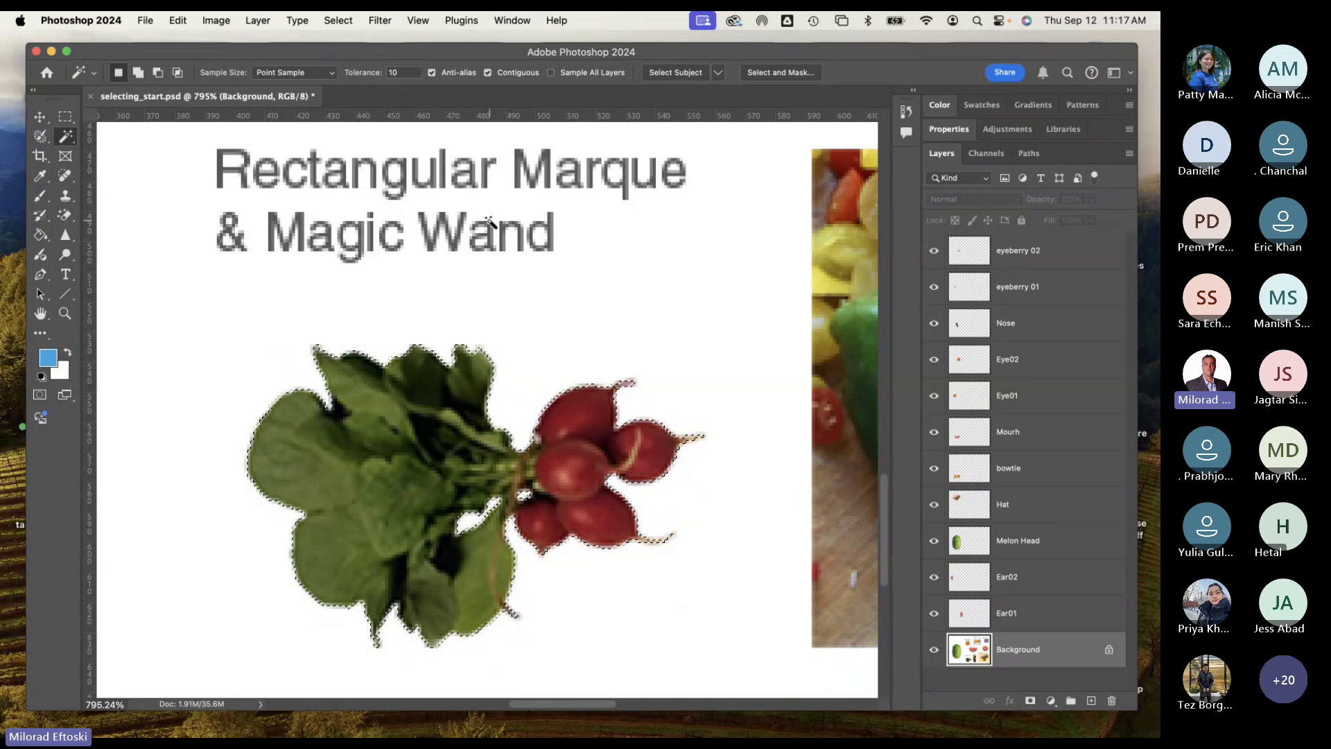
{"action": "key", "text": "super+minus"}
{"action": "key", "text": "super+minus"}
{"action": "key", "text": "super+minus"}
{"action": "key", "text": "super+minus"}
{"action": "key", "text": "super+minus"}
{"action": "key", "text": "super+minus"}
{"action": "key", "text": "super+minus"}
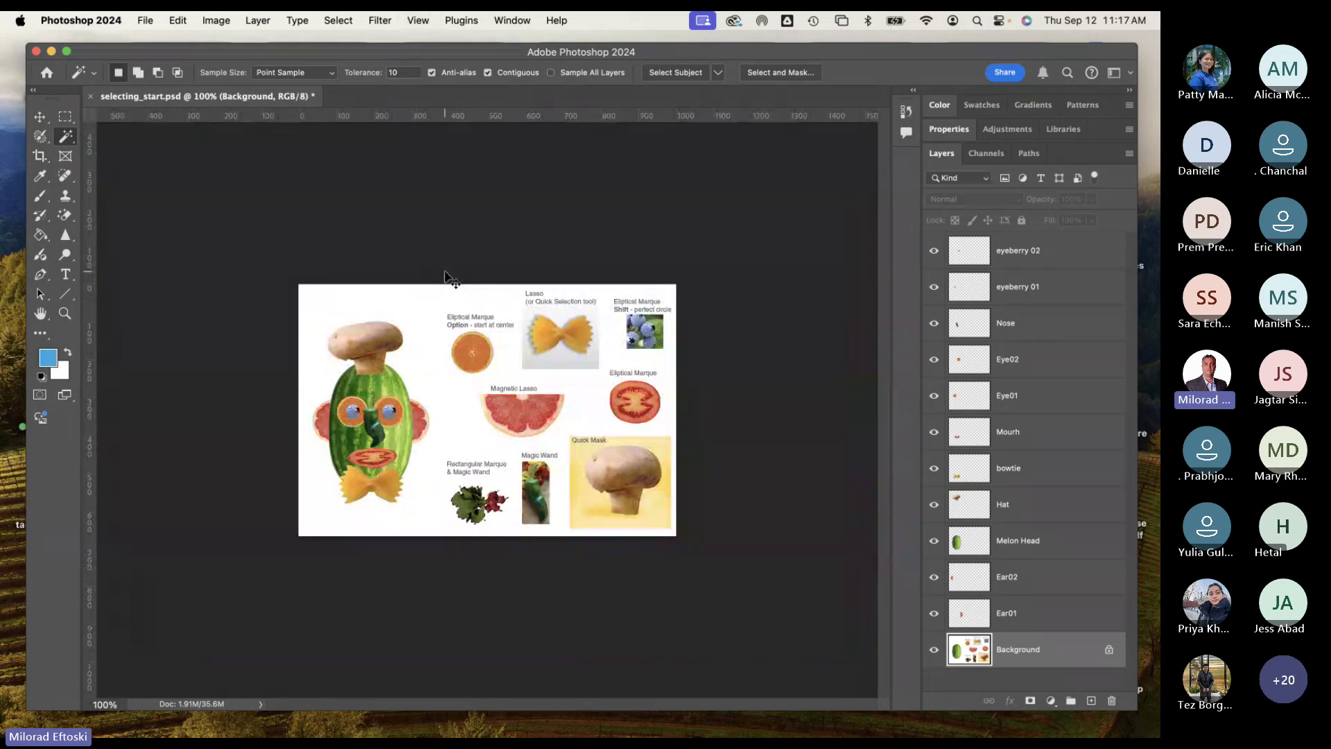
{"action": "key", "text": "super+plus"}
{"action": "key", "text": "super+plus"}
{"action": "key", "text": "super+minus"}
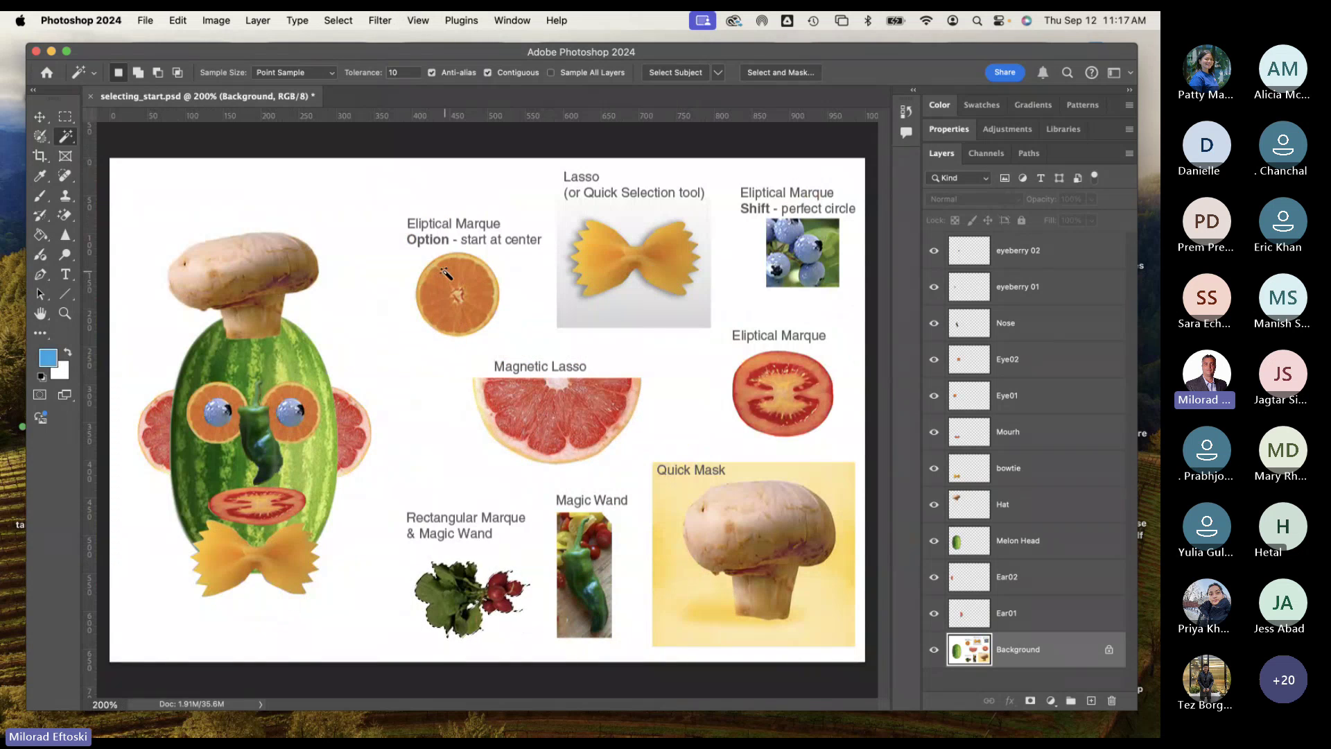
Step: Copy the selected radishes to a new layer and name it Brows
{"action": "key", "text": "super+j"}
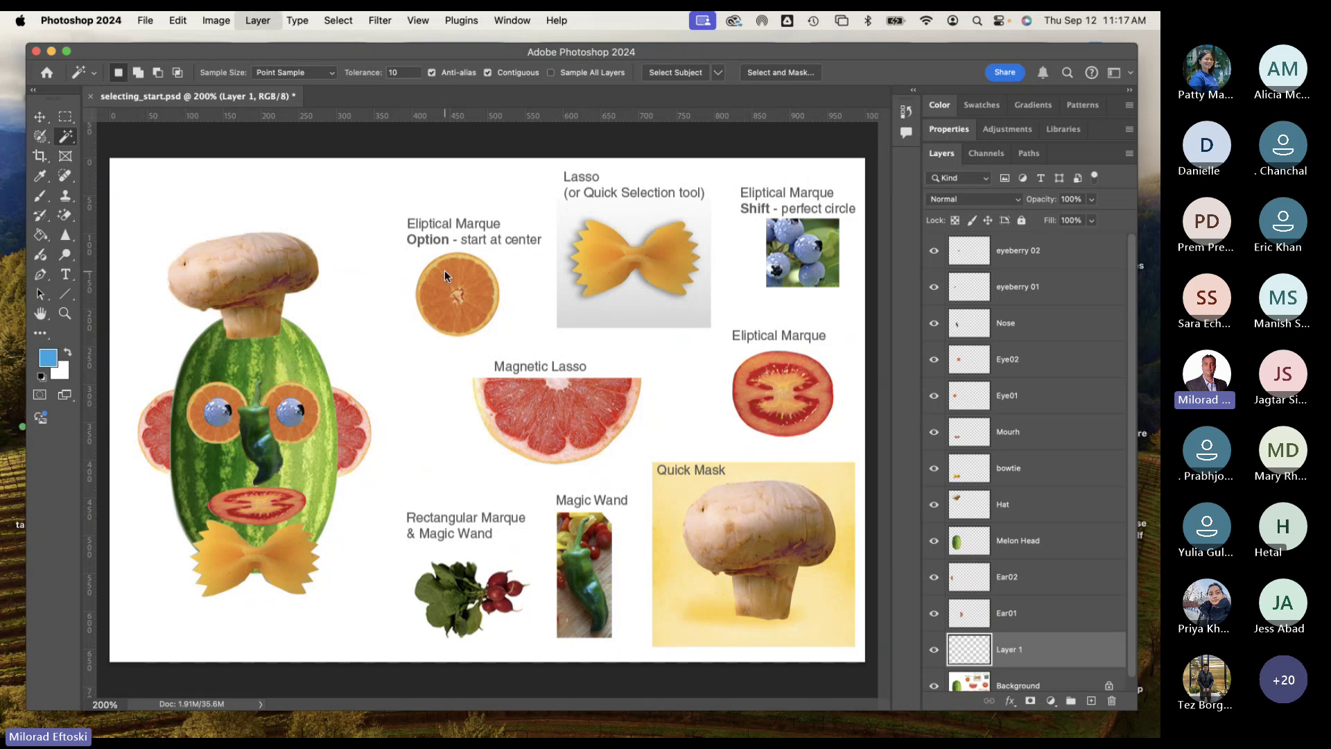
{"action": "double_click", "coordinate": [1007, 650]}
{"action": "type", "text": "Brow"}
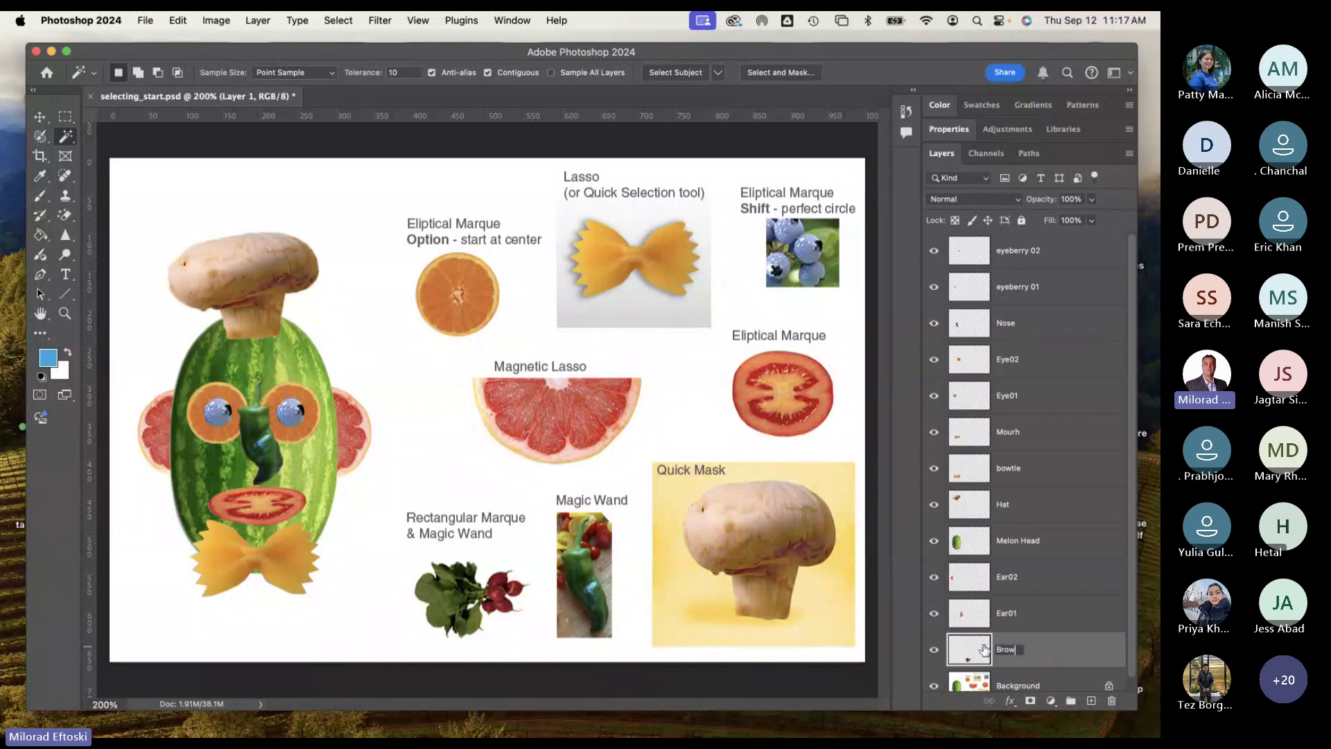
{"action": "type", "text": "s"}
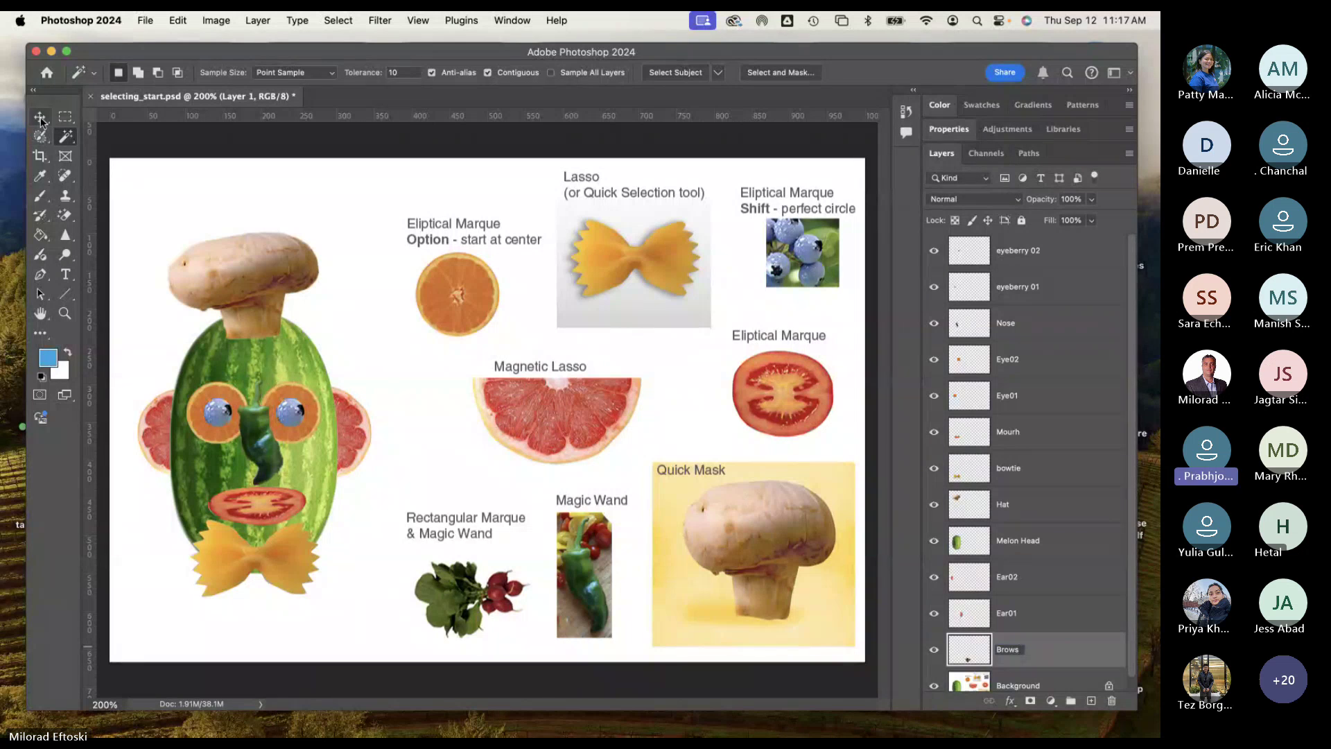
{"action": "key", "text": "Return"}
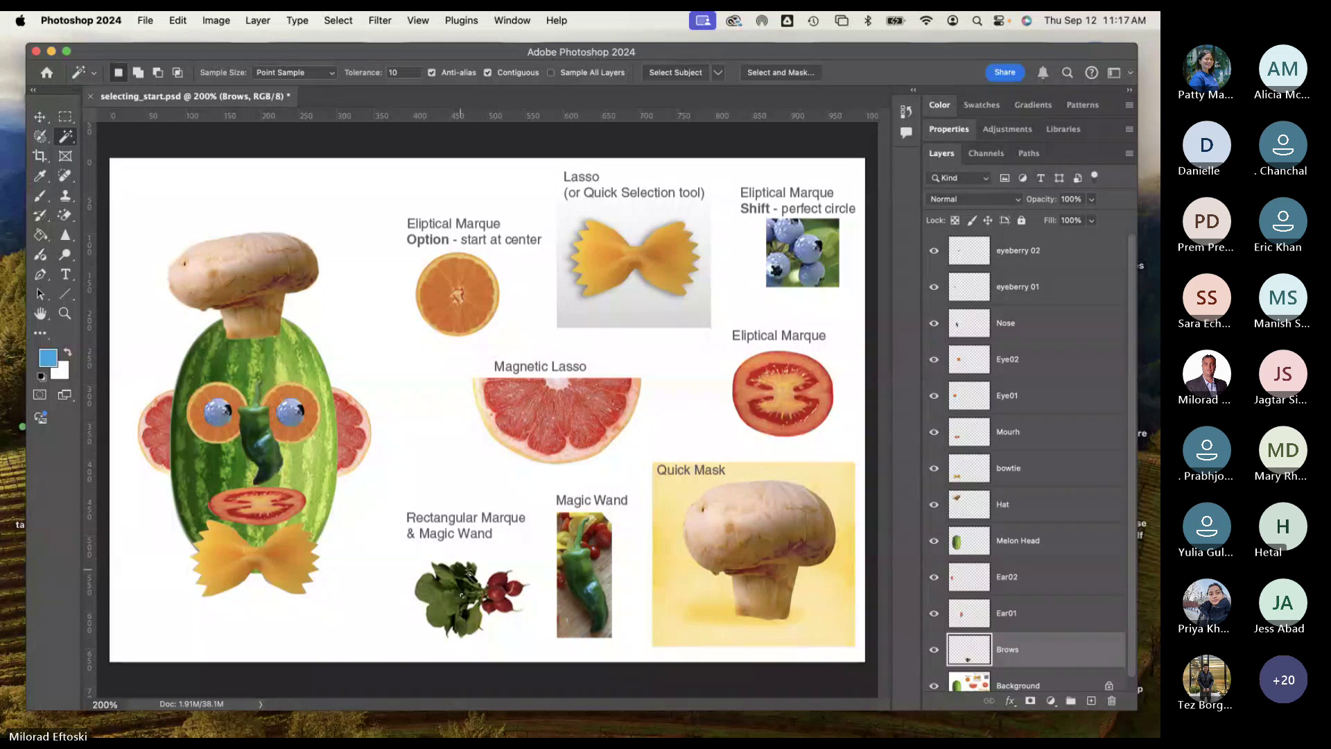
Step: Move the radishes above the face's left-hand orange eye and restack the Brows layer directly below Eye01
{"action": "key", "text": "v"}
{"action": "left_click_drag", "start_coordinate": [466, 589], "coordinate": [189, 364]}
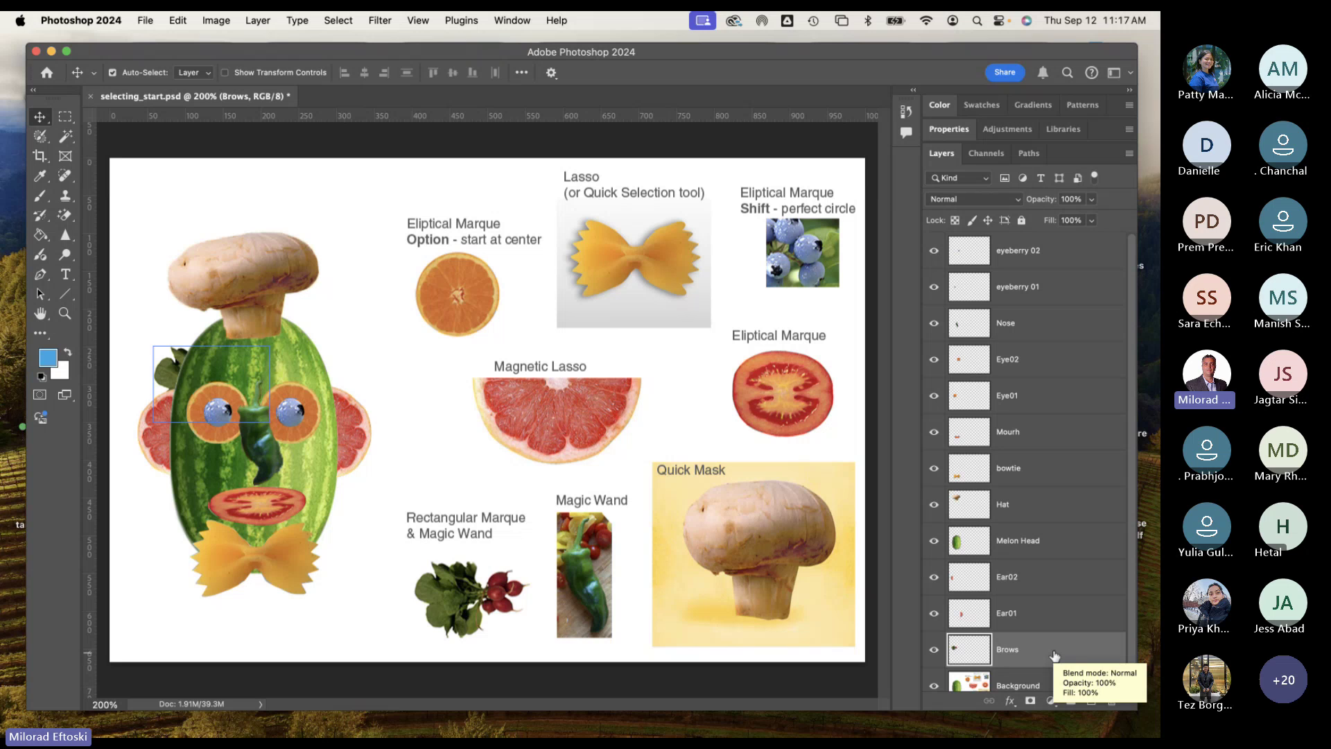
{"action": "left_click_drag", "start_coordinate": [1051, 652], "coordinate": [1055, 422]}
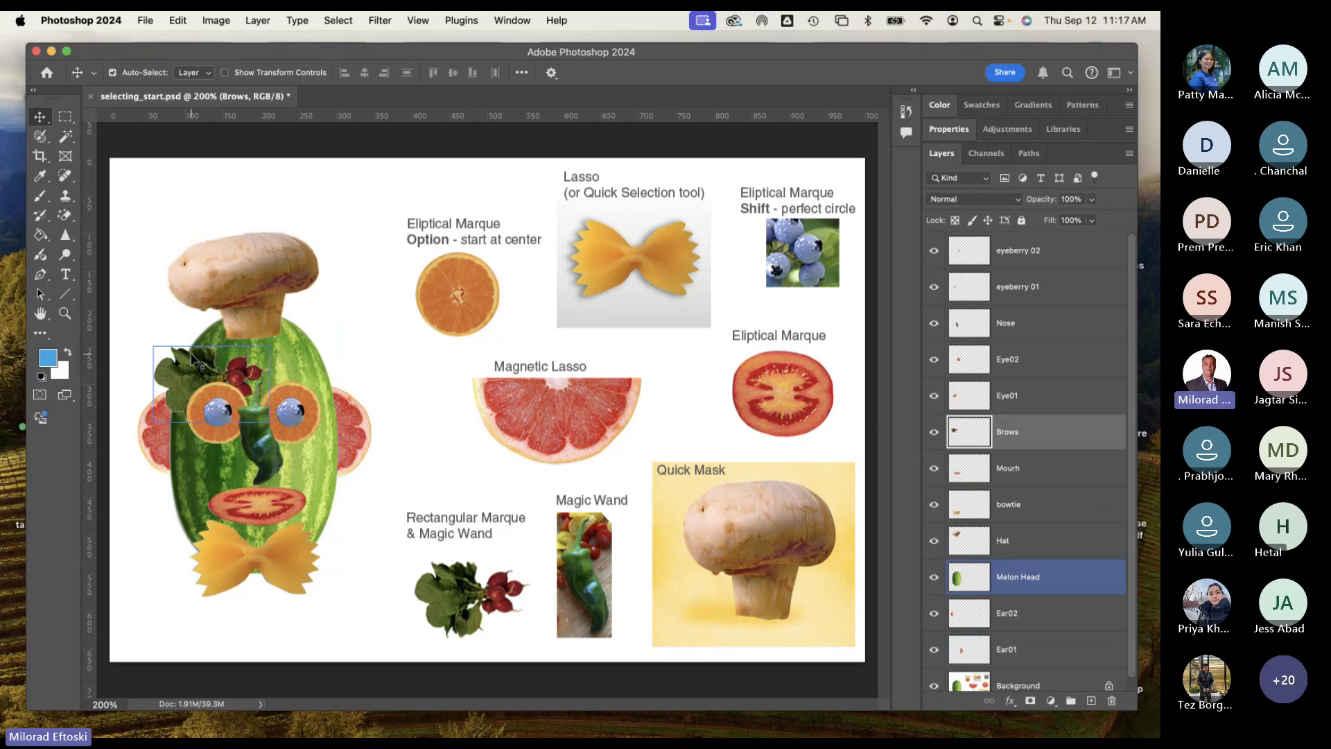
{"action": "left_click_drag", "start_coordinate": [165, 359], "coordinate": [177, 359]}
{"action": "left_click", "coordinate": [223, 362]}
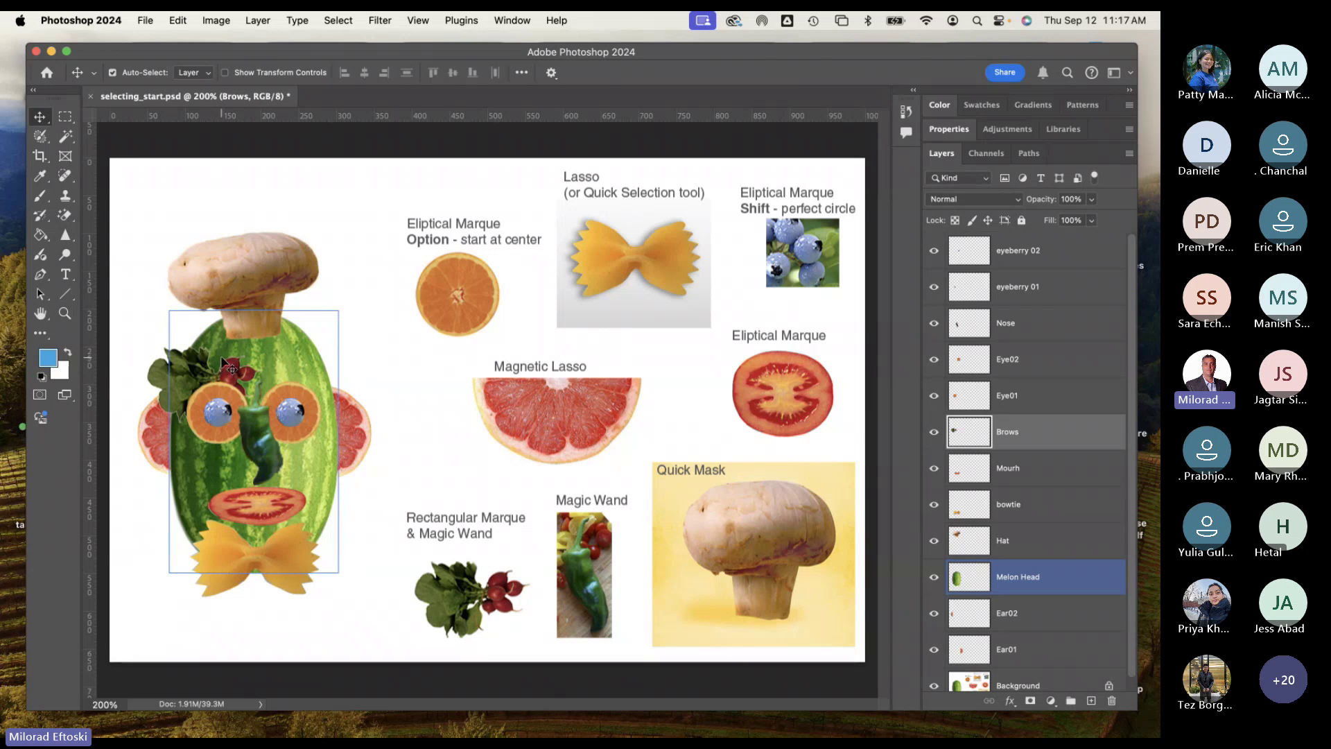
{"action": "left_click", "coordinate": [223, 362]}
Step: Free-transform the radish brow to about 82% width and 84% height, rotate it about 8°, and apply the transform
{"action": "key", "text": "super+t"}
{"action": "left_click_drag", "start_coordinate": [263, 348], "coordinate": [242, 361]}
{"action": "left_click_drag", "start_coordinate": [158, 422], "coordinate": [155, 411]}
{"action": "left_click_drag", "start_coordinate": [235, 392], "coordinate": [247, 385]}
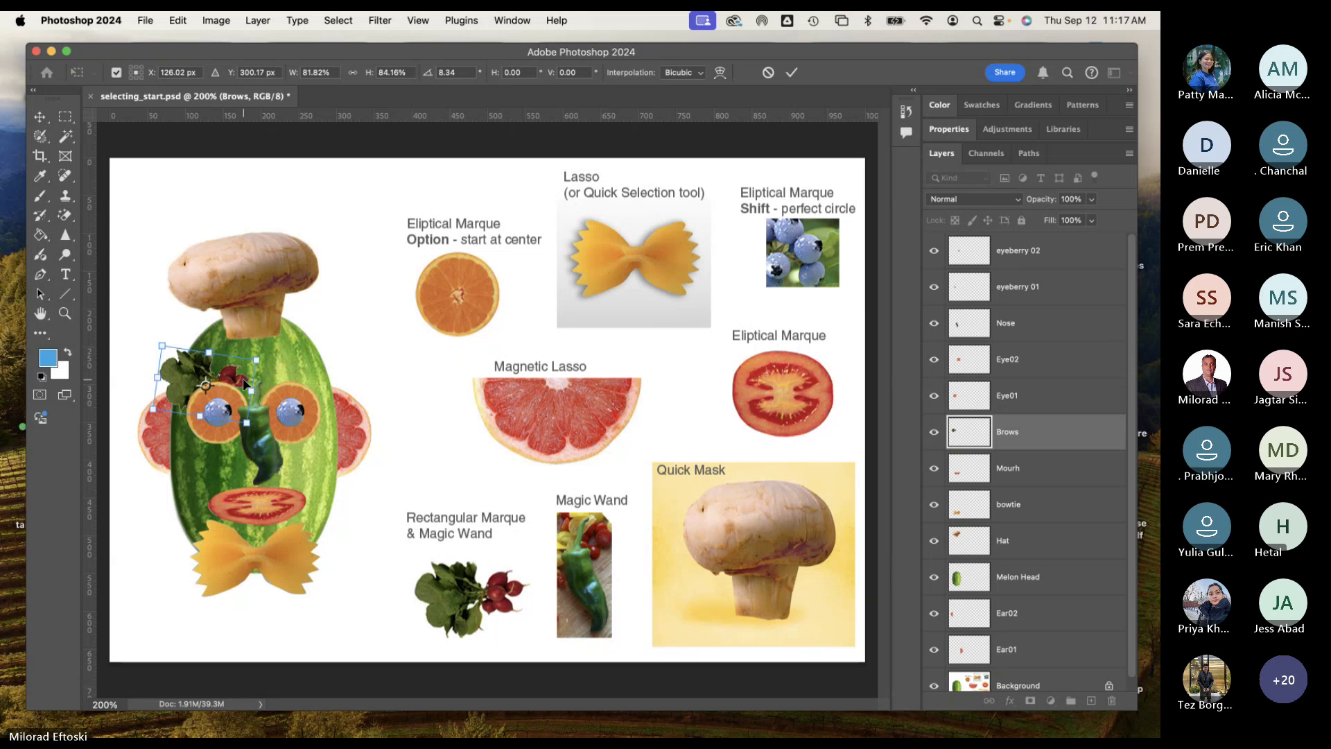
{"action": "key", "text": "Return"}
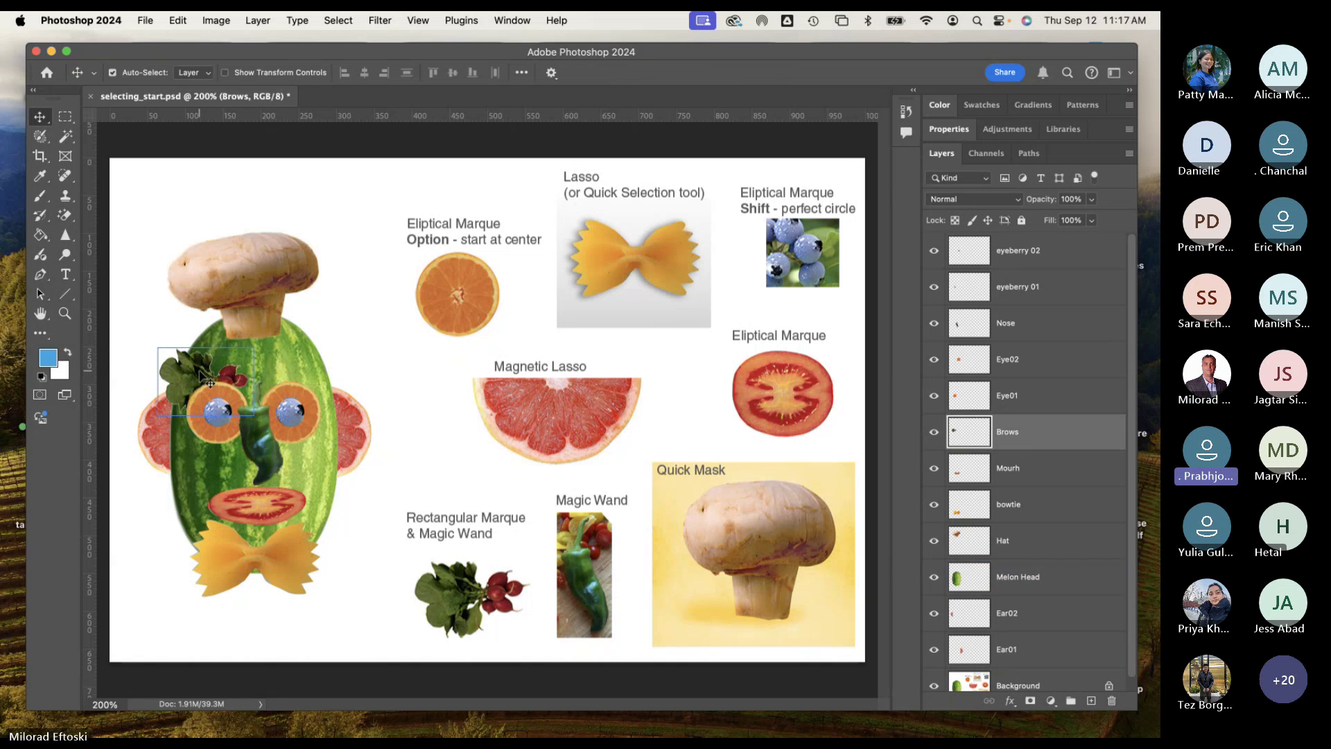
Step: Duplicate the radish brow over the face's right-hand eye and flip the copy horizontally
{"action": "left_click_drag", "start_coordinate": [191, 376], "coordinate": [310, 386]}
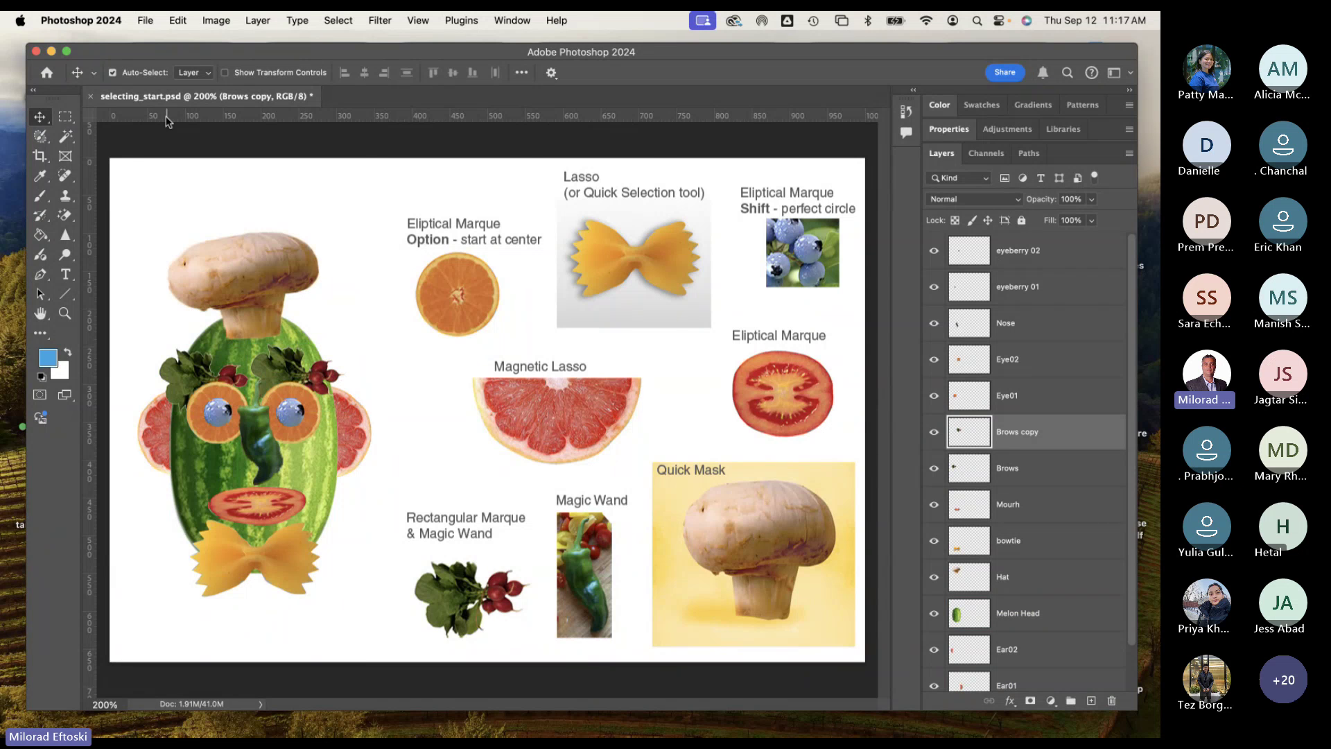
{"action": "left_click", "coordinate": [181, 19]}
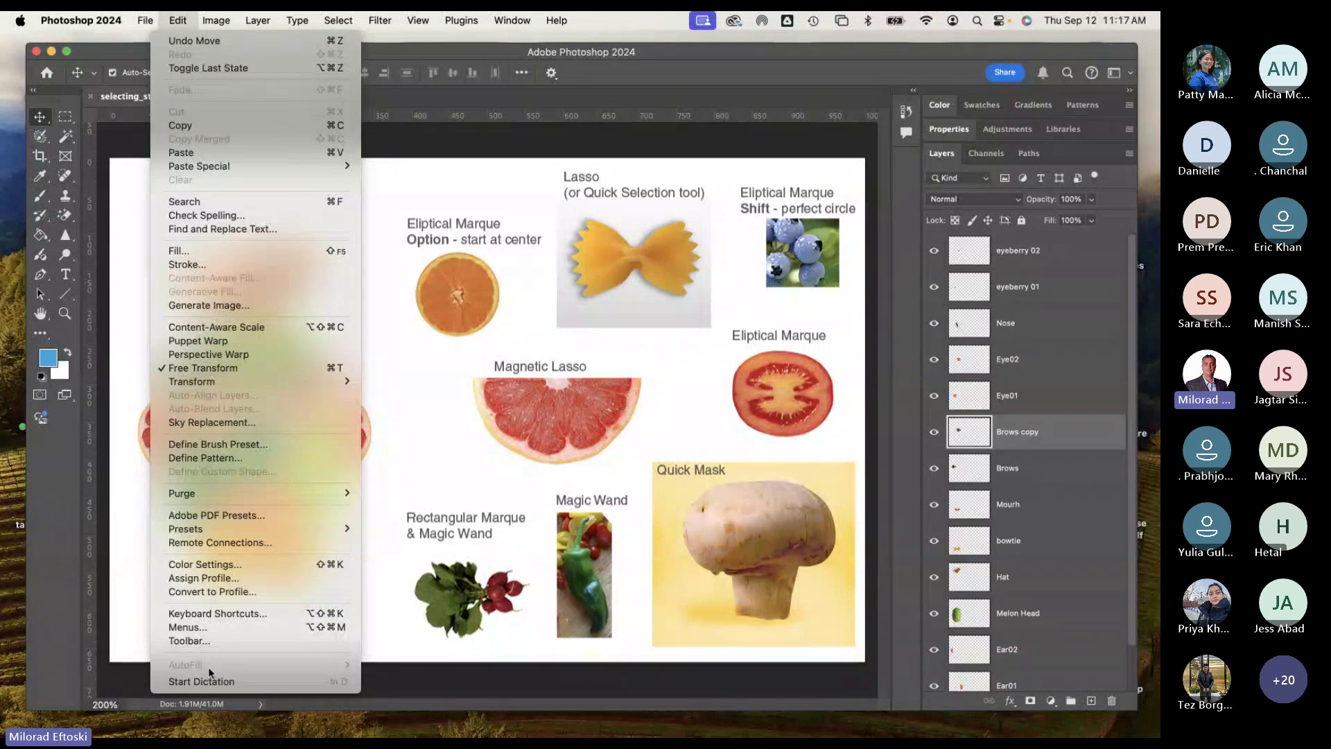
{"action": "mouse_move", "coordinate": [243, 381]}
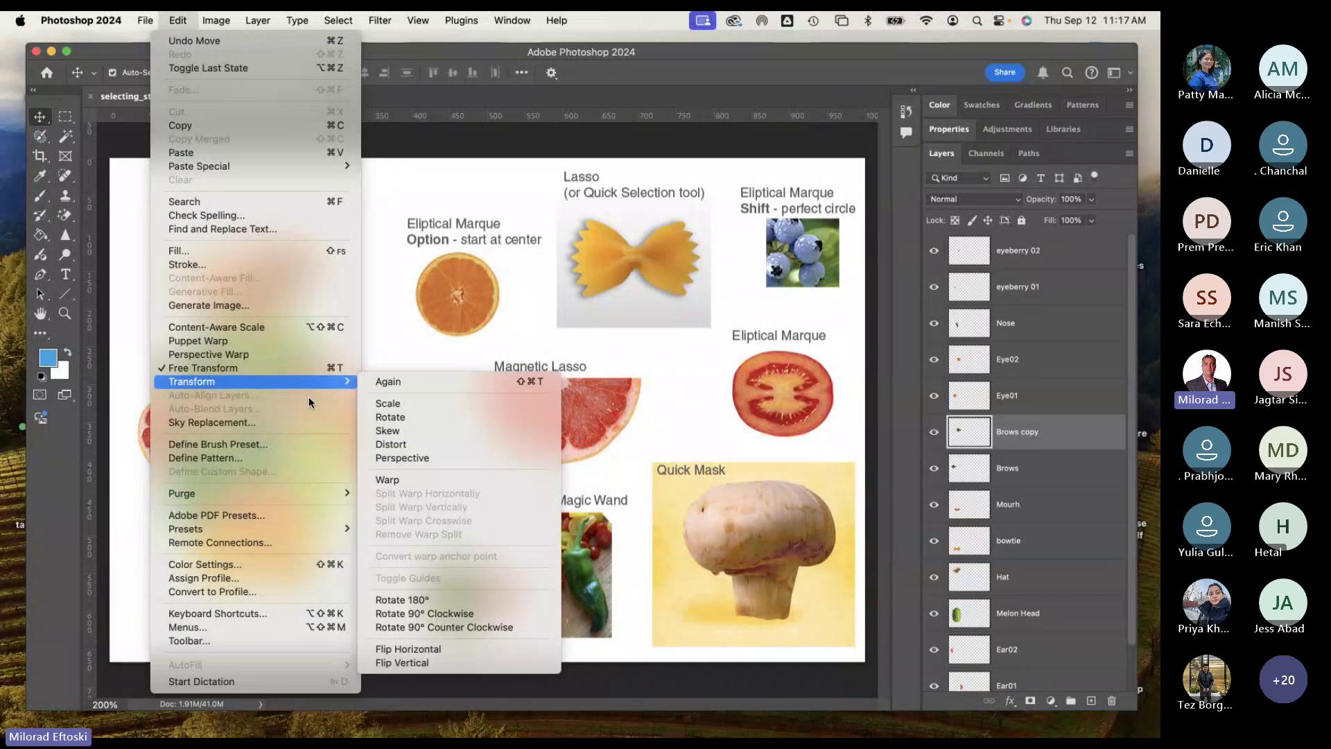
{"action": "left_click", "coordinate": [427, 650]}
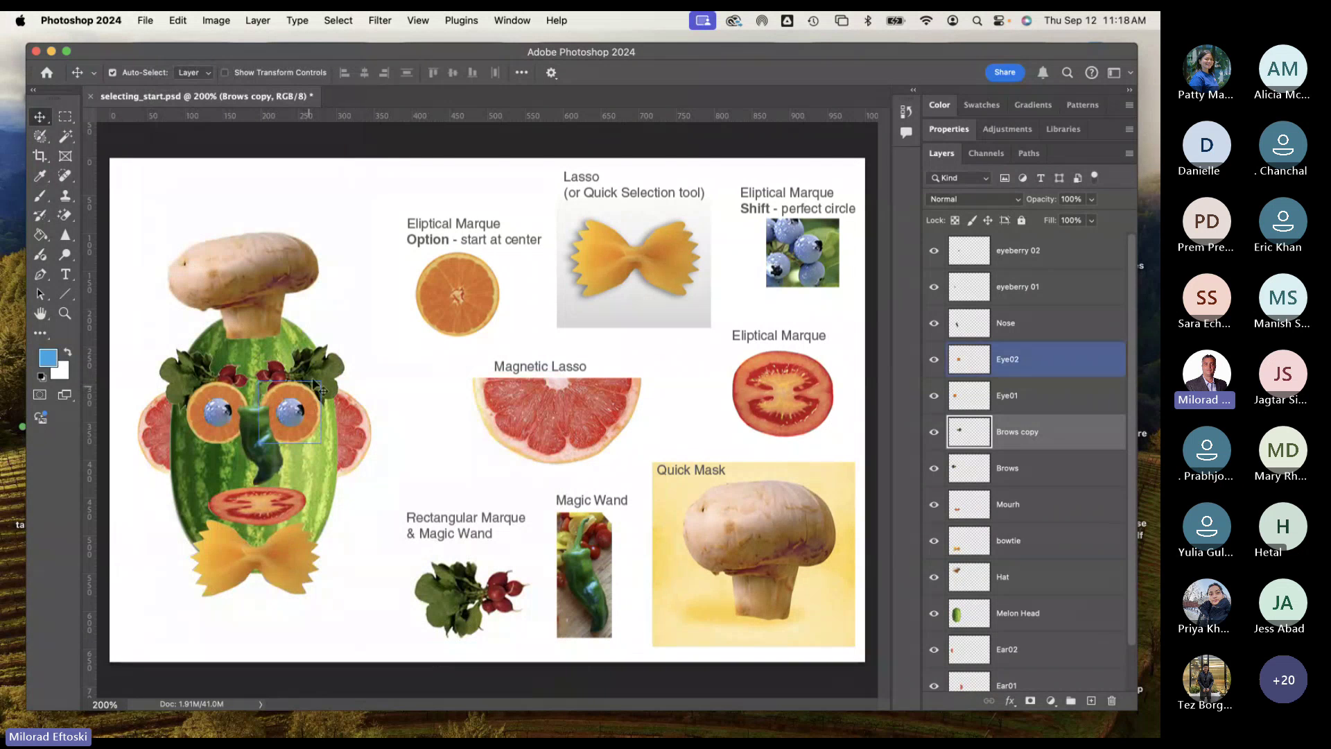
Step: Shift both radish brows slightly lower so they sit against the orange eyes, and deselect the layer
{"action": "left_click_drag", "start_coordinate": [321, 380], "coordinate": [322, 384]}
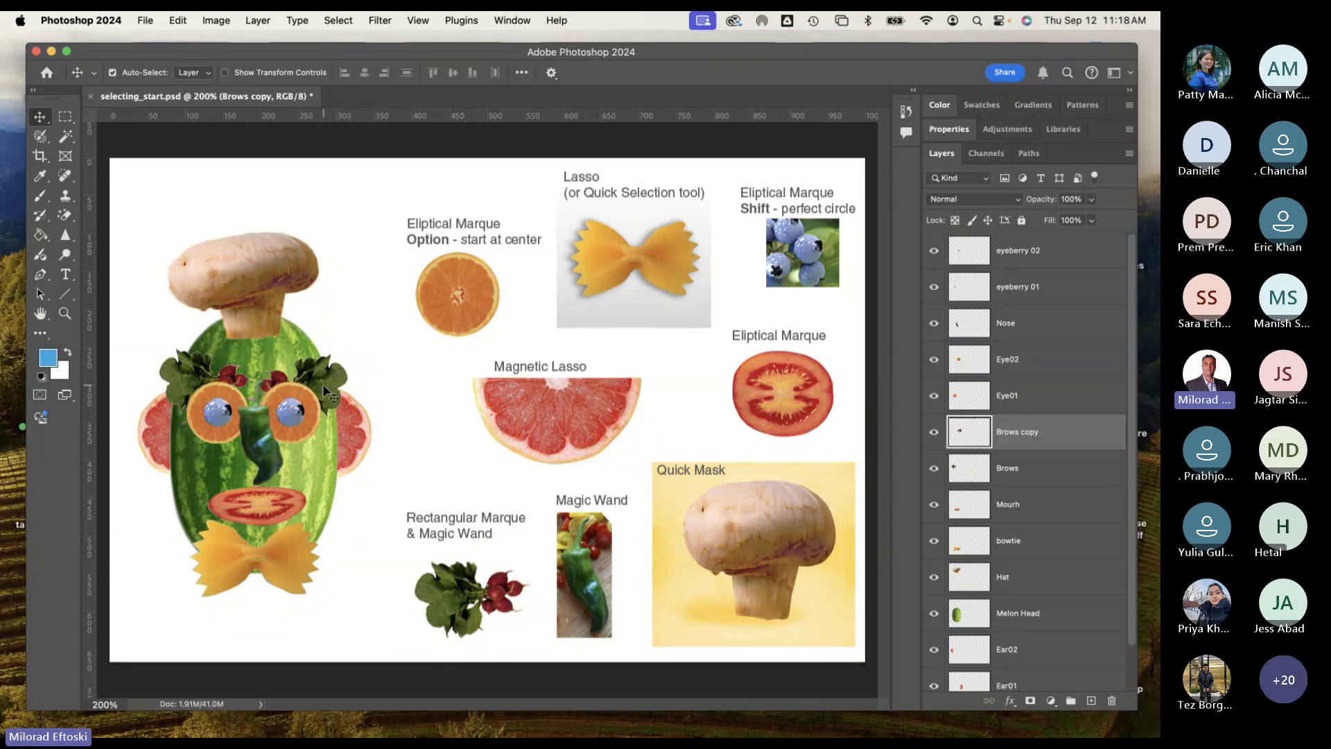
{"action": "left_click_drag", "start_coordinate": [179, 372], "coordinate": [181, 382]}
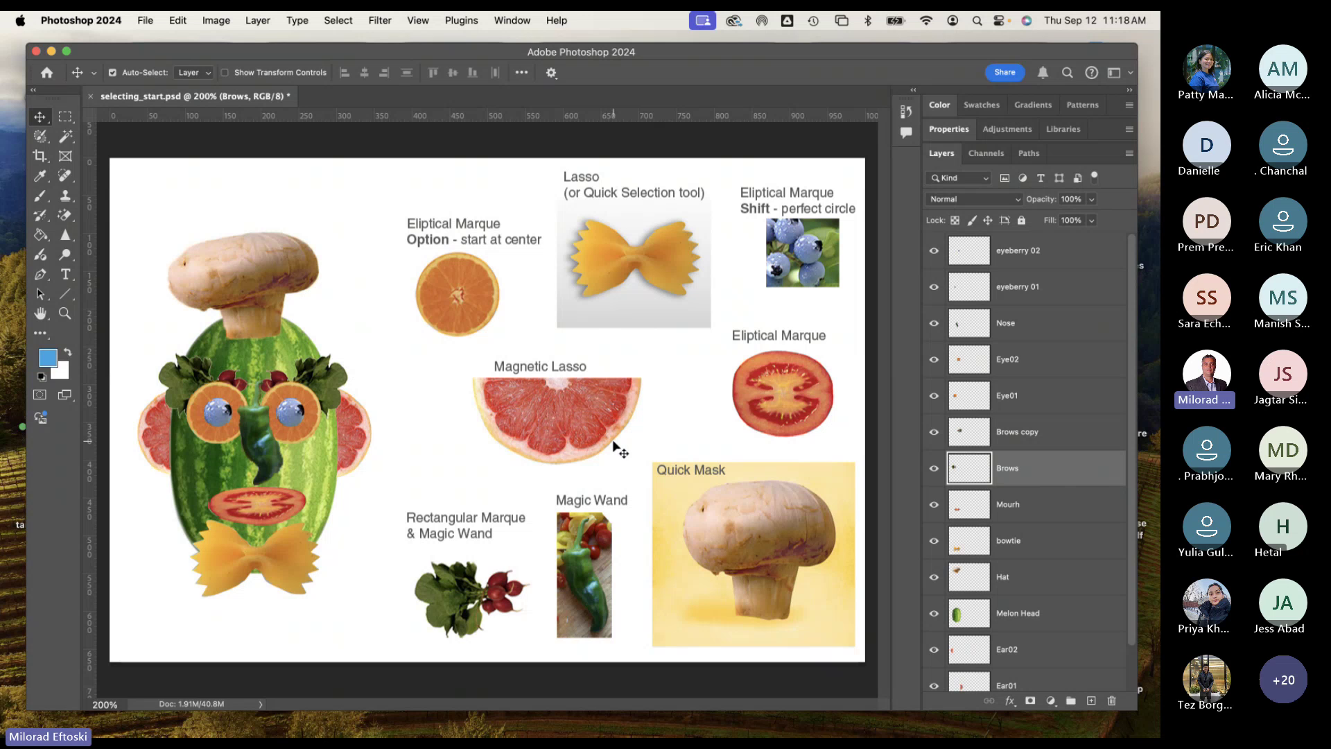
{"action": "left_click", "coordinate": [495, 590]}
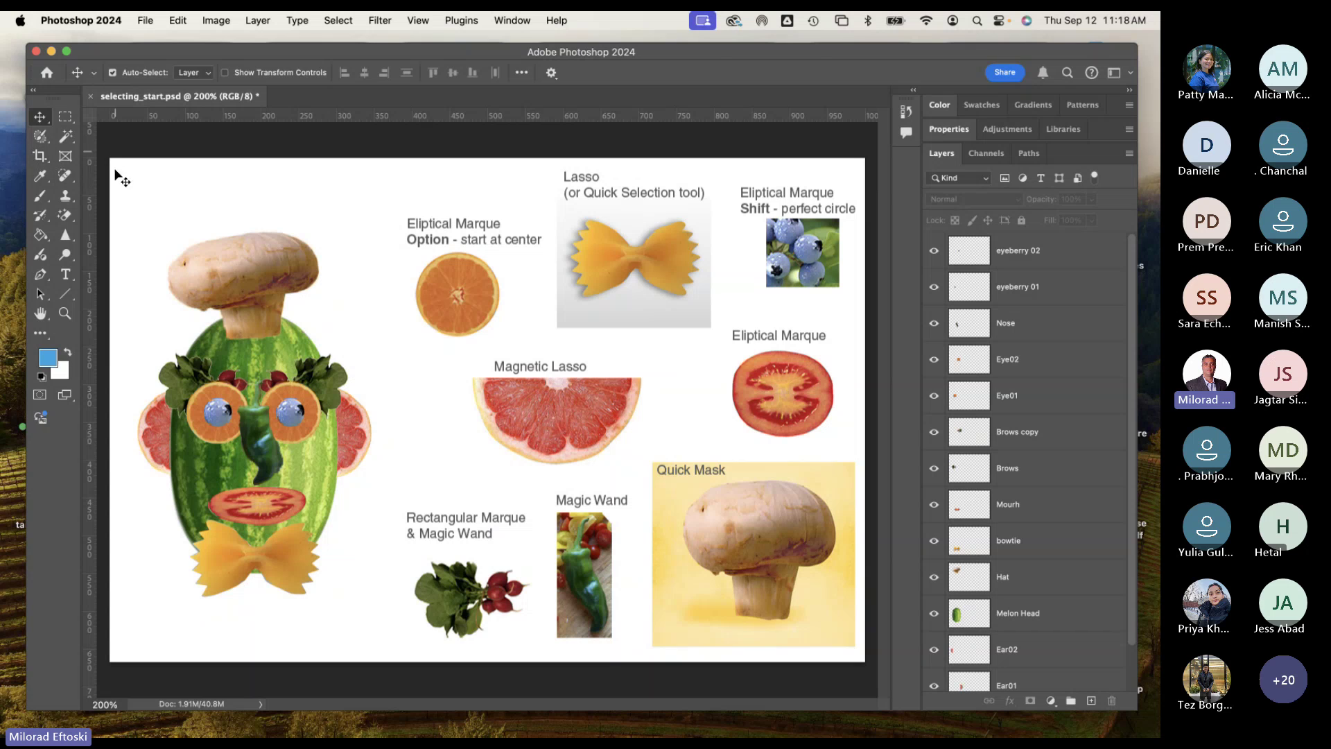
Step: Switch to the Object Selection tool and make the Background layer active
{"action": "left_click", "coordinate": [64, 139]}
{"action": "right_click", "coordinate": [64, 139]}
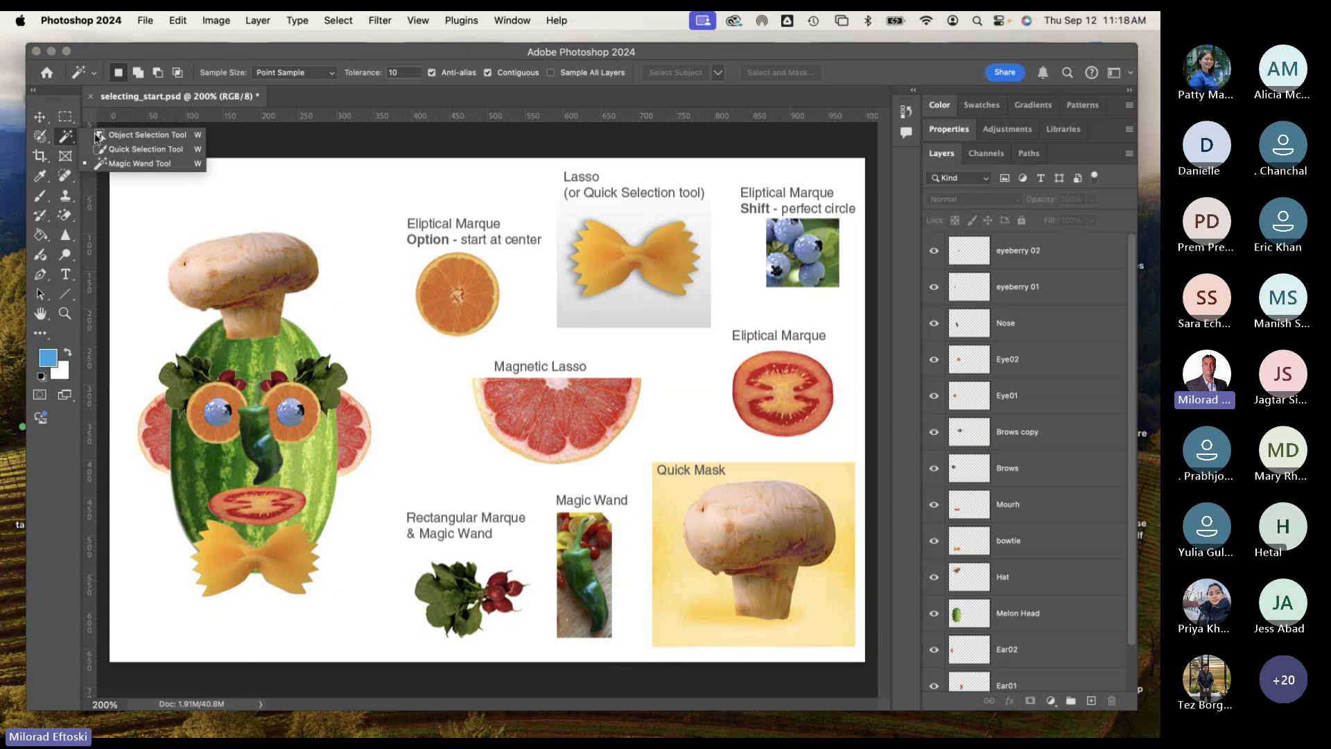
{"action": "left_click", "coordinate": [148, 134]}
{"action": "scroll", "coordinate": [1068, 582], "scroll_direction": "down", "scroll_amount": 2}
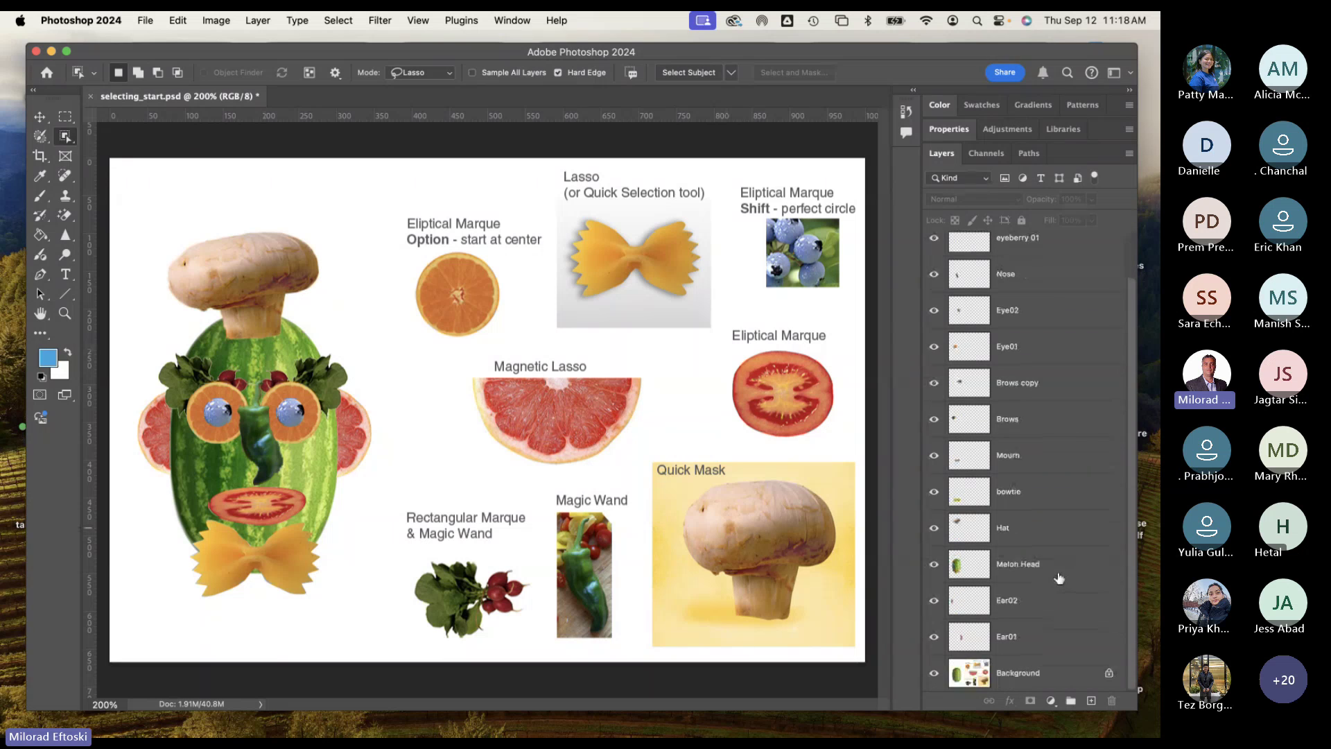
{"action": "left_click", "coordinate": [1025, 669]}
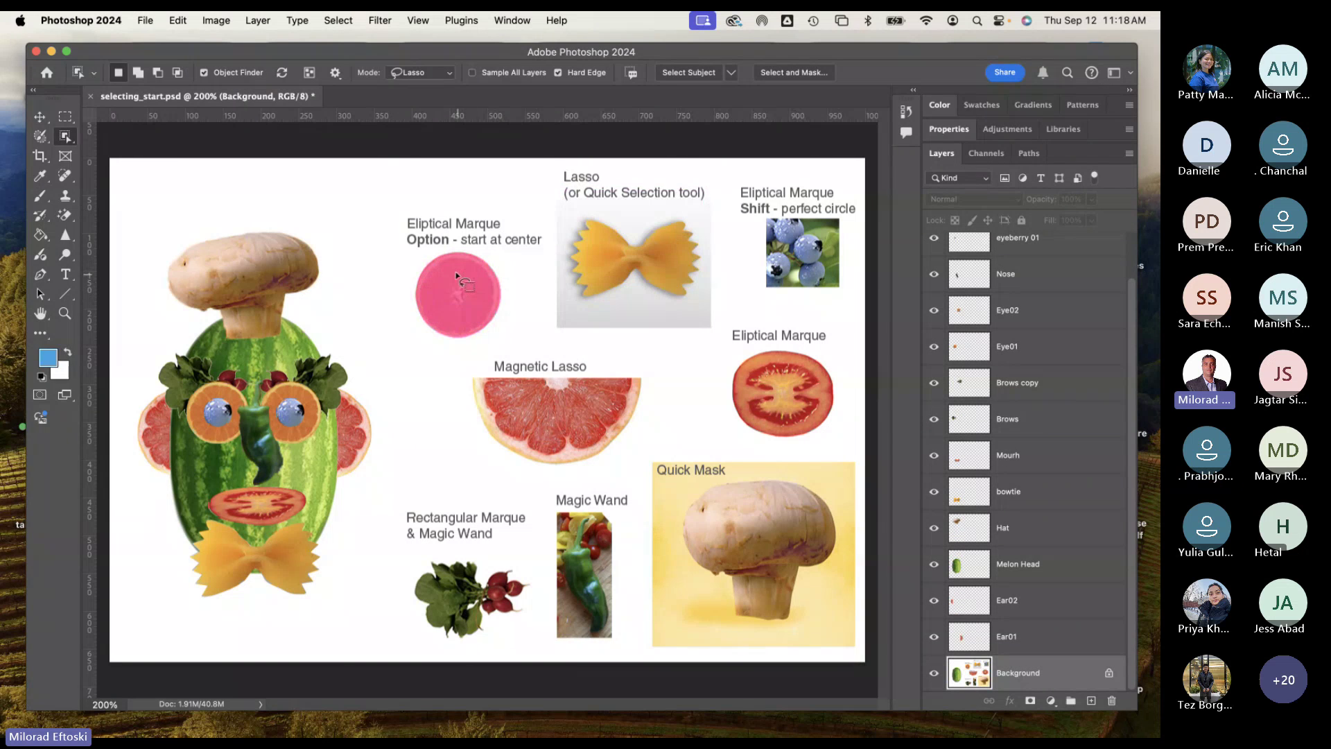
{"action": "left_click", "coordinate": [64, 137]}
{"action": "left_click", "coordinate": [124, 136]}
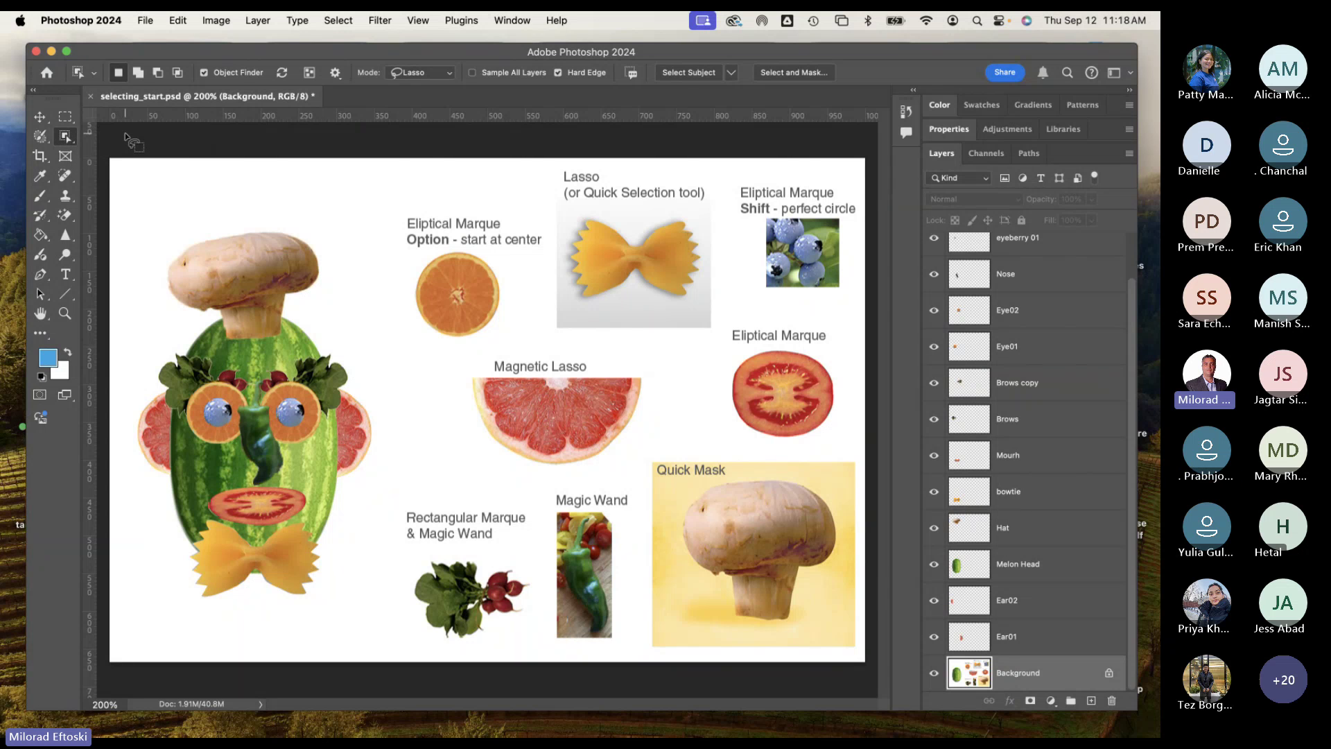
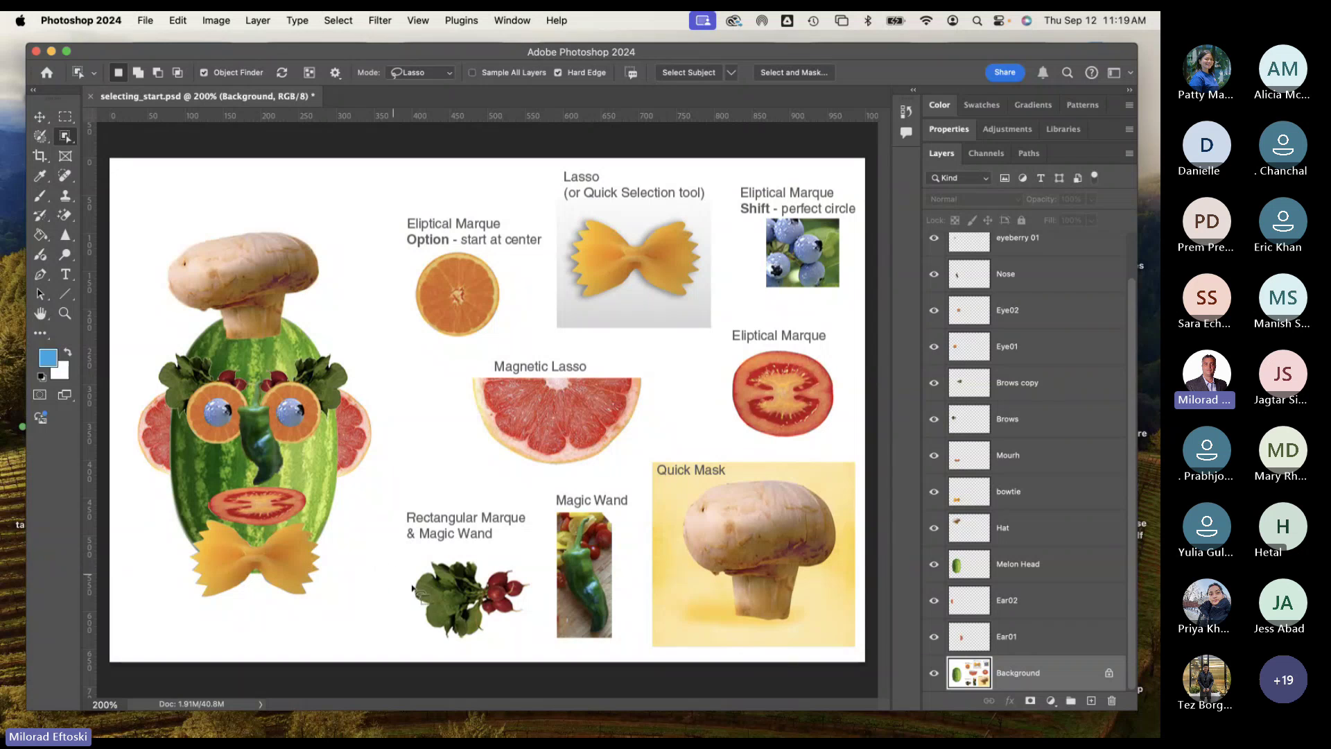
Step: Select the radish bunch on the Background layer with the Object Selection tool
{"action": "left_click", "coordinate": [445, 593]}
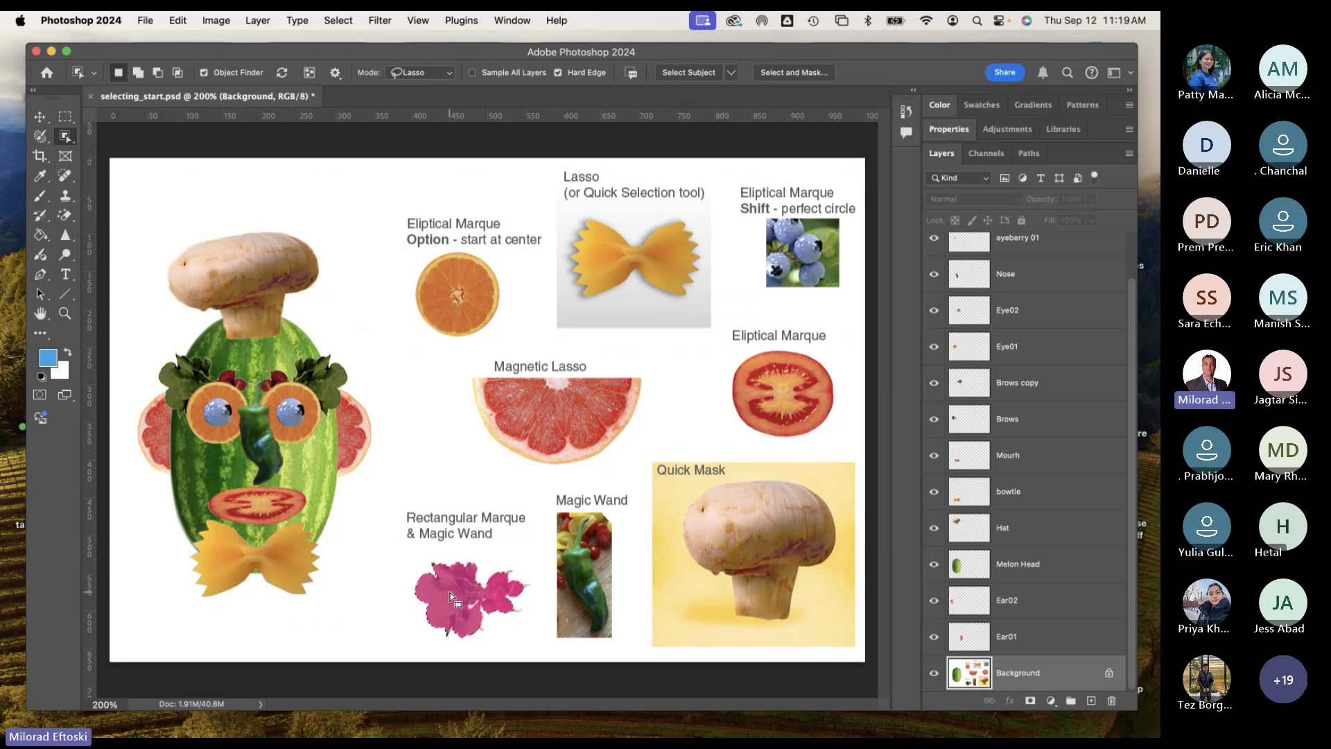
{"action": "left_click", "coordinate": [452, 598]}
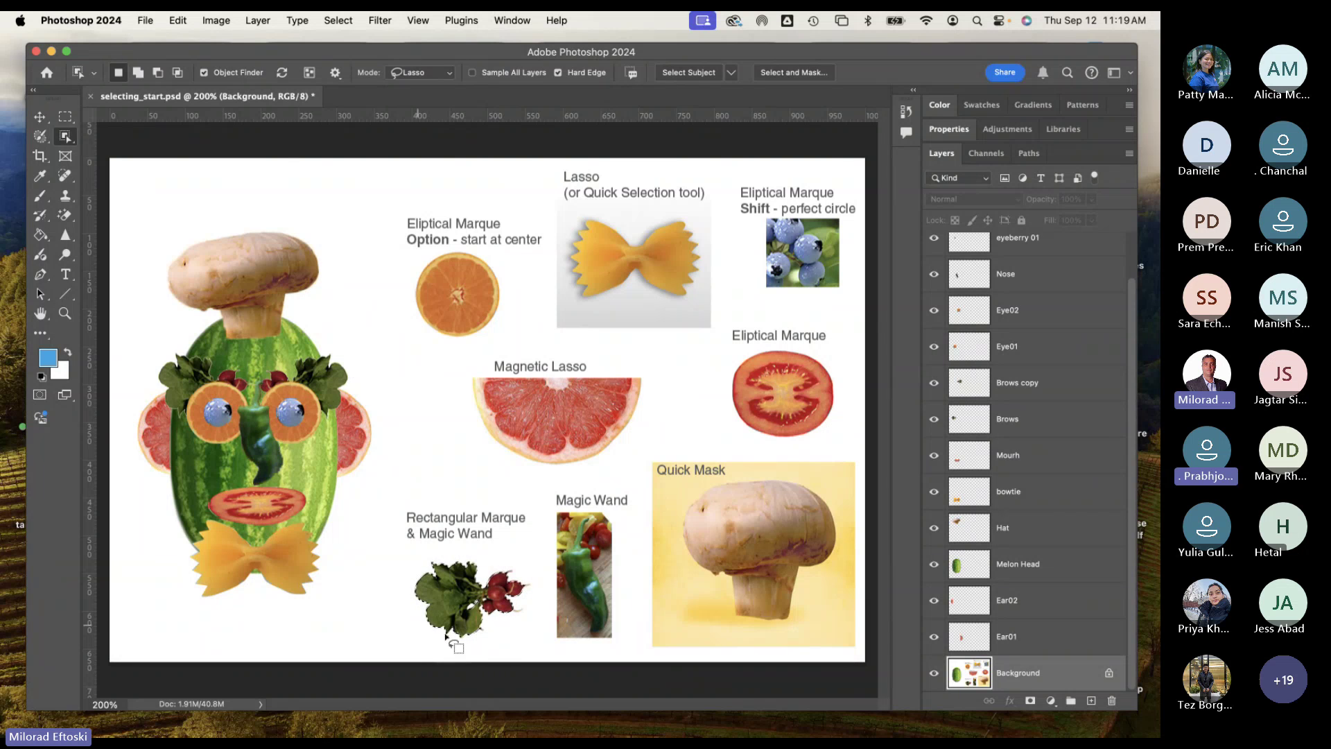
Step: Examine the edges of the radish selection up close, including the root tips and the gap between the stems
{"action": "scroll", "coordinate": [476, 620], "scroll_direction": "up", "scroll_amount": 5}
{"action": "scroll", "coordinate": [475, 619], "scroll_direction": "up", "scroll_amount": 2}
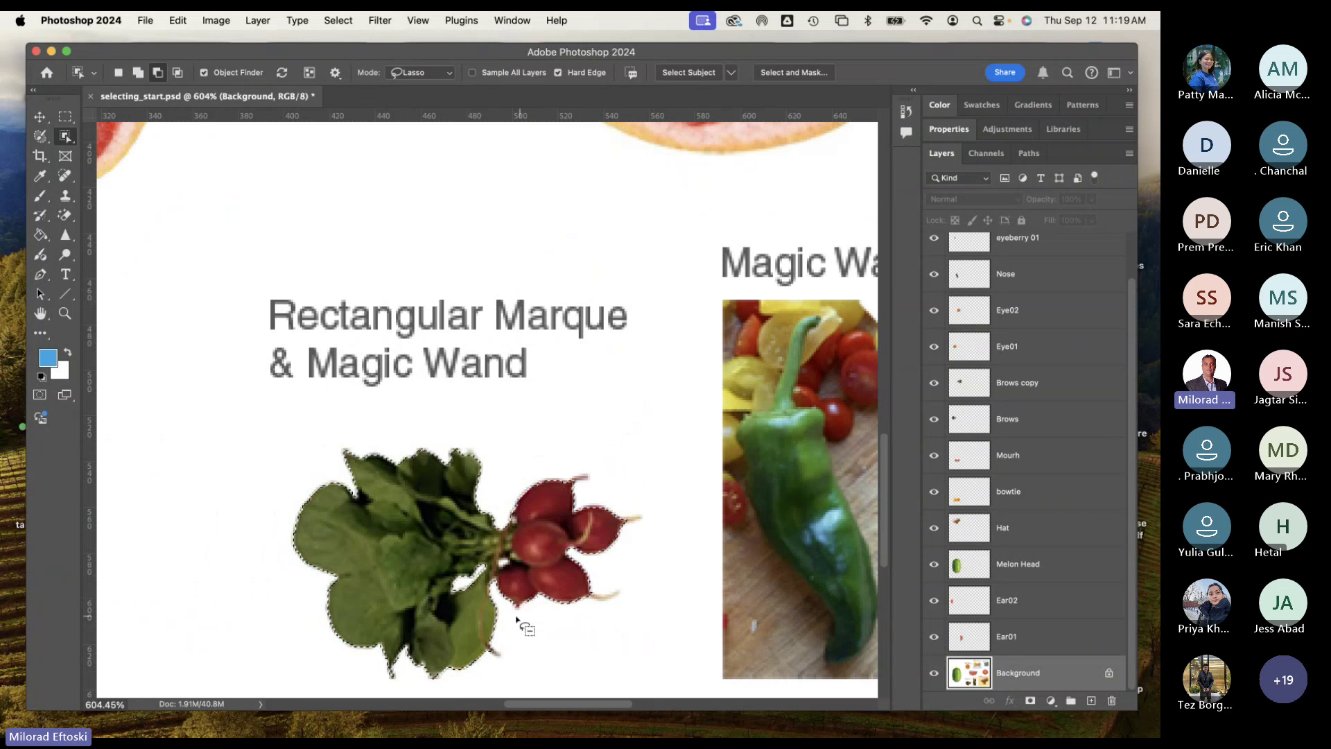
{"action": "scroll", "coordinate": [477, 593], "scroll_direction": "up", "scroll_amount": 3}
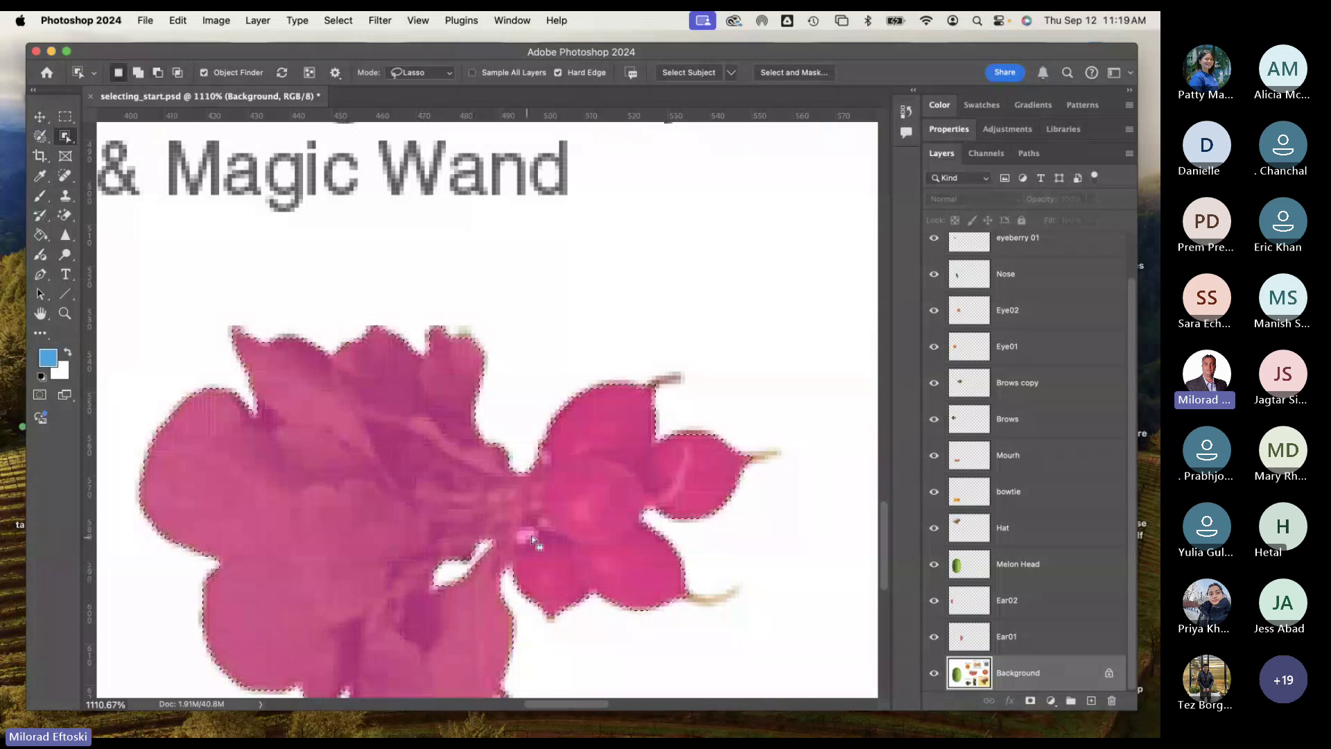
{"action": "scroll", "coordinate": [496, 550], "scroll_direction": "down", "scroll_amount": 4}
{"action": "scroll", "coordinate": [498, 556], "scroll_direction": "down", "scroll_amount": 10}
{"action": "scroll", "coordinate": [498, 556], "scroll_direction": "up", "scroll_amount": 3}
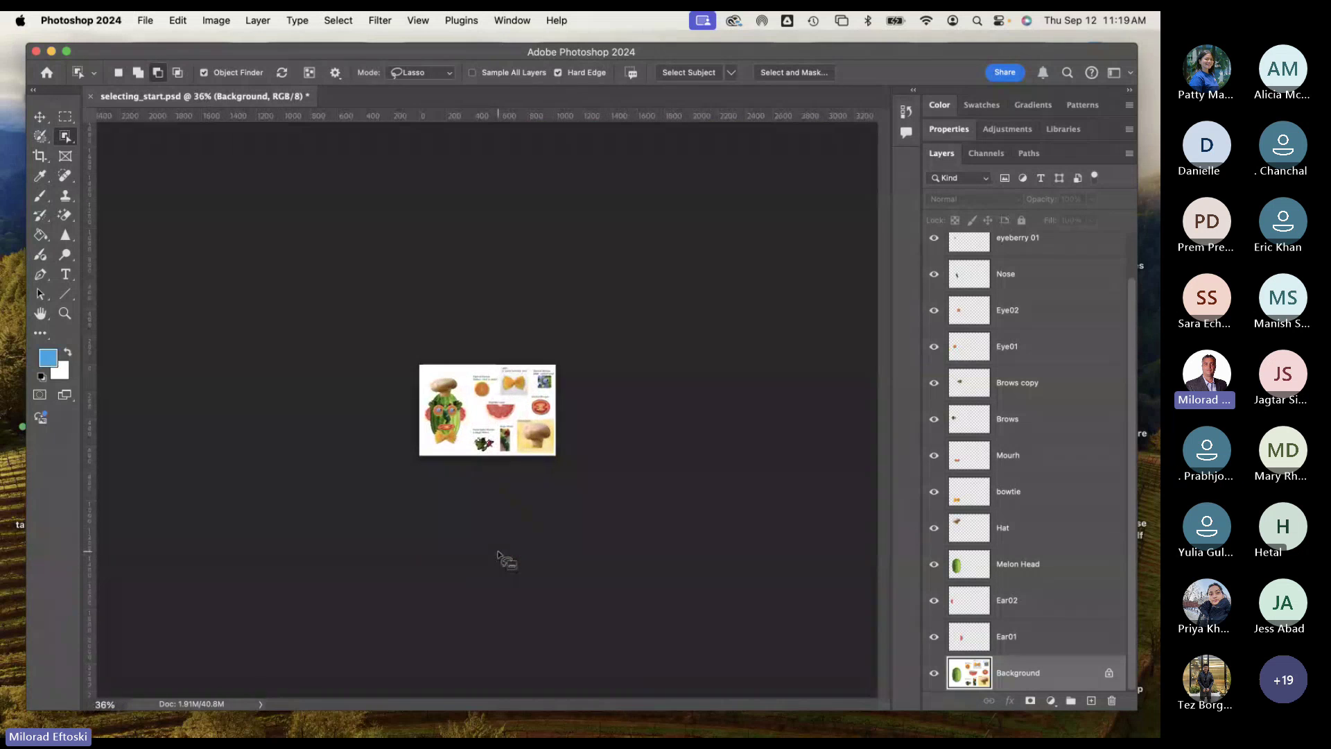
{"action": "scroll", "coordinate": [498, 556], "scroll_direction": "up", "scroll_amount": 4}
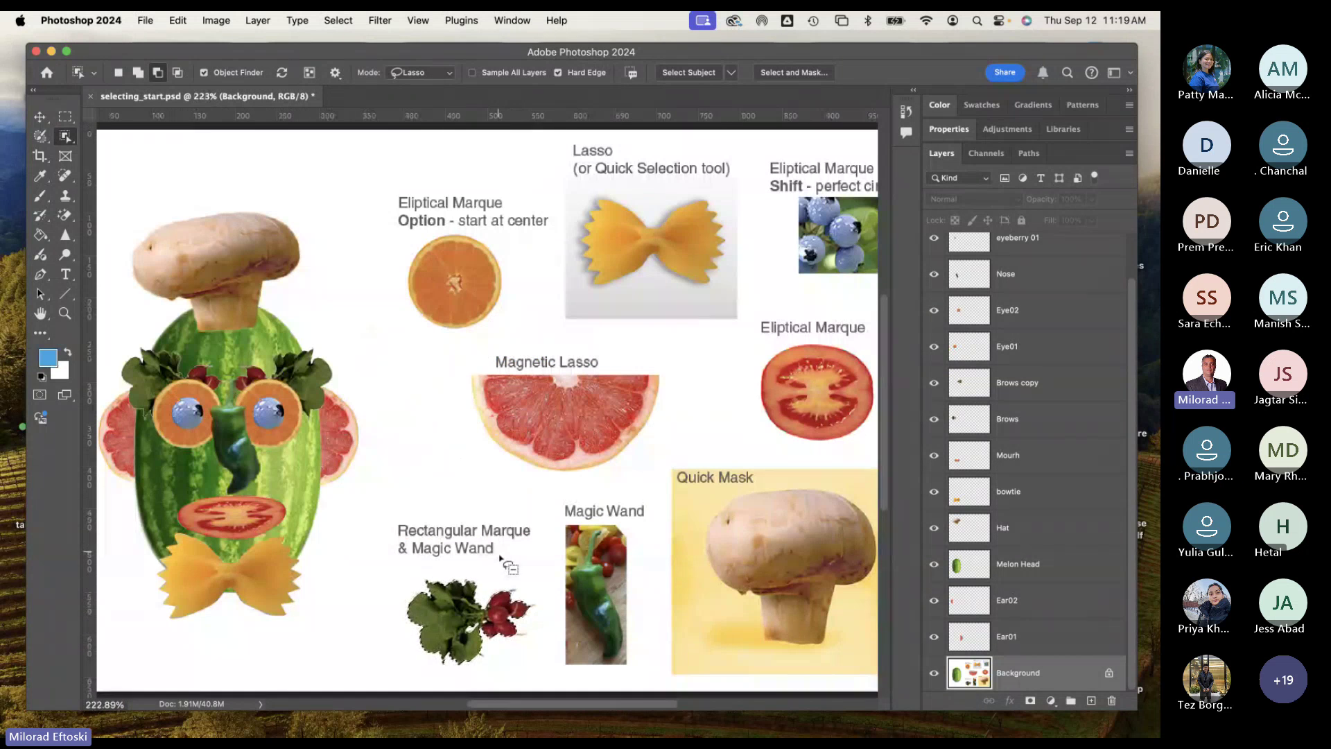
{"action": "scroll", "coordinate": [511, 572], "scroll_direction": "down", "scroll_amount": 2}
{"action": "key", "text": "alt"}
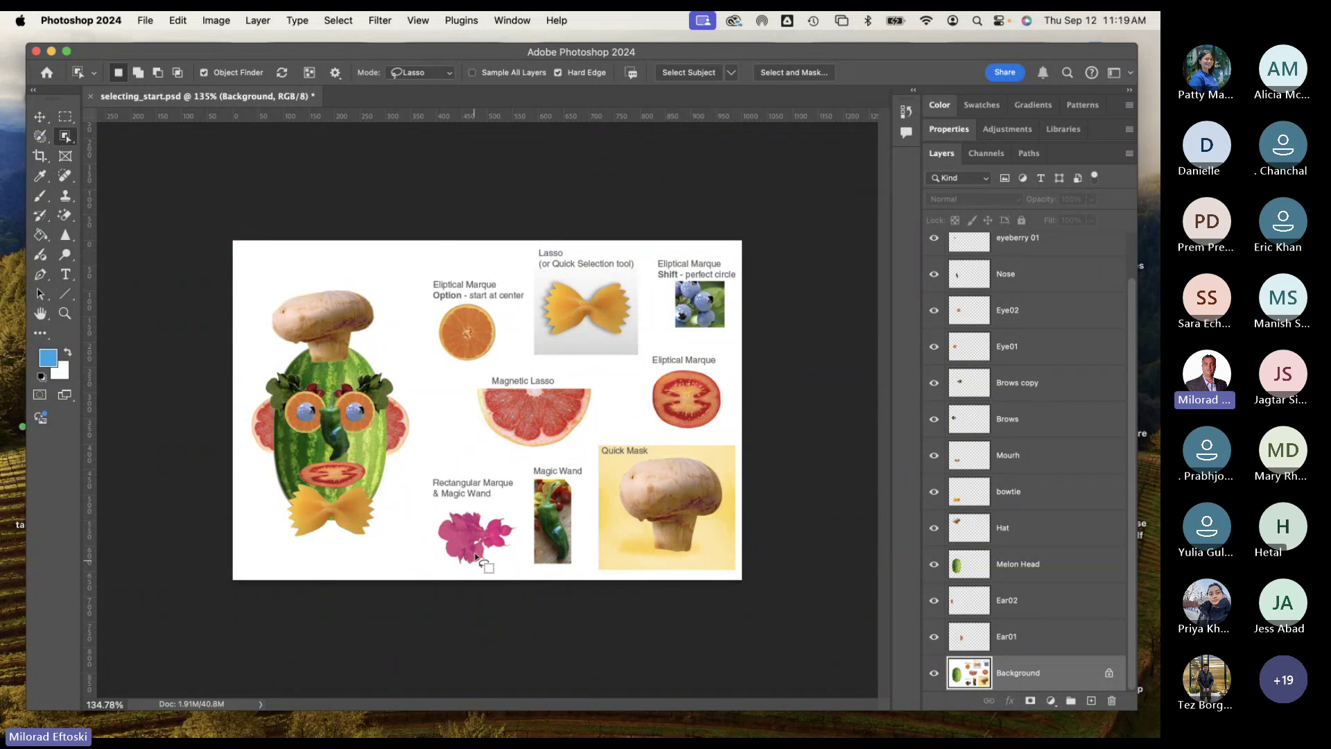
{"action": "mouse_move", "coordinate": [419, 526]}
{"action": "left_mouse_down"}
{"action": "mouse_move", "coordinate": [439, 505]}
{"action": "mouse_move", "coordinate": [489, 510]}
{"action": "mouse_move", "coordinate": [519, 519]}
{"action": "mouse_move", "coordinate": [521, 540]}
{"action": "mouse_move", "coordinate": [478, 573]}
{"action": "mouse_move", "coordinate": [416, 528]}
{"action": "left_mouse_up"}
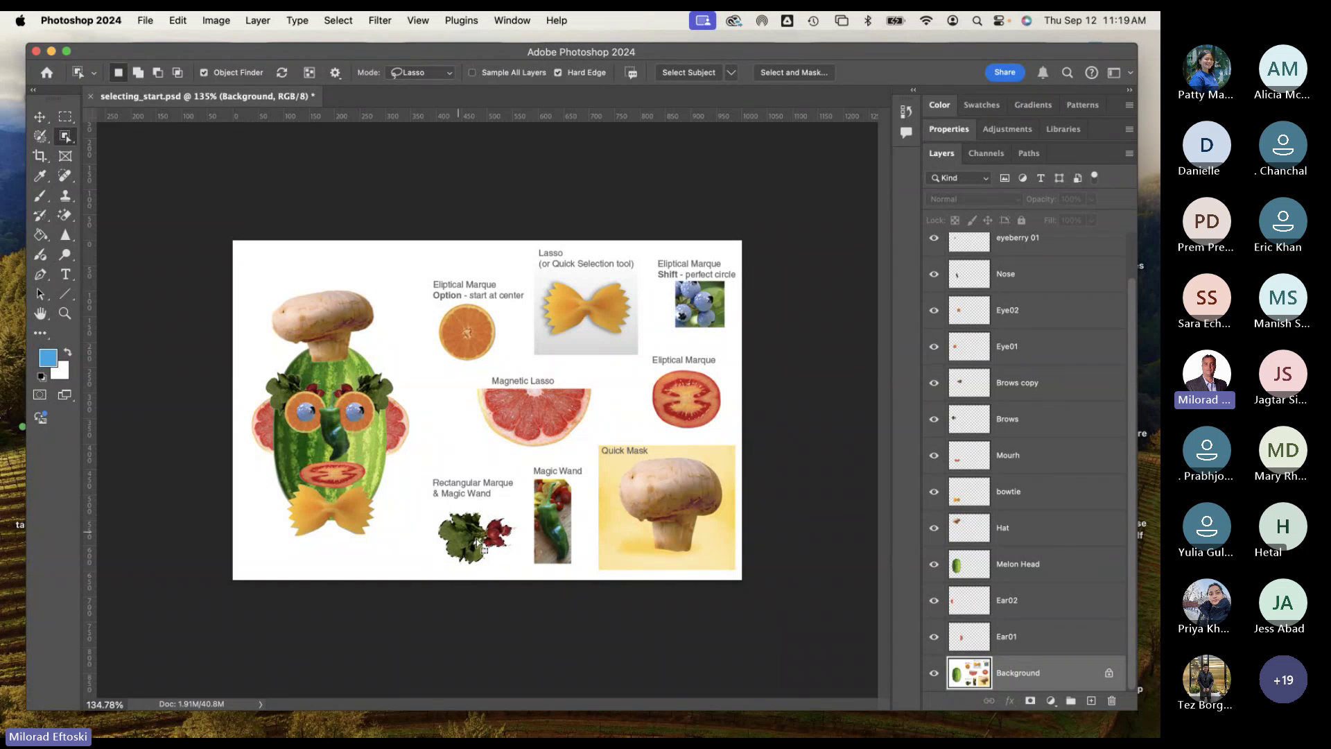
{"action": "scroll", "coordinate": [485, 549], "scroll_direction": "up", "scroll_amount": 10}
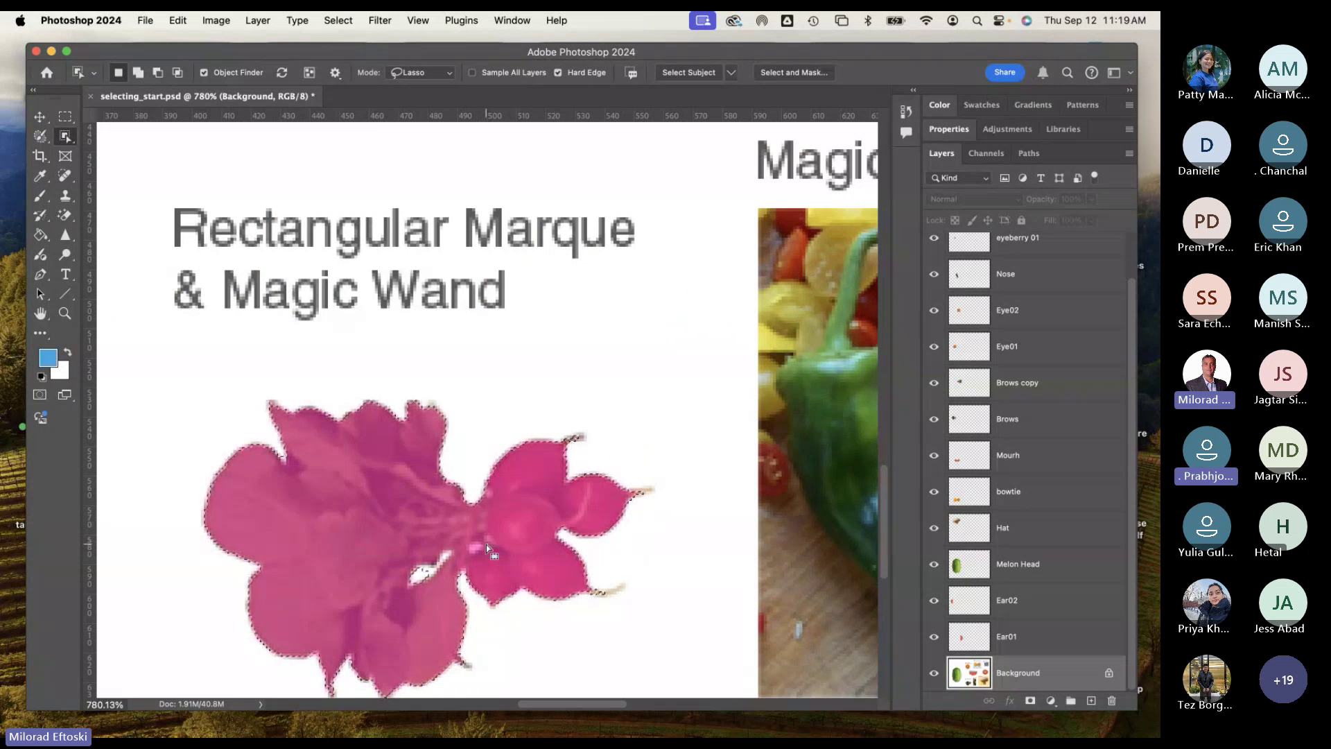
{"action": "key", "text": "alt"}
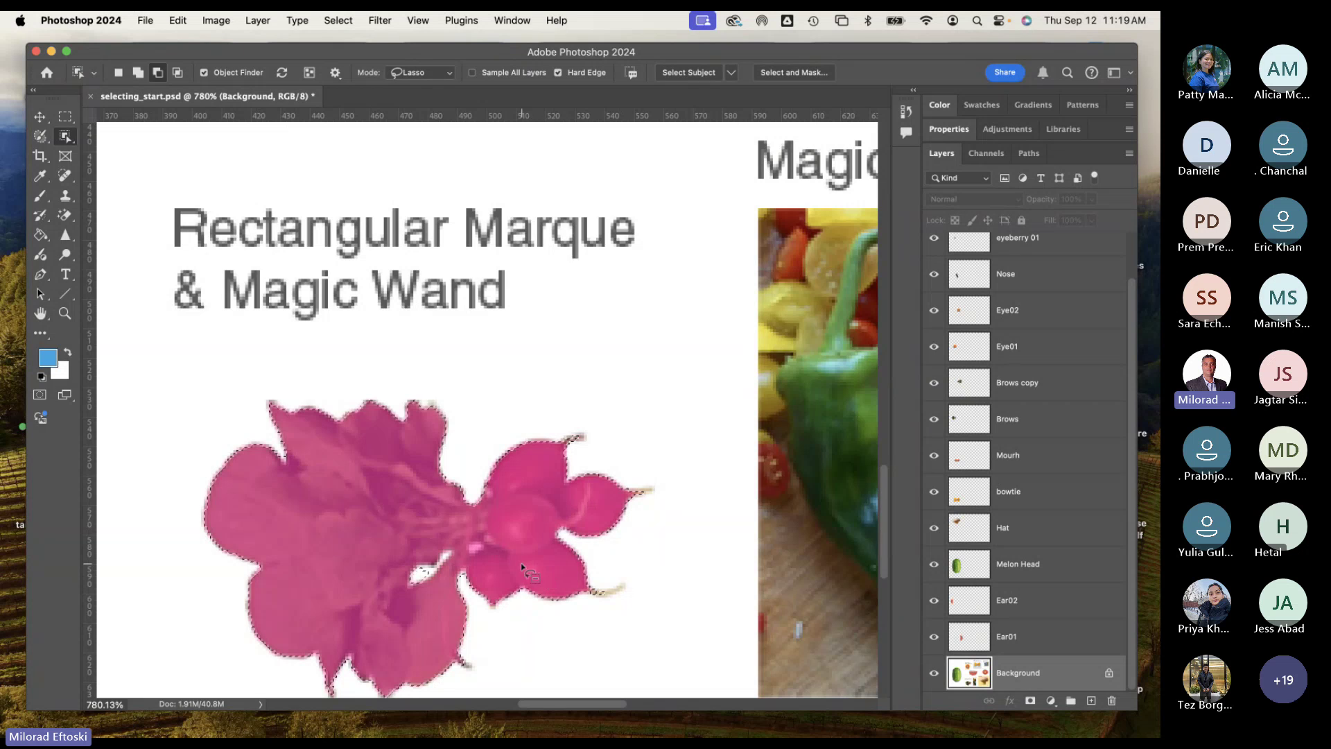
{"action": "scroll", "coordinate": [522, 563], "scroll_direction": "down", "scroll_amount": 8}
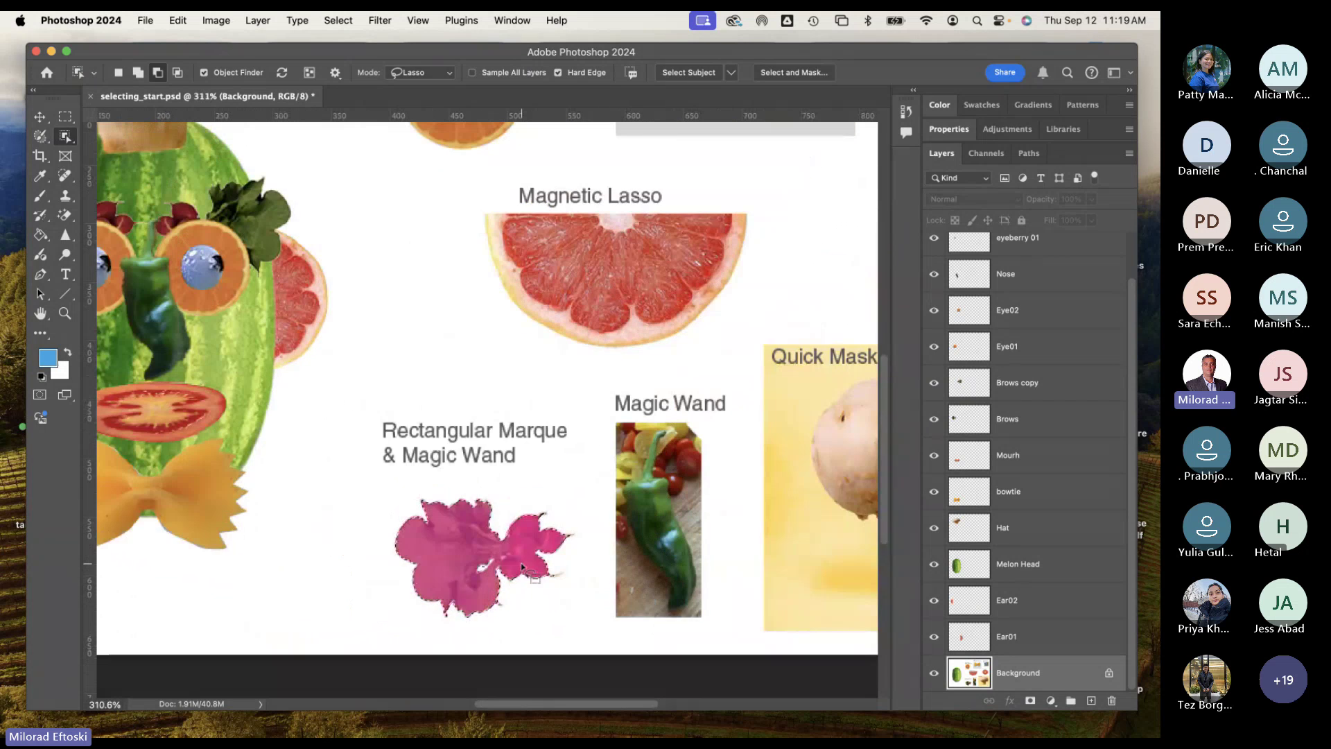
{"action": "scroll", "coordinate": [522, 563], "scroll_direction": "down", "scroll_amount": 5}
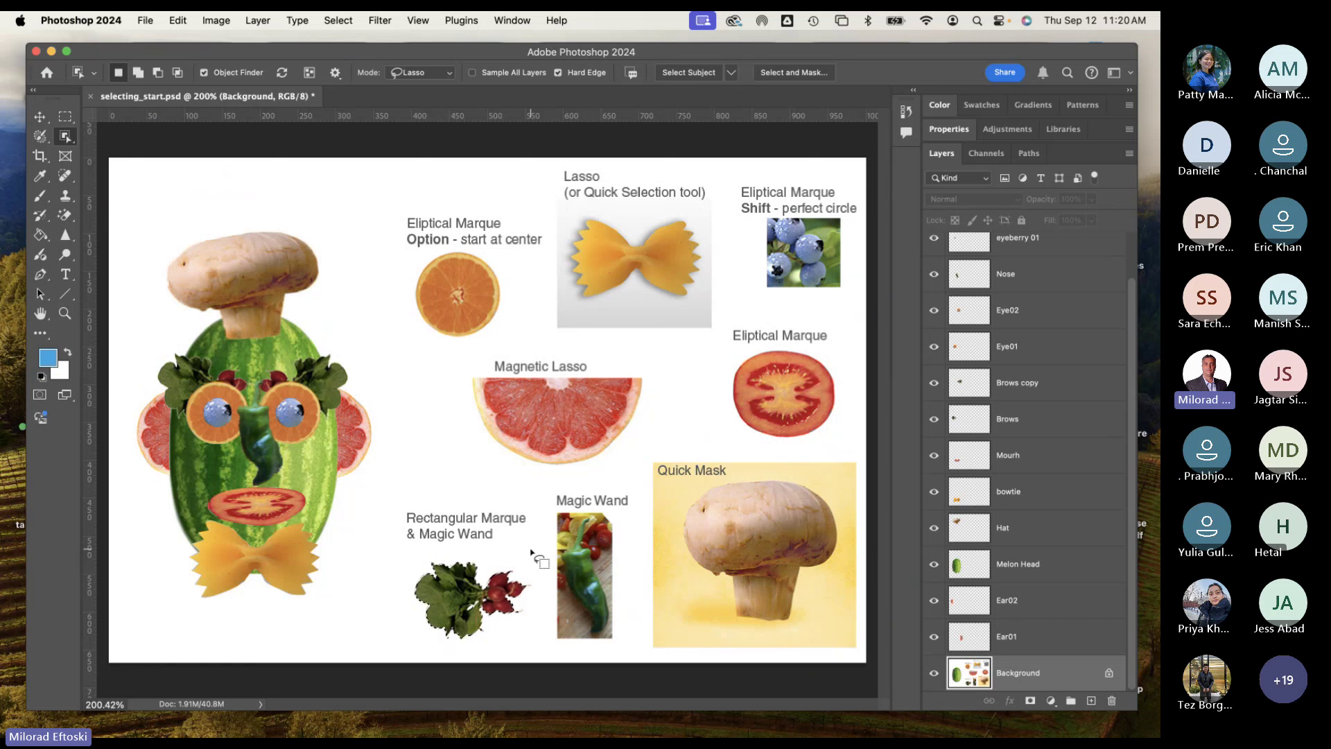
Step: Copy the selected radish bunch to a new layer and move the copy up above its caption
{"action": "key", "text": "super+j"}
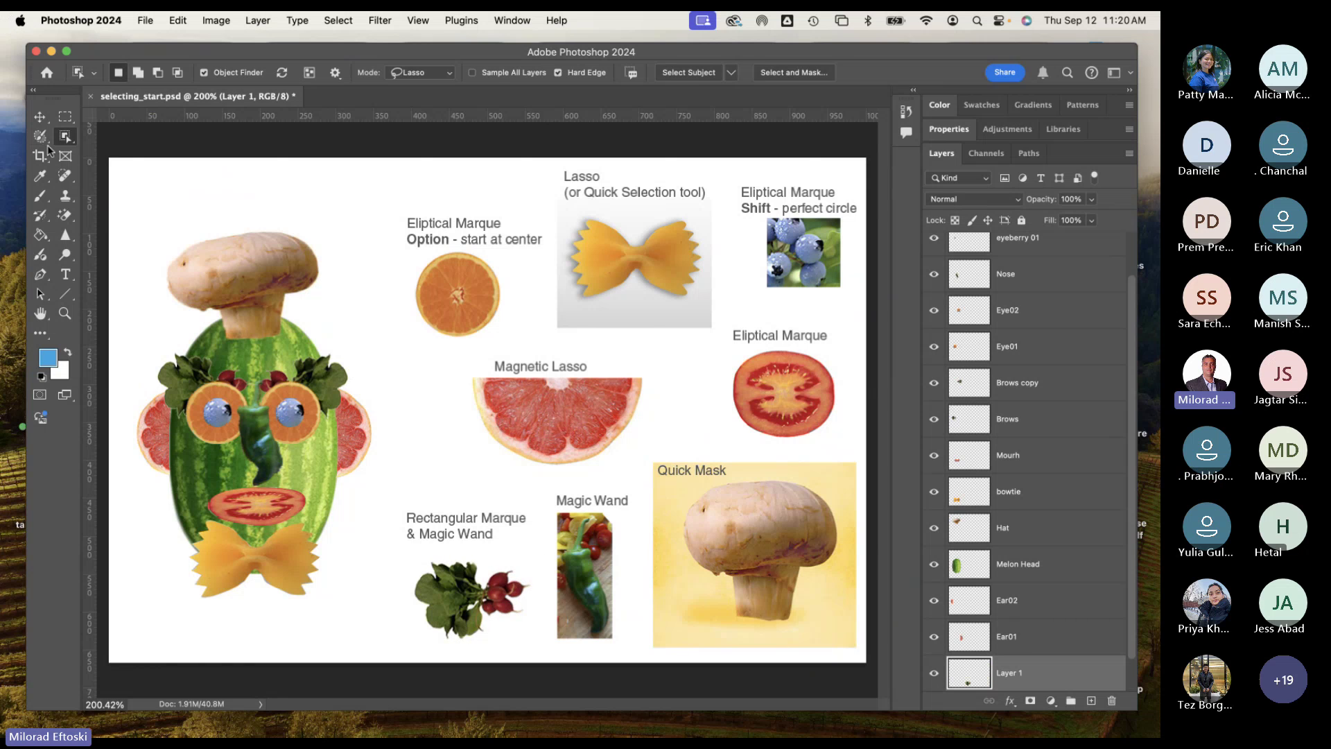
{"action": "left_click", "coordinate": [39, 116]}
{"action": "left_click_drag", "start_coordinate": [466, 601], "coordinate": [456, 469]}
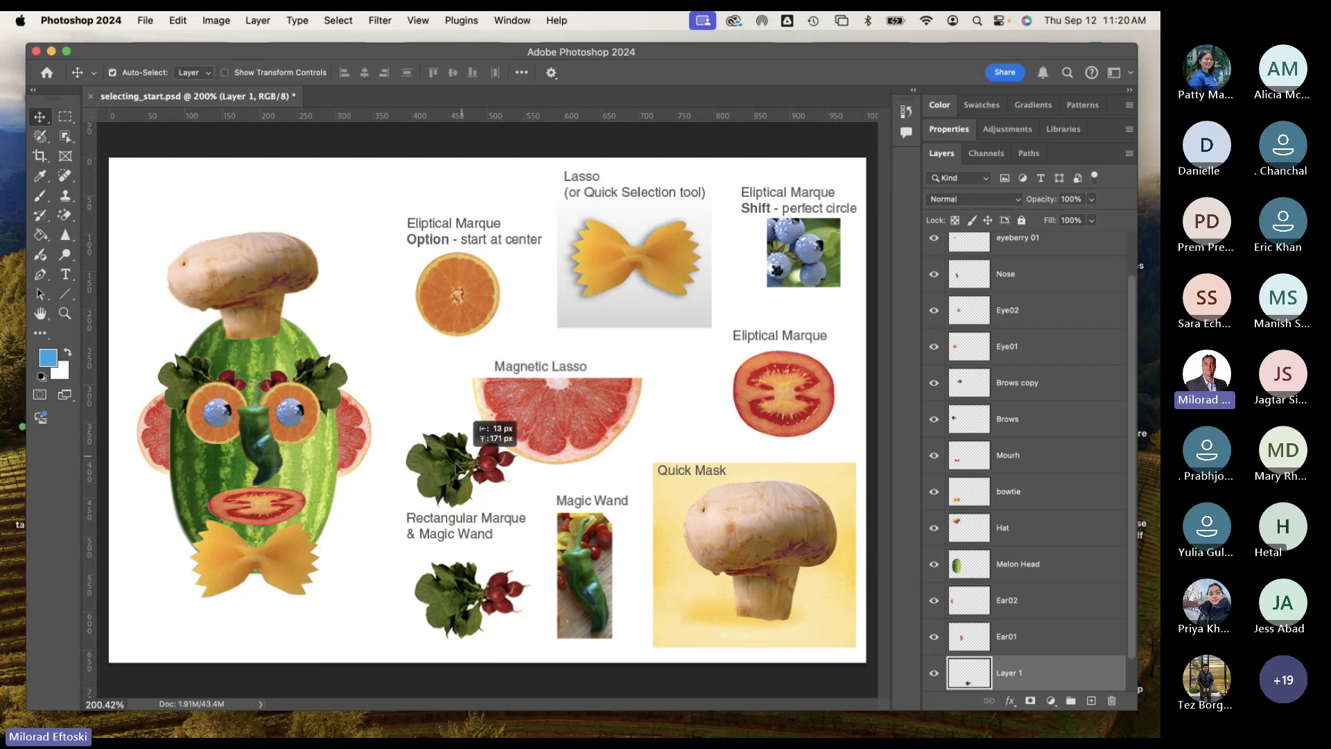
Step: Delete the copied radish layer and return to the Object Selection tool on the Background layer
{"action": "key", "text": "Delete"}
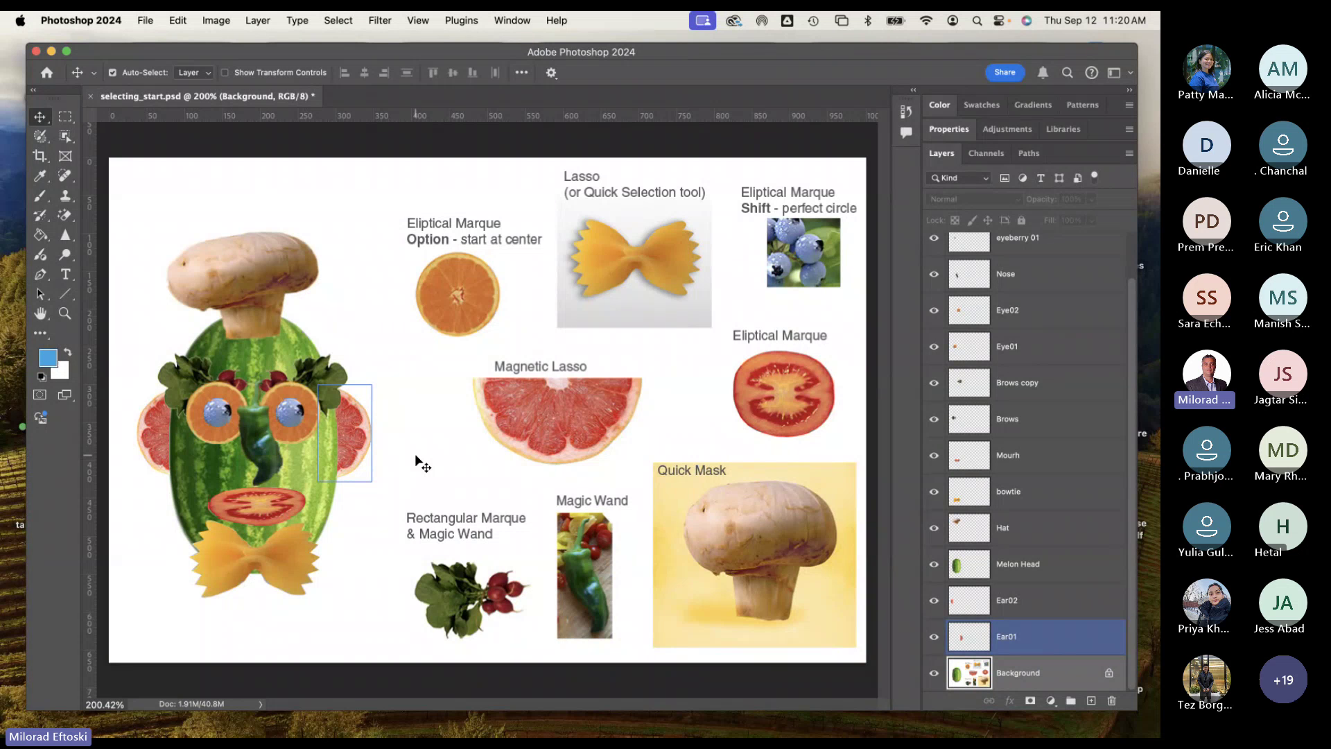
{"action": "left_click", "coordinate": [422, 463]}
{"action": "left_click", "coordinate": [66, 136]}
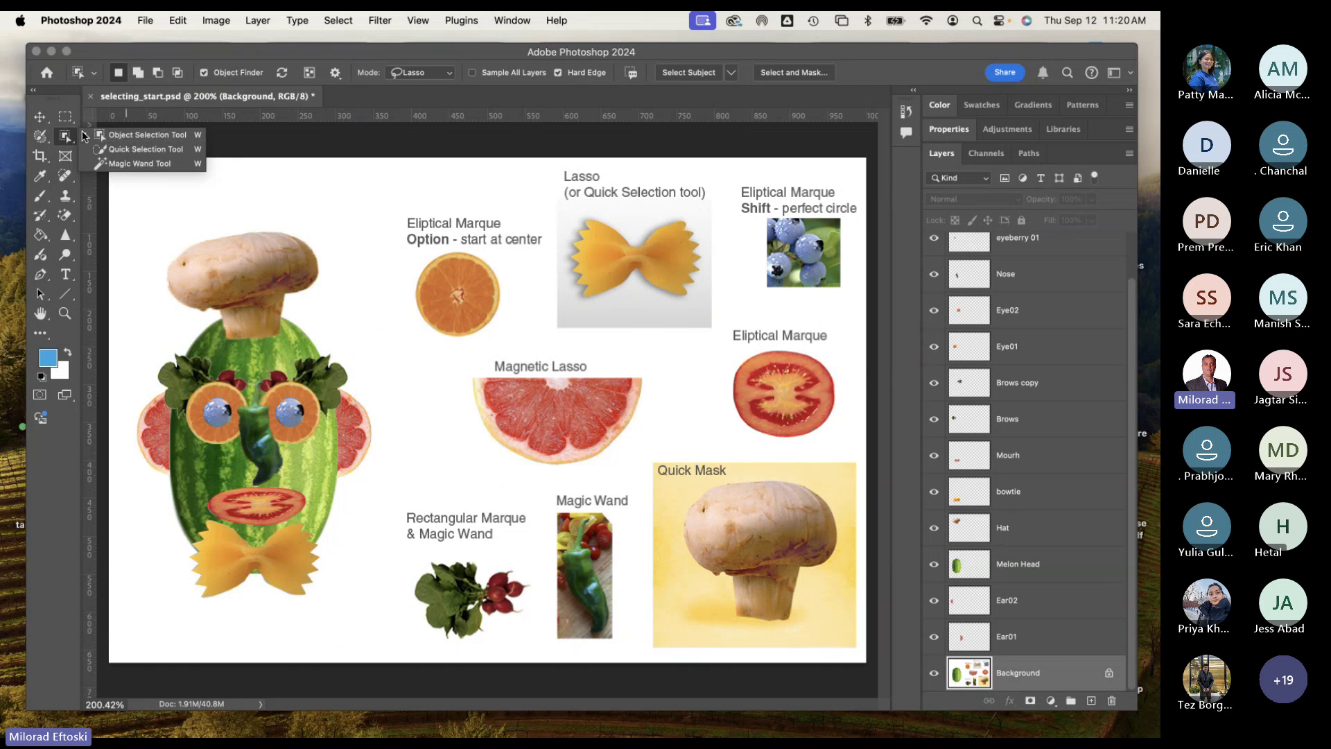
{"action": "left_click", "coordinate": [142, 135]}
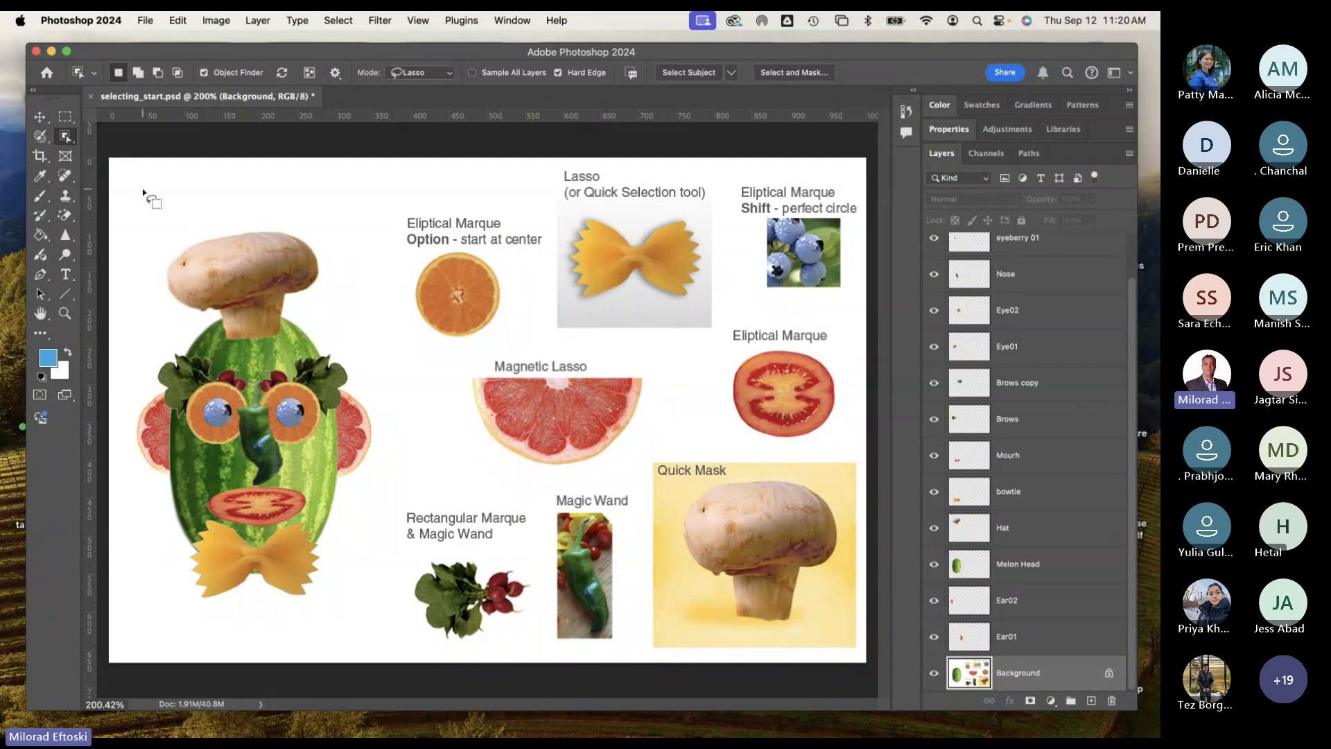
Step: Switch to the Selection Brush tool and reduce its brush size to 50
{"action": "left_click", "coordinate": [40, 137]}
{"action": "right_click", "coordinate": [41, 139]}
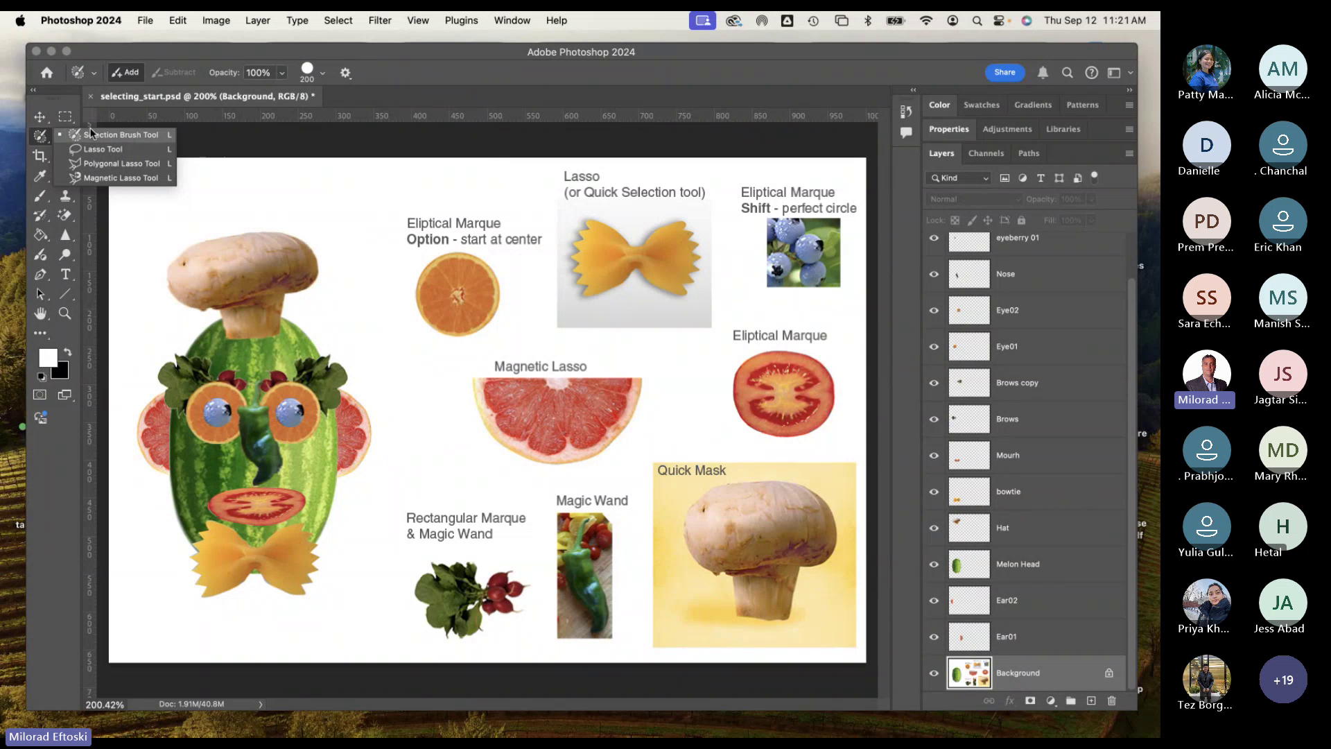
{"action": "left_click", "coordinate": [93, 135]}
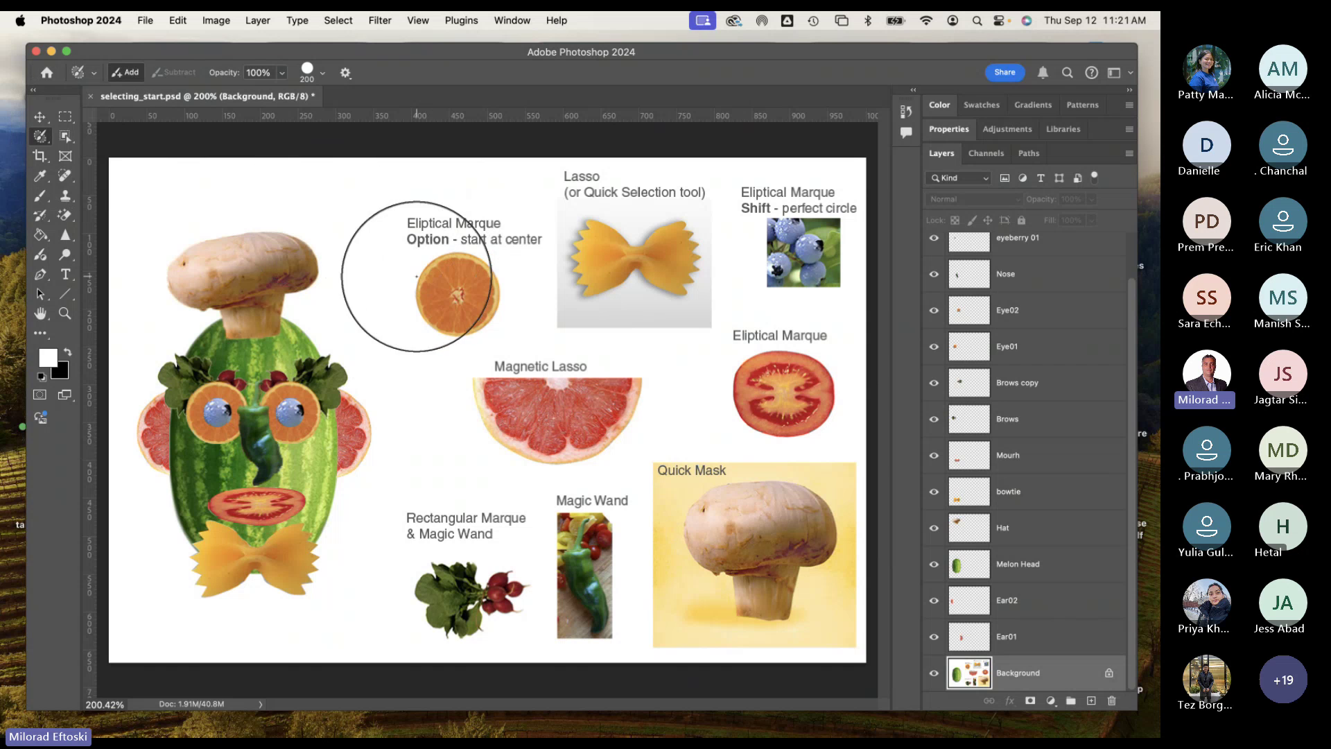
{"action": "key", "text": "bracketleft"}
{"action": "key", "text": "bracketleft"}
{"action": "key", "text": "bracketleft"}
{"action": "key", "text": "bracketleft"}
{"action": "key", "text": "bracketleft"}
{"action": "key", "text": "bracketleft"}
{"action": "key", "text": "bracketleft"}
{"action": "key", "text": "bracketleft"}
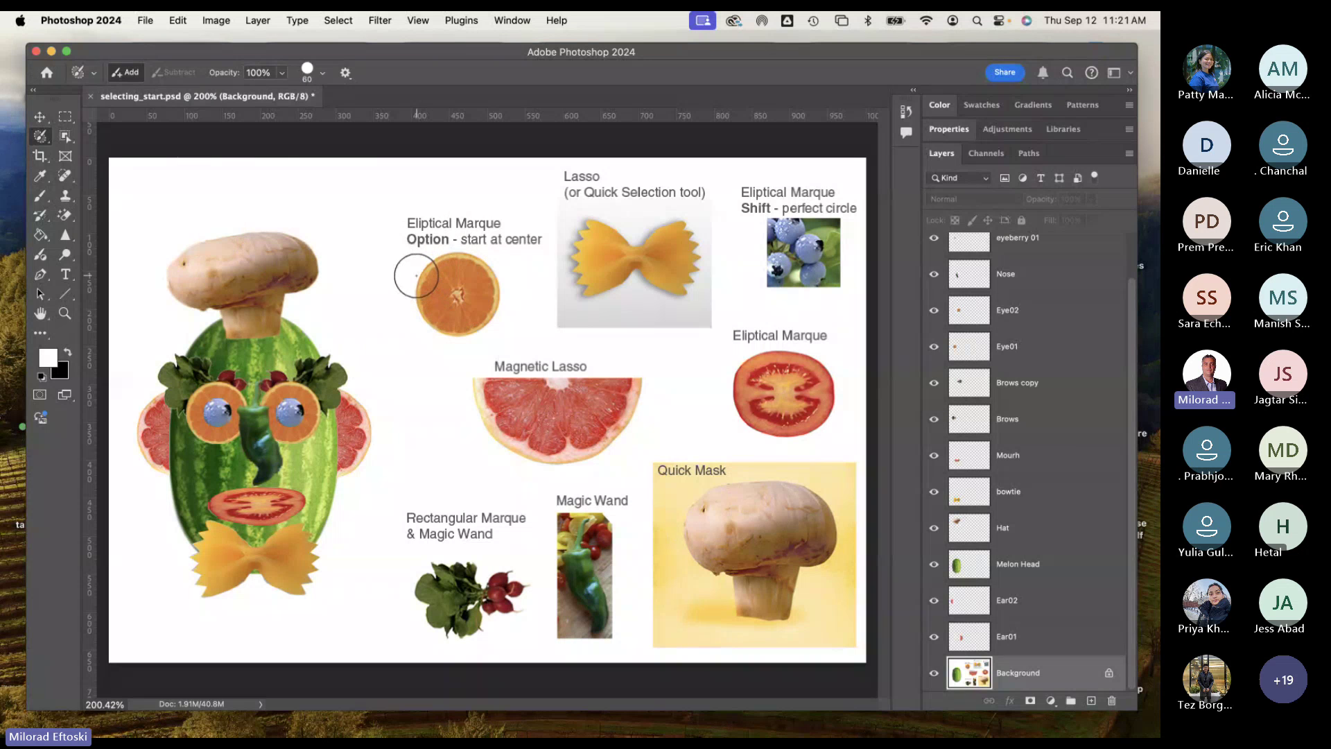
{"action": "key", "text": "bracketleft"}
Step: Paint a selection over the orange slice and past its lower-left edge, and check it in Quick Mask mode
{"action": "mouse_move", "coordinate": [458, 305]}
{"action": "left_mouse_down"}
{"action": "mouse_move", "coordinate": [461, 278]}
{"action": "mouse_move", "coordinate": [457, 316]}
{"action": "mouse_move", "coordinate": [452, 306]}
{"action": "left_mouse_up"}
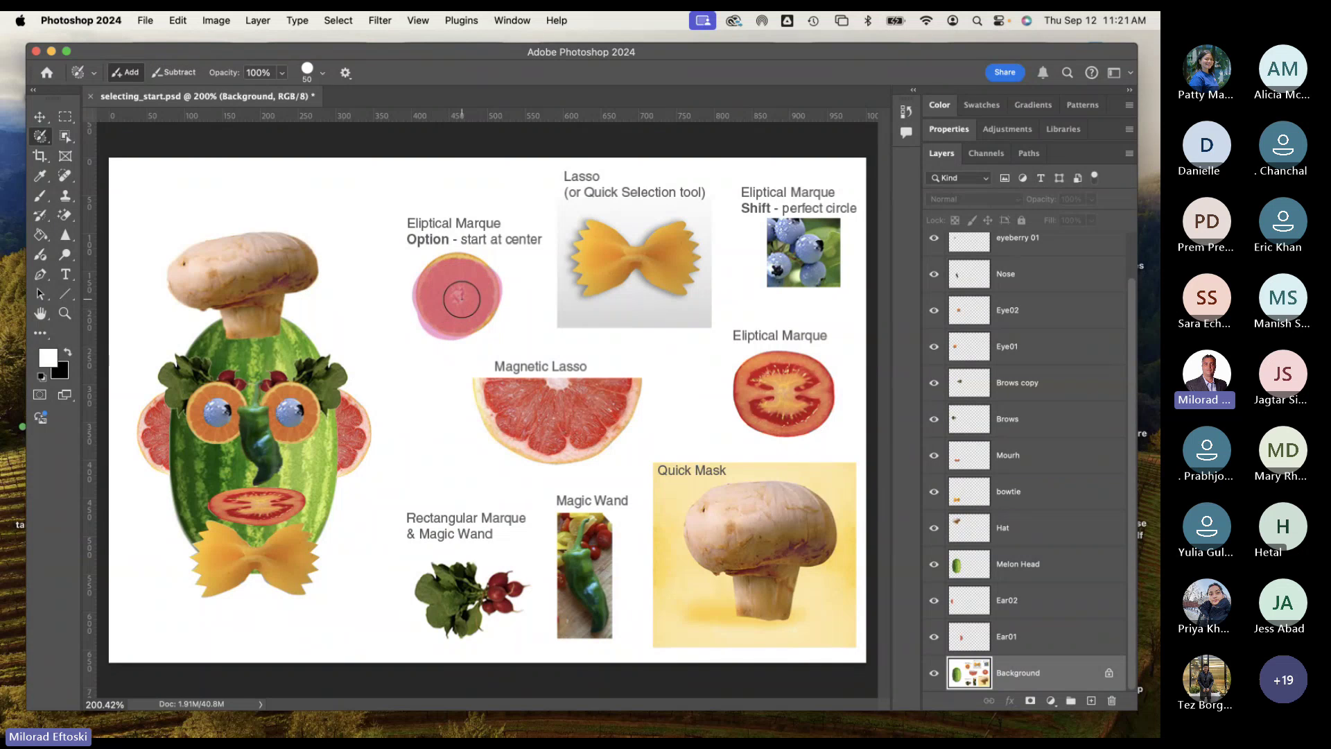
{"action": "key", "text": "Return"}
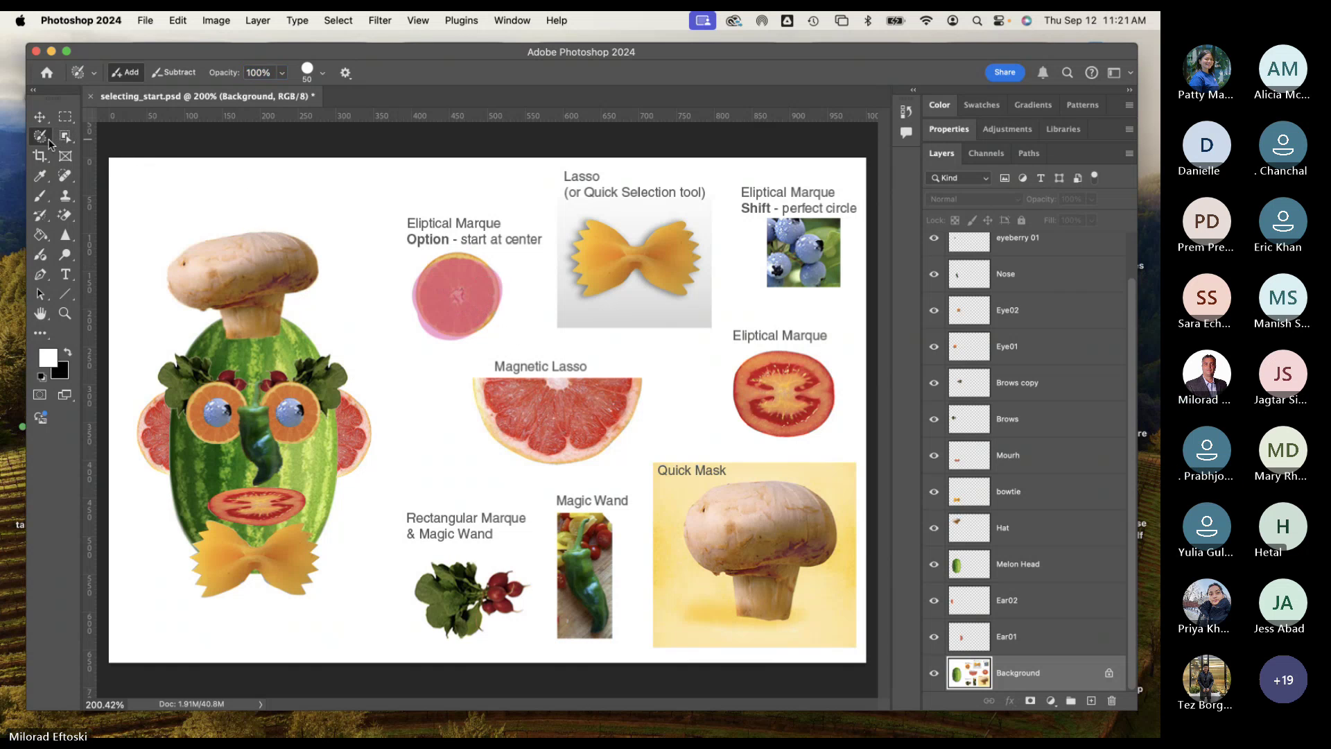
{"action": "left_click_drag", "start_coordinate": [455, 348], "coordinate": [423, 285]}
{"action": "key", "text": "q"}
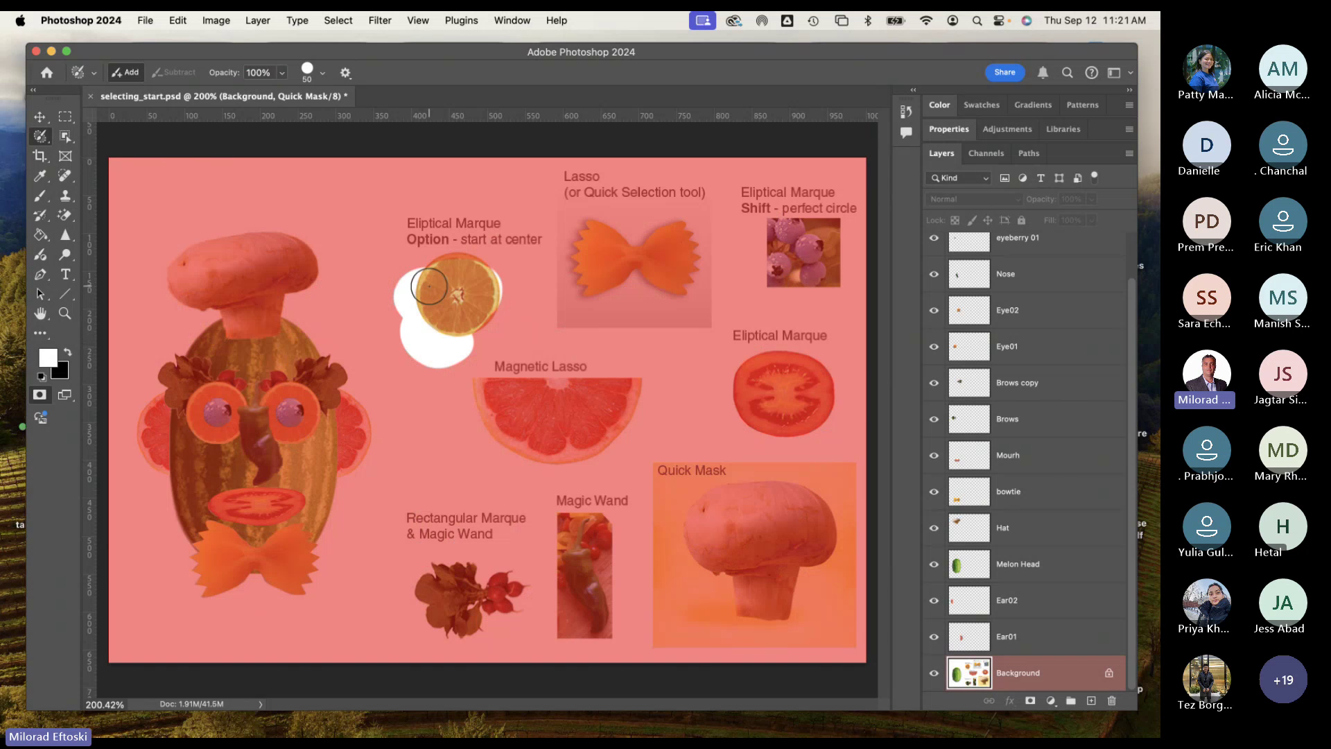
{"action": "key", "text": "q"}
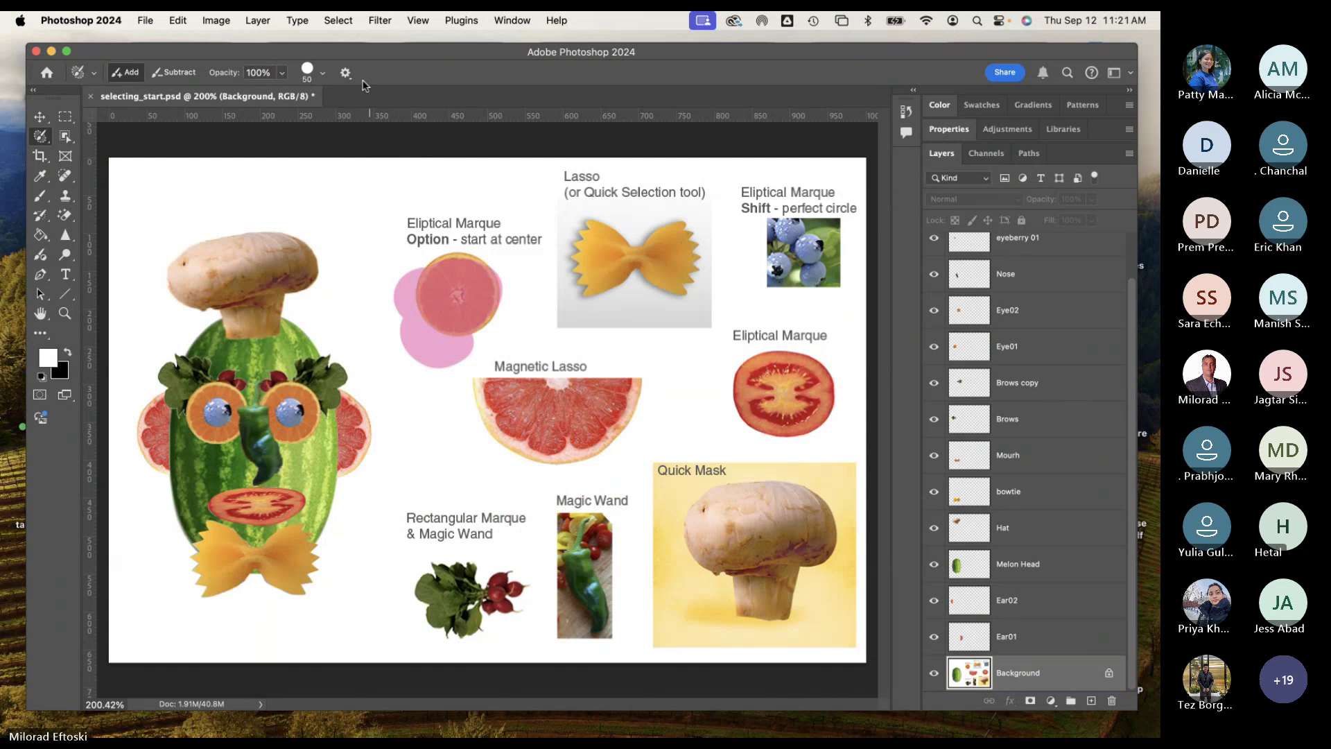
Step: Subtract part of the painted selection at the lower left of the orange slice with the Selection Brush
{"action": "left_click", "coordinate": [173, 73]}
{"action": "mouse_move", "coordinate": [425, 324]}
{"action": "left_mouse_down"}
{"action": "mouse_move", "coordinate": [431, 366]}
{"action": "mouse_move", "coordinate": [407, 350]}
{"action": "left_mouse_up"}
{"action": "key", "text": "x"}
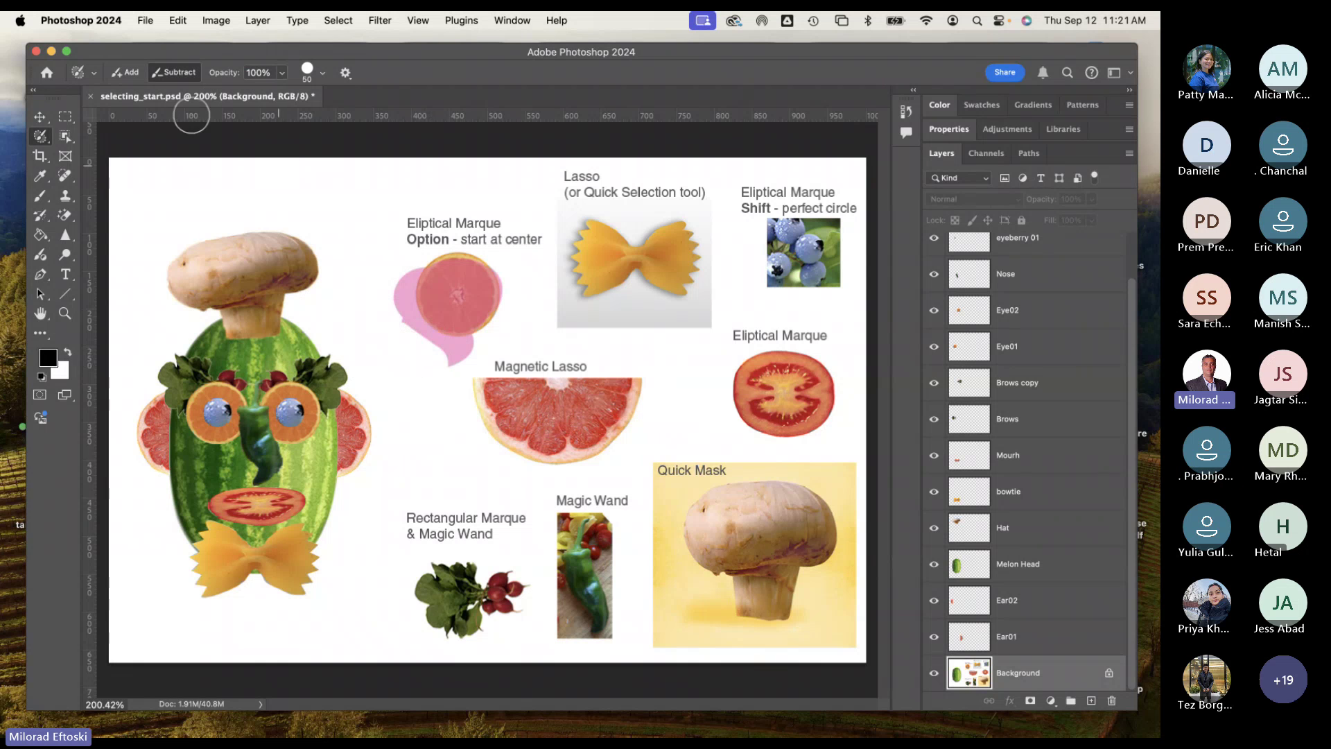
Step: Switch the Selection Brush back to Add and extend the painted selection well beyond the orange slice's edges
{"action": "left_click", "coordinate": [119, 72]}
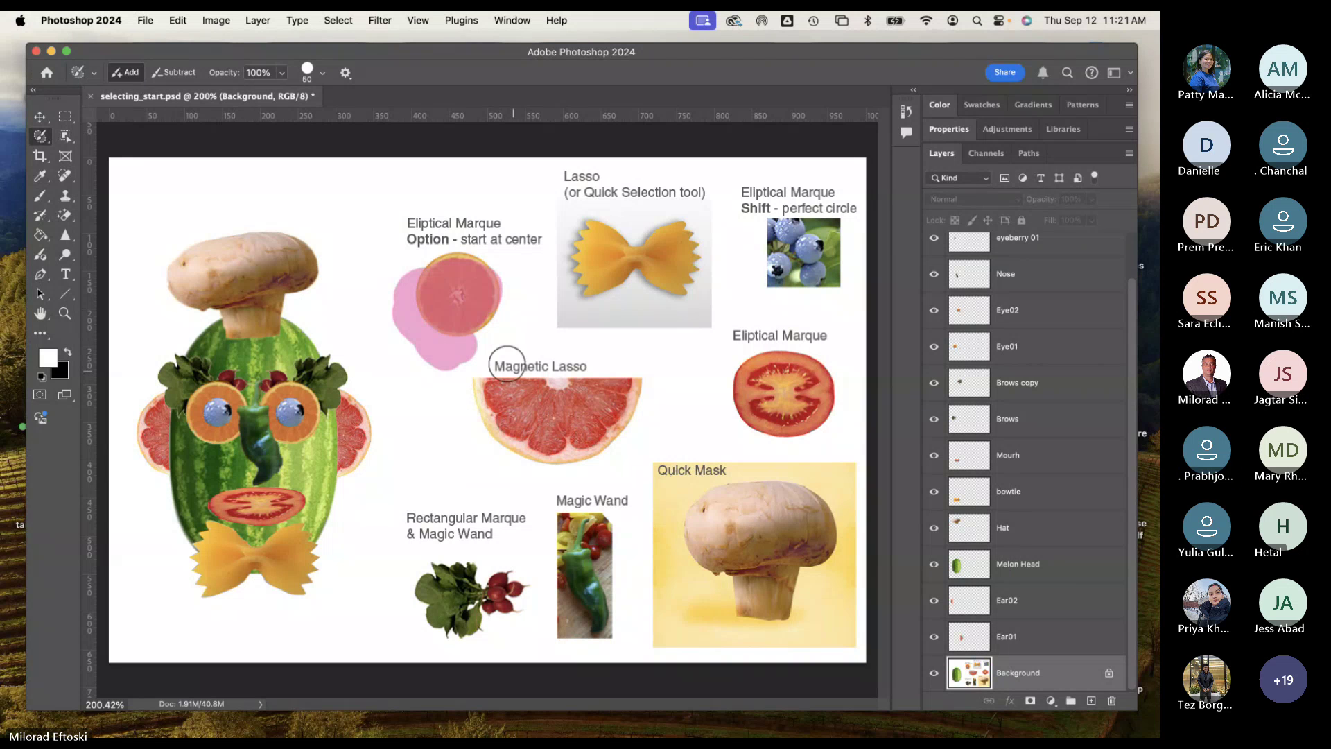
{"action": "left_click_drag", "start_coordinate": [447, 335], "coordinate": [509, 305]}
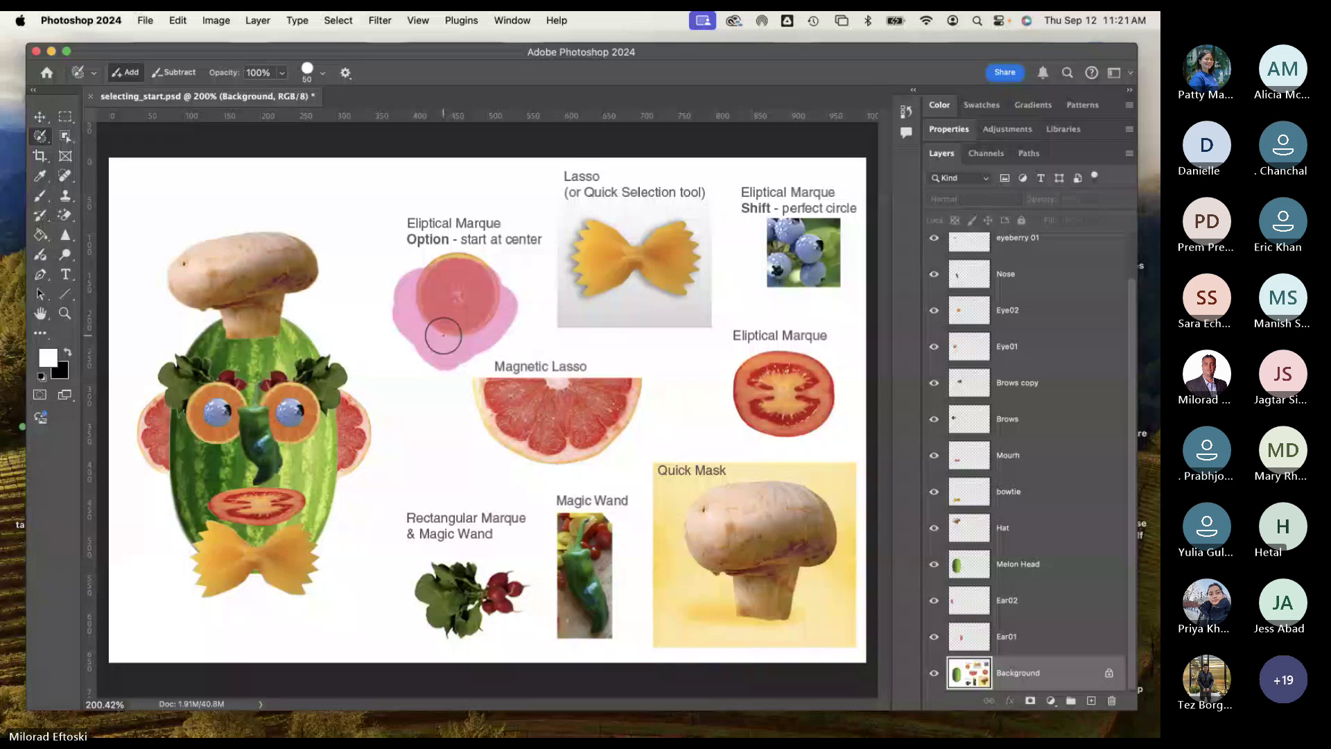
{"action": "mouse_move", "coordinate": [460, 366]}
{"action": "left_mouse_down"}
{"action": "mouse_move", "coordinate": [488, 349]}
{"action": "mouse_move", "coordinate": [441, 311]}
{"action": "mouse_move", "coordinate": [466, 249]}
{"action": "mouse_move", "coordinate": [496, 284]}
{"action": "mouse_move", "coordinate": [490, 311]}
{"action": "left_mouse_up"}
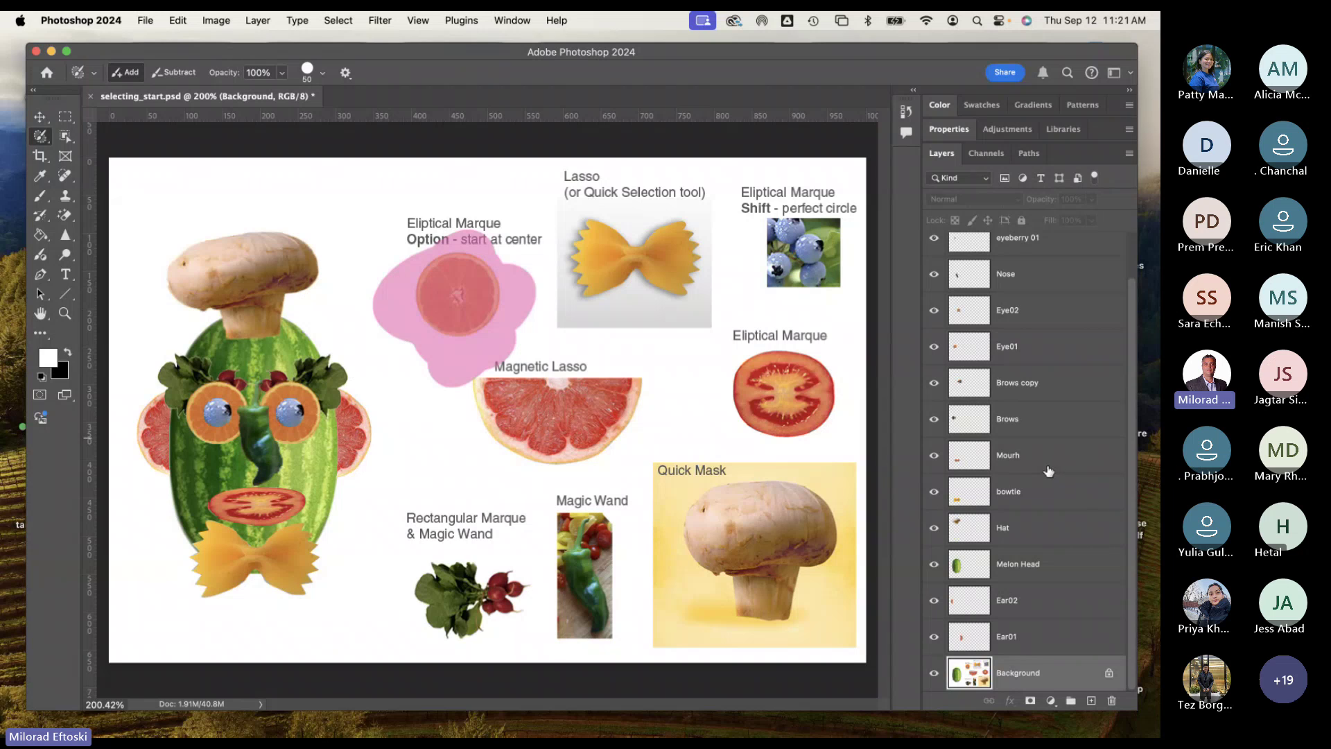
Step: Review the Selection Brush's overlay colour choices and keep Magenta
{"action": "left_click", "coordinate": [345, 73]}
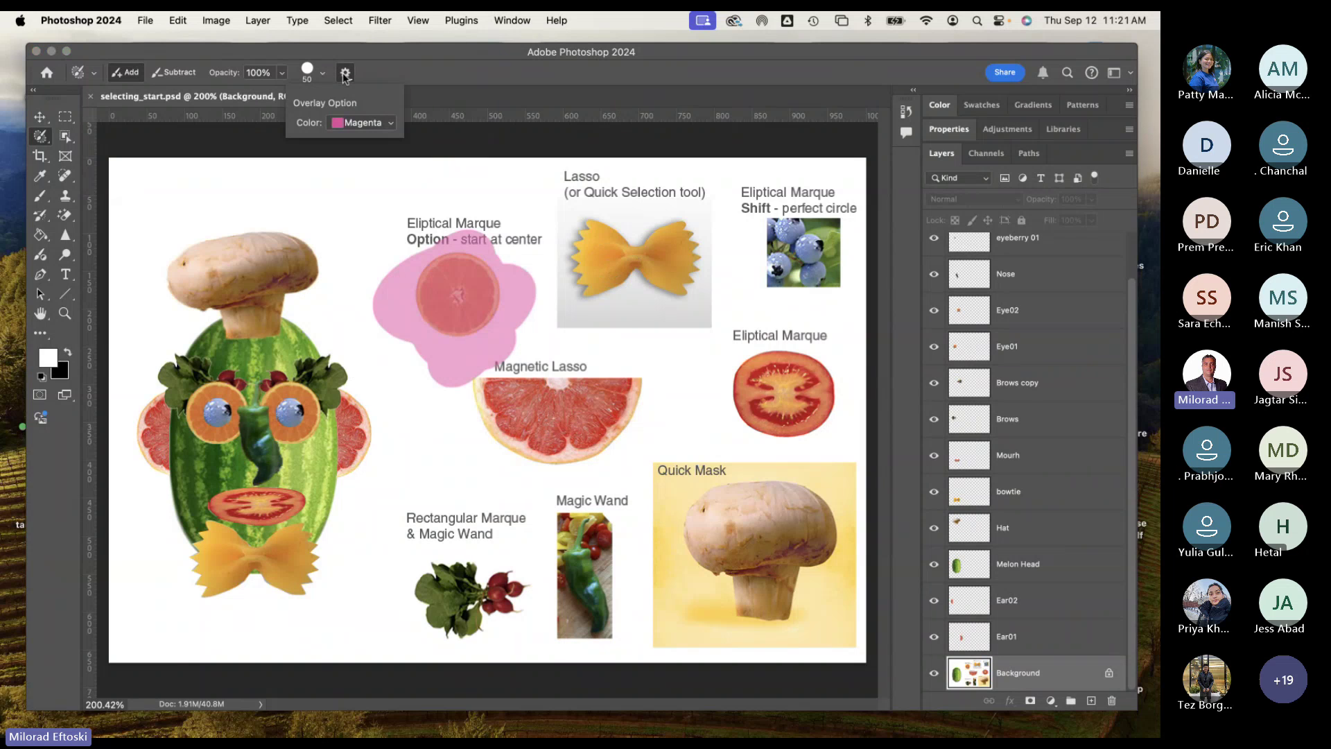
{"action": "left_click", "coordinate": [377, 122]}
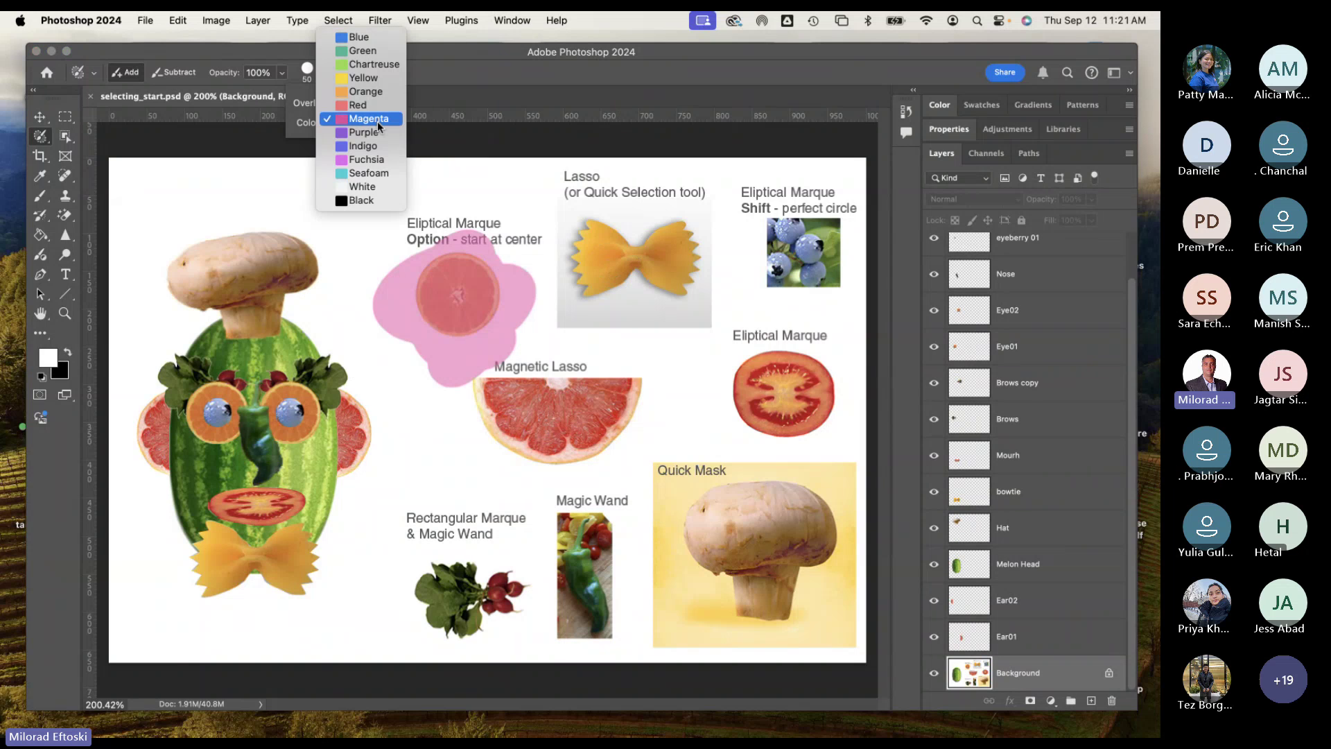
{"action": "left_click", "coordinate": [378, 123]}
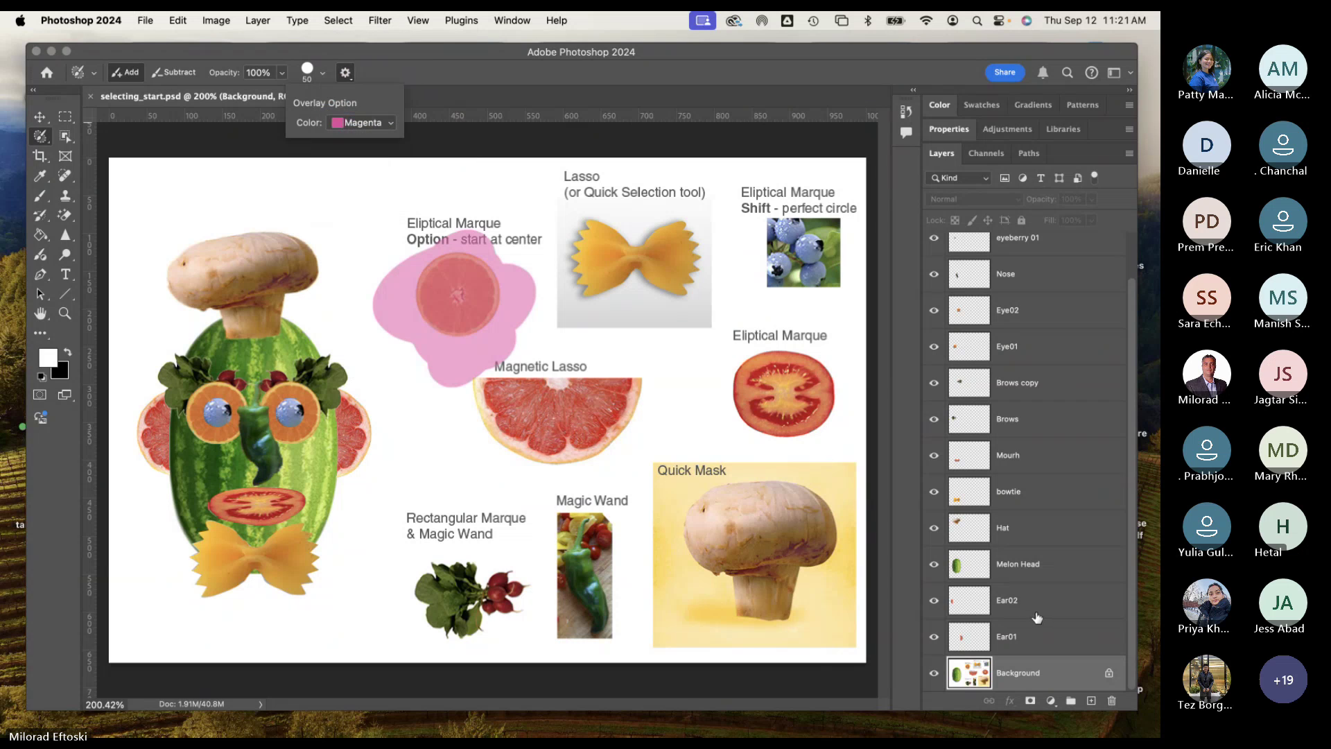
{"action": "left_click", "coordinate": [93, 77]}
{"action": "left_click", "coordinate": [279, 93]}
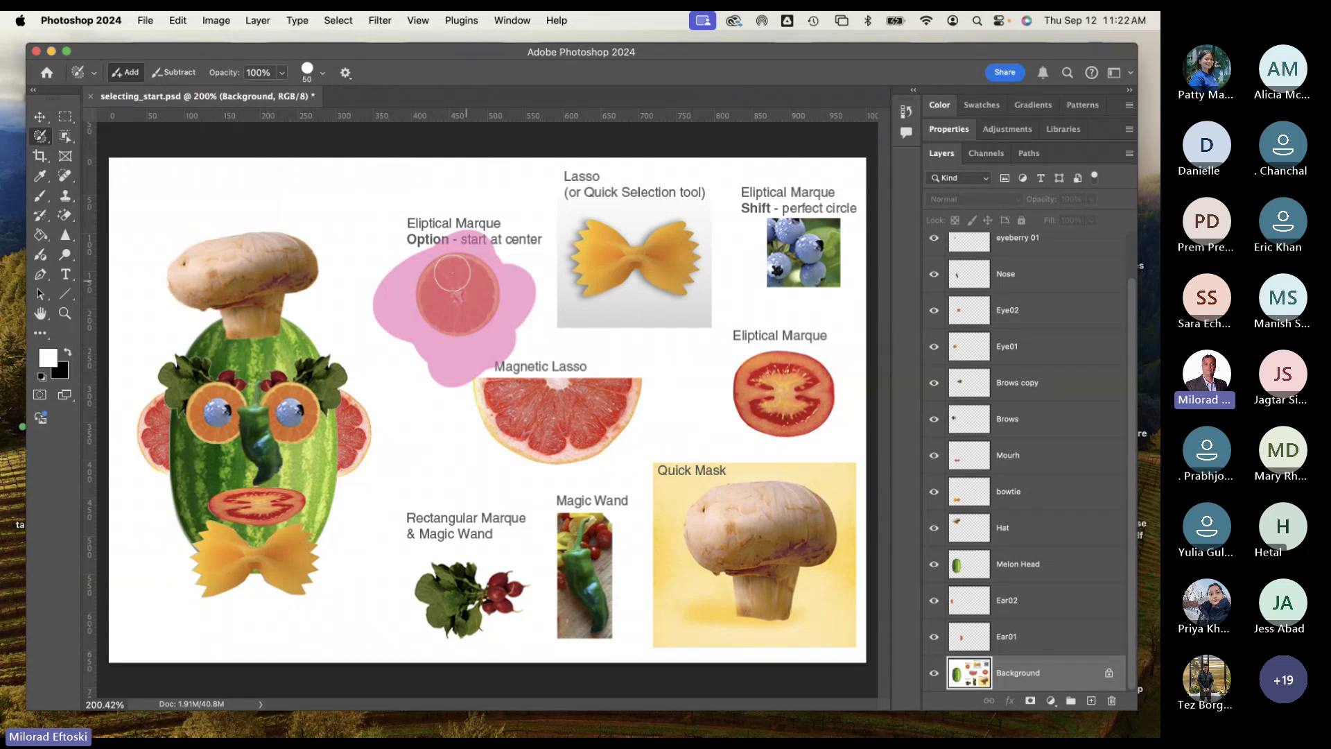
Step: Erase the entire painted selection from the orange slice and its surroundings with the Selection Brush in Subtract mode
{"action": "mouse_move", "coordinate": [447, 277]}
{"action": "left_mouse_down"}
{"action": "mouse_move", "coordinate": [401, 253]}
{"action": "mouse_move", "coordinate": [423, 280]}
{"action": "mouse_move", "coordinate": [444, 259]}
{"action": "mouse_move", "coordinate": [378, 270]}
{"action": "mouse_move", "coordinate": [382, 256]}
{"action": "mouse_move", "coordinate": [373, 341]}
{"action": "mouse_move", "coordinate": [422, 352]}
{"action": "mouse_move", "coordinate": [482, 337]}
{"action": "mouse_move", "coordinate": [500, 375]}
{"action": "left_mouse_up"}
{"action": "key", "text": "x"}
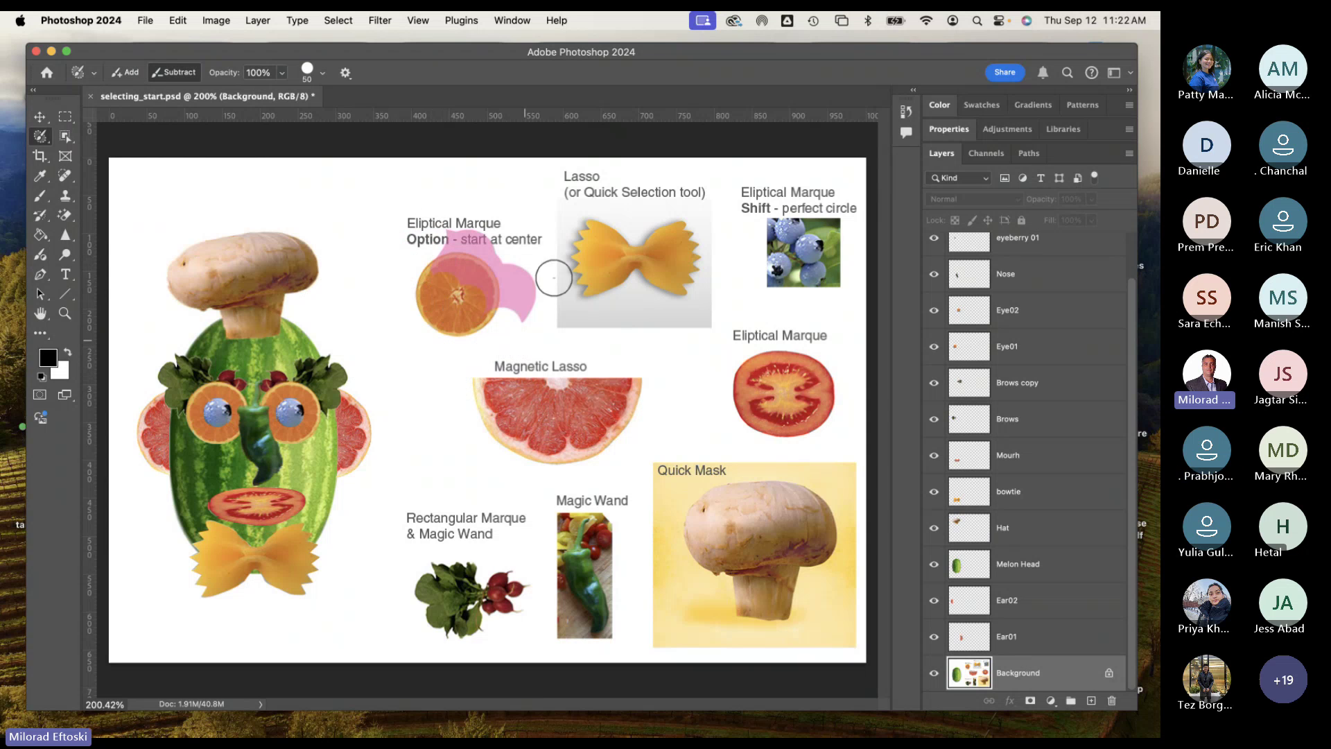
{"action": "mouse_move", "coordinate": [550, 276]}
{"action": "left_mouse_down"}
{"action": "mouse_move", "coordinate": [496, 237]}
{"action": "mouse_move", "coordinate": [469, 269]}
{"action": "mouse_move", "coordinate": [485, 219]}
{"action": "mouse_move", "coordinate": [485, 289]}
{"action": "left_mouse_up"}
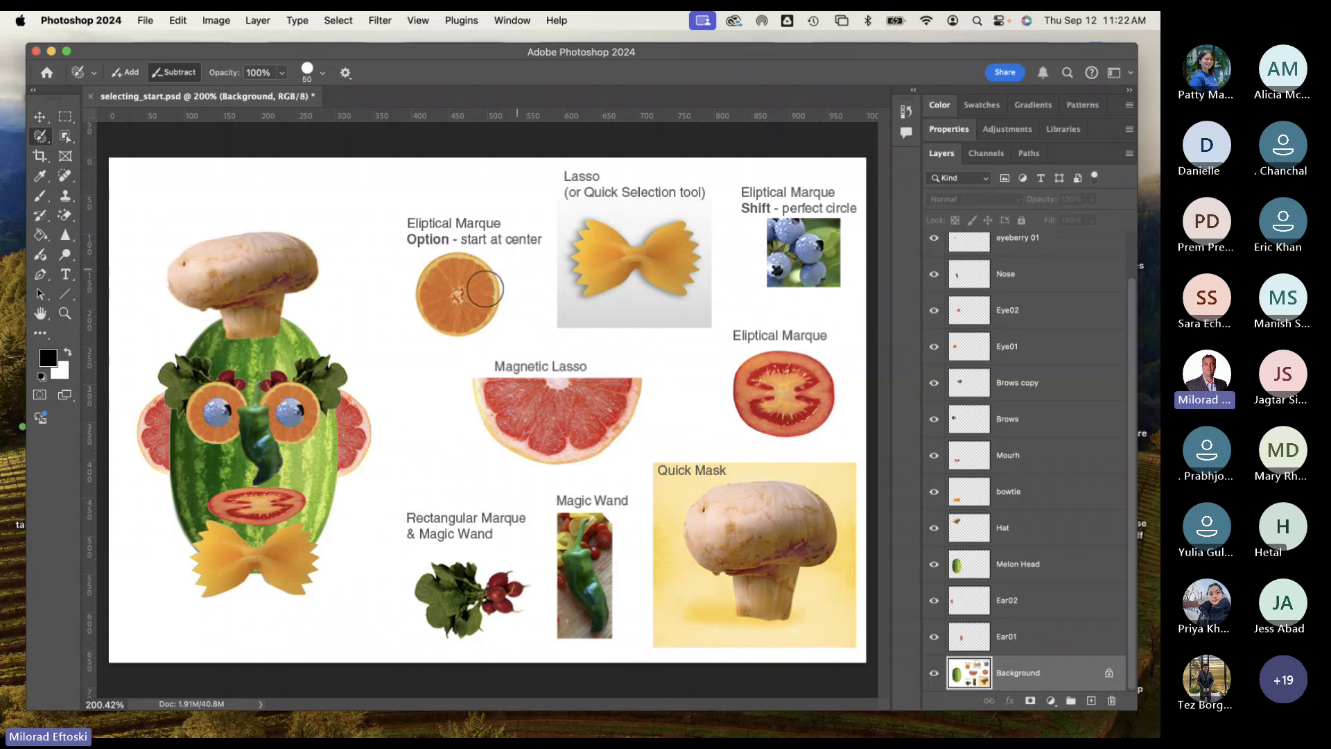
Step: Paint over the orange slice and the area beside it with the Selection Brush in Add mode, and preview it in Quick Mask
{"action": "left_click", "coordinate": [126, 72]}
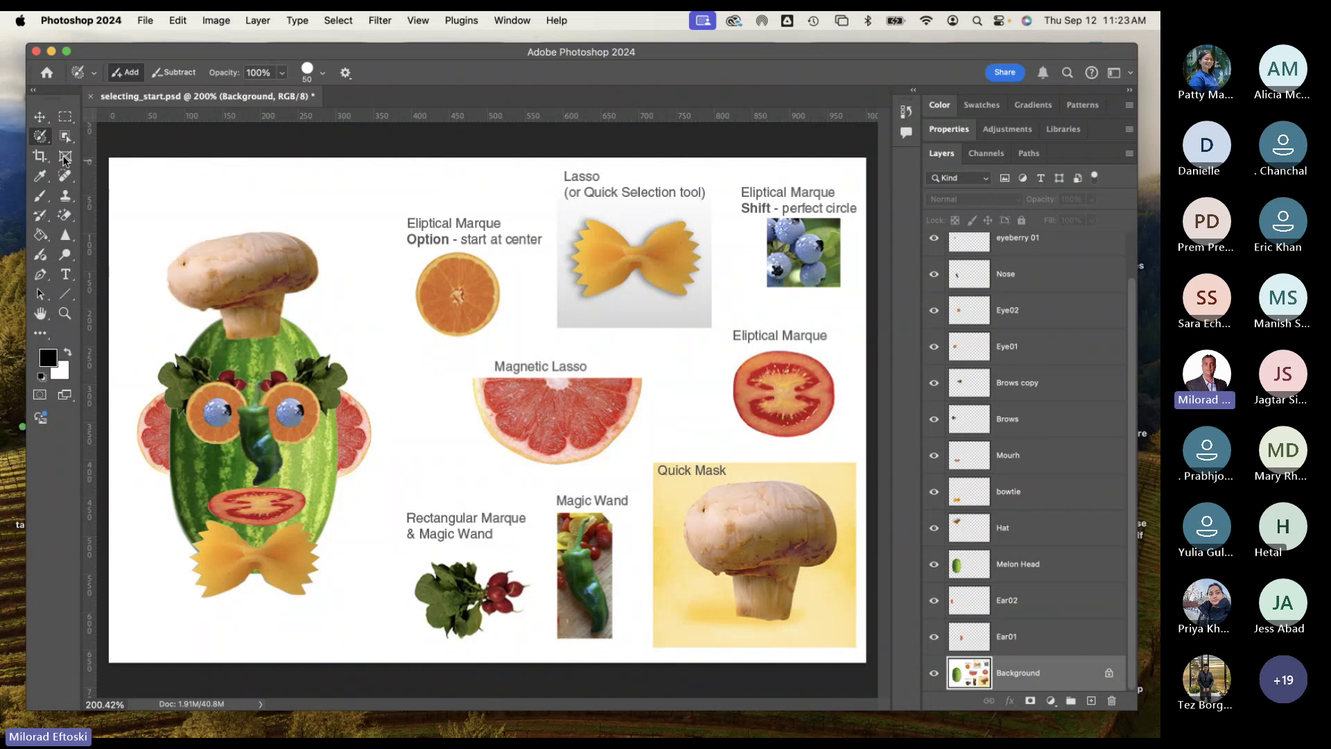
{"action": "key", "text": "q"}
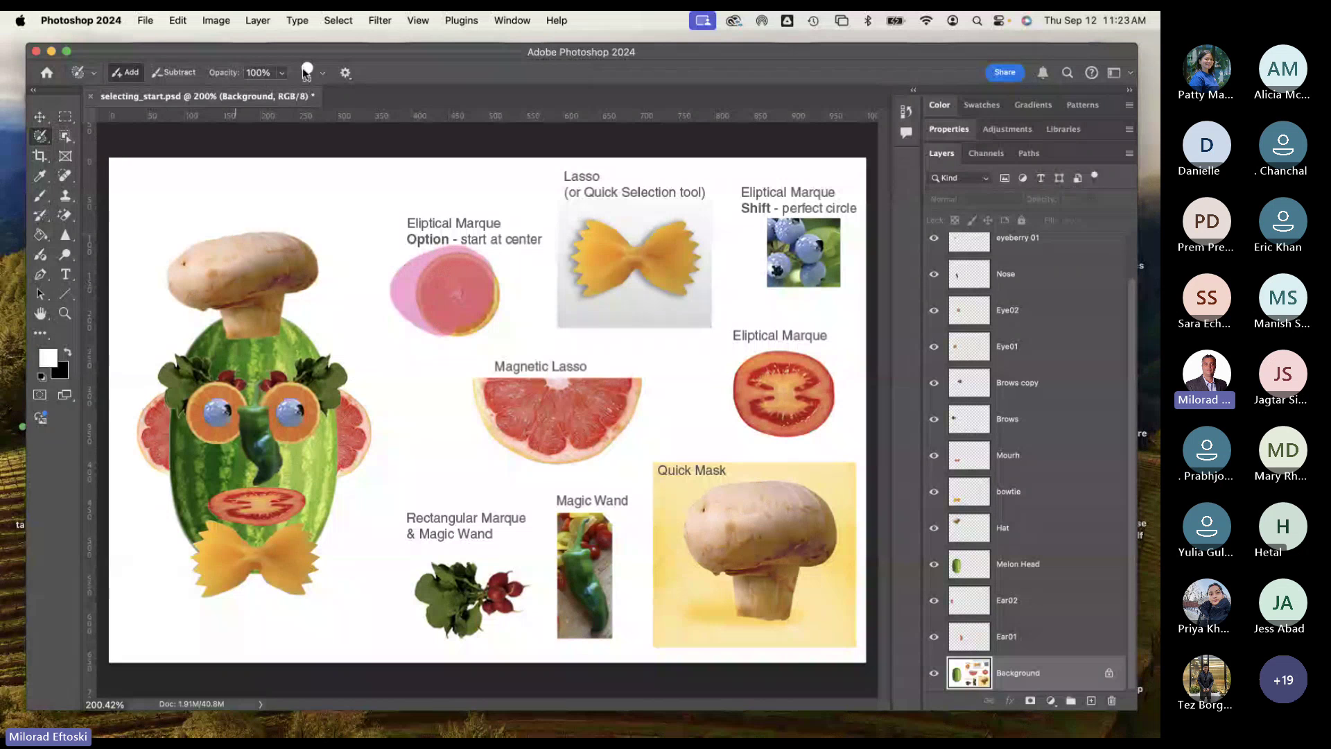
{"action": "left_click_drag", "start_coordinate": [491, 331], "coordinate": [422, 287]}
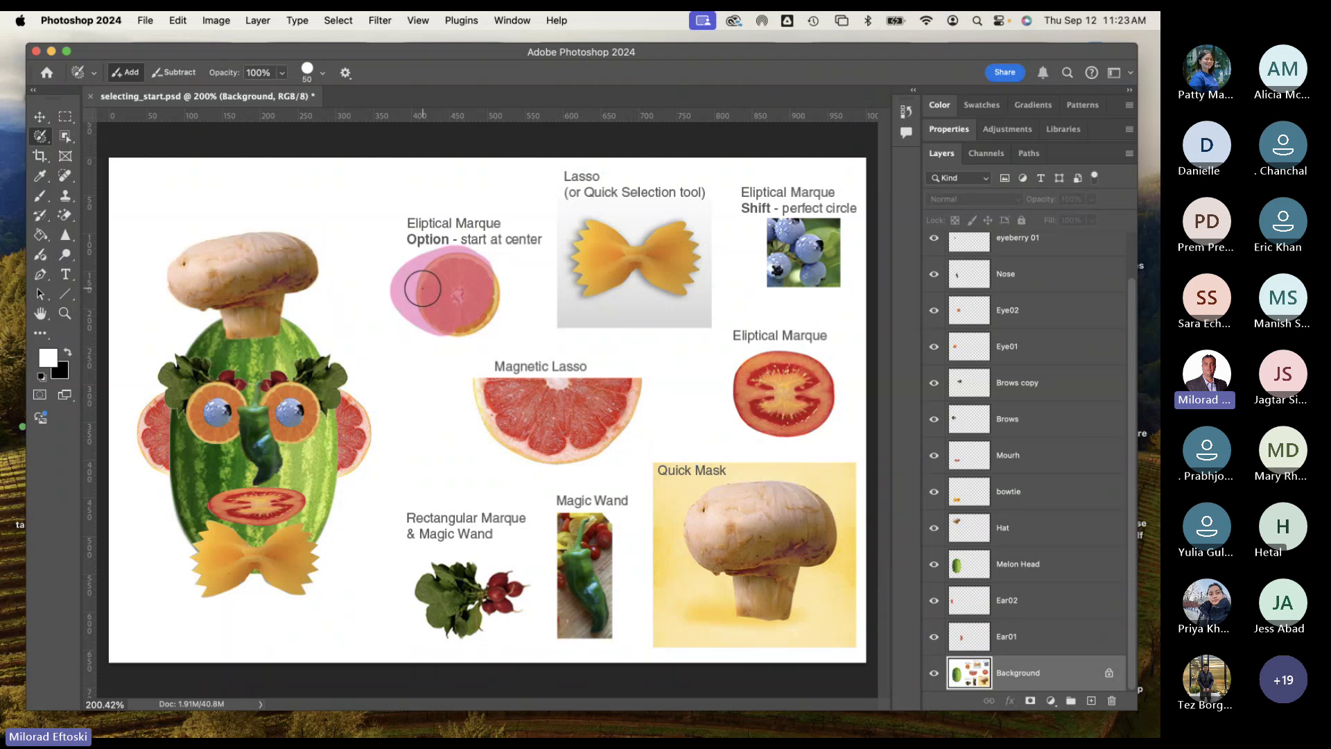
{"action": "key", "text": "q"}
{"action": "key", "text": "q"}
{"action": "key", "text": "q"}
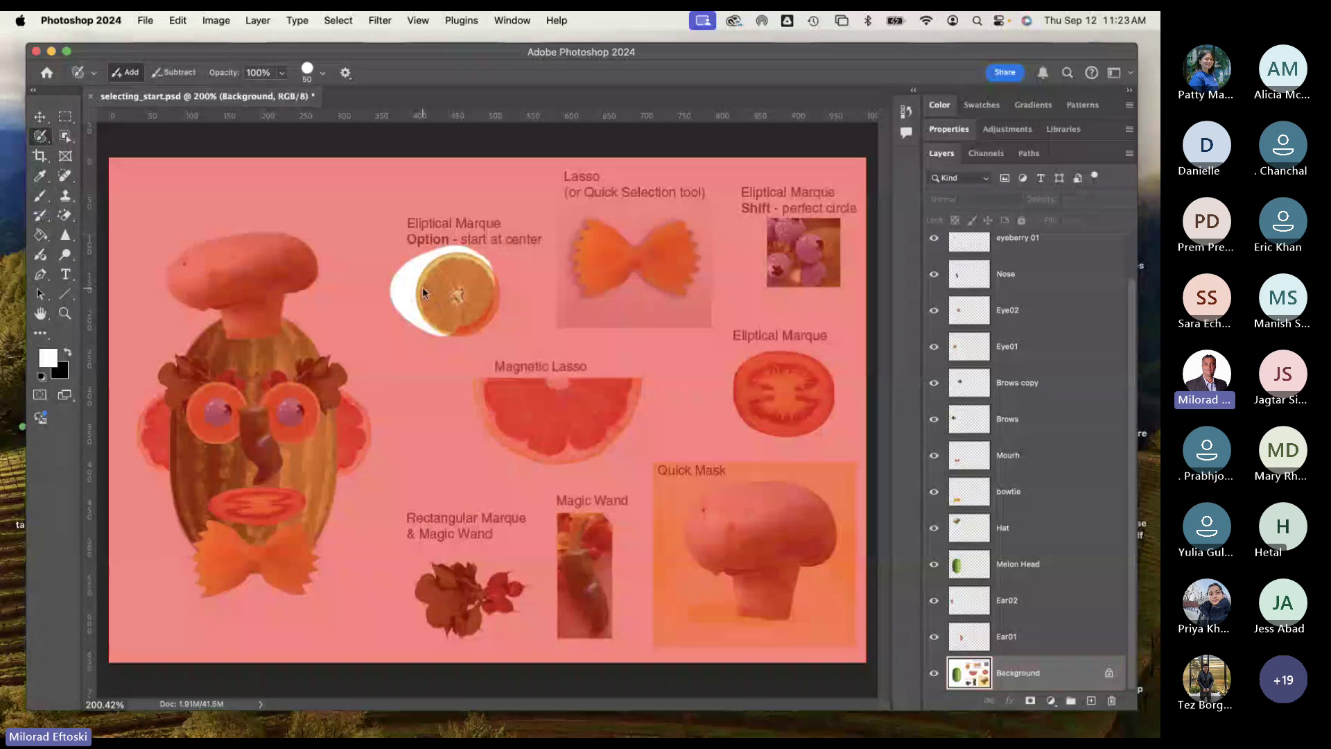
Step: Leave Quick Mask and clear the painted selection from the orange slice and its surroundings
{"action": "key", "text": "q"}
{"action": "key", "text": "x"}
{"action": "mouse_move", "coordinate": [401, 295]}
{"action": "left_mouse_down"}
{"action": "mouse_move", "coordinate": [404, 263]}
{"action": "mouse_move", "coordinate": [453, 242]}
{"action": "mouse_move", "coordinate": [476, 250]}
{"action": "mouse_move", "coordinate": [452, 271]}
{"action": "mouse_move", "coordinate": [472, 289]}
{"action": "mouse_move", "coordinate": [545, 288]}
{"action": "left_mouse_up"}
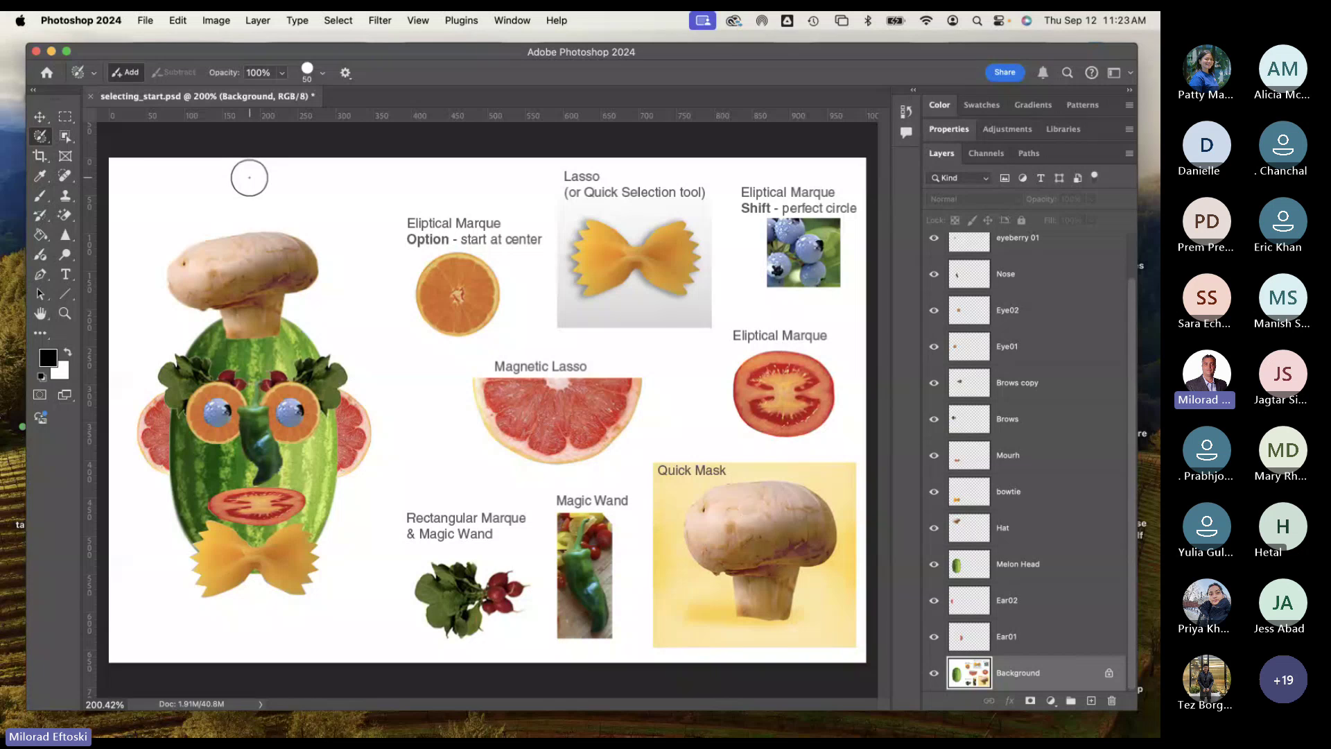
Step: Review the tool variants grouped with the Rectangular Marquee, Object Selection and Selection Brush tools
{"action": "left_click", "coordinate": [67, 118]}
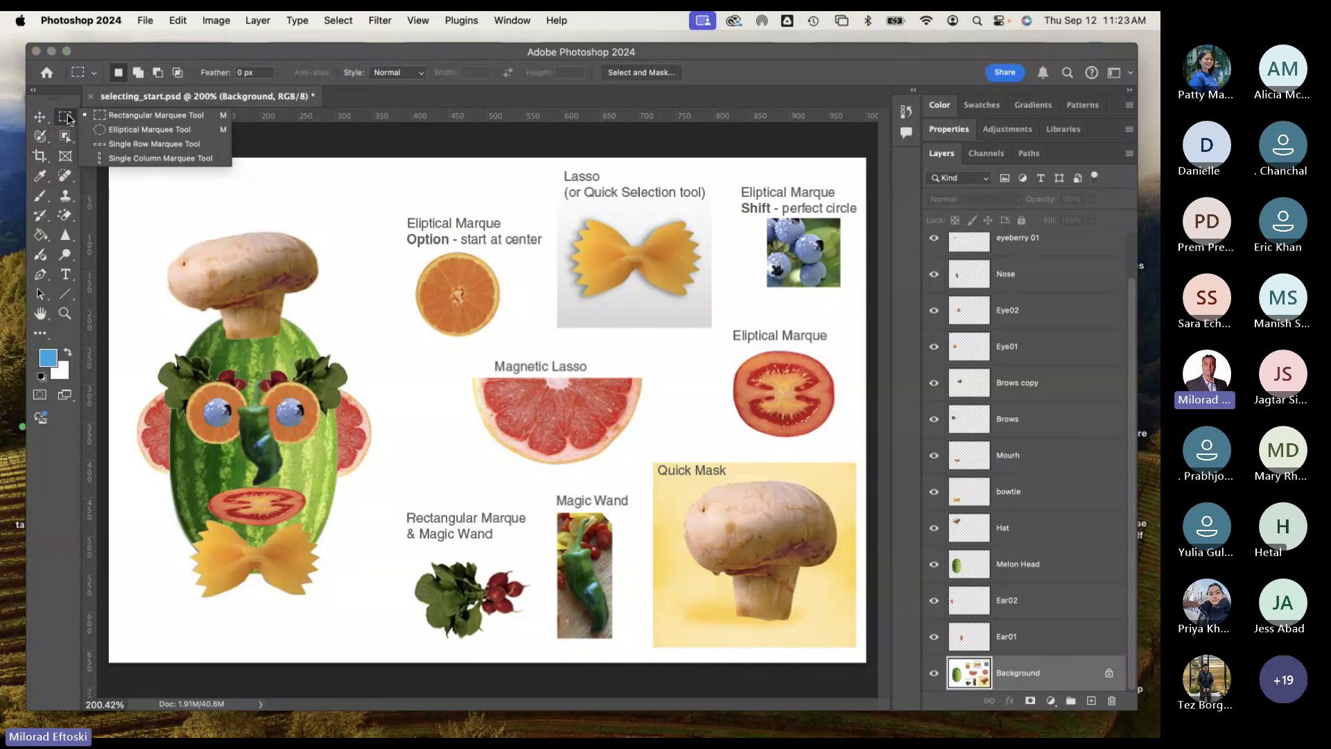
{"action": "left_click", "coordinate": [126, 119]}
{"action": "left_click", "coordinate": [64, 138]}
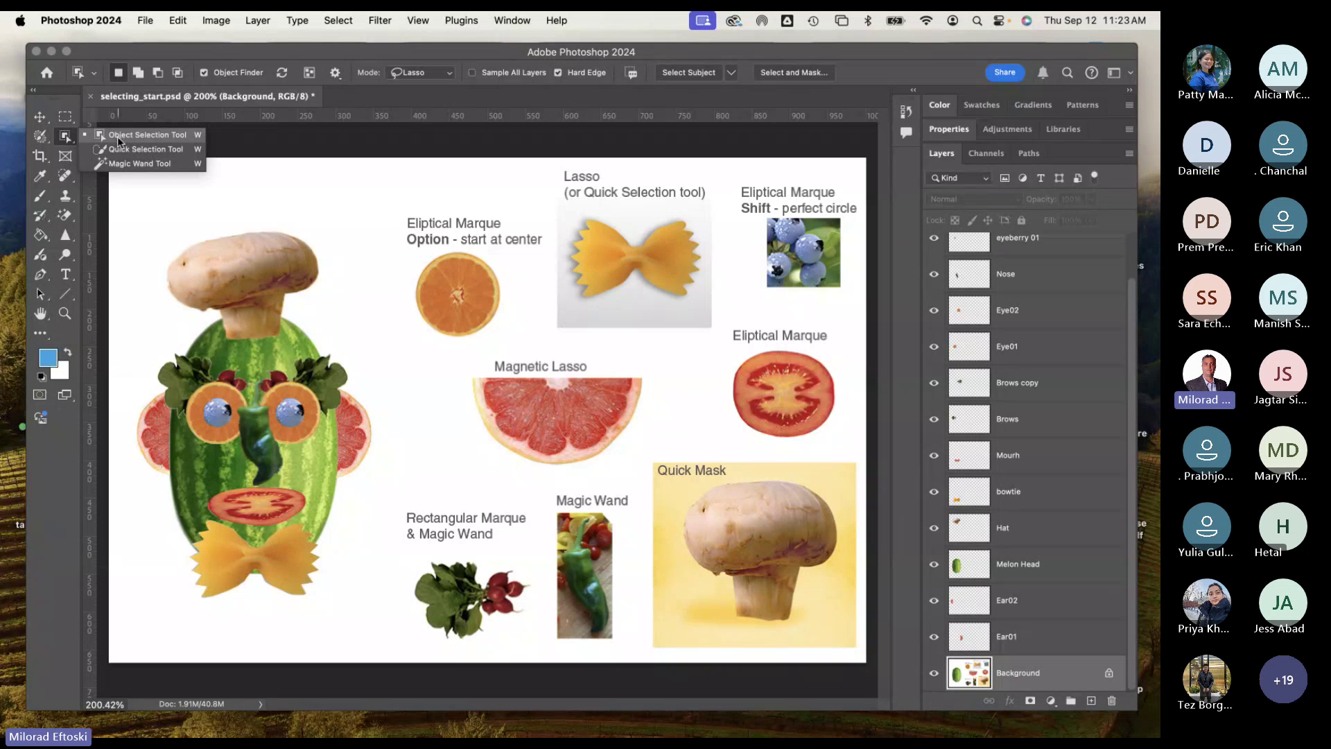
{"action": "left_click", "coordinate": [118, 137]}
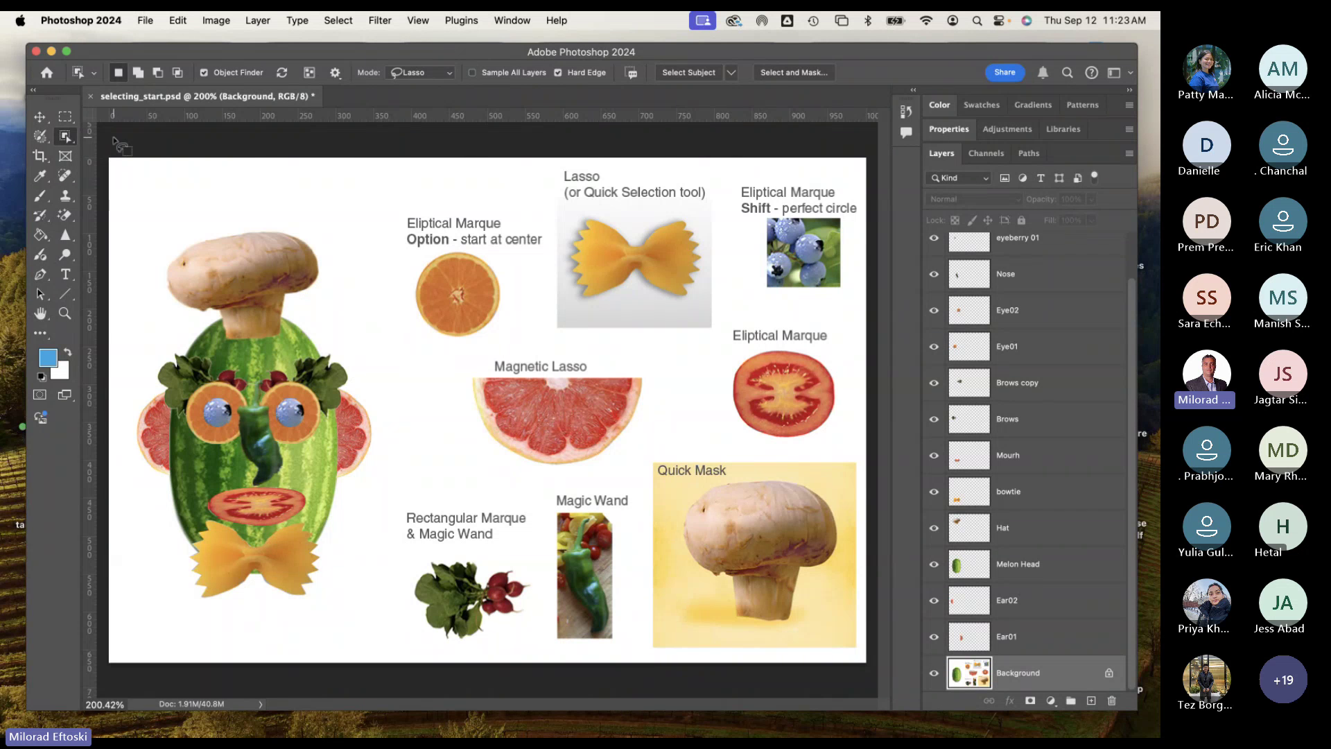
{"action": "left_click", "coordinate": [44, 136]}
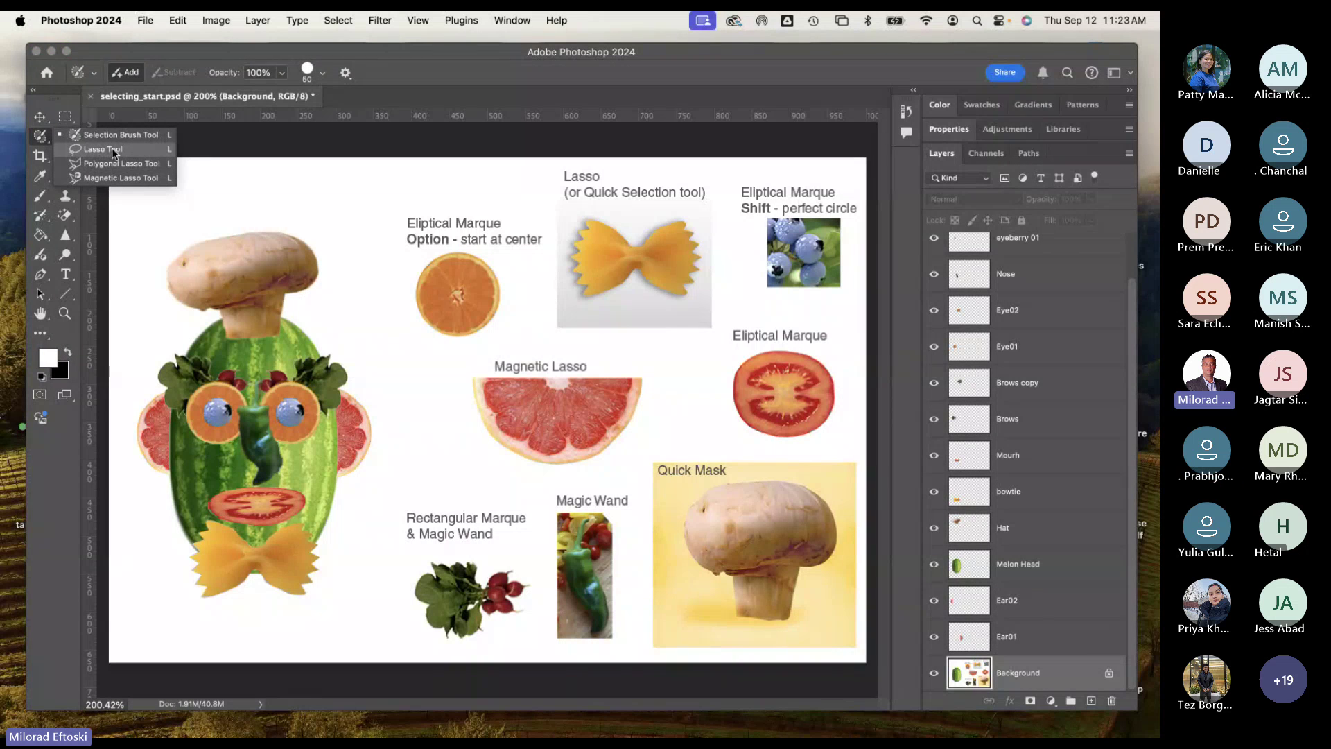
{"action": "left_click", "coordinate": [194, 50]}
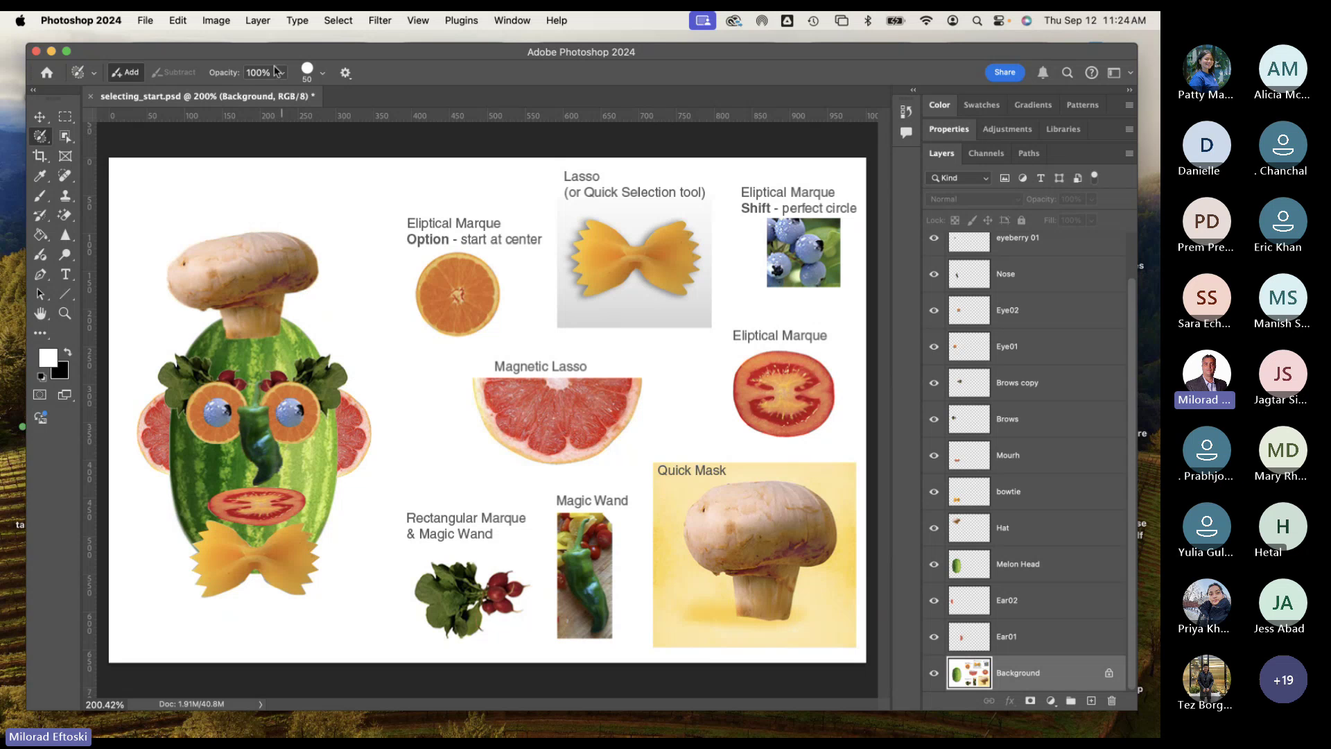
Step: Compare the vegetable face with and without the Background layer, leaving that layer hidden
{"action": "mouse_move", "coordinate": [269, 47]}
{"action": "left_mouse_down"}
{"action": "mouse_move", "coordinate": [303, 49]}
{"action": "mouse_move", "coordinate": [272, 49]}
{"action": "left_mouse_up"}
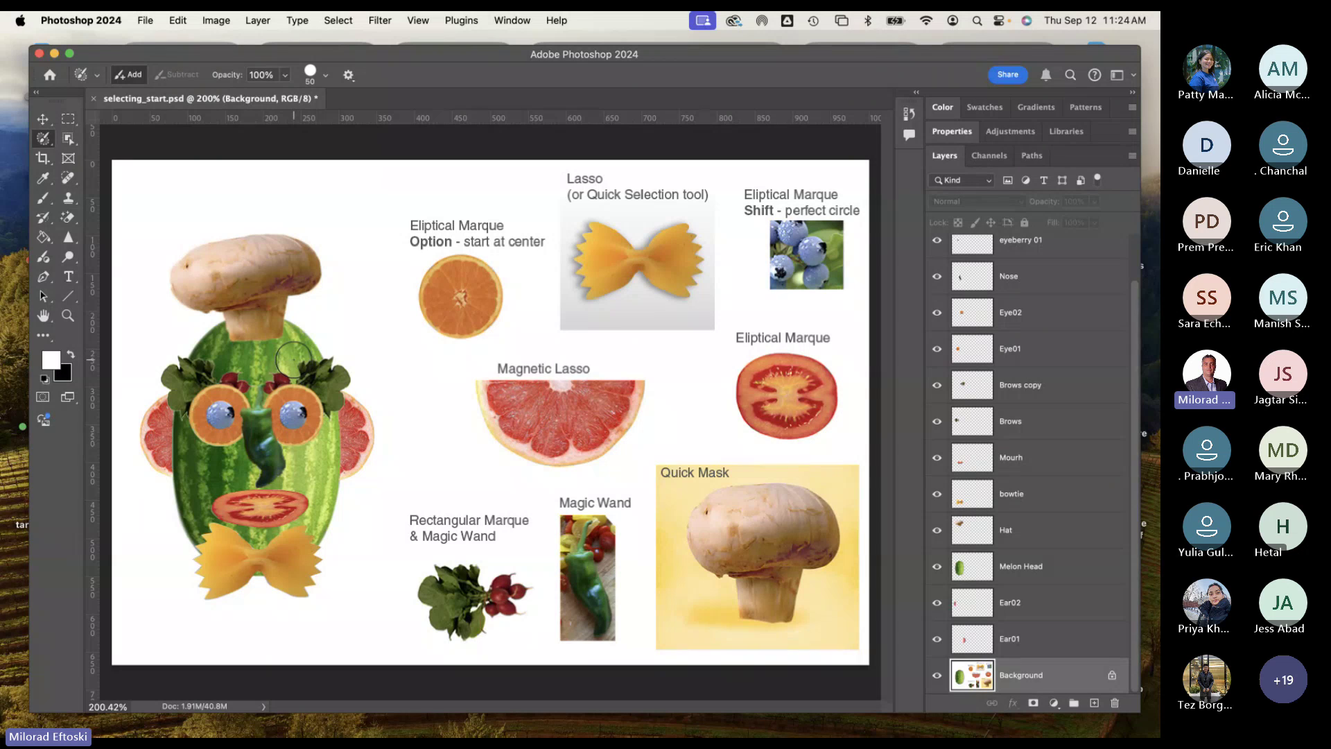
{"action": "scroll", "coordinate": [1027, 511], "scroll_direction": "up", "scroll_amount": 2}
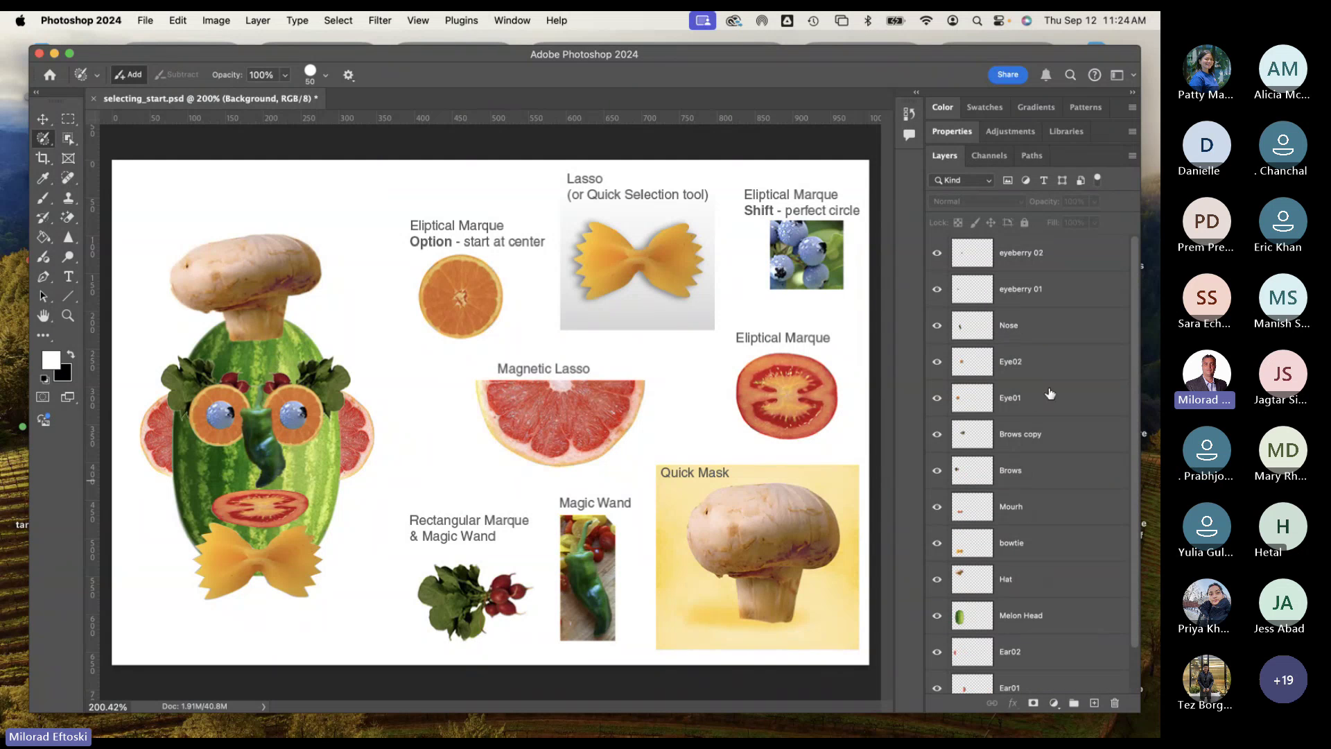
{"action": "scroll", "coordinate": [1078, 442], "scroll_direction": "down", "scroll_amount": 2}
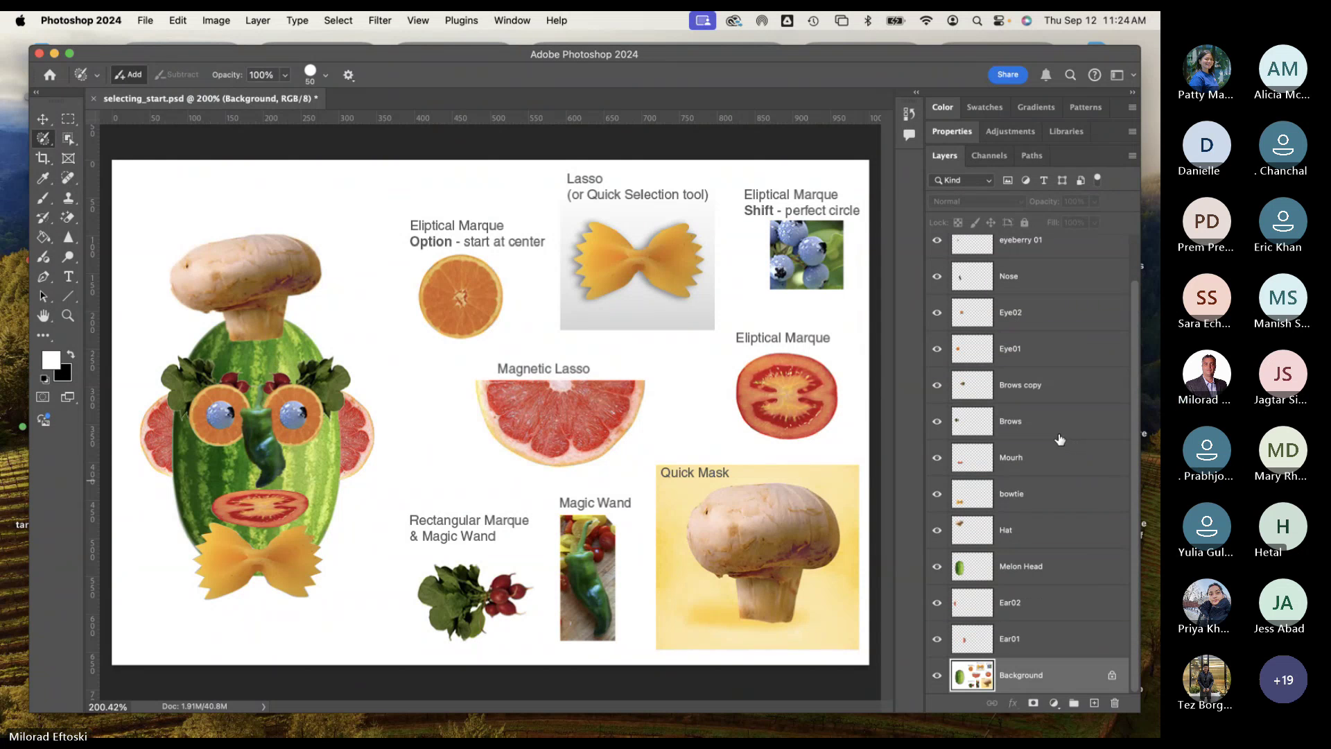
{"action": "left_click", "coordinate": [937, 675]}
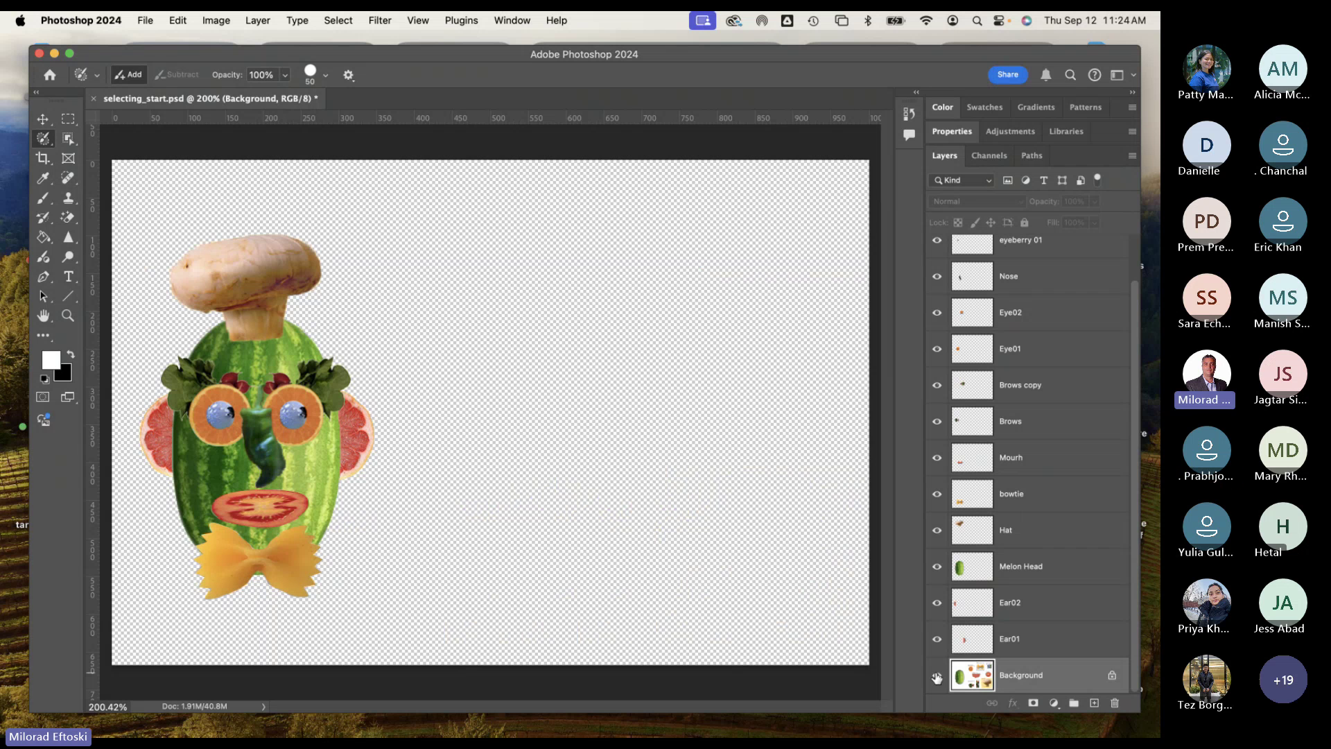
{"action": "left_click", "coordinate": [937, 677]}
{"action": "left_click", "coordinate": [936, 679]}
{"action": "left_click", "coordinate": [935, 678]}
{"action": "left_click", "coordinate": [936, 678]}
{"action": "left_click", "coordinate": [936, 677]}
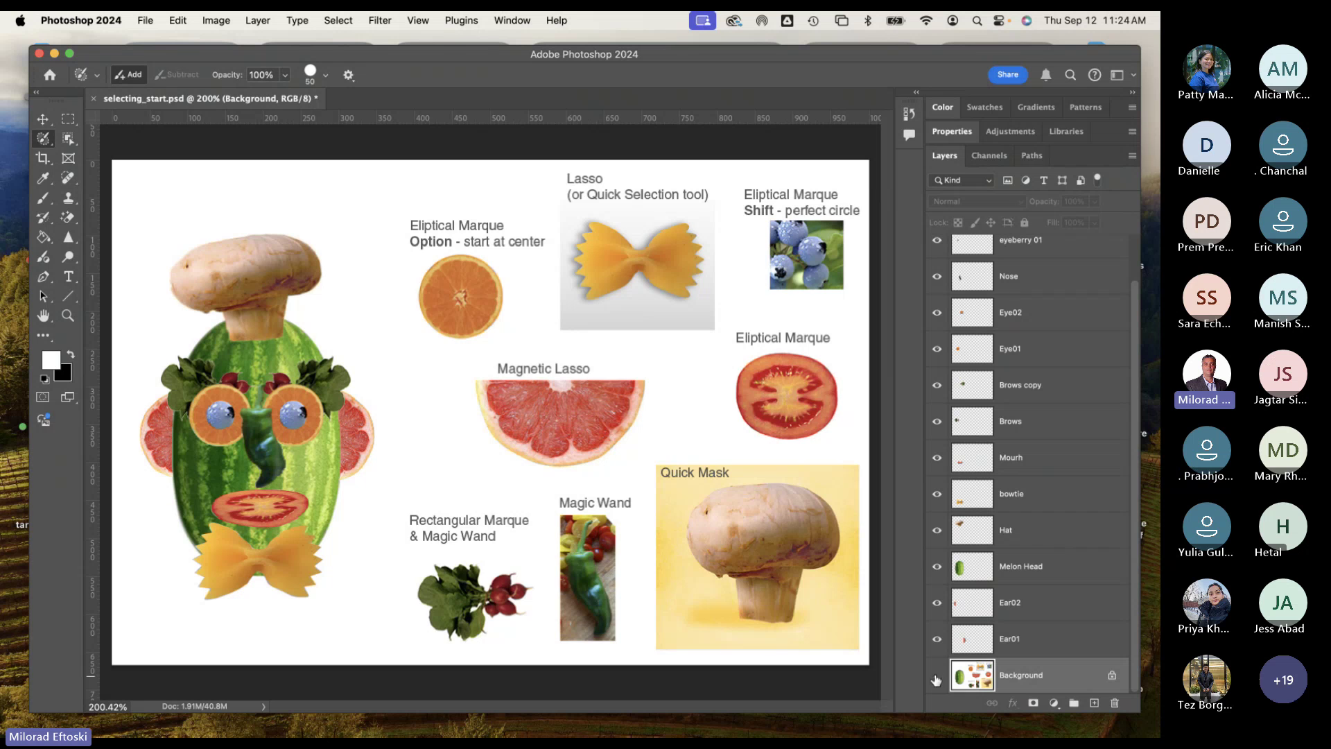
{"action": "left_click", "coordinate": [936, 676]}
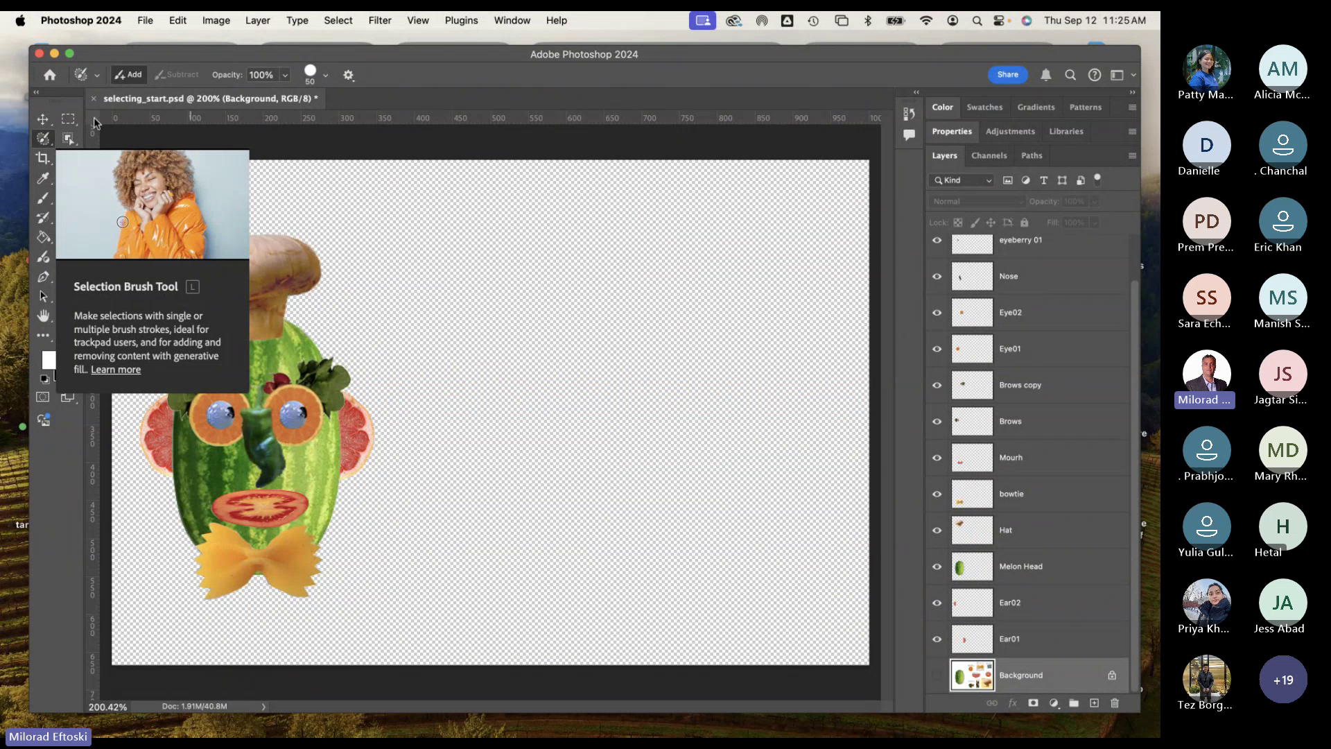
Step: Crop the canvas closely around the vegetable face, trimming the empty area beside it and the space above and below
{"action": "left_click", "coordinate": [43, 163]}
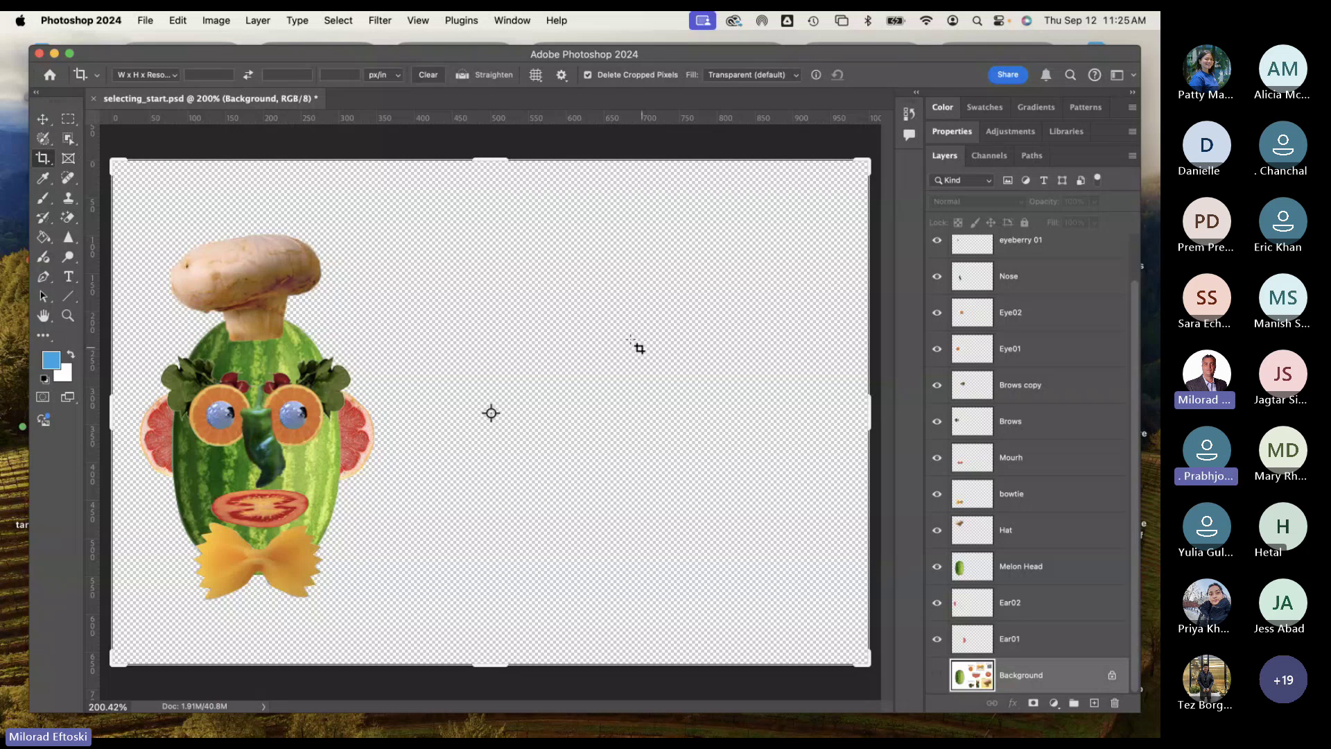
{"action": "left_click_drag", "start_coordinate": [864, 662], "coordinate": [629, 635]}
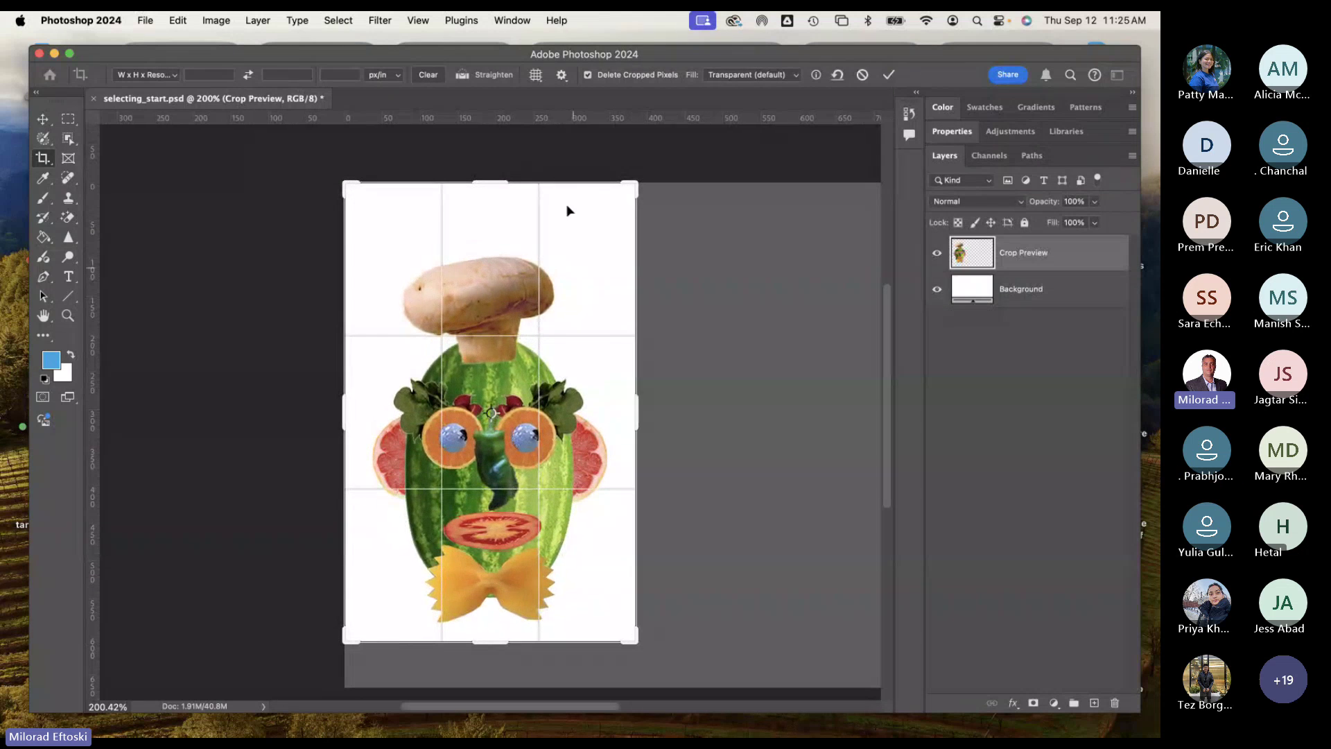
{"action": "left_click_drag", "start_coordinate": [490, 181], "coordinate": [494, 221]}
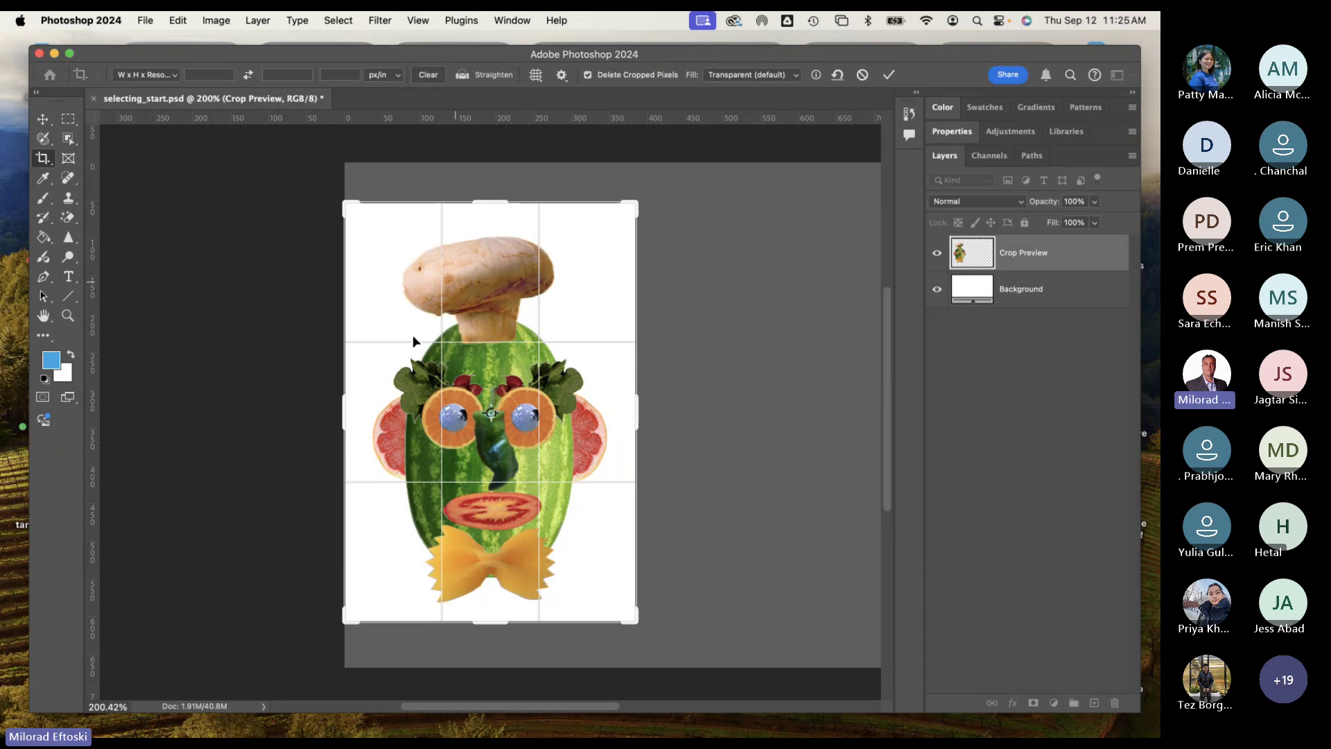
{"action": "left_click_drag", "start_coordinate": [338, 418], "coordinate": [347, 417]}
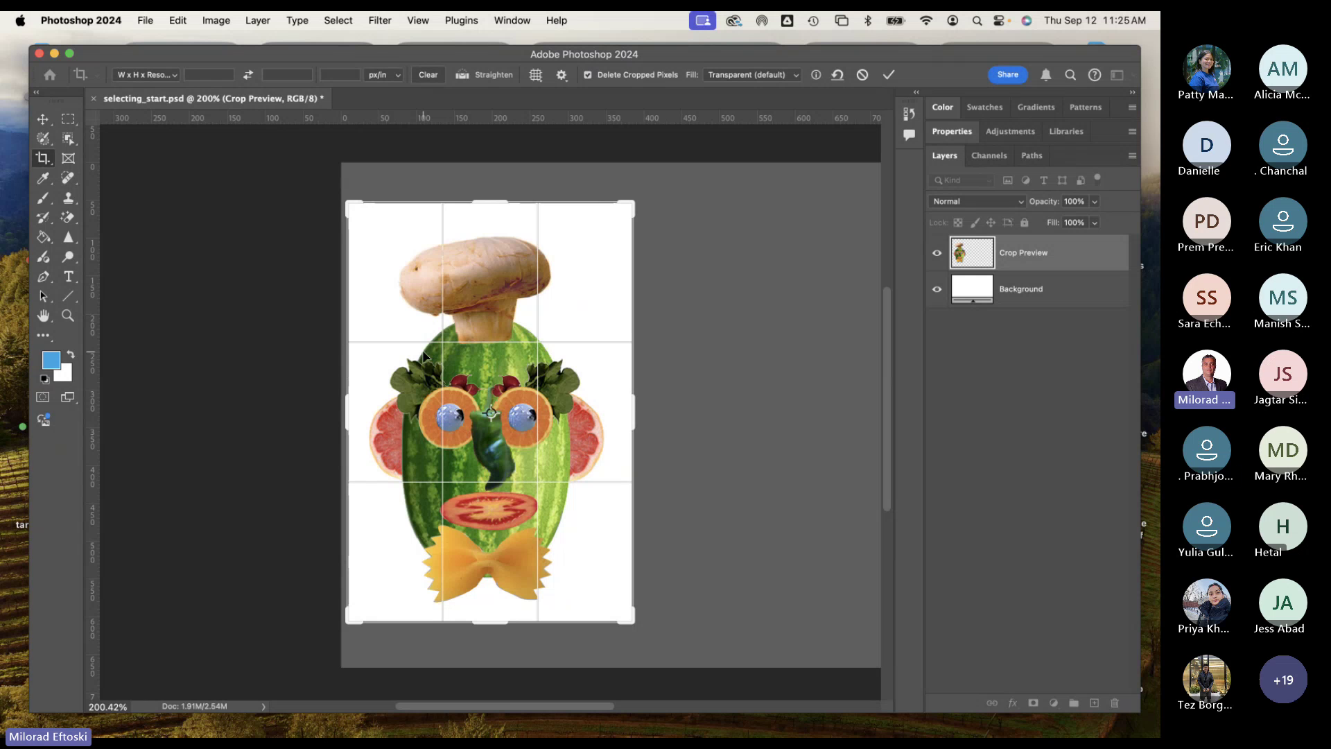
{"action": "key", "text": "Return"}
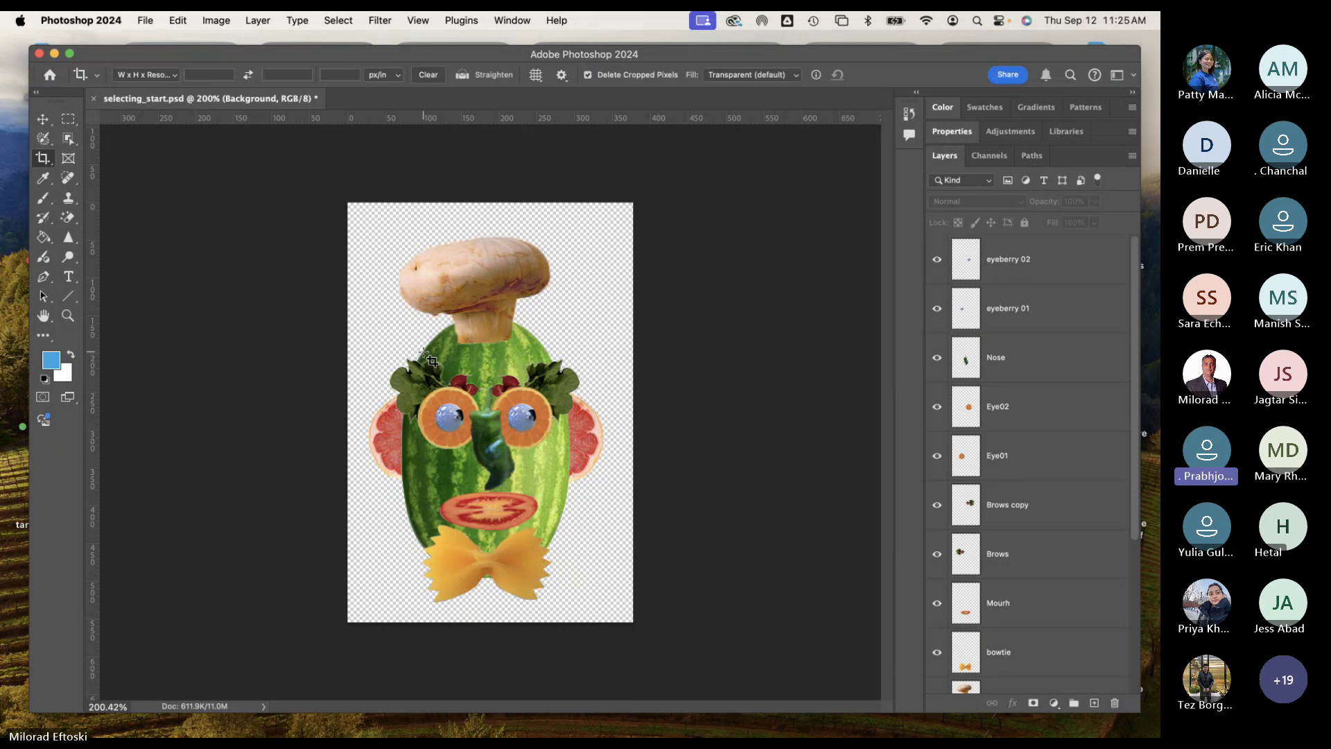
Step: Start saving the document under a new name, replacing "start" so that the file name reads selecting_finished.psd
{"action": "left_click", "coordinate": [145, 21]}
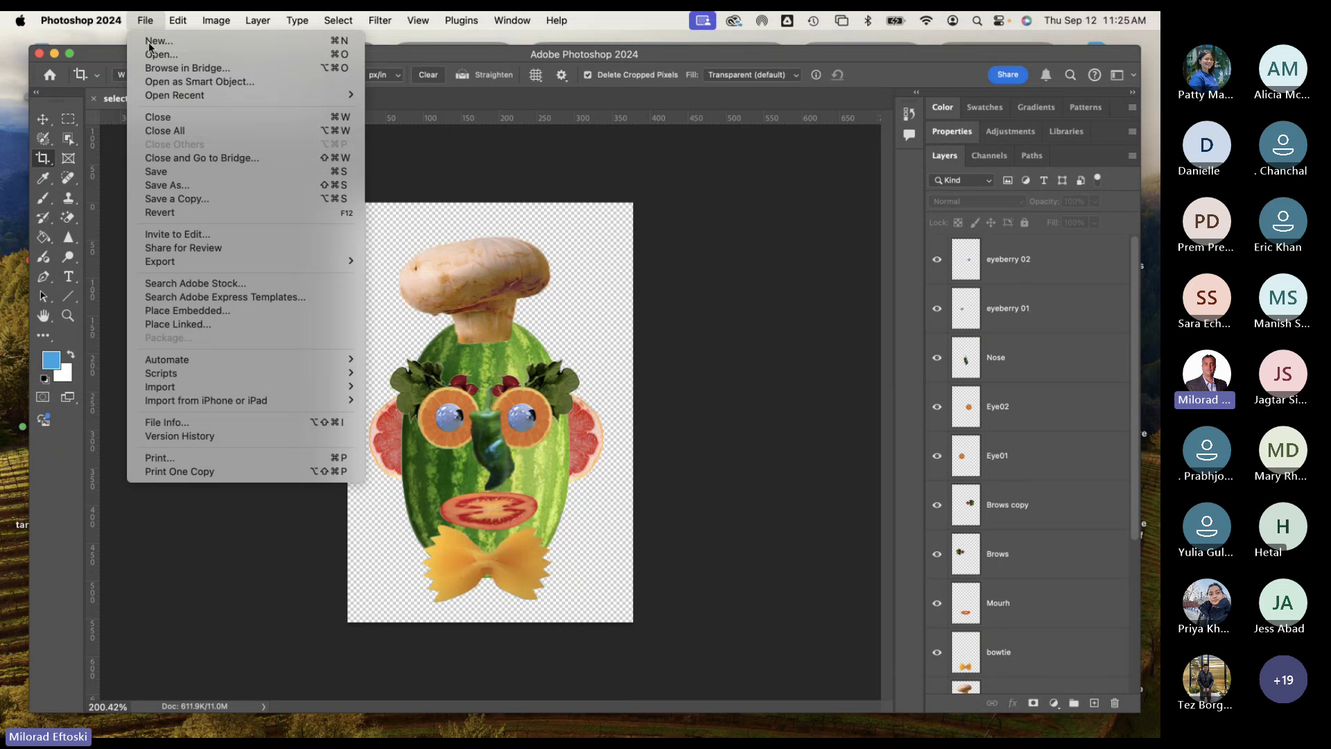
{"action": "left_click", "coordinate": [189, 185]}
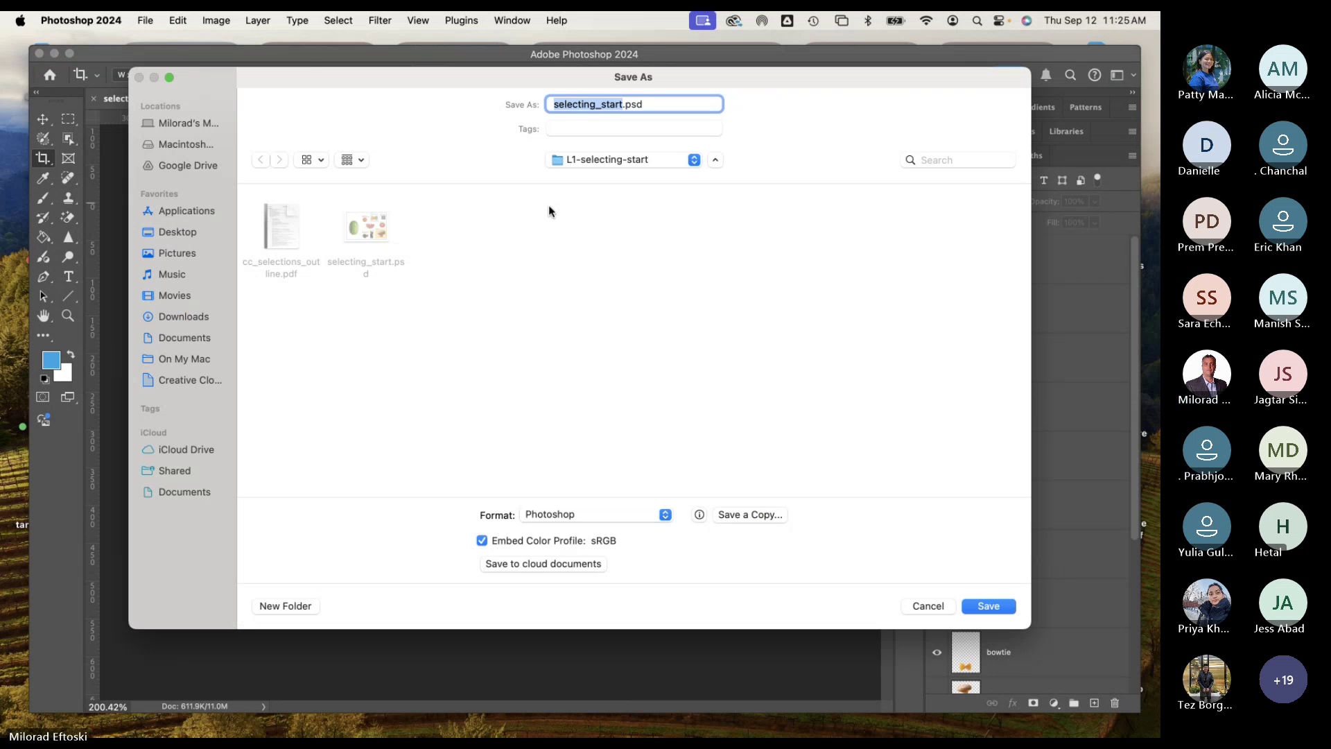
{"action": "double_click", "coordinate": [611, 108]}
{"action": "left_click", "coordinate": [622, 106]}
{"action": "key", "text": "shift+Left"}
{"action": "key", "text": "shift+Left"}
{"action": "key", "text": "shift+Left"}
{"action": "key", "text": "shift+Left"}
{"action": "key", "text": "shift+Left"}
{"action": "type", "text": "finished"}
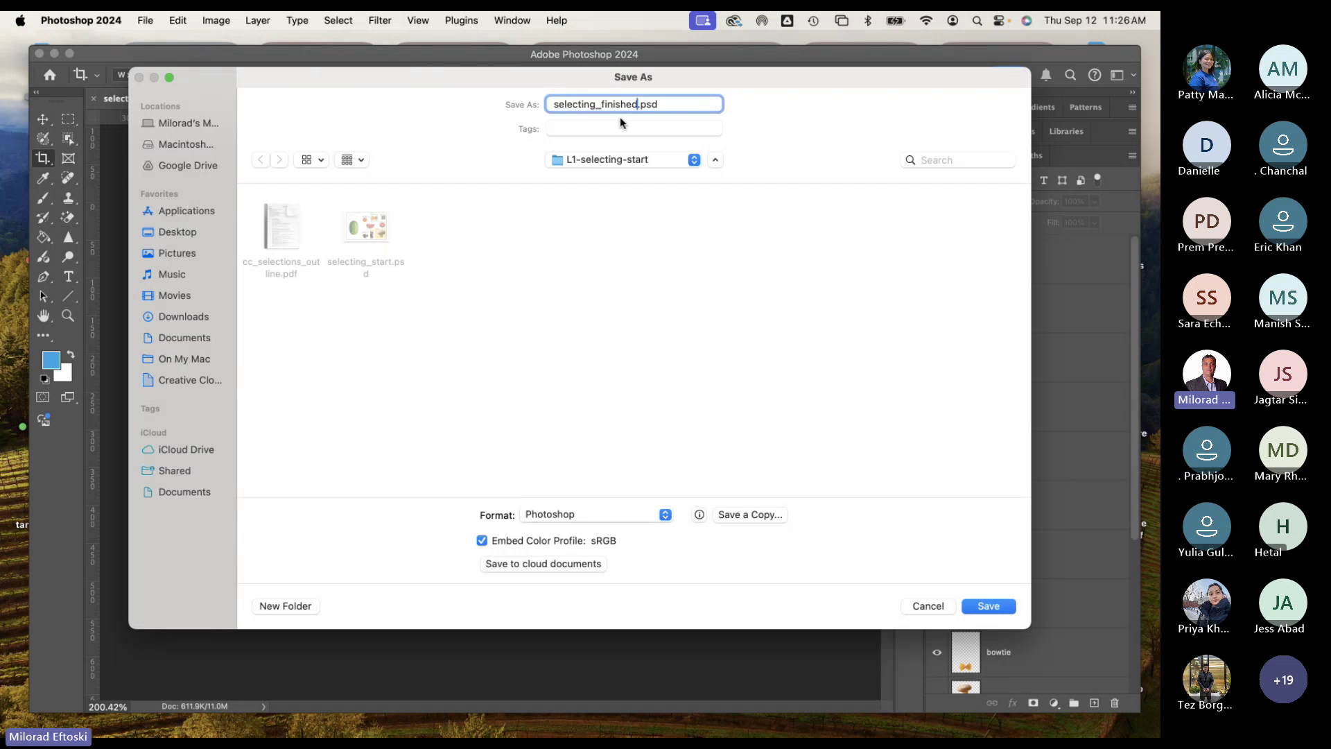
Step: Keep the L1-selecting-start folder and the Photoshop format, and save the file
{"action": "left_click", "coordinate": [588, 160]}
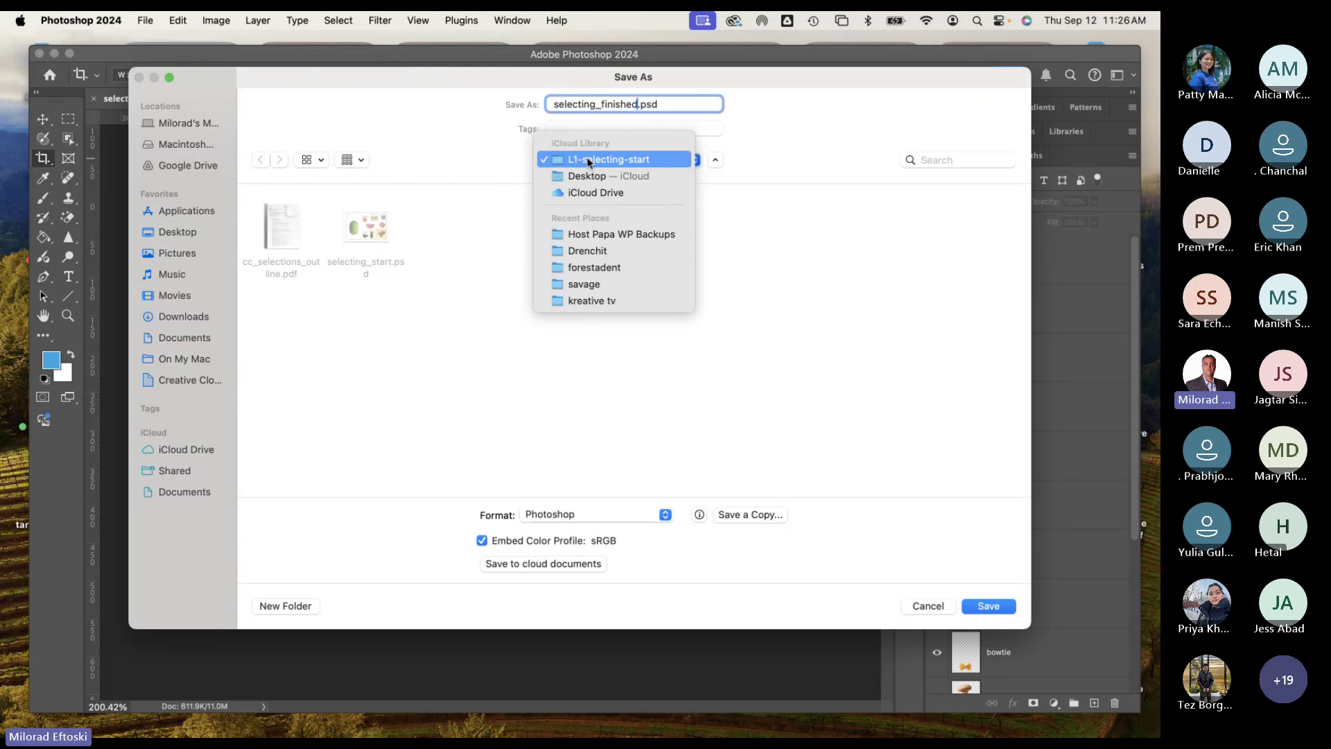
{"action": "left_click", "coordinate": [588, 161]}
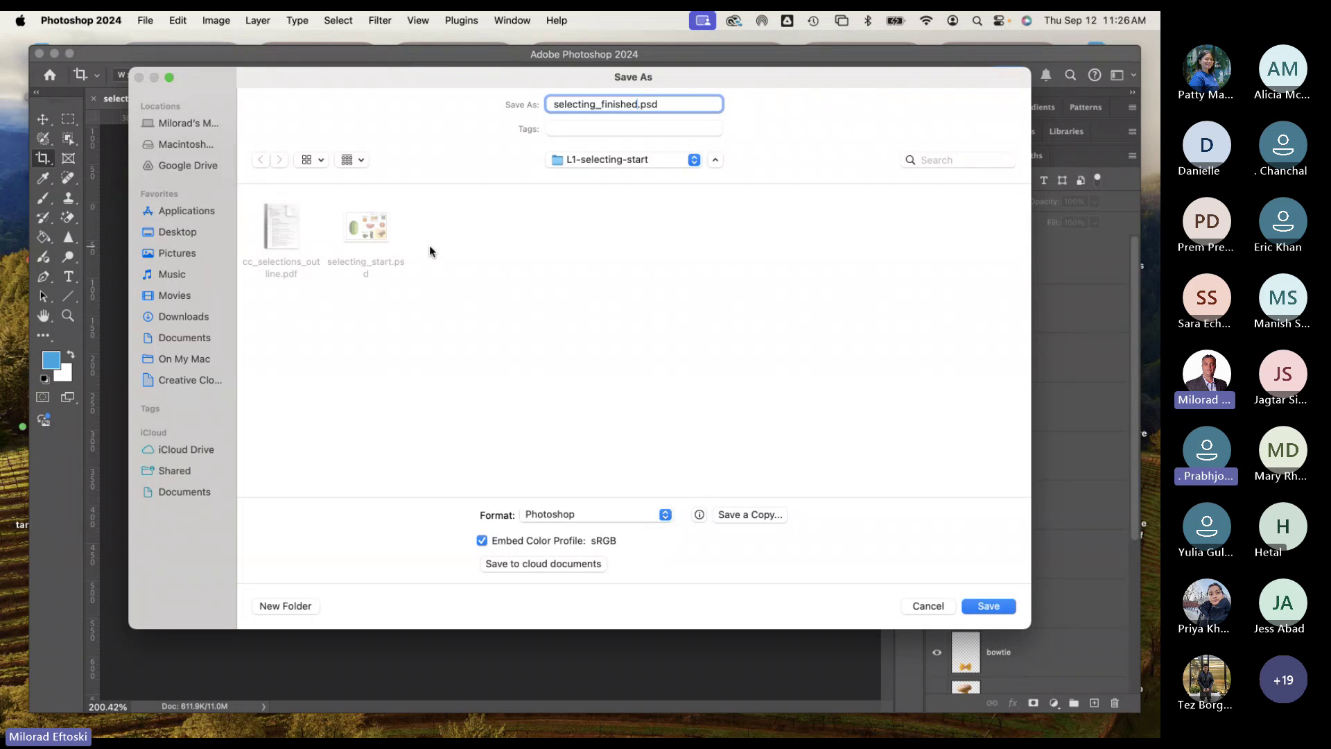
{"action": "left_click", "coordinate": [612, 515]}
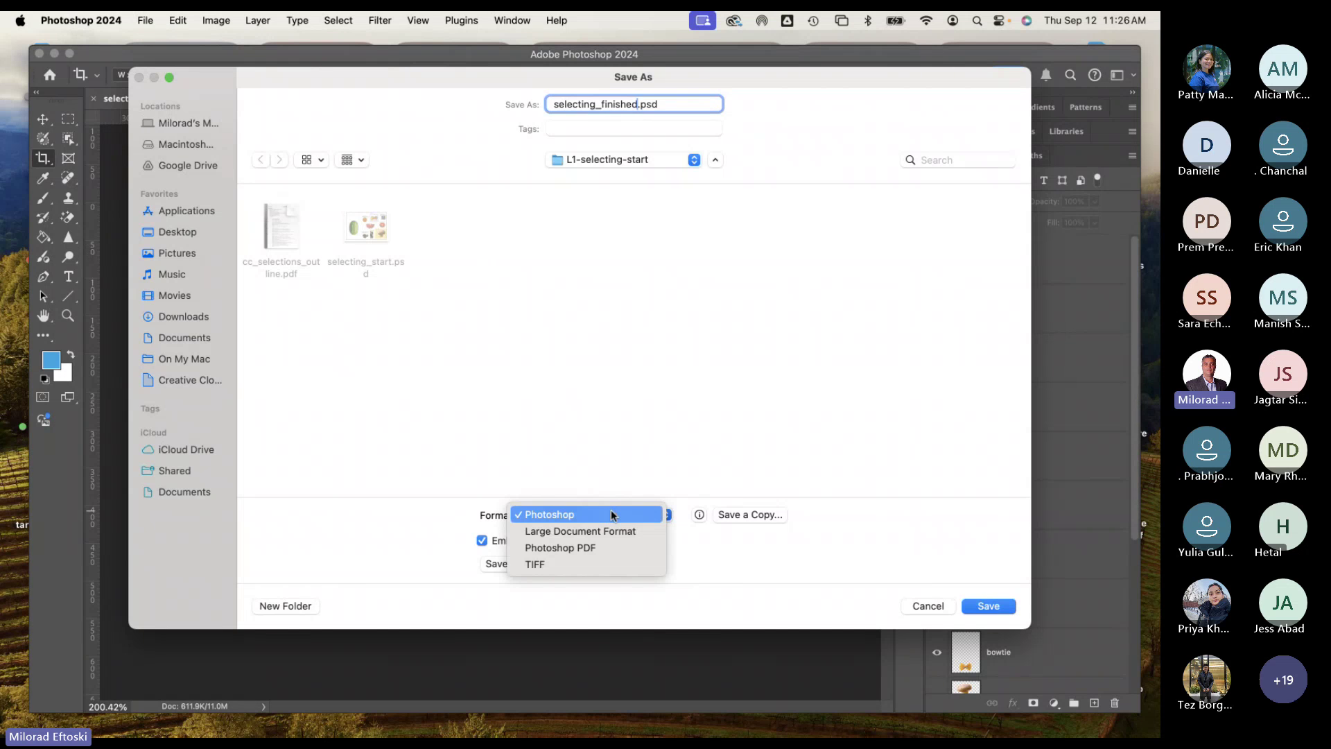
{"action": "left_click", "coordinate": [605, 515]}
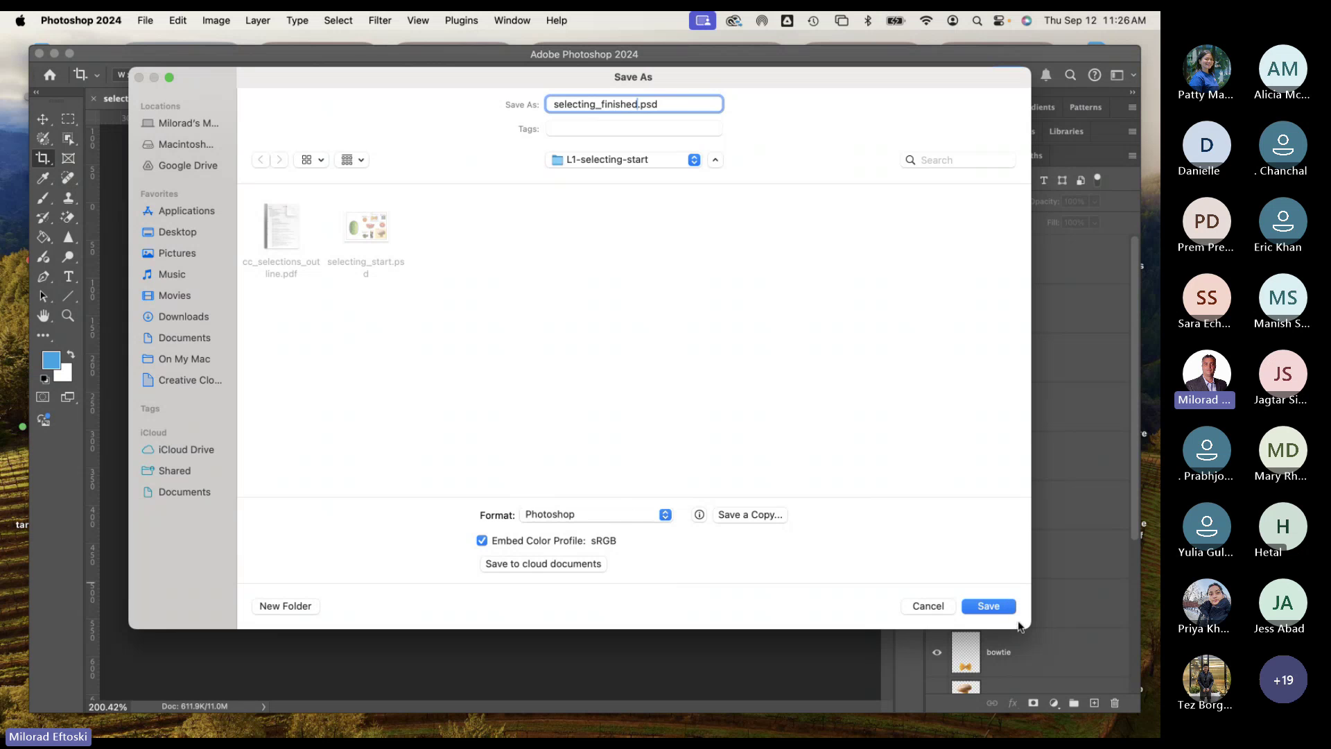
{"action": "left_click", "coordinate": [993, 607]}
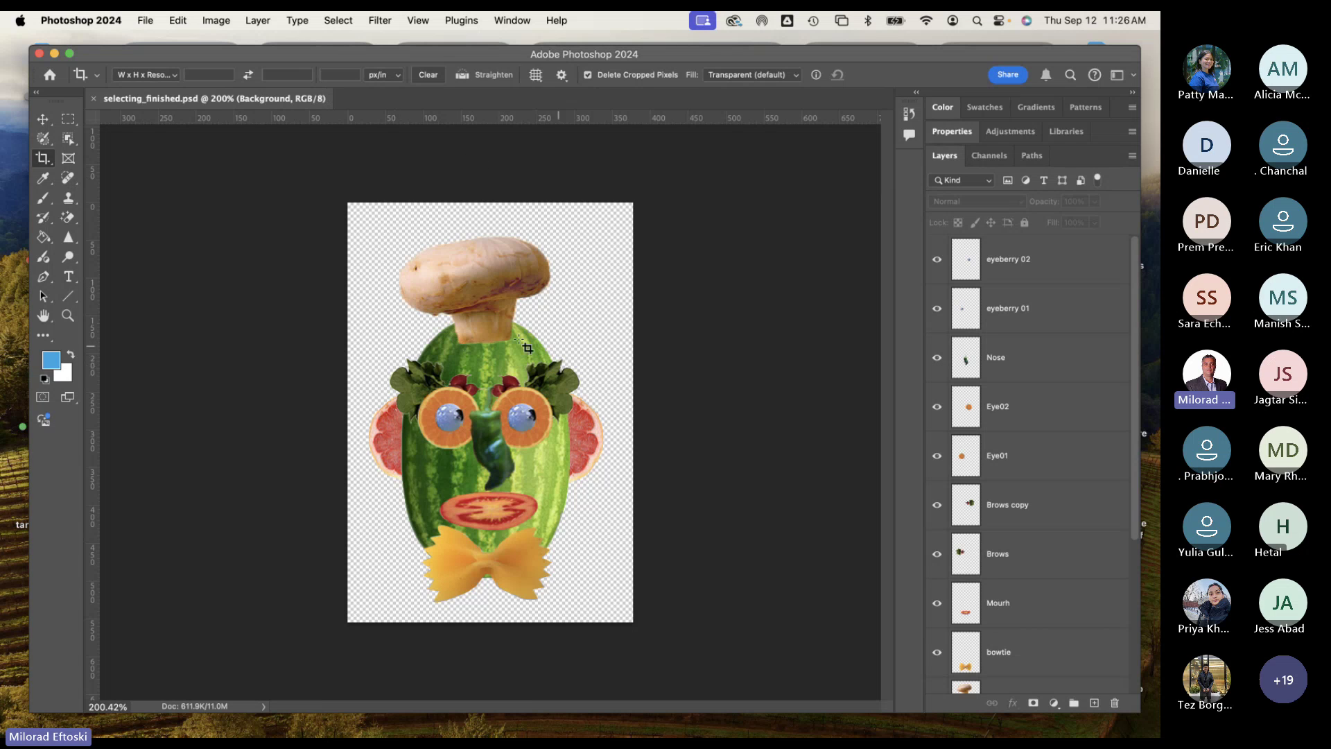
Step: Switch to the Move tool and start saving a copy of the document, setting its format to PNG
{"action": "left_click", "coordinate": [43, 120]}
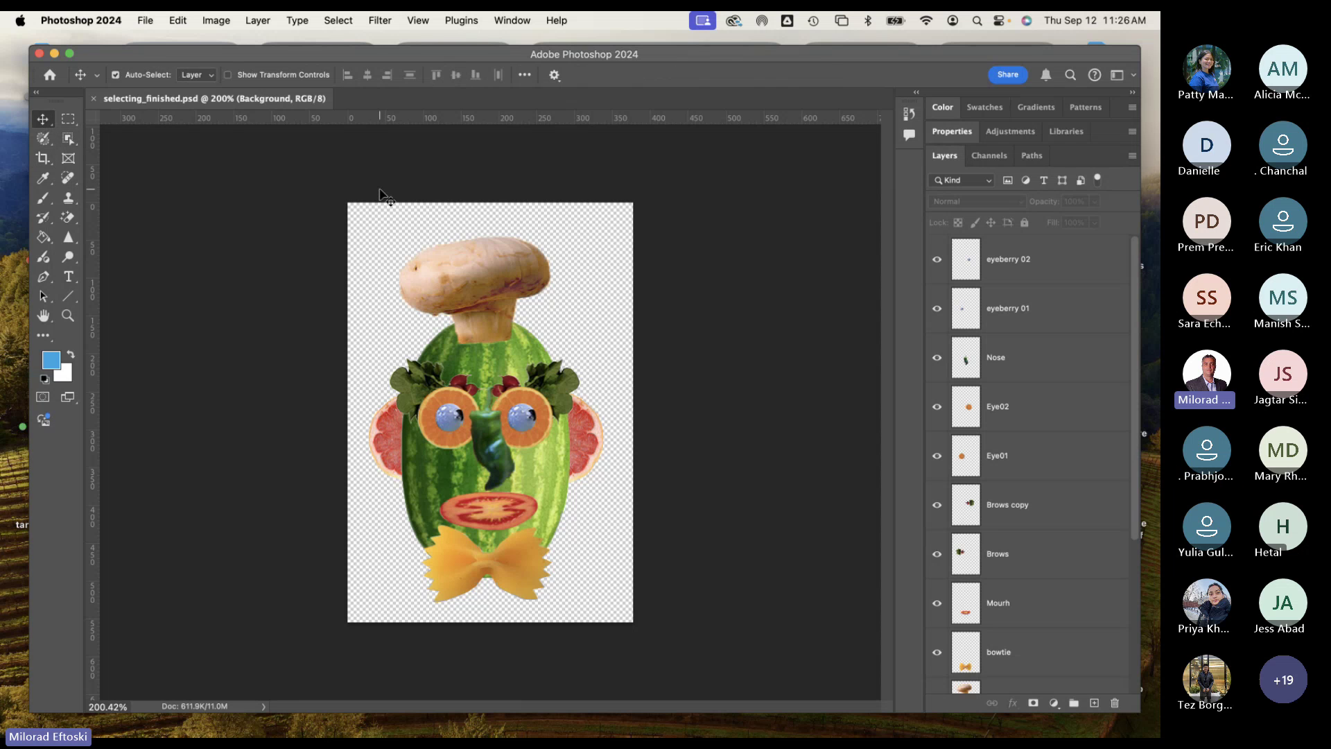
{"action": "left_click_drag", "start_coordinate": [351, 56], "coordinate": [349, 64]}
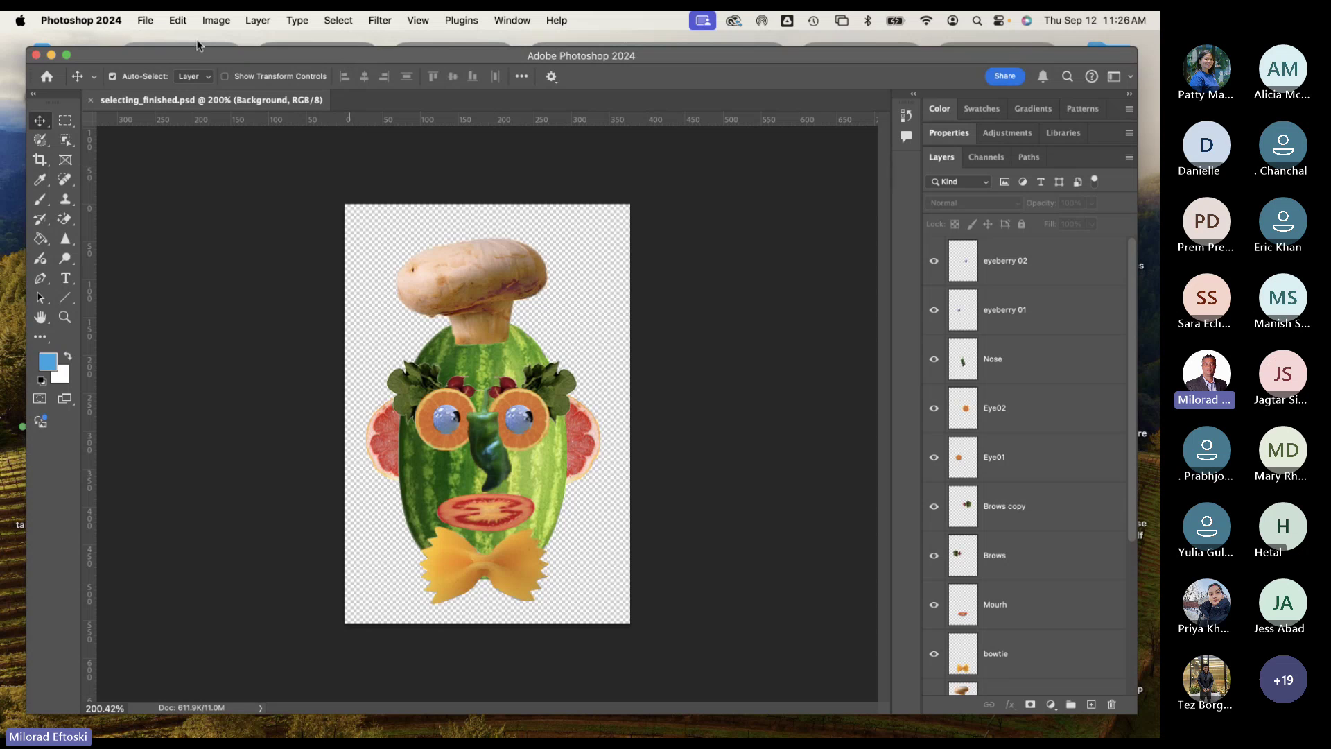
{"action": "left_click", "coordinate": [142, 18]}
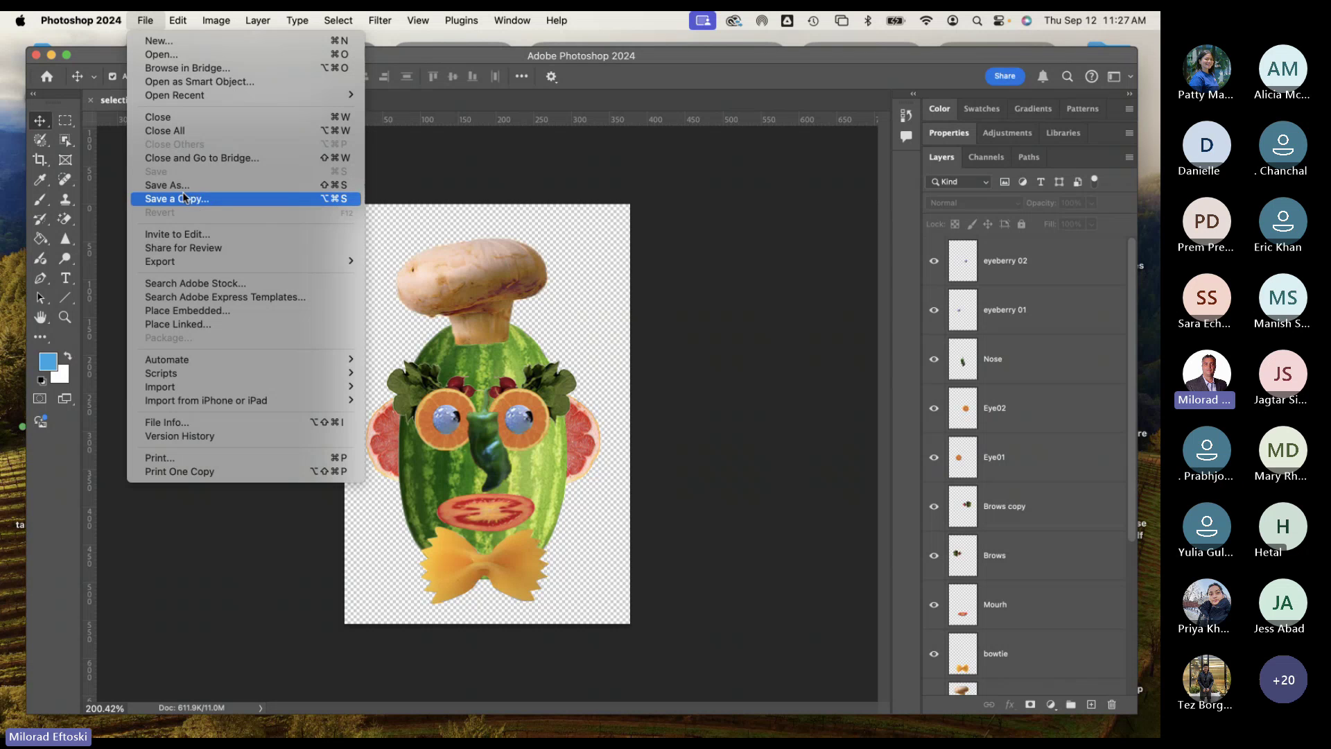
{"action": "left_click", "coordinate": [218, 198]}
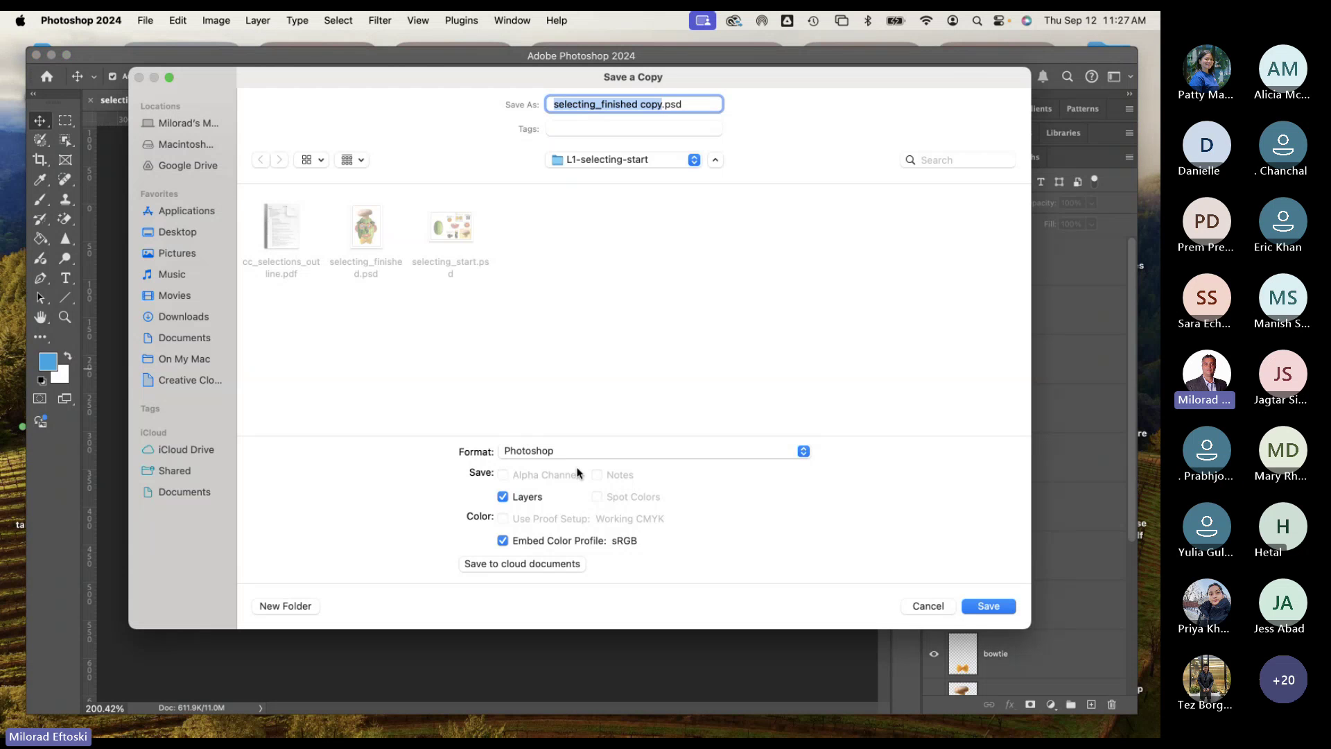
{"action": "left_click", "coordinate": [696, 458]}
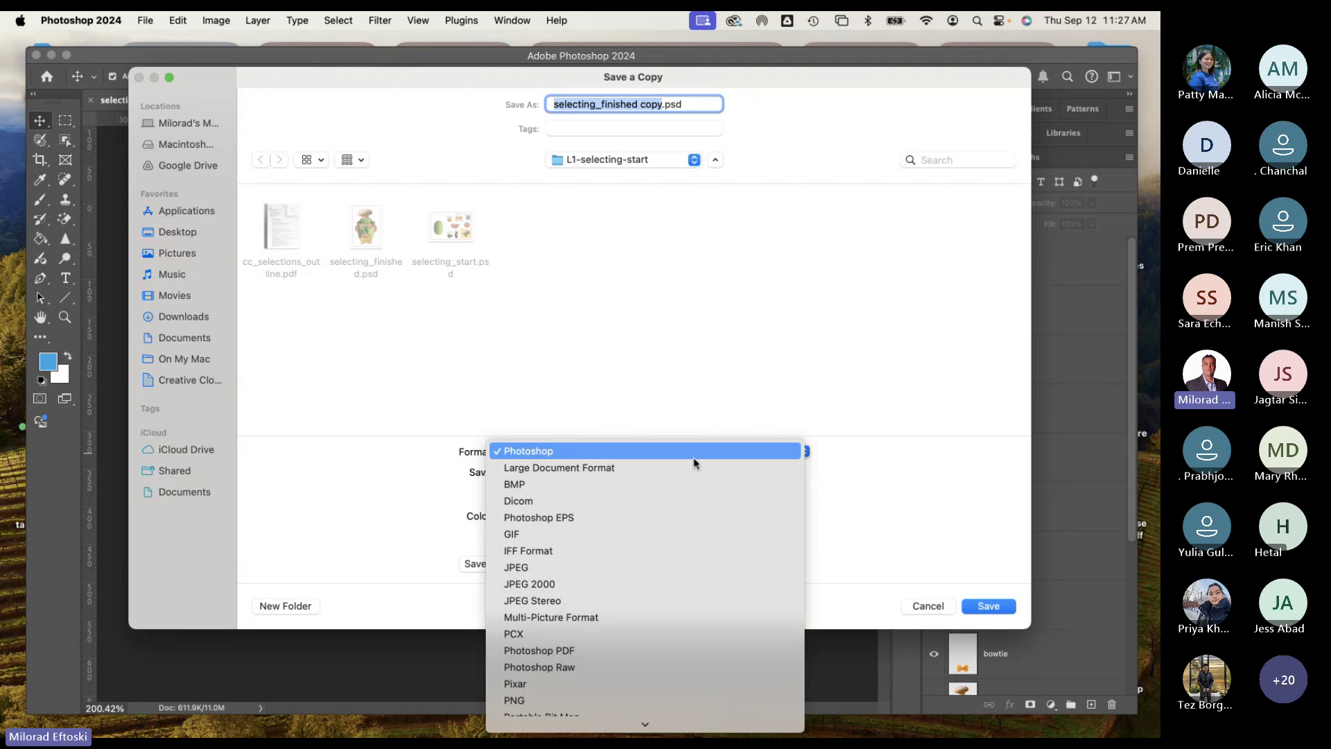
{"action": "mouse_move", "coordinate": [644, 724]}
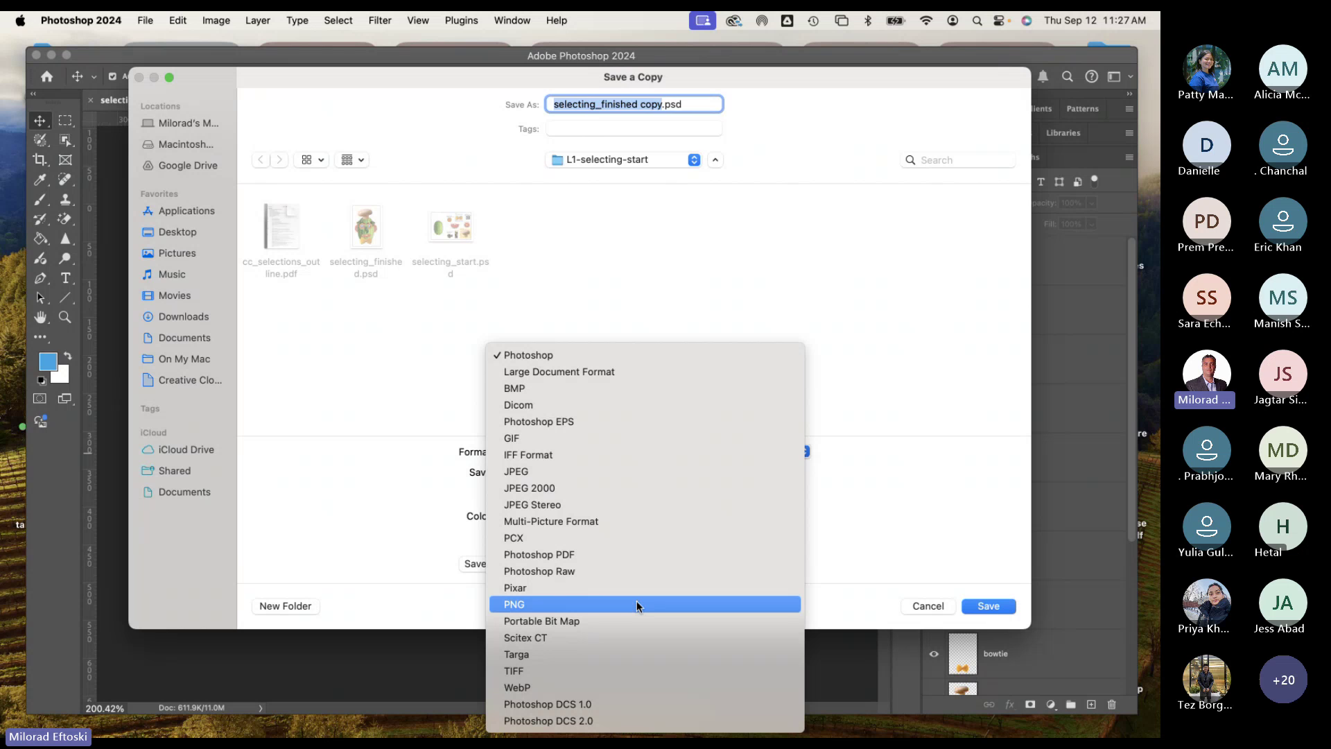
{"action": "left_click", "coordinate": [638, 607]}
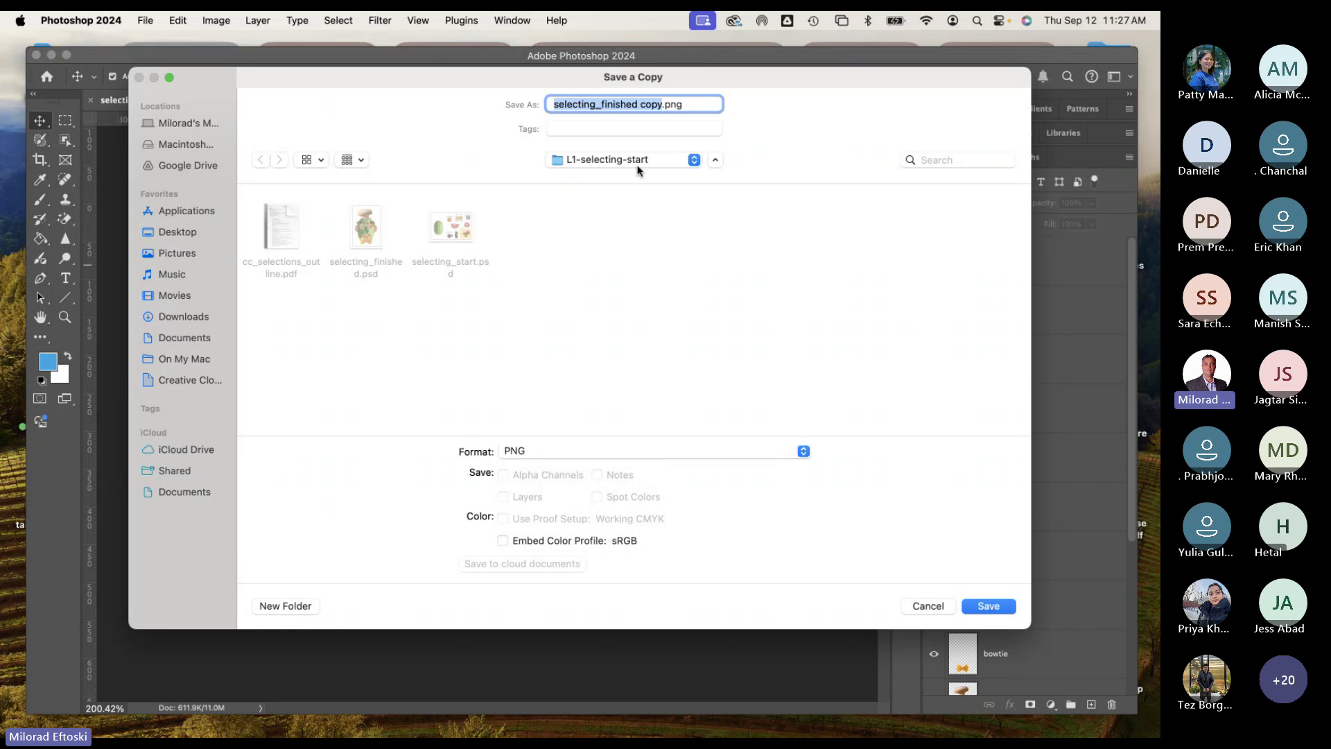
Step: Save the copy as selecting_finished copy.png in L1-selecting-start, using the Large file size (Fastest saving) option
{"action": "double_click", "coordinate": [673, 105]}
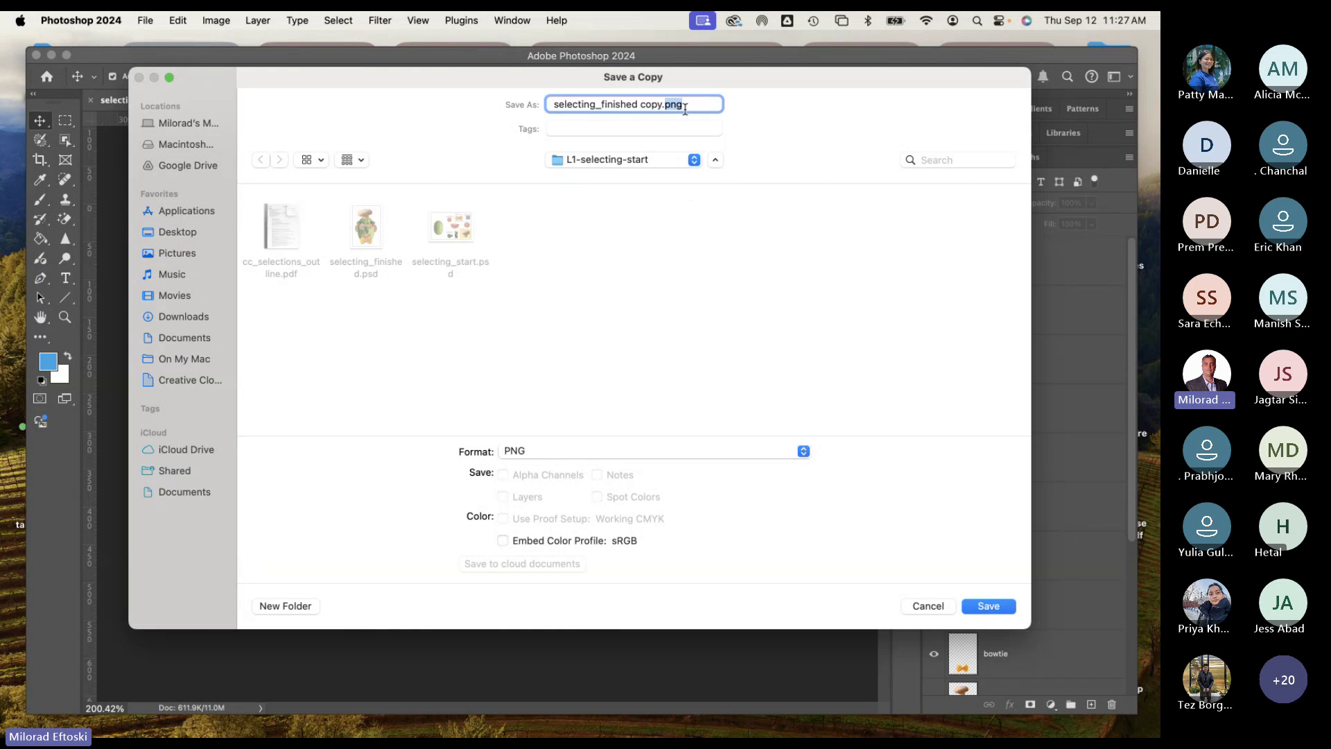
{"action": "left_click_drag", "start_coordinate": [689, 76], "coordinate": [706, 77]}
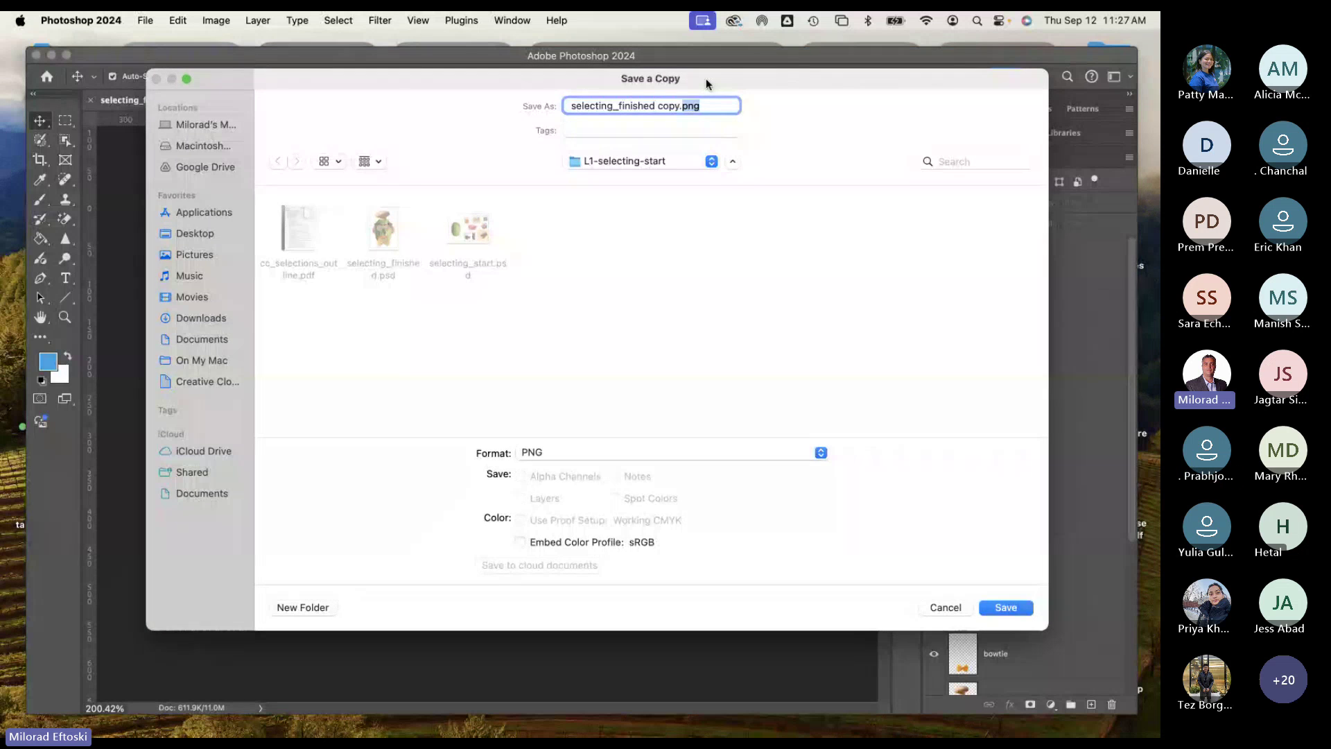
{"action": "left_click", "coordinate": [1003, 608]}
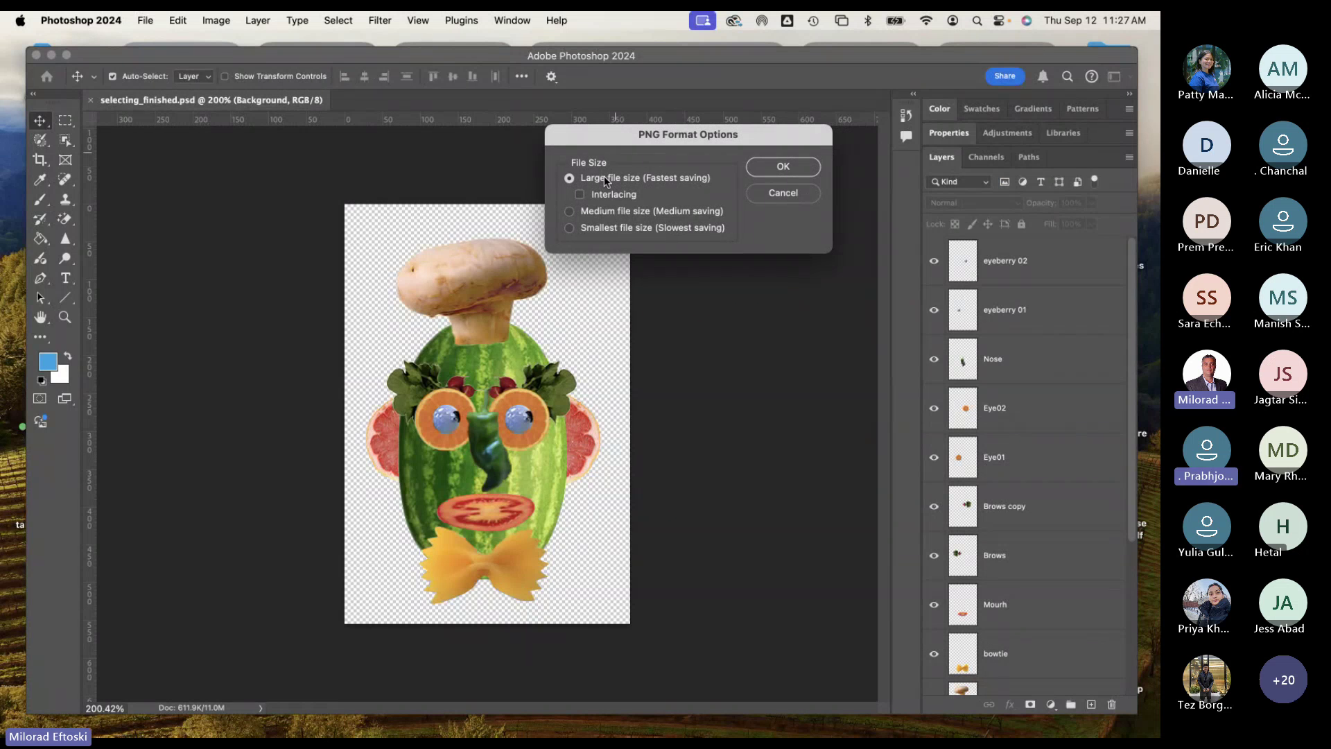
{"action": "left_click", "coordinate": [777, 175]}
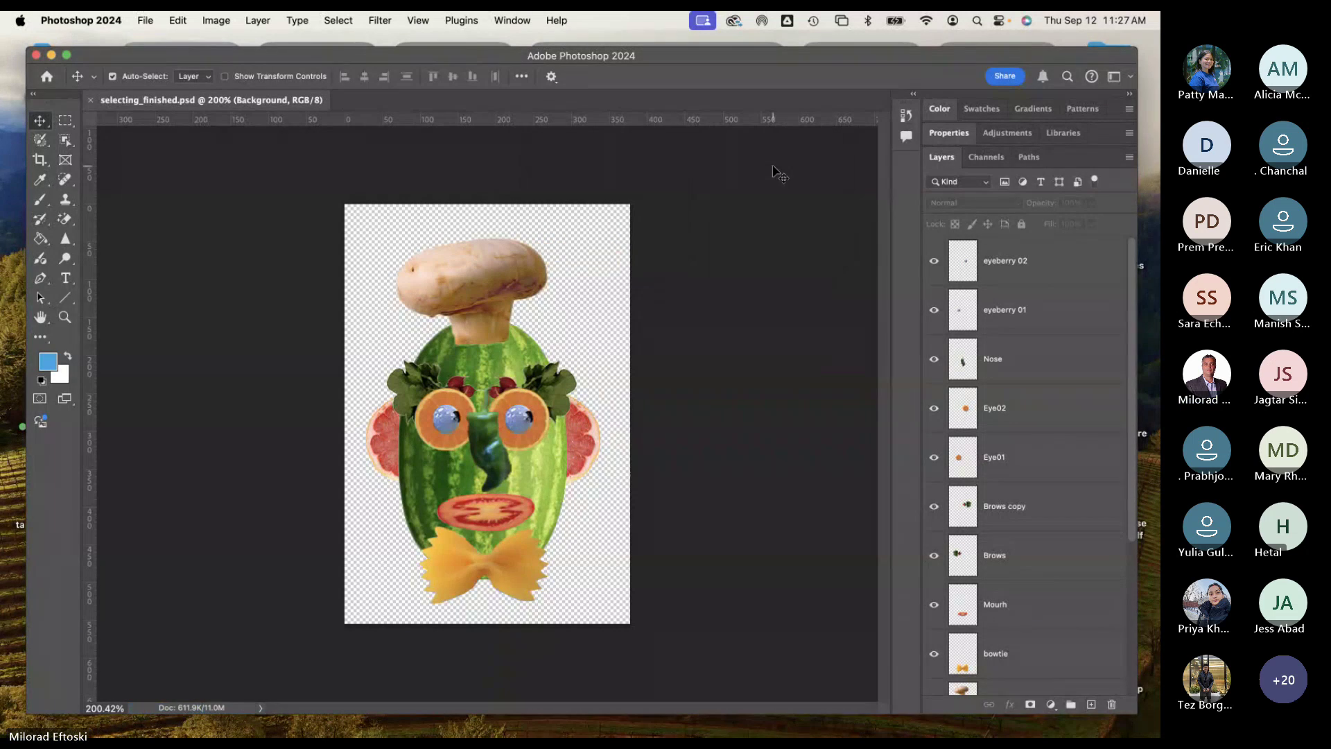
Step: Switch to Finder, open the L1-selecting-start folder on the desktop, and place the finished PNG and PSD files side by side below the others
{"action": "left_click", "coordinate": [50, 55]}
{"action": "left_click", "coordinate": [623, 378]}
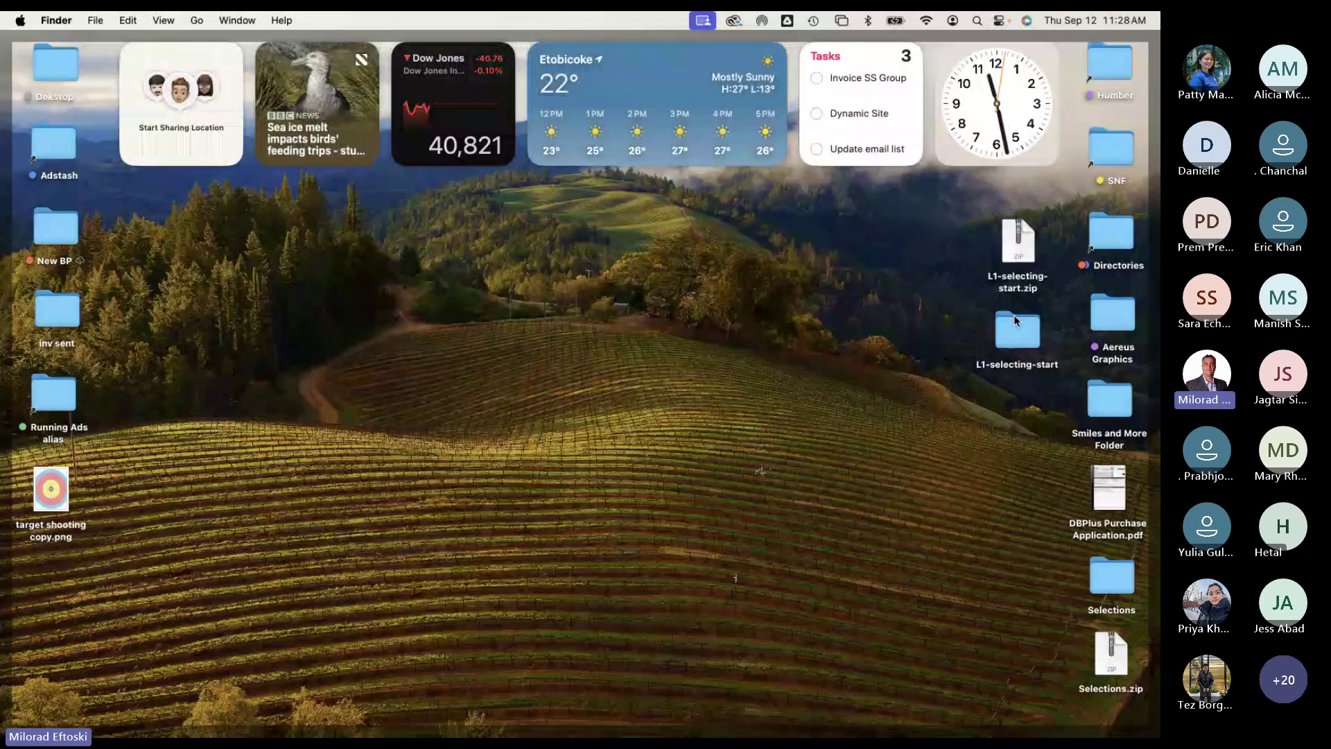
{"action": "double_click", "coordinate": [1017, 331]}
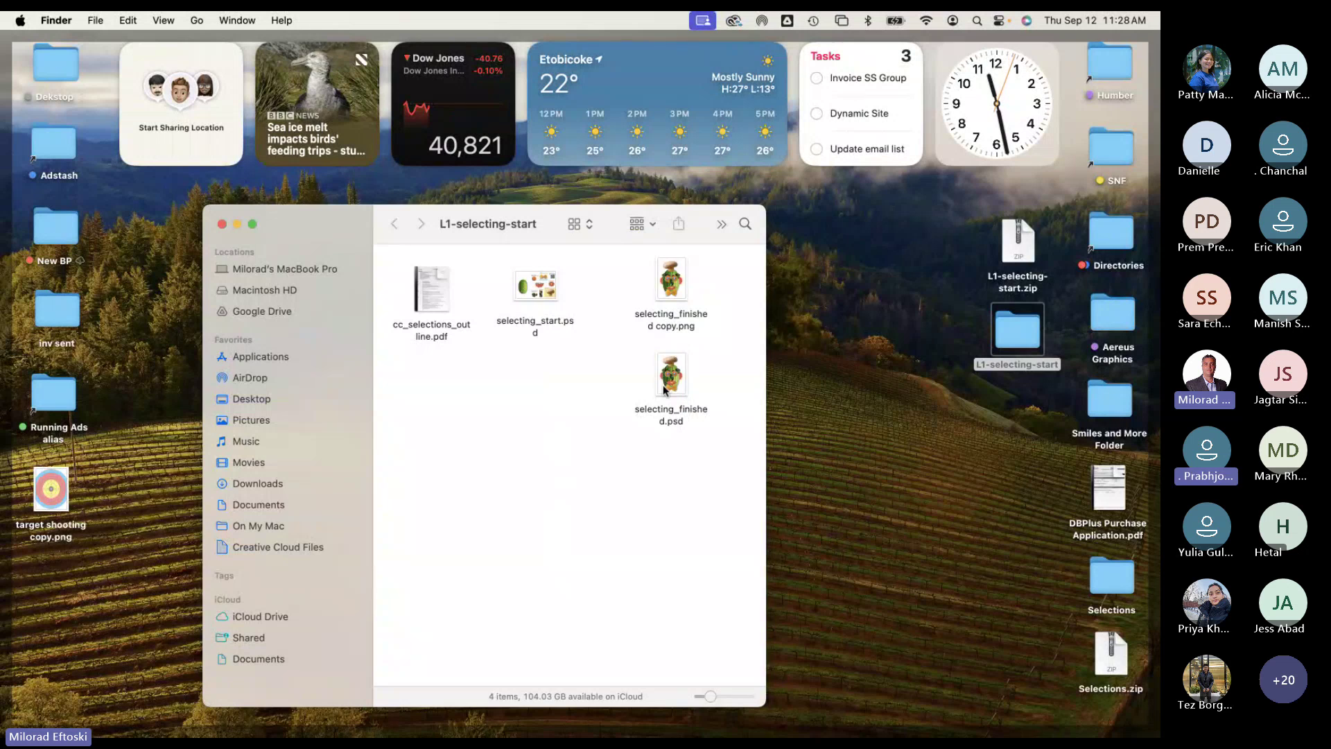
{"action": "left_click_drag", "start_coordinate": [662, 281], "coordinate": [524, 420]}
{"action": "left_click_drag", "start_coordinate": [658, 400], "coordinate": [577, 442]}
Step: Quick-look at selecting_finished copy.png to check its transparent background, and close the preview
{"action": "left_click", "coordinate": [495, 427]}
{"action": "key", "text": "space"}
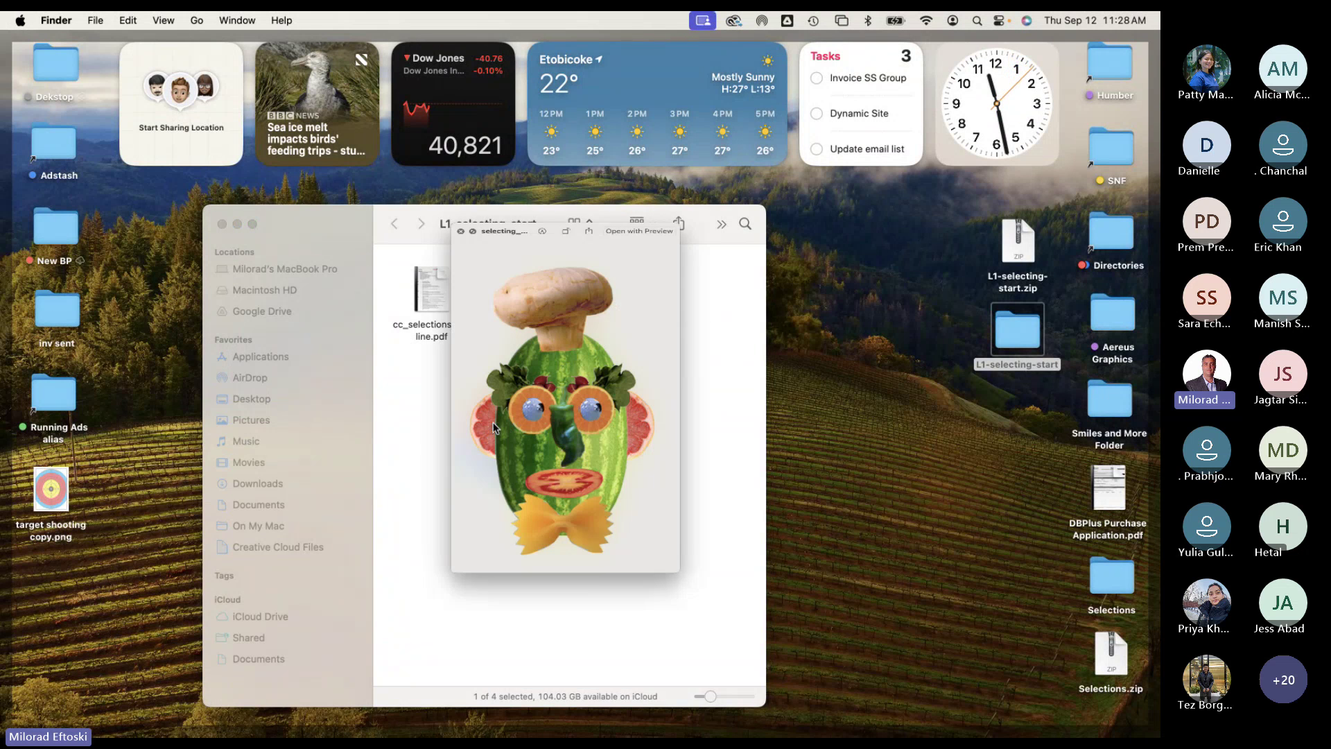
{"action": "left_click_drag", "start_coordinate": [530, 187], "coordinate": [673, 111]}
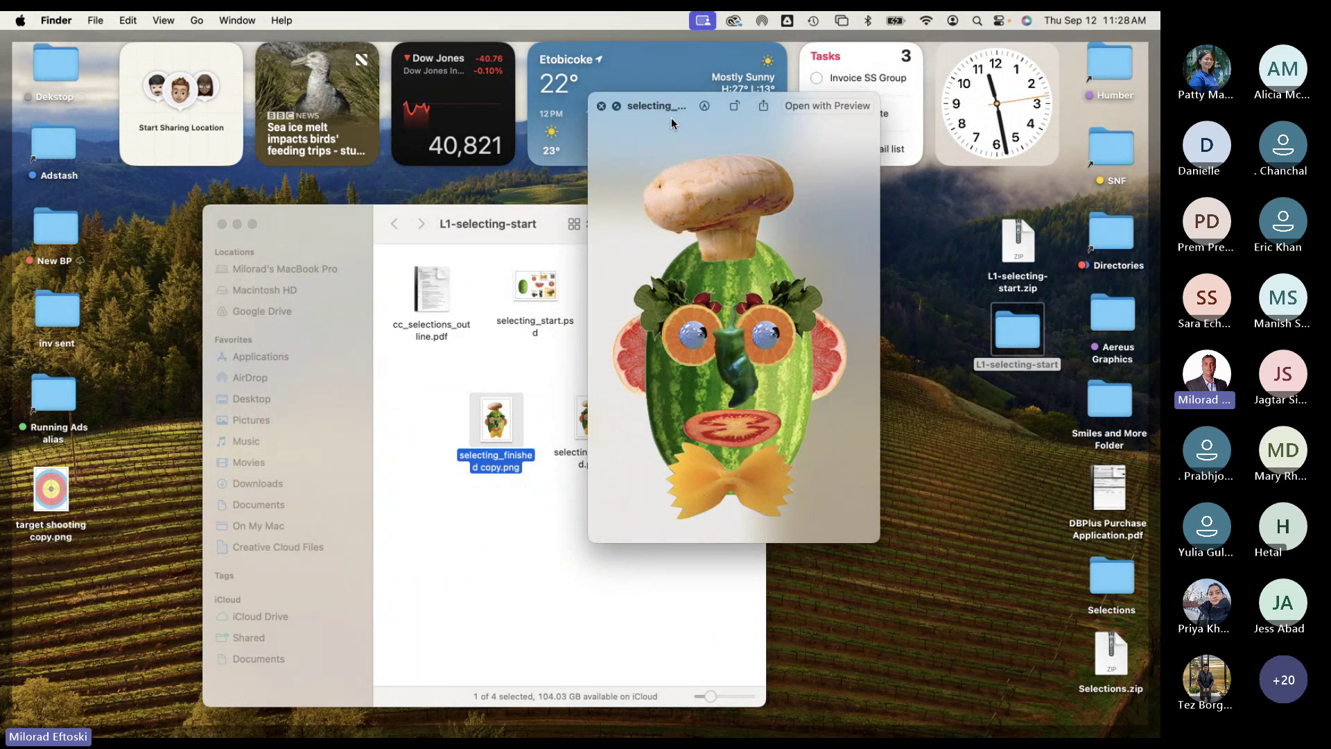
{"action": "key", "text": "space"}
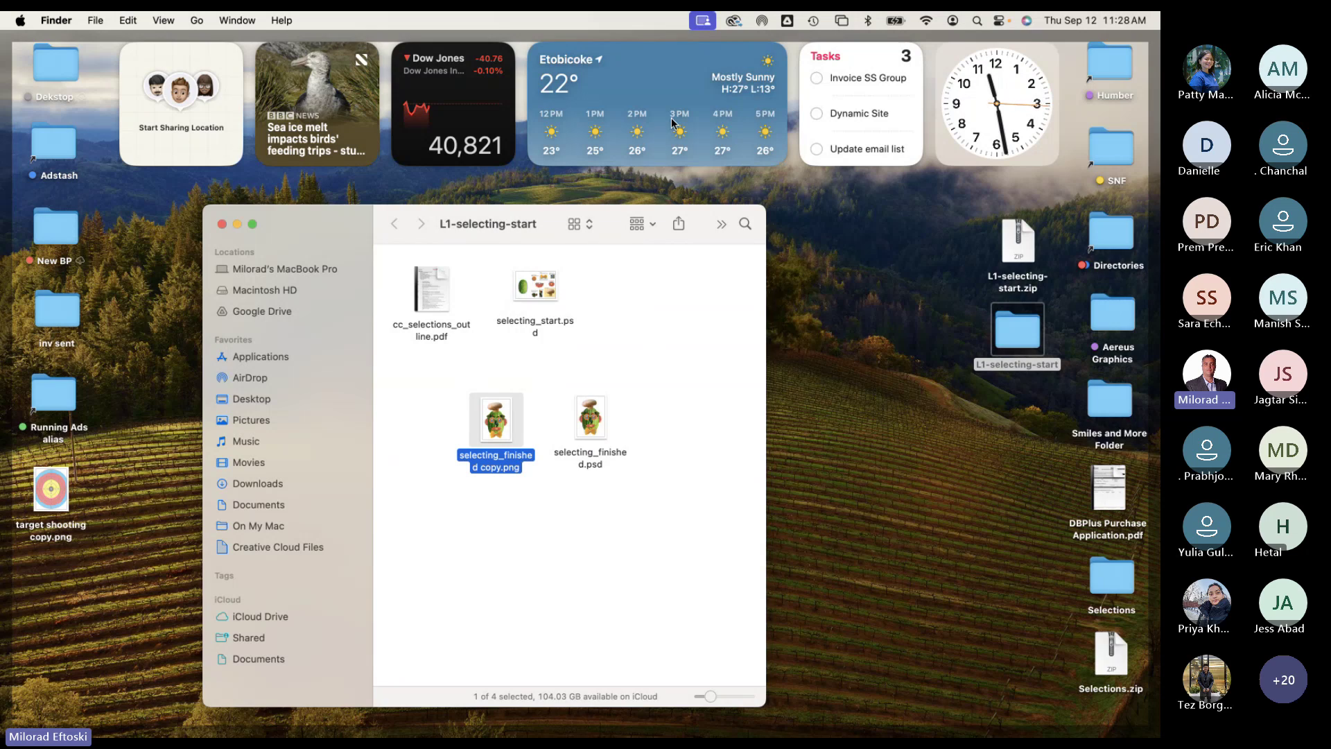
Step: Open selecting_finished.psd in Photoshop and move the mushroom Hat layer slightly upward
{"action": "left_click", "coordinate": [591, 418]}
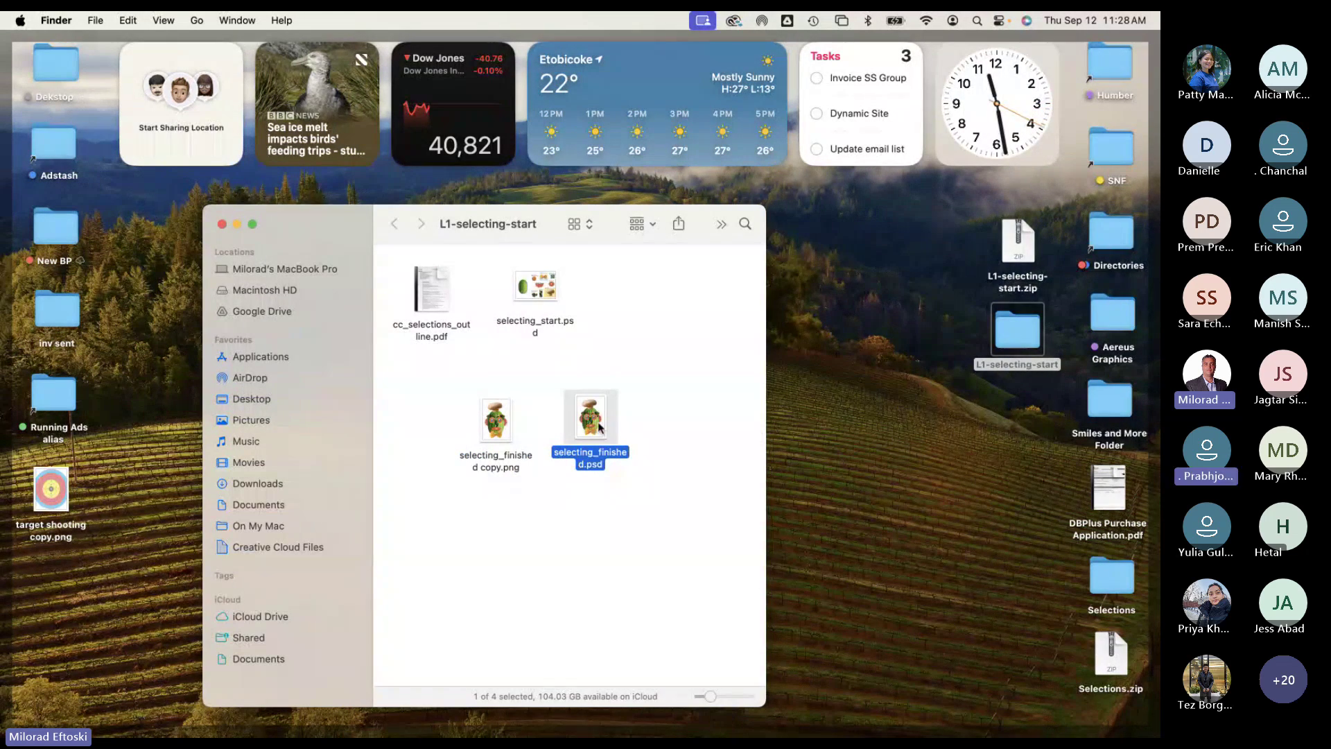
{"action": "double_click", "coordinate": [592, 420]}
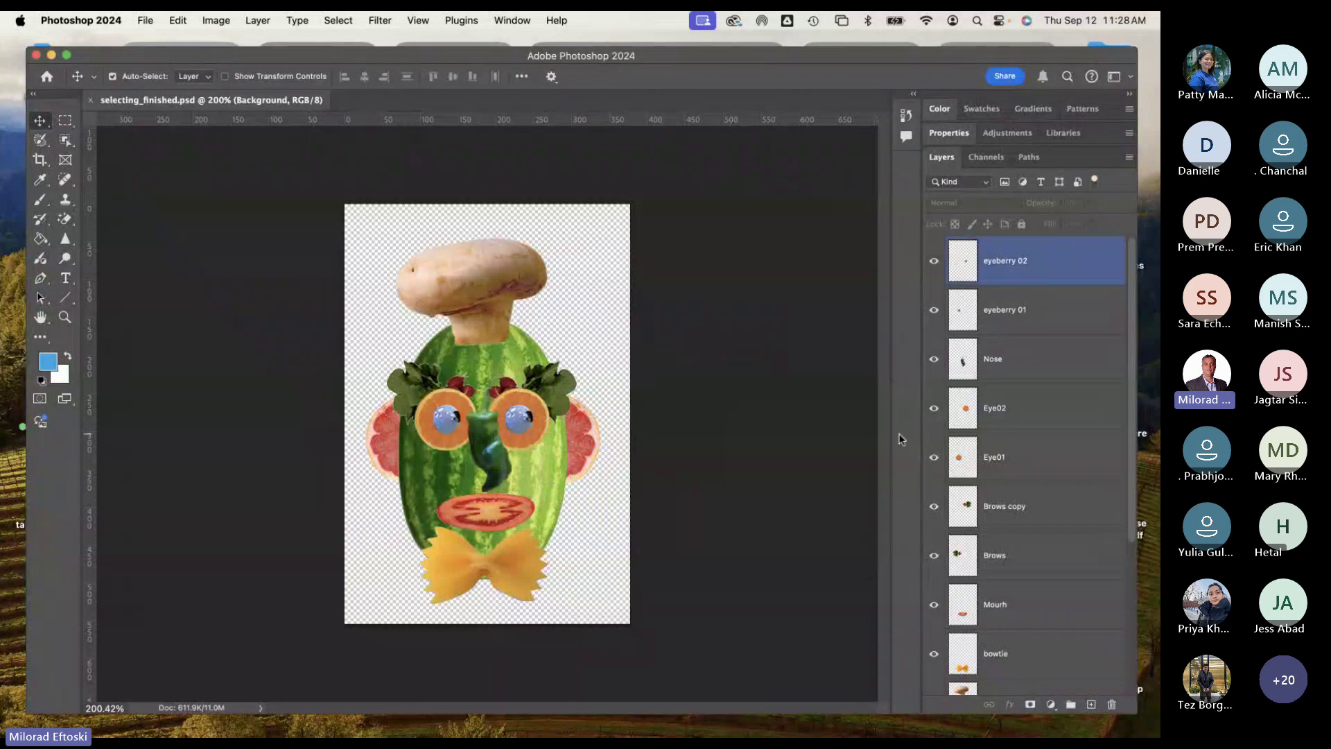
{"action": "left_click", "coordinate": [1000, 401]}
{"action": "left_click", "coordinate": [497, 292]}
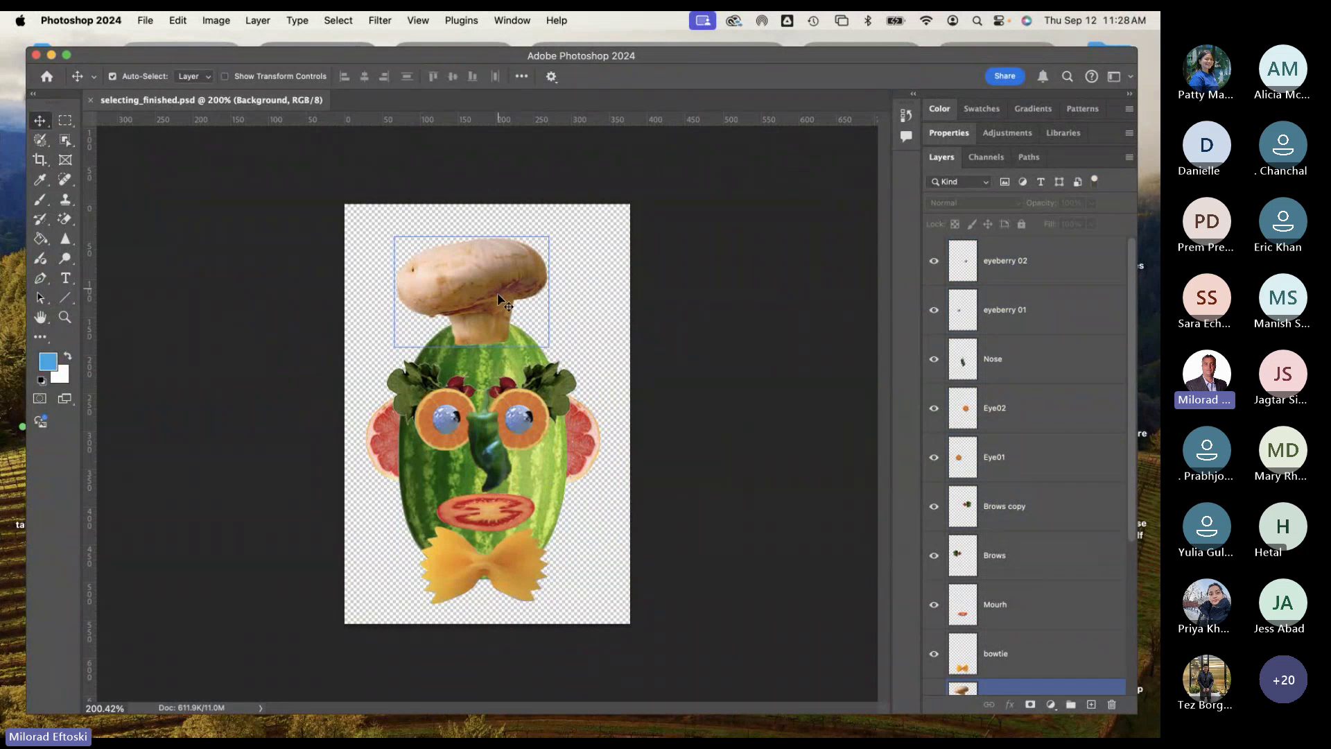
{"action": "mouse_move", "coordinate": [480, 286]}
{"action": "left_mouse_down"}
{"action": "mouse_move", "coordinate": [528, 301]}
{"action": "mouse_move", "coordinate": [484, 283]}
{"action": "left_mouse_up"}
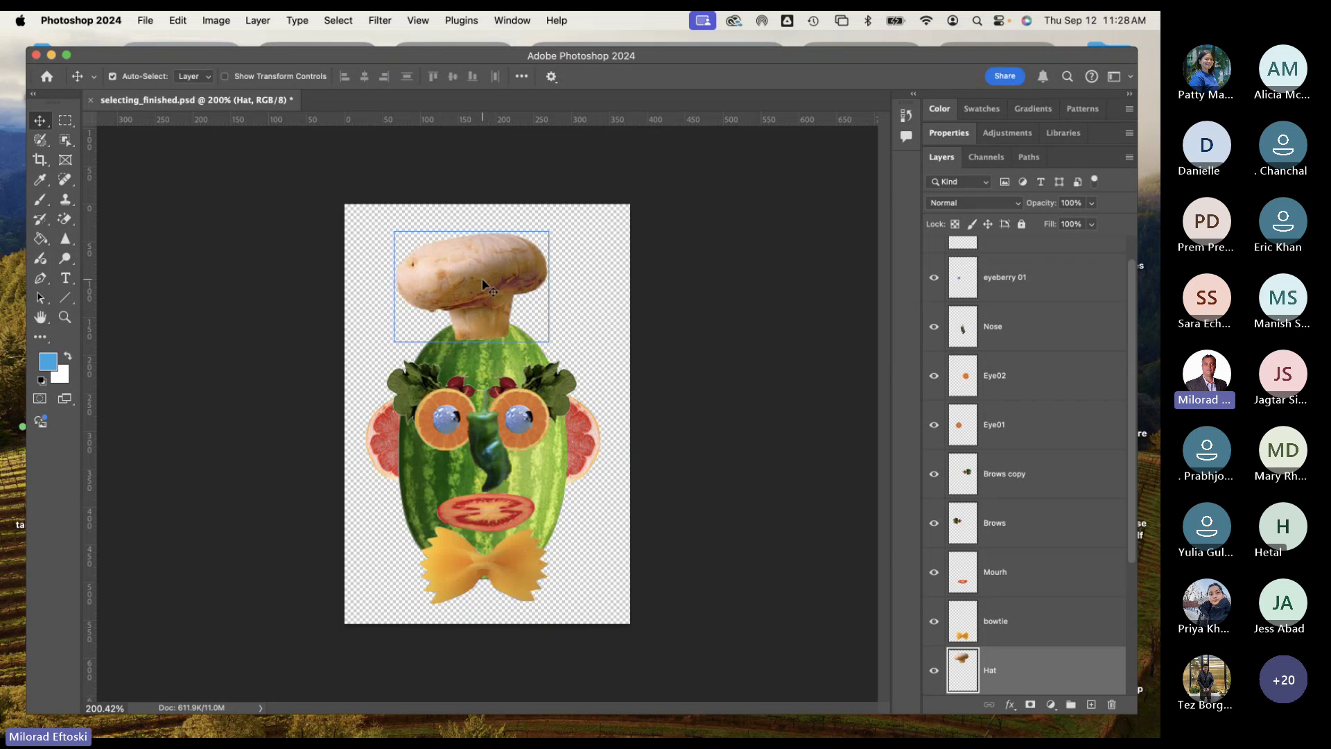
Step: Close selecting_finished.psd without saving the hat change, and minimize Photoshop to return to the folder
{"action": "key", "text": "super+w"}
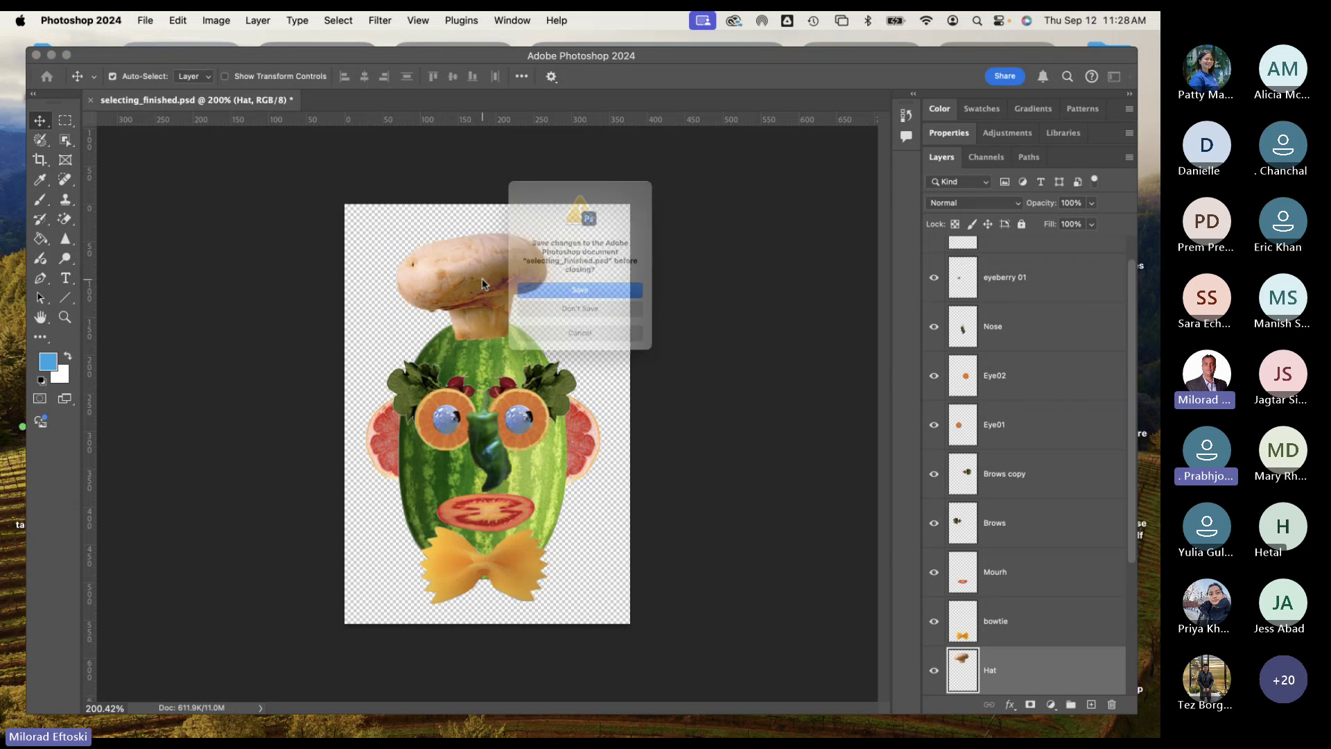
{"action": "left_click", "coordinate": [552, 325]}
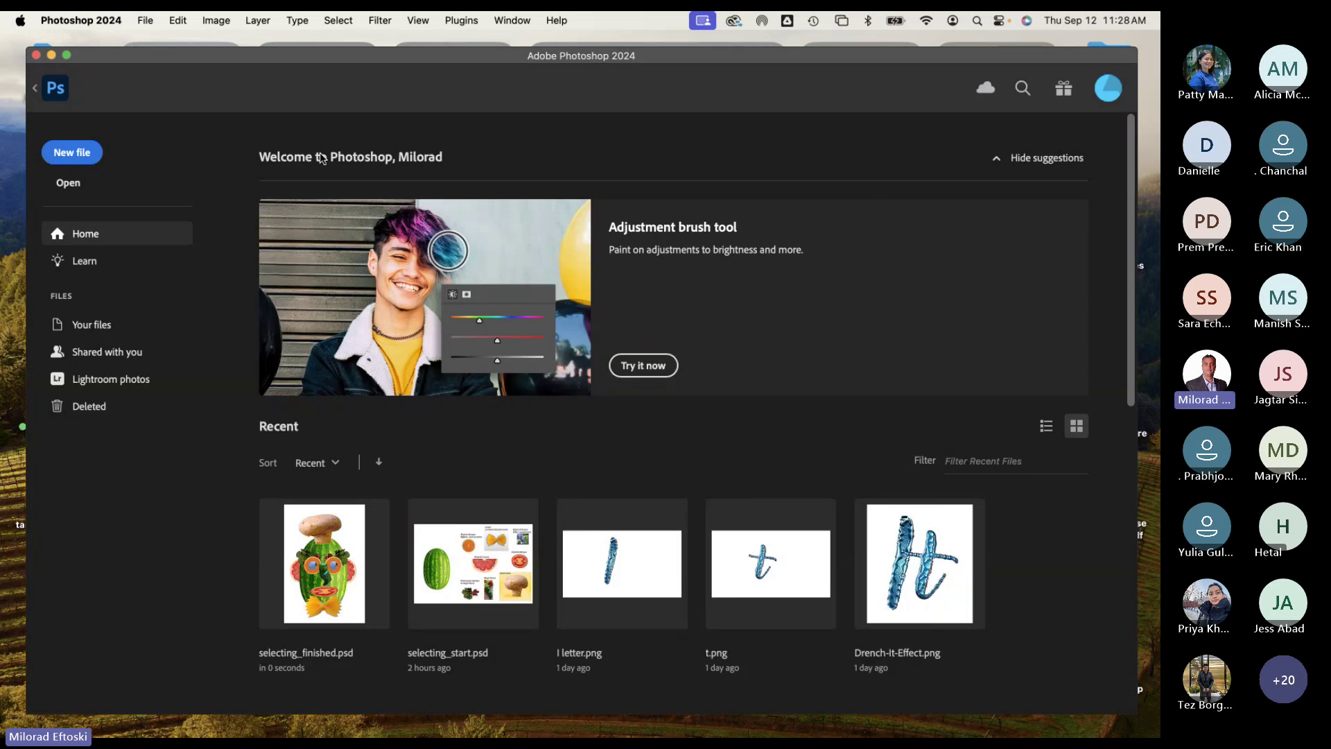
{"action": "left_click", "coordinate": [52, 55]}
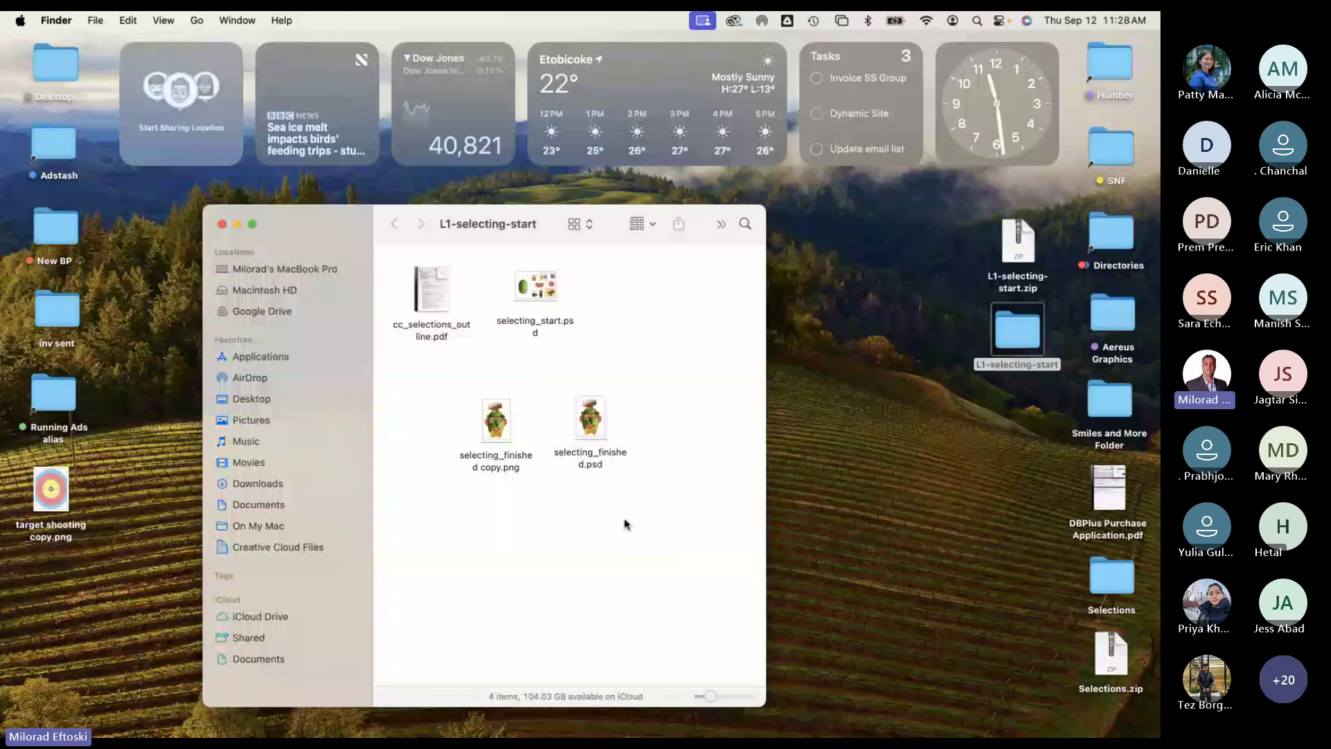
Step: Rearrange the folder's files, placing selecting_finished.psd beside selecting_start.psd and selecting_finished copy.png below them
{"action": "left_click_drag", "start_coordinate": [580, 423], "coordinate": [613, 327]}
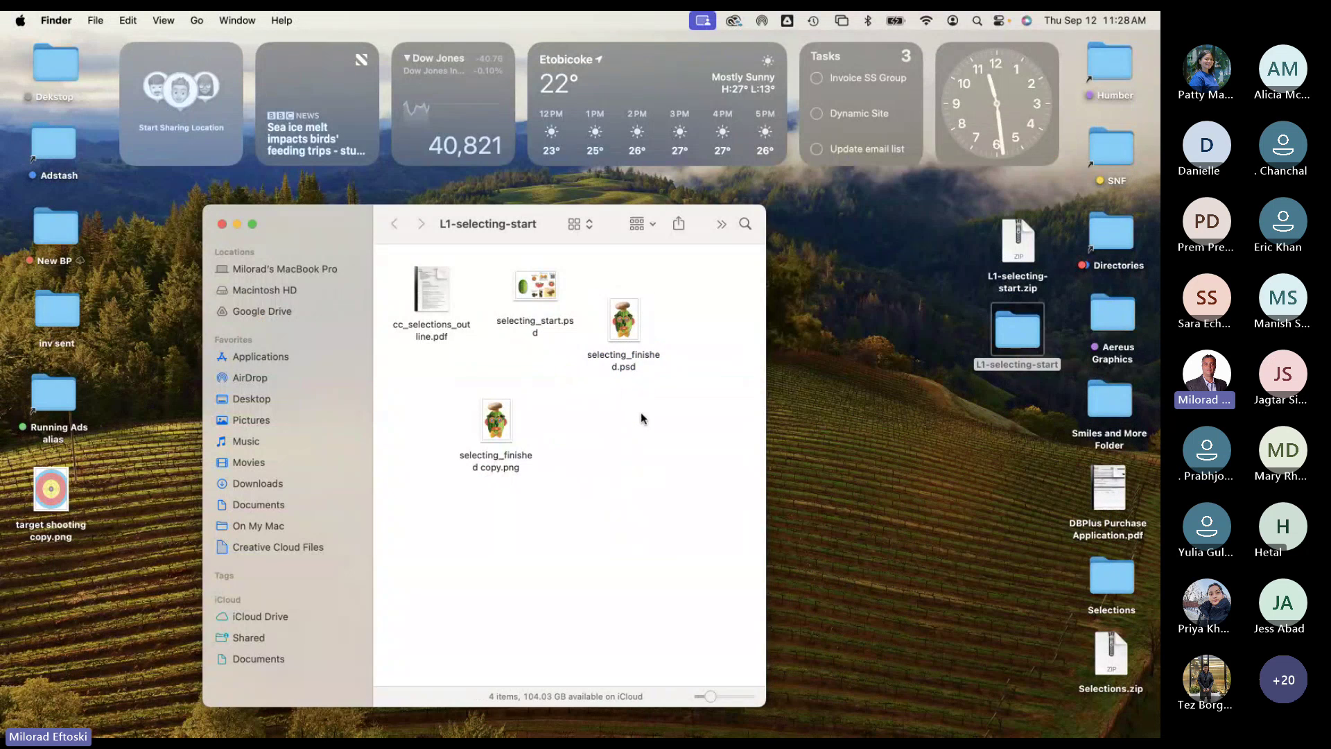
{"action": "left_click_drag", "start_coordinate": [503, 434], "coordinate": [517, 404]}
{"action": "left_click_drag", "start_coordinate": [629, 339], "coordinate": [641, 339]}
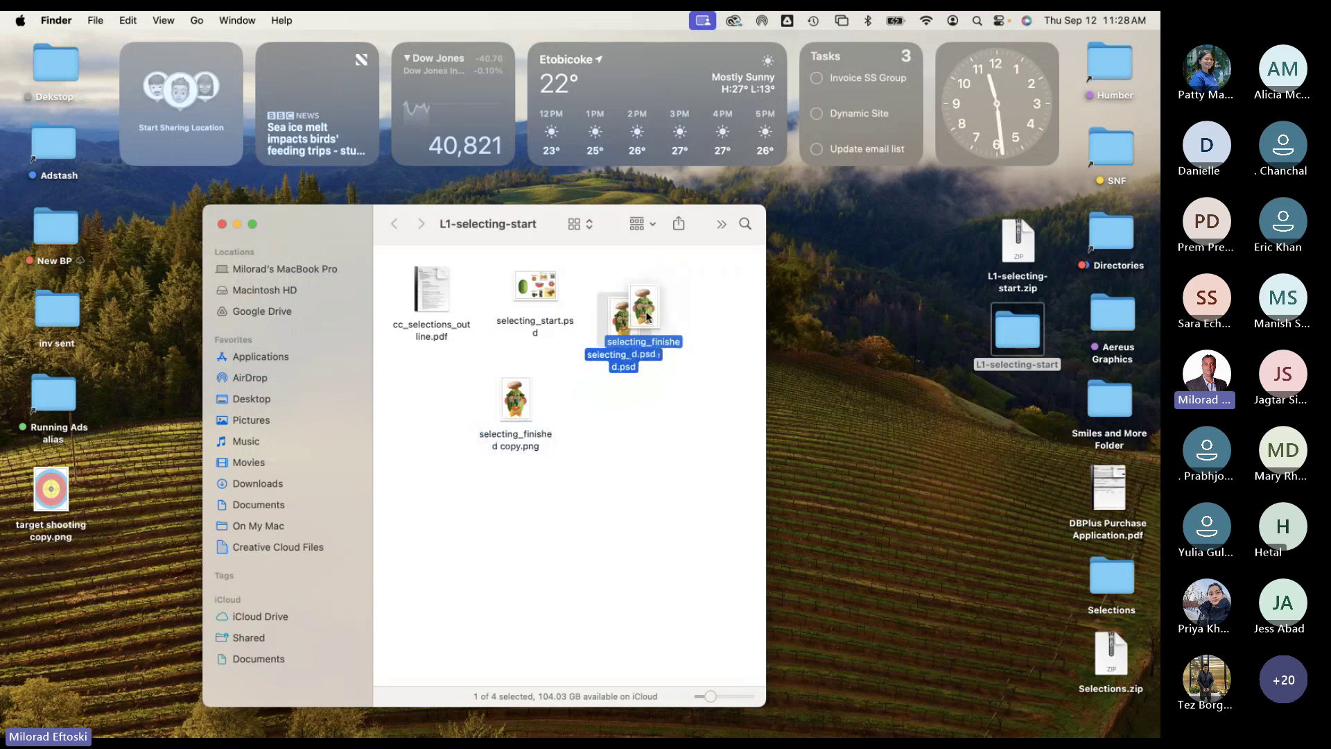
{"action": "left_click", "coordinate": [667, 425]}
{"action": "left_click_drag", "start_coordinate": [638, 331], "coordinate": [644, 320]}
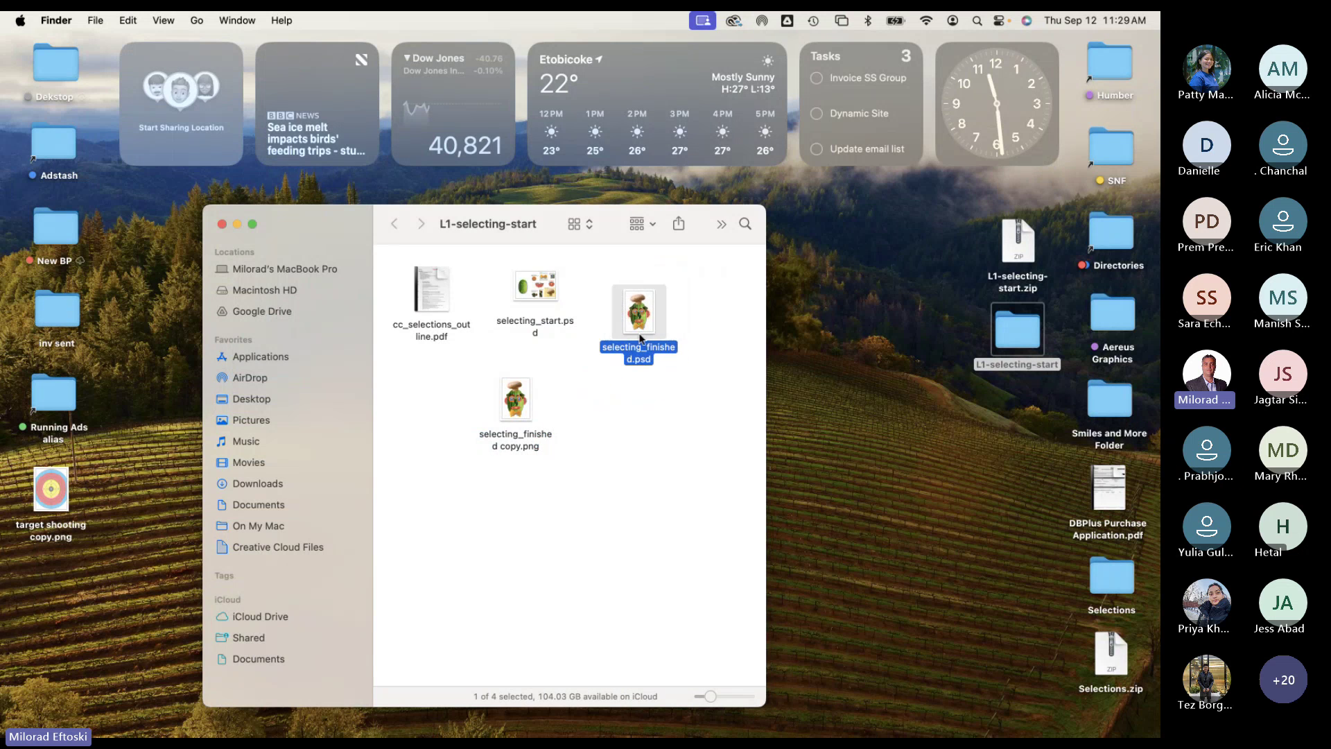
{"action": "left_click", "coordinate": [507, 406]}
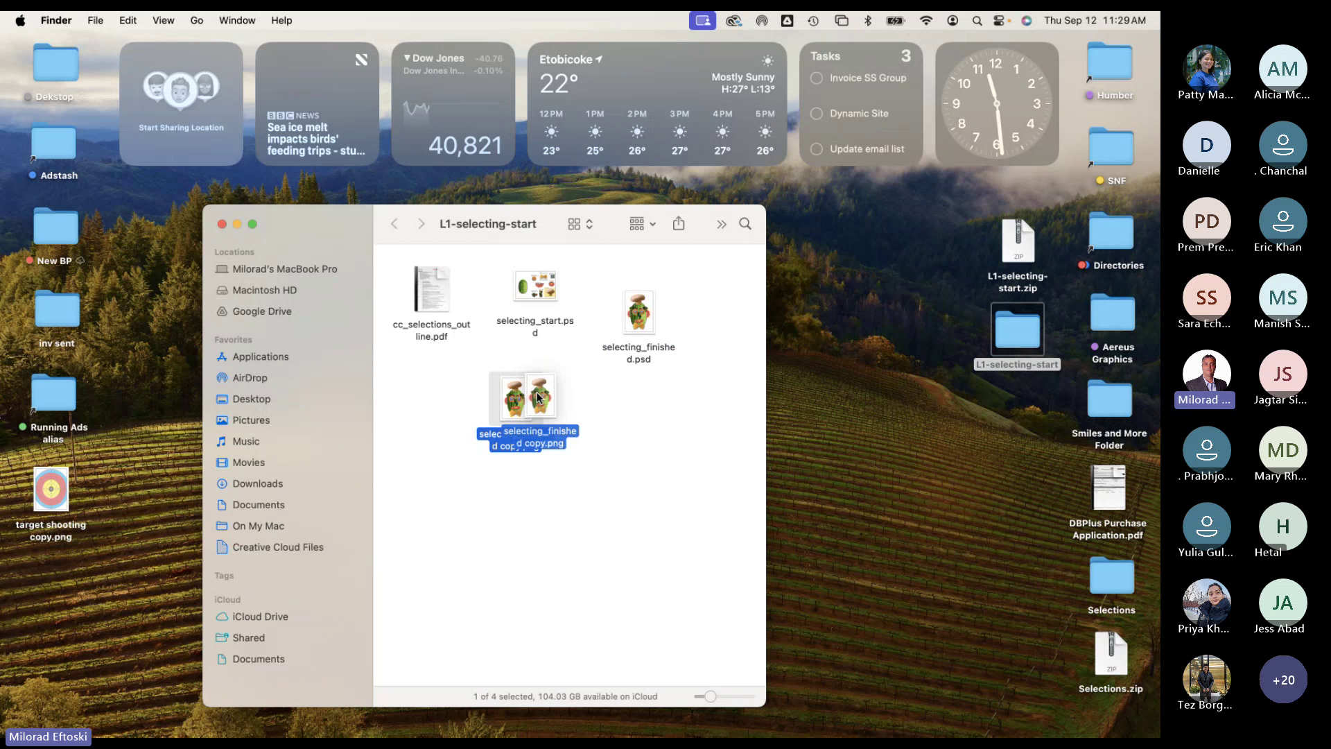
{"action": "left_click_drag", "start_coordinate": [506, 406], "coordinate": [536, 396]}
{"action": "left_click", "coordinate": [559, 448]}
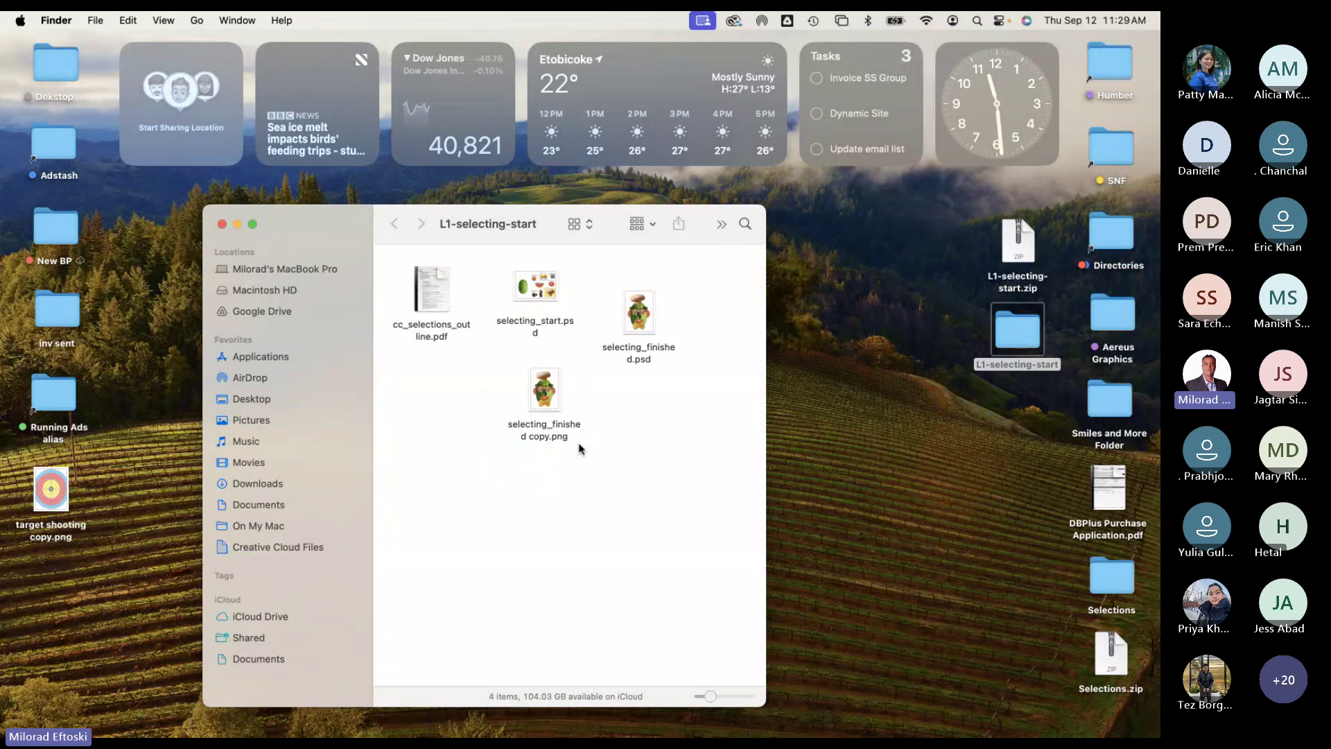
Step: Open selecting_finished copy.png in Preview to view the picture, and close it
{"action": "double_click", "coordinate": [547, 393]}
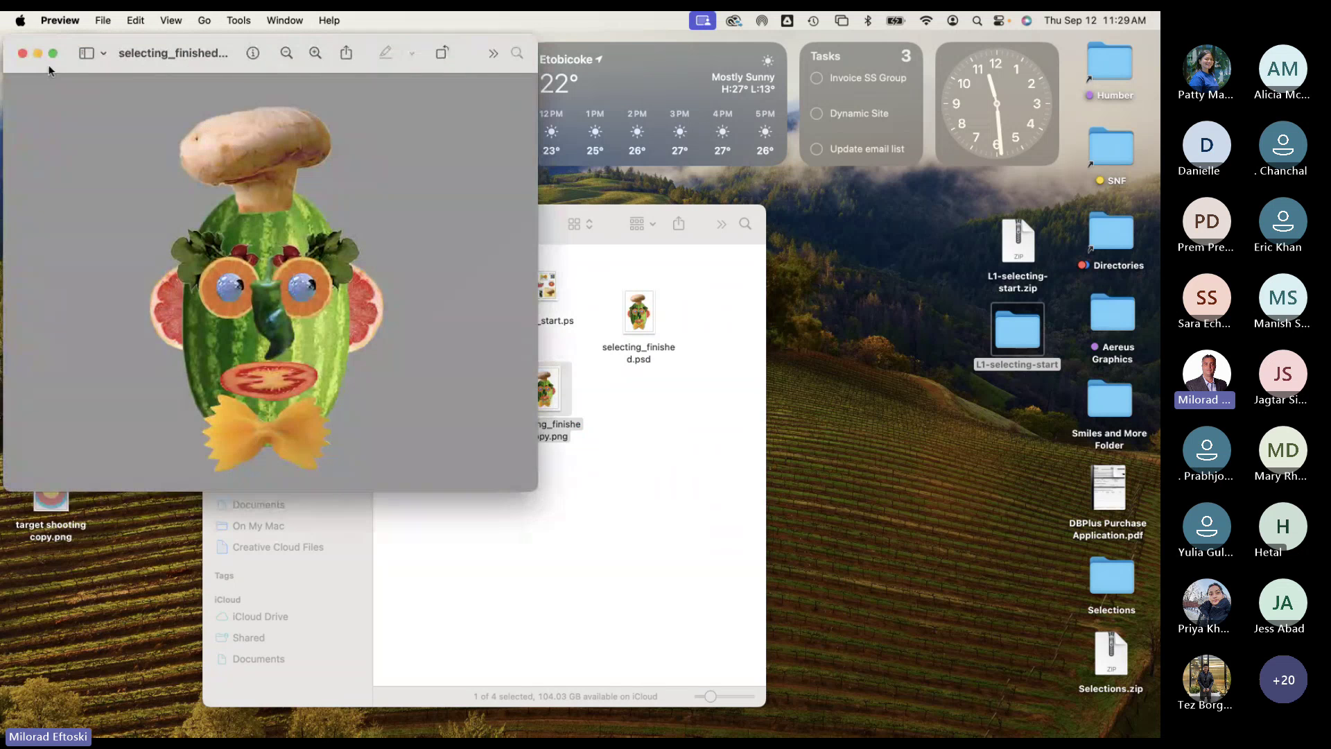
{"action": "left_click", "coordinate": [22, 54]}
{"action": "left_click", "coordinate": [407, 438]}
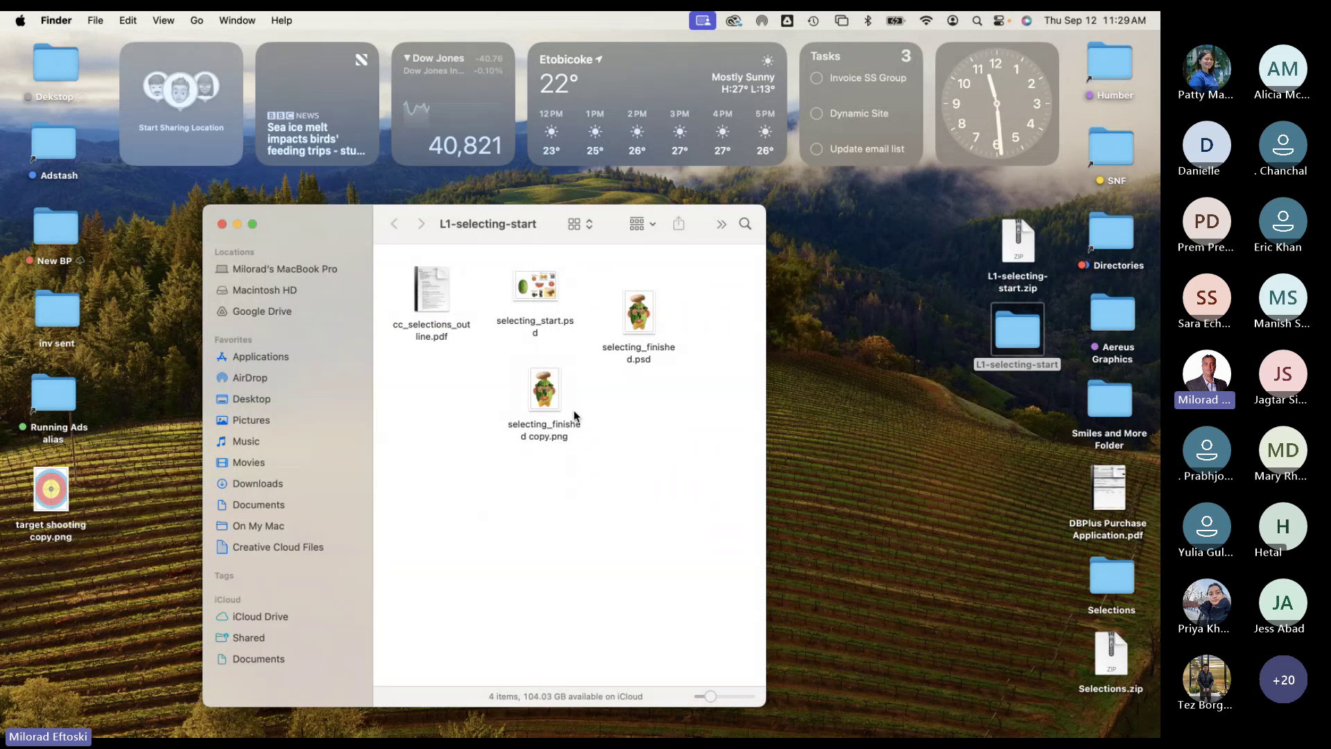
Step: Open selecting_finished copy.png in Photoshop to examine its layers, close it, and hide Photoshop
{"action": "left_click", "coordinate": [546, 387]}
{"action": "right_click", "coordinate": [545, 387]}
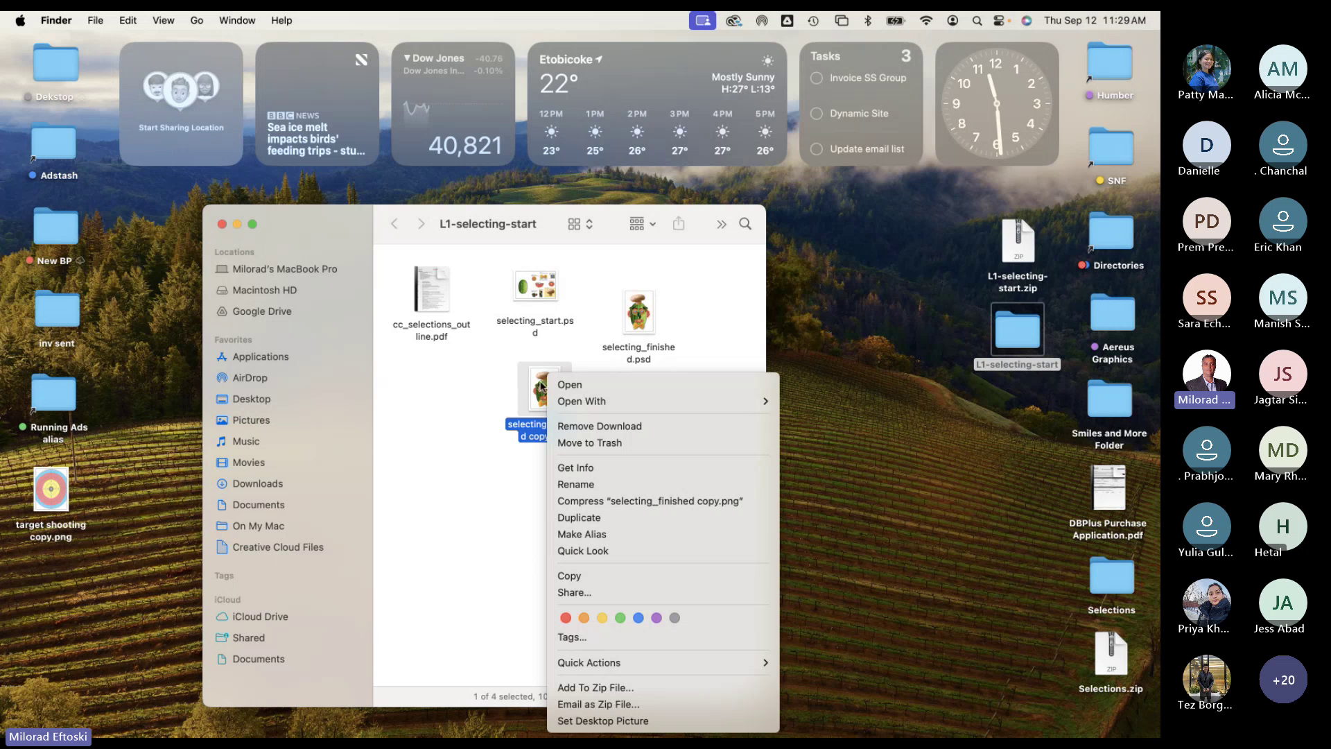
{"action": "mouse_move", "coordinate": [596, 402]}
{"action": "left_click", "coordinate": [804, 459]}
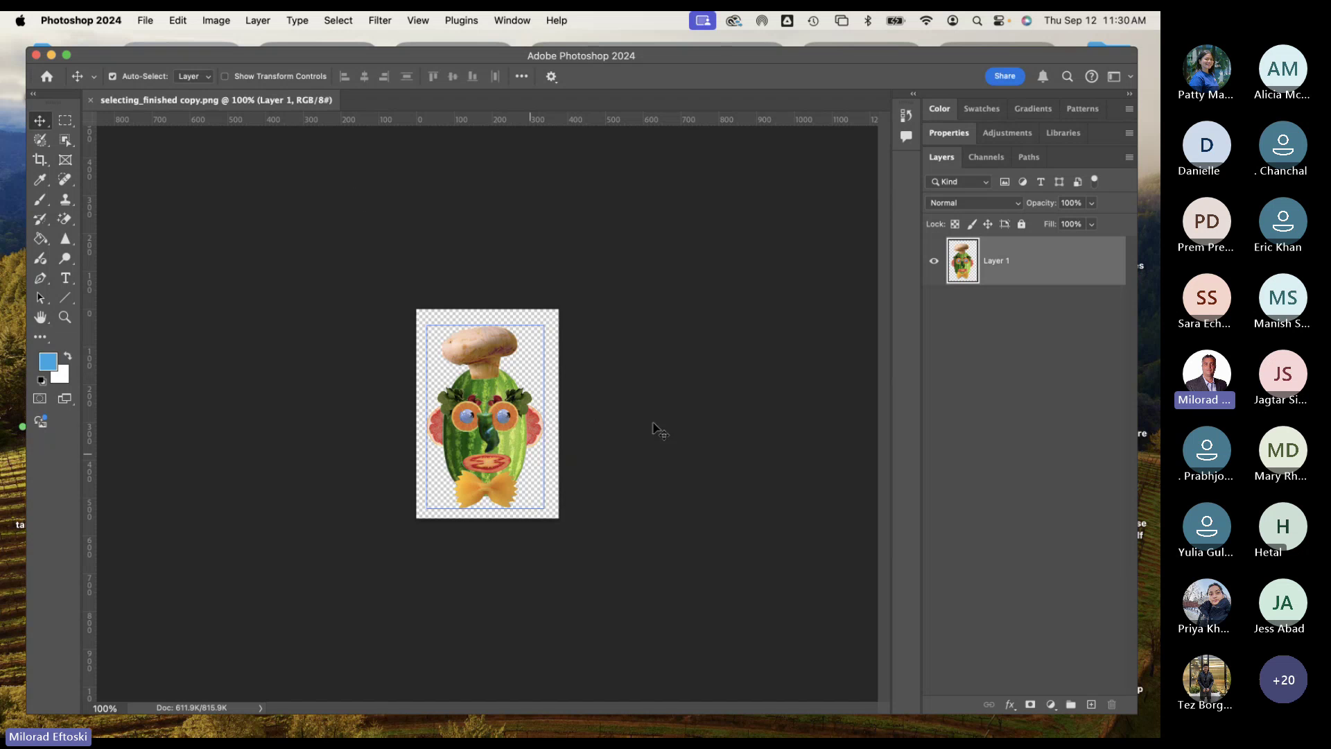
{"action": "left_click", "coordinate": [93, 102]}
{"action": "key", "text": "super+h"}
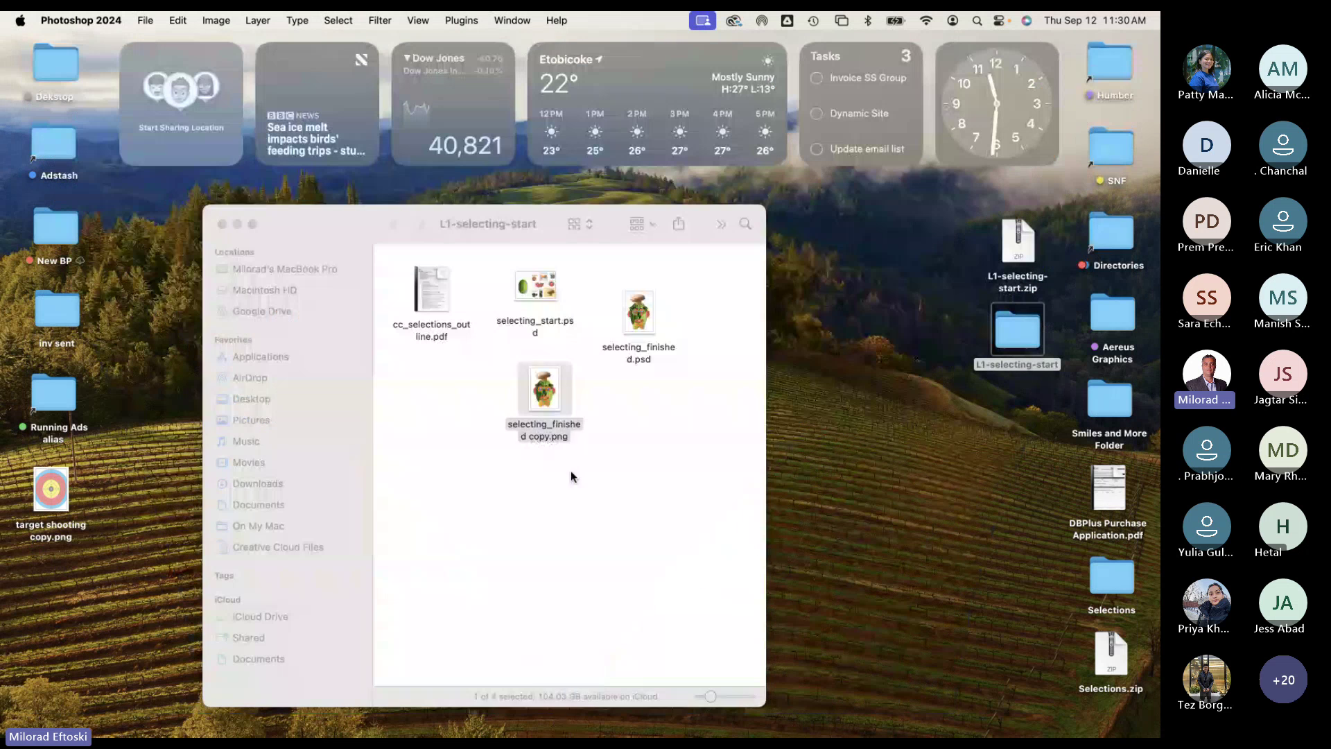
Step: Place selecting_finished copy.png and selecting_finished.psd side by side in a row below the other files in the folder
{"action": "left_click", "coordinate": [572, 473]}
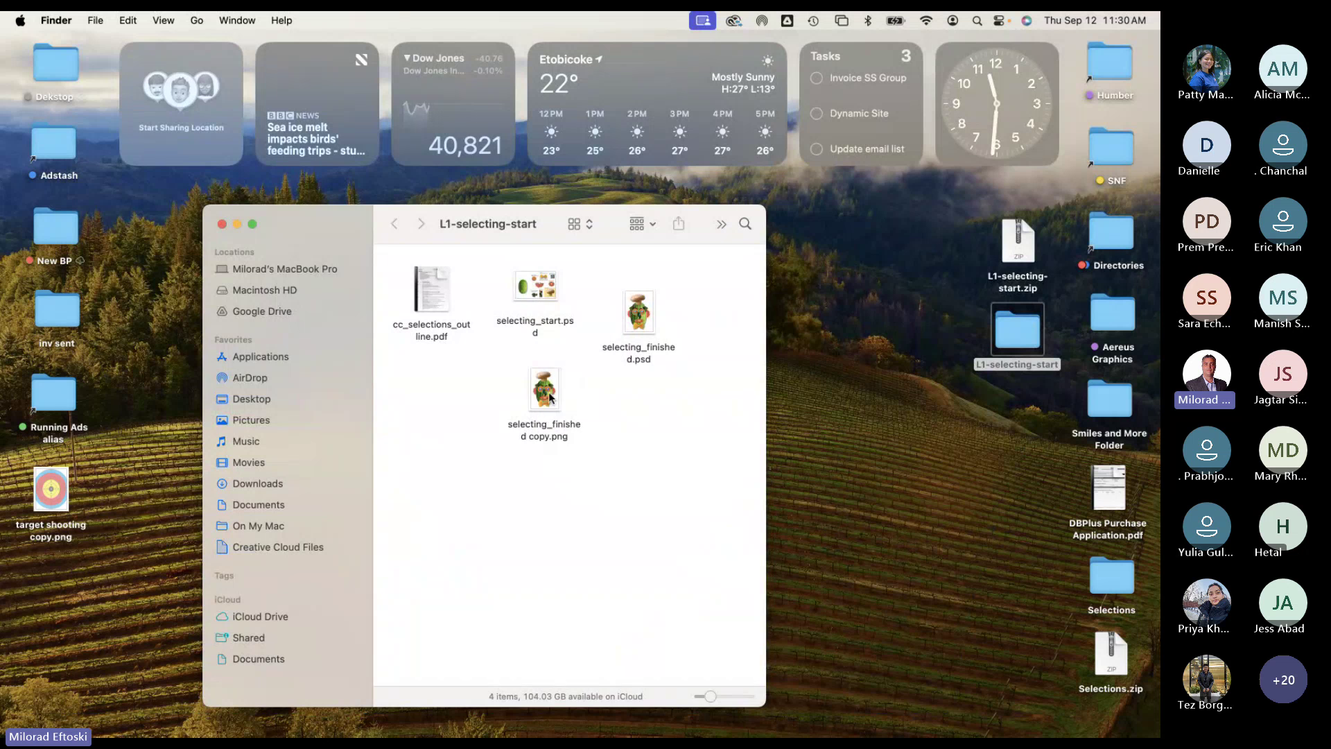
{"action": "left_click_drag", "start_coordinate": [551, 397], "coordinate": [471, 425]}
{"action": "left_click_drag", "start_coordinate": [641, 317], "coordinate": [563, 419]}
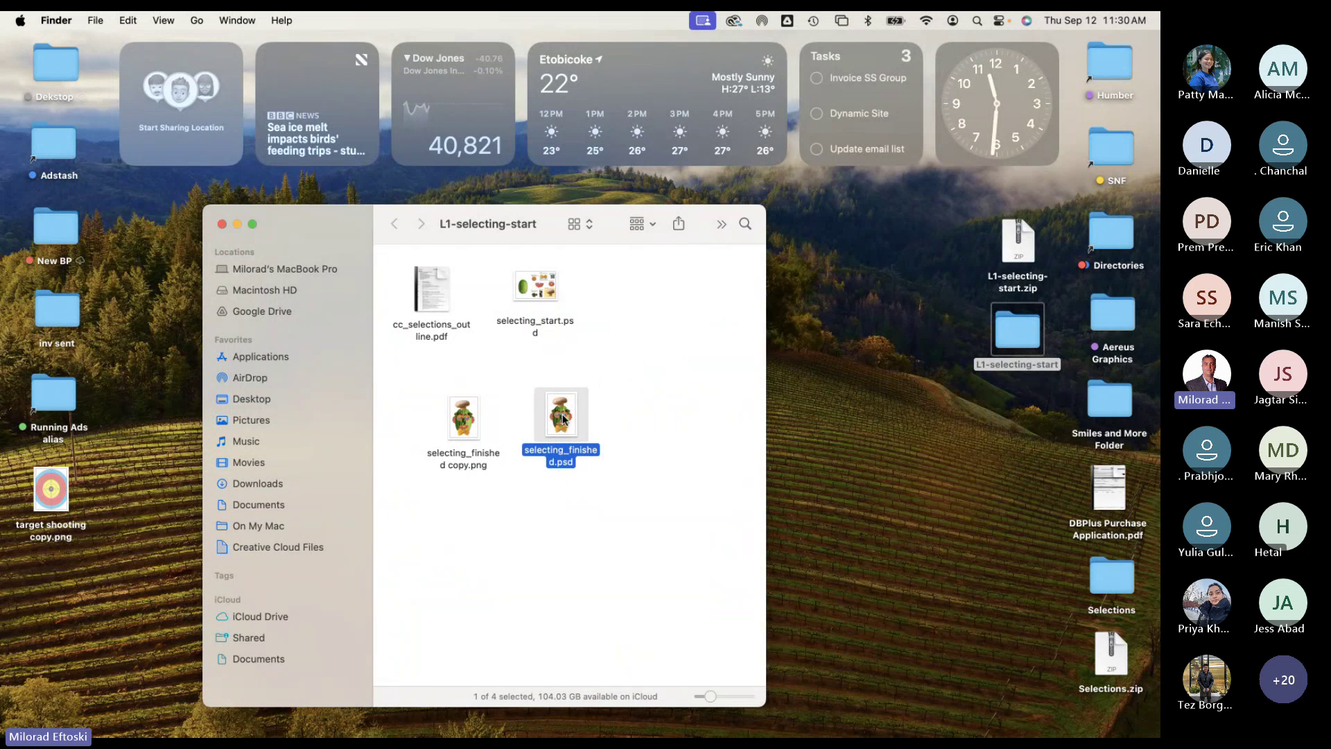
Step: Display the file info of selecting_finished.psd and selecting_finished copy.png side by side
{"action": "key", "text": "super+i"}
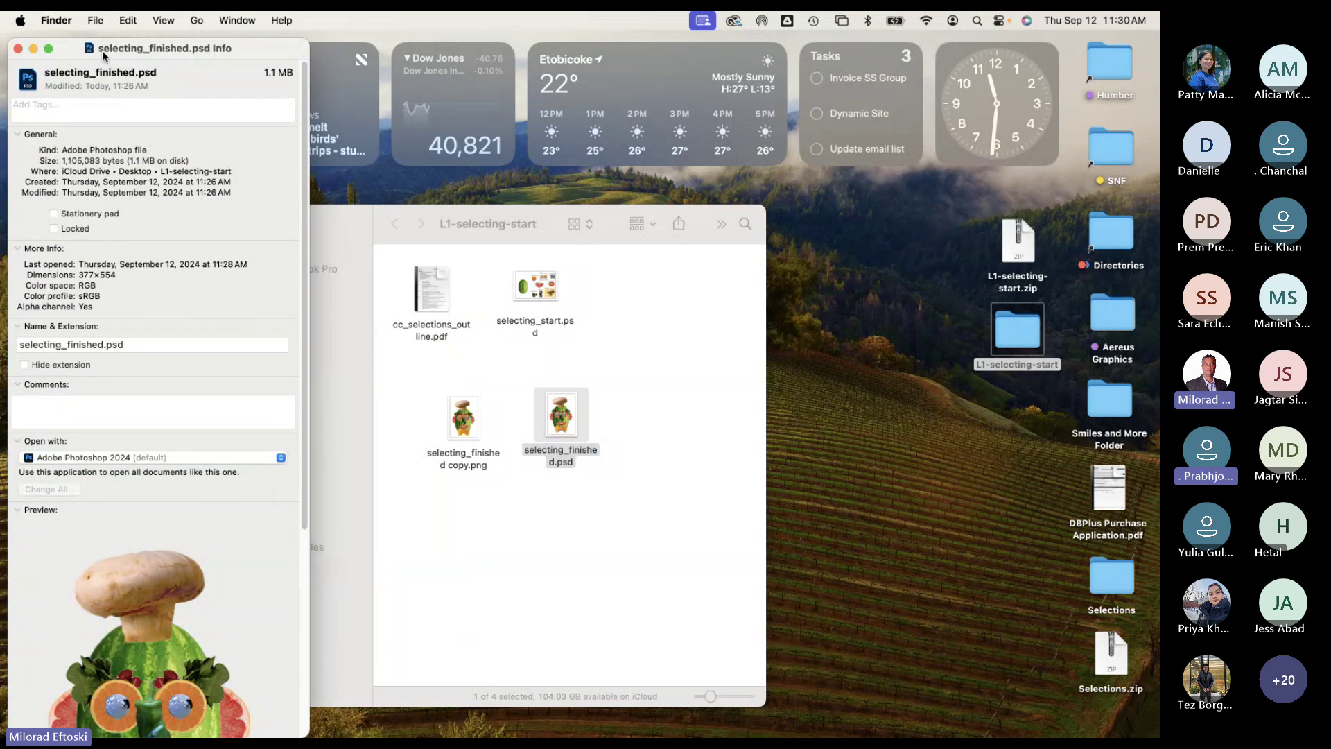
{"action": "left_click_drag", "start_coordinate": [244, 47], "coordinate": [897, 48]}
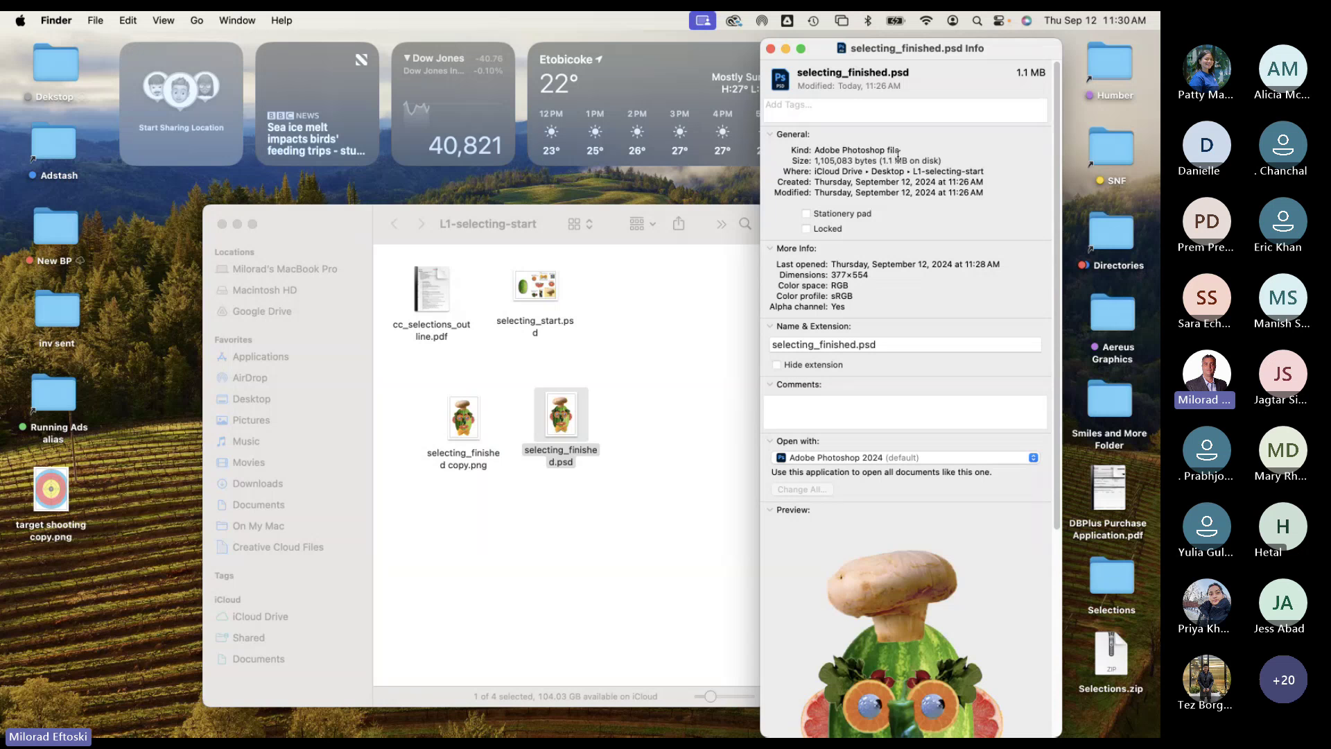
{"action": "left_click", "coordinate": [464, 420]}
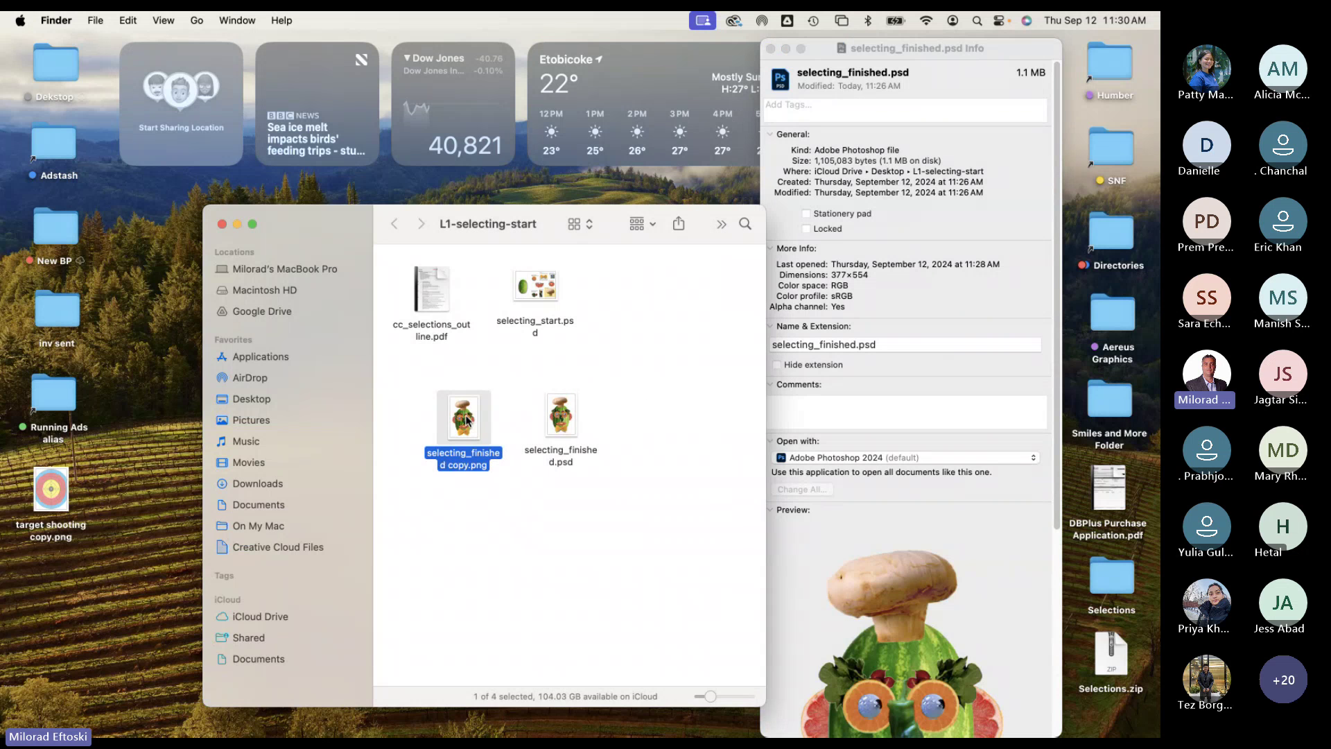
{"action": "key", "text": "super+i"}
{"action": "left_click_drag", "start_coordinate": [133, 46], "coordinate": [605, 46]}
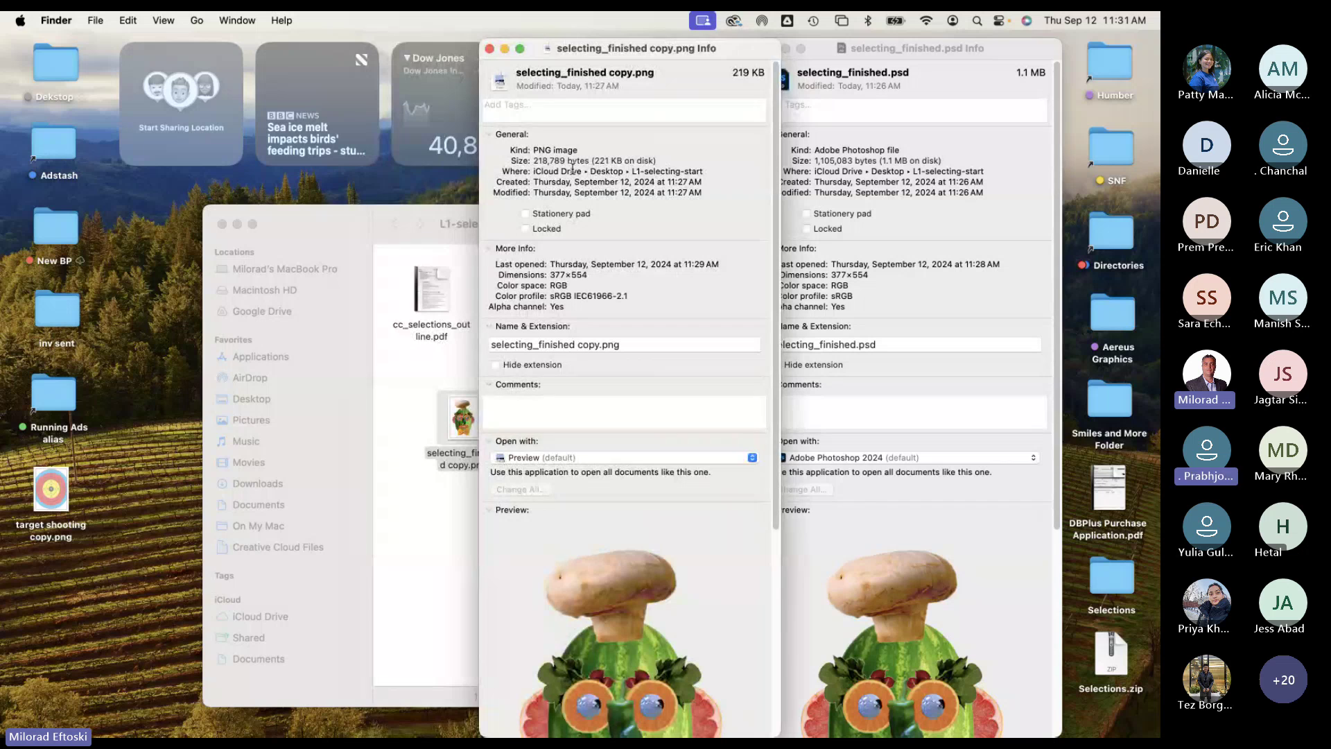
Step: Compare the byte sizes of the PSD and the PNG in their info windows, and close both windows
{"action": "left_click", "coordinate": [923, 43]}
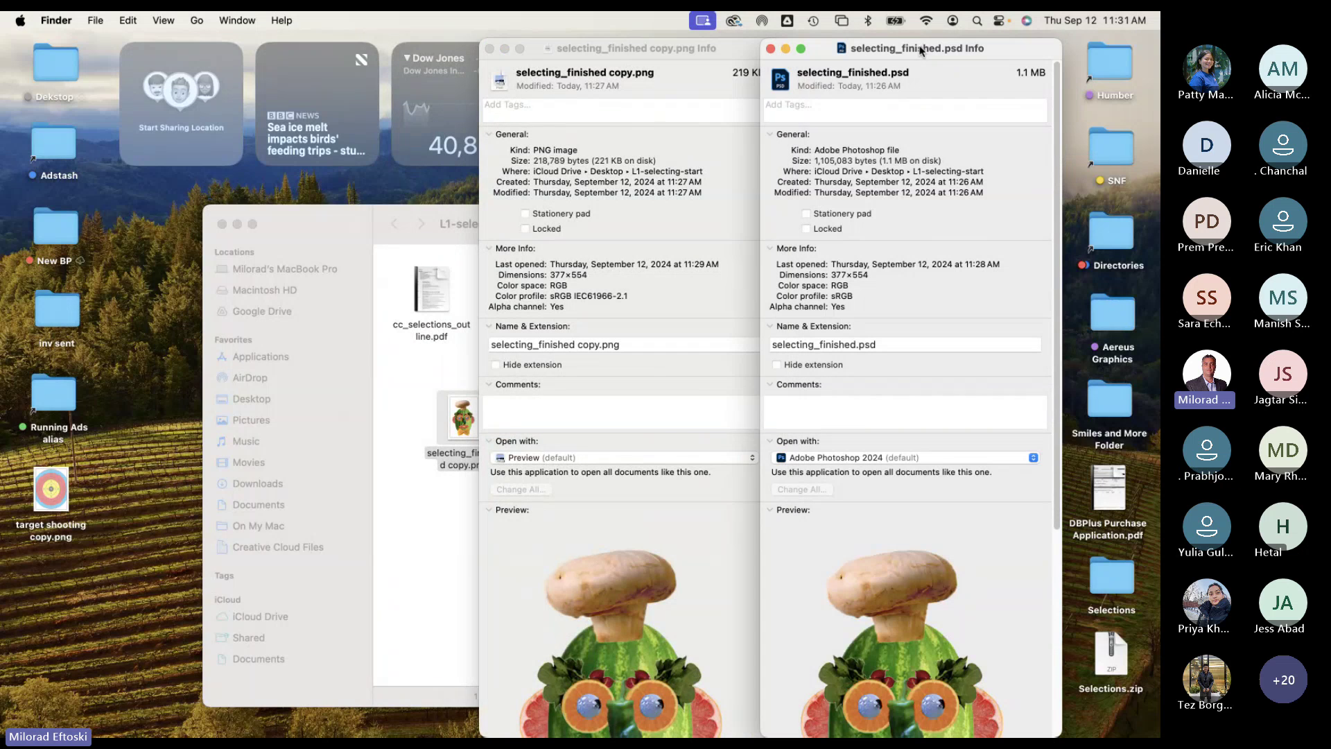
{"action": "left_click", "coordinate": [680, 140]}
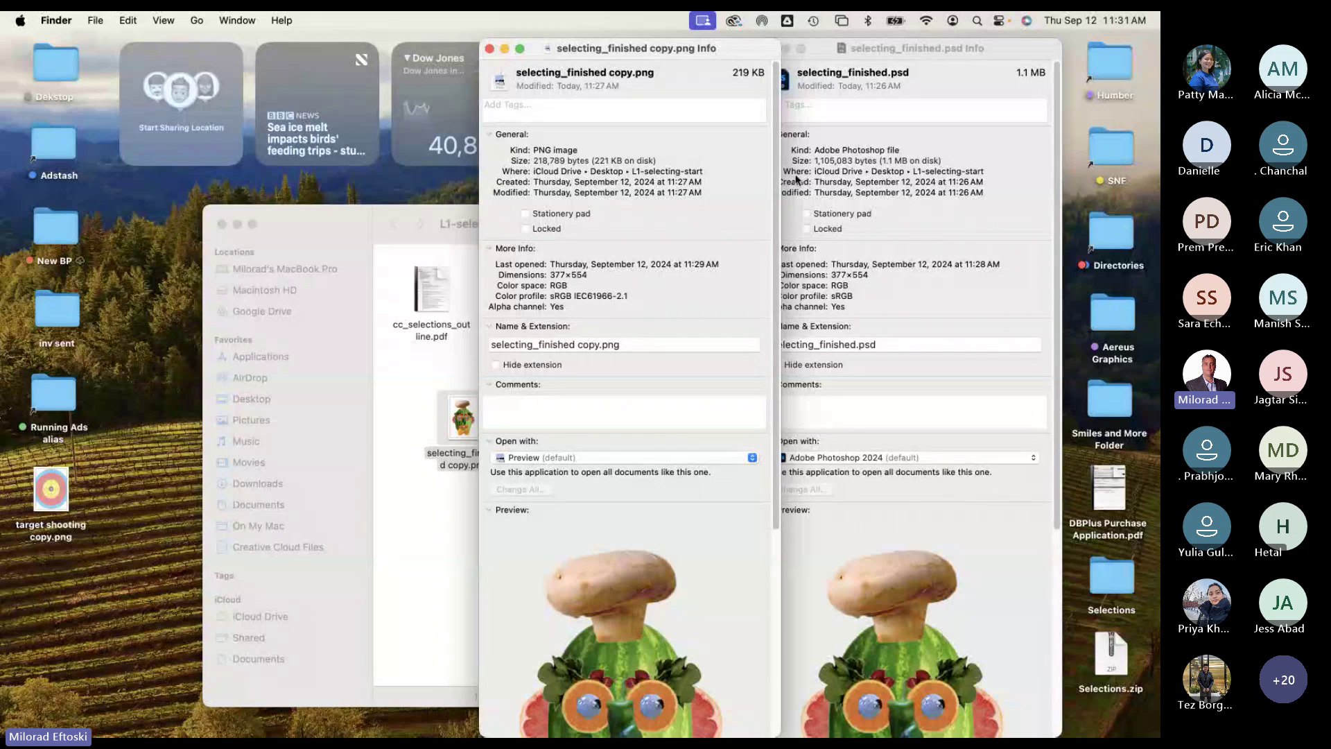
{"action": "left_click", "coordinate": [856, 174]}
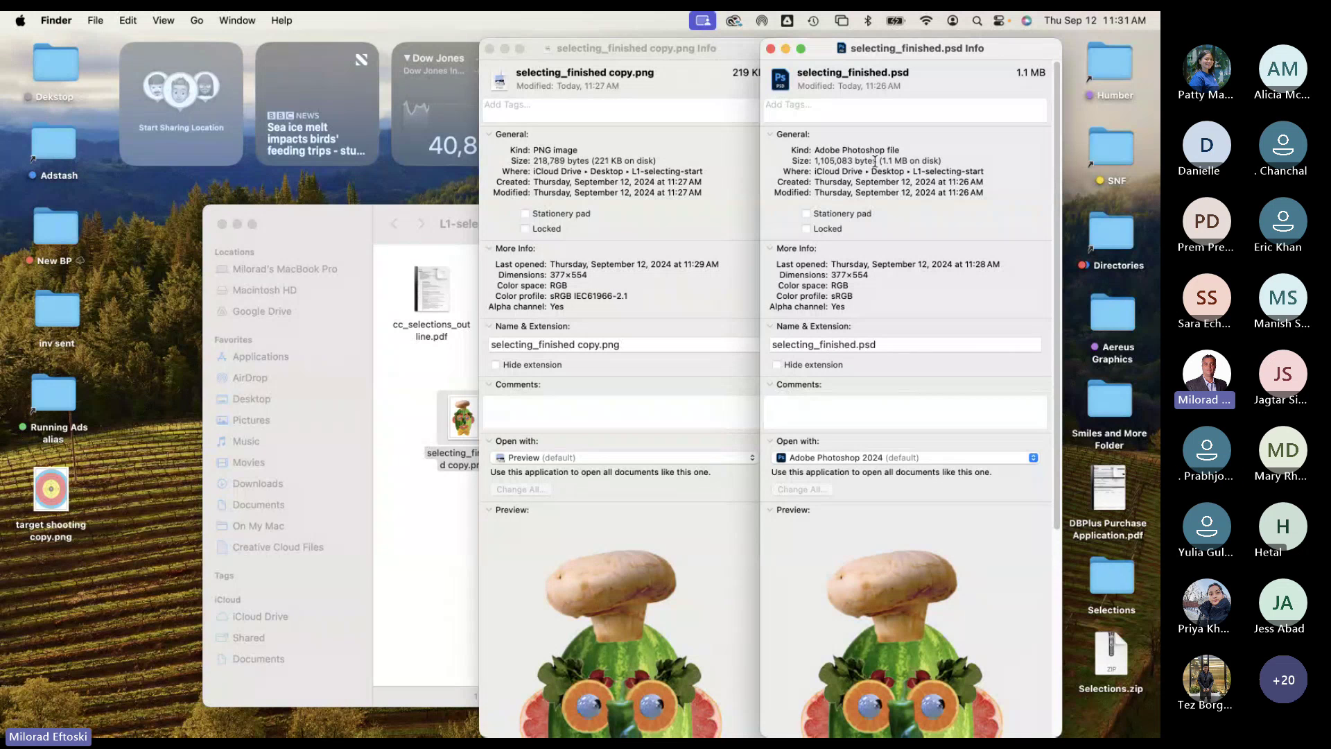
{"action": "left_click_drag", "start_coordinate": [875, 160], "coordinate": [814, 160]}
{"action": "left_click", "coordinate": [637, 204]}
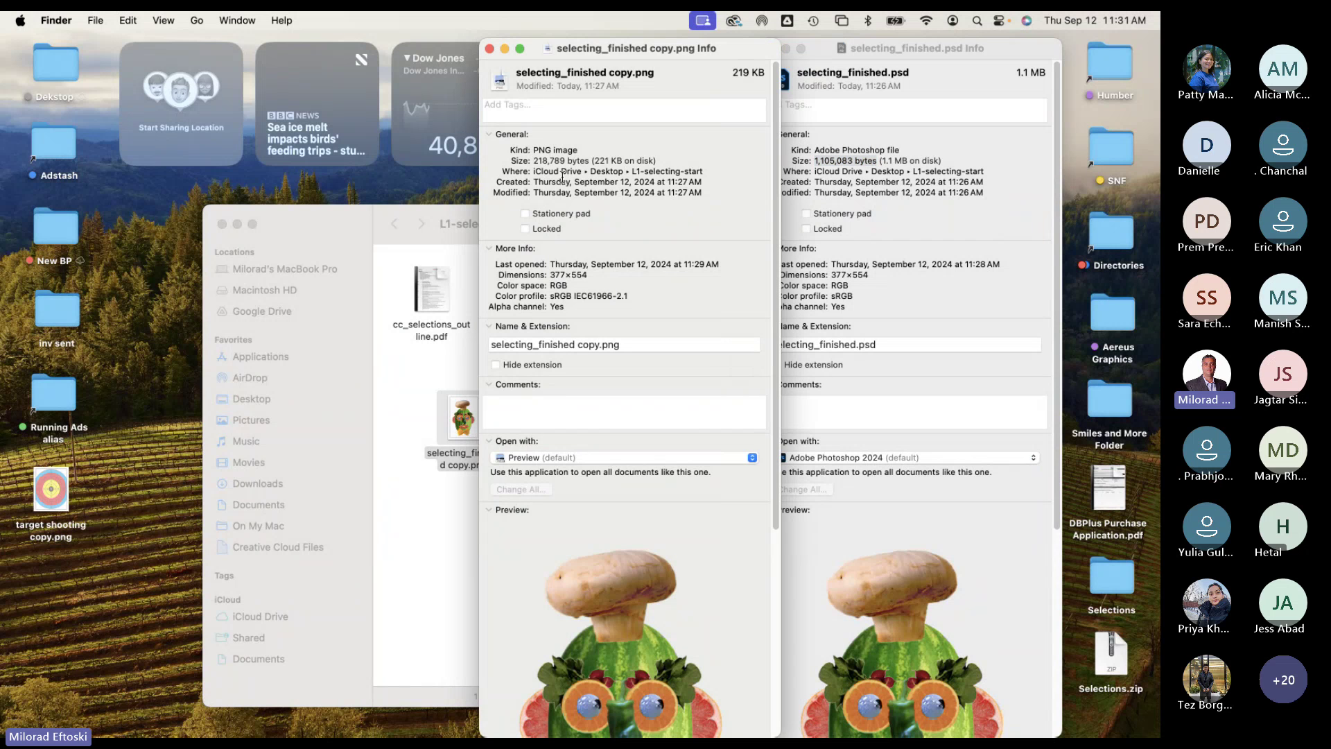
{"action": "left_click_drag", "start_coordinate": [533, 162], "coordinate": [565, 162]}
{"action": "left_click_drag", "start_coordinate": [745, 52], "coordinate": [614, 74]}
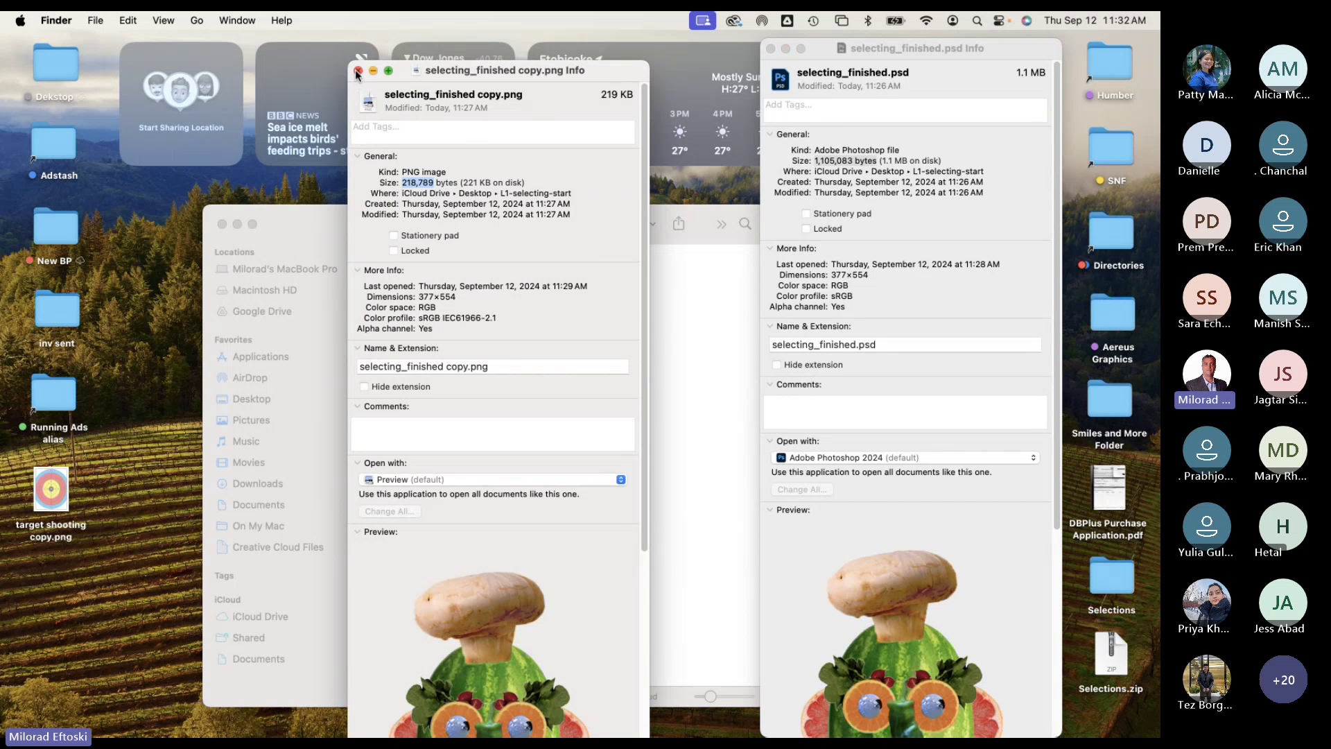
{"action": "left_click", "coordinate": [358, 71]}
{"action": "left_click_drag", "start_coordinate": [950, 53], "coordinate": [801, 98]}
{"action": "left_click", "coordinate": [630, 96]}
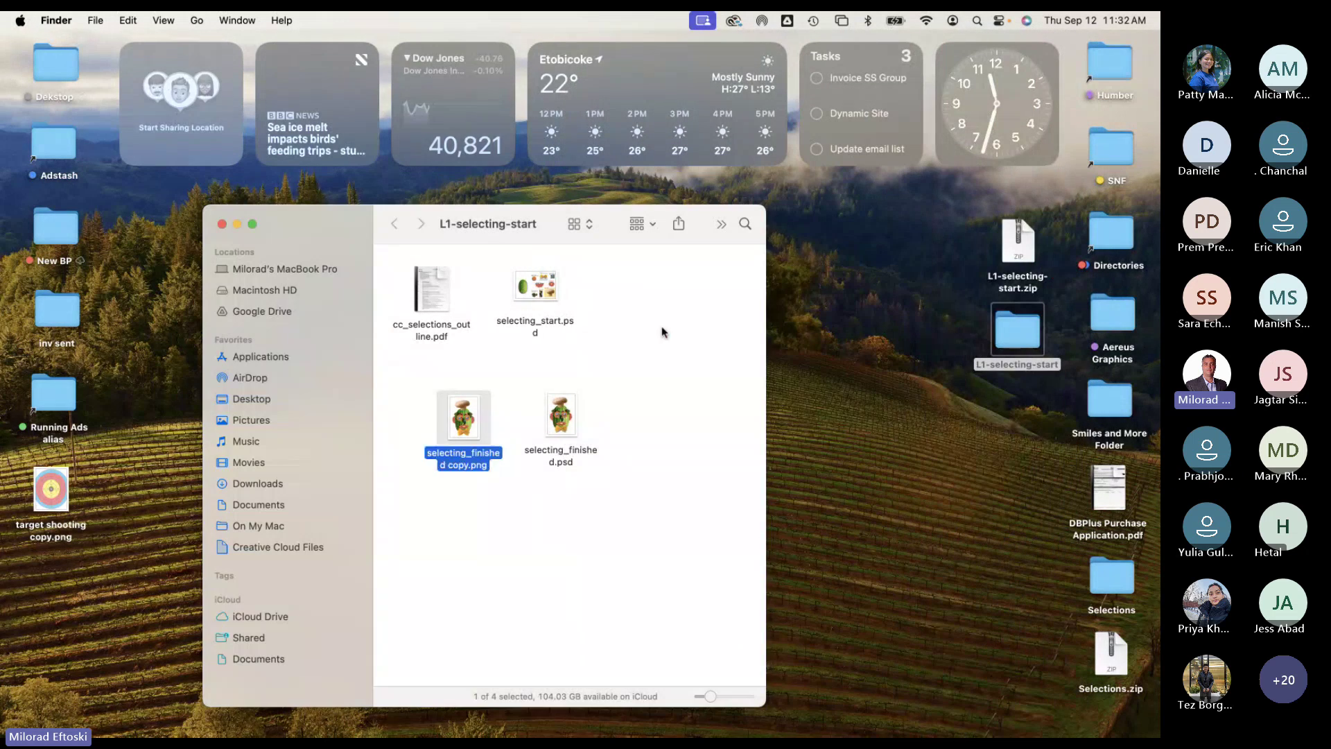
Step: Copy selecting_finished copy.png from the L1-selecting-start folder to the desktop, beside DBPlus Purchase Application.pdf
{"action": "left_click", "coordinate": [645, 316]}
{"action": "left_click_drag", "start_coordinate": [503, 235], "coordinate": [565, 200]}
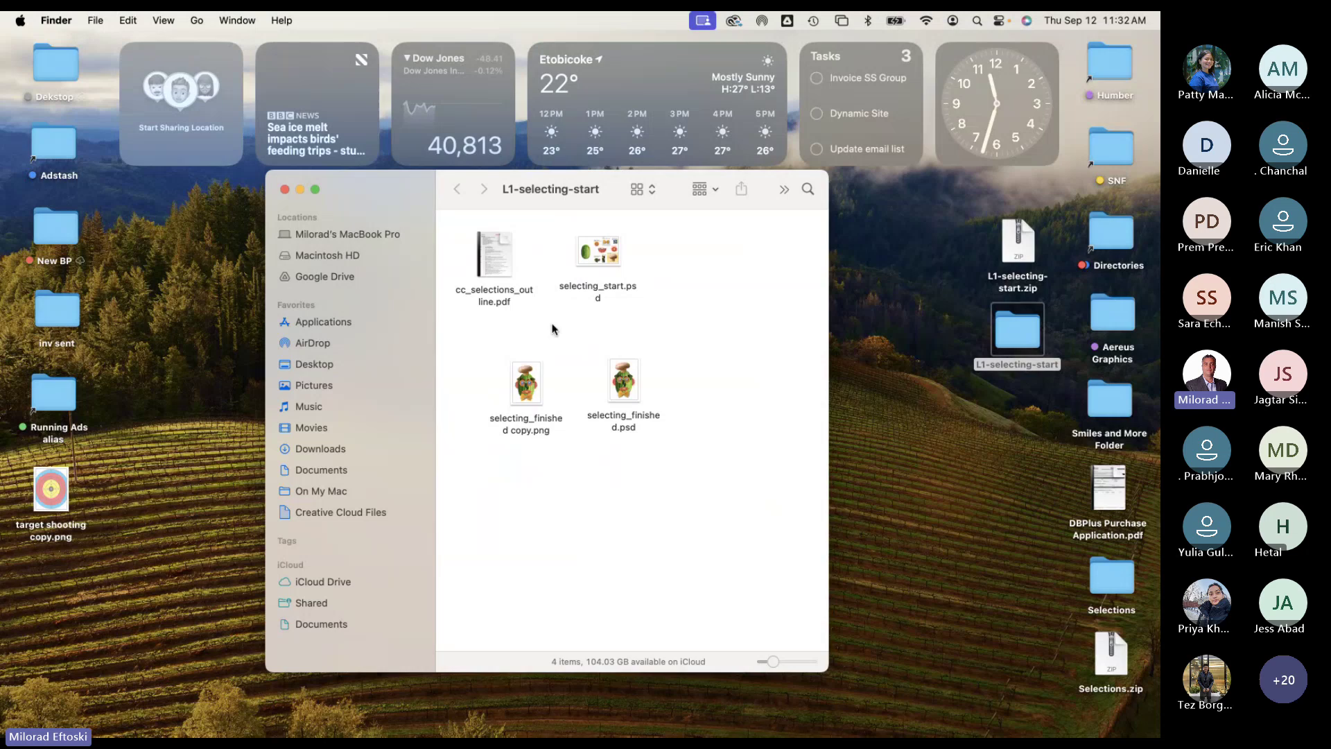
{"action": "left_click", "coordinate": [526, 384]}
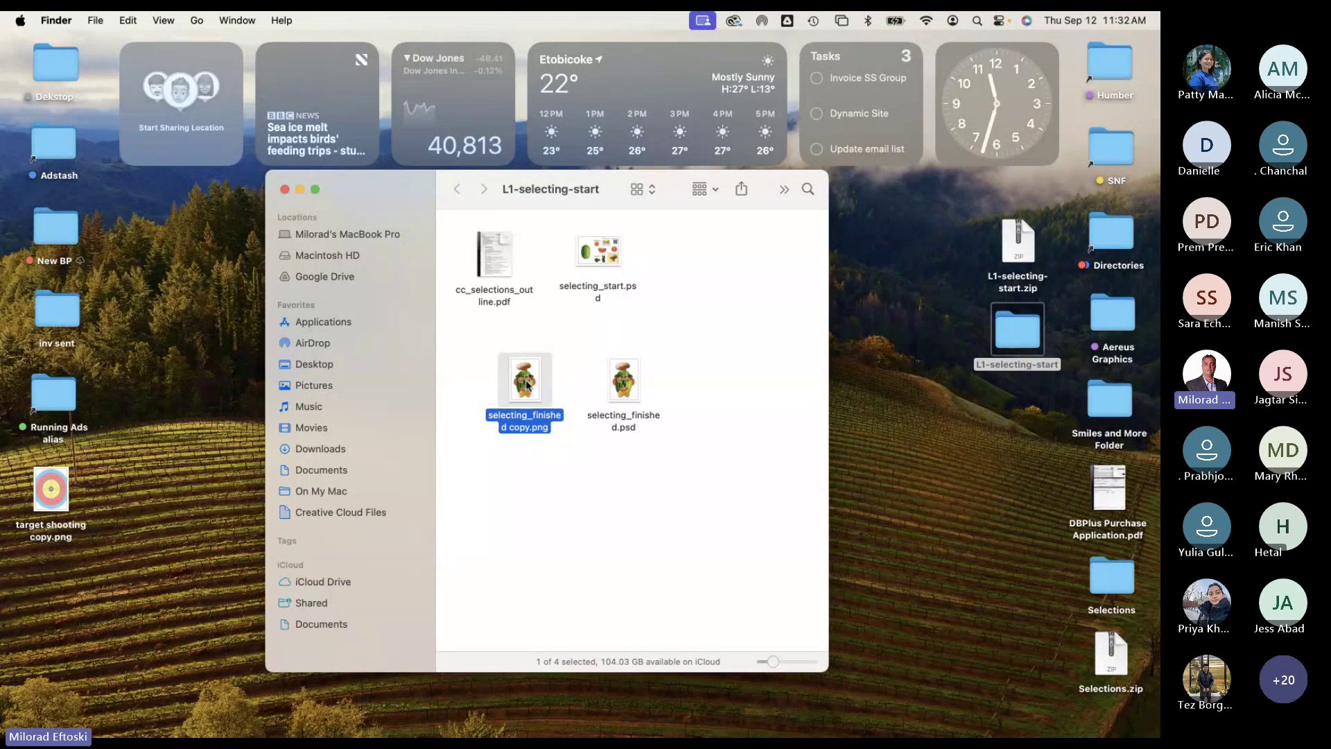
{"action": "left_click_drag", "start_coordinate": [527, 385], "coordinate": [998, 506]}
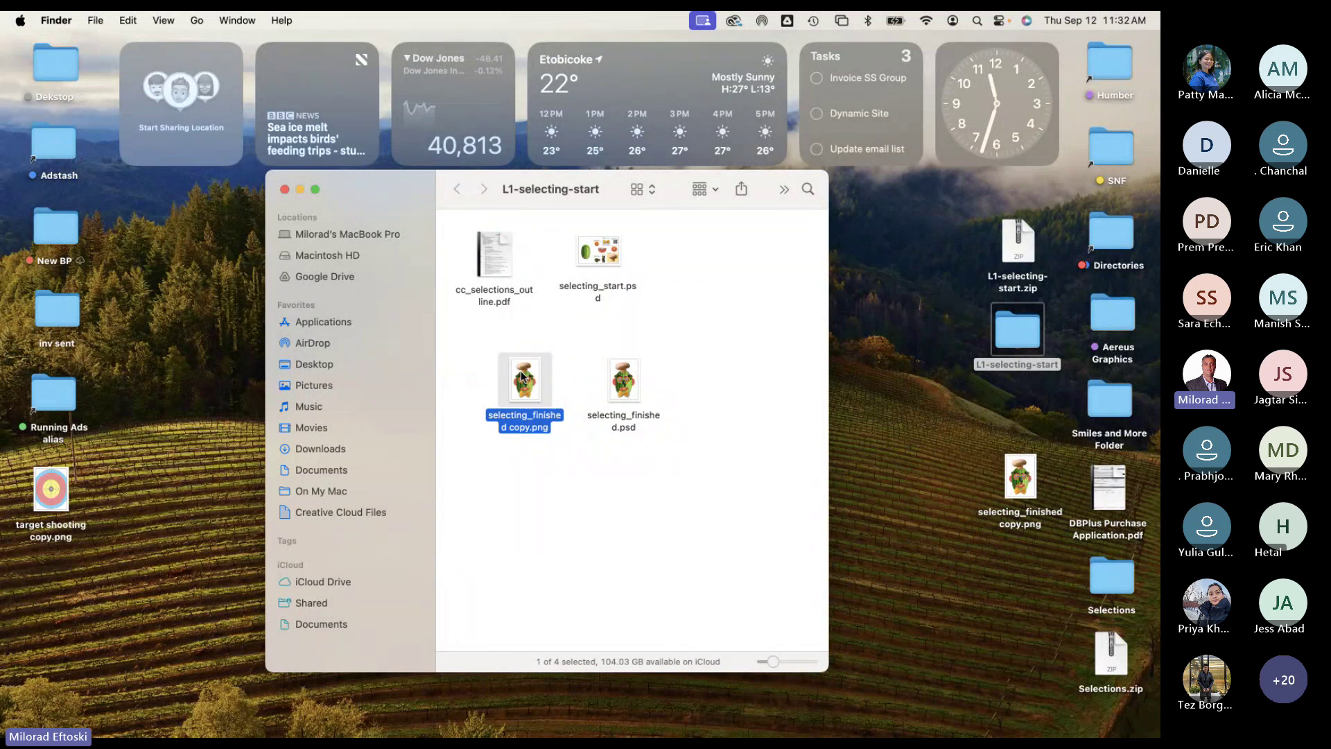
Step: Try to move selecting_finished copy.png to the desktop, stop without replacing the existing copy, and close the folder window
{"action": "left_click_drag", "start_coordinate": [522, 378], "coordinate": [888, 326]}
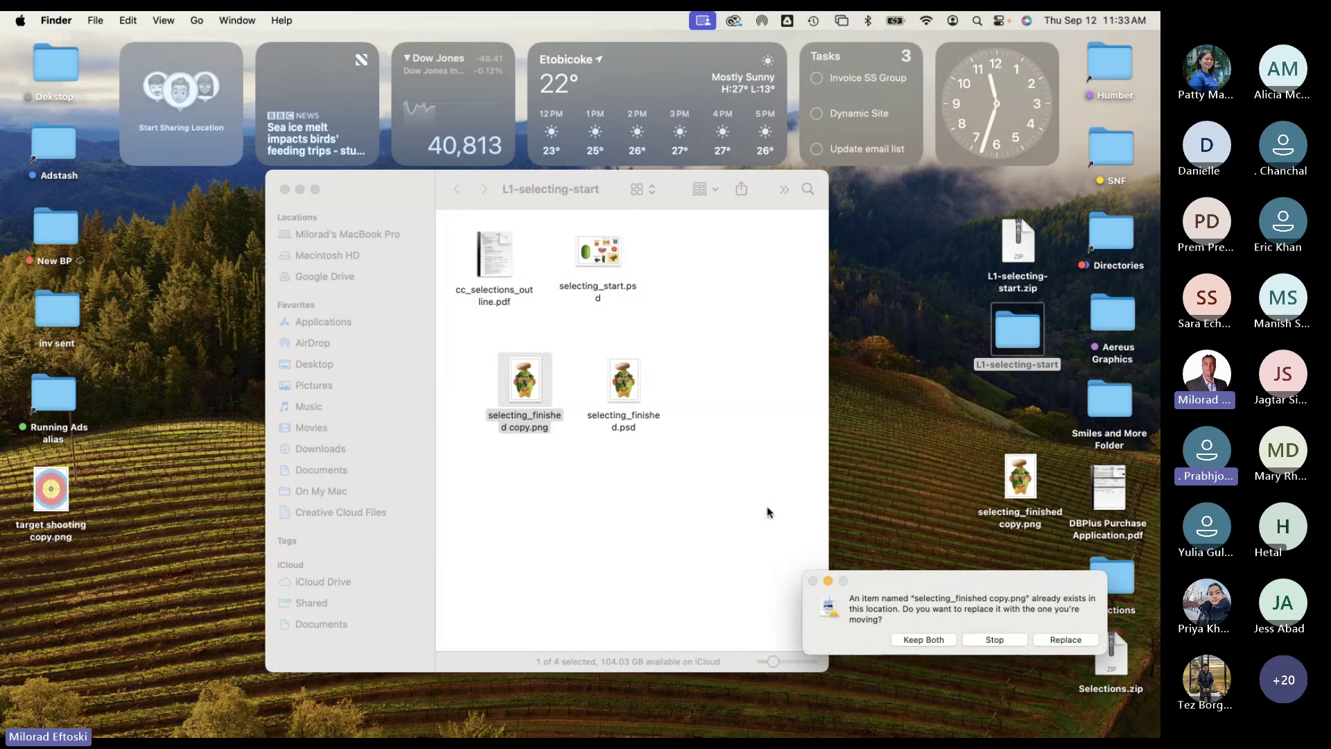
{"action": "left_click", "coordinate": [998, 641]}
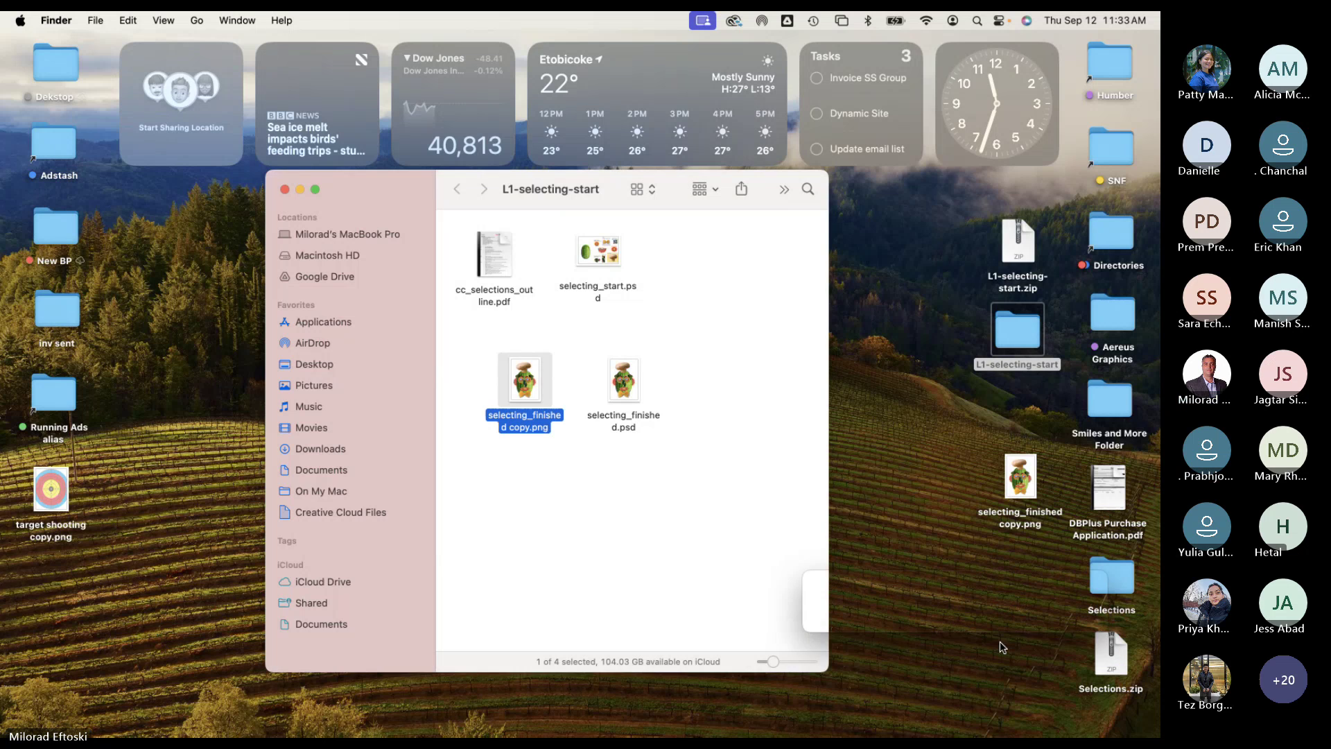
{"action": "left_click", "coordinate": [284, 190]}
Step: Switch to Chrome and open the Melon Selections Exercise discussion from Module 02 of the Adobe Photoshop course
{"action": "mouse_move", "coordinate": [244, 727]}
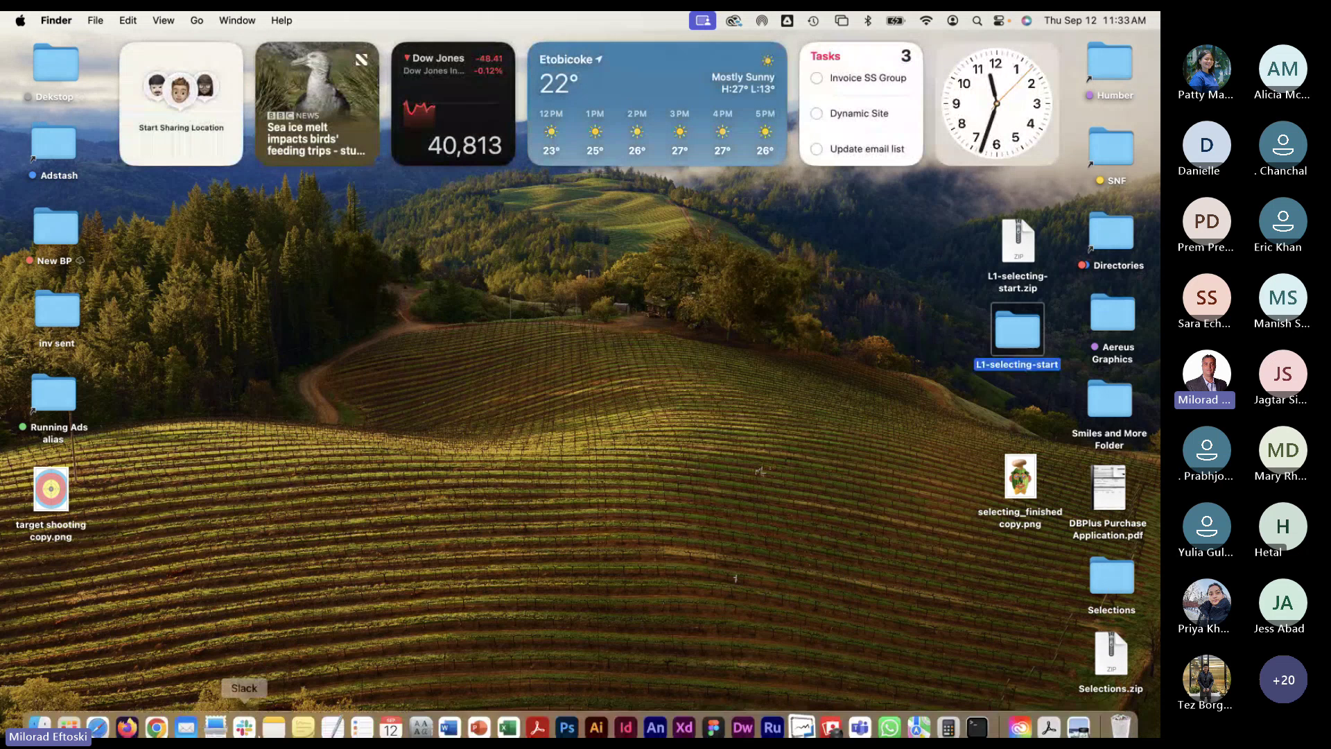
{"action": "left_click", "coordinate": [156, 726]}
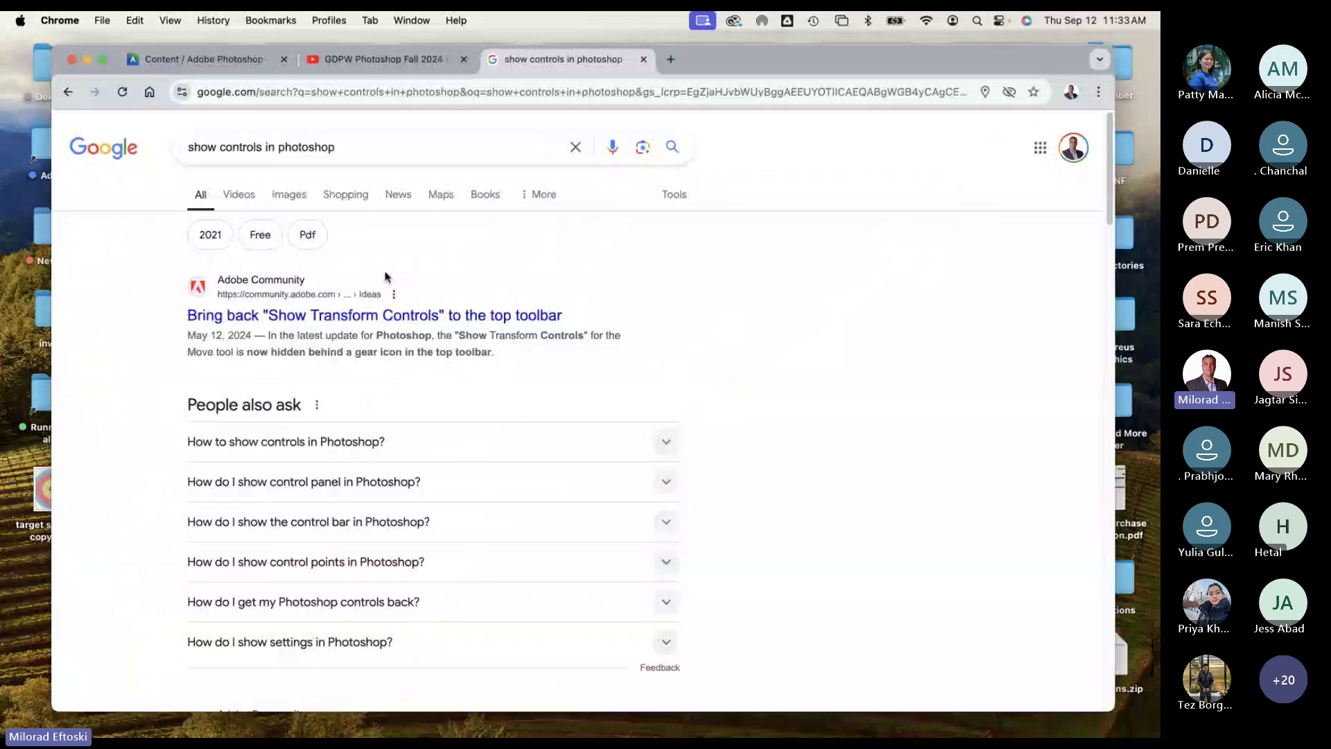
{"action": "left_click", "coordinate": [363, 63]}
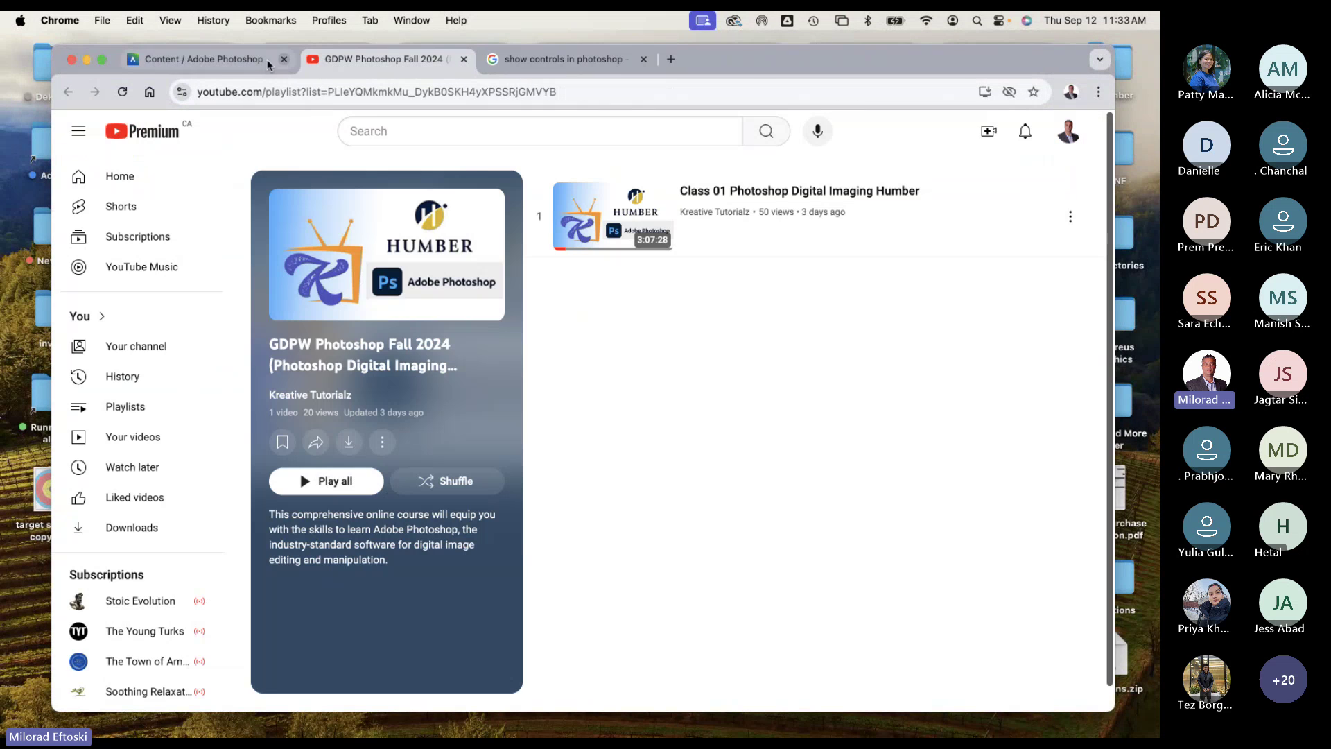
{"action": "left_click", "coordinate": [222, 60]}
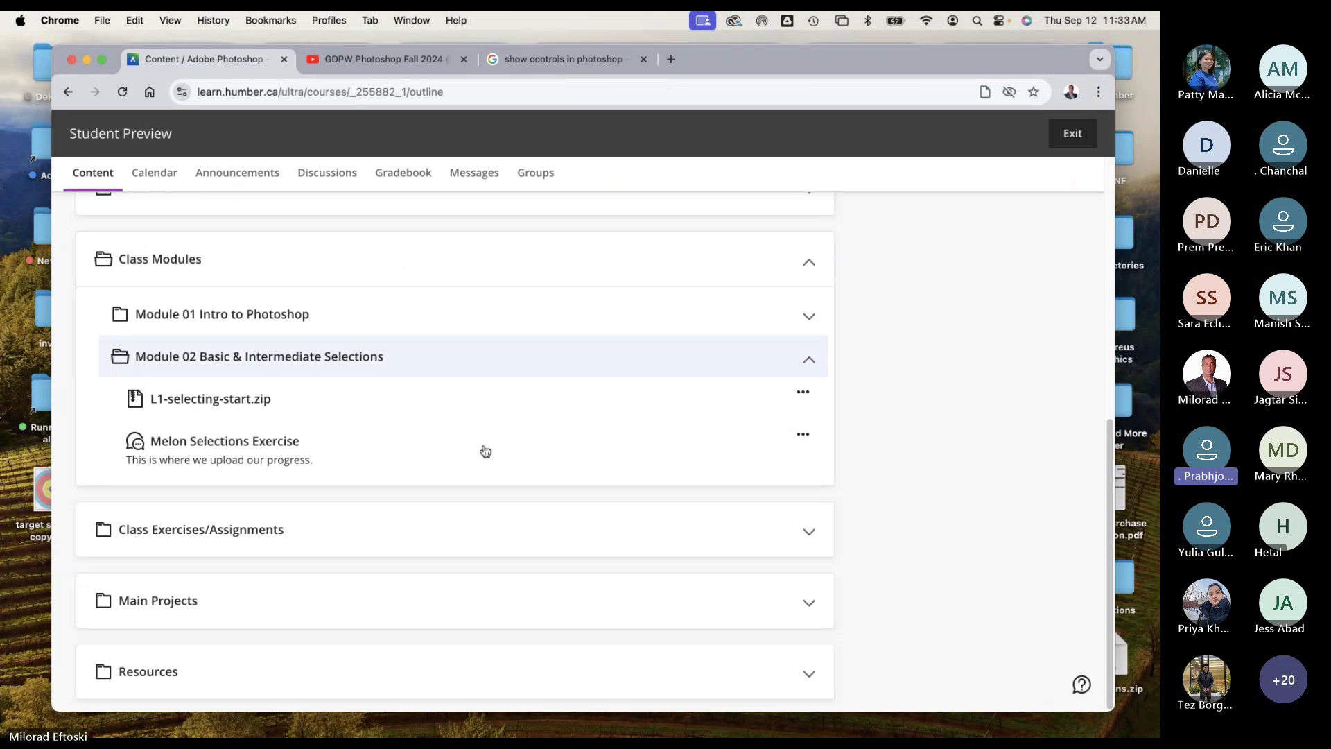
{"action": "left_click", "coordinate": [231, 442]}
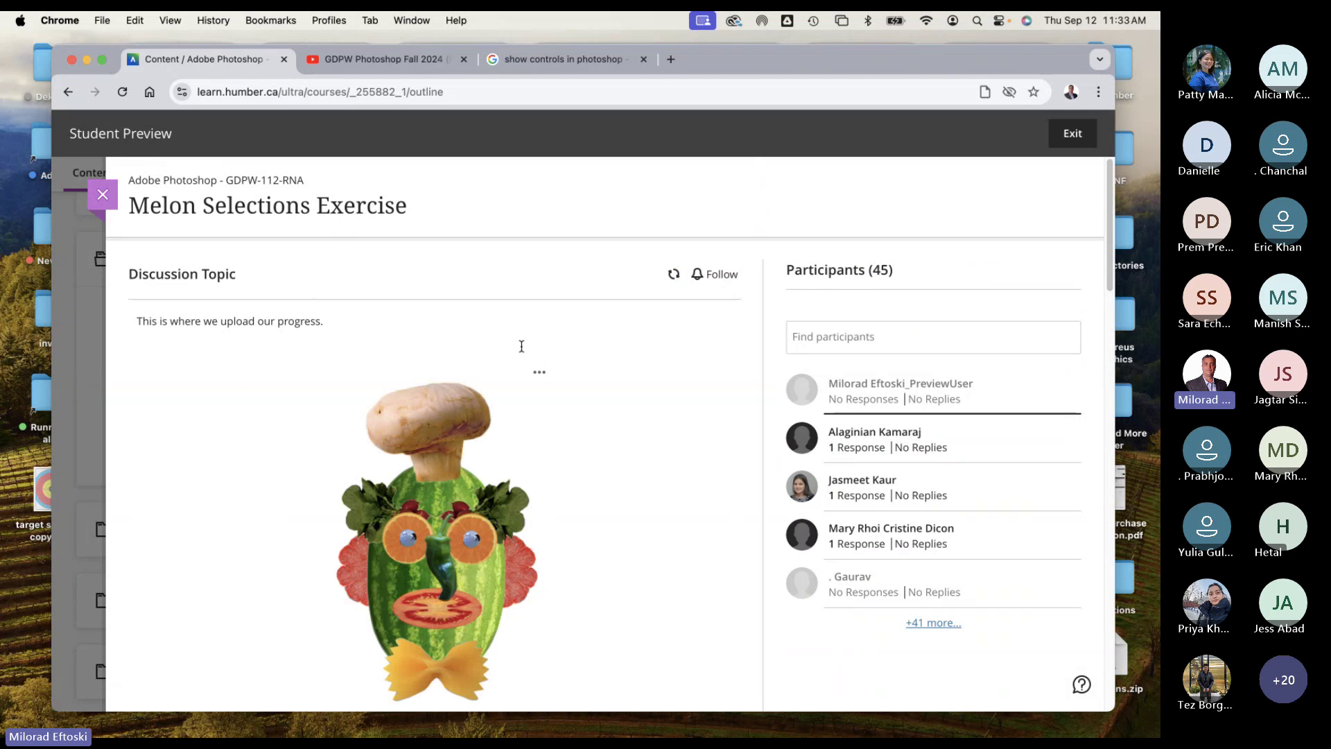
Step: Examine the sample vegetable face and the students' posted responses in the exercise discussion, and close it
{"action": "scroll", "coordinate": [566, 361], "scroll_direction": "down", "scroll_amount": 5}
{"action": "scroll", "coordinate": [565, 361], "scroll_direction": "down", "scroll_amount": 7}
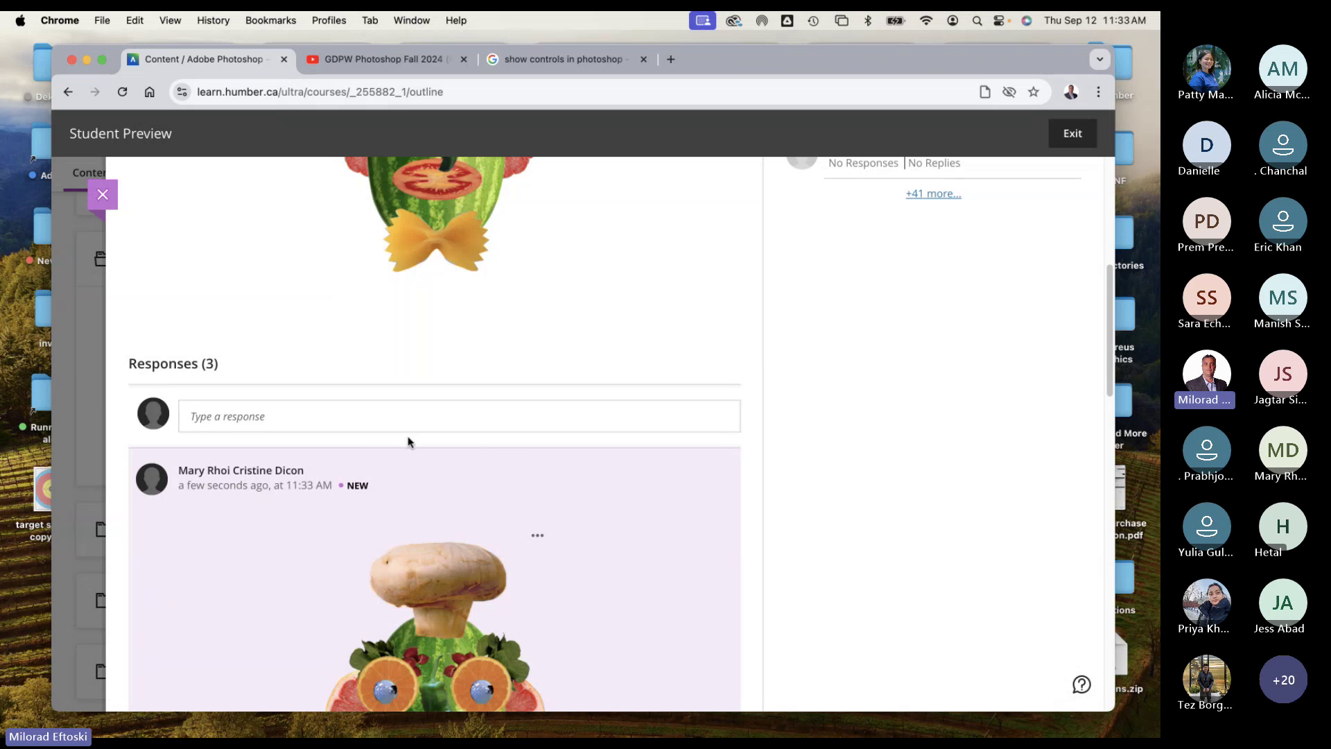
{"action": "scroll", "coordinate": [468, 453], "scroll_direction": "down", "scroll_amount": 15}
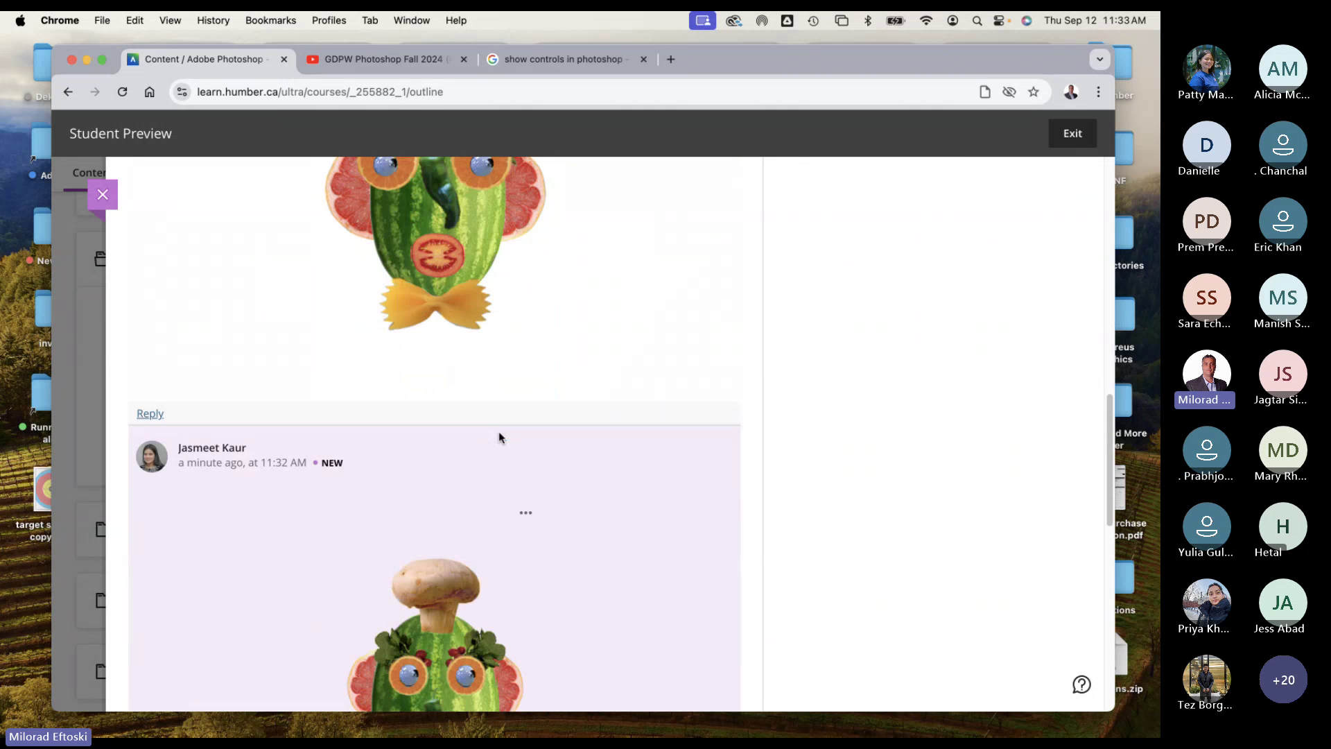
{"action": "scroll", "coordinate": [499, 437], "scroll_direction": "down", "scroll_amount": 15}
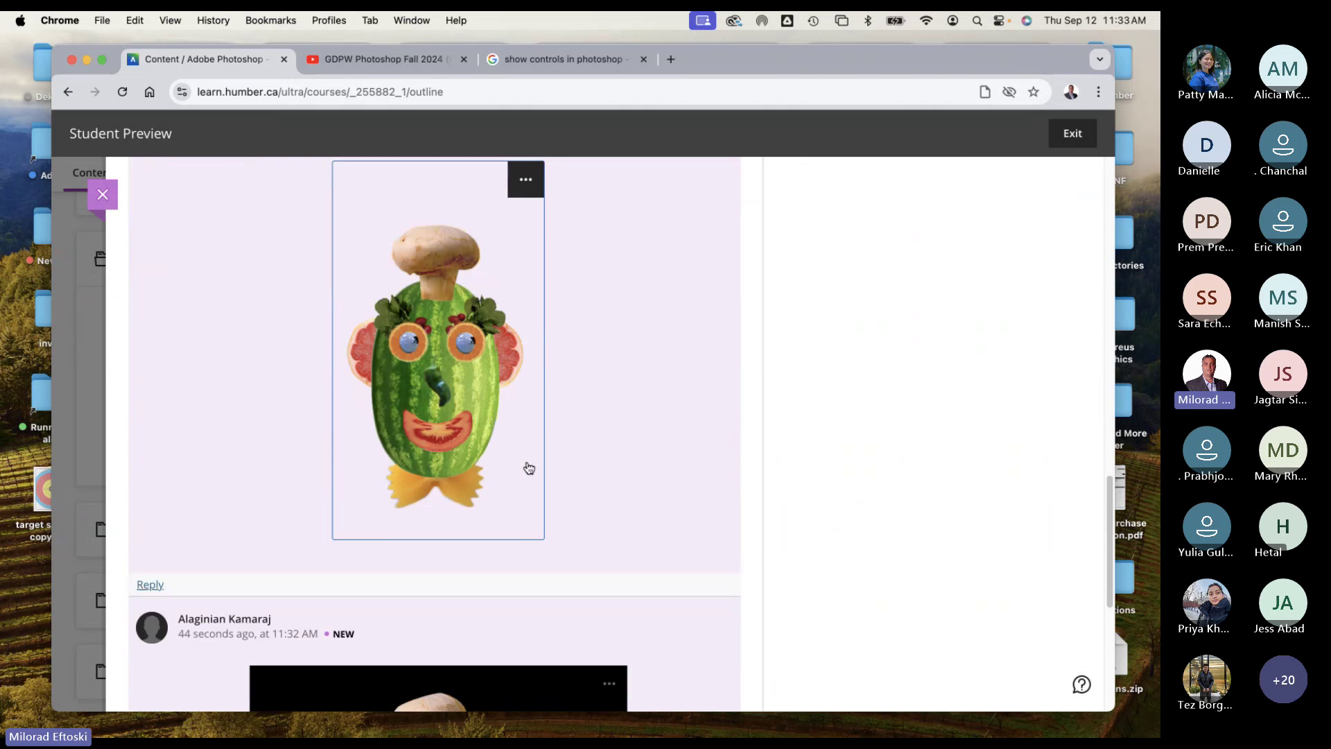
{"action": "scroll", "coordinate": [530, 459], "scroll_direction": "down", "scroll_amount": 4}
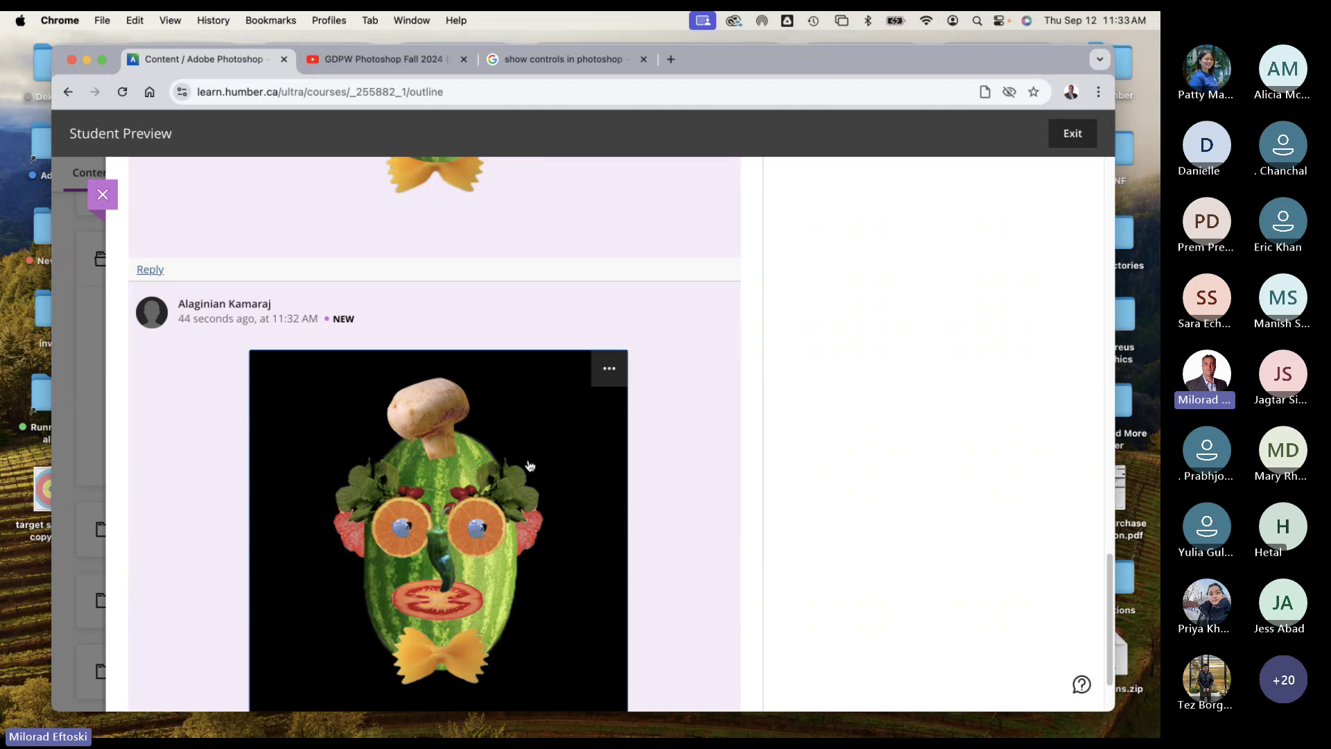
{"action": "scroll", "coordinate": [530, 464], "scroll_direction": "down", "scroll_amount": 3}
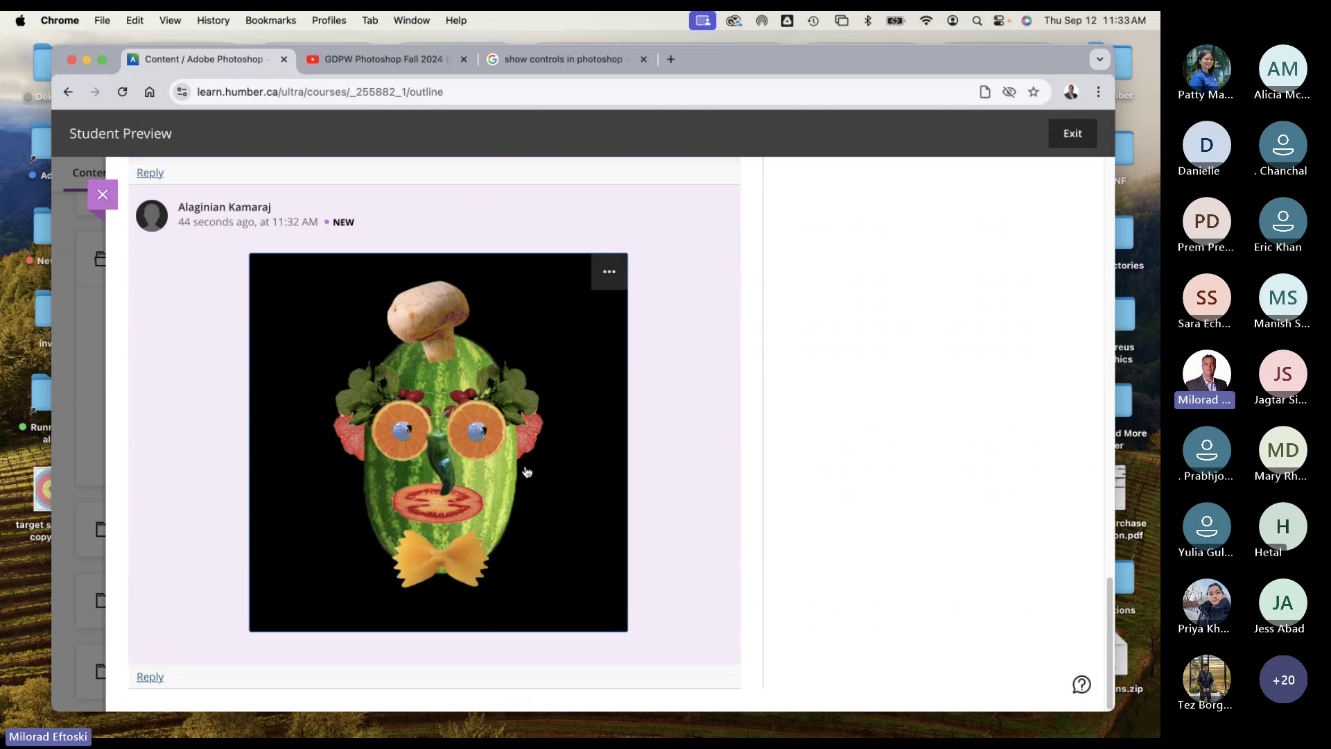
{"action": "scroll", "coordinate": [524, 471], "scroll_direction": "up", "scroll_amount": 20}
{"action": "scroll", "coordinate": [520, 478], "scroll_direction": "down", "scroll_amount": 5}
{"action": "scroll", "coordinate": [518, 477], "scroll_direction": "up", "scroll_amount": 20}
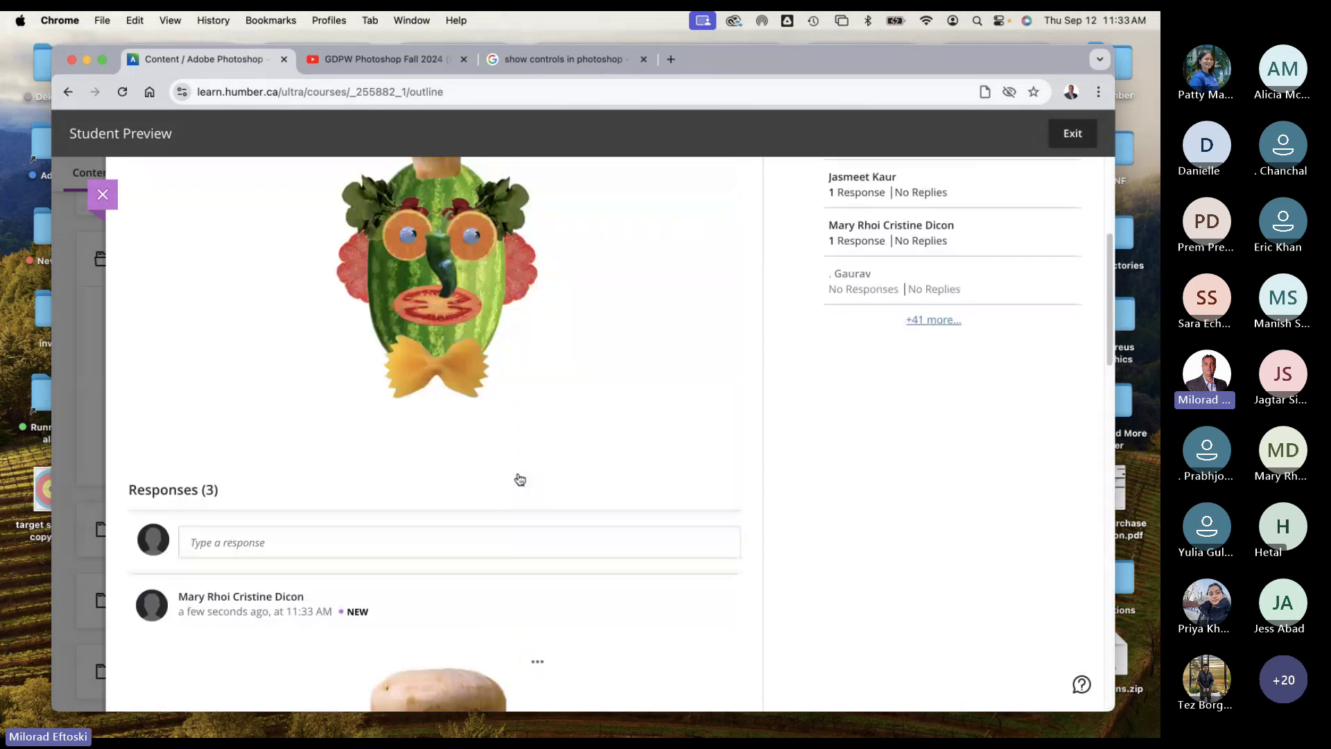
{"action": "scroll", "coordinate": [515, 454], "scroll_direction": "down", "scroll_amount": 20}
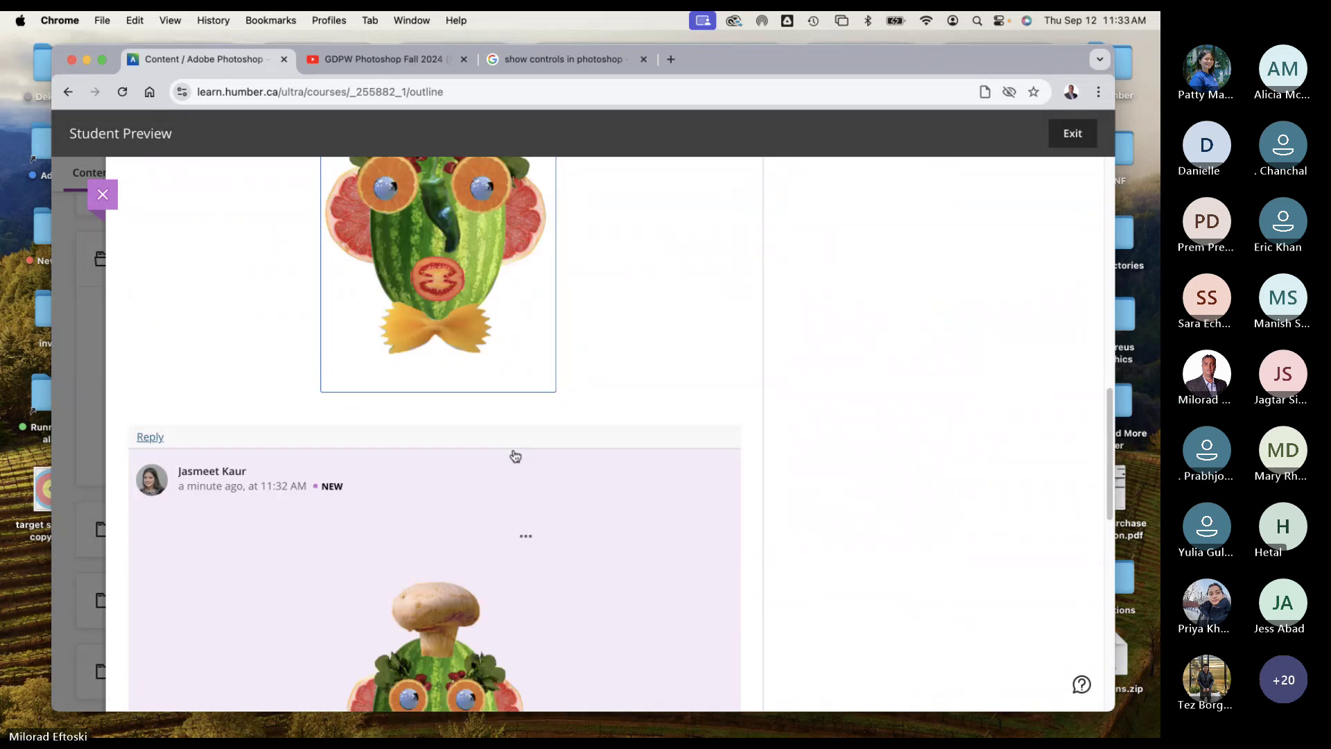
{"action": "scroll", "coordinate": [513, 456], "scroll_direction": "up", "scroll_amount": 12}
{"action": "scroll", "coordinate": [513, 457], "scroll_direction": "up", "scroll_amount": 15}
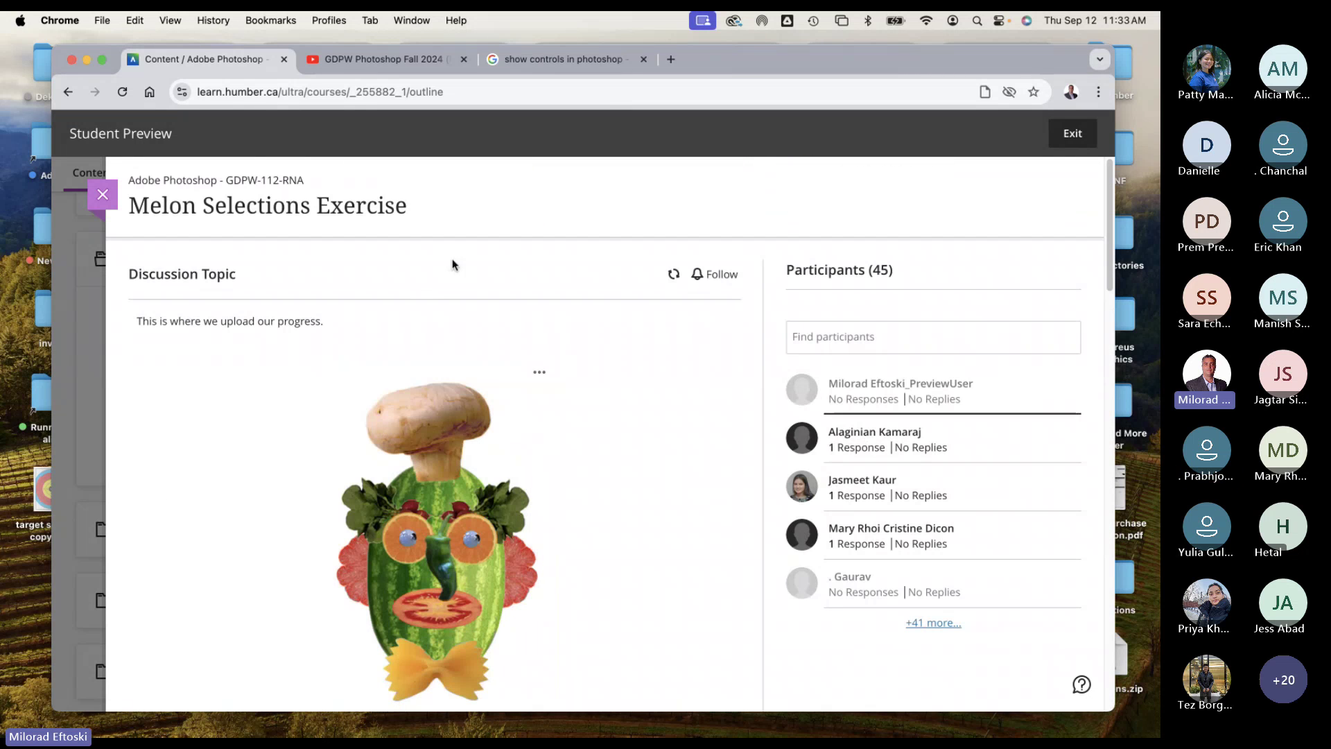
{"action": "scroll", "coordinate": [631, 555], "scroll_direction": "down", "scroll_amount": 2}
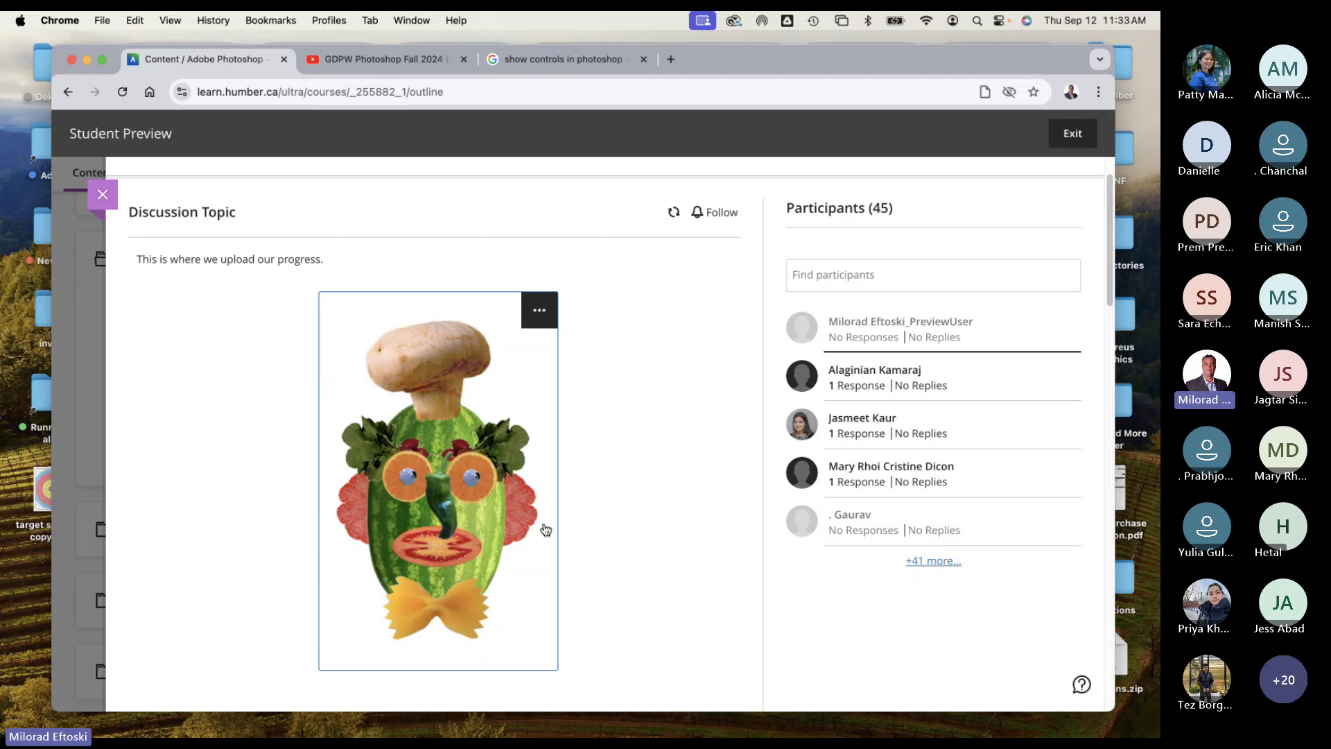
{"action": "scroll", "coordinate": [545, 536], "scroll_direction": "down", "scroll_amount": 1}
{"action": "scroll", "coordinate": [545, 535], "scroll_direction": "down", "scroll_amount": 10}
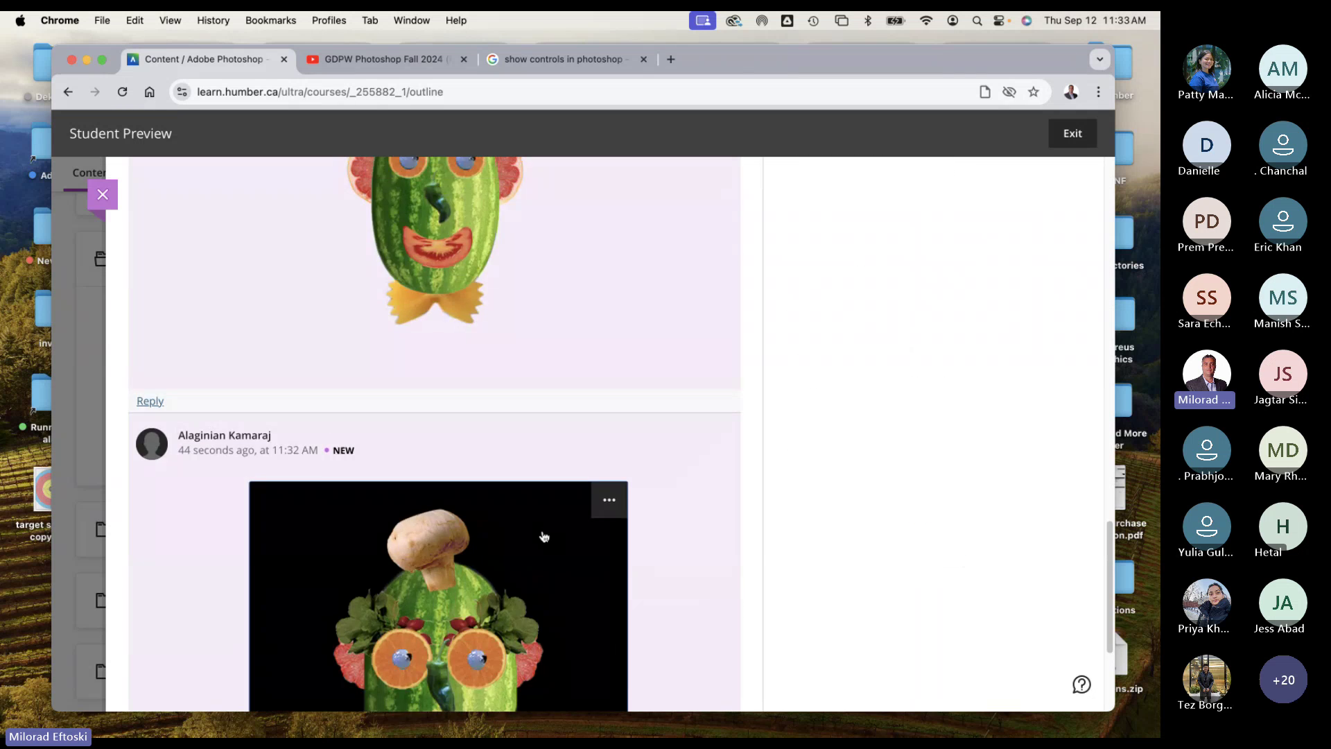
{"action": "scroll", "coordinate": [545, 537], "scroll_direction": "up", "scroll_amount": 12}
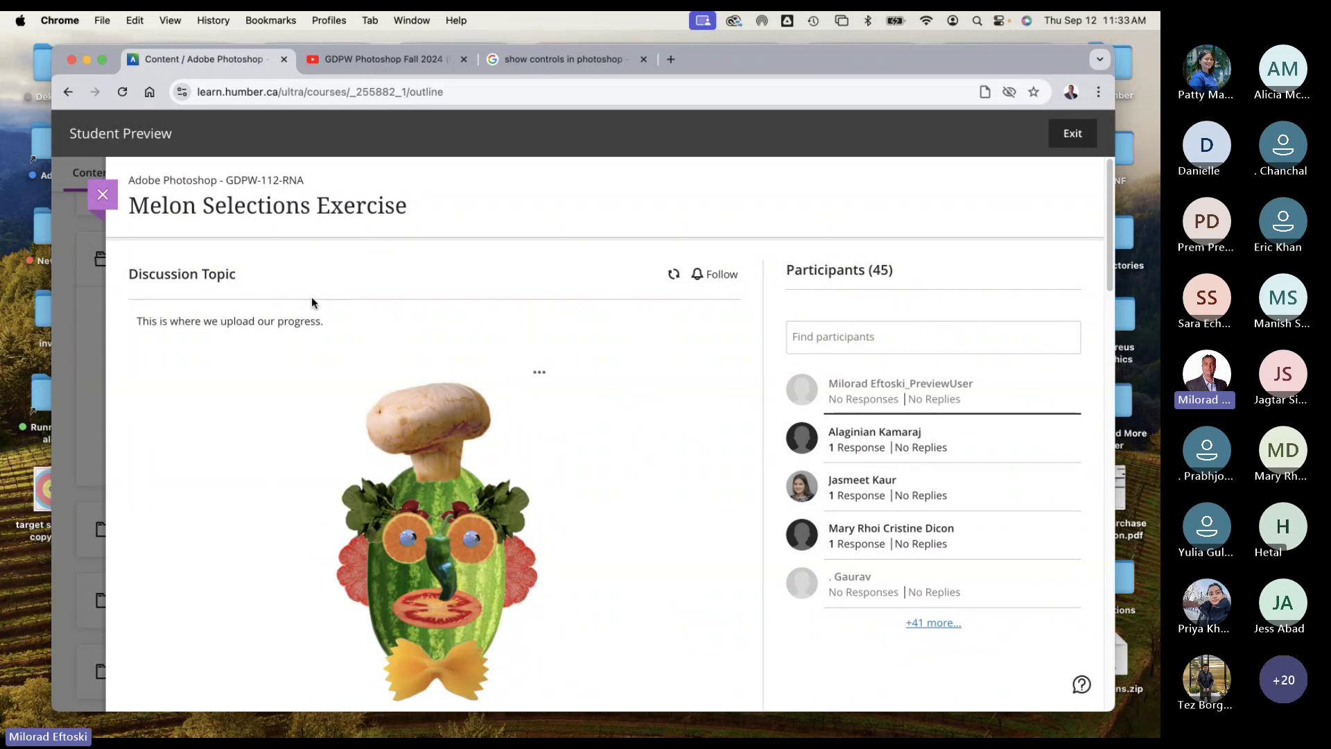
{"action": "left_click", "coordinate": [103, 195]}
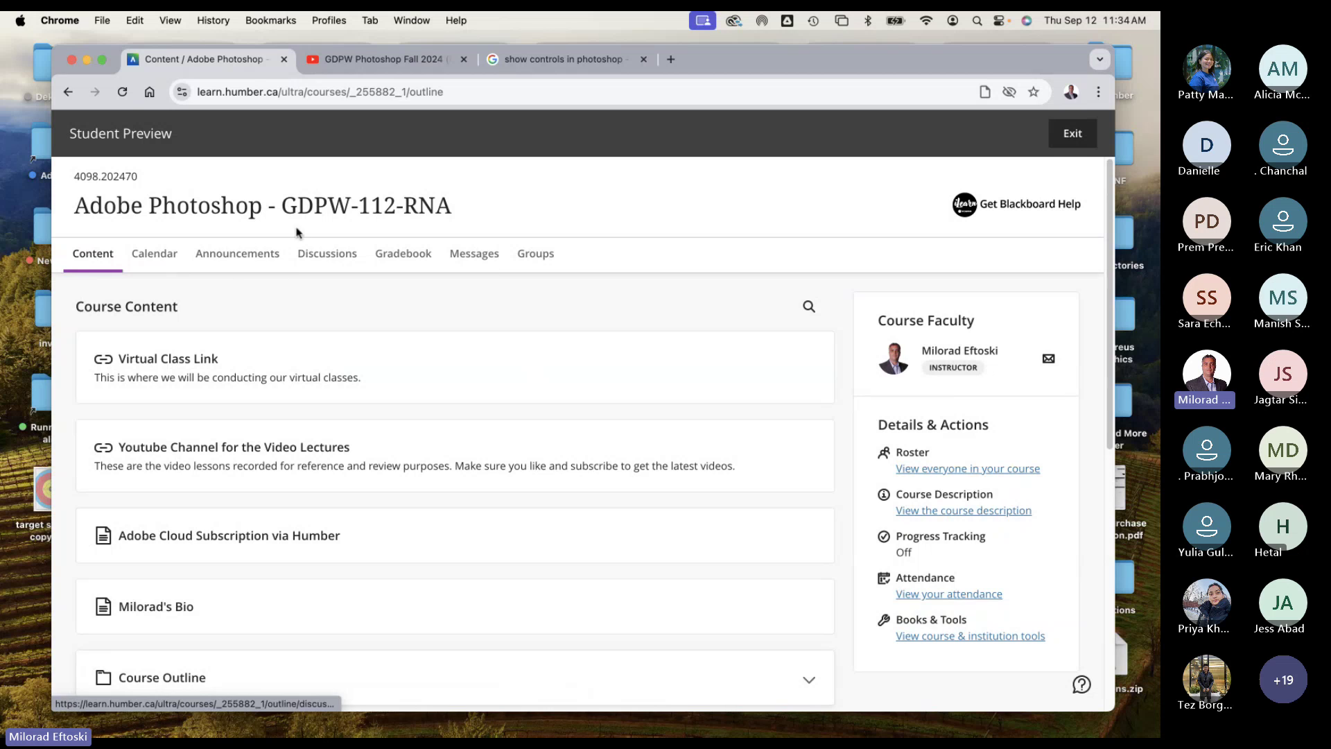
Step: Check the due dates in the course calendar, and view the Movie Poster Project details in the gradebook
{"action": "left_click", "coordinate": [159, 265]}
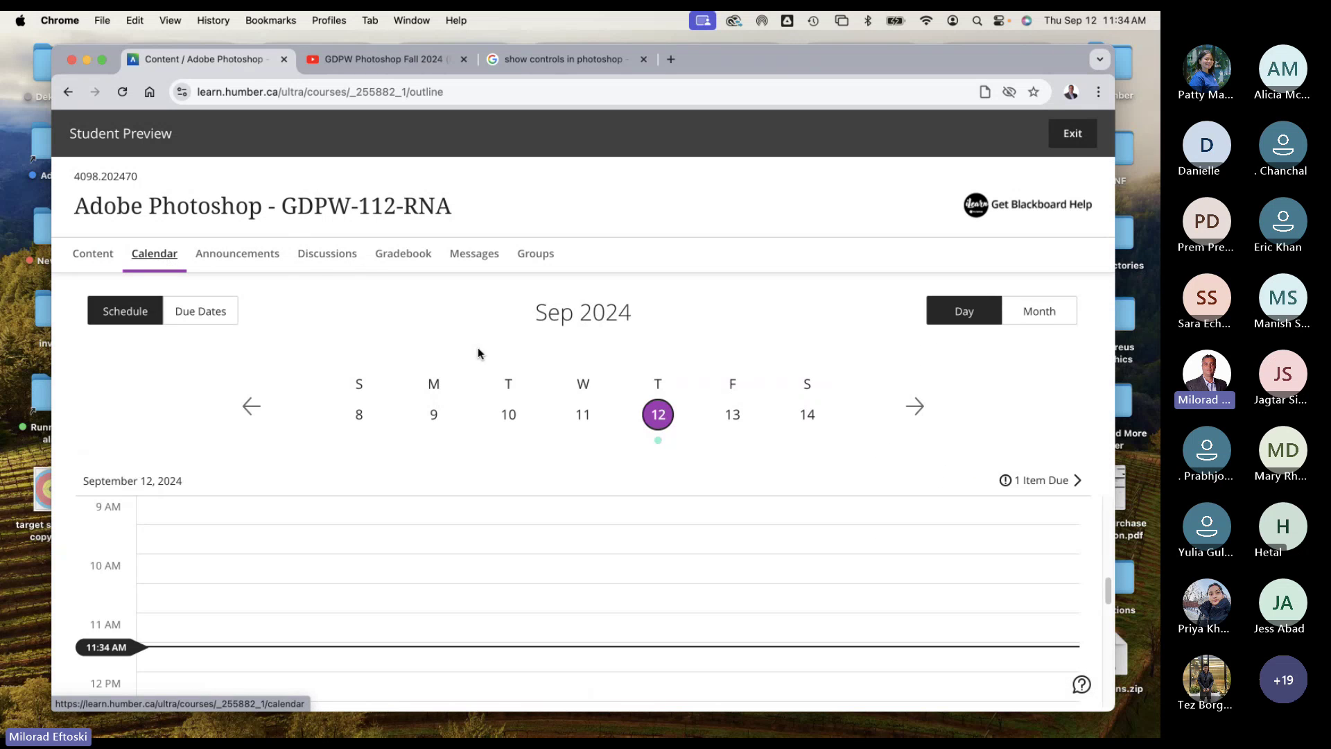
{"action": "left_click", "coordinate": [200, 310]}
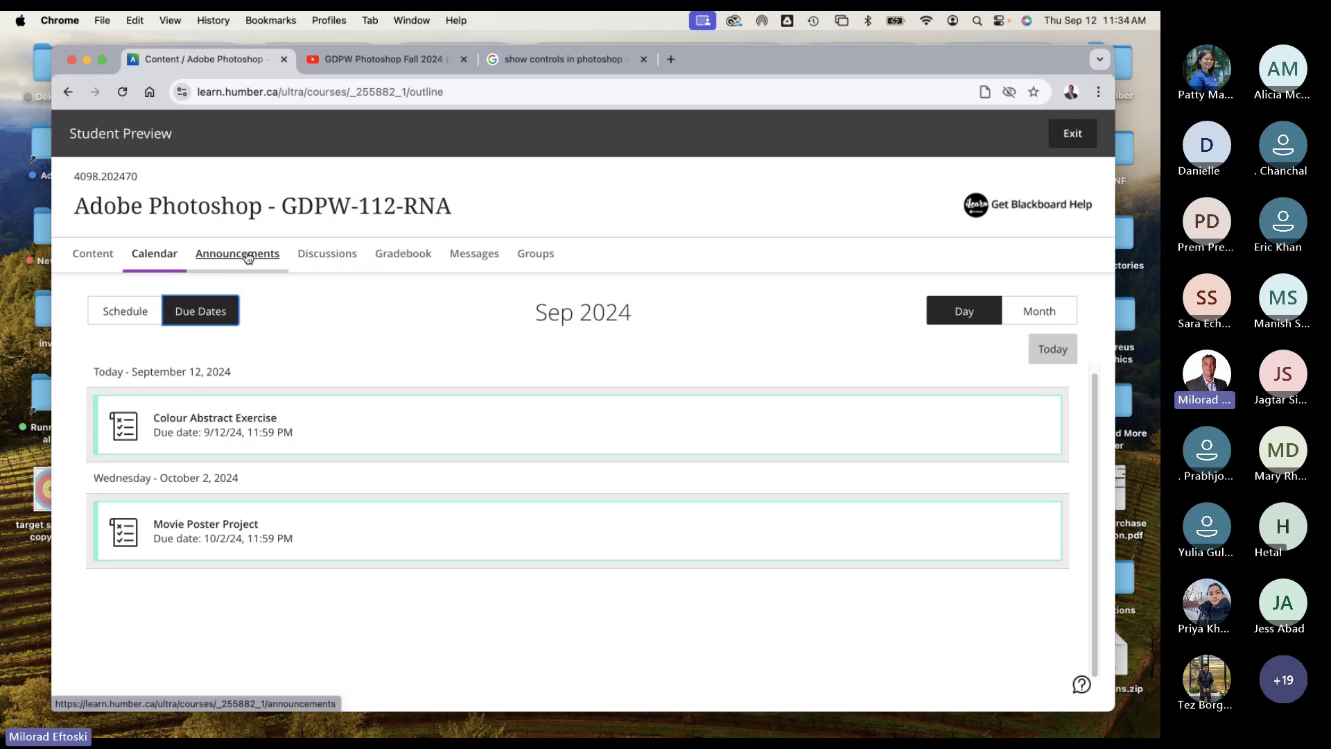
{"action": "left_click", "coordinate": [412, 257]}
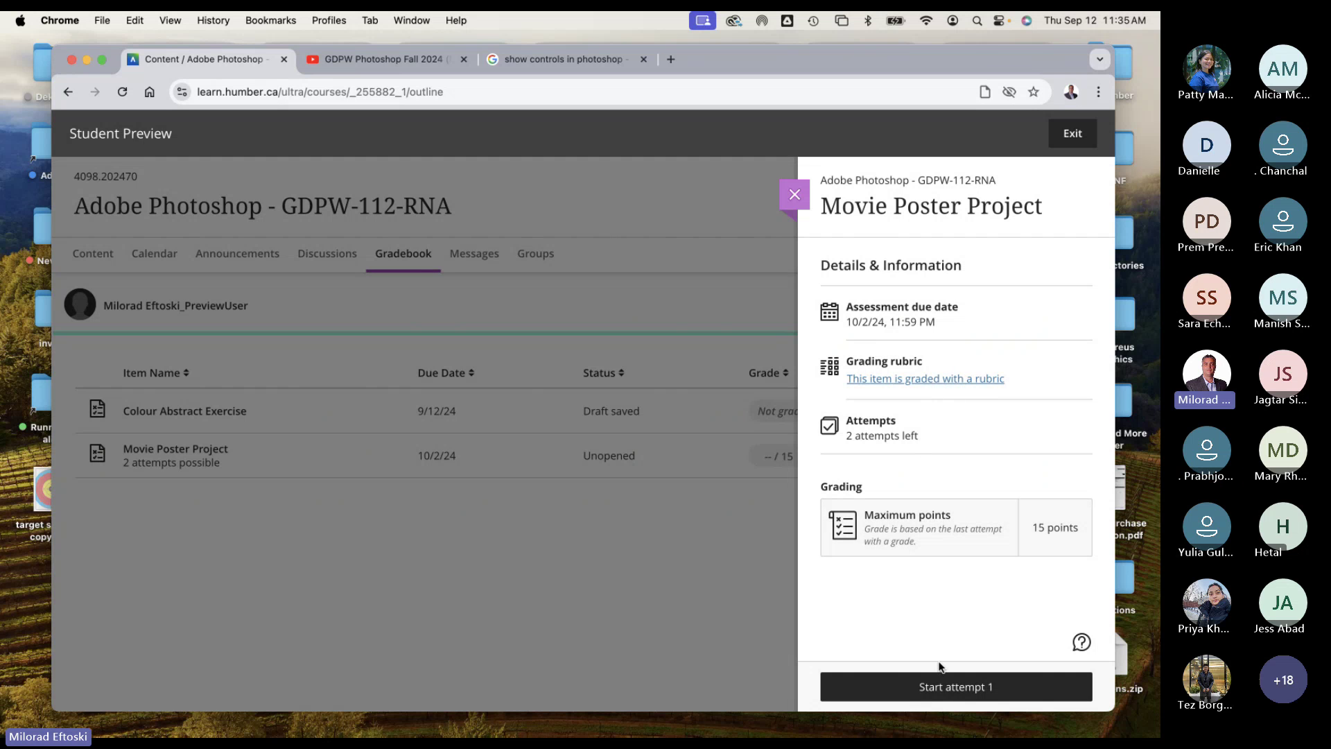
Step: Start attempt 1 of the Movie Poster Project and read through its assignment content, highlighting the opening sentence about designing a poster
{"action": "left_click", "coordinate": [942, 685]}
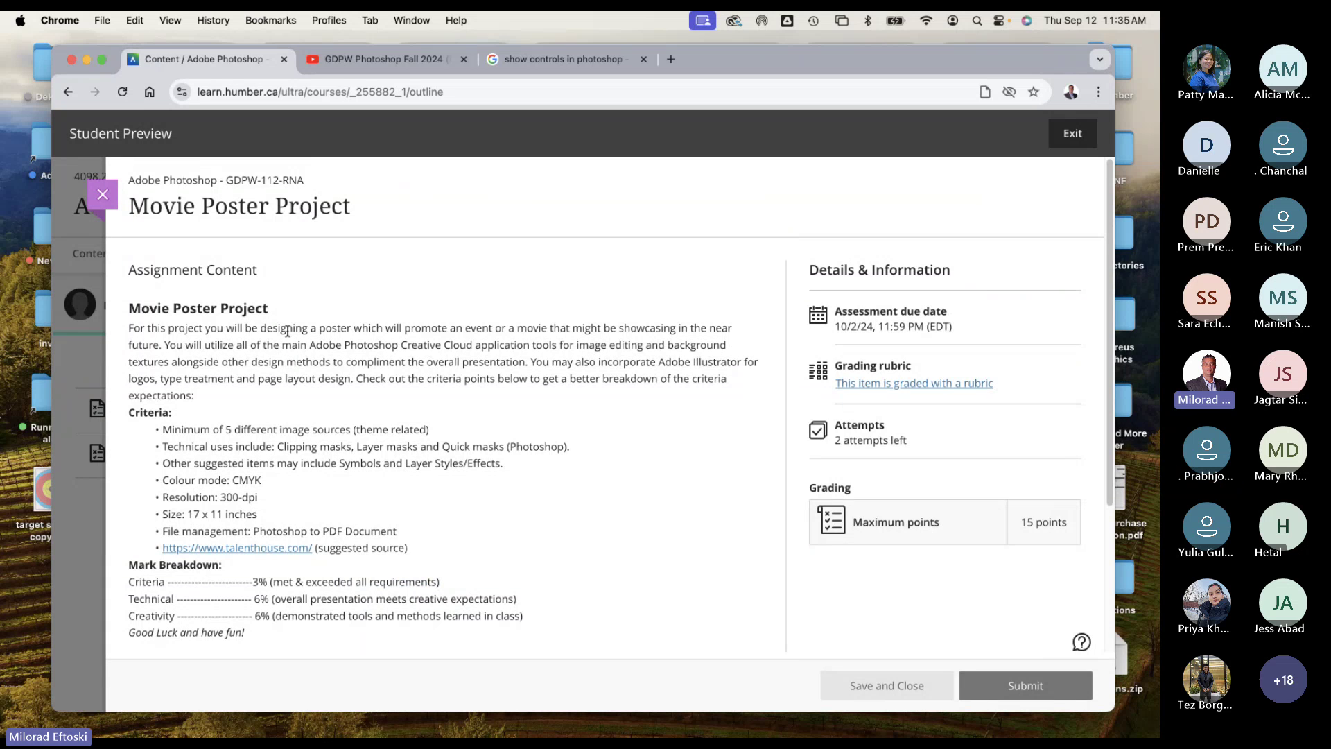
{"action": "double_click", "coordinate": [335, 328]}
{"action": "left_click", "coordinate": [353, 324]}
{"action": "left_click_drag", "start_coordinate": [172, 430], "coordinate": [249, 513]}
{"action": "left_click", "coordinate": [213, 451]}
{"action": "double_click", "coordinate": [229, 498]}
{"action": "left_click", "coordinate": [229, 497]}
{"action": "left_click_drag", "start_coordinate": [219, 497], "coordinate": [258, 497]}
{"action": "left_click_drag", "start_coordinate": [161, 346], "coordinate": [124, 324]}
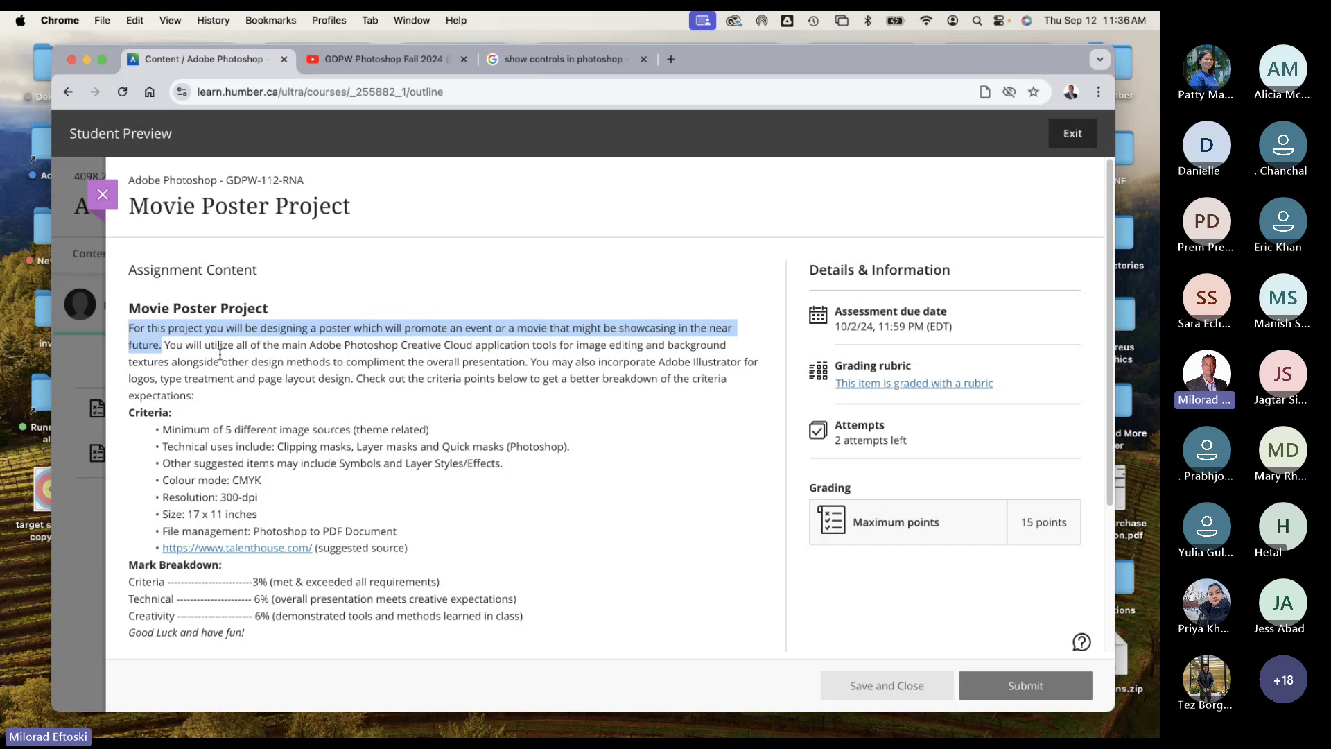
Step: Highlight the description's passages on overall presentation, Adobe Illustrator, logos, and type treatment and page layout design in turn
{"action": "left_click", "coordinate": [241, 349]}
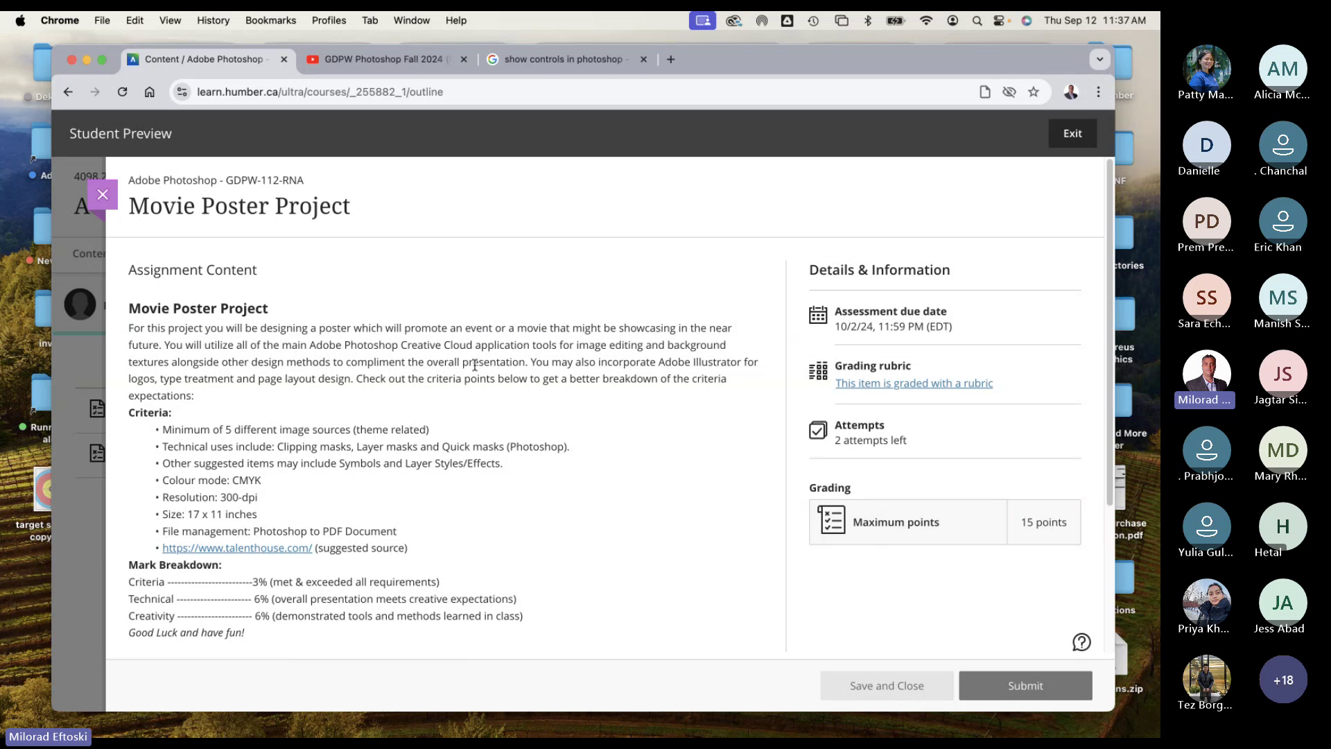
{"action": "left_click_drag", "start_coordinate": [524, 362], "coordinate": [296, 361]}
{"action": "left_click", "coordinate": [380, 361]}
{"action": "left_click_drag", "start_coordinate": [659, 361], "coordinate": [742, 362]}
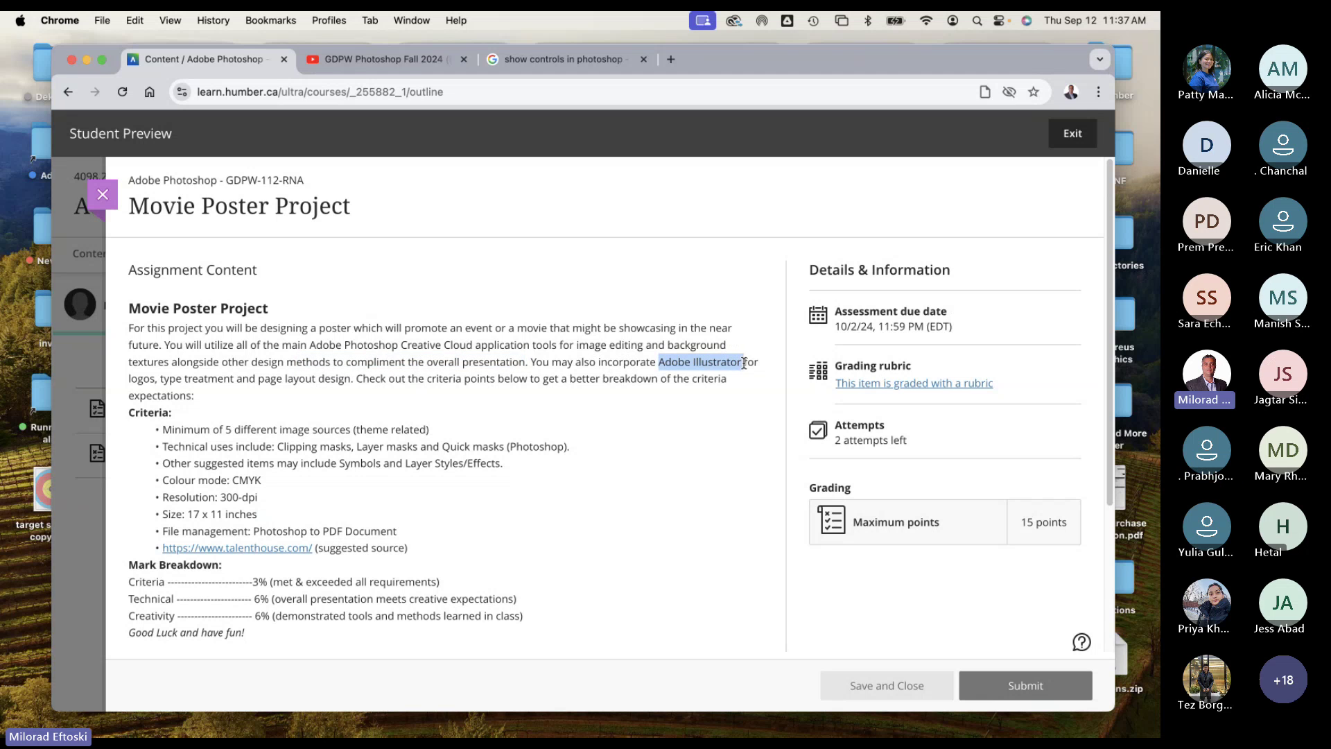
{"action": "double_click", "coordinate": [138, 379]}
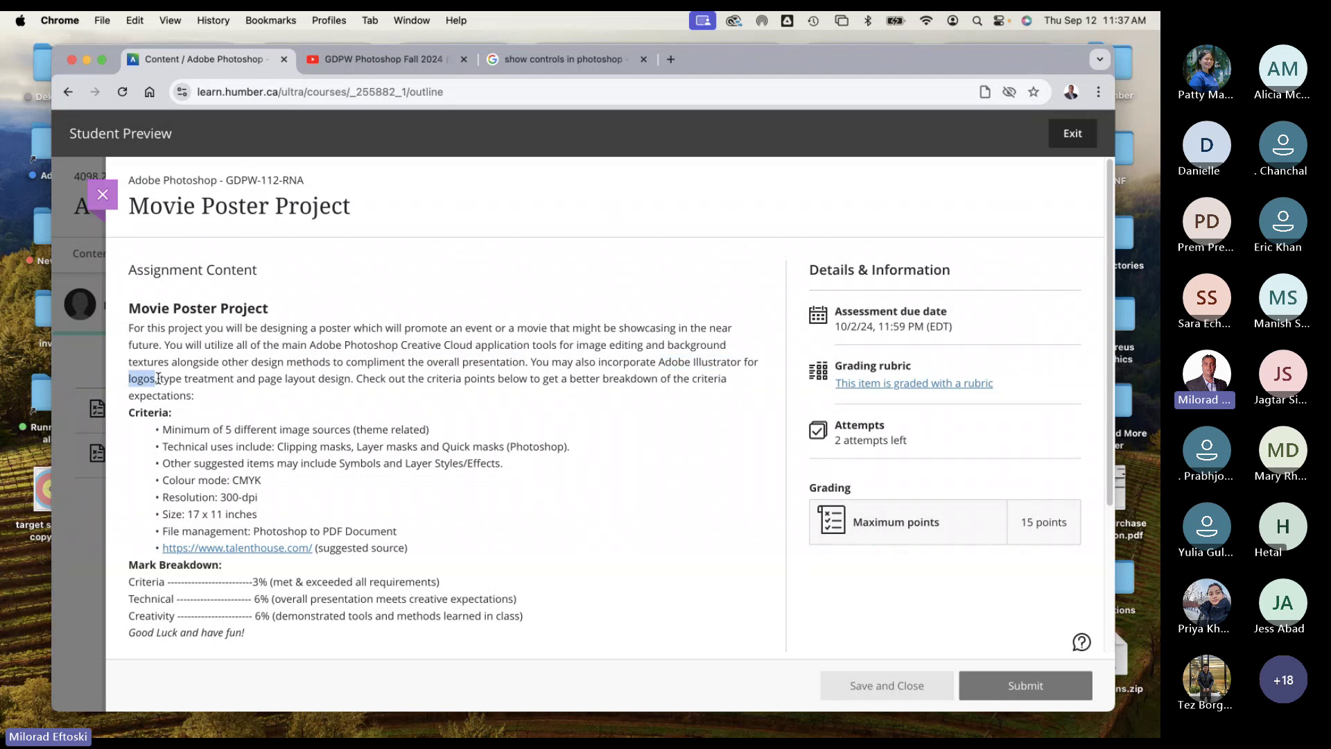
{"action": "left_click_drag", "start_coordinate": [161, 379], "coordinate": [352, 379]}
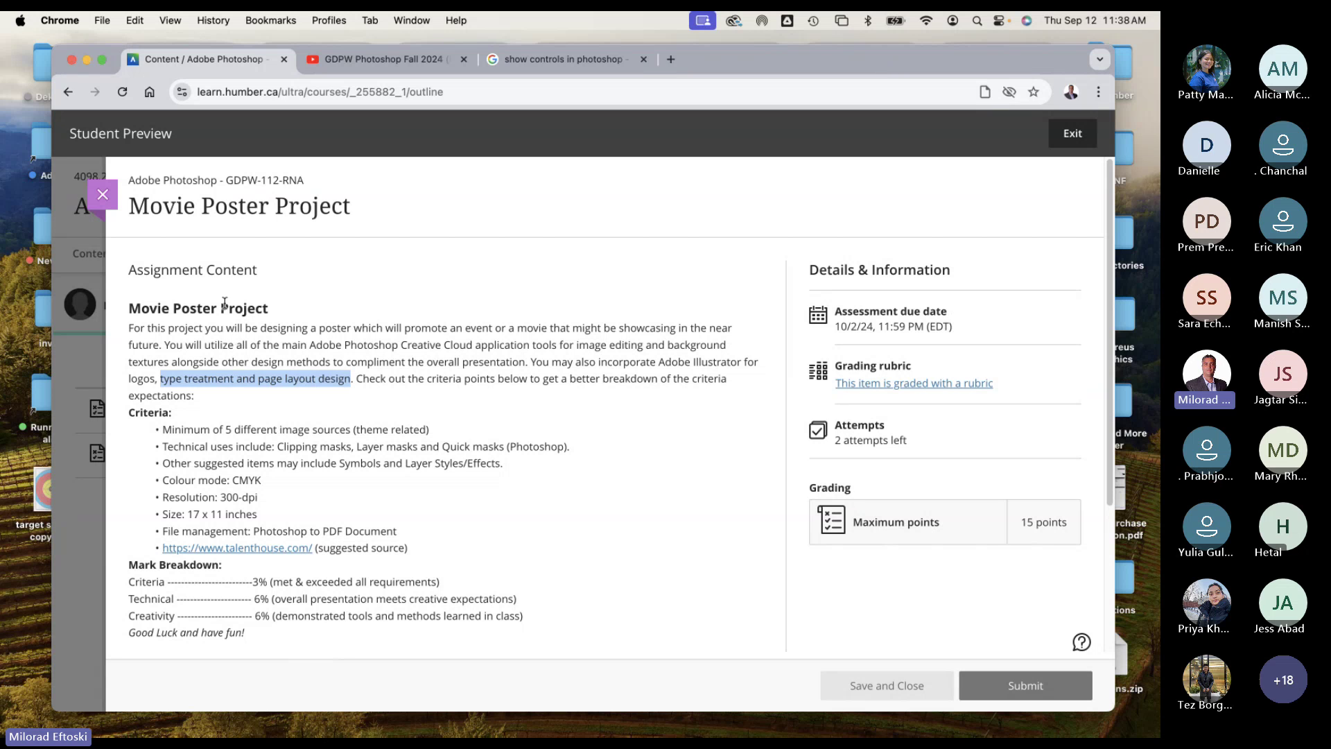
Step: Reread the project description, highlighting the sentence about incorporating Adobe Illustrator, and clear the highlight
{"action": "left_click_drag", "start_coordinate": [170, 328], "coordinate": [369, 393]}
{"action": "left_click", "coordinate": [320, 371]}
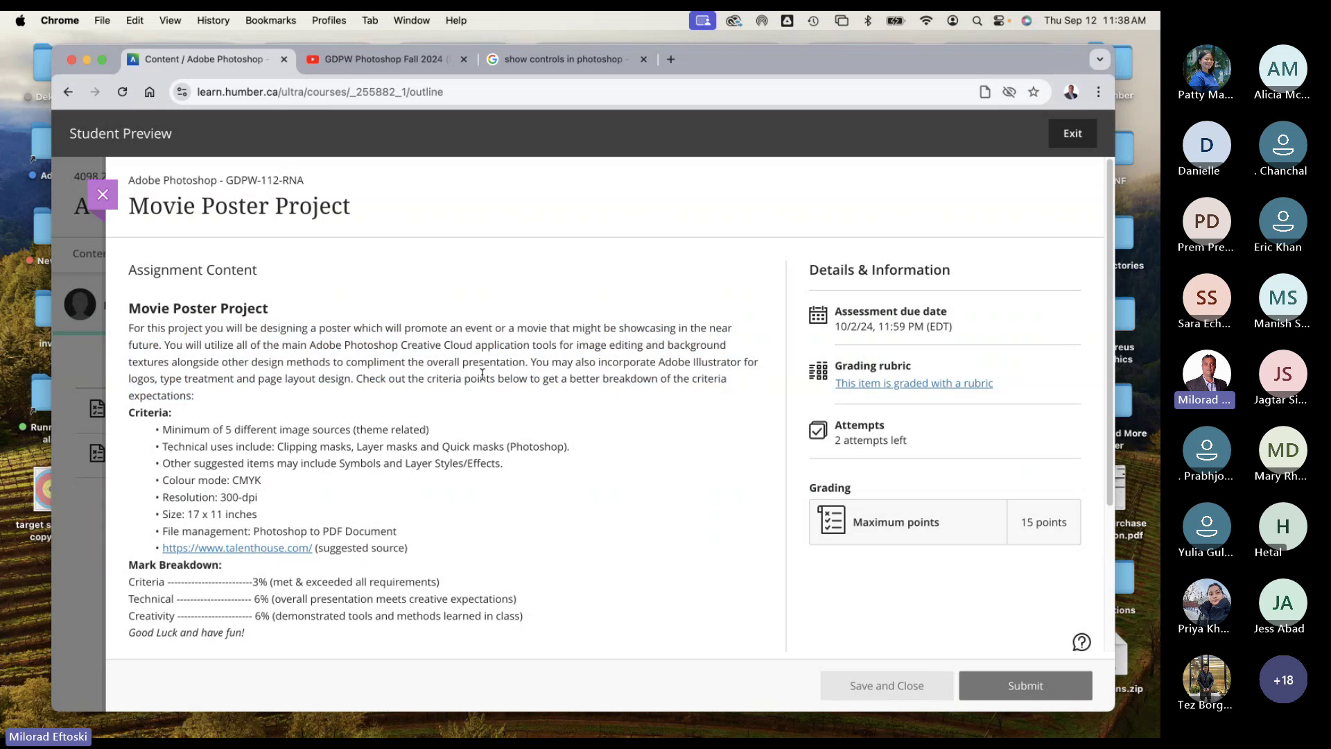
{"action": "left_click_drag", "start_coordinate": [656, 361], "coordinate": [717, 359]}
{"action": "left_click", "coordinate": [672, 357]}
{"action": "left_click_drag", "start_coordinate": [530, 361], "coordinate": [738, 364]}
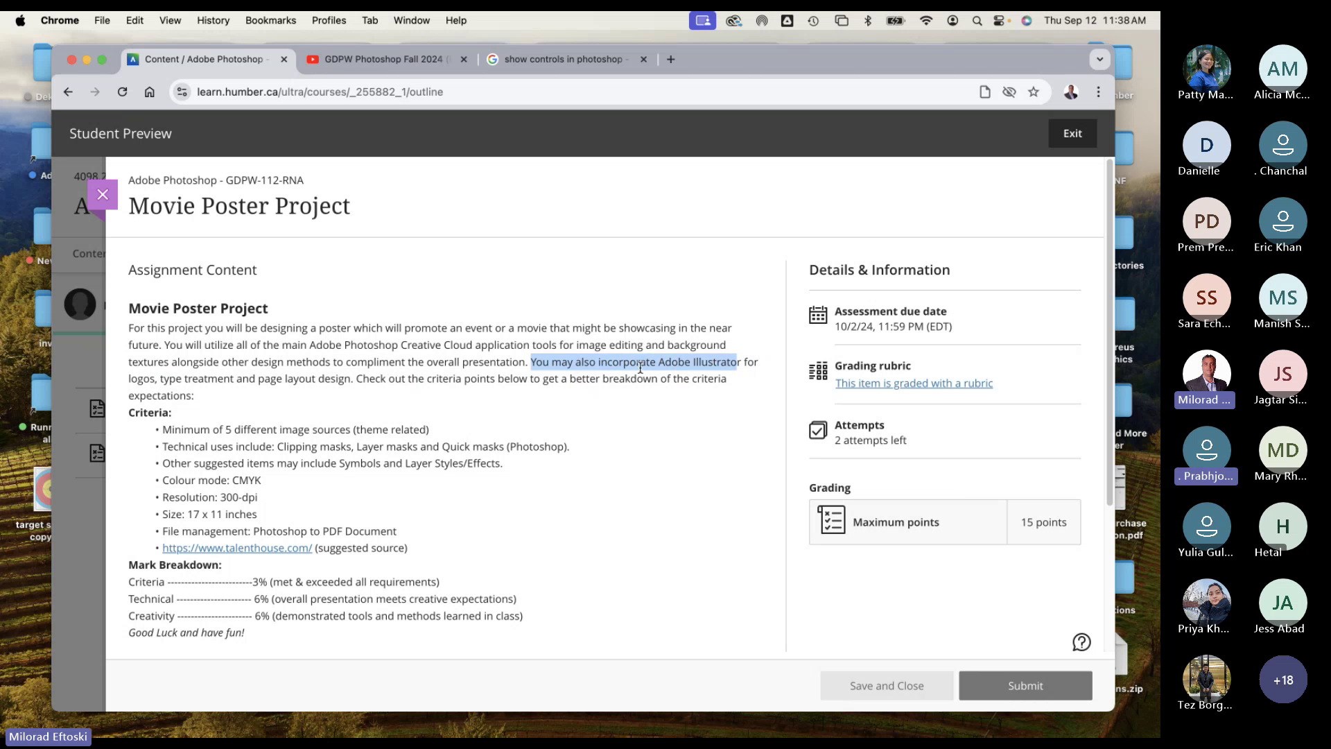
{"action": "left_click", "coordinate": [615, 365]}
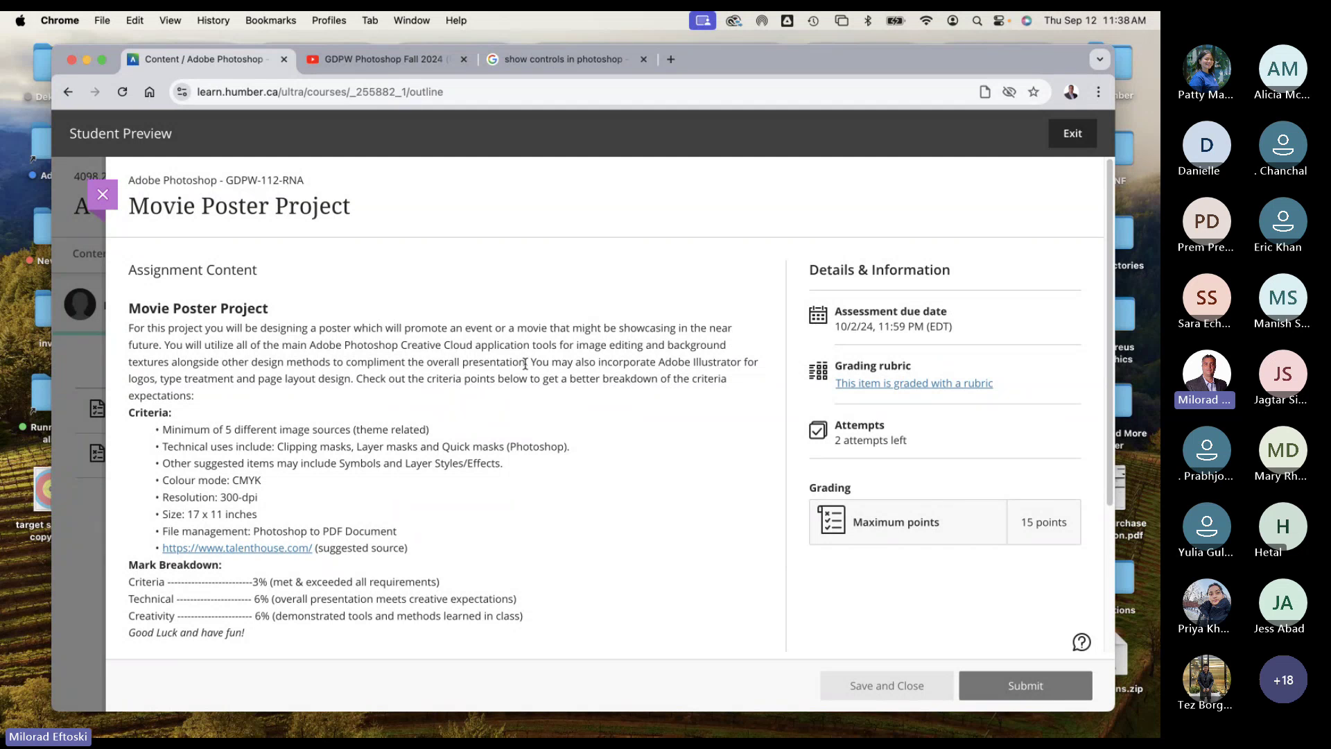
Step: Highlight the criteria on image sources, on clipping, layer and quick masks, and on the other suggested items in turn
{"action": "triple_click", "coordinate": [190, 429]}
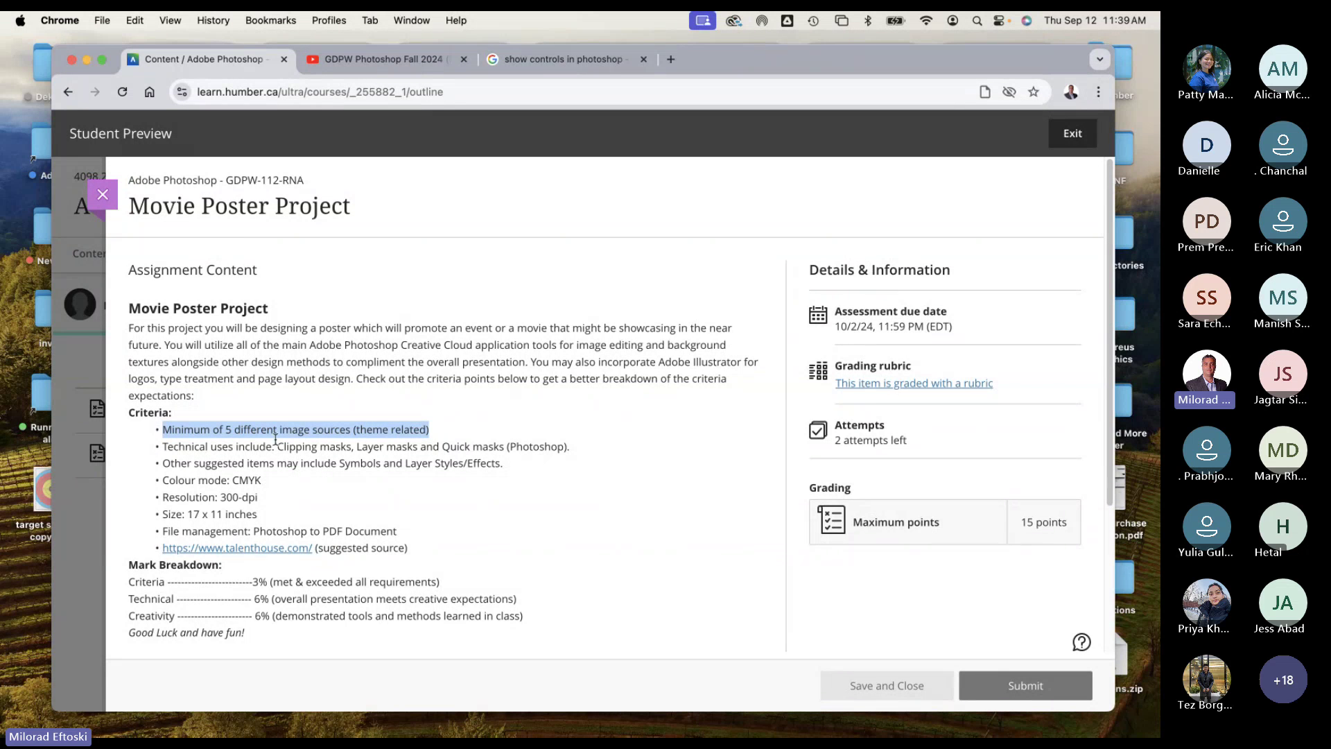
{"action": "left_click_drag", "start_coordinate": [277, 447], "coordinate": [497, 446]}
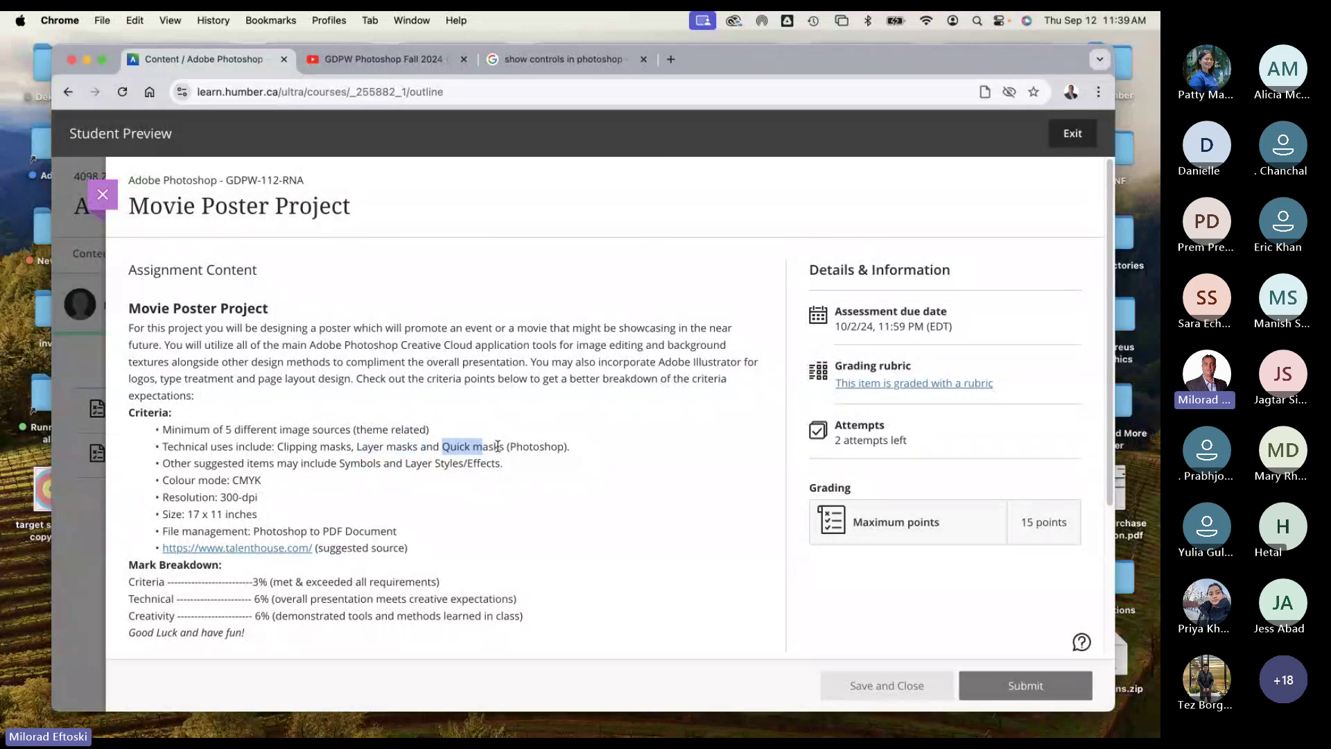
{"action": "left_click_drag", "start_coordinate": [277, 448], "coordinate": [574, 450]}
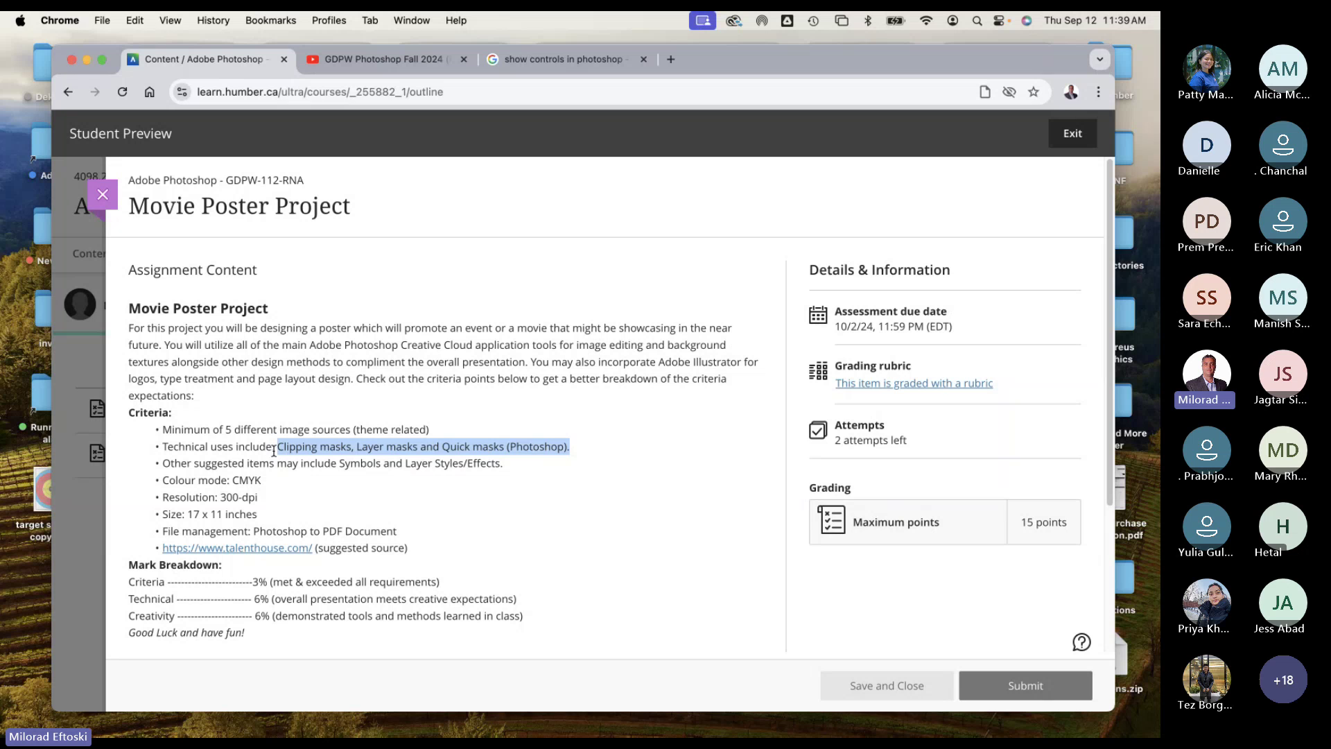
{"action": "left_click_drag", "start_coordinate": [278, 448], "coordinate": [569, 450]}
{"action": "left_click", "coordinate": [404, 439]}
{"action": "mouse_move", "coordinate": [278, 447]}
{"action": "left_mouse_down"}
{"action": "mouse_move", "coordinate": [526, 443]}
{"action": "mouse_move", "coordinate": [277, 447]}
{"action": "left_mouse_up"}
{"action": "left_click_drag", "start_coordinate": [504, 465], "coordinate": [163, 466]}
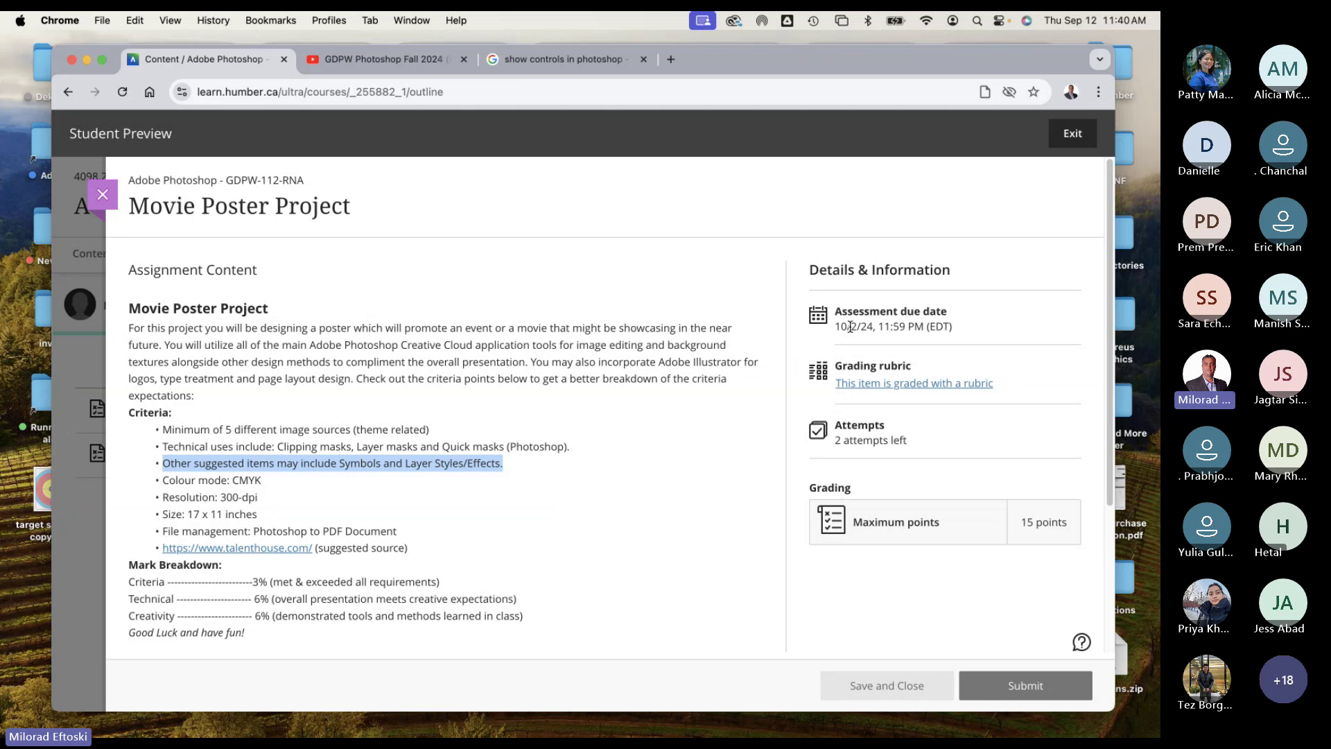
Step: Highlight the colour mode and the poster size in the project criteria
{"action": "double_click", "coordinate": [246, 480]}
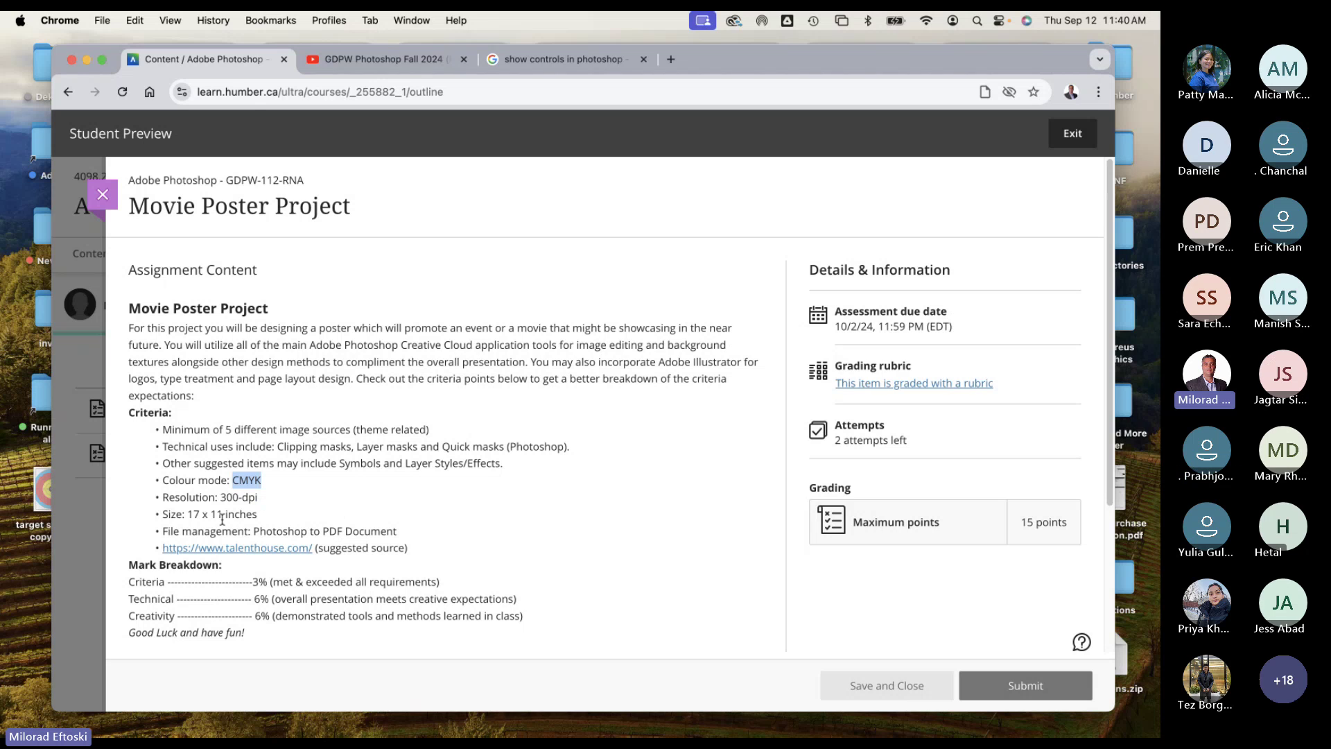
{"action": "left_click_drag", "start_coordinate": [185, 513], "coordinate": [261, 514]}
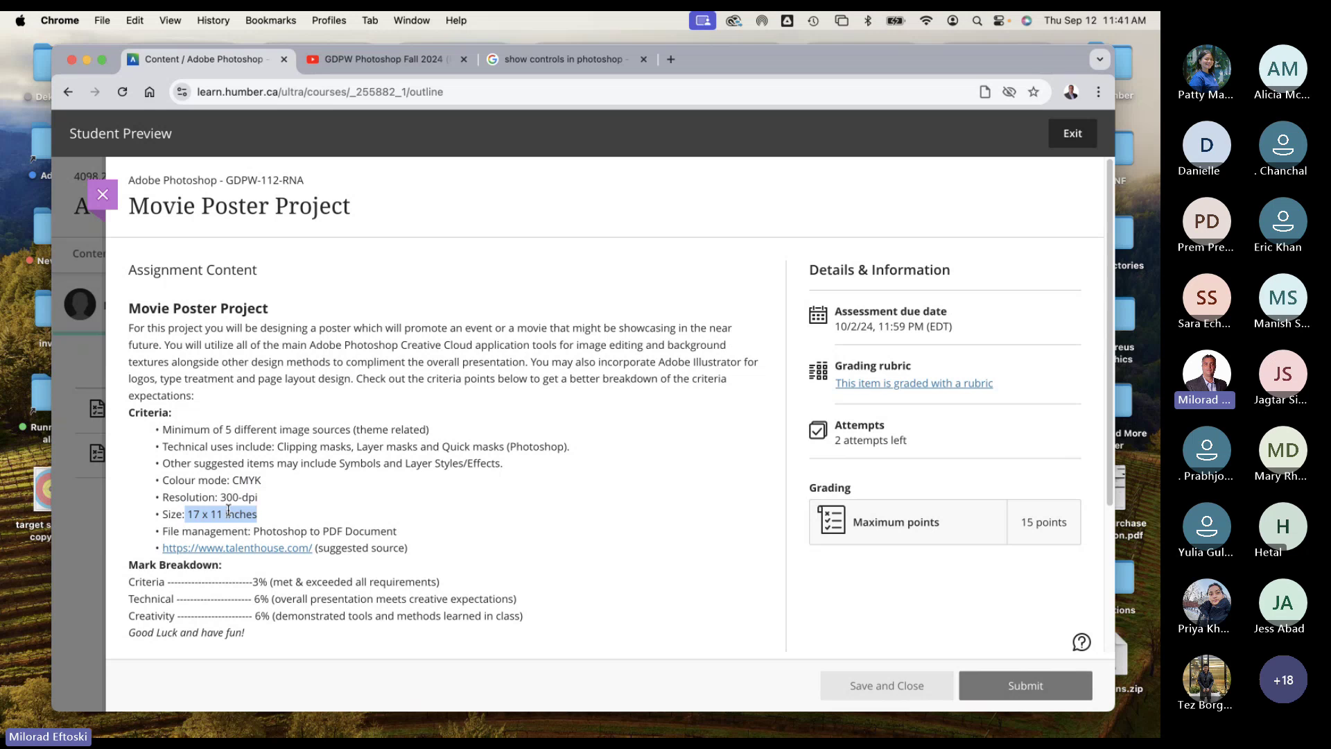
{"action": "left_click", "coordinate": [187, 516]}
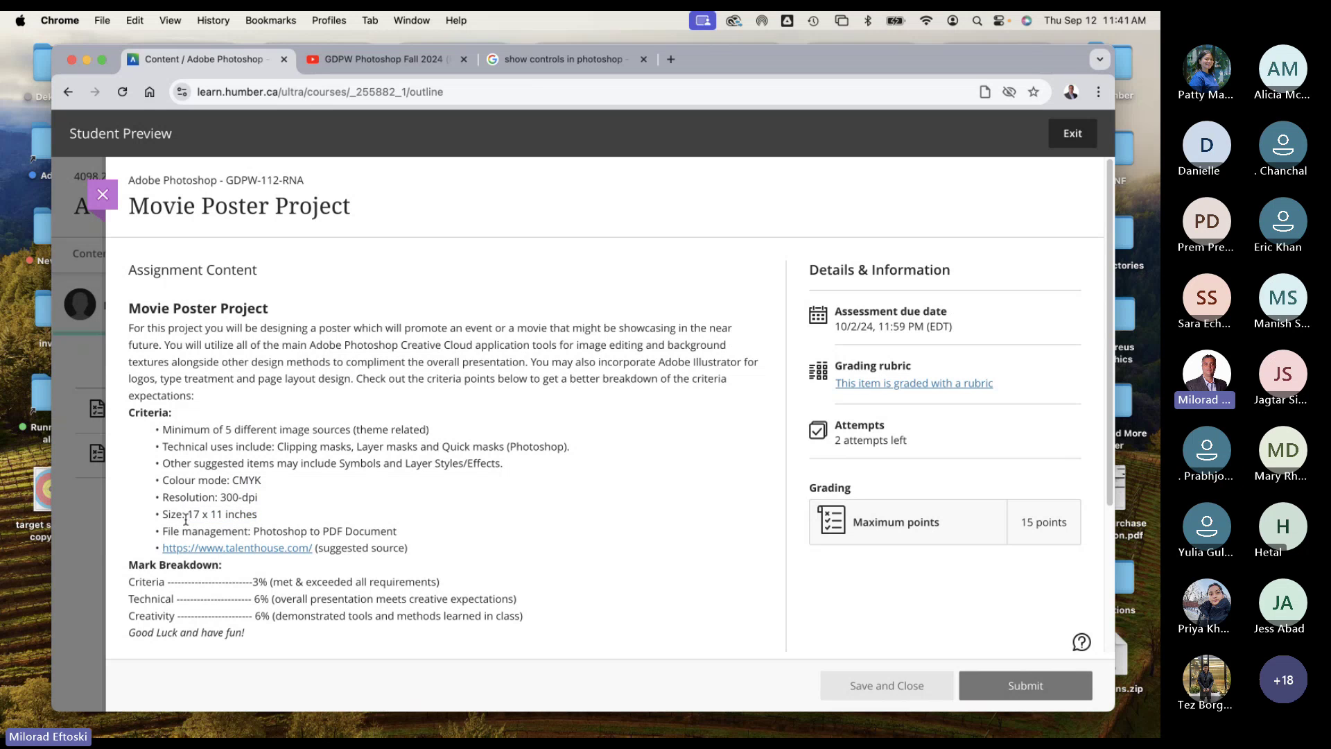
{"action": "left_click_drag", "start_coordinate": [186, 515], "coordinate": [258, 511]}
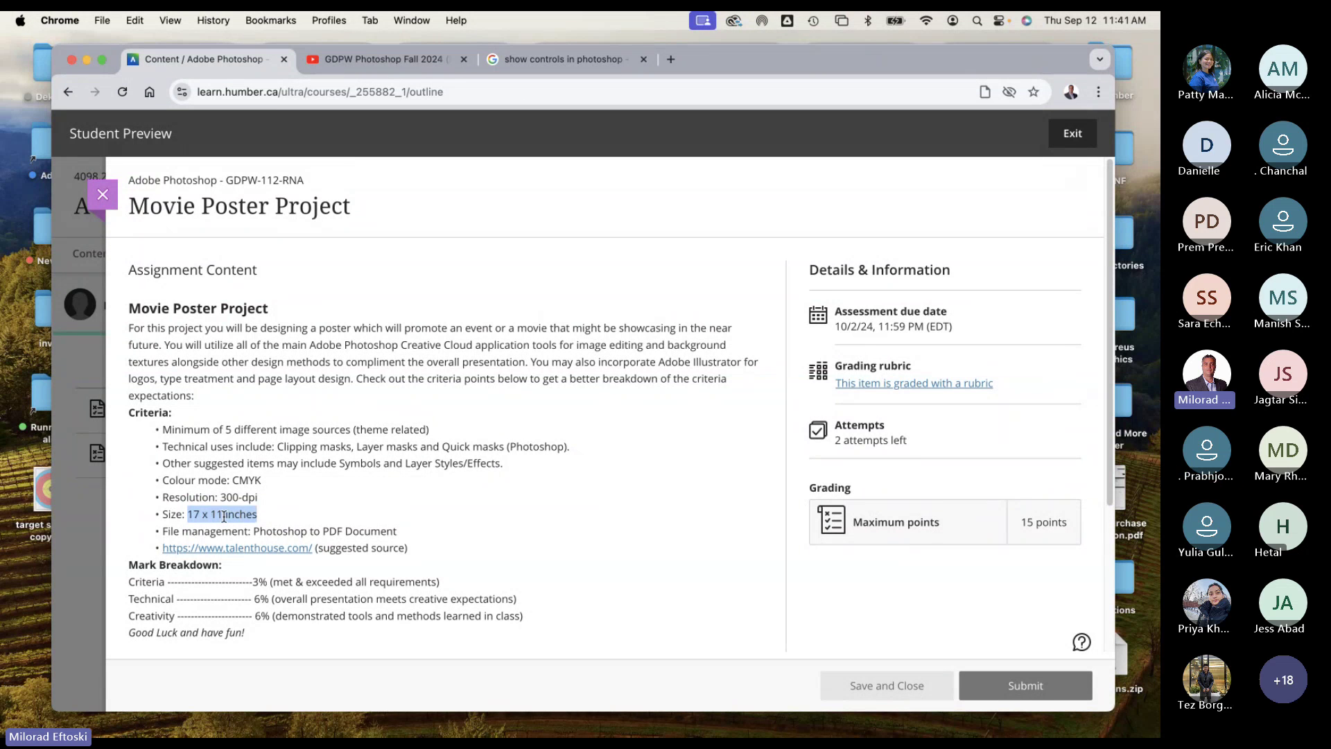
{"action": "left_click", "coordinate": [186, 514]}
{"action": "left_click_drag", "start_coordinate": [186, 513], "coordinate": [257, 516]}
Step: Highlight the file management requirement in the criteria, ending on the words PDF Document
{"action": "left_click_drag", "start_coordinate": [255, 531], "coordinate": [401, 534]}
{"action": "left_click", "coordinate": [327, 531]}
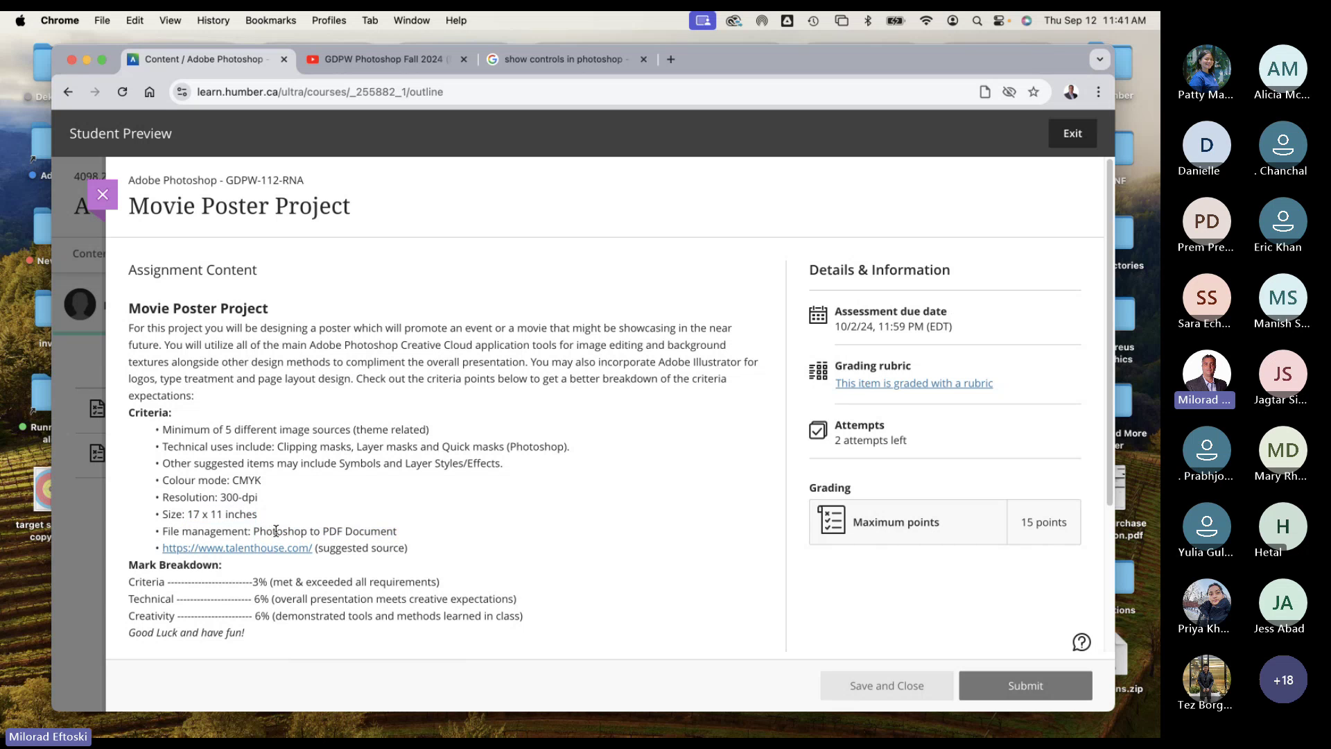
{"action": "triple_click", "coordinate": [278, 531]}
{"action": "left_click", "coordinate": [323, 532]}
{"action": "left_click_drag", "start_coordinate": [322, 532], "coordinate": [398, 532]}
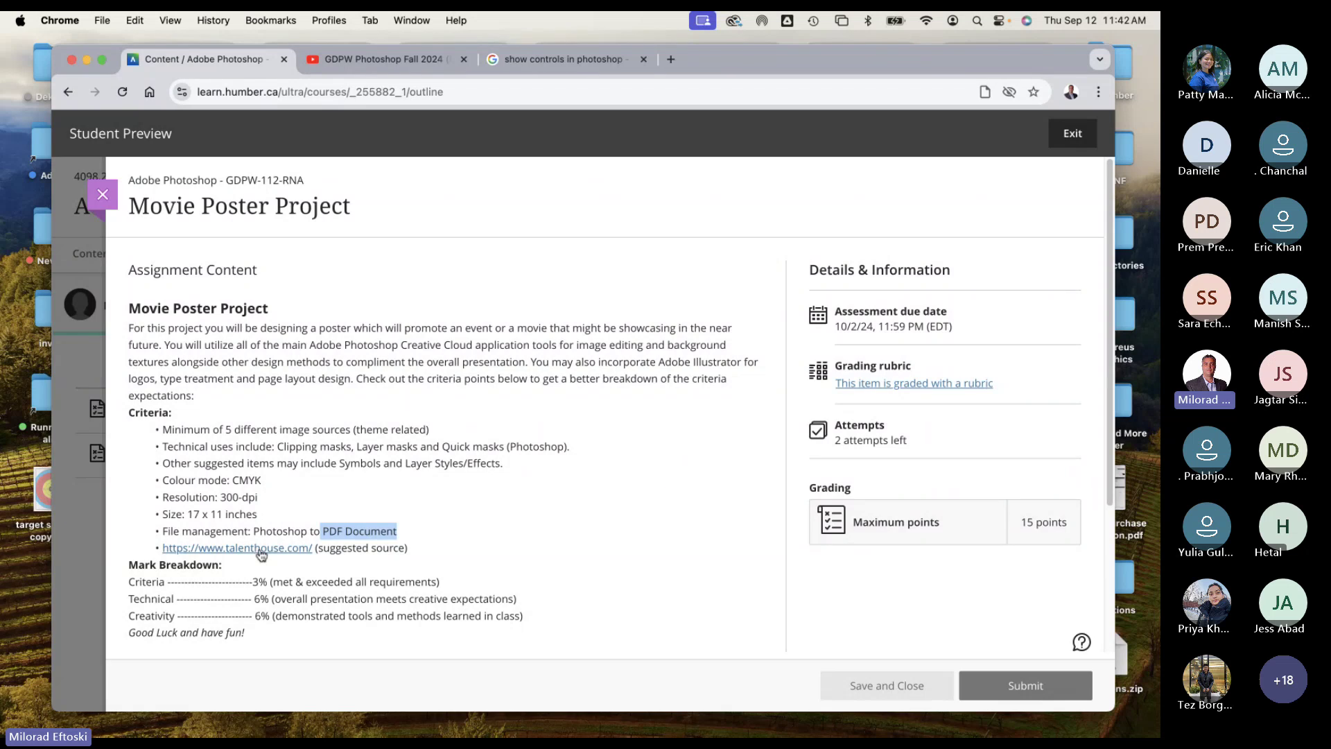
Step: Open the suggested Talenthouse website, try its Talenthouse and Ello pages for creatives, and close both pages
{"action": "left_click", "coordinate": [260, 549]}
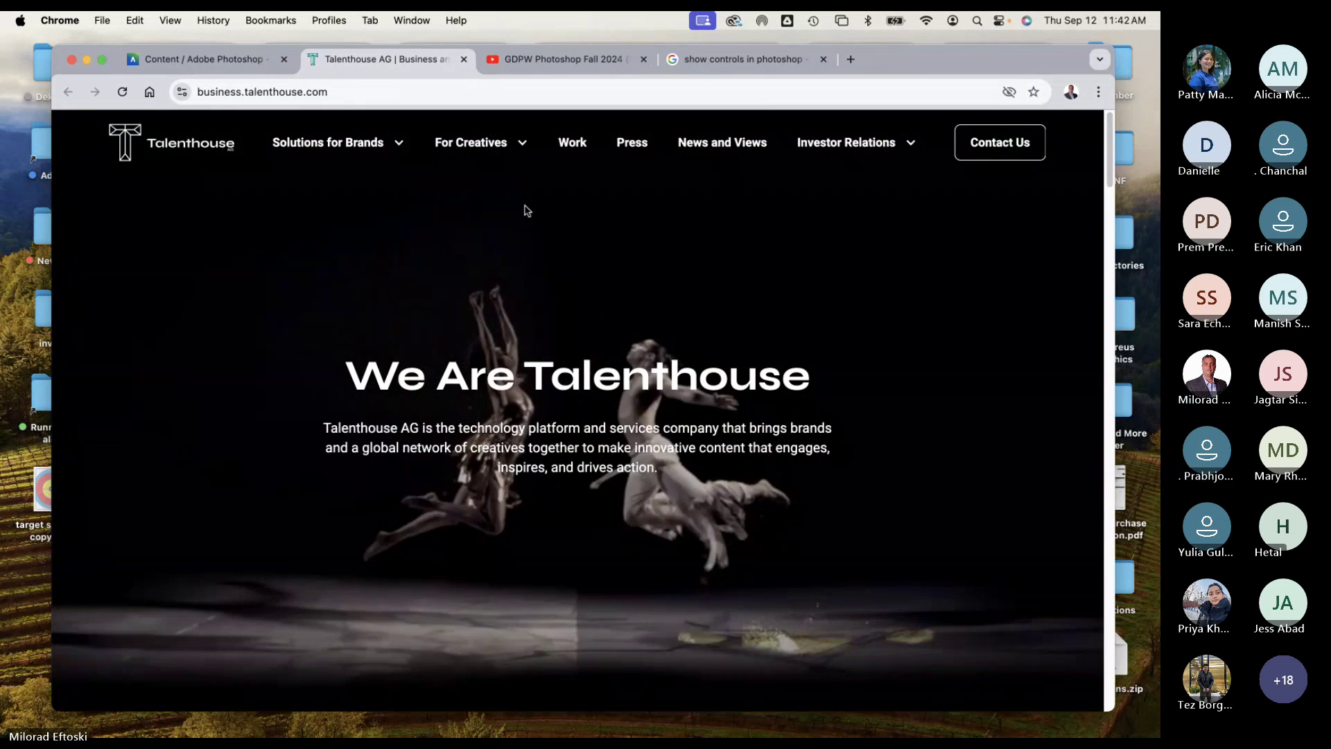
{"action": "mouse_move", "coordinate": [468, 142]}
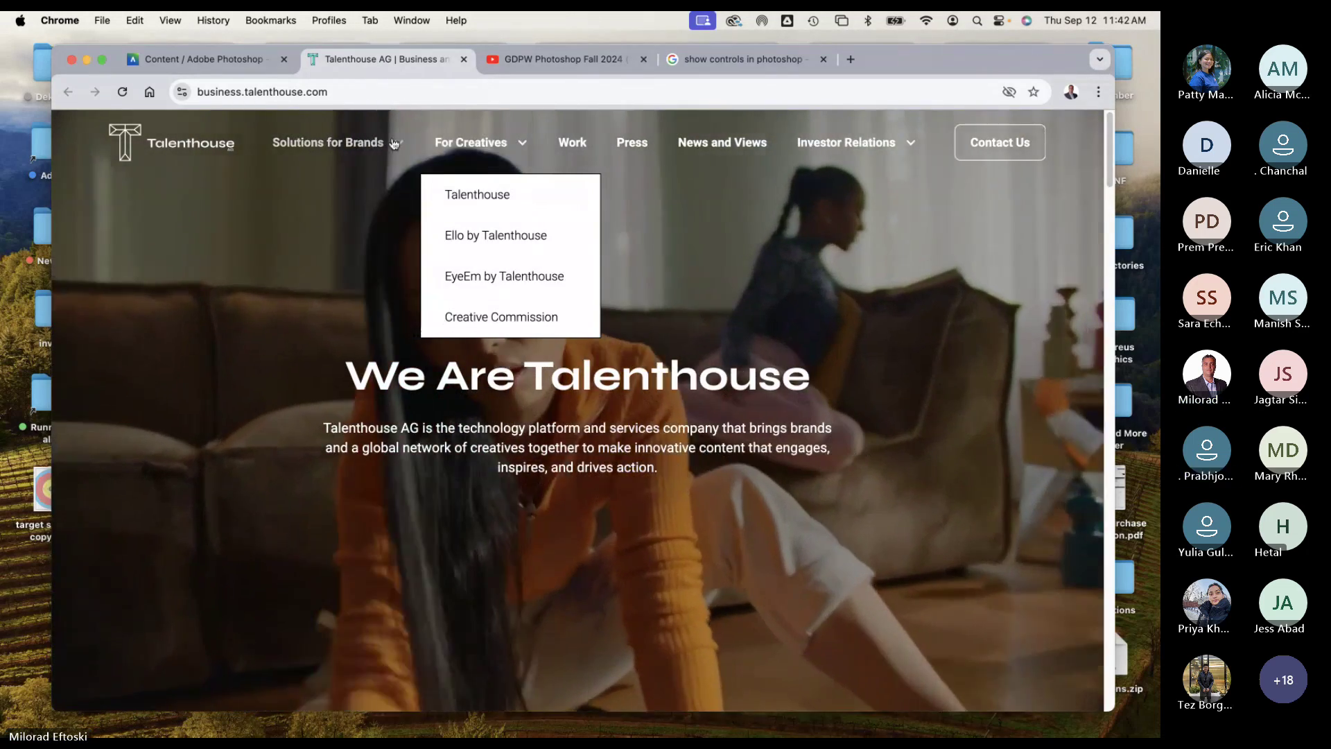
{"action": "mouse_move", "coordinate": [393, 144]}
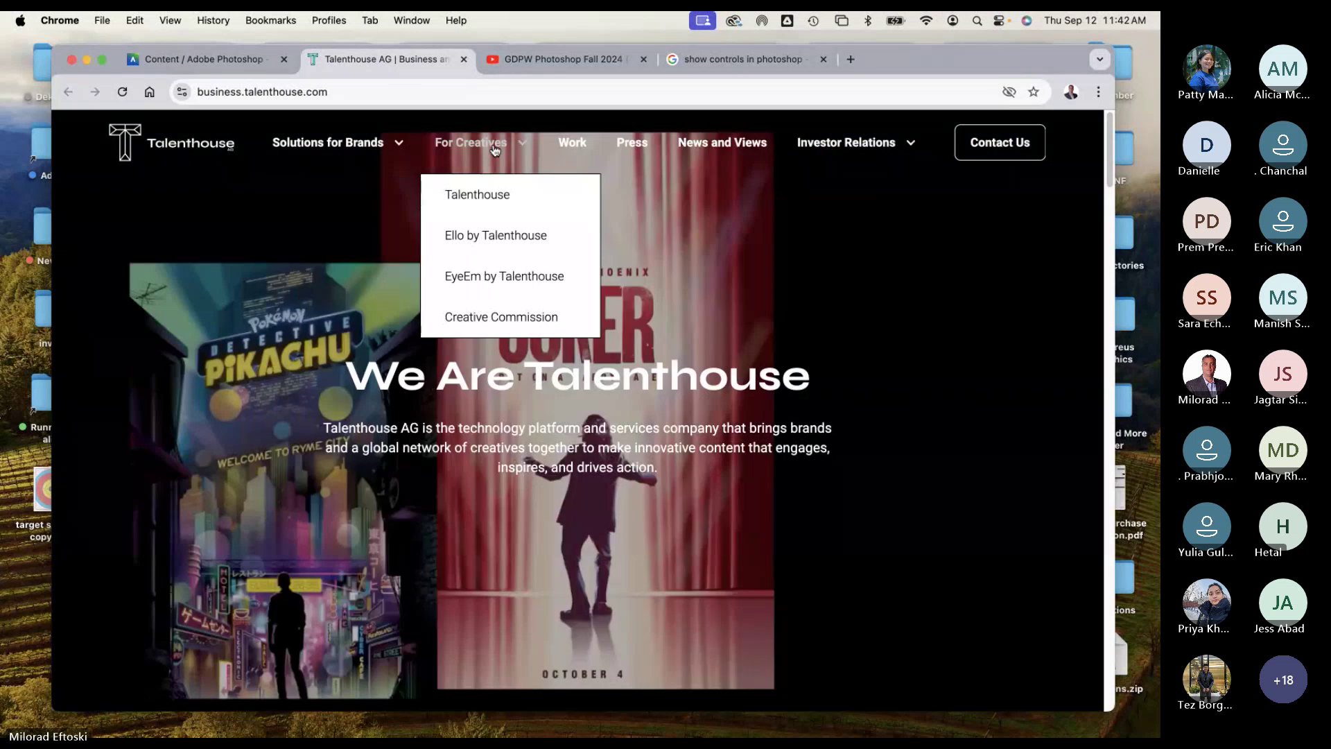
{"action": "left_click", "coordinate": [487, 197]}
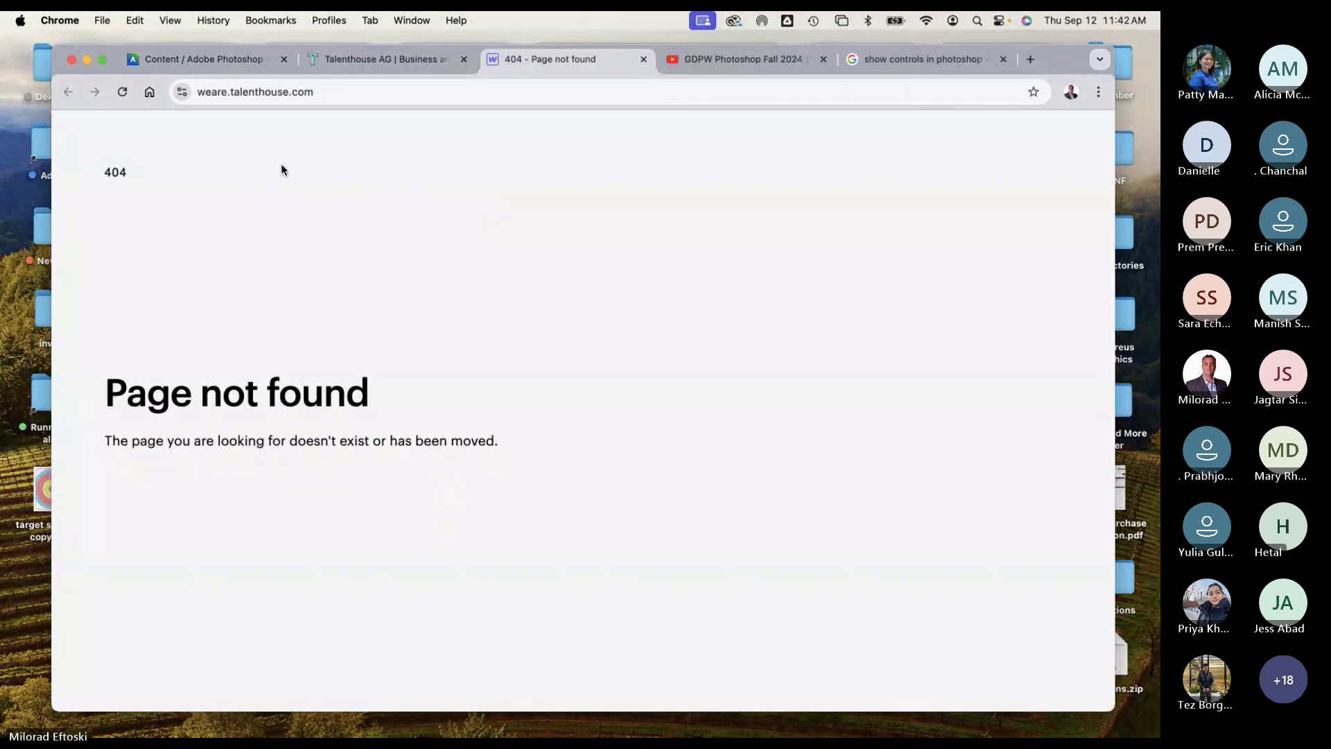
{"action": "left_click", "coordinate": [644, 59]}
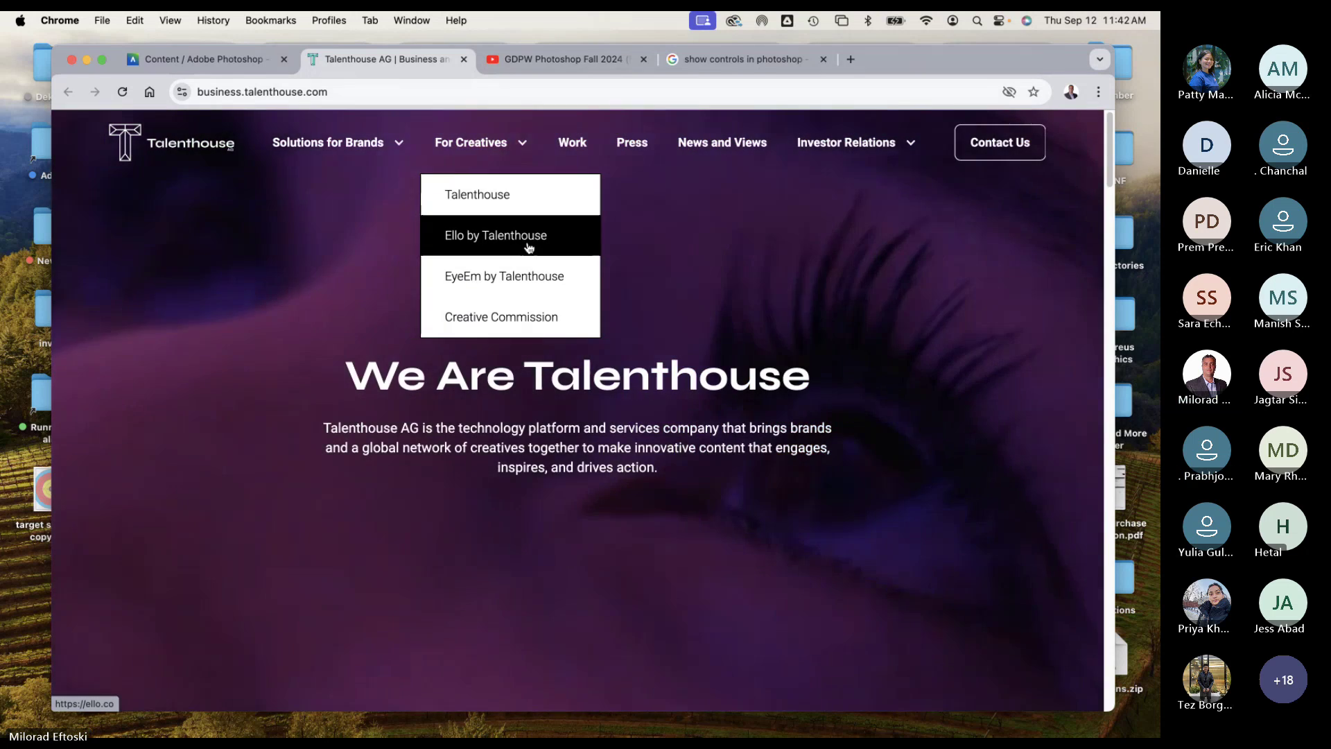
{"action": "left_click", "coordinate": [527, 247]}
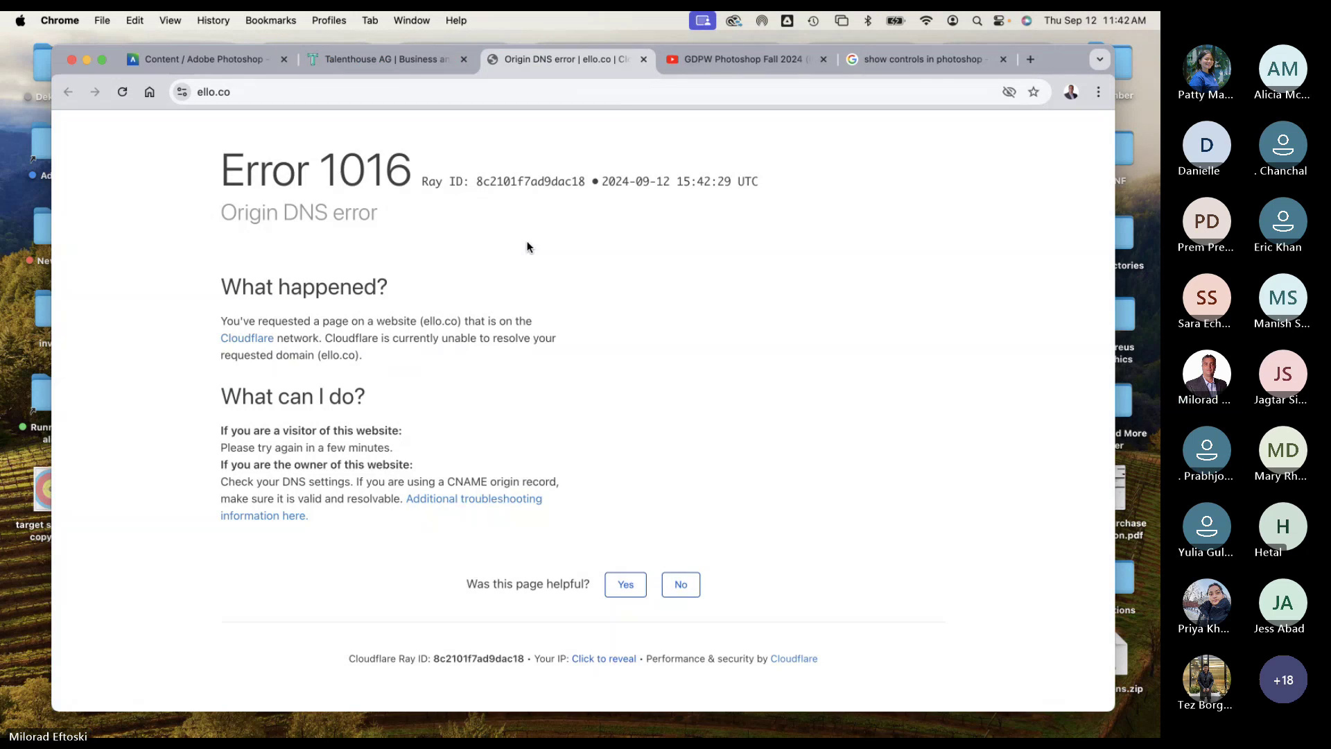
{"action": "left_click", "coordinate": [645, 60]}
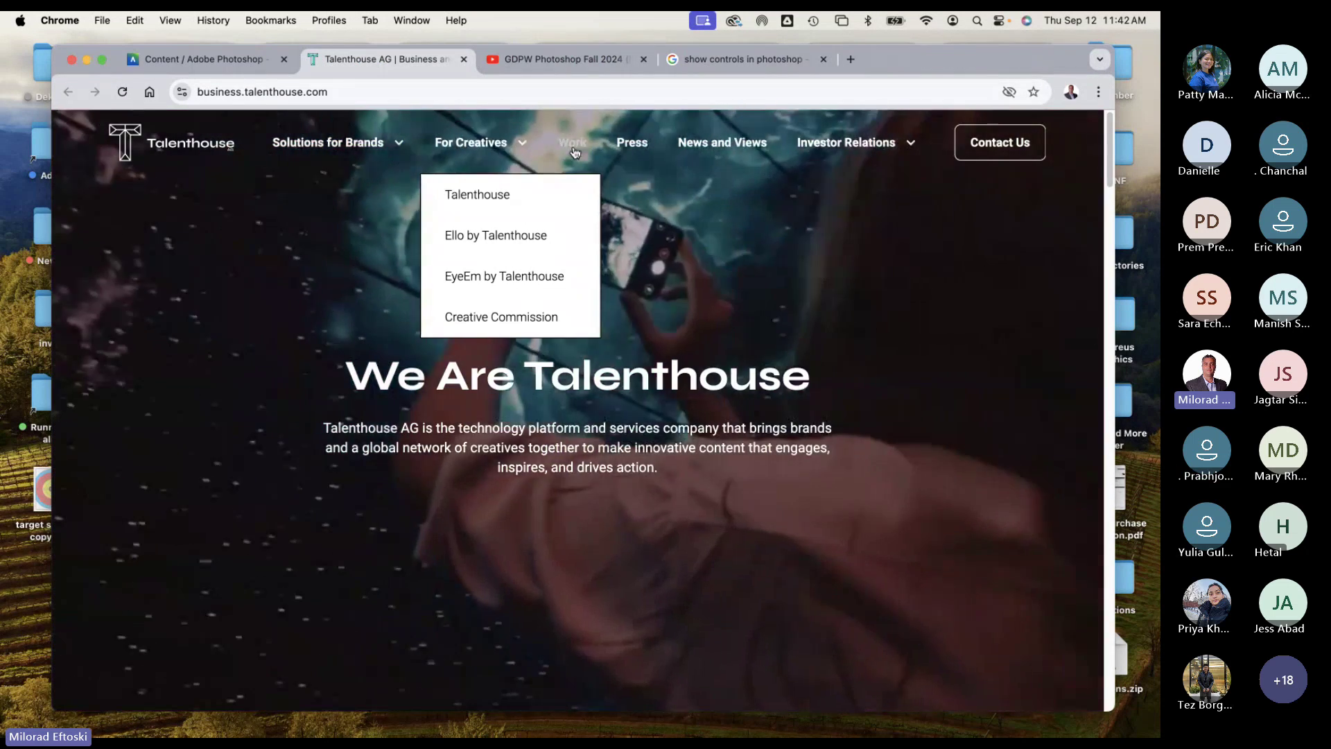
Step: View the Work section and the Press page of the Talenthouse site
{"action": "left_click", "coordinate": [574, 144]}
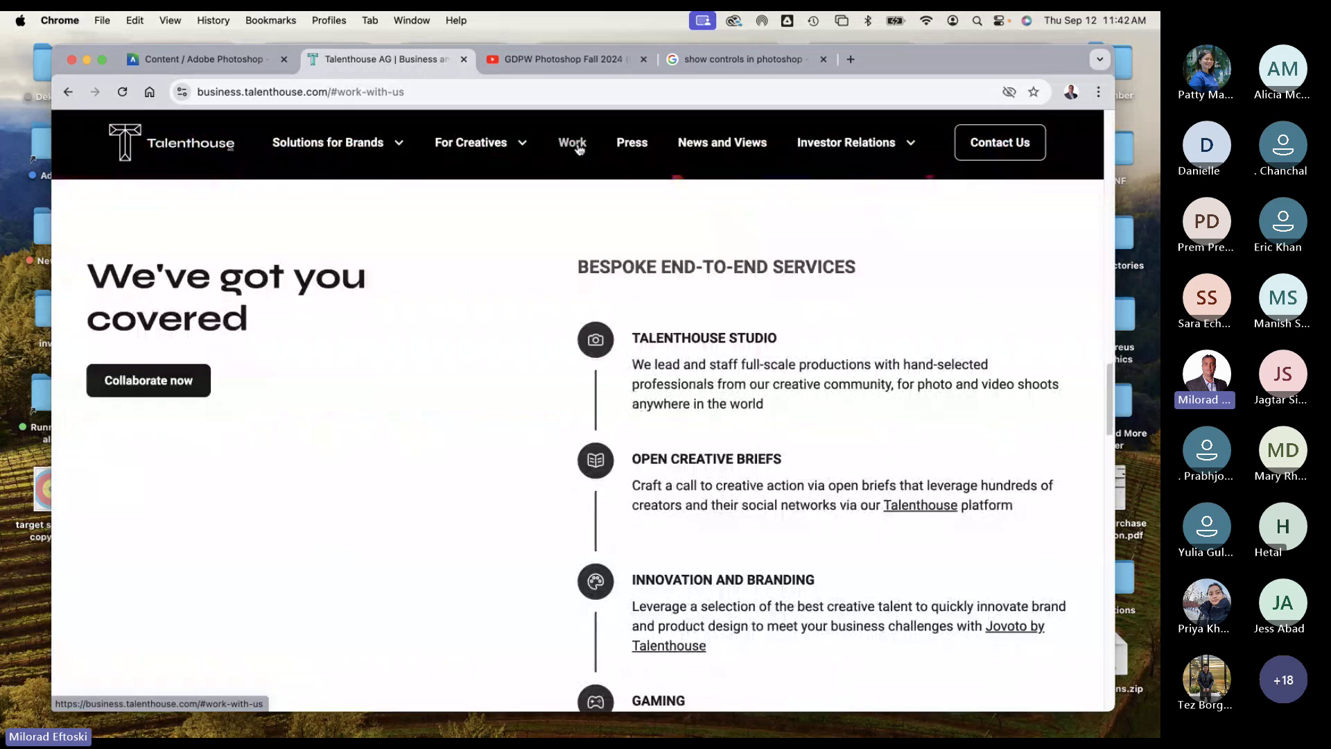
{"action": "left_click", "coordinate": [633, 147]}
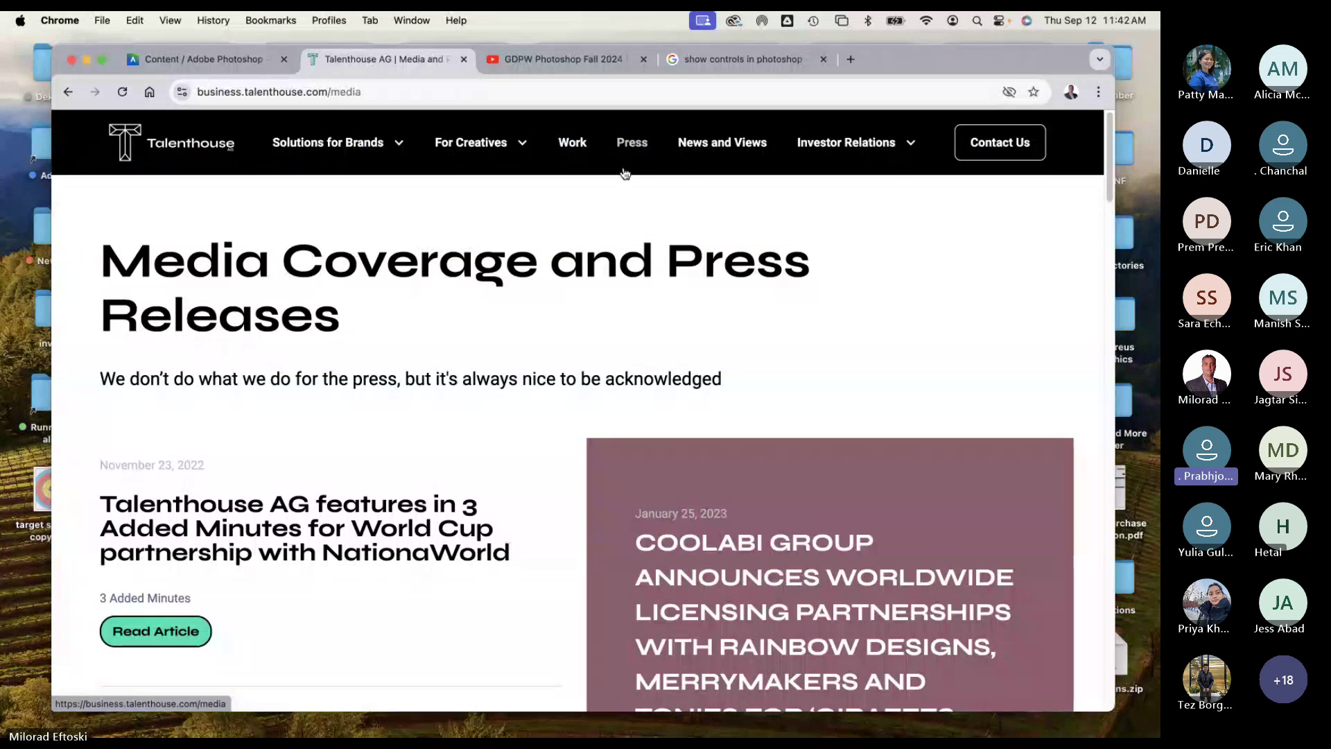
{"action": "scroll", "coordinate": [610, 308], "scroll_direction": "down", "scroll_amount": 5}
{"action": "scroll", "coordinate": [606, 305], "scroll_direction": "up", "scroll_amount": 5}
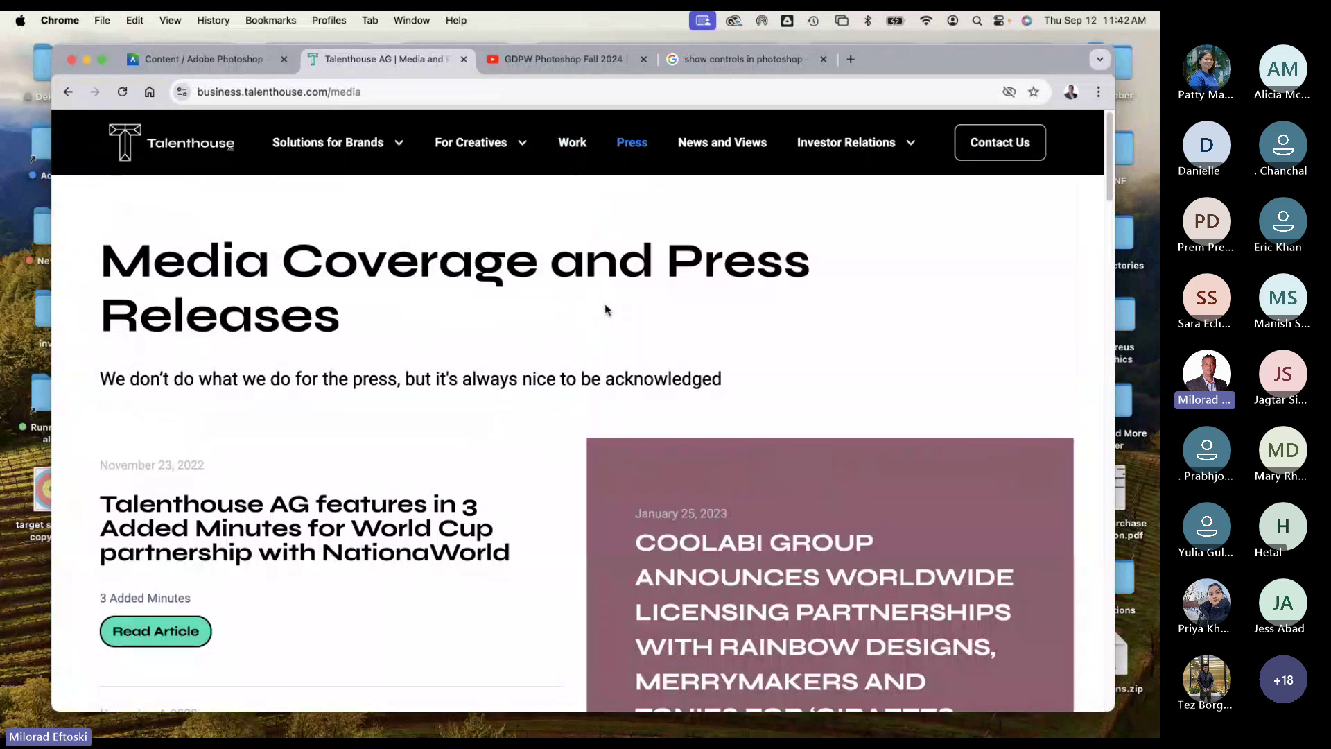
Step: Open Talenthouse's News and Views page and look through its articles down to the end for poster inspiration
{"action": "left_click", "coordinate": [721, 147]}
{"action": "scroll", "coordinate": [615, 366], "scroll_direction": "down", "scroll_amount": 3}
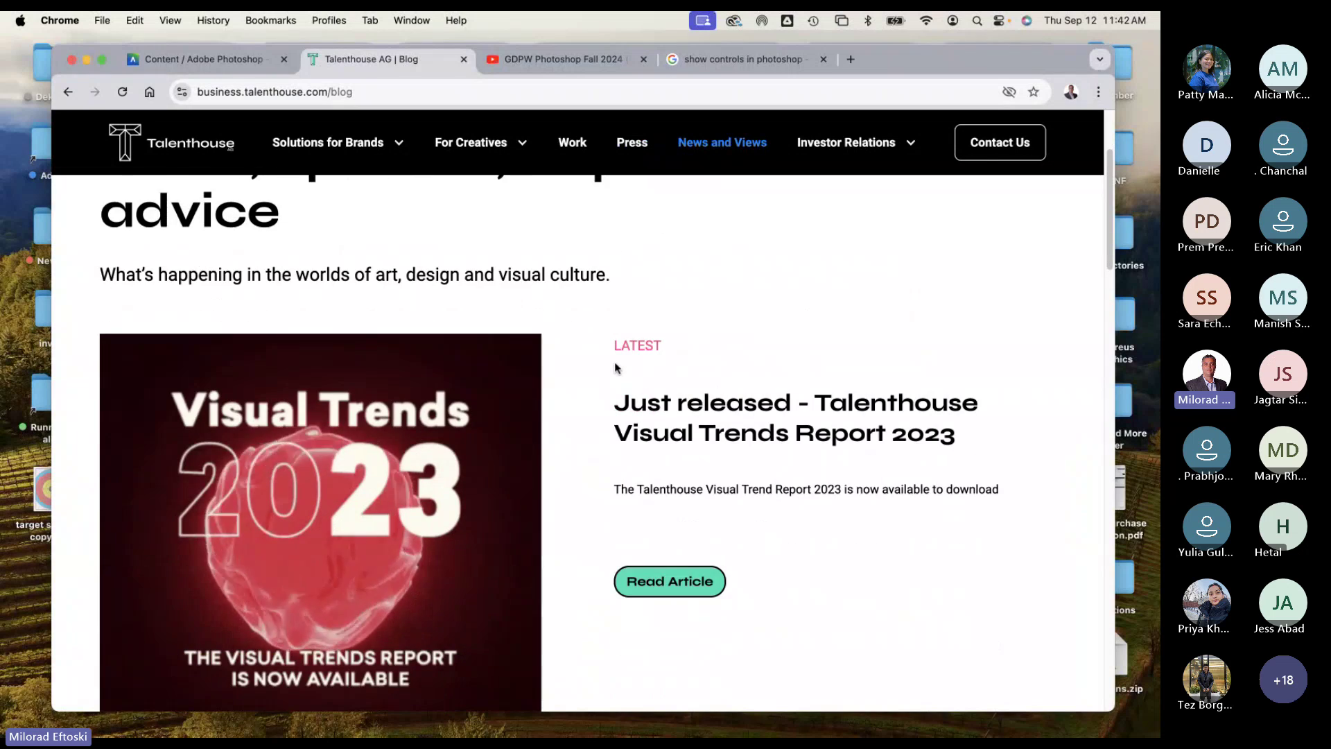
{"action": "scroll", "coordinate": [615, 364], "scroll_direction": "down", "scroll_amount": 8}
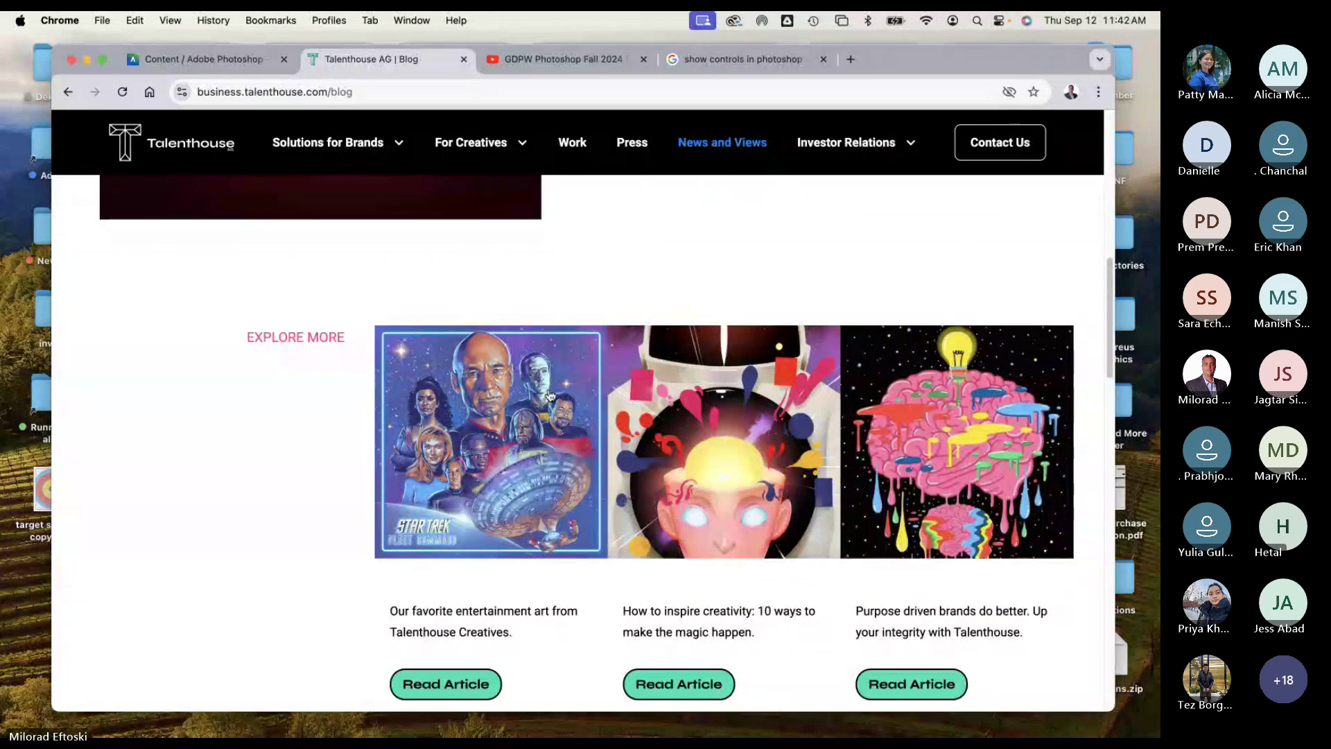
{"action": "scroll", "coordinate": [550, 396], "scroll_direction": "down", "scroll_amount": 1}
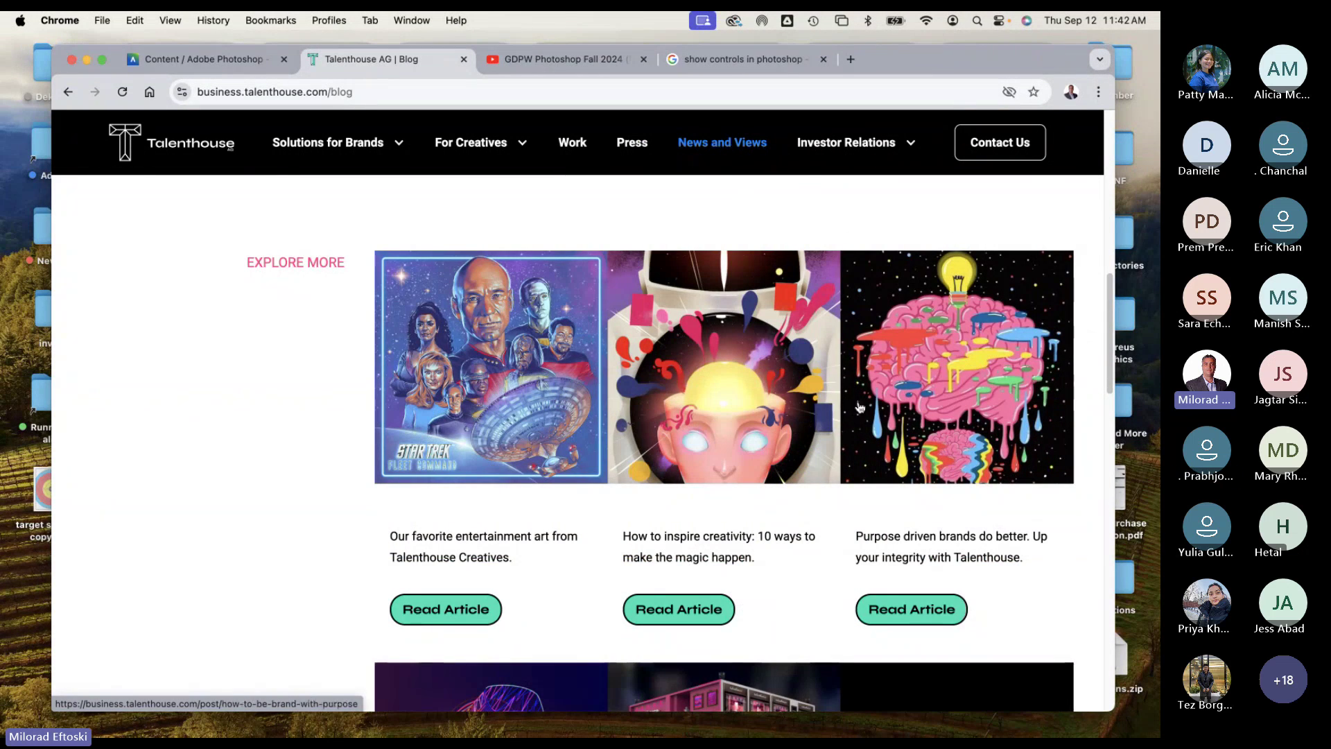
{"action": "scroll", "coordinate": [692, 359], "scroll_direction": "down", "scroll_amount": 9}
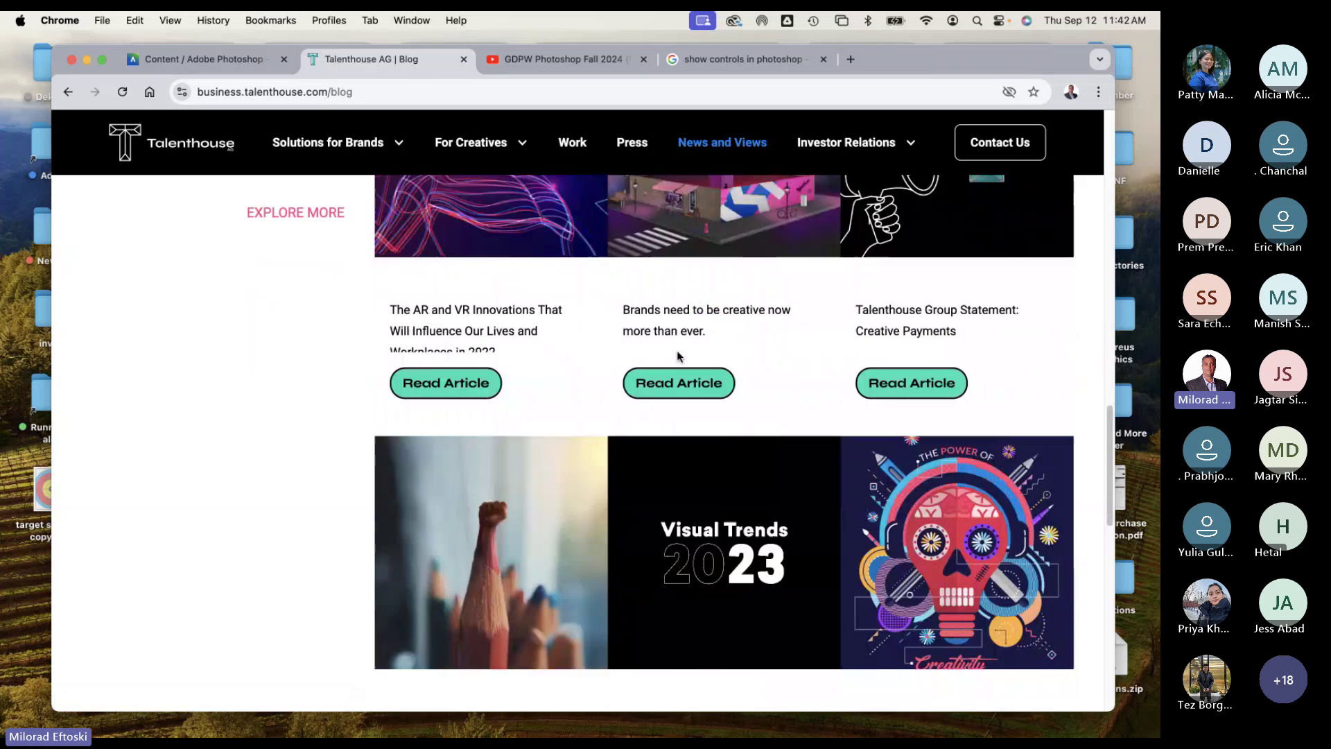
{"action": "scroll", "coordinate": [676, 350], "scroll_direction": "down", "scroll_amount": 18}
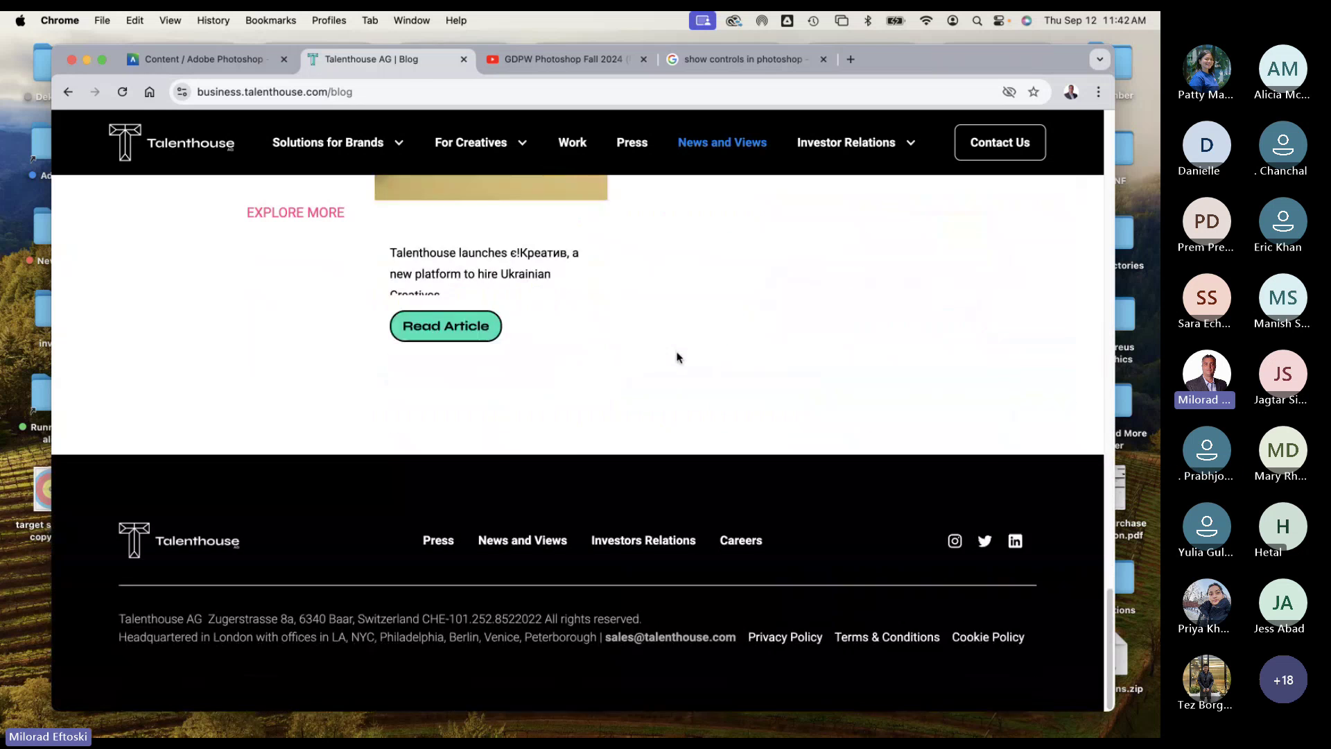
{"action": "scroll", "coordinate": [676, 358], "scroll_direction": "up", "scroll_amount": 20}
{"action": "mouse_move", "coordinate": [827, 146]}
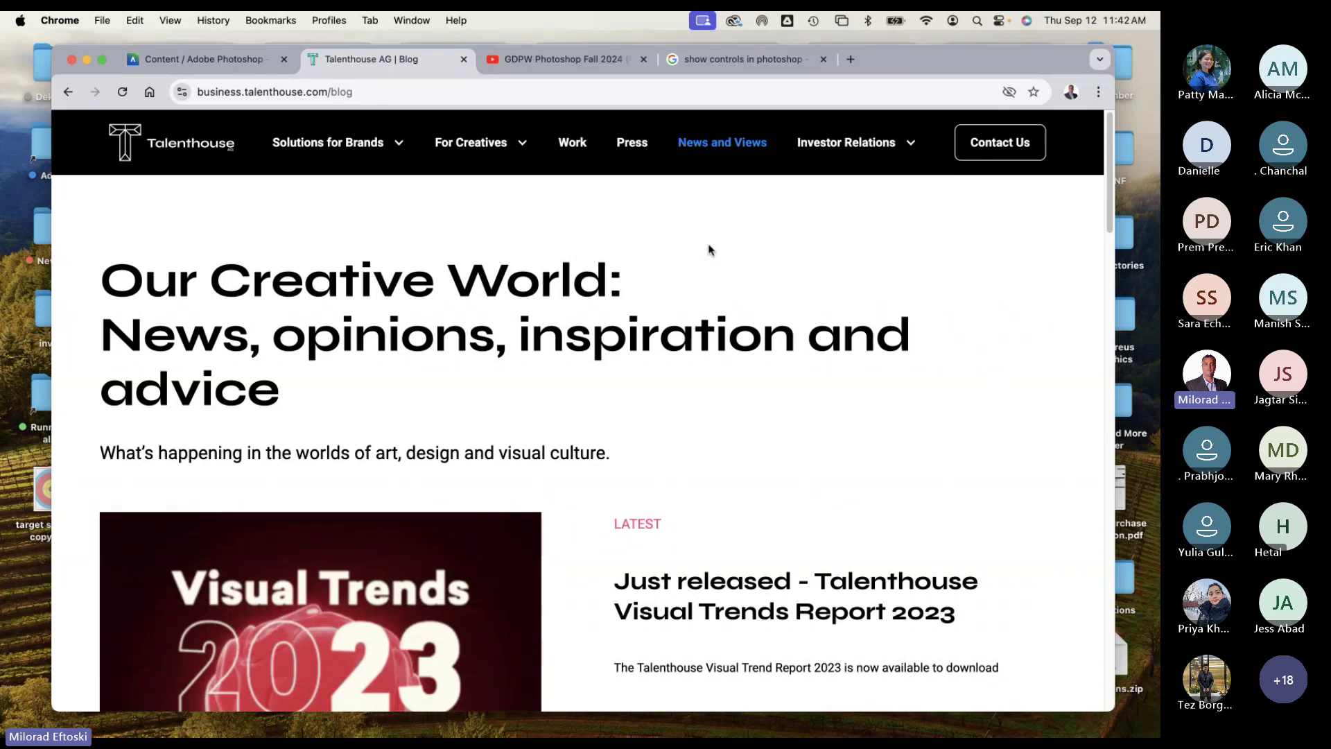
Step: Close the Talenthouse page and return to the Movie Poster Project brief, clearing the text highlights
{"action": "double_click", "coordinate": [588, 281]}
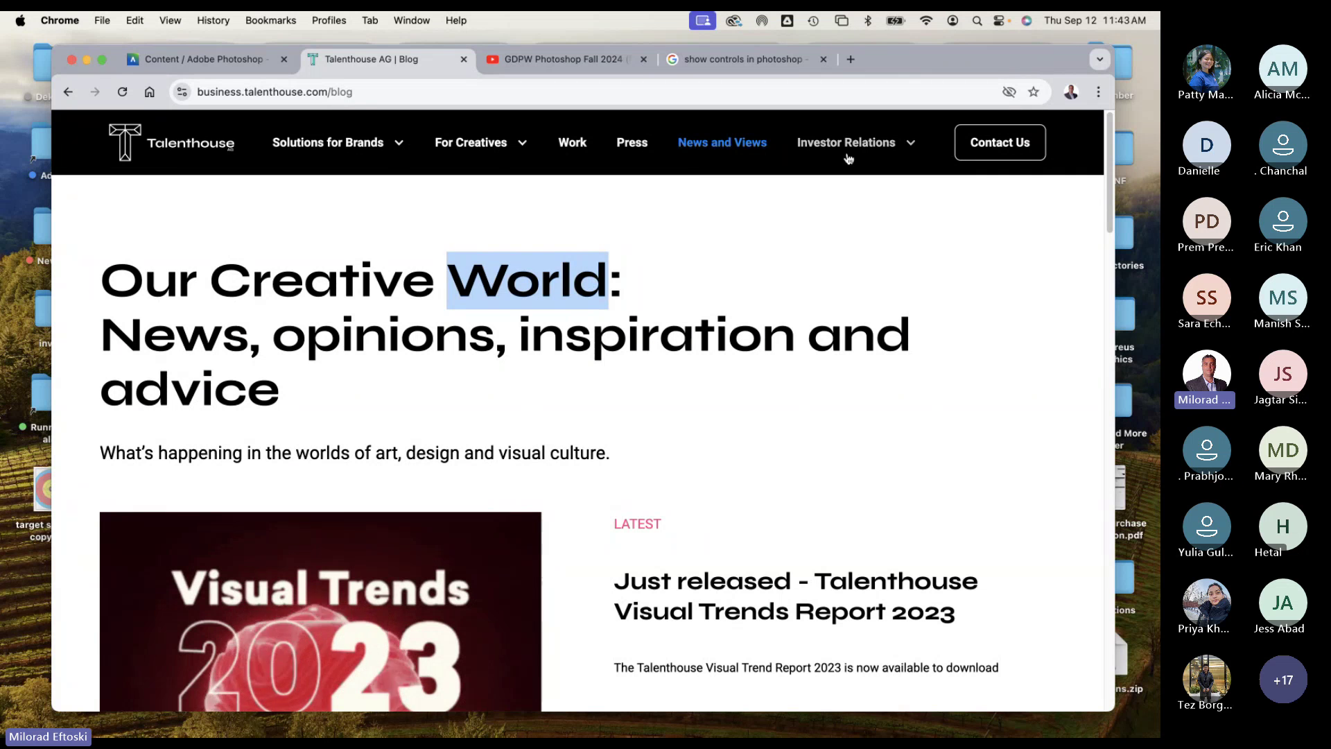
{"action": "left_click", "coordinate": [686, 240]}
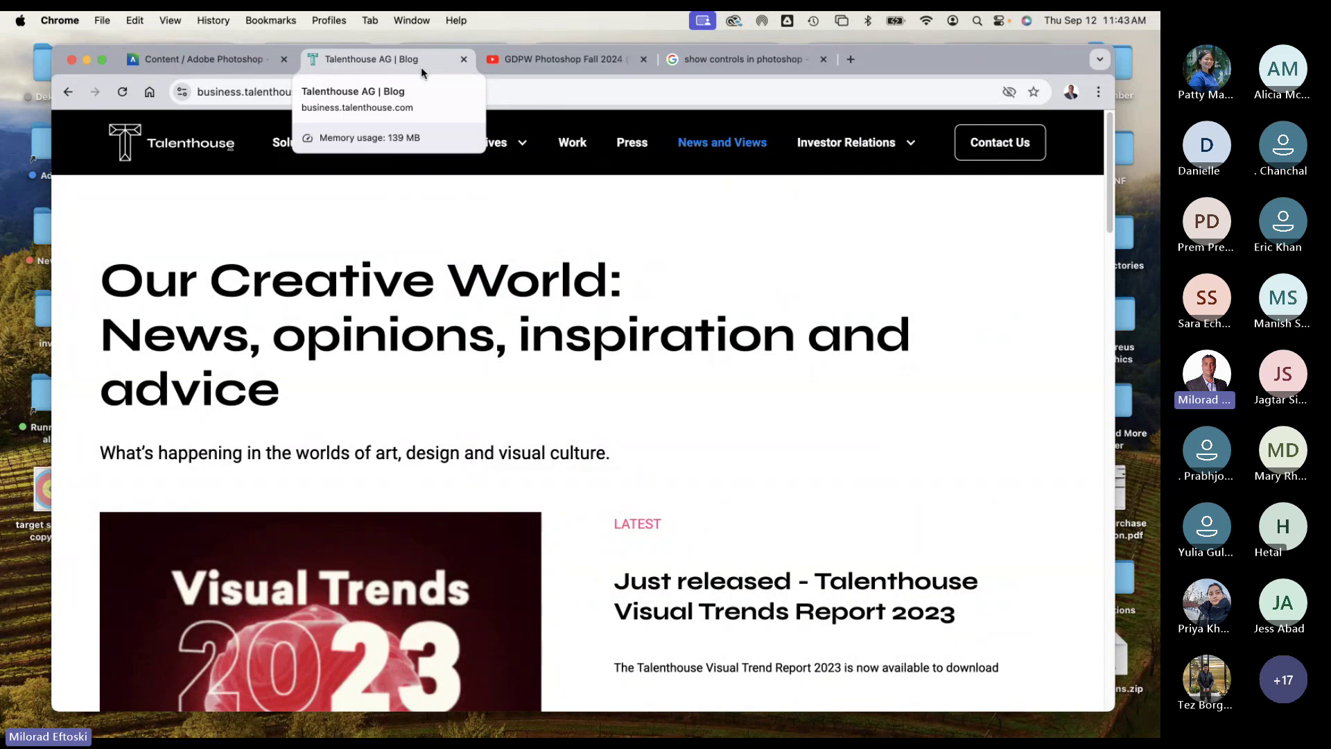
{"action": "left_click", "coordinate": [465, 59]}
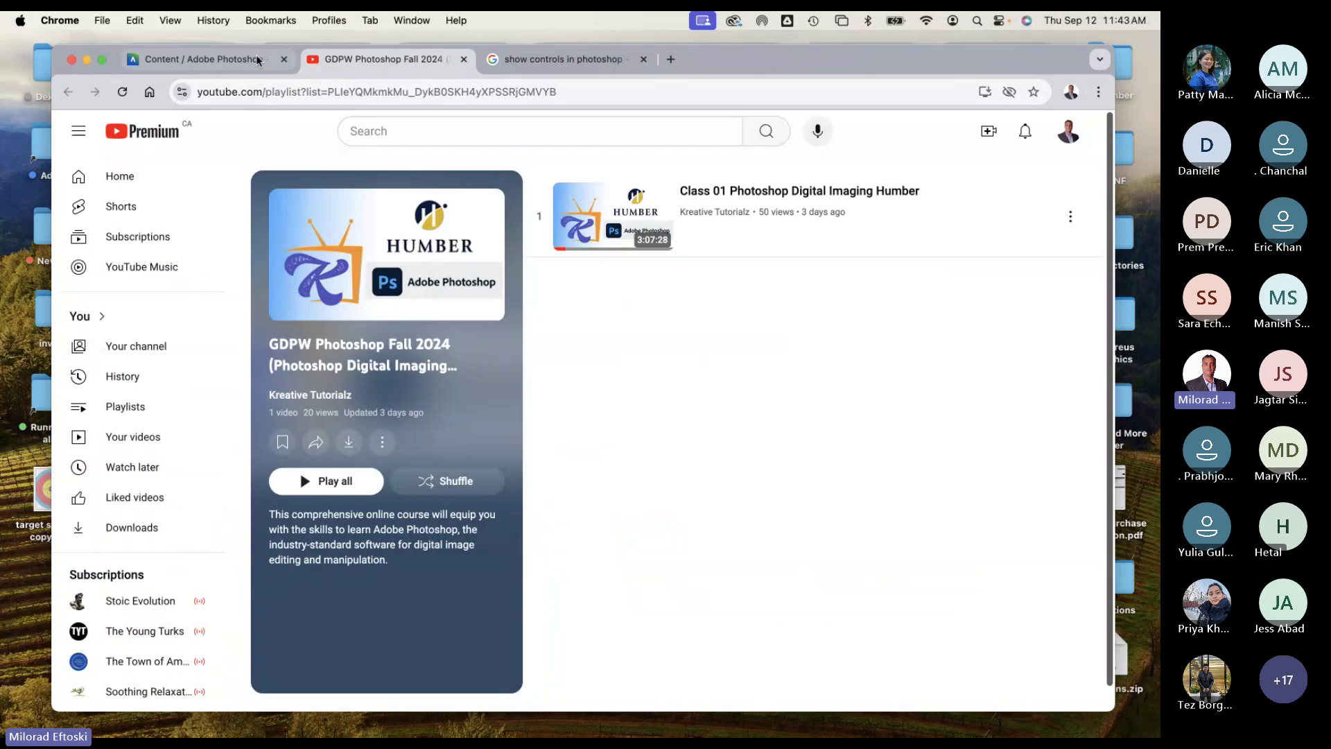
{"action": "left_click", "coordinate": [258, 61]}
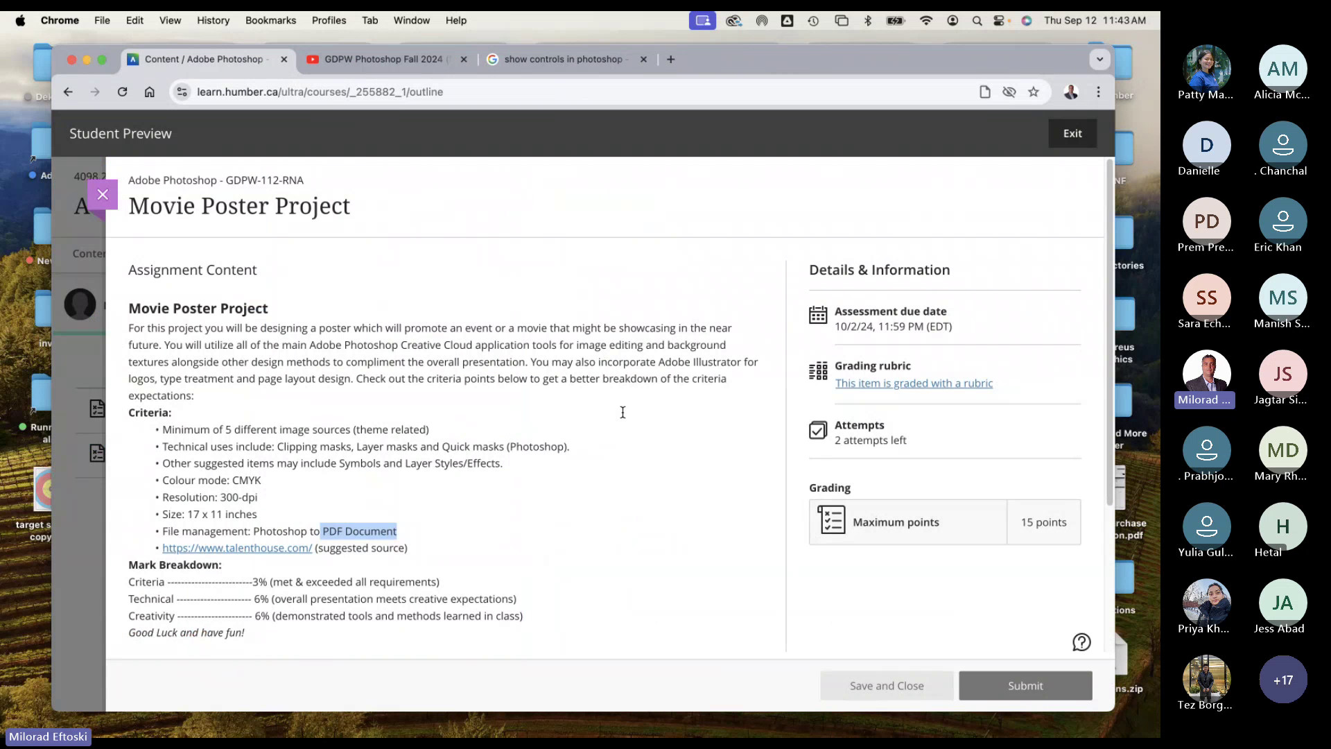
{"action": "left_click", "coordinate": [402, 514]}
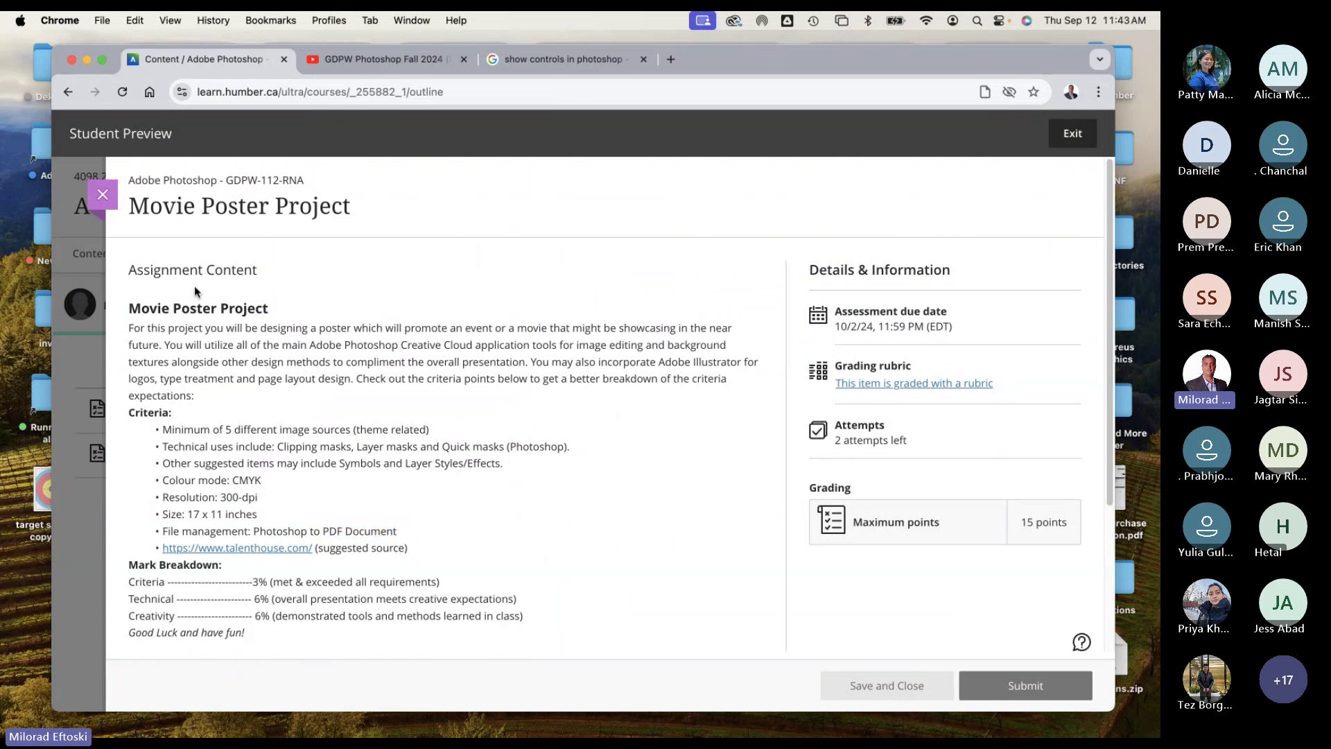
Step: Close the Movie Poster Project brief and exit the student preview, discarding the preview user
{"action": "left_click", "coordinate": [103, 194]}
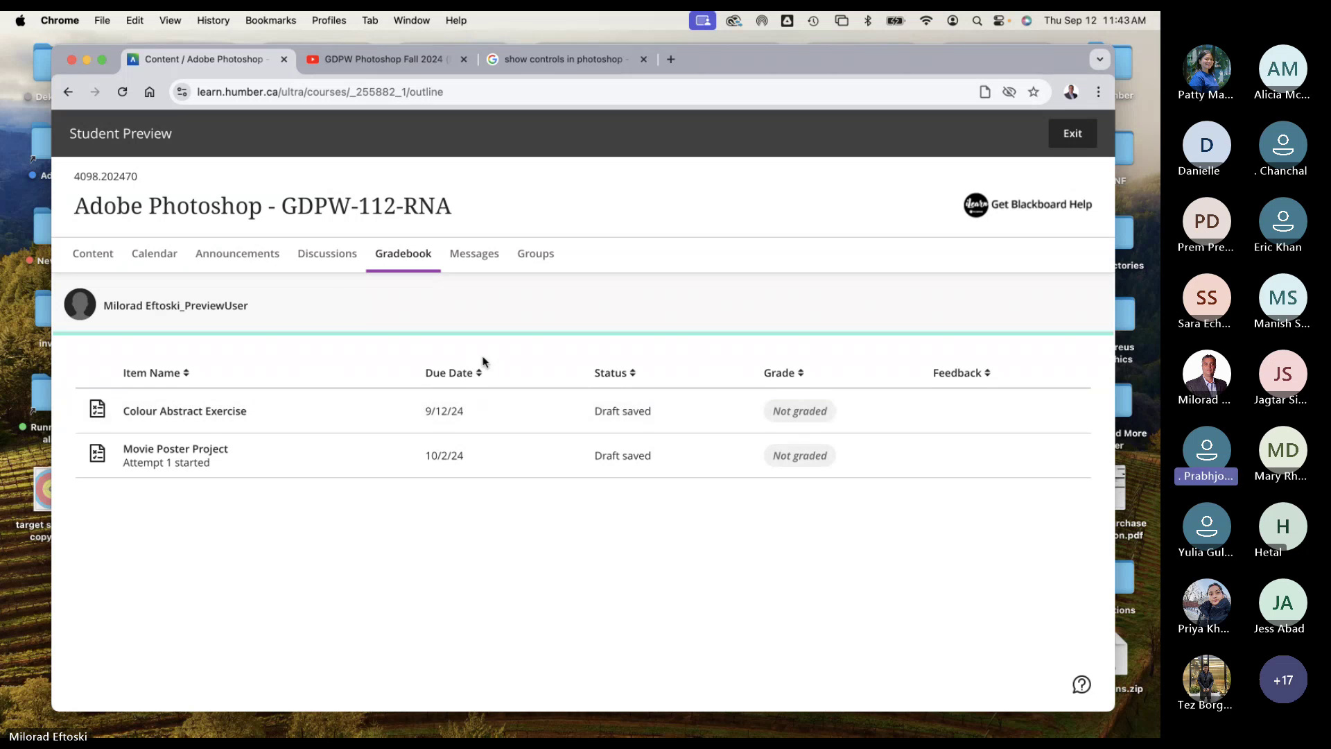
{"action": "left_click", "coordinate": [1078, 136]}
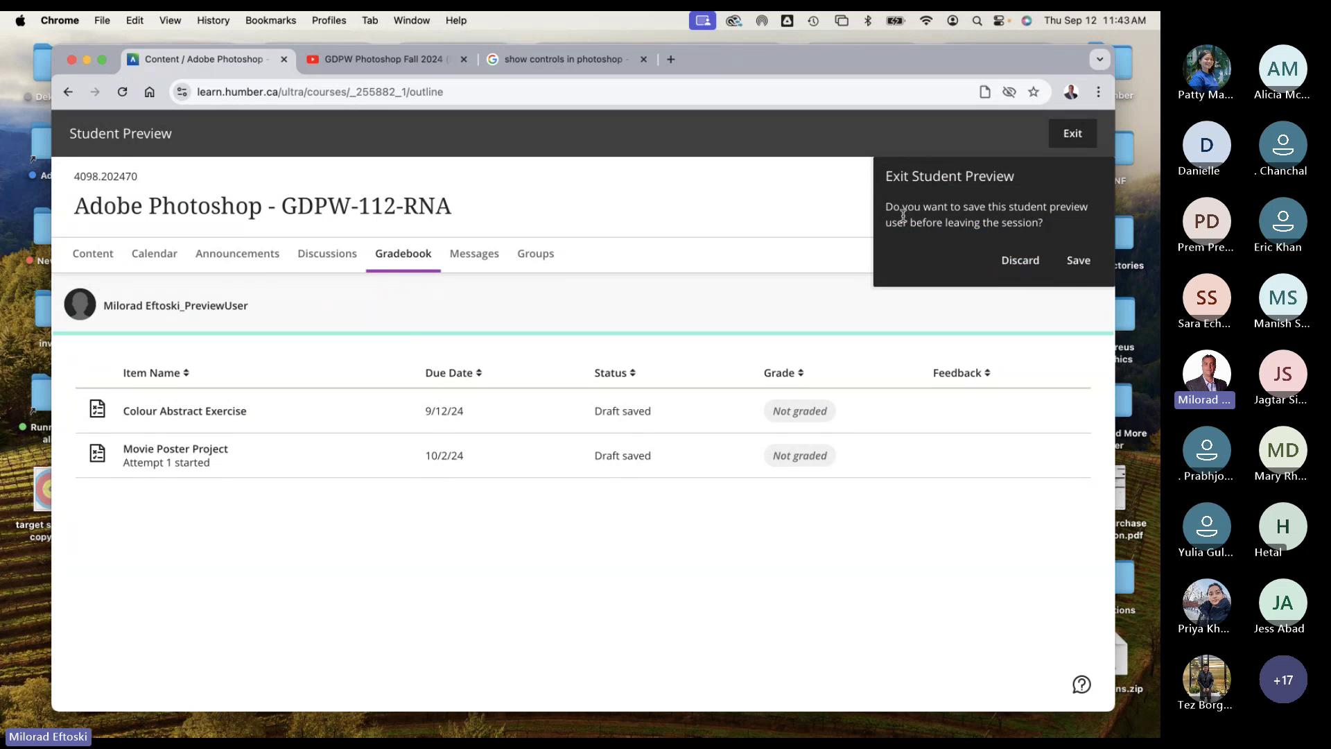
{"action": "left_click", "coordinate": [1020, 260]}
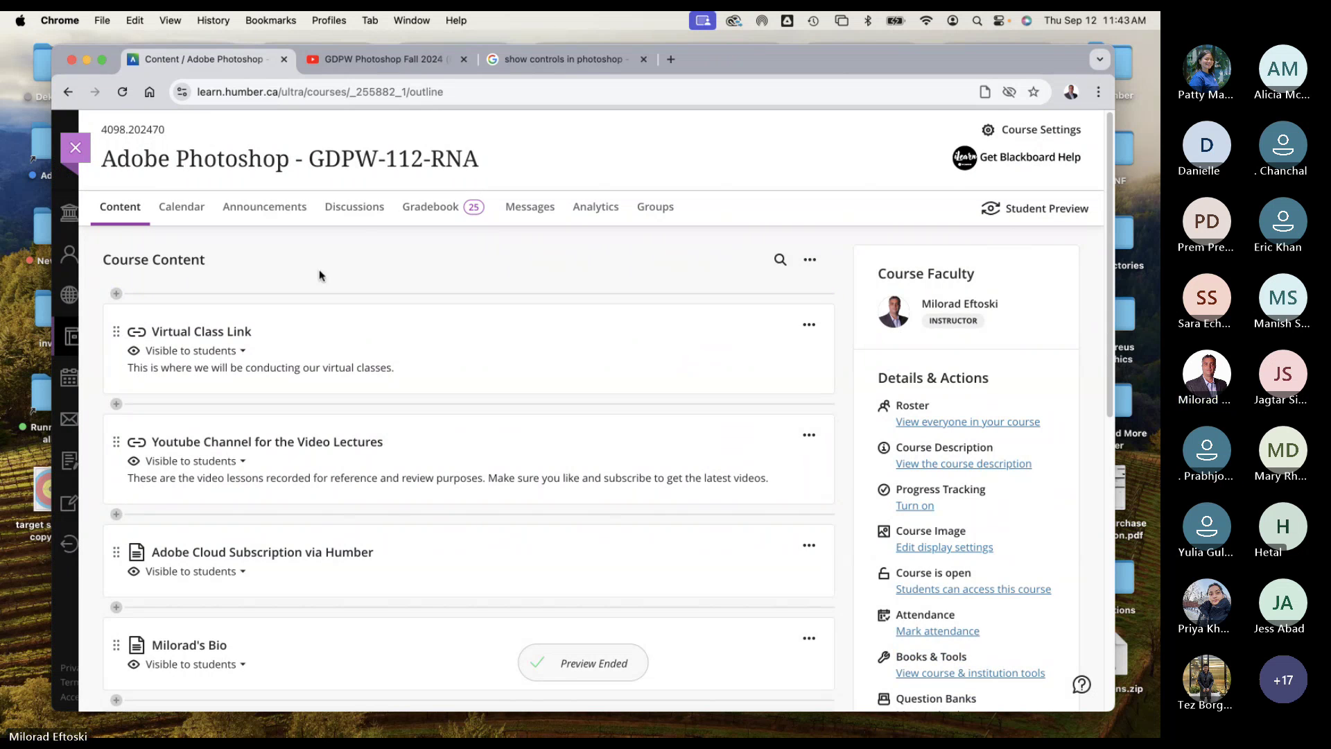
Step: Expand Class Modules in the course content and open Module 02 Basic & Intermediate Selections to view its items
{"action": "scroll", "coordinate": [416, 312], "scroll_direction": "down", "scroll_amount": 5}
{"action": "scroll", "coordinate": [413, 316], "scroll_direction": "up", "scroll_amount": 5}
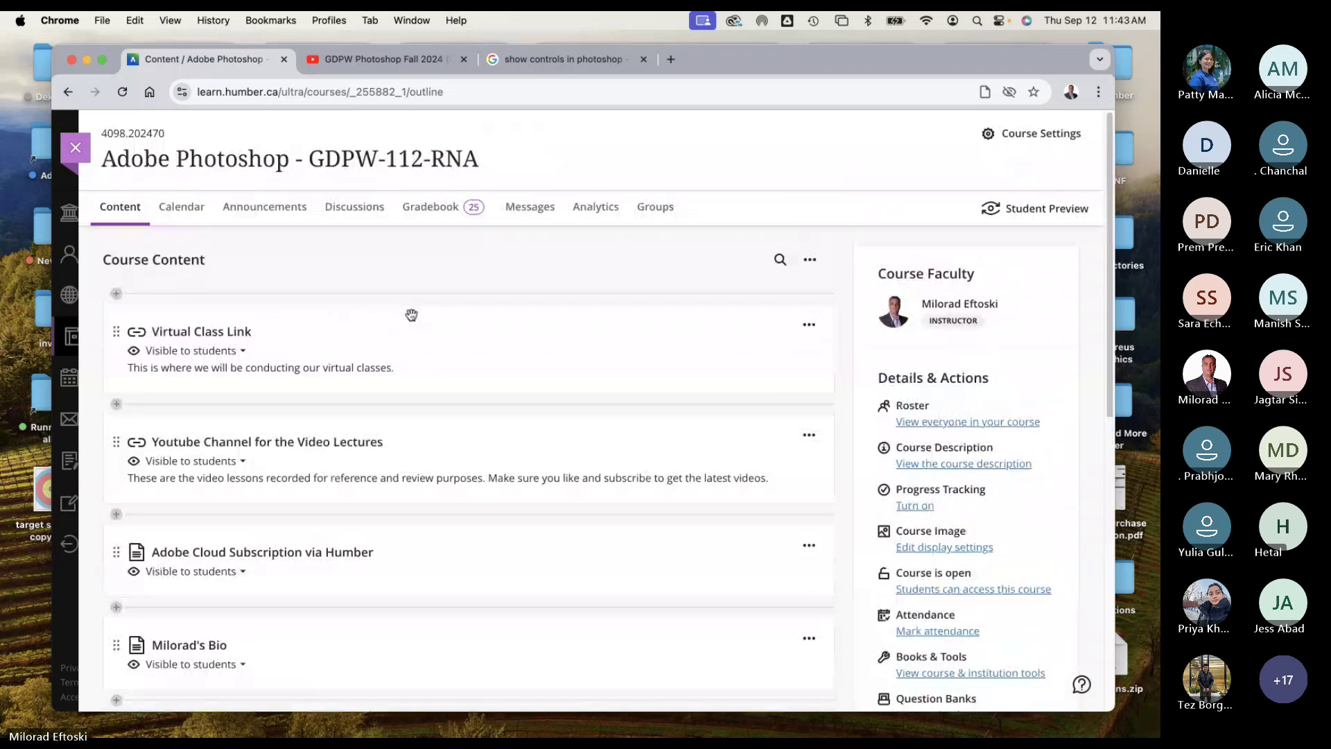
{"action": "scroll", "coordinate": [412, 315], "scroll_direction": "down", "scroll_amount": 6}
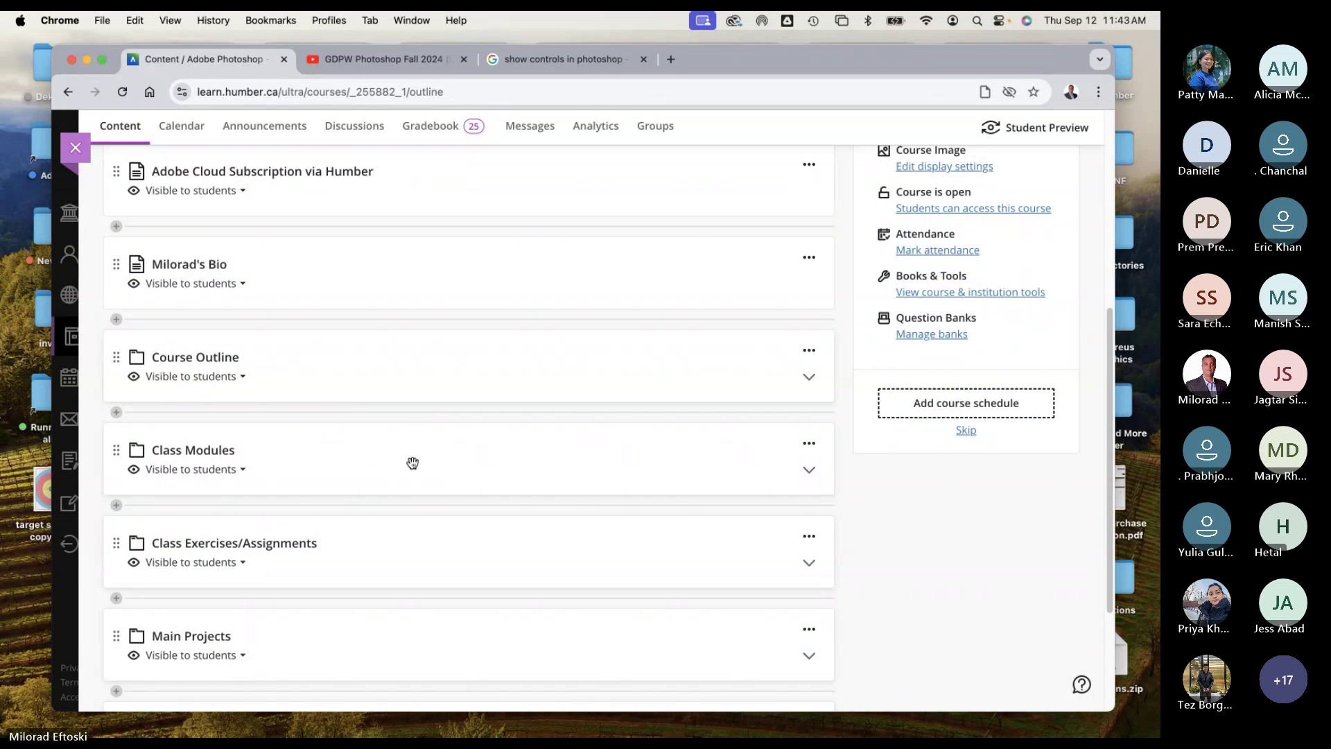
{"action": "left_click", "coordinate": [413, 463]}
{"action": "scroll", "coordinate": [380, 571], "scroll_direction": "down", "scroll_amount": 3}
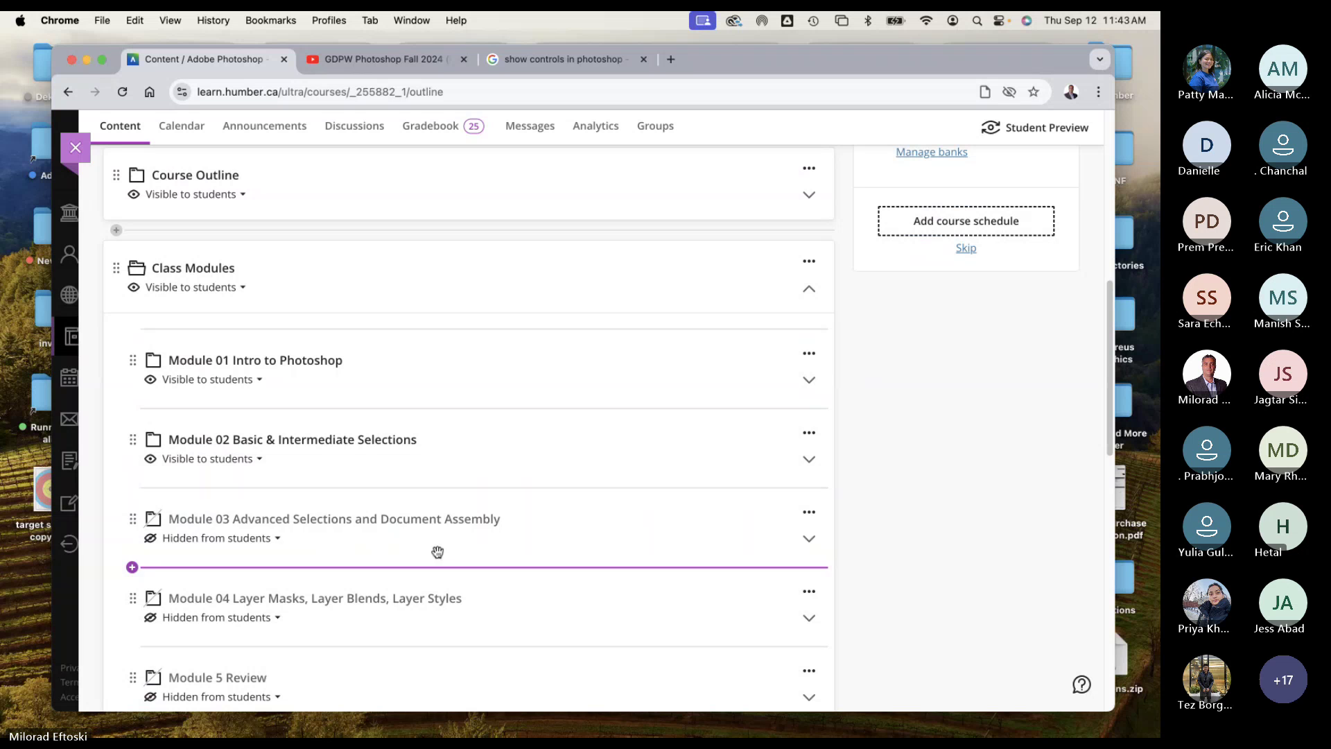
{"action": "left_click", "coordinate": [490, 457]}
{"action": "scroll", "coordinate": [446, 500], "scroll_direction": "down", "scroll_amount": 3}
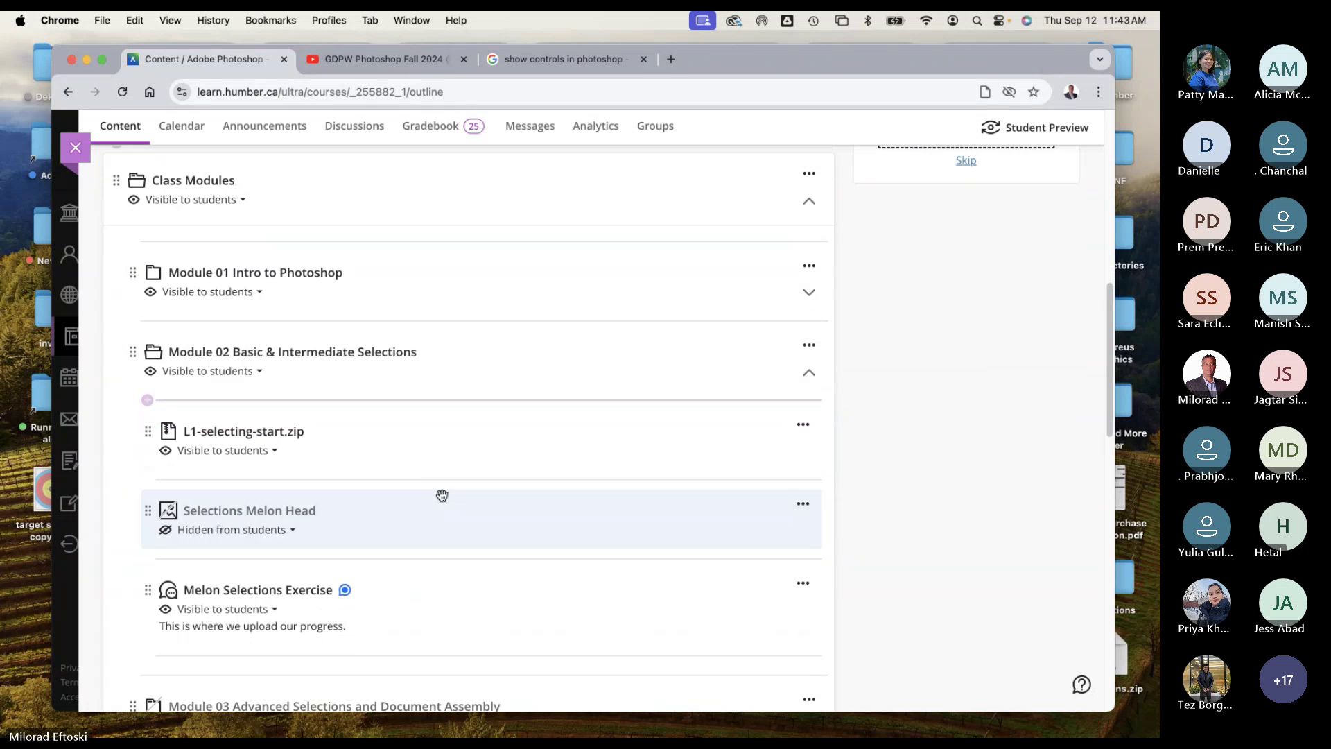
{"action": "scroll", "coordinate": [431, 491], "scroll_direction": "down", "scroll_amount": 1}
Step: Switch to TextEdit and create a new document listing Pixabay, Unsplash and Pexels on separate lines
{"action": "mouse_move", "coordinate": [596, 714]}
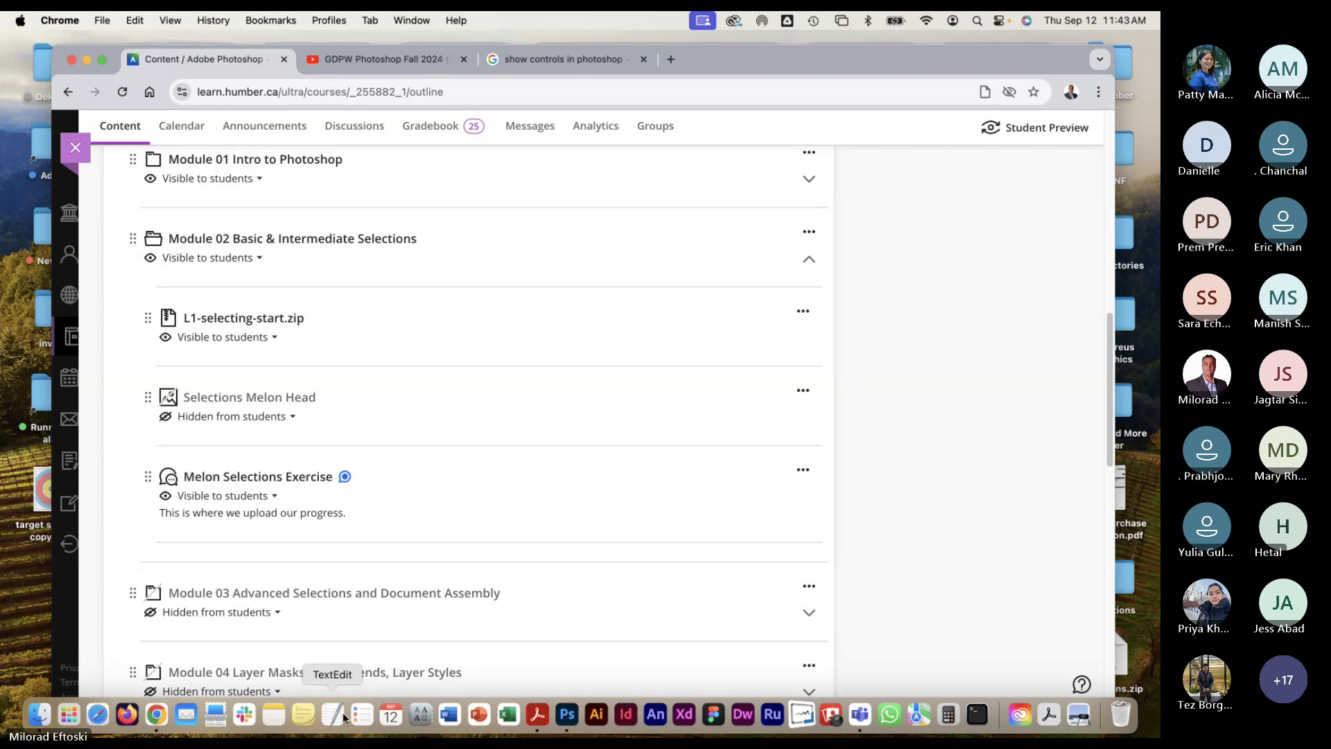
{"action": "left_click", "coordinate": [333, 714]}
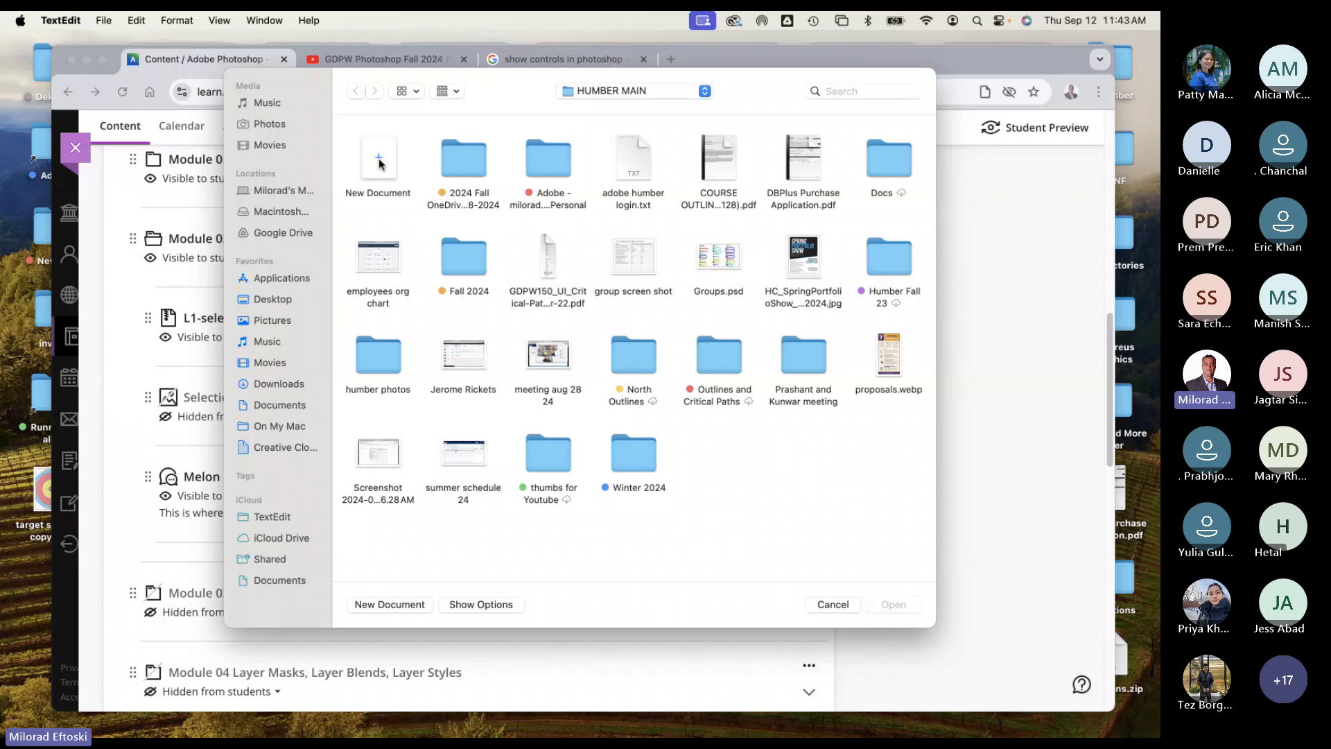
{"action": "double_click", "coordinate": [380, 163]}
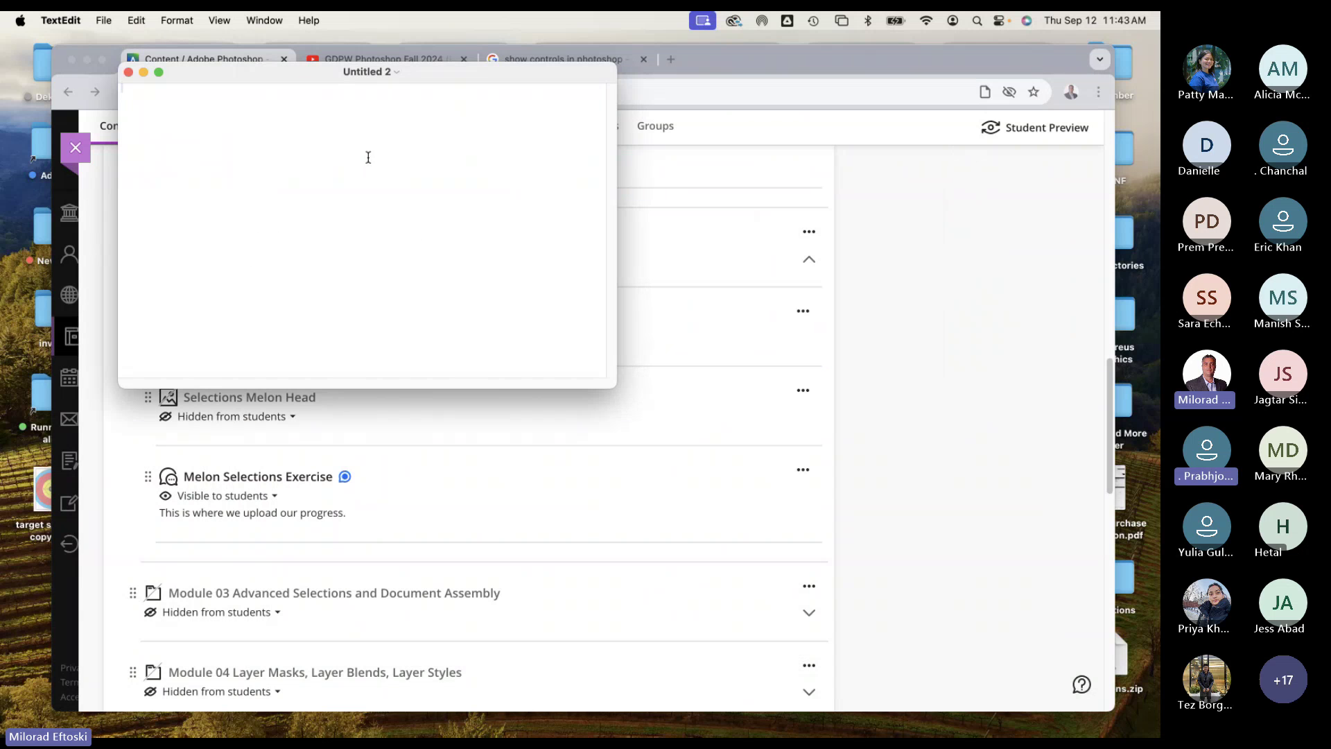
{"action": "type", "text": "Piz"}
{"action": "key", "text": "BackSpace"}
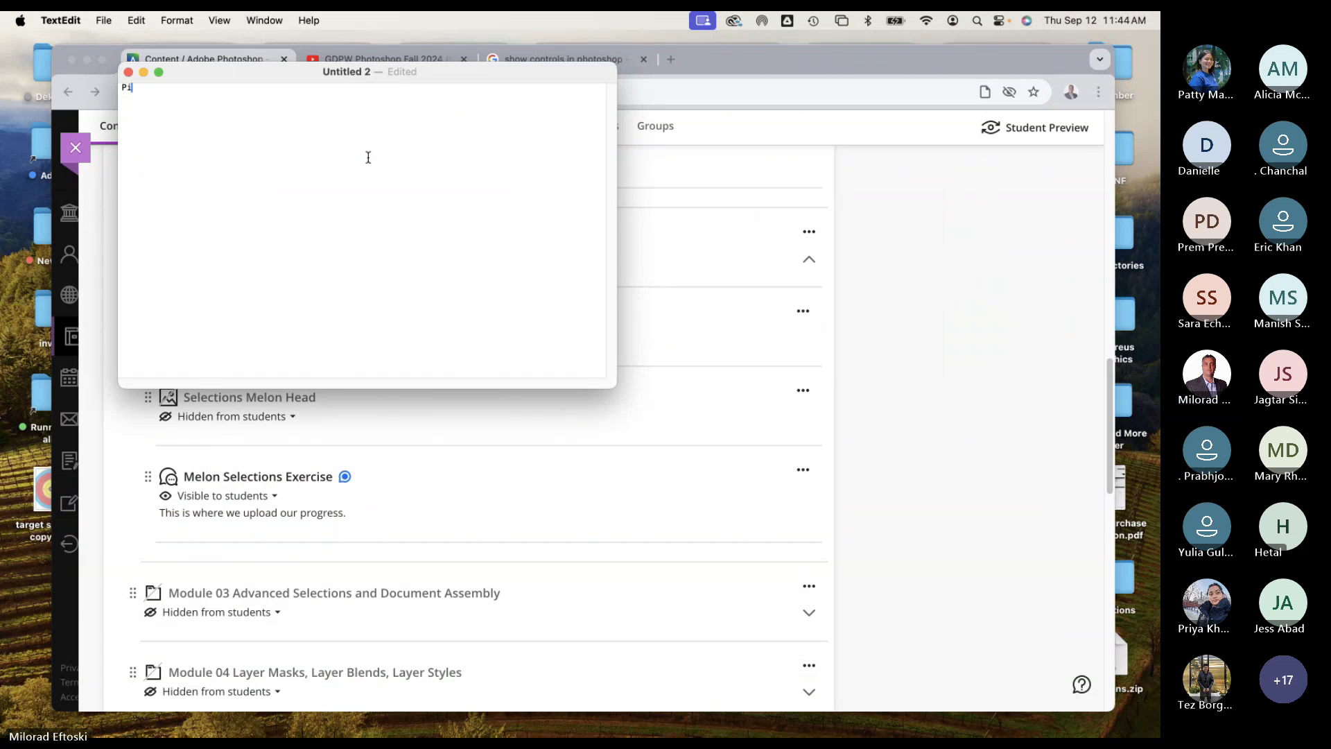
{"action": "type", "text": "xabay"}
{"action": "key", "text": "Return"}
{"action": "key", "text": "Return"}
{"action": "type", "text": "Unsp"}
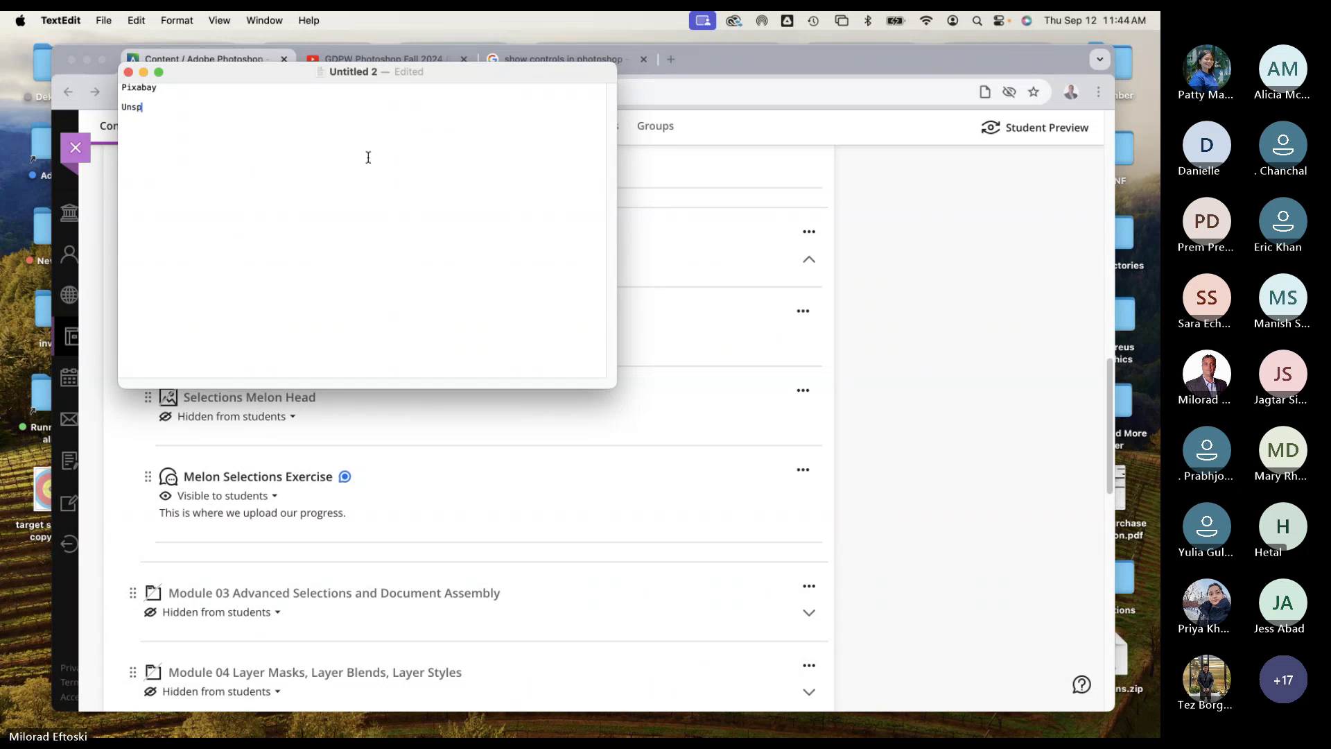
{"action": "type", "text": "lash"}
{"action": "key", "text": "Return"}
{"action": "type", "text": "Pexels"}
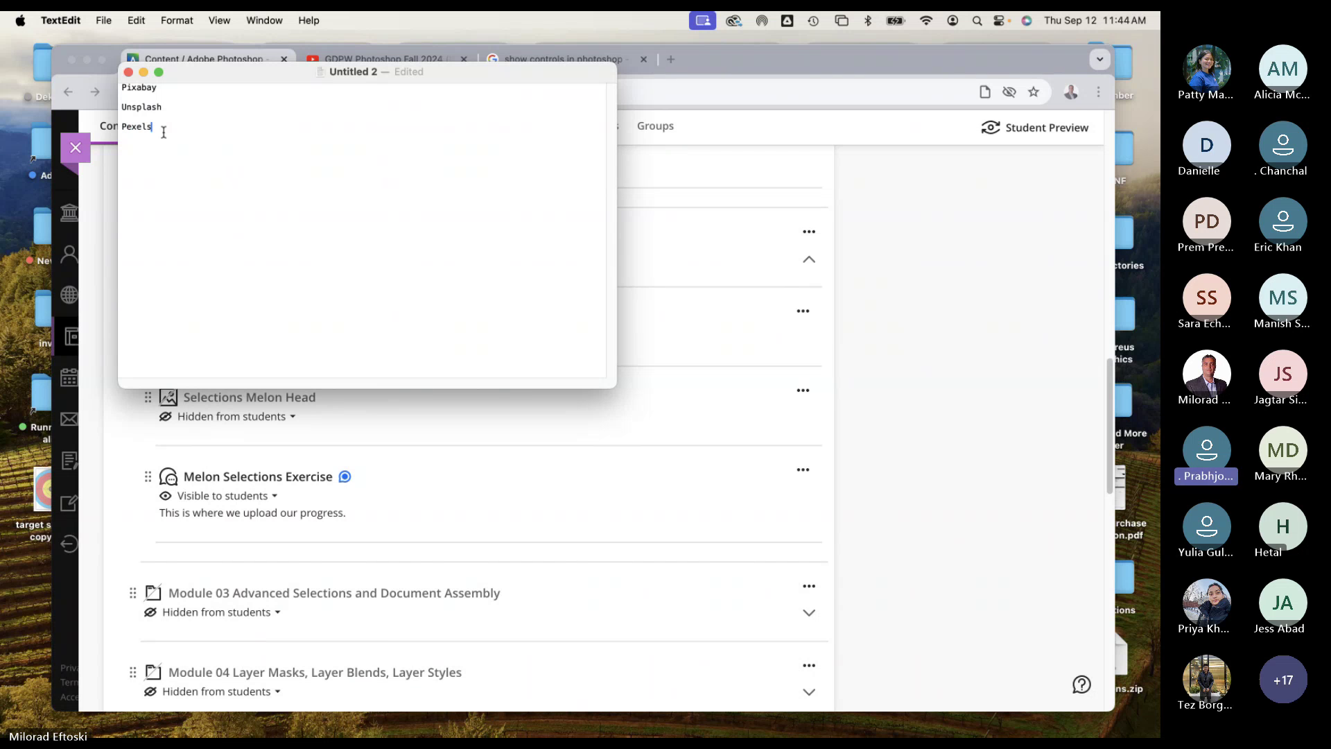
Step: Highlight the three image site names, move the note window aside and bring the course page back to the front
{"action": "left_click_drag", "start_coordinate": [160, 128], "coordinate": [111, 90]}
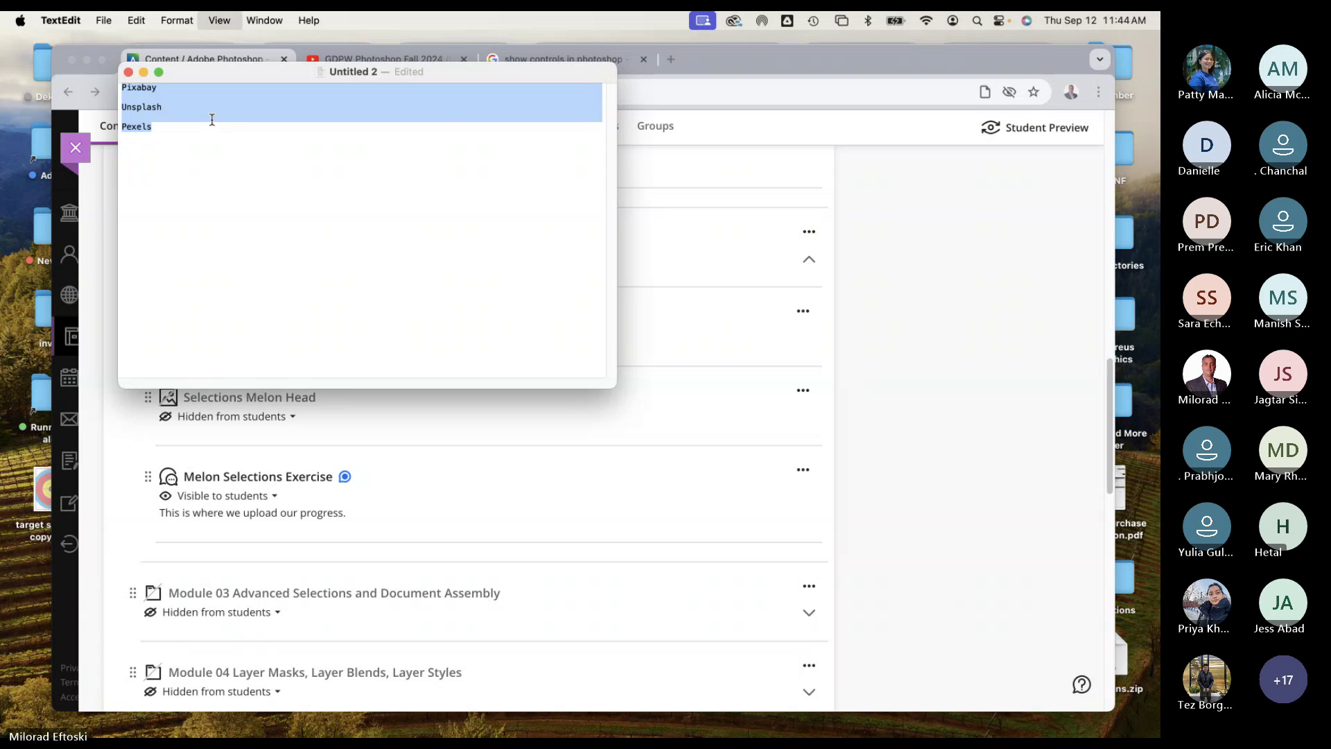
{"action": "scroll", "coordinate": [212, 120], "scroll_direction": "down", "scroll_amount": 5}
{"action": "scroll", "coordinate": [212, 120], "scroll_direction": "up", "scroll_amount": 5}
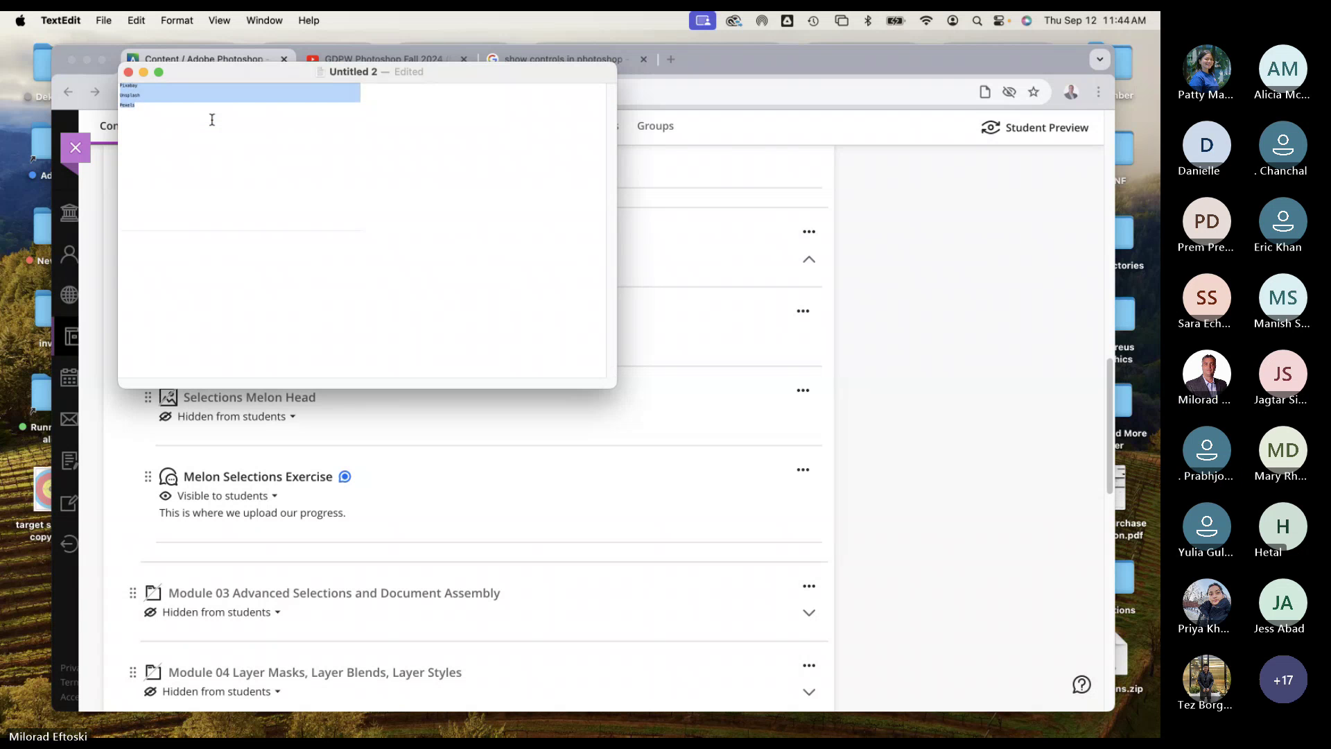
{"action": "scroll", "coordinate": [212, 120], "scroll_direction": "down", "scroll_amount": 5}
{"action": "scroll", "coordinate": [212, 120], "scroll_direction": "up", "scroll_amount": 5}
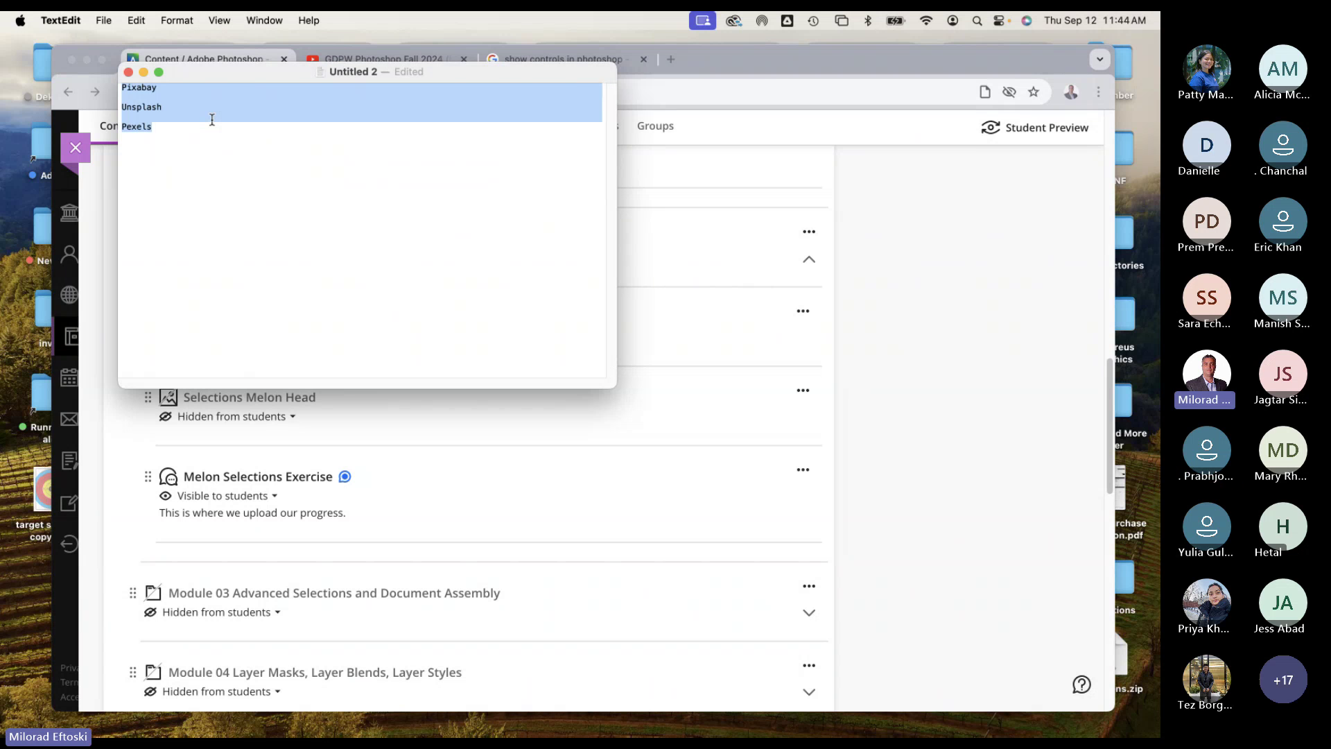
{"action": "left_click_drag", "start_coordinate": [234, 72], "coordinate": [806, 223]}
{"action": "left_click", "coordinate": [517, 271]}
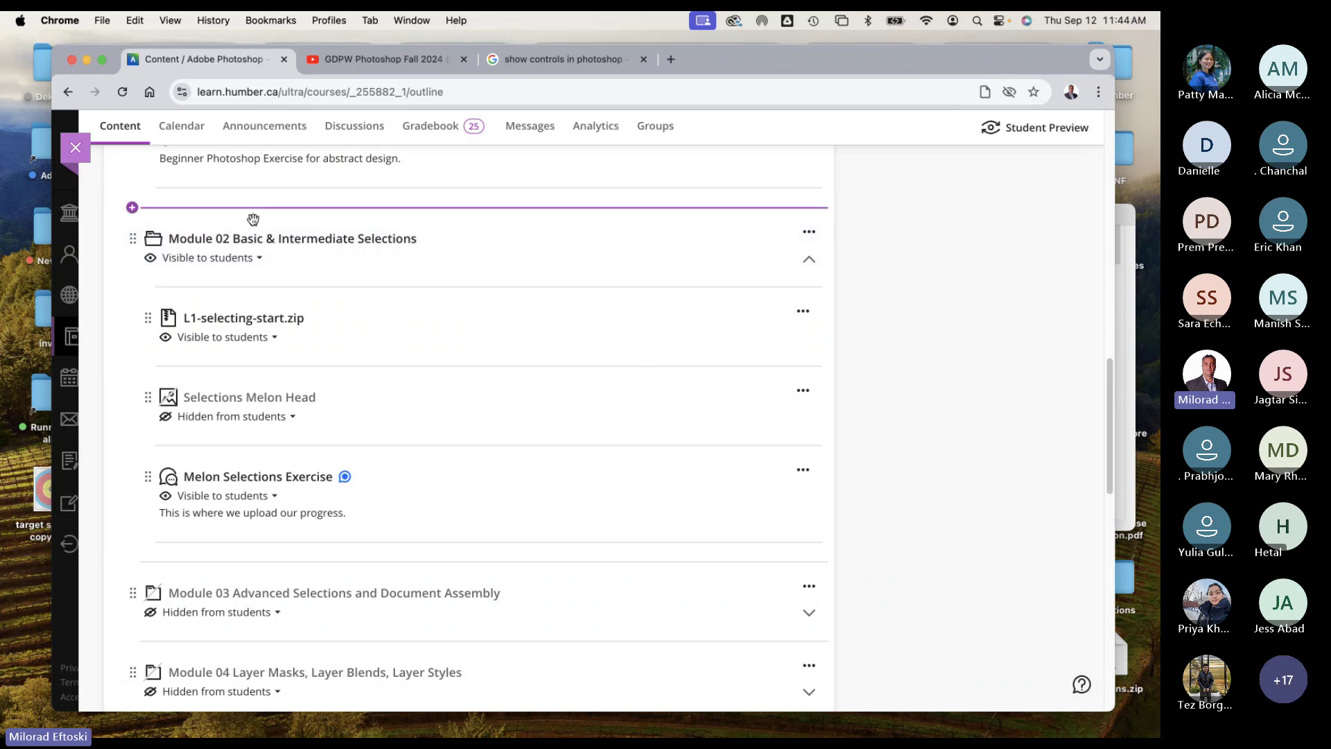
Step: Expand the Resources folder at the end of the course content
{"action": "scroll", "coordinate": [383, 283], "scroll_direction": "up", "scroll_amount": 3}
{"action": "scroll", "coordinate": [382, 283], "scroll_direction": "up", "scroll_amount": 10}
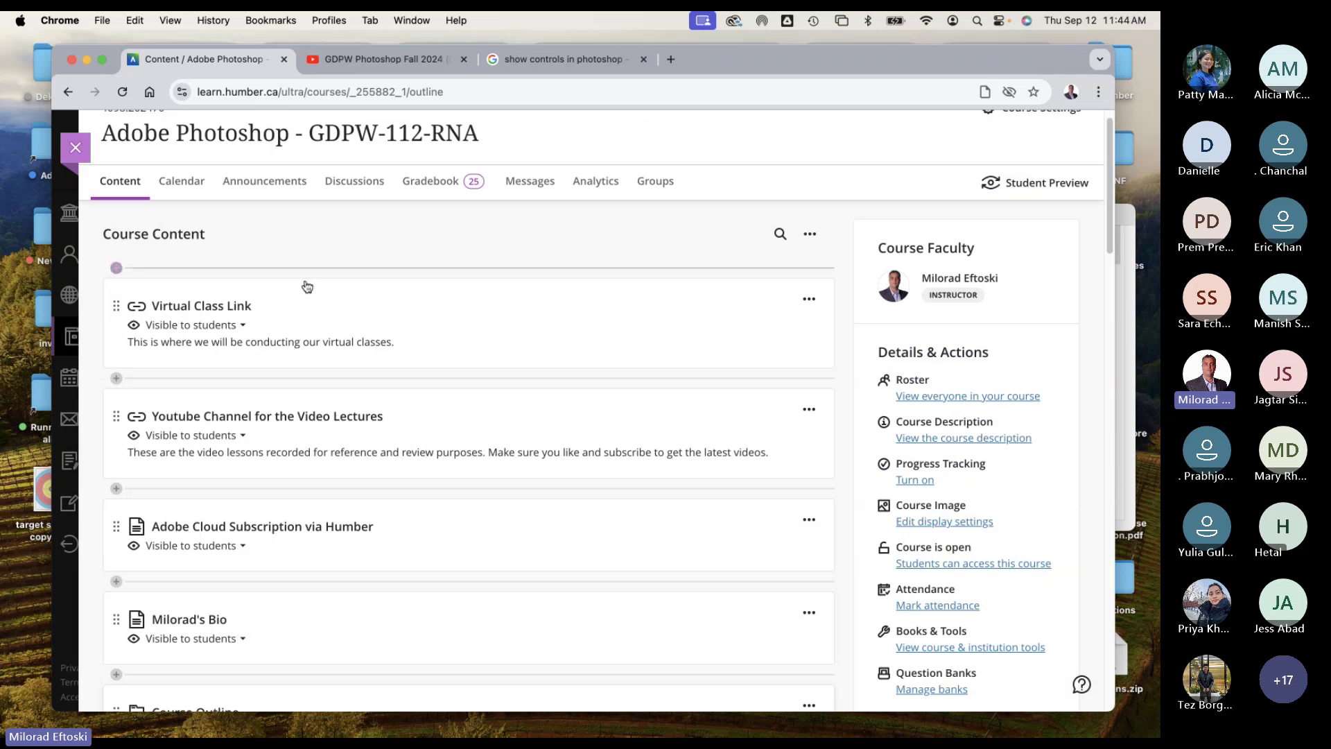
{"action": "scroll", "coordinate": [606, 508], "scroll_direction": "down", "scroll_amount": 3}
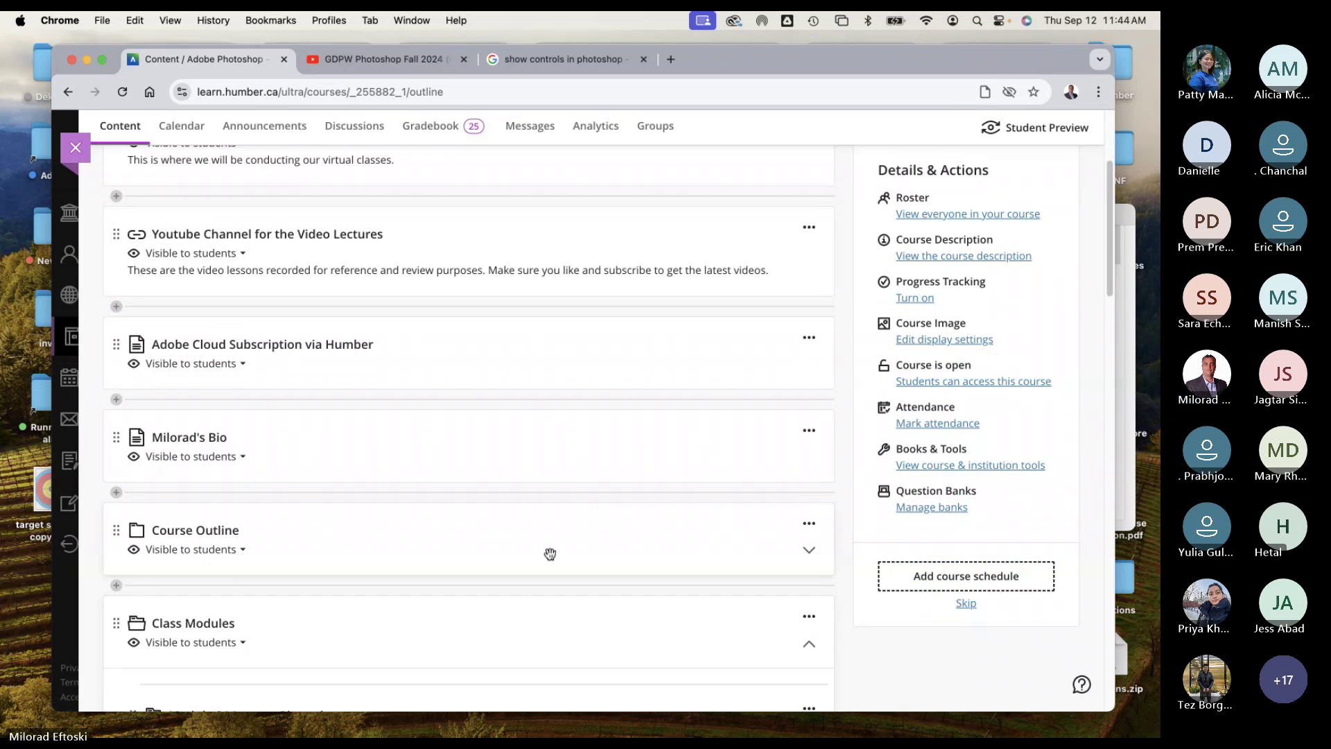
{"action": "scroll", "coordinate": [589, 502], "scroll_direction": "down", "scroll_amount": 15}
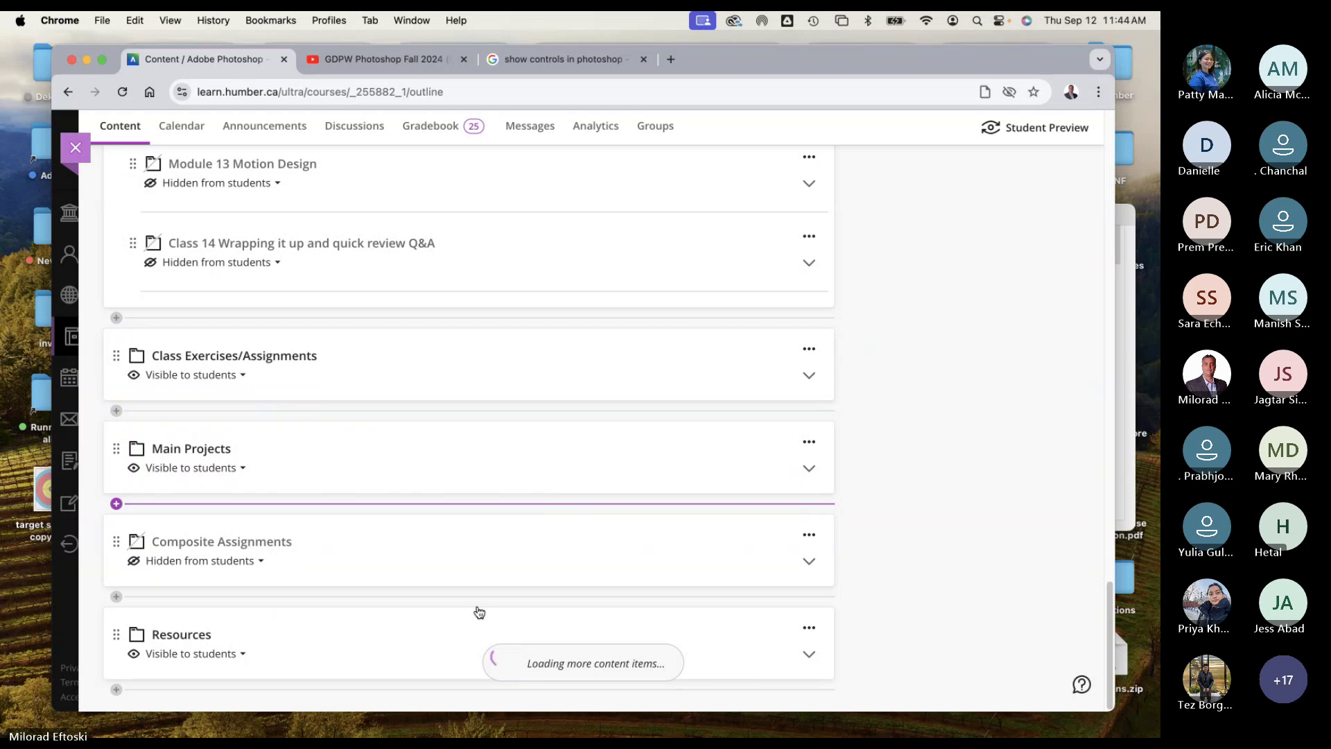
{"action": "left_click", "coordinate": [460, 624]}
{"action": "scroll", "coordinate": [473, 610], "scroll_direction": "down", "scroll_amount": 4}
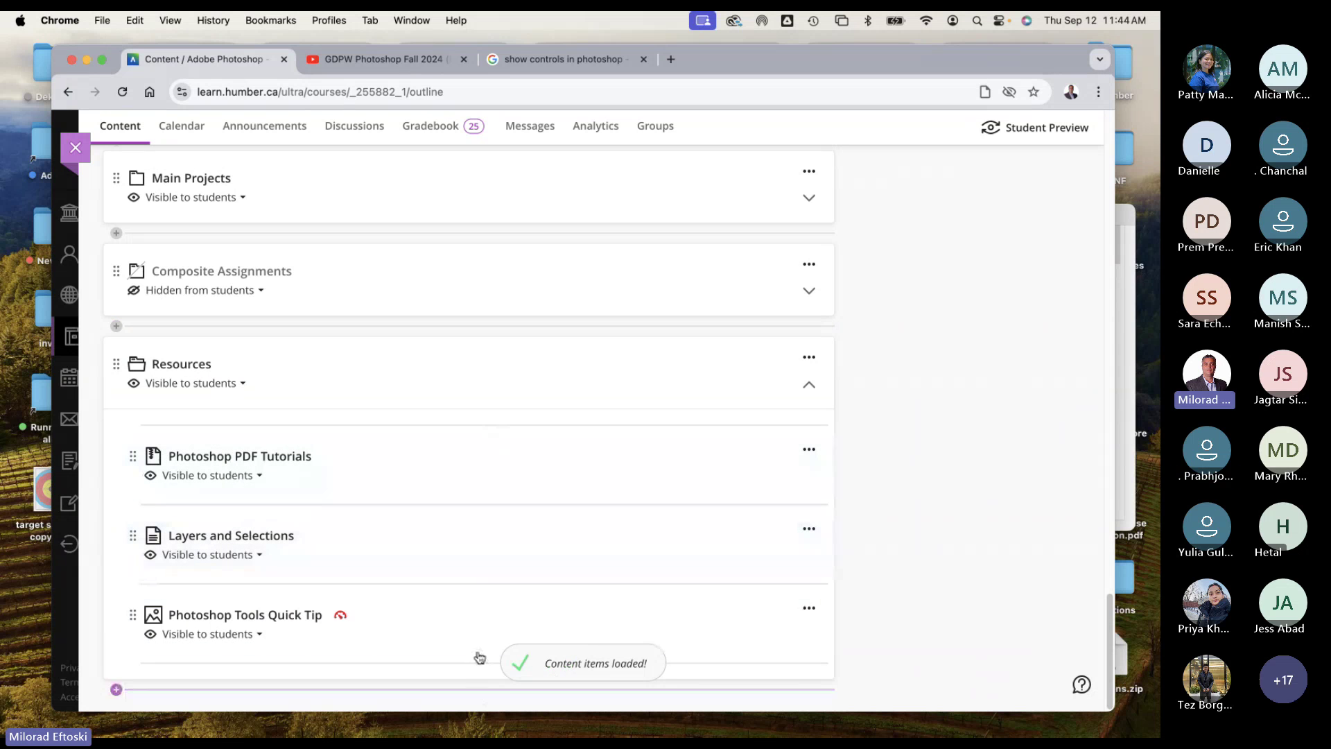
Step: Create a new web link below the Resources folder and make it visible to students
{"action": "left_click", "coordinate": [116, 690]}
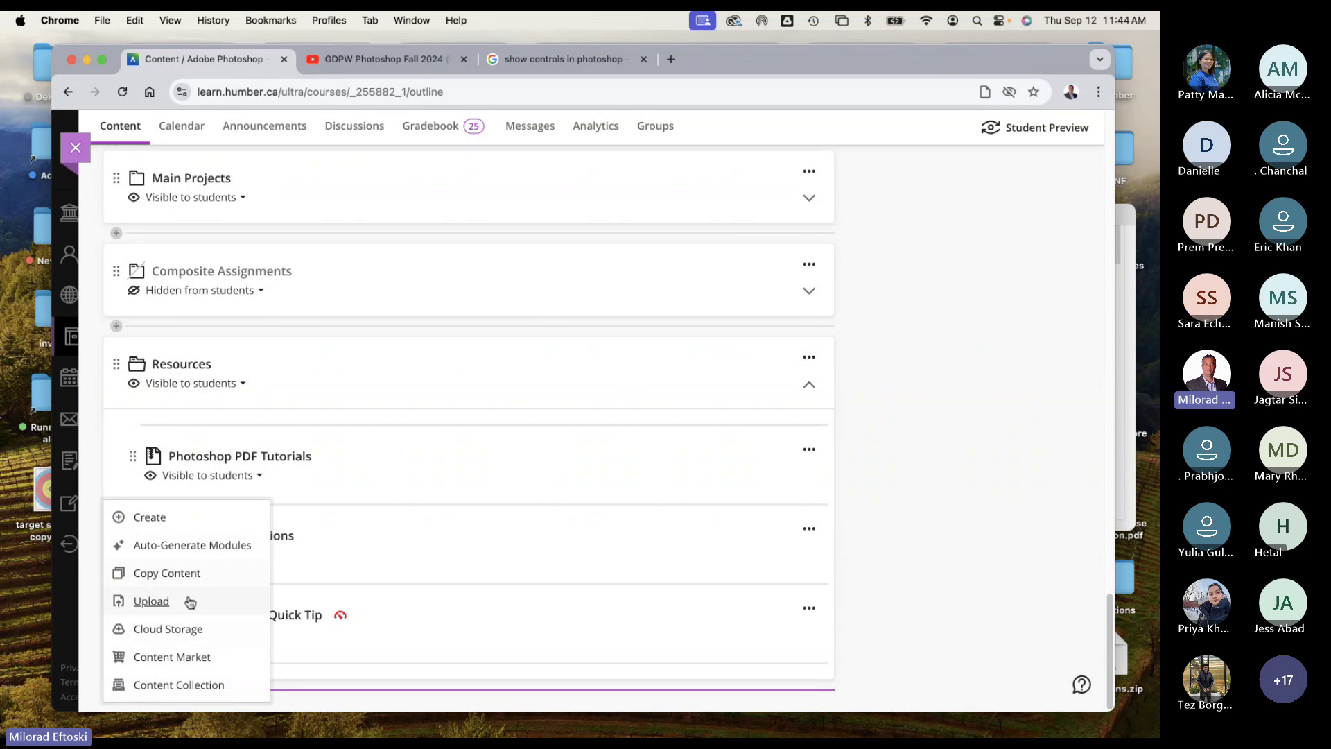
{"action": "left_click", "coordinate": [150, 517]}
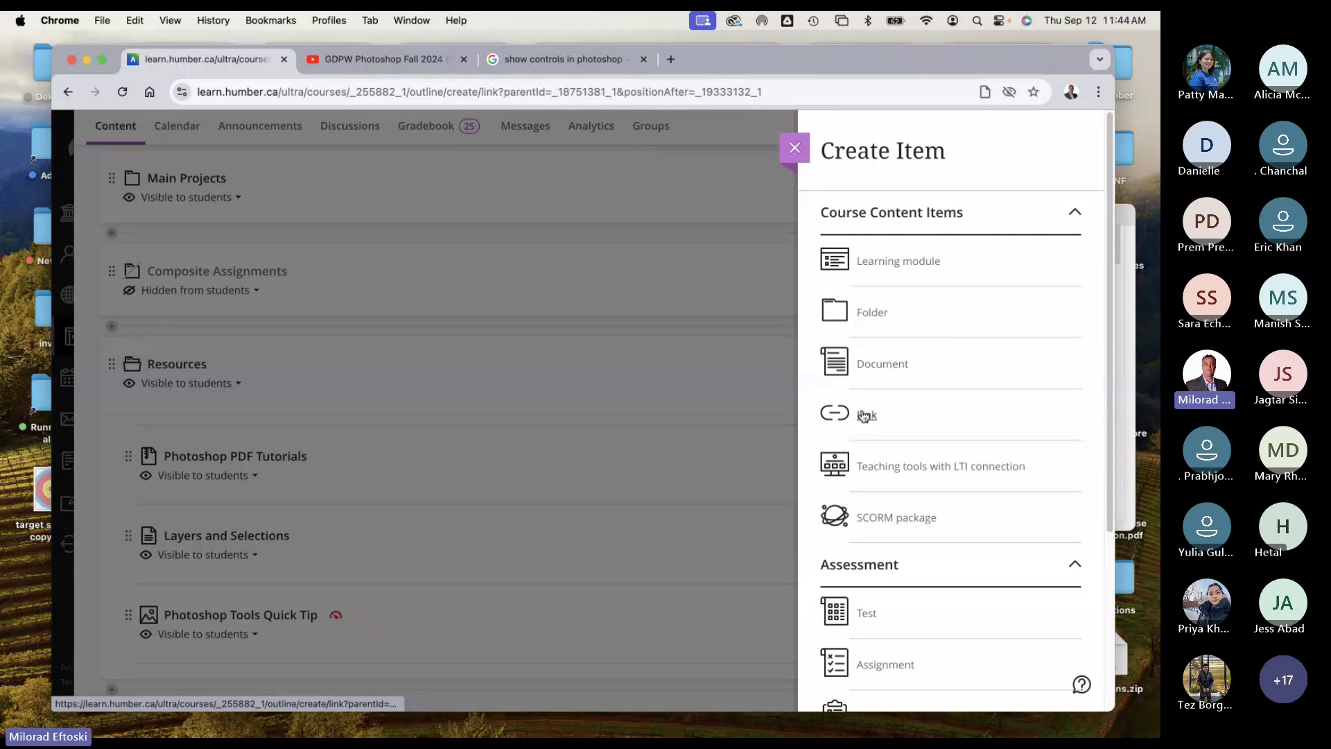
{"action": "left_click", "coordinate": [865, 415]}
{"action": "left_click", "coordinate": [289, 260]}
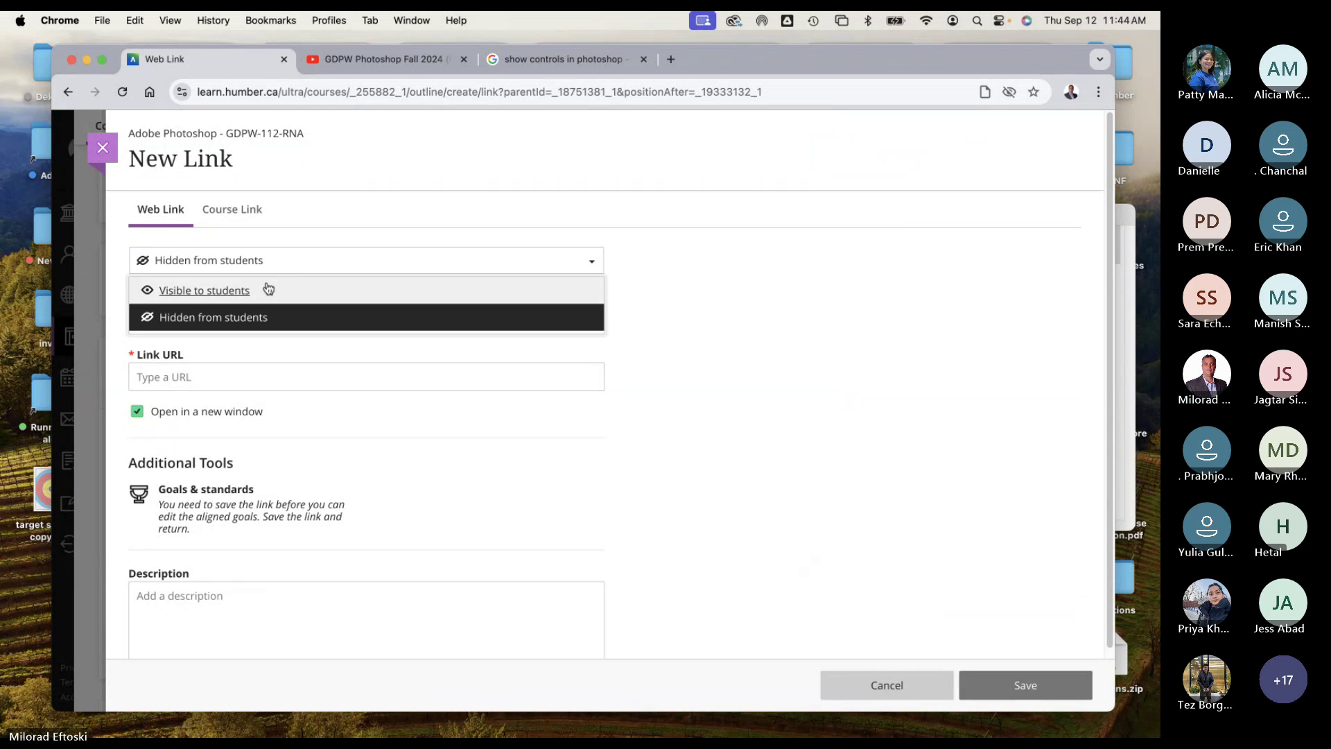
{"action": "left_click", "coordinate": [263, 288]}
Step: Enter Pixabay for Images as the new link's display name
{"action": "left_click", "coordinate": [217, 315]}
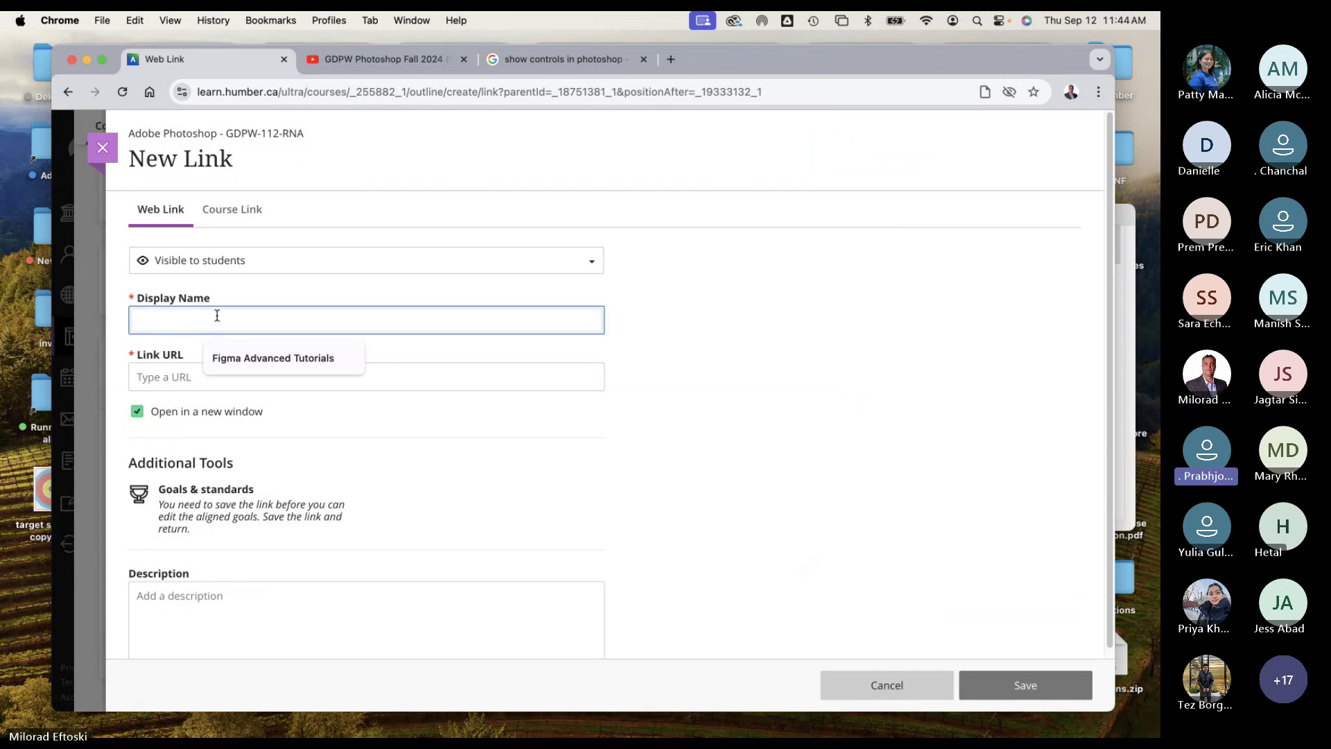
{"action": "type", "text": "P"}
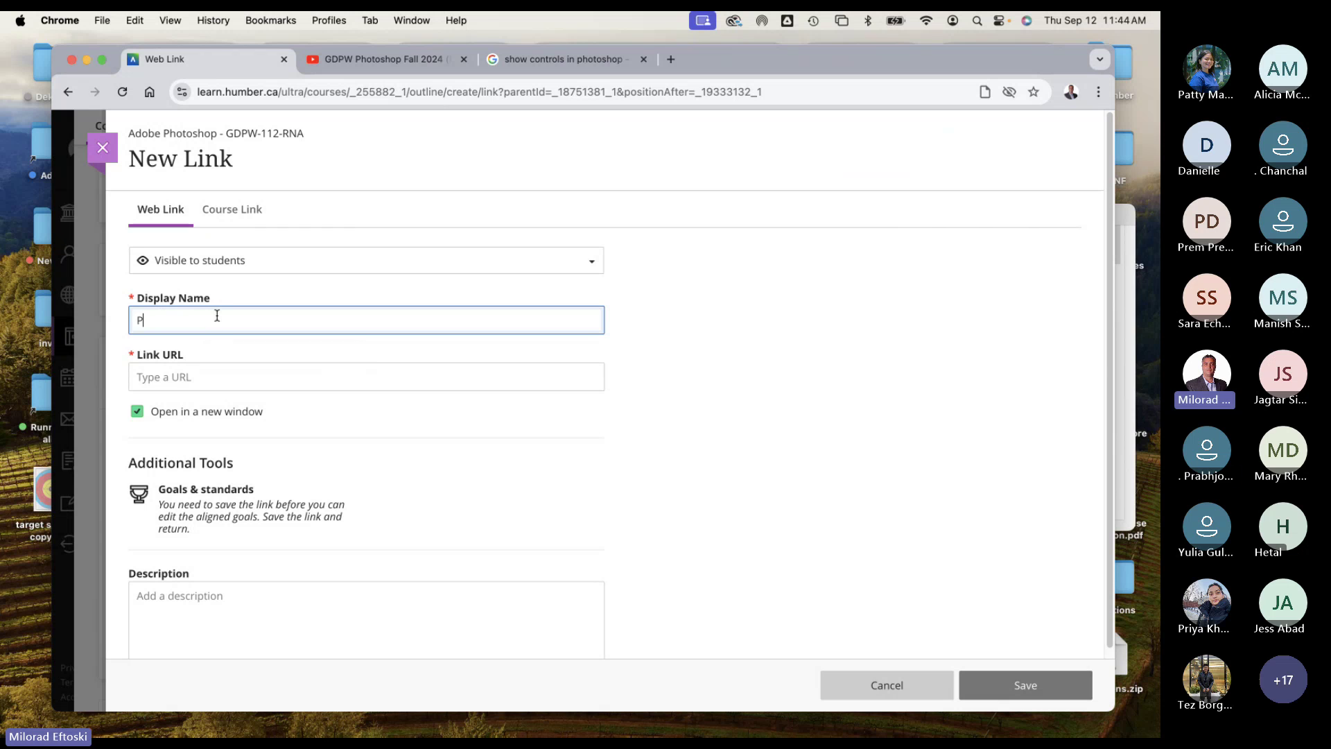
{"action": "type", "text": "ixabay f"}
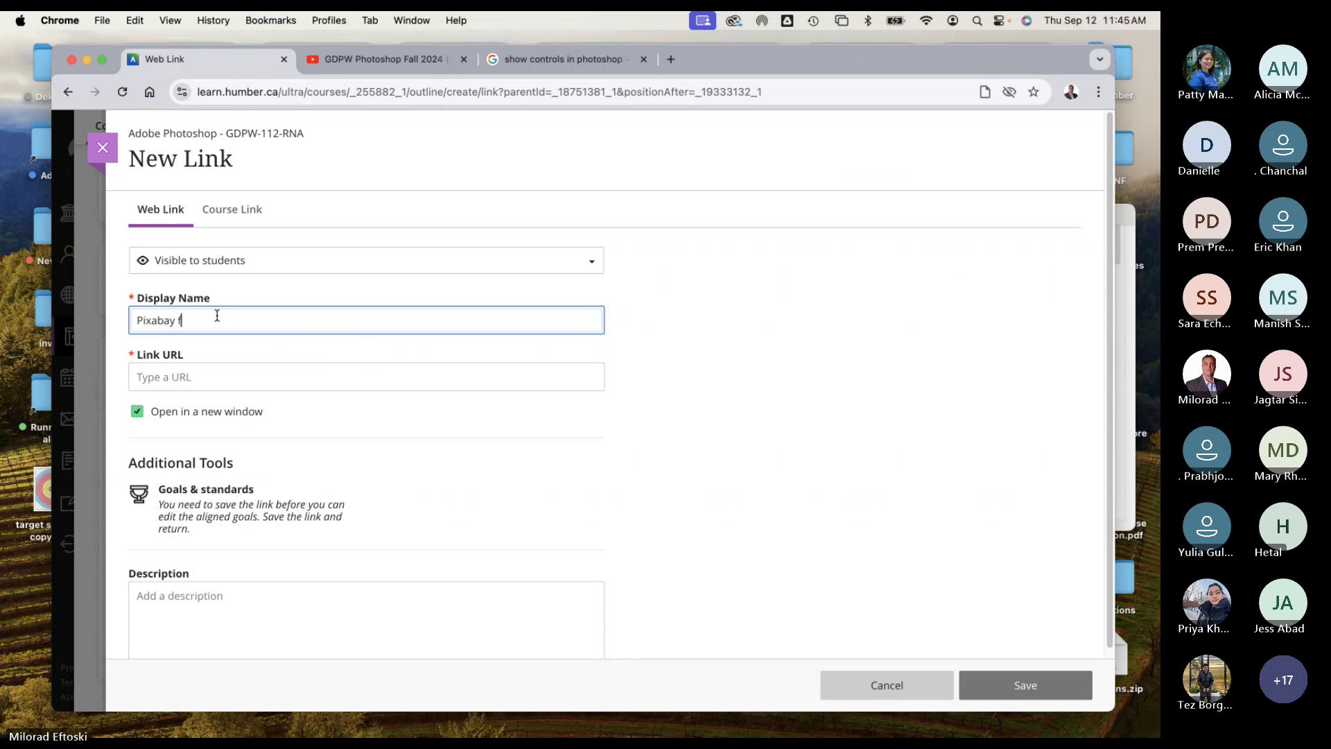
{"action": "type", "text": "or Images"}
Step: Search the web for pixabay in the Google search tab and open the Pixabay home page
{"action": "left_click", "coordinate": [206, 374]}
{"action": "left_click", "coordinate": [546, 60]}
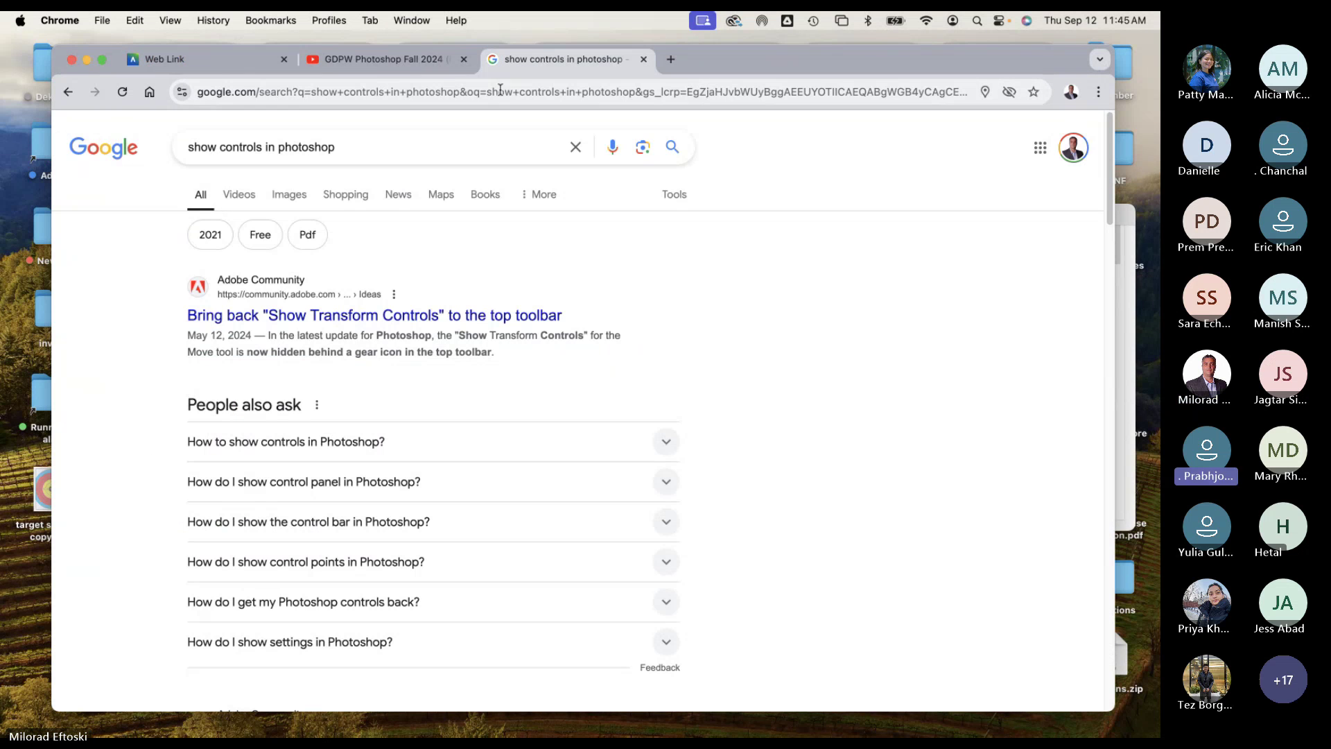
{"action": "left_click", "coordinate": [500, 90]}
{"action": "type", "text": "pixa"}
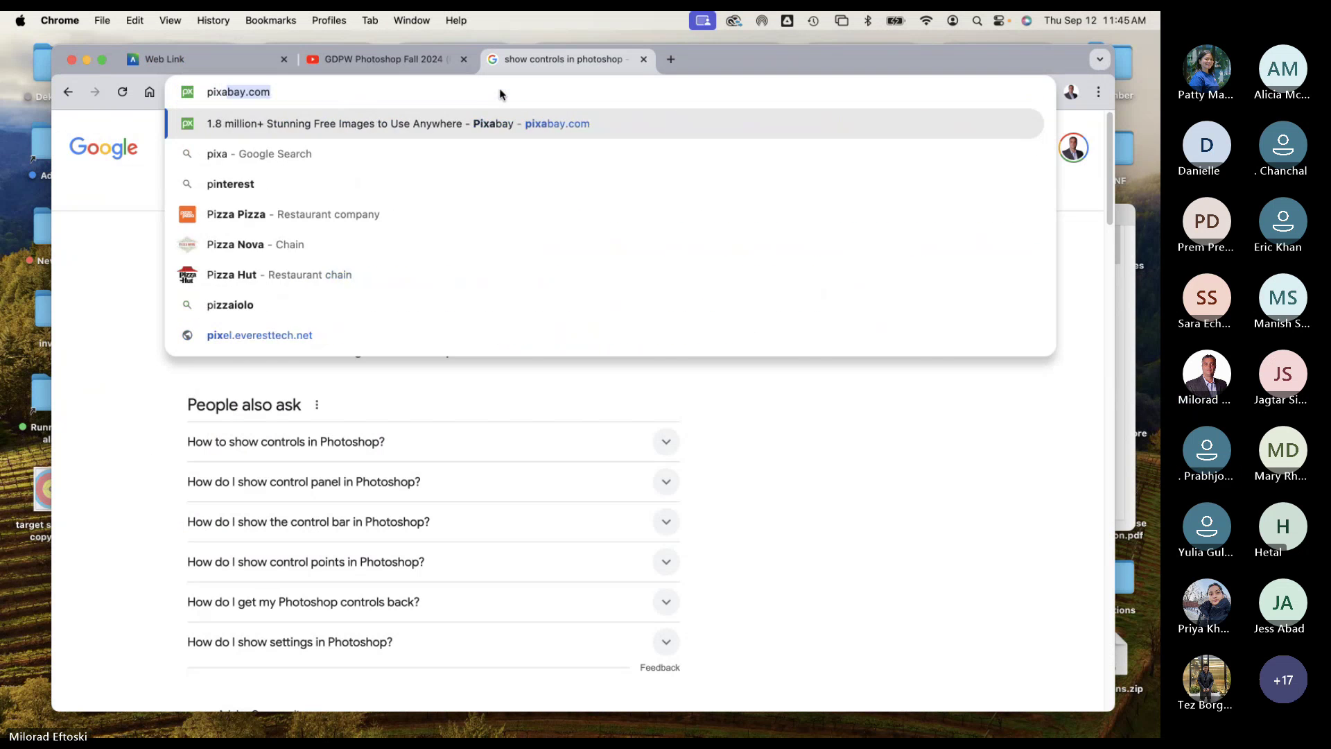
{"action": "type", "text": "bay'"}
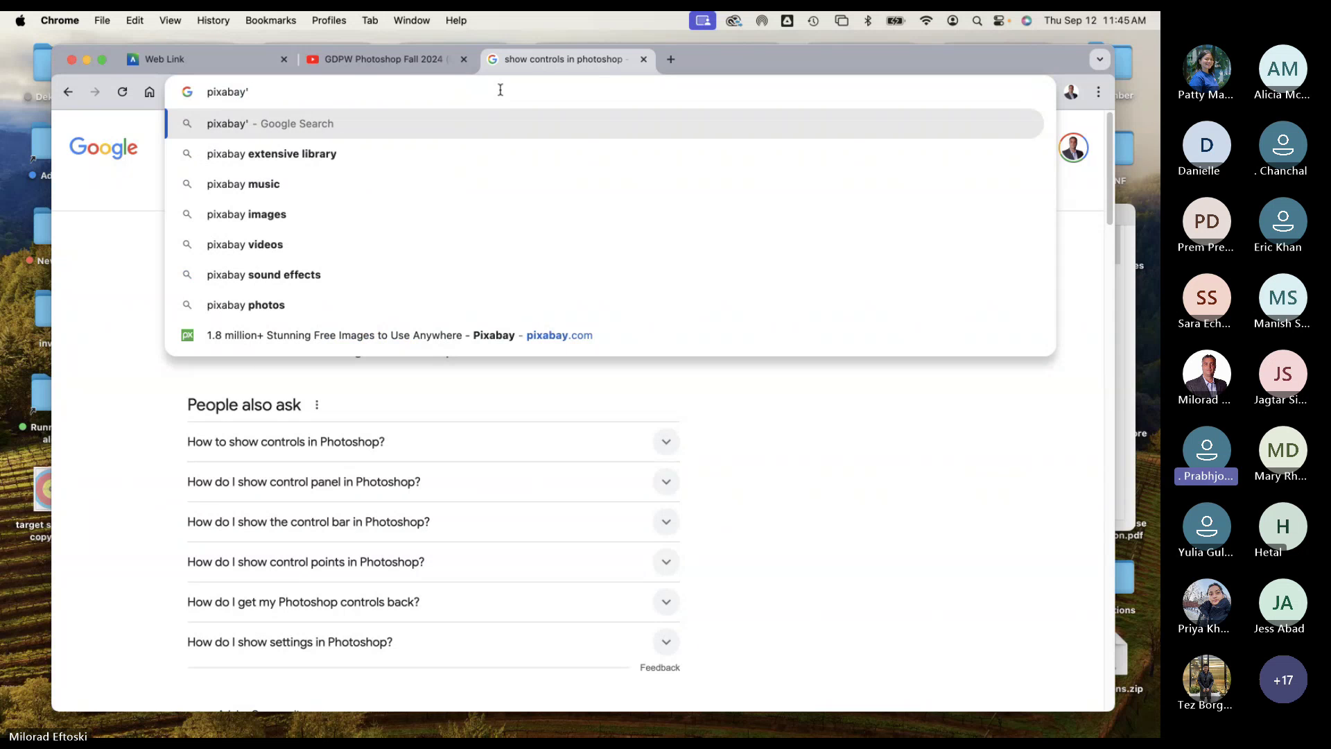
{"action": "key", "text": "BackSpace"}
{"action": "key", "text": "Return"}
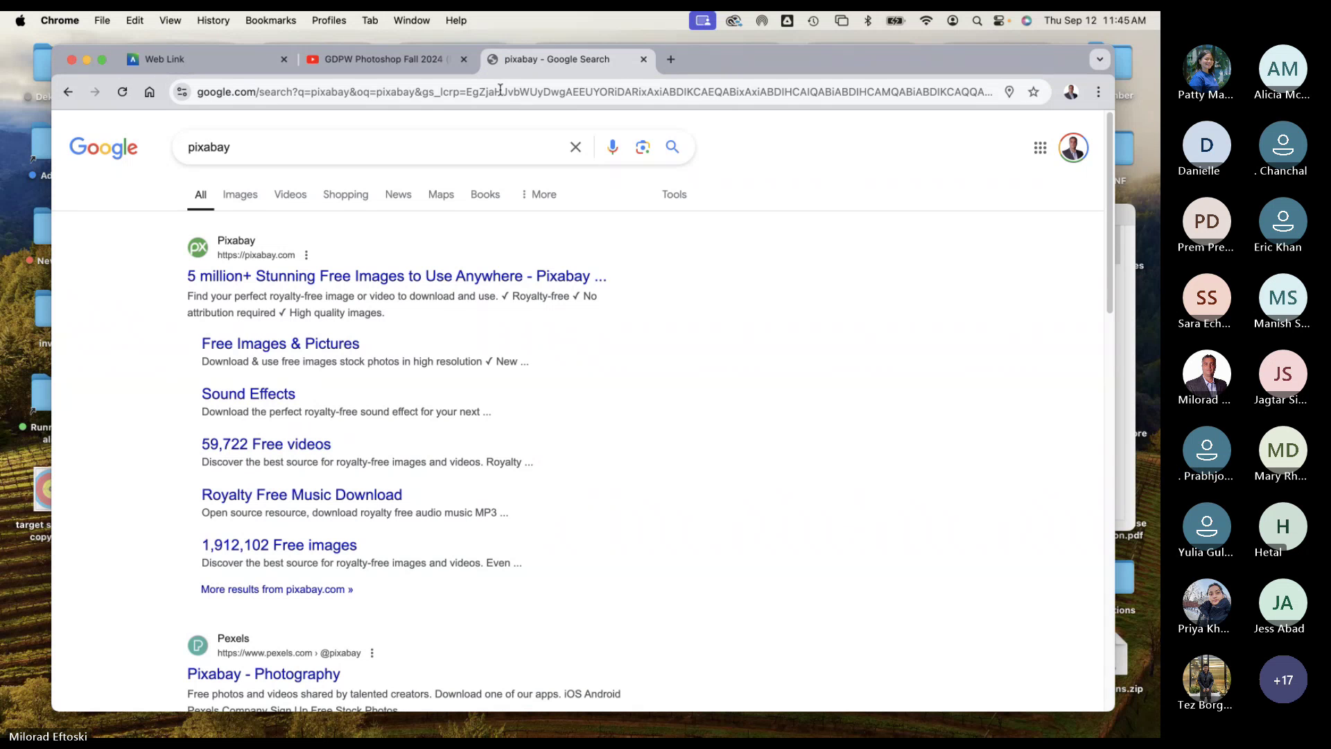
{"action": "left_click", "coordinate": [313, 276]}
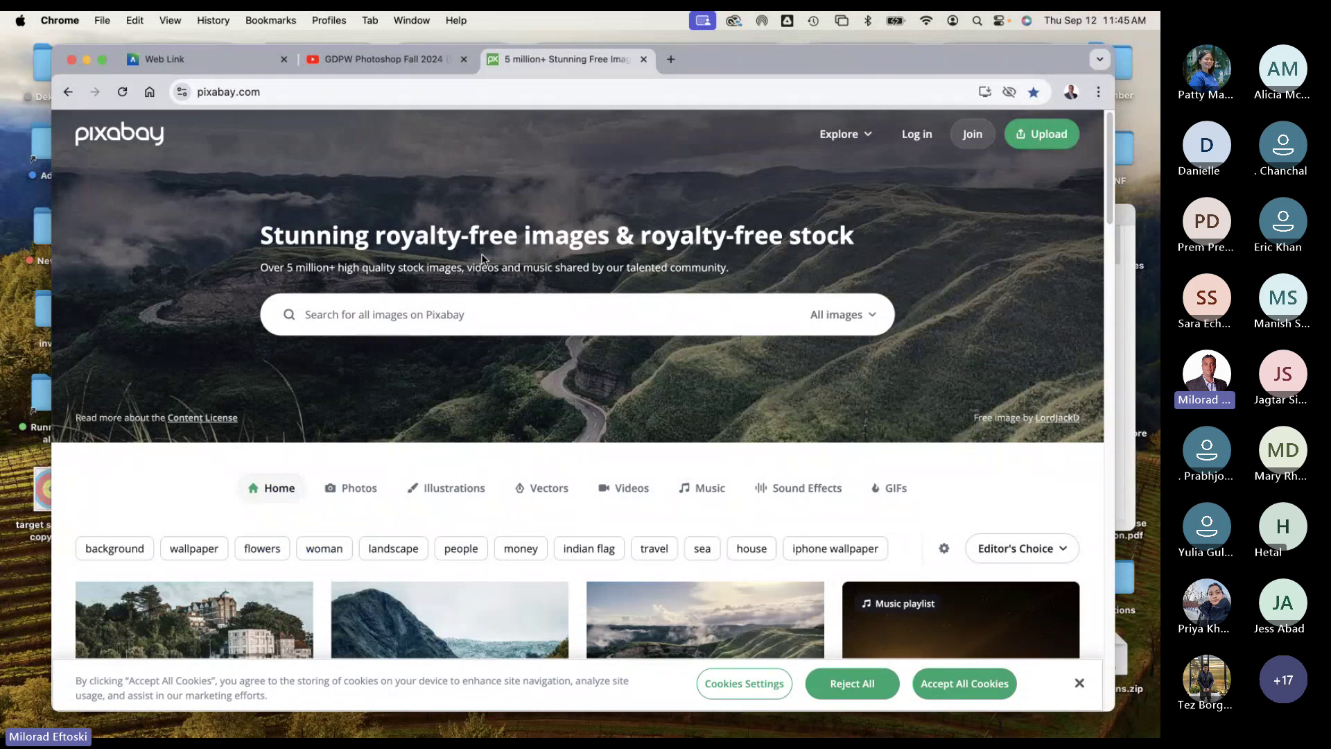
{"action": "left_click", "coordinate": [294, 95]}
{"action": "key", "text": "super+c"}
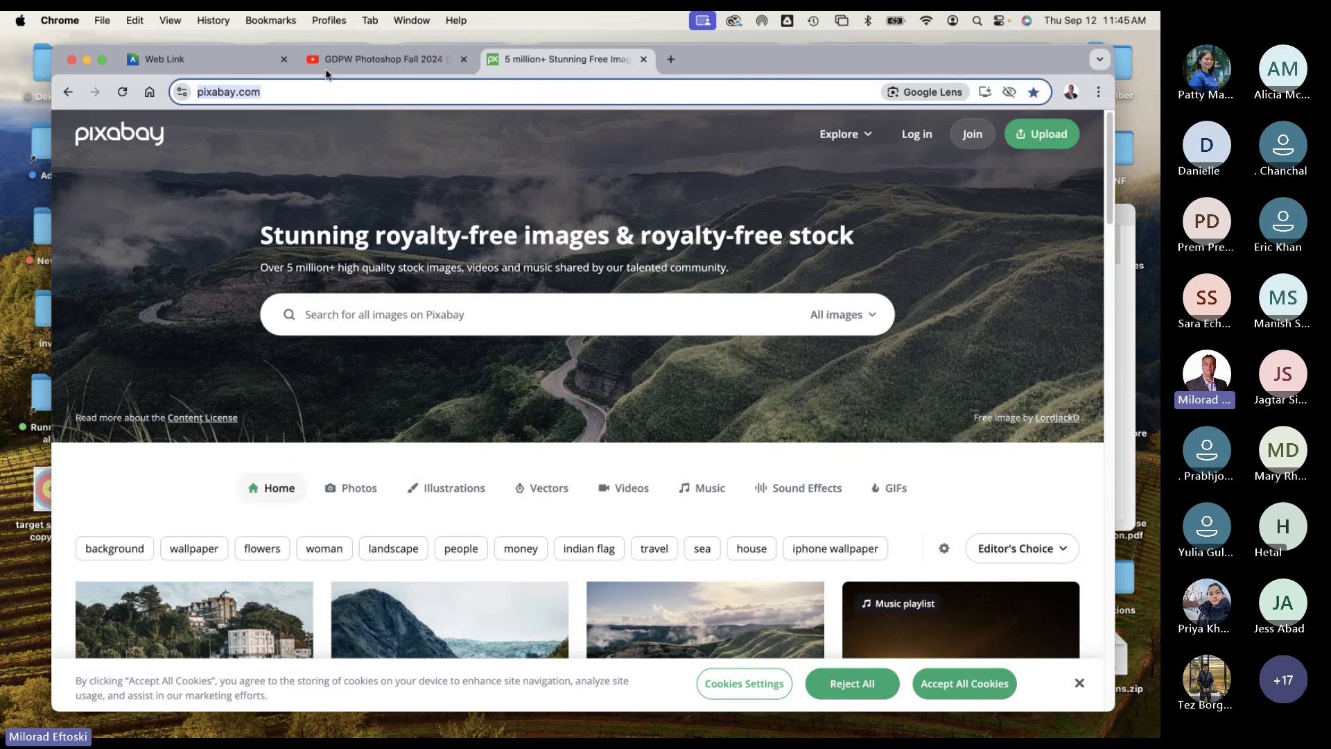
{"action": "left_click", "coordinate": [215, 60]}
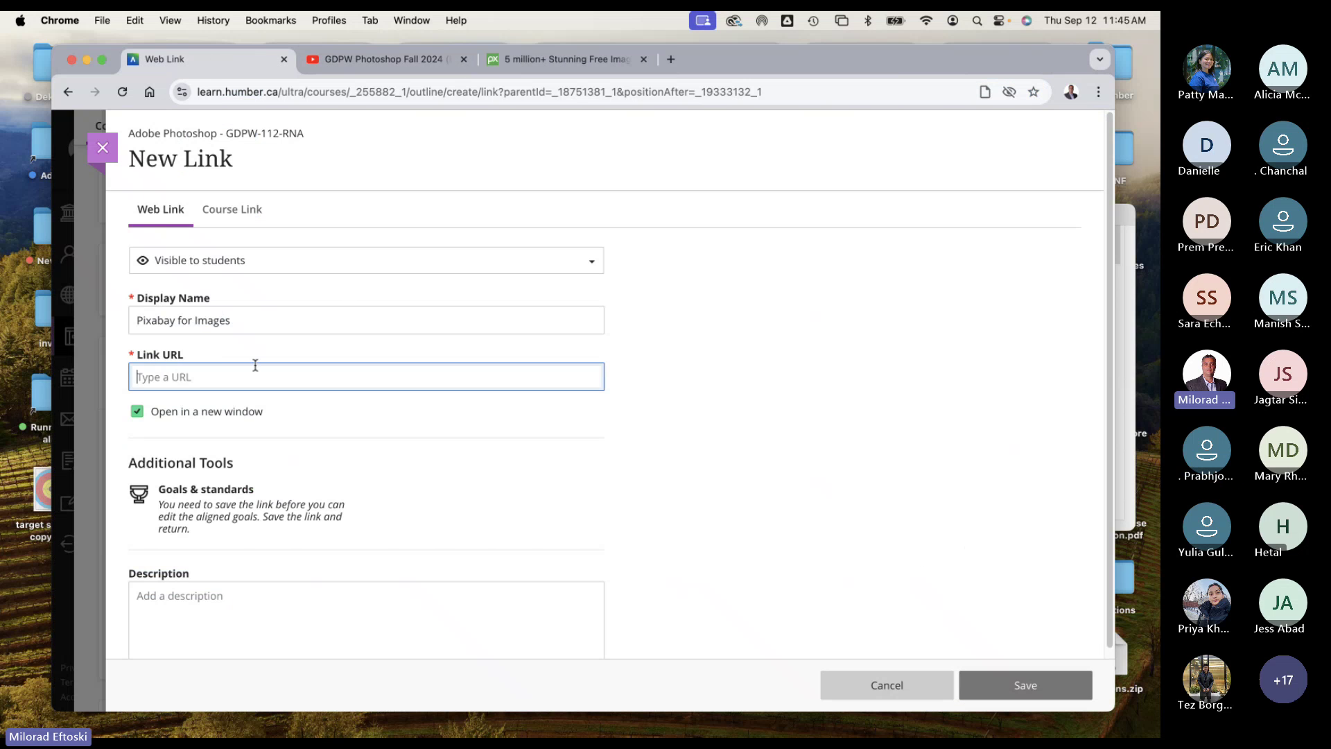
{"action": "key", "text": "super+v"}
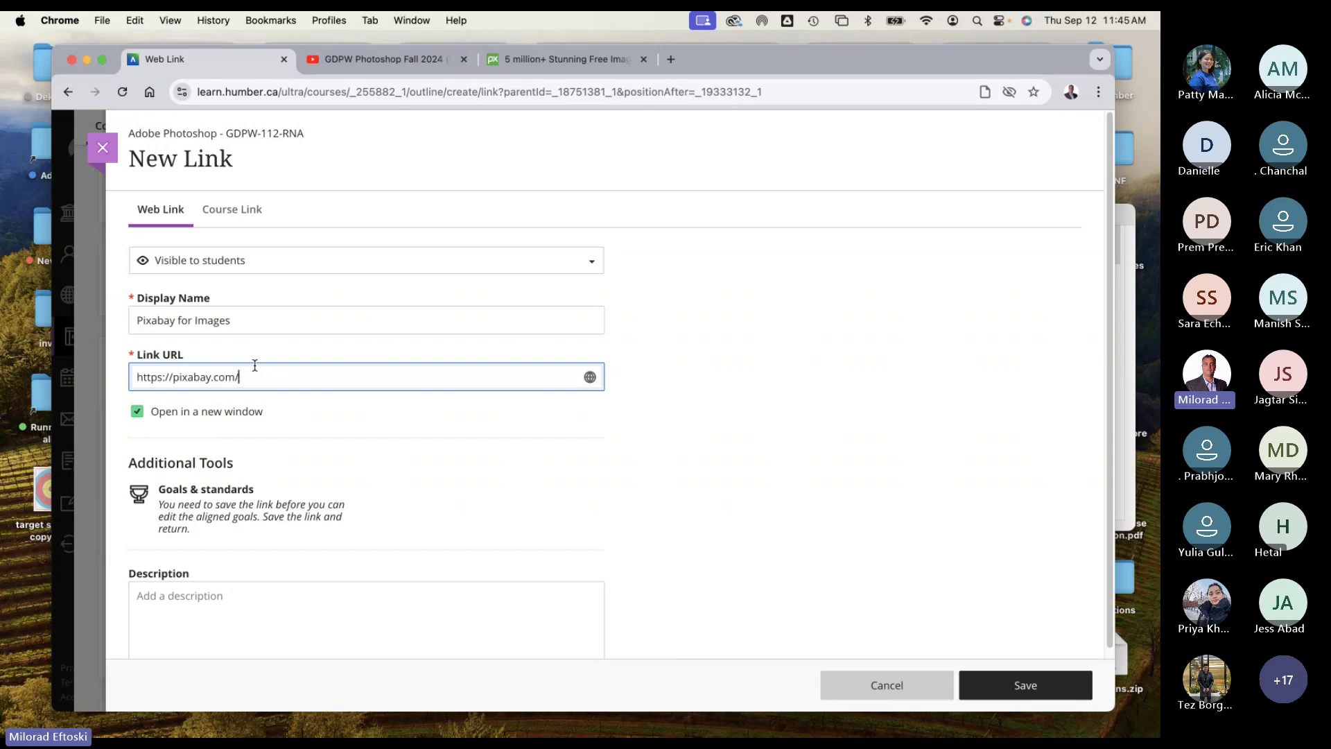
{"action": "key", "text": "ctrl+super+q"}
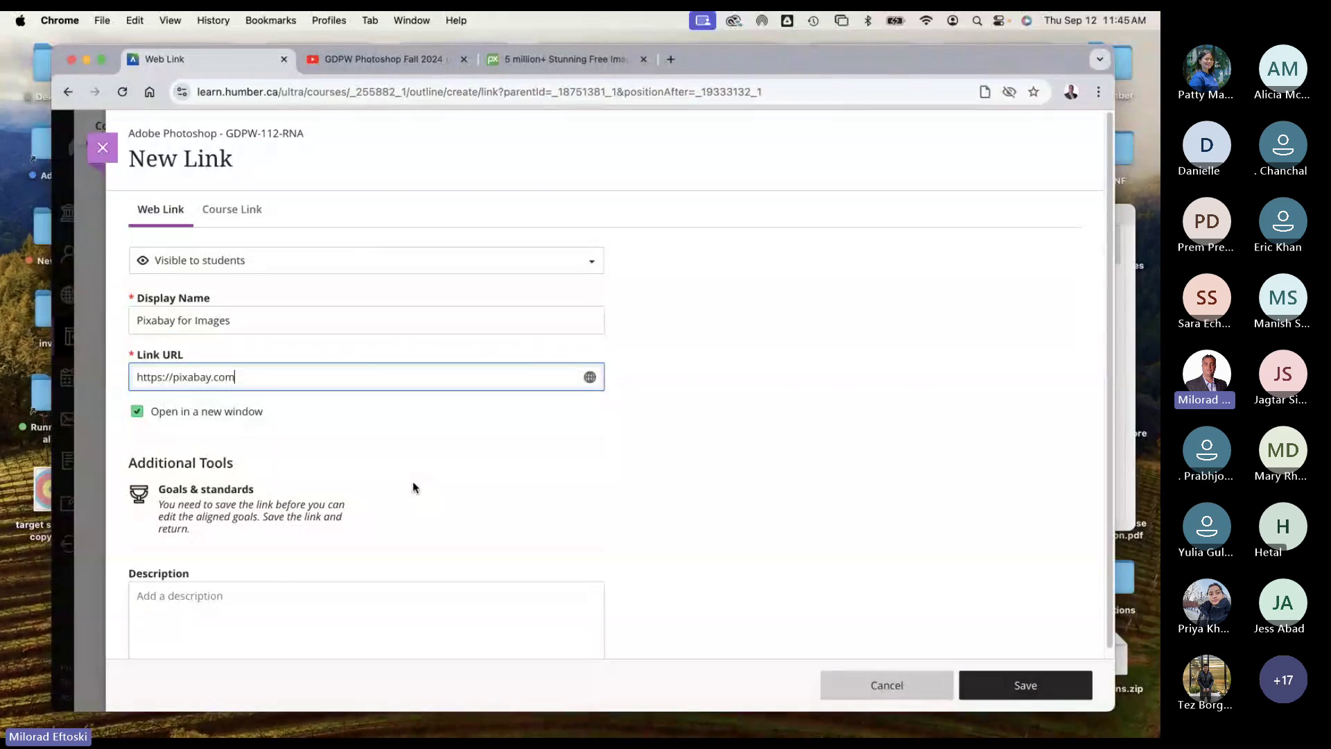
Step: Enter "Images Ryalty FREE" as the Pixabay link's description
{"action": "left_click", "coordinate": [259, 600]}
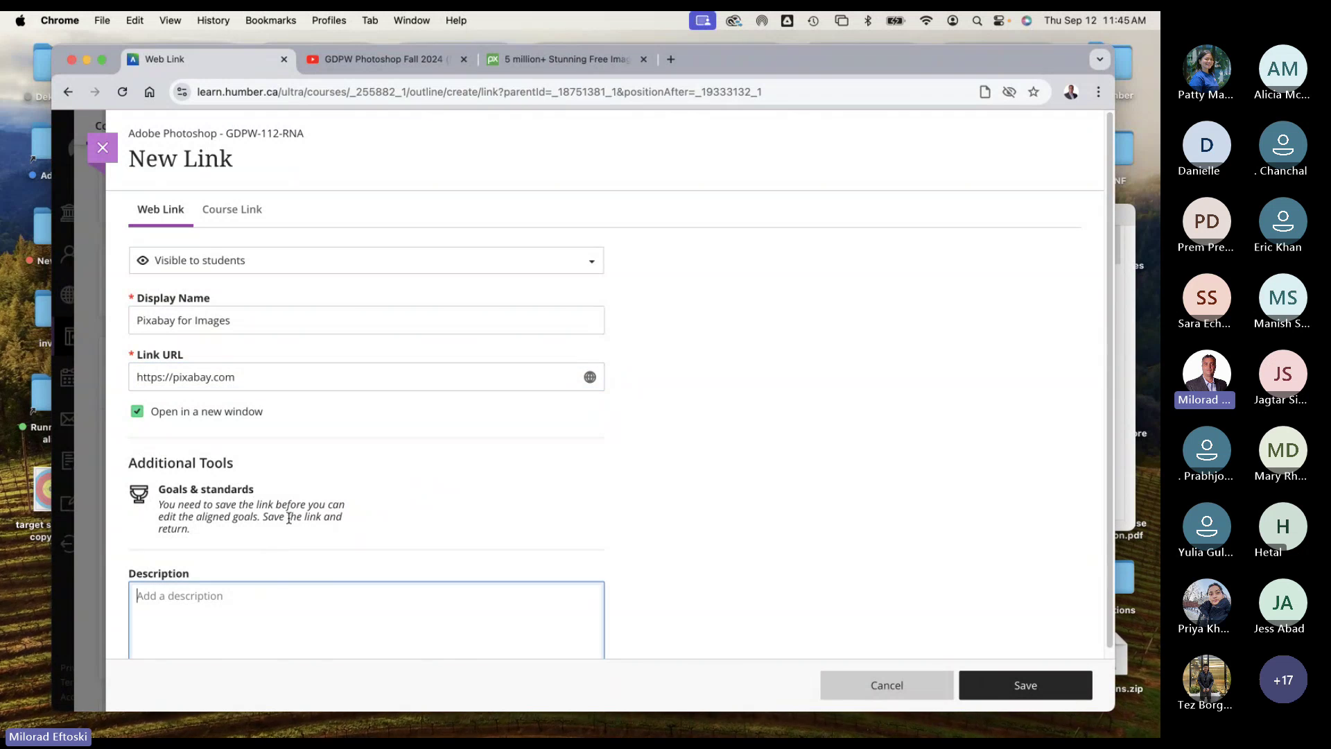
{"action": "left_click_drag", "start_coordinate": [244, 321], "coordinate": [131, 326]}
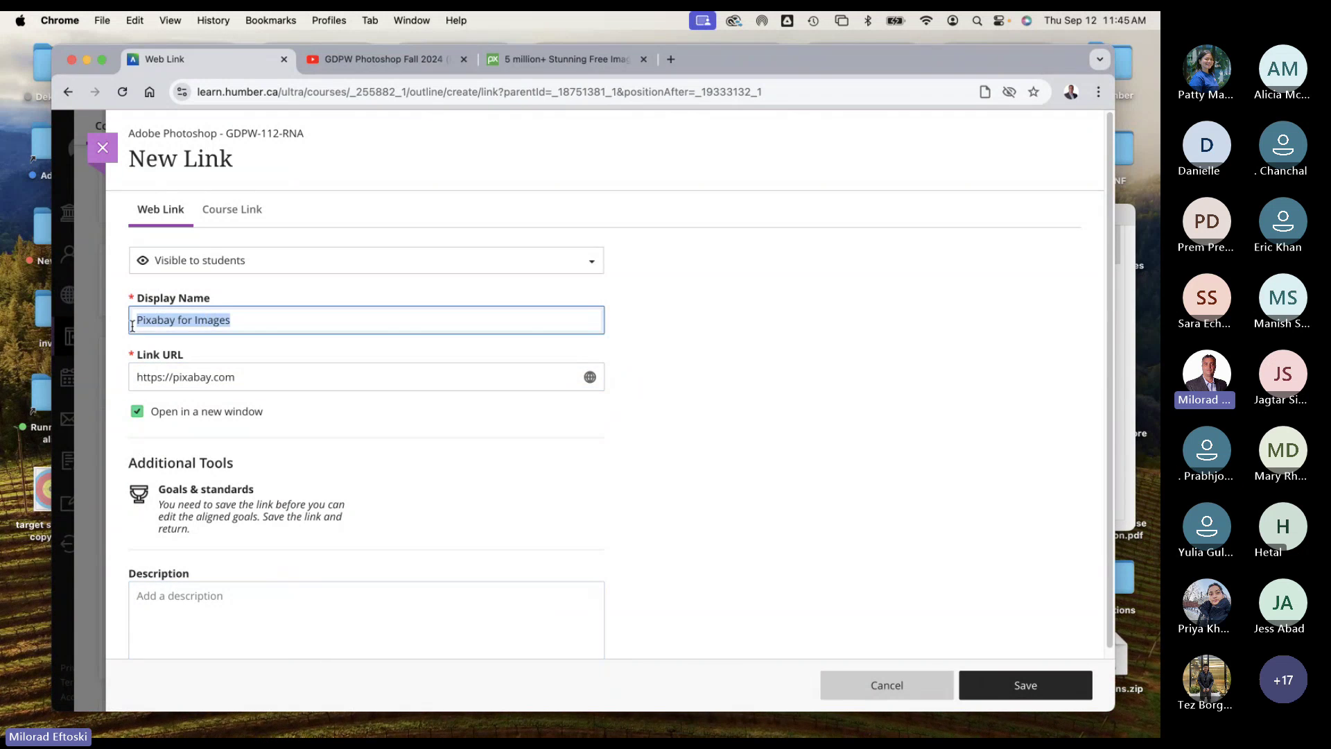
{"action": "left_click", "coordinate": [261, 605]}
{"action": "type", "text": "Images"}
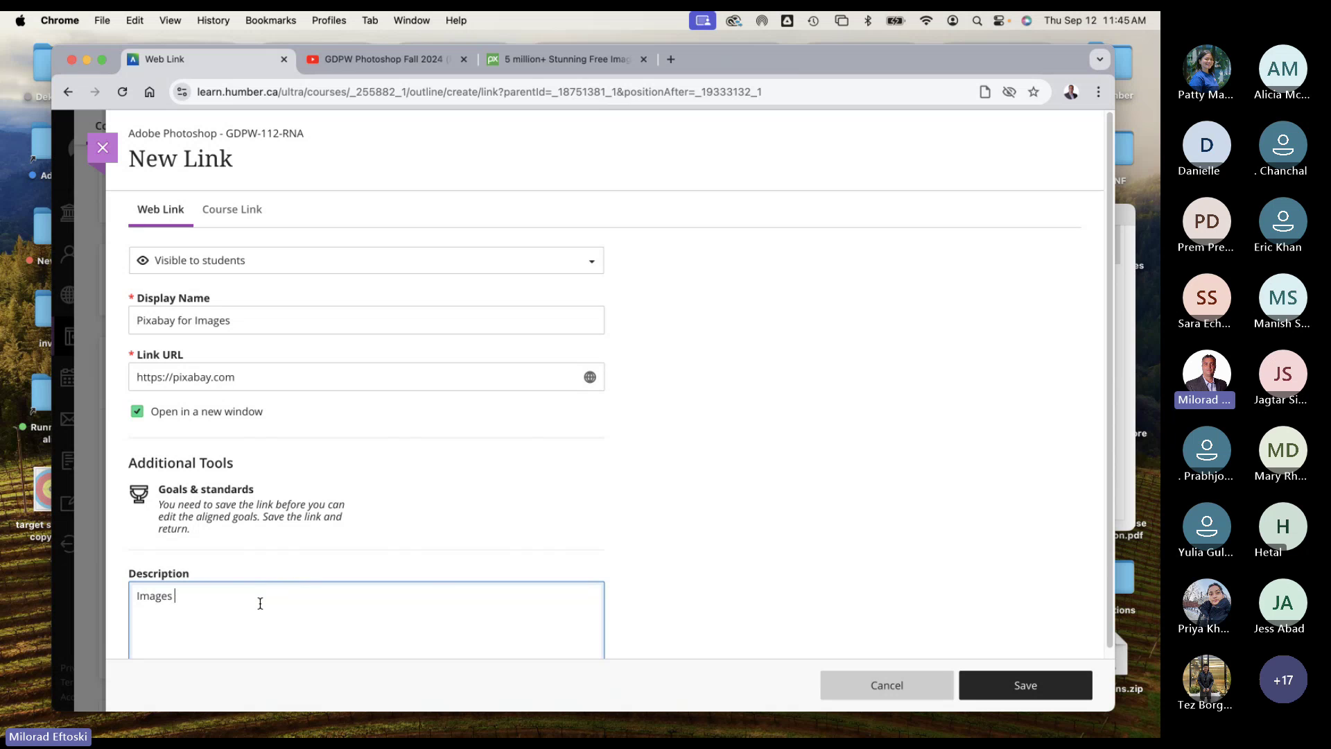
{"action": "type", "text": " Ryalty"}
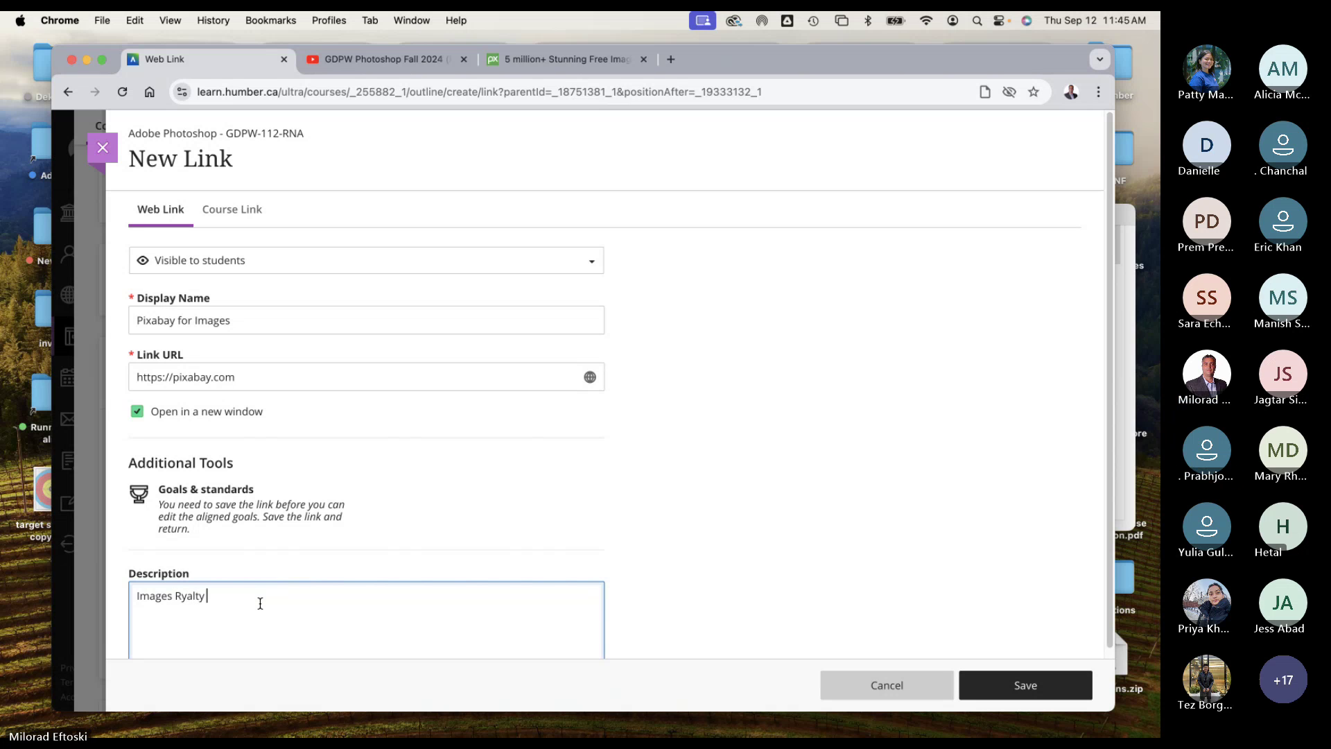
{"action": "type", "text": " FREE"}
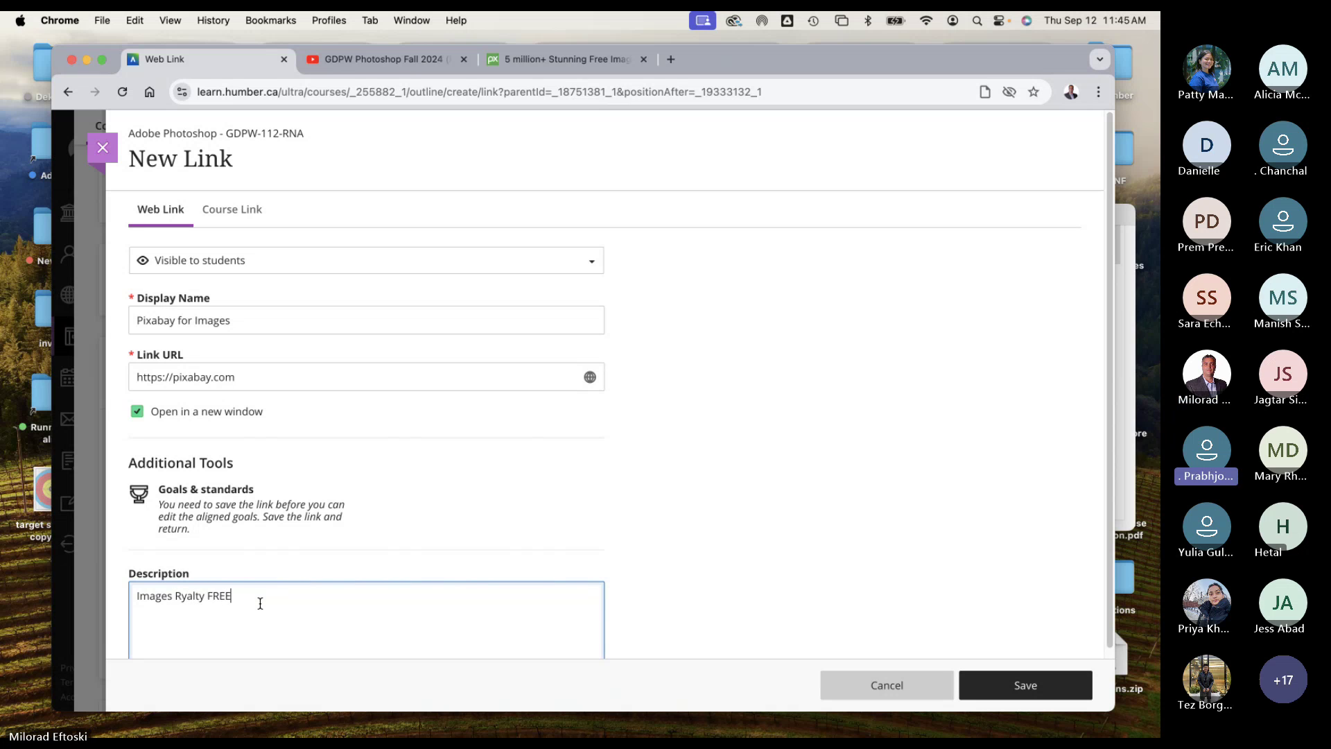
Step: Save the Pixabay link and move it into the Resources folder below Photoshop Tools Quick Tip
{"action": "scroll", "coordinate": [758, 595], "scroll_direction": "down", "scroll_amount": 2}
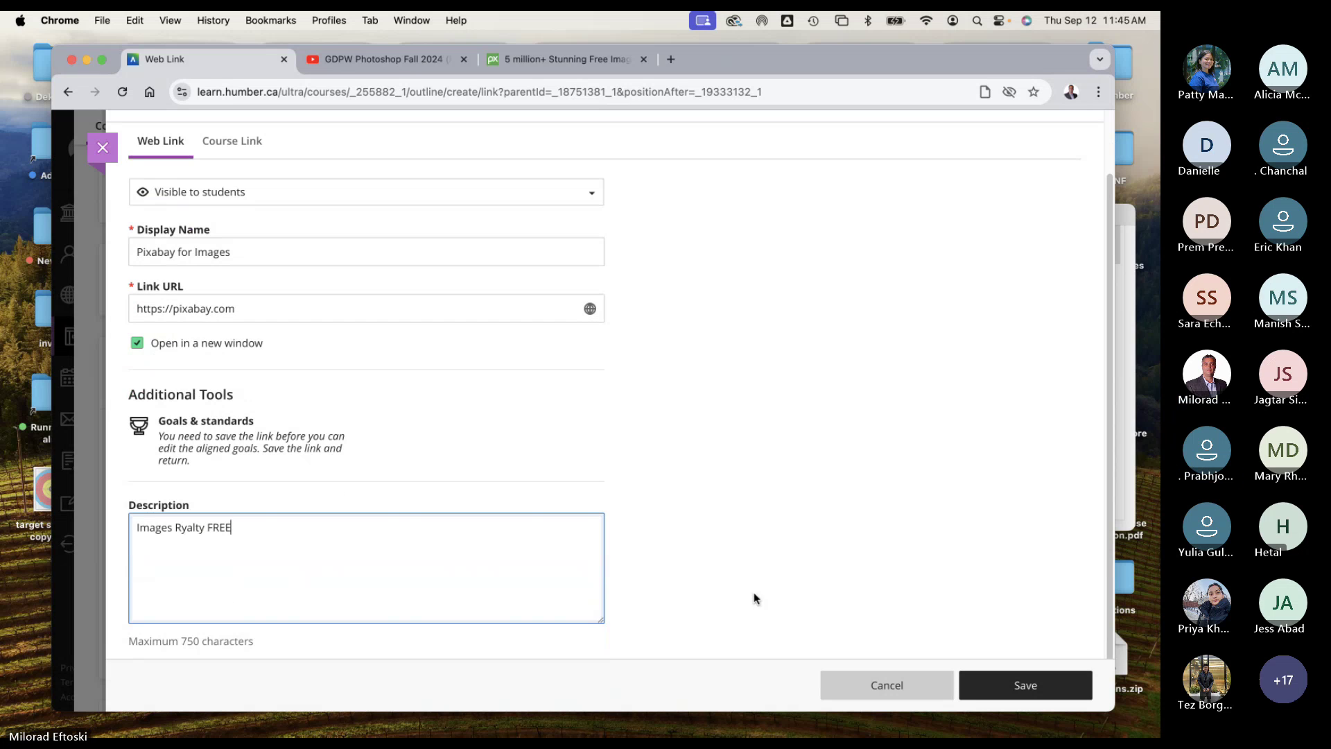
{"action": "left_click", "coordinate": [988, 687]}
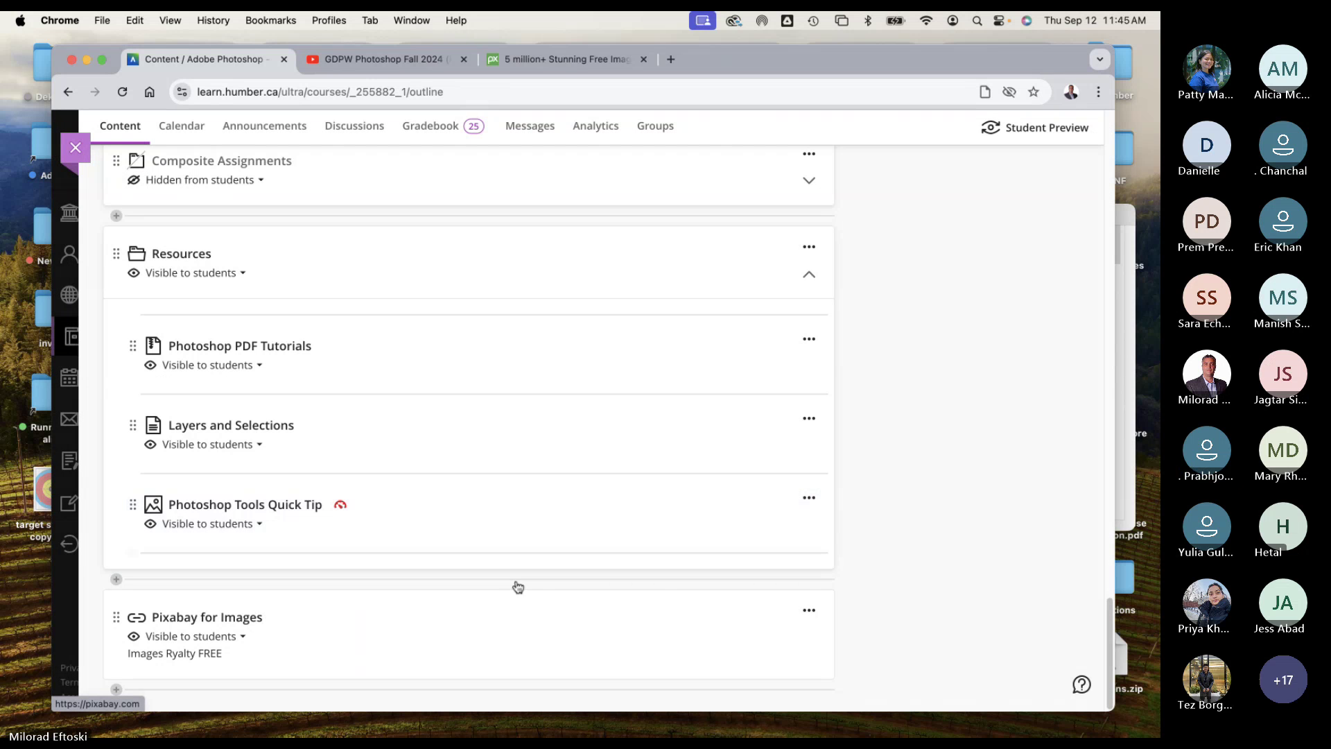
{"action": "mouse_move", "coordinate": [363, 627]}
{"action": "left_mouse_down"}
{"action": "mouse_move", "coordinate": [387, 556]}
{"action": "mouse_move", "coordinate": [391, 615]}
{"action": "mouse_move", "coordinate": [467, 573]}
{"action": "mouse_move", "coordinate": [374, 648]}
{"action": "left_mouse_up"}
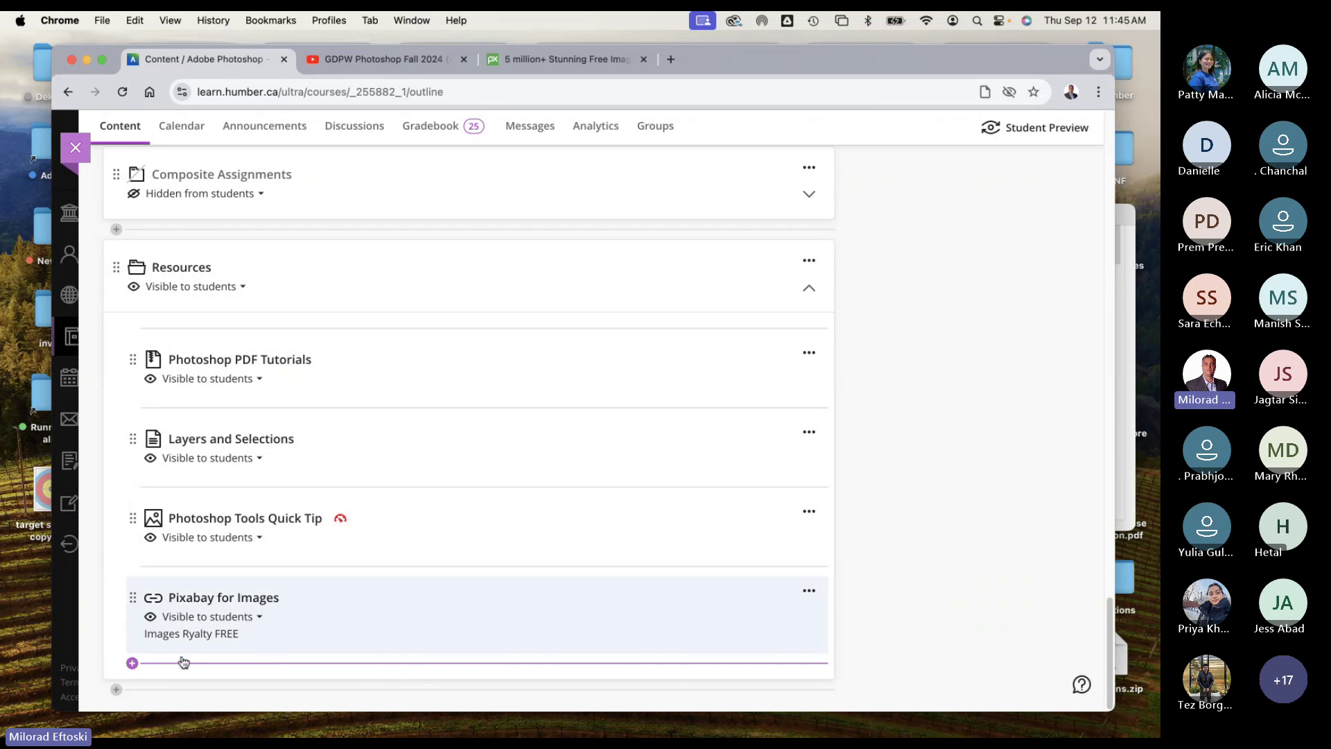
Step: Create another web link below Pixabay for Images in the Resources folder, visible to students and named Pexels
{"action": "left_click", "coordinate": [132, 664]}
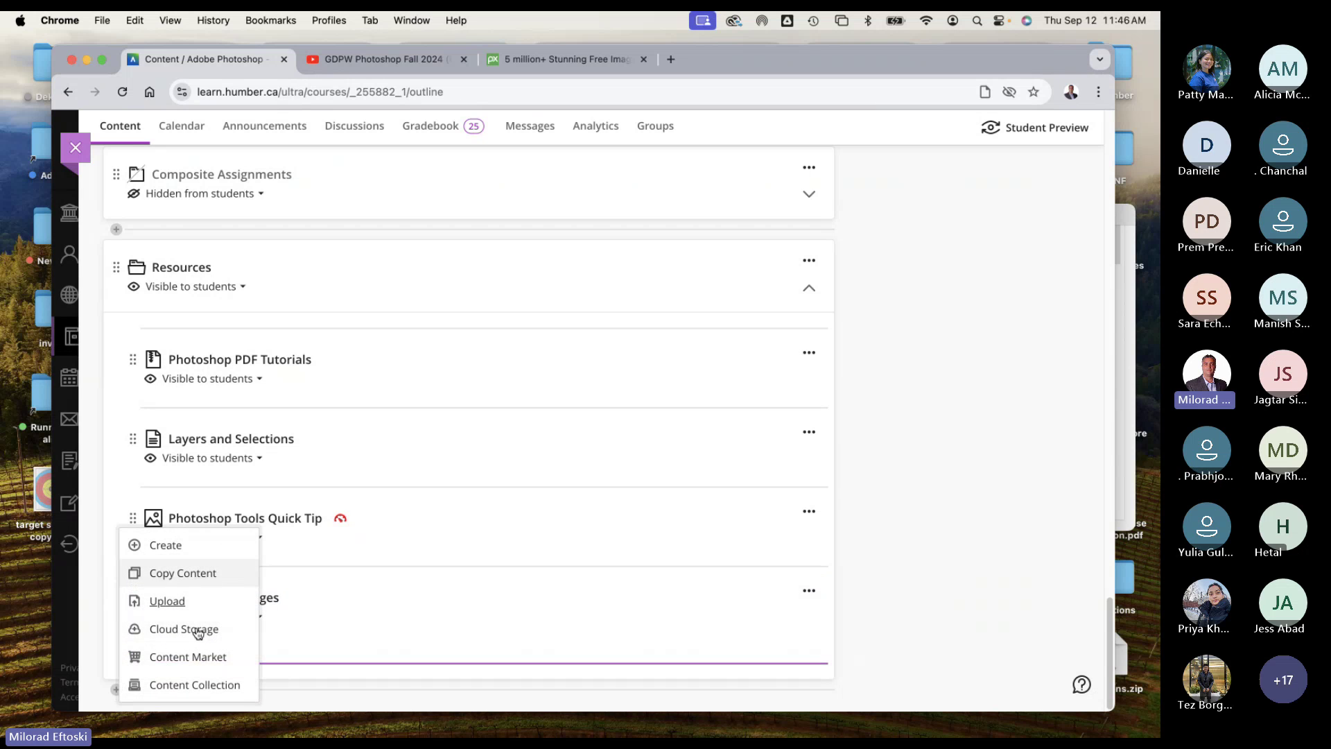
{"action": "left_click", "coordinate": [166, 545]}
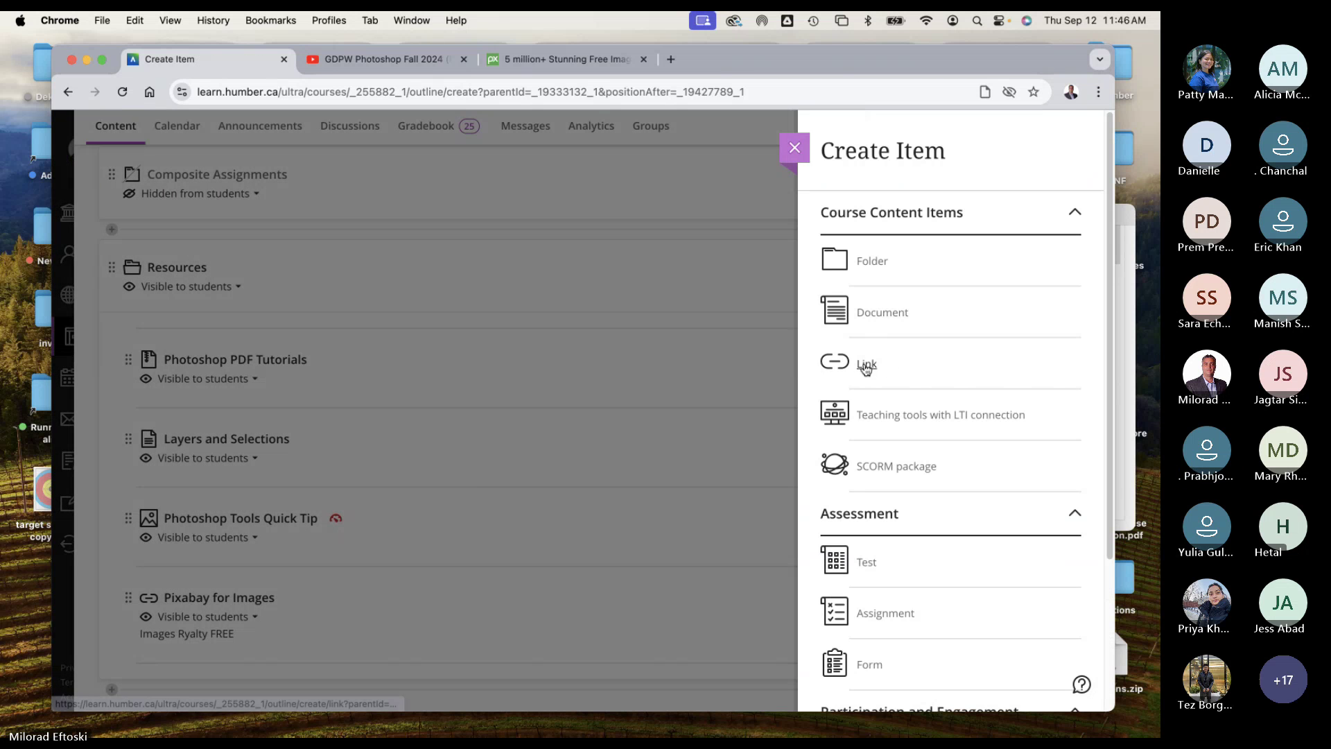
{"action": "left_click", "coordinate": [866, 369]}
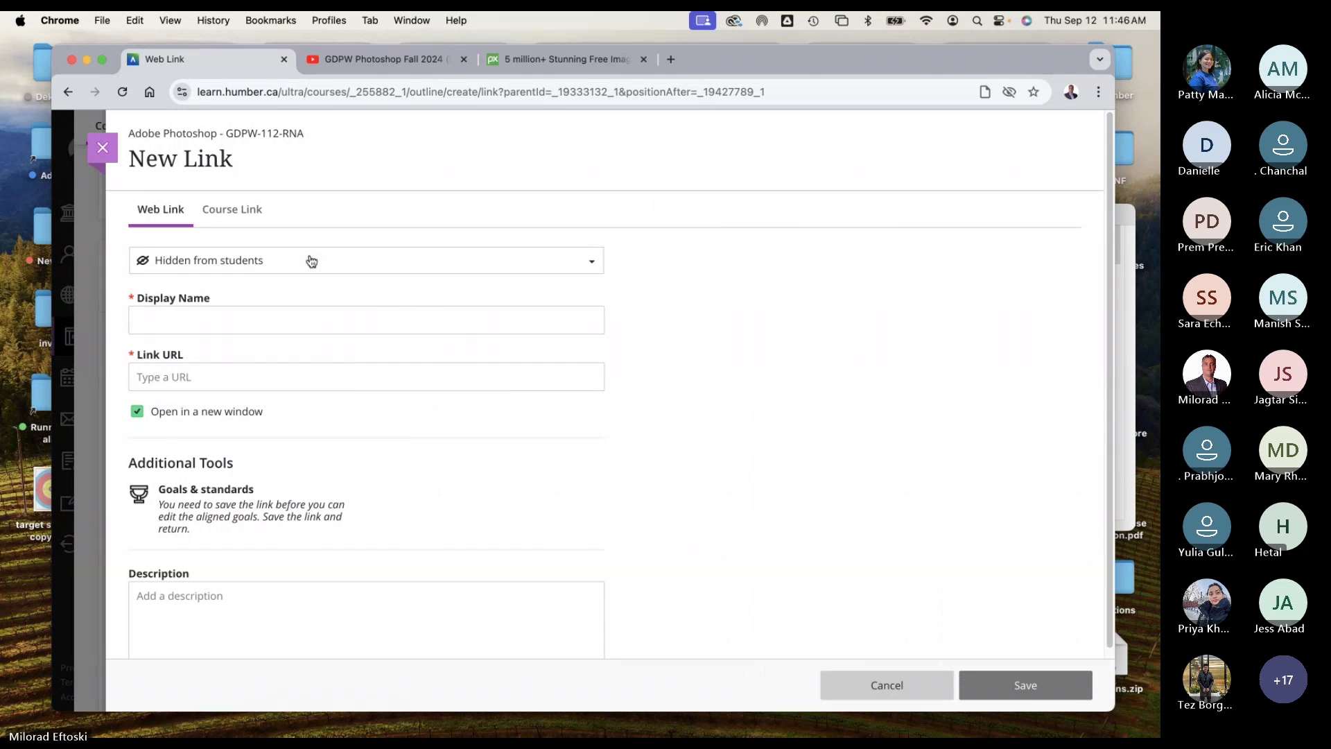
{"action": "left_click", "coordinate": [311, 261]}
{"action": "left_click", "coordinate": [297, 290]}
{"action": "left_click", "coordinate": [276, 320]}
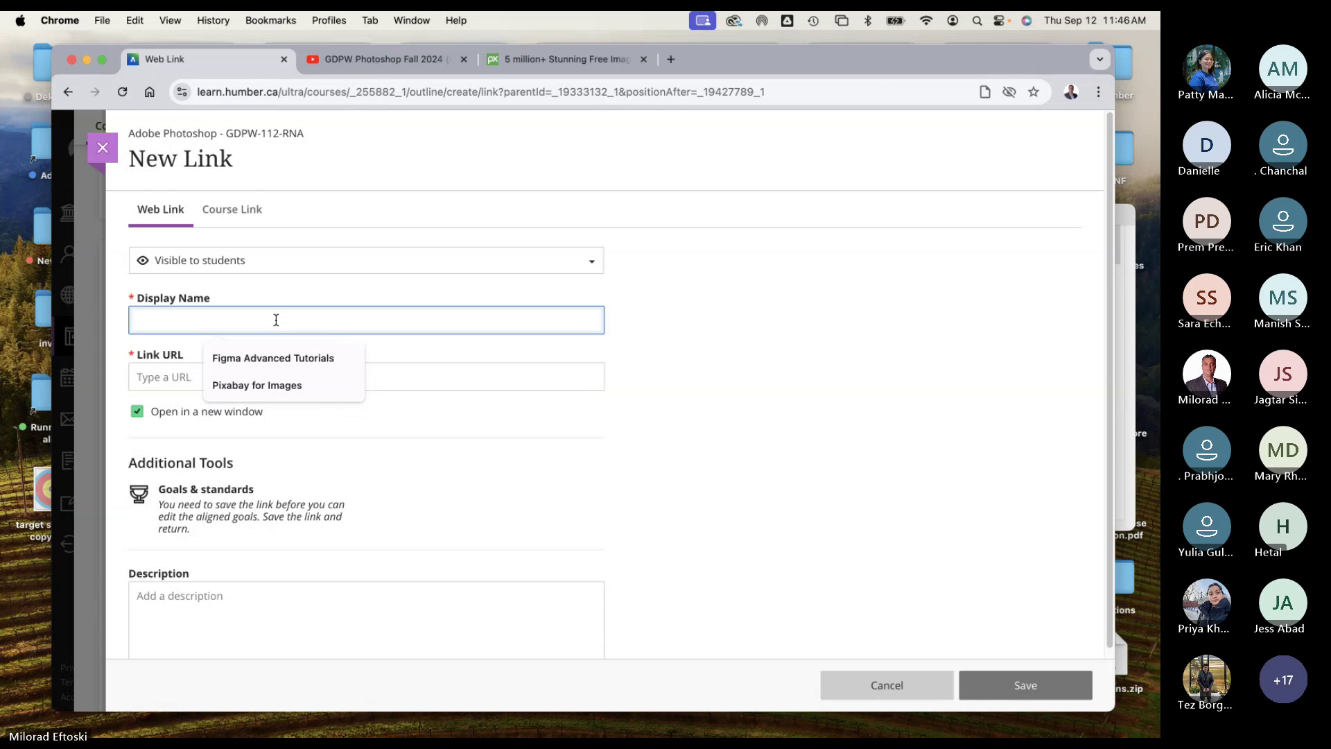
{"action": "type", "text": "Pexels"}
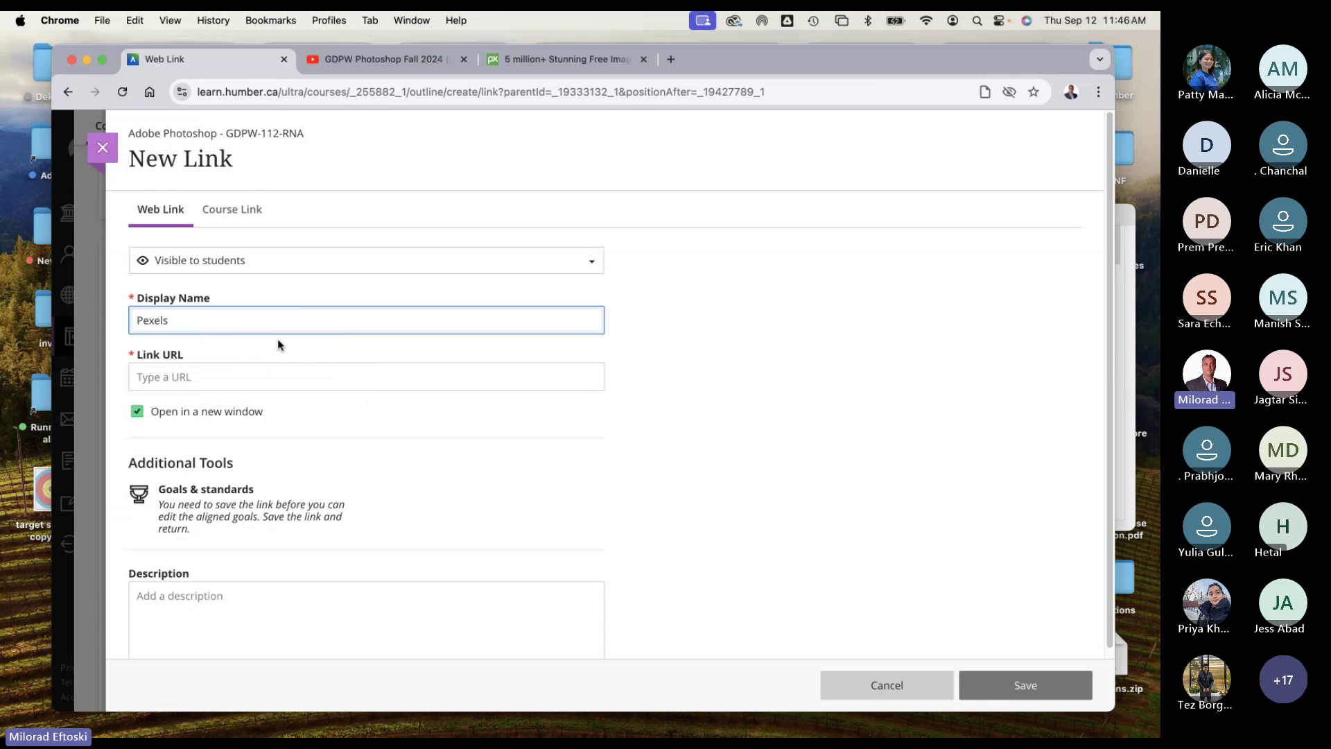
Step: Search the web for pexels in the Pixabay tab and open the Pexels home page
{"action": "left_click", "coordinate": [572, 61]}
{"action": "left_click", "coordinate": [500, 91]}
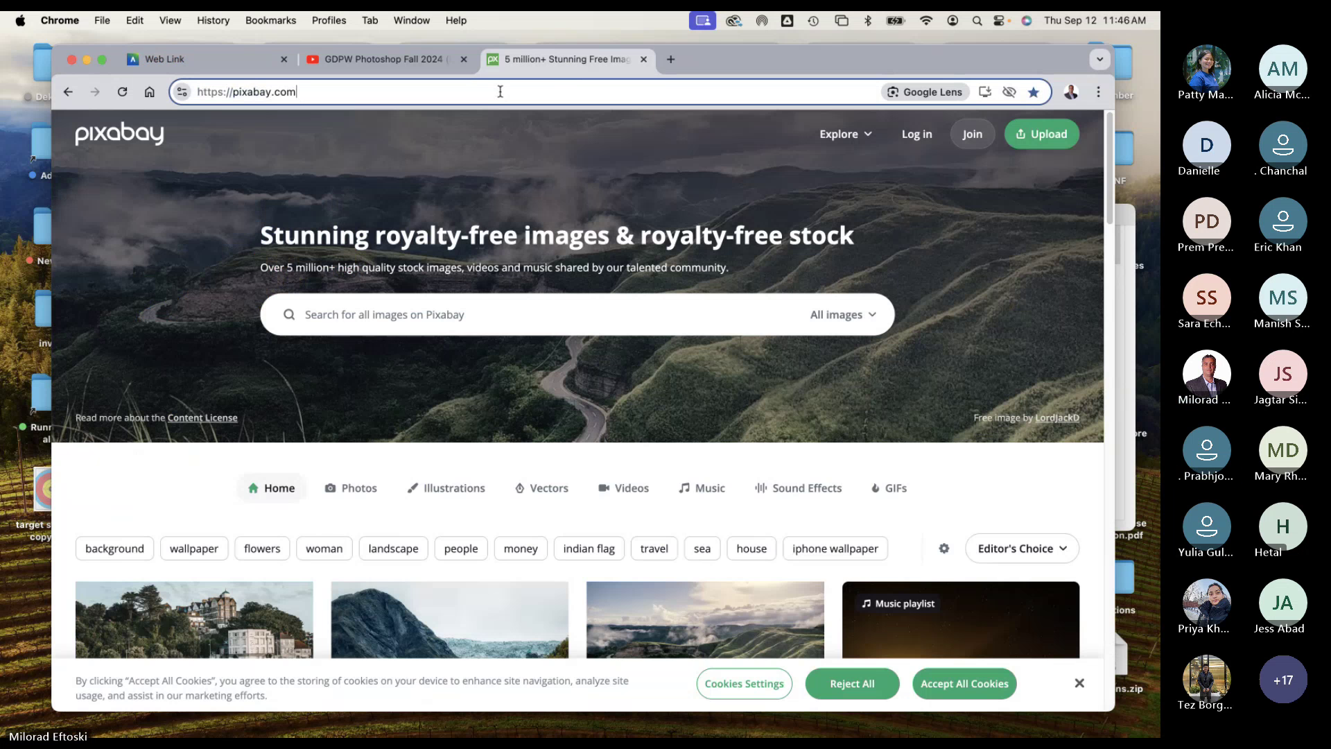
{"action": "key", "text": "super+a"}
{"action": "type", "text": "pexels"}
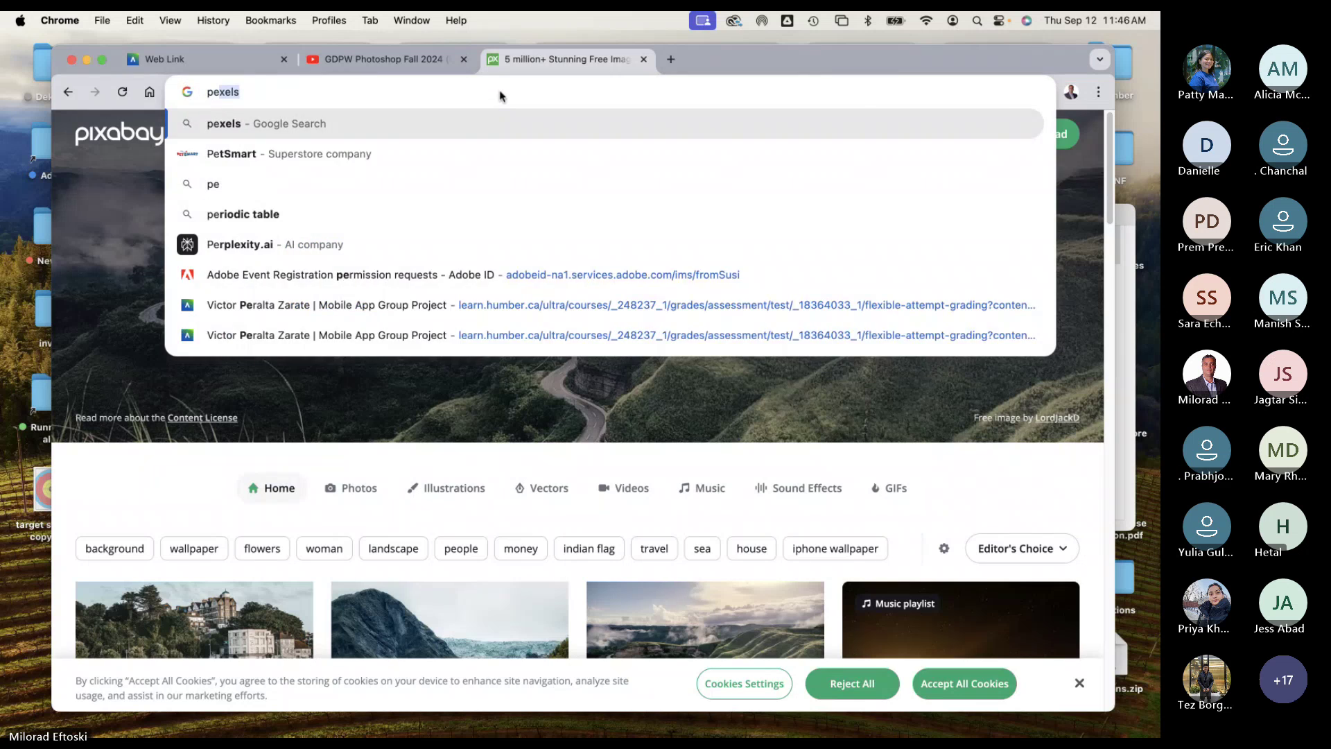
{"action": "key", "text": "Return"}
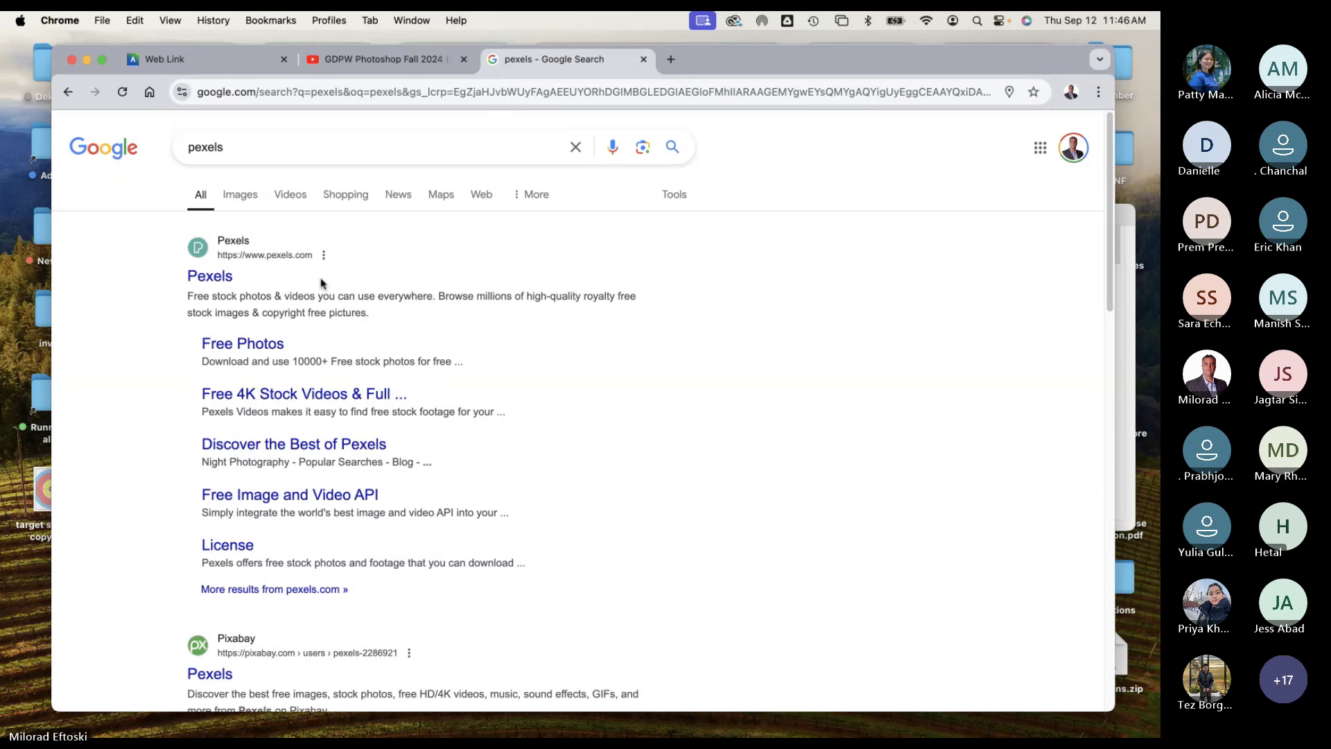
{"action": "left_click", "coordinate": [210, 276]}
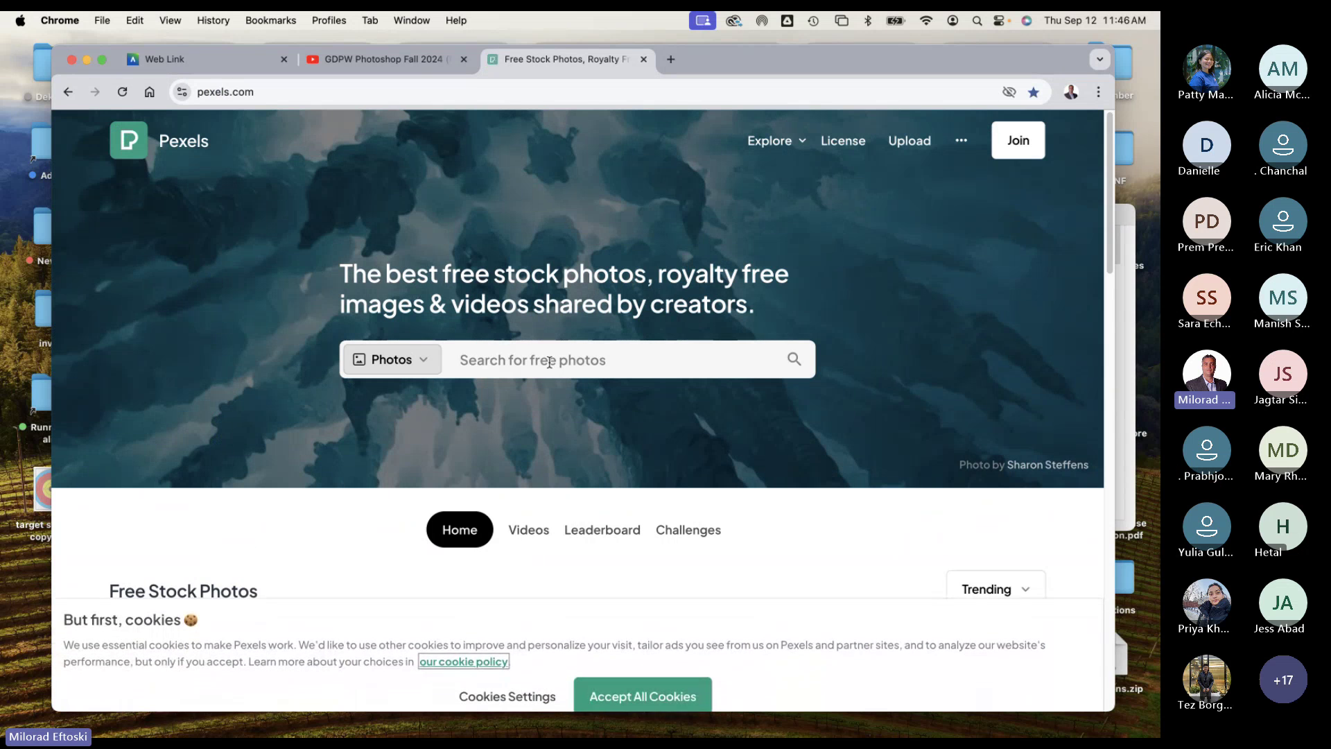
{"action": "left_click", "coordinate": [268, 93]}
{"action": "key", "text": "super+c"}
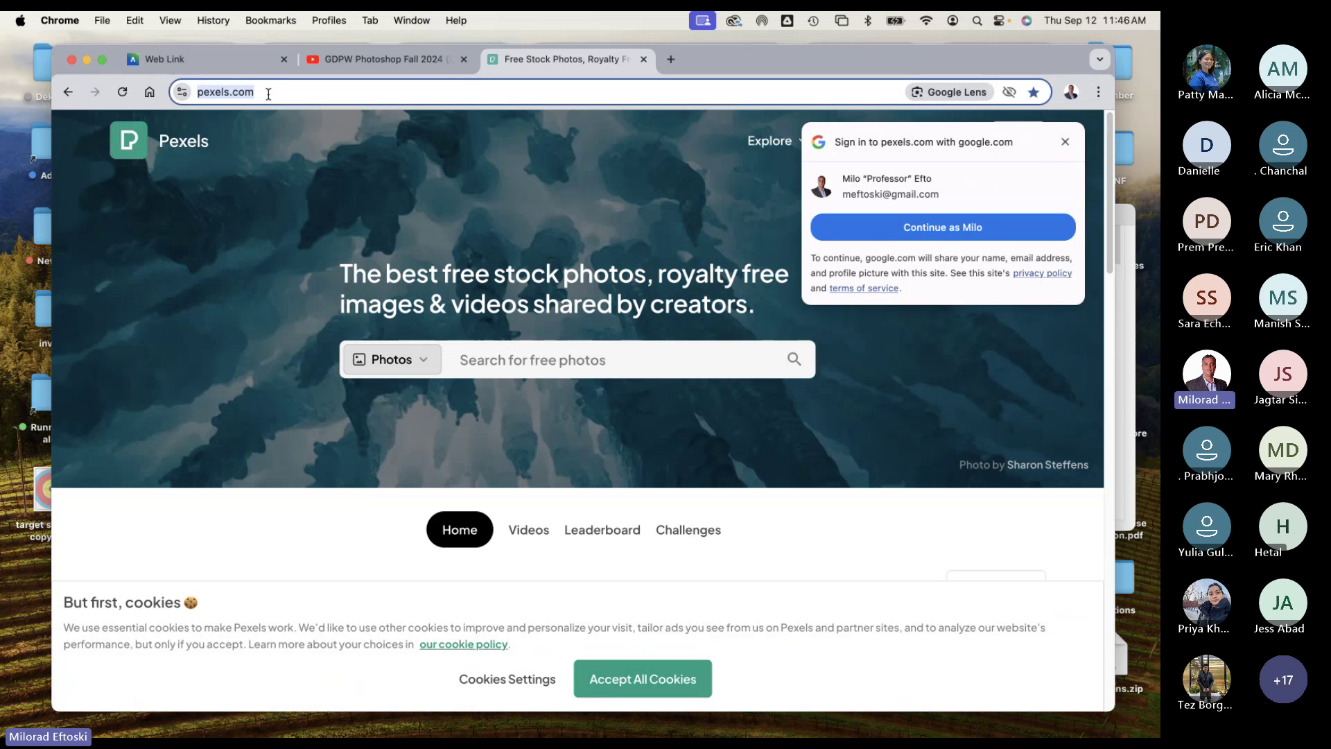
{"action": "left_click", "coordinate": [1065, 142]}
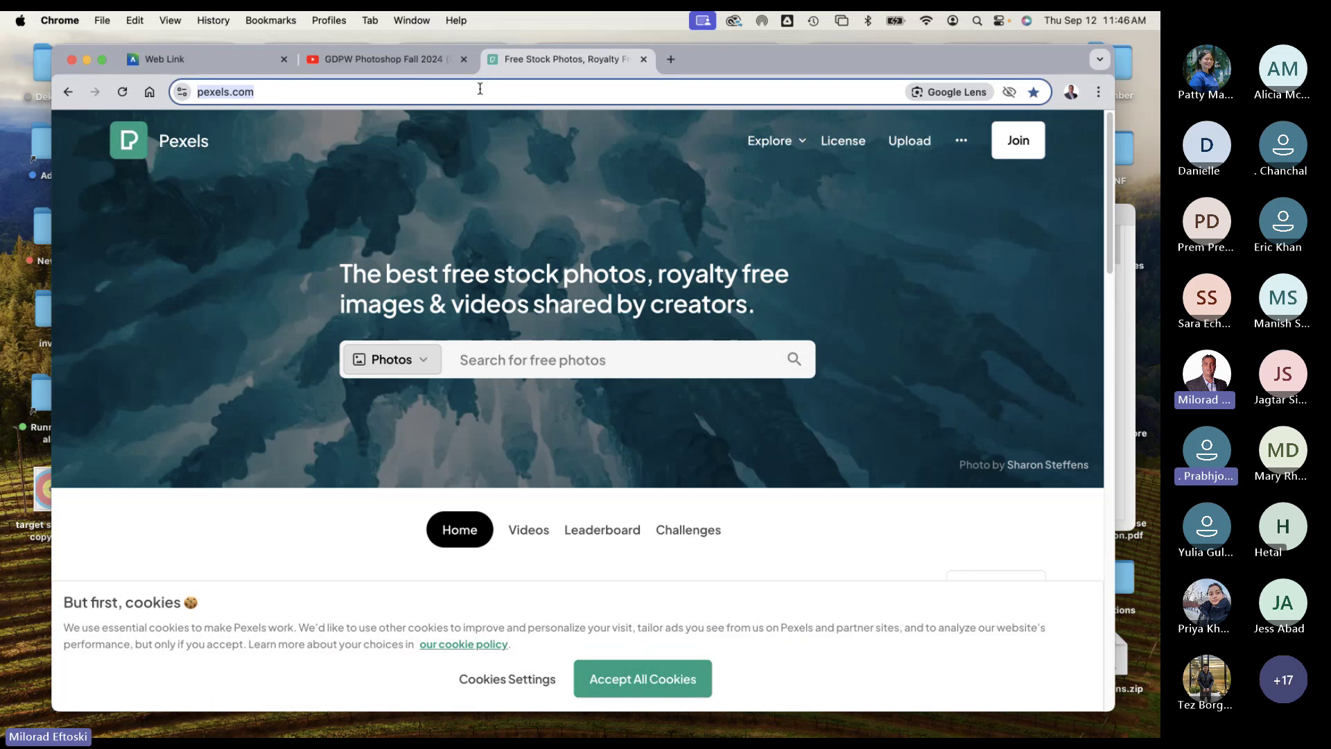
{"action": "left_click", "coordinate": [410, 63]}
{"action": "left_click", "coordinate": [260, 61]}
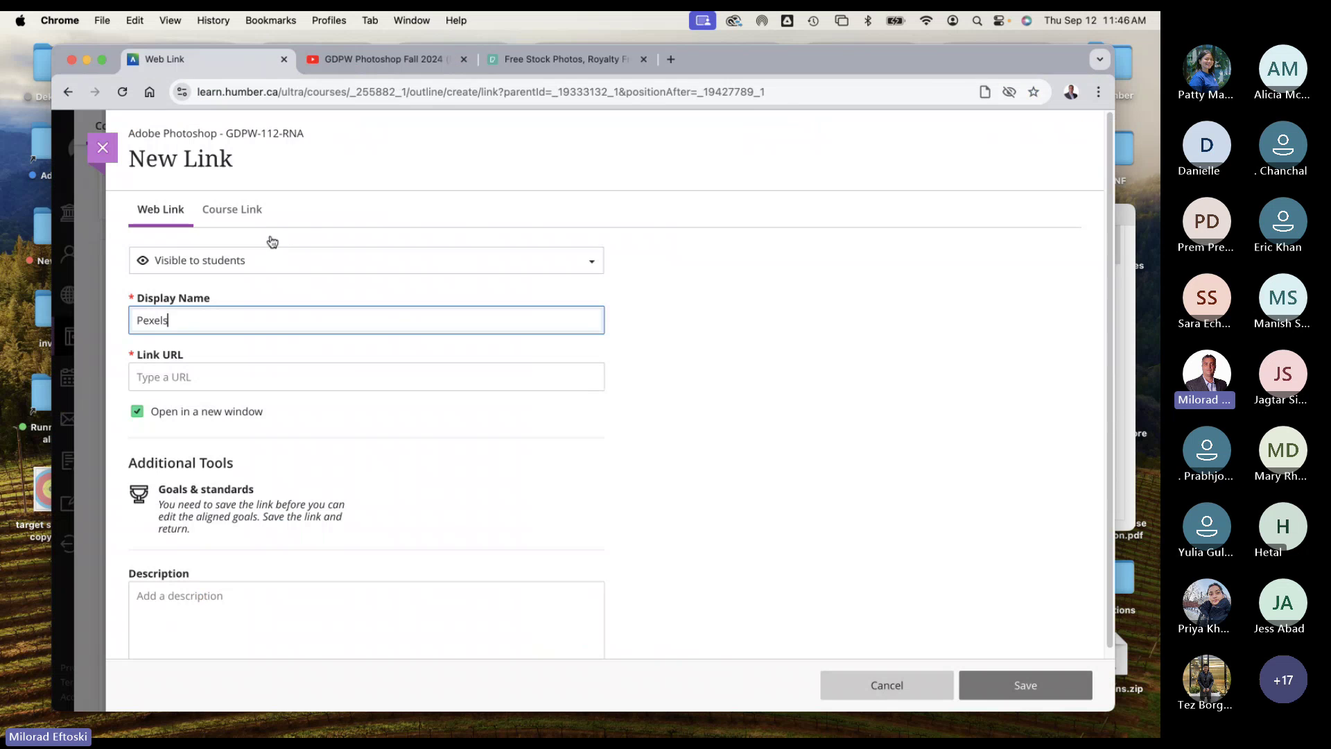
{"action": "left_click", "coordinate": [305, 378]}
{"action": "key", "text": "super+v"}
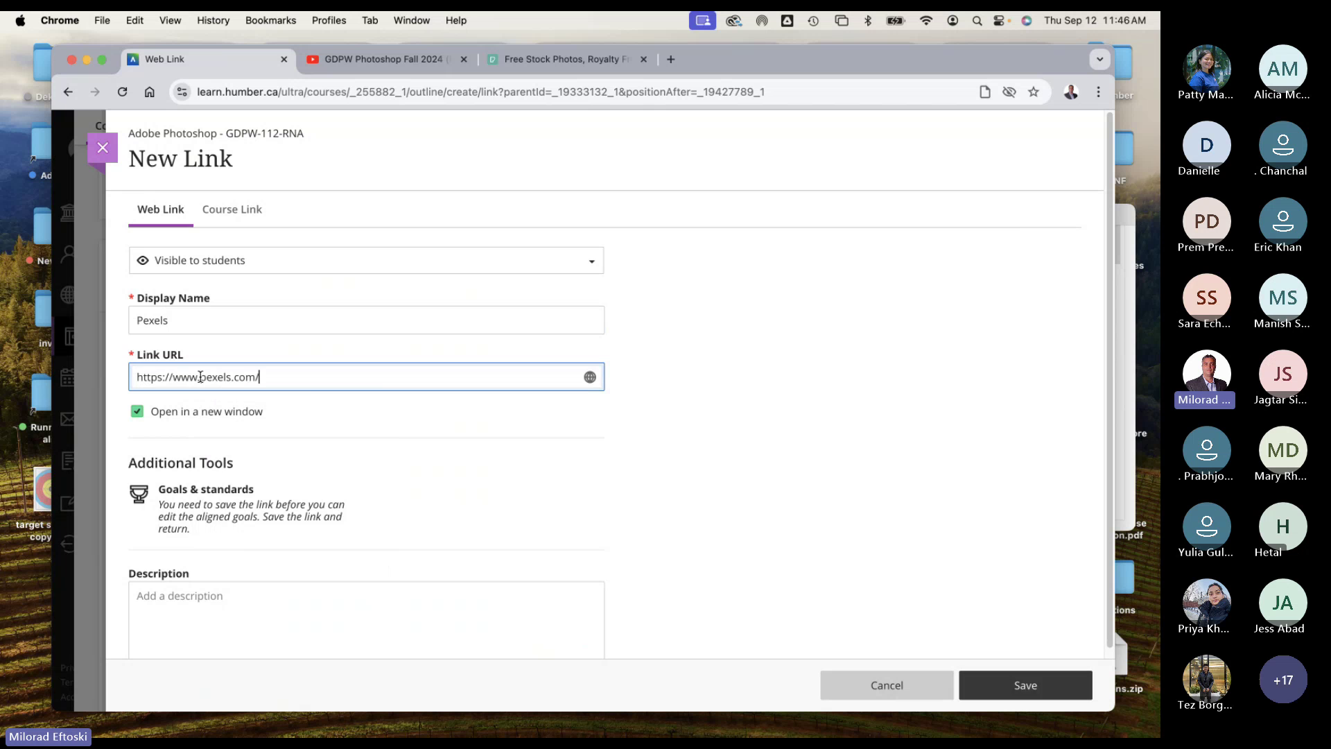
{"action": "key", "text": "BackSpace"}
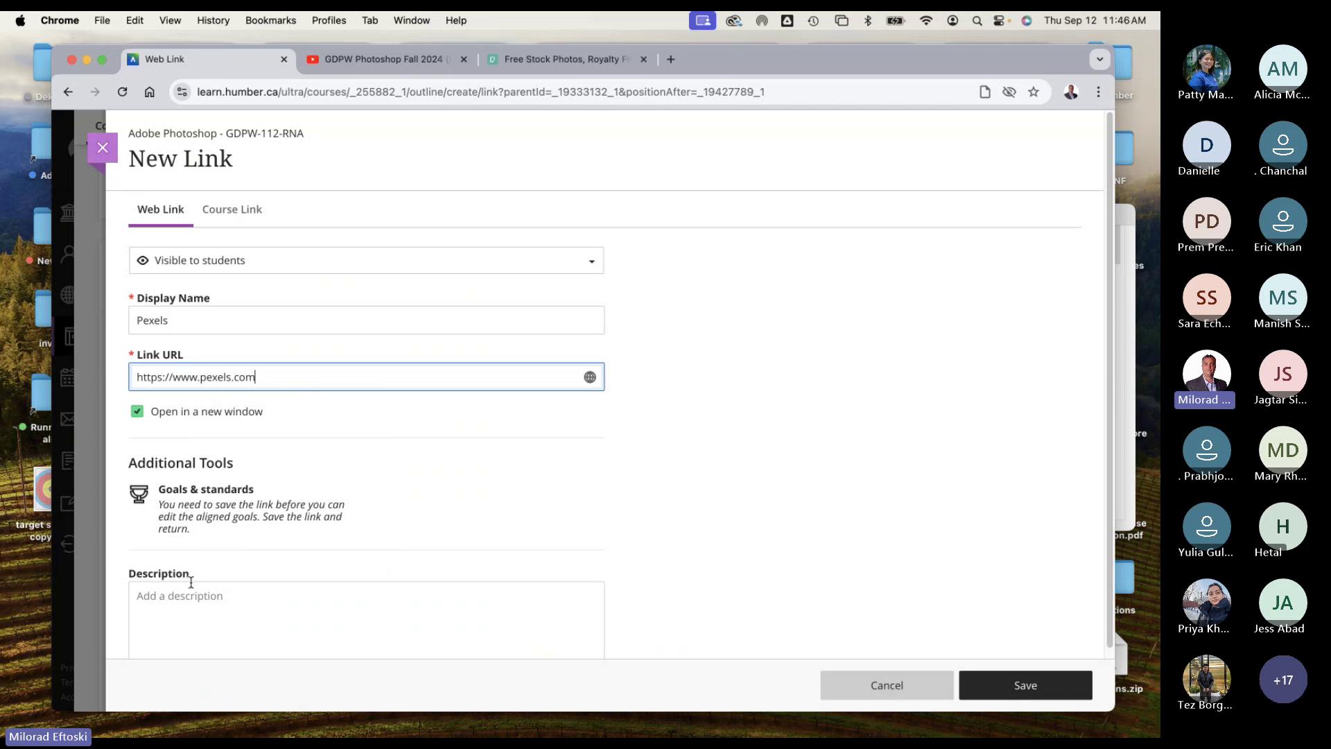
Step: Extend the display name to "Pexels for Images" and enter "Royalty FREE Images" as the link's description
{"action": "left_click", "coordinate": [194, 325]}
{"action": "type", "text": "for Images"}
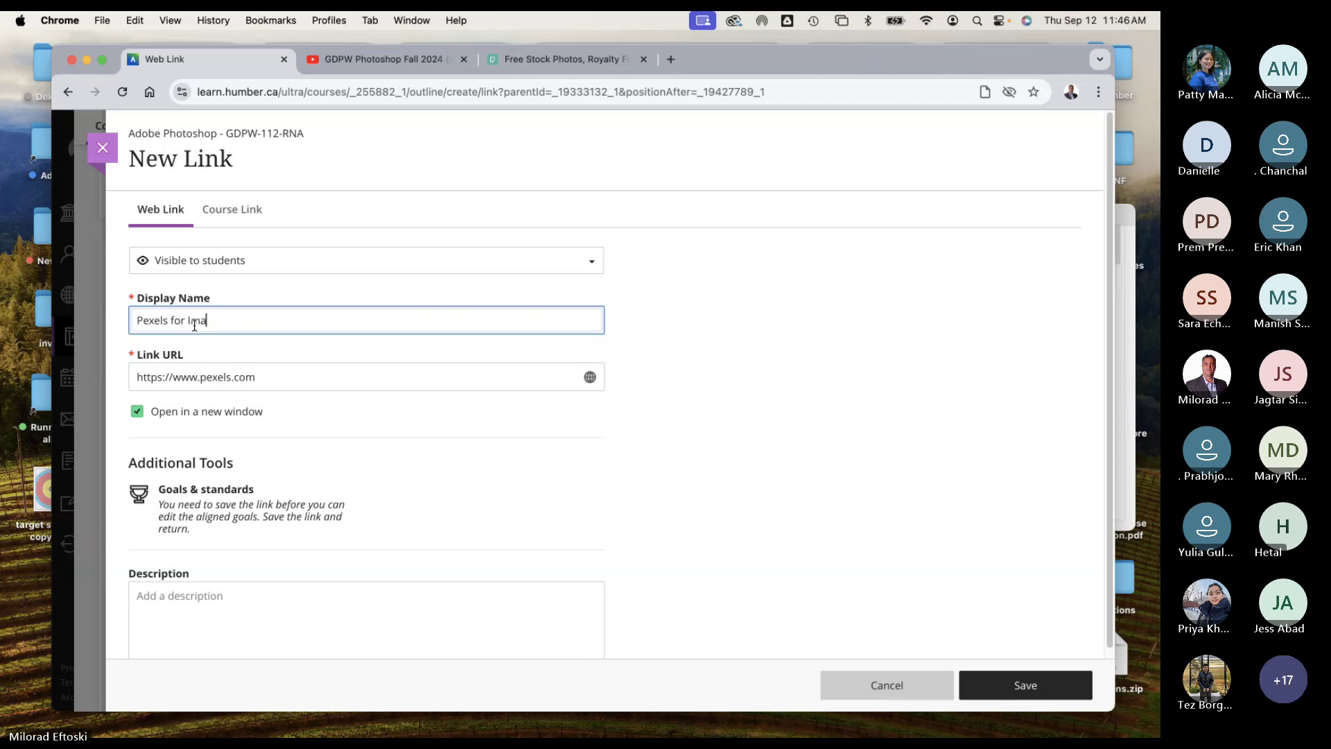
{"action": "left_click", "coordinate": [212, 598]}
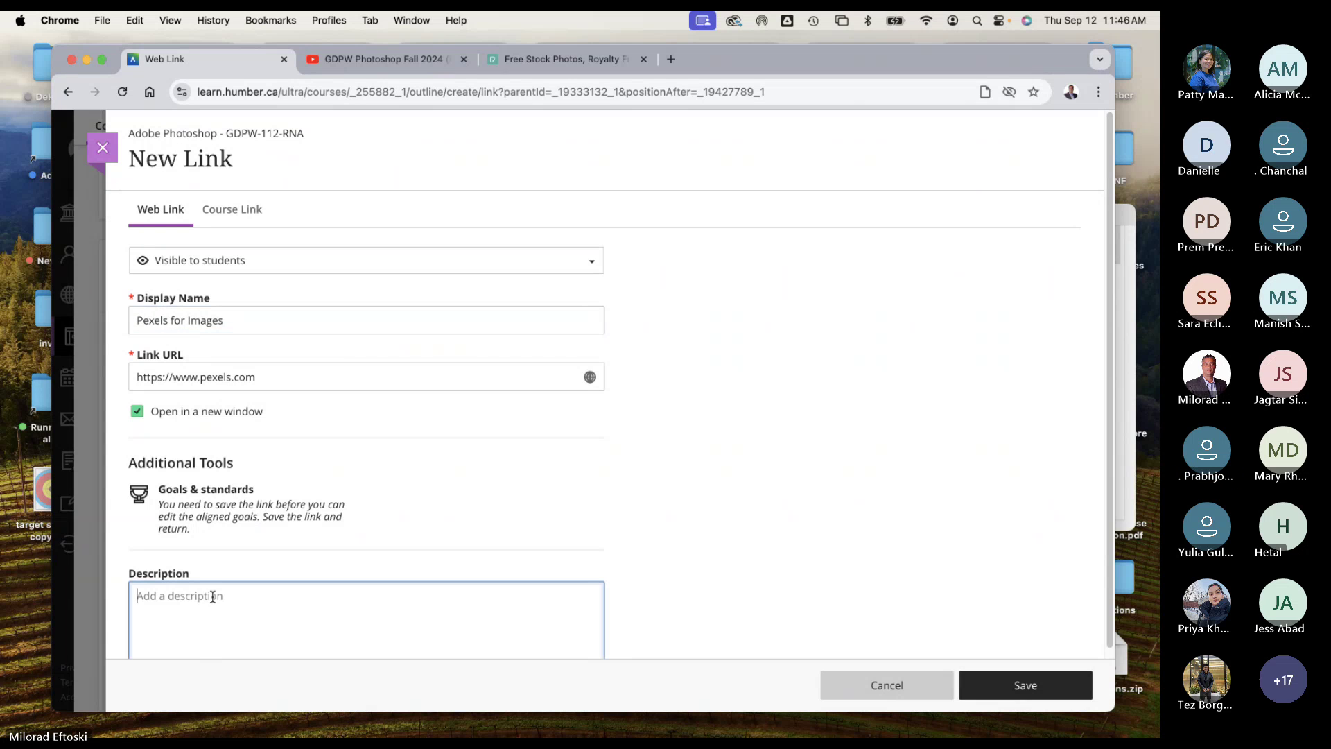
{"action": "type", "text": "Royalty FREE Images"}
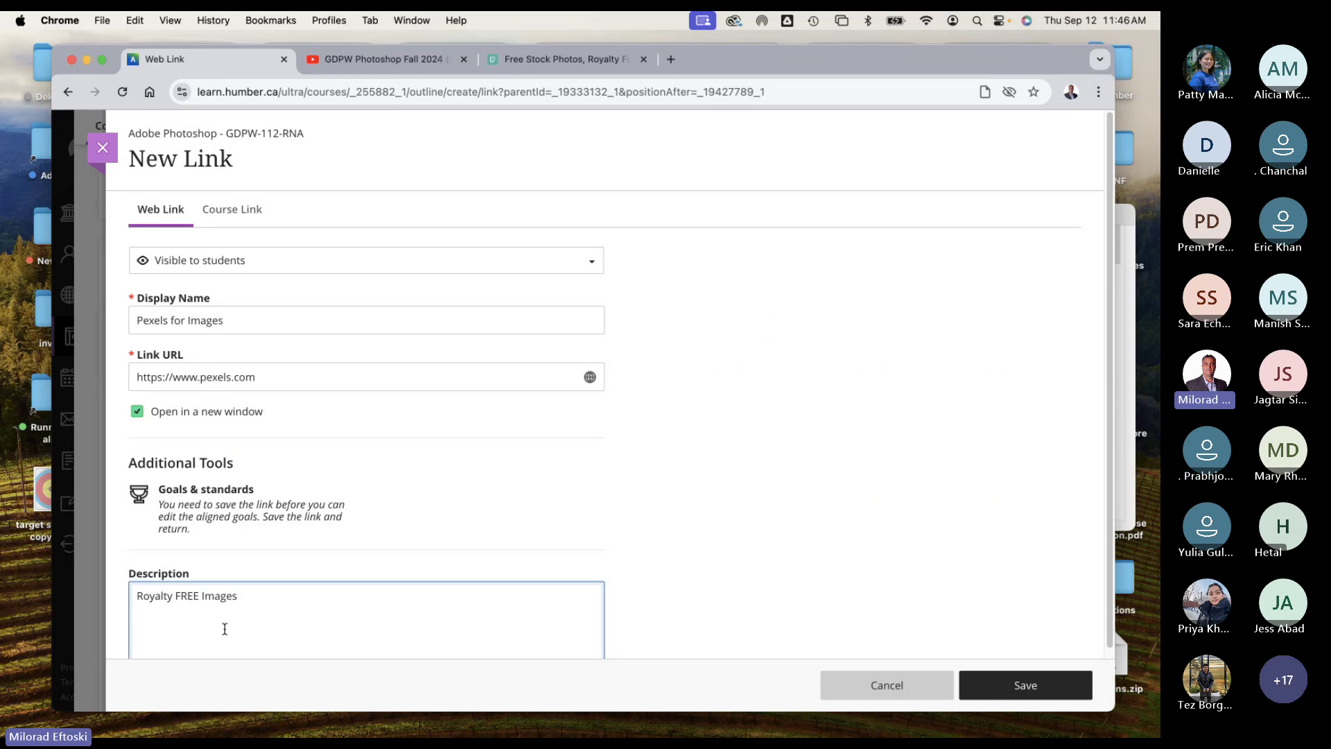
{"action": "scroll", "coordinate": [633, 555], "scroll_direction": "down", "scroll_amount": 2}
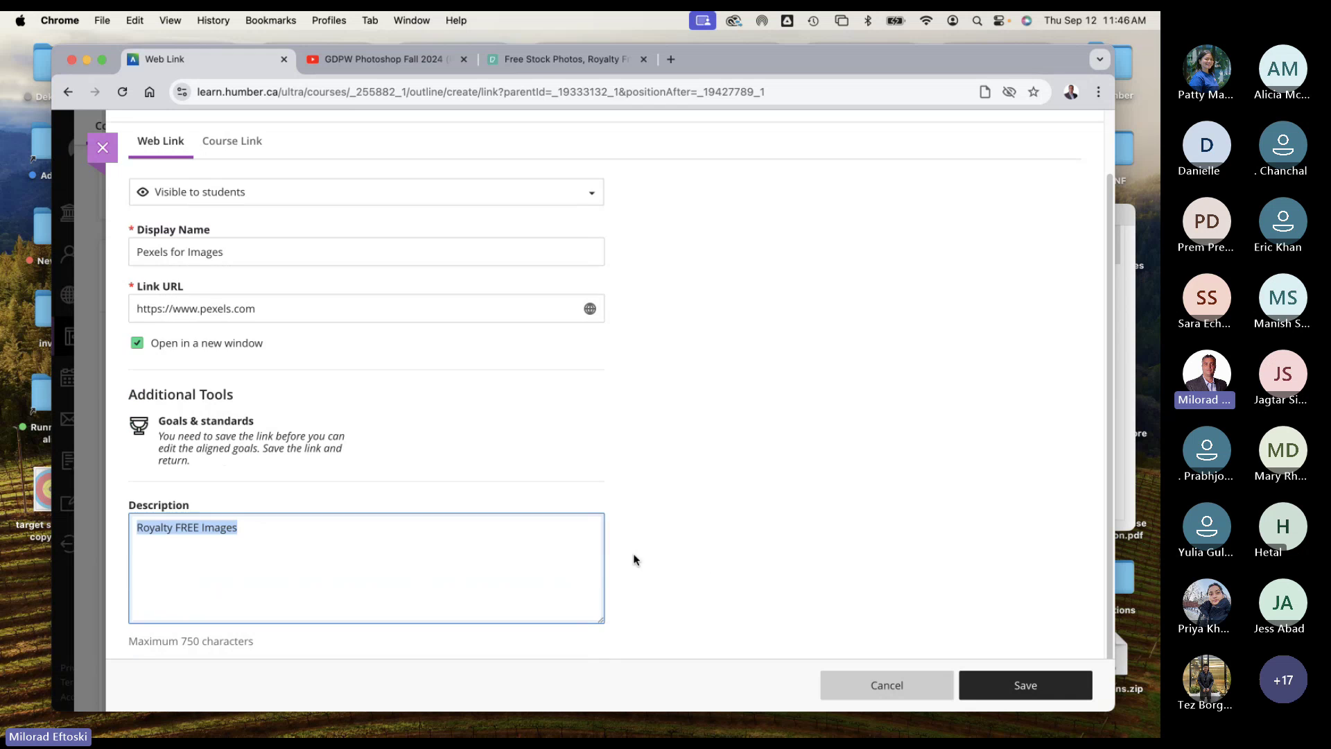
Step: Save the Pexels link and create another student-visible web link below Pixabay for Images, named "Unsplash for Images"
{"action": "left_click", "coordinate": [1014, 686]}
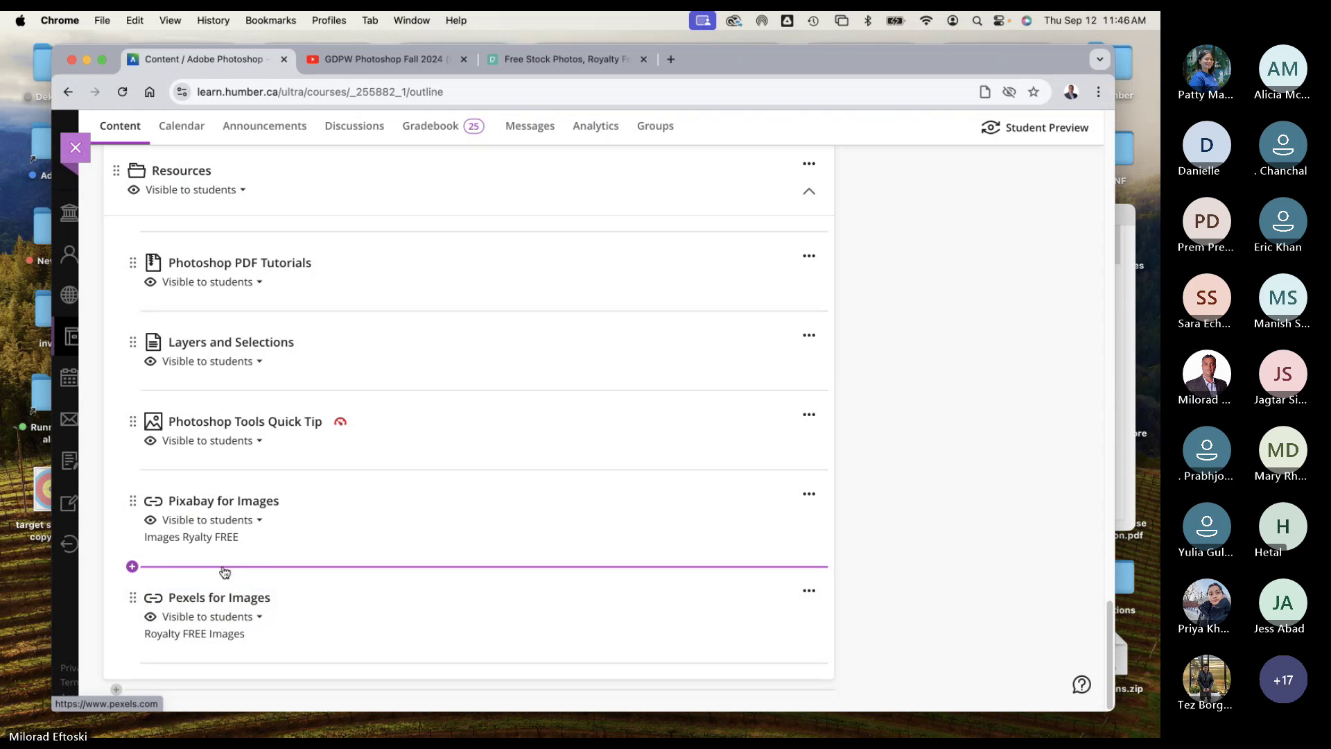
{"action": "left_click", "coordinate": [132, 567]}
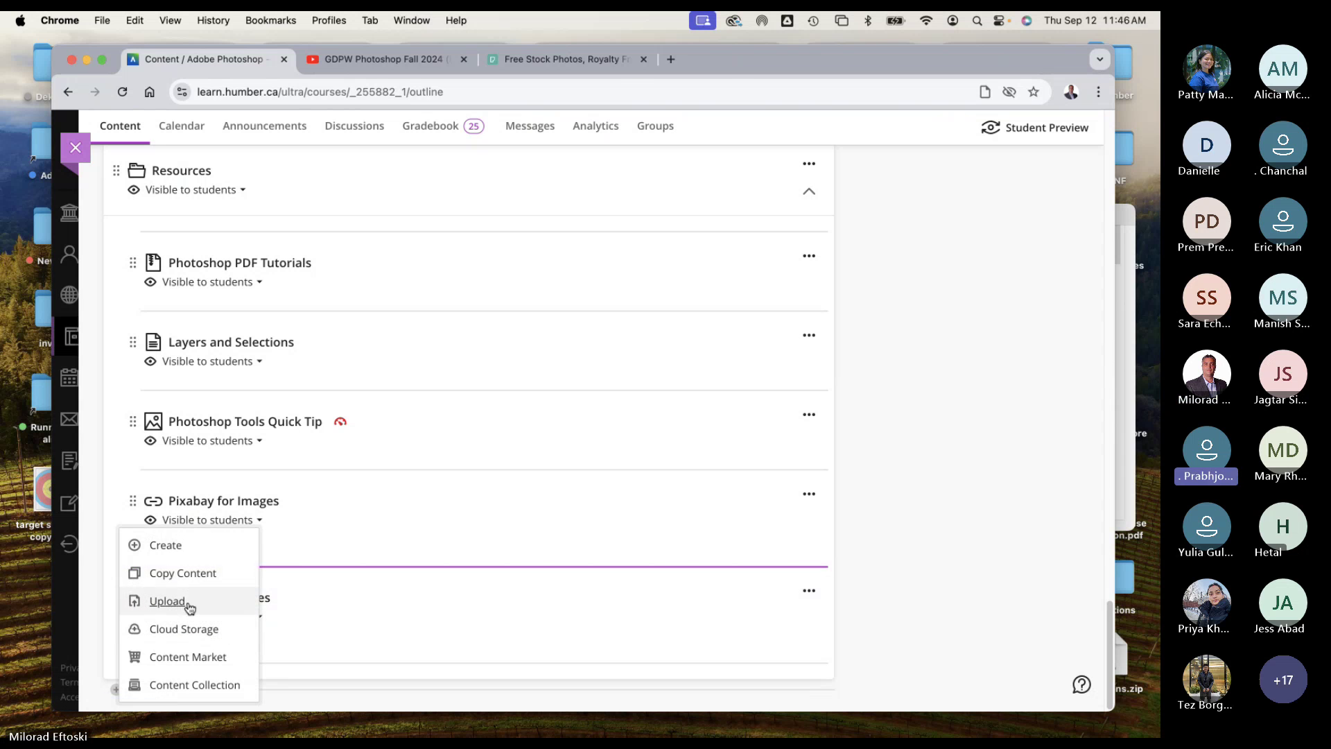
{"action": "left_click", "coordinate": [172, 549]}
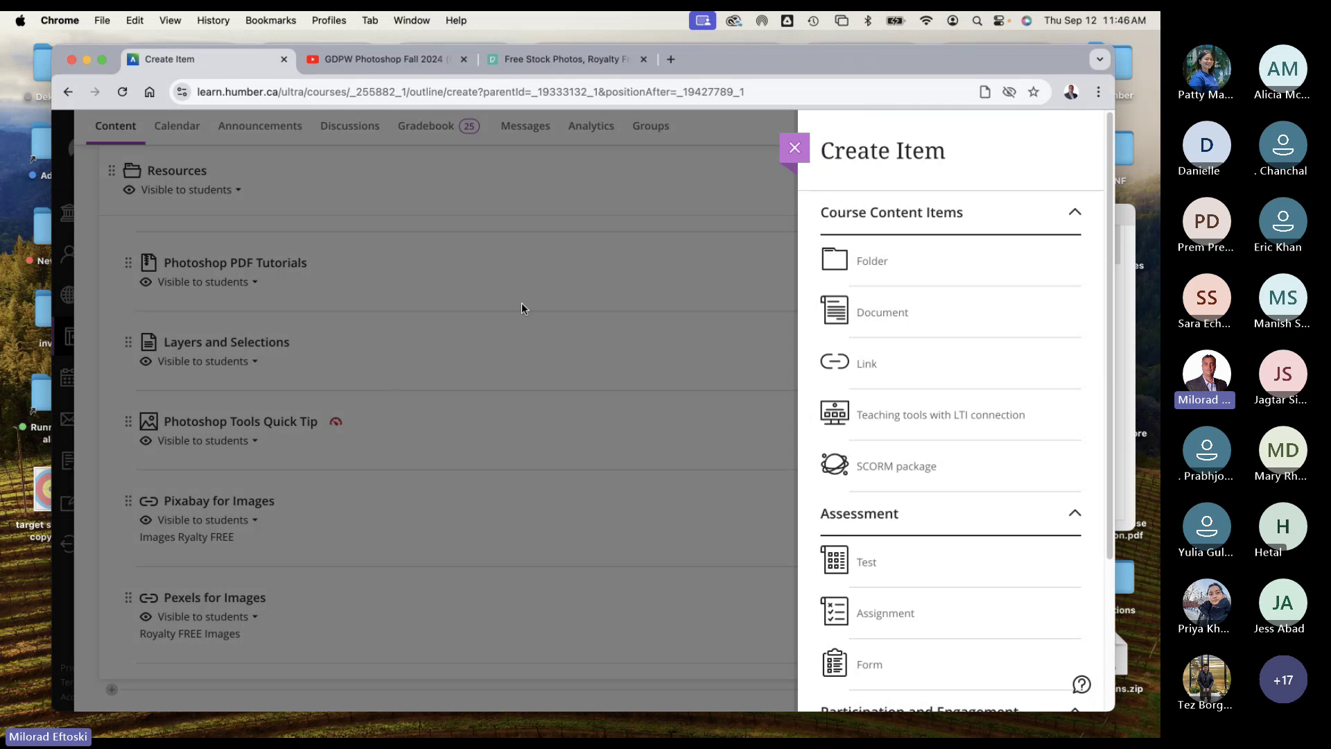
{"action": "left_click", "coordinate": [865, 365]}
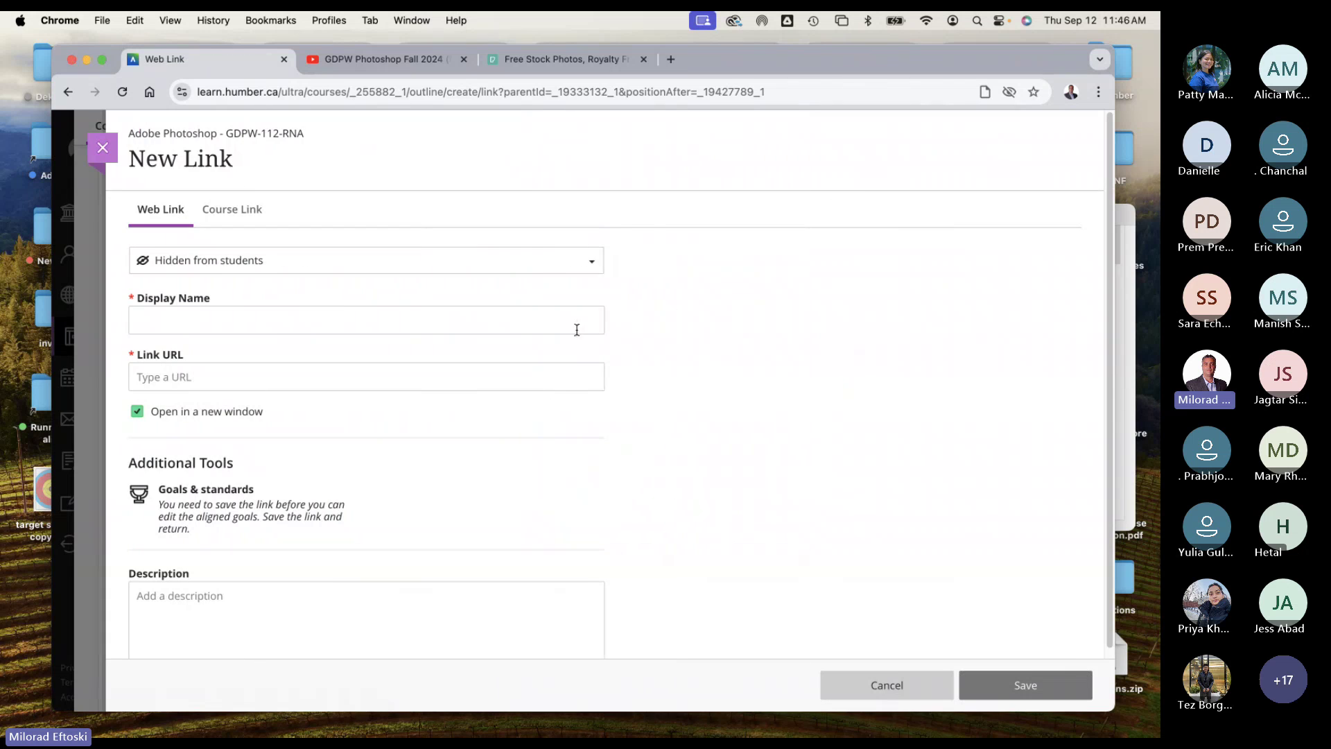
{"action": "left_click", "coordinate": [226, 269]}
{"action": "left_click", "coordinate": [201, 289]}
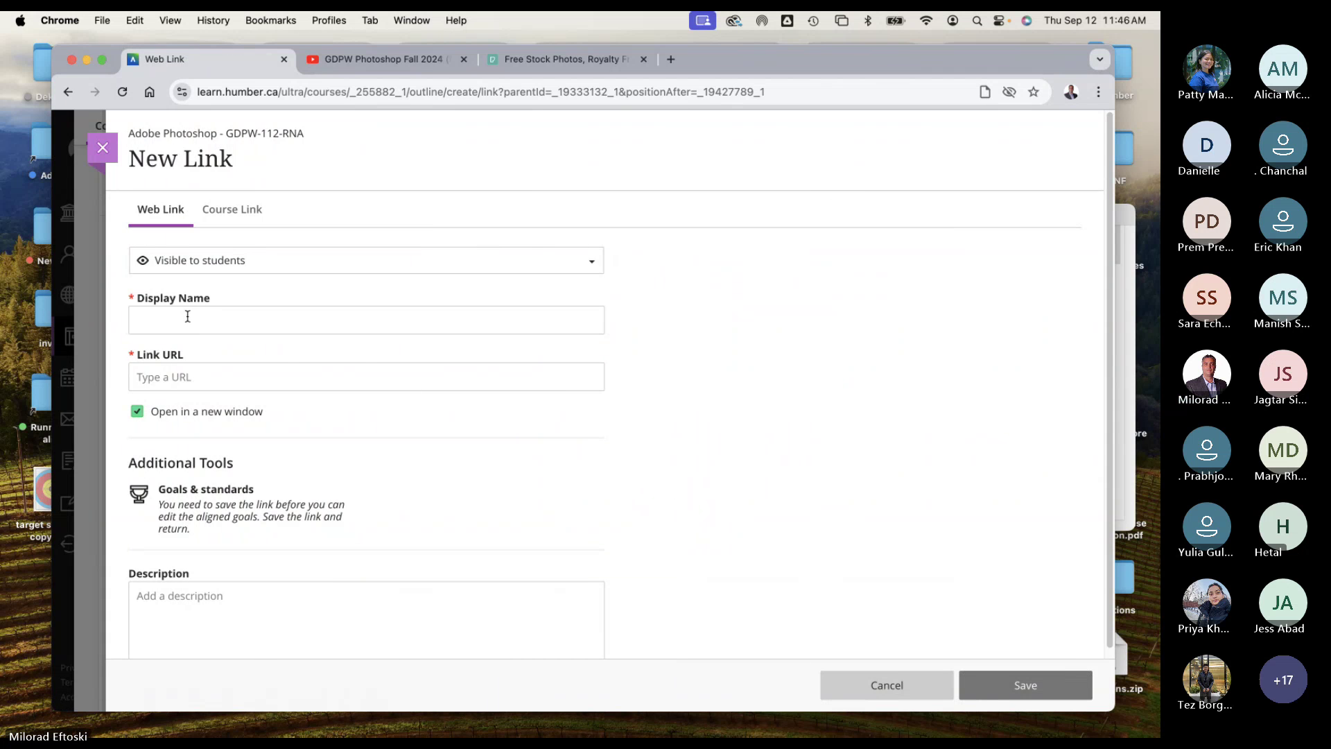
{"action": "left_click", "coordinate": [186, 318]}
{"action": "type", "text": "Unsplash"}
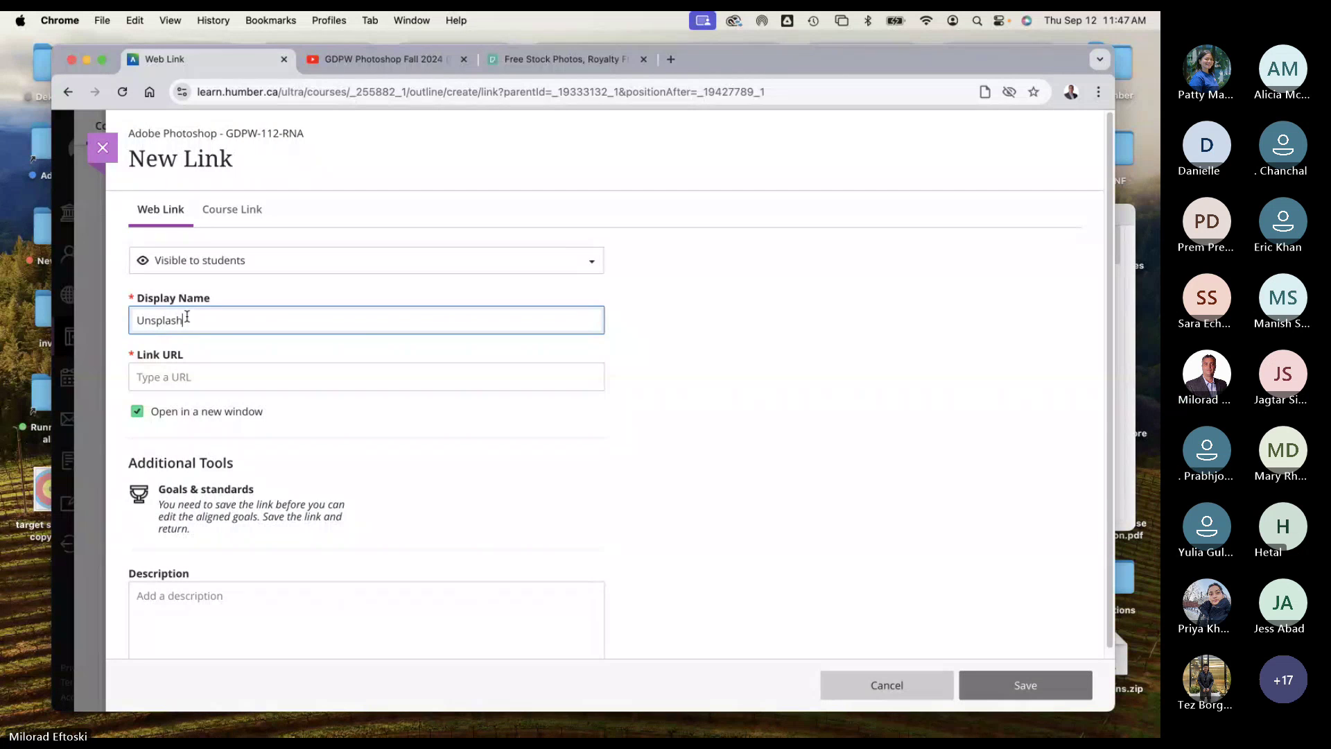
{"action": "type", "text": " for Images"}
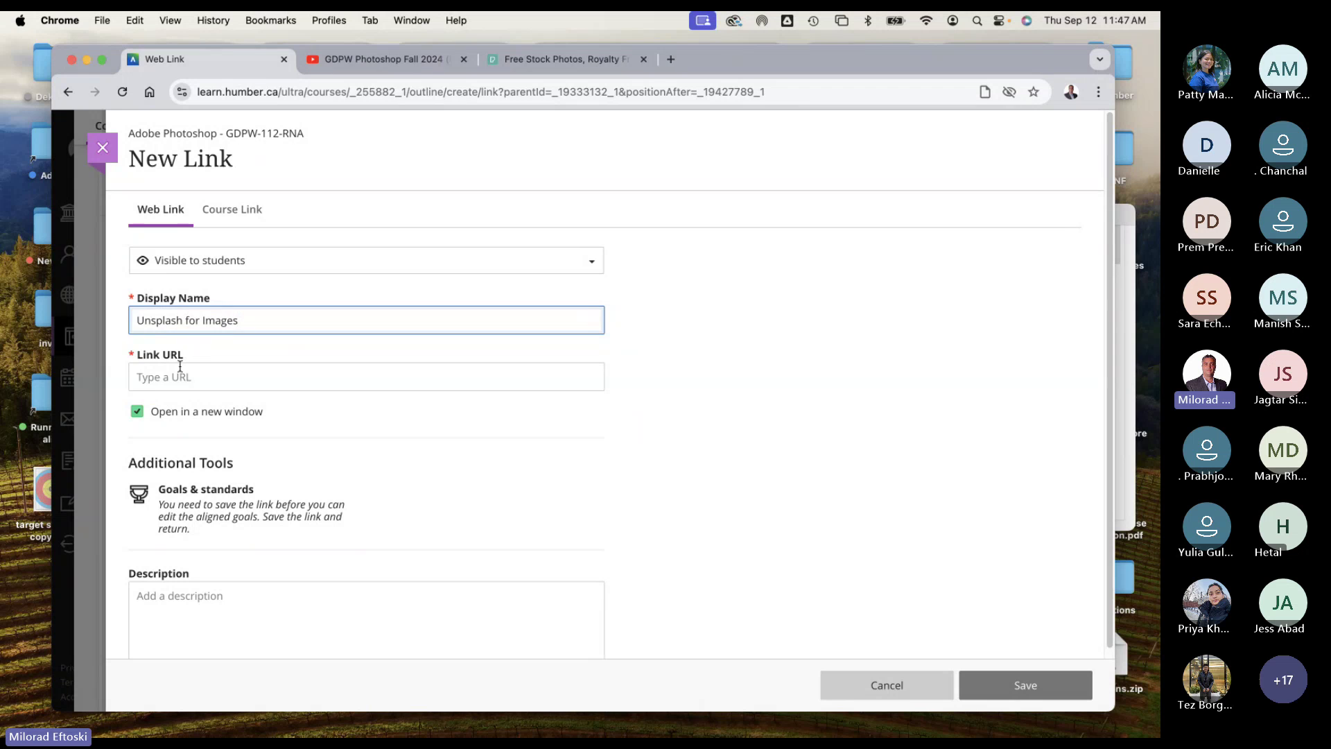
Step: Search the web for unsplash in the Pexels tab and open the Unsplash home page
{"action": "left_click", "coordinate": [190, 381]}
{"action": "left_click", "coordinate": [508, 63]}
{"action": "left_click", "coordinate": [450, 95]}
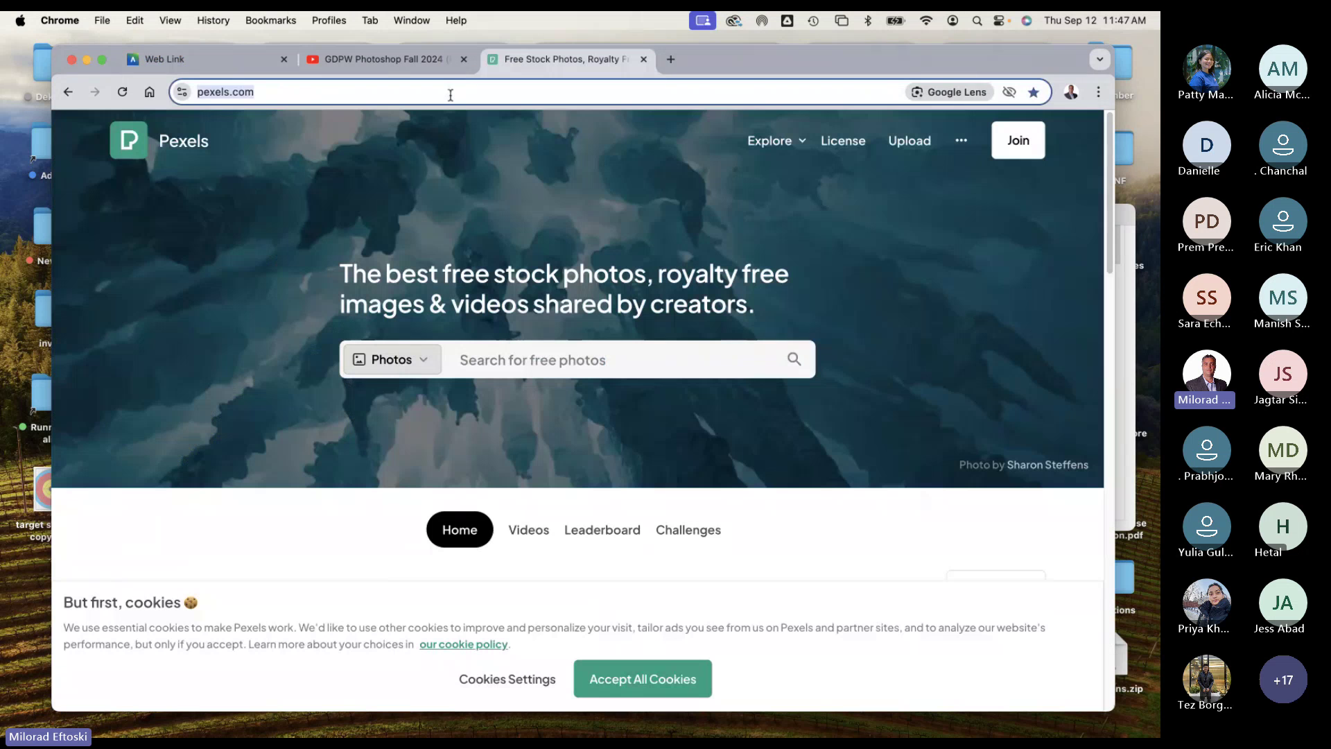
{"action": "type", "text": "unsplash"}
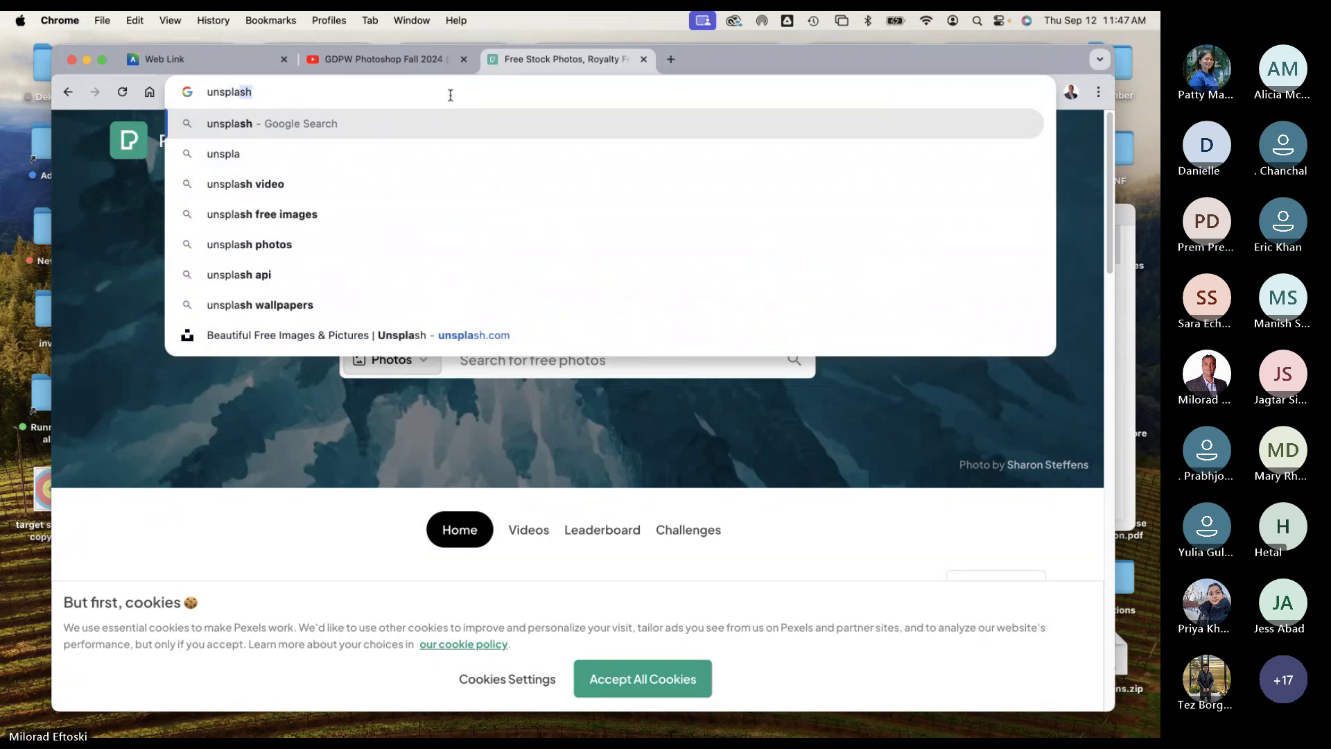
{"action": "key", "text": "Return"}
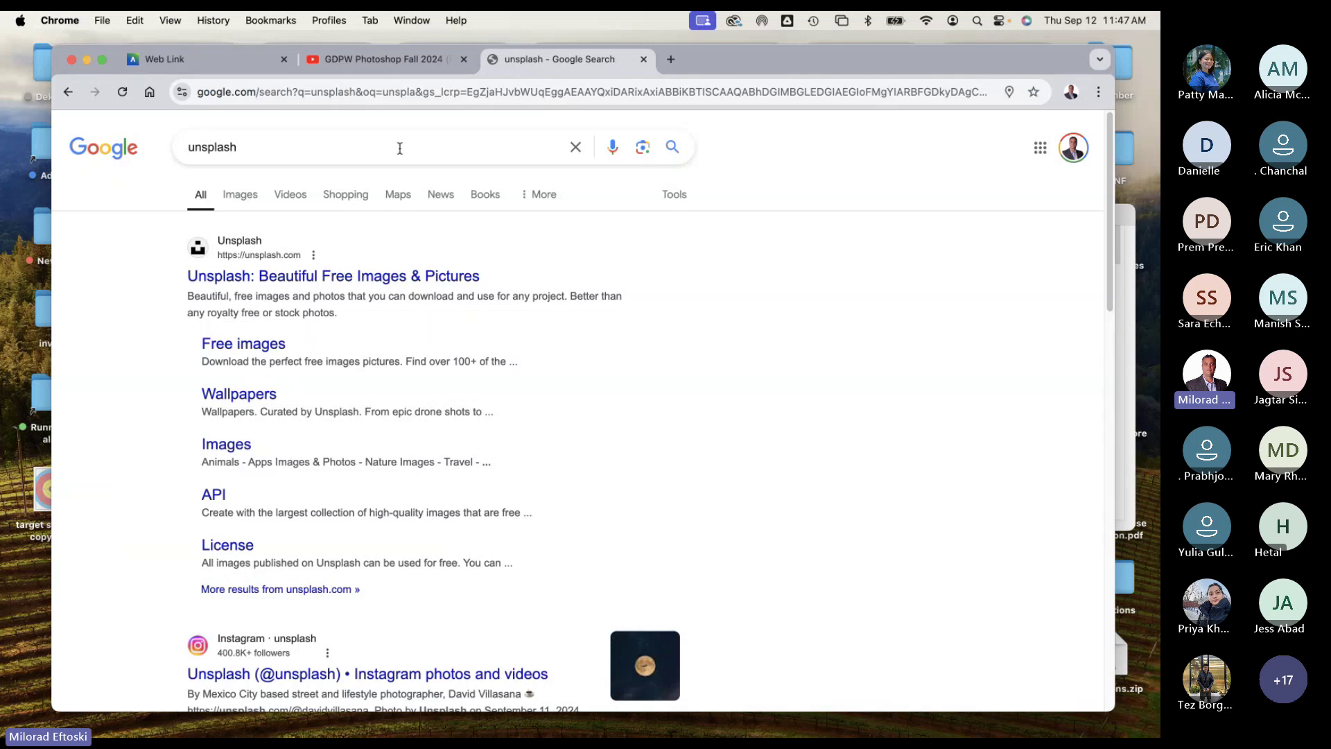
{"action": "left_click", "coordinate": [326, 276]}
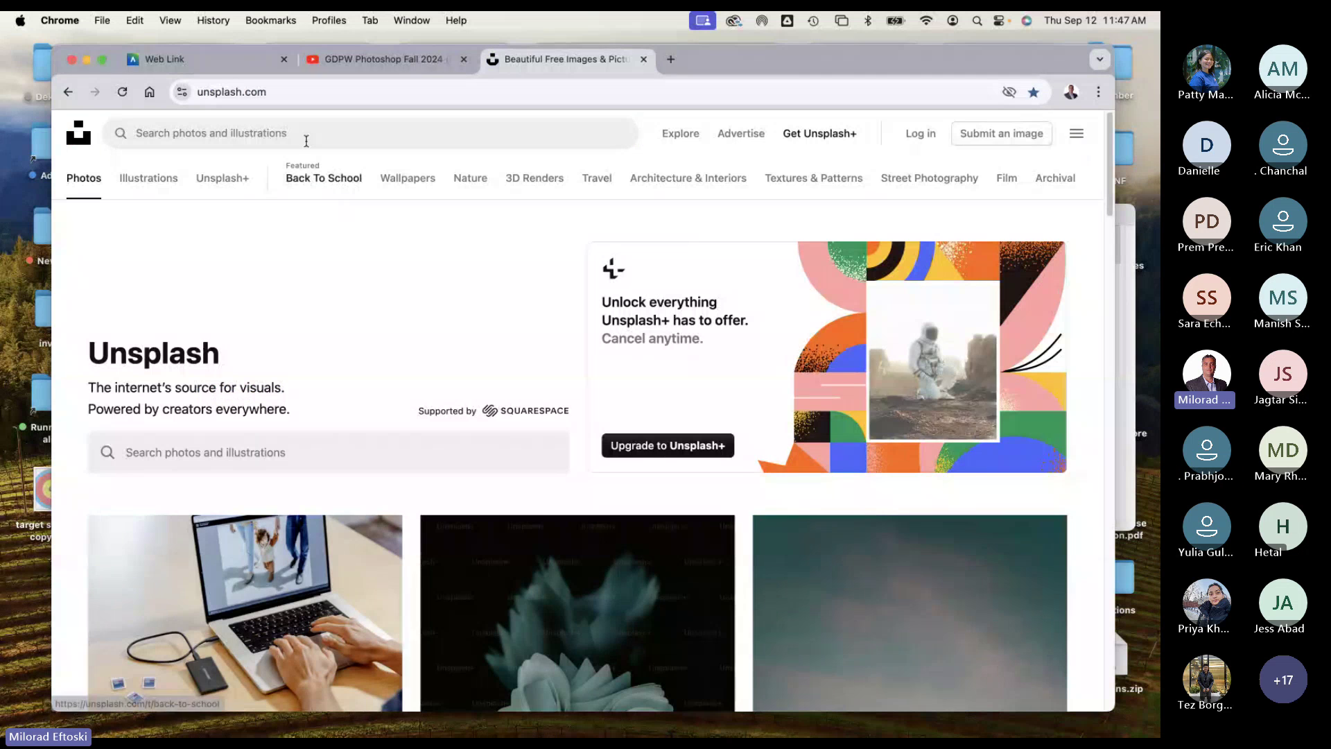
Step: Enter "Royalty FREE Images" as the new link's description and leave the link URL empty
{"action": "left_click", "coordinate": [208, 59]}
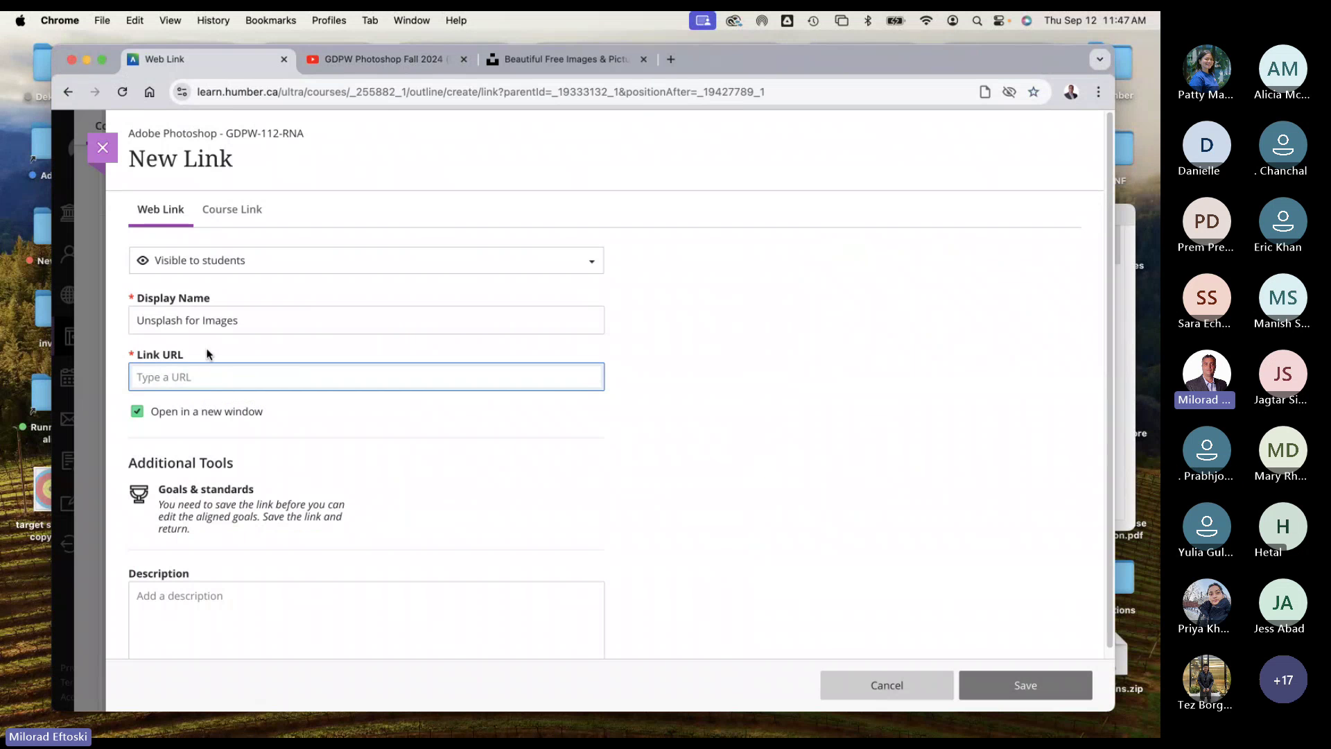
{"action": "type", "text": "Royalty FREE Images"}
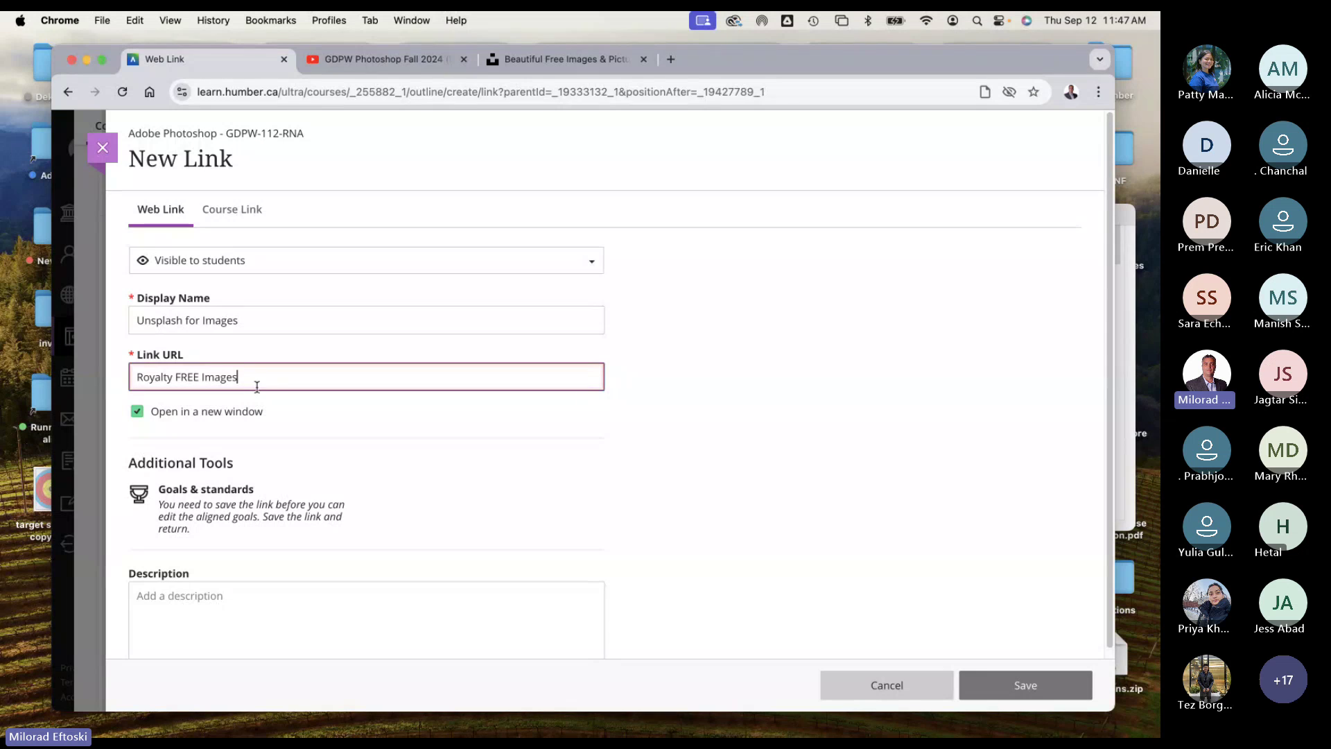
{"action": "left_click", "coordinate": [224, 603]}
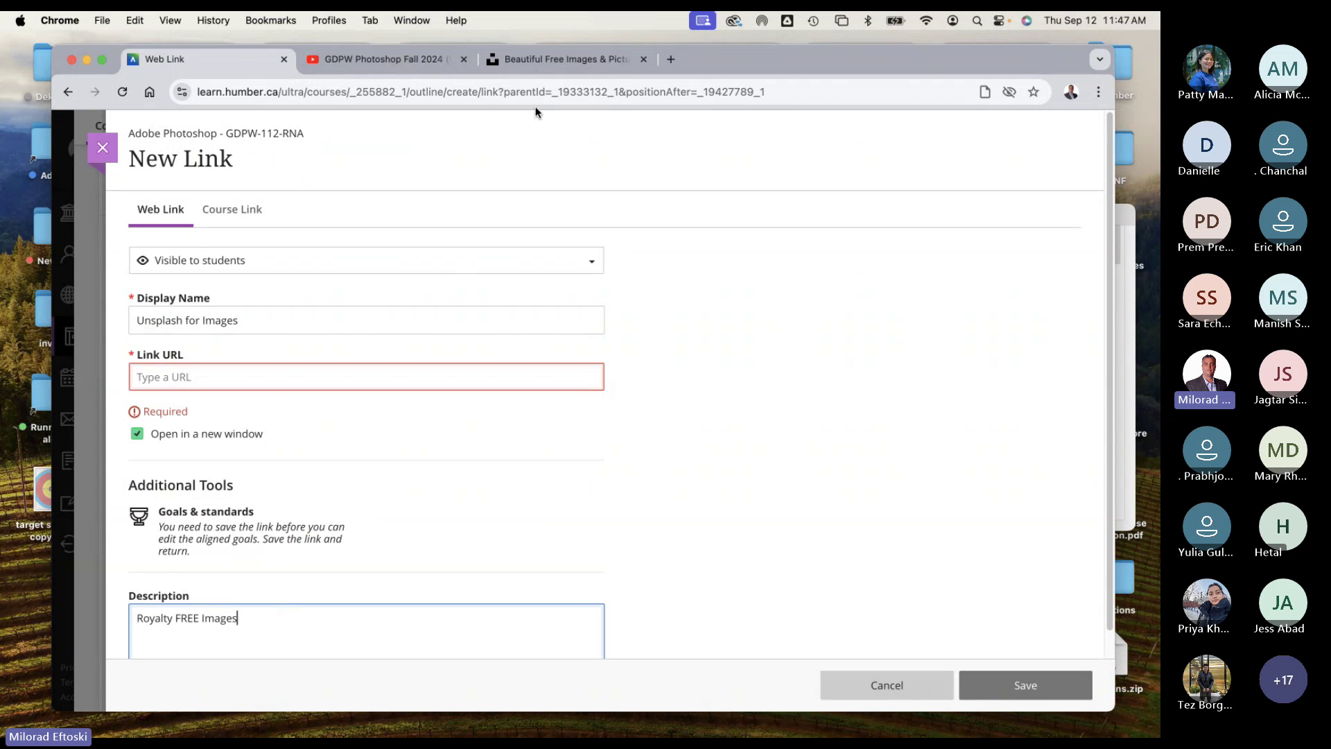
{"action": "left_click", "coordinate": [538, 60]}
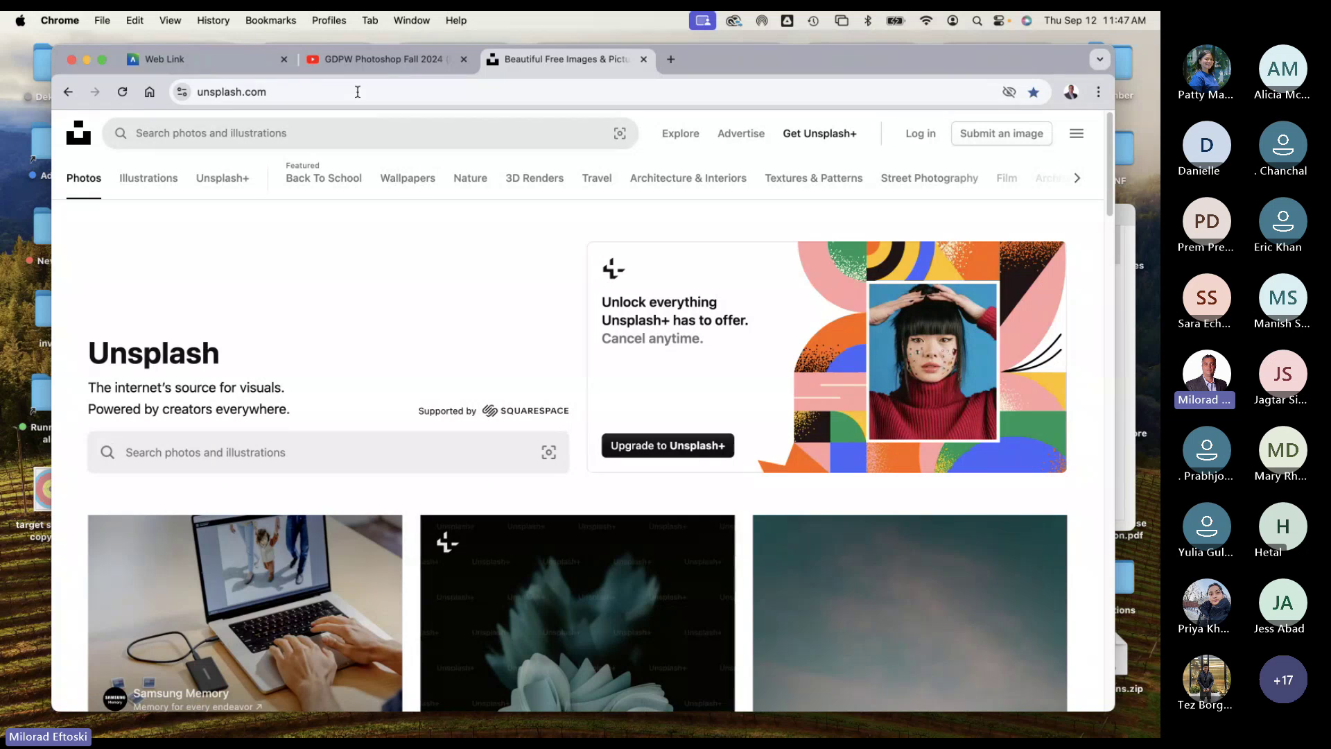
{"action": "left_click", "coordinate": [296, 93]}
{"action": "key", "text": "super+c"}
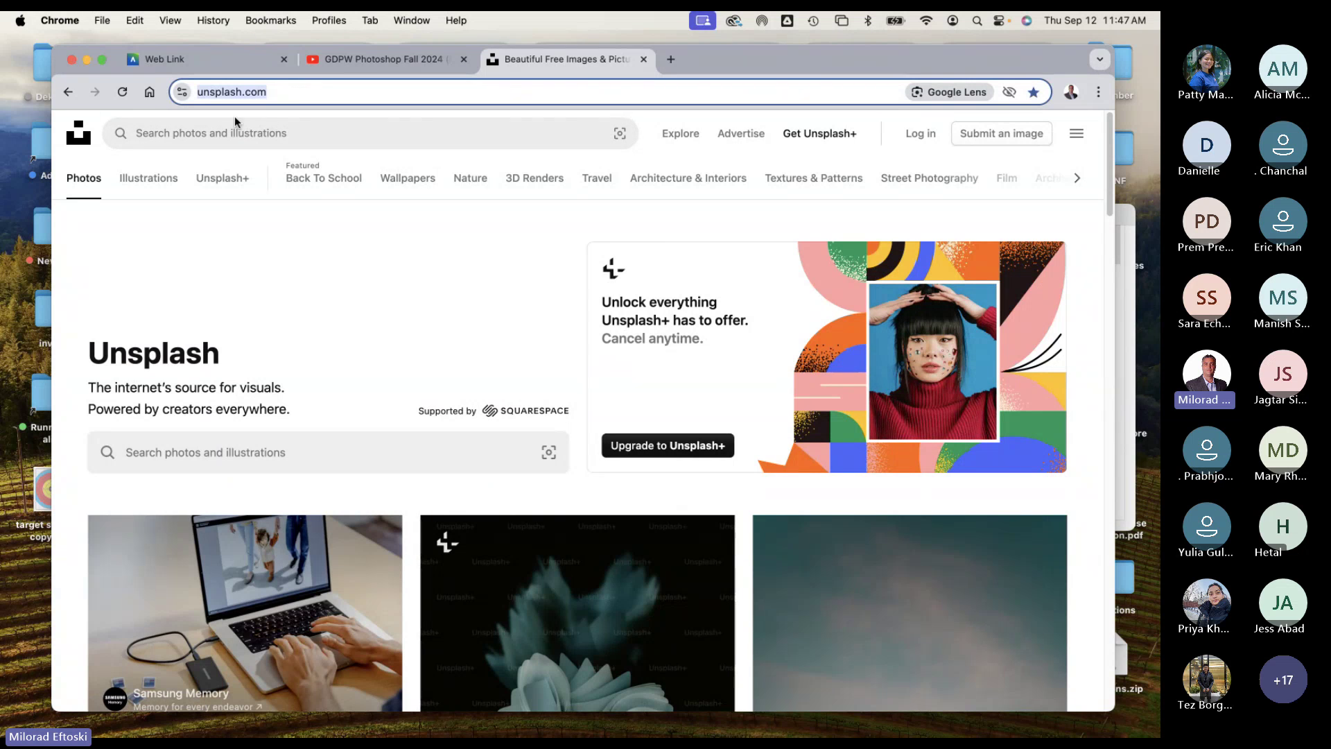
{"action": "left_click", "coordinate": [364, 64]}
{"action": "left_click", "coordinate": [218, 66]}
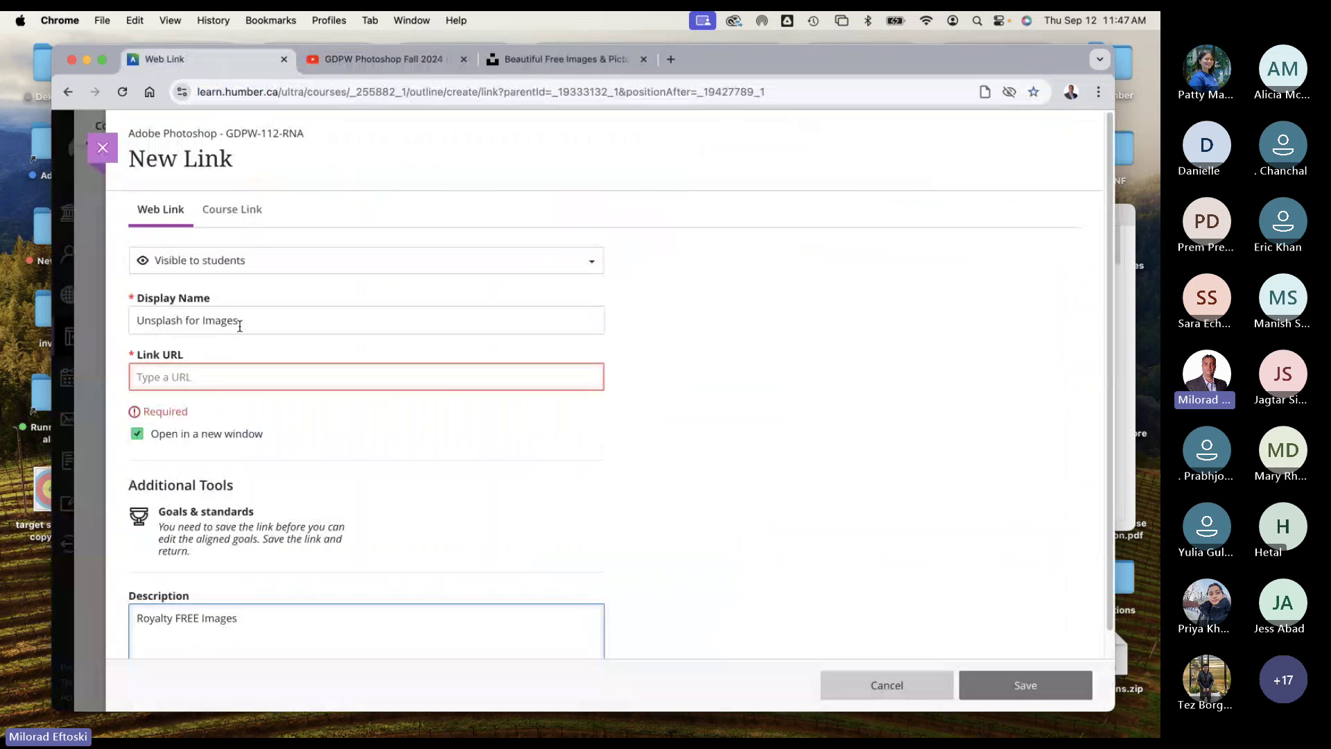
{"action": "left_click", "coordinate": [226, 380]}
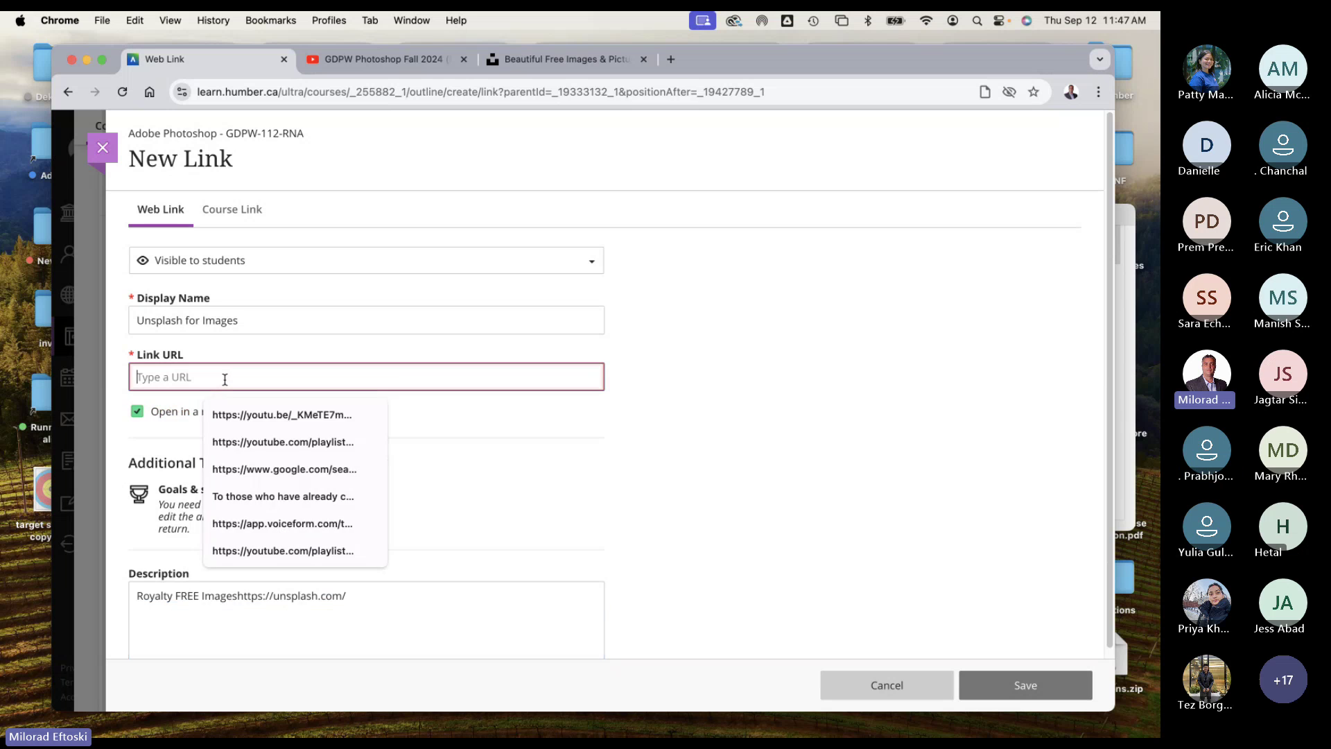
{"action": "key", "text": "super+v"}
{"action": "key", "text": "BackSpace"}
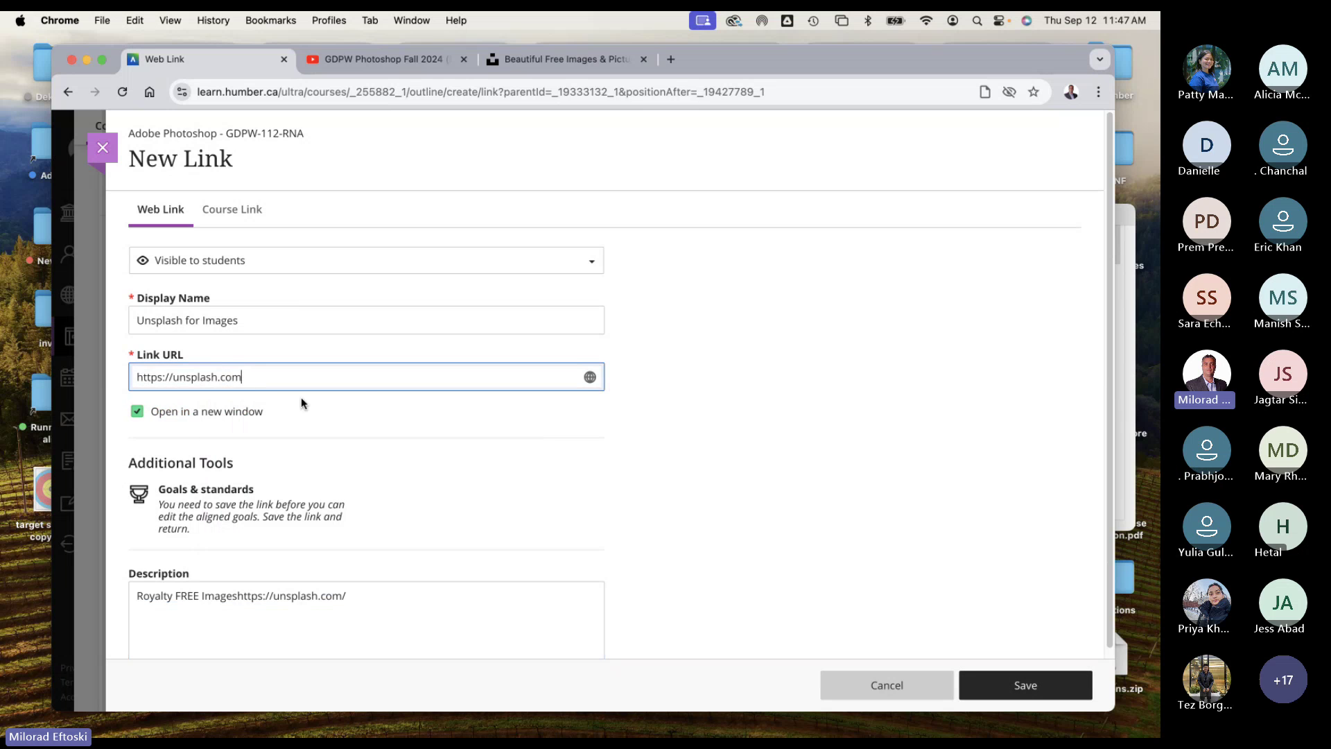
Step: Check the completed form and save the Unsplash for Images link
{"action": "left_click", "coordinate": [746, 464]}
{"action": "scroll", "coordinate": [742, 471], "scroll_direction": "down", "scroll_amount": 2}
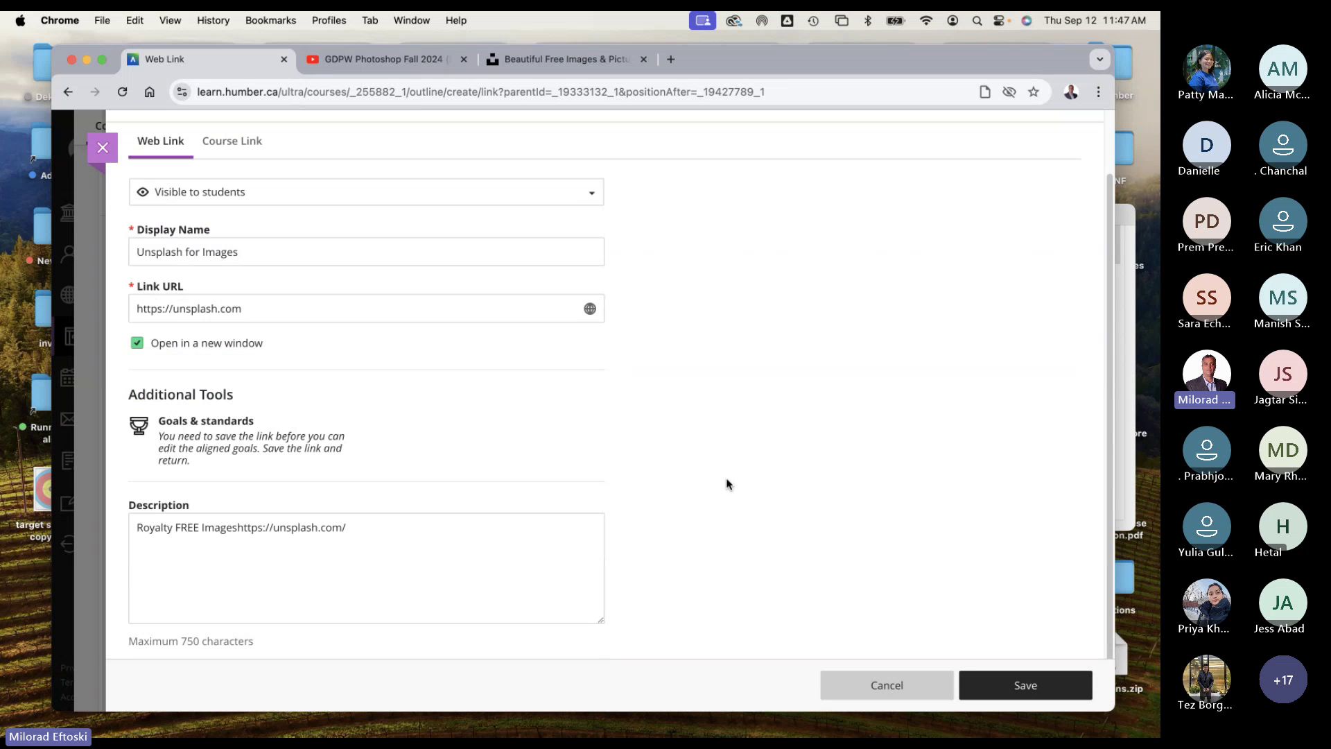
{"action": "scroll", "coordinate": [714, 477], "scroll_direction": "up", "scroll_amount": 2}
{"action": "scroll", "coordinate": [715, 477], "scroll_direction": "down", "scroll_amount": 2}
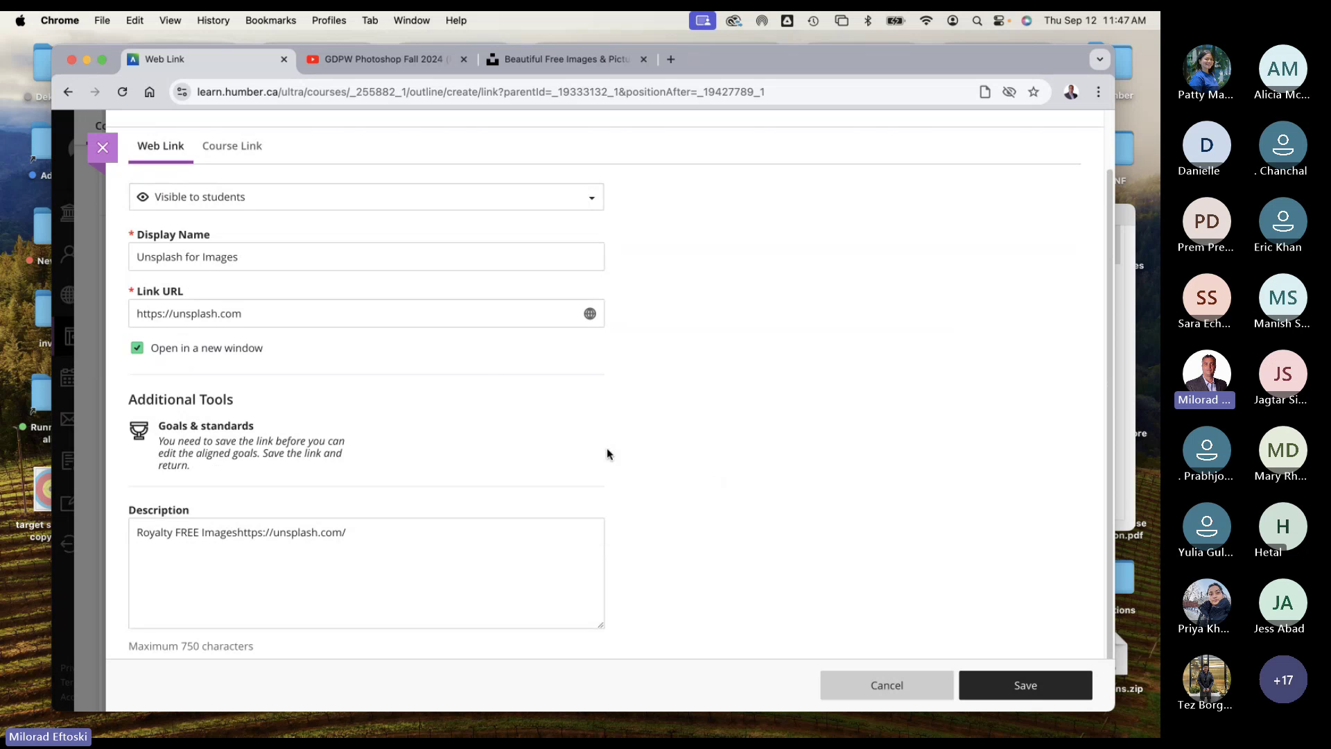
{"action": "left_click", "coordinate": [1026, 686]}
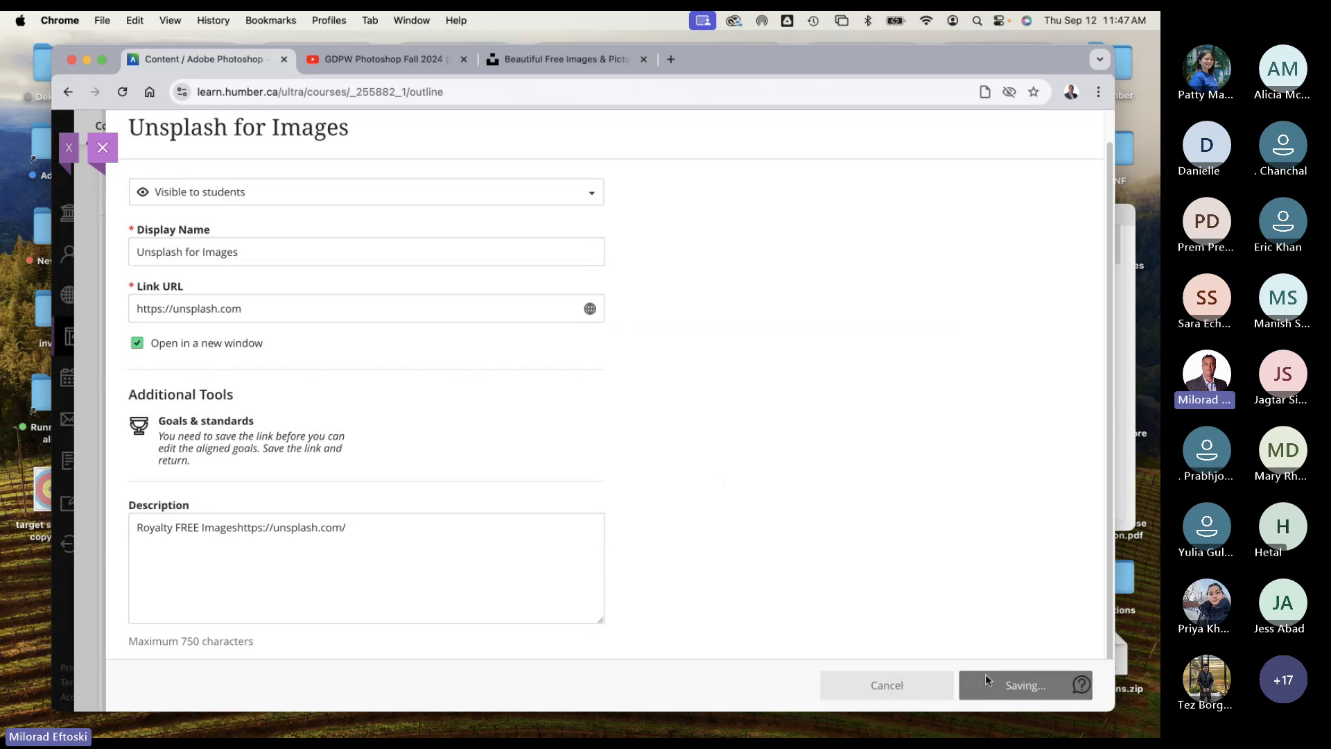
Step: Review the Resources folder, exit the Adobe Photoshop course to the Courses list, and close the Unsplash page
{"action": "scroll", "coordinate": [555, 504], "scroll_direction": "down", "scroll_amount": 2}
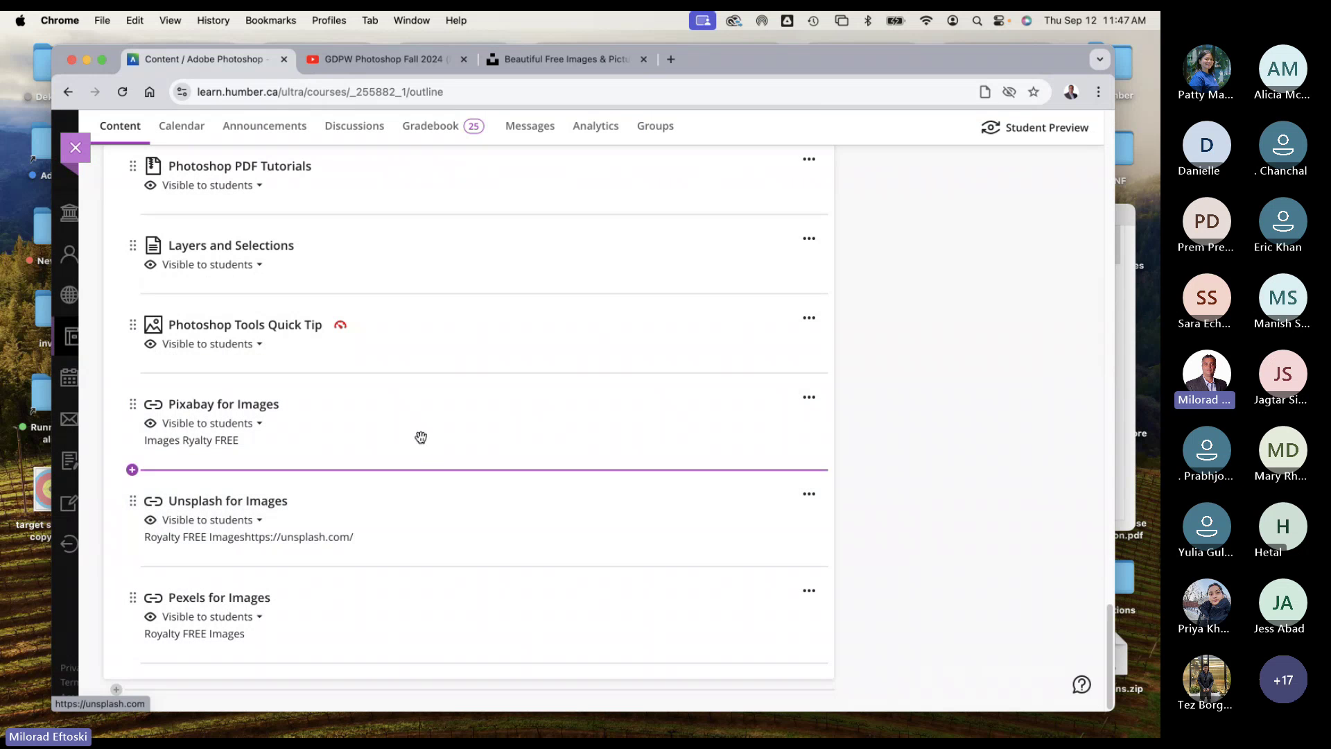
{"action": "scroll", "coordinate": [444, 440], "scroll_direction": "up", "scroll_amount": 3}
{"action": "scroll", "coordinate": [463, 444], "scroll_direction": "up", "scroll_amount": 2}
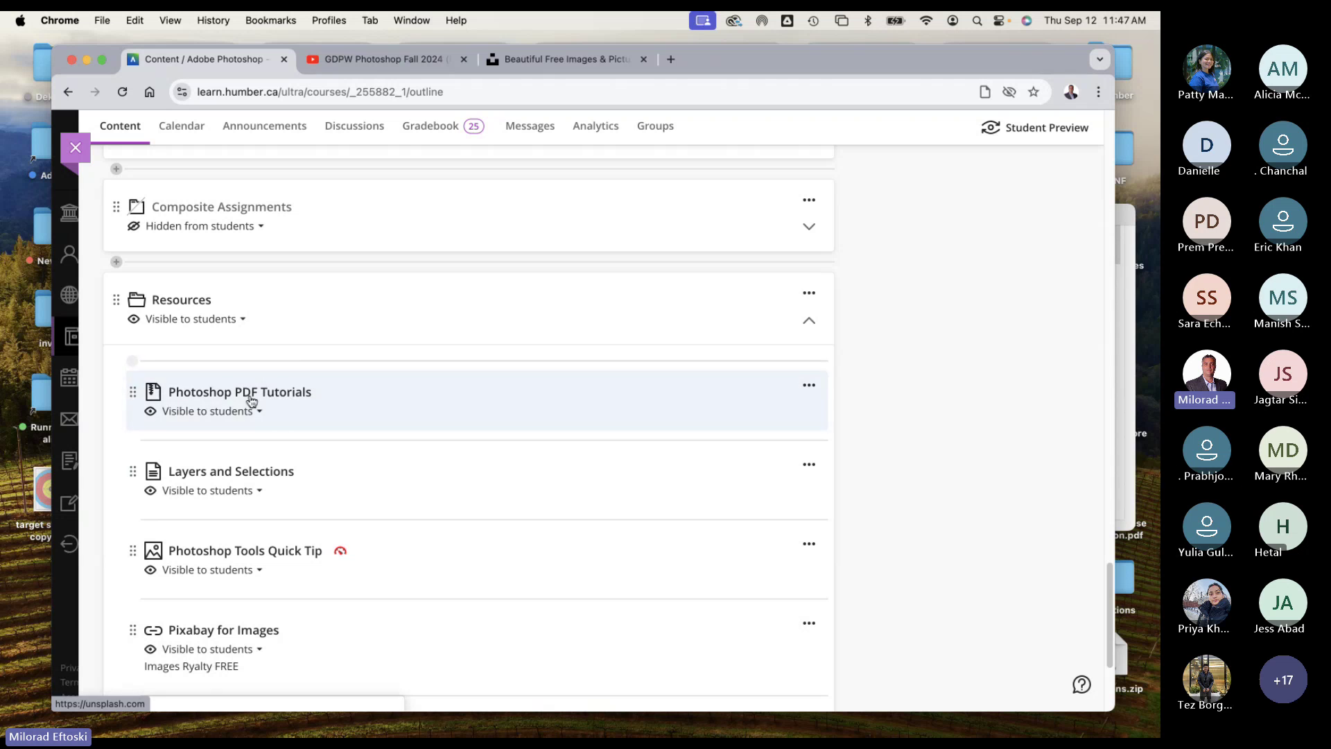
{"action": "scroll", "coordinate": [321, 442], "scroll_direction": "down", "scroll_amount": 5}
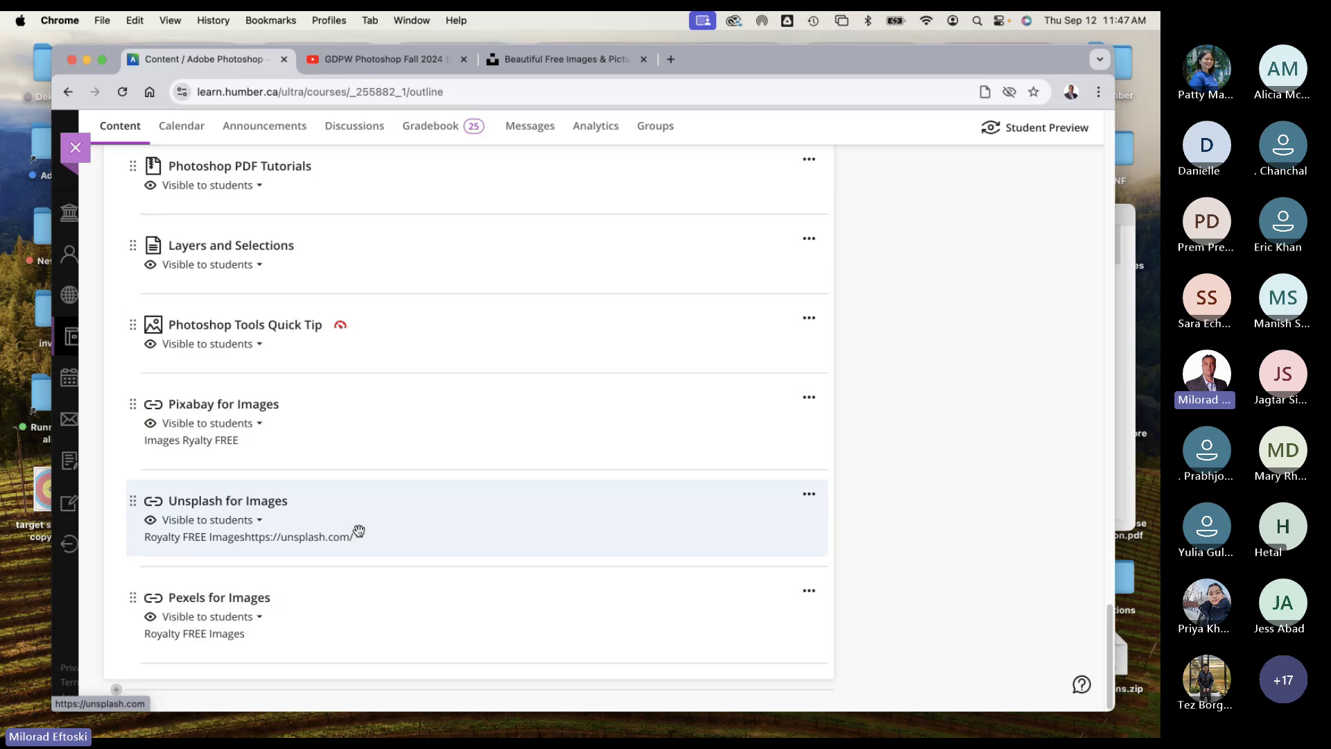
{"action": "scroll", "coordinate": [359, 531], "scroll_direction": "up", "scroll_amount": 15}
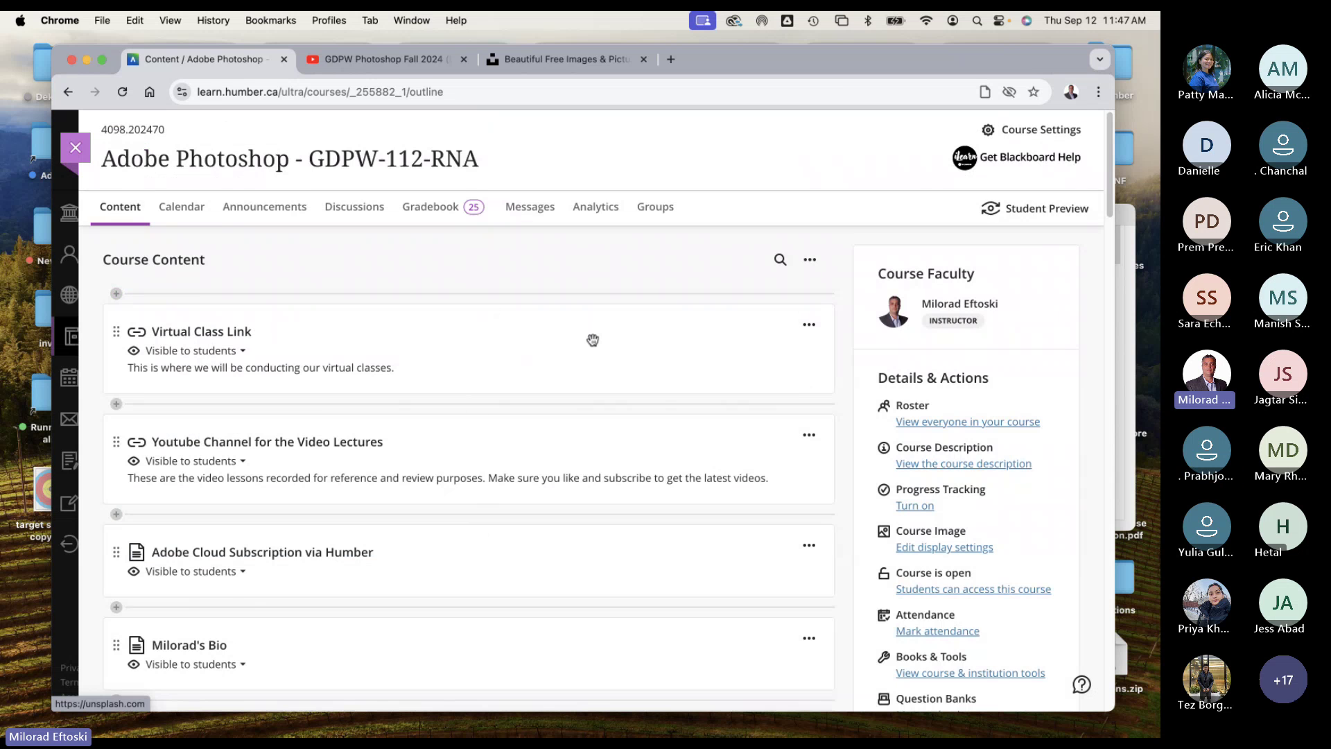
{"action": "left_click", "coordinate": [75, 147]}
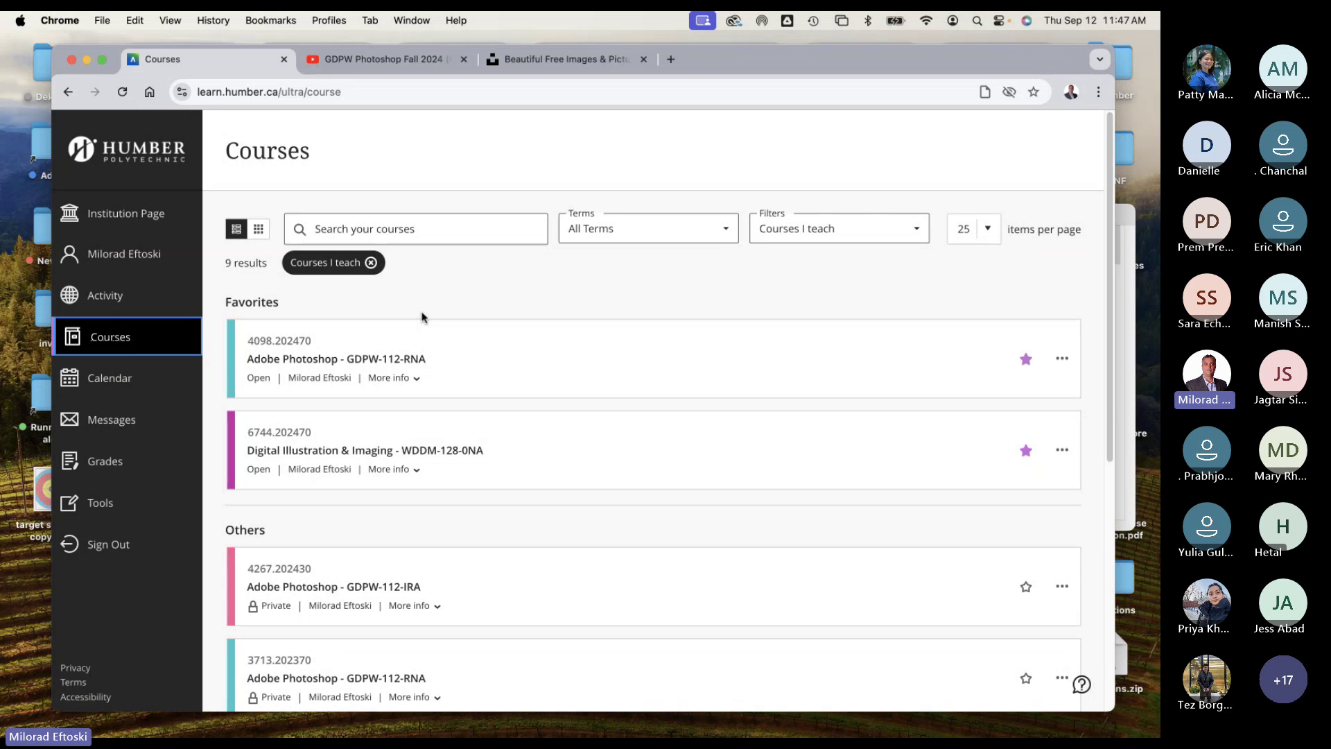
{"action": "left_click", "coordinate": [564, 65]}
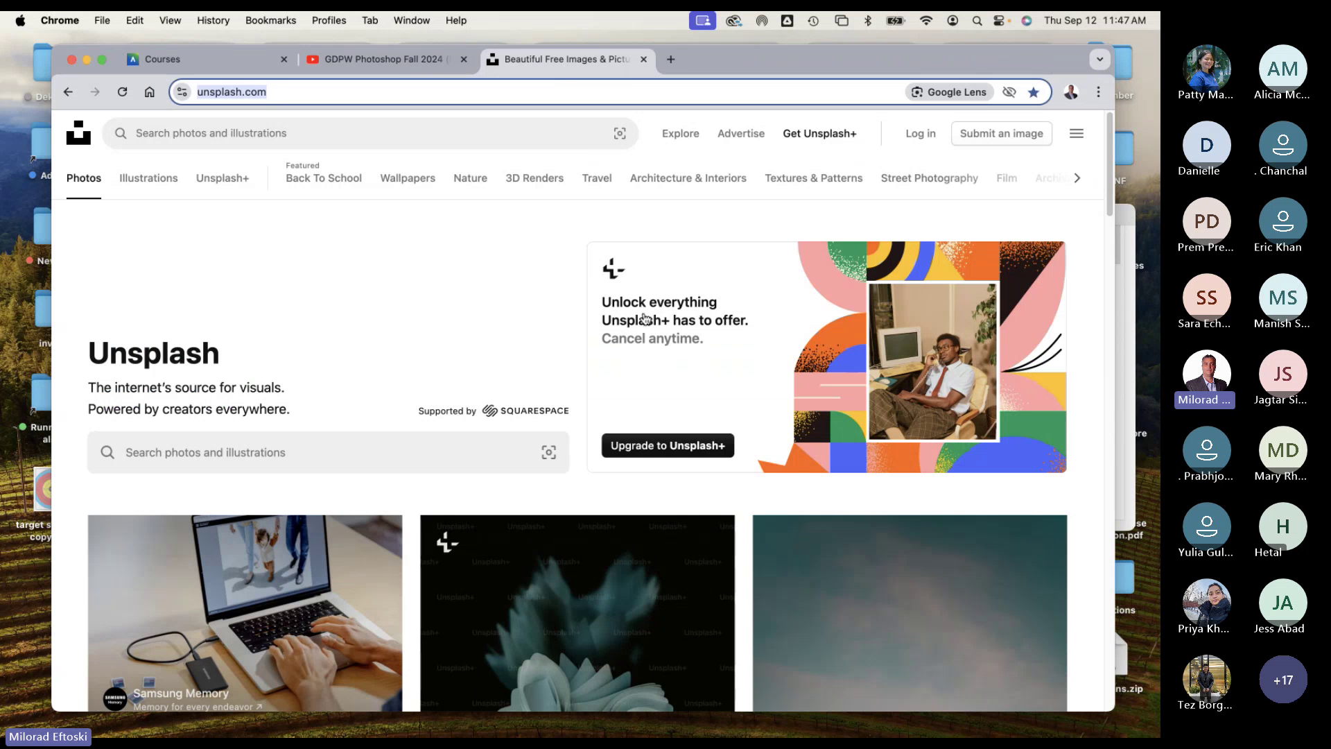
{"action": "left_click", "coordinate": [645, 60]}
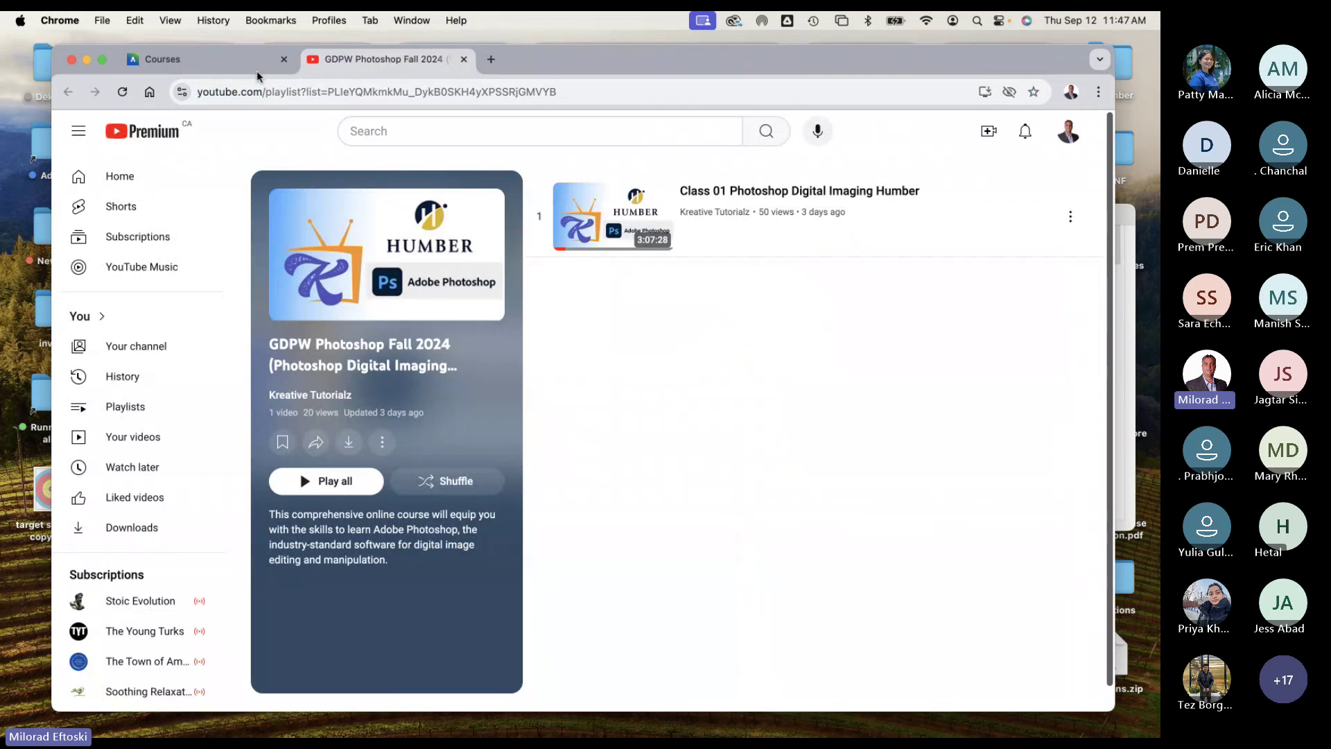
{"action": "left_click", "coordinate": [167, 59]}
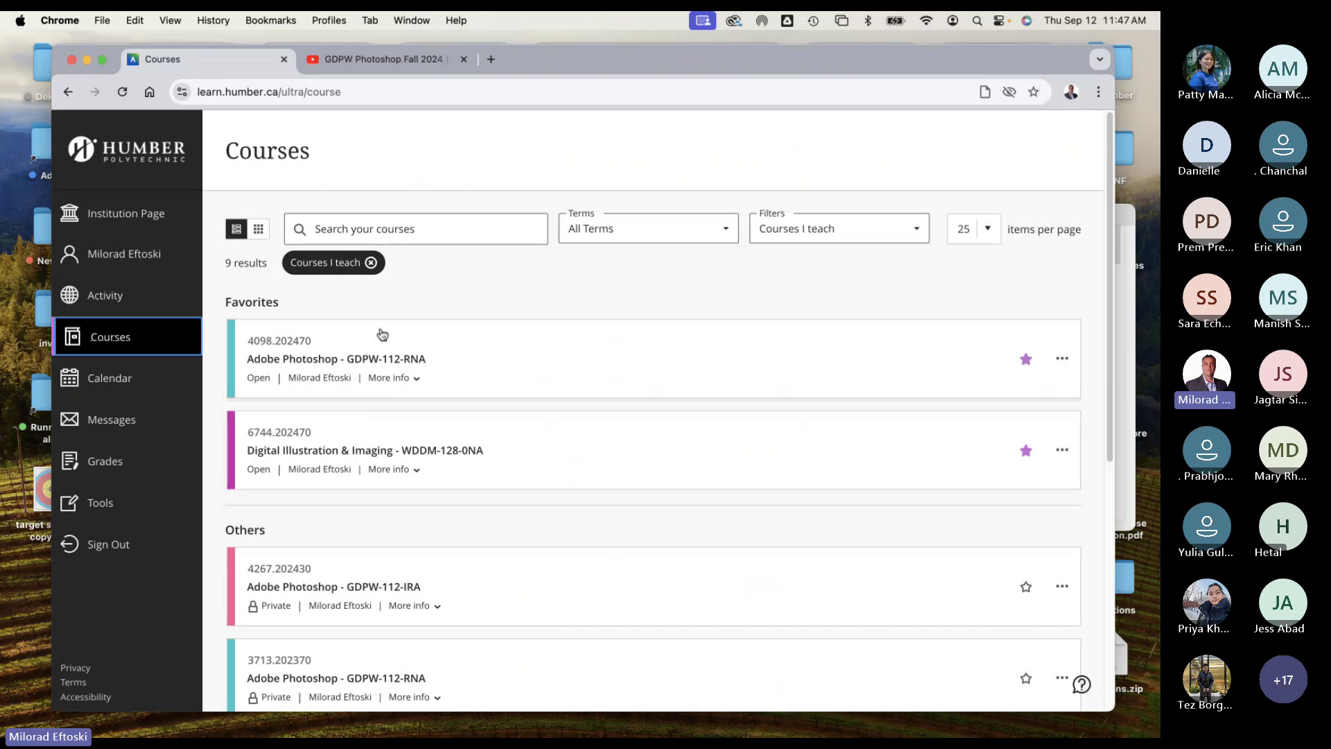
Step: Minimize the browser and discard the untitled TextEdit note listing the image sites without saving it
{"action": "left_click", "coordinate": [88, 60]}
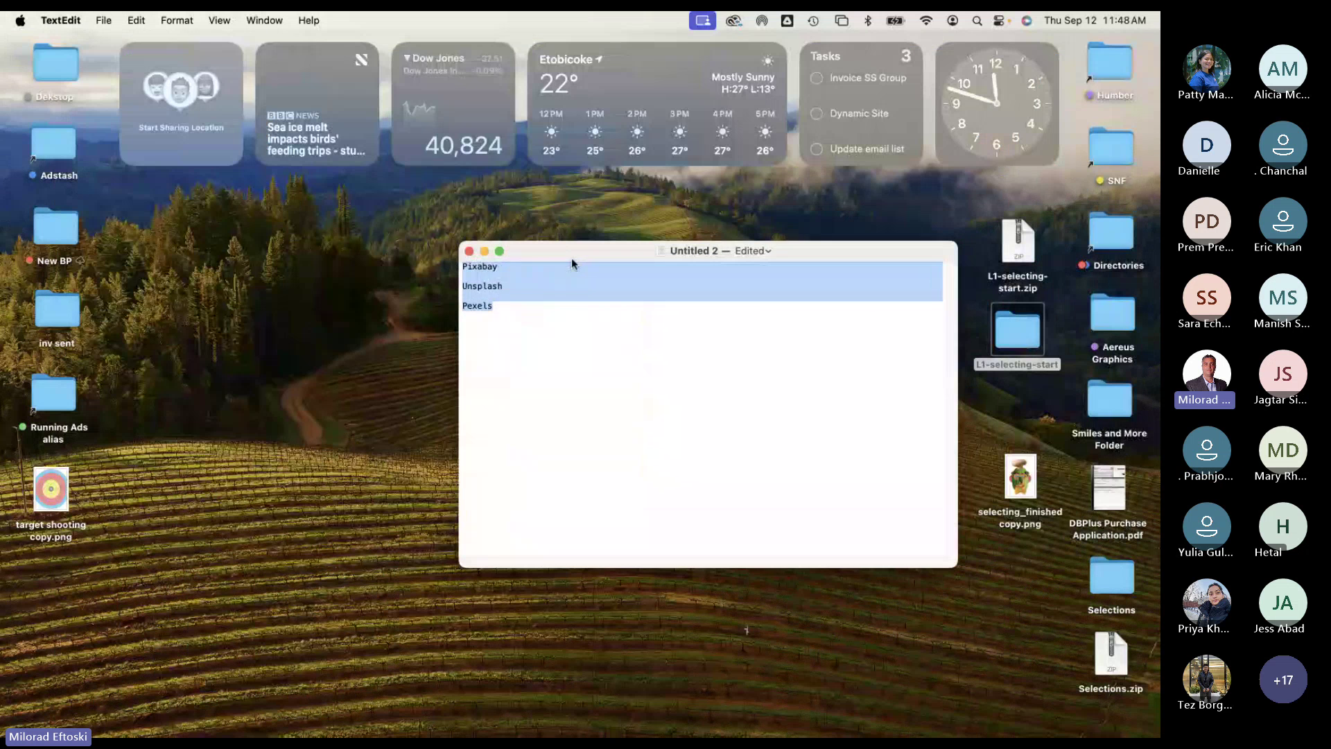
{"action": "left_click", "coordinate": [469, 251]}
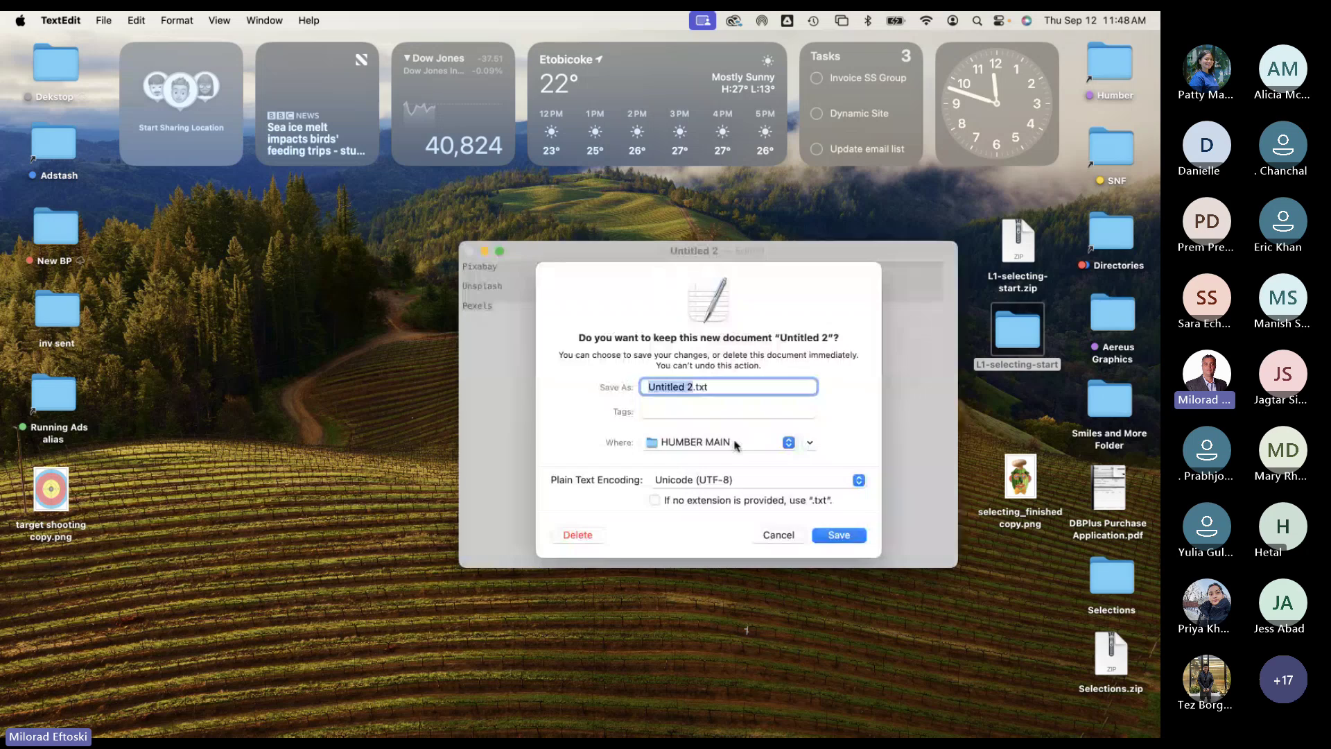
{"action": "left_click", "coordinate": [577, 535]}
Step: Bring up the browser's Courses list, switch to Microsoft Teams and bring the General meeting window to the front
{"action": "mouse_move", "coordinate": [265, 733]}
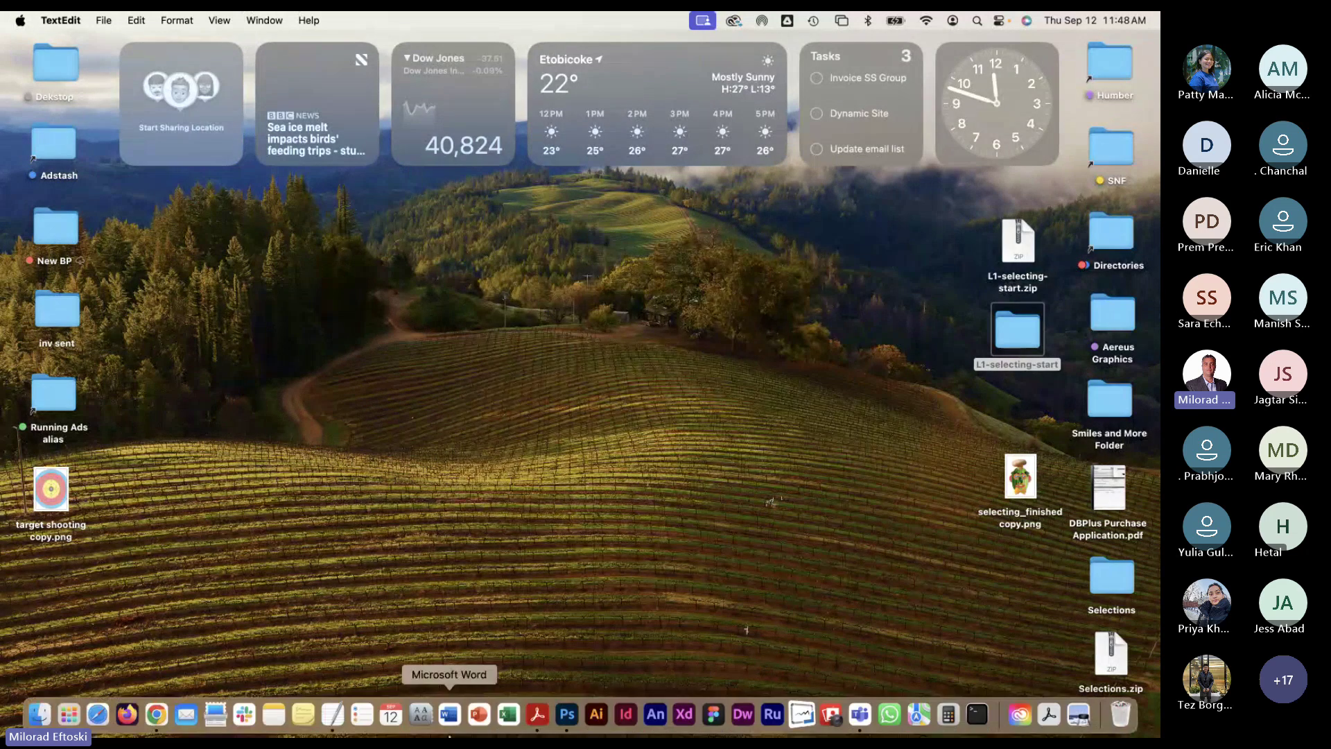
{"action": "left_click", "coordinate": [157, 715]}
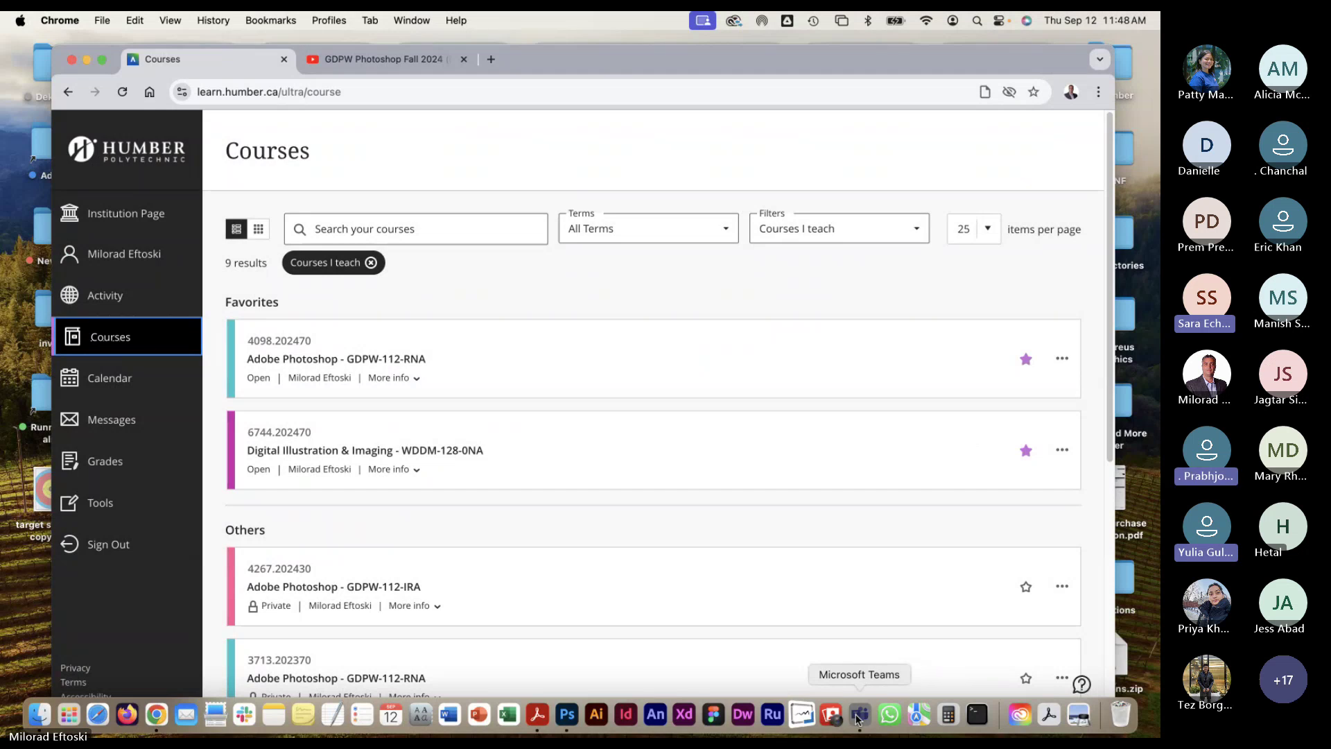
{"action": "left_click", "coordinate": [860, 714]}
{"action": "left_click", "coordinate": [226, 20]}
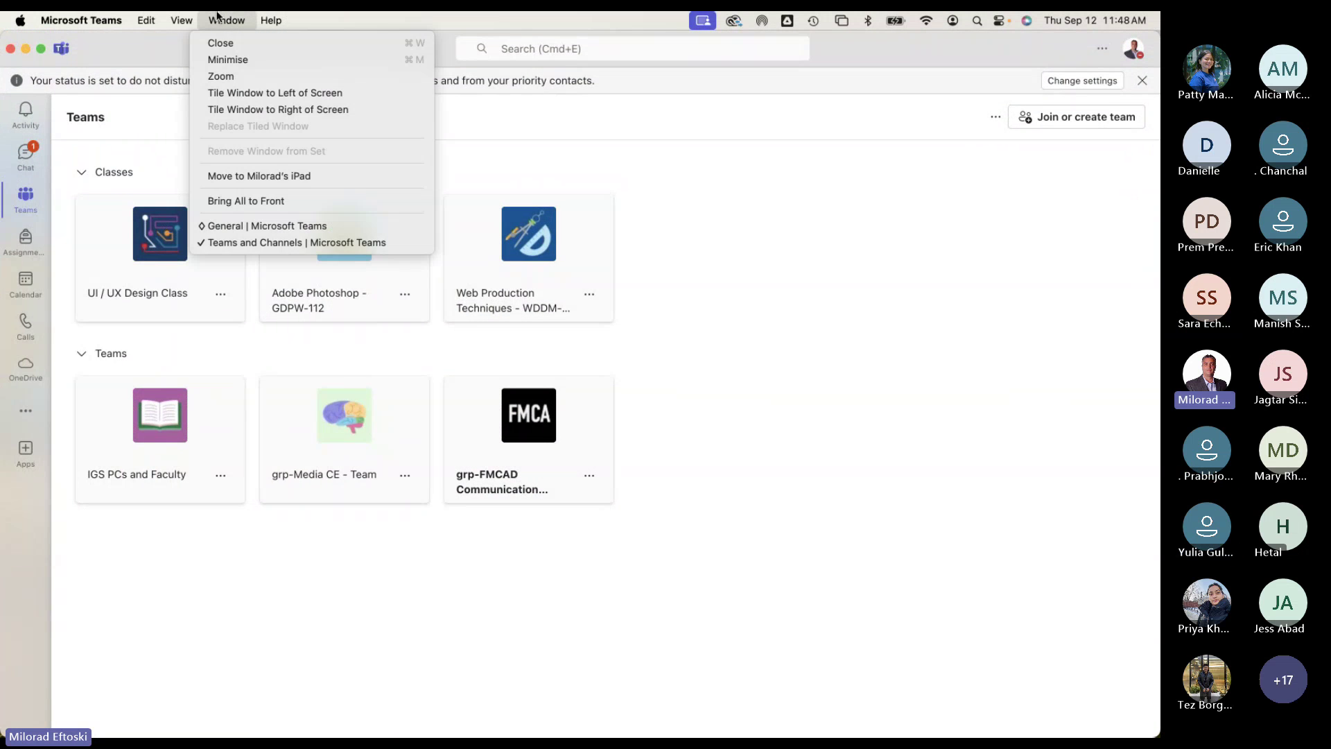
{"action": "left_click", "coordinate": [264, 228]}
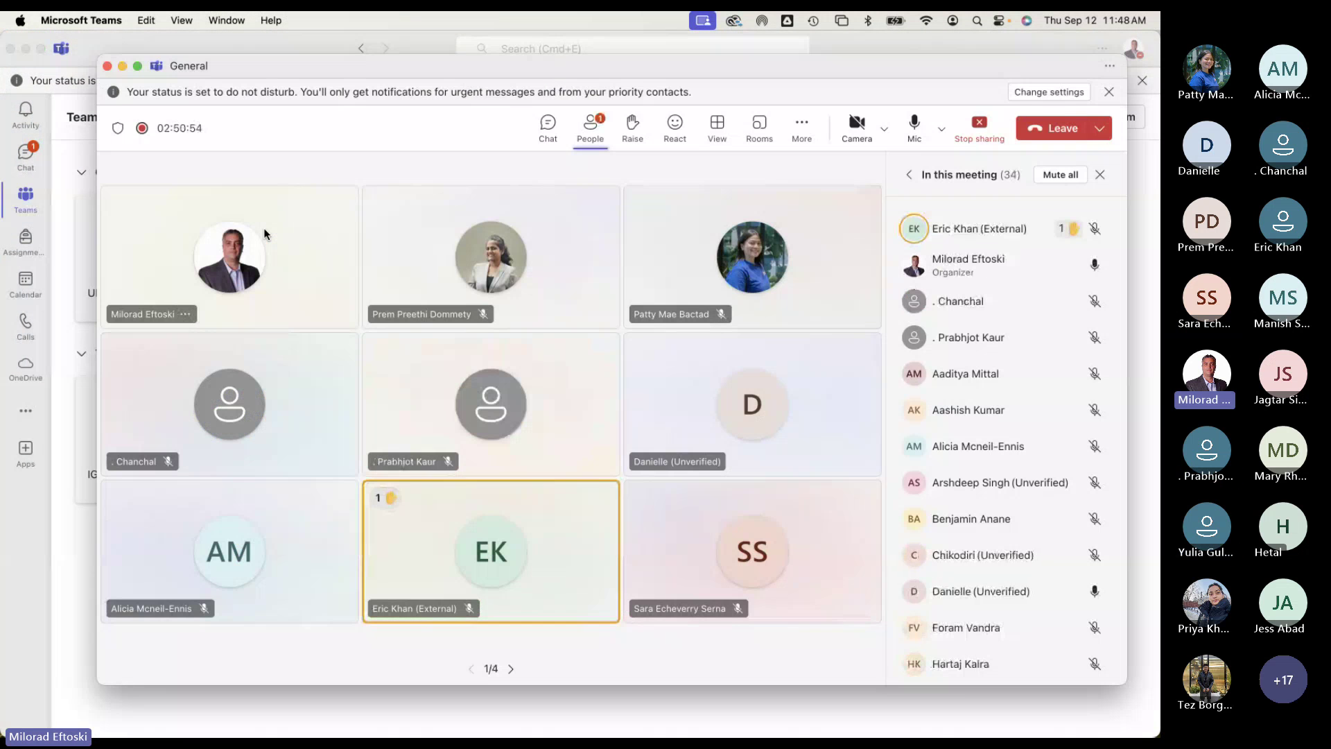
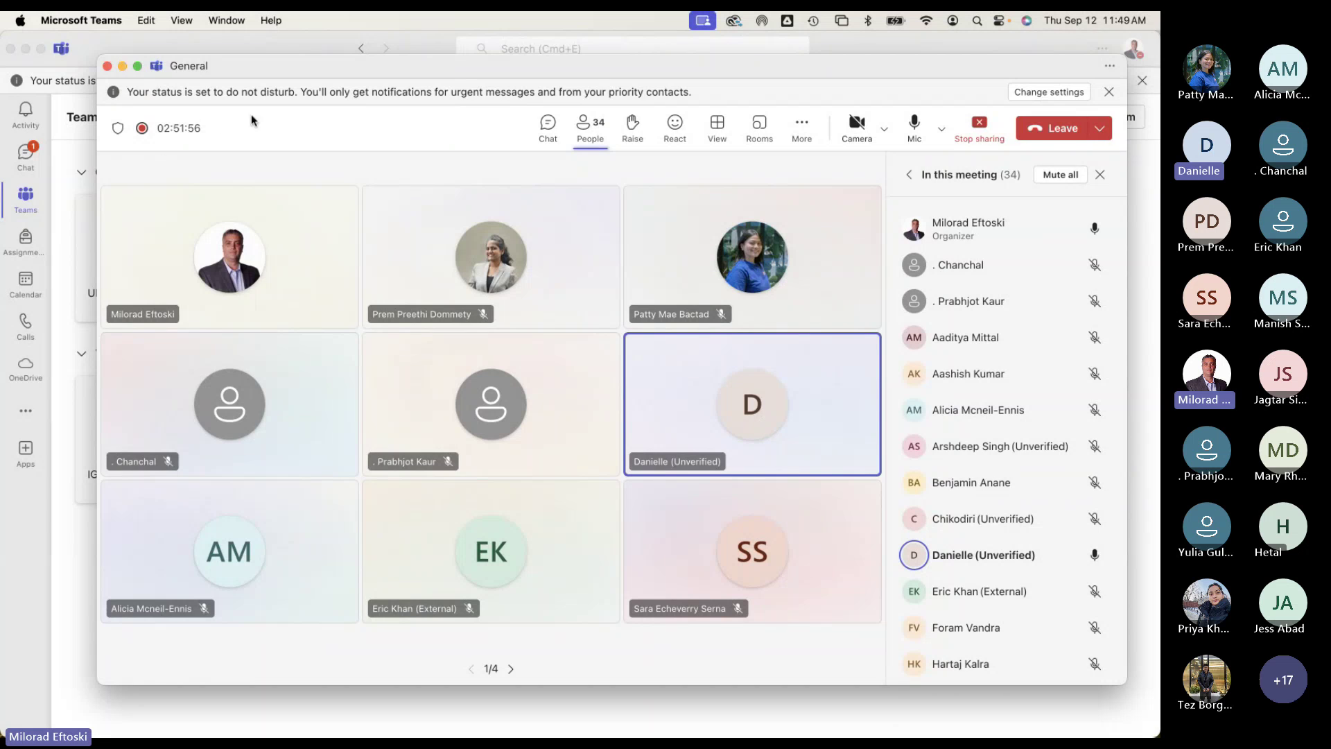
Step: Put away the main Teams window, return to Chrome and open the Adobe Photoshop - GDPW-112-RNA course to look over its content
{"action": "left_click", "coordinate": [268, 50]}
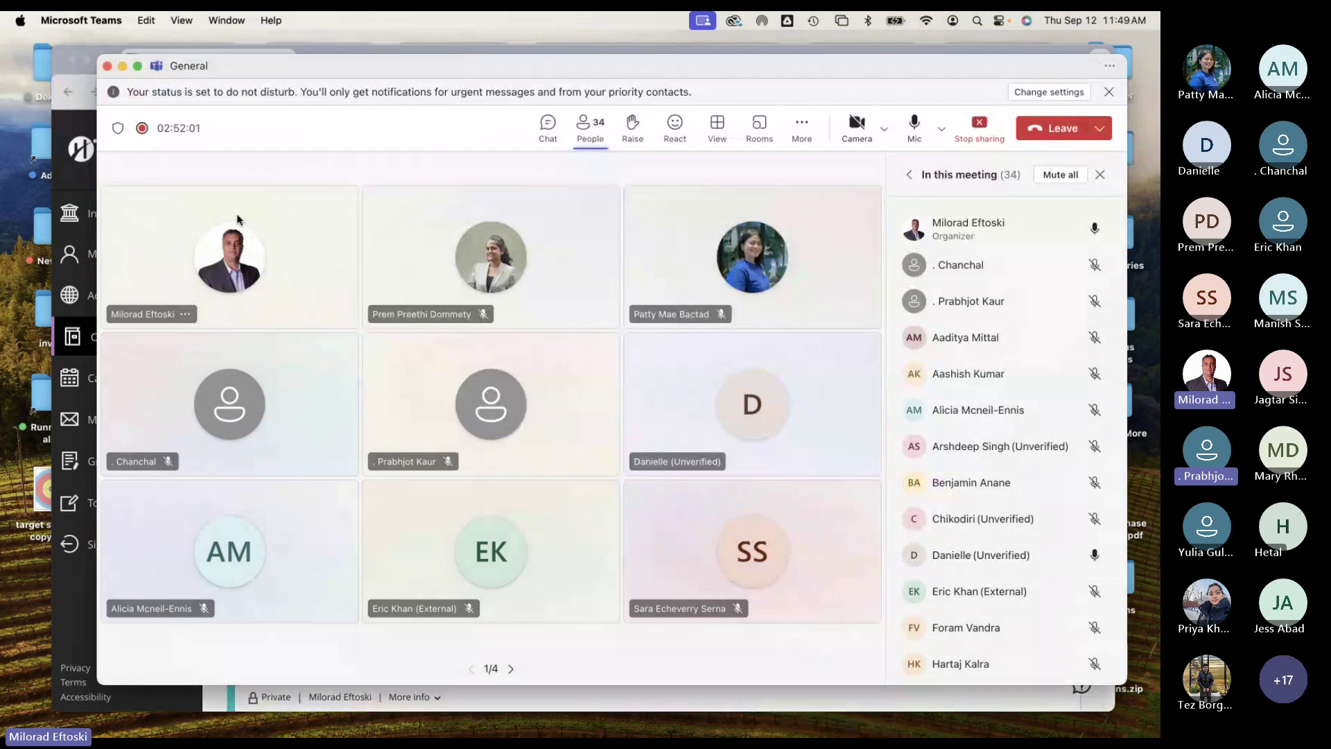
{"action": "left_click", "coordinate": [71, 75]}
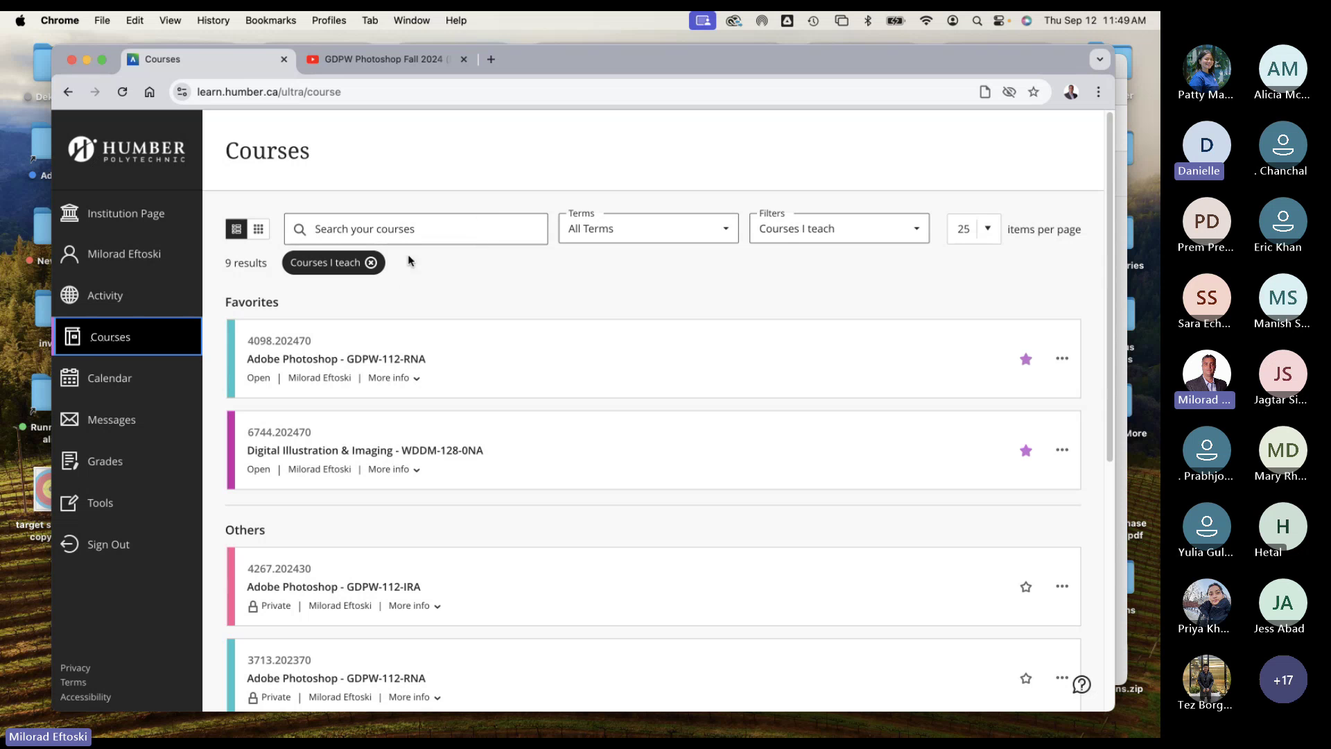
{"action": "scroll", "coordinate": [483, 326], "scroll_direction": "down", "scroll_amount": 2}
{"action": "left_click", "coordinate": [489, 225]}
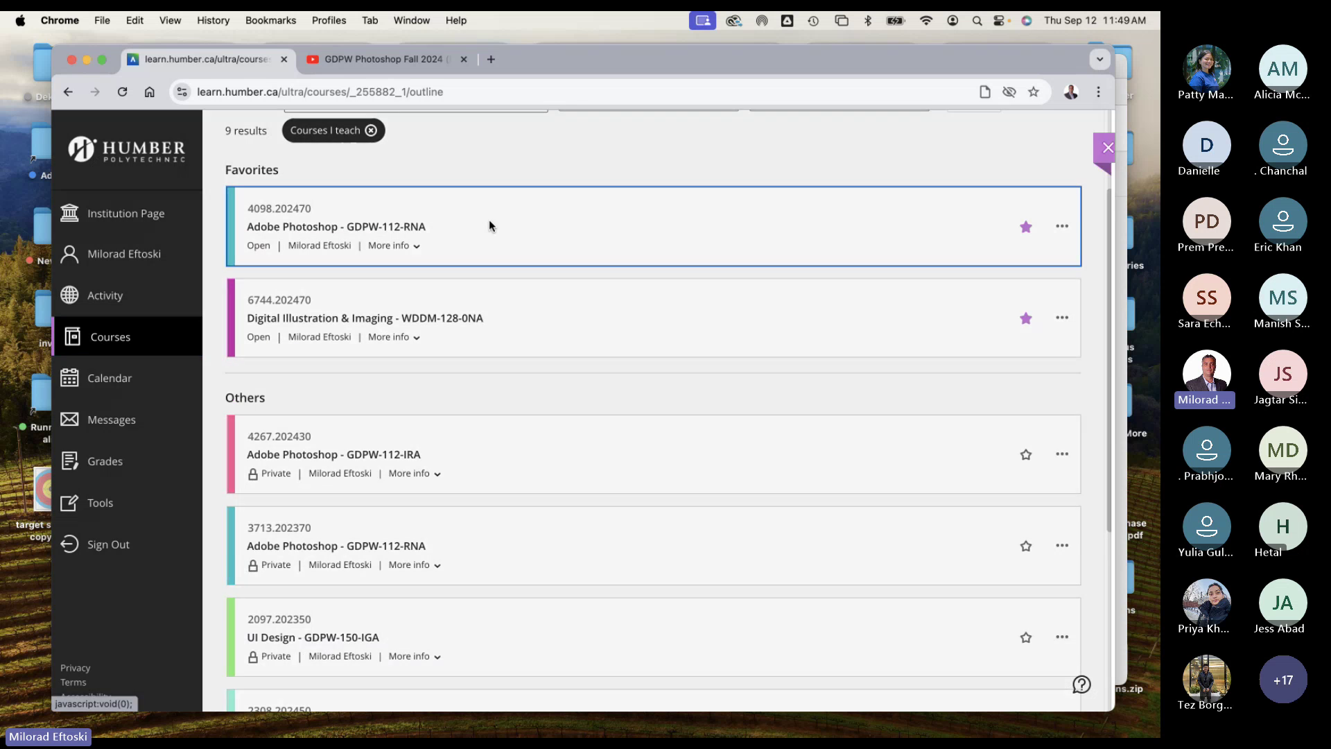
{"action": "scroll", "coordinate": [513, 333], "scroll_direction": "down", "scroll_amount": 5}
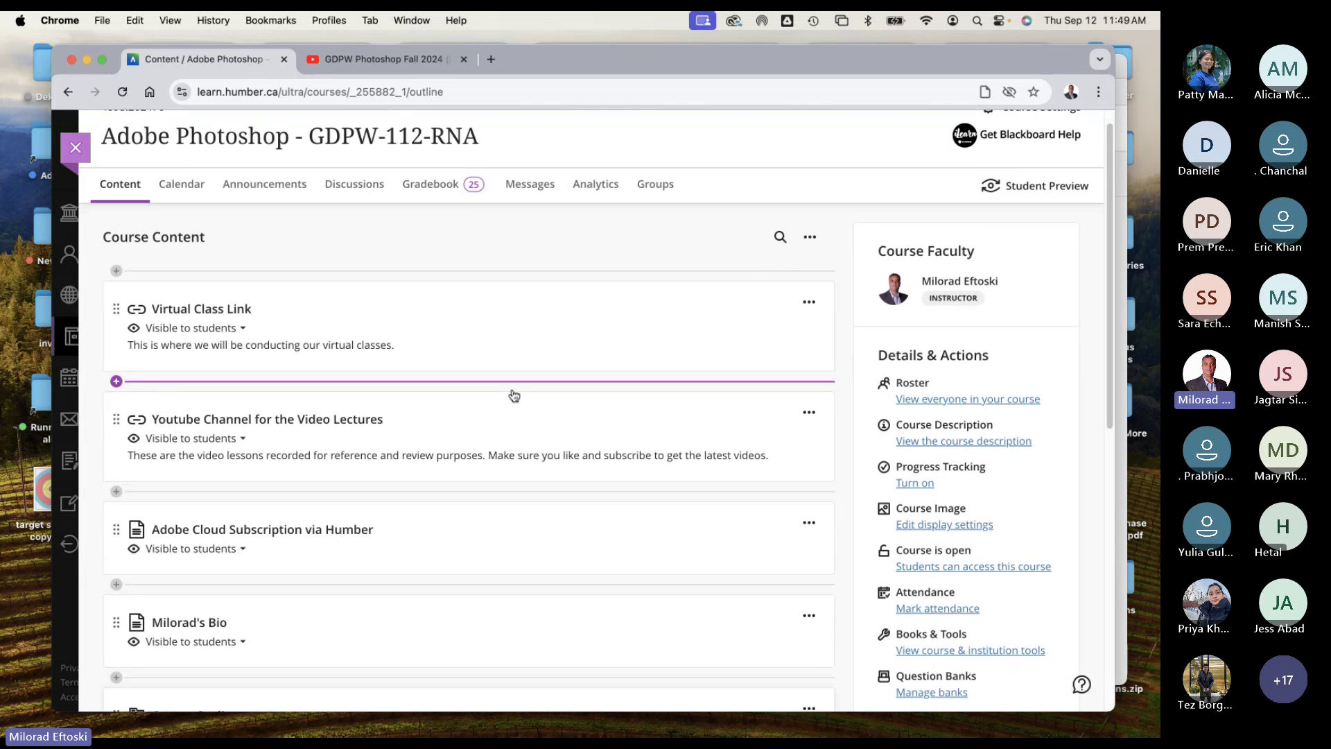
{"action": "scroll", "coordinate": [511, 391], "scroll_direction": "down", "scroll_amount": 3}
{"action": "scroll", "coordinate": [513, 360], "scroll_direction": "up", "scroll_amount": 8}
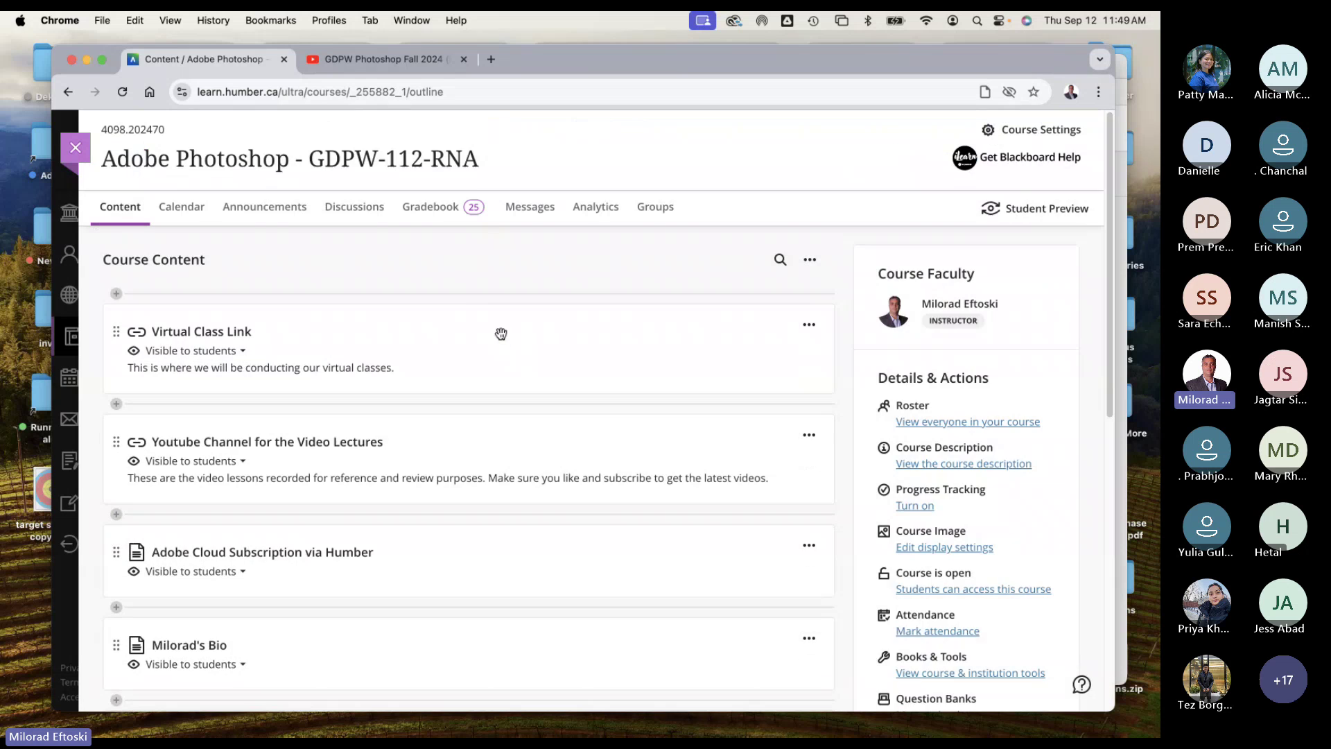
Step: Look through the course's gradebook, messages and calendar due dates to find the assignment due today
{"action": "left_click", "coordinate": [452, 216]}
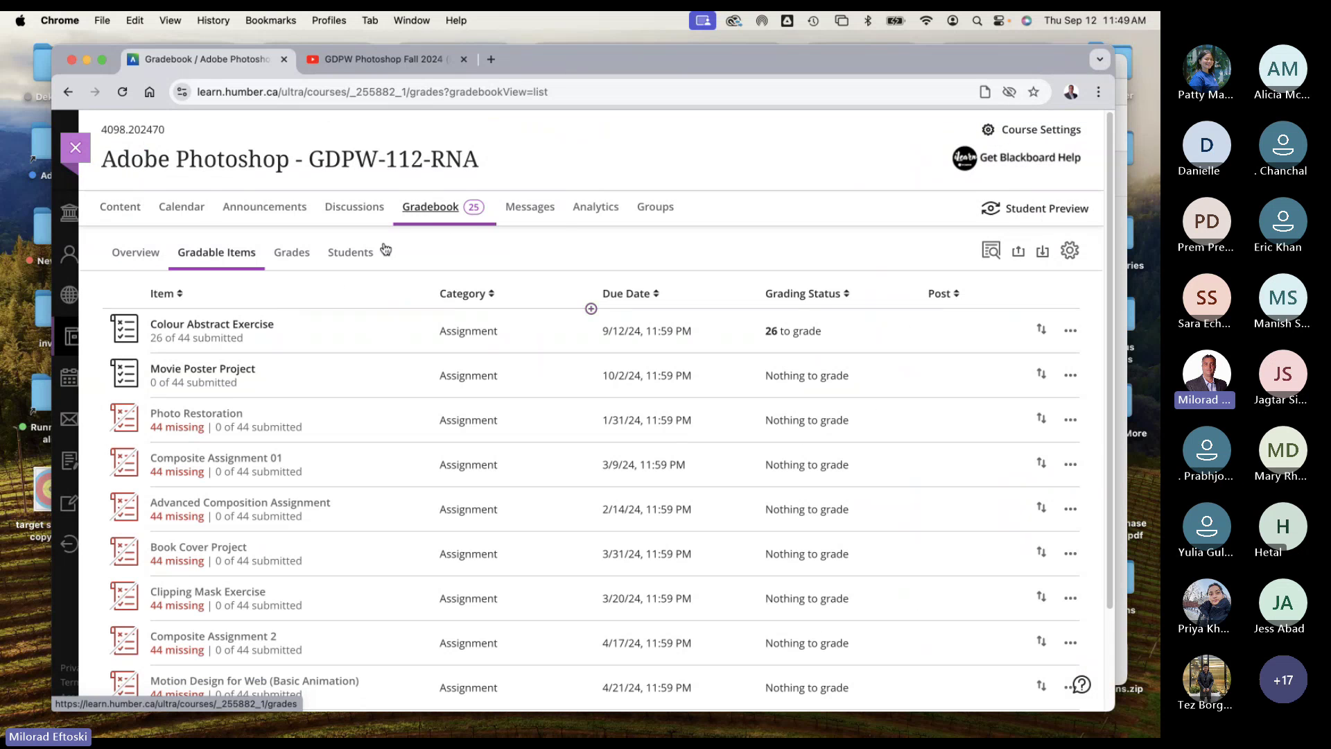
{"action": "left_click", "coordinate": [536, 212]}
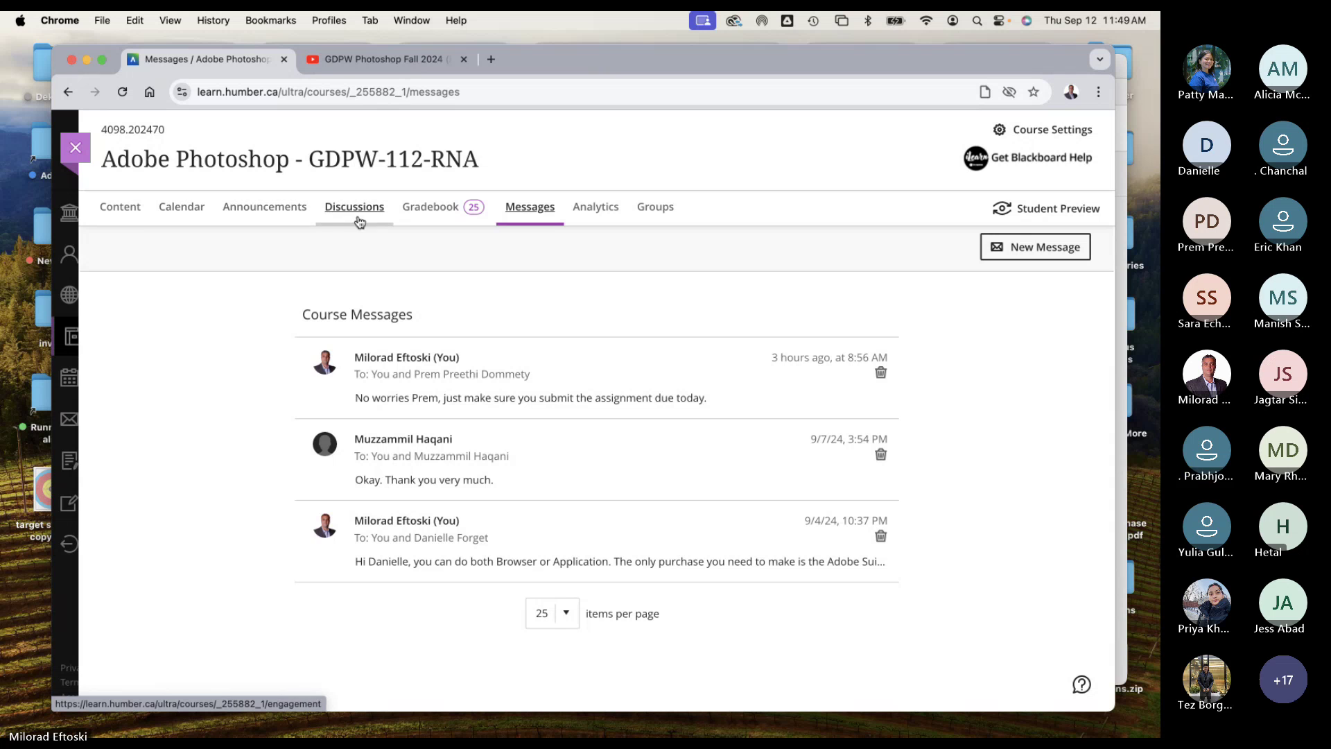
{"action": "left_click", "coordinate": [194, 215]}
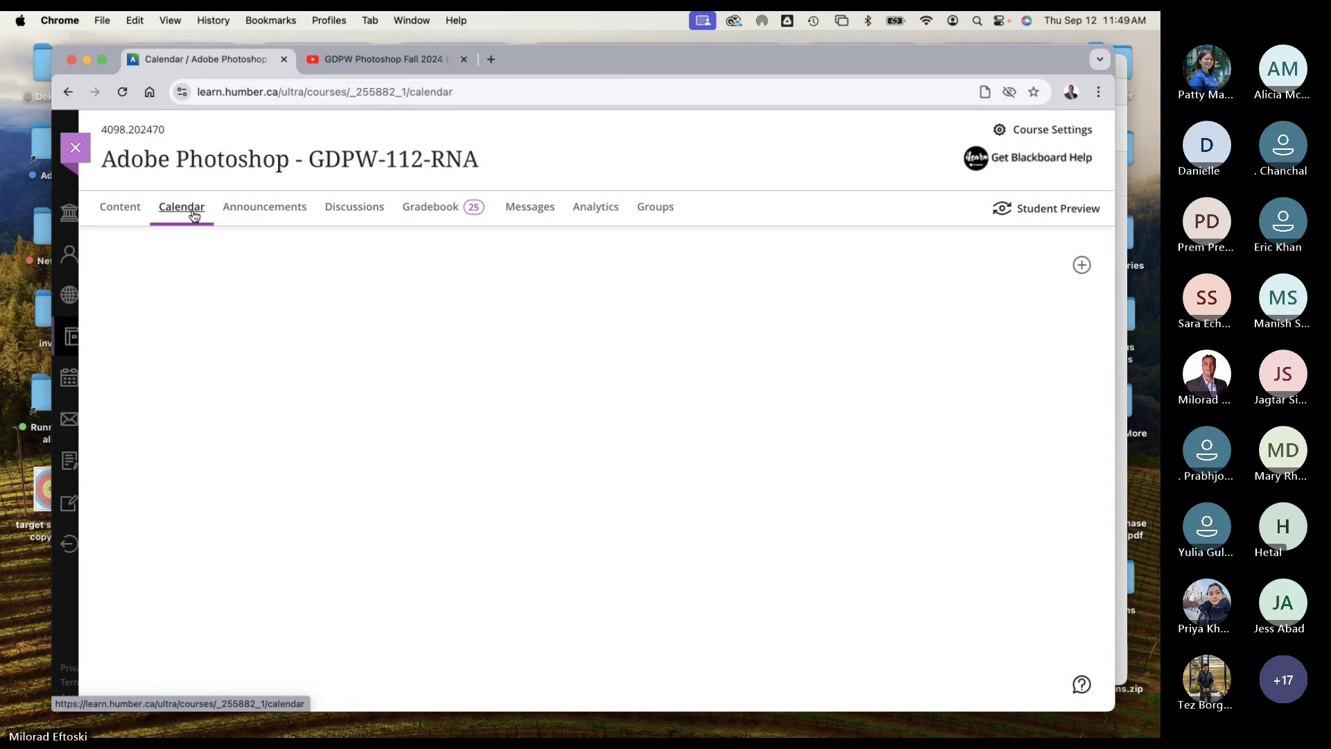
{"action": "left_click", "coordinate": [242, 268]}
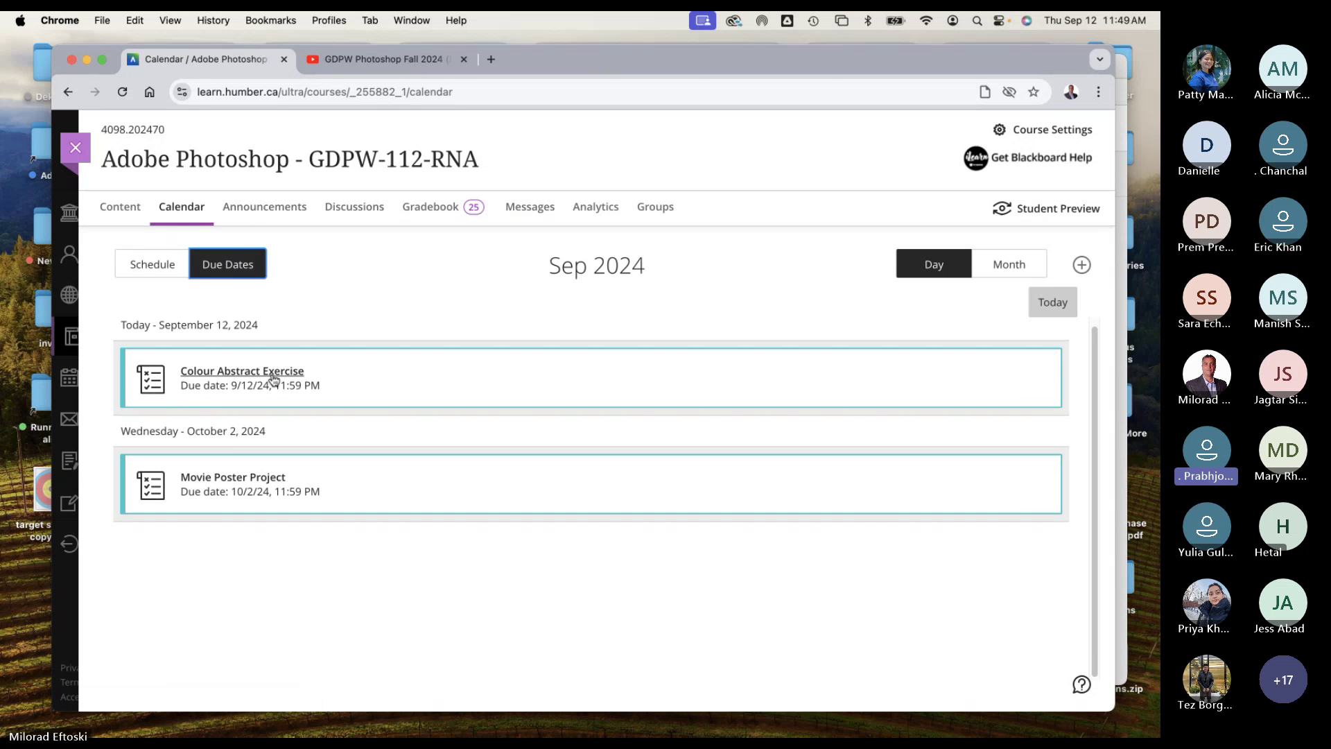
Step: Open the Colour Abstract Exercise, highlight its 8" x 8" Artboard size (RGB) criterion, and close it and minimize the browser
{"action": "left_click", "coordinate": [273, 379]}
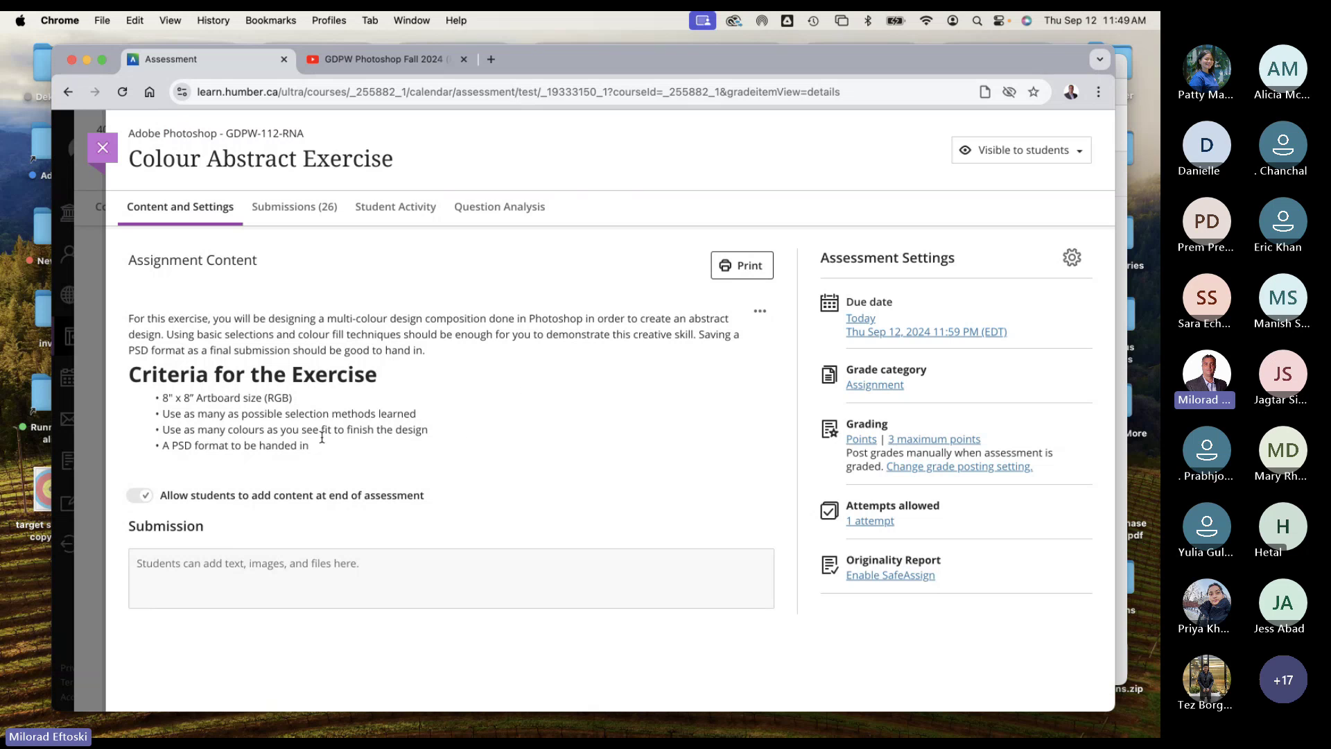
{"action": "left_click_drag", "start_coordinate": [159, 398], "coordinate": [316, 395]}
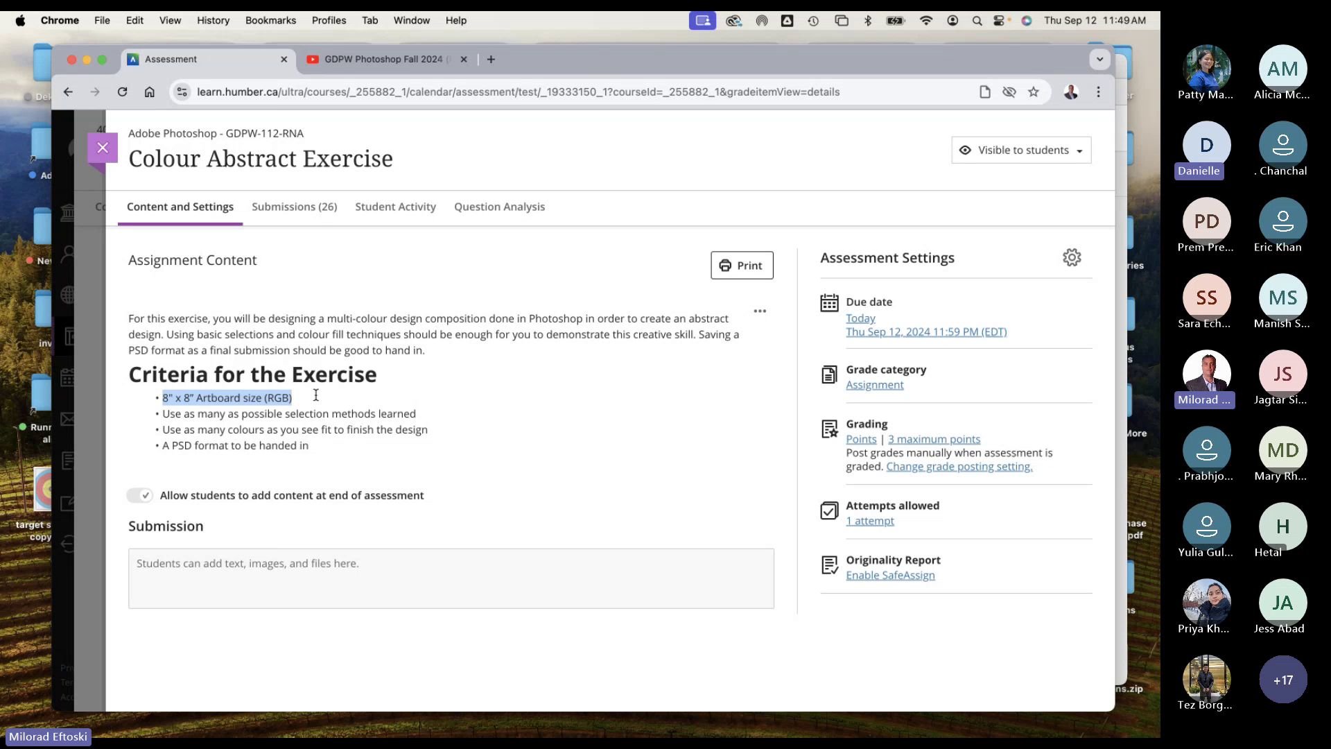
{"action": "left_click", "coordinate": [113, 142]}
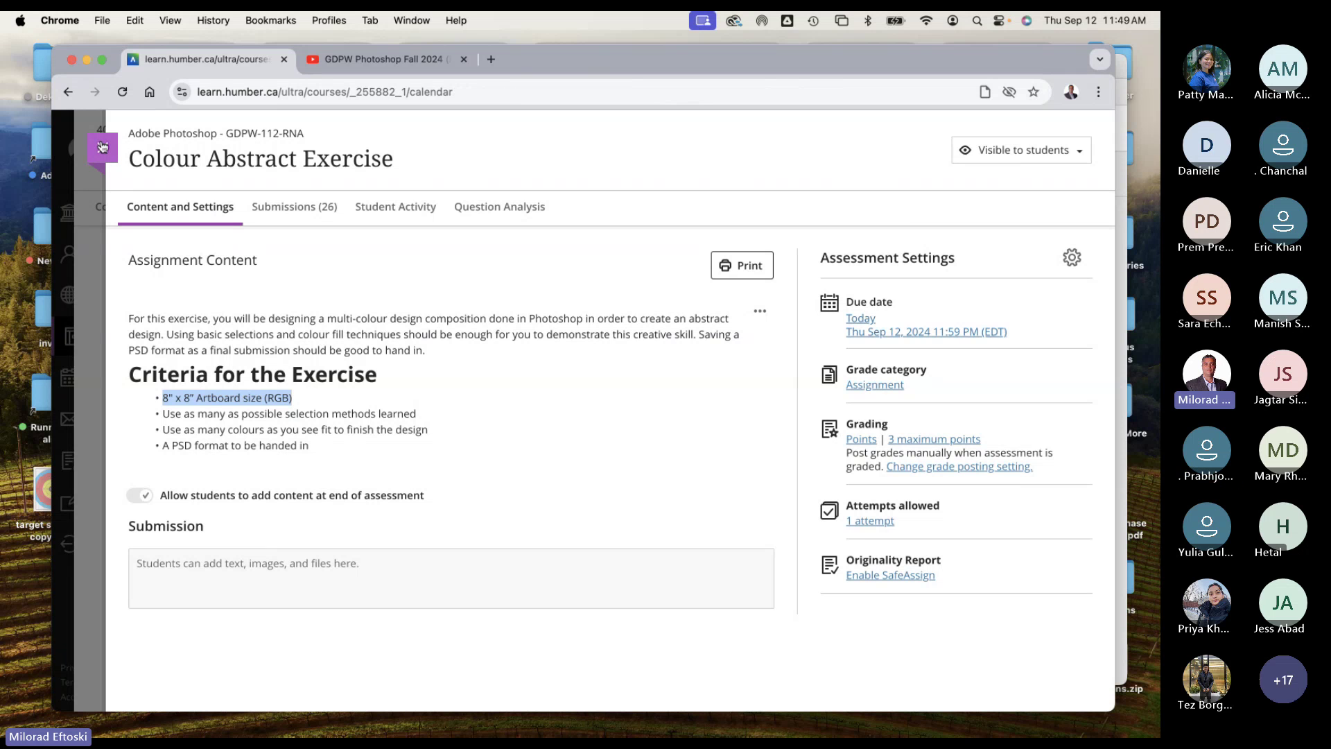
{"action": "left_click", "coordinate": [87, 61]}
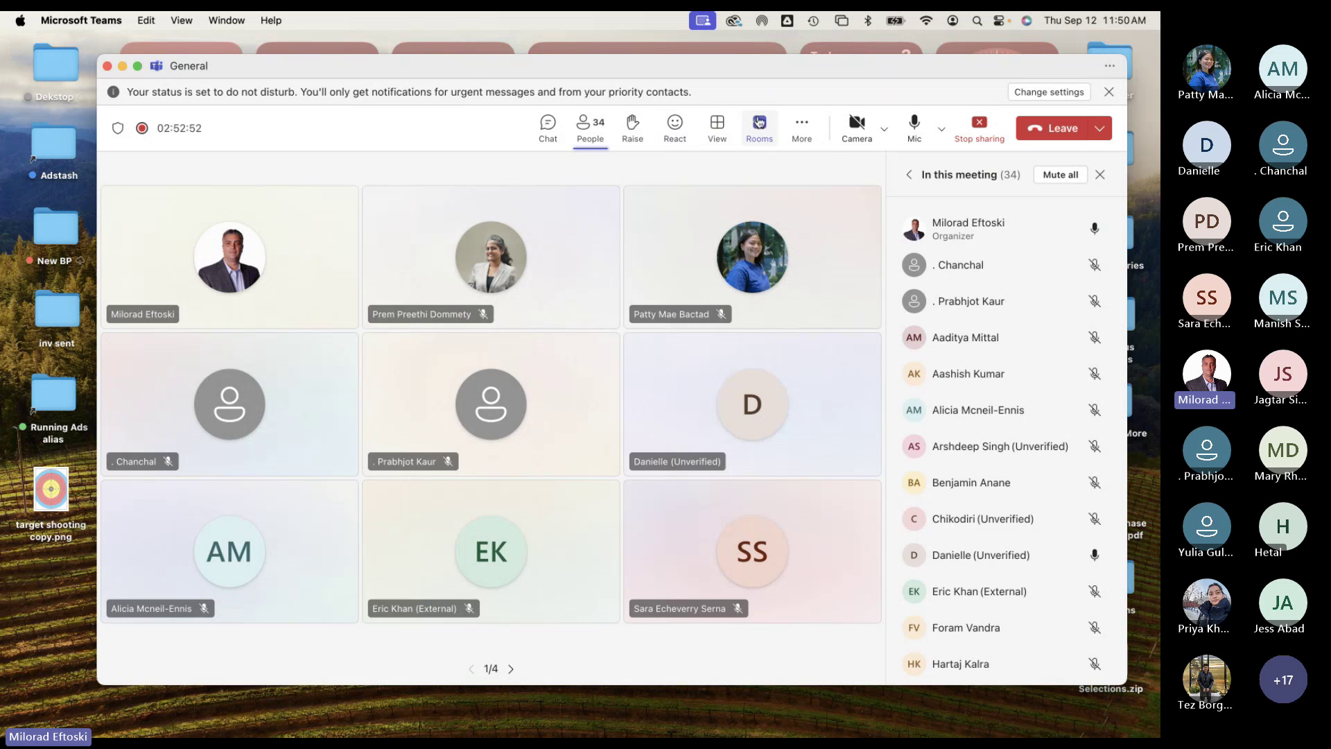
Step: Turn the meeting camera on for the goodbye and off again, and shift the meeting window slightly left
{"action": "left_click", "coordinate": [858, 131]}
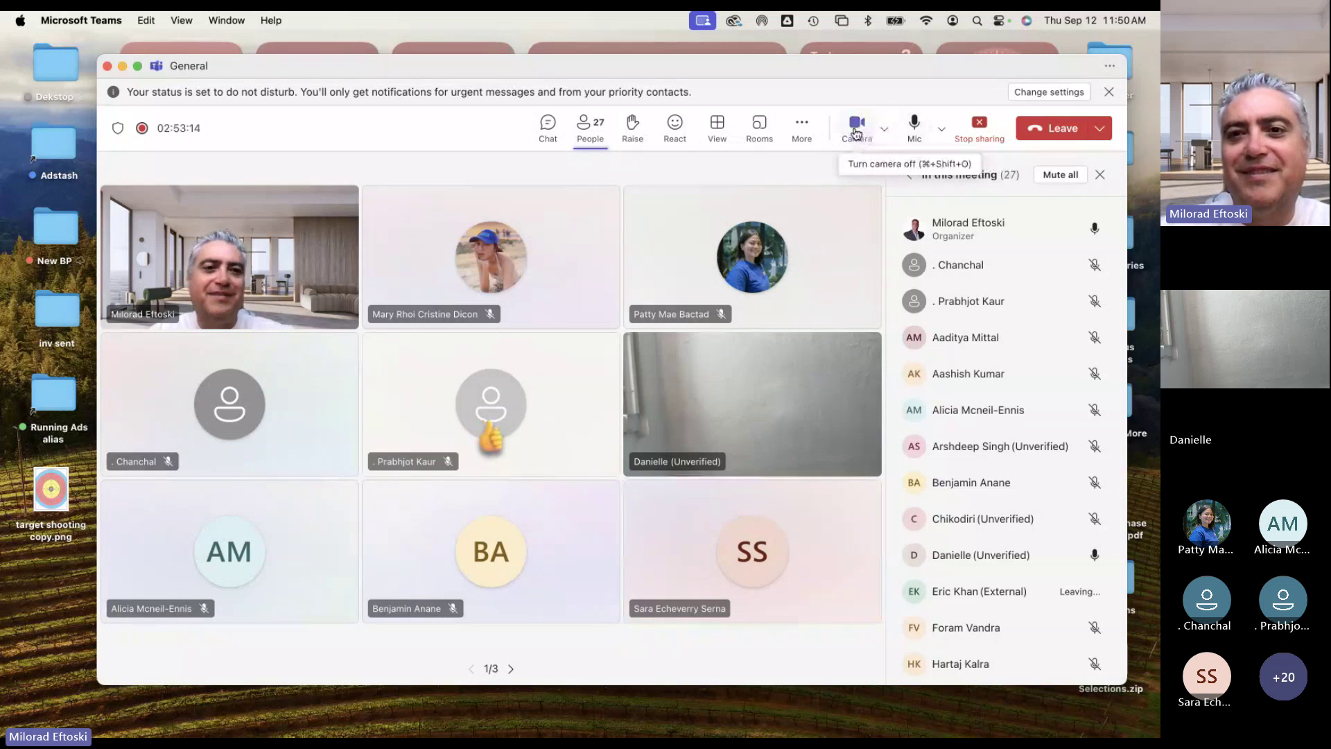
{"action": "left_click", "coordinate": [856, 132]}
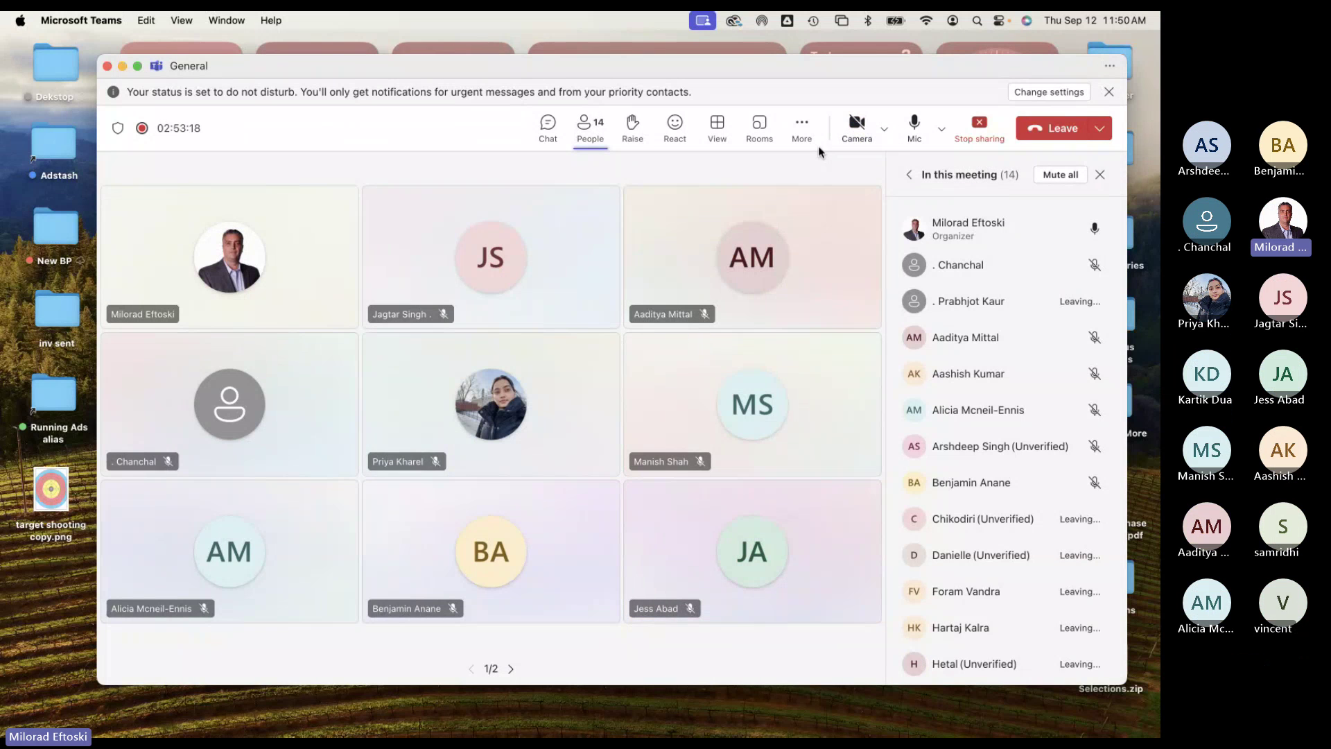
{"action": "left_click_drag", "start_coordinate": [773, 68], "coordinate": [742, 68]}
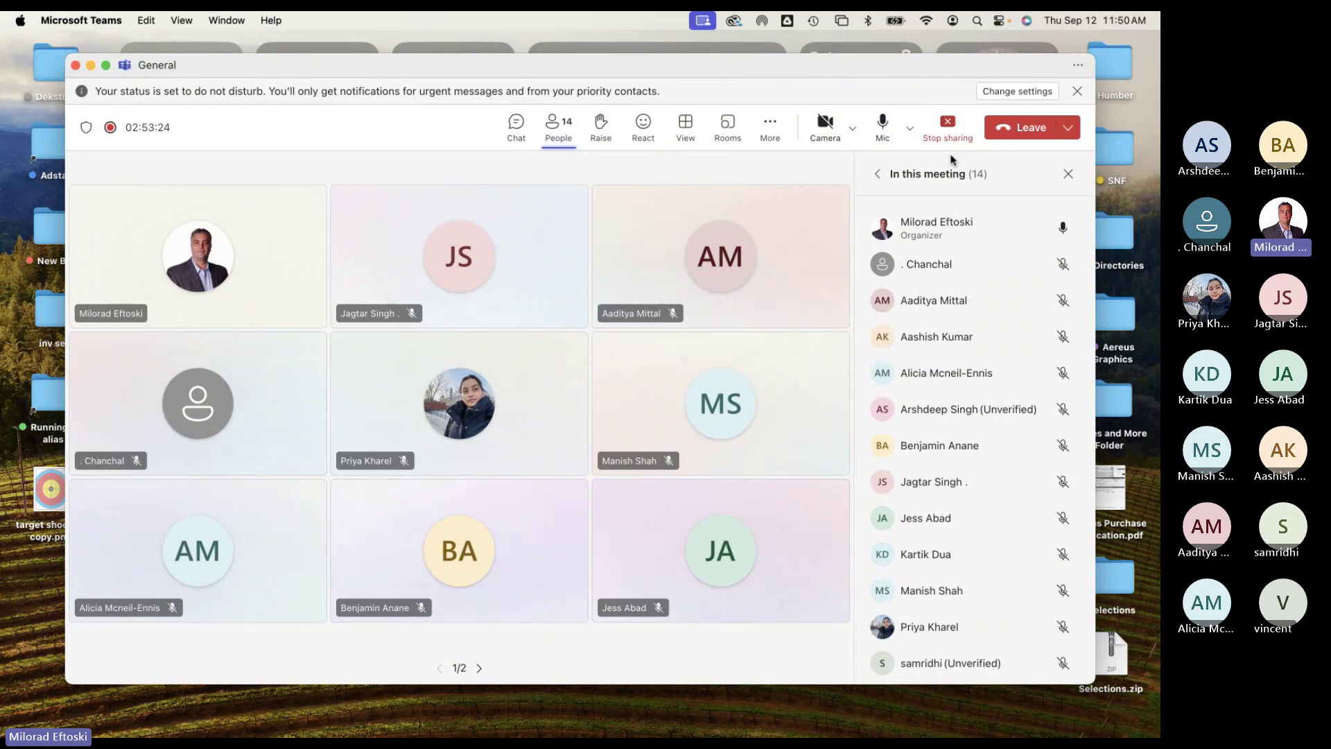
Step: Stop the meeting's recording and transcription
{"action": "left_click", "coordinate": [782, 132]}
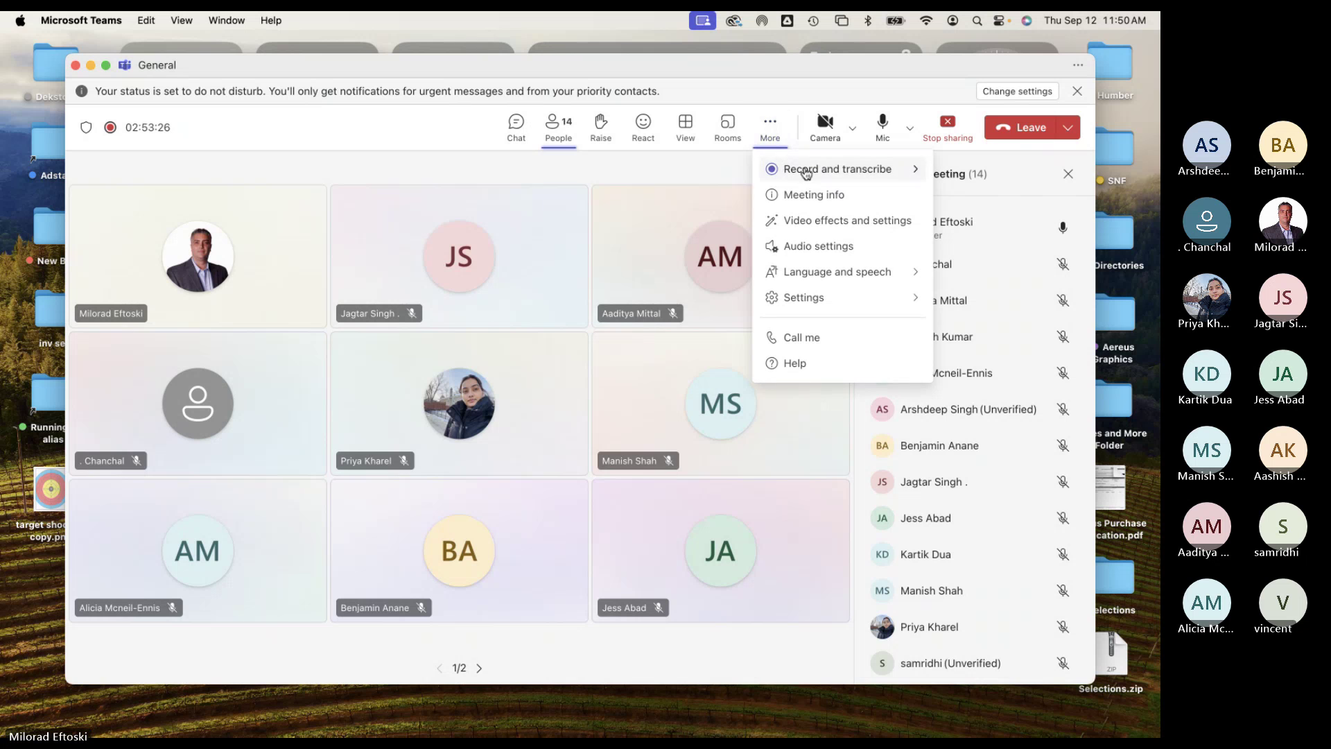
{"action": "mouse_move", "coordinate": [797, 171]}
{"action": "left_click", "coordinate": [660, 181]}
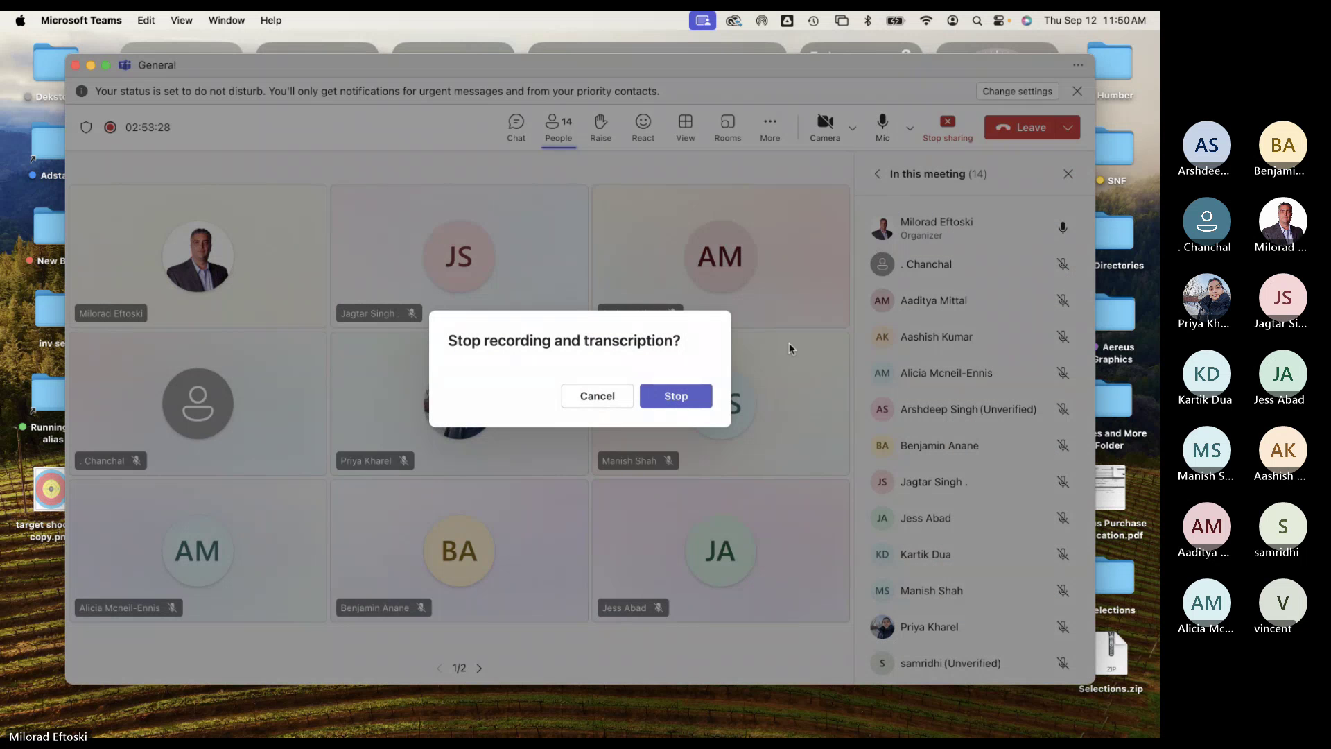